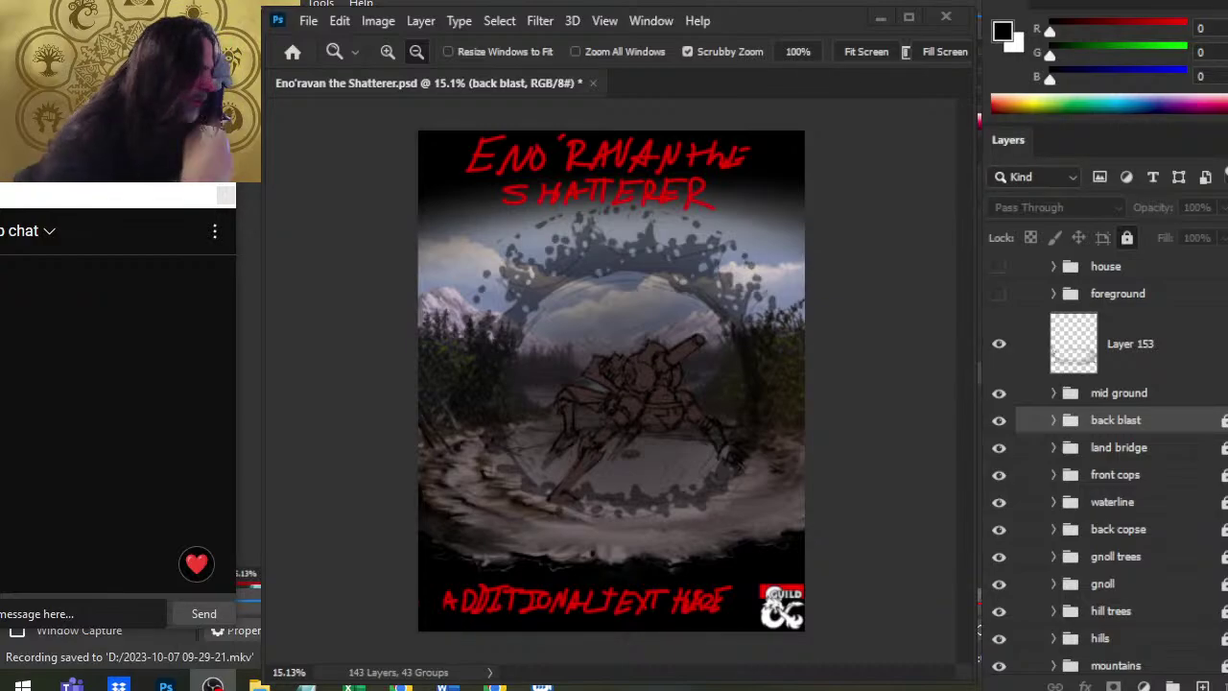
Mute the art stream's playback in the browser and bring up the Twitter page
{"action": "mouse_move", "coordinate": [212, 684]}
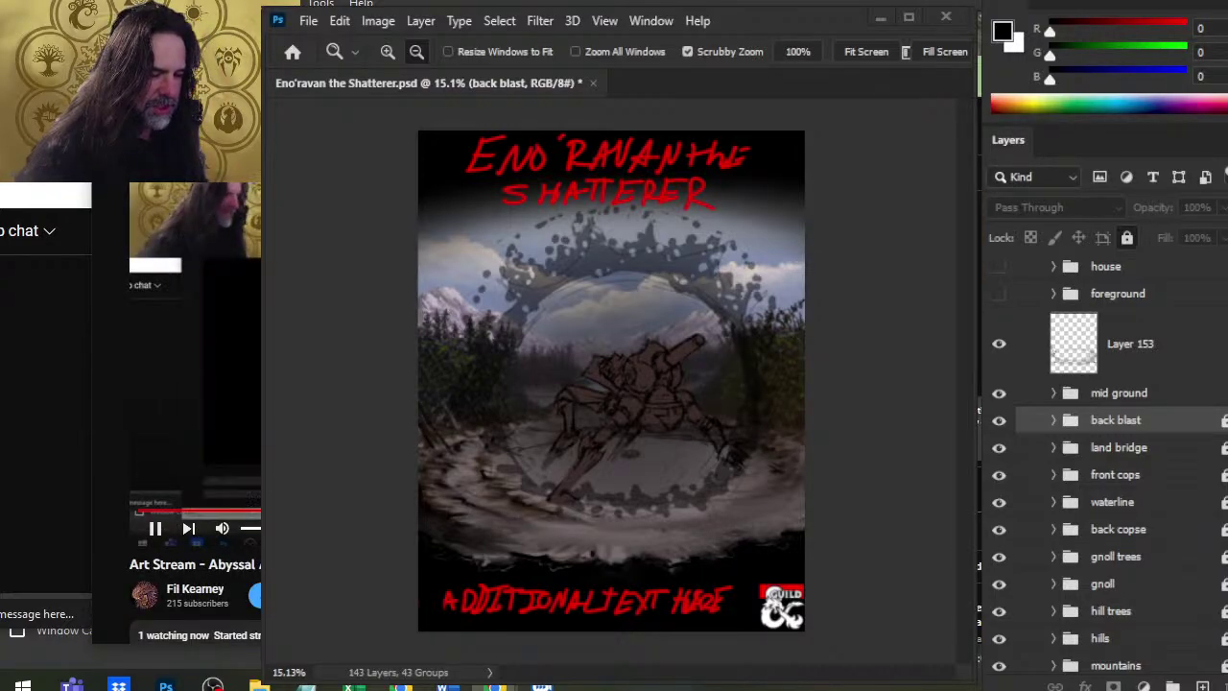
{"action": "left_click", "coordinate": [222, 528]}
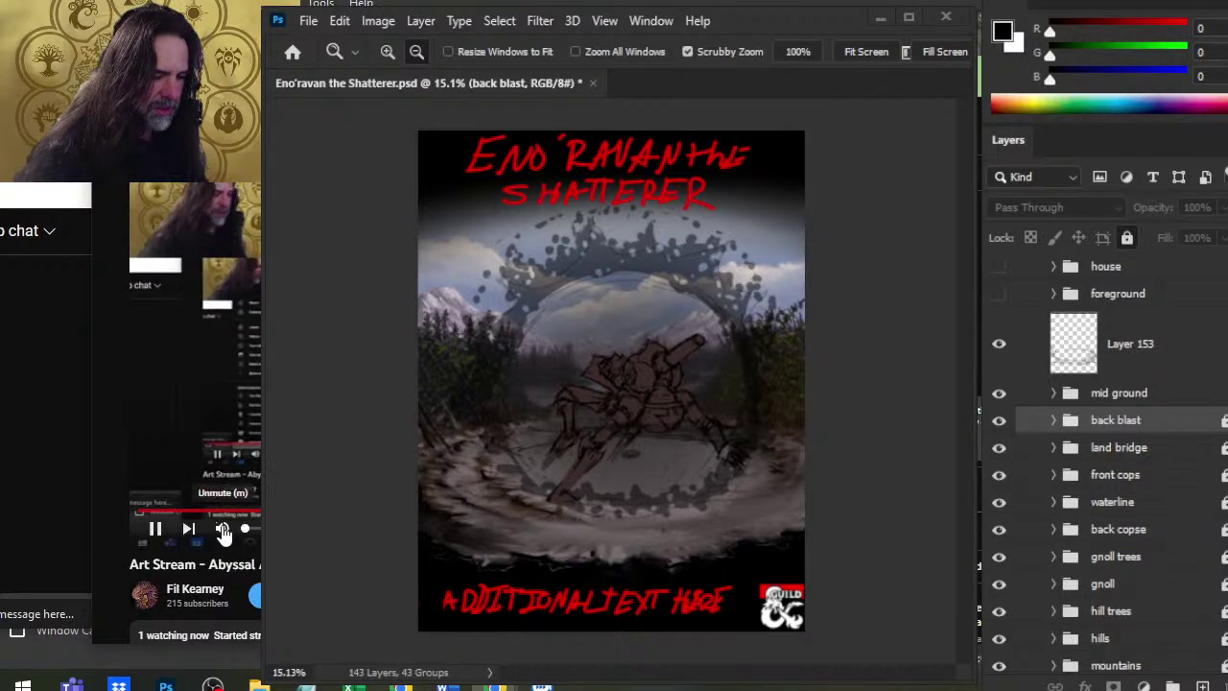
{"action": "left_click", "coordinate": [192, 23]}
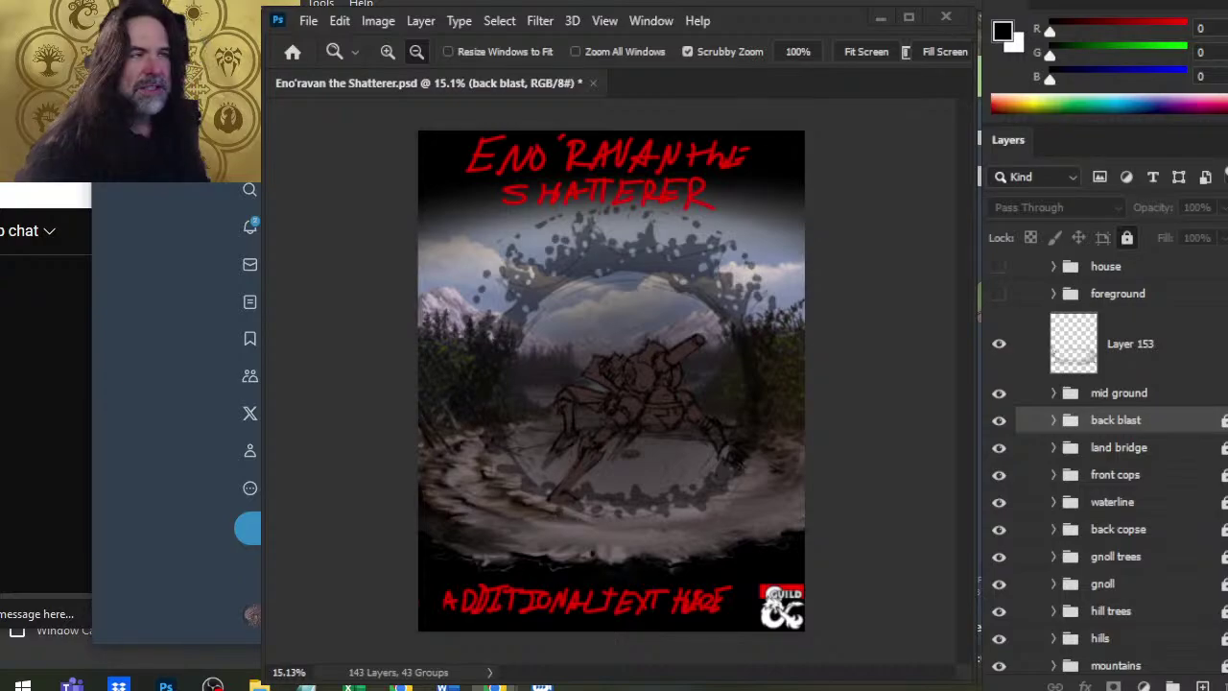
Switch to Discord and look over the direct messages and the server's art channel
{"action": "left_click", "coordinate": [230, 23]}
{"action": "scroll", "coordinate": [151, 194], "scroll_direction": "up", "scroll_amount": 5}
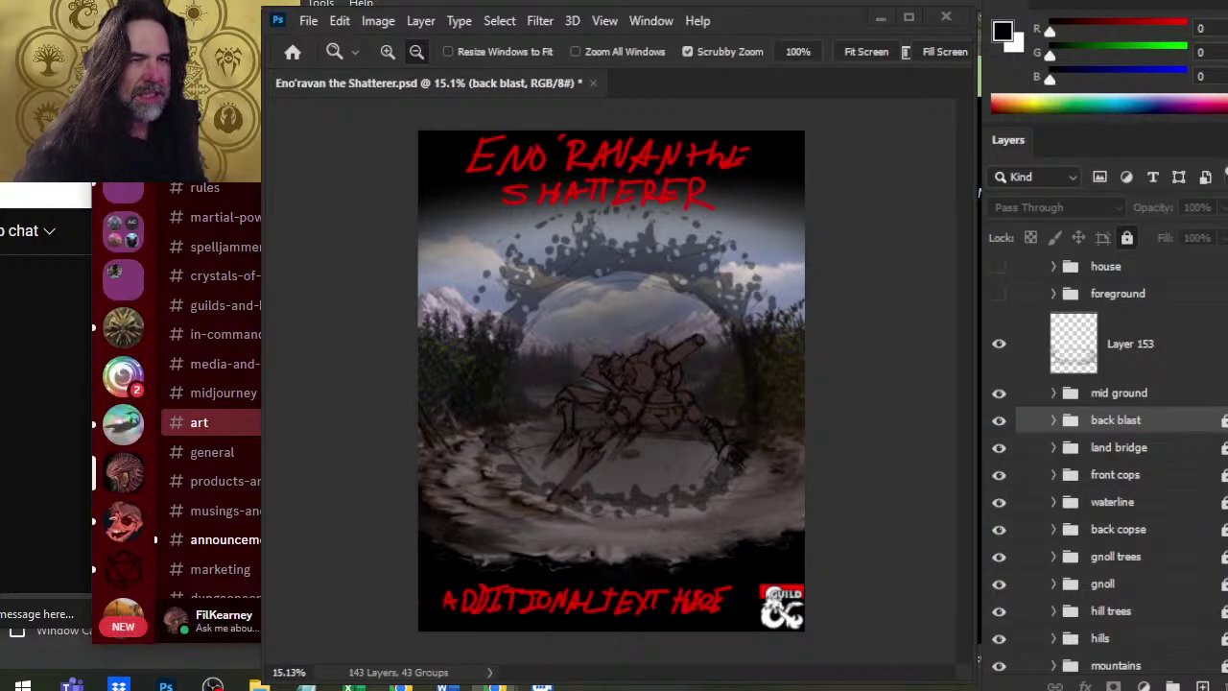
{"action": "left_click", "coordinate": [123, 125]}
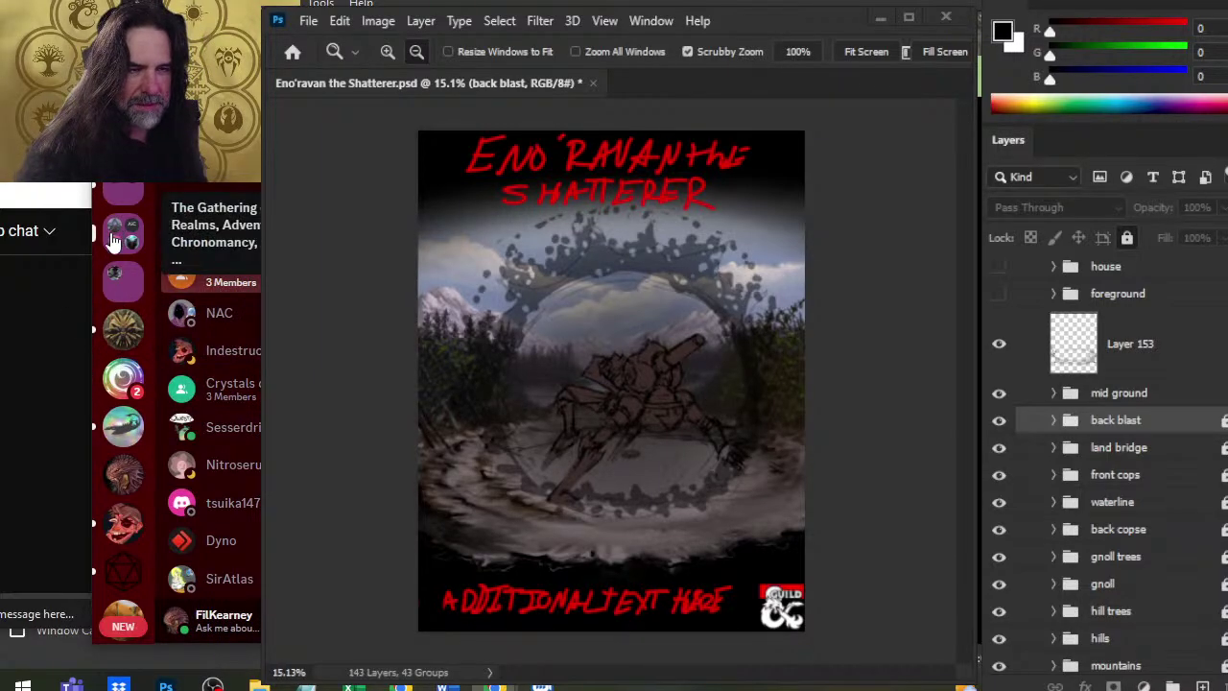
{"action": "left_click", "coordinate": [123, 479]}
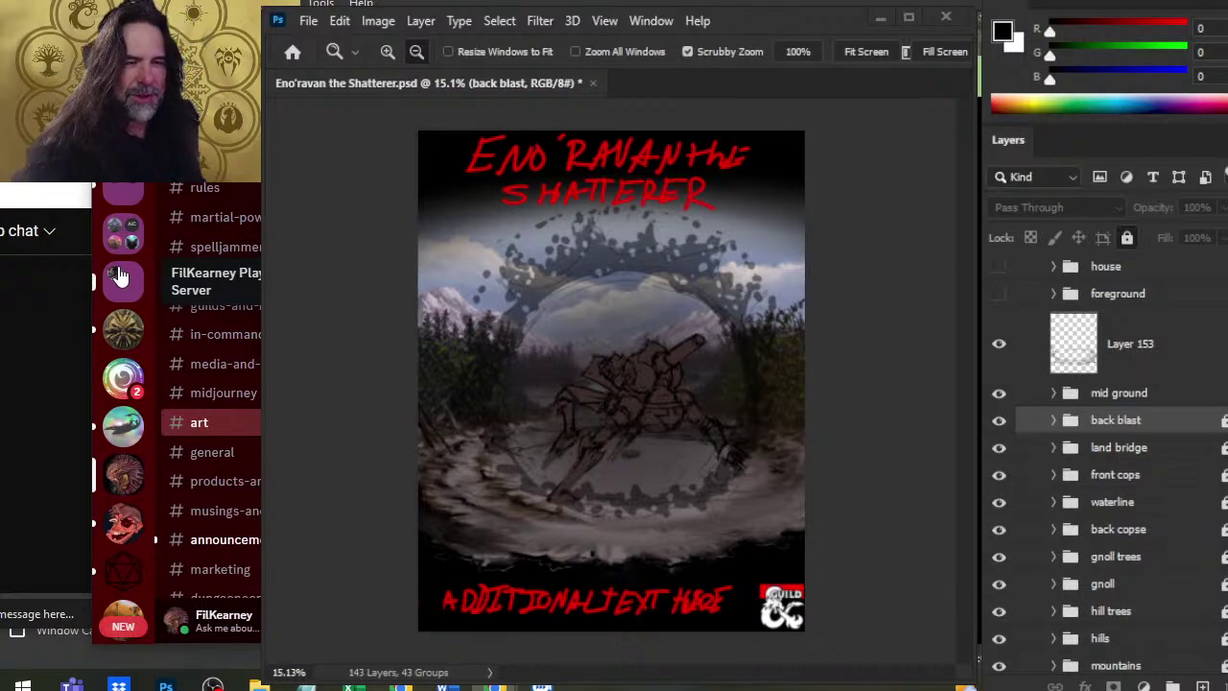
{"action": "left_click_drag", "start_coordinate": [93, 247], "coordinate": [260, 254]}
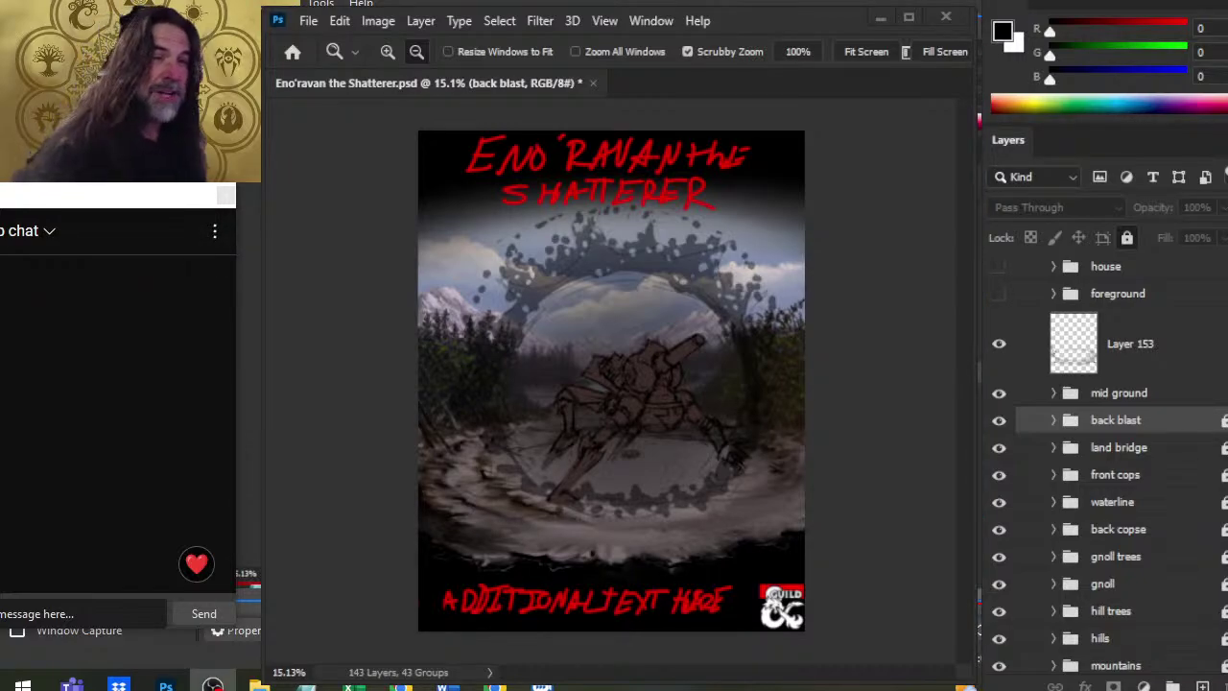
Switch to the Chrome window with Twitter, open the own profile and look through its pinned and newest posts
{"action": "mouse_move", "coordinate": [212, 684]}
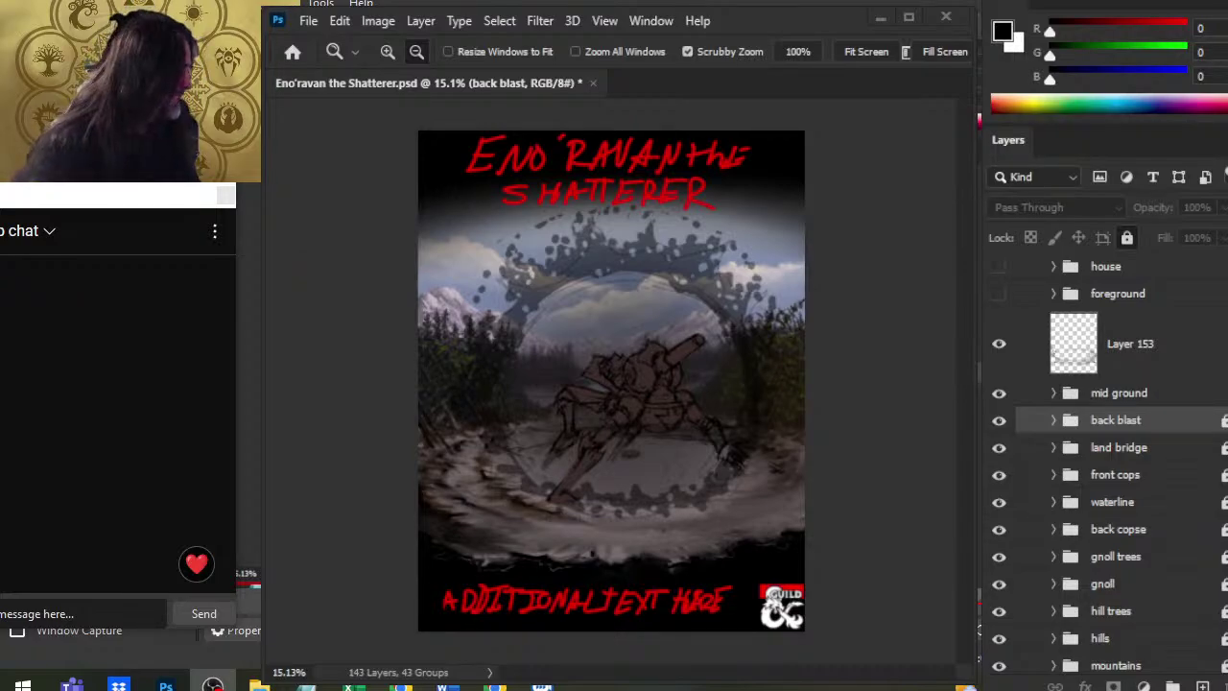
{"action": "left_click_drag", "start_coordinate": [1040, 448], "coordinate": [1041, 467]}
{"action": "left_click", "coordinate": [495, 684]}
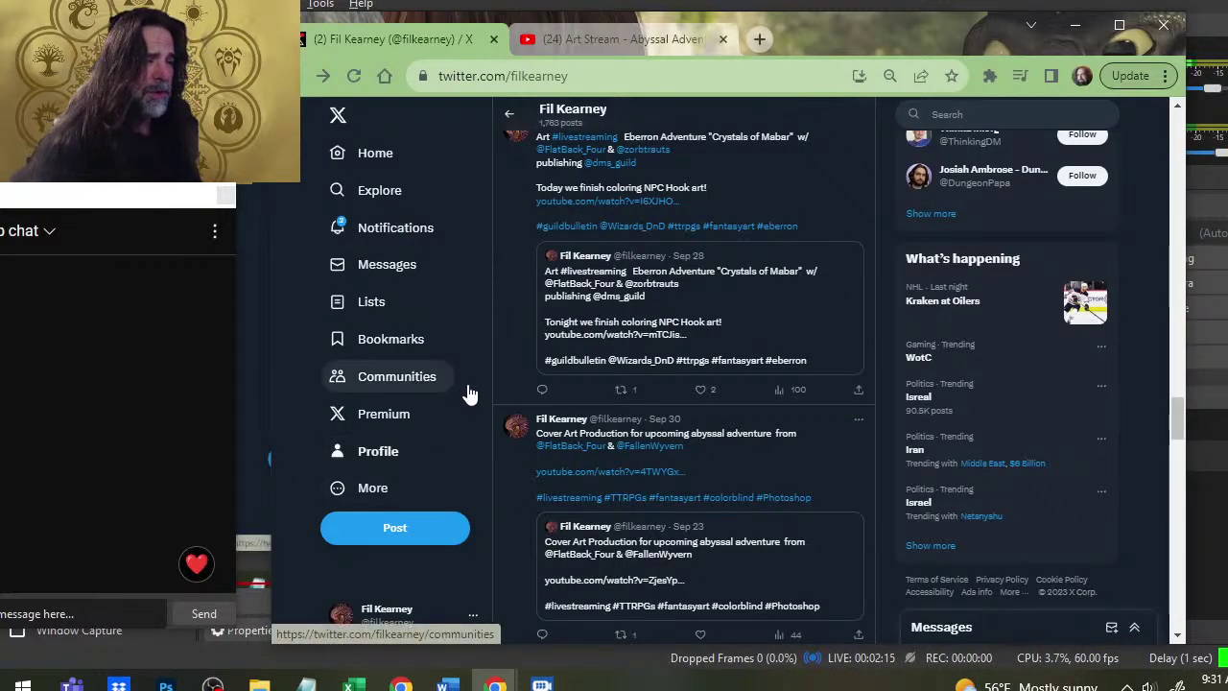
{"action": "left_click", "coordinate": [398, 460]}
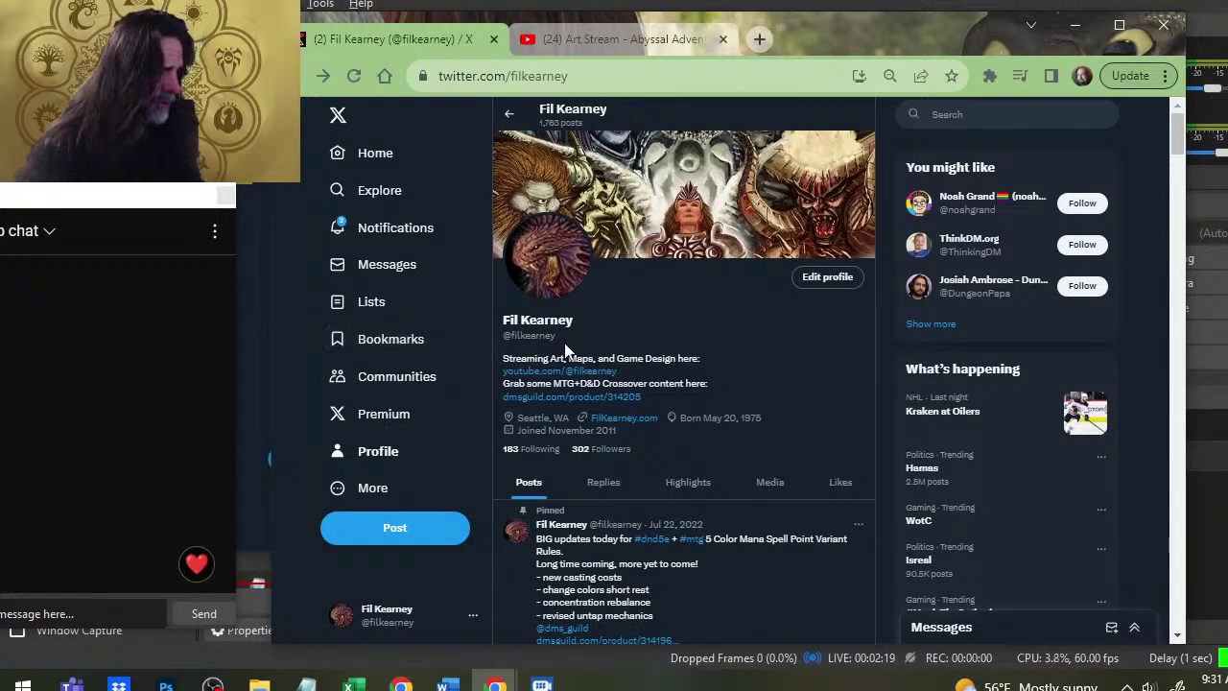
{"action": "scroll", "coordinate": [646, 320], "scroll_direction": "down", "scroll_amount": 3}
{"action": "scroll", "coordinate": [738, 327], "scroll_direction": "down", "scroll_amount": 2}
{"action": "scroll", "coordinate": [762, 316], "scroll_direction": "up", "scroll_amount": 5}
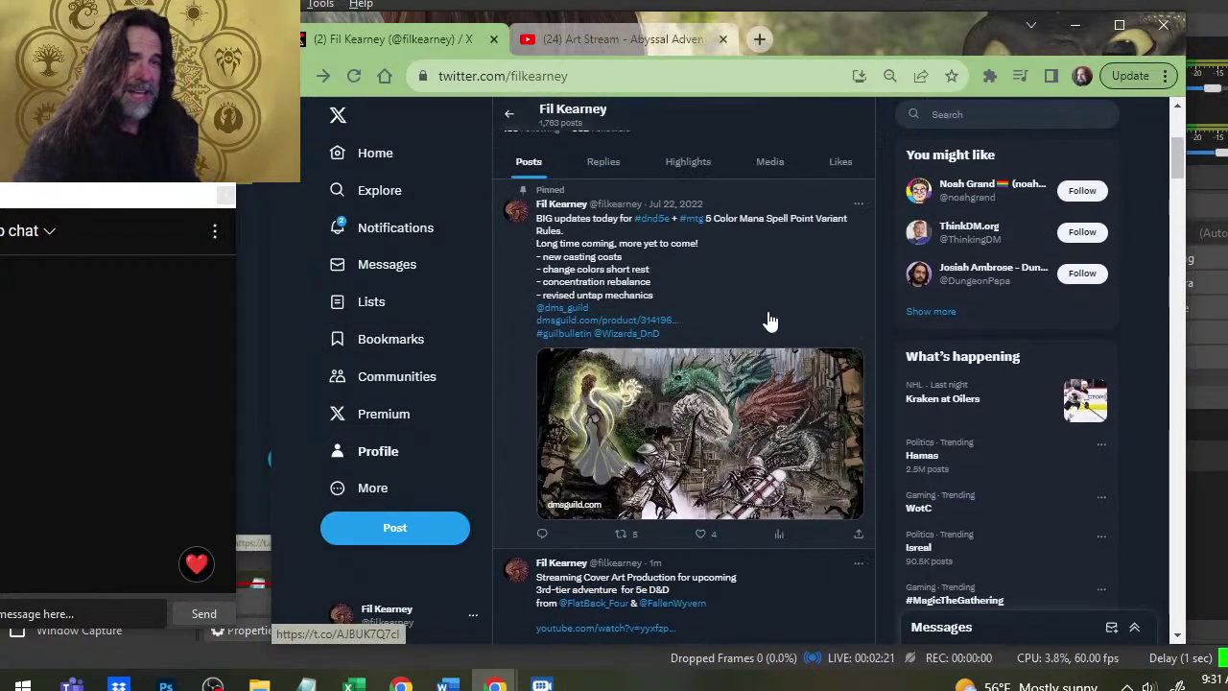
Close the Twitter profile page and like the Abyssal Adventure art stream video on YouTube
{"action": "left_click", "coordinate": [494, 38]}
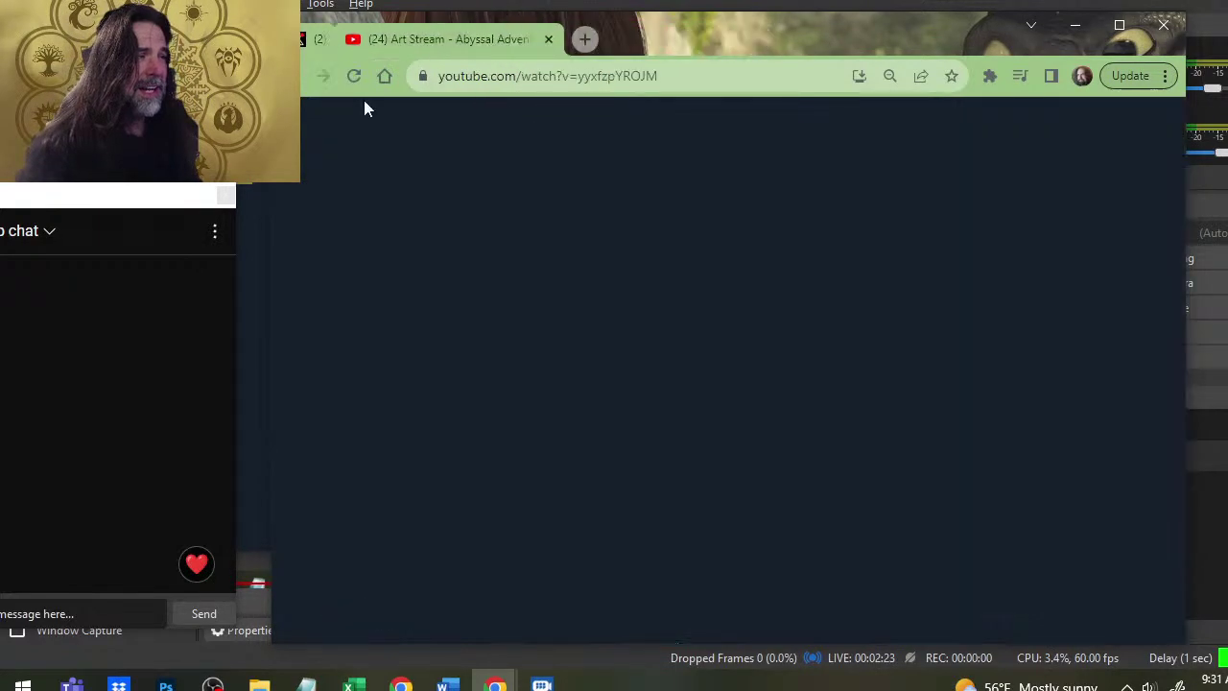
{"action": "left_click", "coordinate": [614, 518]}
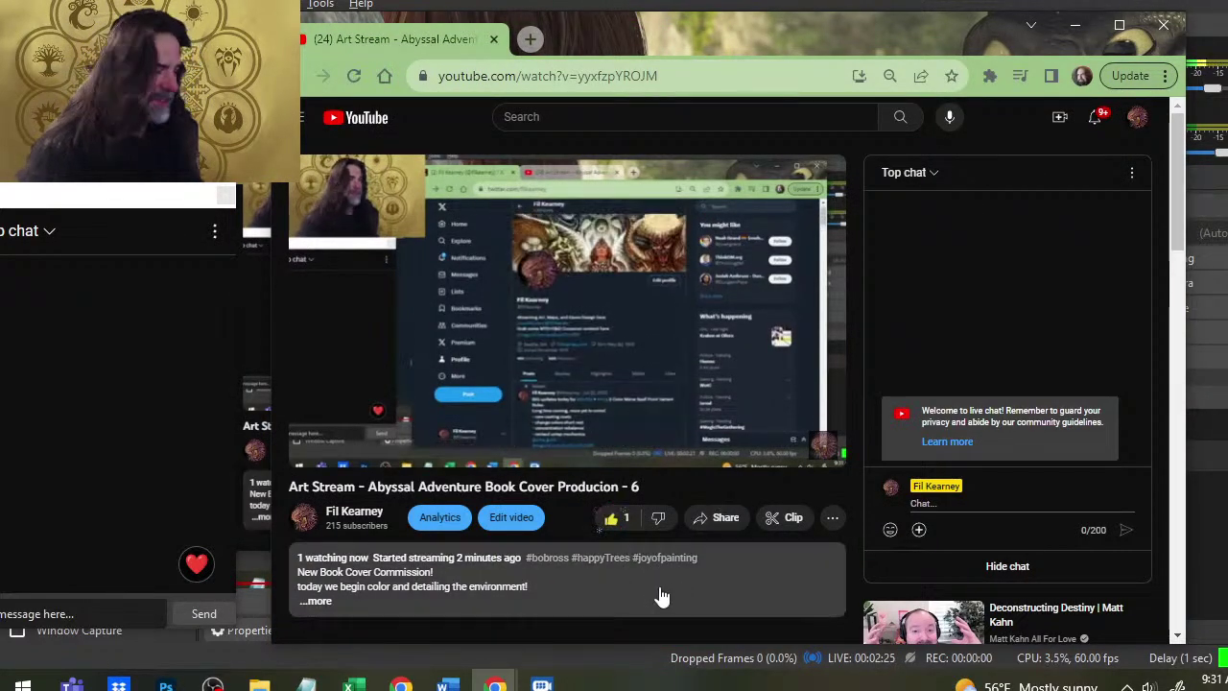
{"action": "mouse_move", "coordinate": [453, 463]}
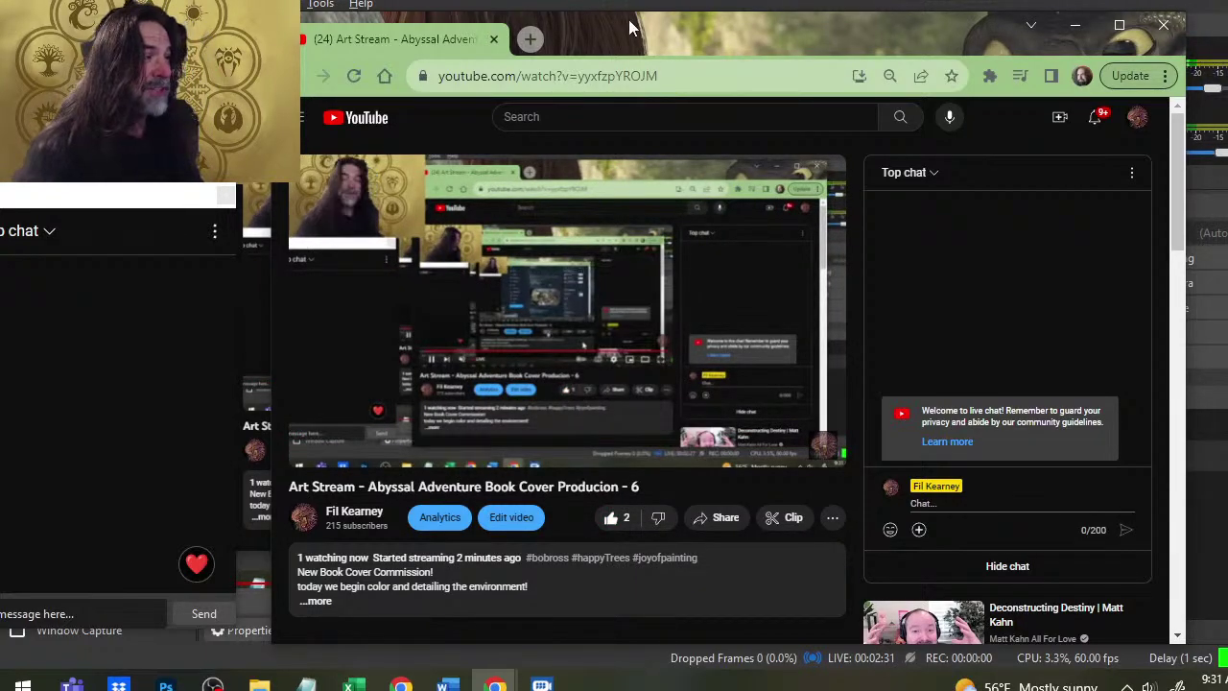
Switch to Photoshop with the Eno'ravan the Shatterer.psd document
{"action": "key", "text": "alt+Tab"}
{"action": "key", "text": "alt+Tab"}
{"action": "key", "text": "alt+Tab"}
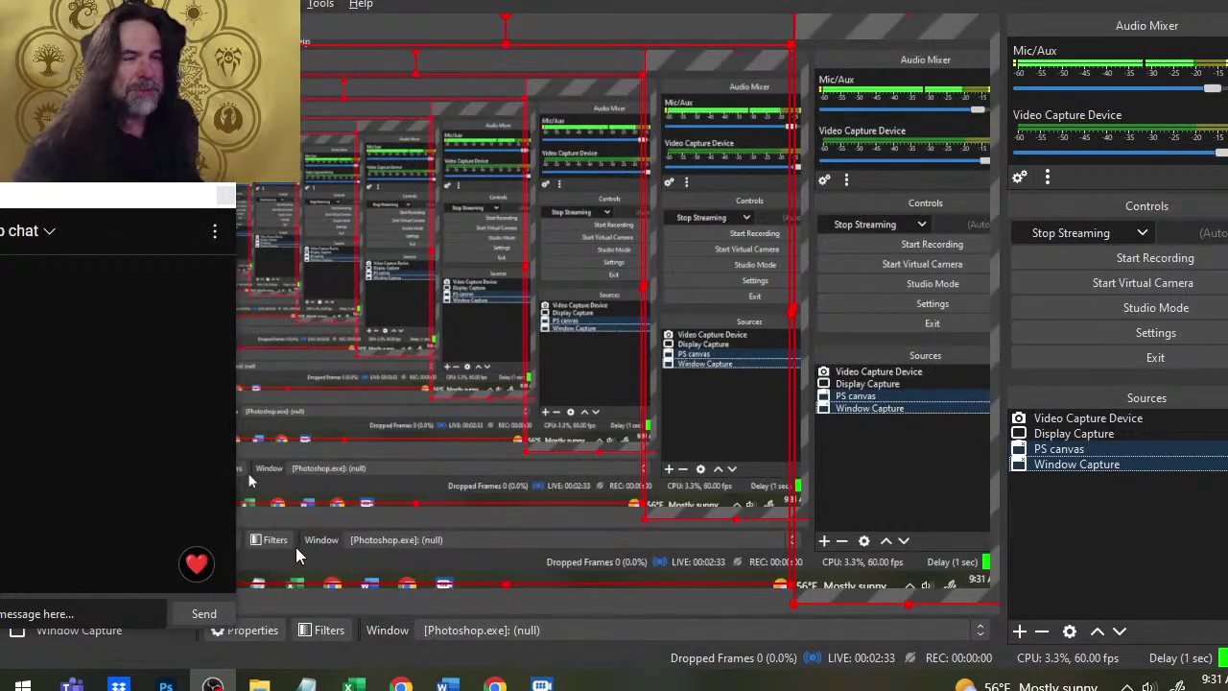
{"action": "key", "text": "alt+Tab"}
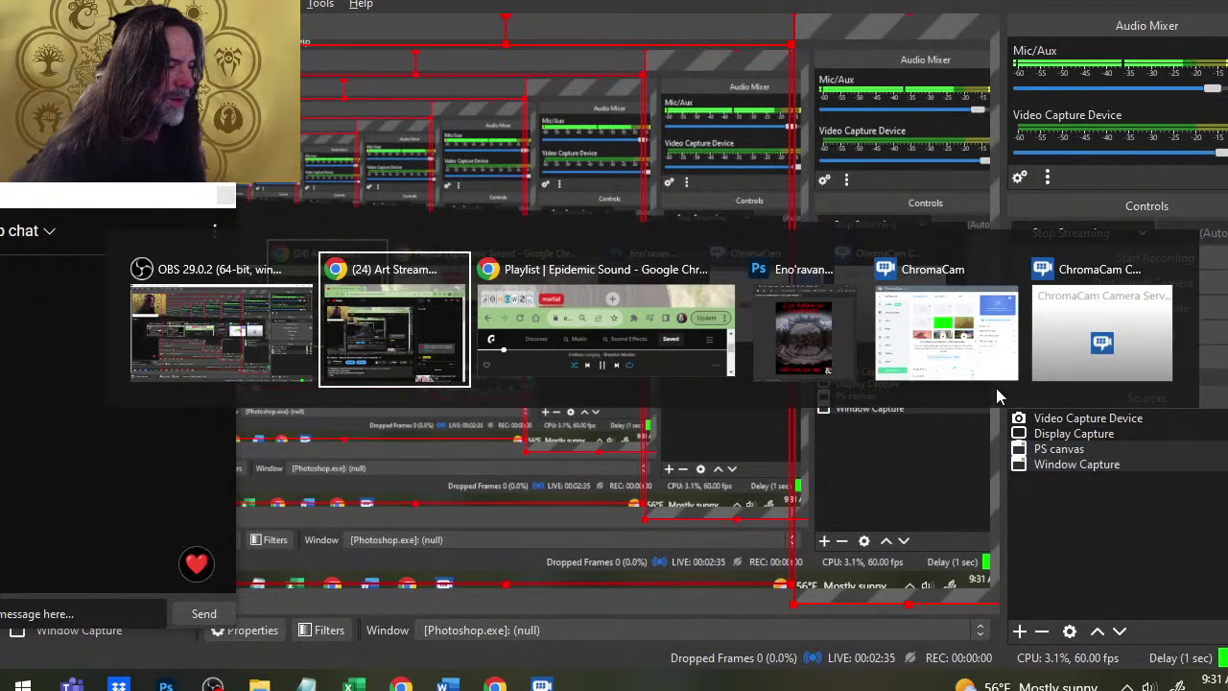
{"action": "key", "text": "alt+Tab"}
{"action": "key", "text": "alt+Tab"}
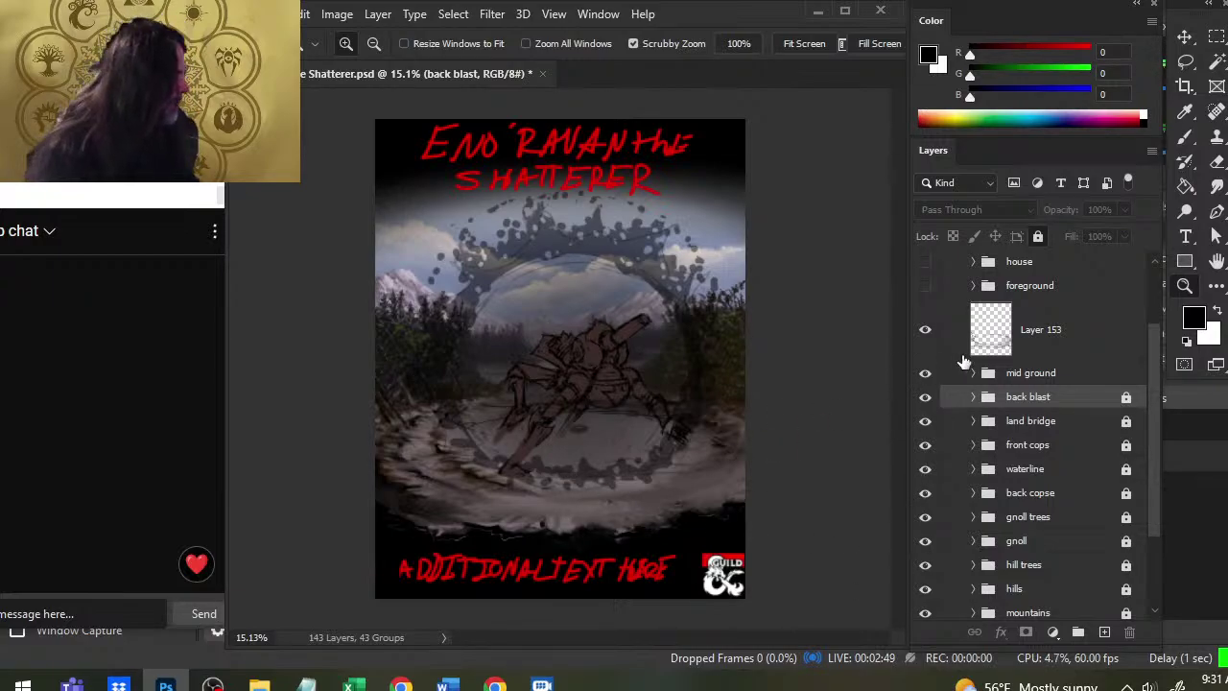
Hide the mid ground, back blast and land bridge layer groups inside the good stuff group
{"action": "scroll", "coordinate": [1149, 390], "scroll_direction": "up", "scroll_amount": 3}
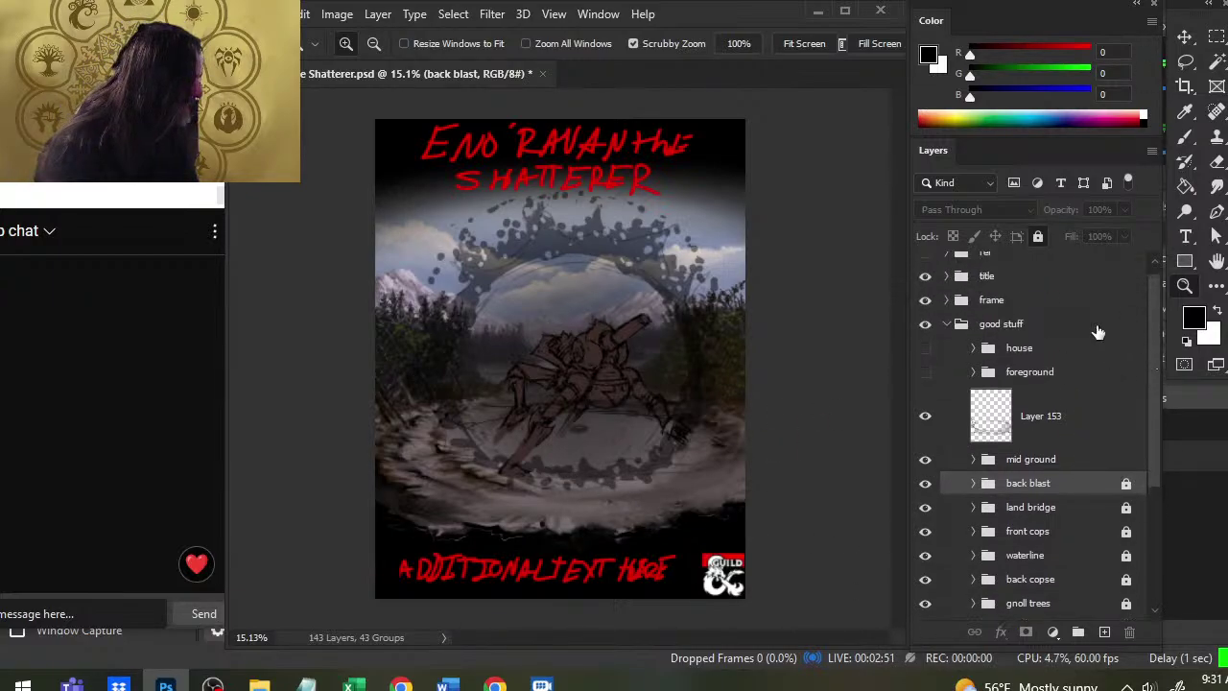
{"action": "scroll", "coordinate": [1152, 383], "scroll_direction": "up", "scroll_amount": 1}
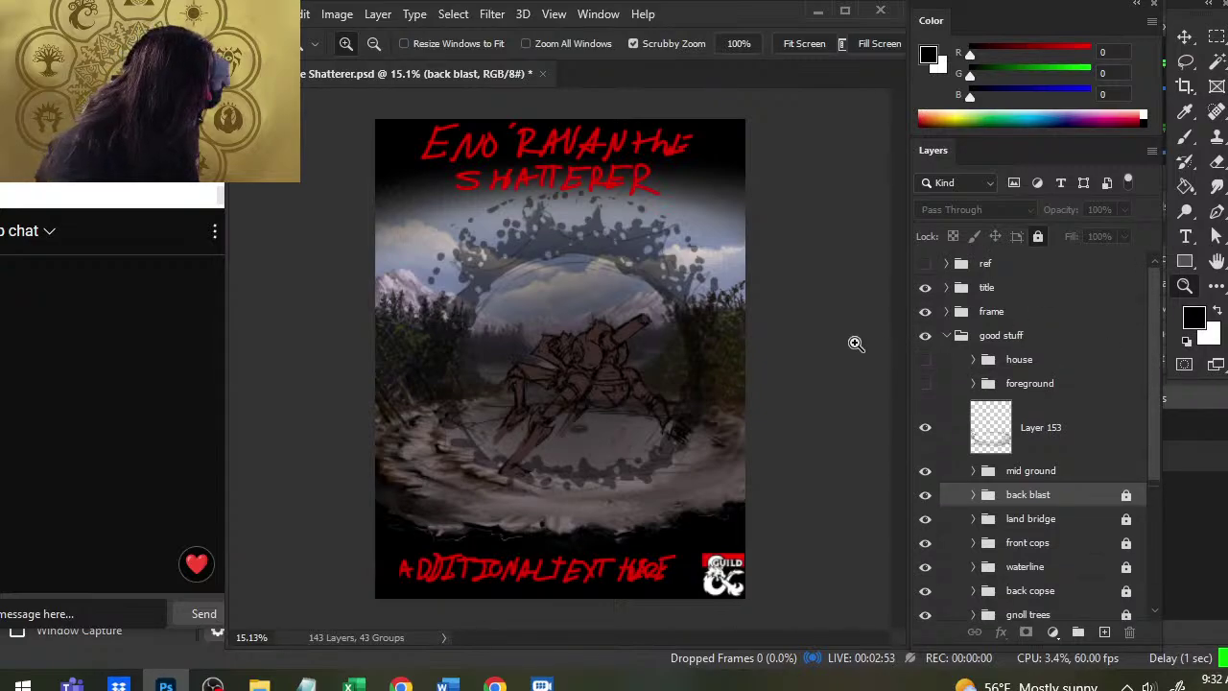
{"action": "left_click_drag", "start_coordinate": [1152, 417], "coordinate": [1144, 468]}
{"action": "left_click", "coordinate": [925, 387]}
{"action": "left_click", "coordinate": [925, 411]}
{"action": "left_click", "coordinate": [924, 435]}
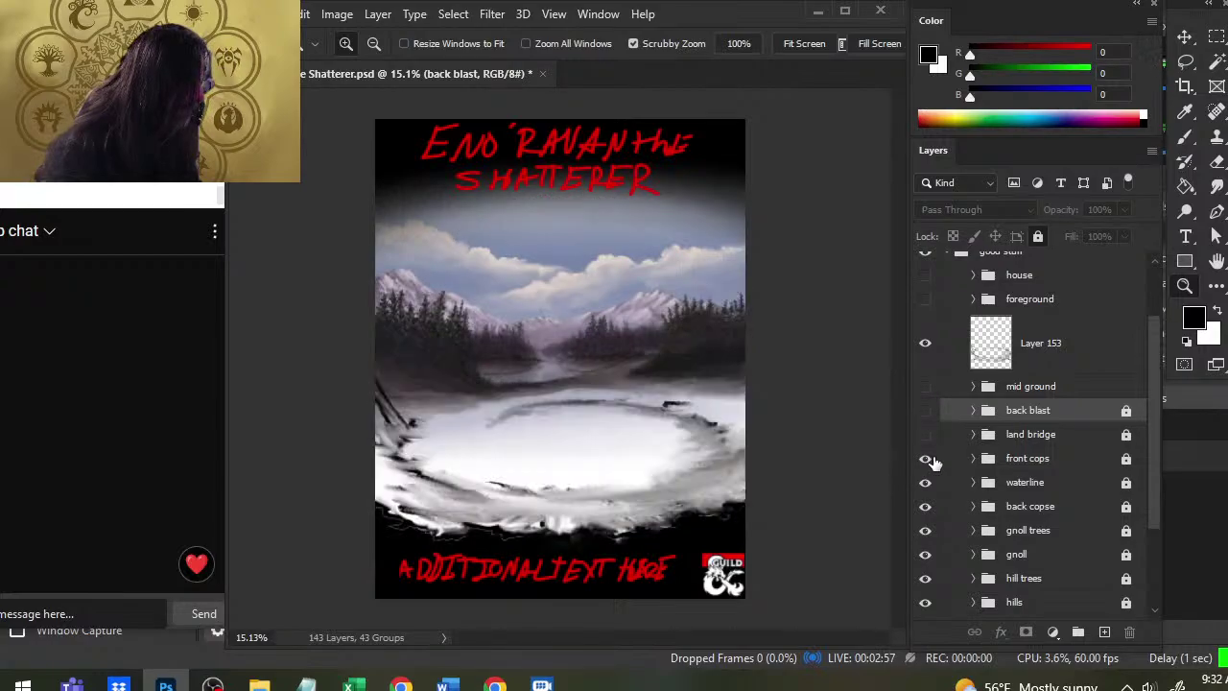
Hide the front cops, waterline, back copse, gnoll trees, gnoll, hill trees and hills layer groups
{"action": "left_click", "coordinate": [925, 458]}
{"action": "left_click", "coordinate": [924, 483]}
{"action": "left_click", "coordinate": [925, 506]}
{"action": "left_click", "coordinate": [924, 554]}
{"action": "left_click", "coordinate": [925, 579]}
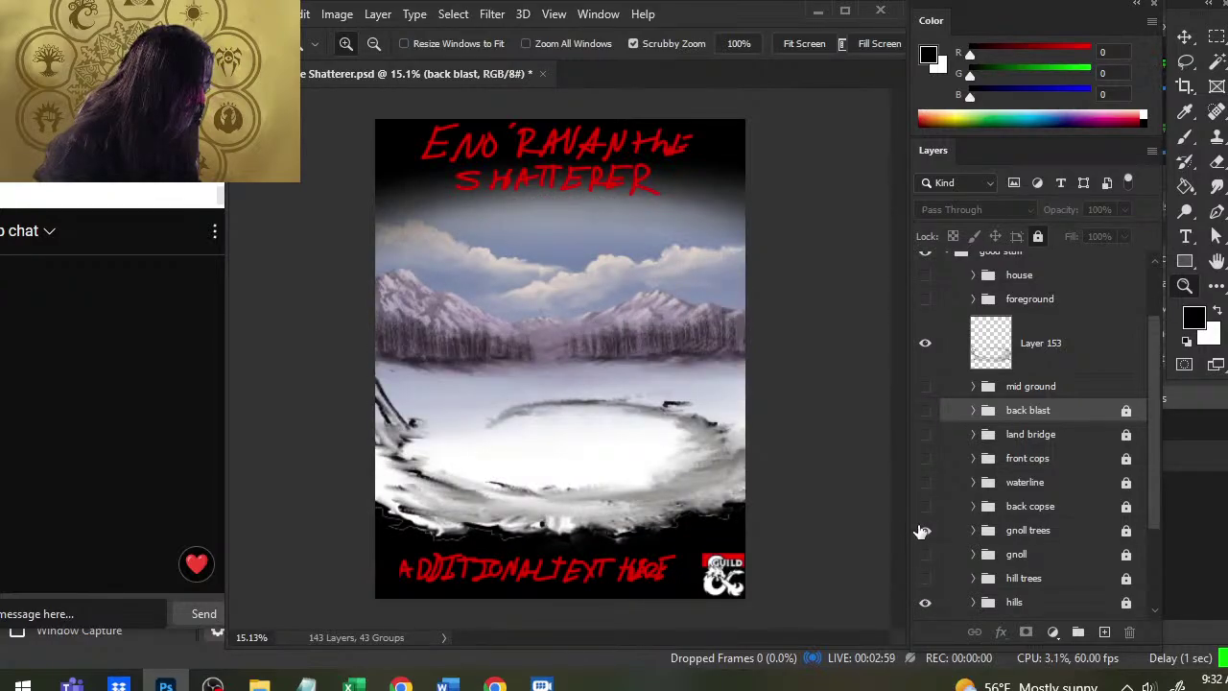
{"action": "left_click", "coordinate": [924, 531]}
{"action": "left_click", "coordinate": [926, 602]}
Hide the mountains and sky layer groups, and hide Layer 153 above the mid ground group
{"action": "left_click_drag", "start_coordinate": [1154, 467], "coordinate": [1151, 569]}
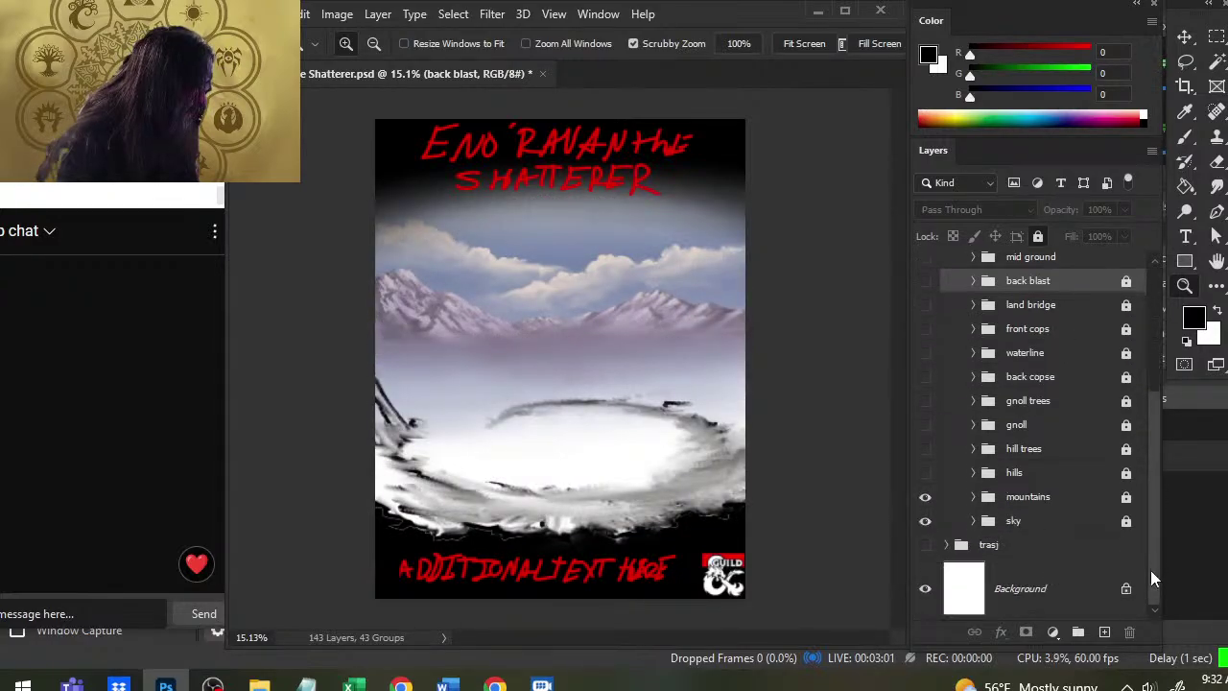
{"action": "left_click", "coordinate": [924, 497]}
{"action": "left_click", "coordinate": [926, 522]}
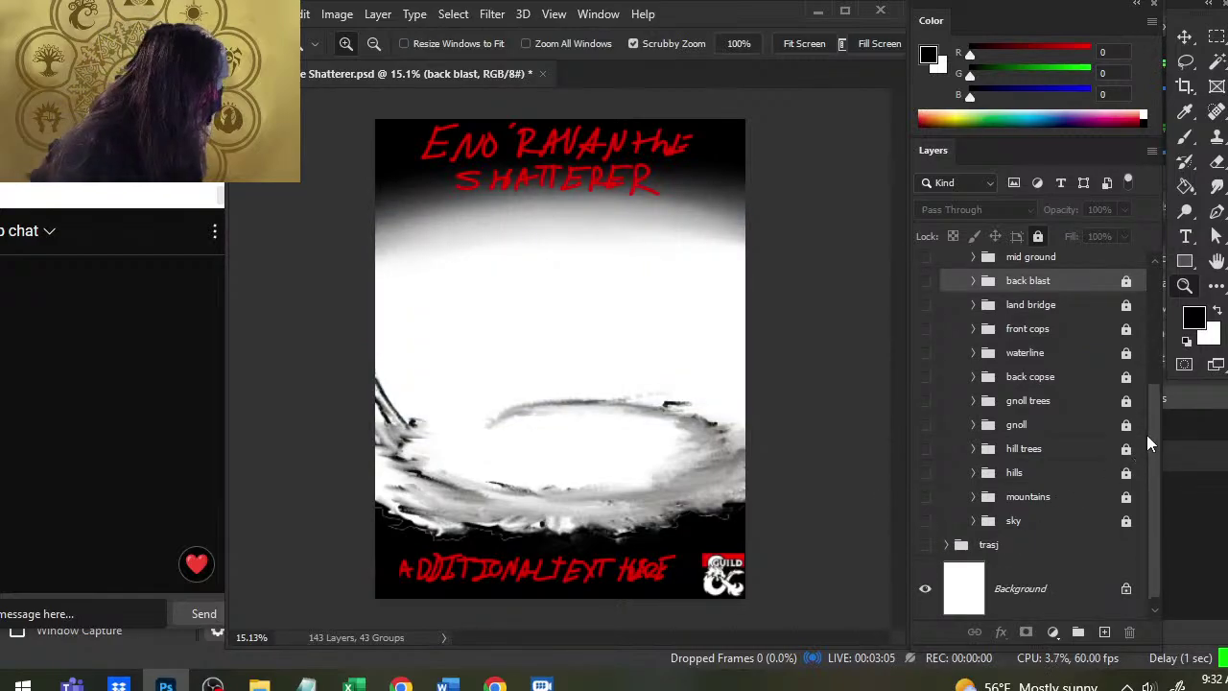
{"action": "left_click_drag", "start_coordinate": [1151, 434], "coordinate": [1123, 346]}
{"action": "left_click", "coordinate": [924, 394]}
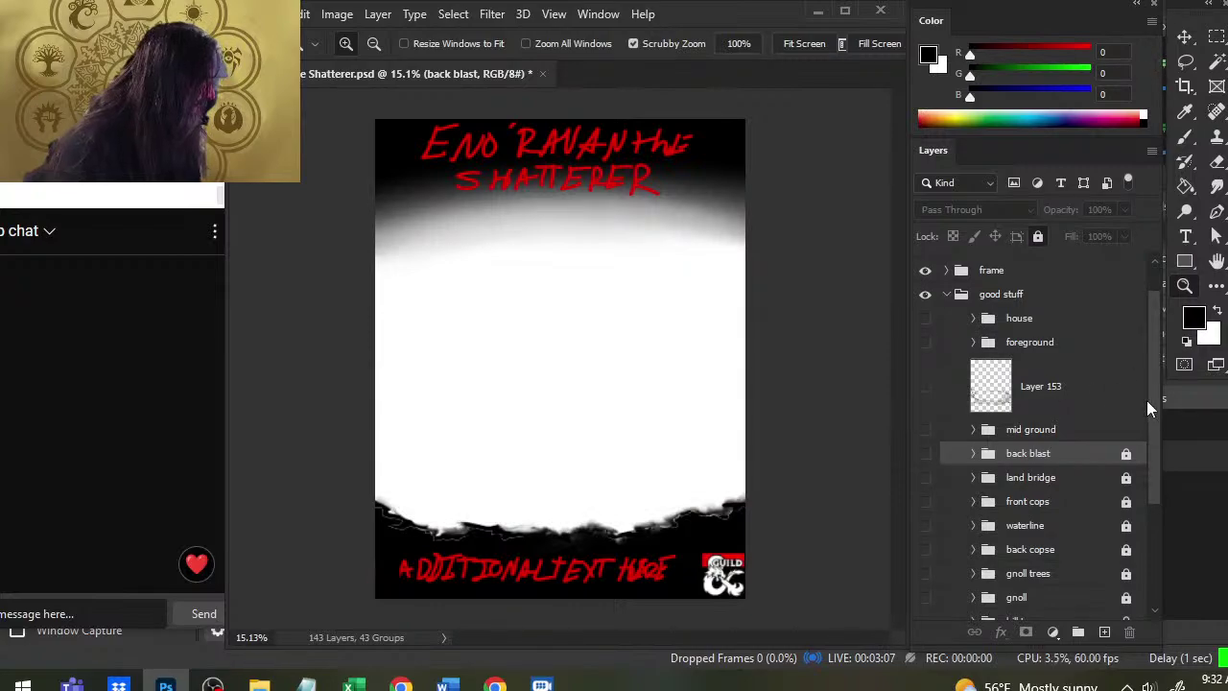
Hide the frame and title layer groups so only the white background is left on the canvas
{"action": "mouse_move", "coordinate": [1154, 402]}
{"action": "left_mouse_down"}
{"action": "mouse_move", "coordinate": [1153, 481]}
{"action": "mouse_move", "coordinate": [1103, 343]}
{"action": "left_mouse_up"}
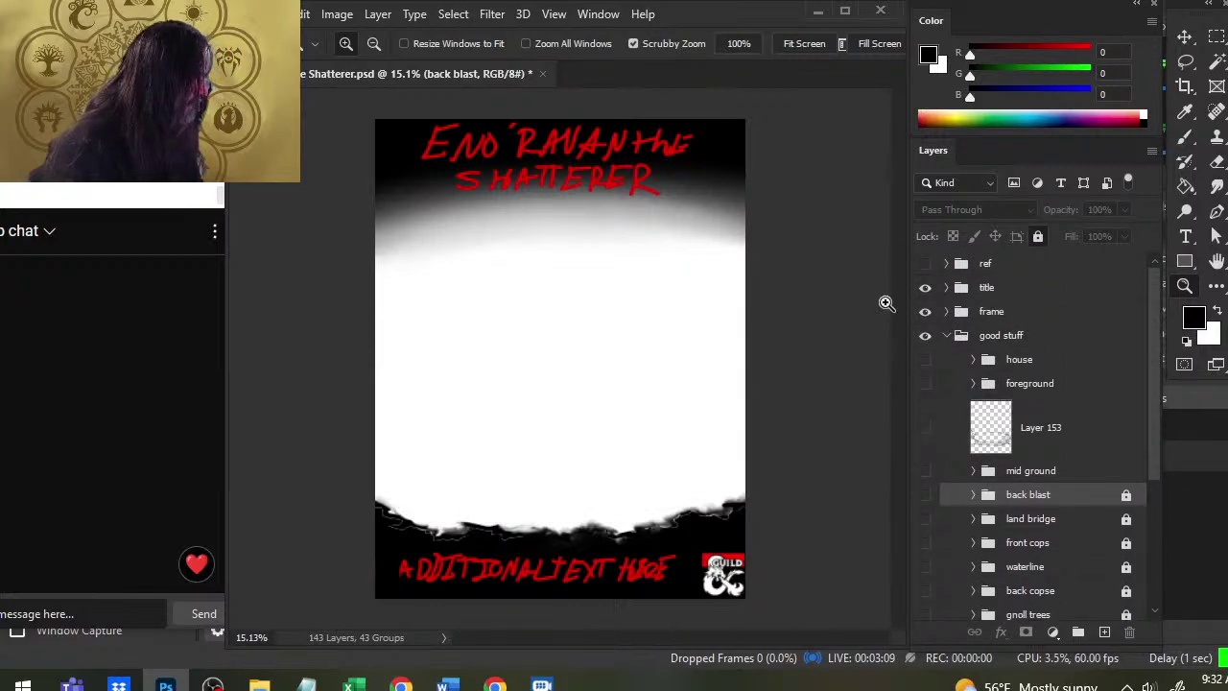
{"action": "left_click", "coordinate": [923, 312]}
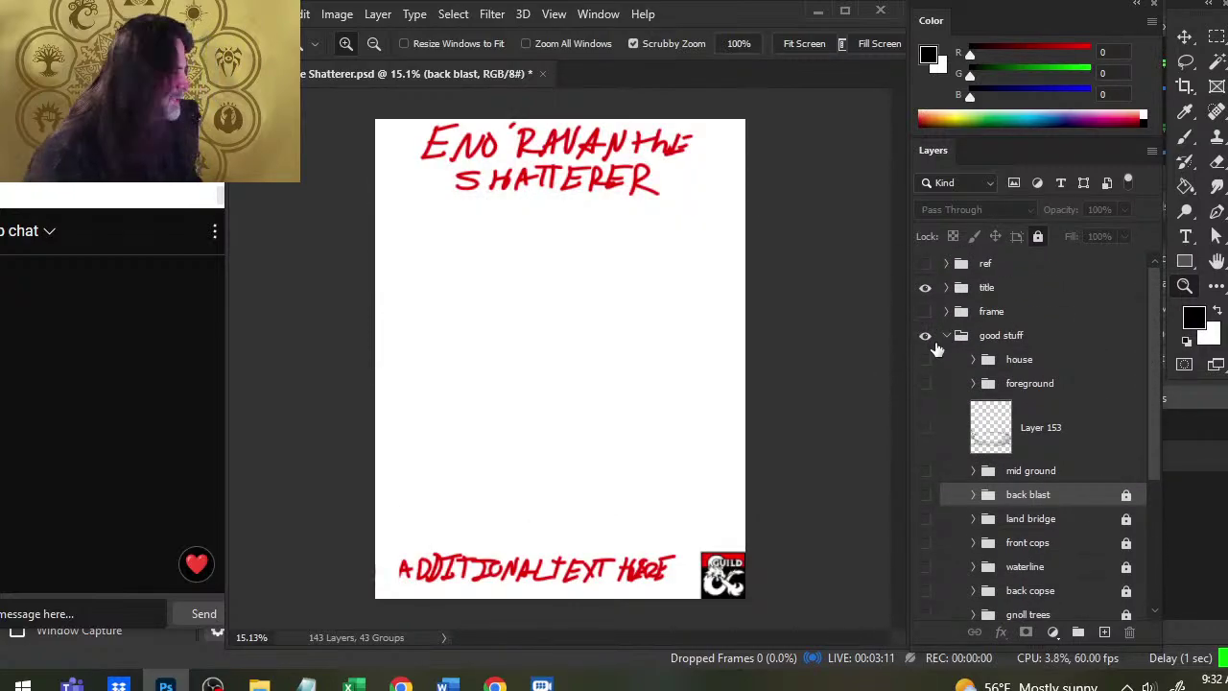
{"action": "left_click", "coordinate": [924, 287]}
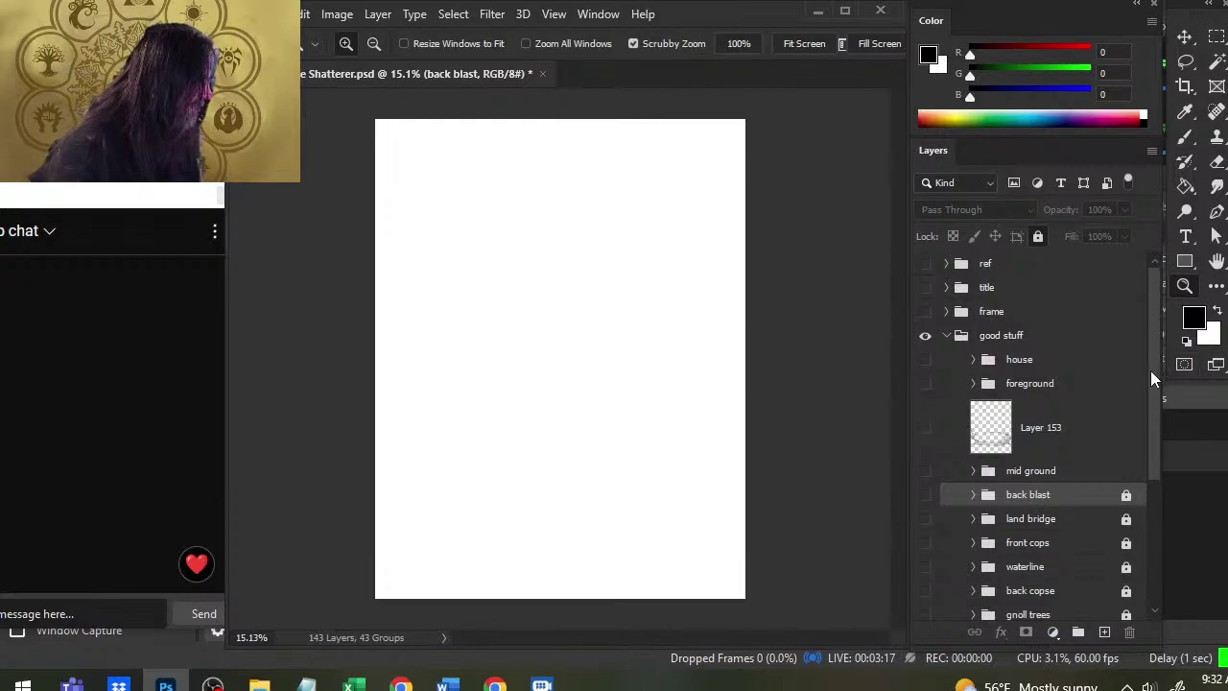
Show the sky, mountains, hills and hill trees layer groups one after another, from the back of the scene forward
{"action": "left_click_drag", "start_coordinate": [1150, 370], "coordinate": [1140, 570]}
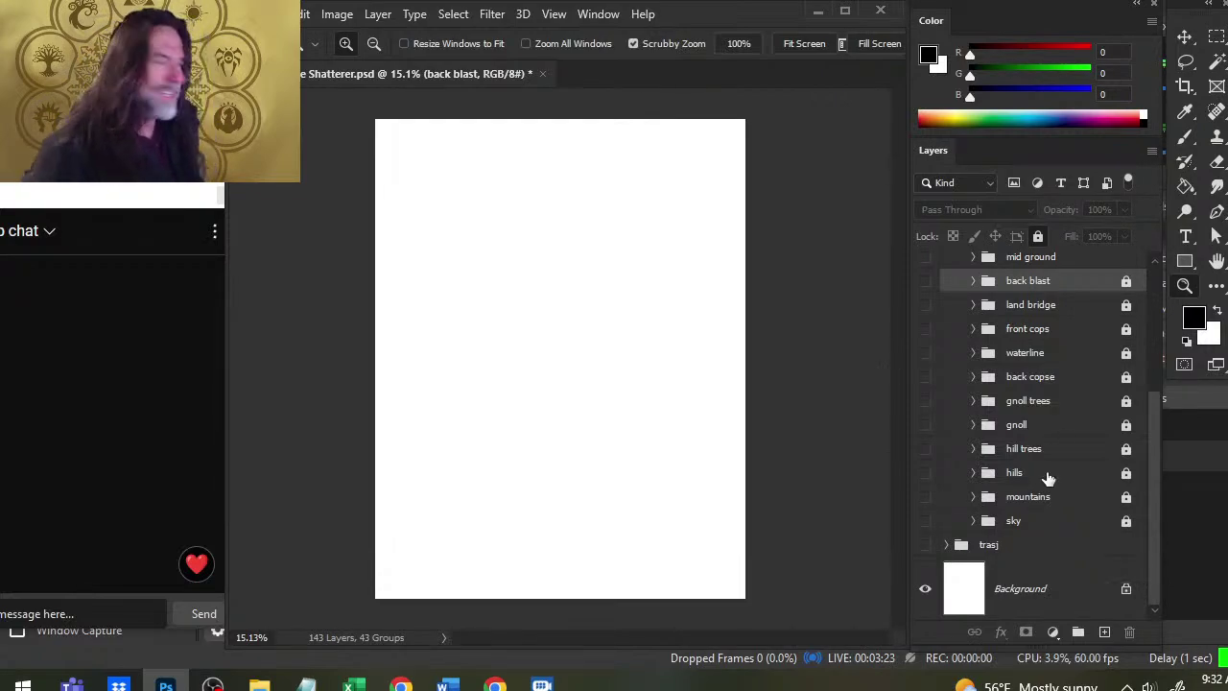
{"action": "left_click", "coordinate": [925, 519]}
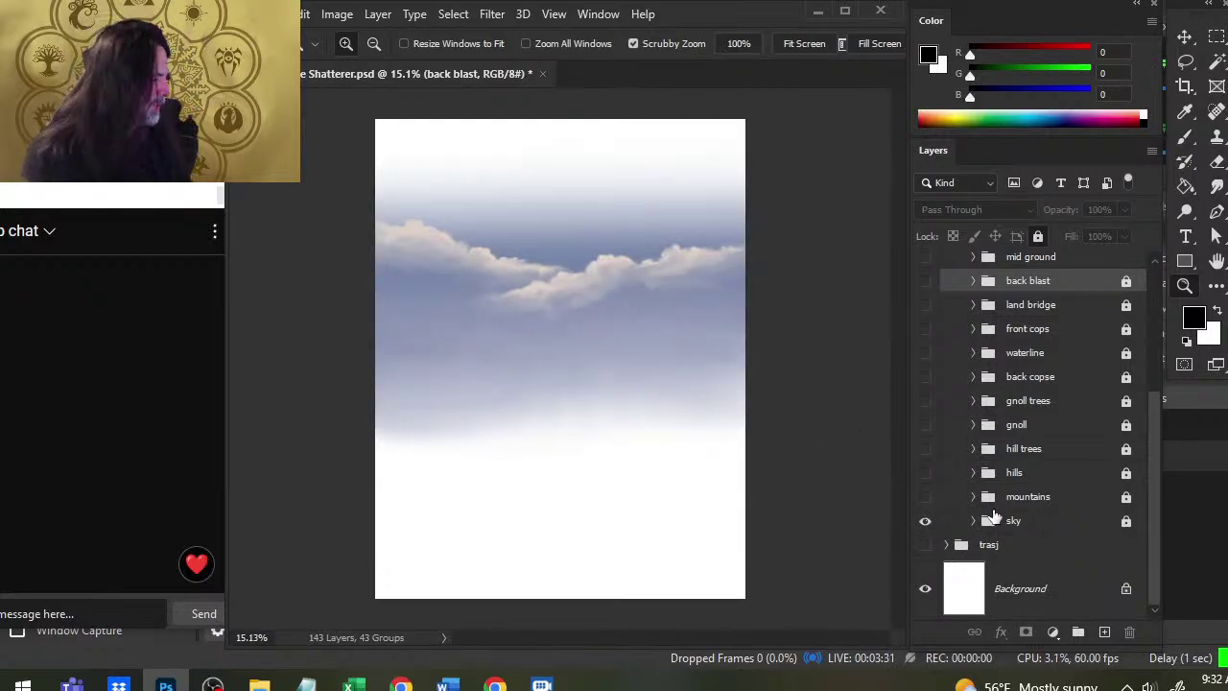
{"action": "left_click", "coordinate": [925, 497]}
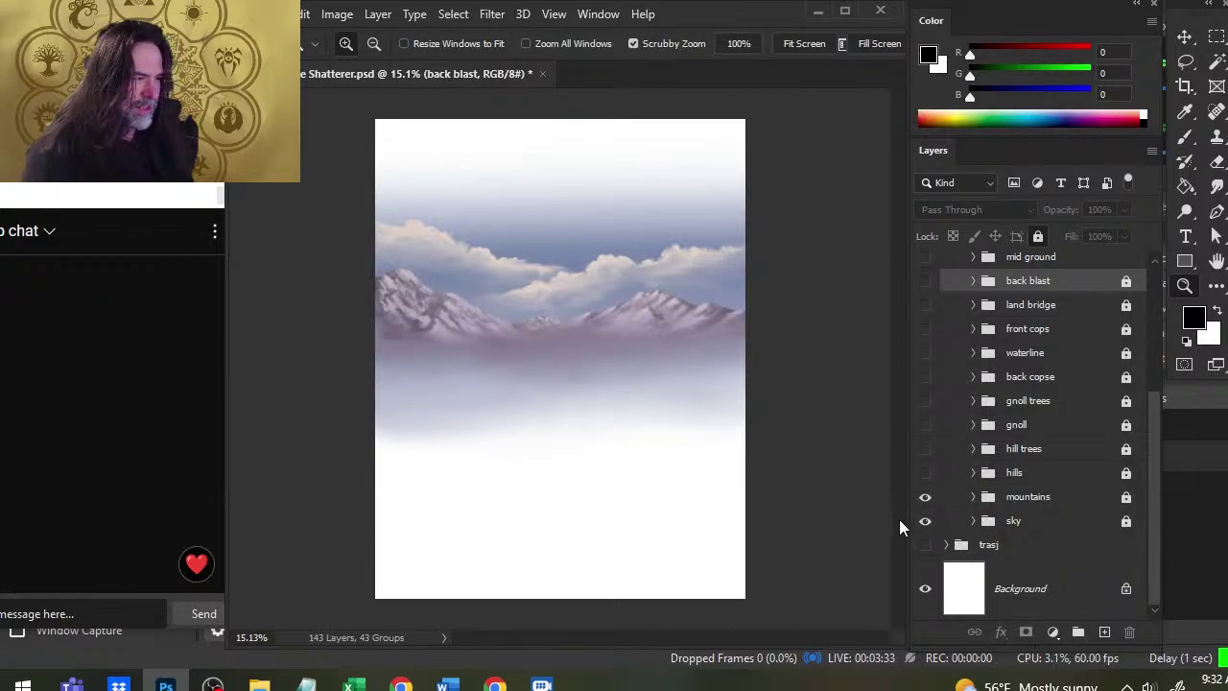
{"action": "left_click", "coordinate": [925, 472]}
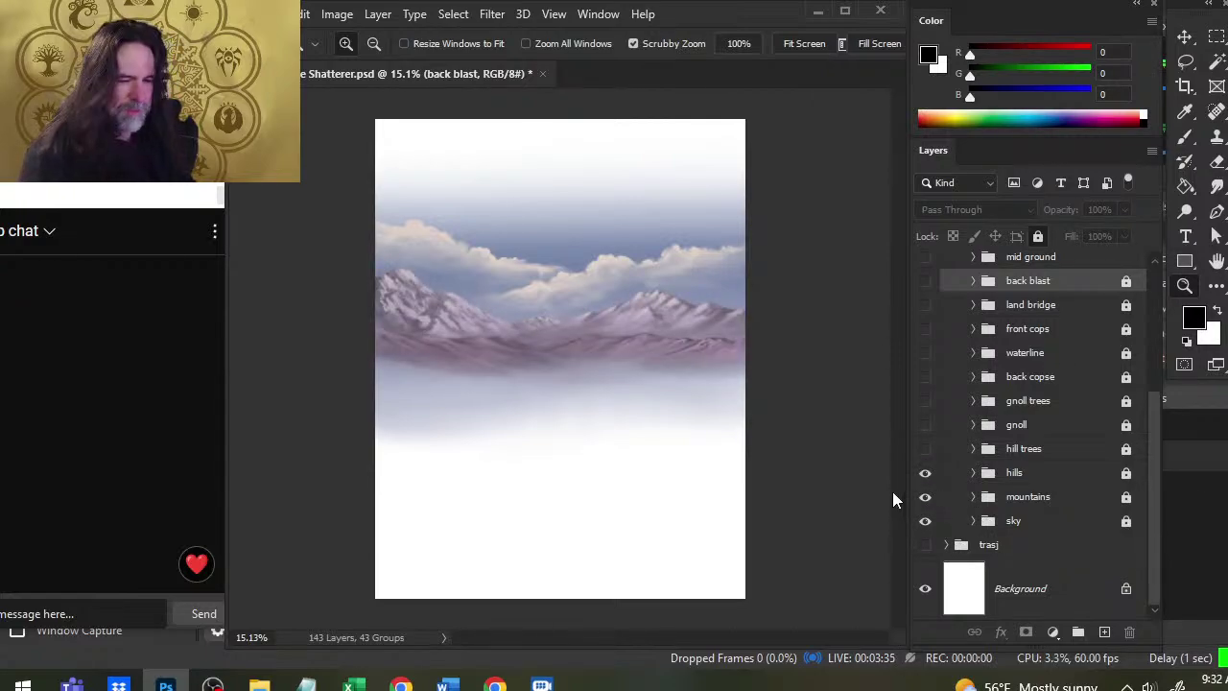
{"action": "left_click", "coordinate": [925, 451]}
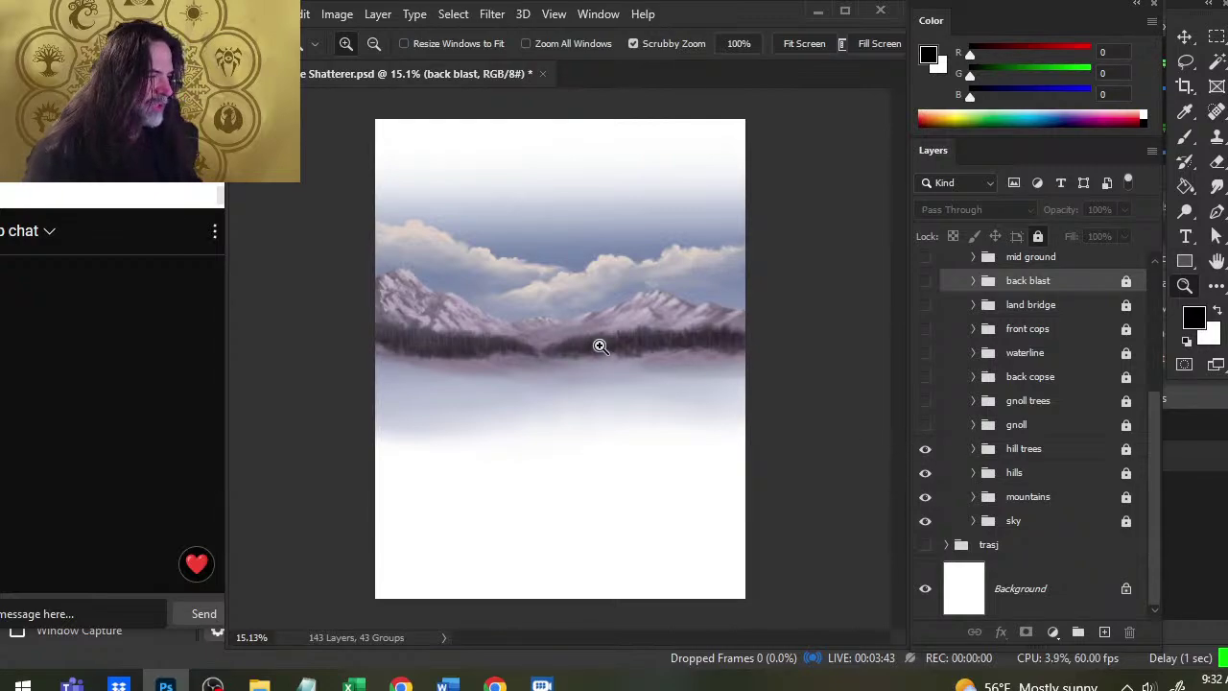
Inspect the tree line on the hills up close and show the gnoll layer group
{"action": "left_click_drag", "start_coordinate": [571, 345], "coordinate": [800, 387]}
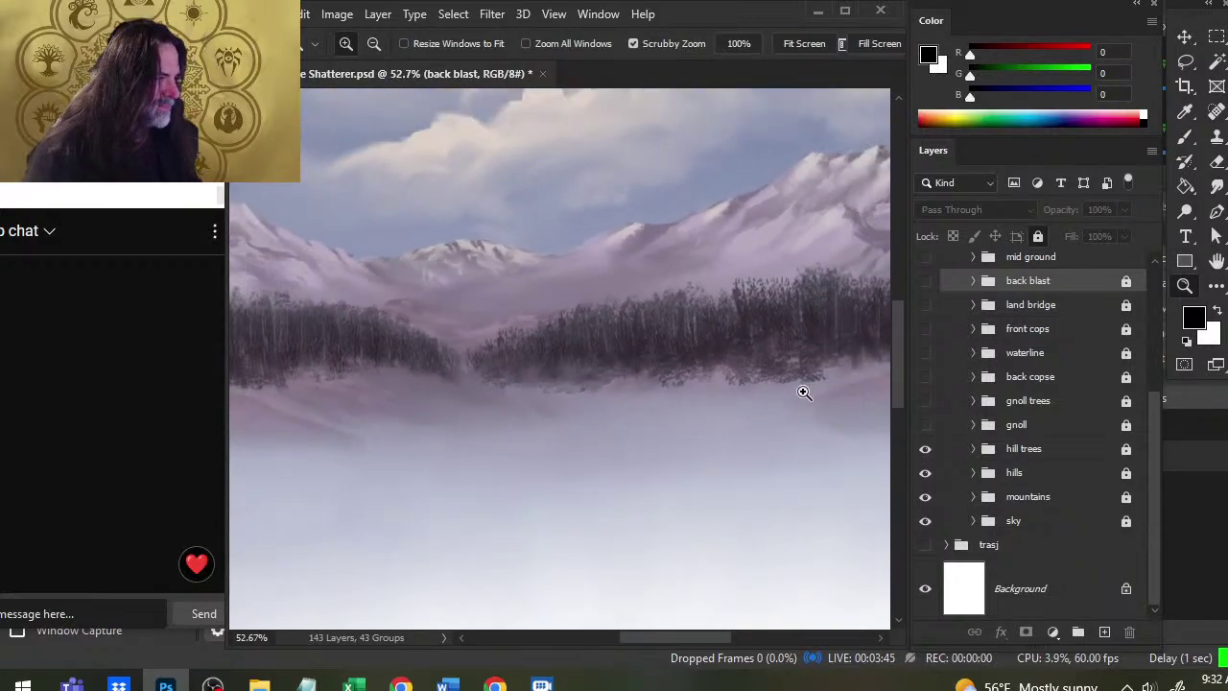
{"action": "left_click_drag", "start_coordinate": [751, 429], "coordinate": [737, 384]}
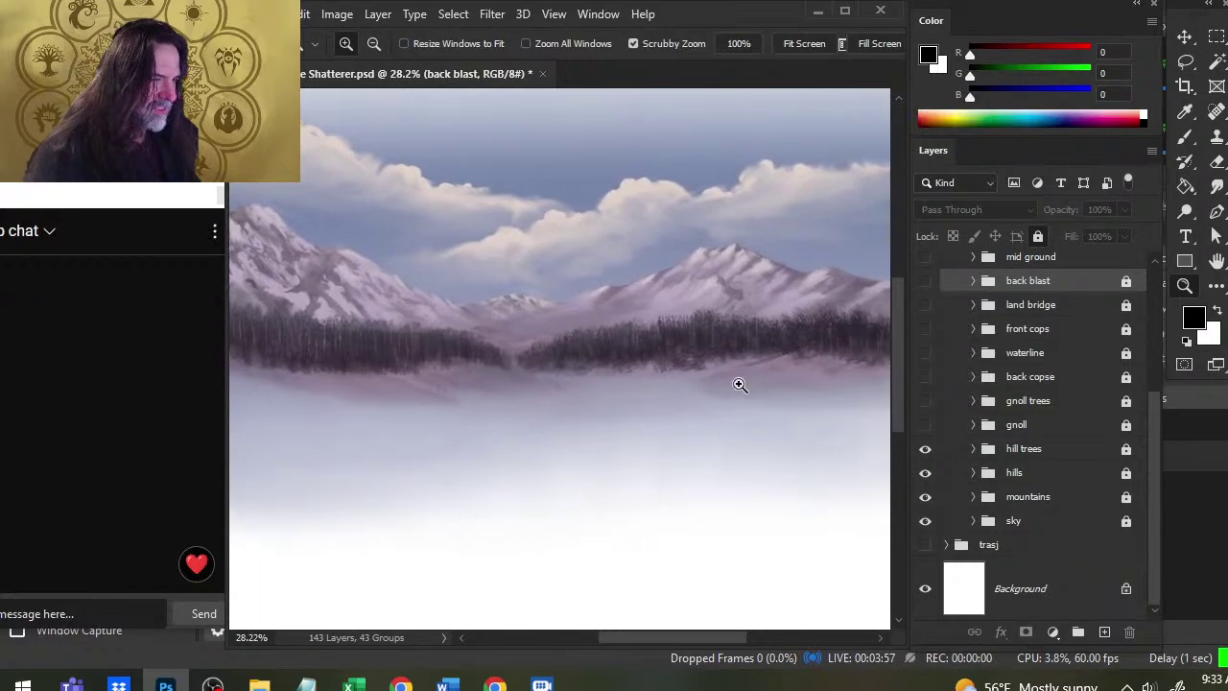
{"action": "left_click", "coordinate": [926, 425]}
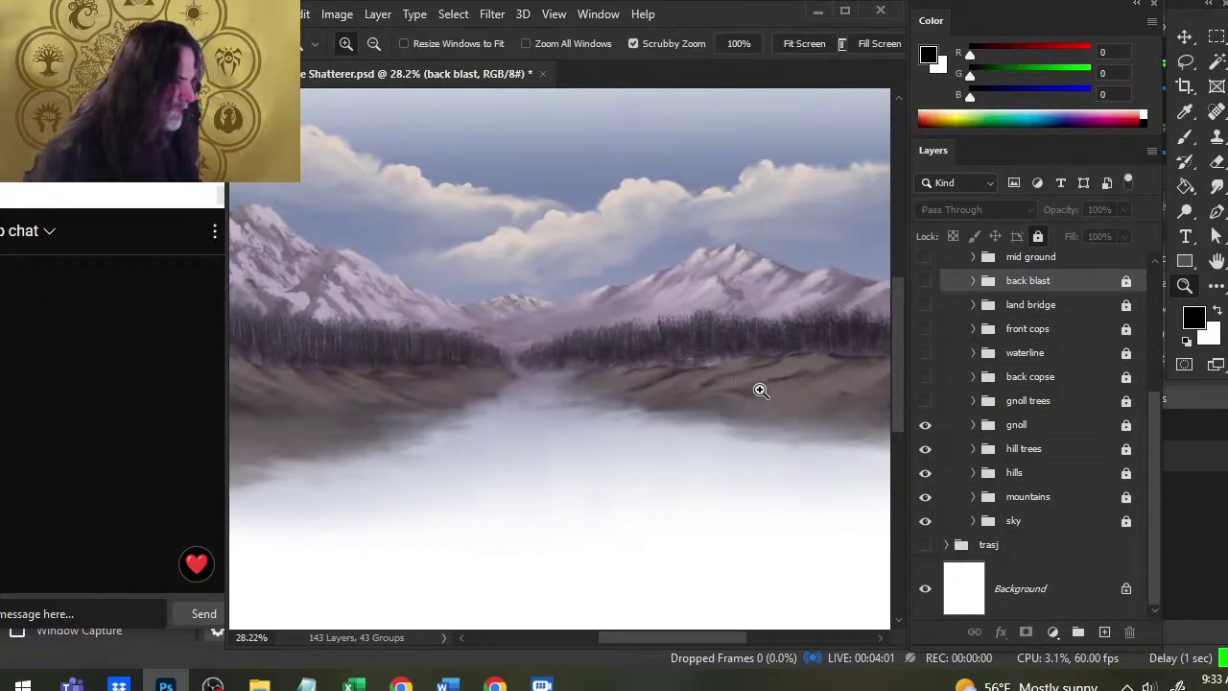
Show the gnoll trees and back copse layer groups, toggling the back copse to compare, and check the tree line up close
{"action": "left_click", "coordinate": [925, 400]}
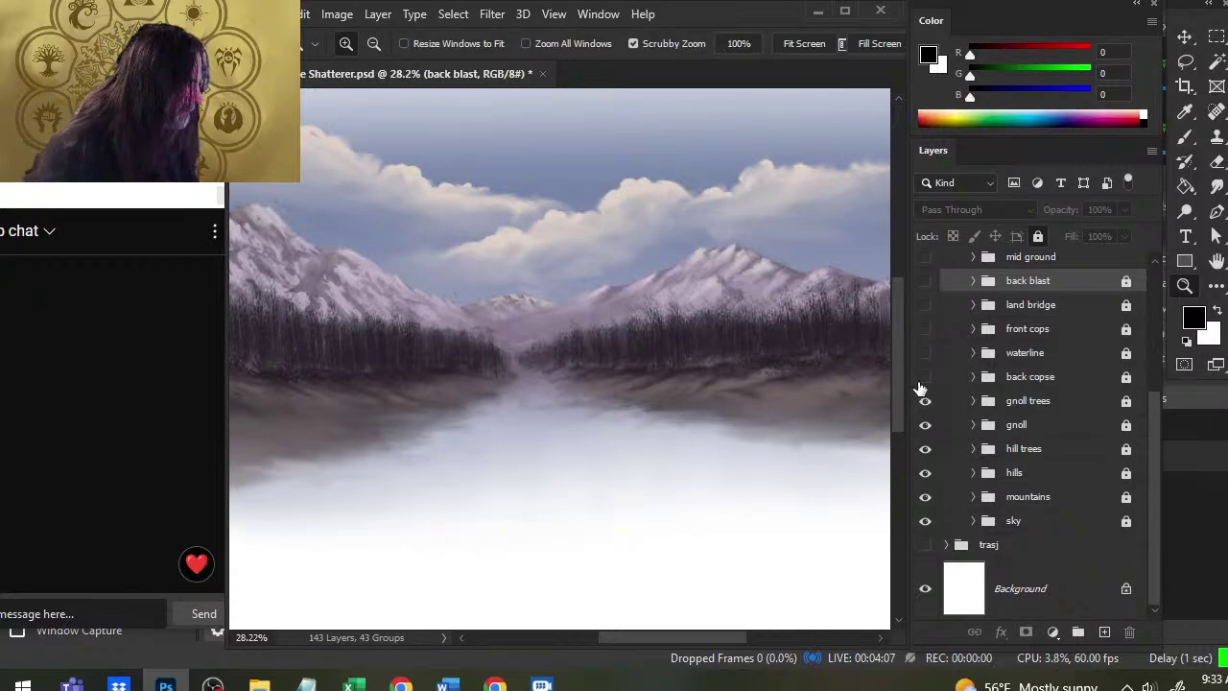
{"action": "mouse_move", "coordinate": [701, 354]}
{"action": "left_mouse_down"}
{"action": "mouse_move", "coordinate": [811, 358]}
{"action": "mouse_move", "coordinate": [715, 338]}
{"action": "left_mouse_up"}
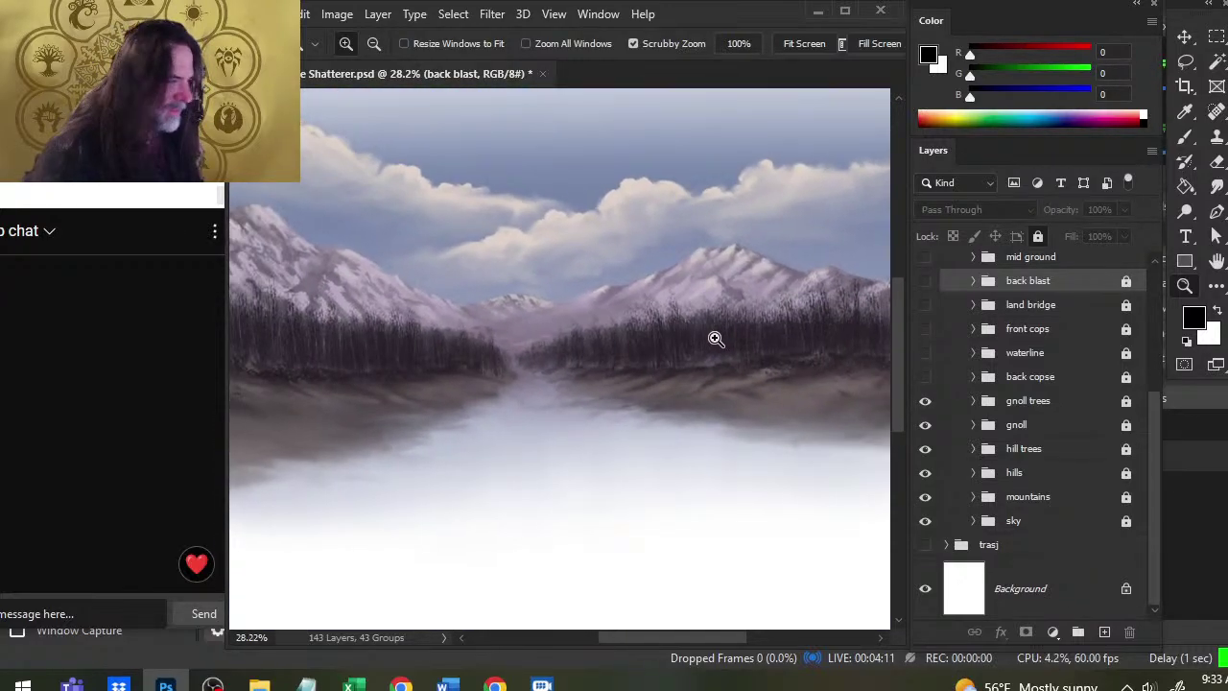
{"action": "left_click", "coordinate": [924, 377]}
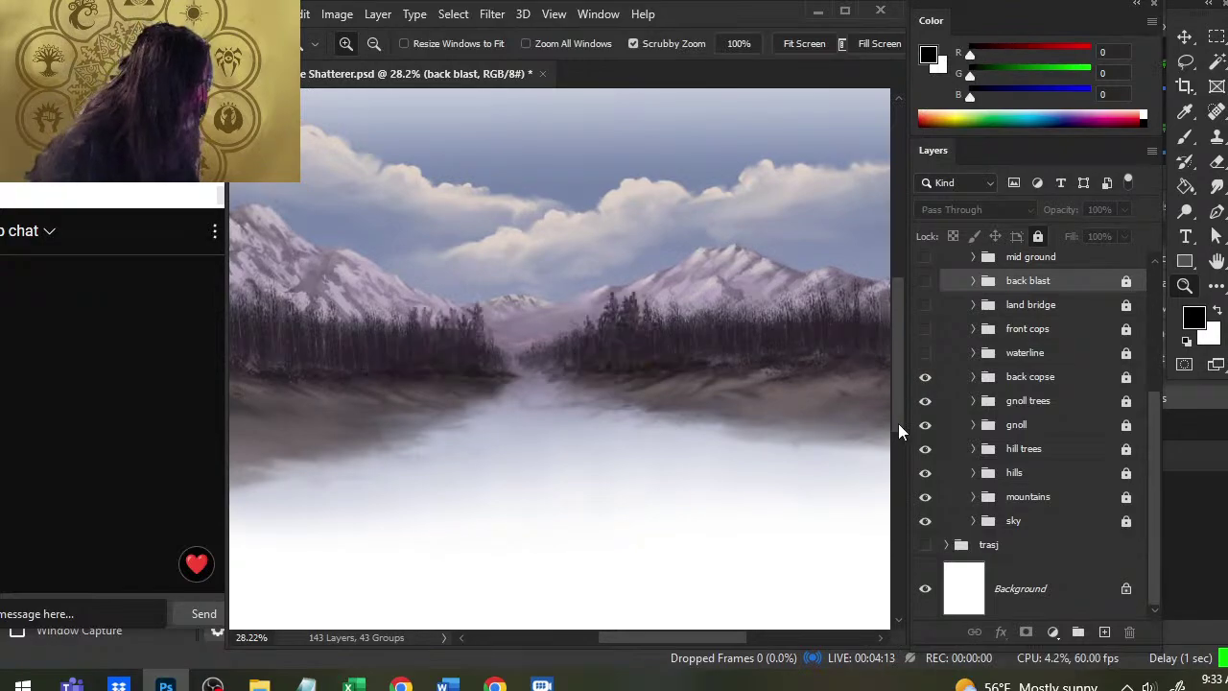
{"action": "left_click", "coordinate": [926, 381]}
{"action": "left_click", "coordinate": [925, 380]}
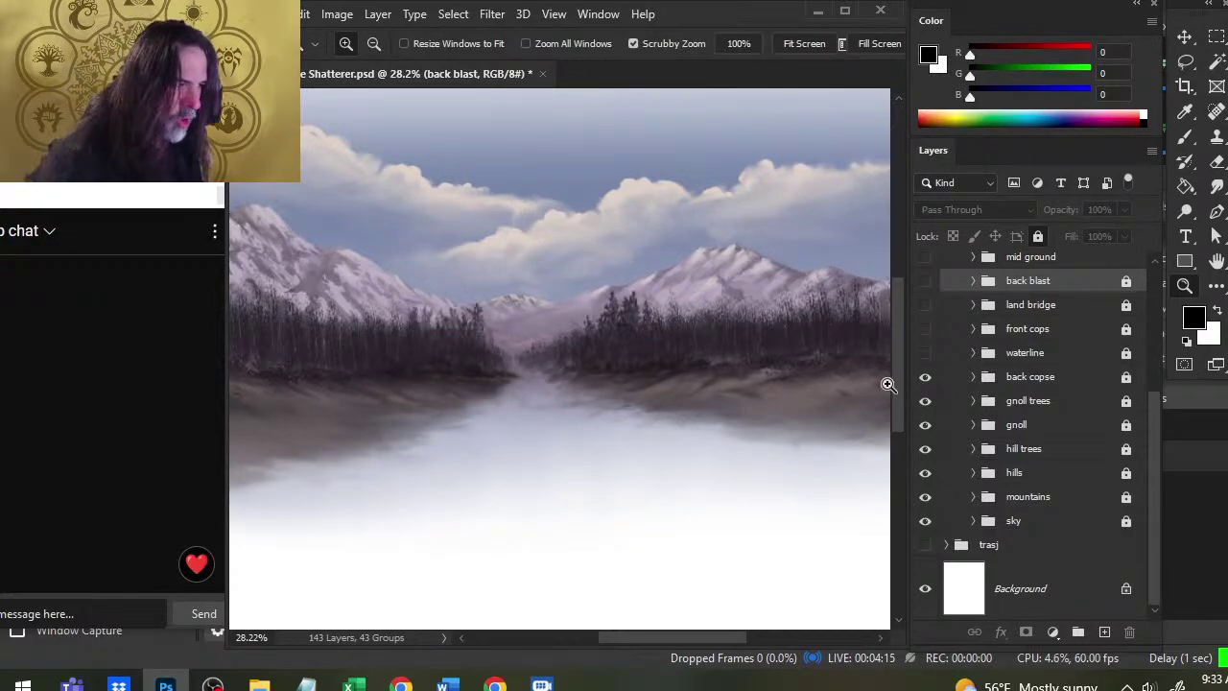
{"action": "scroll", "coordinate": [498, 375], "scroll_direction": "up", "scroll_amount": 4}
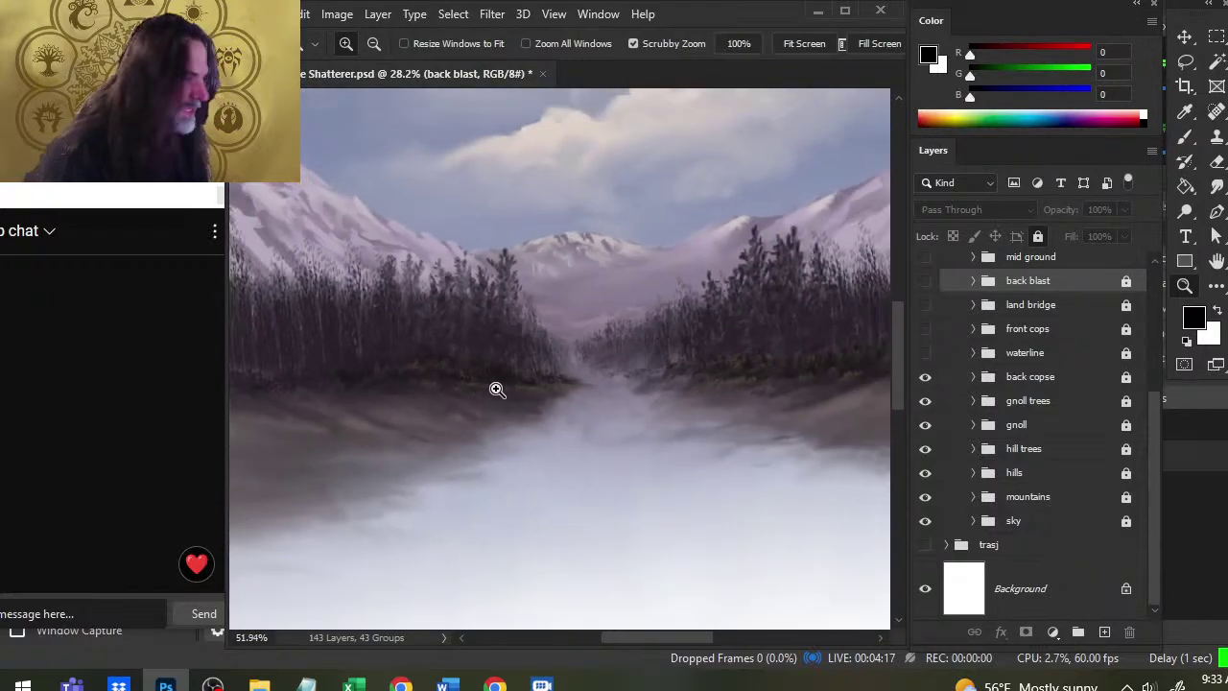
{"action": "scroll", "coordinate": [497, 389], "scroll_direction": "down", "scroll_amount": 3}
Show the waterline and front cops layer groups to add the water and the nearer trees
{"action": "left_click", "coordinate": [924, 353]}
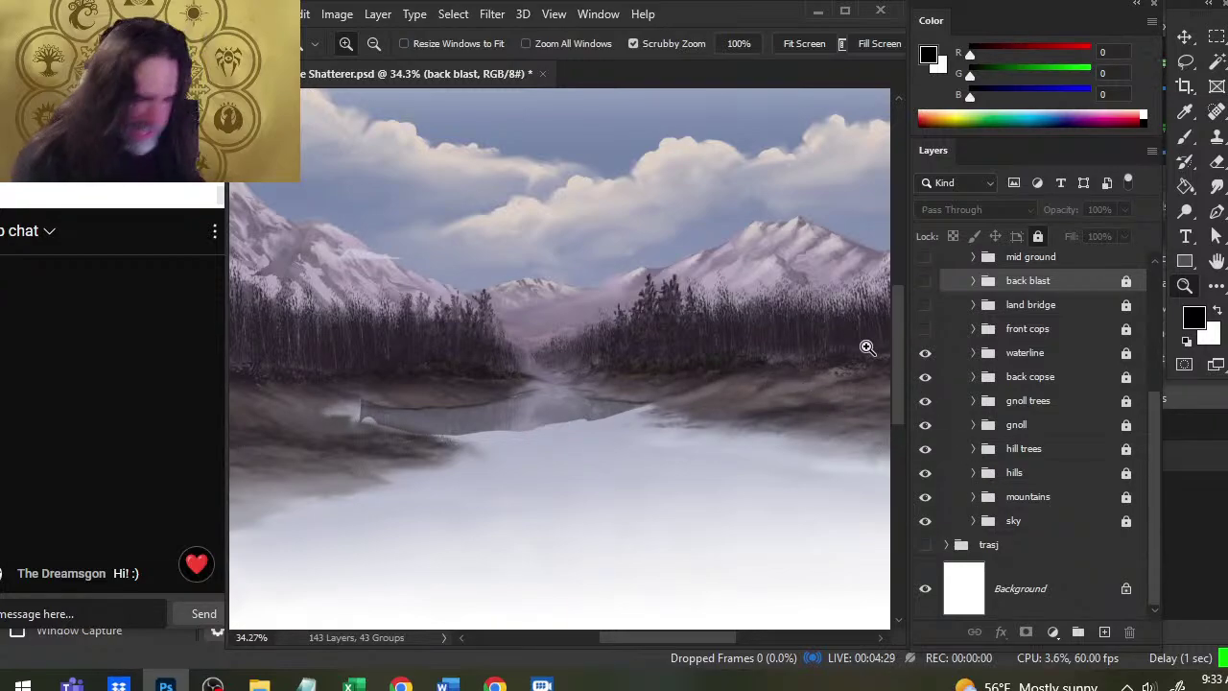
{"action": "left_click", "coordinate": [925, 328]}
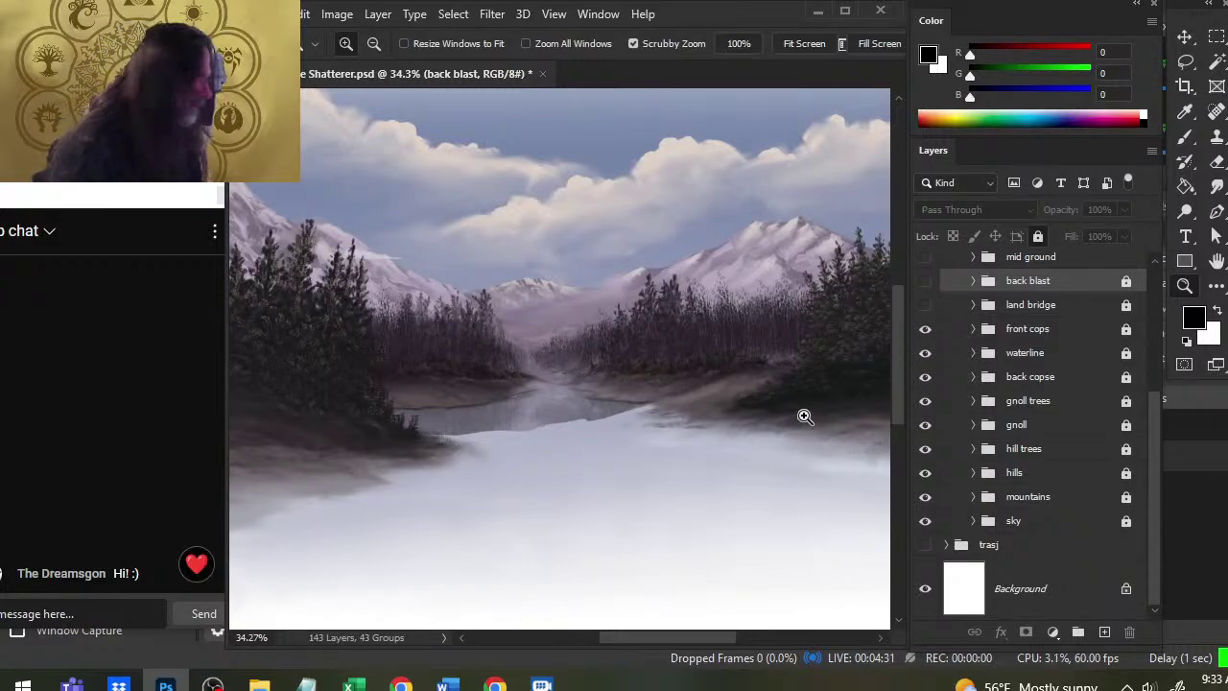
{"action": "left_click_drag", "start_coordinate": [481, 444], "coordinate": [400, 370]}
{"action": "left_click_drag", "start_coordinate": [601, 374], "coordinate": [699, 400]}
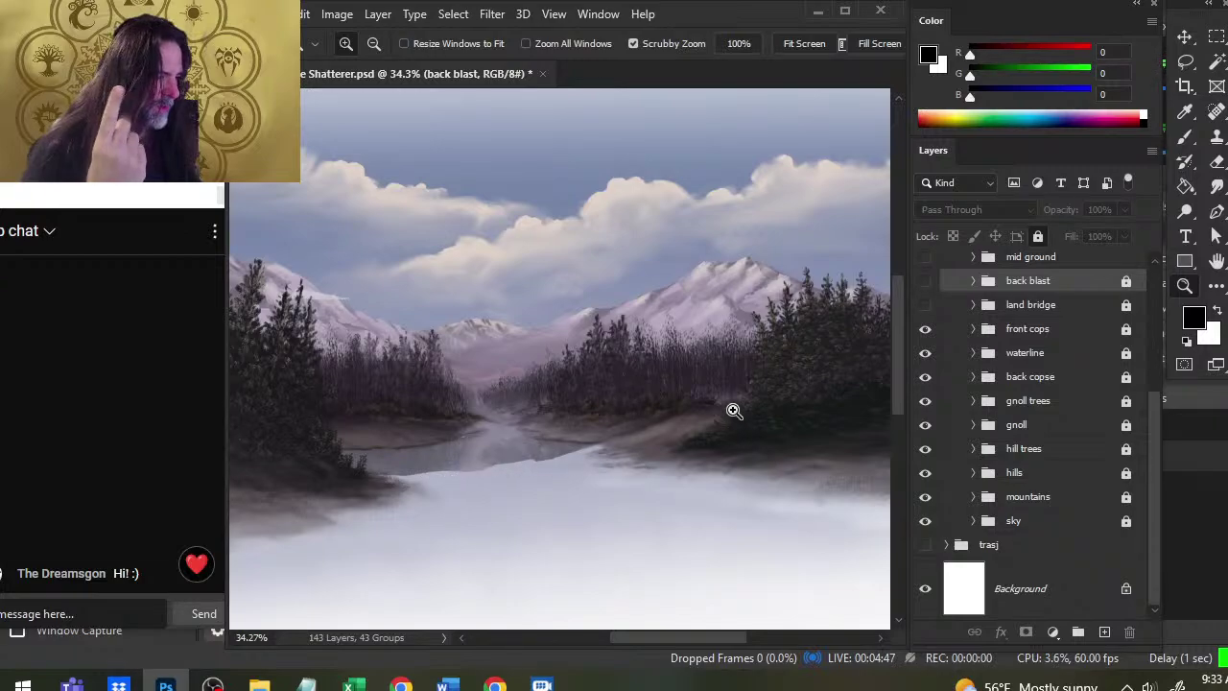
Show the land bridge and back blast layer groups and look over the blasted ground within the whole scene
{"action": "left_click", "coordinate": [925, 306]}
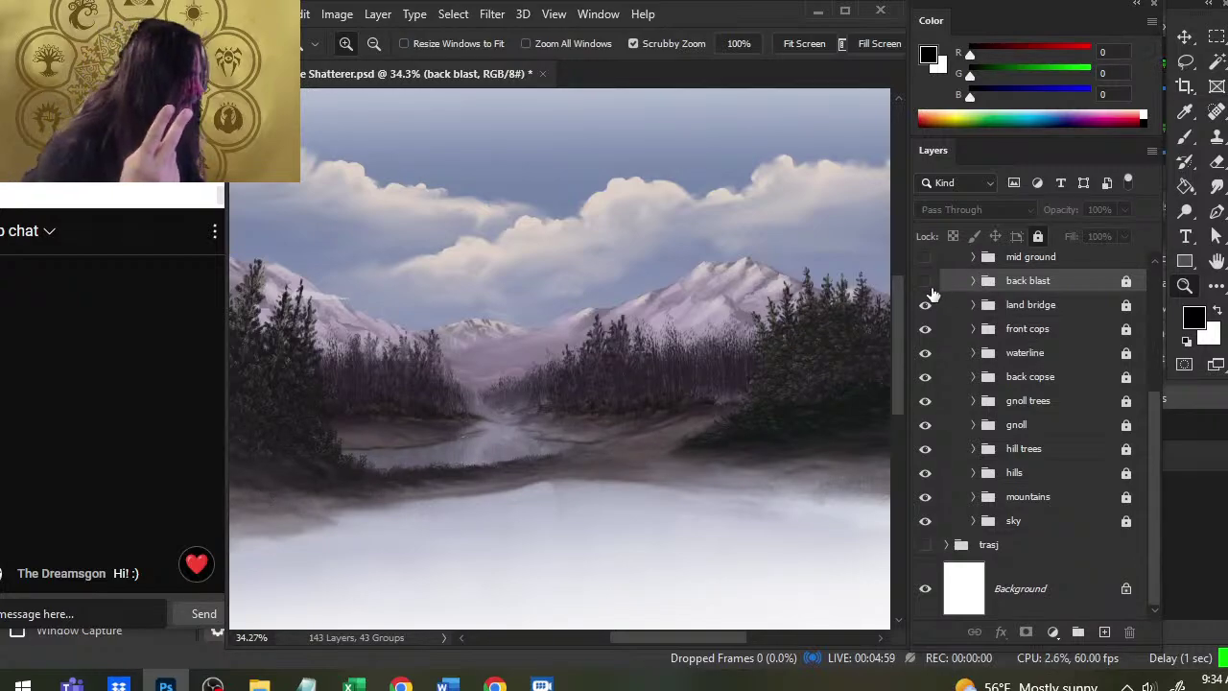
{"action": "left_click", "coordinate": [924, 282]}
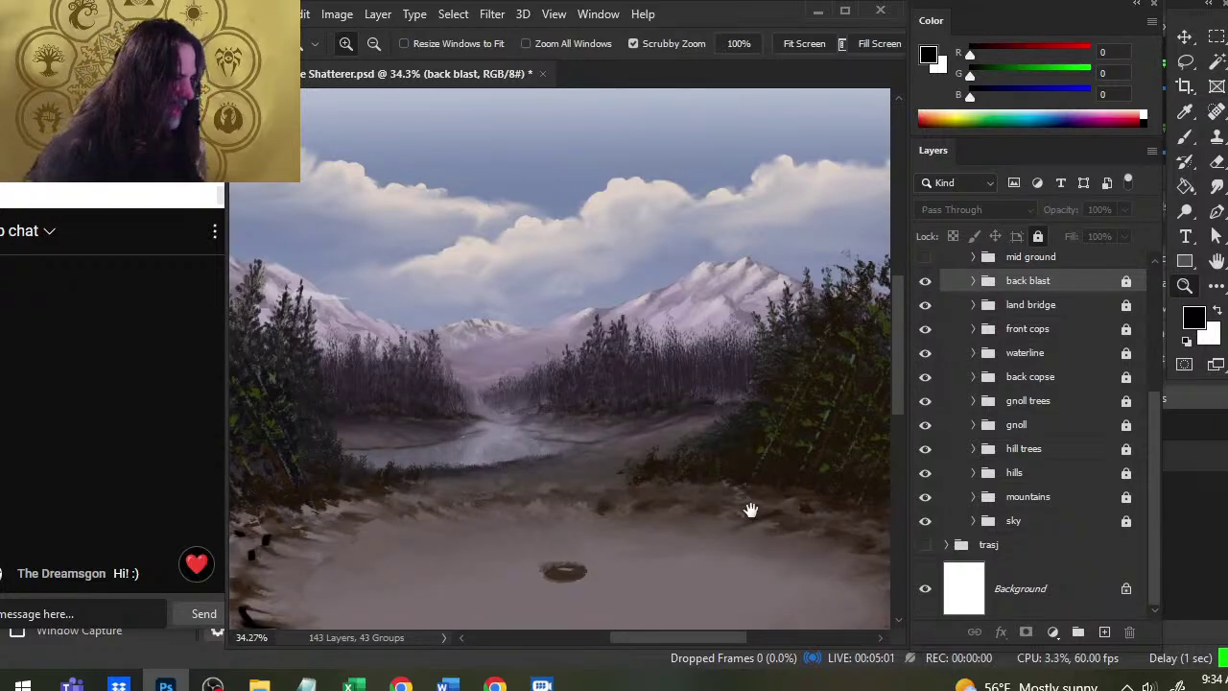
{"action": "left_click_drag", "start_coordinate": [748, 508], "coordinate": [682, 363]}
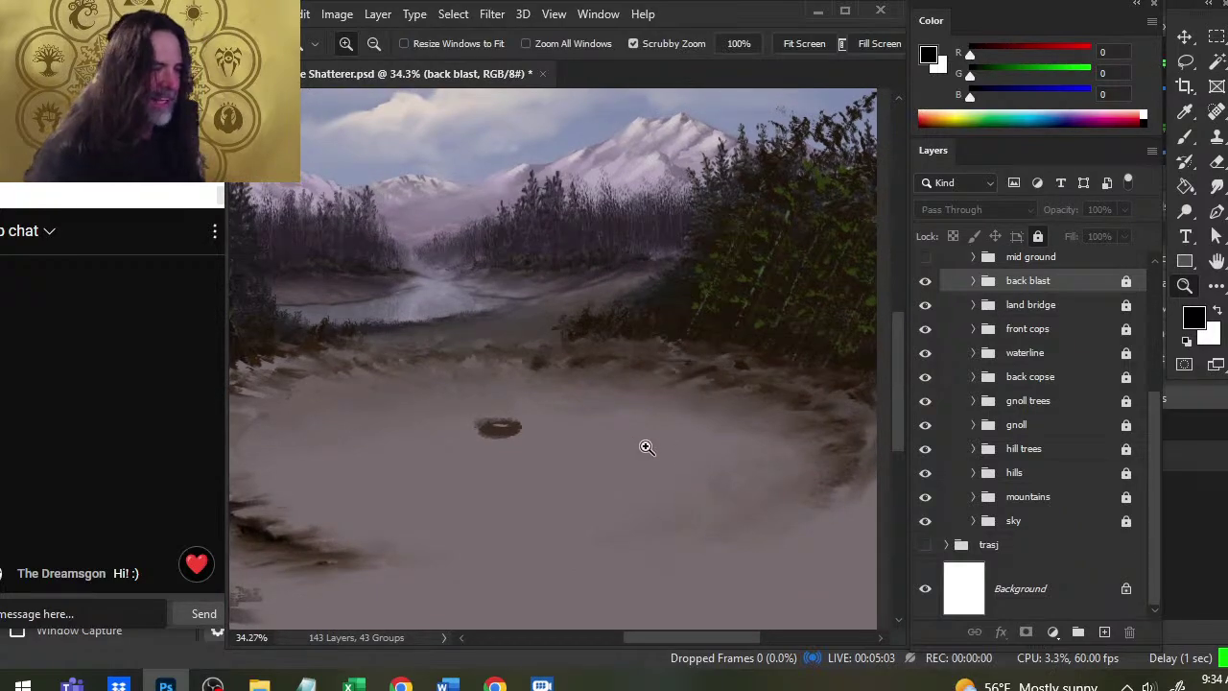
{"action": "mouse_move", "coordinate": [693, 451]}
{"action": "left_mouse_down"}
{"action": "mouse_move", "coordinate": [630, 448]}
{"action": "mouse_move", "coordinate": [649, 518]}
{"action": "left_mouse_up"}
{"action": "left_click_drag", "start_coordinate": [578, 425], "coordinate": [595, 408]}
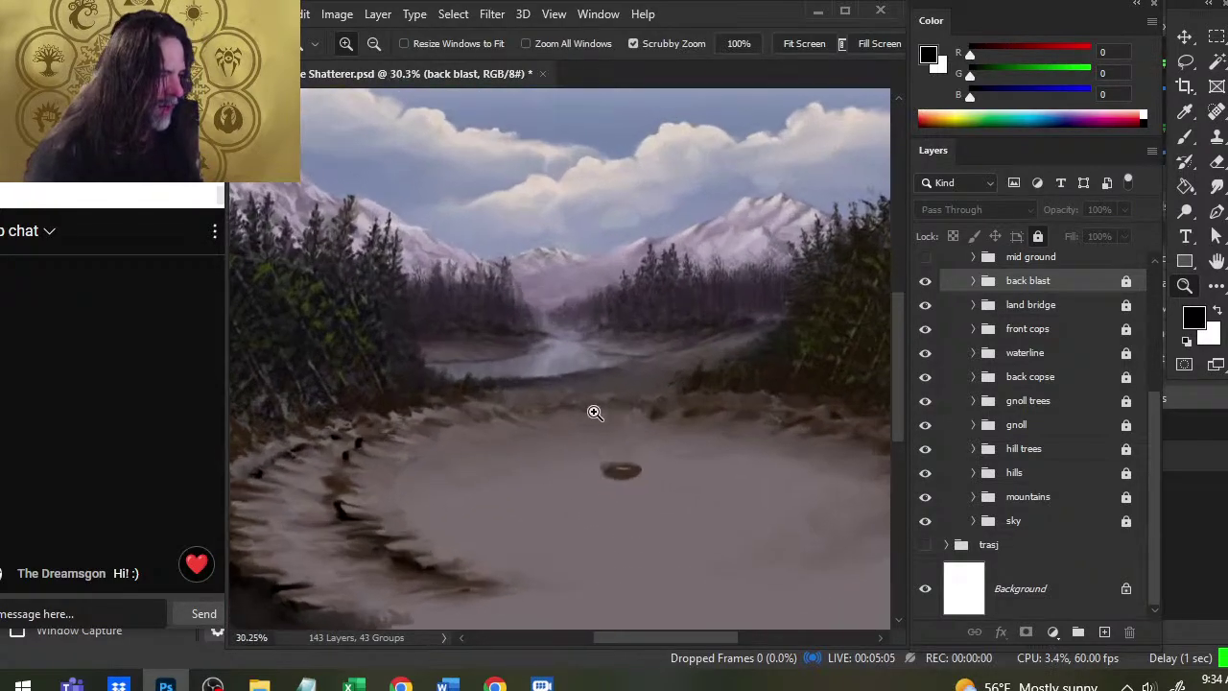
{"action": "left_click_drag", "start_coordinate": [550, 451], "coordinate": [704, 402]}
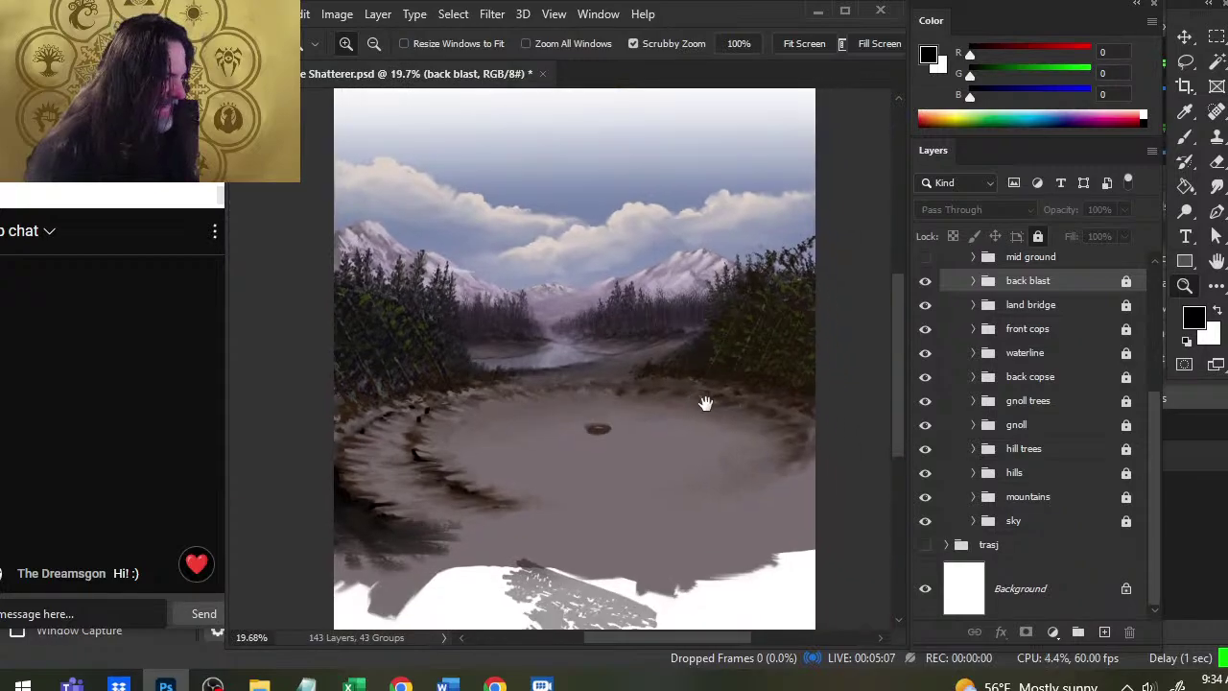
Show the mid ground layer group and Layer 153, briefly toggling the foreground group on and off
{"action": "left_click_drag", "start_coordinate": [1153, 408], "coordinate": [1151, 338]}
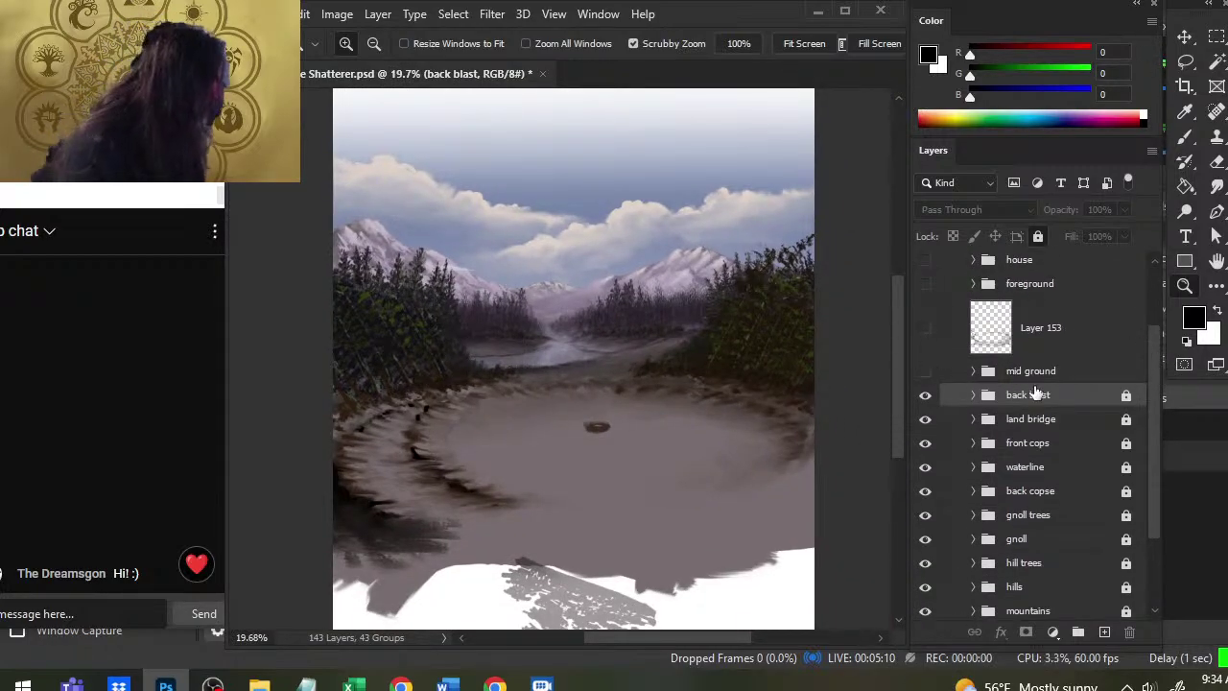
{"action": "left_click", "coordinate": [925, 371]}
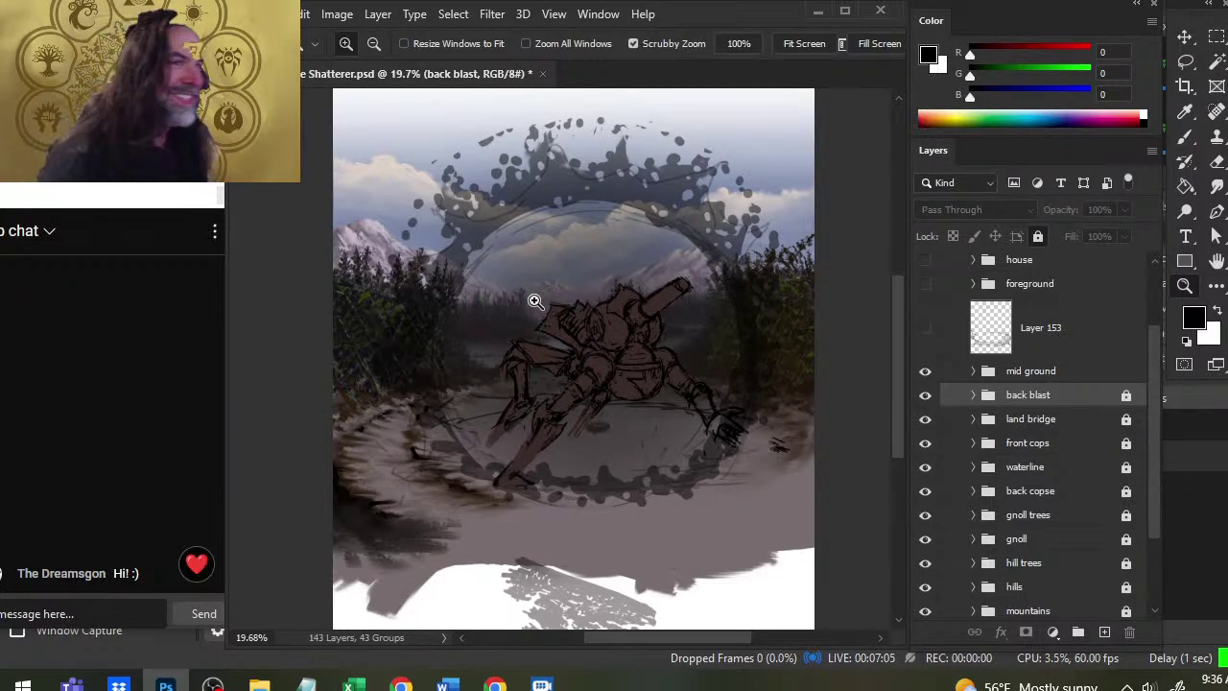
{"action": "left_click_drag", "start_coordinate": [708, 343], "coordinate": [672, 332]}
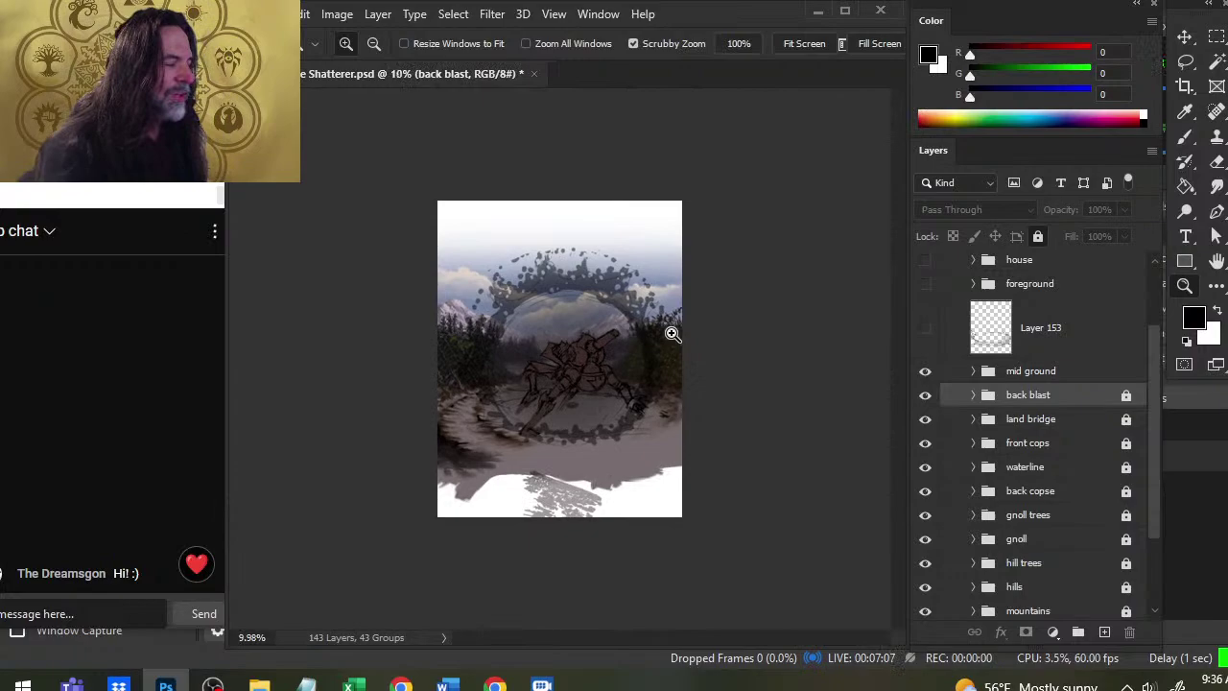
{"action": "left_click", "coordinate": [925, 285]}
{"action": "left_click", "coordinate": [925, 285]}
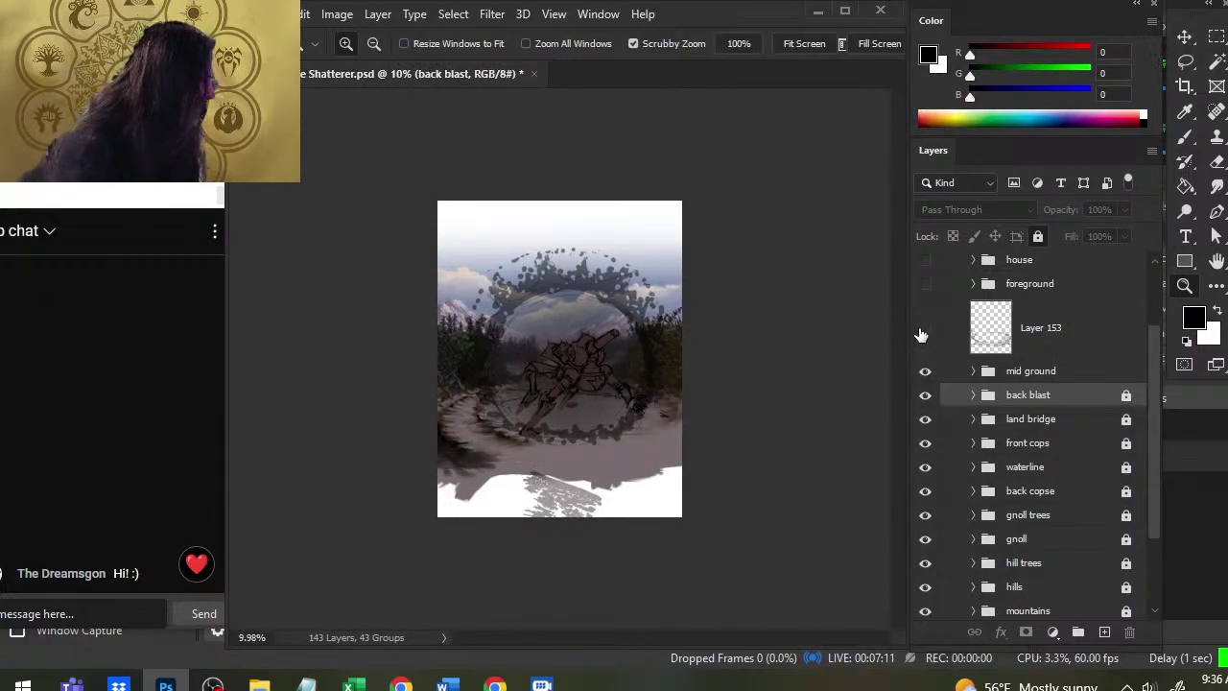
{"action": "left_click", "coordinate": [923, 330]}
Show the frame layer group, toggling it off and on to compare, and show the title group
{"action": "left_click_drag", "start_coordinate": [1154, 434], "coordinate": [1065, 368]}
{"action": "left_click", "coordinate": [924, 313]}
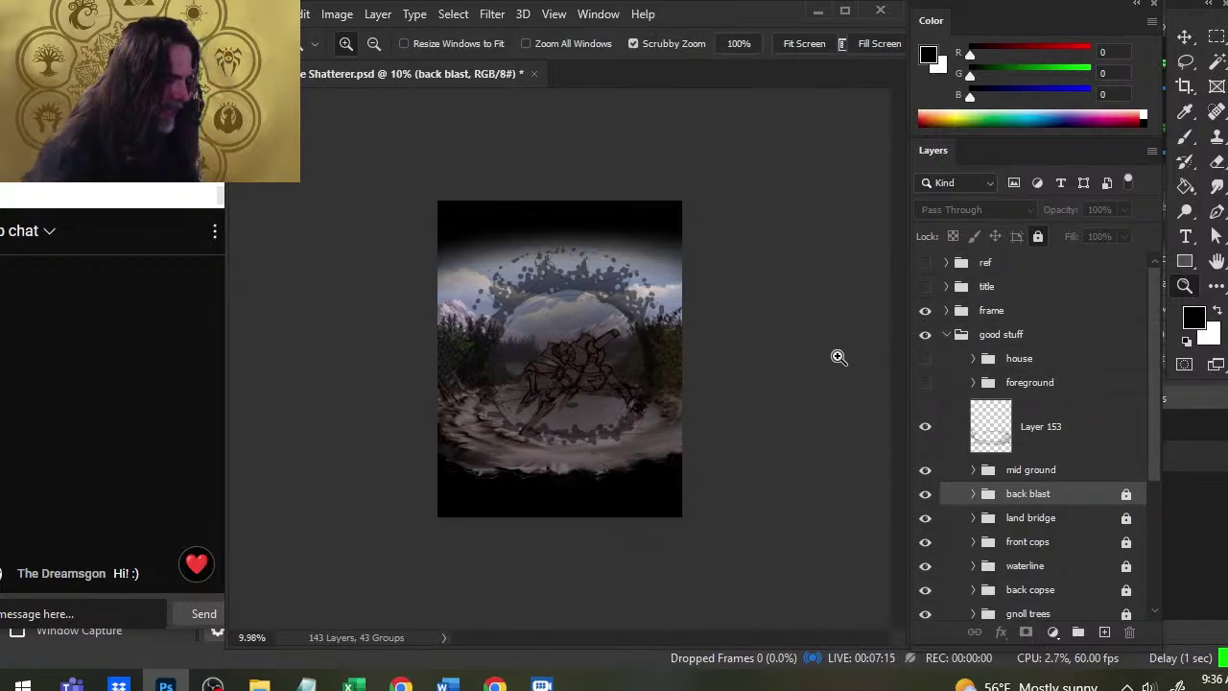
{"action": "left_click", "coordinate": [924, 311]}
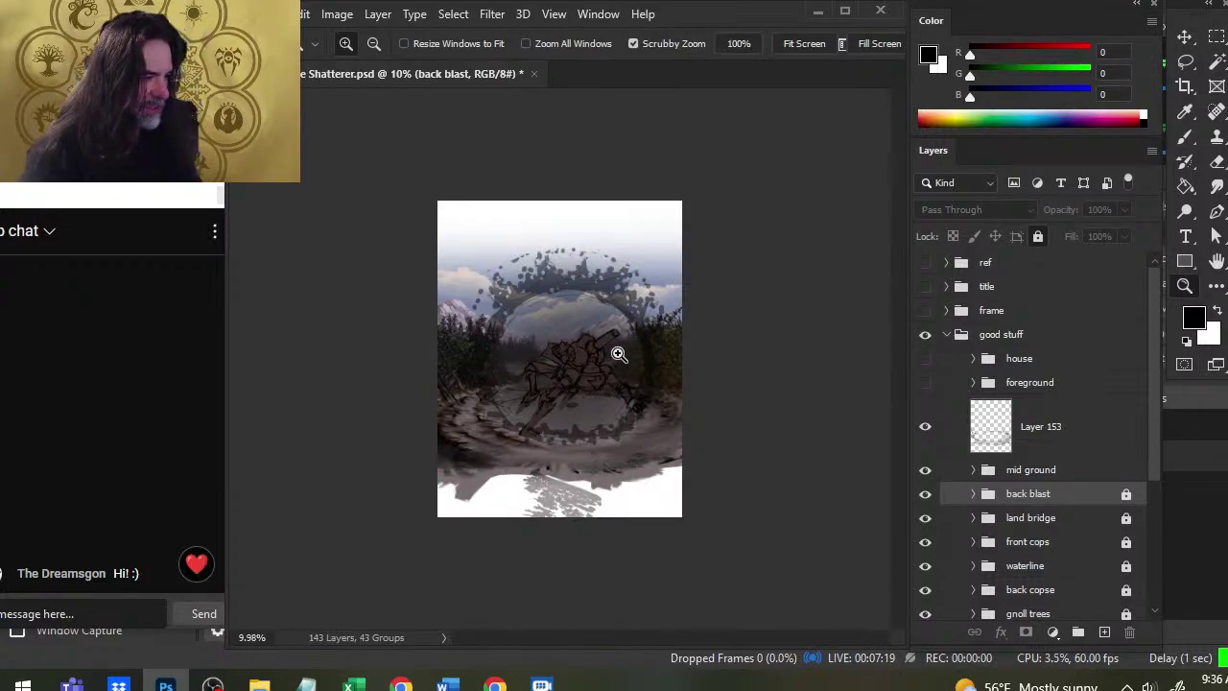
{"action": "left_click", "coordinate": [925, 311]}
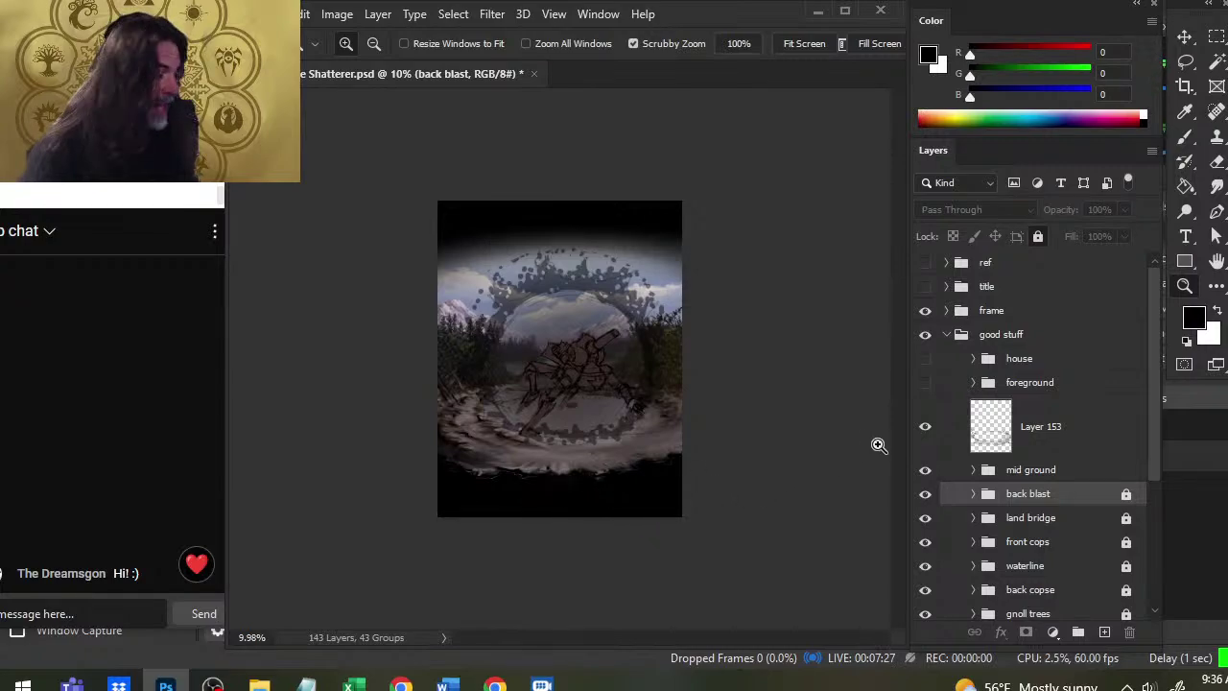
{"action": "left_click", "coordinate": [924, 286]}
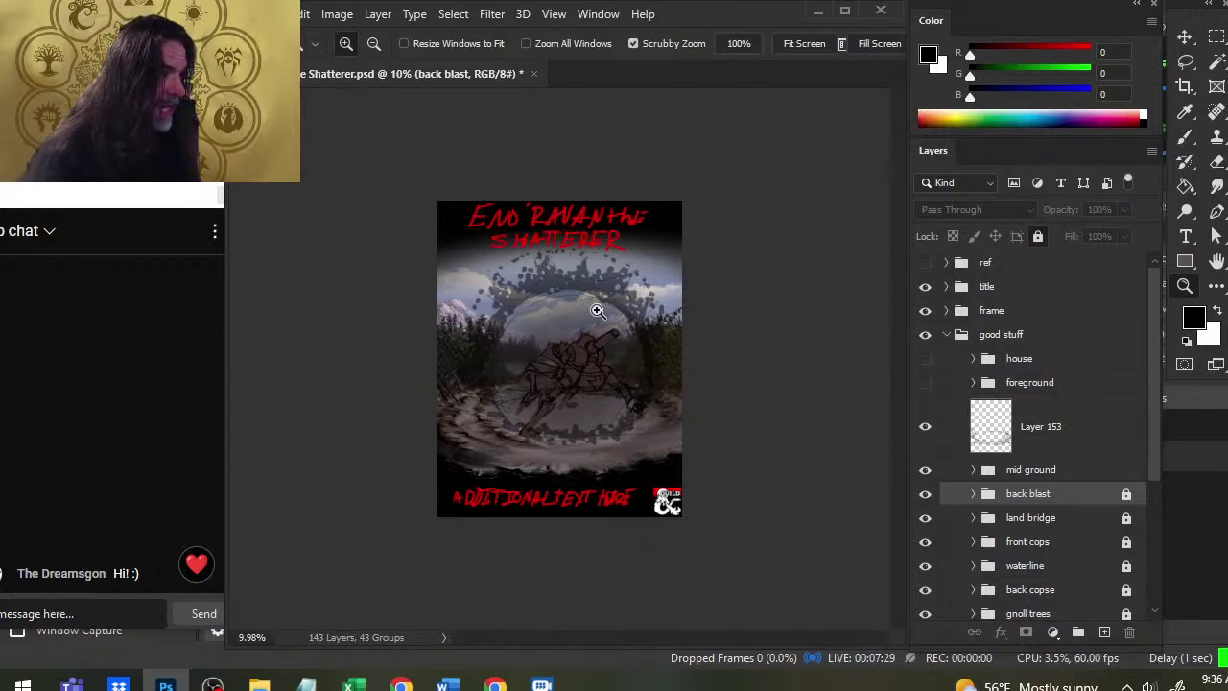
Examine the cover's placeholder text, handwritten title and guild logo up close
{"action": "left_click_drag", "start_coordinate": [668, 513], "coordinate": [620, 502]}
{"action": "left_click_drag", "start_coordinate": [485, 552], "coordinate": [565, 565]}
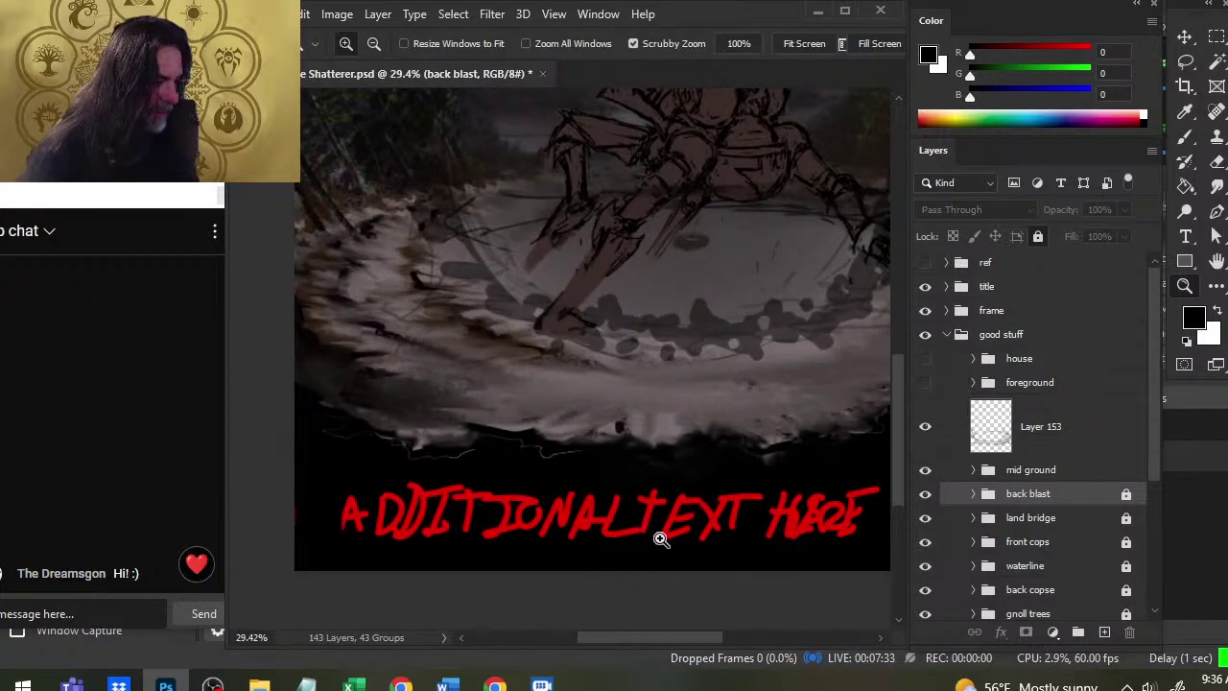
{"action": "left_click_drag", "start_coordinate": [658, 540], "coordinate": [430, 550]}
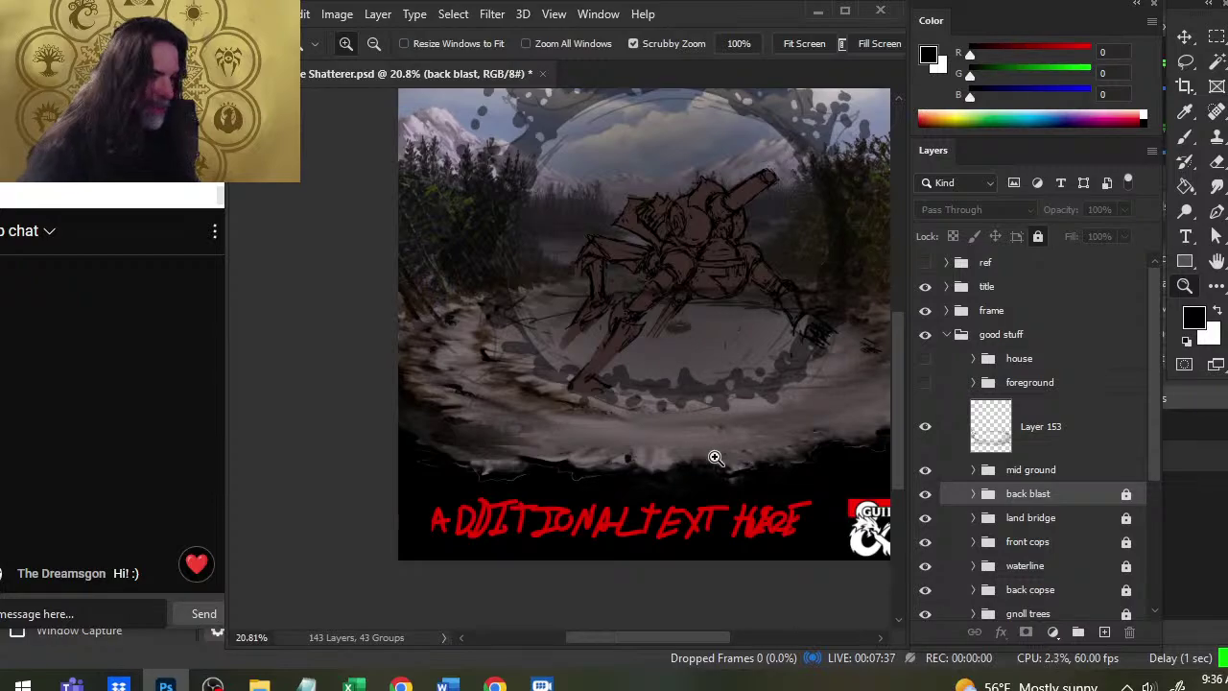
{"action": "scroll", "coordinate": [713, 460], "scroll_direction": "up", "scroll_amount": 5}
{"action": "scroll", "coordinate": [739, 360], "scroll_direction": "down", "scroll_amount": 2}
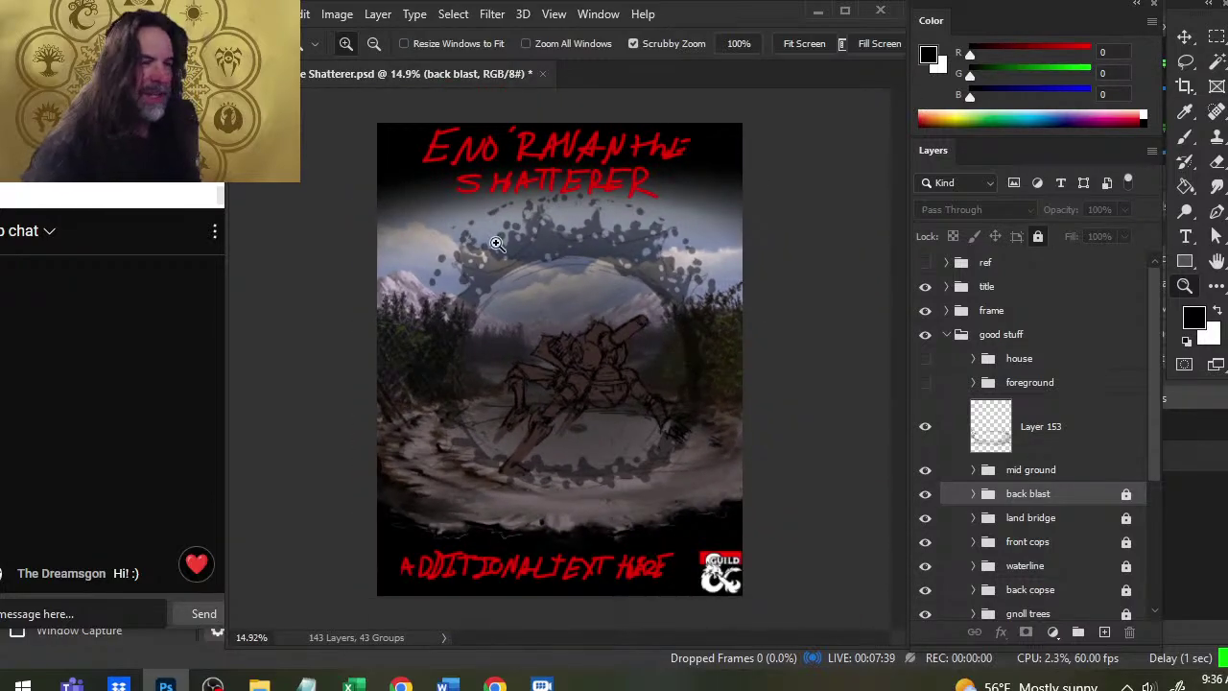
{"action": "scroll", "coordinate": [537, 169], "scroll_direction": "up", "scroll_amount": 1}
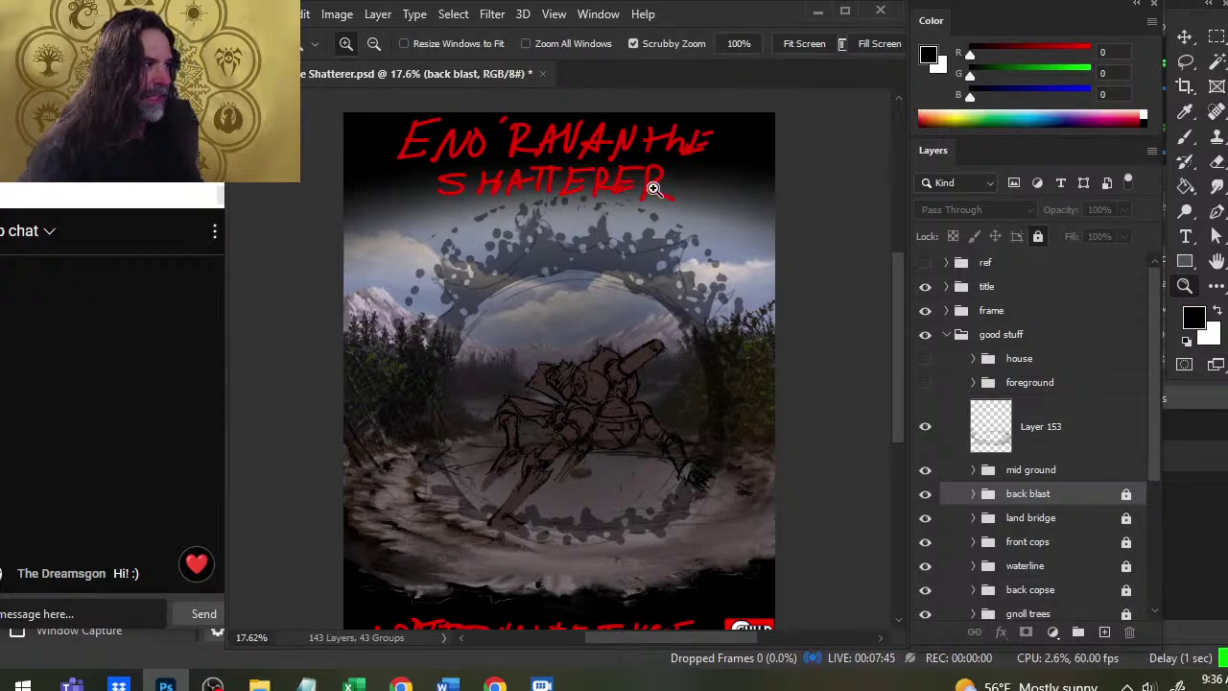
{"action": "scroll", "coordinate": [614, 451], "scroll_direction": "down", "scroll_amount": 3}
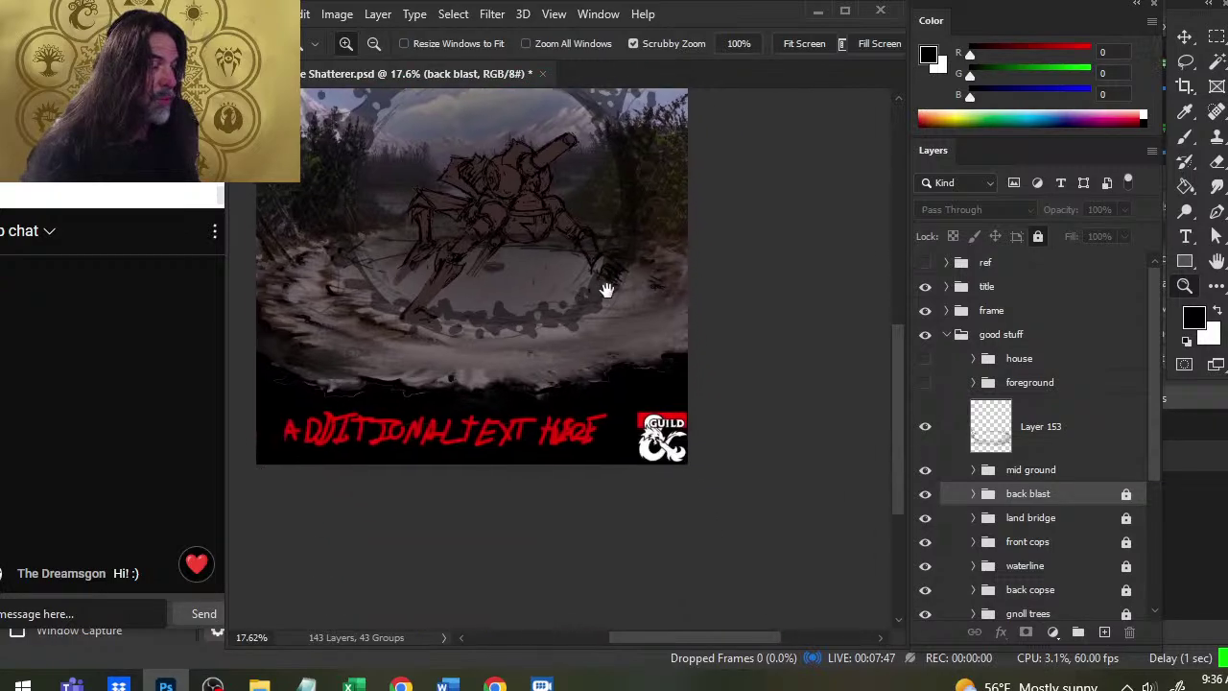
{"action": "left_click_drag", "start_coordinate": [696, 444], "coordinate": [764, 455]}
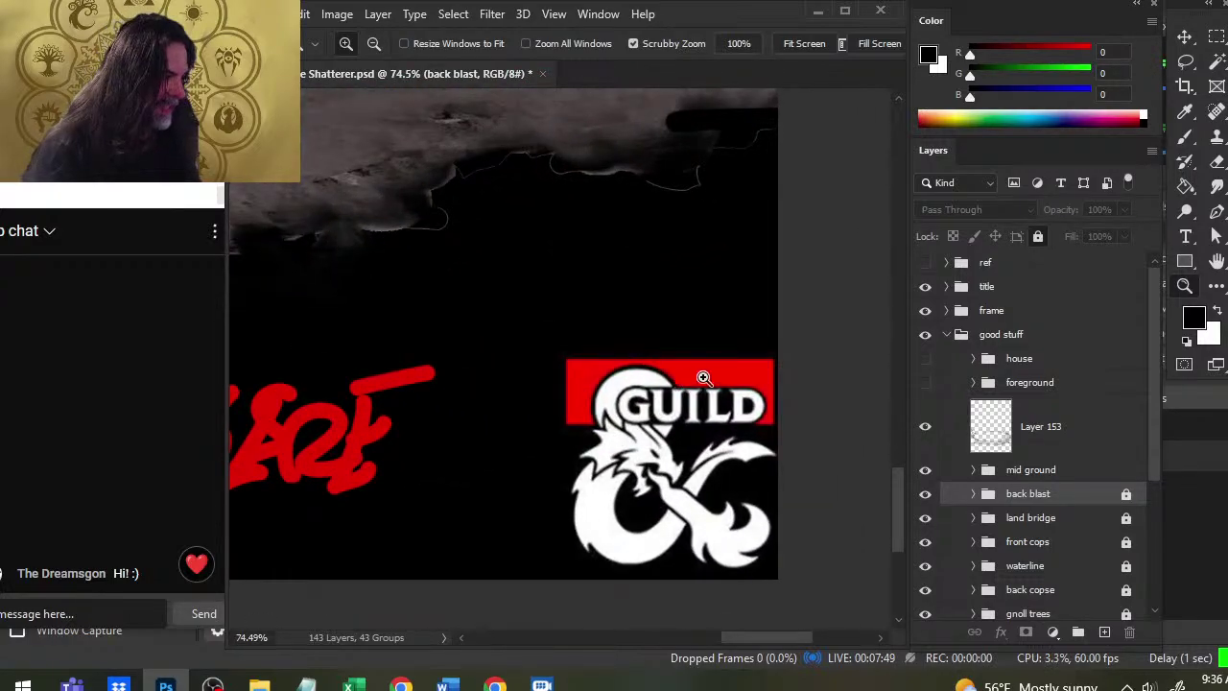
{"action": "left_click_drag", "start_coordinate": [715, 377], "coordinate": [461, 403]}
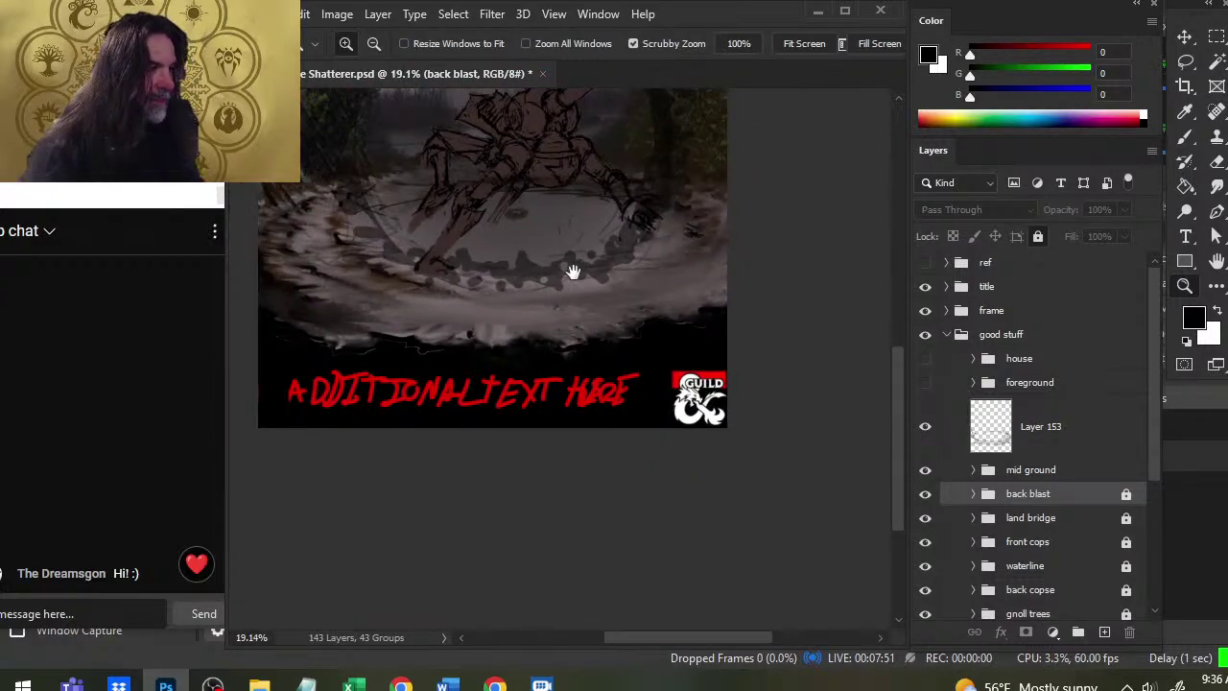
{"action": "mouse_move", "coordinate": [576, 275]}
{"action": "left_mouse_down"}
{"action": "mouse_move", "coordinate": [598, 365]}
{"action": "mouse_move", "coordinate": [646, 348]}
{"action": "mouse_move", "coordinate": [590, 259]}
{"action": "left_mouse_up"}
{"action": "scroll", "coordinate": [691, 392], "scroll_direction": "down", "scroll_amount": 3}
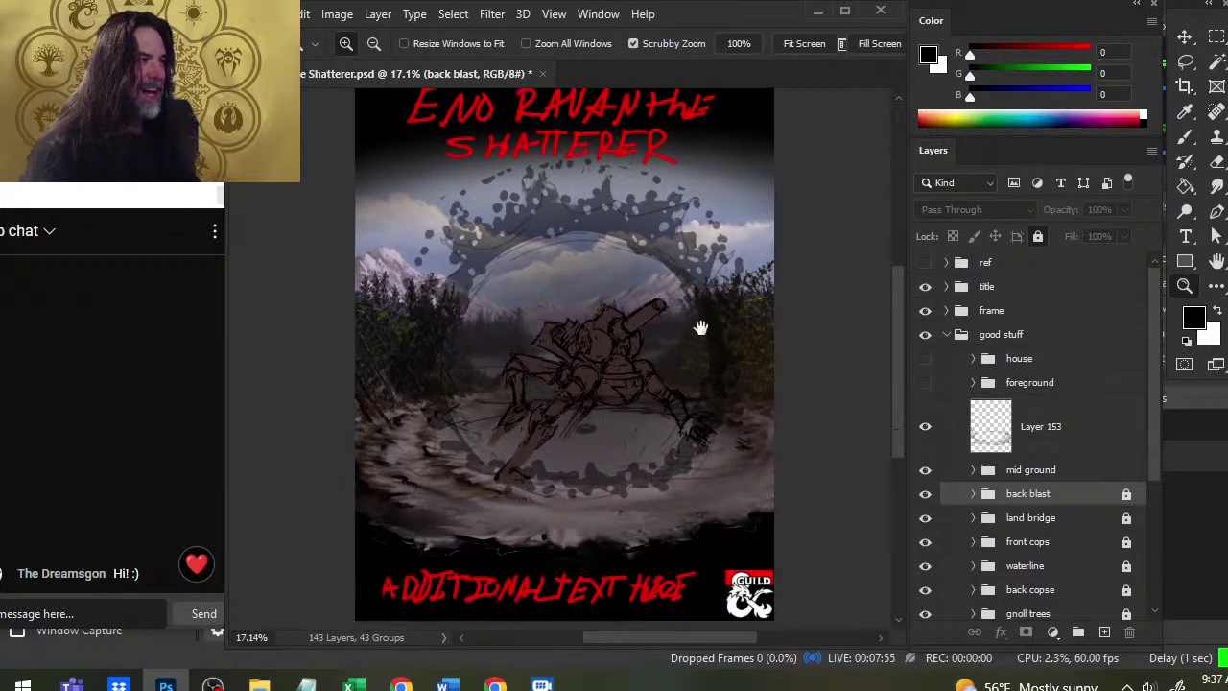
Examine the full cover composition, from the title and splash ring to the sketched figure inside it
{"action": "scroll", "coordinate": [701, 326], "scroll_direction": "up", "scroll_amount": 2}
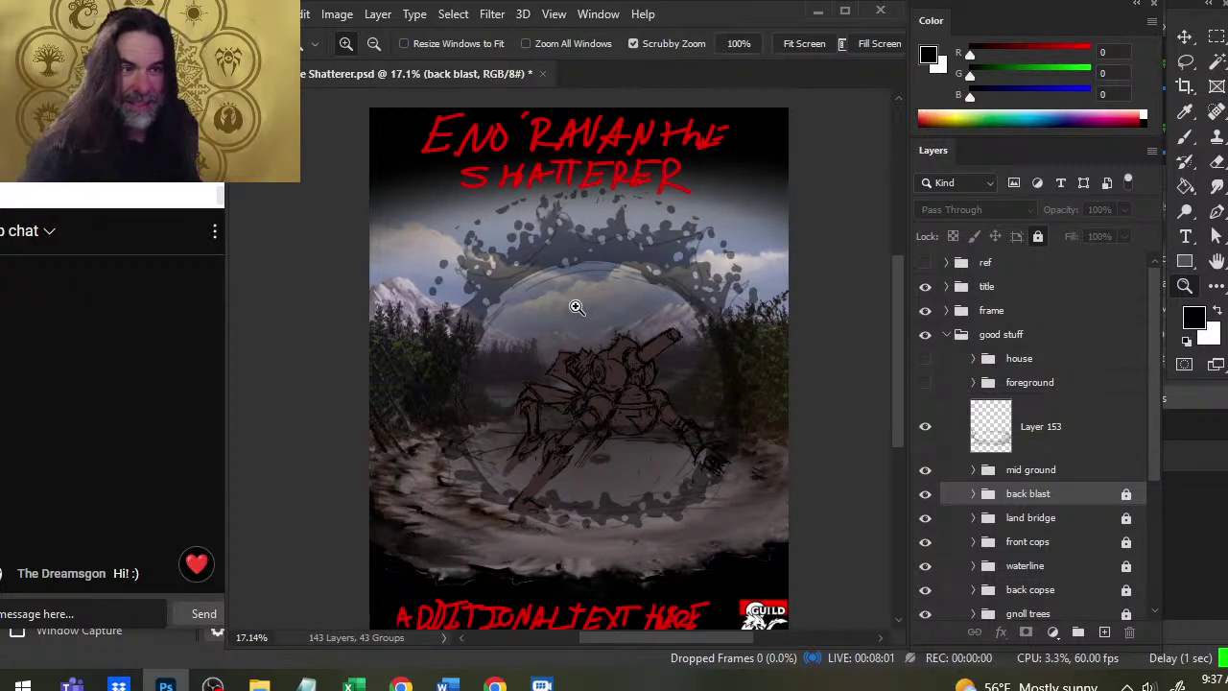
{"action": "left_click_drag", "start_coordinate": [716, 287], "coordinate": [684, 311]}
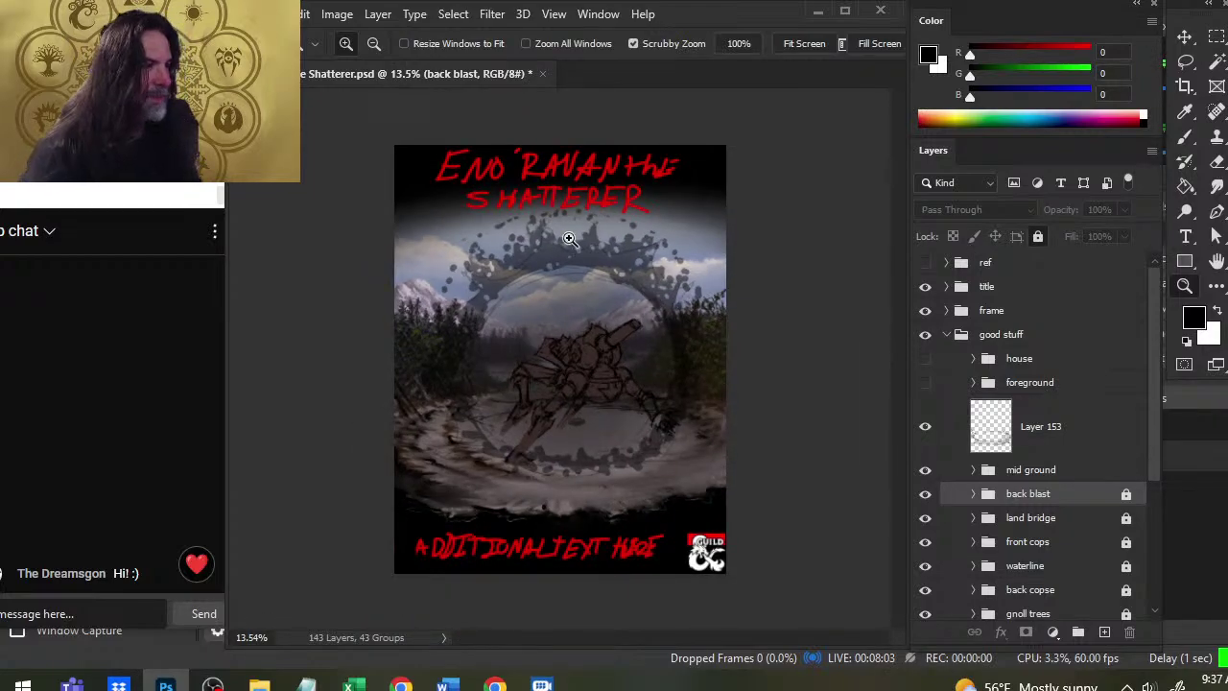
{"action": "left_click_drag", "start_coordinate": [568, 238], "coordinate": [633, 263]}
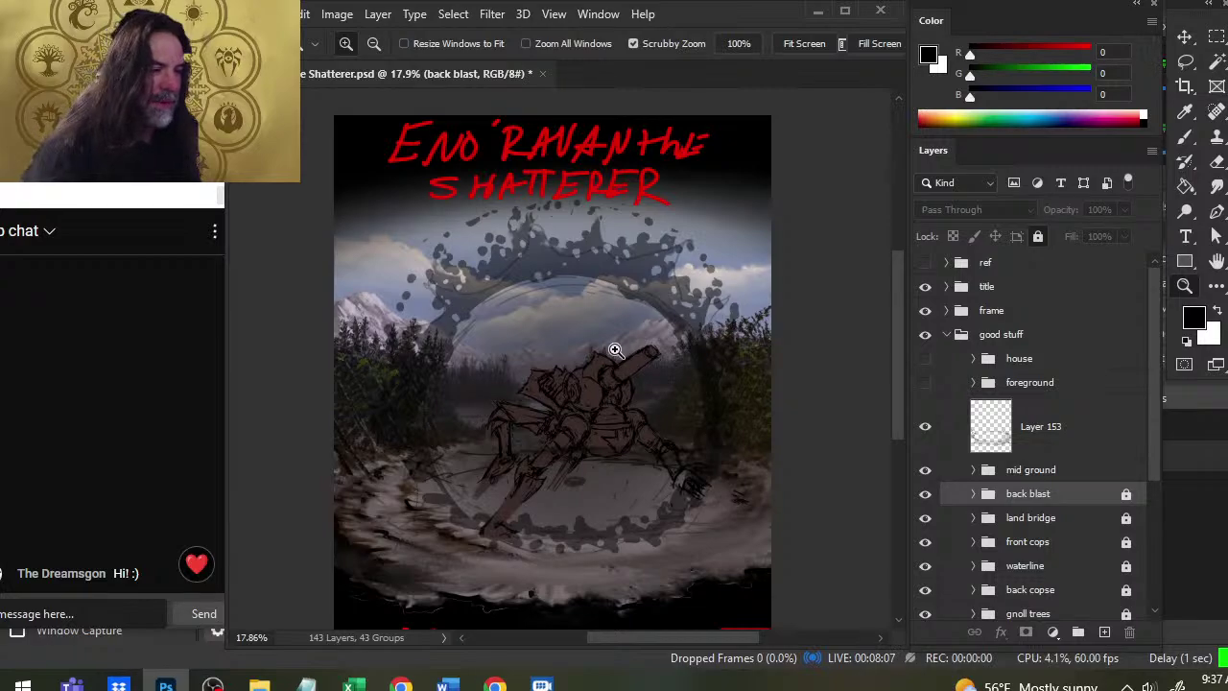
{"action": "left_click_drag", "start_coordinate": [616, 351], "coordinate": [539, 354]}
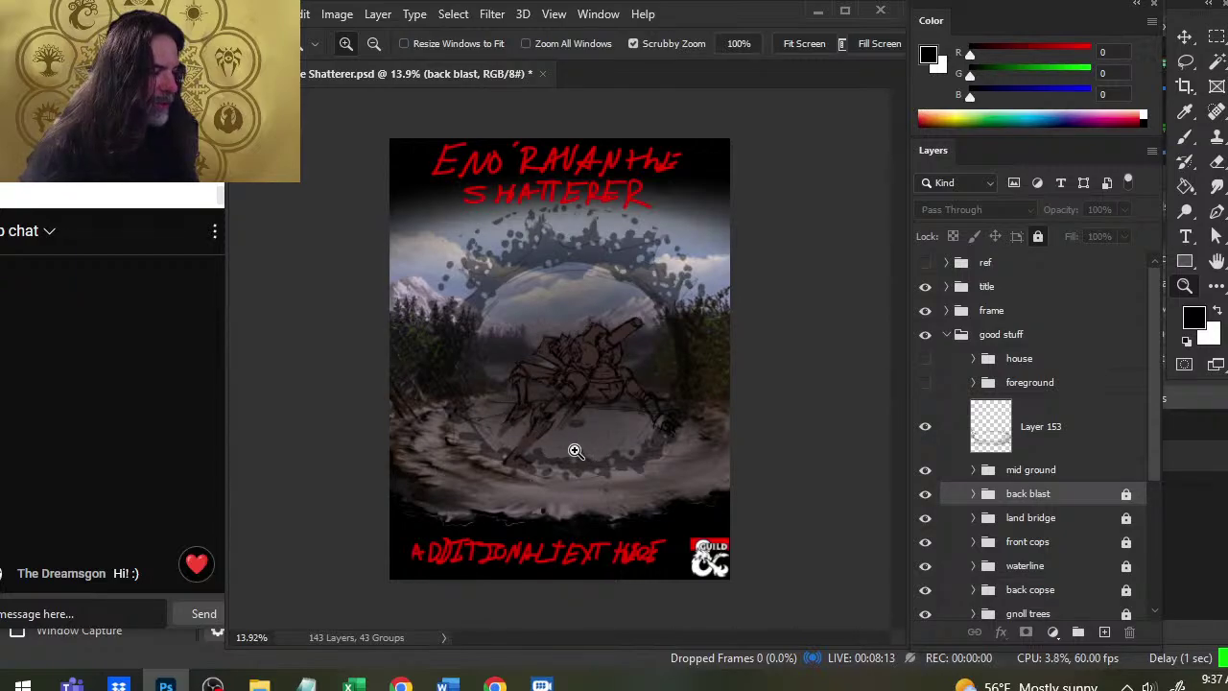
{"action": "scroll", "coordinate": [594, 358], "scroll_direction": "up", "scroll_amount": 1}
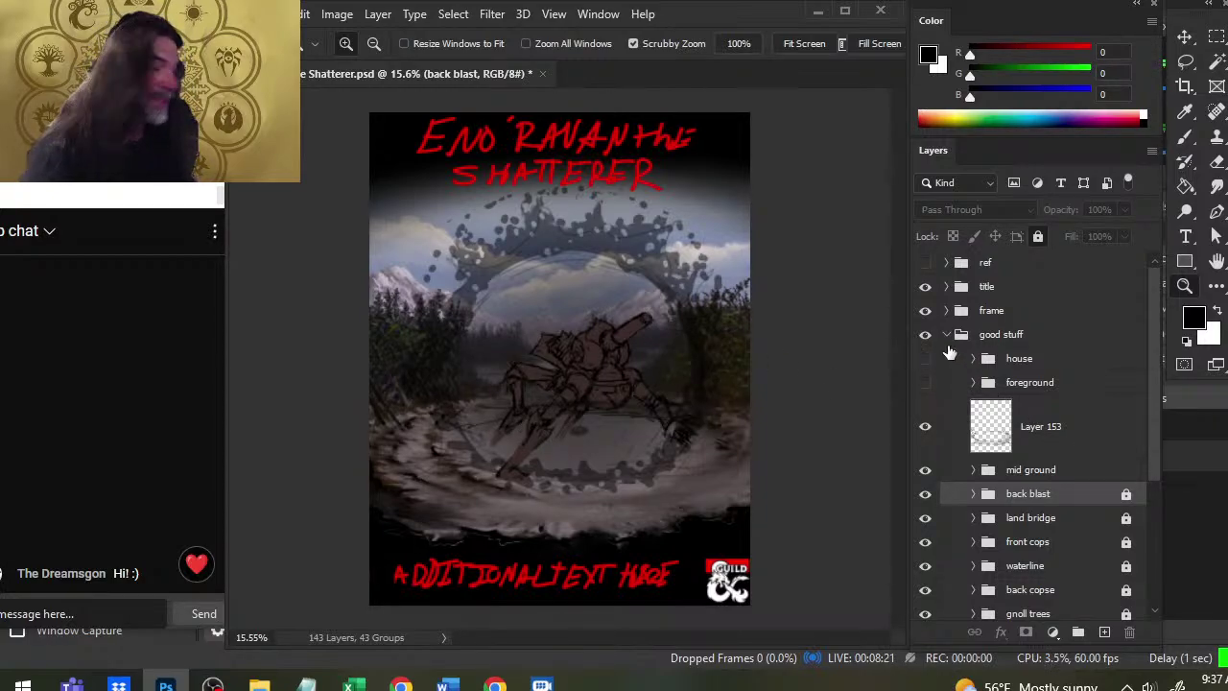
{"action": "mouse_move", "coordinate": [1152, 389]}
{"action": "left_mouse_down"}
{"action": "mouse_move", "coordinate": [1151, 416]}
{"action": "mouse_move", "coordinate": [1148, 397]}
{"action": "left_mouse_up"}
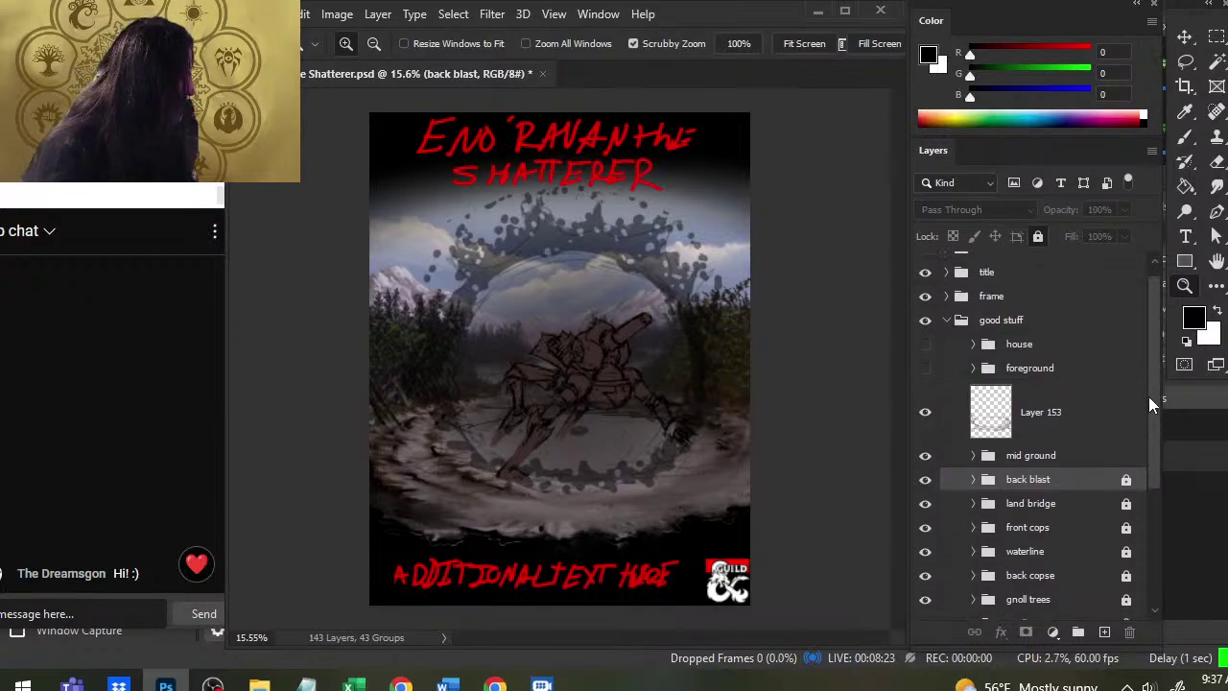
Toggle Layer 153 off and on repeatedly to compare the cover with and without it
{"action": "left_click", "coordinate": [925, 419]}
{"action": "left_click", "coordinate": [925, 419]}
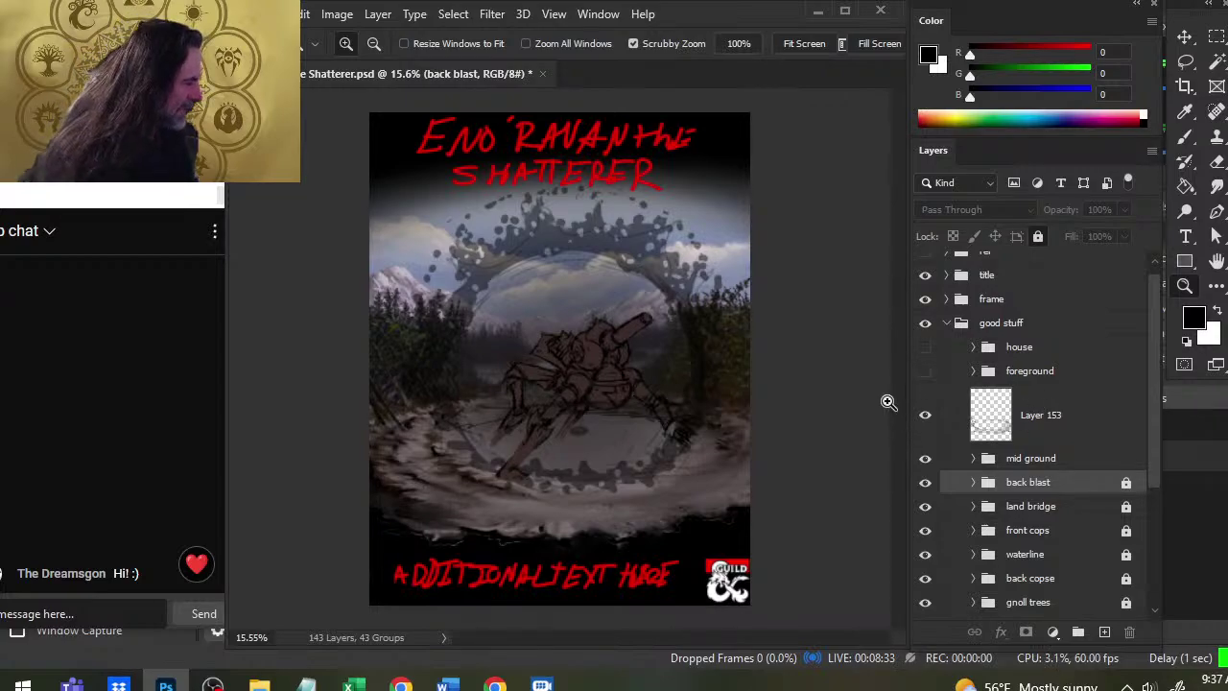
{"action": "left_click", "coordinate": [924, 422]}
{"action": "left_click", "coordinate": [925, 420]}
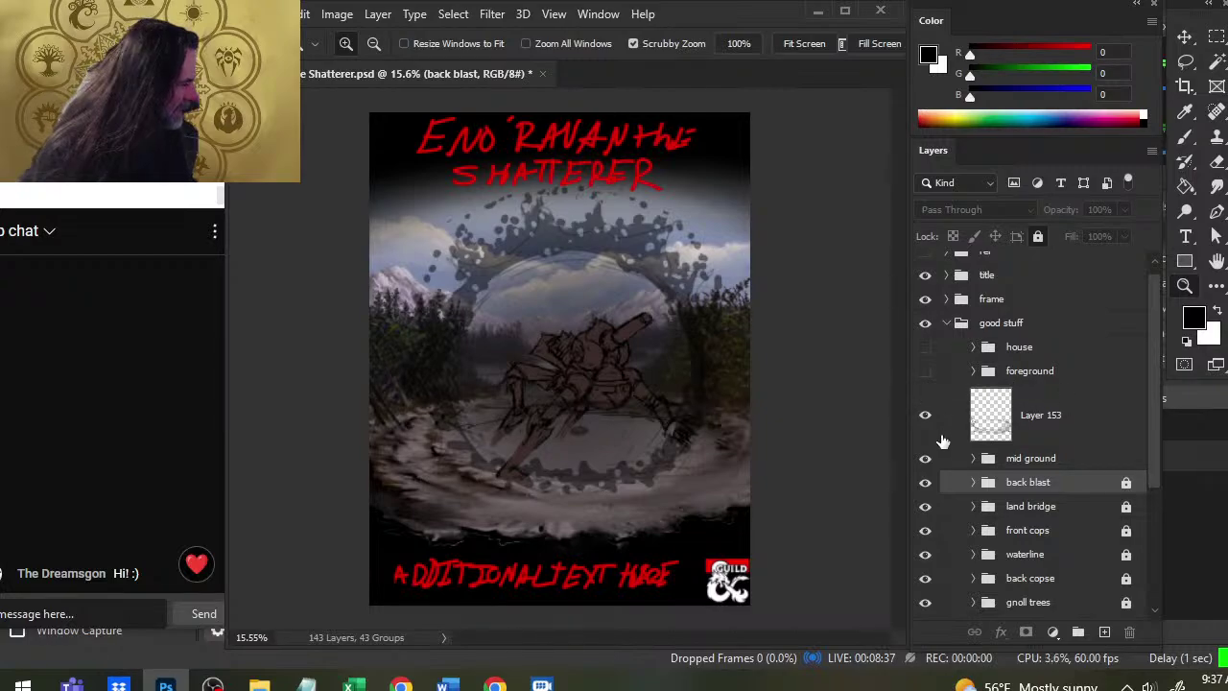
Add a new layer directly above Layer 153, and briefly toggle the mid ground group to compare
{"action": "left_click", "coordinate": [1040, 429]}
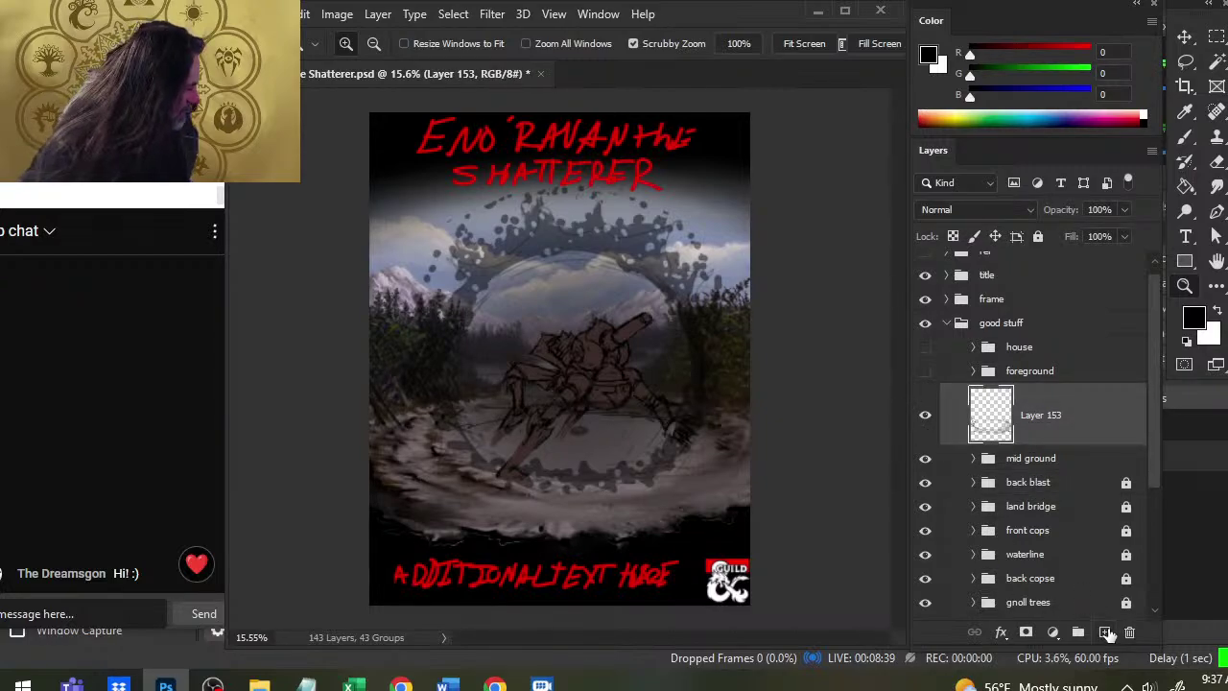
{"action": "left_click", "coordinate": [1105, 633]}
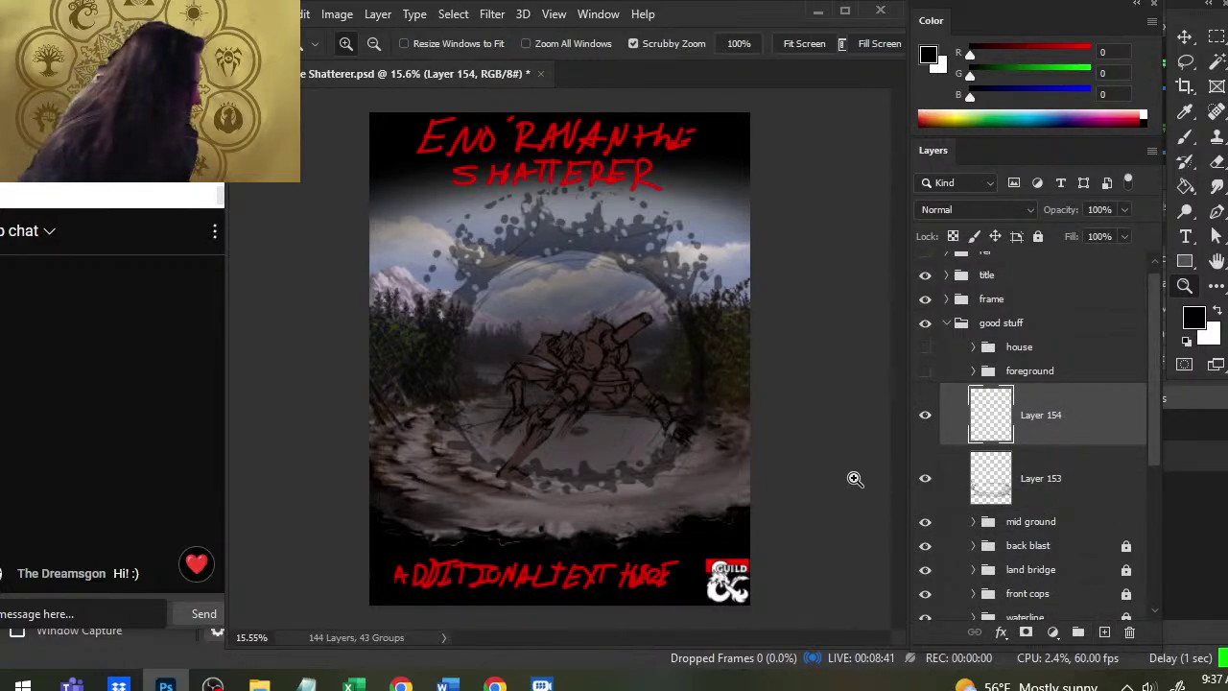
{"action": "left_click", "coordinate": [923, 525]}
{"action": "left_click", "coordinate": [923, 526]}
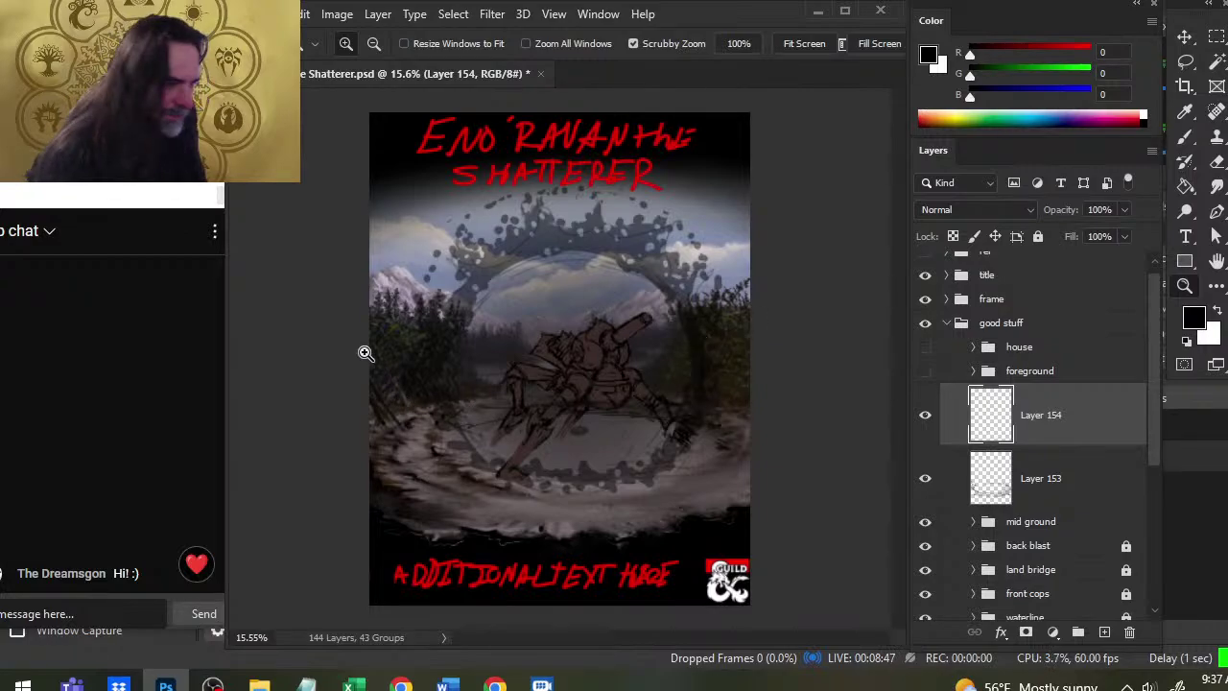
Sample a near-black foreground colour, RGB 17, 15, 20, from the trees along the cover's left edge for the brush
{"action": "left_click_drag", "start_coordinate": [364, 351], "coordinate": [402, 412]}
{"action": "key", "text": "b"}
{"action": "left_click", "coordinate": [383, 318], "text": "alt"}
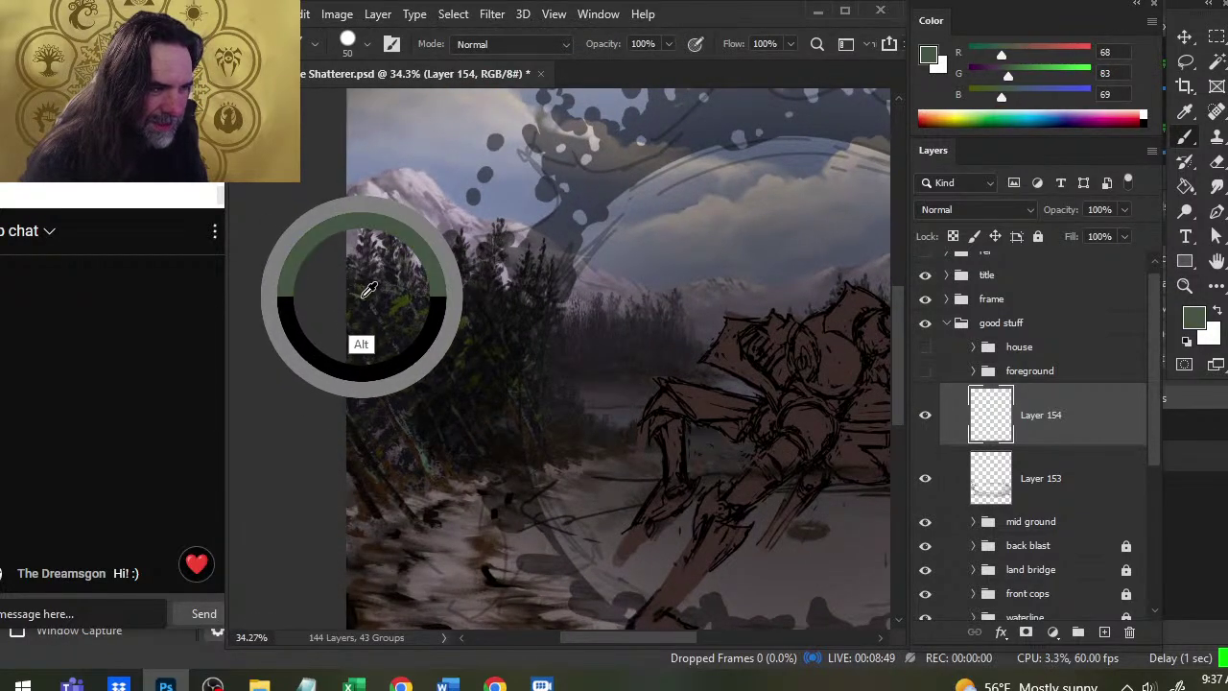
{"action": "left_click", "coordinate": [365, 313], "text": "alt"}
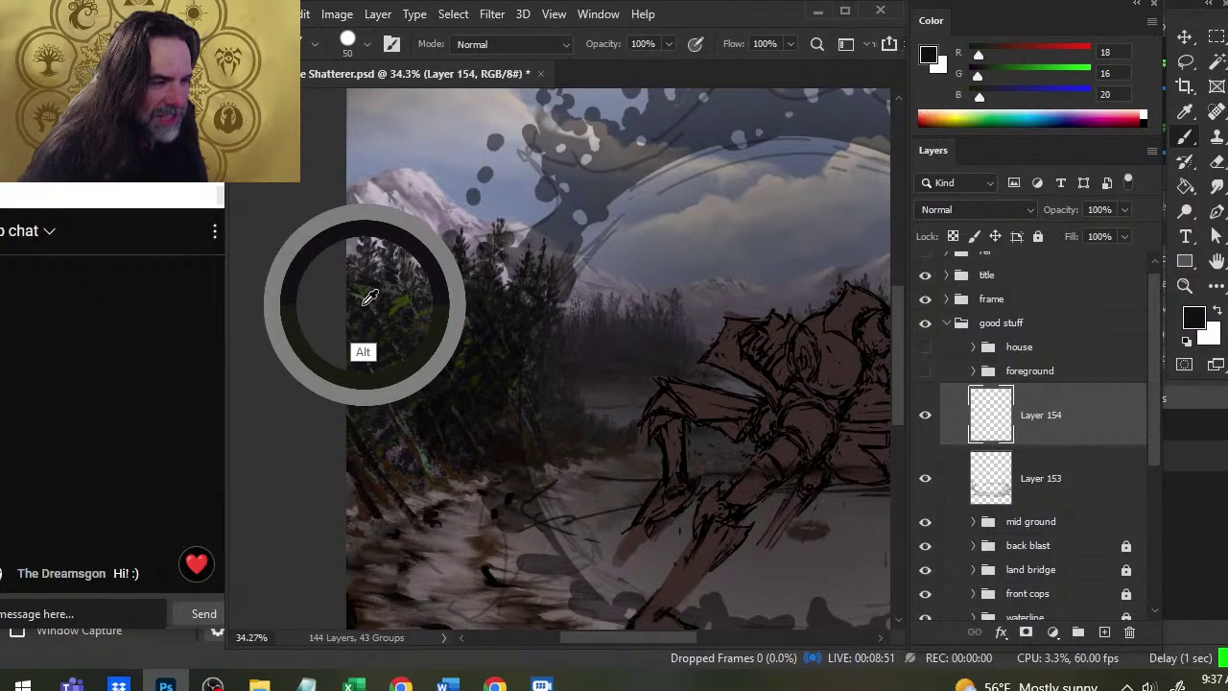
{"action": "key", "text": "z"}
{"action": "left_click_drag", "start_coordinate": [615, 370], "coordinate": [603, 361]}
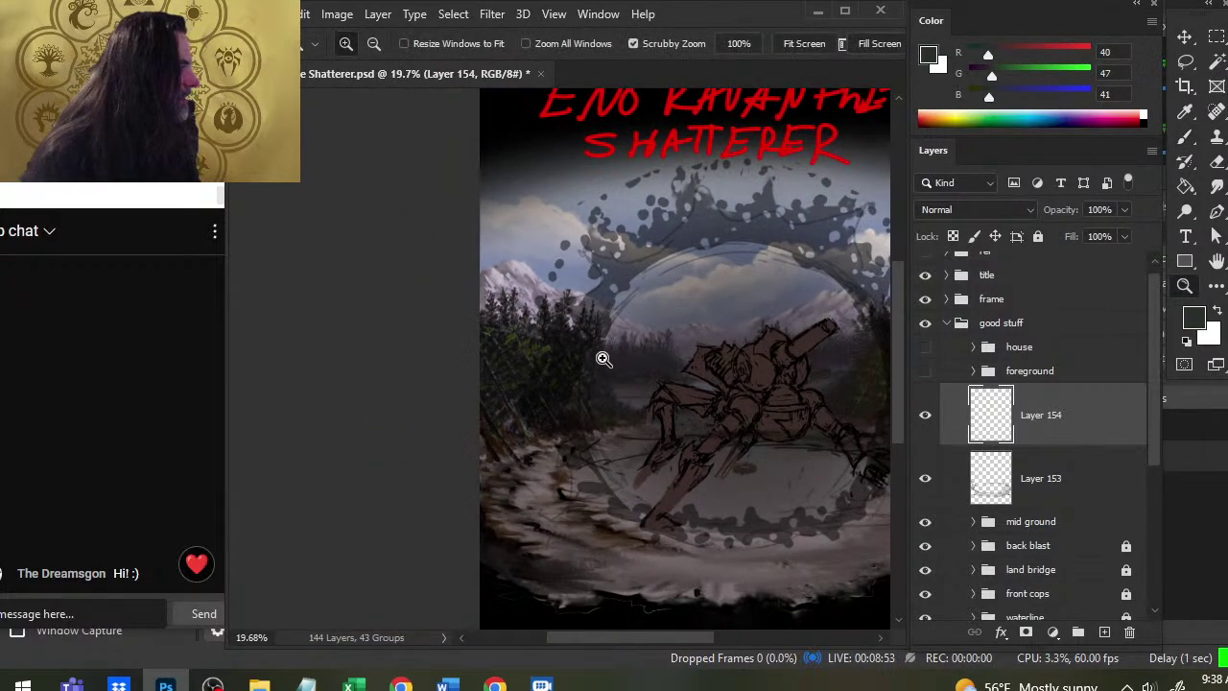
{"action": "left_click_drag", "start_coordinate": [729, 509], "coordinate": [713, 431]}
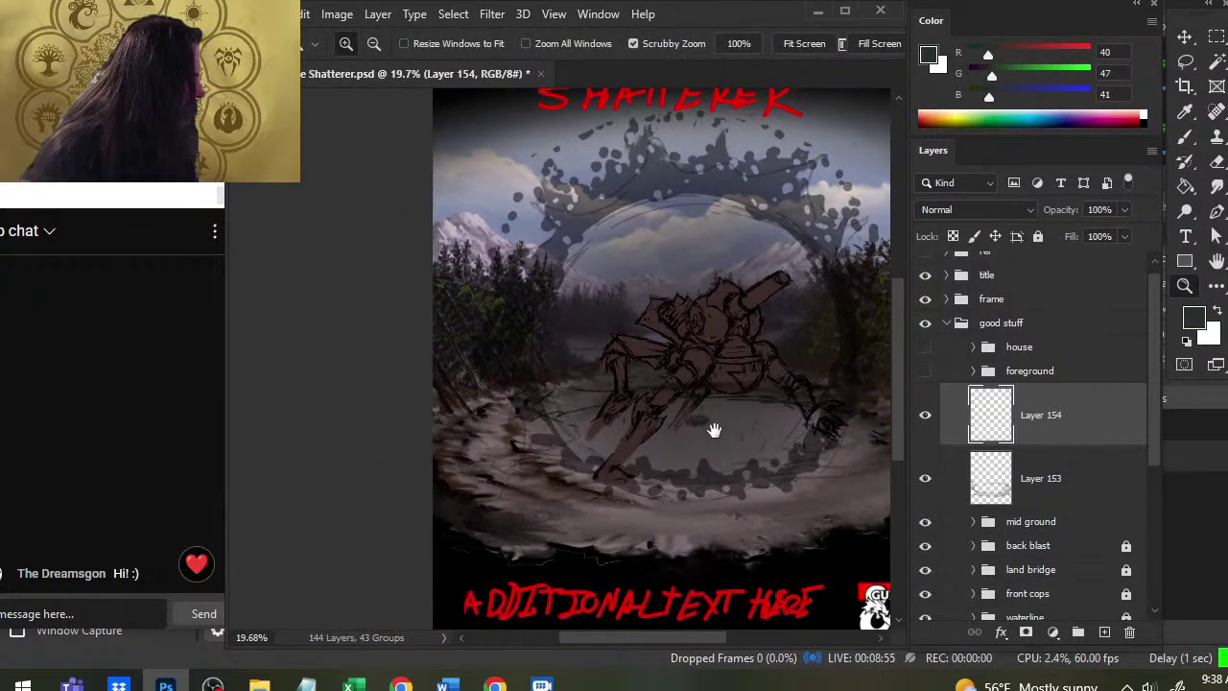
{"action": "key", "text": "b"}
{"action": "key", "text": "x"}
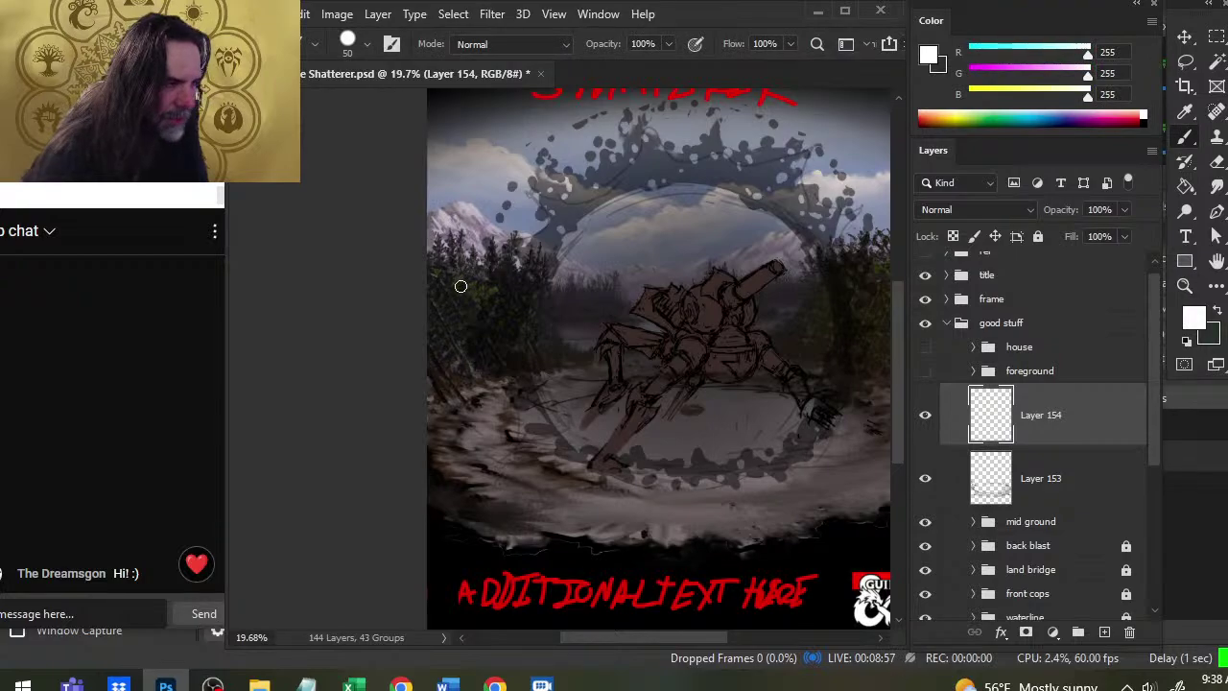
{"action": "left_click_drag", "start_coordinate": [476, 309], "coordinate": [451, 286]}
{"action": "scroll", "coordinate": [705, 497], "scroll_direction": "down", "scroll_amount": 1}
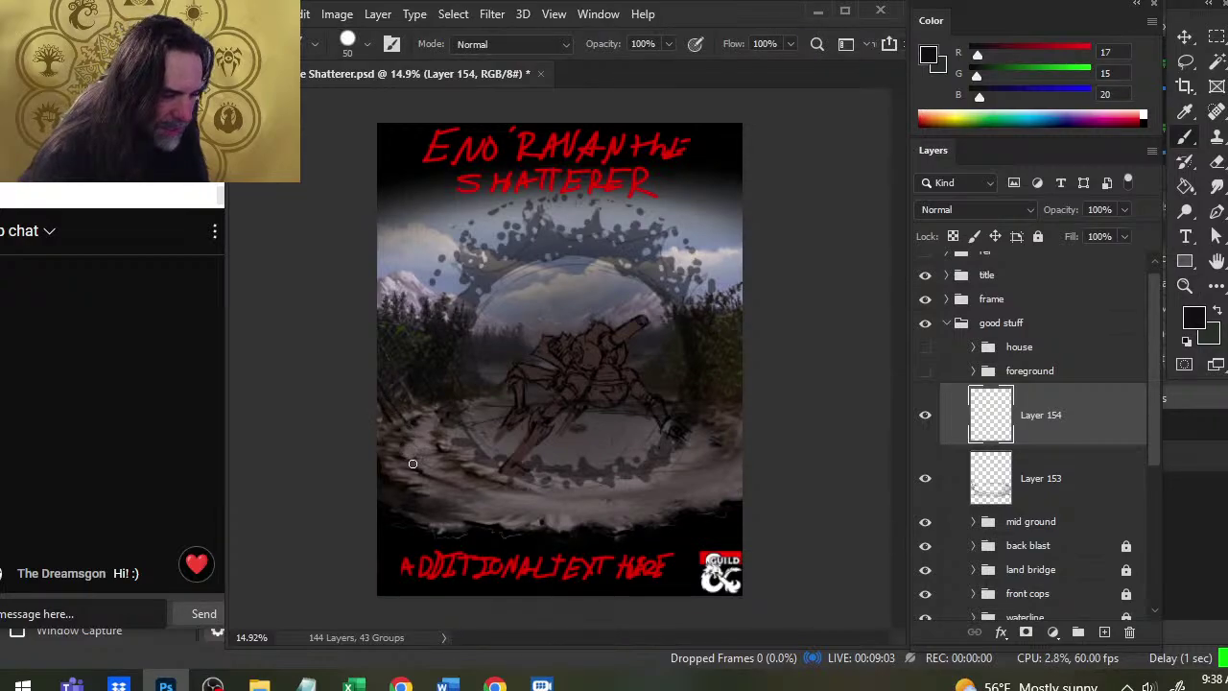
Paint two dark diagonal trunk shapes at the cover's left edge with a 50 px brush, and erase the unwanted lower part
{"action": "mouse_move", "coordinate": [422, 479]}
{"action": "left_mouse_down"}
{"action": "mouse_move", "coordinate": [392, 430]}
{"action": "mouse_move", "coordinate": [431, 487]}
{"action": "left_mouse_up"}
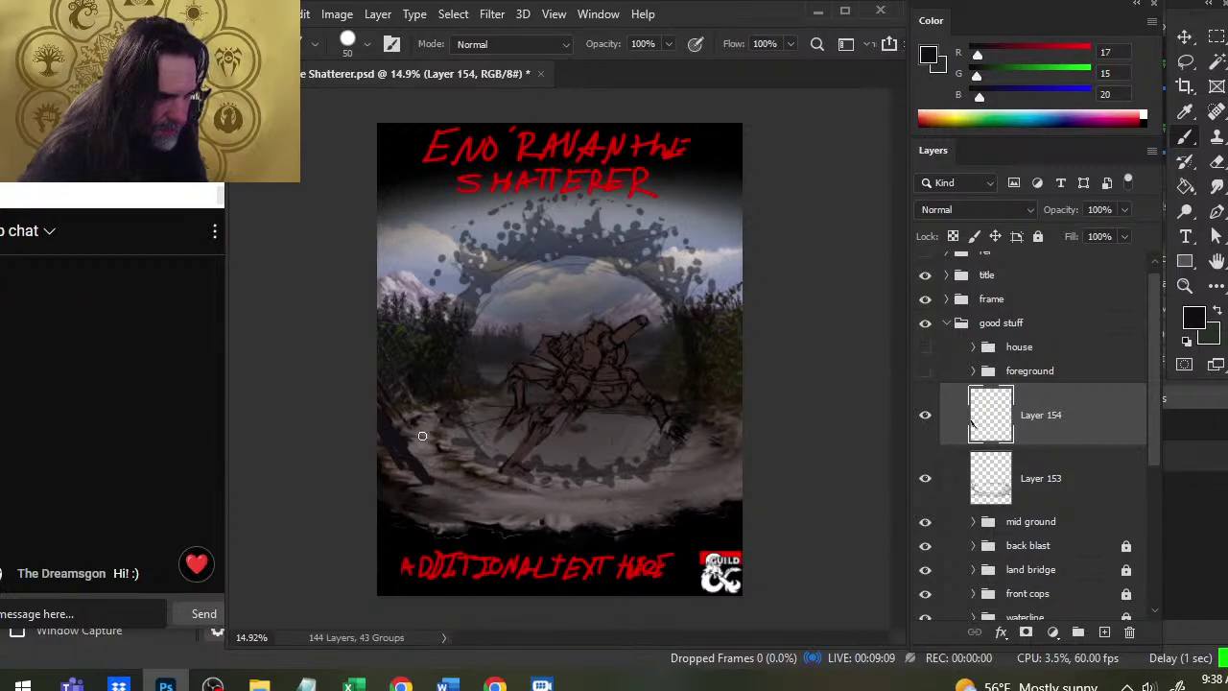
{"action": "left_click_drag", "start_coordinate": [422, 435], "coordinate": [423, 436]}
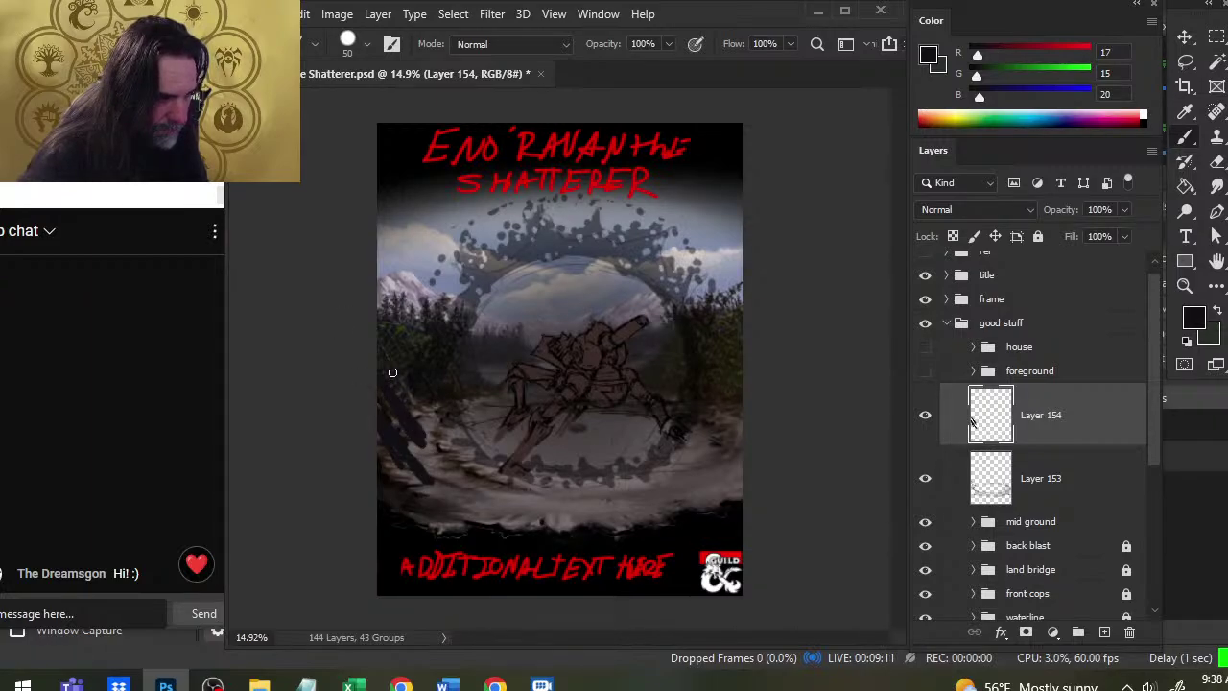
{"action": "key", "text": "e"}
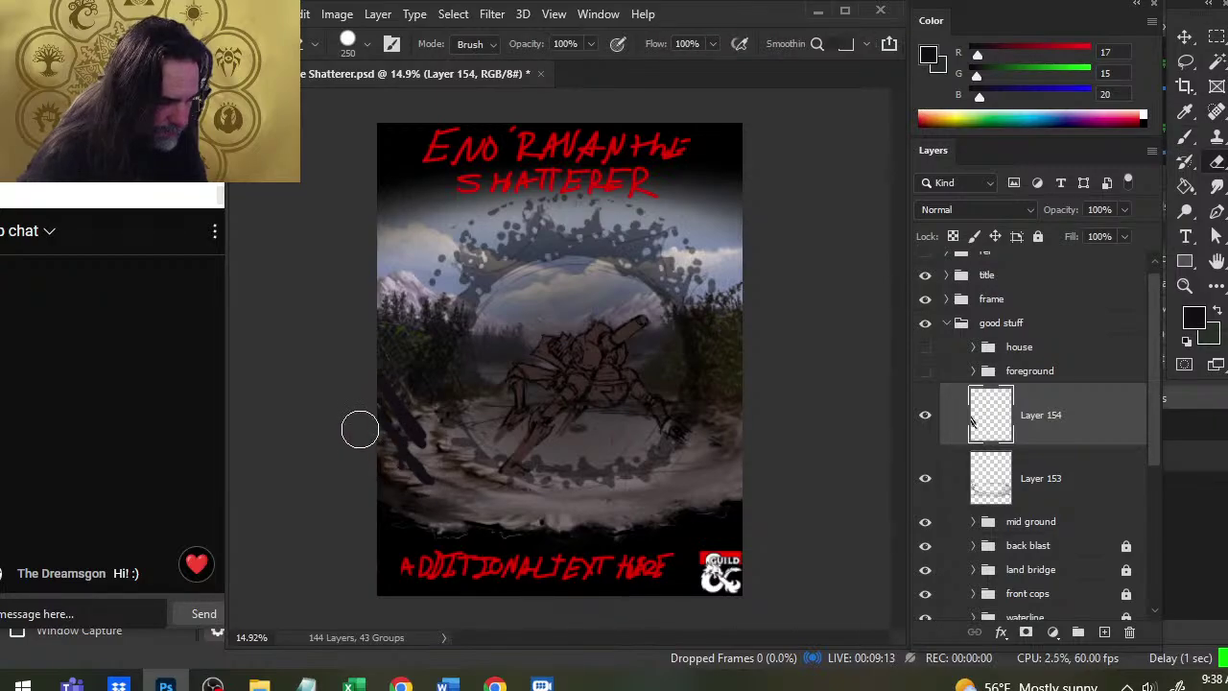
{"action": "key", "text": "b"}
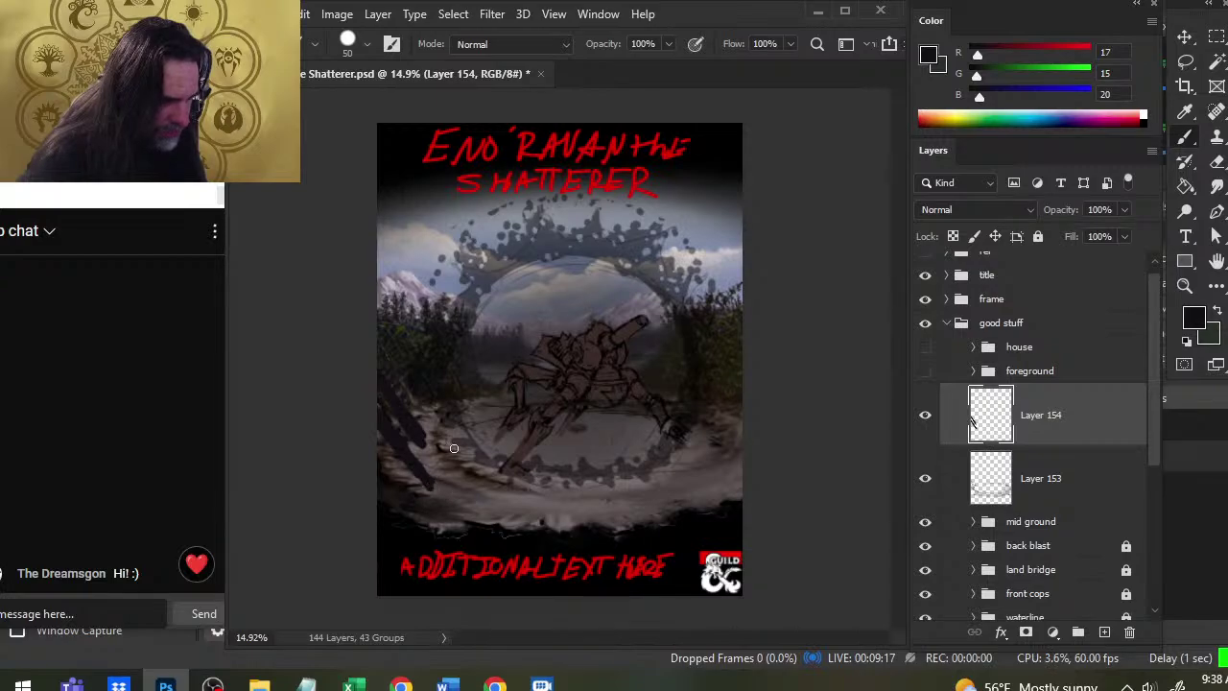
{"action": "key", "text": "e"}
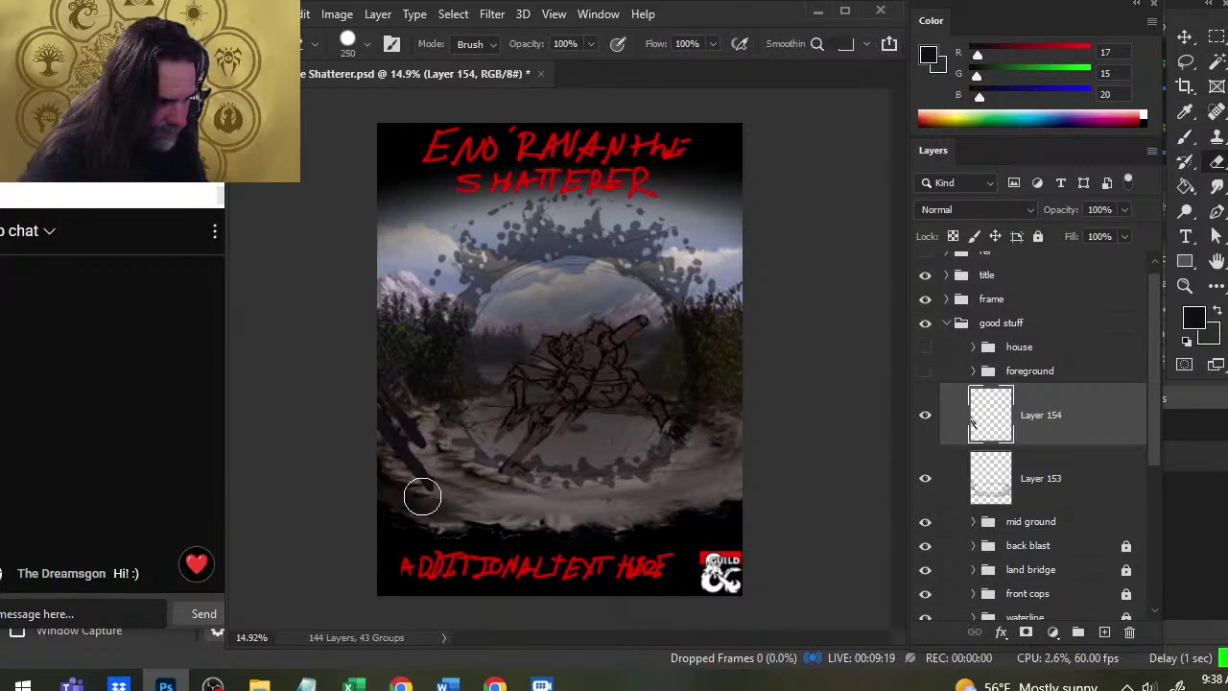
{"action": "key", "text": "b"}
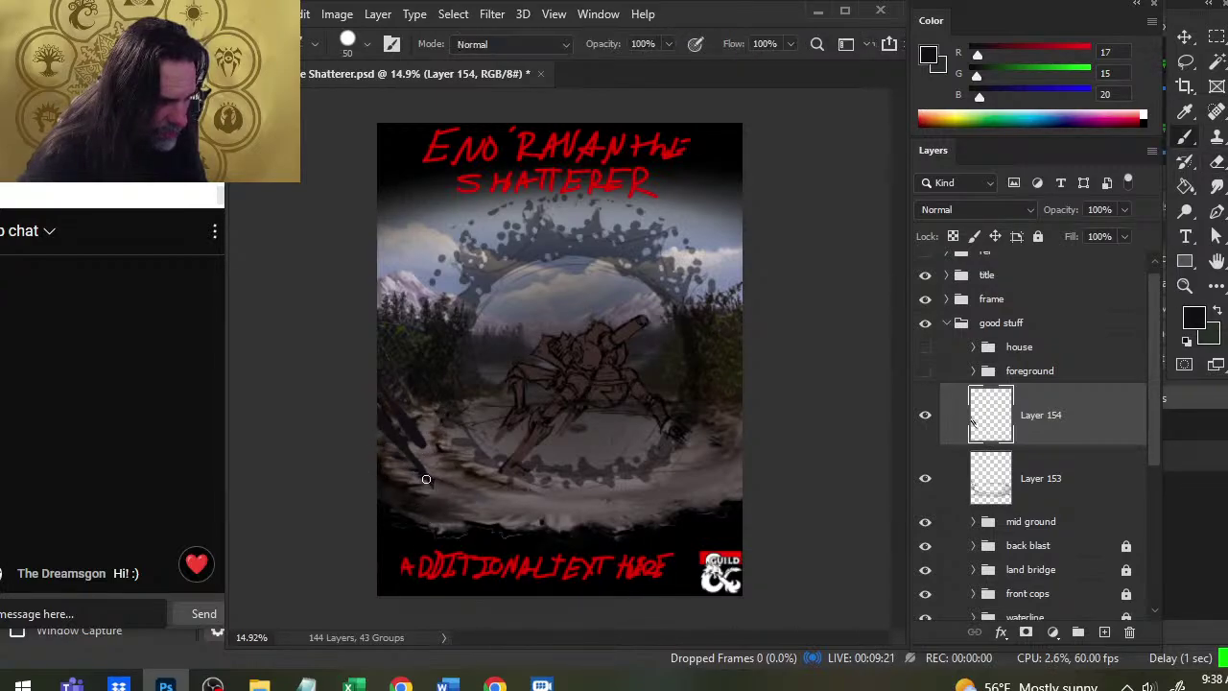
{"action": "key", "text": "e"}
{"action": "left_click", "coordinate": [388, 466]}
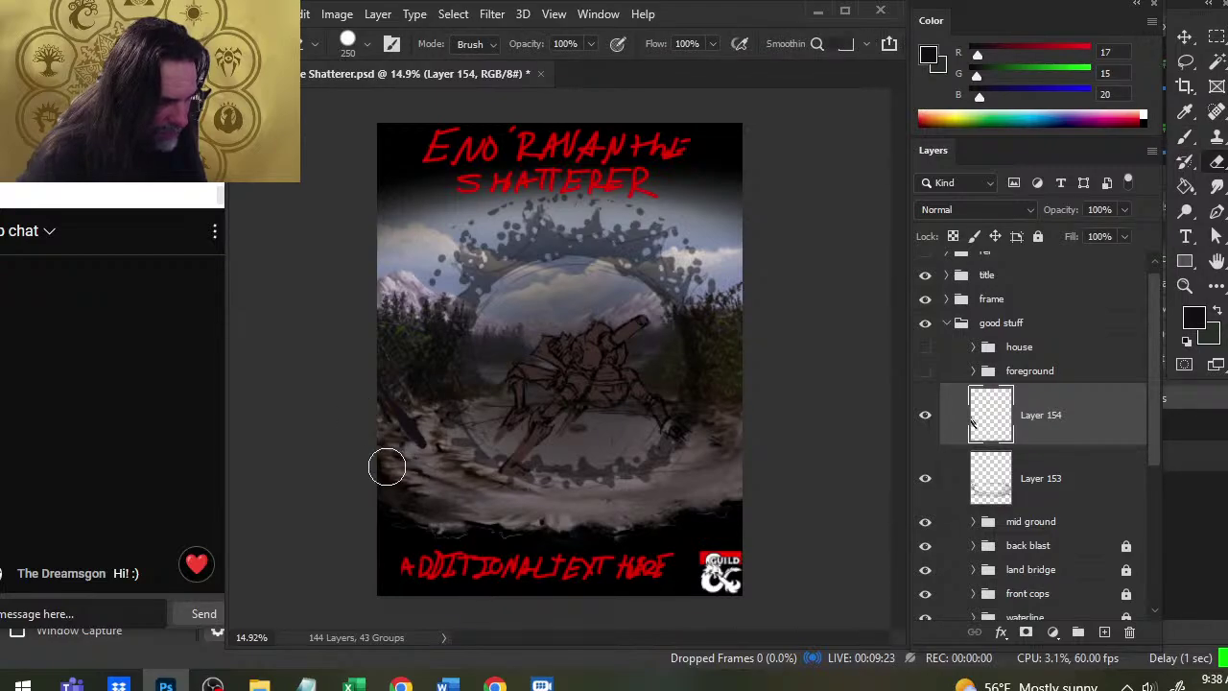
Repaint and trim the dark diagonal trunks at the left edge, extending the lower one across the muddy ground
{"action": "key", "text": "b"}
{"action": "left_click_drag", "start_coordinate": [382, 426], "coordinate": [429, 464]}
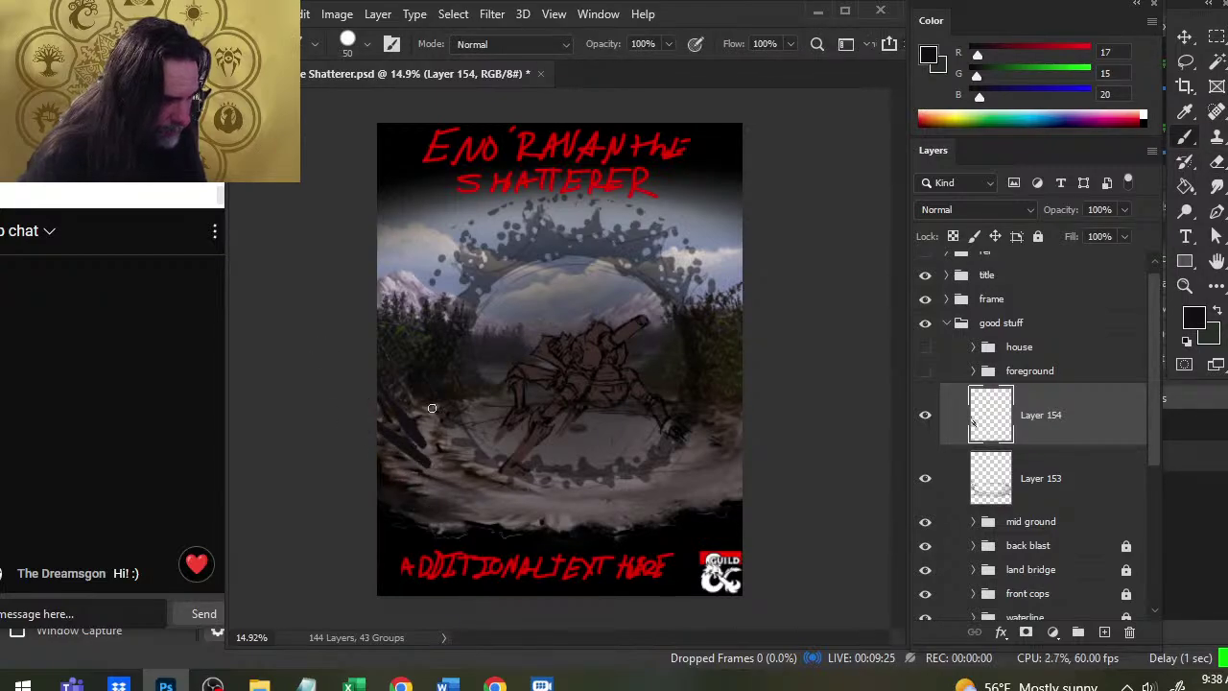
{"action": "key", "text": "e"}
{"action": "left_click_drag", "start_coordinate": [378, 368], "coordinate": [438, 431]}
{"action": "key", "text": "b"}
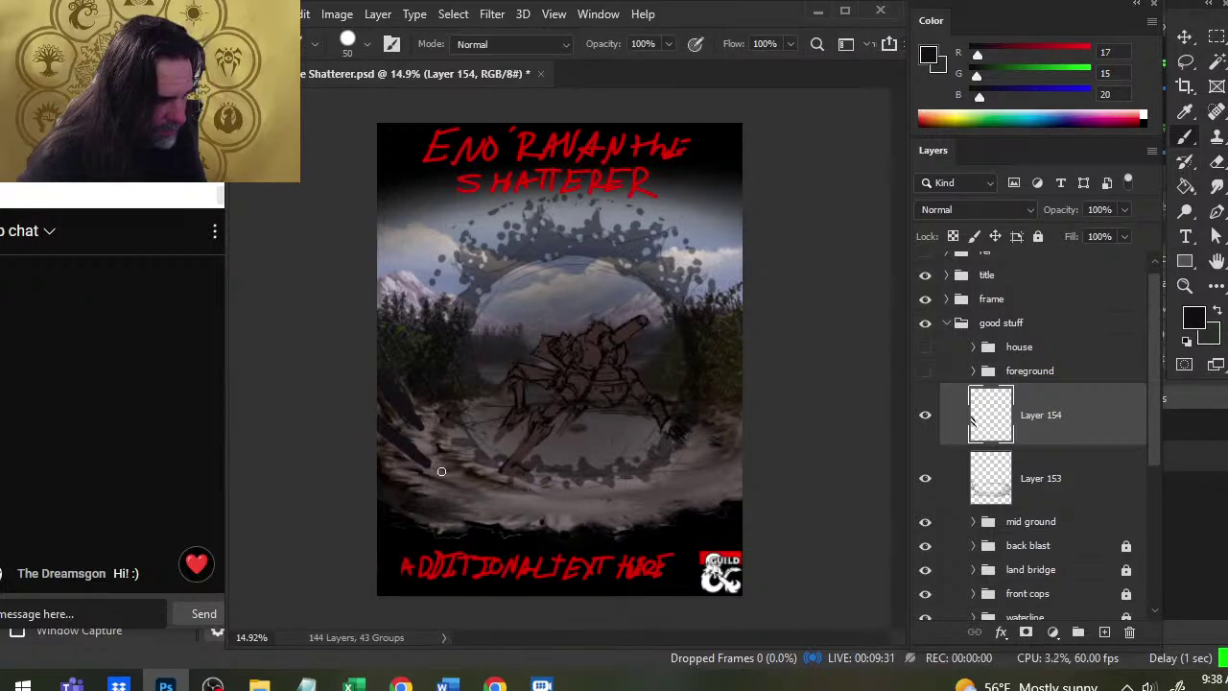
{"action": "mouse_move", "coordinate": [385, 428]}
{"action": "left_mouse_down"}
{"action": "mouse_move", "coordinate": [436, 463]}
{"action": "mouse_move", "coordinate": [397, 486]}
{"action": "mouse_move", "coordinate": [440, 534]}
{"action": "left_mouse_up"}
{"action": "key", "text": "e"}
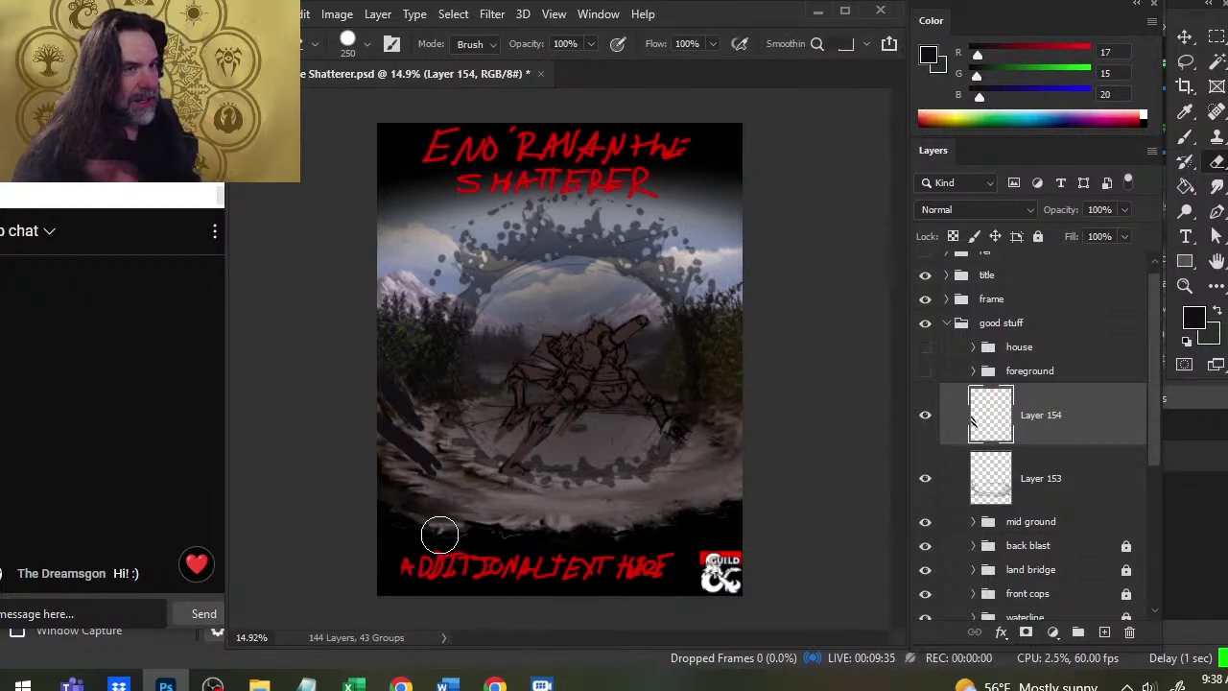
Paint matching dark diagonal trunks leaning inward from the cover's right edge, and refine the shapes on both sides with the eraser
{"action": "key", "text": "b"}
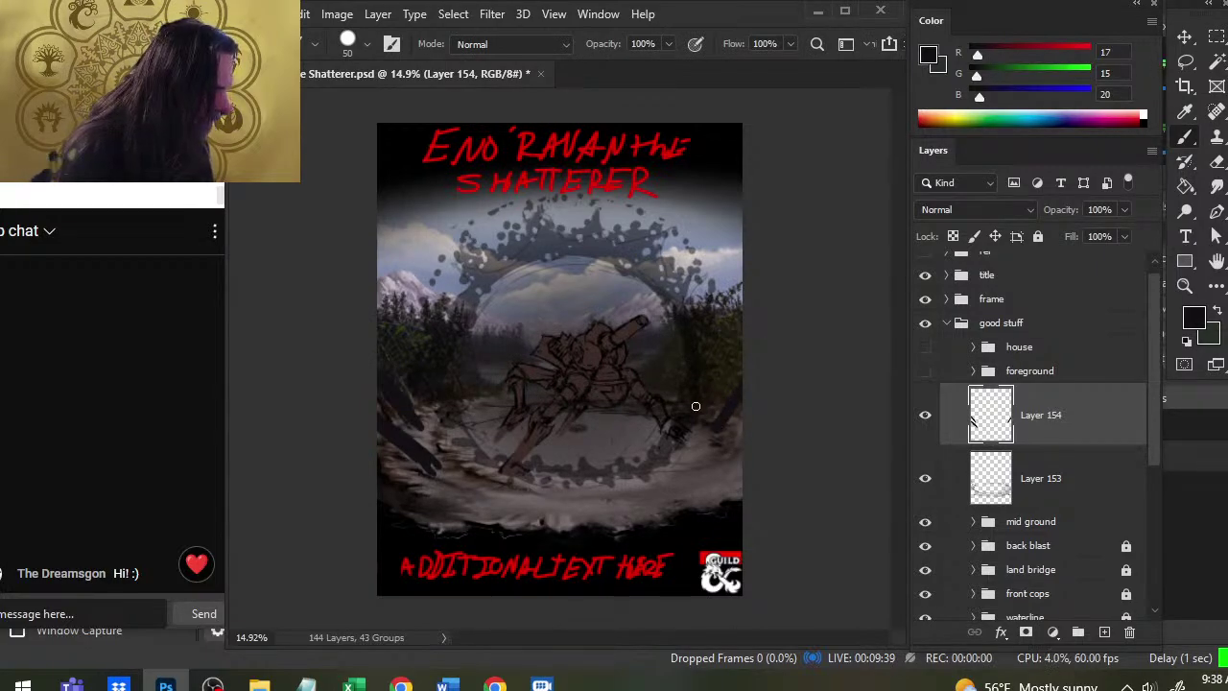
{"action": "left_click_drag", "start_coordinate": [727, 445], "coordinate": [704, 452]}
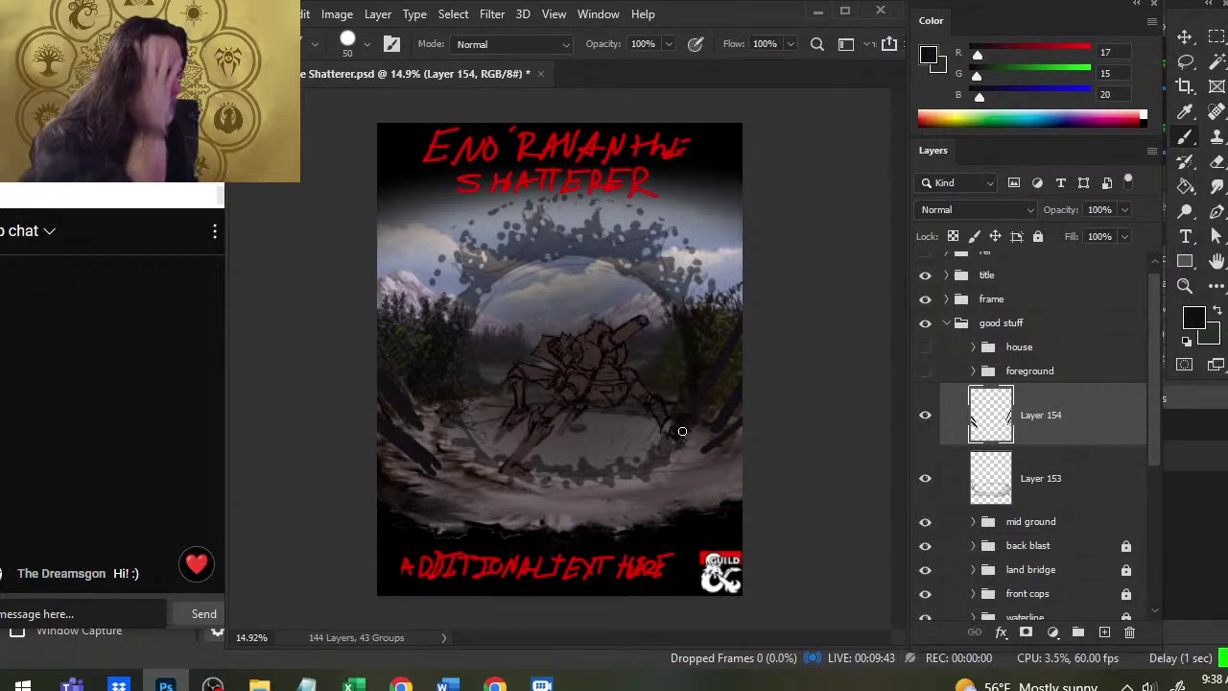
{"action": "key", "text": "e"}
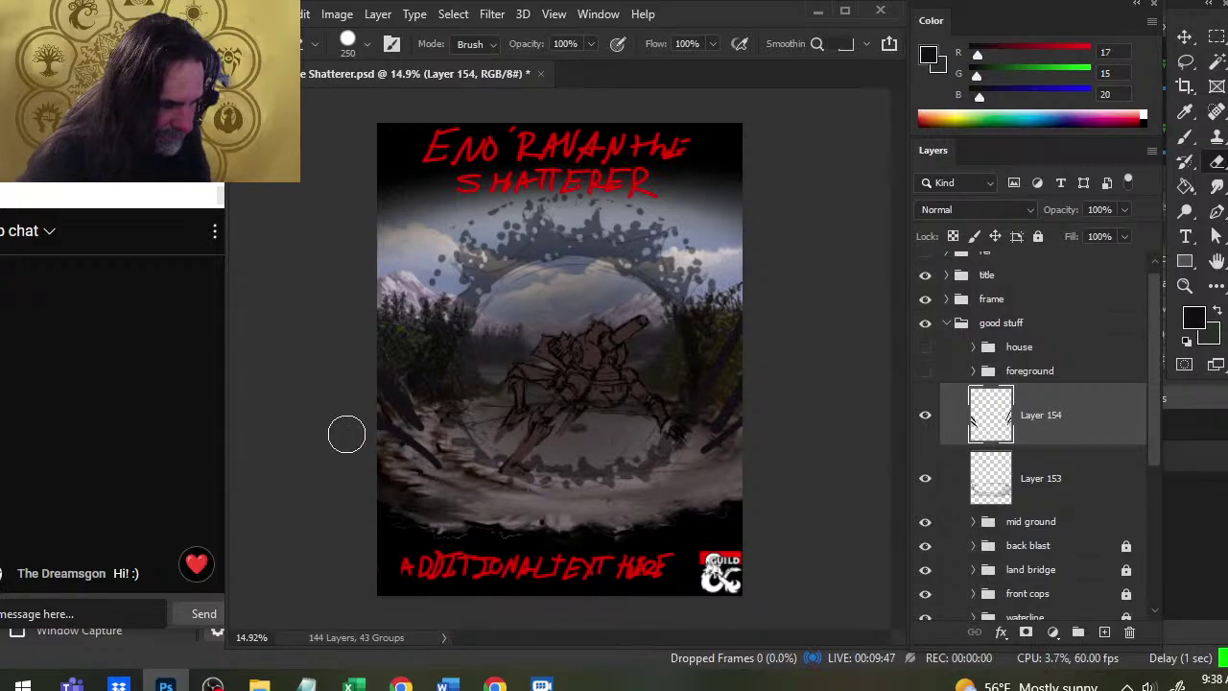
{"action": "key", "text": "b"}
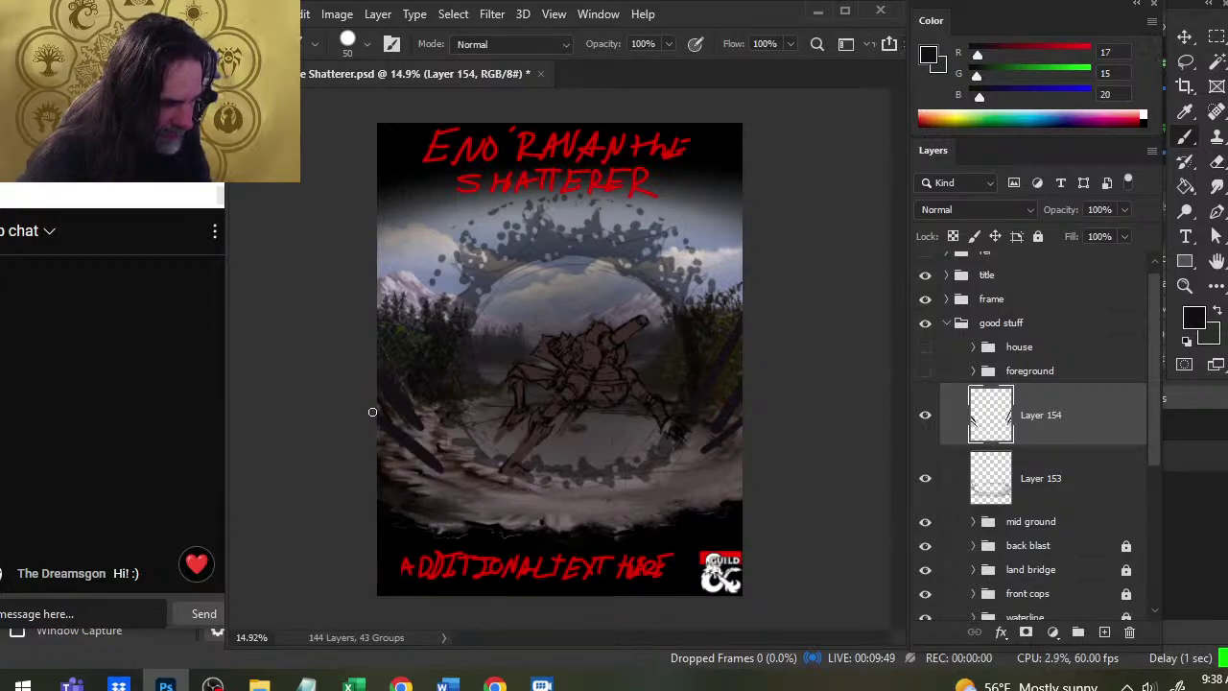
{"action": "key", "text": "e"}
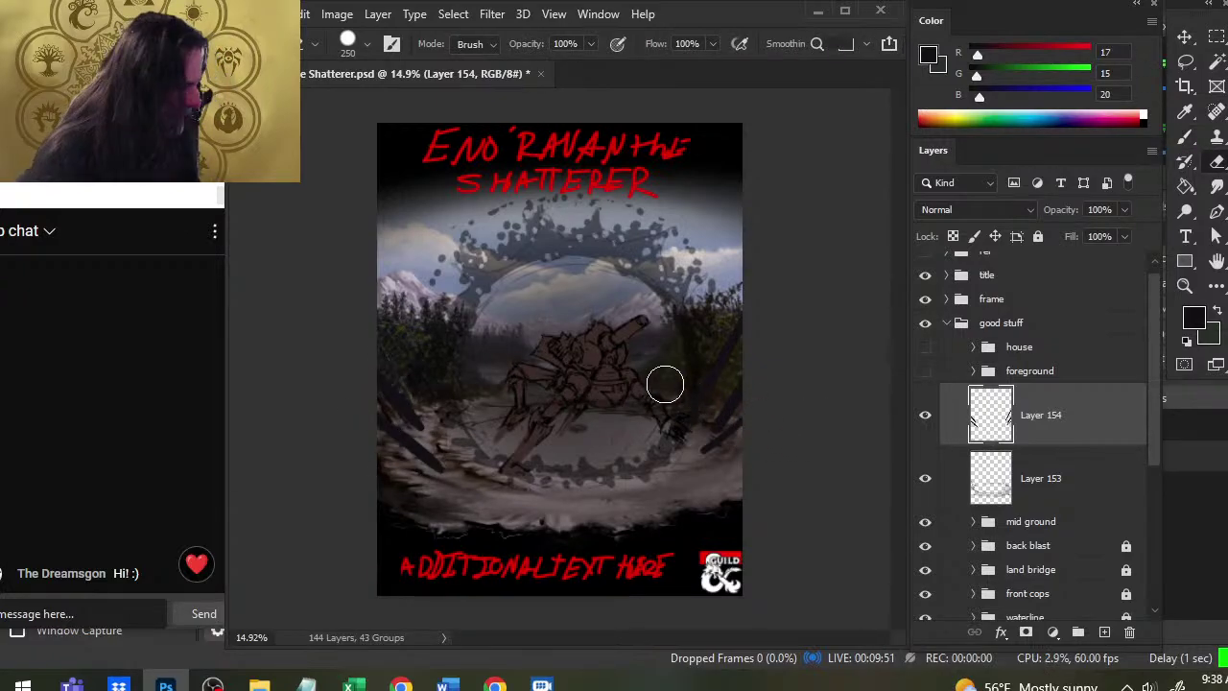
{"action": "key", "text": "b"}
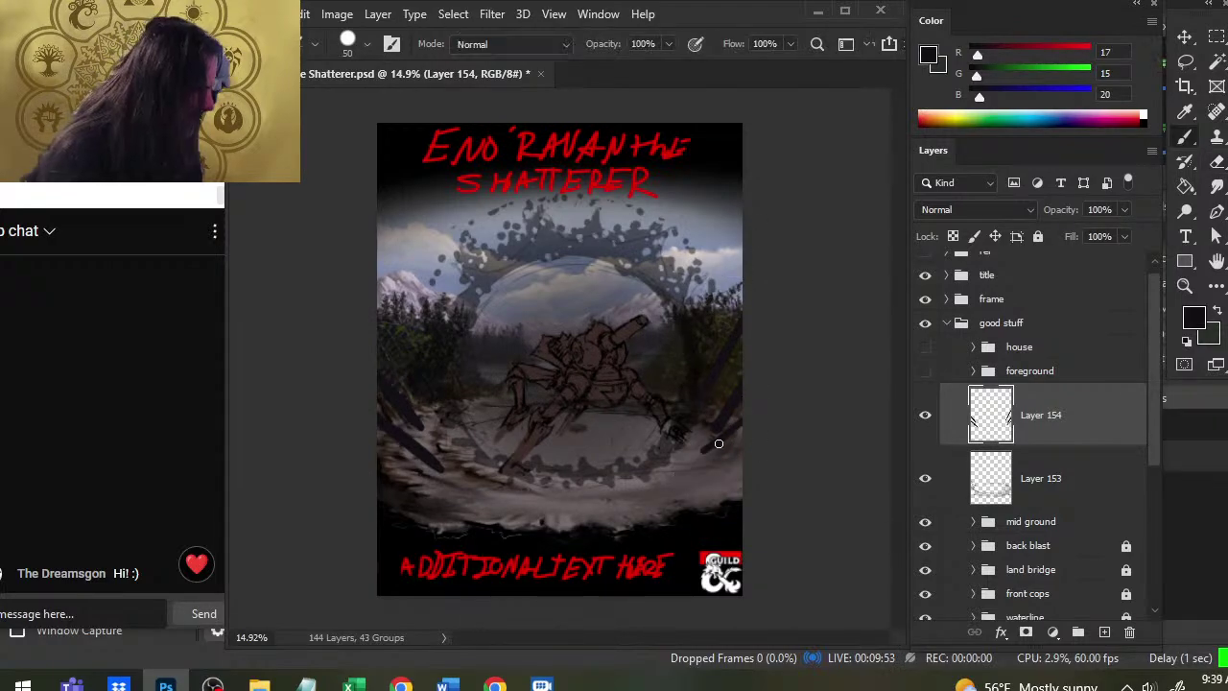
{"action": "key", "text": "e"}
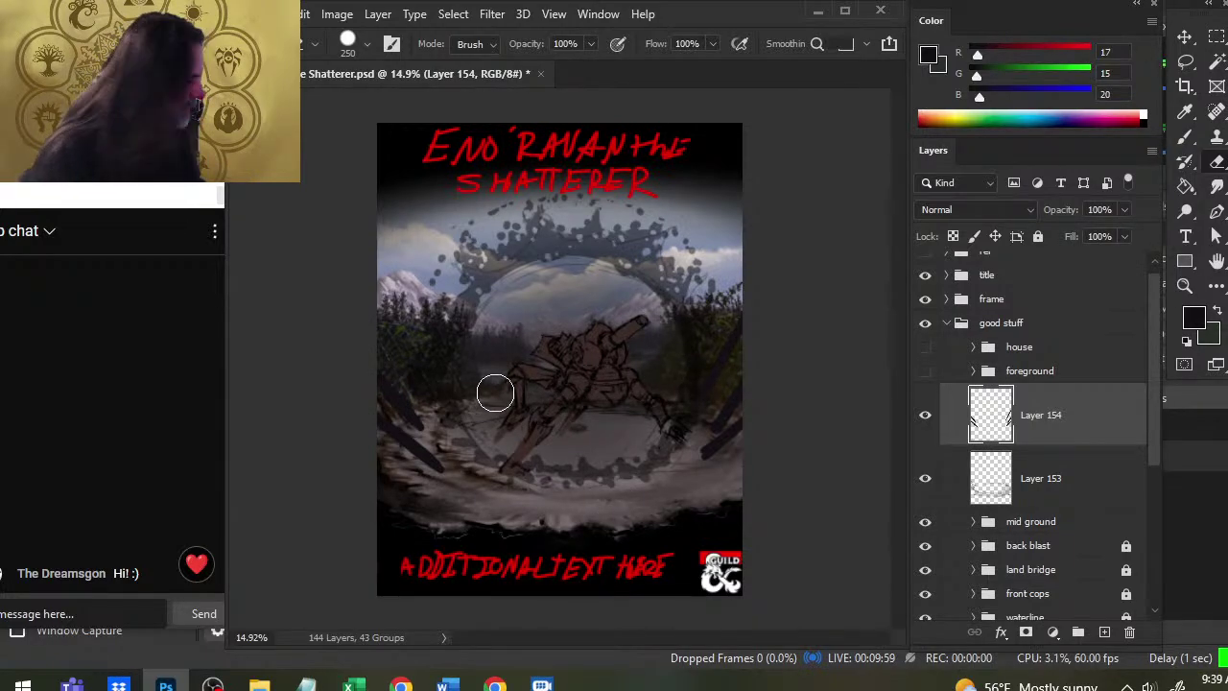
Add a new layer above the trunk layer and sample a grey-green, RGB 72, 88, 75, from the left treeline
{"action": "left_click", "coordinate": [1106, 633]}
{"action": "key", "text": "z"}
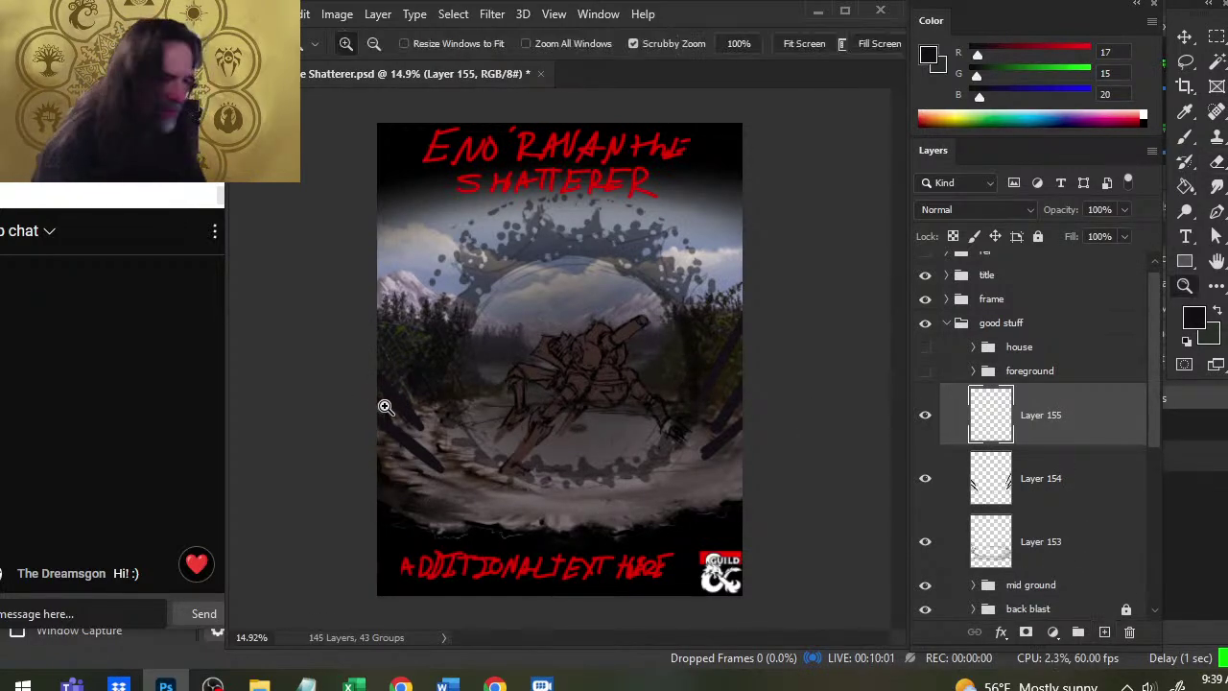
{"action": "left_click", "coordinate": [389, 412]}
{"action": "key", "text": "b"}
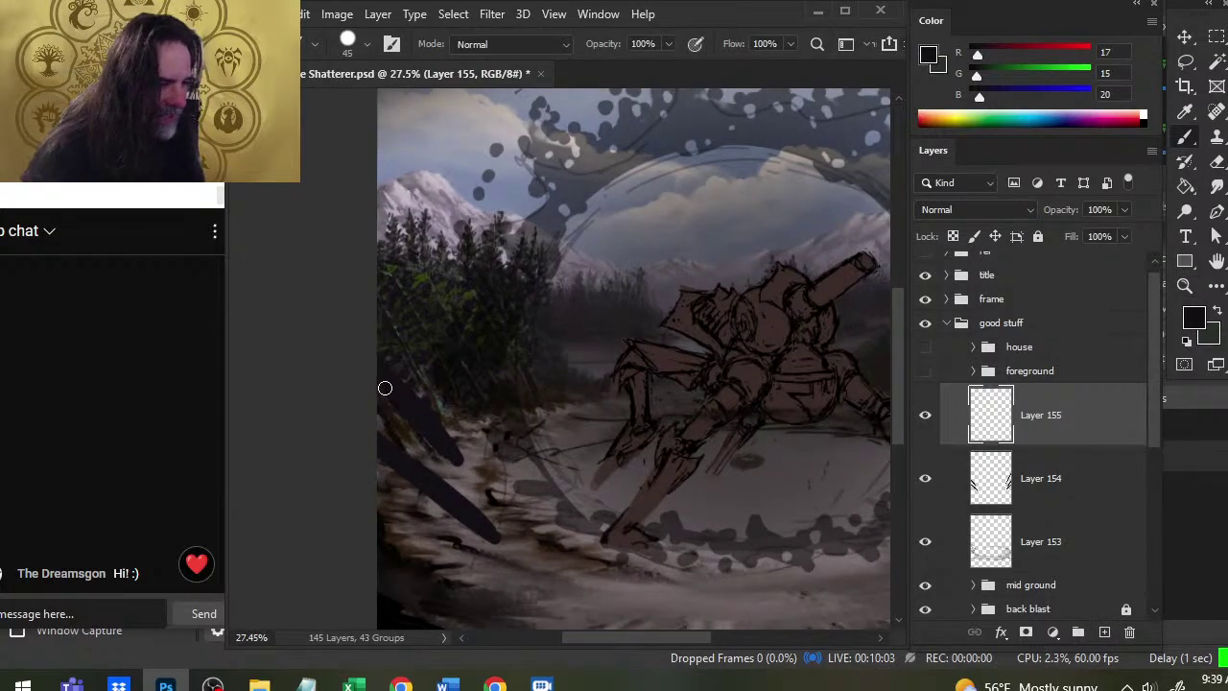
{"action": "left_click", "coordinate": [385, 425], "text": "alt"}
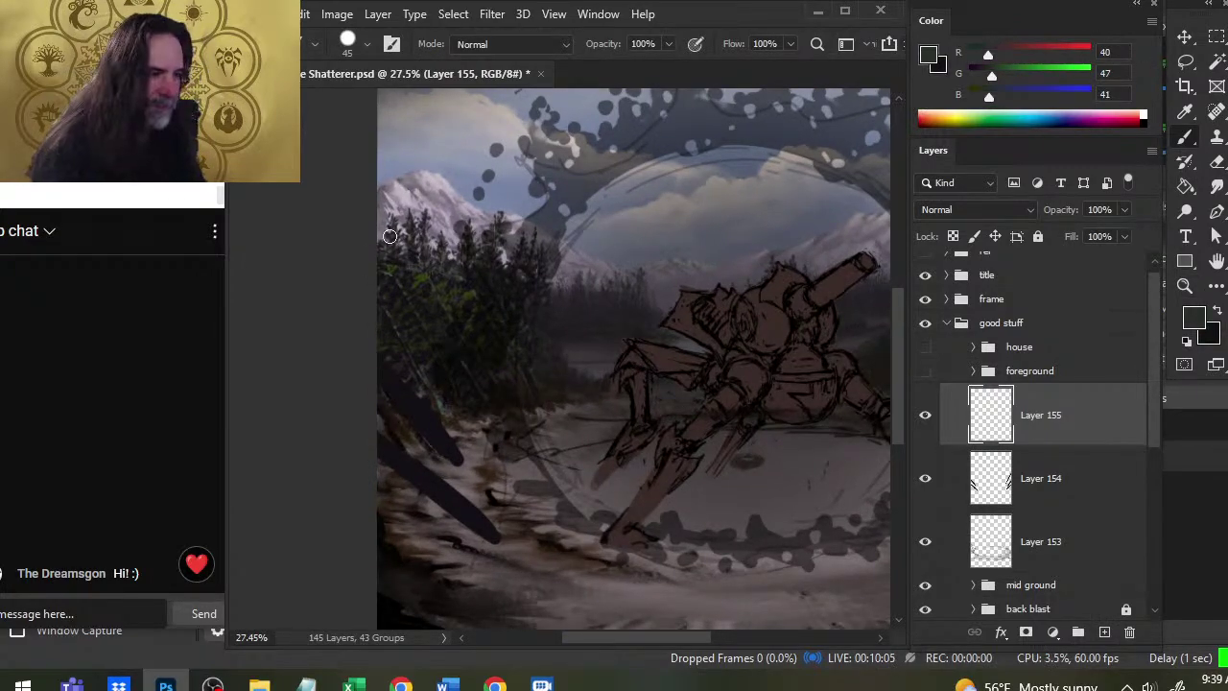
{"action": "left_click_drag", "start_coordinate": [389, 236], "coordinate": [390, 275], "text": "alt"}
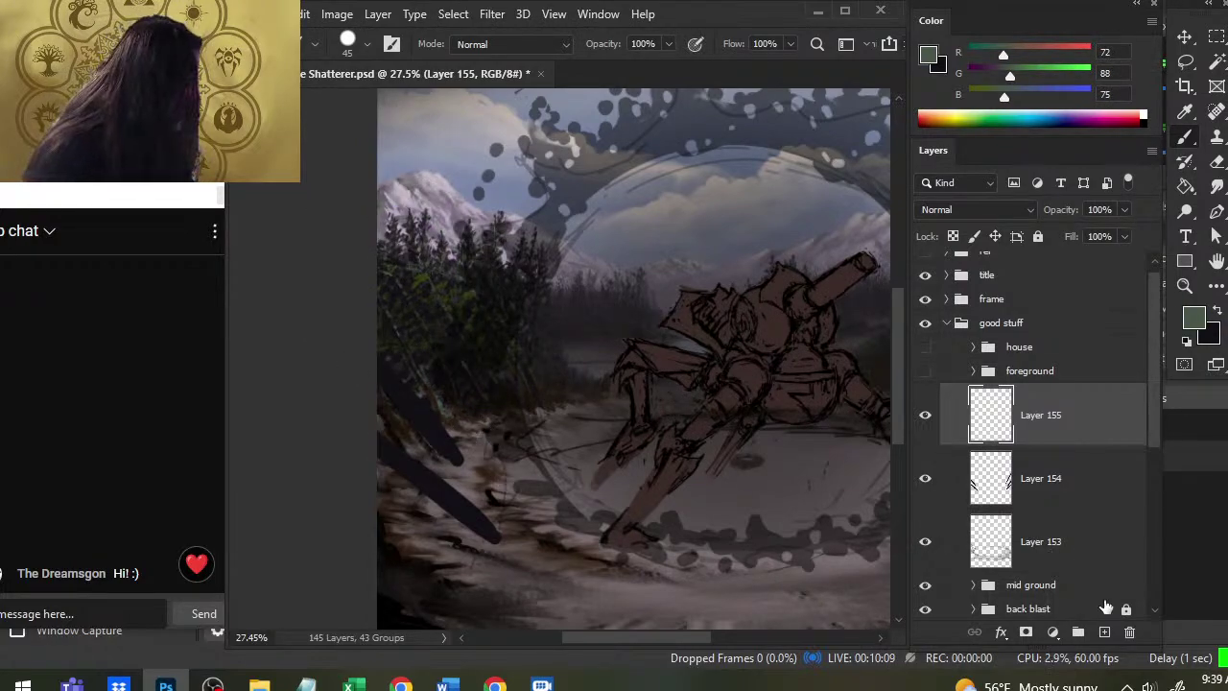
Add another new layer above Layer 155 and choose the "mountain chsel" brush at 326 px
{"action": "left_click", "coordinate": [1104, 631]}
{"action": "right_click", "coordinate": [422, 371]}
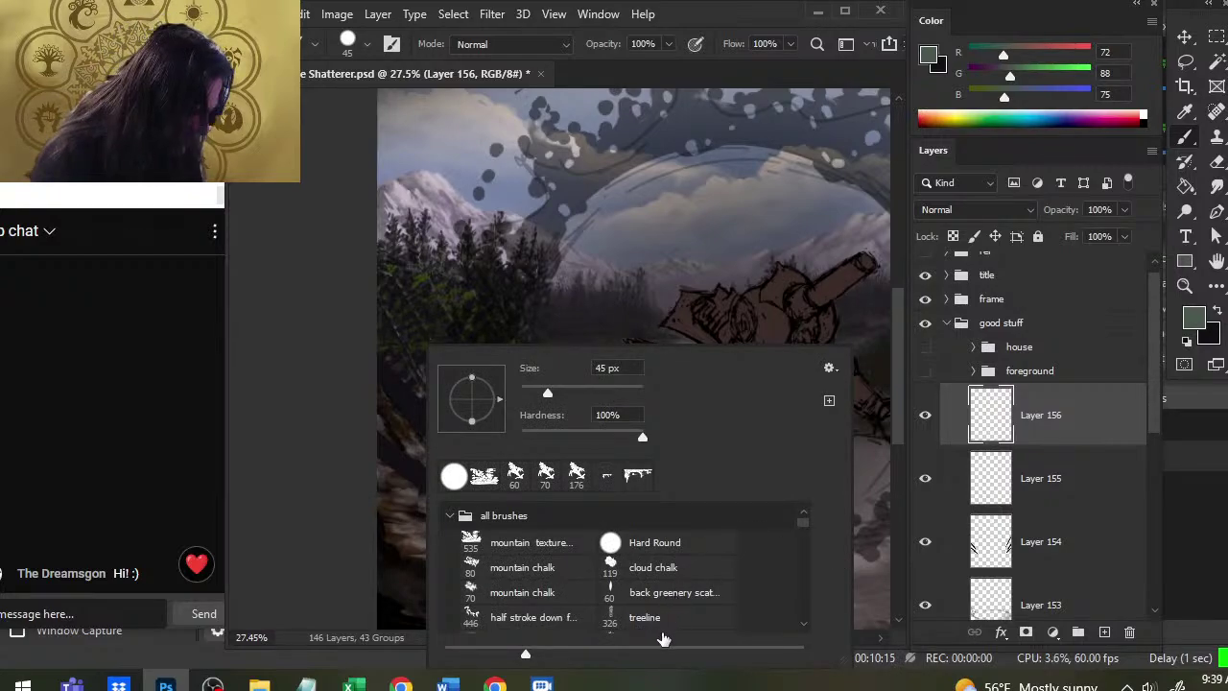
{"action": "left_click", "coordinate": [664, 622]}
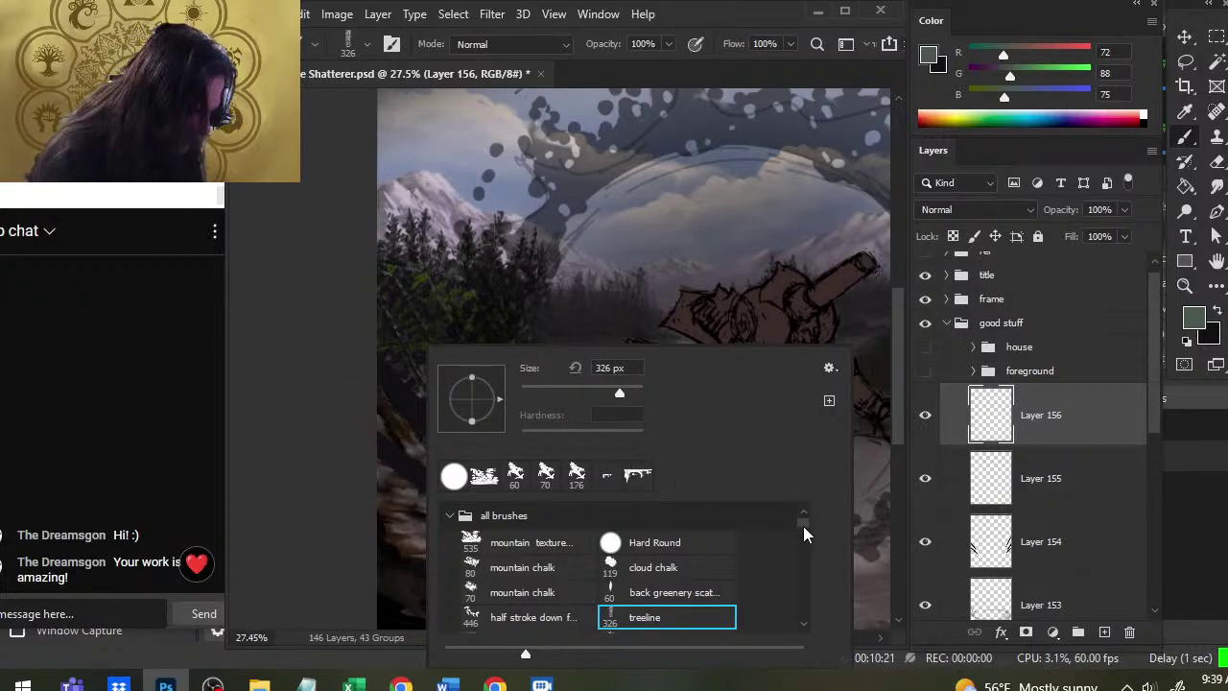
{"action": "left_click", "coordinate": [618, 488]}
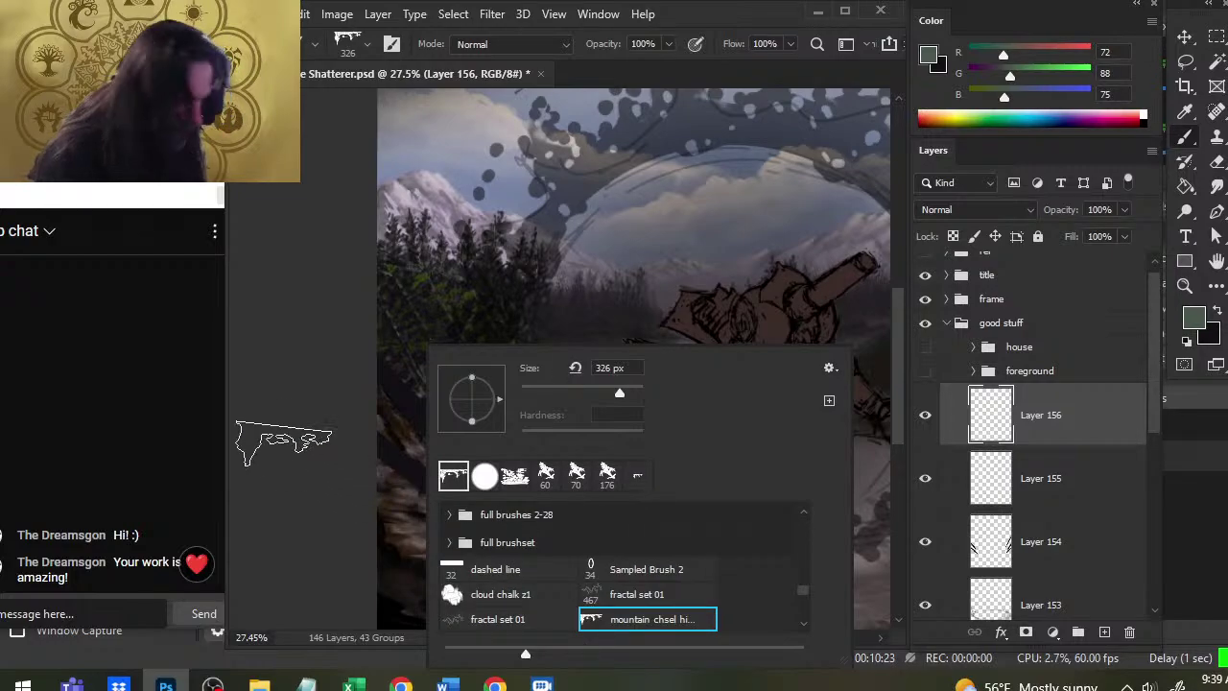
Flatten the roundness of the 326 px mountain chisel brush tip and stroke grey-green bark texture onto the upper-left diagonal trunk
{"action": "key", "text": "Return"}
{"action": "right_click", "coordinate": [566, 302]}
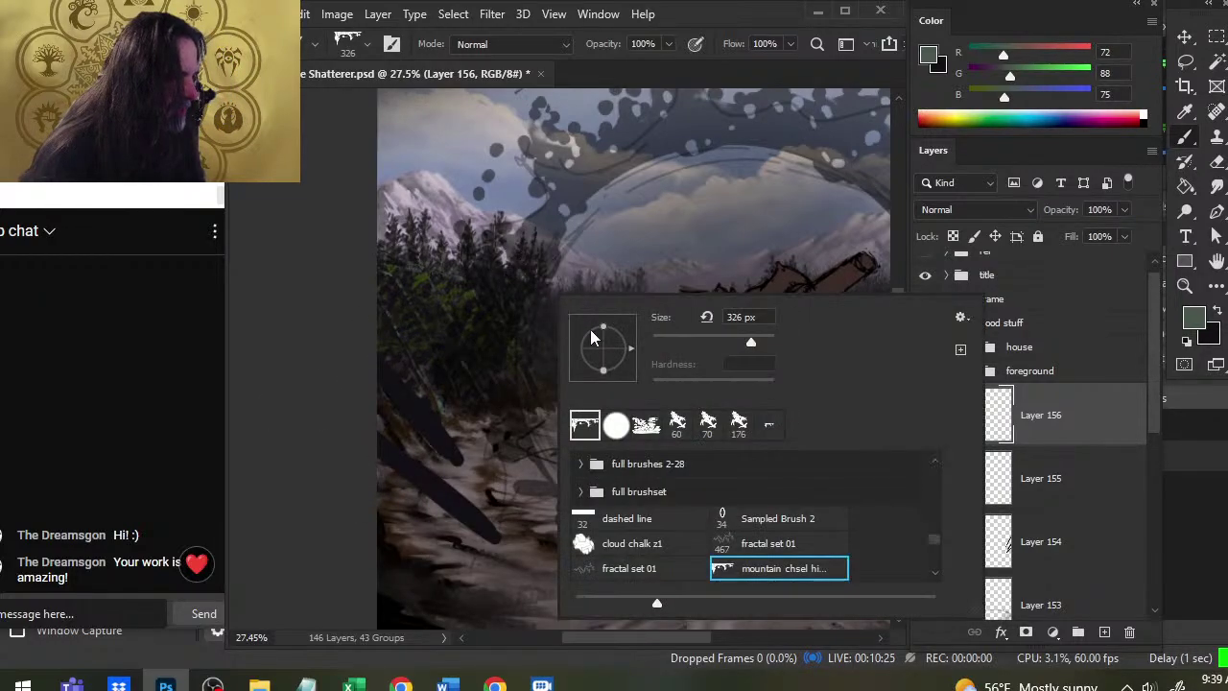
{"action": "left_click_drag", "start_coordinate": [602, 373], "coordinate": [602, 357]}
{"action": "left_click", "coordinate": [293, 308]}
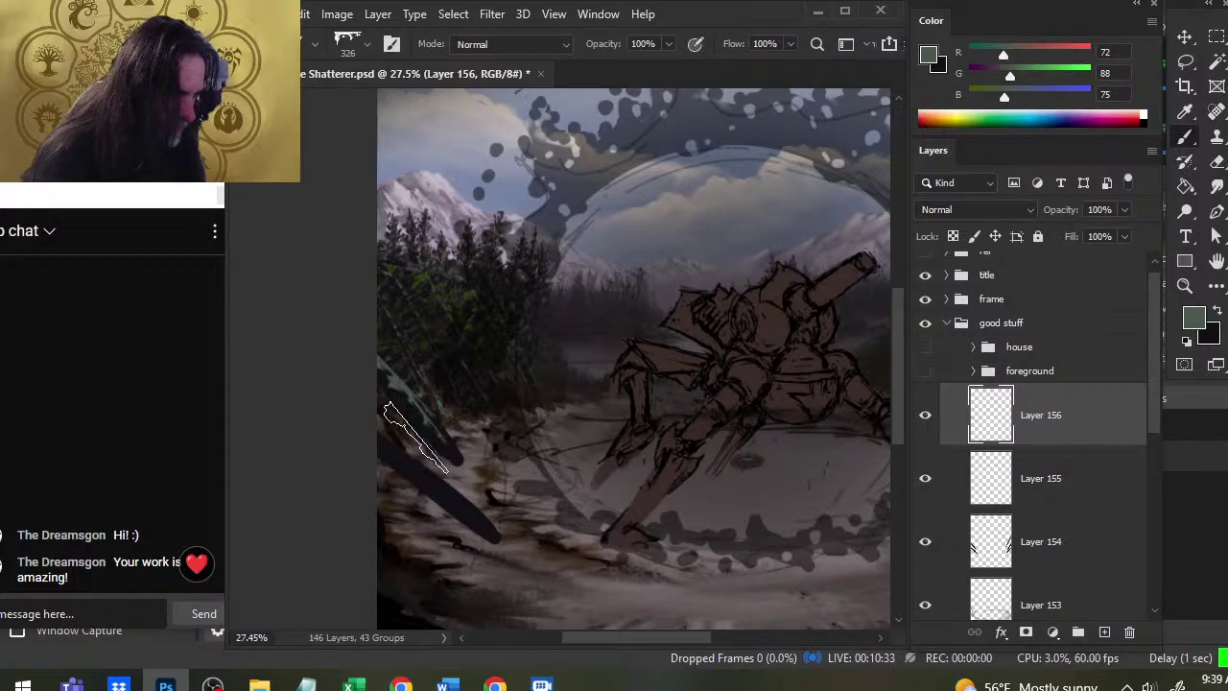
Give the eraser the flattened mountain chisel tip at 250 px and break up the bark texture on the upper-left trunk
{"action": "key", "text": "e"}
{"action": "right_click", "coordinate": [314, 413]}
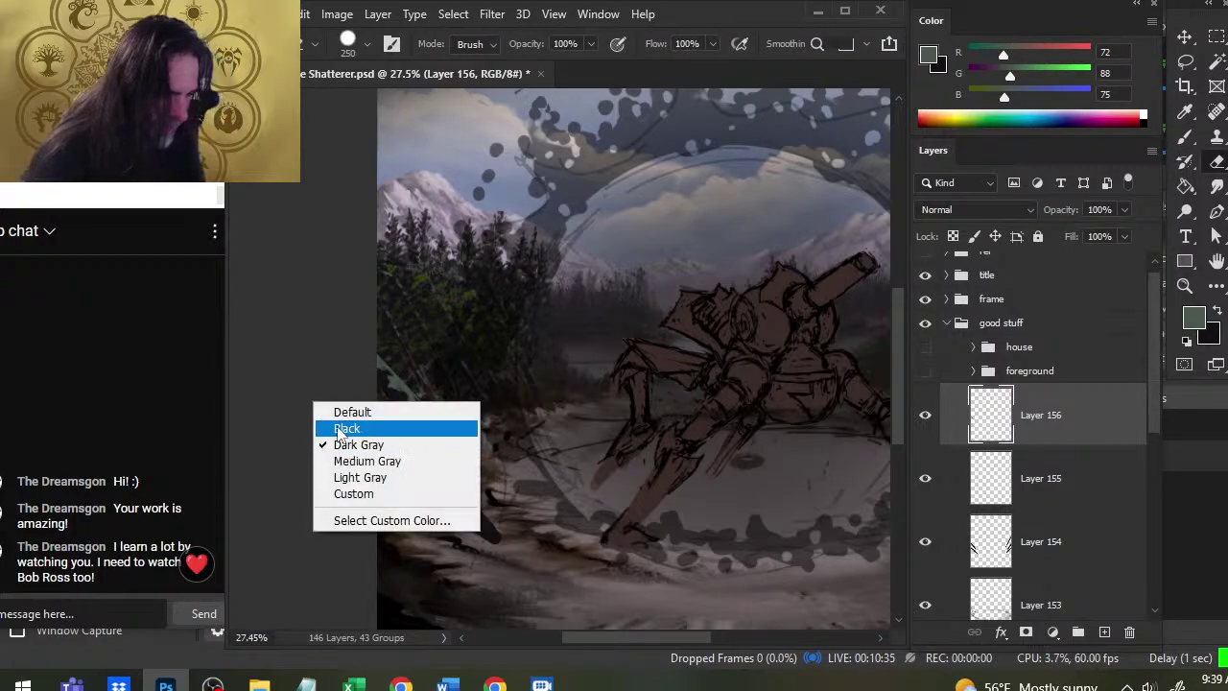
{"action": "left_click", "coordinate": [275, 320]}
{"action": "right_click", "coordinate": [481, 345]}
{"action": "left_click", "coordinate": [533, 463]}
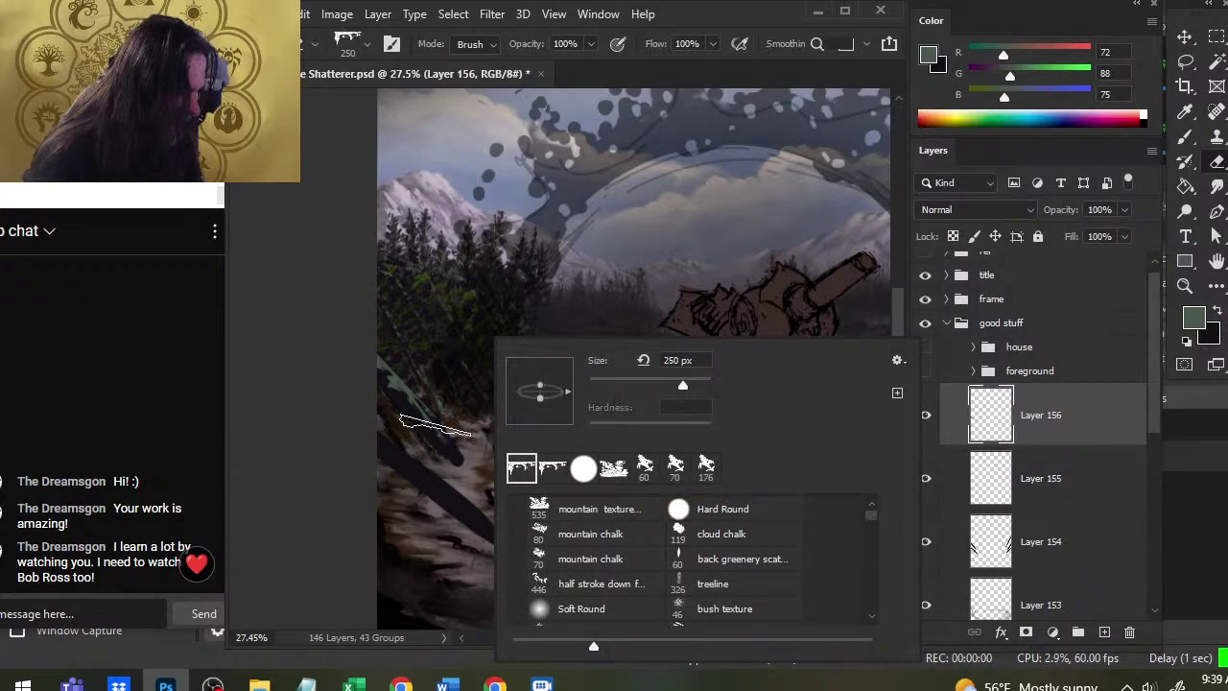
{"action": "left_click", "coordinate": [276, 379]}
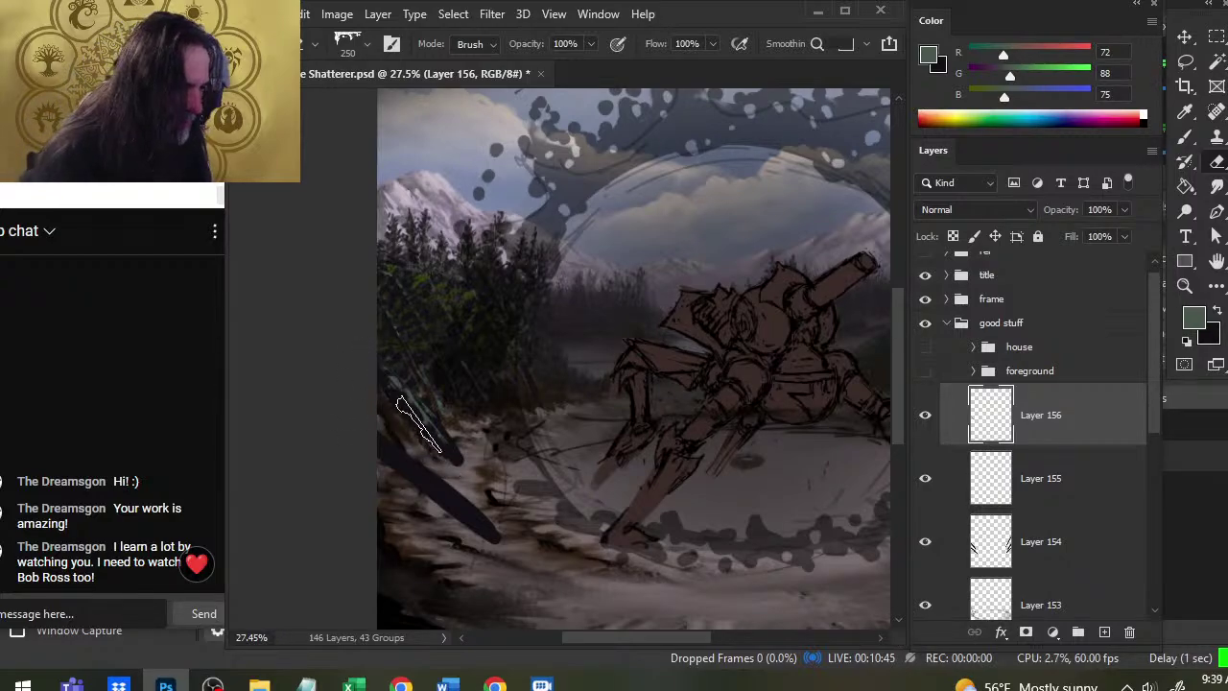
Build up grey-green bark texture on both left diagonal trunks, alternating chisel brush strokes with trimming by the eraser
{"action": "key", "text": "b"}
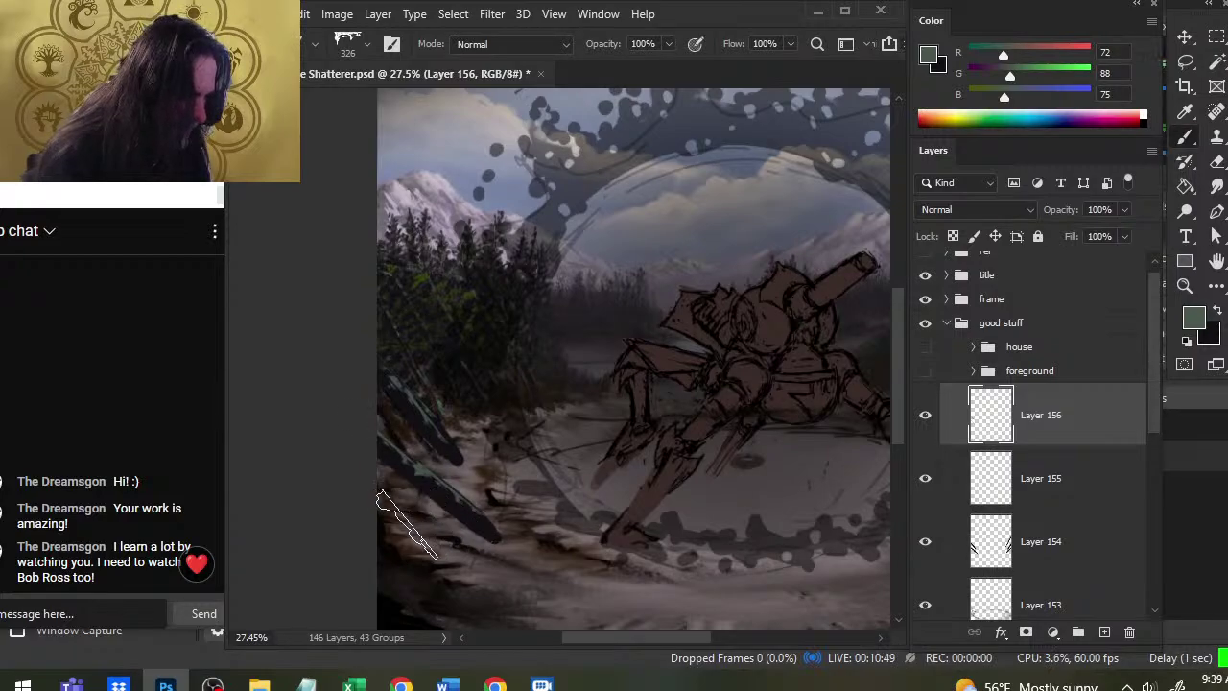
{"action": "key", "text": "e"}
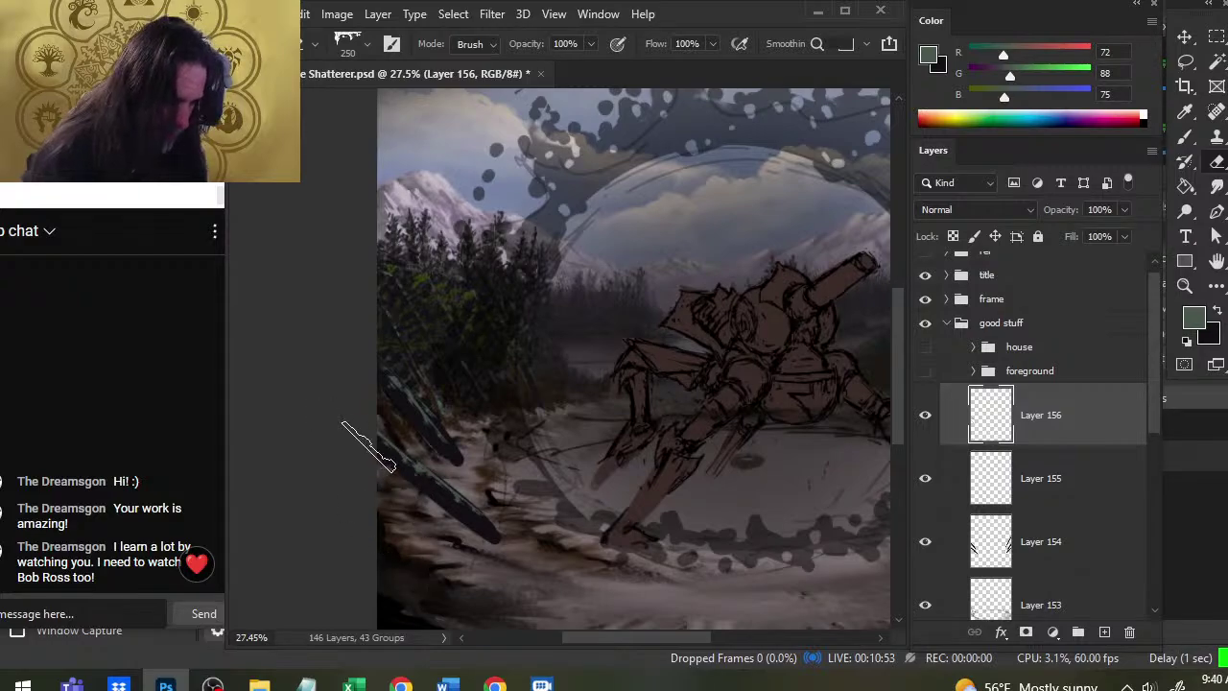
{"action": "key", "text": "b"}
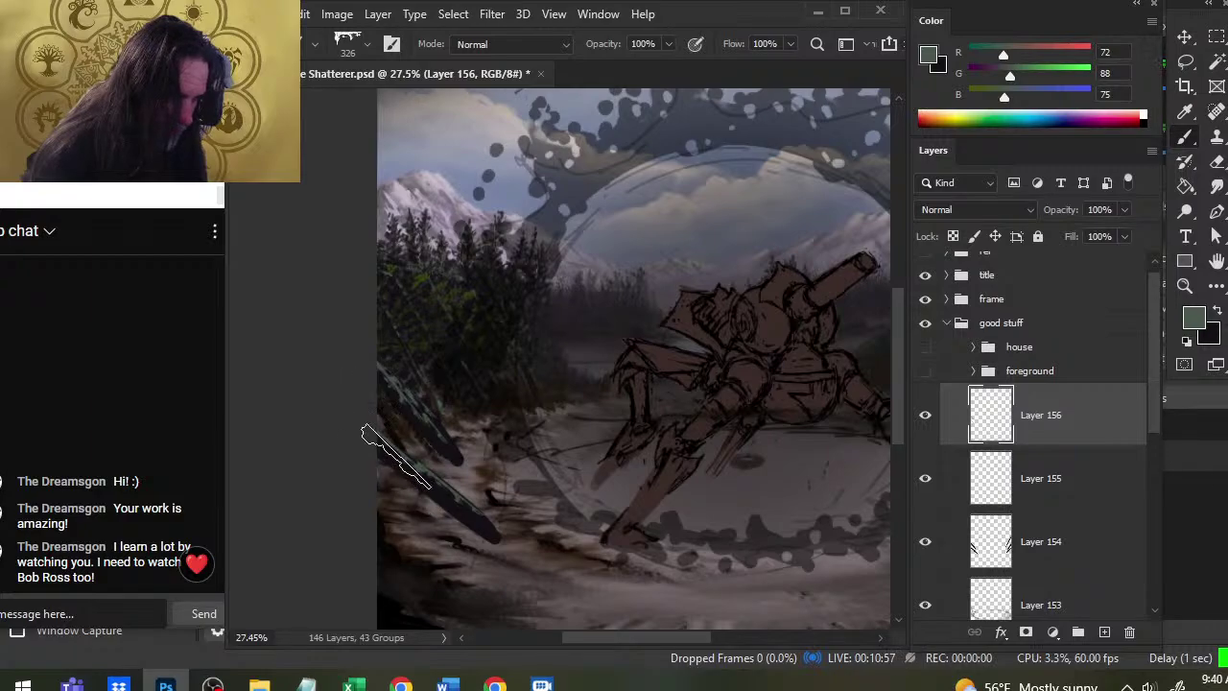
{"action": "key", "text": "e"}
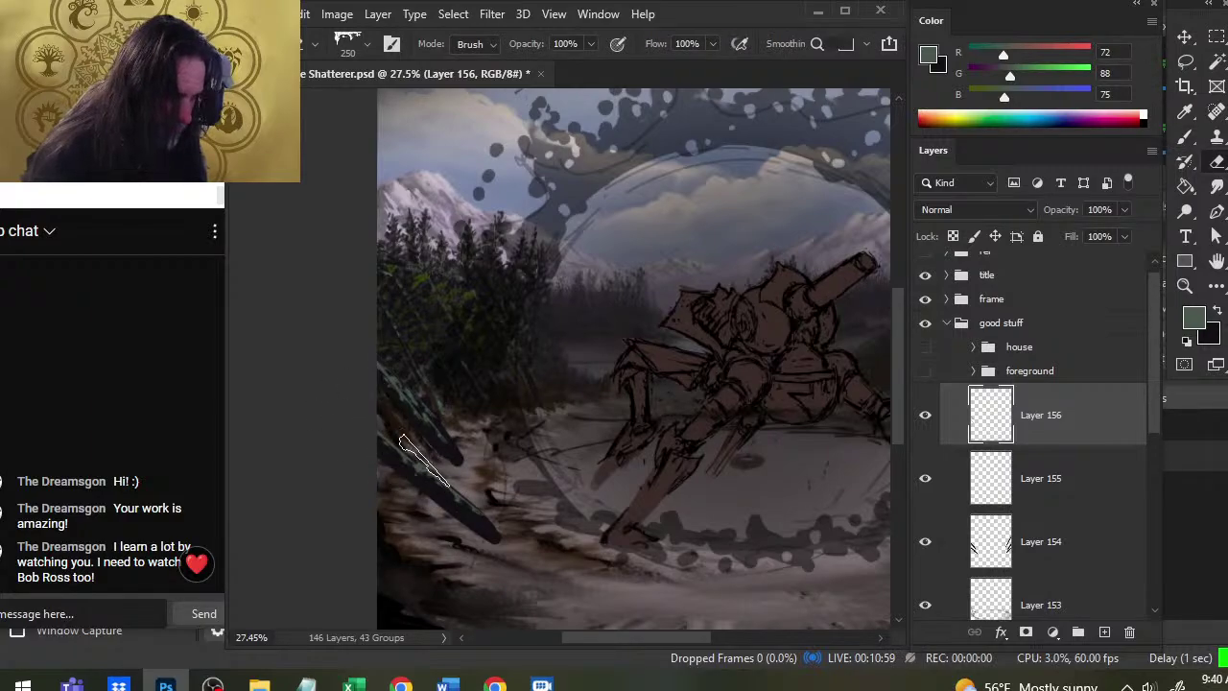
{"action": "key", "text": "b"}
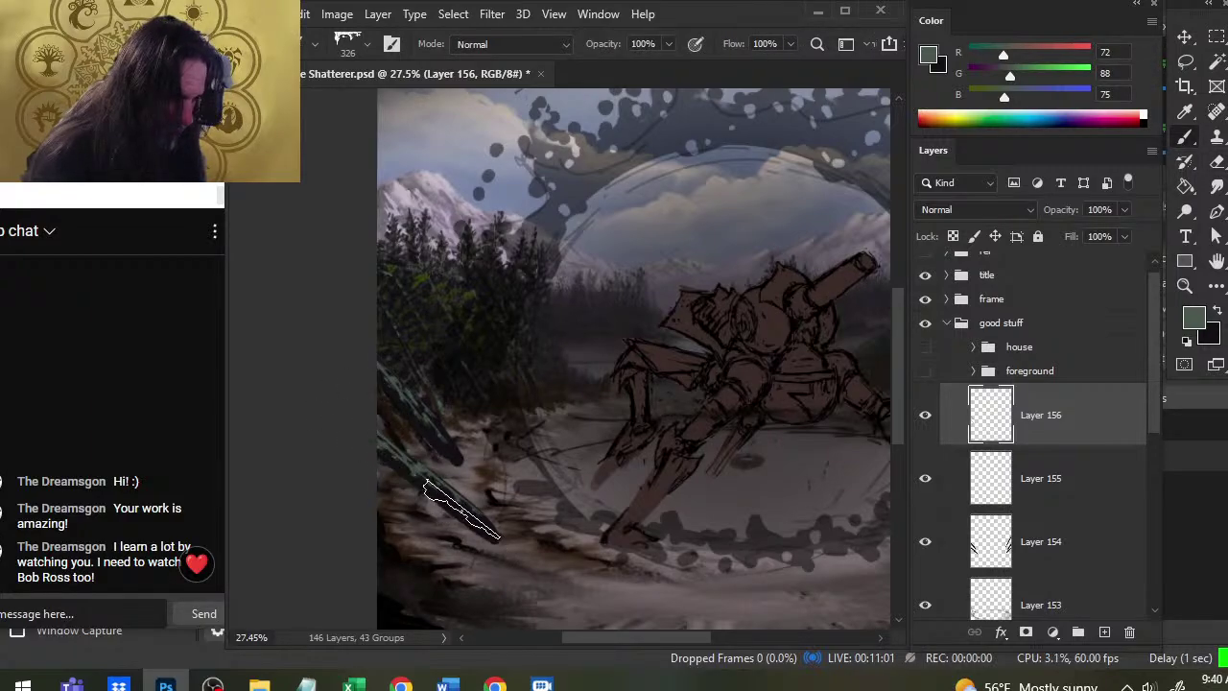
{"action": "key", "text": "e"}
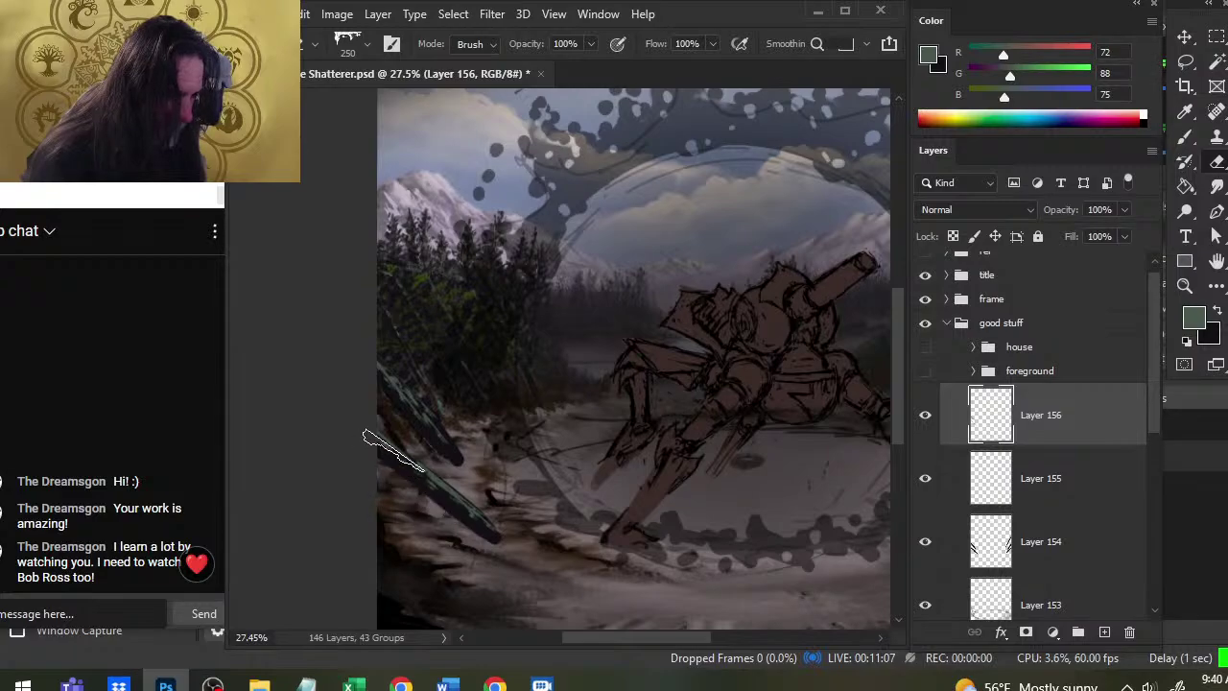
{"action": "key", "text": "b"}
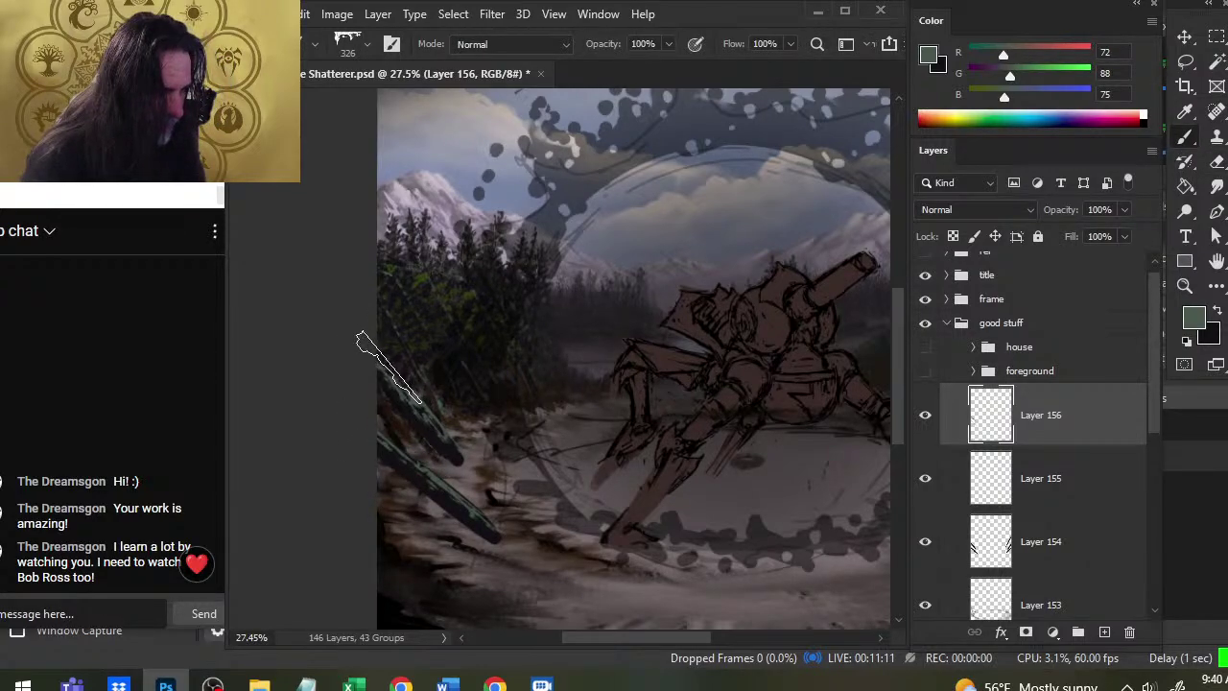
{"action": "key", "text": "e"}
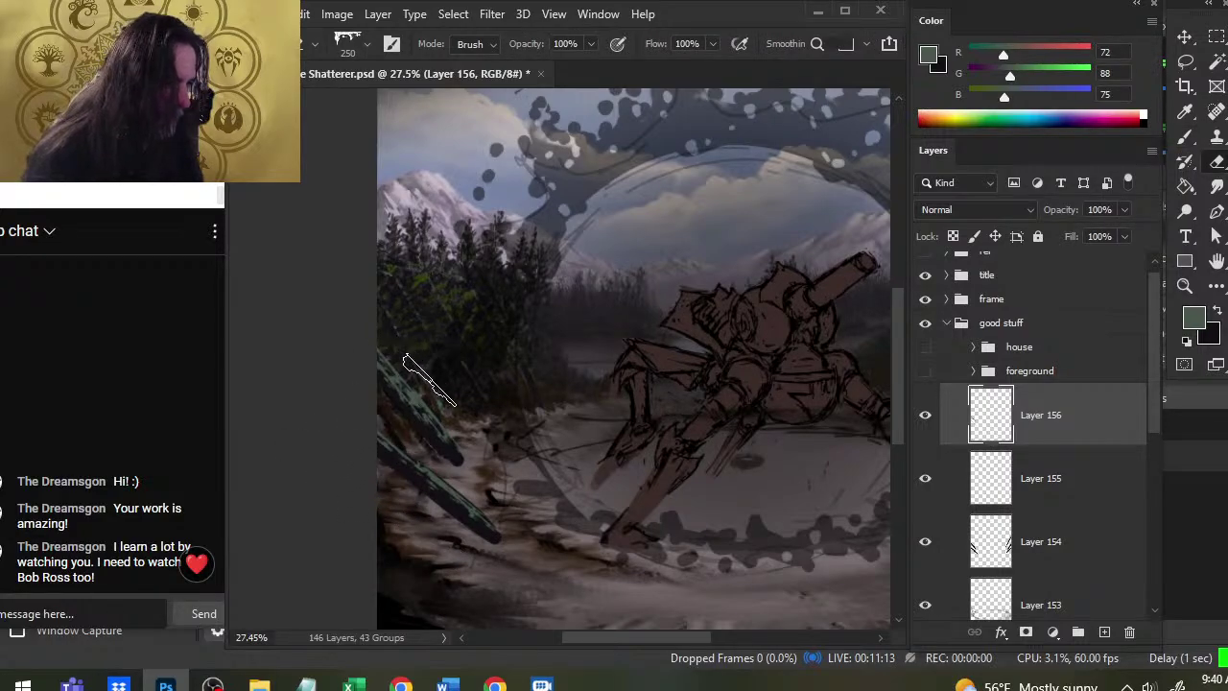
{"action": "key", "text": "l"}
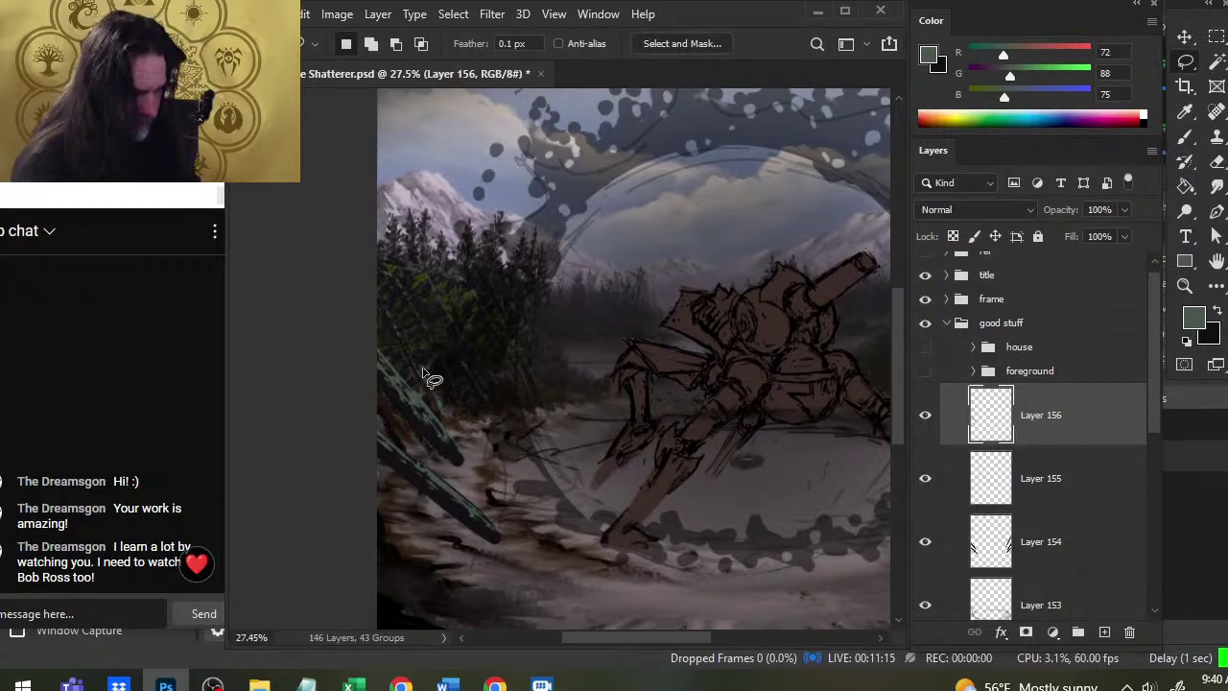
{"action": "key", "text": "e"}
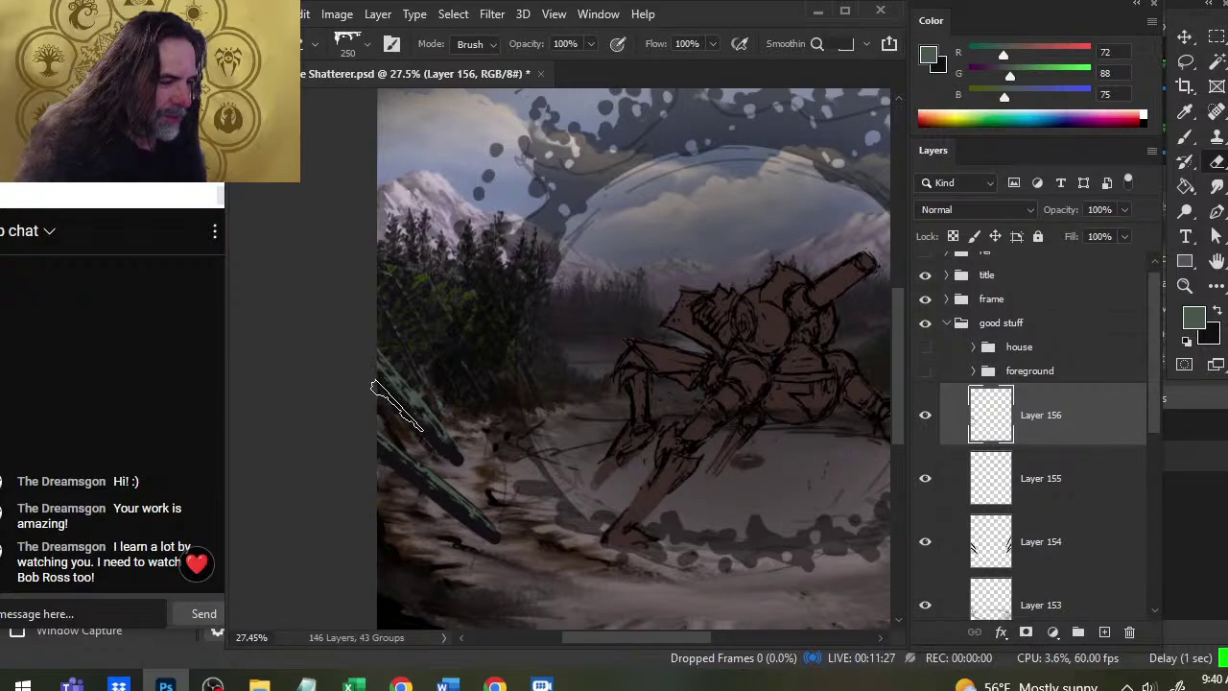
{"action": "key", "text": "b"}
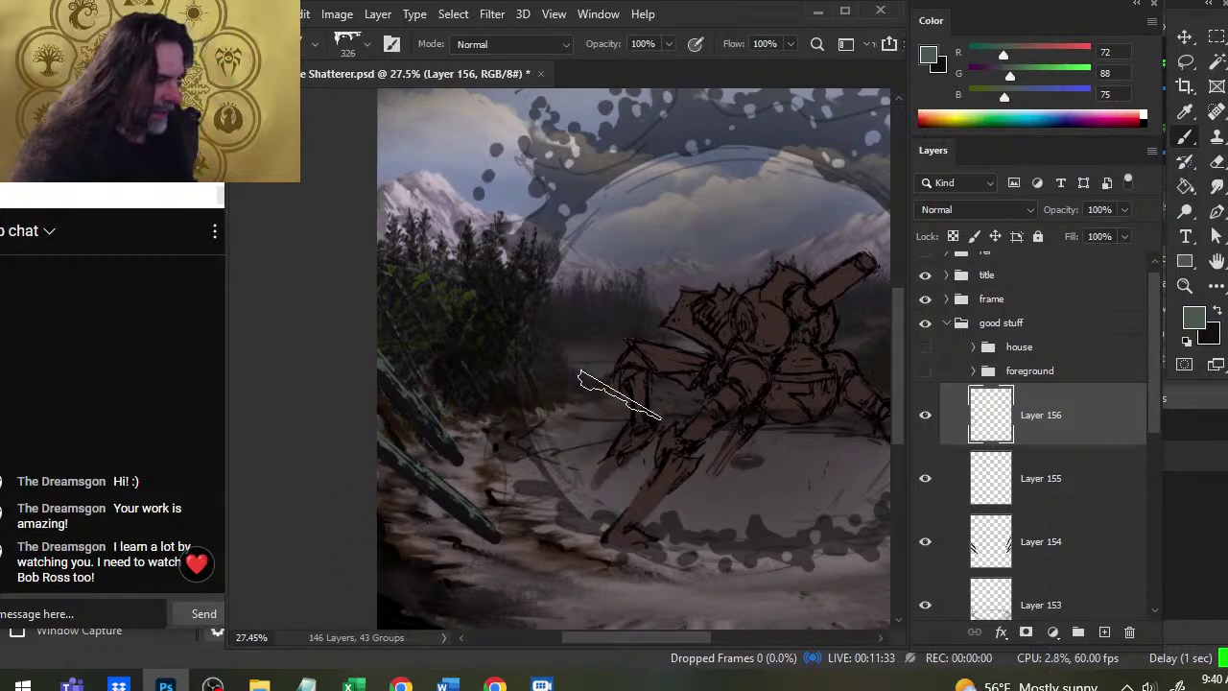
{"action": "right_click", "coordinate": [604, 345]}
{"action": "key", "text": "Escape"}
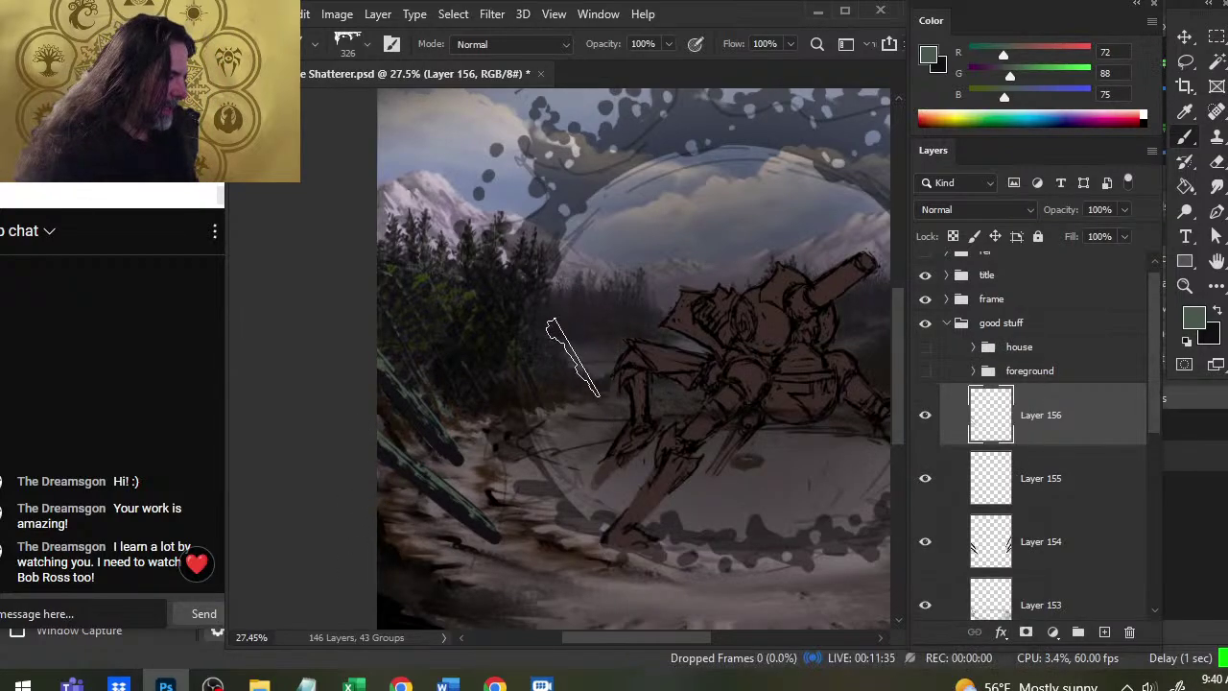
{"action": "right_click", "coordinate": [571, 279]}
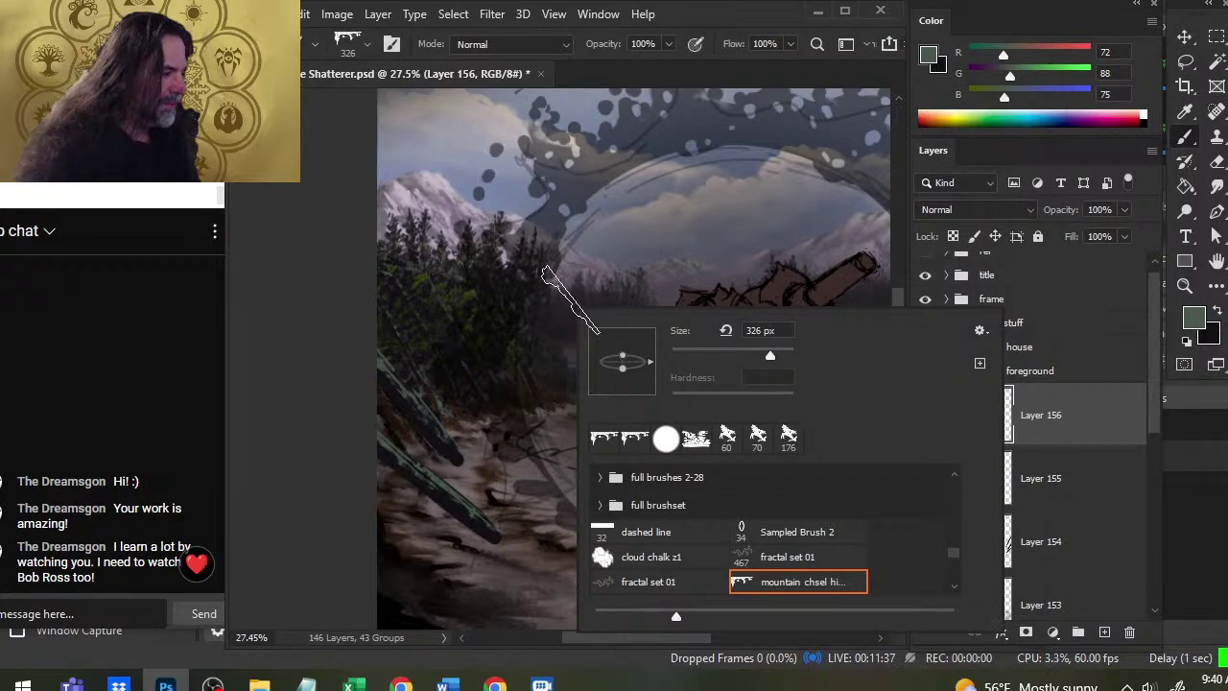
{"action": "left_click", "coordinate": [705, 24]}
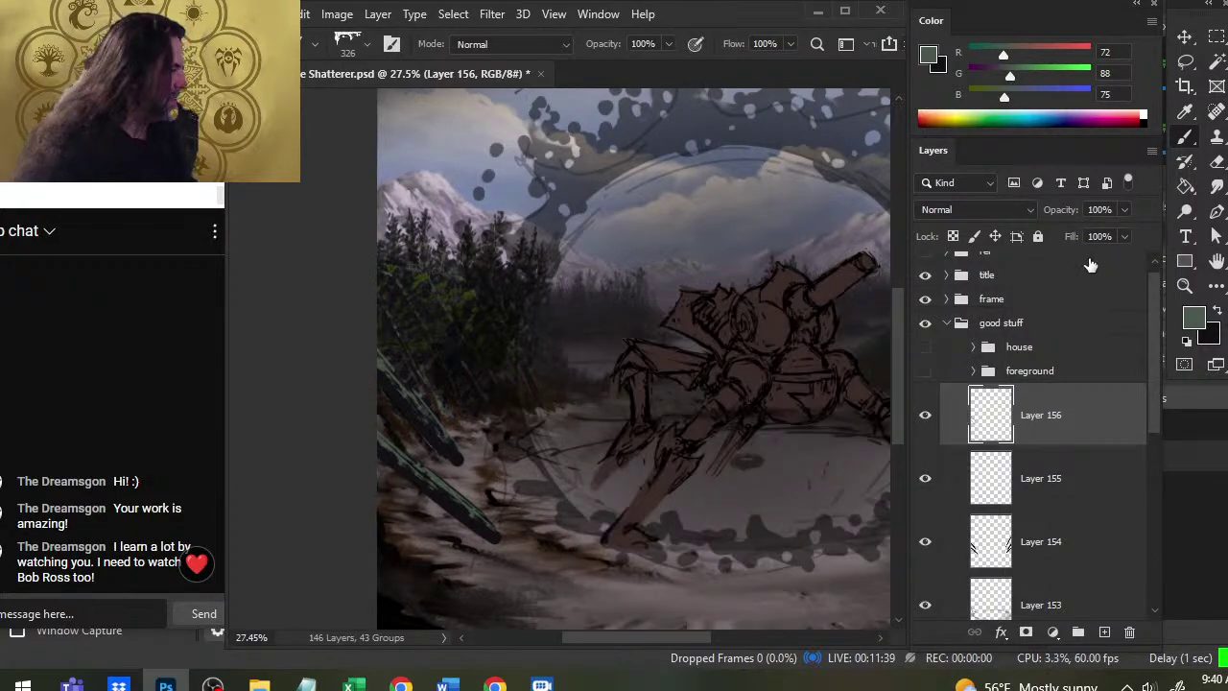
{"action": "mouse_move", "coordinate": [815, 357]}
{"action": "left_mouse_down"}
{"action": "mouse_move", "coordinate": [630, 329]}
{"action": "mouse_move", "coordinate": [487, 244]}
{"action": "left_mouse_up"}
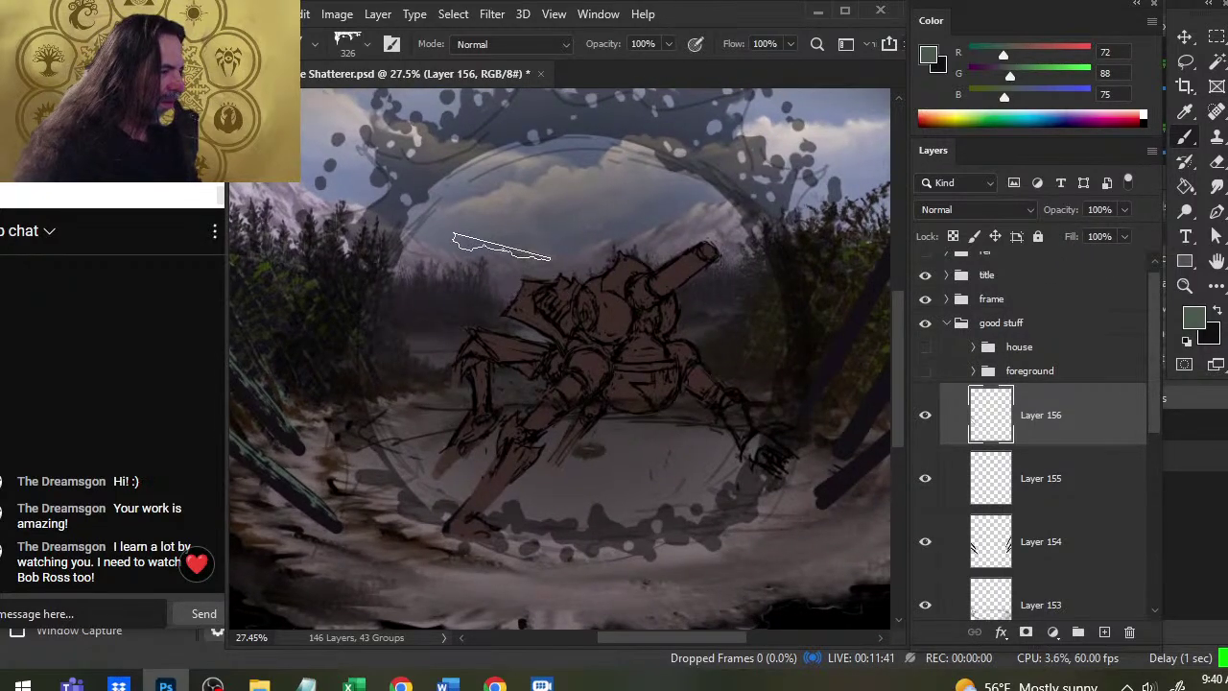
{"action": "right_click", "coordinate": [487, 264]}
{"action": "key", "text": "Escape"}
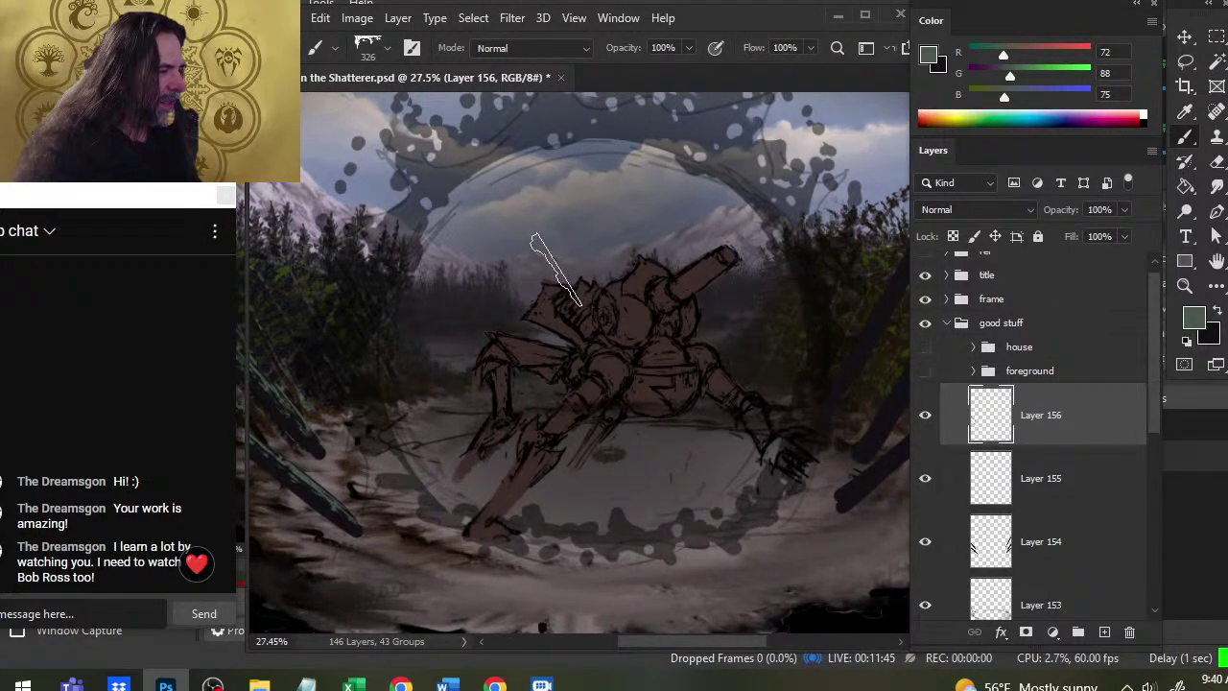
{"action": "key", "text": "shift+Left"}
{"action": "key", "text": "shift+Left"}
{"action": "key", "text": "shift+Left"}
{"action": "key", "text": "shift+Left"}
{"action": "key", "text": "shift+Left"}
{"action": "key", "text": "shift+Left"}
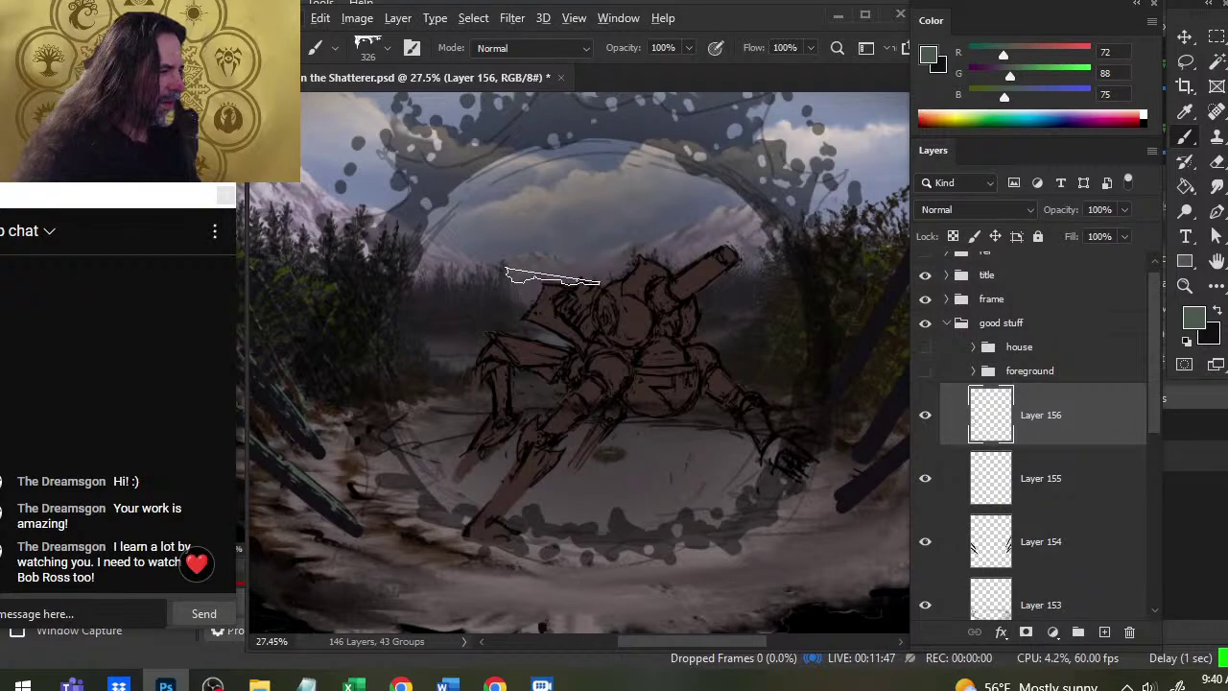
Sample a dark tone, RGB 35, 31, 36, from the distant treeline and resample grey-green, RGB 72, 88, 75, from the left trunks
{"action": "left_click", "coordinate": [448, 301], "text": "alt"}
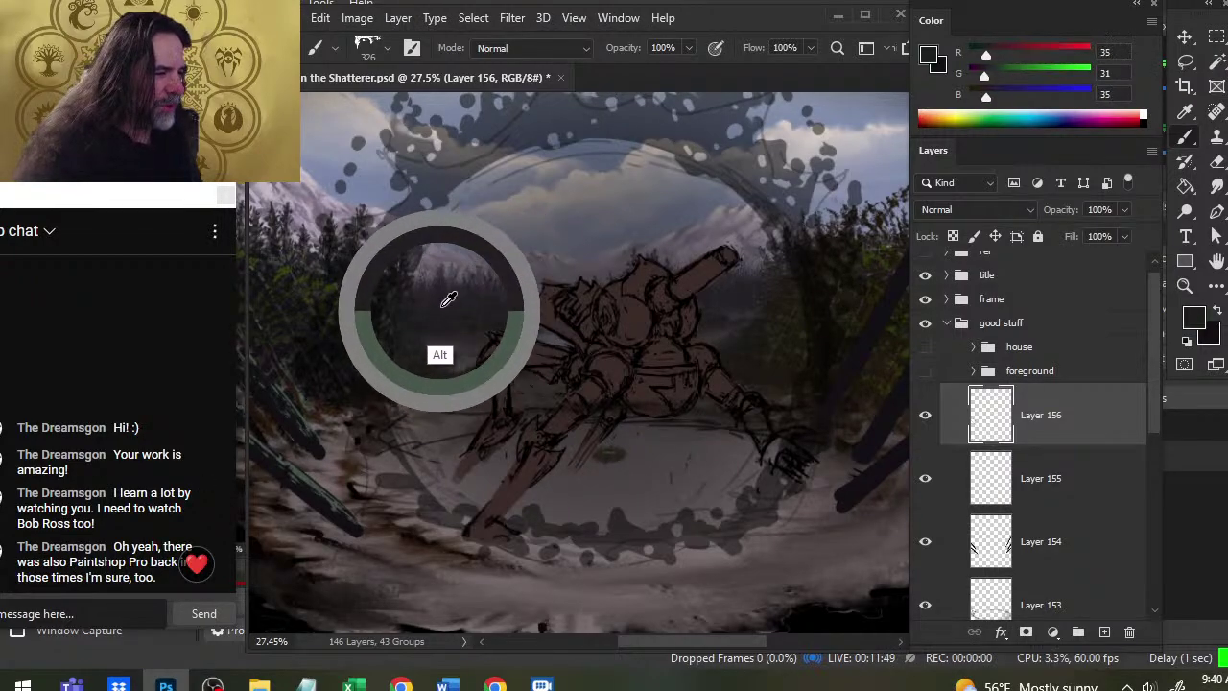
{"action": "mouse_move", "coordinate": [447, 300]}
{"action": "left_mouse_down"}
{"action": "mouse_move", "coordinate": [520, 282]}
{"action": "mouse_move", "coordinate": [543, 348]}
{"action": "mouse_move", "coordinate": [587, 309]}
{"action": "mouse_move", "coordinate": [752, 262]}
{"action": "mouse_move", "coordinate": [443, 376]}
{"action": "mouse_move", "coordinate": [744, 333]}
{"action": "mouse_move", "coordinate": [377, 245]}
{"action": "mouse_move", "coordinate": [562, 252]}
{"action": "mouse_move", "coordinate": [459, 304]}
{"action": "mouse_move", "coordinate": [439, 271]}
{"action": "left_mouse_up"}
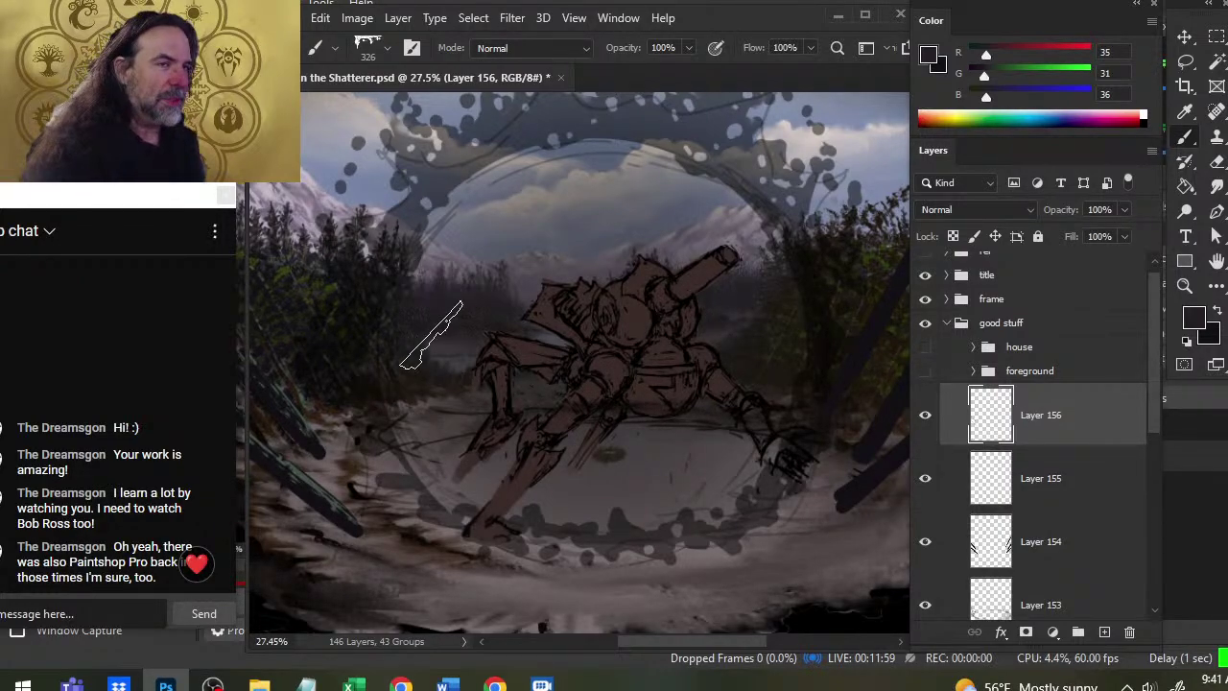
{"action": "left_click_drag", "start_coordinate": [447, 425], "coordinate": [651, 289]}
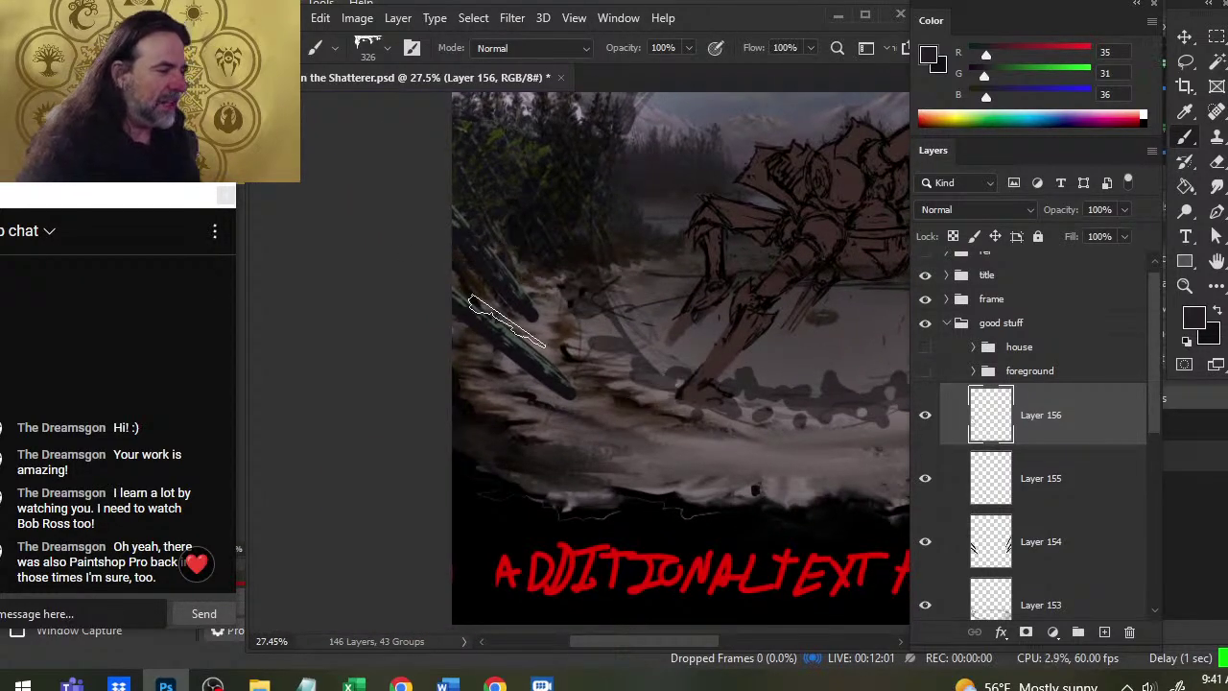
{"action": "mouse_move", "coordinate": [503, 326]}
{"action": "left_mouse_down"}
{"action": "mouse_move", "coordinate": [507, 345]}
{"action": "mouse_move", "coordinate": [522, 325]}
{"action": "left_mouse_up"}
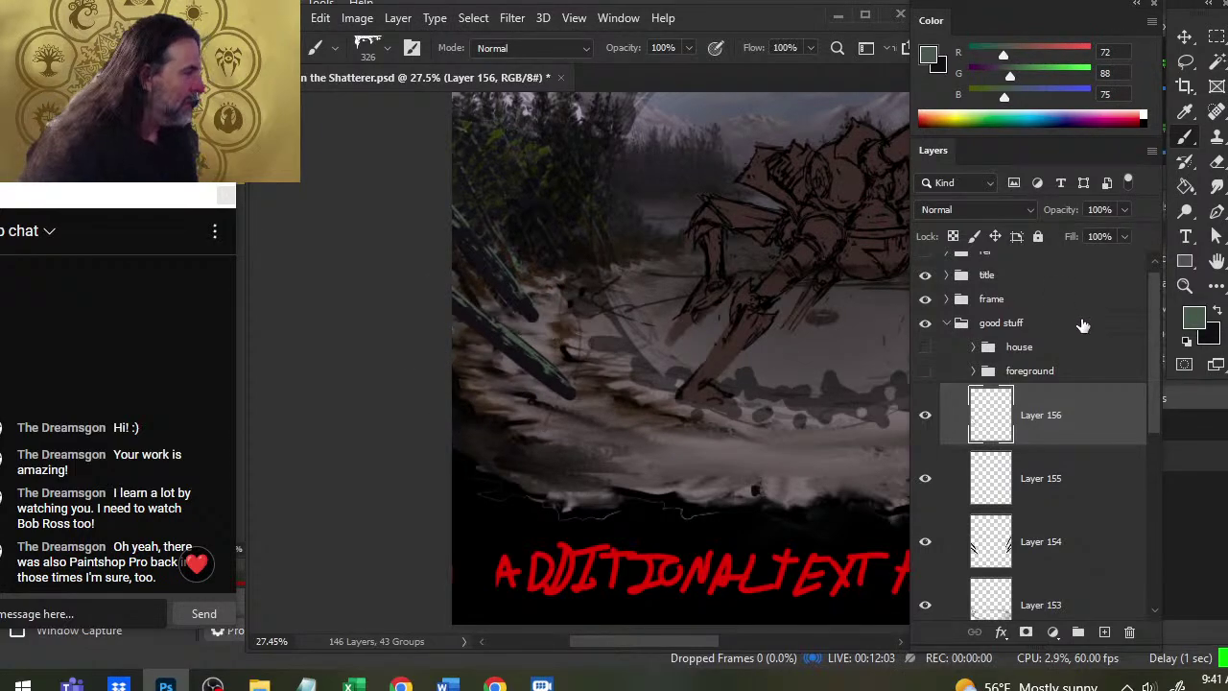
Show the ref group and enlarge the reference painting of the mountains and rocky river to 74.5%
{"action": "scroll", "coordinate": [1161, 342], "scroll_direction": "up", "scroll_amount": 1}
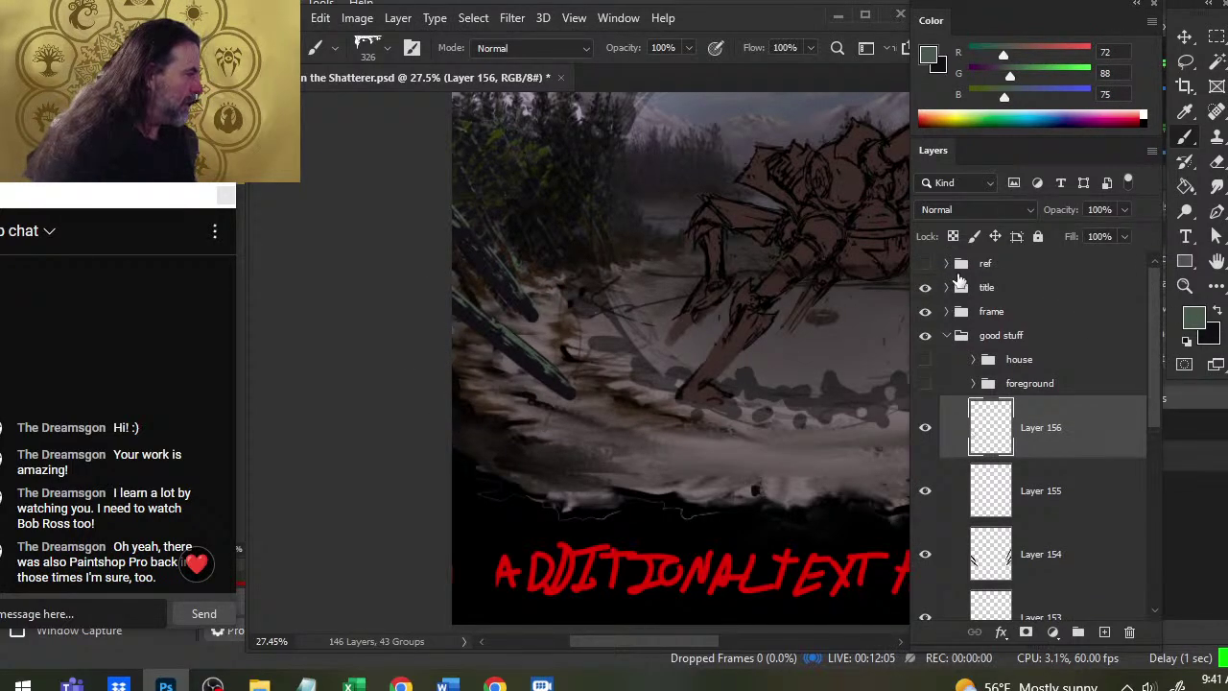
{"action": "left_click_drag", "start_coordinate": [631, 182], "coordinate": [592, 543]}
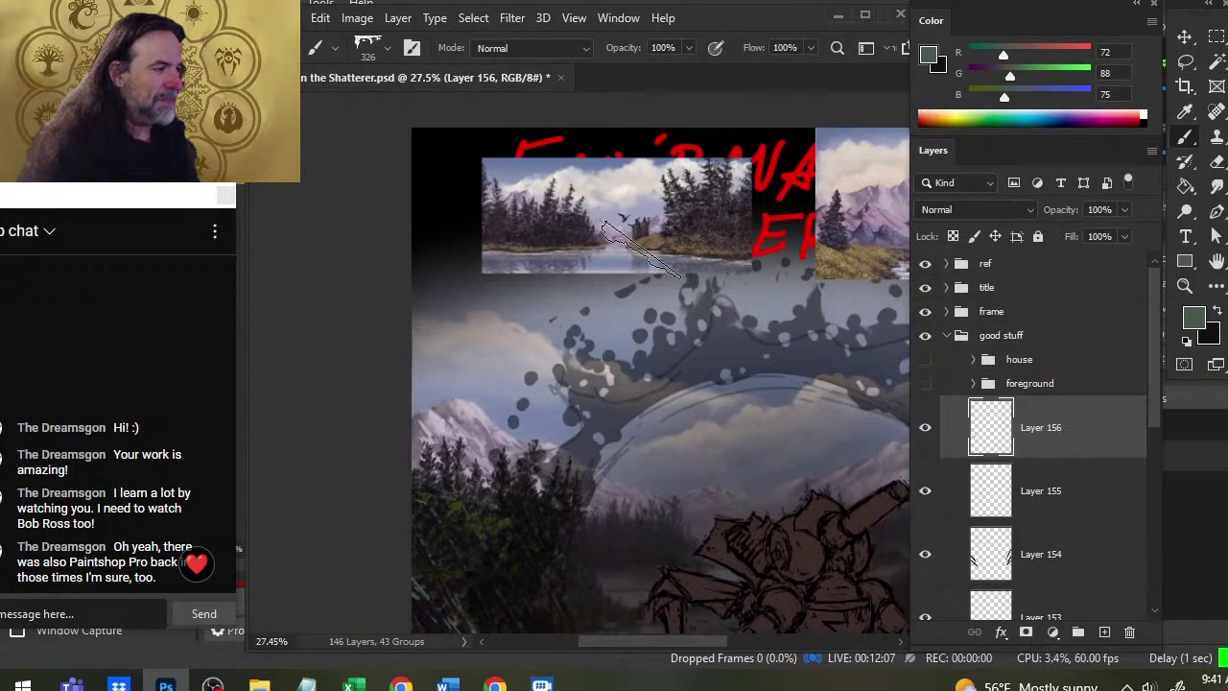
{"action": "key", "text": "ctrl+space"}
{"action": "left_click_drag", "start_coordinate": [614, 266], "coordinate": [724, 321]}
{"action": "key", "text": "space"}
{"action": "mouse_move", "coordinate": [531, 265]}
{"action": "left_mouse_down"}
{"action": "mouse_move", "coordinate": [598, 430]}
{"action": "mouse_move", "coordinate": [351, 403]}
{"action": "left_mouse_up"}
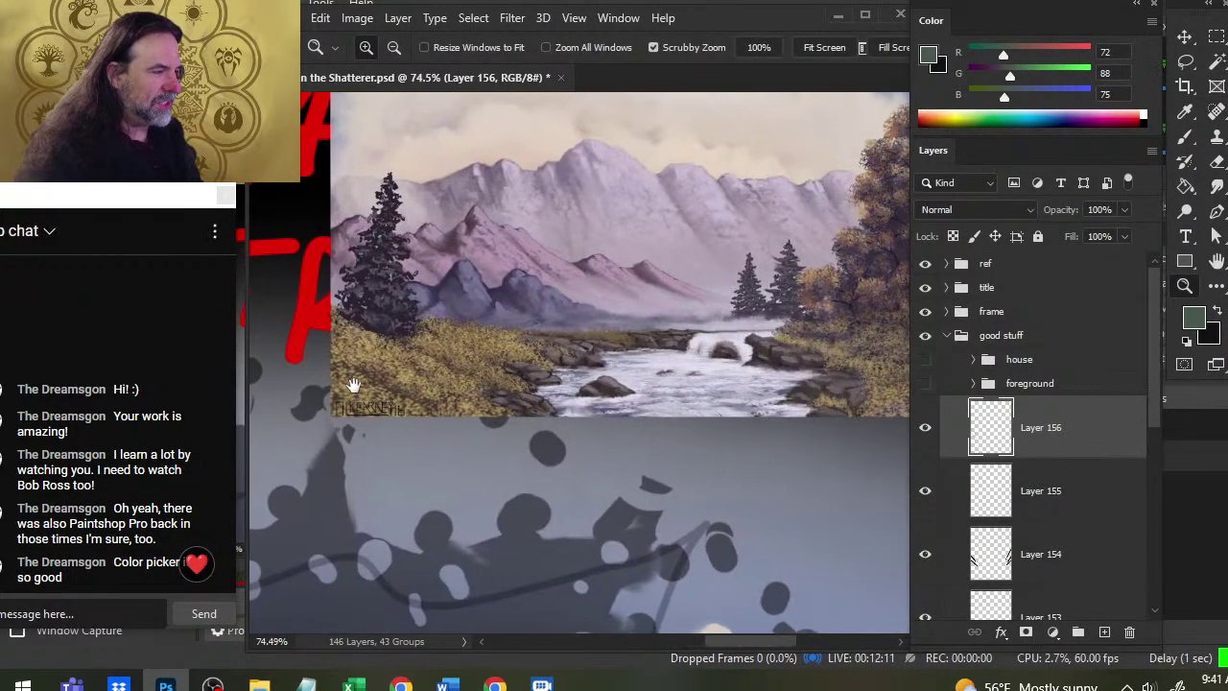
Sample a warm tan, RGB 157, 128, 112, from the reference painting and return to the left trunks at 35.2% zoom
{"action": "mouse_move", "coordinate": [772, 306]}
{"action": "left_mouse_down"}
{"action": "mouse_move", "coordinate": [558, 299]}
{"action": "mouse_move", "coordinate": [629, 365]}
{"action": "left_mouse_up"}
{"action": "mouse_move", "coordinate": [741, 301]}
{"action": "left_mouse_down"}
{"action": "mouse_move", "coordinate": [749, 270]}
{"action": "mouse_move", "coordinate": [777, 278]}
{"action": "mouse_move", "coordinate": [746, 246]}
{"action": "mouse_move", "coordinate": [768, 204]}
{"action": "mouse_move", "coordinate": [765, 222]}
{"action": "left_mouse_up"}
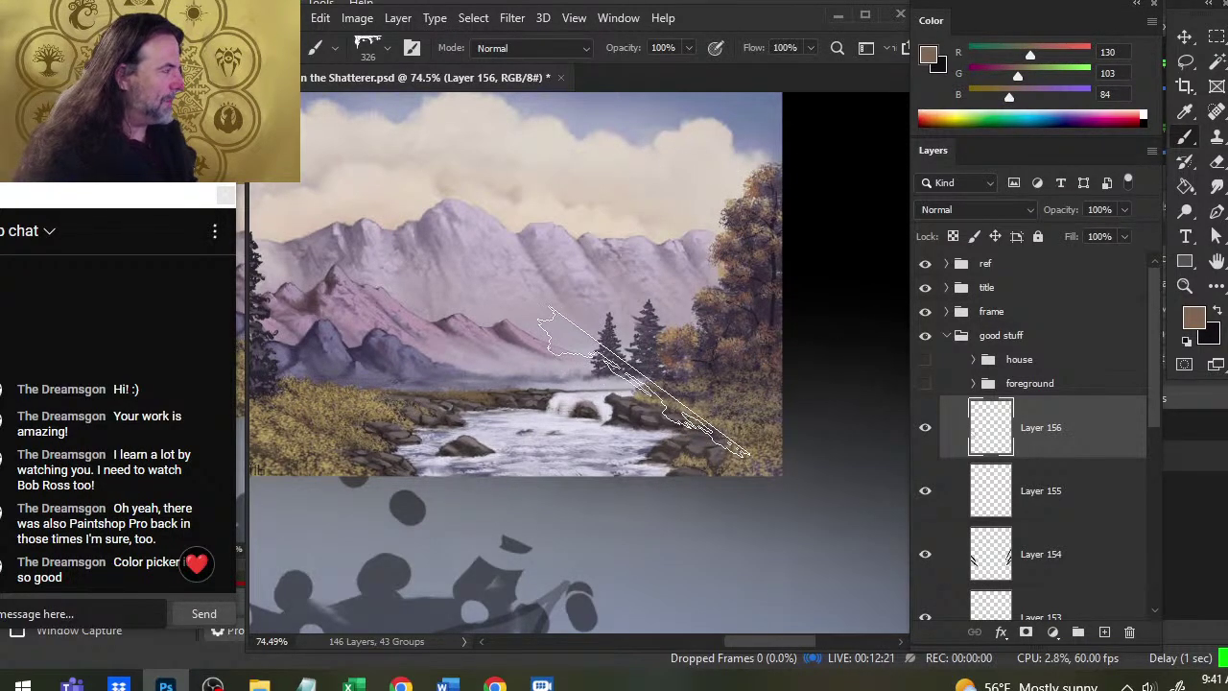
{"action": "left_click_drag", "start_coordinate": [755, 288], "coordinate": [729, 239]}
{"action": "key", "text": "z"}
{"action": "left_click_drag", "start_coordinate": [687, 425], "coordinate": [803, 277]}
{"action": "left_click_drag", "start_coordinate": [488, 448], "coordinate": [604, 310]}
Try tan highlight strokes at 60% brush opacity on the upper left diagonal trunk, trimming them with the eraser
{"action": "key", "text": "b"}
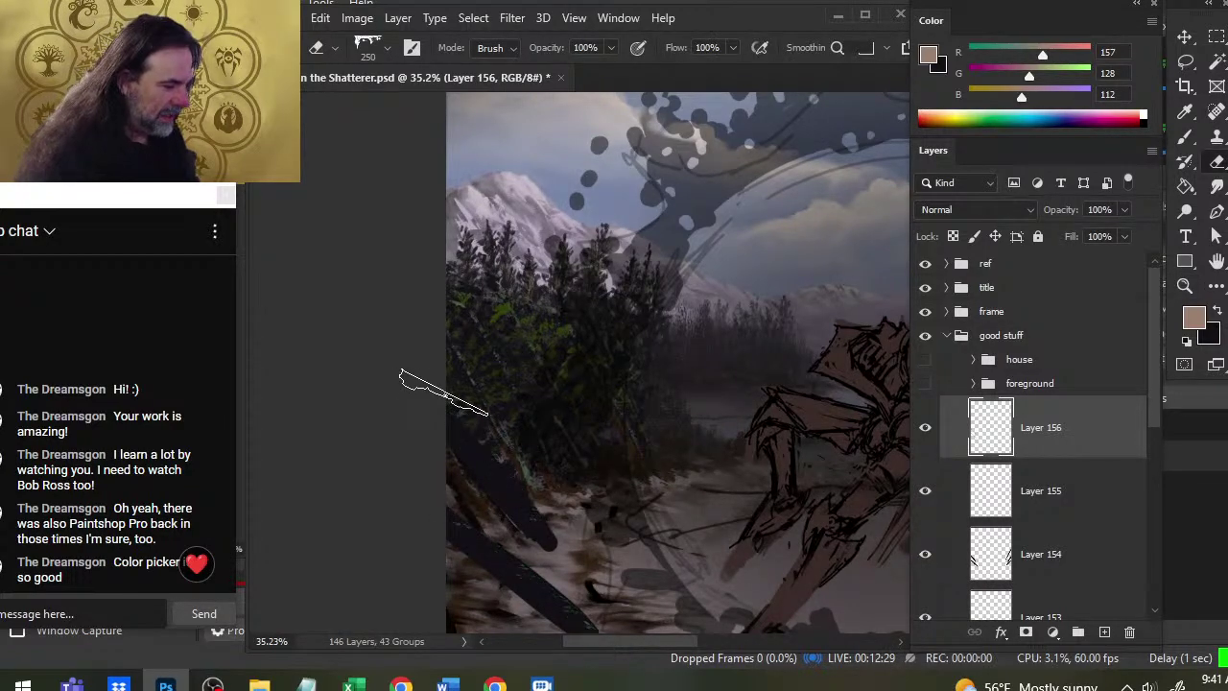
{"action": "key", "text": "b"}
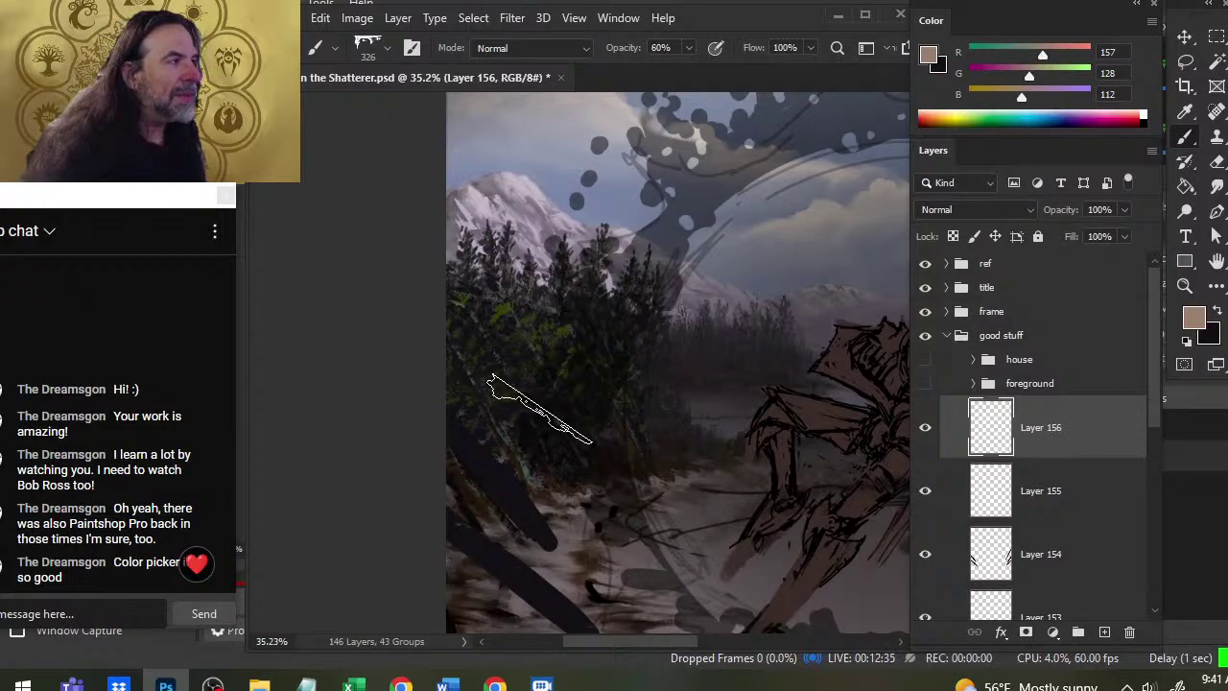
{"action": "left_click_drag", "start_coordinate": [564, 468], "coordinate": [596, 324]}
{"action": "key", "text": "6"}
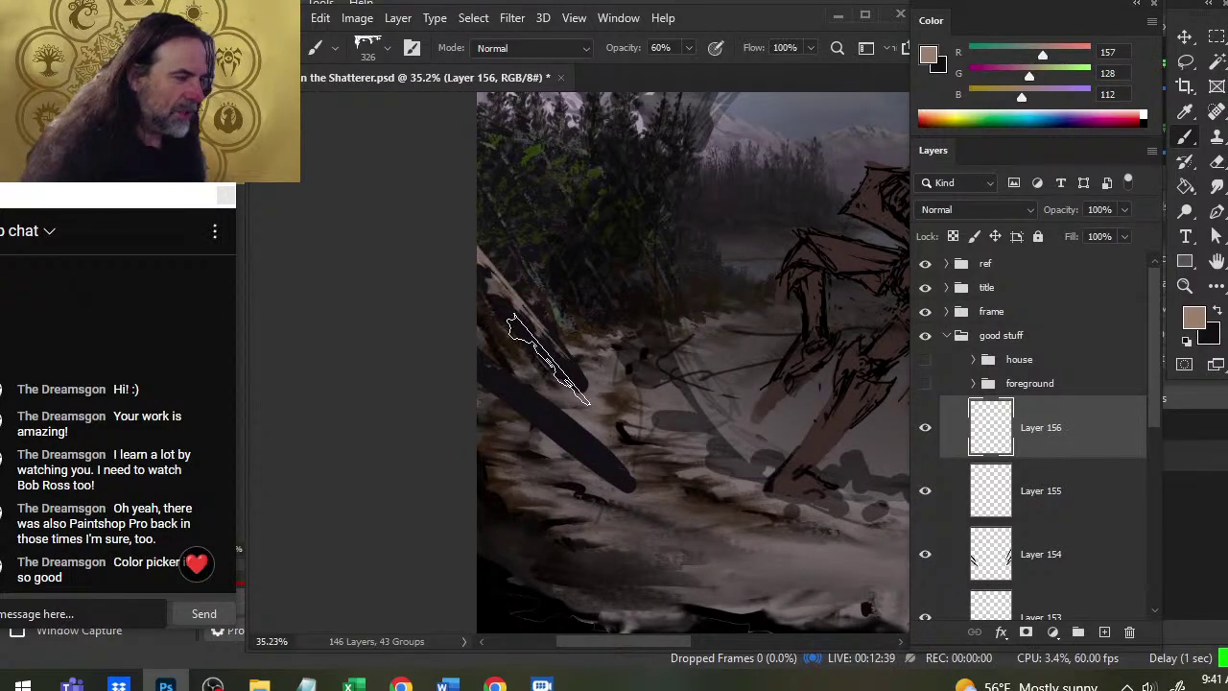
{"action": "key", "text": "e"}
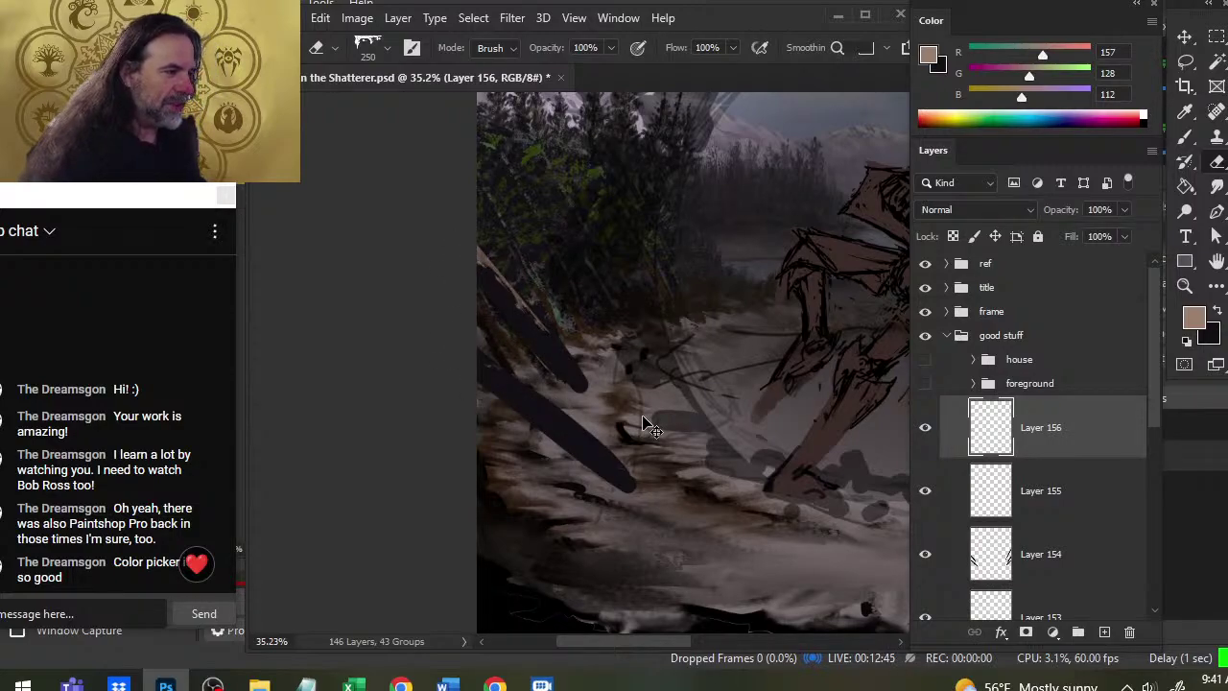
Lower the brush opacity to 30% and paint tan bark highlights along the upper left trunk, trimming them with the eraser
{"action": "key", "text": "b"}
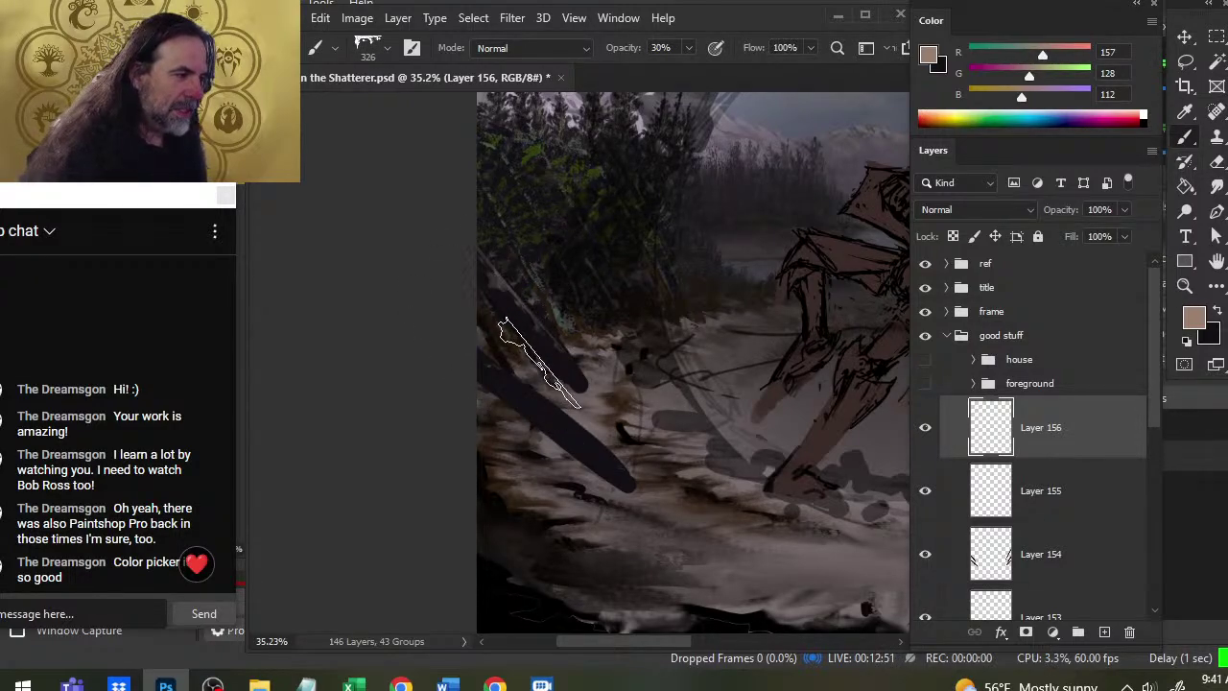
{"action": "key", "text": "e"}
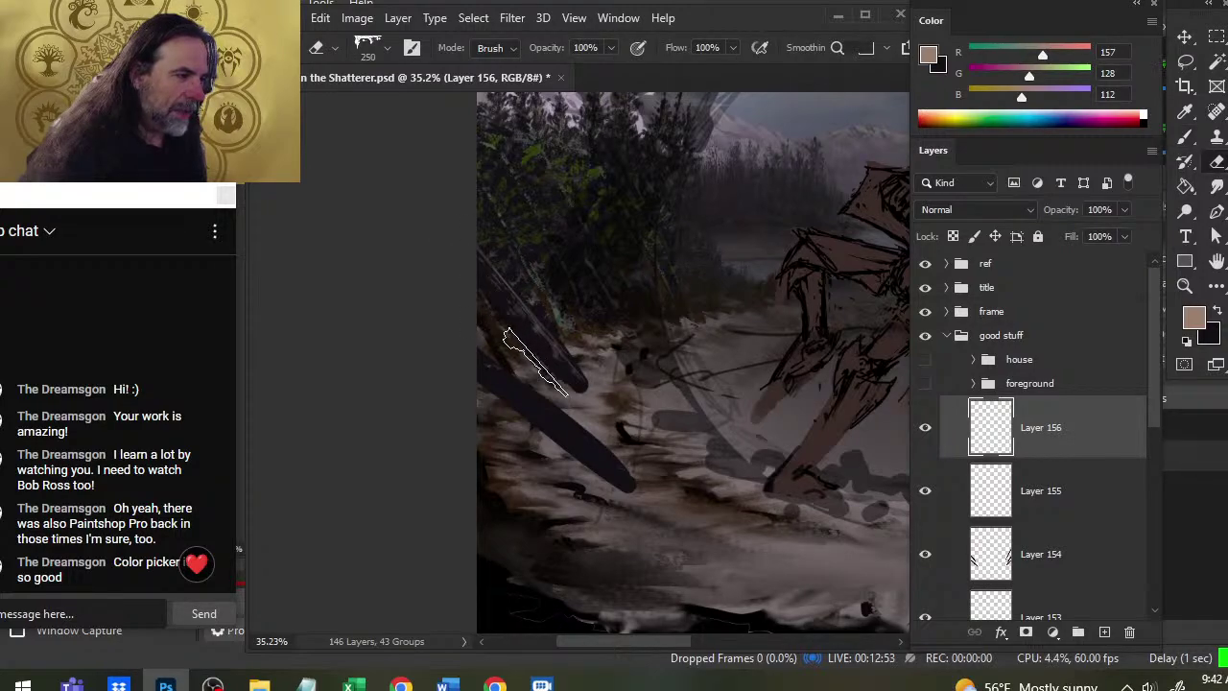
{"action": "key", "text": "b"}
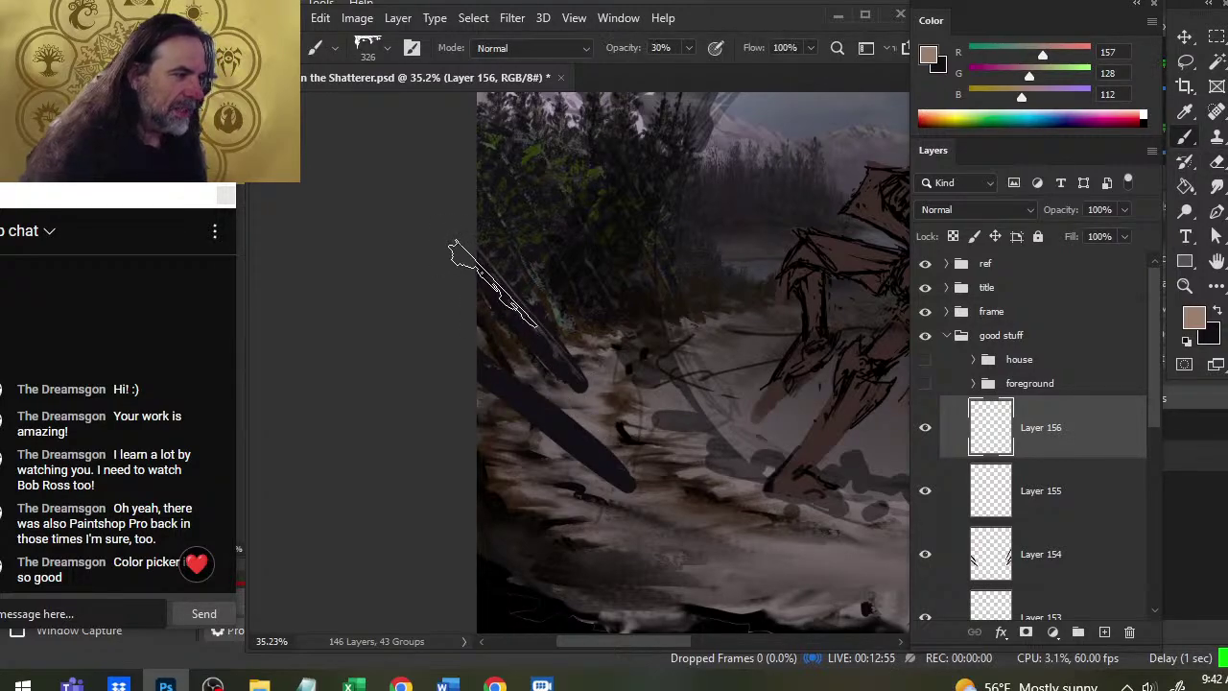
{"action": "left_click_drag", "start_coordinate": [468, 251], "coordinate": [581, 384]}
{"action": "left_click_drag", "start_coordinate": [479, 274], "coordinate": [575, 388]}
{"action": "key", "text": "e"}
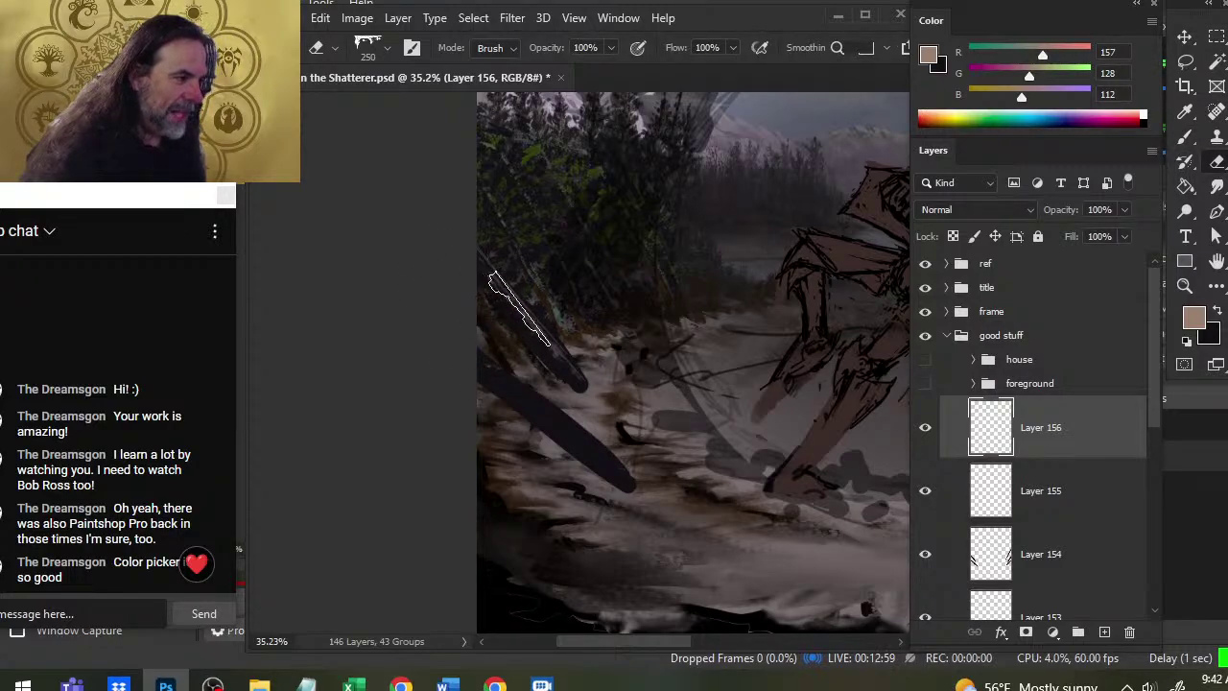
Paint tan bark highlights along the lower left trunk at 30% opacity, alternating brush strokes with eraser trimming
{"action": "key", "text": "b"}
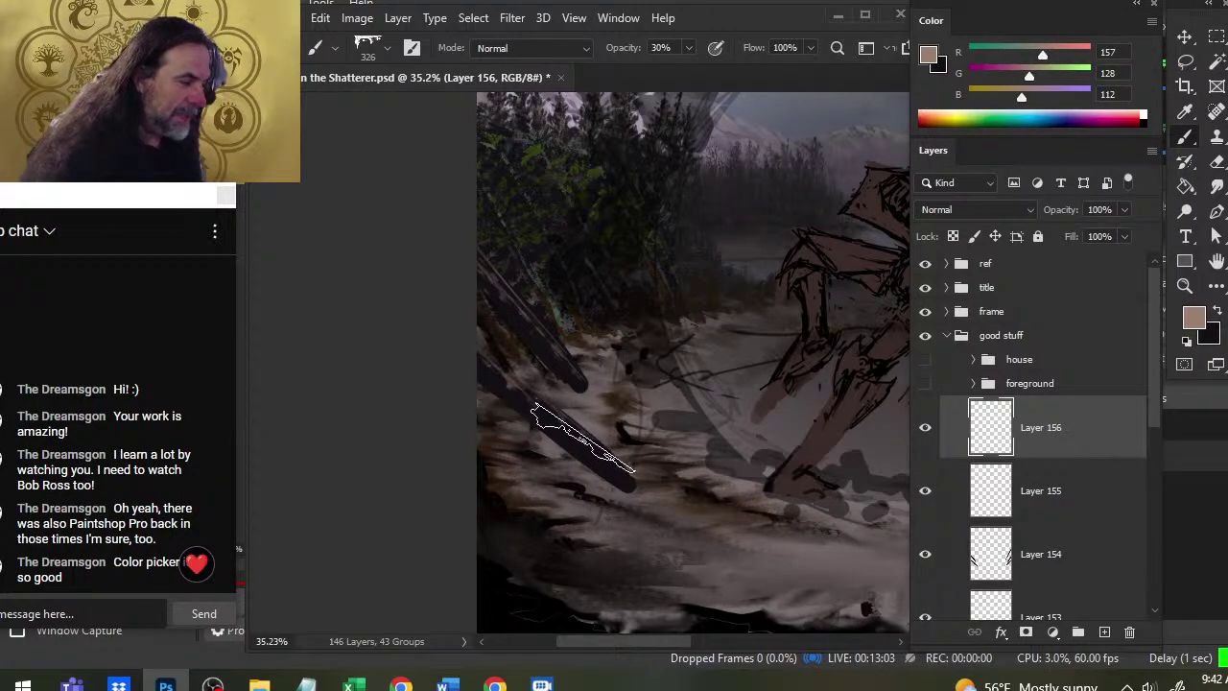
{"action": "key", "text": "e"}
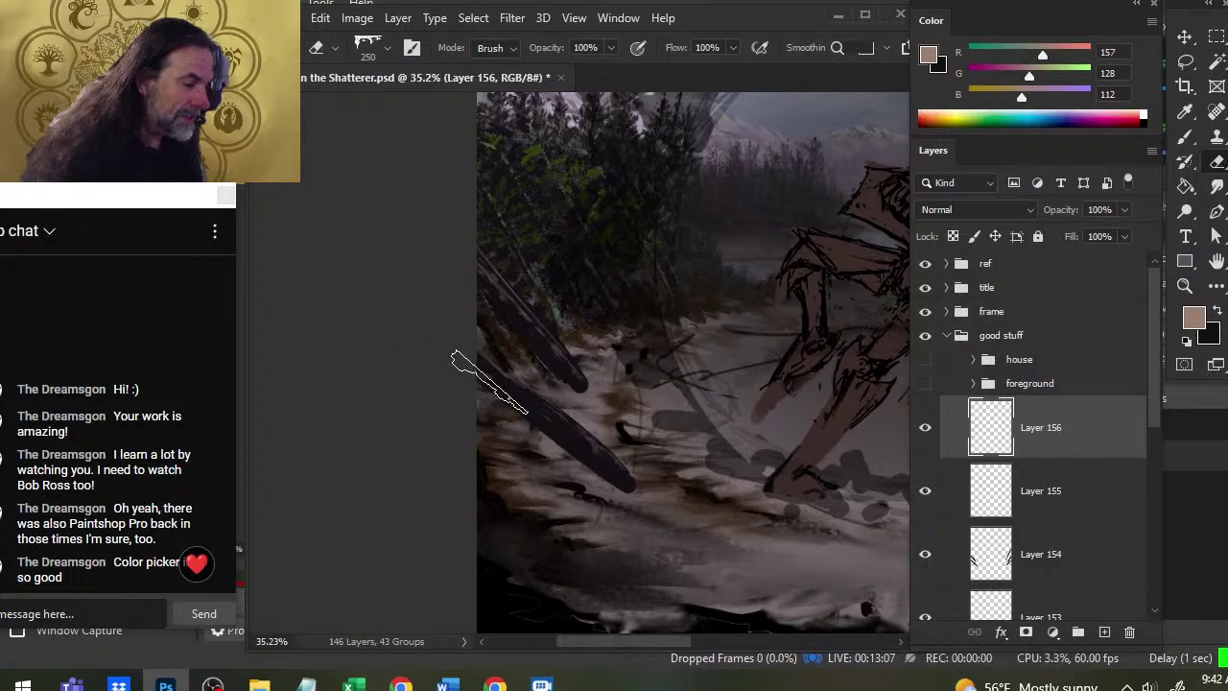
{"action": "key", "text": "b"}
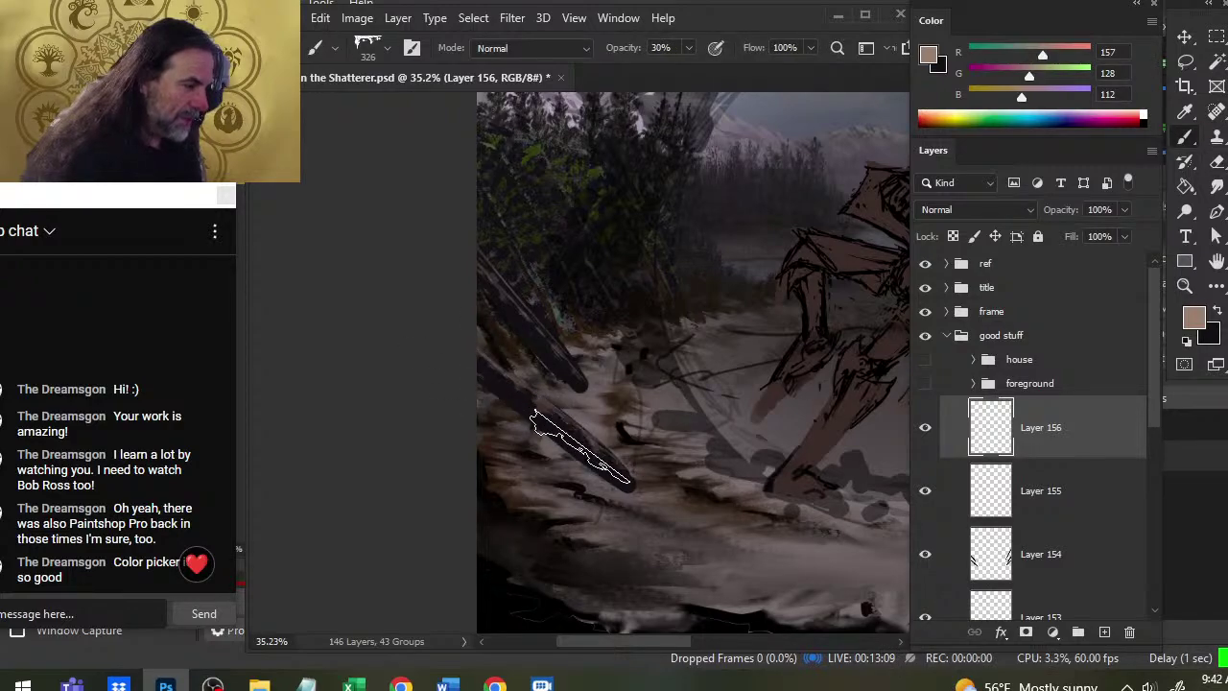
{"action": "key", "text": "e"}
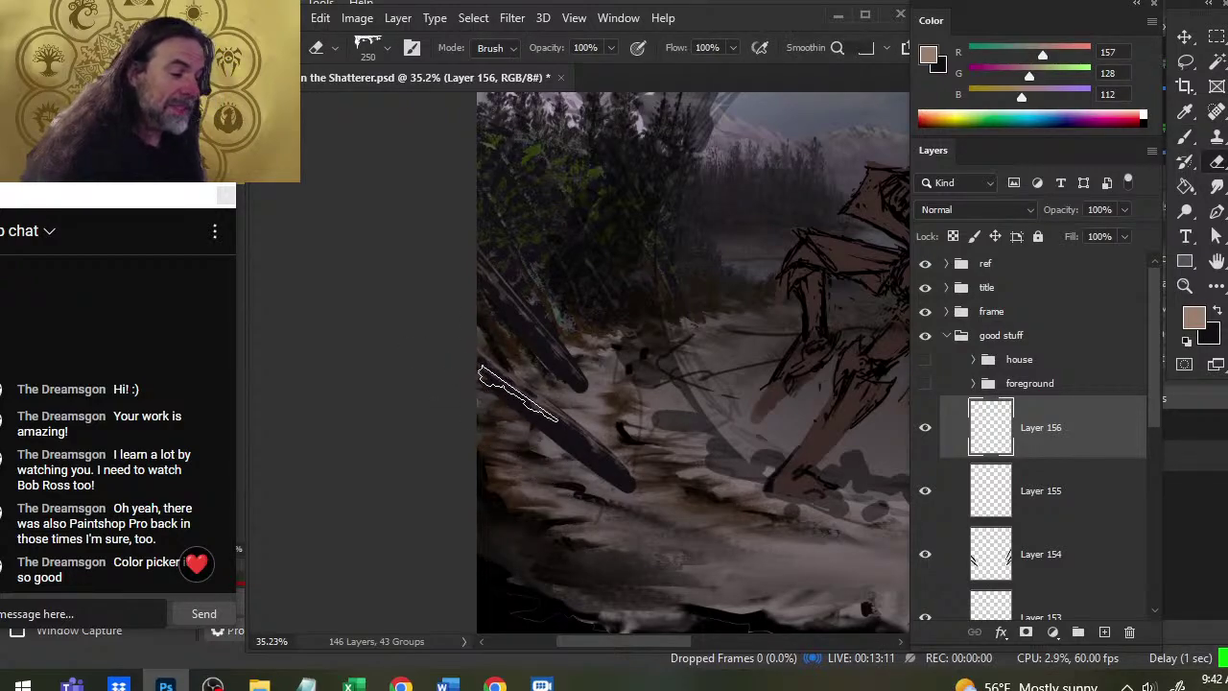
{"action": "key", "text": "b"}
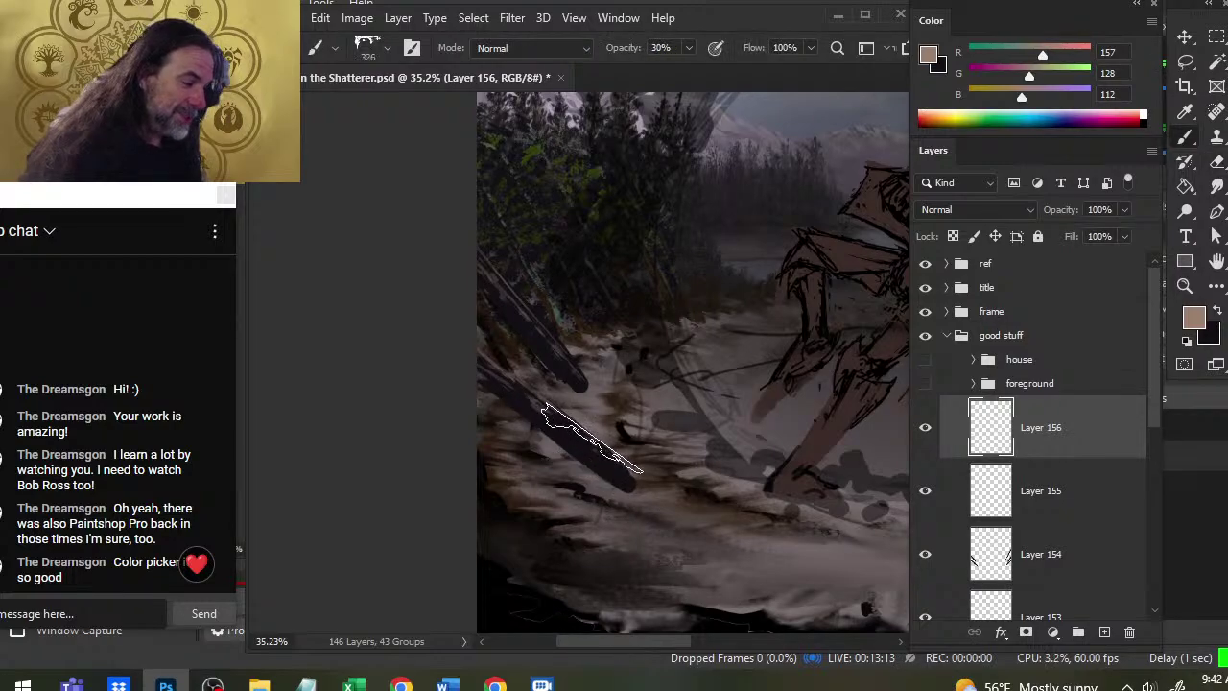
{"action": "key", "text": "e"}
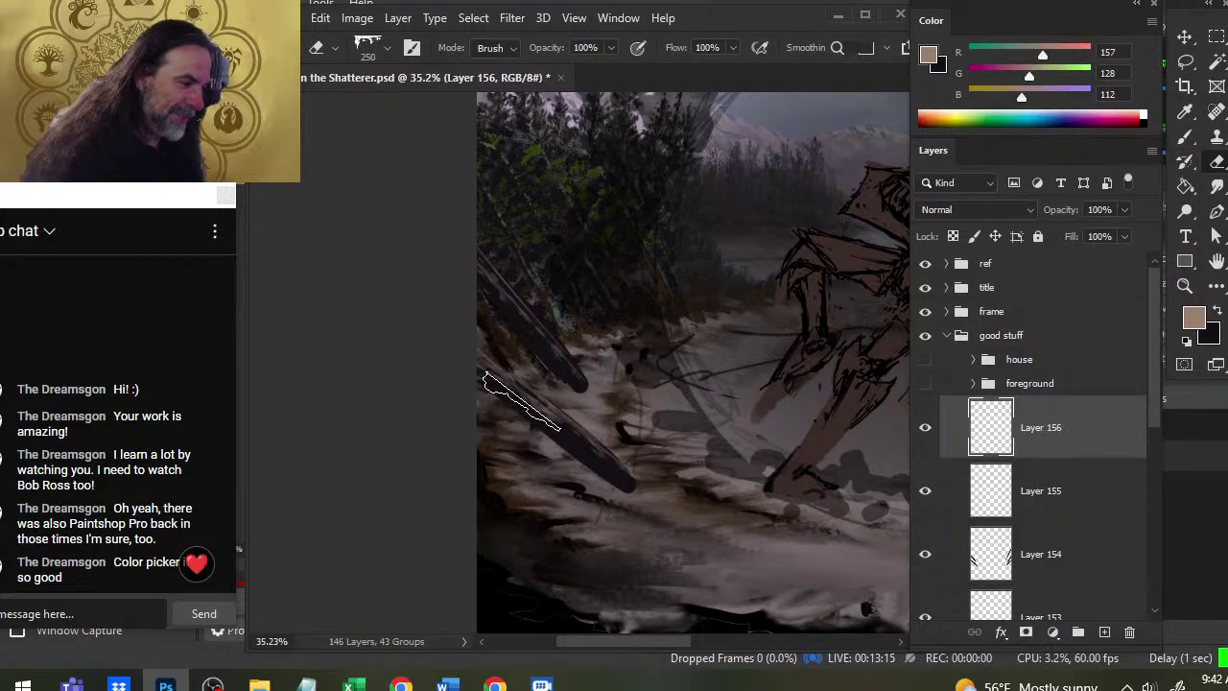
Add more tan strokes to the upper left trunk's bark and break them up with the eraser
{"action": "key", "text": "b"}
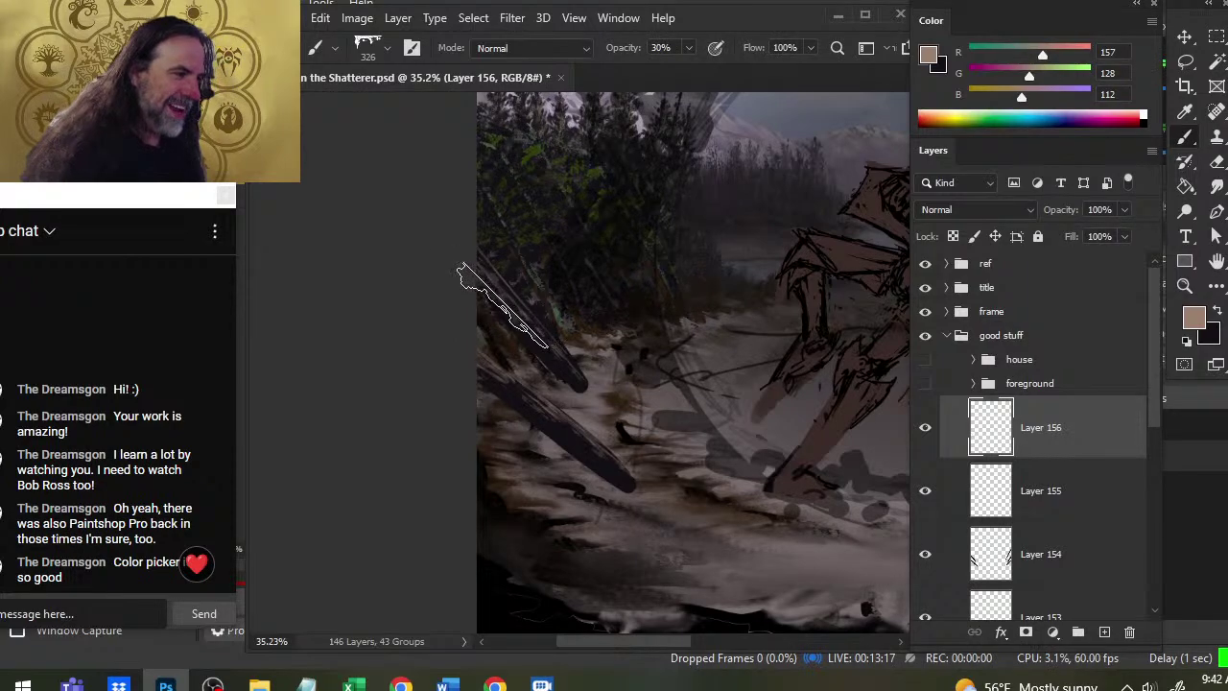
{"action": "key", "text": "e"}
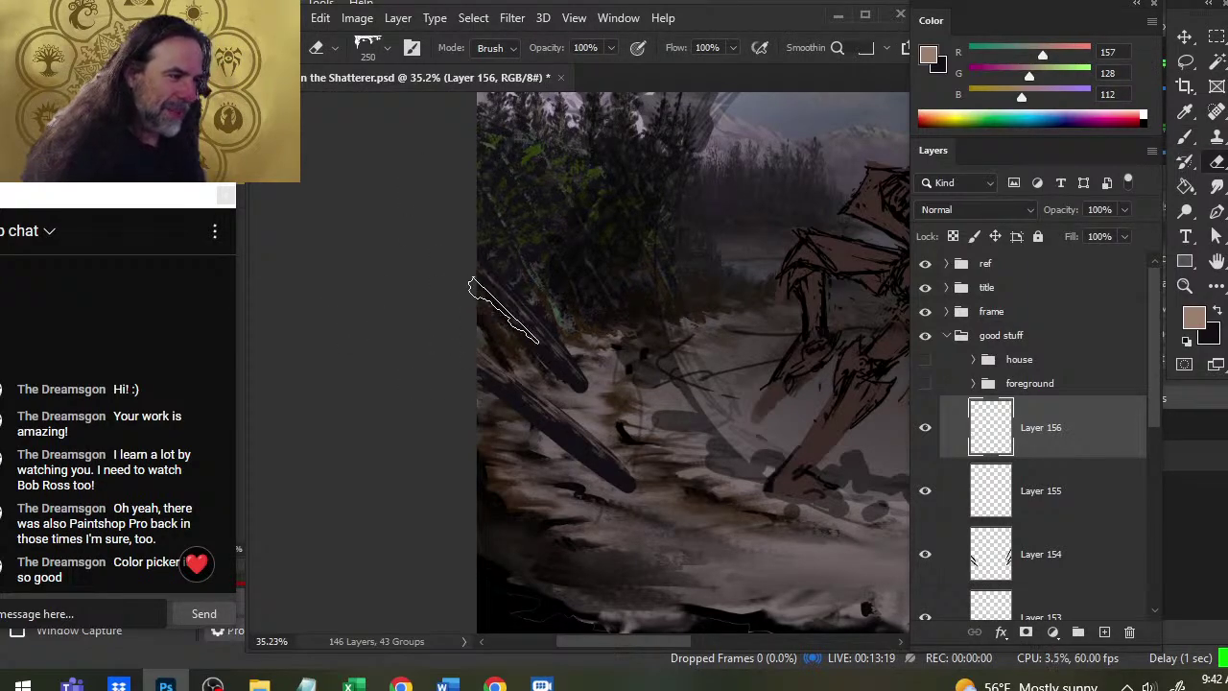
{"action": "key", "text": "b"}
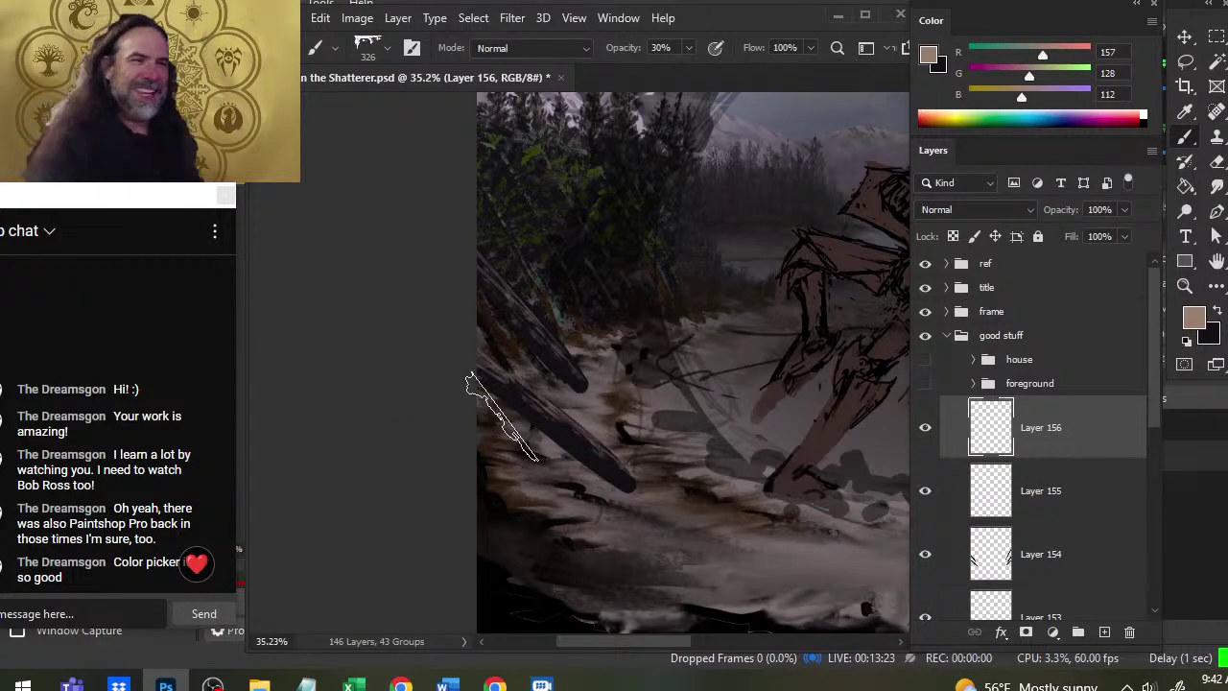
Paint tan highlights along the uppermost trunk at the scene's right edge and thin them with the eraser
{"action": "left_click_drag", "start_coordinate": [633, 399], "coordinate": [644, 312]}
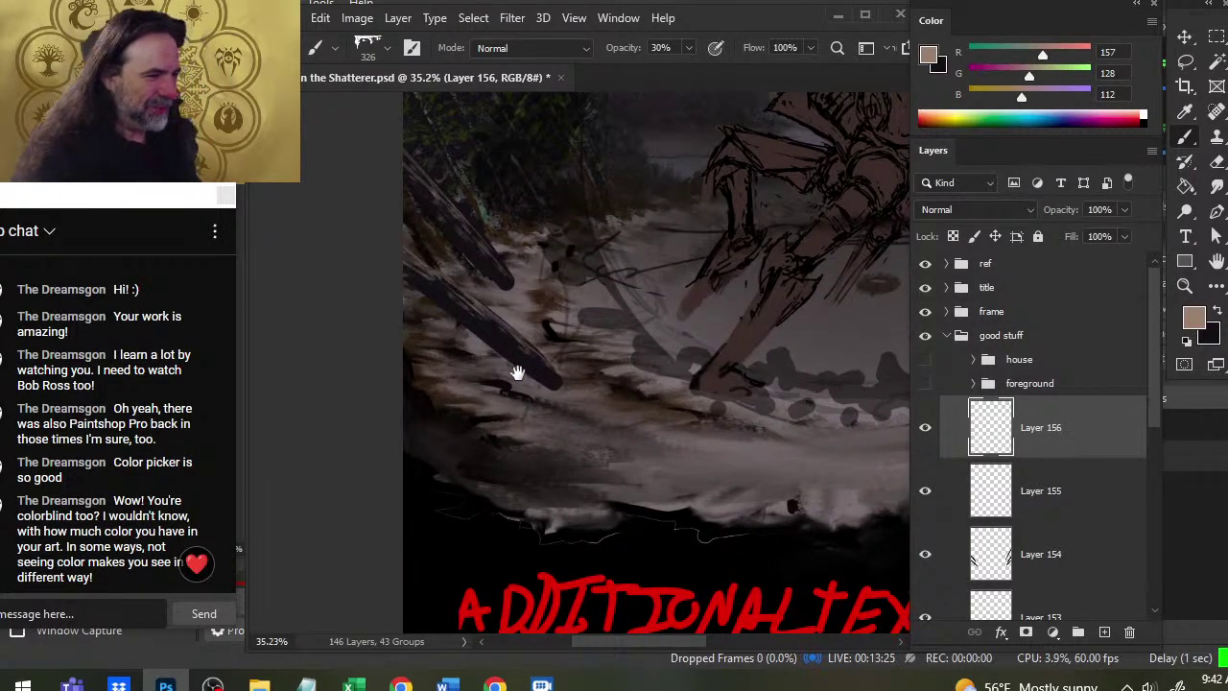
{"action": "mouse_move", "coordinate": [649, 401]}
{"action": "left_mouse_down"}
{"action": "mouse_move", "coordinate": [534, 416]}
{"action": "mouse_move", "coordinate": [538, 477]}
{"action": "mouse_move", "coordinate": [365, 397]}
{"action": "mouse_move", "coordinate": [454, 519]}
{"action": "mouse_move", "coordinate": [438, 567]}
{"action": "left_mouse_up"}
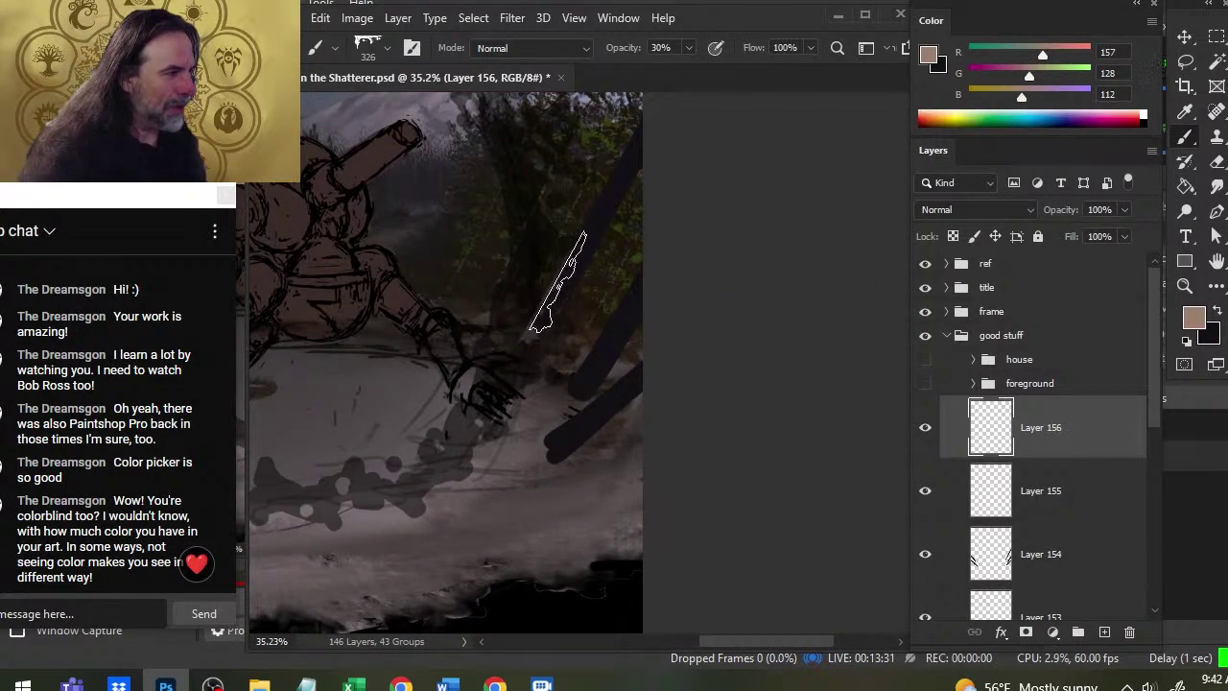
{"action": "mouse_move", "coordinate": [556, 281]}
{"action": "left_mouse_down"}
{"action": "mouse_move", "coordinate": [617, 164]}
{"action": "mouse_move", "coordinate": [573, 327]}
{"action": "left_mouse_up"}
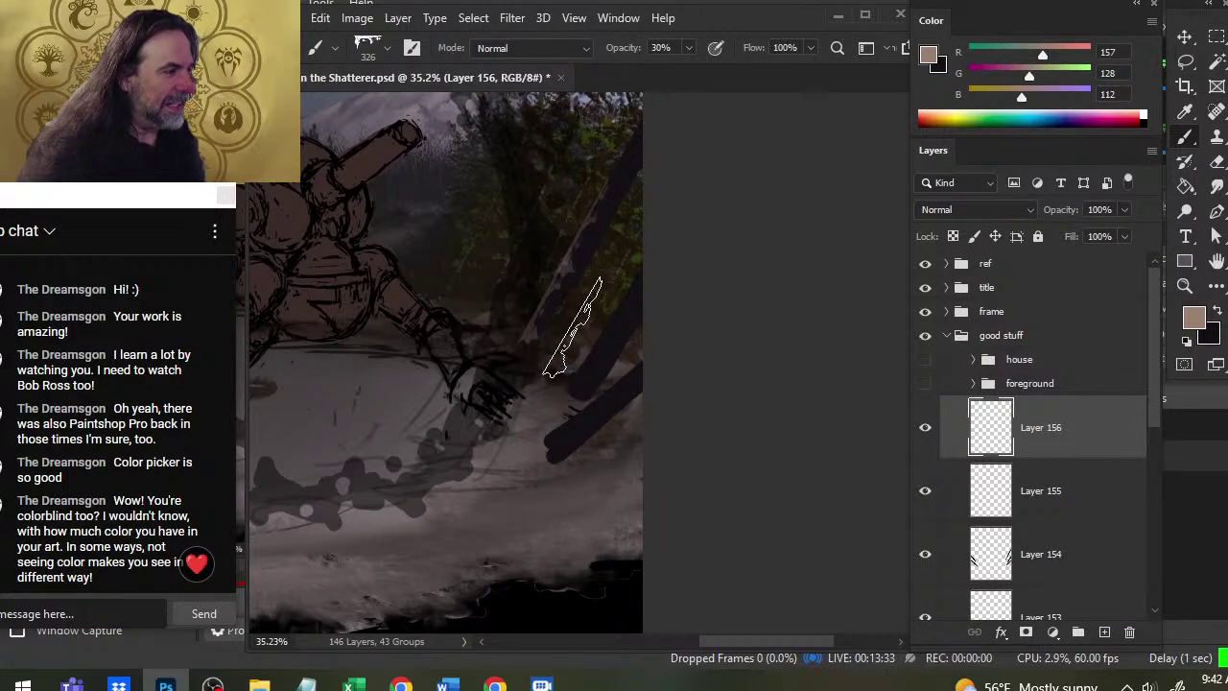
{"action": "key", "text": "e"}
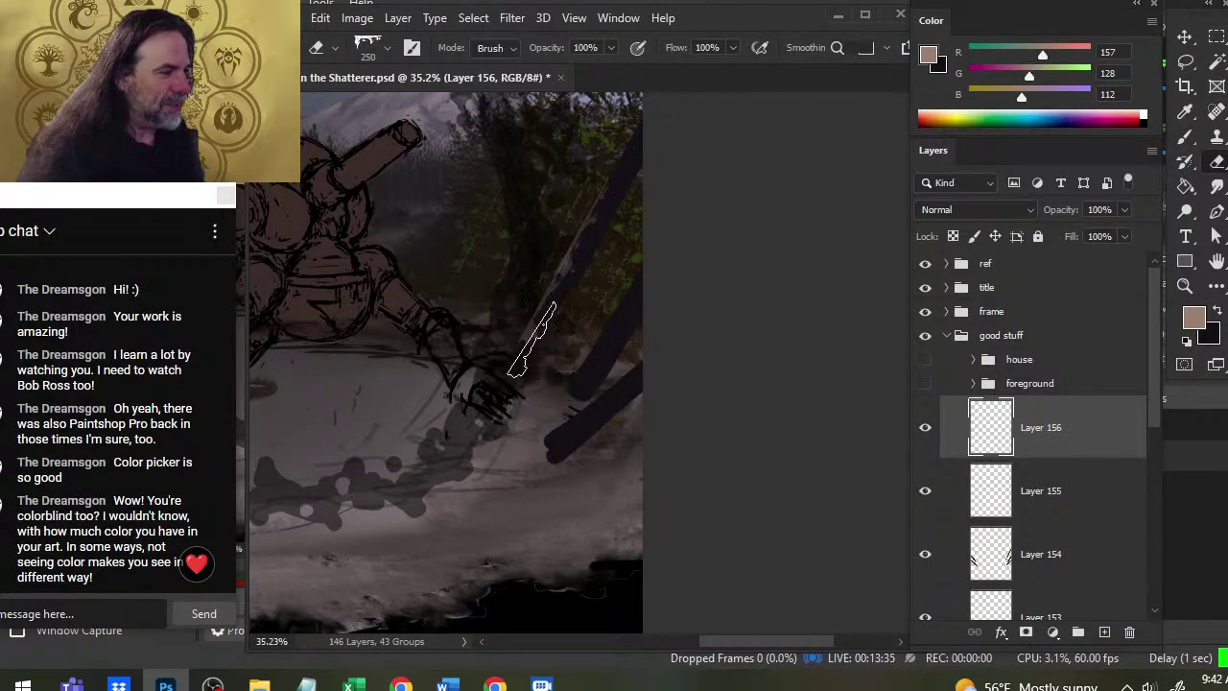
{"action": "key", "text": "e"}
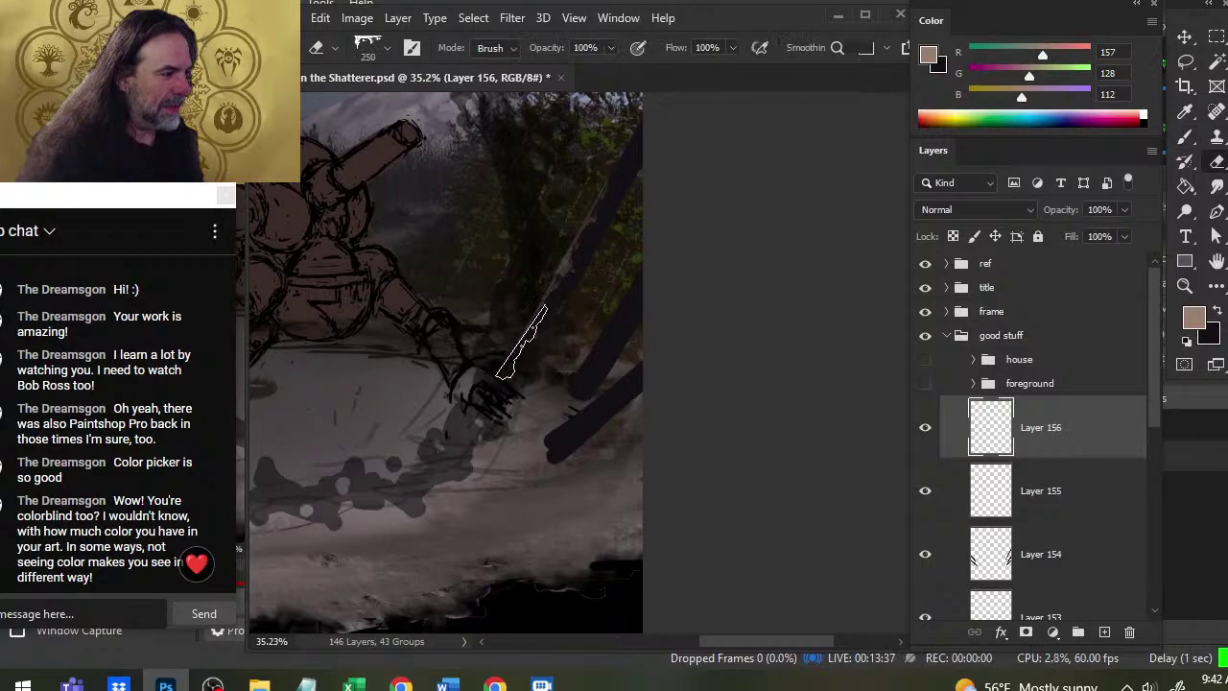
Add tan bark highlights to the middle and lower right trunks and rework the uppermost one, trimming with the eraser
{"action": "key", "text": "b"}
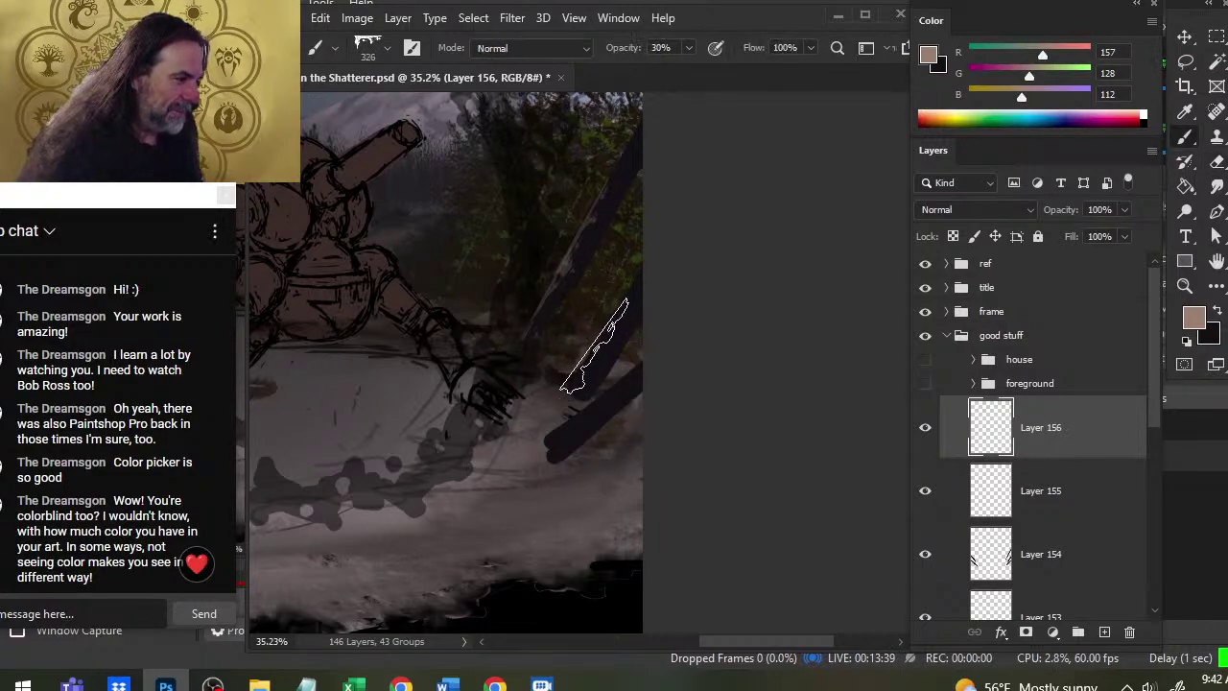
{"action": "key", "text": "e"}
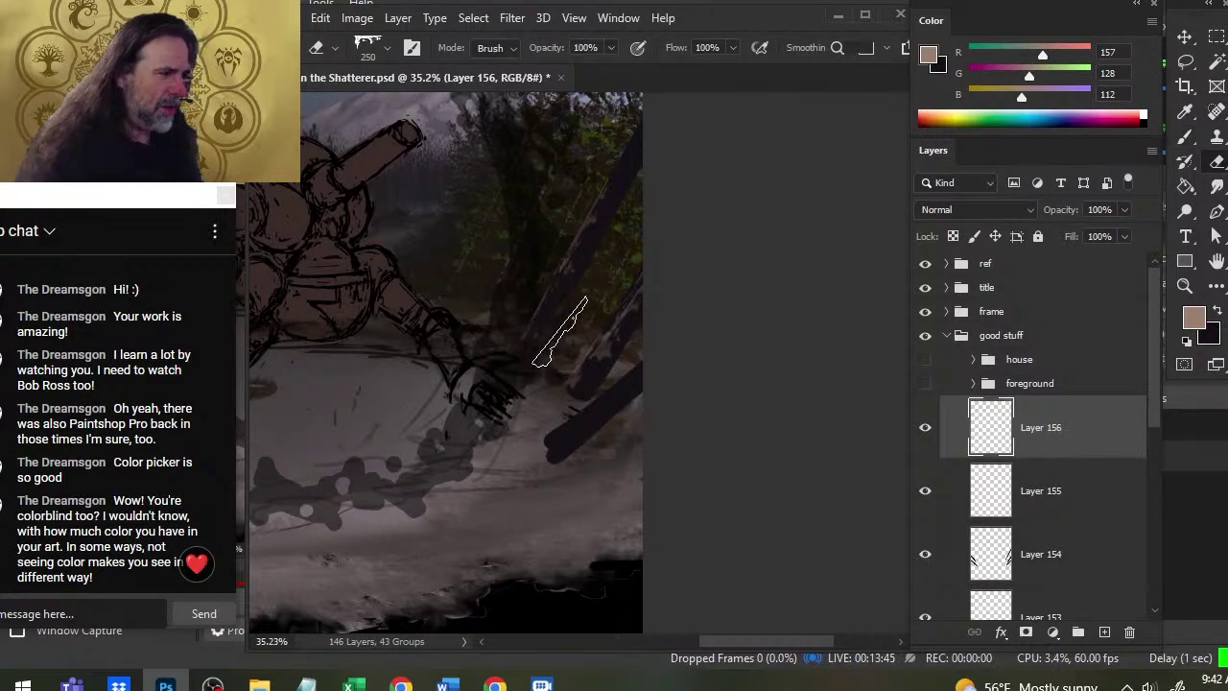
{"action": "key", "text": "b"}
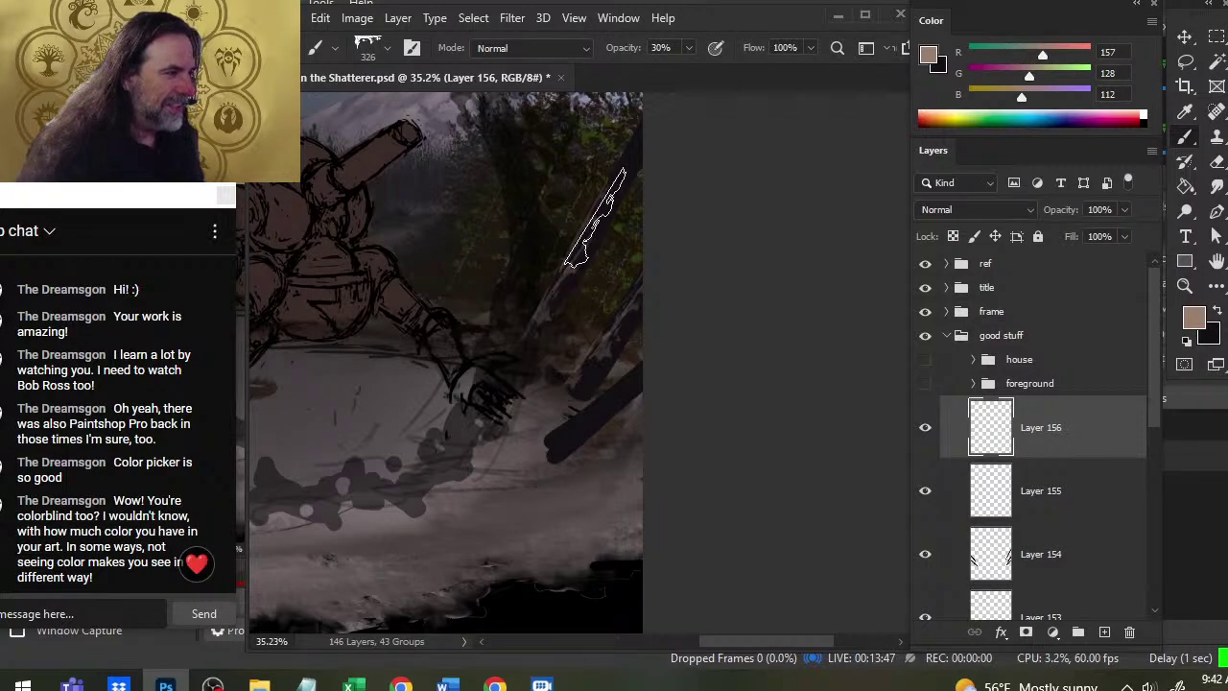
{"action": "key", "text": "e"}
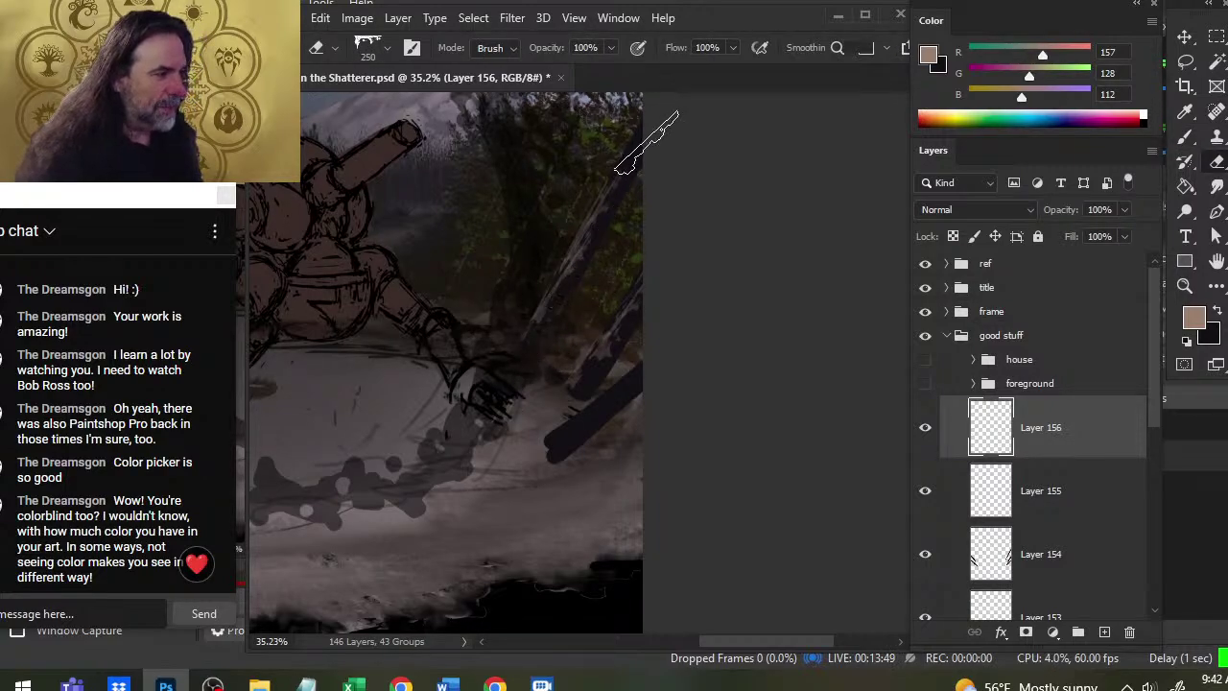
{"action": "key", "text": "b"}
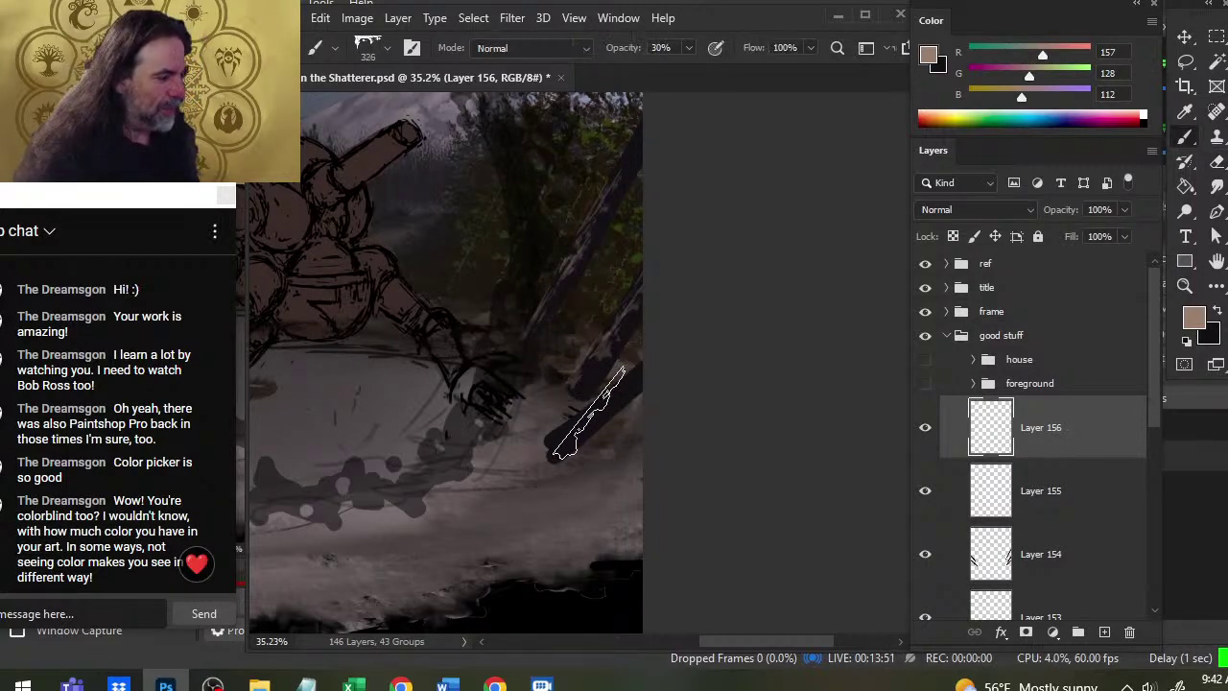
{"action": "key", "text": "e"}
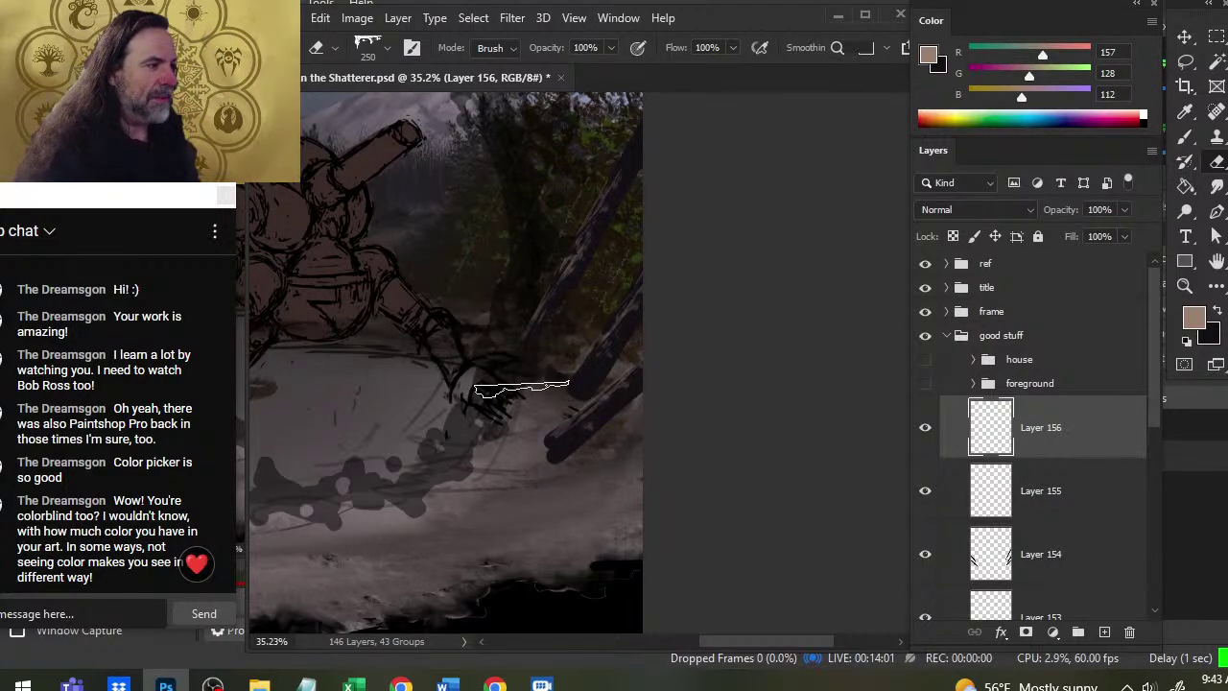
Sample black from the creature's sketch lines and paint dark bark shading over the right and left trunks at 30% opacity
{"action": "left_click_drag", "start_coordinate": [463, 397], "coordinate": [586, 439]}
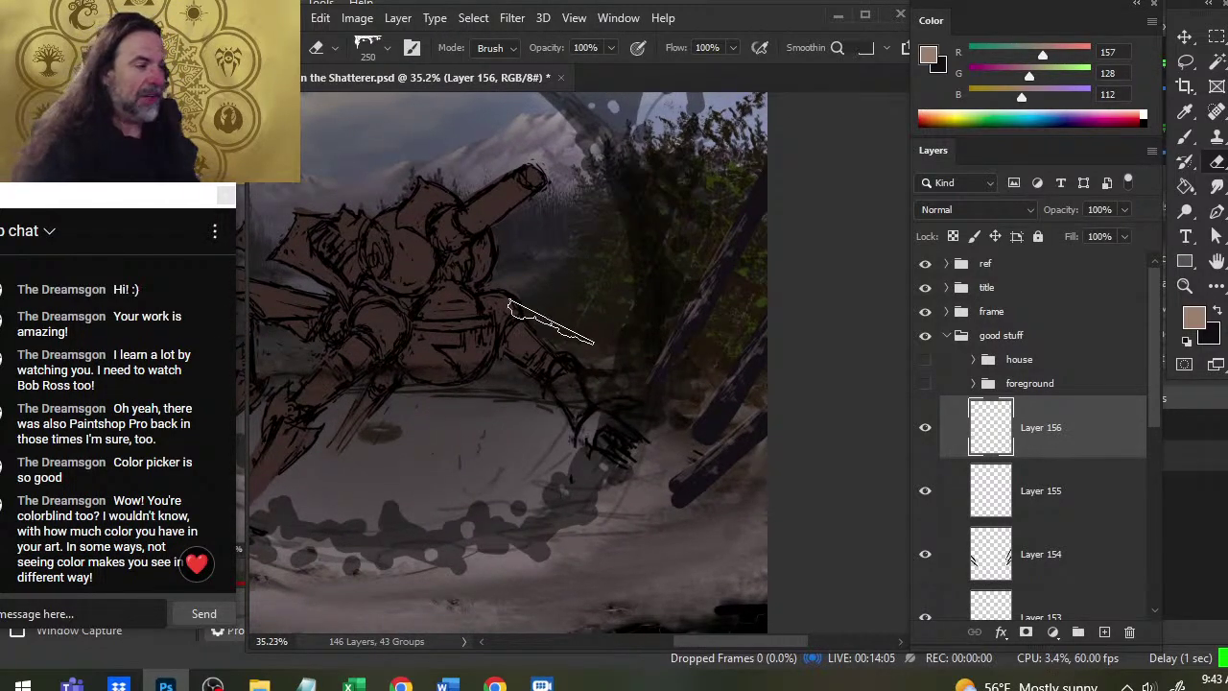
{"action": "key", "text": "b"}
{"action": "key", "text": "alt"}
{"action": "left_click", "coordinate": [588, 366], "text": "alt"}
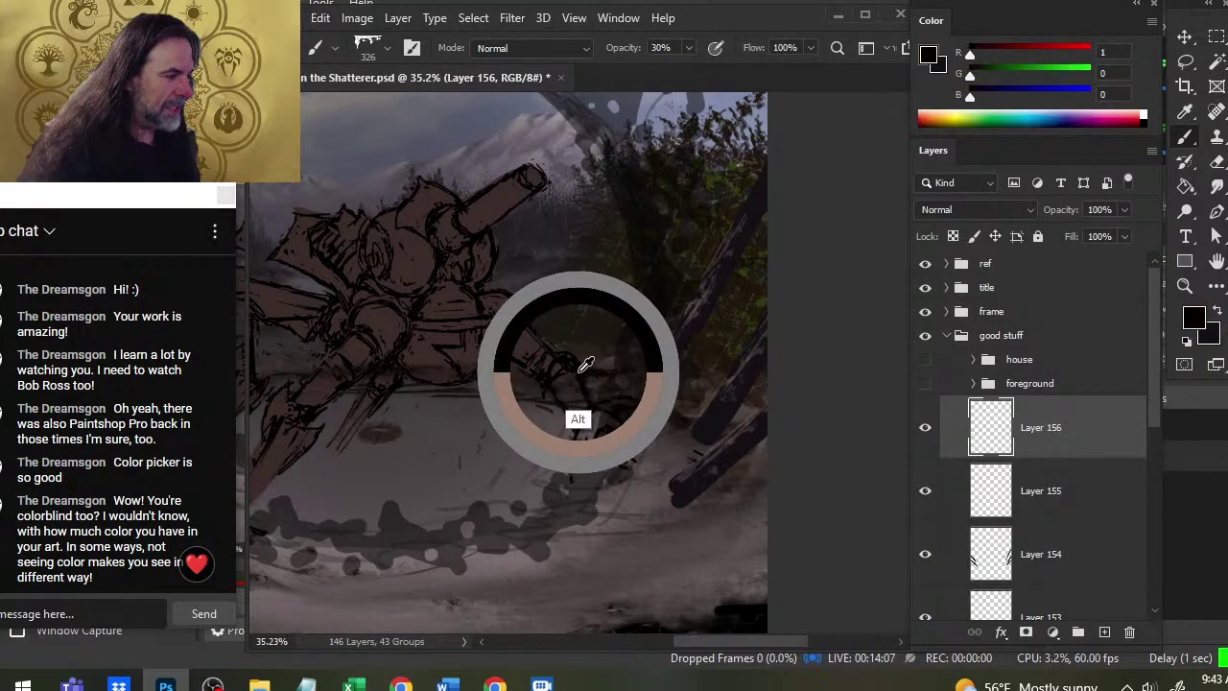
{"action": "left_click_drag", "start_coordinate": [661, 439], "coordinate": [529, 390]}
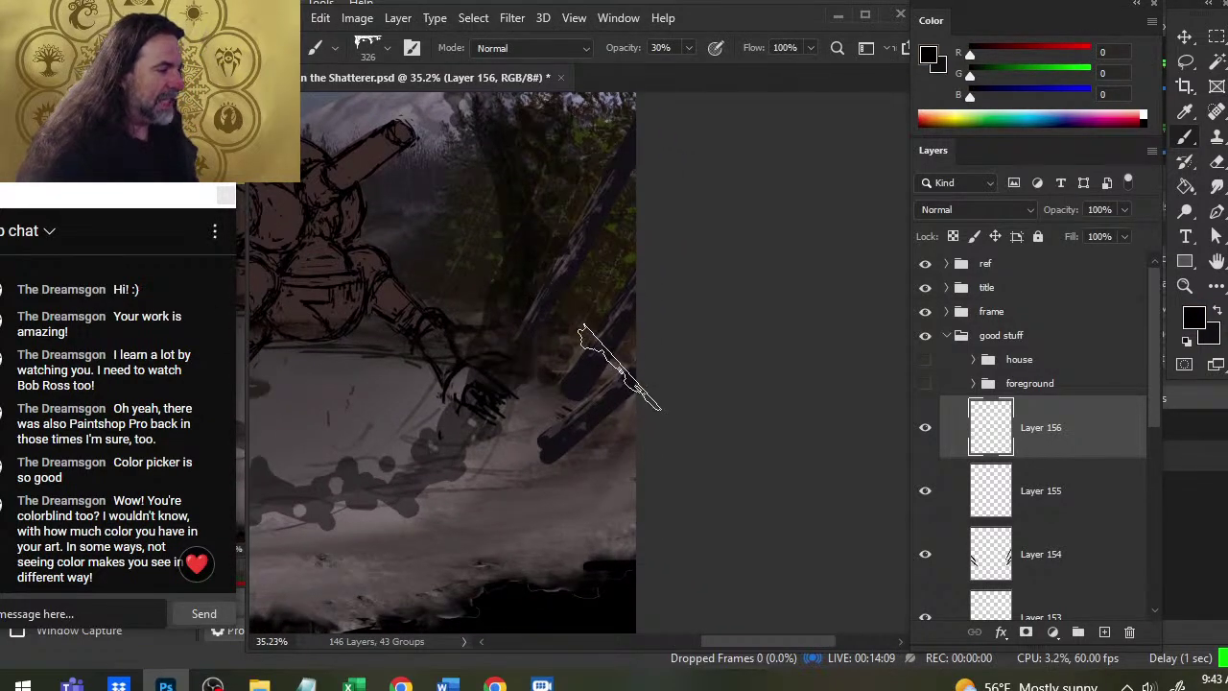
{"action": "mouse_move", "coordinate": [610, 345]}
{"action": "left_mouse_down"}
{"action": "mouse_move", "coordinate": [589, 349]}
{"action": "mouse_move", "coordinate": [625, 356]}
{"action": "left_mouse_up"}
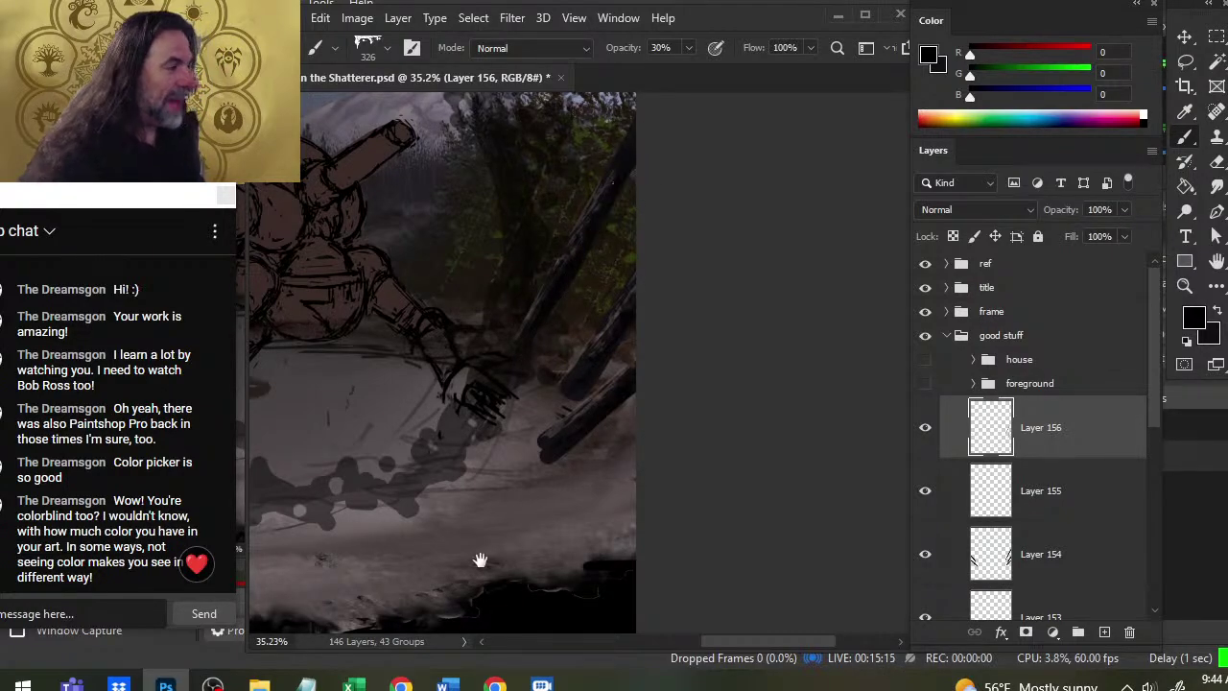
{"action": "mouse_move", "coordinate": [480, 559]}
{"action": "left_mouse_down"}
{"action": "mouse_move", "coordinate": [420, 405]}
{"action": "mouse_move", "coordinate": [866, 312]}
{"action": "mouse_move", "coordinate": [592, 436]}
{"action": "mouse_move", "coordinate": [461, 373]}
{"action": "mouse_move", "coordinate": [485, 376]}
{"action": "mouse_move", "coordinate": [567, 455]}
{"action": "mouse_move", "coordinate": [524, 430]}
{"action": "left_mouse_up"}
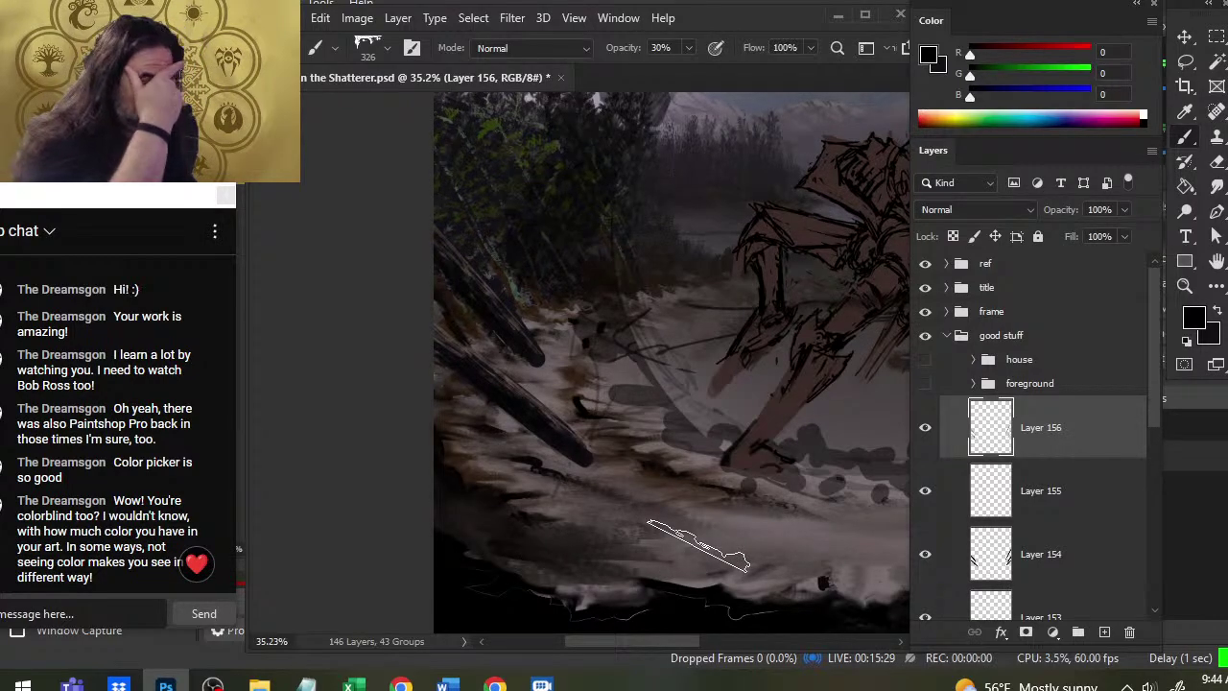
{"action": "key", "text": "ctrl+shift+h"}
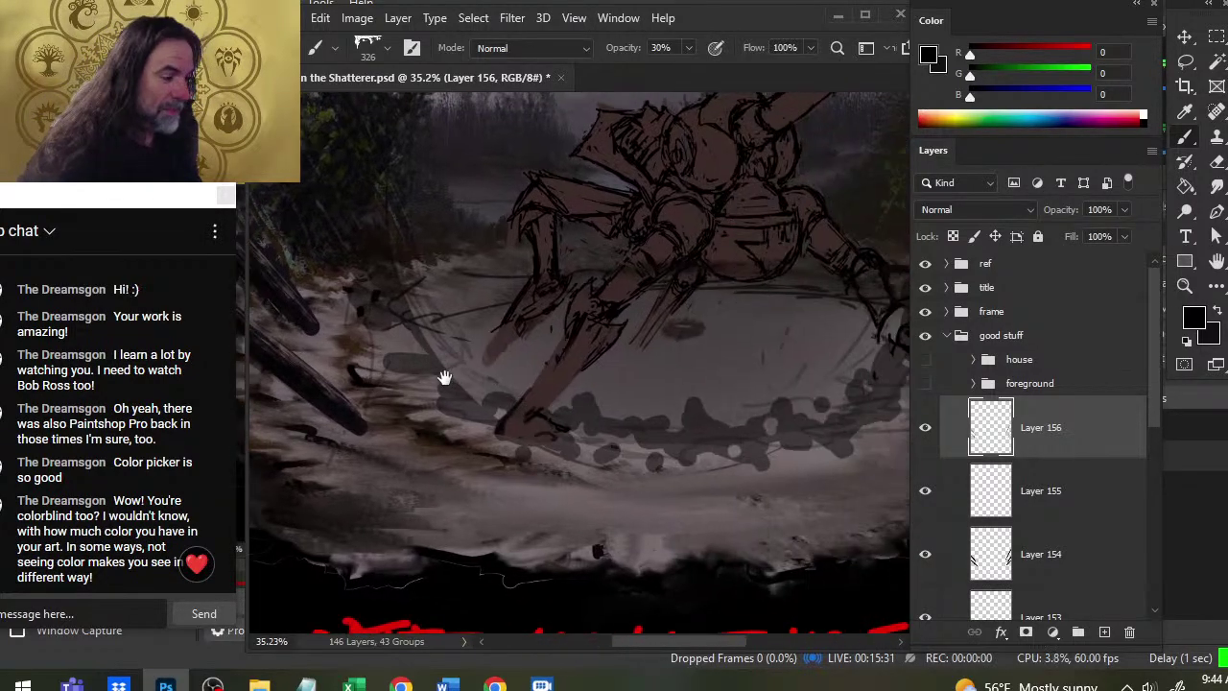
{"action": "mouse_move", "coordinate": [441, 362]}
{"action": "left_mouse_down"}
{"action": "mouse_move", "coordinate": [594, 390]}
{"action": "mouse_move", "coordinate": [509, 381]}
{"action": "left_mouse_up"}
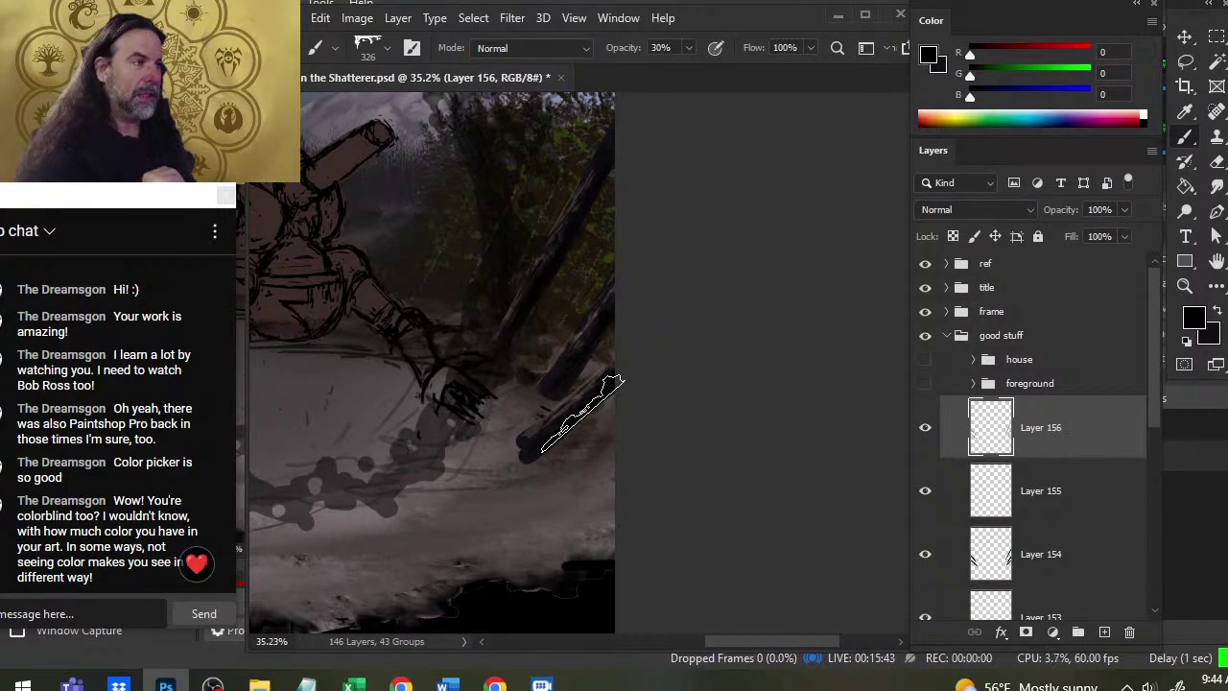
View the whole cover and merge Layer 156 down into Layer 155
{"action": "key", "text": "z"}
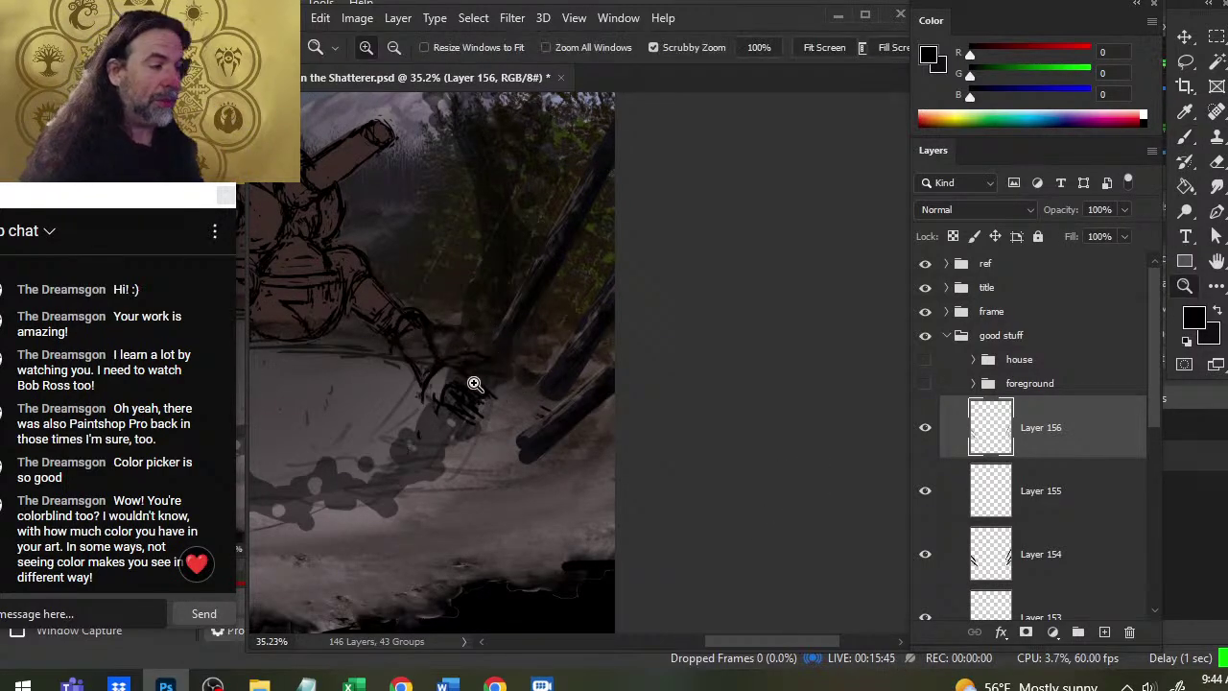
{"action": "left_click_drag", "start_coordinate": [474, 384], "coordinate": [767, 371]}
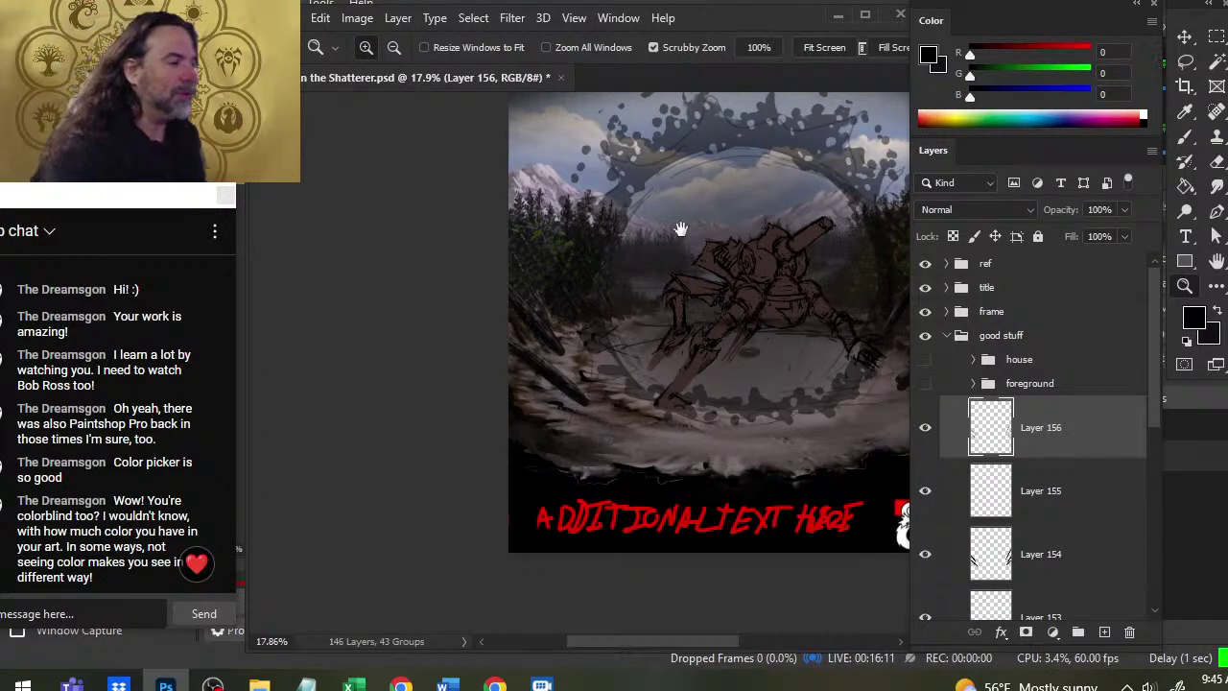
{"action": "left_click_drag", "start_coordinate": [772, 264], "coordinate": [639, 387]}
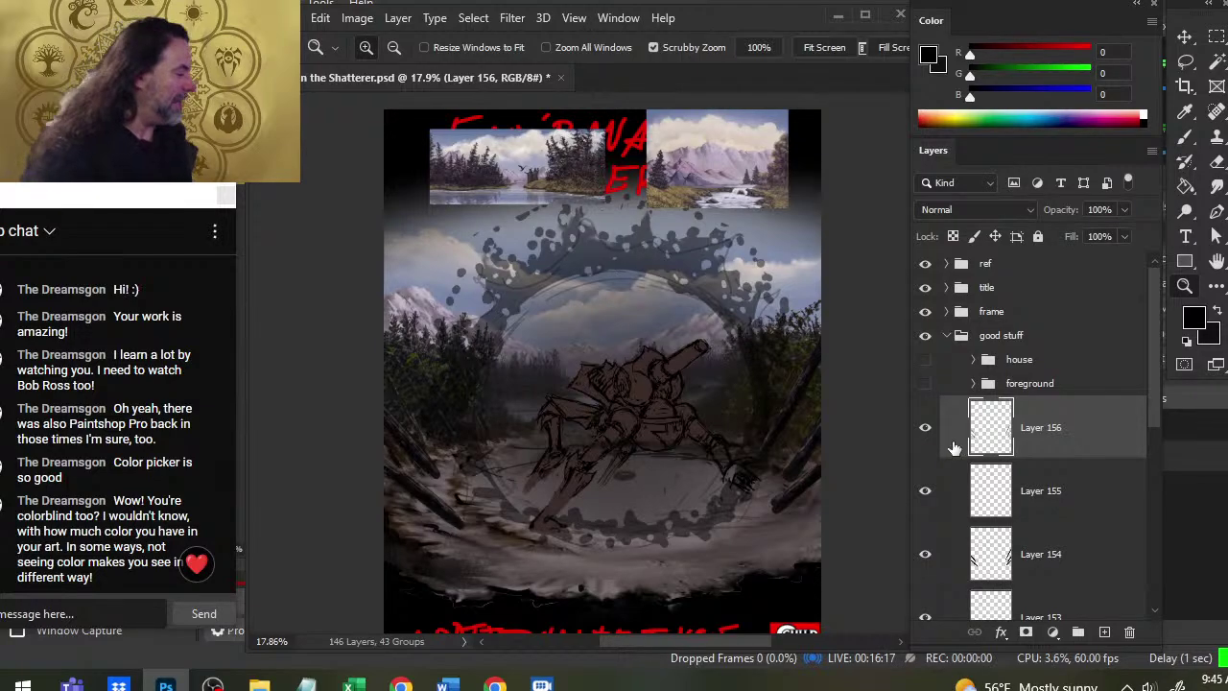
{"action": "right_click", "coordinate": [1049, 444]}
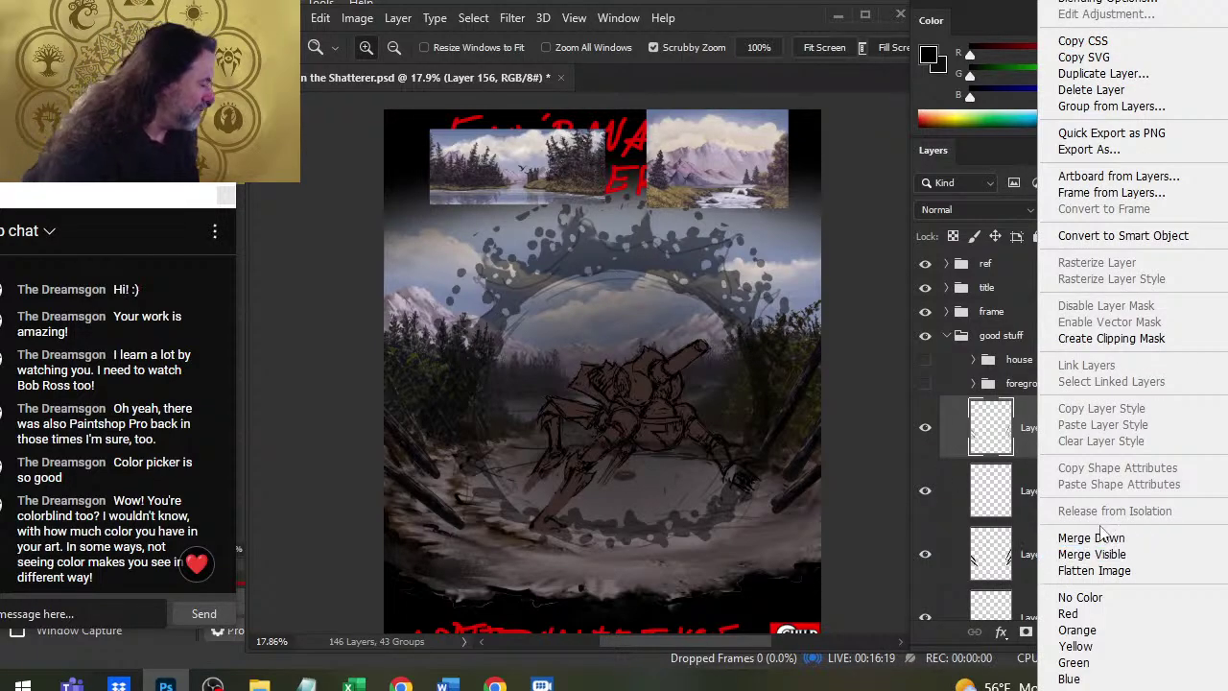
{"action": "left_click", "coordinate": [1064, 538]}
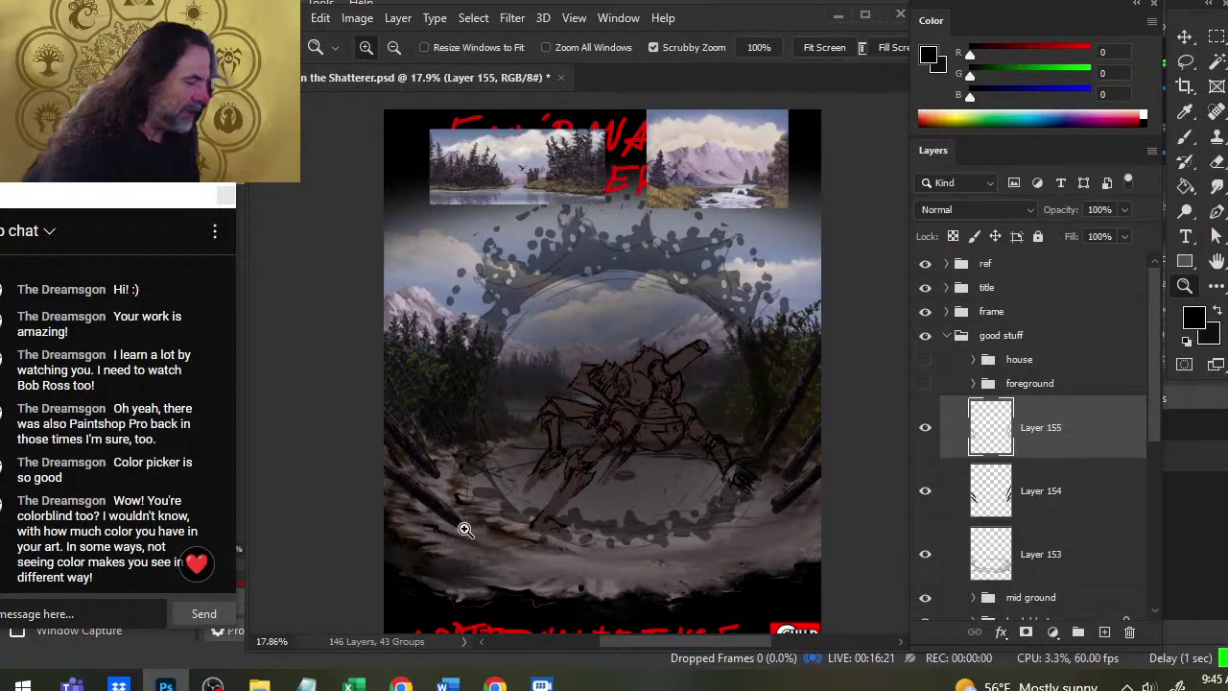
Sample the lower left trunk's near-black and paint a thin root at its lower end with an 8 px hard round brush at 100% opacity
{"action": "left_click_drag", "start_coordinate": [444, 523], "coordinate": [461, 525]}
{"action": "key", "text": "b"}
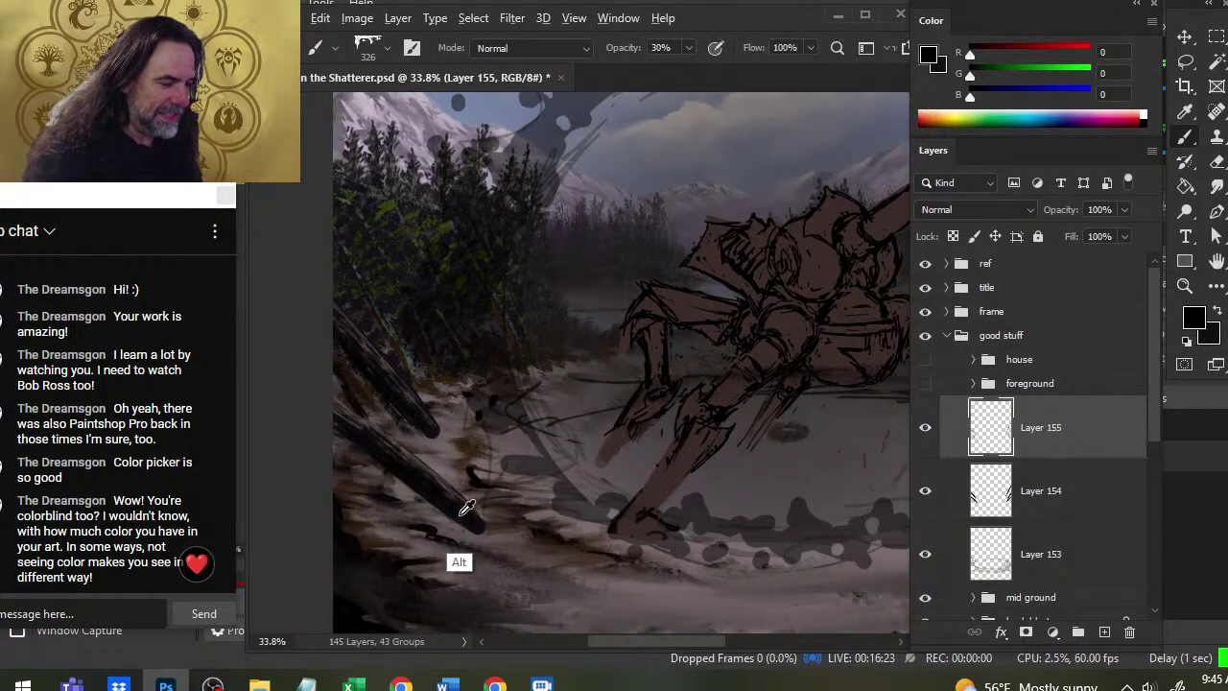
{"action": "right_click", "coordinate": [448, 511]}
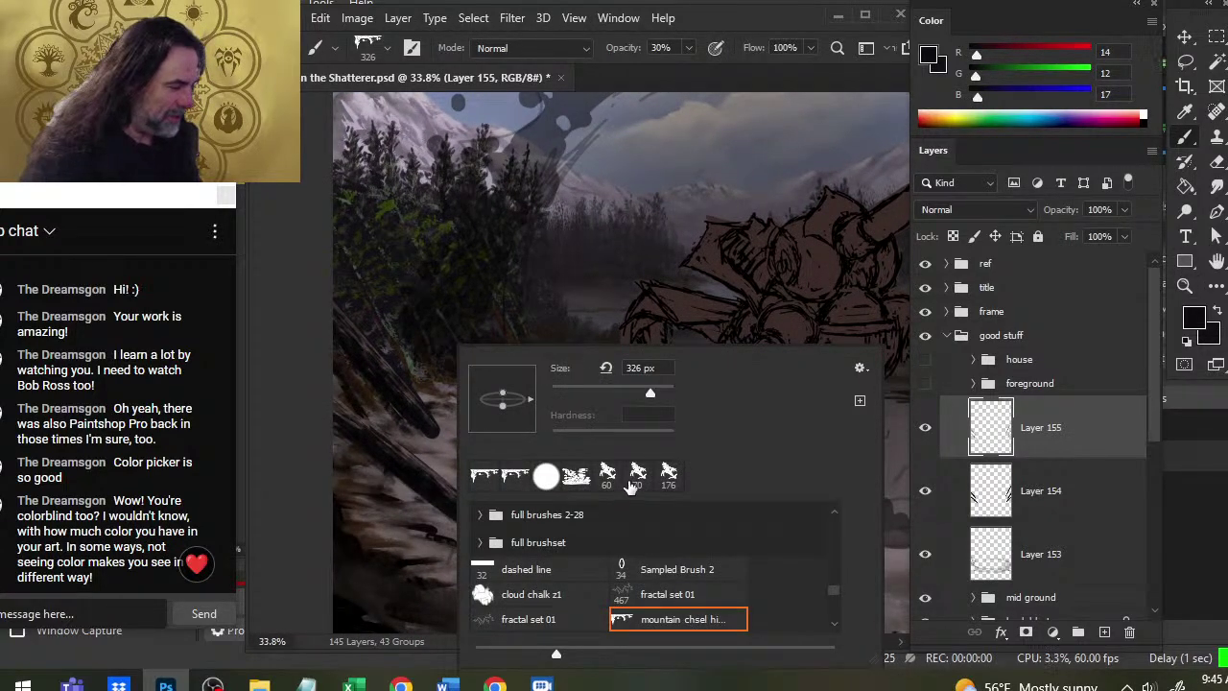
{"action": "left_click", "coordinate": [555, 479]}
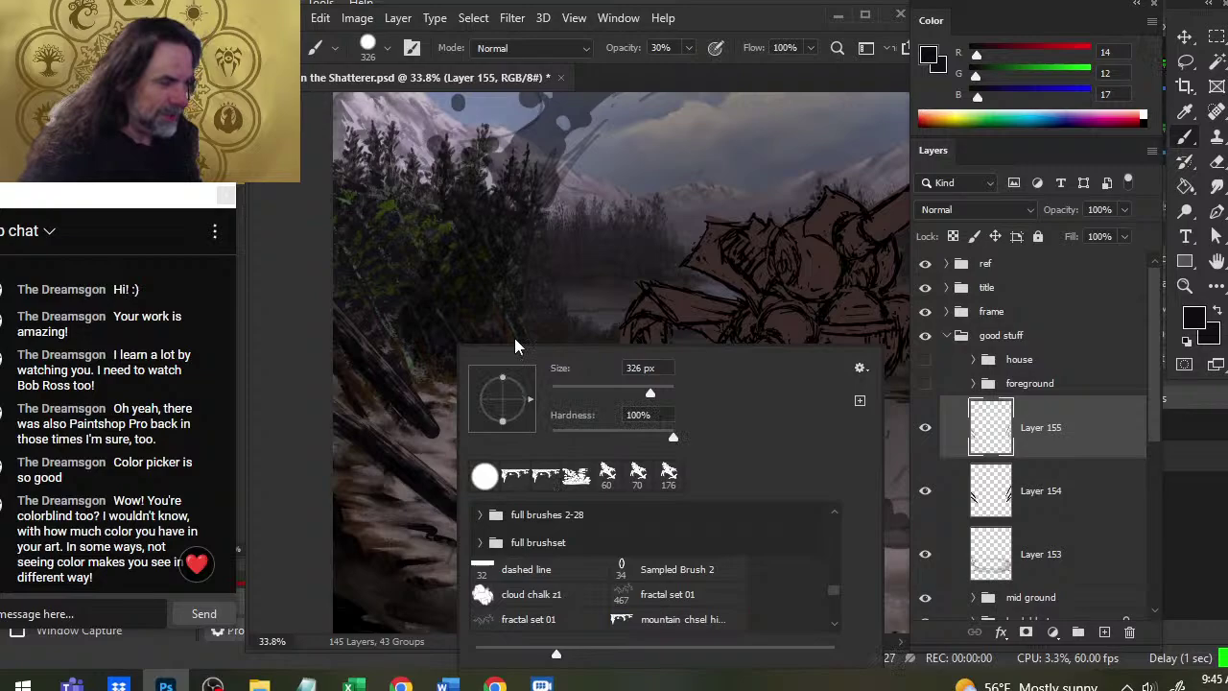
{"action": "left_click", "coordinate": [737, 20]}
{"action": "key", "text": "bracketleft"}
{"action": "key", "text": "bracketleft"}
{"action": "key", "text": "bracketleft"}
{"action": "key", "text": "bracketleft"}
{"action": "key", "text": "bracketleft"}
{"action": "key", "text": "bracketleft"}
{"action": "key", "text": "bracketleft"}
{"action": "key", "text": "bracketleft"}
{"action": "key", "text": "bracketleft"}
{"action": "key", "text": "bracketleft"}
{"action": "key", "text": "bracketleft"}
{"action": "key", "text": "bracketleft"}
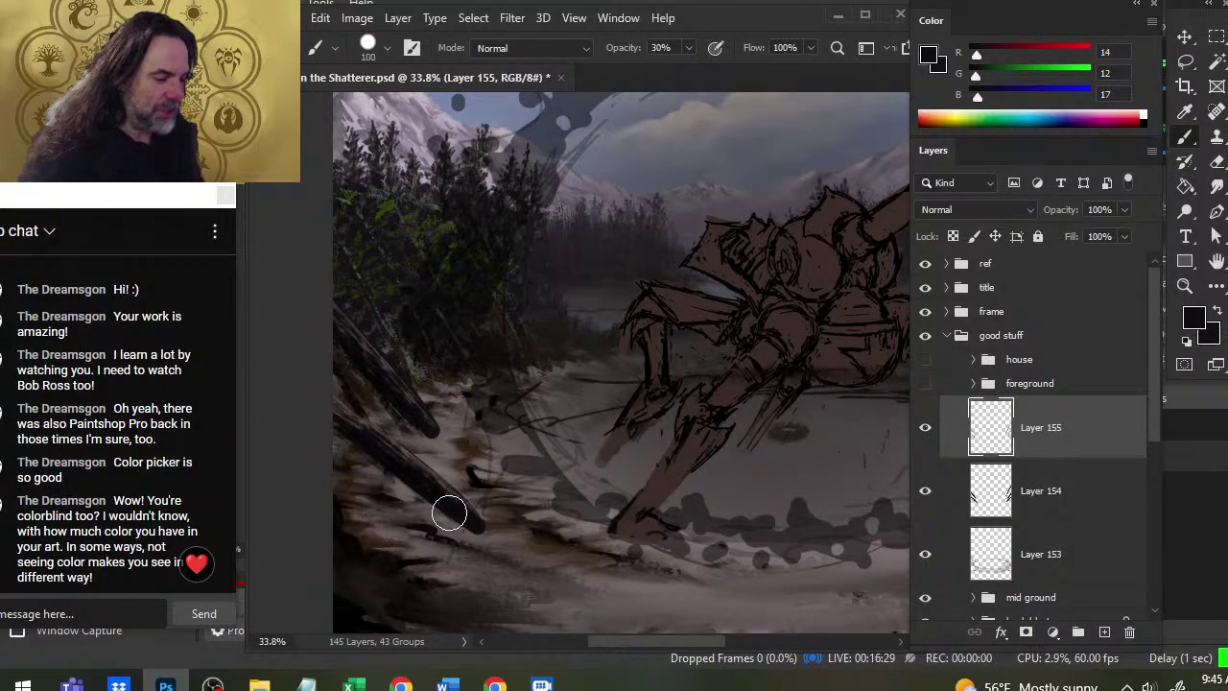
{"action": "key", "text": "bracketleft"}
{"action": "key", "text": "bracketleft"}
{"action": "key", "text": "bracketleft"}
{"action": "key", "text": "bracketleft"}
{"action": "key", "text": "bracketleft"}
{"action": "key", "text": "bracketleft"}
{"action": "key", "text": "bracketleft"}
{"action": "key", "text": "bracketleft"}
{"action": "key", "text": "bracketleft"}
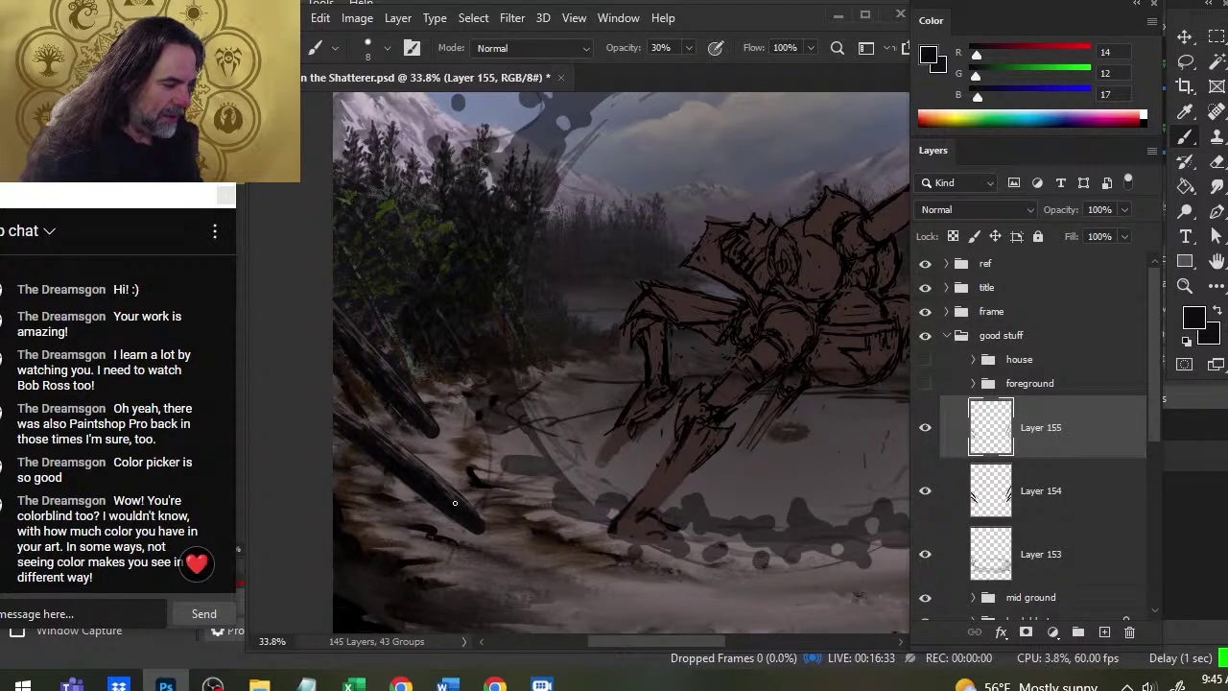
{"action": "key", "text": "0"}
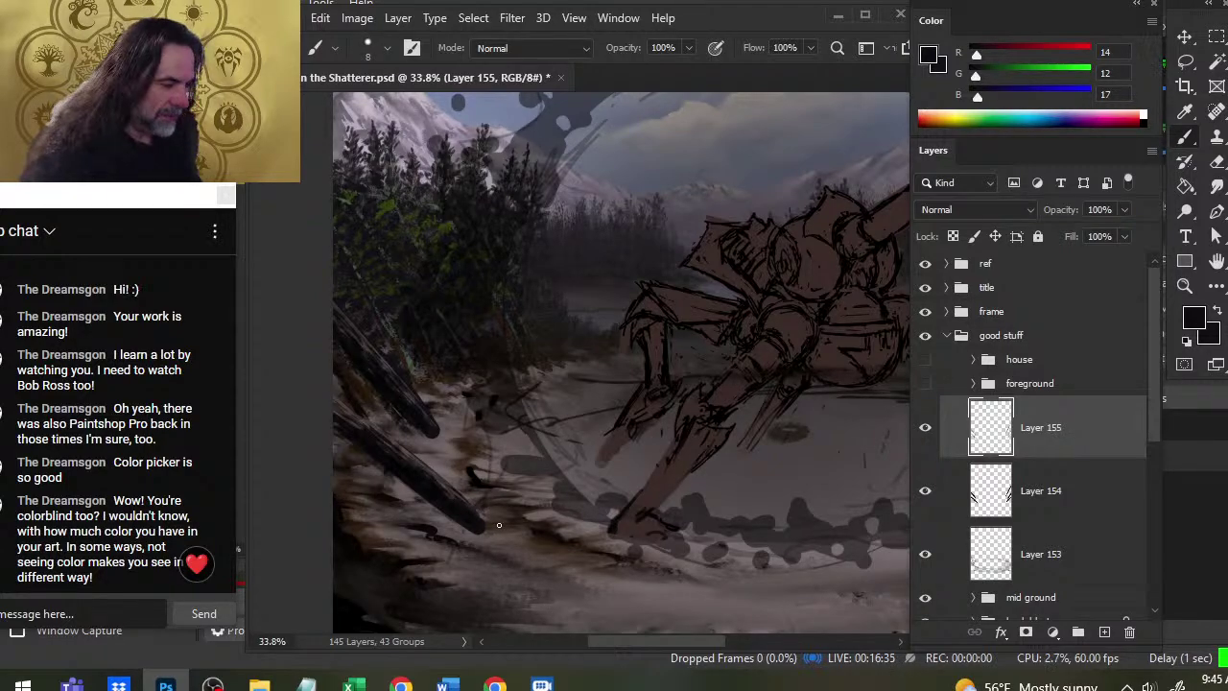
{"action": "left_click_drag", "start_coordinate": [454, 497], "coordinate": [499, 500]}
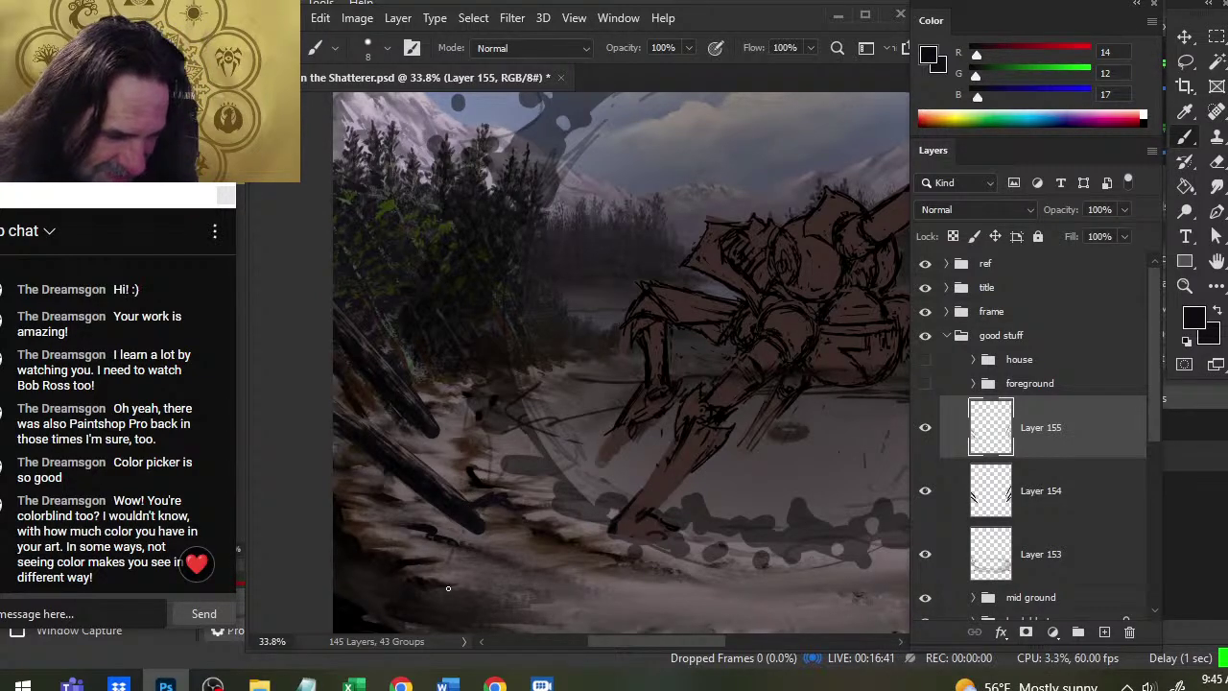
Switch the eraser to the hard round tip and reduce its size to 70 px
{"action": "key", "text": "e"}
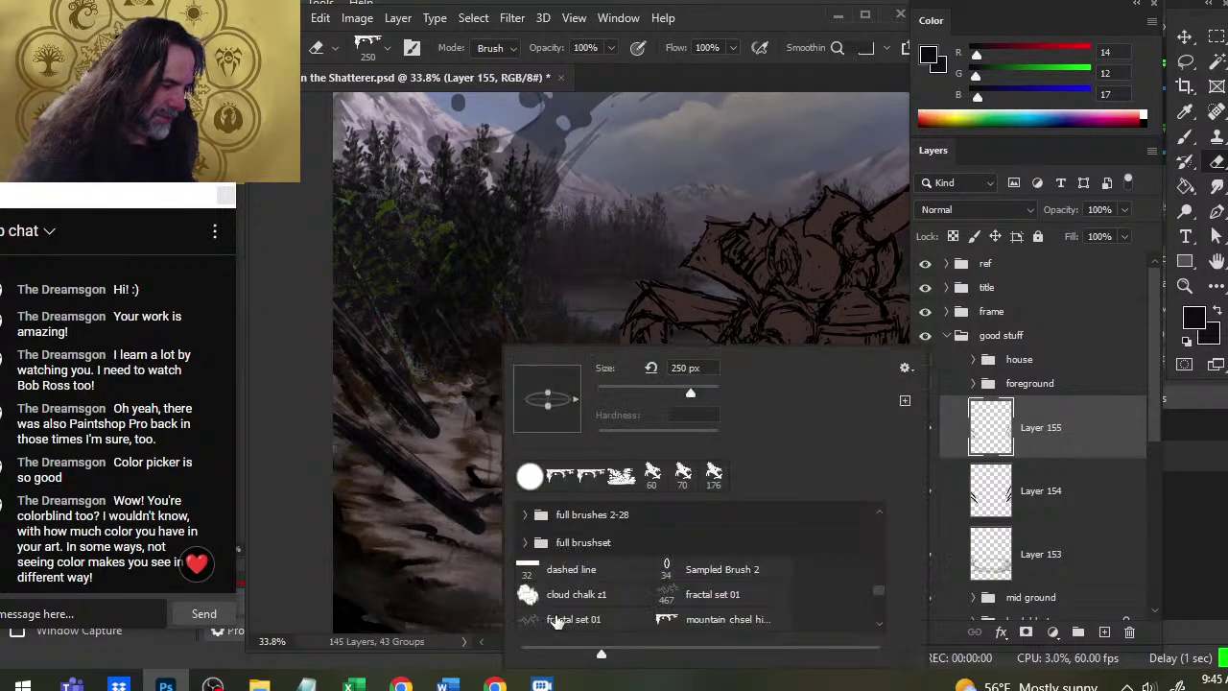
{"action": "right_click", "coordinate": [508, 566]}
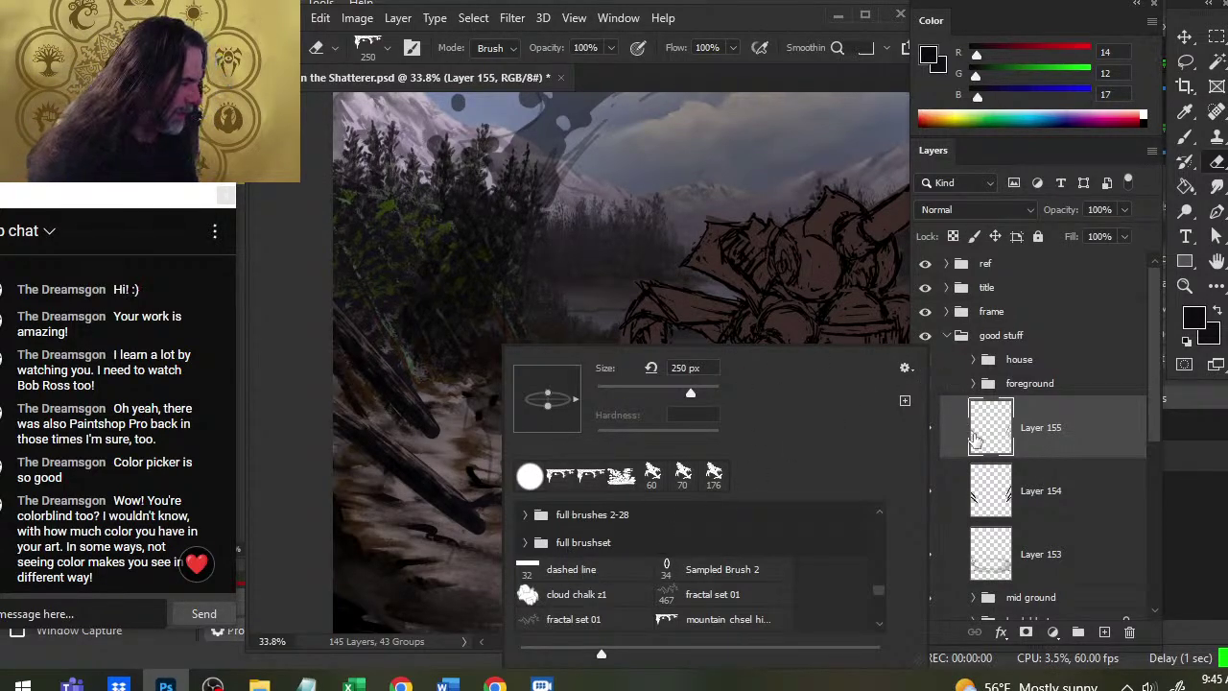
{"action": "right_click", "coordinate": [566, 261]}
{"action": "left_click", "coordinate": [612, 393]}
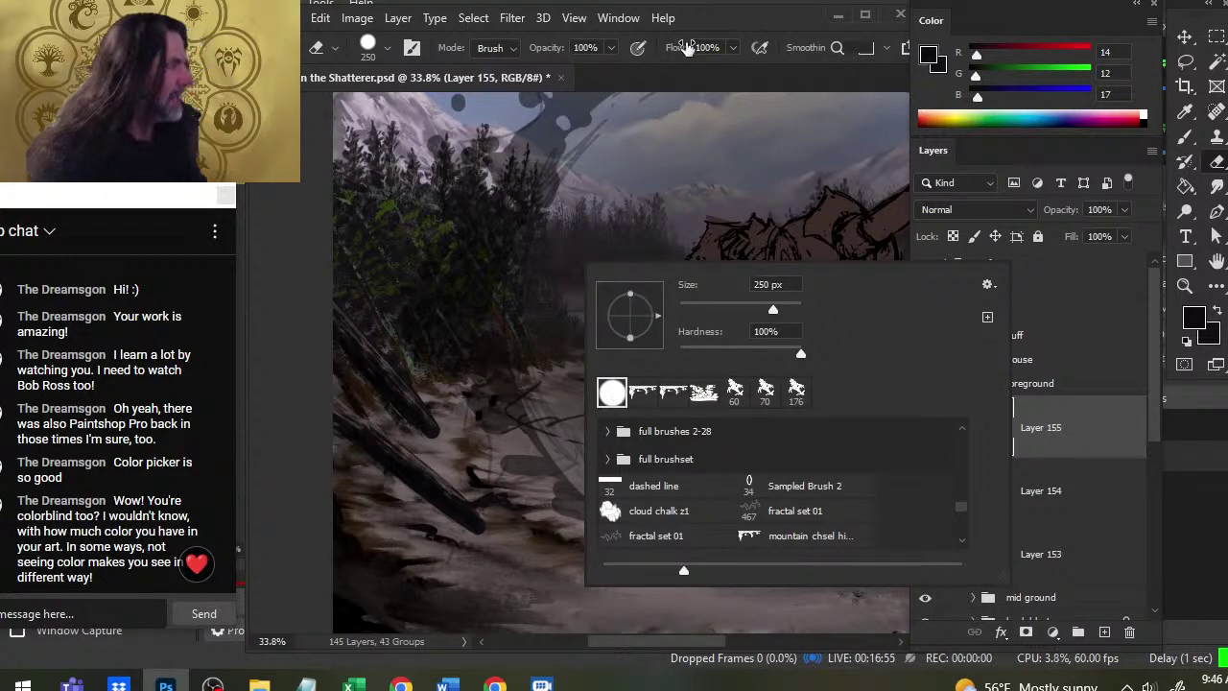
{"action": "key", "text": "Return"}
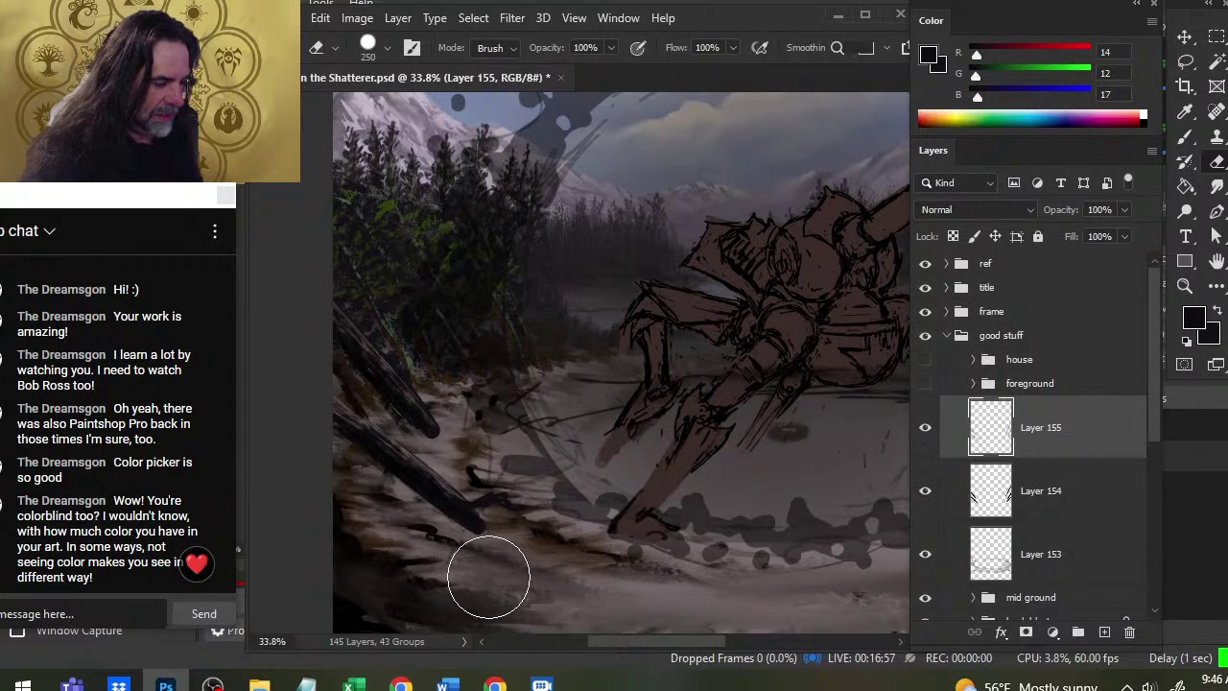
{"action": "key", "text": "bracketleft"}
{"action": "key", "text": "bracketleft"}
{"action": "key", "text": "bracketleft"}
{"action": "key", "text": "bracketleft"}
{"action": "key", "text": "bracketleft"}
{"action": "key", "text": "bracketleft"}
{"action": "key", "text": "bracketleft"}
{"action": "key", "text": "bracketleft"}
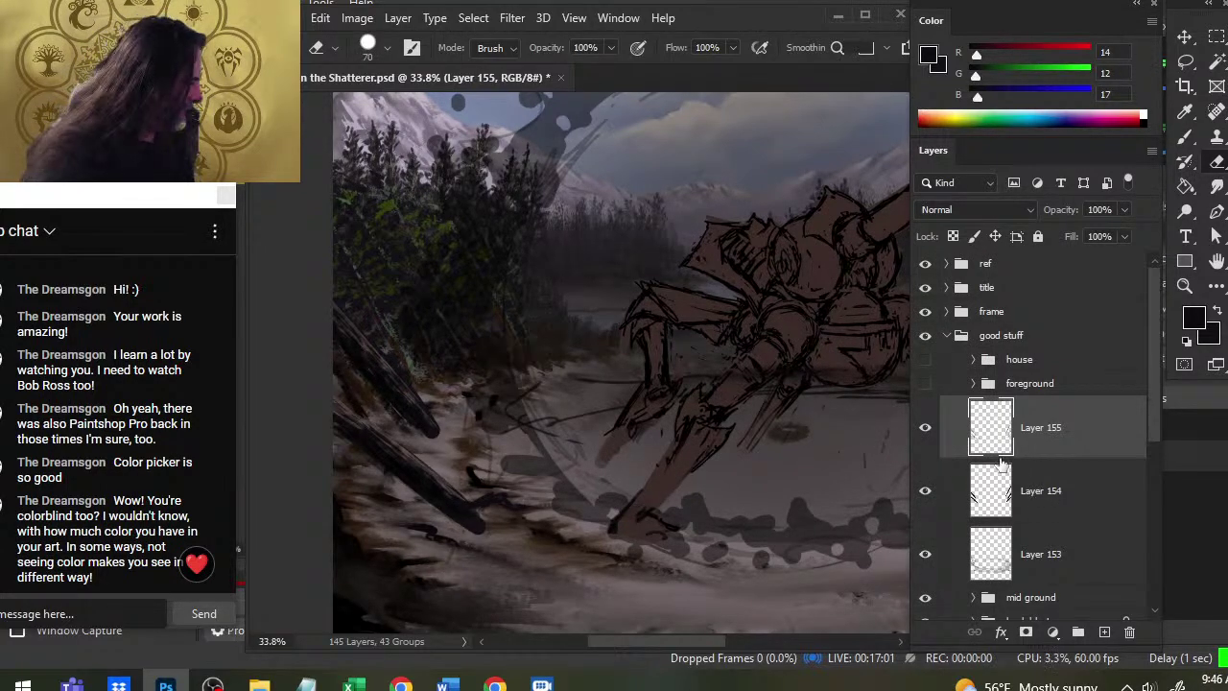
Merge Layer 155 down into Layer 154 and erase the lower left trunk's rounded end
{"action": "left_click", "coordinate": [930, 441]}
{"action": "left_click", "coordinate": [929, 441]}
{"action": "right_click", "coordinate": [1036, 449]}
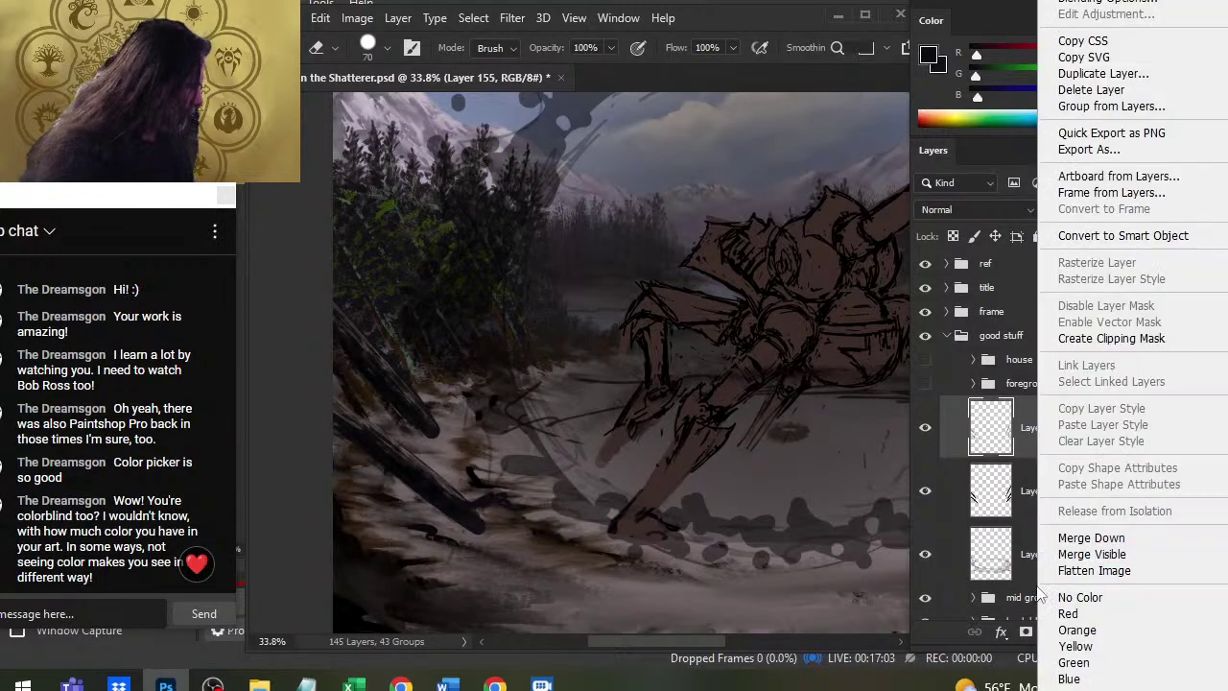
{"action": "left_click", "coordinate": [1093, 538]}
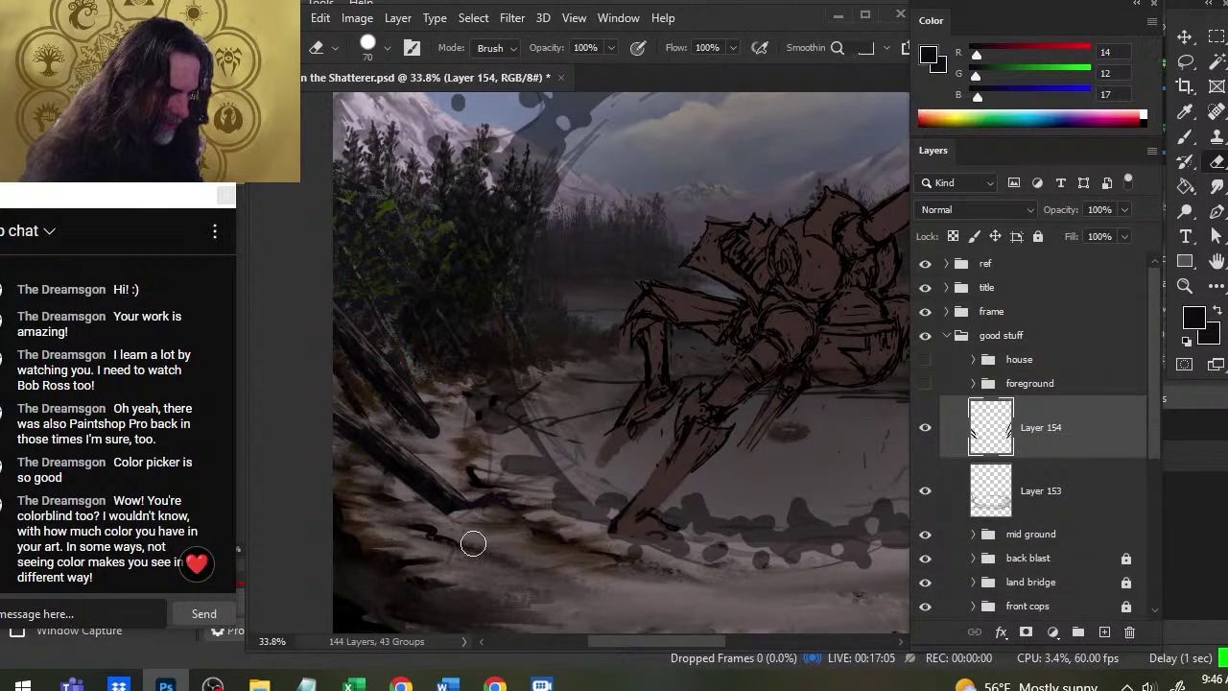
Paint dark, claw-like roots spreading from the lower left trunk's base with a 7 px brush and trim them with a 25 px eraser
{"action": "key", "text": "b"}
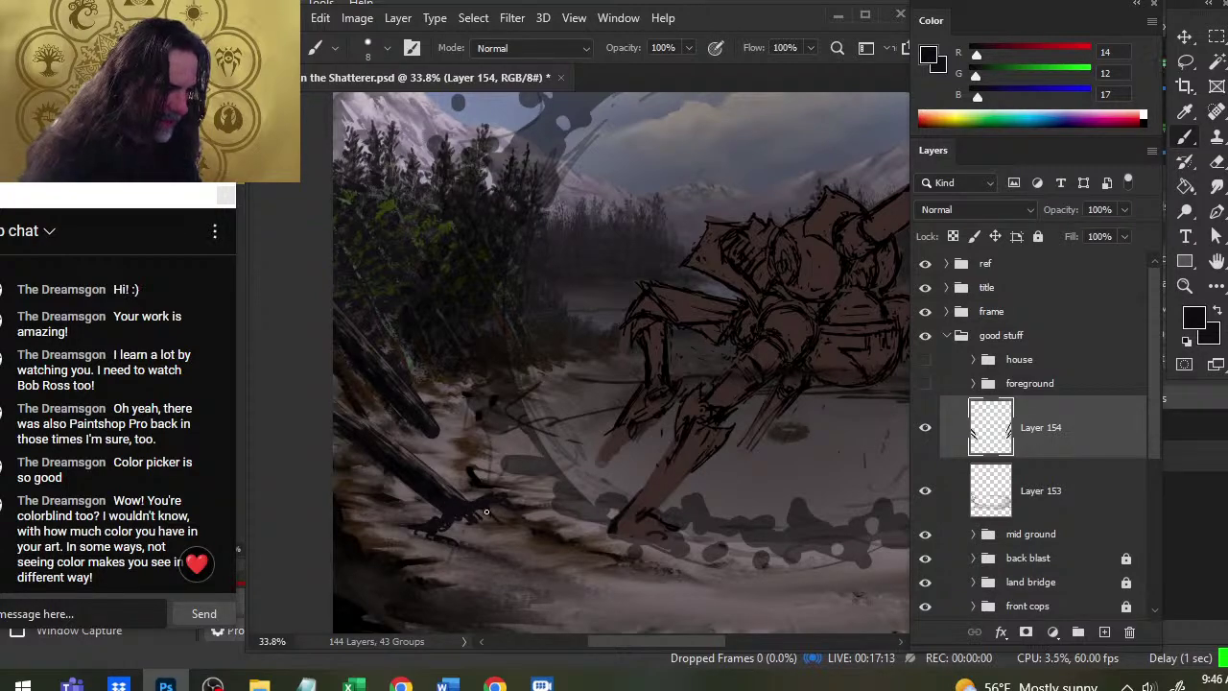
{"action": "left_click_drag", "start_coordinate": [486, 513], "coordinate": [500, 529]}
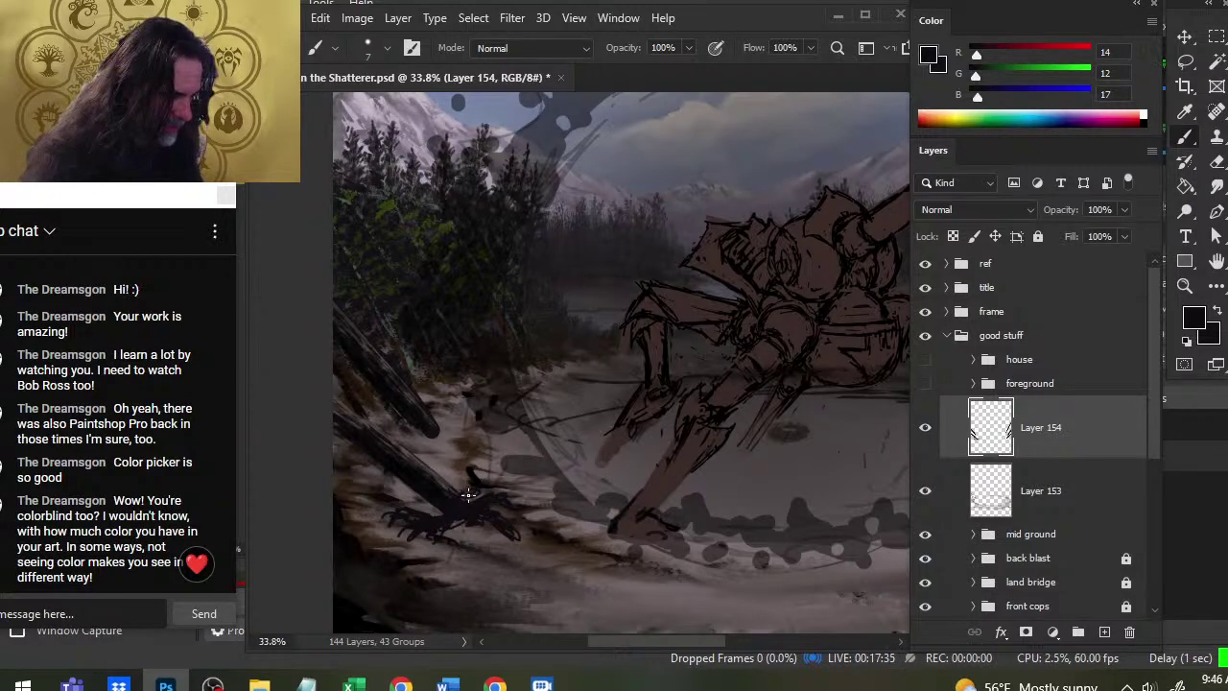
{"action": "key", "text": "e"}
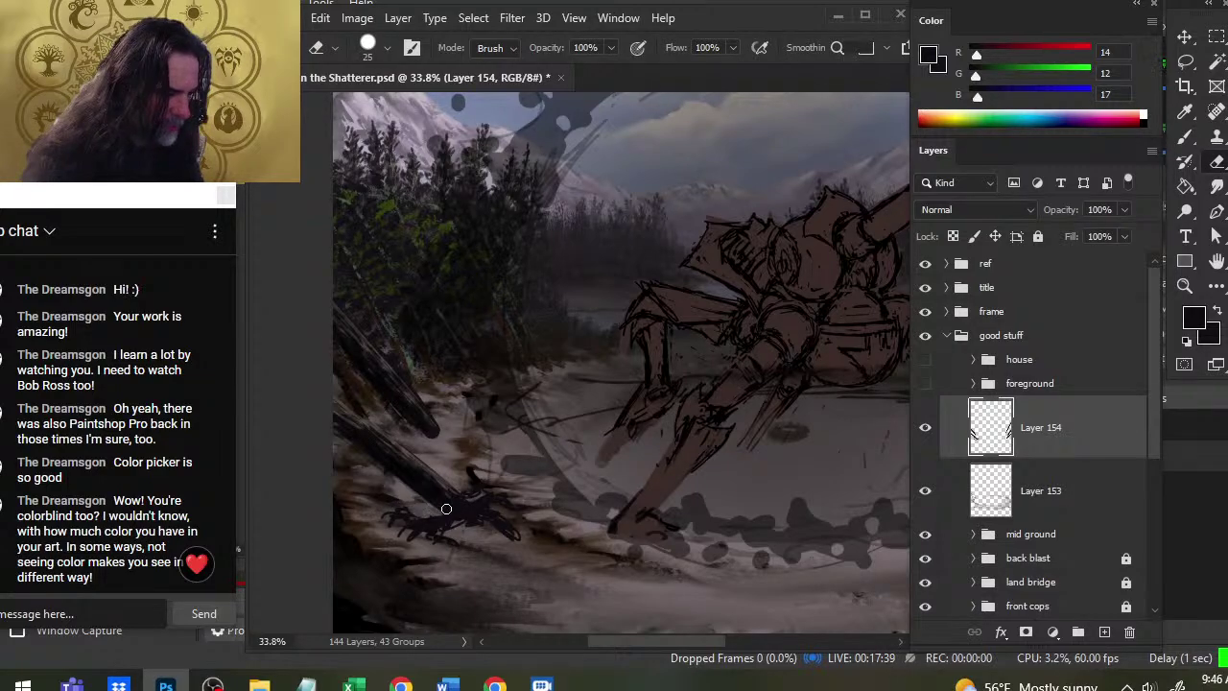
Sample a brownish grey near the lower left trunk, paint thin highlights on its roots, and smudge the root ends into the ground
{"action": "key", "text": "b"}
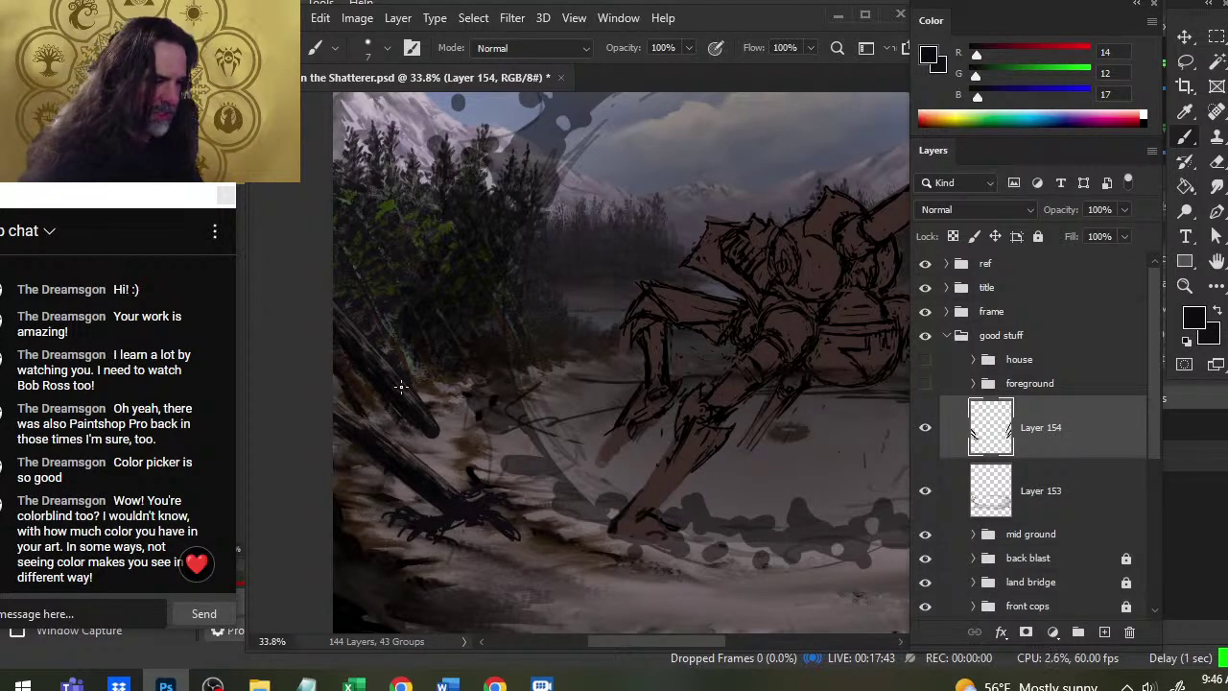
{"action": "left_click", "coordinate": [353, 412], "text": "alt"}
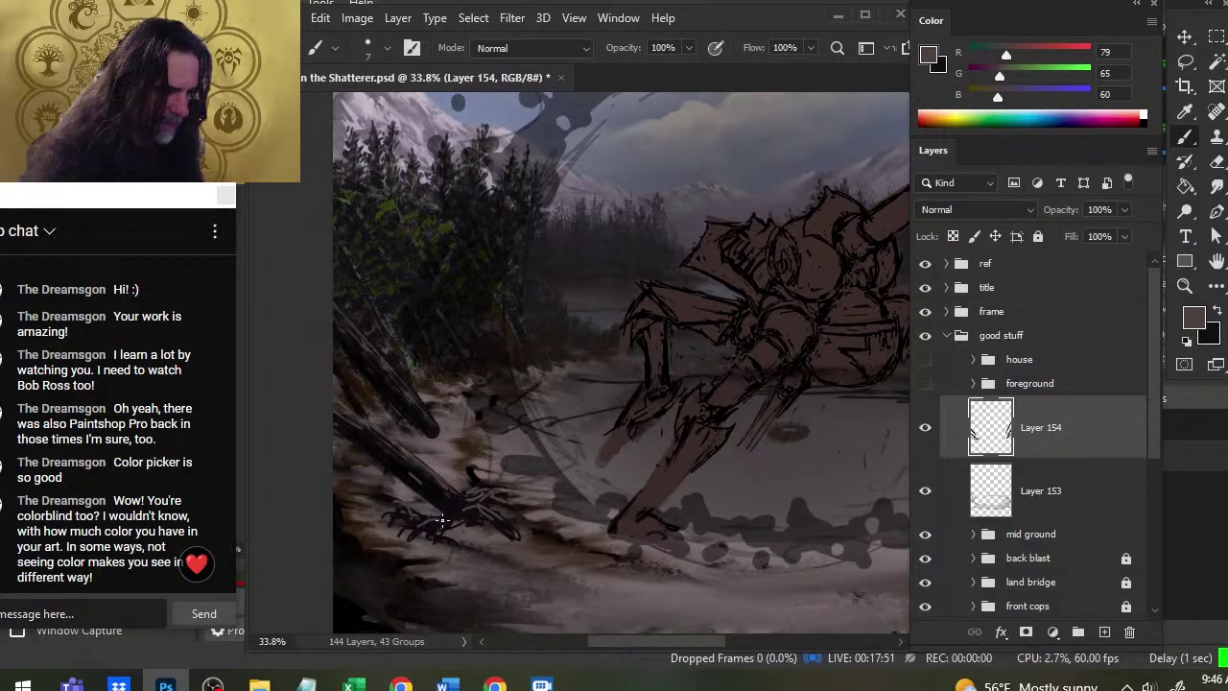
{"action": "key", "text": "r"}
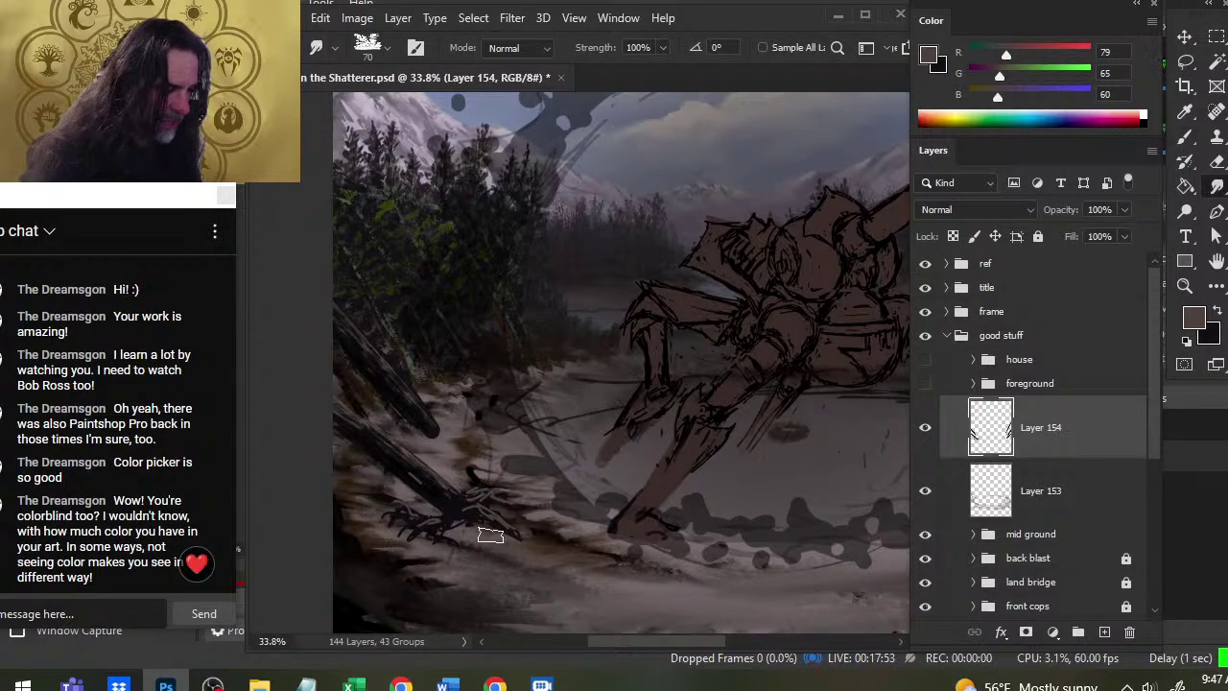
{"action": "mouse_move", "coordinate": [454, 579]}
{"action": "left_mouse_down"}
{"action": "mouse_move", "coordinate": [505, 548]}
{"action": "mouse_move", "coordinate": [462, 518]}
{"action": "mouse_move", "coordinate": [494, 547]}
{"action": "left_mouse_up"}
{"action": "key", "text": "b"}
{"action": "key", "text": "r"}
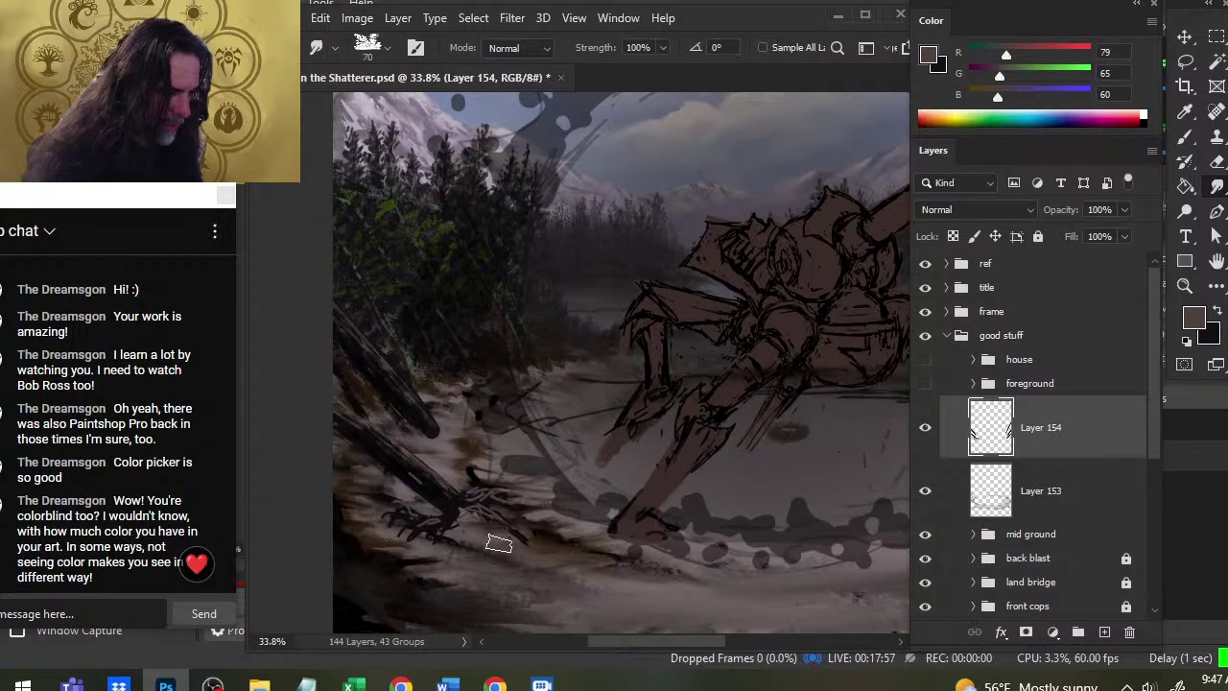
Resample the trunk's near-black and refine the lower left trunk's roots with alternating brush and smudge strokes
{"action": "key", "text": "b"}
{"action": "left_click", "coordinate": [447, 501], "text": "alt"}
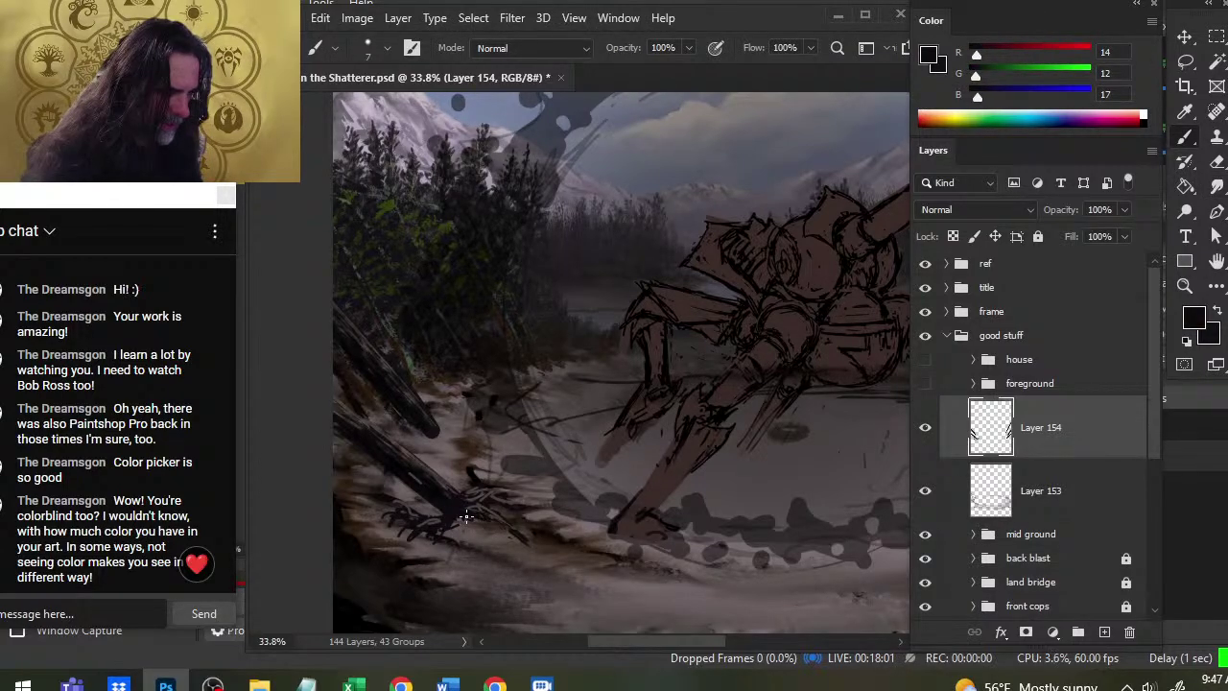
{"action": "key", "text": "r"}
{"action": "mouse_move", "coordinate": [488, 548]}
{"action": "left_mouse_down"}
{"action": "mouse_move", "coordinate": [474, 535]}
{"action": "mouse_move", "coordinate": [447, 540]}
{"action": "mouse_move", "coordinate": [458, 517]}
{"action": "left_mouse_up"}
{"action": "key", "text": "b"}
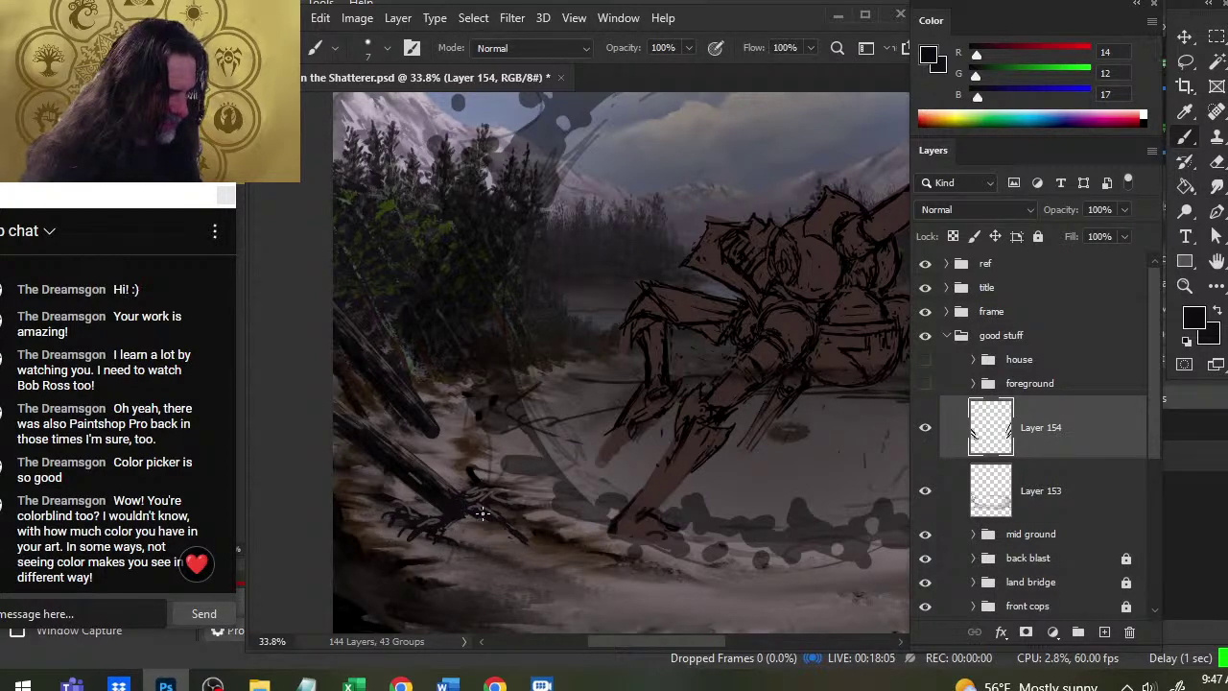
{"action": "key", "text": "r"}
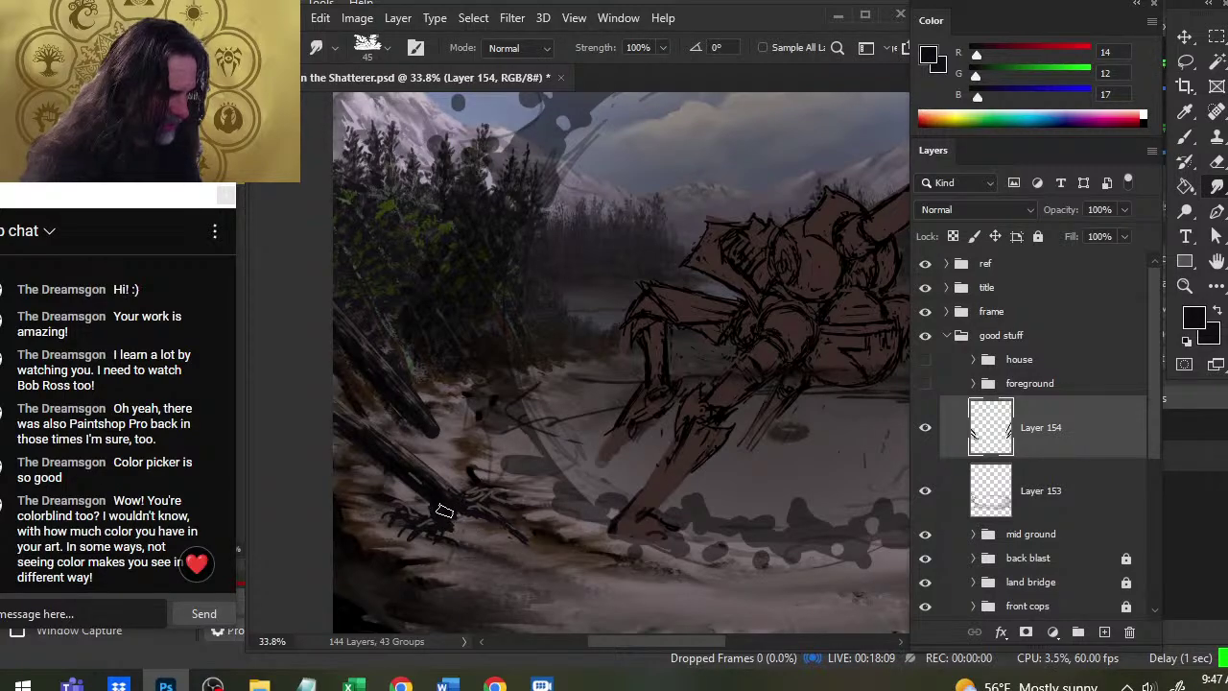
Paint dark roots at the upper left trunk's base and blend their tips with the Smudge tool at 30 px
{"action": "key", "text": "b"}
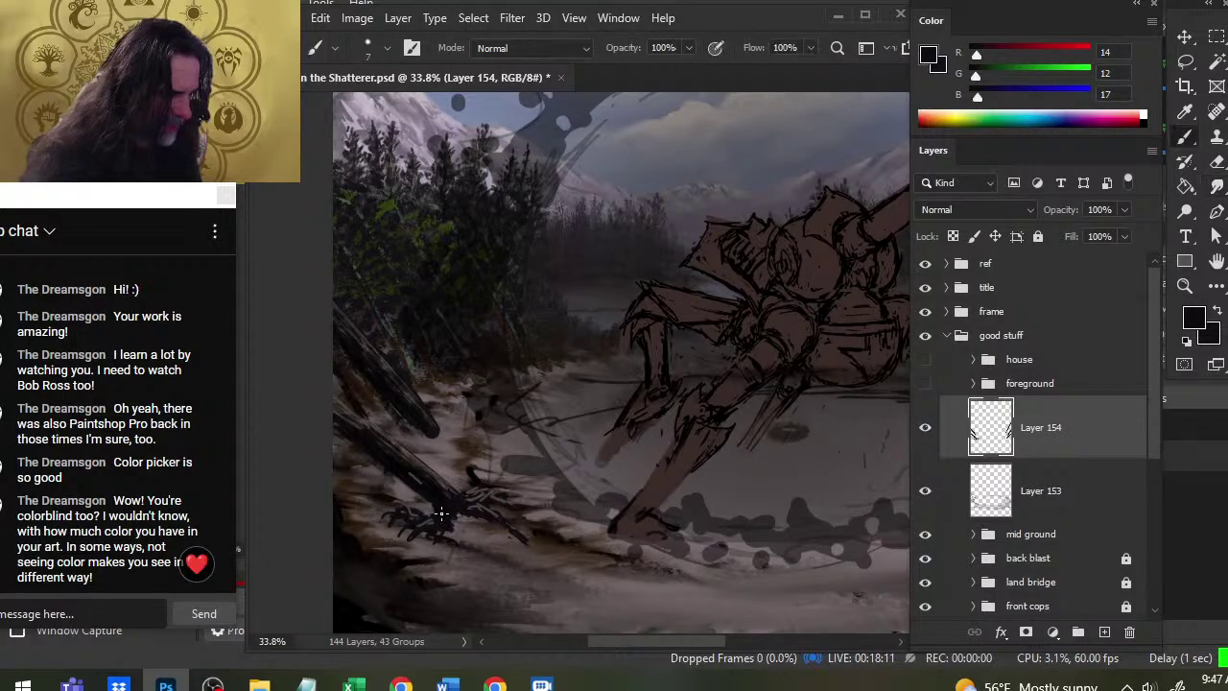
{"action": "key", "text": "r"}
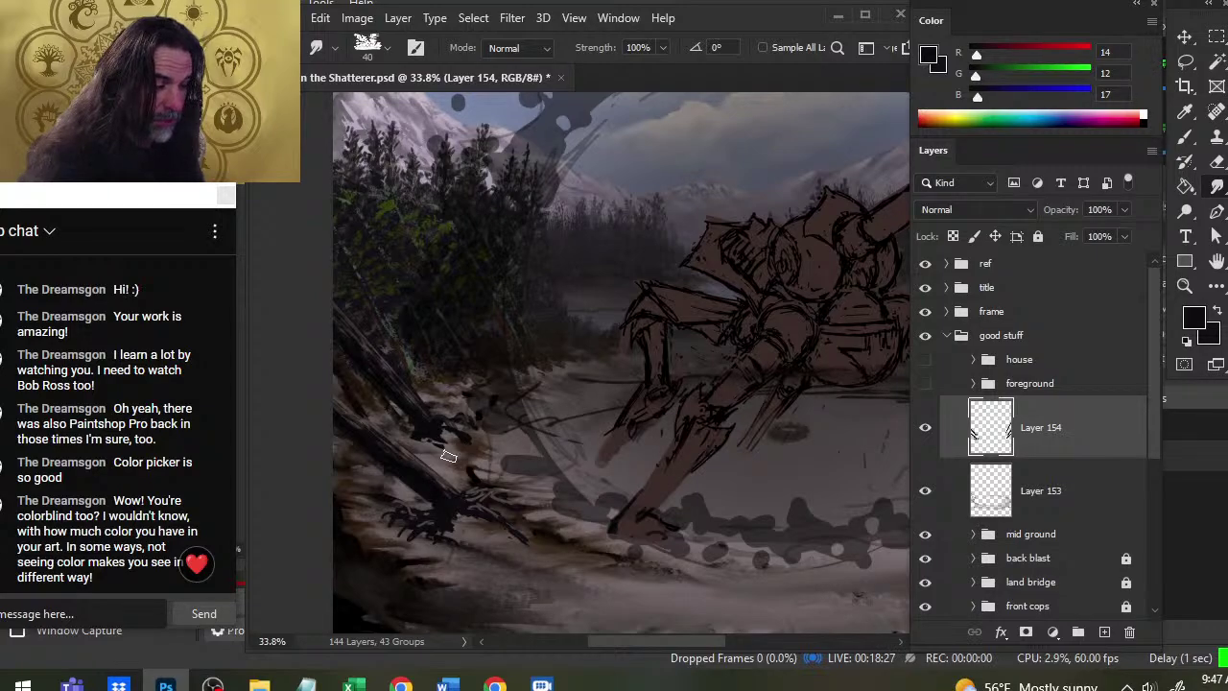
{"action": "key", "text": "bracketleft"}
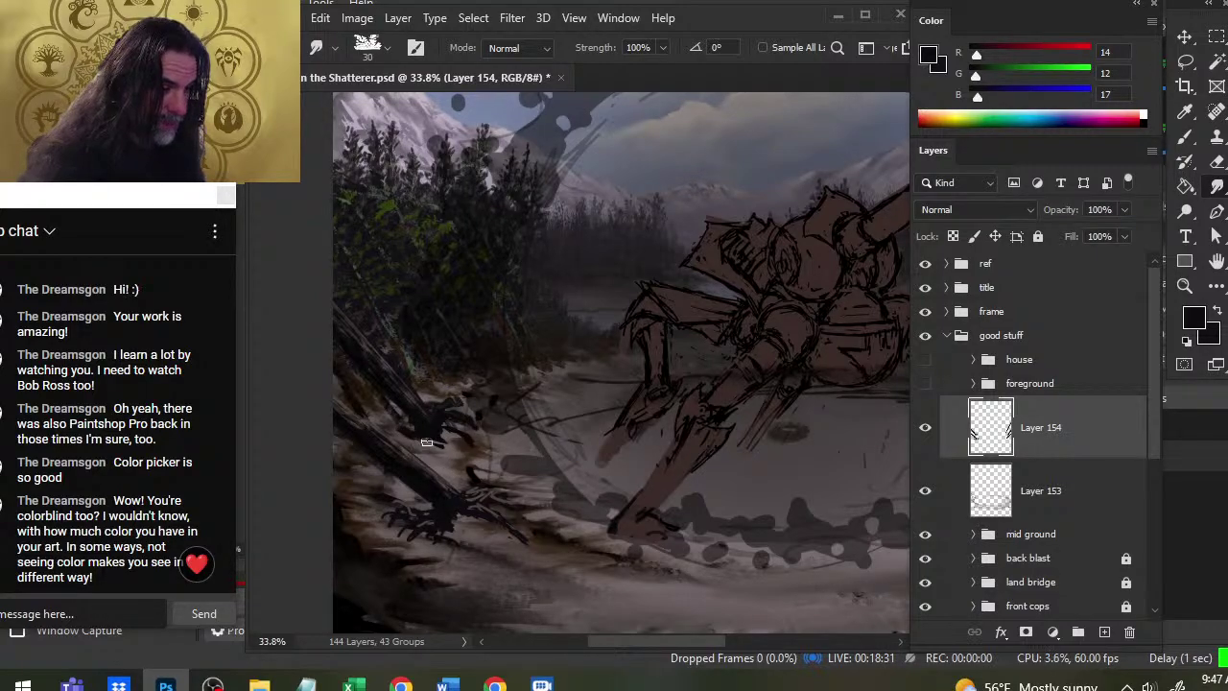
{"action": "mouse_move", "coordinate": [455, 415]}
{"action": "left_mouse_down"}
{"action": "mouse_move", "coordinate": [441, 416]}
{"action": "mouse_move", "coordinate": [487, 413]}
{"action": "mouse_move", "coordinate": [470, 422]}
{"action": "mouse_move", "coordinate": [489, 453]}
{"action": "mouse_move", "coordinate": [450, 407]}
{"action": "left_mouse_up"}
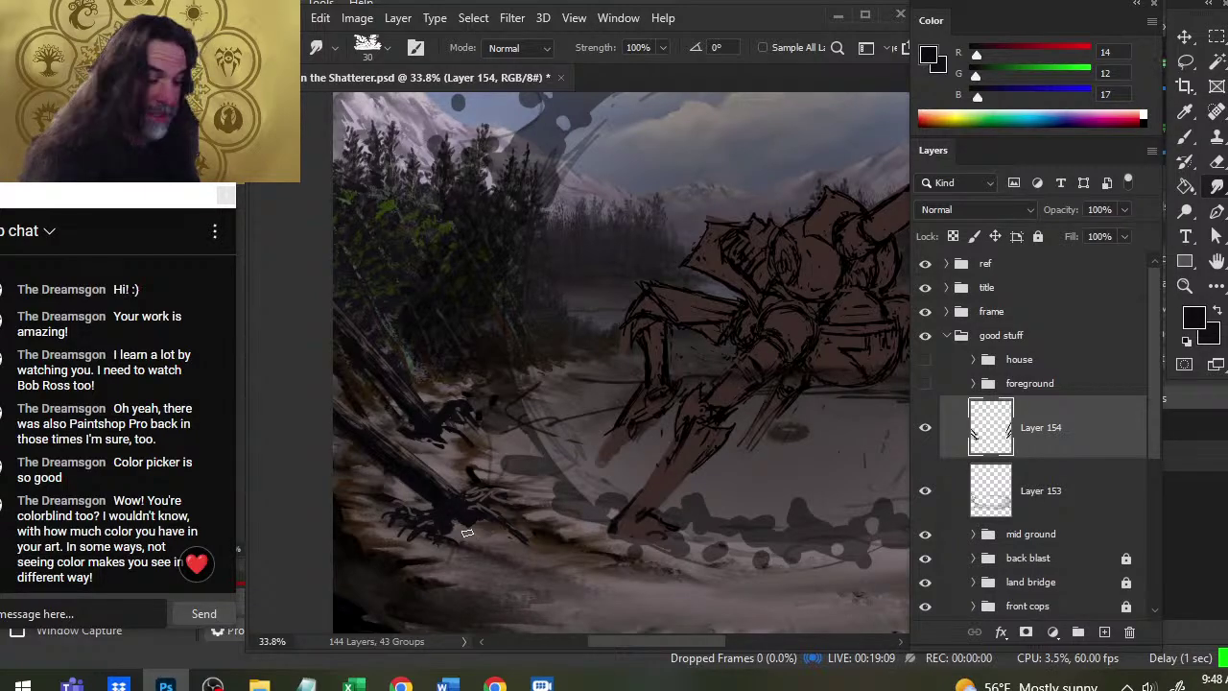
Smudge the lower left trunk's roots into the ground and touch them up with near-black sampled from the trunk
{"action": "left_click_drag", "start_coordinate": [485, 504], "coordinate": [526, 500]}
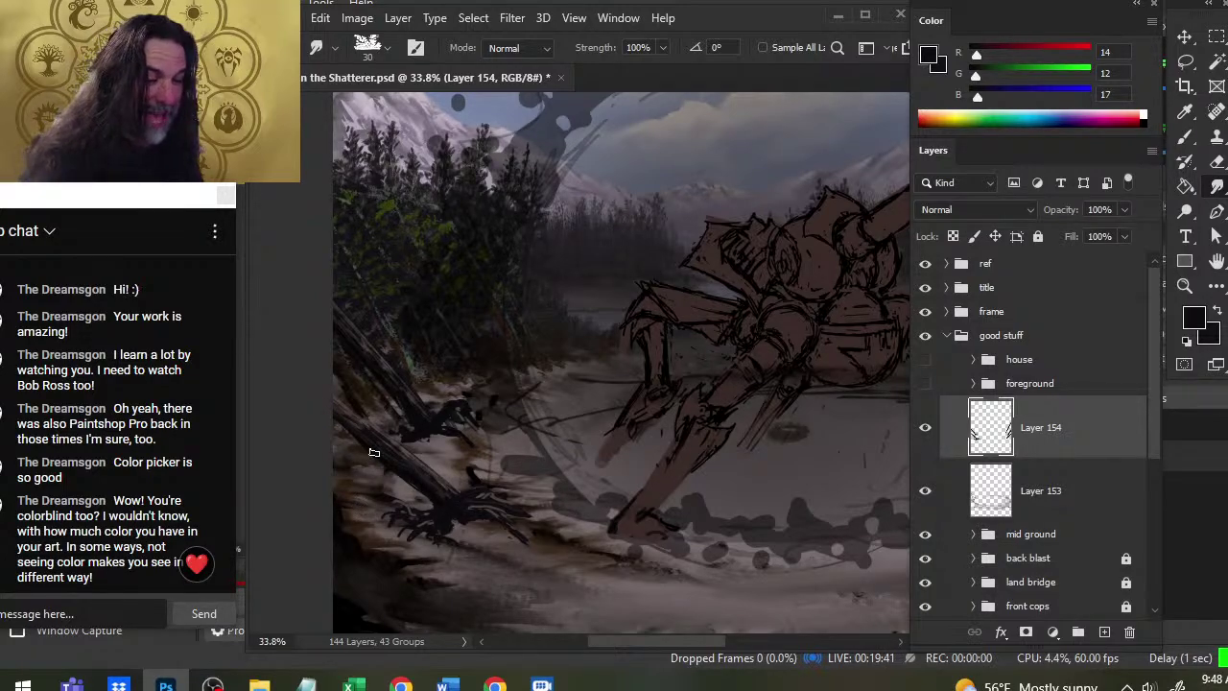
{"action": "key", "text": "b"}
{"action": "left_click", "coordinate": [423, 468], "text": "alt"}
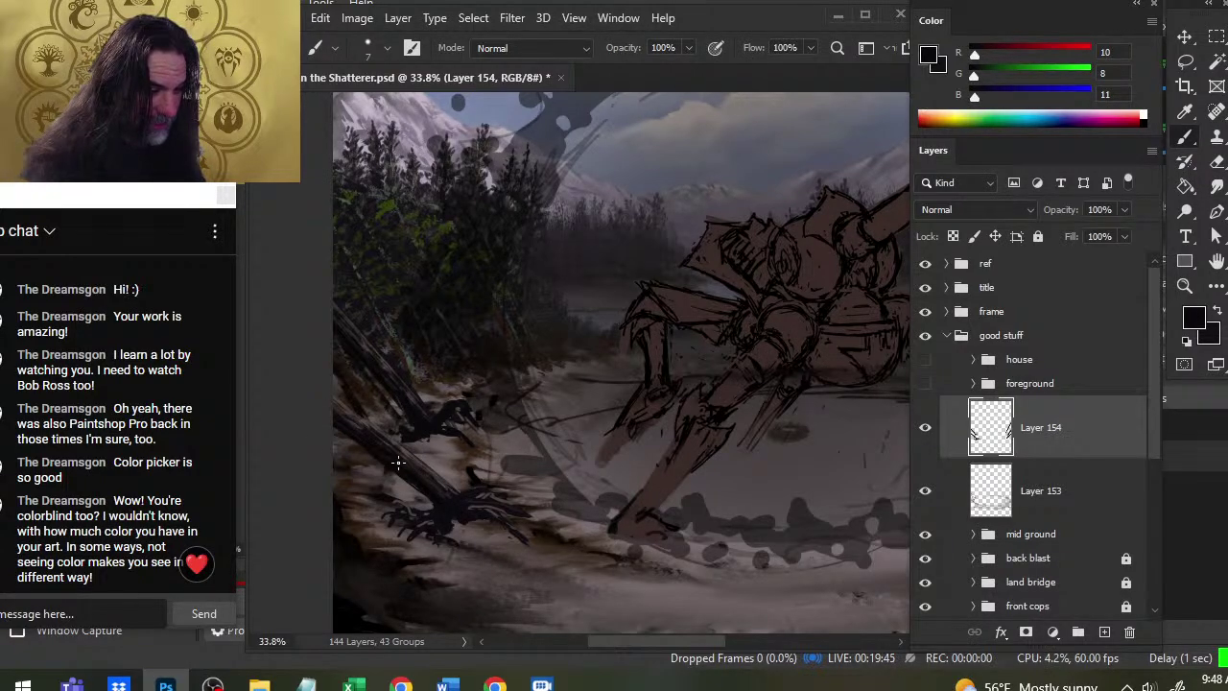
{"action": "key", "text": "r"}
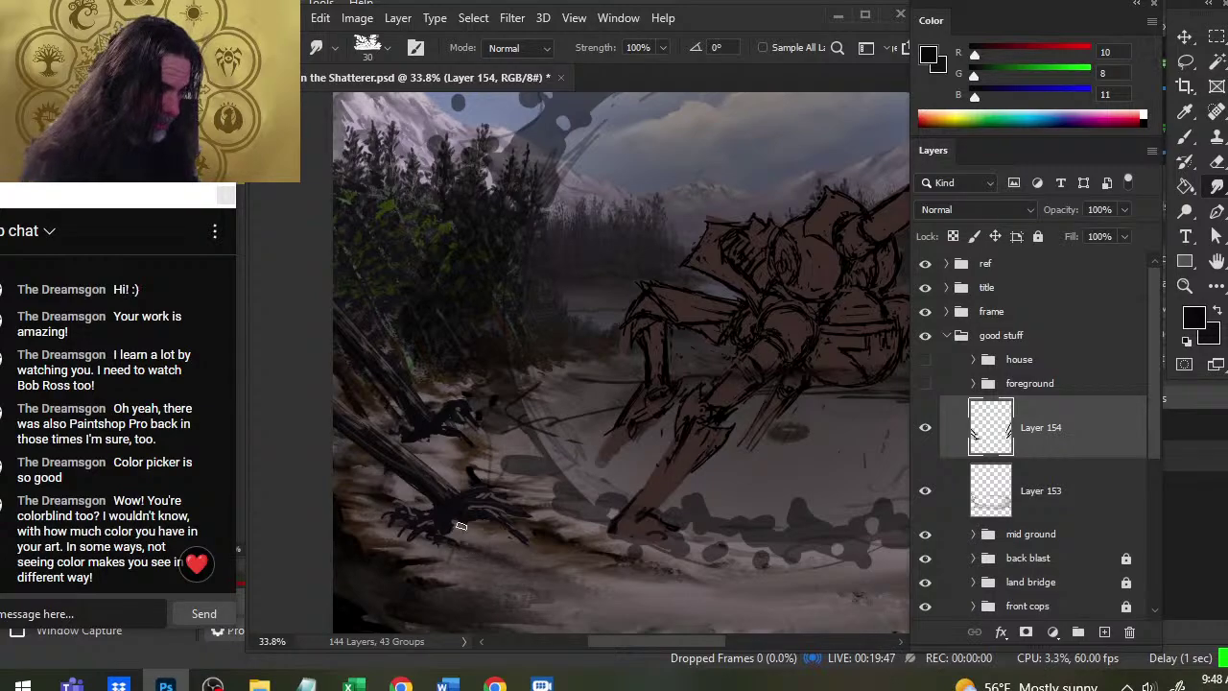
Pull dark roots out of the middle right trunk's base on Layer 154 with the Smudge tool at 30 px
{"action": "mouse_move", "coordinate": [669, 483]}
{"action": "left_mouse_down"}
{"action": "mouse_move", "coordinate": [567, 441]}
{"action": "mouse_move", "coordinate": [385, 416]}
{"action": "left_mouse_up"}
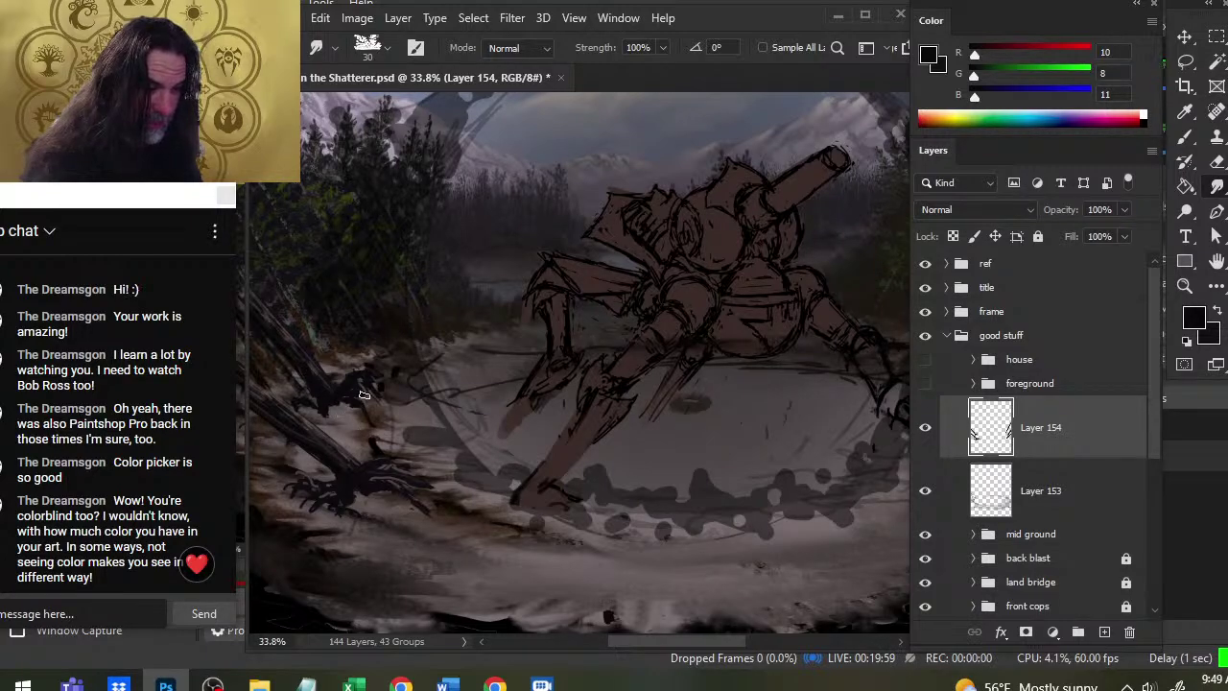
{"action": "scroll", "coordinate": [532, 485], "scroll_direction": "right", "scroll_amount": 10}
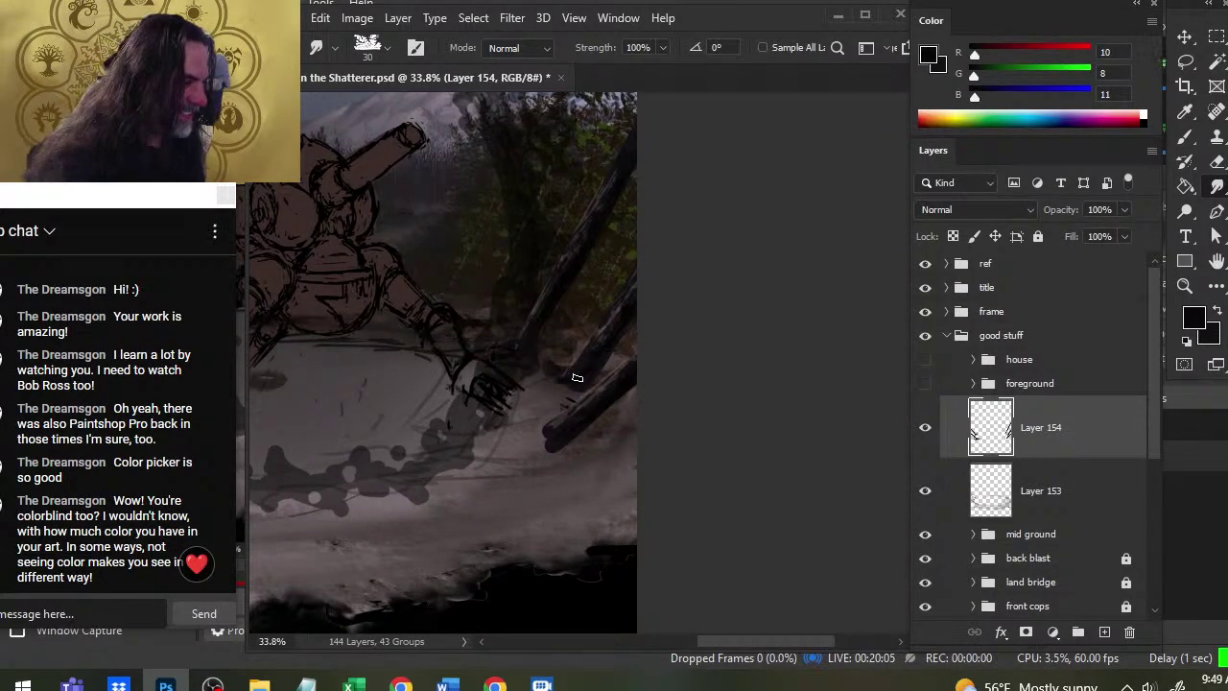
{"action": "left_click_drag", "start_coordinate": [577, 378], "coordinate": [556, 395]}
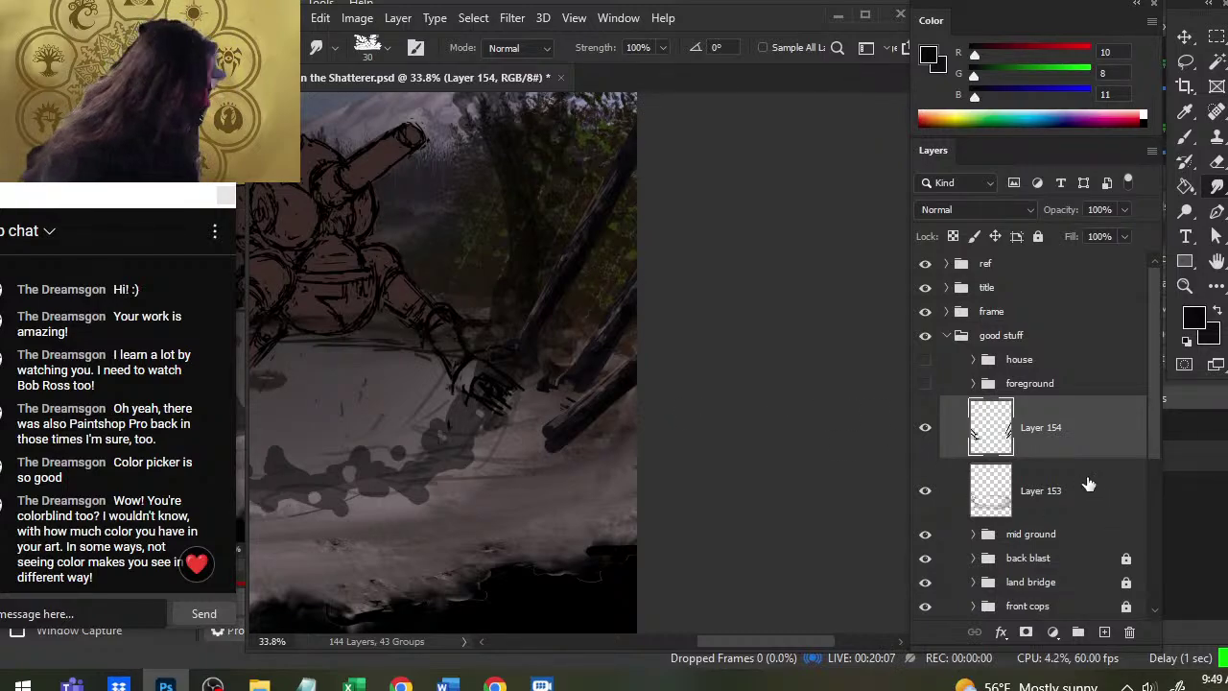
{"action": "mouse_move", "coordinate": [1053, 422]}
{"action": "left_mouse_down"}
{"action": "mouse_move", "coordinate": [1051, 474]}
{"action": "mouse_move", "coordinate": [1049, 426]}
{"action": "left_mouse_up"}
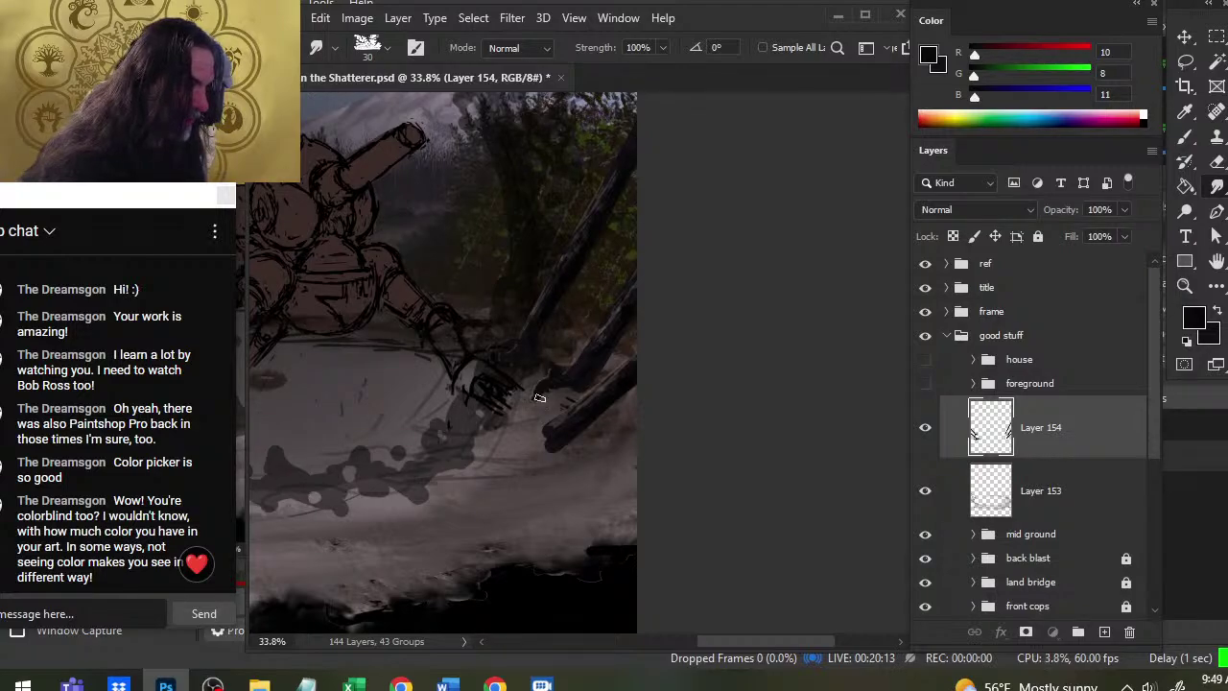
{"action": "mouse_move", "coordinate": [565, 377]}
{"action": "left_mouse_down"}
{"action": "mouse_move", "coordinate": [571, 397]}
{"action": "mouse_move", "coordinate": [585, 389]}
{"action": "left_mouse_up"}
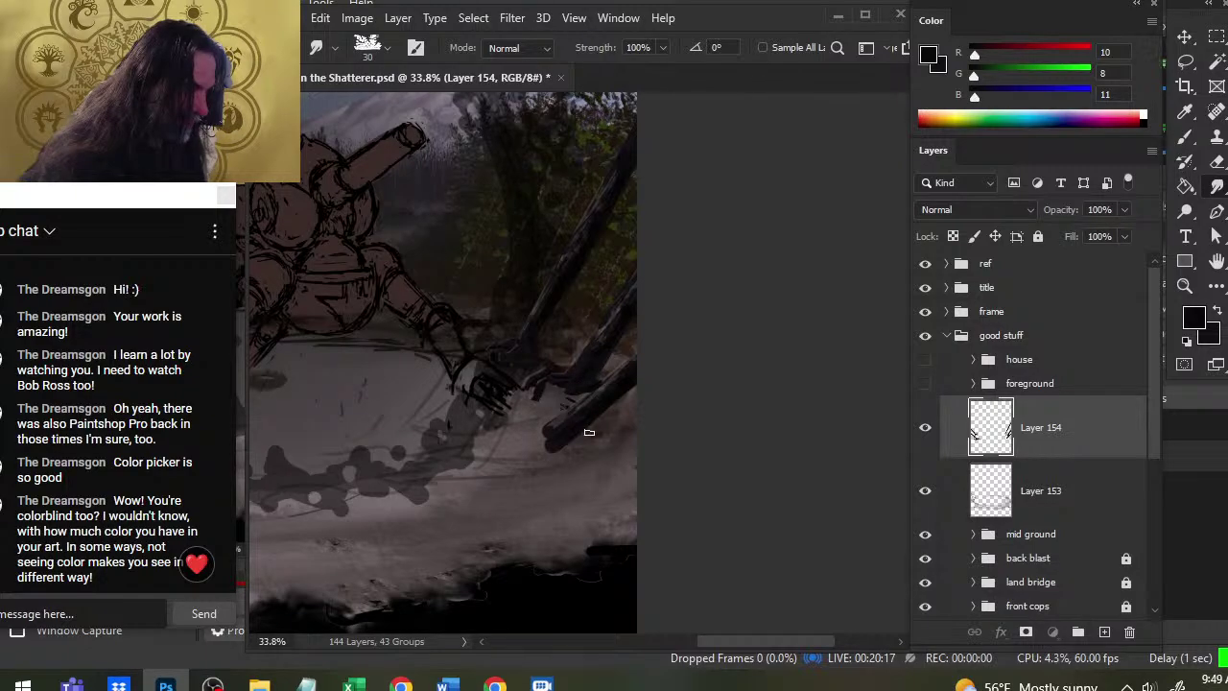
Smudge claw-like roots outward from the lower right trunk's base, thin their tips, and undo the last stroke
{"action": "mouse_move", "coordinate": [589, 431]}
{"action": "left_mouse_down"}
{"action": "mouse_move", "coordinate": [550, 439]}
{"action": "mouse_move", "coordinate": [559, 426]}
{"action": "mouse_move", "coordinate": [546, 424]}
{"action": "mouse_move", "coordinate": [515, 449]}
{"action": "mouse_move", "coordinate": [540, 425]}
{"action": "mouse_move", "coordinate": [522, 431]}
{"action": "mouse_move", "coordinate": [555, 444]}
{"action": "mouse_move", "coordinate": [593, 431]}
{"action": "mouse_move", "coordinate": [571, 456]}
{"action": "mouse_move", "coordinate": [569, 434]}
{"action": "mouse_move", "coordinate": [588, 446]}
{"action": "mouse_move", "coordinate": [555, 451]}
{"action": "mouse_move", "coordinate": [561, 465]}
{"action": "mouse_move", "coordinate": [556, 445]}
{"action": "mouse_move", "coordinate": [546, 466]}
{"action": "mouse_move", "coordinate": [558, 472]}
{"action": "mouse_move", "coordinate": [597, 447]}
{"action": "mouse_move", "coordinate": [517, 437]}
{"action": "mouse_move", "coordinate": [534, 450]}
{"action": "mouse_move", "coordinate": [553, 423]}
{"action": "left_mouse_up"}
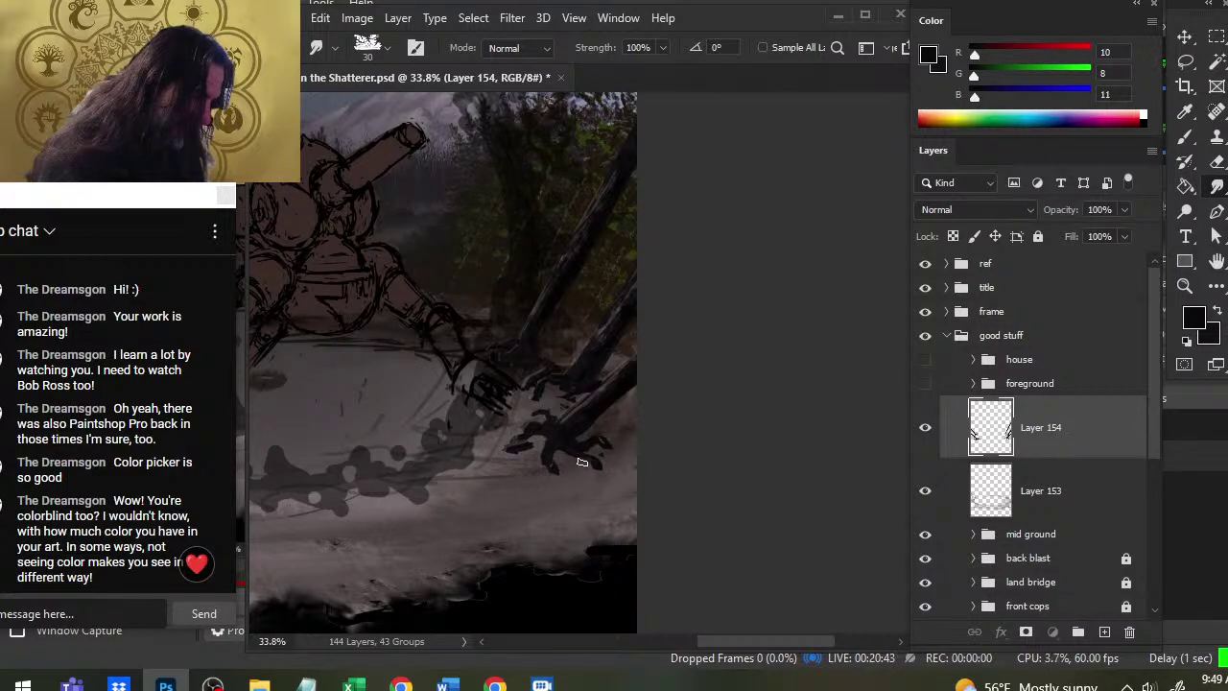
{"action": "left_click_drag", "start_coordinate": [544, 454], "coordinate": [519, 478]}
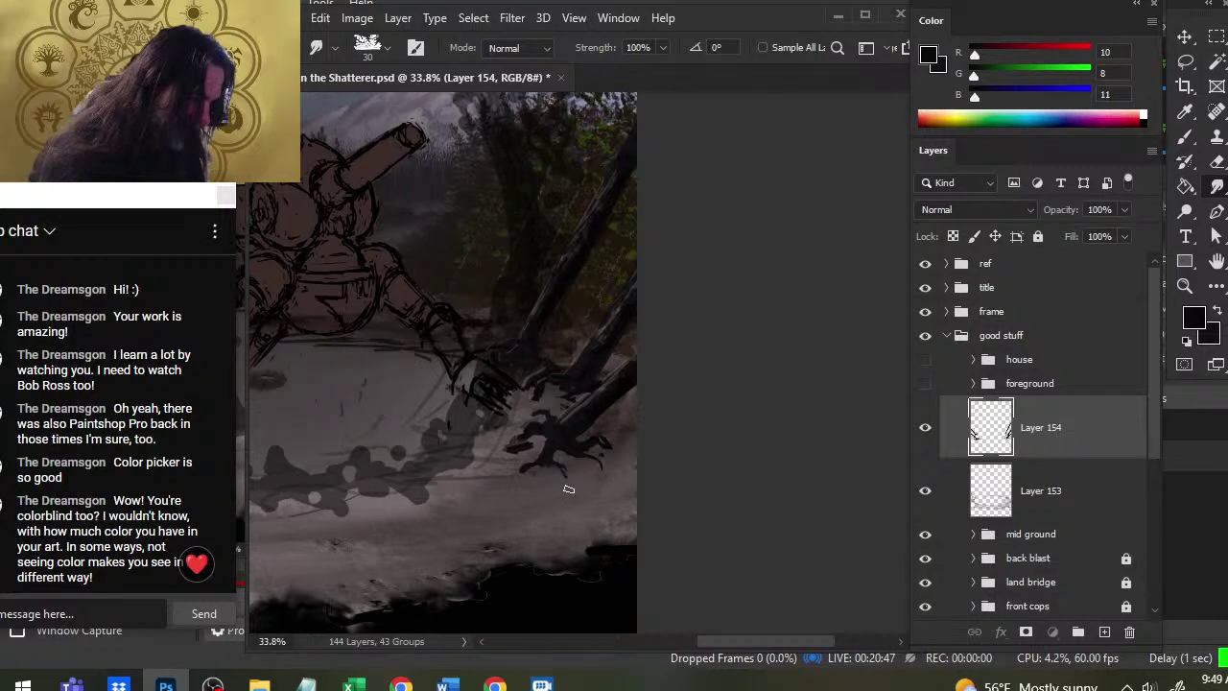
{"action": "left_click_drag", "start_coordinate": [571, 478], "coordinate": [520, 453]}
{"action": "key", "text": "ctrl+z"}
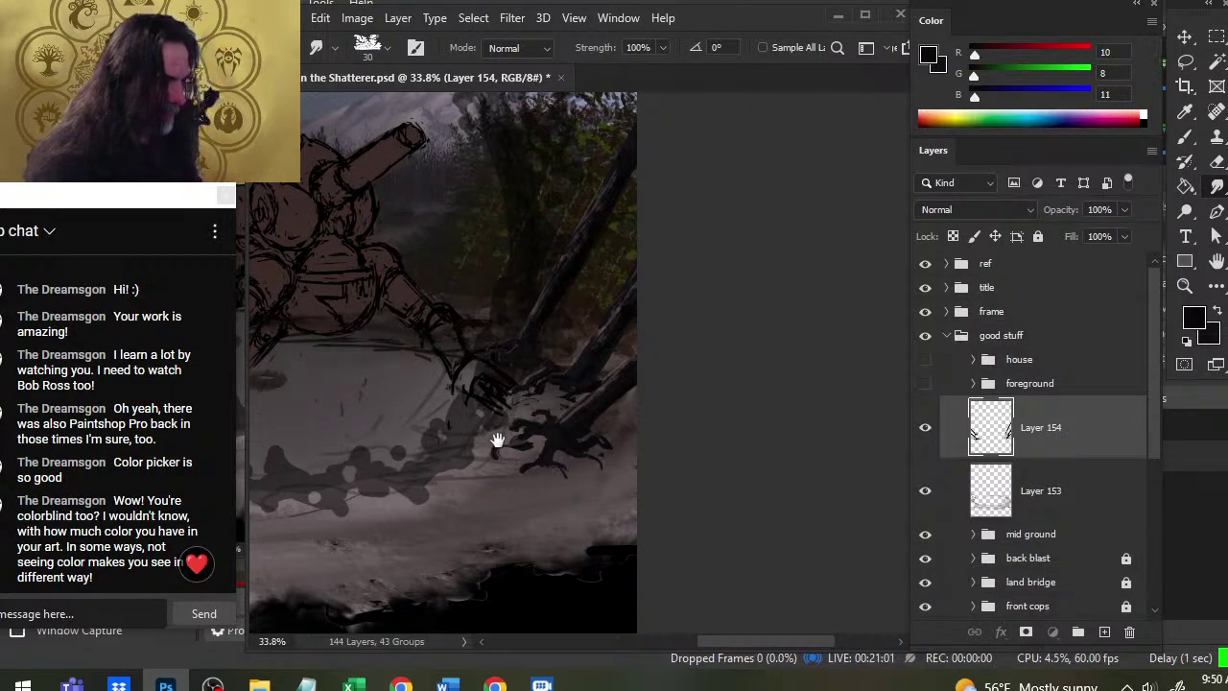
Sample a near-black from the right trunks as the Brush tool's painting colour
{"action": "key", "text": "b"}
{"action": "left_click", "coordinate": [550, 291], "text": "alt"}
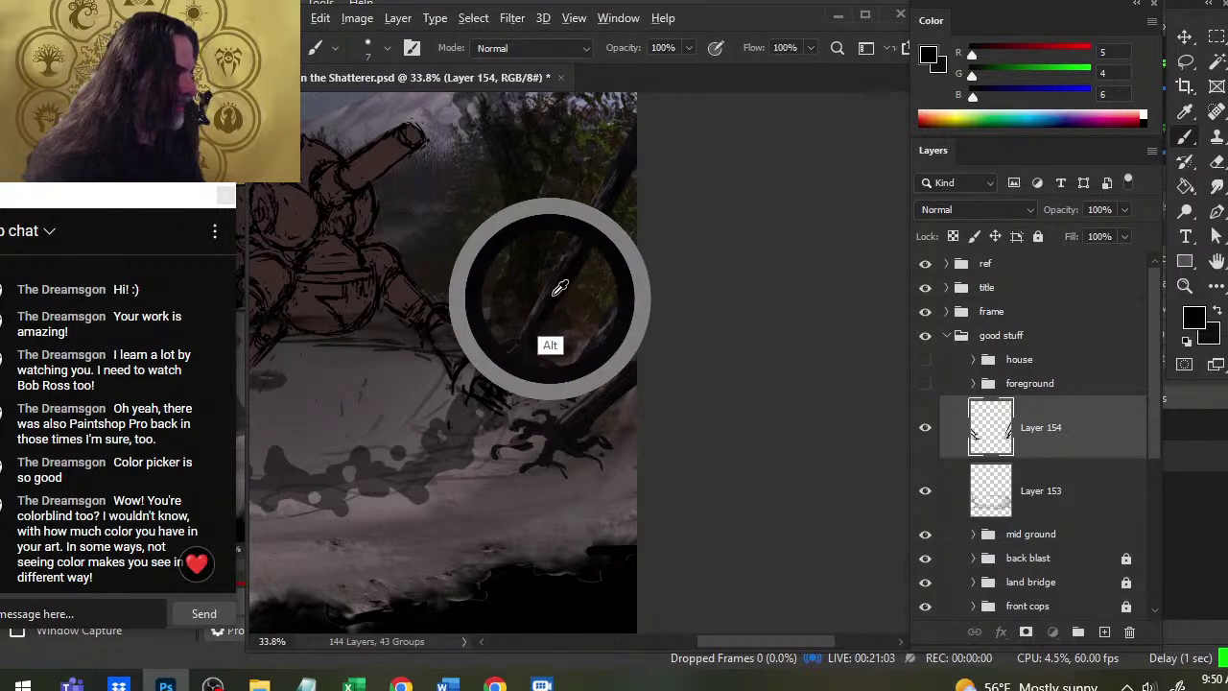
{"action": "left_click", "coordinate": [630, 291], "text": "alt"}
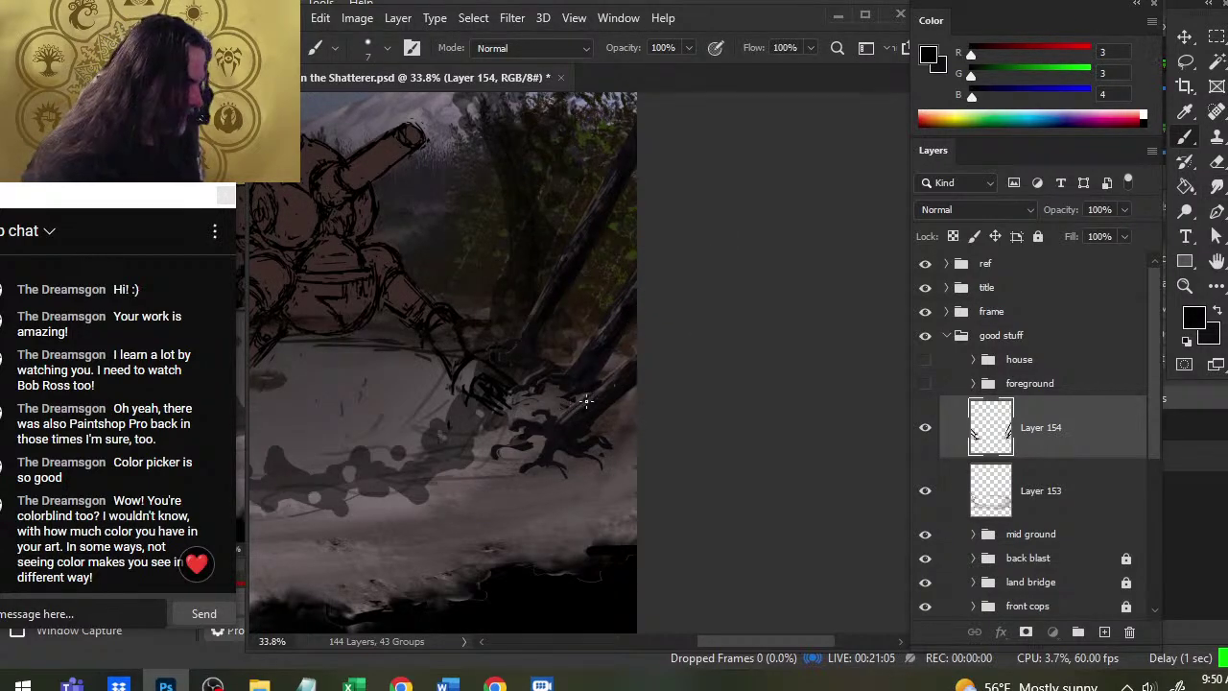
Try a textured brush preset for the left trunks' roots, reducing its size to 90 px
{"action": "right_click", "coordinate": [586, 401]}
{"action": "left_click", "coordinate": [717, 278]}
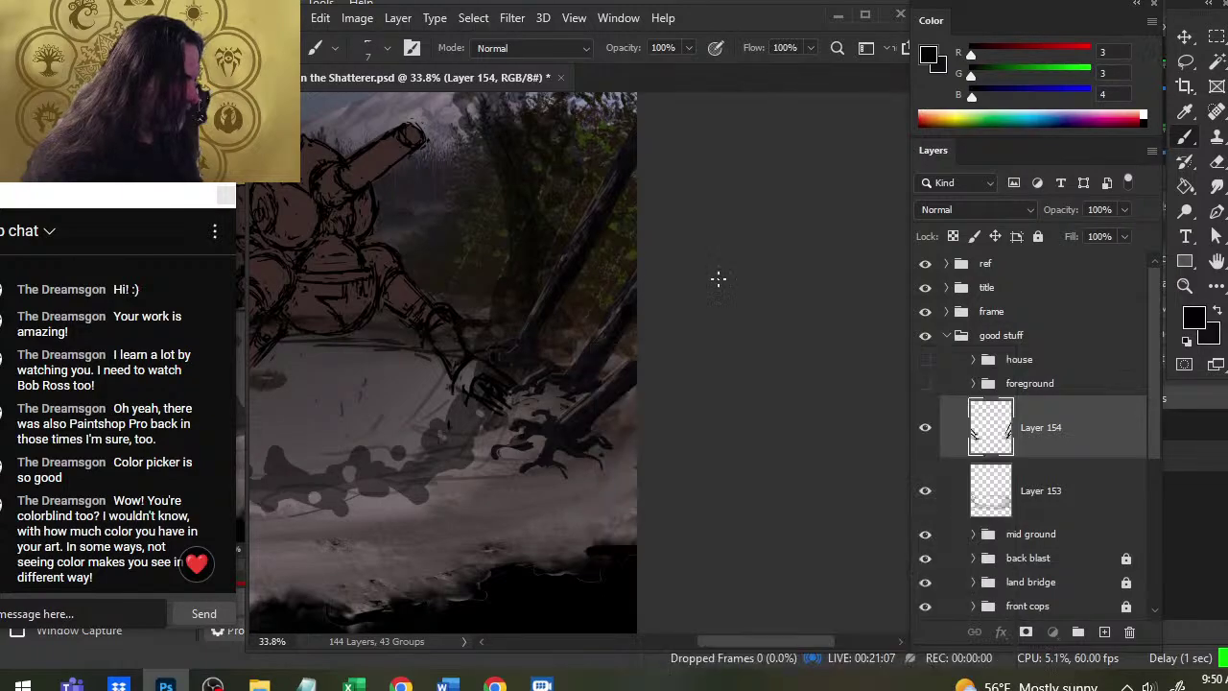
{"action": "key", "text": "period"}
{"action": "key", "text": "period"}
{"action": "key", "text": "period"}
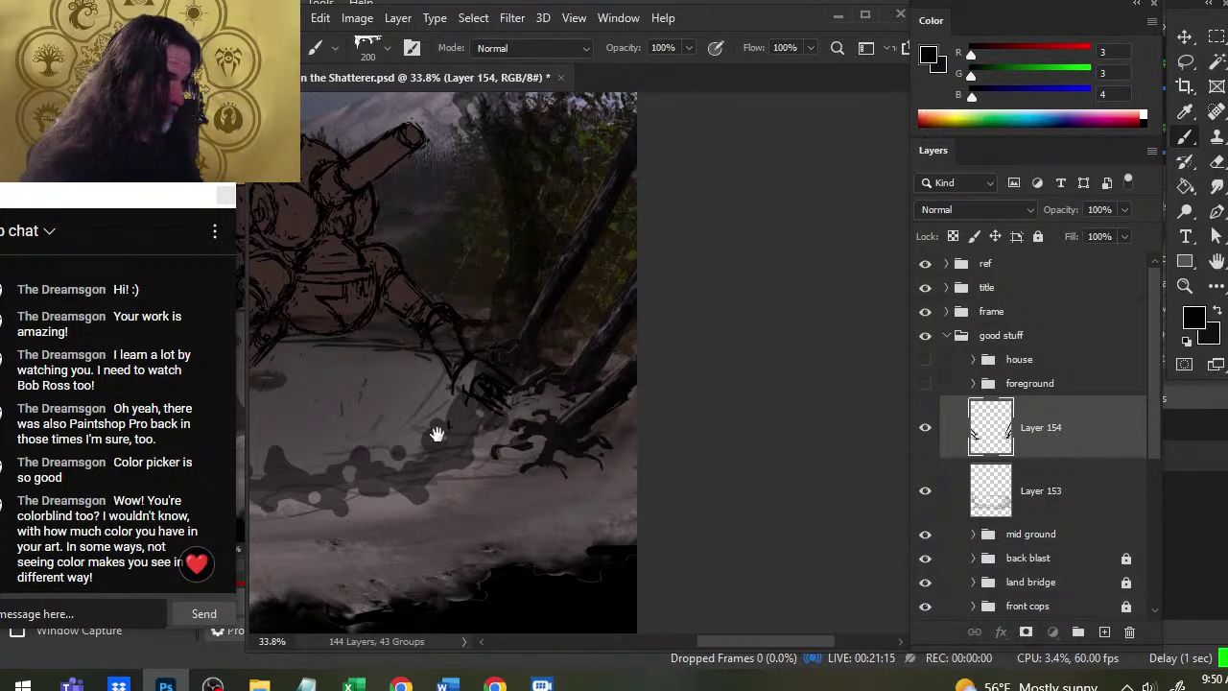
{"action": "left_click_drag", "start_coordinate": [438, 431], "coordinate": [870, 355]}
{"action": "mouse_move", "coordinate": [364, 393]}
{"action": "left_mouse_down"}
{"action": "mouse_move", "coordinate": [492, 435]}
{"action": "mouse_move", "coordinate": [469, 381]}
{"action": "mouse_move", "coordinate": [415, 329]}
{"action": "mouse_move", "coordinate": [471, 375]}
{"action": "mouse_move", "coordinate": [388, 318]}
{"action": "mouse_move", "coordinate": [466, 416]}
{"action": "left_mouse_up"}
{"action": "key", "text": "bracketleft"}
{"action": "key", "text": "bracketleft"}
{"action": "key", "text": "bracketleft"}
{"action": "key", "text": "bracketleft"}
{"action": "key", "text": "bracketleft"}
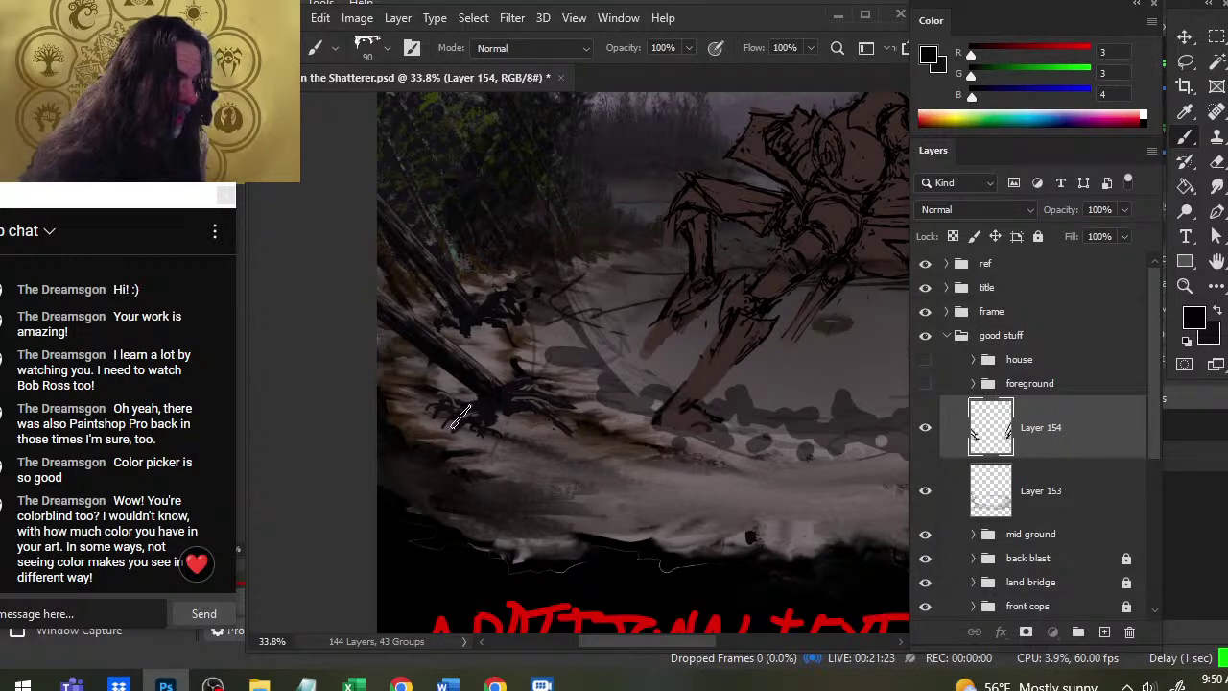
Choose a round brush preset, reduce it to 10 px, and darken the left trunks' roots with near-black
{"action": "right_click", "coordinate": [484, 408]}
{"action": "left_click", "coordinate": [523, 473]}
{"action": "left_click", "coordinate": [287, 436]}
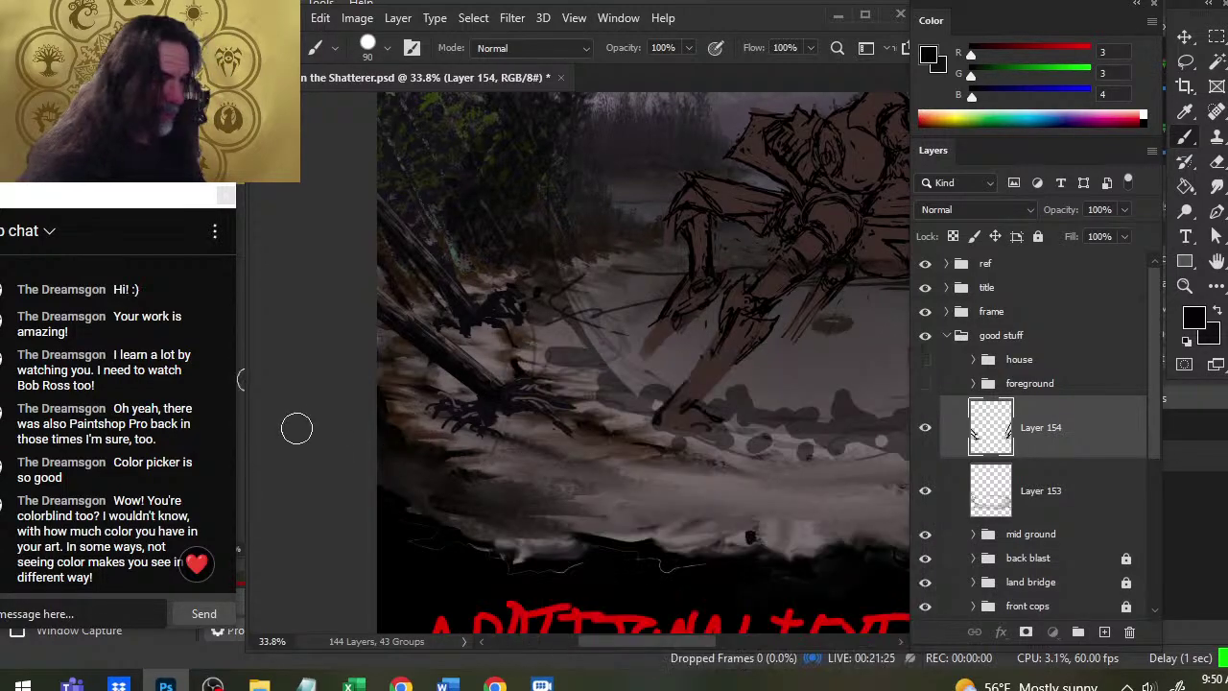
{"action": "key", "text": "bracketleft"}
{"action": "key", "text": "bracketleft"}
{"action": "key", "text": "bracketleft"}
{"action": "key", "text": "bracketleft"}
{"action": "key", "text": "bracketleft"}
{"action": "key", "text": "bracketleft"}
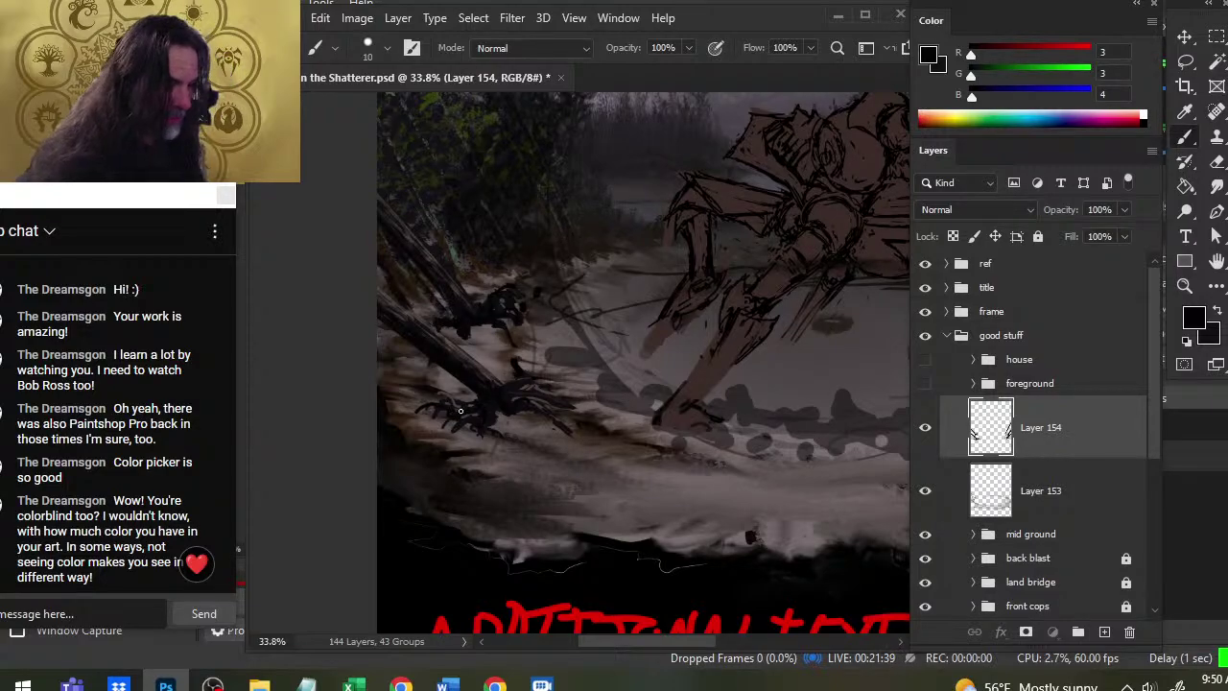
Shade the roots on both sides using a dark tone and a brownish grey sampled near the right trunks, smudging the left ones
{"action": "left_click_drag", "start_coordinate": [721, 466], "coordinate": [416, 384]}
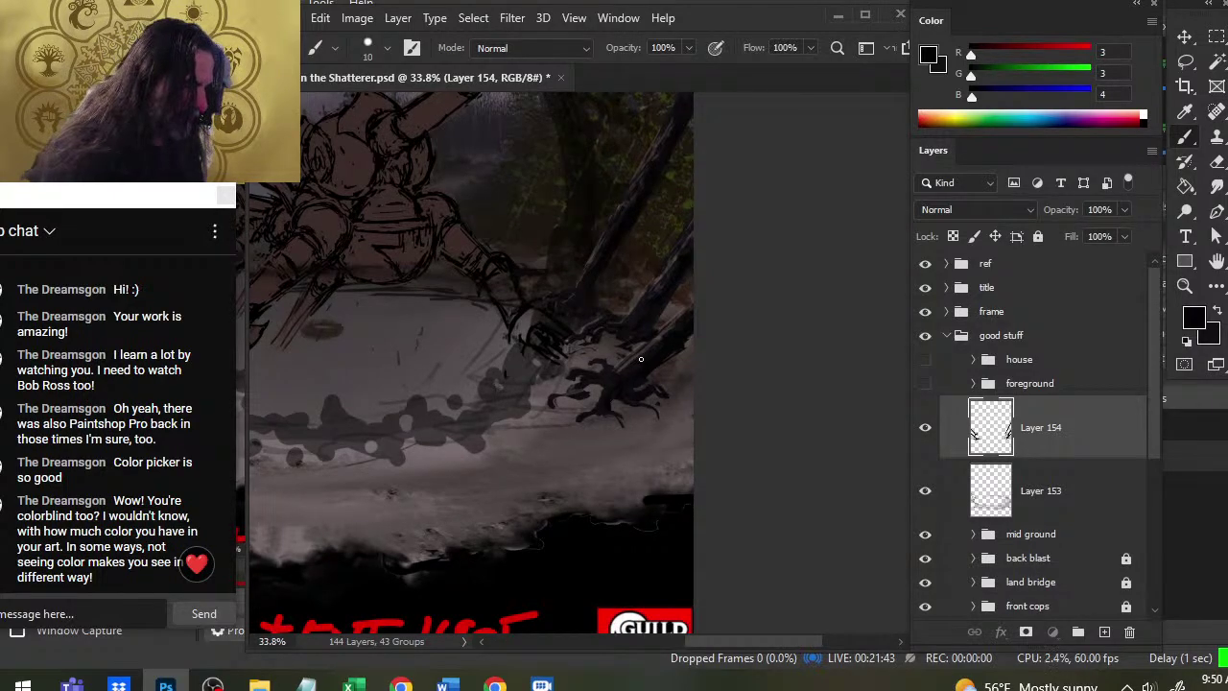
{"action": "left_click", "coordinate": [637, 353], "text": "alt"}
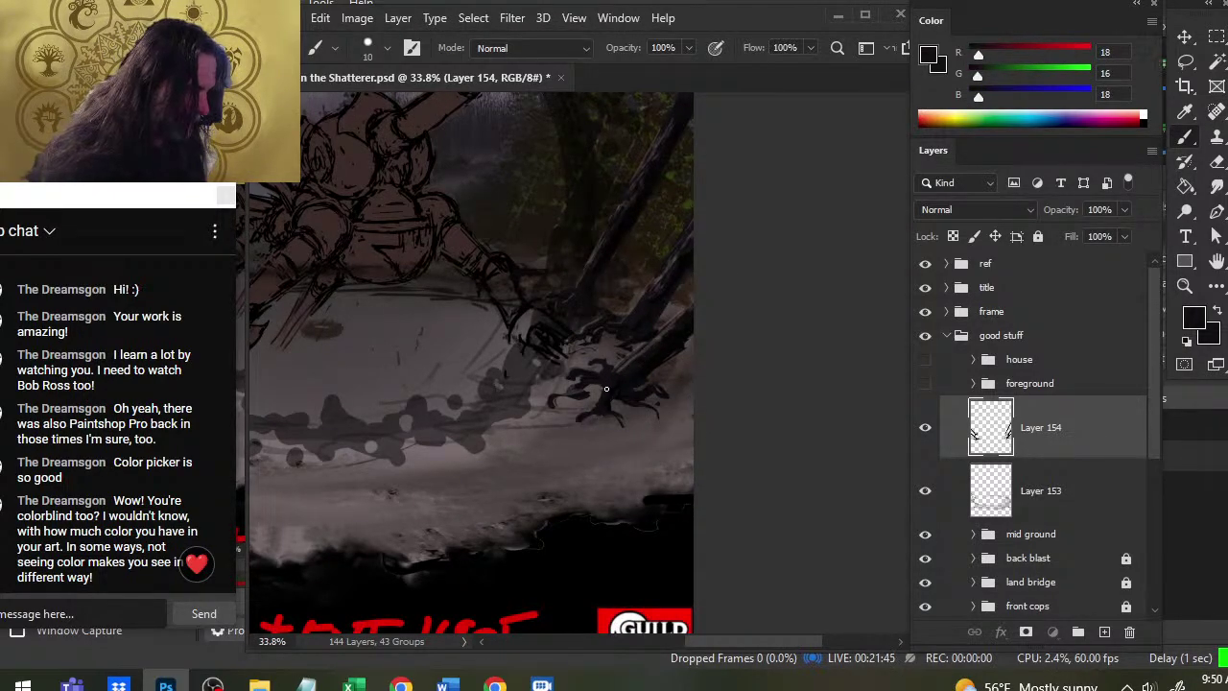
{"action": "left_click", "coordinate": [652, 334], "text": "alt"}
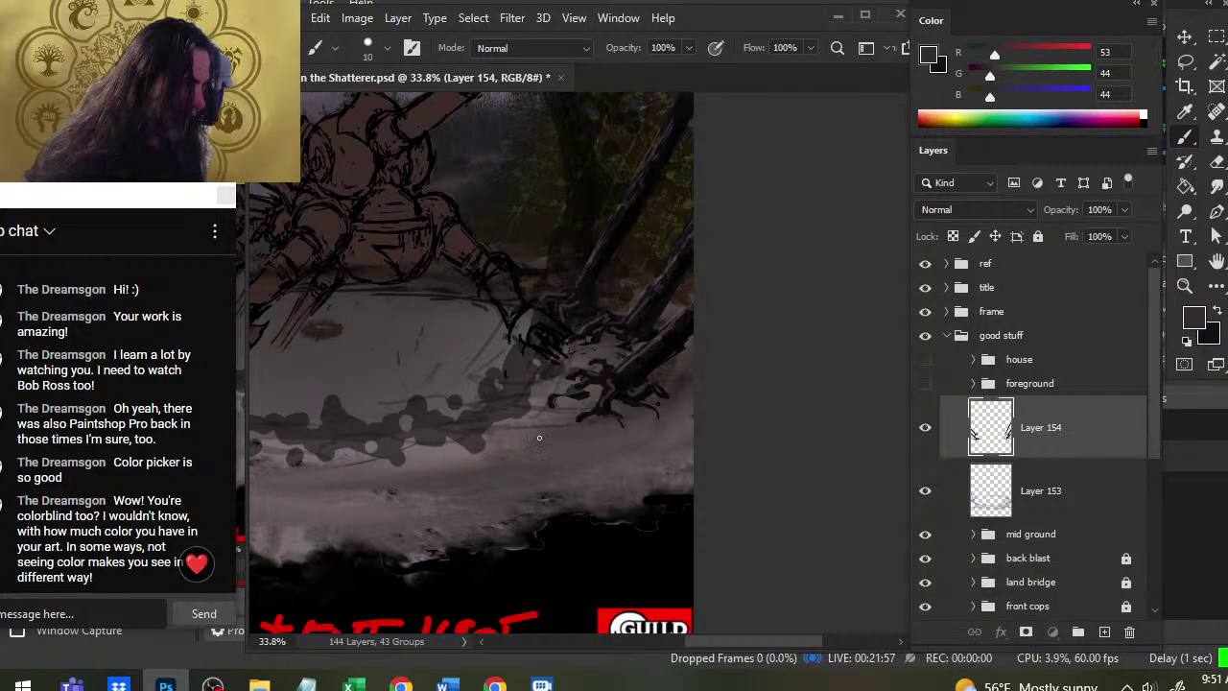
{"action": "left_click_drag", "start_coordinate": [429, 431], "coordinate": [908, 374]}
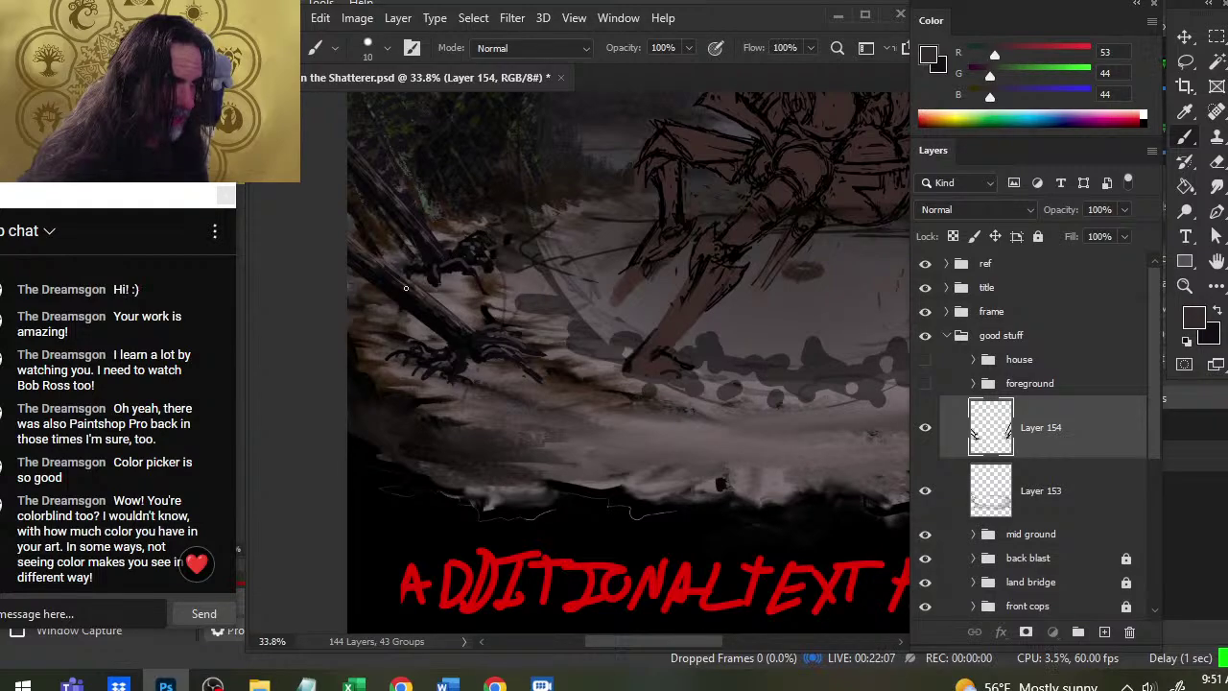
{"action": "key", "text": "r"}
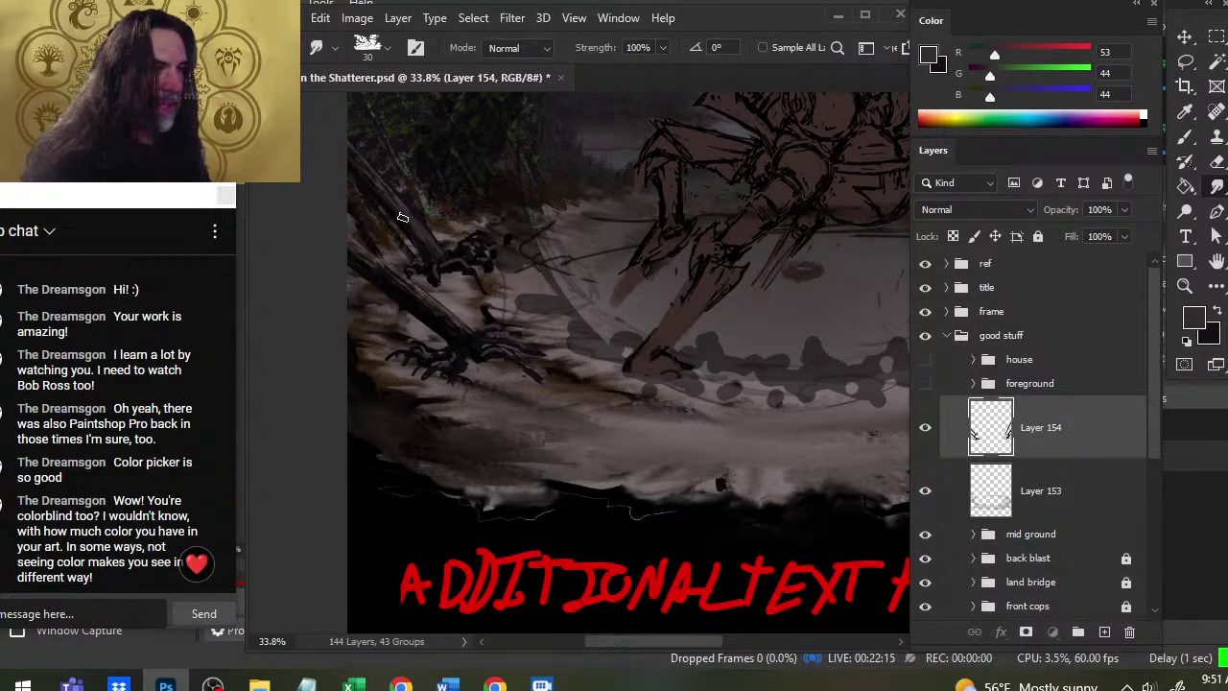
Sample near-black from the upper left trunk and reshape the left trunks with alternating 10 px brush and 25 px eraser strokes
{"action": "key", "text": "b"}
{"action": "left_click", "coordinate": [376, 171], "text": "alt"}
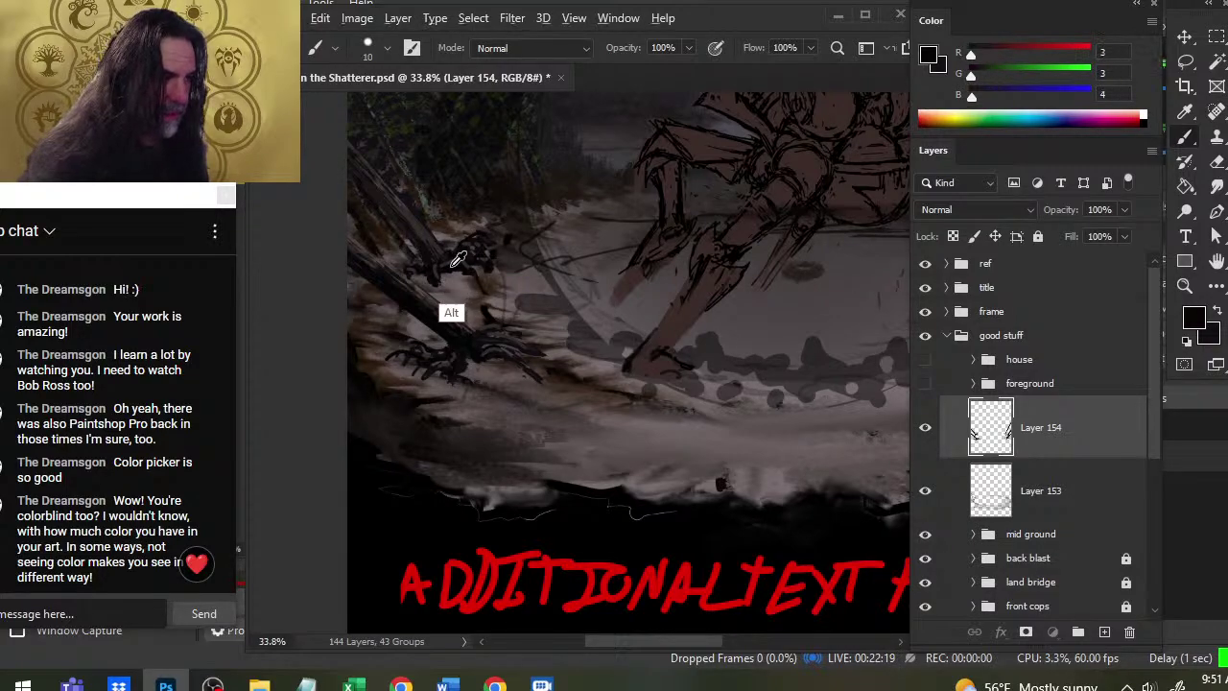
{"action": "left_click", "coordinate": [462, 249], "text": "alt"}
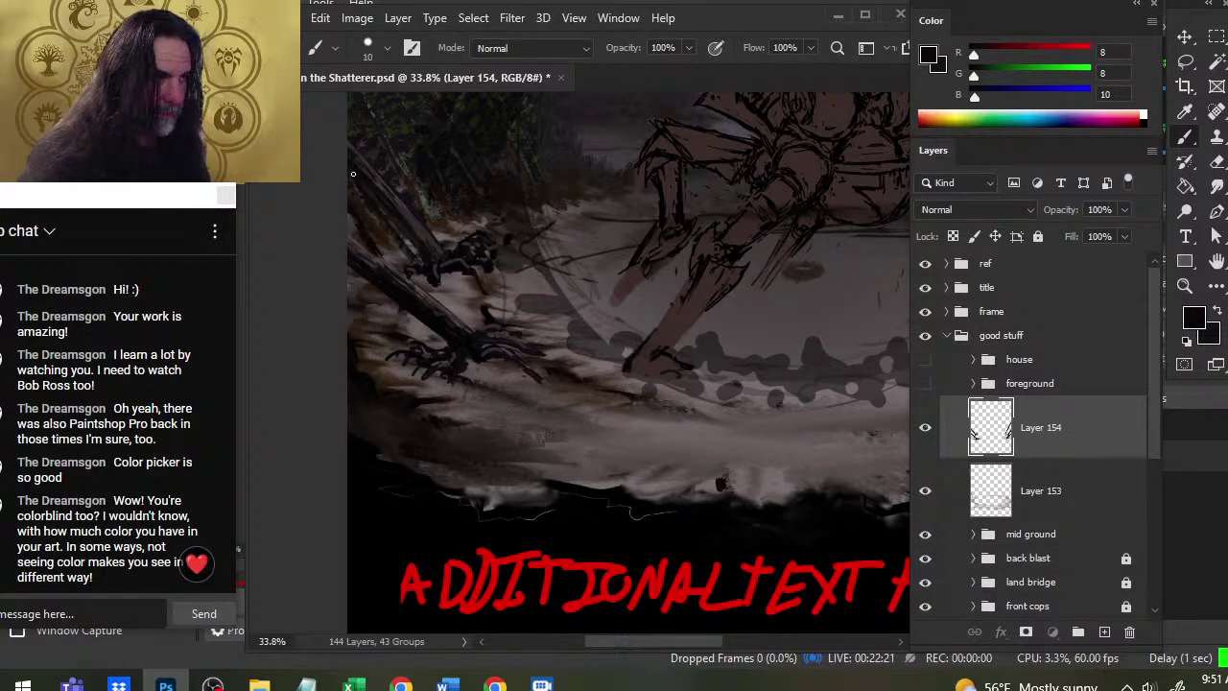
{"action": "left_click_drag", "start_coordinate": [378, 205], "coordinate": [418, 253]}
{"action": "key", "text": "e"}
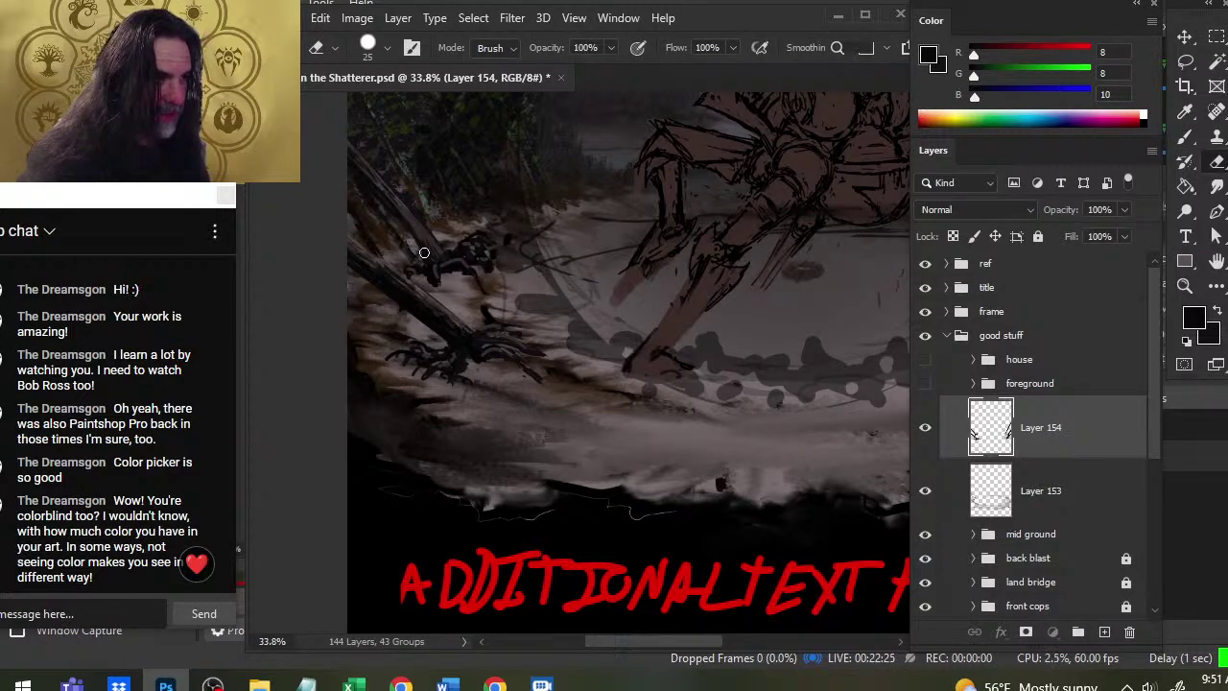
{"action": "key", "text": "b"}
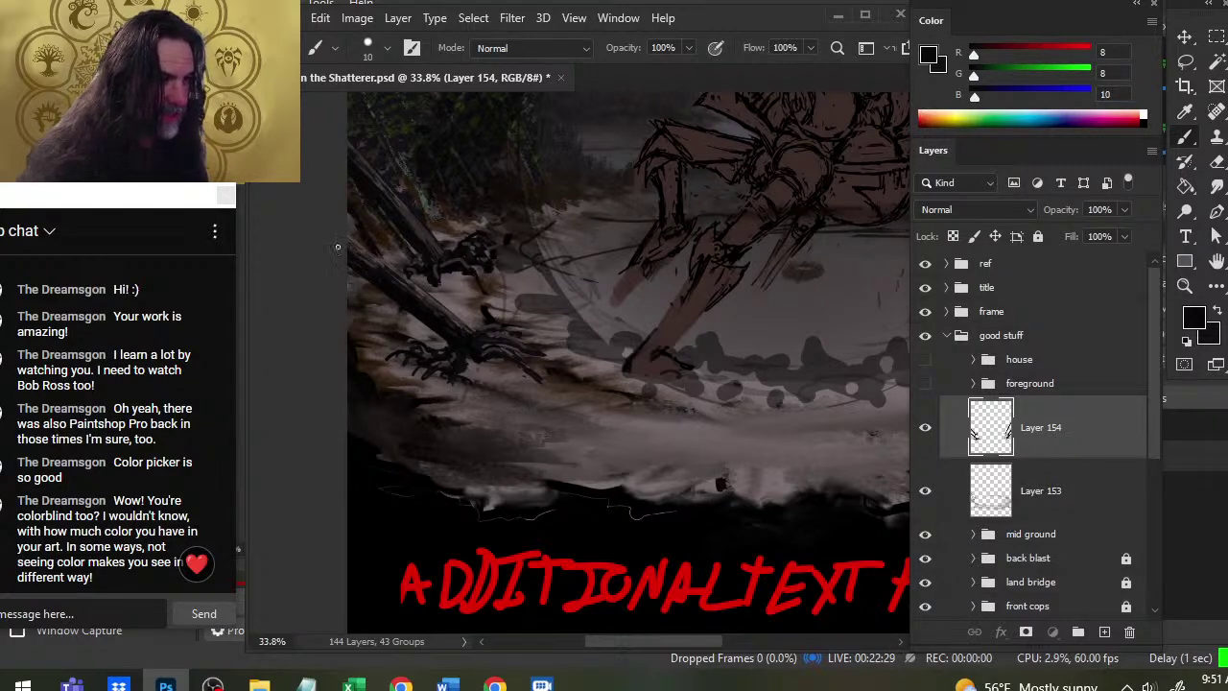
{"action": "key", "text": "e"}
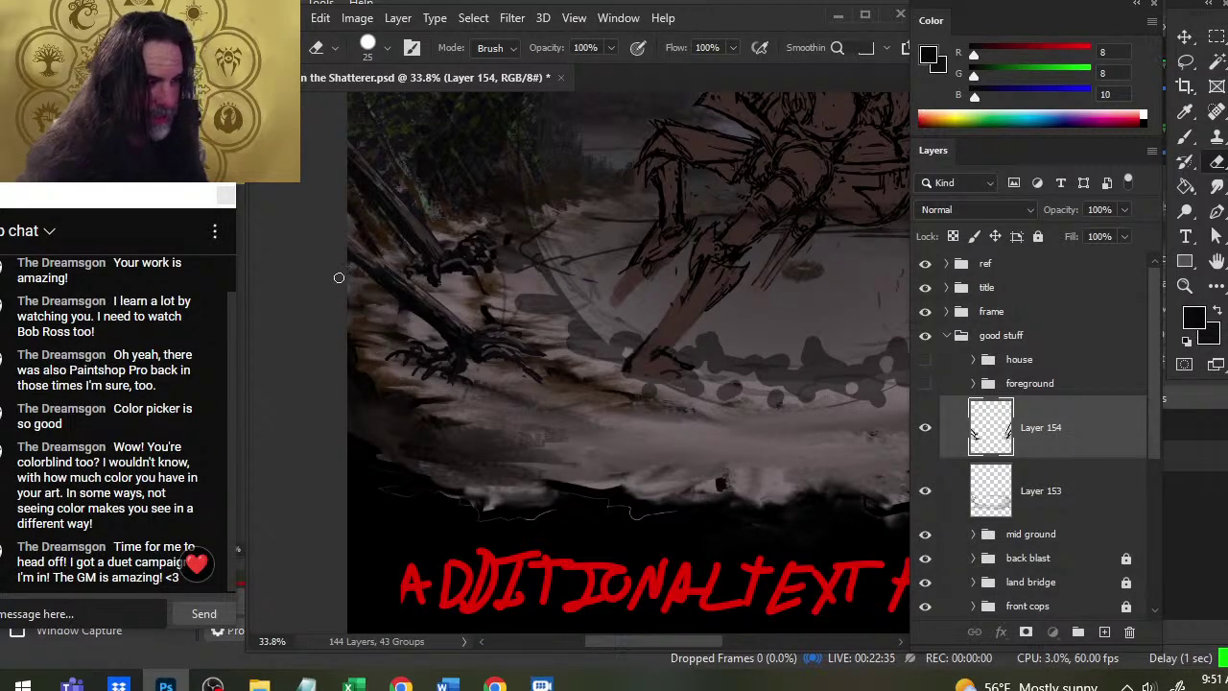
{"action": "key", "text": "b"}
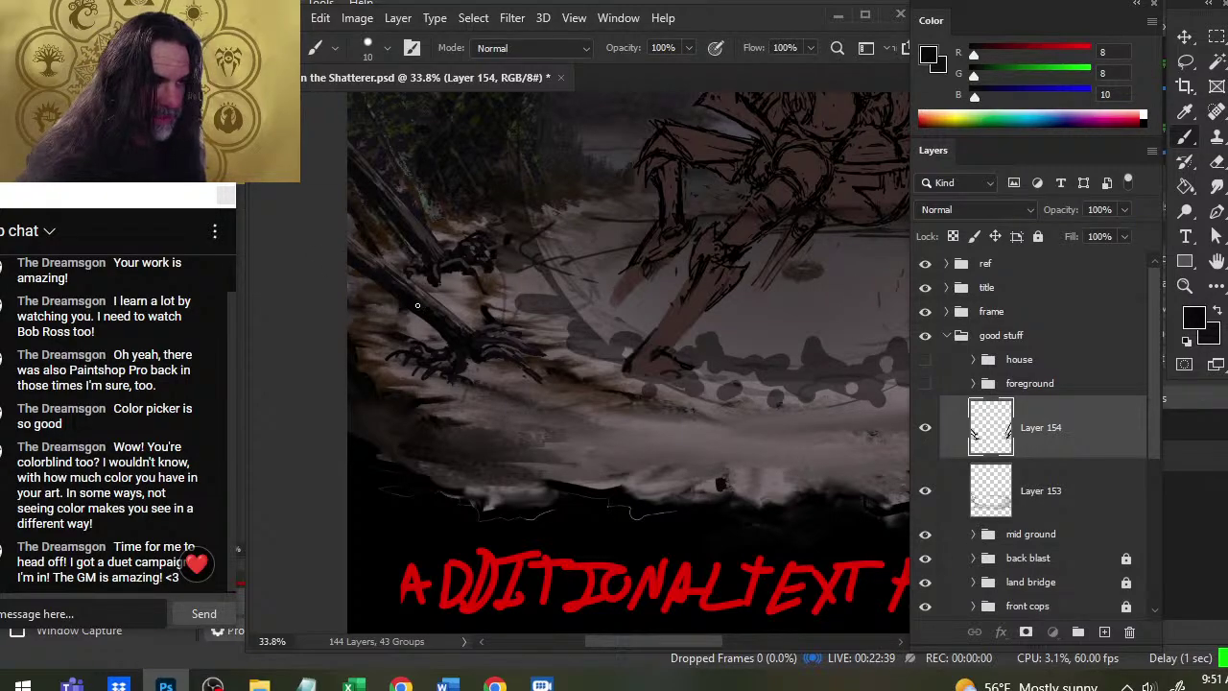
Paint a dark side branch on the upper right trunk and refine the right trunks' edges with the 10 px brush and 25 px eraser
{"action": "key", "text": "z"}
{"action": "left_click", "coordinate": [759, 428], "text": "alt"}
{"action": "mouse_move", "coordinate": [759, 428]}
{"action": "left_mouse_down"}
{"action": "mouse_move", "coordinate": [529, 375]}
{"action": "mouse_move", "coordinate": [685, 236]}
{"action": "mouse_move", "coordinate": [667, 190]}
{"action": "left_mouse_up"}
{"action": "key", "text": "b"}
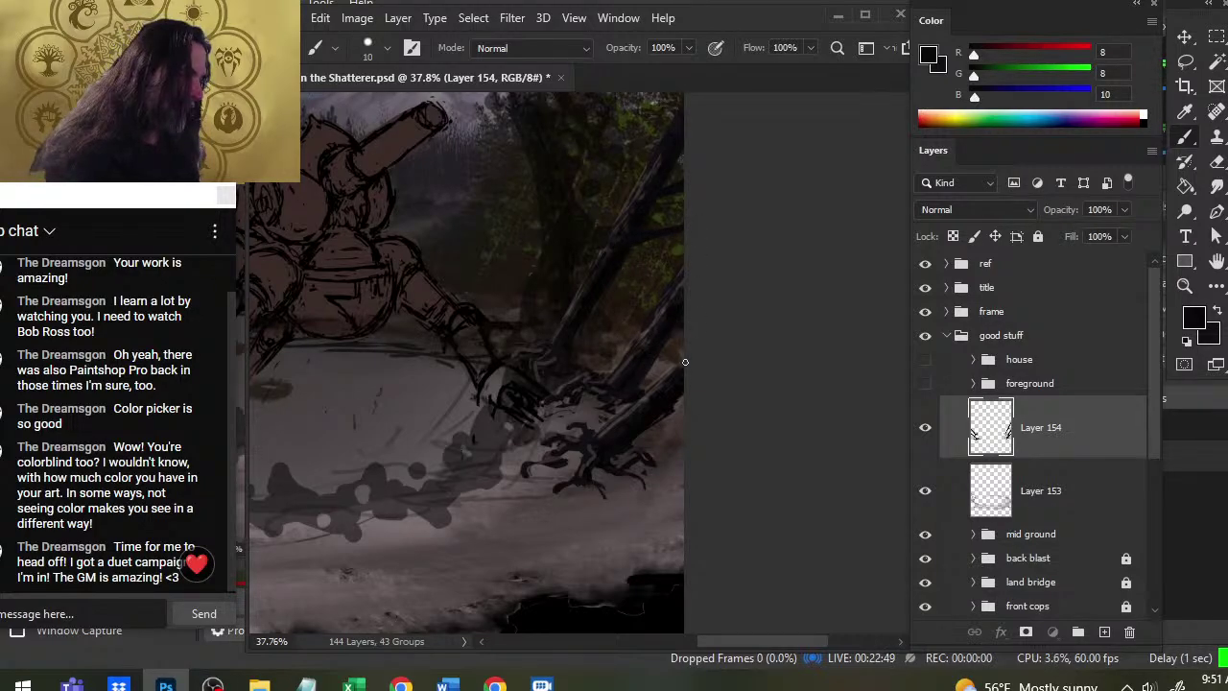
{"action": "key", "text": "e"}
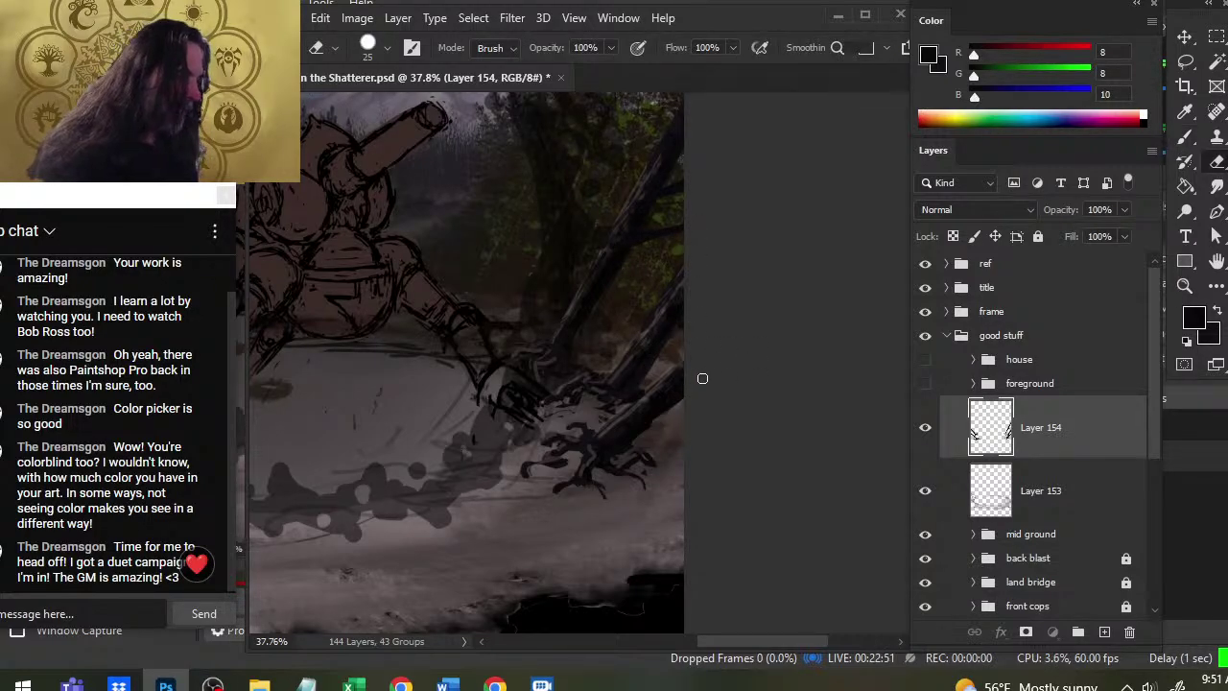
{"action": "key", "text": "b"}
{"action": "key", "text": "e"}
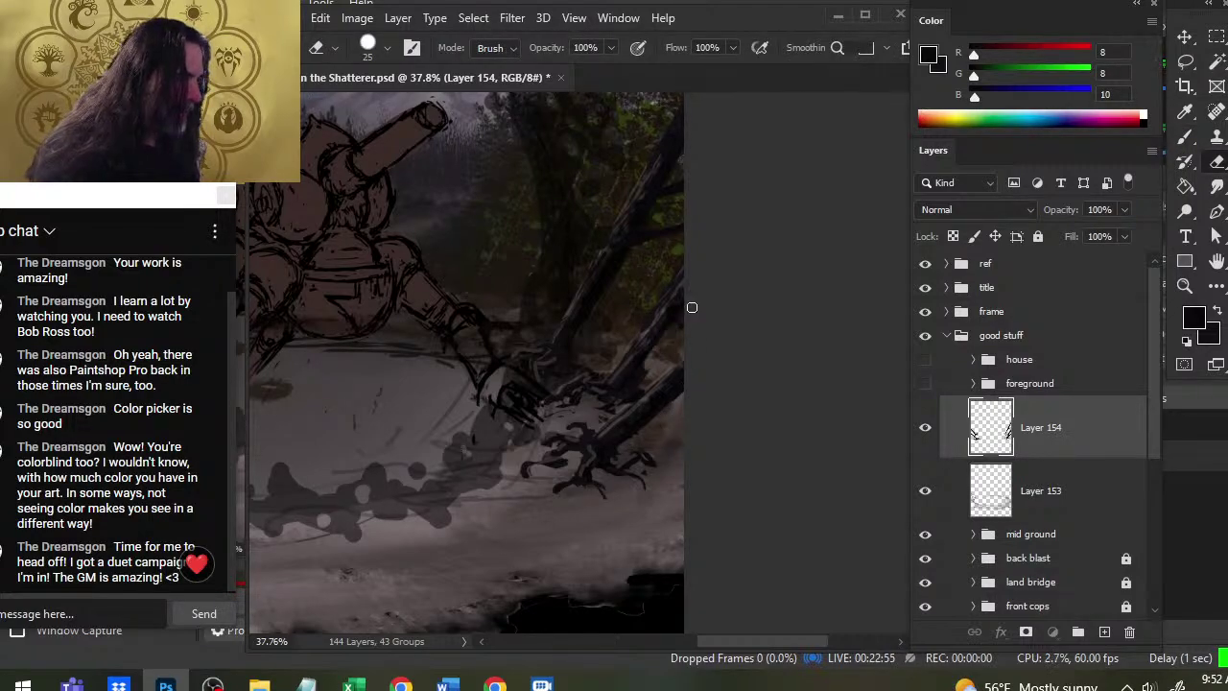
{"action": "key", "text": "b"}
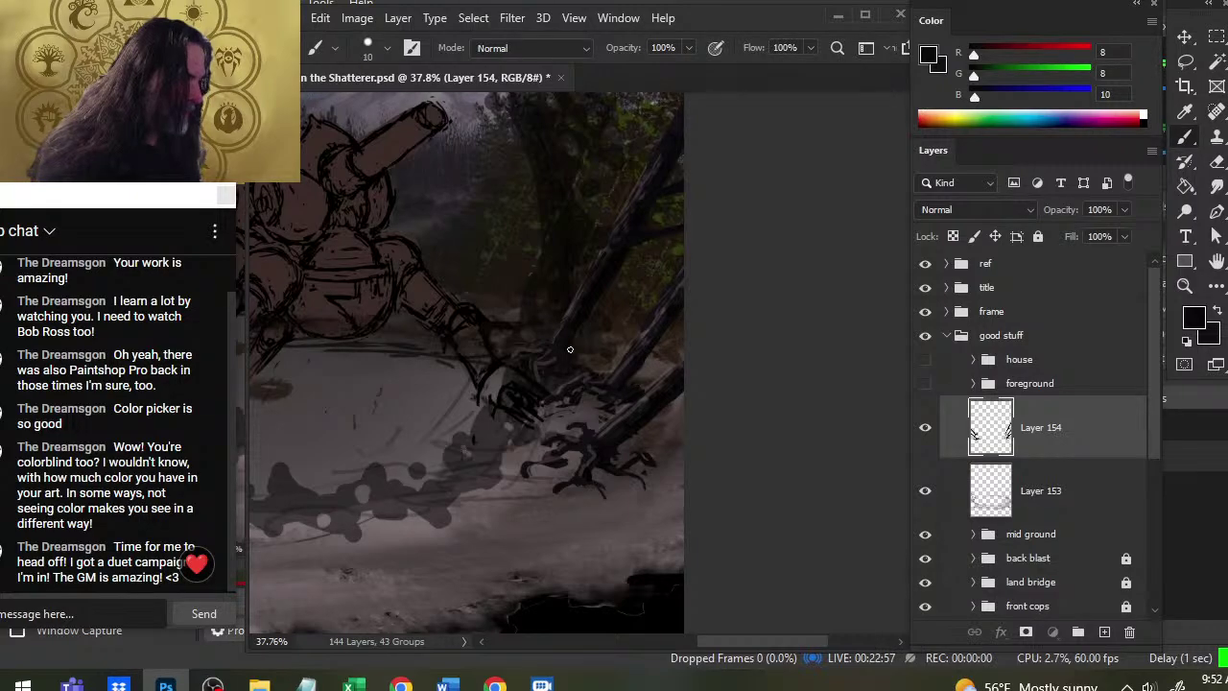
{"action": "key", "text": "e"}
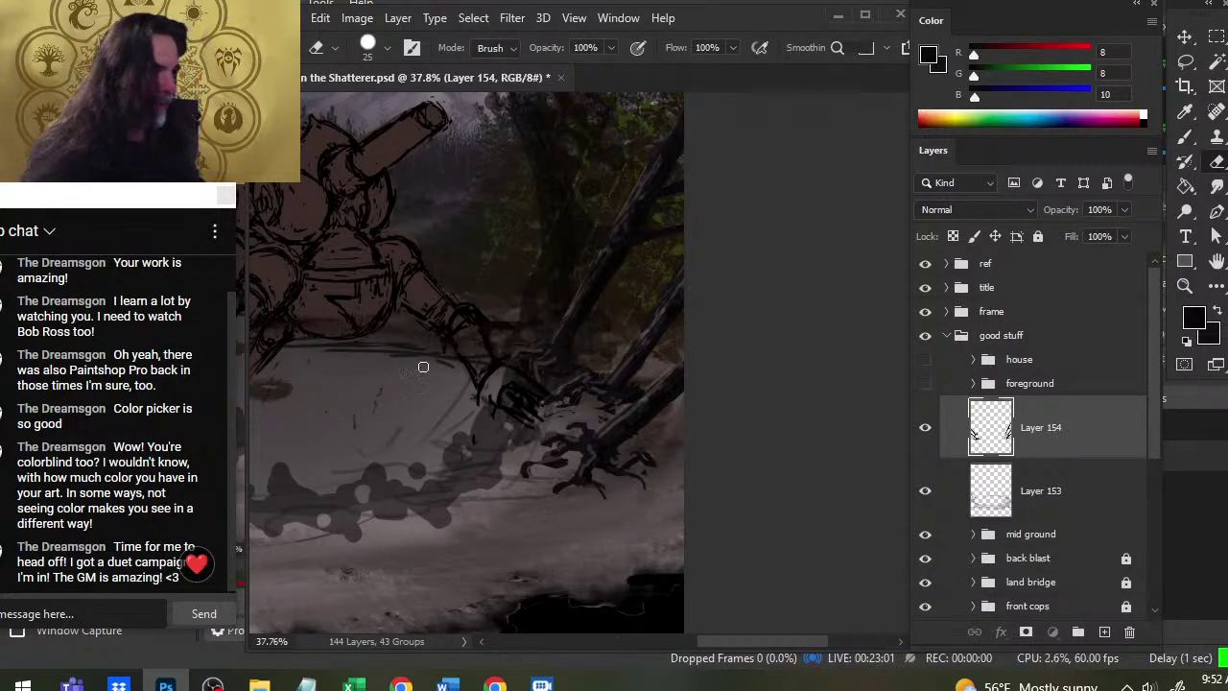
{"action": "left_click_drag", "start_coordinate": [427, 365], "coordinate": [819, 399]}
{"action": "left_click_drag", "start_coordinate": [462, 421], "coordinate": [575, 406]}
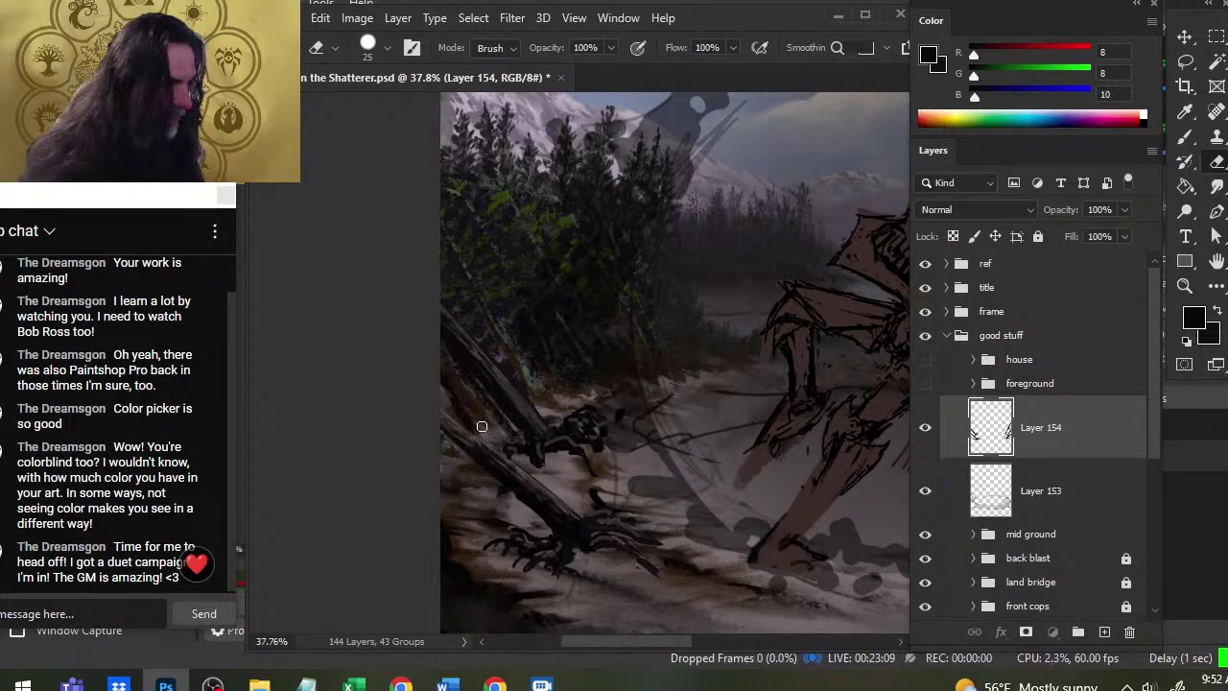
Refine the left trunks' edges with alternating near-black 10 px brush and 25 px eraser strokes
{"action": "key", "text": "b"}
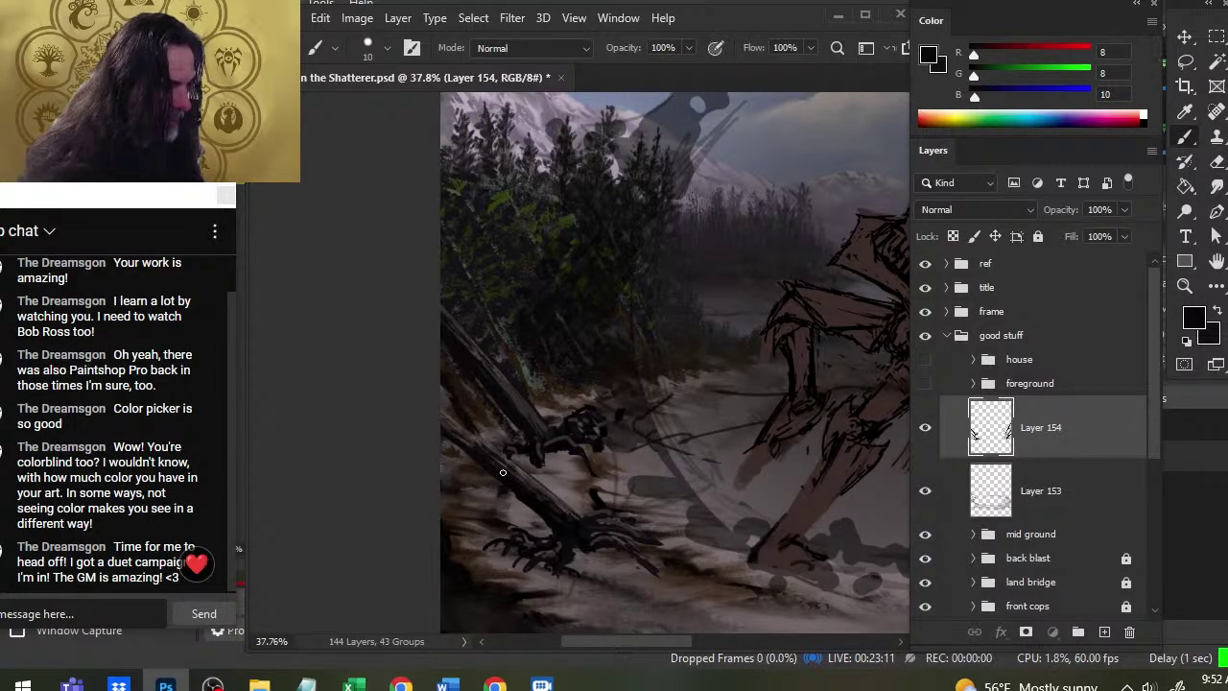
{"action": "key", "text": "e"}
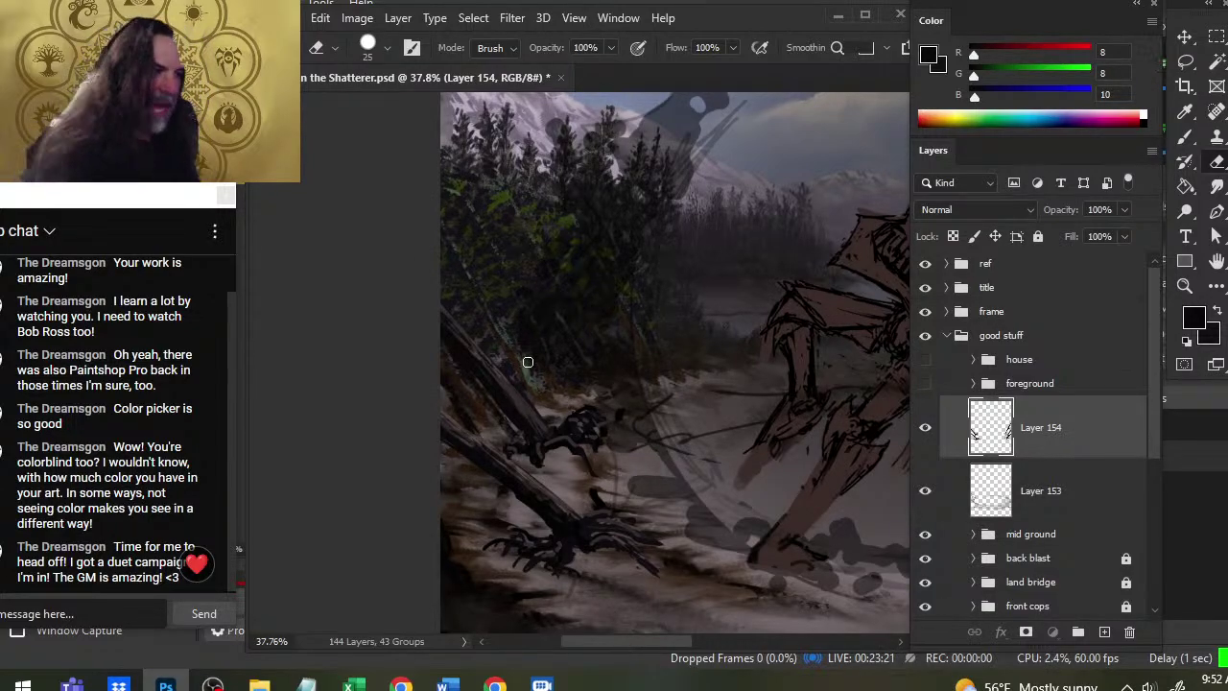
{"action": "key", "text": "b"}
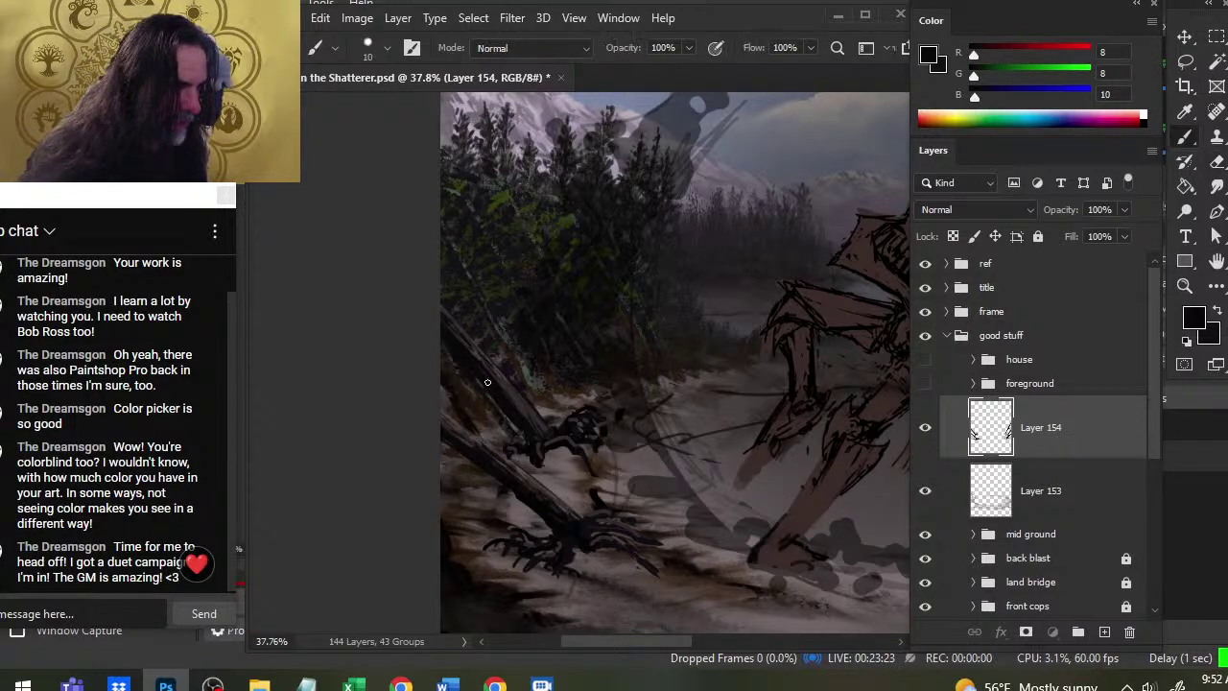
{"action": "key", "text": "e"}
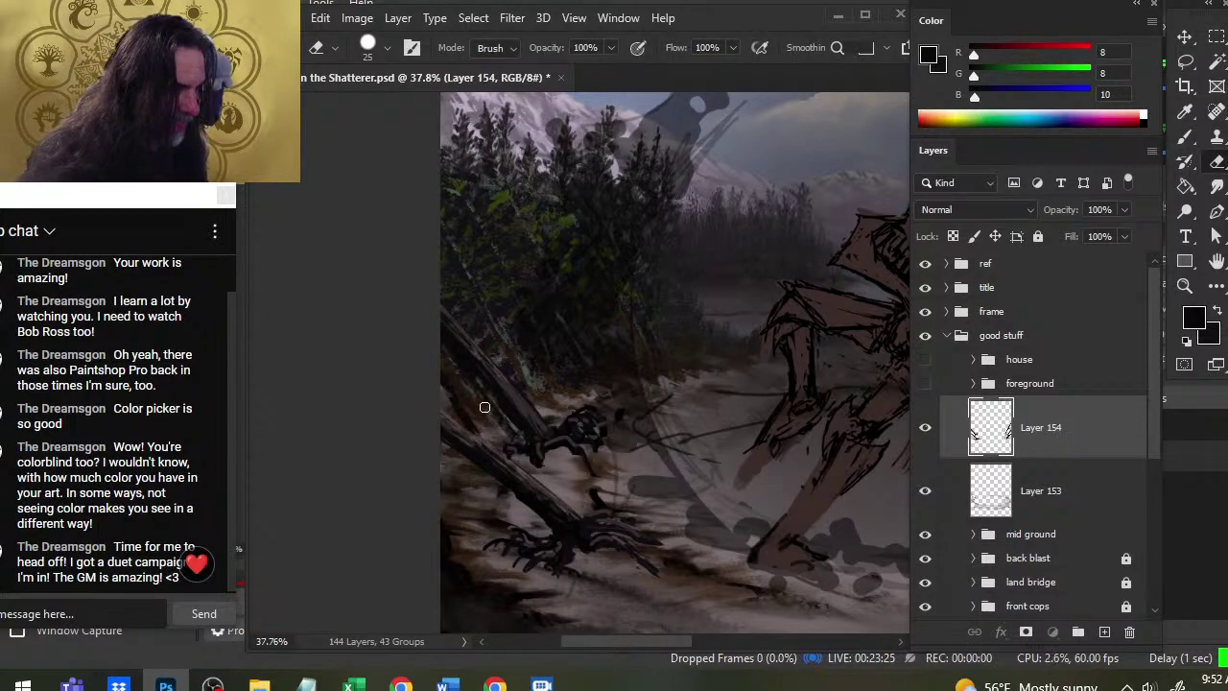
{"action": "key", "text": "b"}
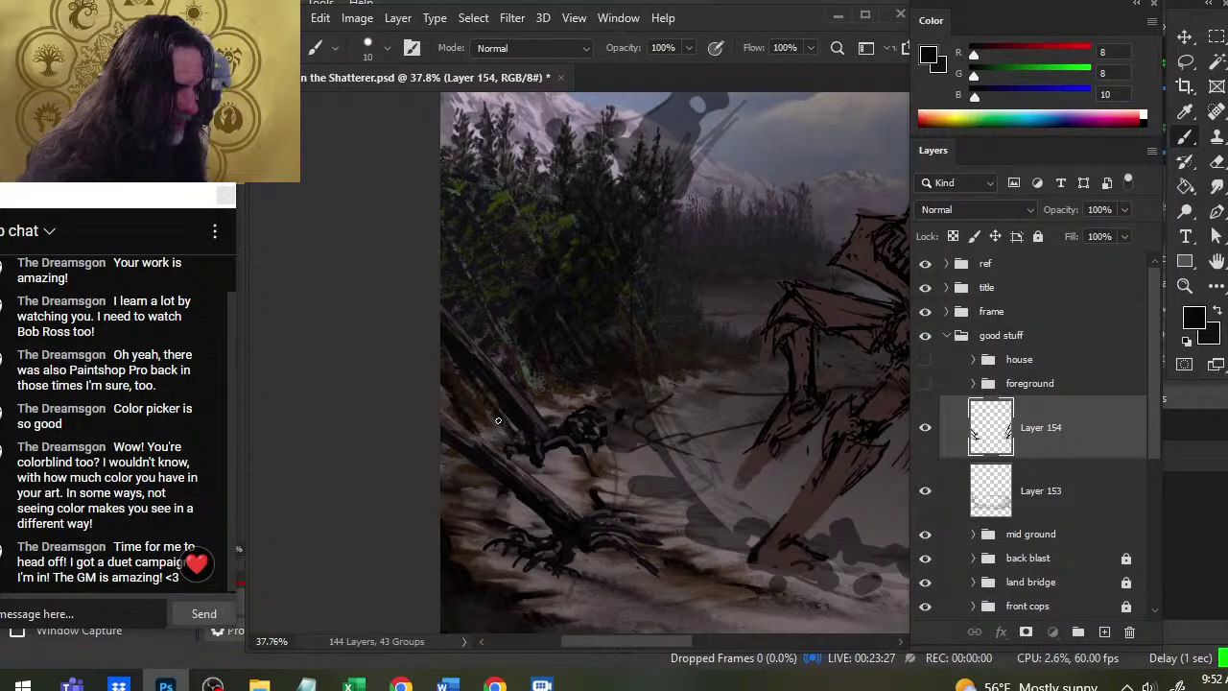
Highlight the upper left trunk with a 6 px brush in brownish grey sampled from the lower trunk, blending with a 25 px Smudge
{"action": "left_click", "coordinate": [450, 466], "text": "alt"}
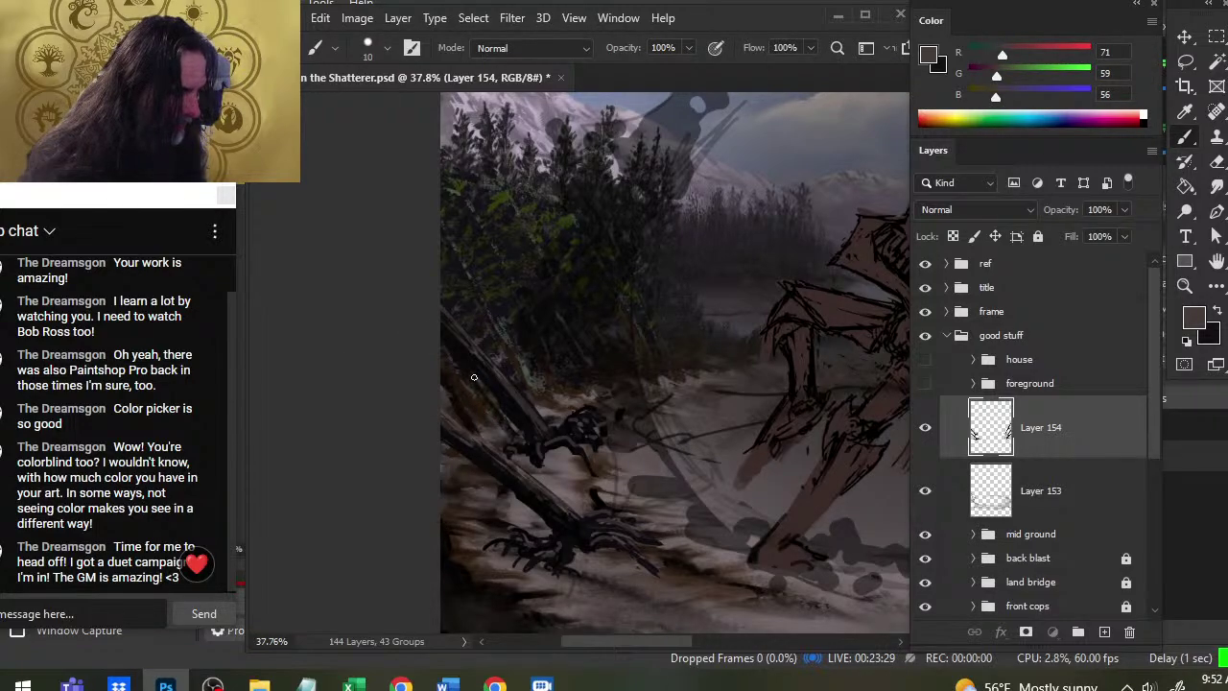
{"action": "key", "text": "bracketleft"}
{"action": "key", "text": "bracketleft"}
{"action": "key", "text": "bracketleft"}
{"action": "key", "text": "bracketleft"}
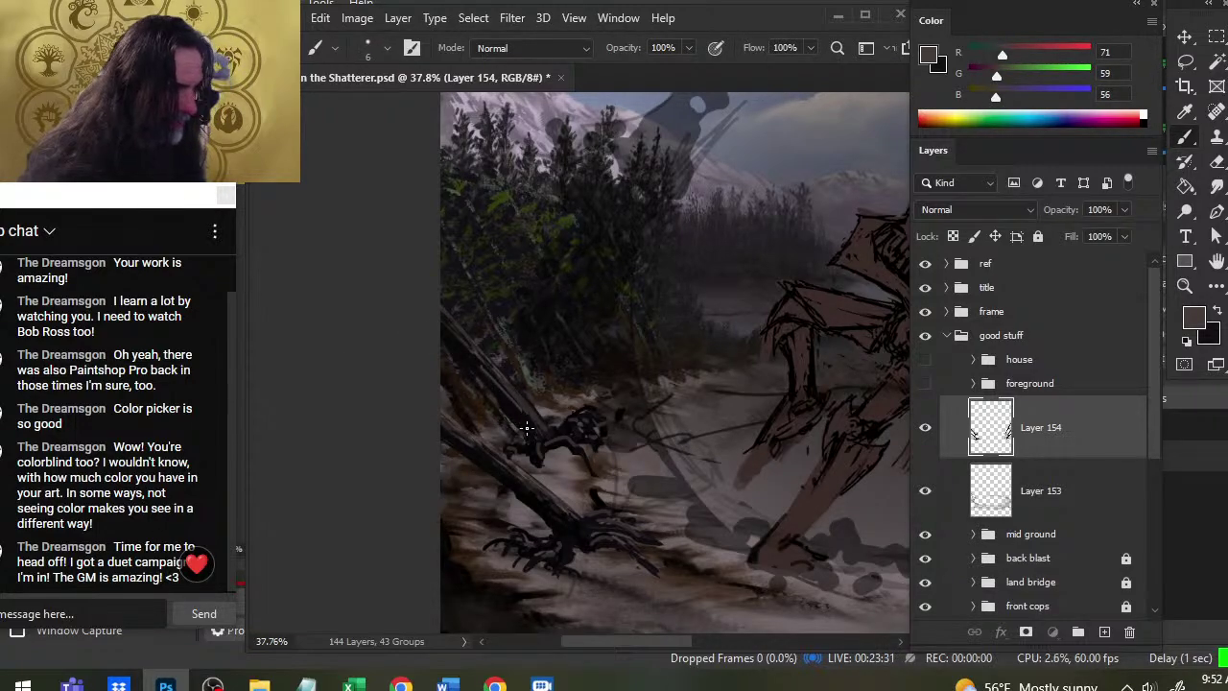
{"action": "key", "text": "r"}
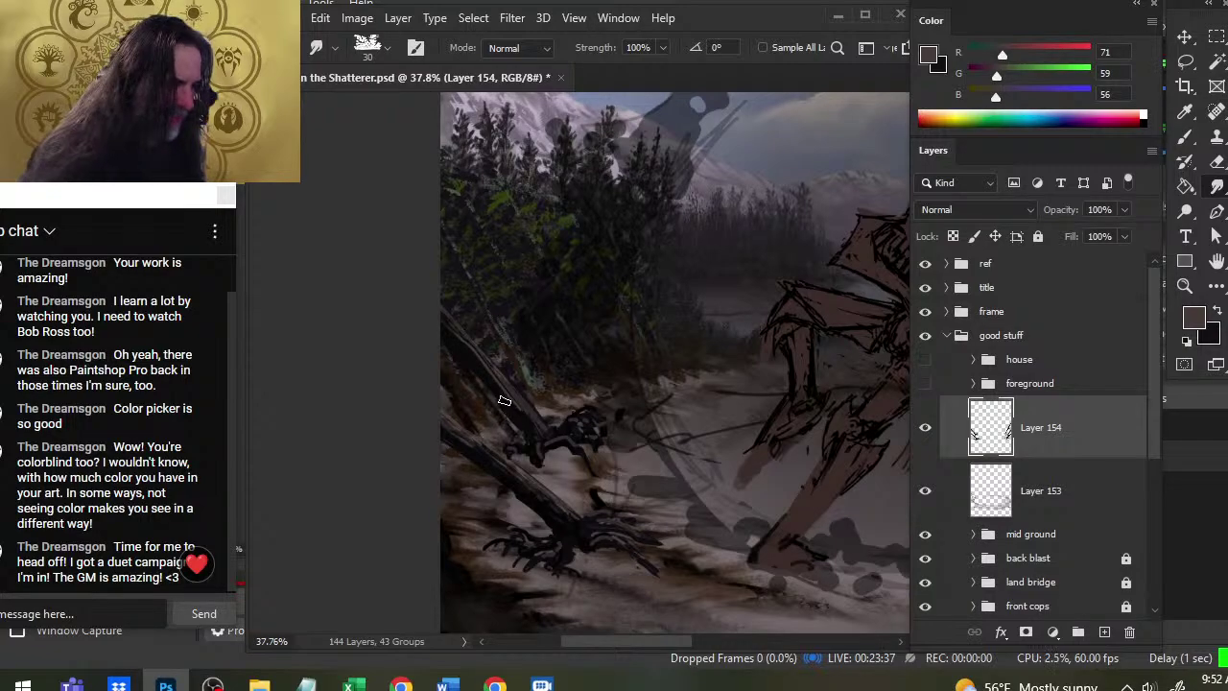
{"action": "key", "text": "bracketleft"}
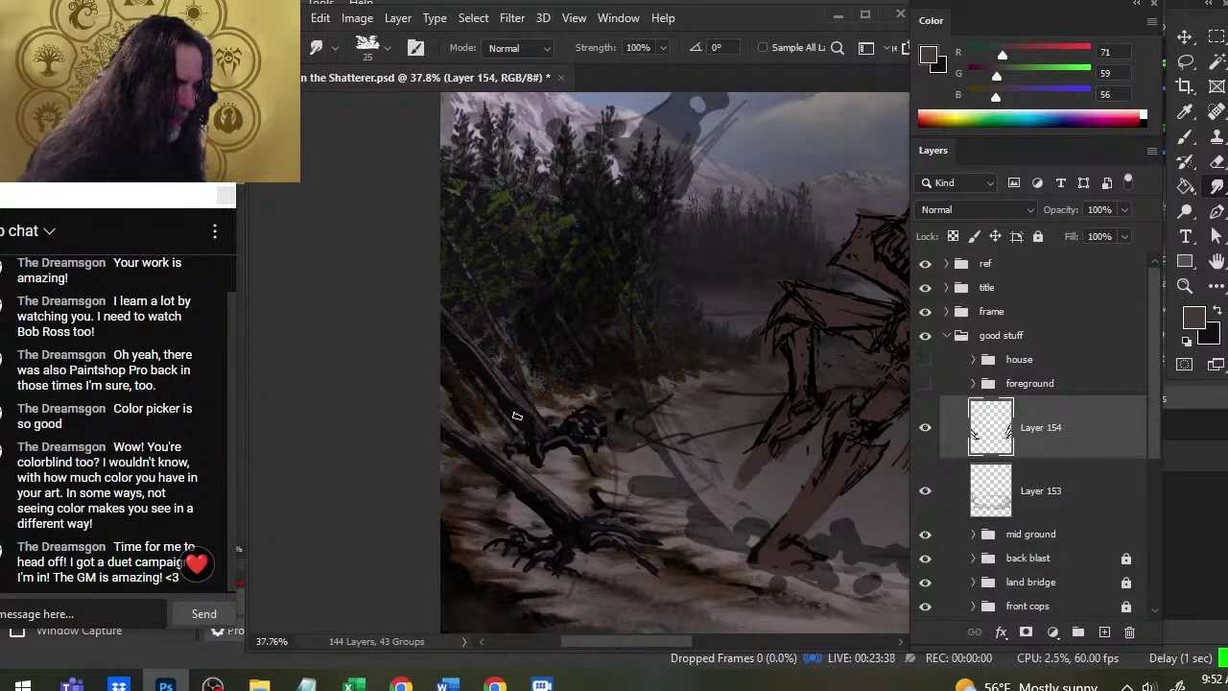
Sample near-black from the upper left trunk and rework its bark and edges using the 6 px brush, 25 px Smudge and 25 px eraser
{"action": "key", "text": "b"}
{"action": "left_click", "coordinate": [468, 351], "text": "alt"}
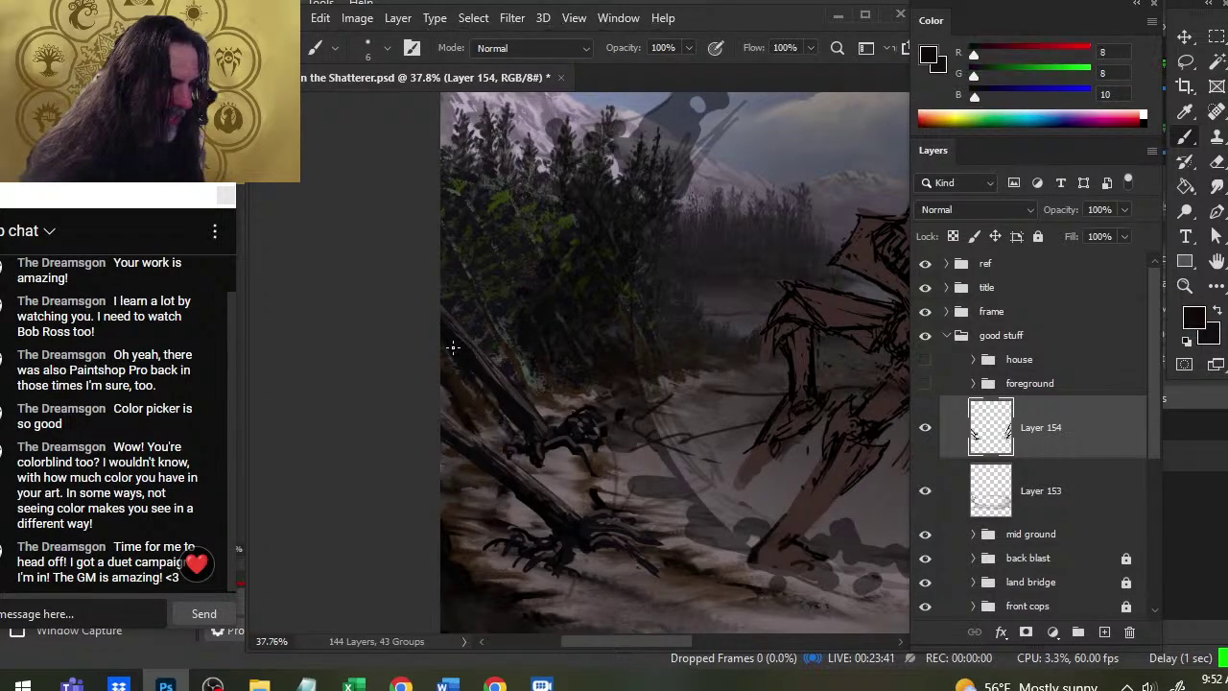
{"action": "key", "text": "r"}
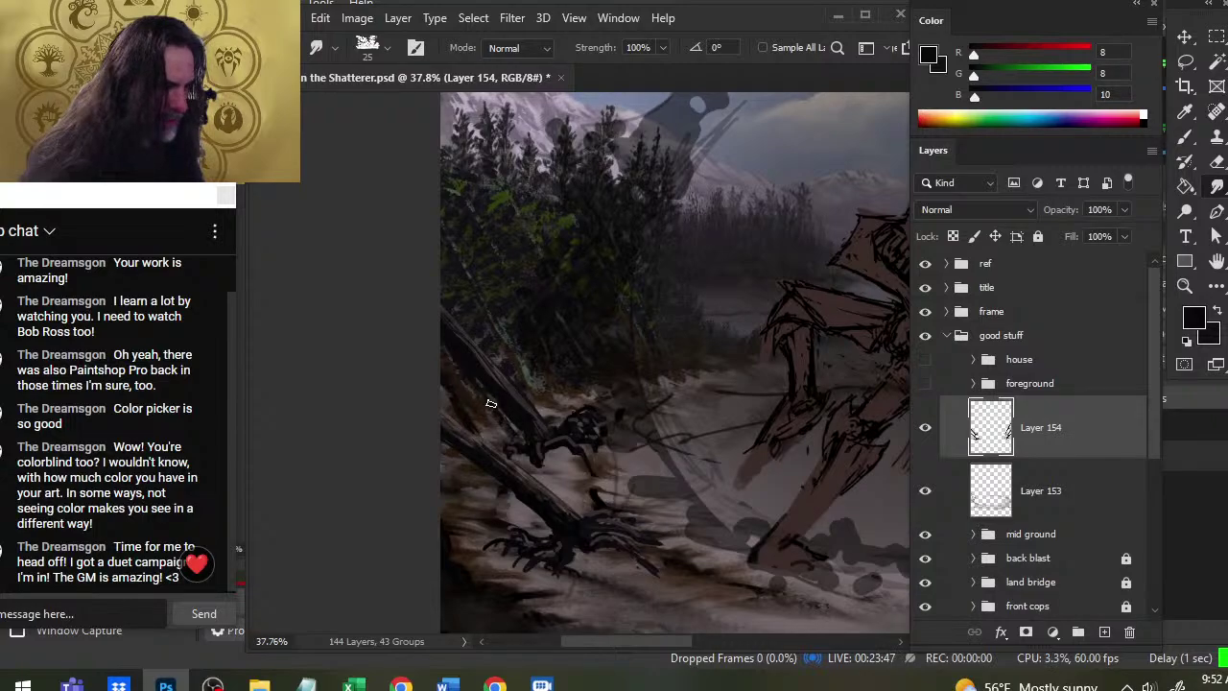
{"action": "key", "text": "b"}
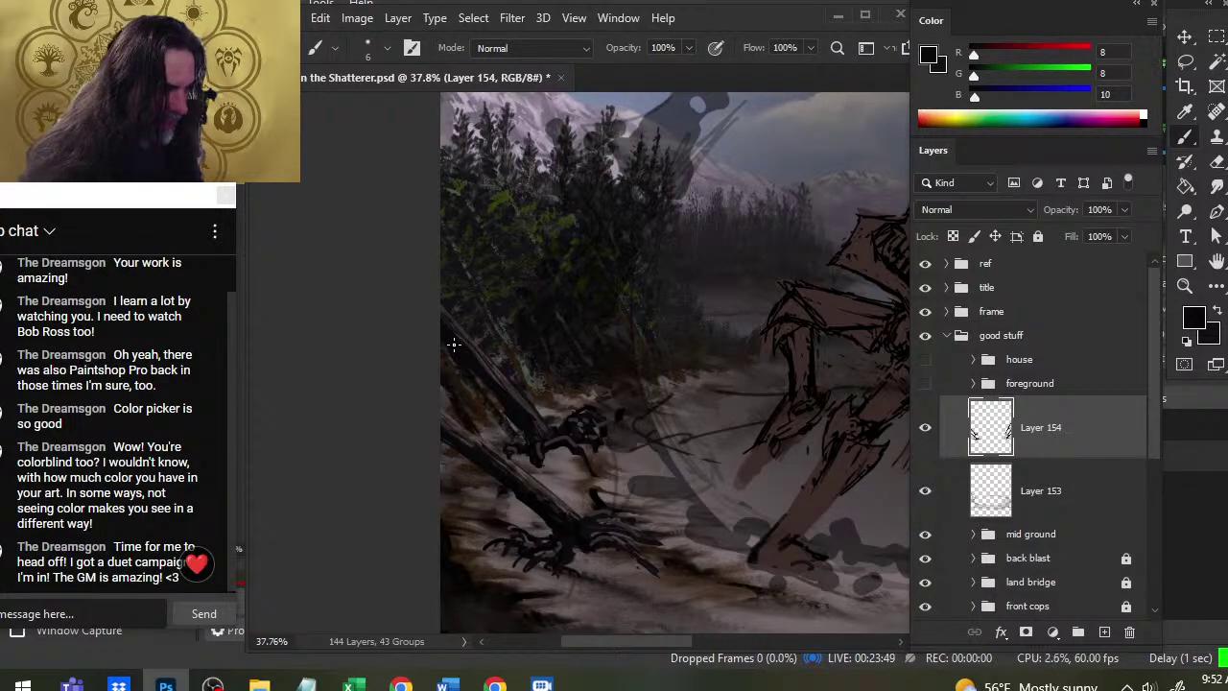
{"action": "key", "text": "e"}
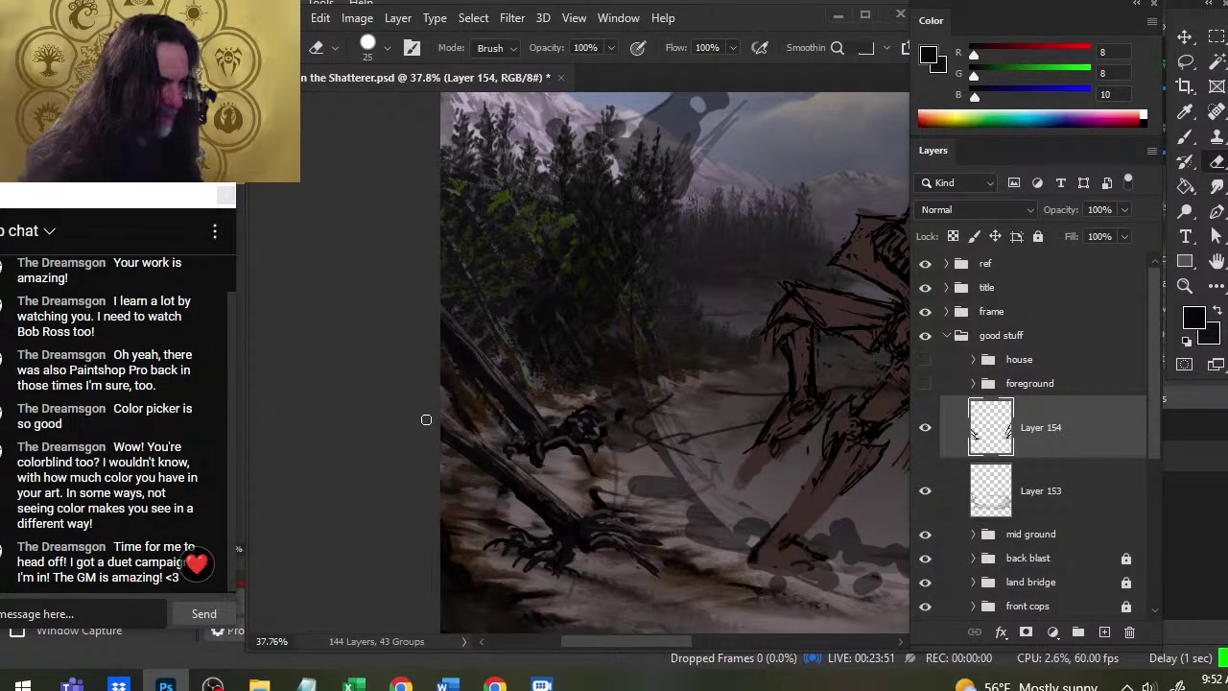
{"action": "key", "text": "b"}
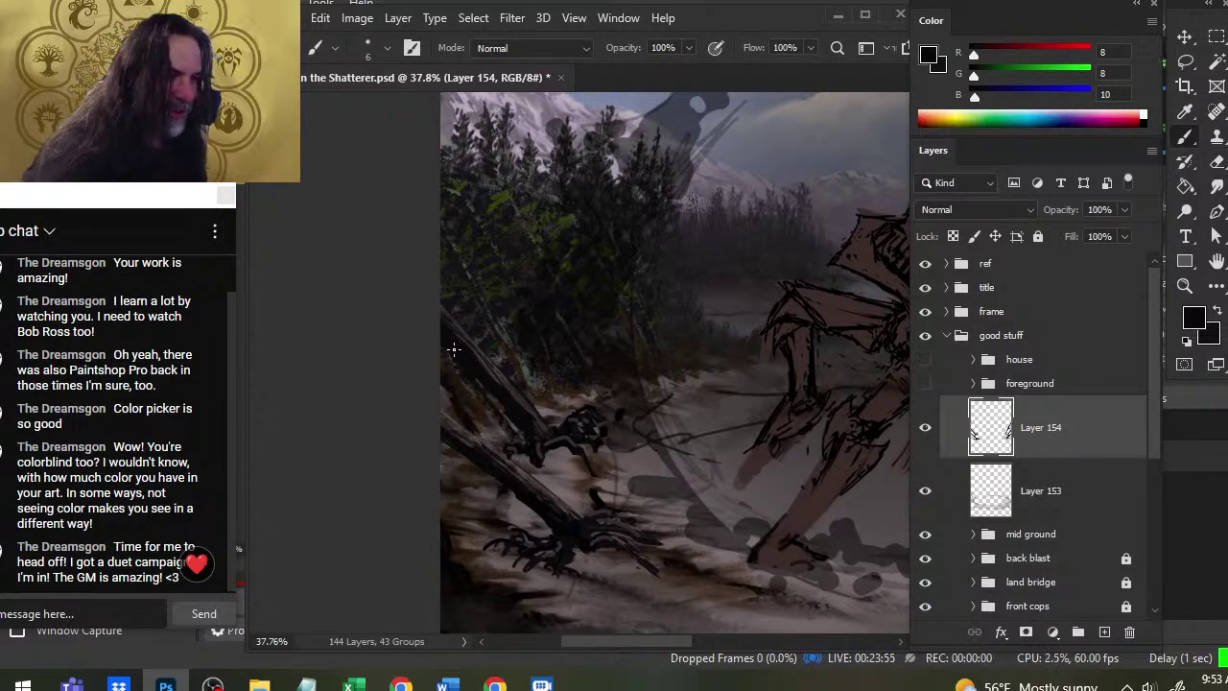
{"action": "key", "text": "e"}
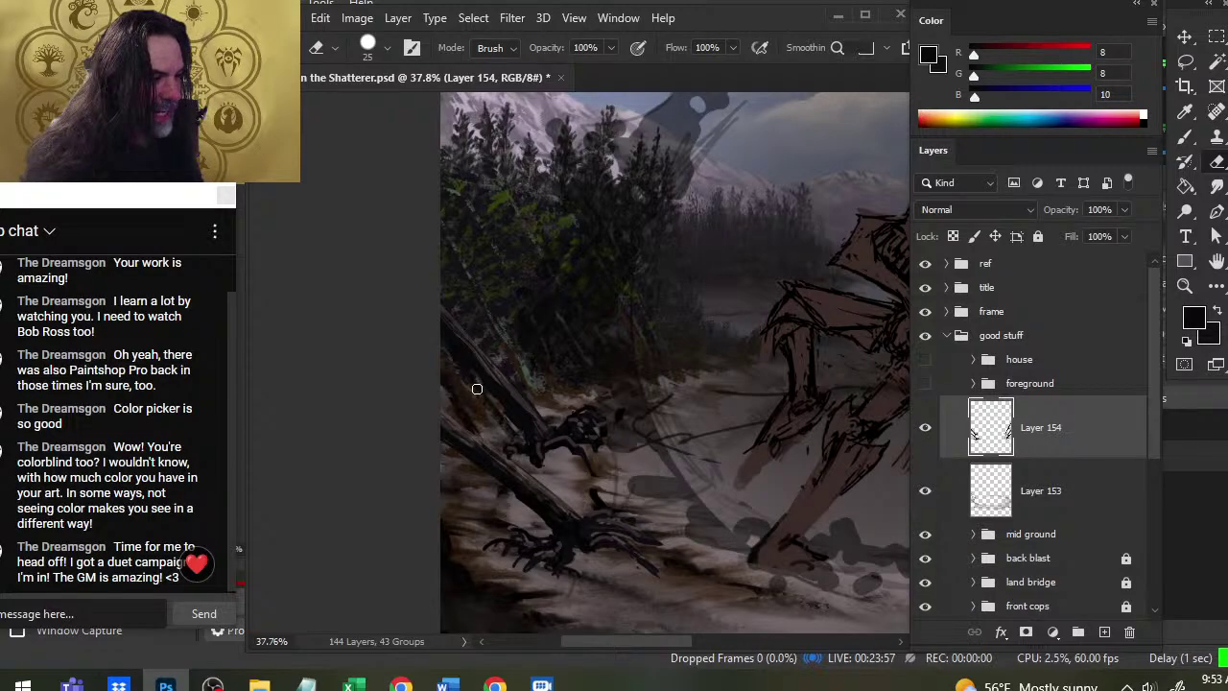
Add thin dark side branches to both left trunks near the canvas edge with the 6 px brush and 25 px Smudge tool
{"action": "key", "text": "b"}
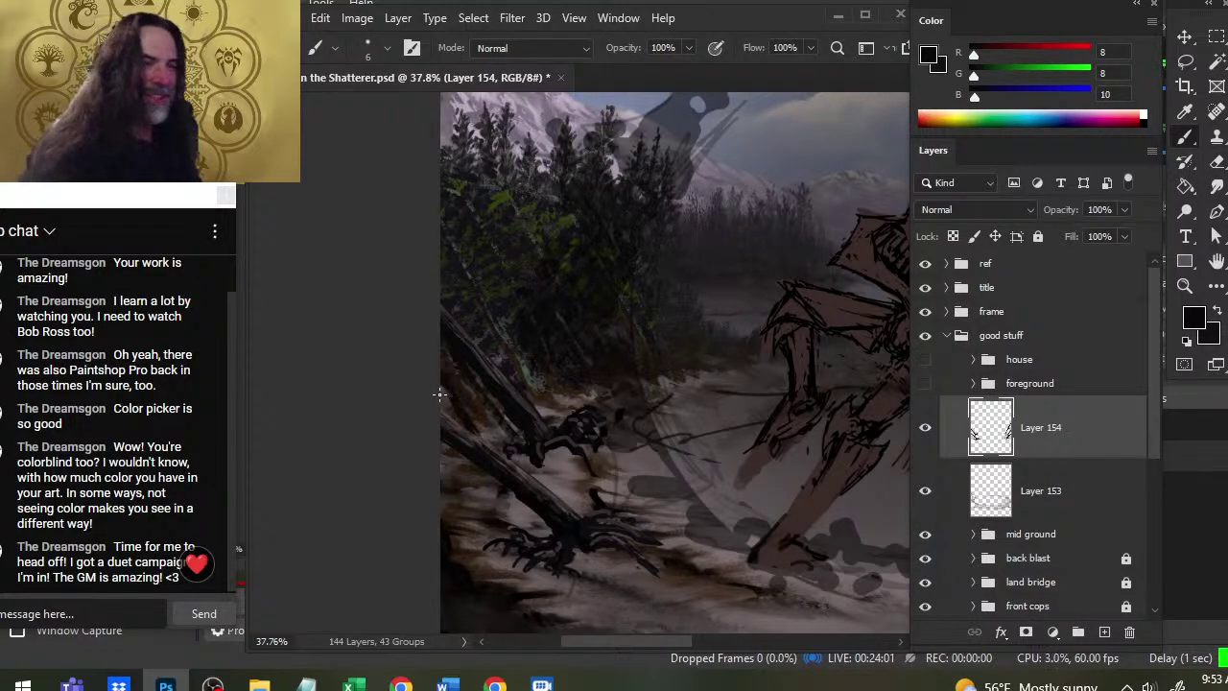
{"action": "key", "text": "r"}
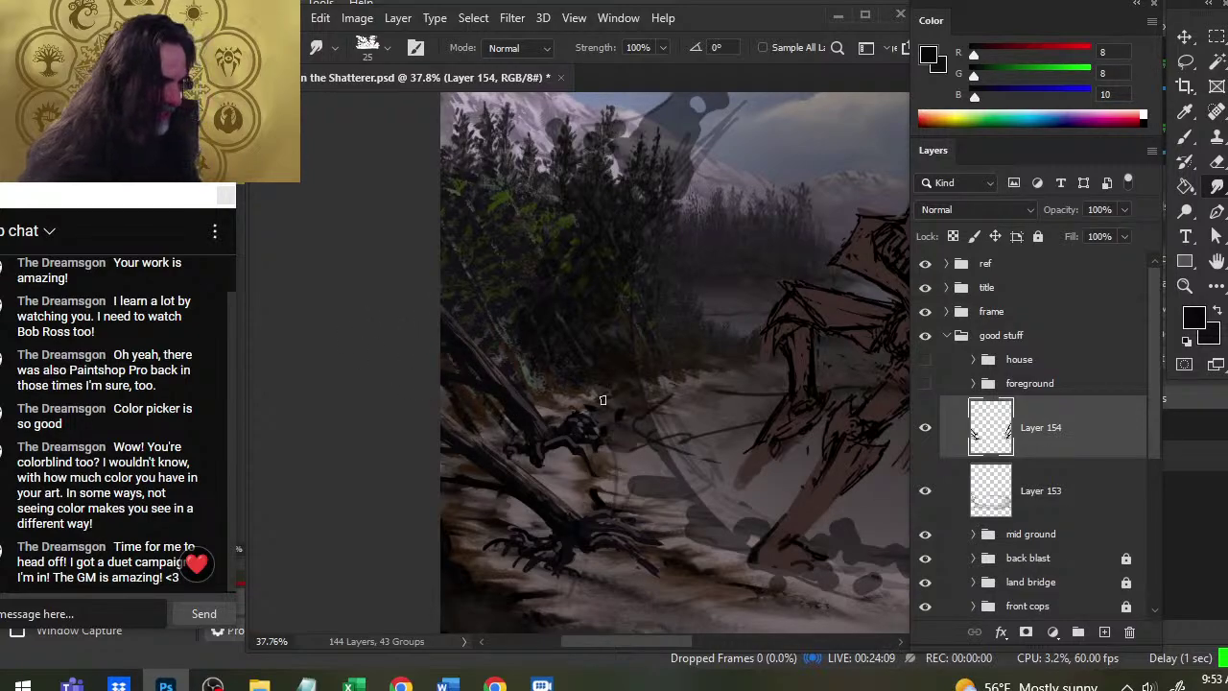
{"action": "key", "text": "z"}
{"action": "key", "text": "b"}
{"action": "key", "text": "r"}
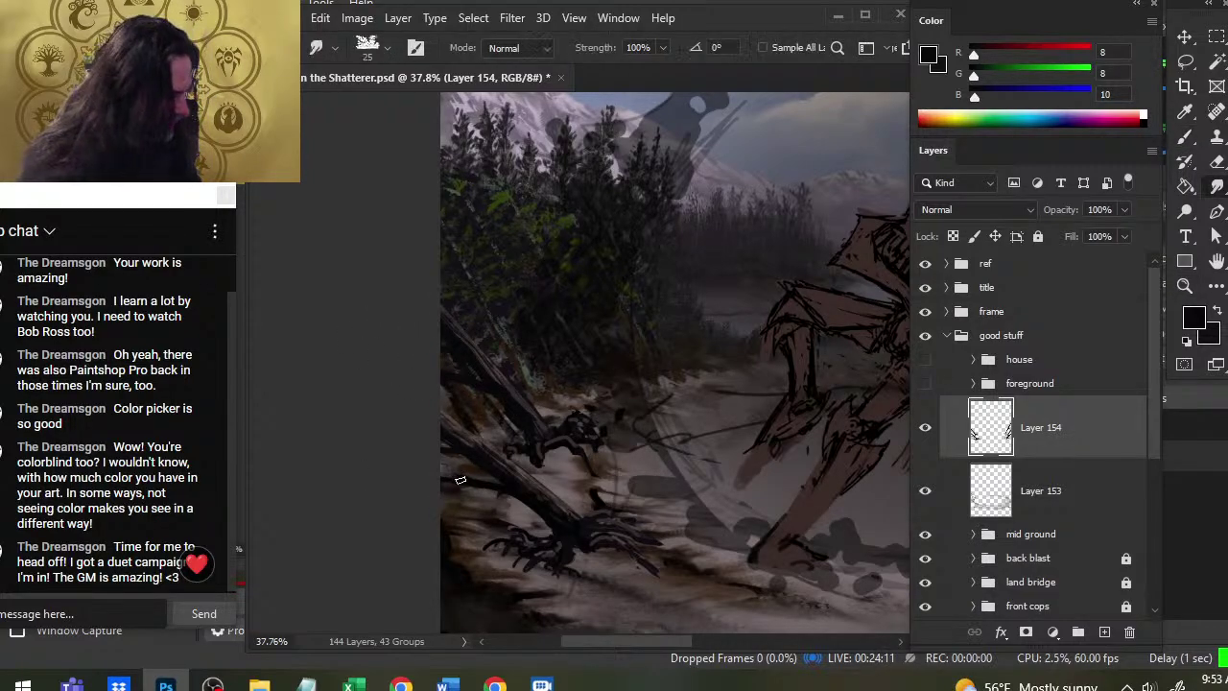
{"action": "left_click_drag", "start_coordinate": [459, 480], "coordinate": [432, 479]}
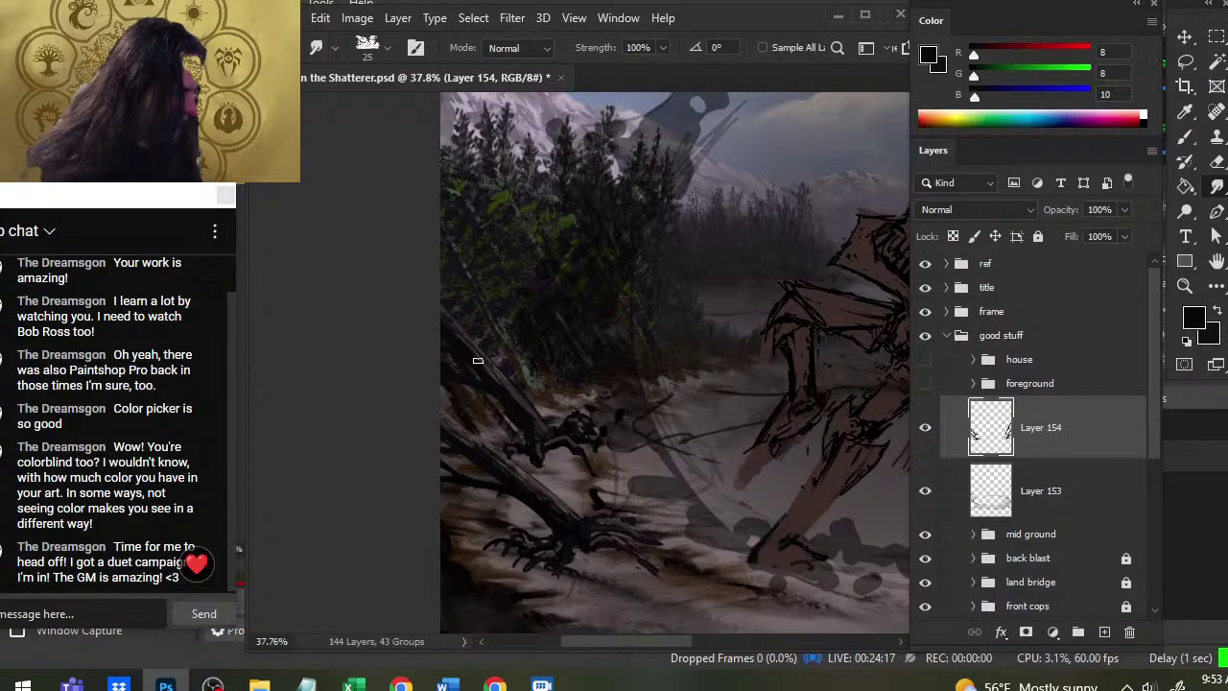
Smudge thin dark side branches out of the right trunks, reducing the Smudge tool to 20 px
{"action": "left_click_drag", "start_coordinate": [561, 537], "coordinate": [441, 331]}
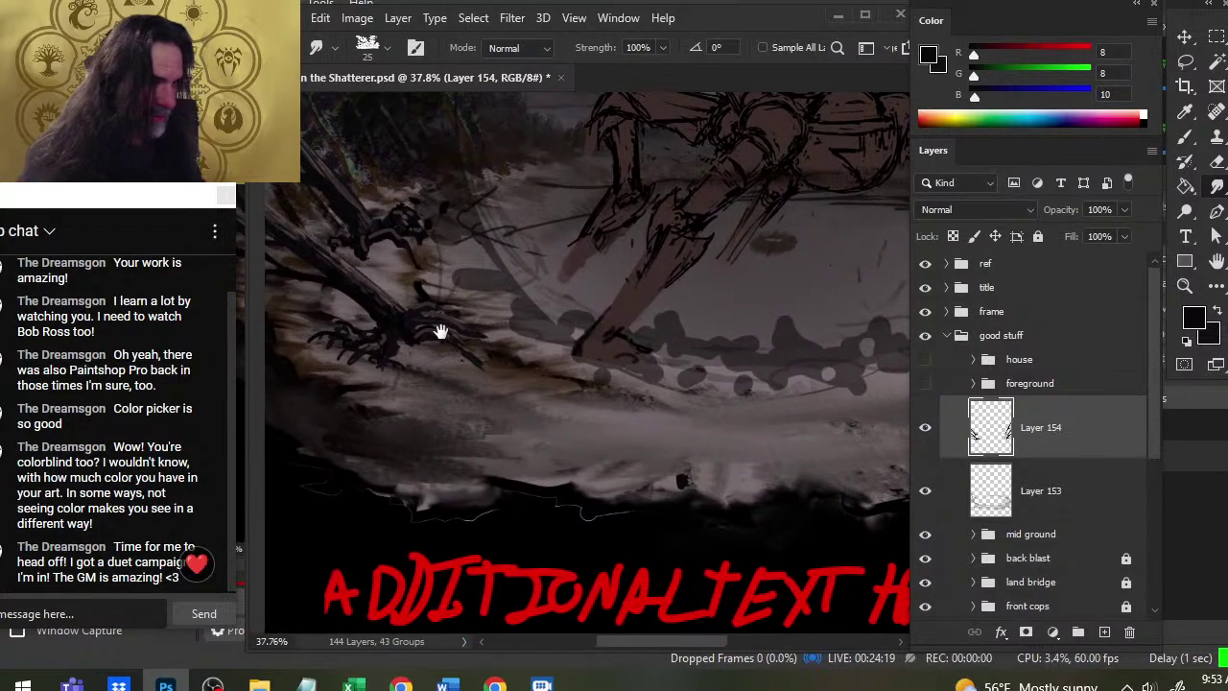
{"action": "scroll", "coordinate": [440, 331], "scroll_direction": "right", "scroll_amount": 10}
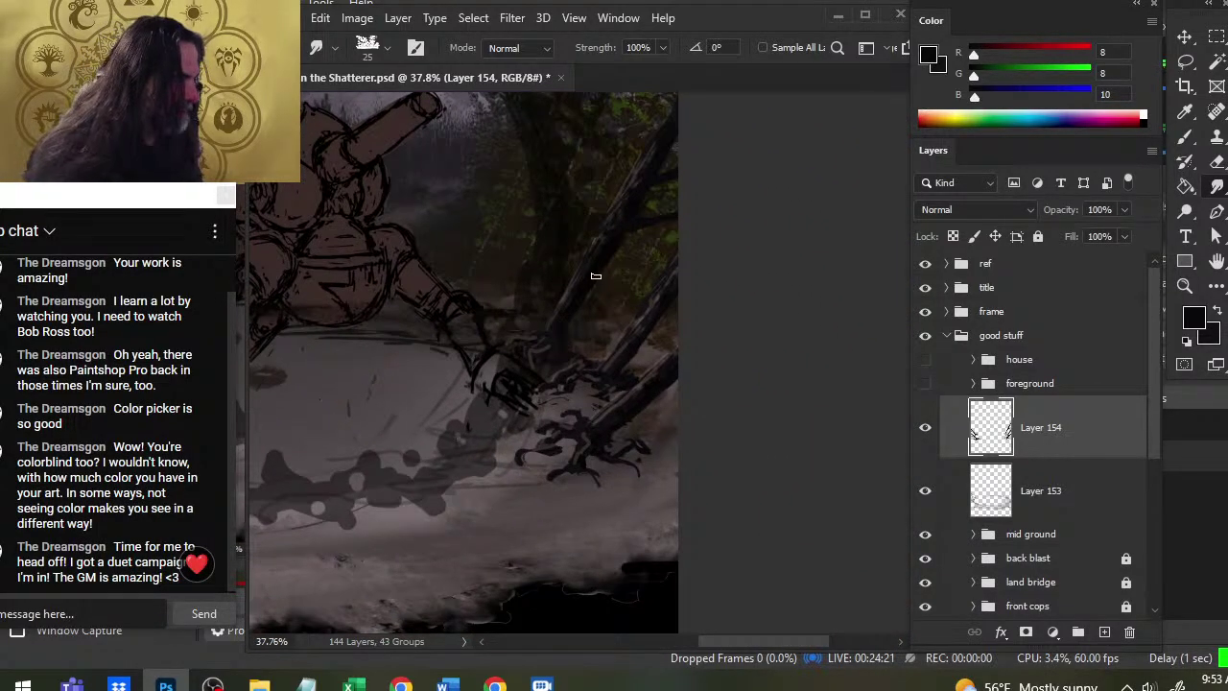
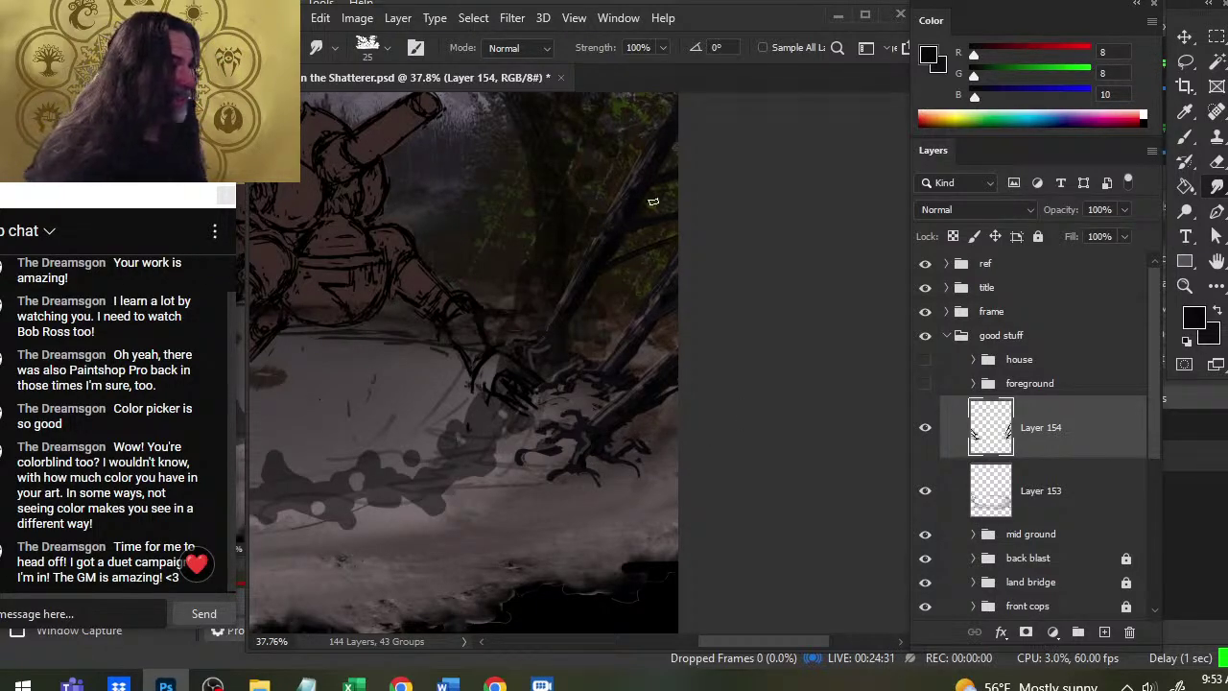
{"action": "key", "text": "bracketleft"}
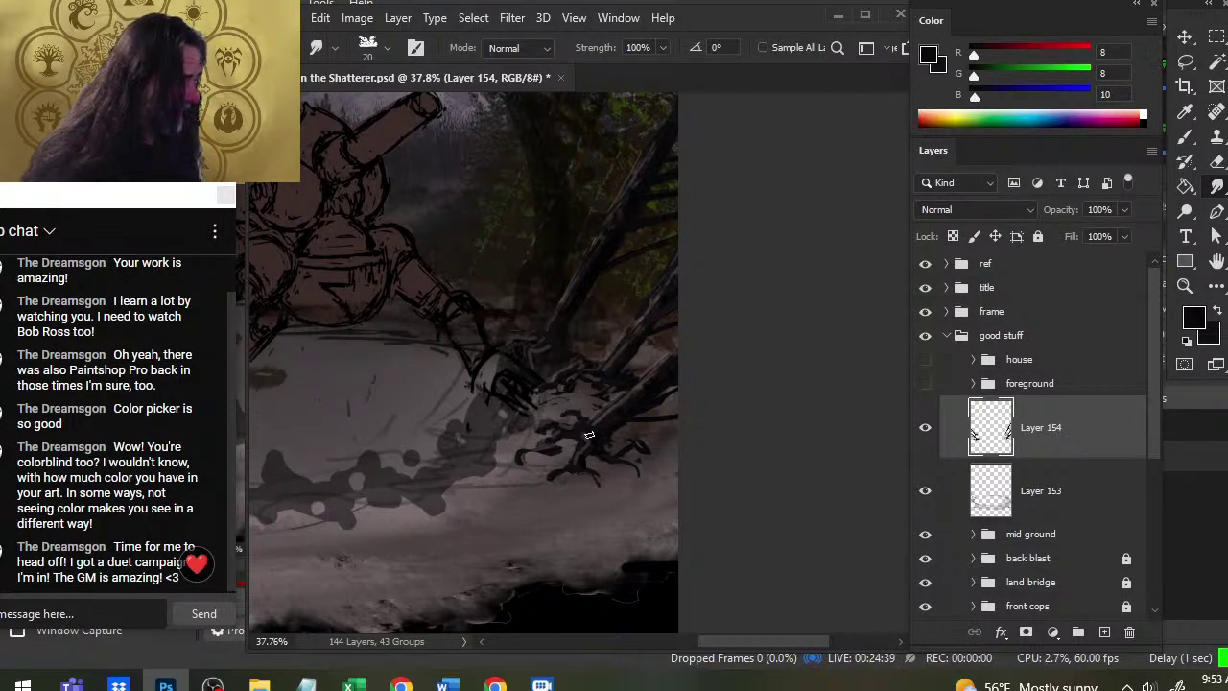
Sample a dark brownish grey from the lower left trunk and add a new layer above Layer 154
{"action": "left_click_drag", "start_coordinate": [356, 416], "coordinate": [814, 425]}
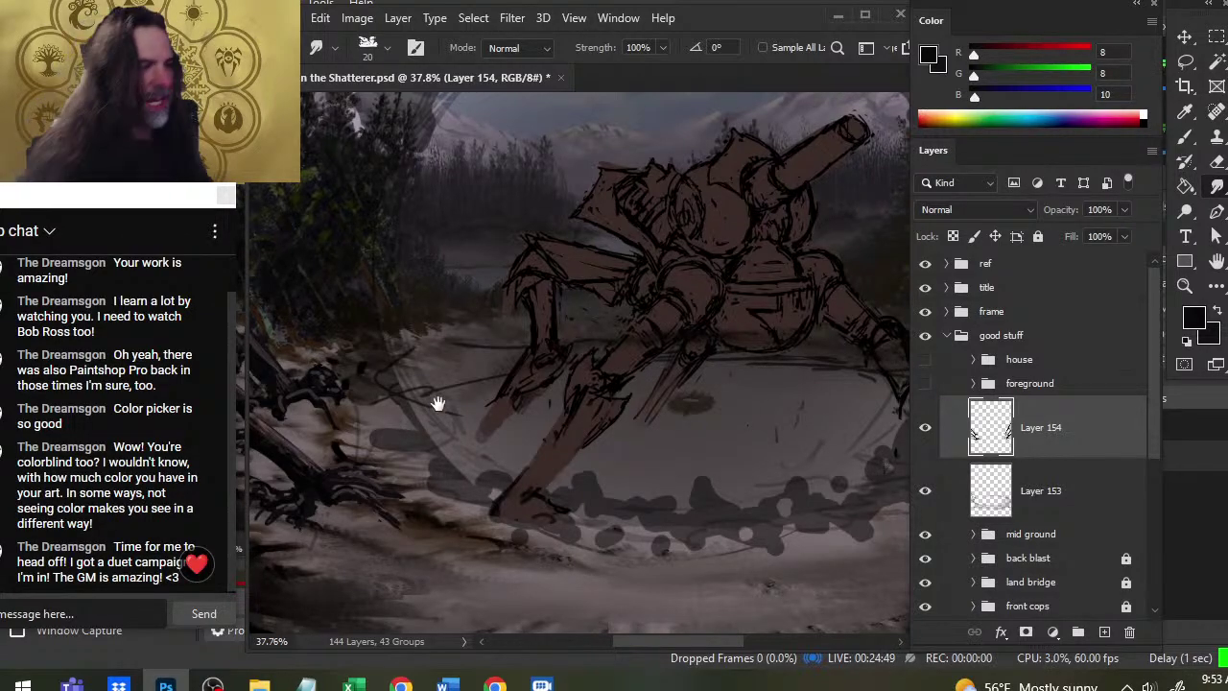
{"action": "left_click_drag", "start_coordinate": [438, 406], "coordinate": [700, 439]}
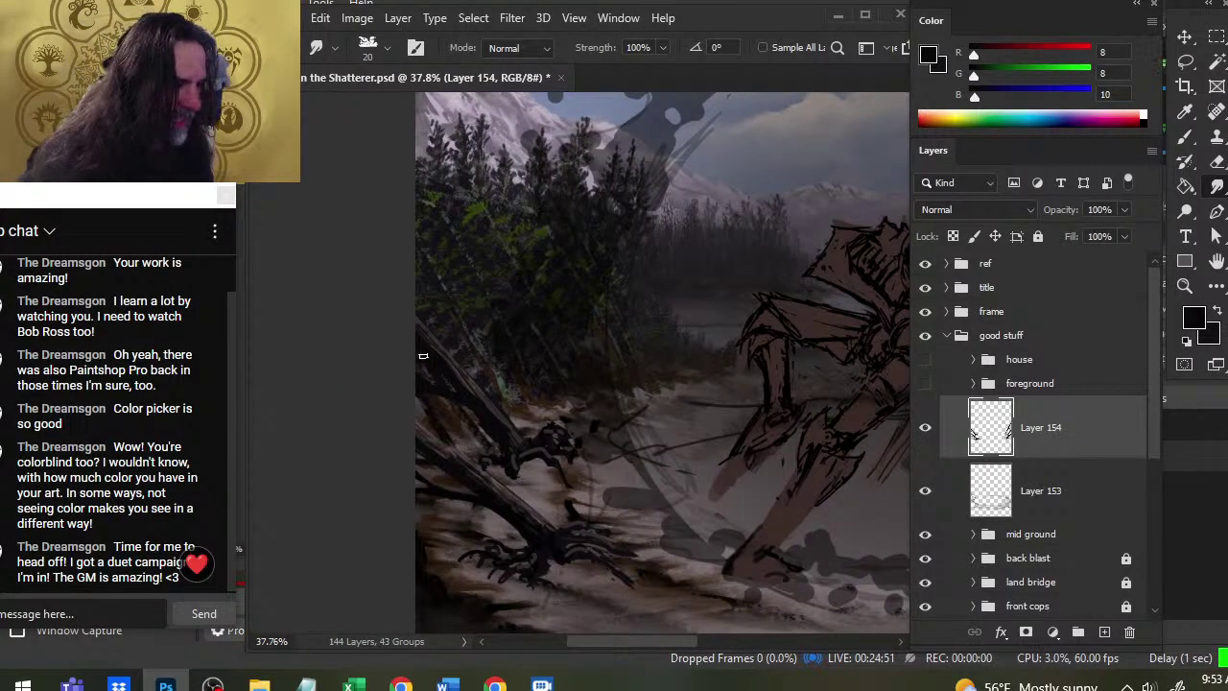
{"action": "key", "text": "b"}
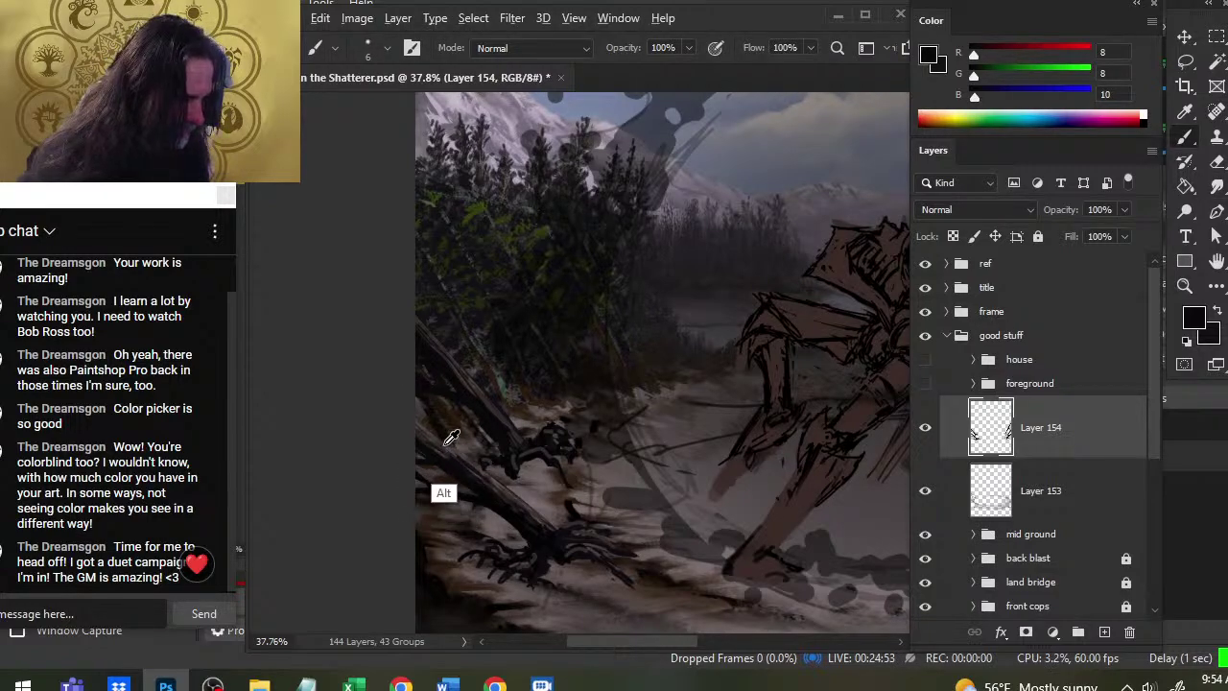
{"action": "left_click", "coordinate": [433, 440], "text": "alt"}
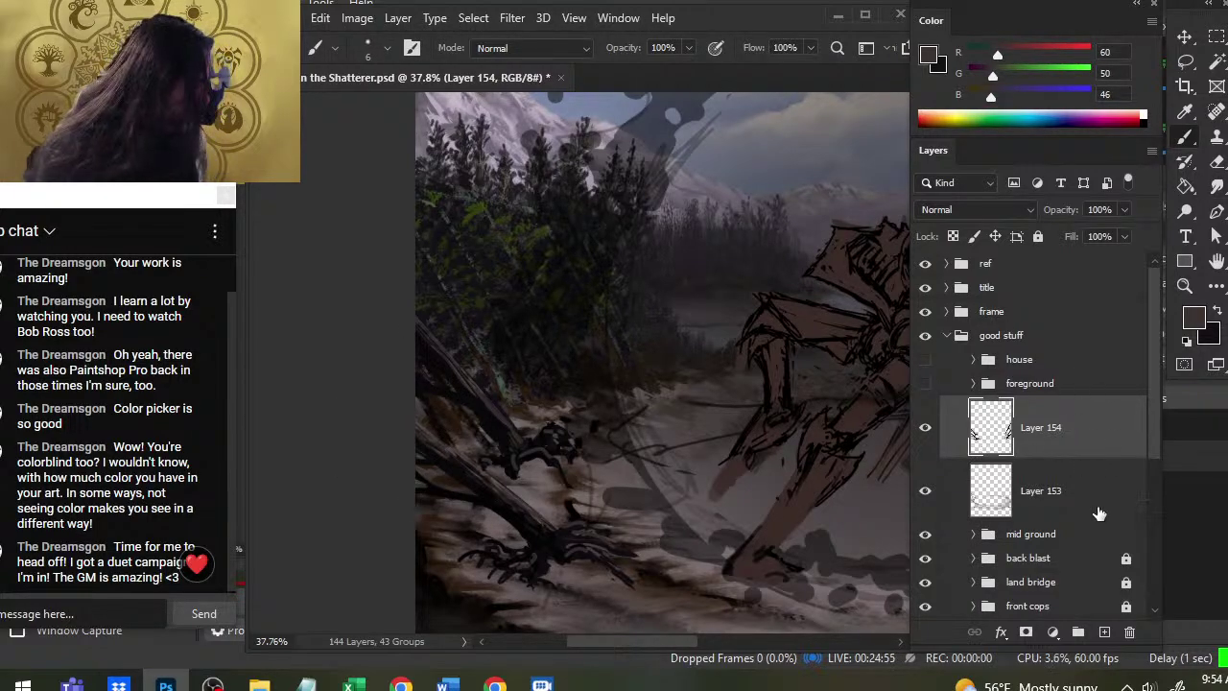
{"action": "left_click", "coordinate": [1104, 631]}
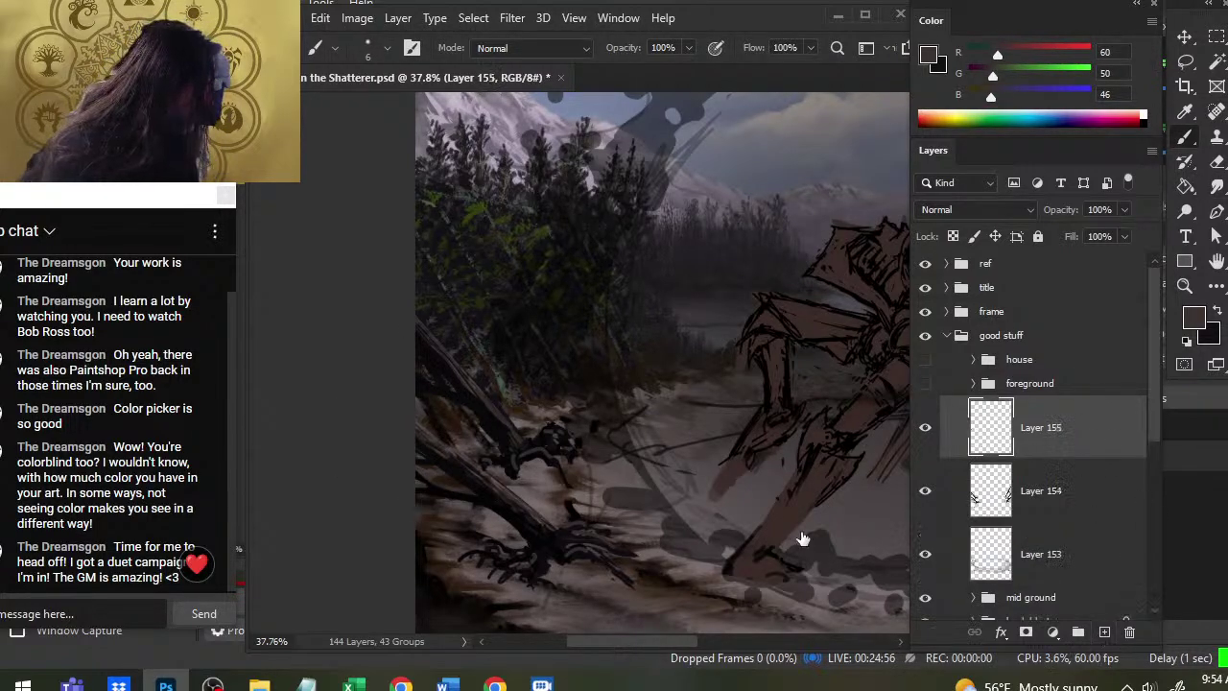
Sample dark tones from the left trunks for painting on the new layer and enlarge the brush to 15 px
{"action": "left_click", "coordinate": [457, 373], "text": "alt"}
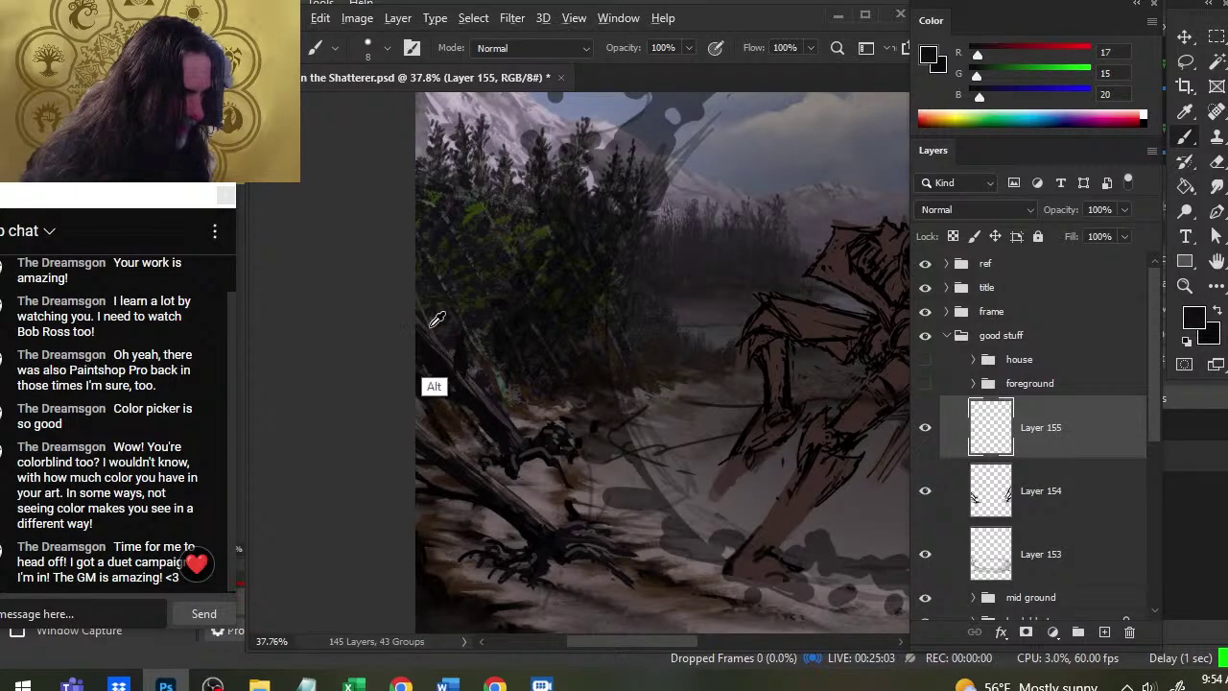
{"action": "left_click", "coordinate": [442, 379], "text": "alt"}
{"action": "left_click", "coordinate": [455, 443], "text": "alt"}
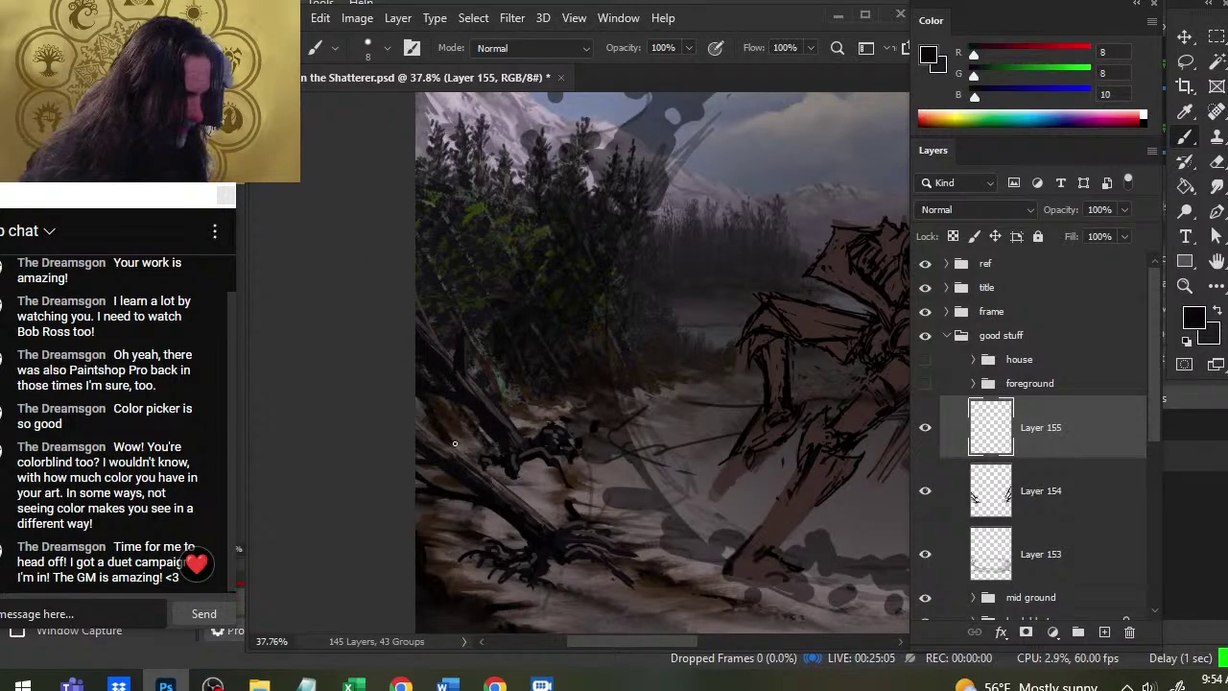
{"action": "key", "text": "bracketright"}
{"action": "key", "text": "bracketright"}
{"action": "key", "text": "bracketright"}
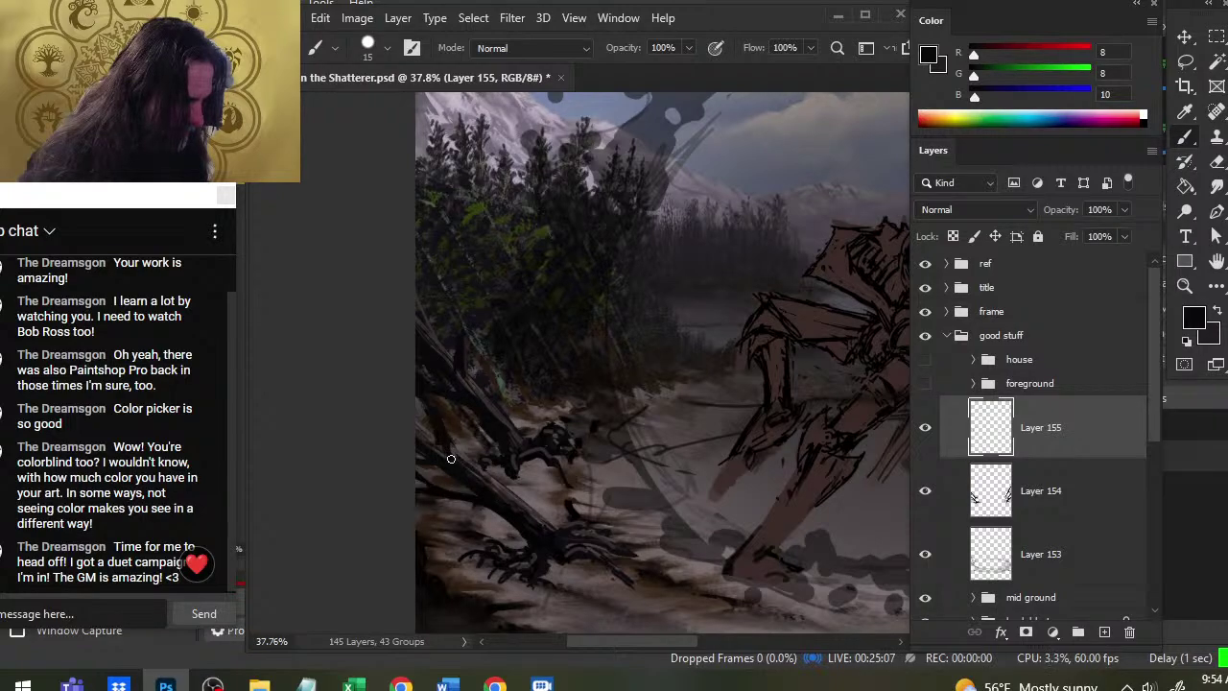
Sample dark tones from the left trunks and paint bark shading on Layer 155 with a 9–10 px brush
{"action": "left_click", "coordinate": [441, 437], "text": "alt"}
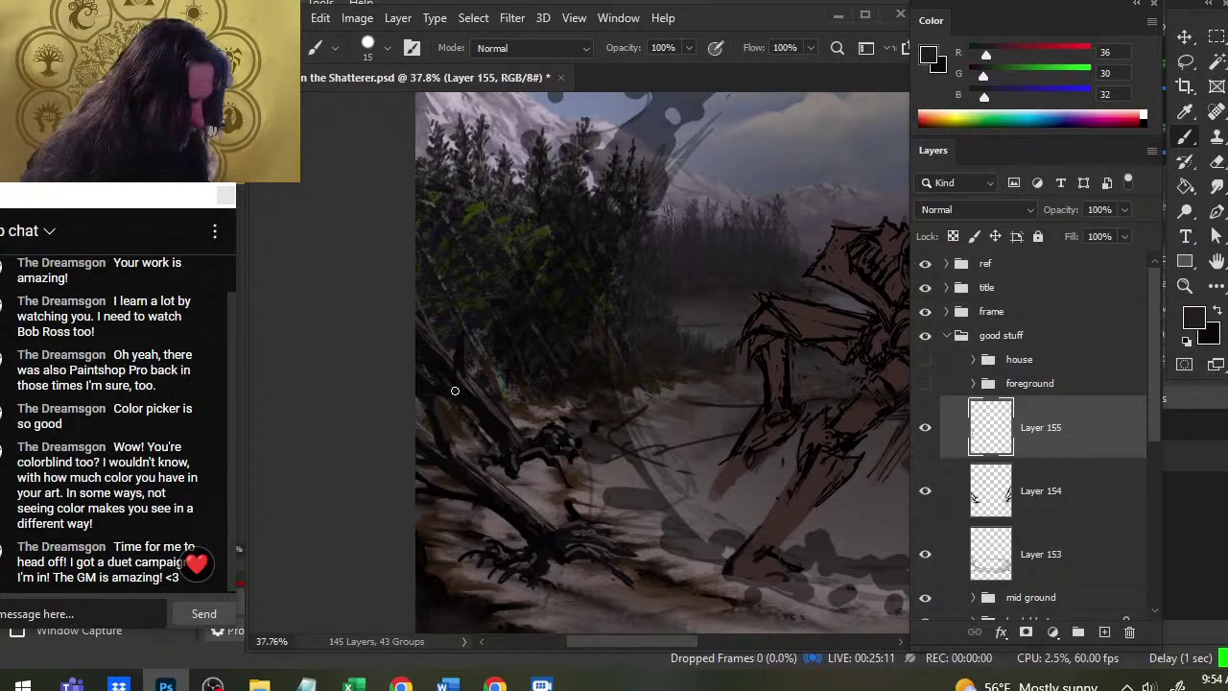
{"action": "left_click", "coordinate": [486, 438], "text": "alt"}
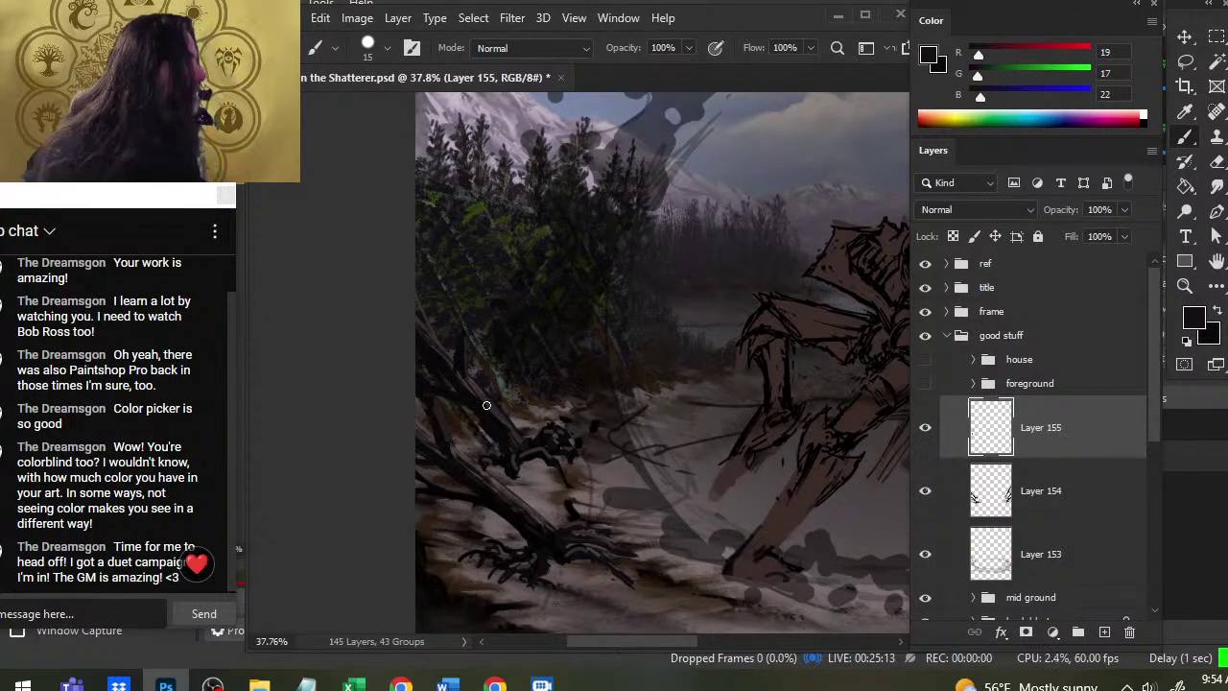
{"action": "key", "text": "bracketleft"}
{"action": "key", "text": "bracketleft"}
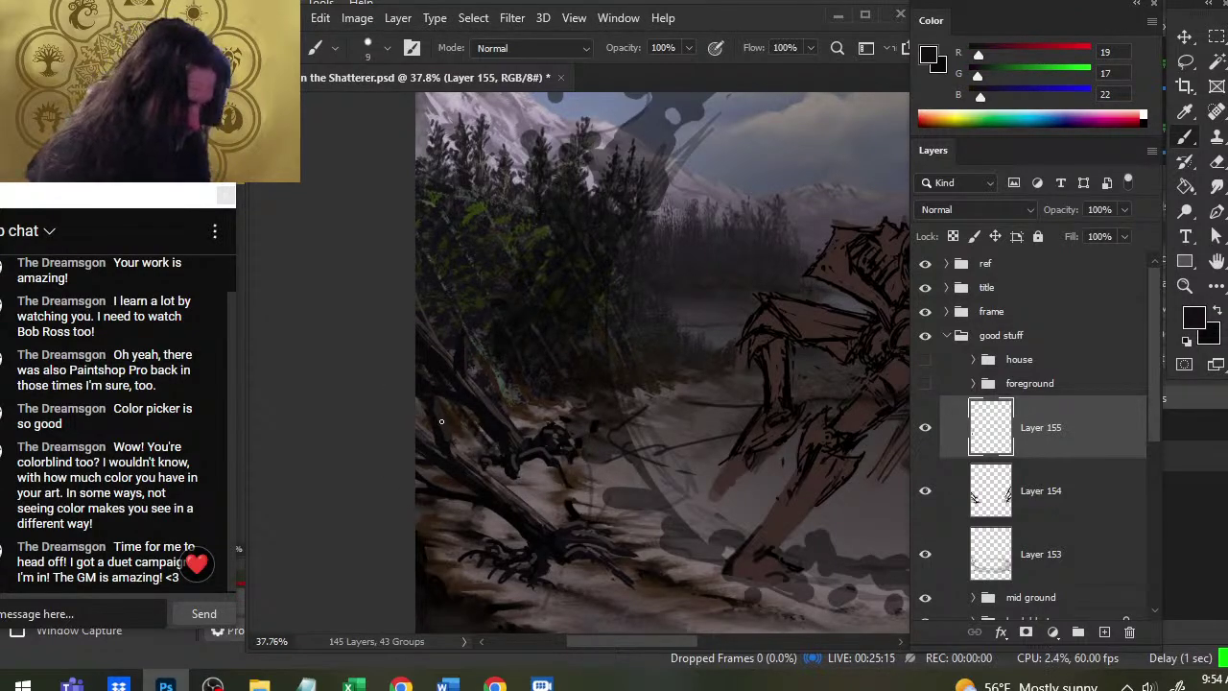
{"action": "left_click", "coordinate": [448, 459], "text": "alt"}
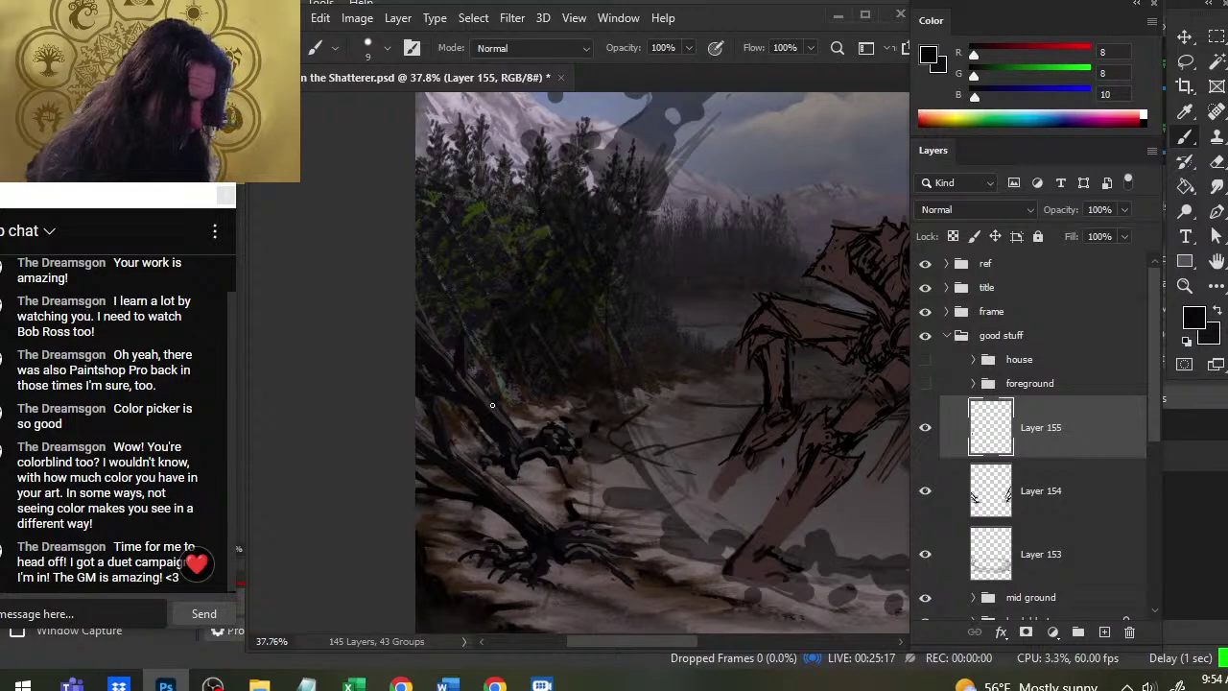
{"action": "key", "text": "bracketright"}
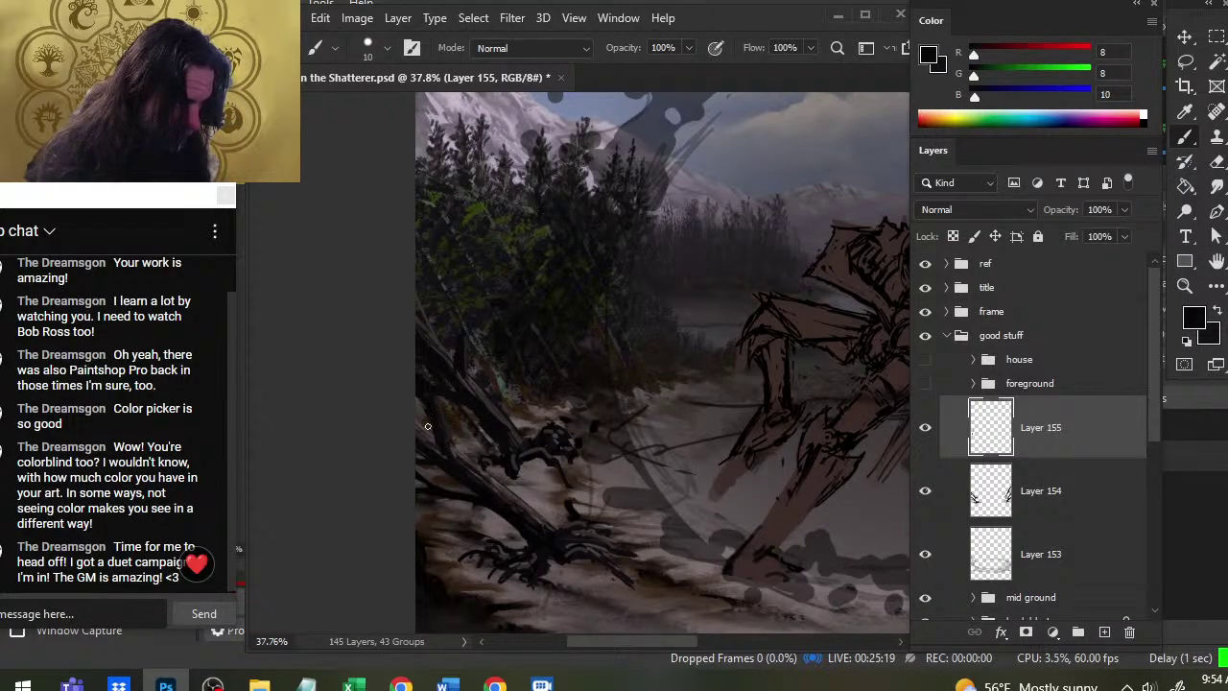
{"action": "left_click", "coordinate": [443, 422], "text": "alt"}
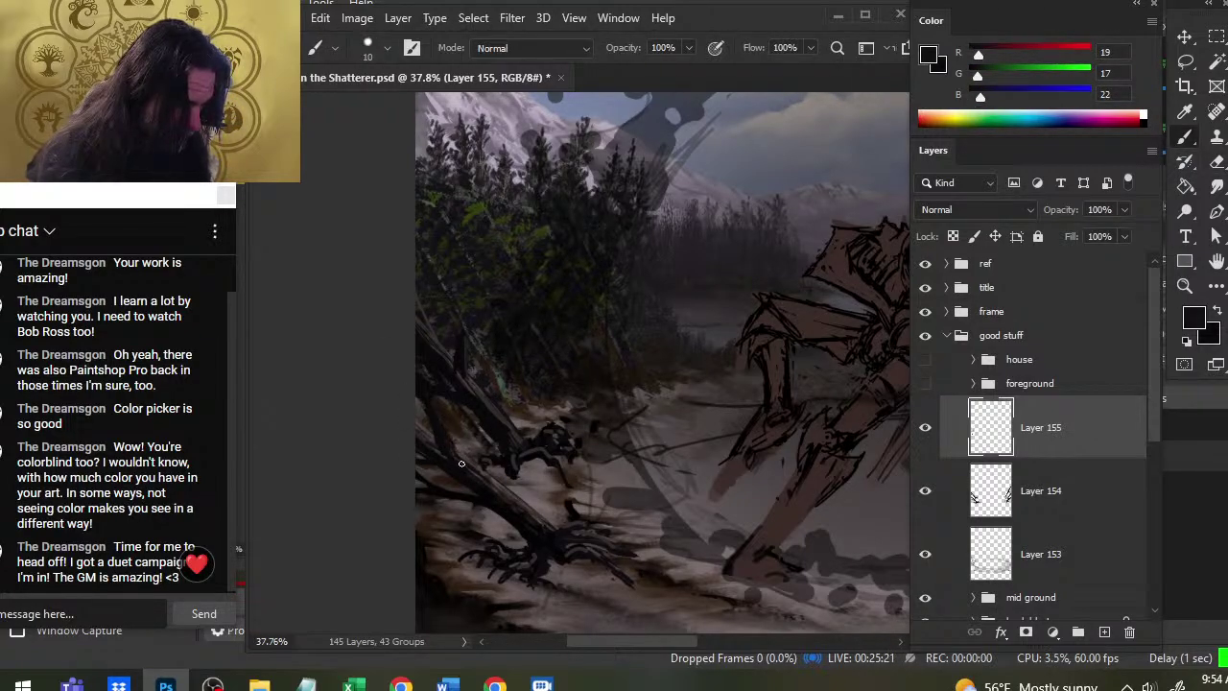
Sample a lighter brownish grey from the lower left trunk and add thin bark highlights to the left trunks with a 7 px brush
{"action": "left_click", "coordinate": [493, 508], "text": "alt"}
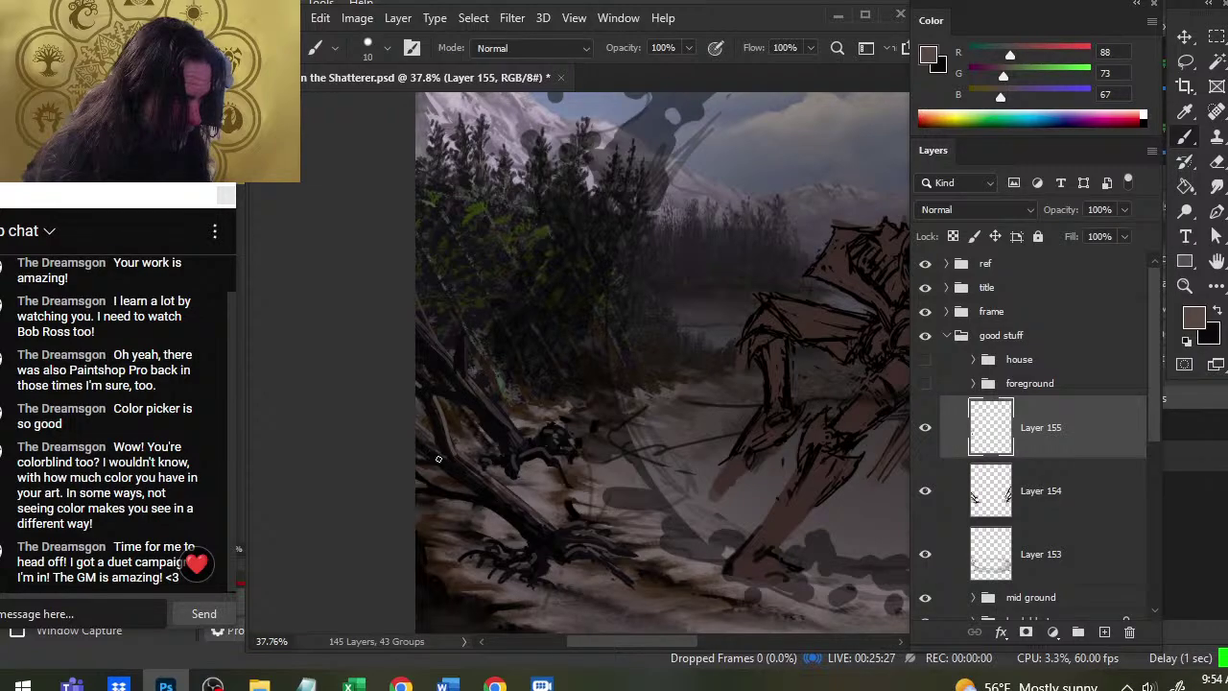
{"action": "key", "text": "ctrl"}
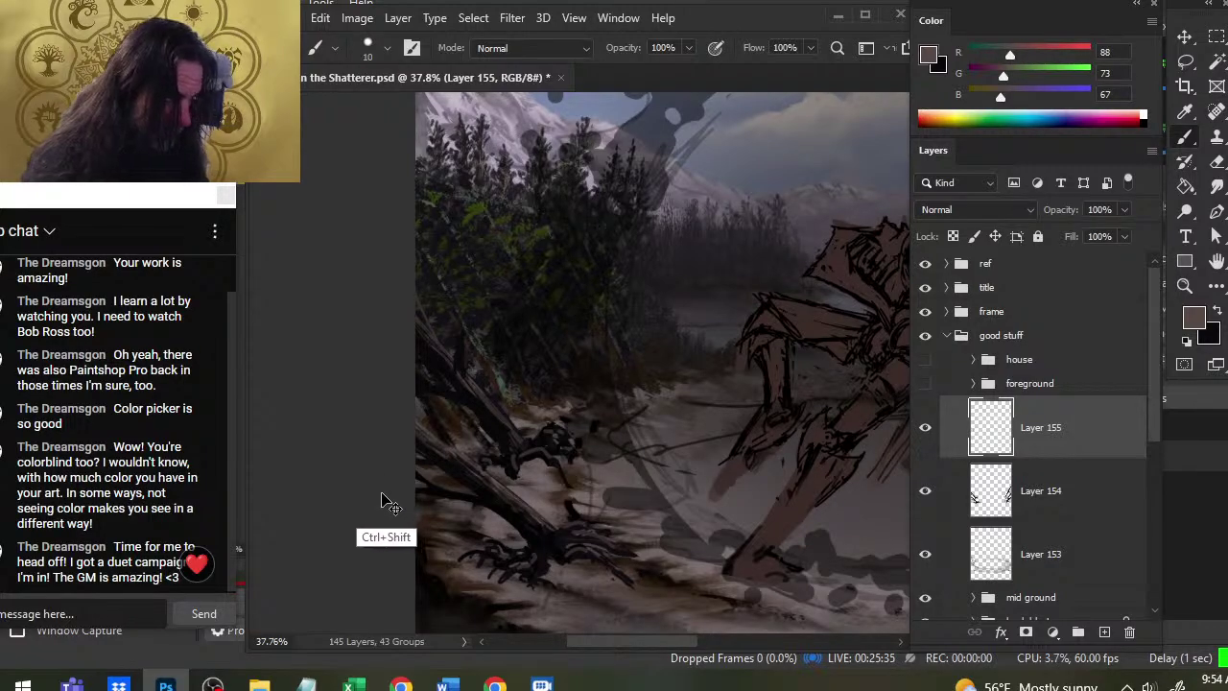
{"action": "key", "text": "bracketleft"}
{"action": "key", "text": "bracketleft"}
{"action": "key", "text": "bracketleft"}
{"action": "left_click_drag", "start_coordinate": [466, 341], "coordinate": [470, 368]}
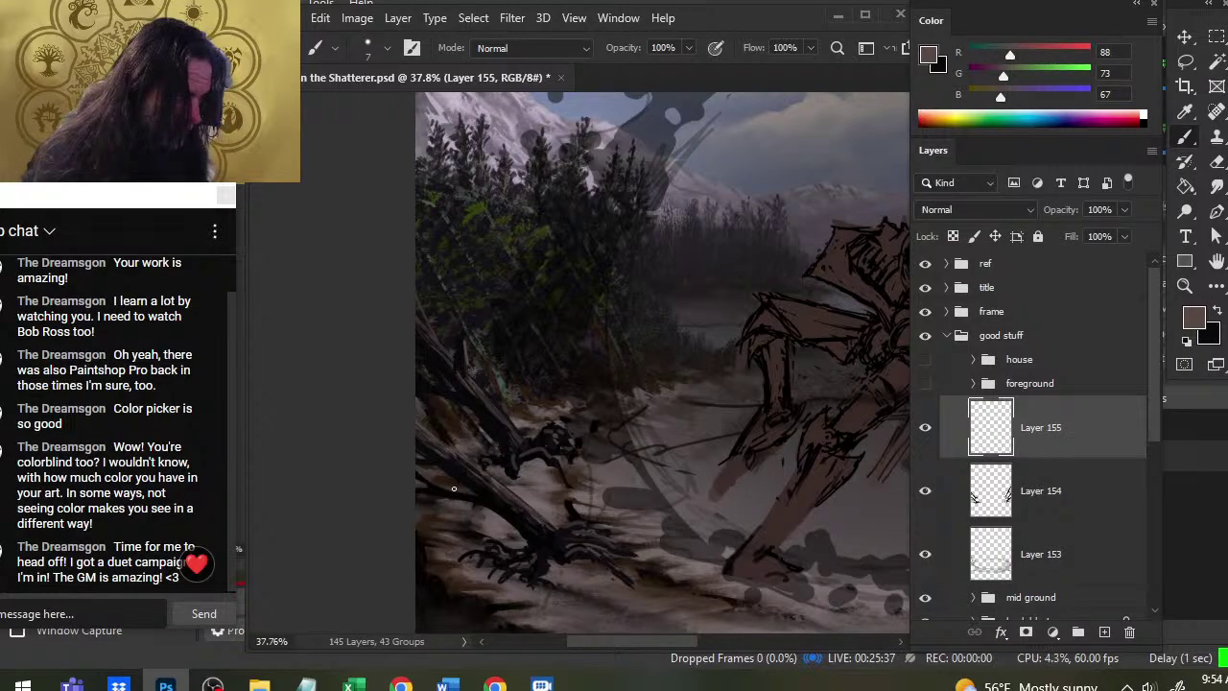
Paint a short upright near-black branch between the two left trunks and highlight it in brownish grey with a 7 px brush
{"action": "key", "text": "bracketright"}
{"action": "left_click", "coordinate": [470, 459], "text": "alt"}
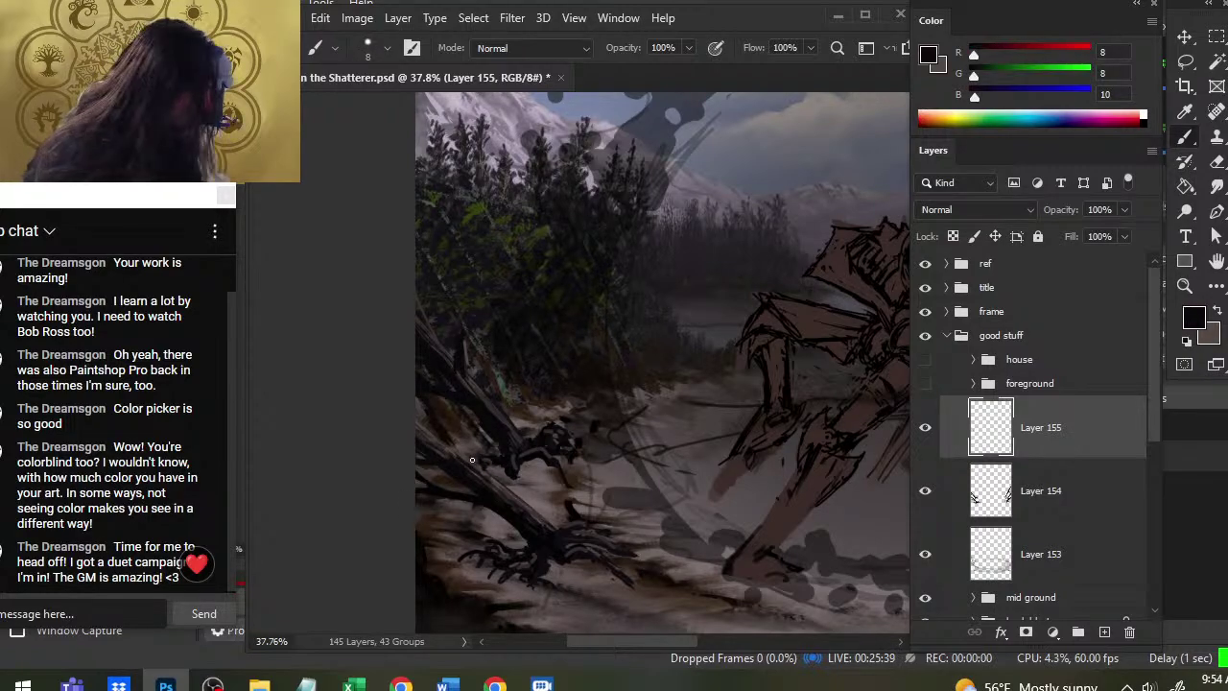
{"action": "left_click_drag", "start_coordinate": [467, 432], "coordinate": [468, 465]}
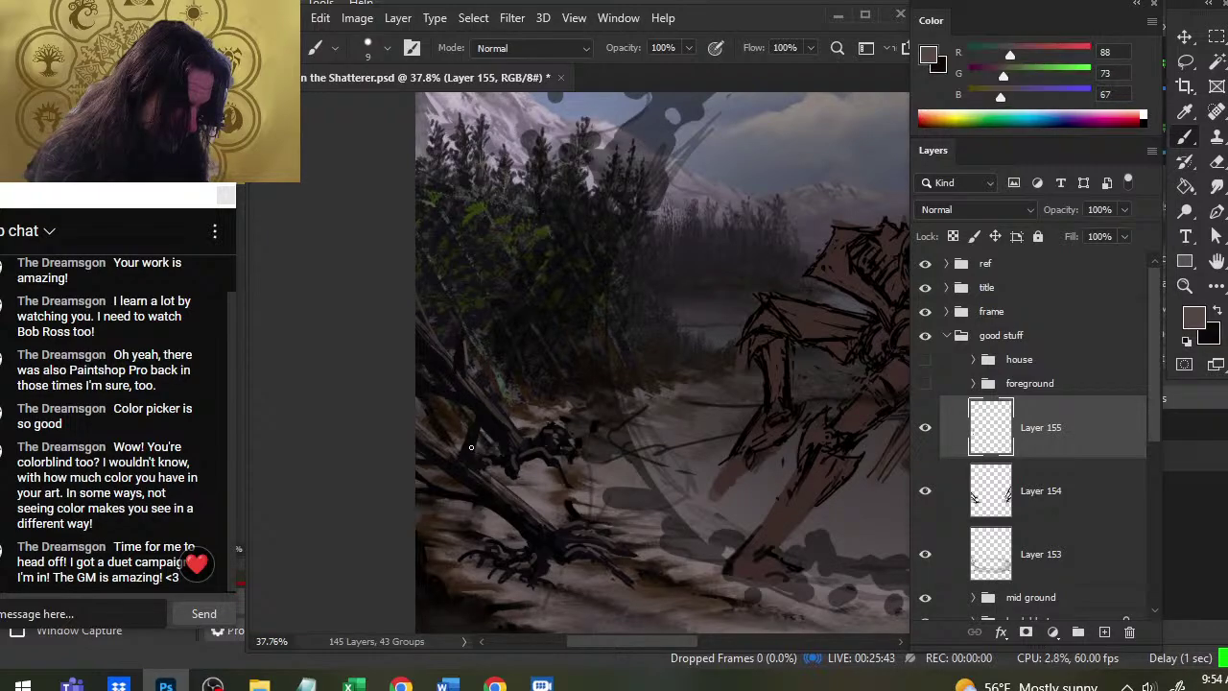
{"action": "key", "text": "x"}
{"action": "key", "text": "bracketleft"}
{"action": "key", "text": "bracketleft"}
{"action": "mouse_move", "coordinate": [474, 422]}
{"action": "left_mouse_down"}
{"action": "mouse_move", "coordinate": [483, 452]}
{"action": "mouse_move", "coordinate": [491, 385]}
{"action": "left_mouse_up"}
Add a second upright branch near the left canvas edge in near-black and brownish grey, refining it with the 25 px Eraser
{"action": "key", "text": "x"}
{"action": "key", "text": "x"}
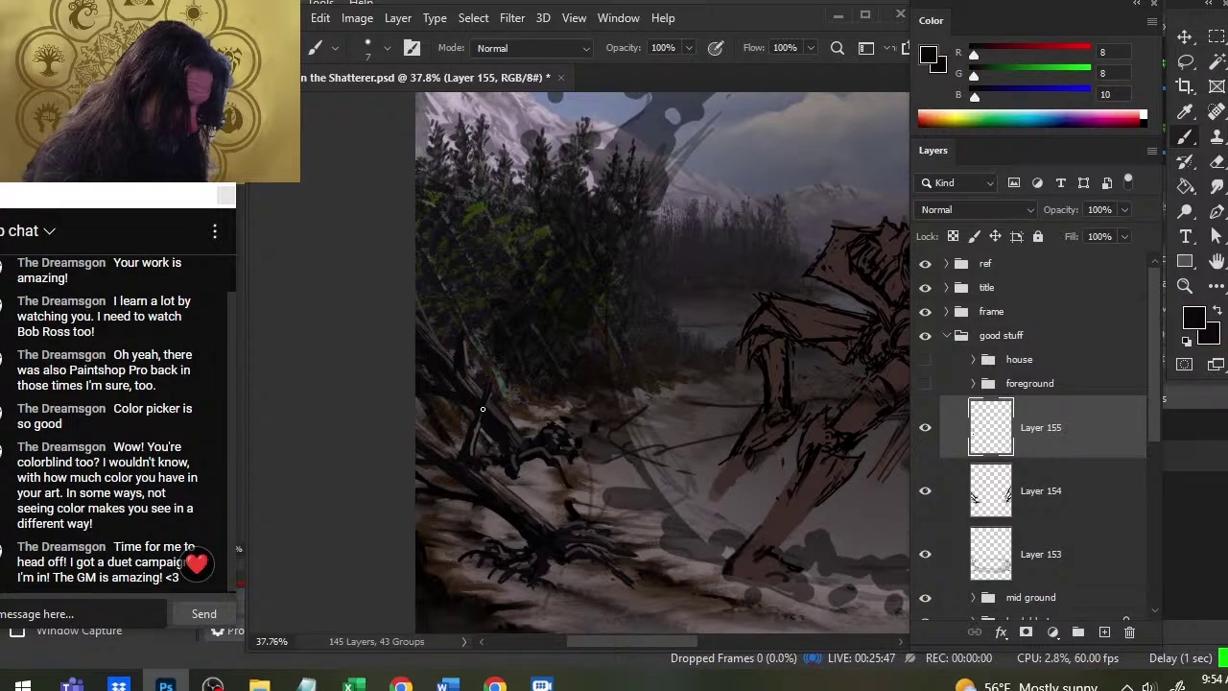
{"action": "key", "text": "x"}
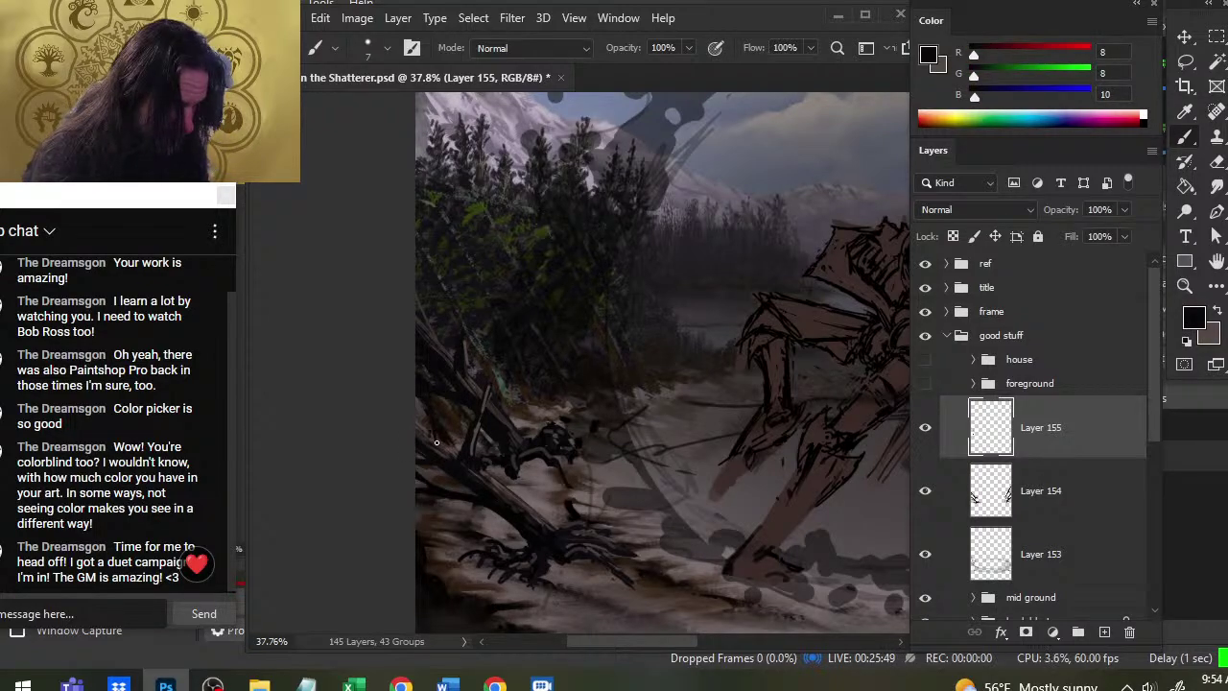
{"action": "key", "text": "x"}
{"action": "left_click_drag", "start_coordinate": [433, 416], "coordinate": [432, 370]}
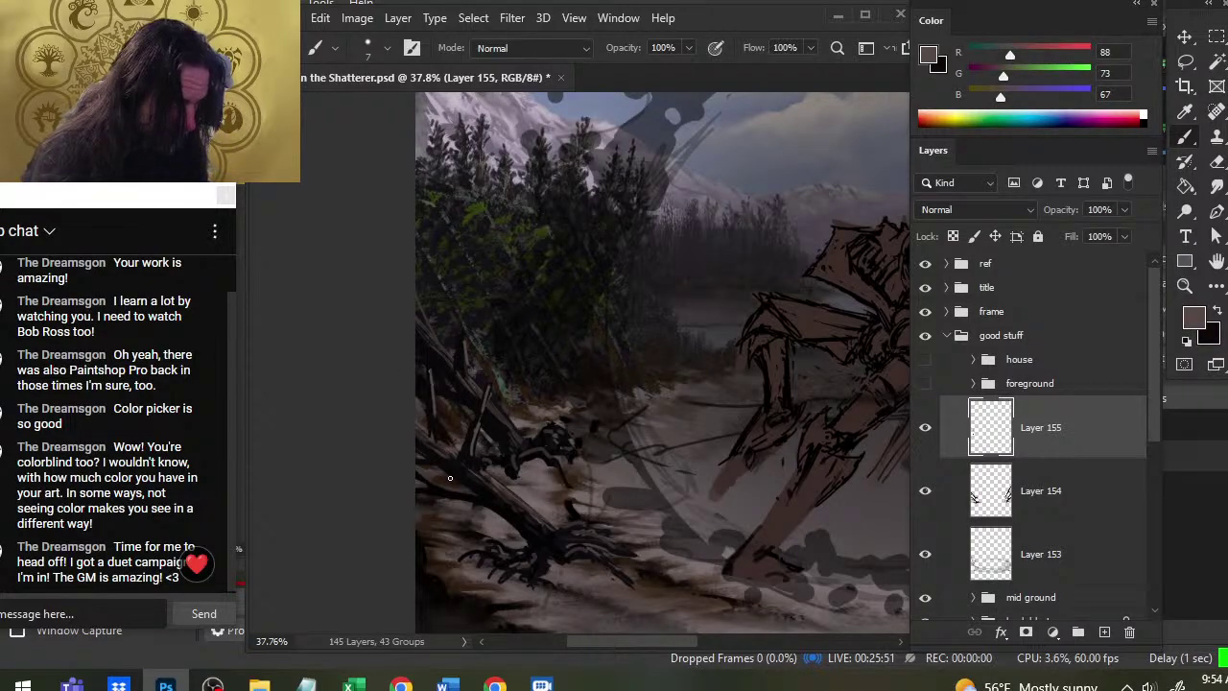
{"action": "left_click_drag", "start_coordinate": [528, 502], "coordinate": [460, 406]}
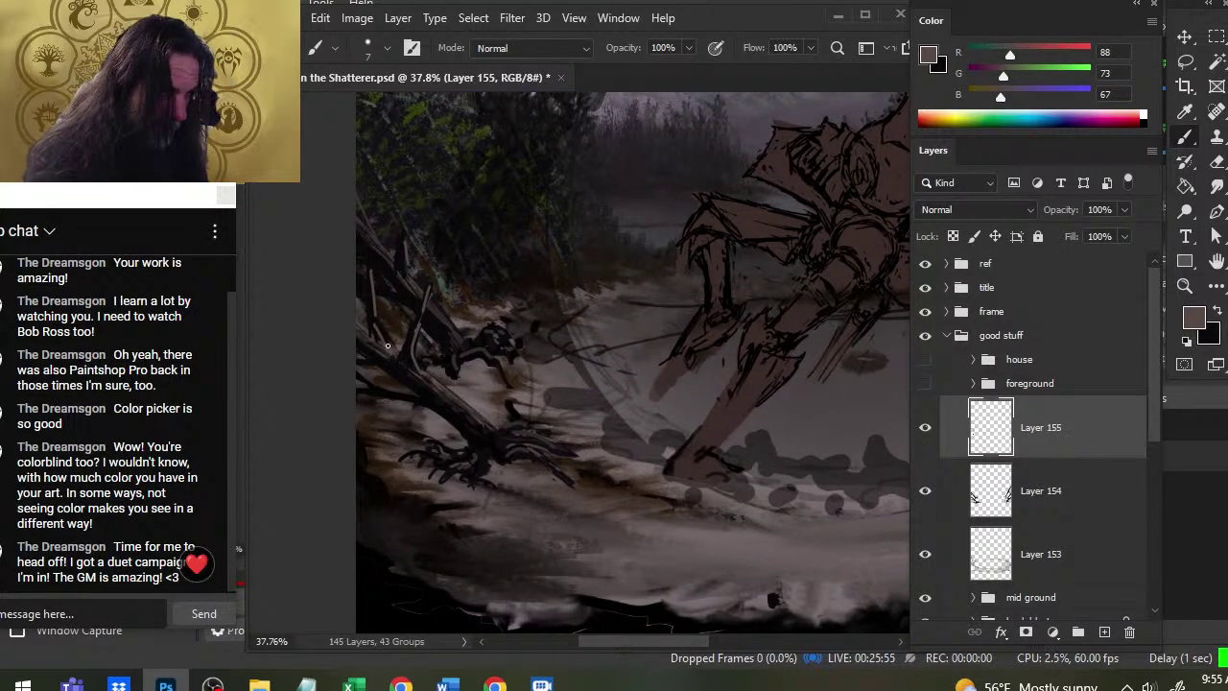
{"action": "key", "text": "x"}
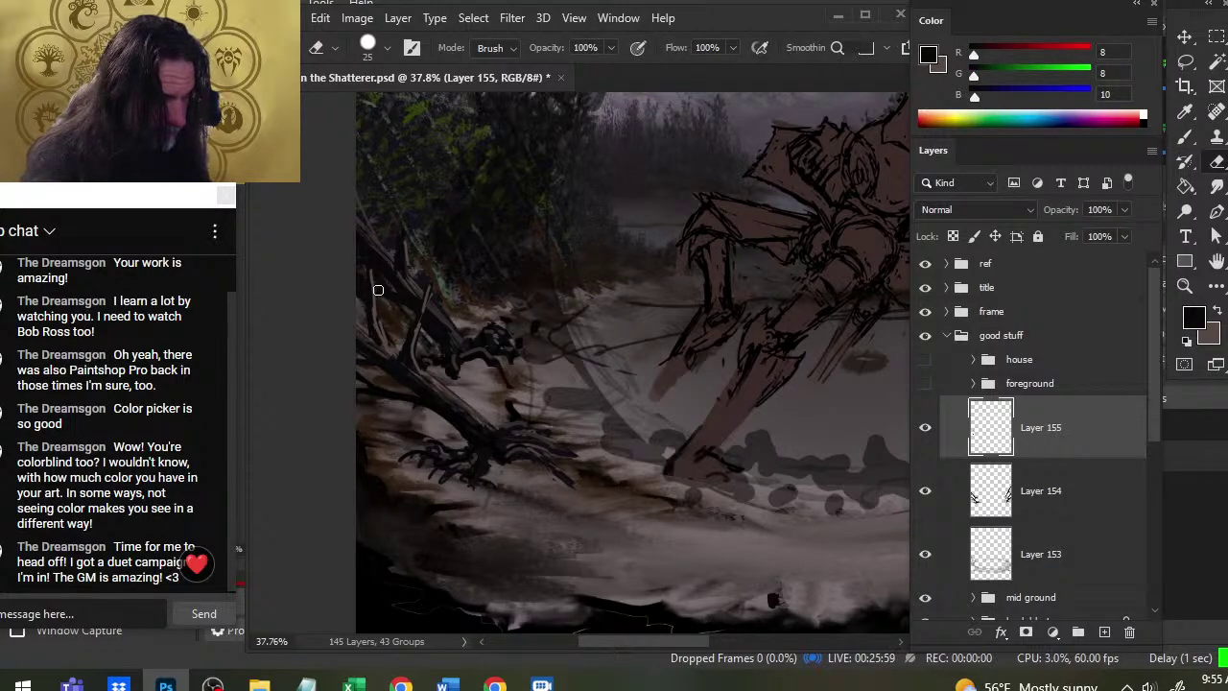
Sample dark brownish greys from the upper right trunk and touch up its bark with the 7 px brush
{"action": "key", "text": "z"}
{"action": "key", "text": "ctrl+0"}
{"action": "mouse_move", "coordinate": [658, 397]}
{"action": "left_mouse_down"}
{"action": "mouse_move", "coordinate": [740, 238]}
{"action": "mouse_move", "coordinate": [731, 291]}
{"action": "mouse_move", "coordinate": [775, 282]}
{"action": "mouse_move", "coordinate": [705, 331]}
{"action": "left_mouse_up"}
{"action": "key", "text": "b"}
{"action": "key", "text": "x"}
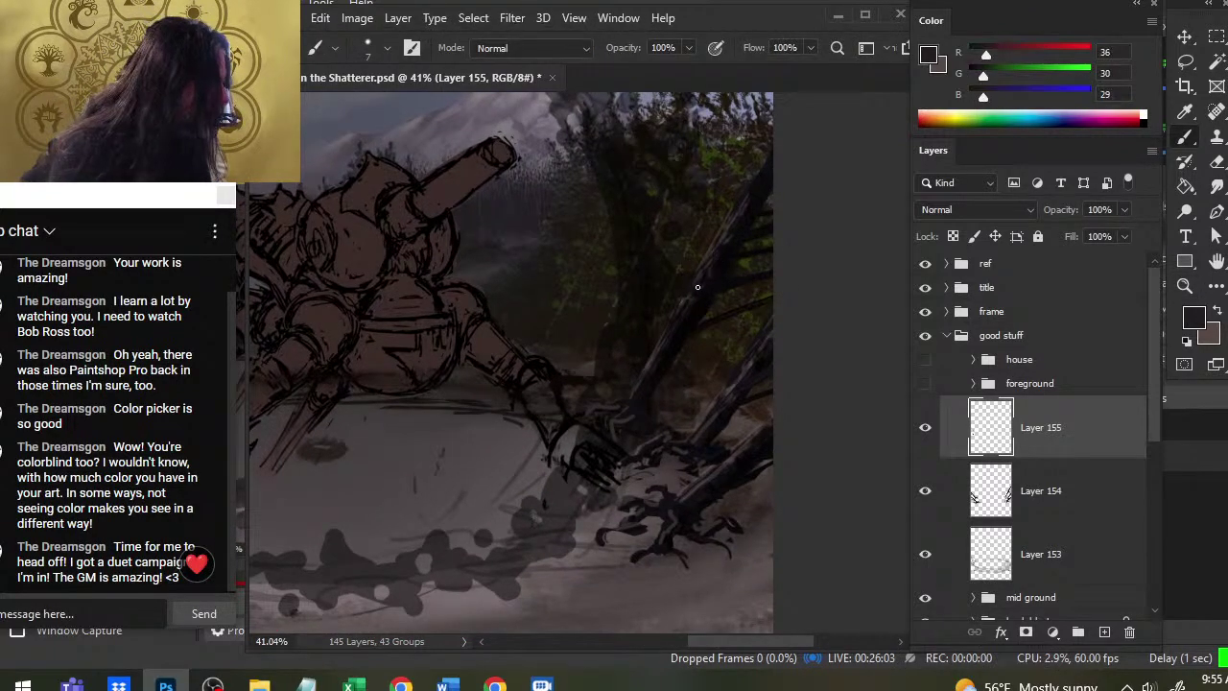
{"action": "left_click", "coordinate": [691, 343], "text": "alt"}
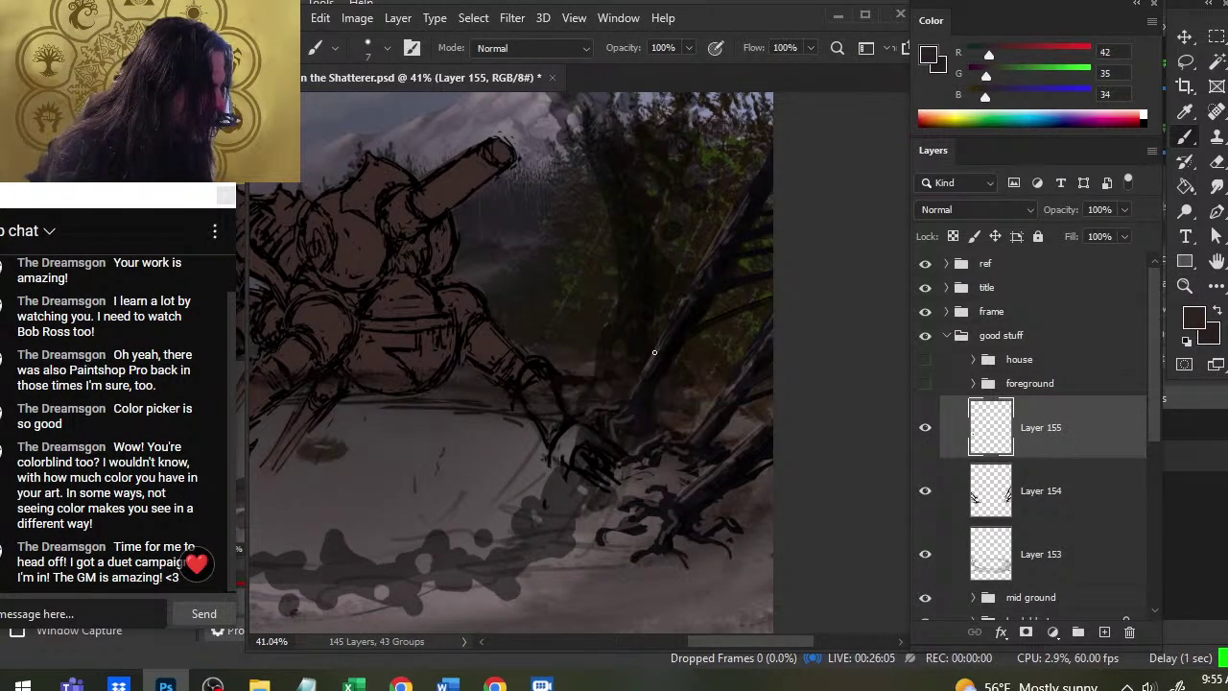
{"action": "left_click", "coordinate": [721, 292], "text": "alt"}
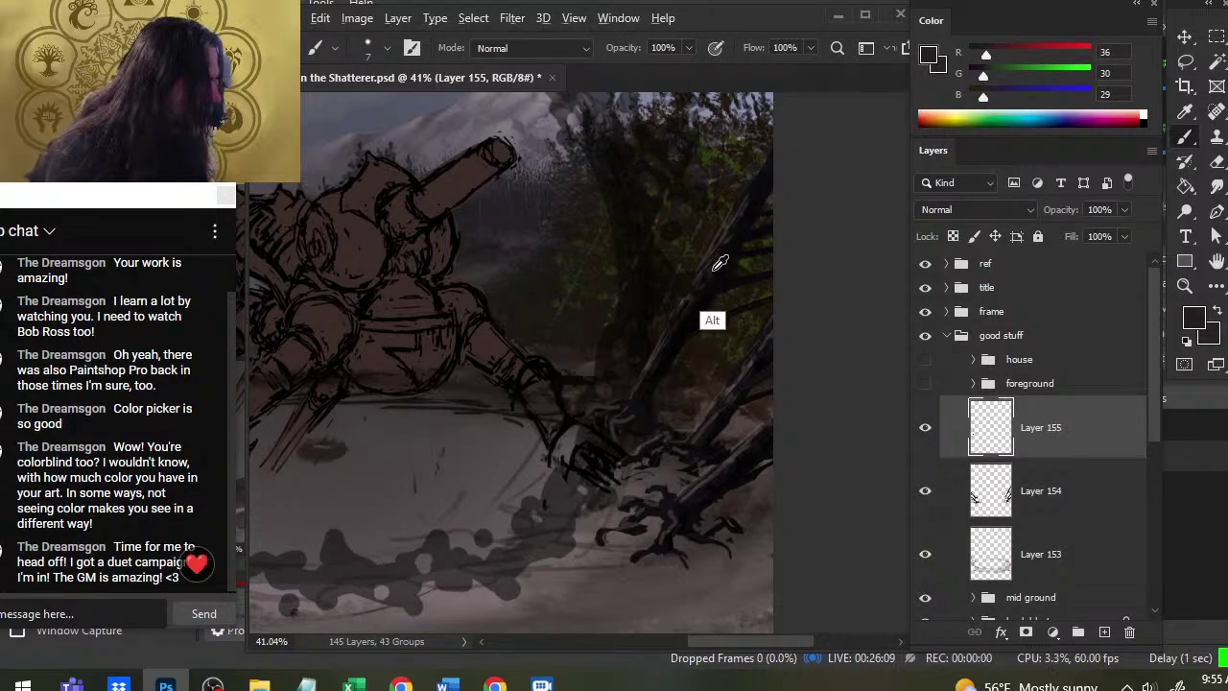
Sample a lighter brownish grey and a near-black from around the upper right trunk as the two painting colors
{"action": "left_click", "coordinate": [653, 350], "text": "alt"}
{"action": "left_click", "coordinate": [659, 358], "text": "alt"}
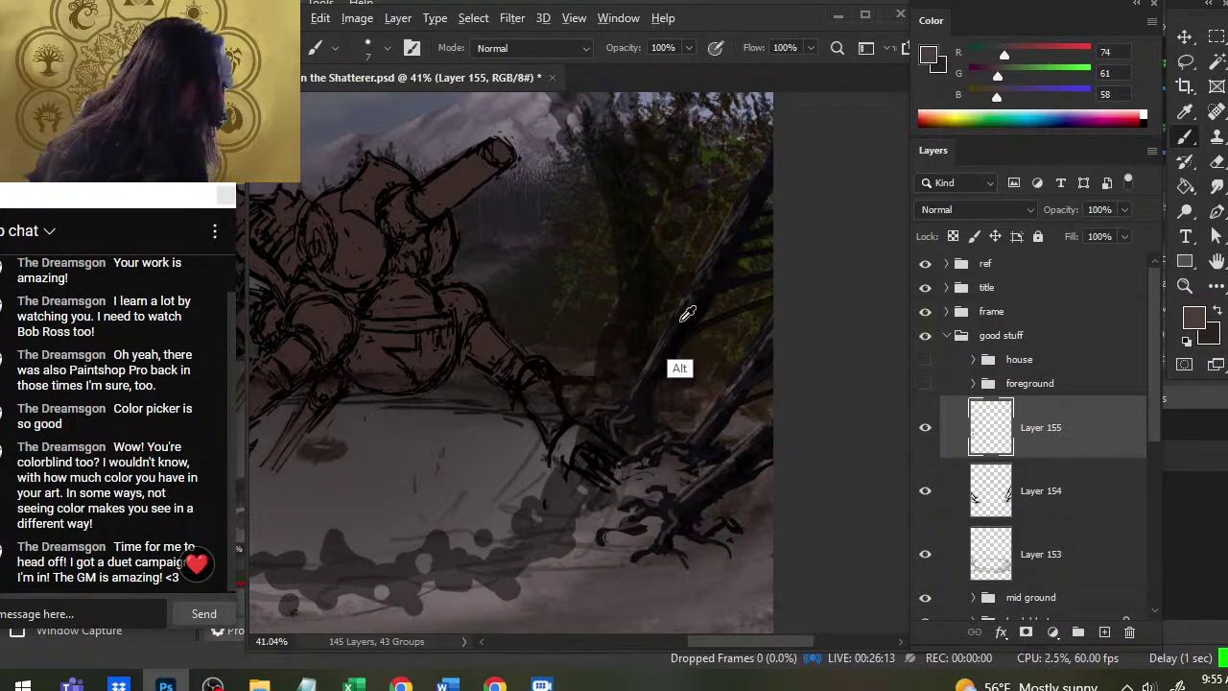
{"action": "left_click", "coordinate": [662, 355], "text": "alt"}
{"action": "left_click", "coordinate": [661, 356], "text": "alt"}
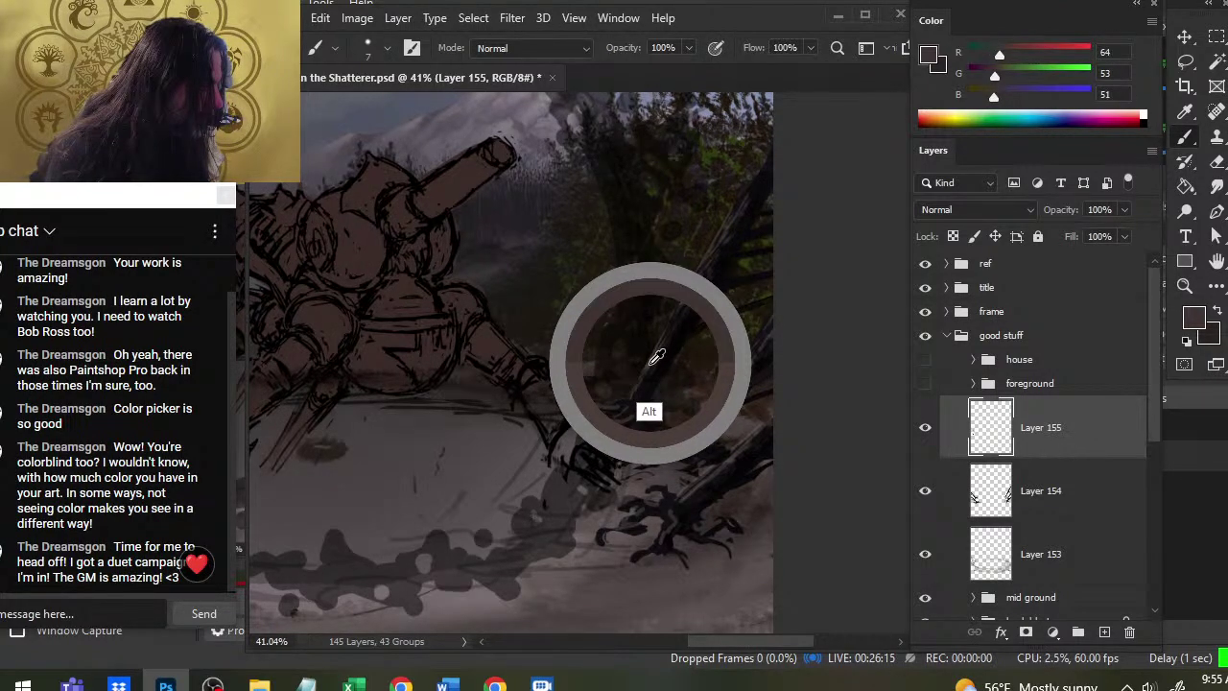
{"action": "left_click", "coordinate": [706, 313], "text": "alt"}
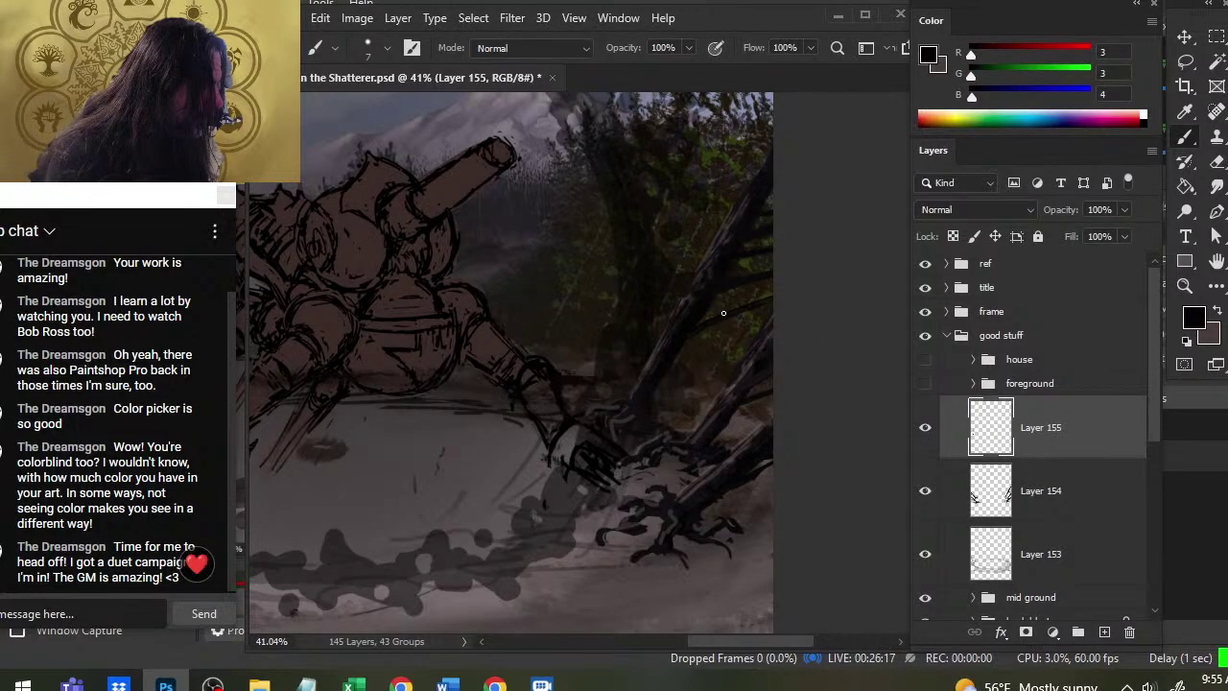
Highlight the right trunk's side branches in brownish grey with a 5 px brush and blend them with the 20 px Smudge tool
{"action": "key", "text": "x"}
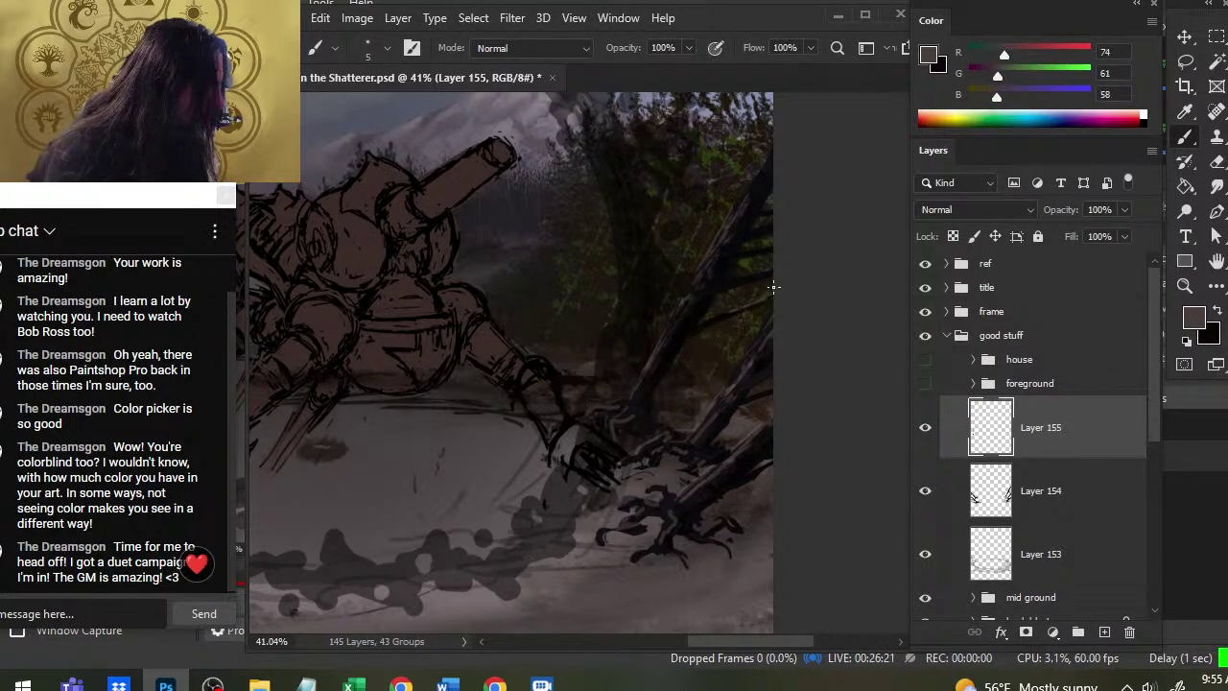
{"action": "left_click_drag", "start_coordinate": [715, 280], "coordinate": [767, 274]}
{"action": "key", "text": "r"}
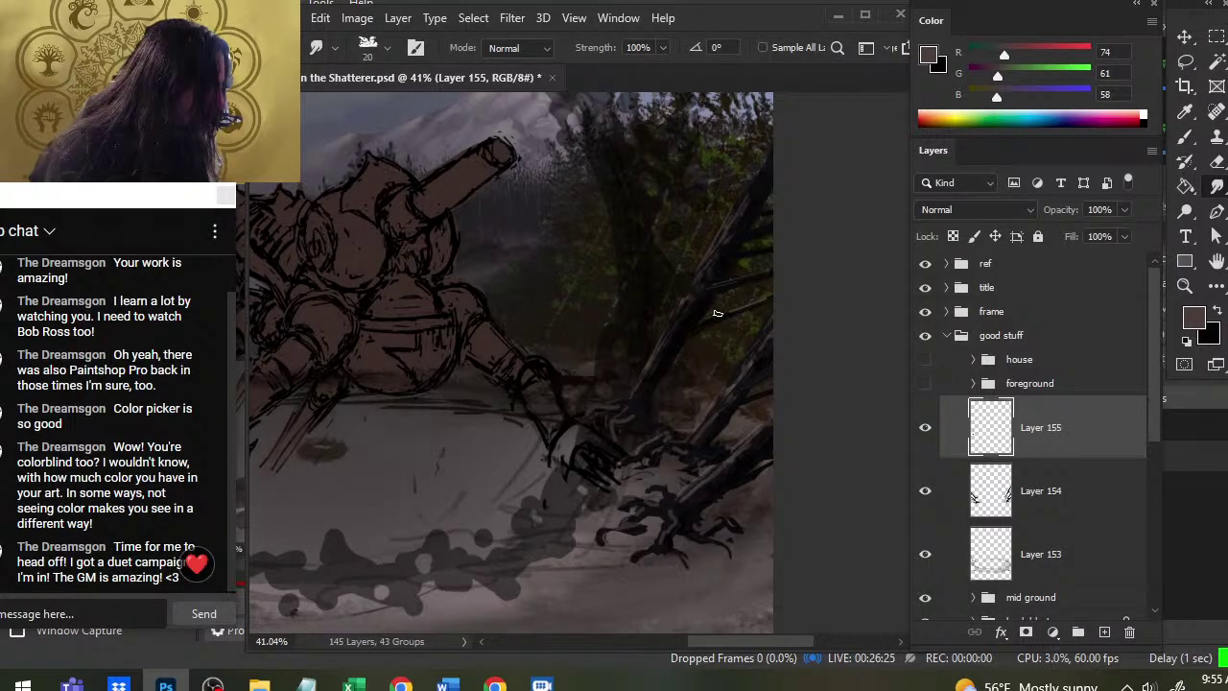
{"action": "left_click_drag", "start_coordinate": [714, 318], "coordinate": [767, 303]}
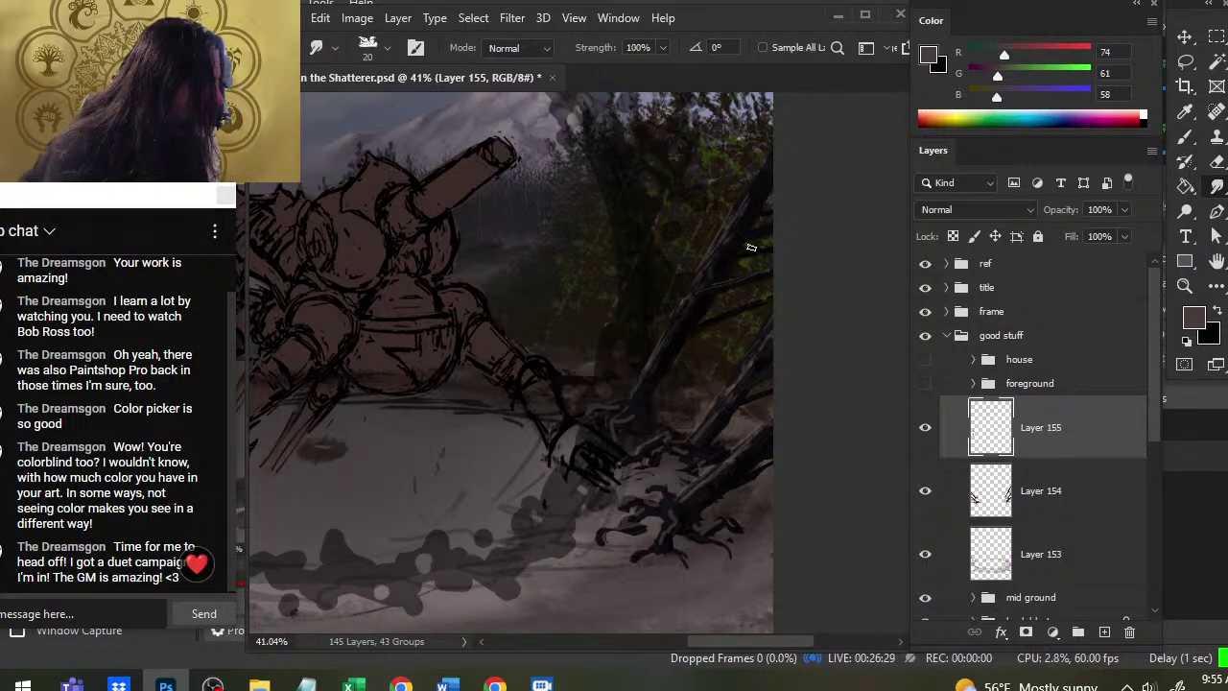
Paint a thin near-black branch rising from the upper right trunk, add grey highlights, and blend them with the 20 px Smudge tool
{"action": "key", "text": "b"}
{"action": "left_click", "coordinate": [712, 253], "text": "alt"}
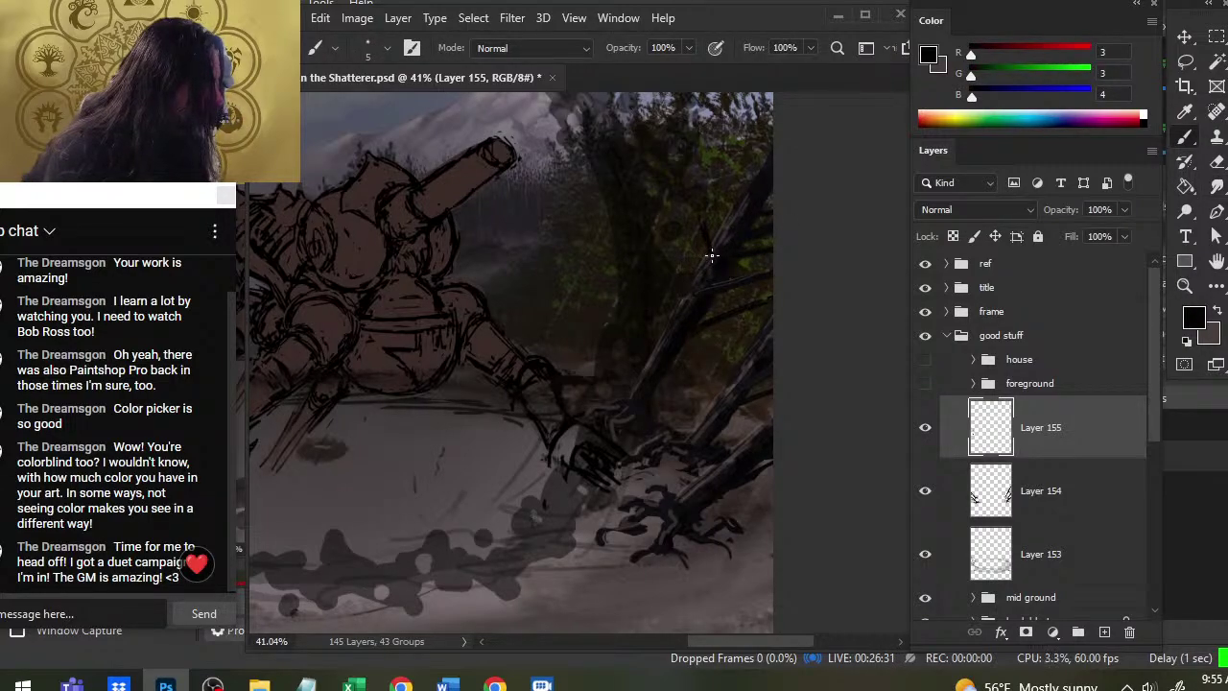
{"action": "key", "text": "x"}
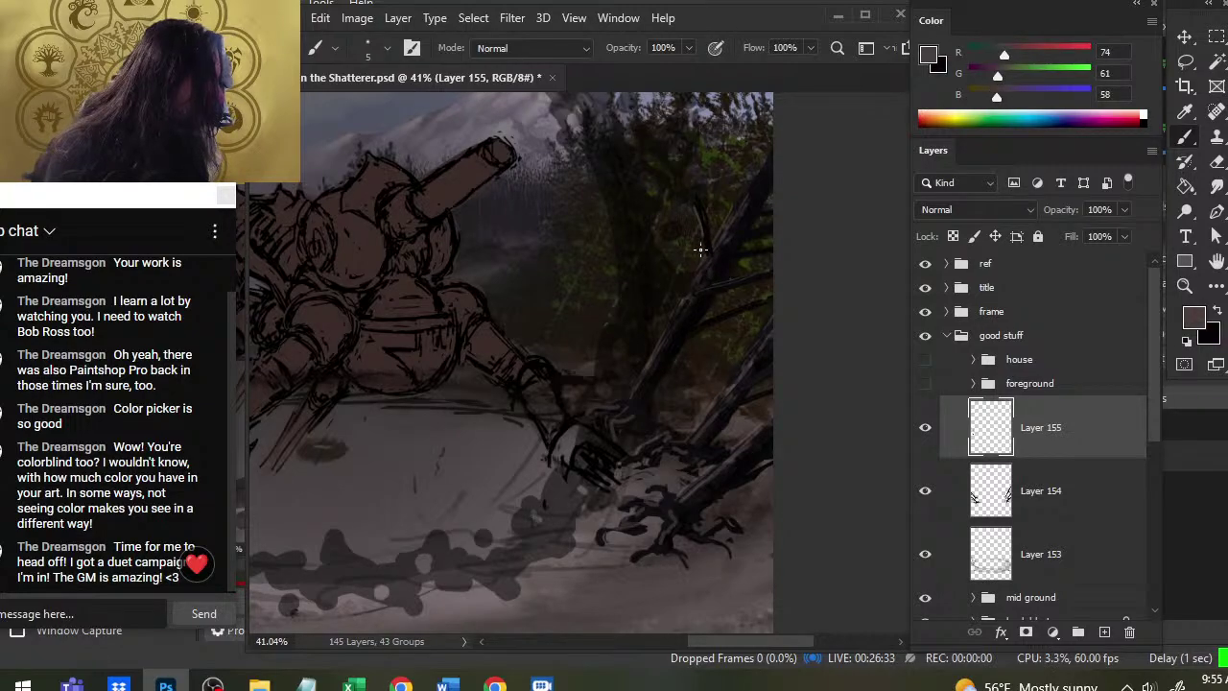
{"action": "key", "text": "r"}
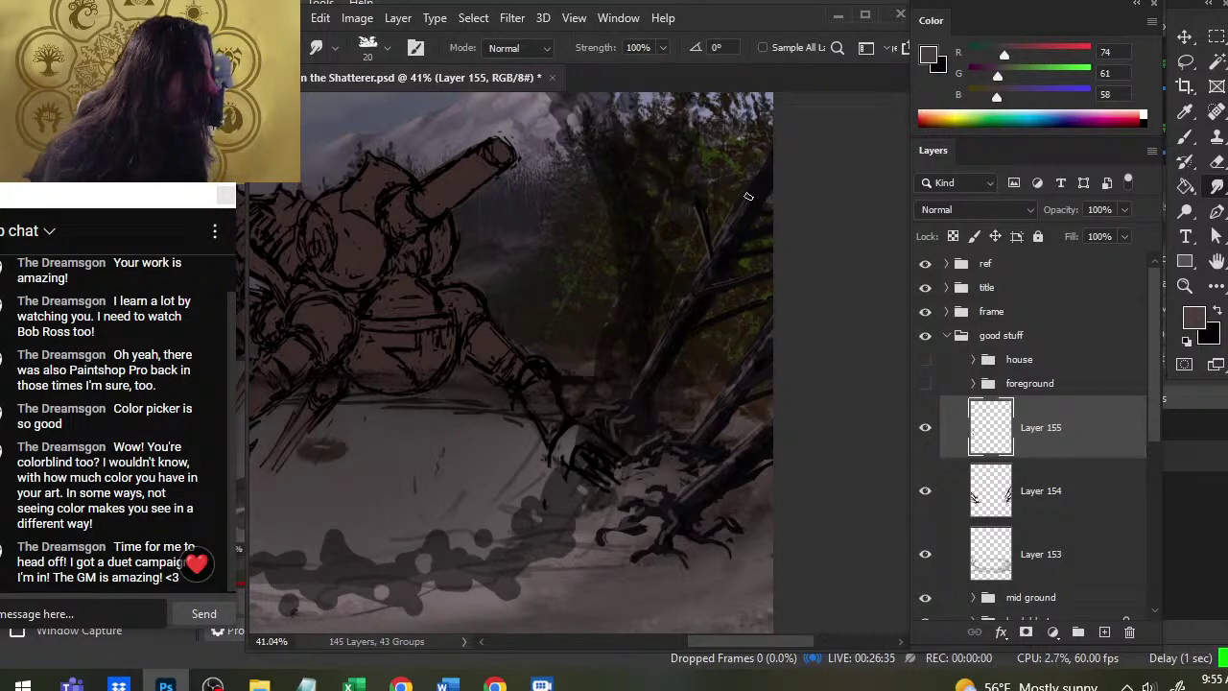
{"action": "key", "text": "b"}
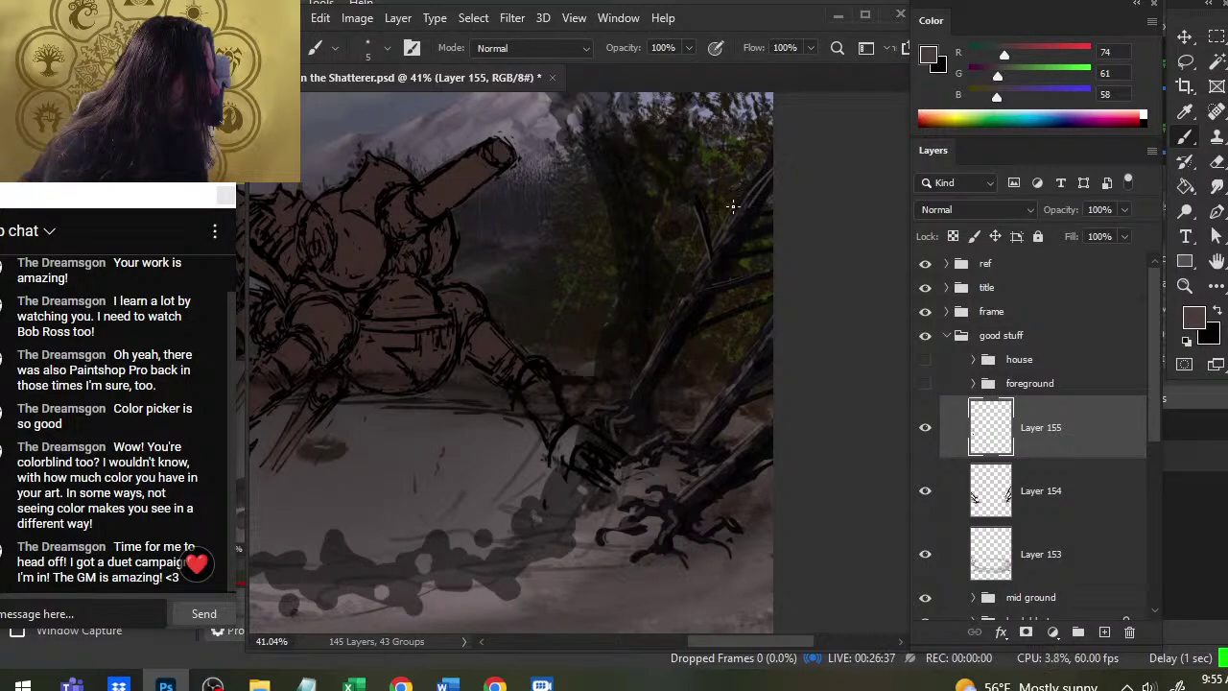
{"action": "key", "text": "r"}
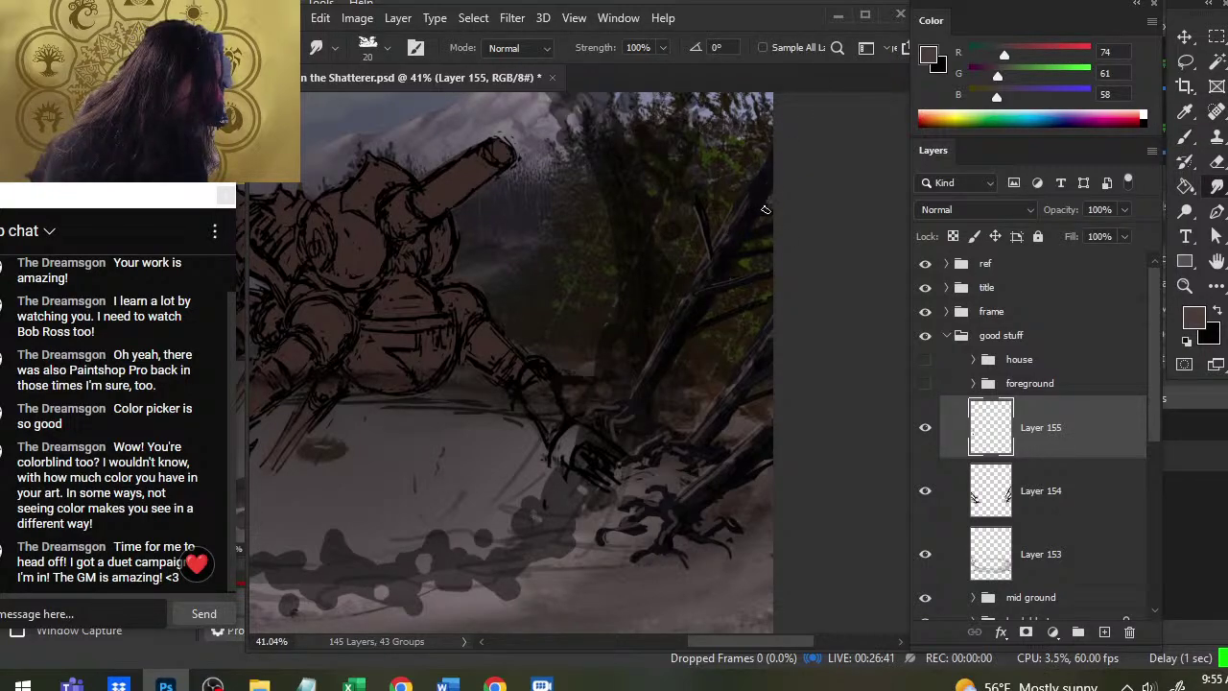
Refine the right trunks across Layer 154 and Layer 155 with the 20 px Smudge tool and 5 px brush
{"action": "left_click", "coordinate": [940, 500]}
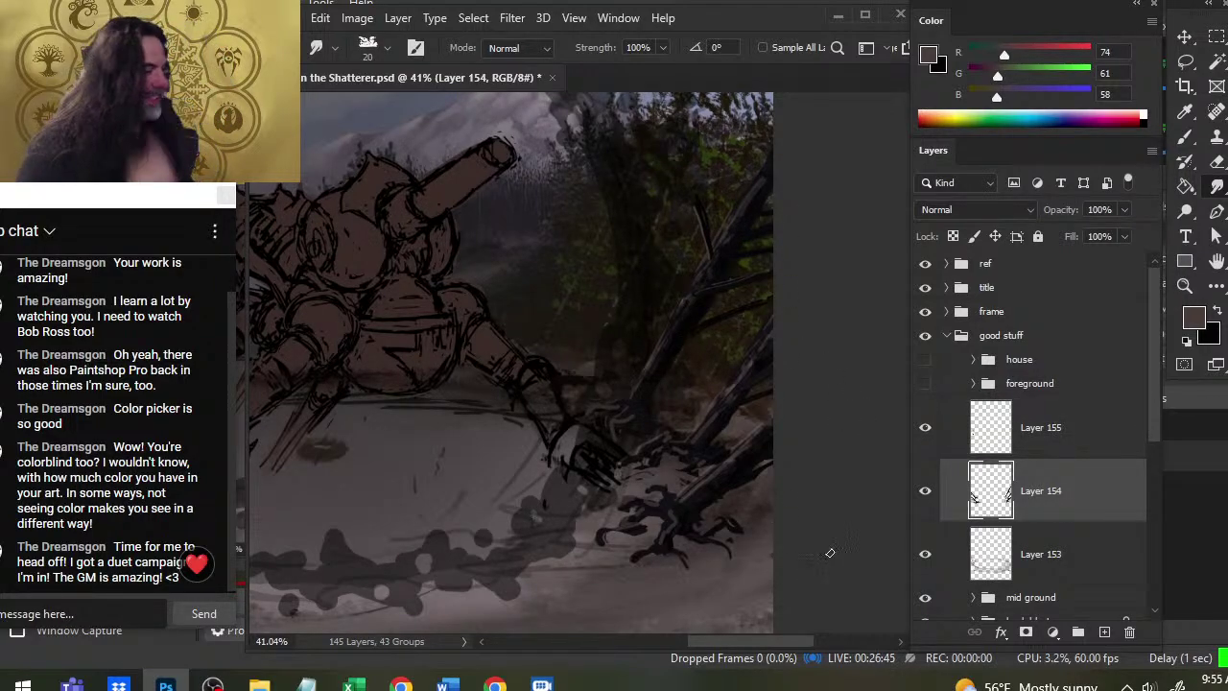
{"action": "left_click", "coordinate": [991, 437]}
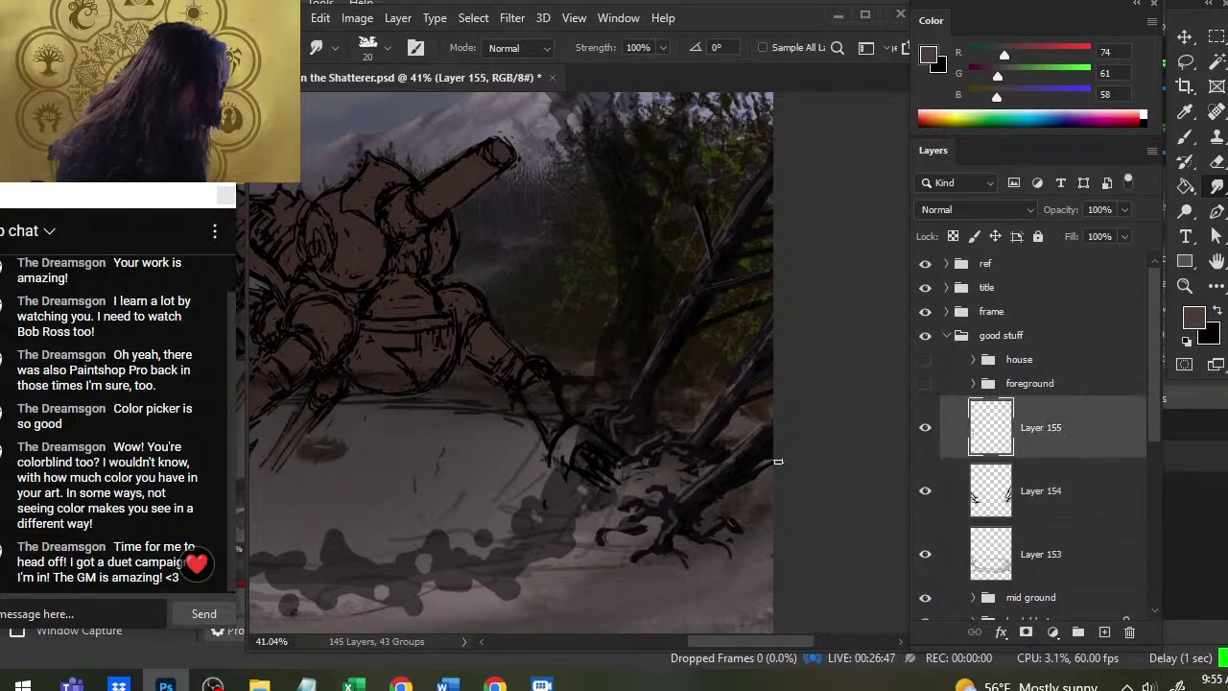
{"action": "key", "text": "b"}
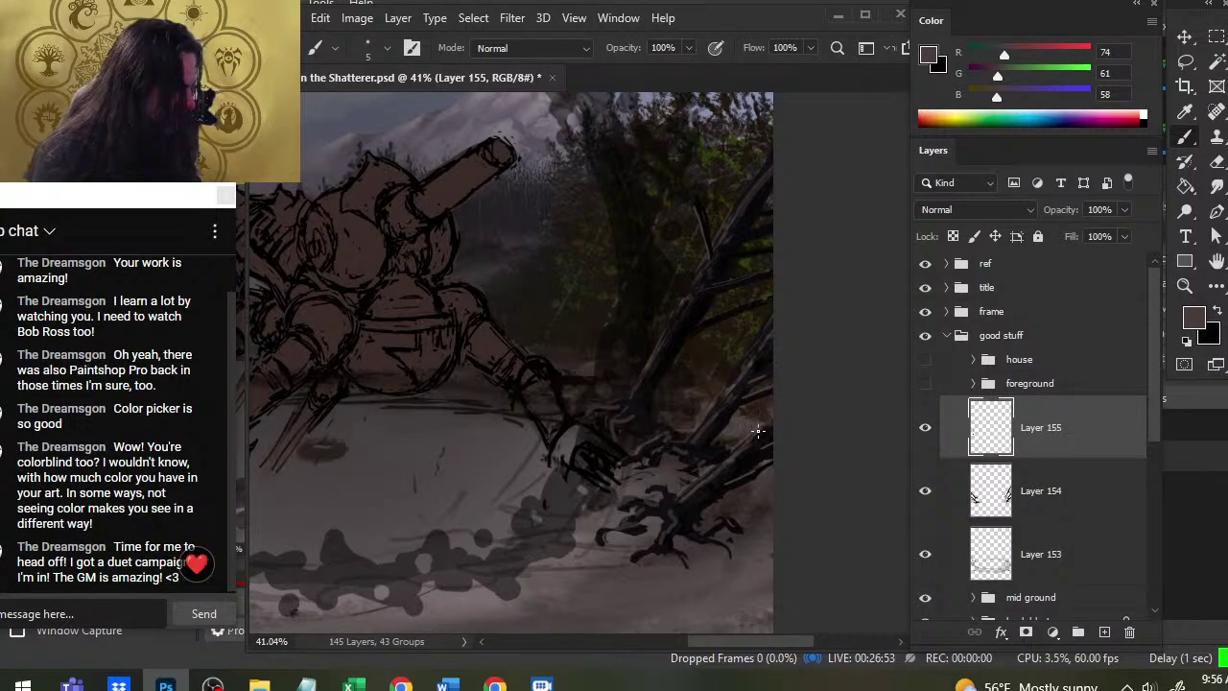
Merge Layer 155 down into Layer 154 to combine the right trunk details
{"action": "key", "text": "z"}
{"action": "left_click_drag", "start_coordinate": [699, 439], "coordinate": [652, 439]}
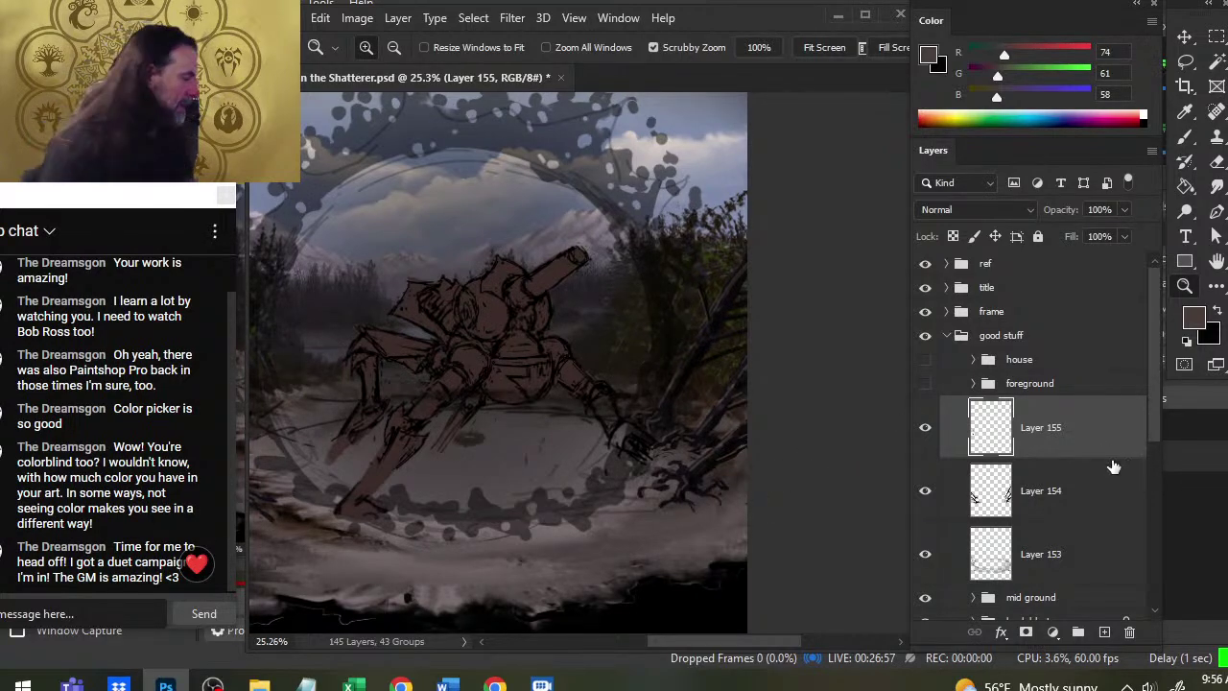
{"action": "right_click", "coordinate": [1026, 455]}
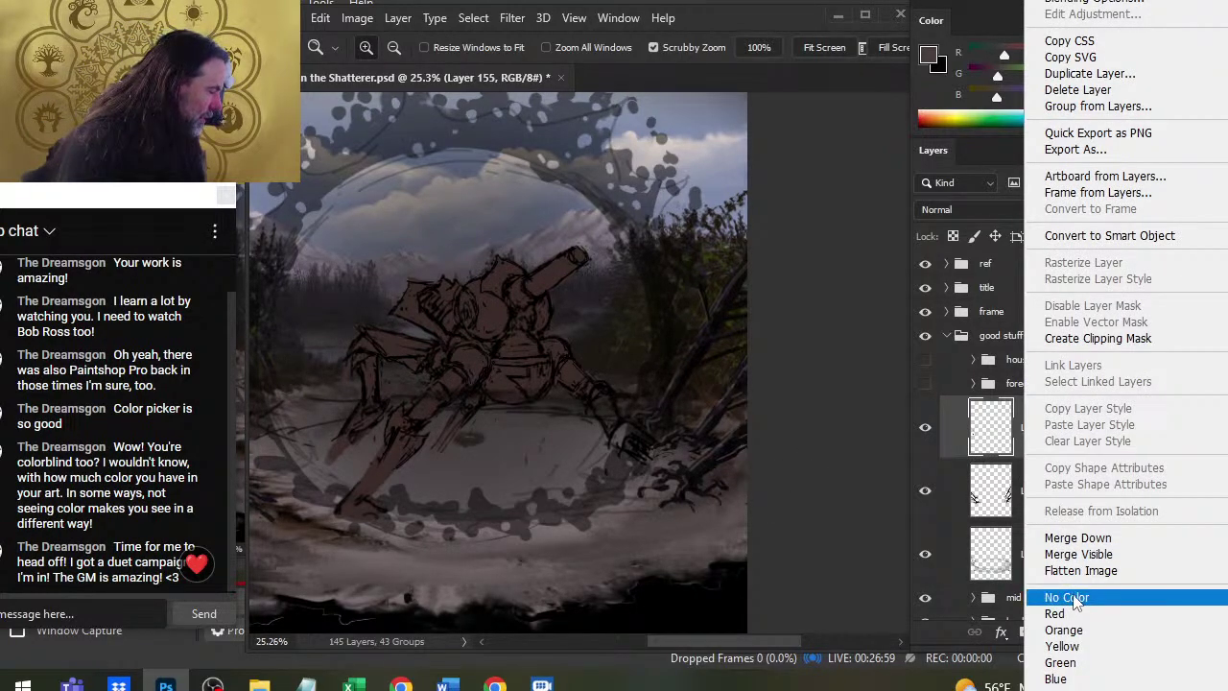
{"action": "left_click", "coordinate": [1065, 538]}
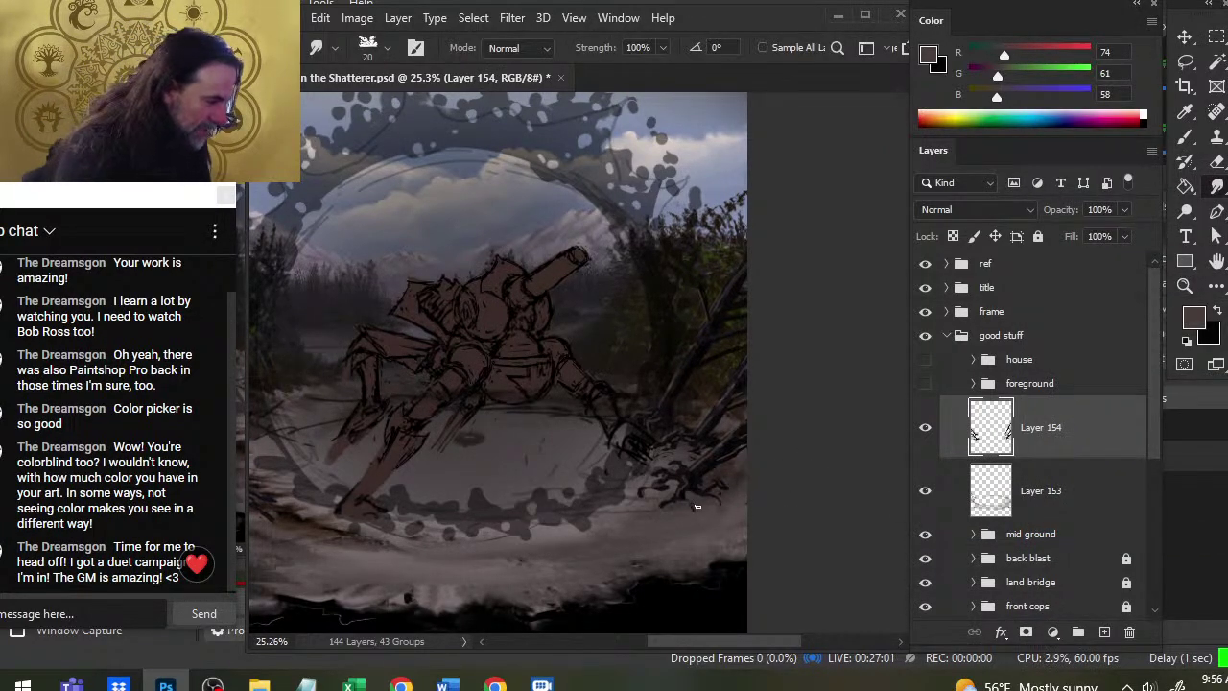
Soften the roots of the right trunks with the Smudge tool at 54% strength, enlarging the brush to 35 px
{"action": "key", "text": "bracketright"}
{"action": "key", "text": "5"}
{"action": "key", "text": "4"}
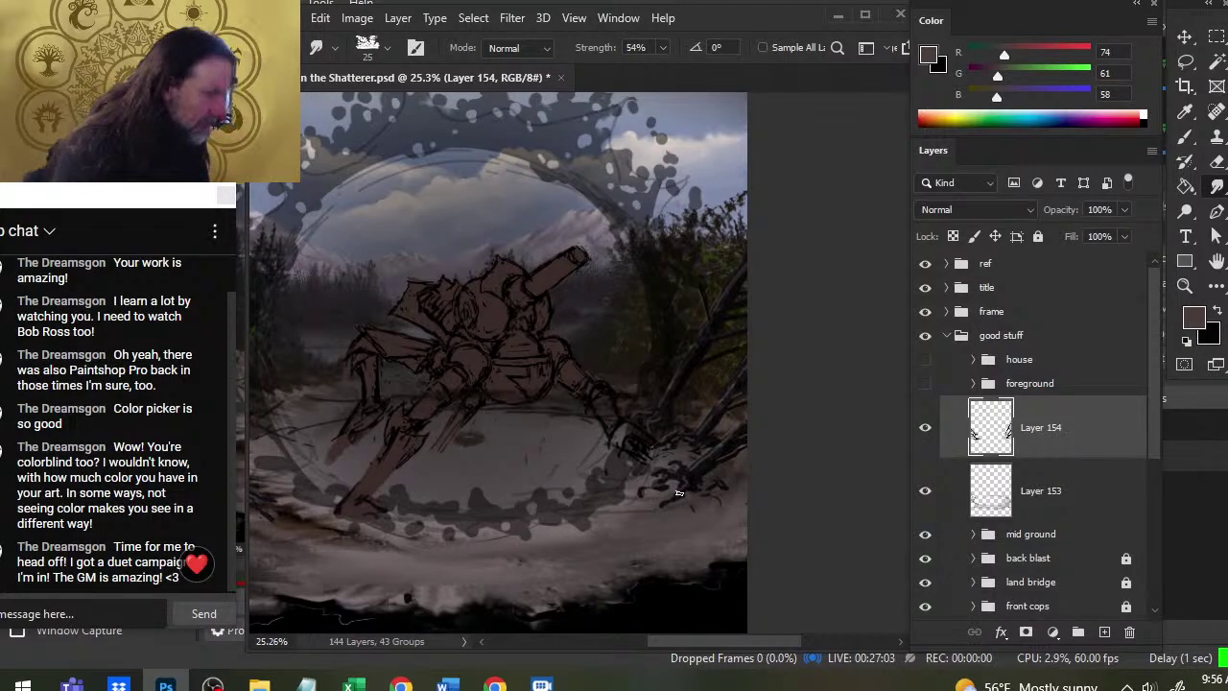
{"action": "key", "text": "bracketright"}
{"action": "key", "text": "bracketright"}
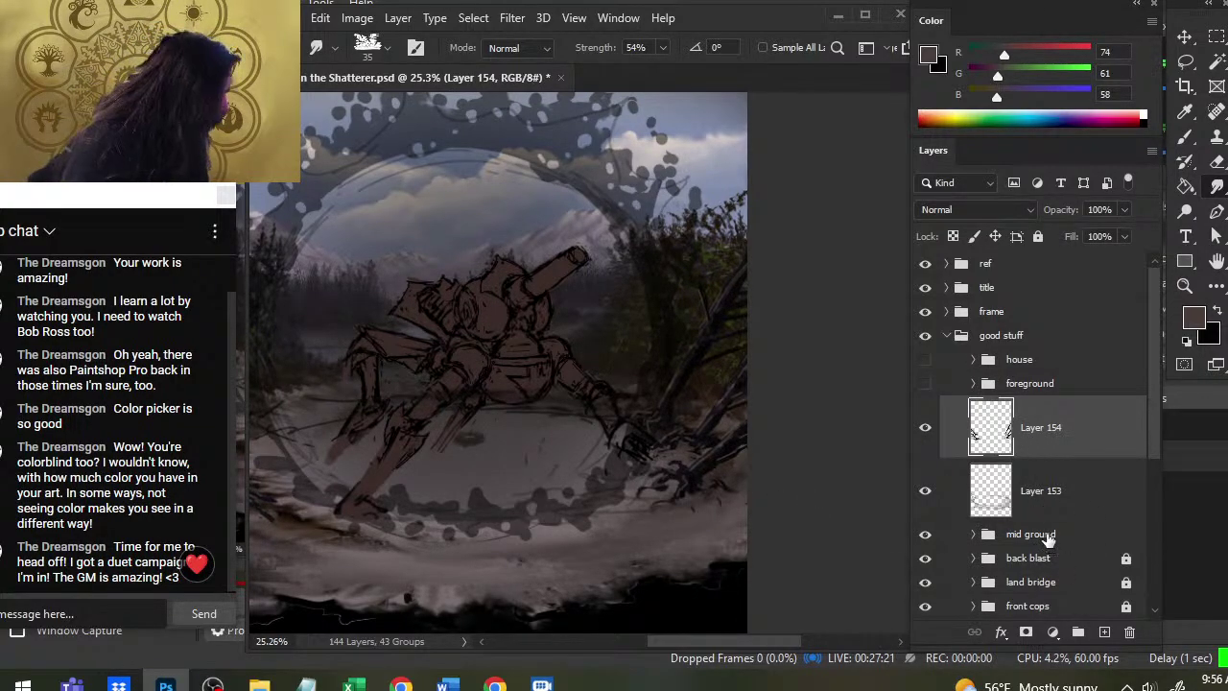
Move the mid ground group above Layer 154 in the layer stack and make Layer 154 active again
{"action": "left_click_drag", "start_coordinate": [1047, 538], "coordinate": [1036, 395]}
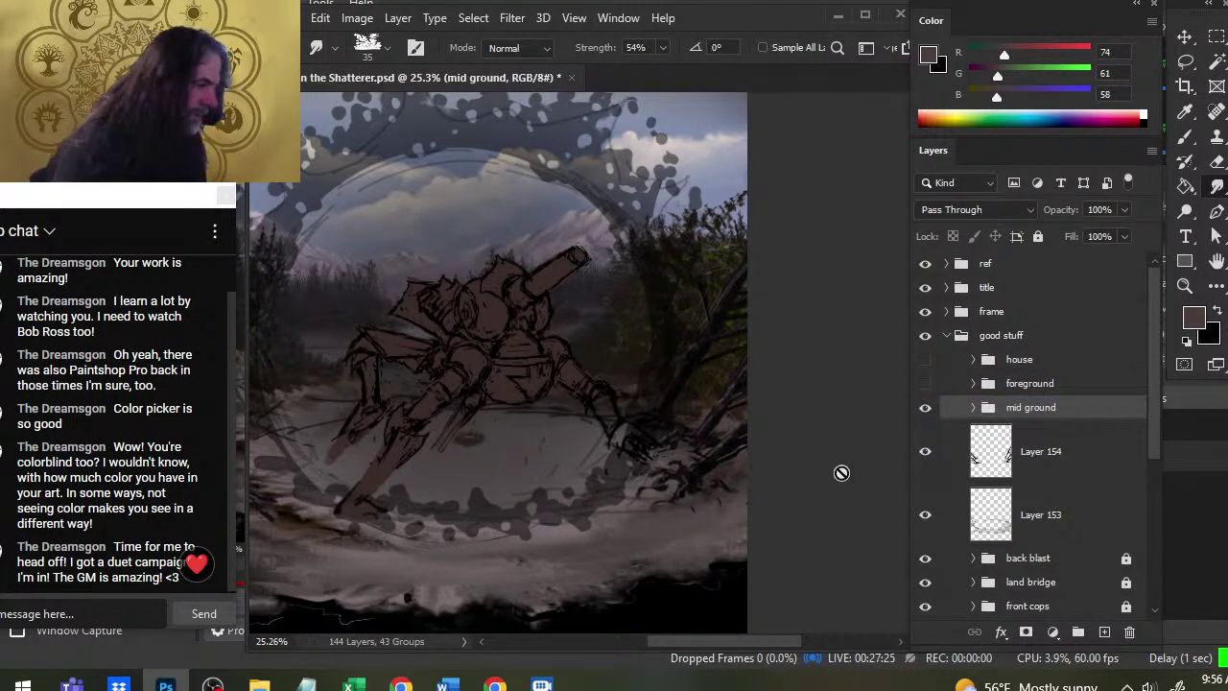
{"action": "left_click_drag", "start_coordinate": [509, 521], "coordinate": [609, 501]}
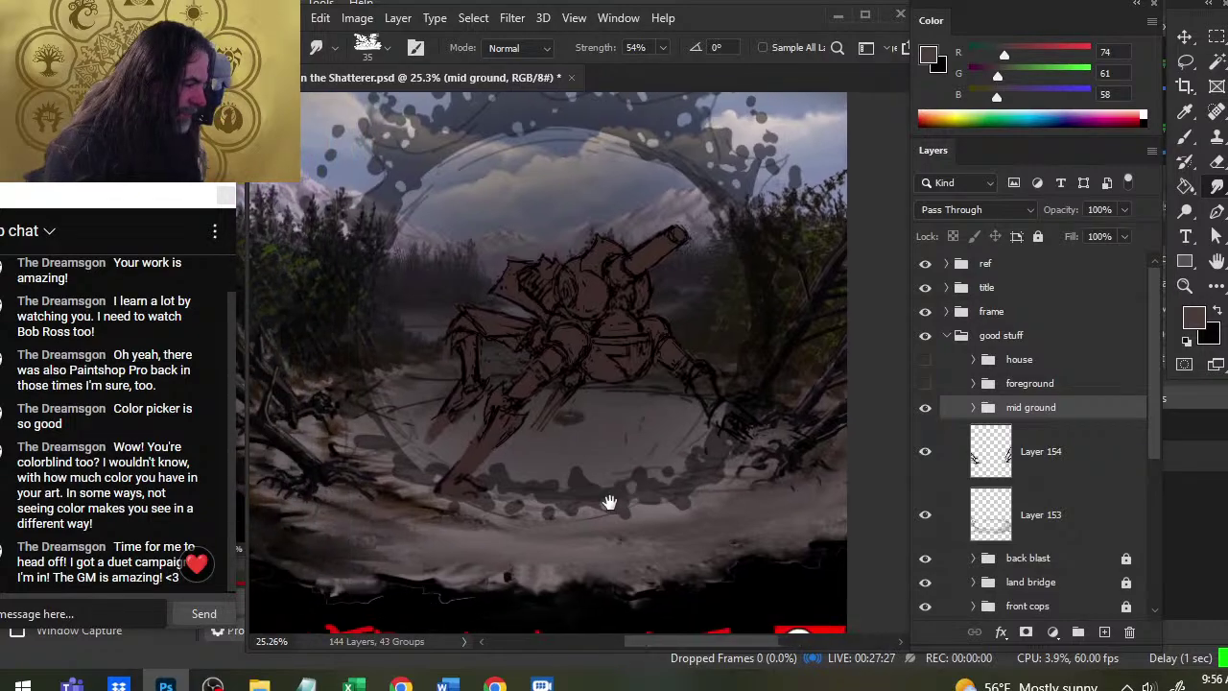
{"action": "left_click", "coordinate": [1034, 463]}
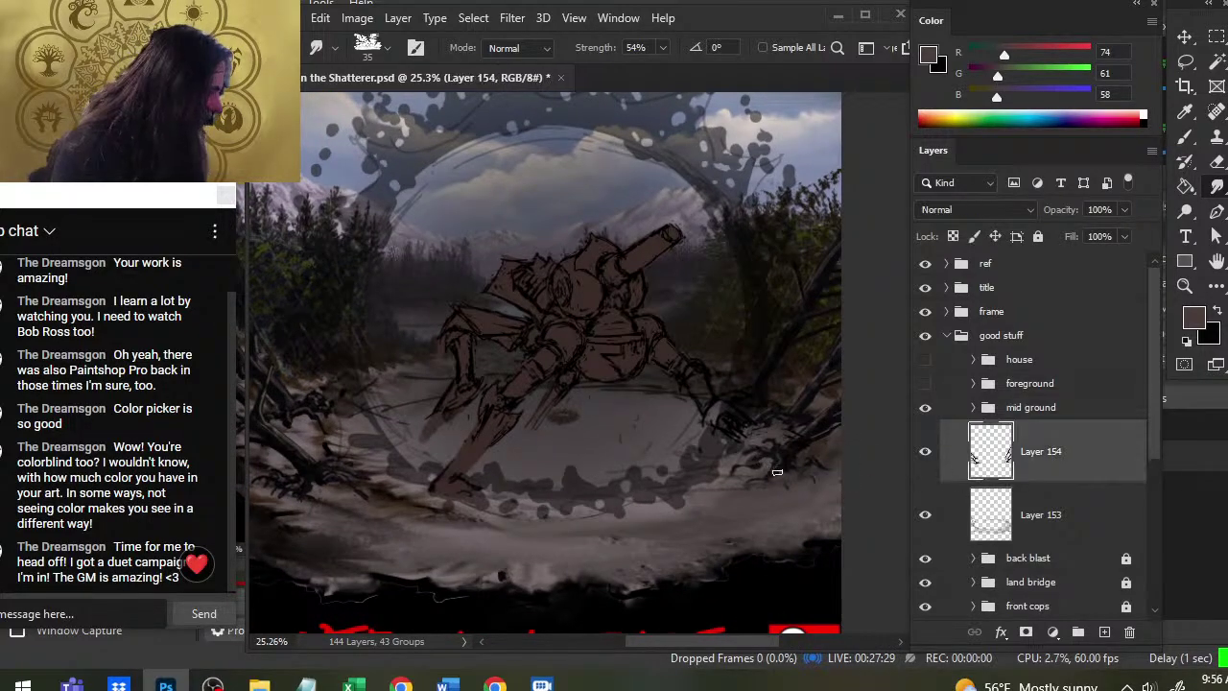
Toggle Layer 153's visibility to examine what it contributes, then return to Layer 154
{"action": "left_click", "coordinate": [942, 516]}
{"action": "left_click", "coordinate": [933, 517]}
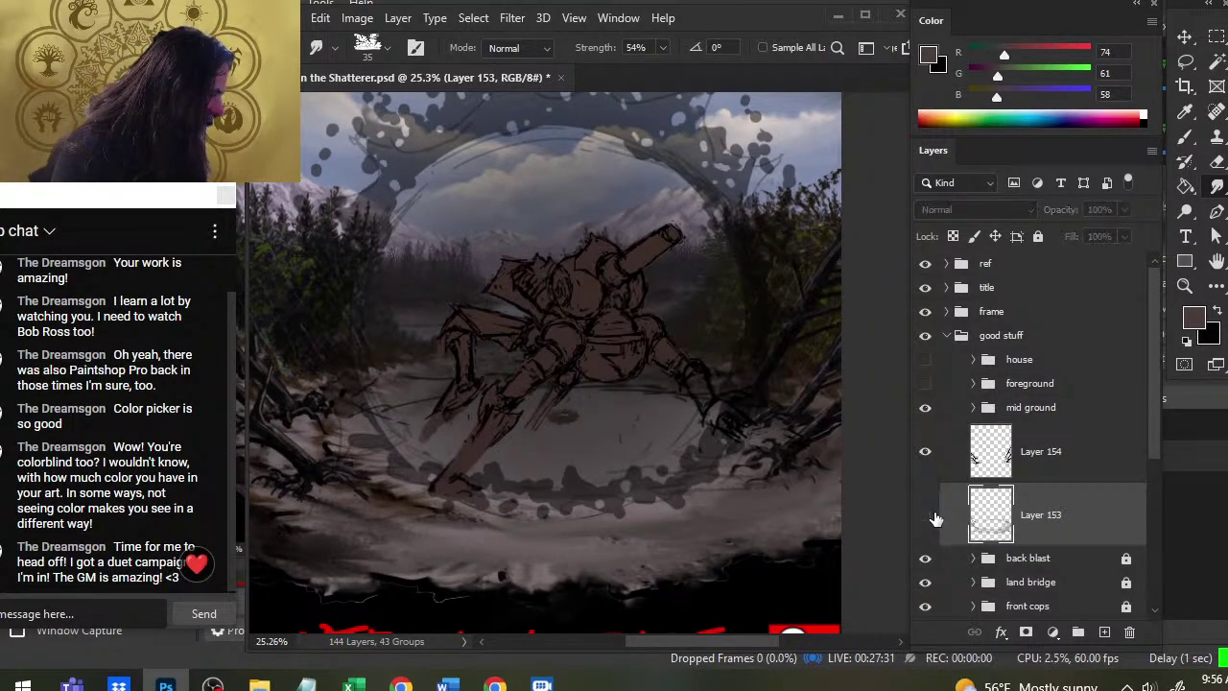
{"action": "left_click", "coordinate": [932, 517]}
{"action": "key", "text": "alt+bracketright"}
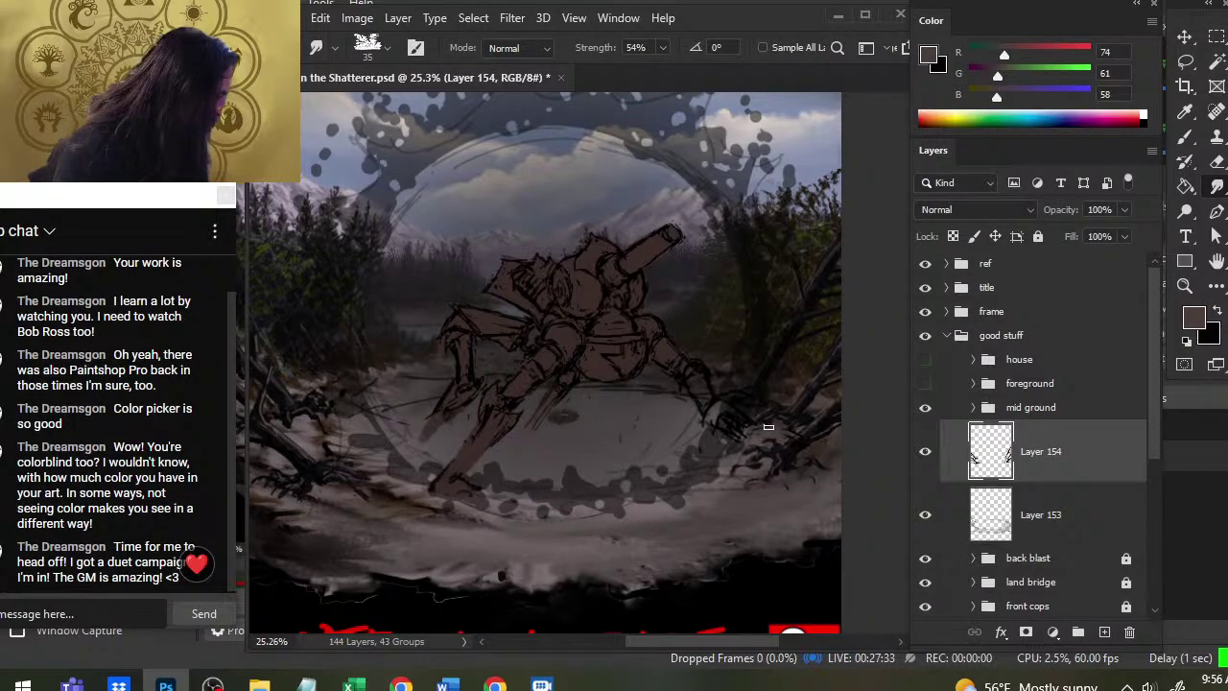
Blend the trunk bases on both sides of Layer 154 with the 35 px Smudge tool at 40% strength
{"action": "scroll", "coordinate": [453, 488], "scroll_direction": "left", "scroll_amount": 5}
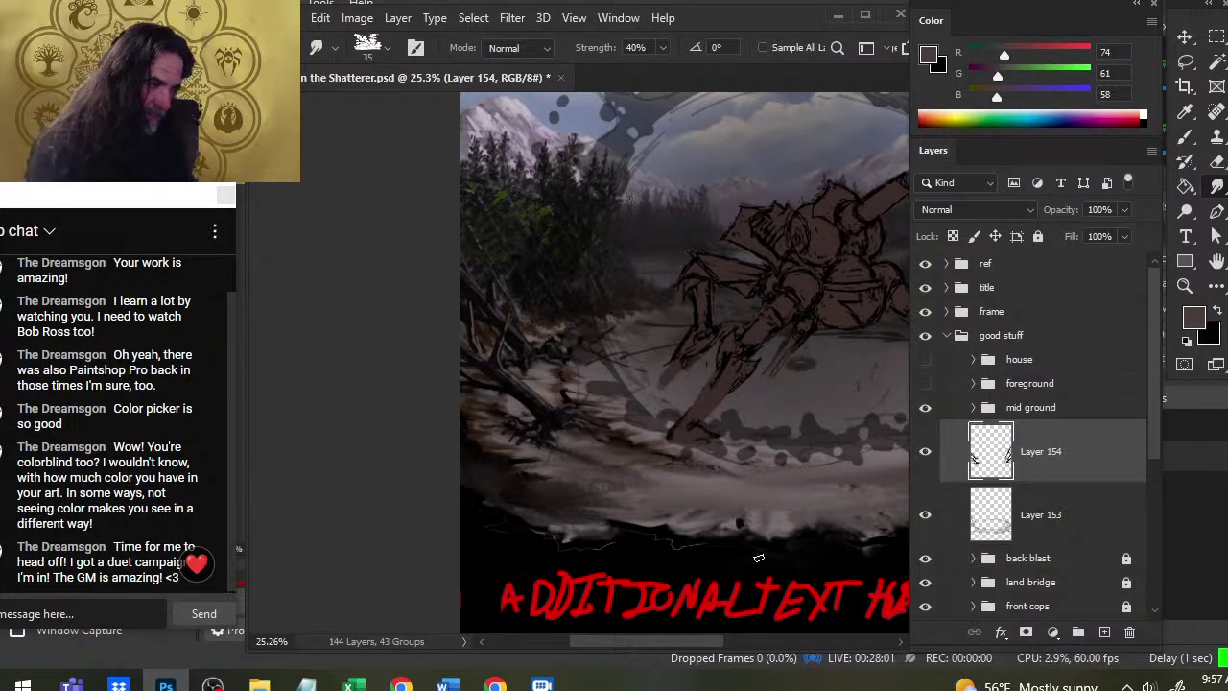
{"action": "mouse_move", "coordinate": [729, 462]}
{"action": "left_mouse_down"}
{"action": "mouse_move", "coordinate": [540, 359]}
{"action": "mouse_move", "coordinate": [482, 357]}
{"action": "left_mouse_up"}
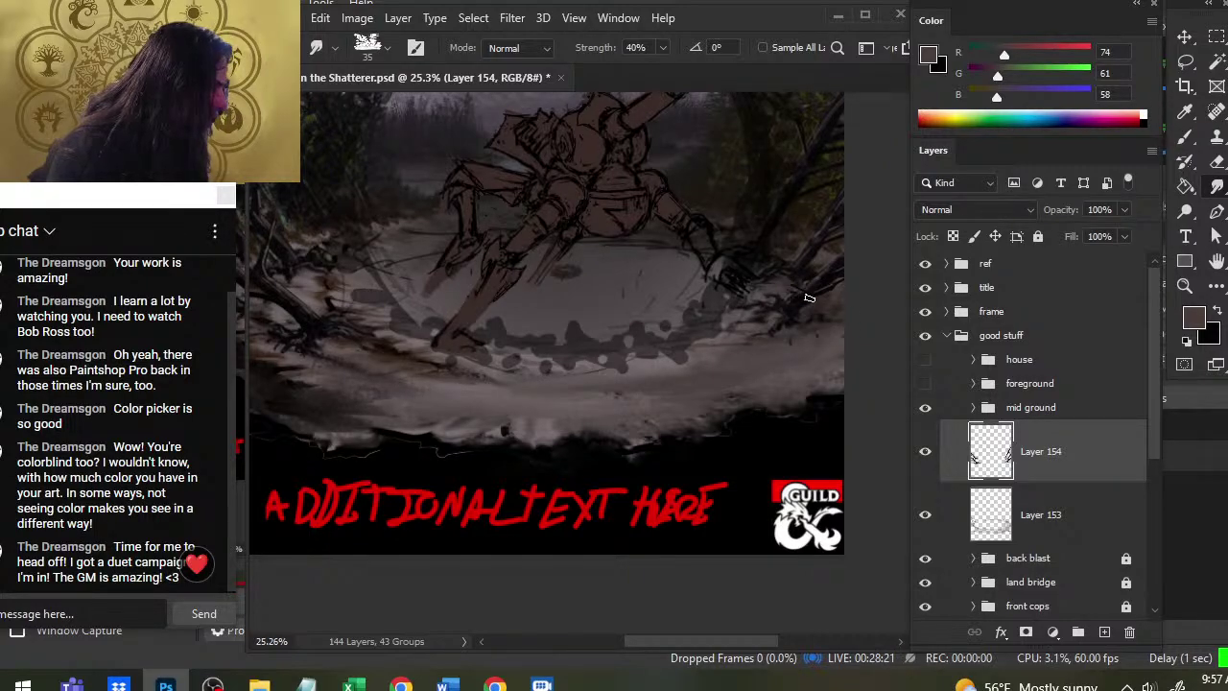
{"action": "left_click_drag", "start_coordinate": [529, 412], "coordinate": [718, 365]}
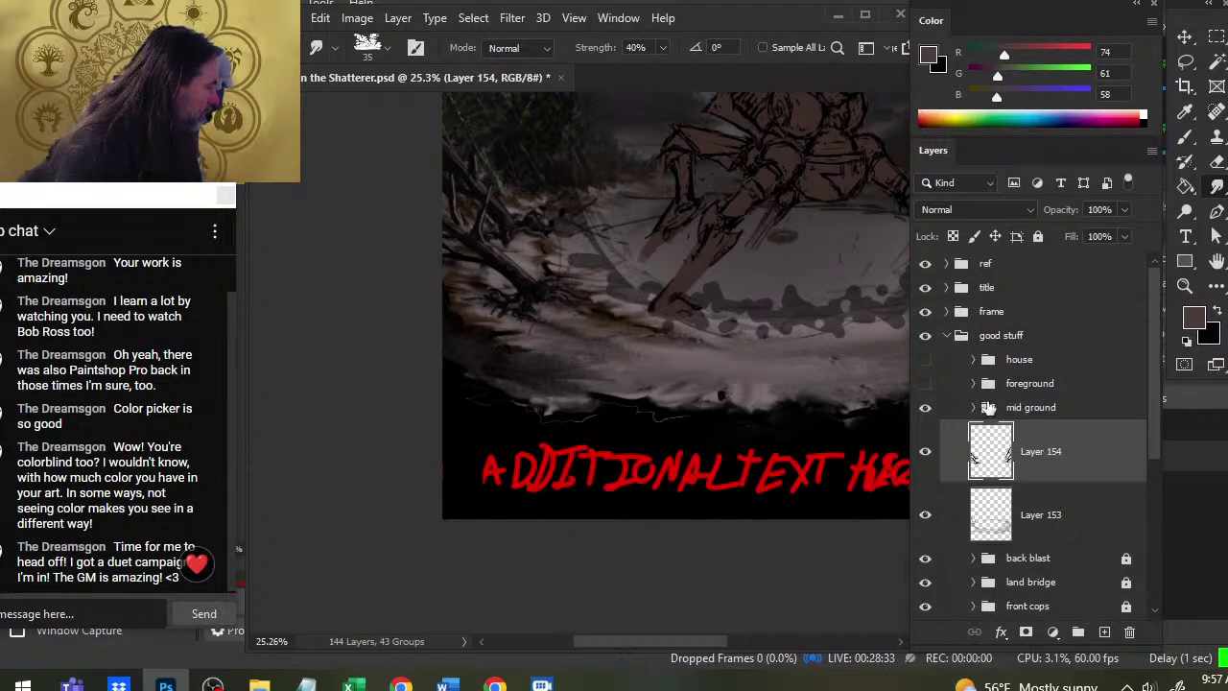
Show and hide the foreground and house groups in turn to compare them with the painted scene
{"action": "left_click", "coordinate": [925, 385]}
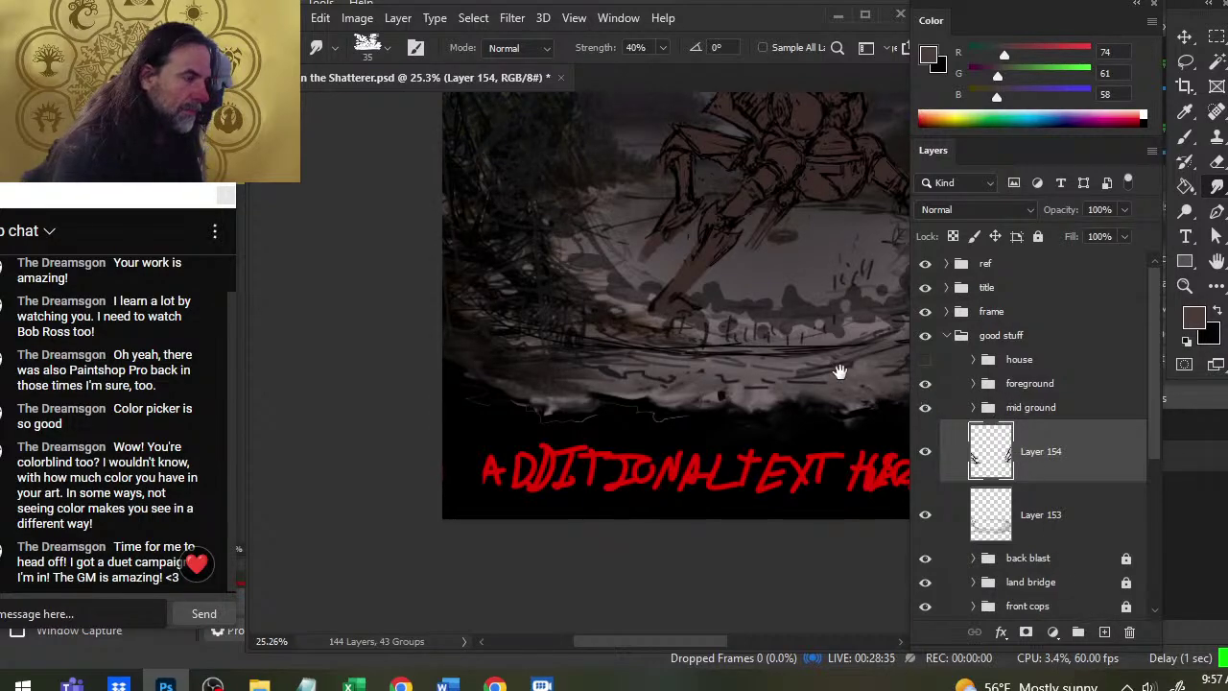
{"action": "left_click_drag", "start_coordinate": [836, 370], "coordinate": [519, 490]}
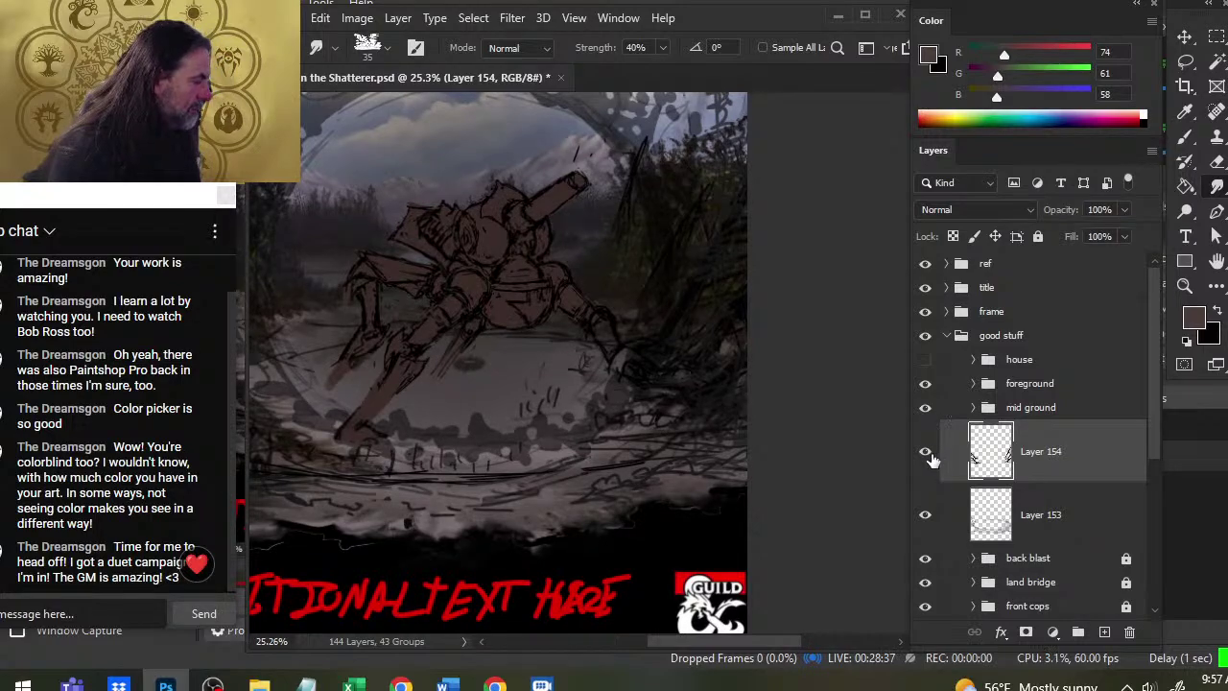
{"action": "left_click", "coordinate": [924, 387]}
{"action": "left_click", "coordinate": [924, 385]}
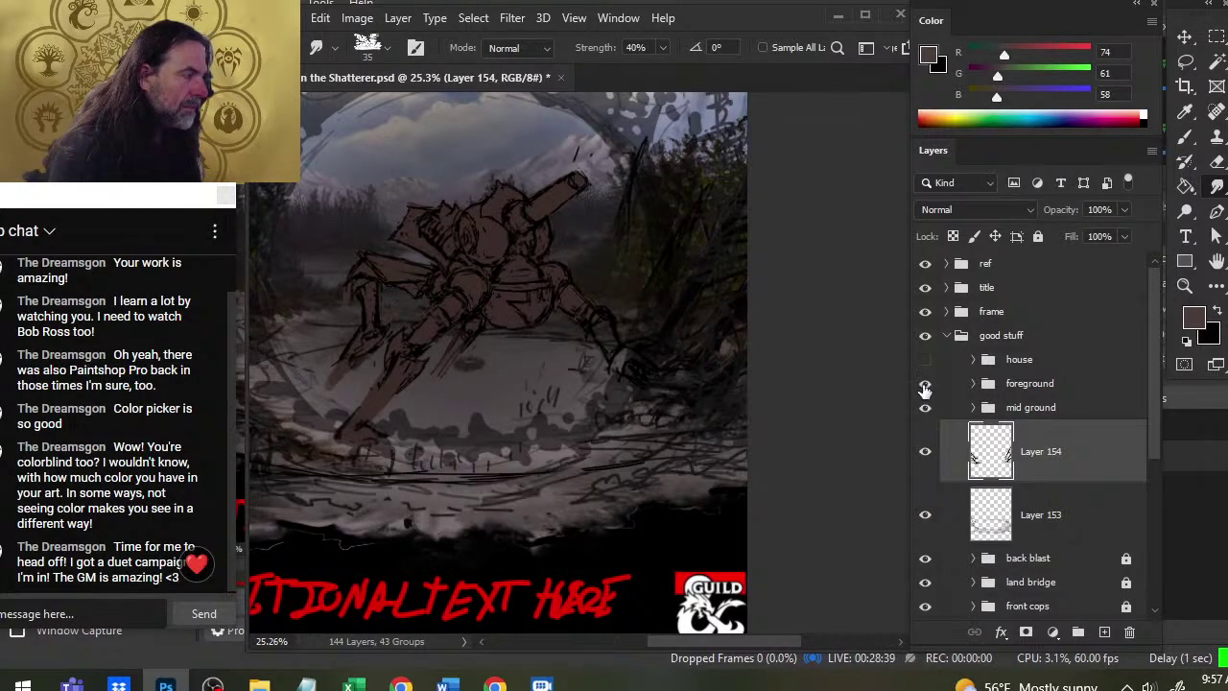
{"action": "left_click", "coordinate": [923, 385]}
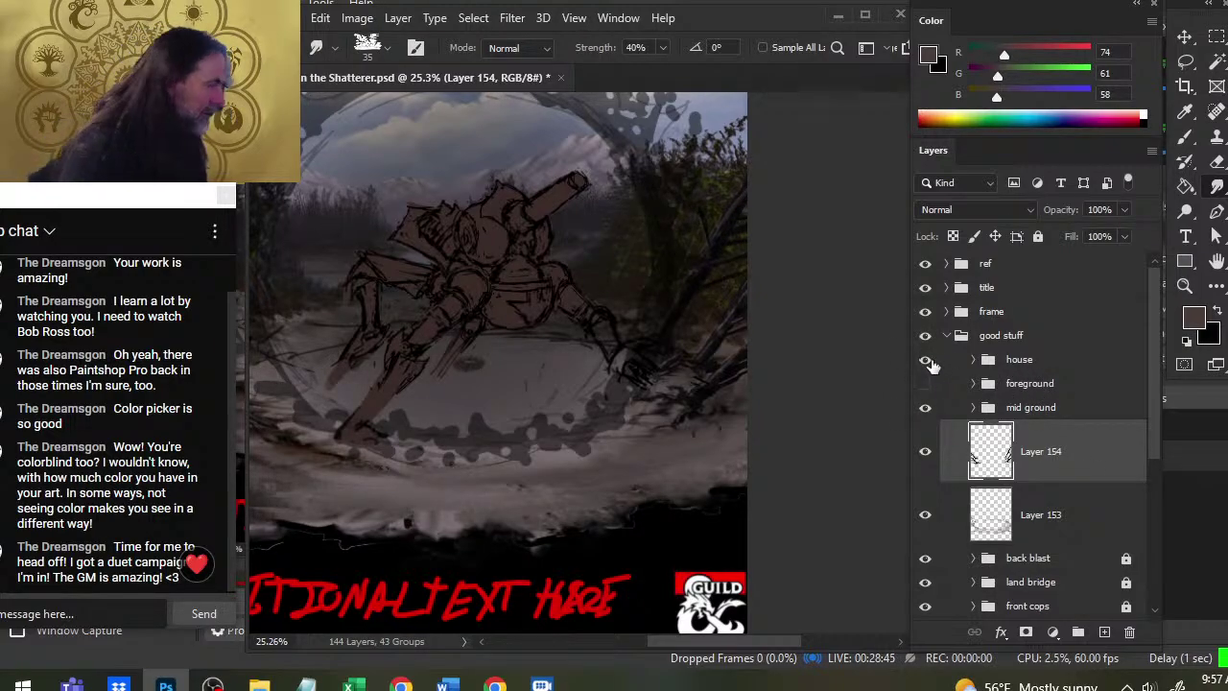
{"action": "left_click_drag", "start_coordinate": [506, 466], "coordinate": [653, 405]}
{"action": "key", "text": "ctrl+space"}
{"action": "left_click", "coordinate": [652, 405], "text": "alt"}
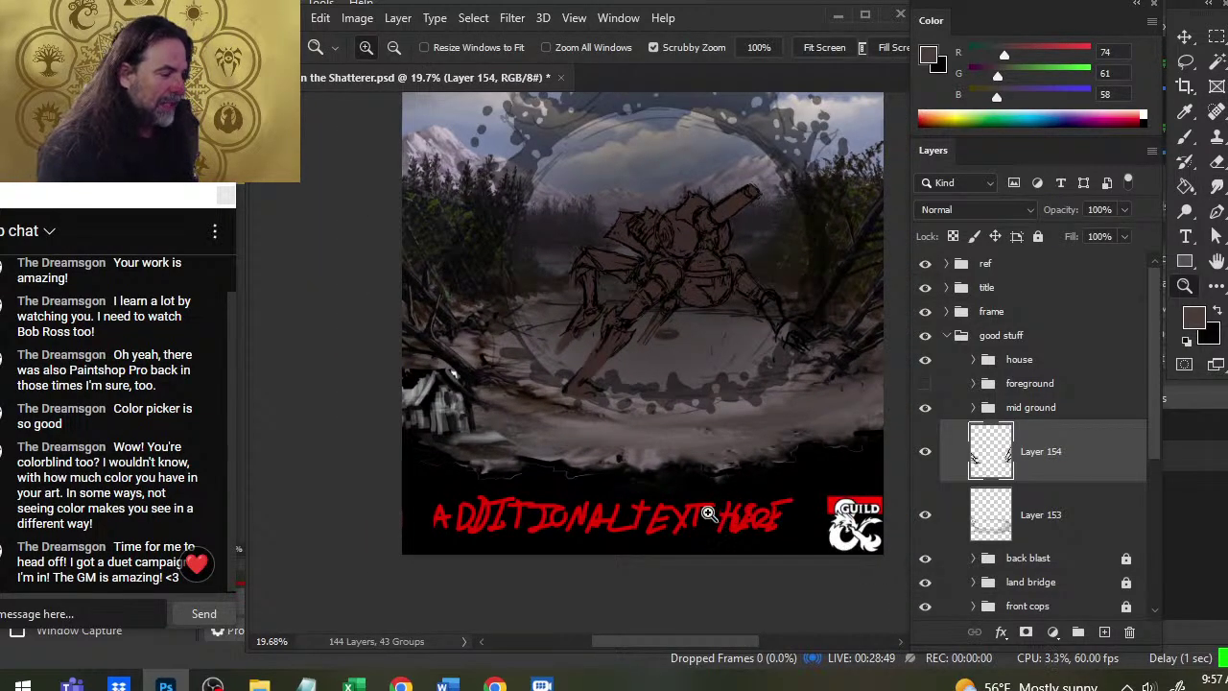
{"action": "left_click", "coordinate": [925, 358]}
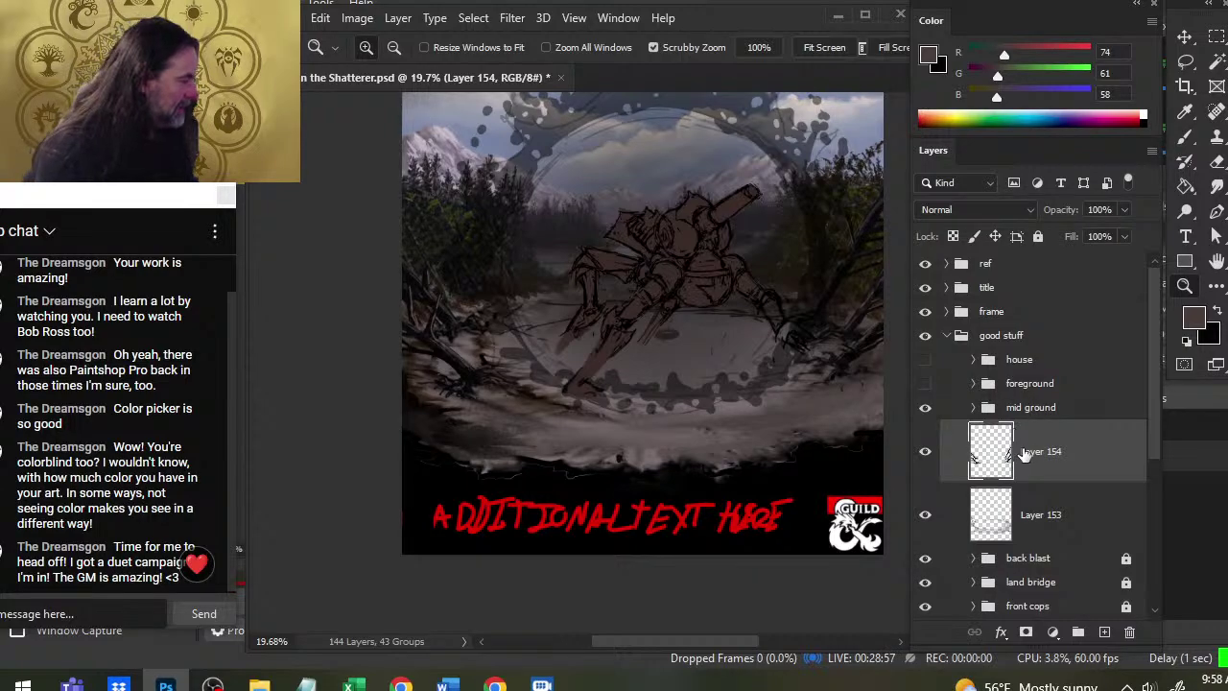
Lasso the right-hand trunks on Layer 154, then cut and paste them in place onto their own layer
{"action": "key", "text": "l"}
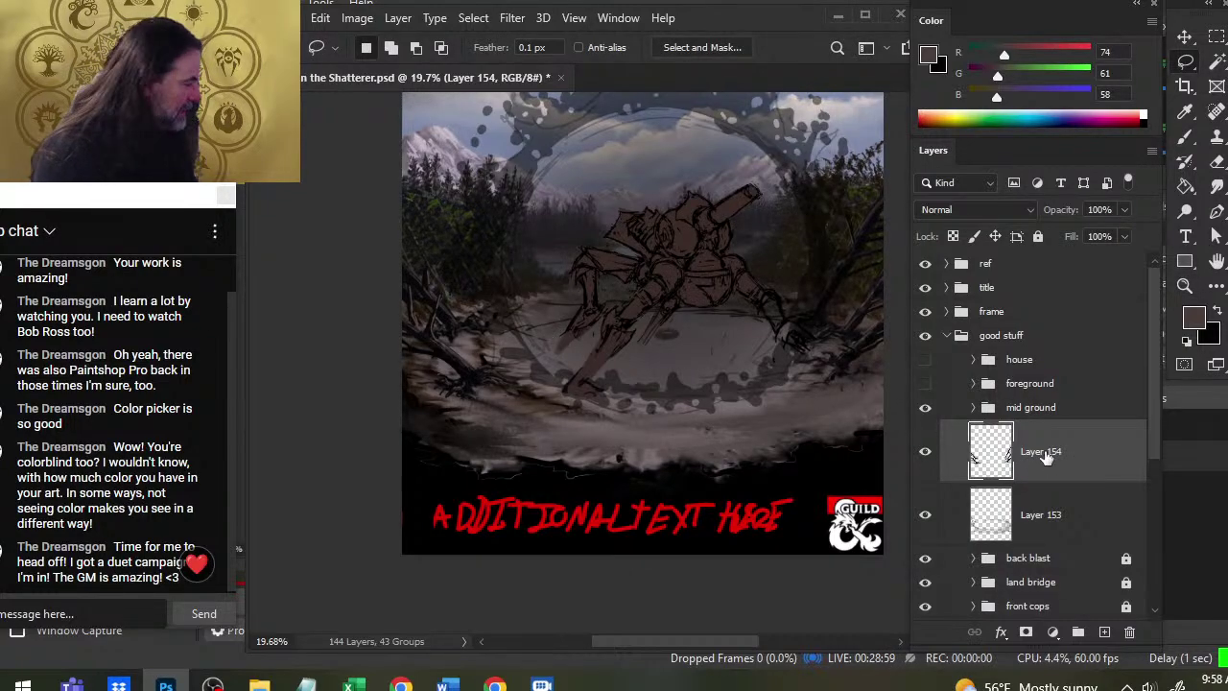
{"action": "left_click", "coordinate": [925, 452]}
{"action": "left_click", "coordinate": [925, 453]}
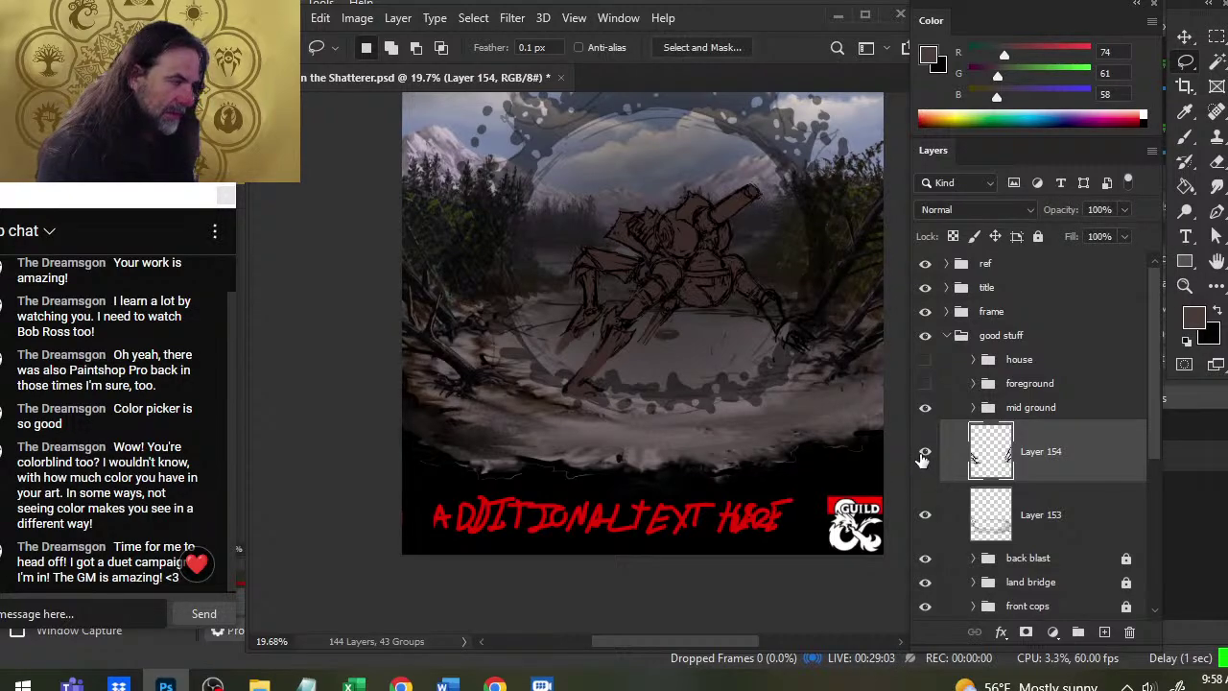
{"action": "scroll", "coordinate": [713, 447], "scroll_direction": "up", "scroll_amount": 1}
{"action": "scroll", "coordinate": [700, 260], "scroll_direction": "down", "scroll_amount": 1}
{"action": "mouse_move", "coordinate": [741, 159]}
{"action": "left_mouse_down"}
{"action": "mouse_move", "coordinate": [575, 513]}
{"action": "mouse_move", "coordinate": [763, 494]}
{"action": "left_mouse_up"}
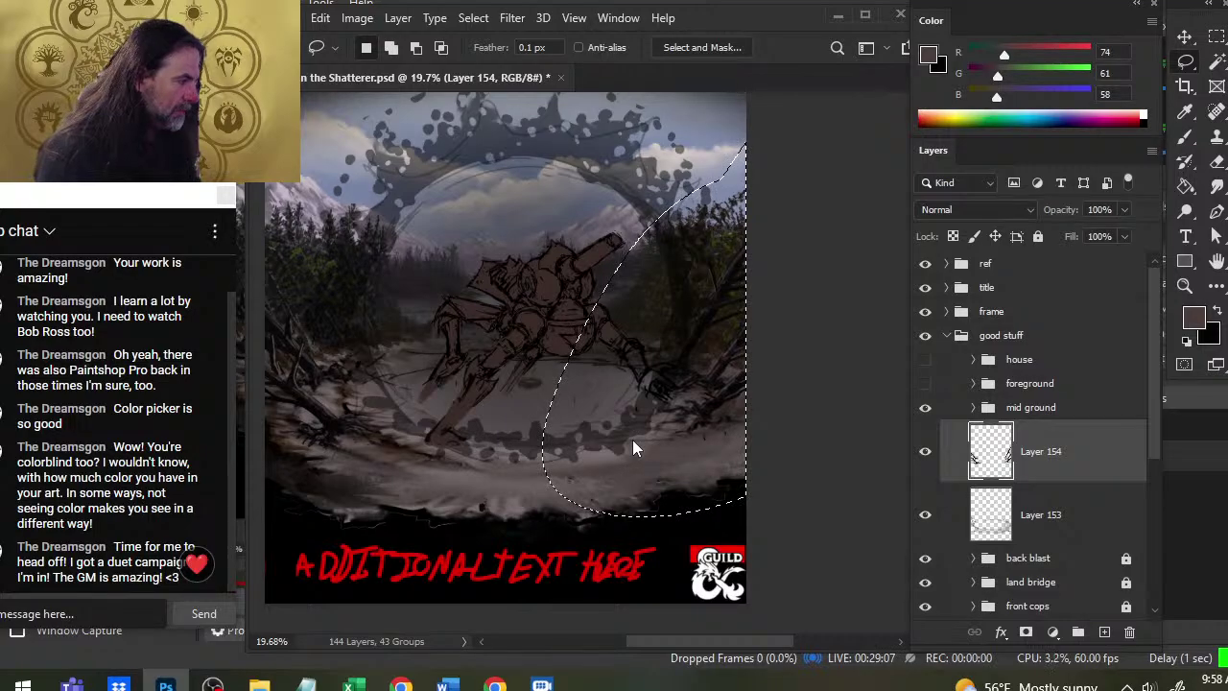
{"action": "key", "text": "ctrl+shift+x"}
{"action": "key", "text": "Escape"}
{"action": "key", "text": "ctrl+x"}
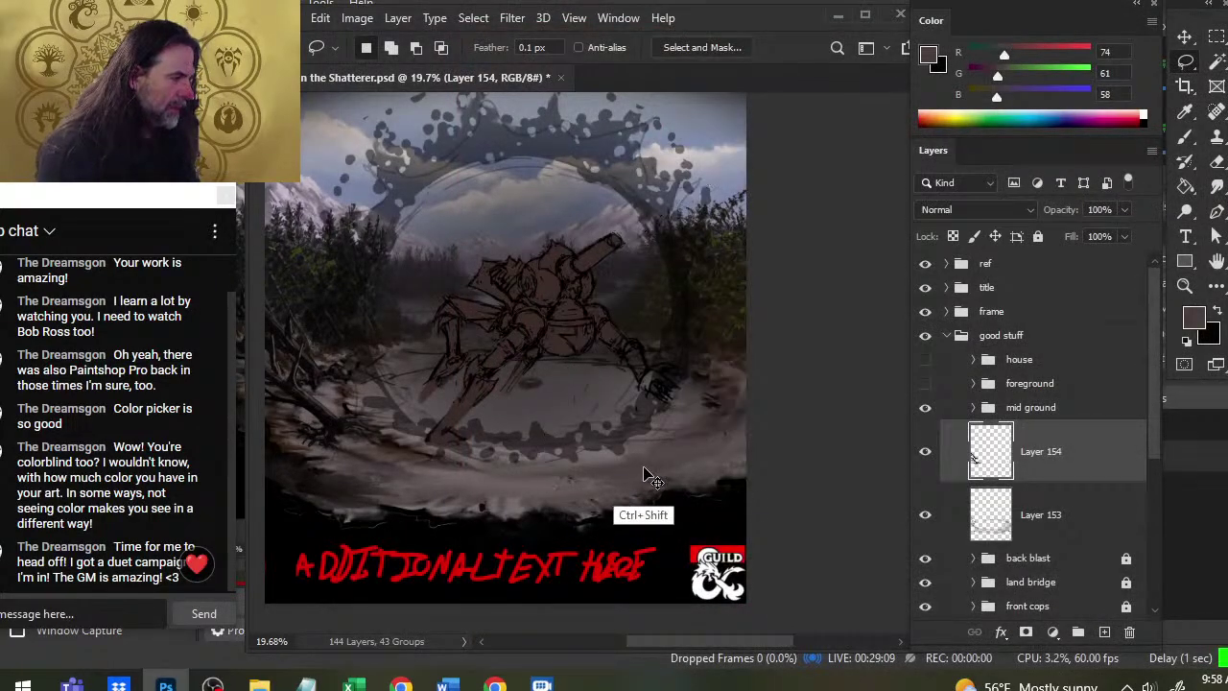
{"action": "key", "text": "ctrl+shift+v"}
Scale the right-hand trunks to 84.55% and shift them slightly outward past the right edge of the cover
{"action": "right_click", "coordinate": [676, 438]}
{"action": "left_click", "coordinate": [716, 261]}
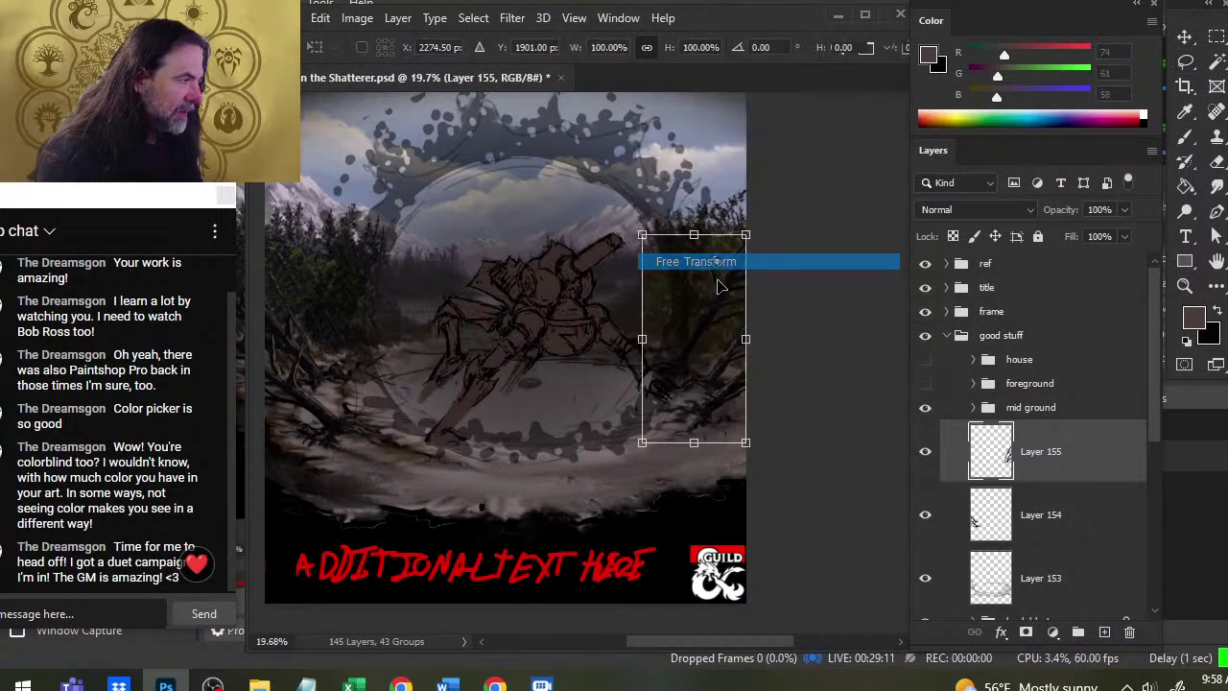
{"action": "left_click_drag", "start_coordinate": [641, 234], "coordinate": [658, 266]}
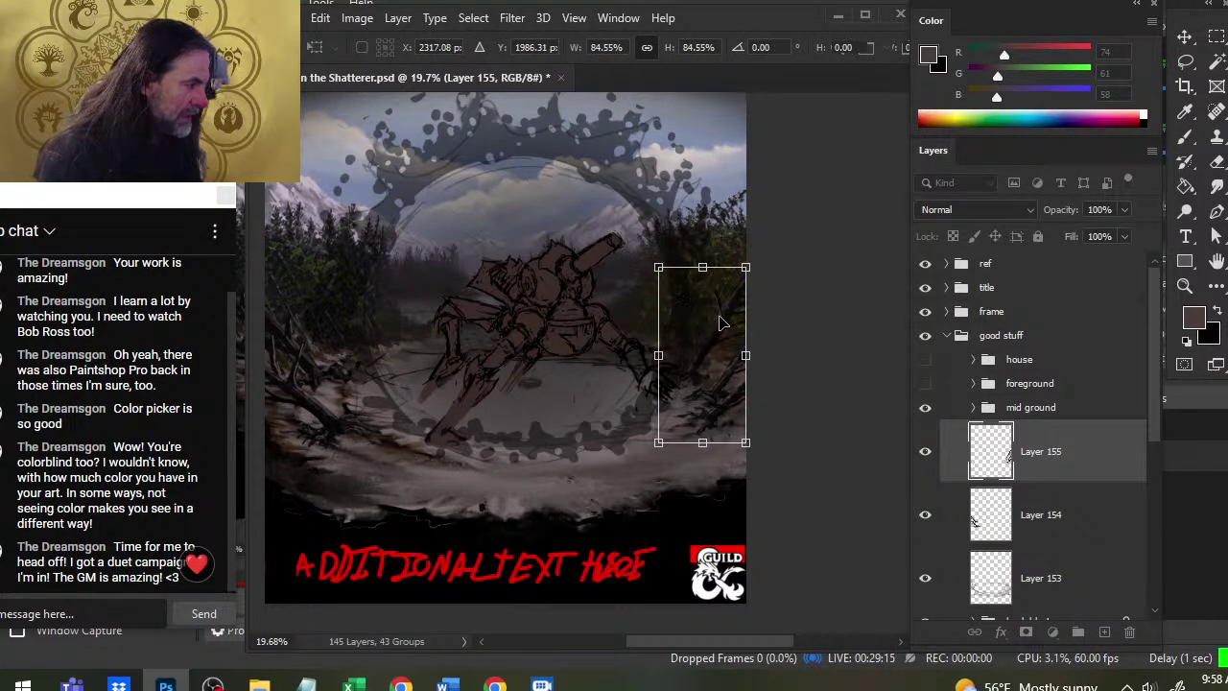
{"action": "left_click_drag", "start_coordinate": [721, 323], "coordinate": [726, 332]}
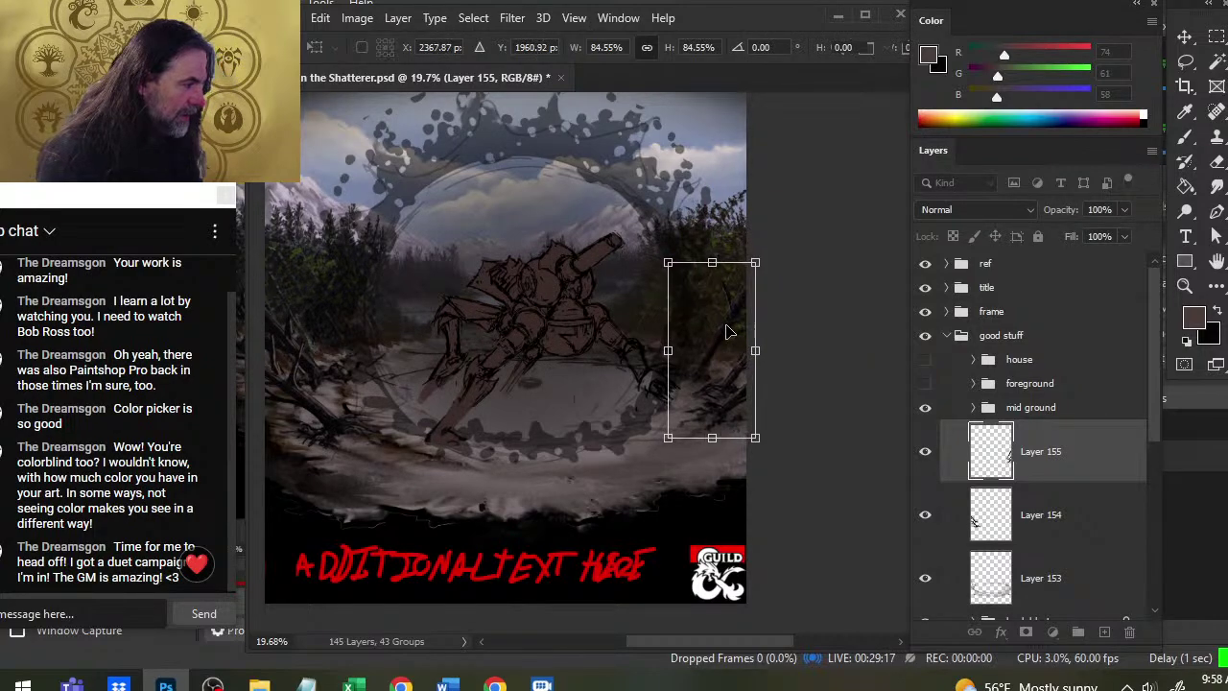
{"action": "key", "text": "Return"}
{"action": "key", "text": "l"}
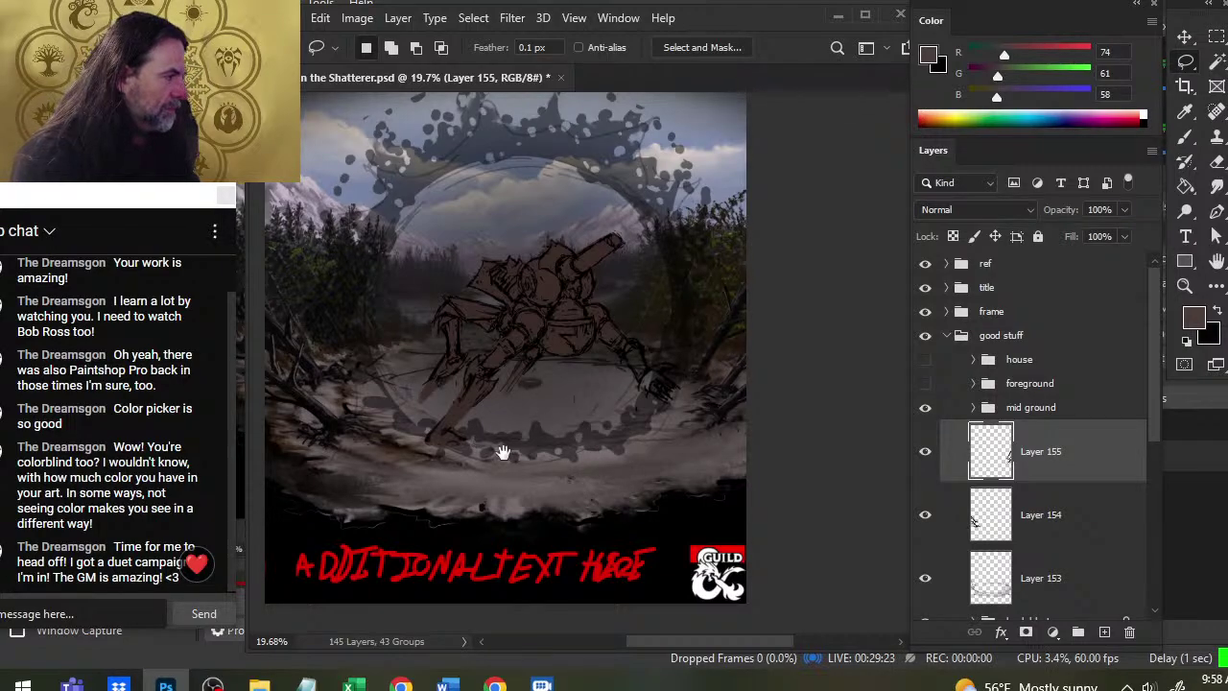
Scale the left-hand trunks on Layer 154 to 90.11% and reposition them near the left edge of the cover
{"action": "left_click_drag", "start_coordinate": [447, 446], "coordinate": [641, 391]}
{"action": "key", "text": "alt+bracketleft"}
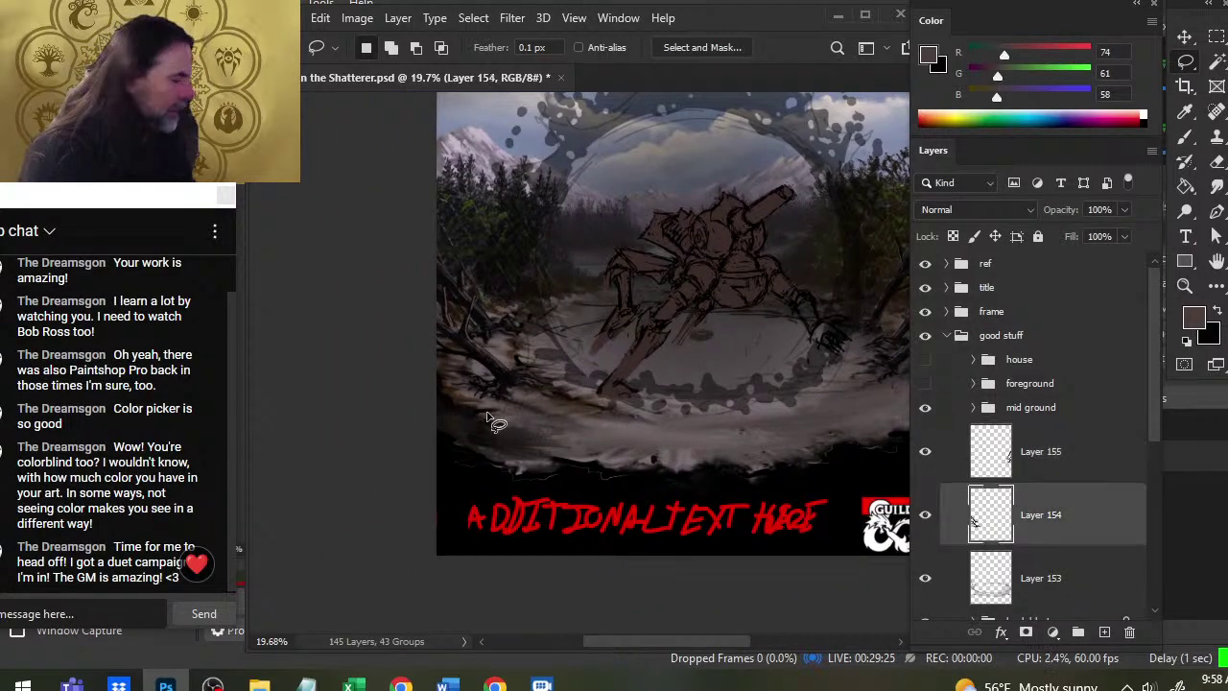
{"action": "right_click", "coordinate": [518, 341]}
{"action": "left_click", "coordinate": [629, 504]}
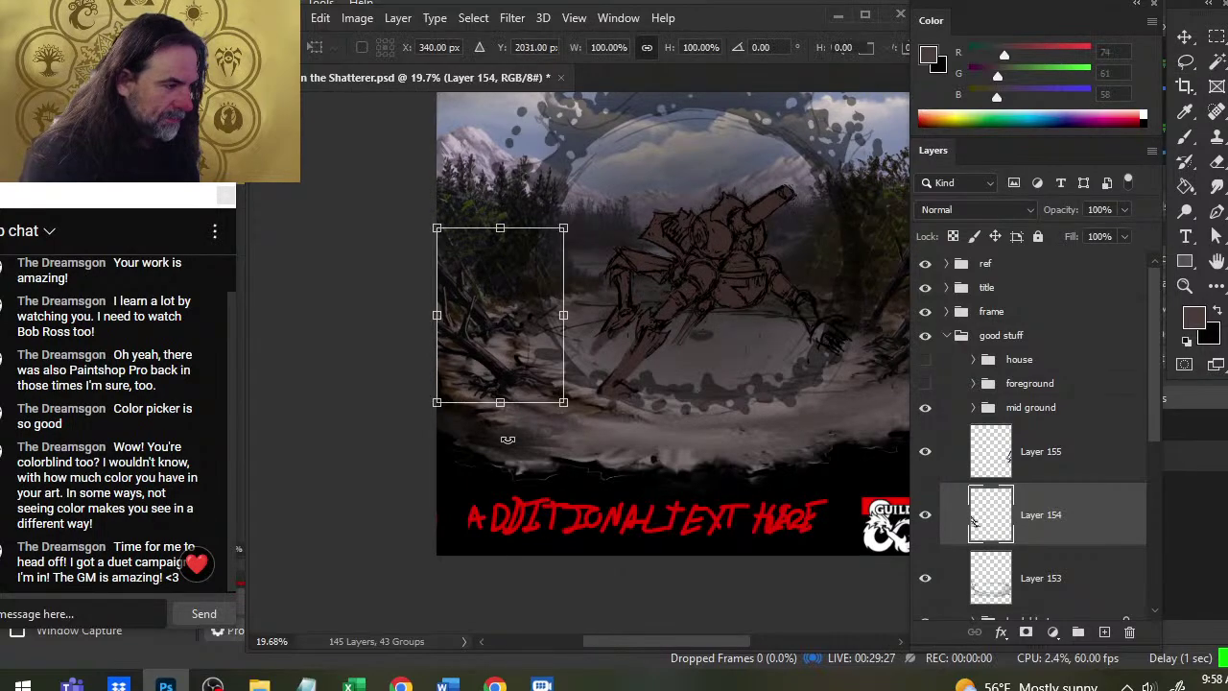
{"action": "left_click_drag", "start_coordinate": [563, 403], "coordinate": [551, 385]}
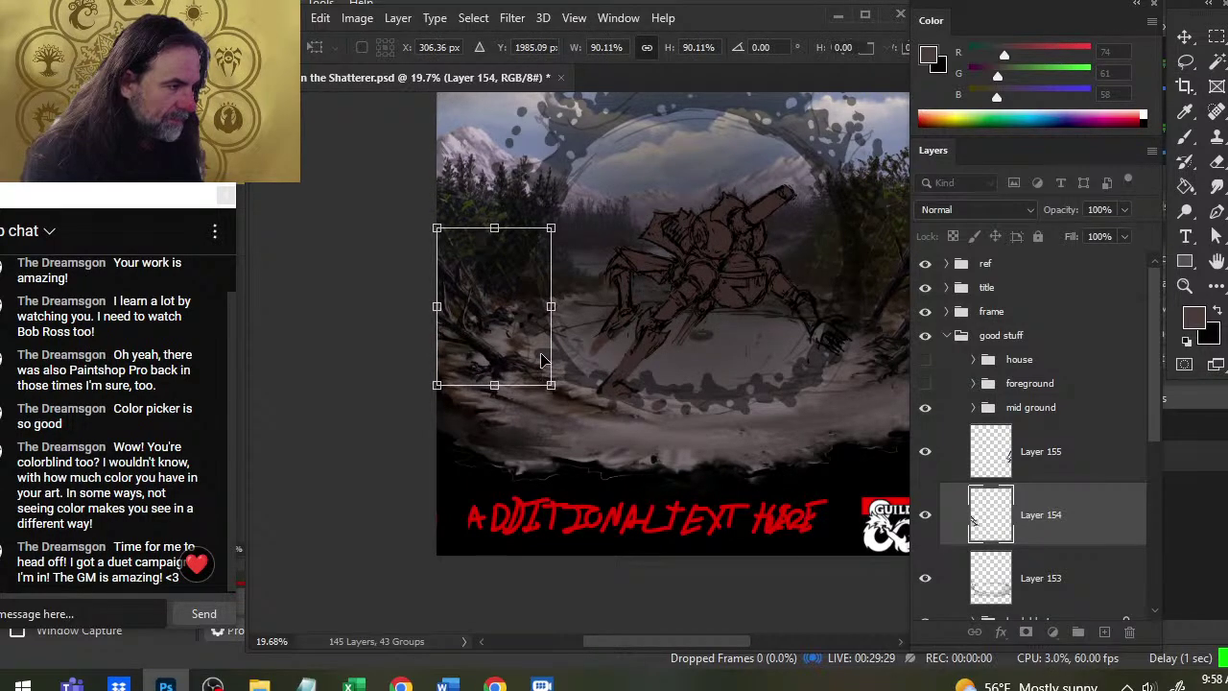
{"action": "mouse_move", "coordinate": [526, 336]}
{"action": "left_mouse_down"}
{"action": "mouse_move", "coordinate": [523, 317]}
{"action": "mouse_move", "coordinate": [508, 327]}
{"action": "mouse_move", "coordinate": [514, 346]}
{"action": "mouse_move", "coordinate": [494, 353]}
{"action": "mouse_move", "coordinate": [523, 340]}
{"action": "mouse_move", "coordinate": [501, 346]}
{"action": "mouse_move", "coordinate": [514, 331]}
{"action": "mouse_move", "coordinate": [500, 324]}
{"action": "mouse_move", "coordinate": [498, 348]}
{"action": "left_mouse_up"}
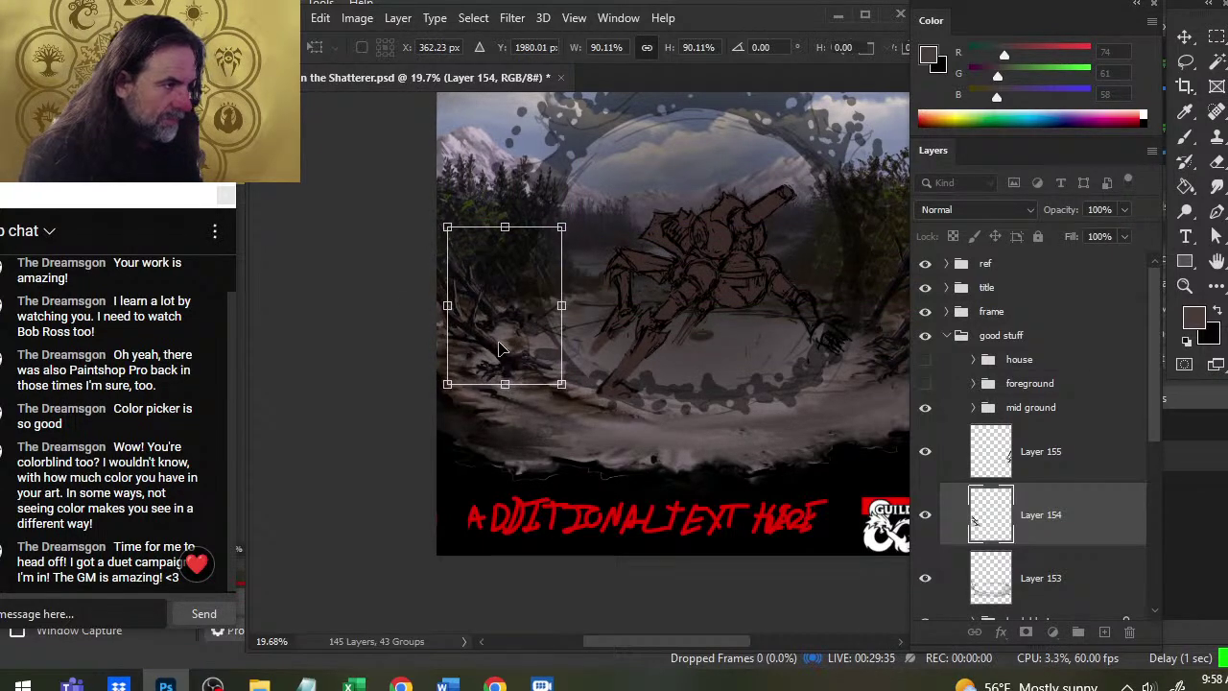
{"action": "key", "text": "Return"}
{"action": "key", "text": "l"}
{"action": "key", "text": "v"}
{"action": "left_click_drag", "start_coordinate": [600, 462], "coordinate": [636, 484]}
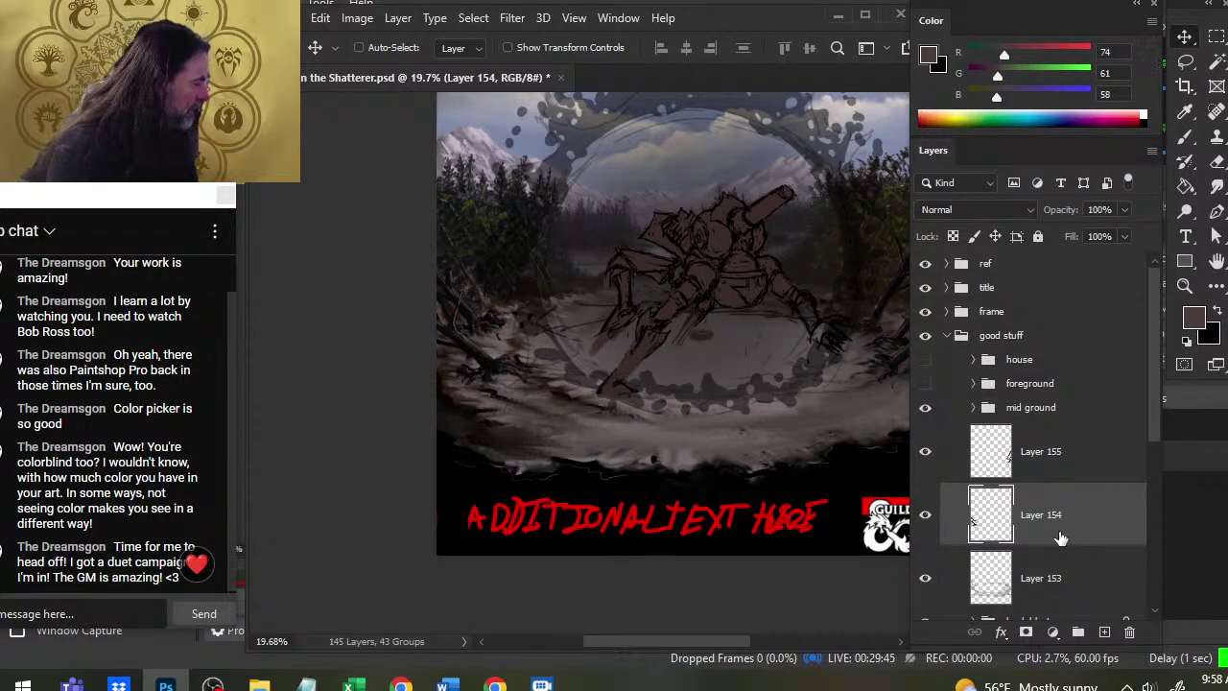
Add a new layer above Layer 155 and paint around the left-hand trunks' bases with sampled dark and grey-brown tones at brush size 15
{"action": "left_click", "coordinate": [1062, 461]}
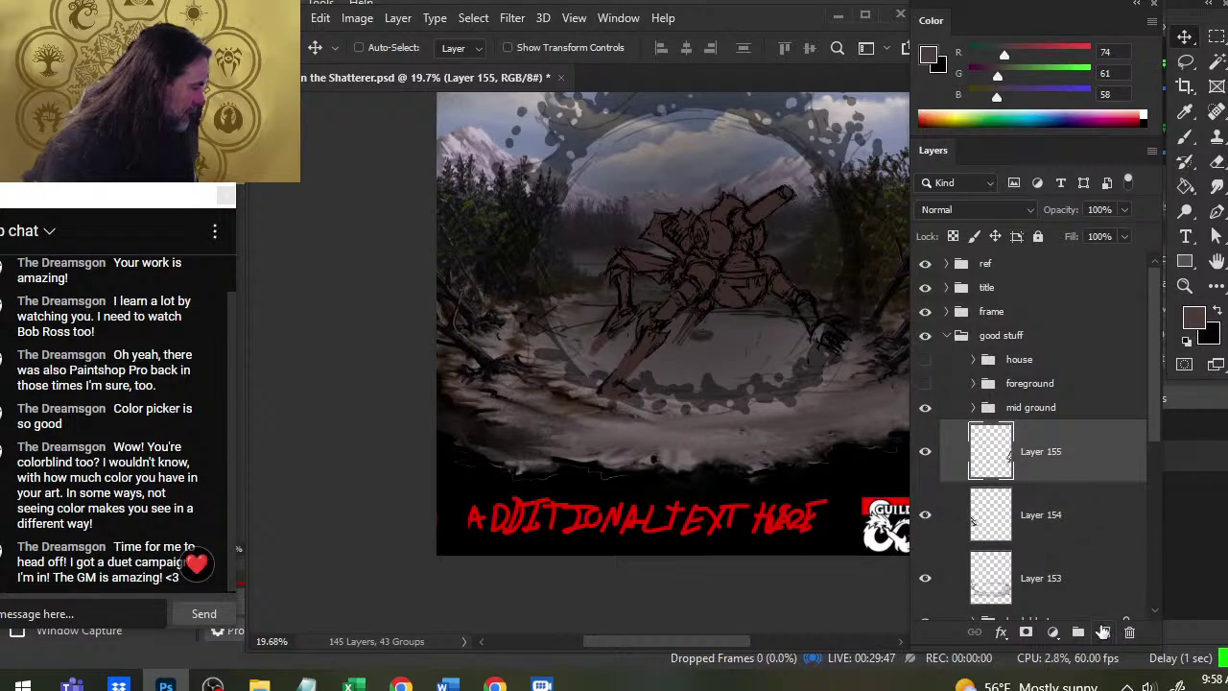
{"action": "left_click", "coordinate": [1104, 632]}
{"action": "key", "text": "b"}
{"action": "left_click", "coordinate": [501, 392], "text": "alt"}
{"action": "left_click", "coordinate": [504, 390], "text": "alt"}
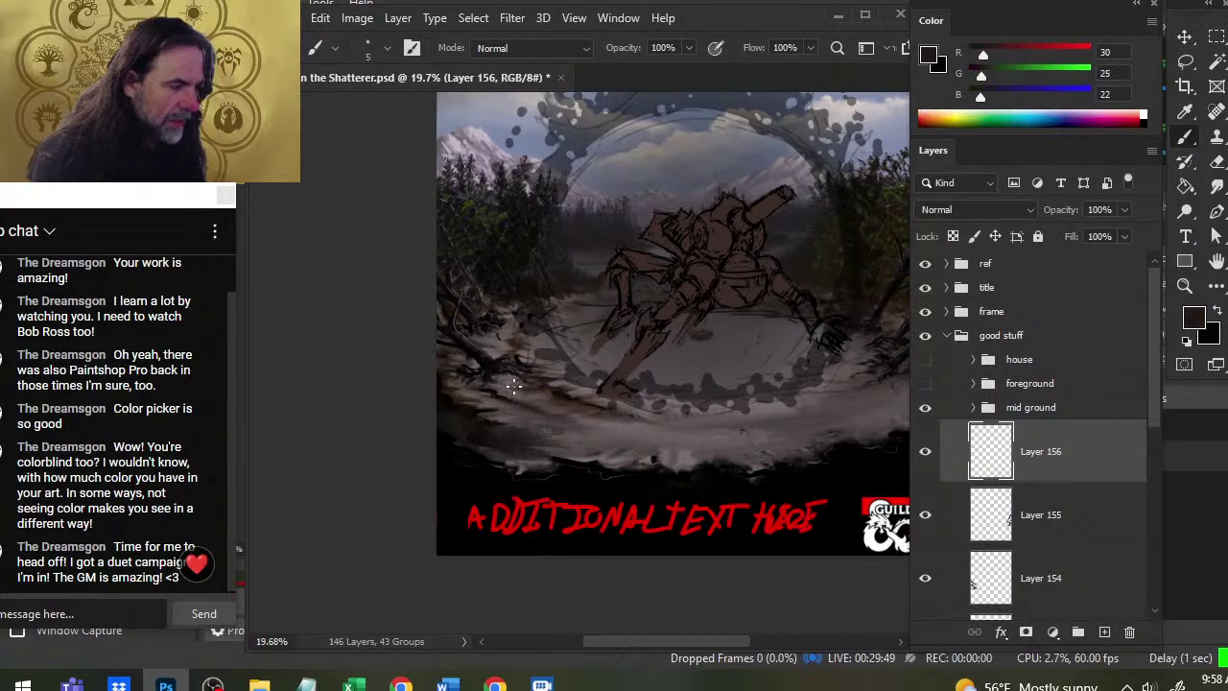
{"action": "key", "text": "bracketright"}
{"action": "key", "text": "bracketright"}
{"action": "key", "text": "bracketright"}
{"action": "left_click", "coordinate": [499, 379], "text": "alt"}
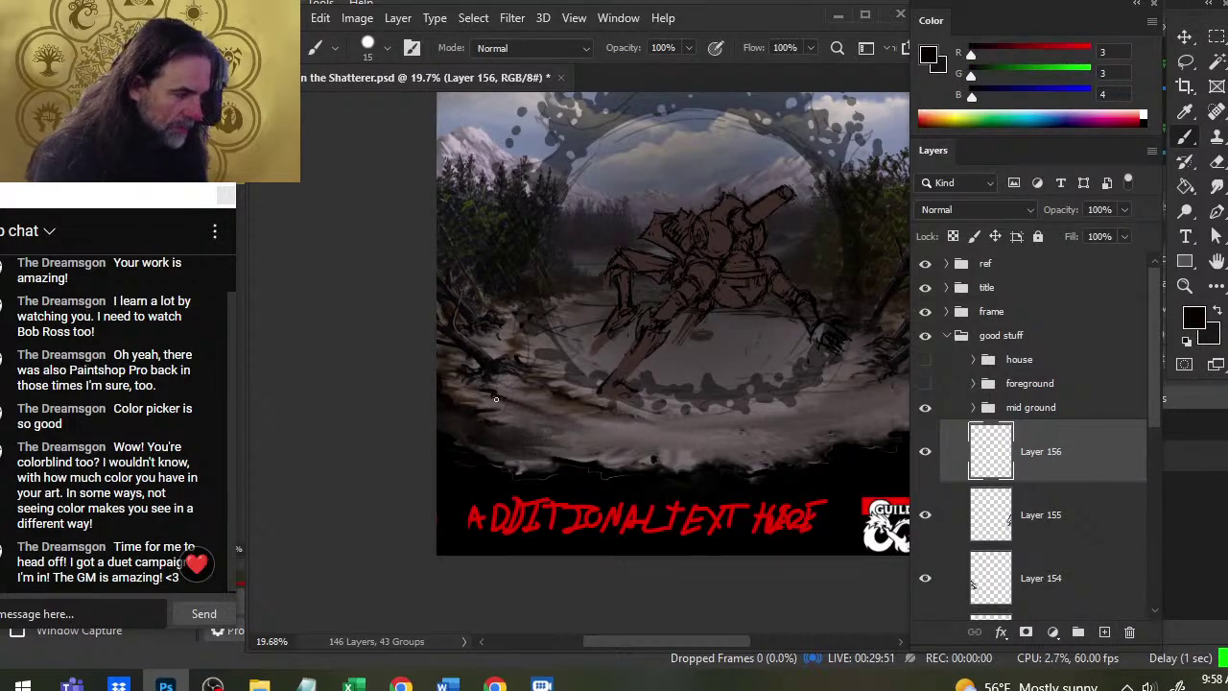
{"action": "left_click", "coordinate": [515, 384], "text": "alt"}
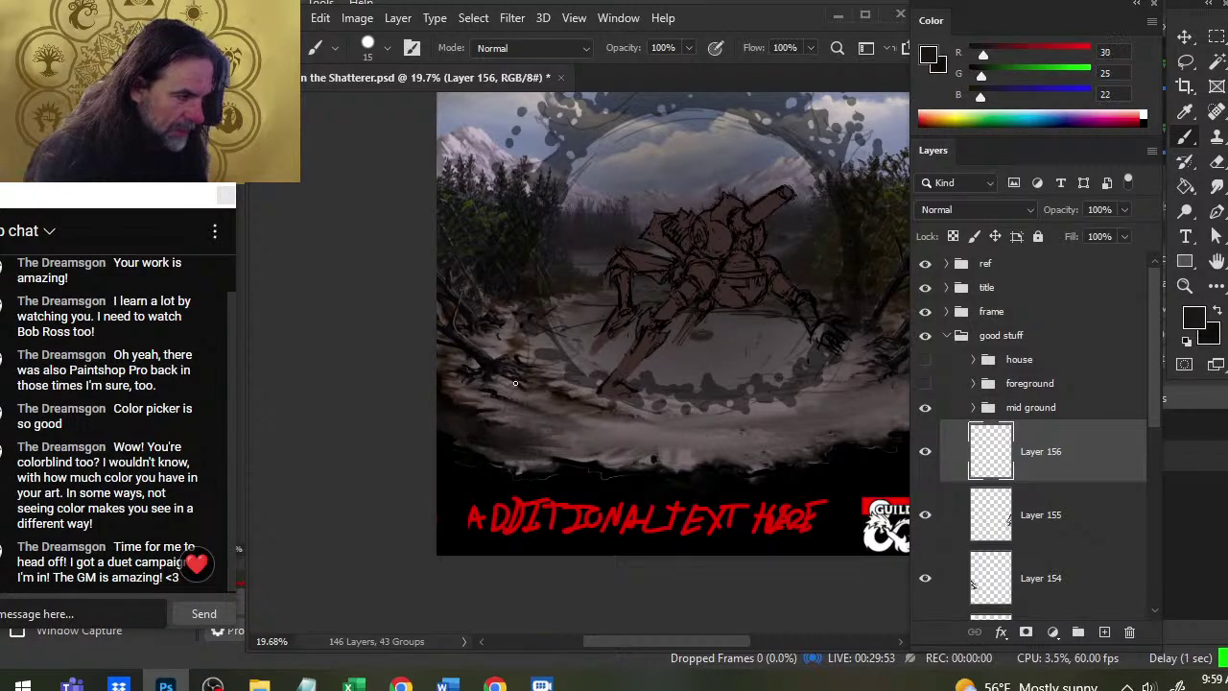
{"action": "mouse_move", "coordinate": [570, 414]}
{"action": "left_mouse_down"}
{"action": "mouse_move", "coordinate": [620, 422]}
{"action": "mouse_move", "coordinate": [583, 381]}
{"action": "mouse_move", "coordinate": [493, 381]}
{"action": "left_mouse_up"}
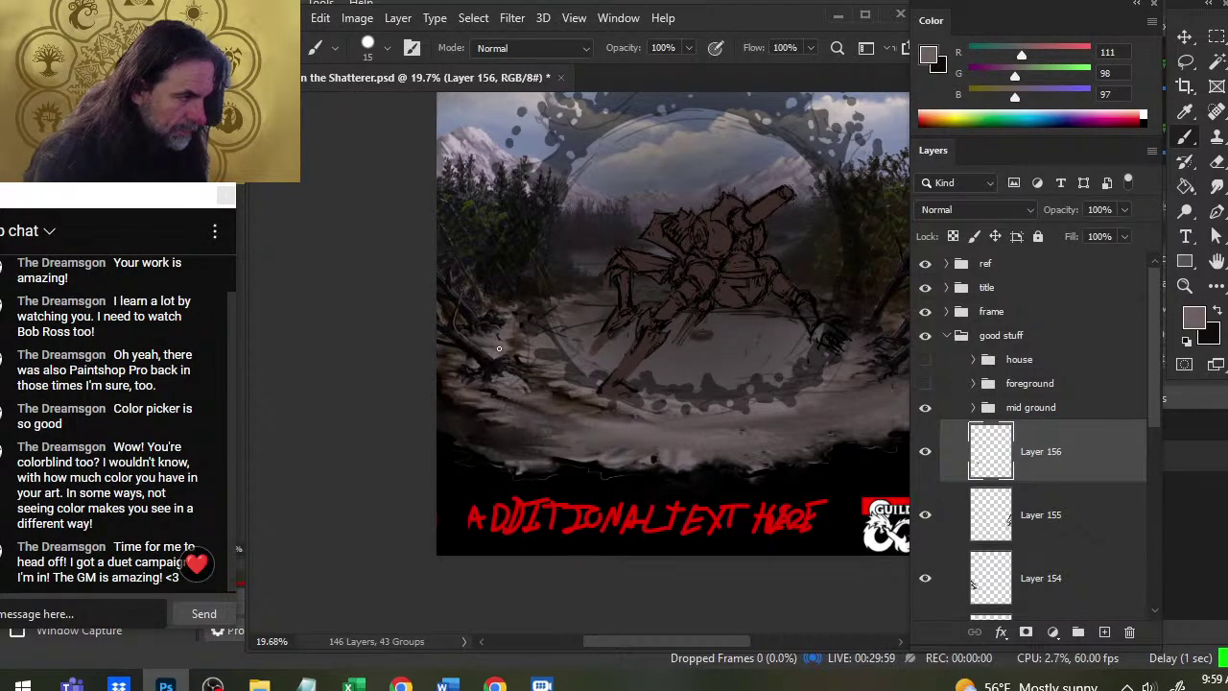
Add dark touches around the left-hand trunks' bases and smudge them into the ground at 70% strength
{"action": "key", "text": "x"}
{"action": "key", "text": "r"}
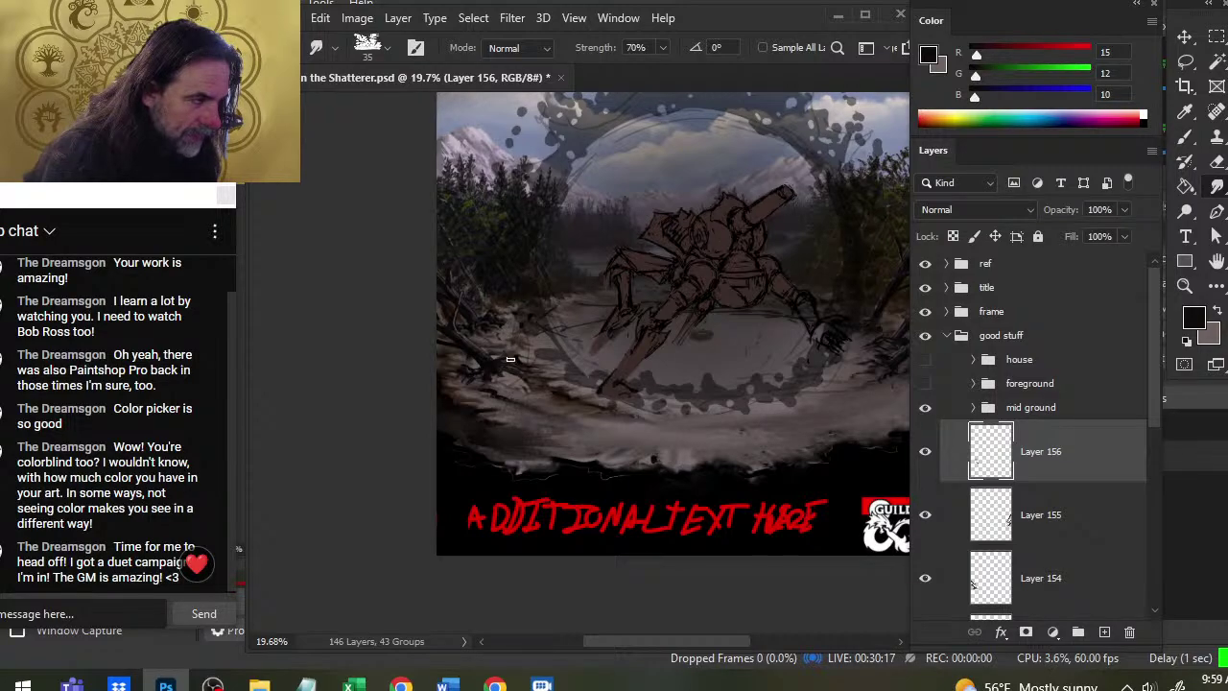
{"action": "key", "text": "b"}
{"action": "key", "text": "r"}
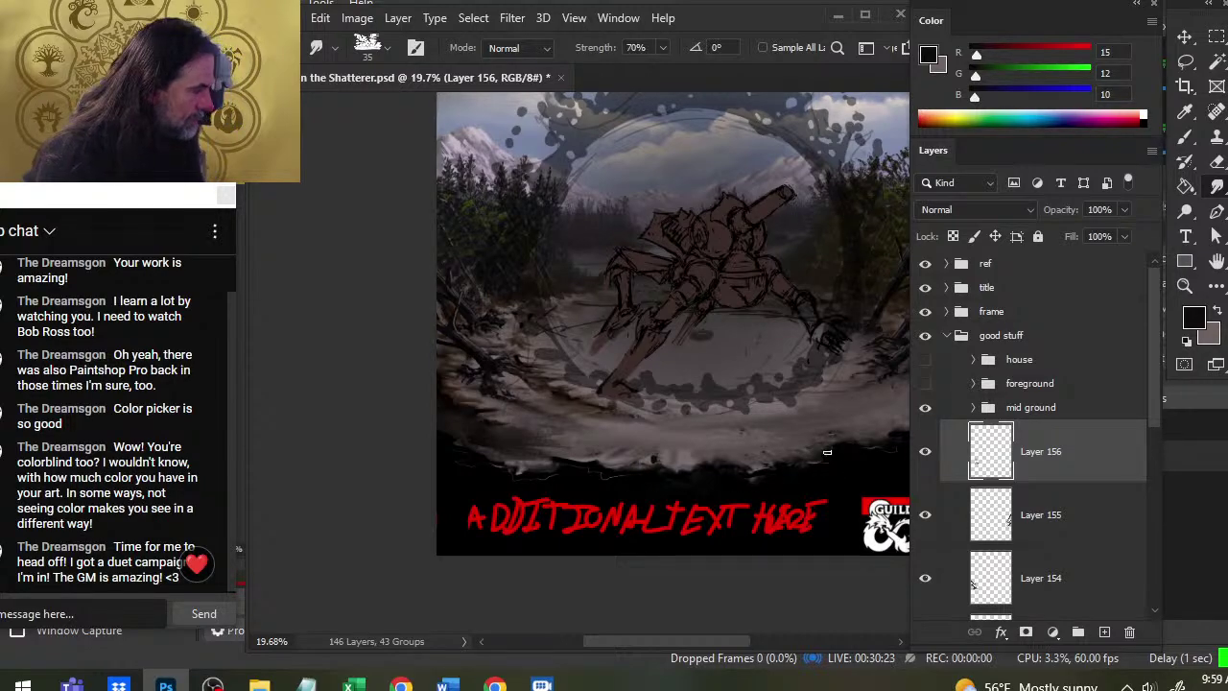
Paint dark strokes around the right-hand trunks' bases and smudge them into the ground at 70% strength
{"action": "scroll", "coordinate": [685, 484], "scroll_direction": "right", "scroll_amount": 3}
{"action": "key", "text": "b"}
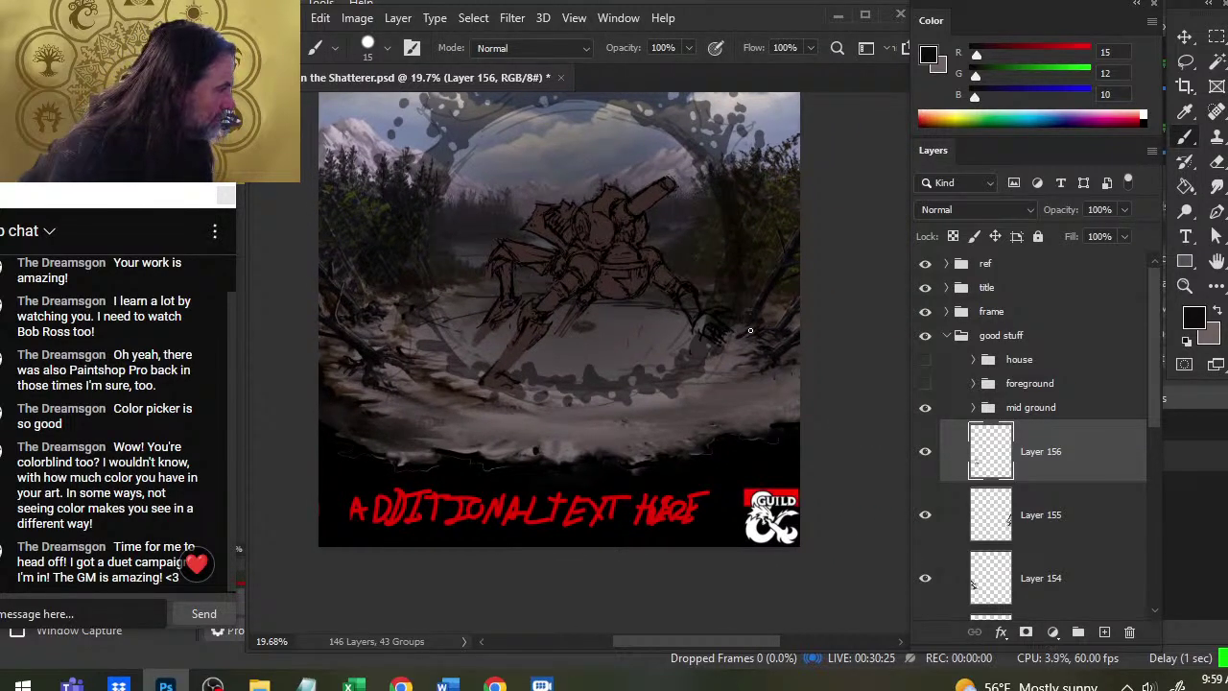
{"action": "key", "text": "alt"}
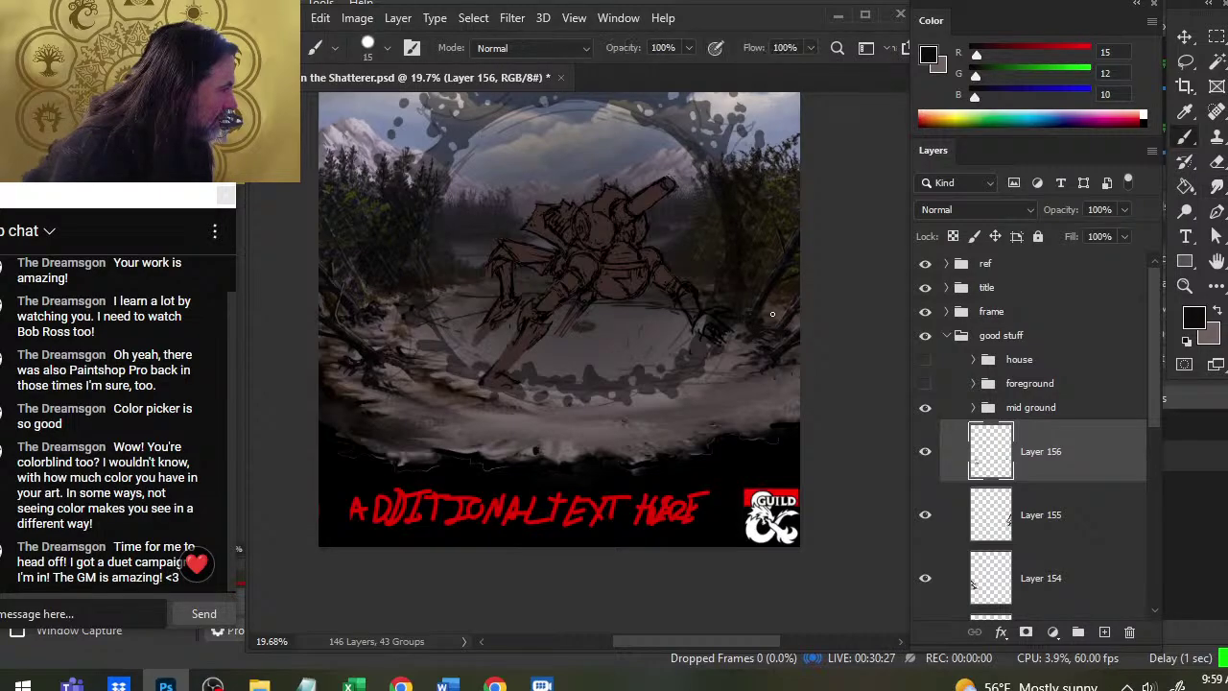
{"action": "key", "text": "r"}
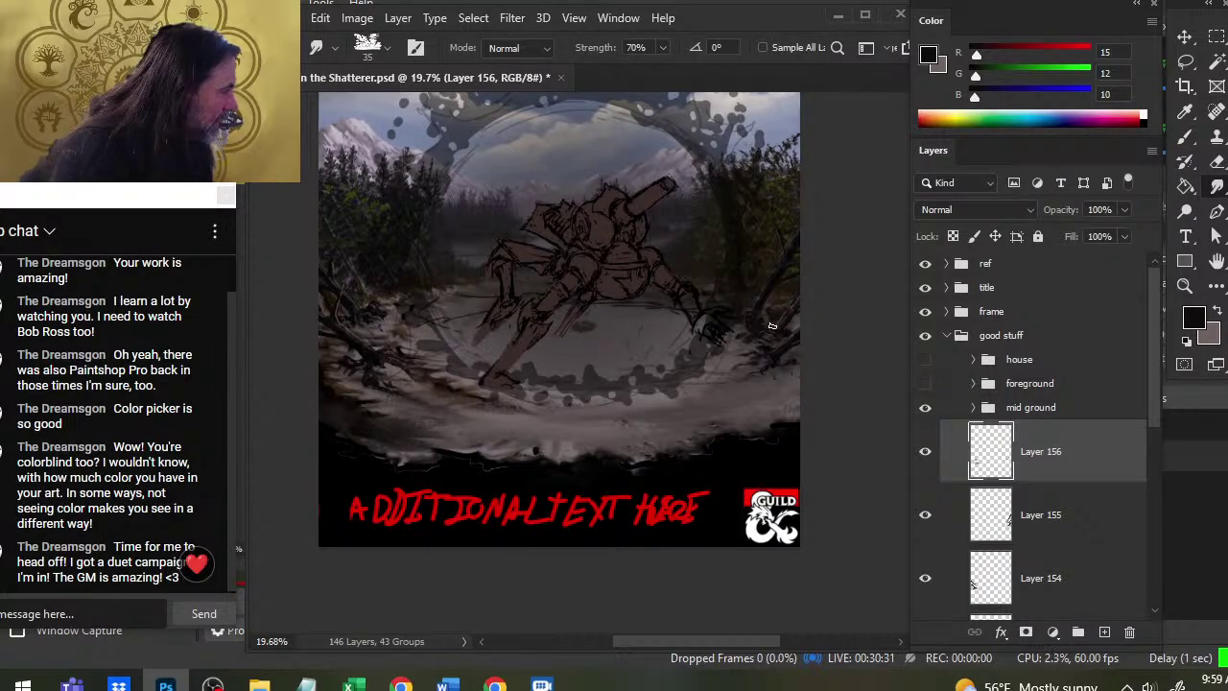
Paint grey-brown highlights (RGB 111, 98, 97) over the dark debris on the right bank of Layer 156 and smudge them in
{"action": "key", "text": "b"}
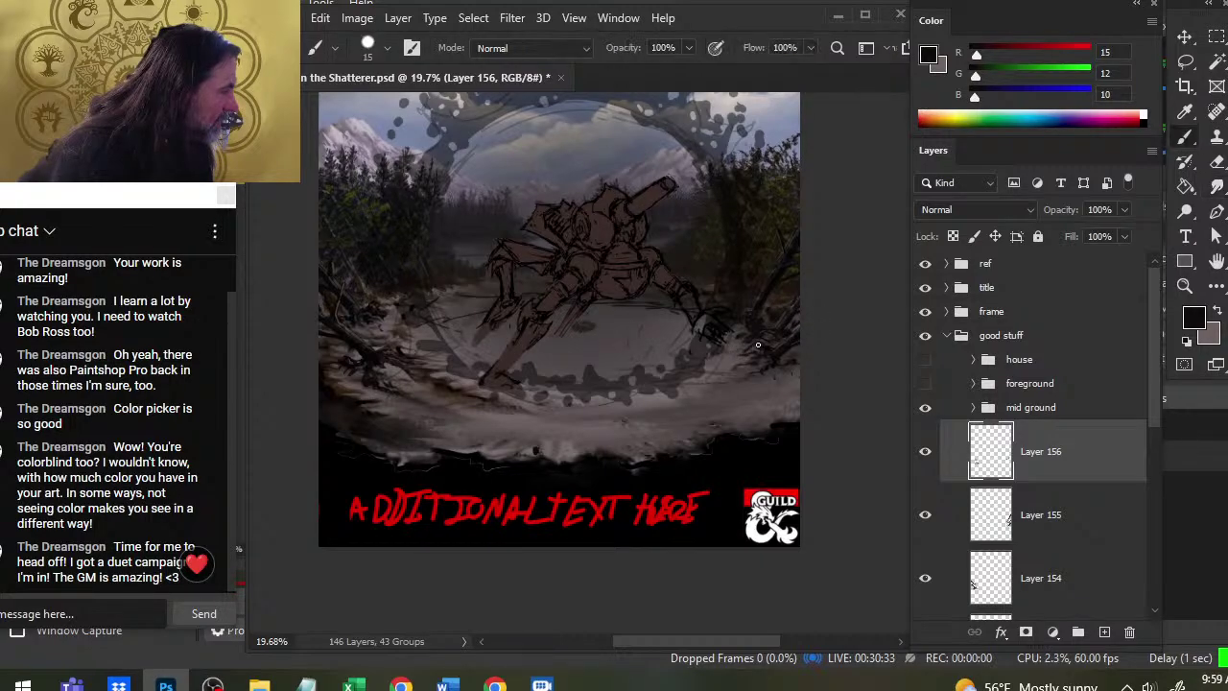
{"action": "key", "text": "r"}
{"action": "key", "text": "x"}
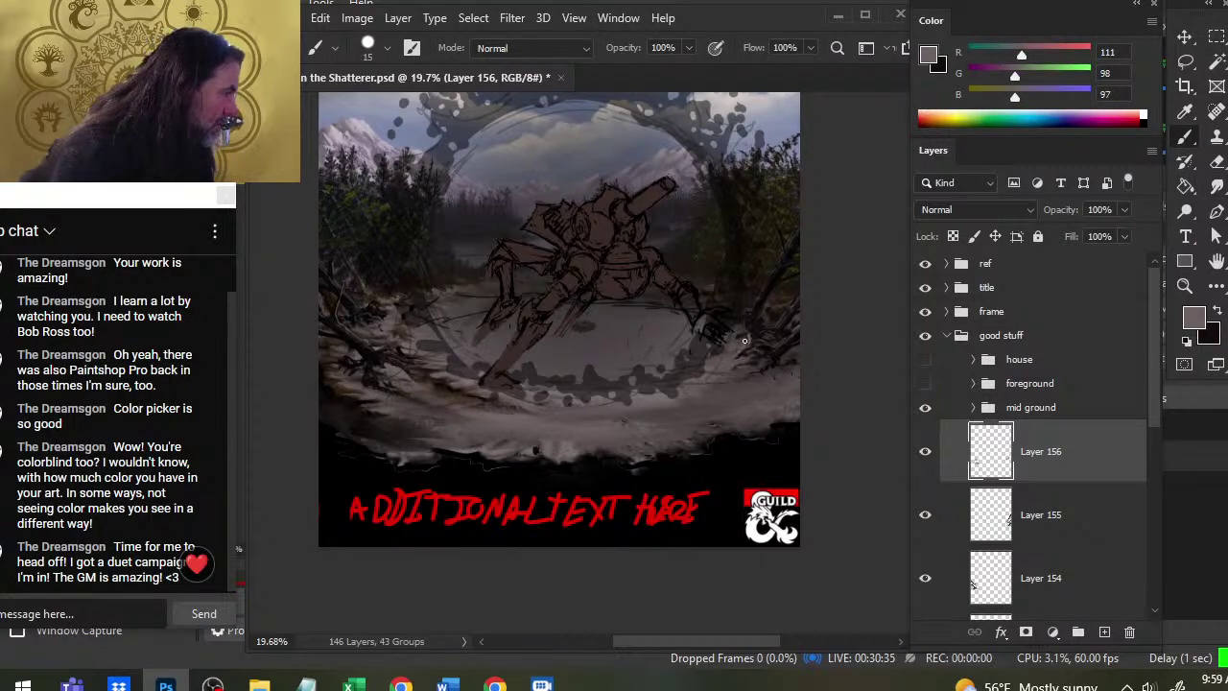
{"action": "key", "text": "b"}
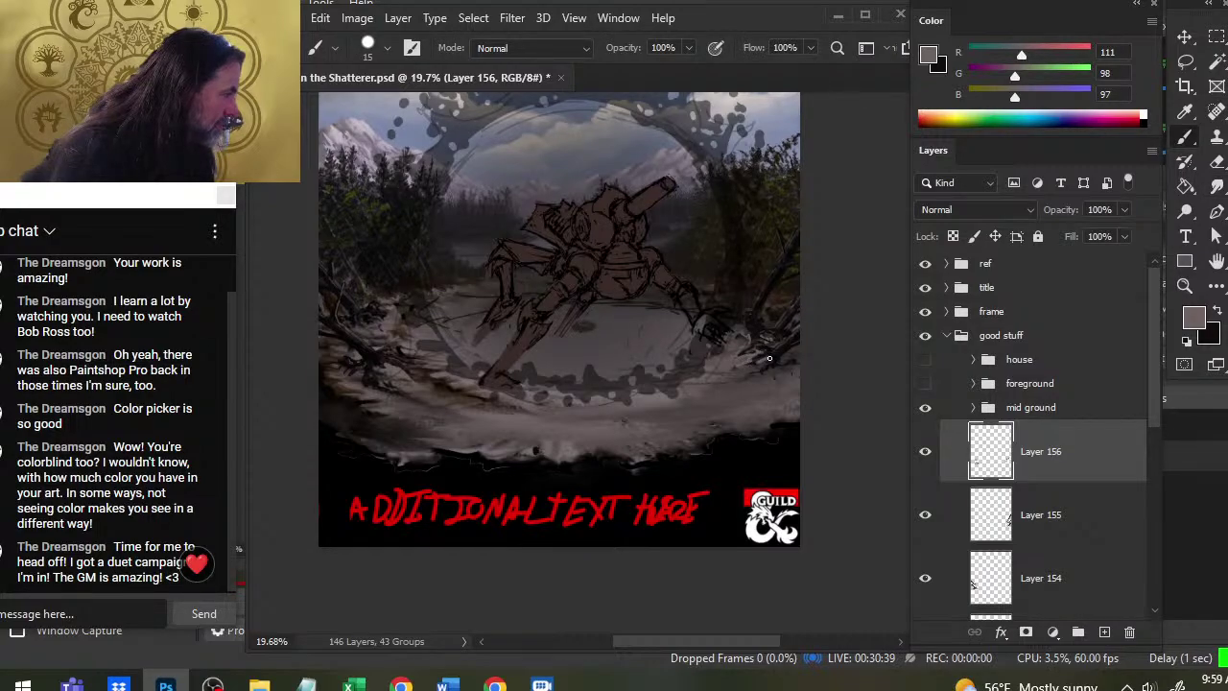
{"action": "key", "text": "x"}
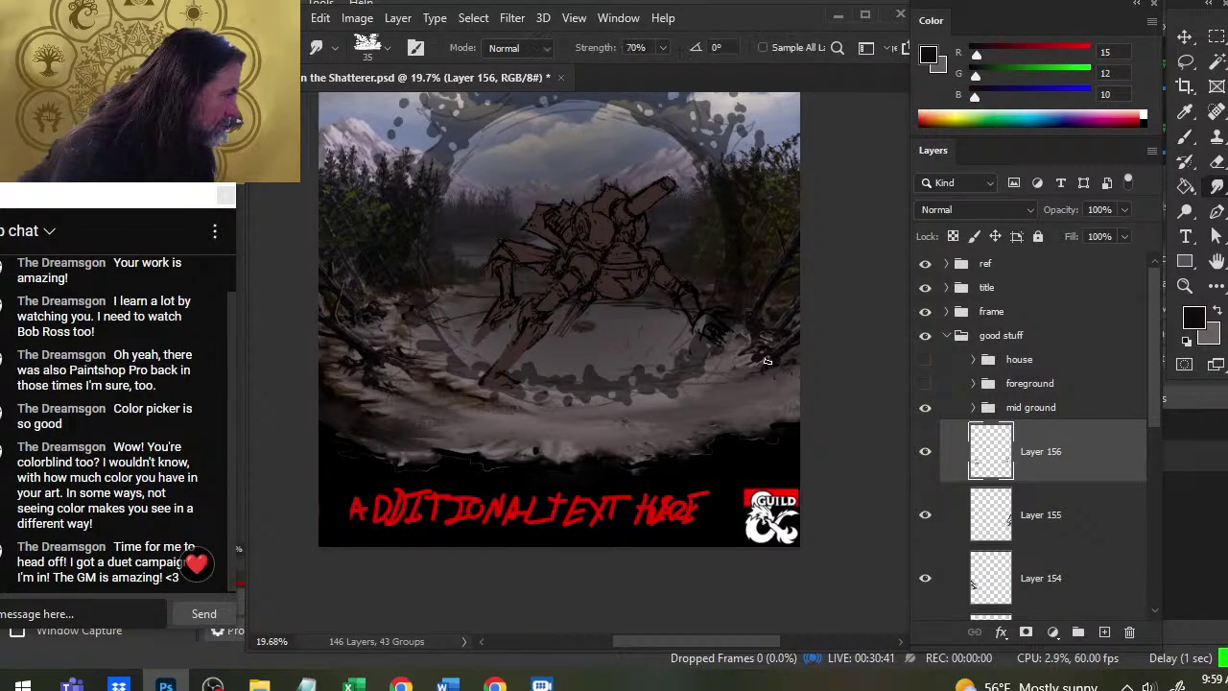
{"action": "key", "text": "r"}
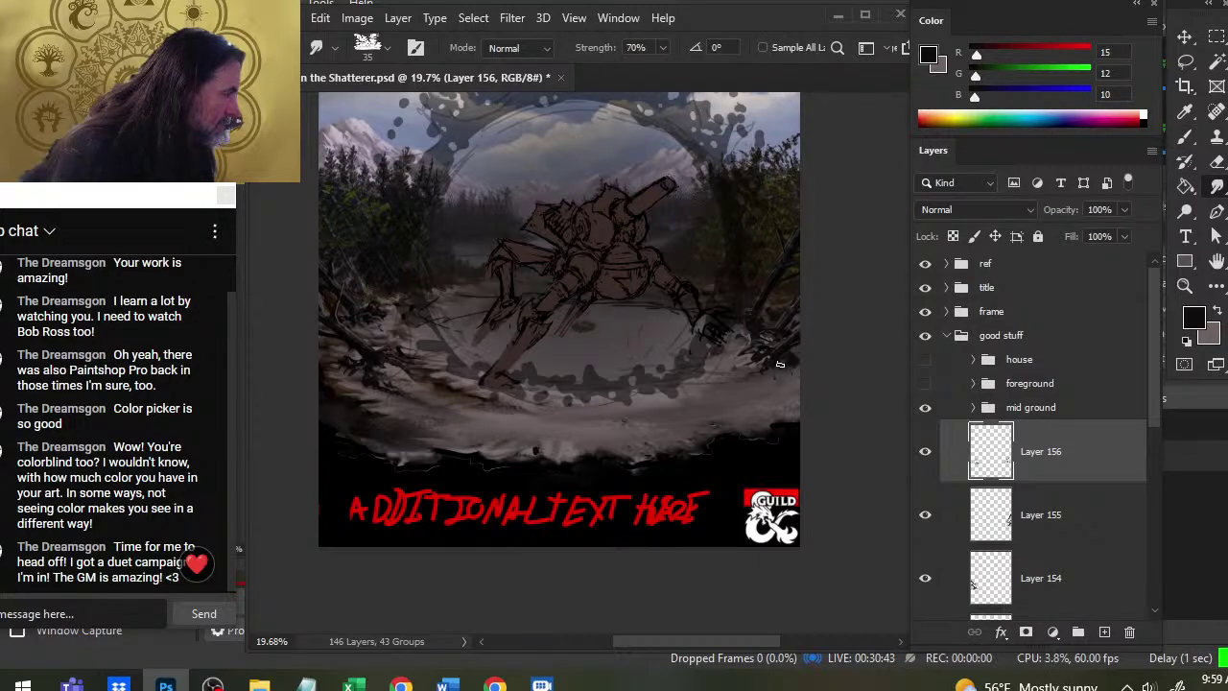
Sample the grey-brown beside the figure's outstretched hand, paint highlights between the hand and the right bank, and smudge them
{"action": "key", "text": "b"}
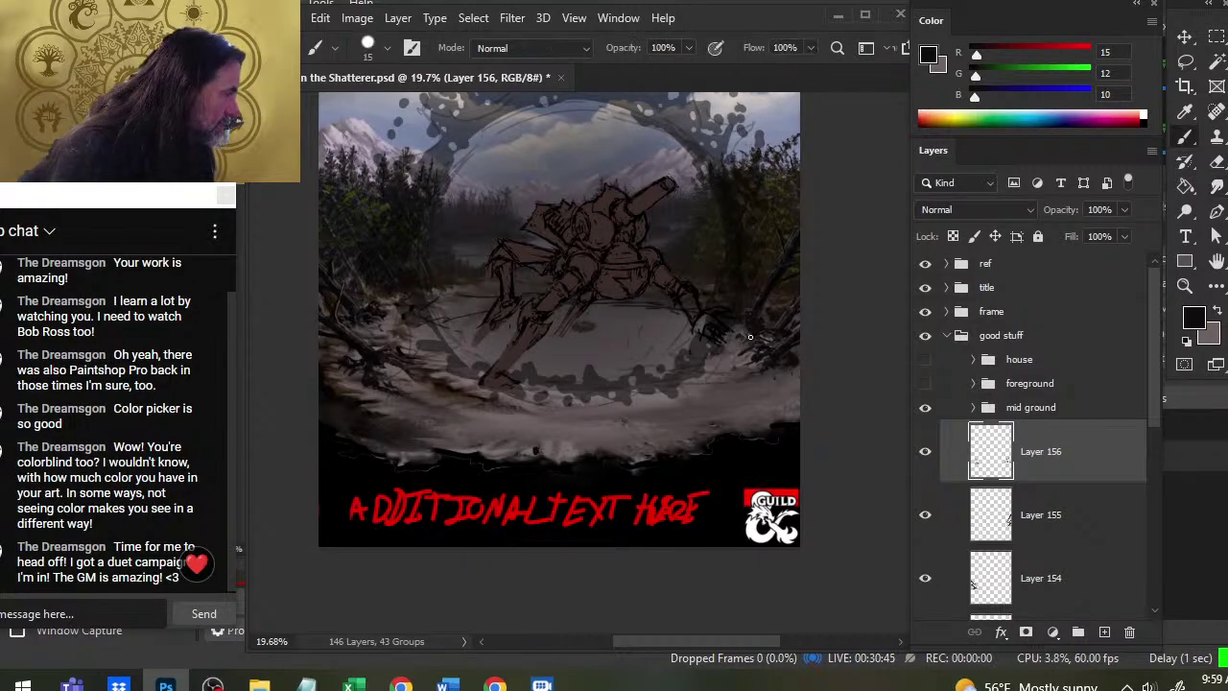
{"action": "left_click", "coordinate": [732, 339], "text": "alt"}
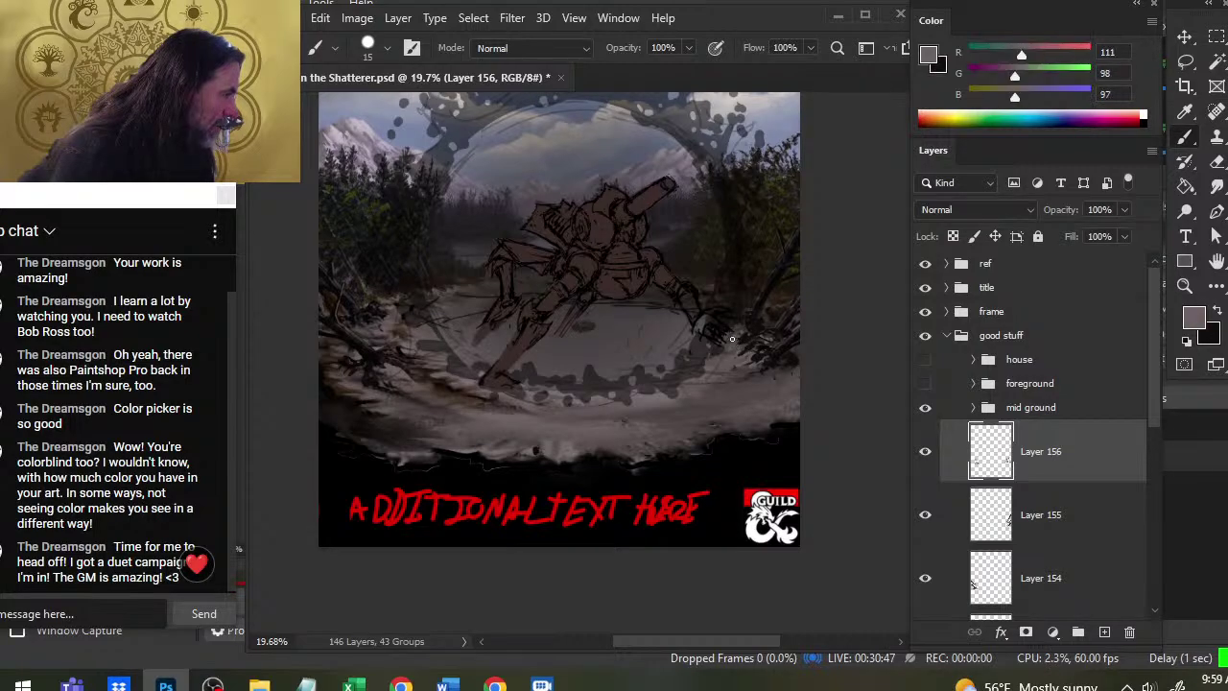
{"action": "key", "text": "r"}
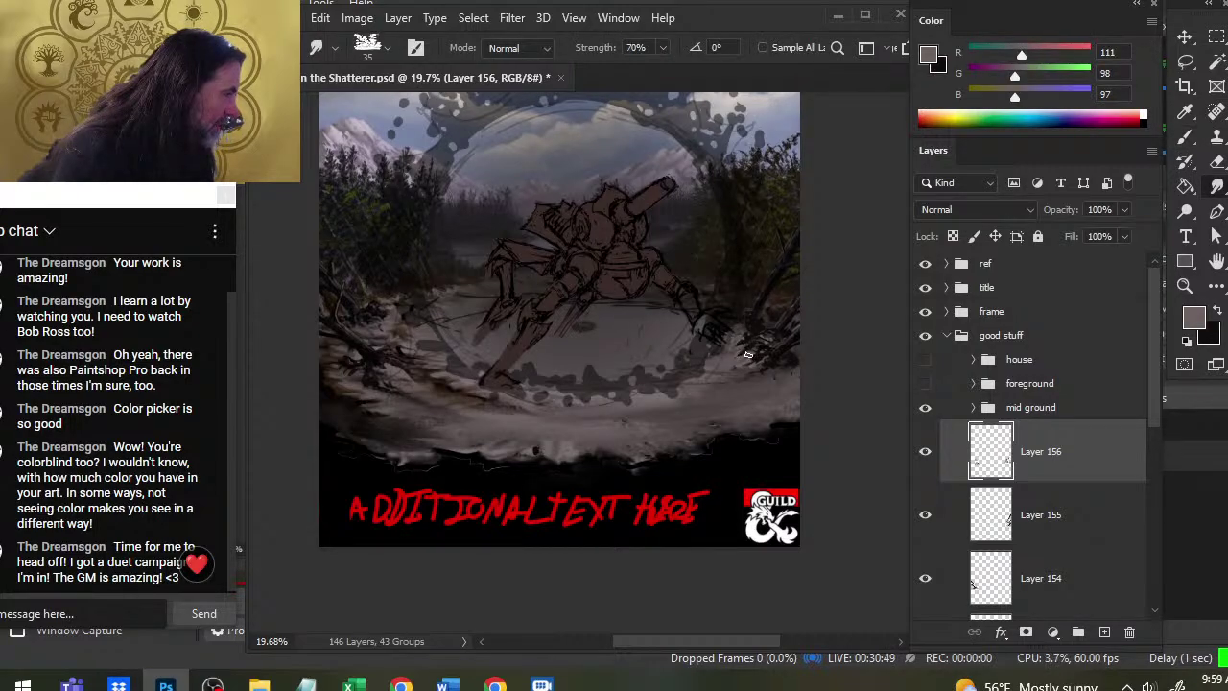
Paint a near-black stroke (RGB 15, 12, 10) along the lower edge of the right bank, add grey-brown highlights and smudge them
{"action": "key", "text": "b"}
{"action": "key", "text": "x"}
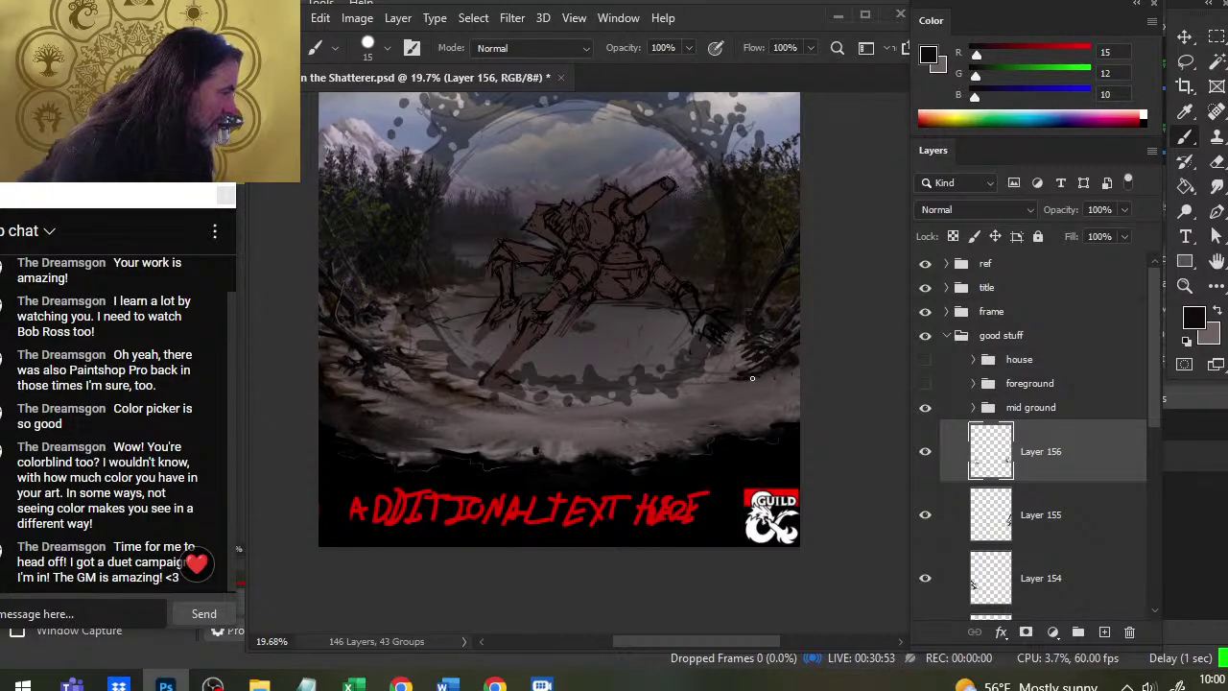
{"action": "left_click_drag", "start_coordinate": [737, 380], "coordinate": [696, 383]}
{"action": "key", "text": "x"}
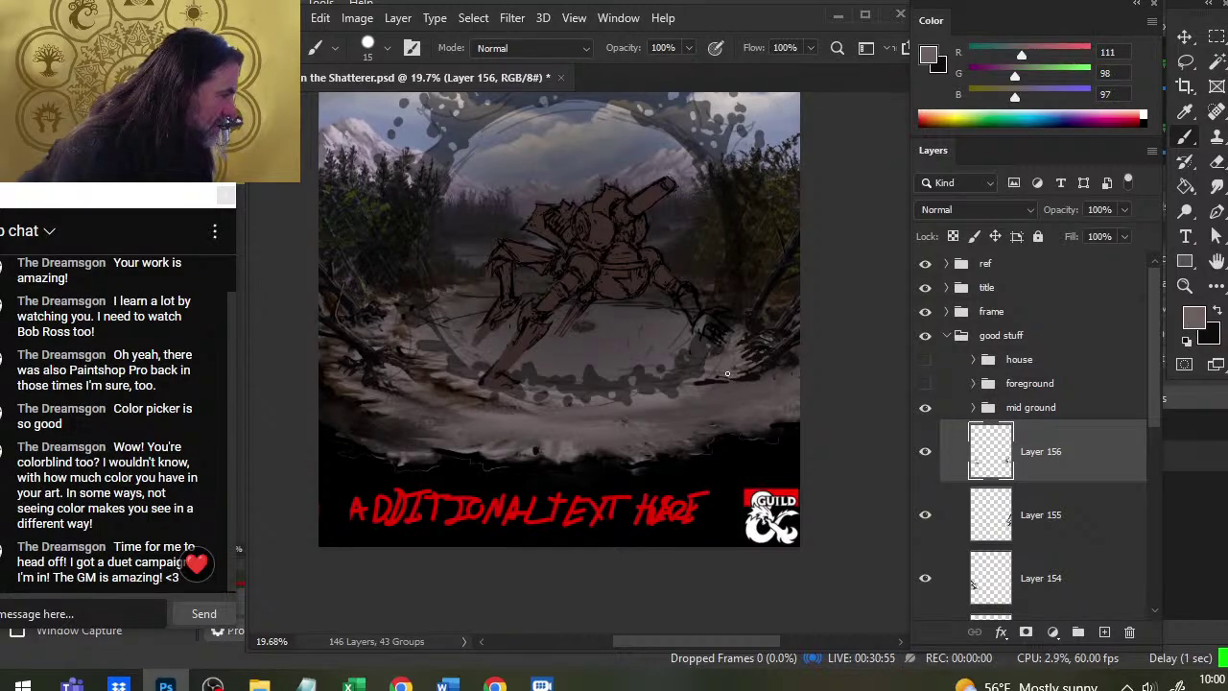
{"action": "key", "text": "r"}
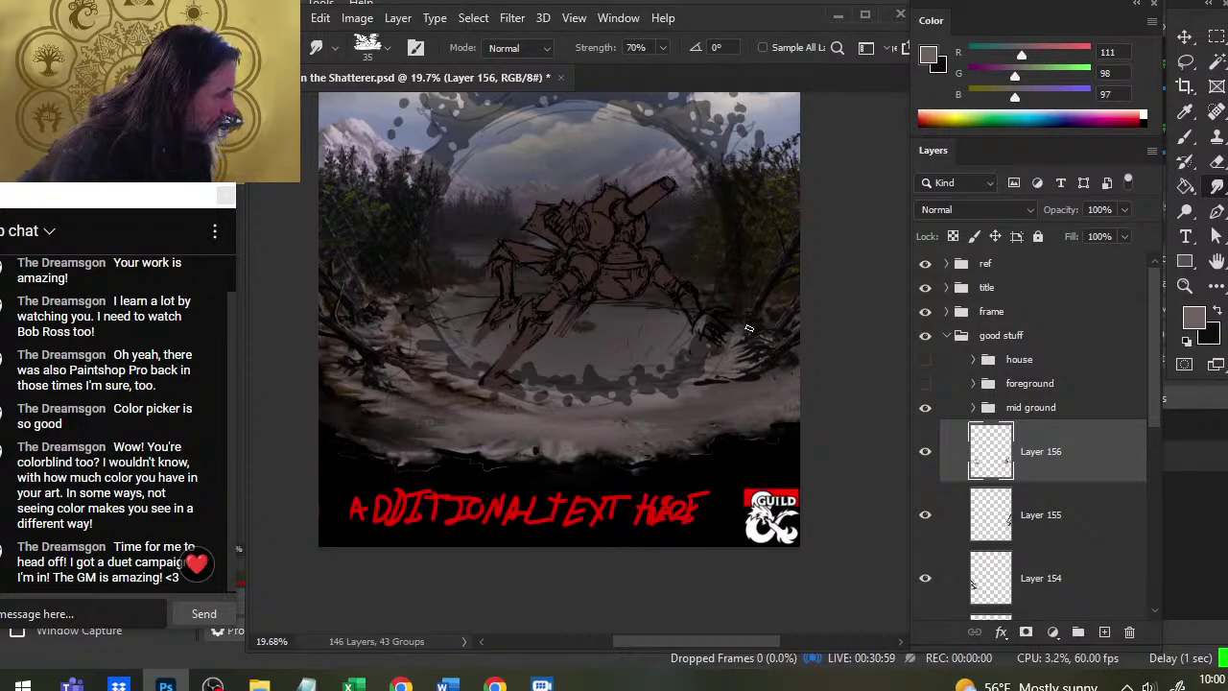
Add small grey-brown and near-black strokes to the debris just beyond the figure's outstretched hand and blend them with the Smudge tool
{"action": "key", "text": "b"}
{"action": "key", "text": "r"}
{"action": "key", "text": "b"}
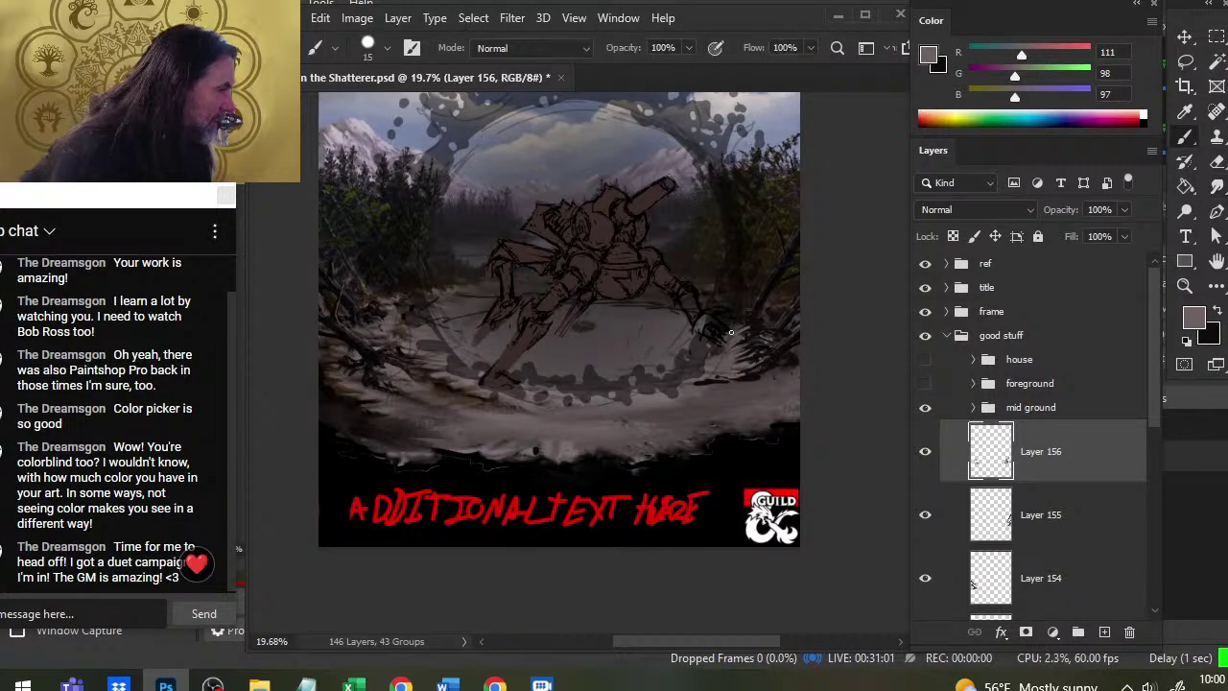
{"action": "key", "text": "x"}
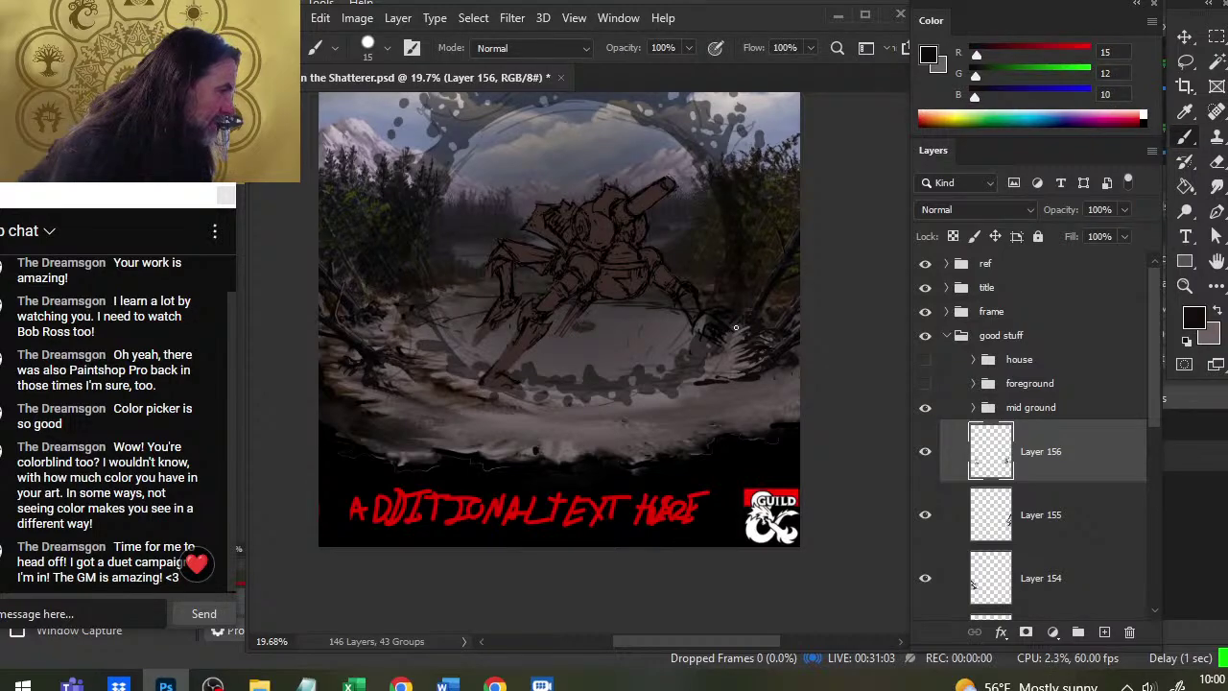
{"action": "key", "text": "x"}
{"action": "key", "text": "r"}
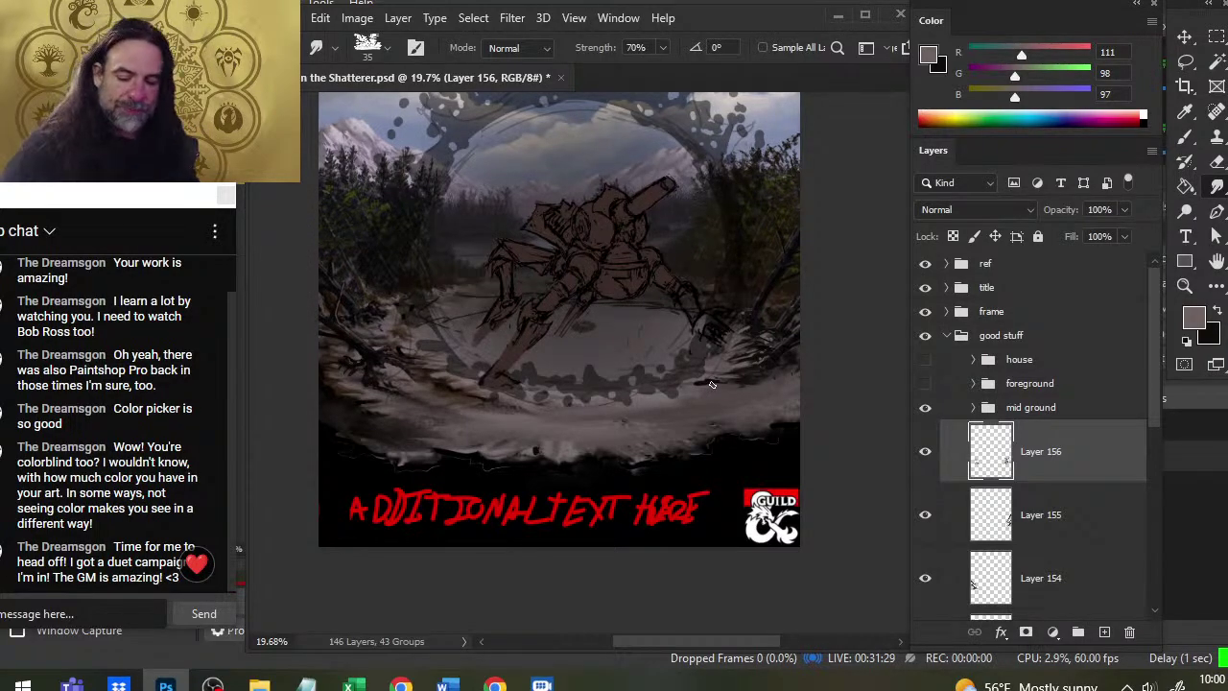
Paint near-black root shapes across the left bank with a sampled colour, highlight them in grey-brown and smudge the strokes
{"action": "key", "text": "b"}
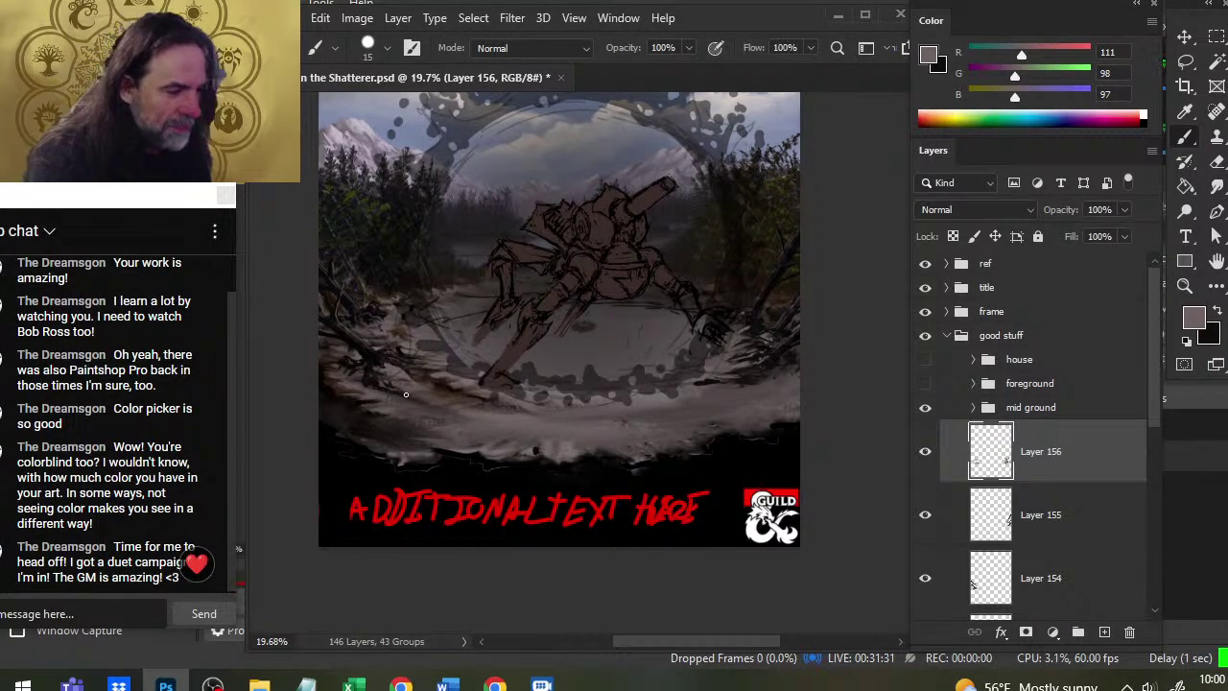
{"action": "left_click", "coordinate": [378, 386], "text": "alt"}
{"action": "left_click_drag", "start_coordinate": [378, 386], "coordinate": [424, 397]}
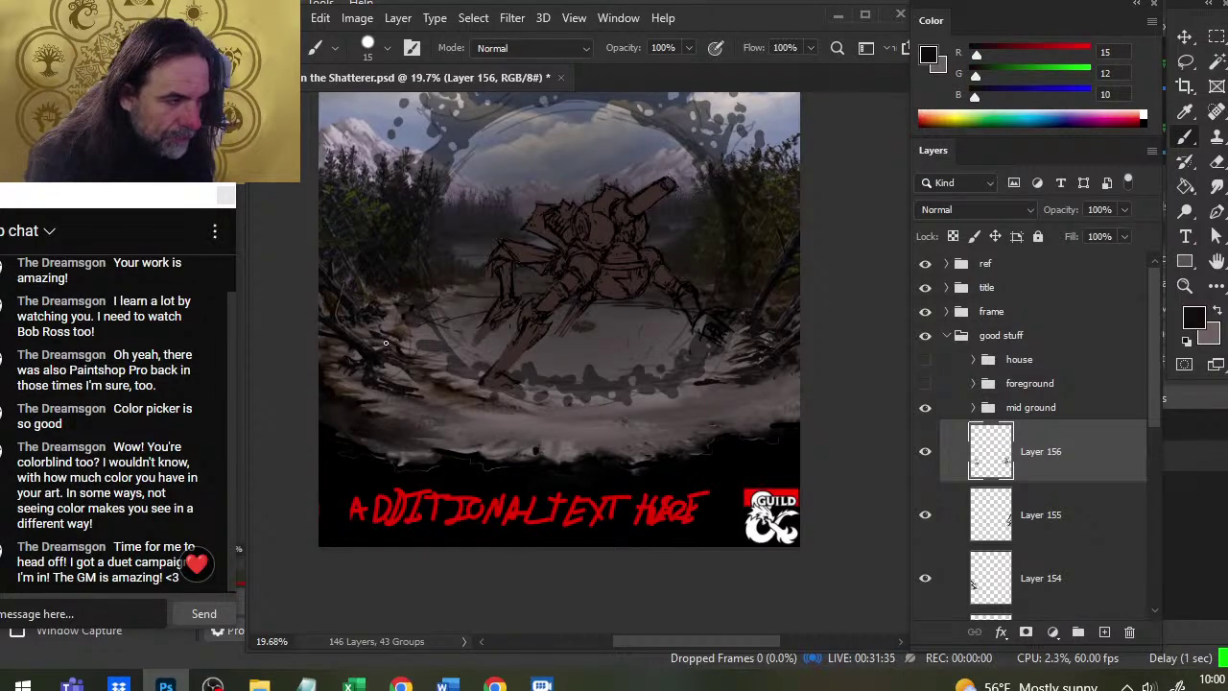
{"action": "key", "text": "x"}
{"action": "key", "text": "x"}
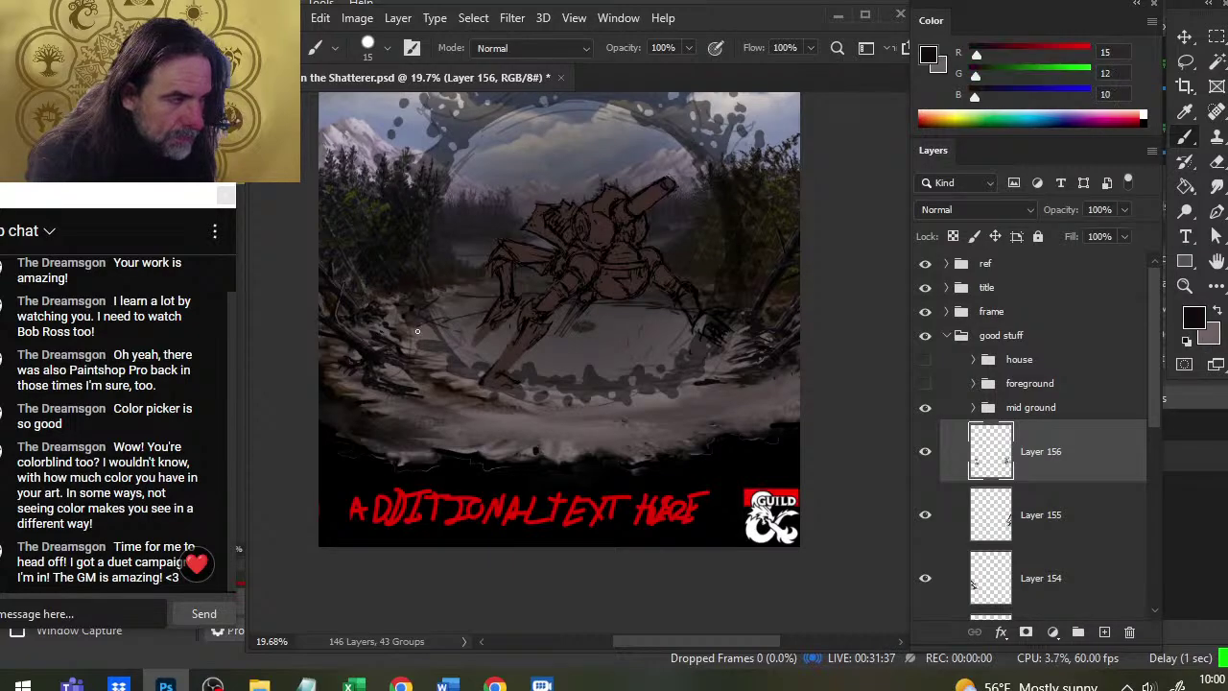
{"action": "key", "text": "x"}
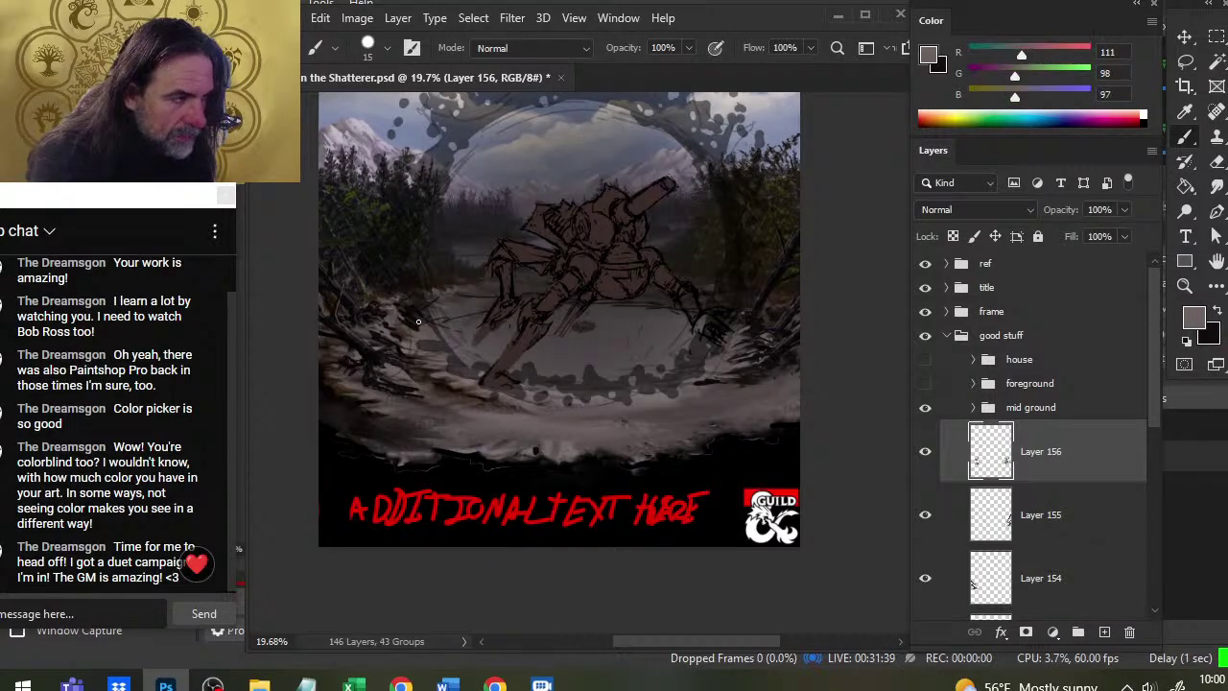
{"action": "key", "text": "r"}
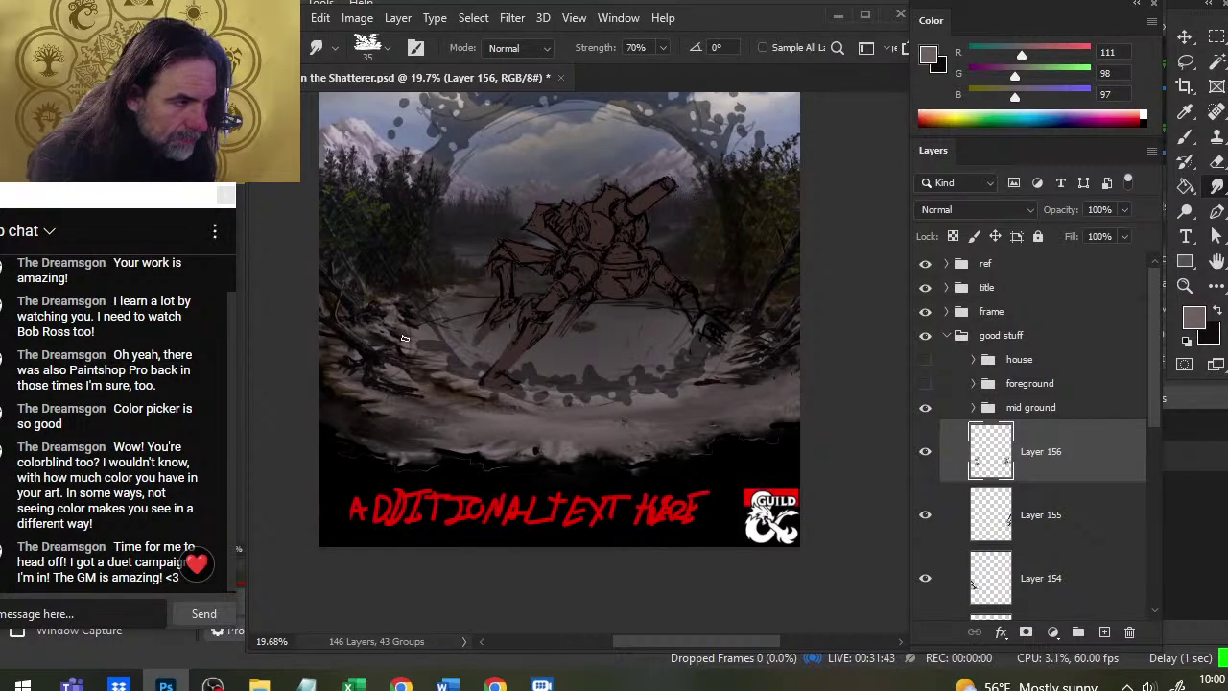
{"action": "key", "text": "x"}
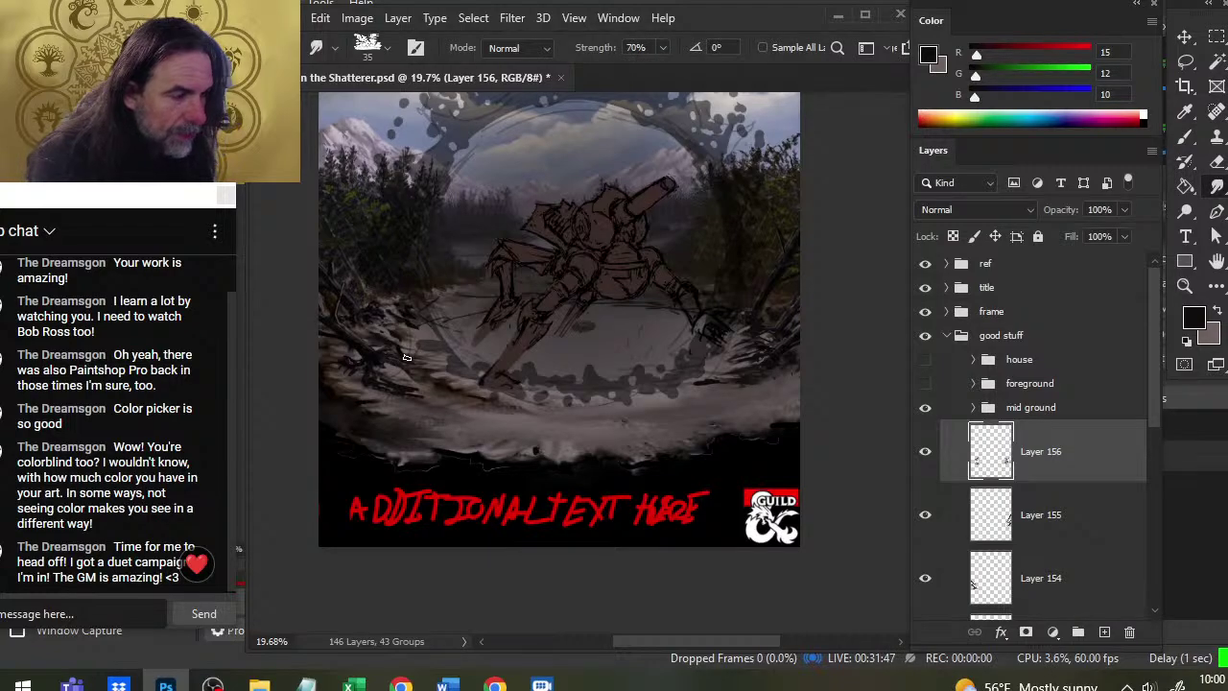
Paint more grey-brown highlights near the upper edge of the left bank's roots and smudge them in
{"action": "key", "text": "b"}
{"action": "key", "text": "x"}
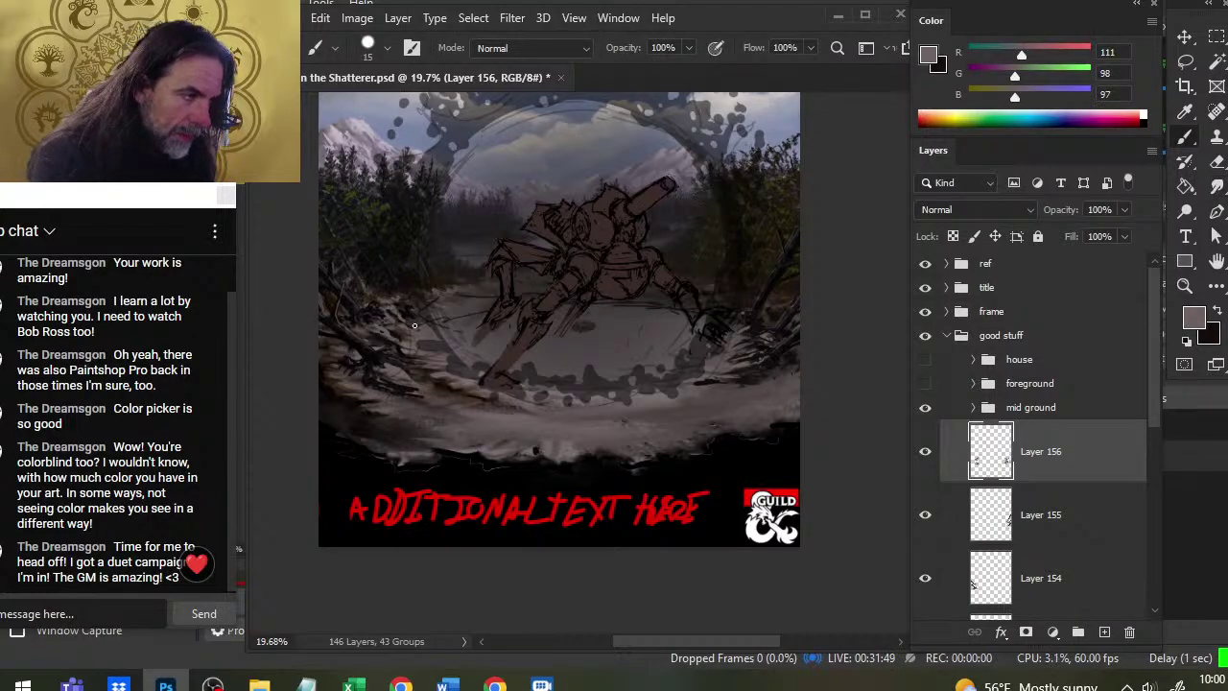
{"action": "key", "text": "r"}
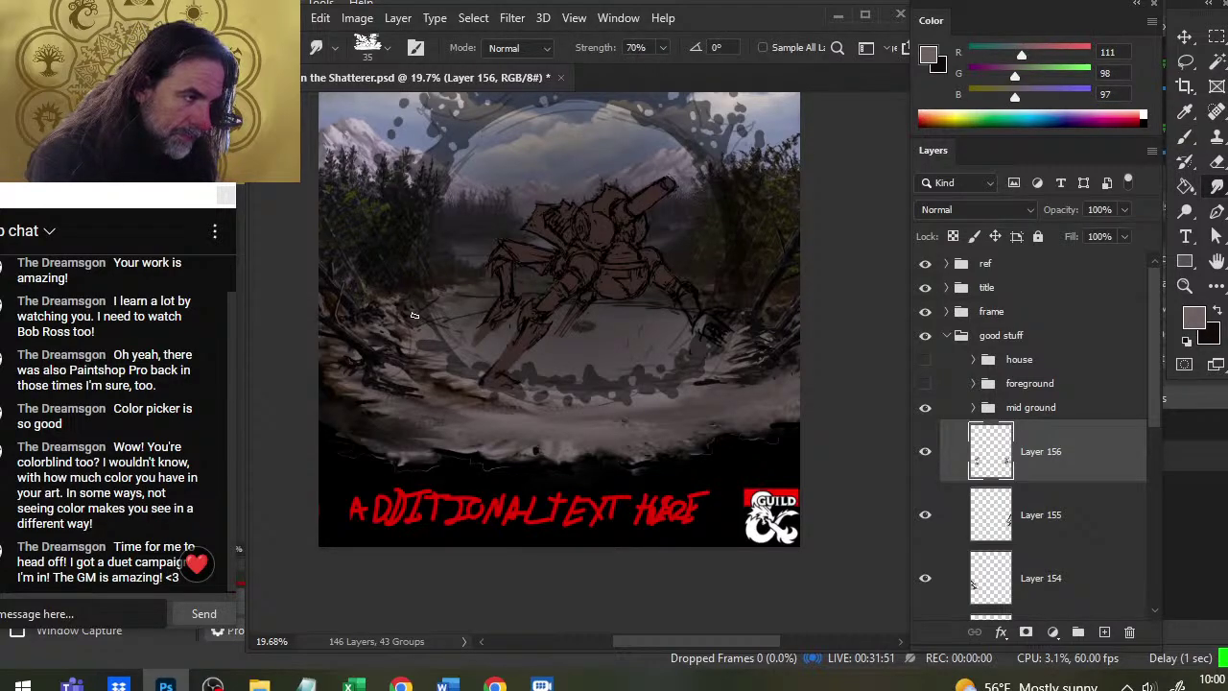
{"action": "key", "text": "b"}
{"action": "key", "text": "r"}
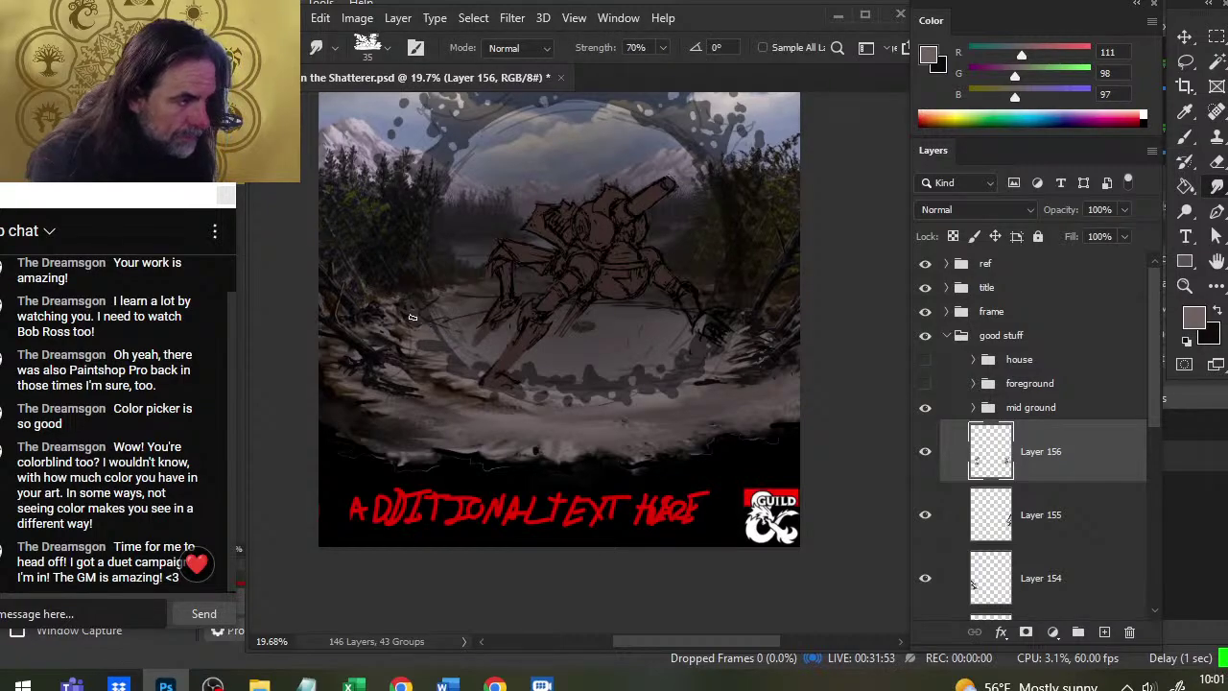
Extend the left bank's debris toward the figure's rear leg with near-black strokes, then highlight in grey-brown and smudge
{"action": "key", "text": "x"}
{"action": "key", "text": "b"}
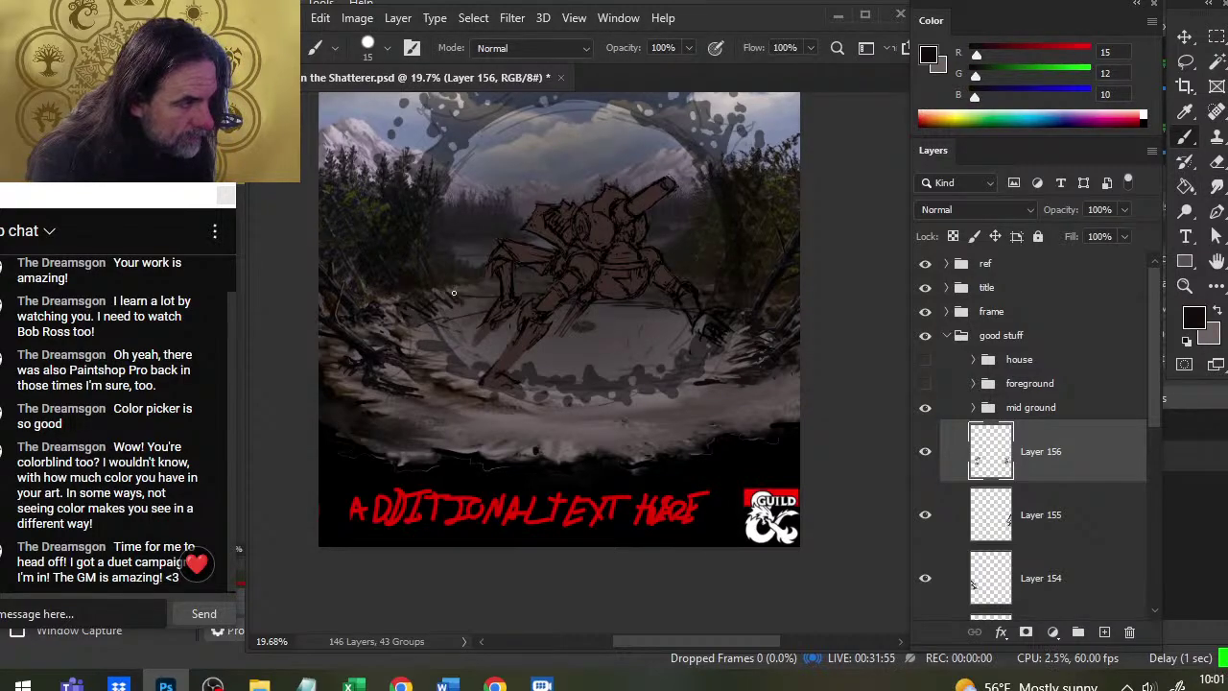
{"action": "key", "text": "x"}
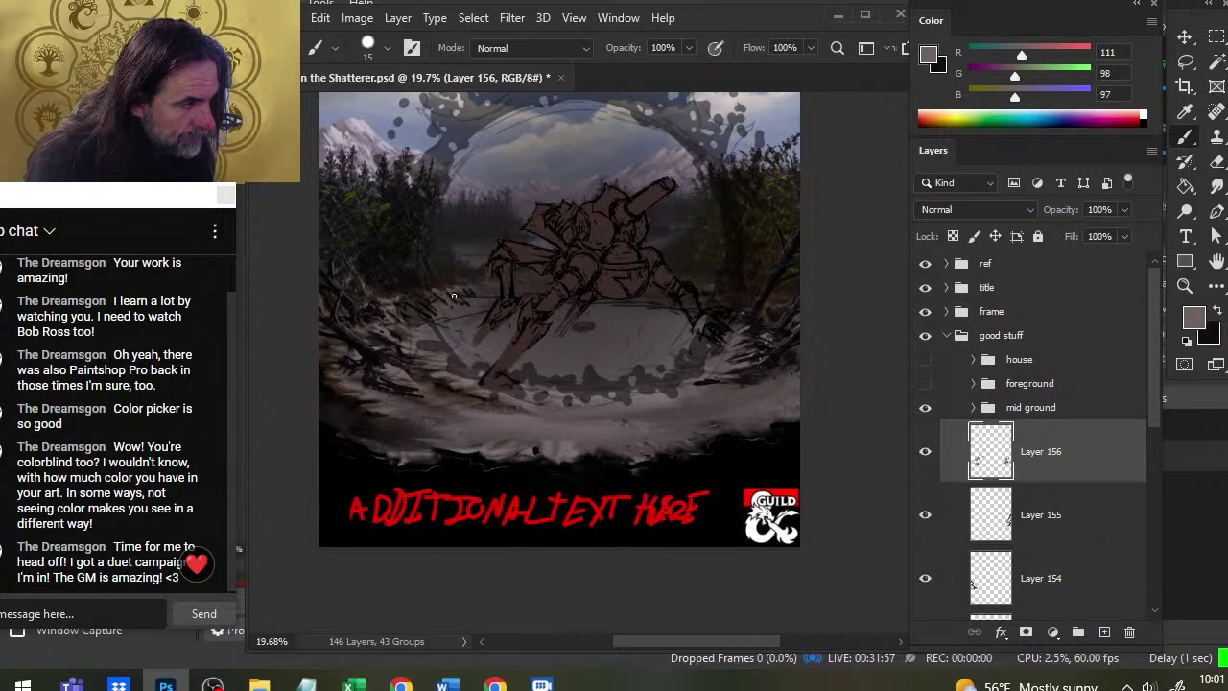
{"action": "key", "text": "r"}
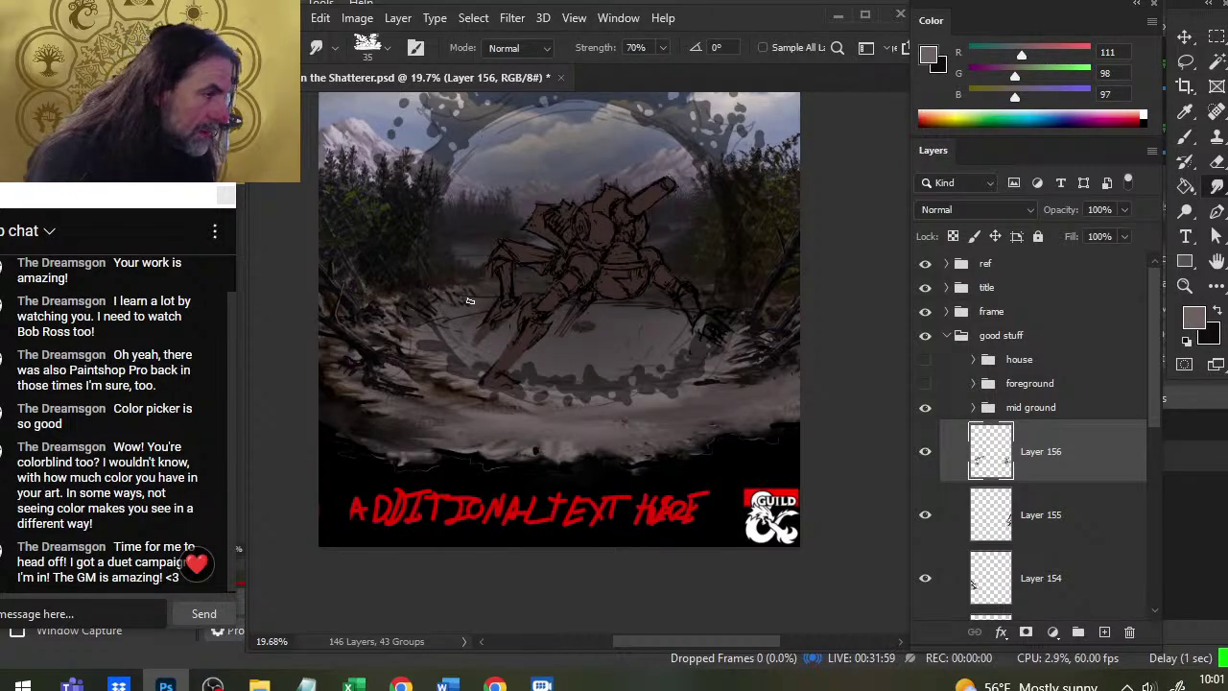
Paint near-black strokes on the right bank above the figure's outstretched hand and smudge them into the background
{"action": "key", "text": "b"}
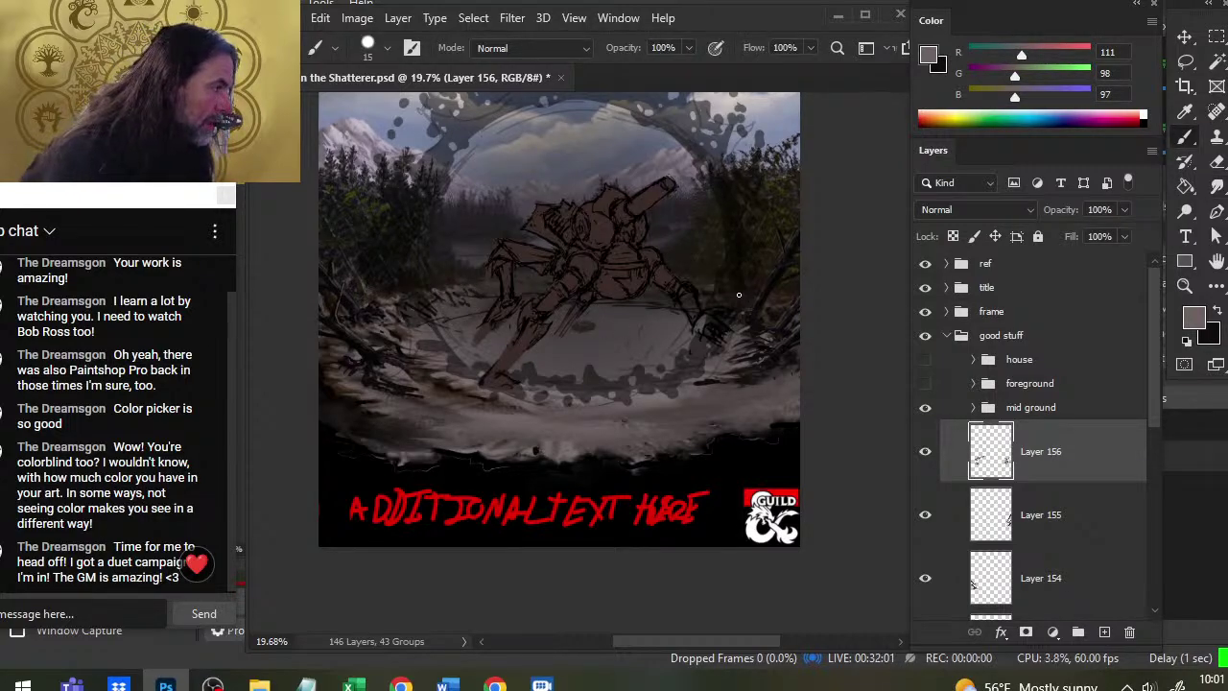
{"action": "key", "text": "x"}
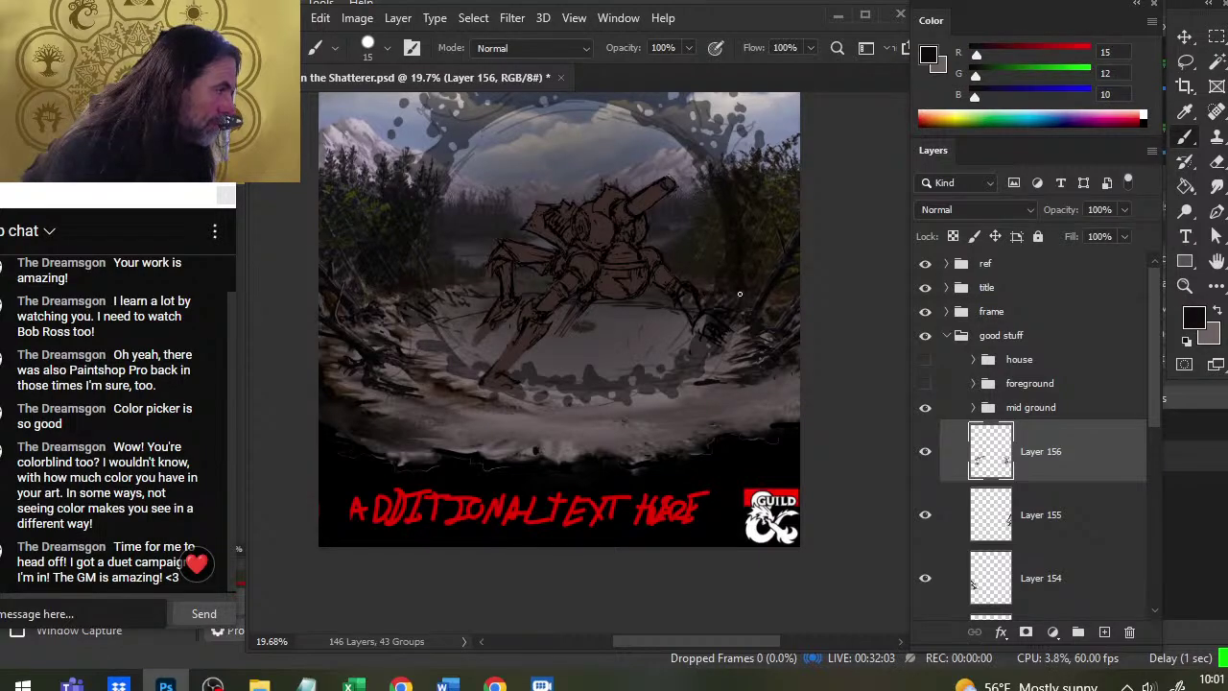
{"action": "key", "text": "r"}
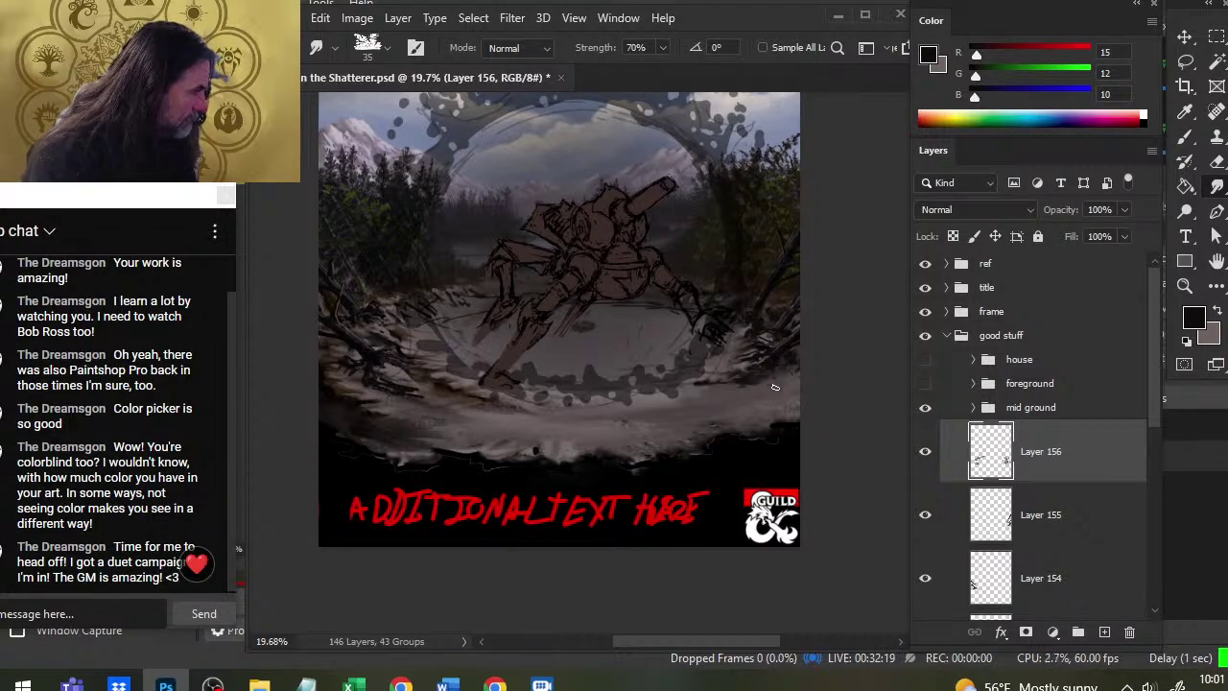
Refine the lower part of the right bank with grey-brown and near-black strokes and smudge them into the ground
{"action": "key", "text": "x"}
{"action": "key", "text": "b"}
{"action": "key", "text": "x"}
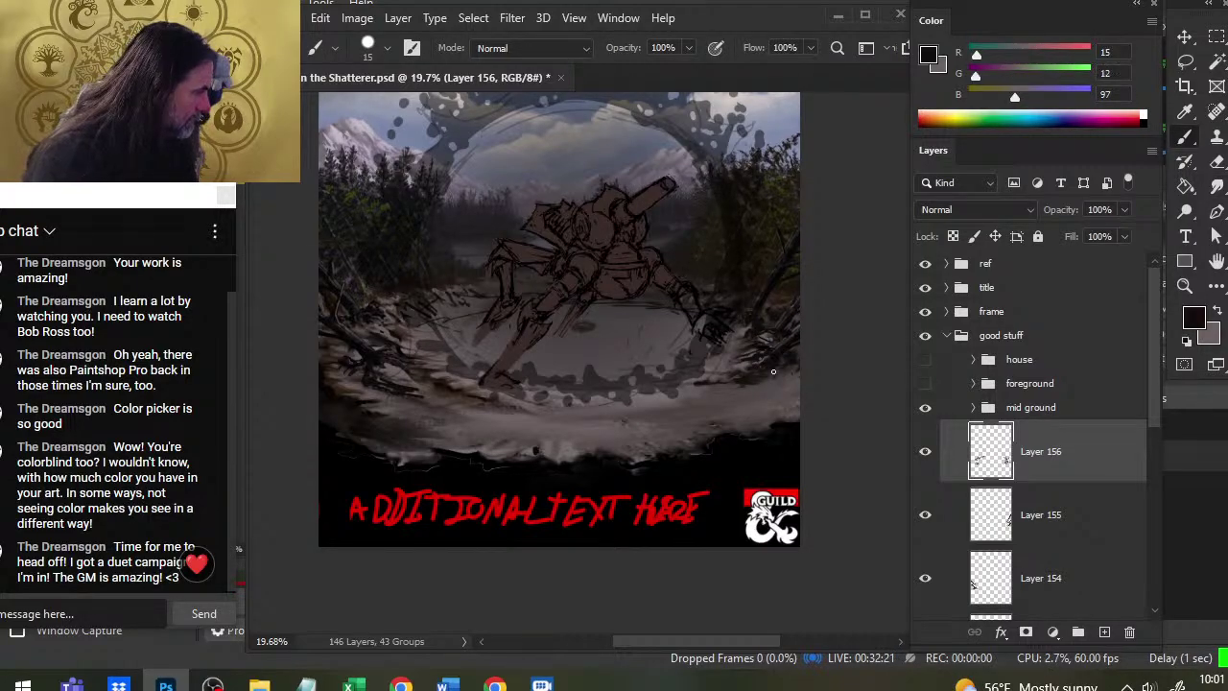
{"action": "key", "text": "r"}
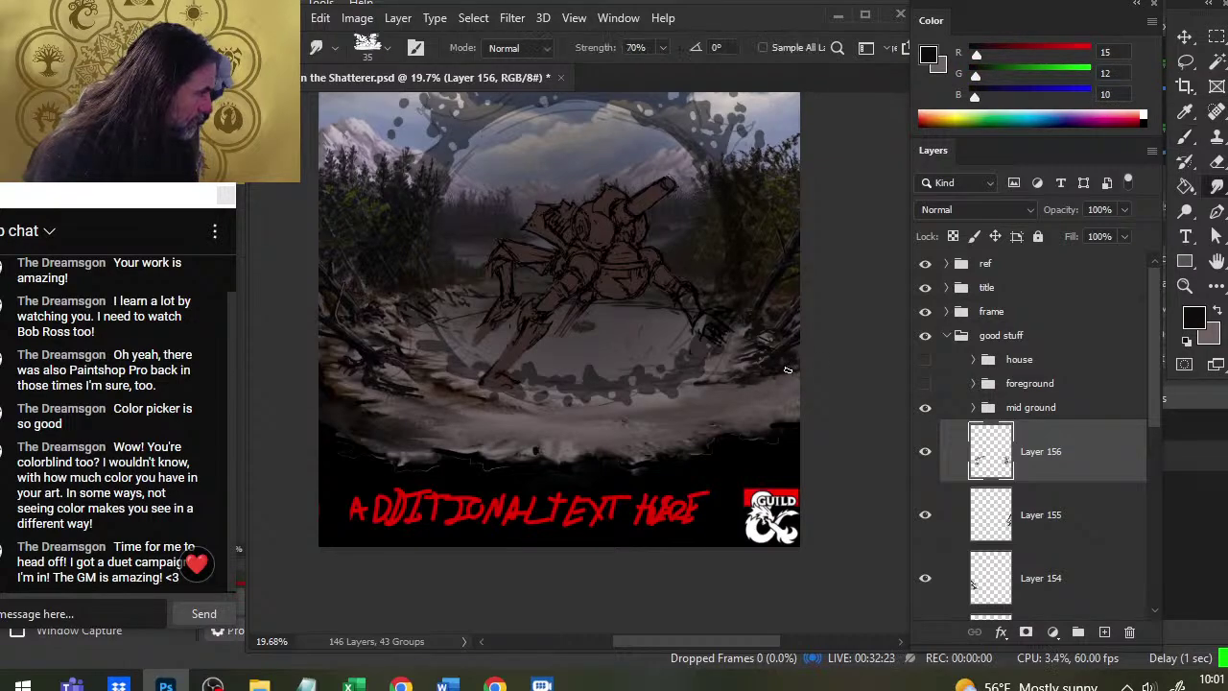
Sample the grey-brown below the figure's outstretched hand, paint highlights along the right bank's inner edge, and smudge them
{"action": "key", "text": "b"}
{"action": "left_click", "coordinate": [727, 363], "text": "alt"}
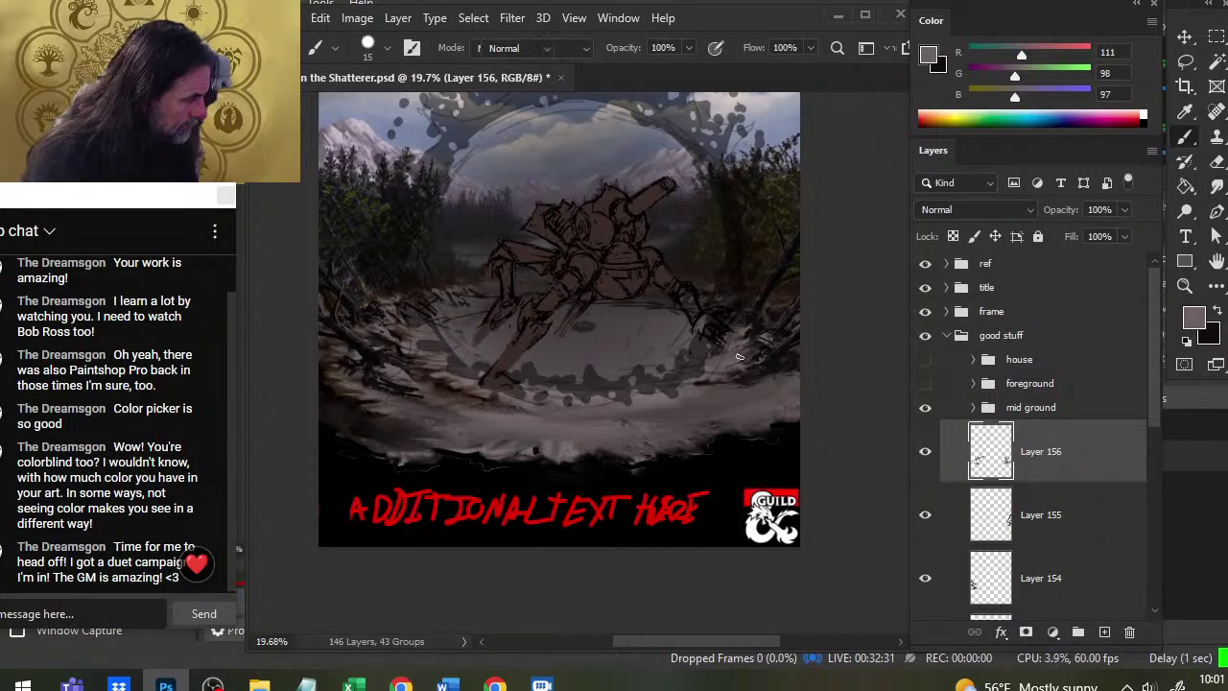
{"action": "key", "text": "r"}
Paint grey-brown highlights on the left bank's debris below the reeds and smudge them into the ground
{"action": "key", "text": "b"}
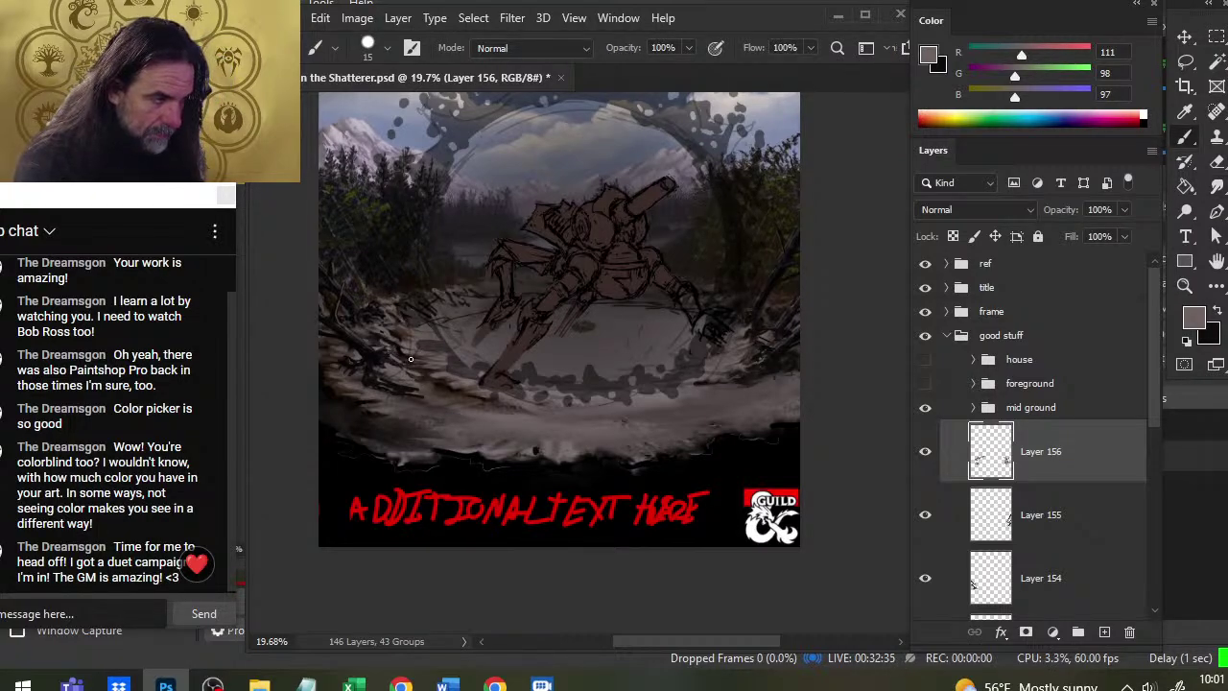
{"action": "key", "text": "r"}
{"action": "key", "text": "b"}
{"action": "key", "text": "r"}
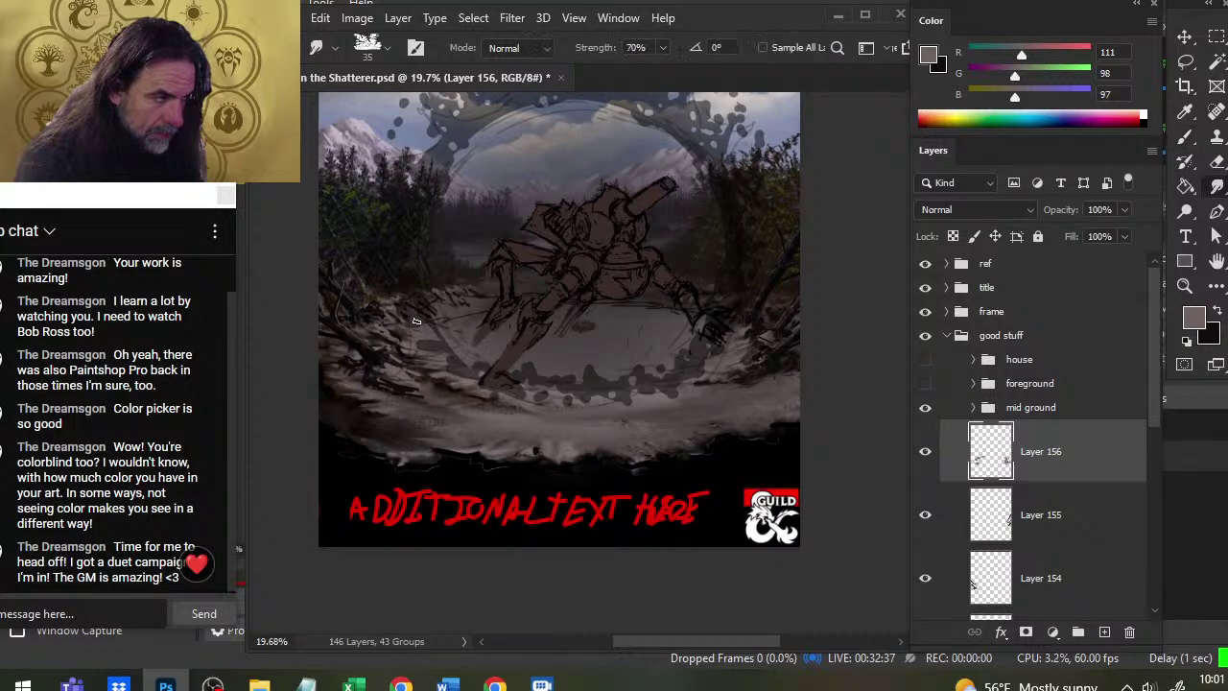
Add near-black strokes along the left bank's lower outer edge and smudge them toward the path
{"action": "key", "text": "x"}
{"action": "key", "text": "b"}
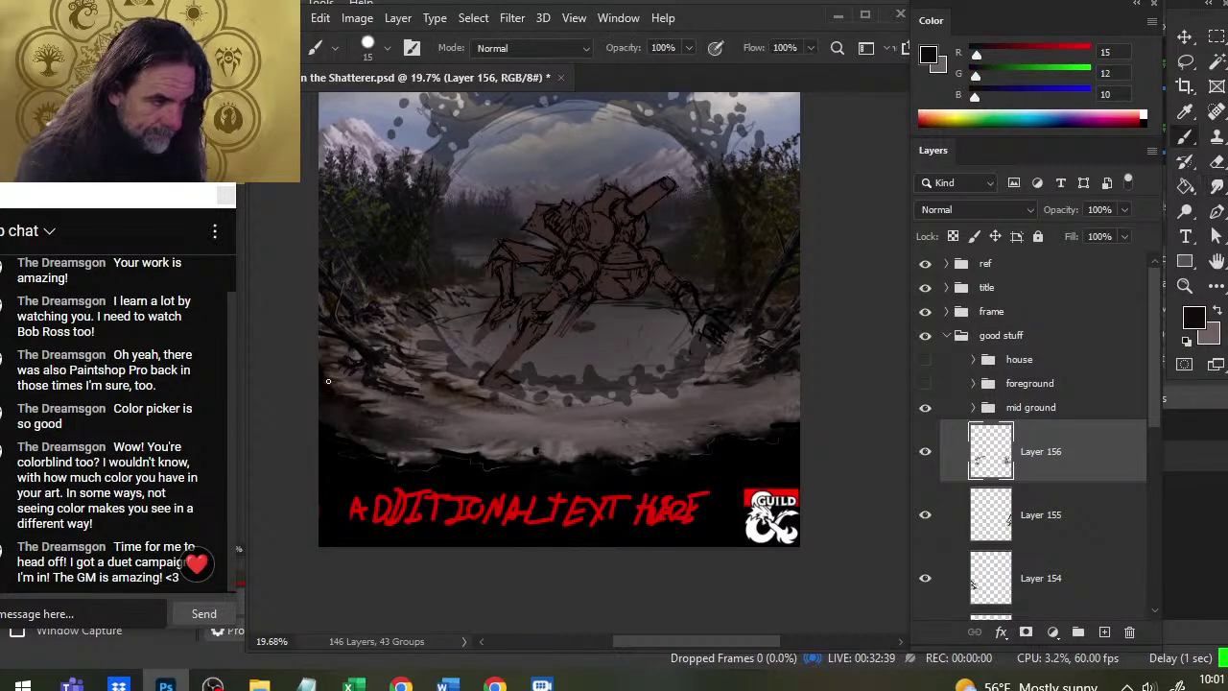
{"action": "key", "text": "r"}
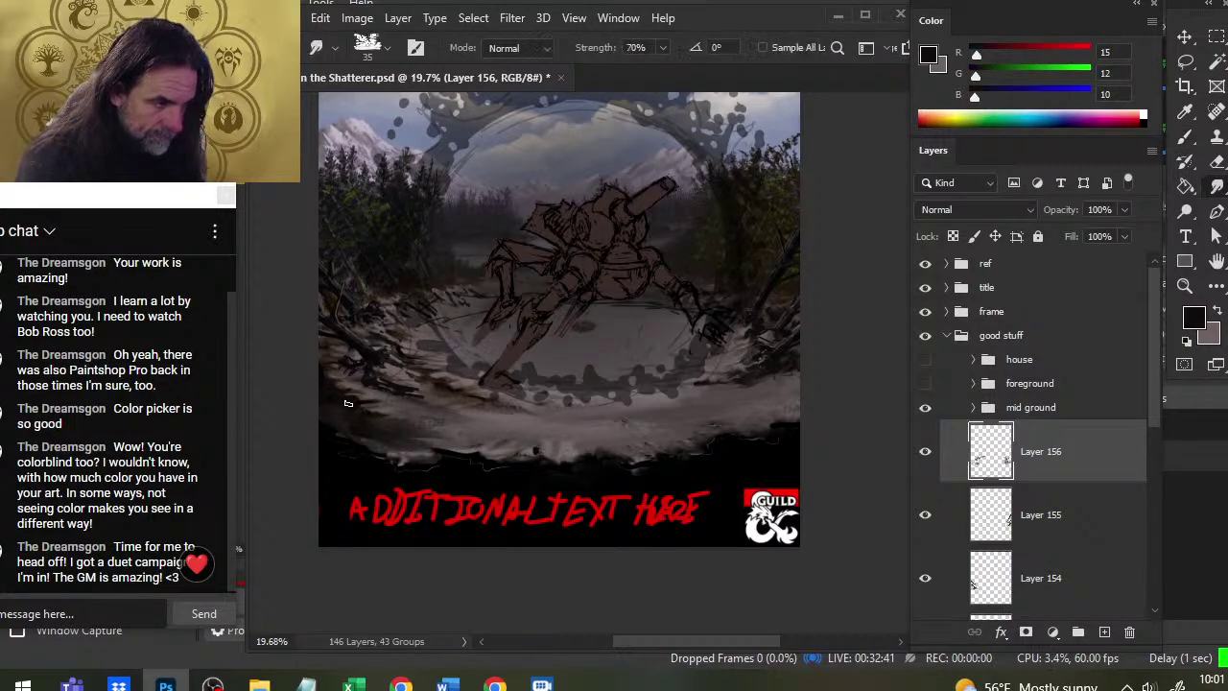
{"action": "key", "text": "b"}
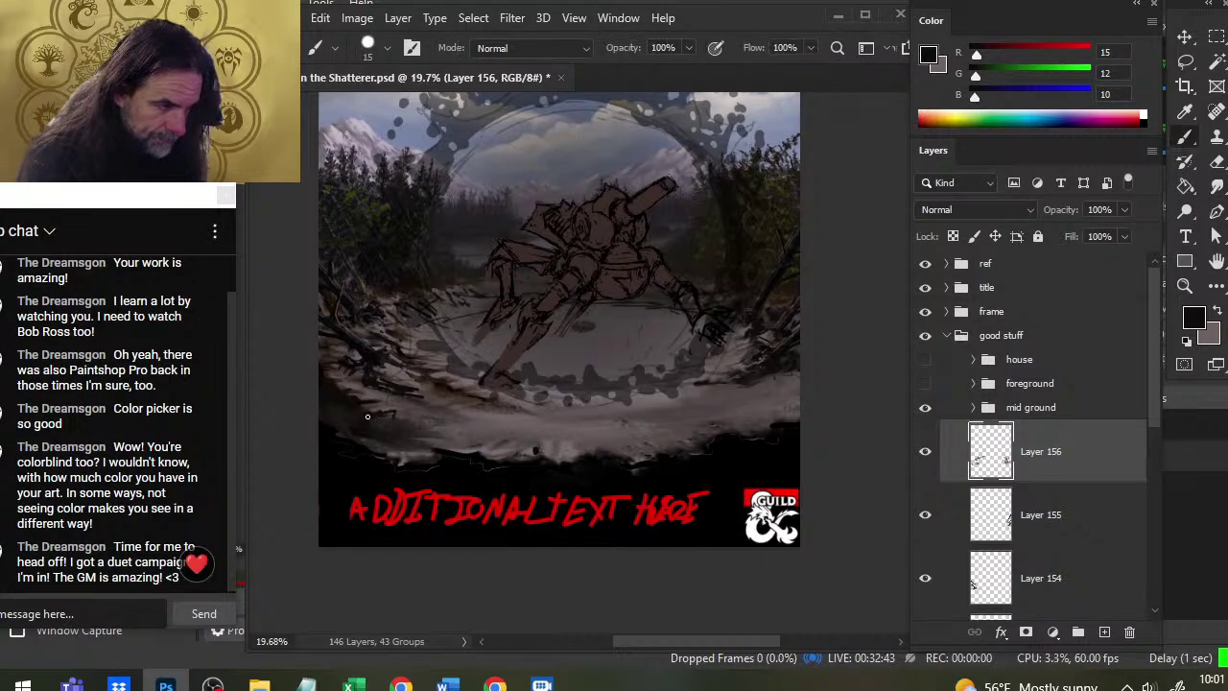
{"action": "key", "text": "r"}
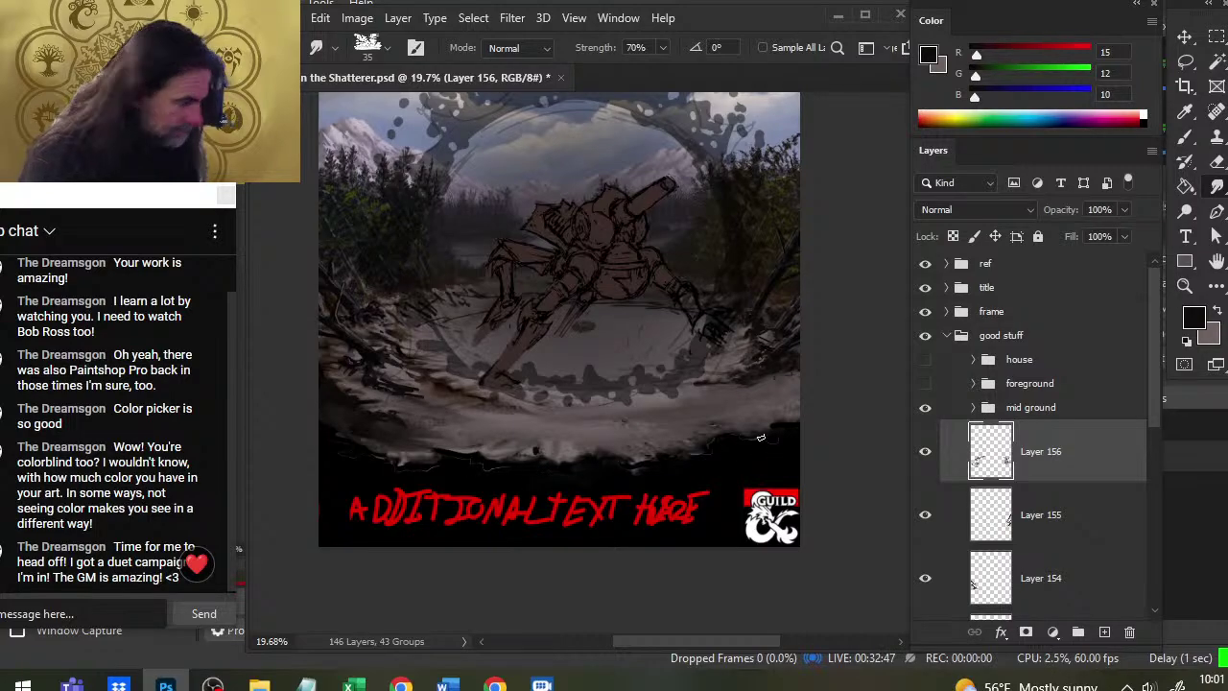
Paint near-black strokes at the right bank's lower inner edge below the figure's outstretched hand and smudge them
{"action": "key", "text": "b"}
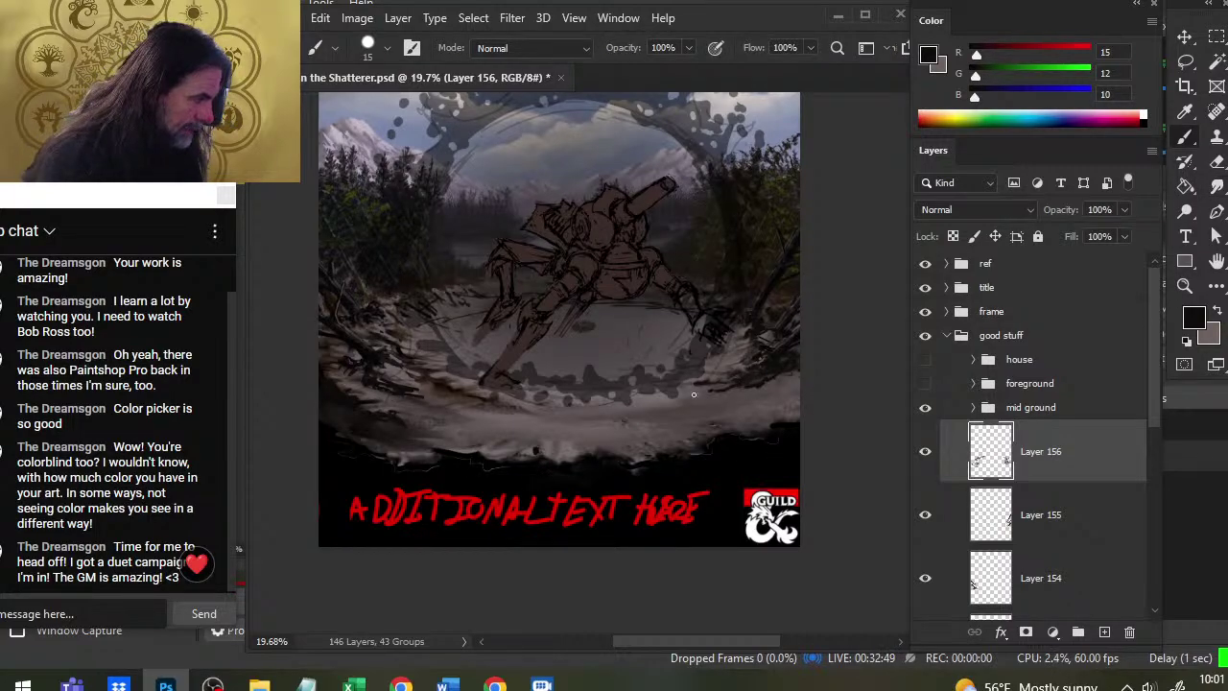
{"action": "key", "text": "r"}
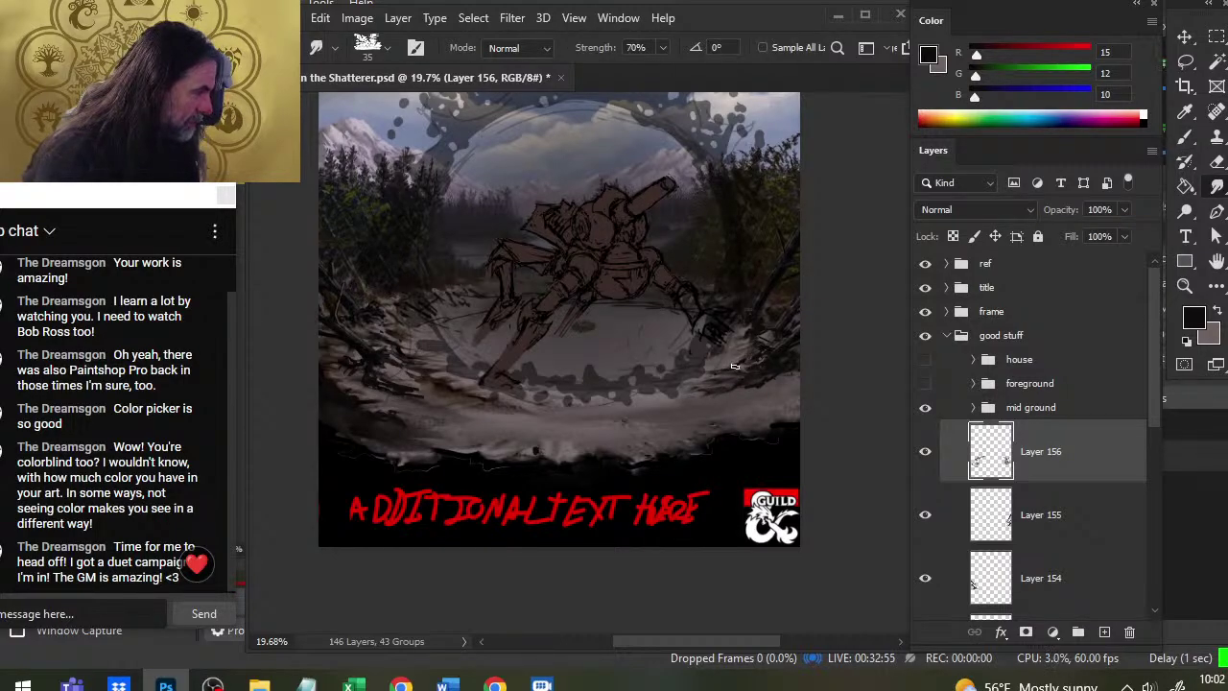
{"action": "key", "text": "b"}
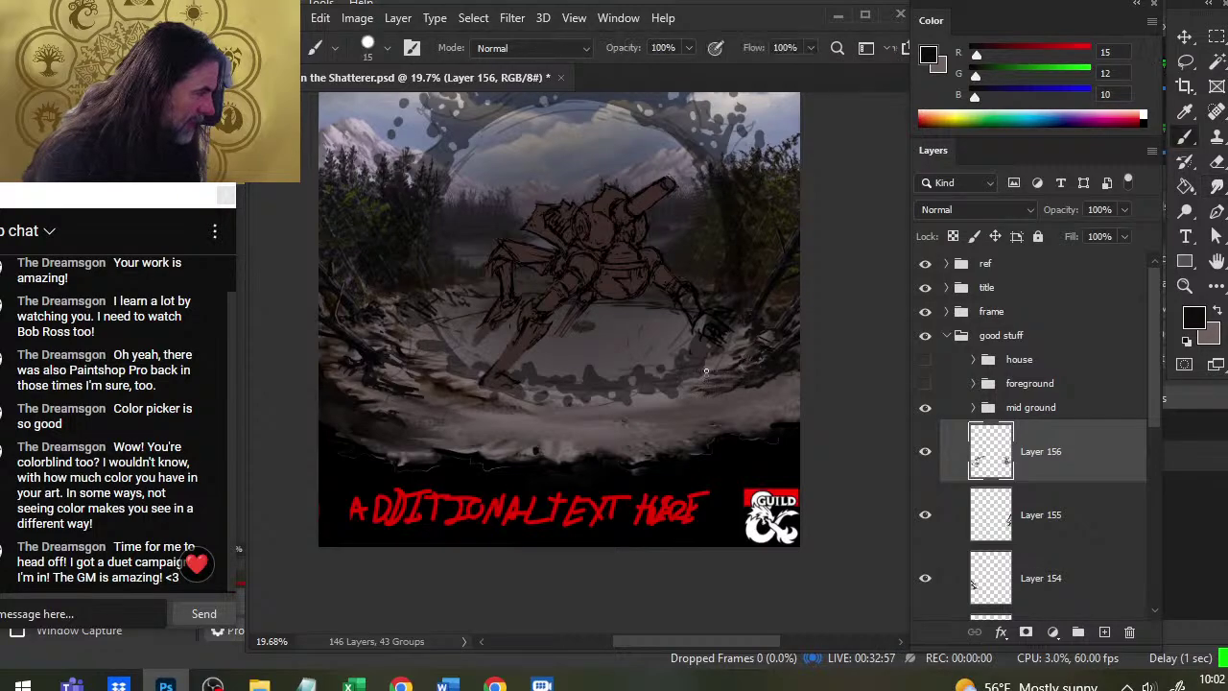
{"action": "key", "text": "r"}
Darken the slope beneath the left bank's debris with near-black strokes and smudge them toward the figure's front foot
{"action": "key", "text": "b"}
{"action": "key", "text": "r"}
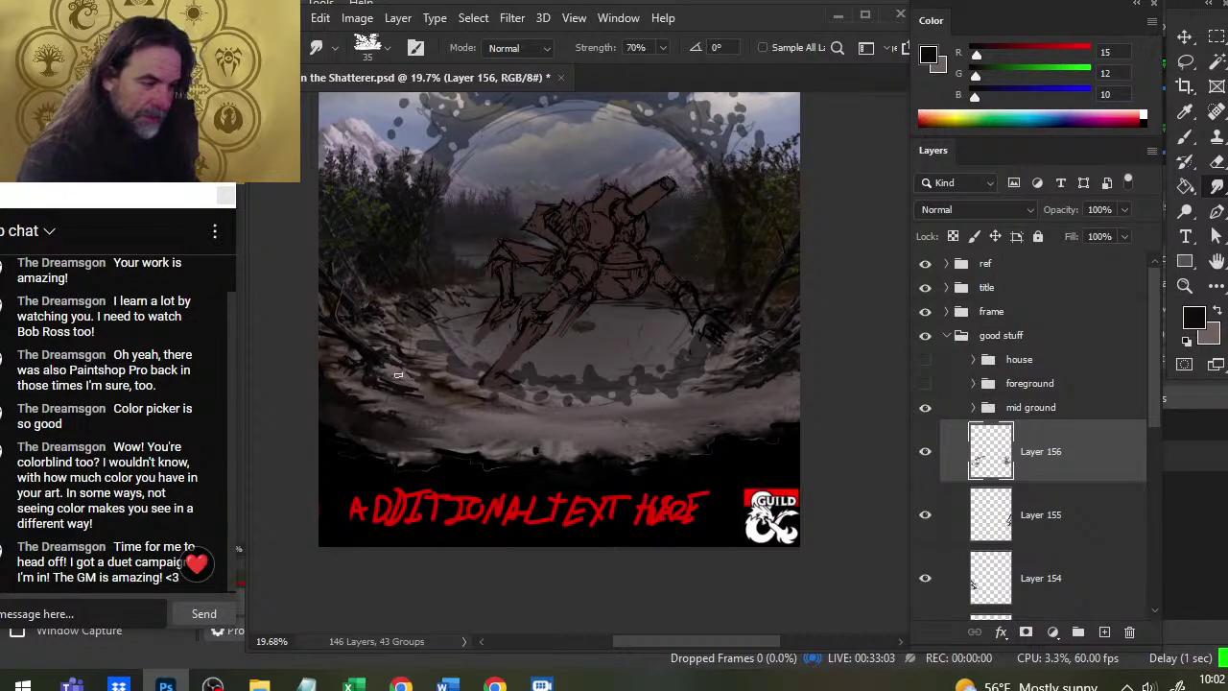
{"action": "key", "text": "b"}
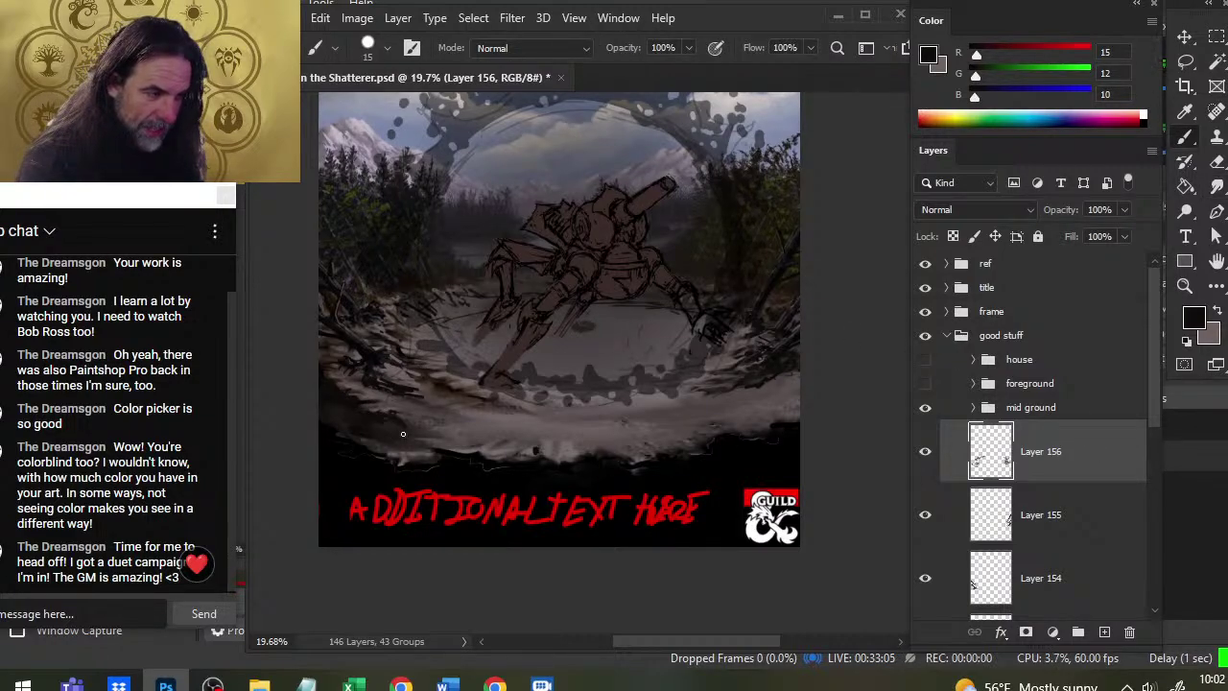
{"action": "key", "text": "r"}
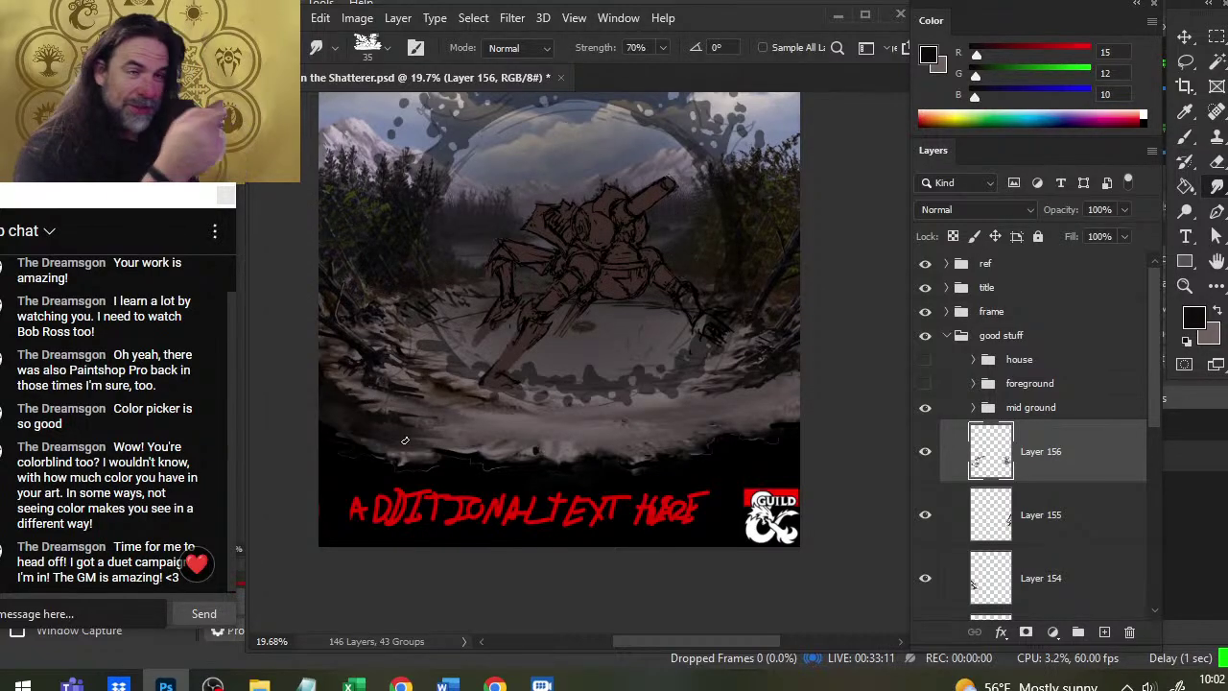
{"action": "key", "text": "b"}
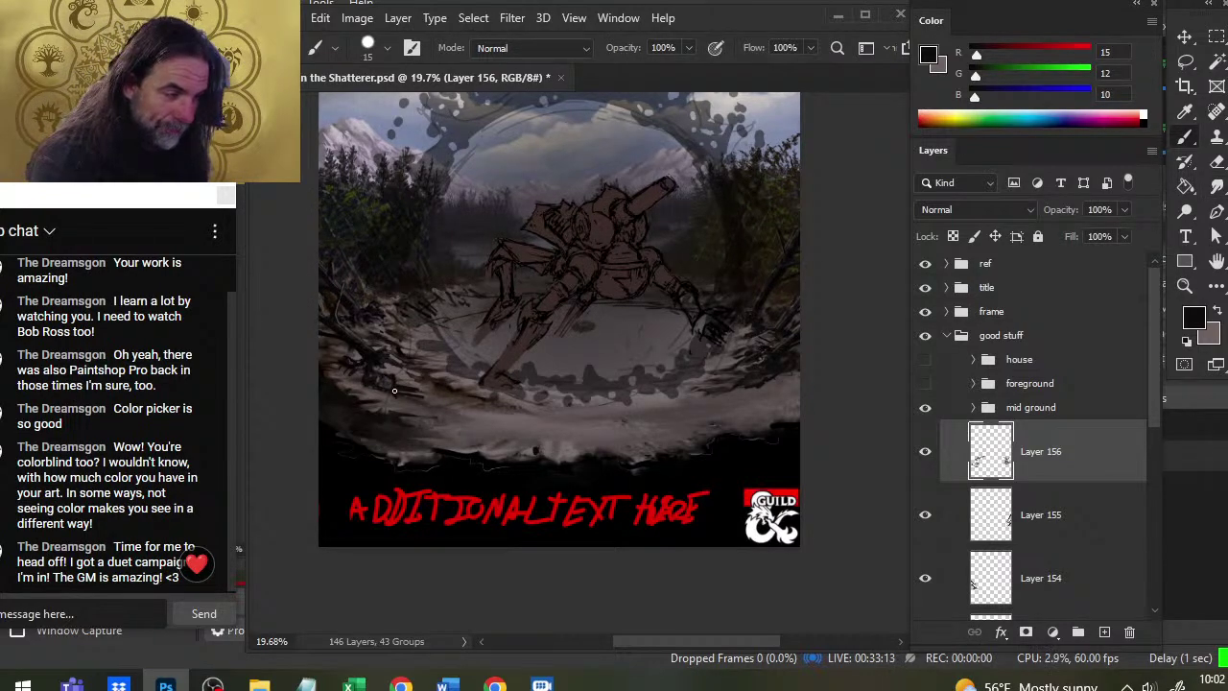
{"action": "key", "text": "r"}
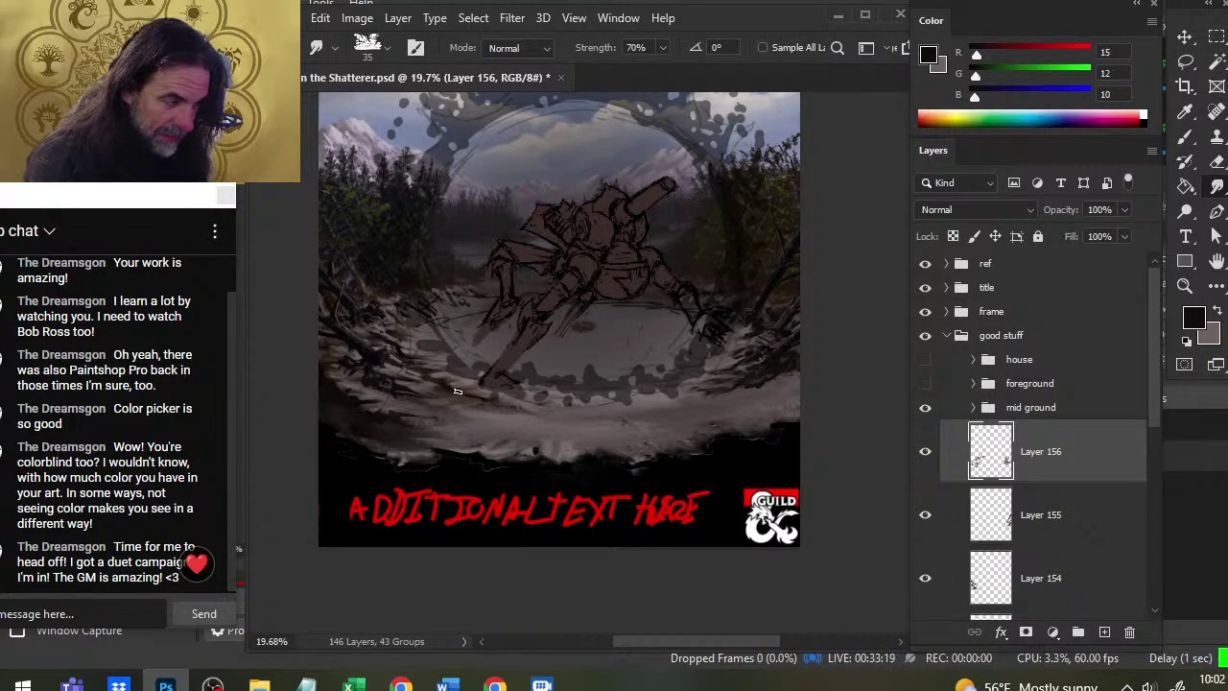
Add near-black root strokes through the lower middle of the left bank and smudge them along the slope
{"action": "key", "text": "b"}
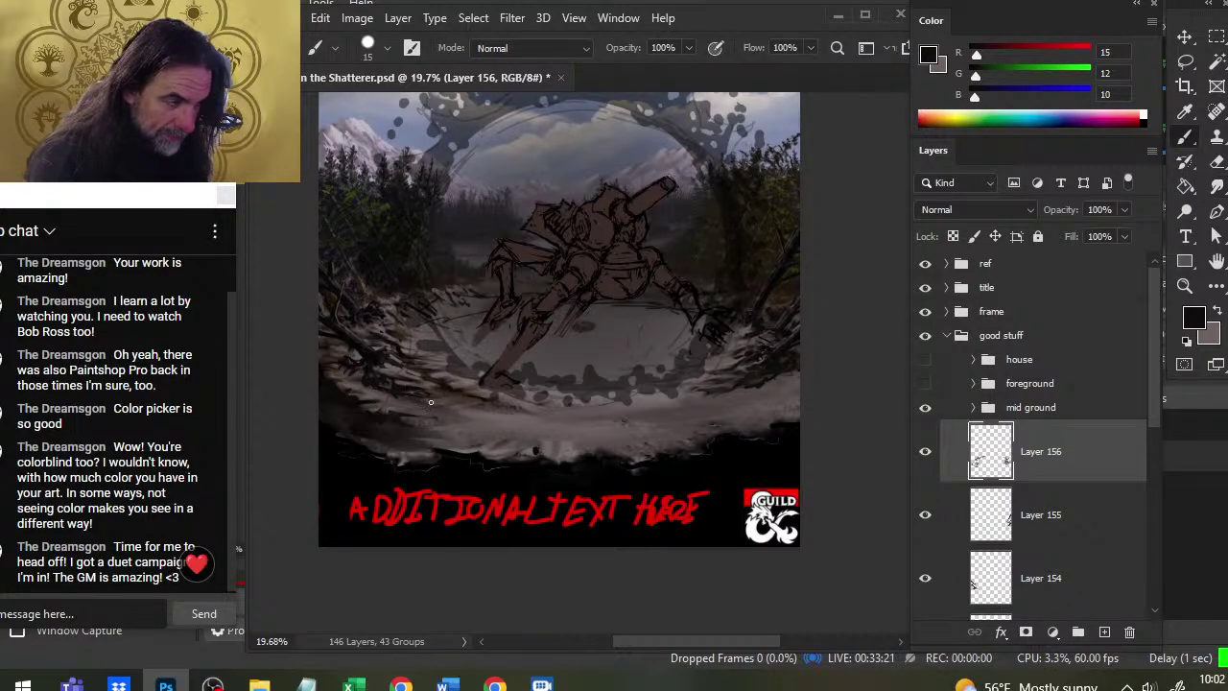
{"action": "key", "text": "r"}
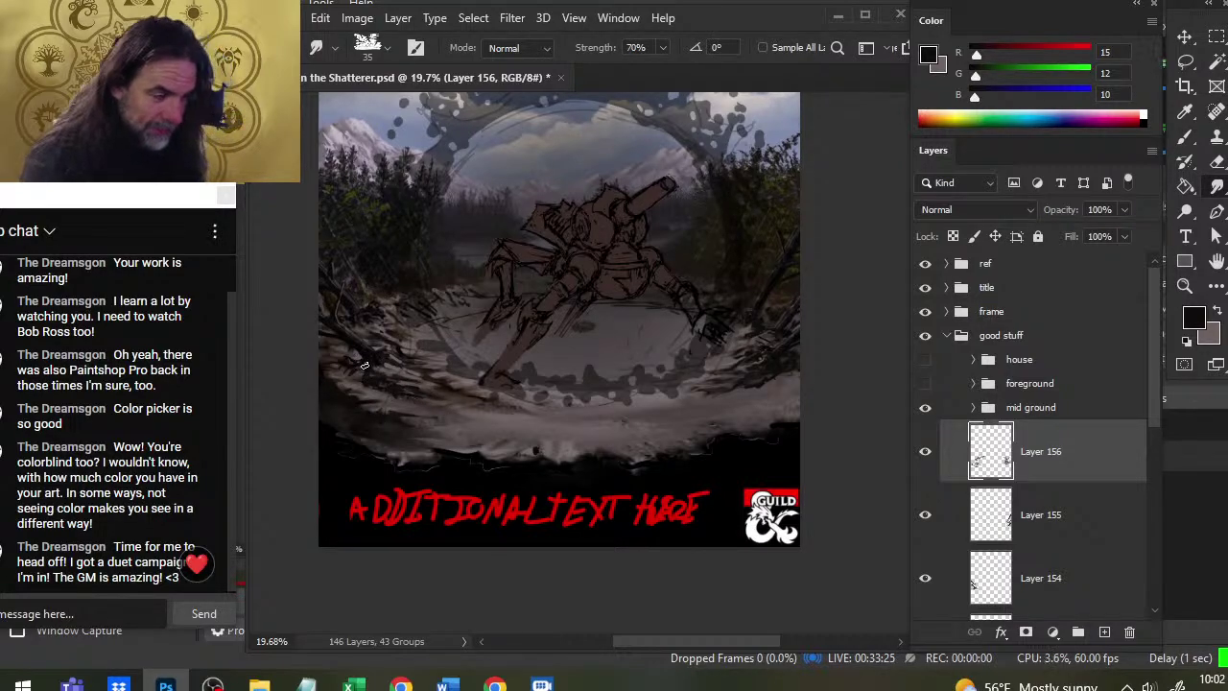
{"action": "key", "text": "b"}
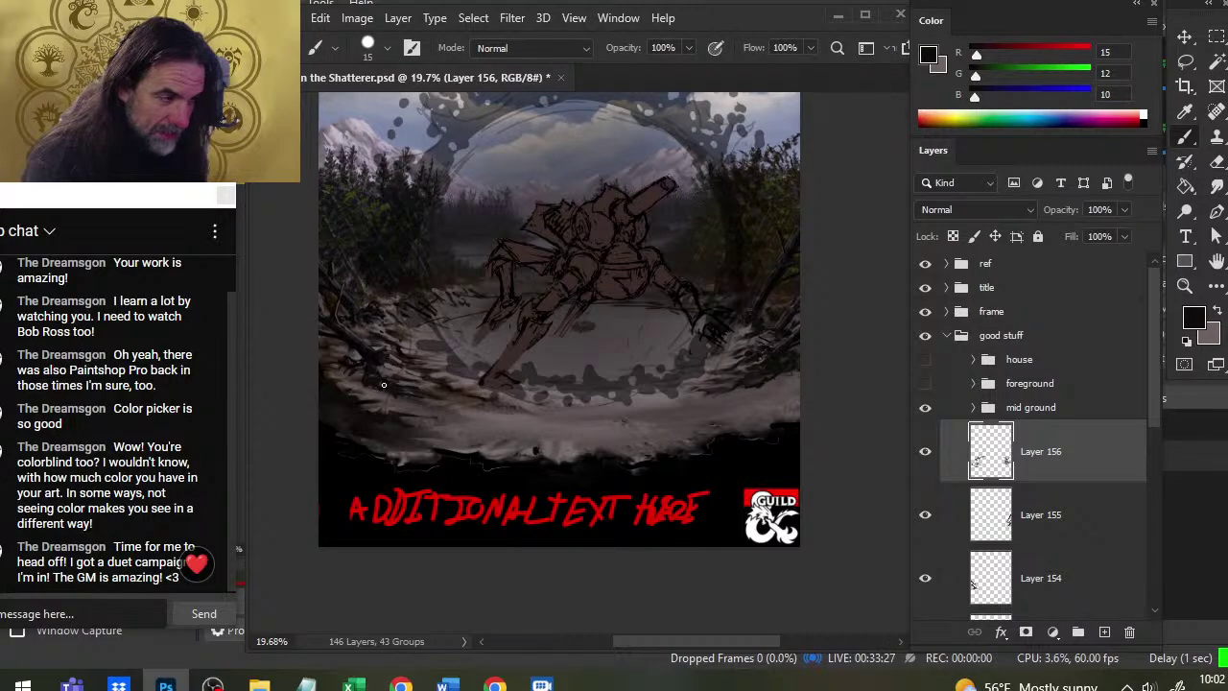
{"action": "key", "text": "r"}
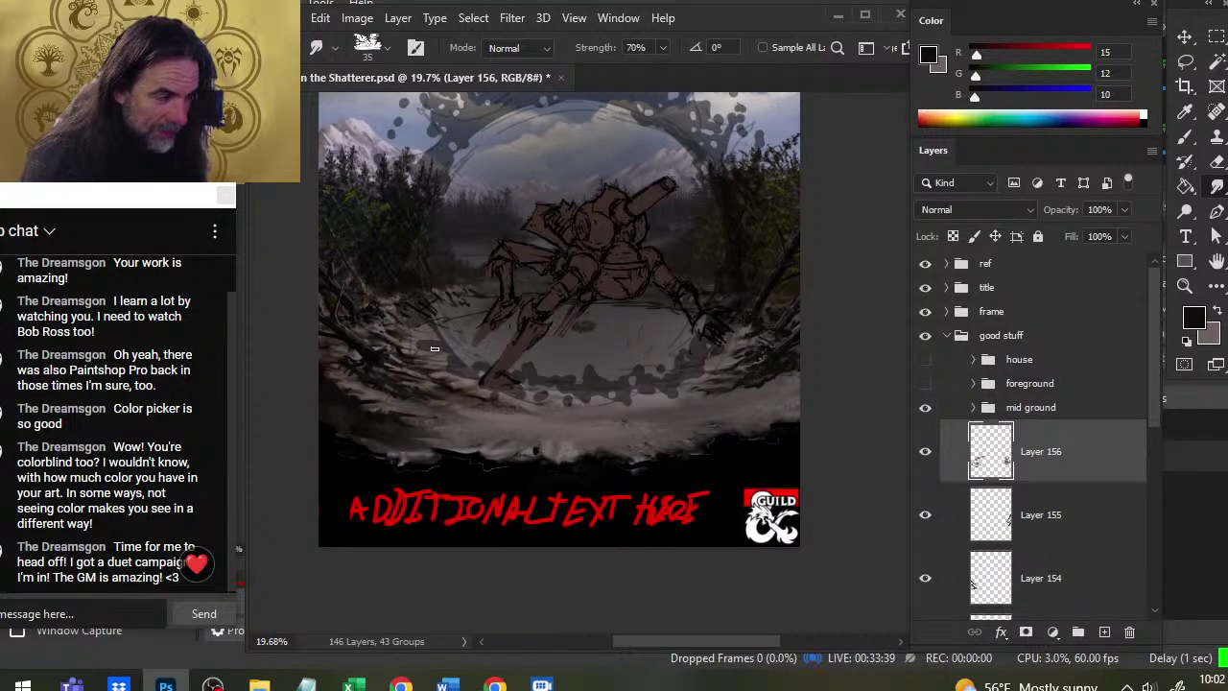
Sample the grey-brown on the left bank, paint highlights from its upper part toward the figure's rear leg, and smudge them
{"action": "key", "text": "b"}
{"action": "left_click", "coordinate": [409, 332], "text": "alt"}
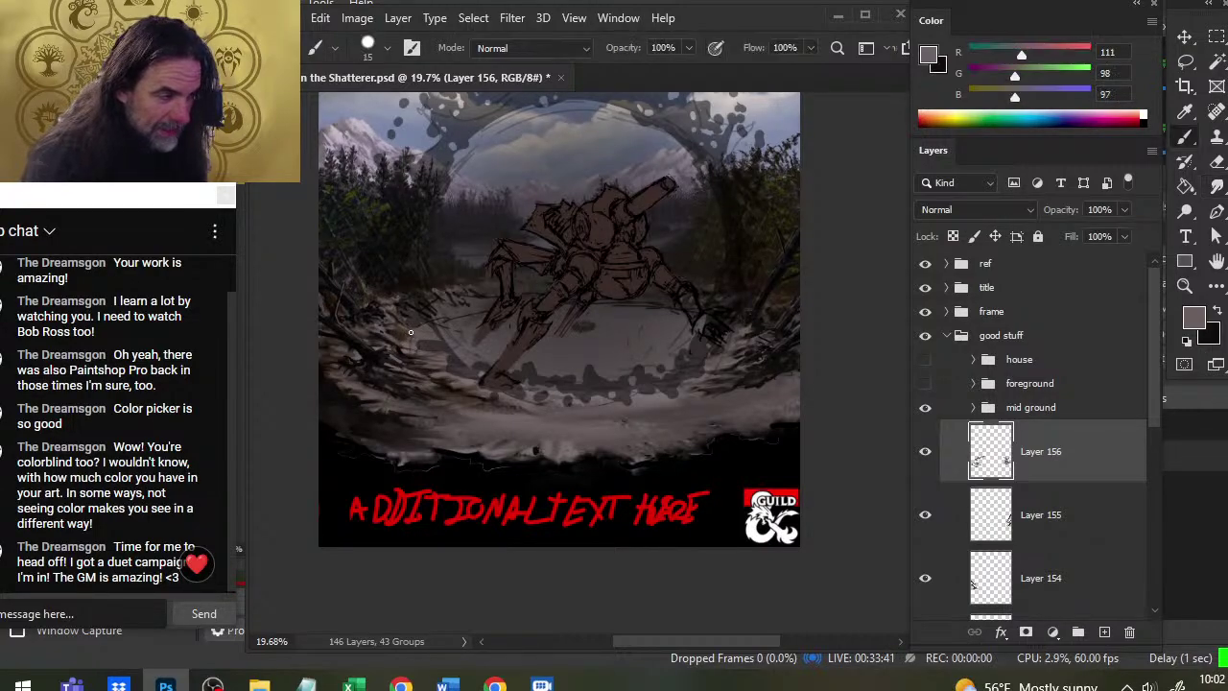
{"action": "key", "text": "r"}
{"action": "key", "text": "b"}
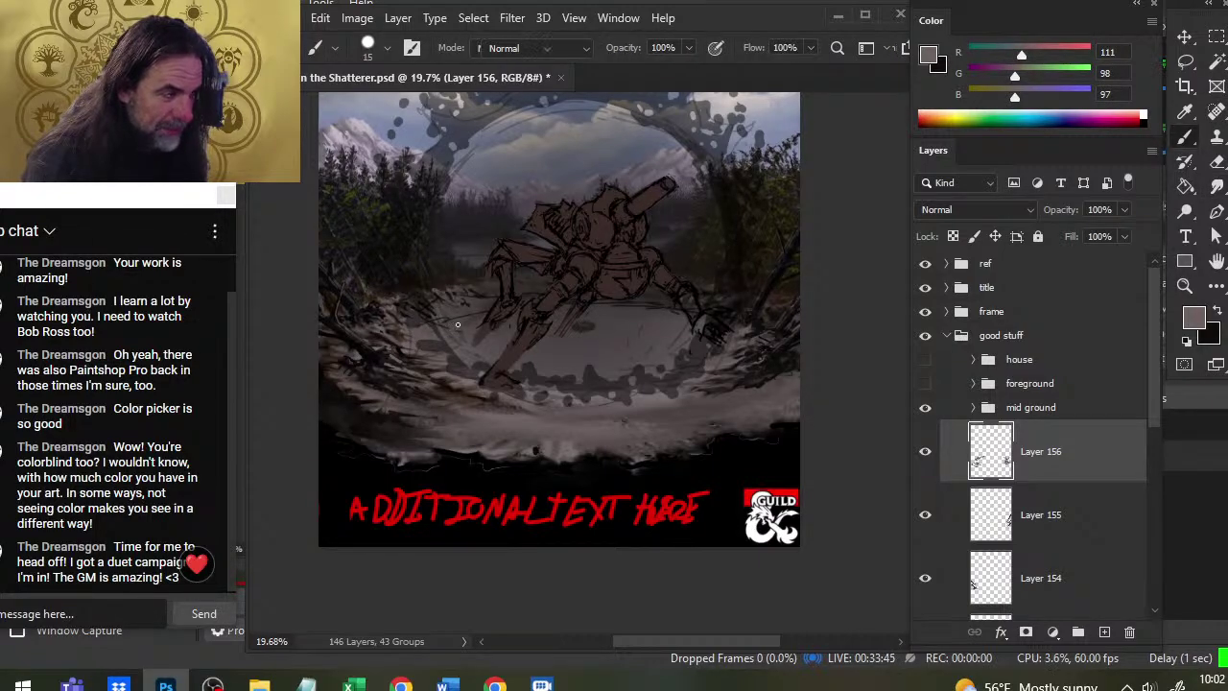
{"action": "key", "text": "r"}
Sample the grey-brown in the middle of the left bank, paint highlights on the roots there, and smudge them
{"action": "key", "text": "x"}
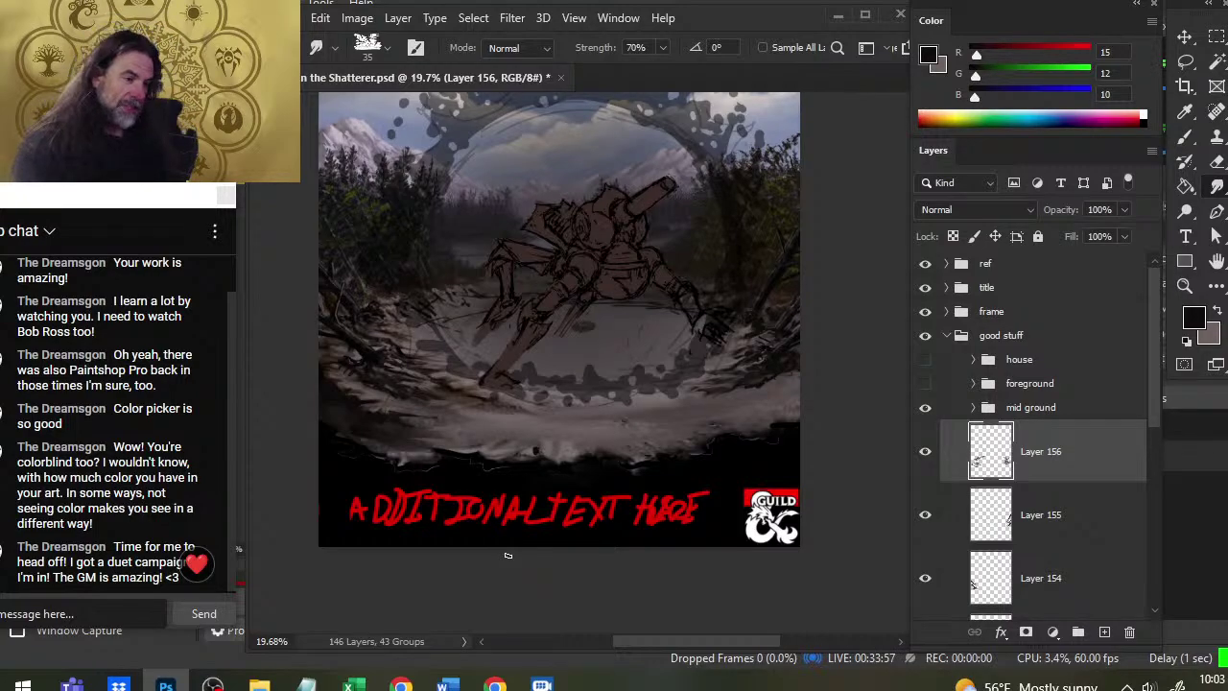
{"action": "key", "text": "b"}
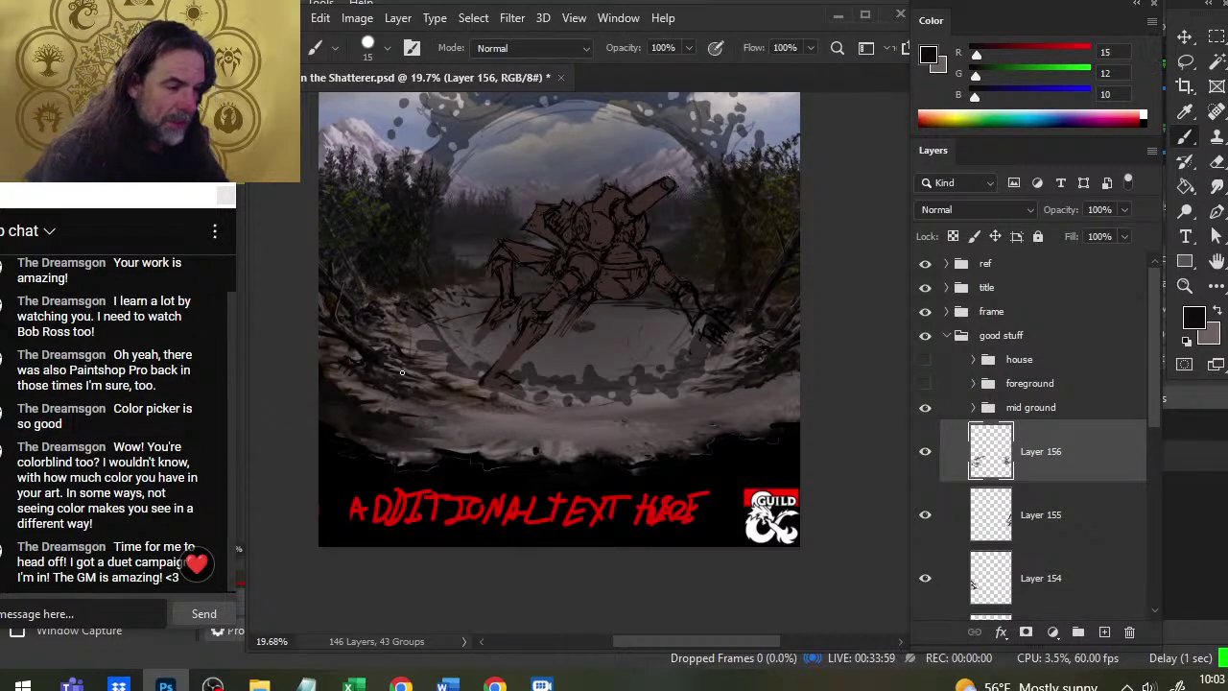
{"action": "left_click", "coordinate": [399, 368], "text": "alt"}
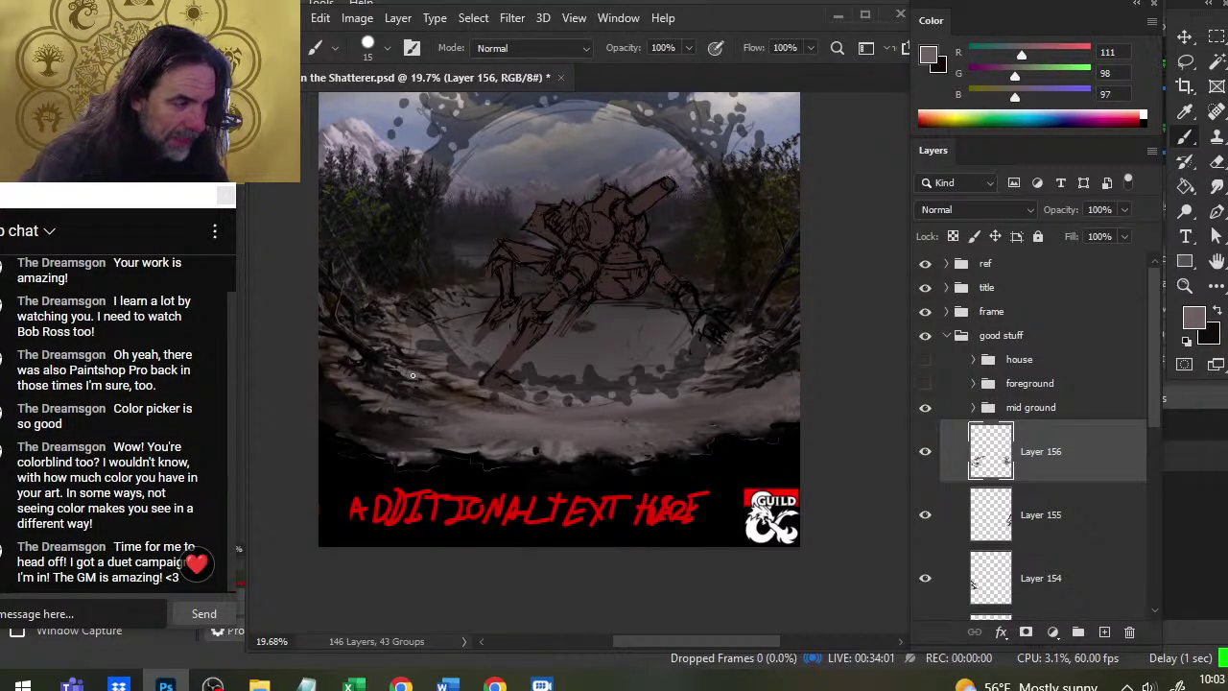
{"action": "key", "text": "r"}
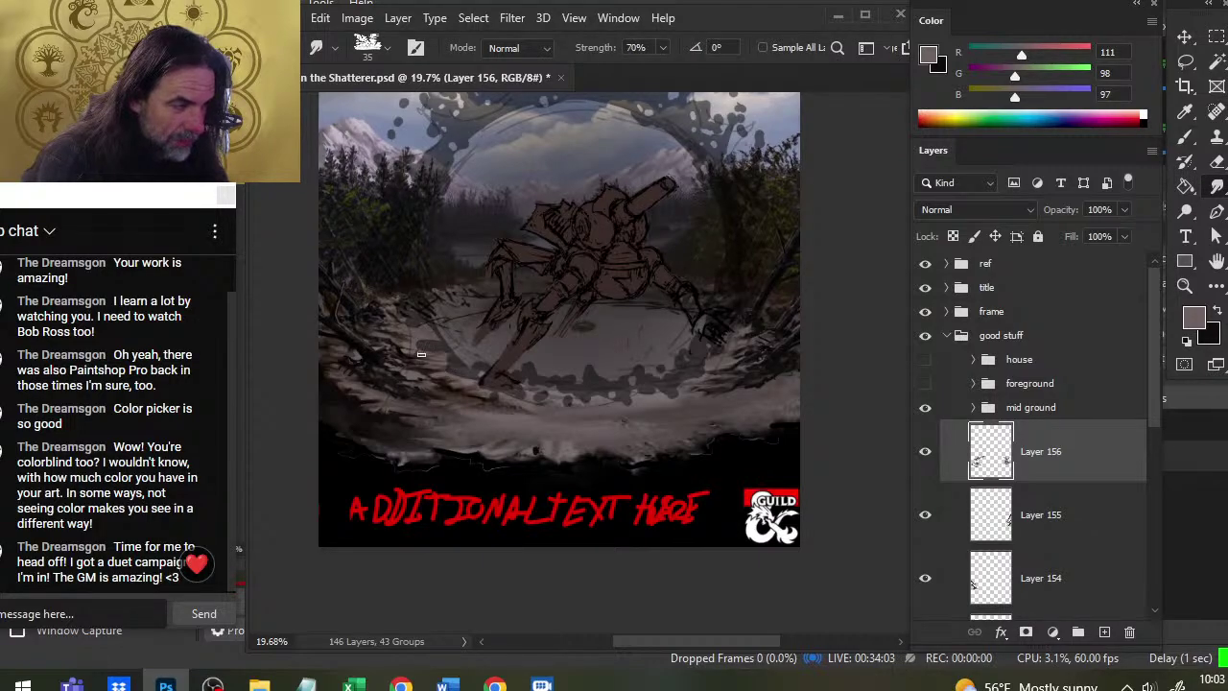
Sample the near-black from the left bank's roots, paint dark gaps between the highlights, and smudge them
{"action": "key", "text": "b"}
{"action": "left_click", "coordinate": [405, 357], "text": "alt"}
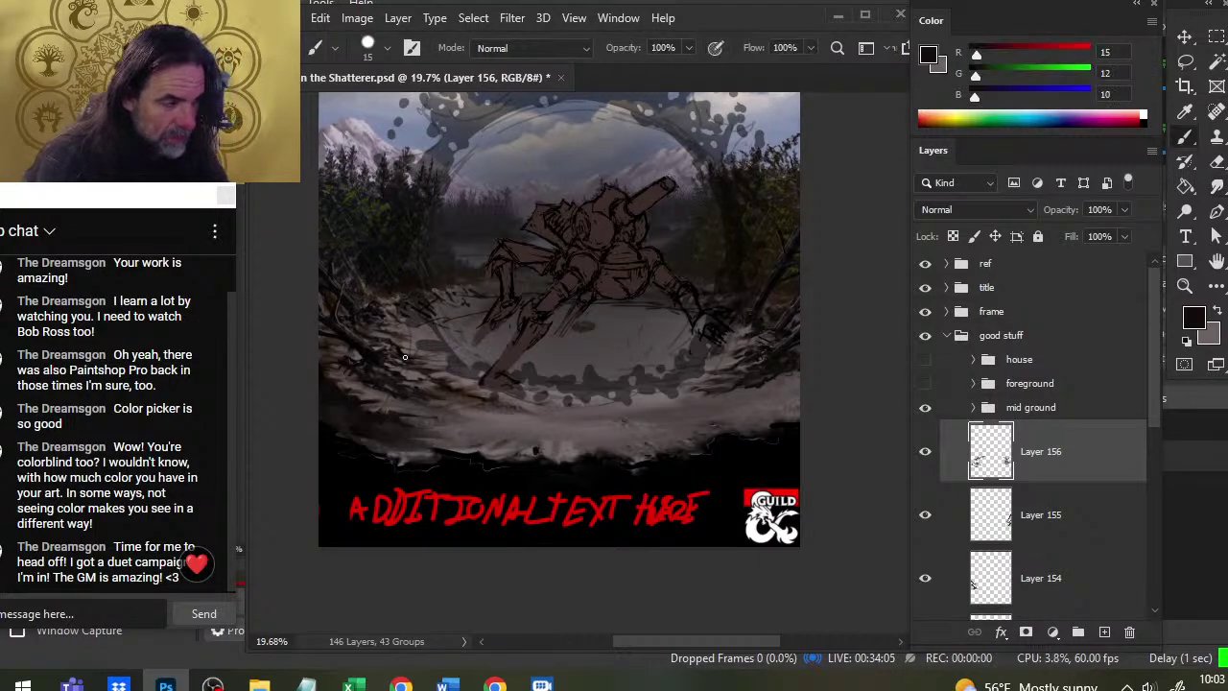
{"action": "key", "text": "r"}
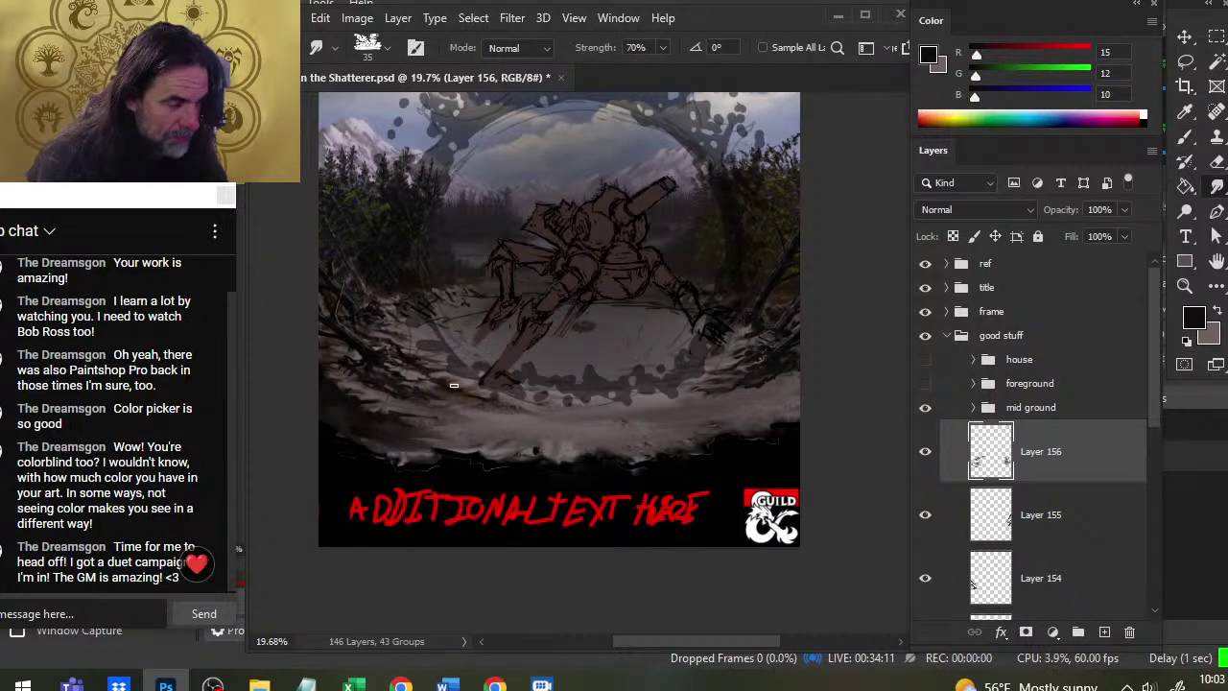
{"action": "key", "text": "b"}
{"action": "key", "text": "r"}
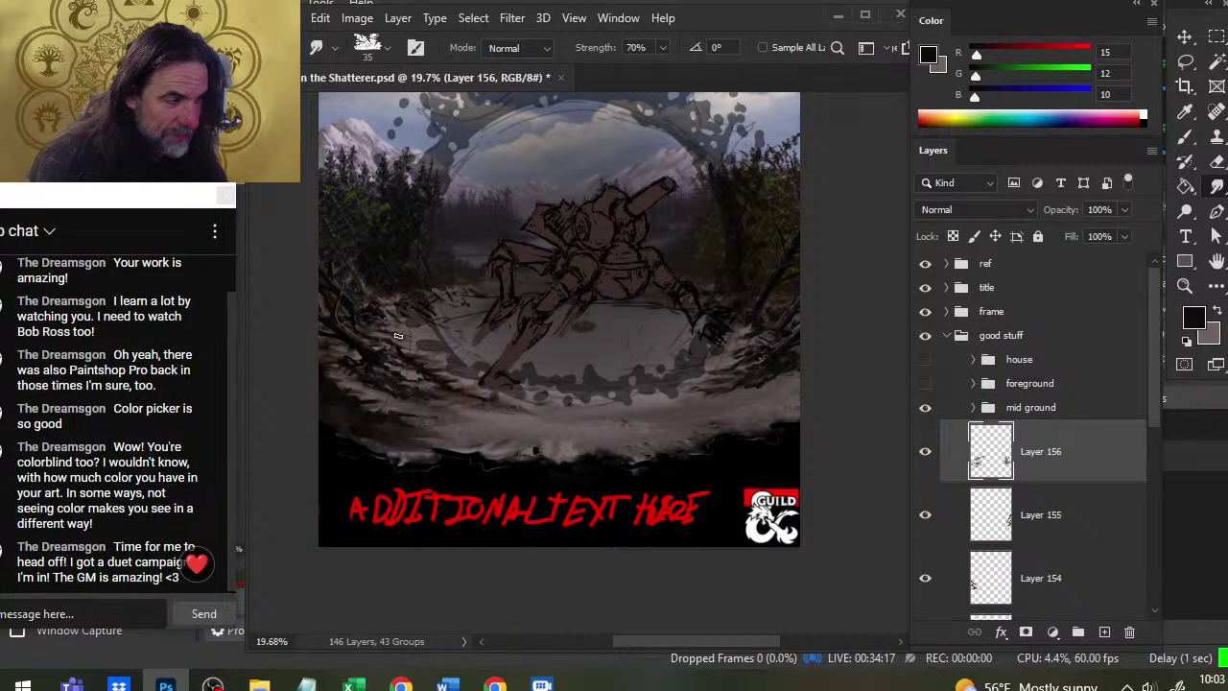
{"action": "key", "text": "b"}
{"action": "key", "text": "r"}
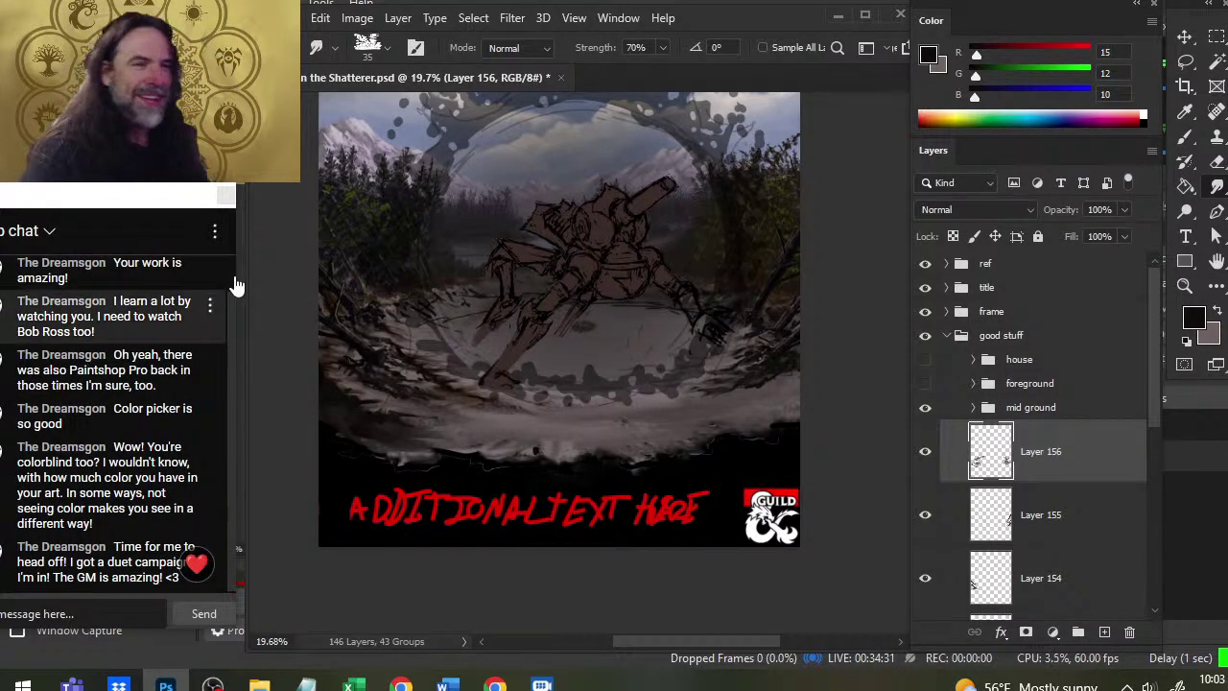
Deepen the shadows along the left bank's base with near-black strokes and smudge them toward the path
{"action": "key", "text": "b"}
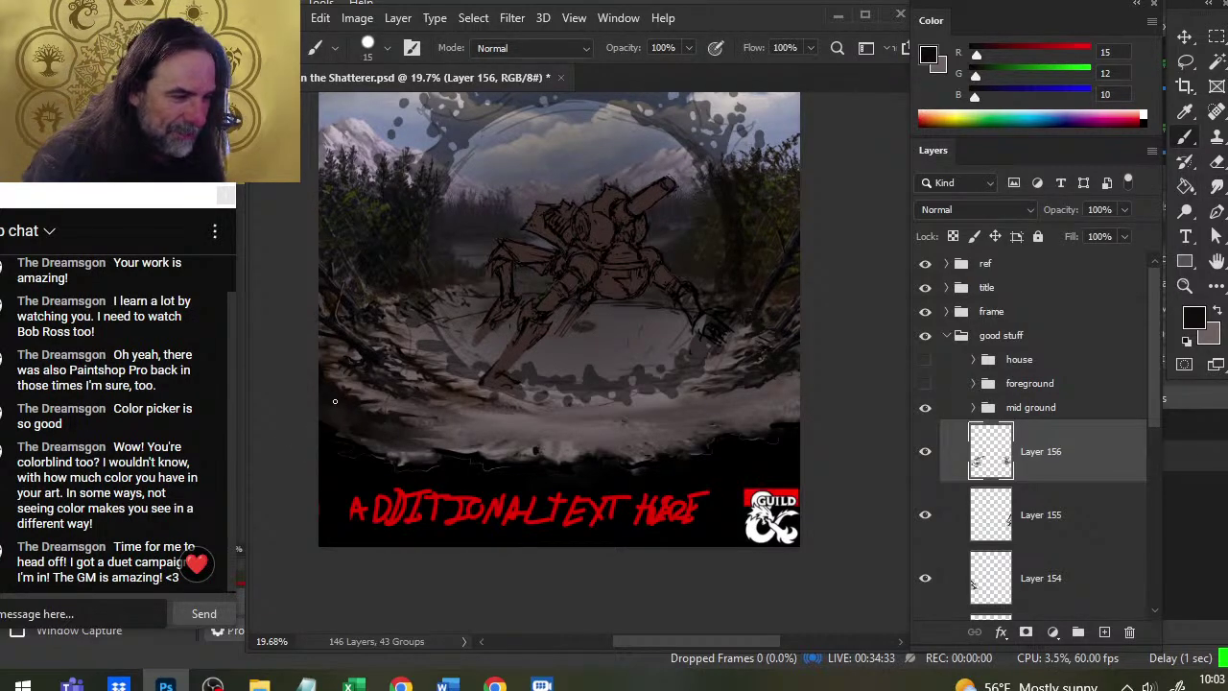
{"action": "key", "text": "r"}
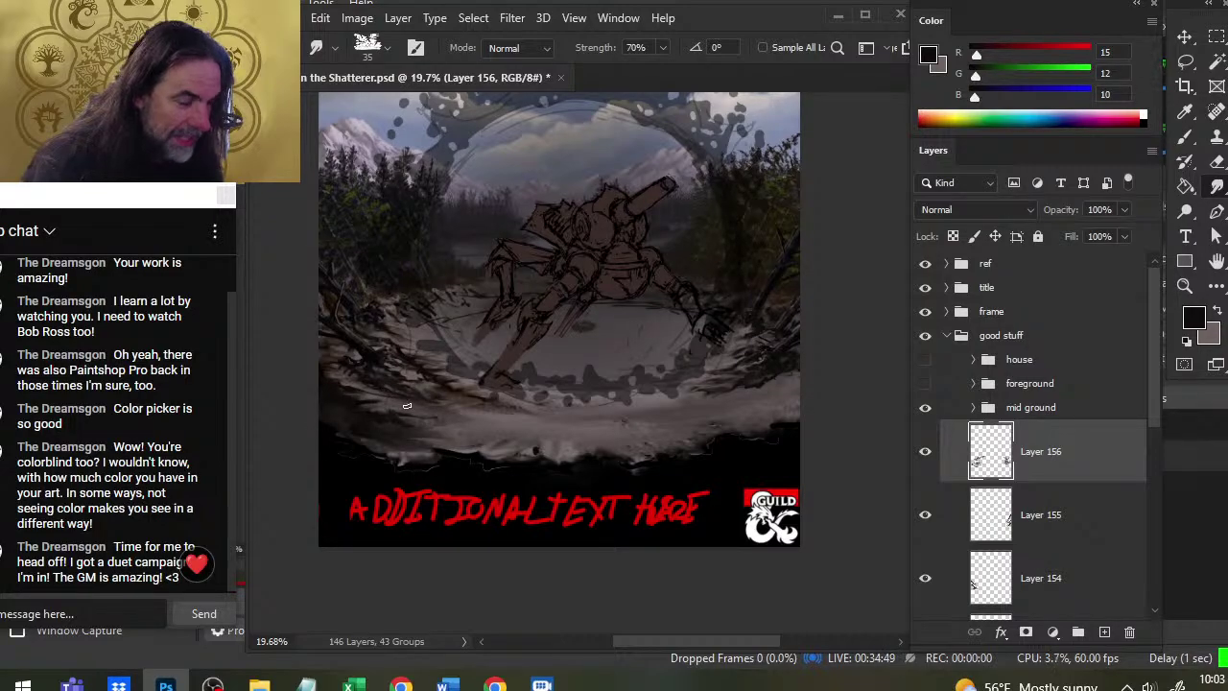
{"action": "key", "text": "b"}
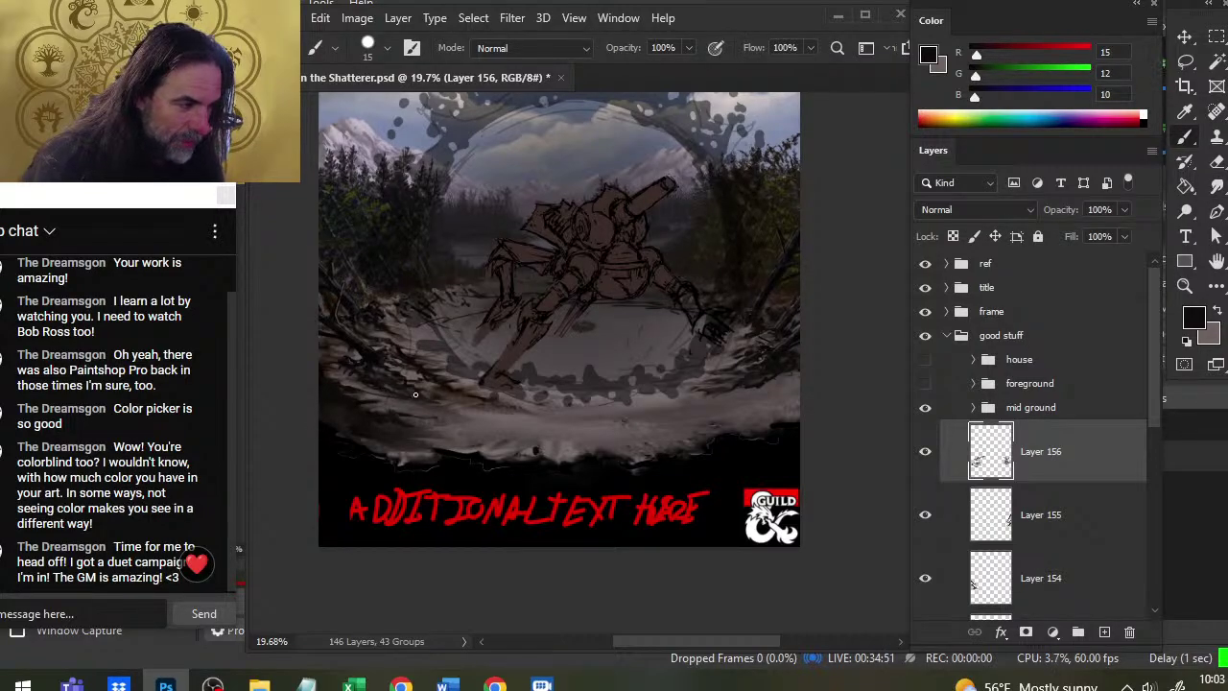
{"action": "key", "text": "r"}
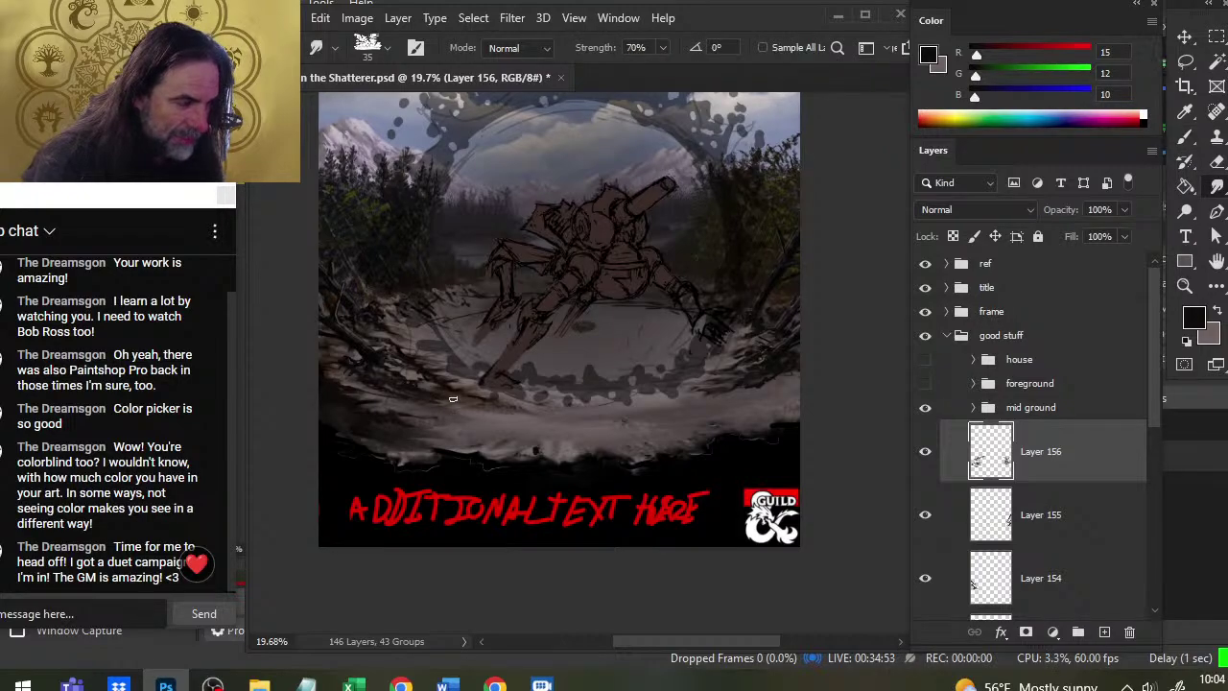
Paint near-black shadows between the roots on the outer and upper left bank, and smudge them
{"action": "key", "text": "b"}
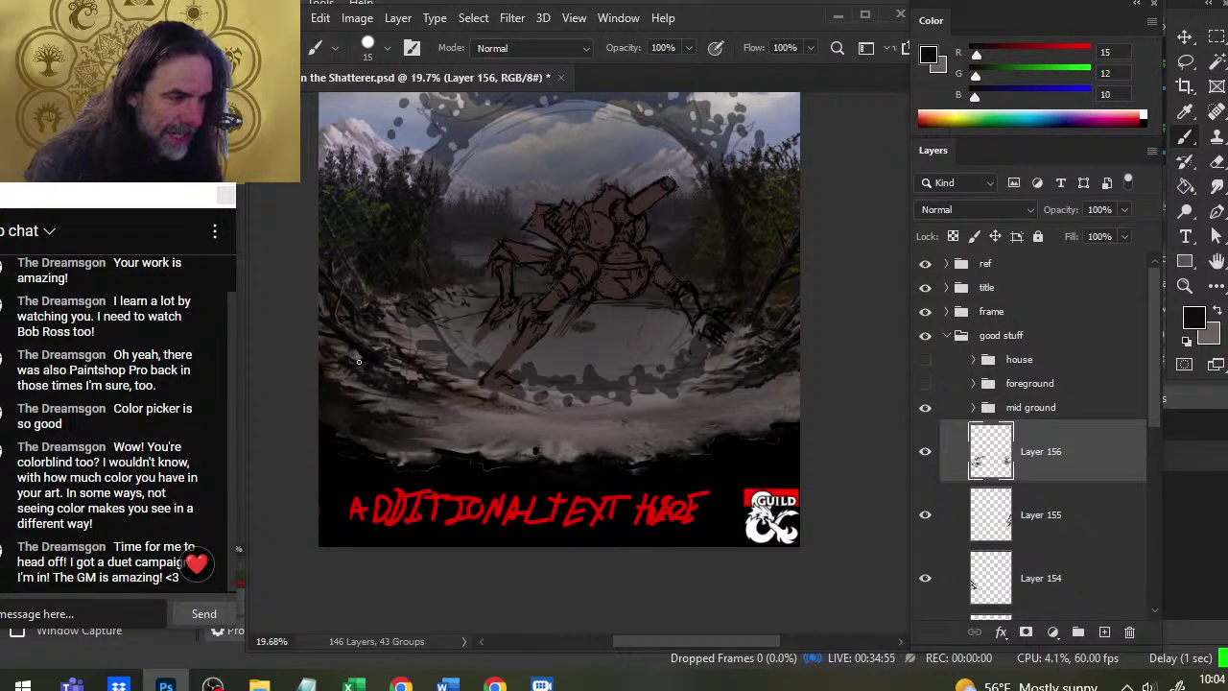
{"action": "key", "text": "r"}
{"action": "key", "text": "b"}
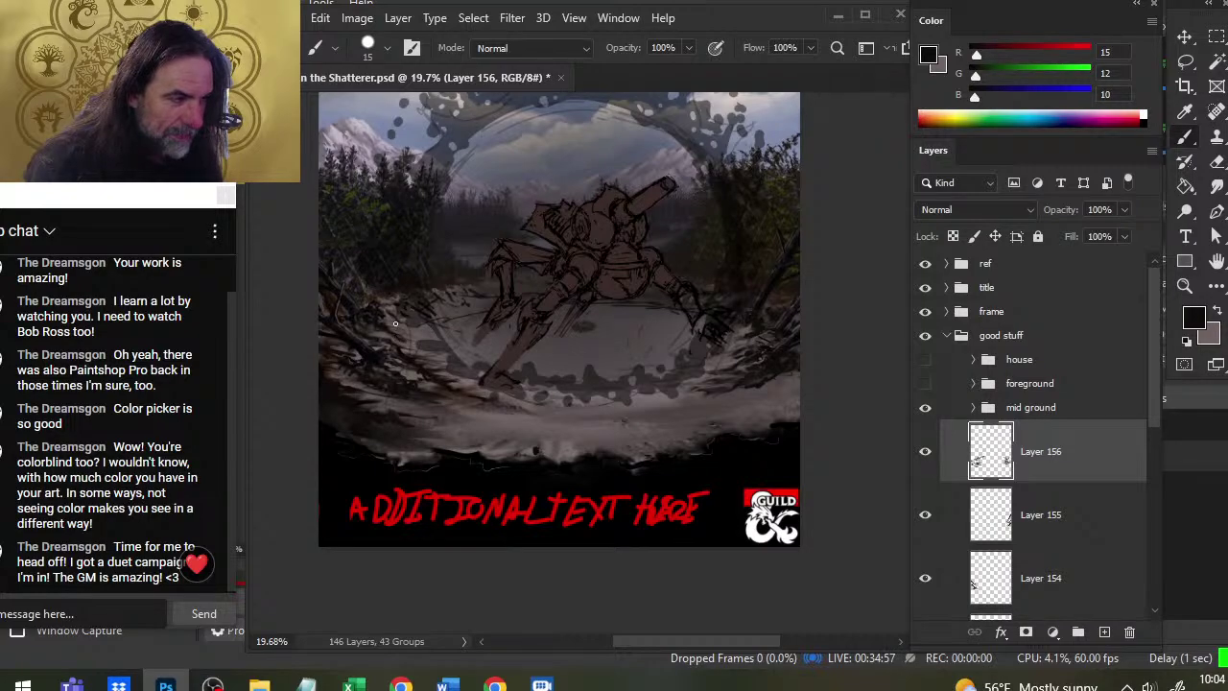
{"action": "key", "text": "r"}
{"action": "key", "text": "b"}
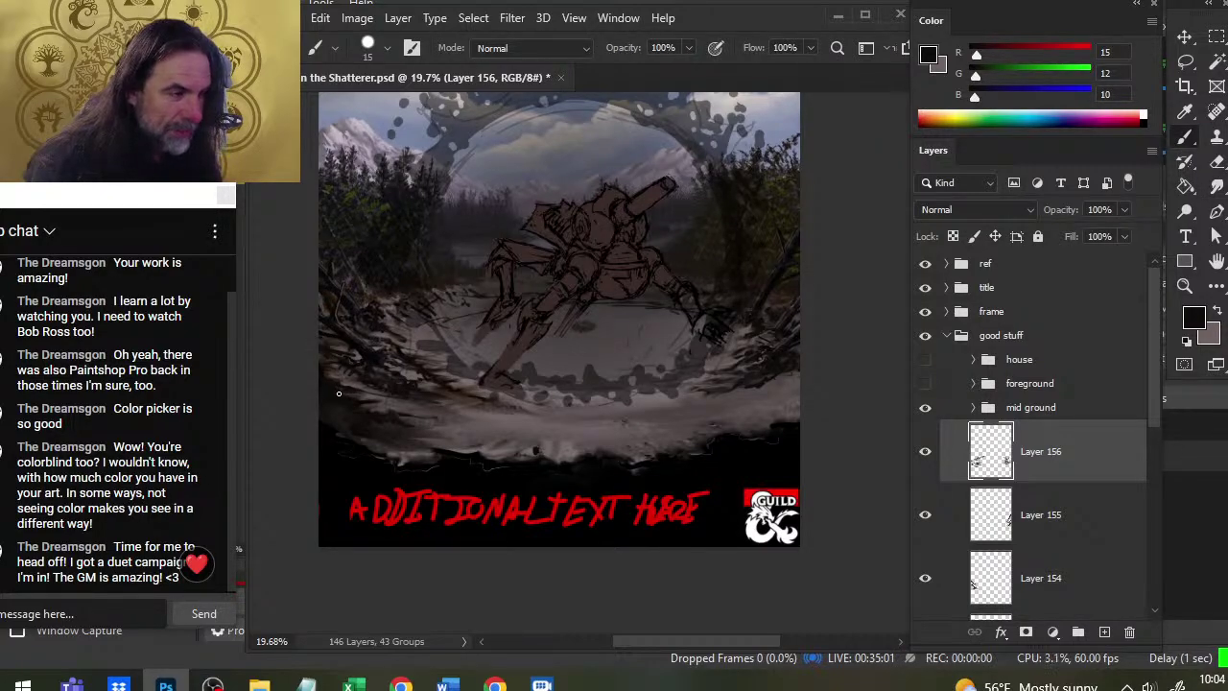
{"action": "key", "text": "r"}
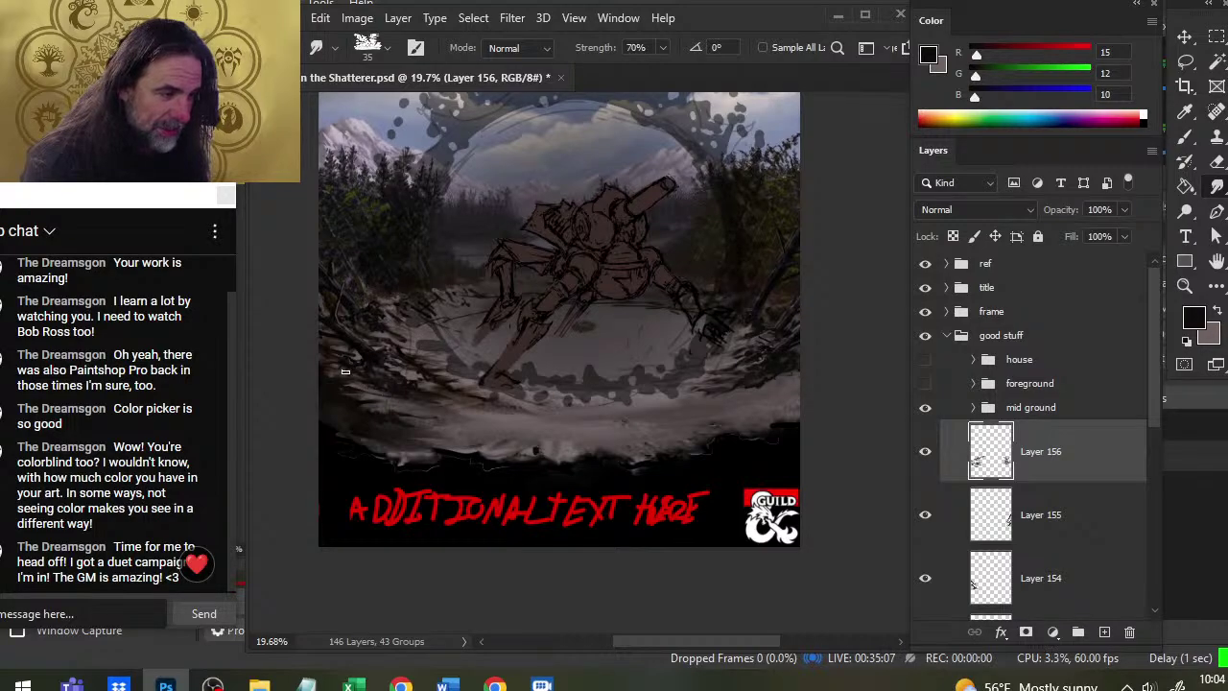
Sample the grey-brown at the left bank's base, alternate it with near-black in strokes along the lower roots, and smudge them
{"action": "key", "text": "b"}
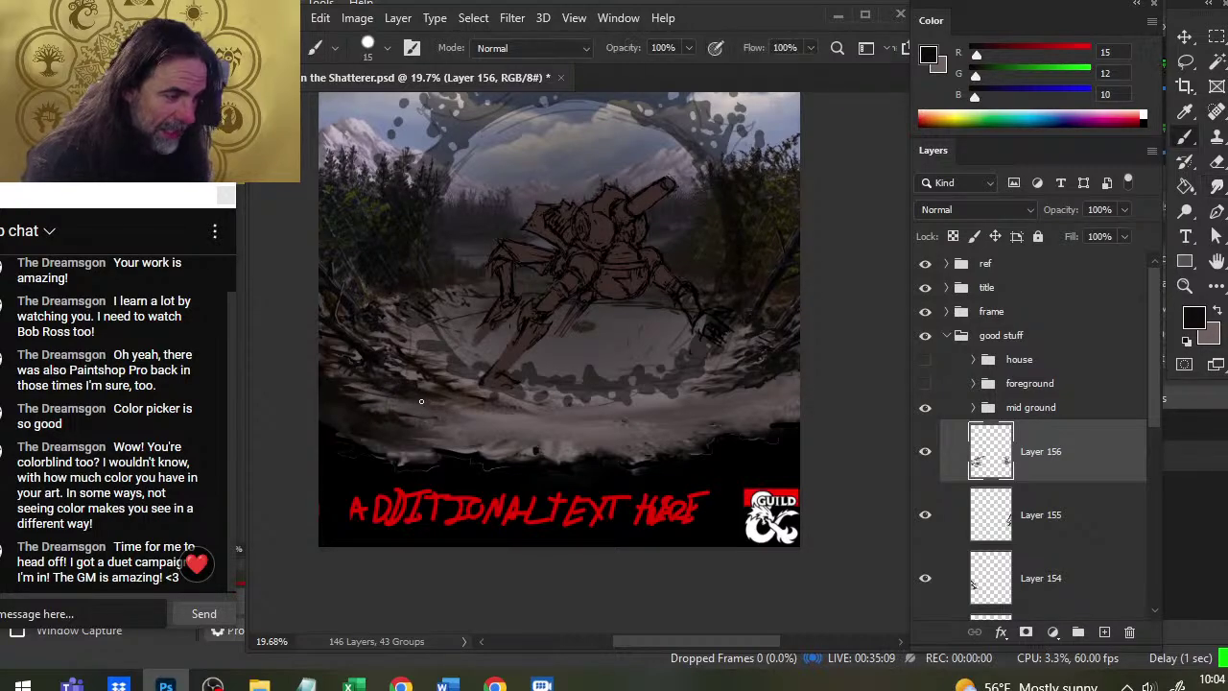
{"action": "left_click", "coordinate": [433, 404], "text": "alt"}
{"action": "key", "text": "r"}
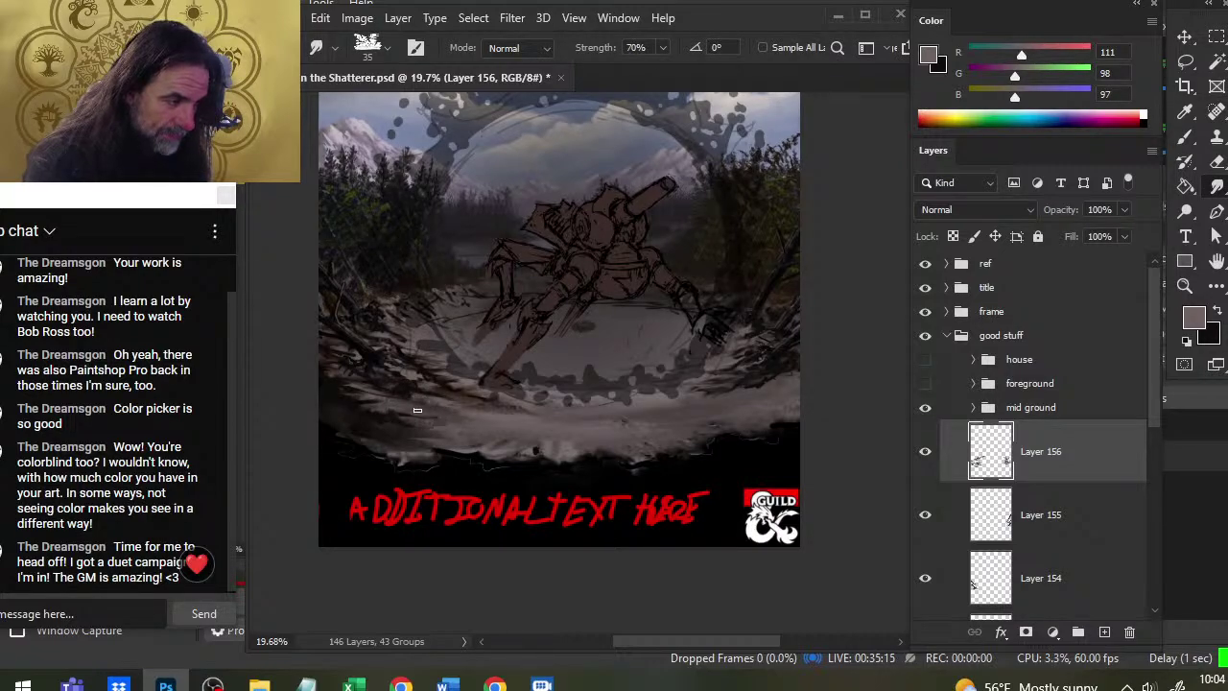
{"action": "key", "text": "x"}
{"action": "key", "text": "b"}
{"action": "key", "text": "r"}
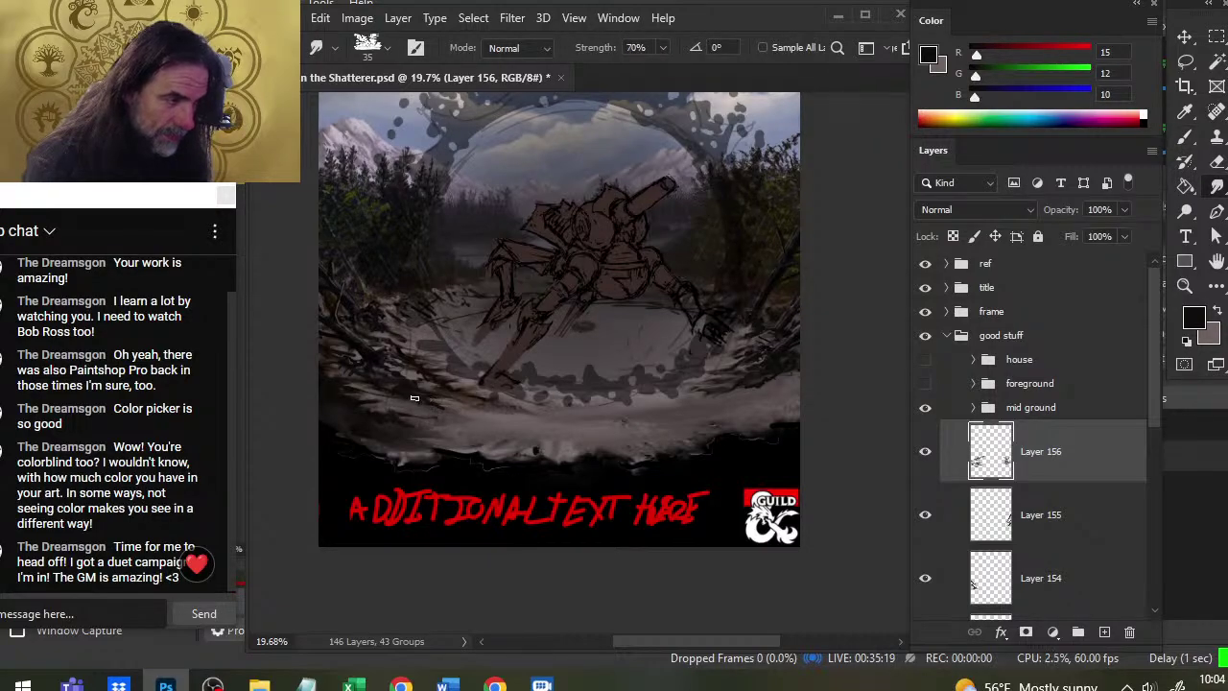
{"action": "key", "text": "b"}
{"action": "key", "text": "x"}
{"action": "key", "text": "r"}
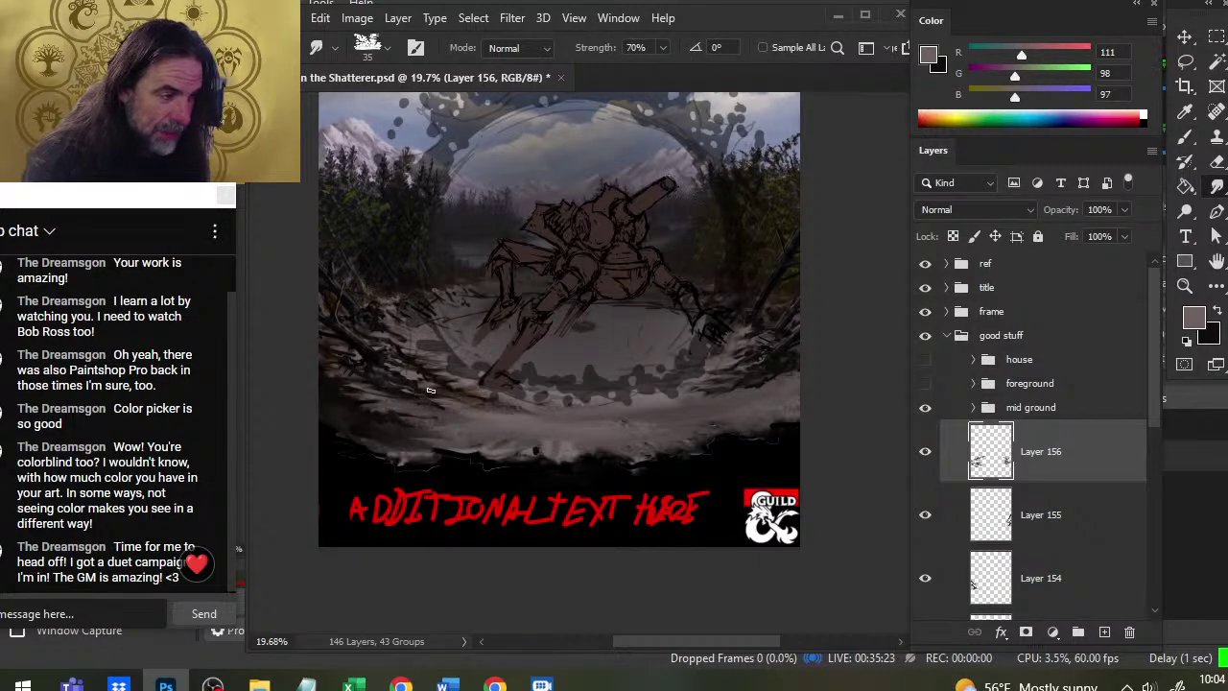
Paint grey-brown highlights on the right bank just below the figure's outstretched hand, and smudge them
{"action": "key", "text": "b"}
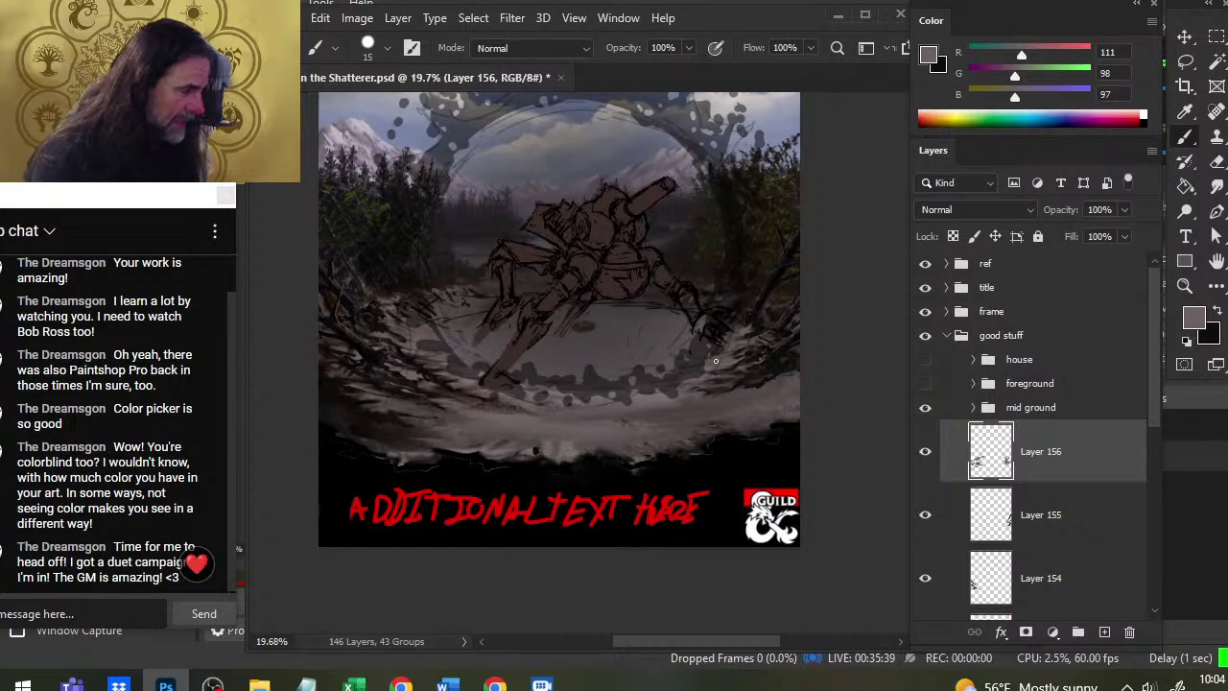
{"action": "key", "text": "r"}
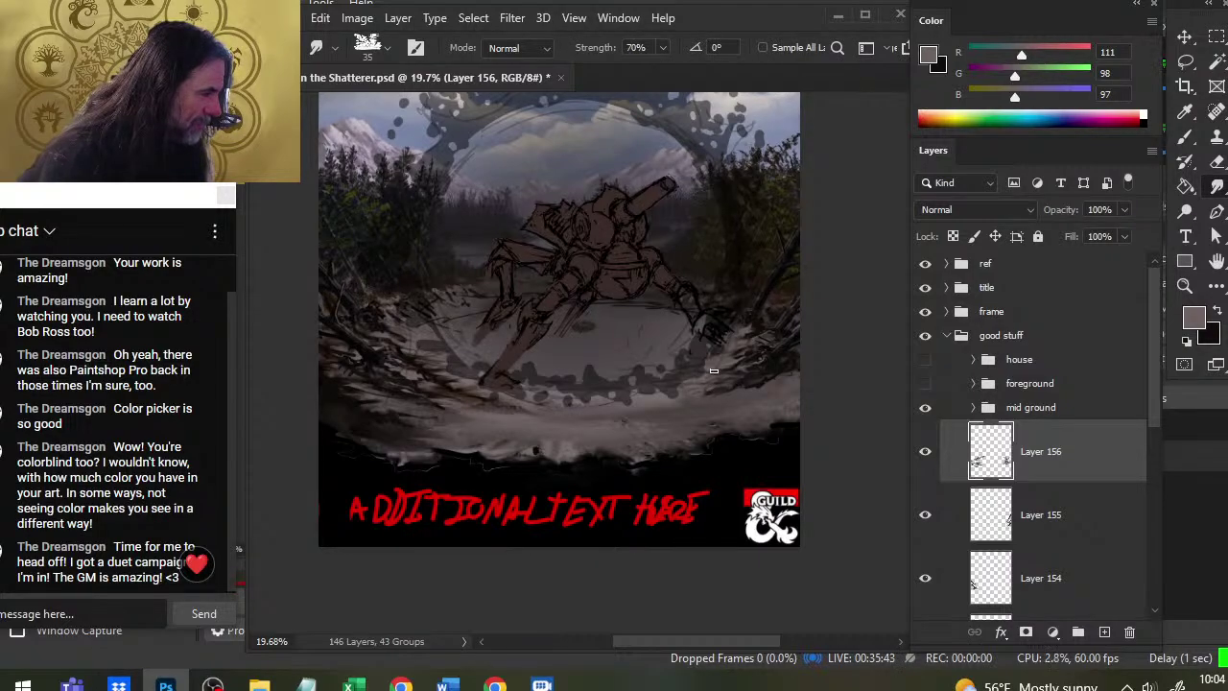
{"action": "key", "text": "b"}
{"action": "key", "text": "r"}
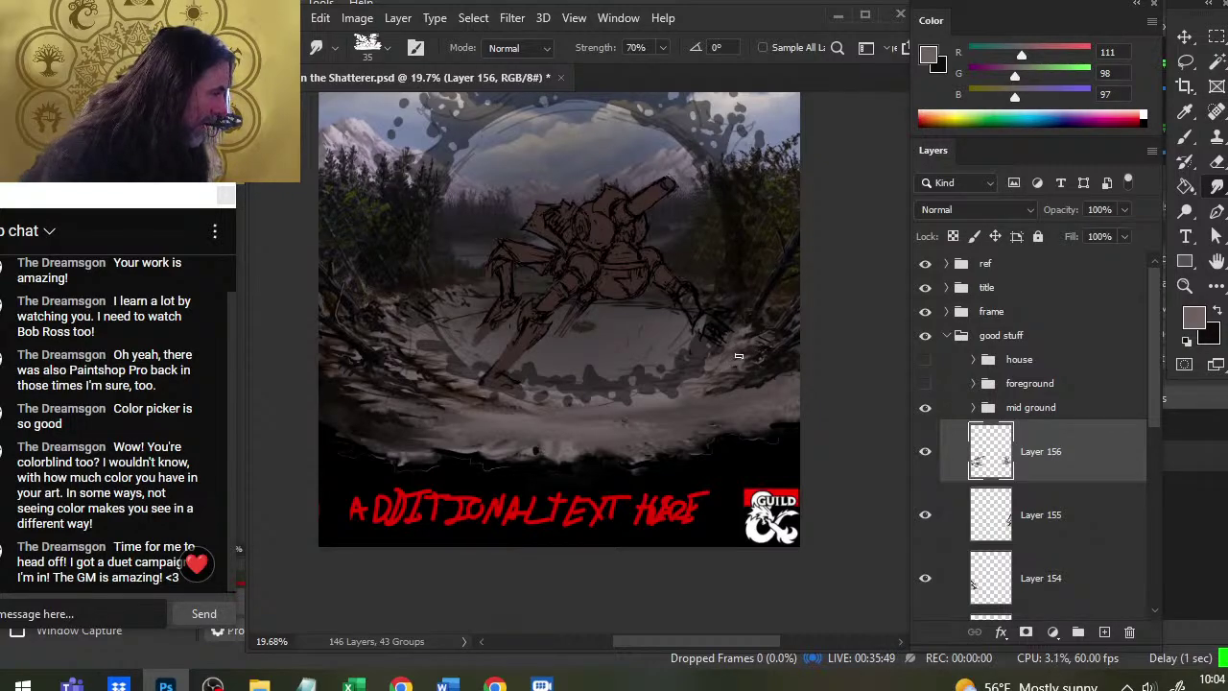
Swap to near-black, paint dark gaps among the right bank's roots beside the figure's hand, and smudge them
{"action": "key", "text": "b"}
{"action": "key", "text": "x"}
{"action": "key", "text": "r"}
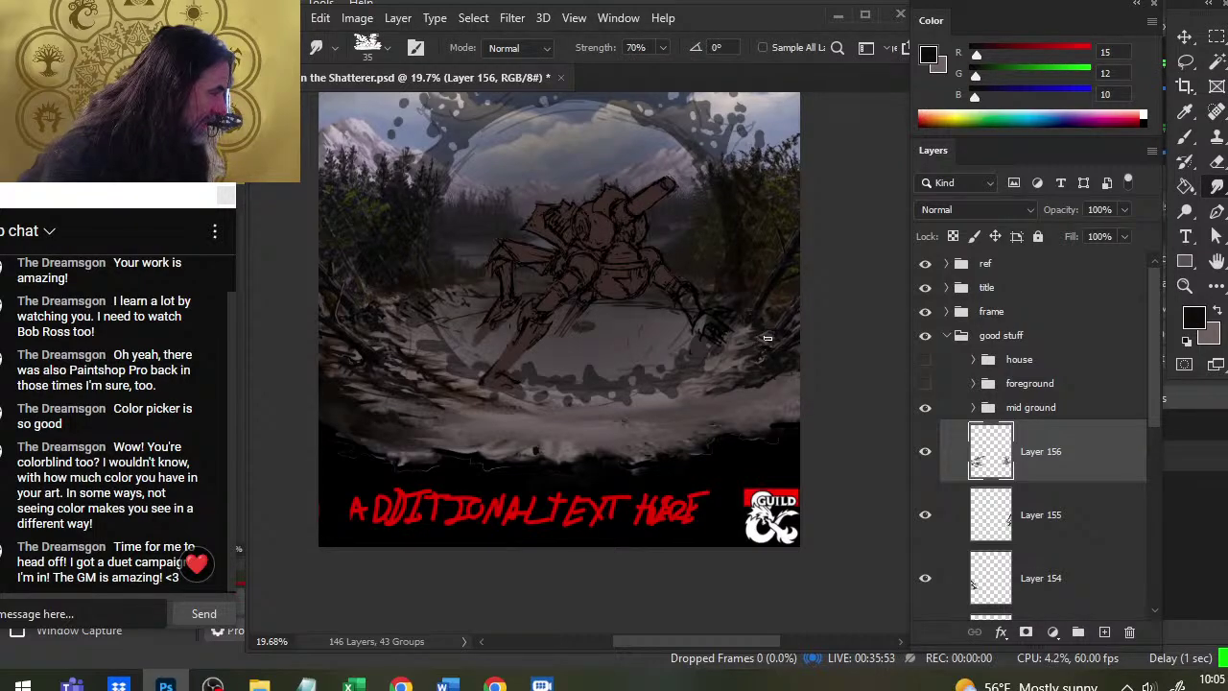
{"action": "key", "text": "b"}
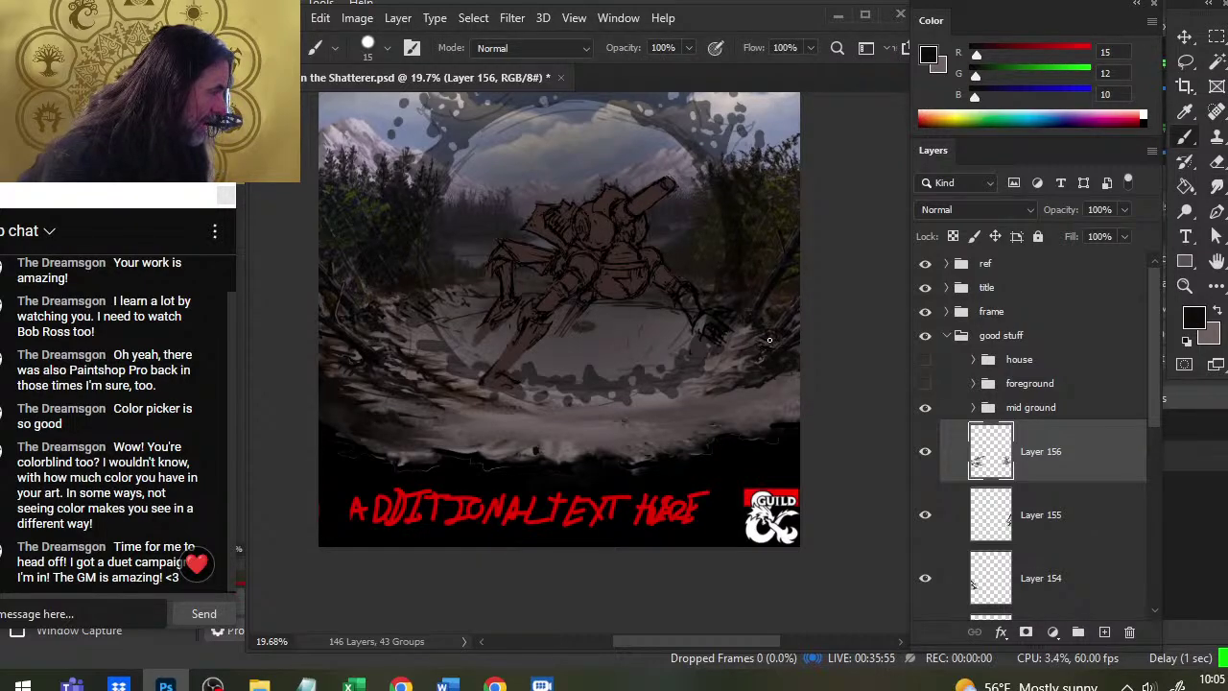
{"action": "key", "text": "r"}
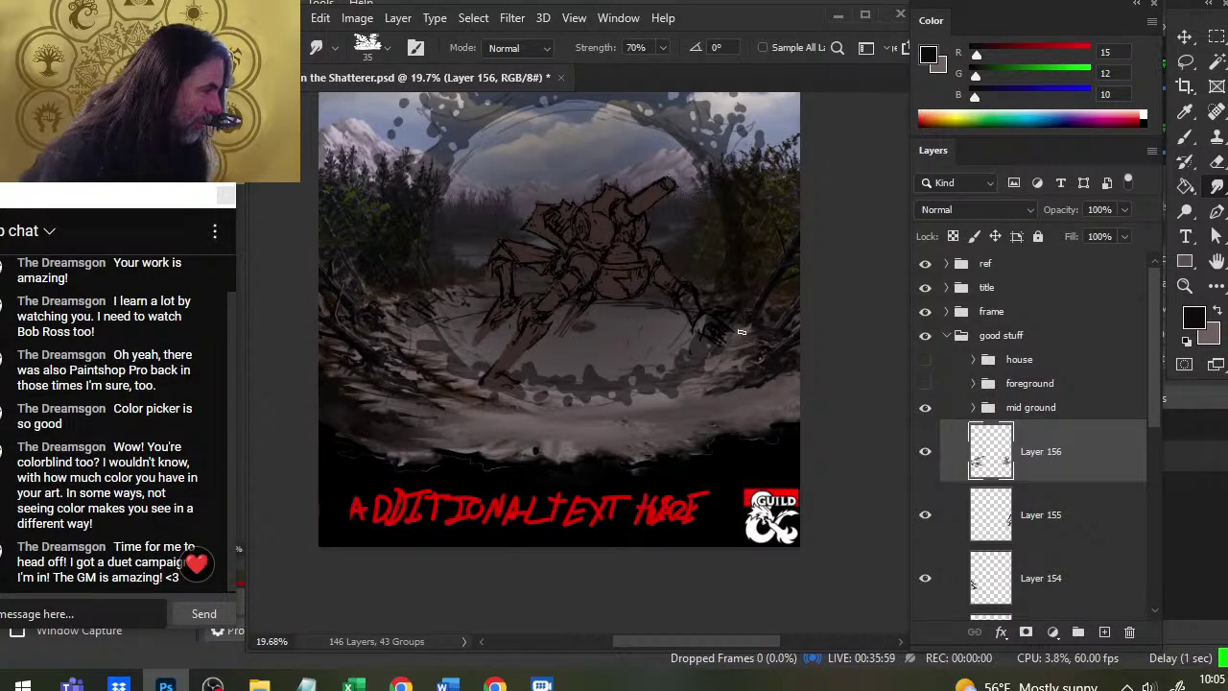
Swap to grey-brown, paint highlights along the right bank's base toward the path, and smudge them
{"action": "key", "text": "b"}
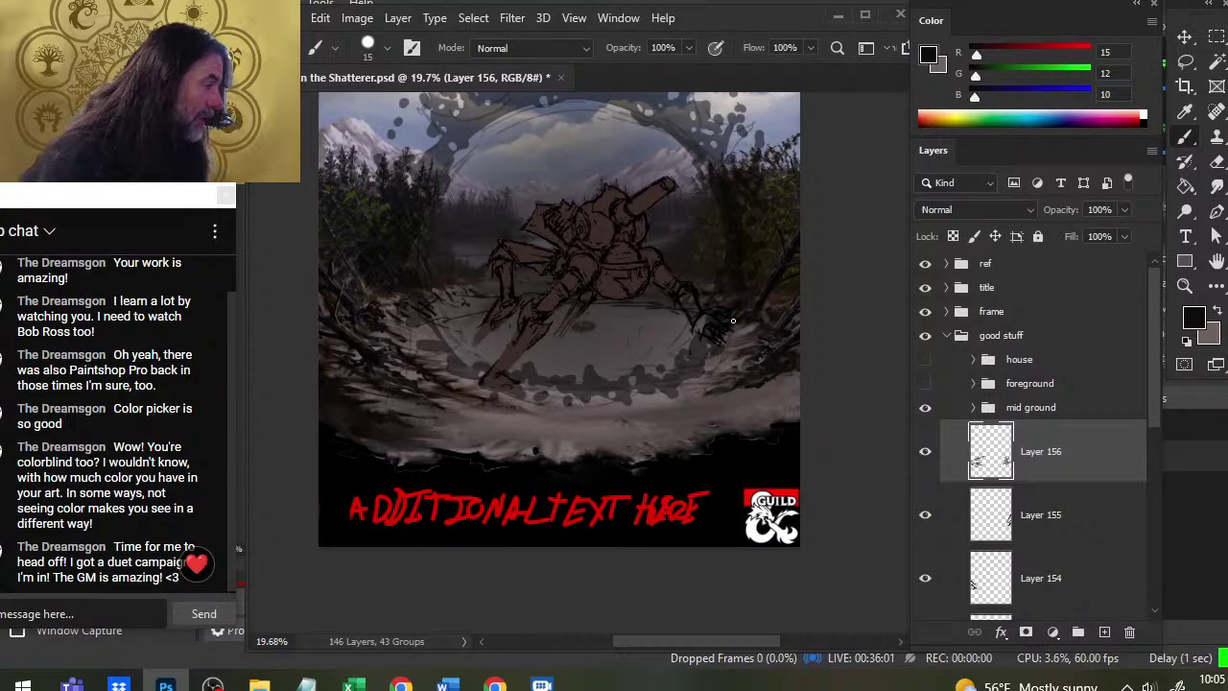
{"action": "key", "text": "x"}
{"action": "key", "text": "r"}
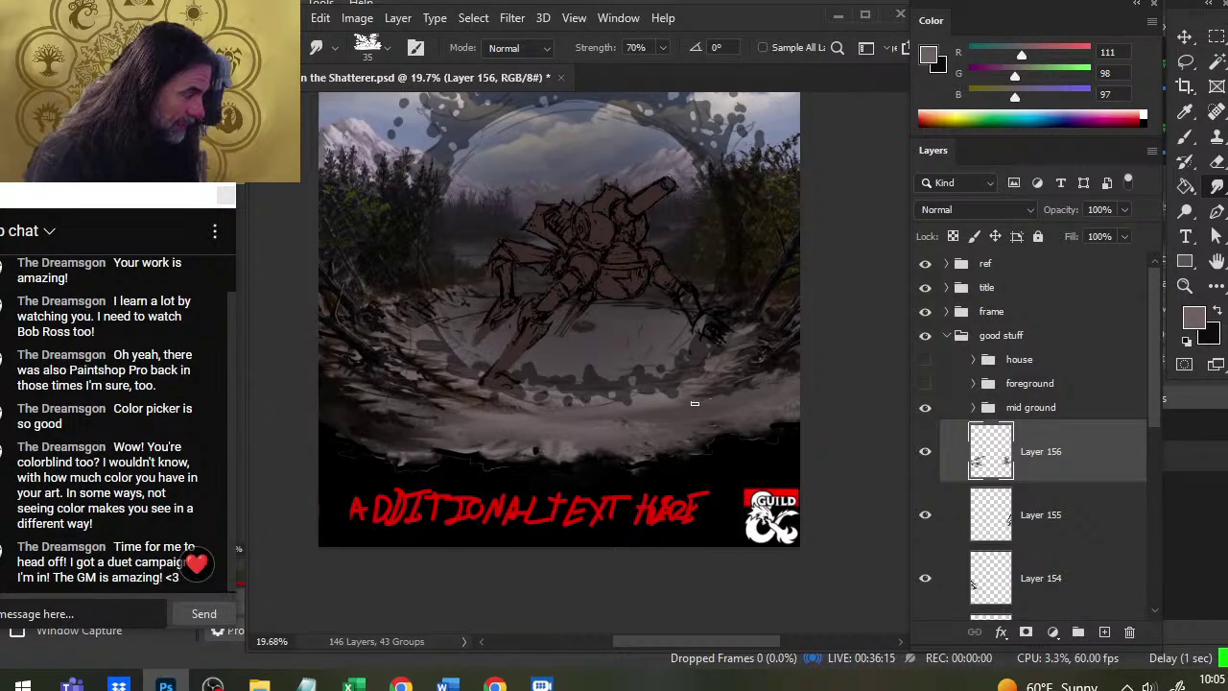
{"action": "key", "text": "b"}
{"action": "key", "text": "r"}
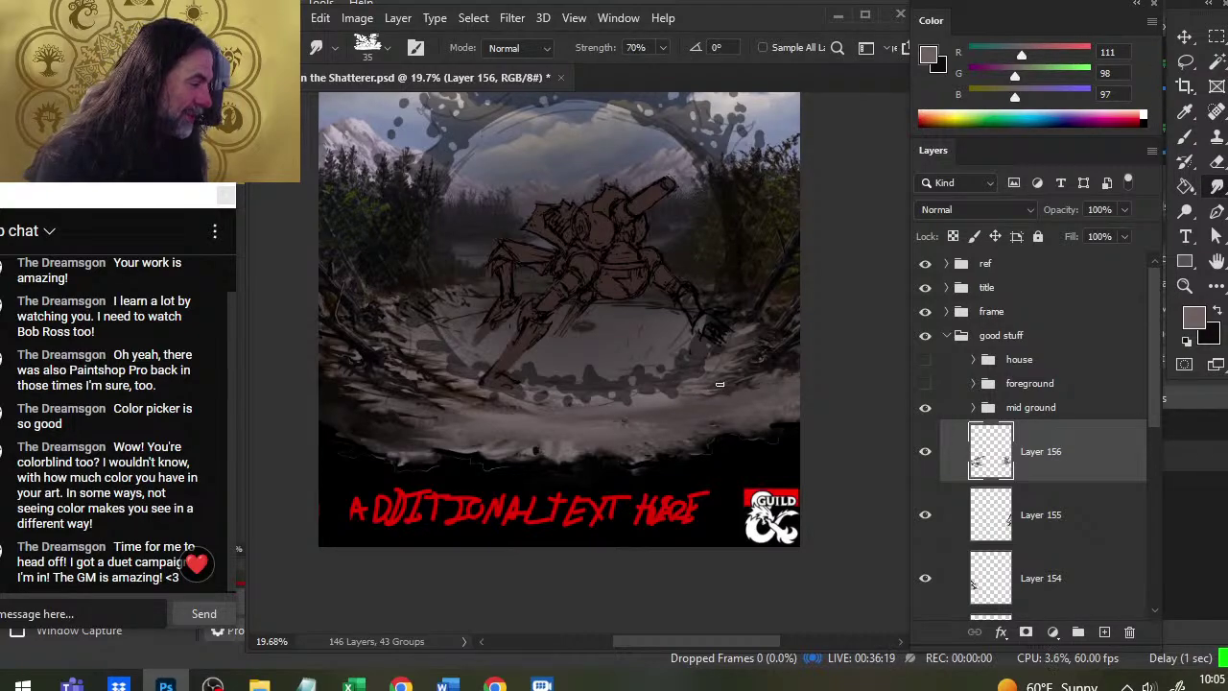
{"action": "key", "text": "b"}
{"action": "key", "text": "r"}
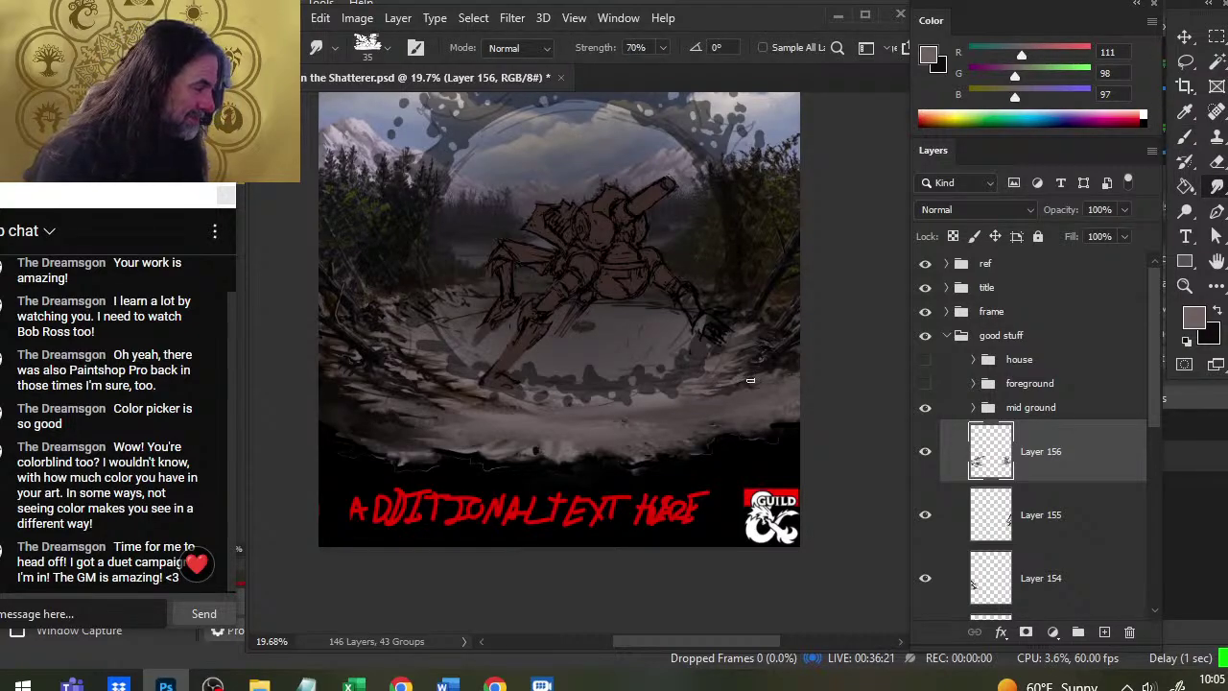
Swap back to near-black, deepen the shadows from the right bank's middle up around the figure's hand, and smudge them
{"action": "key", "text": "b"}
{"action": "key", "text": "x"}
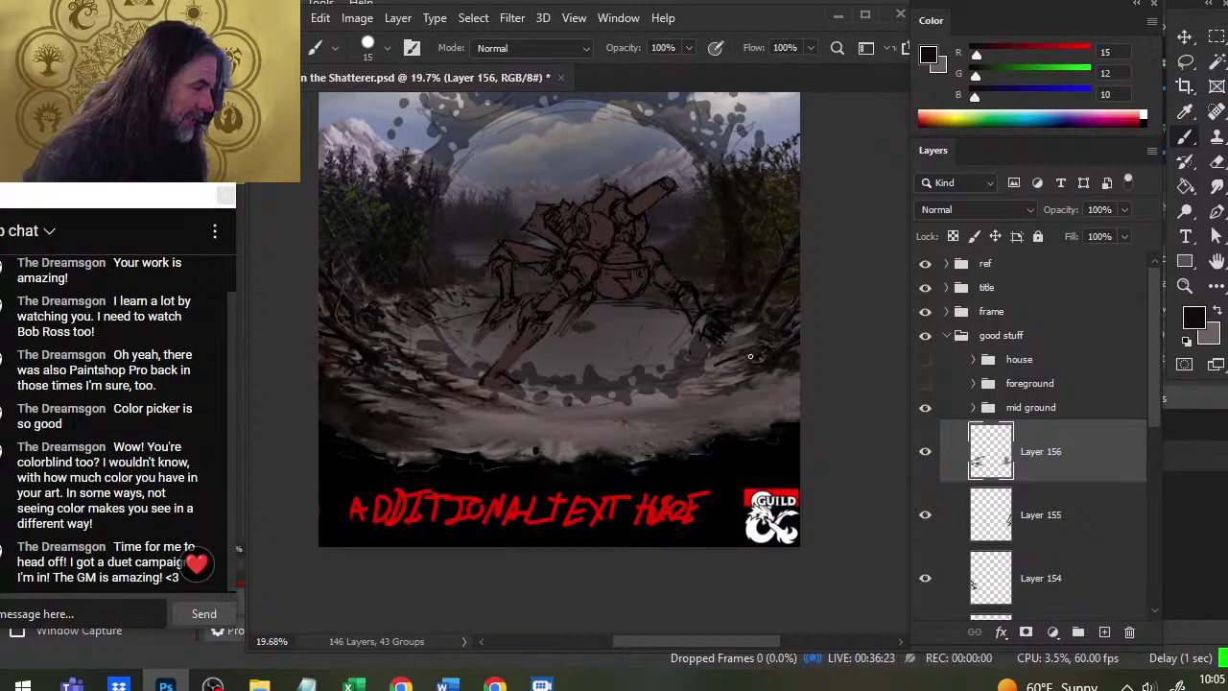
{"action": "key", "text": "r"}
{"action": "key", "text": "b"}
{"action": "key", "text": "r"}
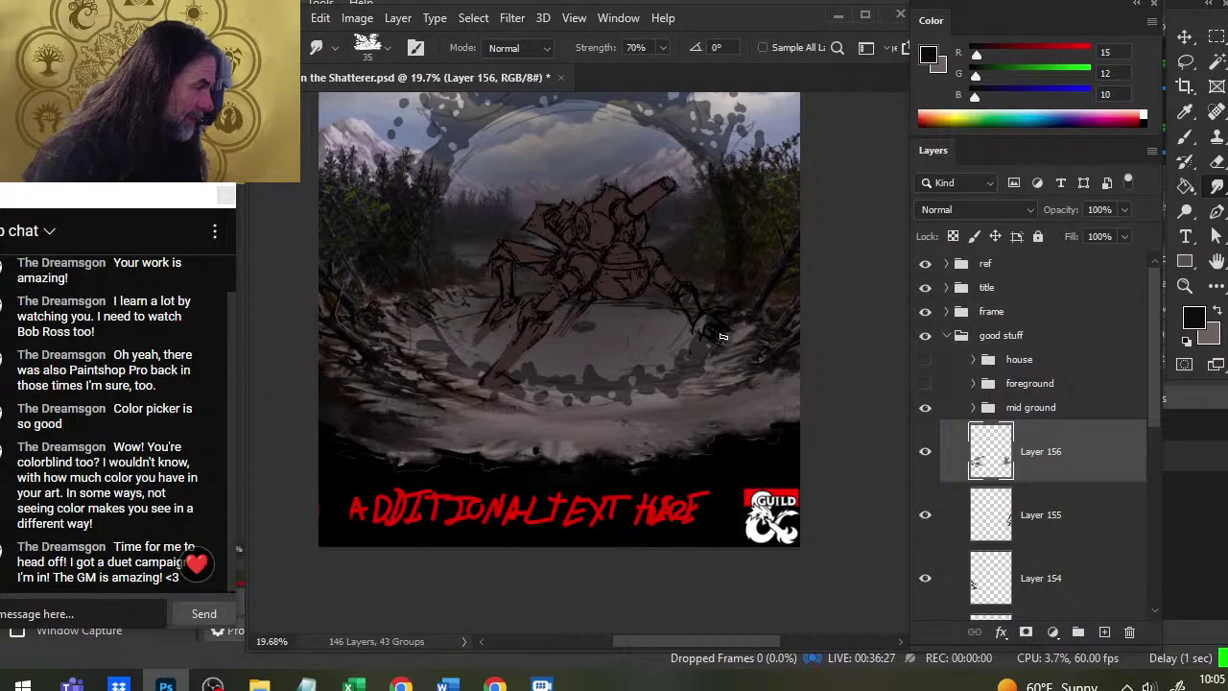
{"action": "key", "text": "b"}
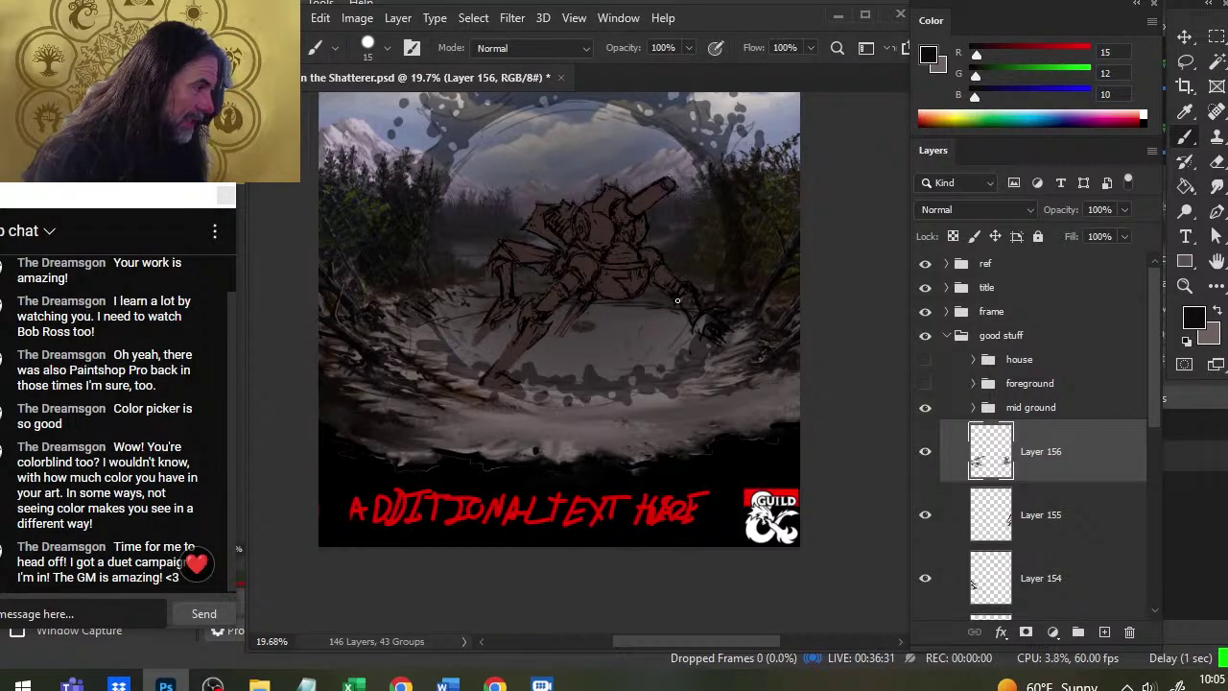
{"action": "key", "text": "r"}
Refine the upper left bank with near-black strokes and the grey-brown sampled there, smudging the roots toward the figure's rear leg
{"action": "key", "text": "b"}
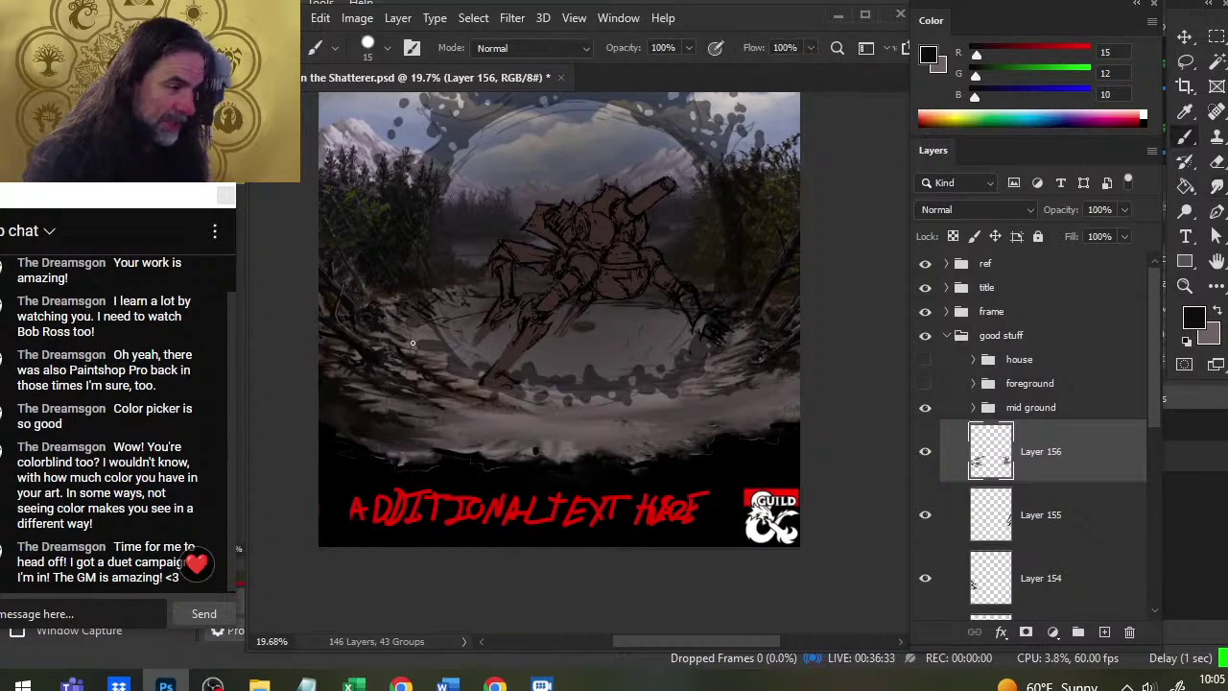
{"action": "key", "text": "r"}
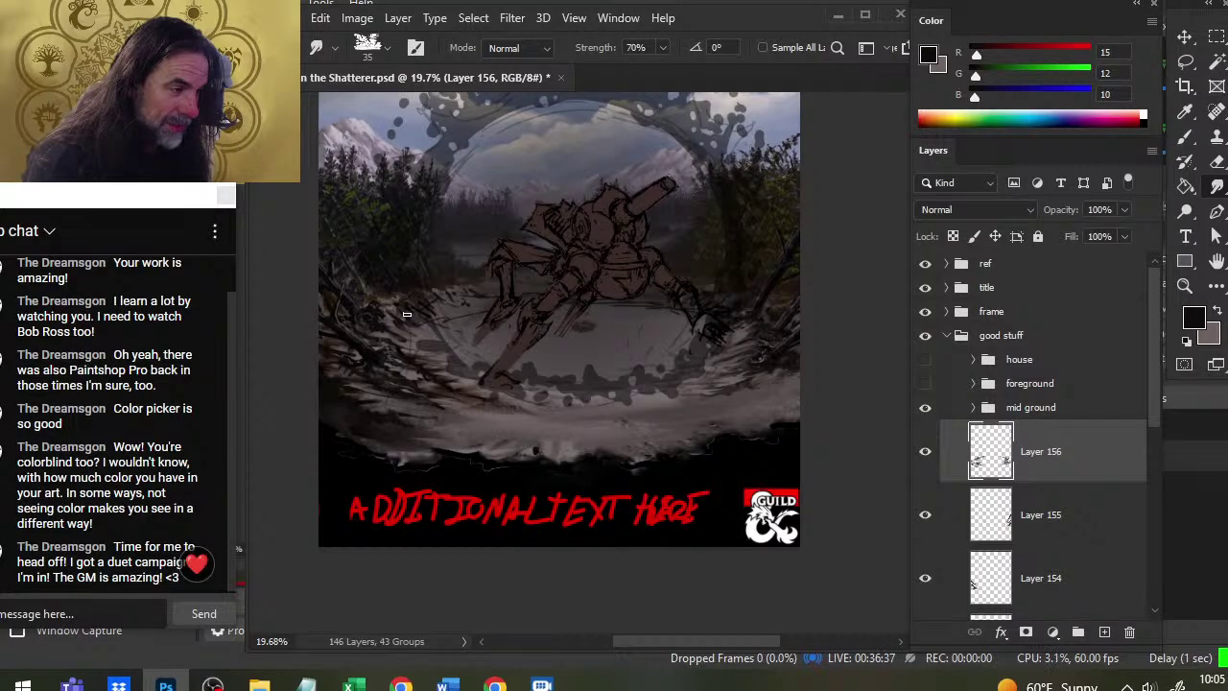
{"action": "key", "text": "b"}
{"action": "left_click", "coordinate": [384, 312], "text": "alt"}
{"action": "key", "text": "alt"}
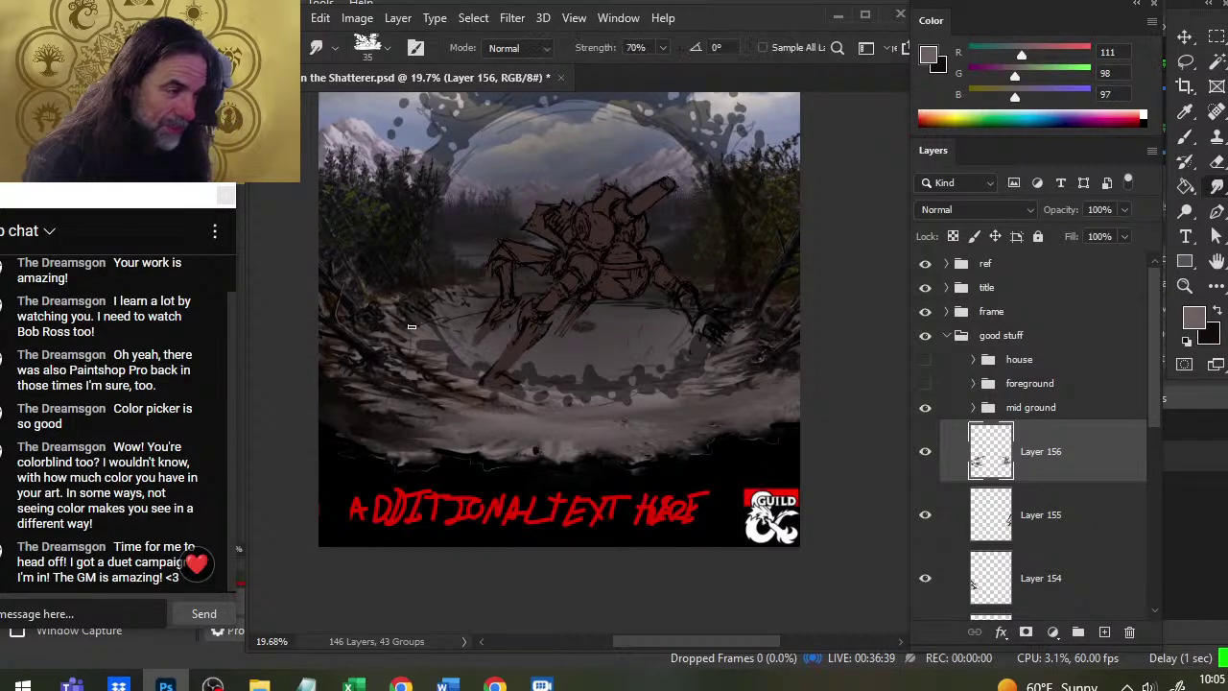
{"action": "key", "text": "x"}
{"action": "left_click_drag", "start_coordinate": [376, 307], "coordinate": [426, 300]}
{"action": "key", "text": "r"}
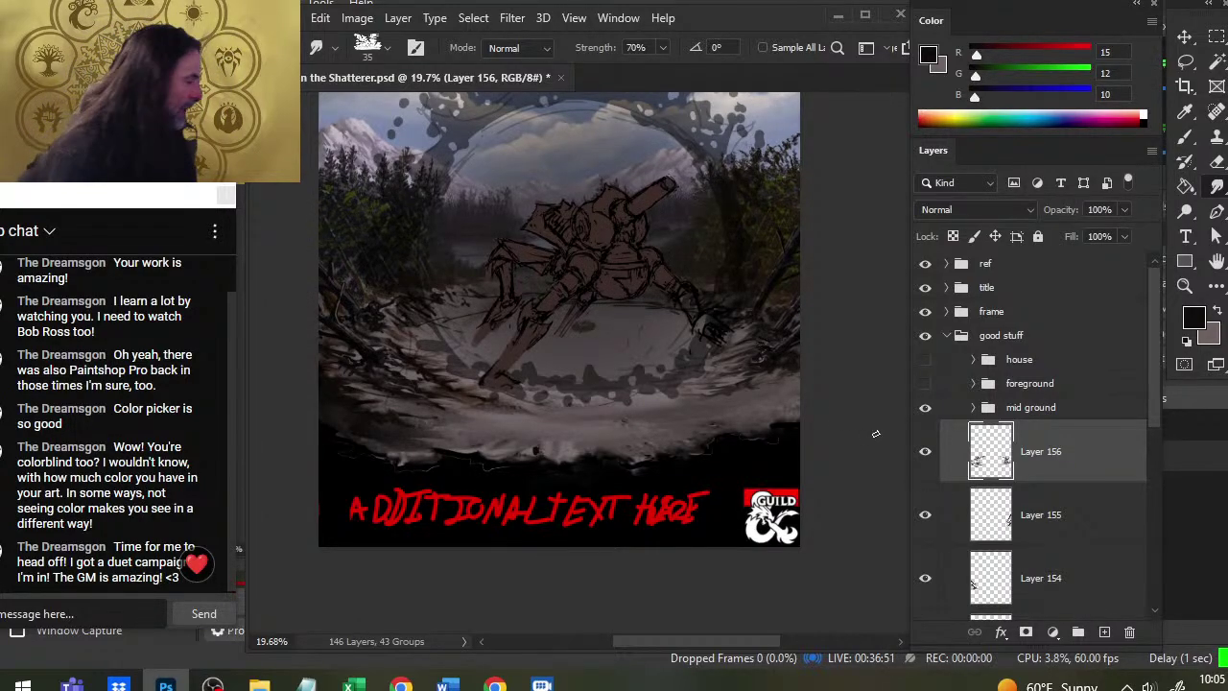
Add a new layer, paint a long curved near-black root line across the path between both banks, and smudge its edges
{"action": "left_click", "coordinate": [1104, 633]}
{"action": "key", "text": "b"}
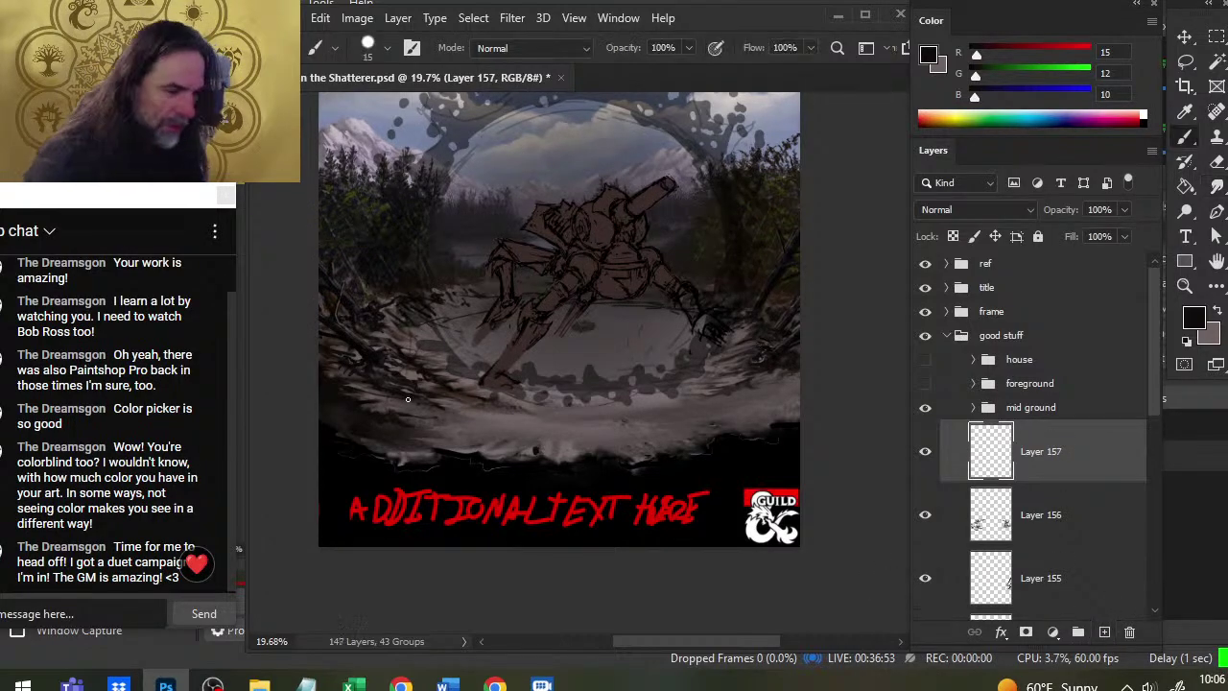
{"action": "mouse_move", "coordinate": [426, 411]}
{"action": "left_mouse_down"}
{"action": "mouse_move", "coordinate": [521, 415]}
{"action": "mouse_move", "coordinate": [508, 422]}
{"action": "mouse_move", "coordinate": [589, 409]}
{"action": "mouse_move", "coordinate": [515, 419]}
{"action": "left_mouse_up"}
{"action": "left_click_drag", "start_coordinate": [630, 417], "coordinate": [682, 409]}
{"action": "mouse_move", "coordinate": [598, 428]}
{"action": "left_mouse_down"}
{"action": "mouse_move", "coordinate": [684, 416]}
{"action": "mouse_move", "coordinate": [771, 379]}
{"action": "left_mouse_up"}
{"action": "key", "text": "r"}
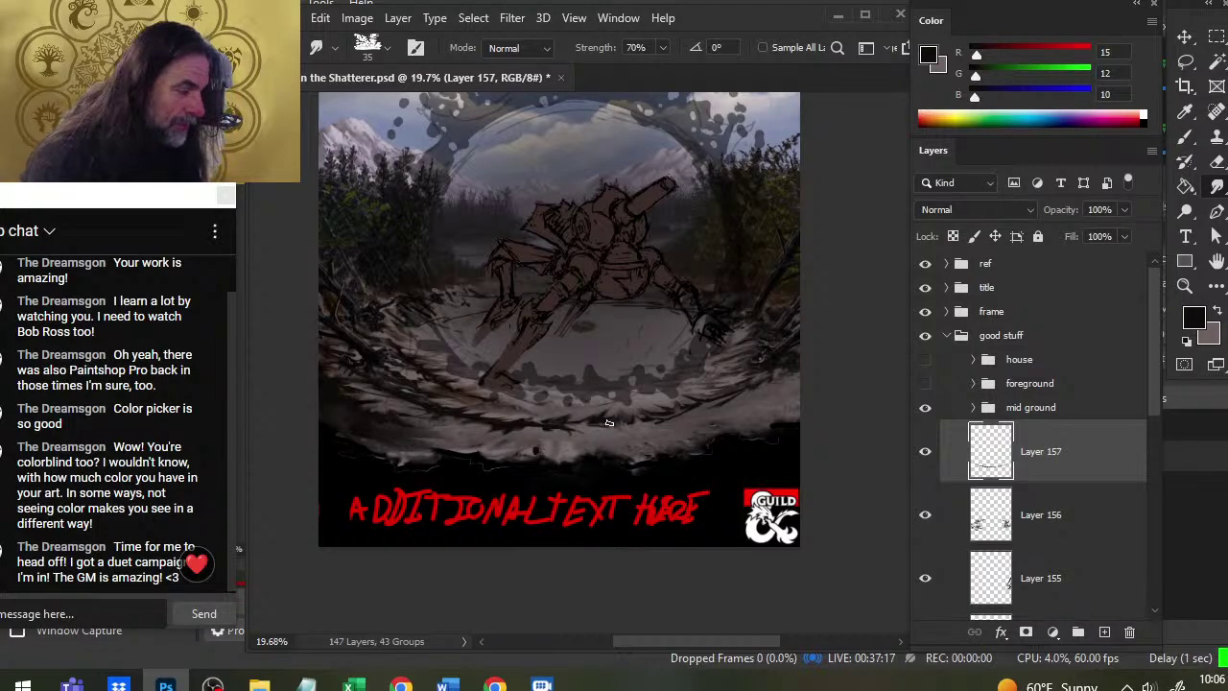
Extend the curved near-black root line from the path's middle up the right bank with more strokes, and smudge them
{"action": "key", "text": "b"}
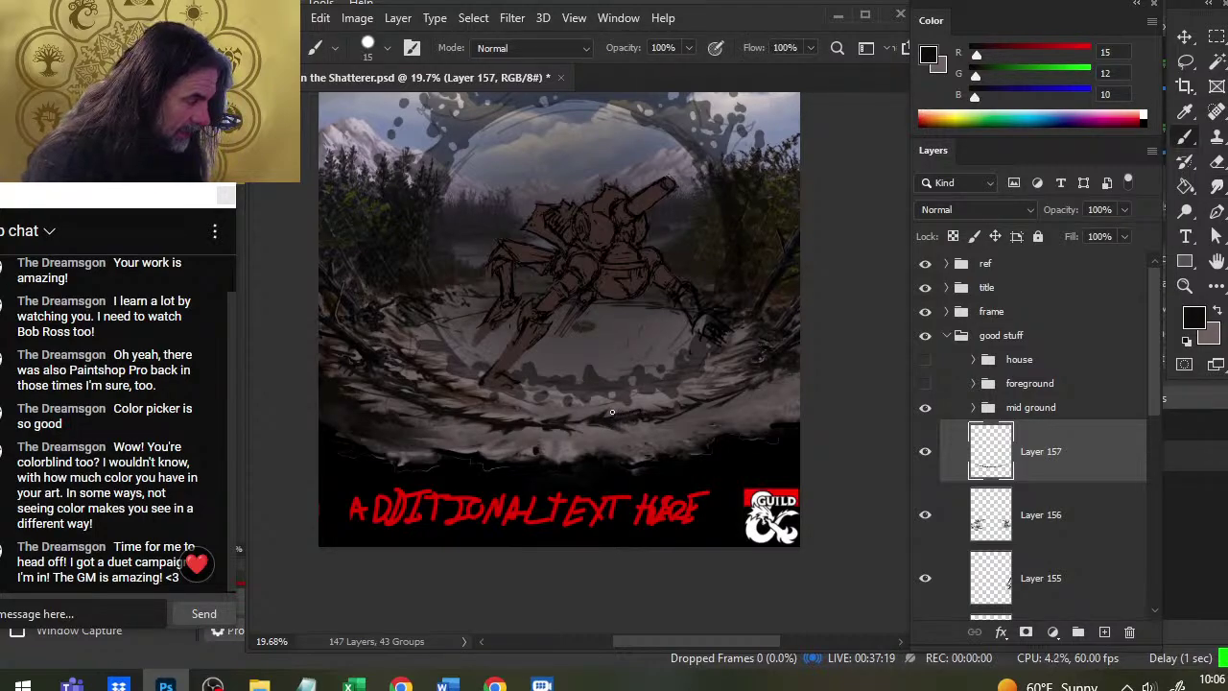
{"action": "key", "text": "r"}
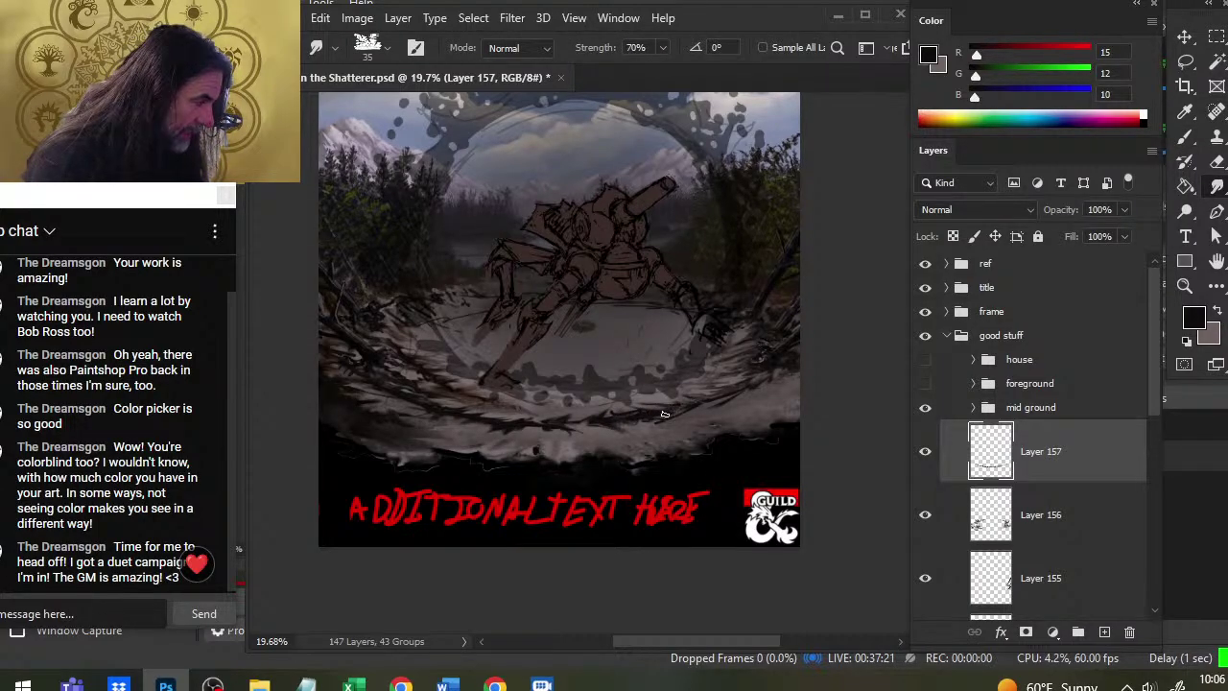
{"action": "key", "text": "b"}
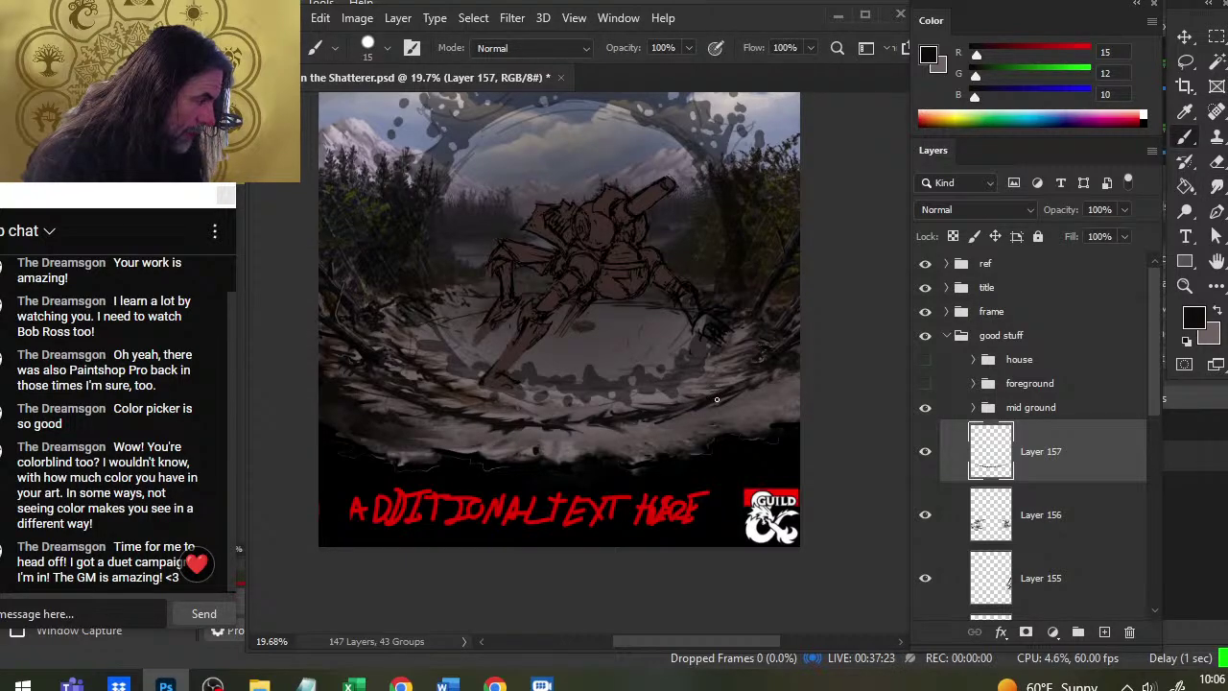
{"action": "left_click_drag", "start_coordinate": [725, 394], "coordinate": [765, 379]}
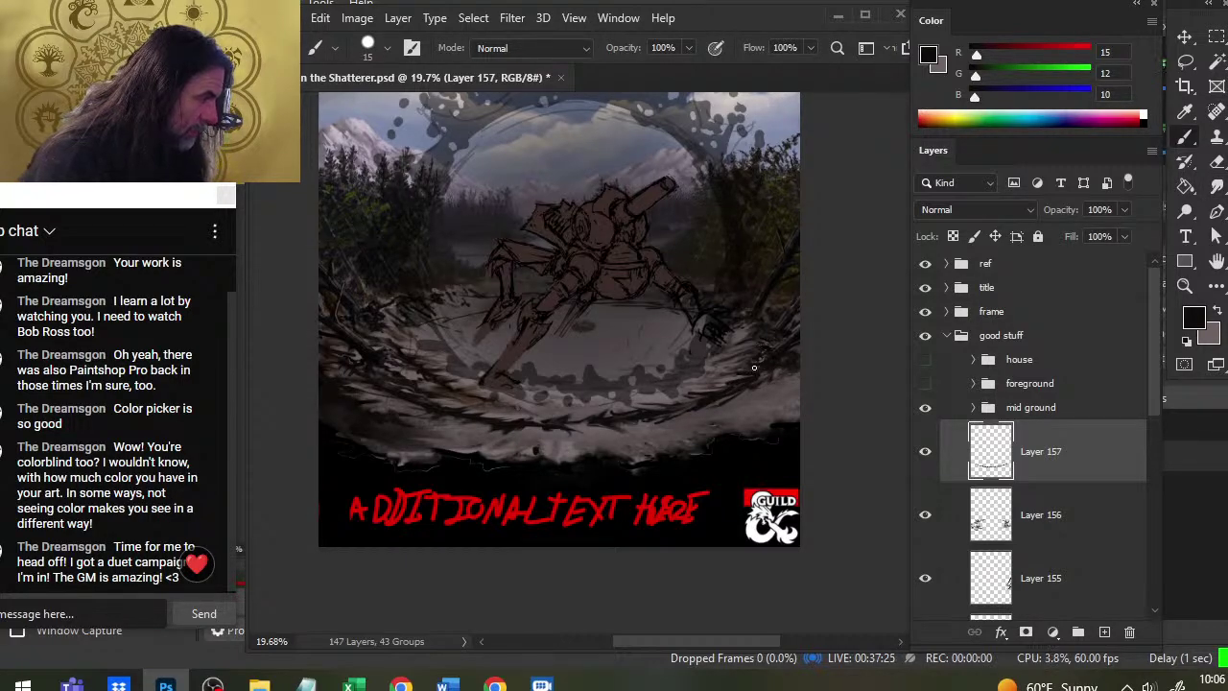
{"action": "key", "text": "r"}
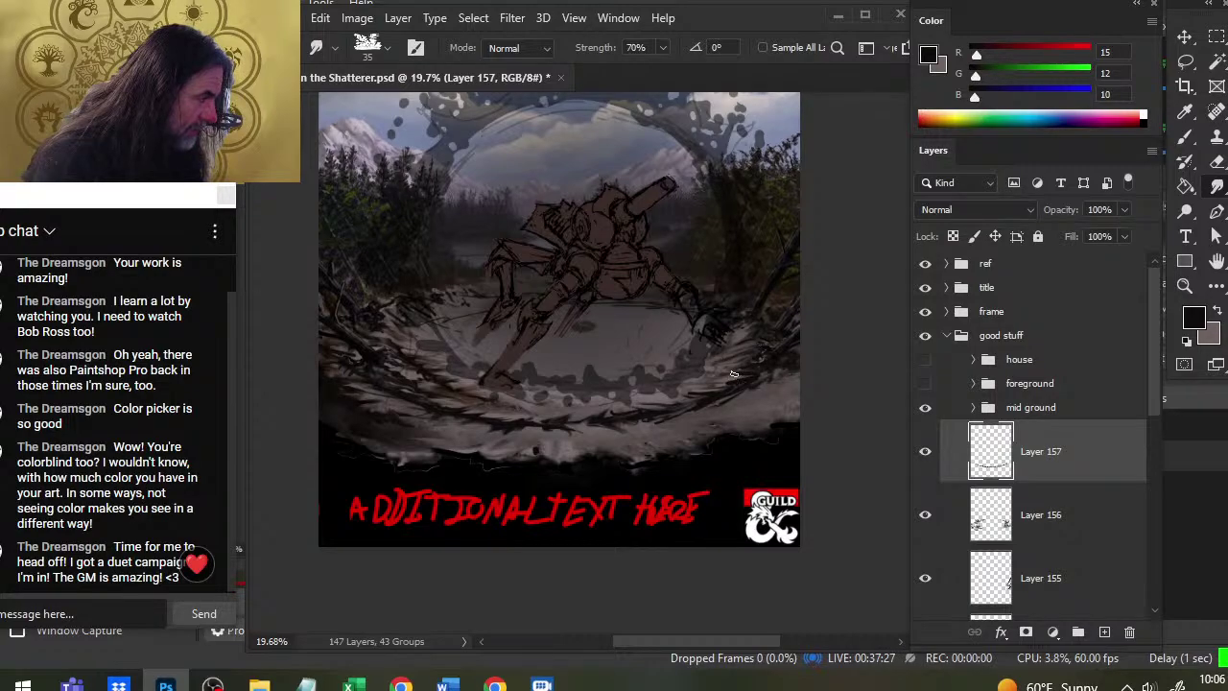
Sample the right bank's grey-brown, paint and smudge highlights beneath the figure's hand, and move Layer 157 above the mid ground group
{"action": "key", "text": "b"}
{"action": "left_click", "coordinate": [727, 356], "text": "alt"}
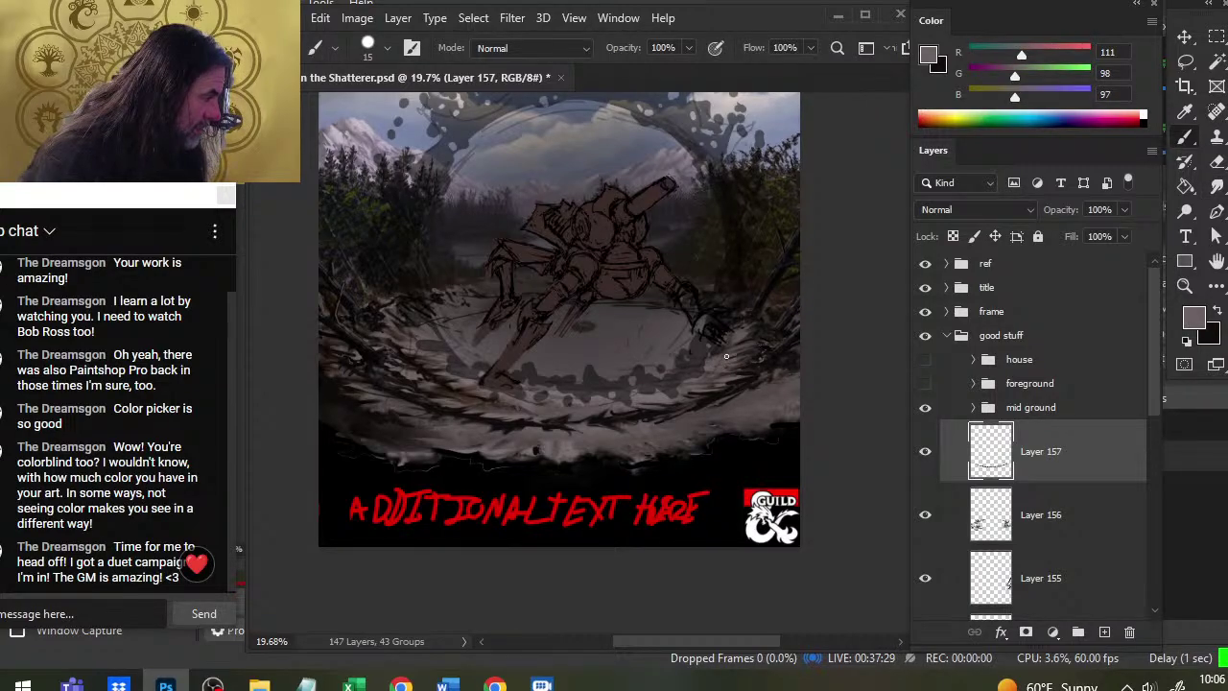
{"action": "key", "text": "r"}
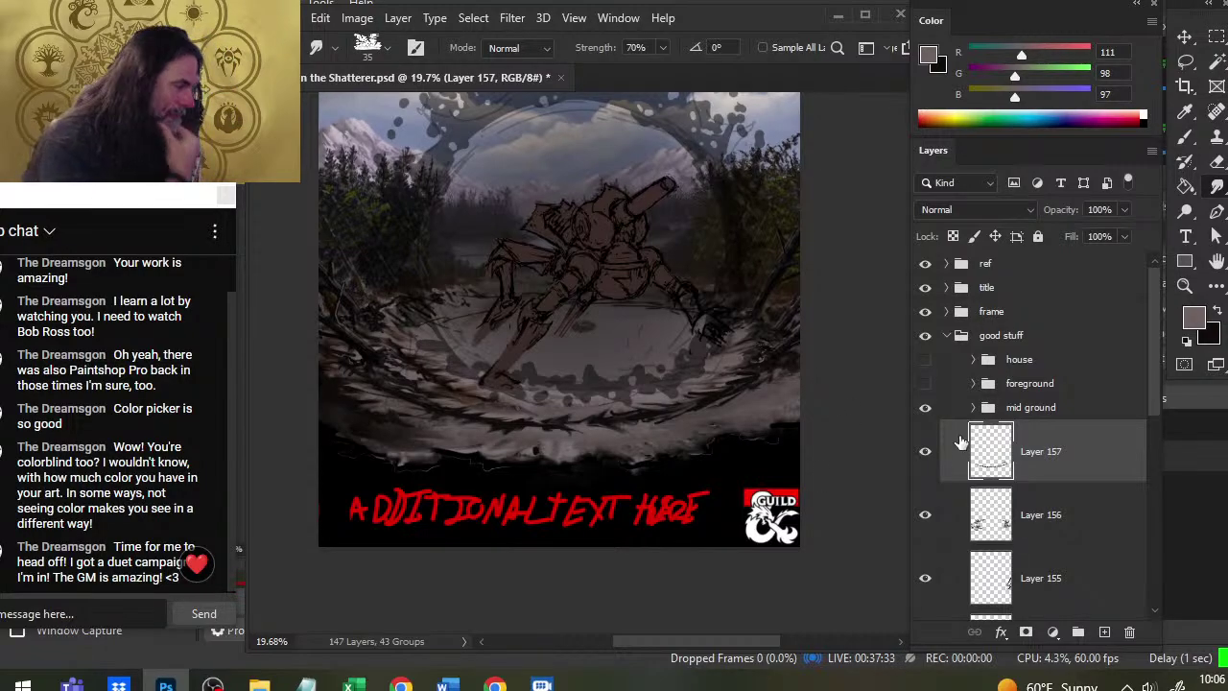
{"action": "left_click_drag", "start_coordinate": [1044, 465], "coordinate": [1038, 389]}
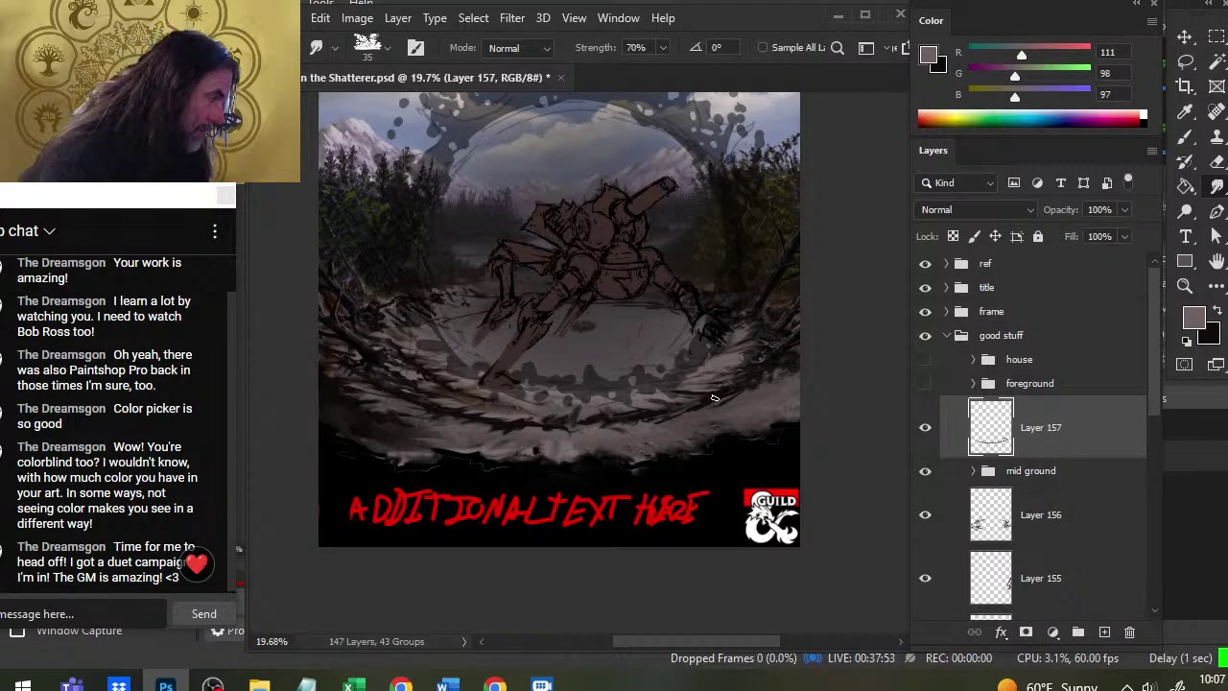
Paint near-black and grey-brown strokes along the curved root line on the lower right bank, and smudge them toward the path
{"action": "key", "text": "b"}
{"action": "key", "text": "x"}
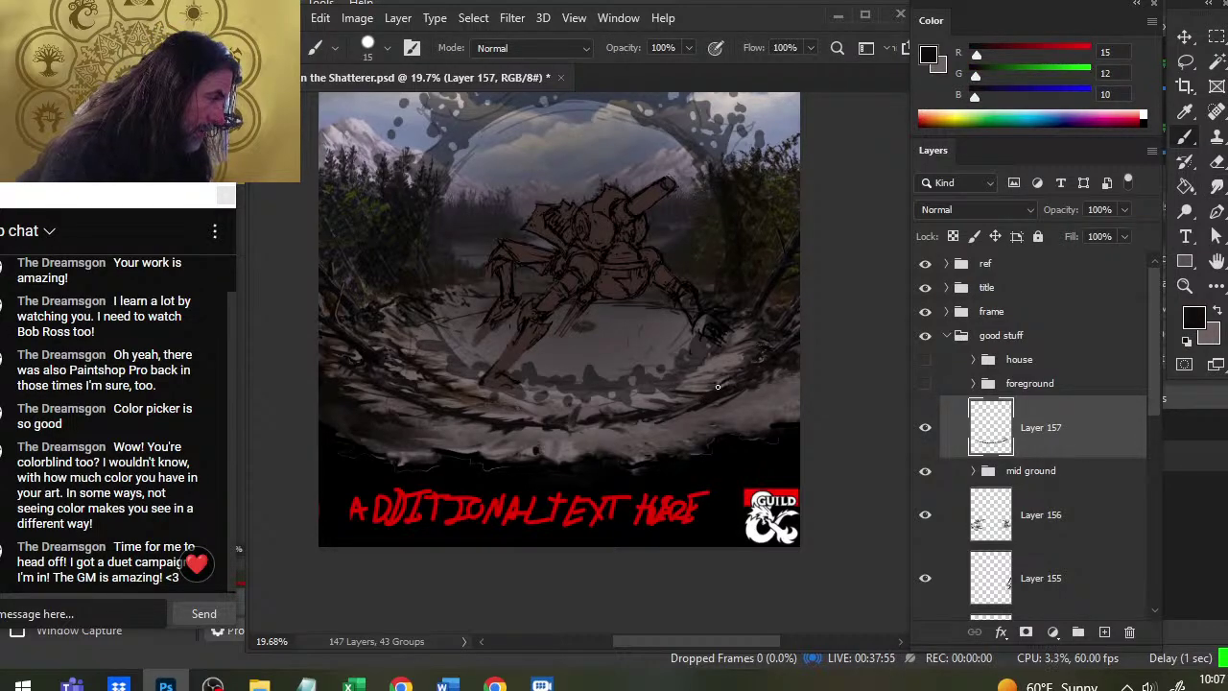
{"action": "key", "text": "x"}
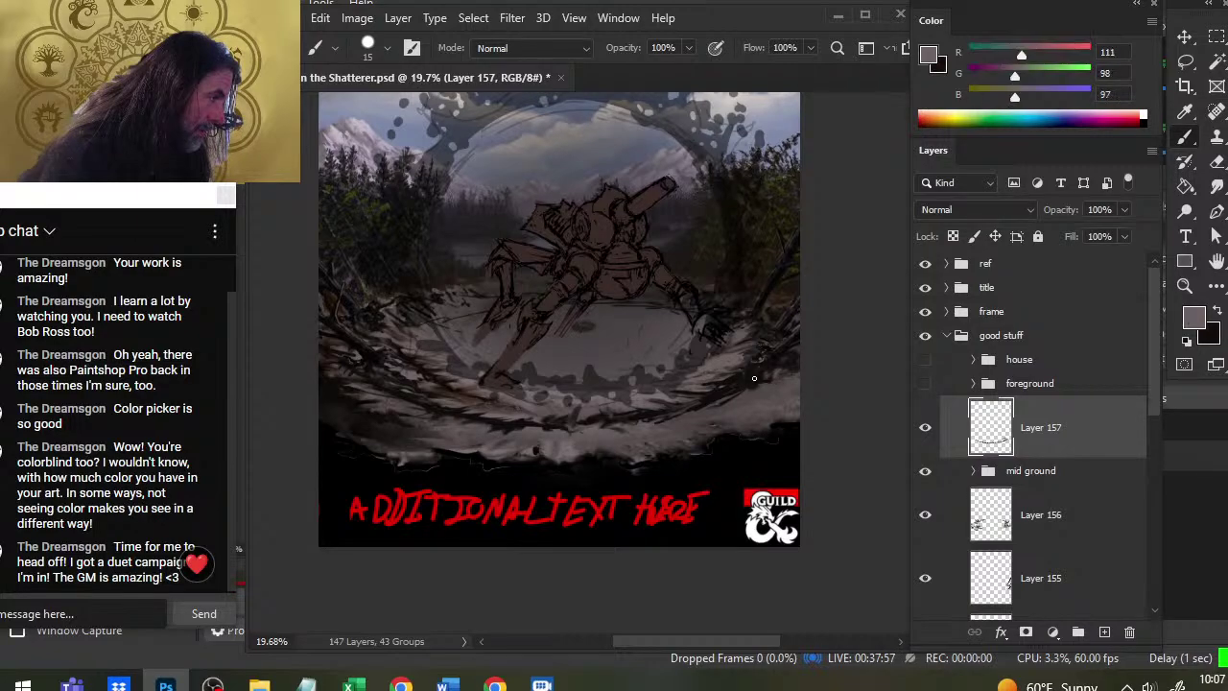
{"action": "key", "text": "r"}
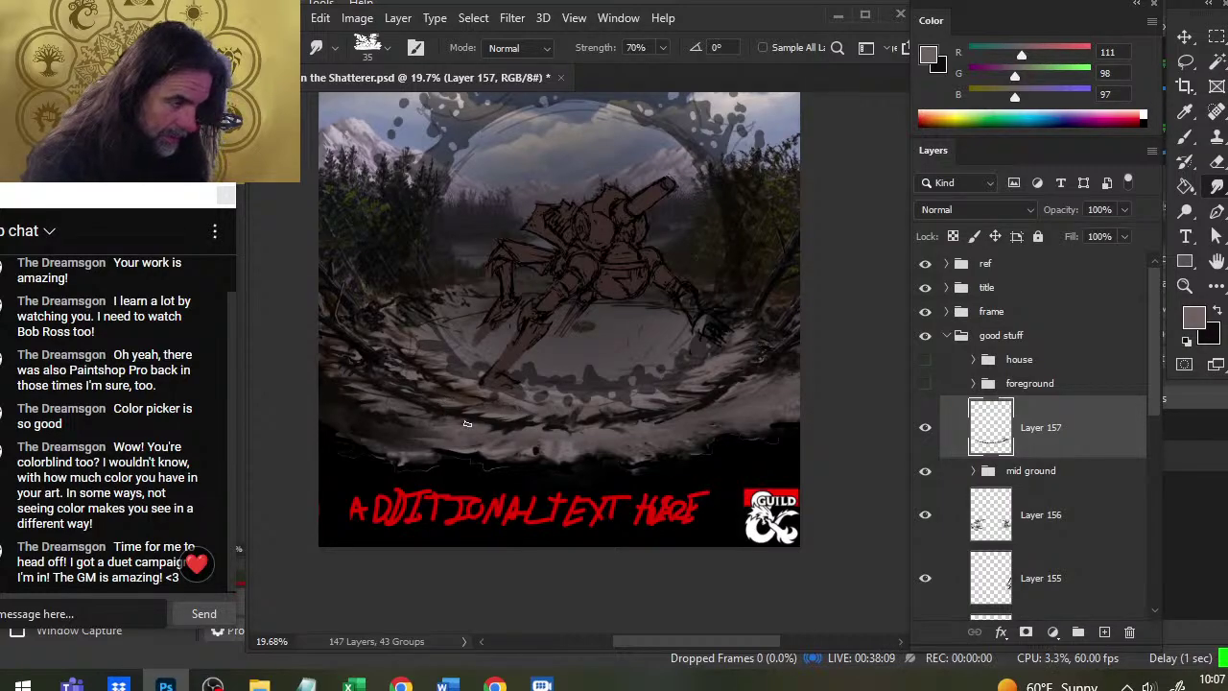
Paint a second near-black root line across the lower path from the left bank, with grey-brown accents, and smudge its edges
{"action": "key", "text": "b"}
{"action": "key", "text": "x"}
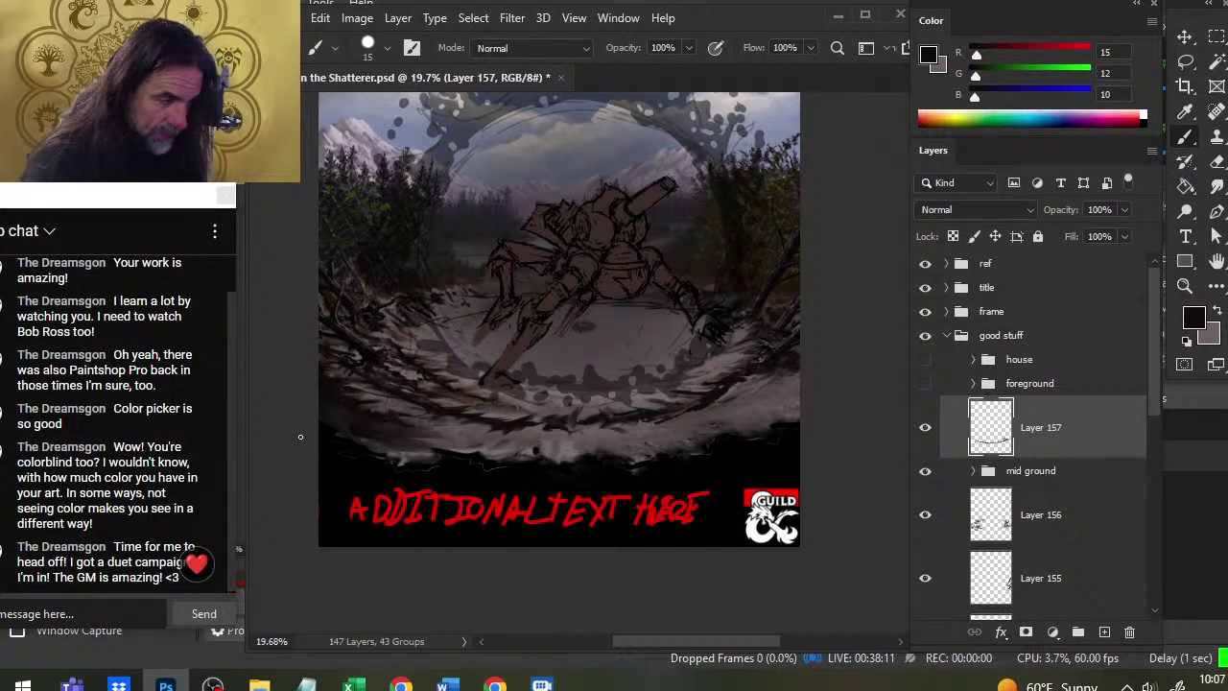
{"action": "key", "text": "x"}
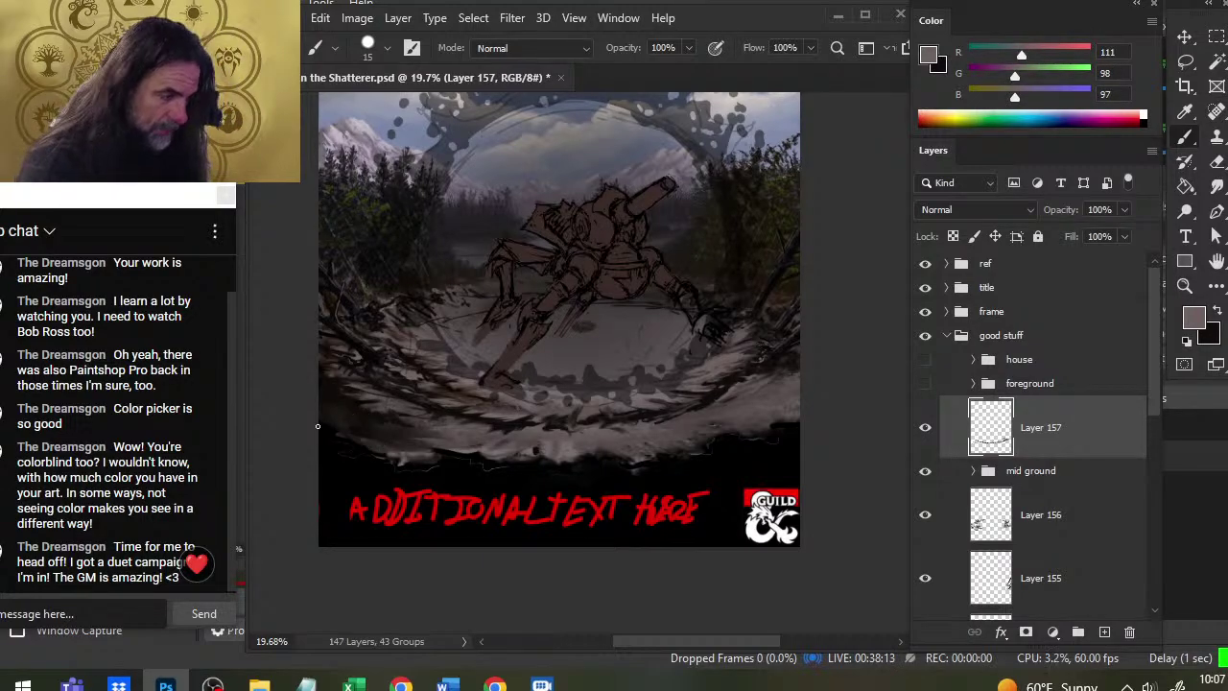
{"action": "key", "text": "x"}
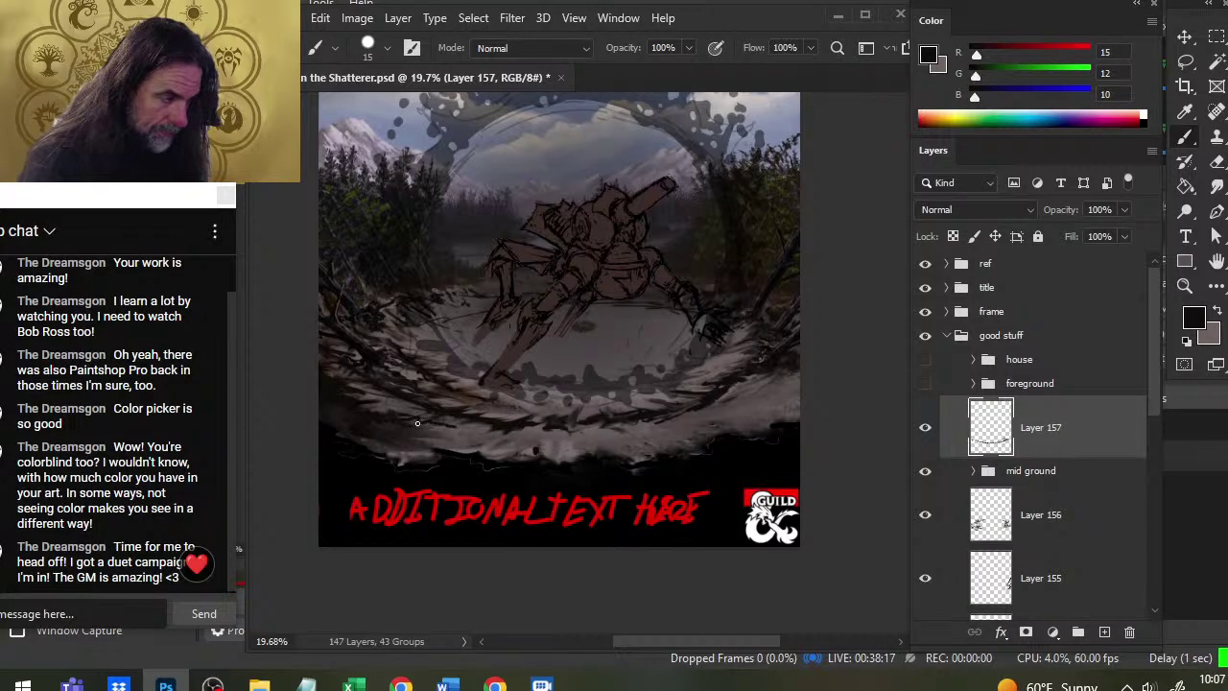
{"action": "mouse_move", "coordinate": [438, 424]}
{"action": "left_mouse_down"}
{"action": "mouse_move", "coordinate": [547, 427]}
{"action": "mouse_move", "coordinate": [518, 434]}
{"action": "mouse_move", "coordinate": [584, 444]}
{"action": "mouse_move", "coordinate": [571, 433]}
{"action": "mouse_move", "coordinate": [675, 426]}
{"action": "left_mouse_up"}
{"action": "left_click", "coordinate": [652, 422], "text": "alt"}
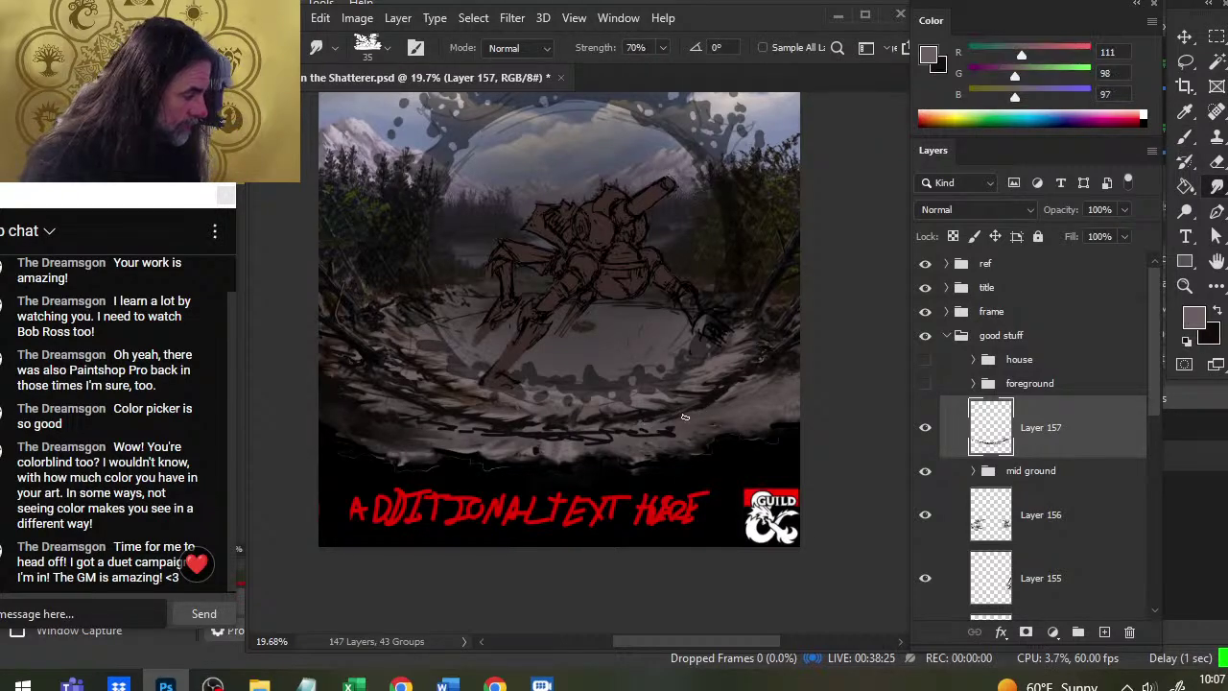
{"action": "key", "text": "r"}
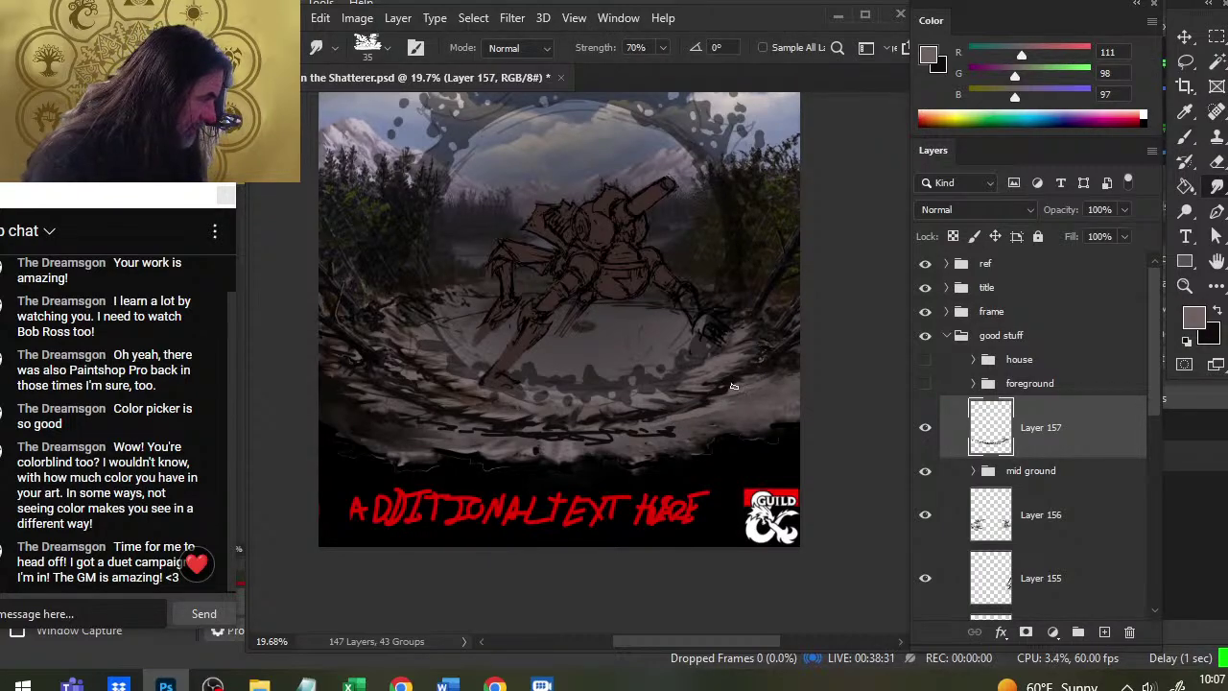
Add near-black strokes to the right bank's roots and smudge the dark line back across the lower path
{"action": "key", "text": "x"}
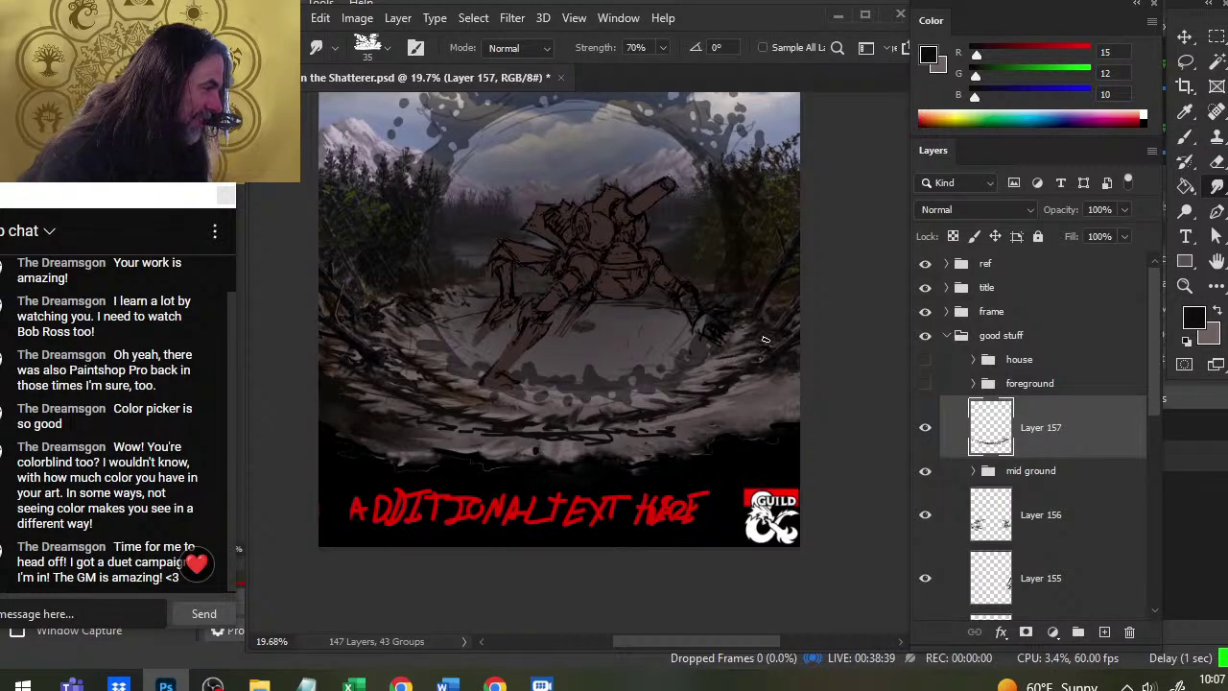
{"action": "key", "text": "b"}
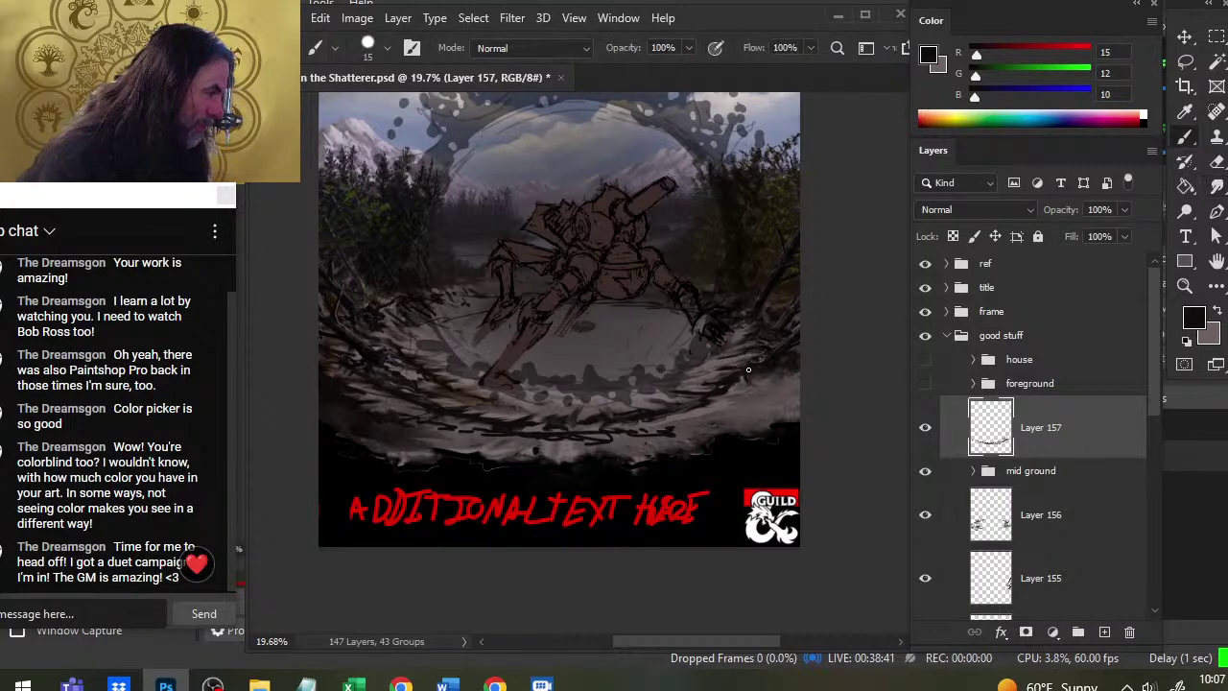
{"action": "key", "text": "r"}
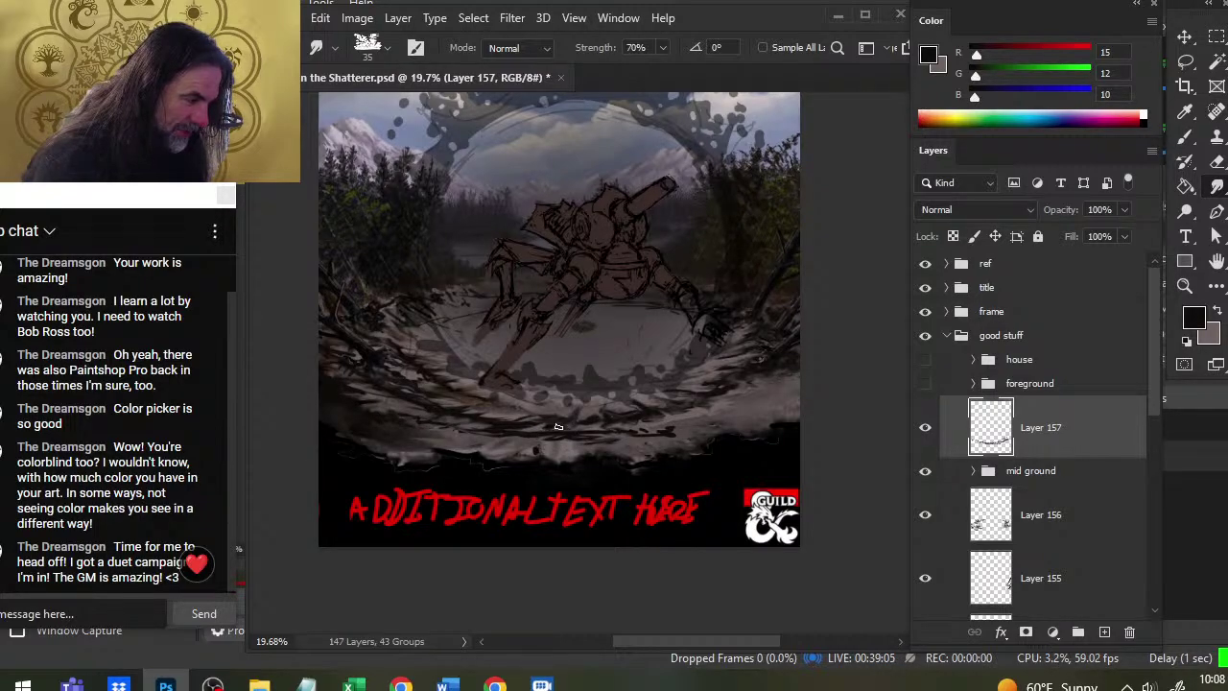
Paint grey-brown highlights beneath the dark root line at the path's lower middle, and smudge them into the ground
{"action": "key", "text": "b"}
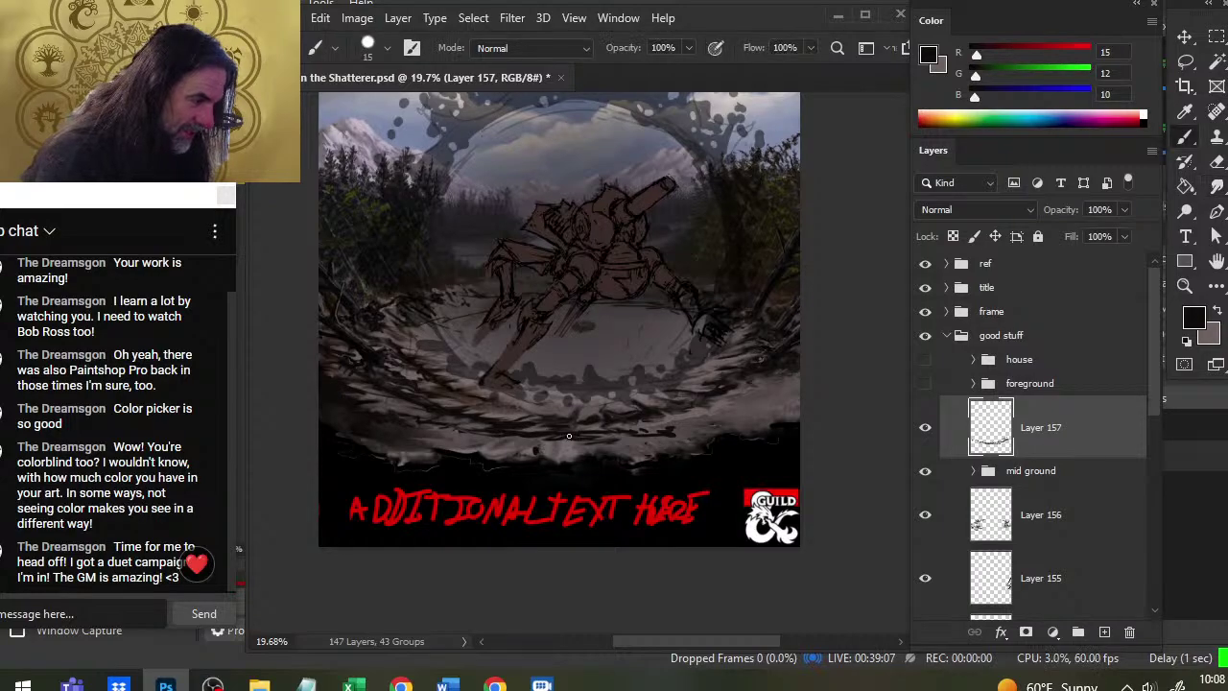
{"action": "left_click", "coordinate": [569, 436], "text": "alt"}
{"action": "key", "text": "r"}
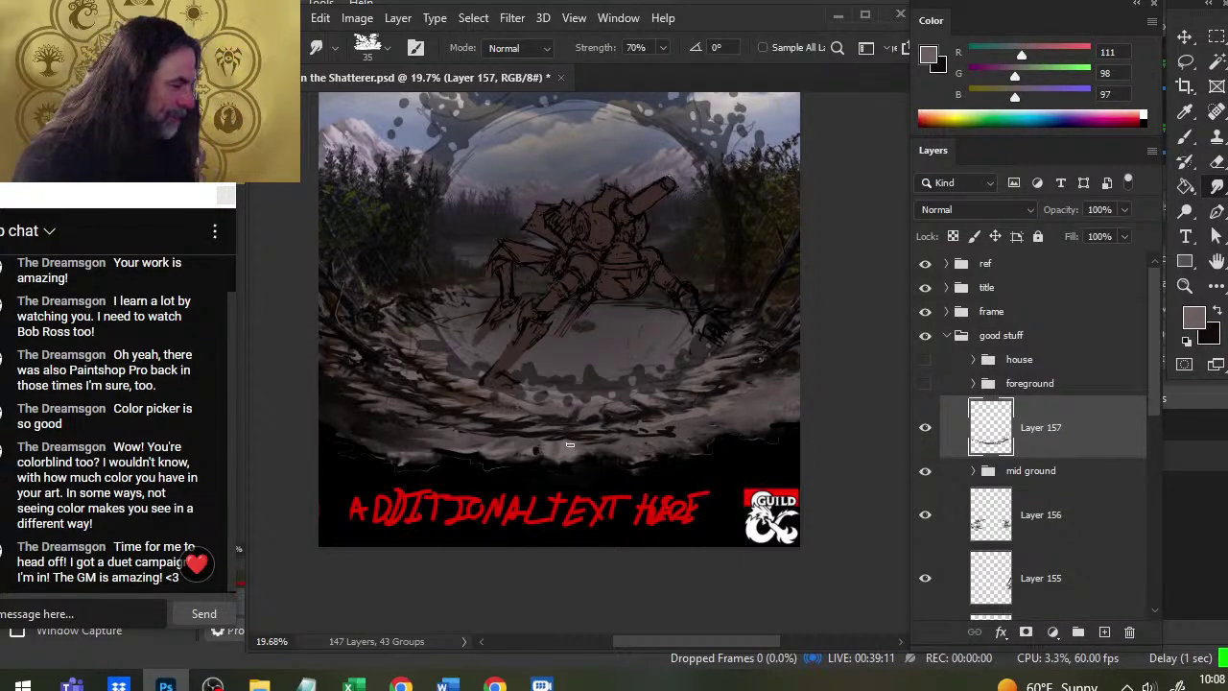
{"action": "mouse_move", "coordinate": [562, 439]}
{"action": "left_mouse_down"}
{"action": "mouse_move", "coordinate": [650, 443]}
{"action": "mouse_move", "coordinate": [659, 433]}
{"action": "mouse_move", "coordinate": [580, 447]}
{"action": "mouse_move", "coordinate": [620, 444]}
{"action": "mouse_move", "coordinate": [575, 437]}
{"action": "mouse_move", "coordinate": [619, 437]}
{"action": "mouse_move", "coordinate": [567, 435]}
{"action": "mouse_move", "coordinate": [674, 433]}
{"action": "mouse_move", "coordinate": [649, 437]}
{"action": "mouse_move", "coordinate": [724, 410]}
{"action": "mouse_move", "coordinate": [614, 437]}
{"action": "left_mouse_up"}
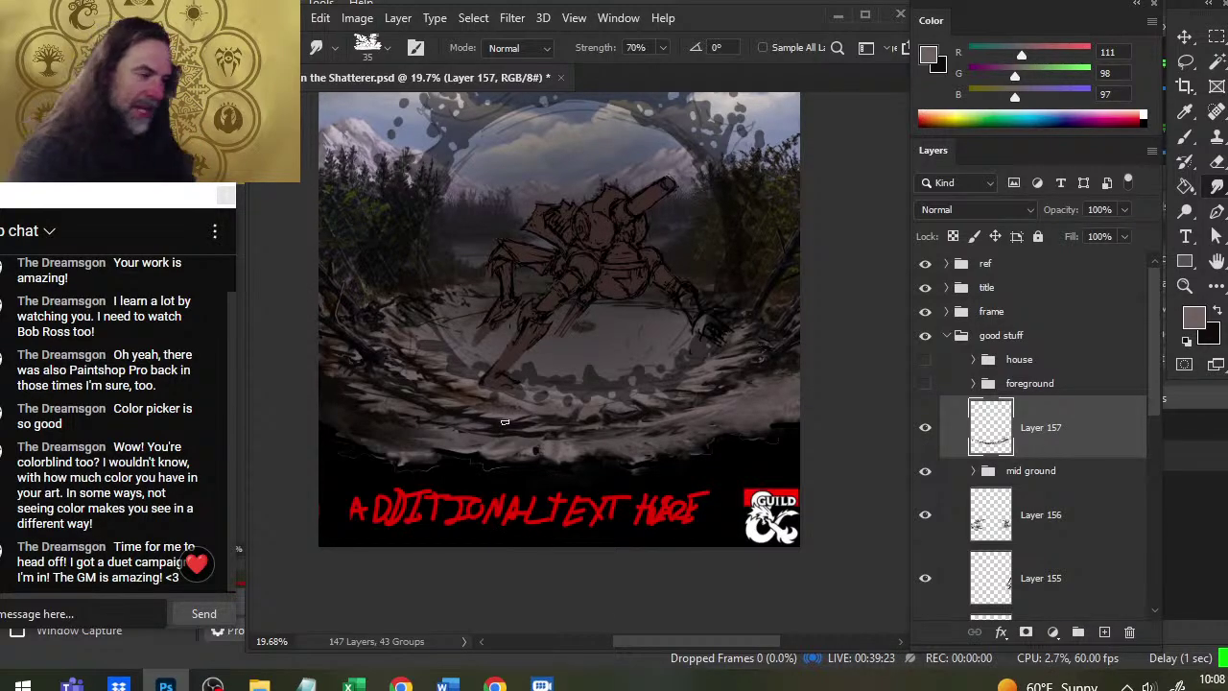
Reduce the opacity of Layer 157 to 82%
{"action": "left_click", "coordinate": [1124, 211]}
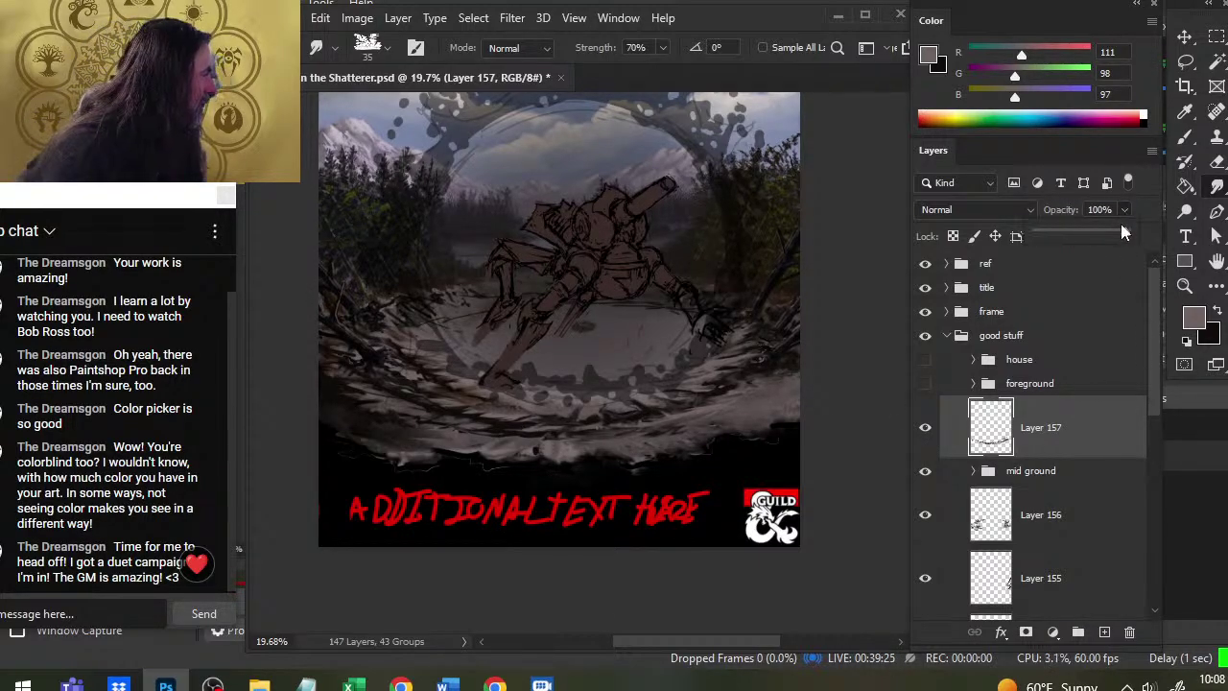
{"action": "left_click_drag", "start_coordinate": [1116, 233], "coordinate": [1109, 232]}
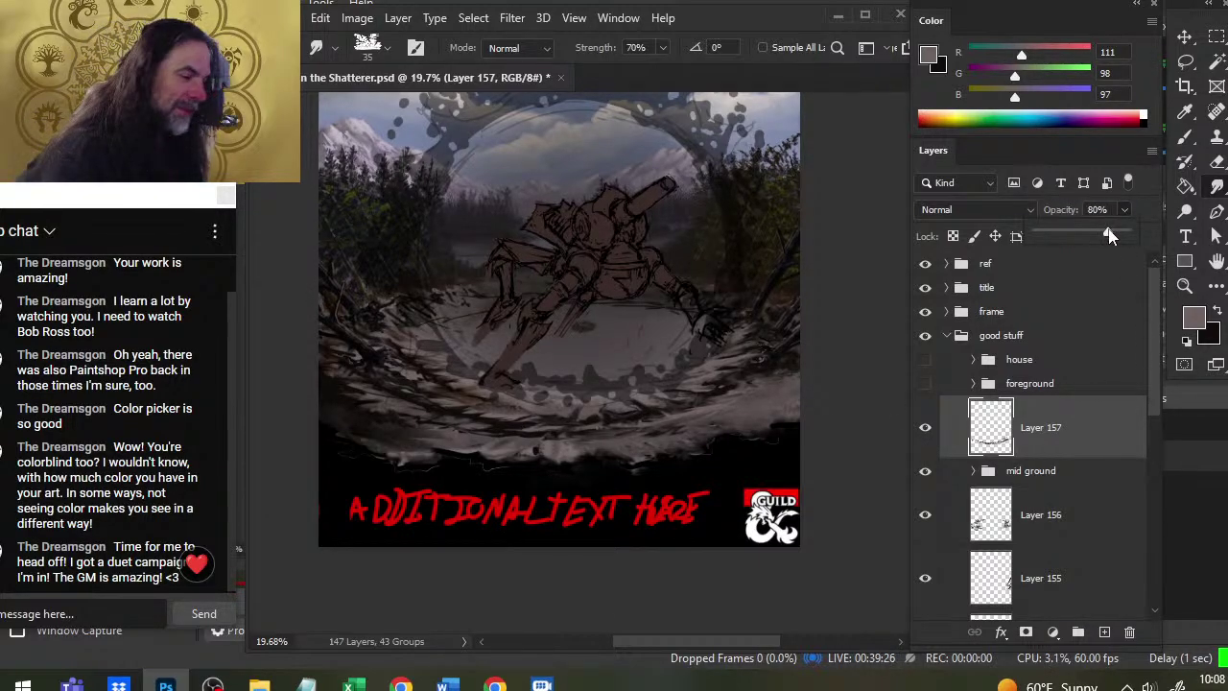
{"action": "left_click", "coordinate": [1065, 437]}
Paint grey-brown highlights over the left bank's roots below the figure's front foot, and smudge them
{"action": "key", "text": "b"}
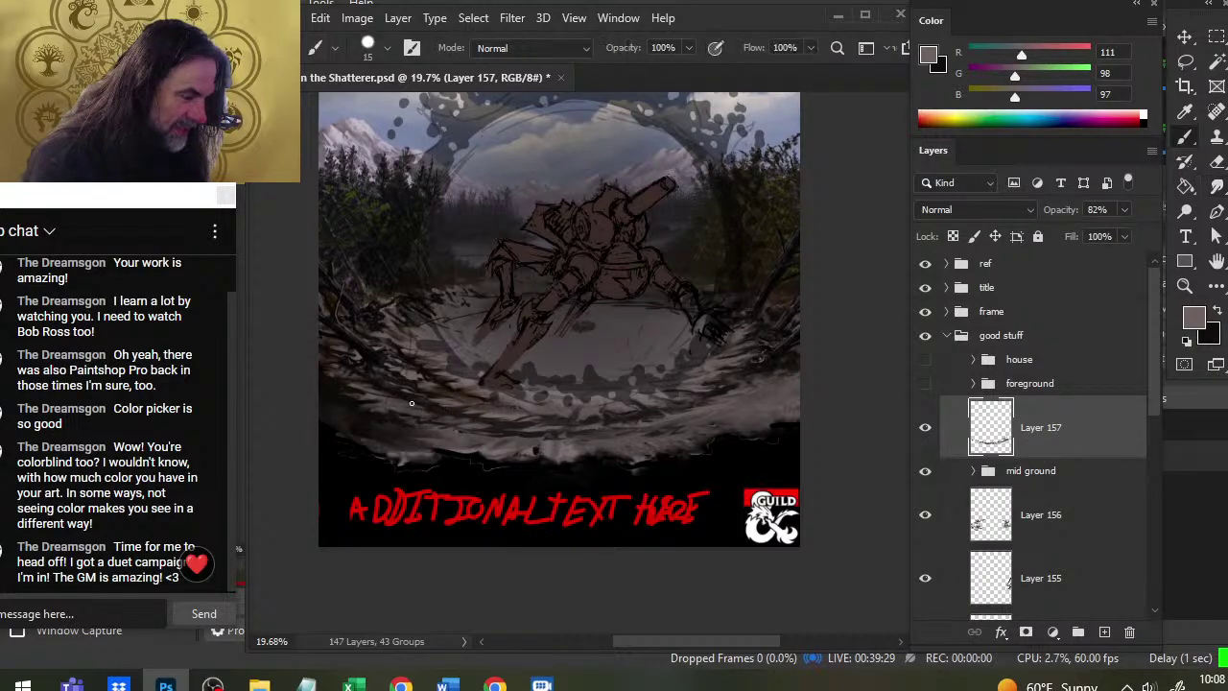
{"action": "key", "text": "alt"}
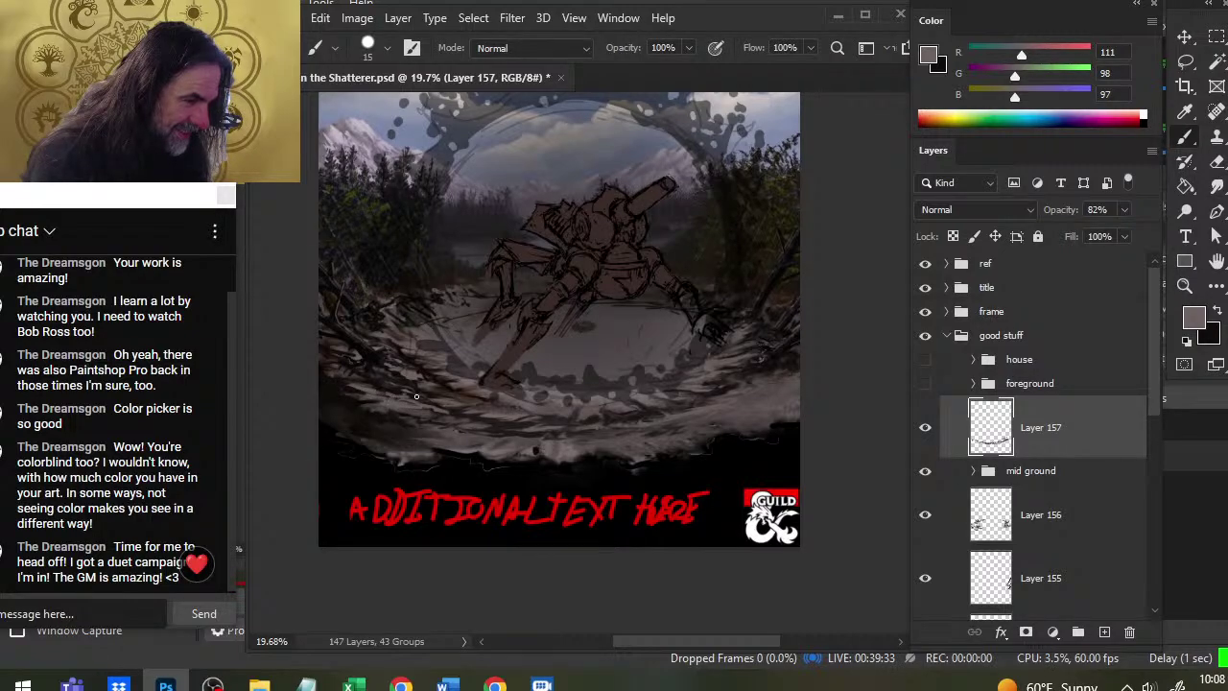
{"action": "key", "text": "alt"}
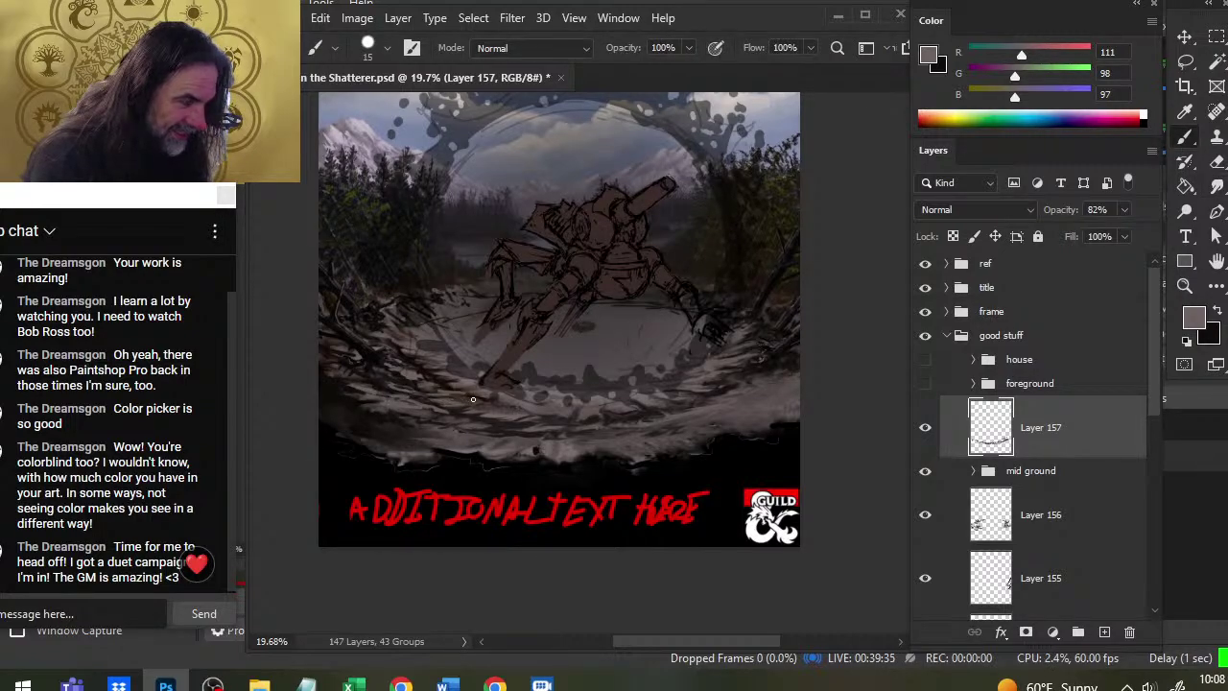
{"action": "key", "text": "r"}
Alternate near-black and grey-brown strokes where the path rises into the right bank, and smudge them along the curve
{"action": "key", "text": "b"}
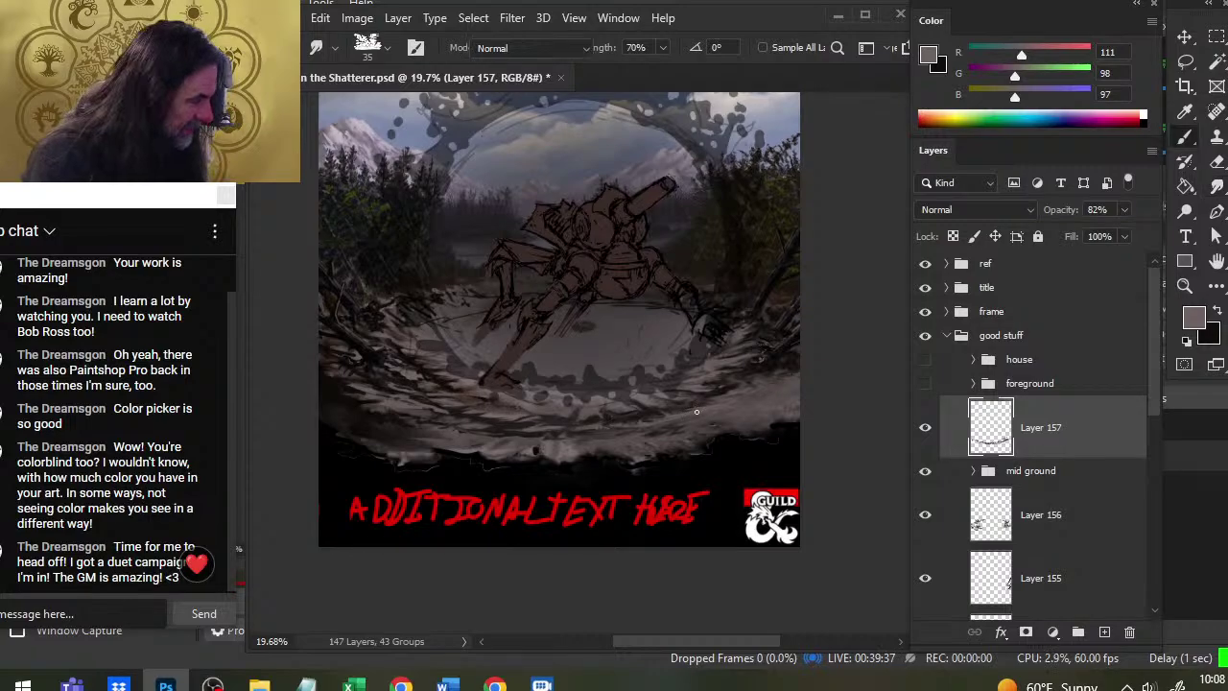
{"action": "key", "text": "x"}
{"action": "key", "text": "r"}
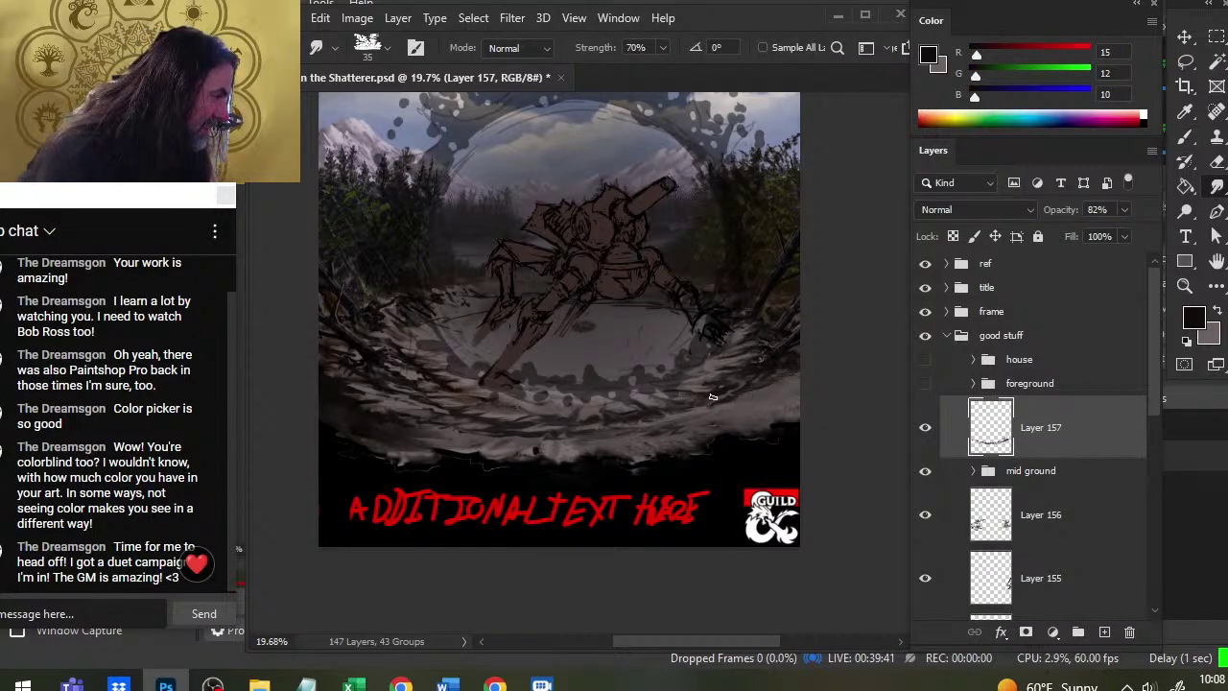
{"action": "key", "text": "x"}
{"action": "key", "text": "b"}
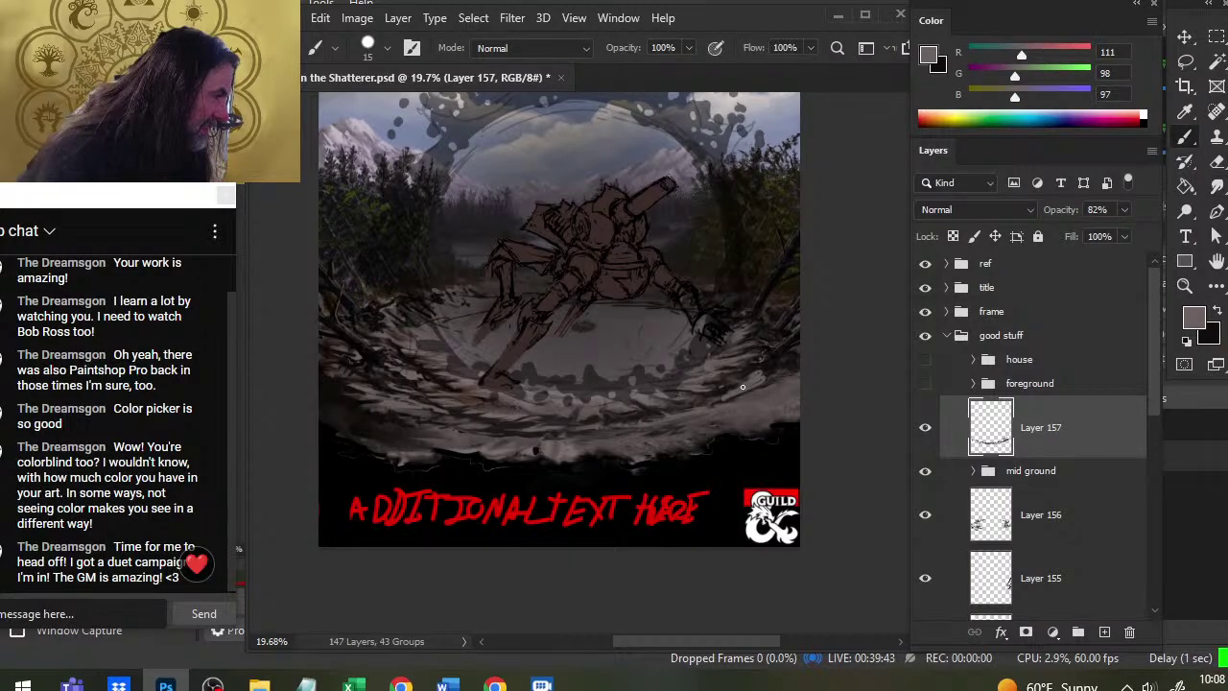
{"action": "key", "text": "r"}
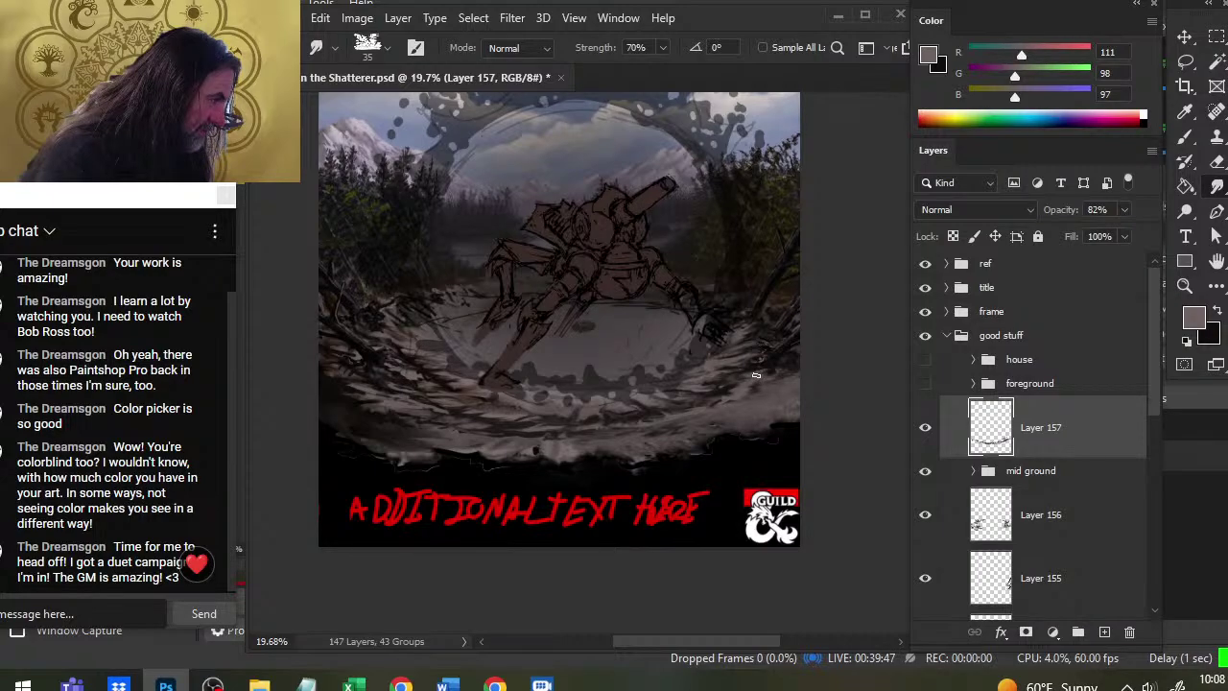
Paint near-black debris strokes from the path's lower middle toward the right, add grey-brown touches, and smudge them
{"action": "key", "text": "x"}
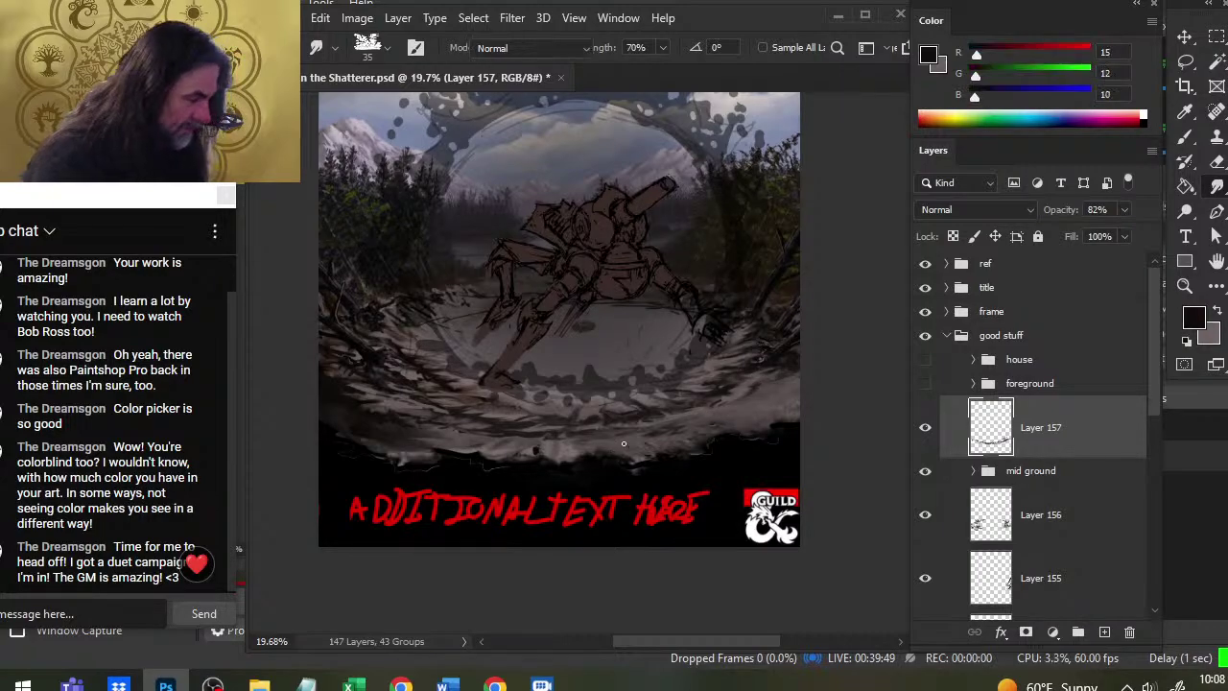
{"action": "key", "text": "b"}
{"action": "mouse_move", "coordinate": [597, 434]}
{"action": "left_mouse_down"}
{"action": "mouse_move", "coordinate": [686, 414]}
{"action": "mouse_move", "coordinate": [697, 425]}
{"action": "mouse_move", "coordinate": [686, 415]}
{"action": "mouse_move", "coordinate": [715, 398]}
{"action": "mouse_move", "coordinate": [658, 412]}
{"action": "left_mouse_up"}
{"action": "key", "text": "x"}
{"action": "key", "text": "r"}
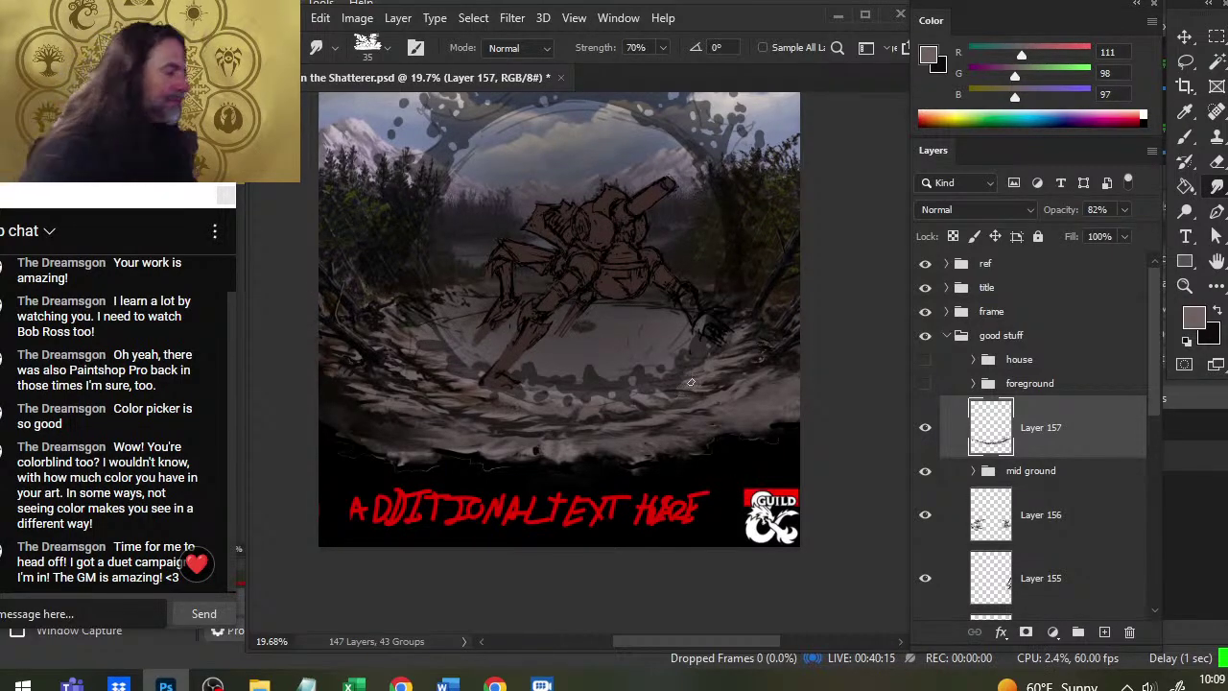
Paint near-black root strokes near the right bank's outer edge and smudge them down toward the path
{"action": "key", "text": "x"}
{"action": "key", "text": "b"}
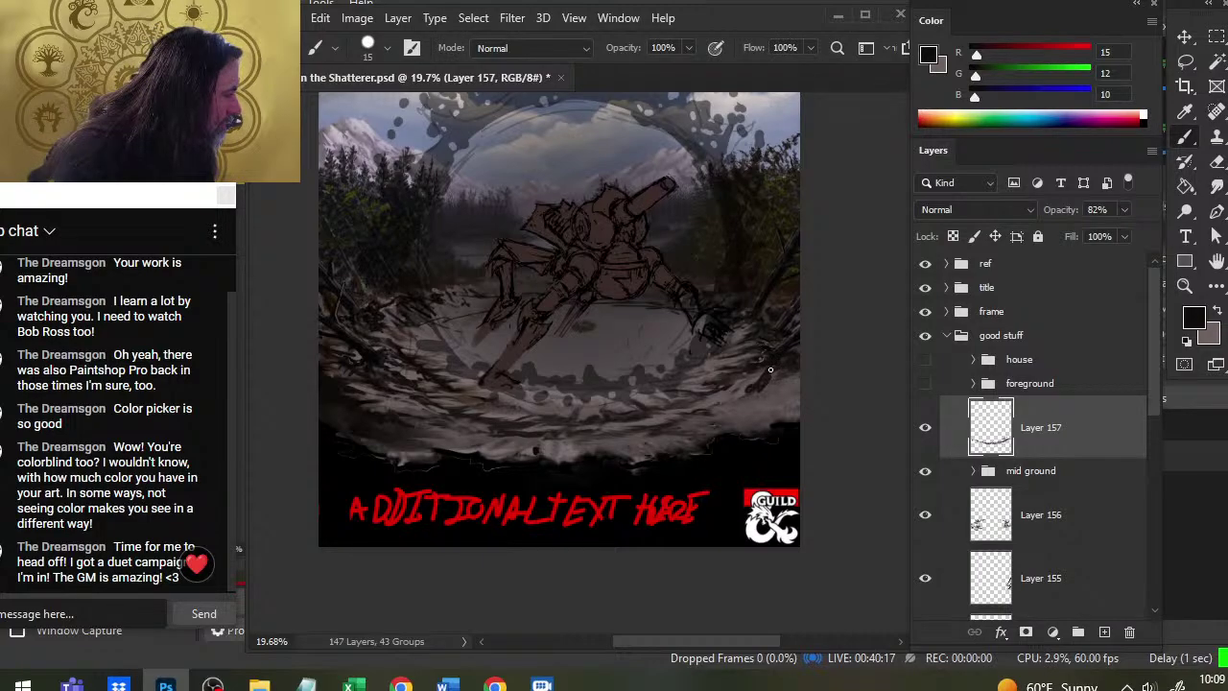
{"action": "key", "text": "r"}
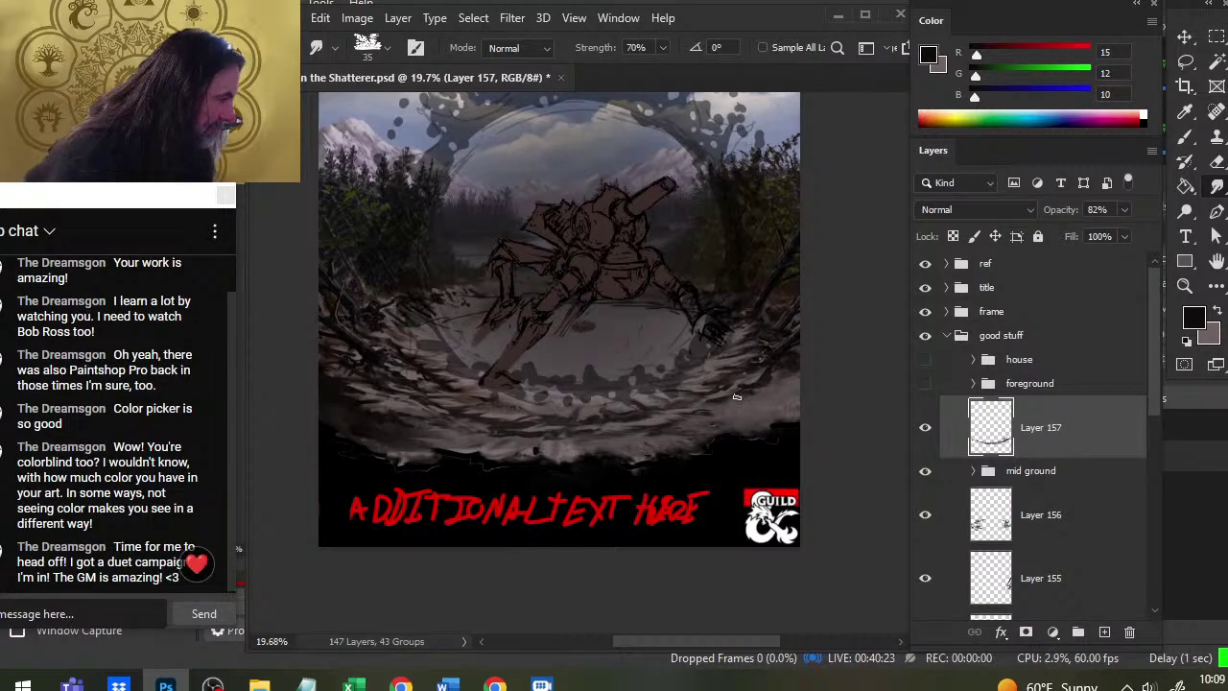
Layer near-black and grey-brown strokes over the left bank's roots, and smudge them toward the path's middle
{"action": "key", "text": "b"}
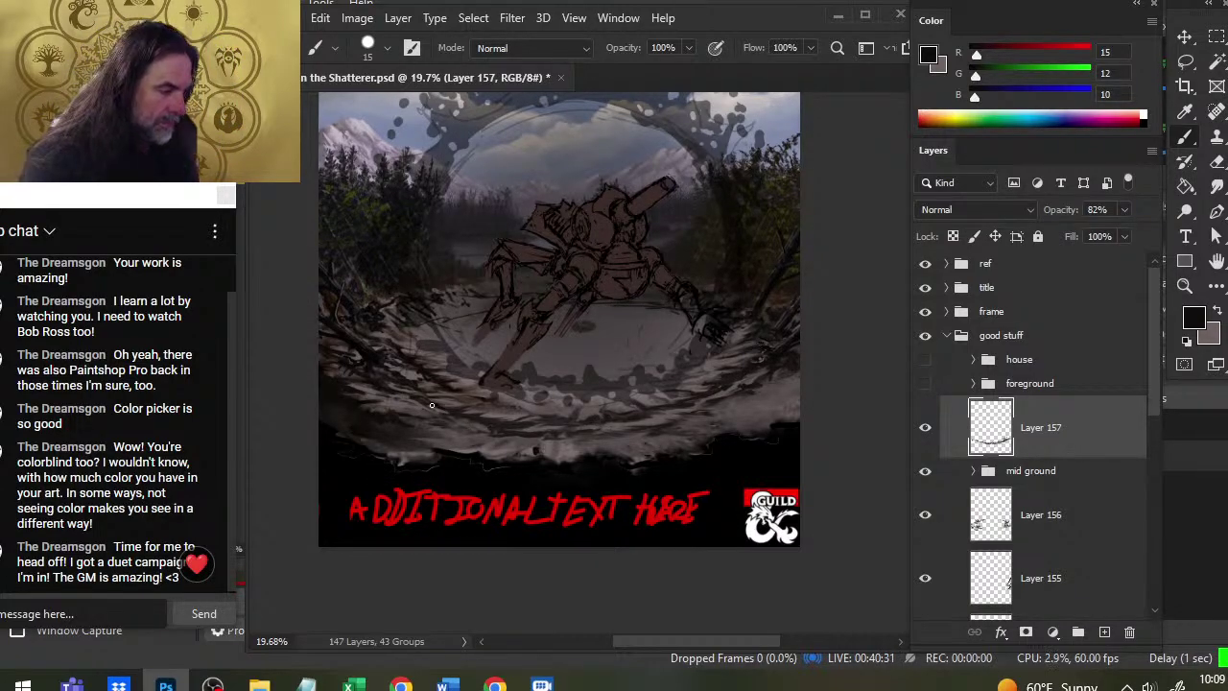
{"action": "key", "text": "x"}
{"action": "key", "text": "x"}
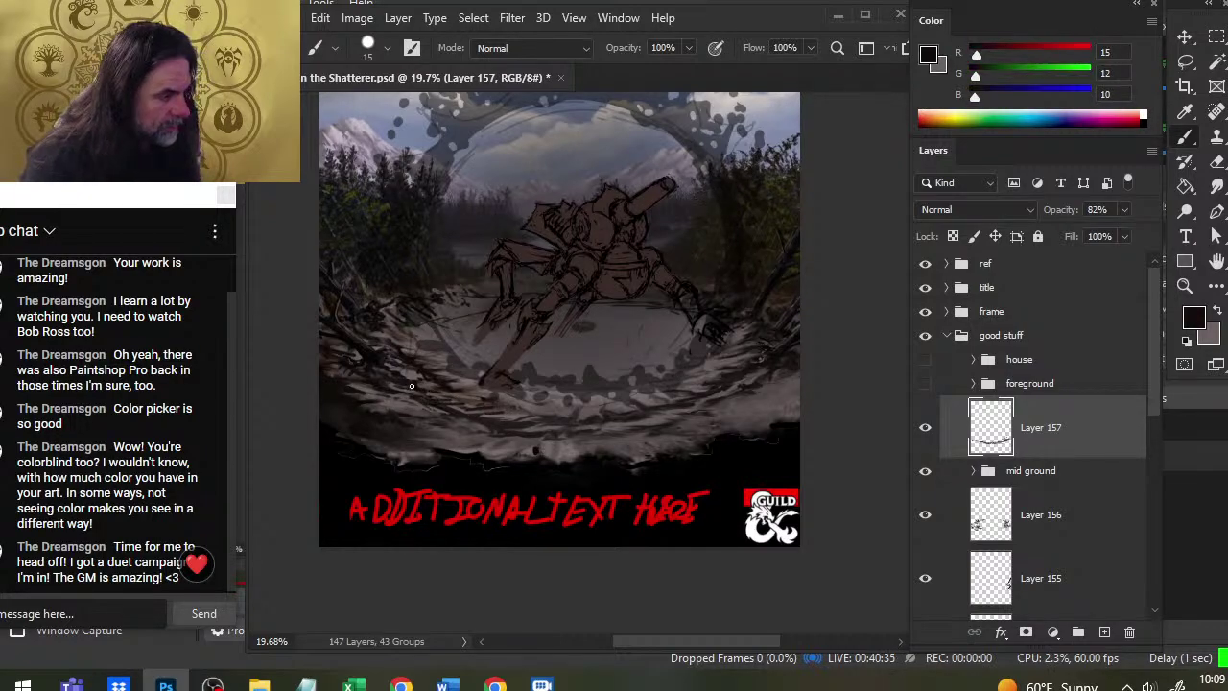
{"action": "key", "text": "x"}
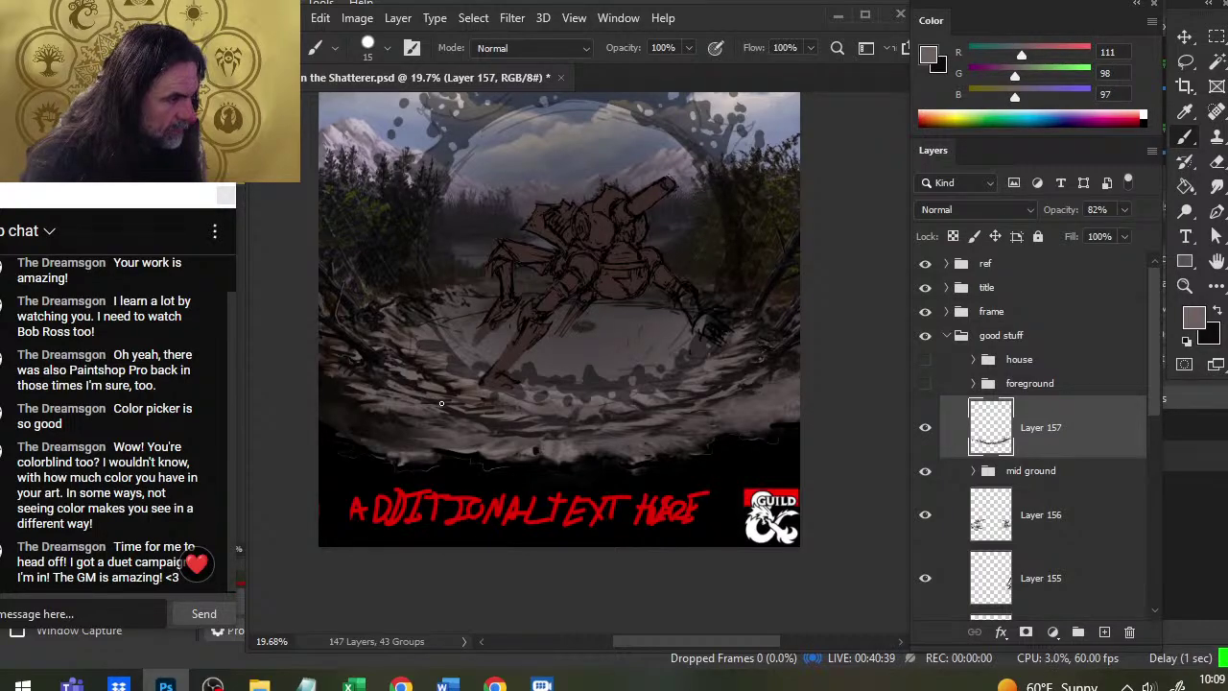
{"action": "key", "text": "r"}
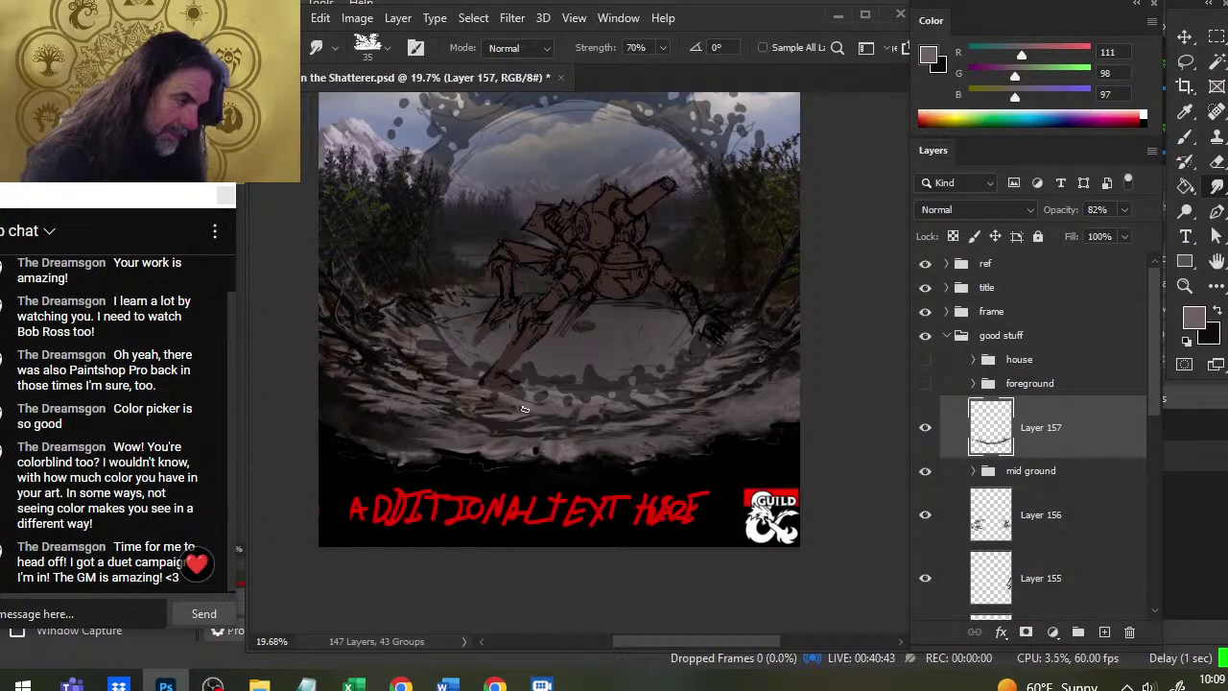
Add short grey-brown highlights from the path's middle toward the right bank, smudging each group of strokes
{"action": "key", "text": "b"}
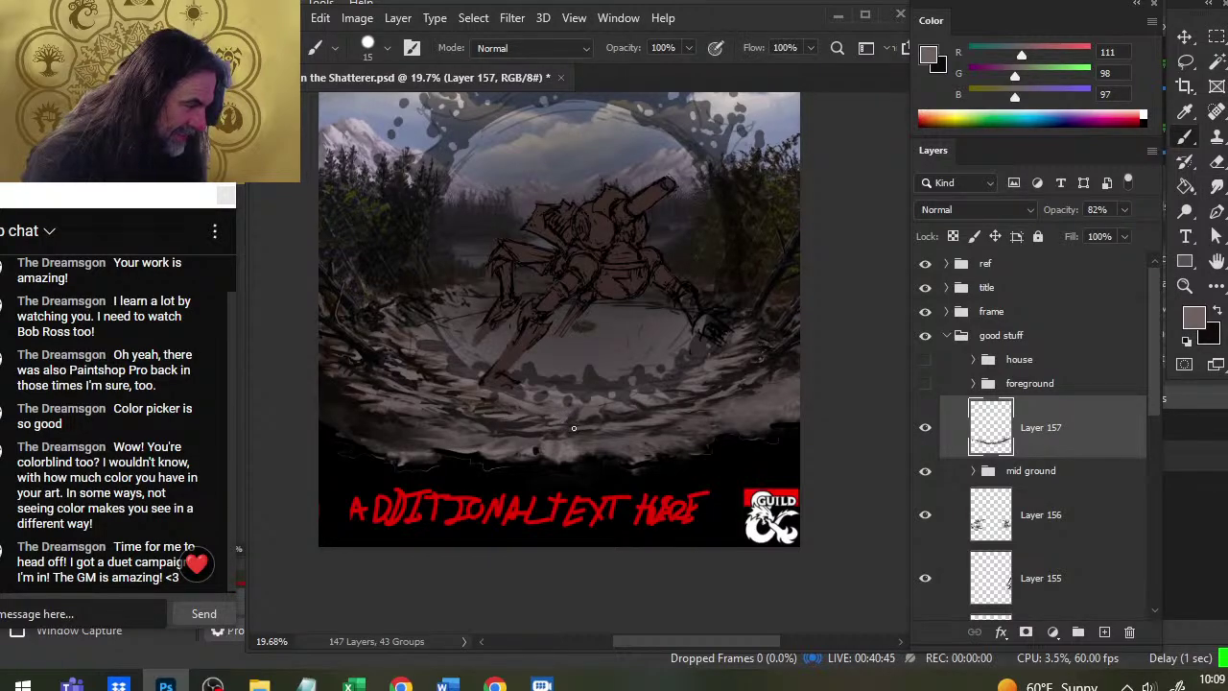
{"action": "key", "text": "r"}
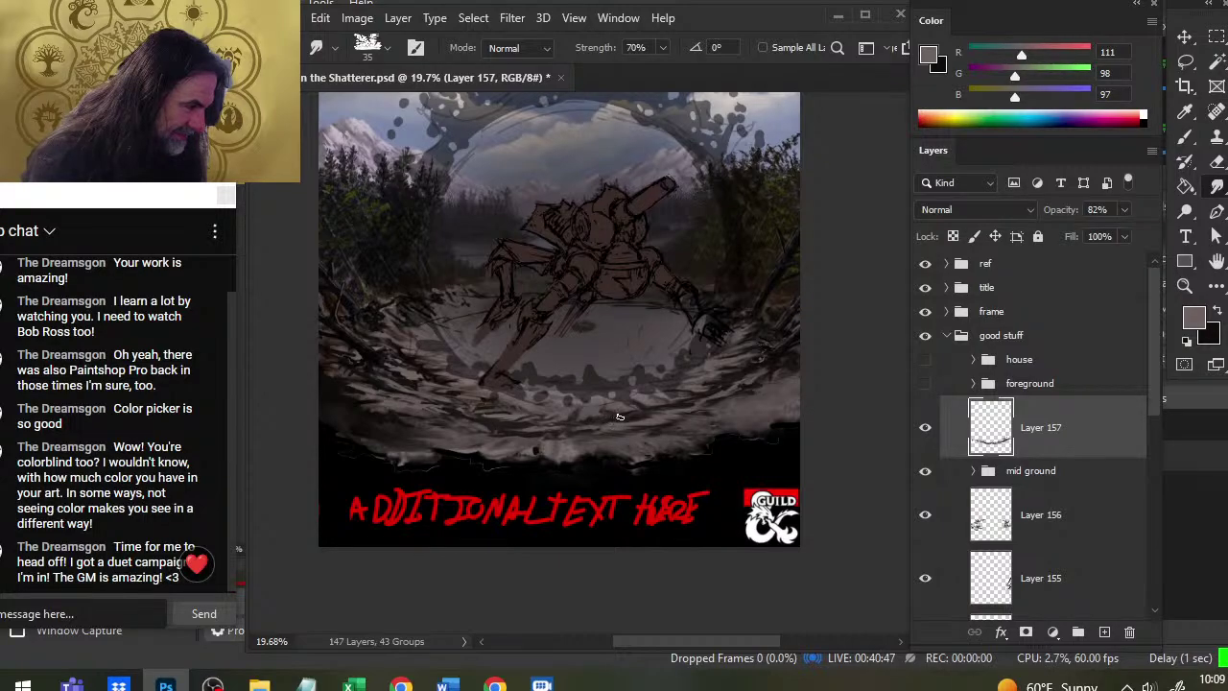
{"action": "key", "text": "b"}
{"action": "key", "text": "r"}
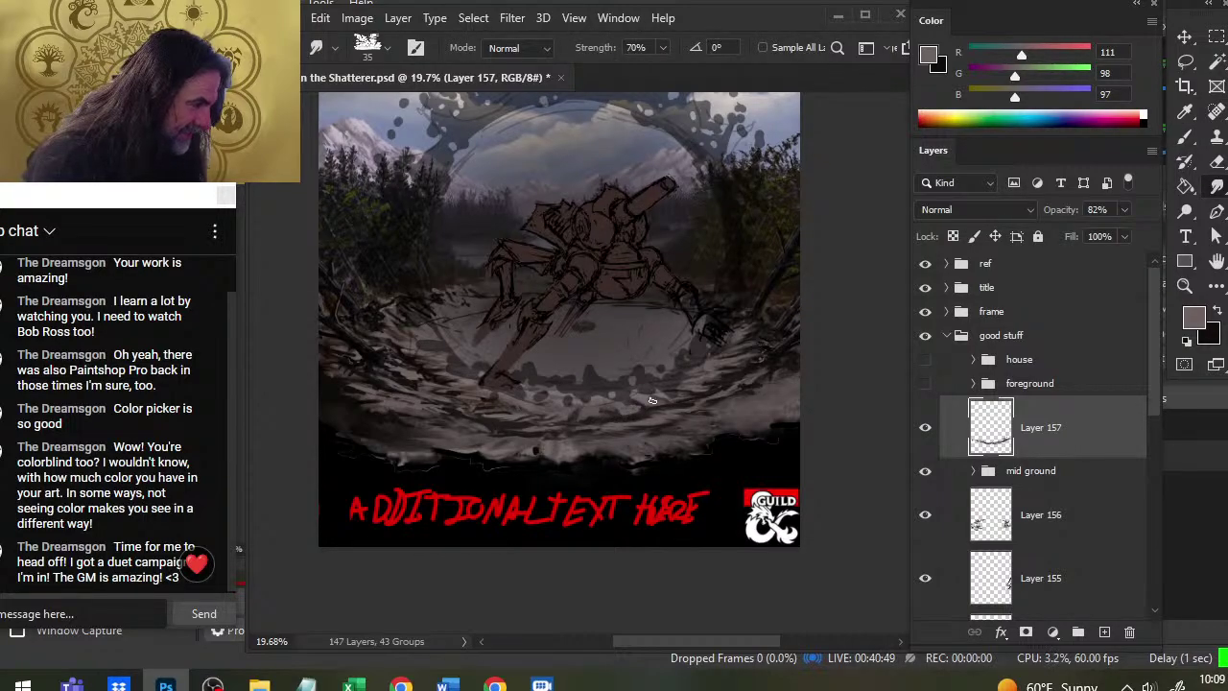
{"action": "key", "text": "b"}
{"action": "key", "text": "r"}
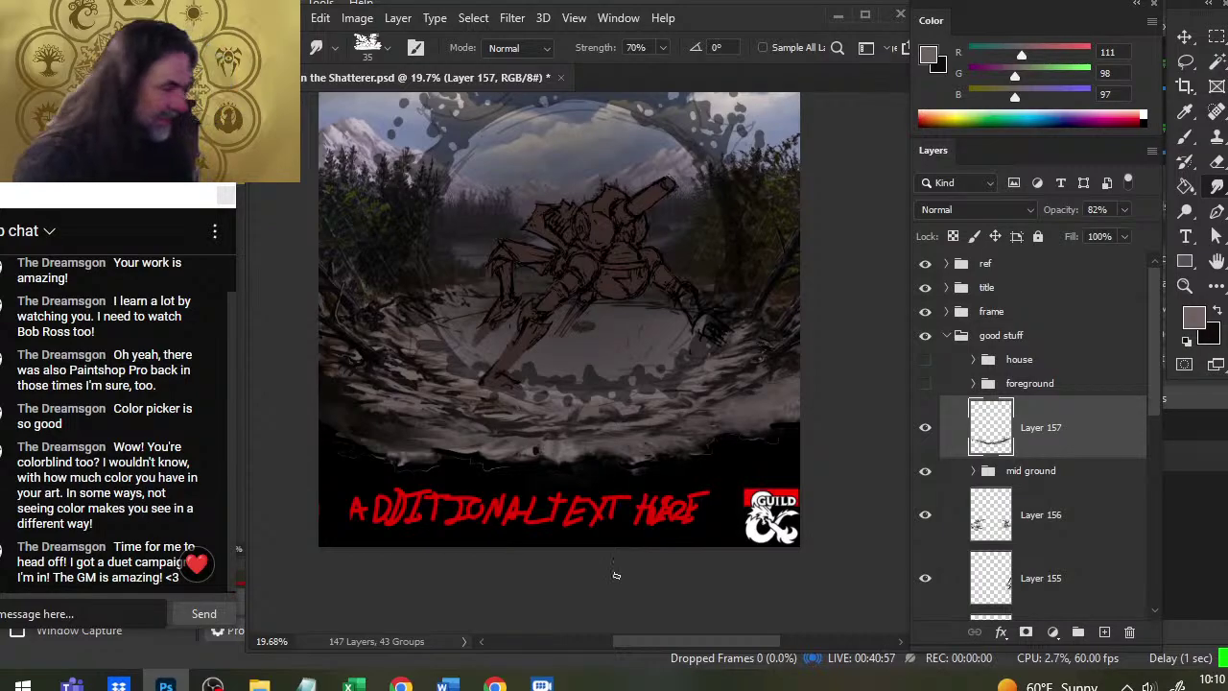
Lasso the right part of Layer 157's ground strokes, skew its outer edge slightly downward, and deselect it
{"action": "key", "text": "z"}
{"action": "left_click_drag", "start_coordinate": [619, 396], "coordinate": [553, 521]}
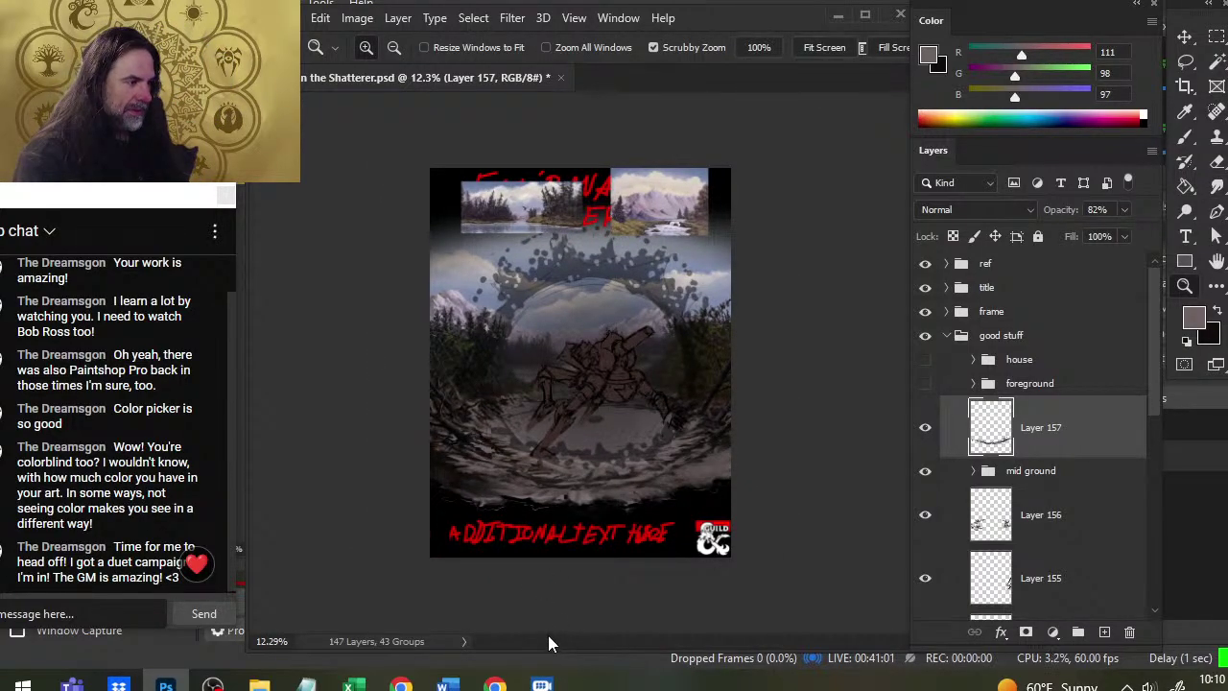
{"action": "key", "text": "l"}
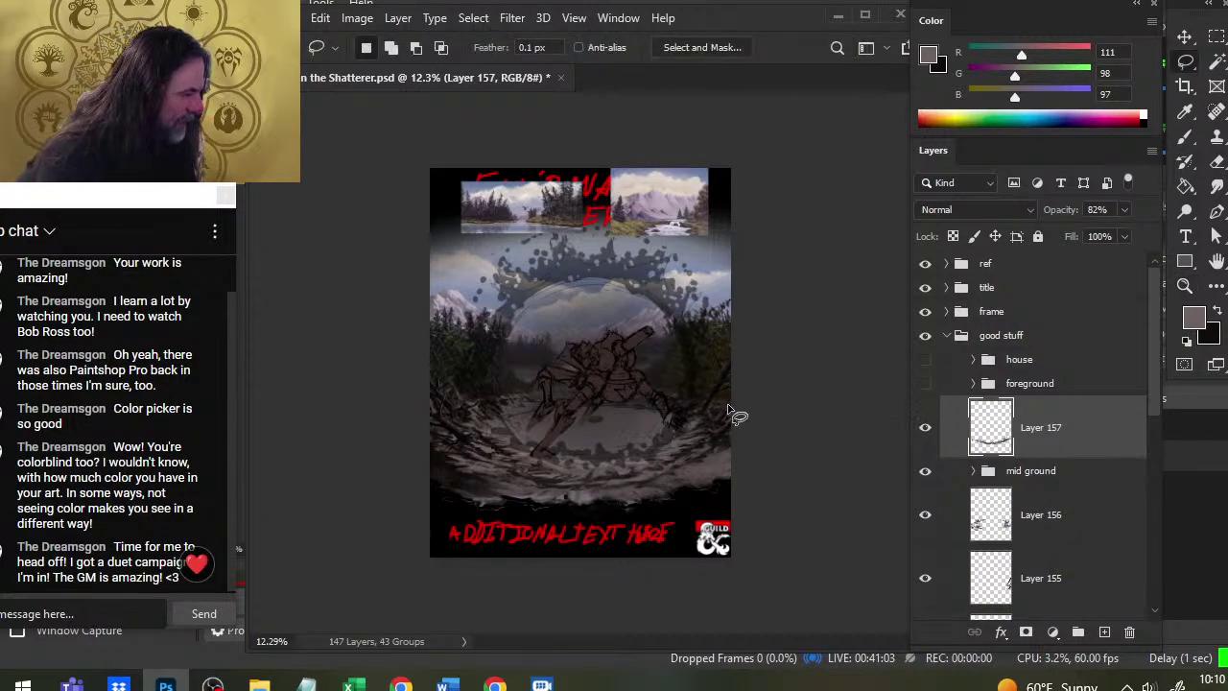
{"action": "left_click_drag", "start_coordinate": [752, 384], "coordinate": [748, 384]}
{"action": "right_click", "coordinate": [719, 368]}
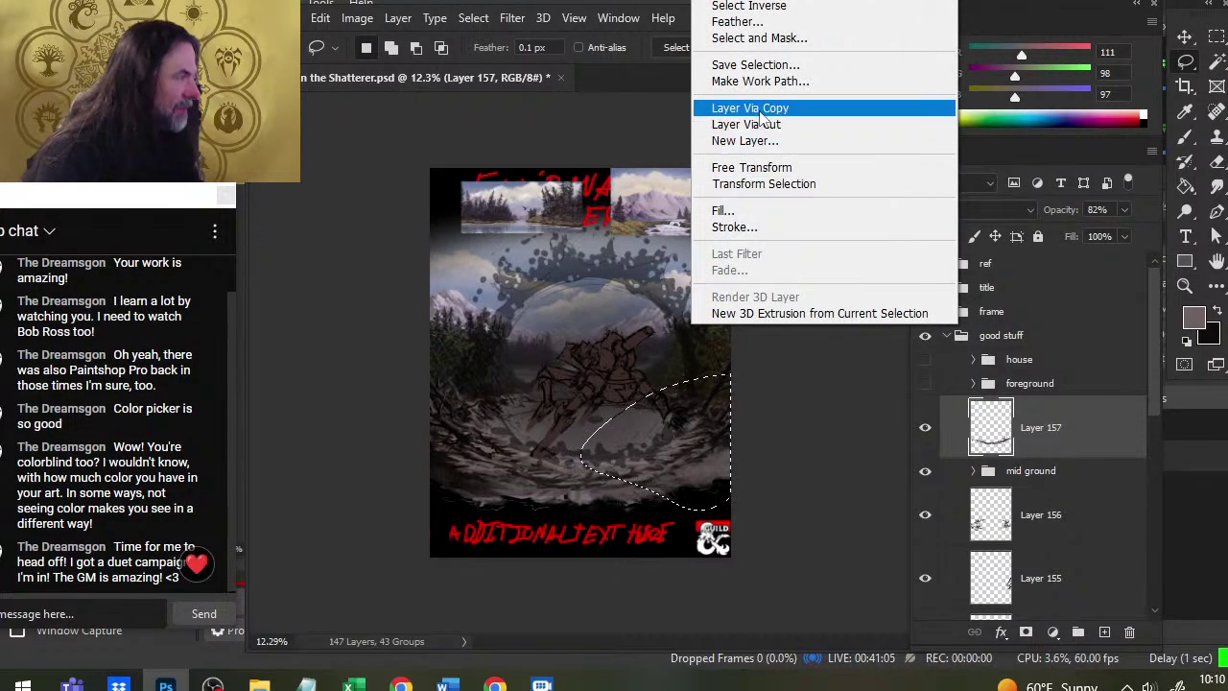
{"action": "left_click", "coordinate": [775, 170]}
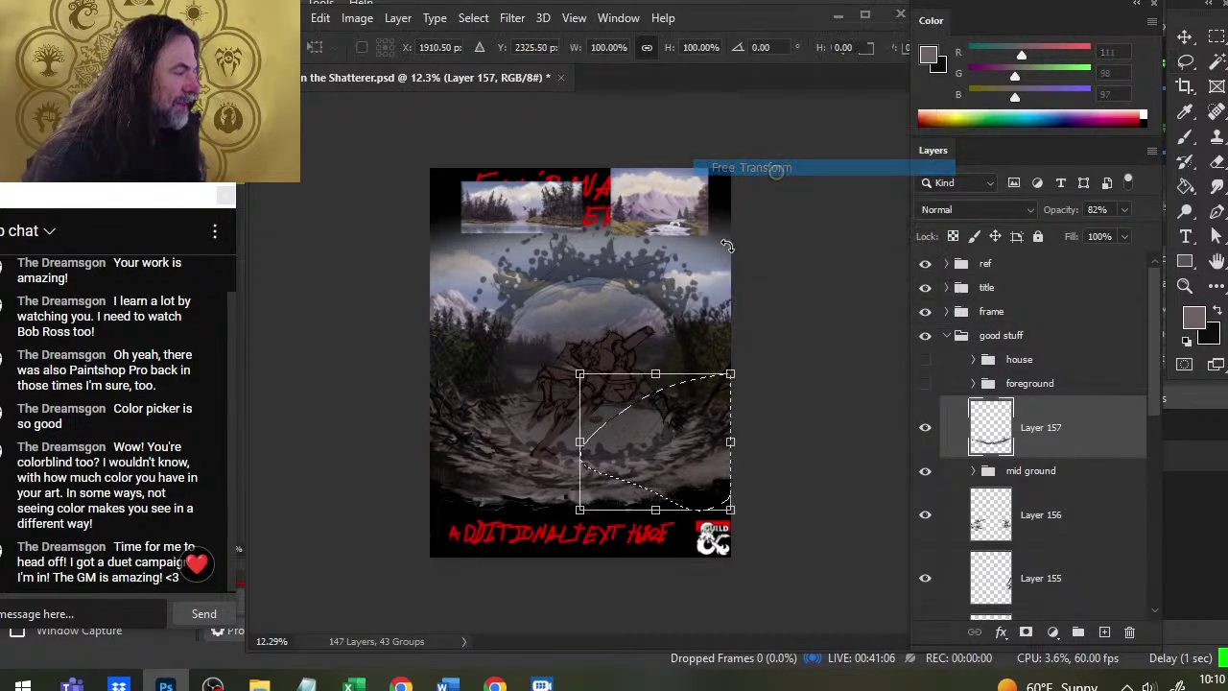
{"action": "right_click", "coordinate": [679, 313]}
{"action": "left_click", "coordinate": [787, 385]}
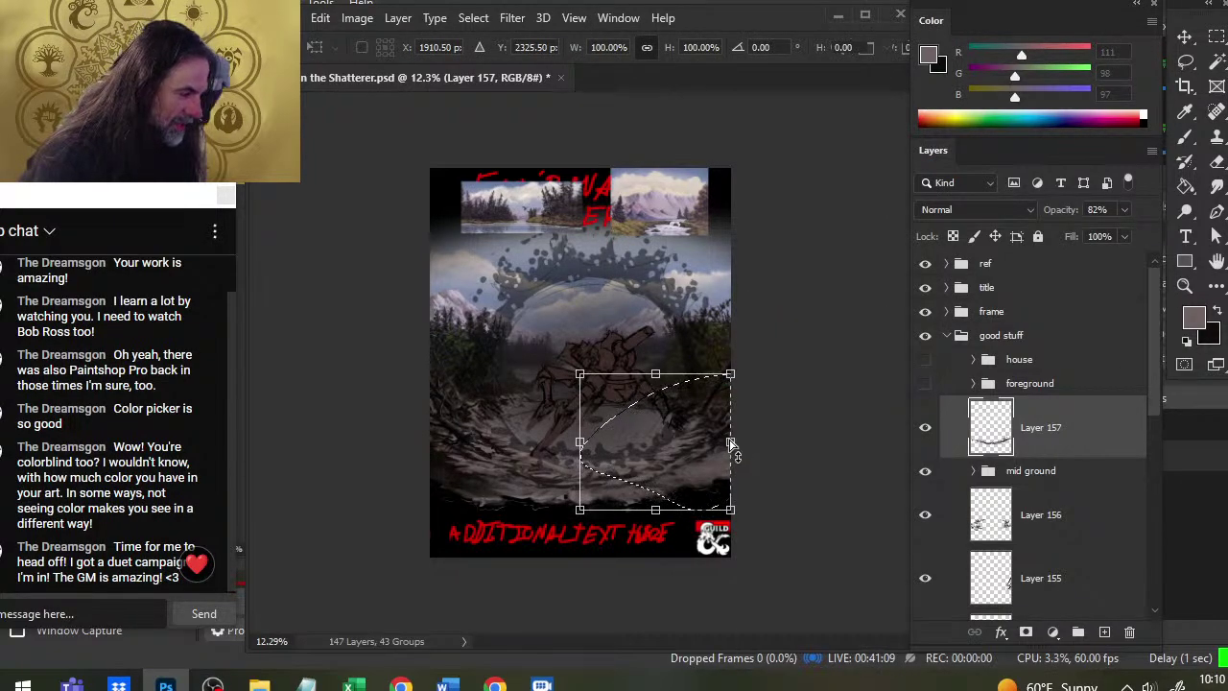
{"action": "left_click_drag", "start_coordinate": [731, 443], "coordinate": [735, 451]}
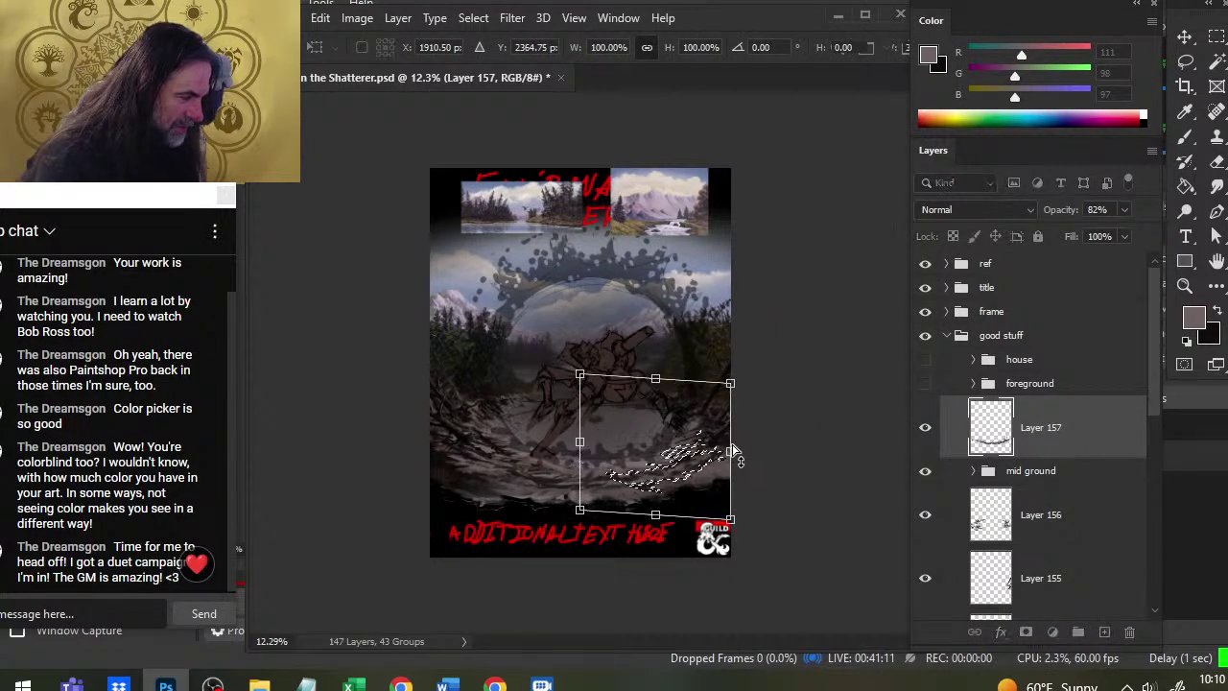
{"action": "key", "text": "Return"}
{"action": "key", "text": "v"}
{"action": "key", "text": "l"}
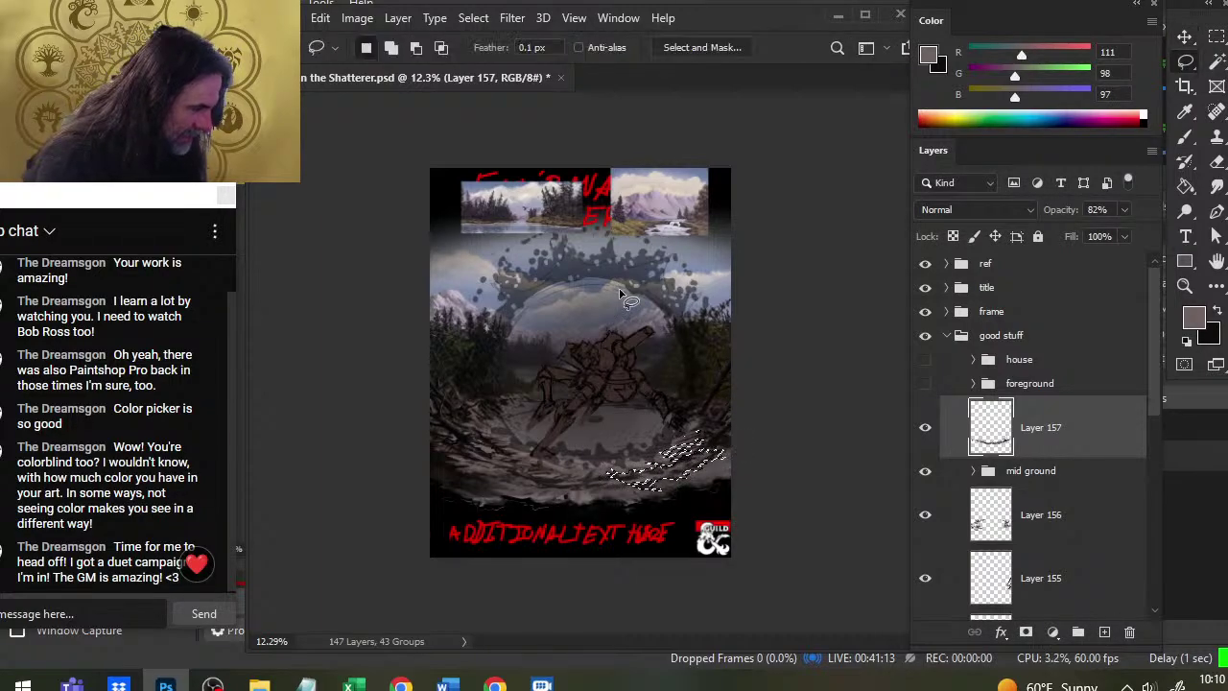
{"action": "key", "text": "ctrl+d"}
{"action": "key", "text": "r"}
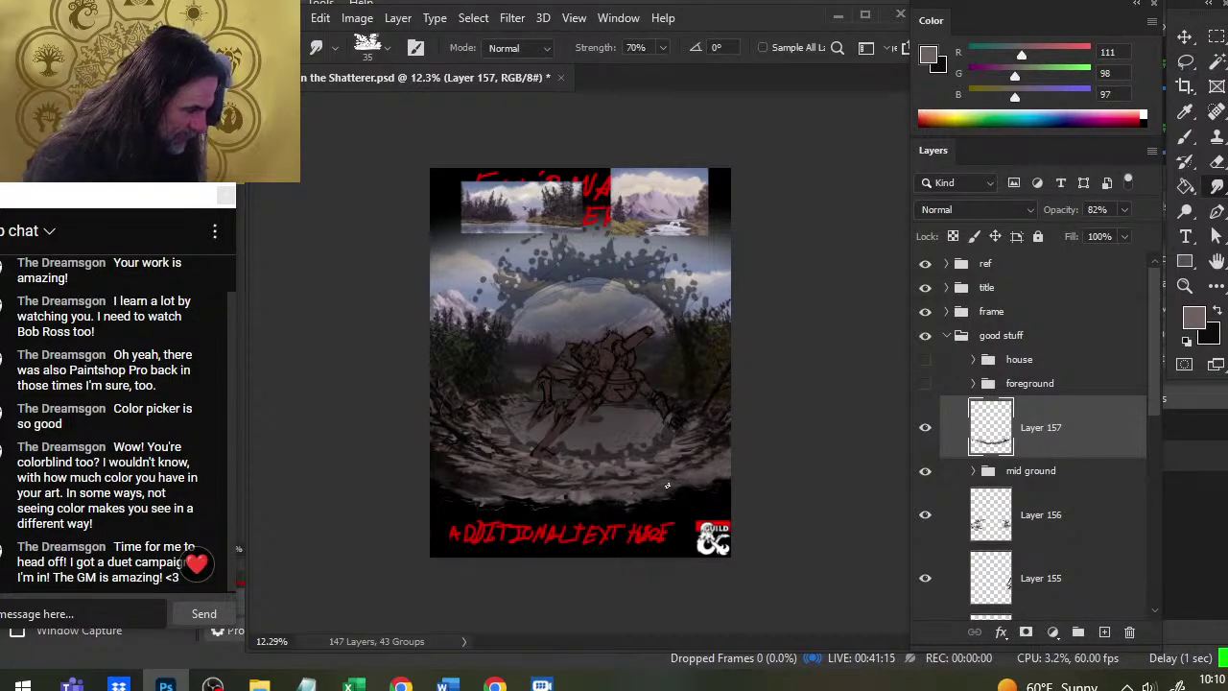
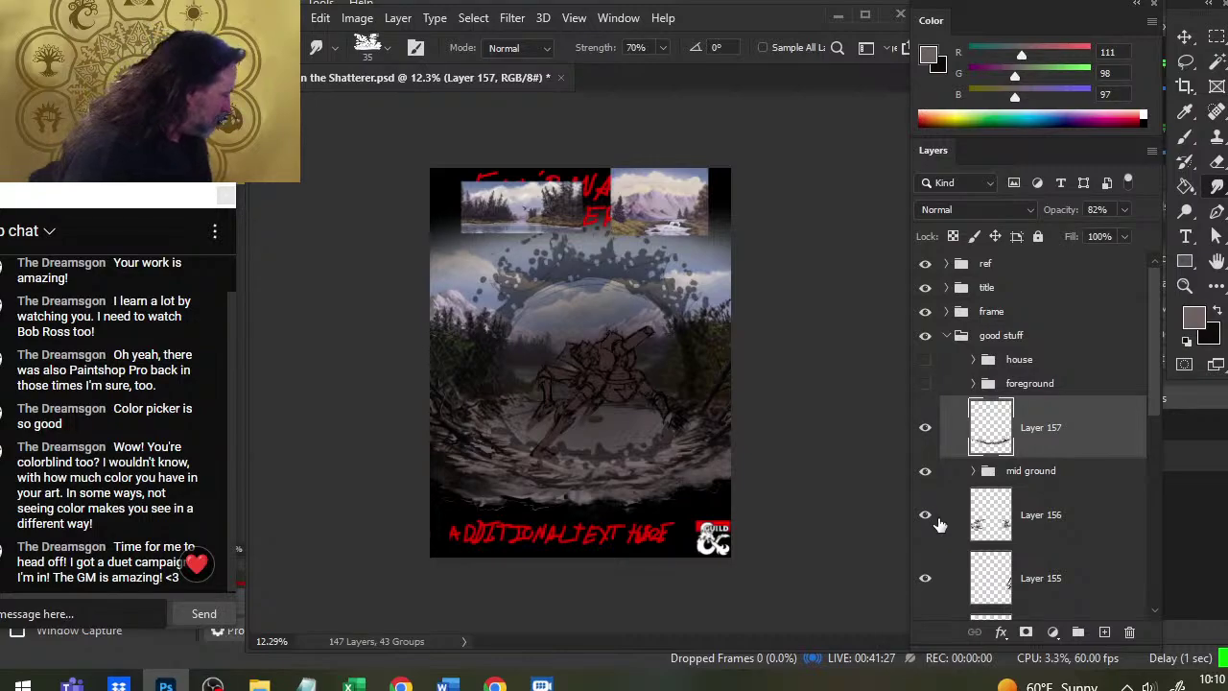
Group Layers 153 through 156 together
{"action": "left_click", "coordinate": [1099, 516]}
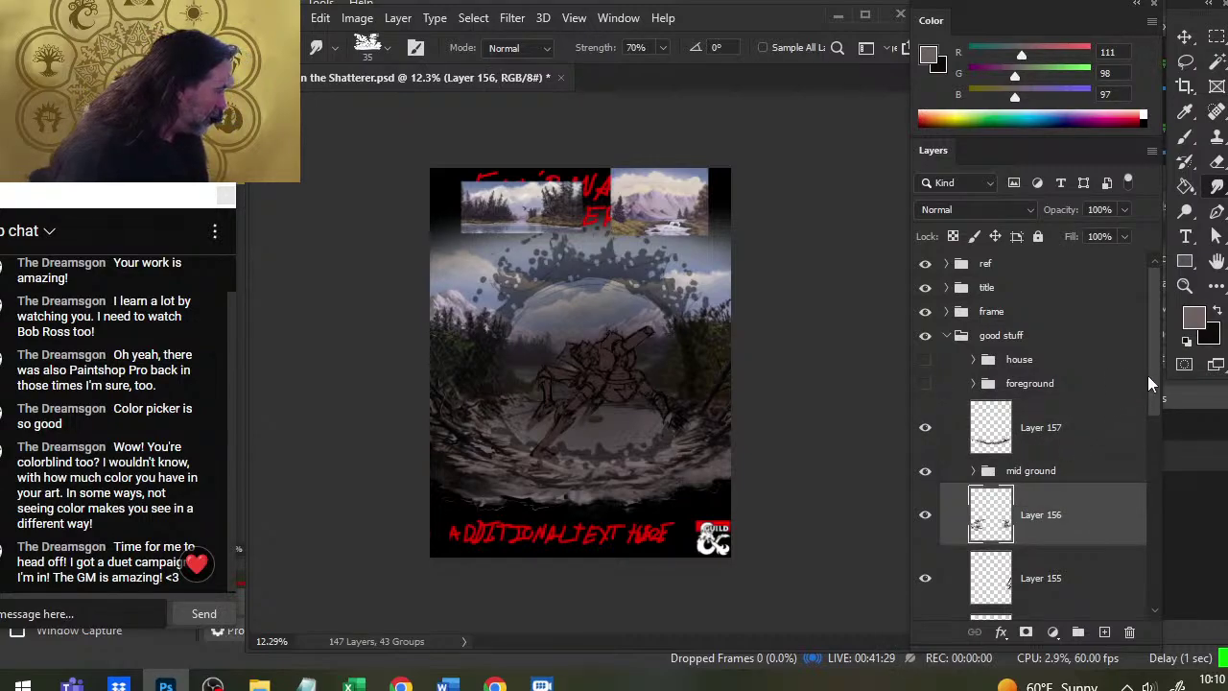
{"action": "left_click_drag", "start_coordinate": [1148, 375], "coordinate": [1159, 422]}
{"action": "scroll", "coordinate": [1075, 555], "scroll_direction": "down", "scroll_amount": 1}
{"action": "scroll", "coordinate": [1154, 447], "scroll_direction": "down", "scroll_amount": 2}
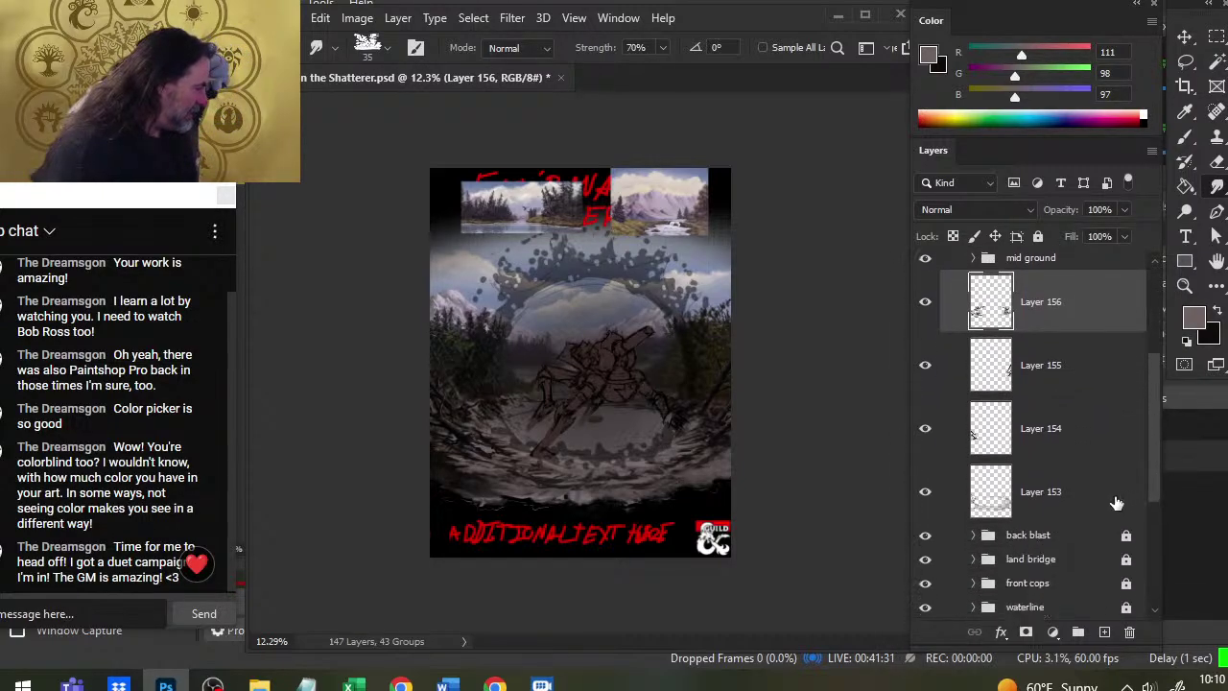
{"action": "left_click", "coordinate": [1064, 488], "text": "shift"}
{"action": "key", "text": "ctrl+g"}
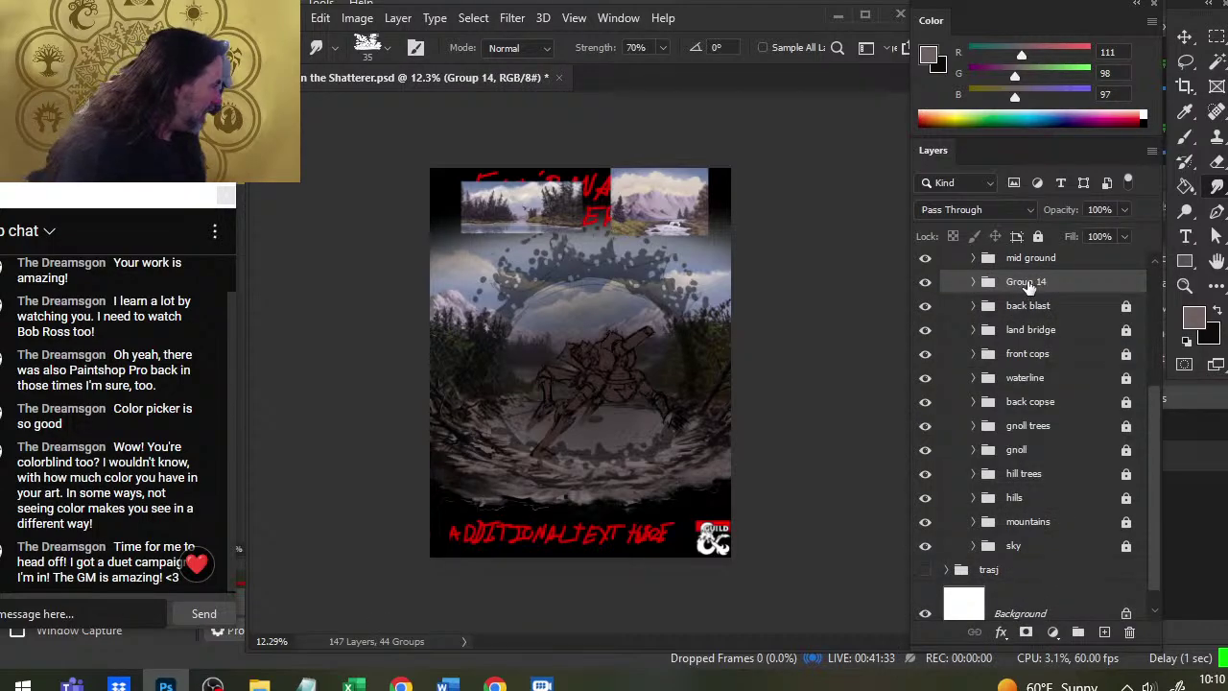
Rename the new layer group as near mid terrain and lock it completely
{"action": "double_click", "coordinate": [1026, 282]}
{"action": "type", "text": "near"}
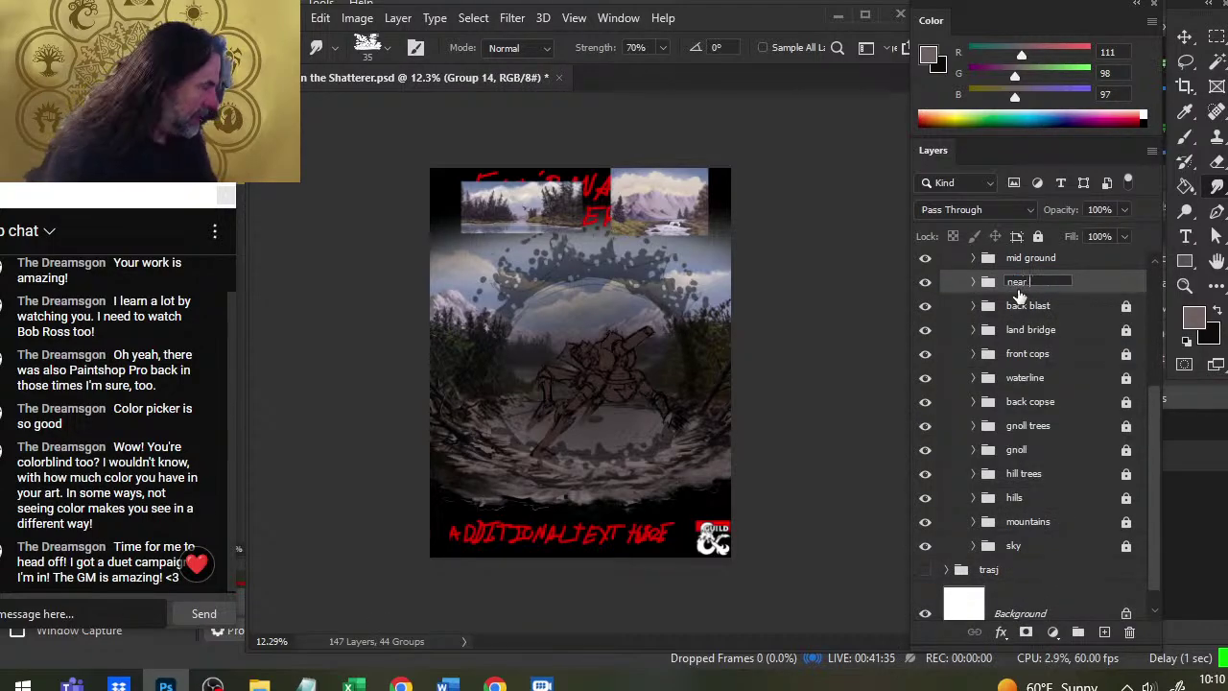
{"action": "type", "text": " mid terrain"}
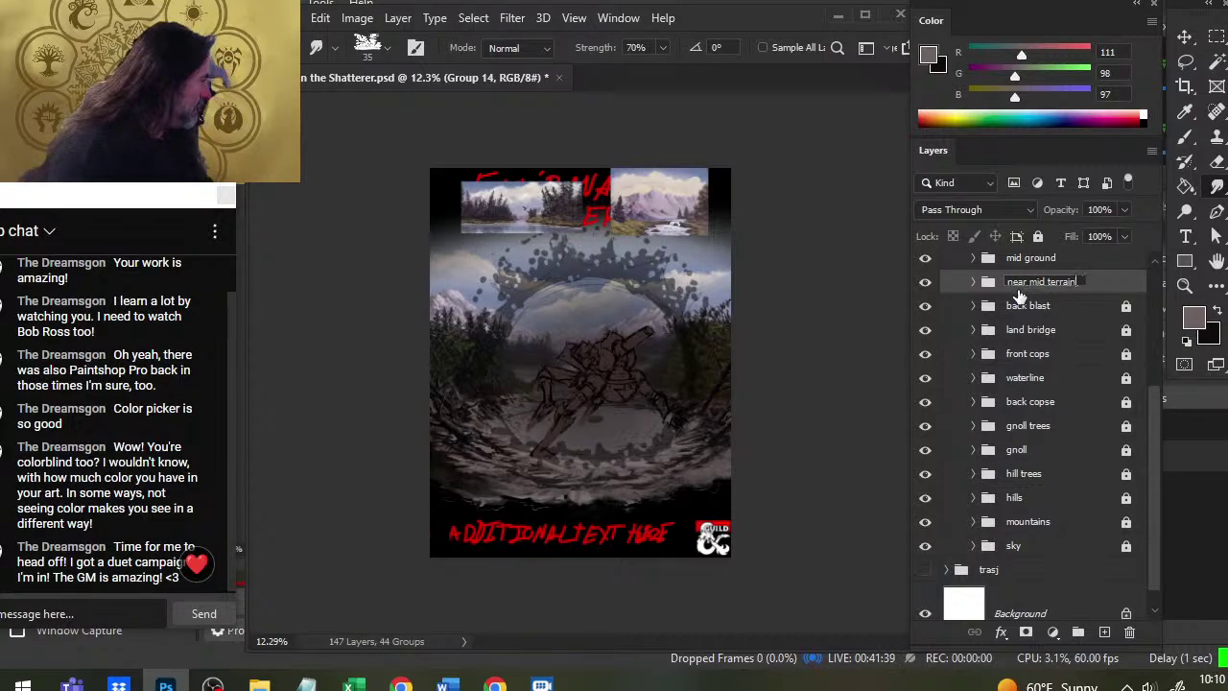
{"action": "key", "text": "Return"}
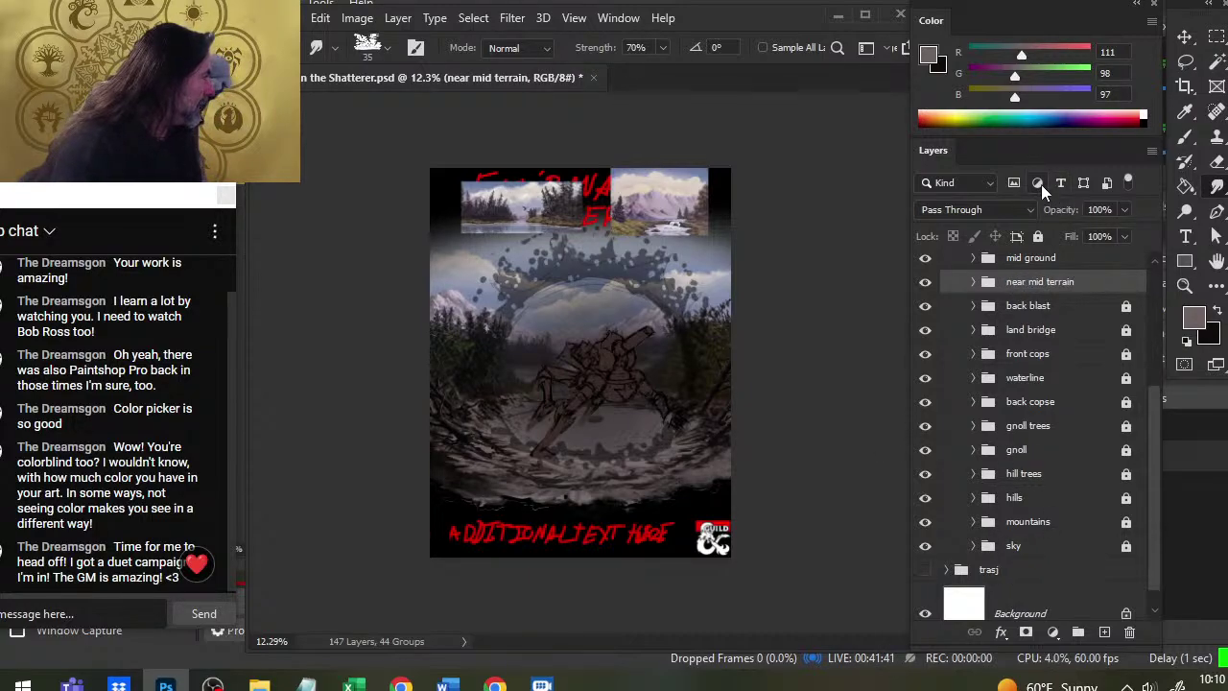
{"action": "left_click", "coordinate": [1037, 236]}
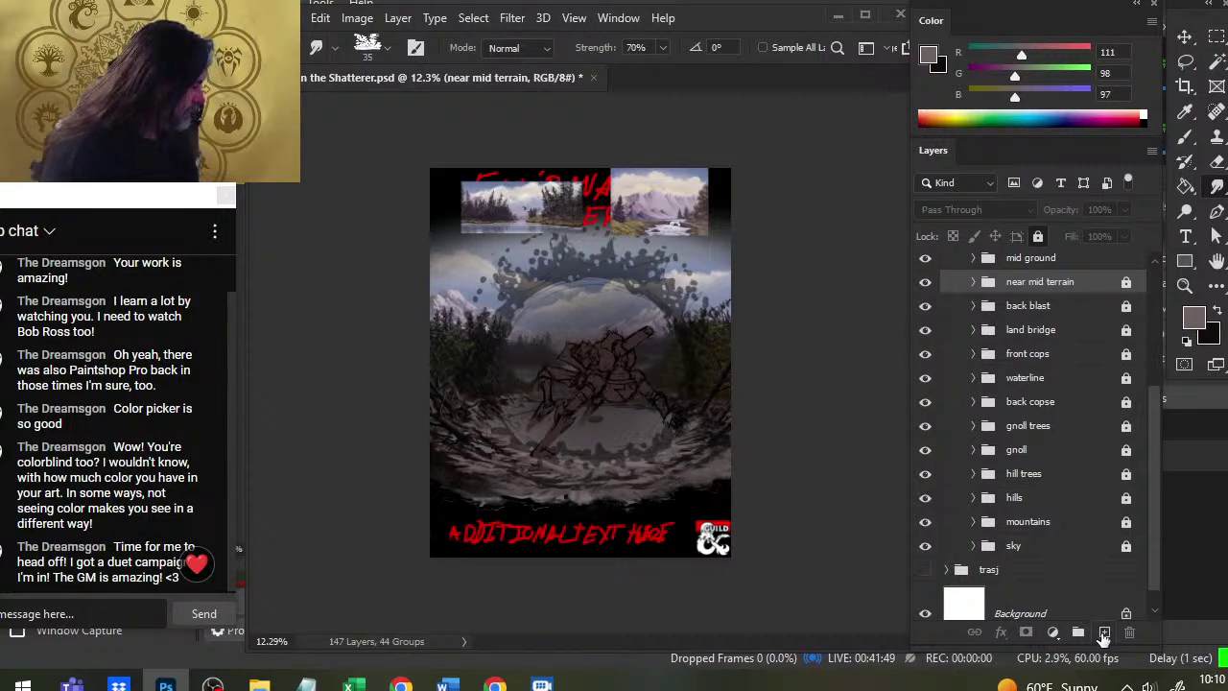
Add a new empty layer, place it directly above Layer 157, and select Layer 157
{"action": "left_click", "coordinate": [1103, 632]}
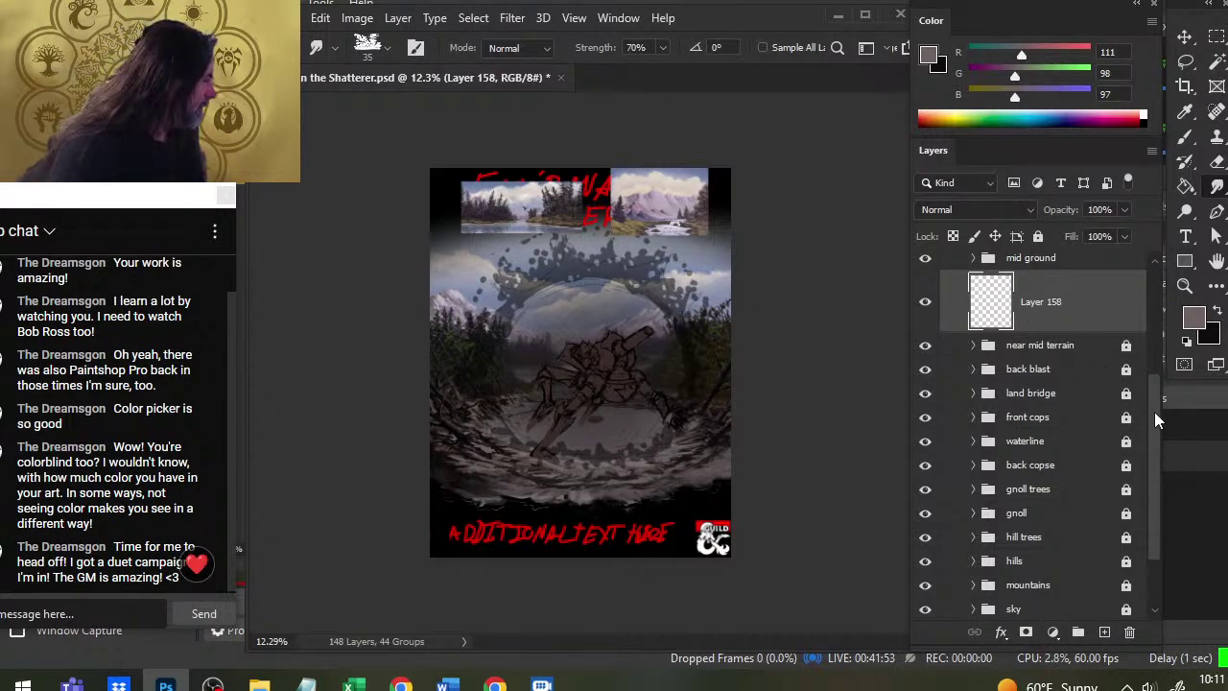
{"action": "scroll", "coordinate": [1154, 412], "scroll_direction": "up", "scroll_amount": 3}
{"action": "left_click_drag", "start_coordinate": [1044, 401], "coordinate": [1035, 297]}
{"action": "left_click", "coordinate": [1051, 381]}
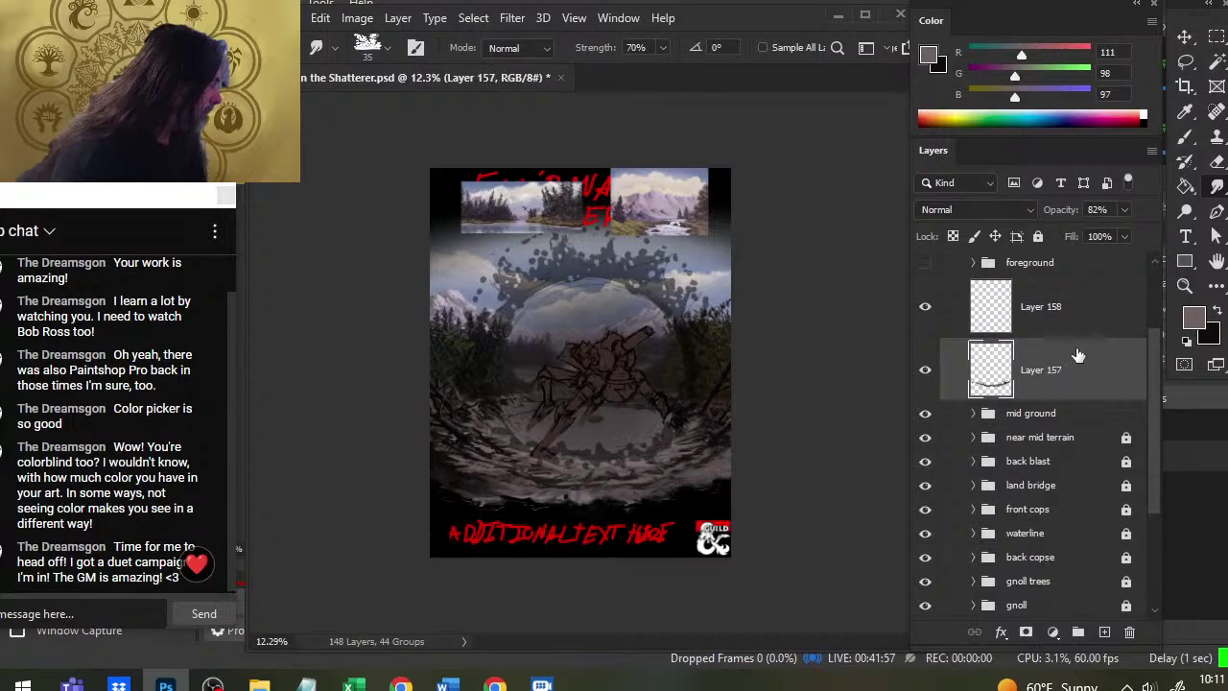
Rename the hidden foreground group as trash
{"action": "scroll", "coordinate": [1151, 375], "scroll_direction": "up", "scroll_amount": 2}
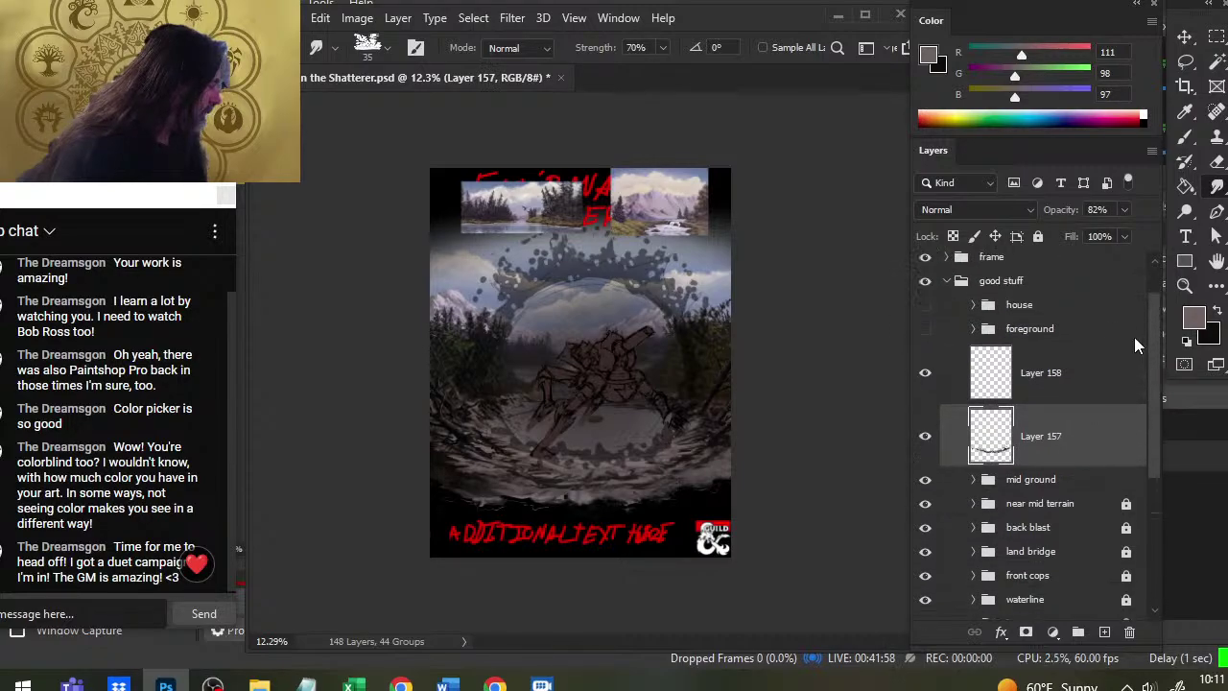
{"action": "left_click", "coordinate": [1044, 341]}
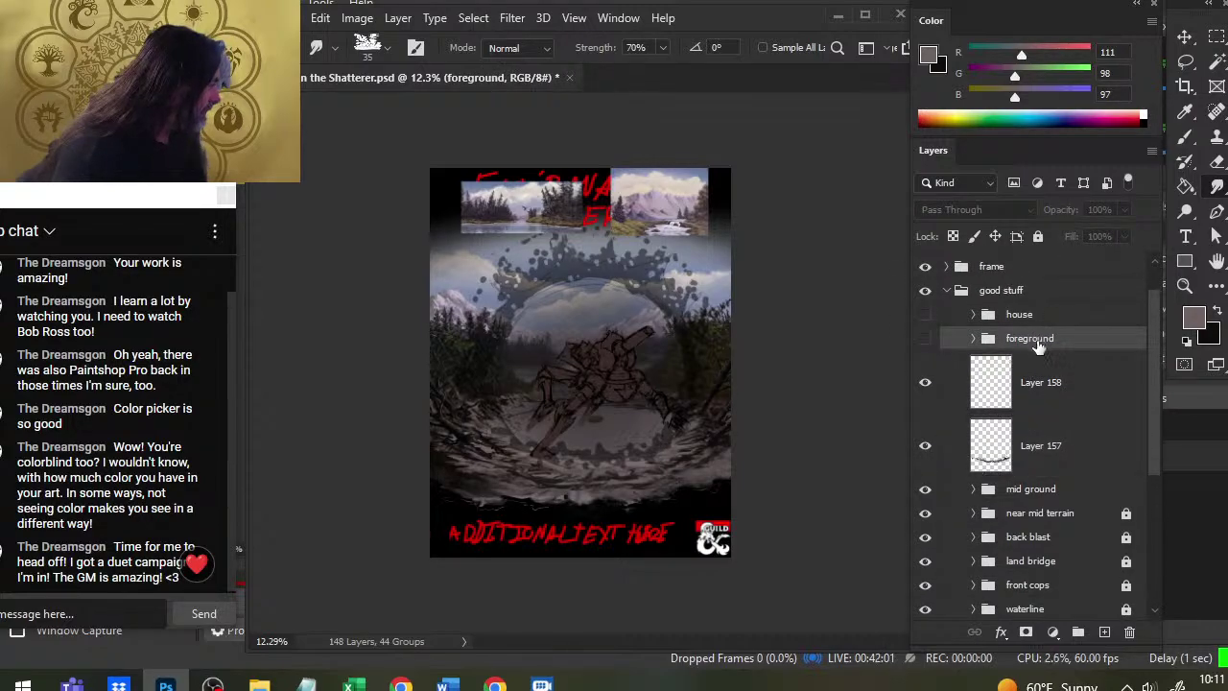
{"action": "double_click", "coordinate": [1029, 339]}
{"action": "type", "text": "trash"}
{"action": "key", "text": "Return"}
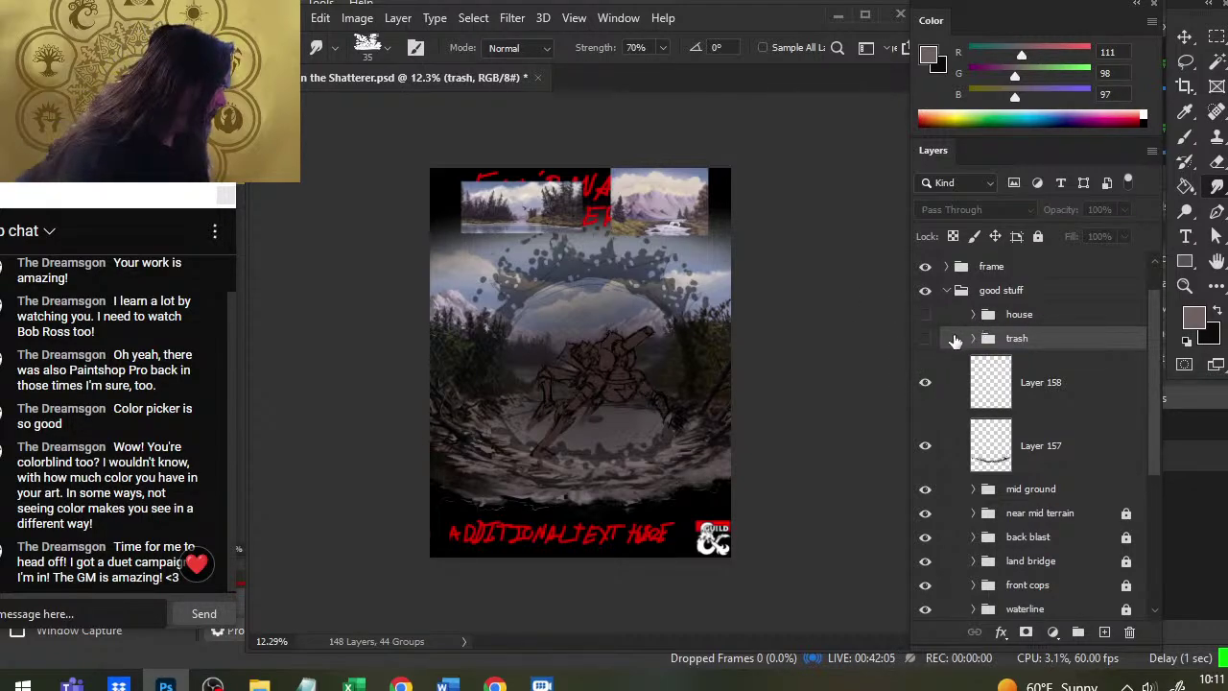
Try nesting the house group in trash, undo it, show the house, and sample its black as the brush color
{"action": "left_click_drag", "start_coordinate": [1048, 319], "coordinate": [1036, 338]}
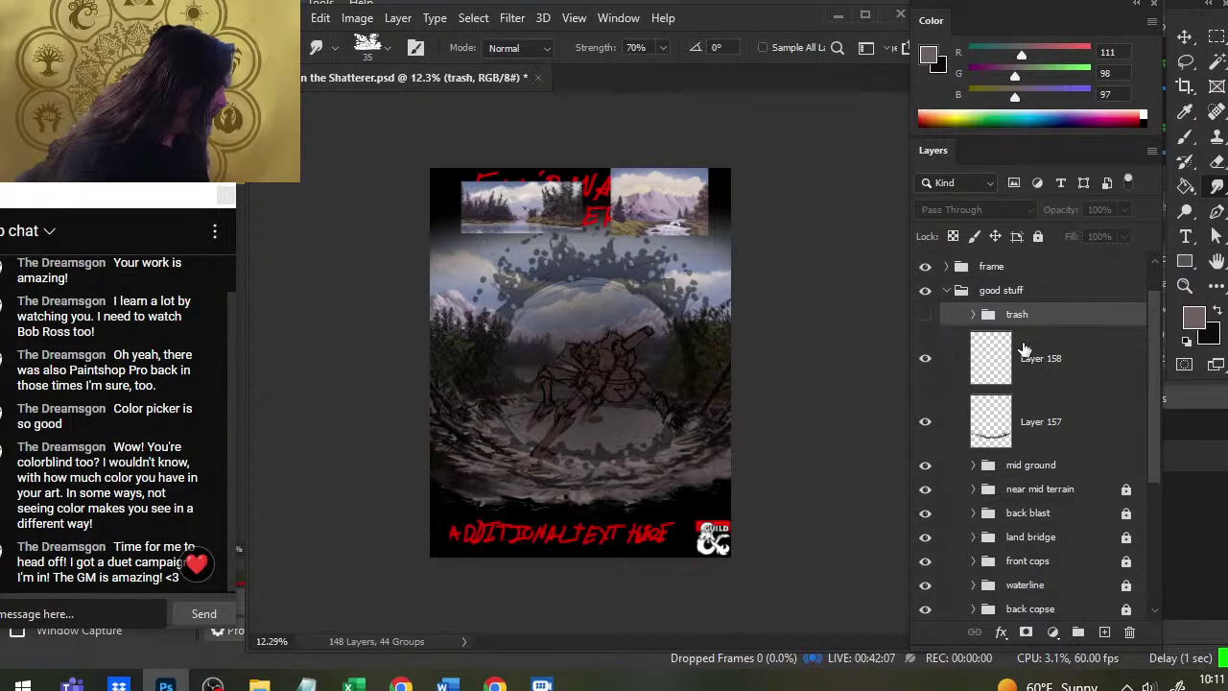
{"action": "key", "text": "ctrl+z"}
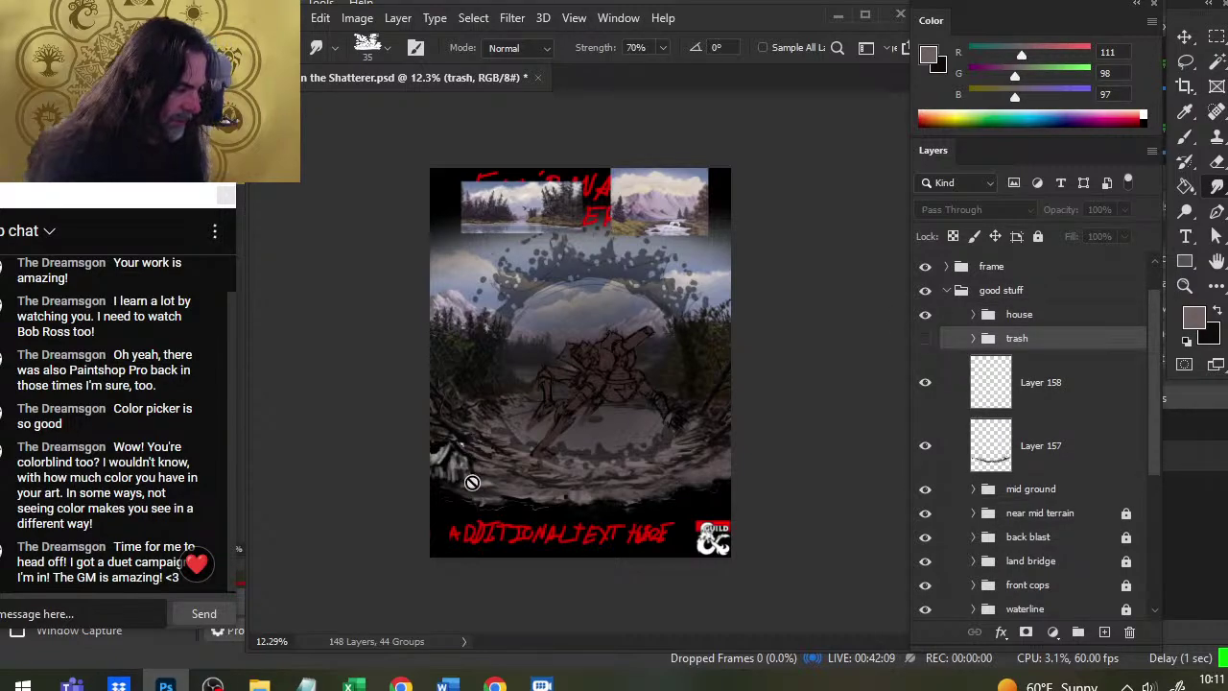
{"action": "key", "text": "z"}
{"action": "left_click_drag", "start_coordinate": [470, 487], "coordinate": [523, 489]}
{"action": "key", "text": "b"}
{"action": "left_click", "coordinate": [443, 349], "text": "alt"}
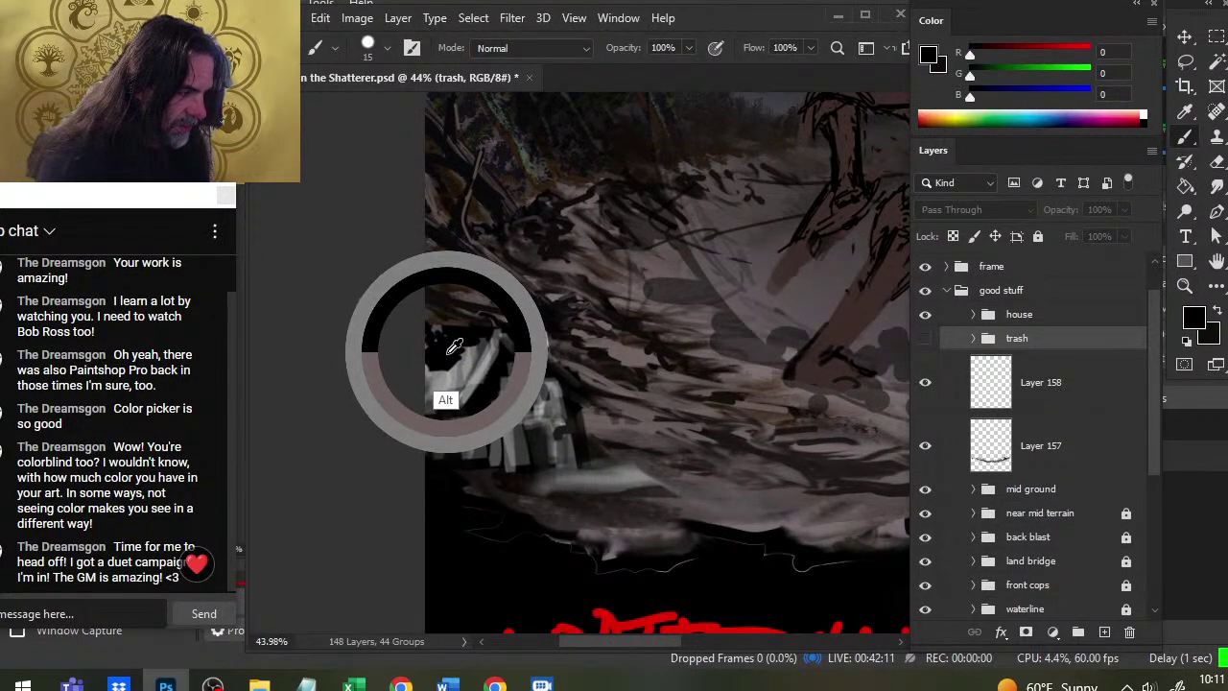
{"action": "left_click", "coordinate": [540, 440], "text": "alt"}
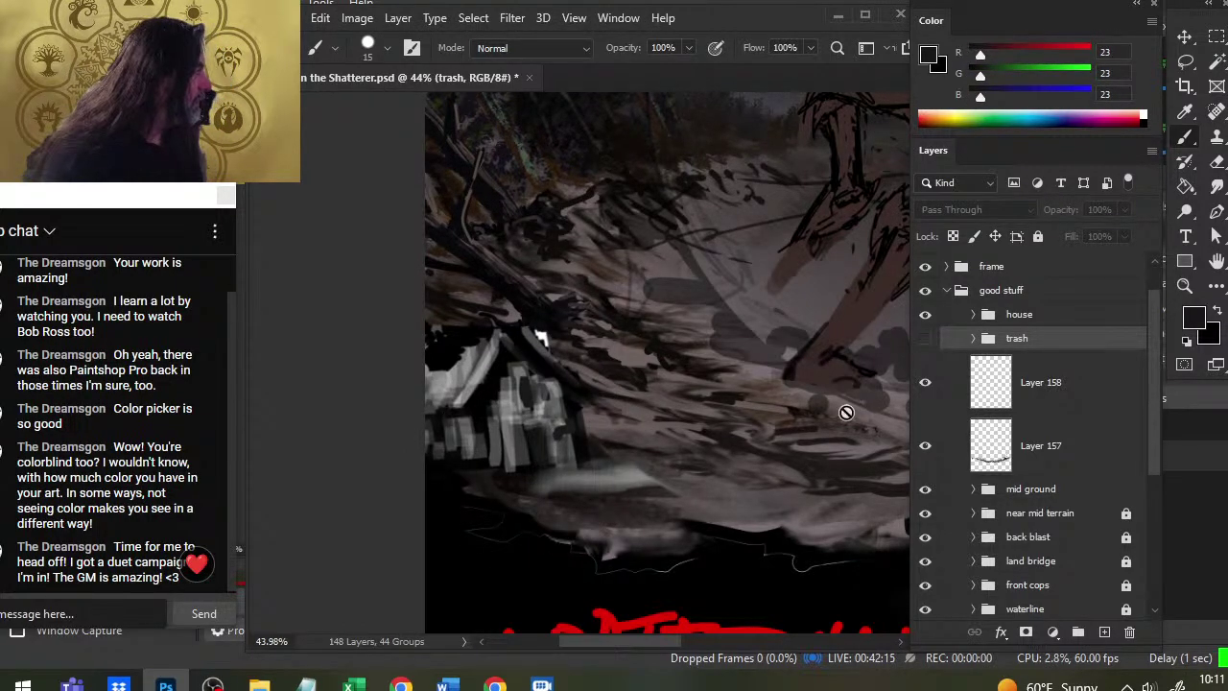
{"action": "left_click", "coordinate": [444, 362], "text": "alt"}
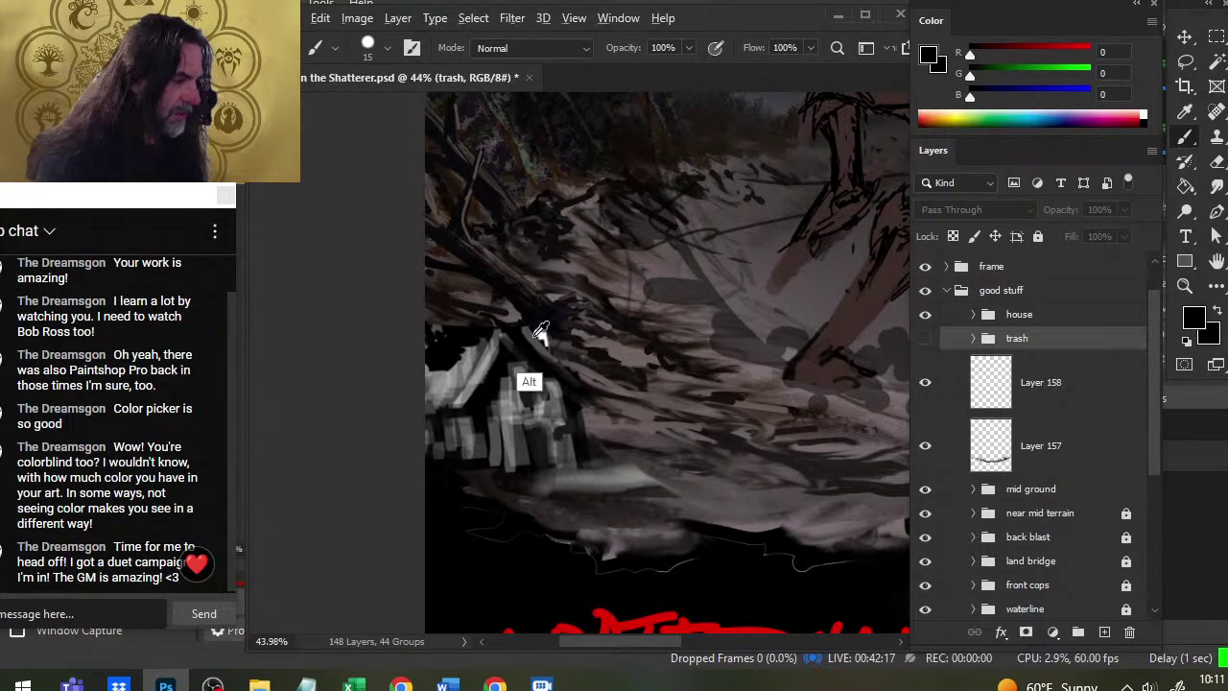
{"action": "mouse_move", "coordinate": [532, 382]}
{"action": "left_mouse_down"}
{"action": "mouse_move", "coordinate": [539, 431]}
{"action": "mouse_move", "coordinate": [526, 395]}
{"action": "mouse_move", "coordinate": [485, 447]}
{"action": "mouse_move", "coordinate": [521, 393]}
{"action": "left_mouse_up"}
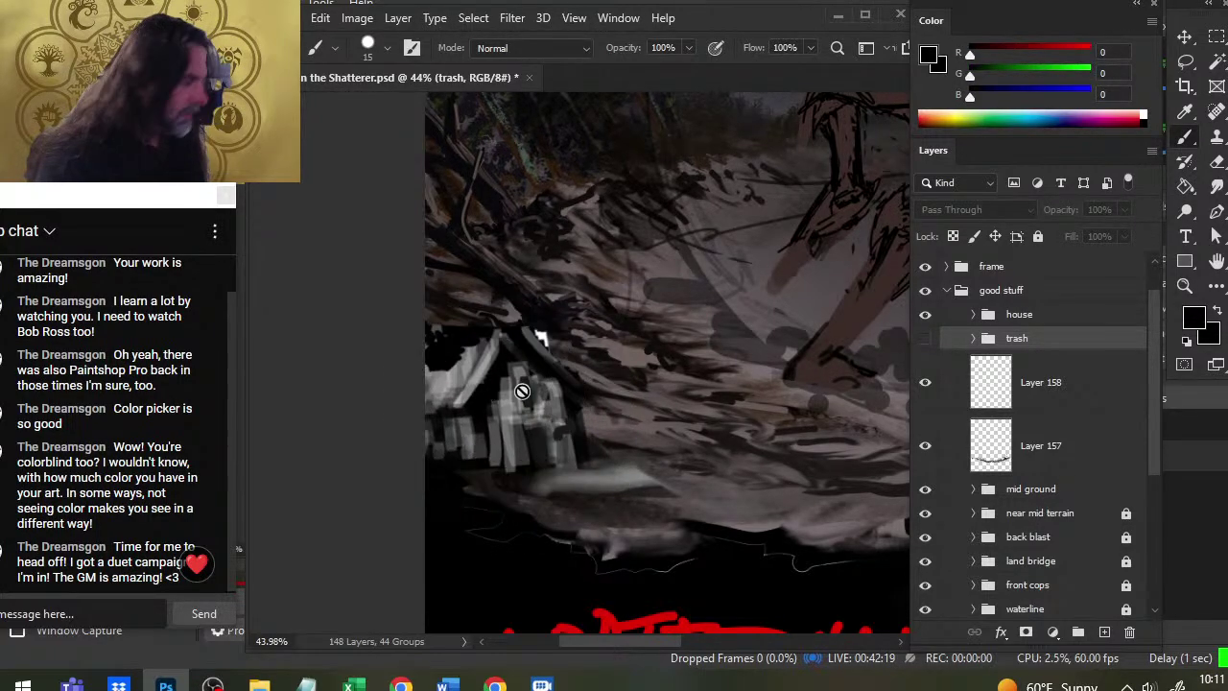
Move the house group into the trash group and delete the old trasj group near the Background layer
{"action": "left_click_drag", "start_coordinate": [957, 320], "coordinate": [949, 338]}
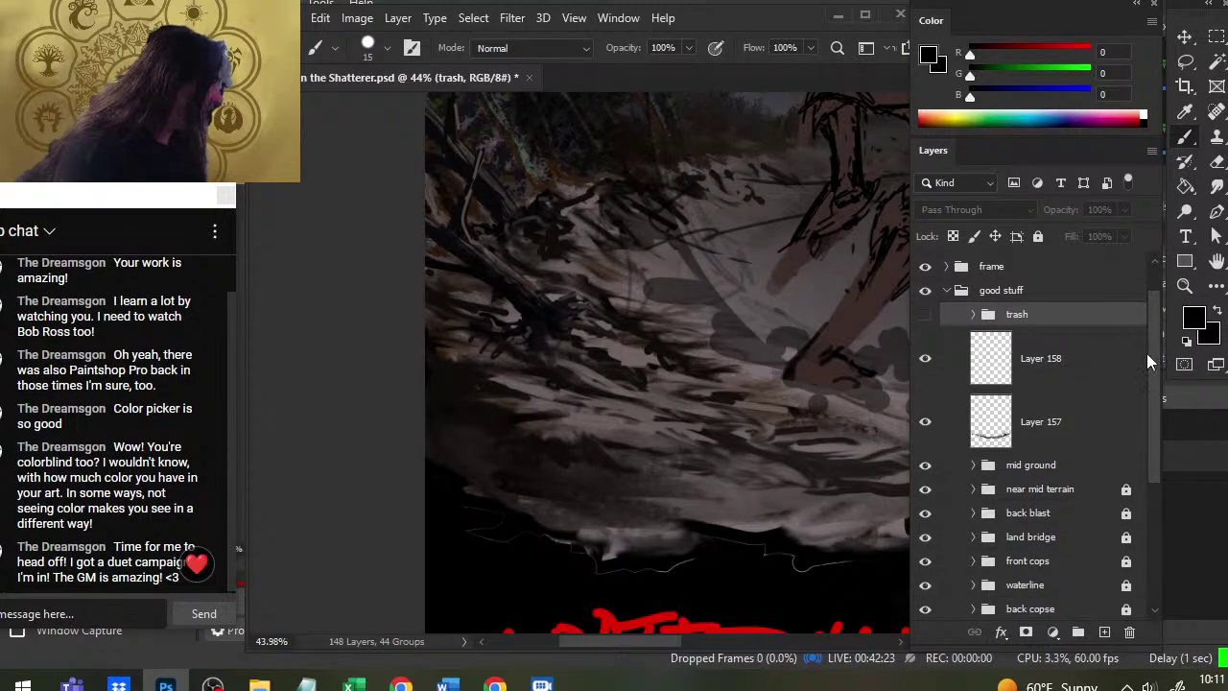
{"action": "left_click_drag", "start_coordinate": [1151, 355], "coordinate": [1162, 509]}
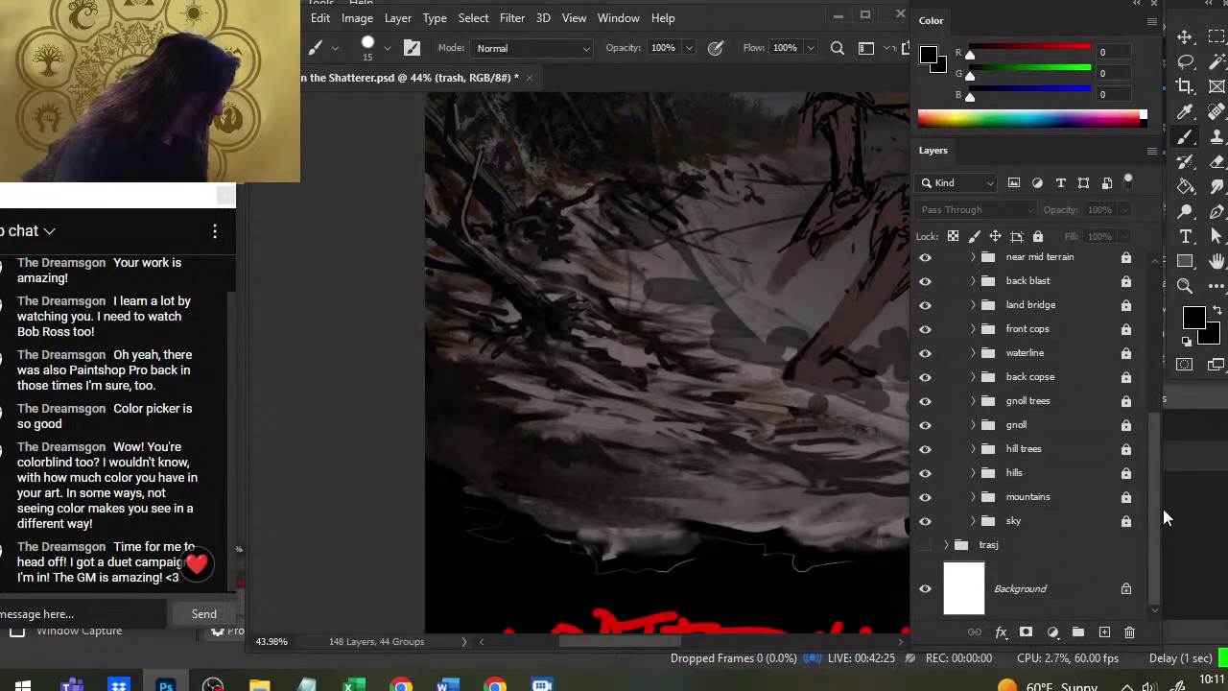
{"action": "left_click", "coordinate": [1041, 552]}
{"action": "key", "text": "Delete"}
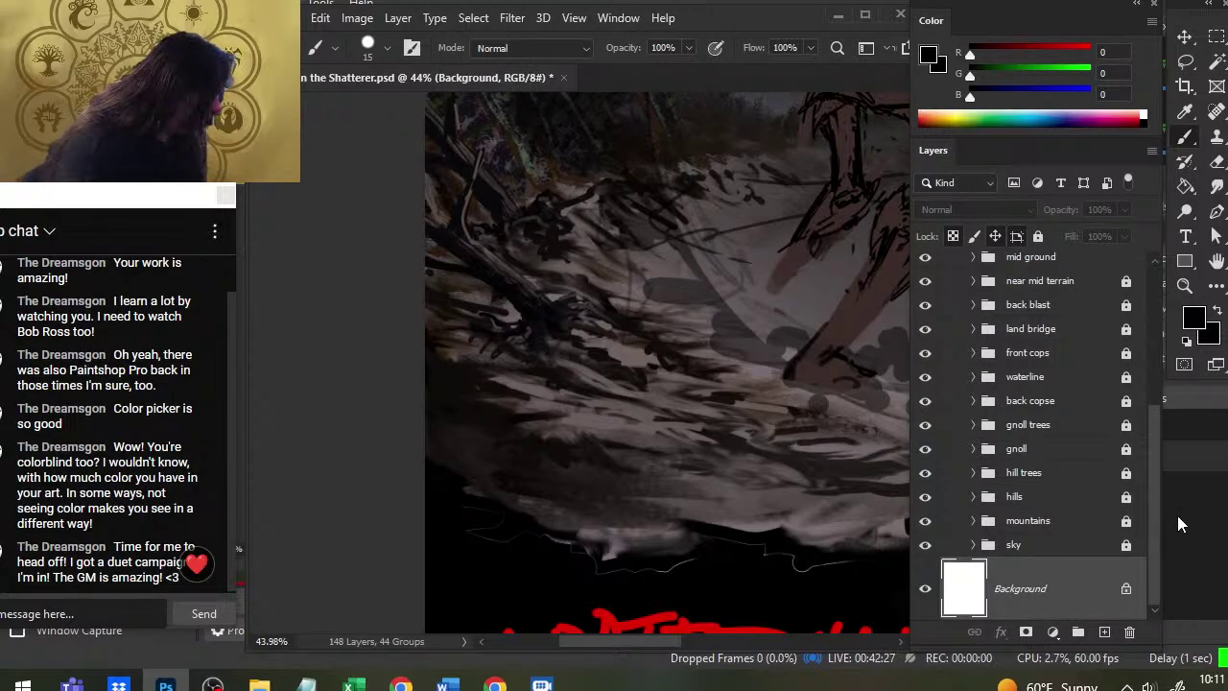
Move the trash group out of good stuff to above the ref group, and select the empty Layer 158
{"action": "left_click_drag", "start_coordinate": [1154, 518], "coordinate": [1137, 392]}
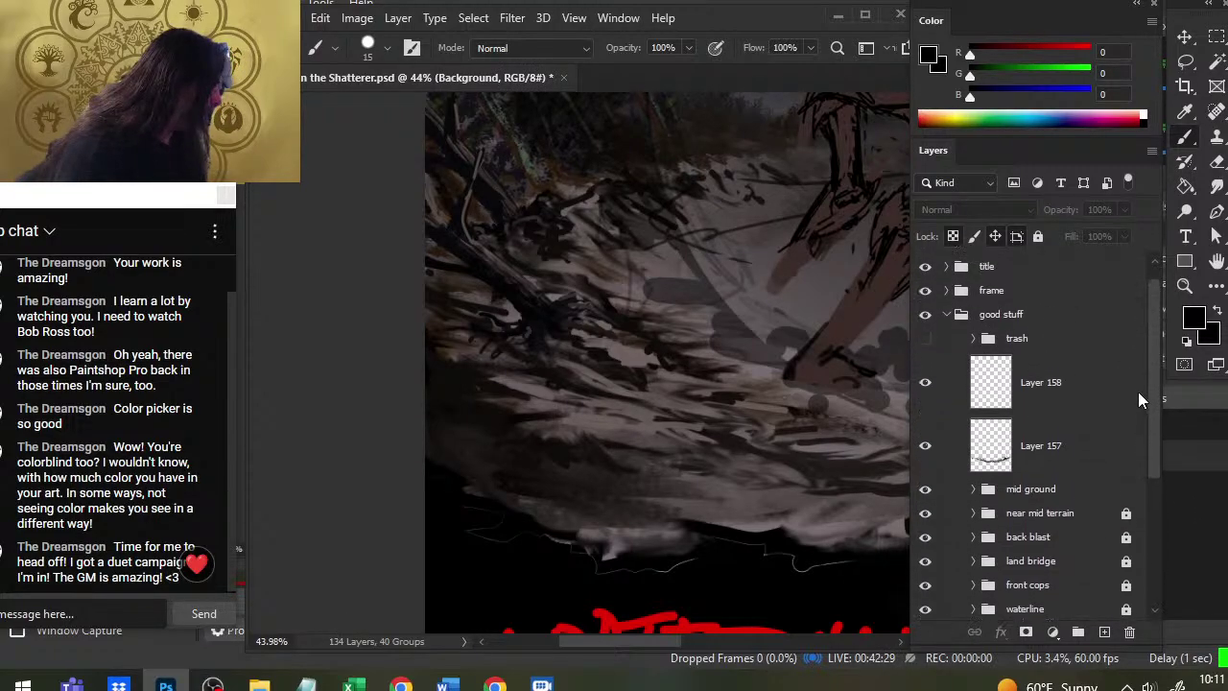
{"action": "left_click_drag", "start_coordinate": [1043, 341], "coordinate": [1029, 262]}
{"action": "key", "text": "ctrl+z"}
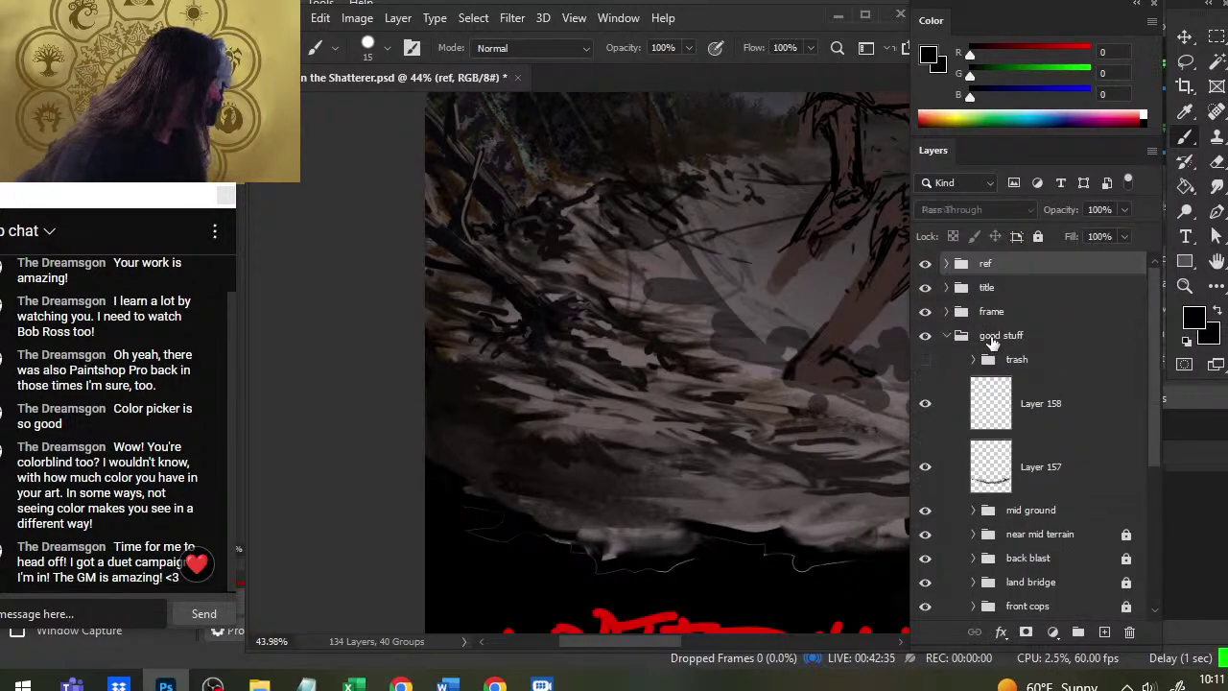
{"action": "left_click_drag", "start_coordinate": [1036, 369], "coordinate": [1034, 275]}
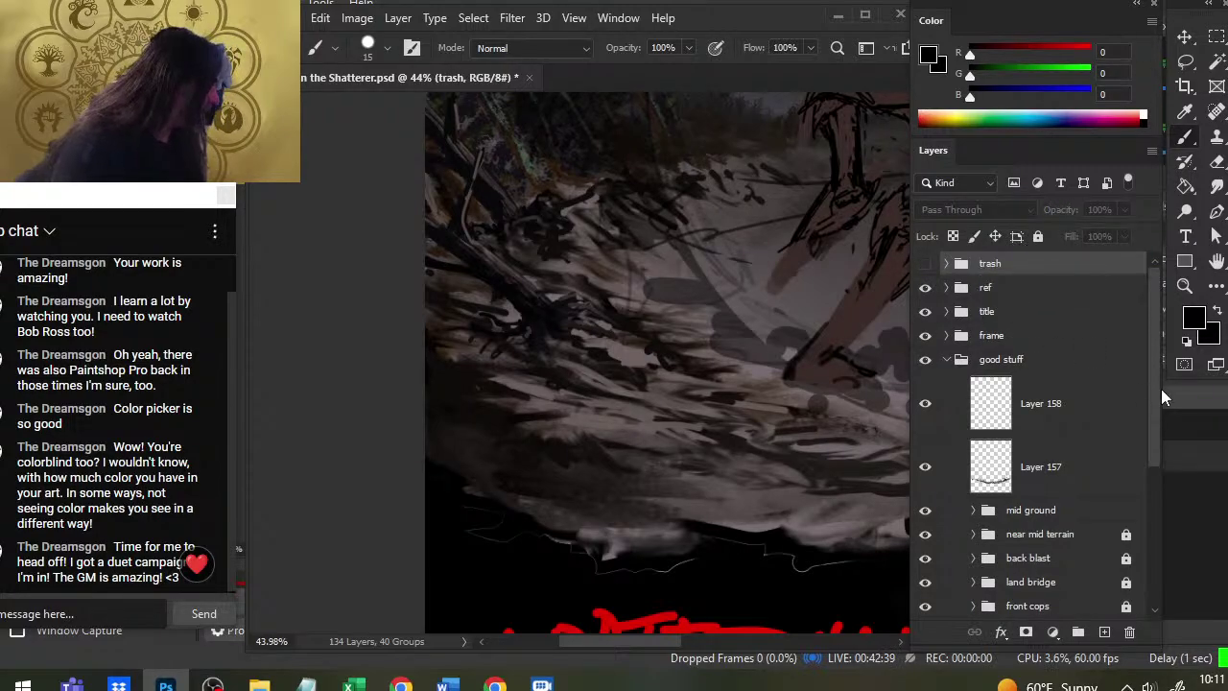
{"action": "left_click_drag", "start_coordinate": [1159, 384], "coordinate": [1159, 400]}
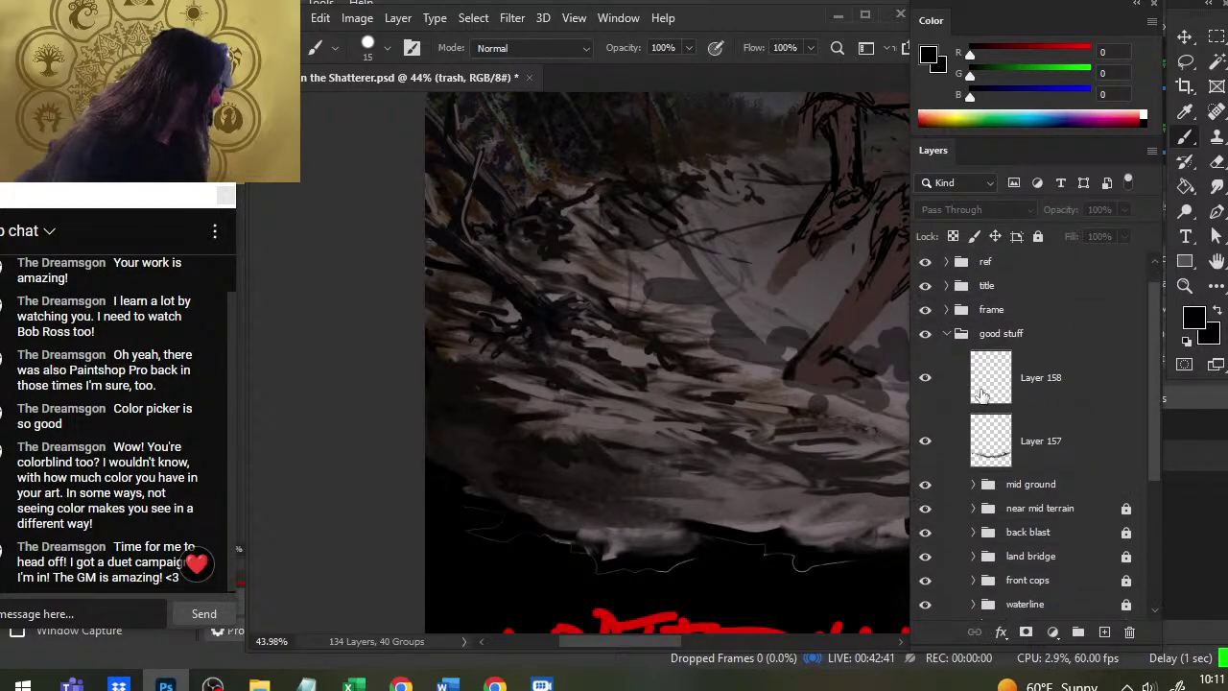
{"action": "left_click", "coordinate": [1026, 394]}
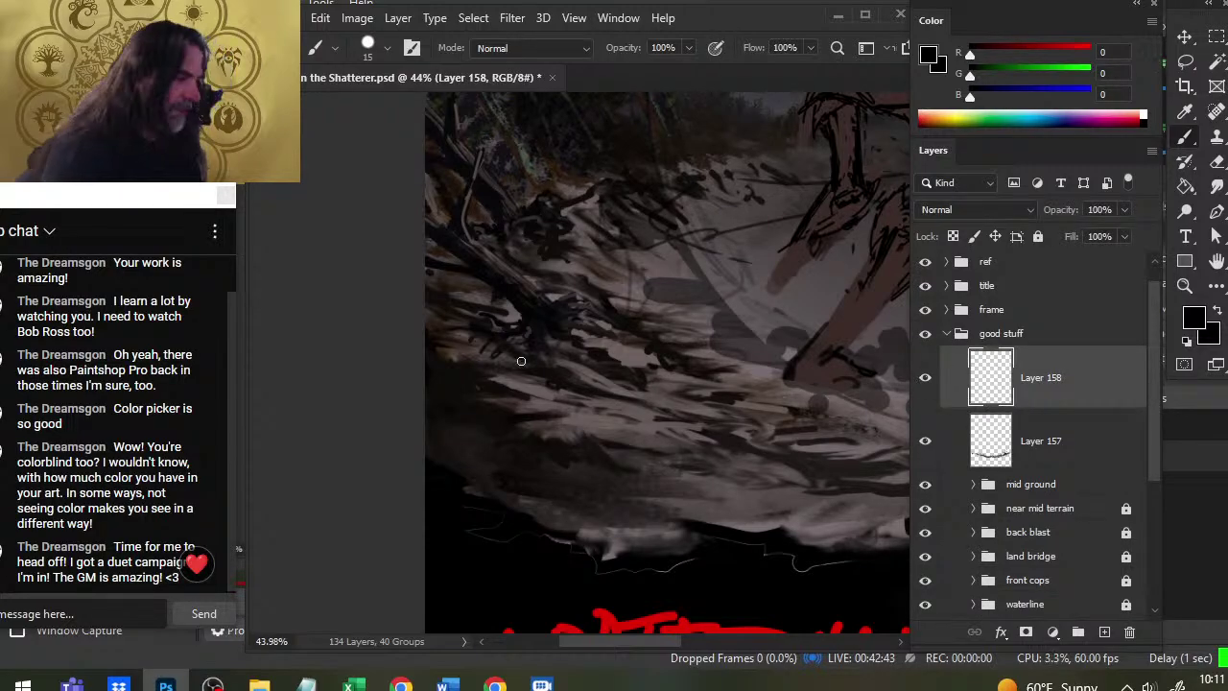
Sample a brown (RGB 100, 79, 58) from the lakeside treeline in the reference painting as the brush color
{"action": "key", "text": "z"}
{"action": "mouse_move", "coordinate": [756, 407]}
{"action": "left_mouse_down"}
{"action": "mouse_move", "coordinate": [723, 317]}
{"action": "mouse_move", "coordinate": [458, 246]}
{"action": "mouse_move", "coordinate": [599, 495]}
{"action": "mouse_move", "coordinate": [590, 508]}
{"action": "left_mouse_up"}
{"action": "left_click_drag", "start_coordinate": [556, 175], "coordinate": [646, 247]}
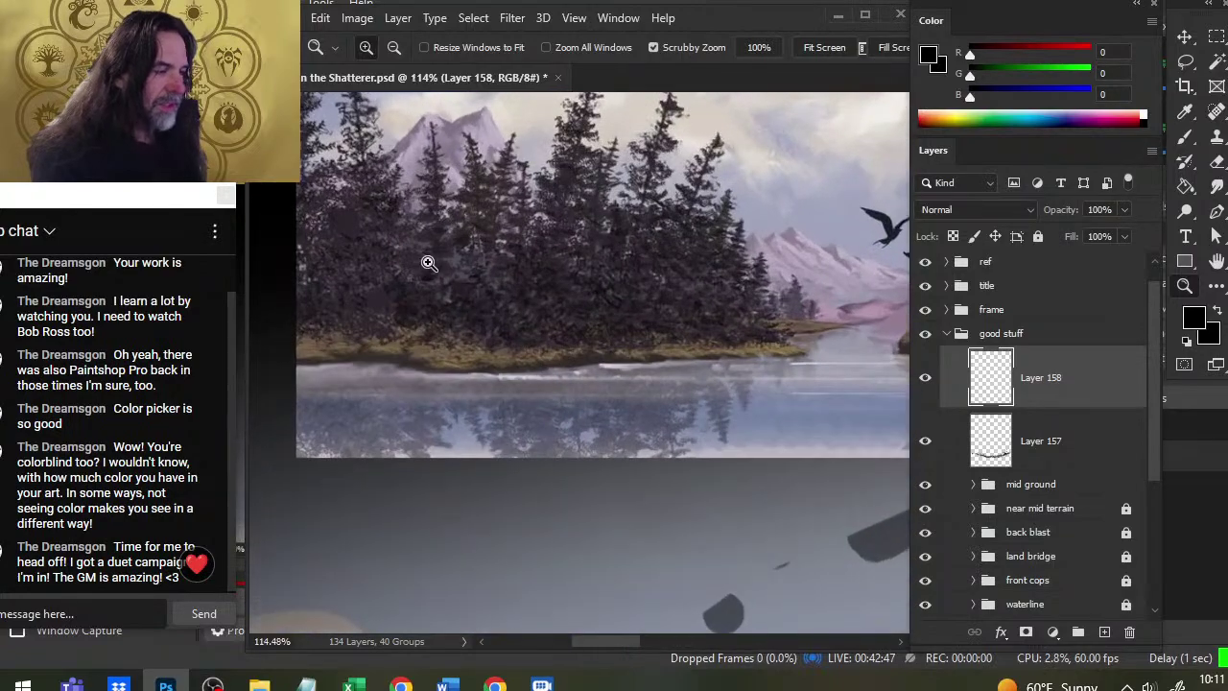
{"action": "key", "text": "b"}
{"action": "left_click_drag", "start_coordinate": [438, 313], "coordinate": [464, 337]}
{"action": "key", "text": "z"}
{"action": "left_click_drag", "start_coordinate": [666, 405], "coordinate": [595, 422]}
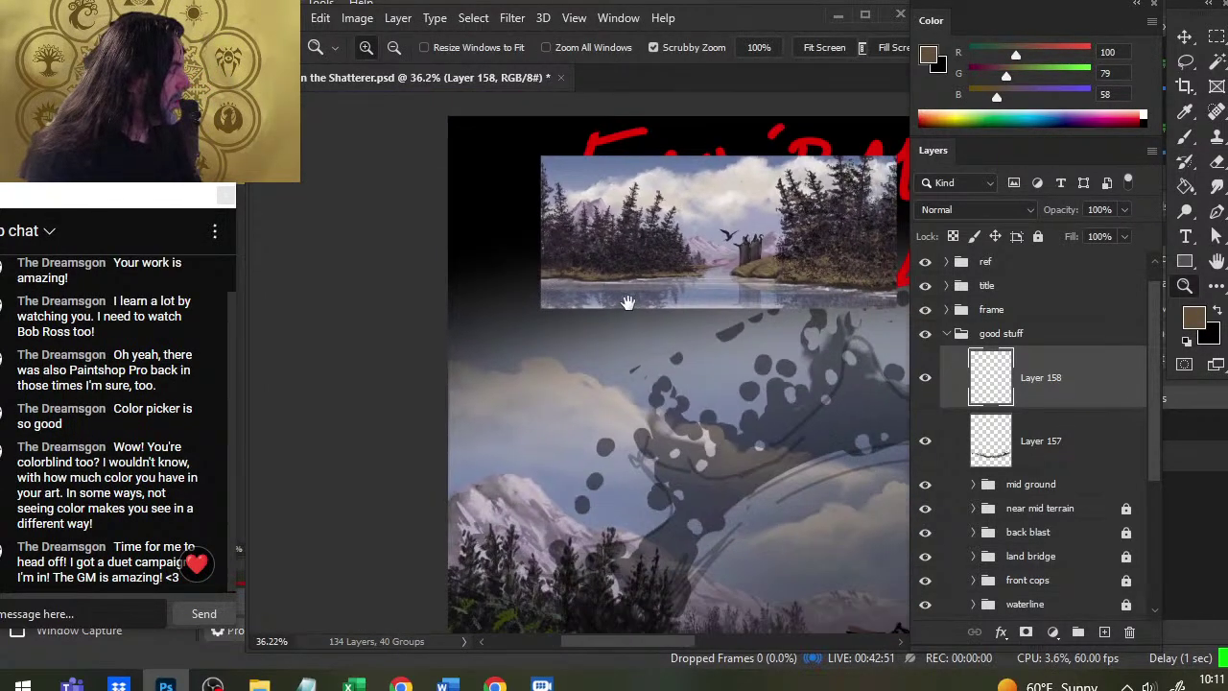
{"action": "left_click_drag", "start_coordinate": [566, 384], "coordinate": [542, 215]}
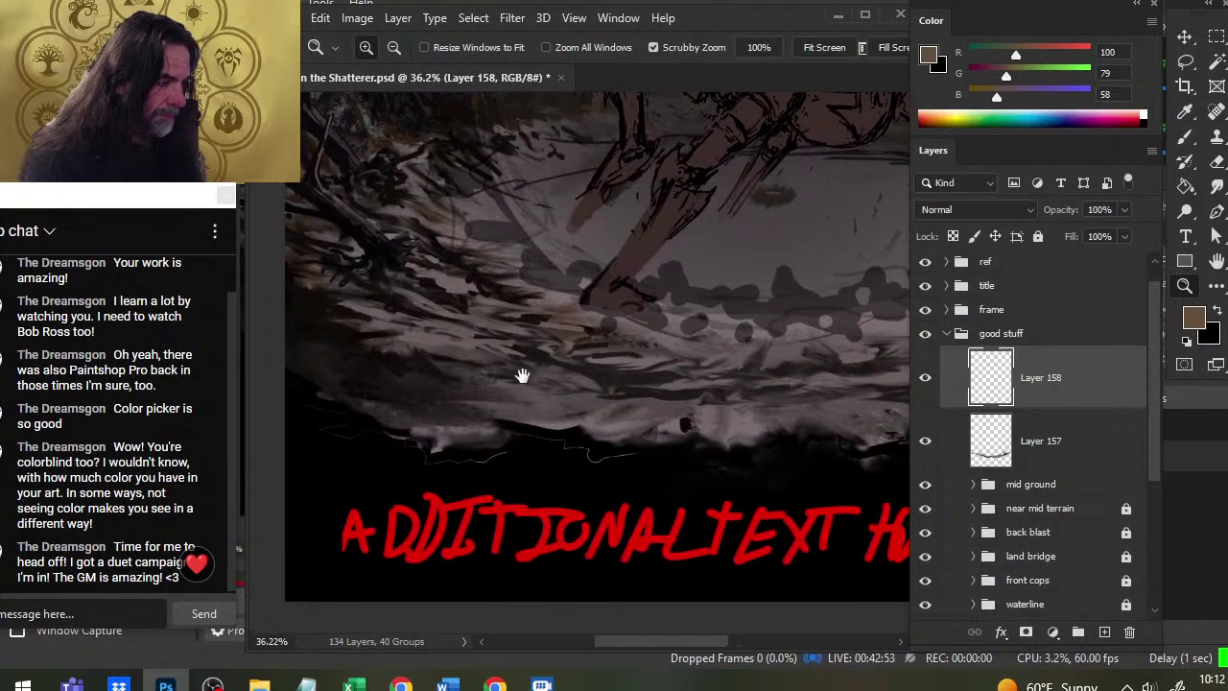
{"action": "key", "text": "b"}
{"action": "key", "text": "bracketright"}
{"action": "key", "text": "bracketleft"}
{"action": "key", "text": "bracketleft"}
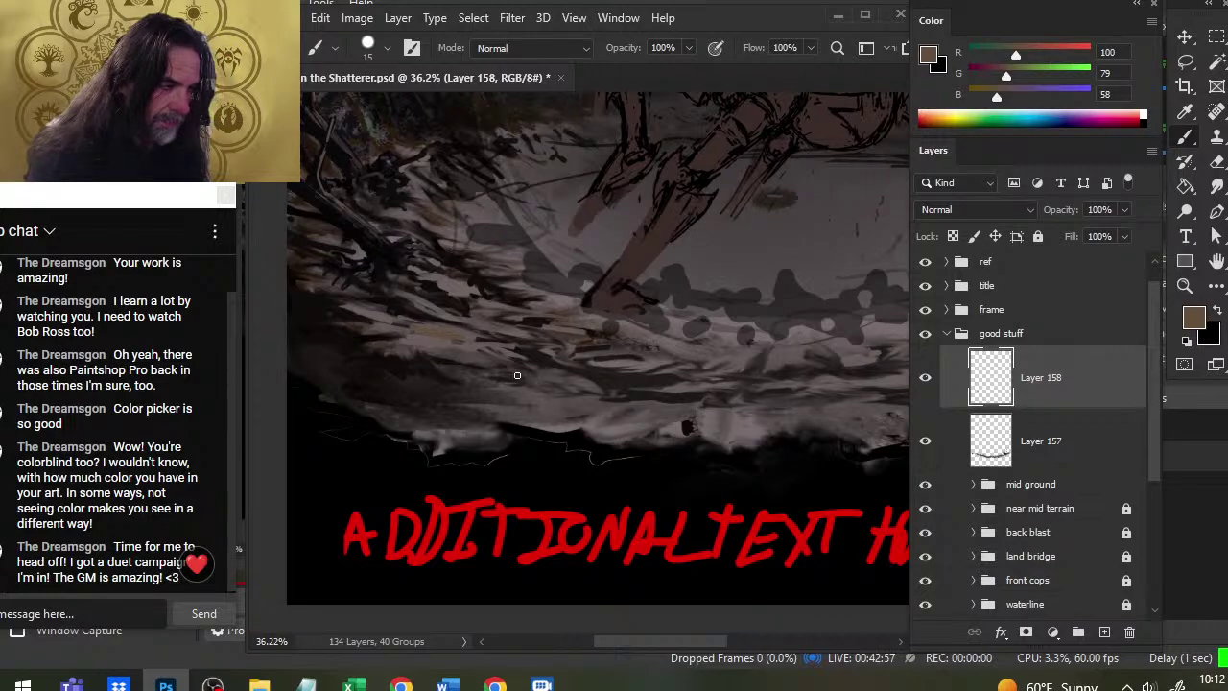
Sample a dark purplish brown (RGB 61, 50, 58) from the rocky autumn riverbank in the reference painting
{"action": "left_click_drag", "start_coordinate": [659, 188], "coordinate": [781, 521]}
{"action": "left_click", "coordinate": [582, 294], "text": "ctrl"}
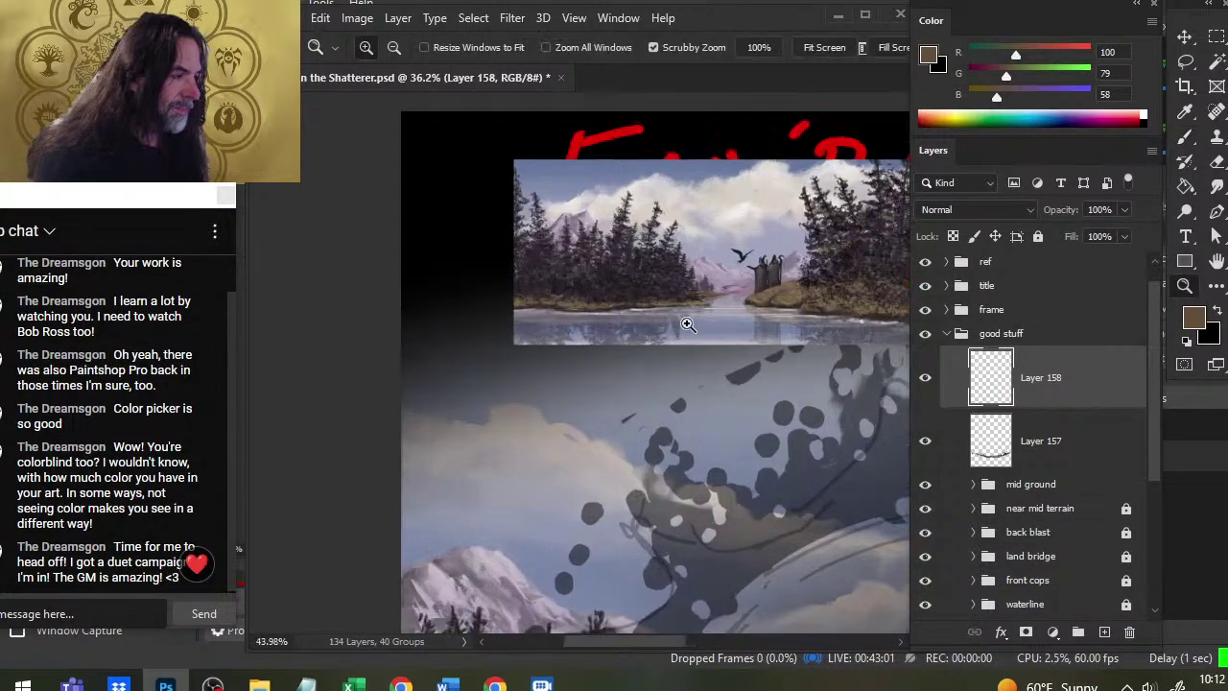
{"action": "mouse_move", "coordinate": [607, 228]}
{"action": "left_mouse_down", "text": "alt"}
{"action": "mouse_move", "coordinate": [533, 284]}
{"action": "mouse_move", "coordinate": [557, 291]}
{"action": "mouse_move", "coordinate": [578, 274]}
{"action": "mouse_move", "coordinate": [735, 294]}
{"action": "mouse_move", "coordinate": [725, 304]}
{"action": "left_mouse_up", "text": "alt"}
{"action": "left_click_drag", "start_coordinate": [732, 365], "coordinate": [447, 356]}
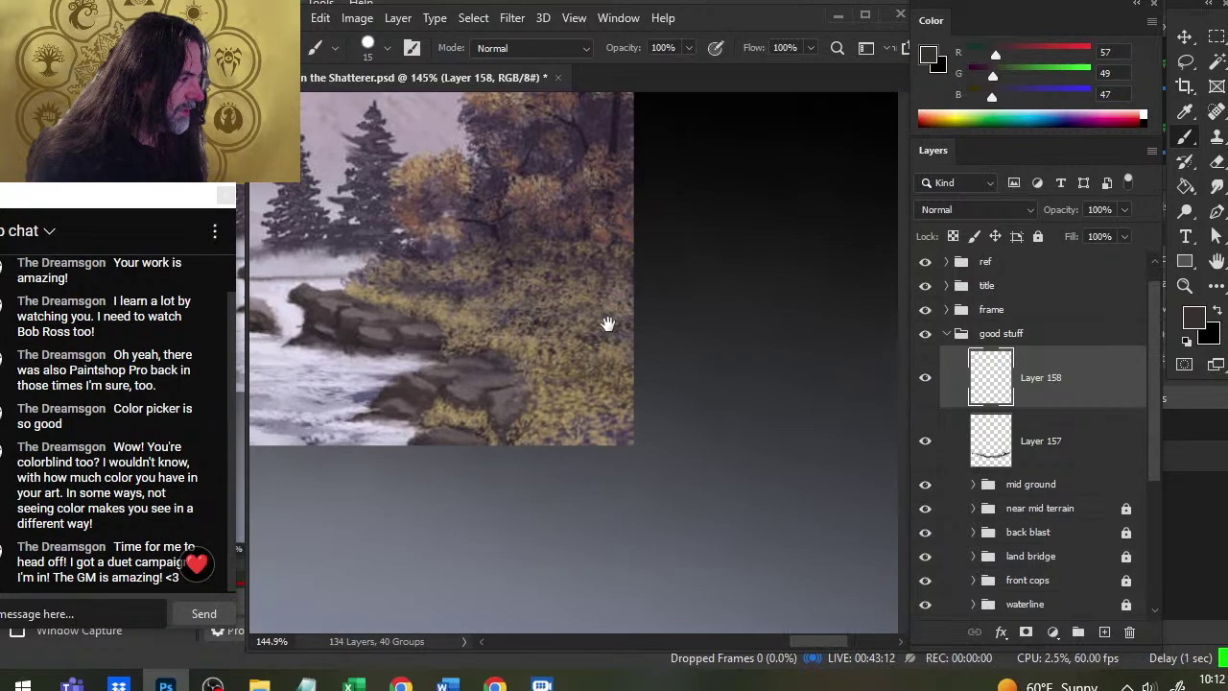
{"action": "left_click_drag", "start_coordinate": [607, 323], "coordinate": [663, 375]}
{"action": "mouse_move", "coordinate": [497, 328]}
{"action": "left_mouse_down", "text": "alt"}
{"action": "mouse_move", "coordinate": [509, 338]}
{"action": "mouse_move", "coordinate": [495, 335]}
{"action": "mouse_move", "coordinate": [585, 311]}
{"action": "mouse_move", "coordinate": [598, 334]}
{"action": "left_mouse_up", "text": "alt"}
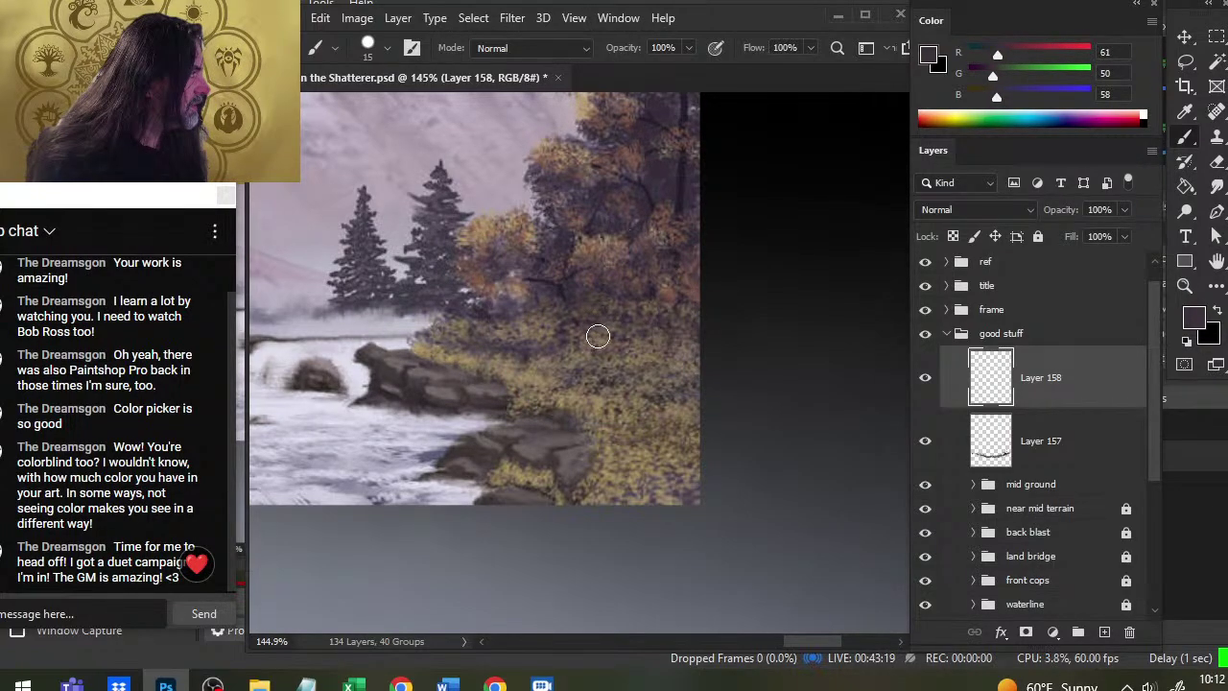
Change the brush color to a near-black purple (RGB 29, 22, 29) and paint a stroke across the lower-left ground on Layer 158
{"action": "key", "text": "z"}
{"action": "mouse_move", "coordinate": [612, 389]}
{"action": "left_mouse_down"}
{"action": "mouse_move", "coordinate": [537, 394]}
{"action": "mouse_move", "coordinate": [604, 394]}
{"action": "mouse_move", "coordinate": [575, 422]}
{"action": "mouse_move", "coordinate": [548, 365]}
{"action": "mouse_move", "coordinate": [575, 365]}
{"action": "mouse_move", "coordinate": [543, 352]}
{"action": "mouse_move", "coordinate": [554, 345]}
{"action": "mouse_move", "coordinate": [575, 392]}
{"action": "mouse_move", "coordinate": [550, 487]}
{"action": "mouse_move", "coordinate": [624, 510]}
{"action": "left_mouse_up"}
{"action": "key", "text": "b"}
{"action": "key", "text": "z"}
{"action": "left_click_drag", "start_coordinate": [498, 482], "coordinate": [442, 362]}
{"action": "key", "text": "b"}
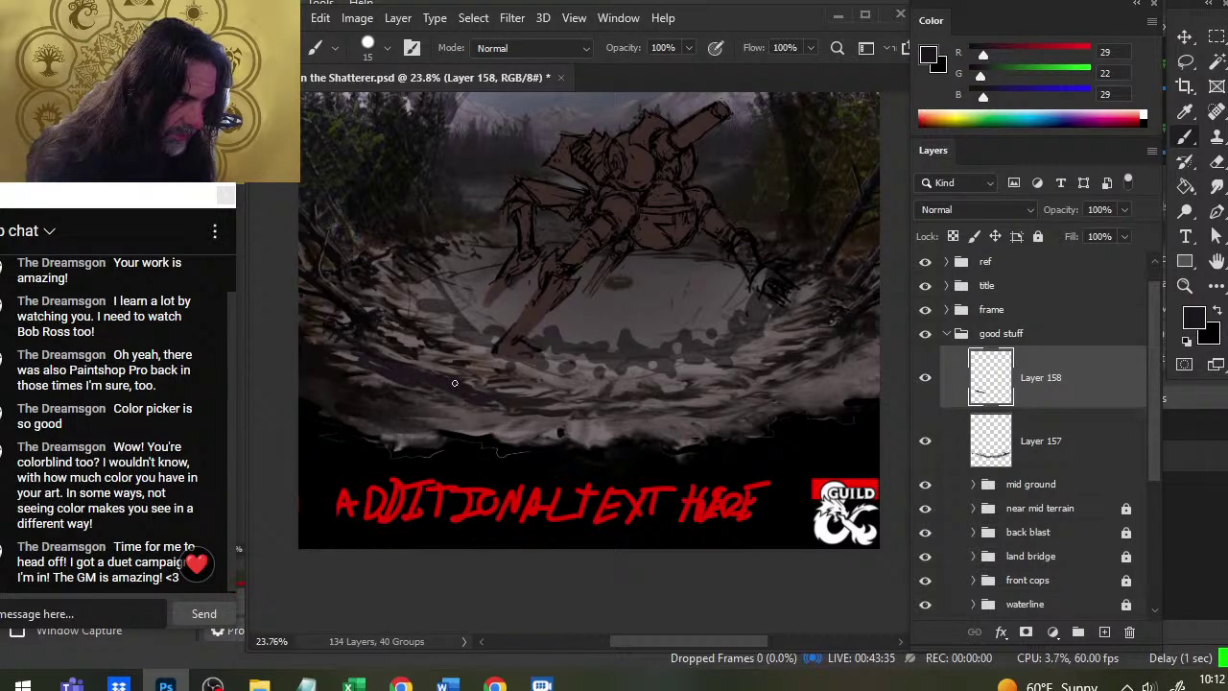
Smudge the dark stroke into the lower-left ground, with the Smudge tool set to 60% strength and 45 px
{"action": "key", "text": "r"}
{"action": "left_click_drag", "start_coordinate": [418, 383], "coordinate": [393, 362]}
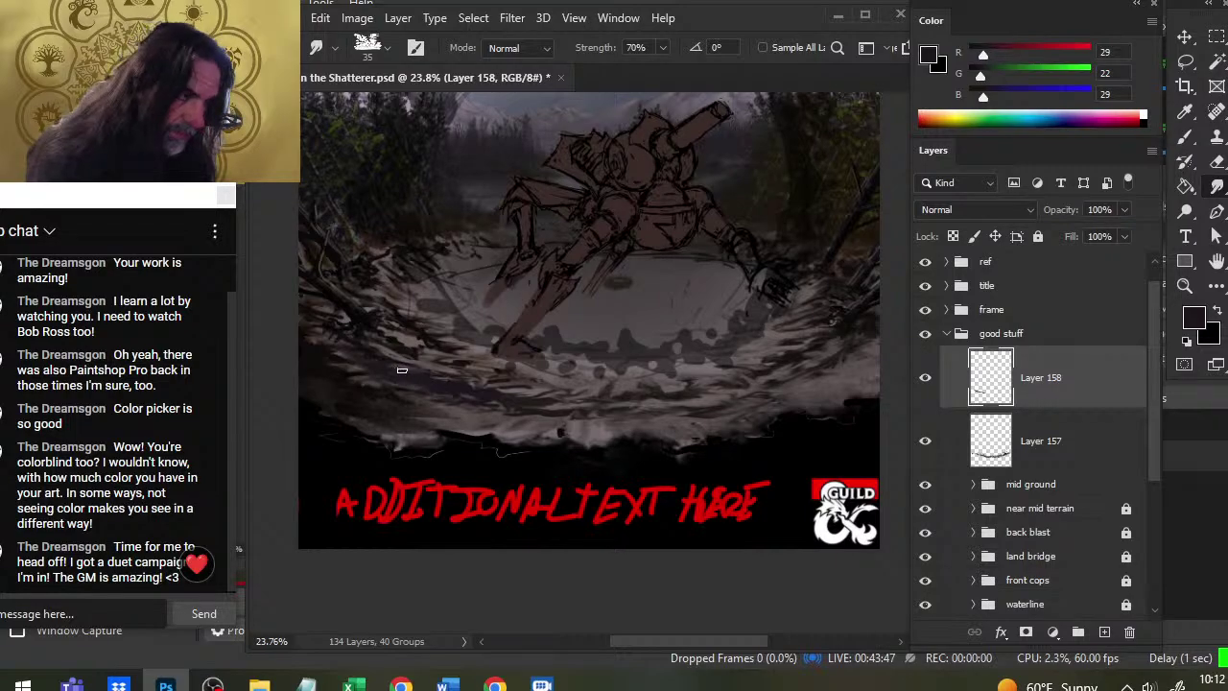
{"action": "mouse_move", "coordinate": [470, 413]}
{"action": "left_mouse_down"}
{"action": "mouse_move", "coordinate": [455, 415]}
{"action": "mouse_move", "coordinate": [513, 413]}
{"action": "mouse_move", "coordinate": [504, 419]}
{"action": "left_mouse_up"}
{"action": "key", "text": "6"}
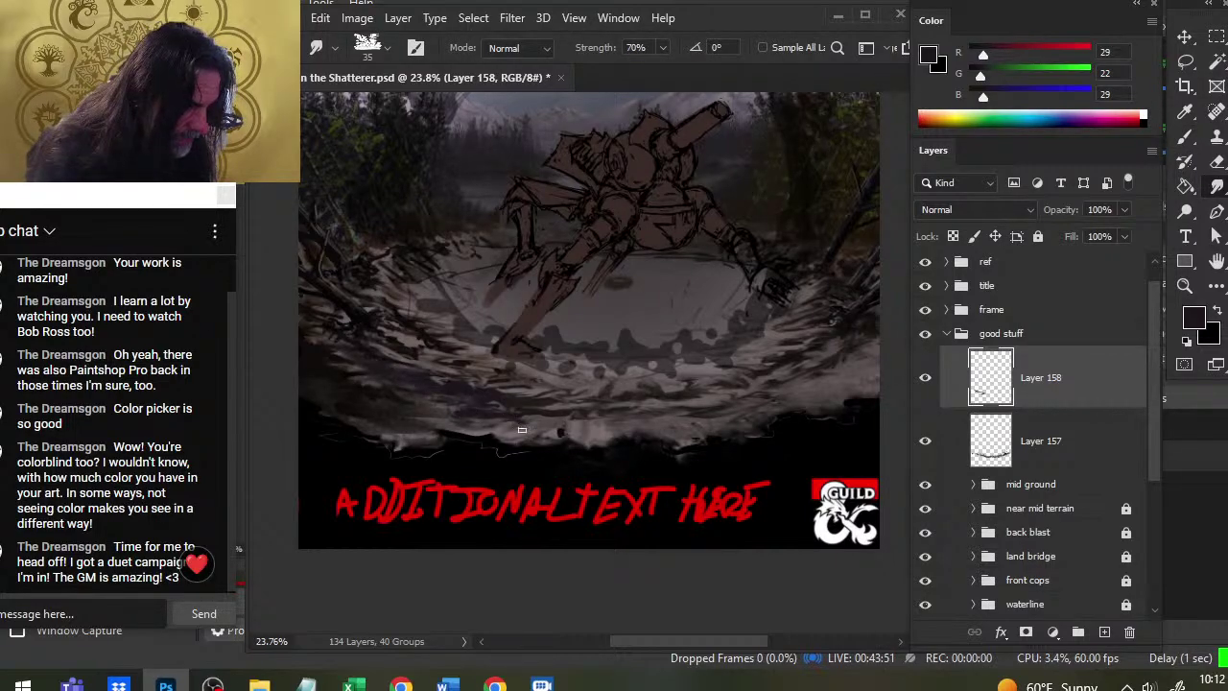
{"action": "key", "text": "bracketright"}
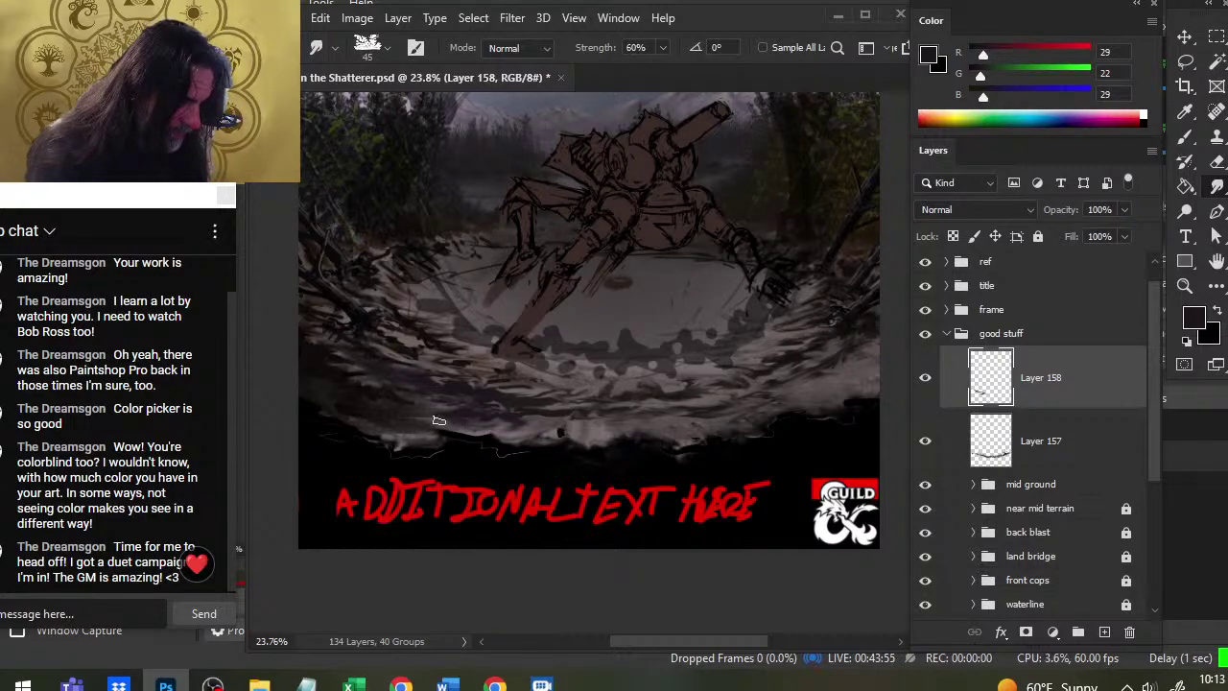
Switch the Smudge tool to the cloud spin brush and set its strength to 76%
{"action": "right_click", "coordinate": [533, 422]}
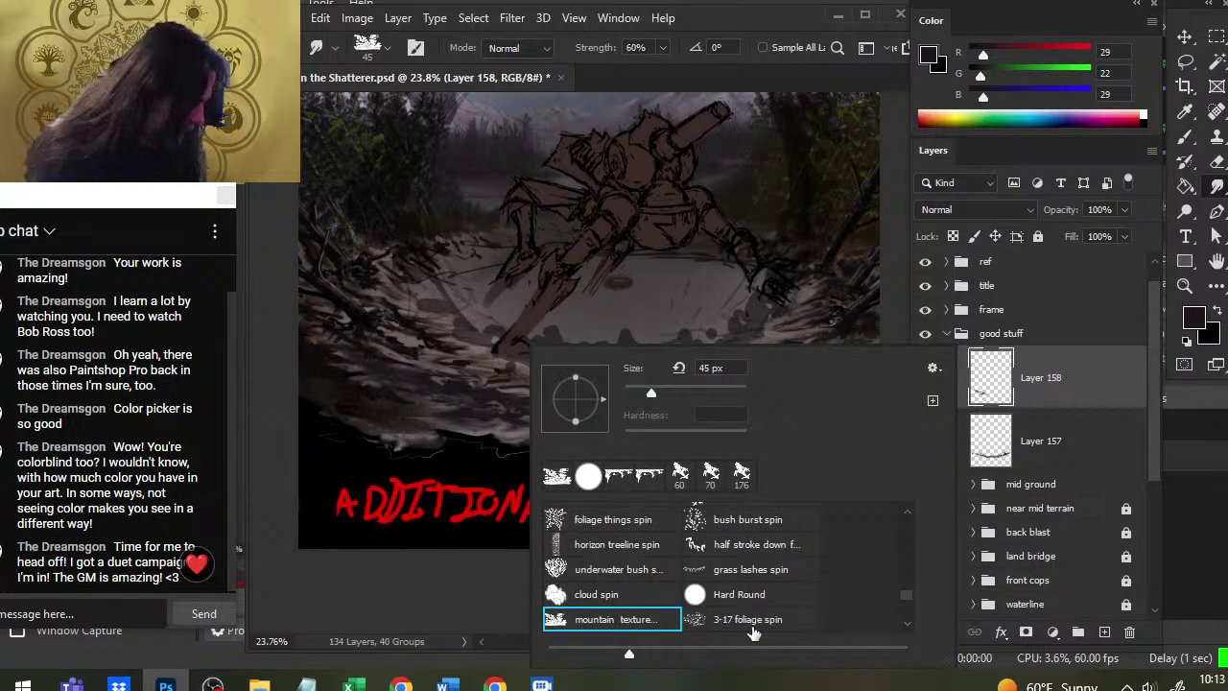
{"action": "double_click", "coordinate": [621, 595]}
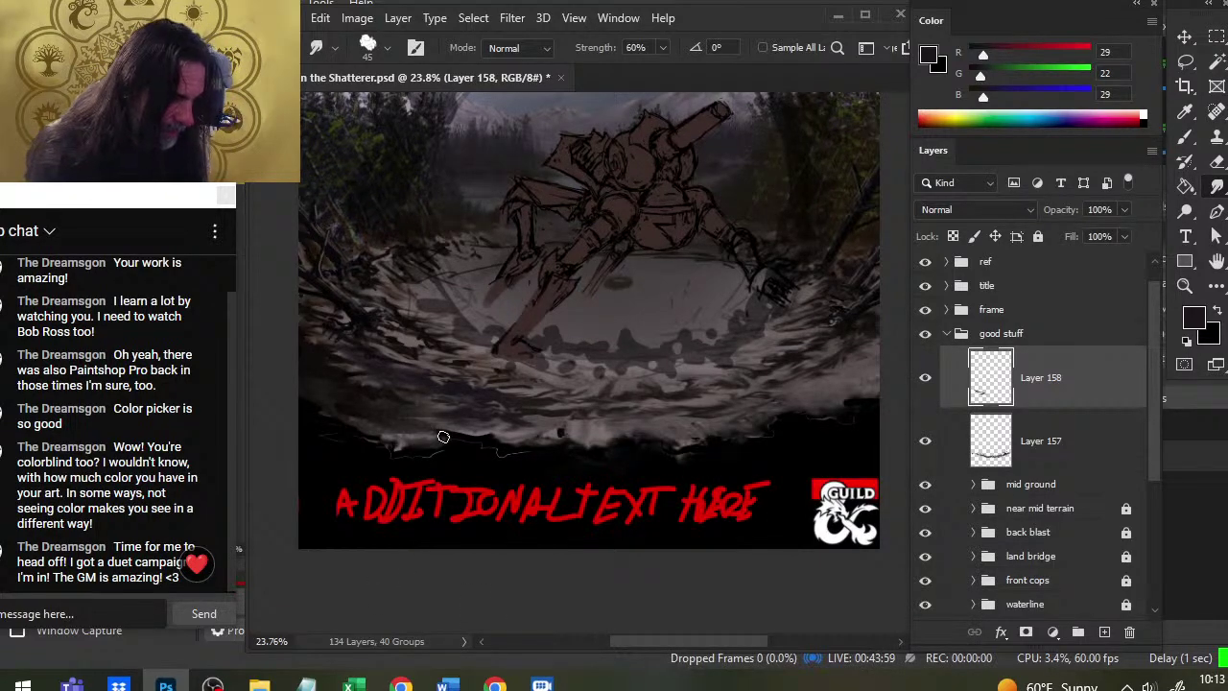
{"action": "key", "text": "7"}
{"action": "key", "text": "6"}
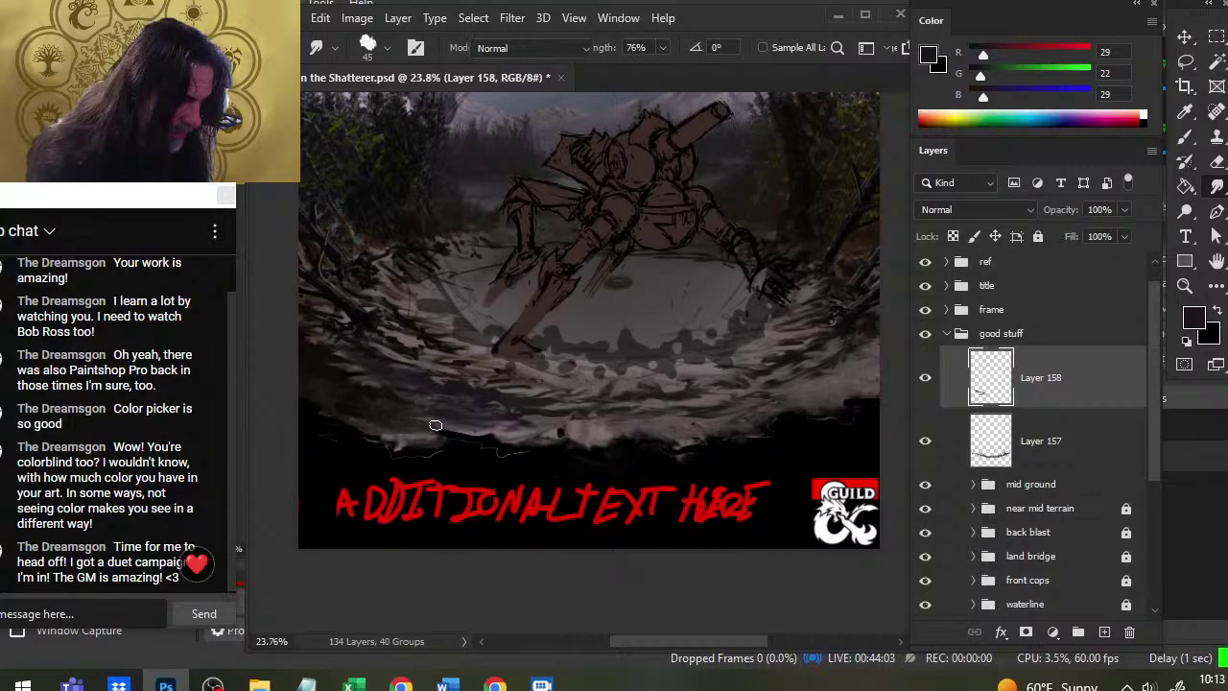
Turn off Spacing in the cloud spin smudge brush's tip settings
{"action": "right_click", "coordinate": [574, 333]}
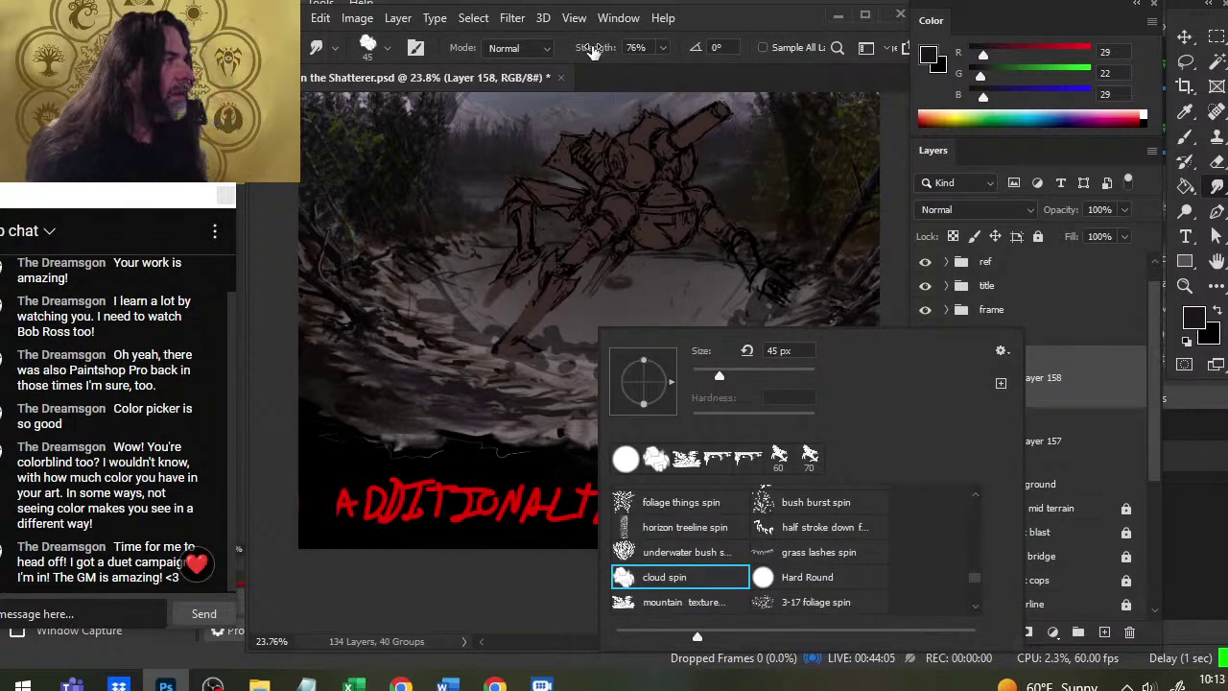
{"action": "left_click", "coordinate": [576, 19]}
{"action": "mouse_move", "coordinate": [613, 16]}
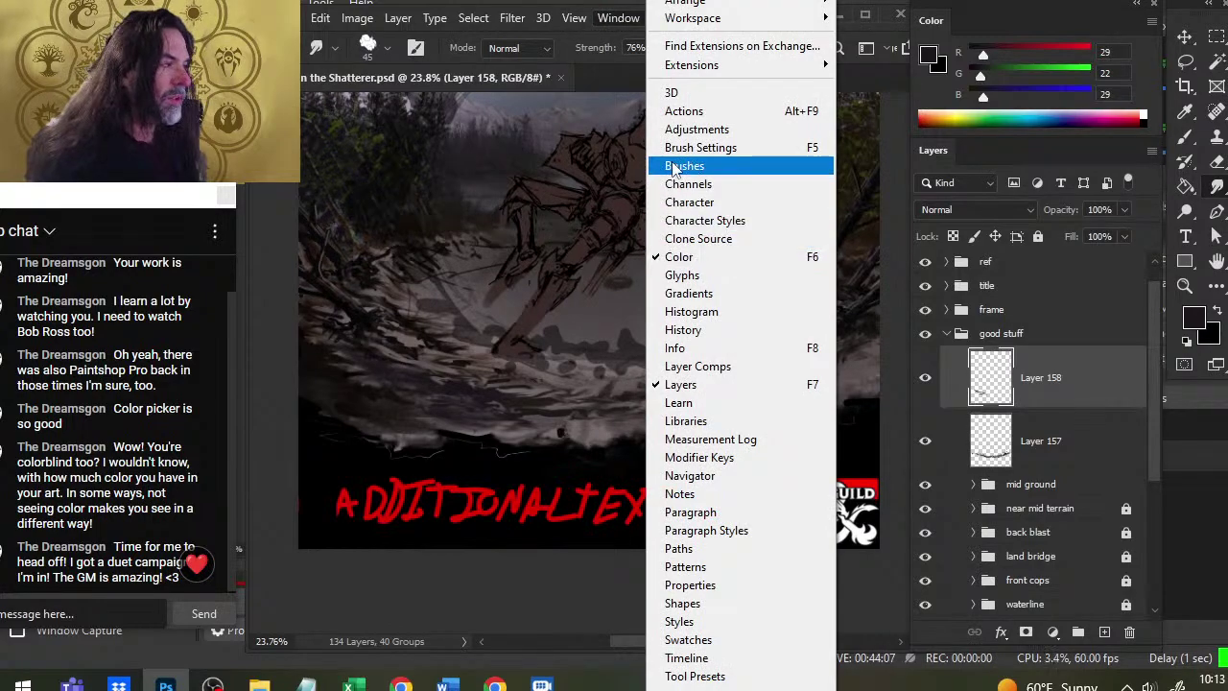
{"action": "left_click", "coordinate": [701, 146]}
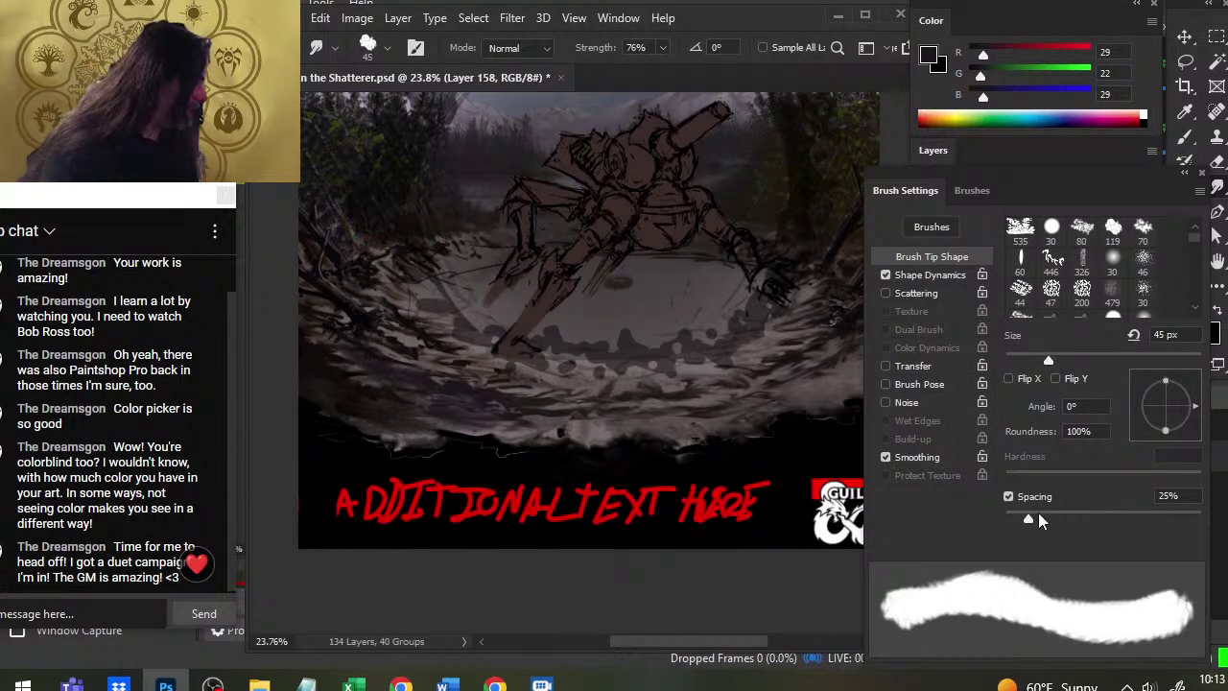
{"action": "left_click", "coordinate": [1008, 496]}
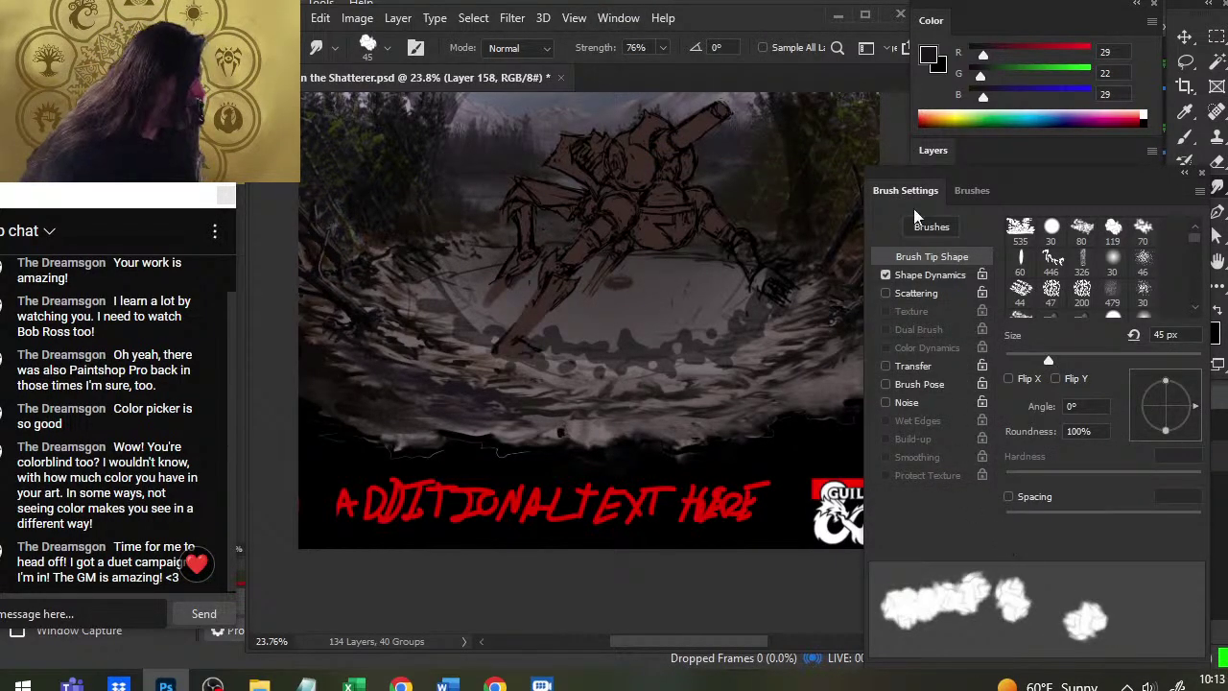
{"action": "left_click", "coordinate": [1205, 185]}
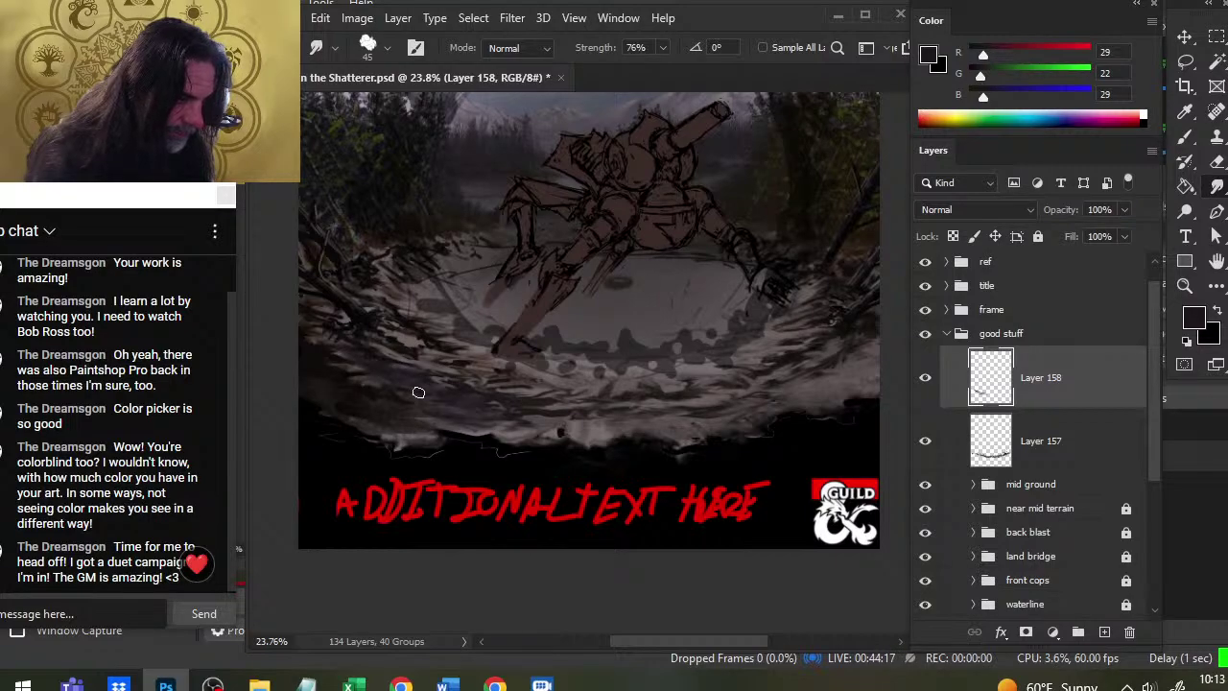
Add dark purple strokes along the lower-left ground of the crater and smudge them into the surrounding streaks
{"action": "key", "text": "b"}
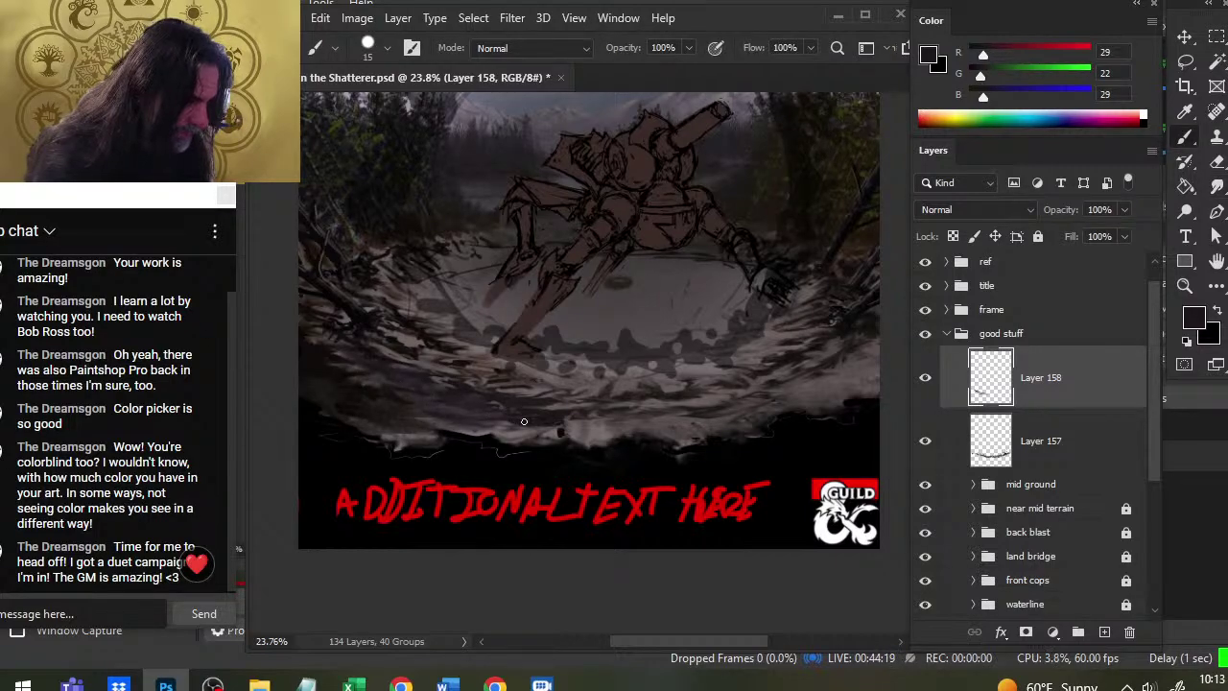
{"action": "key", "text": "r"}
{"action": "mouse_move", "coordinate": [523, 416]}
{"action": "left_mouse_down"}
{"action": "mouse_move", "coordinate": [554, 420]}
{"action": "mouse_move", "coordinate": [529, 417]}
{"action": "mouse_move", "coordinate": [553, 423]}
{"action": "mouse_move", "coordinate": [531, 433]}
{"action": "mouse_move", "coordinate": [555, 435]}
{"action": "mouse_move", "coordinate": [456, 424]}
{"action": "mouse_move", "coordinate": [543, 415]}
{"action": "mouse_move", "coordinate": [407, 432]}
{"action": "mouse_move", "coordinate": [700, 429]}
{"action": "mouse_move", "coordinate": [625, 410]}
{"action": "mouse_move", "coordinate": [371, 416]}
{"action": "left_mouse_up"}
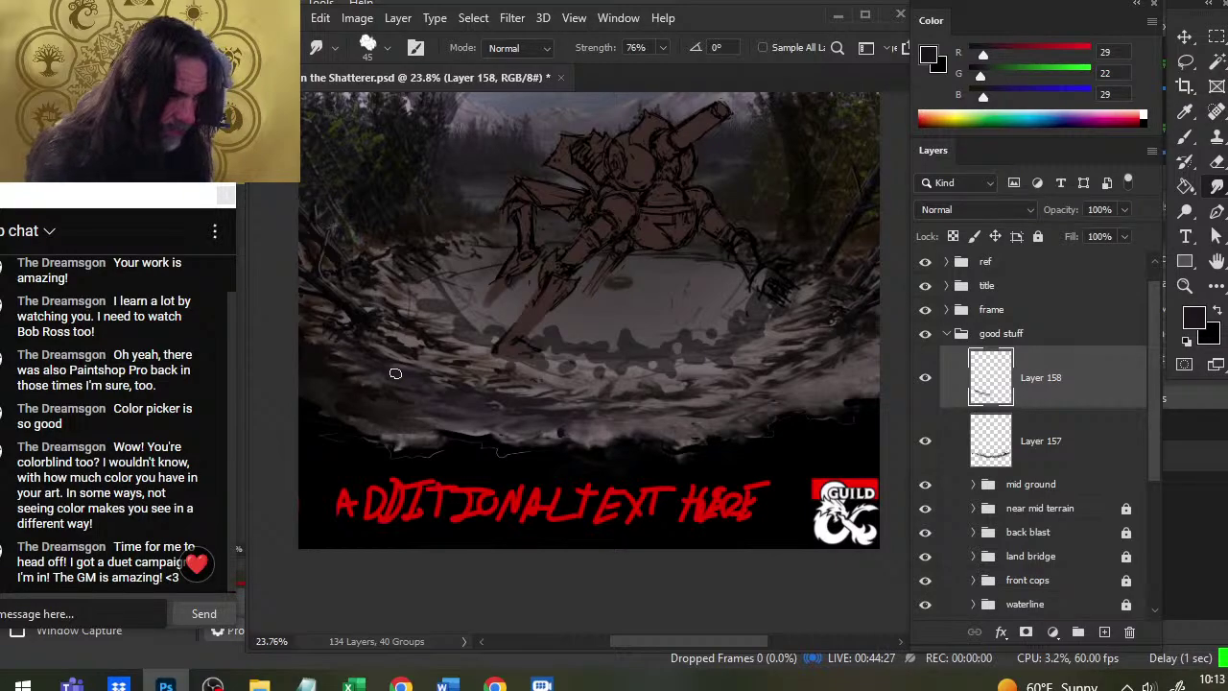
{"action": "key", "text": "b"}
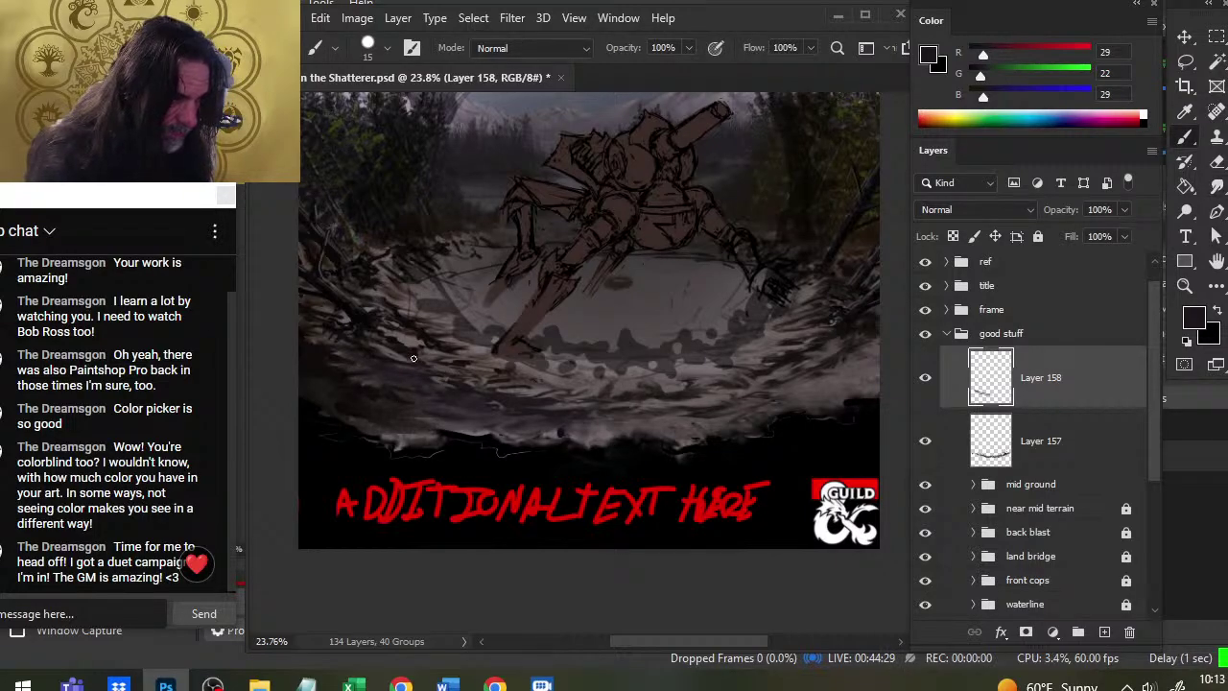
{"action": "key", "text": "r"}
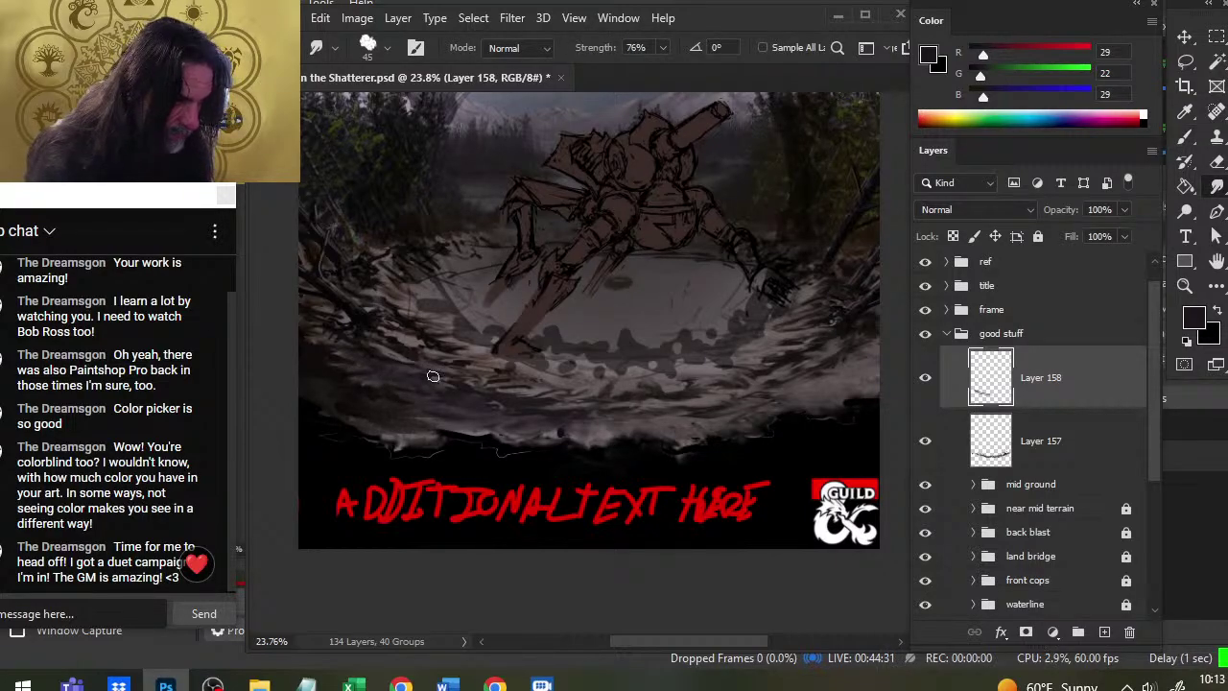
{"action": "key", "text": "b"}
{"action": "key", "text": "r"}
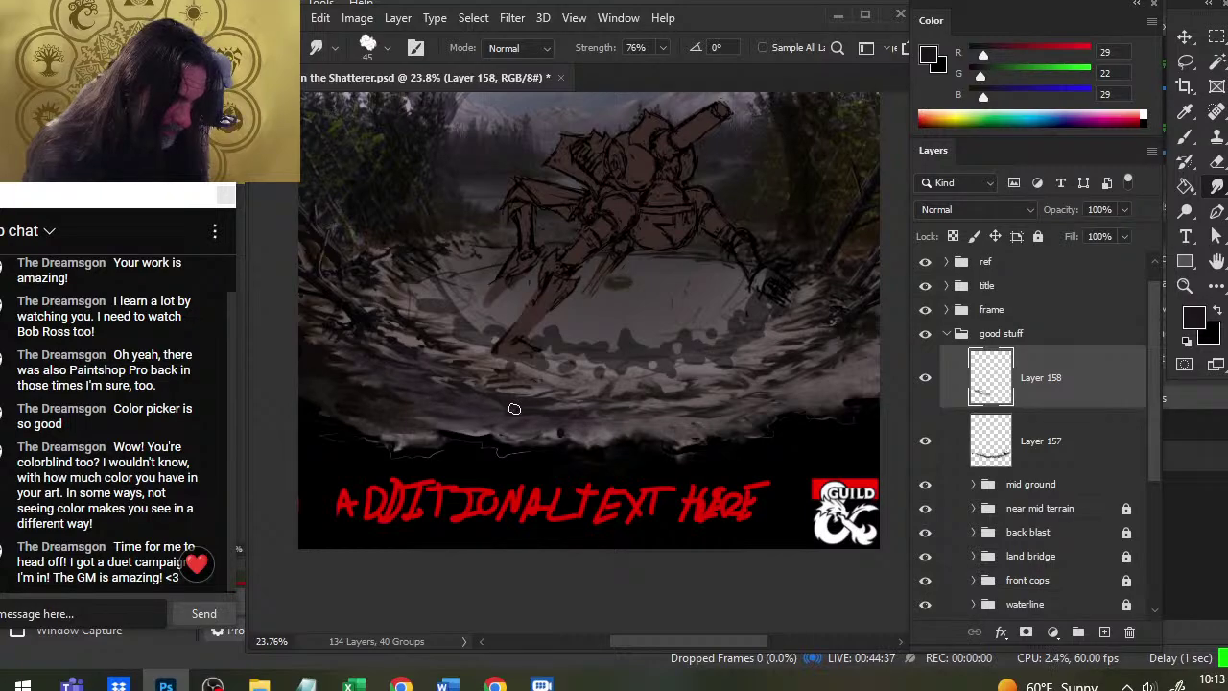
Extend the dark shading across the ground below the figure's foot, blending each stroke along the curve with the Smudge tool
{"action": "key", "text": "z"}
{"action": "left_click_drag", "start_coordinate": [666, 395], "coordinate": [433, 319]}
{"action": "left_click_drag", "start_coordinate": [506, 451], "coordinate": [758, 455]}
{"action": "key", "text": "b"}
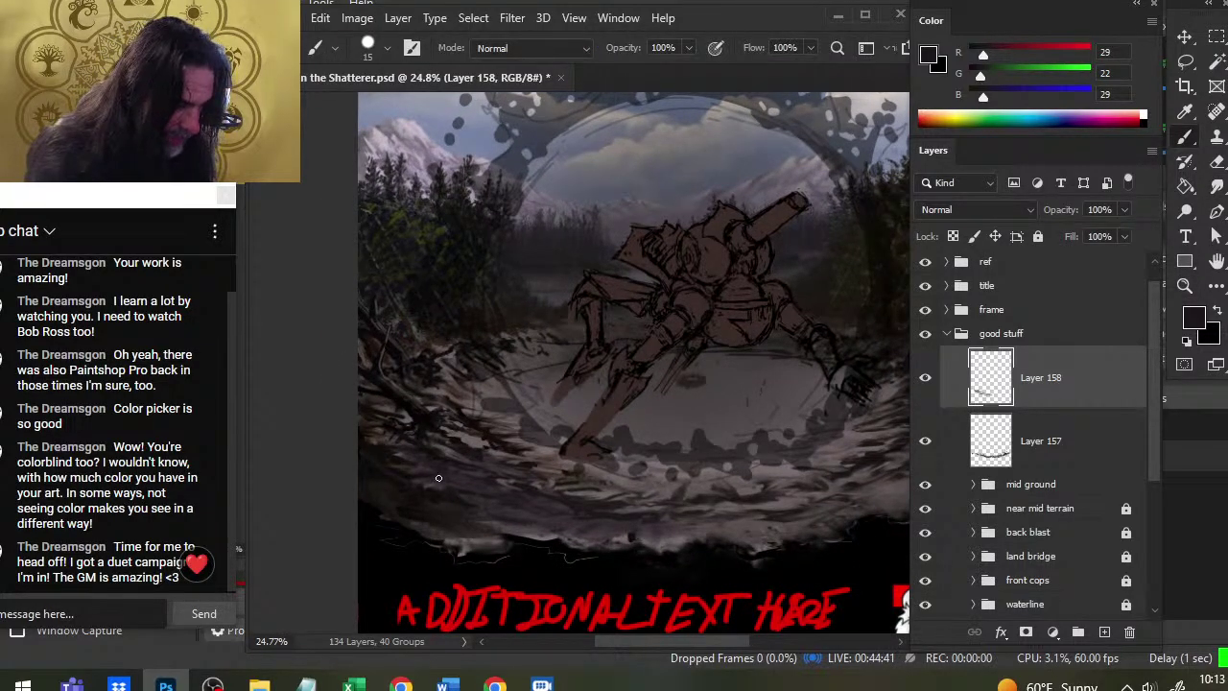
{"action": "key", "text": "r"}
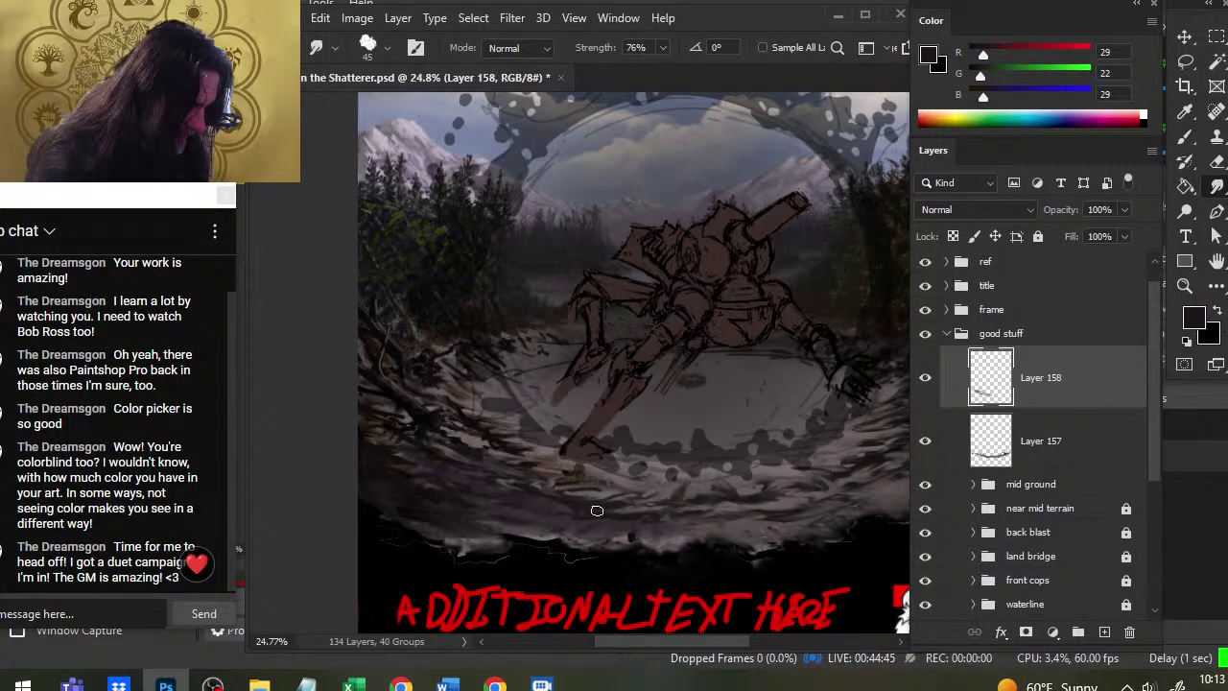
{"action": "left_click_drag", "start_coordinate": [614, 506], "coordinate": [604, 499]}
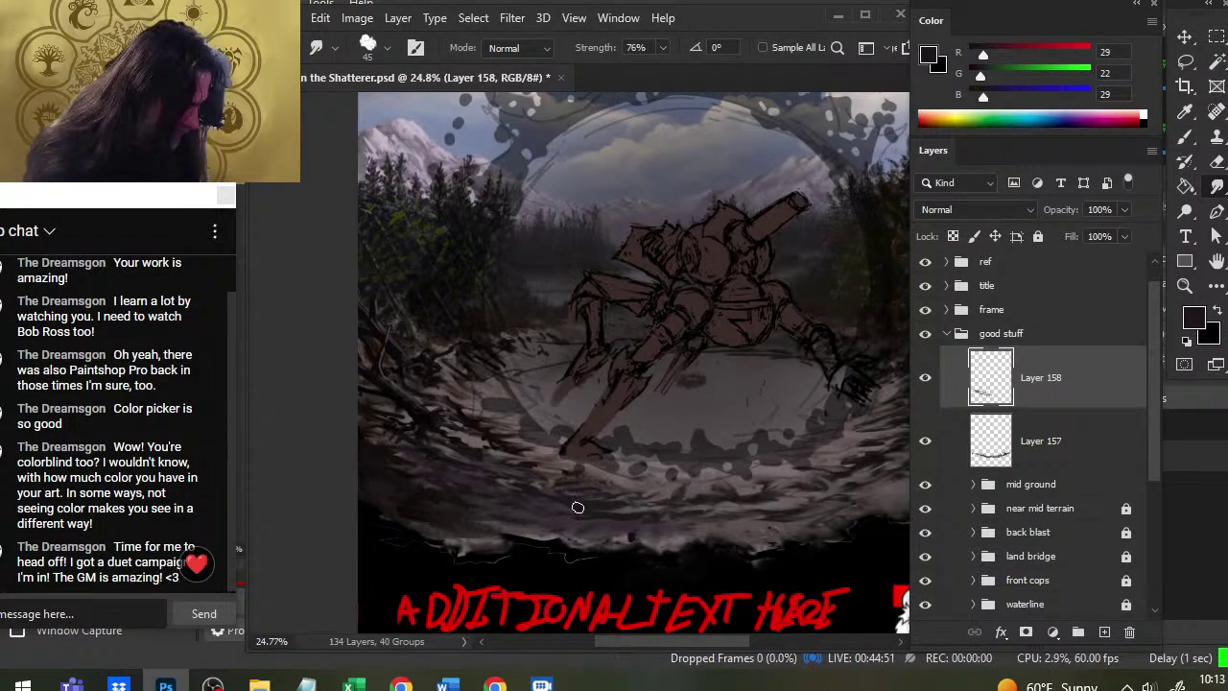
{"action": "mouse_move", "coordinate": [577, 507]}
{"action": "left_mouse_down"}
{"action": "mouse_move", "coordinate": [552, 518]}
{"action": "mouse_move", "coordinate": [559, 506]}
{"action": "left_mouse_up"}
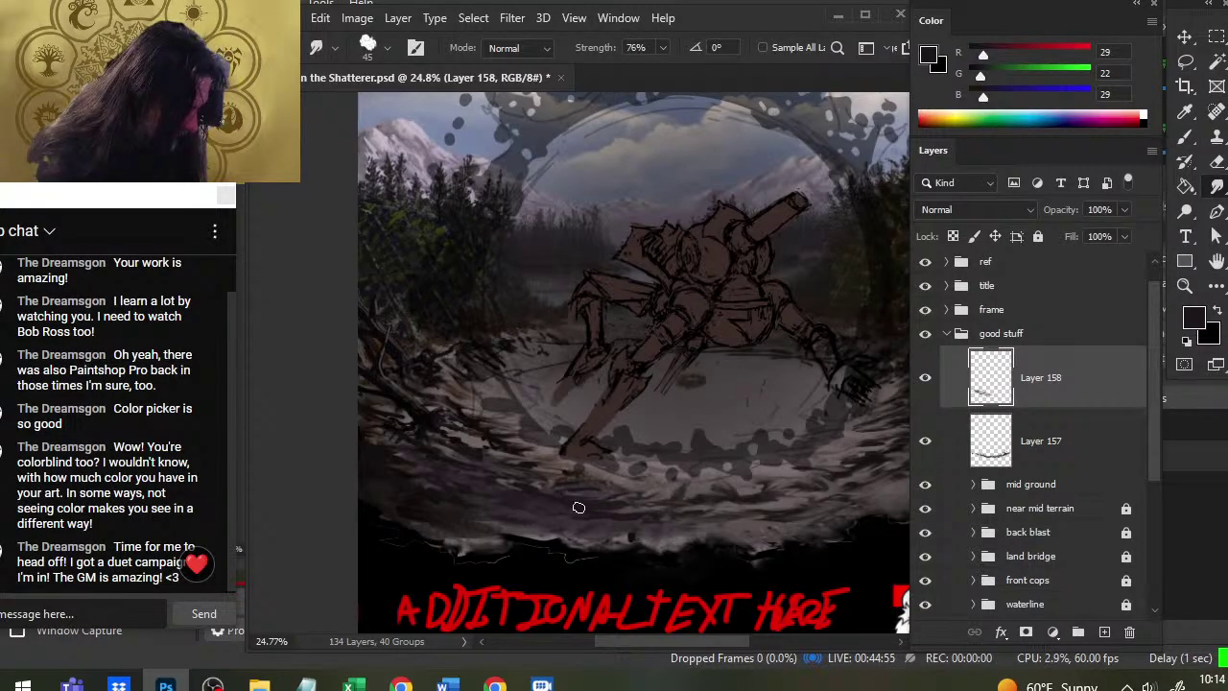
{"action": "key", "text": "b"}
{"action": "key", "text": "r"}
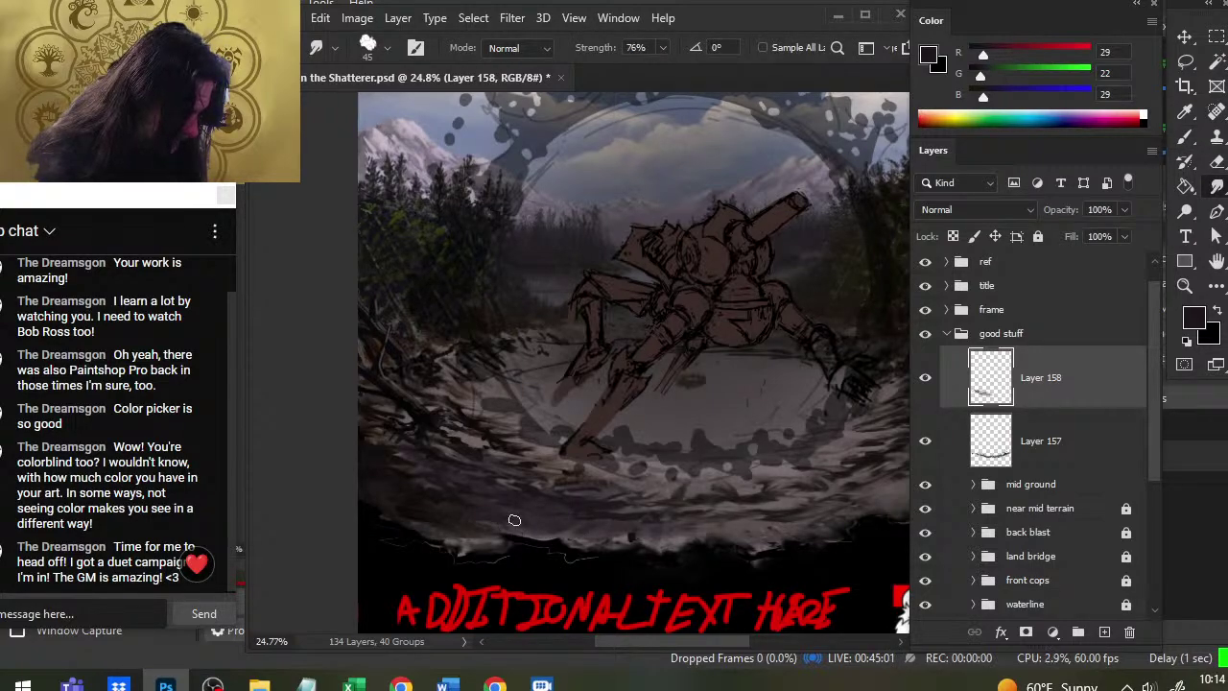
{"action": "left_click_drag", "start_coordinate": [515, 519], "coordinate": [504, 534]}
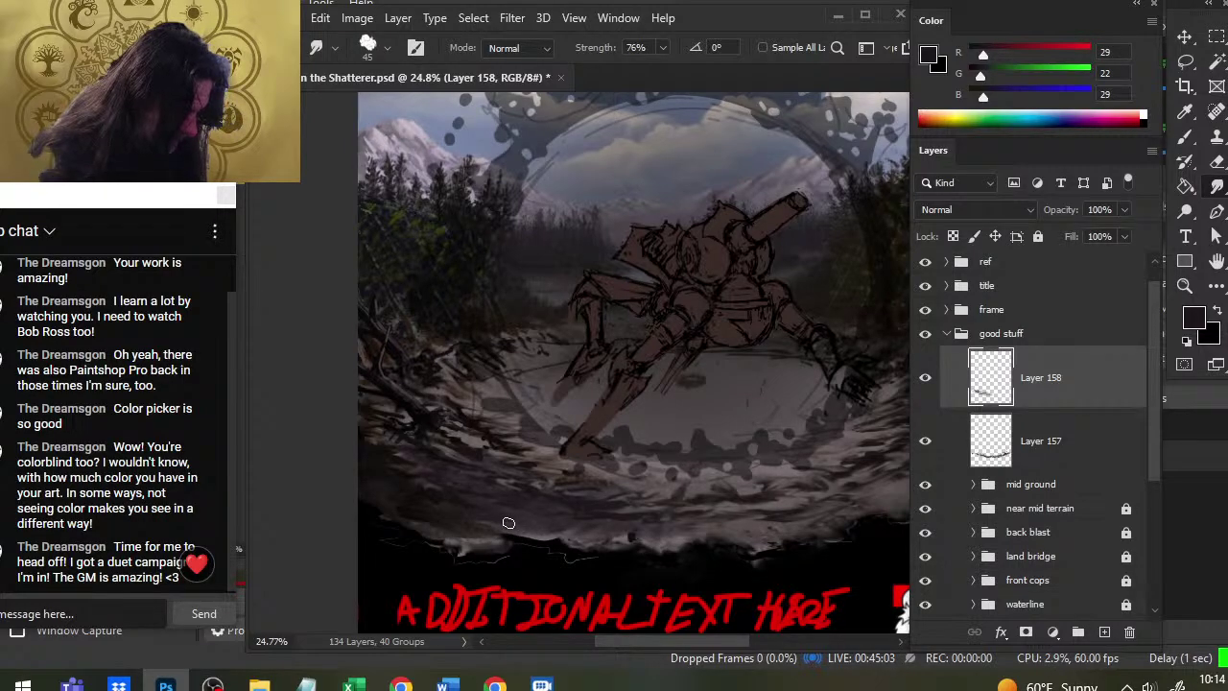
Paint dark strokes on the lower-right ground above the Guild logo and smudge them along the crater's curve
{"action": "scroll", "coordinate": [470, 479], "scroll_direction": "down", "scroll_amount": 2}
{"action": "scroll", "coordinate": [470, 480], "scroll_direction": "right", "scroll_amount": 5}
{"action": "key", "text": "b"}
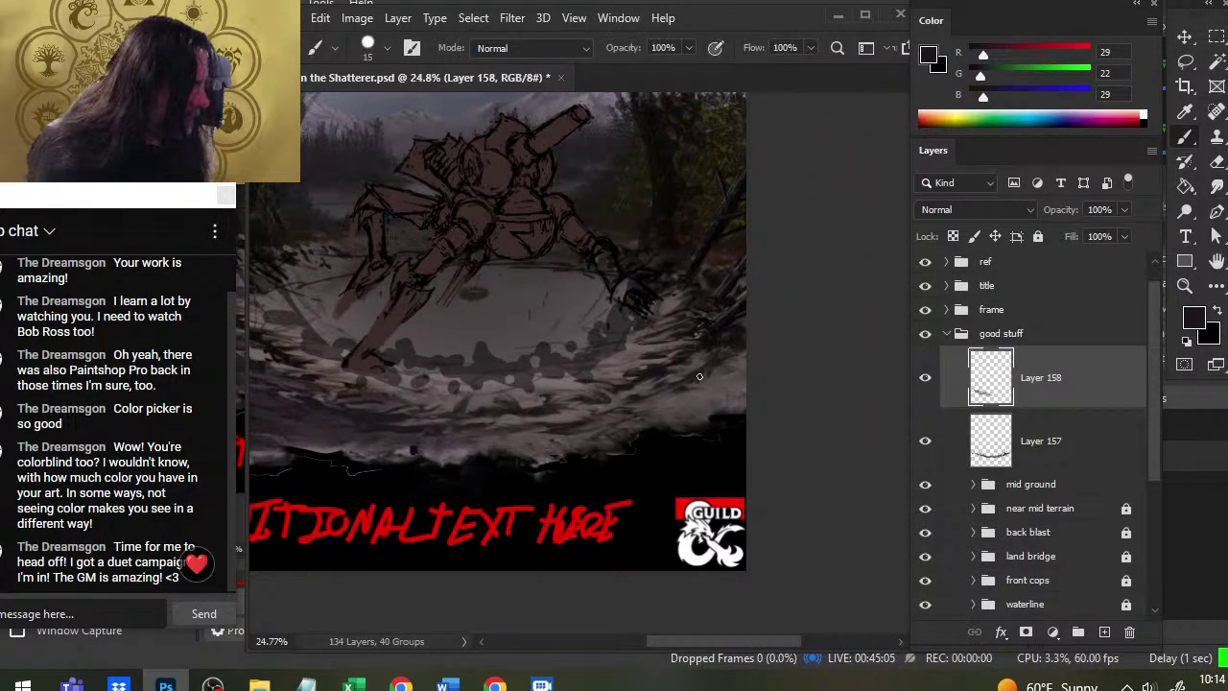
{"action": "key", "text": "r"}
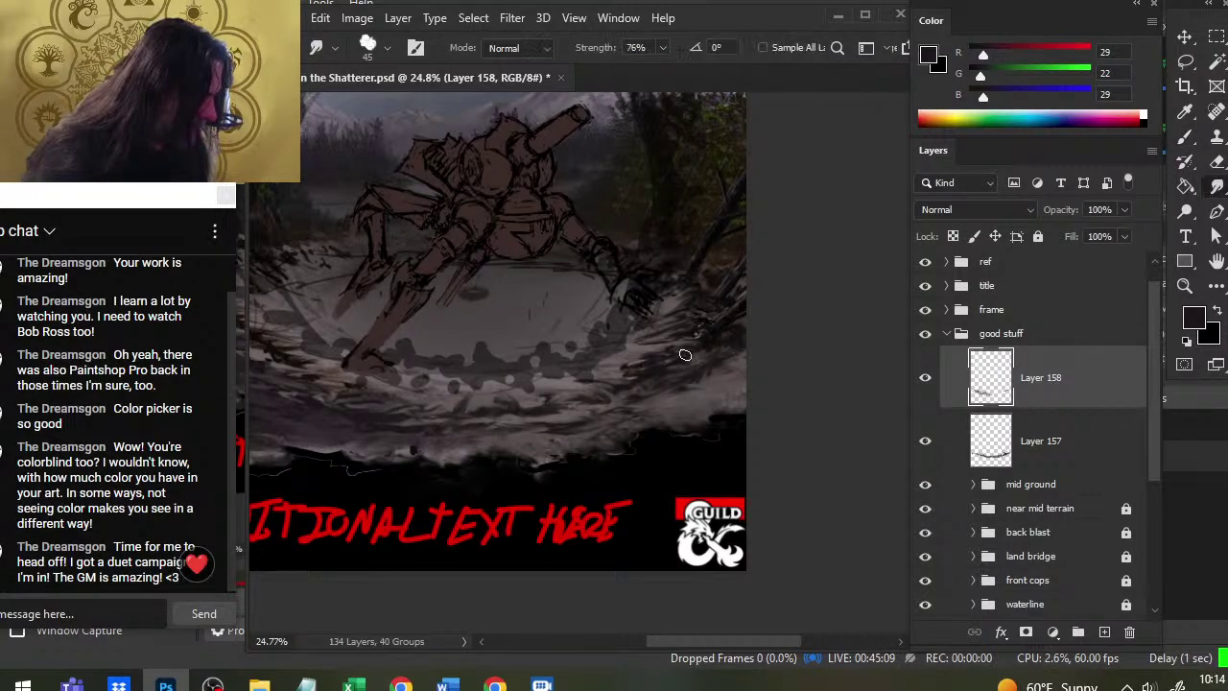
{"action": "key", "text": "b"}
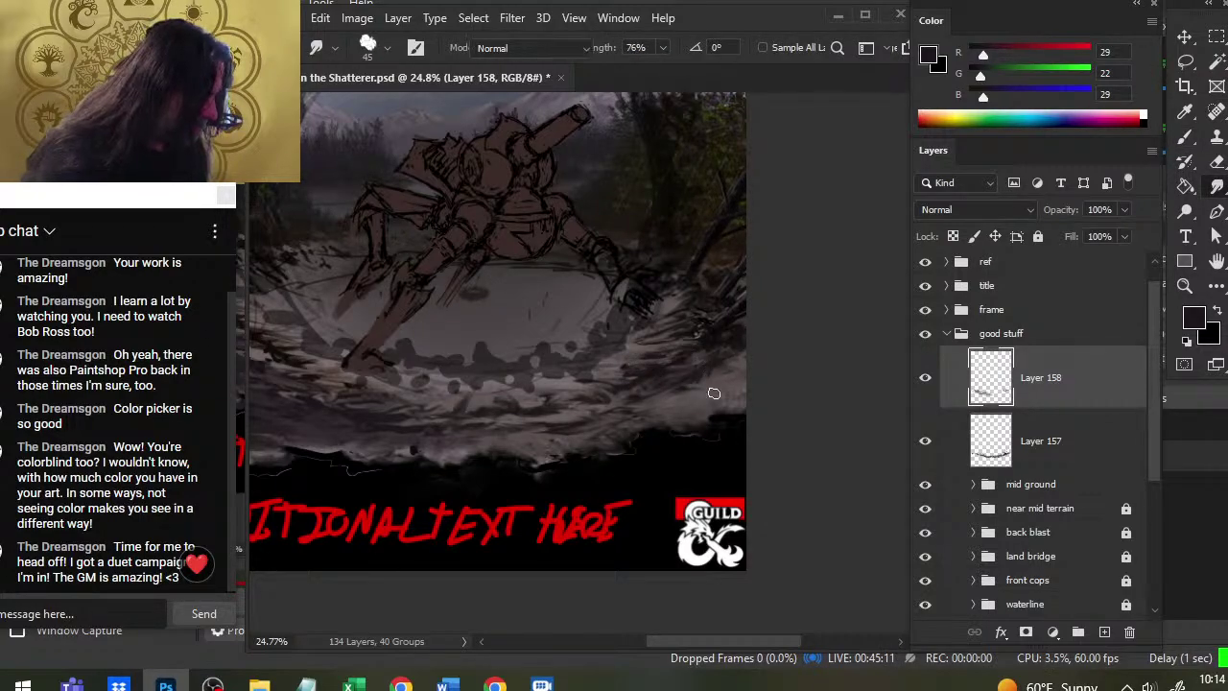
{"action": "key", "text": "r"}
{"action": "key", "text": "b"}
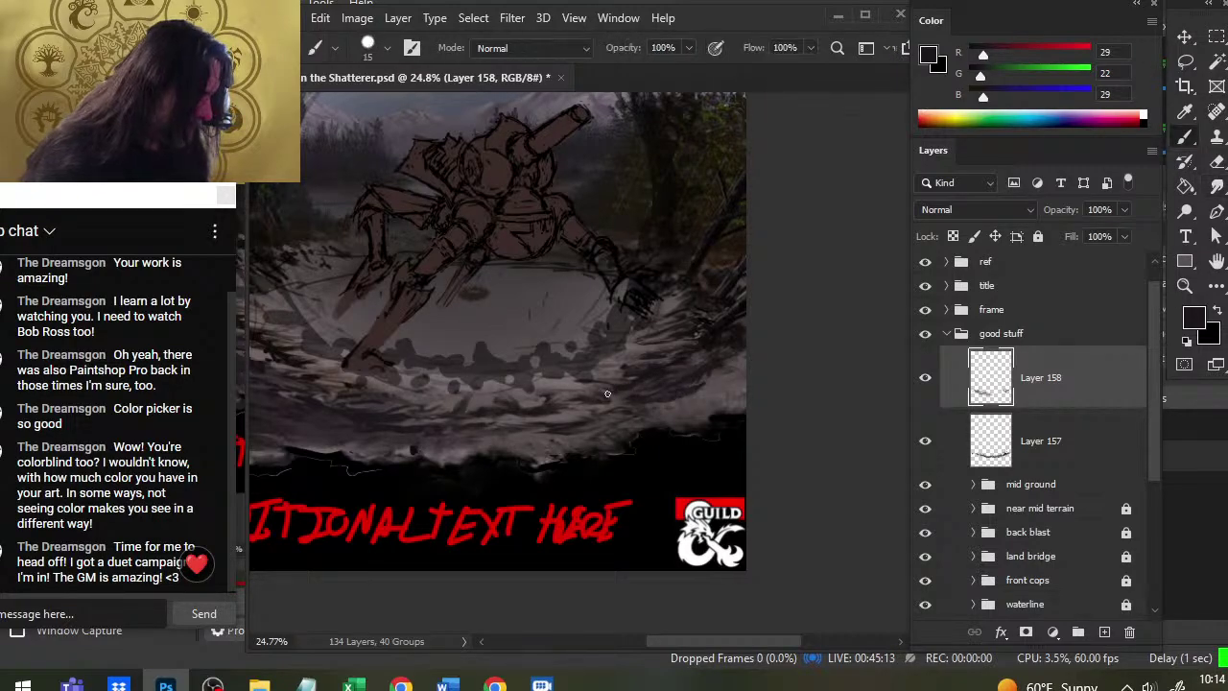
{"action": "key", "text": "r"}
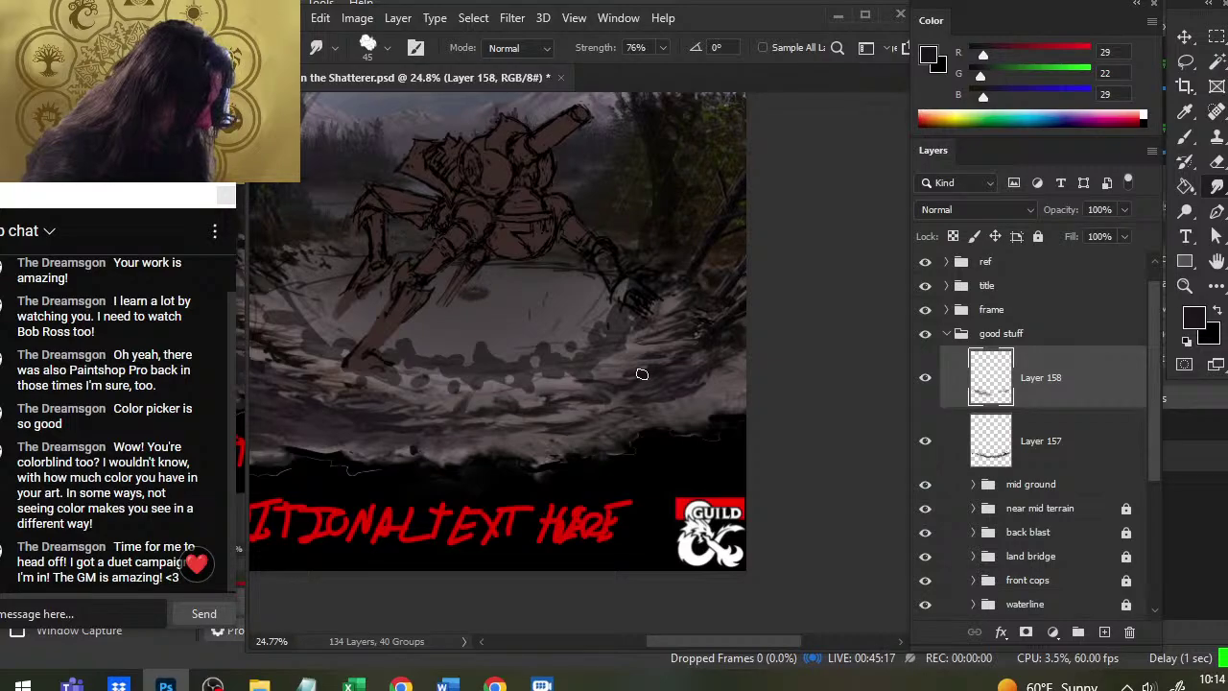
Paint dark strokes along the lower middle-right ground of the crater and smudge them into the curved streaks
{"action": "mouse_move", "coordinate": [673, 376]}
{"action": "left_mouse_down"}
{"action": "mouse_move", "coordinate": [728, 391]}
{"action": "mouse_move", "coordinate": [667, 384]}
{"action": "mouse_move", "coordinate": [739, 383]}
{"action": "mouse_move", "coordinate": [711, 370]}
{"action": "mouse_move", "coordinate": [739, 401]}
{"action": "mouse_move", "coordinate": [677, 401]}
{"action": "mouse_move", "coordinate": [747, 370]}
{"action": "mouse_move", "coordinate": [706, 402]}
{"action": "mouse_move", "coordinate": [712, 414]}
{"action": "mouse_move", "coordinate": [686, 385]}
{"action": "mouse_move", "coordinate": [572, 428]}
{"action": "mouse_move", "coordinate": [615, 406]}
{"action": "left_mouse_up"}
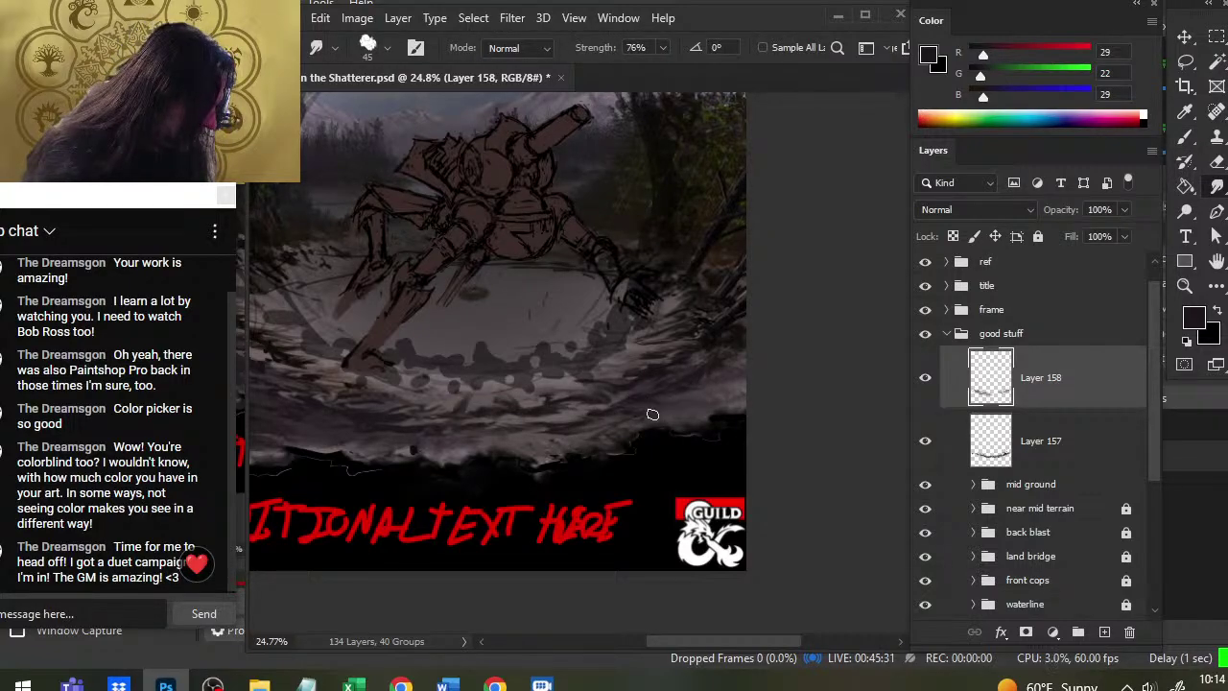
{"action": "key", "text": "b"}
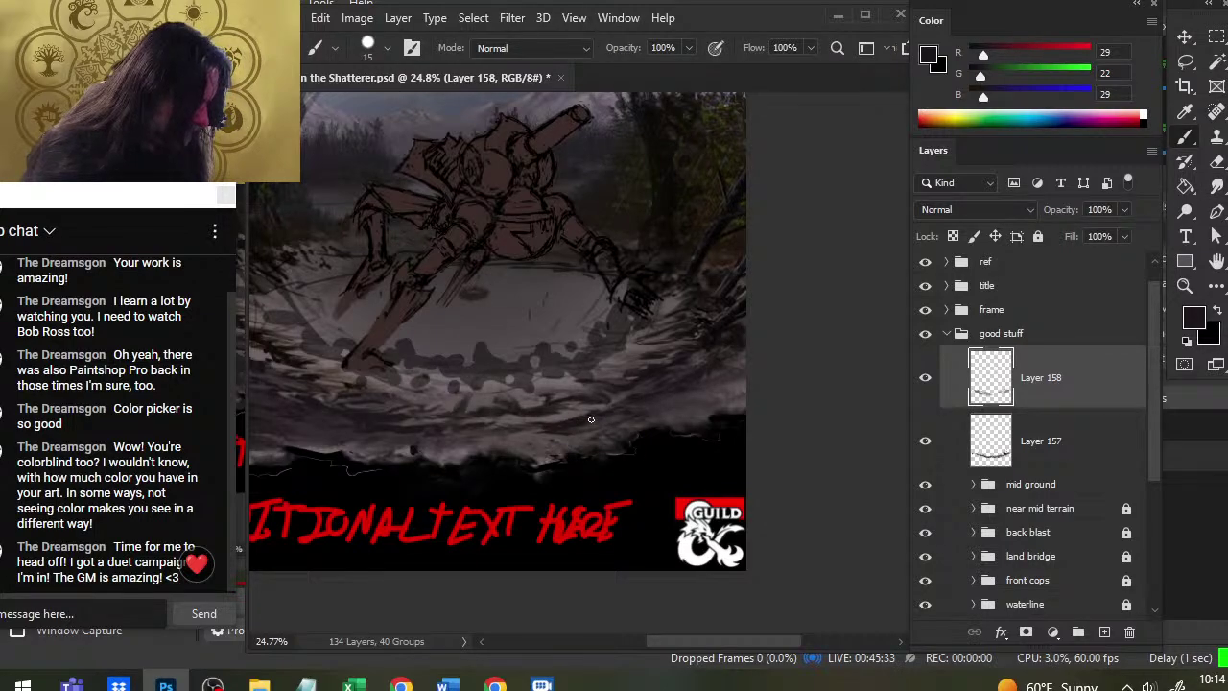
{"action": "key", "text": "r"}
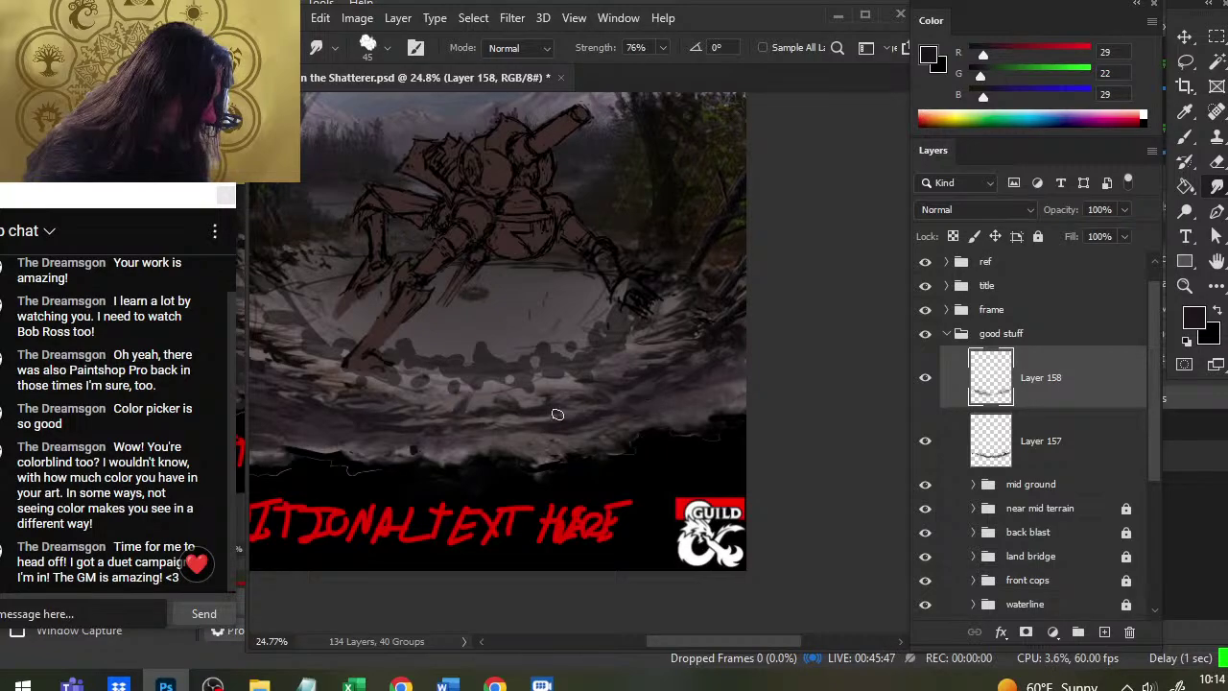
{"action": "key", "text": "b"}
{"action": "key", "text": "r"}
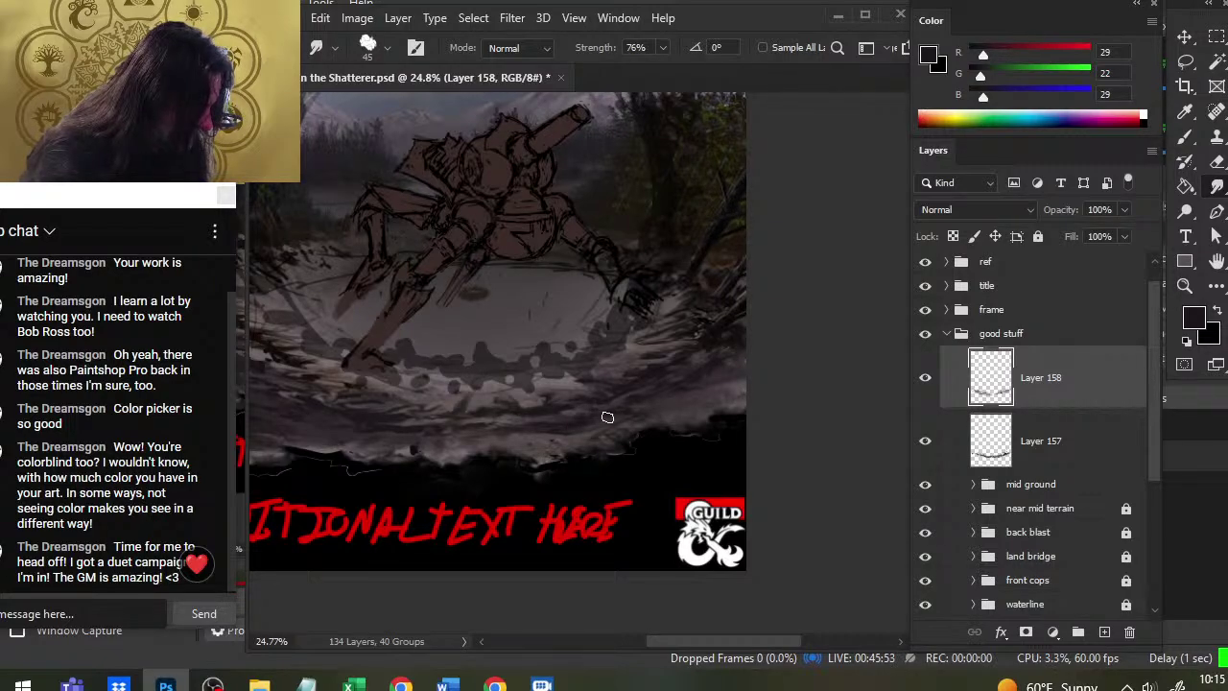
{"action": "key", "text": "b"}
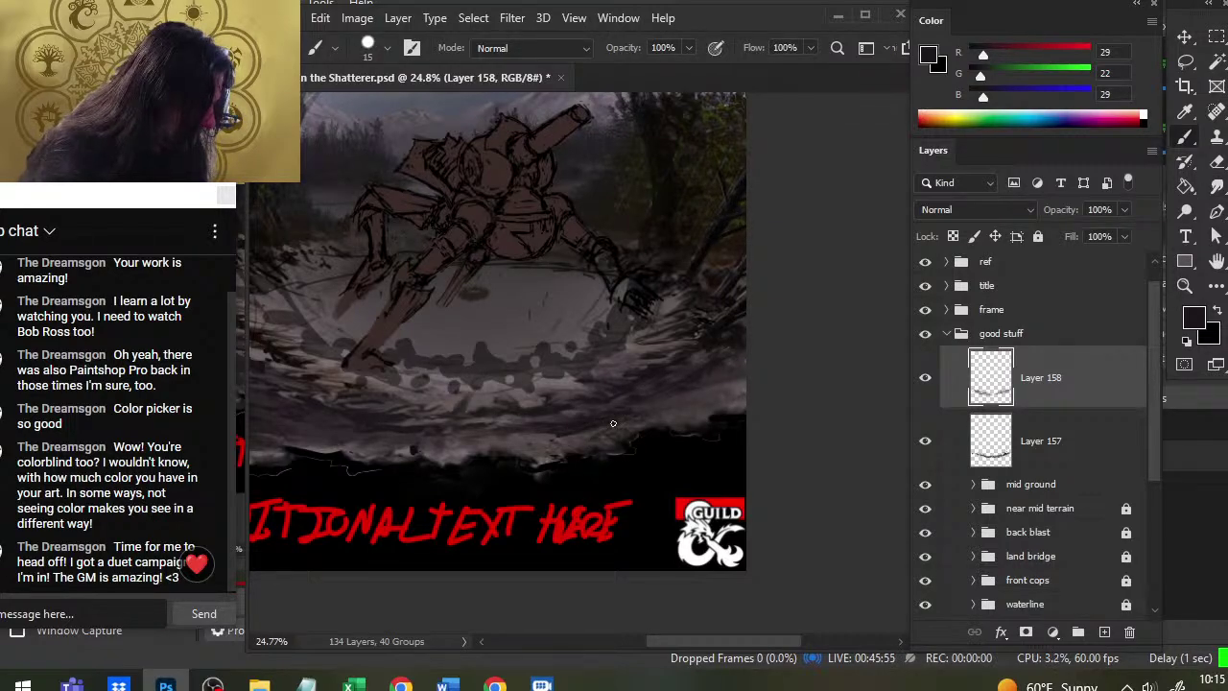
{"action": "key", "text": "r"}
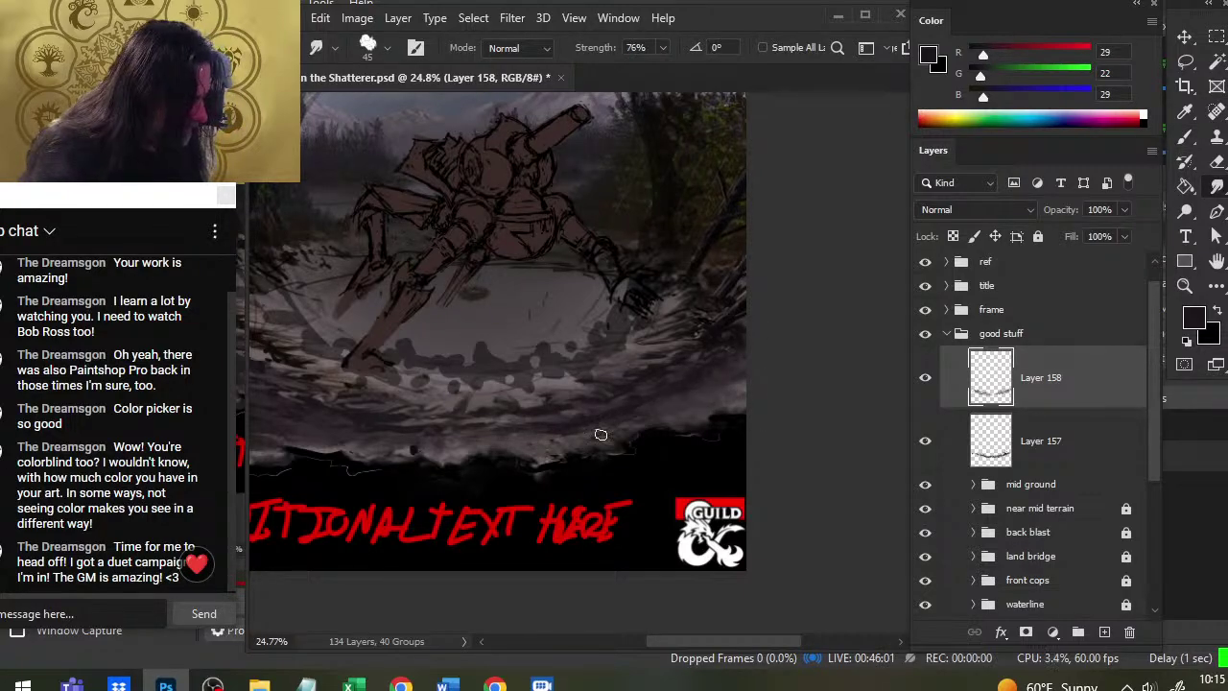
Add dark strokes on the ground beneath and beside the figure's planted foot, smudging each along the crater's curve
{"action": "mouse_move", "coordinate": [615, 471]}
{"action": "left_mouse_down"}
{"action": "mouse_move", "coordinate": [653, 425]}
{"action": "mouse_move", "coordinate": [637, 423]}
{"action": "left_mouse_up"}
{"action": "key", "text": "b"}
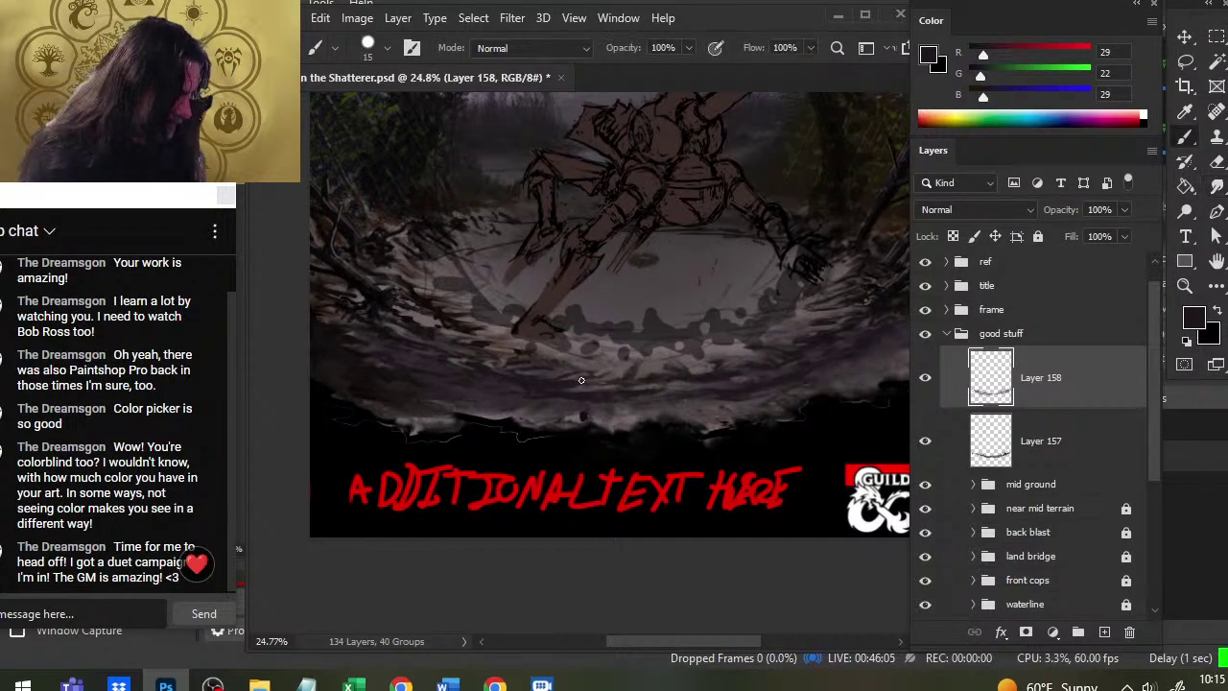
{"action": "key", "text": "r"}
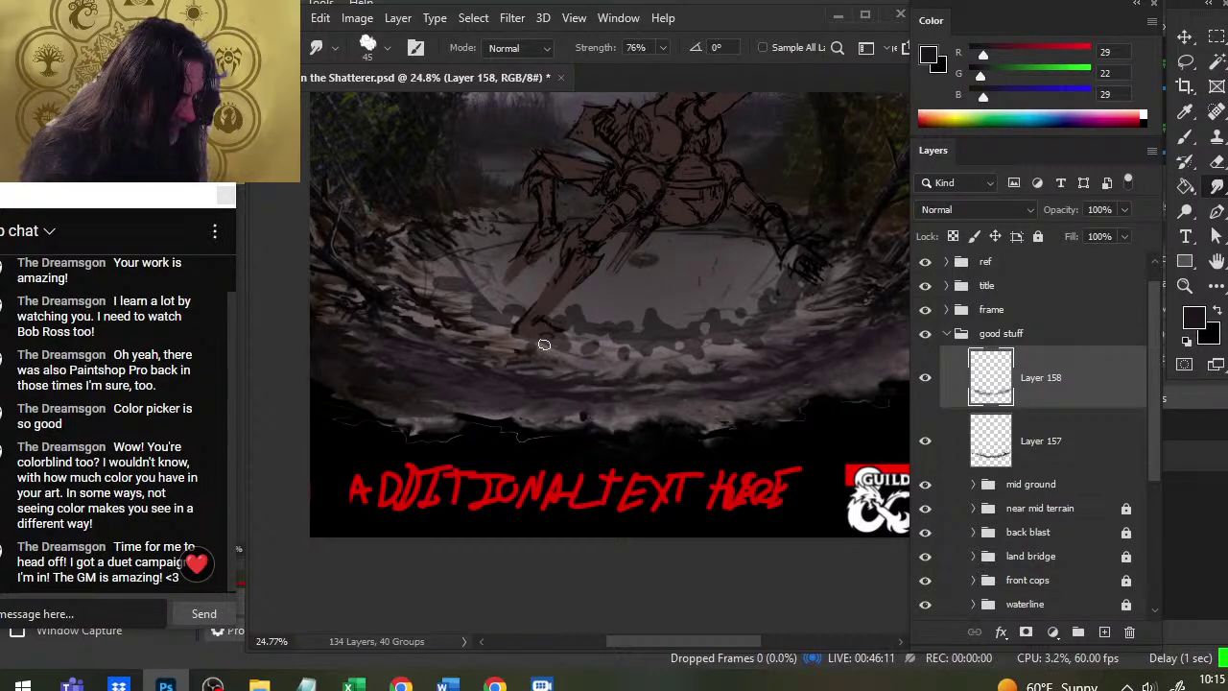
{"action": "key", "text": "b"}
{"action": "key", "text": "r"}
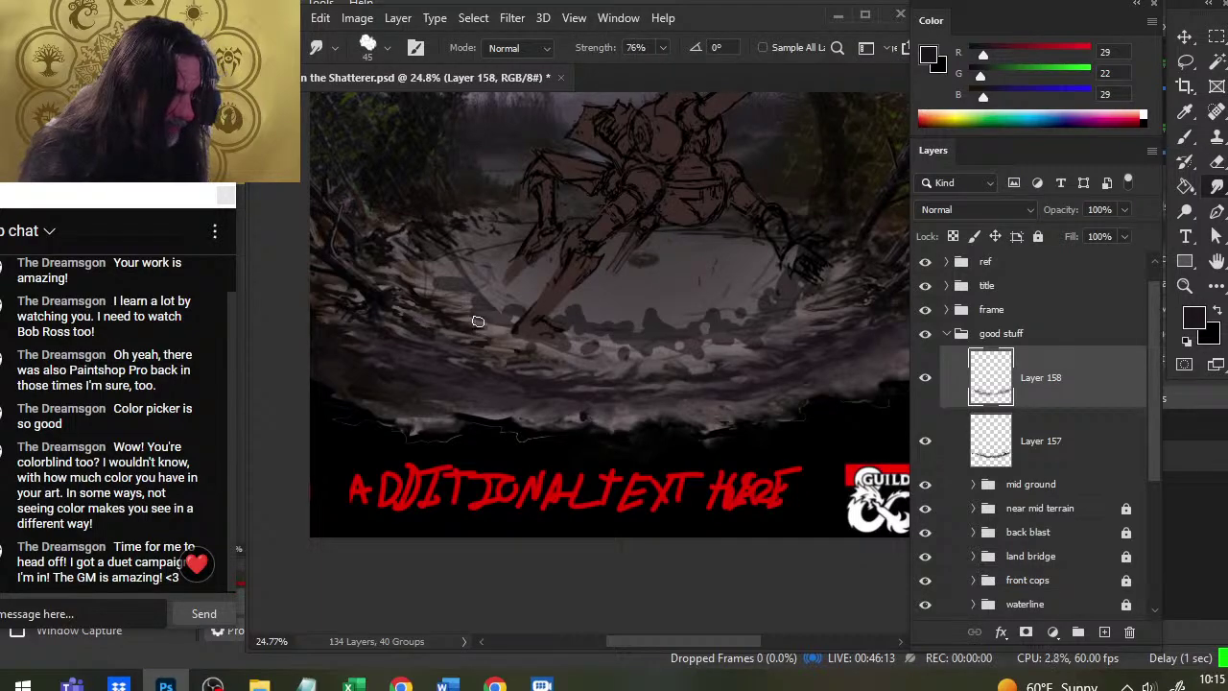
{"action": "key", "text": "b"}
{"action": "key", "text": "r"}
Darken the crater's left bank up toward the undergrowth with short brush strokes blended by the Smudge tool
{"action": "key", "text": "b"}
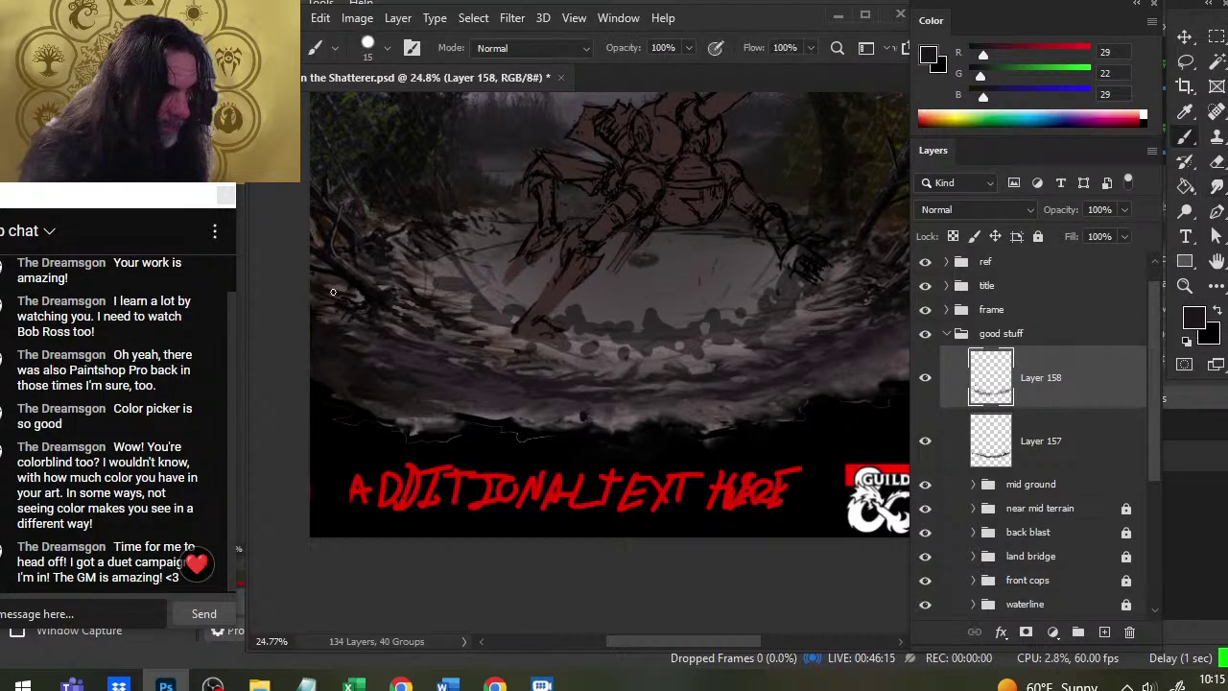
{"action": "key", "text": "r"}
{"action": "key", "text": "b"}
{"action": "key", "text": "r"}
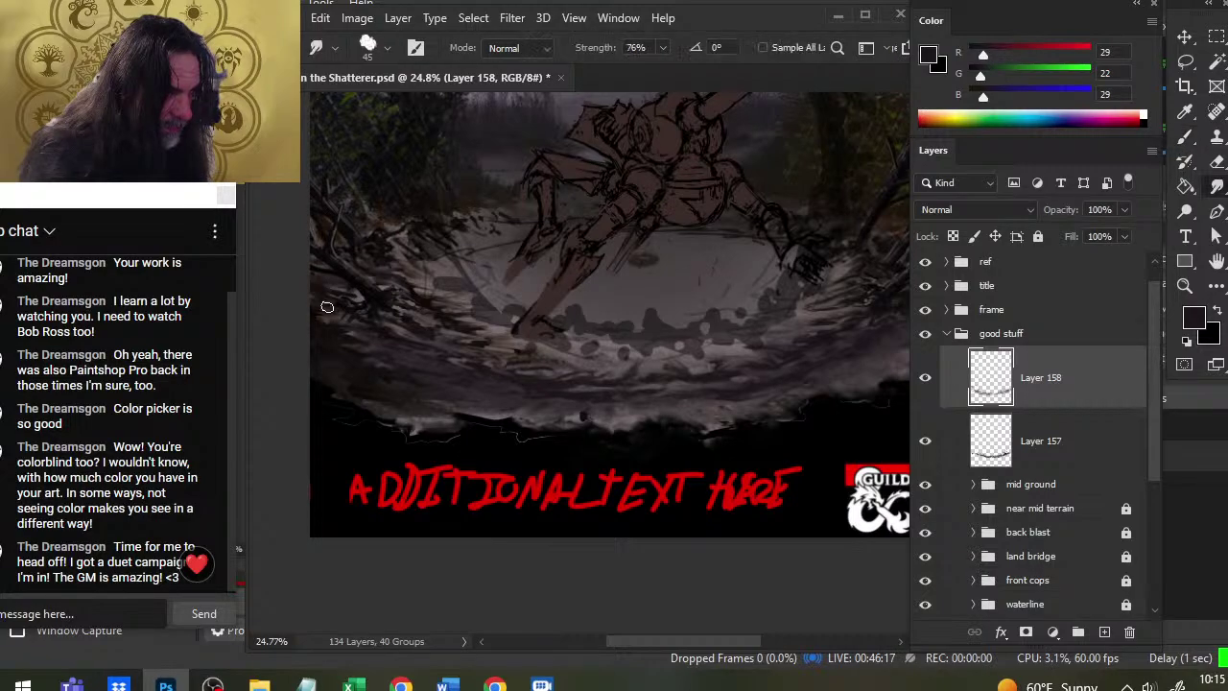
{"action": "key", "text": "b"}
{"action": "key", "text": "r"}
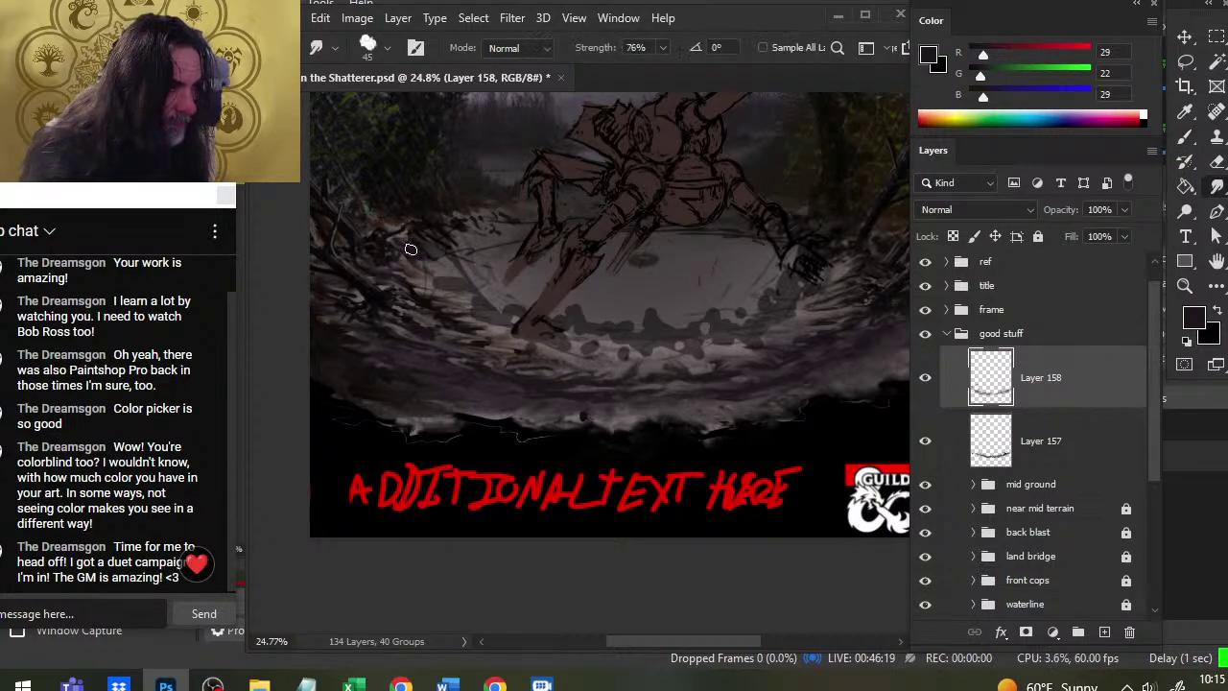
{"action": "key", "text": "b"}
{"action": "key", "text": "r"}
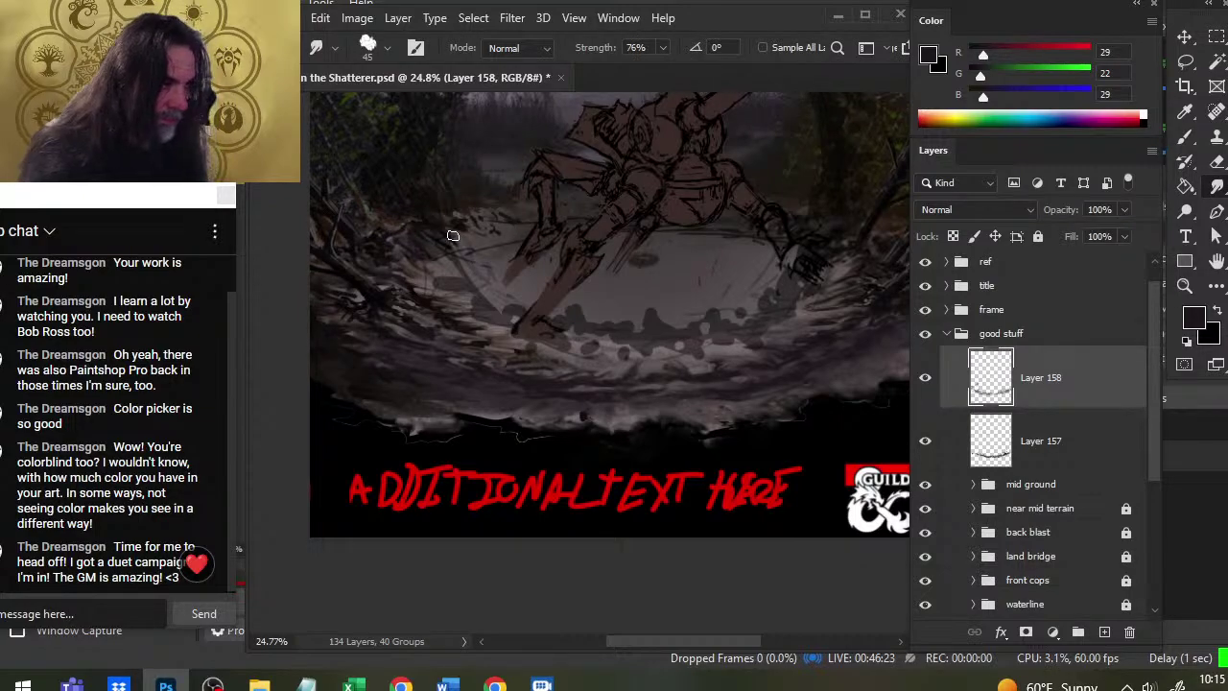
{"action": "key", "text": "b"}
{"action": "key", "text": "r"}
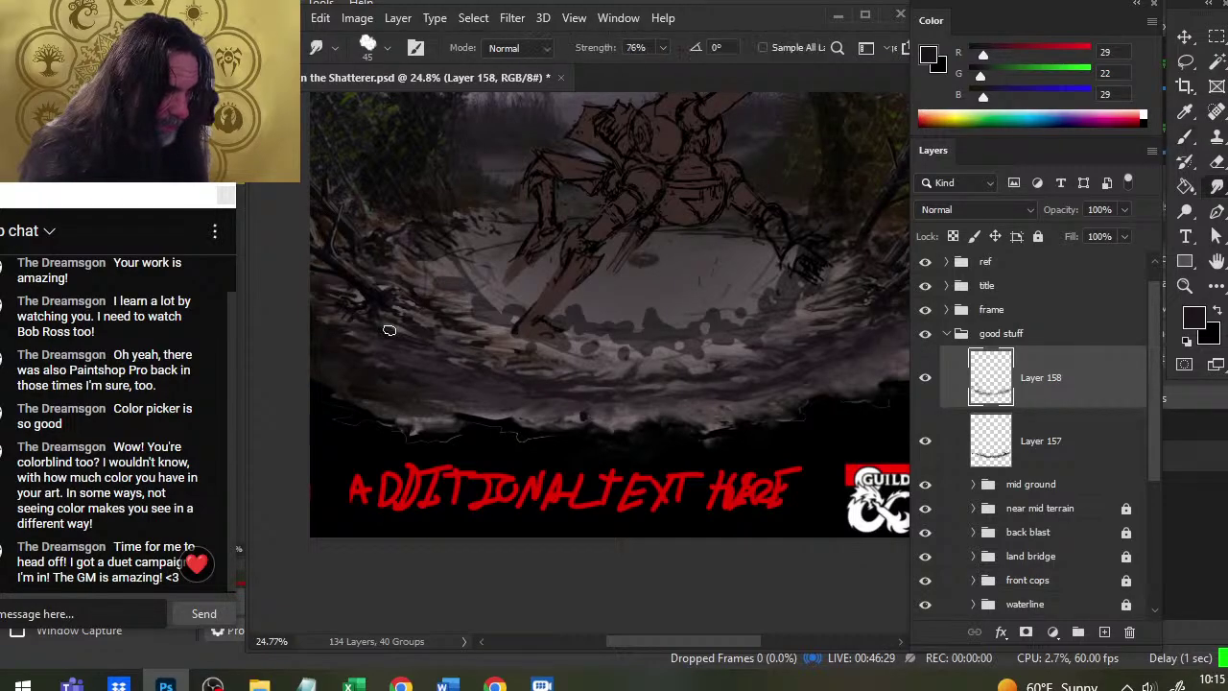
Create a new layer above Layer 158 in the good stuff group
{"action": "key", "text": "z"}
{"action": "left_click", "coordinate": [689, 432], "text": "alt"}
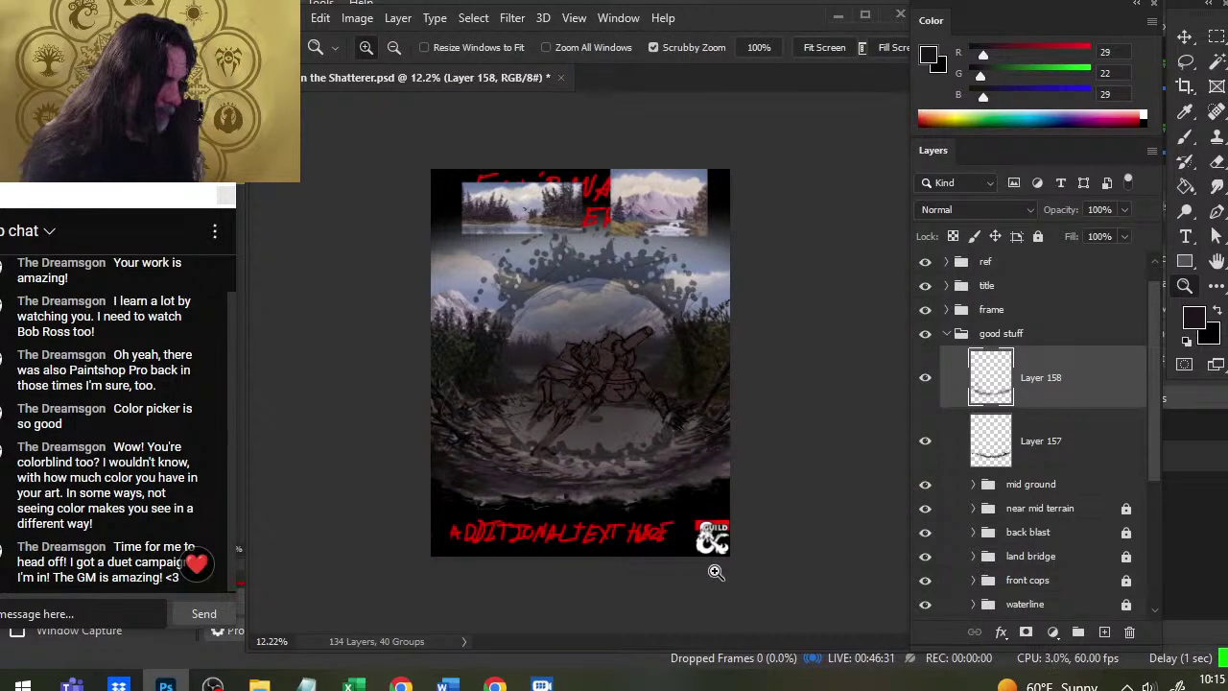
{"action": "left_click", "coordinate": [671, 497]}
{"action": "key", "text": "r"}
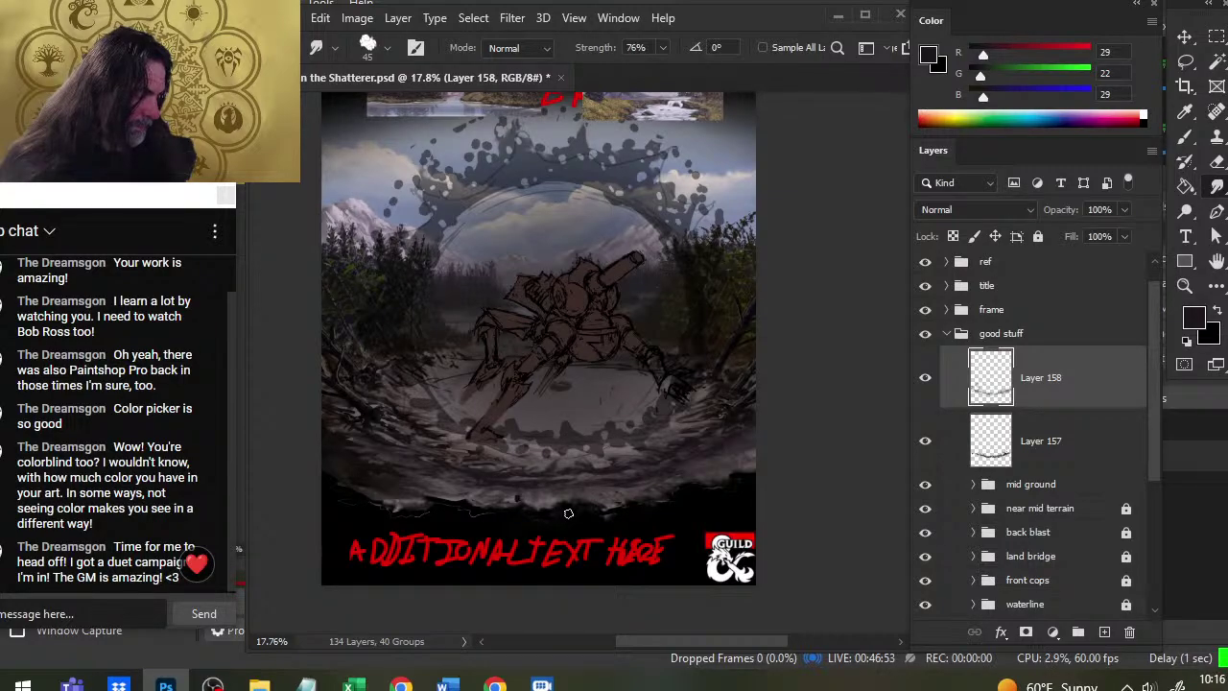
{"action": "left_click", "coordinate": [1105, 632]}
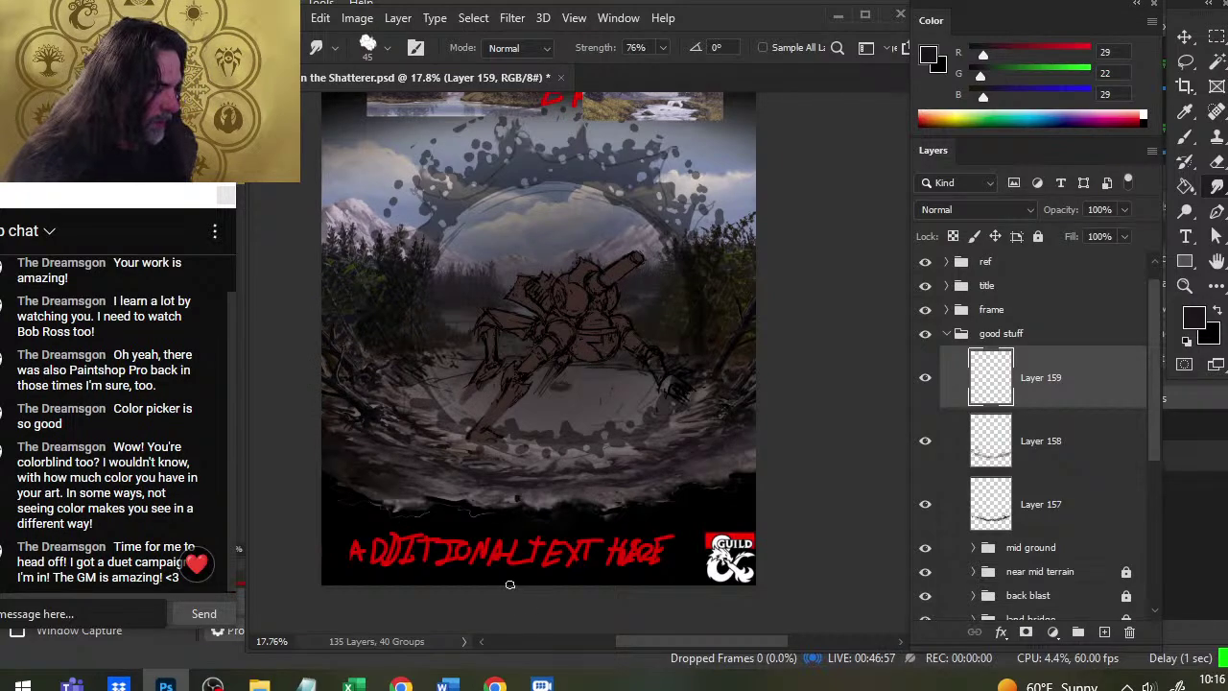
Choose the half stroke down brush, set it to 200 px and adjust its tip roundness
{"action": "mouse_move", "coordinate": [717, 207]}
{"action": "left_mouse_down"}
{"action": "mouse_move", "coordinate": [661, 369]}
{"action": "mouse_move", "coordinate": [701, 220]}
{"action": "left_mouse_up"}
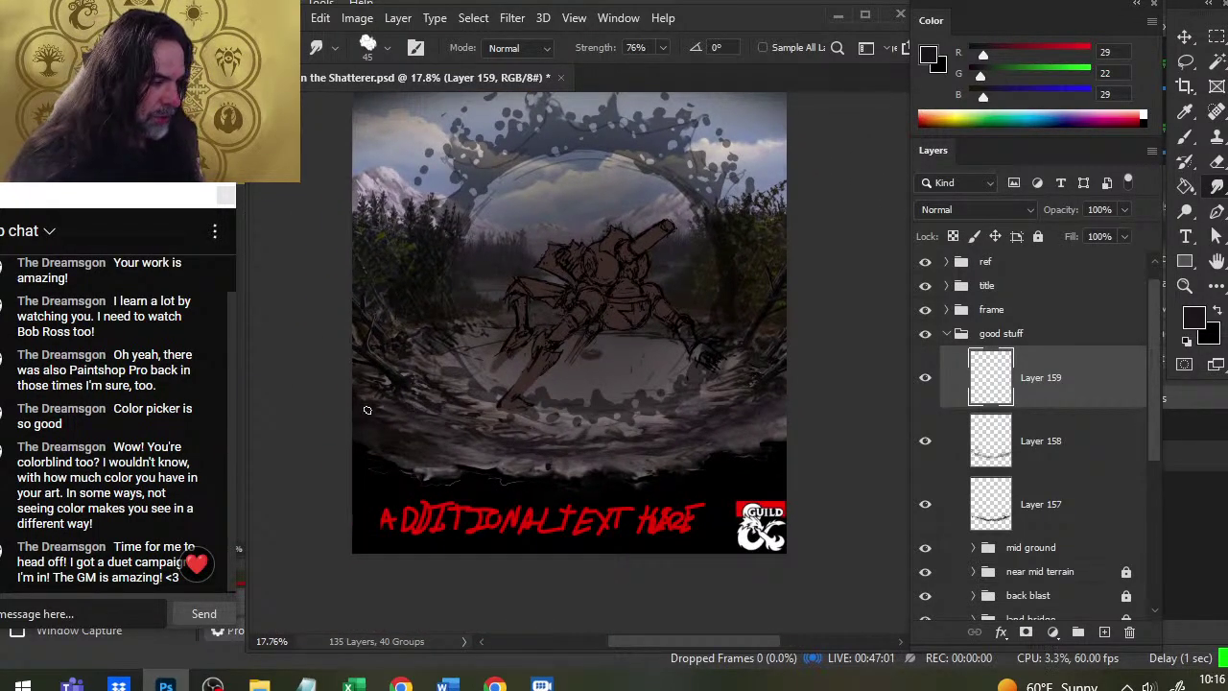
{"action": "key", "text": "b"}
{"action": "right_click", "coordinate": [509, 441]}
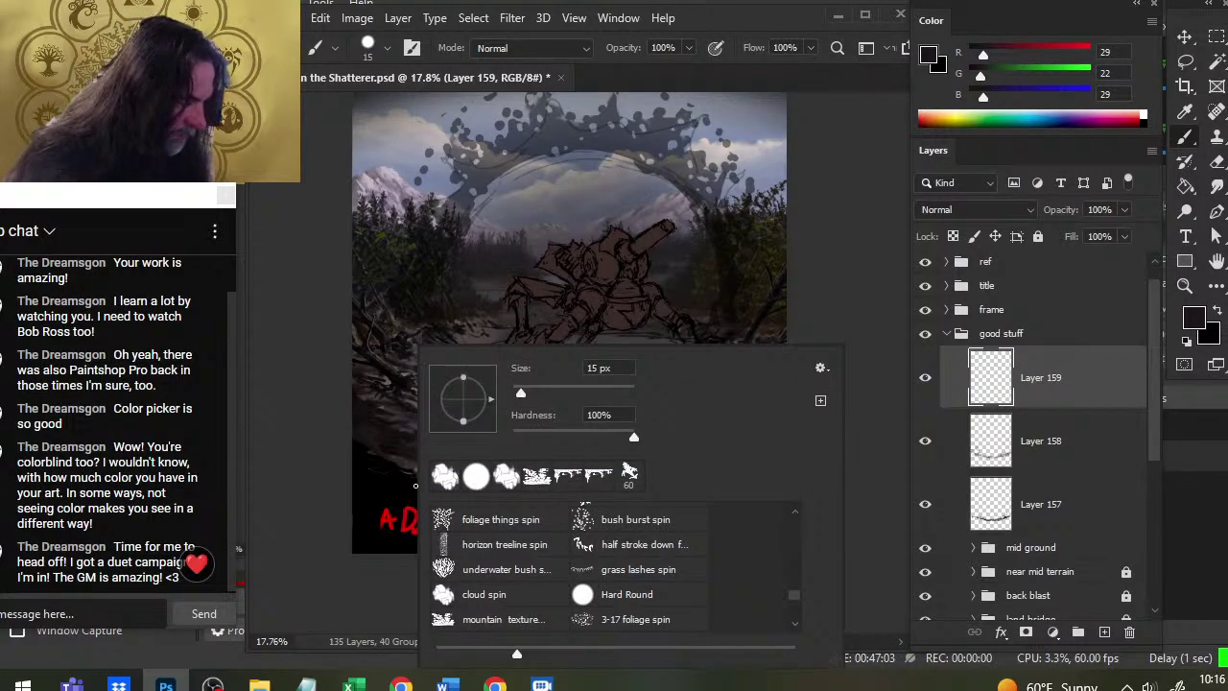
{"action": "left_click", "coordinate": [582, 523]}
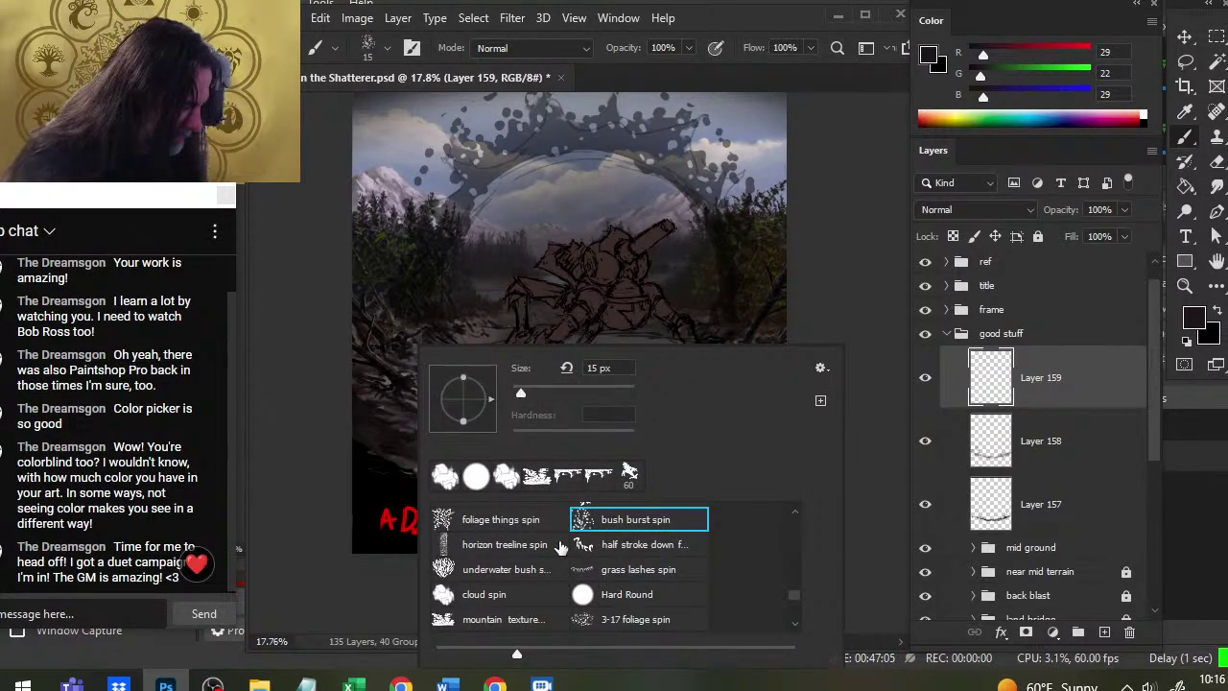
{"action": "left_click", "coordinate": [585, 545]}
{"action": "key", "text": "Return"}
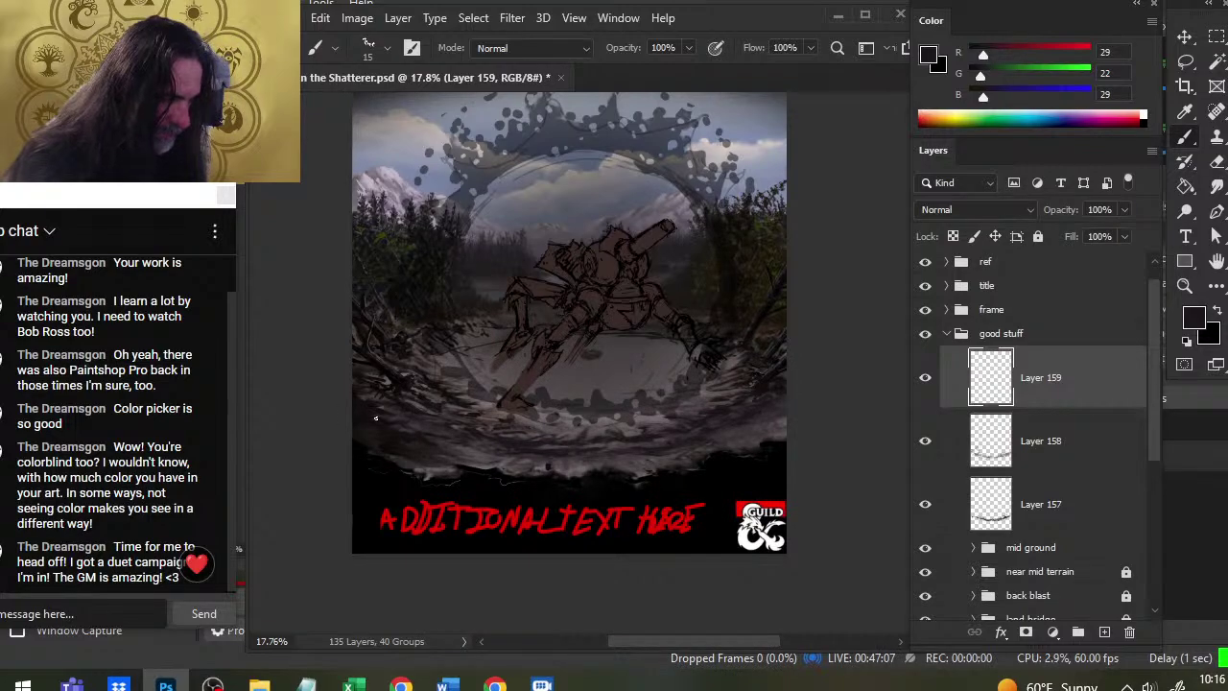
{"action": "right_click", "coordinate": [420, 395]}
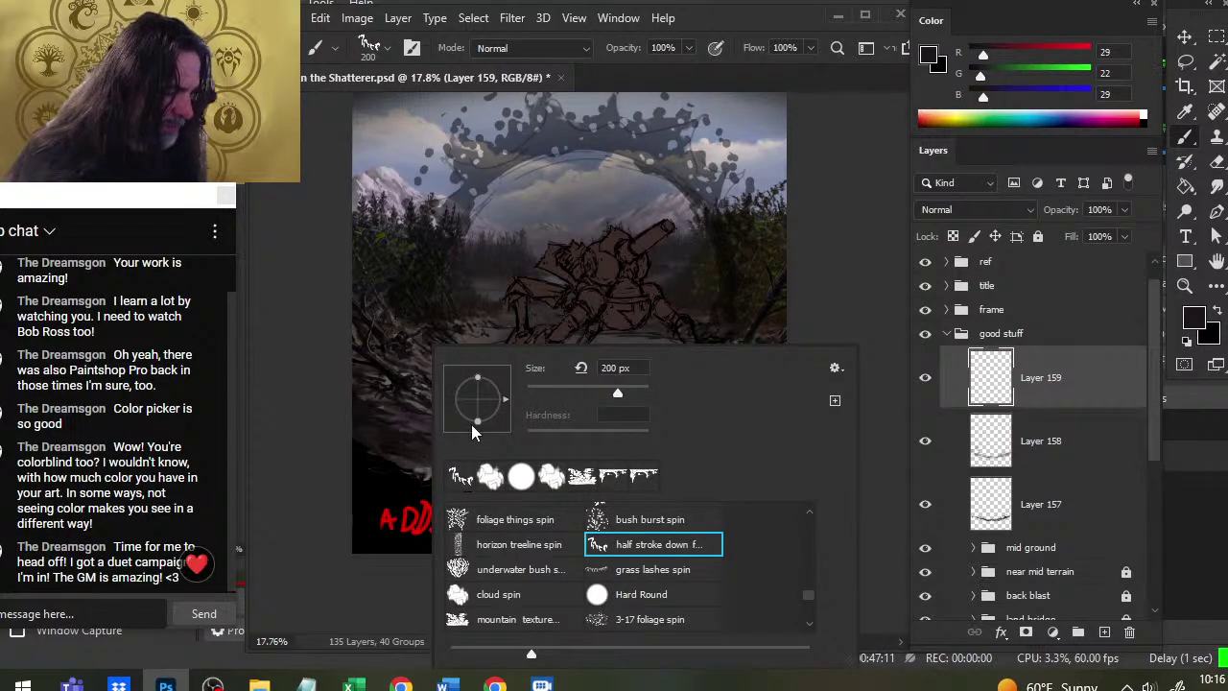
{"action": "left_click_drag", "start_coordinate": [475, 422], "coordinate": [477, 401]}
{"action": "key", "text": "Return"}
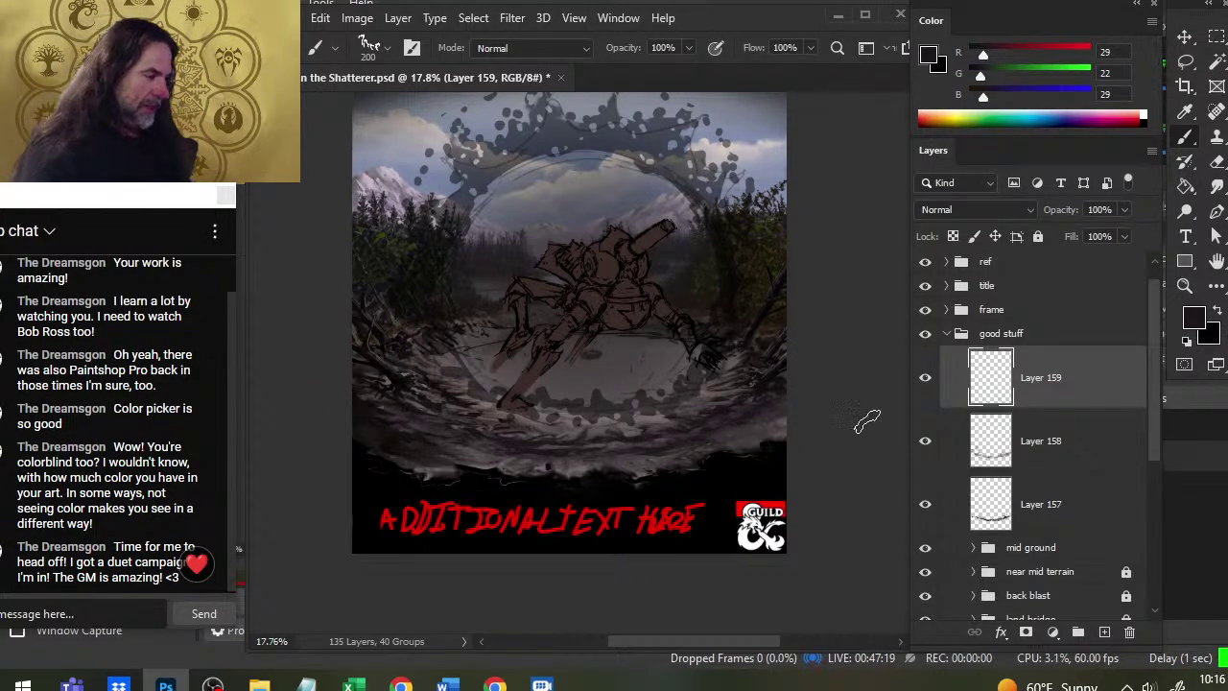
Hide the ref group and expand the frame group to reach its border layers
{"action": "key", "text": "z"}
{"action": "left_click_drag", "start_coordinate": [562, 433], "coordinate": [508, 435]}
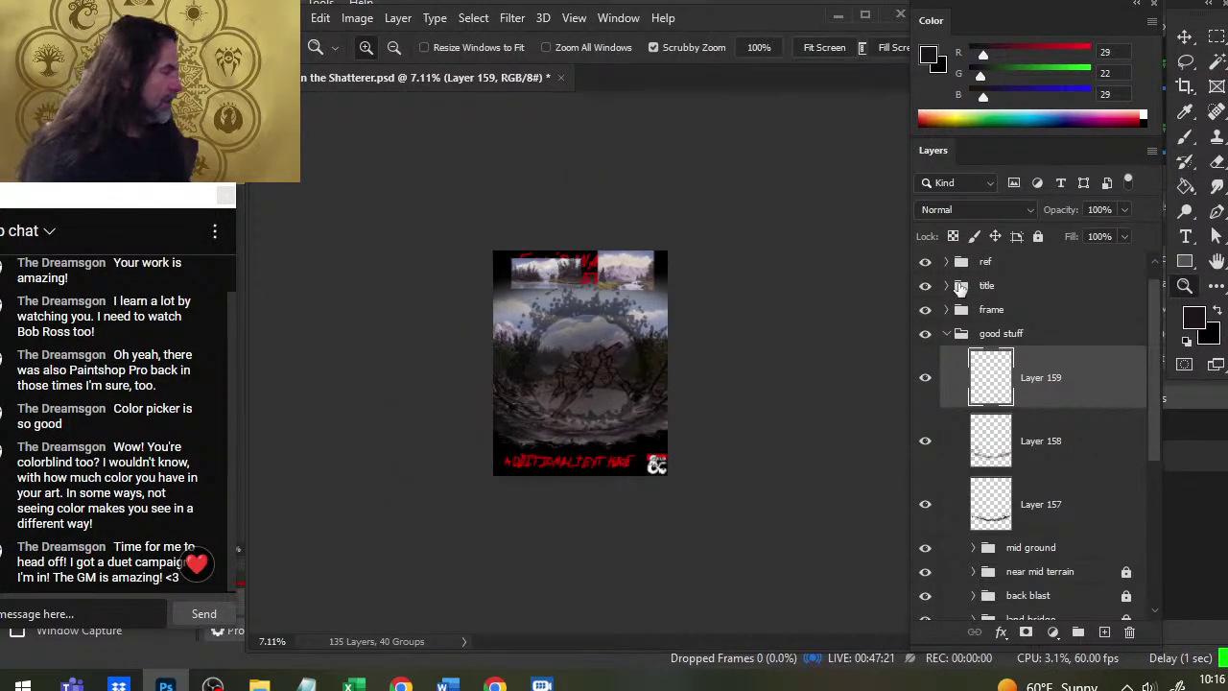
{"action": "left_click", "coordinate": [926, 262]}
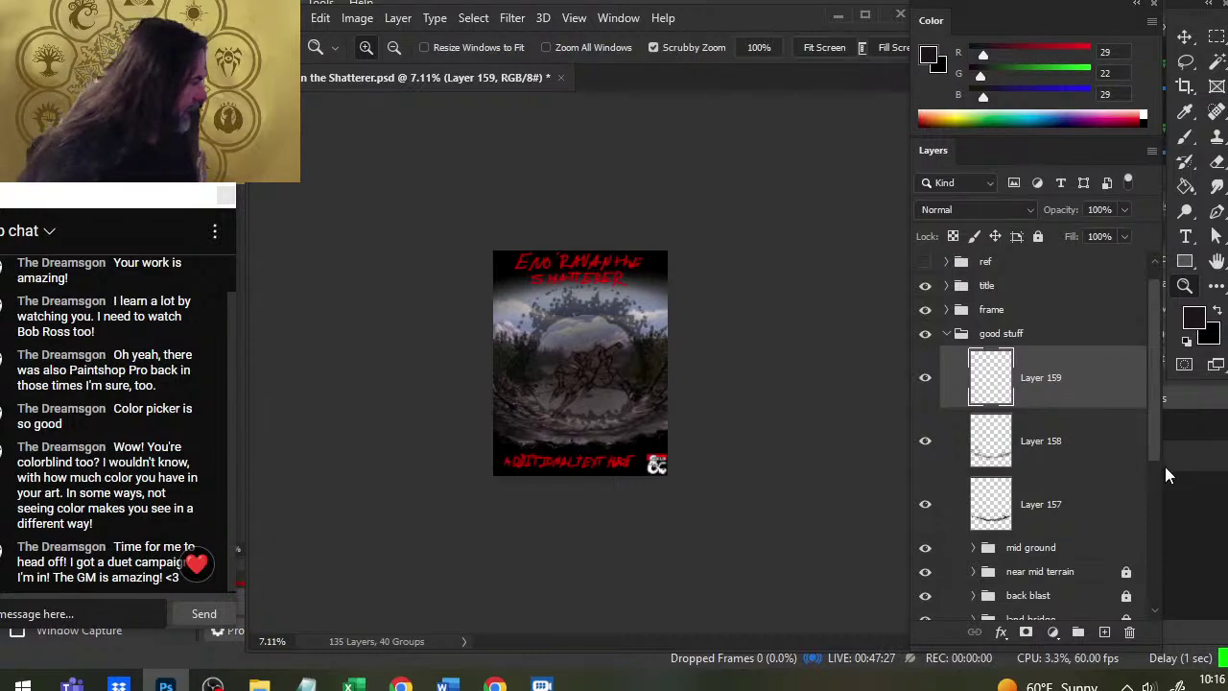
{"action": "scroll", "coordinate": [1160, 436], "scroll_direction": "up", "scroll_amount": 1}
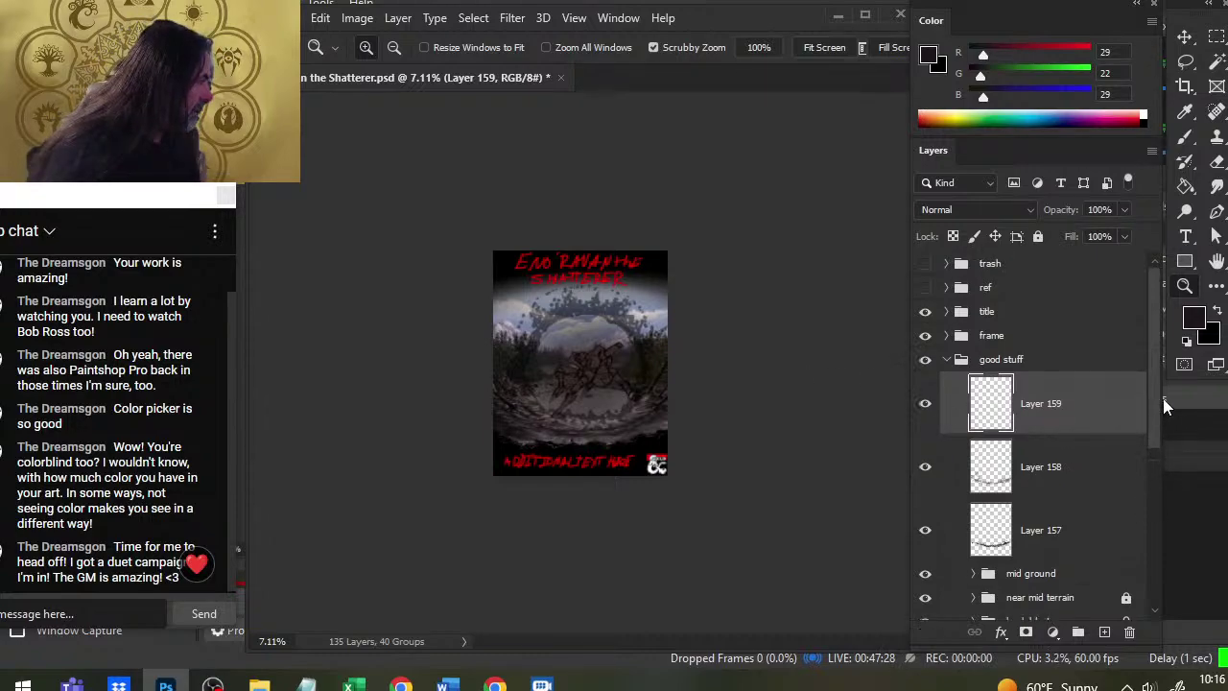
{"action": "left_click", "coordinate": [946, 337]}
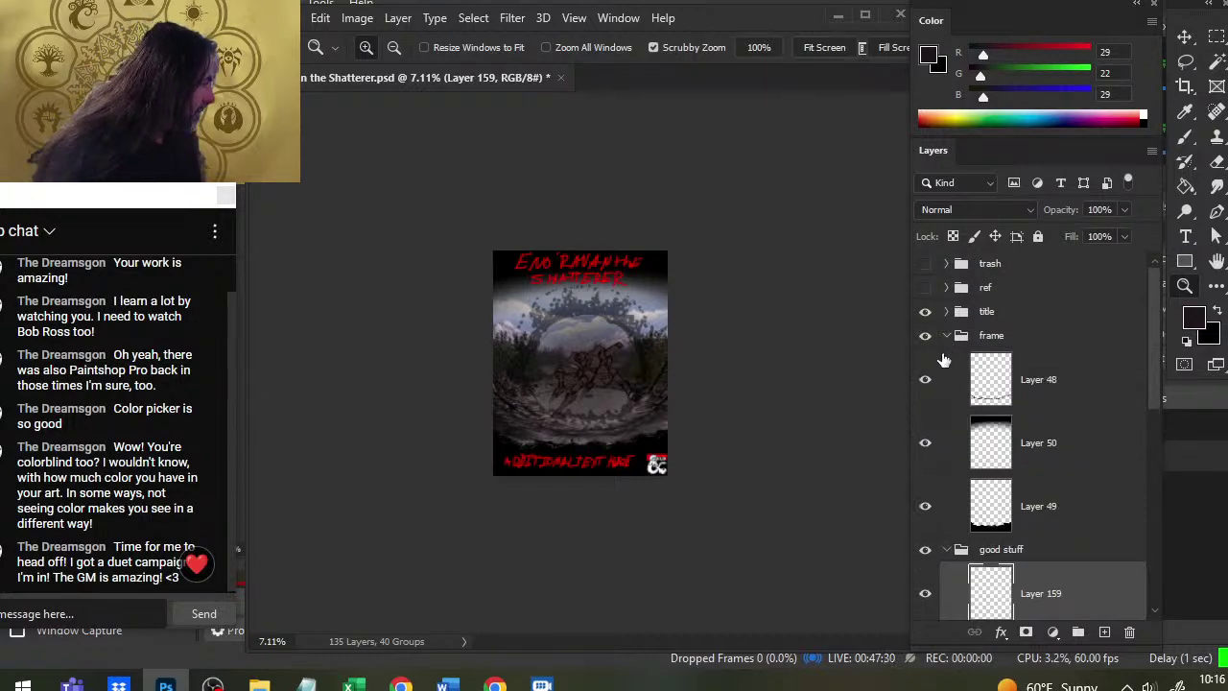
Try nudging the black bottom border on Layer 49 upward with the Move tool
{"action": "left_click", "coordinate": [1073, 521]}
{"action": "key", "text": "v"}
{"action": "key", "text": "Up"}
{"action": "key", "text": "Up"}
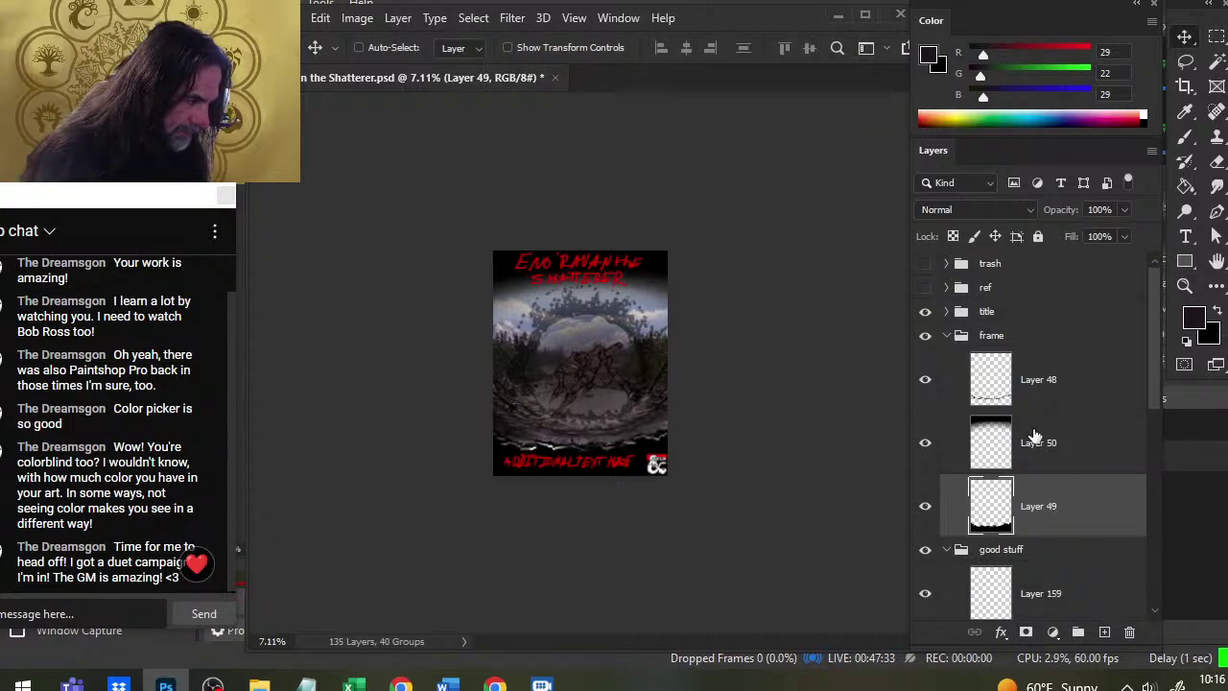
{"action": "key", "text": "Up"}
{"action": "key", "text": "Up"}
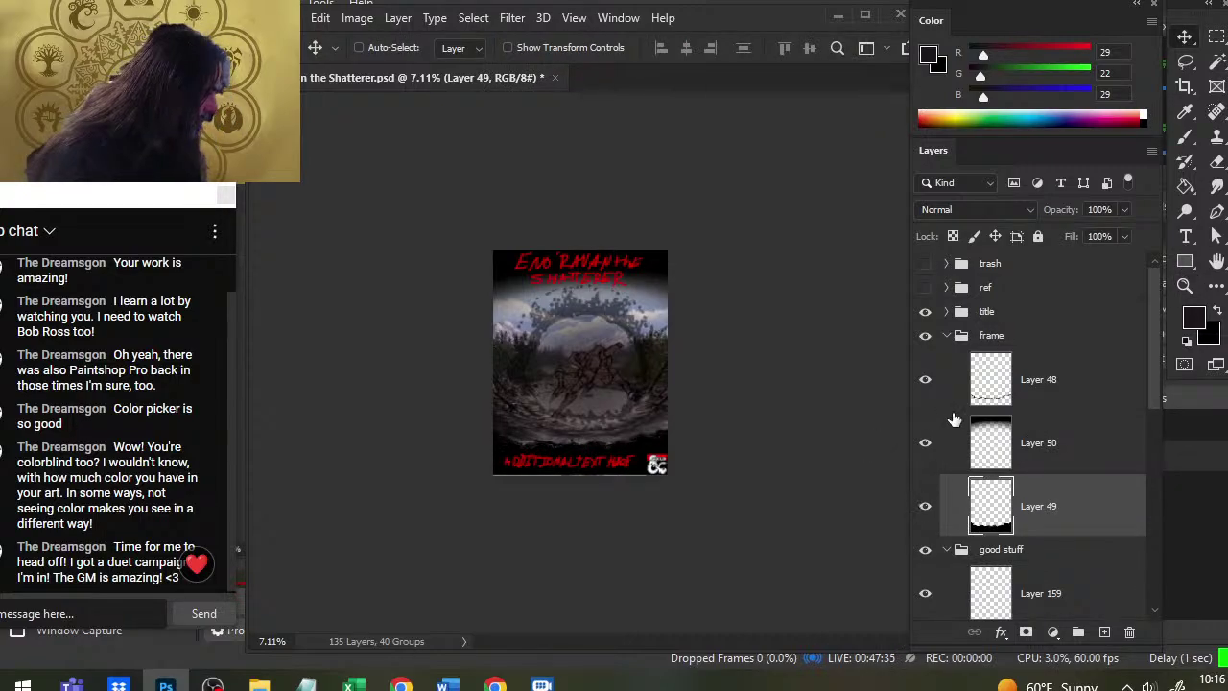
{"action": "key", "text": "Up"}
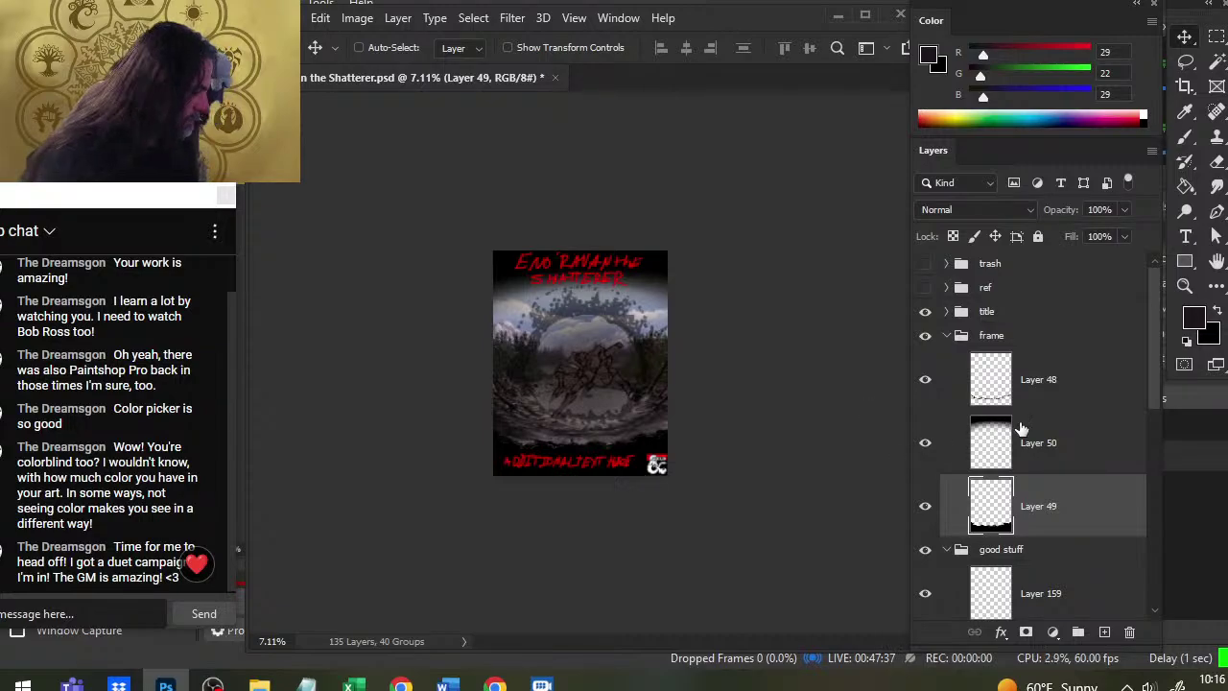
Move Layer 48 below Layer 50 in the frame group and select it together with Layer 49
{"action": "left_click", "coordinate": [1053, 410]}
{"action": "left_click", "coordinate": [1050, 513], "text": "ctrl"}
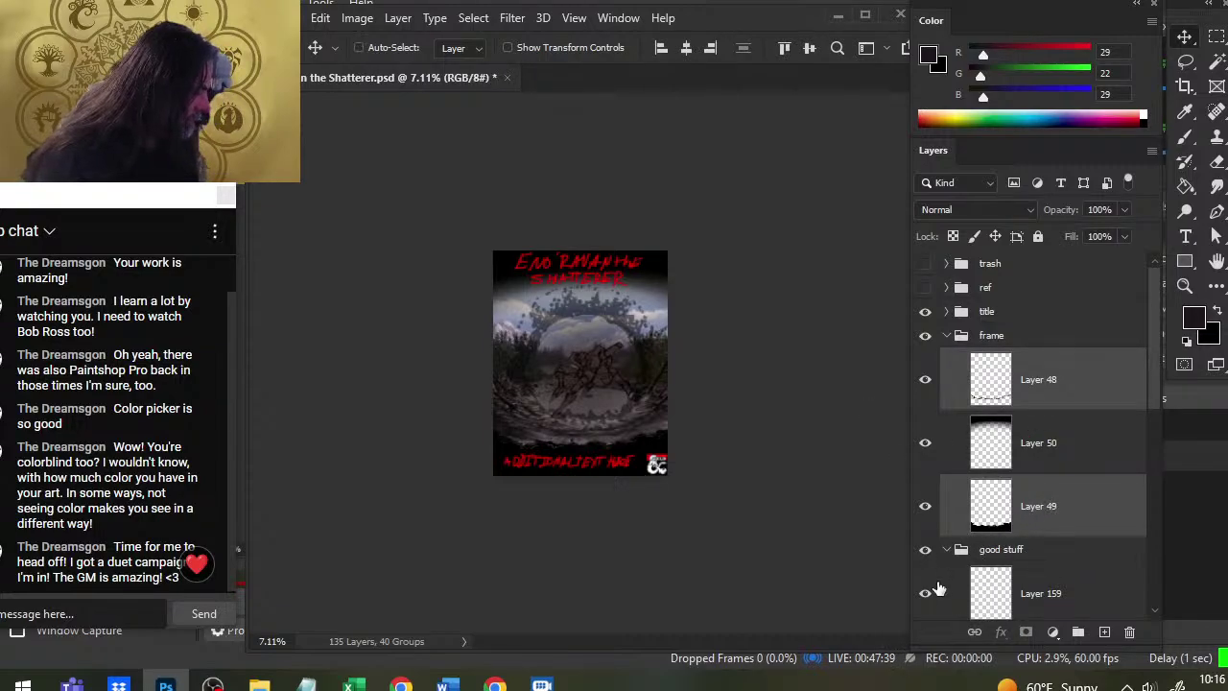
{"action": "left_click", "coordinate": [1073, 397]}
{"action": "left_click_drag", "start_coordinate": [1072, 401], "coordinate": [1075, 504]}
{"action": "left_click", "coordinate": [1074, 511], "text": "ctrl"}
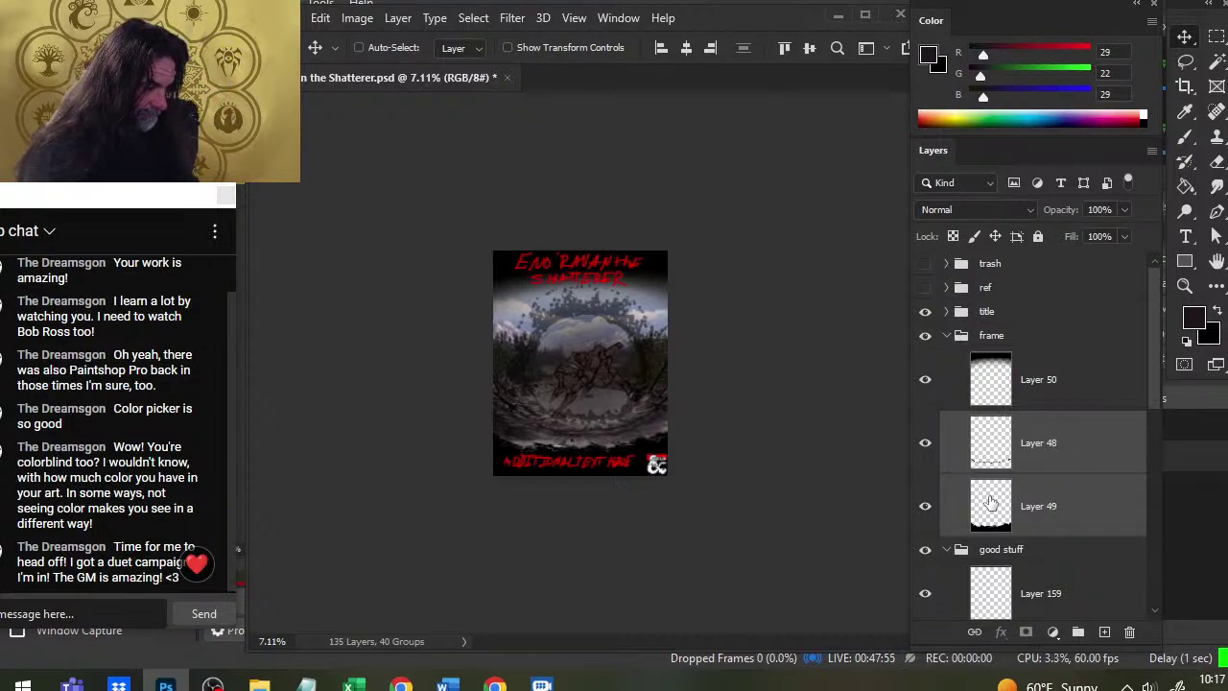
Select Layer 50 in the frame group and collapse the group
{"action": "left_click", "coordinate": [947, 338]}
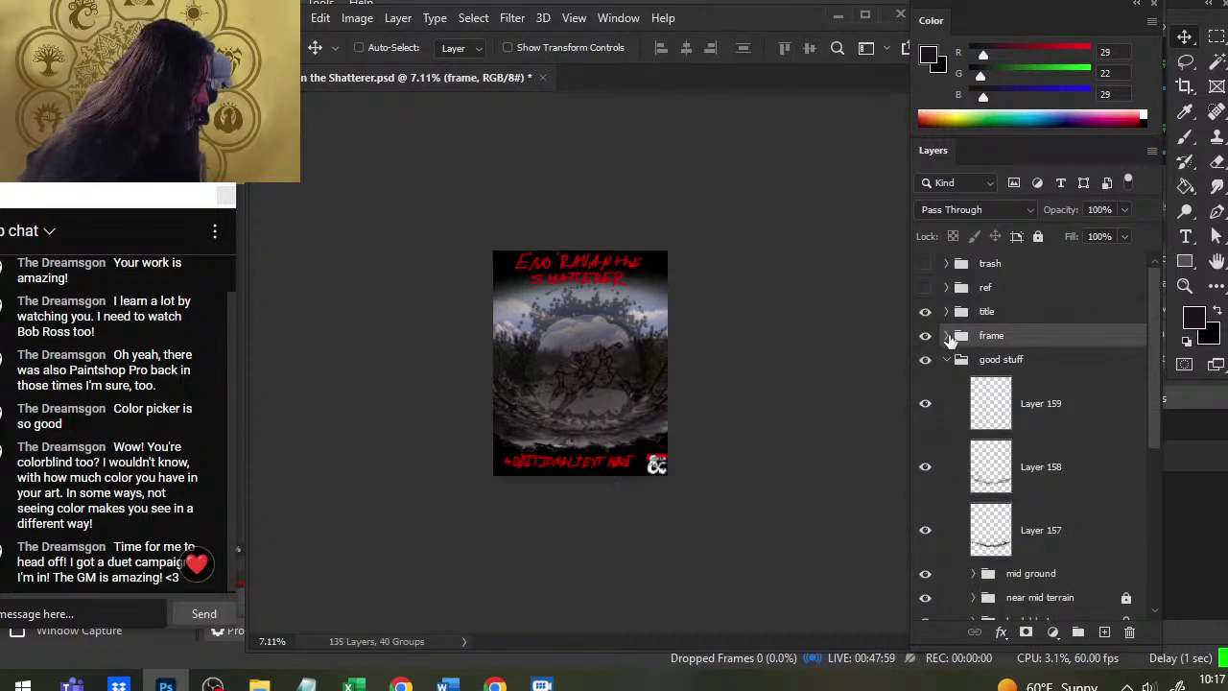
{"action": "left_click", "coordinate": [946, 337]}
{"action": "left_click", "coordinate": [1045, 389]}
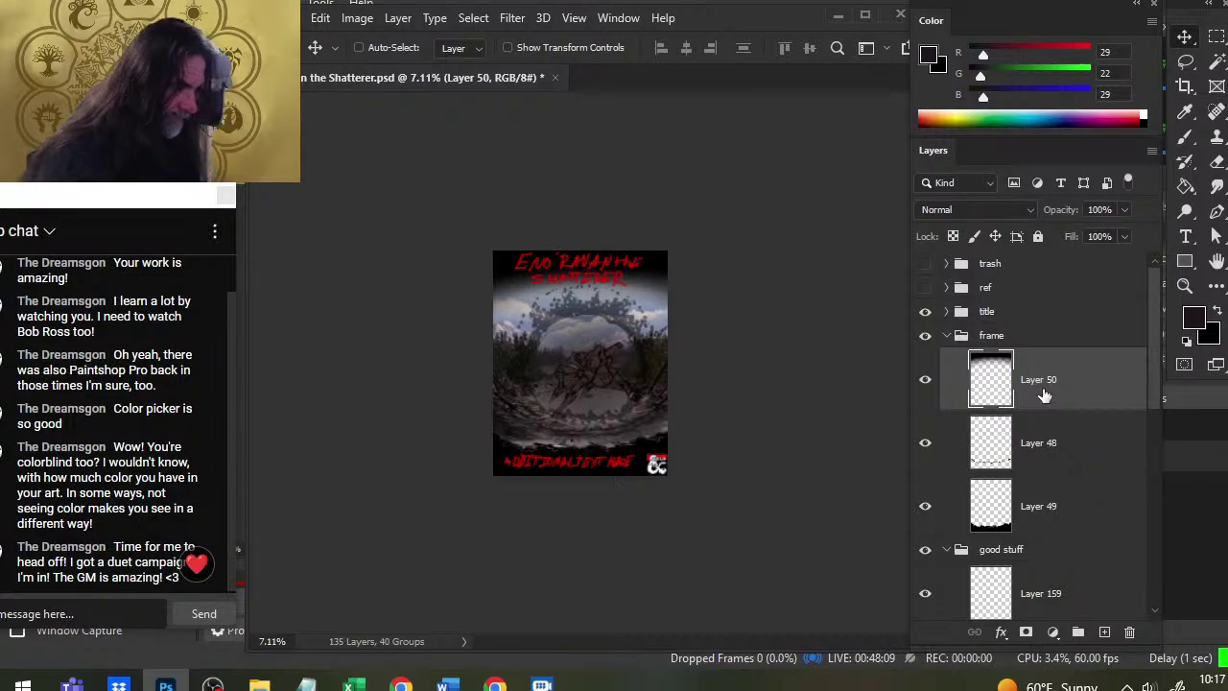
{"action": "left_click", "coordinate": [946, 336]}
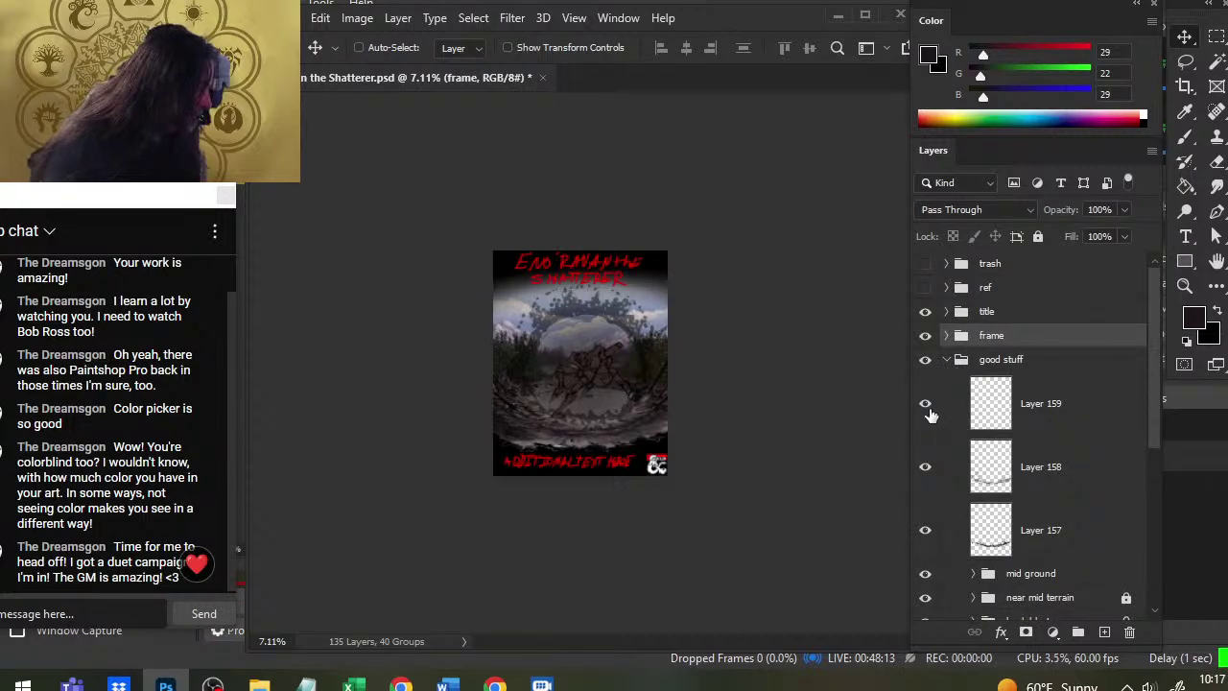
Inspect the crater's lower edge by toggling the visibility of Layers 159, 158 and 157 in the good stuff group
{"action": "left_click", "coordinate": [1040, 426]}
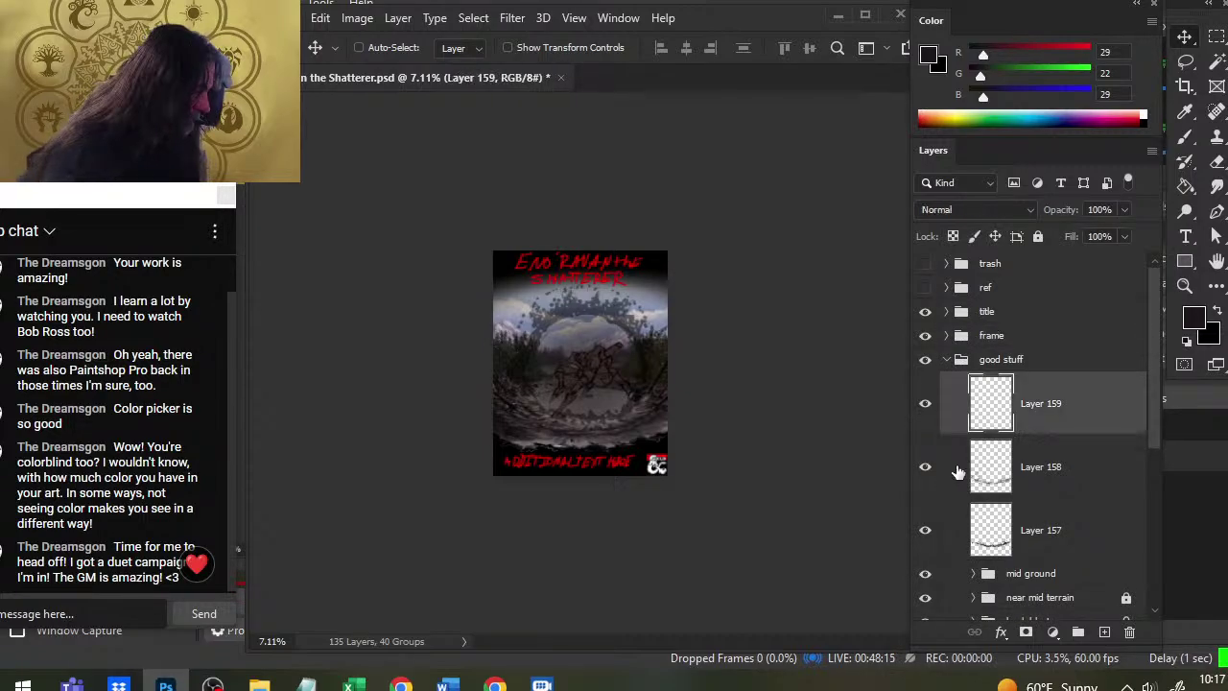
{"action": "key", "text": "z"}
{"action": "left_click_drag", "start_coordinate": [576, 499], "coordinate": [868, 475]}
{"action": "left_click", "coordinate": [1060, 468]}
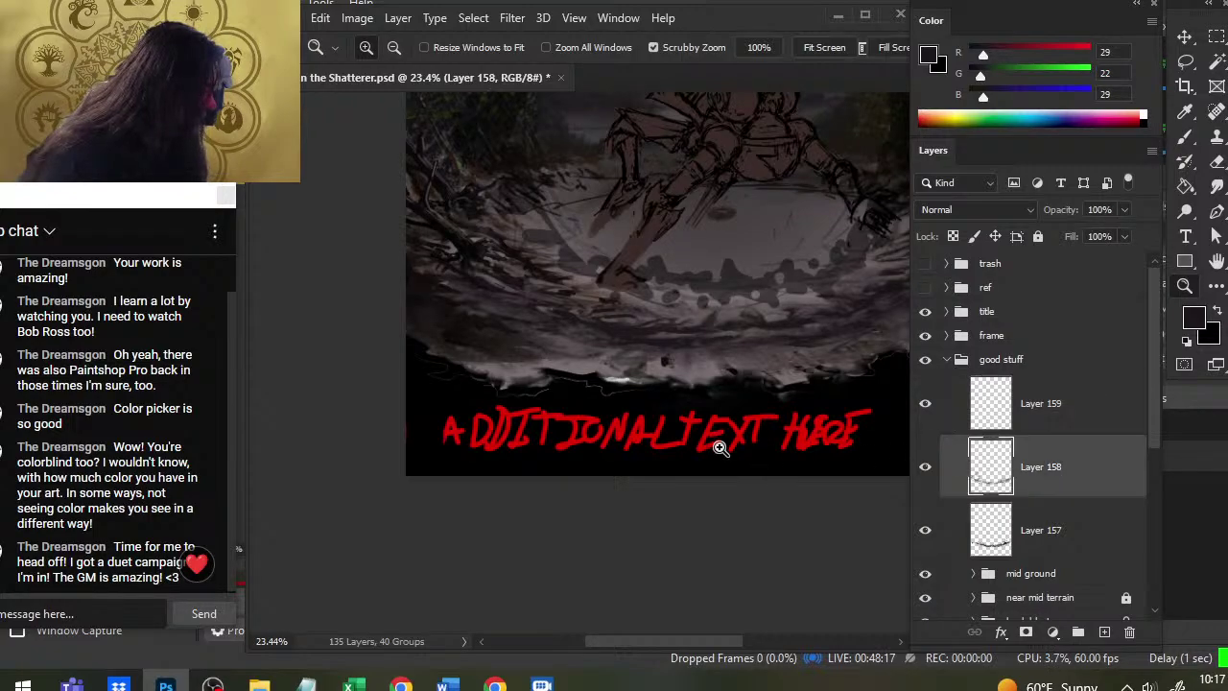
{"action": "key", "text": "r"}
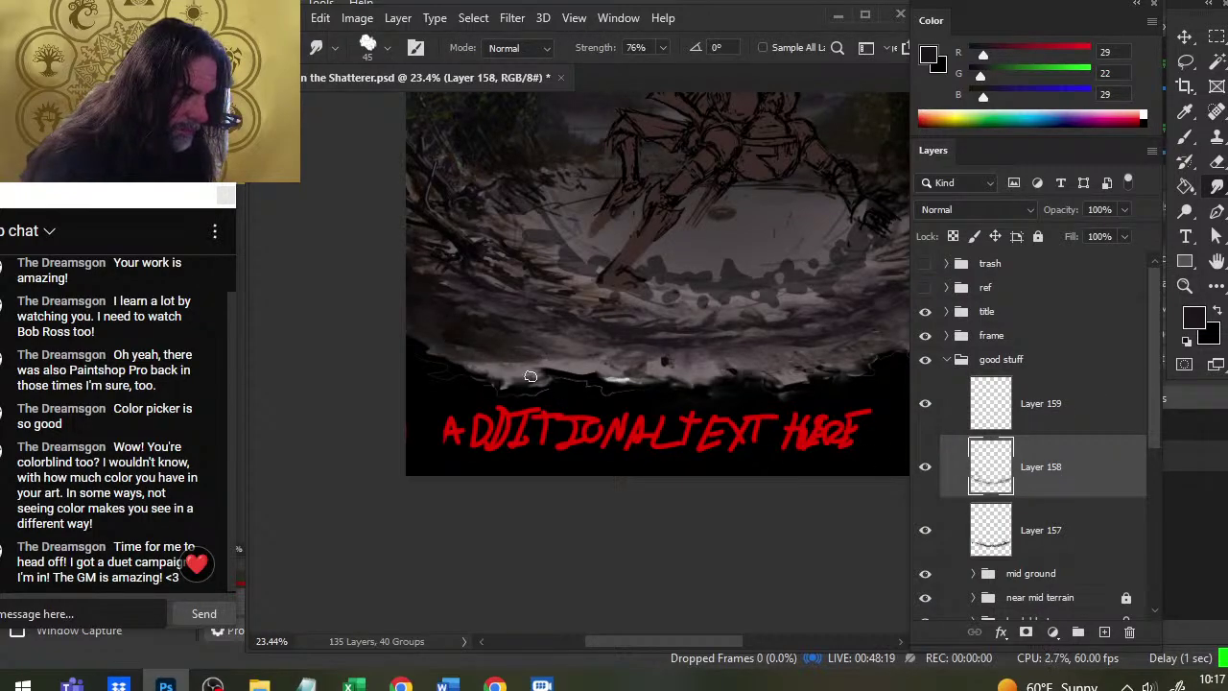
{"action": "left_click", "coordinate": [926, 407]}
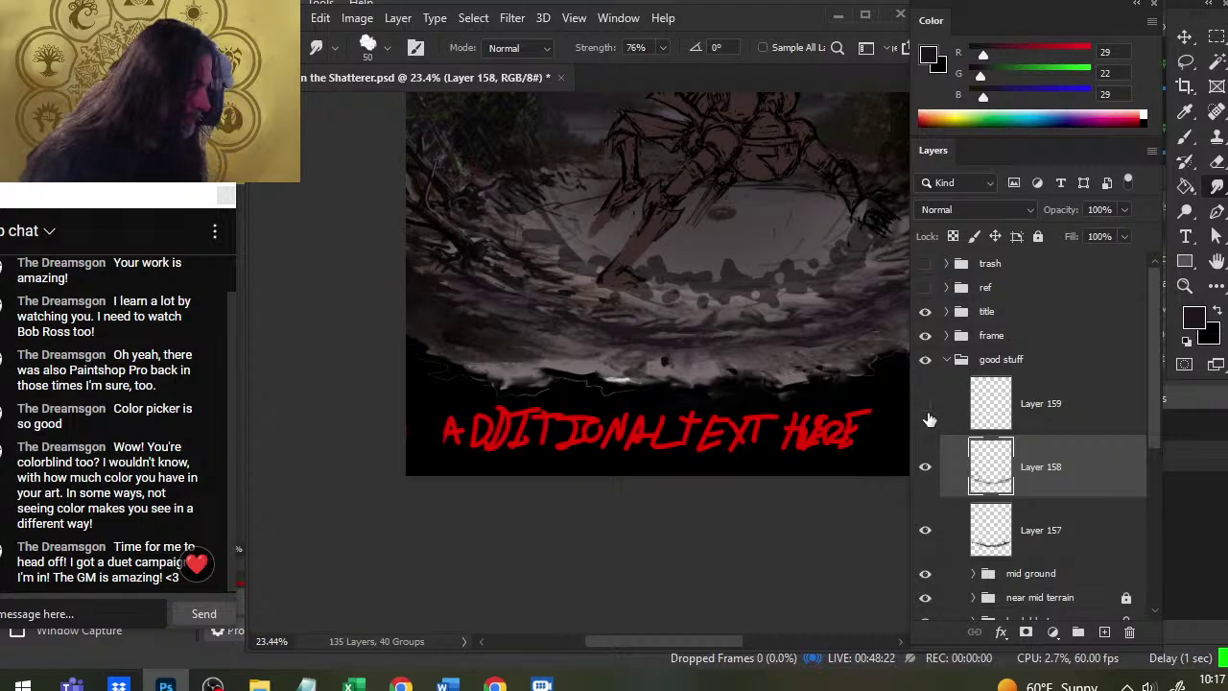
{"action": "left_click", "coordinate": [927, 467]}
{"action": "left_click", "coordinate": [928, 467]}
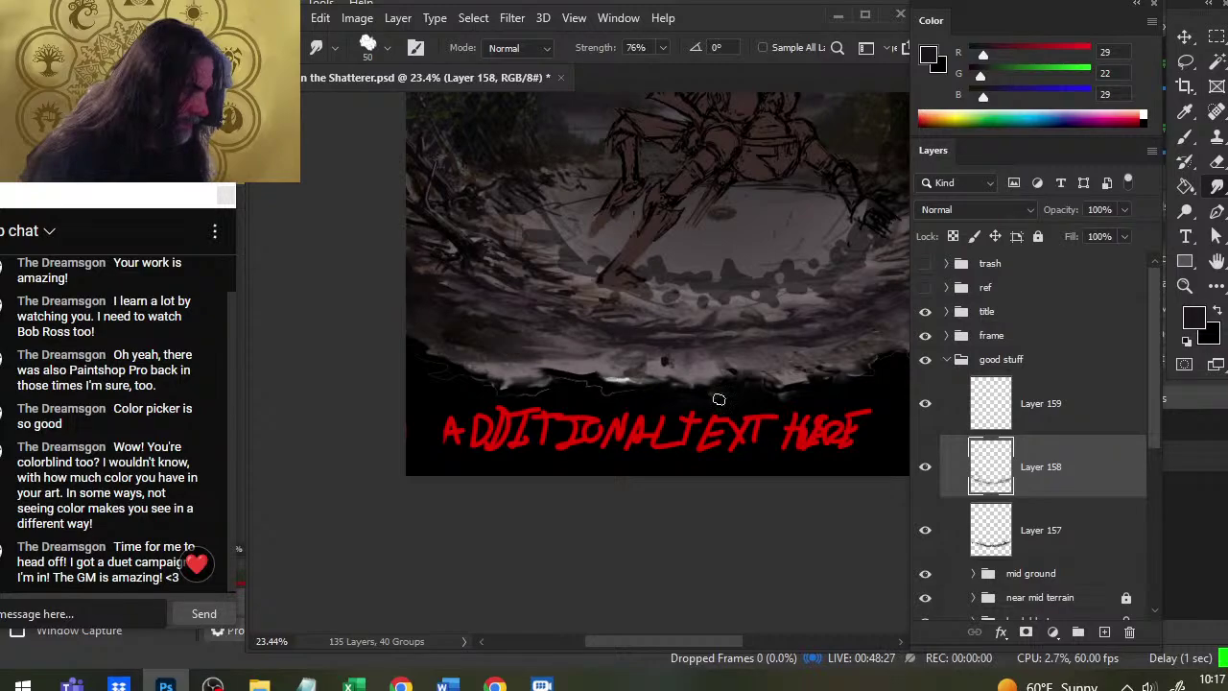
{"action": "left_click", "coordinate": [927, 532]}
{"action": "left_click", "coordinate": [926, 532]}
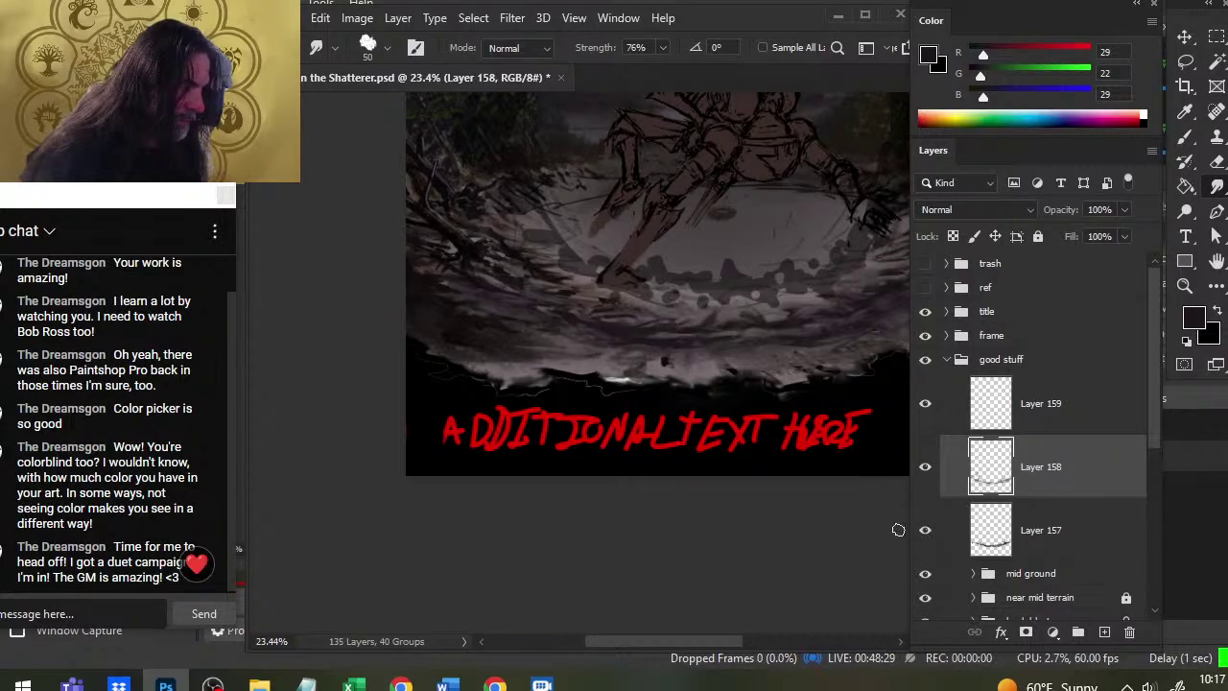
{"action": "key", "text": "z"}
{"action": "left_click_drag", "start_coordinate": [745, 444], "coordinate": [631, 498]}
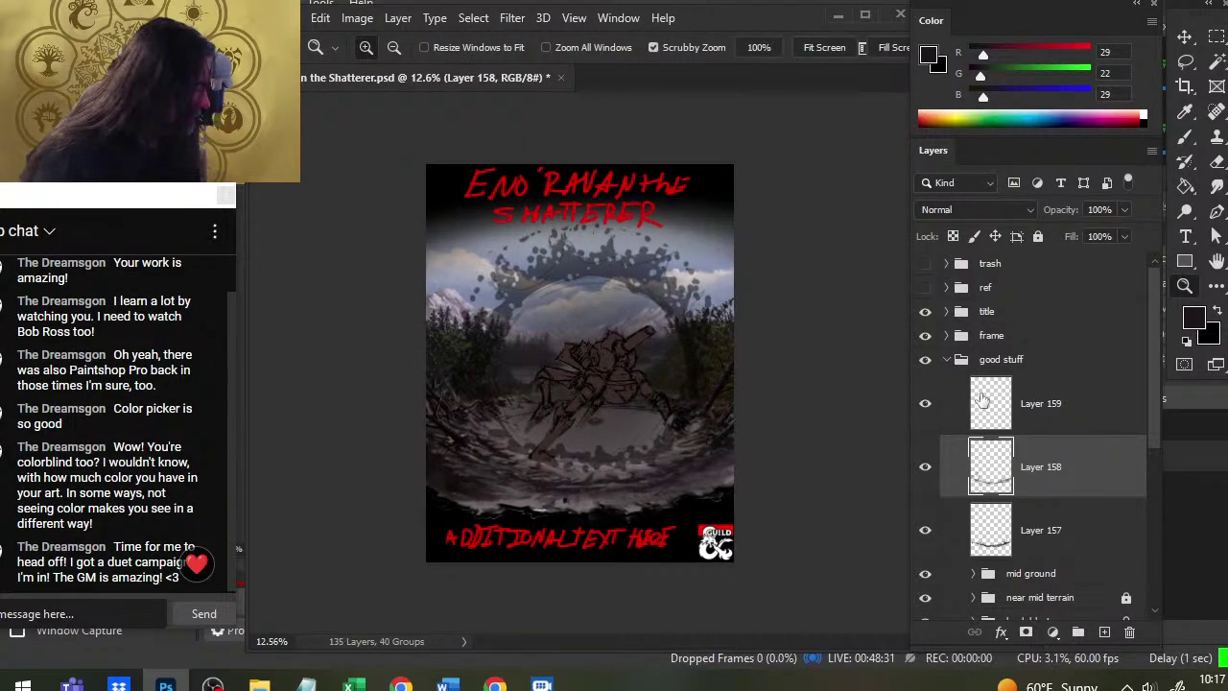
Select Layer 159 and show the ref group to get a close view of the lake reference painting
{"action": "left_click", "coordinate": [1002, 419]}
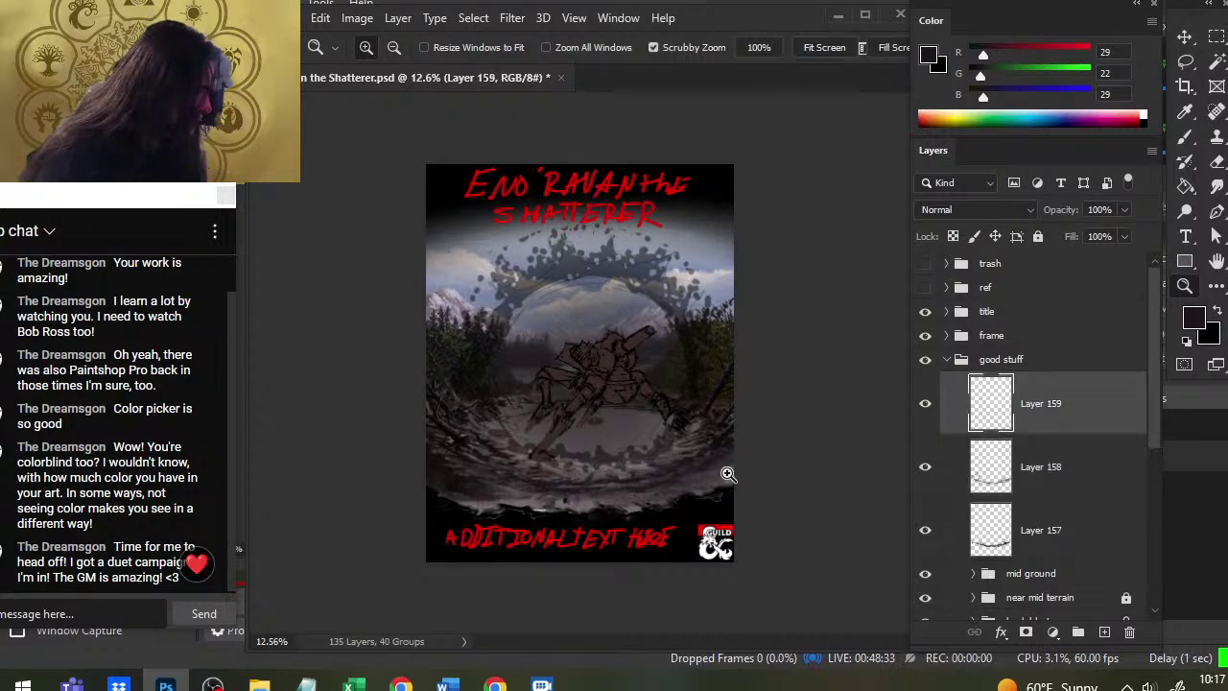
{"action": "scroll", "coordinate": [633, 460], "scroll_direction": "up", "scroll_amount": 3}
{"action": "key", "text": "b"}
{"action": "left_click_drag", "start_coordinate": [522, 189], "coordinate": [515, 293]}
{"action": "left_click", "coordinate": [925, 288]}
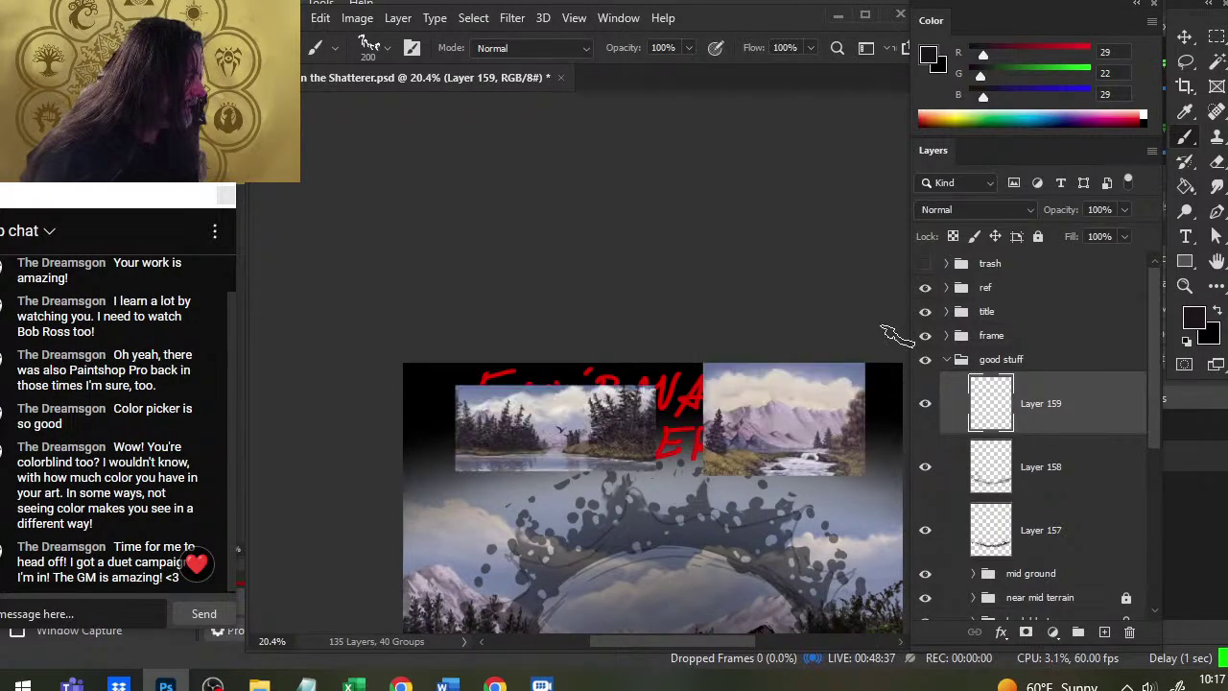
{"action": "scroll", "coordinate": [499, 364], "scroll_direction": "up", "scroll_amount": 3}
{"action": "key", "text": "z"}
{"action": "scroll", "coordinate": [440, 288], "scroll_direction": "up", "scroll_amount": 3}
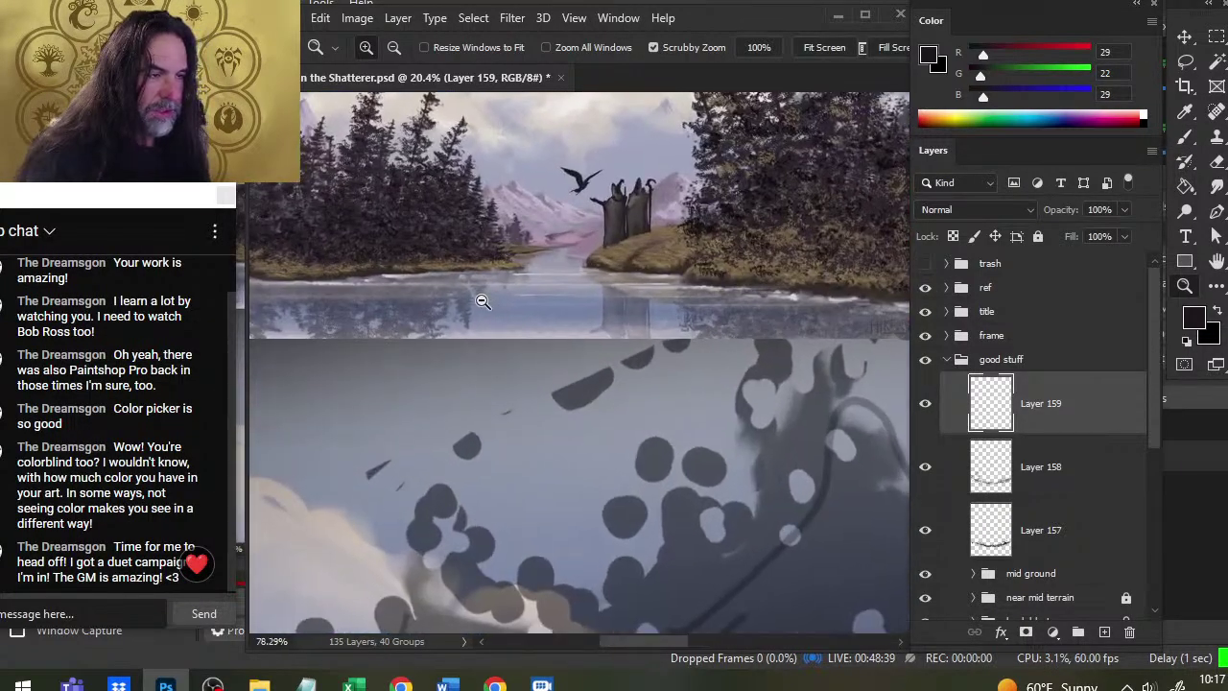
Sample a tan (RGB 154, 128, 103) and a dark brown (68, 58, 49) from the reference's grassy riverbank as the two paint colors
{"action": "key", "text": "b"}
{"action": "left_click", "coordinate": [718, 238], "text": "alt"}
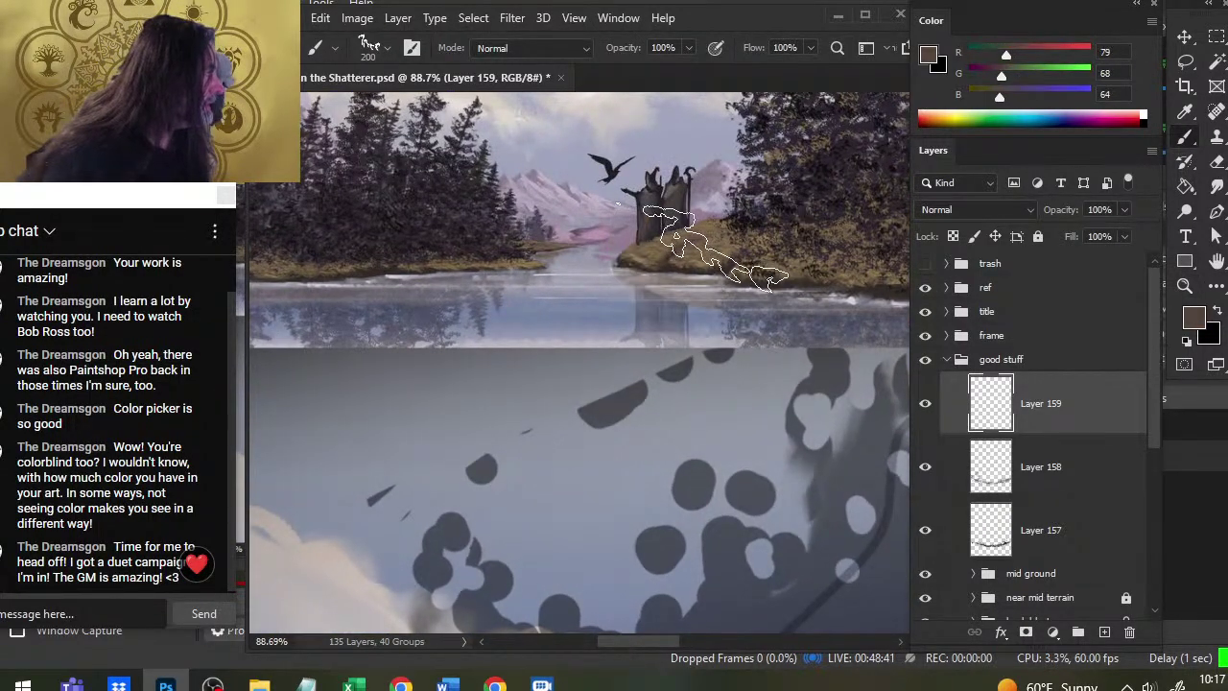
{"action": "left_click", "coordinate": [720, 235], "text": "alt"}
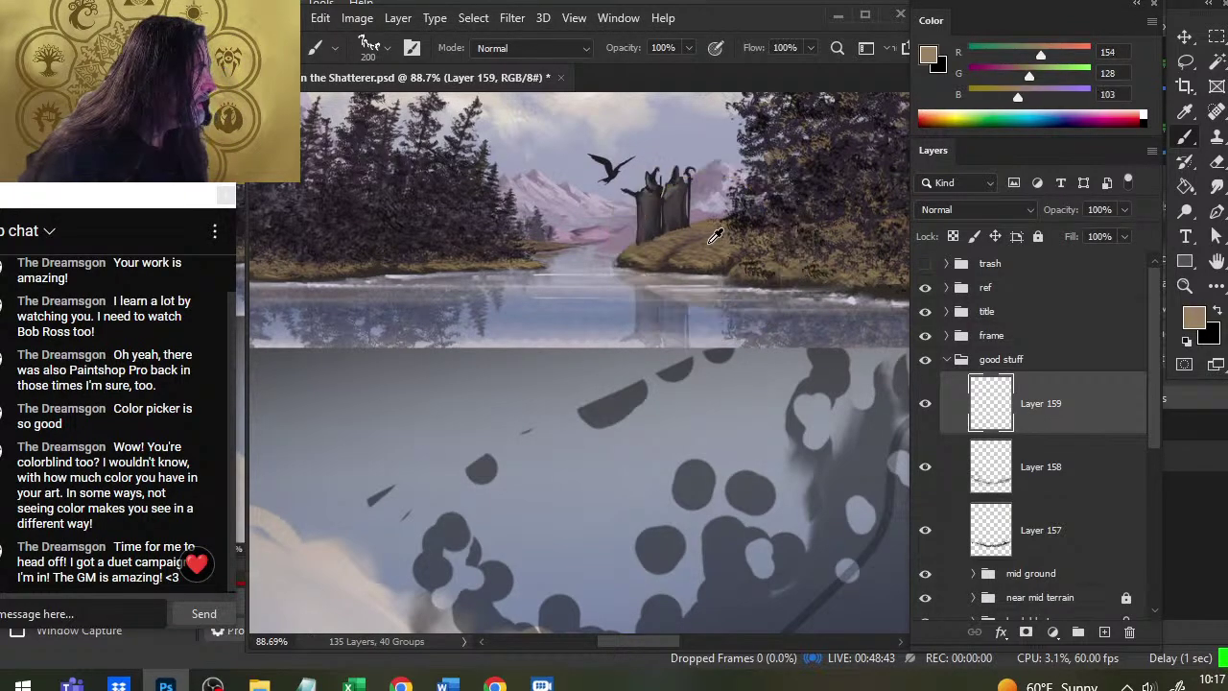
{"action": "key", "text": "x"}
{"action": "left_click", "coordinate": [671, 252], "text": "alt"}
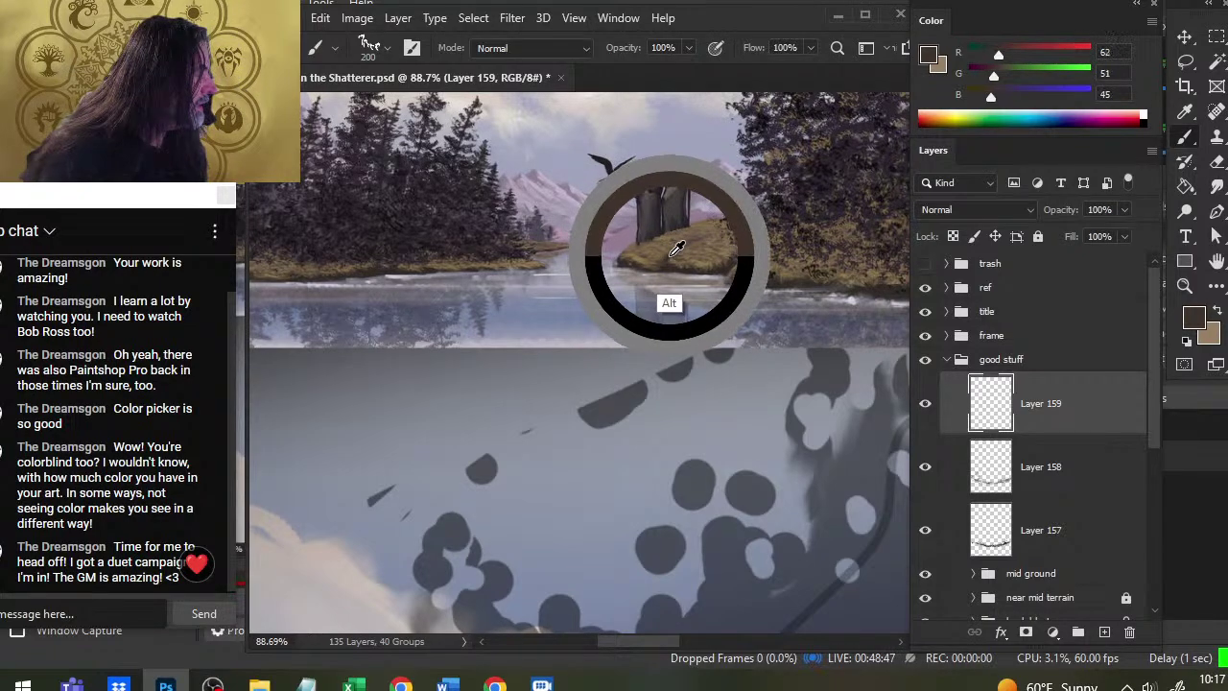
{"action": "left_click", "coordinate": [663, 264], "text": "alt"}
{"action": "left_click_drag", "start_coordinate": [663, 264], "coordinate": [671, 259]}
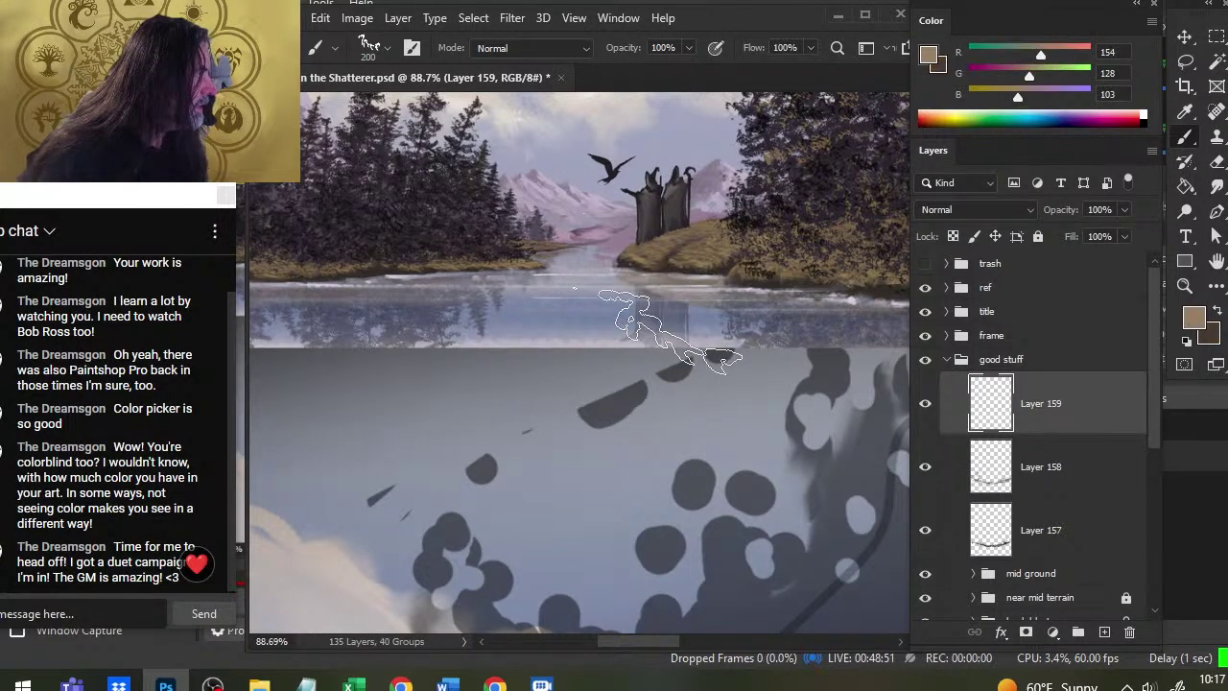
Paint speckled grassy earth texture over the crater's lower-left bank on Layer 159, reducing the textured brush to 175 px
{"action": "key", "text": "z"}
{"action": "left_click_drag", "start_coordinate": [747, 459], "coordinate": [636, 419]}
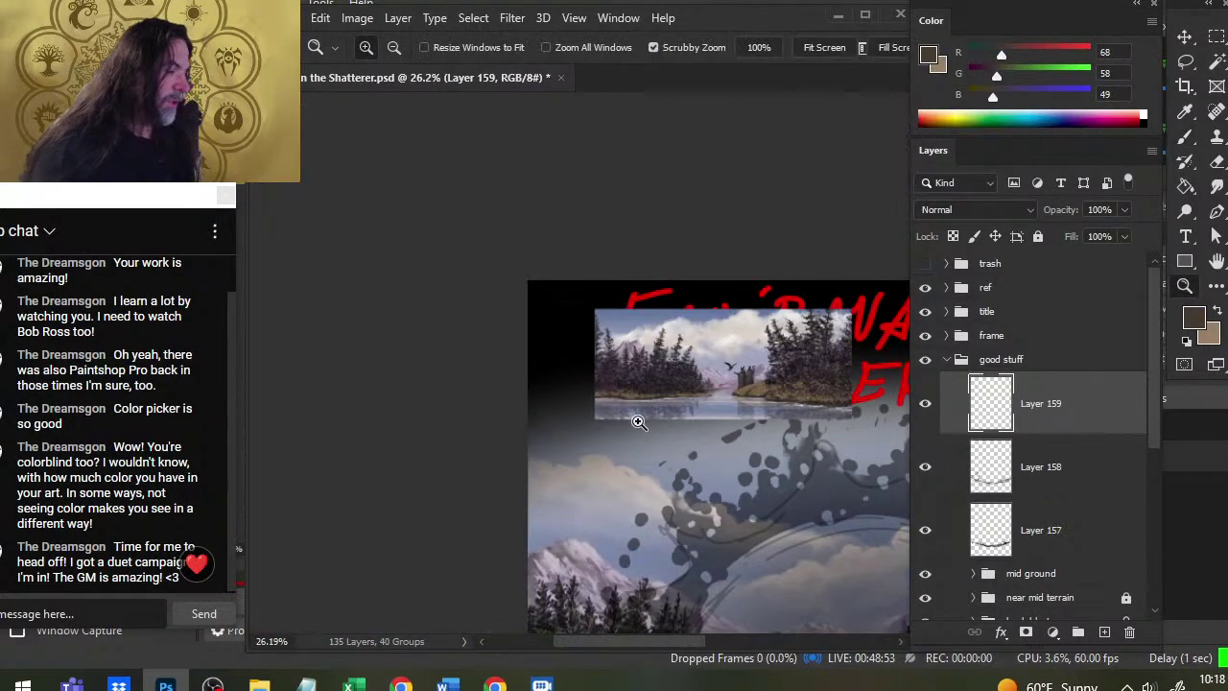
{"action": "left_click_drag", "start_coordinate": [688, 509], "coordinate": [559, 202]}
{"action": "left_click_drag", "start_coordinate": [627, 435], "coordinate": [500, 227]}
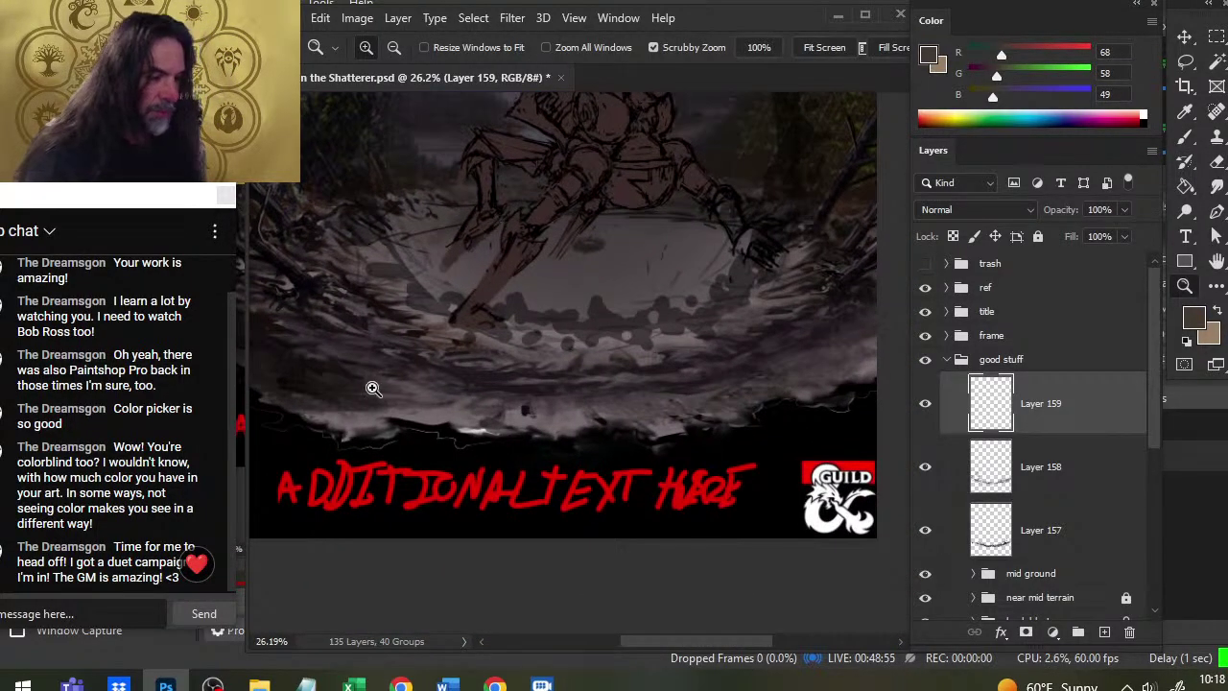
{"action": "mouse_move", "coordinate": [370, 387]}
{"action": "left_mouse_down"}
{"action": "mouse_move", "coordinate": [542, 371]}
{"action": "mouse_move", "coordinate": [508, 361]}
{"action": "left_mouse_up"}
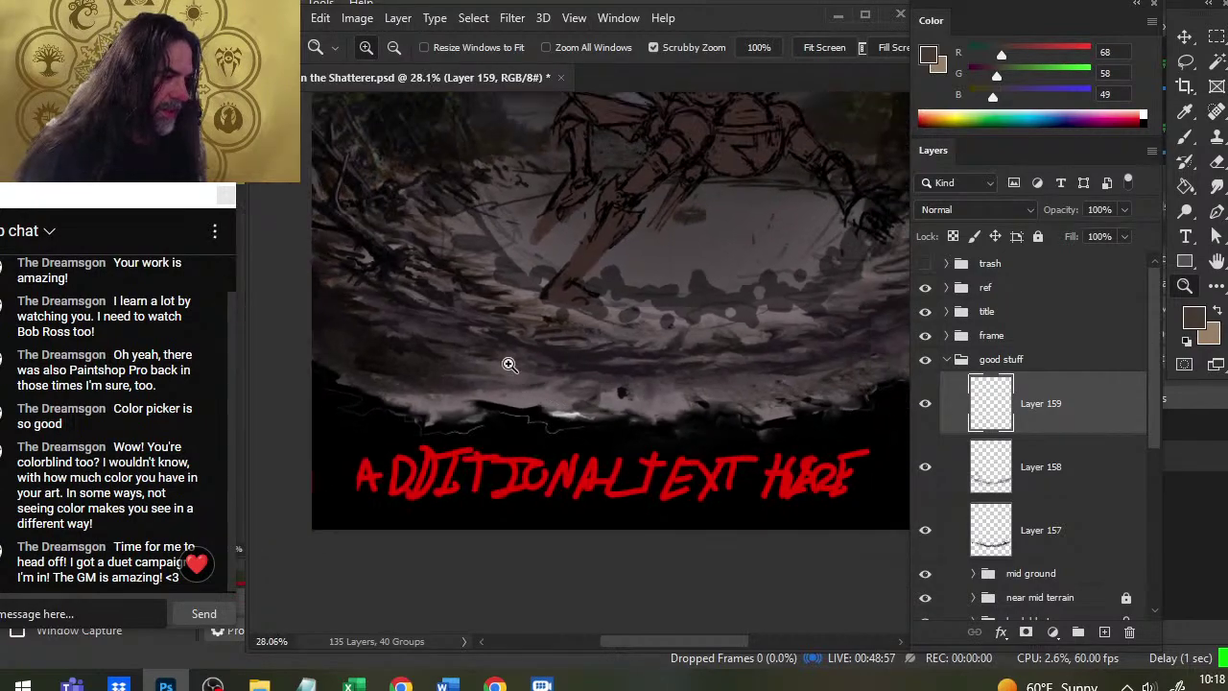
{"action": "key", "text": "b"}
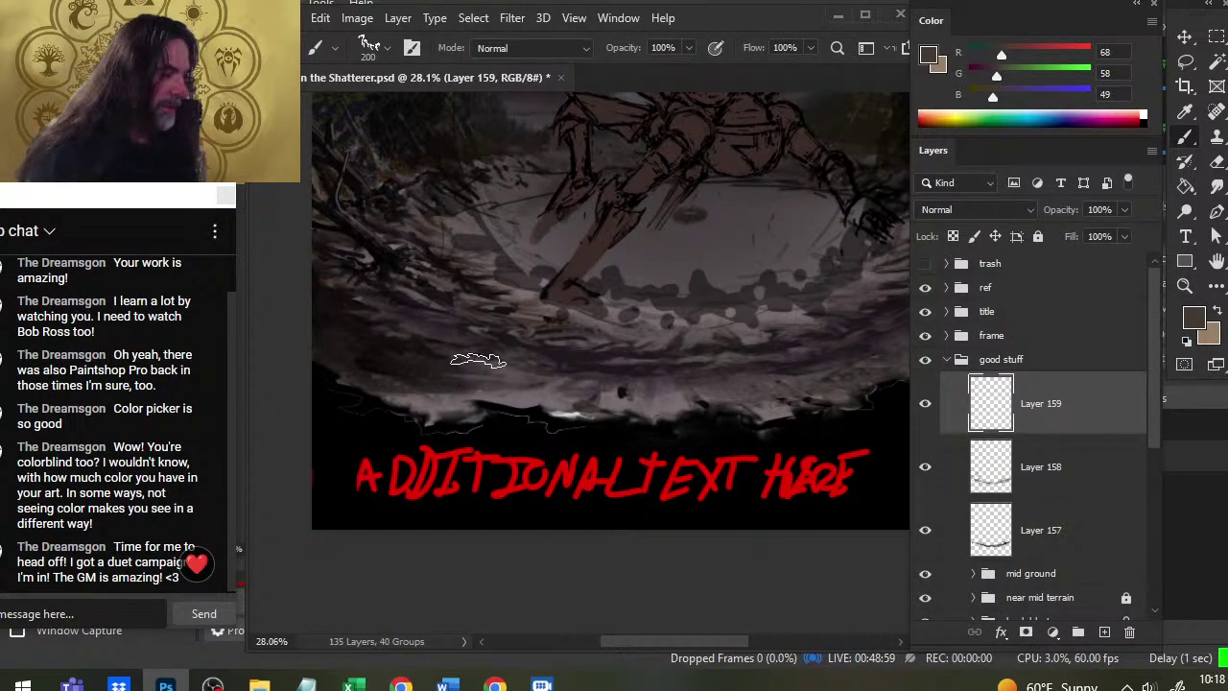
{"action": "key", "text": "bracketleft"}
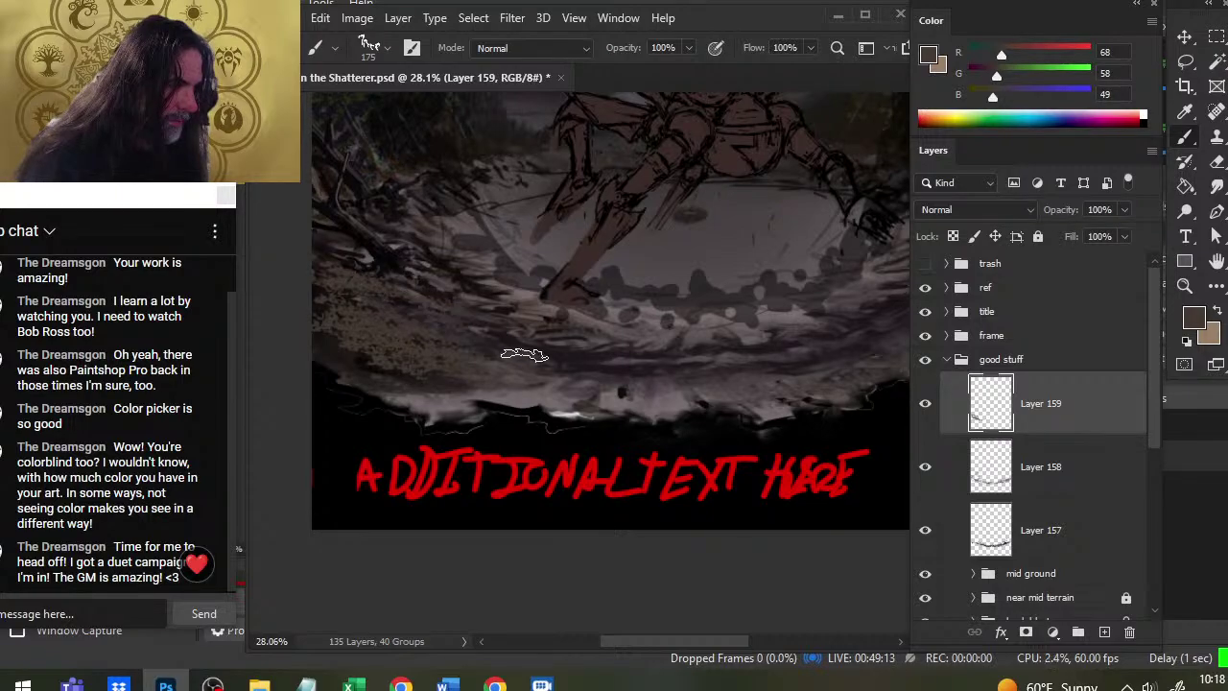
Soften the new texture on the lower-left bank using the Eraser with a textured stroke tip at 250 px and 30% opacity
{"action": "key", "text": "e"}
{"action": "right_click", "coordinate": [515, 343]}
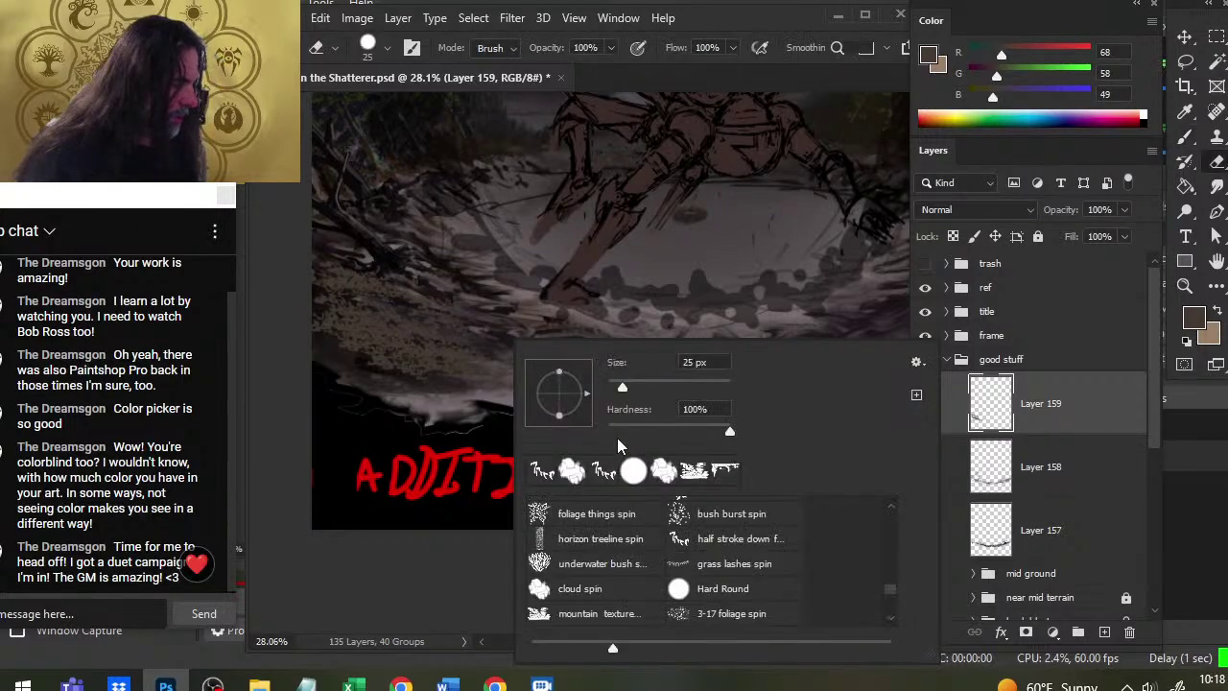
{"action": "double_click", "coordinate": [545, 471]}
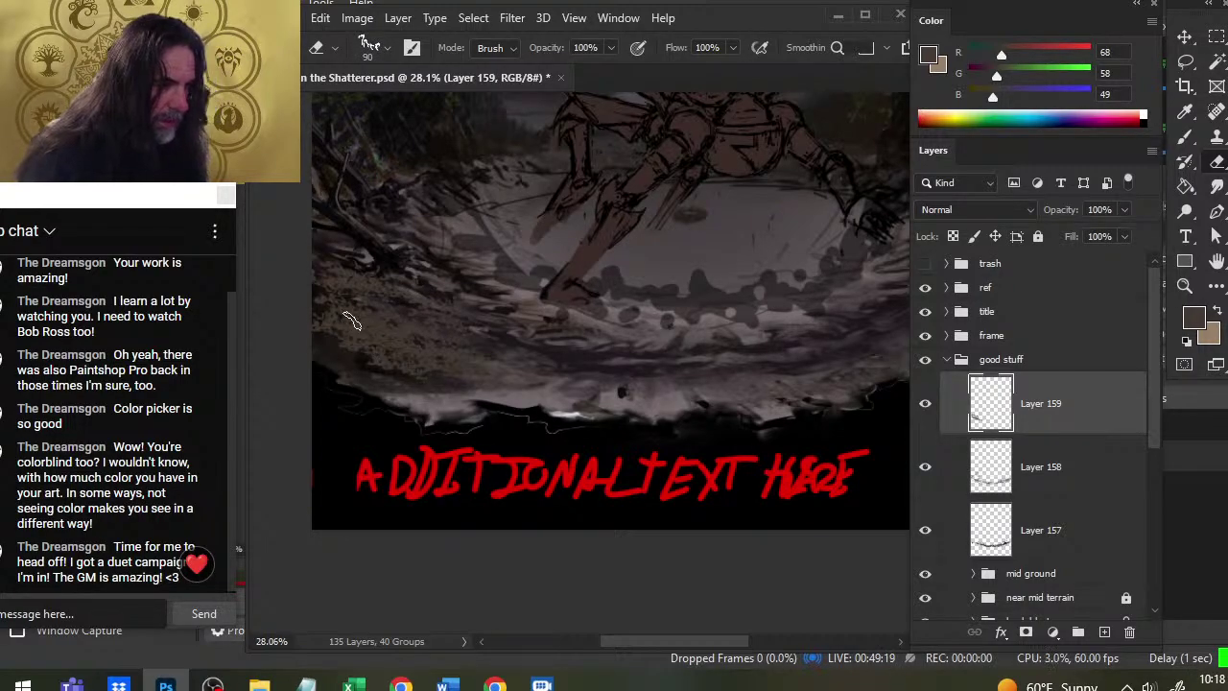
{"action": "key", "text": "bracketright"}
{"action": "key", "text": "bracketright"}
{"action": "key", "text": "bracketright"}
{"action": "key", "text": "3"}
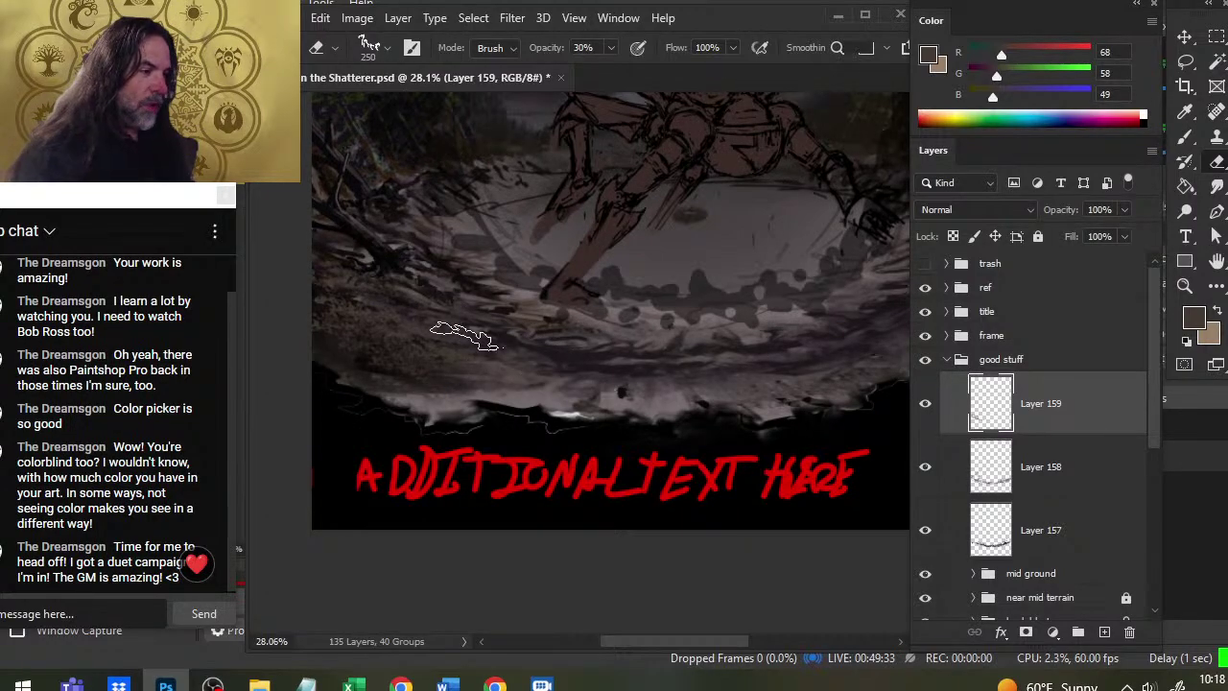
Extend the speckled earth texture along the crater's lower and right rim with a 200 px brush, and soften it with the 30% Eraser
{"action": "left_click_drag", "start_coordinate": [722, 418], "coordinate": [685, 383]}
{"action": "key", "text": "b"}
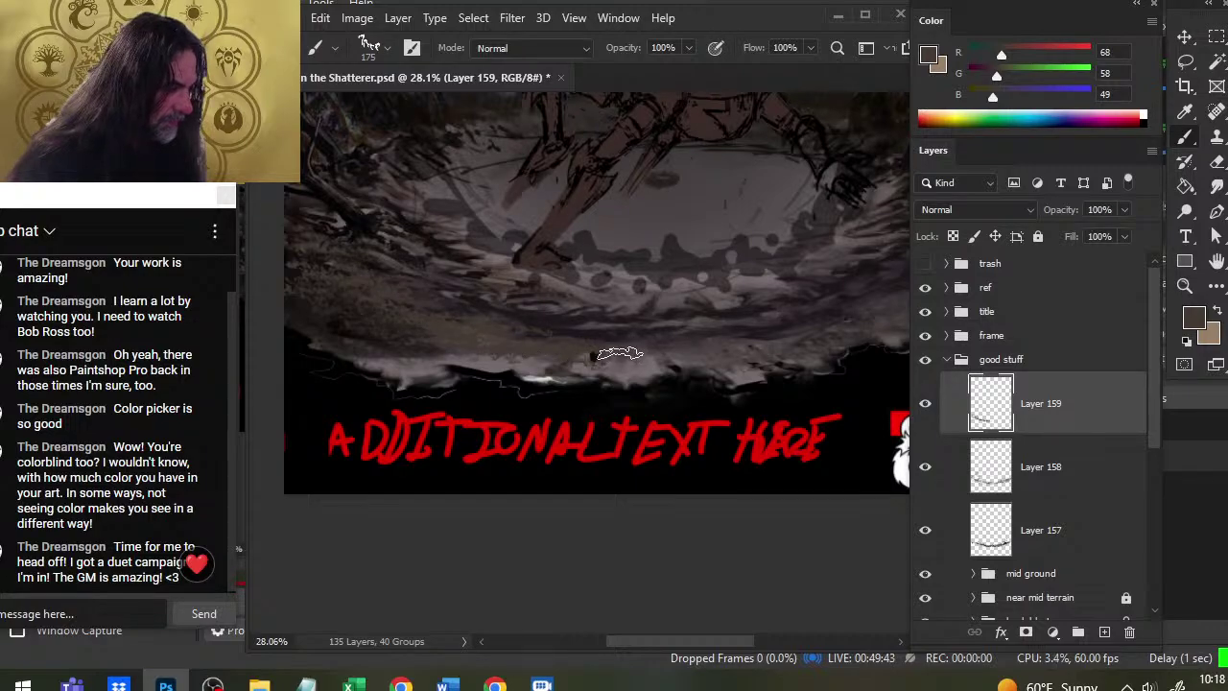
{"action": "key", "text": "bracketright"}
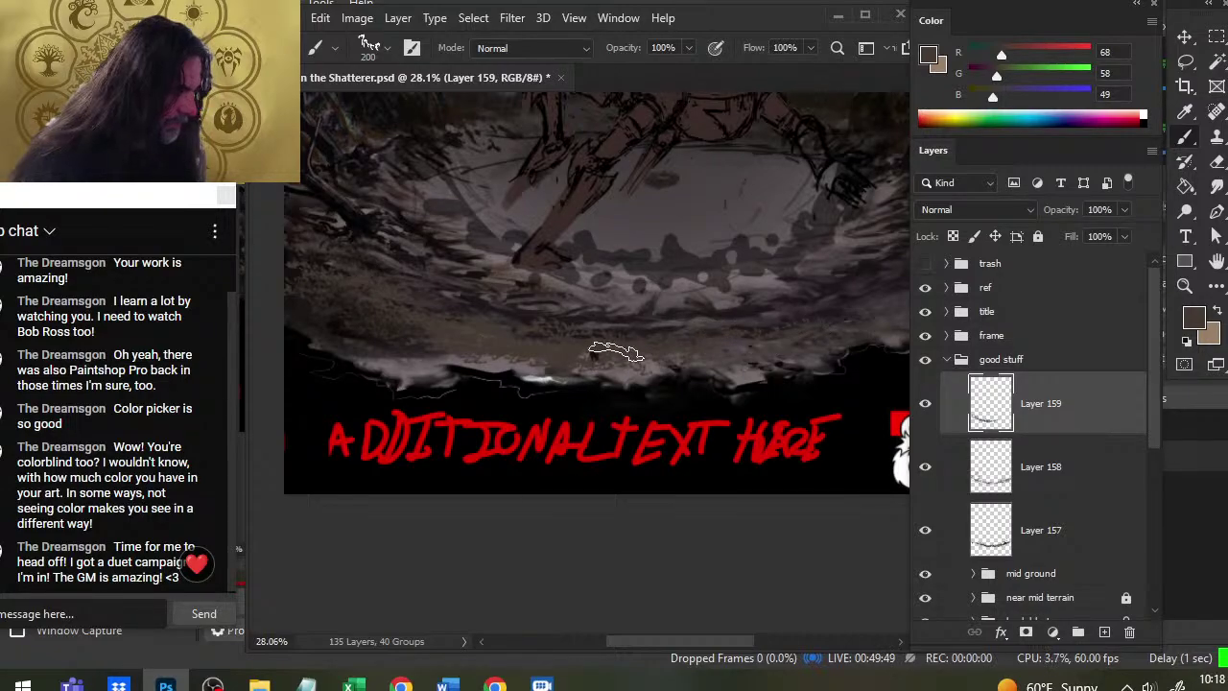
{"action": "mouse_move", "coordinate": [672, 362]}
{"action": "left_mouse_down"}
{"action": "mouse_move", "coordinate": [677, 415]}
{"action": "mouse_move", "coordinate": [501, 384]}
{"action": "left_mouse_up"}
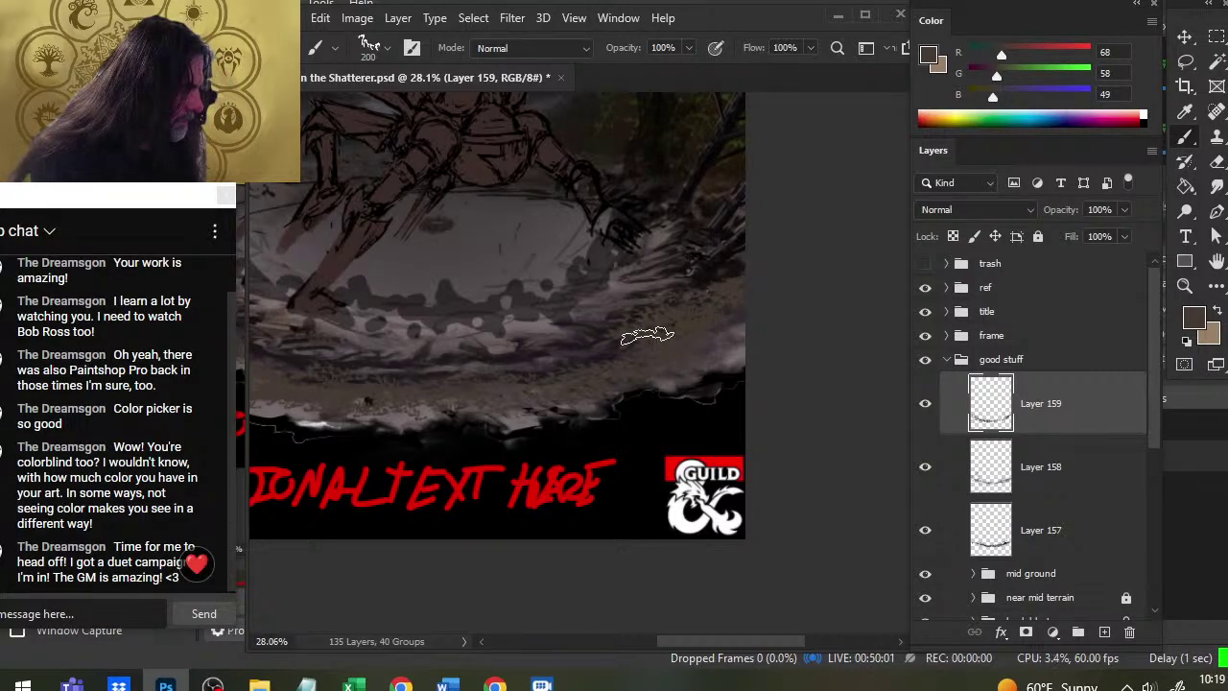
{"action": "key", "text": "e"}
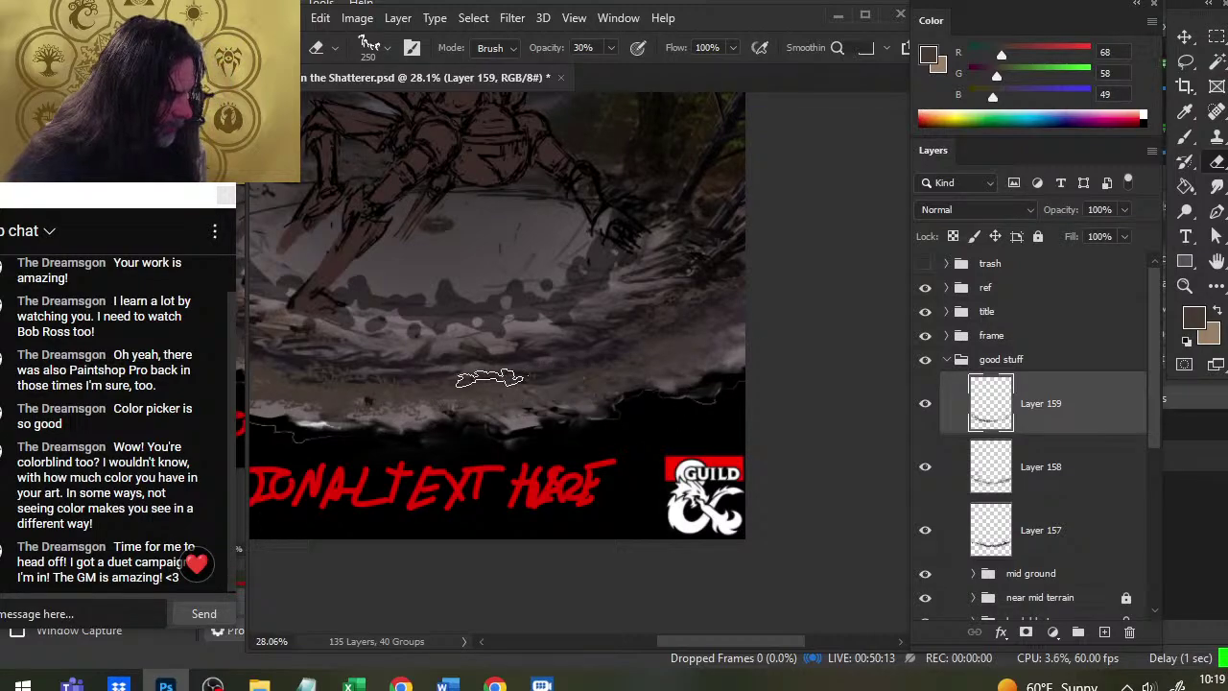
Build up and blend the earth texture along the crater's ragged lower-left and center edge, alternating the 200 px Brush with the Eraser
{"action": "left_click_drag", "start_coordinate": [447, 433], "coordinate": [625, 433]}
{"action": "key", "text": "b"}
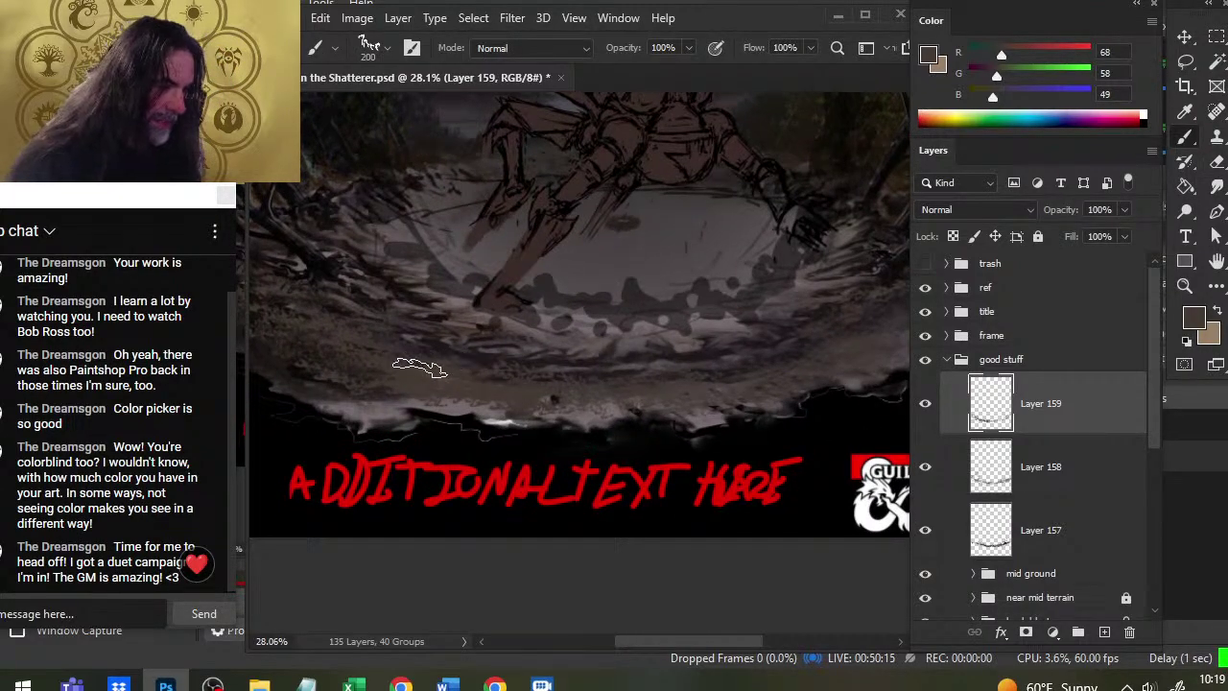
{"action": "key", "text": "e"}
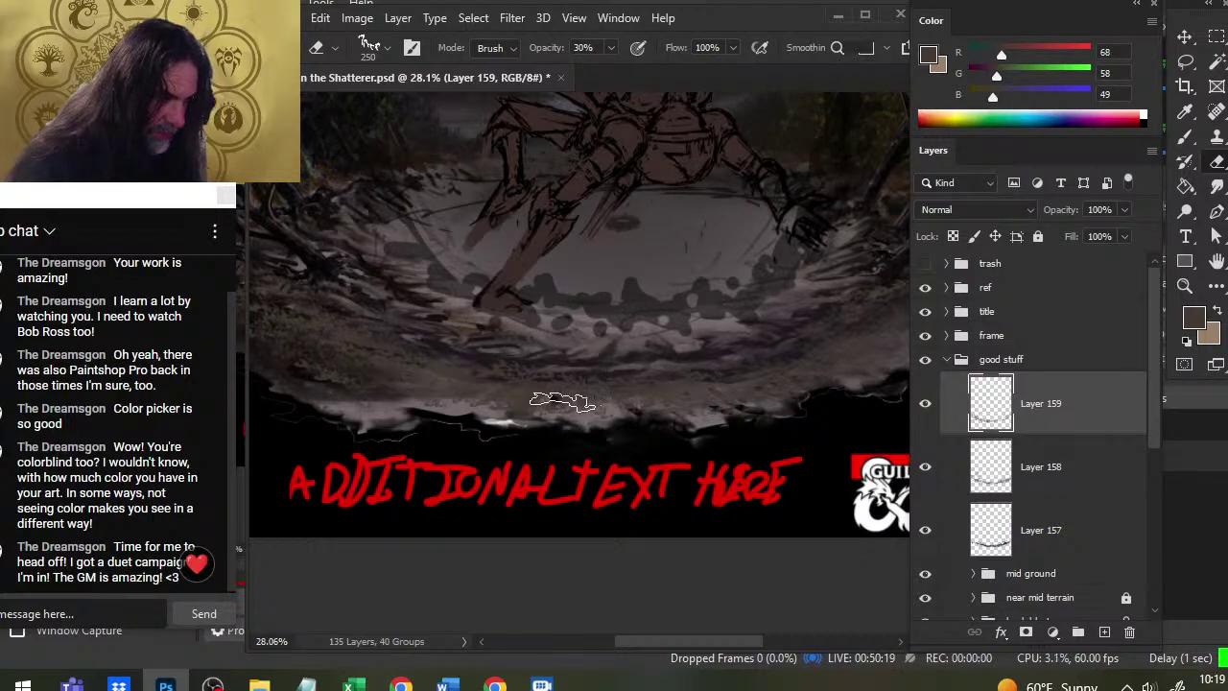
{"action": "key", "text": "b"}
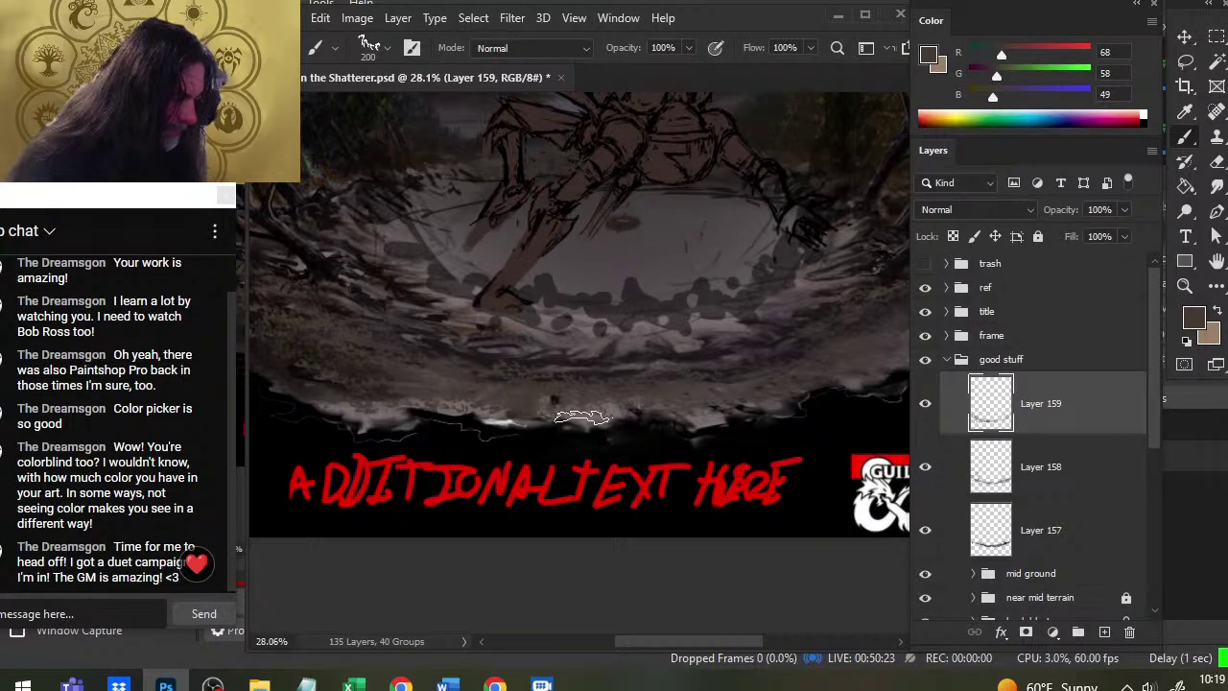
{"action": "key", "text": "e"}
{"action": "key", "text": "b"}
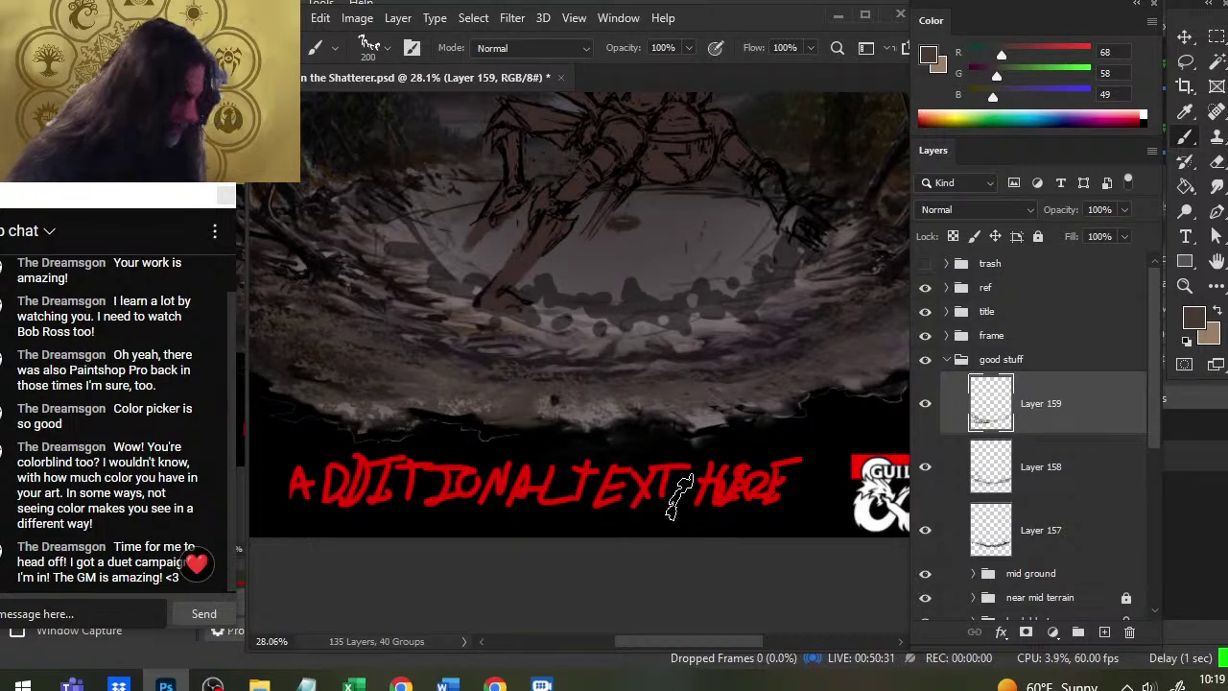
Paint finer earth texture over the crater's left bank on Layer 159 with a 90 px brush, blending it with the 30% Eraser
{"action": "left_click_drag", "start_coordinate": [425, 438], "coordinate": [575, 462]}
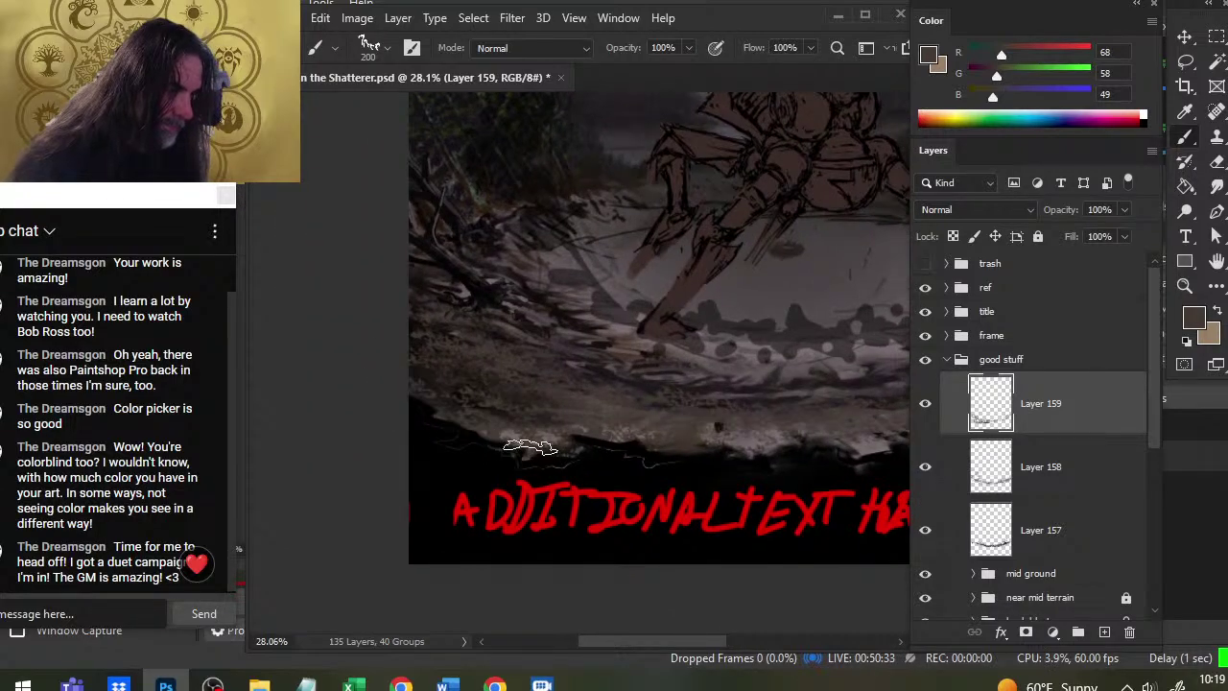
{"action": "key", "text": "bracketleft"}
{"action": "key", "text": "bracketleft"}
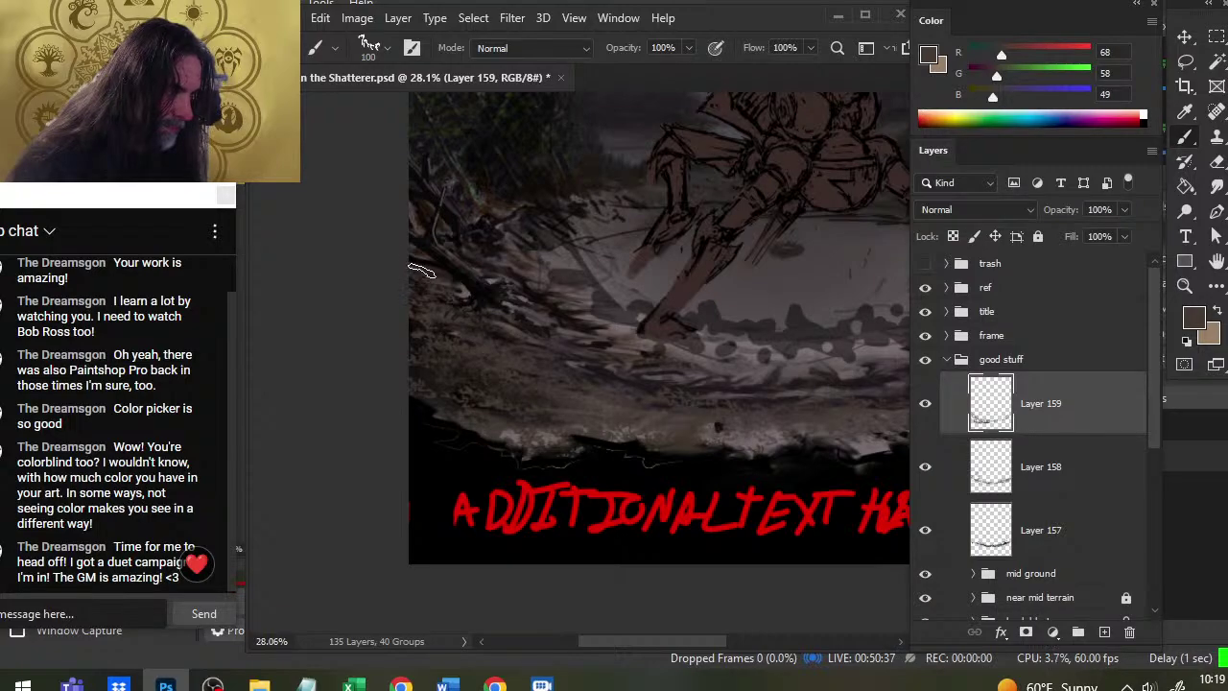
{"action": "key", "text": "bracketleft"}
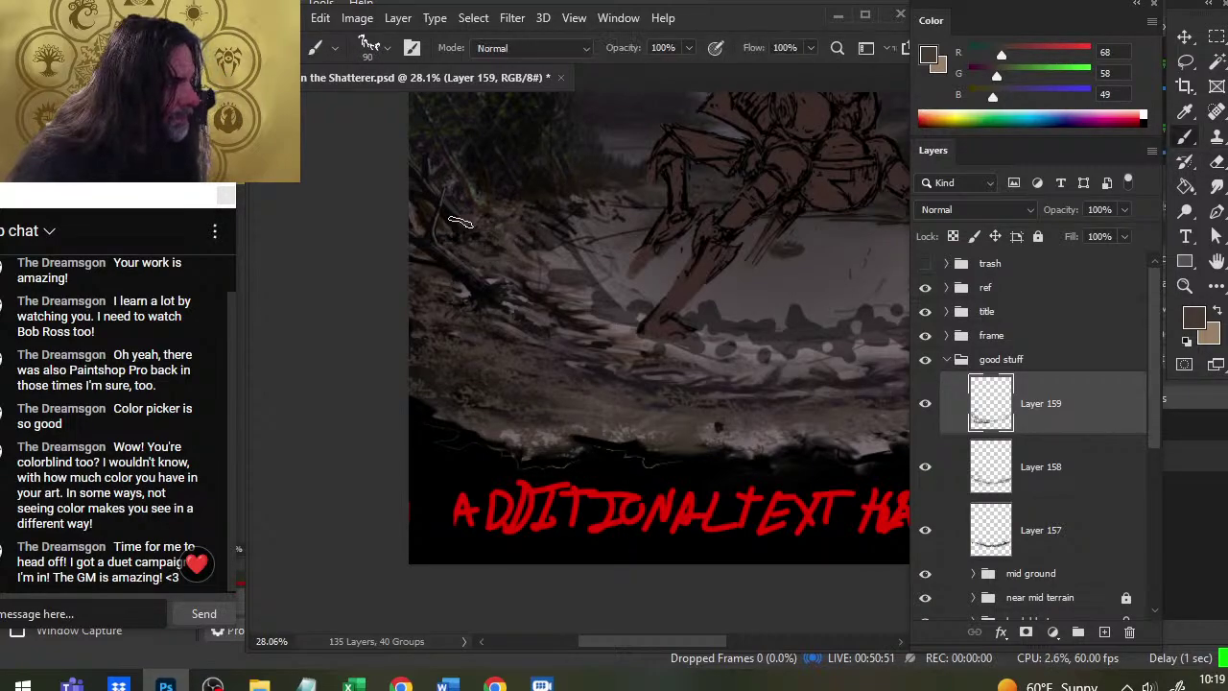
{"action": "key", "text": "e"}
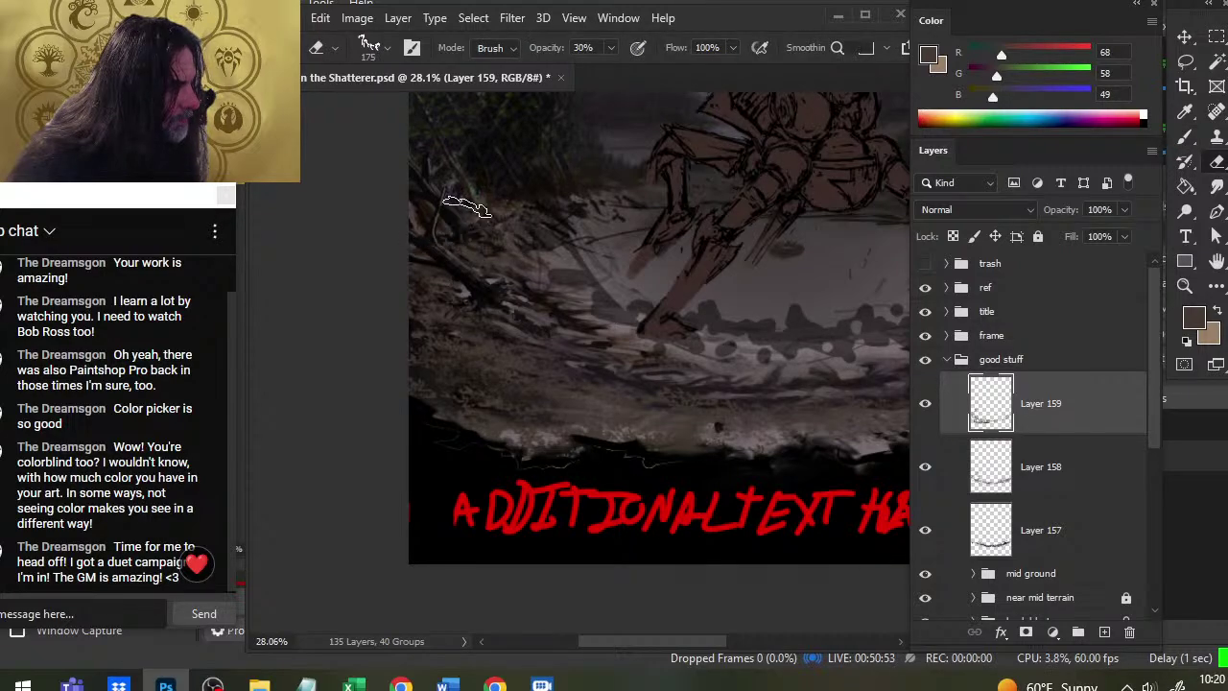
{"action": "key", "text": "b"}
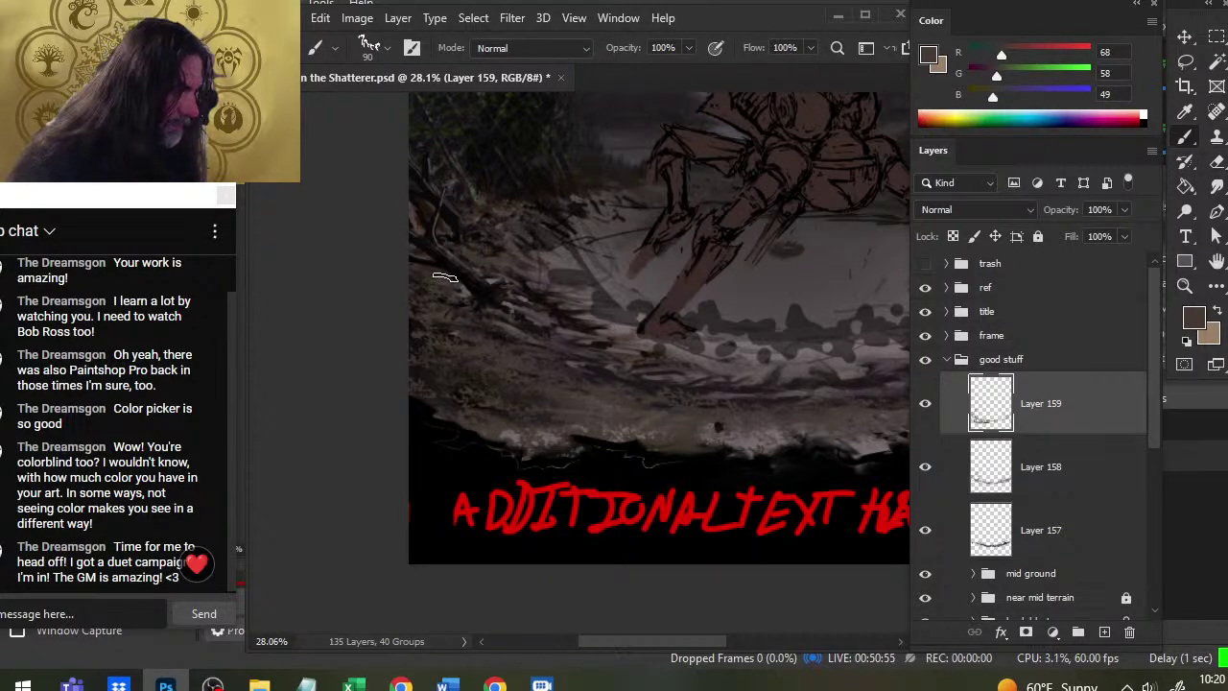
{"action": "key", "text": "e"}
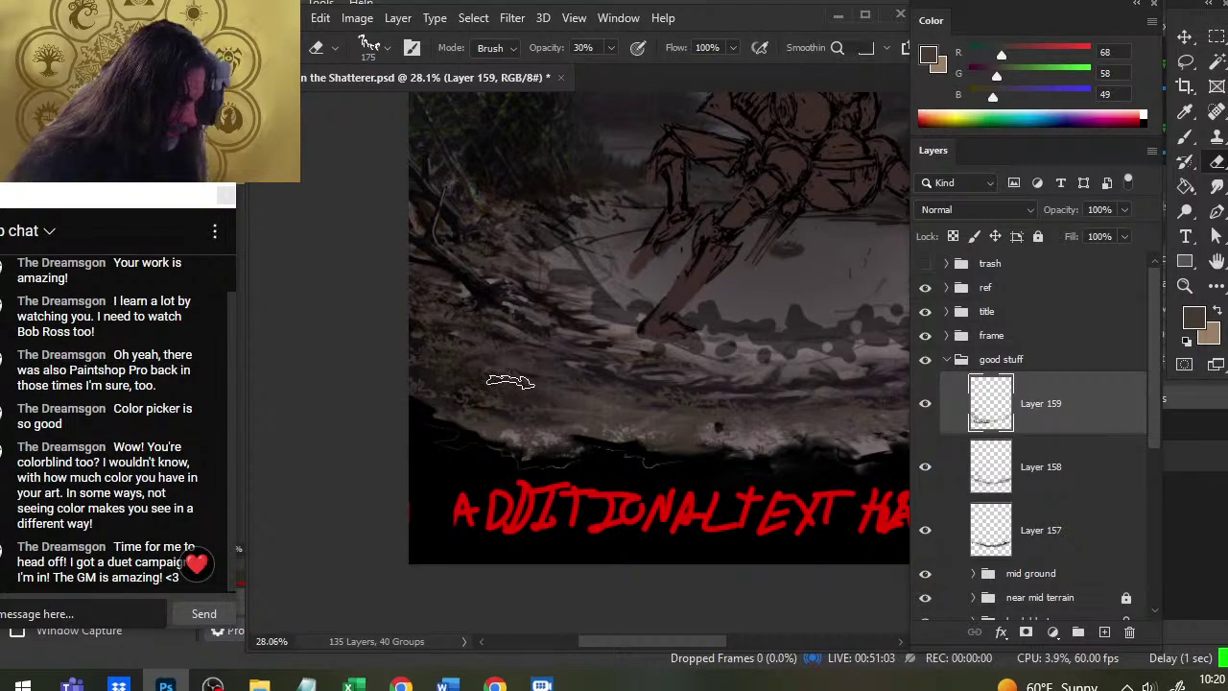
{"action": "key", "text": "b"}
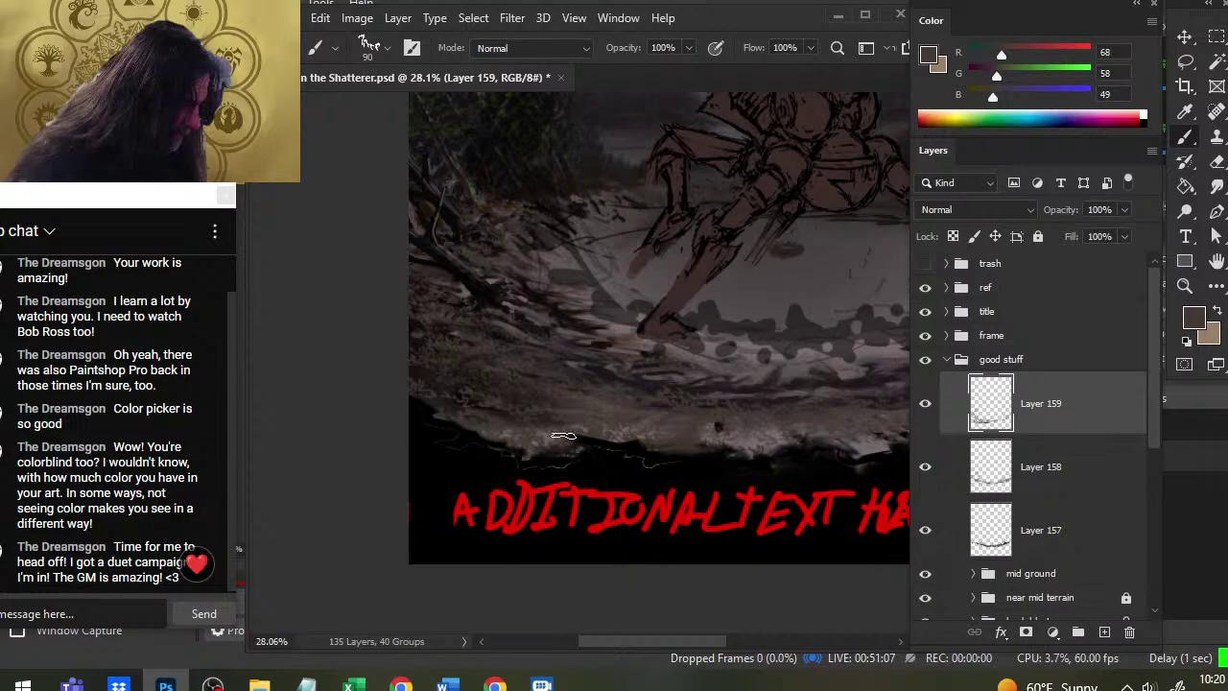
{"action": "key", "text": "e"}
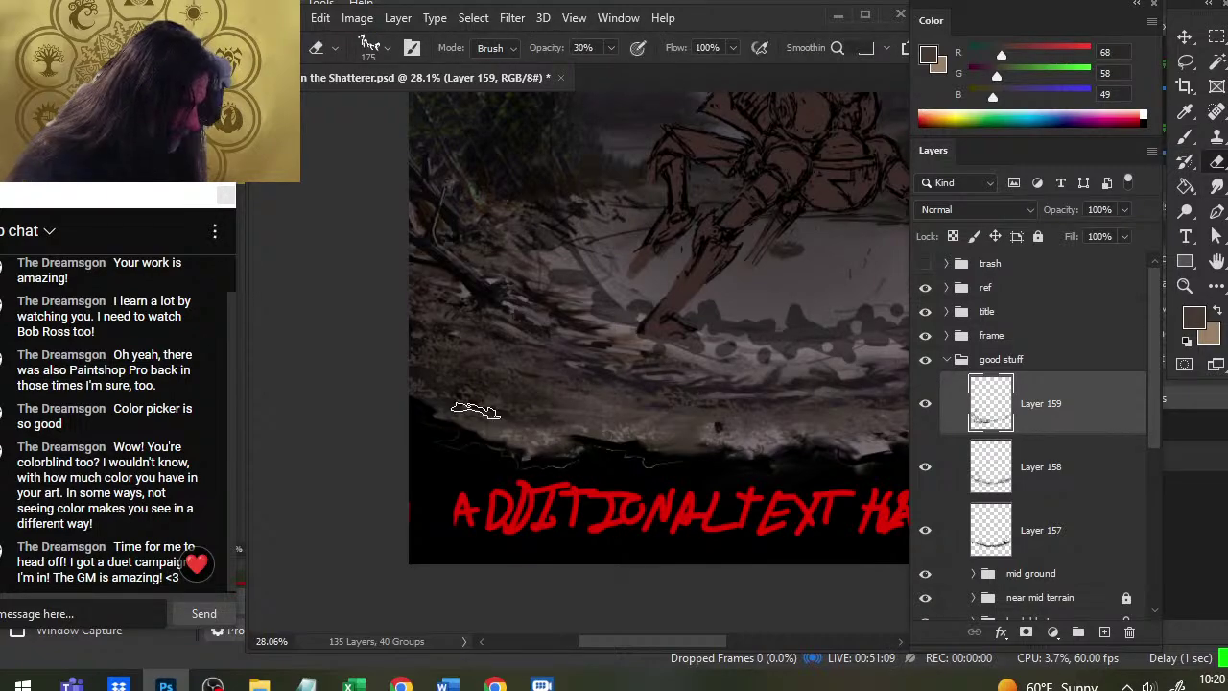
Add the same fine 90 px brown texture to the crater's right bank, softening it with the 175 px Eraser
{"action": "scroll", "coordinate": [566, 431], "scroll_direction": "right", "scroll_amount": 3}
{"action": "key", "text": "z"}
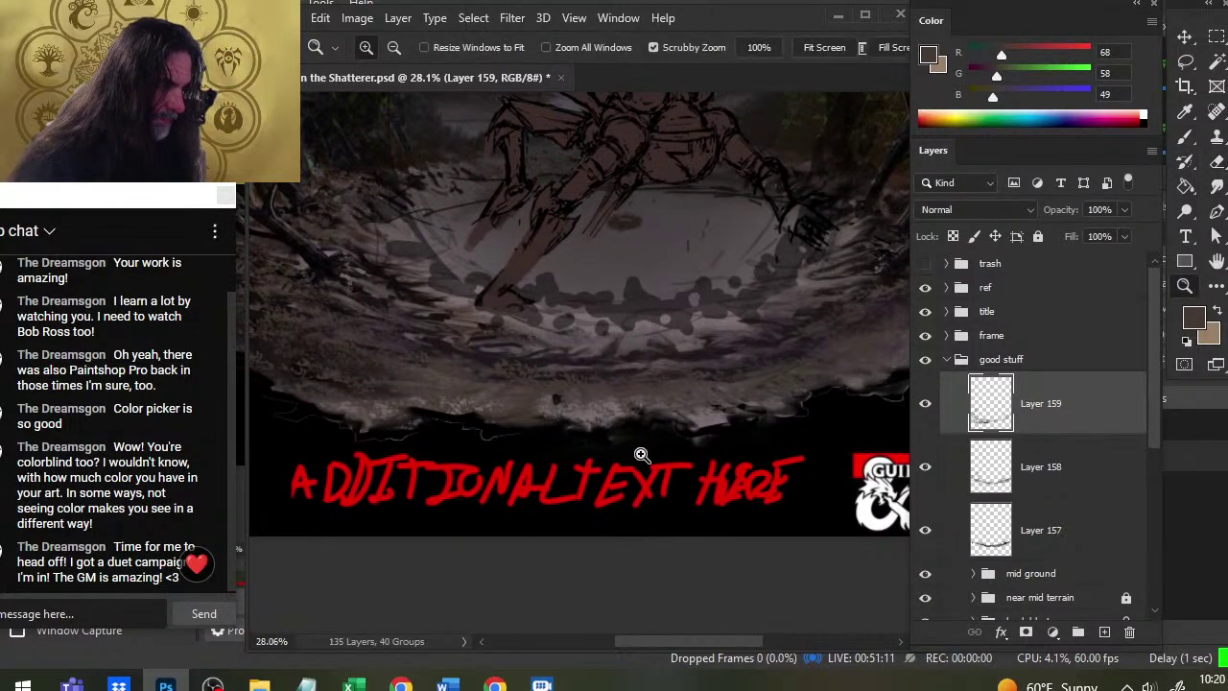
{"action": "left_click_drag", "start_coordinate": [641, 454], "coordinate": [557, 456]}
{"action": "left_click_drag", "start_coordinate": [549, 557], "coordinate": [653, 544]}
{"action": "left_click_drag", "start_coordinate": [719, 481], "coordinate": [632, 377]}
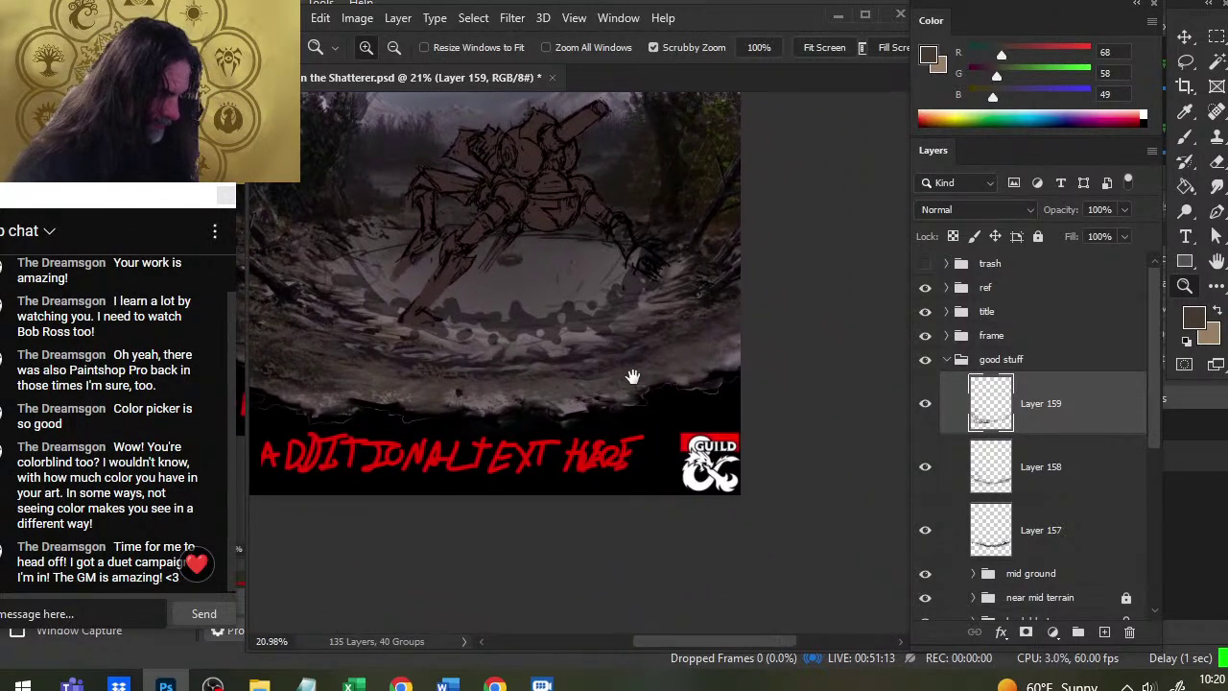
{"action": "key", "text": "b"}
{"action": "key", "text": "e"}
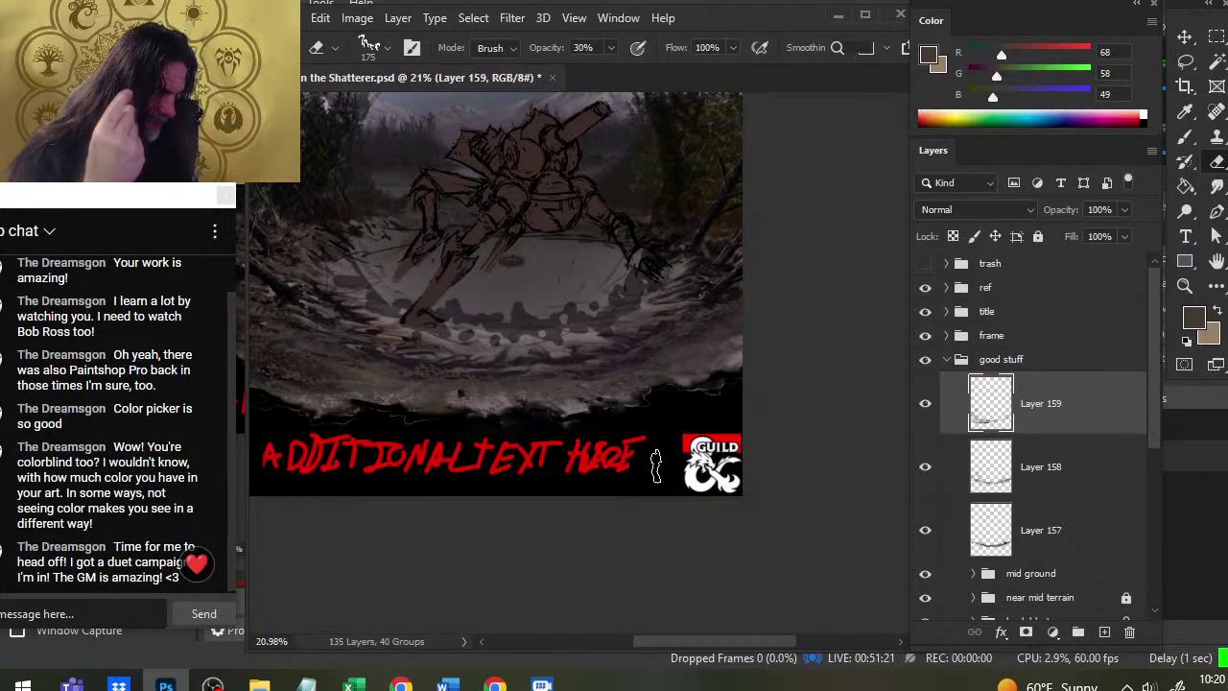
{"action": "key", "text": "b"}
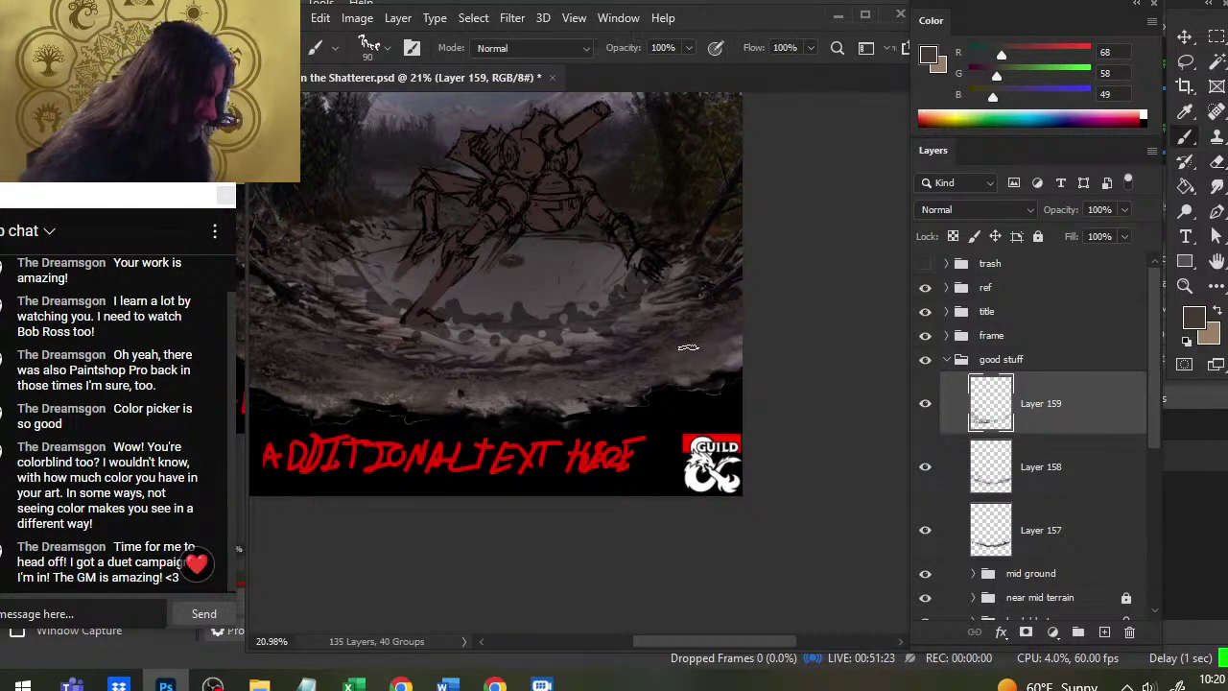
{"action": "key", "text": "e"}
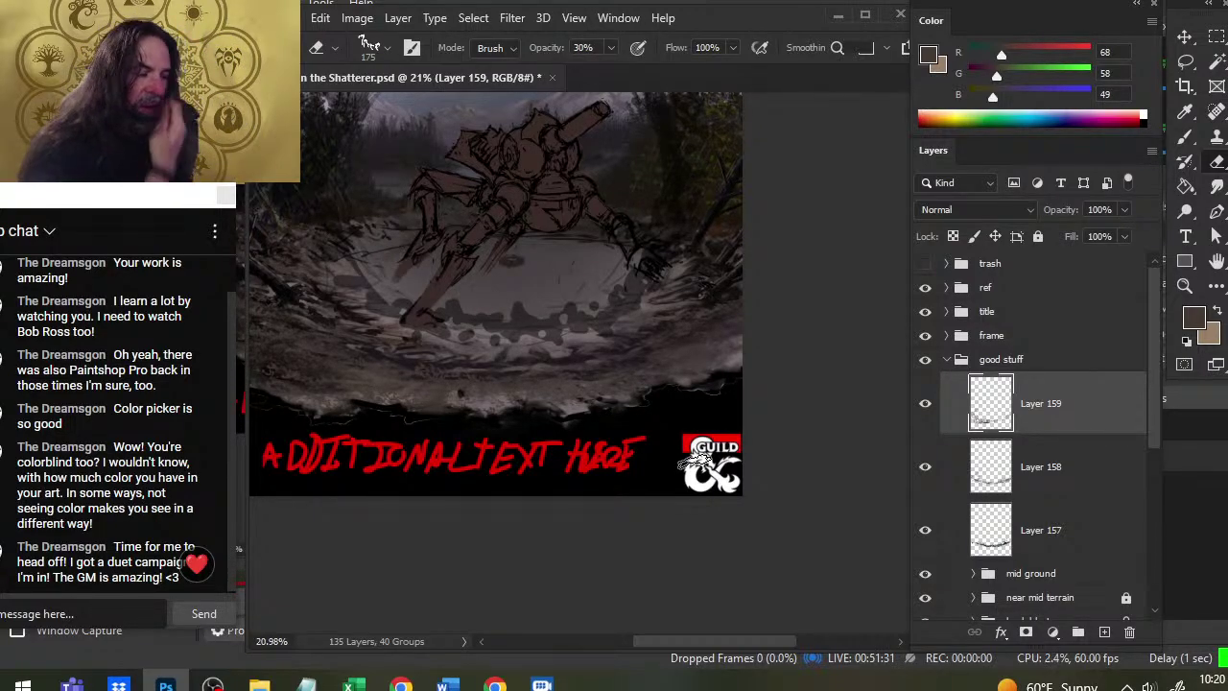
Paint near-black texture, sampled from the right bank's shadows, over that bank on a new layer above Layer 159 with a 125 px brush
{"action": "key", "text": "x"}
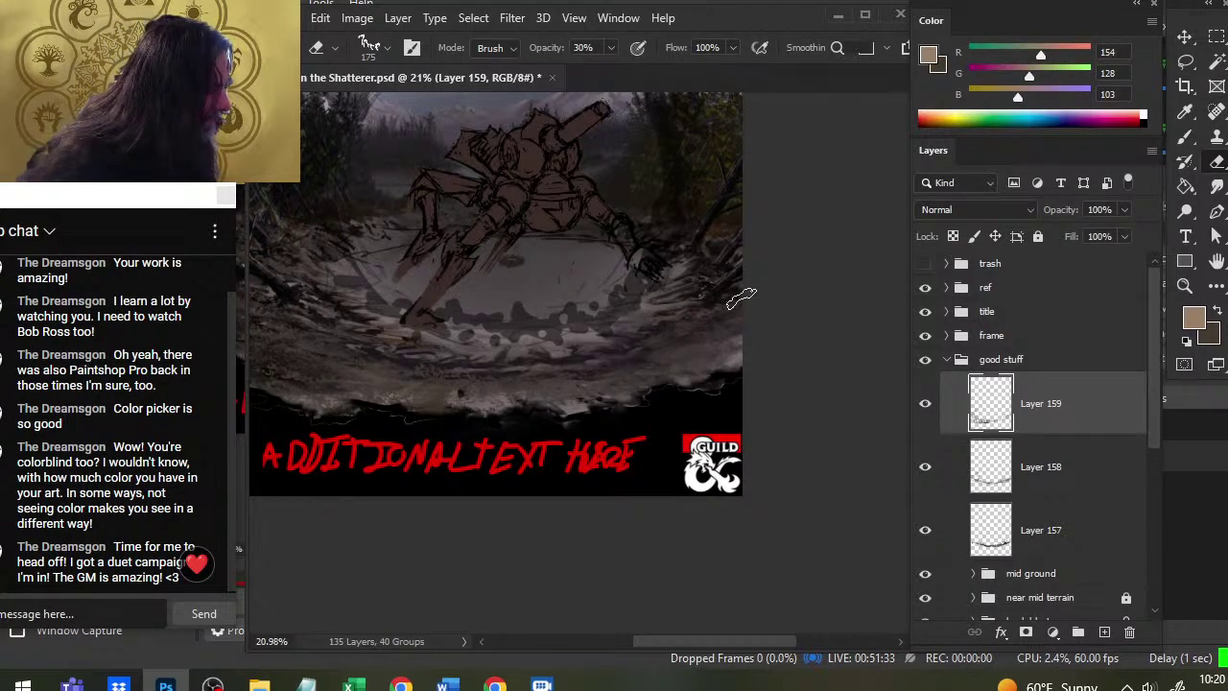
{"action": "key", "text": "b"}
{"action": "left_click", "coordinate": [731, 295], "text": "alt"}
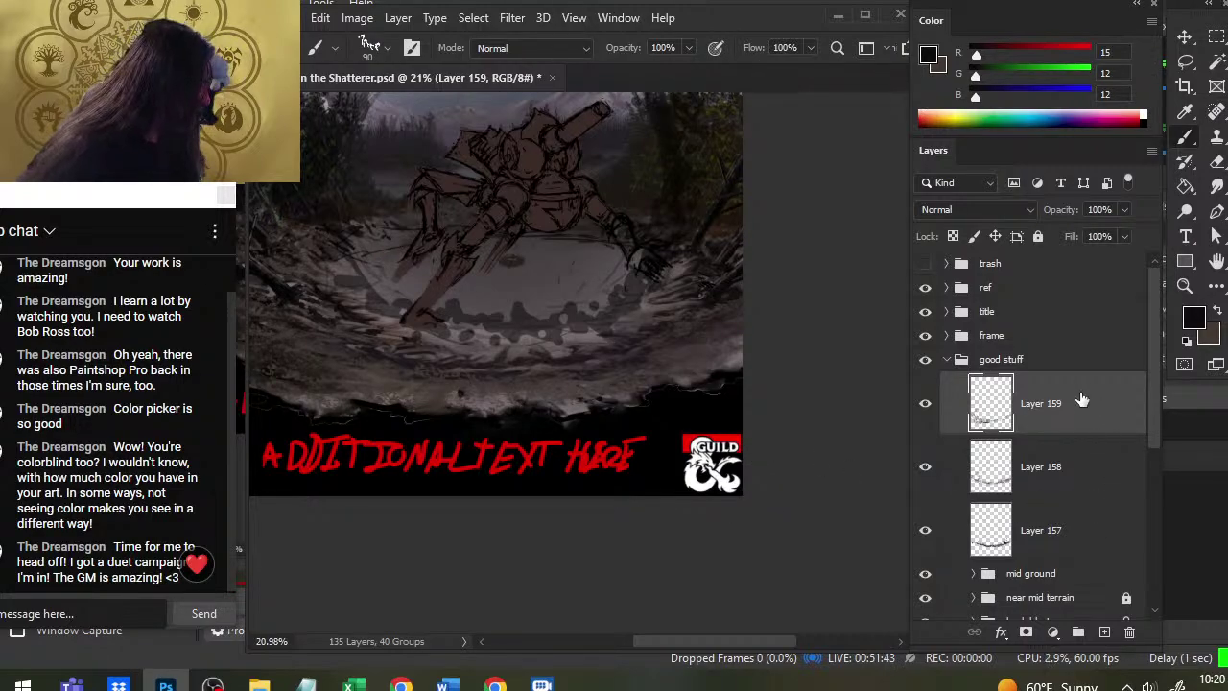
{"action": "key", "text": "ctrl+shift+alt+n"}
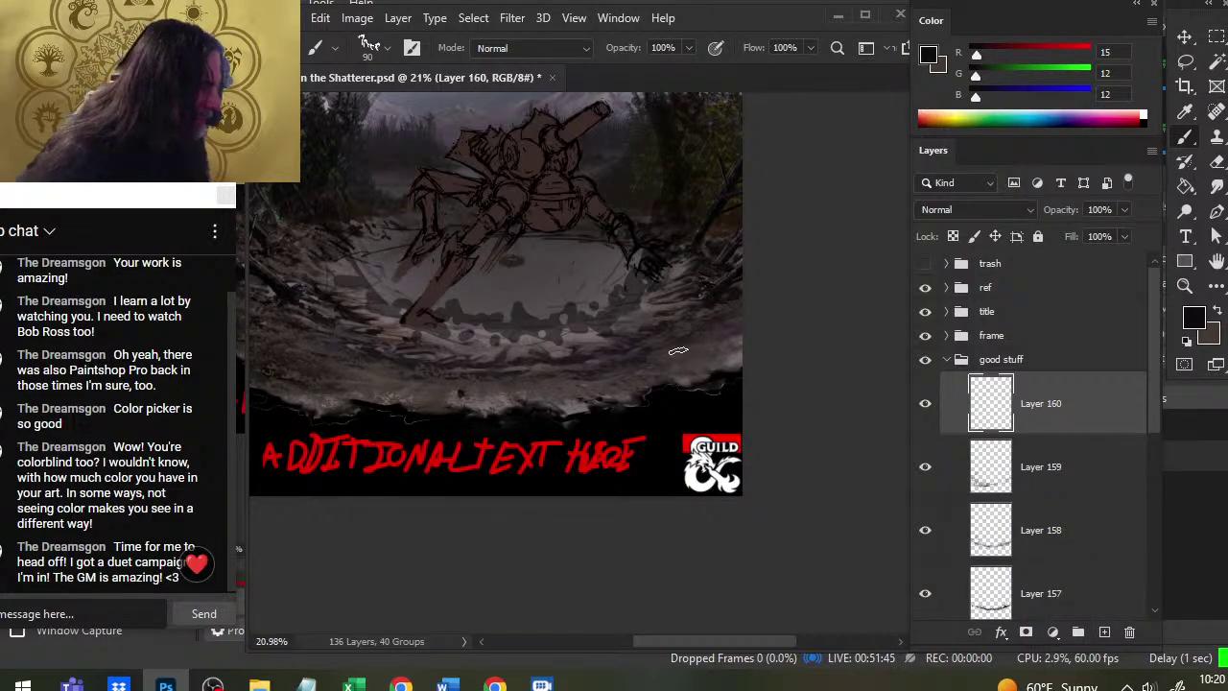
{"action": "key", "text": "bracketright"}
{"action": "key", "text": "bracketright"}
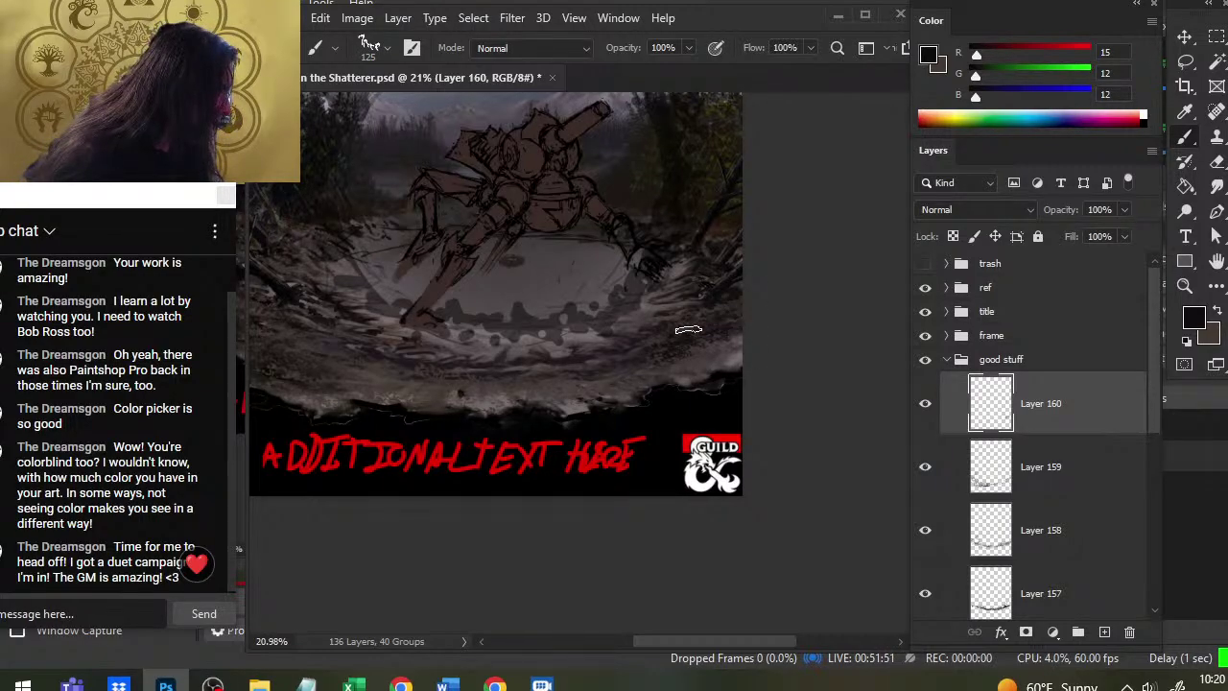
Refine the dark texture along the crater's lower-right bank, alternating the 125 px Brush with the 175 px Eraser at 30% opacity
{"action": "key", "text": "e"}
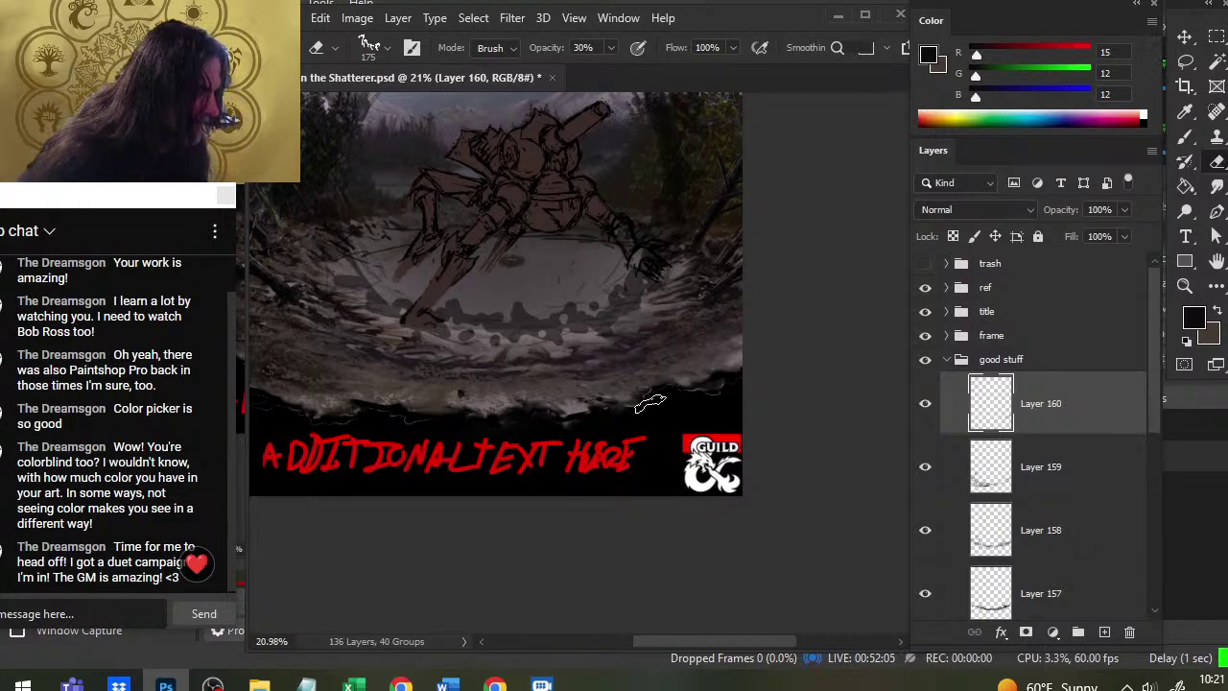
{"action": "key", "text": "b"}
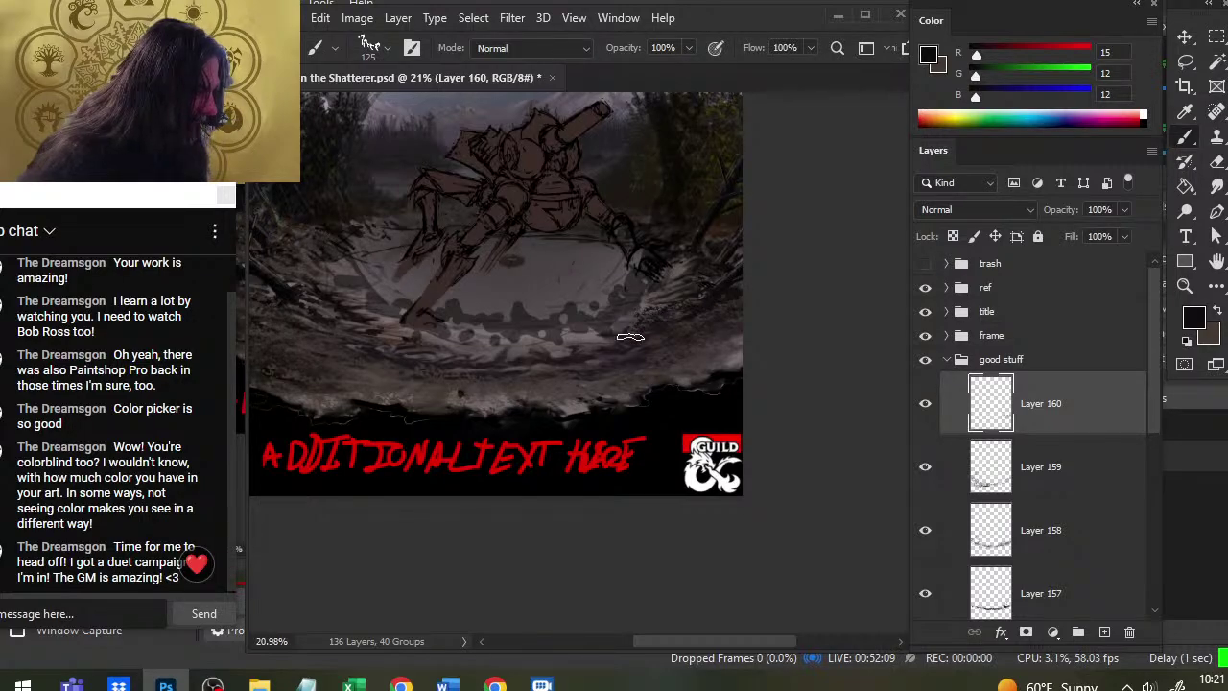
{"action": "key", "text": "e"}
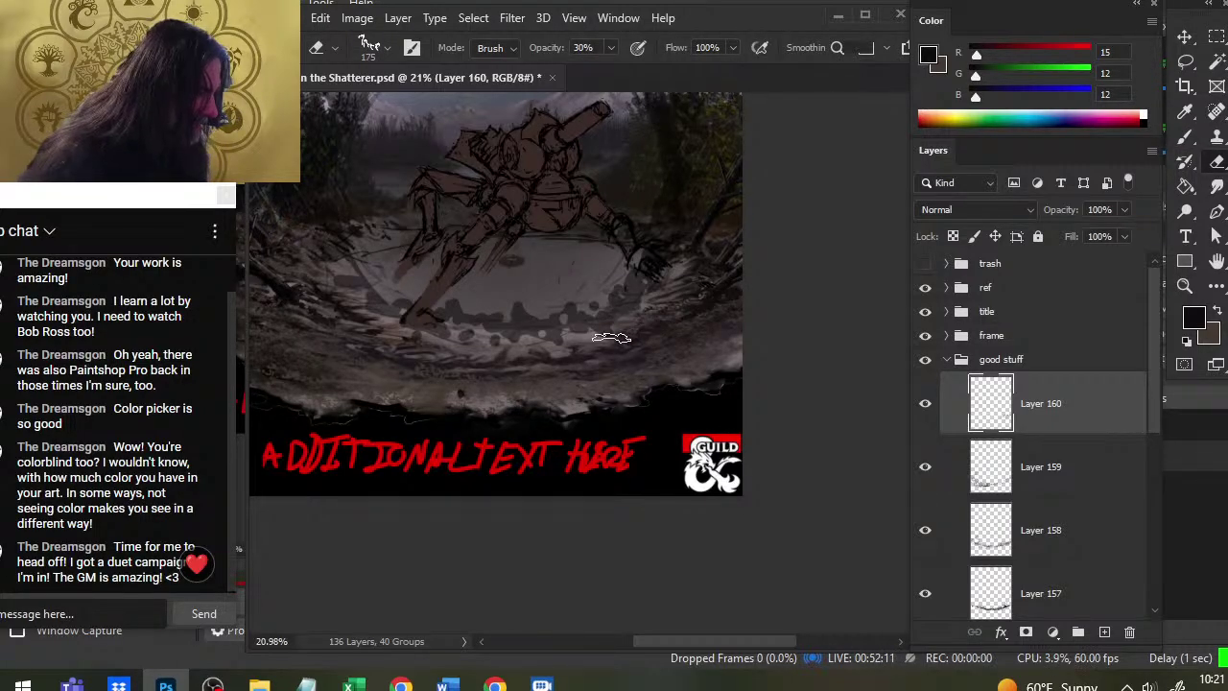
{"action": "key", "text": "b"}
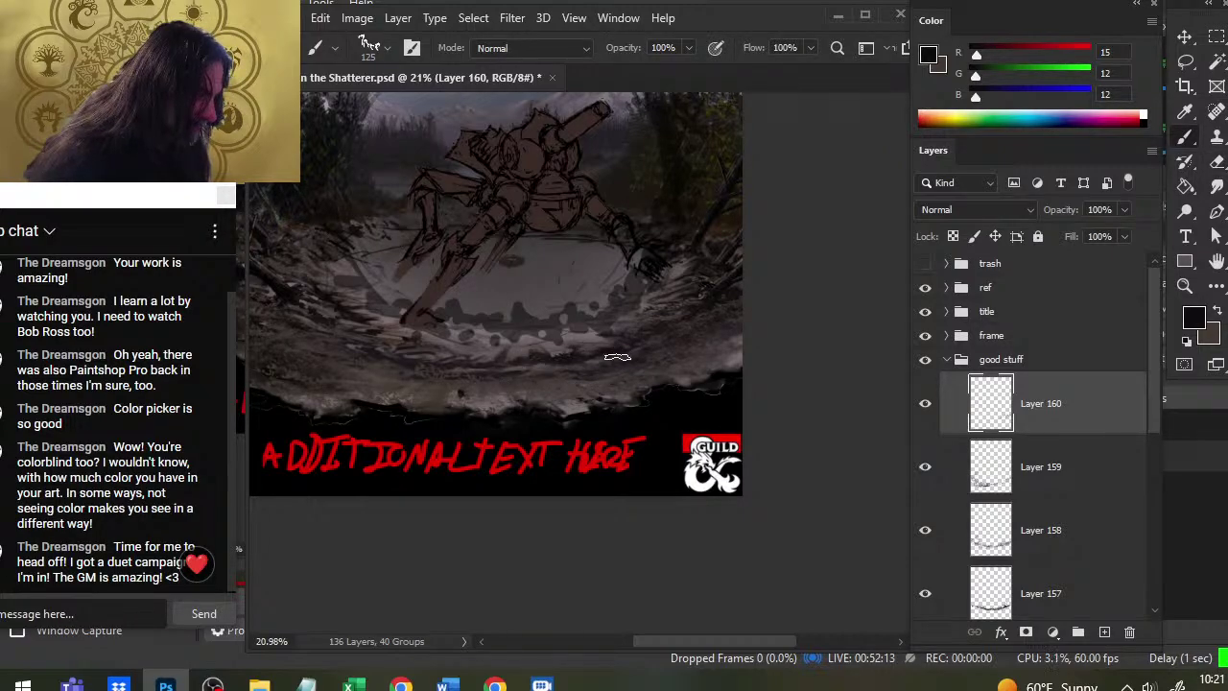
{"action": "key", "text": "e"}
{"action": "key", "text": "b"}
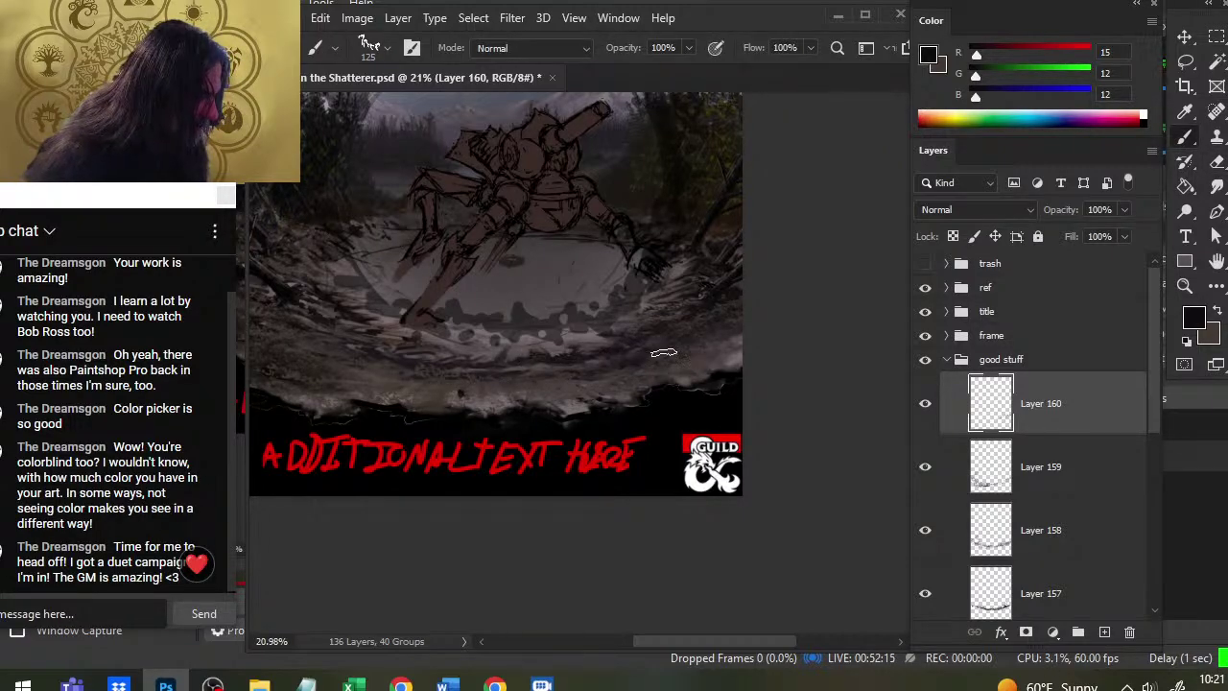
{"action": "key", "text": "e"}
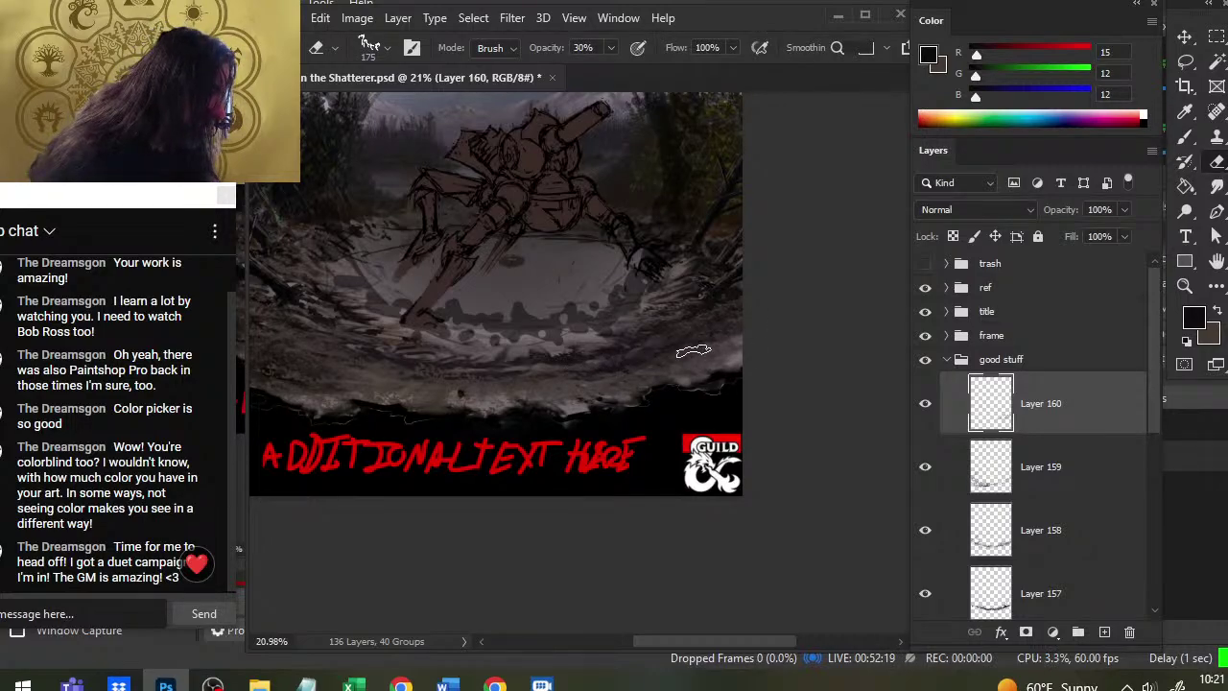
Paint near-black shadow texture across the crater's lower-left bank on Layer 160 and thin it with the 30% Eraser
{"action": "key", "text": "z"}
{"action": "mouse_move", "coordinate": [660, 351]}
{"action": "left_mouse_down"}
{"action": "mouse_move", "coordinate": [740, 397]}
{"action": "mouse_move", "coordinate": [625, 432]}
{"action": "left_mouse_up"}
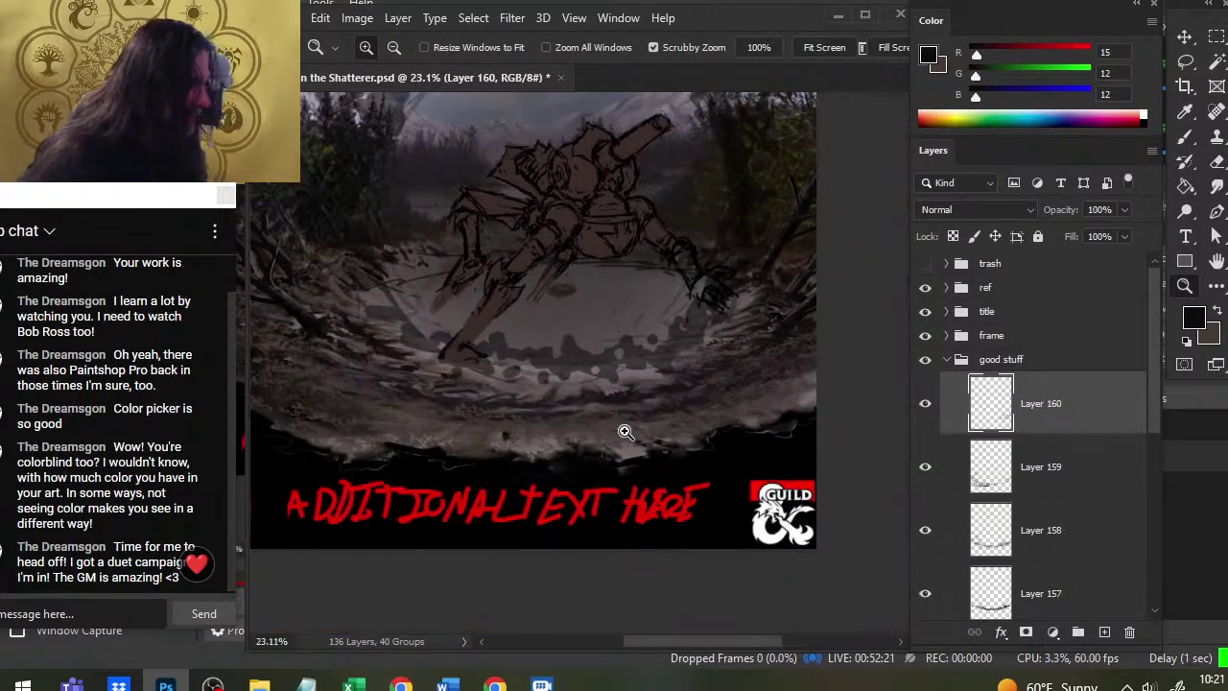
{"action": "key", "text": "b"}
{"action": "left_click_drag", "start_coordinate": [376, 405], "coordinate": [575, 391]}
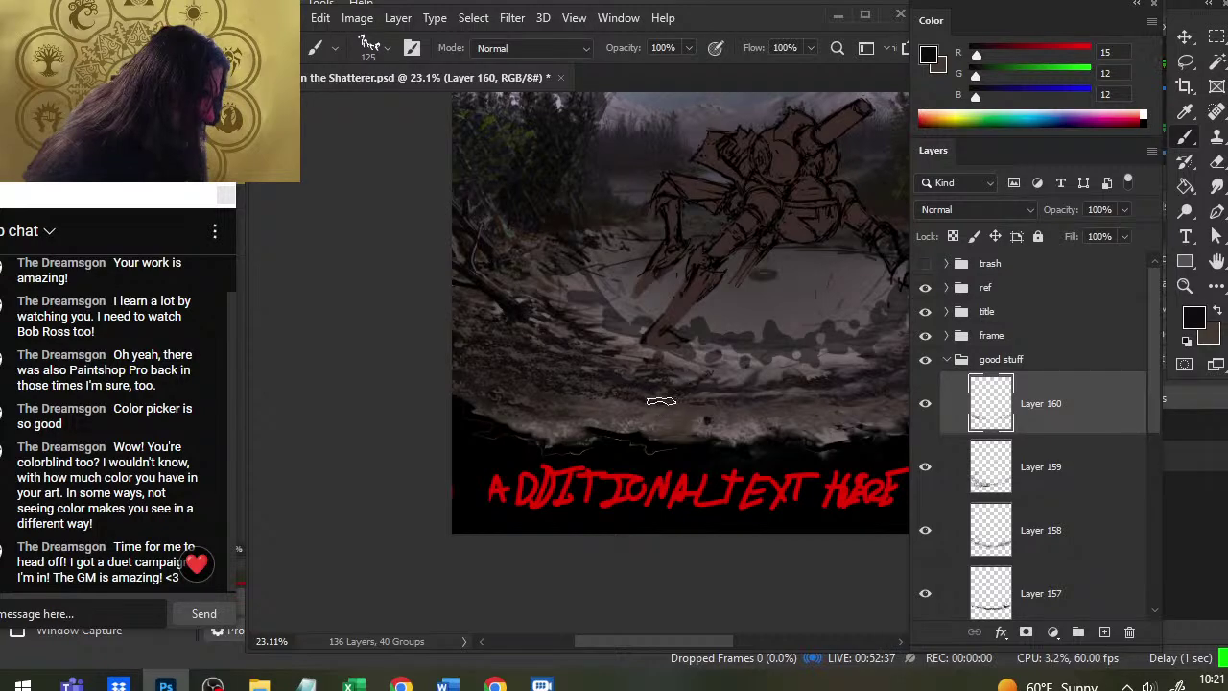
{"action": "key", "text": "e"}
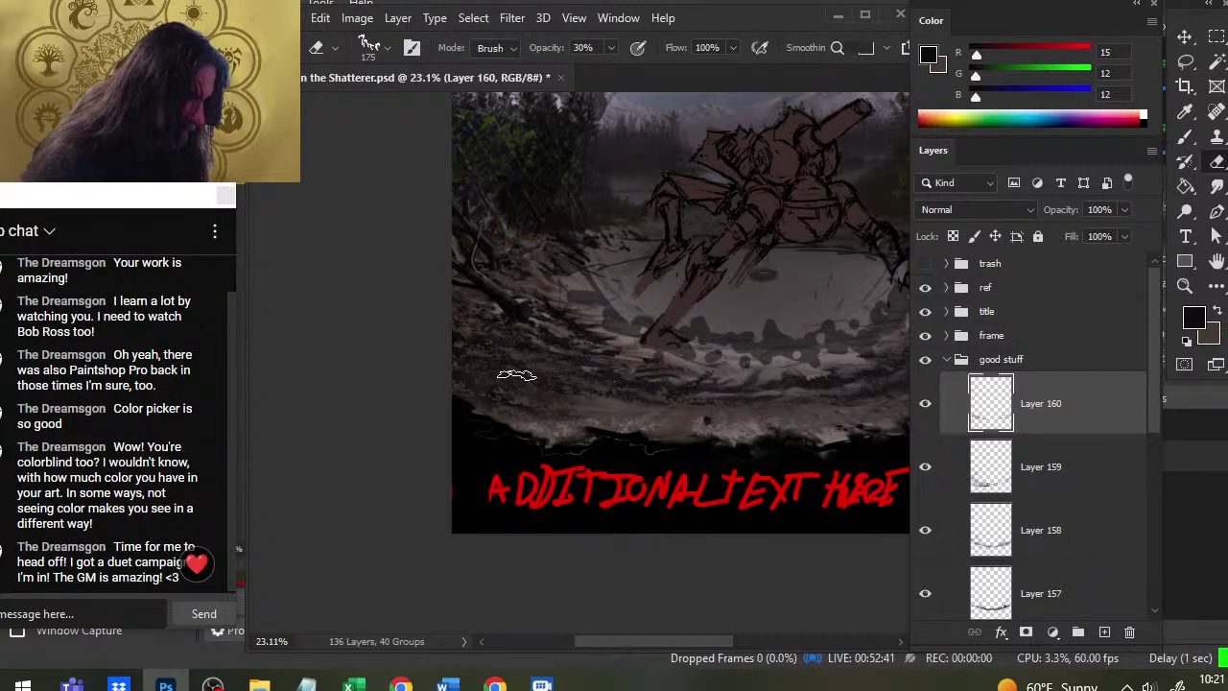
{"action": "key", "text": "b"}
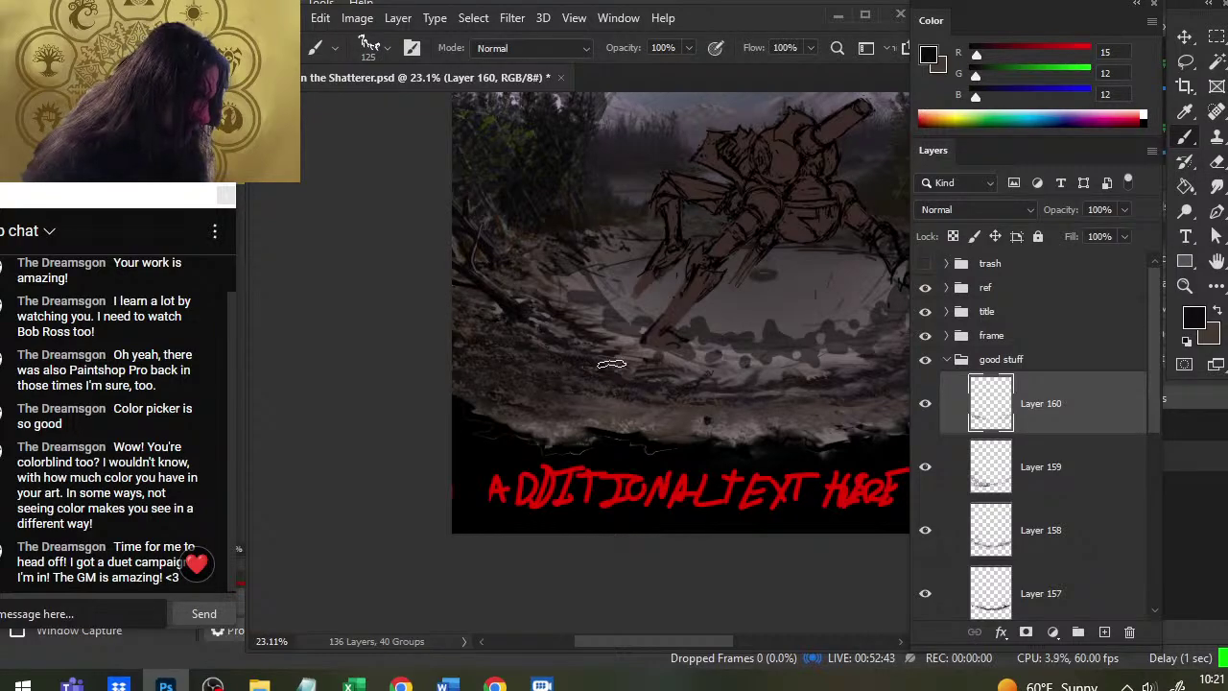
{"action": "key", "text": "e"}
{"action": "key", "text": "b"}
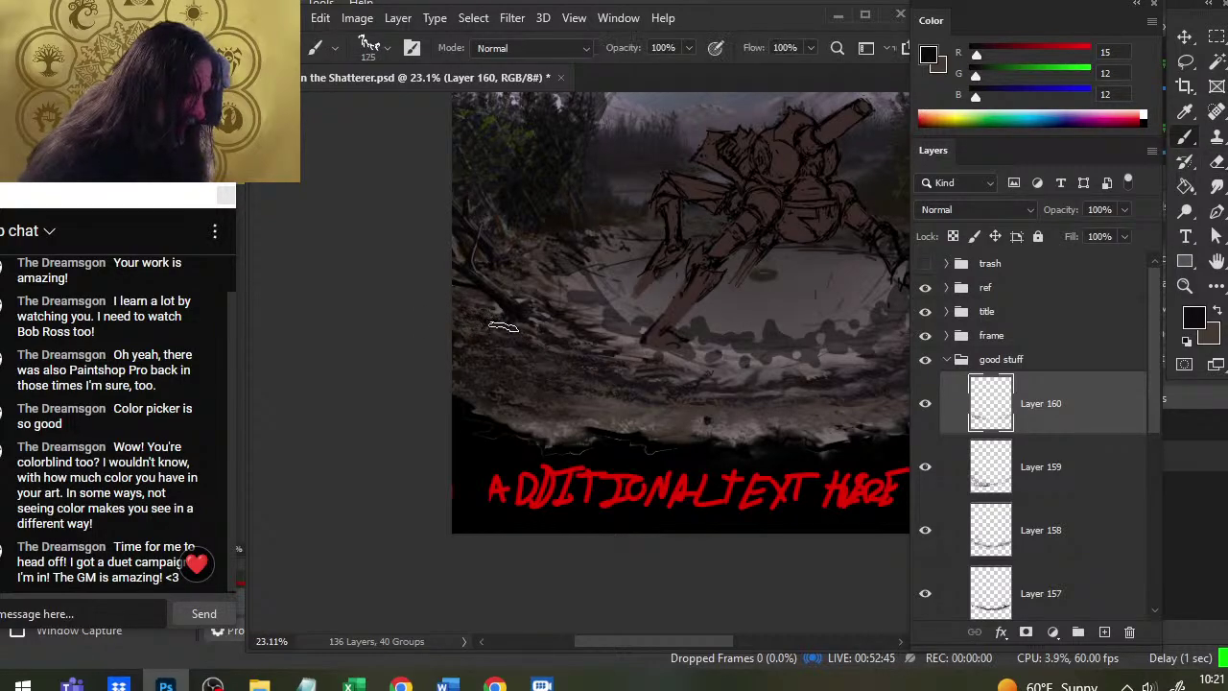
Work dark shadow strokes into the upper-left bank around the fallen branches, alternating the 125 px Brush with the 30% Eraser
{"action": "key", "text": "e"}
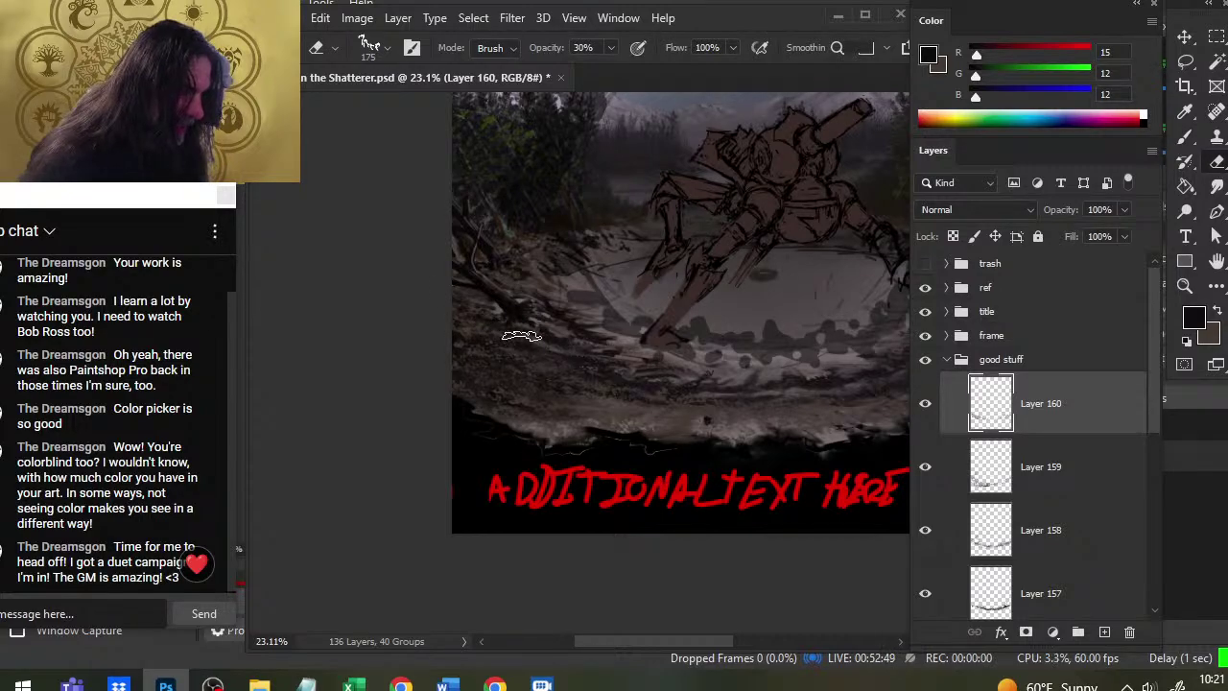
{"action": "key", "text": "b"}
{"action": "key", "text": "e"}
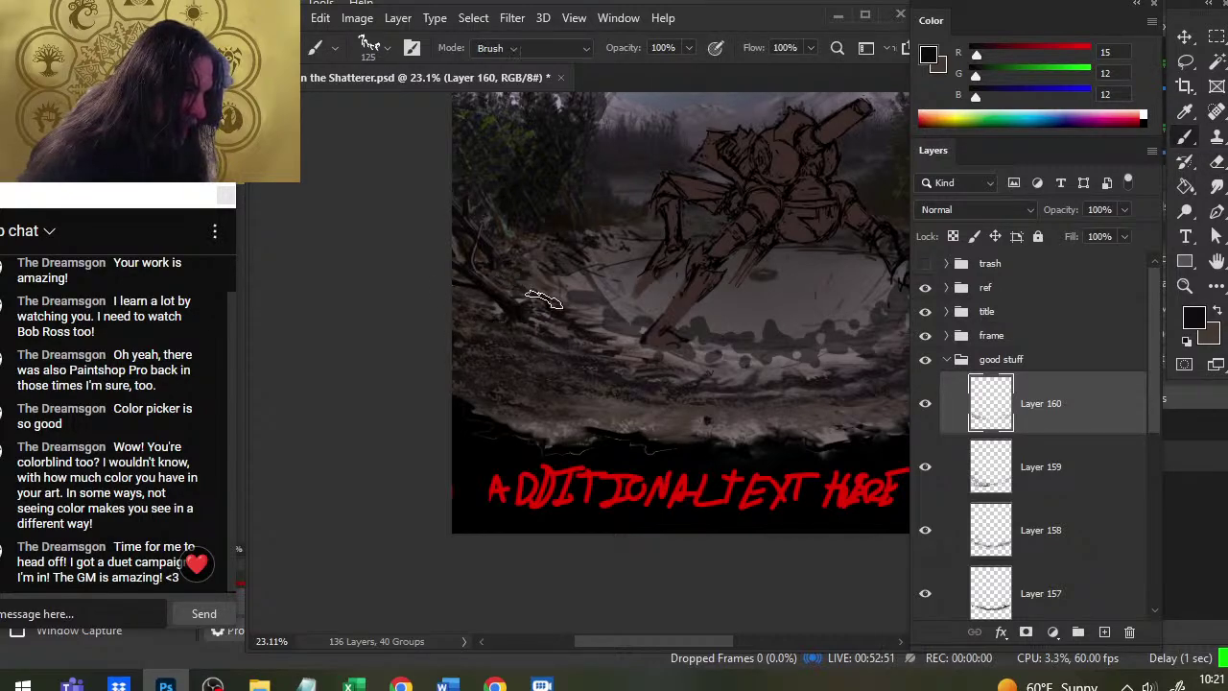
{"action": "key", "text": "b"}
{"action": "key", "text": "e"}
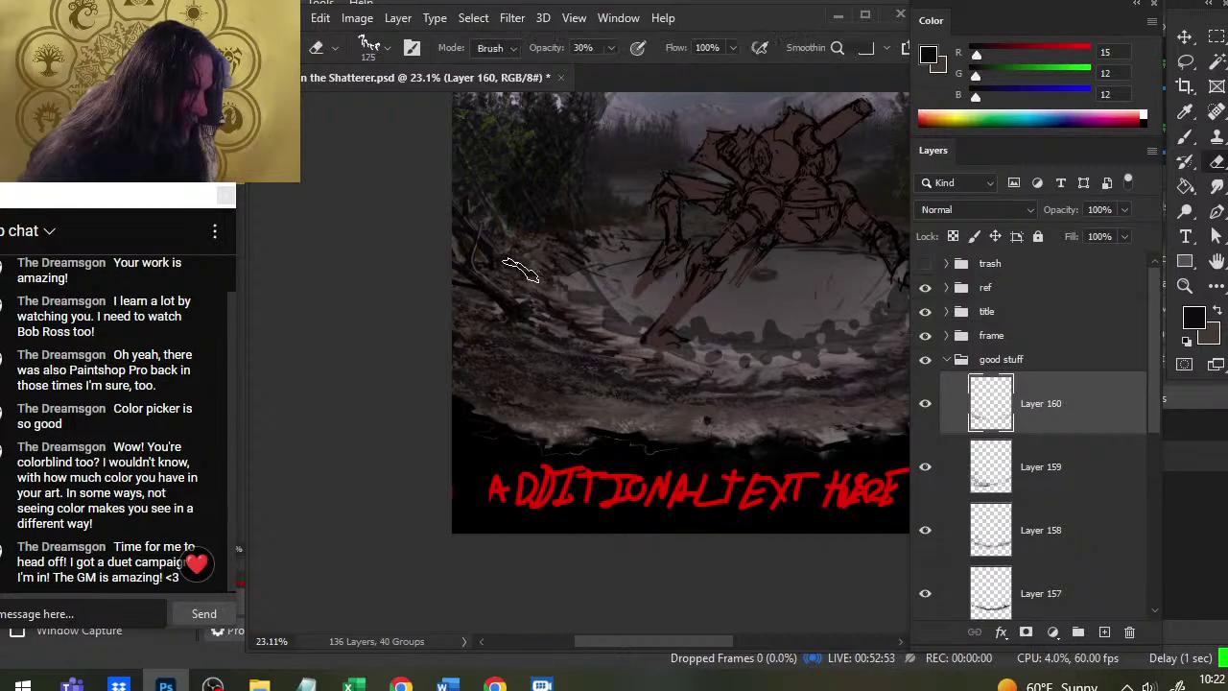
{"action": "key", "text": "b"}
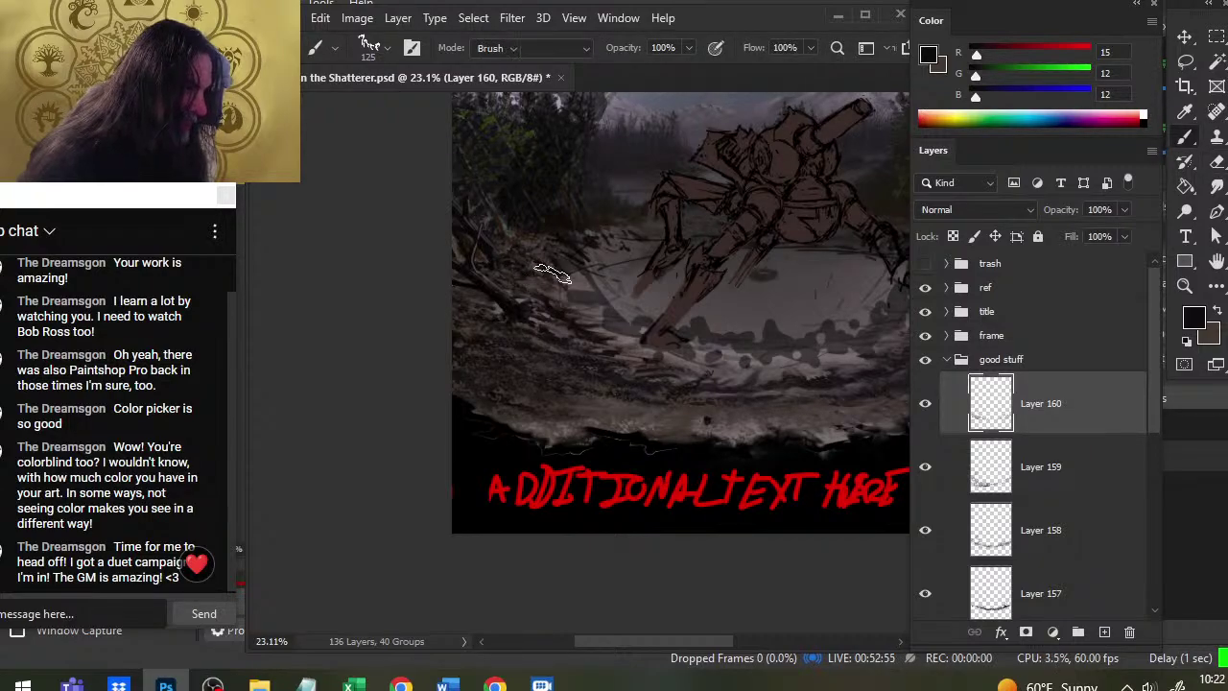
{"action": "key", "text": "e"}
{"action": "key", "text": "b"}
{"action": "key", "text": "e"}
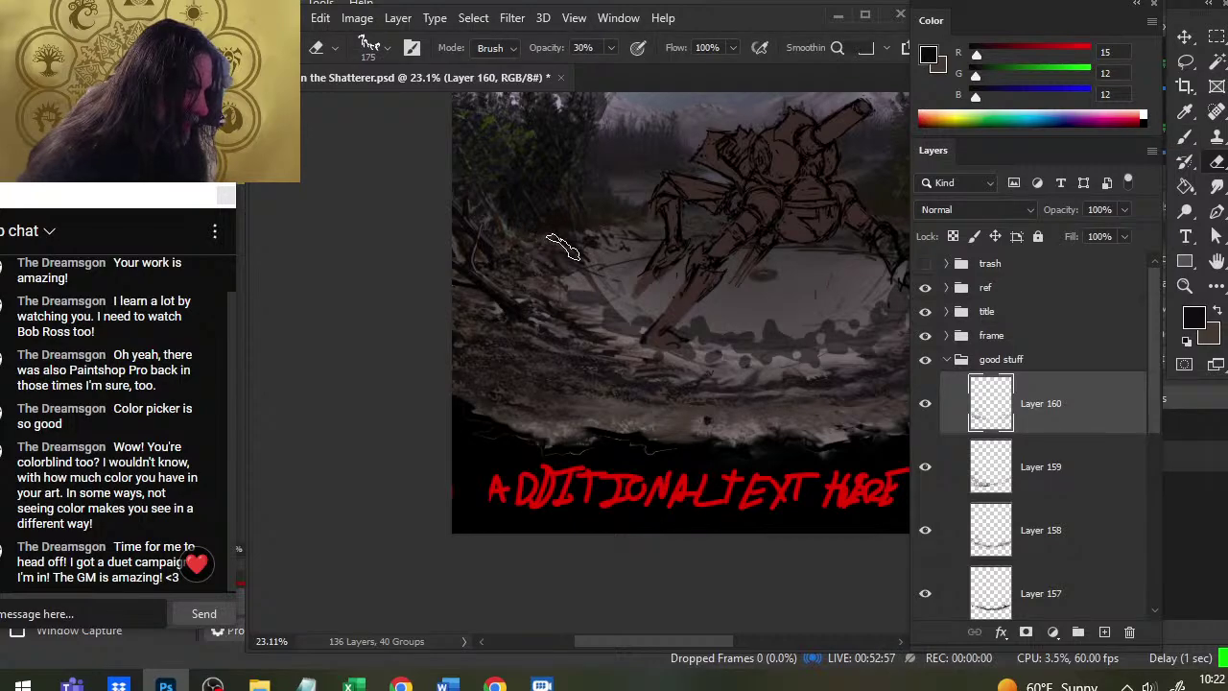
{"action": "key", "text": "b"}
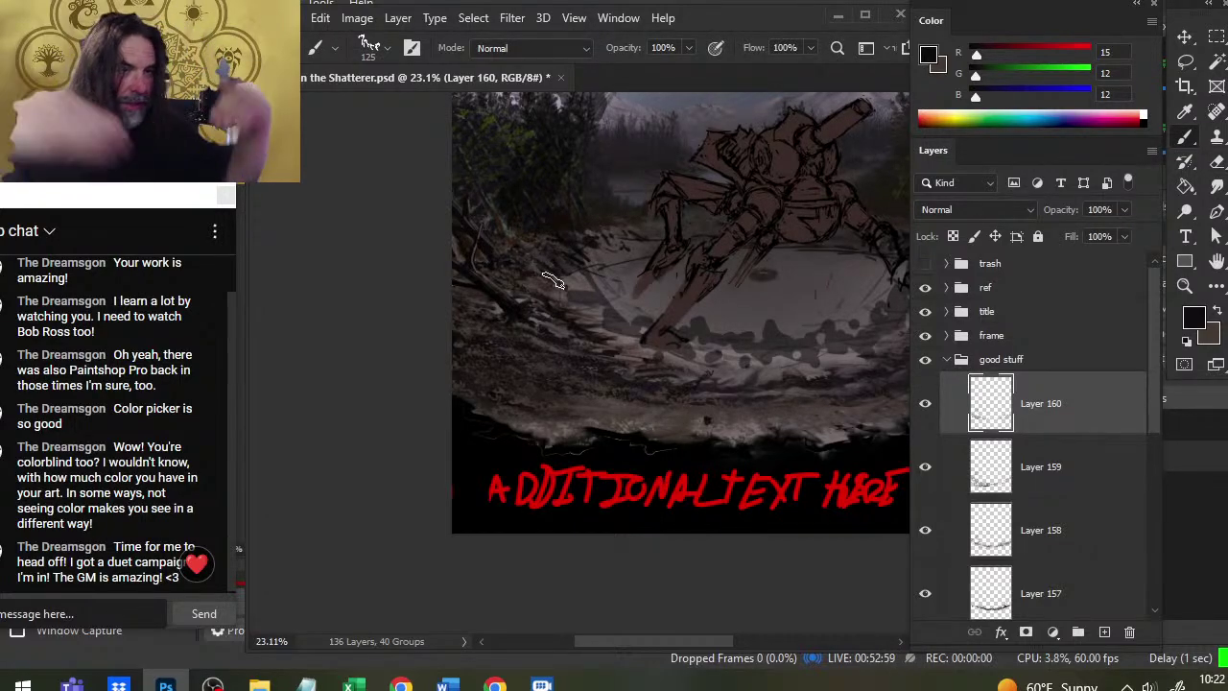
{"action": "left_click_drag", "start_coordinate": [742, 390], "coordinate": [665, 365]}
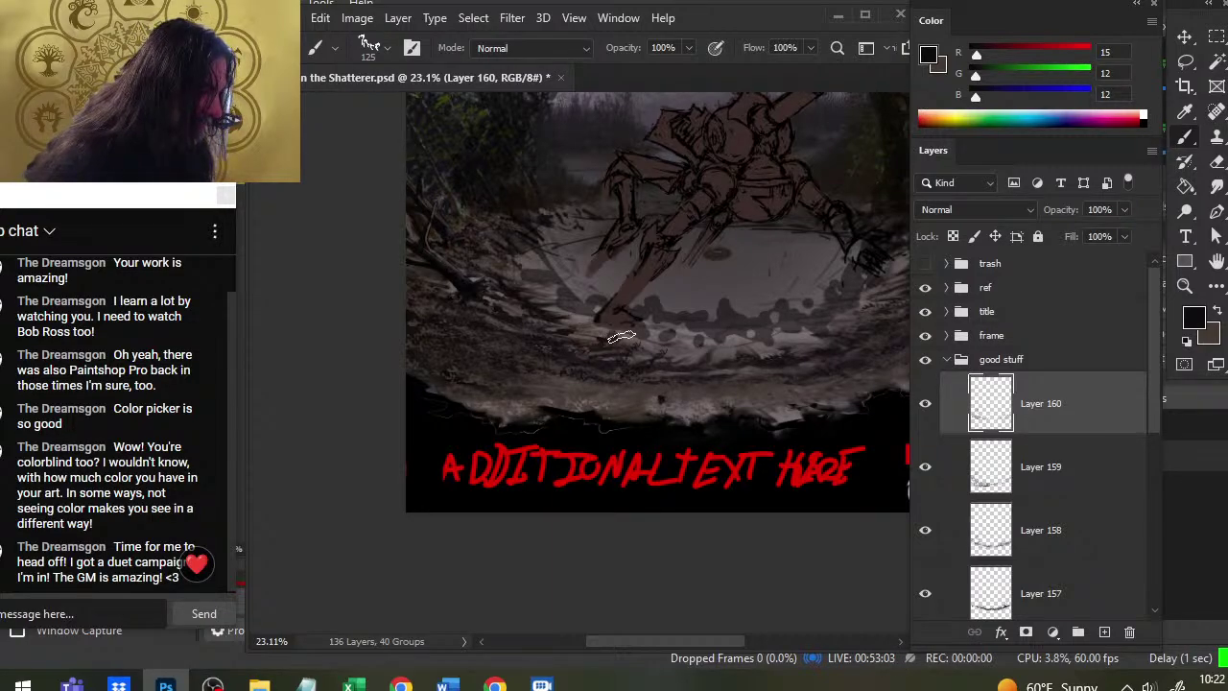
Paint near-black shadow strokes over the crater's right bank on Layer 160 with the Brush, thinning them with the 175 px Eraser at 30% opacity
{"action": "key", "text": "e"}
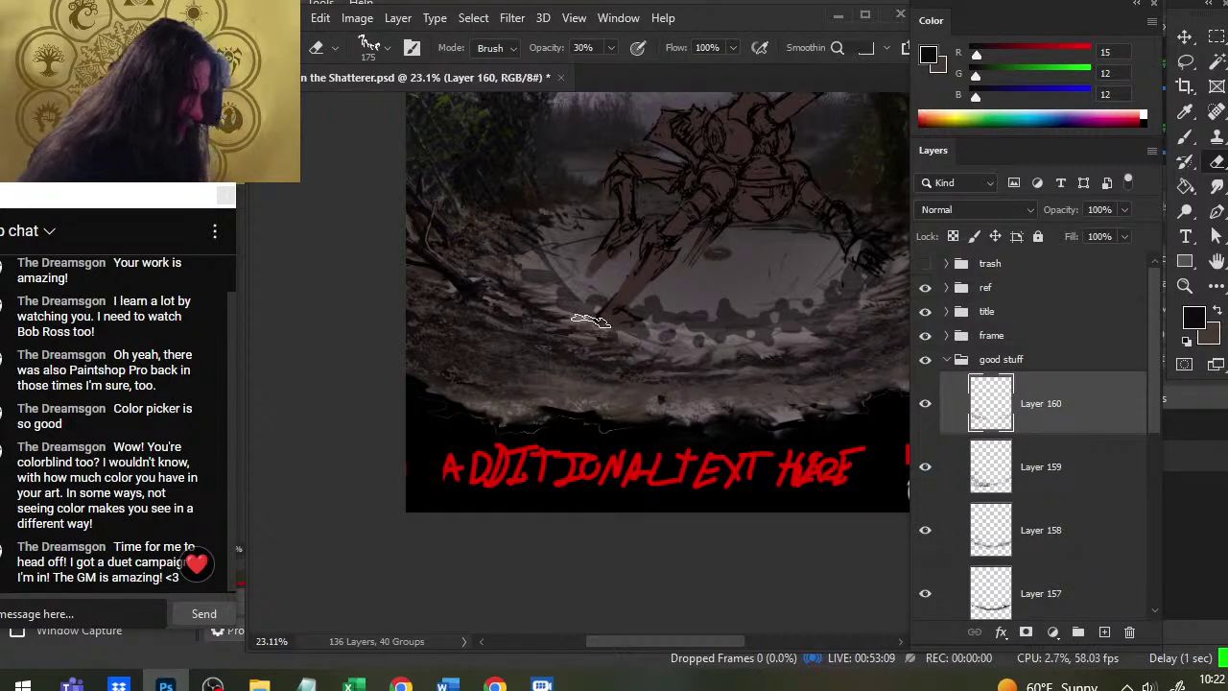
{"action": "scroll", "coordinate": [591, 383], "scroll_direction": "right", "scroll_amount": 5}
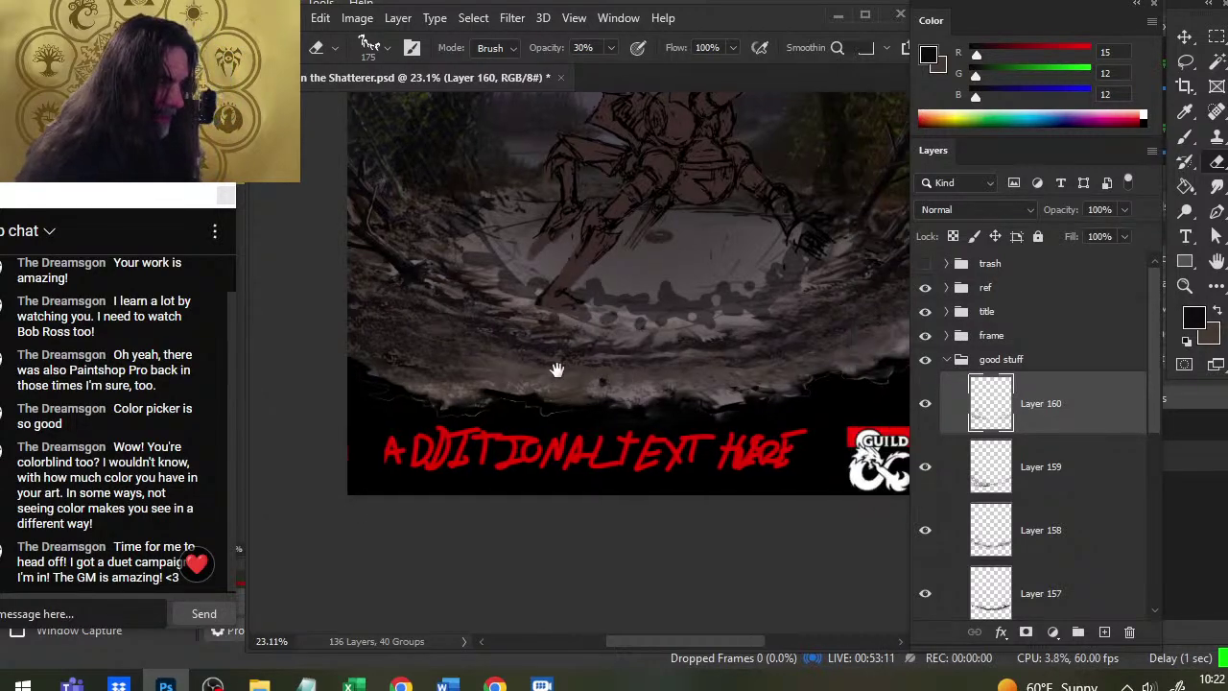
{"action": "scroll", "coordinate": [591, 384], "scroll_direction": "down", "scroll_amount": 1}
{"action": "key", "text": "b"}
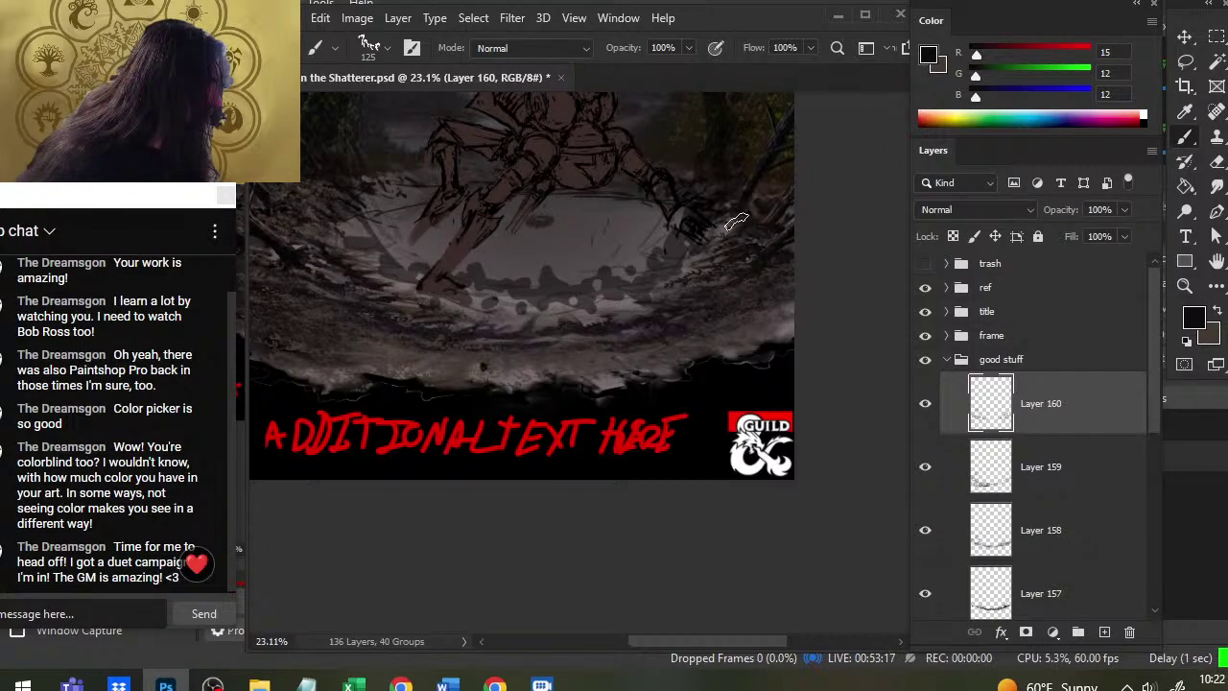
{"action": "key", "text": "e"}
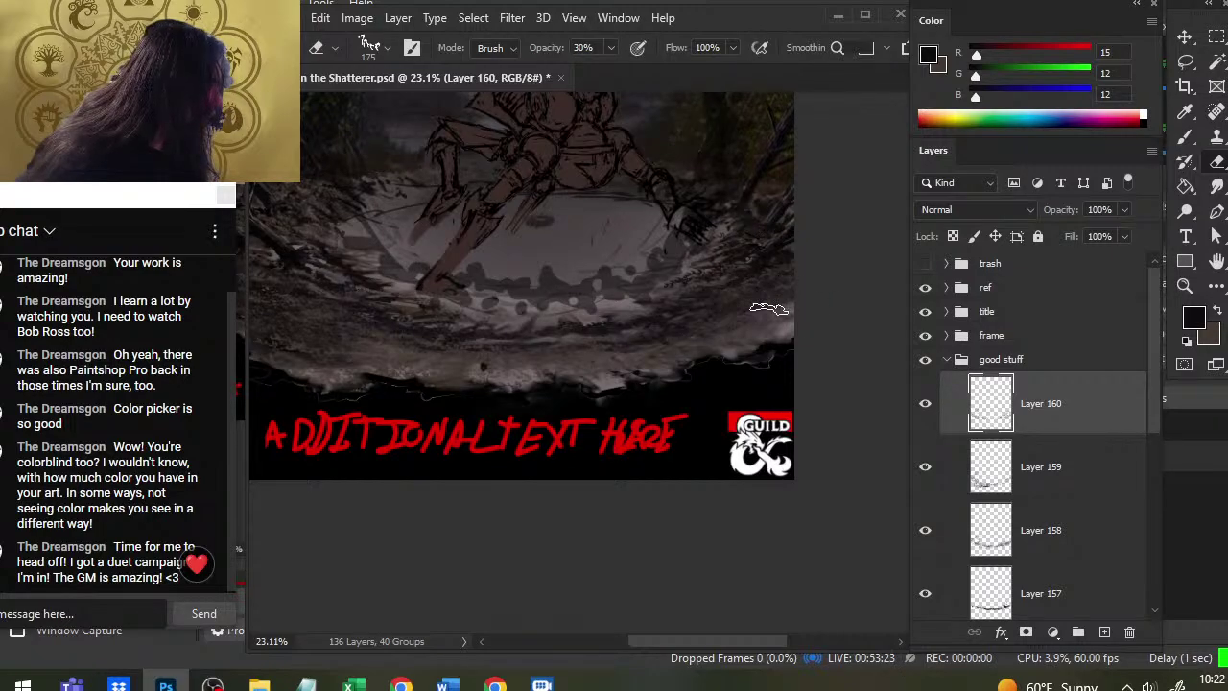
{"action": "key", "text": "b"}
{"action": "key", "text": "e"}
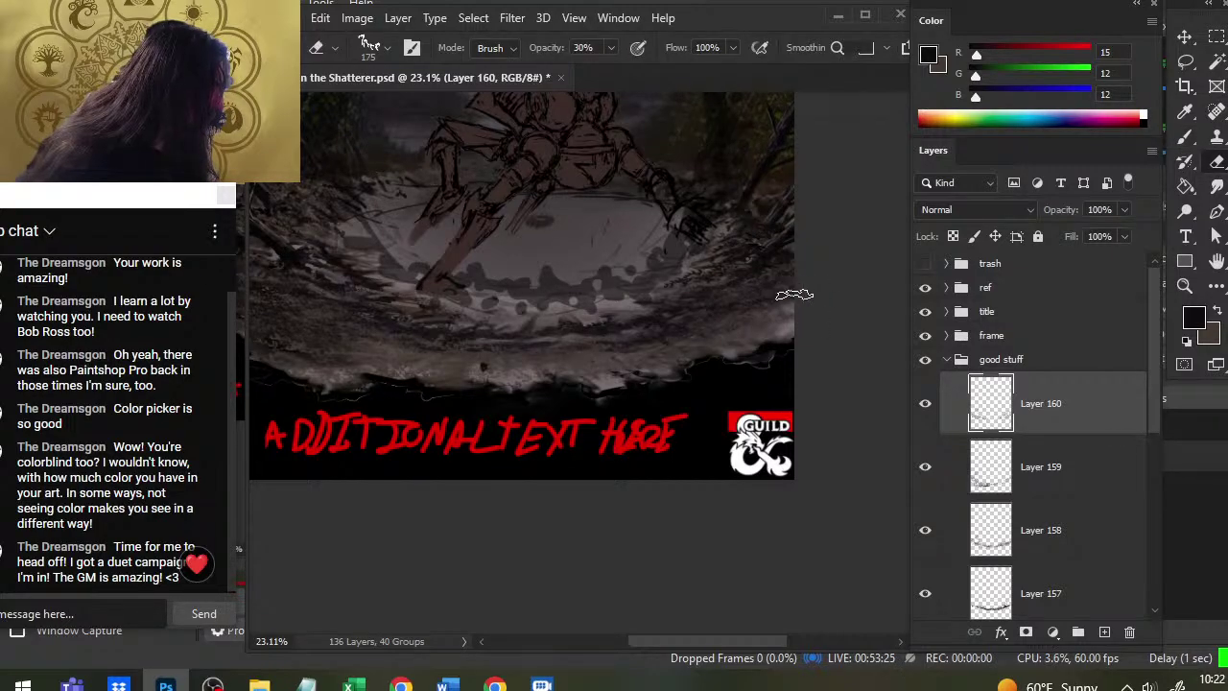
{"action": "key", "text": "b"}
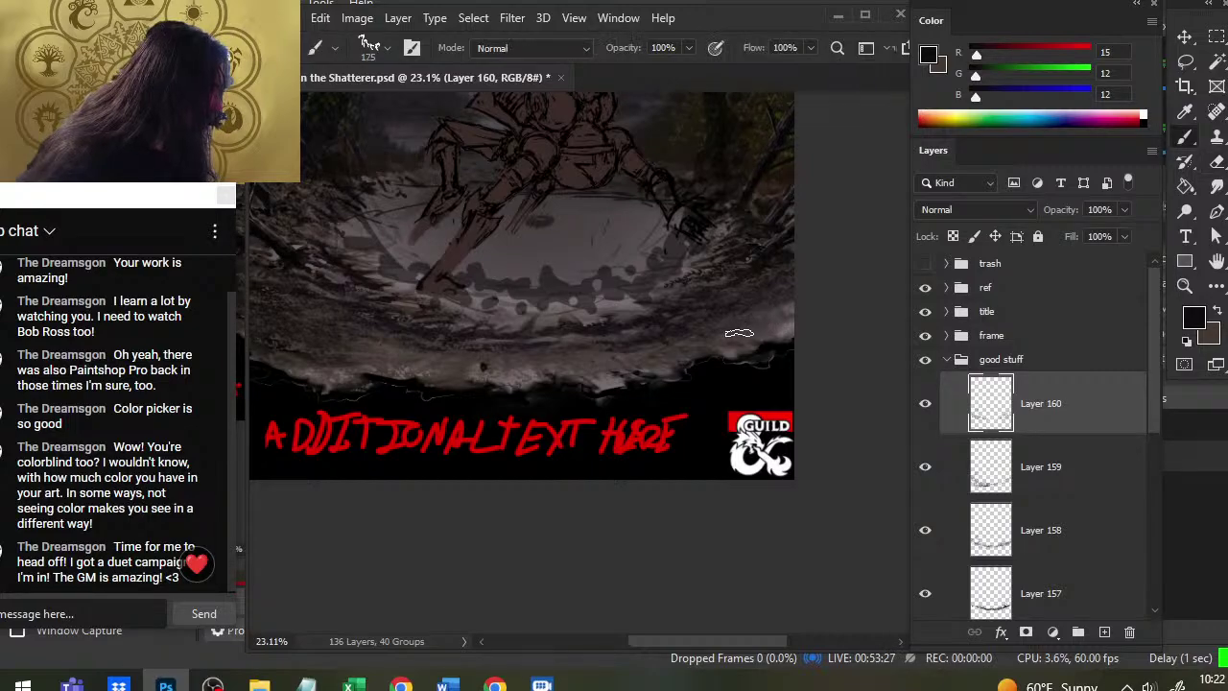
{"action": "key", "text": "e"}
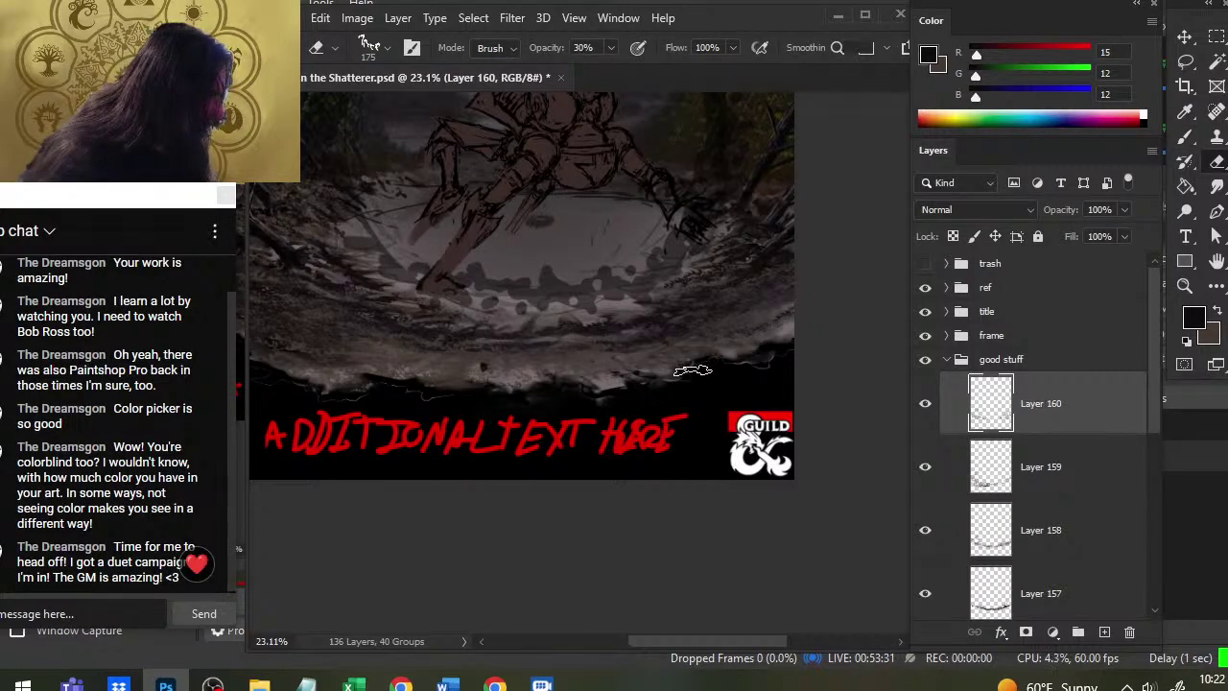
Paint brown texture (R 68, G 58, B 49) over the crater's lower-right rim with the 125 px Brush and soften it with the 30% Eraser
{"action": "key", "text": "b"}
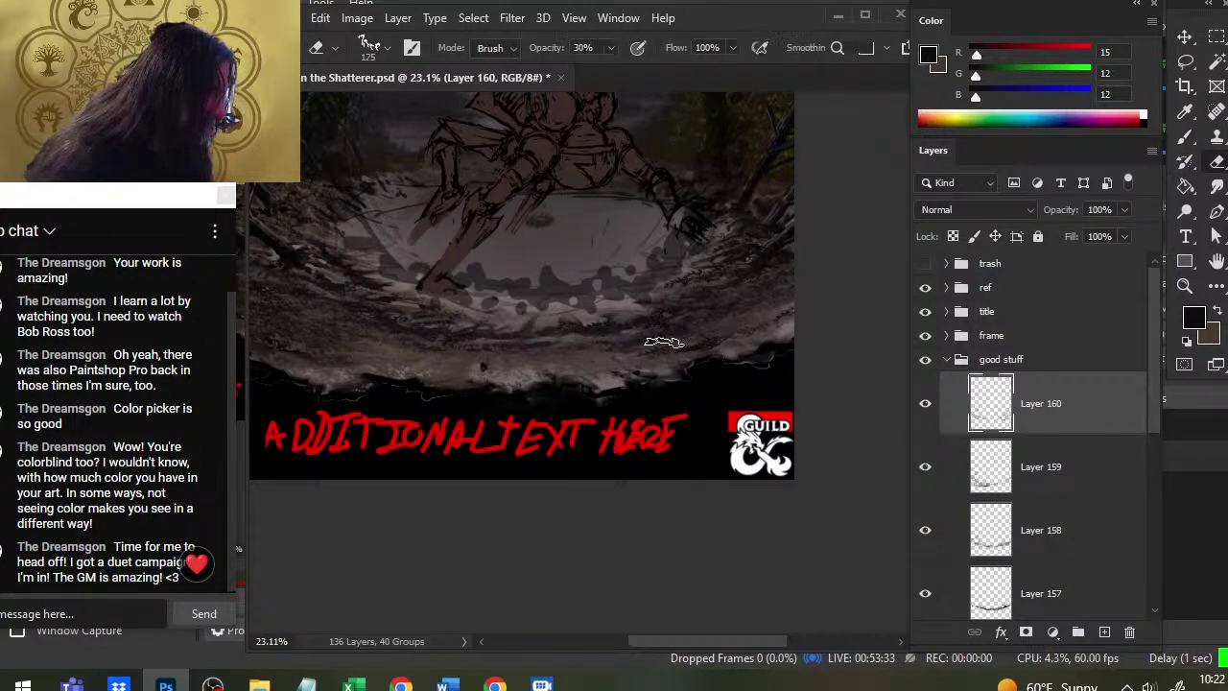
{"action": "left_click", "coordinate": [663, 343], "text": "alt"}
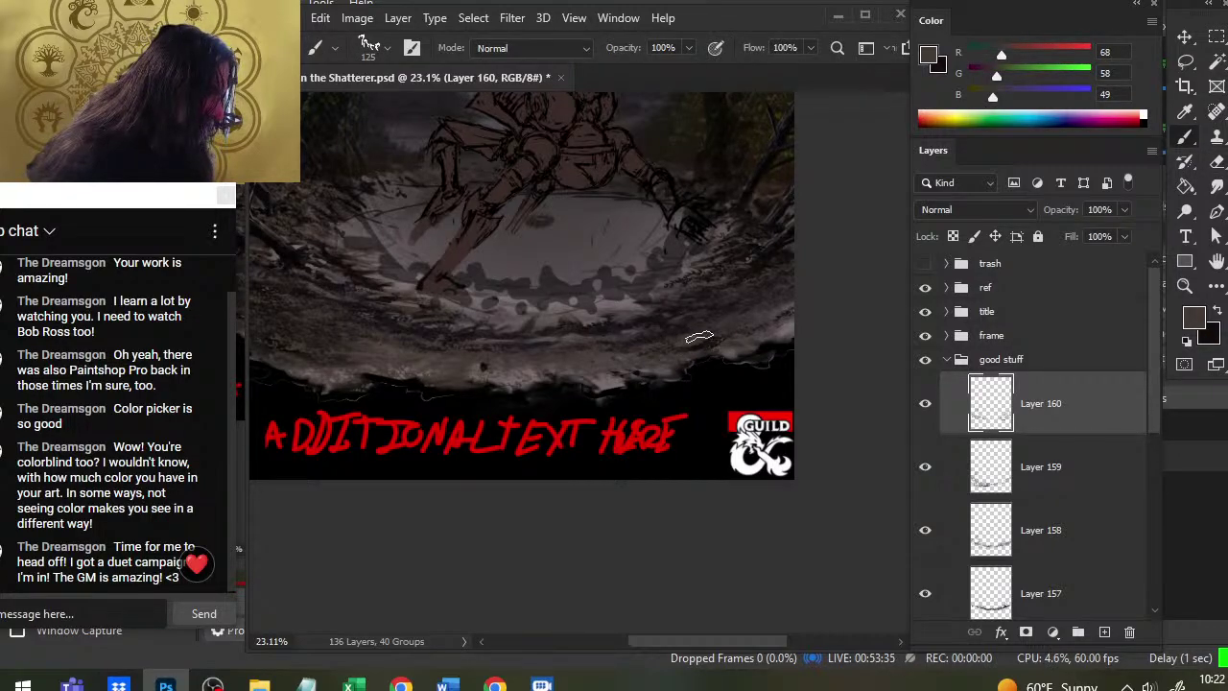
{"action": "key", "text": "e"}
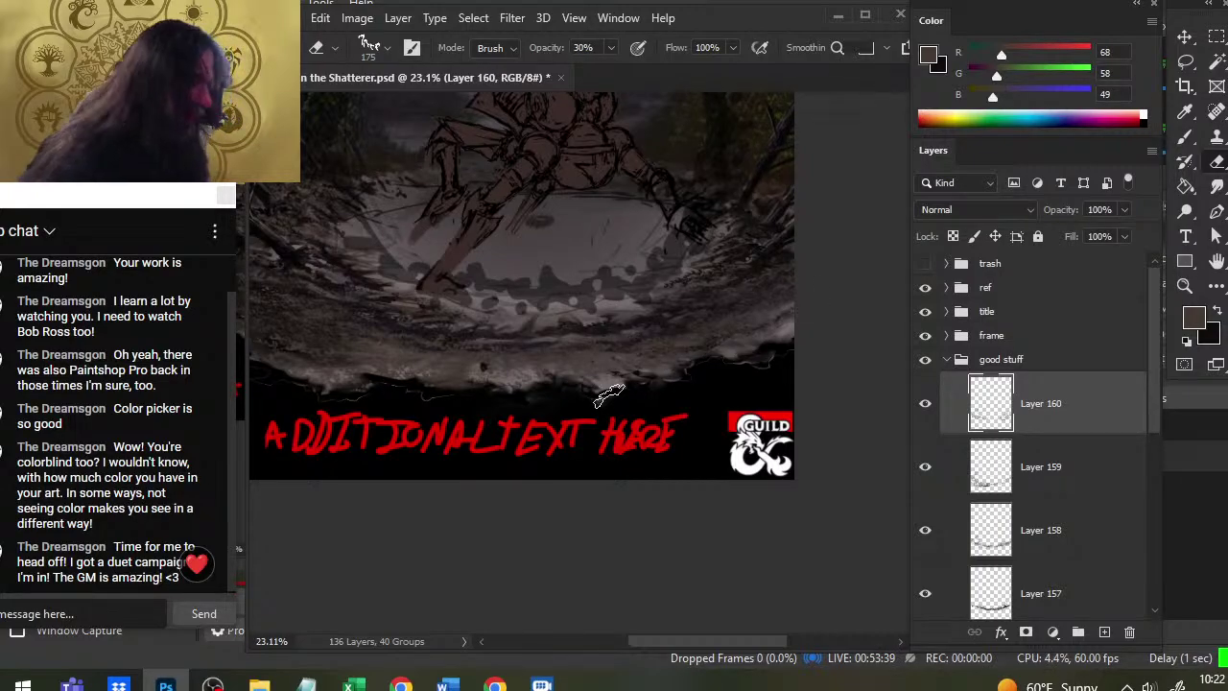
{"action": "key", "text": "b"}
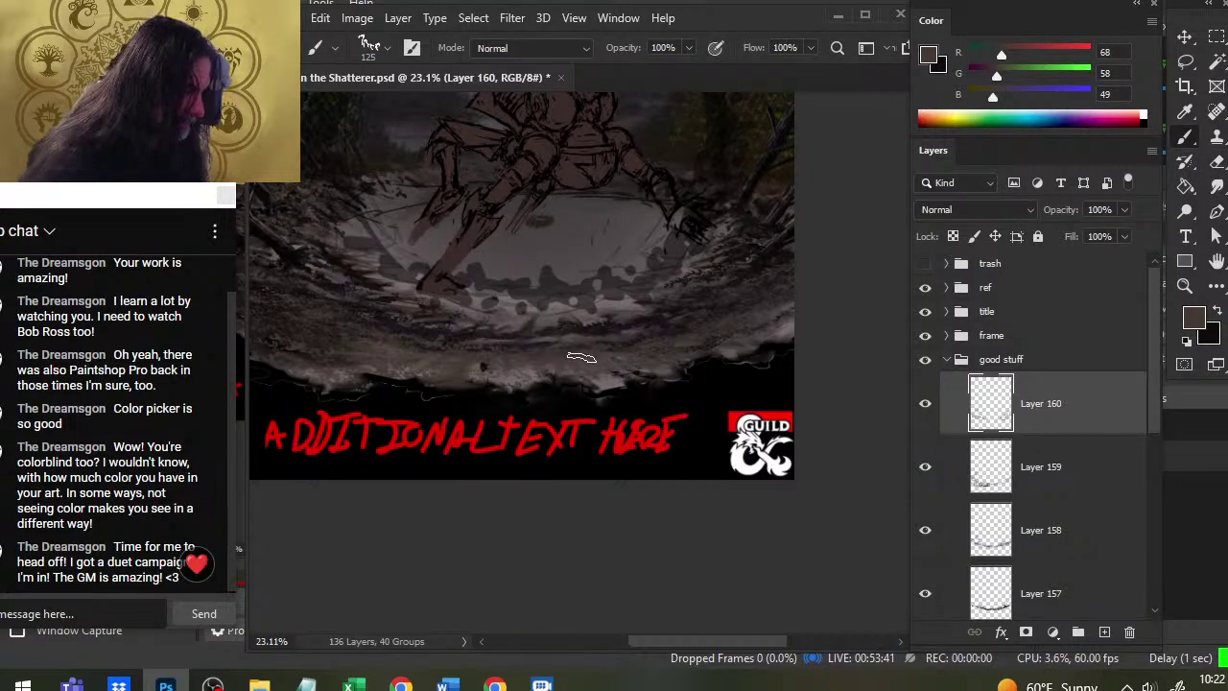
Stipple near-black texture (R 15, G 12, B 12) across the crater's bottom bank from right to left, fading it with the 30% Eraser
{"action": "left_click", "coordinate": [570, 357], "text": "alt"}
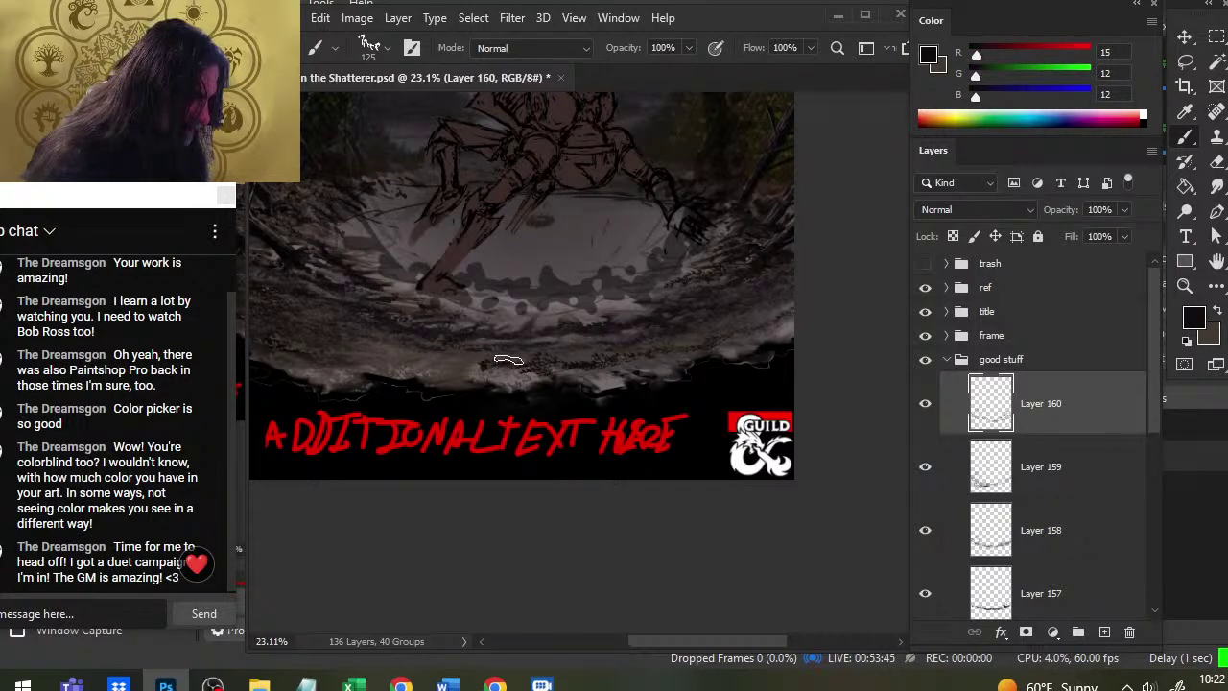
{"action": "key", "text": "e"}
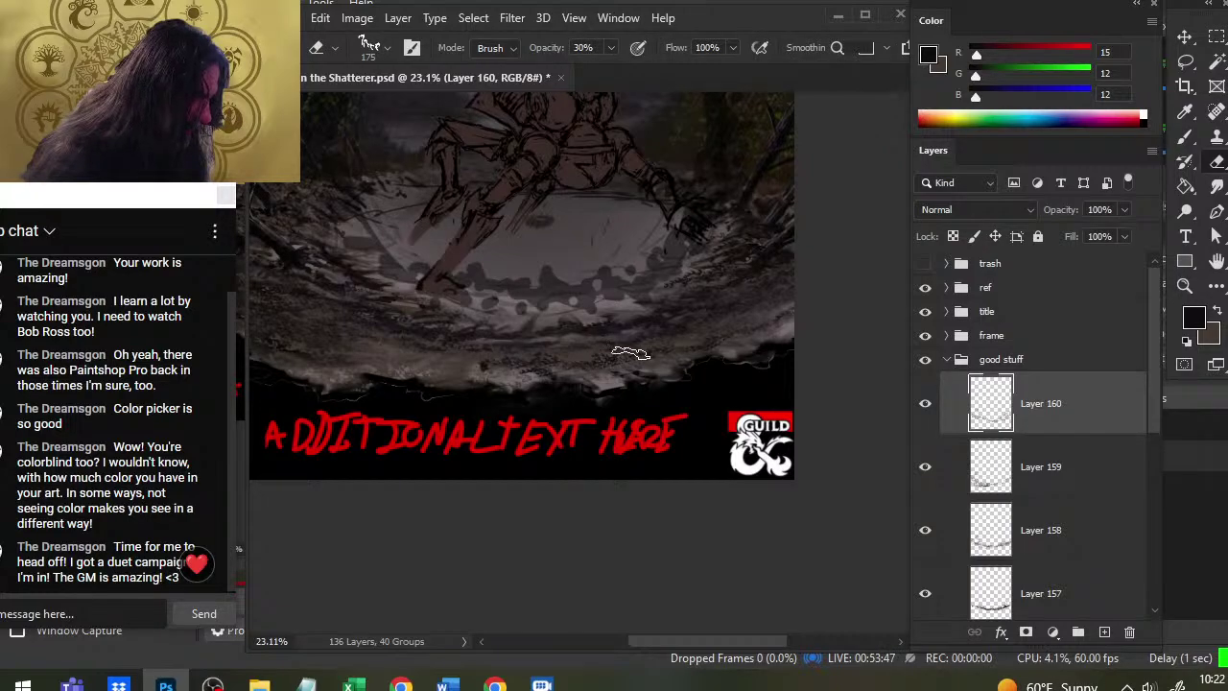
{"action": "key", "text": "x"}
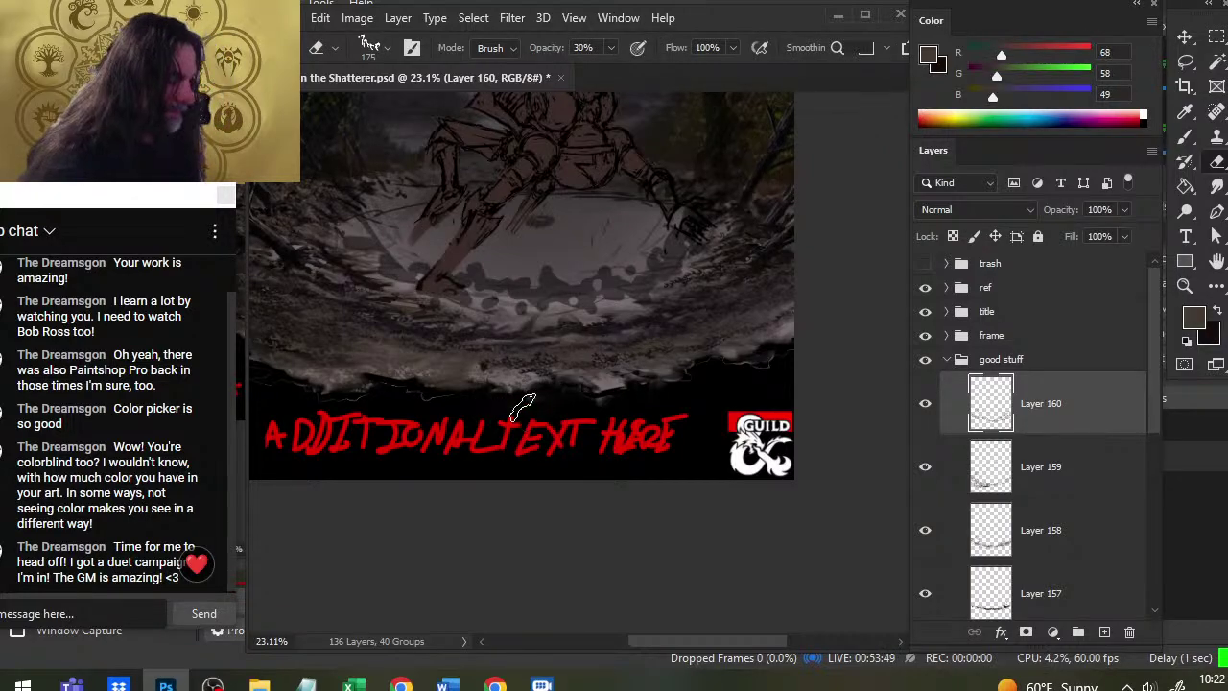
{"action": "key", "text": "x"}
{"action": "key", "text": "b"}
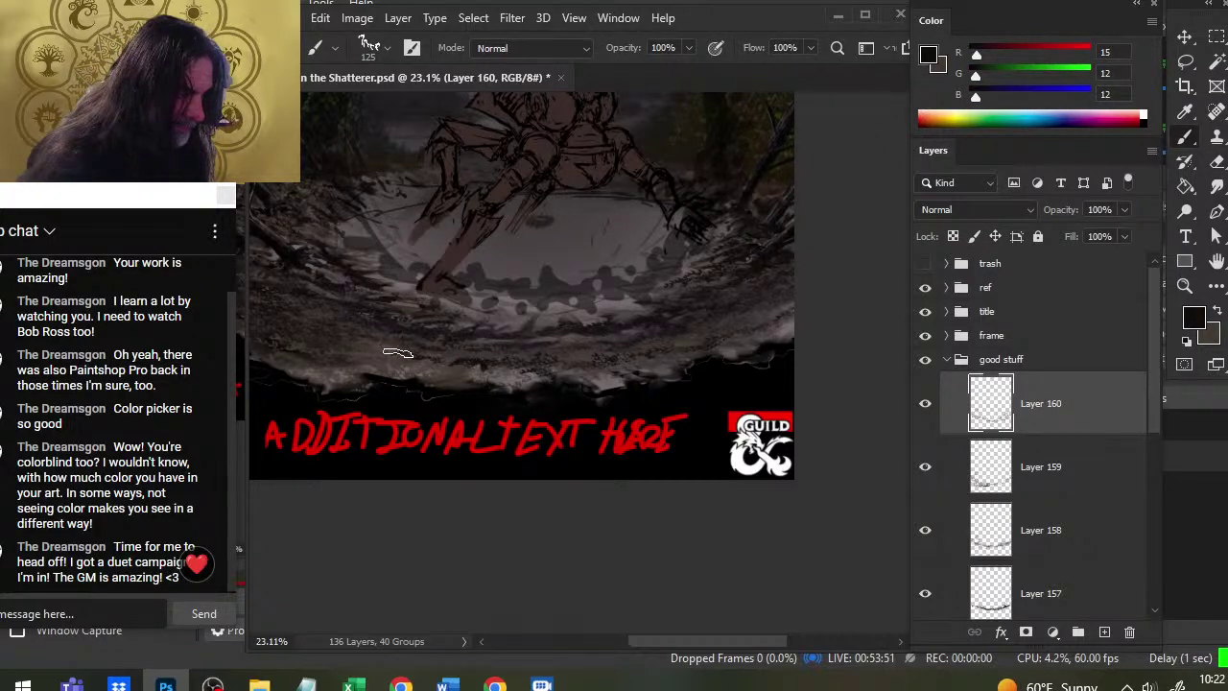
{"action": "key", "text": "e"}
{"action": "key", "text": "bracketright"}
{"action": "key", "text": "bracketright"}
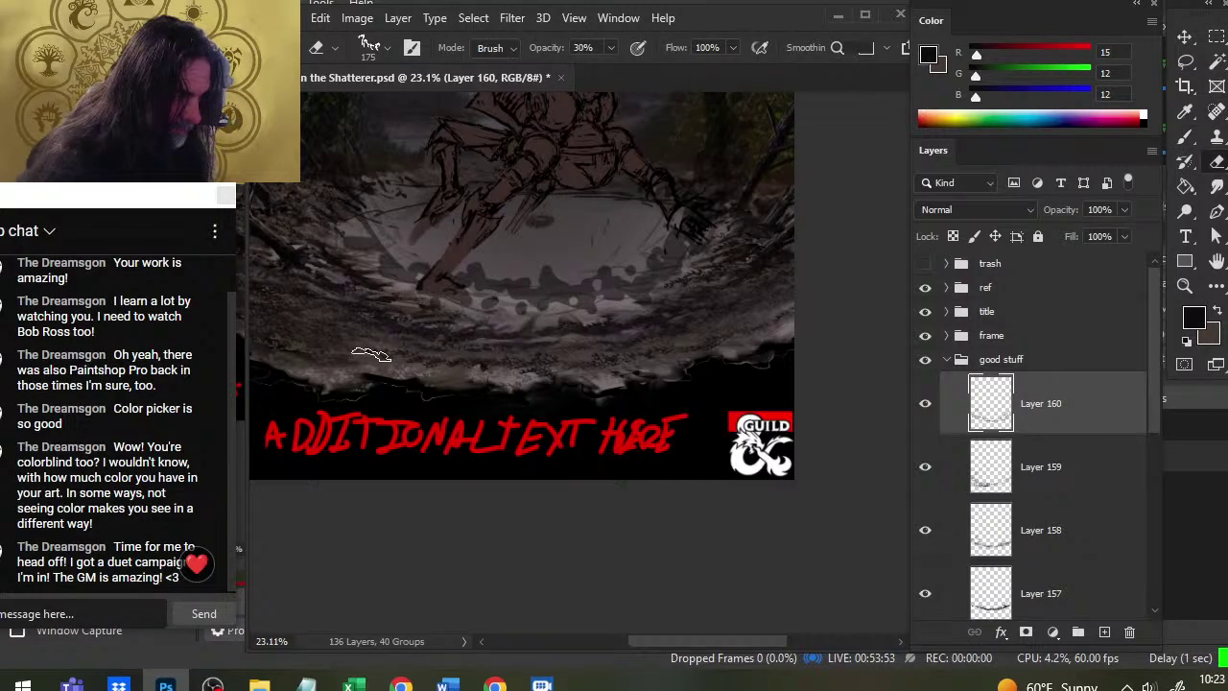
Add small near-black marks to the middle of the bottom bank with the 125 px Brush and thin them with the 175 px Eraser
{"action": "key", "text": "b"}
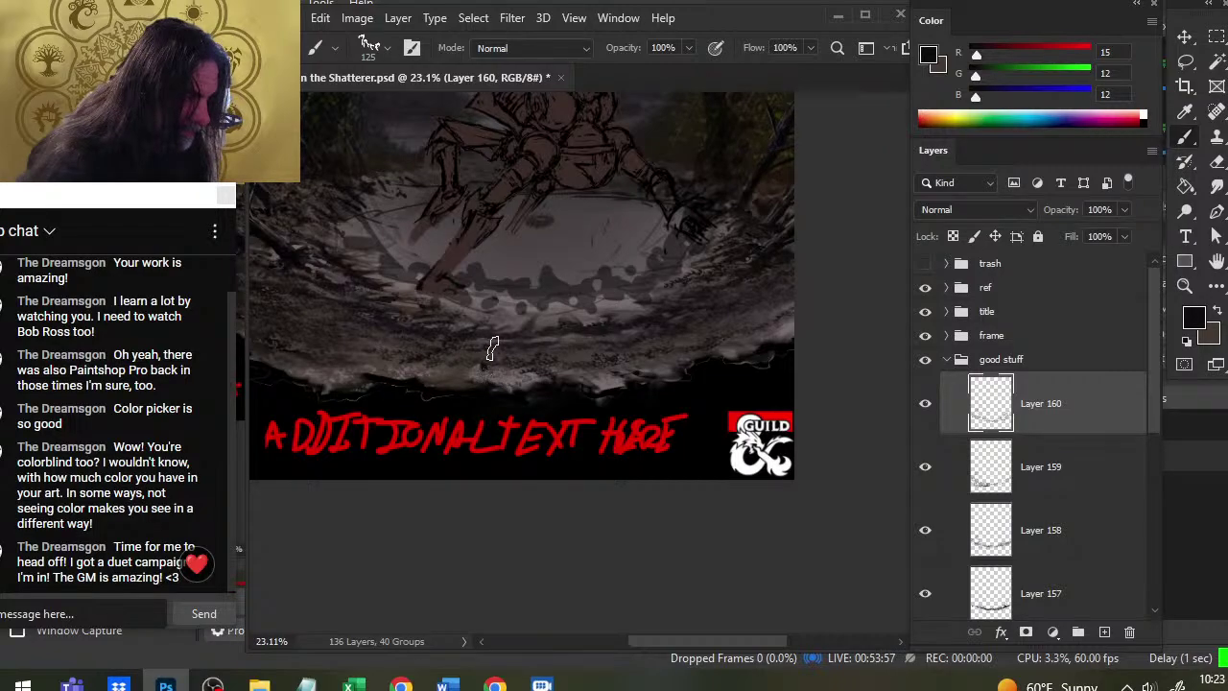
{"action": "key", "text": "e"}
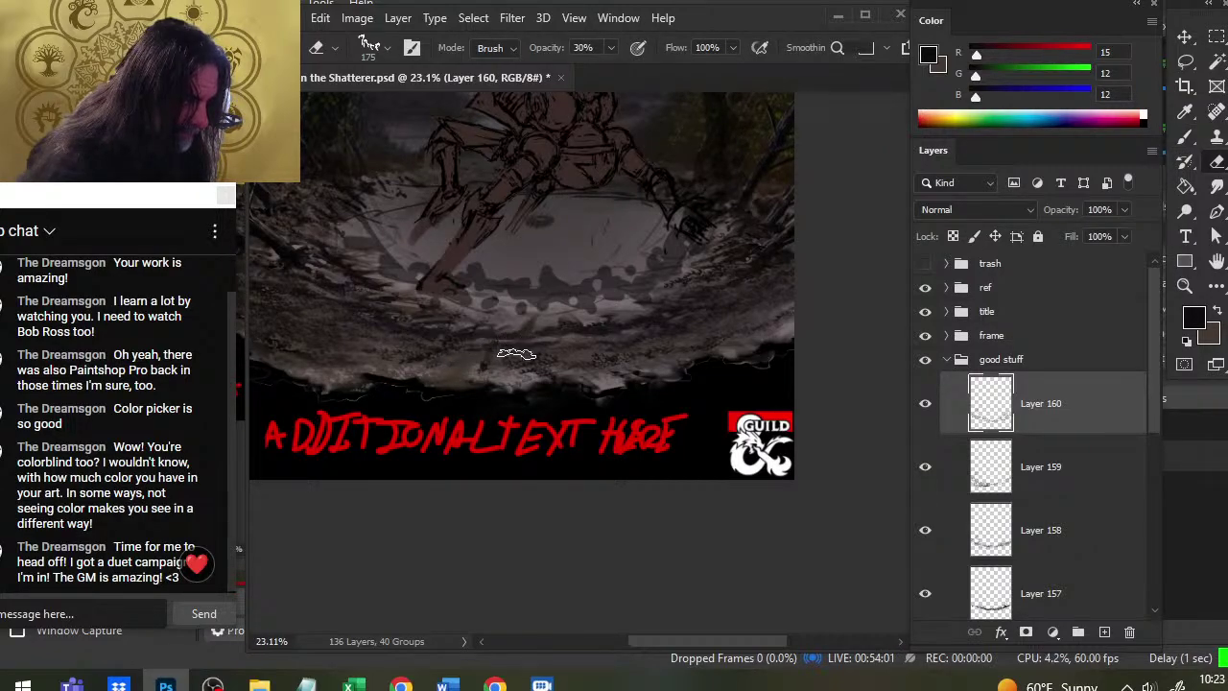
{"action": "key", "text": "bracketleft"}
{"action": "key", "text": "bracketleft"}
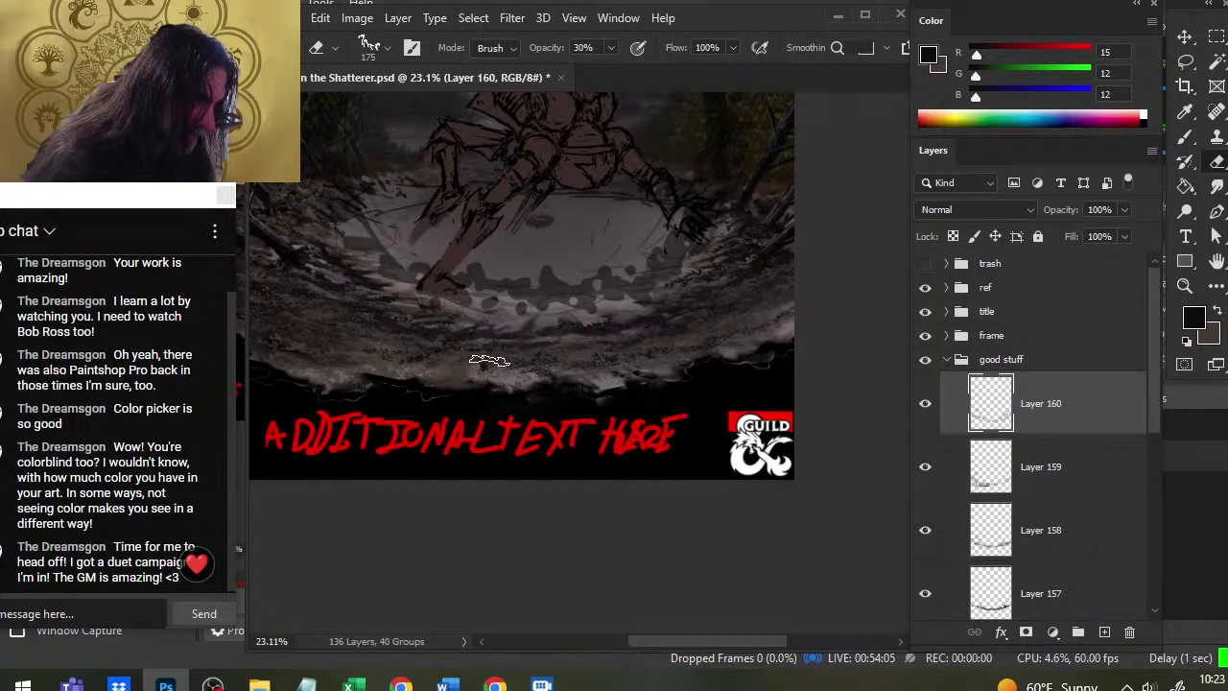
Paint brown texture (R 68, G 58, B 49) over the middle and lower edge of the bottom bank, softening it with the 30% Eraser
{"action": "key", "text": "b"}
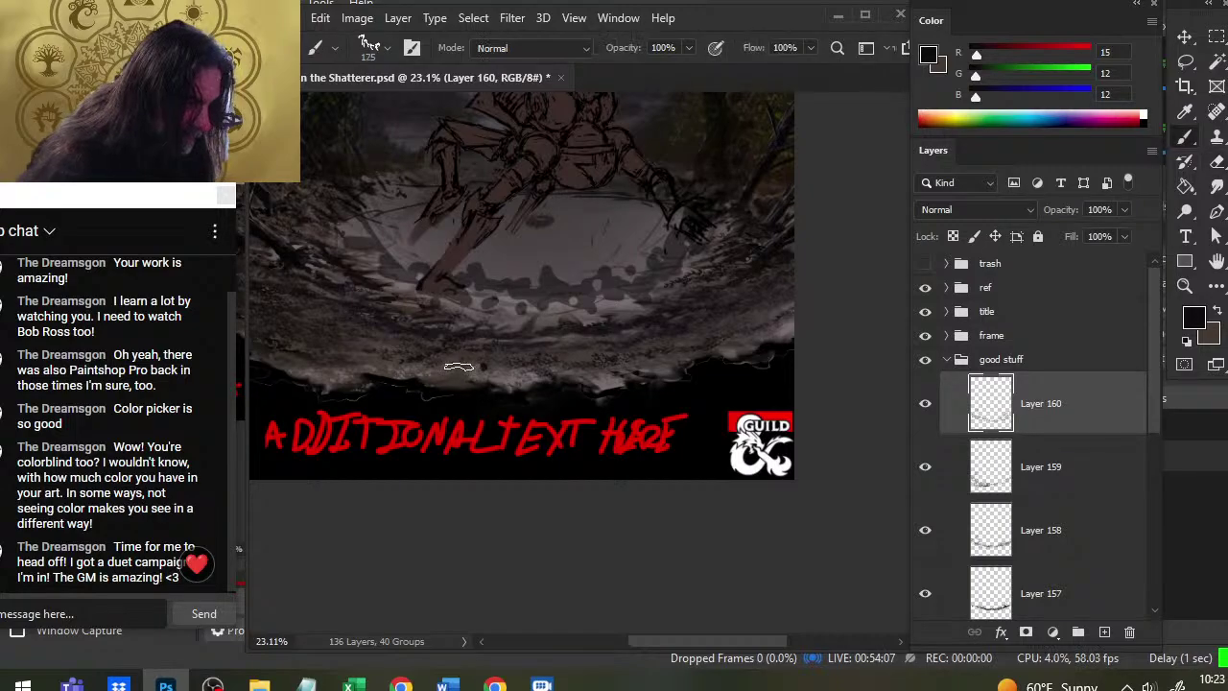
{"action": "left_click", "coordinate": [451, 365], "text": "alt"}
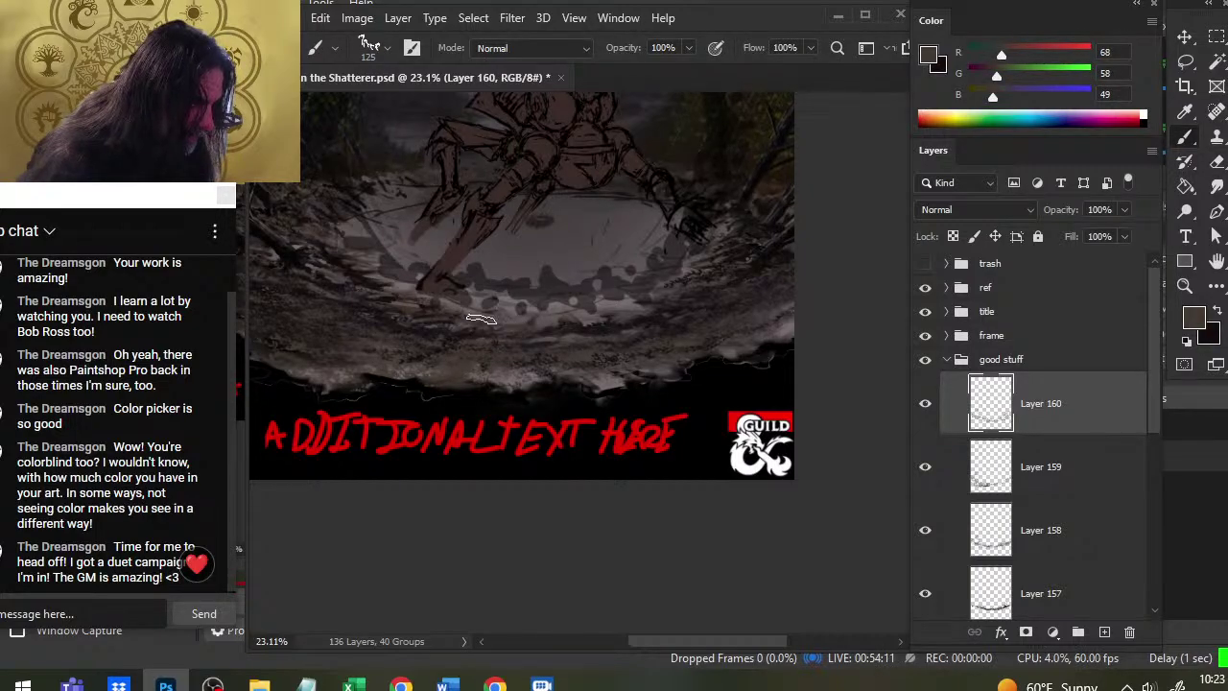
{"action": "key", "text": "e"}
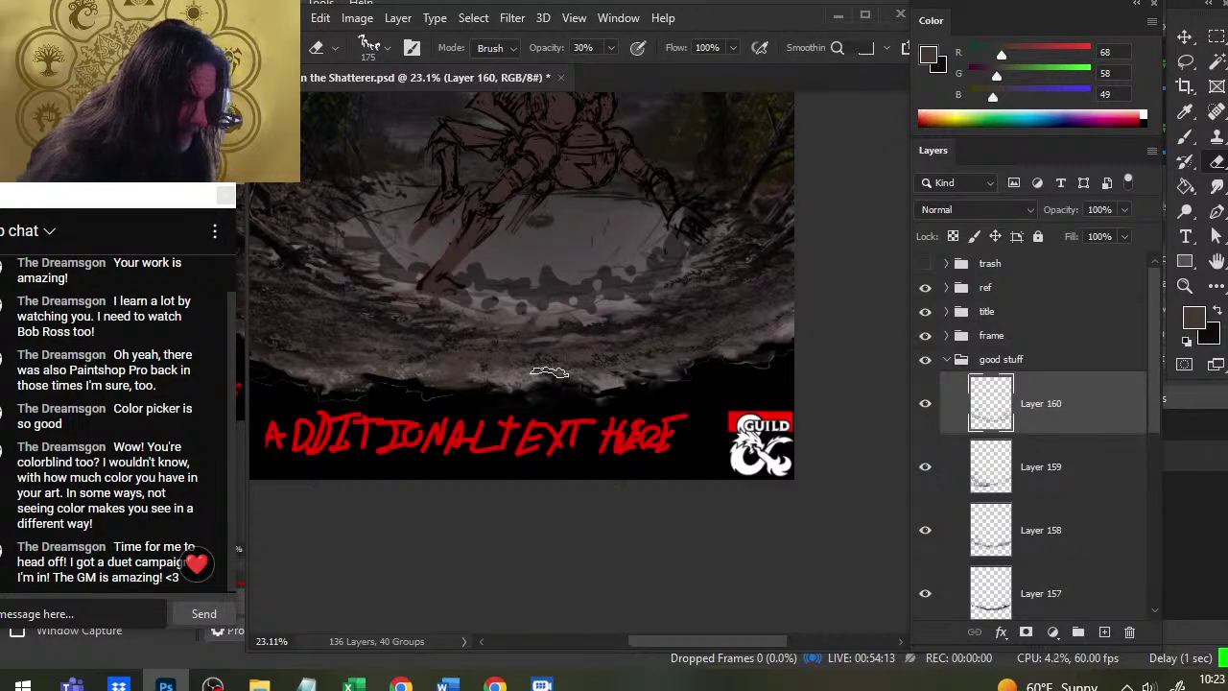
{"action": "key", "text": "z"}
{"action": "left_click", "coordinate": [552, 424], "text": "alt"}
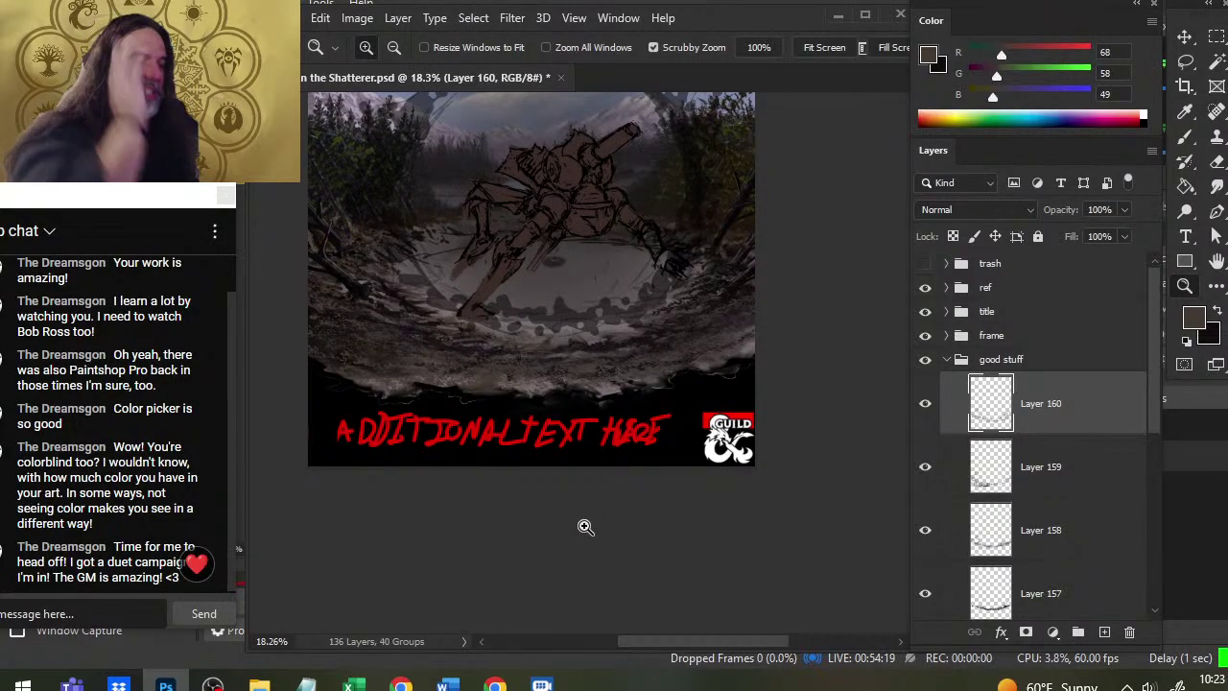
{"action": "key", "text": "b"}
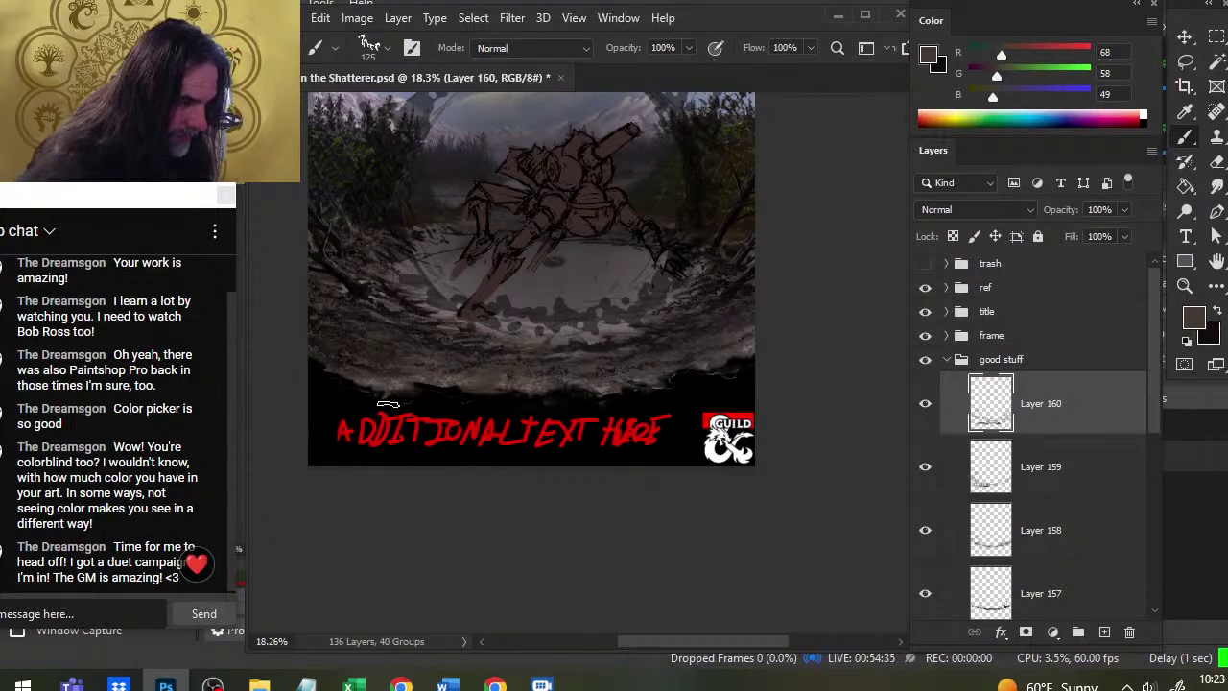
{"action": "key", "text": "e"}
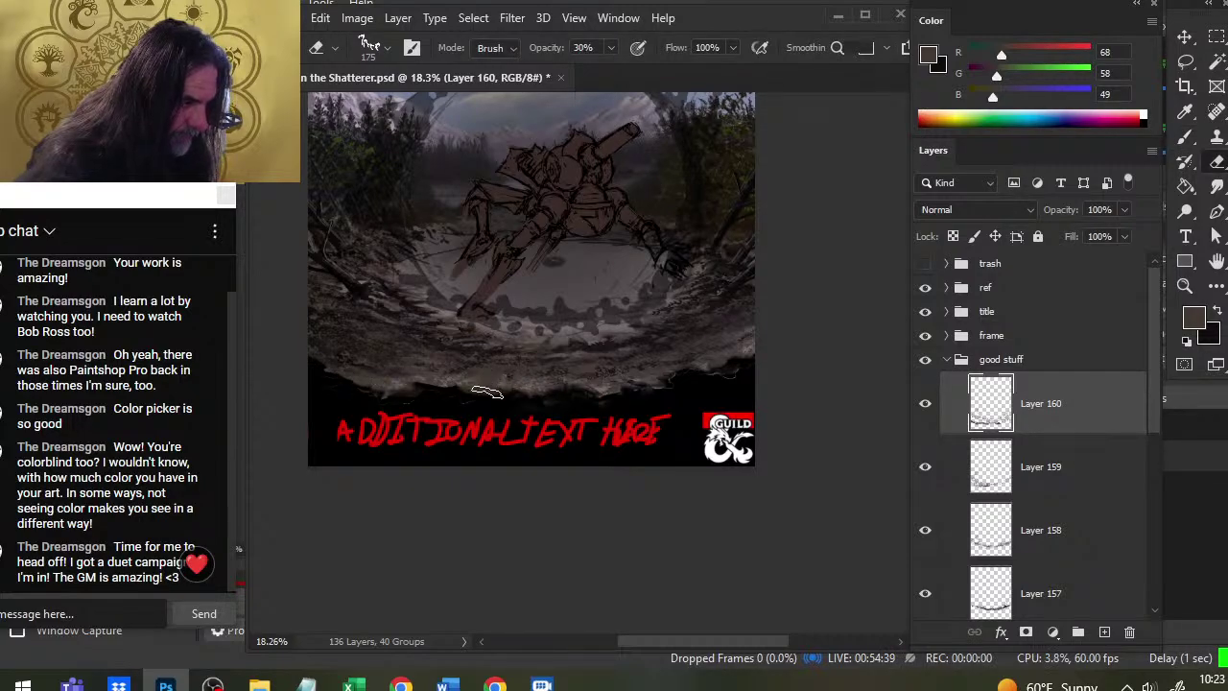
Paint near-black texture (R 15, G 12, B 12) along the bottom bank's lower-left edge, alternating the 125 px Brush with the 30% Eraser
{"action": "key", "text": "b"}
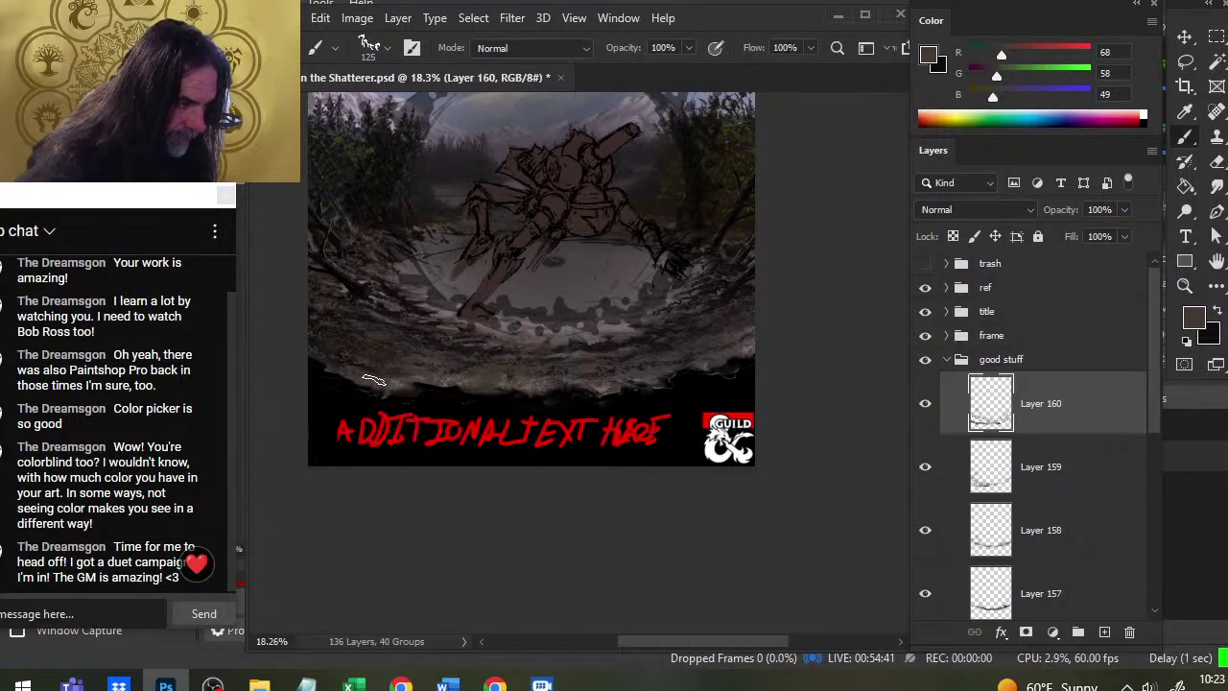
{"action": "left_click", "coordinate": [336, 411], "text": "alt"}
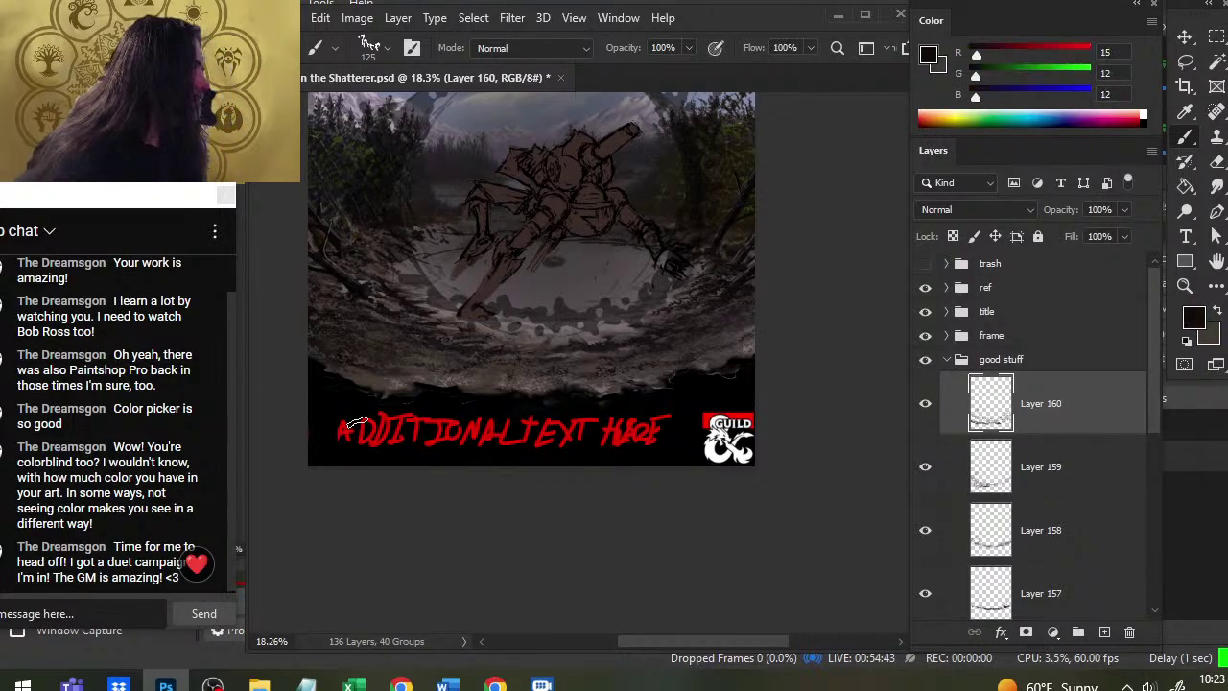
{"action": "key", "text": "e"}
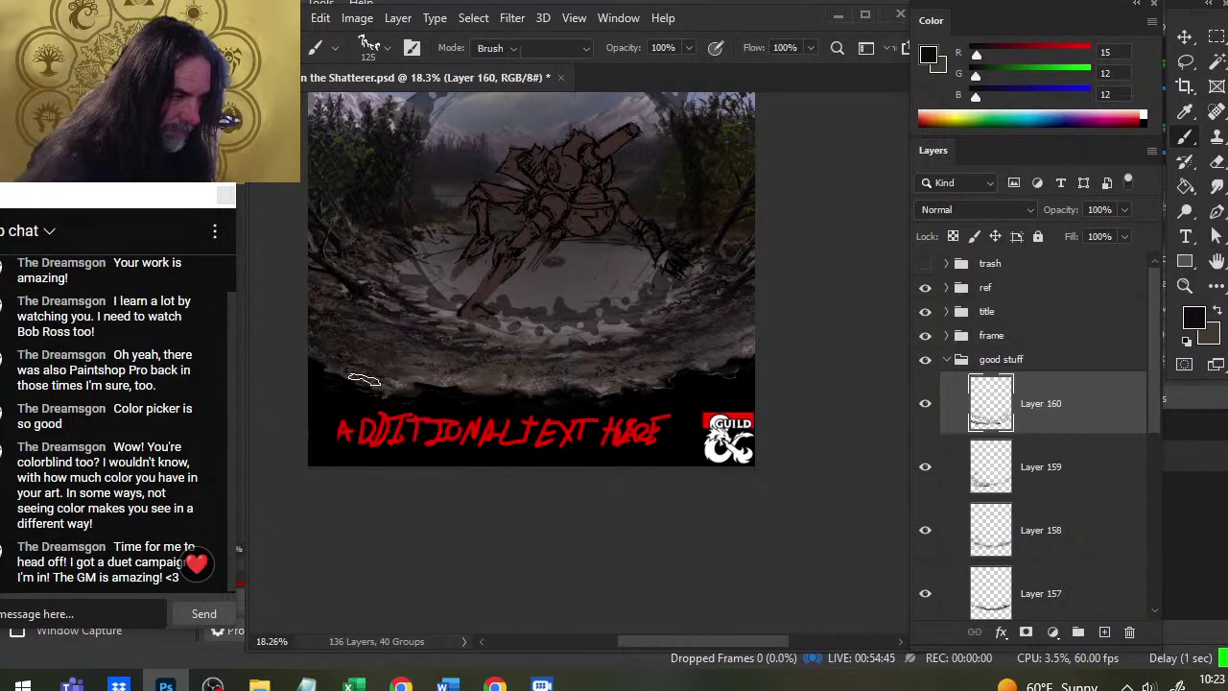
{"action": "key", "text": "b"}
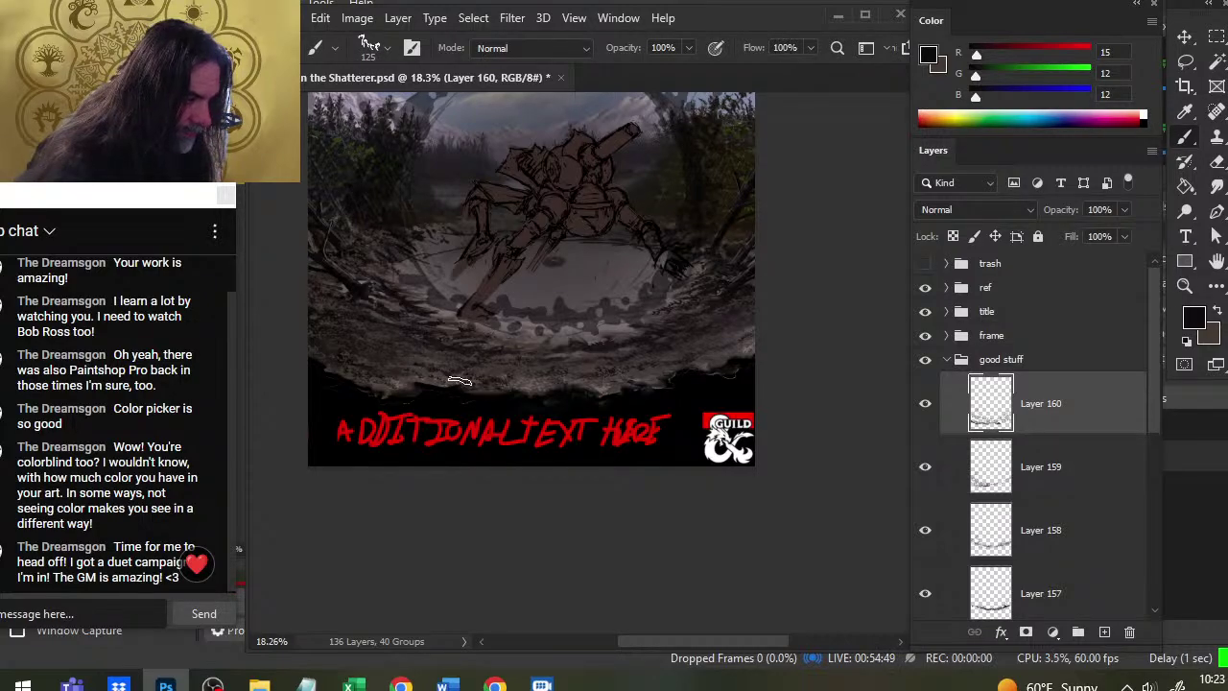
{"action": "key", "text": "e"}
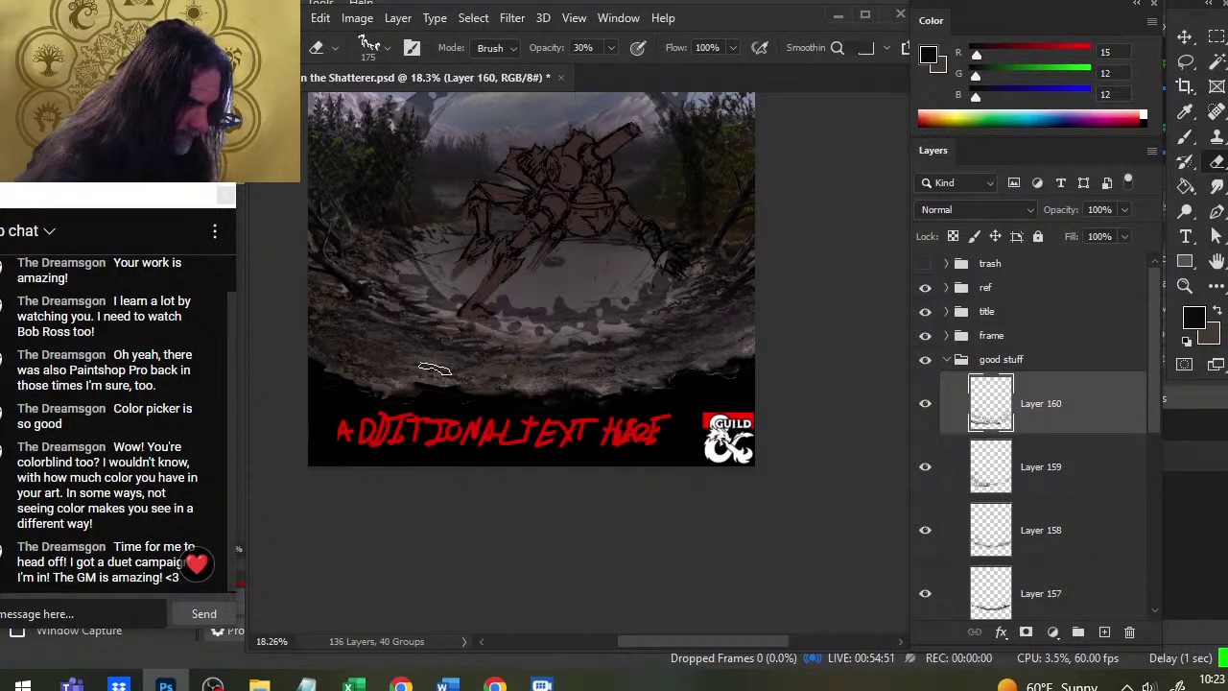
Deepen the shadows from the crater's bottom centre to its right bank with near-black 125 px strokes, thinning them with the 30% Eraser
{"action": "key", "text": "b"}
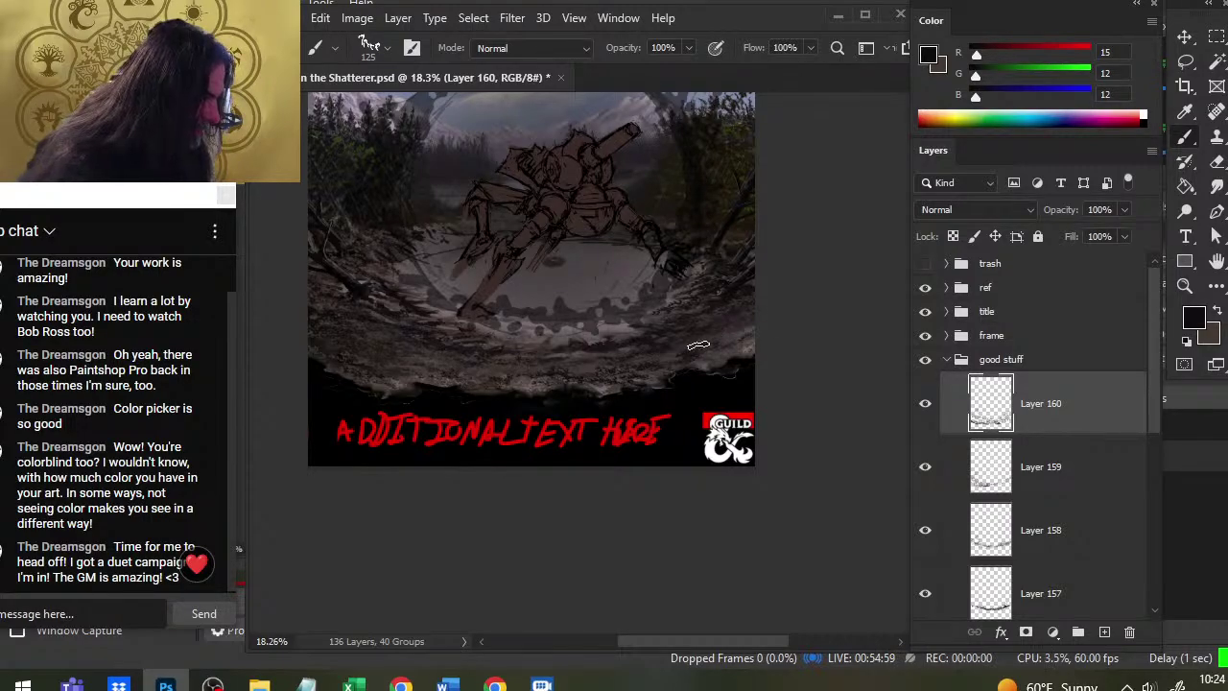
{"action": "key", "text": "e"}
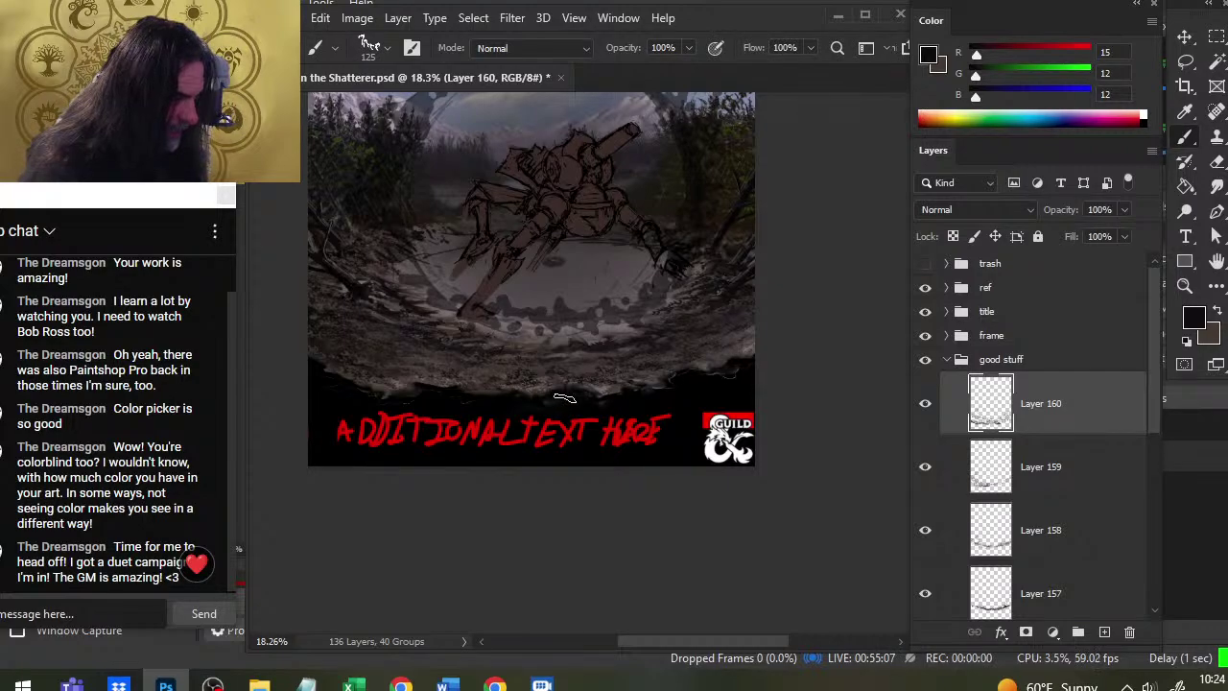
{"action": "key", "text": "b"}
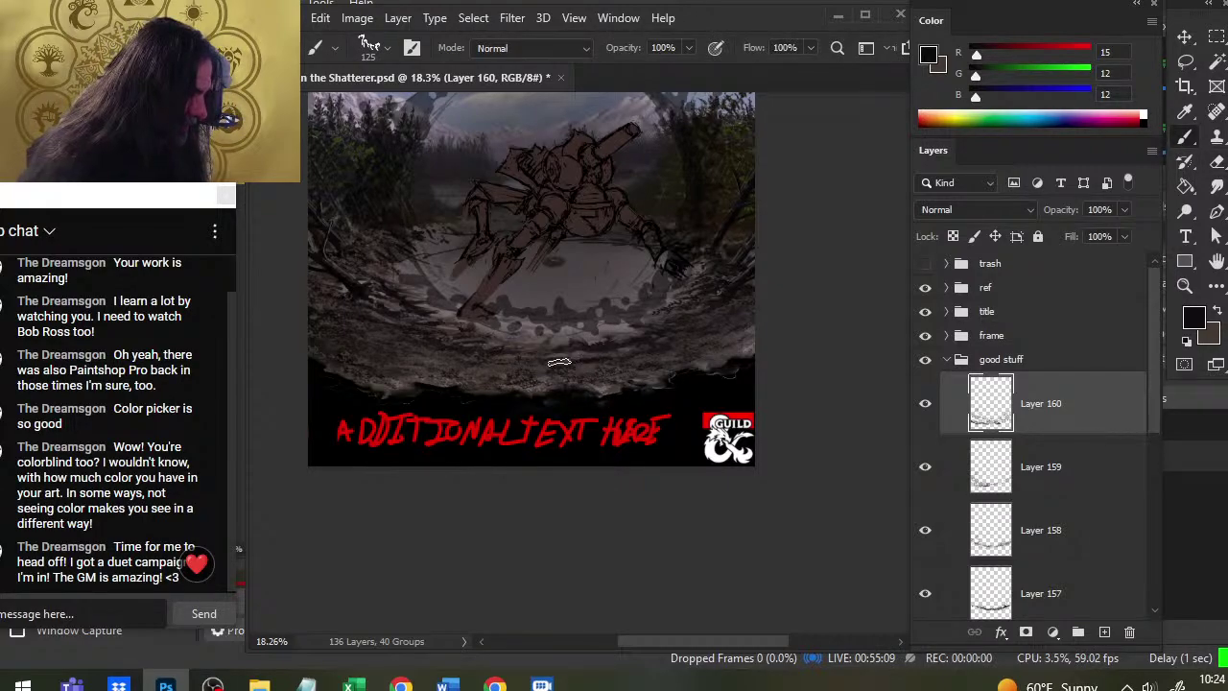
{"action": "key", "text": "e"}
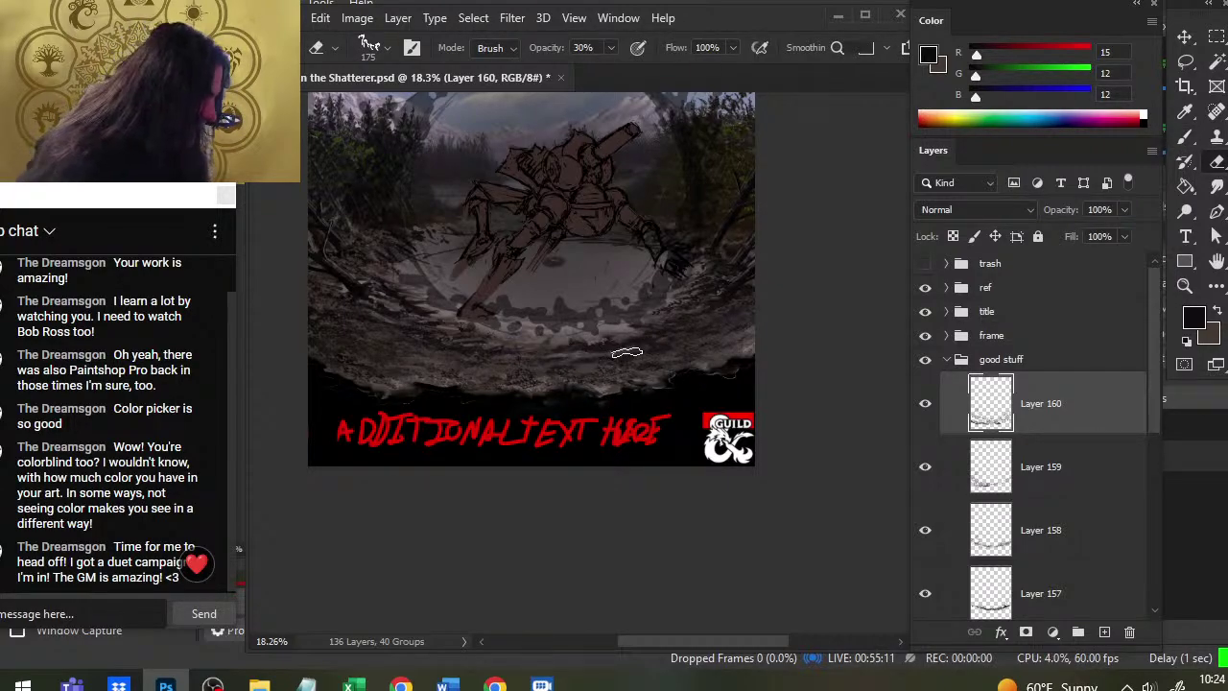
{"action": "key", "text": "b"}
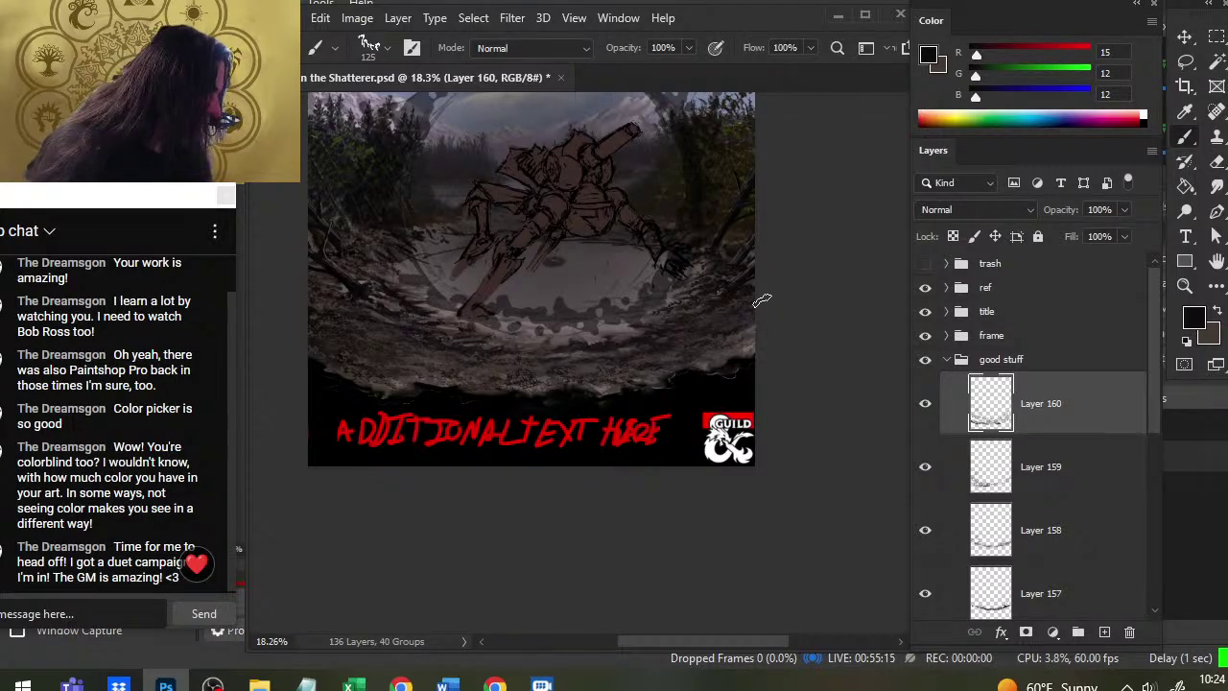
{"action": "key", "text": "e"}
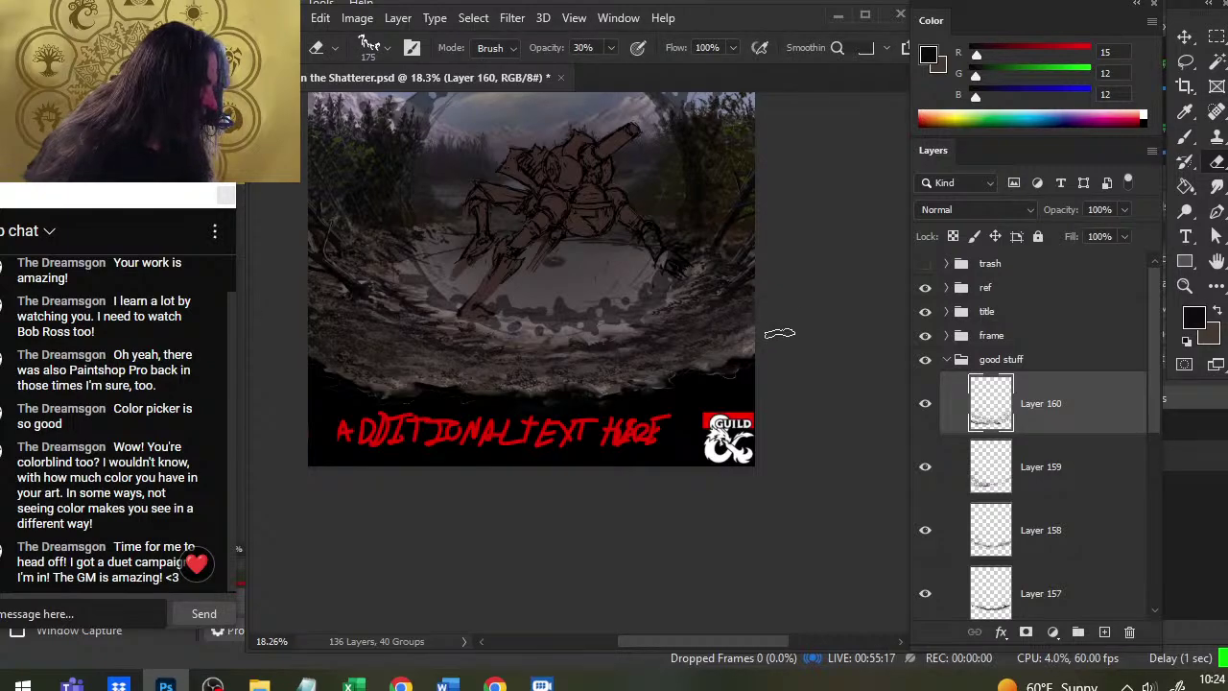
Touch up the right bank's outer edge with brown and near-black 125 px strokes and fade them with the 30% Eraser
{"action": "key", "text": "b"}
{"action": "left_click", "coordinate": [745, 315], "text": "alt"}
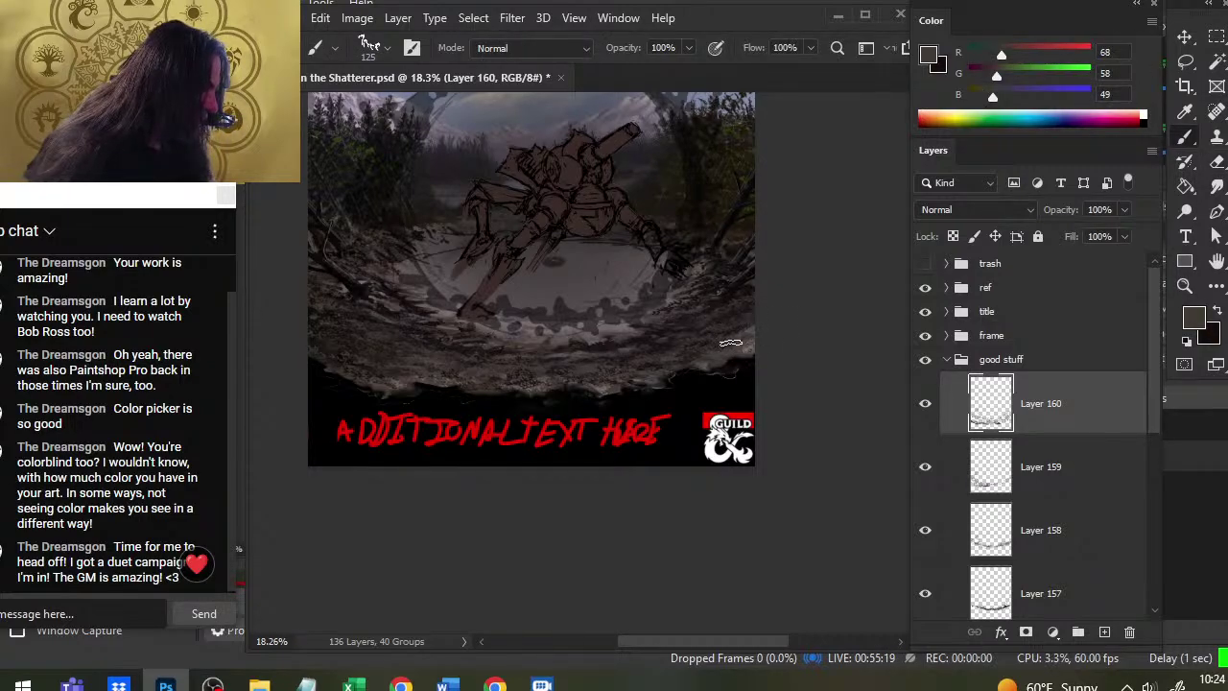
{"action": "key", "text": "x"}
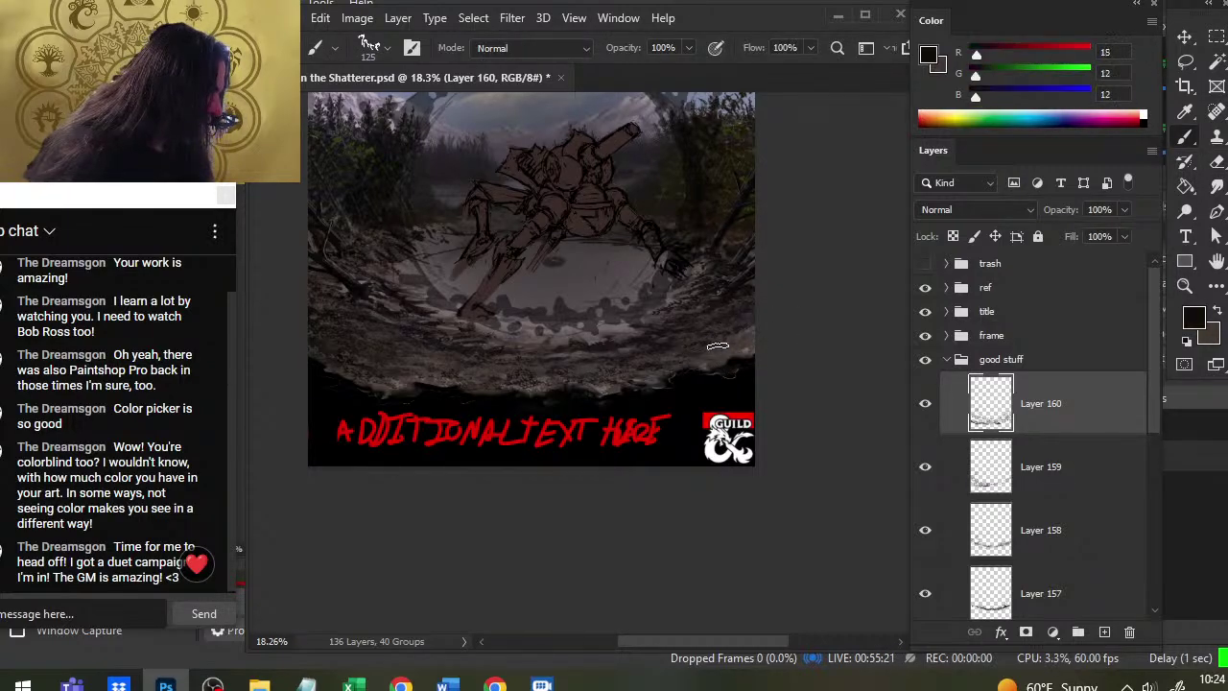
{"action": "key", "text": "e"}
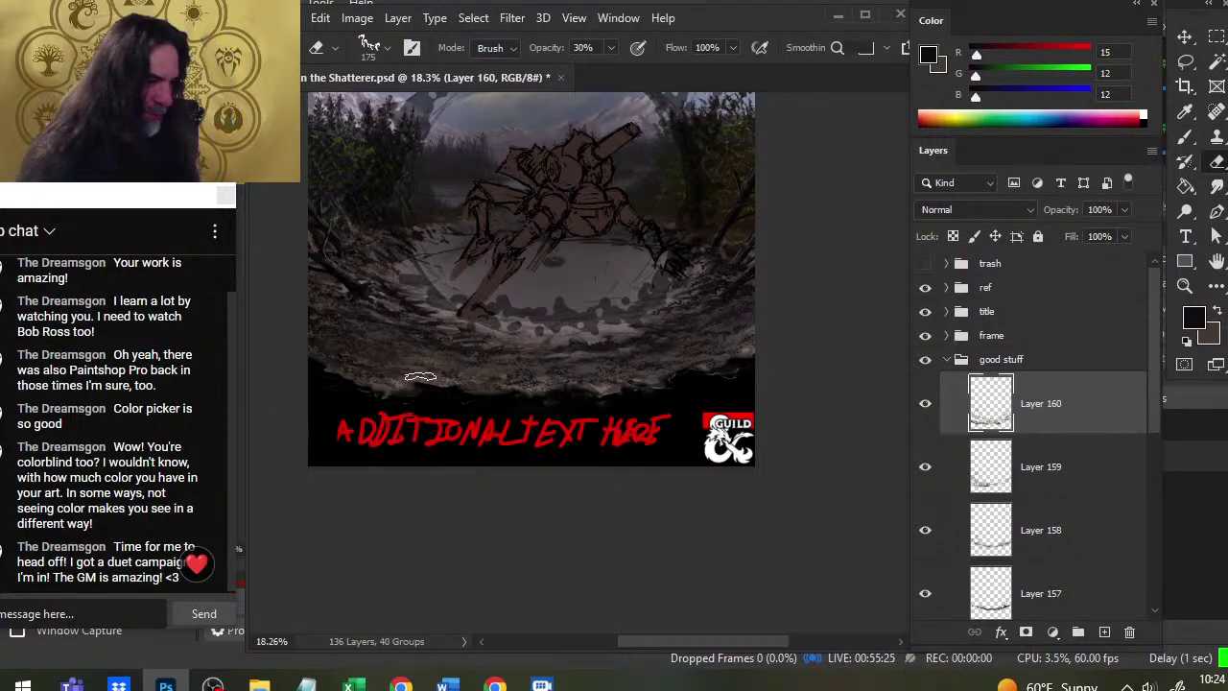
Refine the foreground ground on Layer 160, sampling its grey-brown for more brushed texture and softening strokes with the 30% opacity eraser
{"action": "key", "text": "b"}
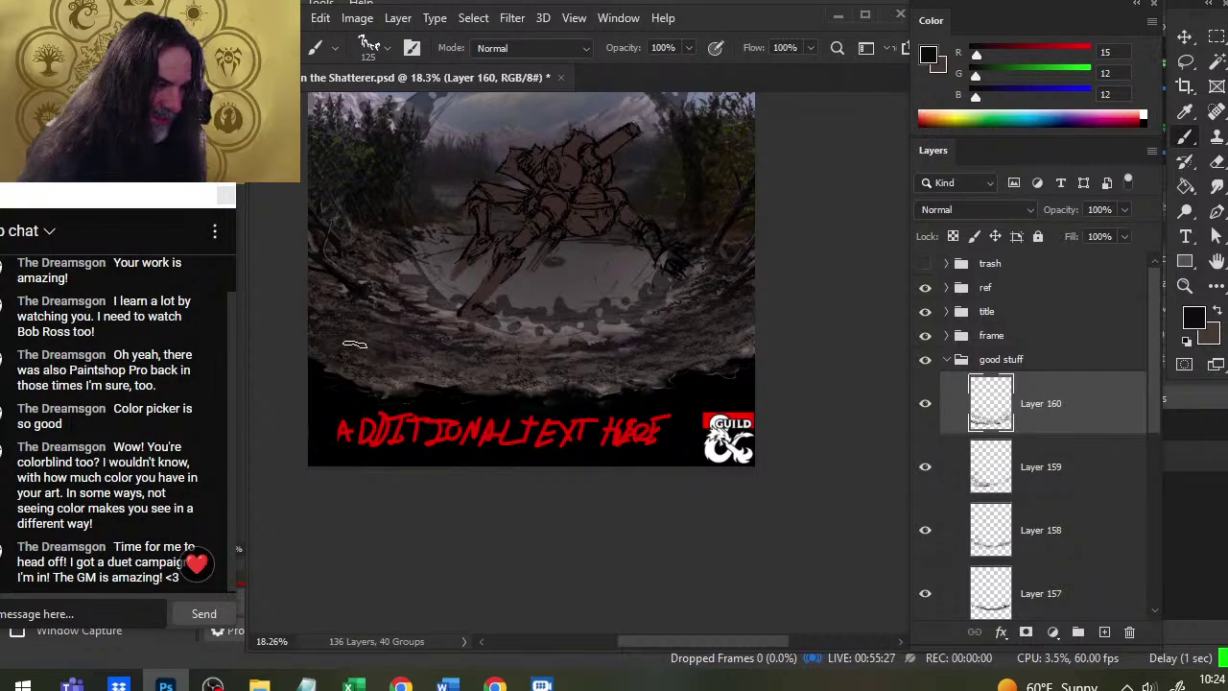
{"action": "key", "text": "e"}
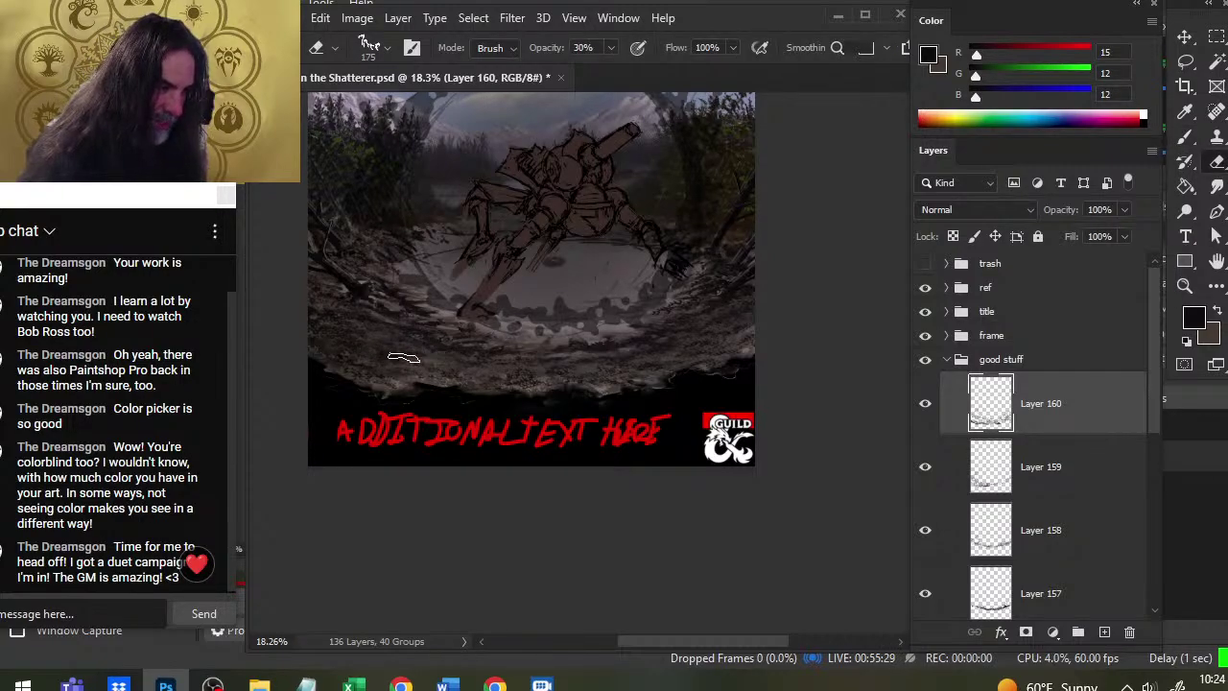
{"action": "left_click", "coordinate": [372, 357], "text": "alt"}
{"action": "key", "text": "b"}
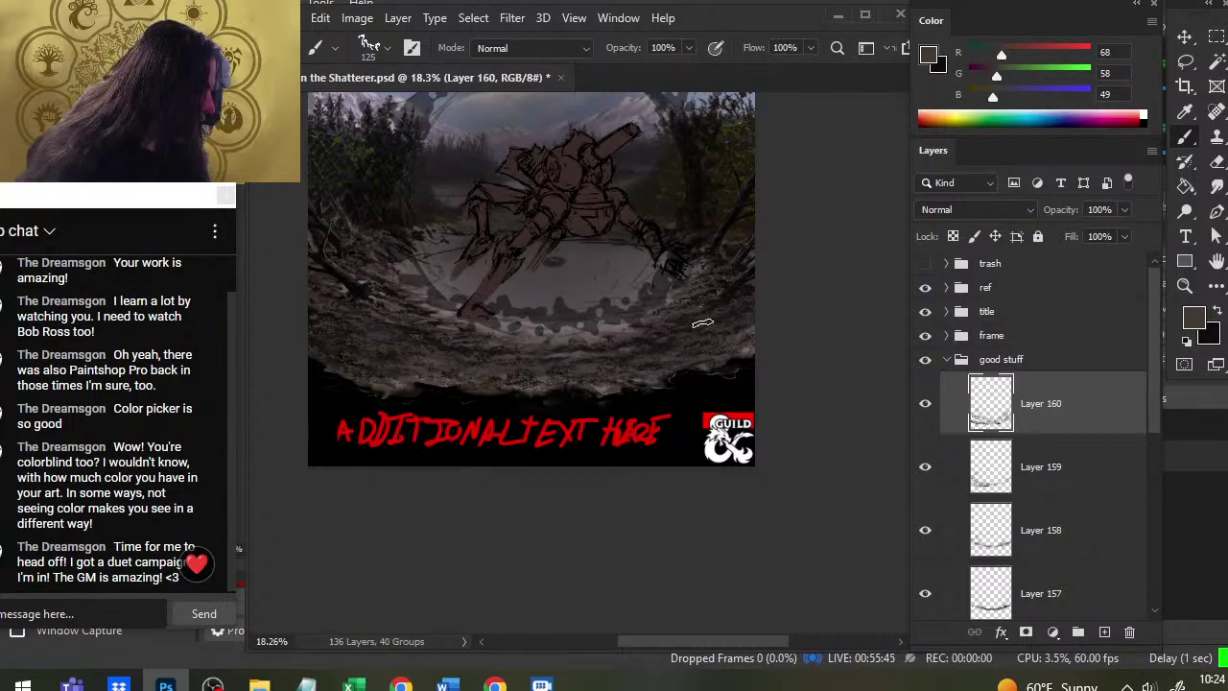
{"action": "key", "text": "e"}
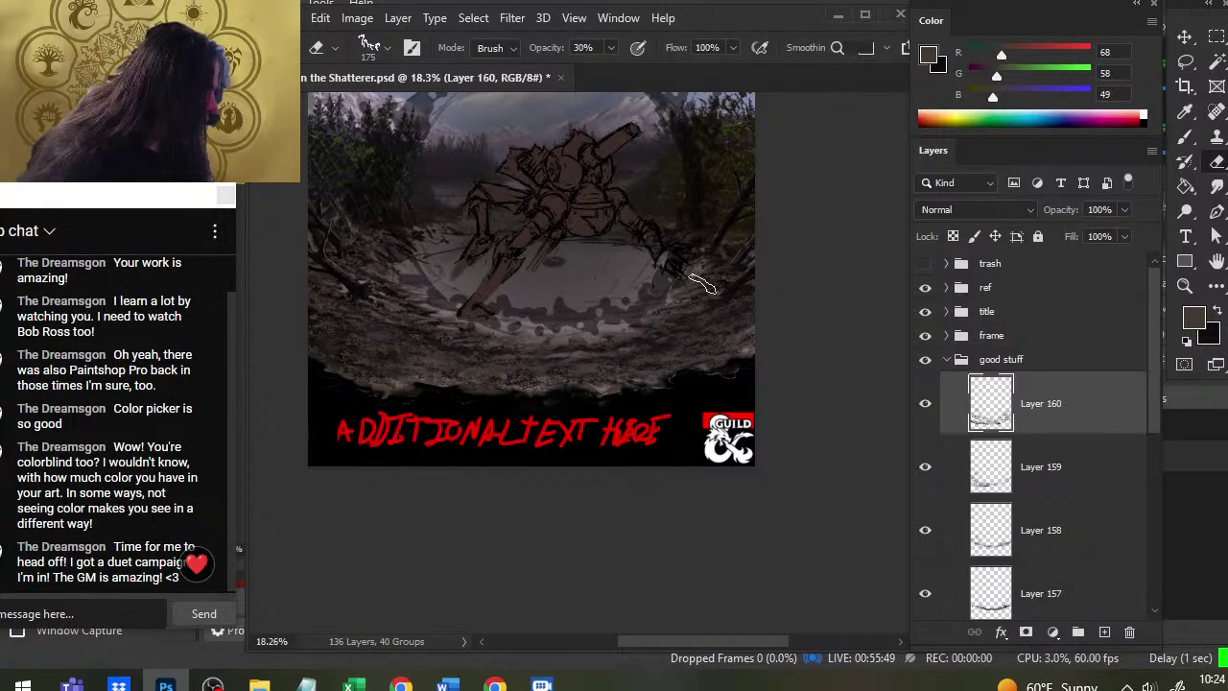
Paint grey-brown ground texture along the right bank of the crater on Layer 160, alternating with the 30% eraser to blend it
{"action": "key", "text": "b"}
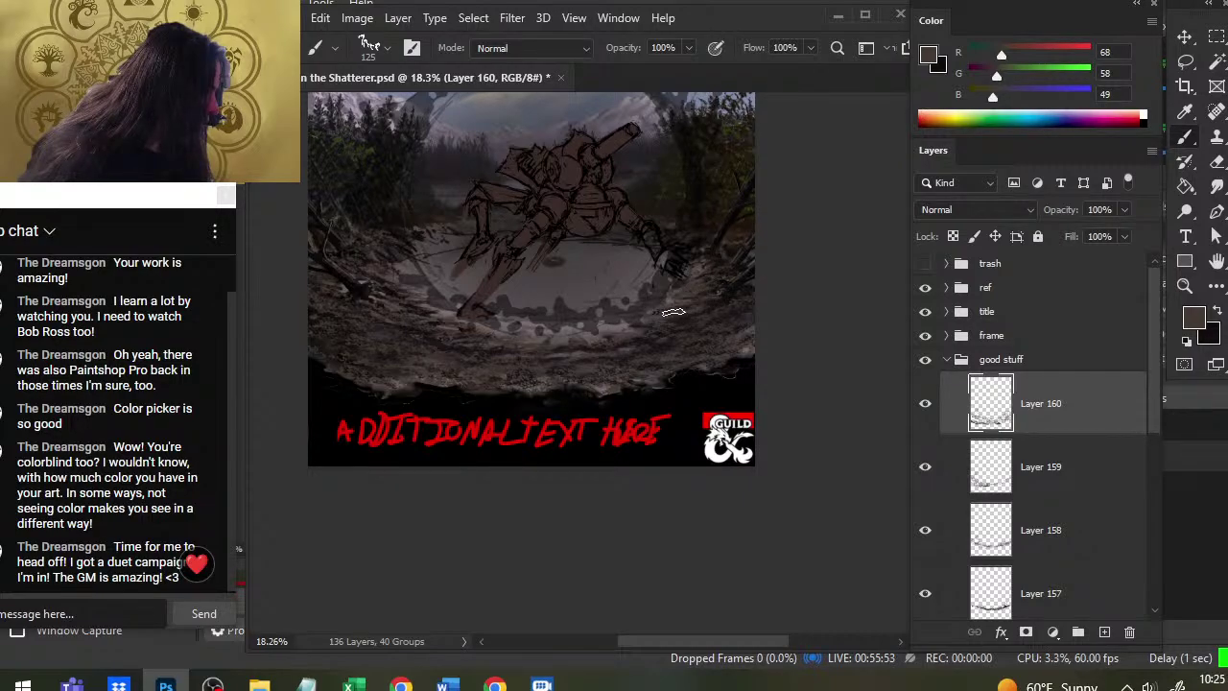
{"action": "key", "text": "e"}
{"action": "key", "text": "b"}
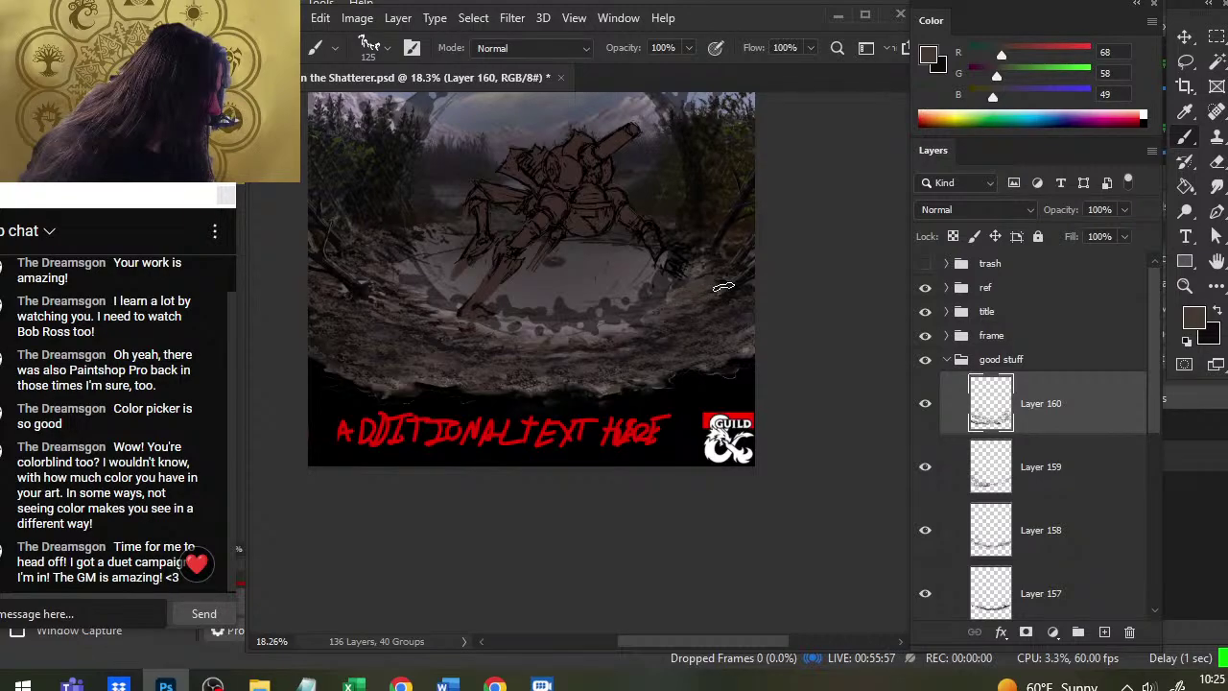
{"action": "key", "text": "e"}
{"action": "key", "text": "b"}
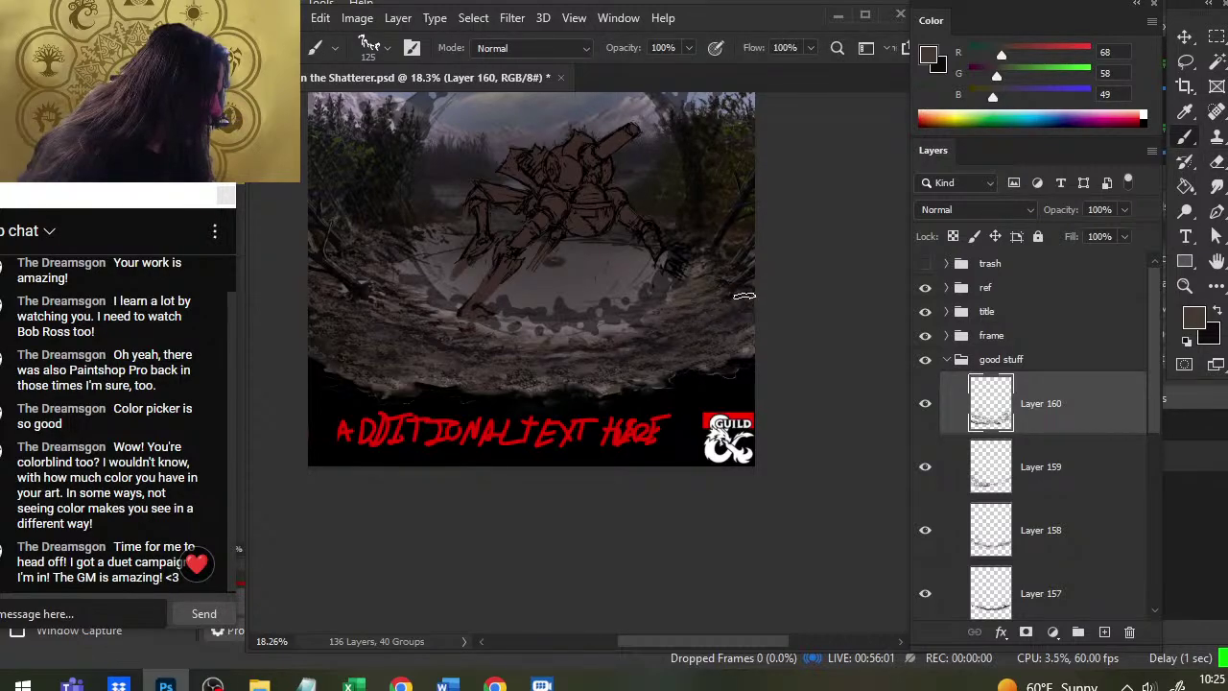
{"action": "key", "text": "e"}
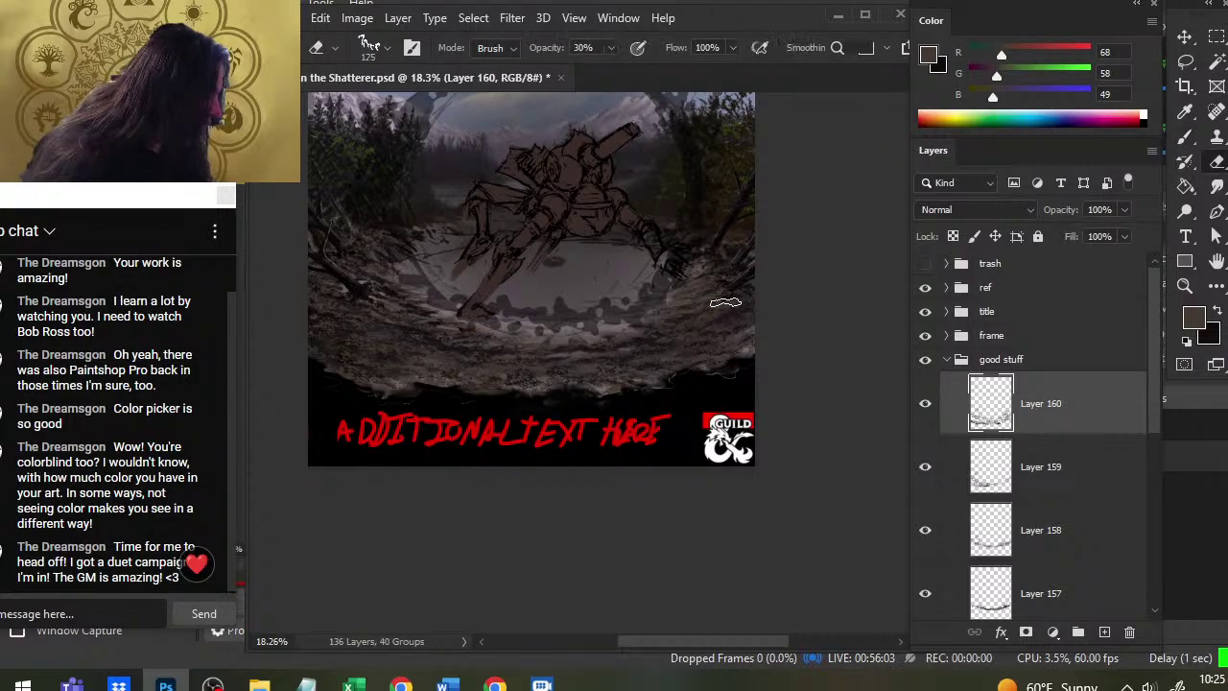
{"action": "key", "text": "b"}
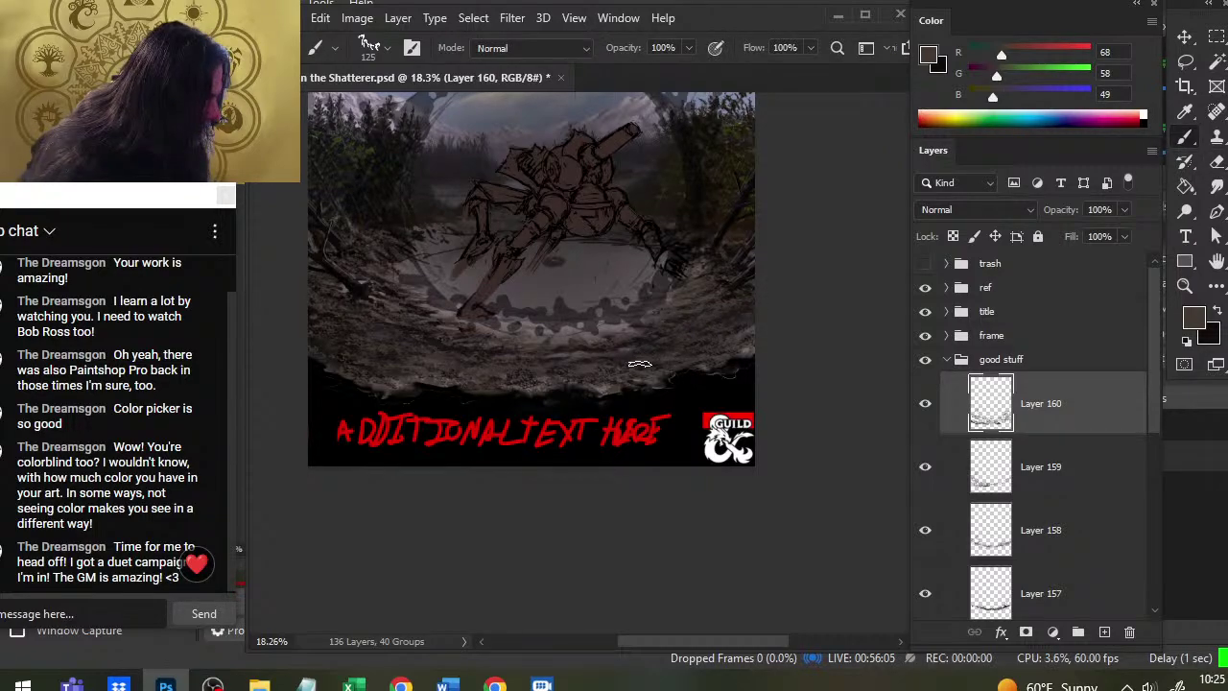
{"action": "key", "text": "e"}
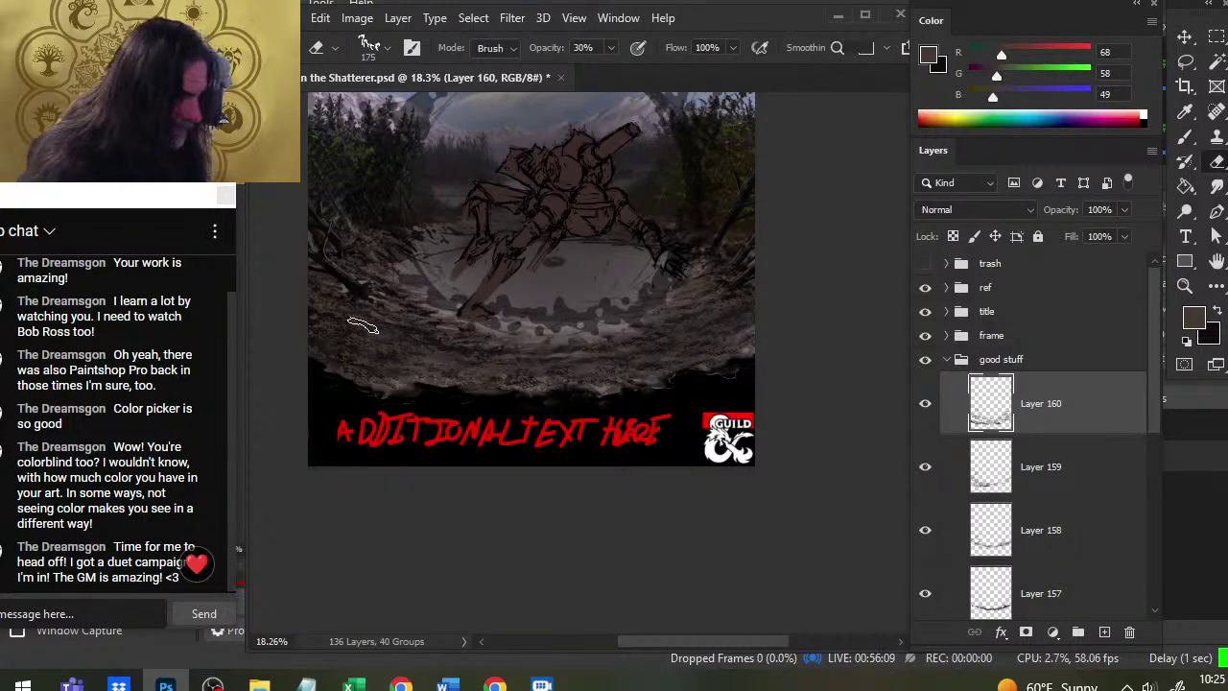
Group Layers 157 through 160 inside the good stuff group
{"action": "key", "text": "z"}
{"action": "left_click_drag", "start_coordinate": [641, 436], "coordinate": [543, 442]}
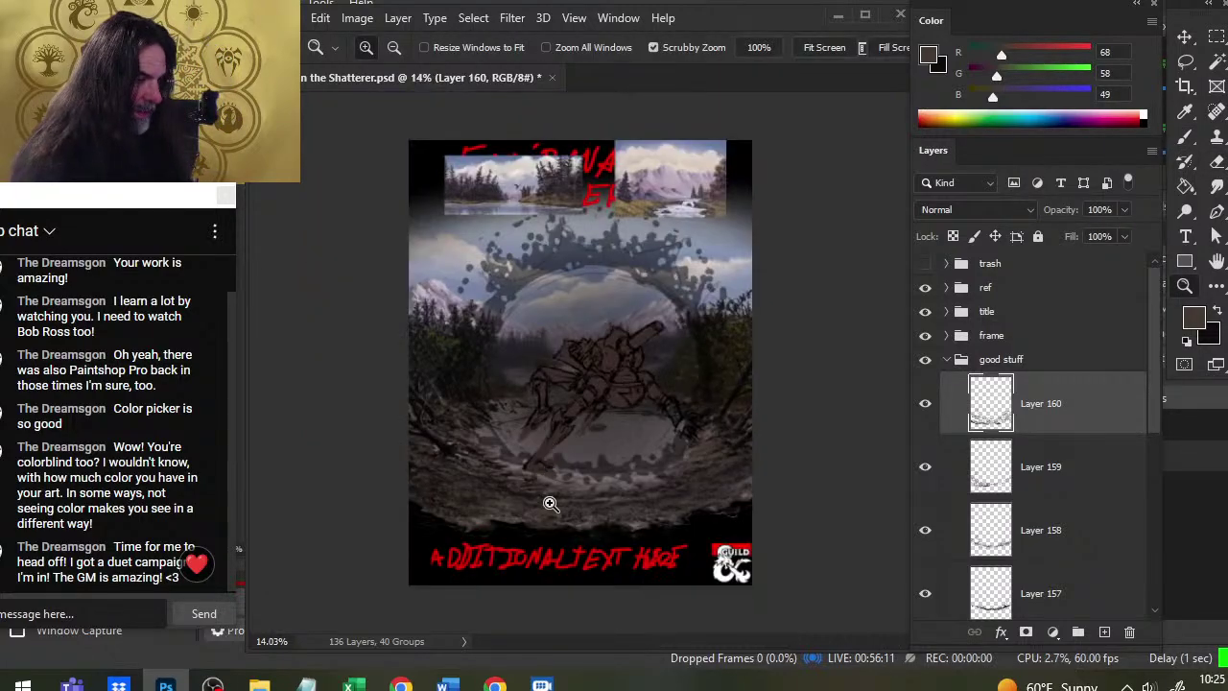
{"action": "left_click", "coordinate": [535, 603]}
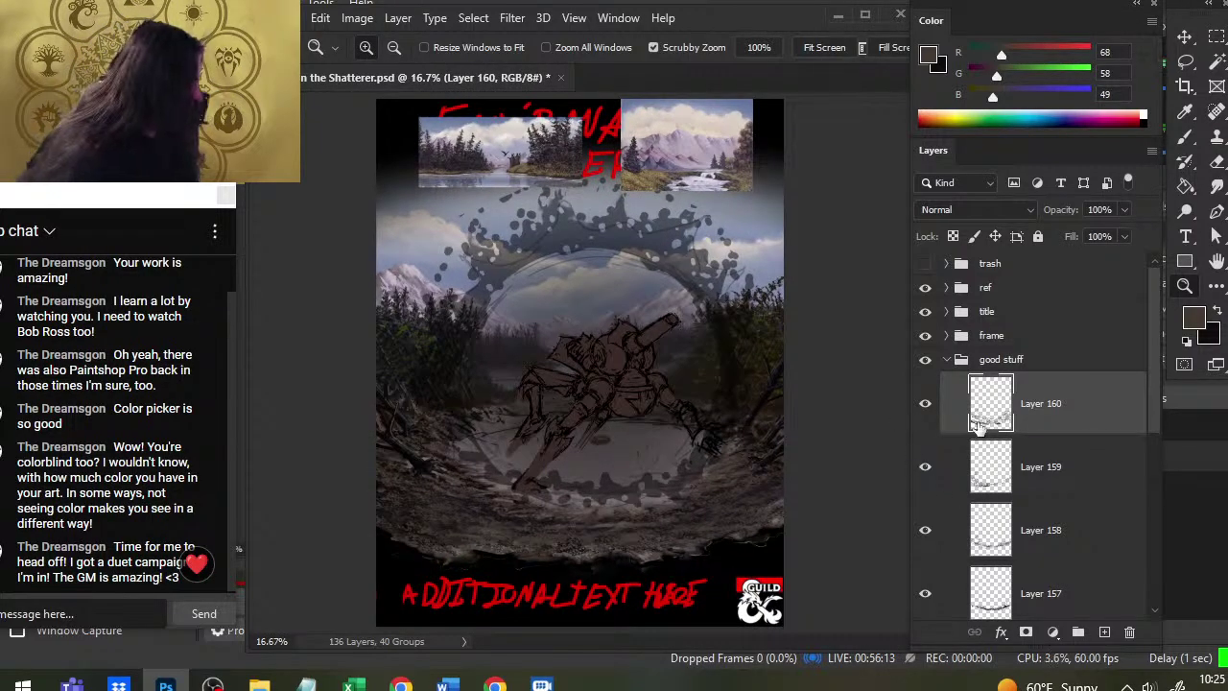
{"action": "scroll", "coordinate": [1153, 403], "scroll_direction": "down", "scroll_amount": 5}
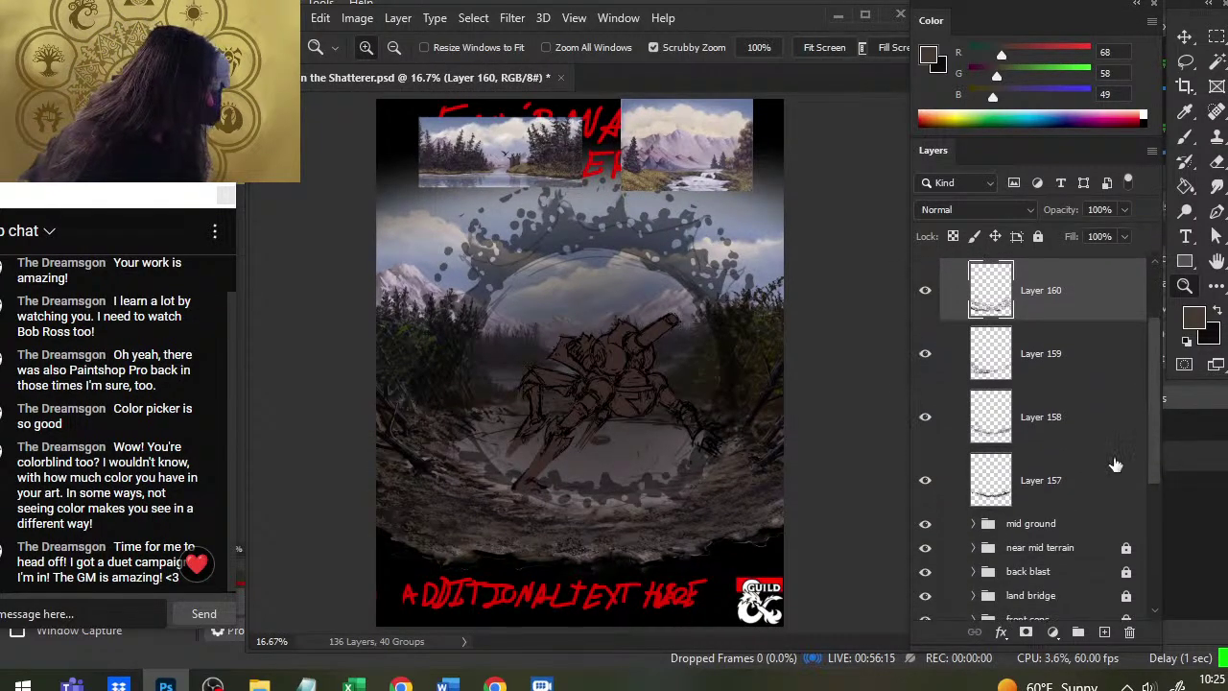
{"action": "left_click", "coordinate": [1074, 480]}
{"action": "scroll", "coordinate": [1084, 441], "scroll_direction": "down", "scroll_amount": 3}
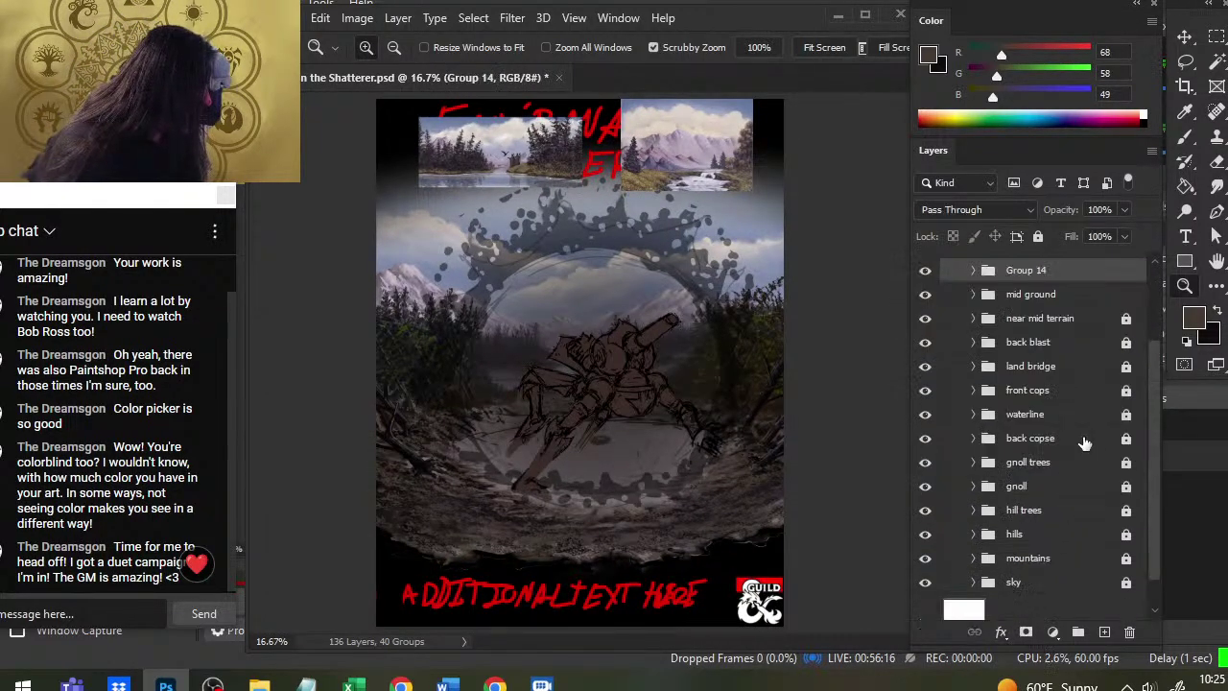
Rename the new group "foreground terrain" and lock it
{"action": "double_click", "coordinate": [1023, 273]}
{"action": "type", "text": "foreground terrain"}
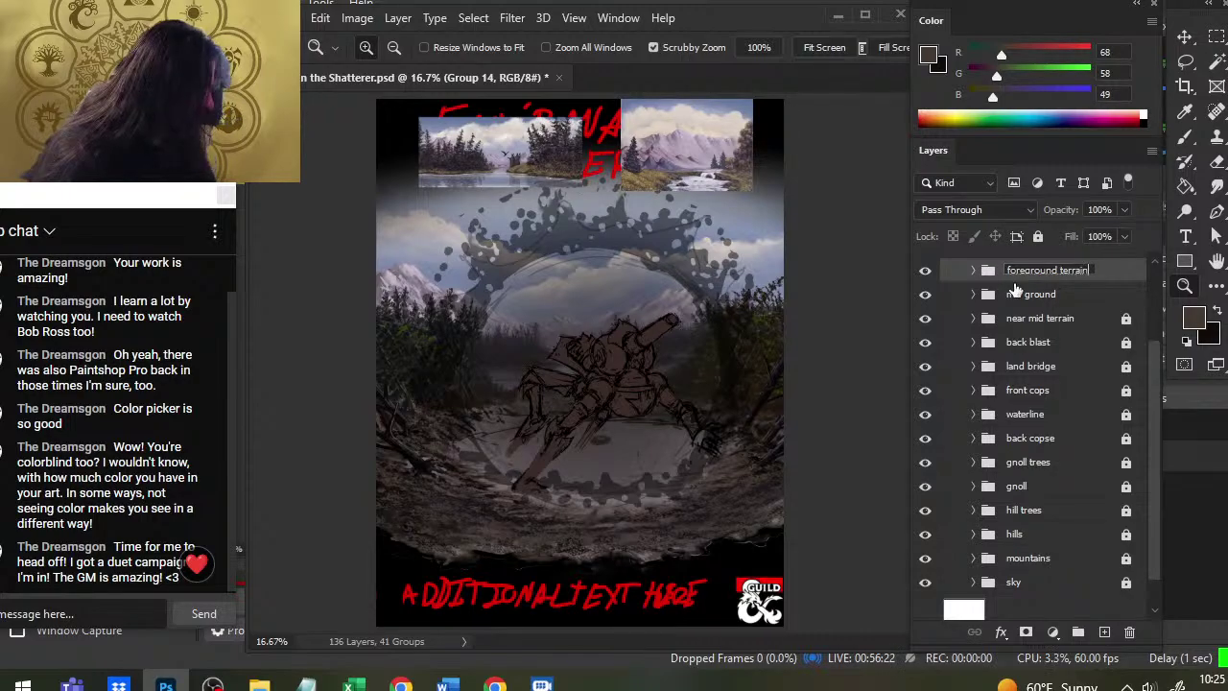
{"action": "key", "text": "Return"}
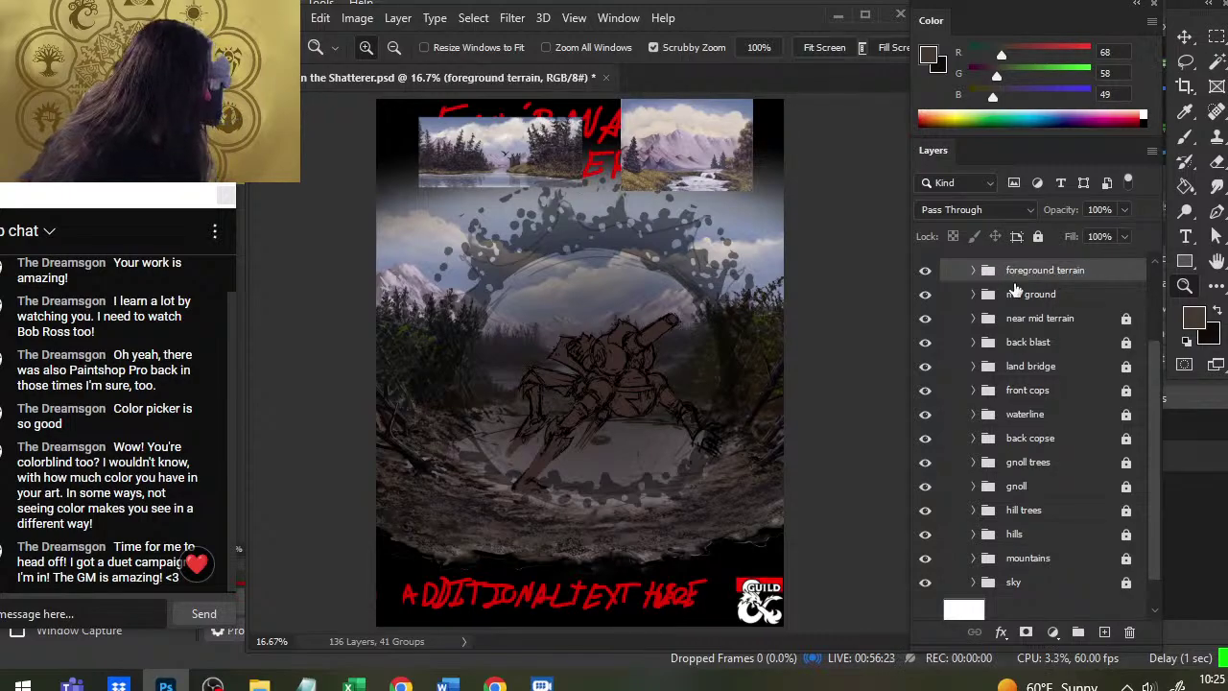
{"action": "left_click", "coordinate": [1037, 237]}
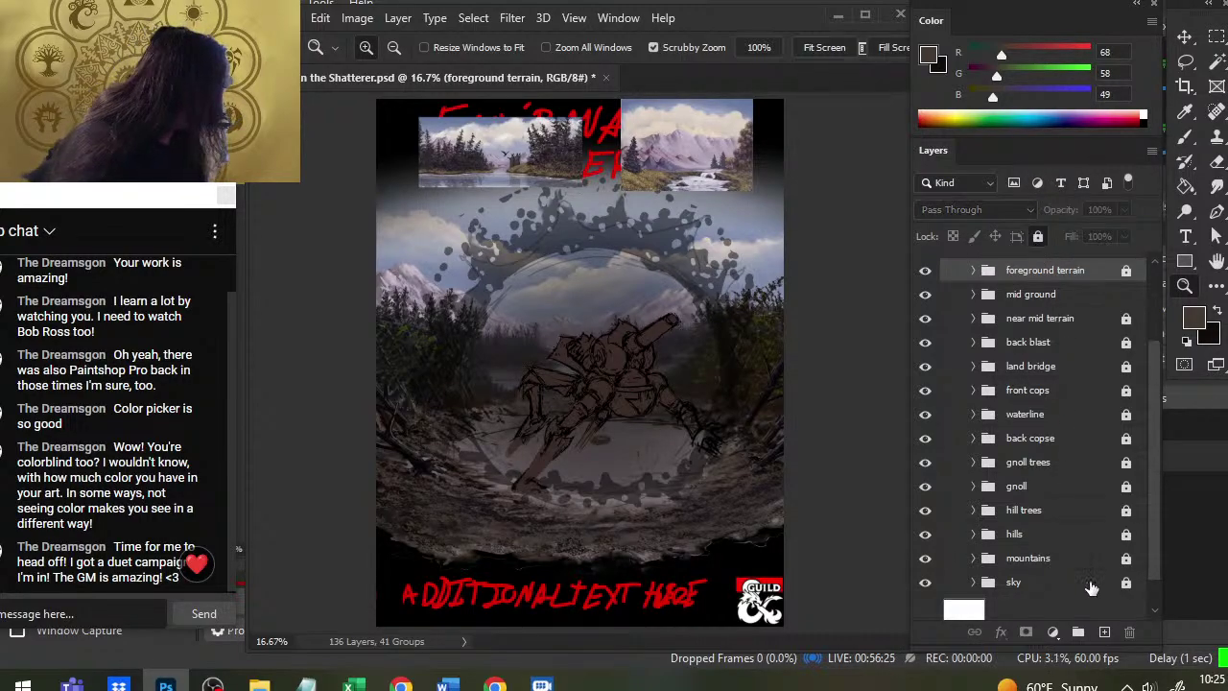
Hide the mid ground group so the crater and background landscape can be worked on unobstructed
{"action": "left_click", "coordinate": [925, 297]}
{"action": "left_click", "coordinate": [924, 297]}
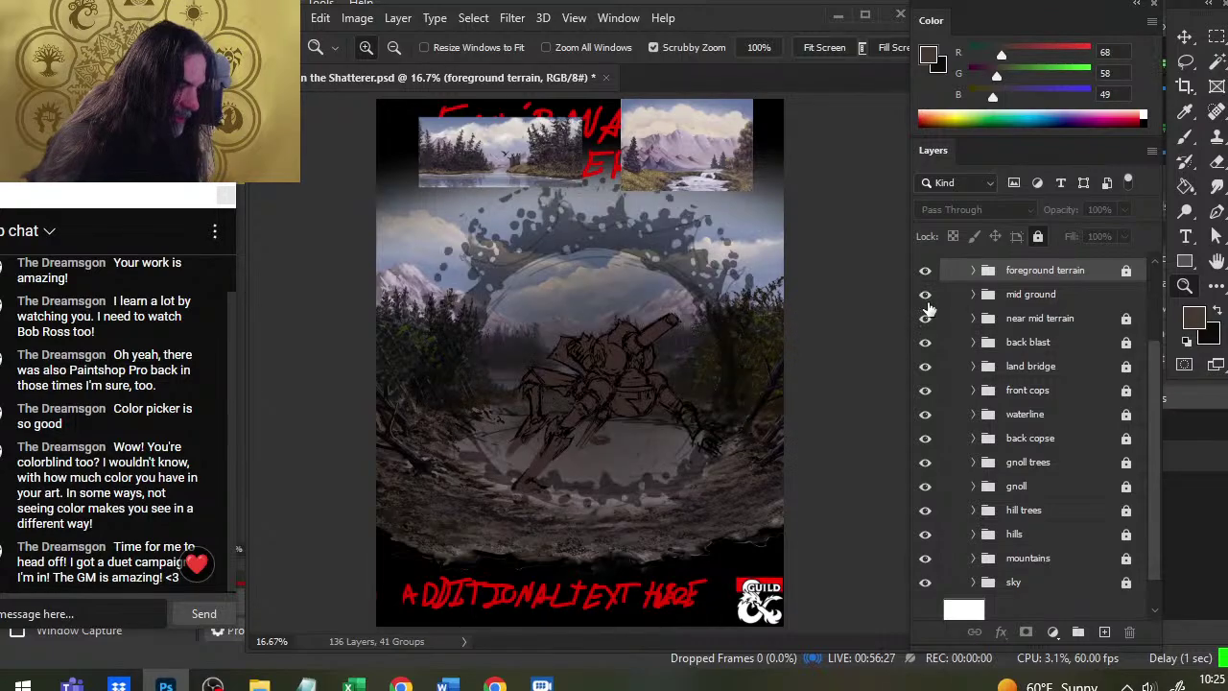
{"action": "left_click", "coordinate": [925, 297]}
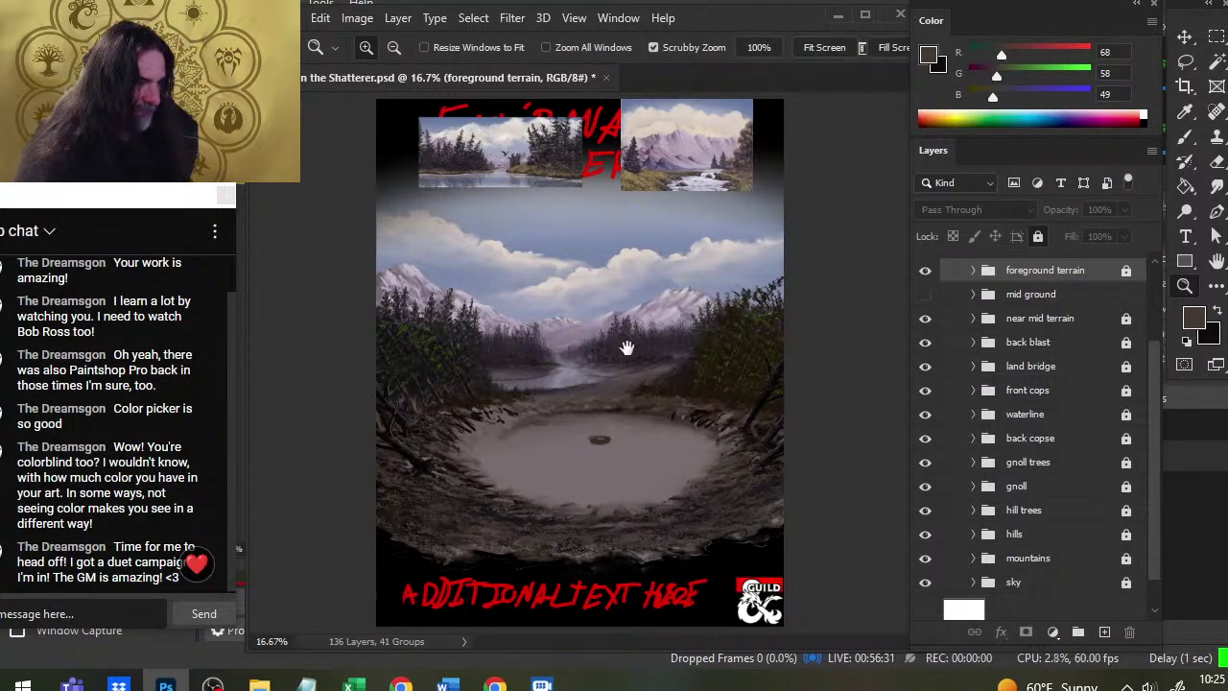
{"action": "scroll", "coordinate": [637, 446], "scroll_direction": "up", "scroll_amount": 1}
{"action": "left_click_drag", "start_coordinate": [696, 460], "coordinate": [639, 367]}
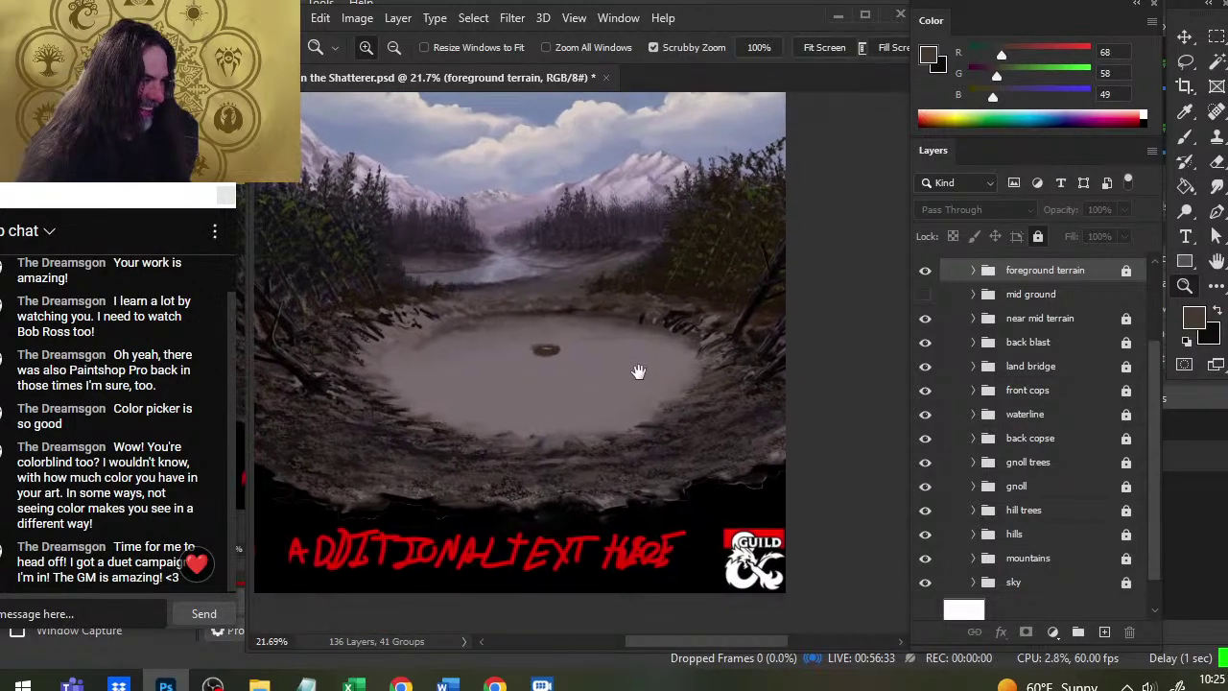
Check what the back blast and near mid terrain groups contain by toggling their visibility off and on
{"action": "left_click", "coordinate": [925, 344]}
{"action": "left_click", "coordinate": [925, 344]}
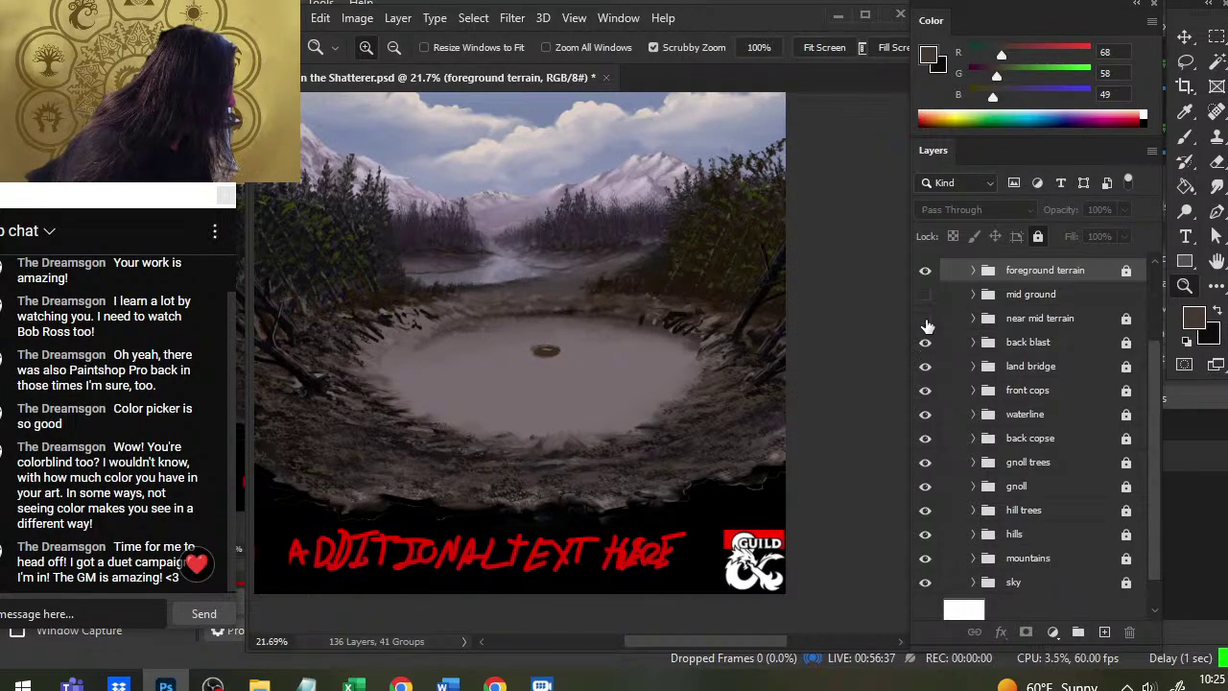
{"action": "left_click", "coordinate": [925, 320]}
{"action": "left_click", "coordinate": [924, 321]}
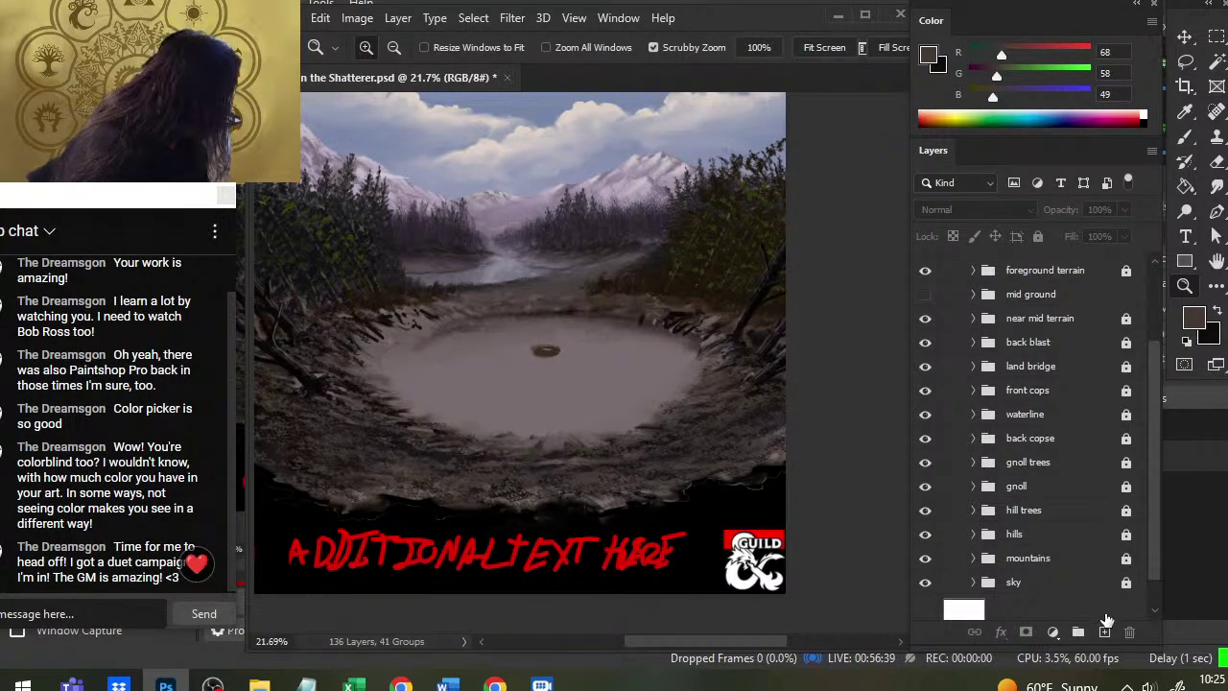
{"action": "left_click", "coordinate": [925, 326]}
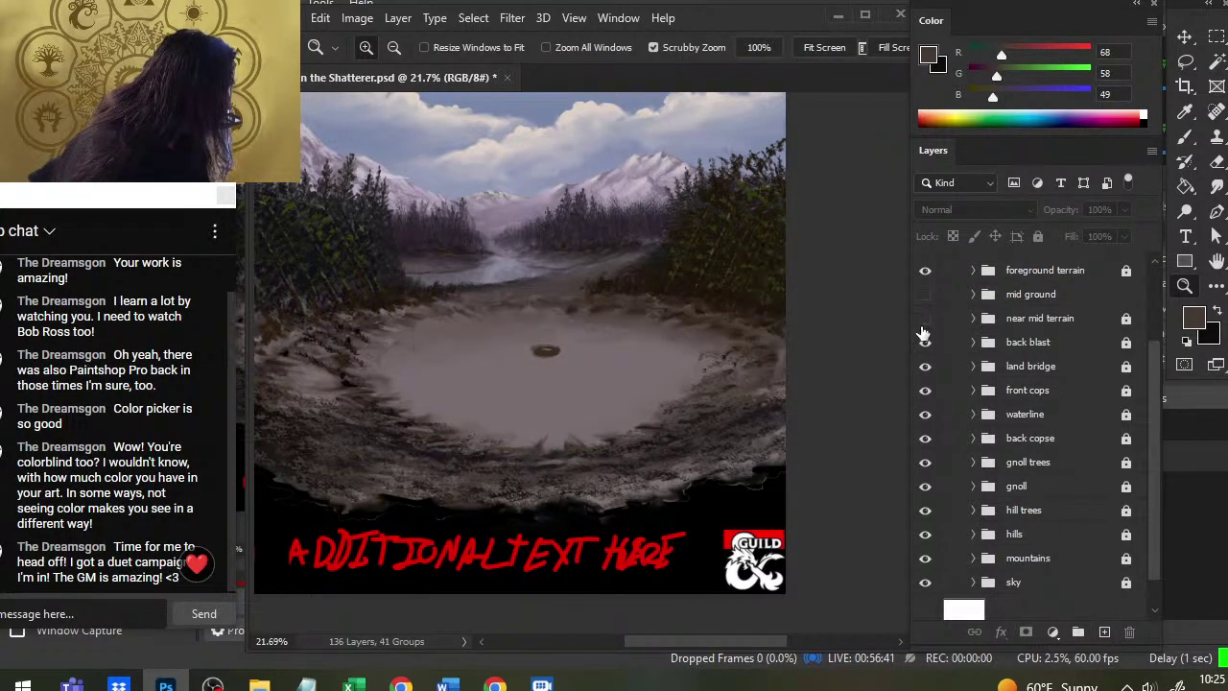
{"action": "left_click", "coordinate": [925, 326]}
Add a new layer directly above the back blast group and prepare an 80 px brush with near-black sampled from the right-hand branches
{"action": "left_click", "coordinate": [1044, 342]}
{"action": "left_click", "coordinate": [1103, 633]}
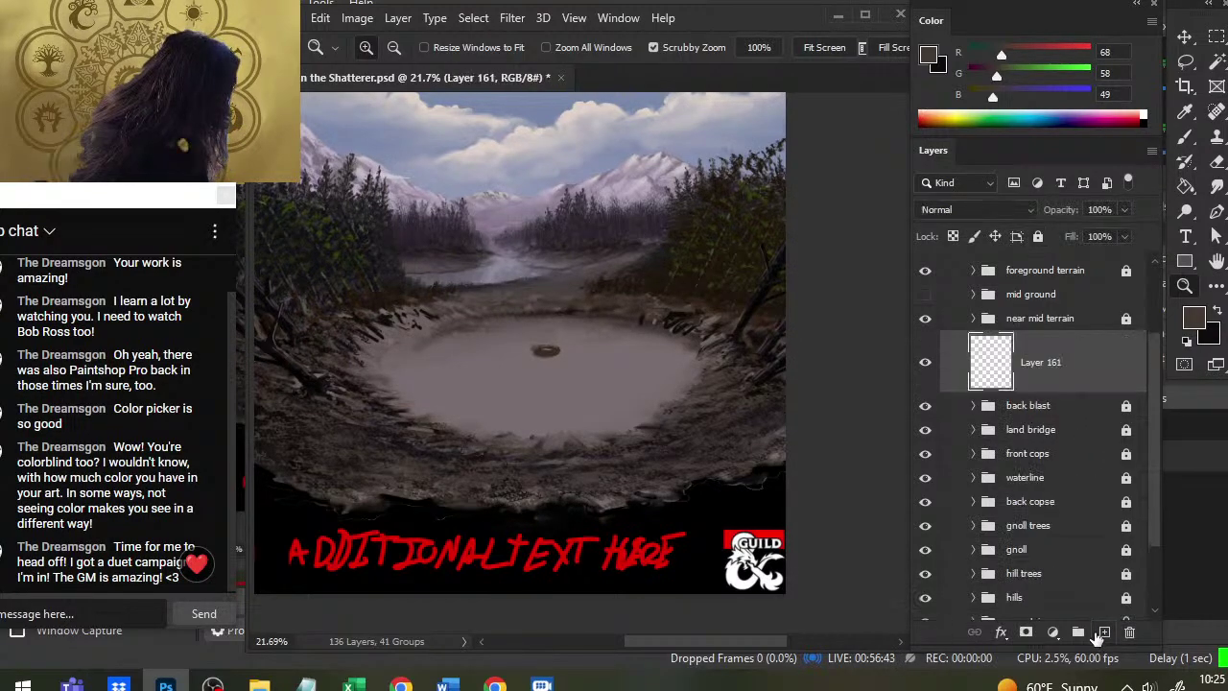
{"action": "key", "text": "b"}
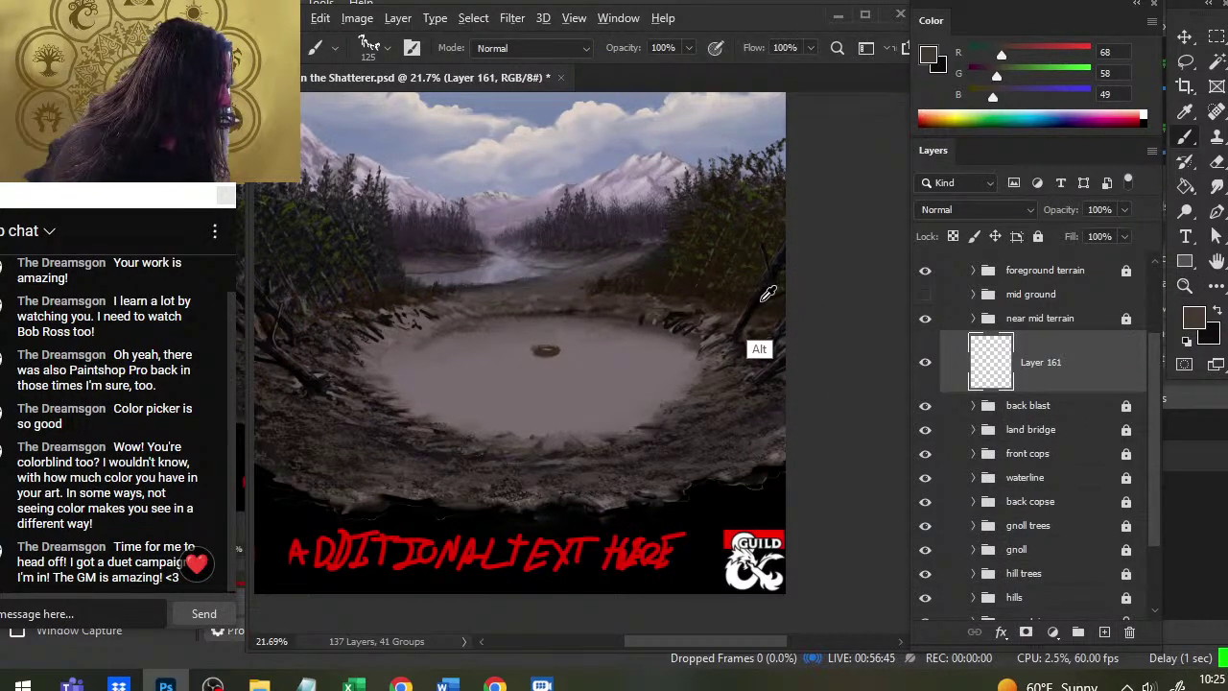
{"action": "left_click", "coordinate": [772, 287], "text": "alt"}
{"action": "key", "text": "bracketleft"}
{"action": "key", "text": "bracketleft"}
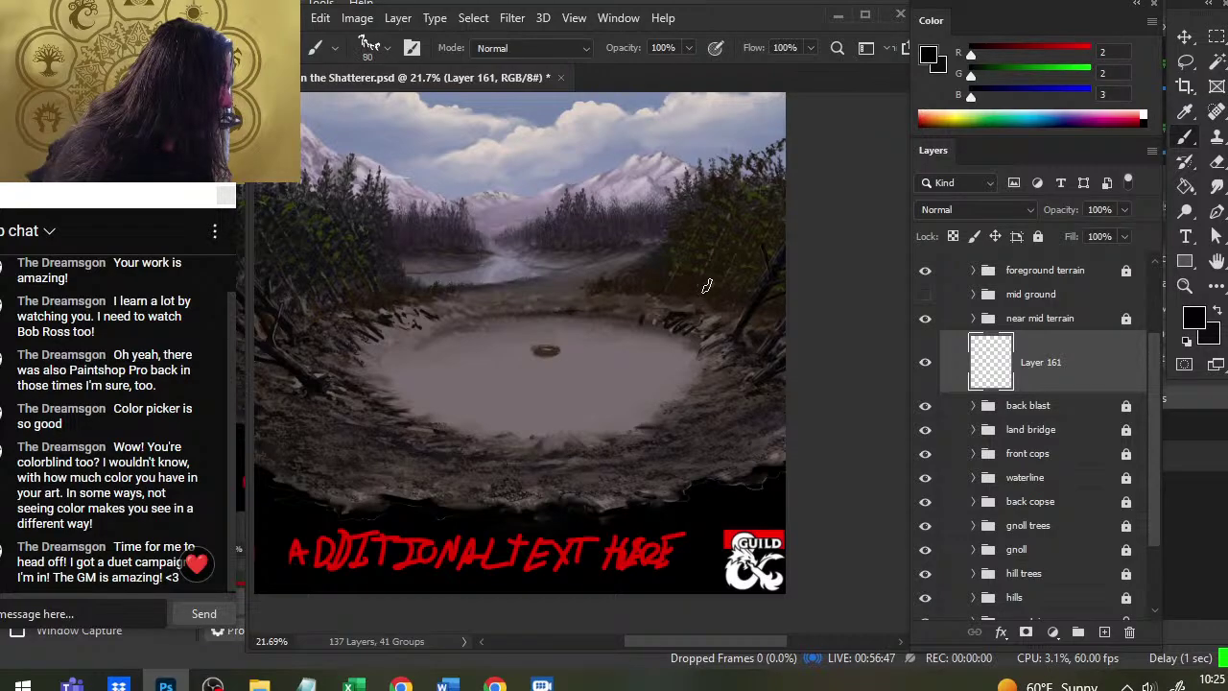
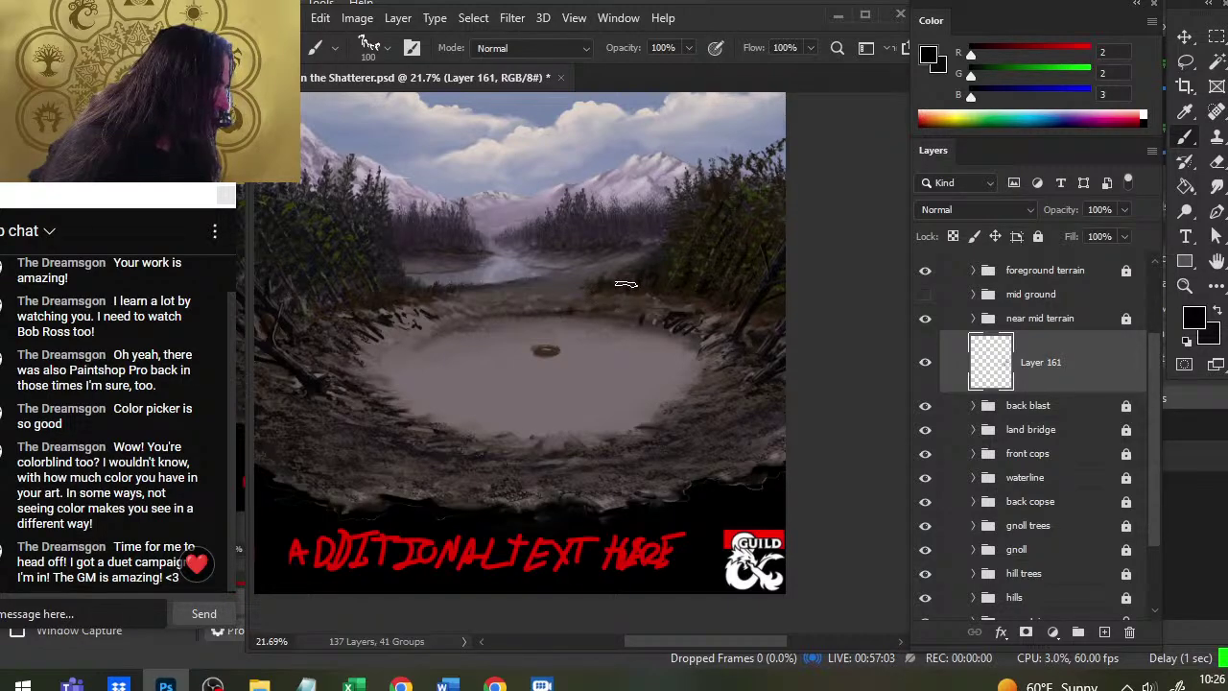
Adjust the brush tip's shape and paint a near-black shadow at the base of the right-hand bushes on Layer 161
{"action": "right_click", "coordinate": [565, 326]}
{"action": "left_click_drag", "start_coordinate": [632, 372], "coordinate": [617, 377]}
{"action": "left_click", "coordinate": [822, 208]}
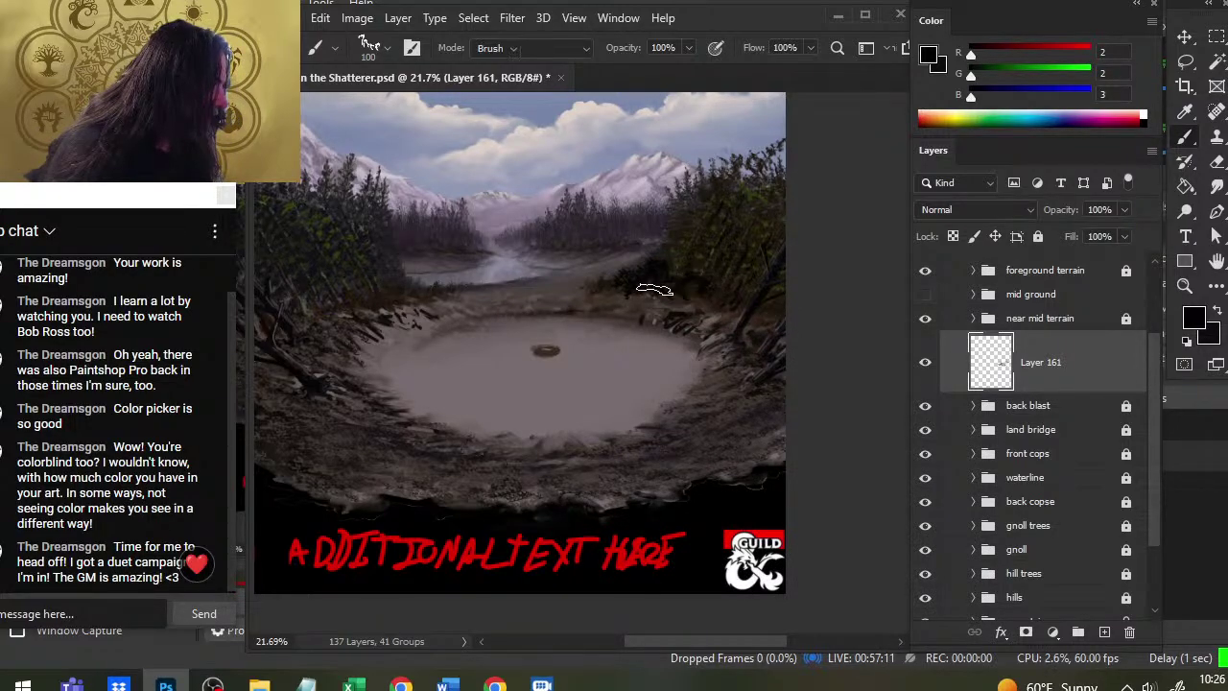
Adjust the 175 px eraser tip's shape and soften the shadow under the right-hand bushes at 30% opacity
{"action": "key", "text": "e"}
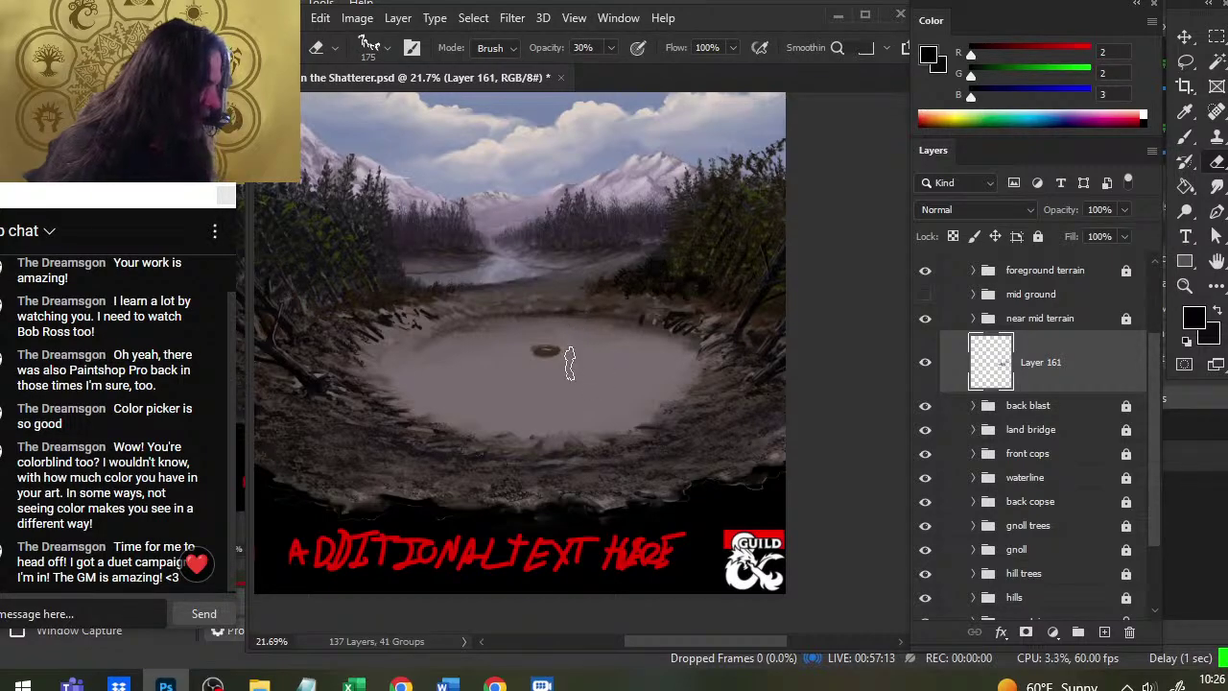
{"action": "right_click", "coordinate": [585, 380]}
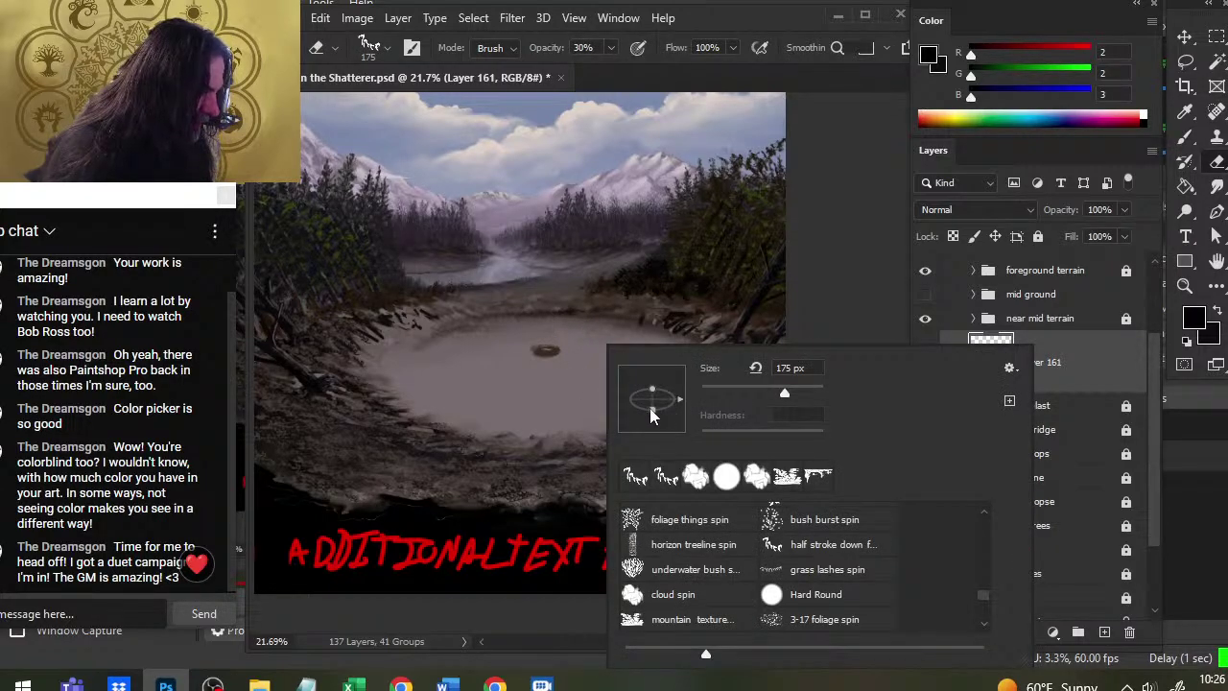
{"action": "left_click", "coordinate": [794, 278]}
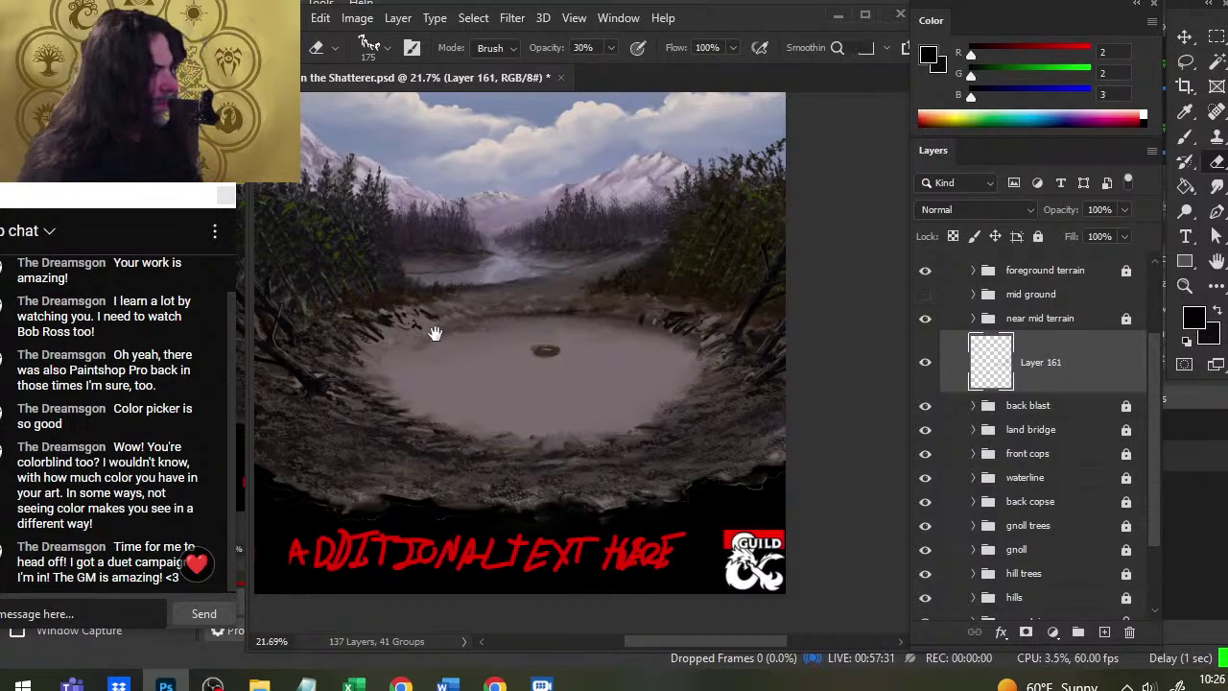
Paint a near-black shadow beneath the left-hand bushes on Layer 161 with the 100 px brush, softening it with the eraser at 30% opacity
{"action": "left_click_drag", "start_coordinate": [435, 333], "coordinate": [537, 353]}
{"action": "key", "text": "b"}
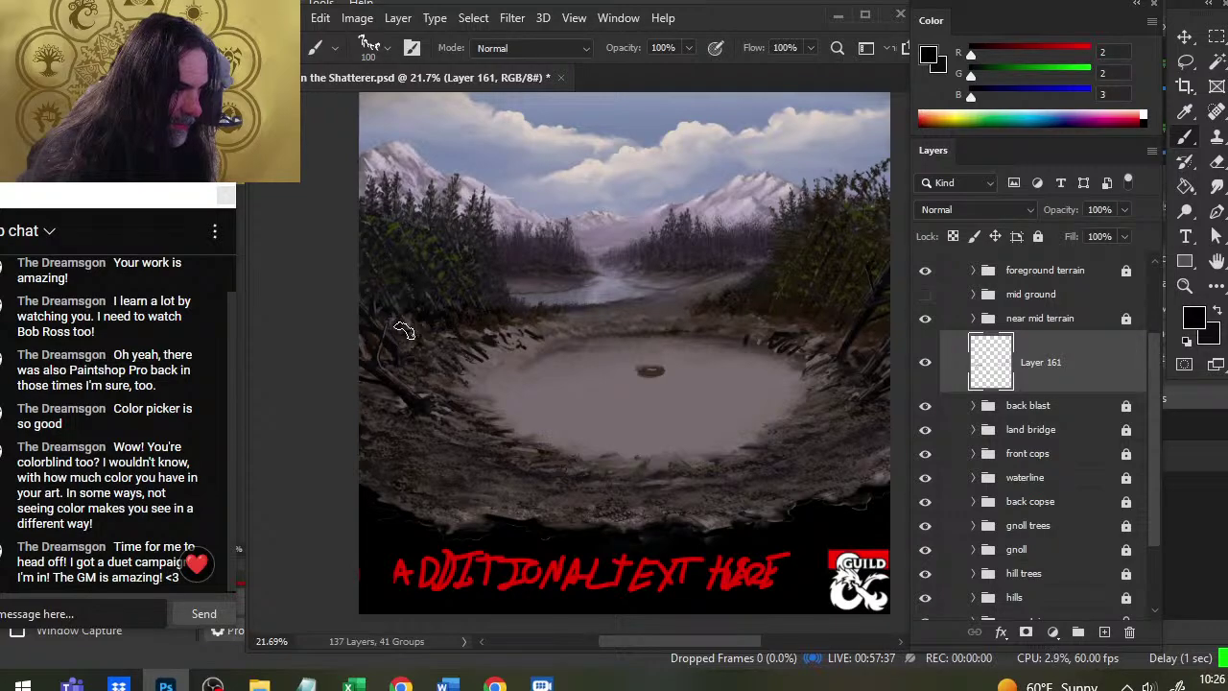
{"action": "key", "text": "e"}
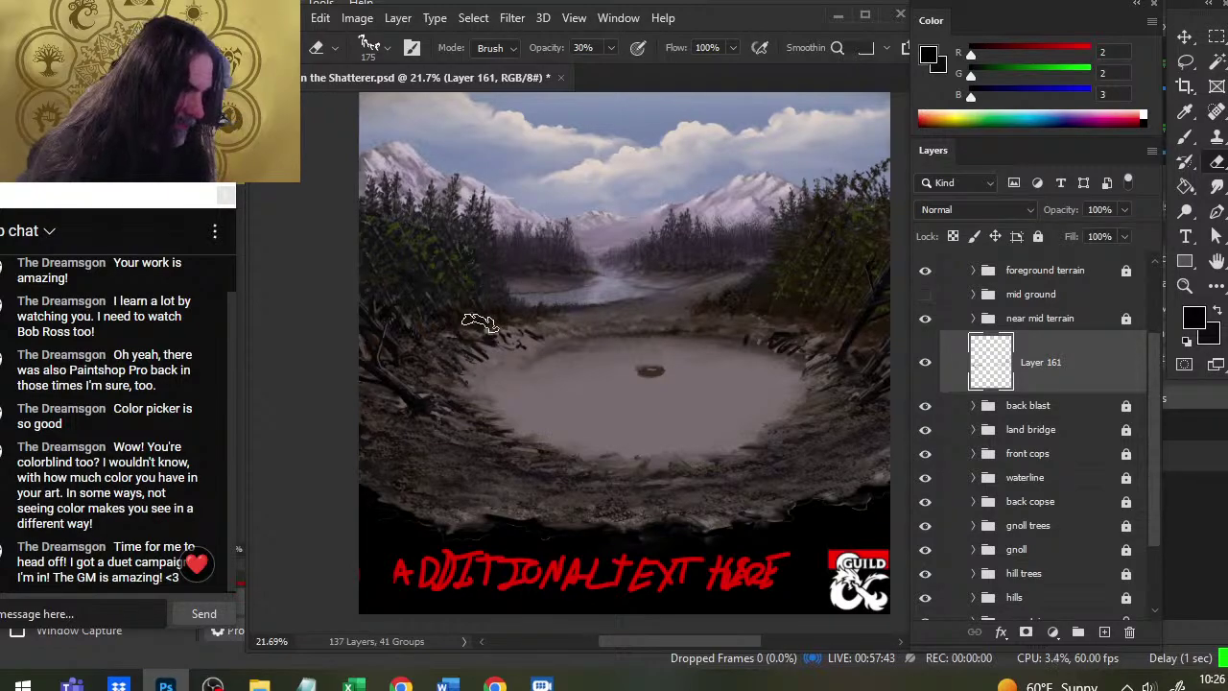
{"action": "key", "text": "b"}
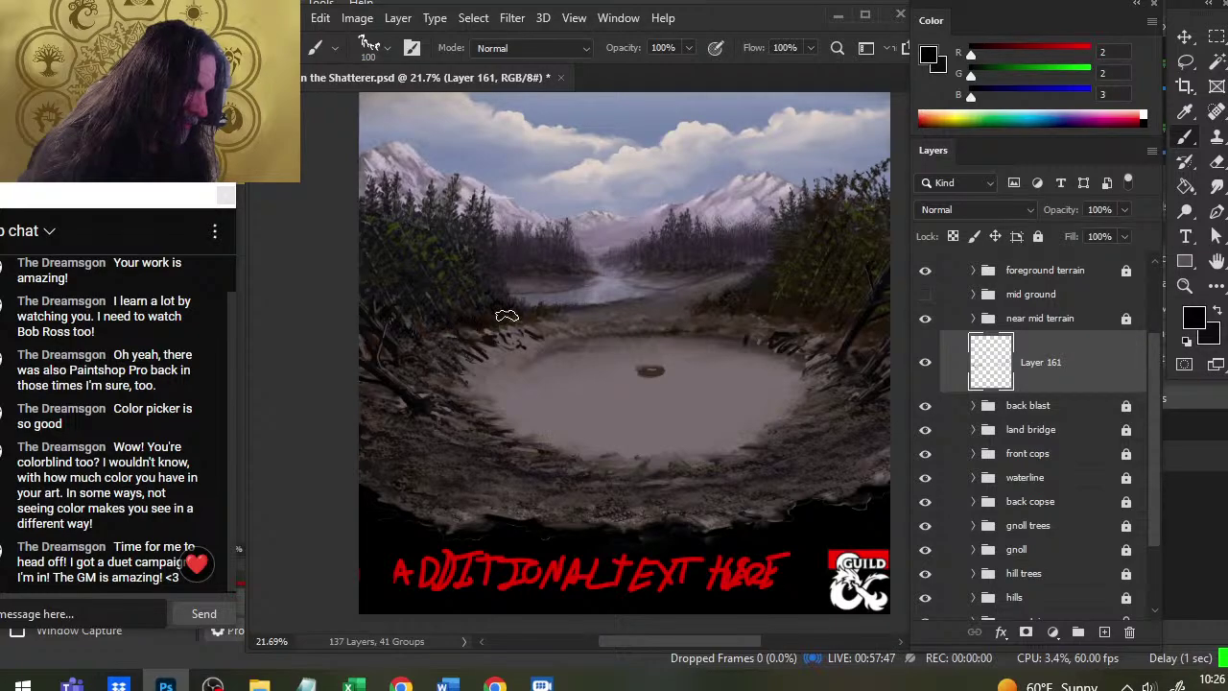
{"action": "key", "text": "e"}
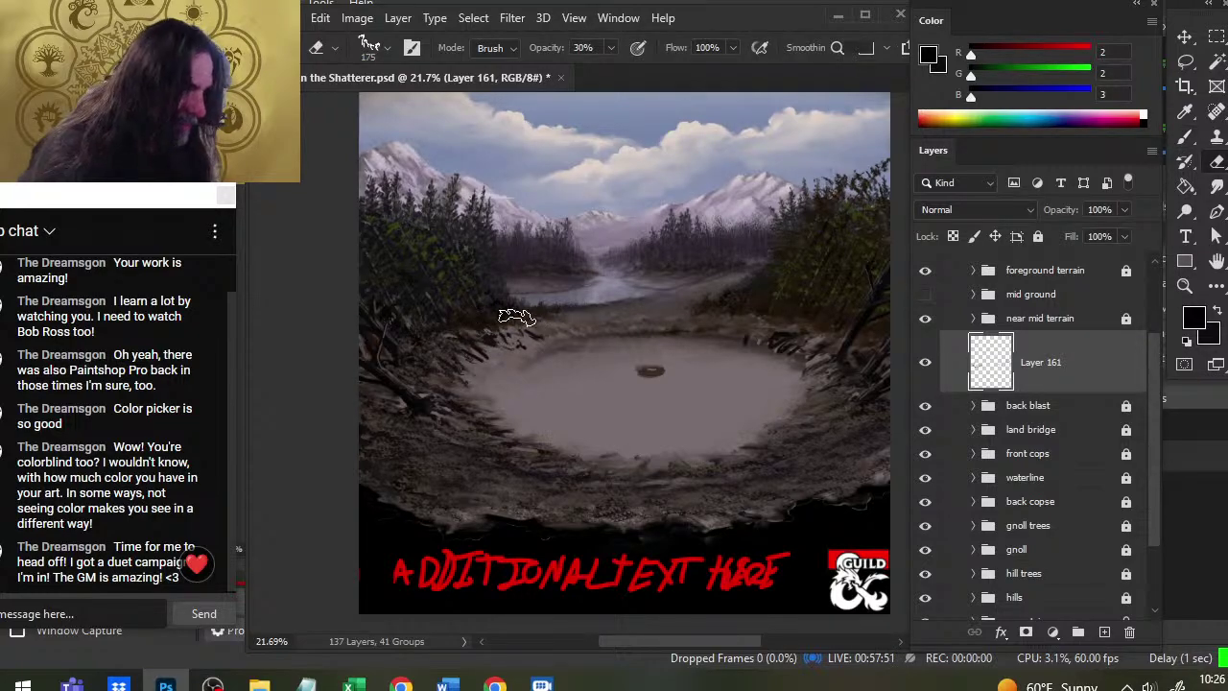
Deepen the near-black shadow along the base of the right-hand bushes, blending it with the 175 px eraser at 30% opacity
{"action": "left_click_drag", "start_coordinate": [616, 408], "coordinate": [481, 400]}
{"action": "key", "text": "b"}
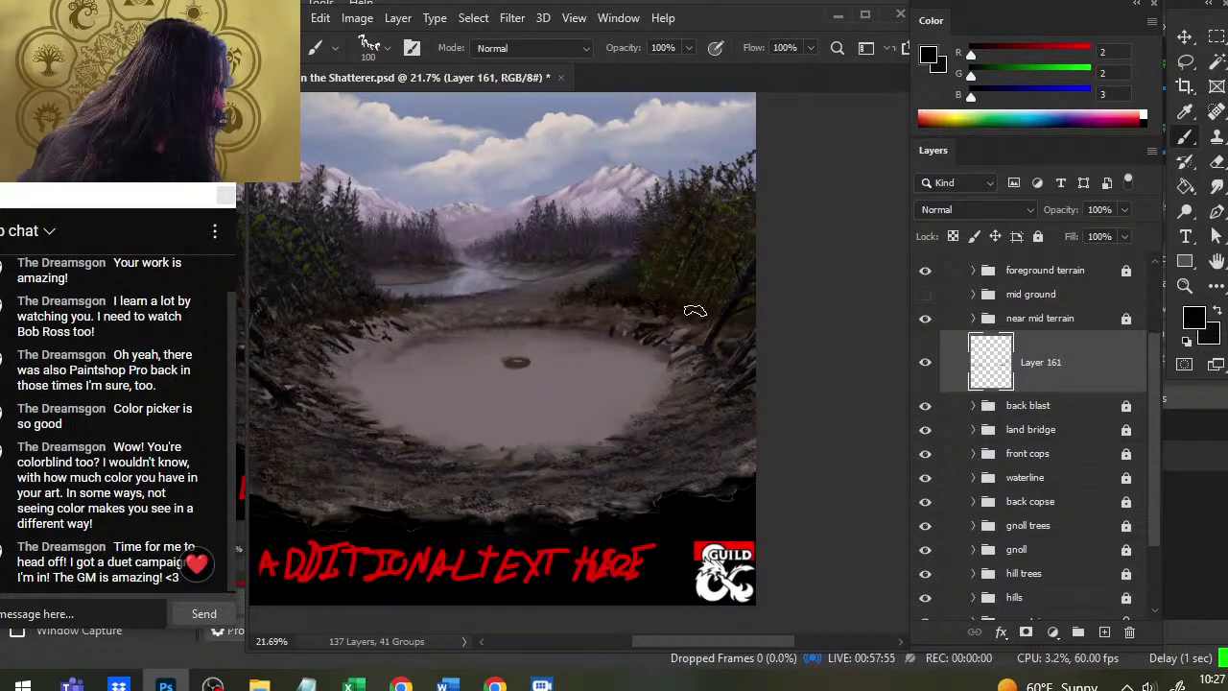
{"action": "key", "text": "e"}
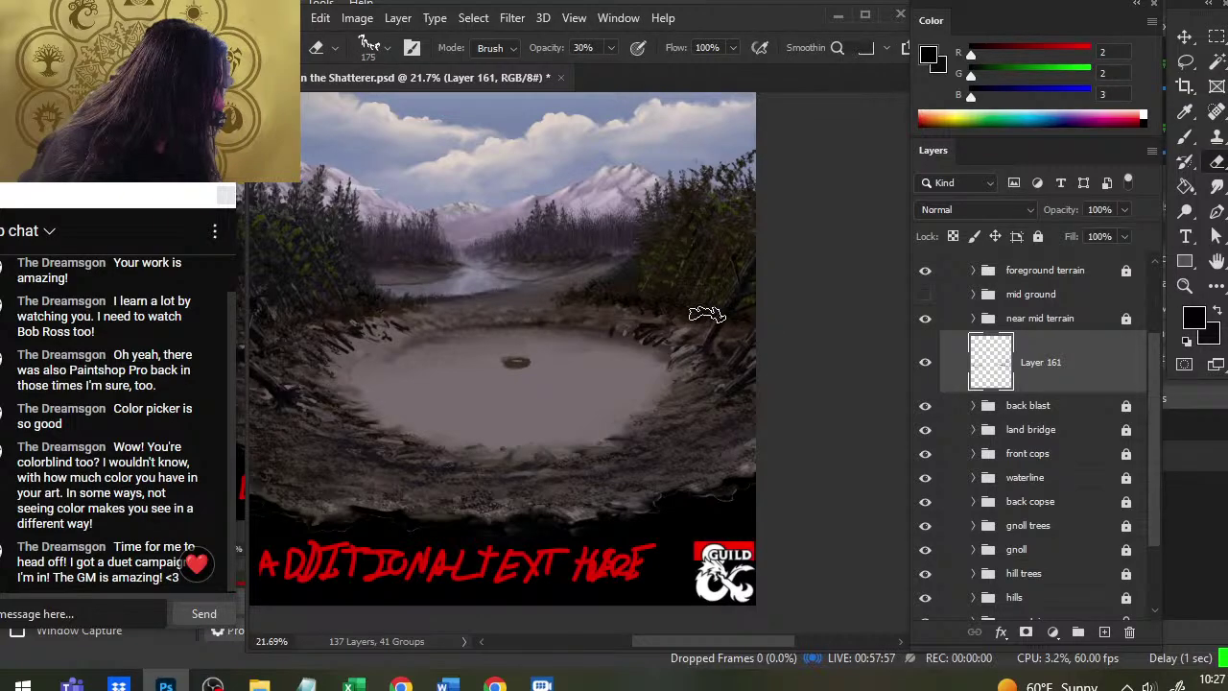
{"action": "key", "text": "b"}
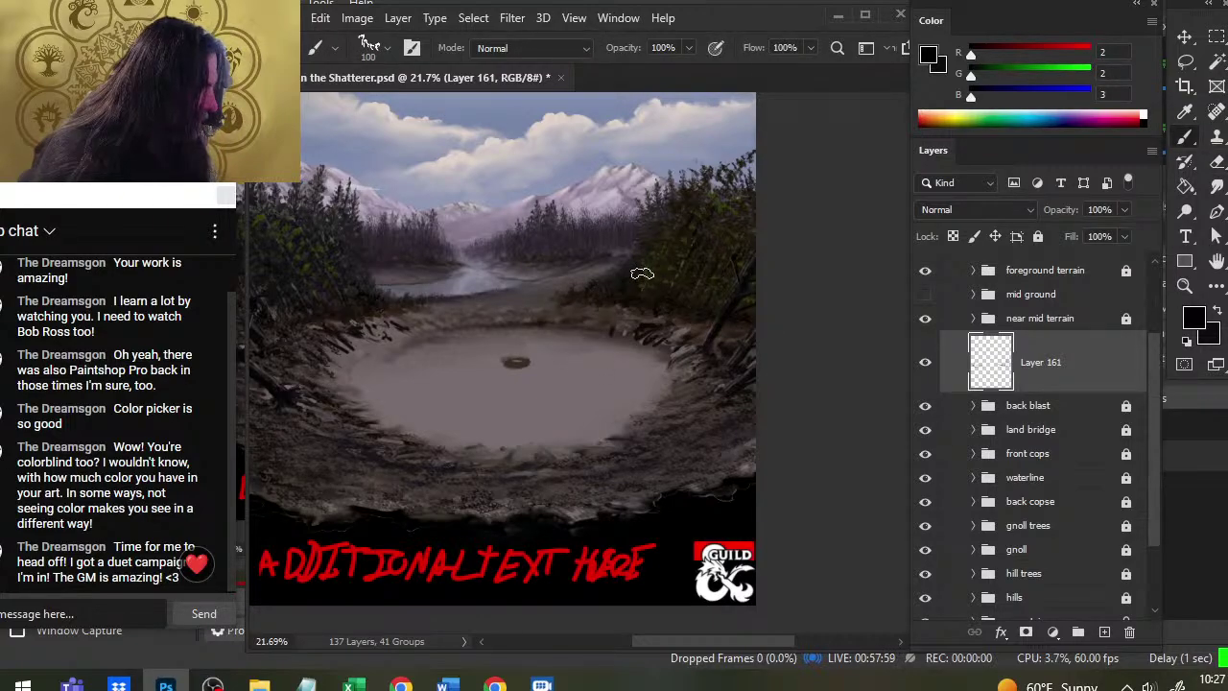
{"action": "key", "text": "e"}
{"action": "key", "text": "b"}
{"action": "key", "text": "e"}
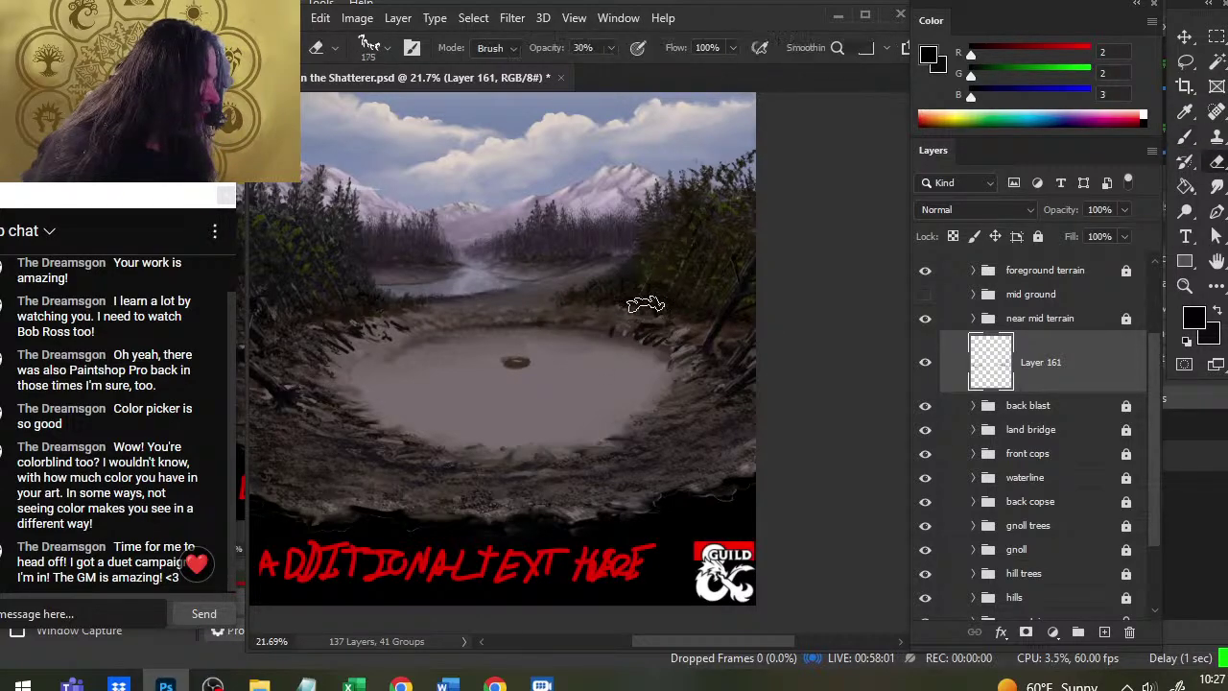
{"action": "key", "text": "b"}
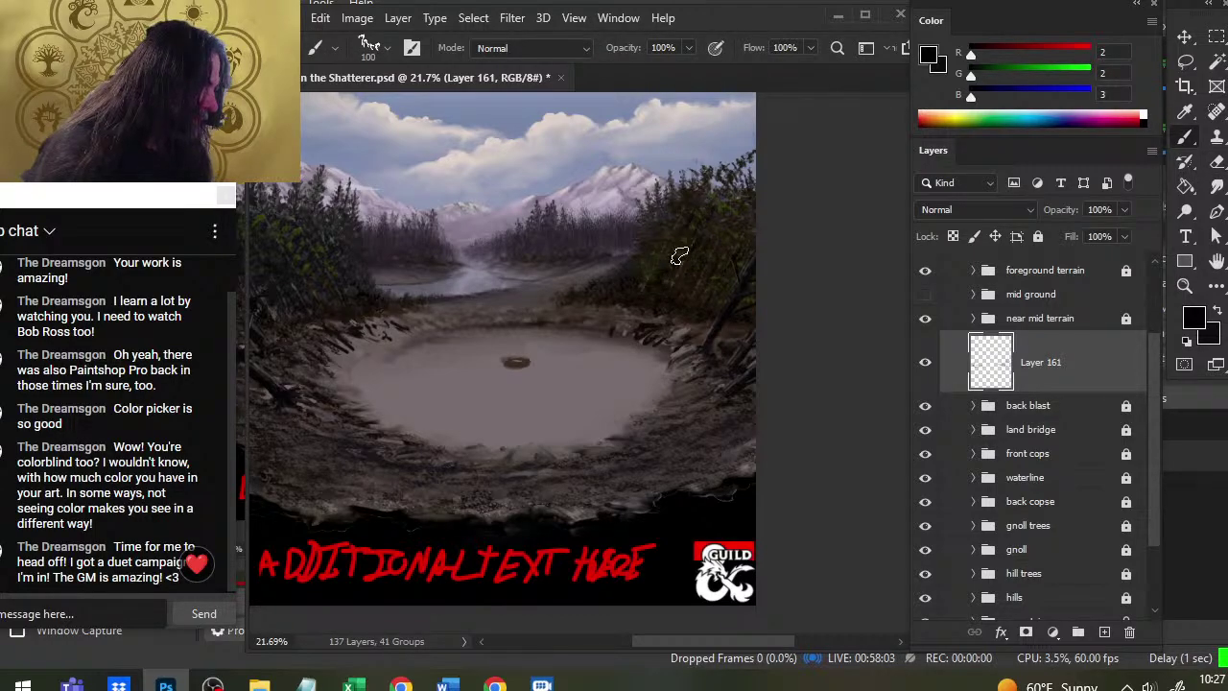
Paint near-black shading up through the right-hand foliage and down behind the leaning trunk, fading it with the 30% eraser
{"action": "key", "text": "e"}
{"action": "key", "text": "b"}
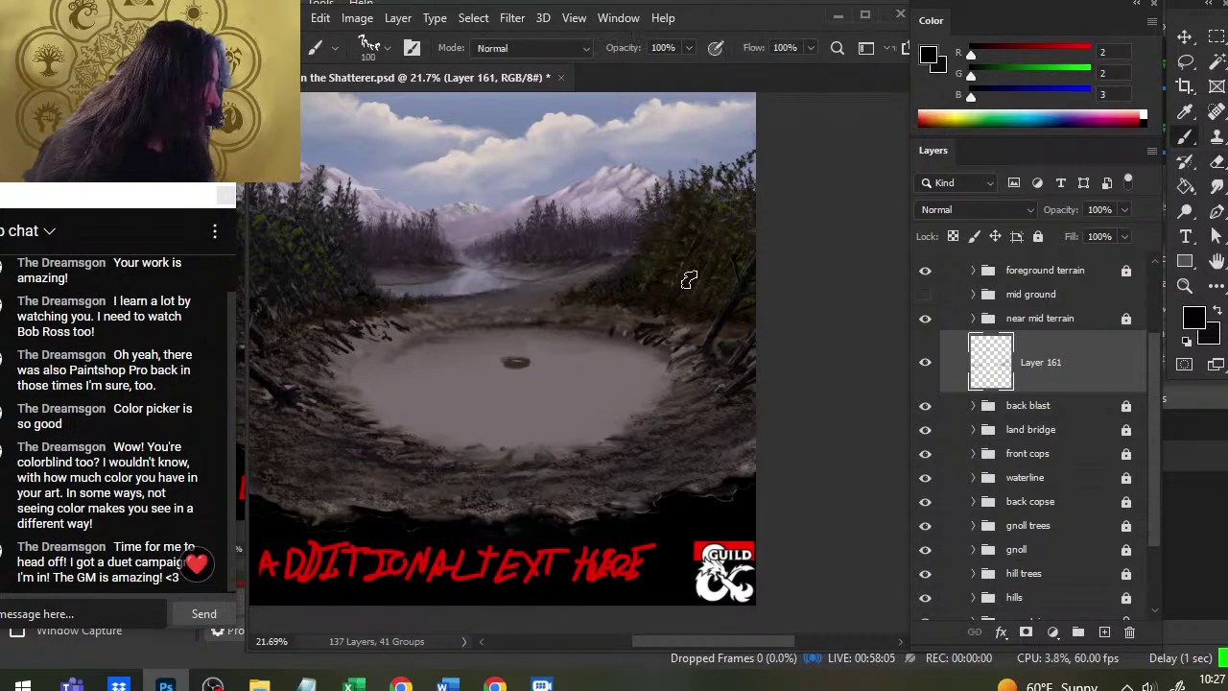
{"action": "key", "text": "e"}
{"action": "key", "text": "b"}
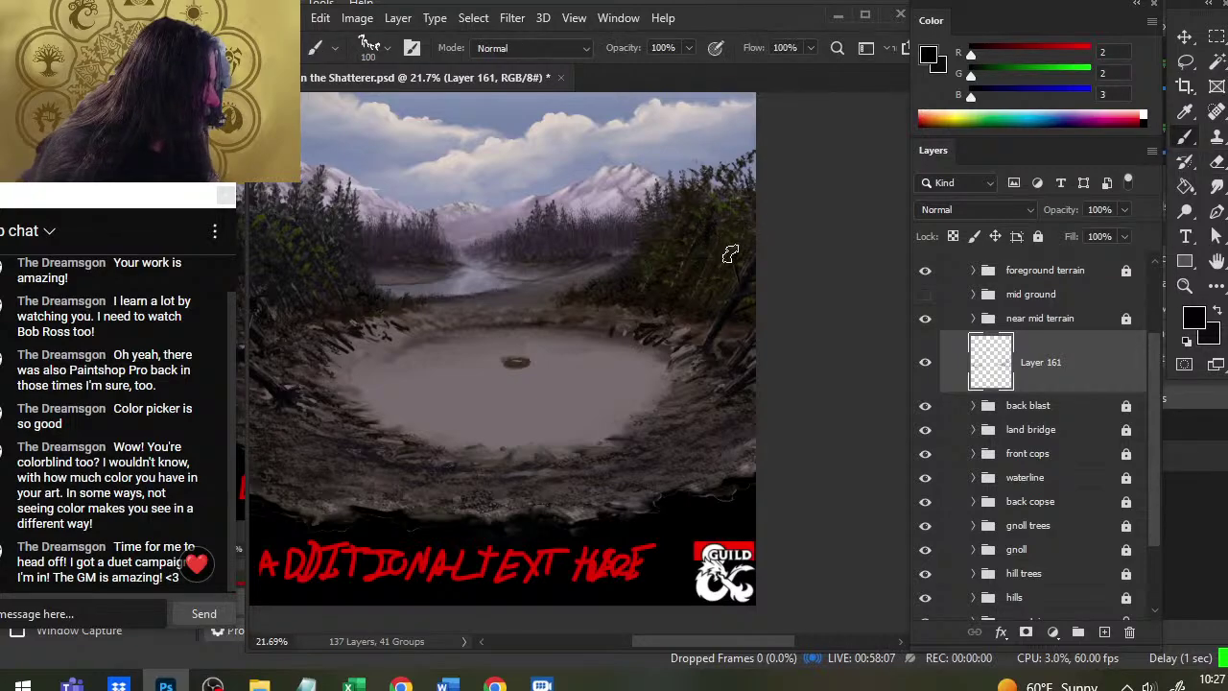
{"action": "key", "text": "e"}
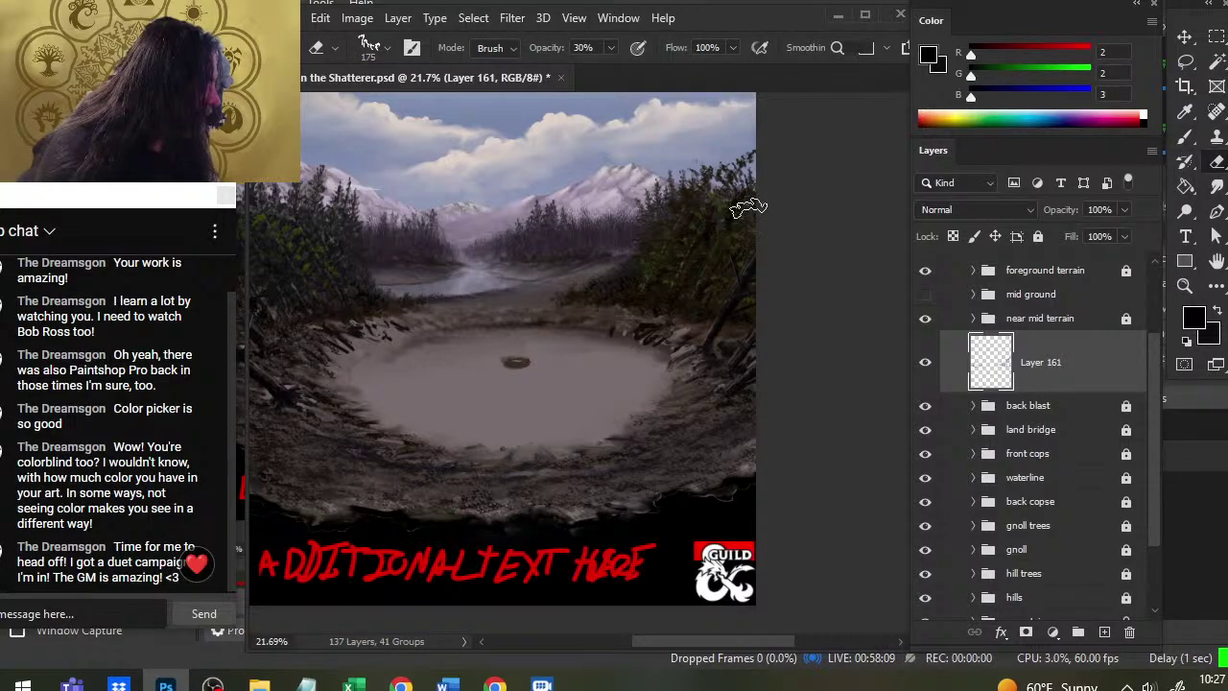
{"action": "key", "text": "b"}
{"action": "key", "text": "e"}
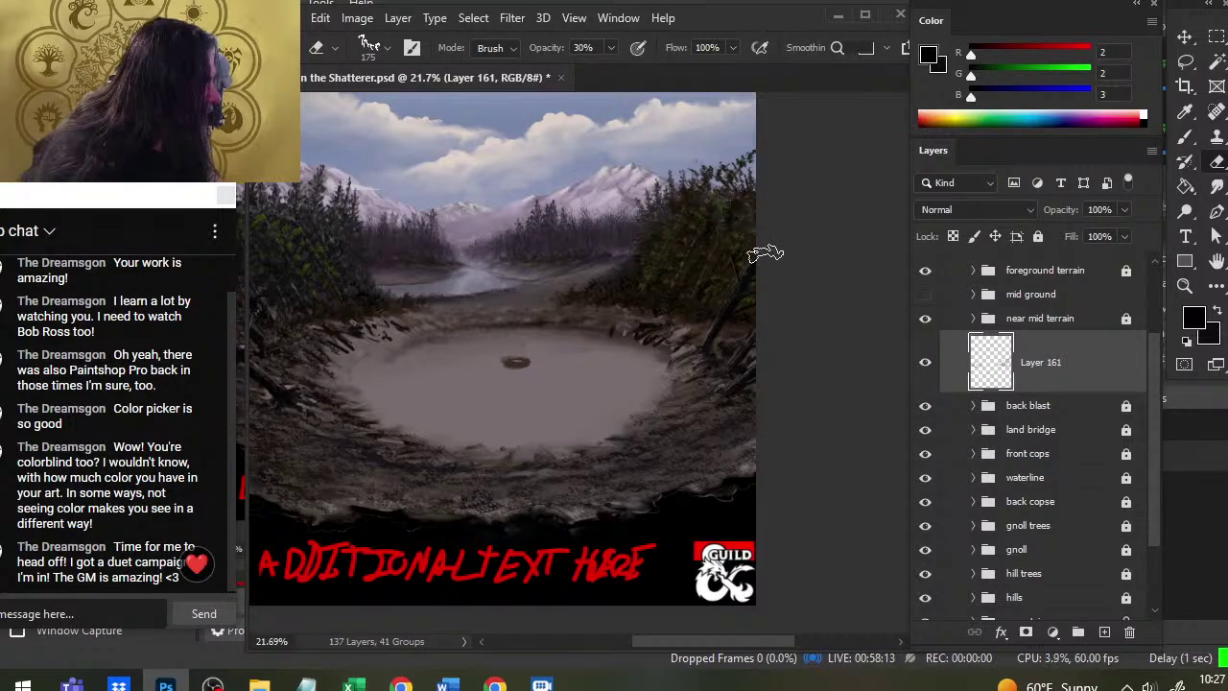
{"action": "key", "text": "b"}
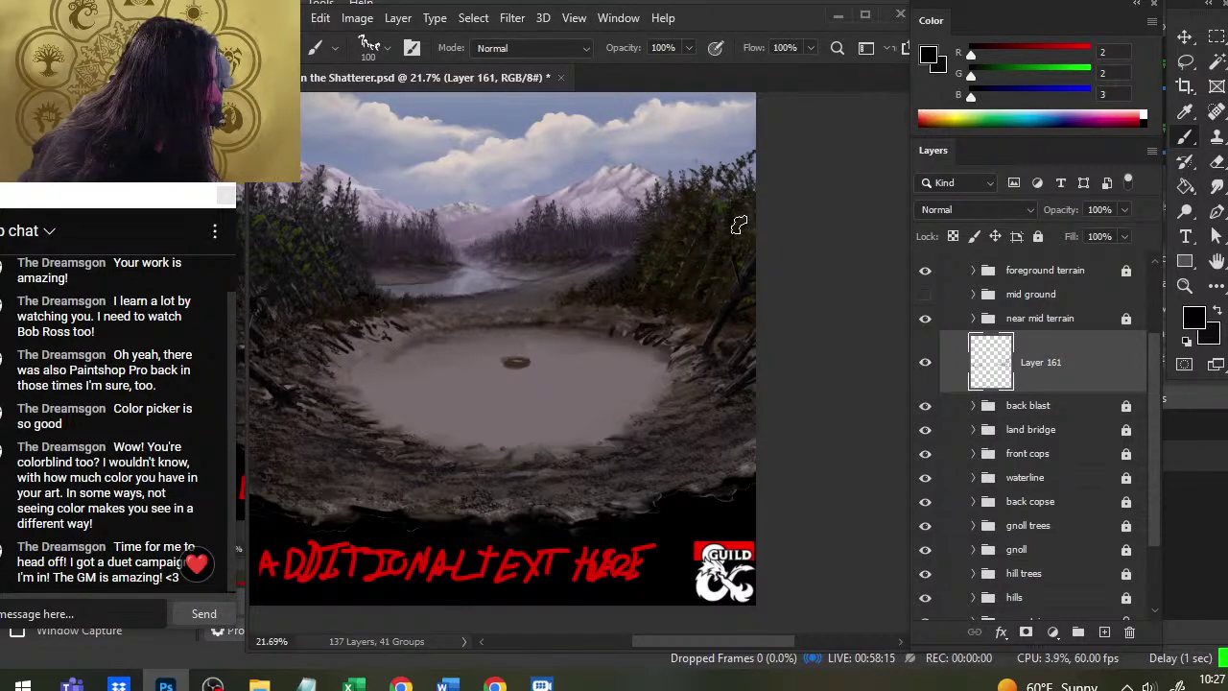
{"action": "key", "text": "e"}
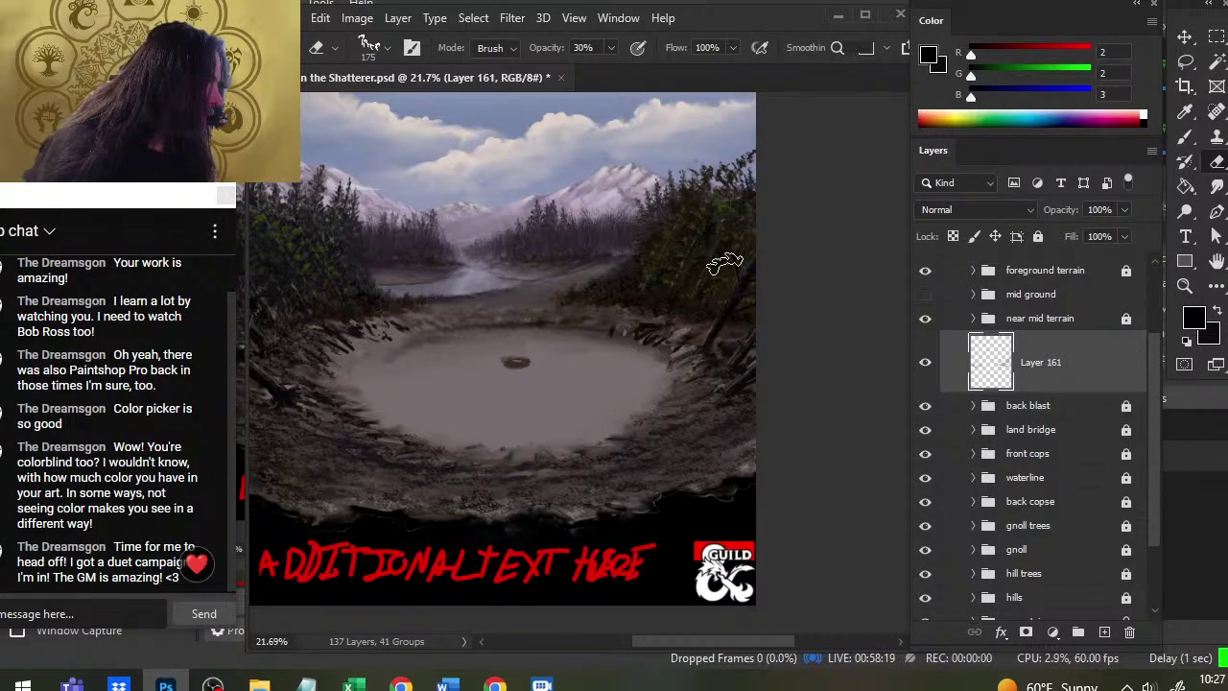
{"action": "key", "text": "b"}
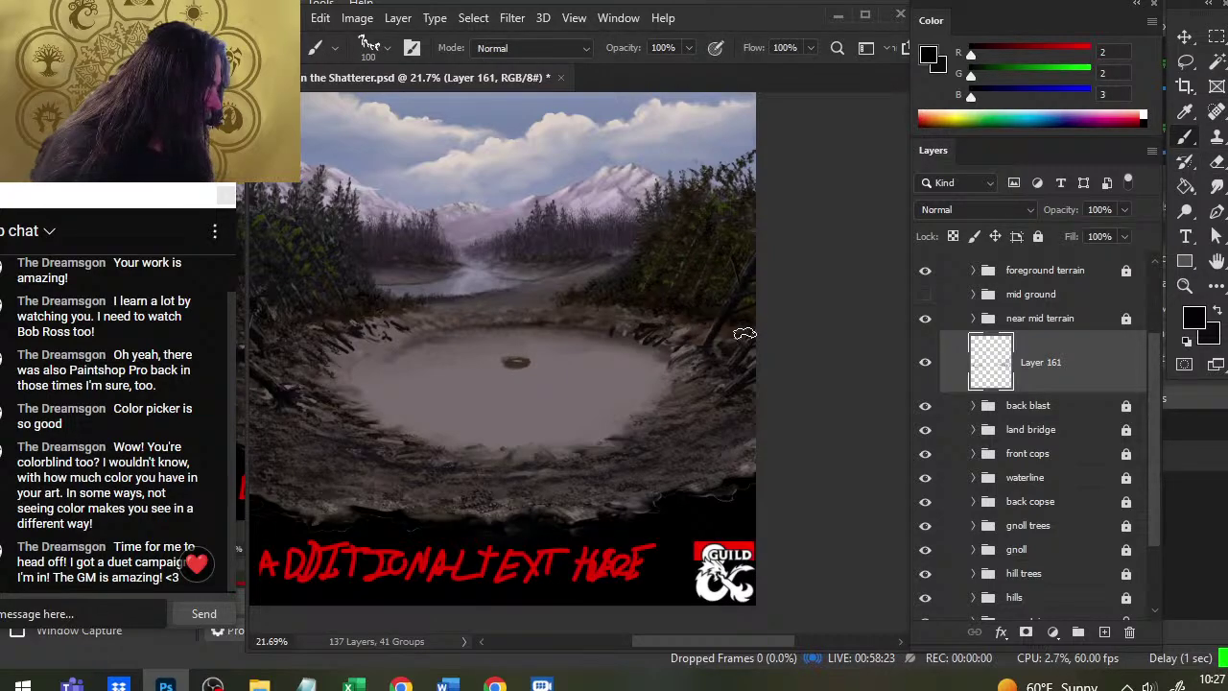
{"action": "key", "text": "e"}
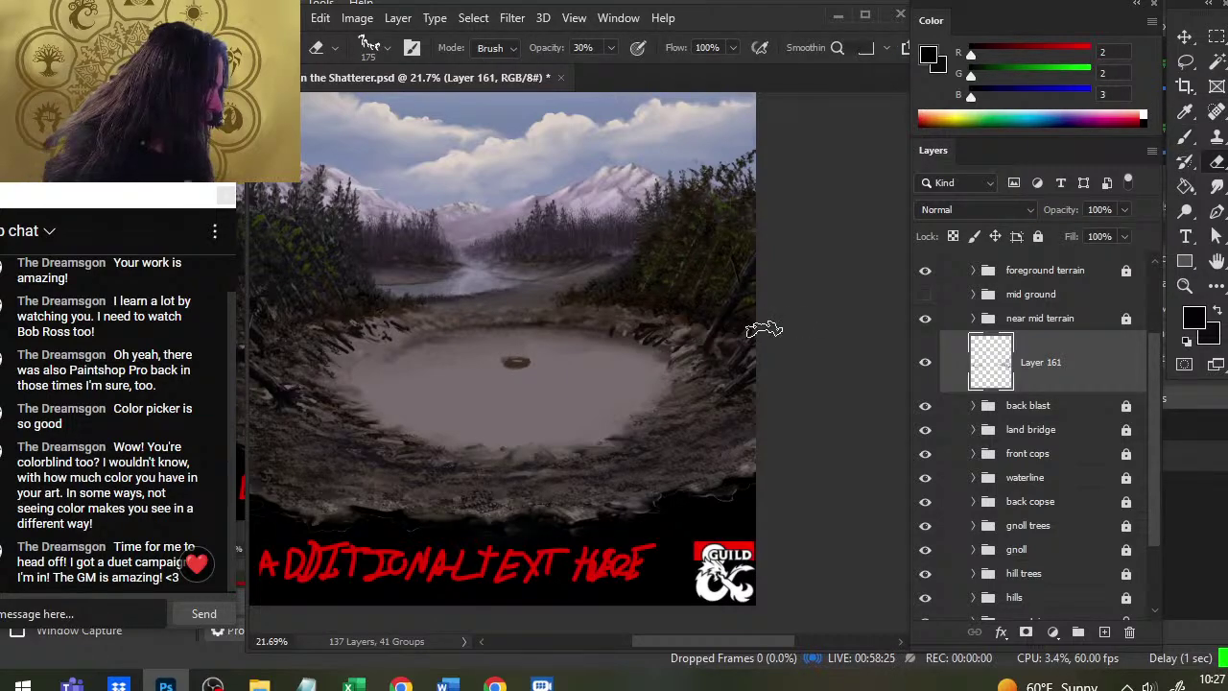
{"action": "key", "text": "b"}
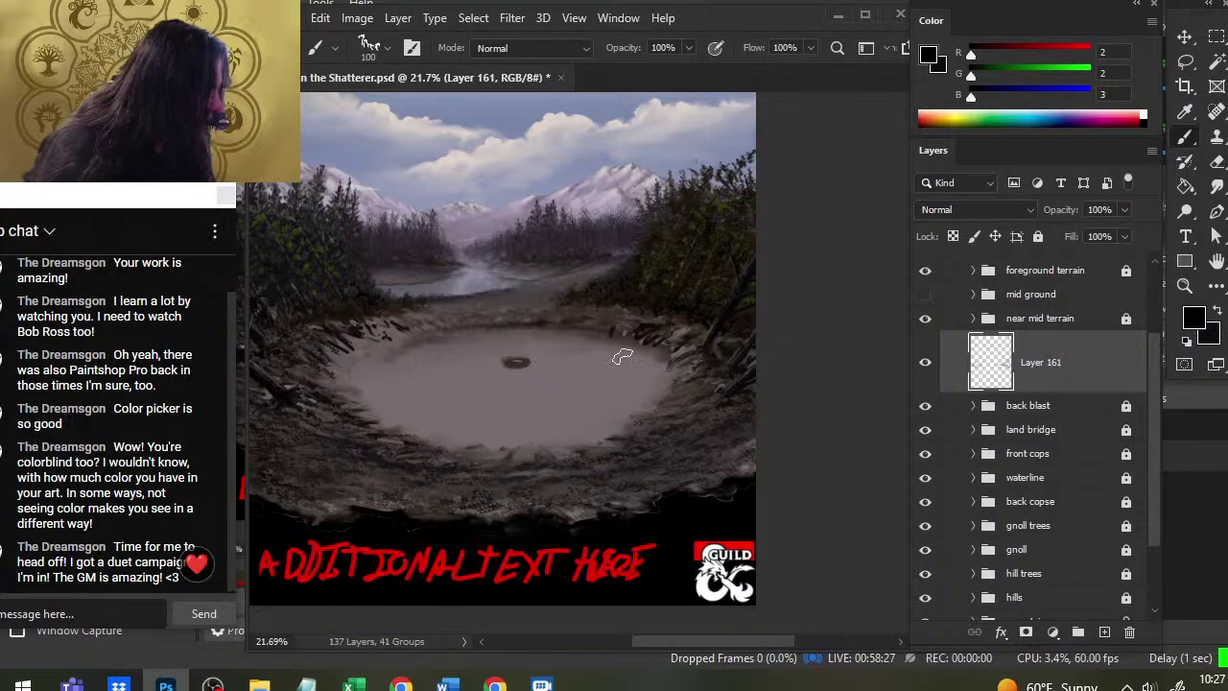
Extend the near-black shadow from the left-hand bushes along the bank below the water, softening its edges with the 30% eraser
{"action": "mouse_move", "coordinate": [734, 329]}
{"action": "left_mouse_down"}
{"action": "mouse_move", "coordinate": [559, 384]}
{"action": "mouse_move", "coordinate": [489, 378]}
{"action": "left_mouse_up"}
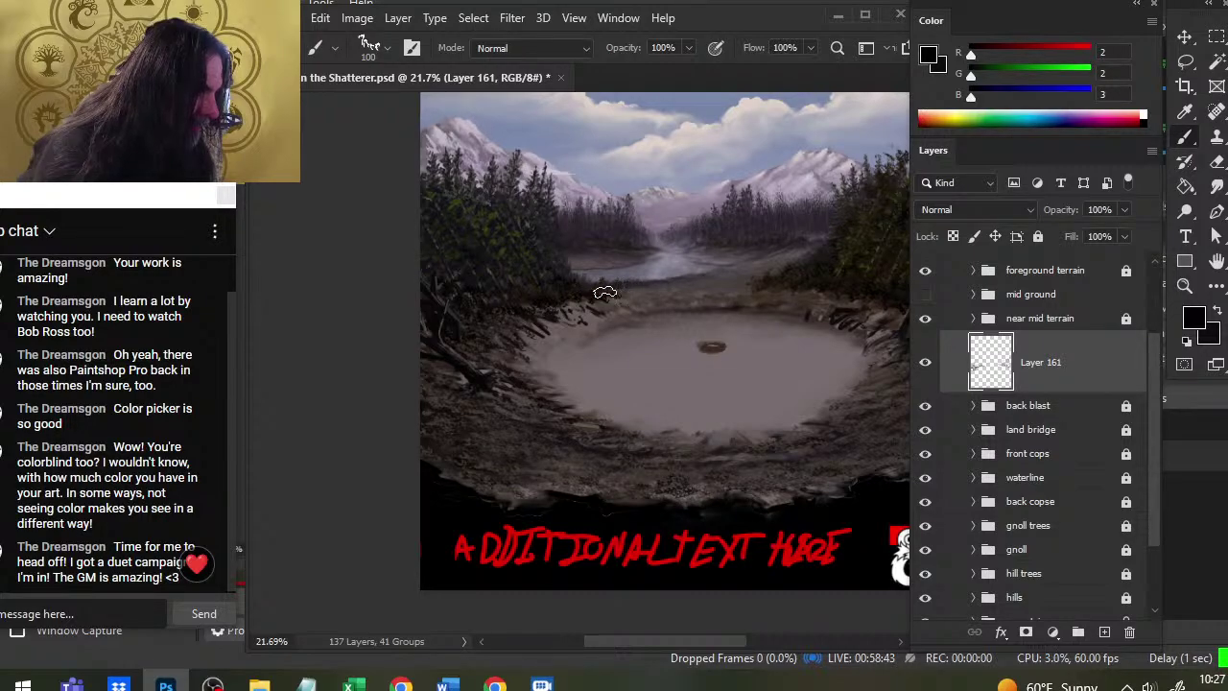
{"action": "key", "text": "e"}
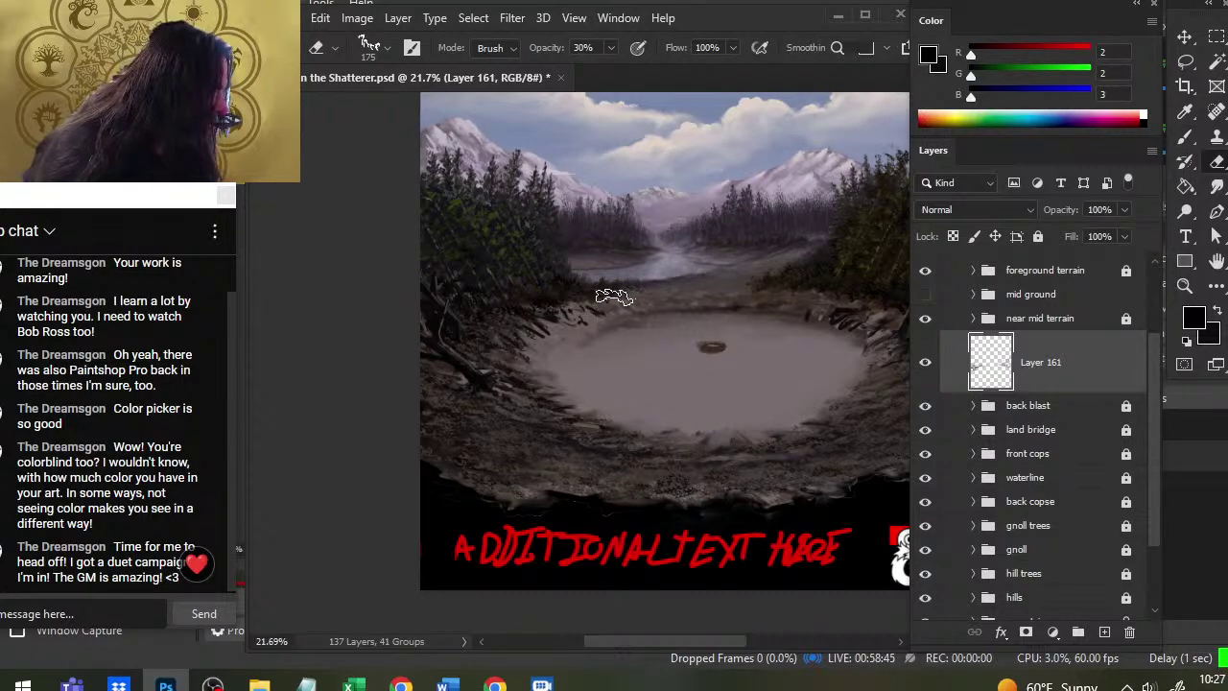
{"action": "key", "text": "b"}
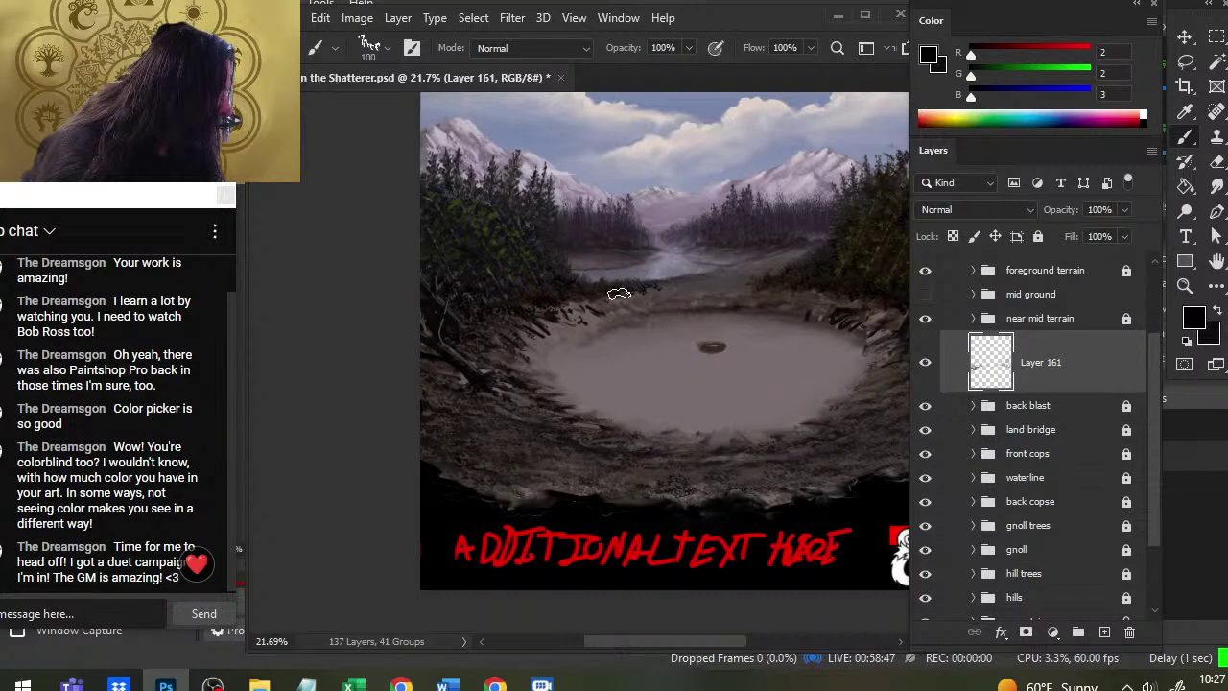
{"action": "key", "text": "e"}
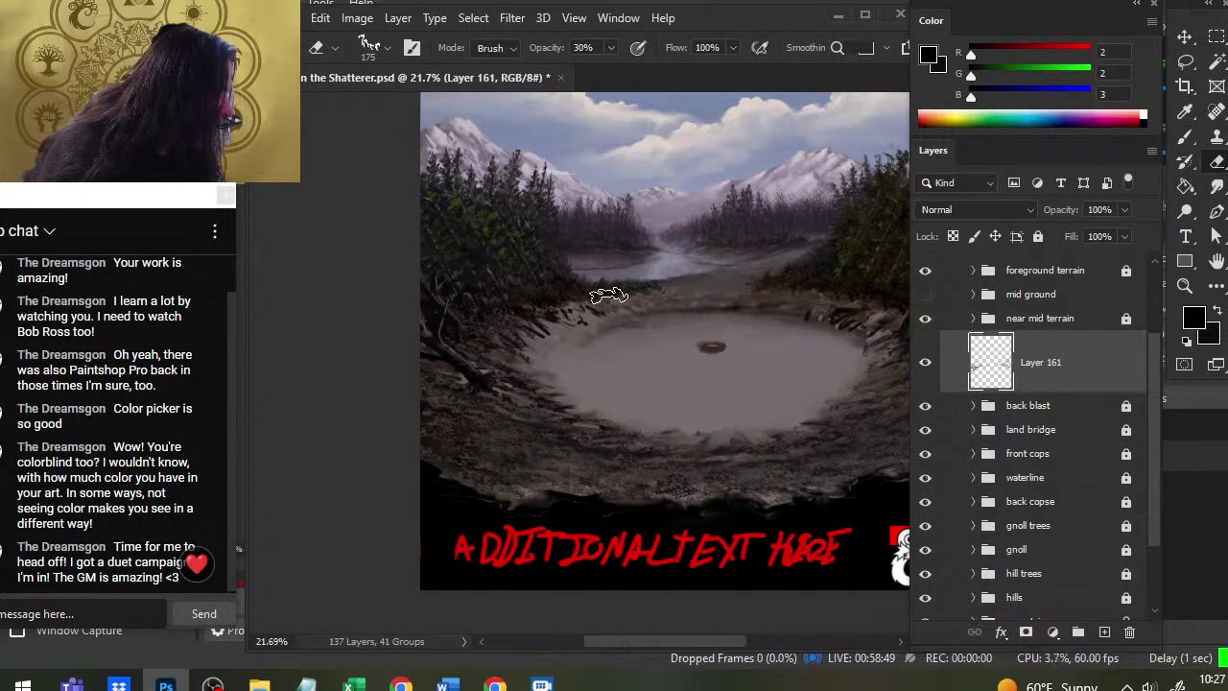
{"action": "key", "text": "b"}
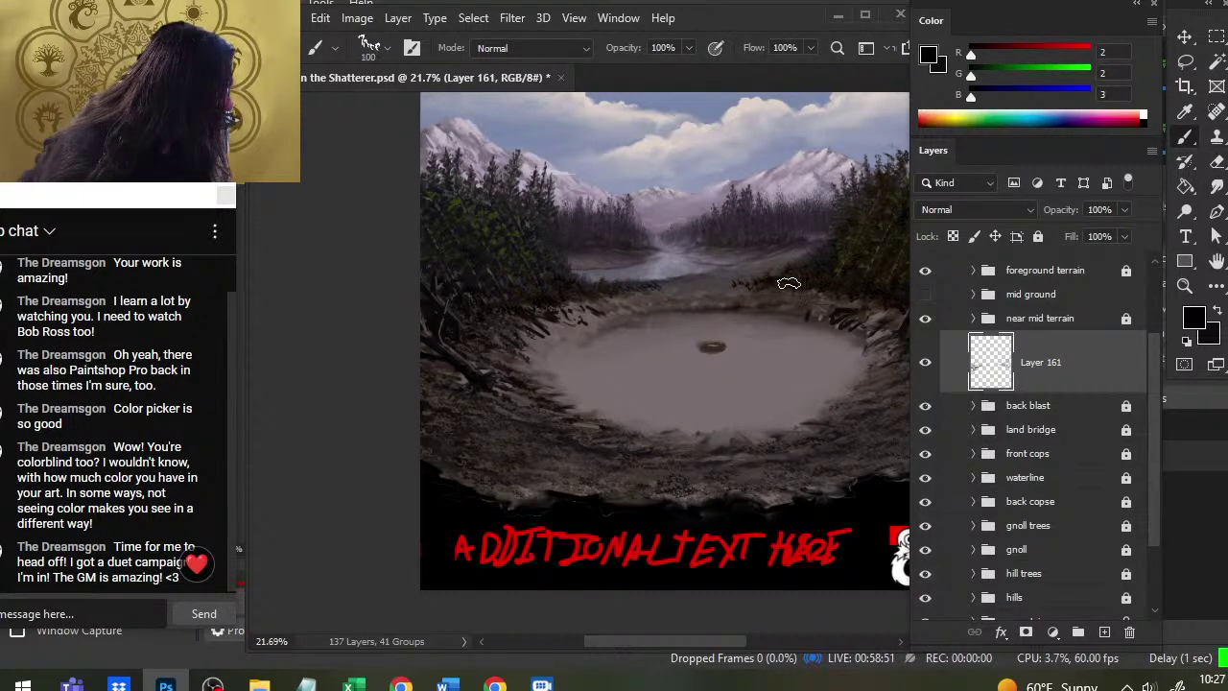
Paint small near-black tufts along the bank below the water and soften them with a 100 px eraser at 30% opacity
{"action": "key", "text": "z"}
{"action": "mouse_move", "coordinate": [626, 310]}
{"action": "left_mouse_down"}
{"action": "mouse_move", "coordinate": [735, 343]}
{"action": "mouse_move", "coordinate": [682, 308]}
{"action": "left_mouse_up"}
{"action": "key", "text": "e"}
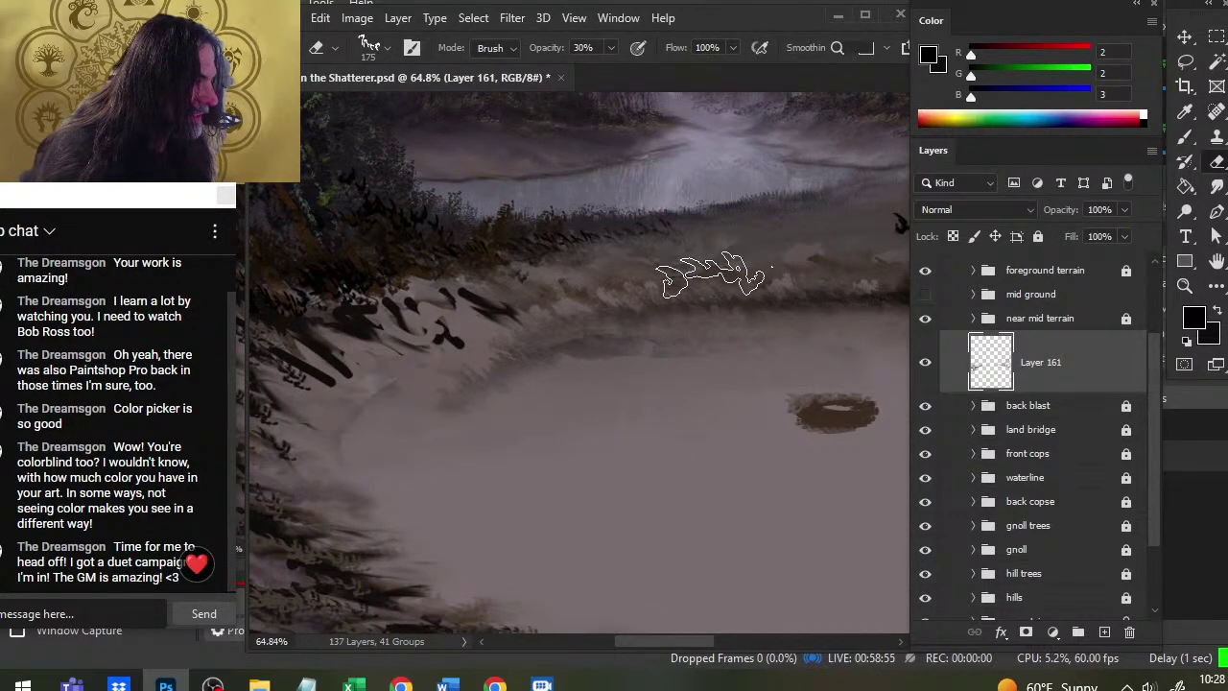
{"action": "key", "text": "b"}
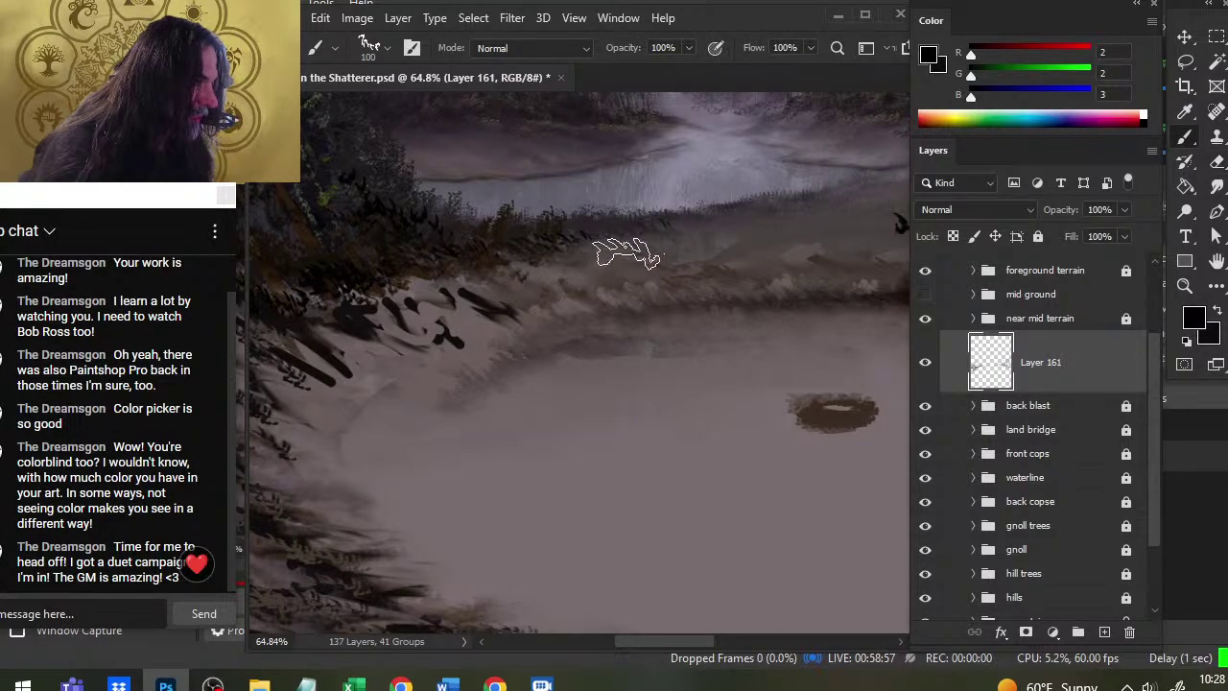
{"action": "left_click_drag", "start_coordinate": [598, 246], "coordinate": [671, 247]}
{"action": "key", "text": "e"}
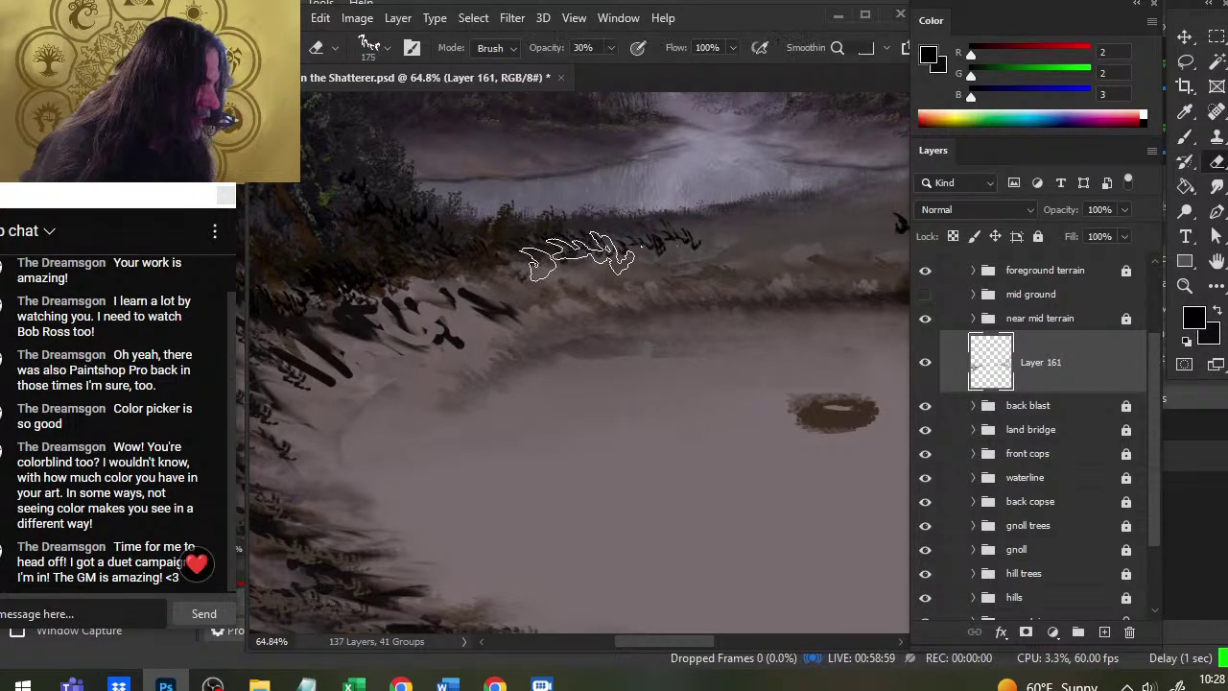
{"action": "key", "text": "bracketleft"}
{"action": "key", "text": "bracketleft"}
{"action": "key", "text": "bracketleft"}
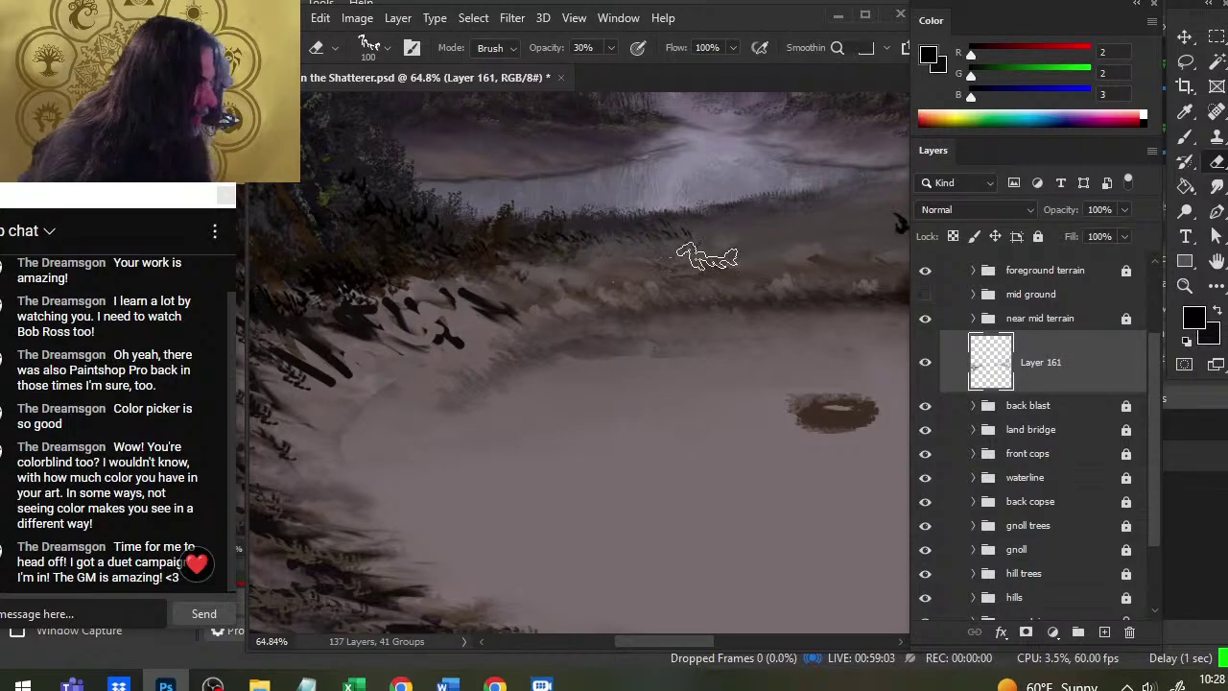
Soften the shadow strokes at the near edge of the right-hand bushes with the 100 px eraser at 30% opacity
{"action": "left_click_drag", "start_coordinate": [707, 257], "coordinate": [539, 275]}
{"action": "left_click_drag", "start_coordinate": [774, 327], "coordinate": [599, 344]}
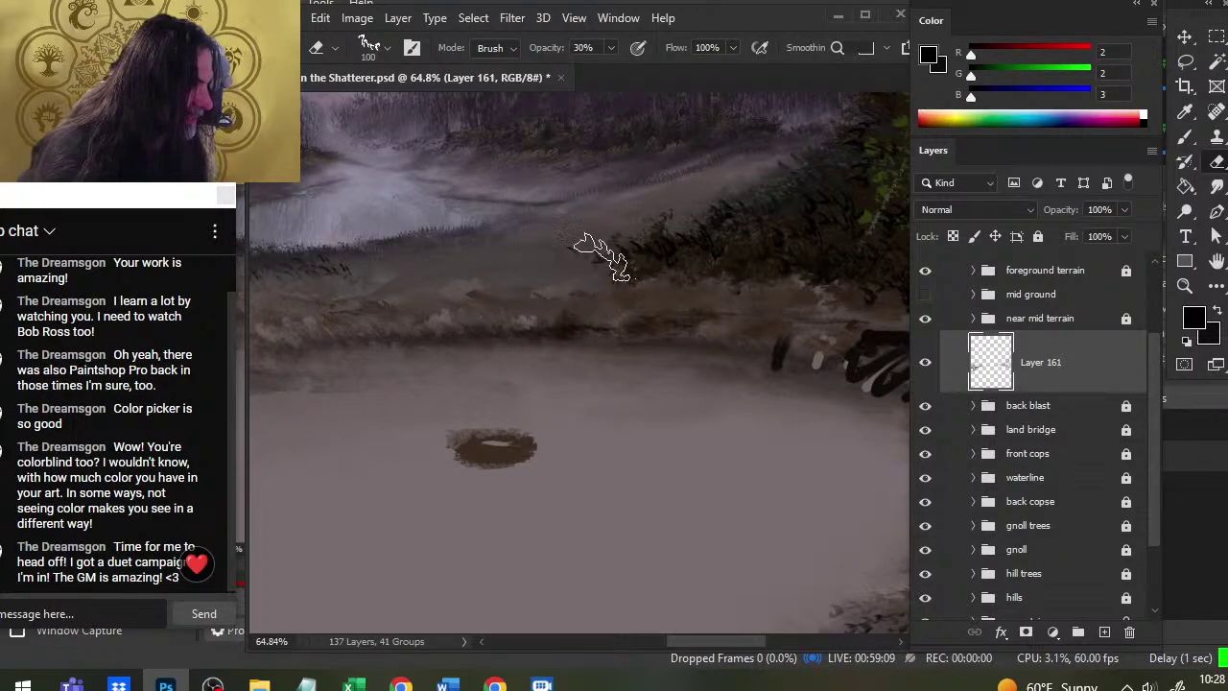
{"action": "left_click_drag", "start_coordinate": [752, 323], "coordinate": [546, 373]}
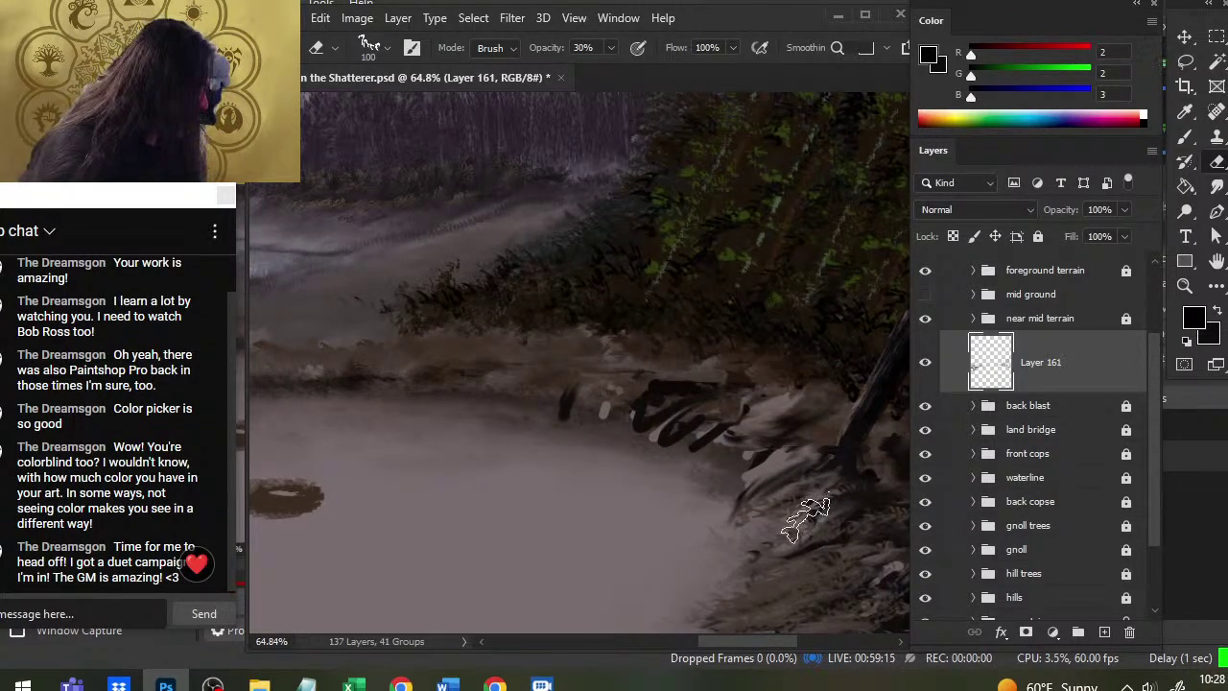
Check the back blast and near mid terrain groups against the whole painting by toggling each one's visibility off and on
{"action": "key", "text": "z"}
{"action": "left_click_drag", "start_coordinate": [806, 518], "coordinate": [787, 567]}
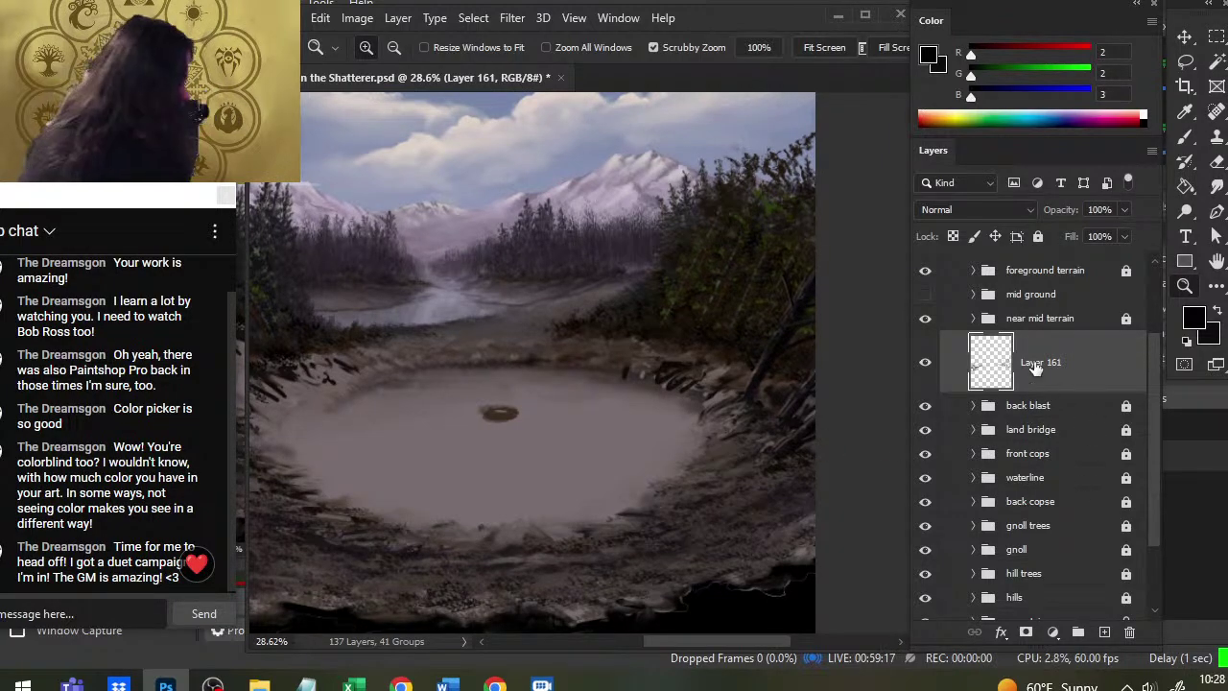
{"action": "left_click", "coordinate": [924, 406]}
{"action": "left_click", "coordinate": [926, 404]}
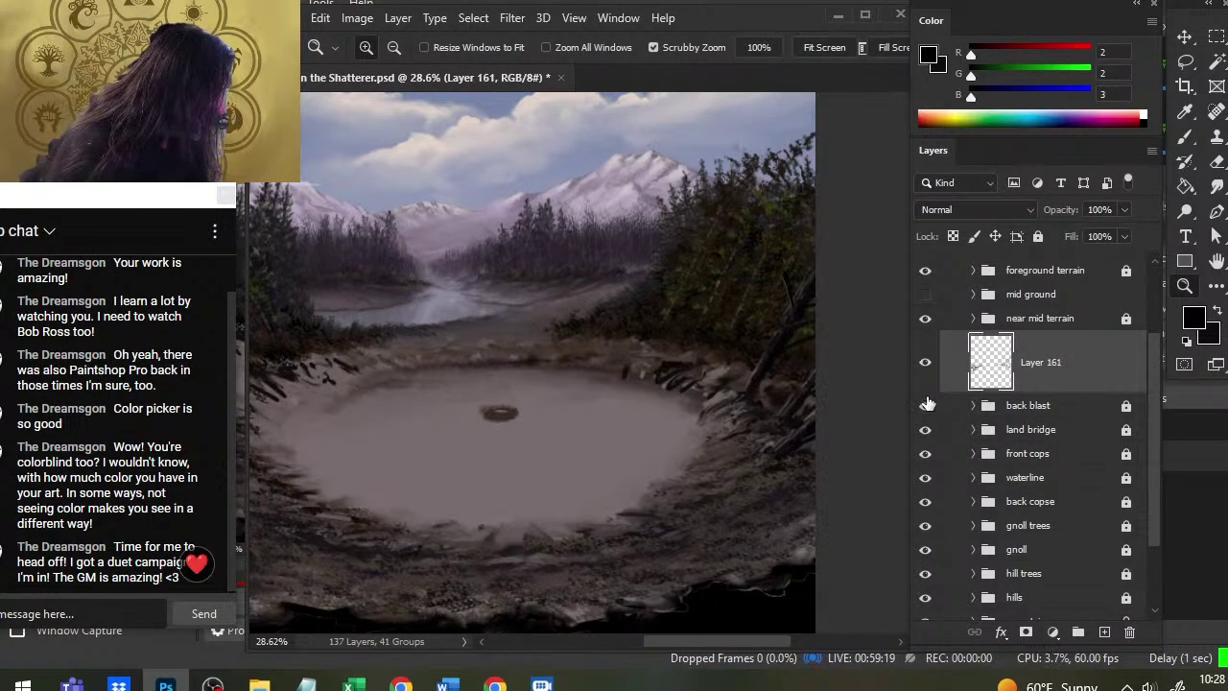
{"action": "left_click", "coordinate": [925, 319]}
{"action": "left_click", "coordinate": [927, 320]}
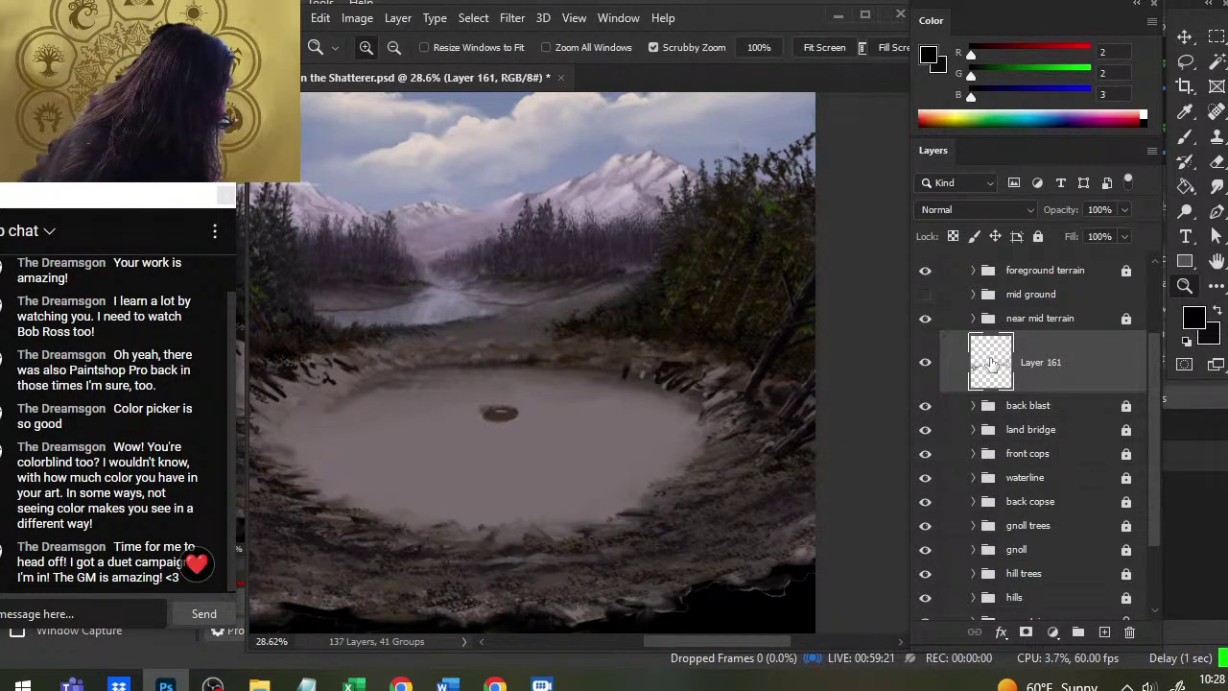
Move Layer 161 to the head of the back blast group, above Layer 152, and collapse the group
{"action": "left_click", "coordinate": [974, 317]}
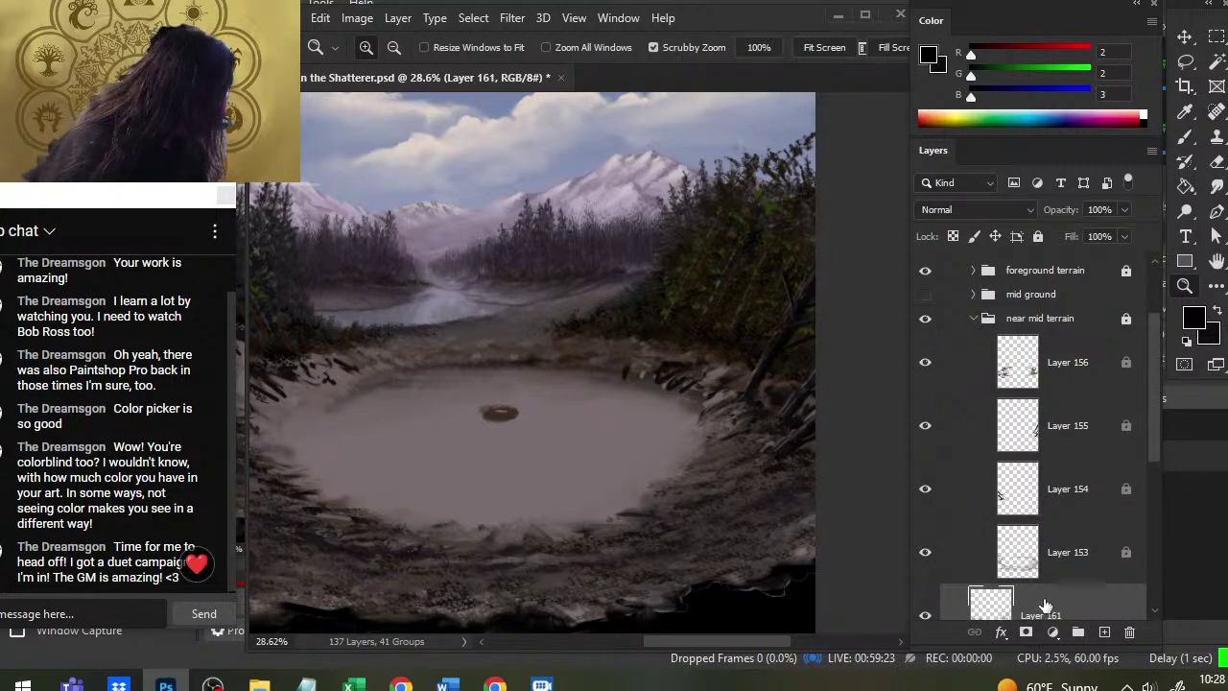
{"action": "mouse_move", "coordinate": [1046, 606]}
{"action": "left_mouse_down"}
{"action": "mouse_move", "coordinate": [1048, 571]}
{"action": "mouse_move", "coordinate": [1051, 595]}
{"action": "left_mouse_up"}
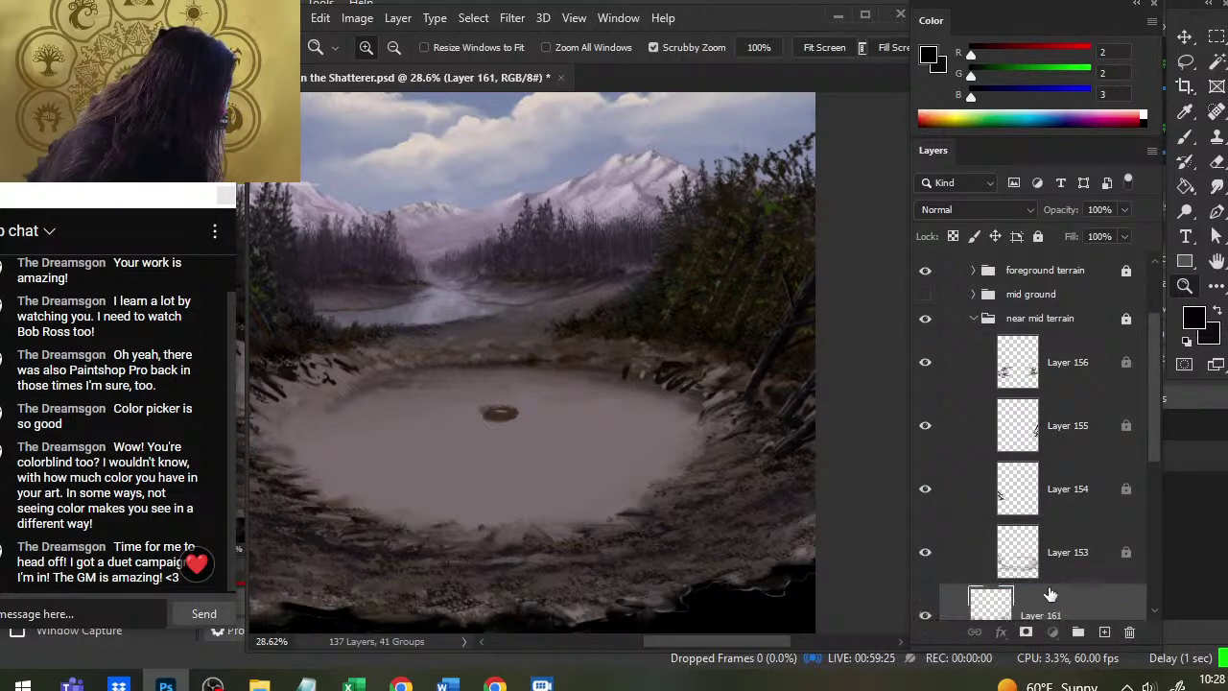
{"action": "left_click_drag", "start_coordinate": [1150, 445], "coordinate": [1149, 529]}
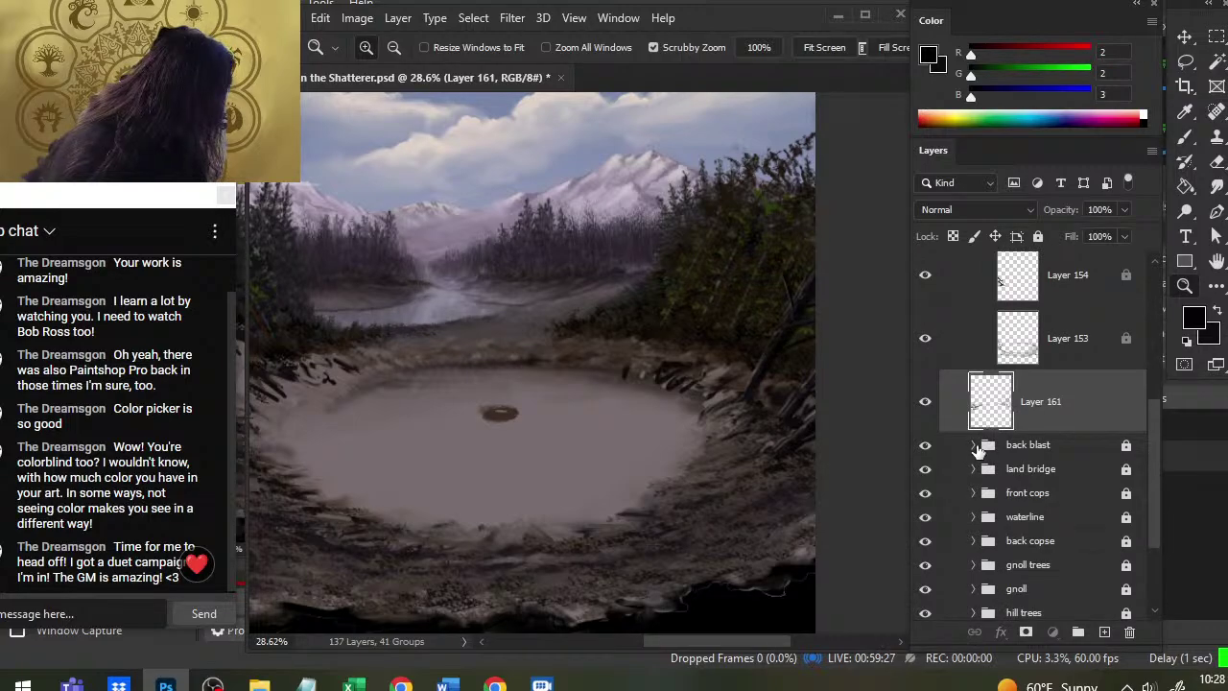
{"action": "left_click", "coordinate": [974, 445]}
{"action": "left_click_drag", "start_coordinate": [1046, 414], "coordinate": [1056, 477]}
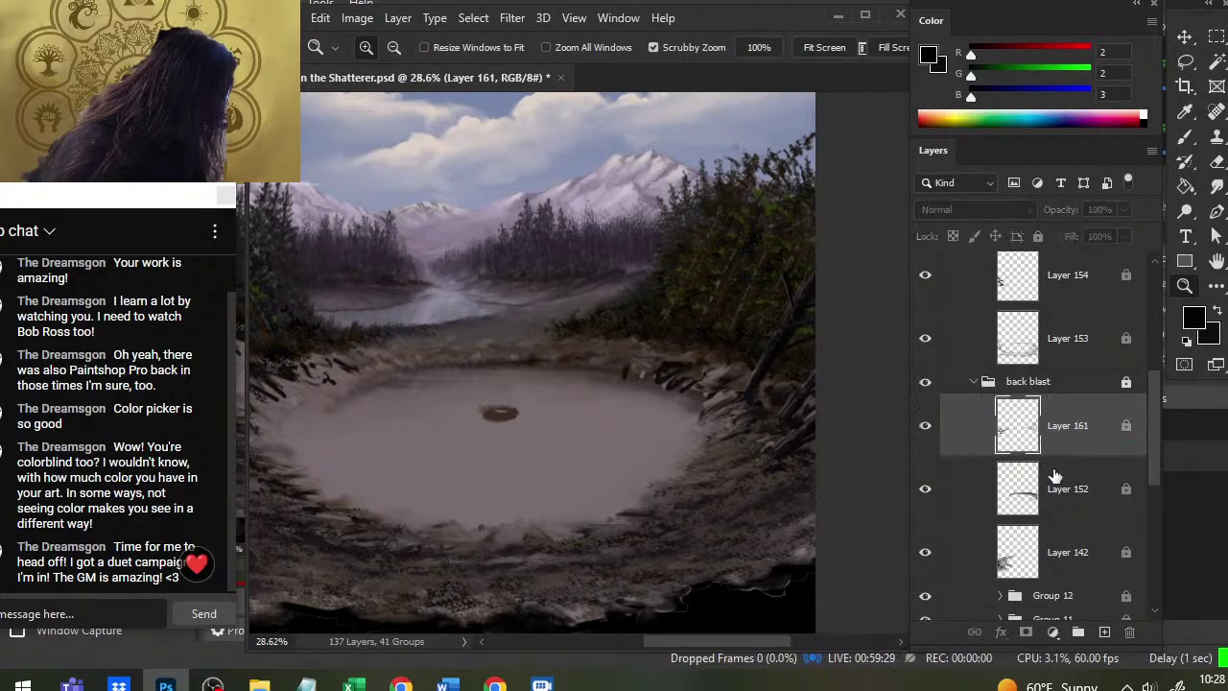
{"action": "left_click", "coordinate": [974, 382]}
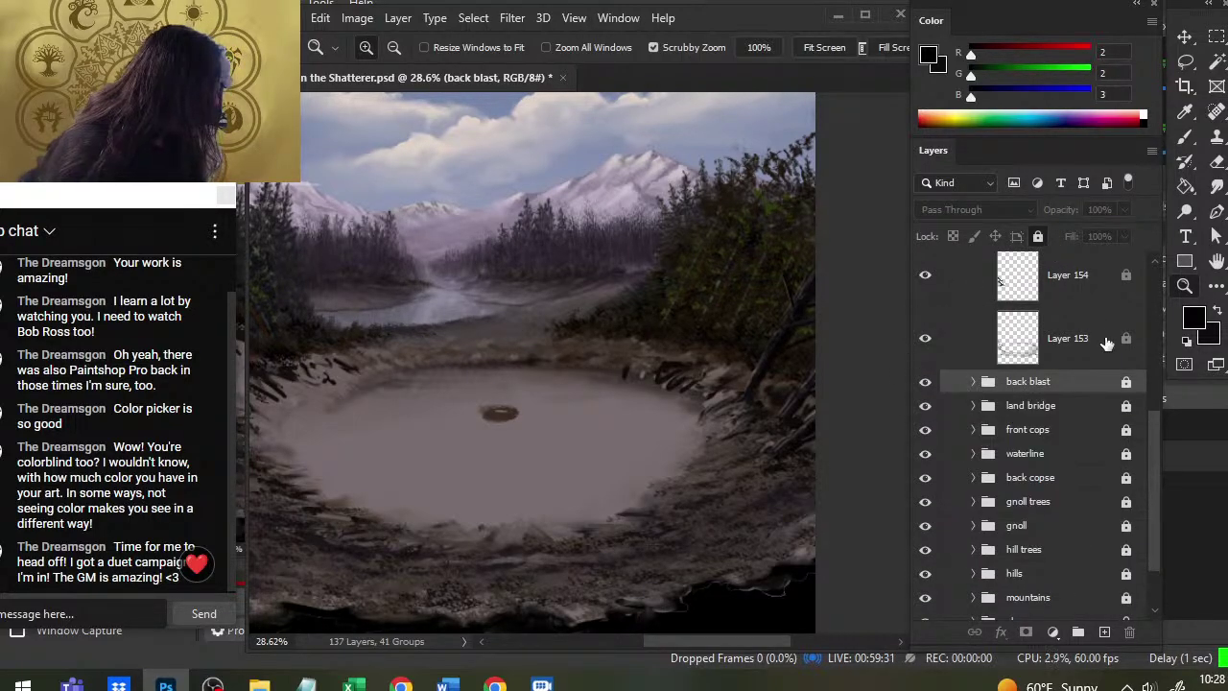
Unlock the near mid terrain group and compare its Layers 153, 155 and 156 by hiding and reshowing each
{"action": "left_click_drag", "start_coordinate": [1148, 453], "coordinate": [1139, 404]}
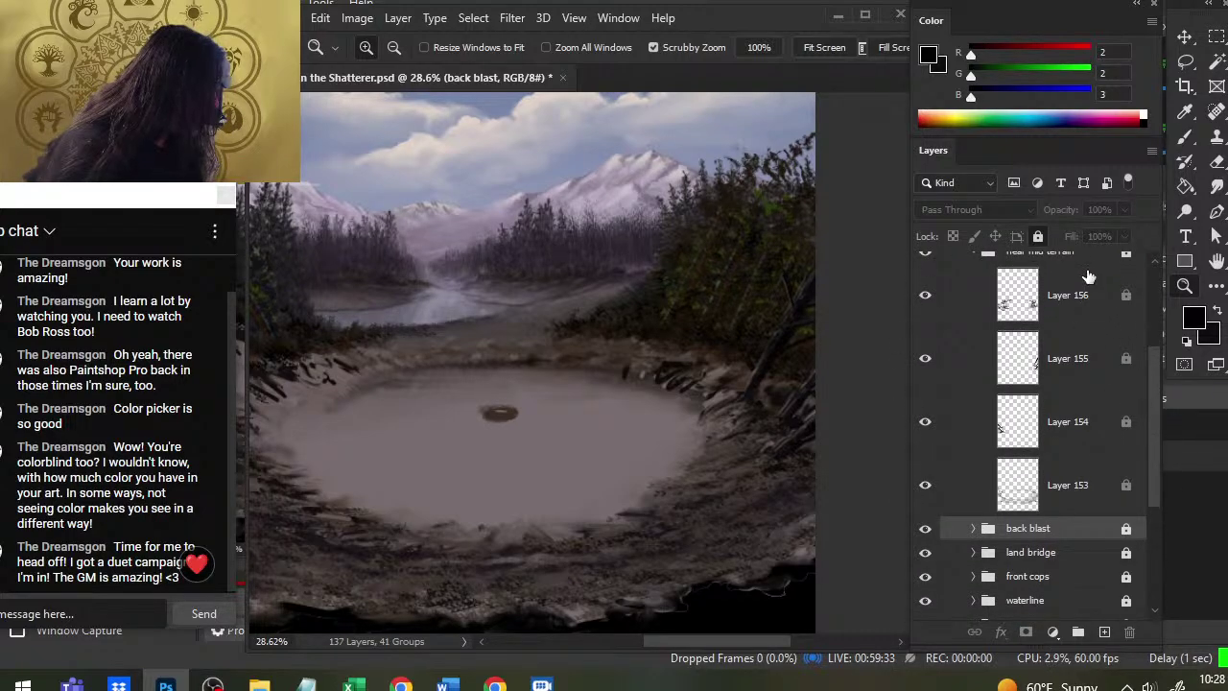
{"action": "left_click", "coordinate": [1079, 254]}
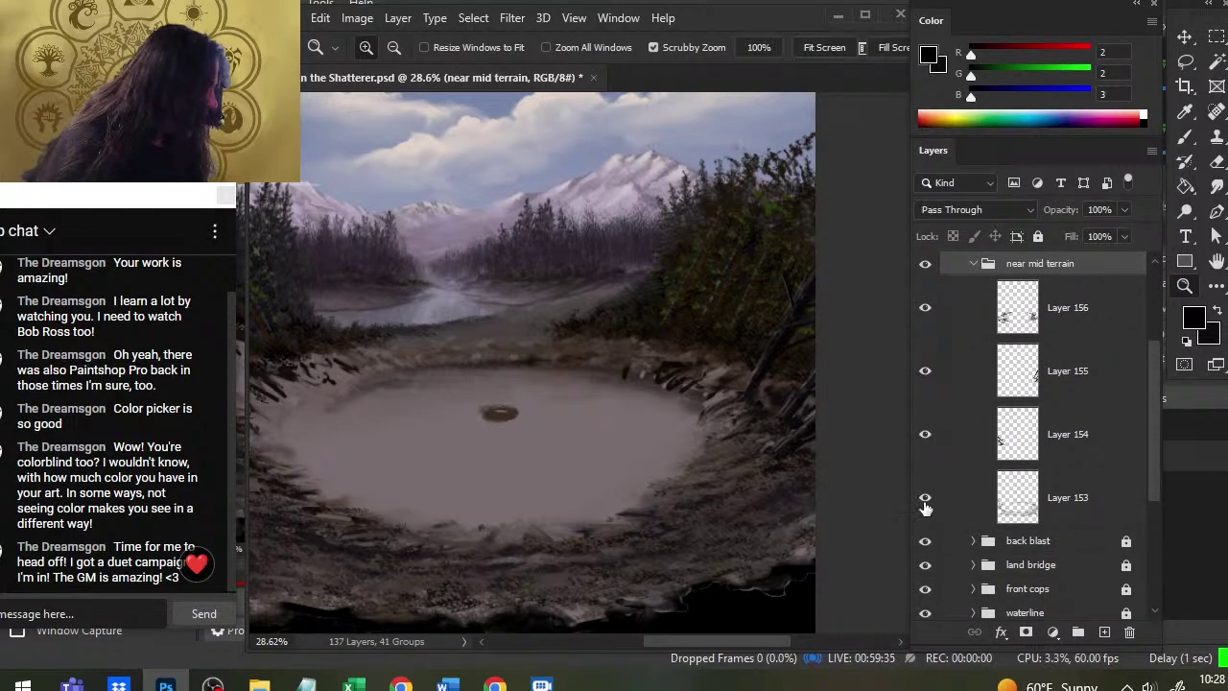
{"action": "left_click", "coordinate": [924, 501]}
{"action": "left_click", "coordinate": [926, 499]}
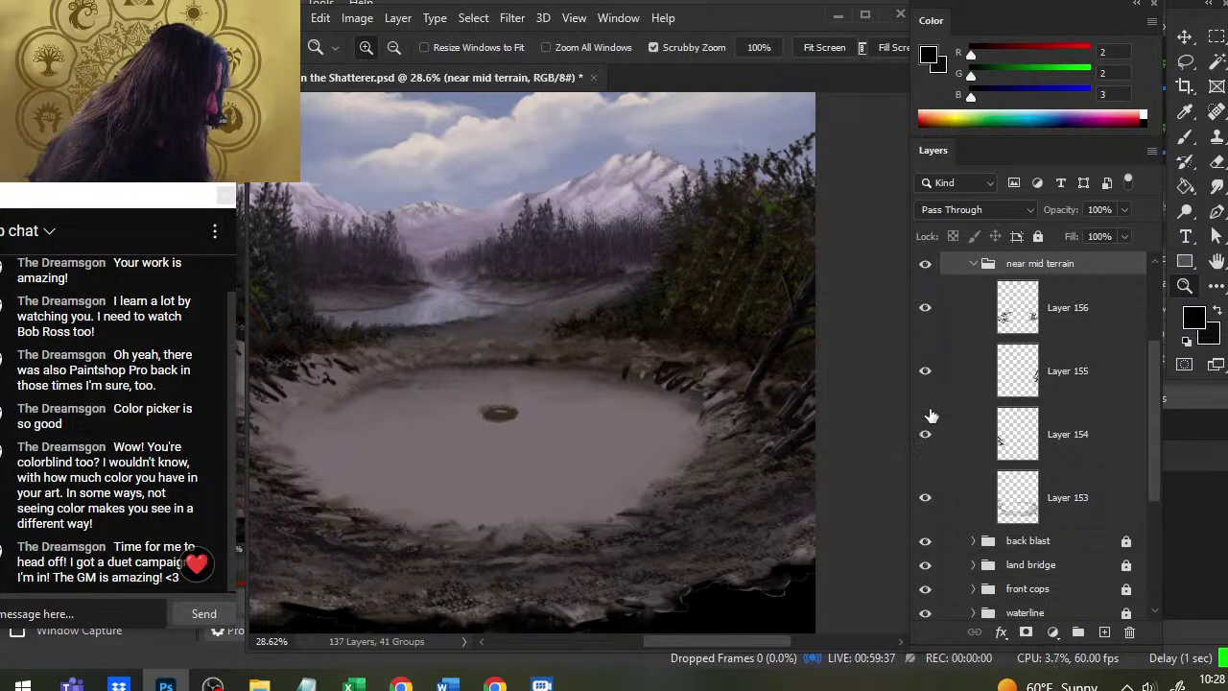
{"action": "left_click", "coordinate": [925, 372]}
{"action": "left_click", "coordinate": [925, 371]}
{"action": "left_click", "coordinate": [924, 308]}
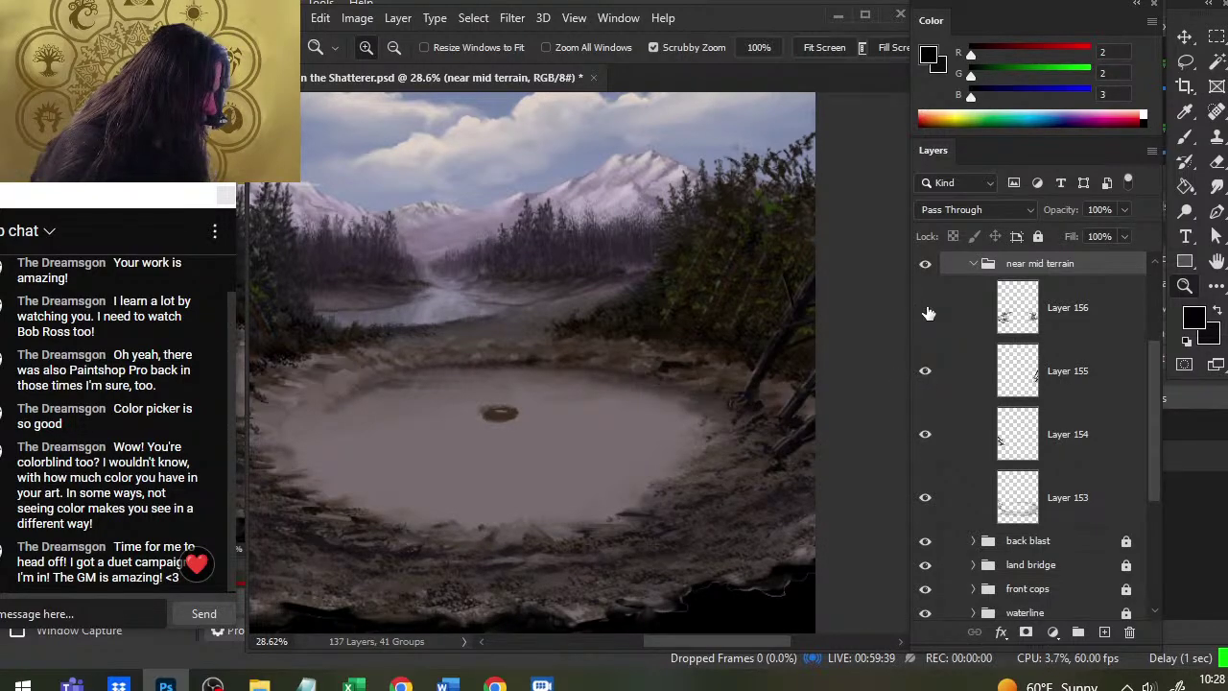
{"action": "left_click", "coordinate": [925, 308]}
Smudge the debris along the crater rim on Layer 156 with a 35 px brush at 76% strength
{"action": "left_click", "coordinate": [955, 312]}
{"action": "key", "text": "r"}
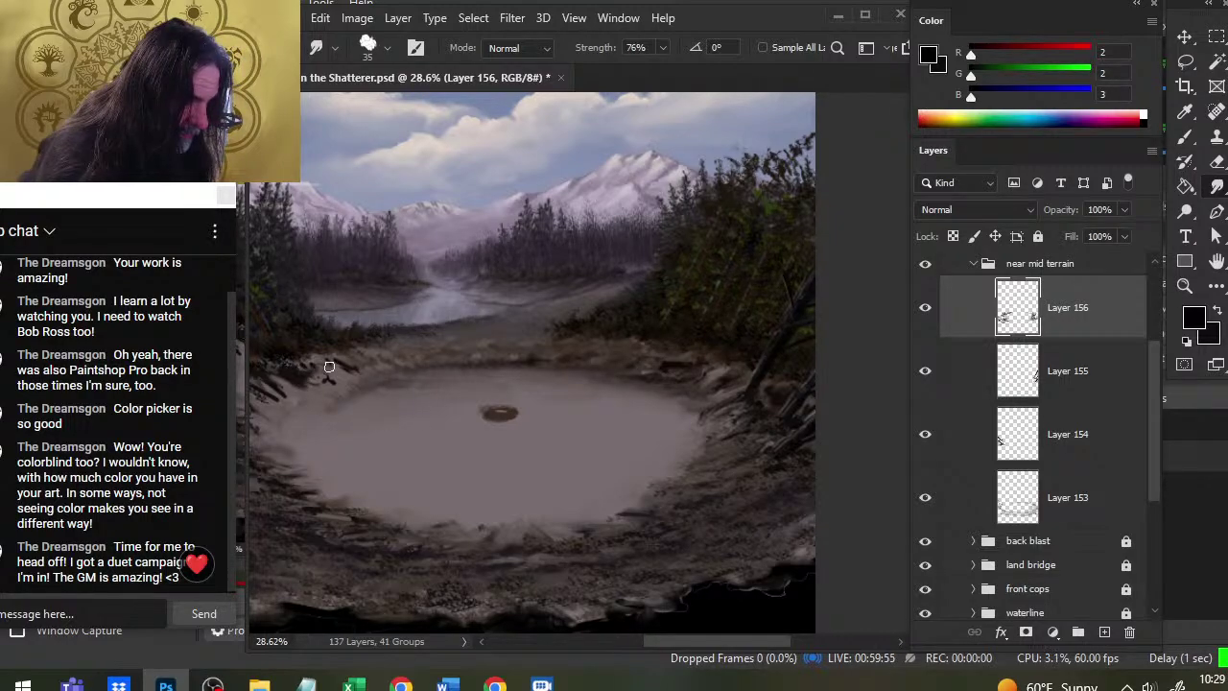
{"action": "left_click_drag", "start_coordinate": [346, 402], "coordinate": [509, 397]}
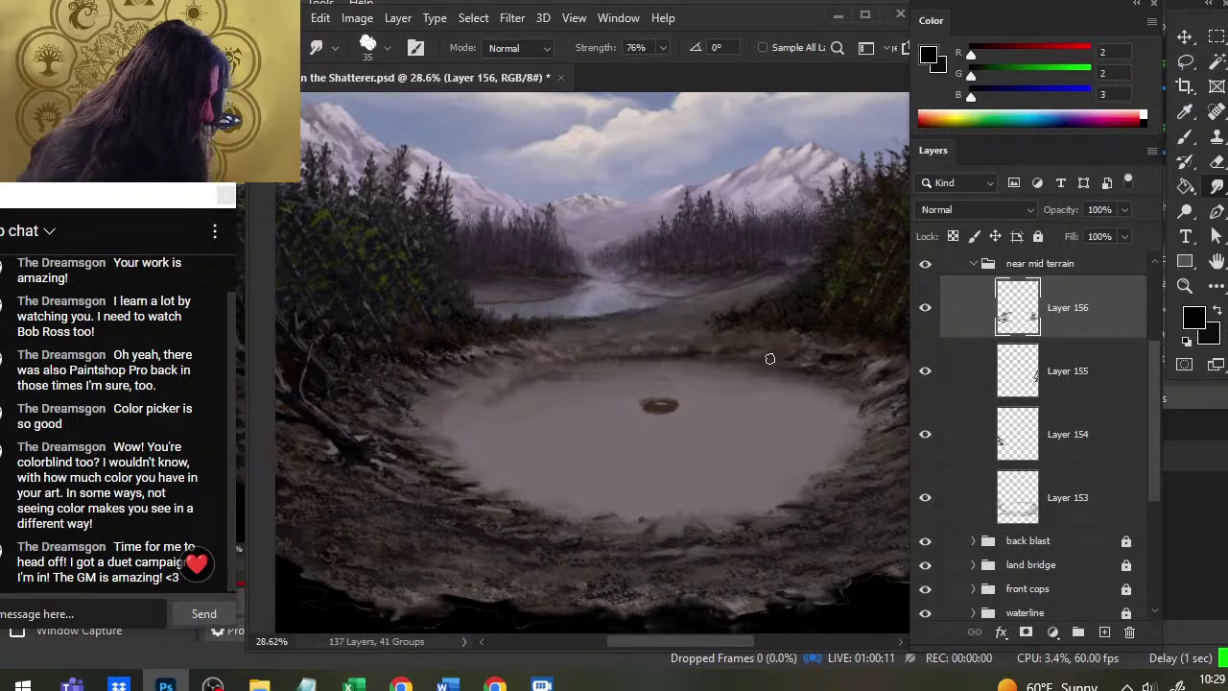
{"action": "key", "text": "z"}
{"action": "left_click_drag", "start_coordinate": [736, 363], "coordinate": [638, 501]}
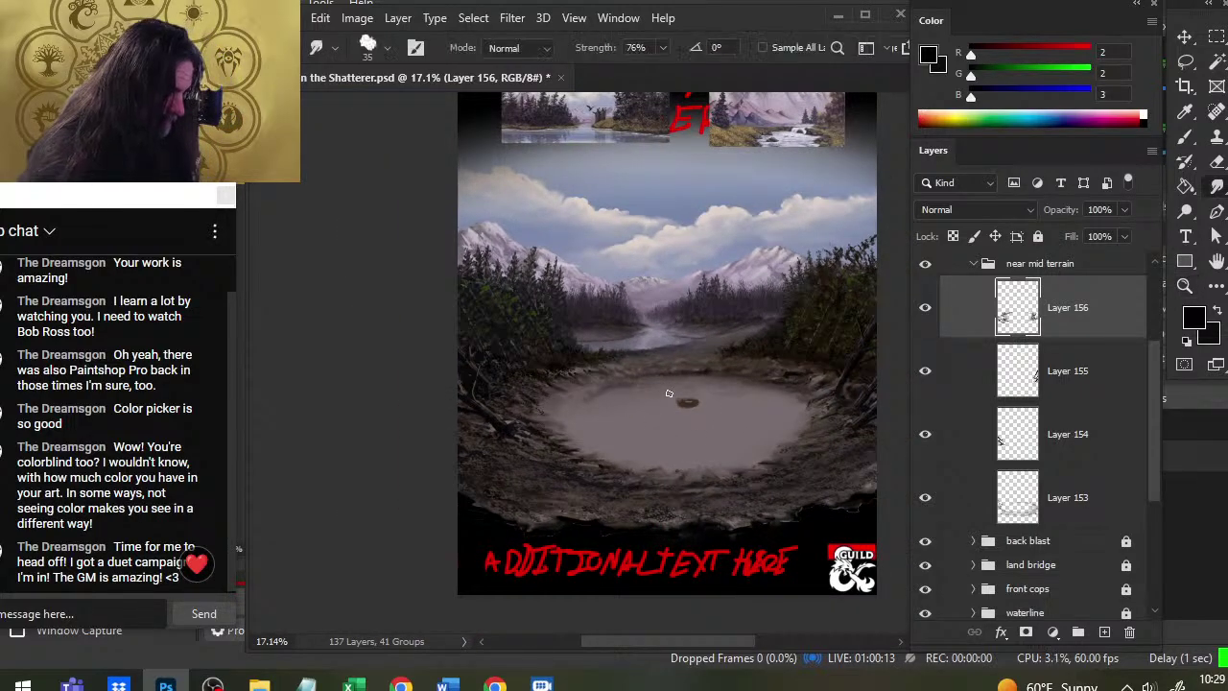
Smudge the near crater ground on Layer 153 with a 45 px brush at 76% strength and check the full cover
{"action": "left_click", "coordinate": [925, 370]}
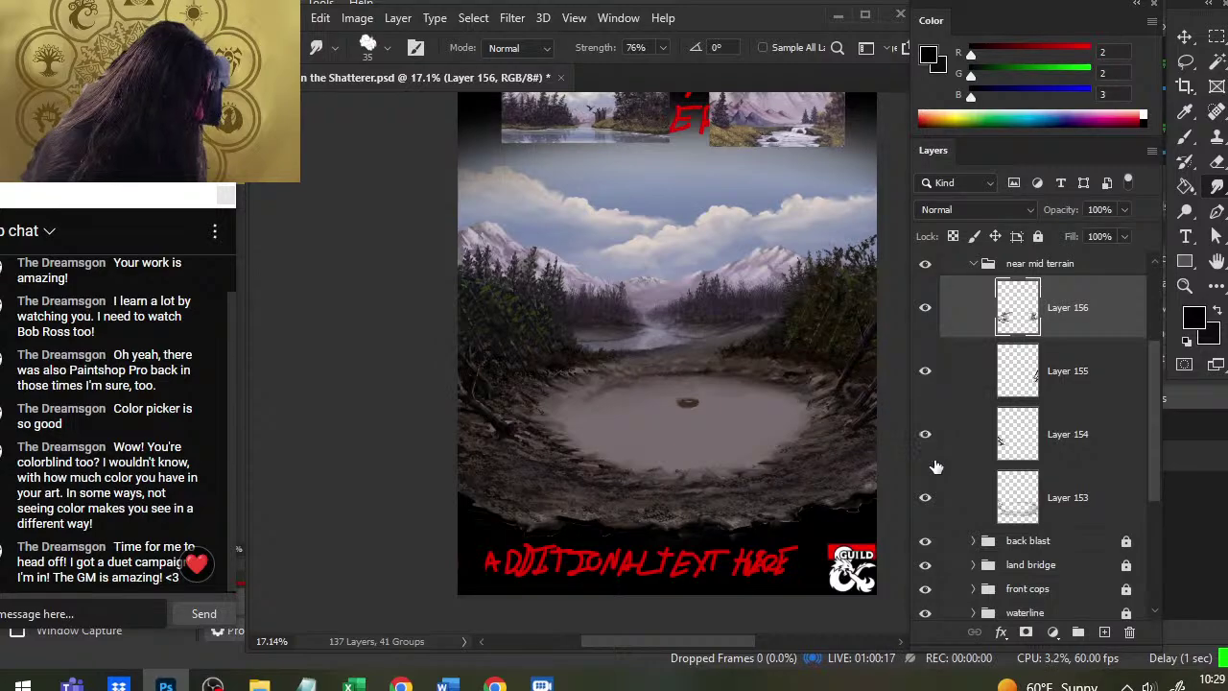
{"action": "left_click", "coordinate": [938, 497]}
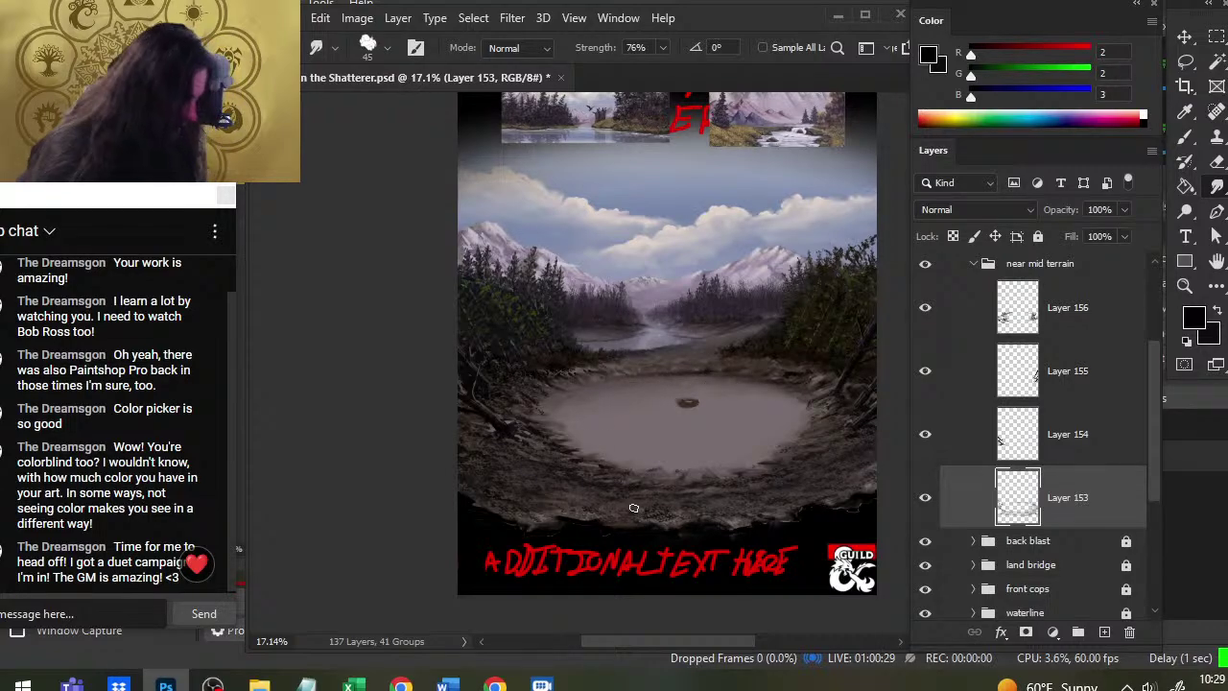
{"action": "key", "text": "z"}
{"action": "left_click_drag", "start_coordinate": [685, 465], "coordinate": [655, 452]}
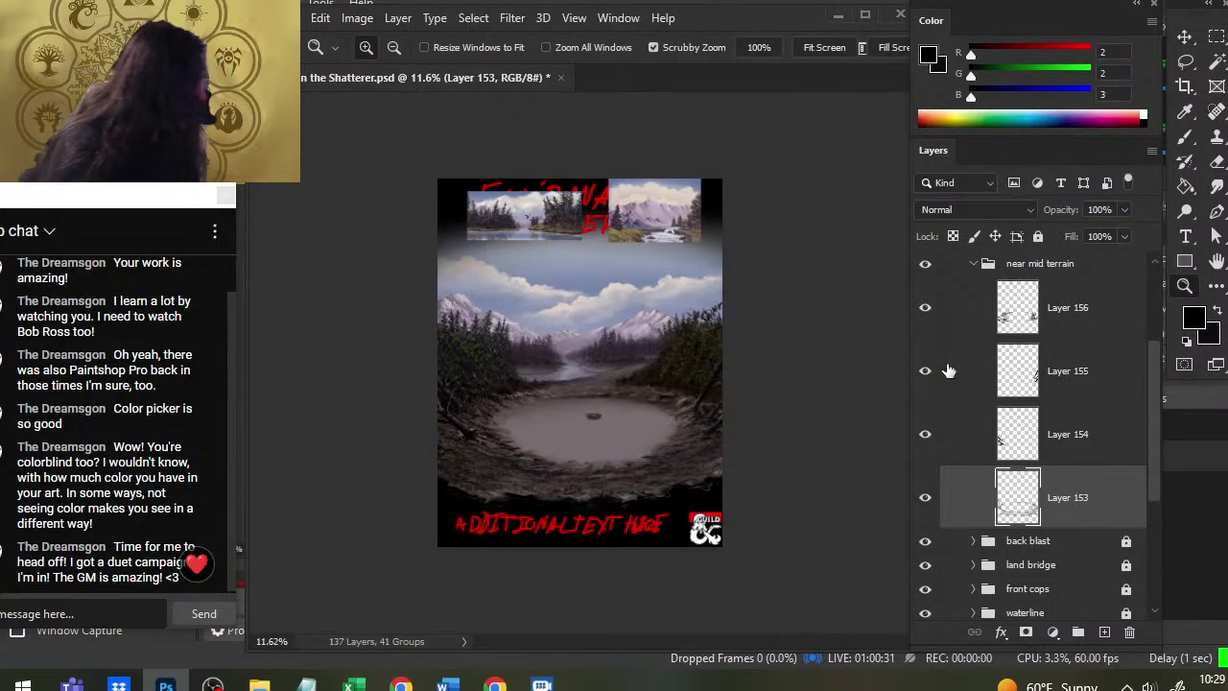
Preview the mid ground group by toggling its visibility, and lock and collapse the near mid terrain group
{"action": "scroll", "coordinate": [1146, 407], "scroll_direction": "up", "scroll_amount": 3}
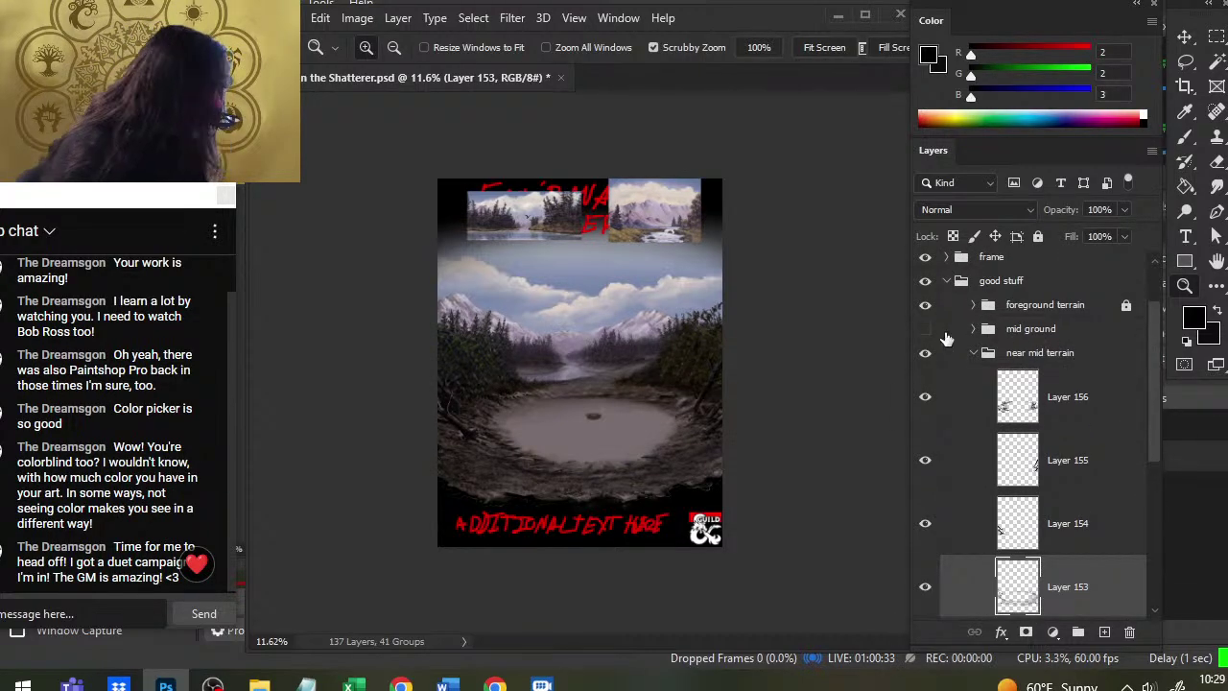
{"action": "left_click", "coordinate": [926, 329]}
{"action": "left_click", "coordinate": [926, 328]}
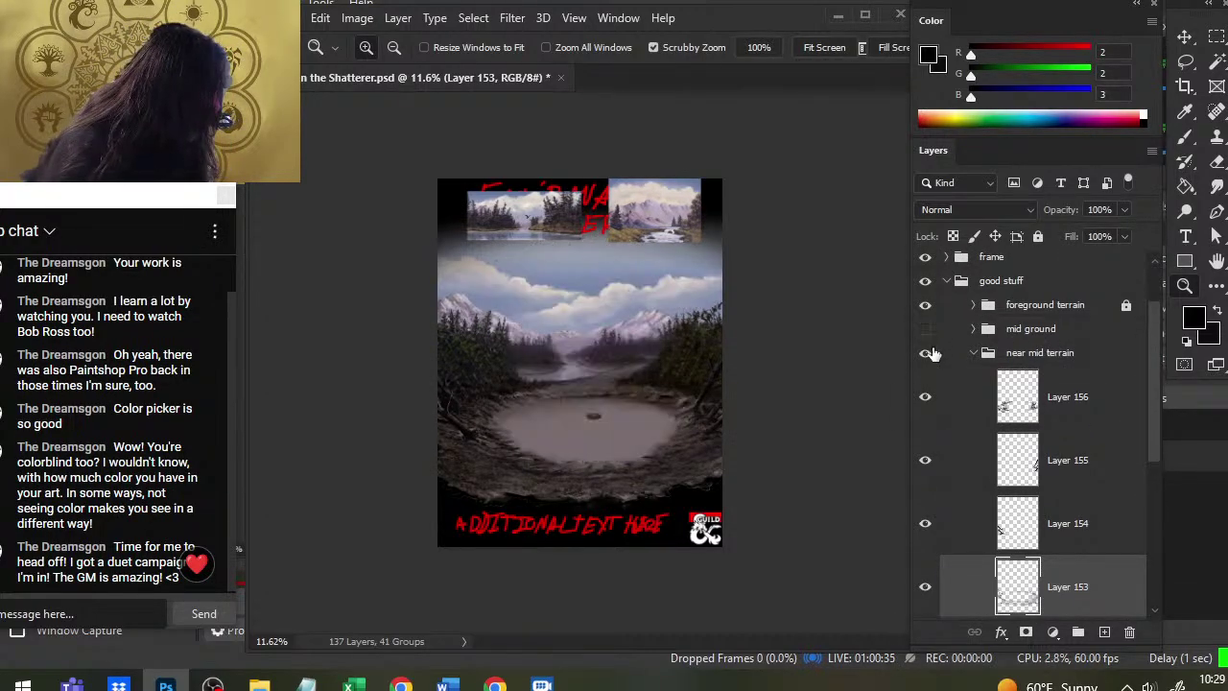
{"action": "left_click", "coordinate": [993, 353]}
{"action": "left_click", "coordinate": [974, 352]}
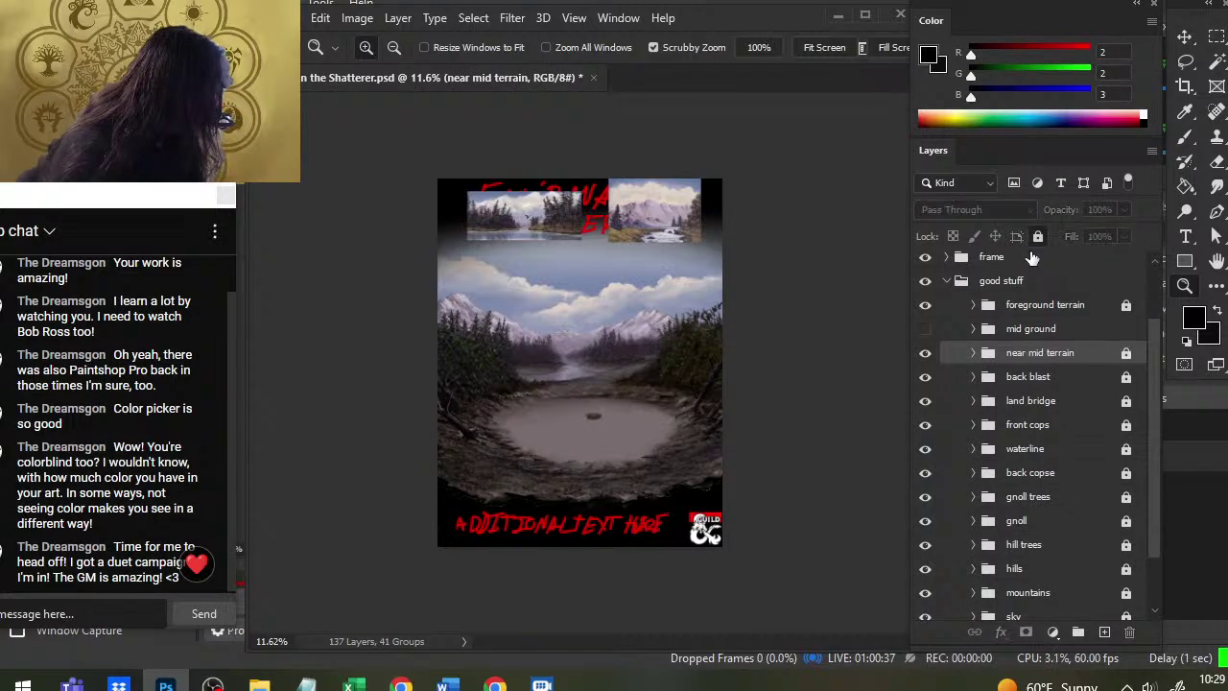
Show the mid ground group and add a new empty layer above the foreground terrain group
{"action": "left_click", "coordinate": [926, 329]}
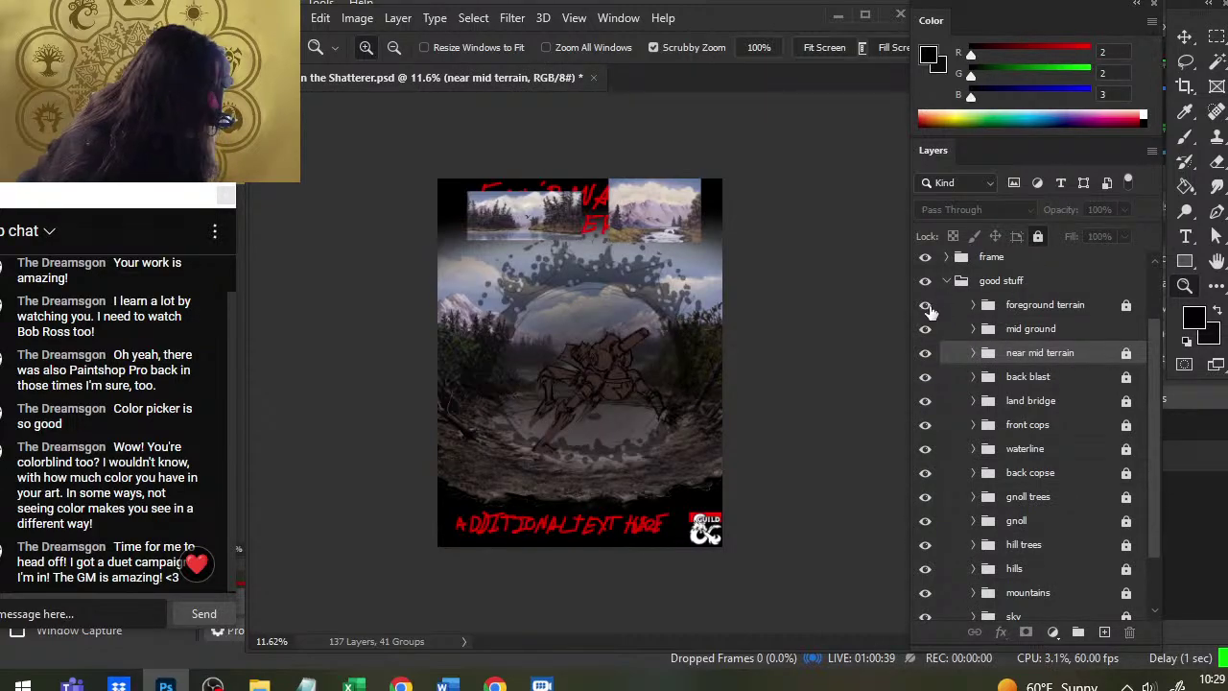
{"action": "left_click", "coordinate": [1036, 305]}
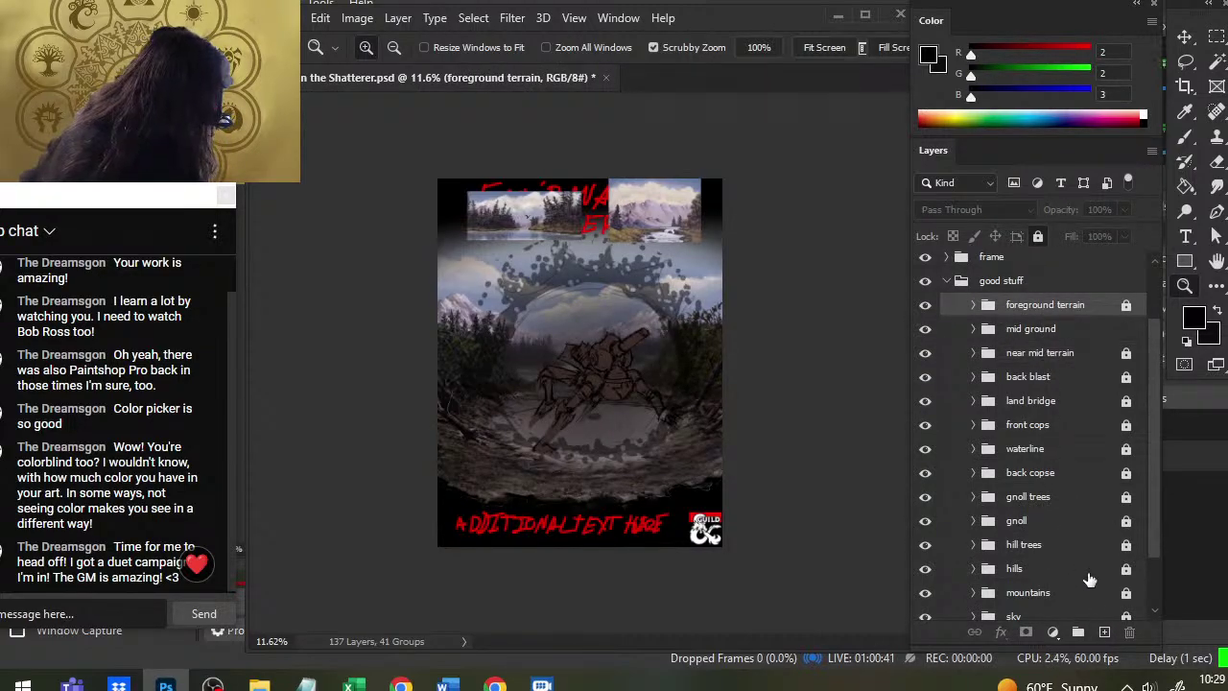
{"action": "left_click", "coordinate": [1103, 632]}
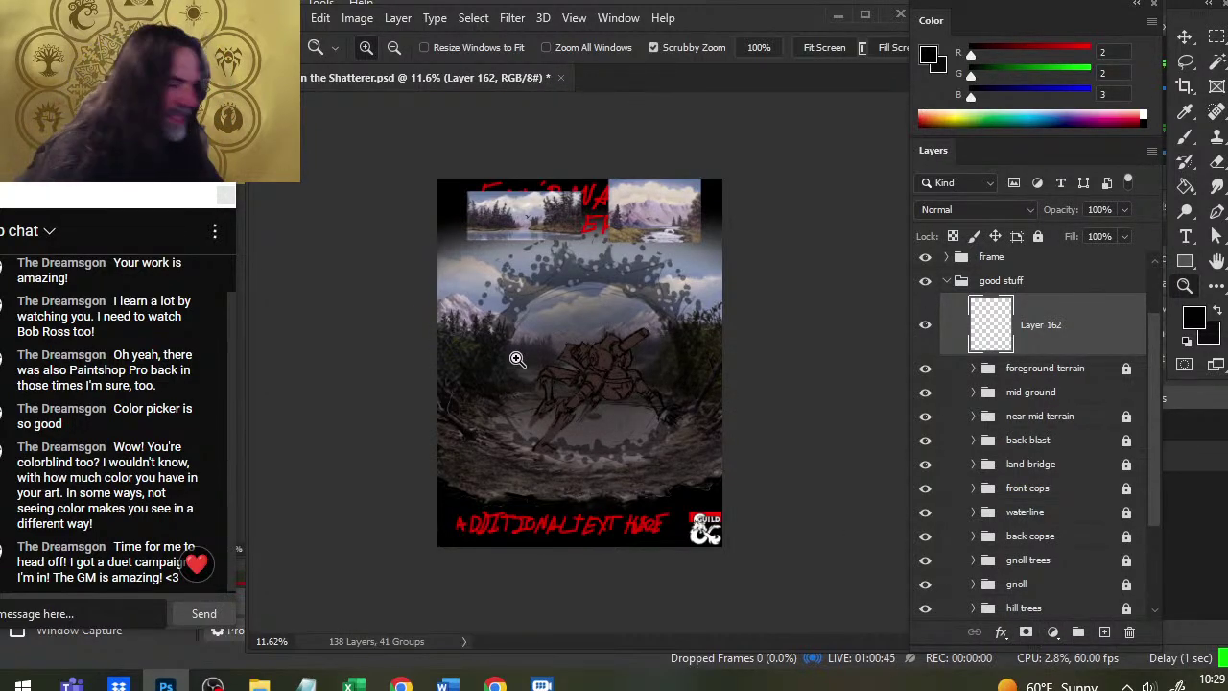
Sketch a vertical guide with evenly spaced crossbars and box in its lowest section, using the 80 px near-black brush
{"action": "key", "text": "b"}
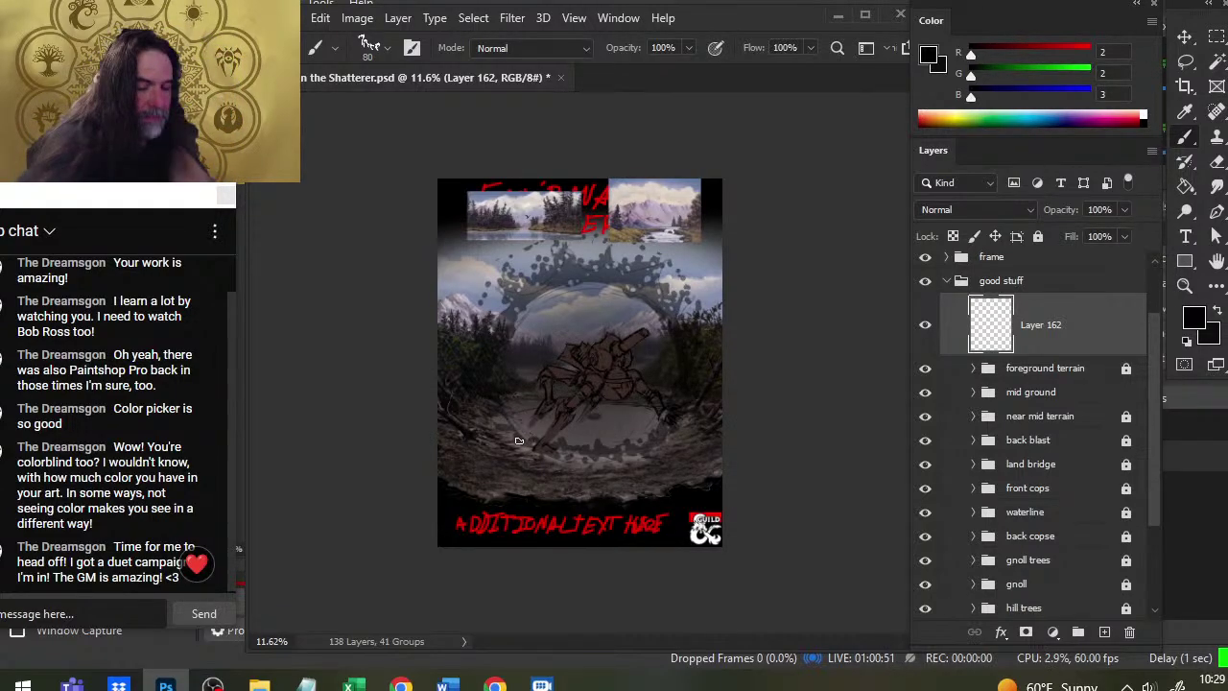
{"action": "left_click_drag", "start_coordinate": [539, 325], "coordinate": [539, 439]}
{"action": "left_click_drag", "start_coordinate": [527, 327], "coordinate": [576, 324]}
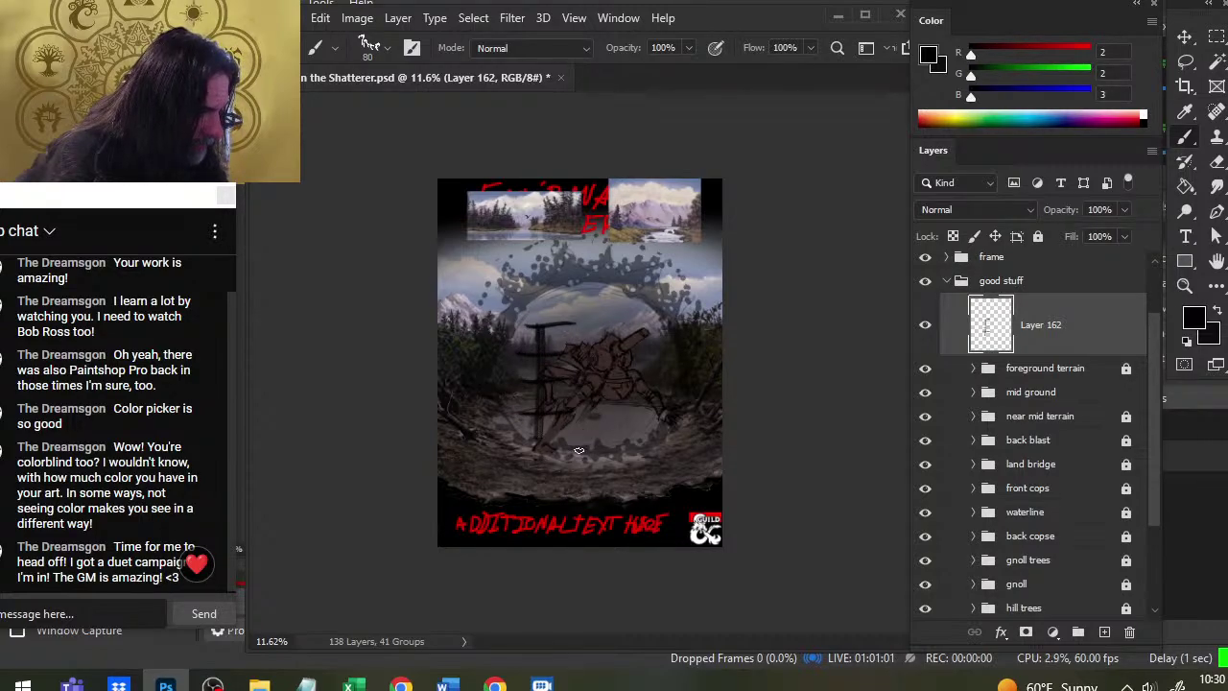
{"action": "left_click_drag", "start_coordinate": [519, 438], "coordinate": [554, 449]}
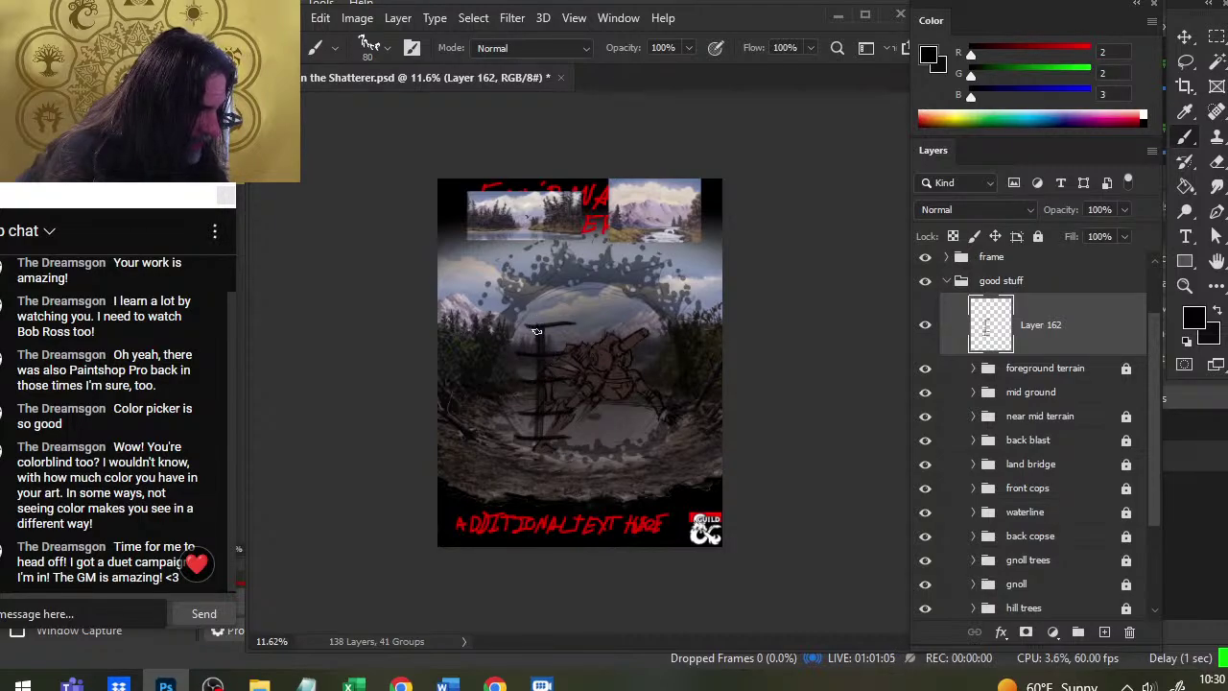
{"action": "left_click_drag", "start_coordinate": [570, 412], "coordinate": [573, 438]}
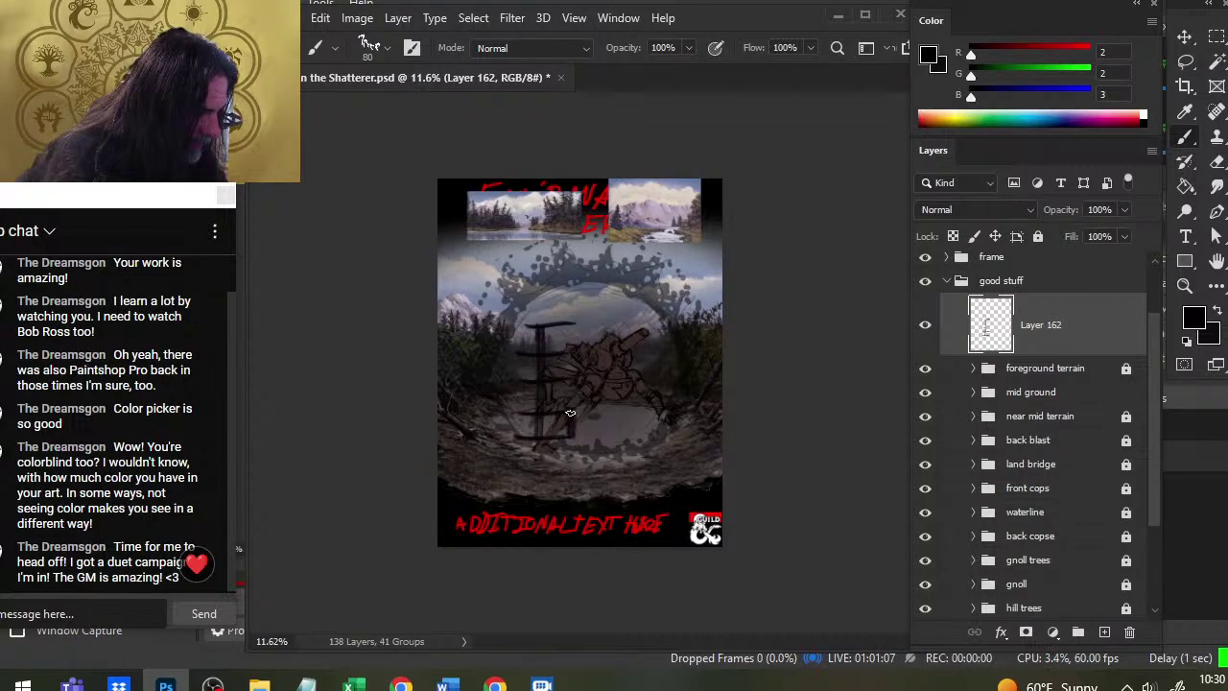
{"action": "mouse_move", "coordinate": [510, 415]}
{"action": "left_mouse_down"}
{"action": "mouse_move", "coordinate": [579, 433]}
{"action": "mouse_move", "coordinate": [508, 435]}
{"action": "left_mouse_up"}
Erase the guide line and crossbars above the box with a 500 px eraser at 100% opacity
{"action": "key", "text": "e"}
{"action": "key", "text": "bracketright"}
{"action": "key", "text": "bracketright"}
{"action": "key", "text": "bracketright"}
{"action": "key", "text": "bracketright"}
{"action": "key", "text": "bracketright"}
{"action": "key", "text": "bracketright"}
{"action": "key", "text": "bracketright"}
{"action": "key", "text": "bracketright"}
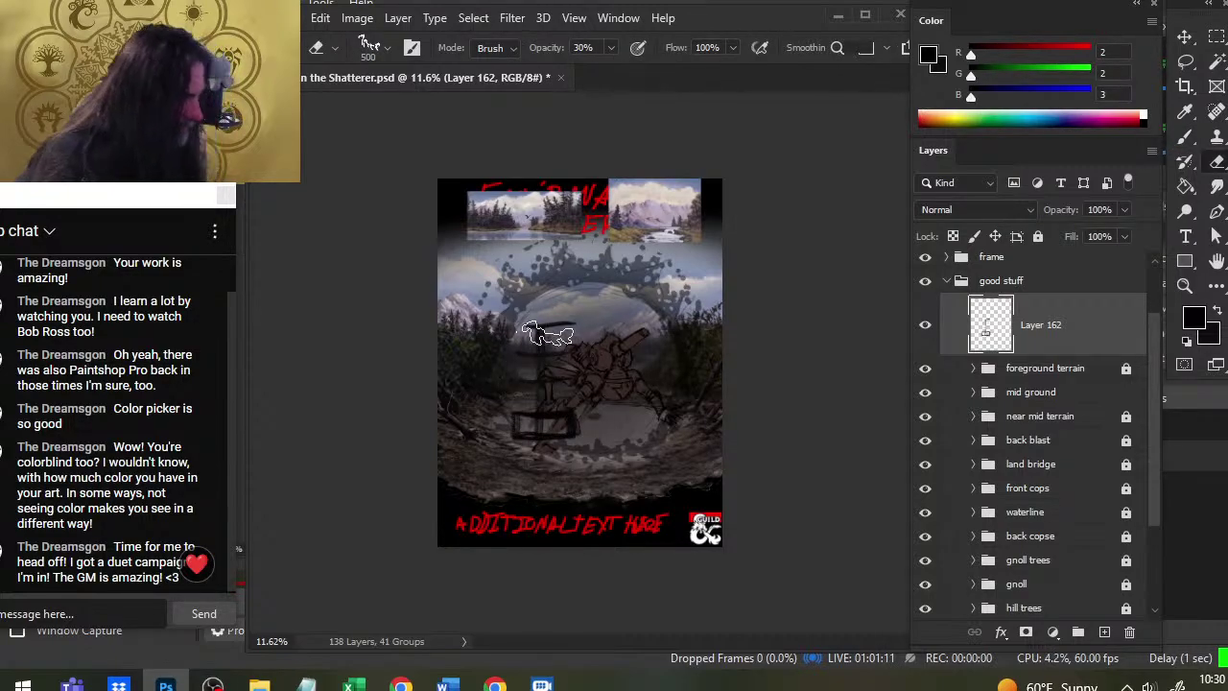
{"action": "key", "text": "0"}
{"action": "left_click_drag", "start_coordinate": [551, 331], "coordinate": [533, 374]}
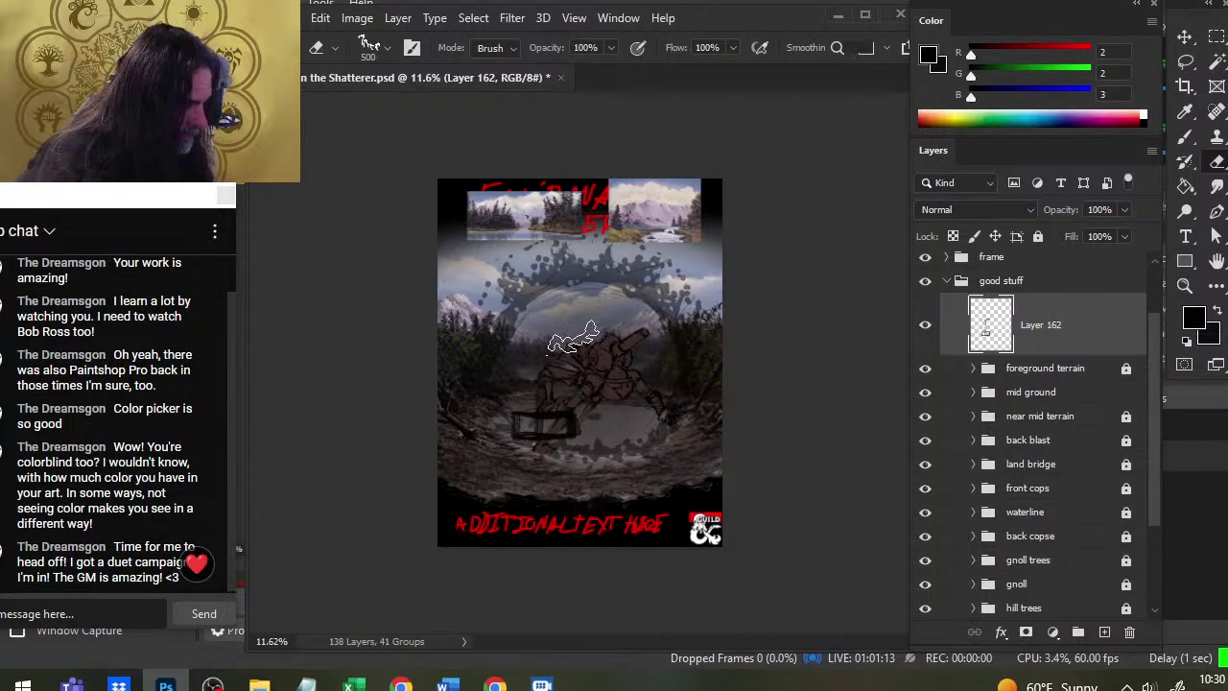
{"action": "left_click", "coordinate": [928, 336]}
{"action": "left_click", "coordinate": [938, 342]}
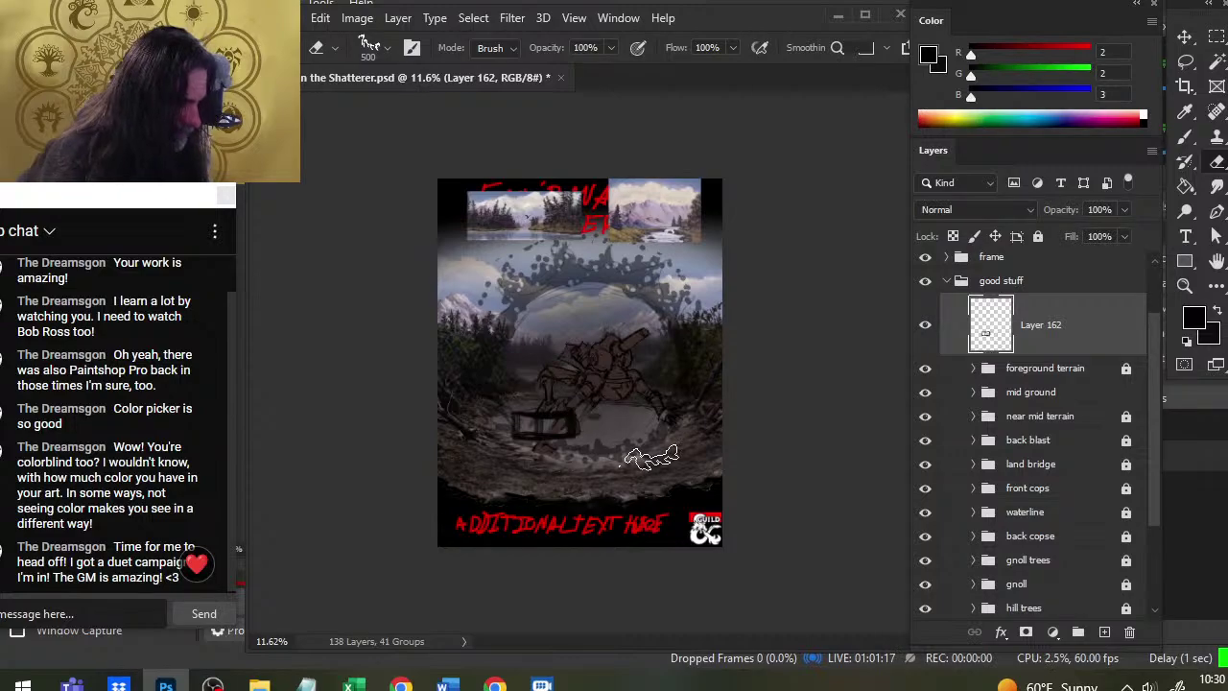
Move the box sketch to the left edge of the crater bank and rotate it clockwise by about 7 degrees
{"action": "key", "text": "v"}
{"action": "mouse_move", "coordinate": [686, 487]}
{"action": "left_mouse_down"}
{"action": "mouse_move", "coordinate": [657, 480]}
{"action": "mouse_move", "coordinate": [618, 503]}
{"action": "left_mouse_up"}
{"action": "right_click", "coordinate": [519, 344]}
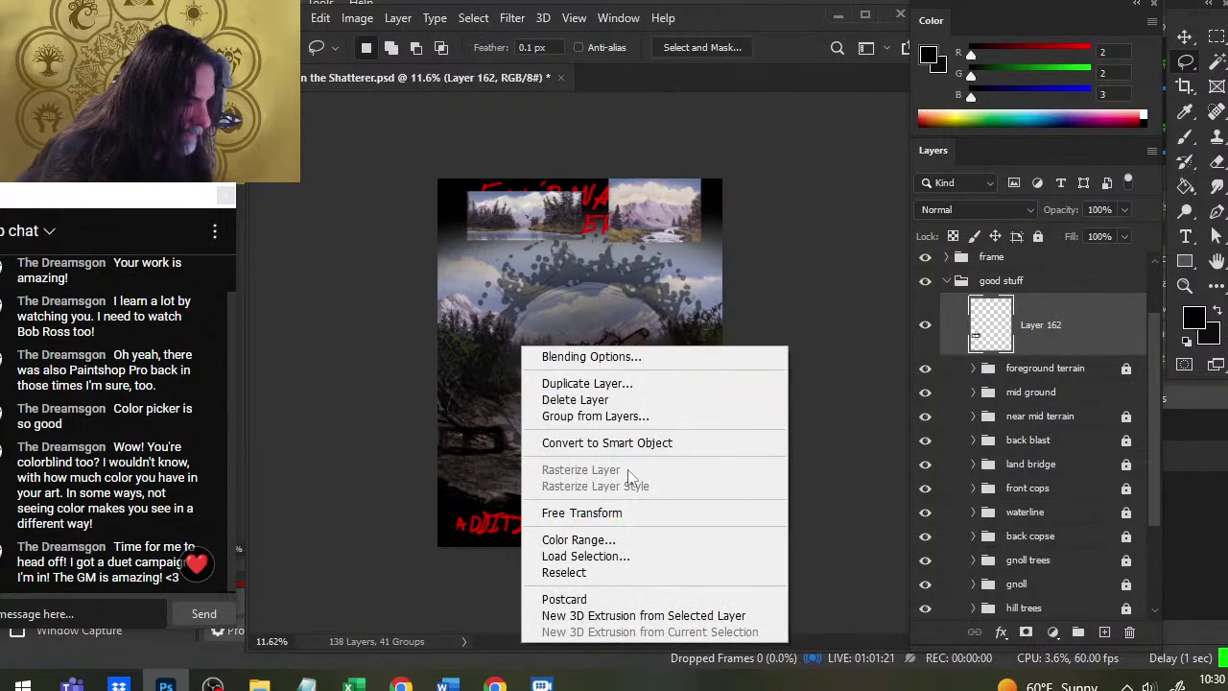
{"action": "left_click", "coordinate": [551, 511]}
{"action": "left_click_drag", "start_coordinate": [607, 391], "coordinate": [611, 380]}
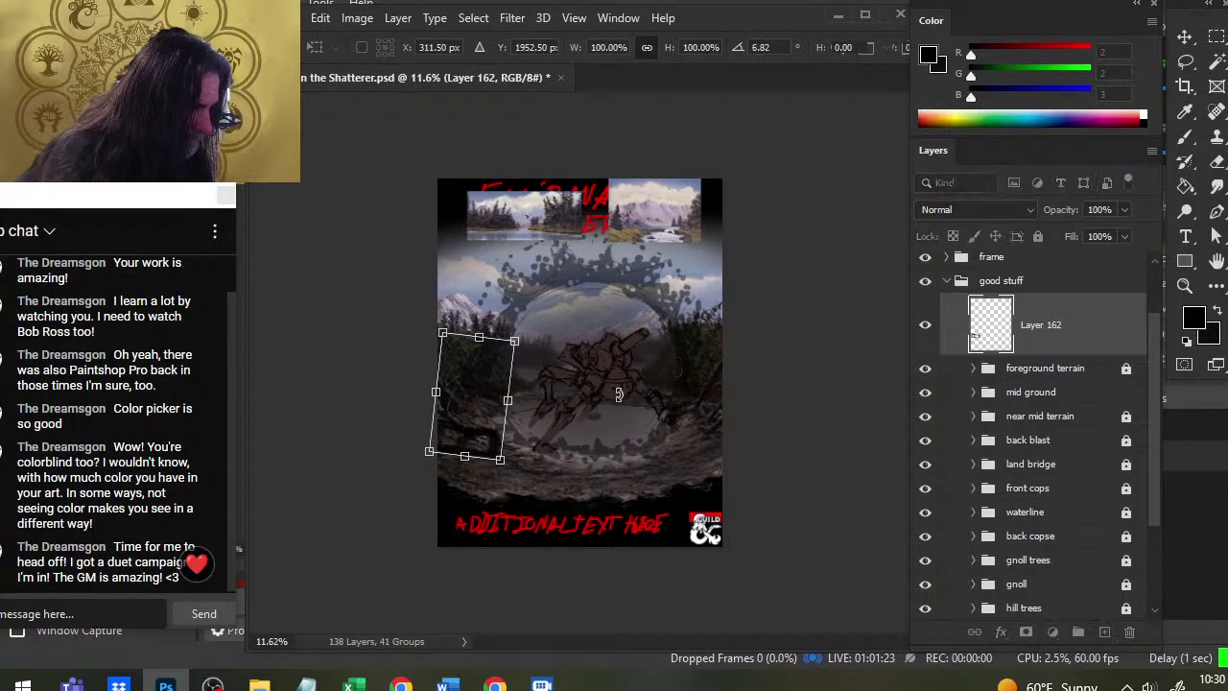
{"action": "key", "text": "Return"}
{"action": "key", "text": "l"}
{"action": "key", "text": "e"}
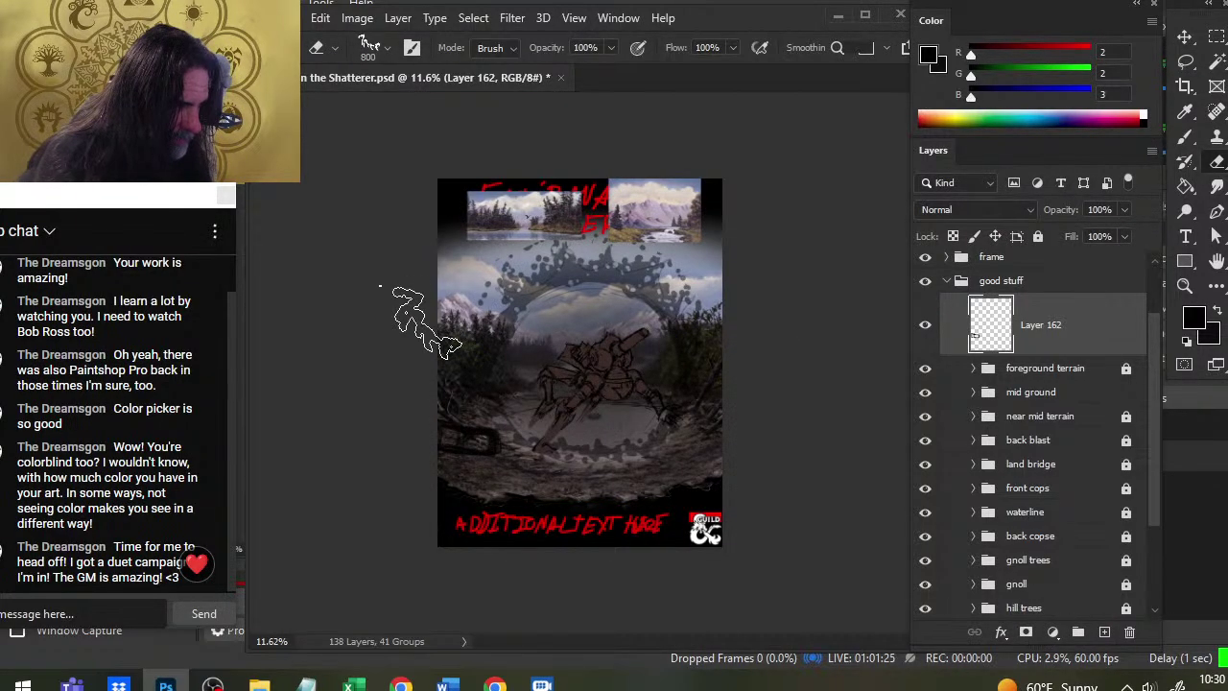
Shift the box sketch slightly lower on the left crater bank and switch back to the 80 px brush
{"action": "key", "text": "z"}
{"action": "left_click_drag", "start_coordinate": [538, 407], "coordinate": [585, 406]}
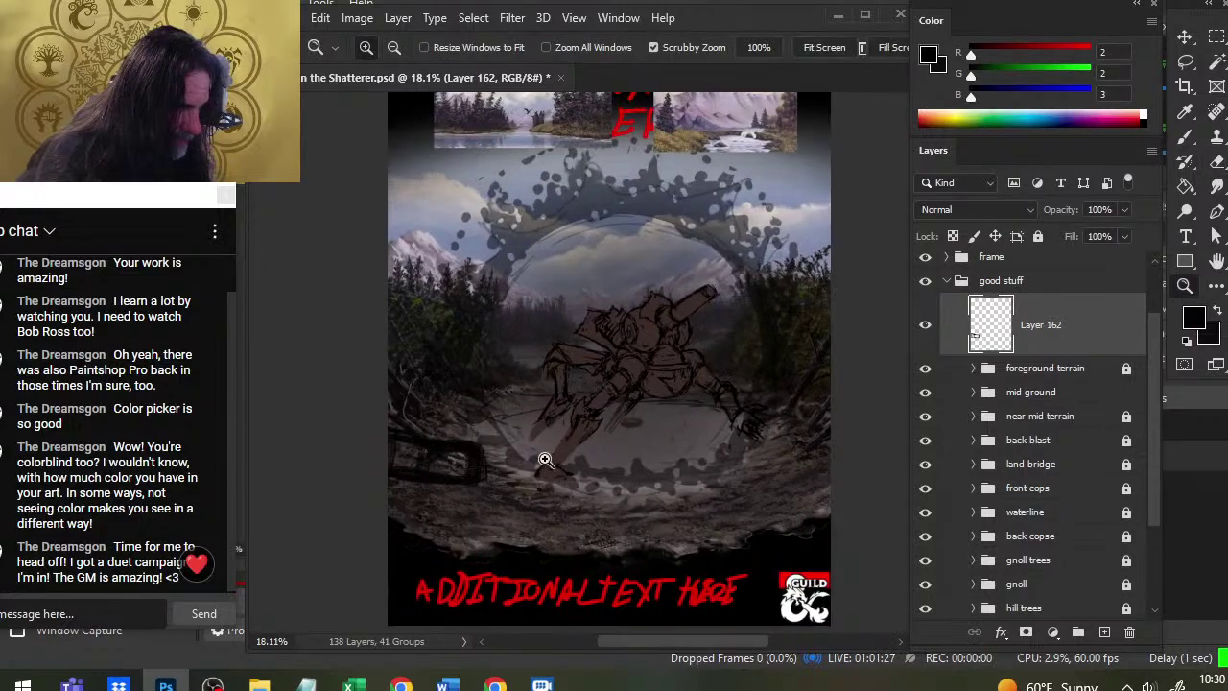
{"action": "key", "text": "v"}
{"action": "left_click_drag", "start_coordinate": [527, 491], "coordinate": [518, 503]}
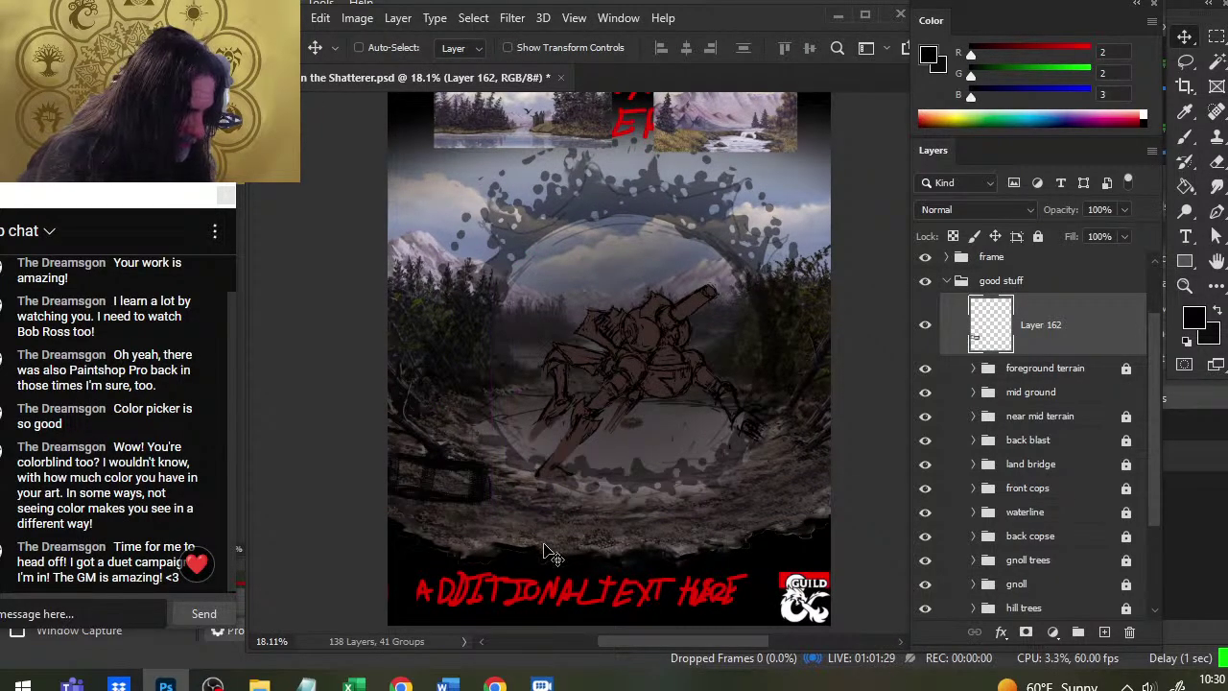
{"action": "key", "text": "e"}
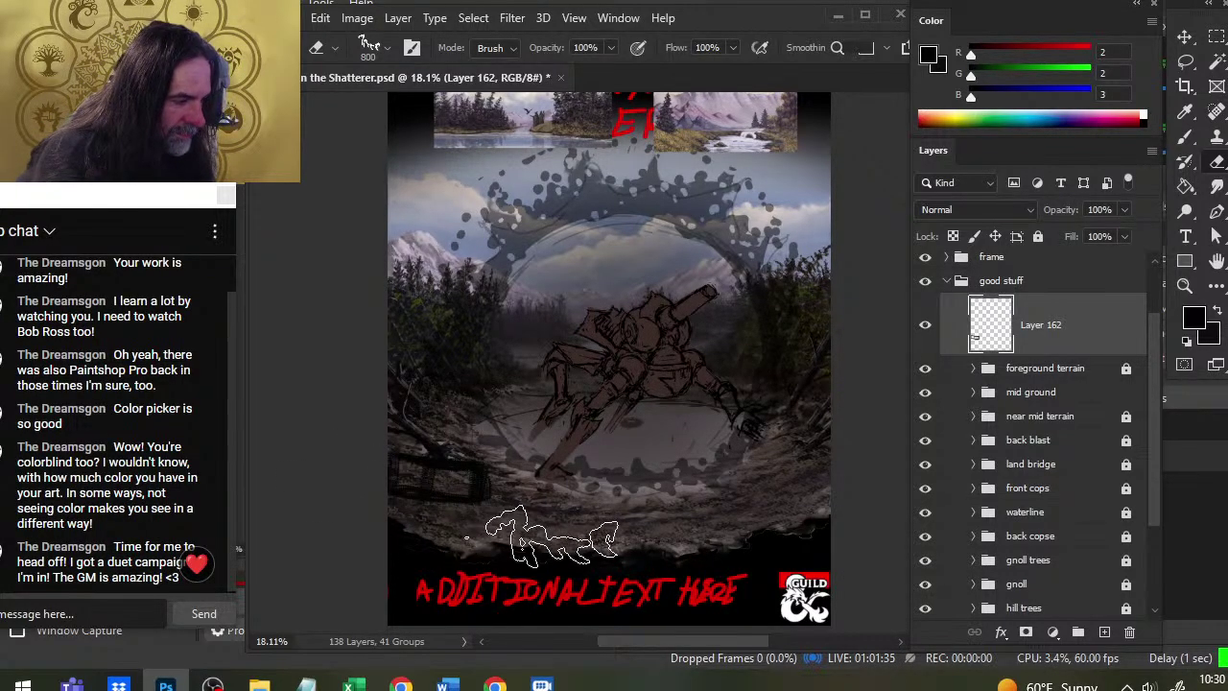
{"action": "key", "text": "b"}
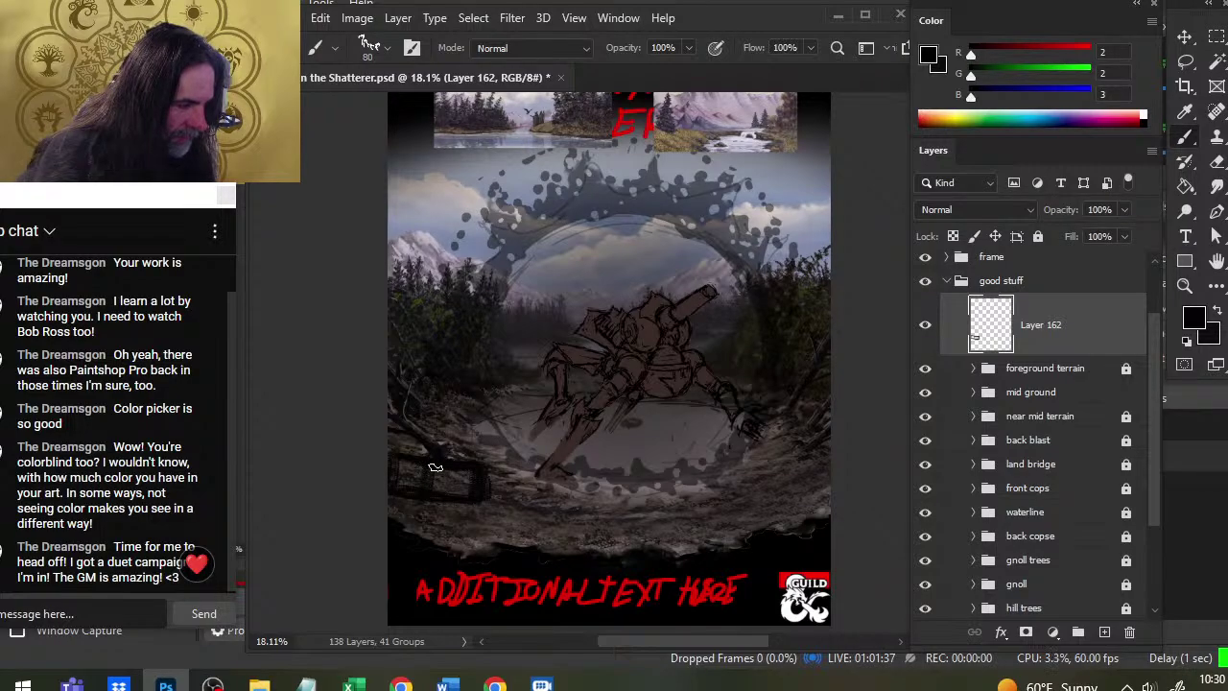
Erase the left portion of the box sketch on the crater bank with a 250 px Hard Round eraser
{"action": "key", "text": "e"}
{"action": "right_click", "coordinate": [635, 433]}
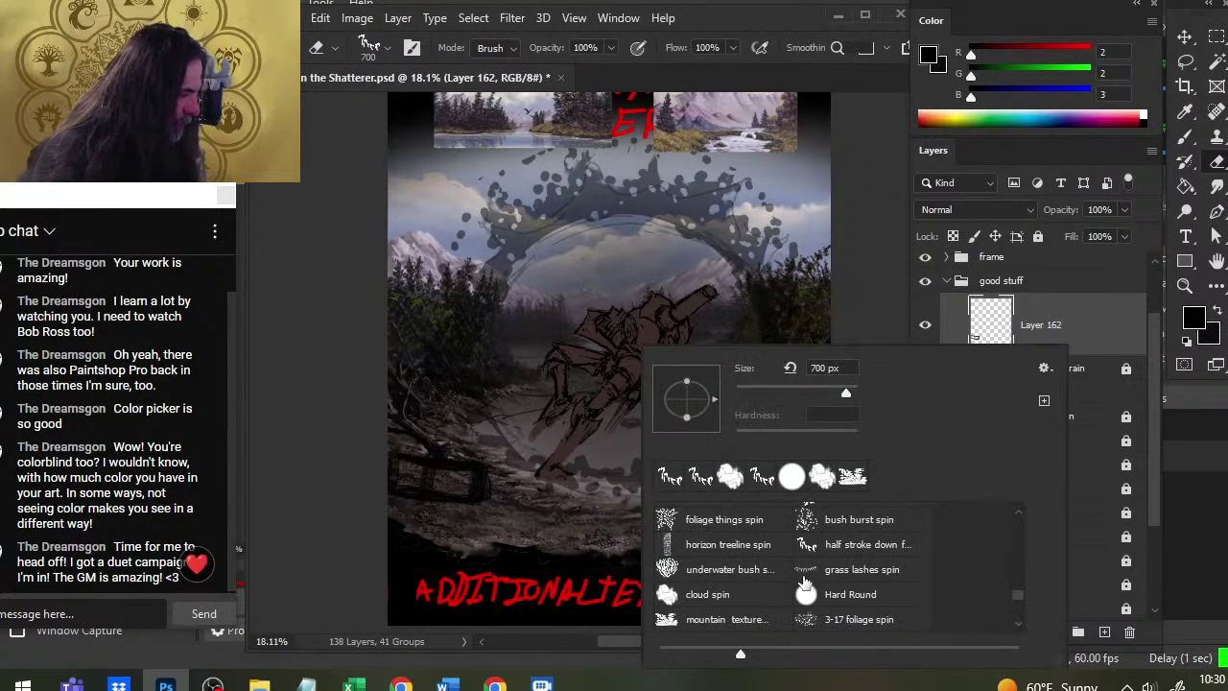
{"action": "left_click", "coordinate": [792, 475]}
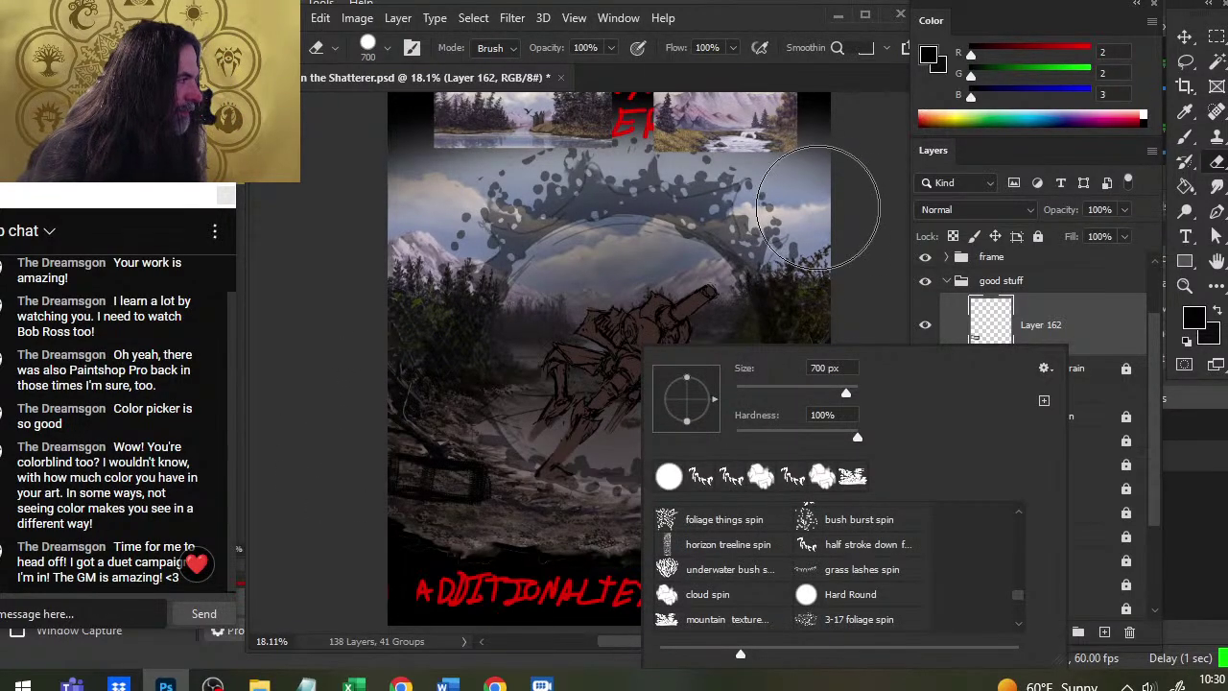
{"action": "key", "text": "Return"}
{"action": "key", "text": "bracketleft"}
{"action": "key", "text": "bracketleft"}
{"action": "key", "text": "bracketleft"}
{"action": "key", "text": "bracketleft"}
{"action": "key", "text": "bracketleft"}
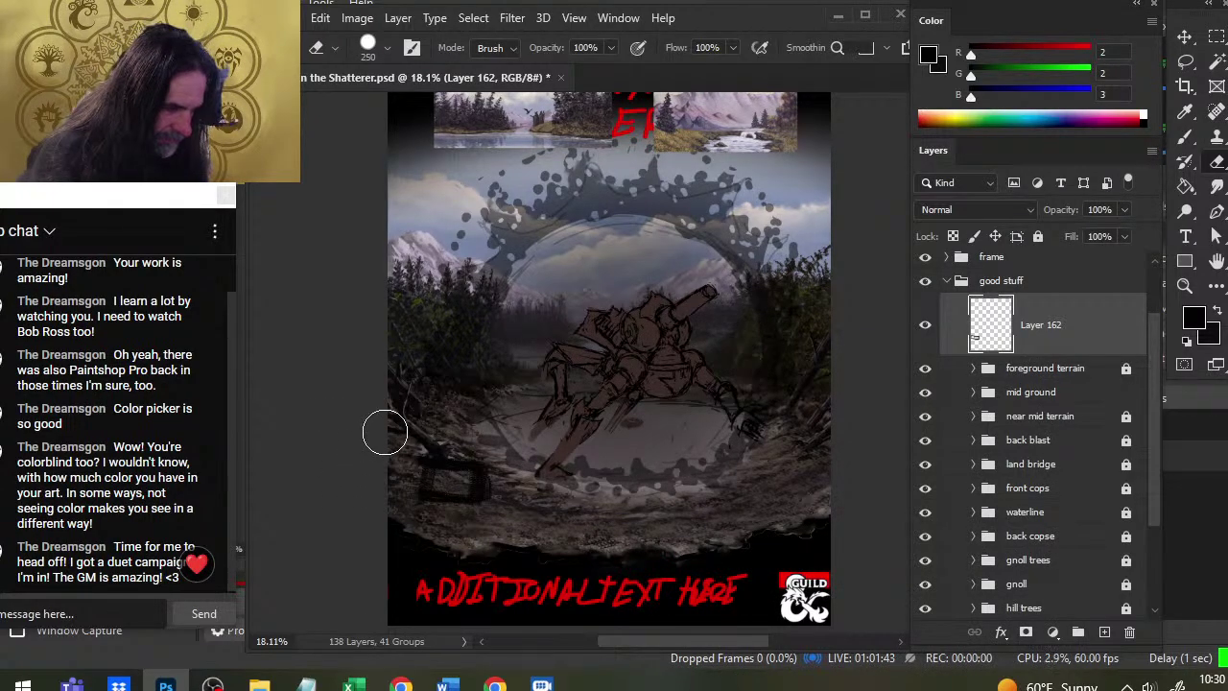
Change the painting brush to Hard Round and reduce its size to 10 px
{"action": "key", "text": "b"}
{"action": "right_click", "coordinate": [425, 509]}
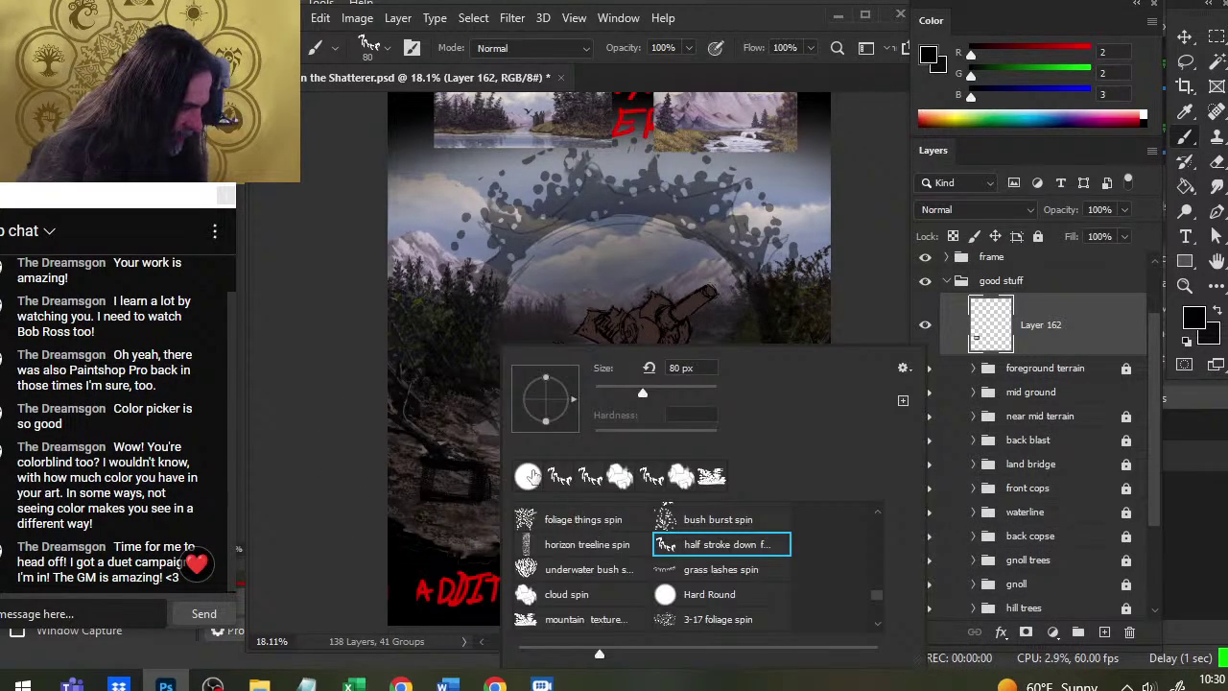
{"action": "key", "text": "Escape"}
{"action": "key", "text": "bracketleft"}
{"action": "key", "text": "bracketleft"}
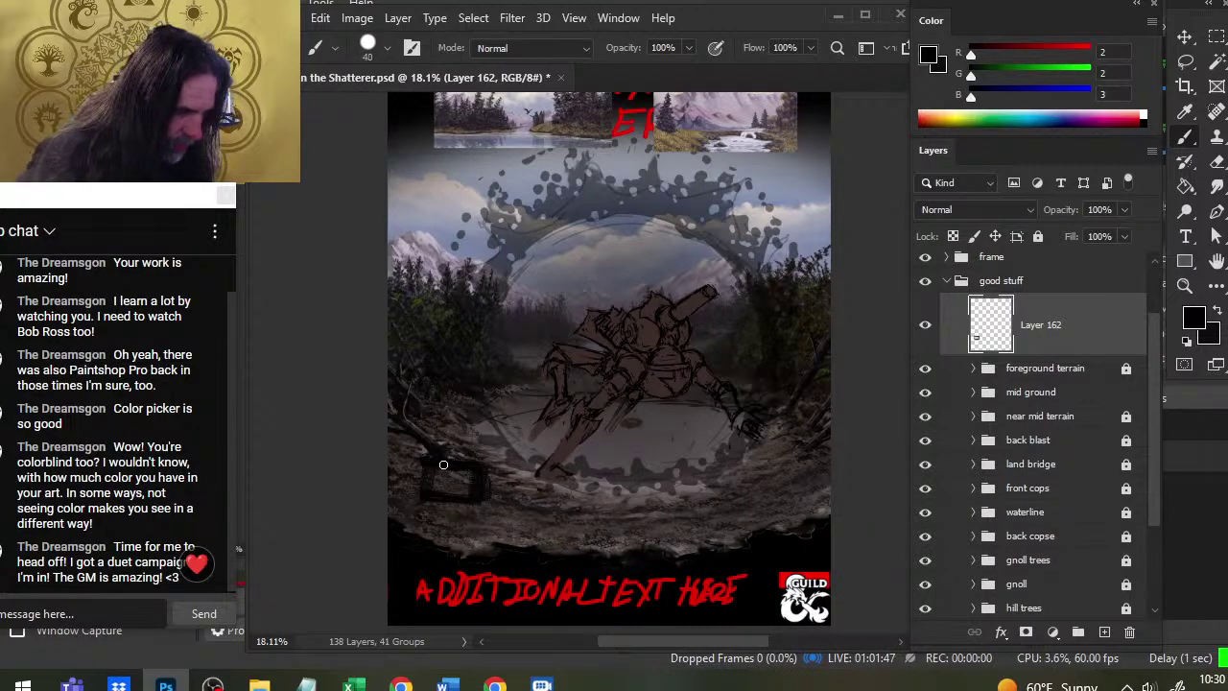
{"action": "key", "text": "bracketleft"}
{"action": "key", "text": "bracketleft"}
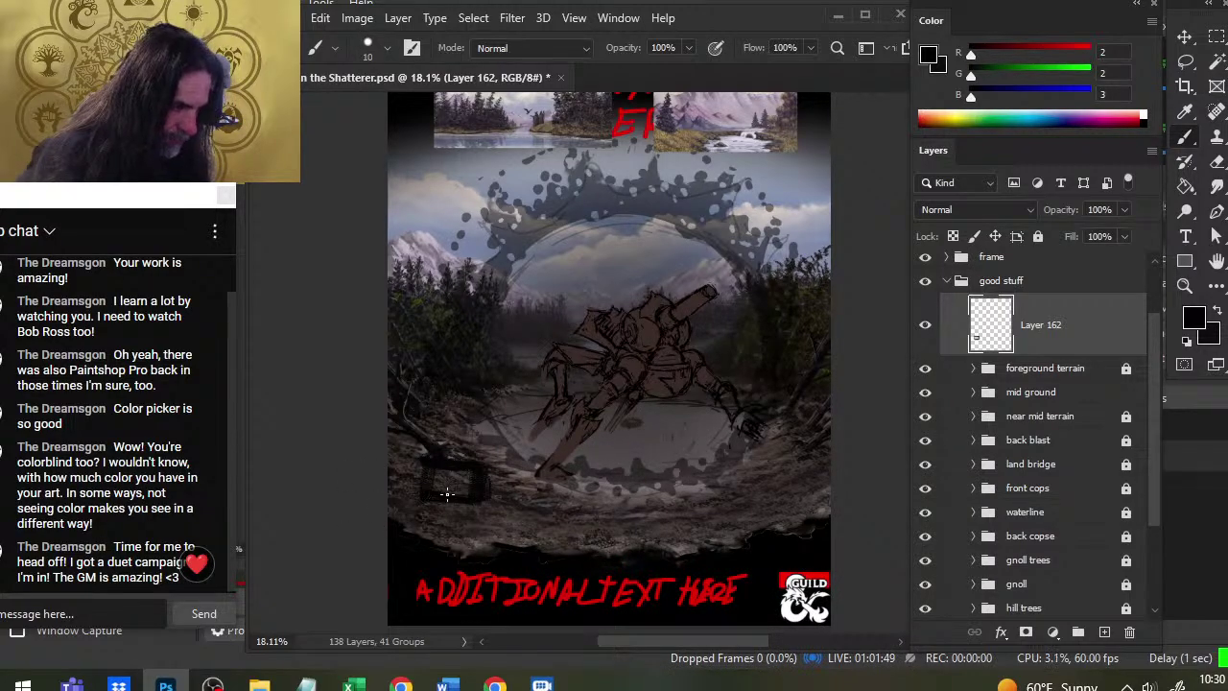
Sample near-black from the box sketch and extend it leftward into a small cabin frame with a 20 px brush
{"action": "left_click", "coordinate": [454, 451], "text": "alt"}
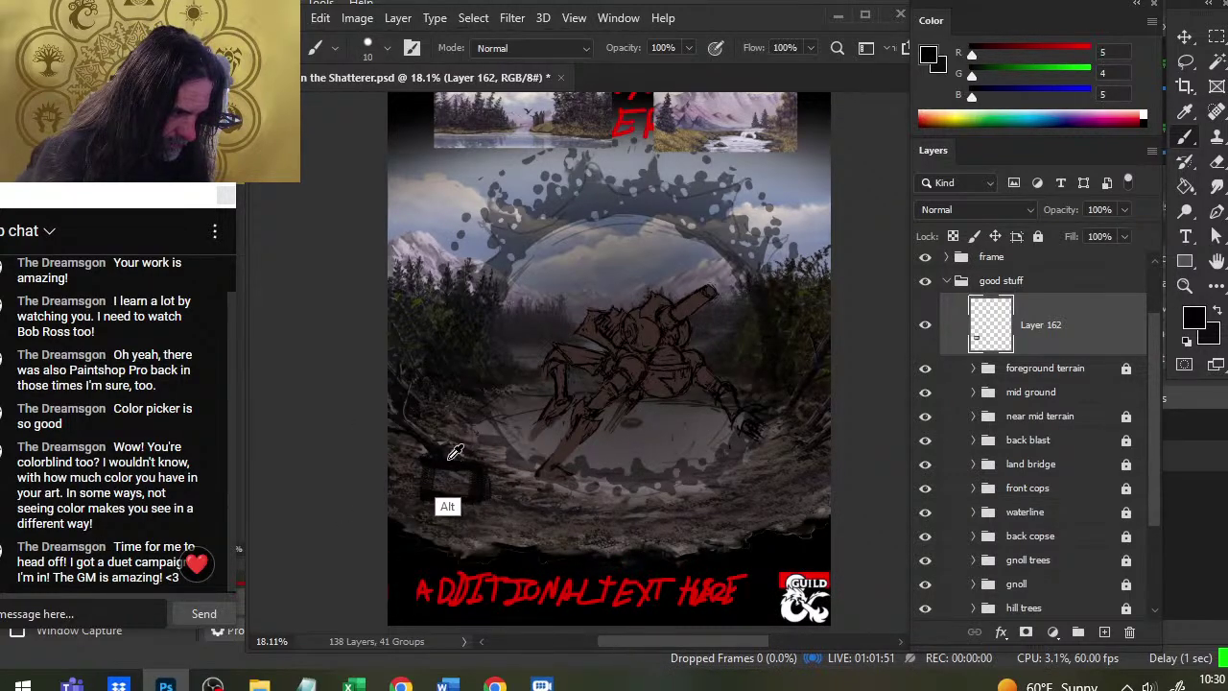
{"action": "left_click", "coordinate": [453, 456], "text": "alt"}
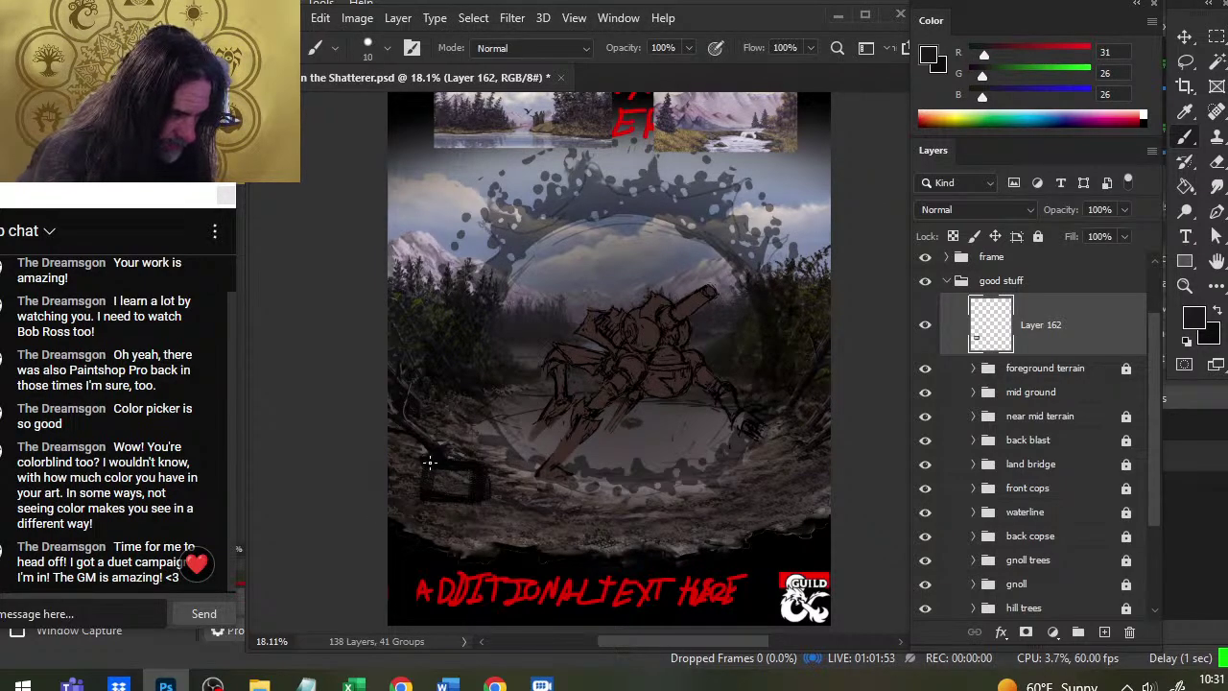
{"action": "left_click", "coordinate": [451, 489], "text": "alt"}
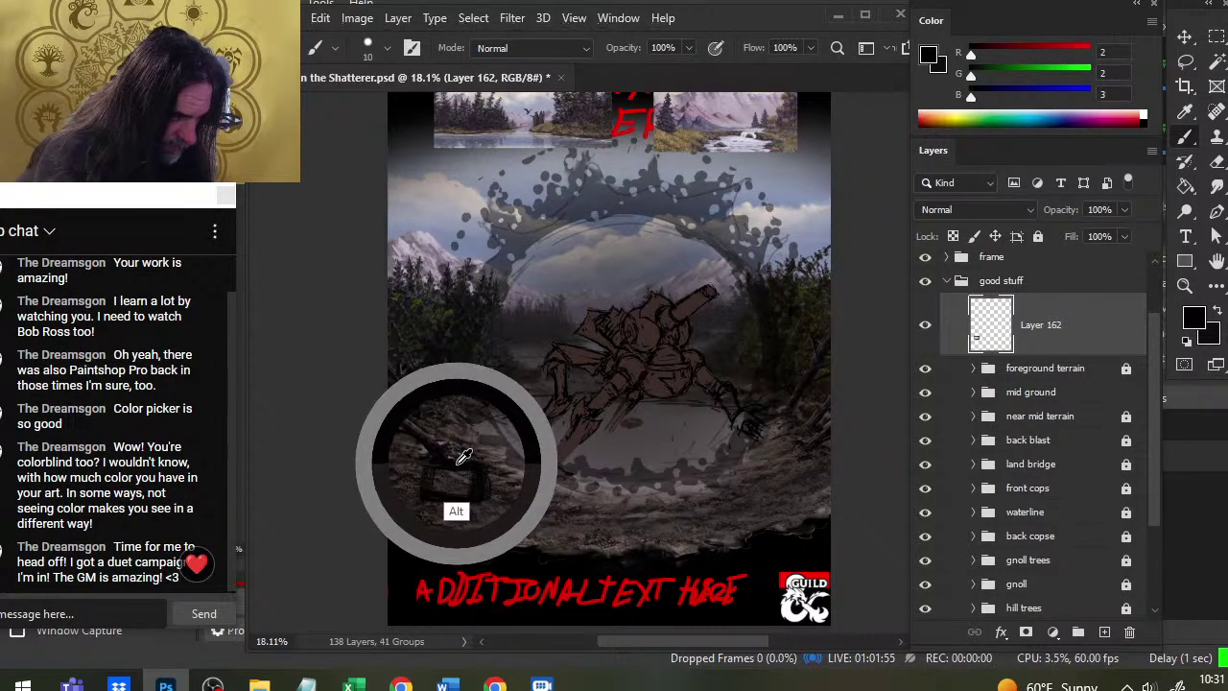
{"action": "key", "text": "bracketright"}
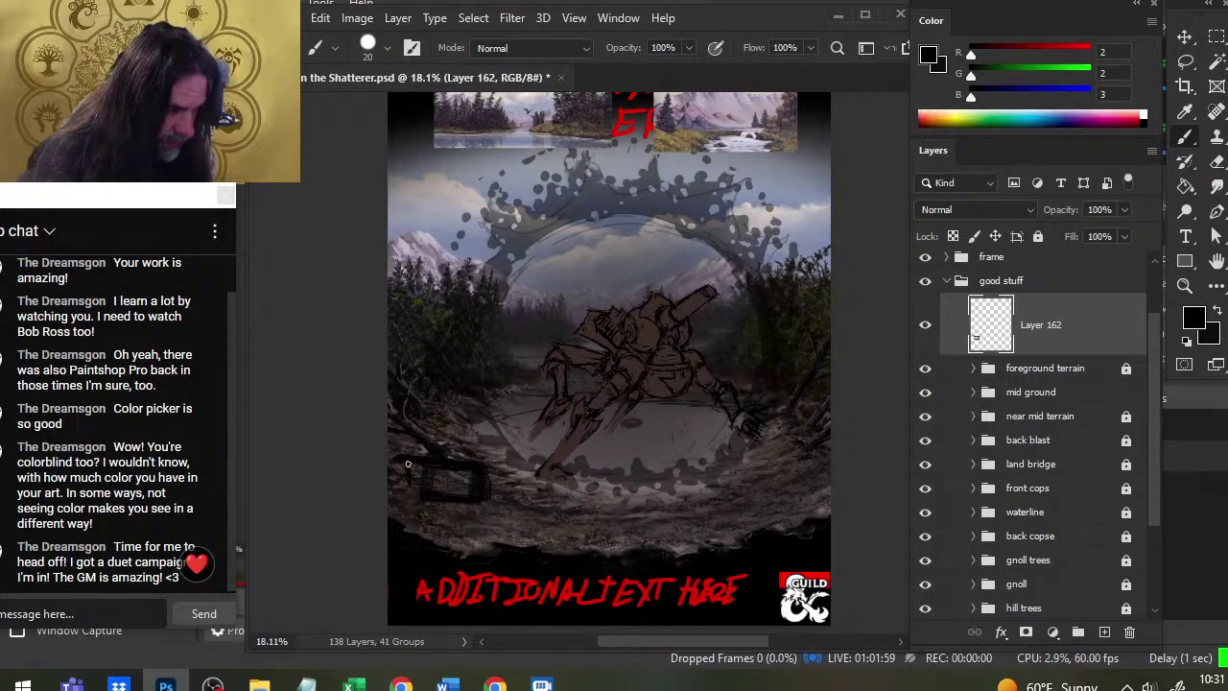
{"action": "mouse_move", "coordinate": [405, 485]}
{"action": "left_mouse_down"}
{"action": "mouse_move", "coordinate": [408, 464]}
{"action": "mouse_move", "coordinate": [430, 491]}
{"action": "left_mouse_up"}
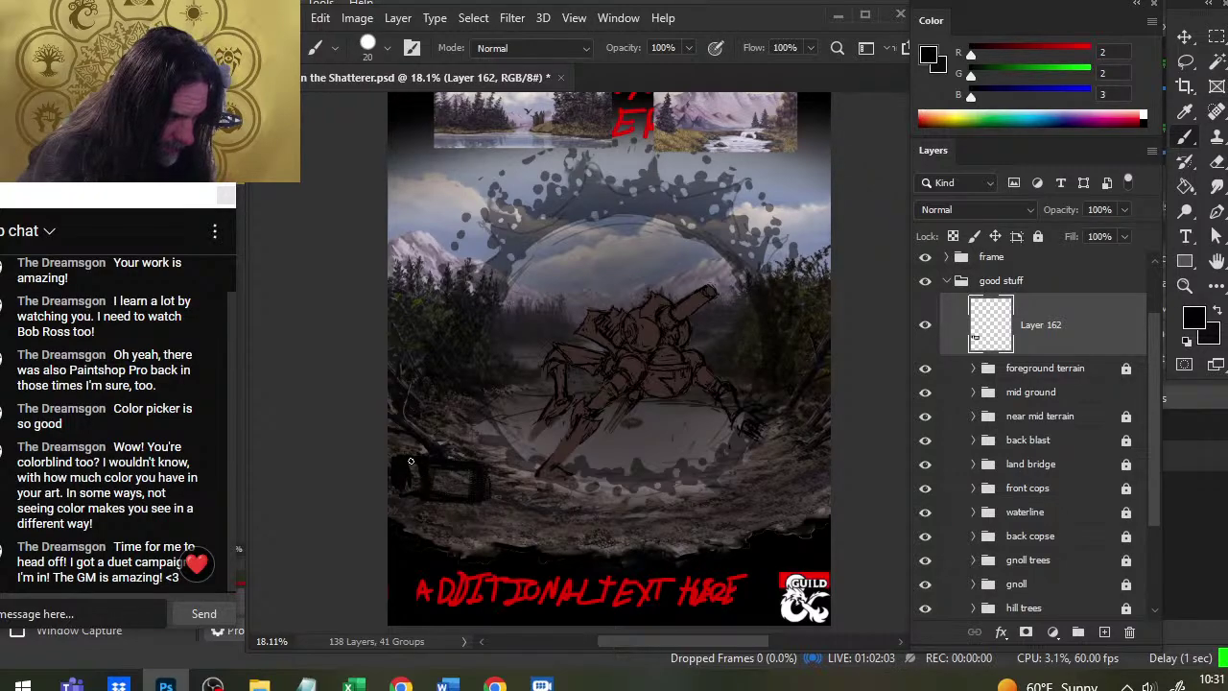
{"action": "left_click", "coordinate": [438, 444], "text": "alt"}
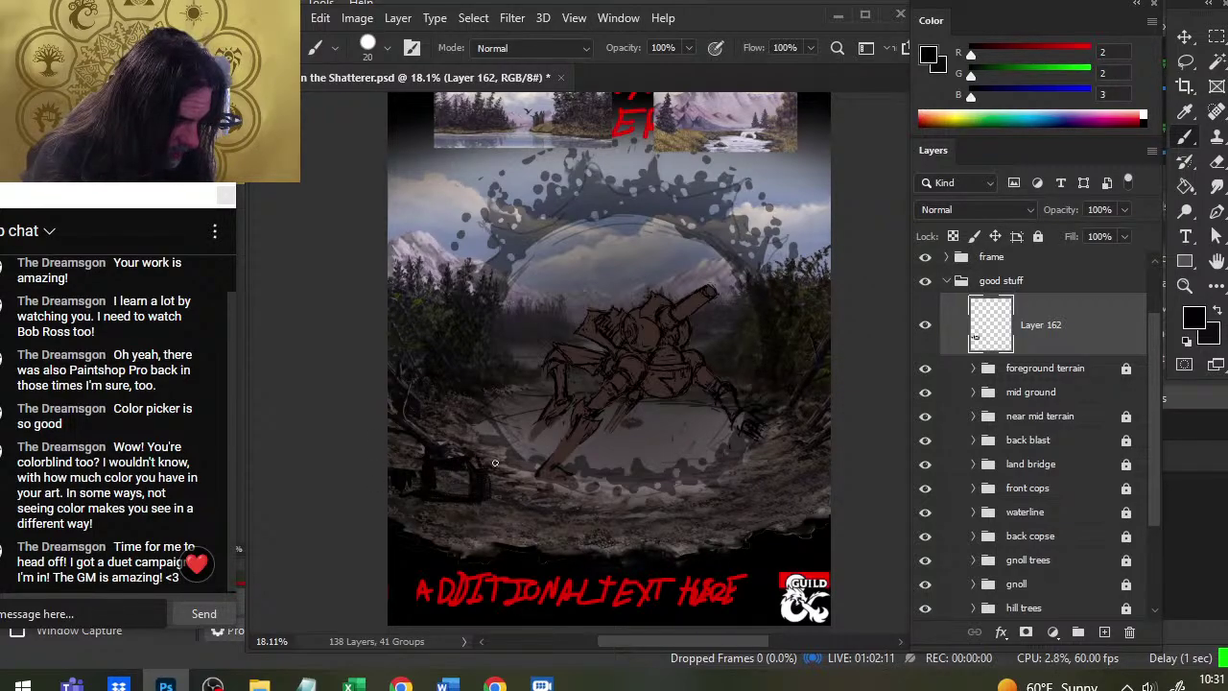
{"action": "left_click", "coordinate": [470, 451], "text": "alt"}
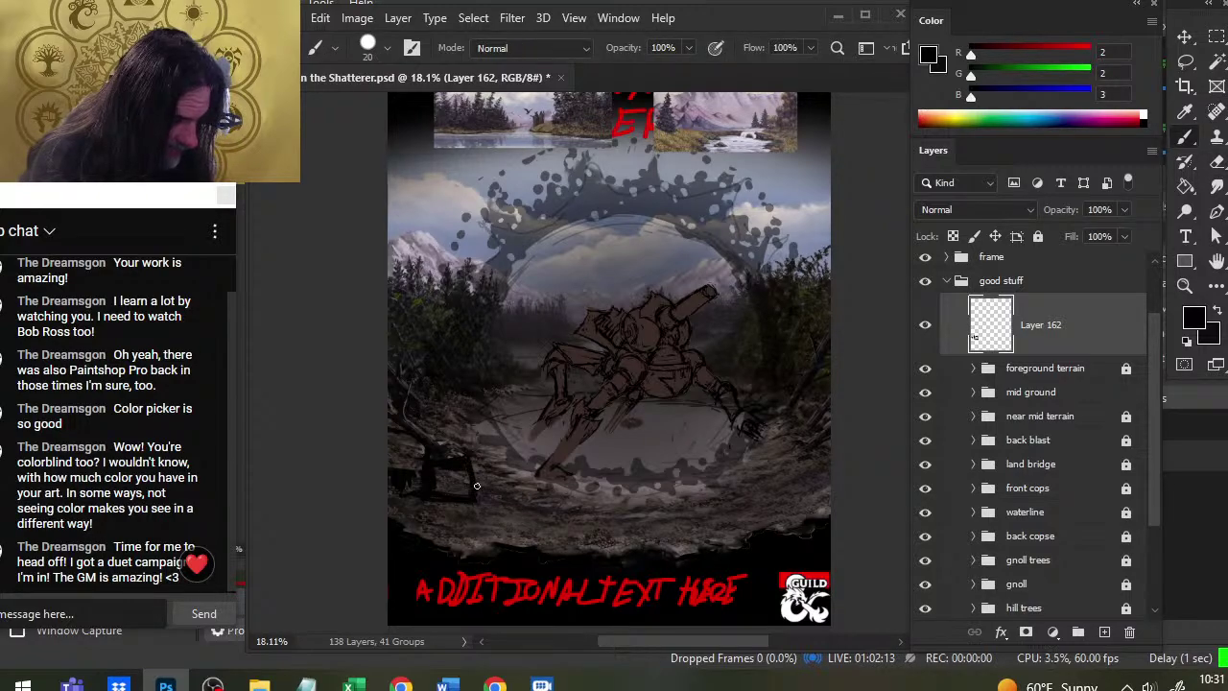
{"action": "left_click", "coordinate": [403, 497], "text": "alt"}
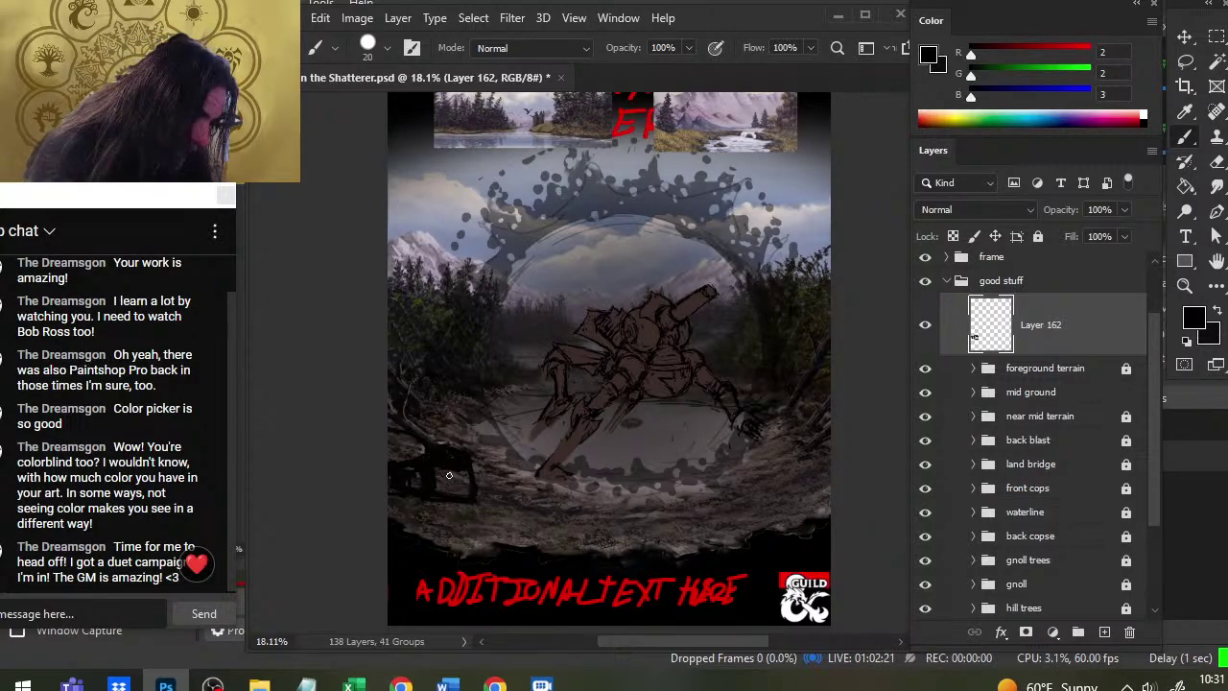
Fill in the dark cabin silhouette with the 20 px near-black brush, trimming its roof and edges with a 30 px eraser
{"action": "key", "text": "e"}
{"action": "key", "text": "bracketright"}
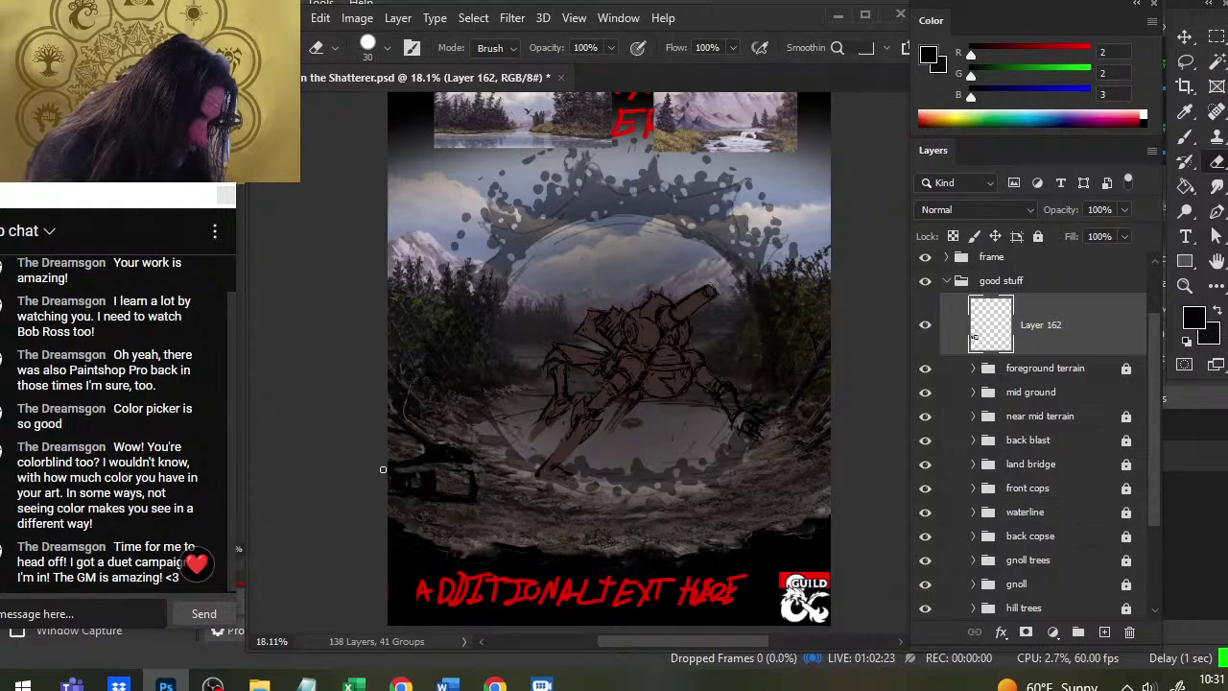
{"action": "key", "text": "b"}
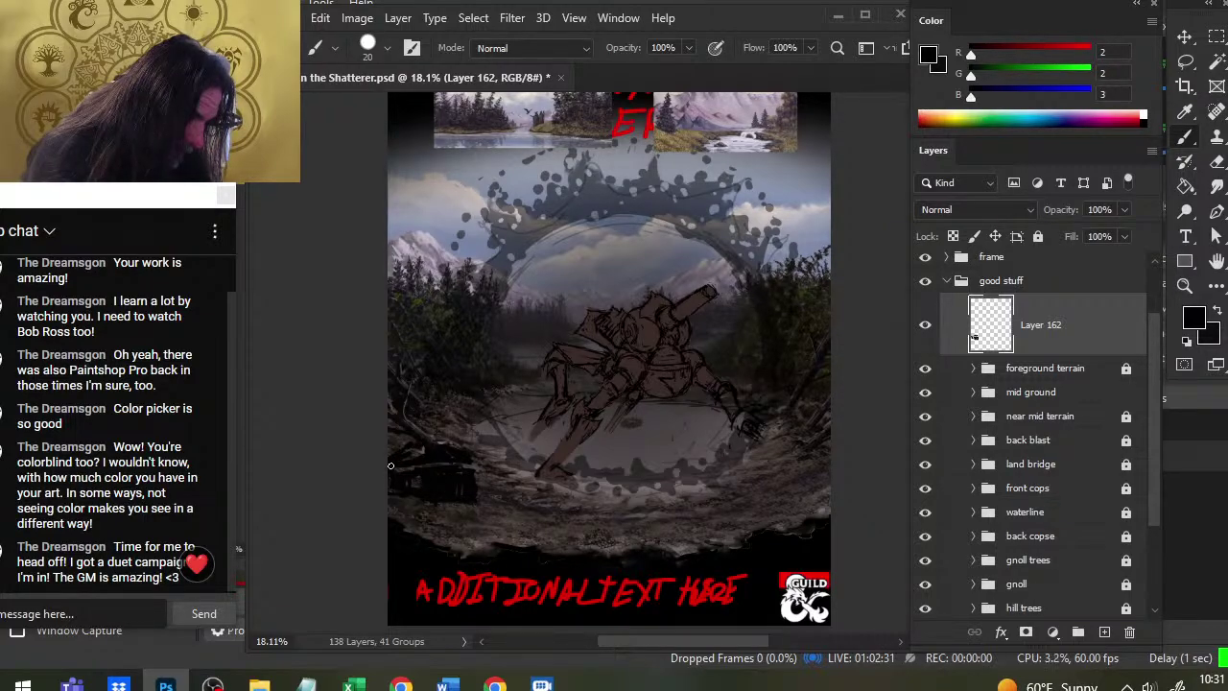
{"action": "key", "text": "e"}
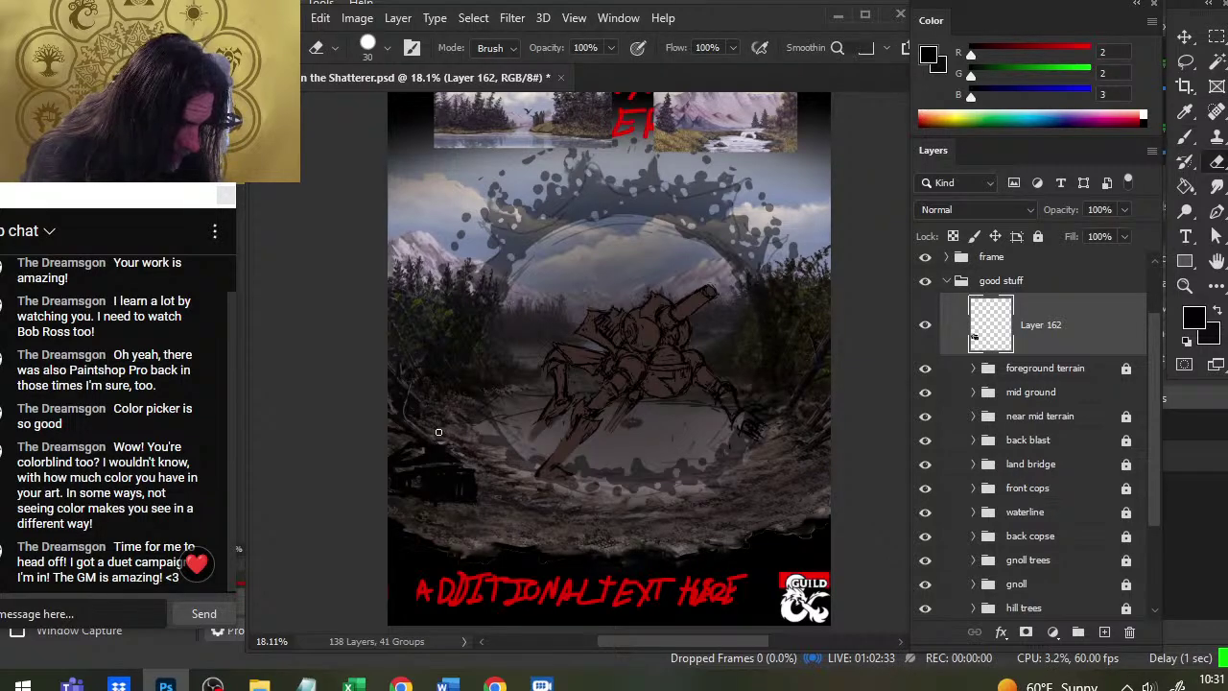
{"action": "key", "text": "b"}
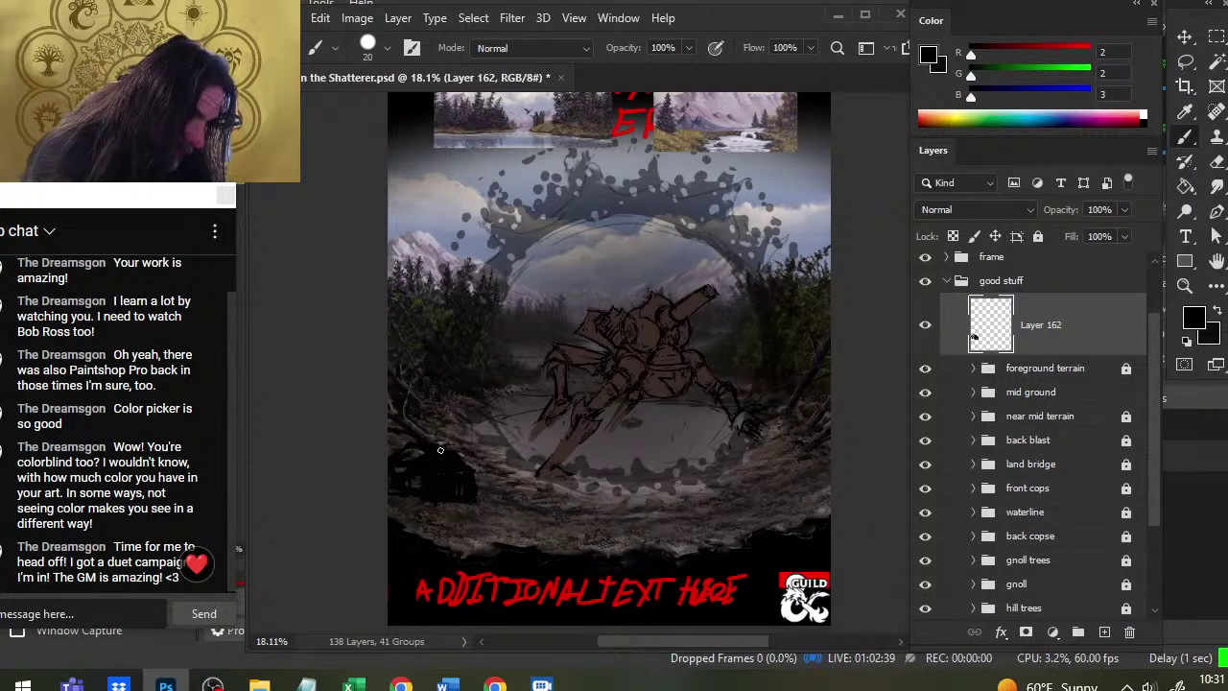
{"action": "key", "text": "e"}
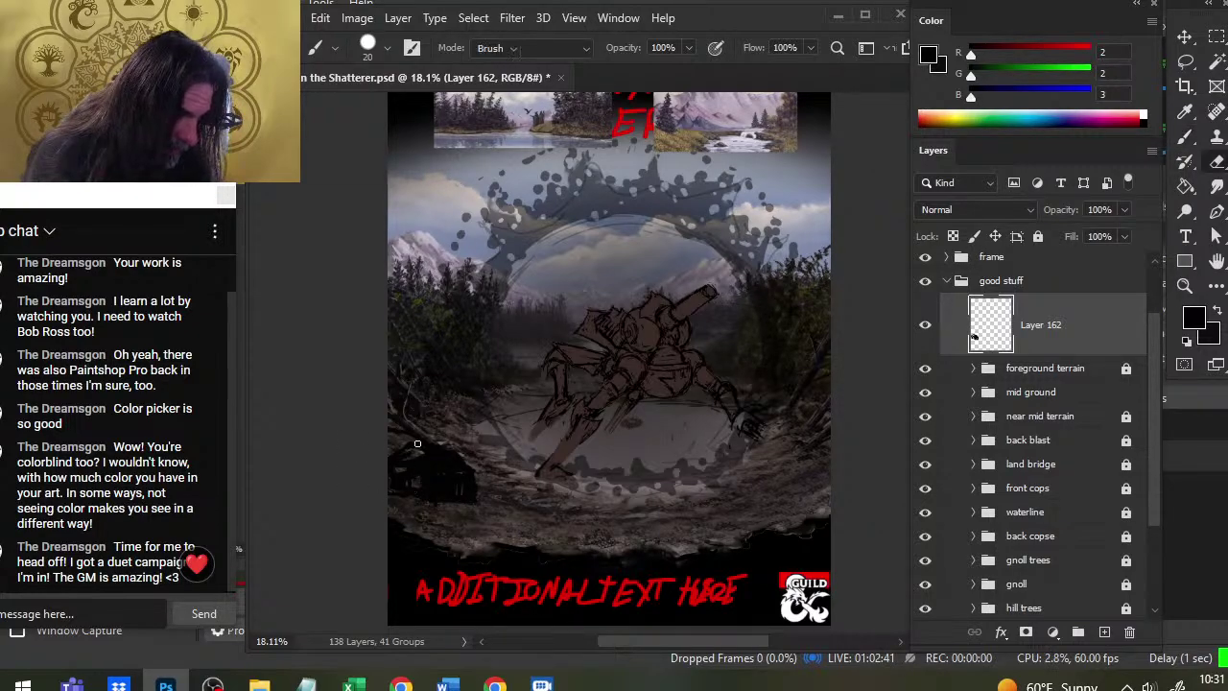
{"action": "key", "text": "b"}
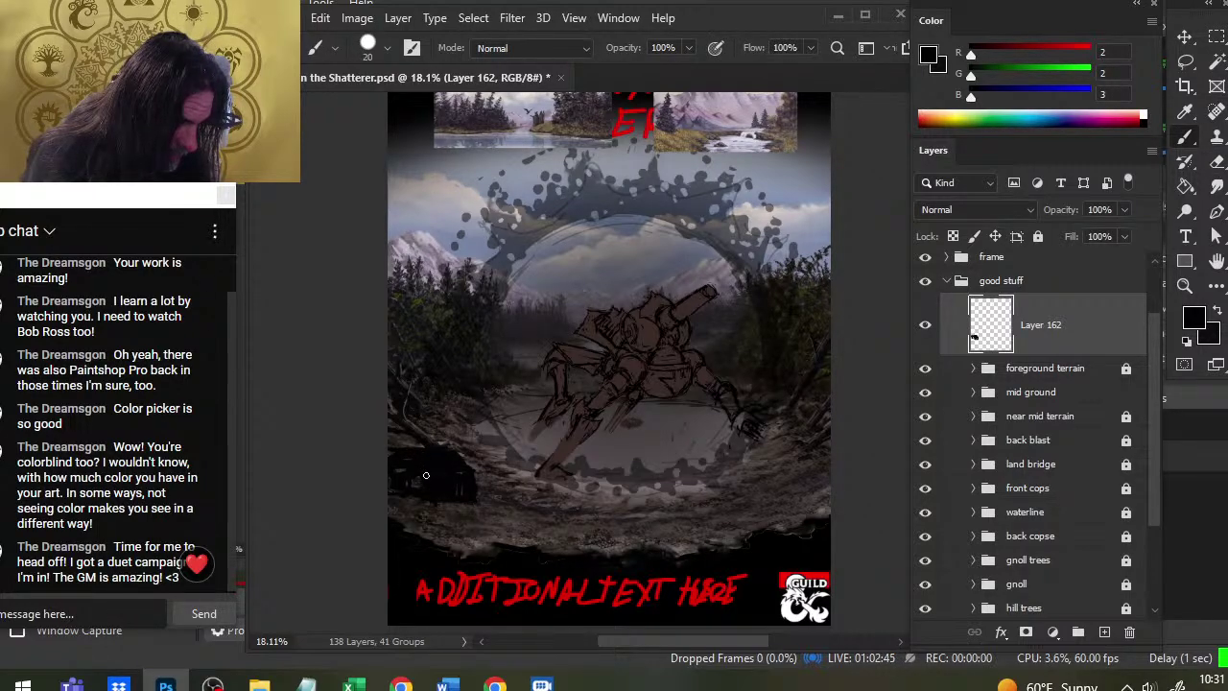
Sample a grey-brown (RGB 86, 77, 76) from the crater ground and paint plank highlights on the cabin's wall and roof
{"action": "left_click", "coordinate": [479, 437], "text": "alt"}
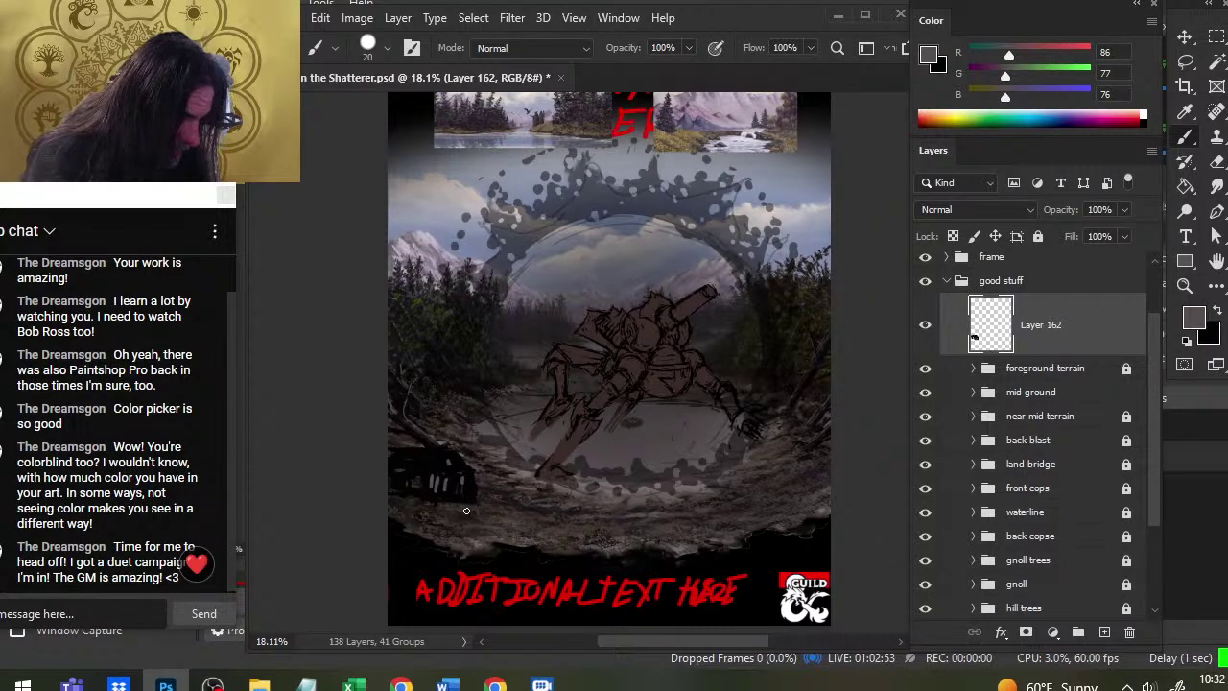
{"action": "mouse_move", "coordinate": [429, 458]}
{"action": "left_mouse_down"}
{"action": "mouse_move", "coordinate": [390, 456]}
{"action": "mouse_move", "coordinate": [399, 453]}
{"action": "left_mouse_up"}
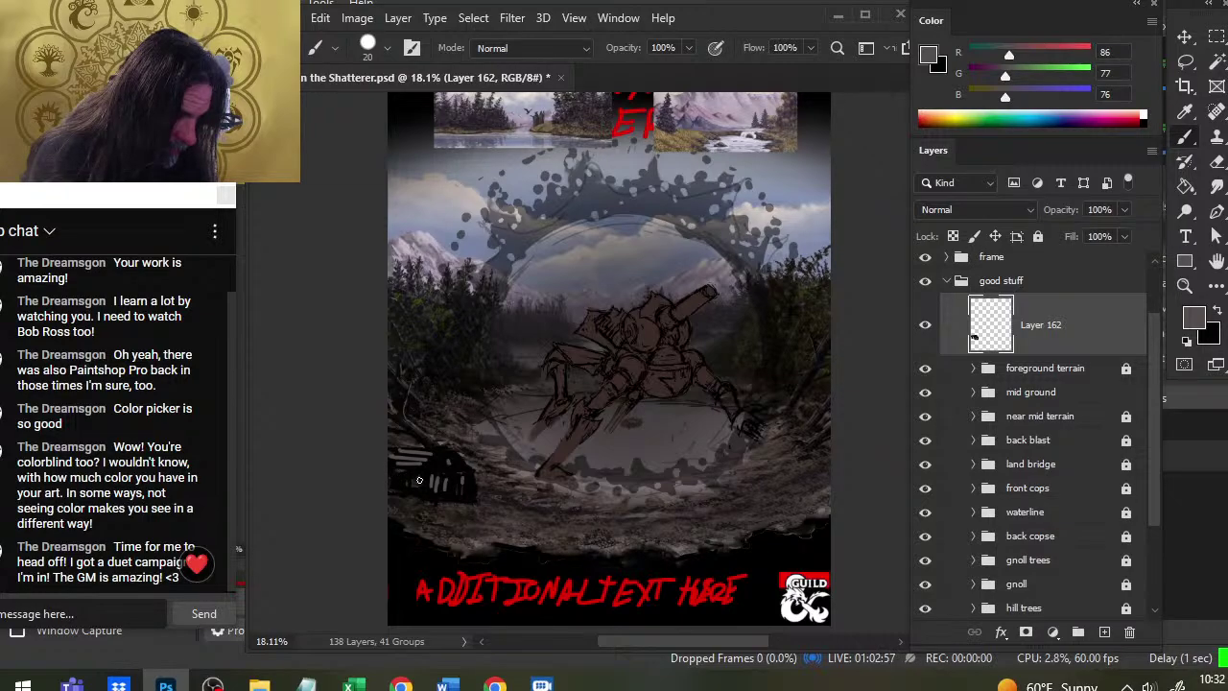
{"action": "left_click", "coordinate": [420, 481], "text": "alt"}
{"action": "left_click", "coordinate": [412, 473], "text": "alt"}
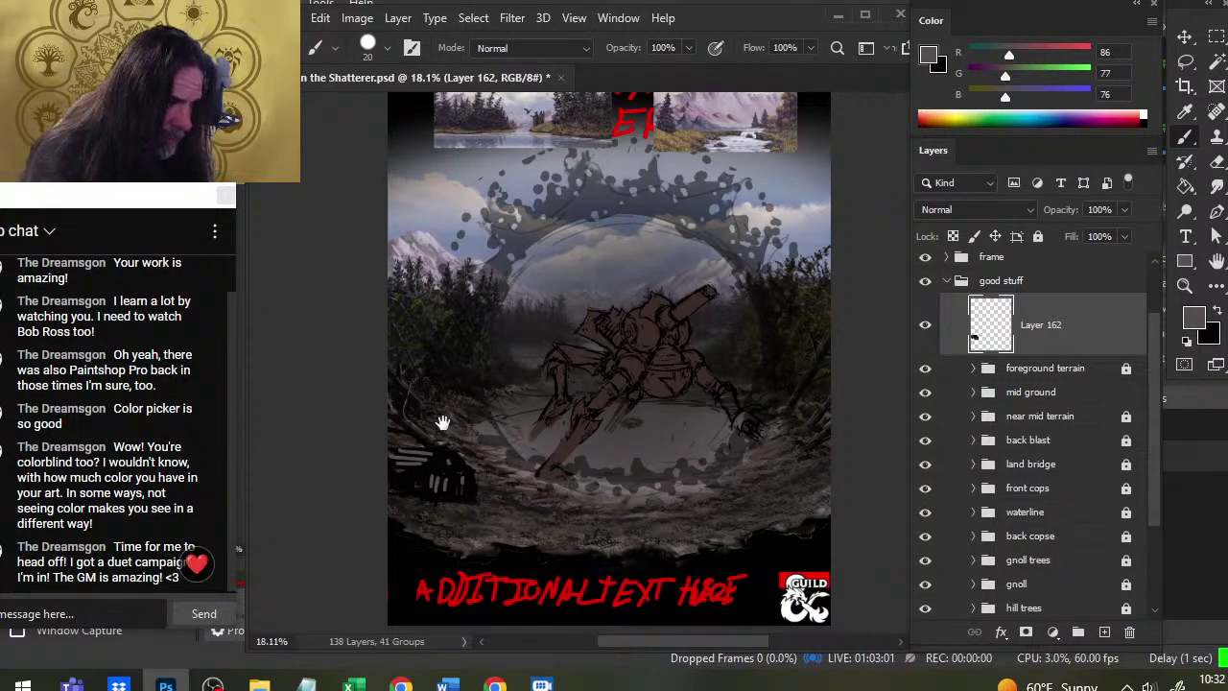
Examine the two landscape reference paintings at the top of the cover up close
{"action": "left_click_drag", "start_coordinate": [608, 400], "coordinate": [413, 633]}
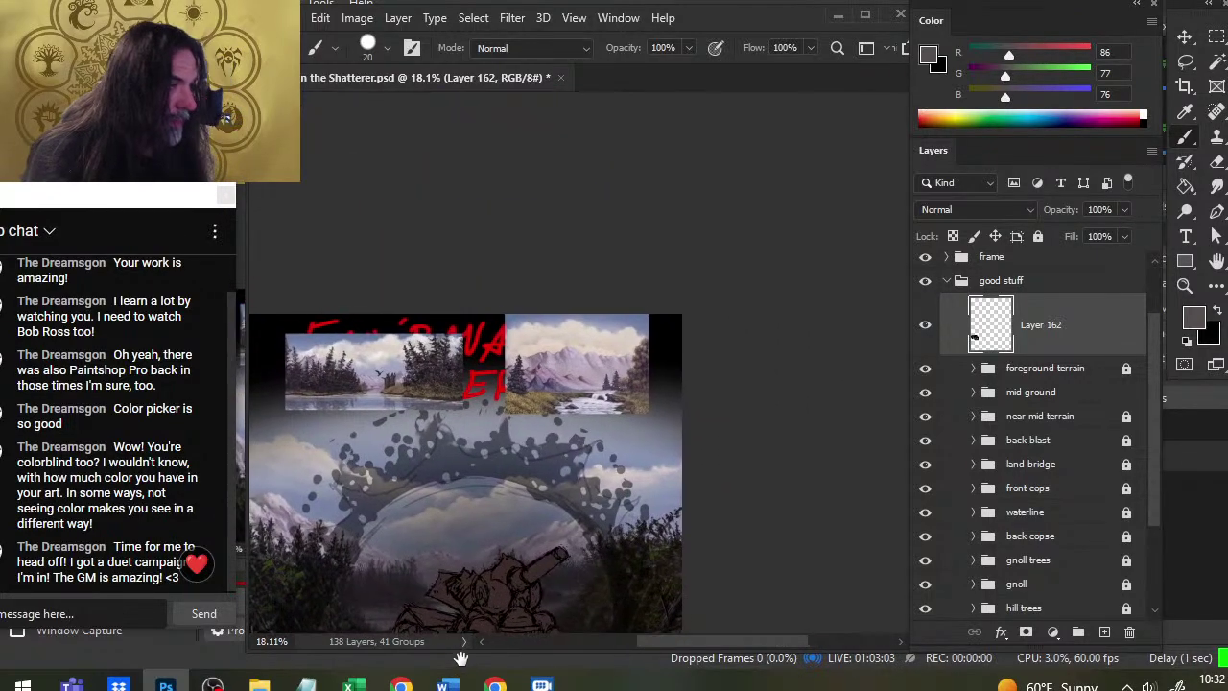
{"action": "key", "text": "z"}
{"action": "left_click_drag", "start_coordinate": [559, 407], "coordinate": [671, 410]}
{"action": "key", "text": "b"}
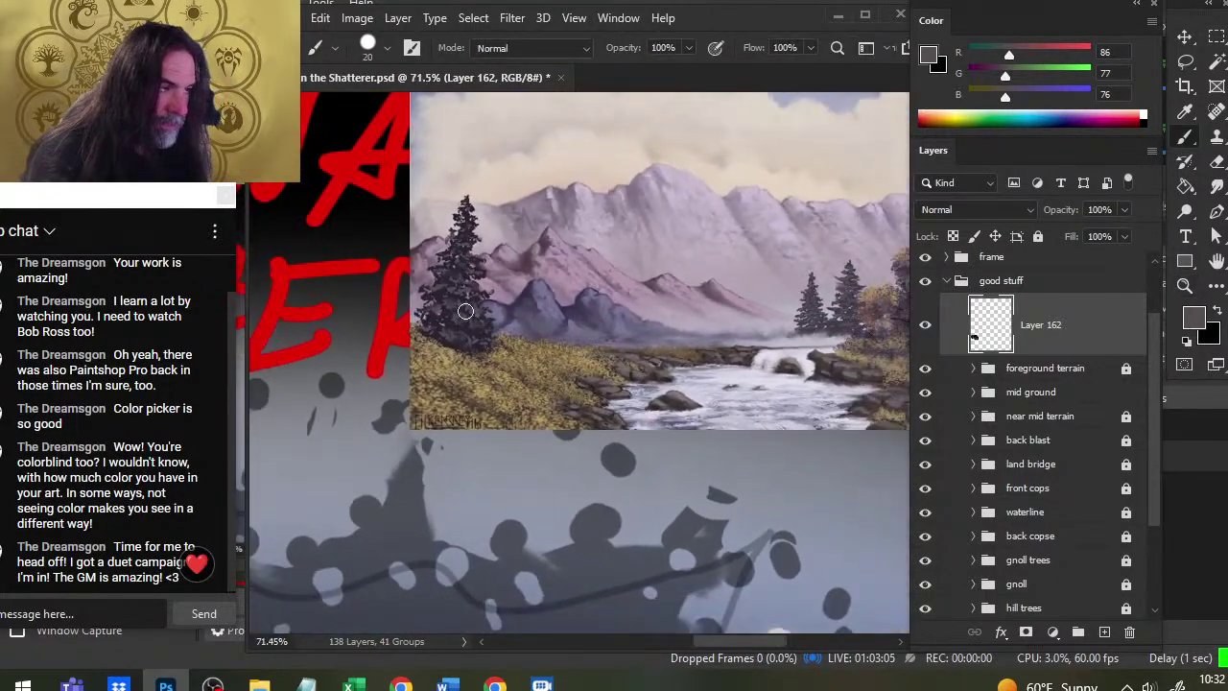
{"action": "mouse_move", "coordinate": [363, 418]}
{"action": "left_mouse_down"}
{"action": "mouse_move", "coordinate": [704, 513]}
{"action": "mouse_move", "coordinate": [507, 431]}
{"action": "left_mouse_up"}
{"action": "mouse_move", "coordinate": [402, 460]}
{"action": "left_mouse_down"}
{"action": "mouse_move", "coordinate": [608, 432]}
{"action": "mouse_move", "coordinate": [500, 345]}
{"action": "mouse_move", "coordinate": [432, 349]}
{"action": "left_mouse_up"}
{"action": "key", "text": "z"}
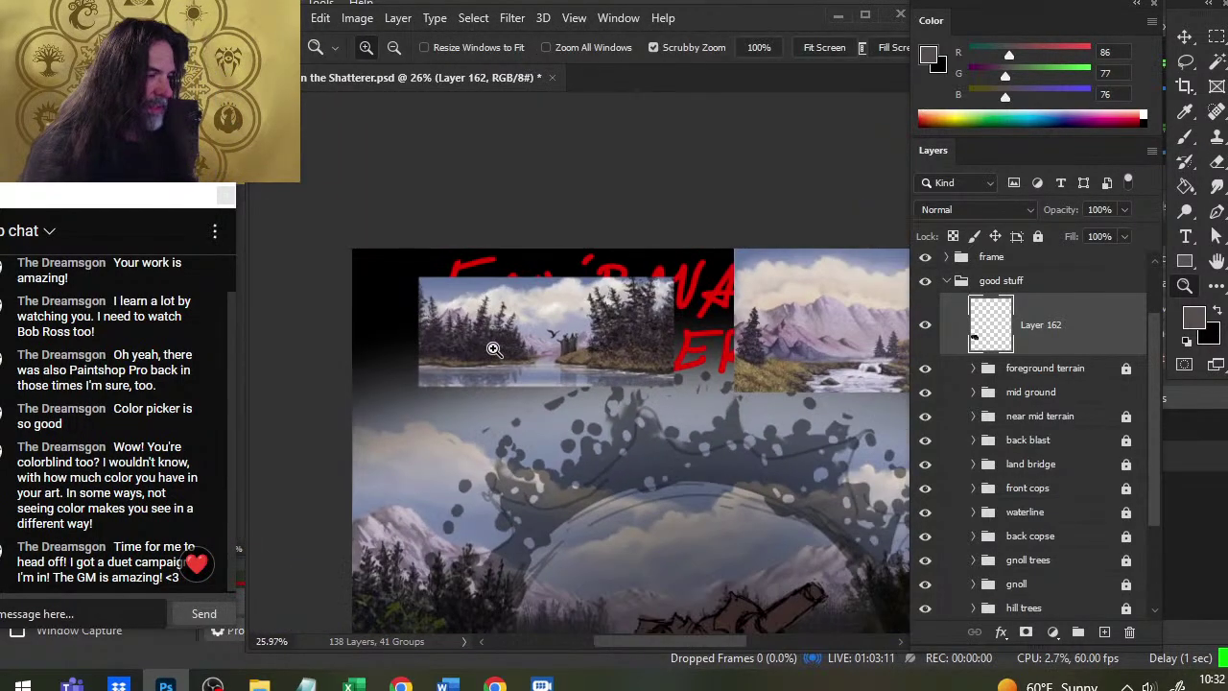
Switch to the Chrome browser and search Google for "bob ross cabin" in a new tab
{"action": "key", "text": "alt+Tab"}
{"action": "key", "text": "alt+Tab"}
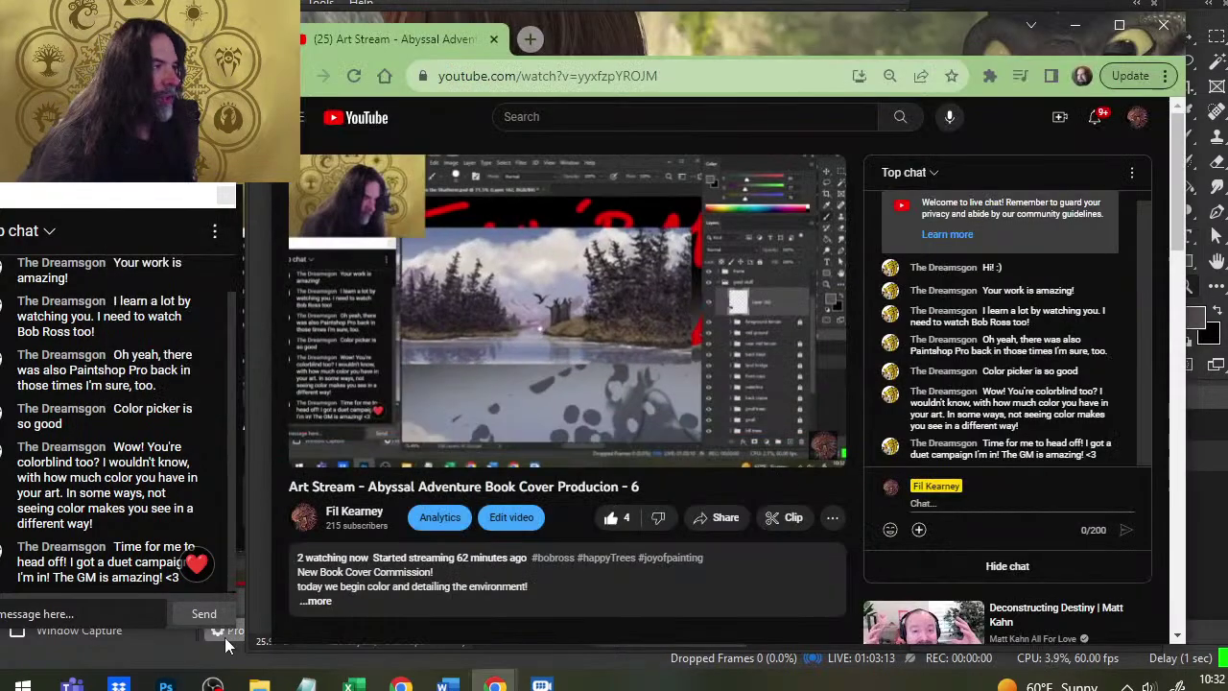
{"action": "left_click", "coordinate": [528, 36]}
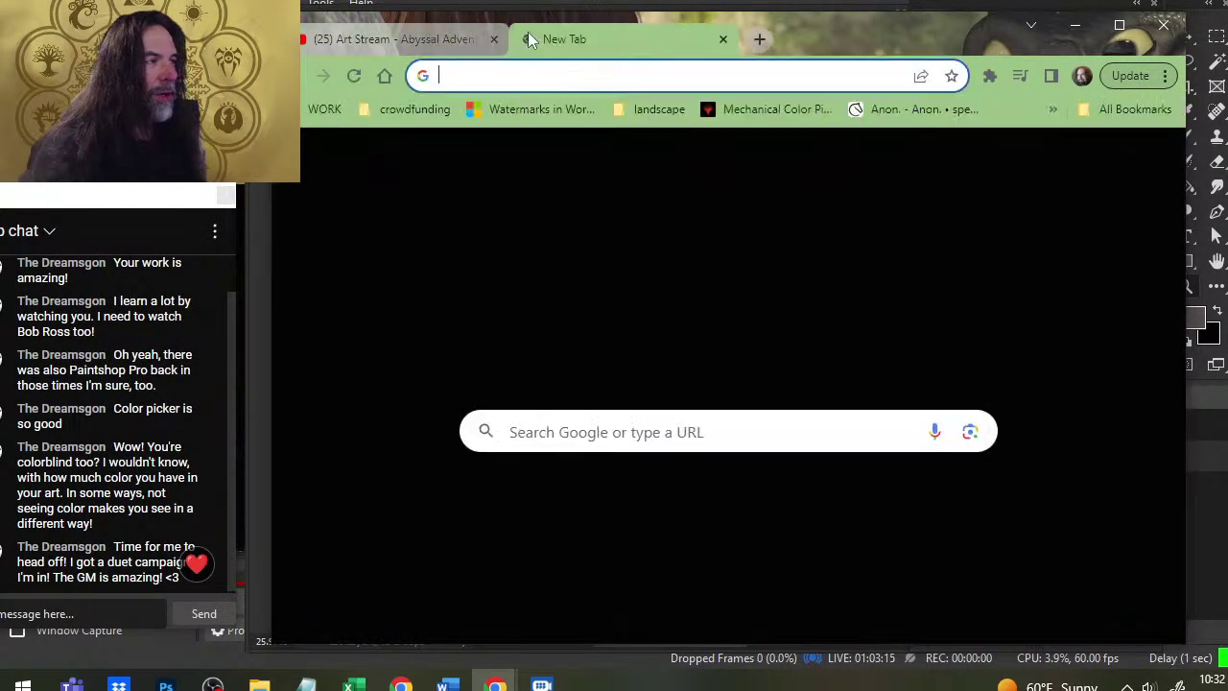
{"action": "type", "text": "bob ross xcab"}
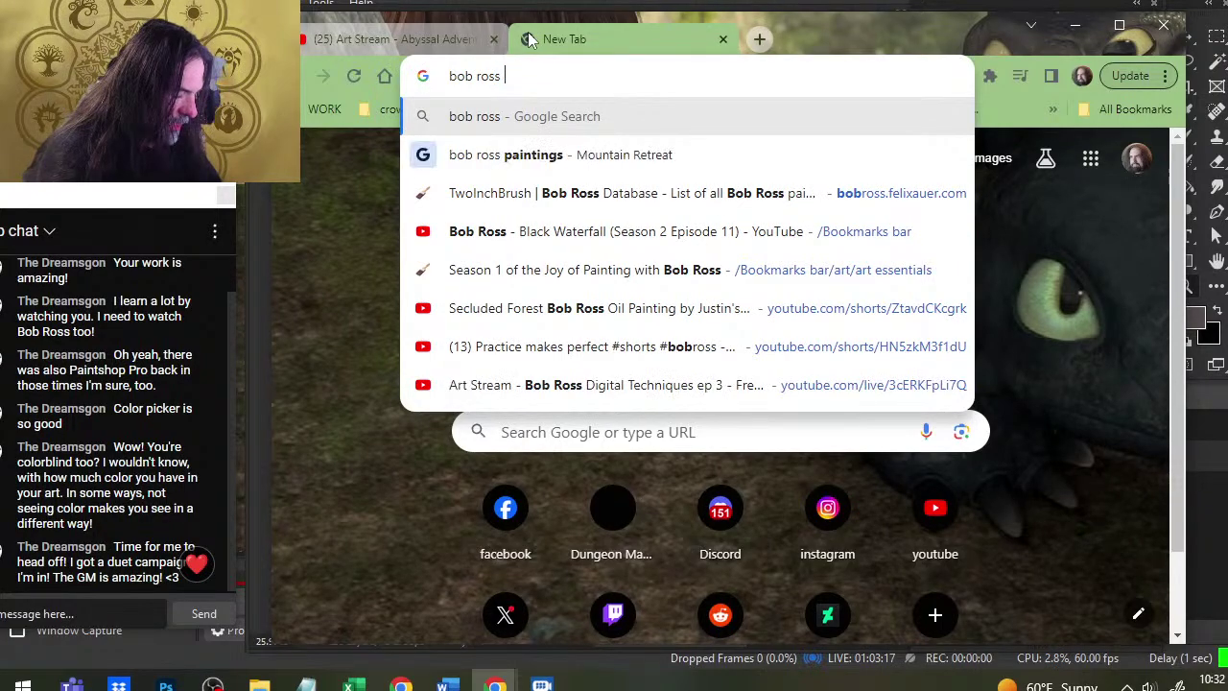
{"action": "key", "text": "BackSpace"}
{"action": "key", "text": "BackSpace"}
{"action": "key", "text": "BackSpace"}
{"action": "key", "text": "BackSpace"}
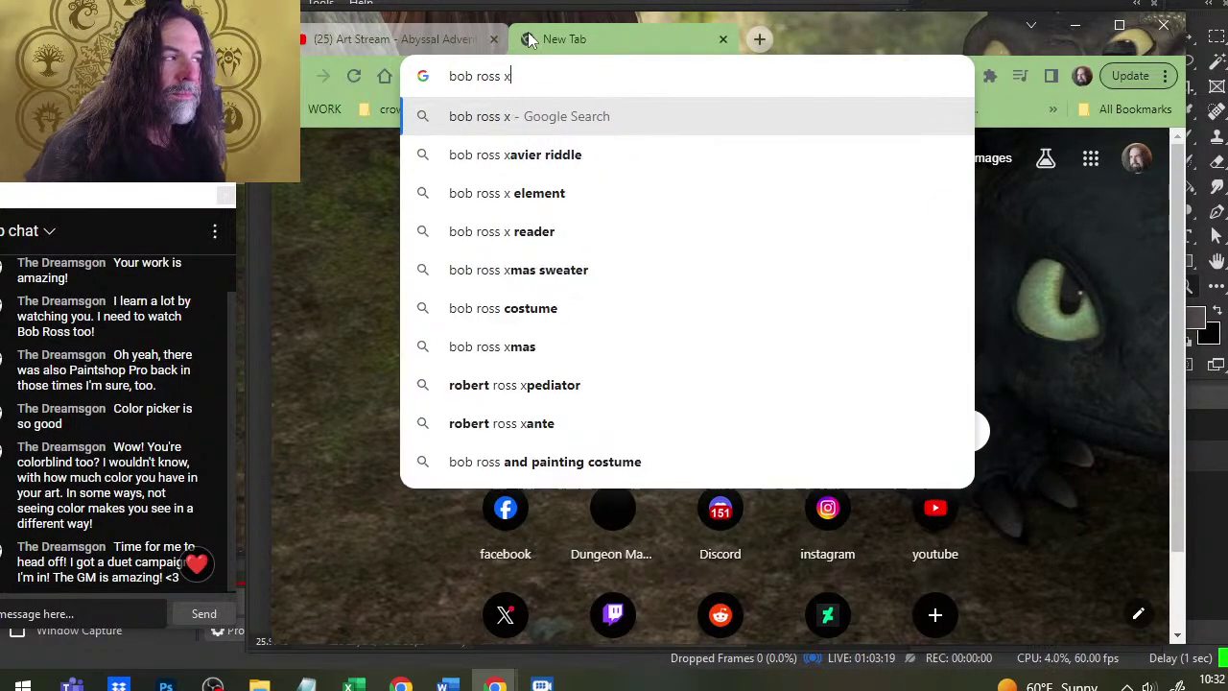
{"action": "type", "text": "cabin"}
{"action": "key", "text": "Return"}
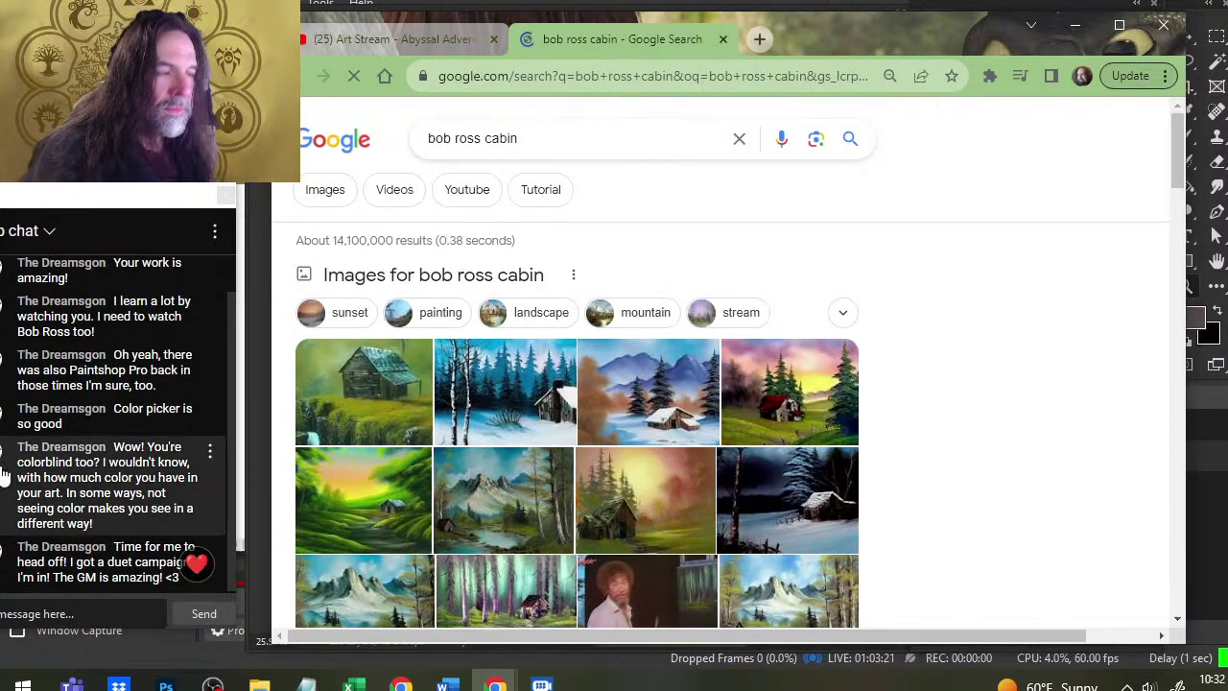
Compare the previews of the green PBS cabin painting and the darker Deep Wilderness Home painting, ending on the PBS one
{"action": "left_click", "coordinate": [377, 374]}
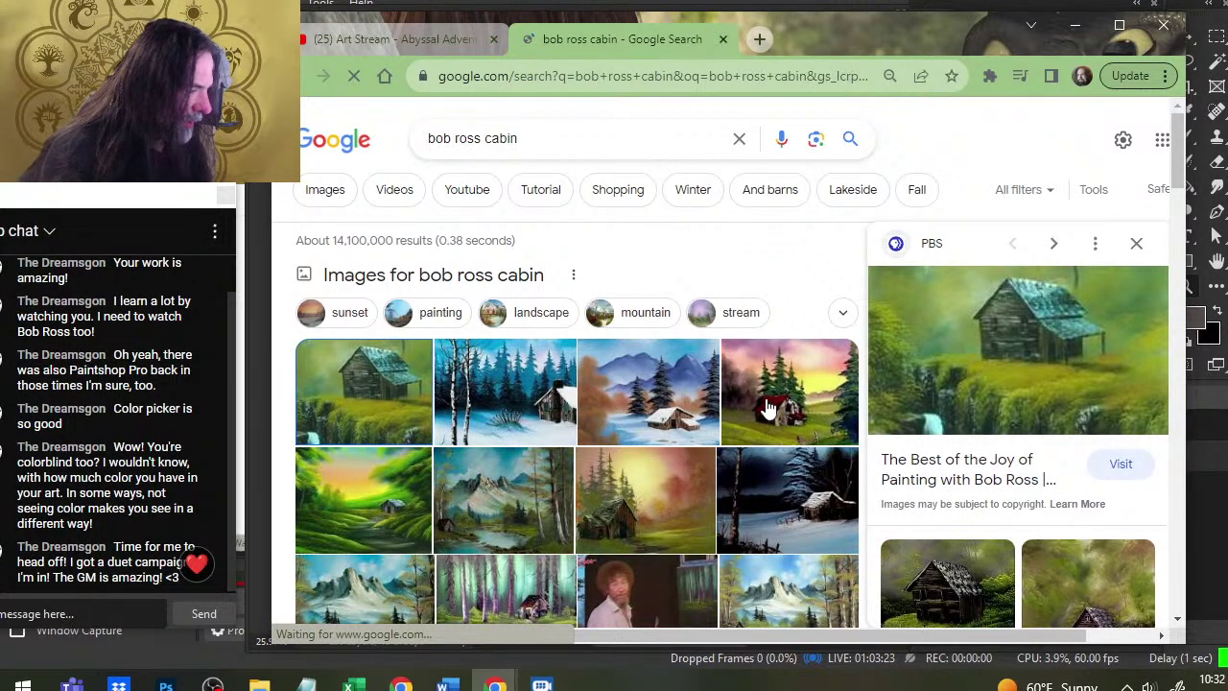
{"action": "right_click", "coordinate": [1044, 373]}
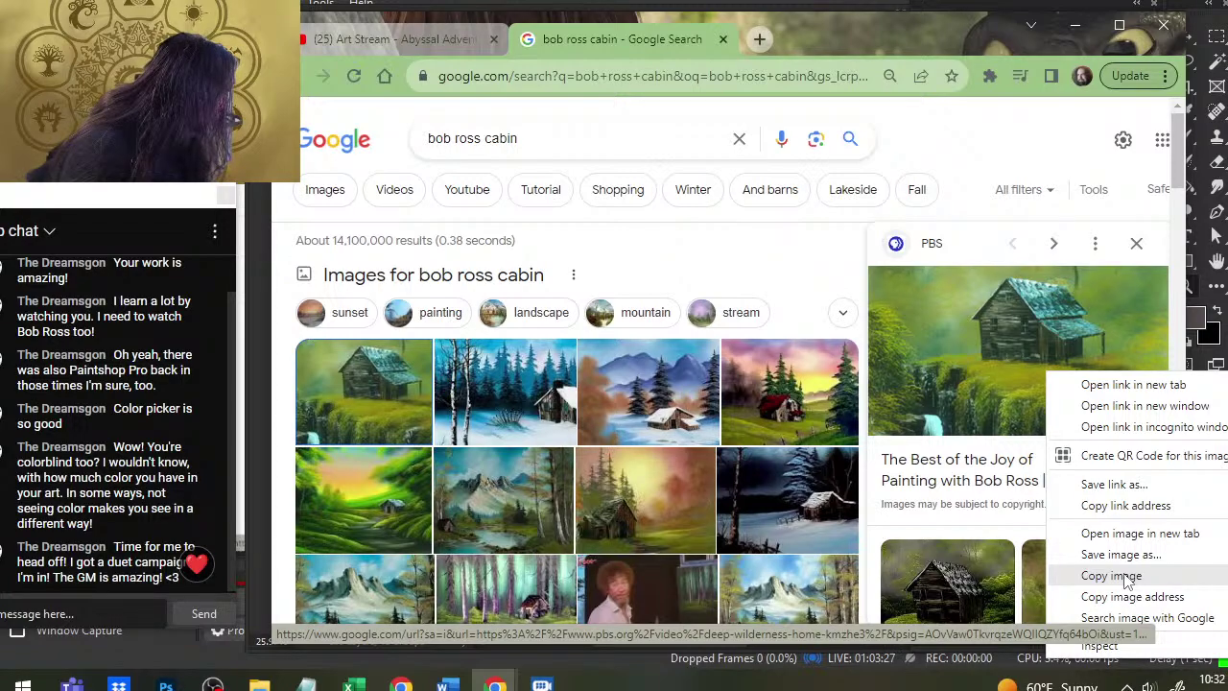
{"action": "left_click", "coordinate": [960, 554]}
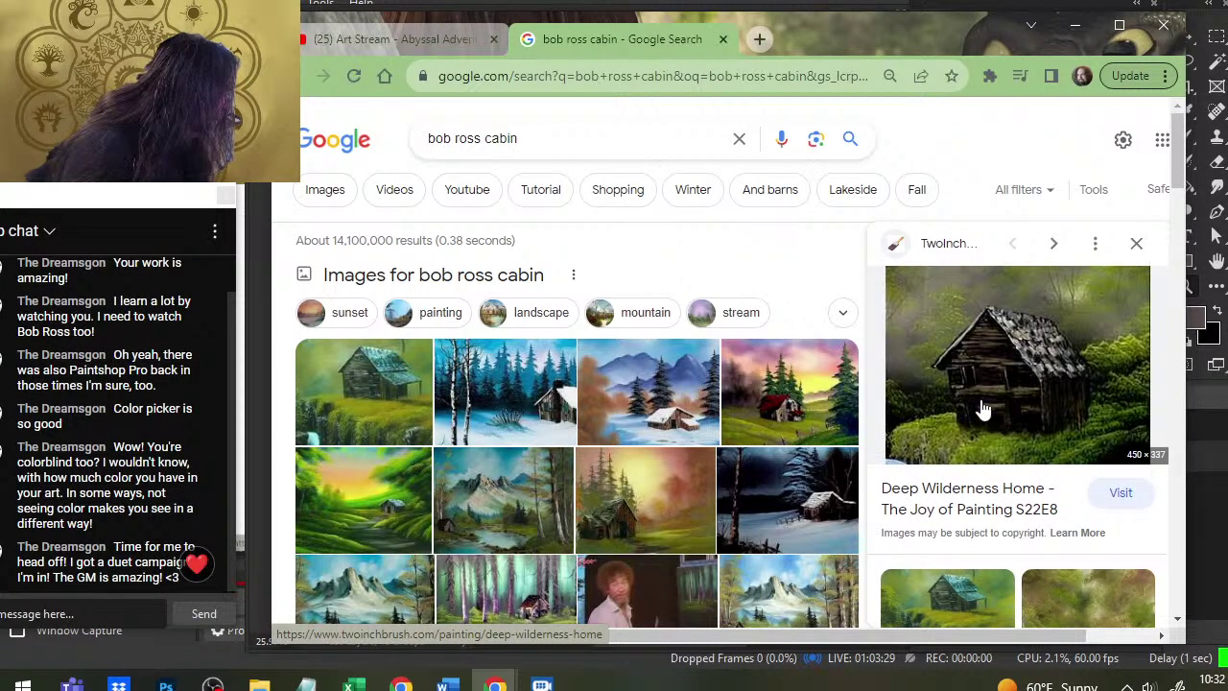
{"action": "scroll", "coordinate": [993, 414], "scroll_direction": "down", "scroll_amount": 2}
{"action": "left_click", "coordinate": [969, 449]}
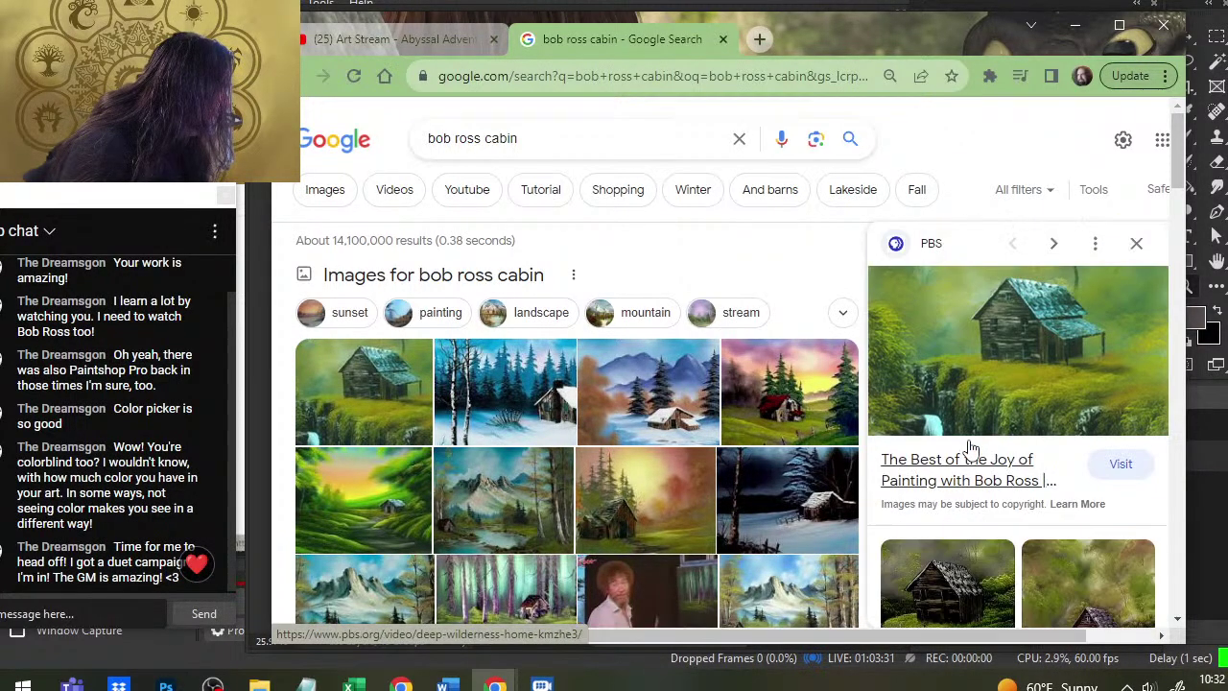
Copy the green PBS cabin painting, switch to Photoshop and paste it as a new layer inside the ref group
{"action": "right_click", "coordinate": [1029, 316]}
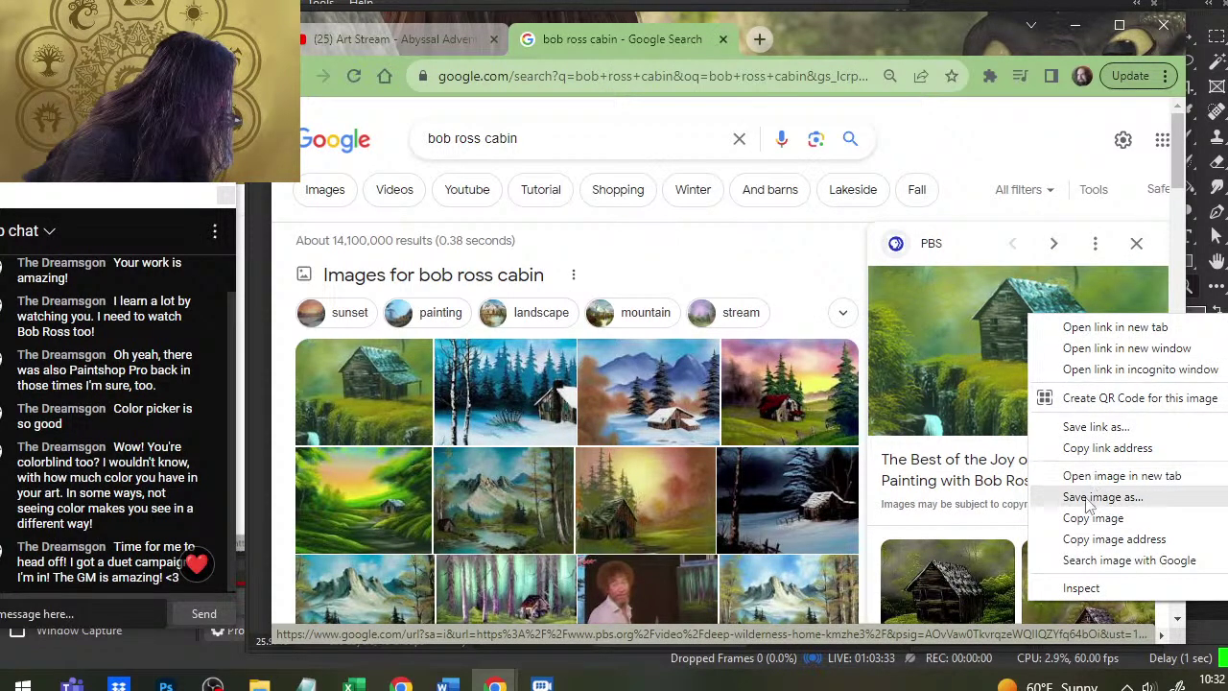
{"action": "left_click", "coordinate": [1105, 519]}
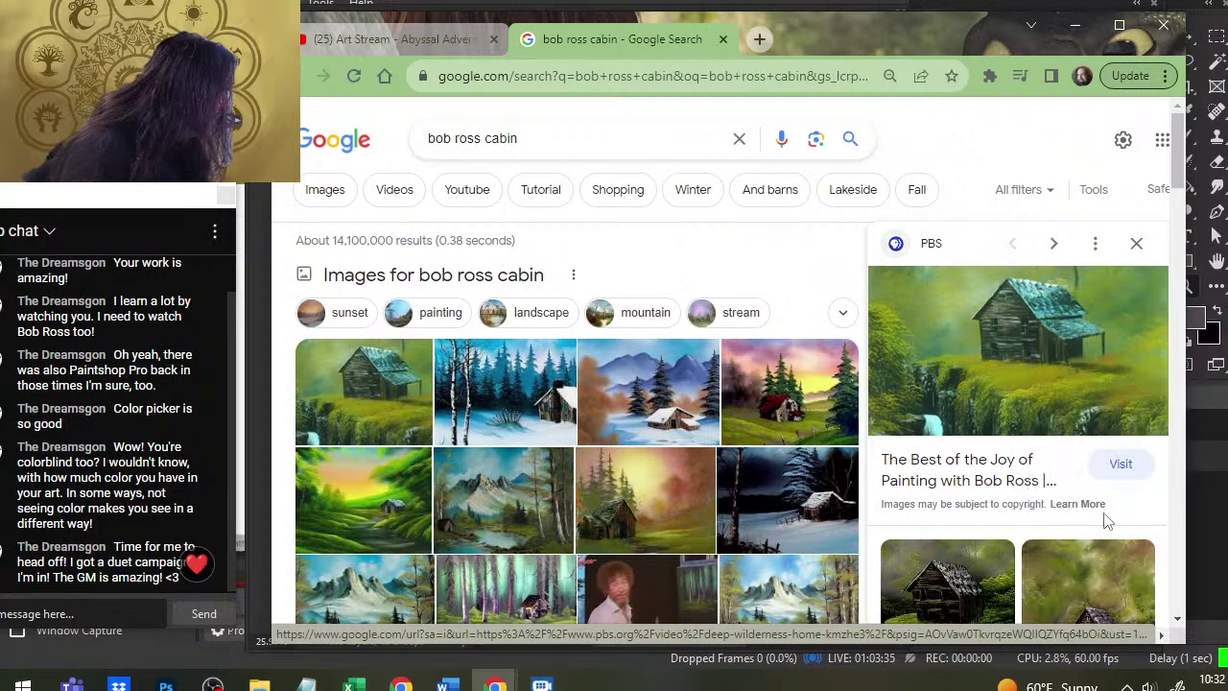
{"action": "key", "text": "alt+Tab"}
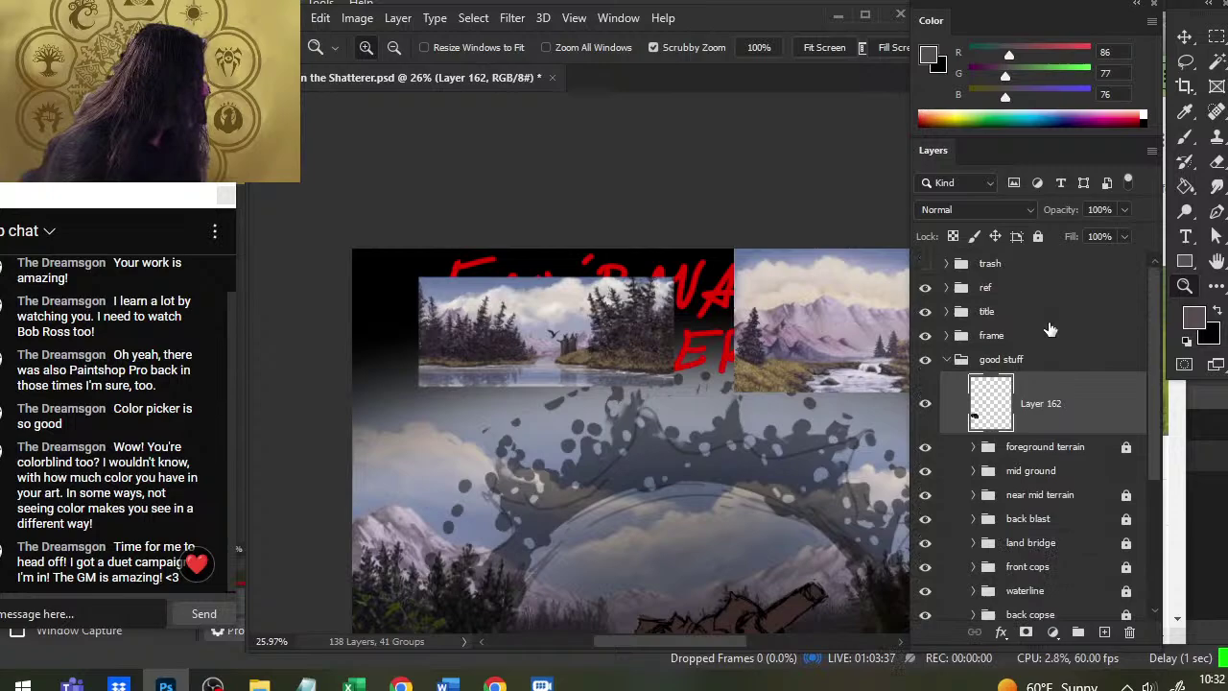
{"action": "left_click", "coordinate": [1000, 288]}
{"action": "left_click", "coordinate": [947, 288]}
{"action": "left_click", "coordinate": [988, 314]}
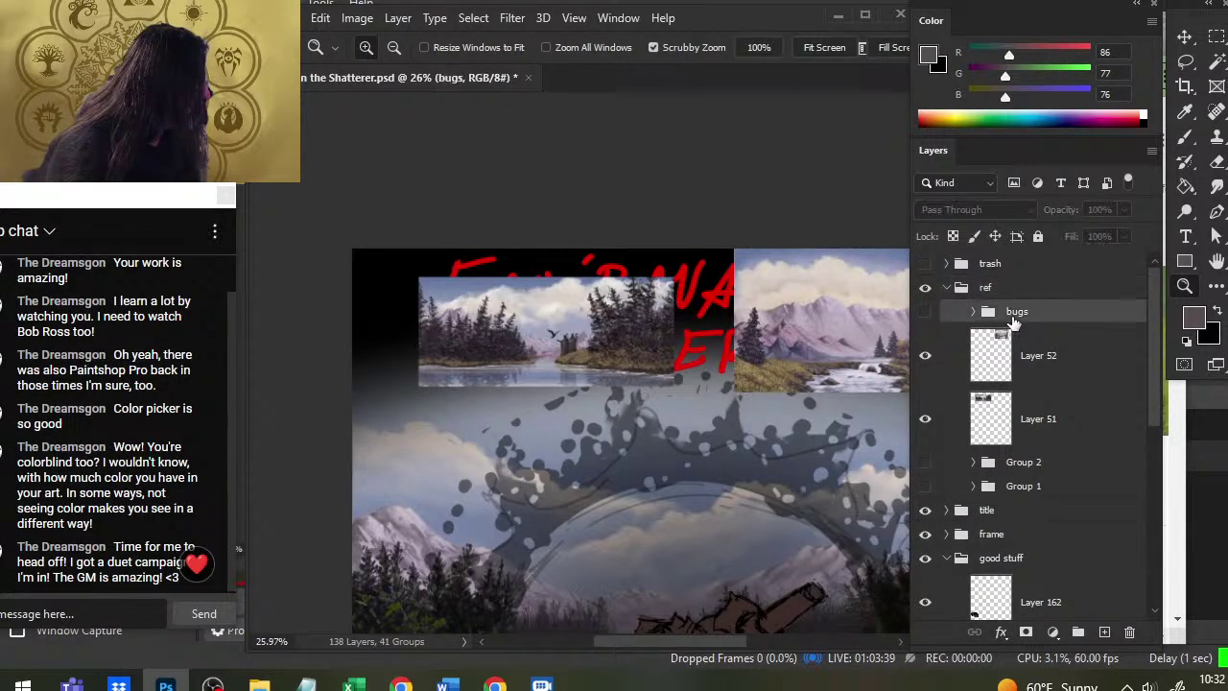
{"action": "key", "text": "ctrl+v"}
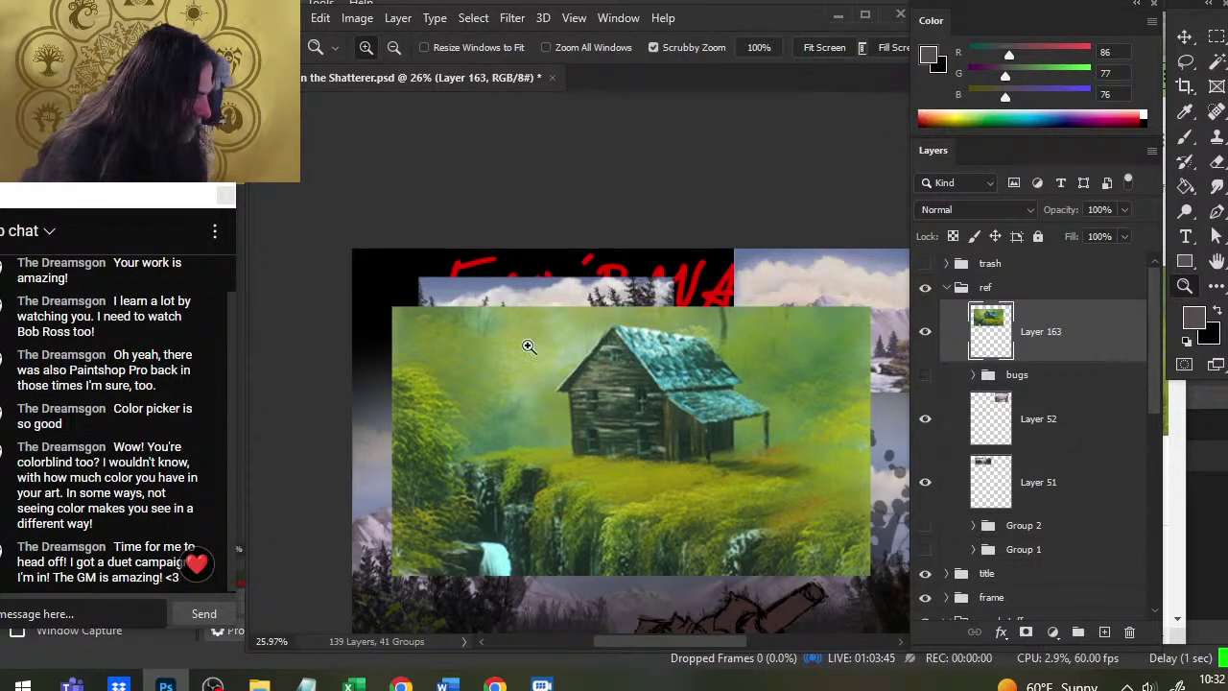
Scale the pasted cabin painting down to about 83% with Free Transform, keeping its upper-right corner in place
{"action": "key", "text": "l"}
{"action": "right_click", "coordinate": [746, 496]}
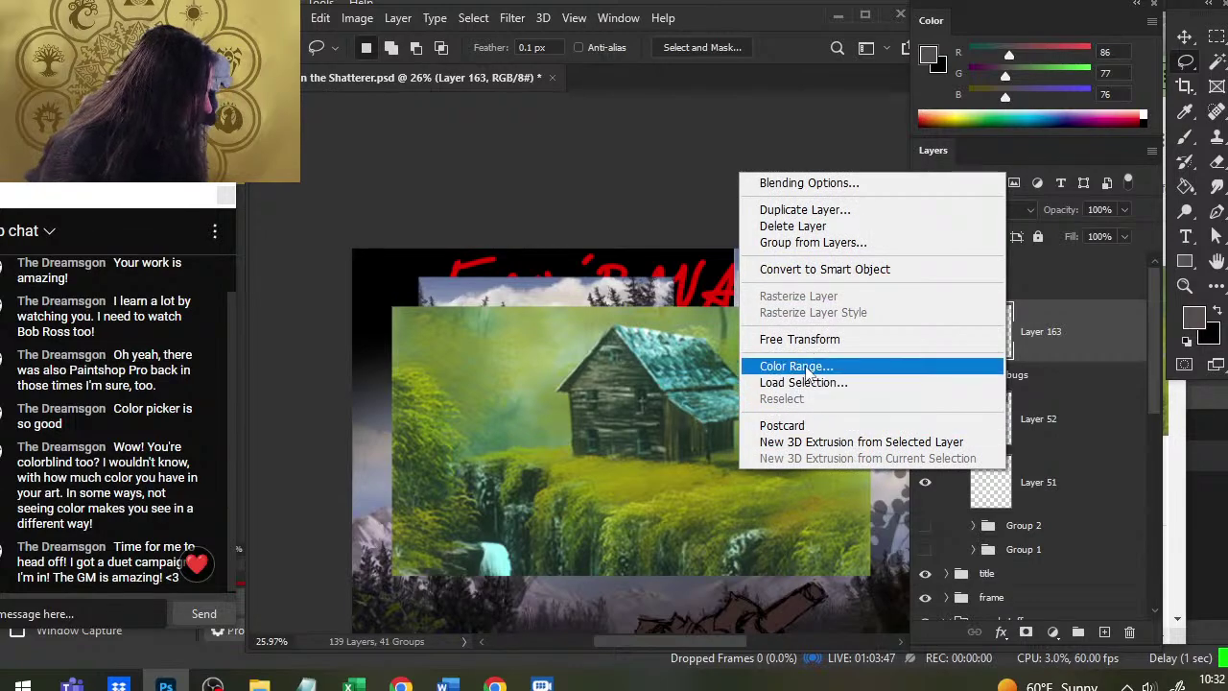
{"action": "left_click", "coordinate": [814, 339]}
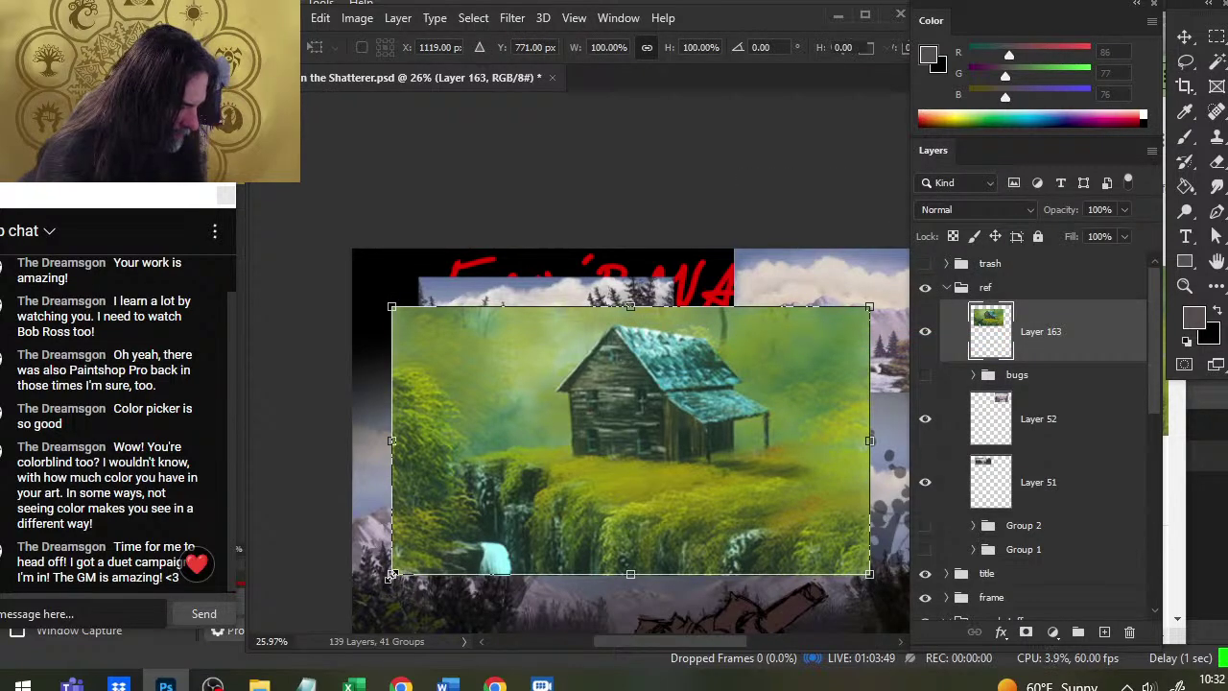
{"action": "left_click_drag", "start_coordinate": [410, 578], "coordinate": [463, 518]}
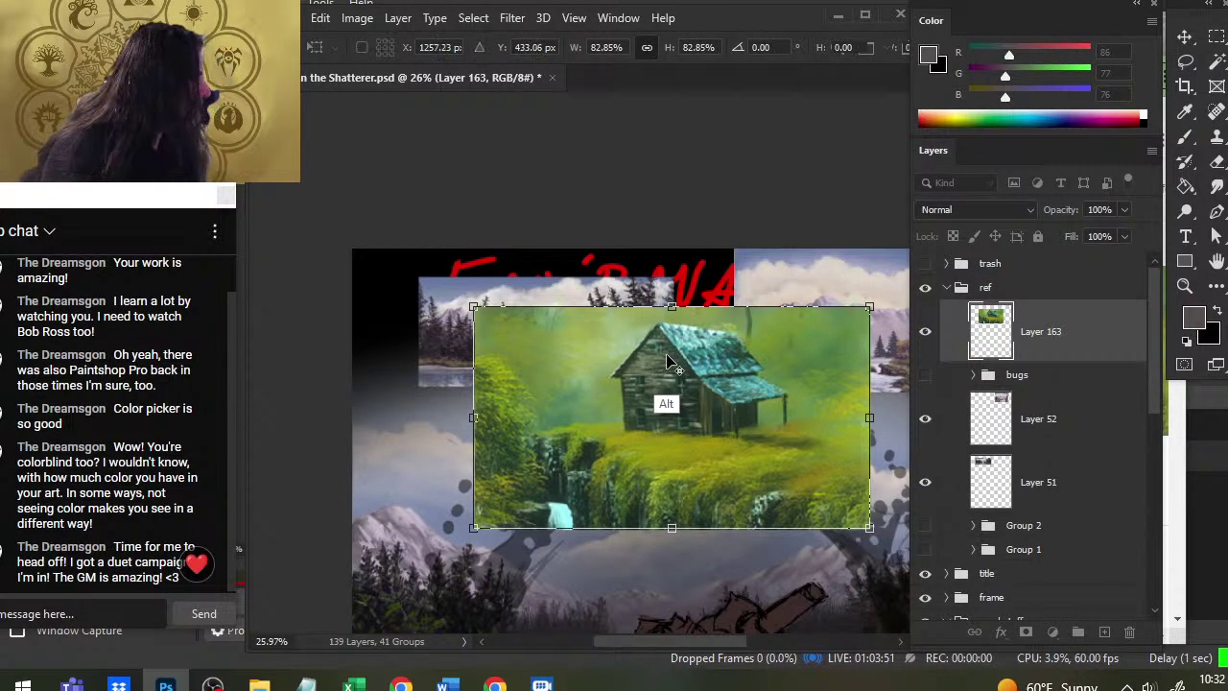
{"action": "key", "text": "Return"}
Sample the teal roof and dark wall shades from the pasted cabin painting, ending on dark green RGB 28, 45, 37
{"action": "key", "text": "b"}
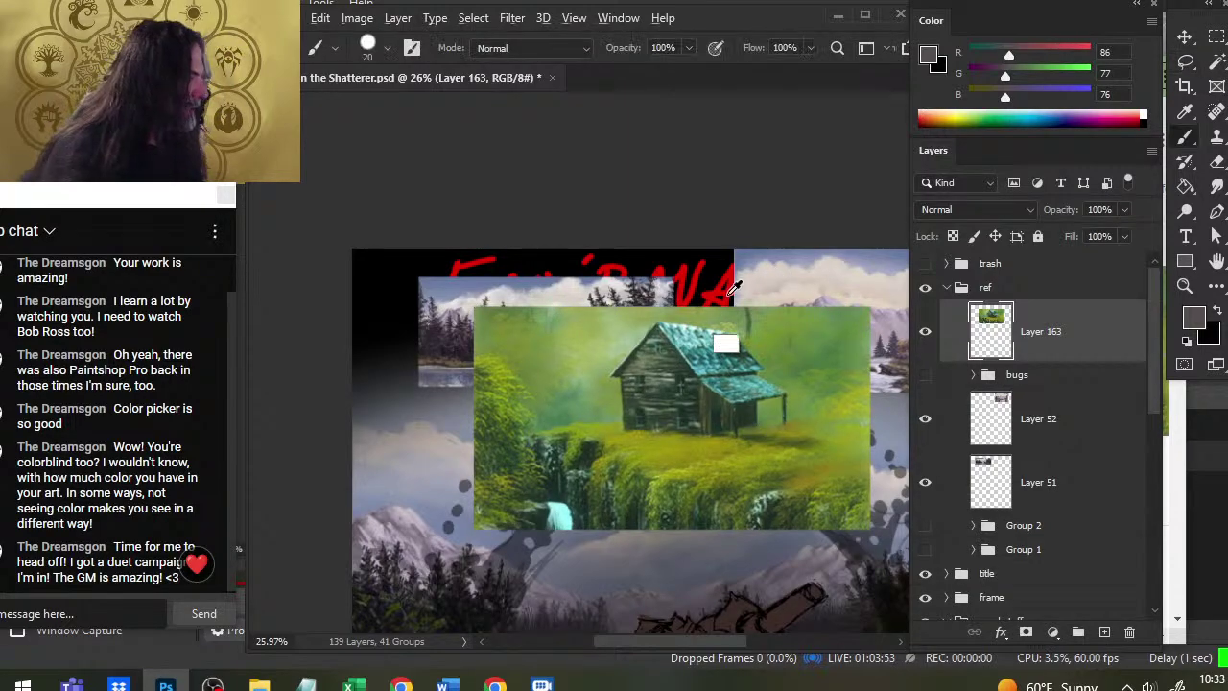
{"action": "left_click", "coordinate": [675, 372], "text": "alt"}
{"action": "left_click_drag", "start_coordinate": [684, 374], "coordinate": [740, 366]}
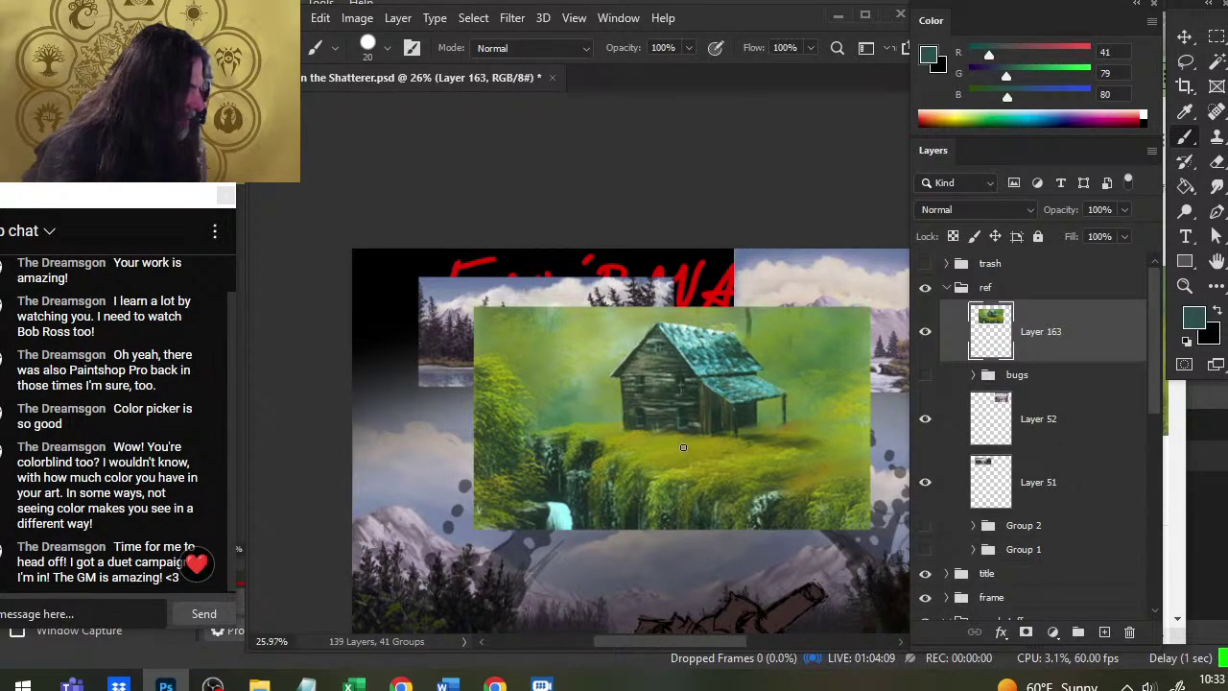
{"action": "left_click_drag", "start_coordinate": [685, 400], "coordinate": [685, 445]}
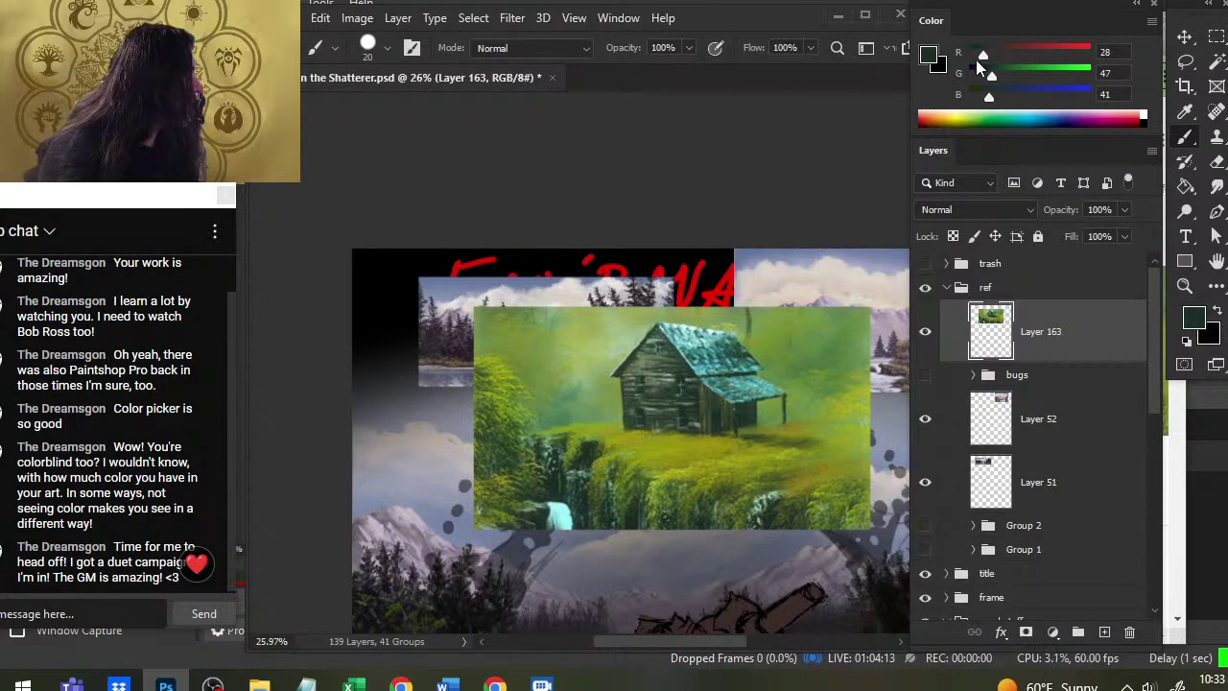
{"action": "left_click", "coordinate": [677, 338], "text": "alt"}
{"action": "left_click_drag", "start_coordinate": [677, 338], "coordinate": [745, 466]}
{"action": "left_click_drag", "start_coordinate": [724, 303], "coordinate": [636, 370]}
Collapse the ref group, select Layer 162 and brush green strokes onto the ruined cabin on the left bank
{"action": "key", "text": "z"}
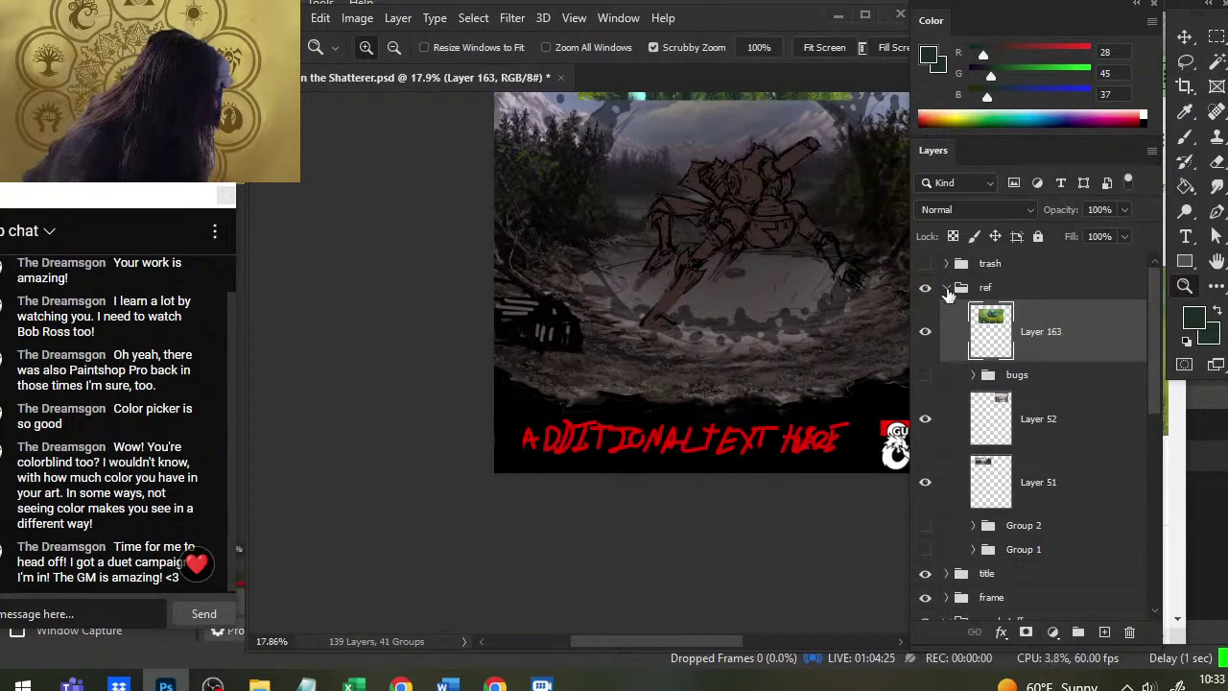
{"action": "left_click", "coordinate": [947, 287]}
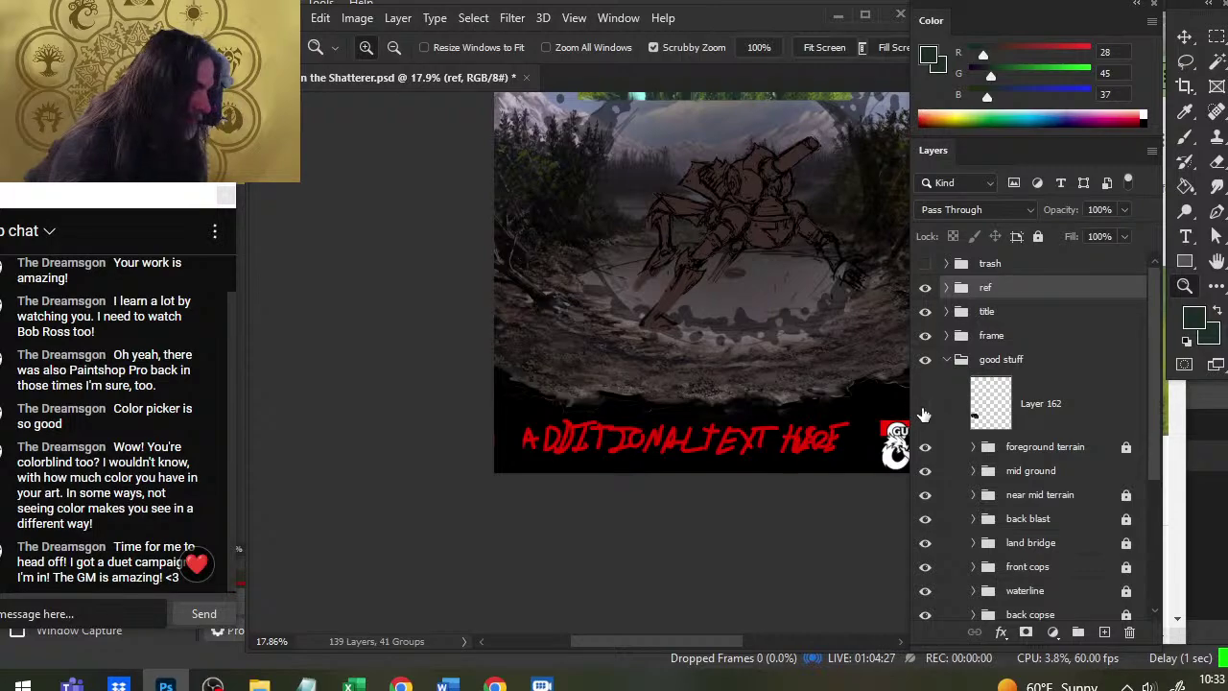
{"action": "left_click", "coordinate": [1031, 413]}
{"action": "left_click_drag", "start_coordinate": [567, 337], "coordinate": [623, 348]}
{"action": "key", "text": "b"}
{"action": "left_click_drag", "start_coordinate": [529, 293], "coordinate": [475, 374]}
{"action": "left_click_drag", "start_coordinate": [527, 293], "coordinate": [496, 353]}
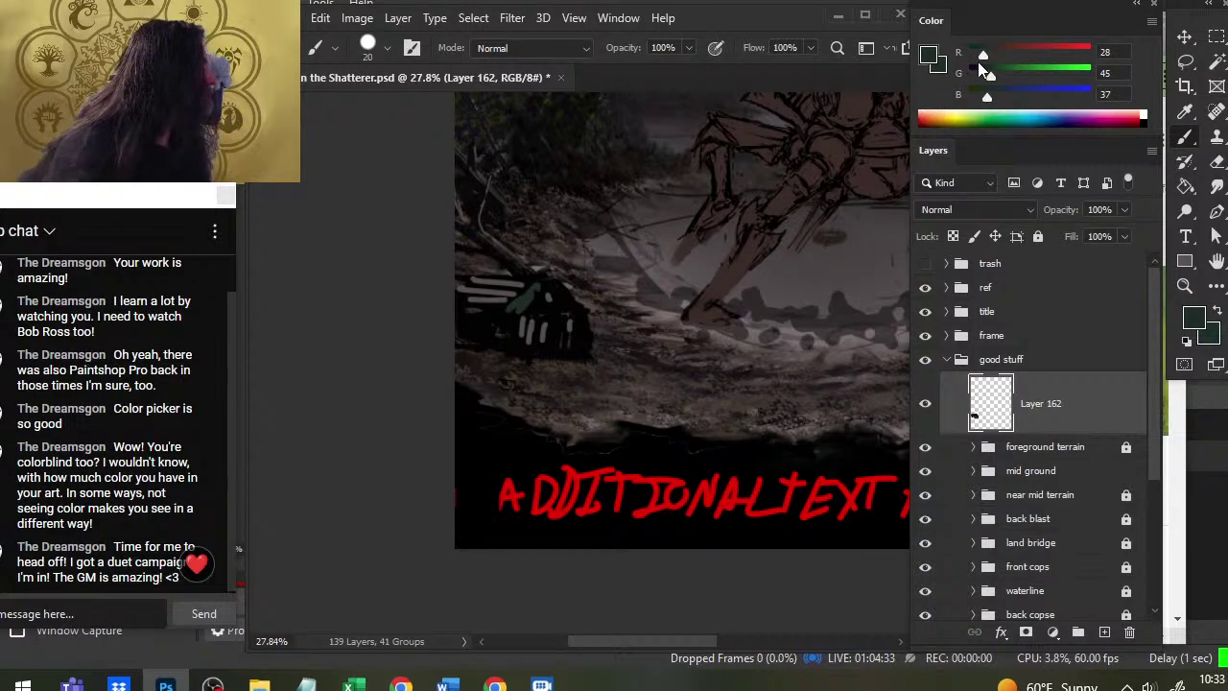
Darken the brush colour to RGB 8, 27, 19 and block in the cabin's side and front walls, trimming the front wall's edge
{"action": "mouse_move", "coordinate": [983, 55]}
{"action": "left_mouse_down"}
{"action": "mouse_move", "coordinate": [979, 112]}
{"action": "mouse_move", "coordinate": [981, 77]}
{"action": "left_mouse_up"}
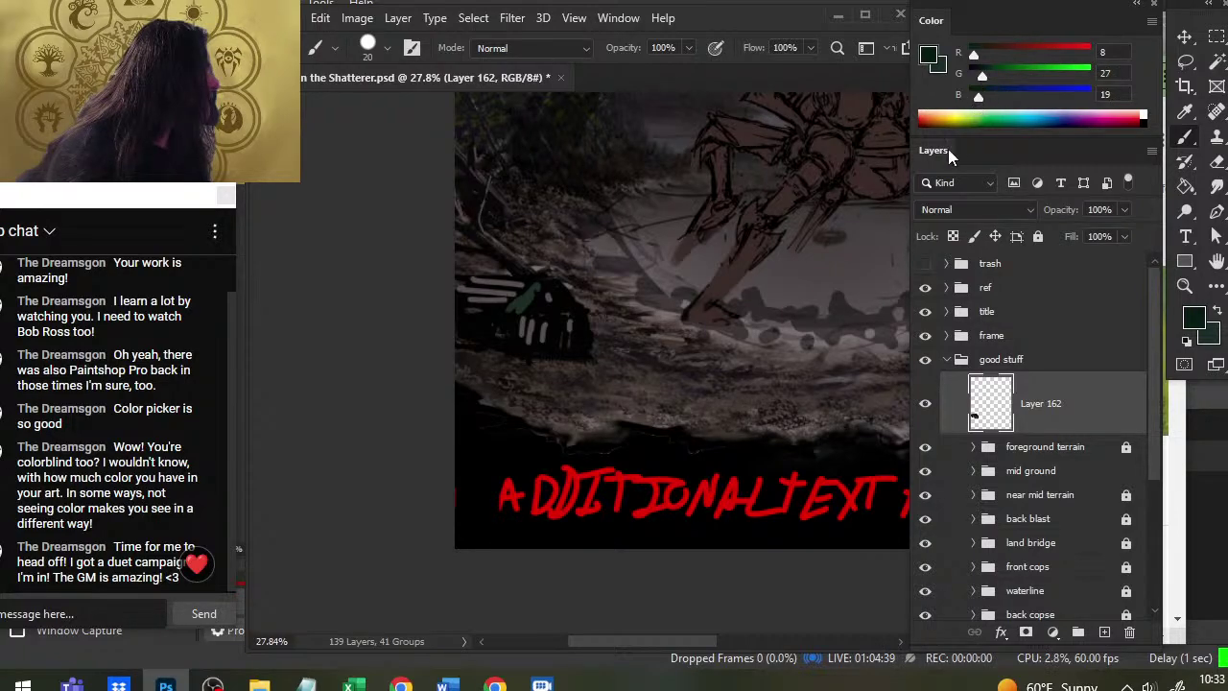
{"action": "mouse_move", "coordinate": [512, 303]}
{"action": "left_mouse_down"}
{"action": "mouse_move", "coordinate": [518, 351]}
{"action": "mouse_move", "coordinate": [491, 333]}
{"action": "left_mouse_up"}
{"action": "left_click_drag", "start_coordinate": [486, 314], "coordinate": [474, 340]}
{"action": "left_click_drag", "start_coordinate": [466, 312], "coordinate": [464, 337]}
{"action": "mouse_move", "coordinate": [511, 305]}
{"action": "left_mouse_down"}
{"action": "mouse_move", "coordinate": [494, 341]}
{"action": "mouse_move", "coordinate": [522, 351]}
{"action": "mouse_move", "coordinate": [526, 299]}
{"action": "mouse_move", "coordinate": [541, 345]}
{"action": "left_mouse_up"}
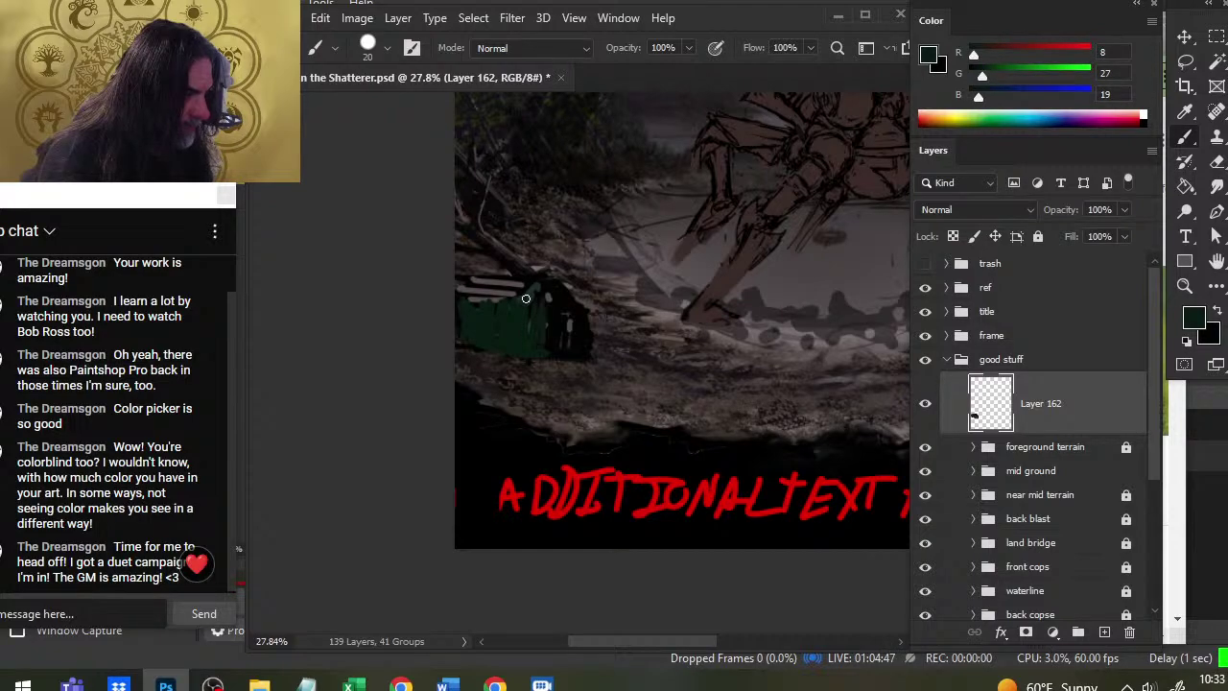
{"action": "mouse_move", "coordinate": [526, 298]}
{"action": "left_mouse_down"}
{"action": "mouse_move", "coordinate": [564, 331]}
{"action": "mouse_move", "coordinate": [570, 311]}
{"action": "mouse_move", "coordinate": [578, 353]}
{"action": "mouse_move", "coordinate": [591, 343]}
{"action": "mouse_move", "coordinate": [592, 303]}
{"action": "left_mouse_up"}
{"action": "key", "text": "e"}
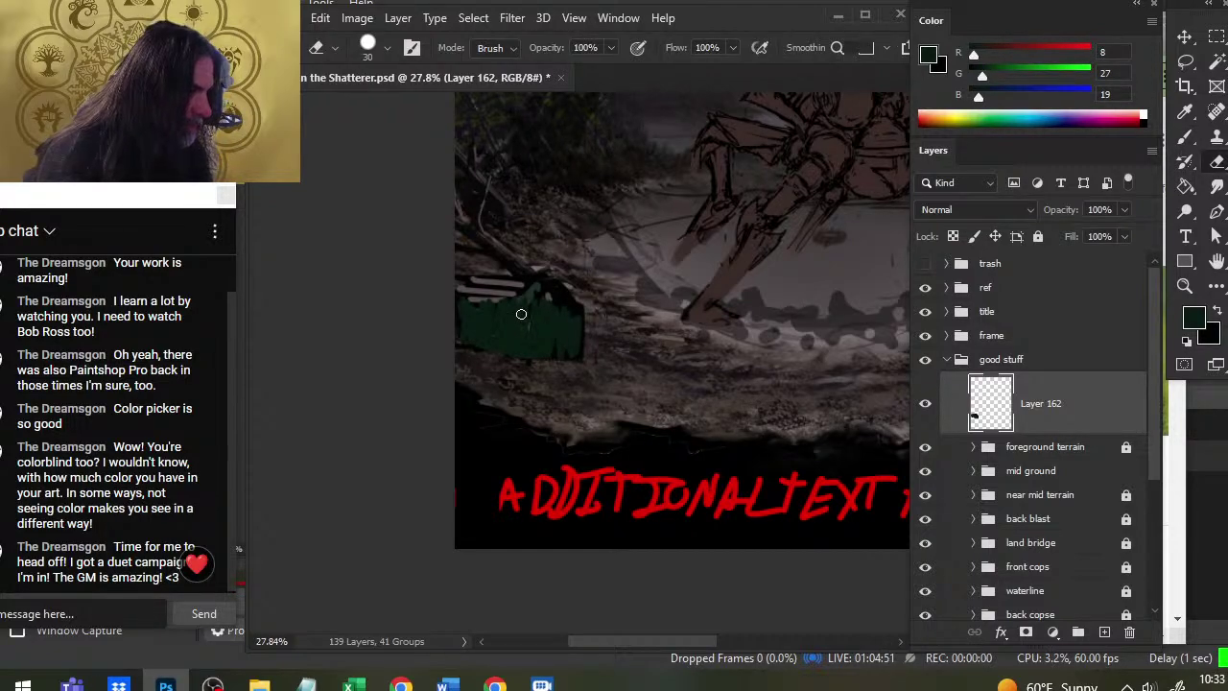
{"action": "key", "text": "b"}
{"action": "key", "text": "e"}
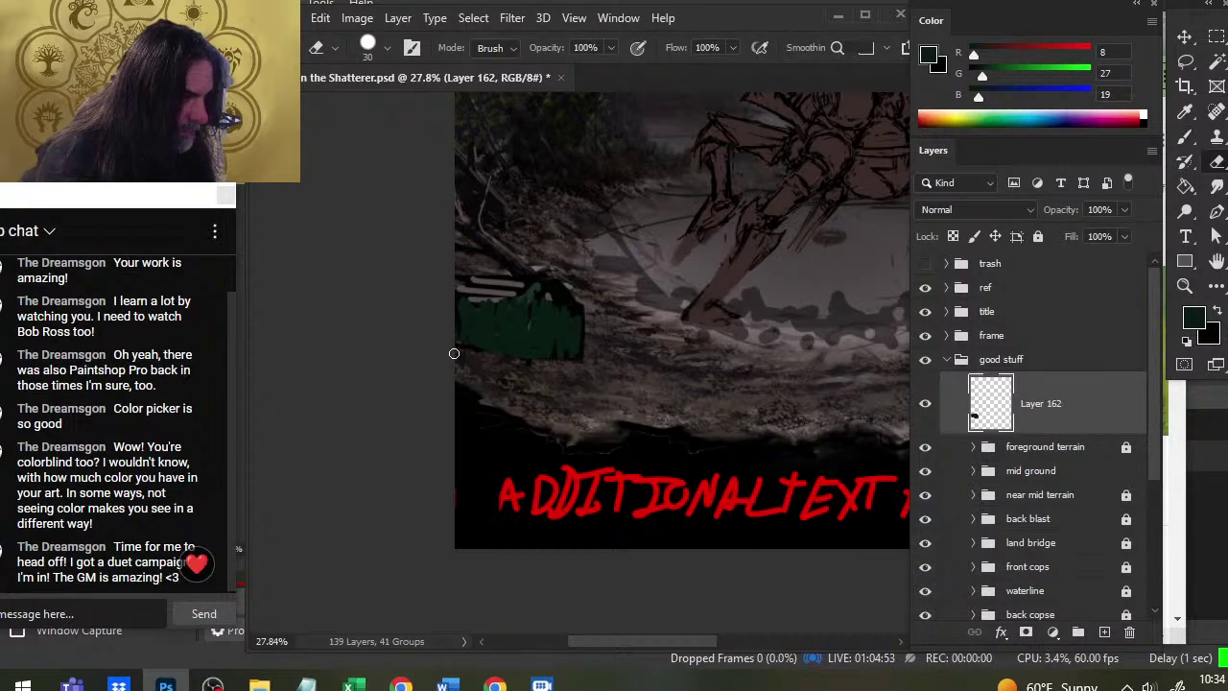
Outline the cabin's corner, front wall and doorway in near-black RGB 2, 2, 3 with a size 9 brush, and clean up the roof edge
{"action": "key", "text": "b"}
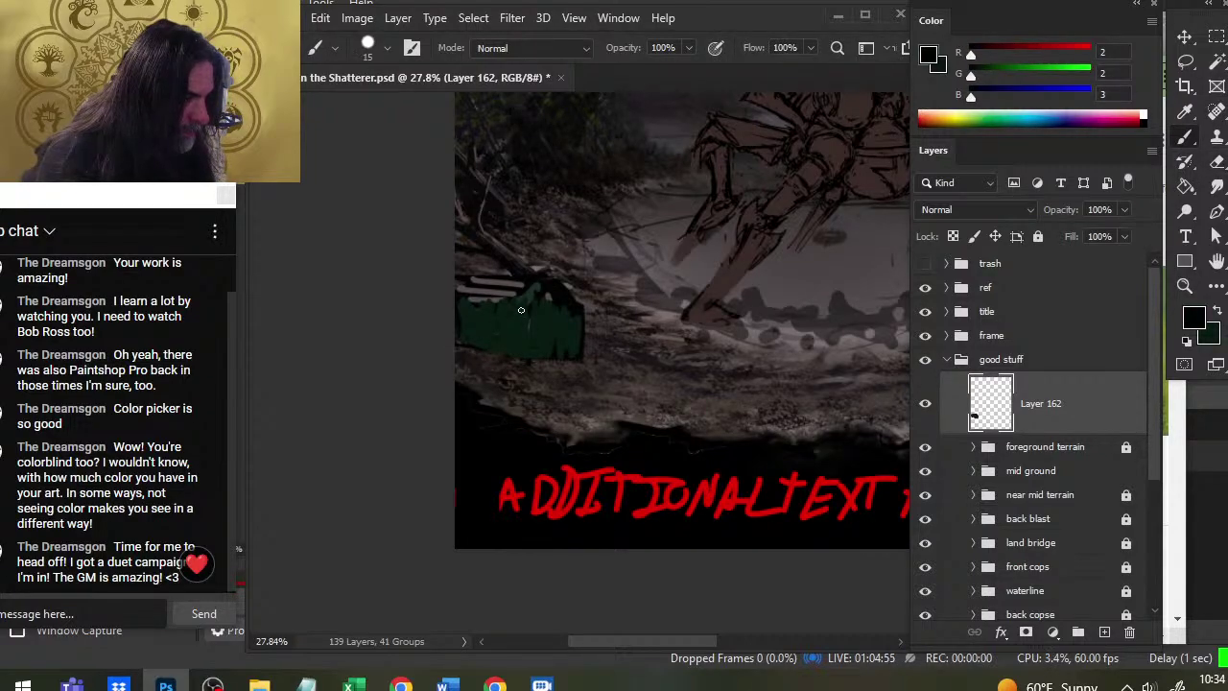
{"action": "key", "text": "bracketleft"}
{"action": "key", "text": "bracketleft"}
{"action": "left_click_drag", "start_coordinate": [522, 333], "coordinate": [522, 355]}
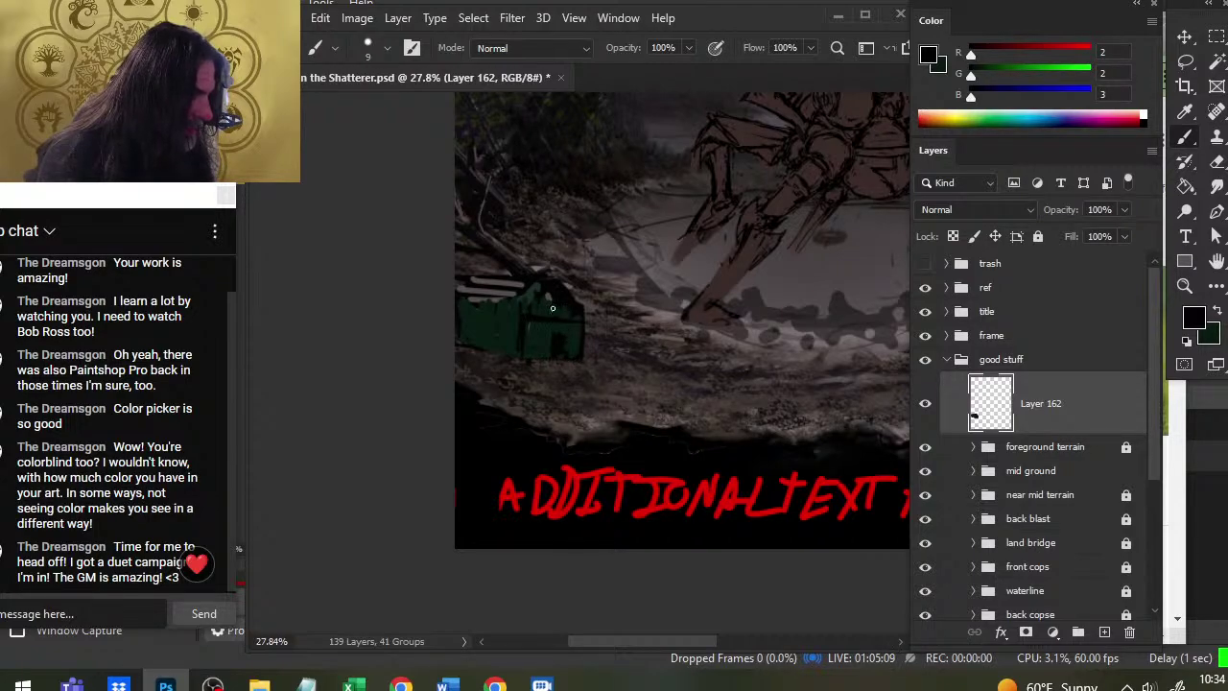
{"action": "key", "text": "e"}
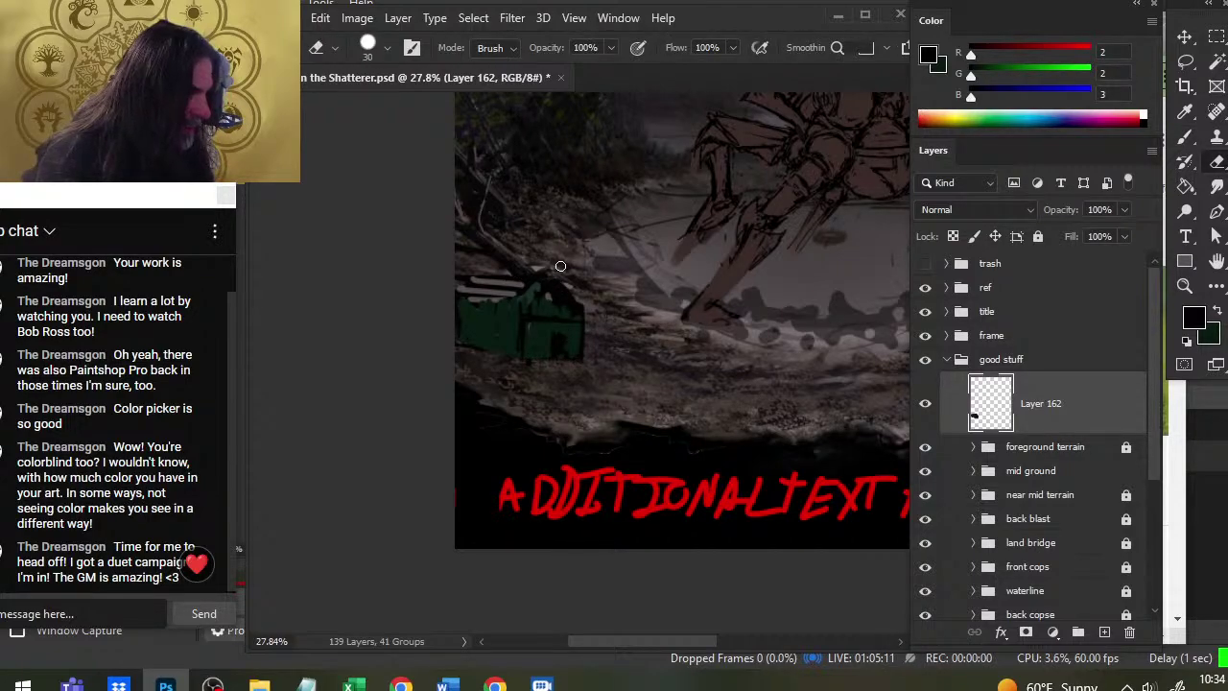
{"action": "mouse_move", "coordinate": [642, 291]}
{"action": "left_mouse_down"}
{"action": "mouse_move", "coordinate": [573, 339]}
{"action": "mouse_move", "coordinate": [562, 422]}
{"action": "mouse_move", "coordinate": [561, 389]}
{"action": "left_mouse_up"}
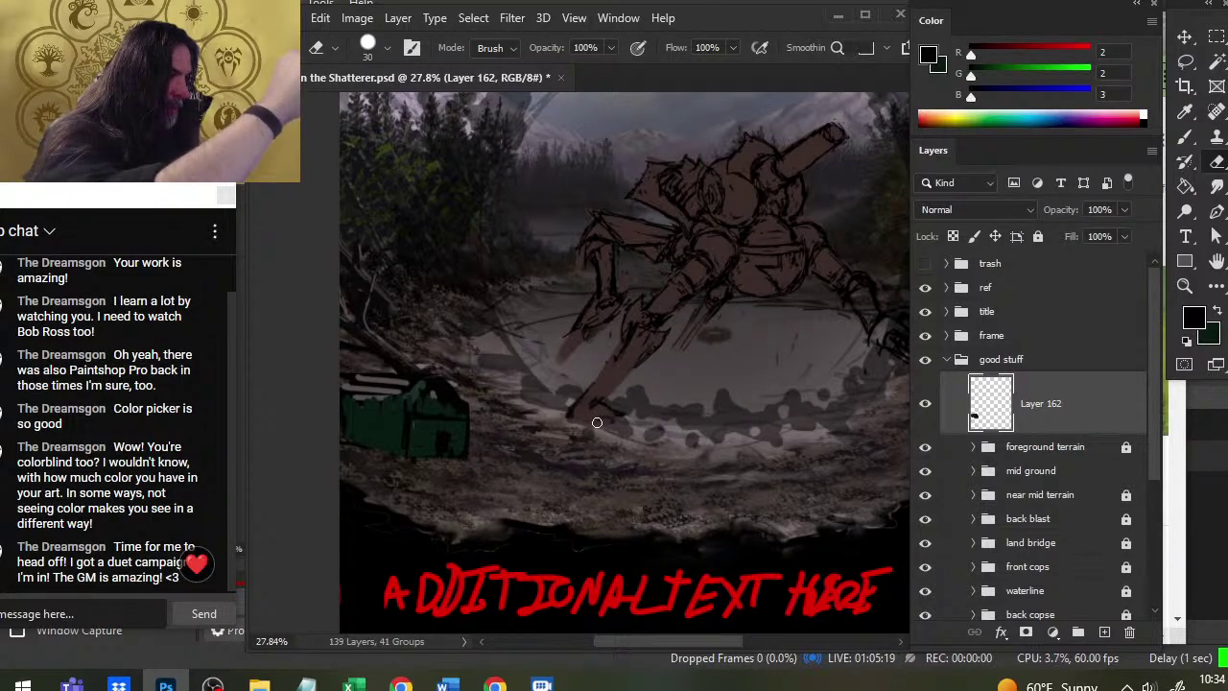
Paint near-black over the pale plank highlights on the cabin's roof and tidy its outer edge with the eraser
{"action": "left_click_drag", "start_coordinate": [439, 391], "coordinate": [511, 358]}
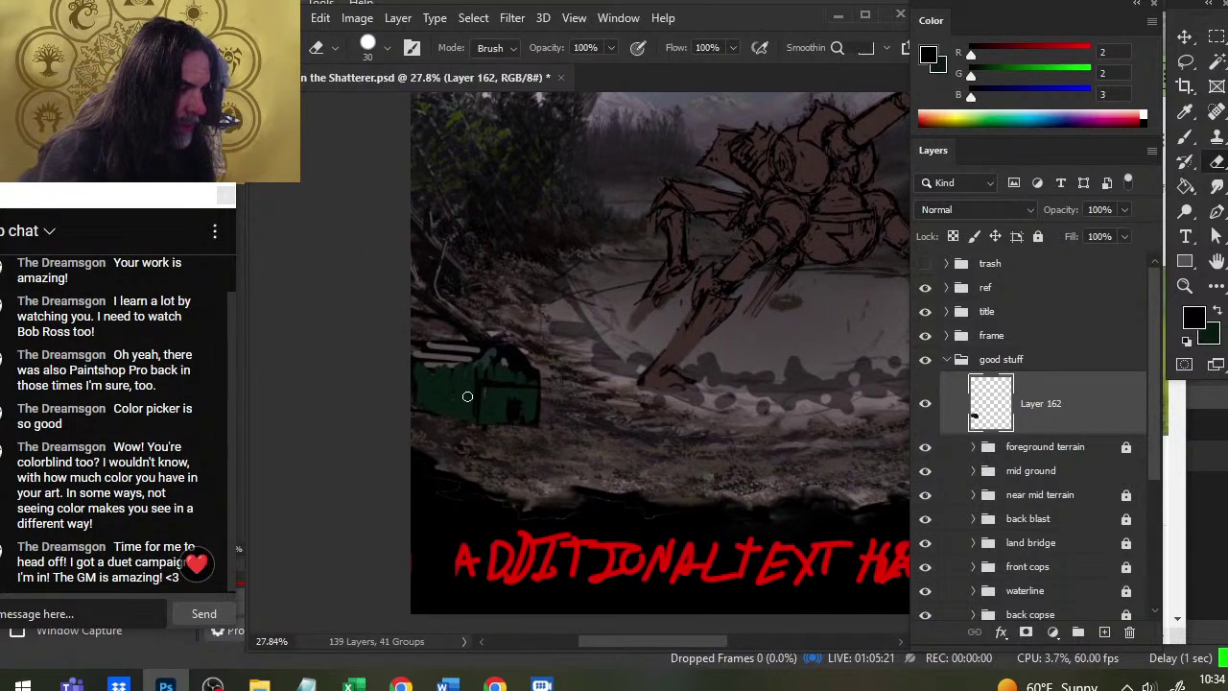
{"action": "key", "text": "b"}
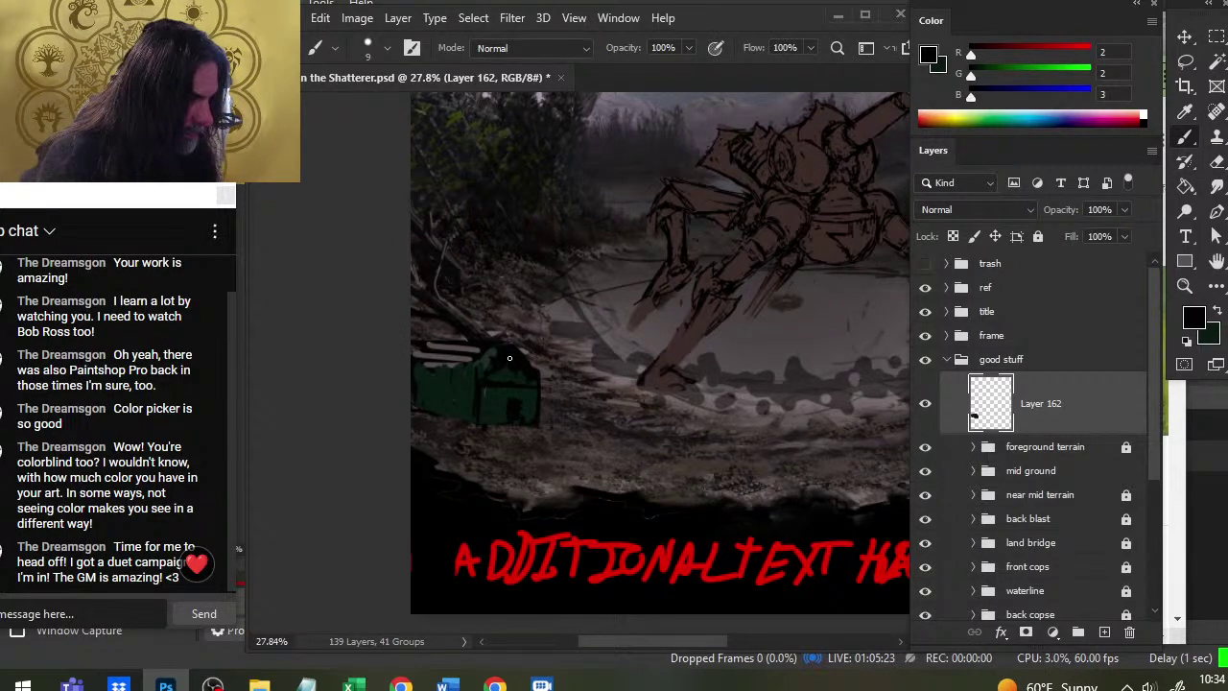
{"action": "mouse_move", "coordinate": [488, 341]}
{"action": "left_mouse_down"}
{"action": "mouse_move", "coordinate": [446, 347]}
{"action": "mouse_move", "coordinate": [494, 350]}
{"action": "mouse_move", "coordinate": [443, 359]}
{"action": "mouse_move", "coordinate": [494, 350]}
{"action": "left_mouse_up"}
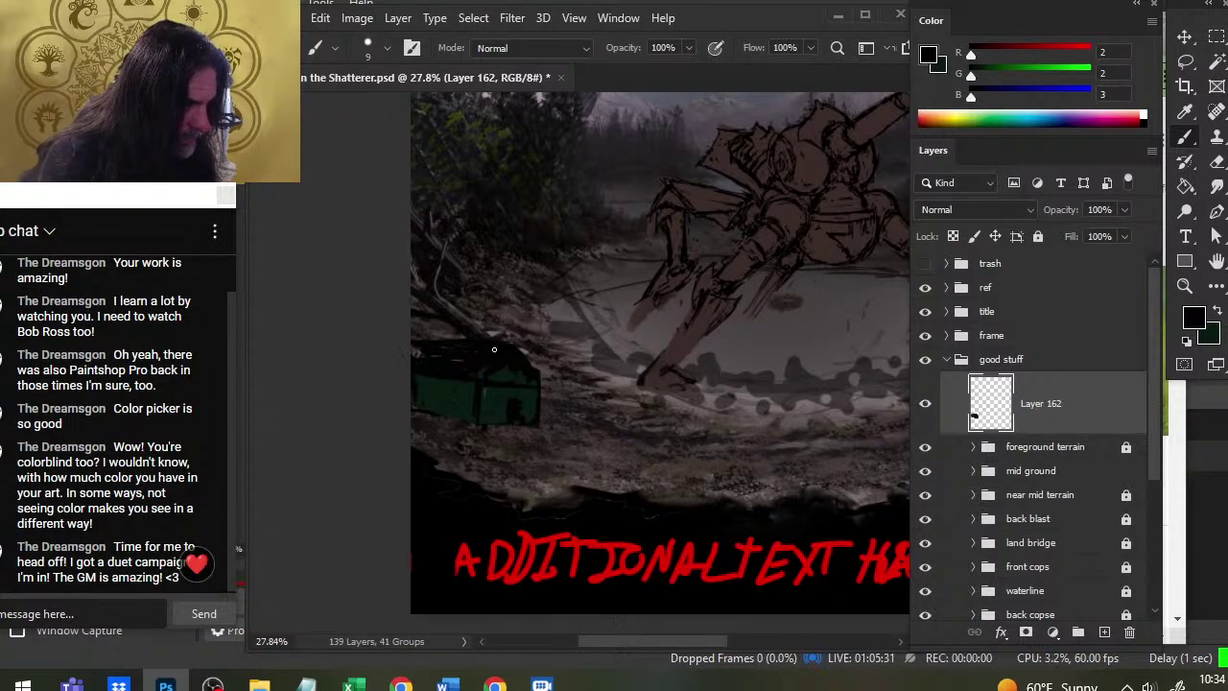
{"action": "key", "text": "e"}
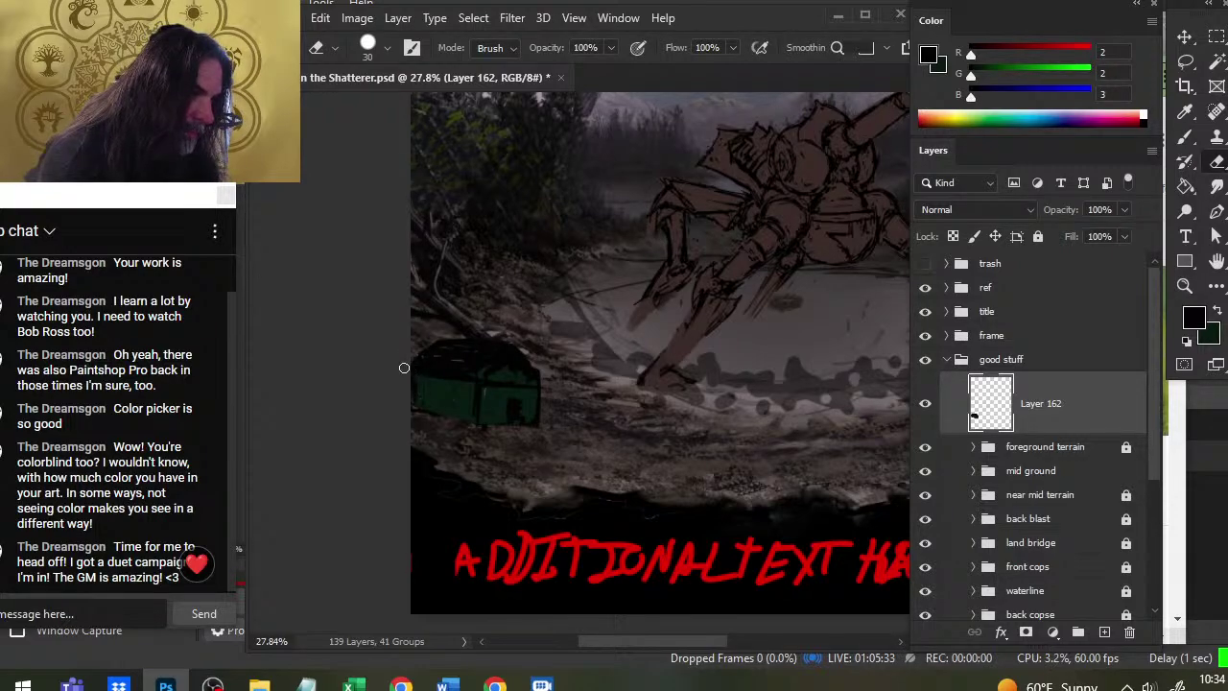
Sample the wall's dark green, RGB 8, 27, 19, and paint it across the cabin's roof
{"action": "key", "text": "z"}
{"action": "key", "text": "ctrl+0"}
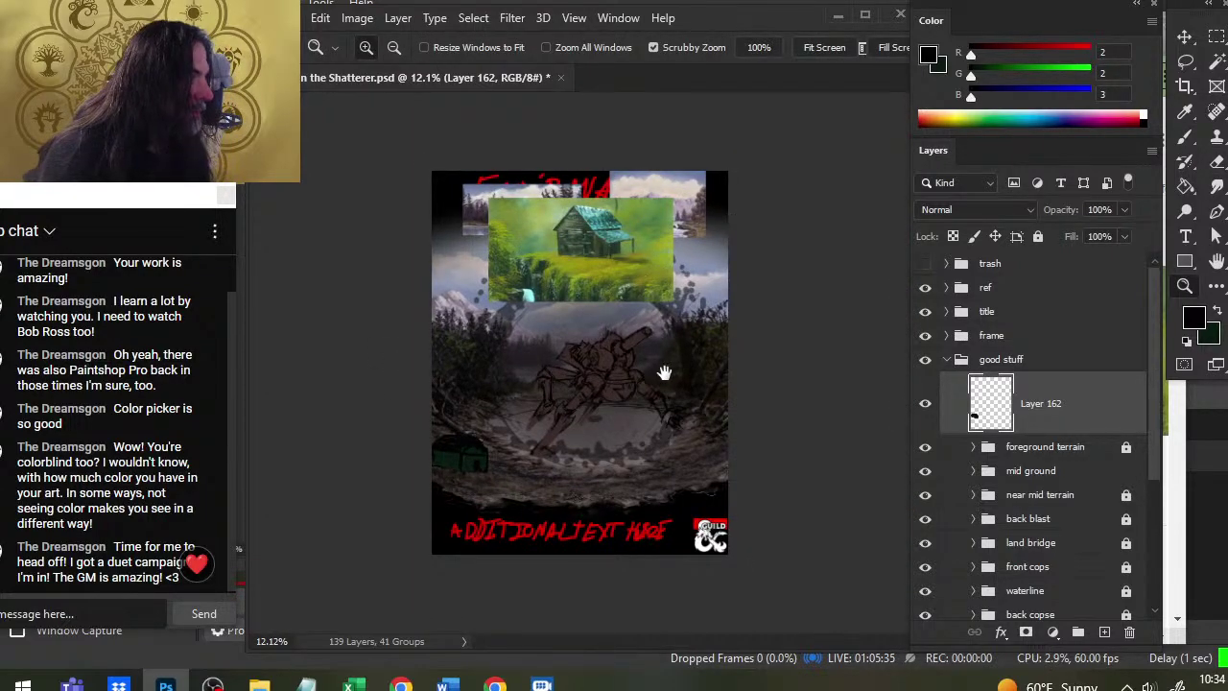
{"action": "left_click_drag", "start_coordinate": [480, 403], "coordinate": [529, 340]}
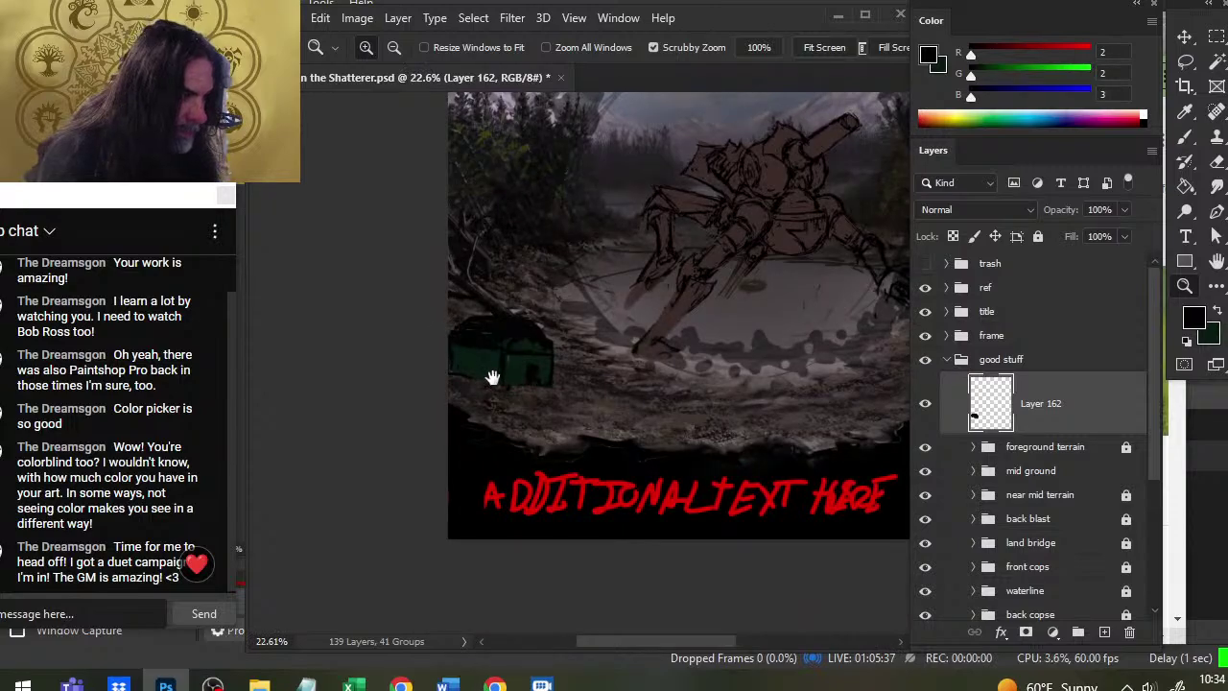
{"action": "key", "text": "b"}
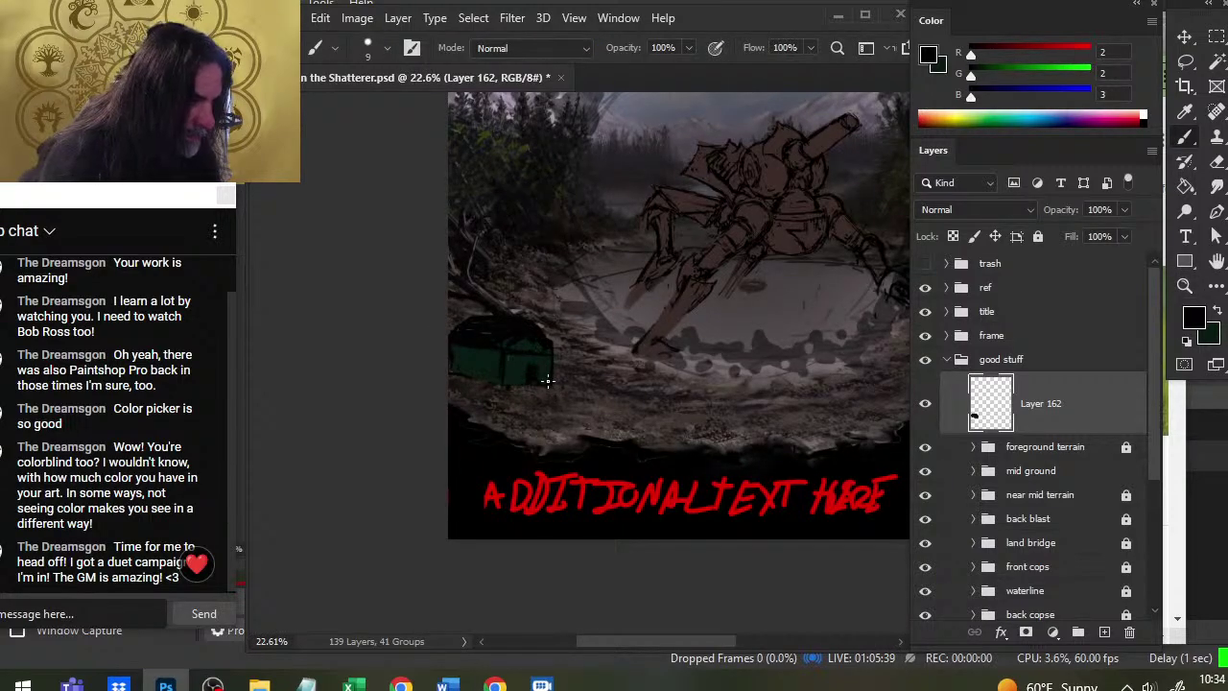
{"action": "left_click", "coordinate": [473, 333], "text": "alt"}
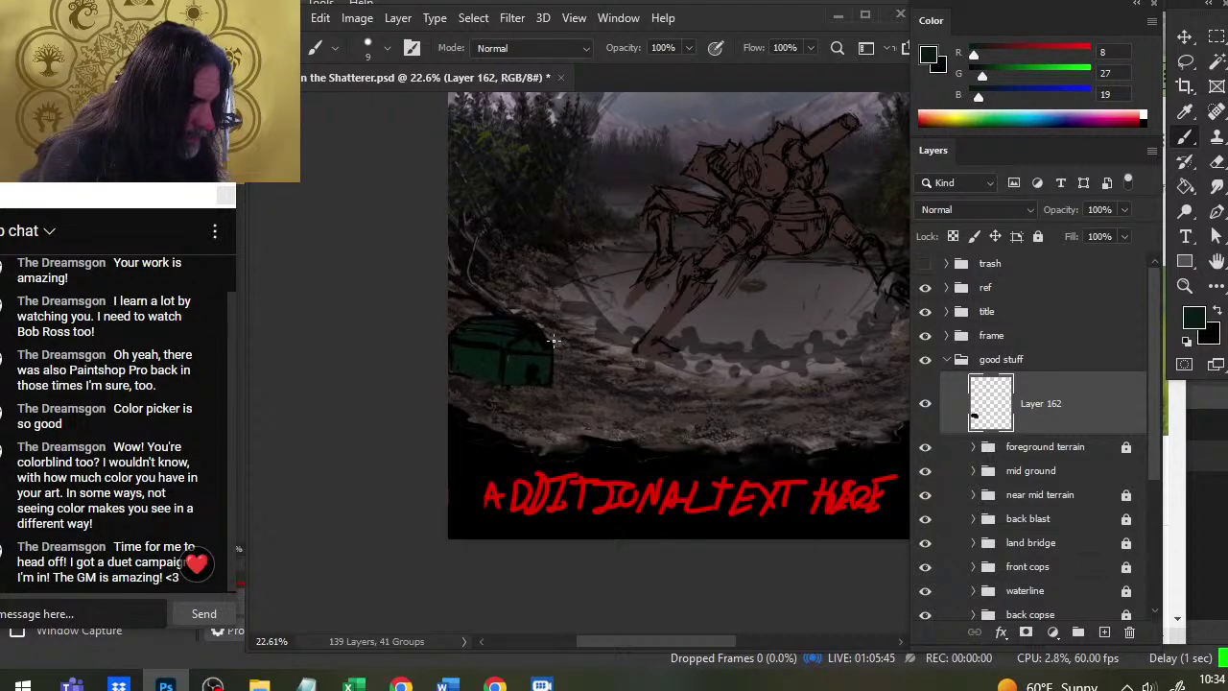
Refine the roof's edge and front gable with near-black RGB 2, 2, 3 and dark green, extending an overhanging eave past the front wall
{"action": "key", "text": "x"}
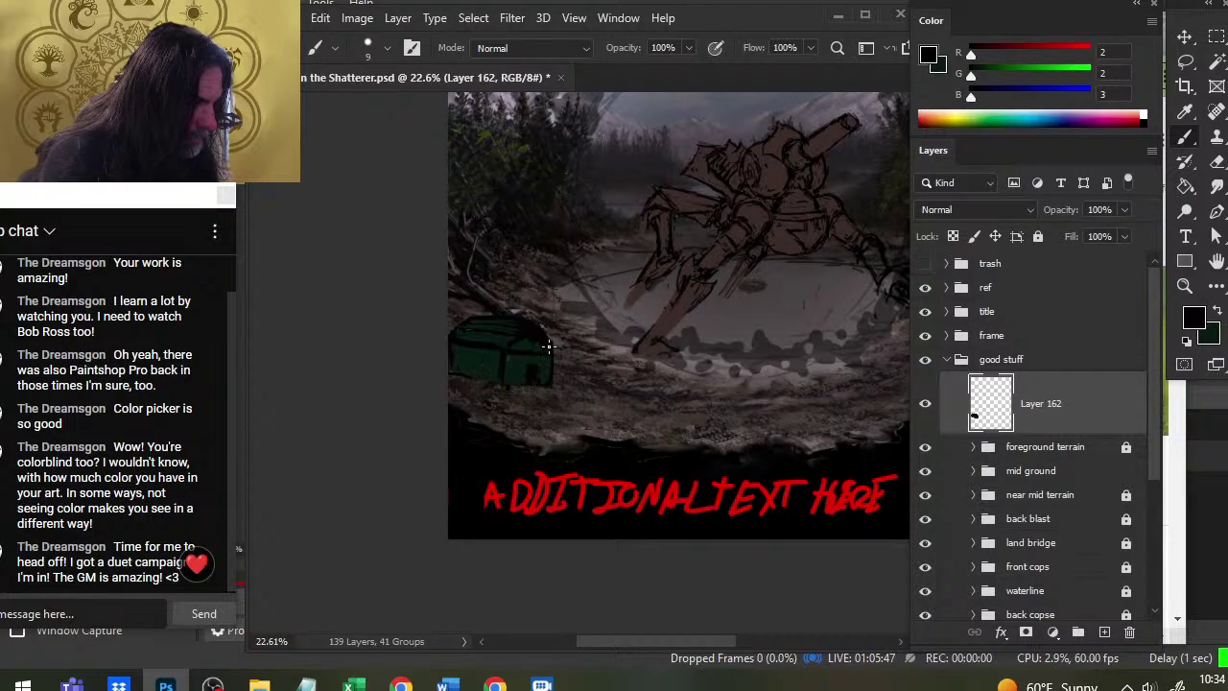
{"action": "key", "text": "e"}
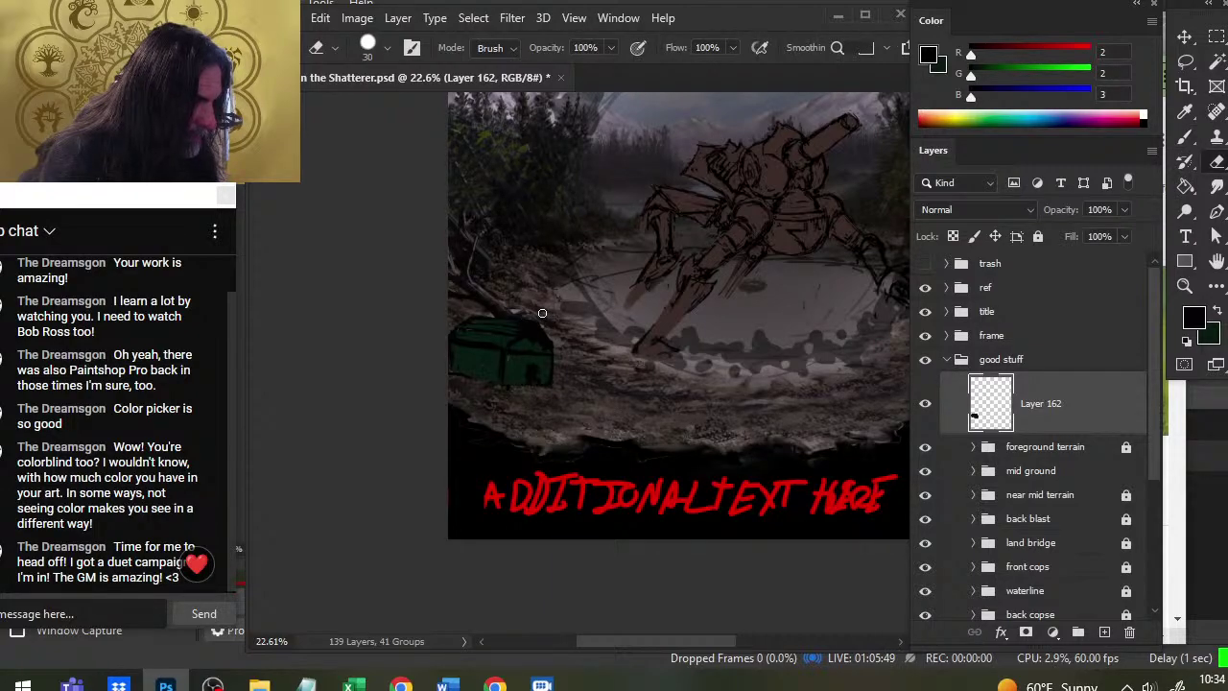
{"action": "key", "text": "b"}
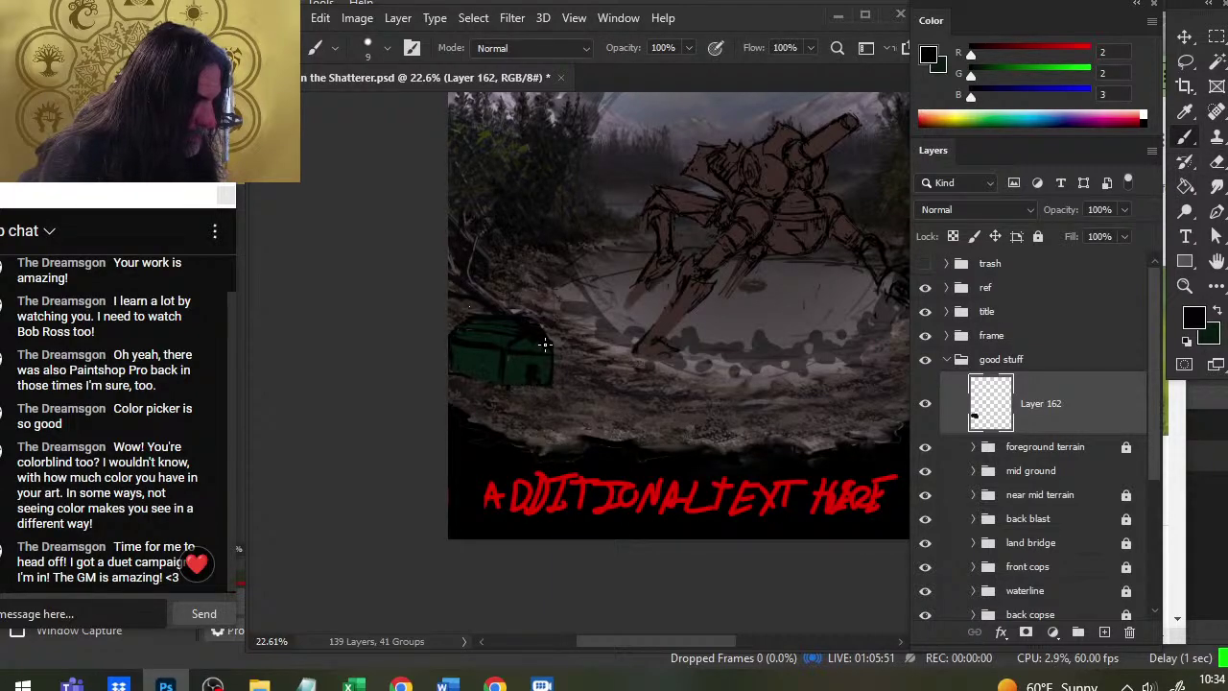
{"action": "key", "text": "x"}
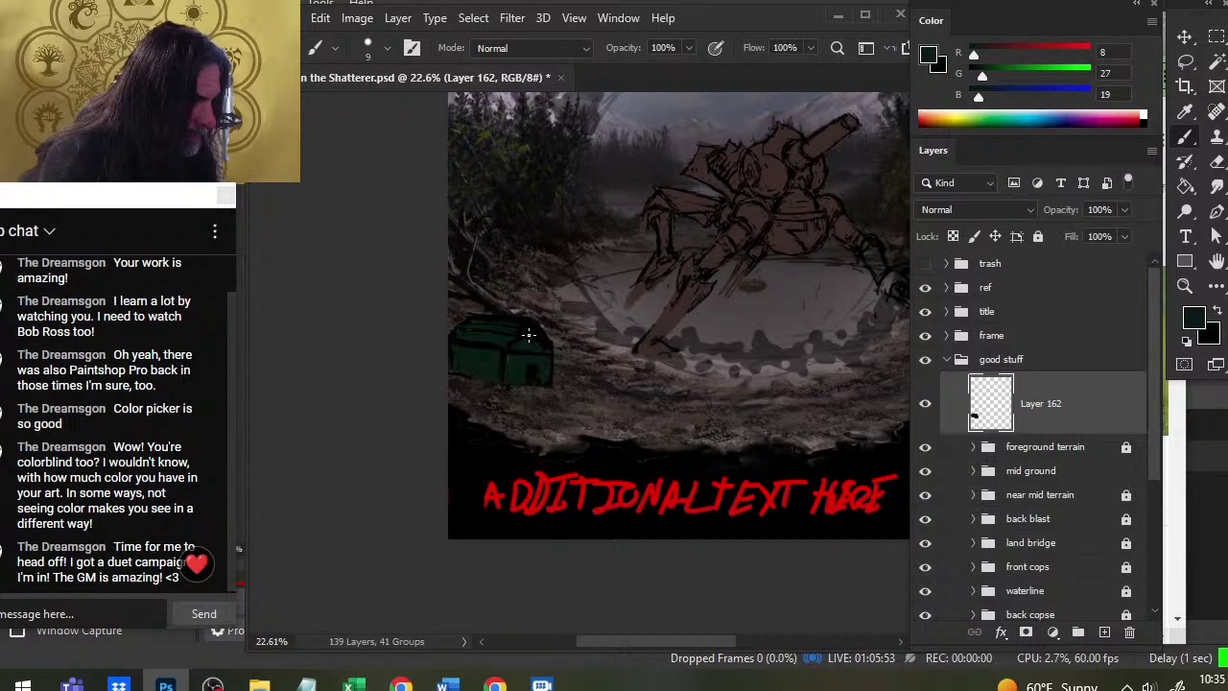
{"action": "key", "text": "x"}
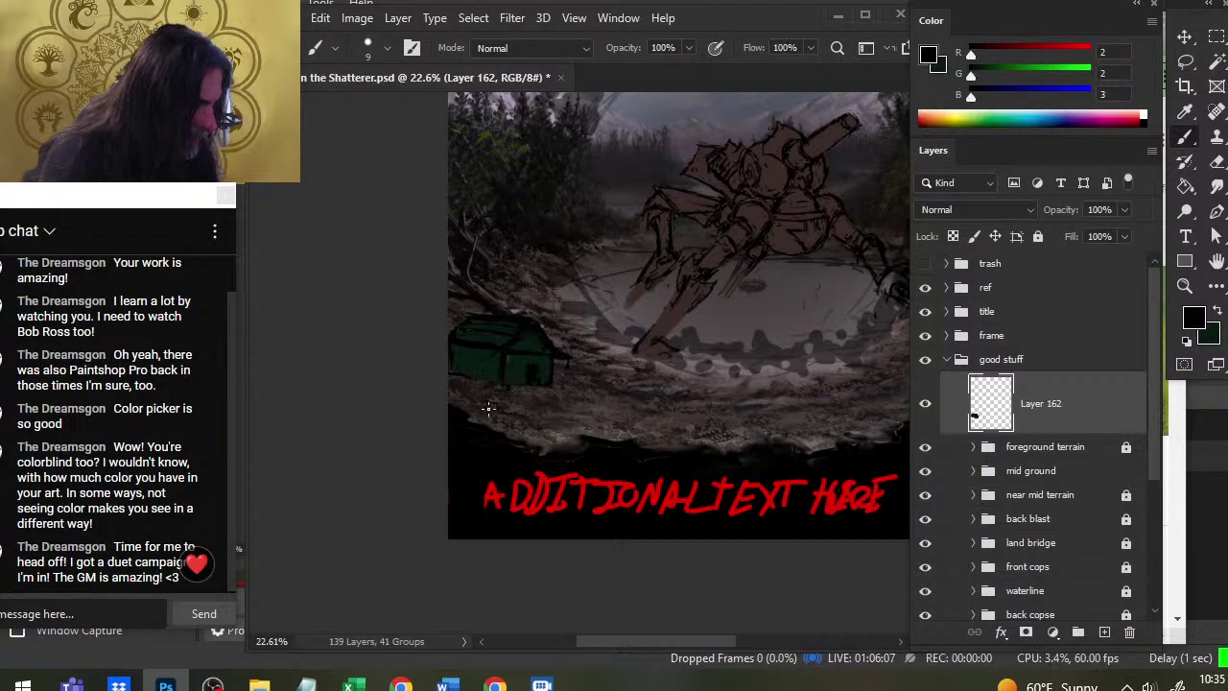
Touch up the cabin's front gable with near-black RGB 2, 2, 3 and dark green RGB 8, 27, 19, and erase stray paint around the roof
{"action": "key", "text": "z"}
{"action": "left_click", "coordinate": [558, 432], "text": "alt"}
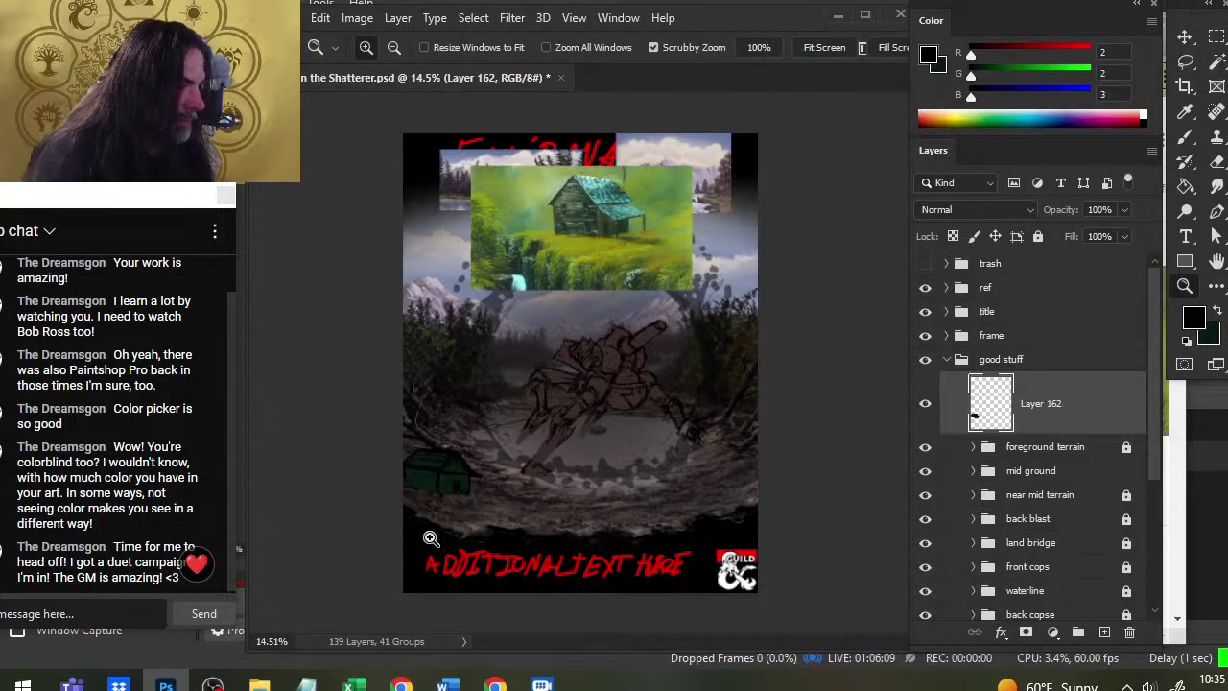
{"action": "mouse_move", "coordinate": [430, 539]}
{"action": "left_mouse_down"}
{"action": "mouse_move", "coordinate": [482, 507]}
{"action": "mouse_move", "coordinate": [543, 431]}
{"action": "left_mouse_up"}
{"action": "key", "text": "b"}
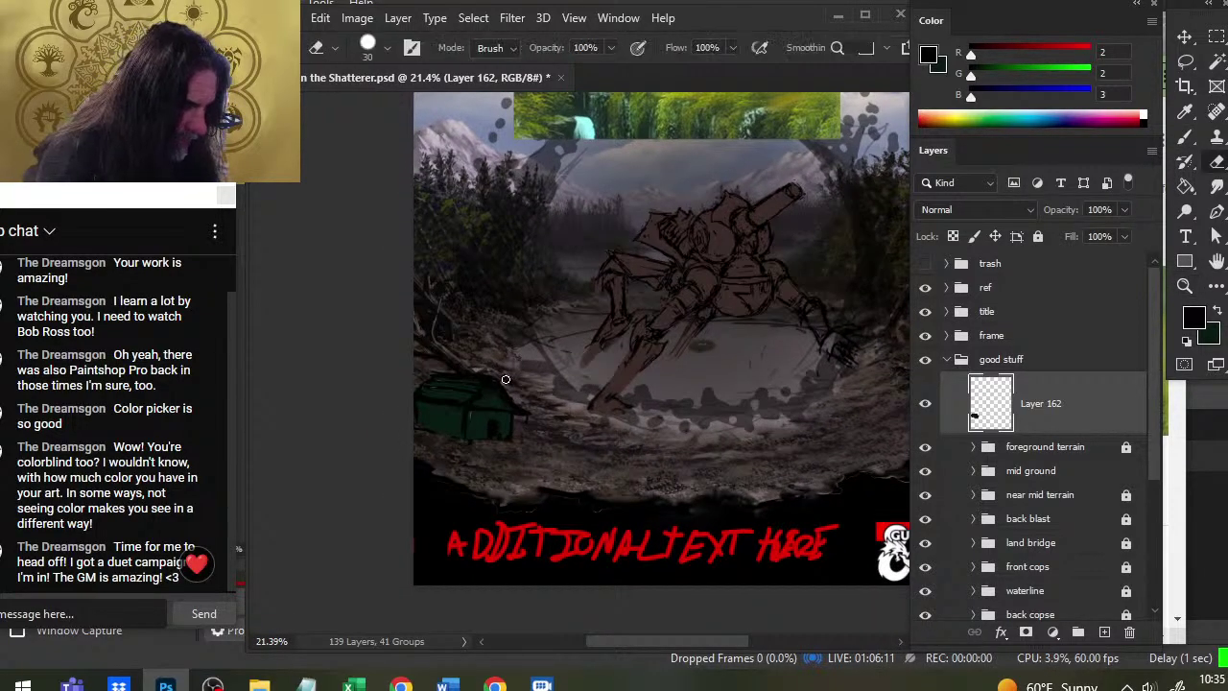
{"action": "key", "text": "b"}
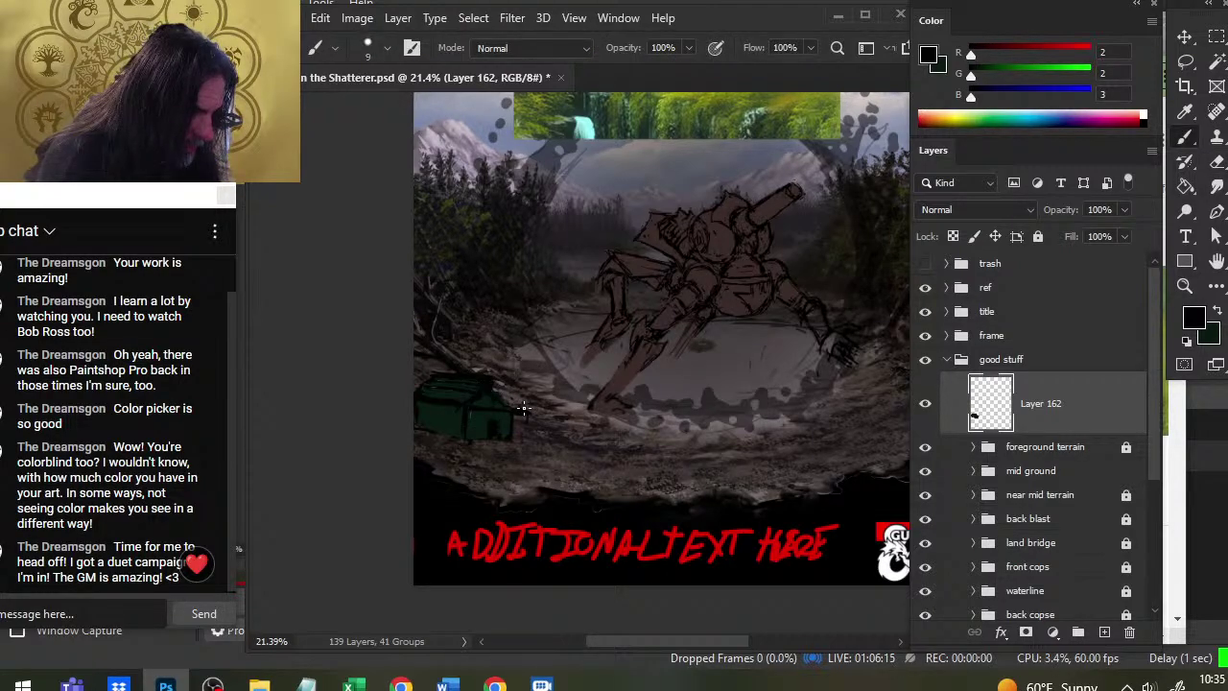
{"action": "left_click", "coordinate": [508, 395], "text": "alt"}
{"action": "key", "text": "e"}
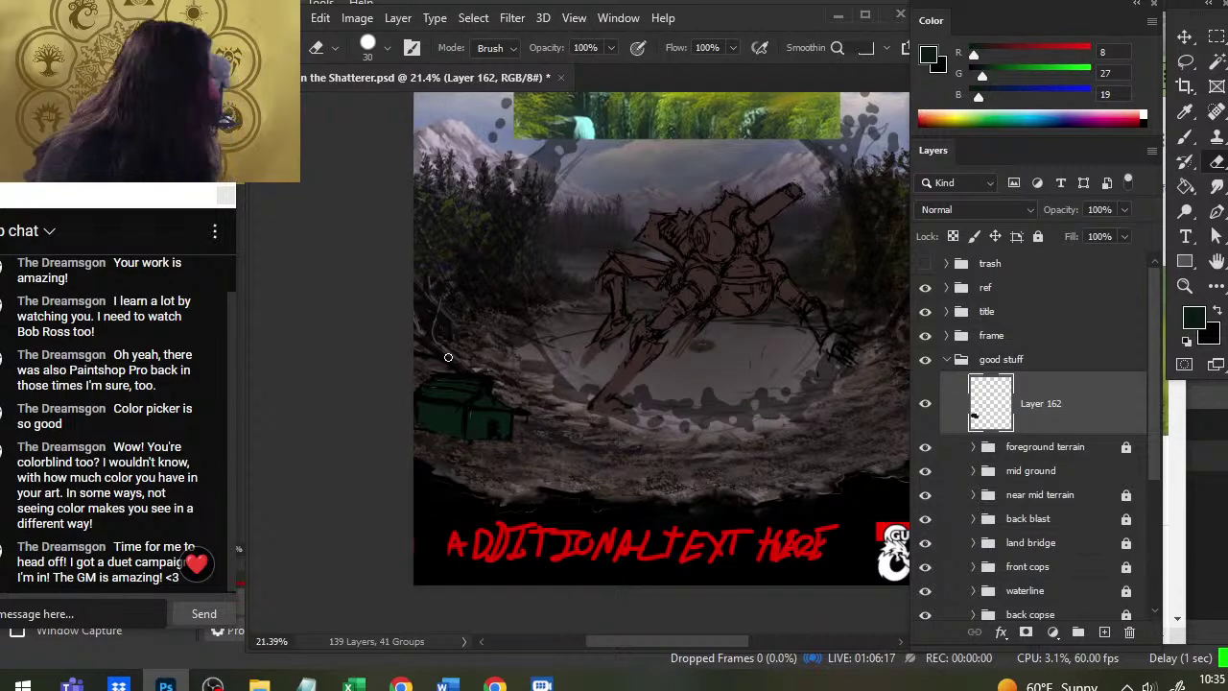
Rework the cabin's roof line with sampled near-black and dark green, and erase the eave protruding past the front wall
{"action": "left_click", "coordinate": [476, 409], "text": "alt"}
{"action": "key", "text": "b"}
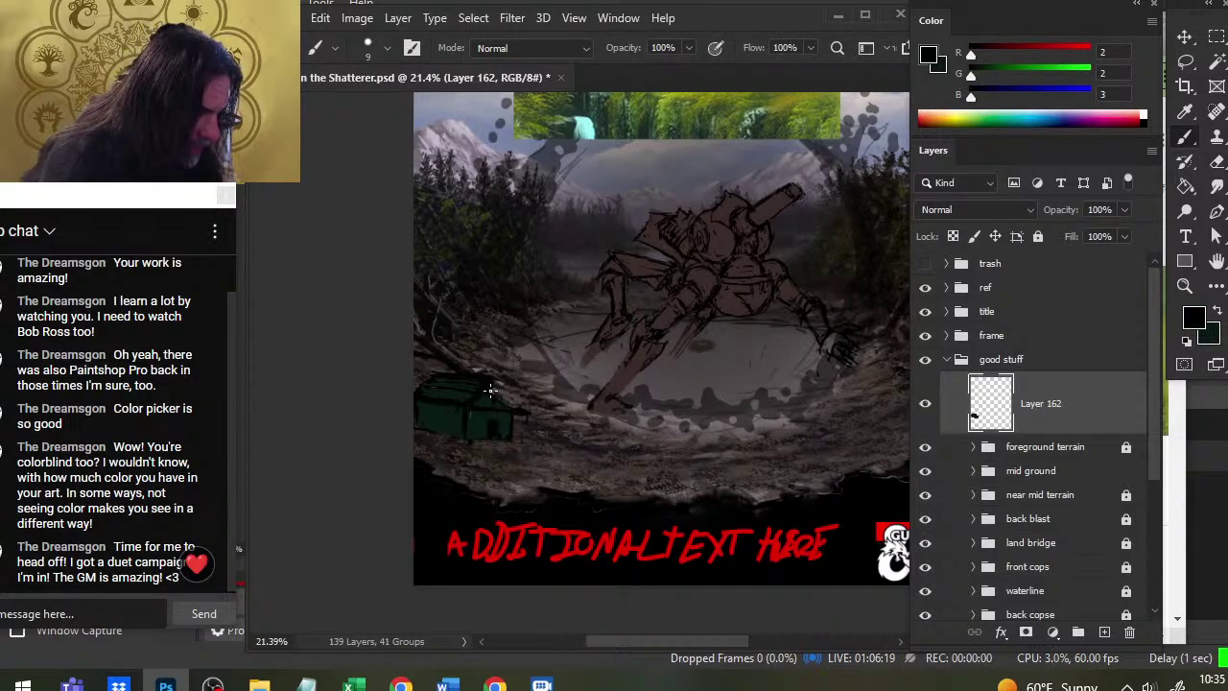
{"action": "left_click", "coordinate": [469, 411], "text": "alt"}
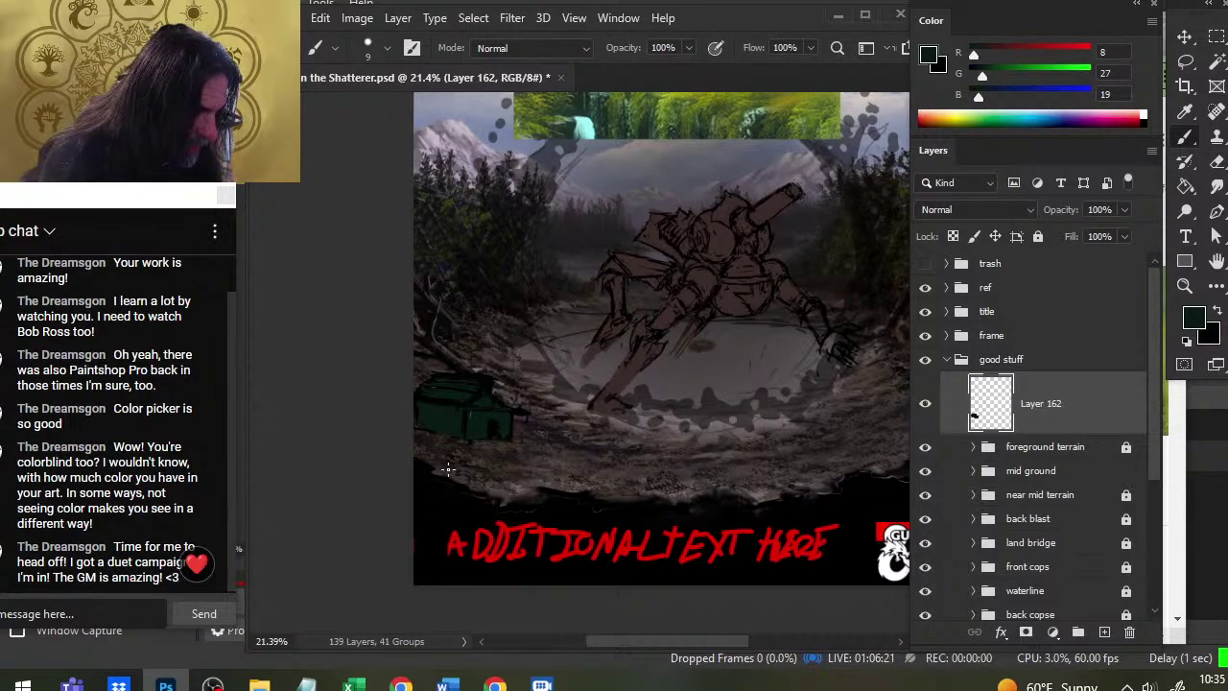
{"action": "key", "text": "x"}
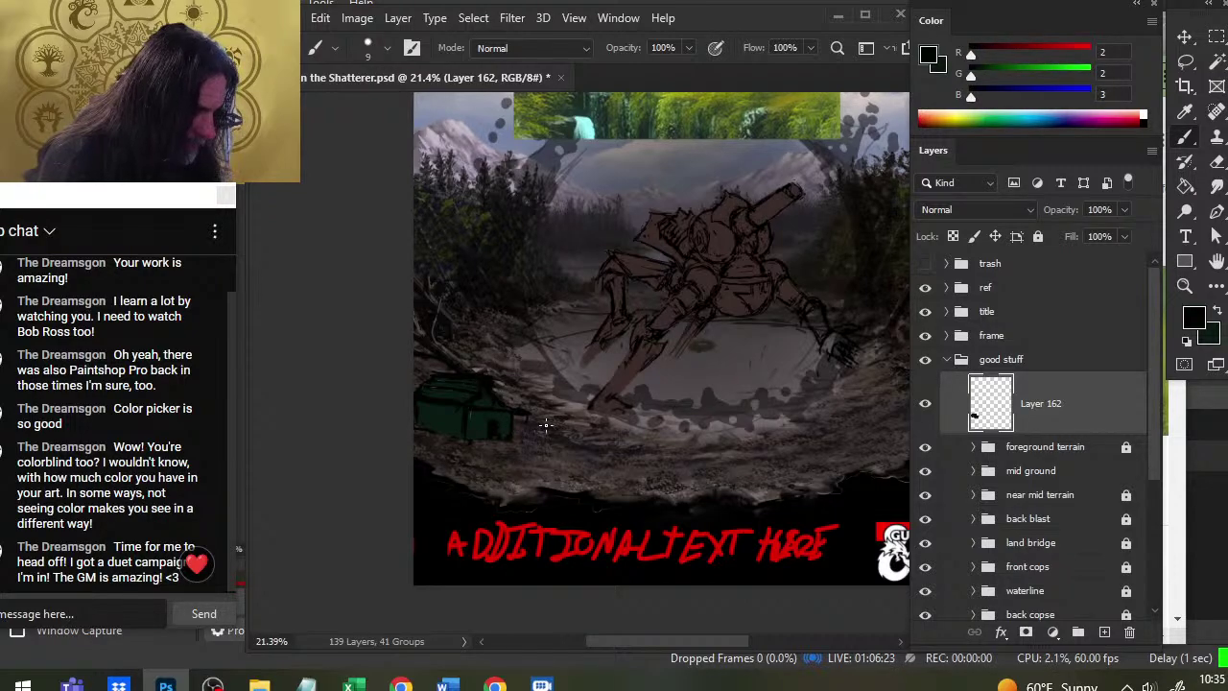
{"action": "key", "text": "e"}
{"action": "key", "text": "b"}
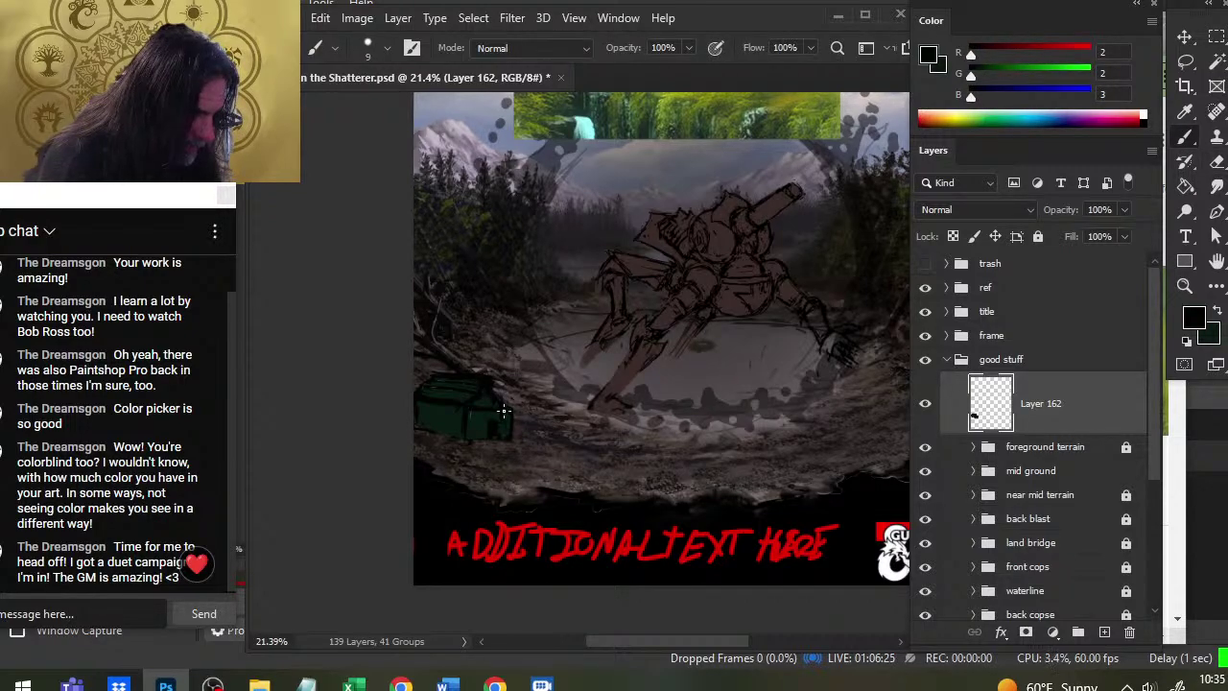
Erase the lower front corner of the cabin and paint broken near-black beams at its base, tidying the roof's front edge
{"action": "key", "text": "e"}
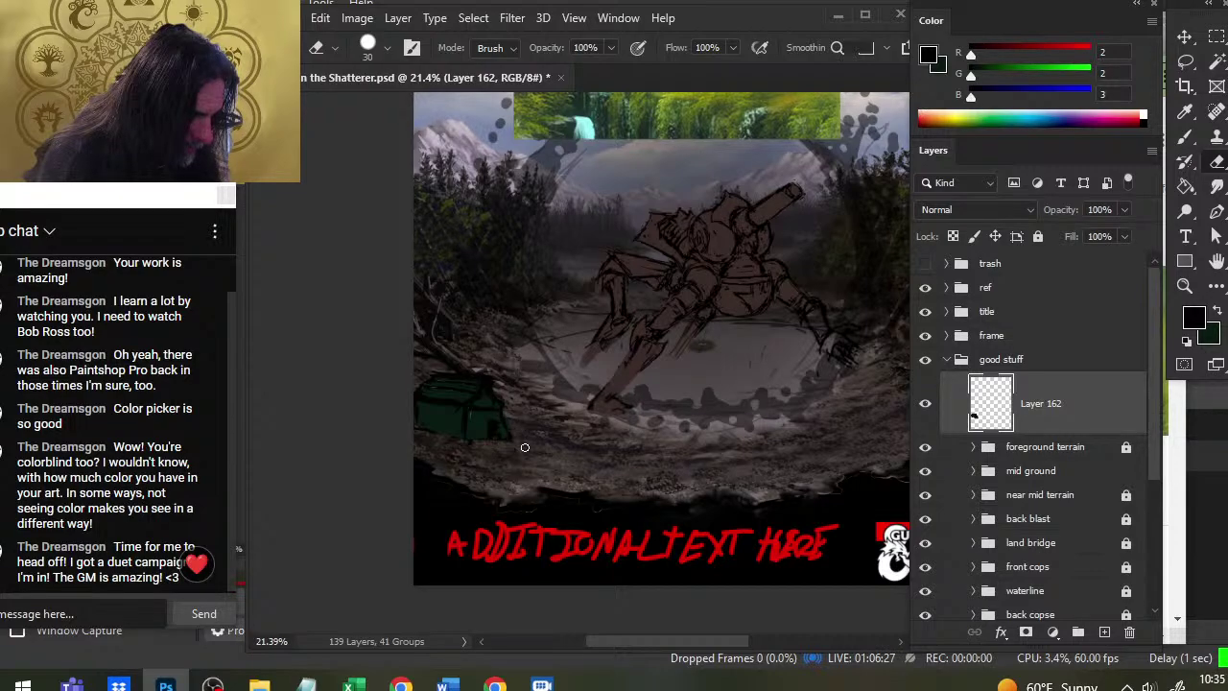
{"action": "key", "text": "b"}
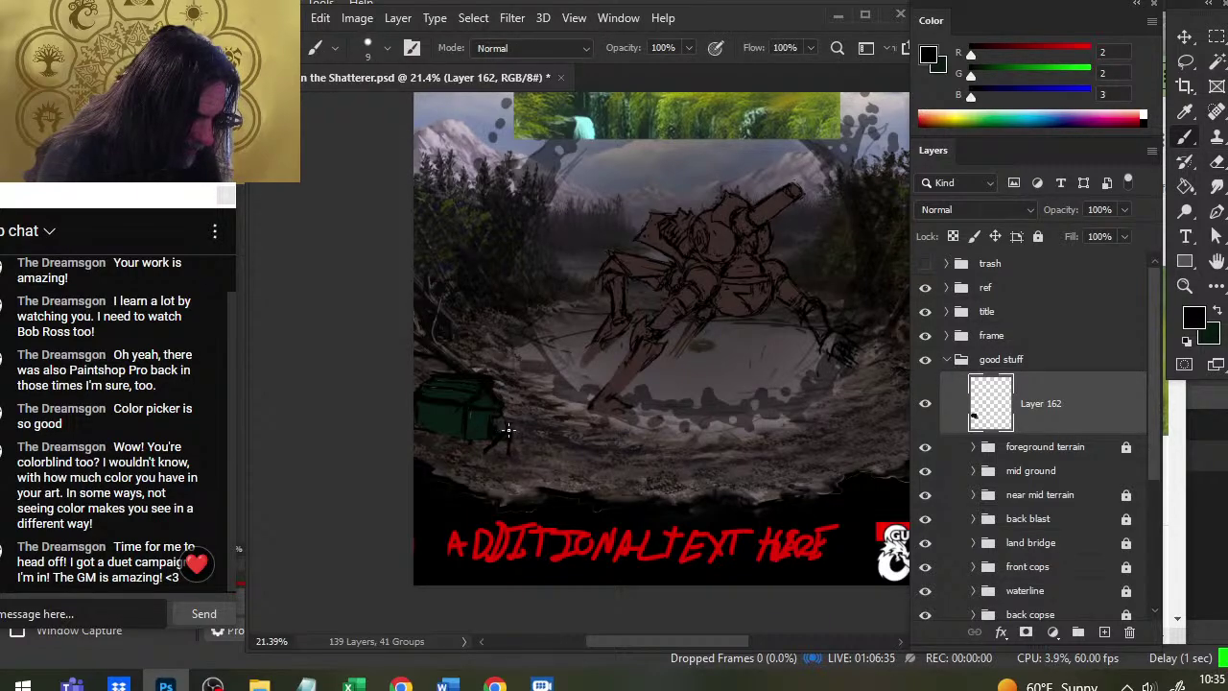
{"action": "key", "text": "e"}
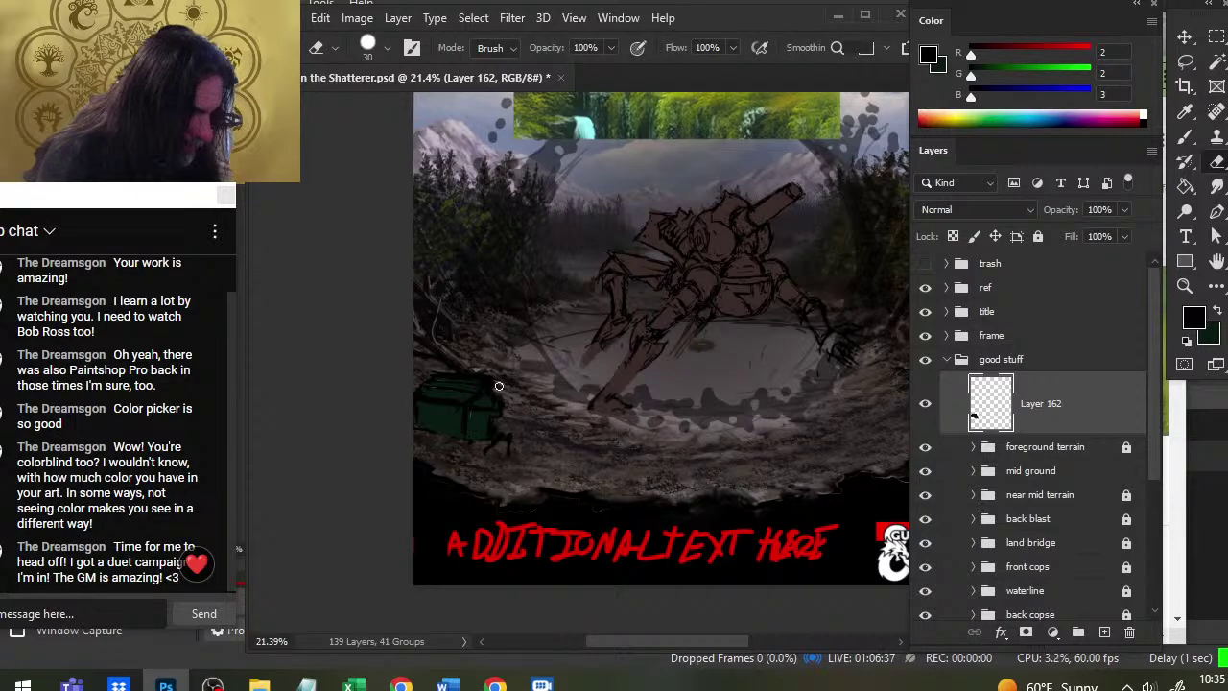
{"action": "key", "text": "b"}
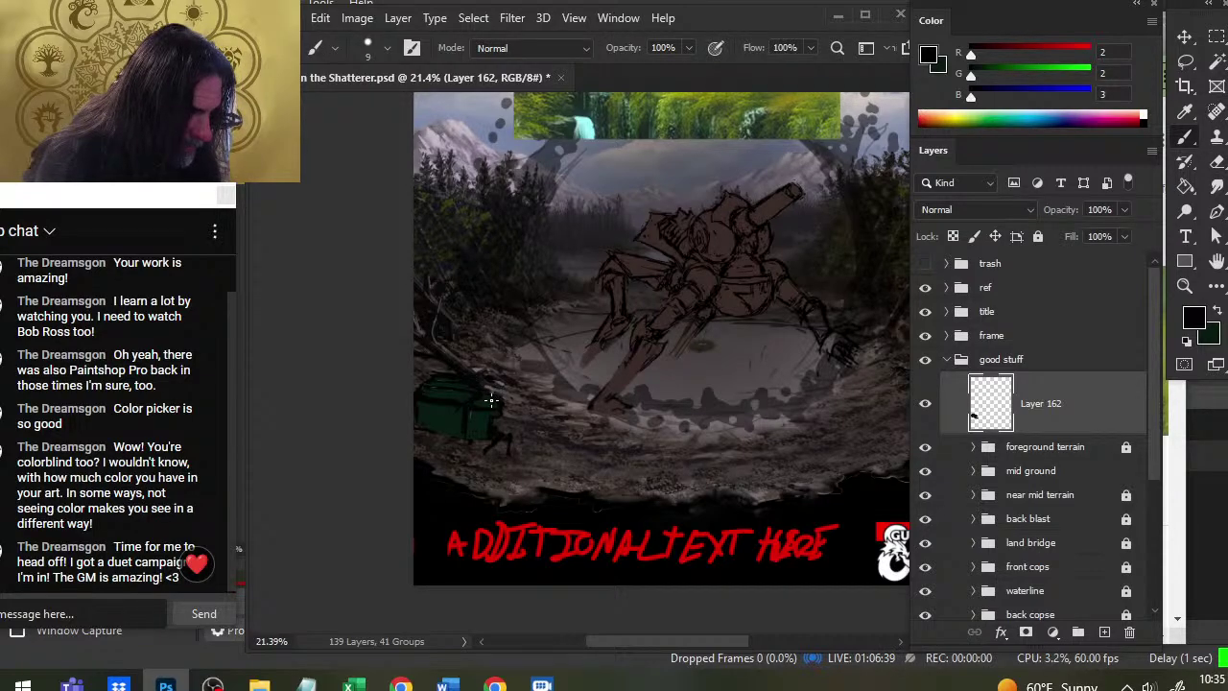
Shift the cabin slightly inward from the canvas edge and paint its exposed end and roof with dark green RGB 8, 27, 19
{"action": "left_click_drag", "start_coordinate": [509, 420], "coordinate": [523, 430]}
{"action": "left_click", "coordinate": [477, 386], "text": "alt"}
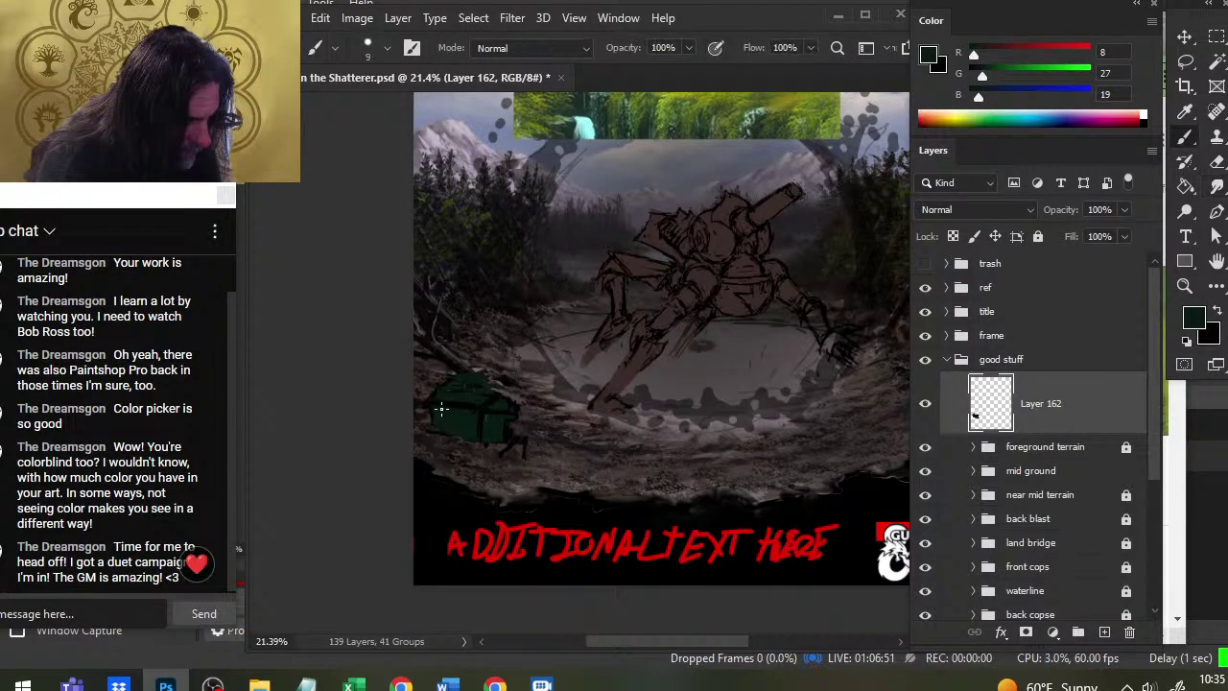
{"action": "key", "text": "x"}
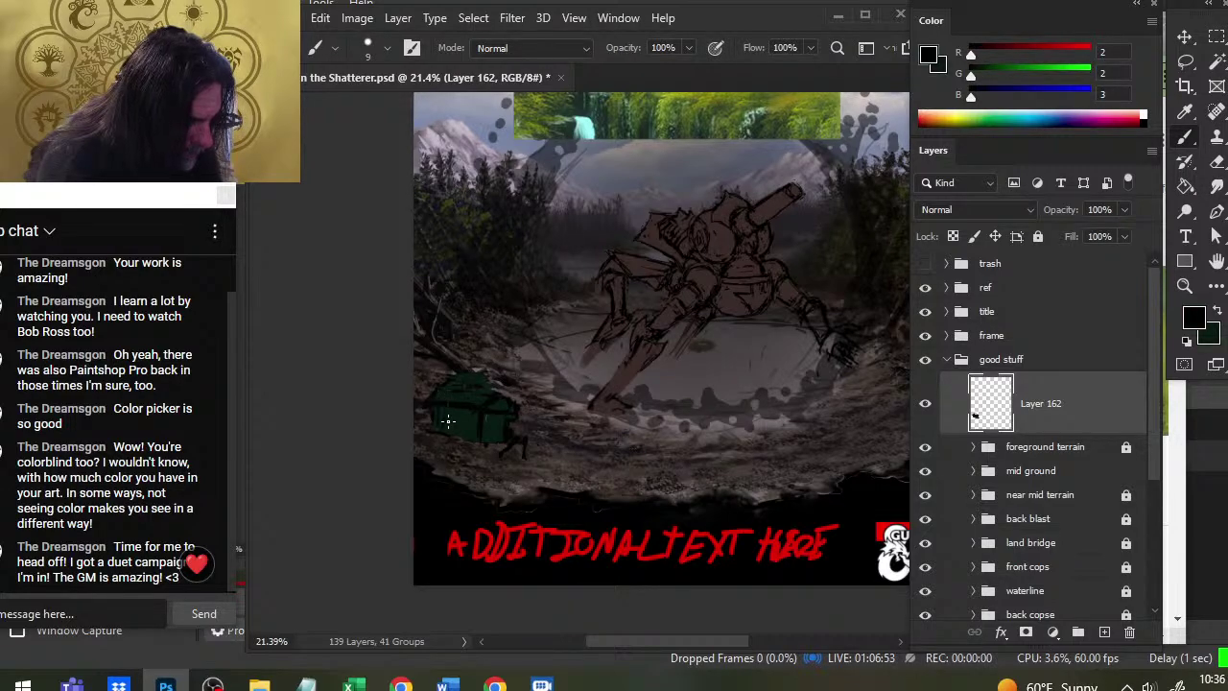
Paint near-black vertical plank lines on the cabin's long side wall and a dark eave line beneath the roof
{"action": "mouse_move", "coordinate": [457, 411]}
{"action": "left_mouse_down"}
{"action": "mouse_move", "coordinate": [466, 422]}
{"action": "mouse_move", "coordinate": [473, 413]}
{"action": "left_mouse_up"}
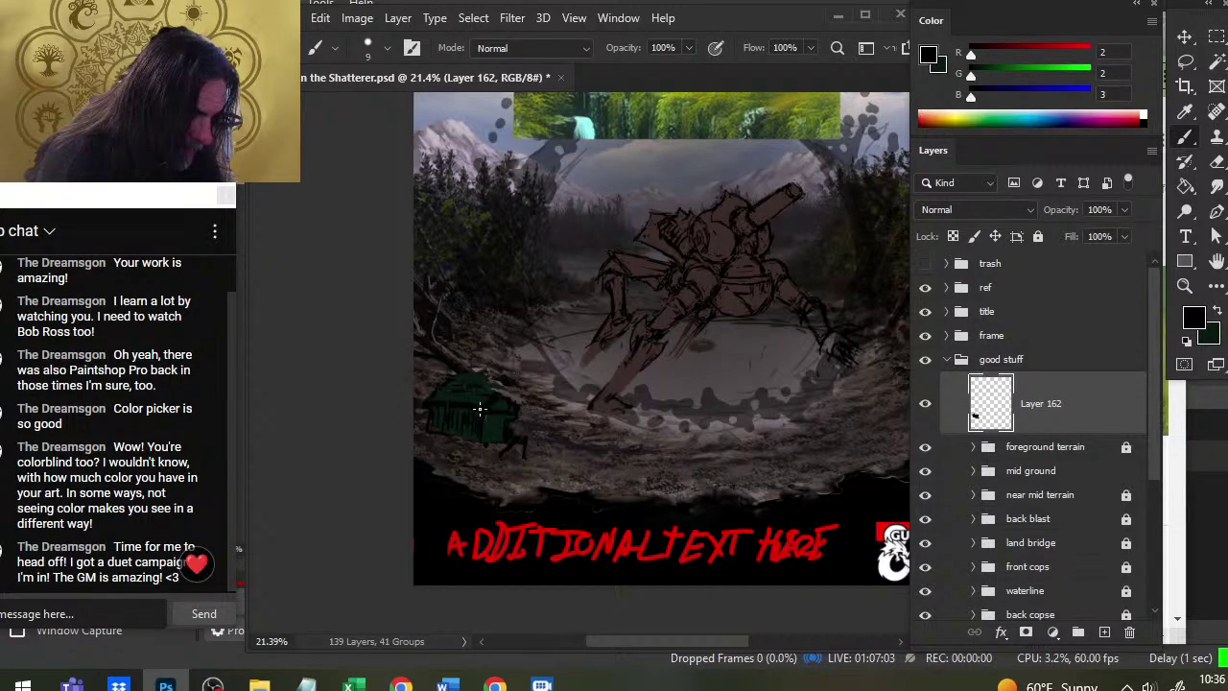
{"action": "left_click", "coordinate": [447, 400], "text": "alt"}
{"action": "key", "text": "x"}
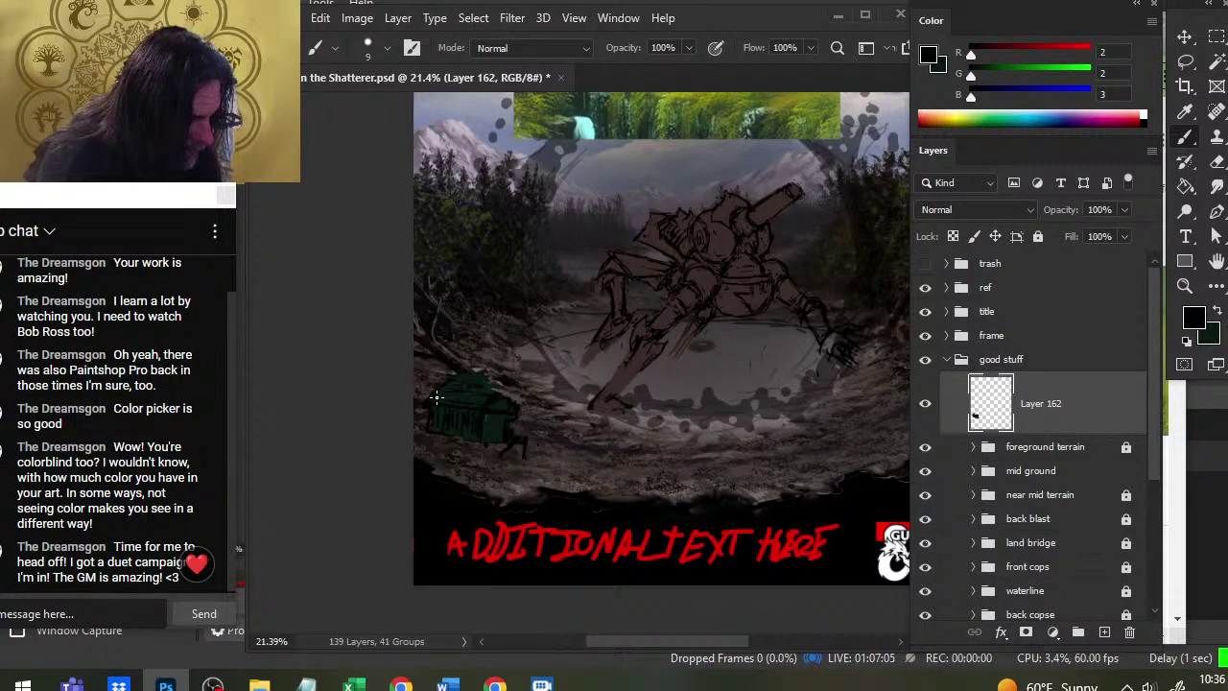
{"action": "left_click_drag", "start_coordinate": [456, 393], "coordinate": [498, 401]}
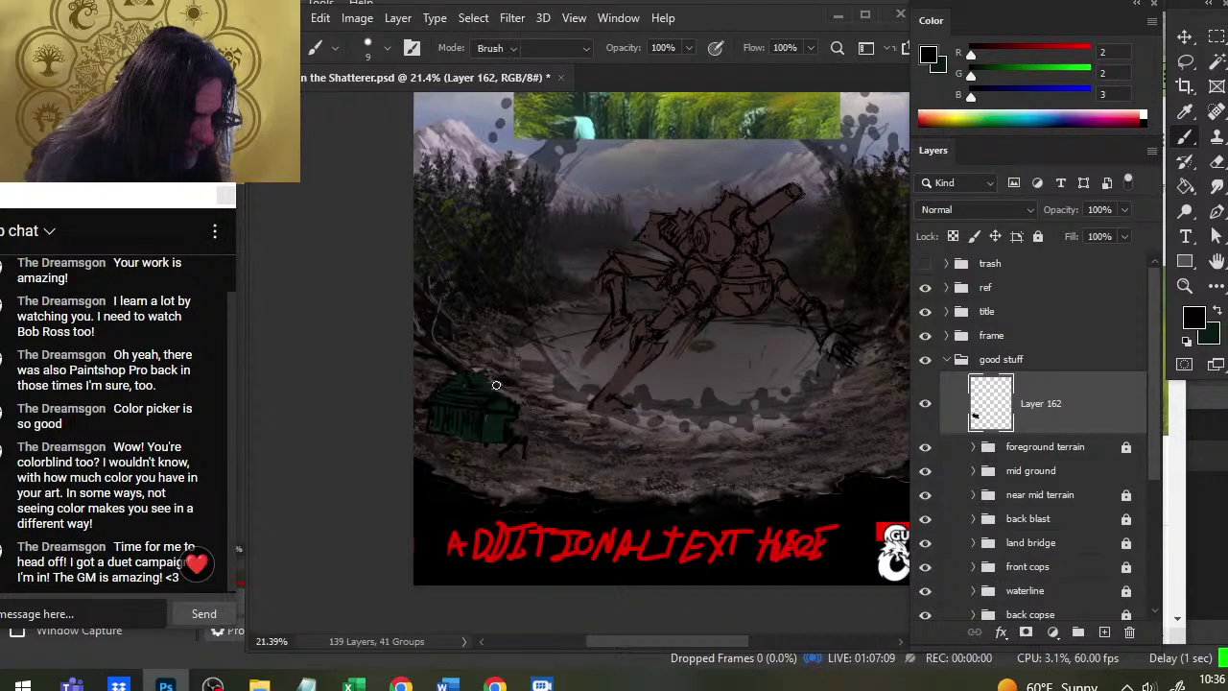
Trim the roof's outer edge with the eraser, fill the front gable with dark green, and redraw its outline in near-black
{"action": "key", "text": "e"}
{"action": "key", "text": "b"}
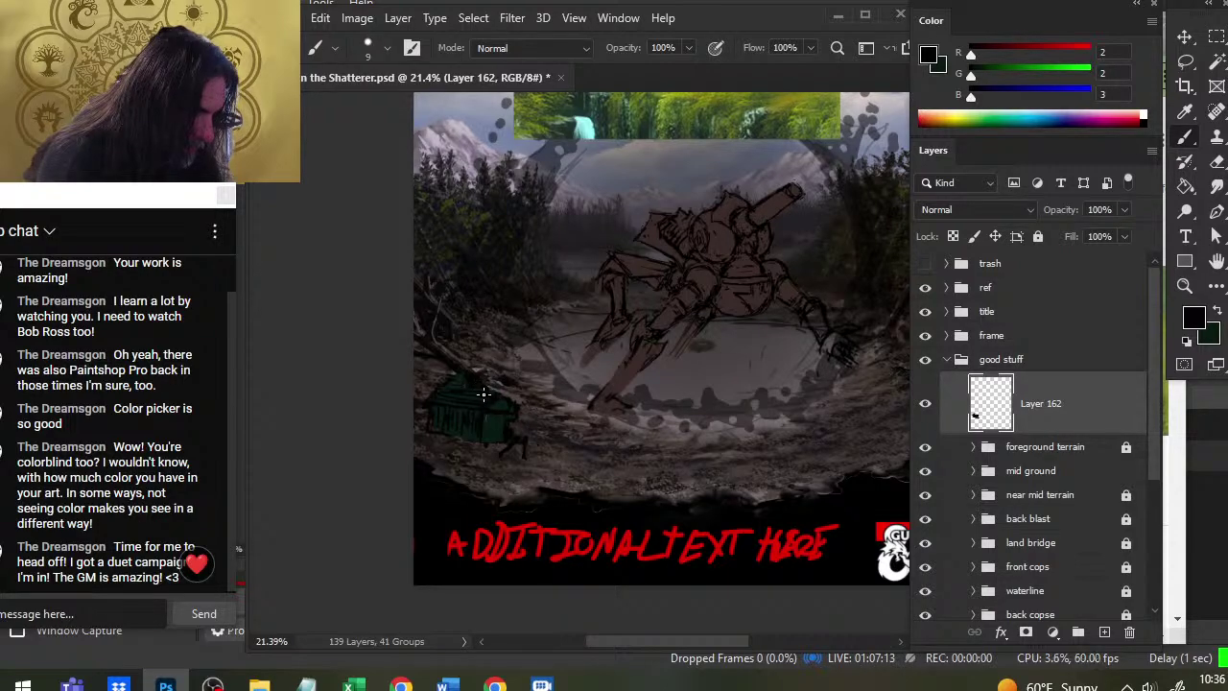
{"action": "left_click", "coordinate": [492, 394], "text": "alt"}
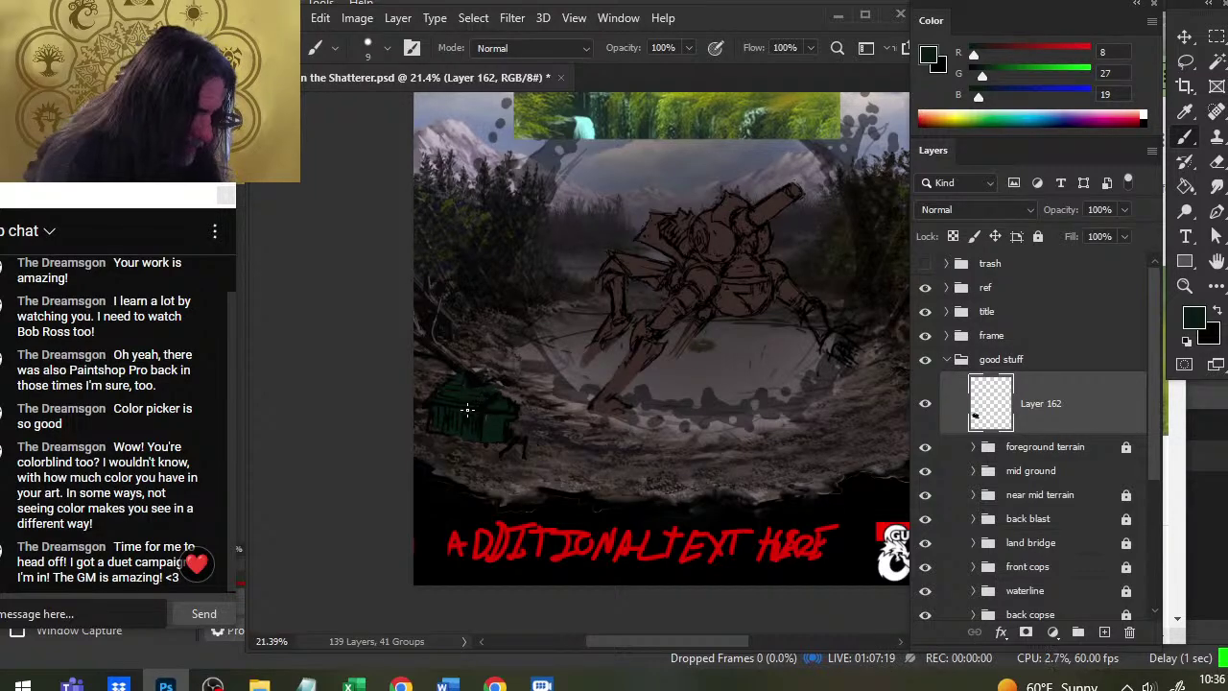
{"action": "key", "text": "x"}
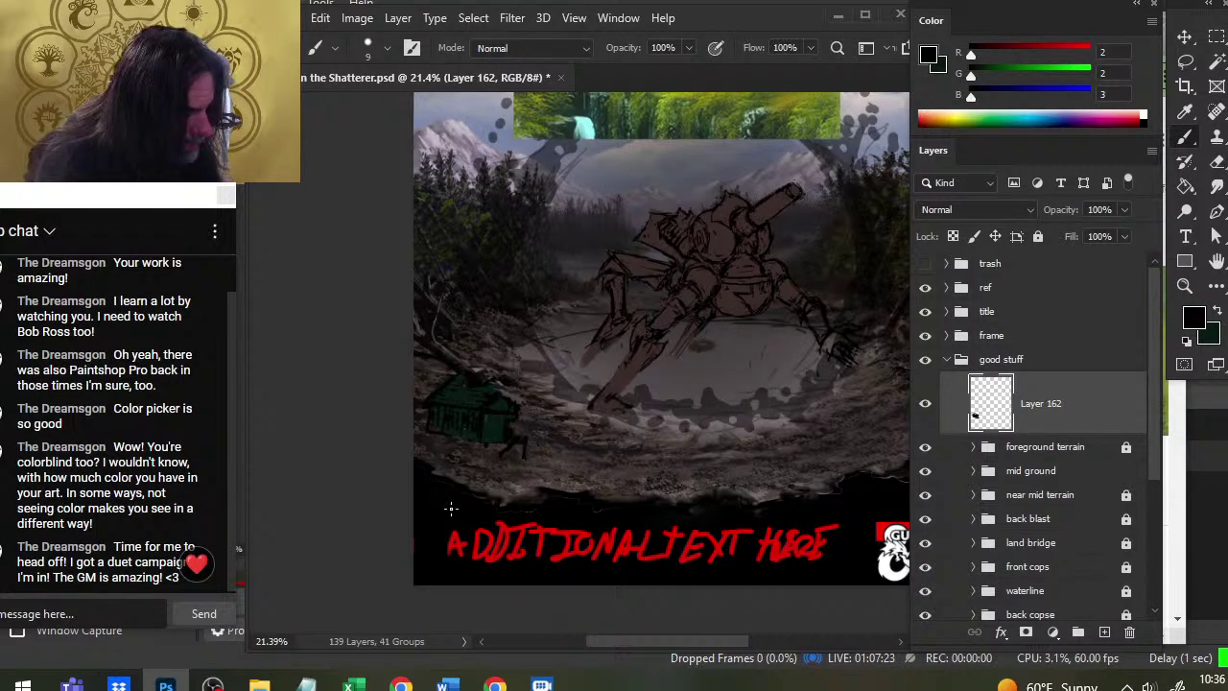
Reposition the cabin higher on the left bank, beneath the fallen branches, and erase the broken beams at its base
{"action": "key", "text": "v"}
{"action": "mouse_move", "coordinate": [548, 452]}
{"action": "left_mouse_down"}
{"action": "mouse_move", "coordinate": [529, 438]}
{"action": "mouse_move", "coordinate": [537, 449]}
{"action": "left_mouse_up"}
{"action": "key", "text": "e"}
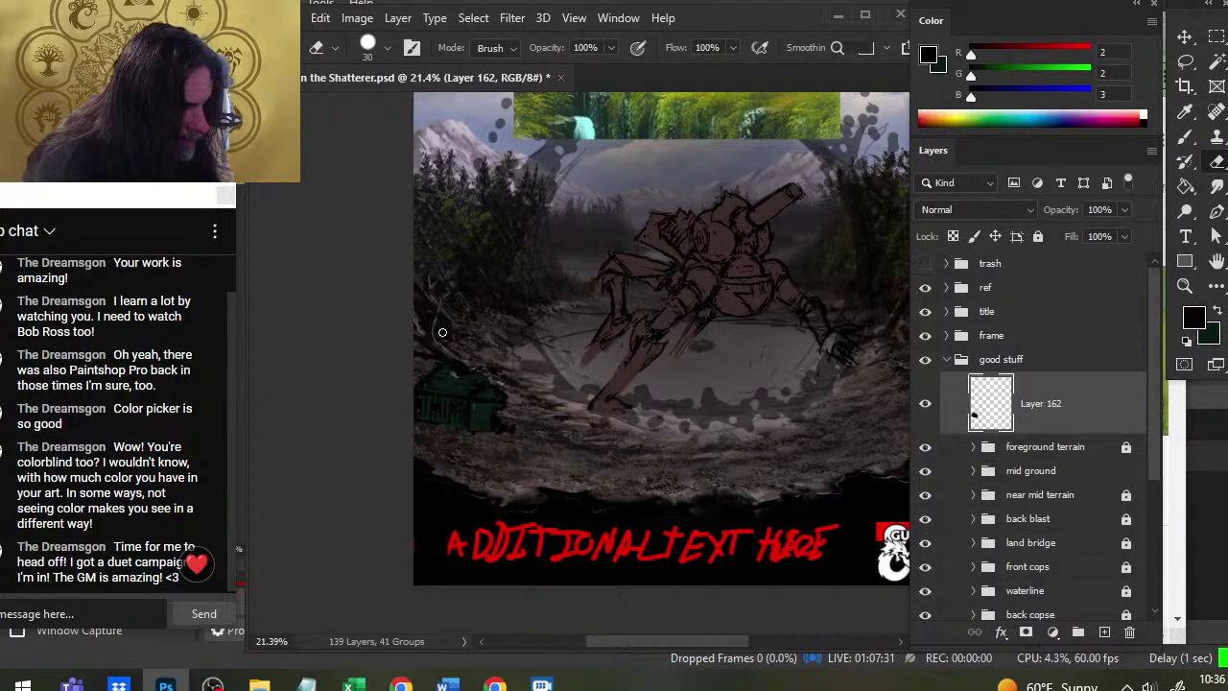
{"action": "key", "text": "v"}
{"action": "left_click_drag", "start_coordinate": [483, 422], "coordinate": [511, 420]}
{"action": "key", "text": "e"}
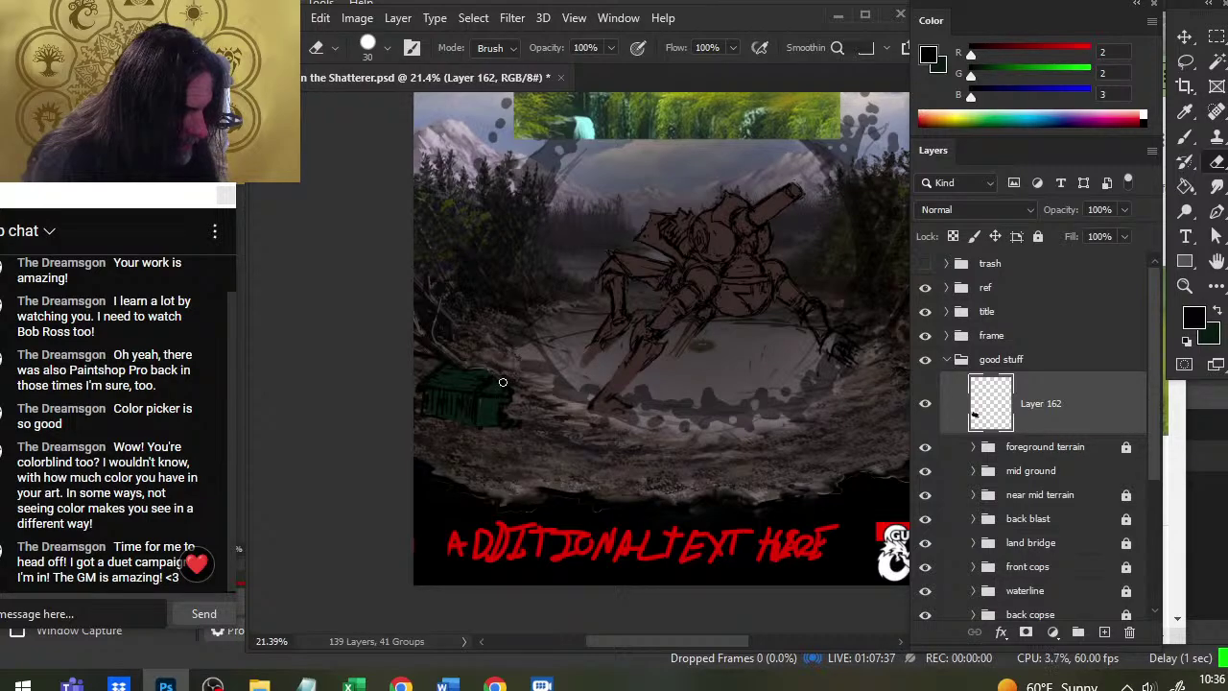
Scale the cabin layer down proportionally to 90.21% with Free Transform
{"action": "key", "text": "l"}
{"action": "right_click", "coordinate": [510, 365]}
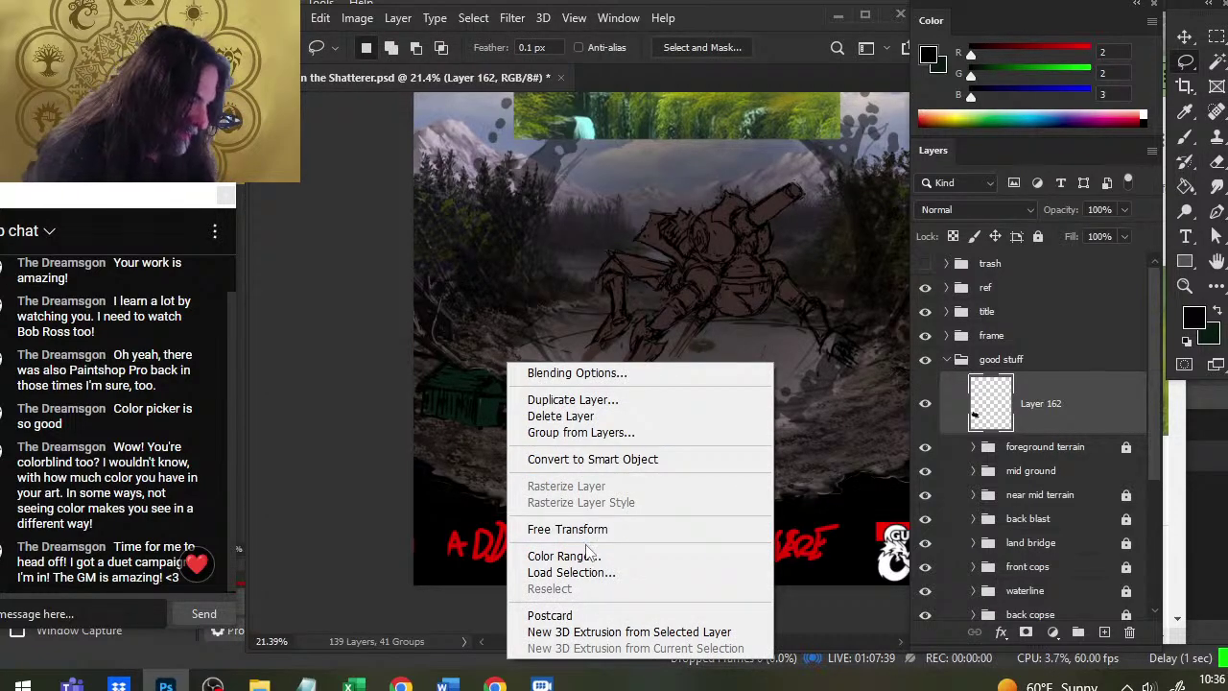
{"action": "left_click", "coordinate": [576, 530]}
{"action": "left_click_drag", "start_coordinate": [542, 423], "coordinate": [533, 410]}
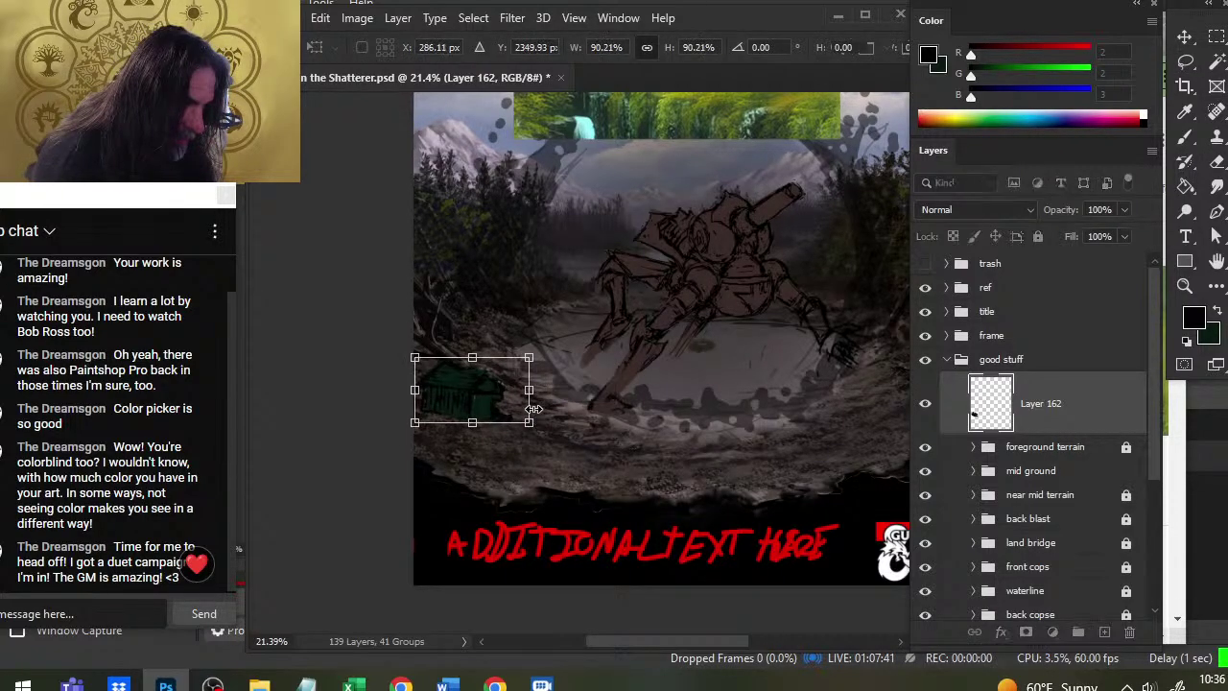
{"action": "key", "text": "Return"}
{"action": "key", "text": "v"}
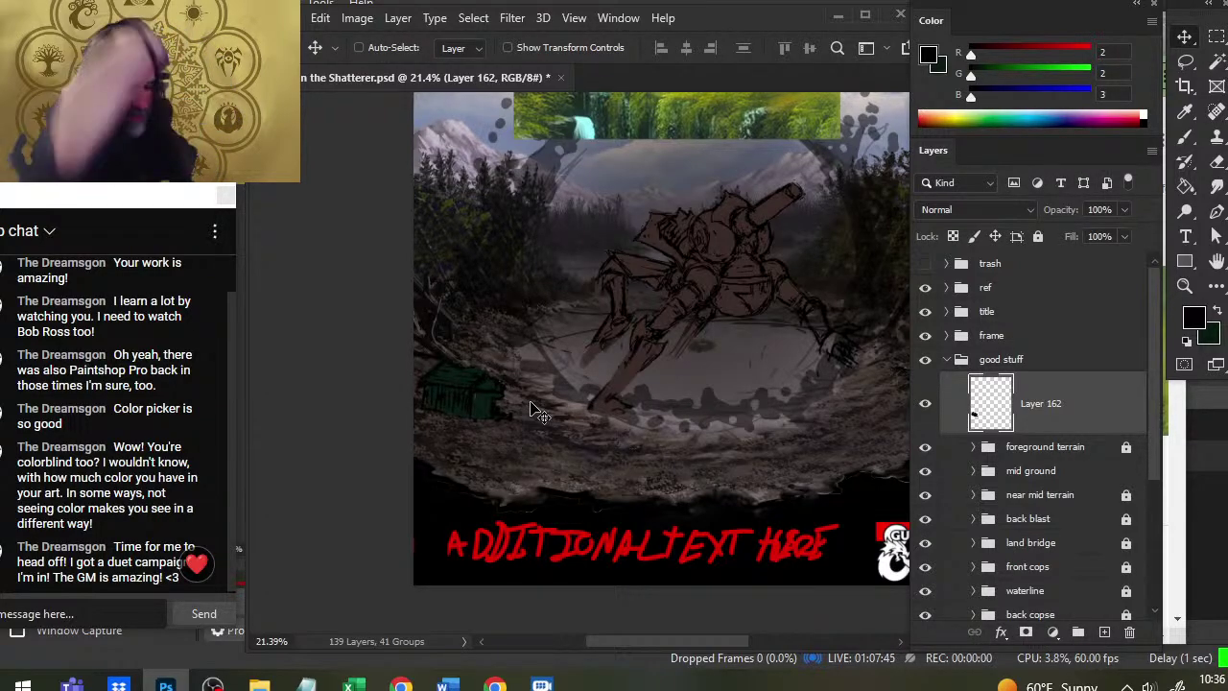
Paint the scaled cabin's roof and side wall with dark green RGB 8, 27, 19, and strengthen its edges in near-black RGB 2, 2, 3
{"action": "key", "text": "b"}
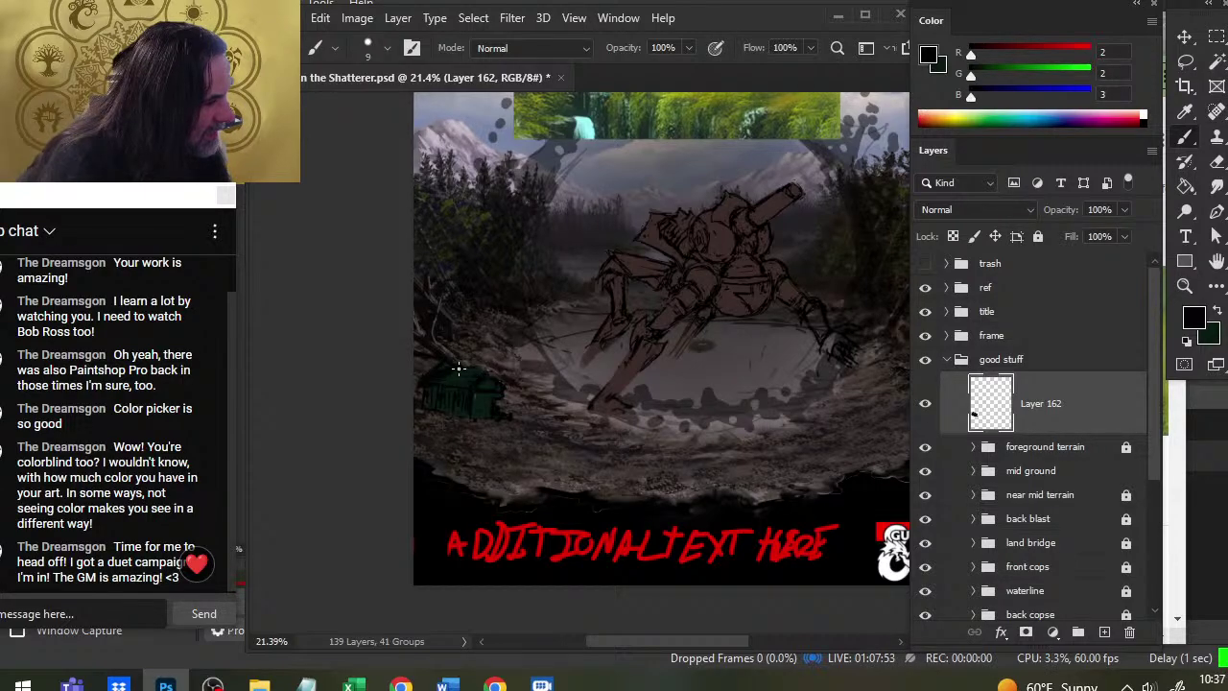
{"action": "left_click", "coordinate": [456, 383], "text": "alt"}
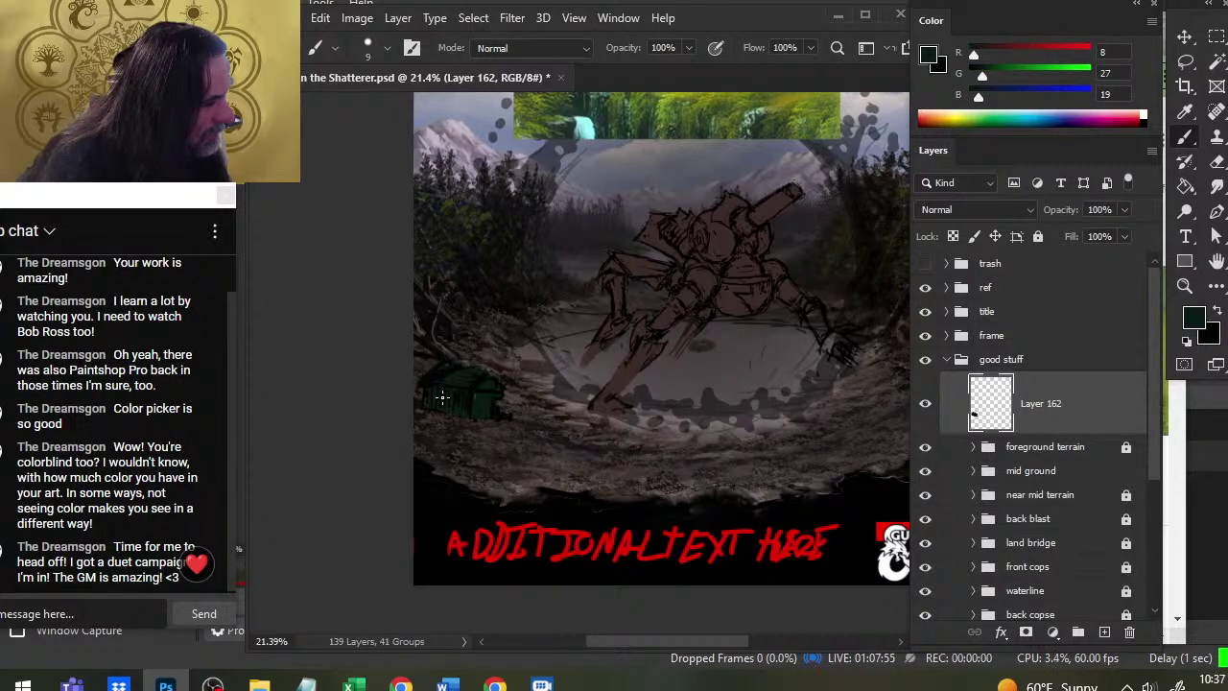
{"action": "key", "text": "r"}
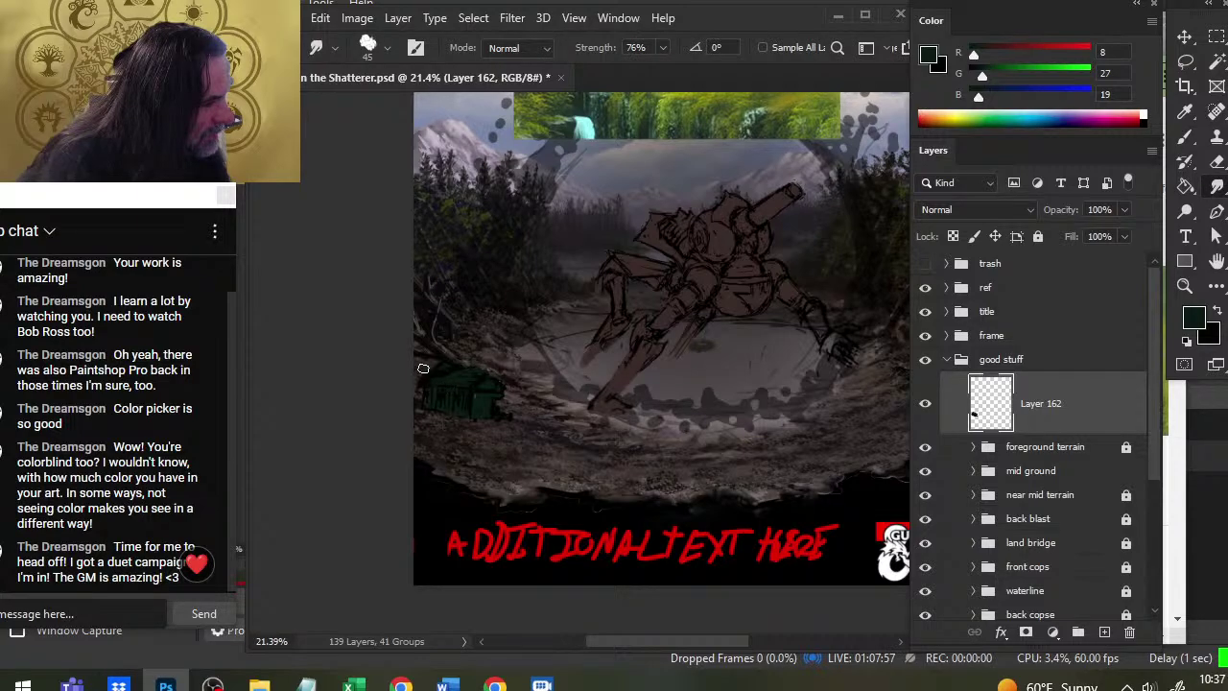
{"action": "key", "text": "b"}
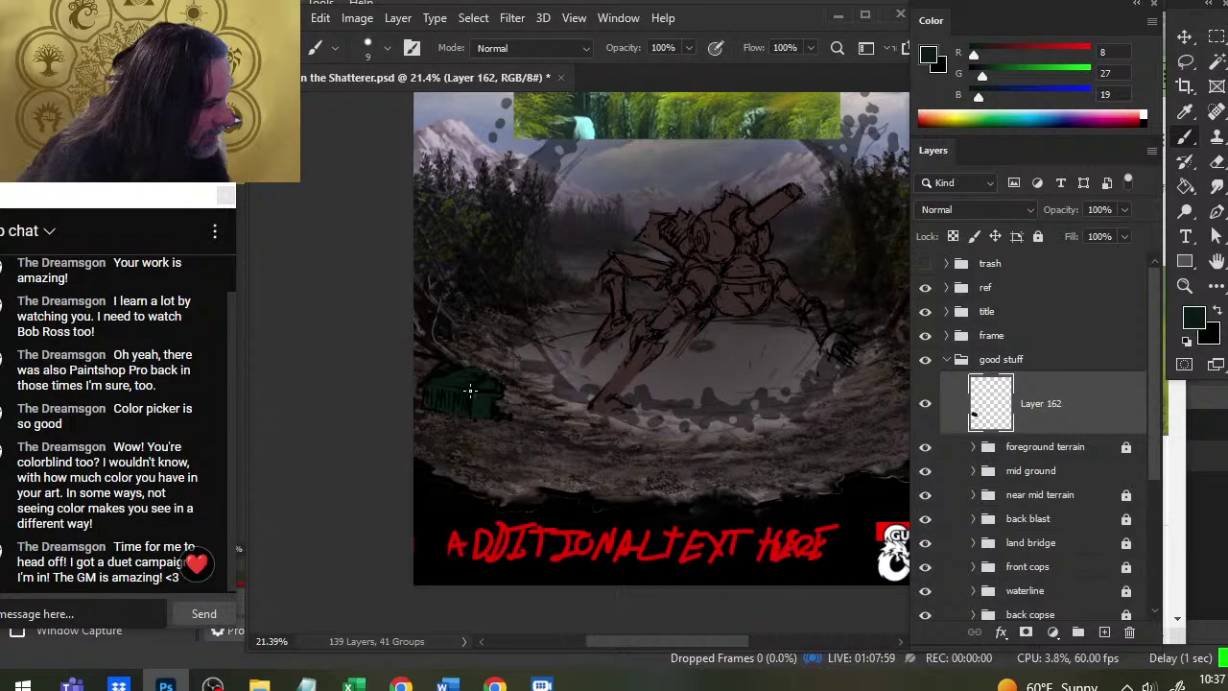
{"action": "key", "text": "x"}
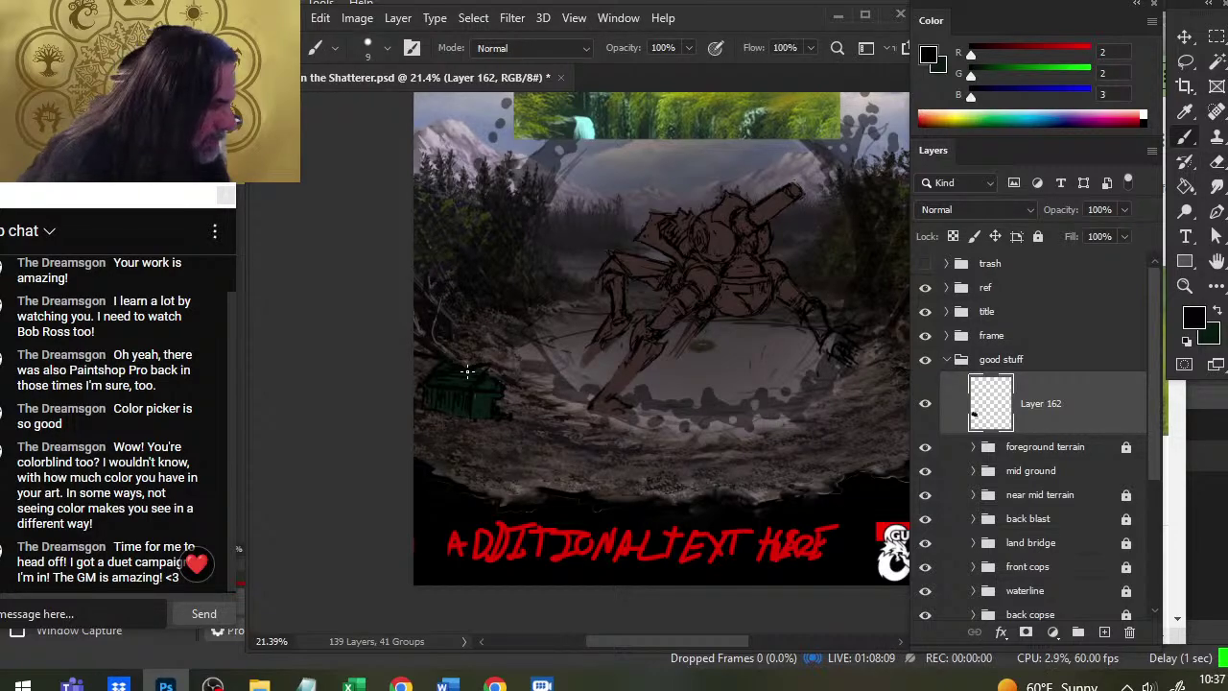
Sharpen the cabin's roof peak and front gable with the eraser and dark green, and shade the front wall in near-black
{"action": "key", "text": "e"}
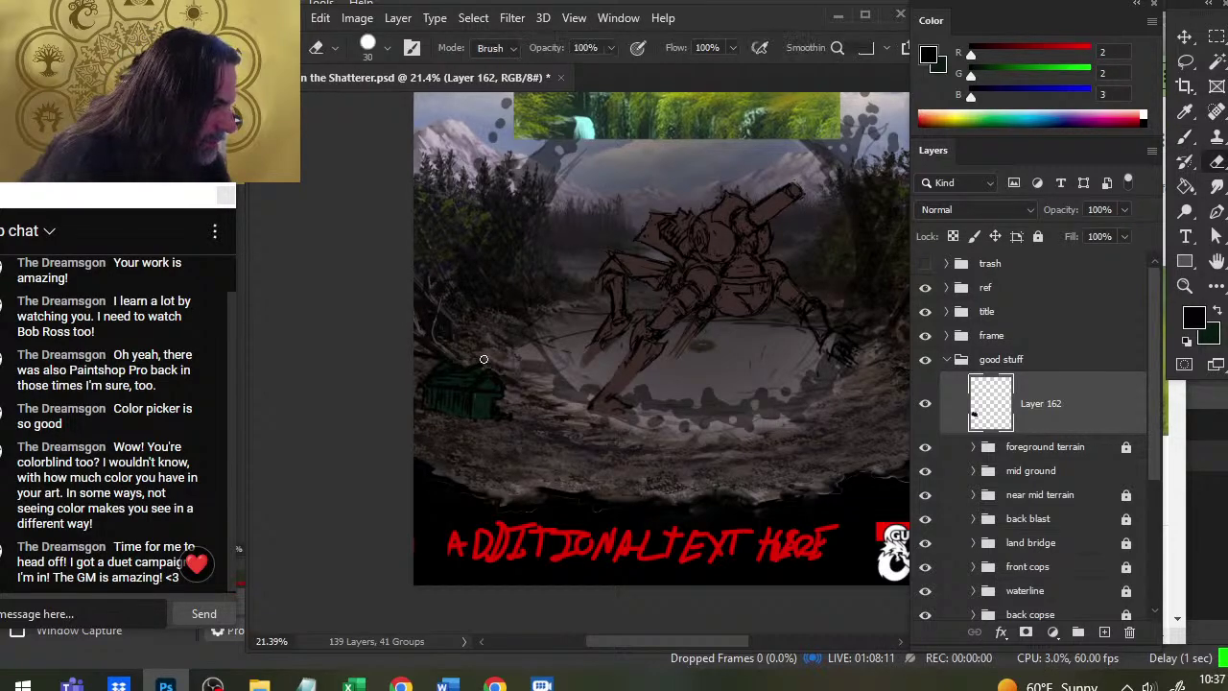
{"action": "key", "text": "b"}
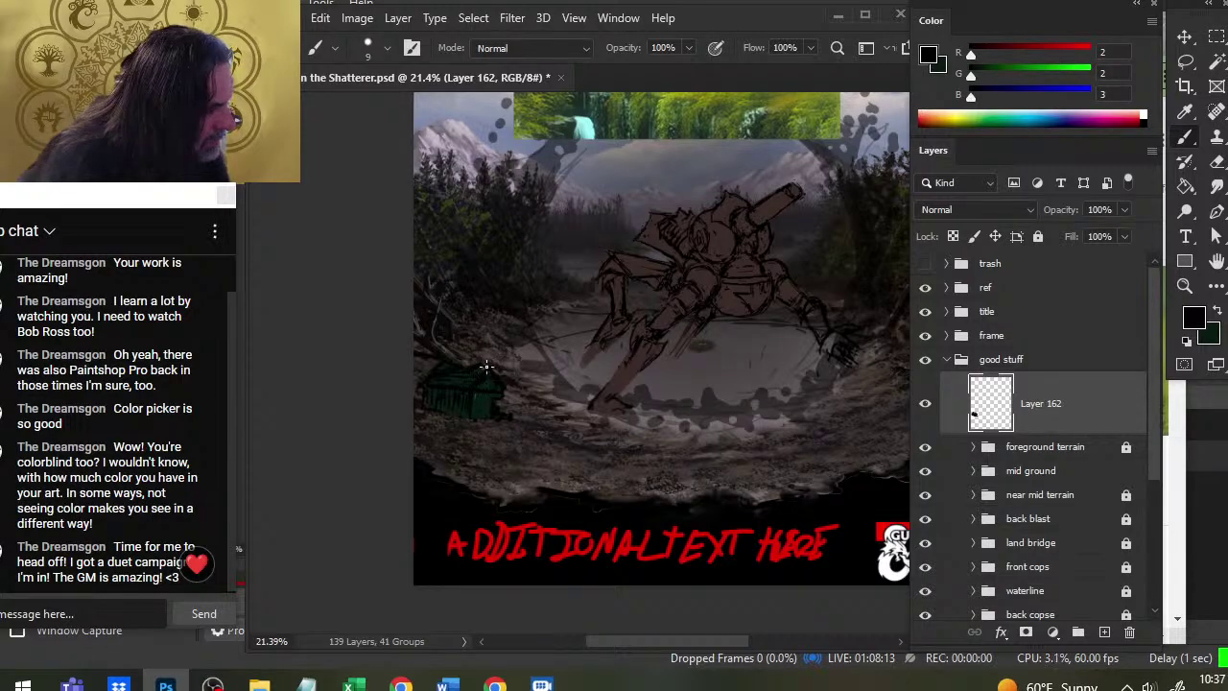
{"action": "left_click", "coordinate": [476, 376], "text": "alt"}
{"action": "key", "text": "r"}
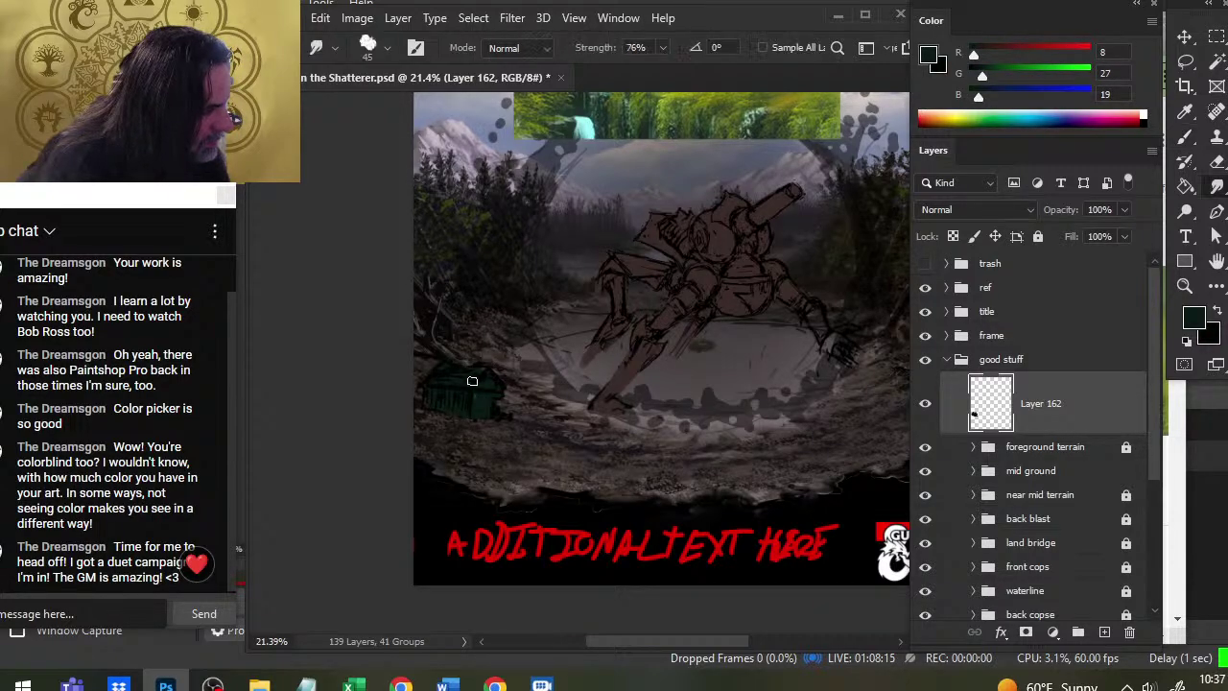
{"action": "key", "text": "b"}
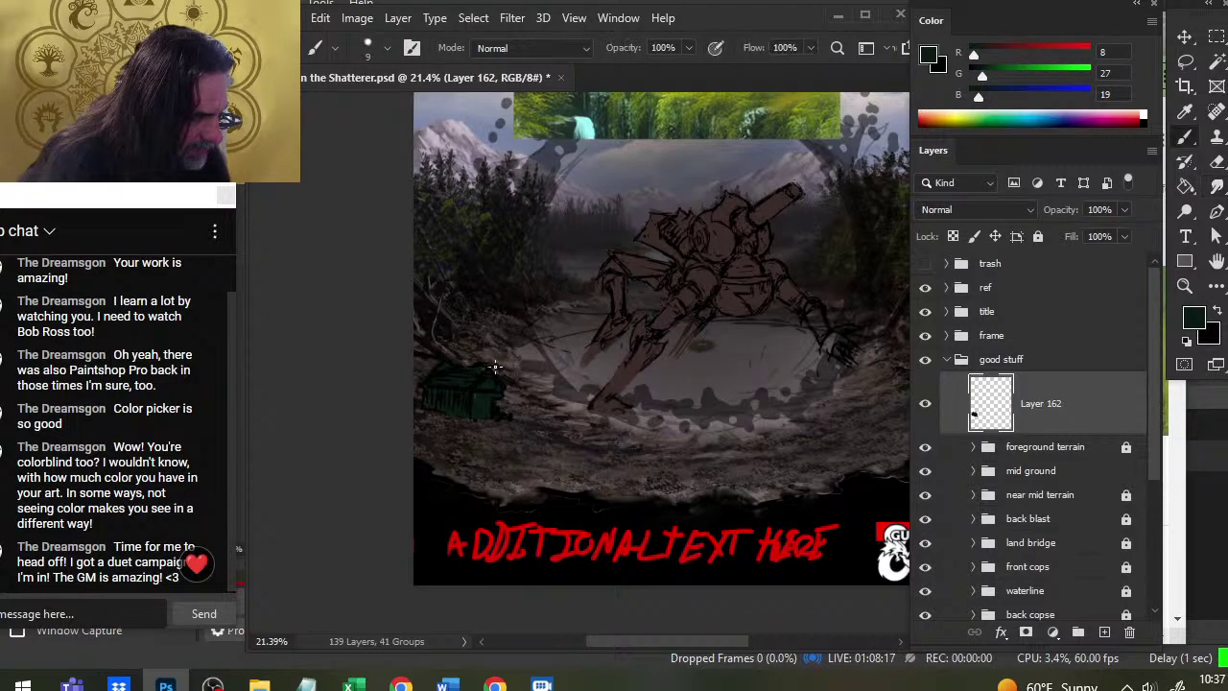
{"action": "left_click", "coordinate": [506, 399], "text": "alt"}
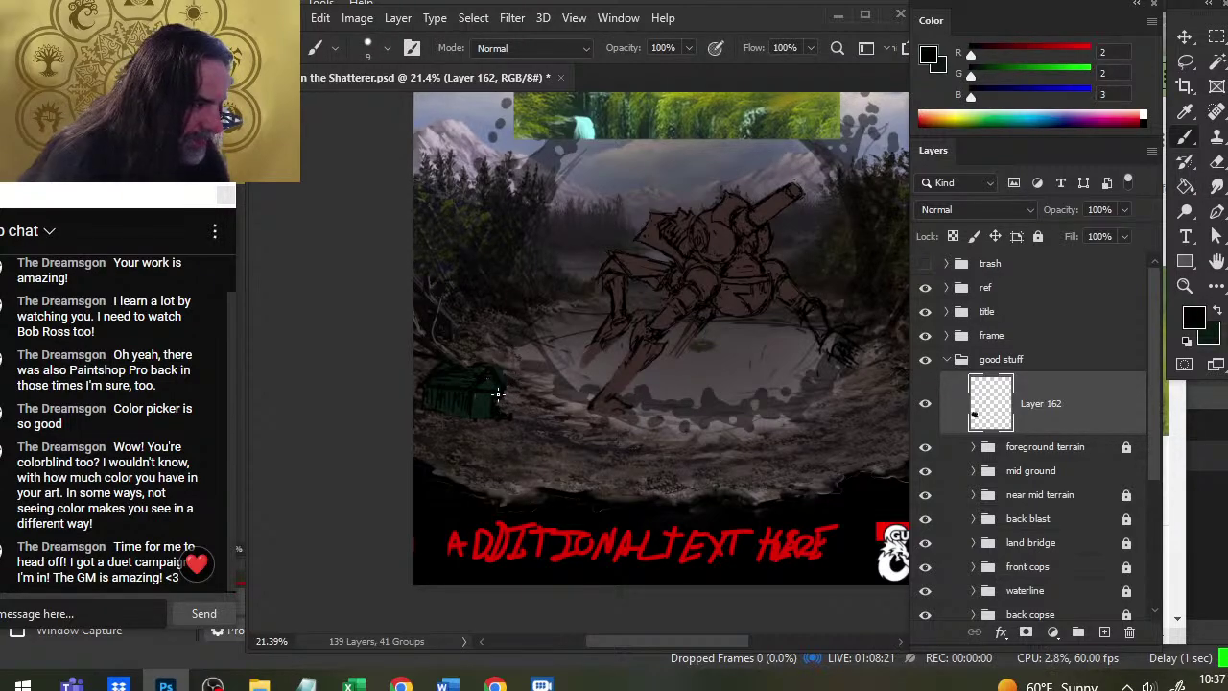
Smudge the cabin's walls and rework them with dark green RGB 8, 27, 19 and near-black RGB 2, 2, 3 shading
{"action": "key", "text": "r"}
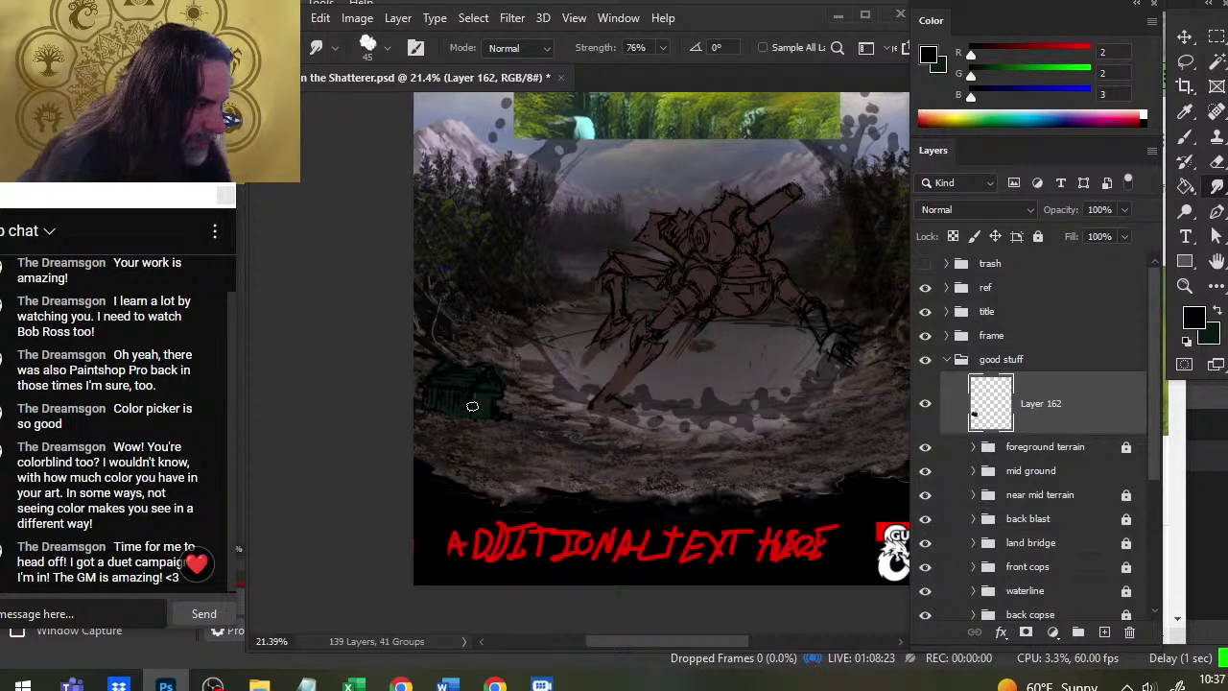
{"action": "key", "text": "b"}
{"action": "left_click", "coordinate": [487, 393], "text": "alt"}
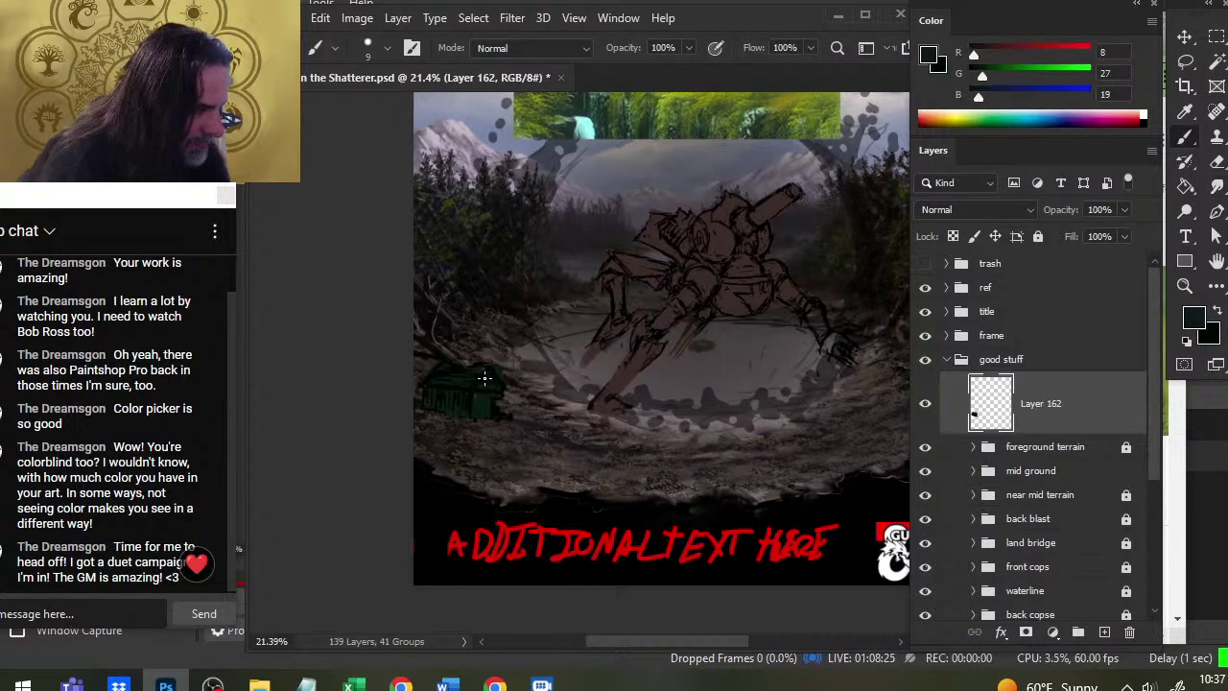
{"action": "key", "text": "r"}
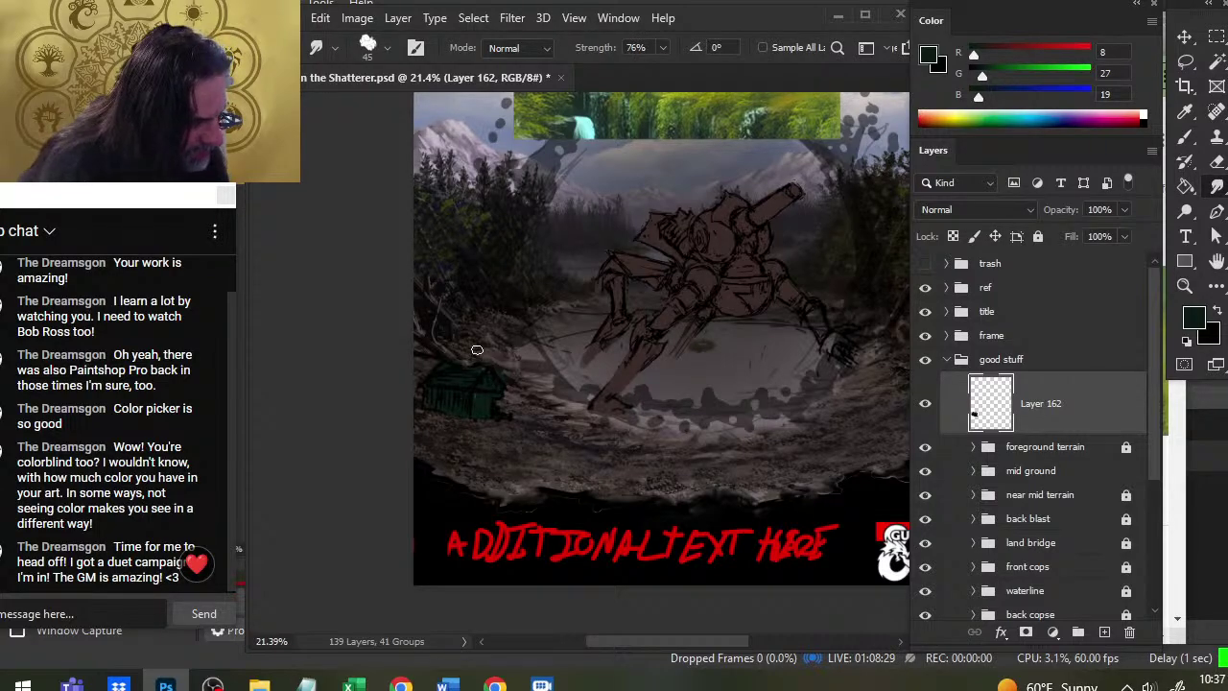
{"action": "key", "text": "b"}
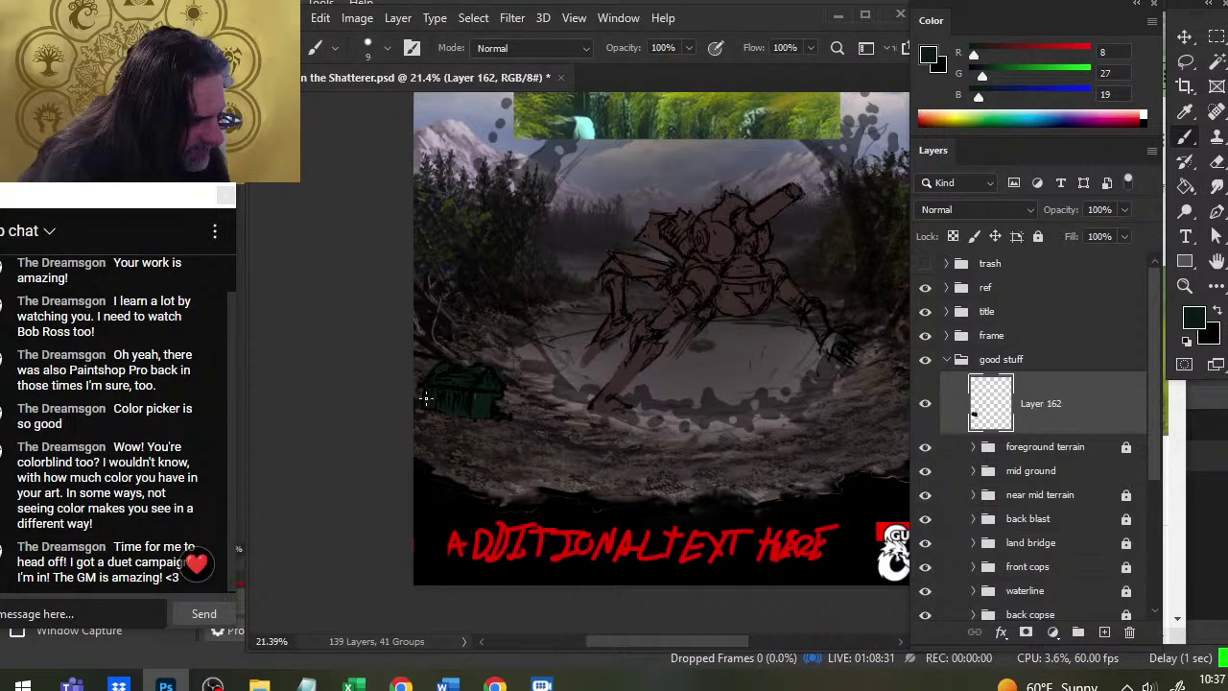
{"action": "key", "text": "x"}
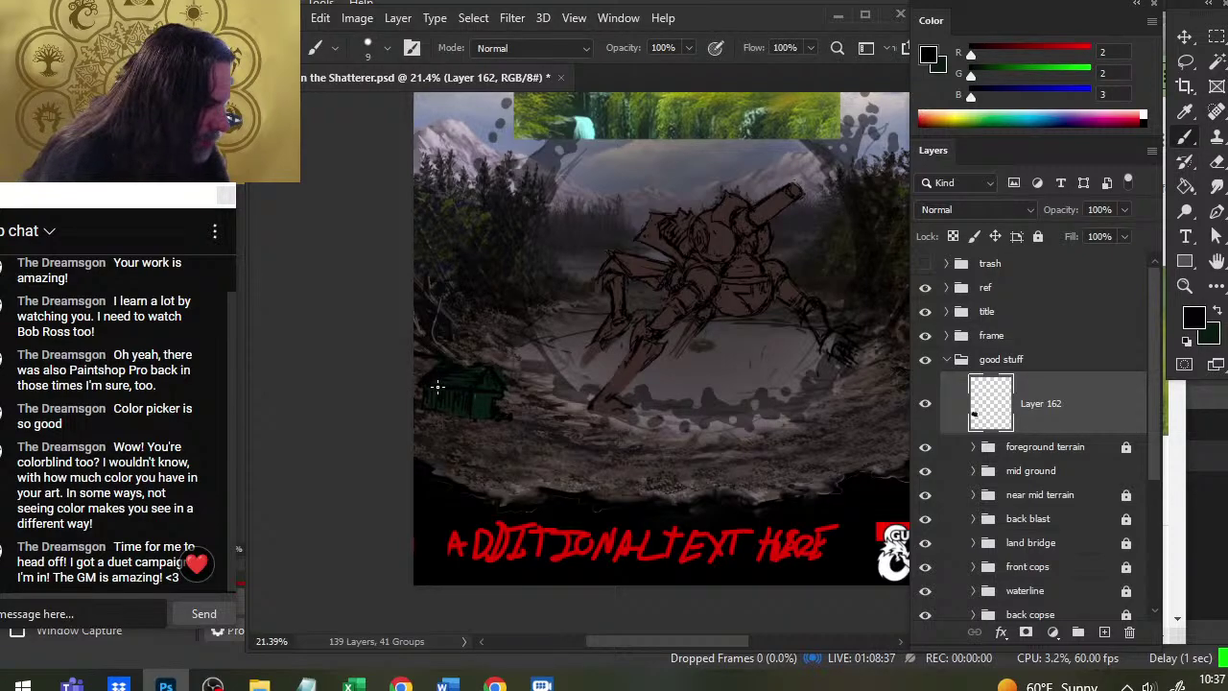
Clean up the cabin's lower edge with the eraser and define its base in near-black RGB 2, 2, 3
{"action": "key", "text": "z"}
{"action": "scroll", "coordinate": [439, 393], "scroll_direction": "down", "scroll_amount": 3}
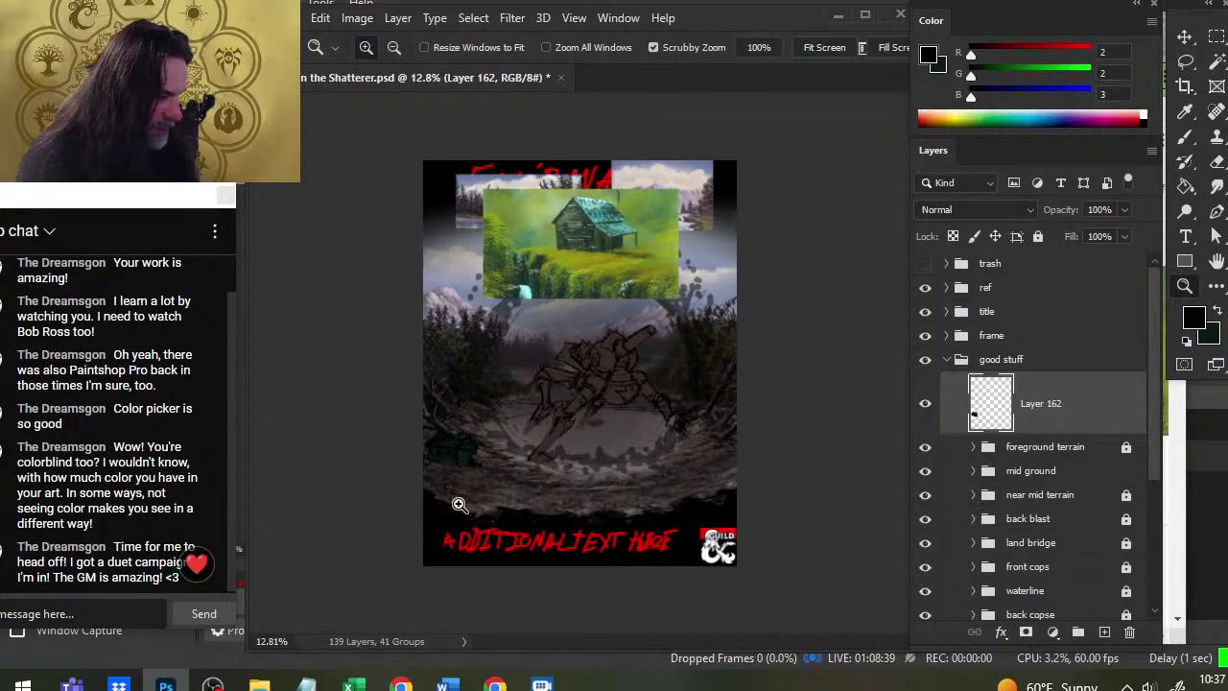
{"action": "scroll", "coordinate": [459, 504], "scroll_direction": "up", "scroll_amount": 3}
{"action": "key", "text": "e"}
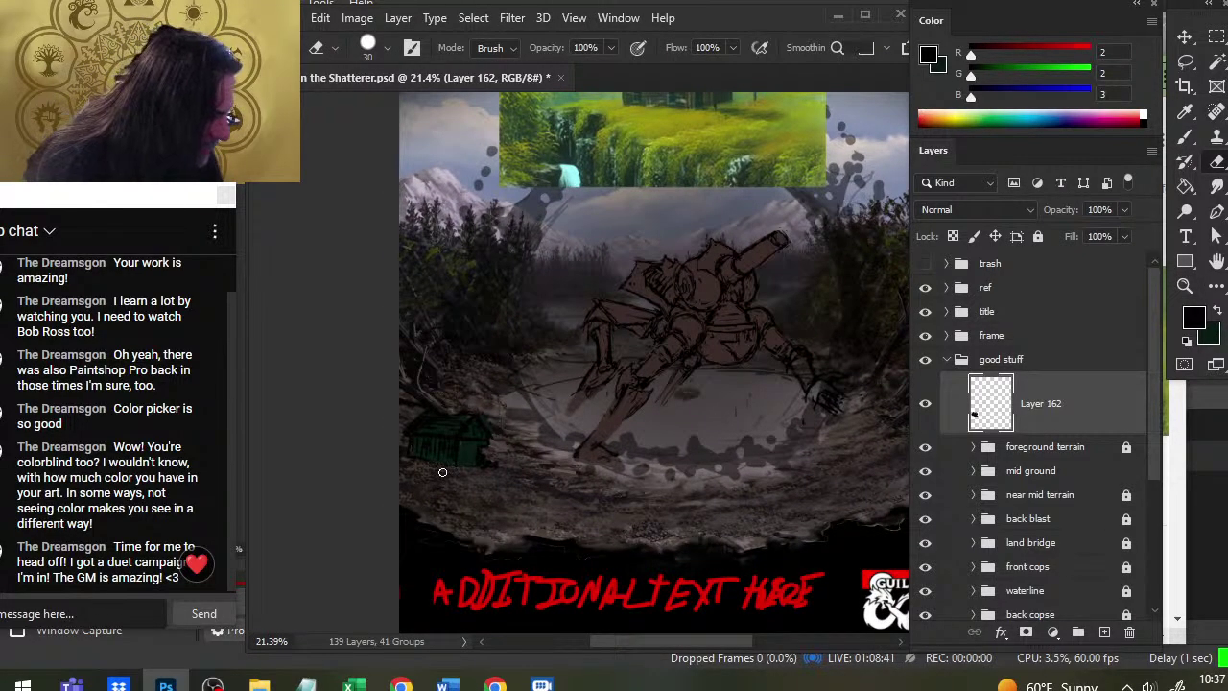
{"action": "key", "text": "b"}
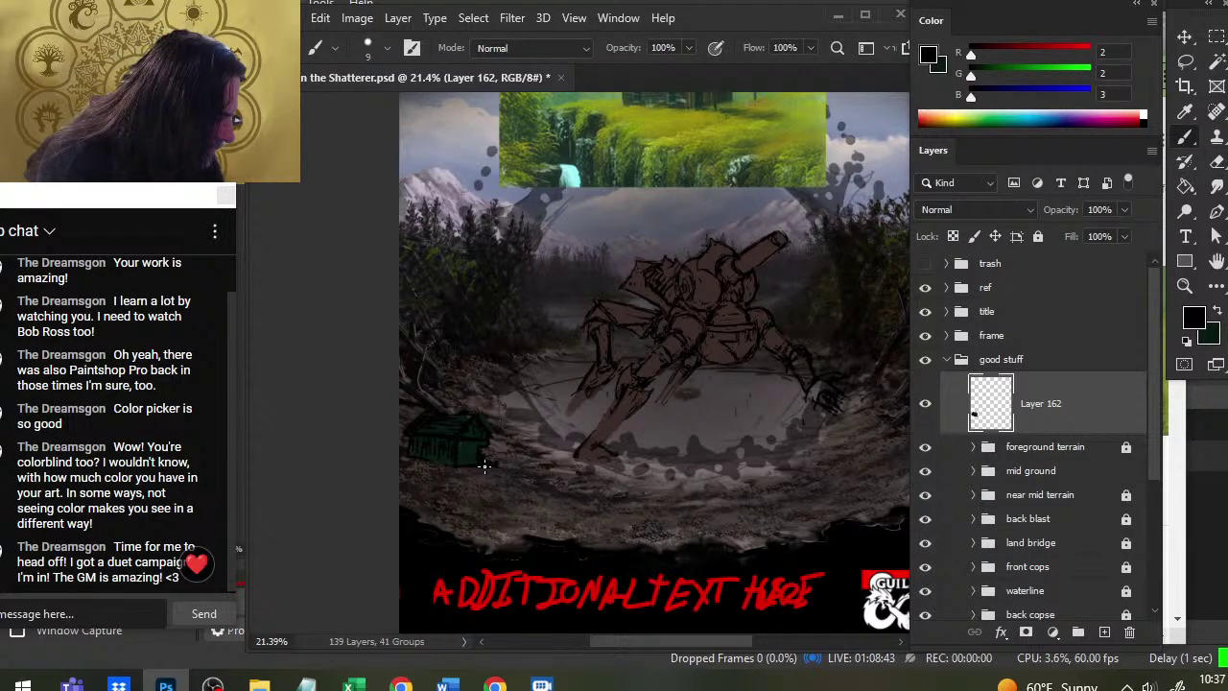
{"action": "key", "text": "e"}
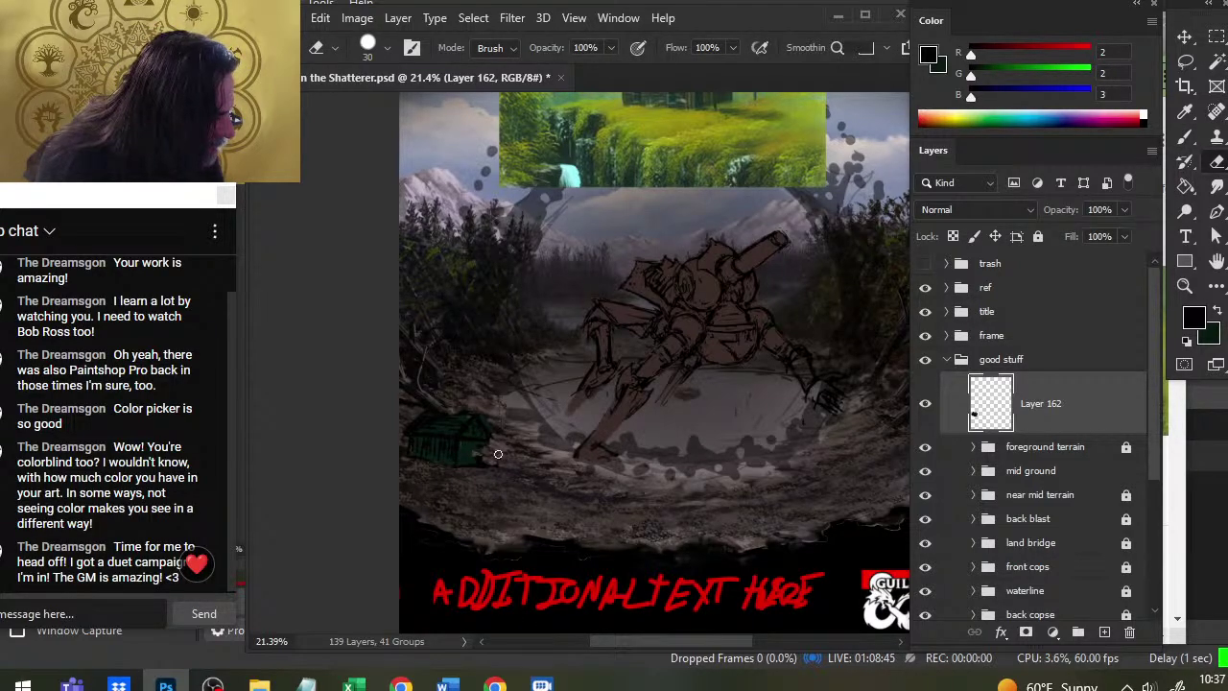
{"action": "key", "text": "b"}
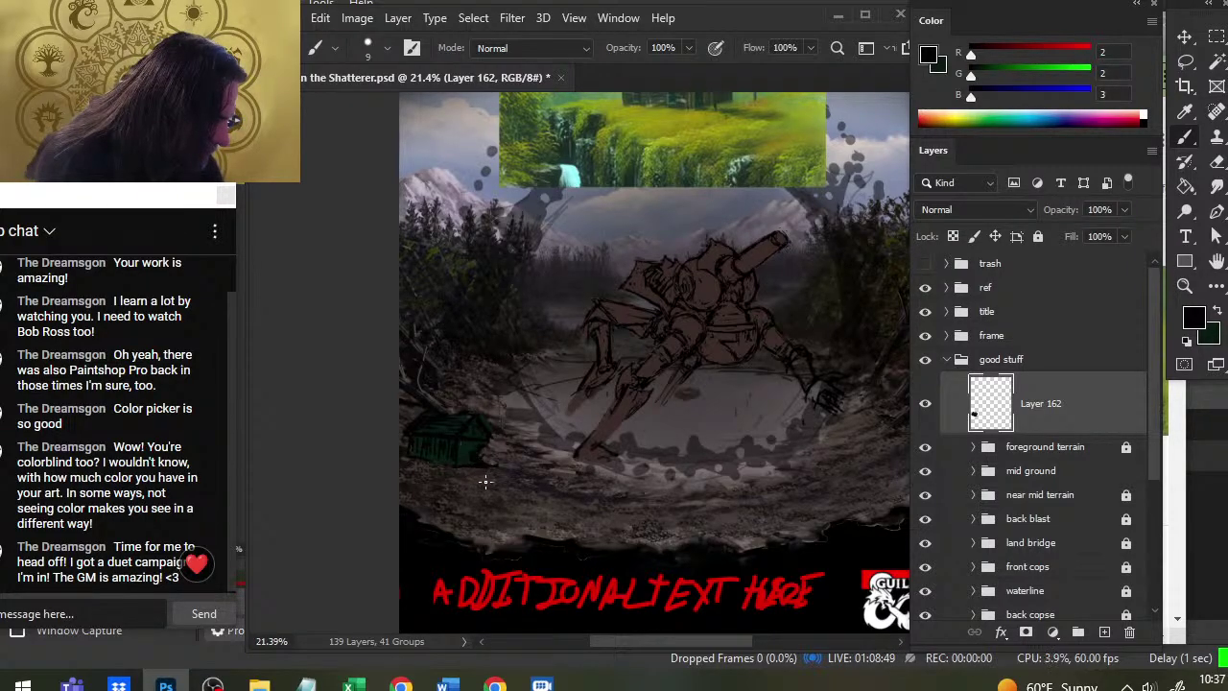
Blend the cabin's base into the ground and refine its front corner with dark green and near-black strokes
{"action": "left_click", "coordinate": [470, 461], "text": "alt"}
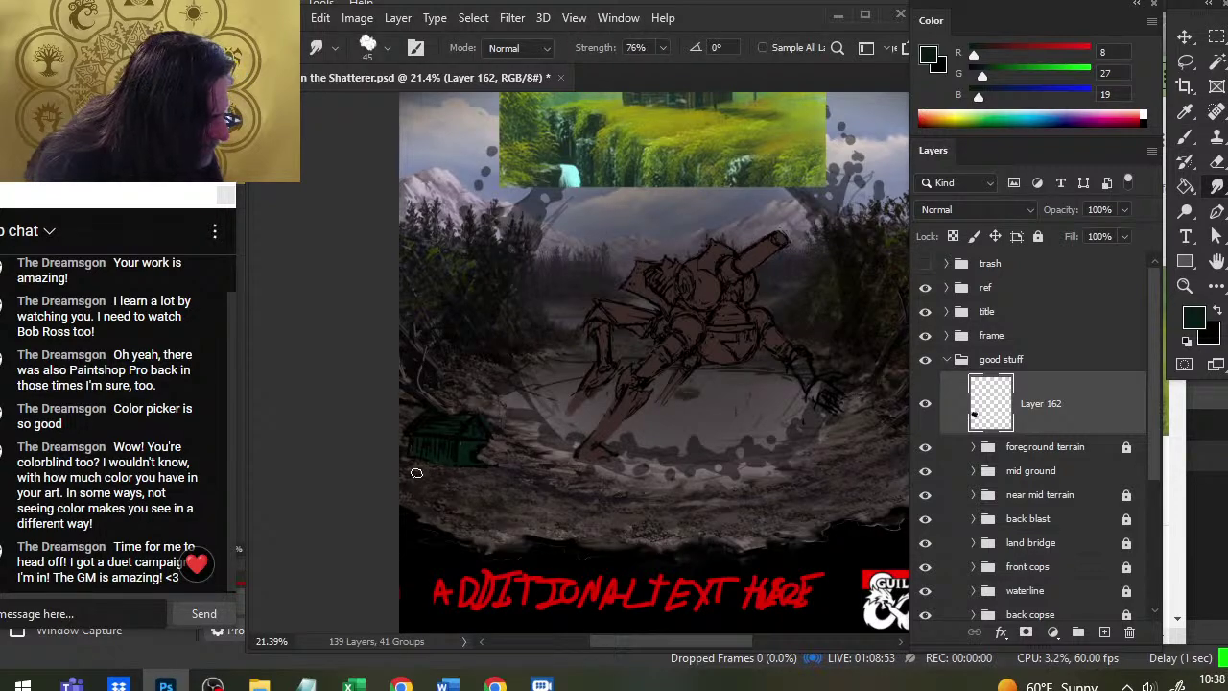
{"action": "key", "text": "x"}
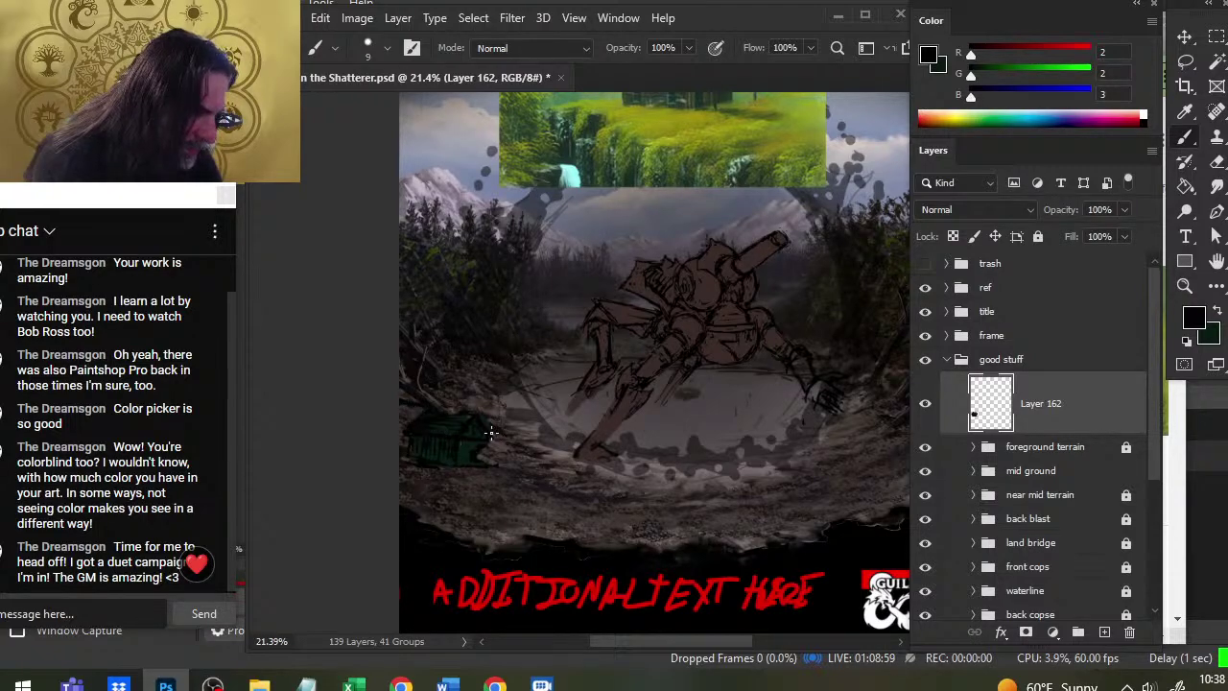
{"action": "key", "text": "e"}
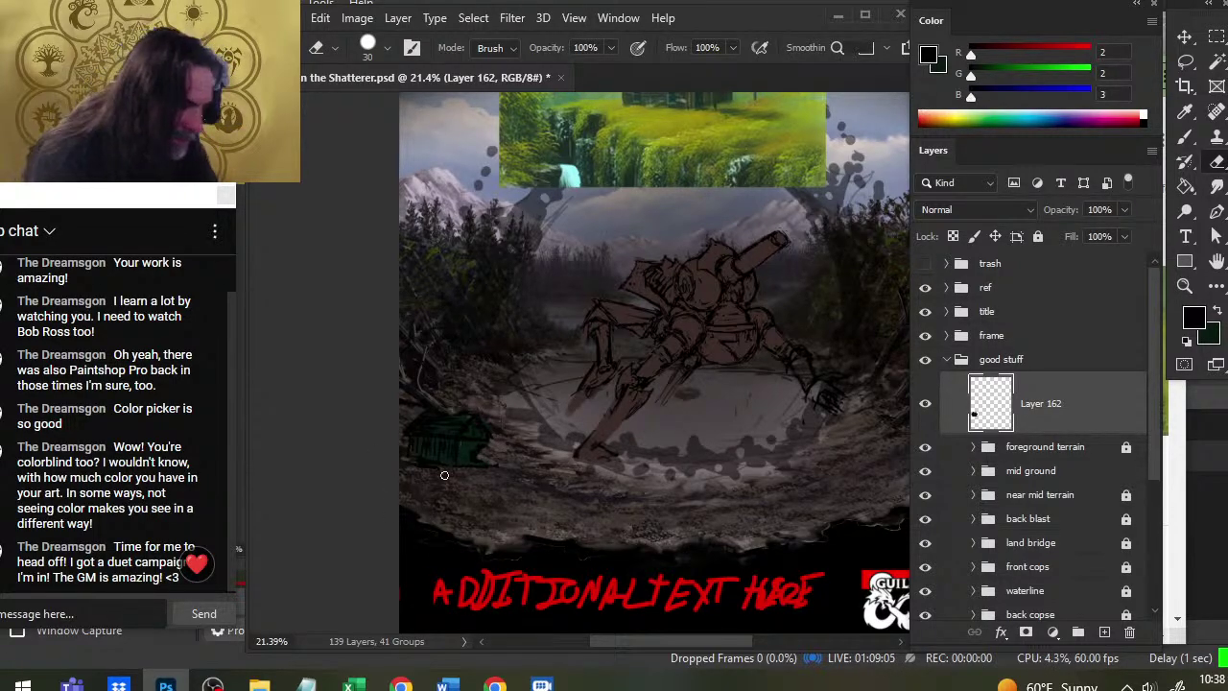
{"action": "key", "text": "b"}
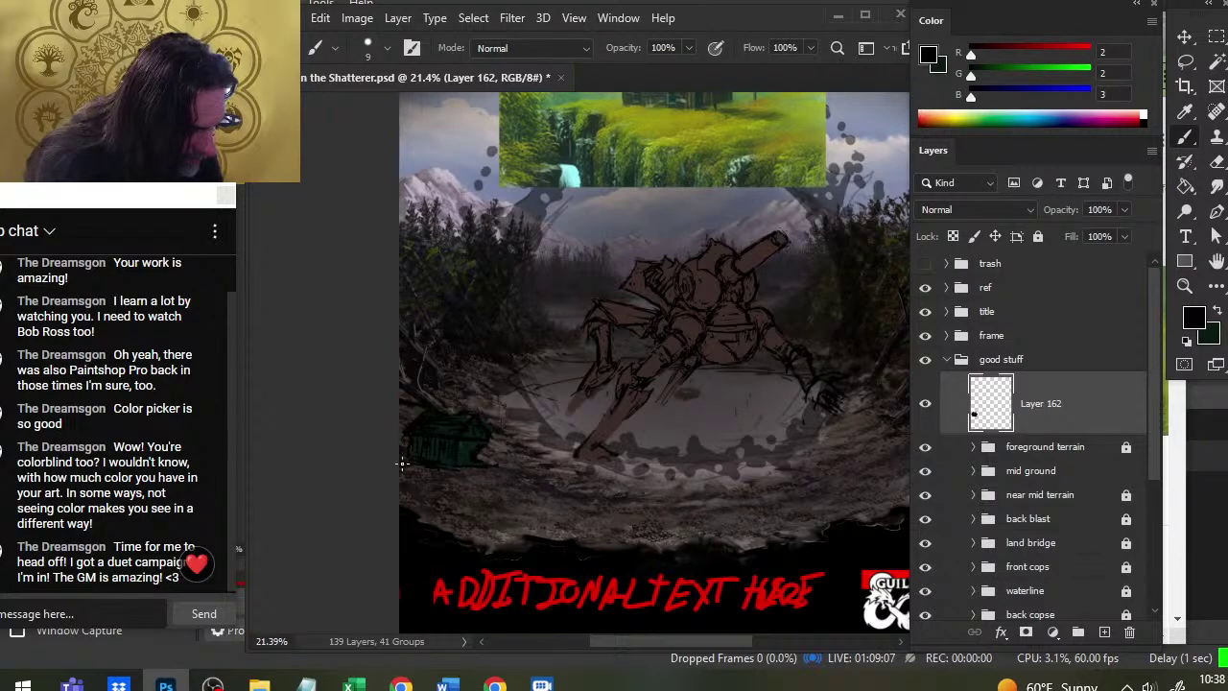
{"action": "left_click_drag", "start_coordinate": [474, 453], "coordinate": [479, 474]}
{"action": "left_click", "coordinate": [478, 461], "text": "alt"}
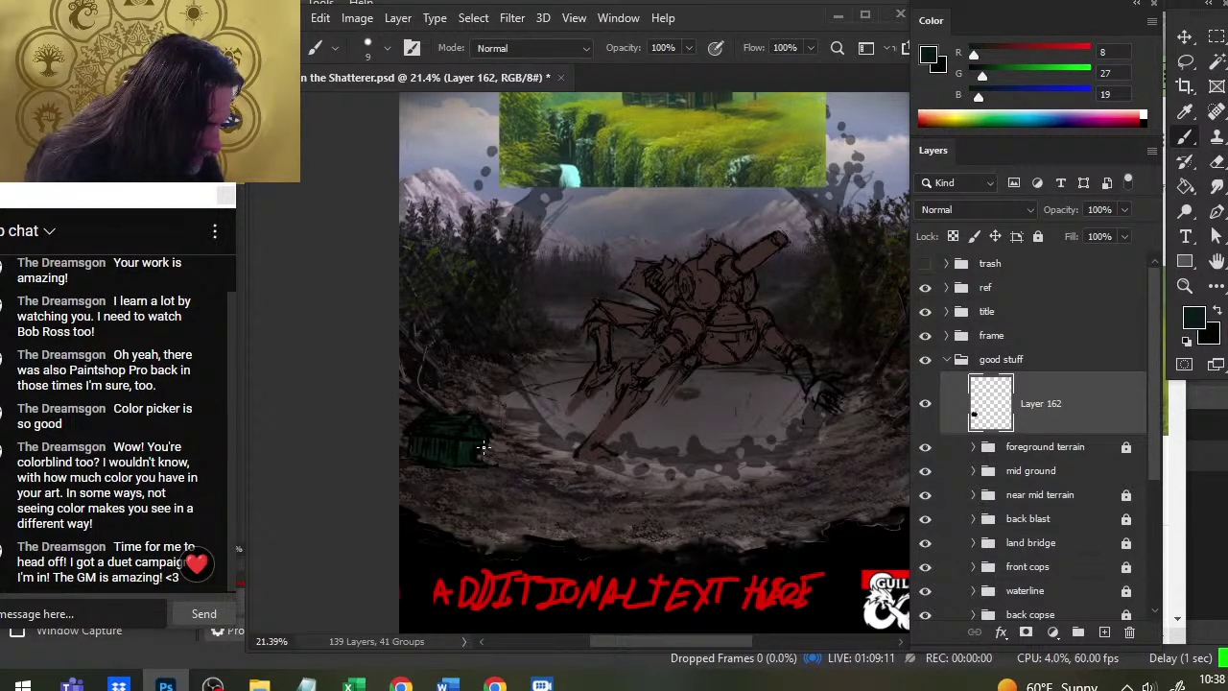
Darken the cabin's front corner with a size 20 near-black brush, trim it with the eraser, and touch up the roof and side wall
{"action": "left_click", "coordinate": [477, 451], "text": "alt"}
{"action": "key", "text": "bracketright"}
{"action": "key", "text": "bracketright"}
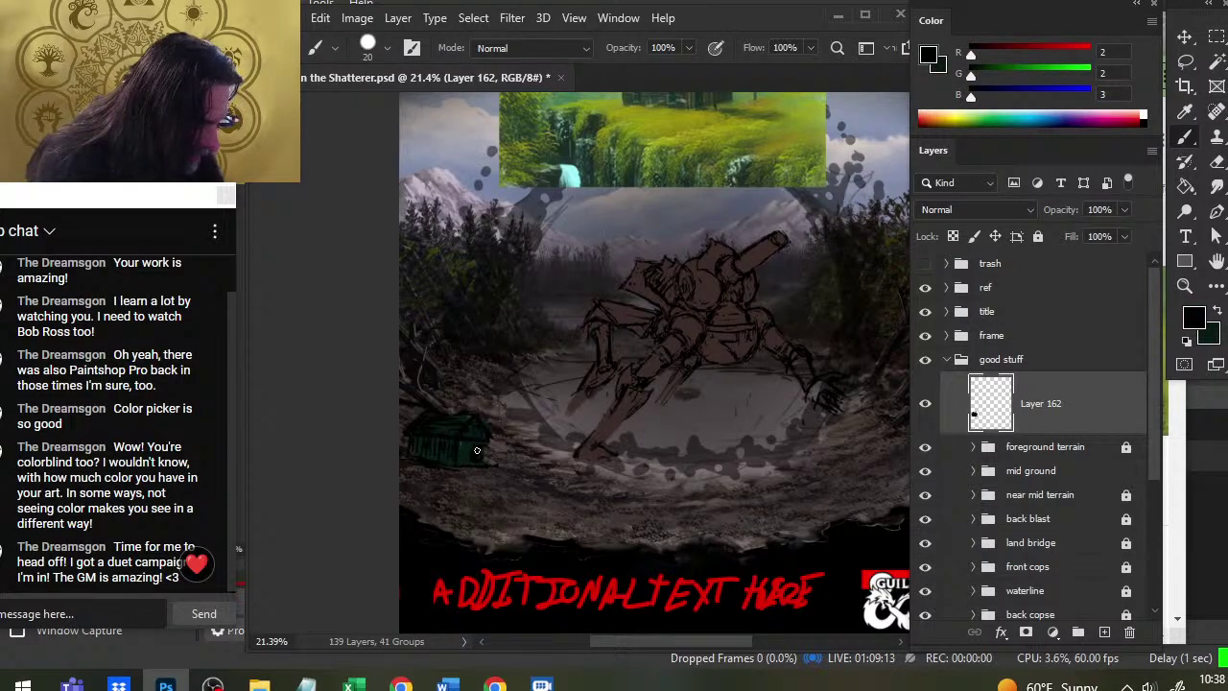
{"action": "left_click_drag", "start_coordinate": [490, 447], "coordinate": [491, 466]}
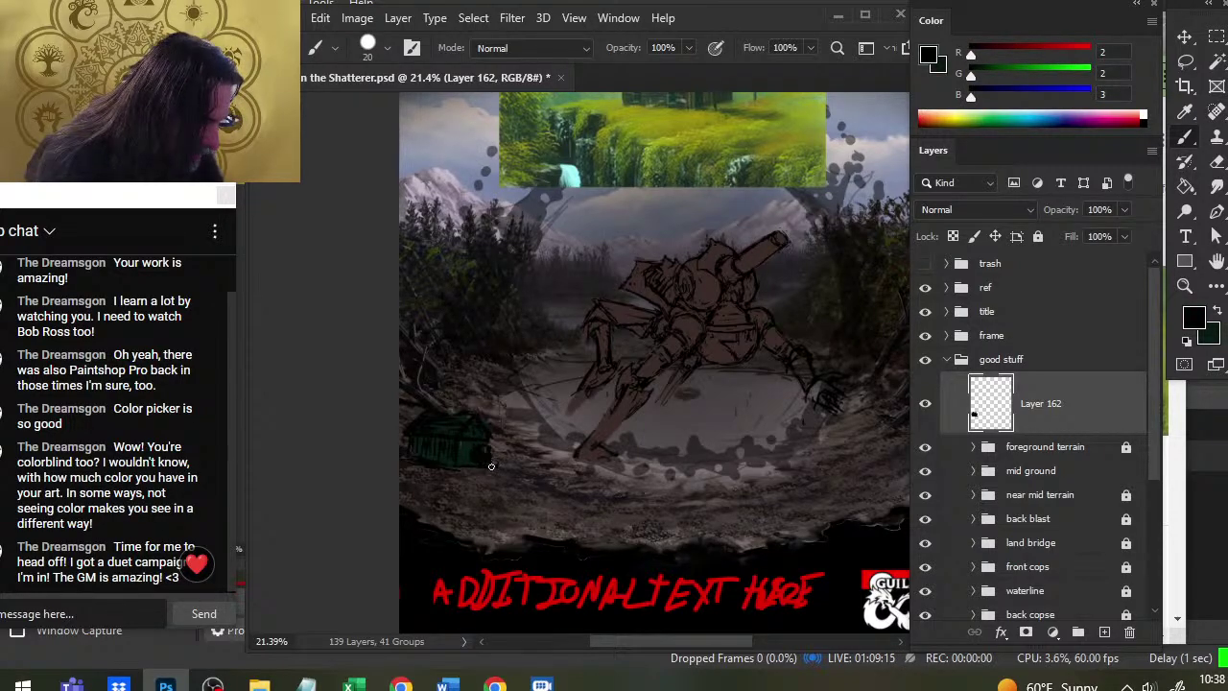
{"action": "key", "text": "e"}
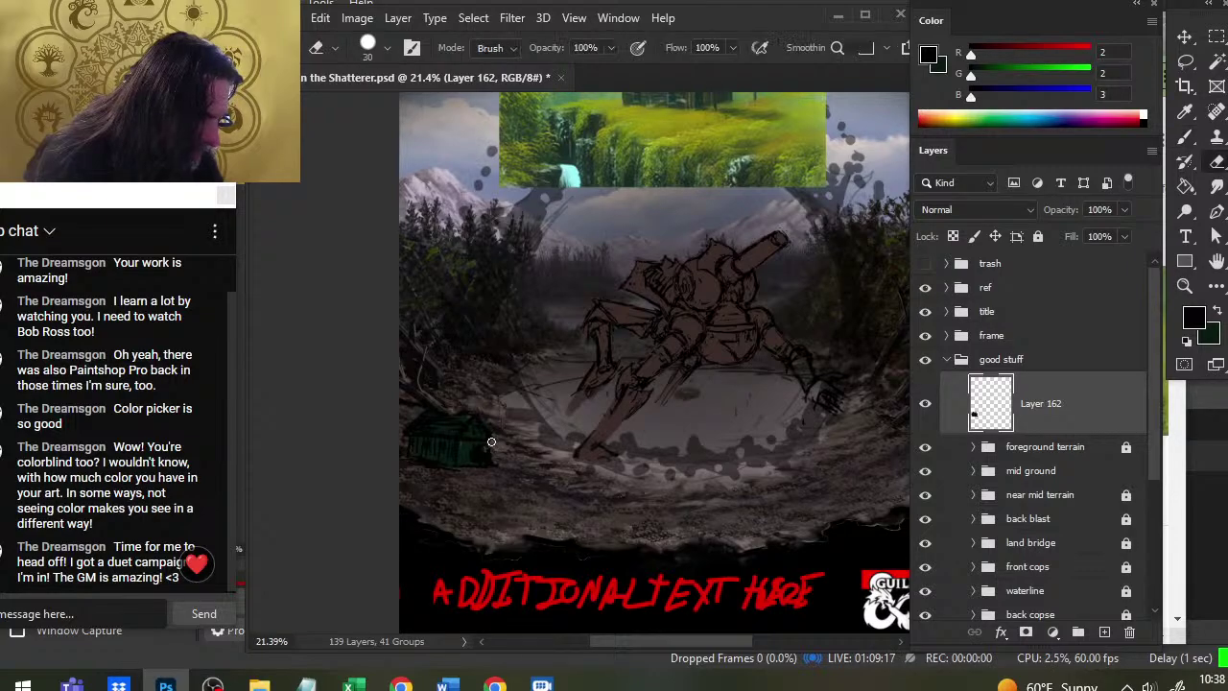
{"action": "key", "text": "b"}
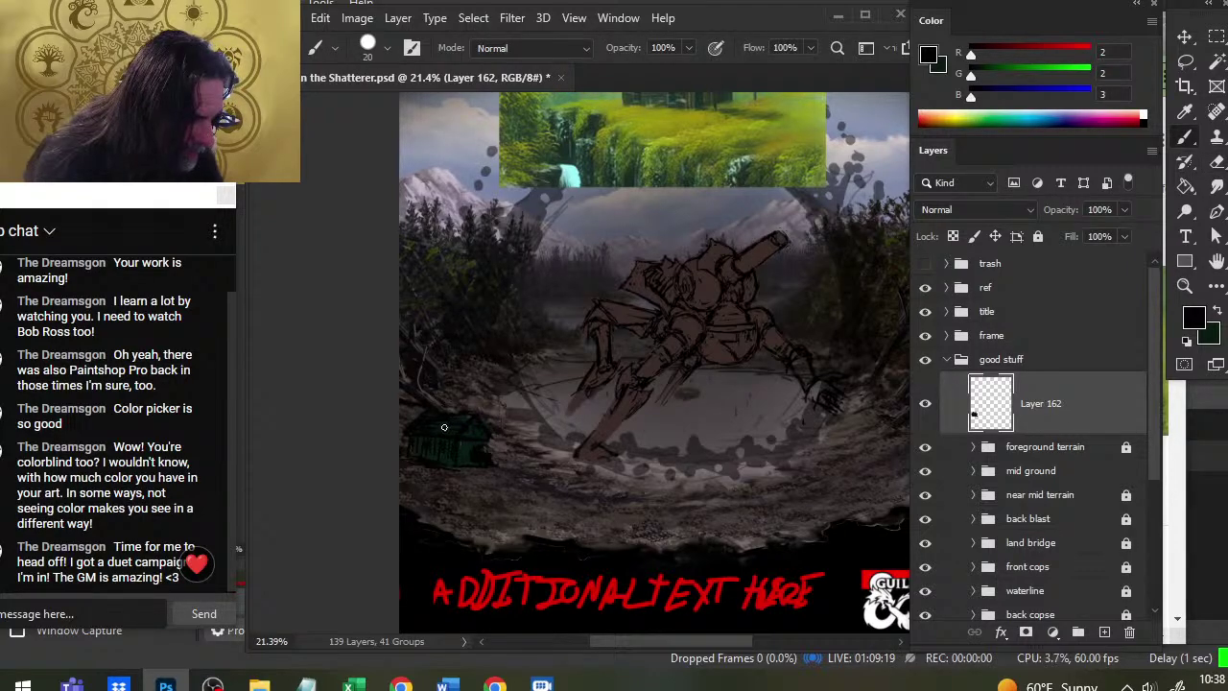
{"action": "left_click", "coordinate": [431, 445], "text": "alt"}
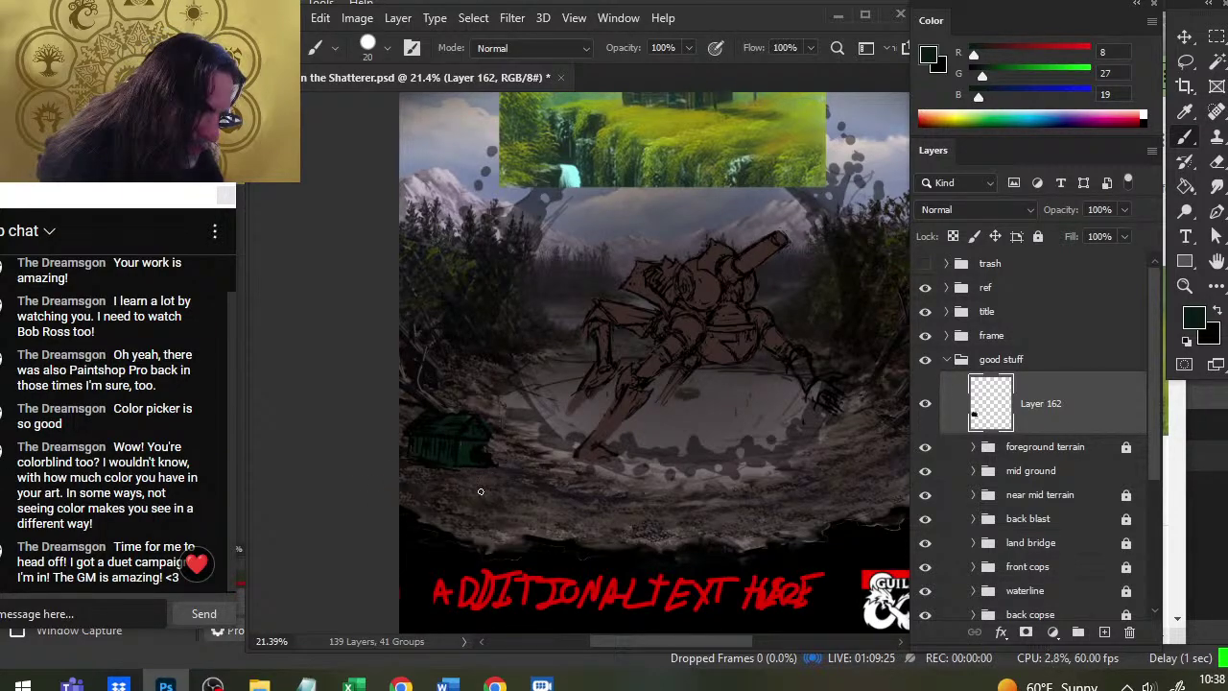
Move the cabin slightly right along the bank and refine its roof edges with the eraser, dark green and near-black
{"action": "key", "text": "v"}
{"action": "mouse_move", "coordinate": [481, 494]}
{"action": "left_mouse_down"}
{"action": "mouse_move", "coordinate": [493, 489]}
{"action": "mouse_move", "coordinate": [502, 505]}
{"action": "left_mouse_up"}
{"action": "key", "text": "e"}
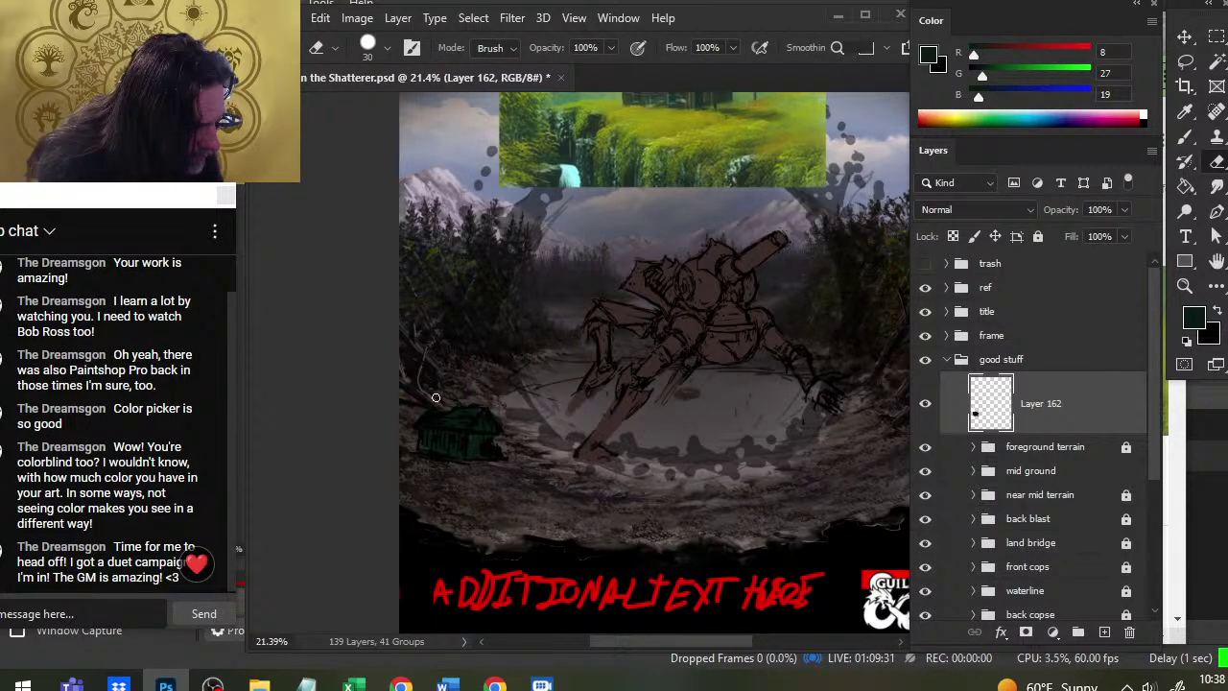
{"action": "key", "text": "b"}
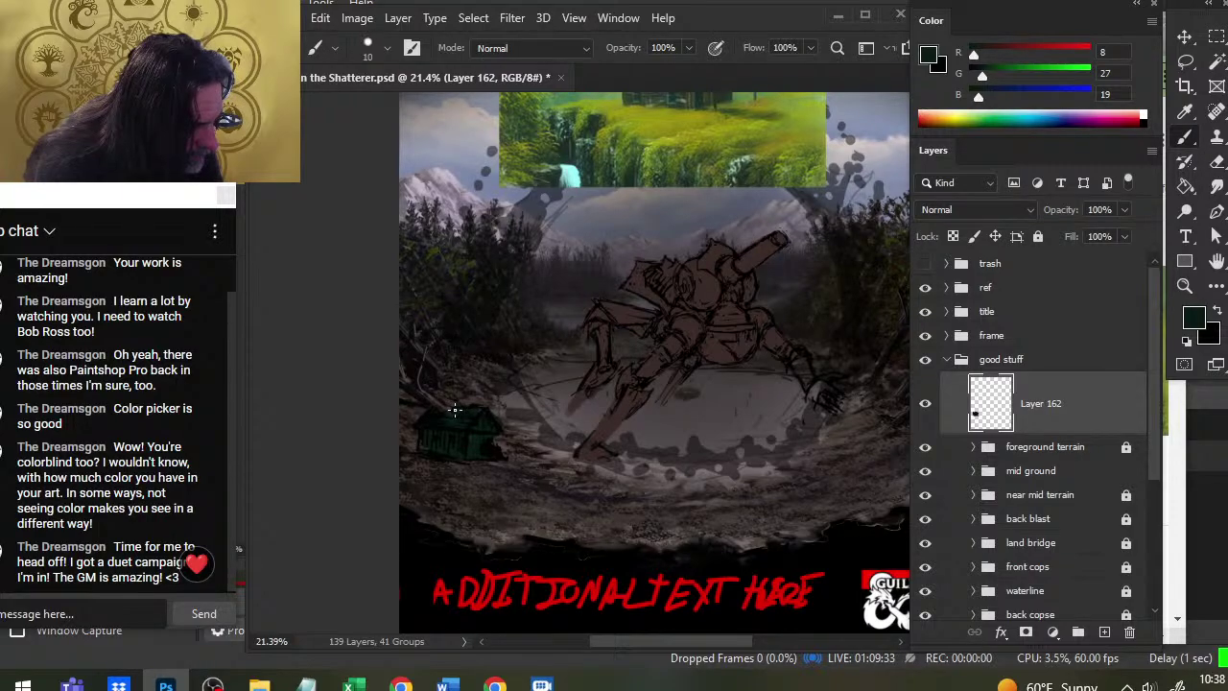
{"action": "left_click", "coordinate": [447, 431], "text": "alt"}
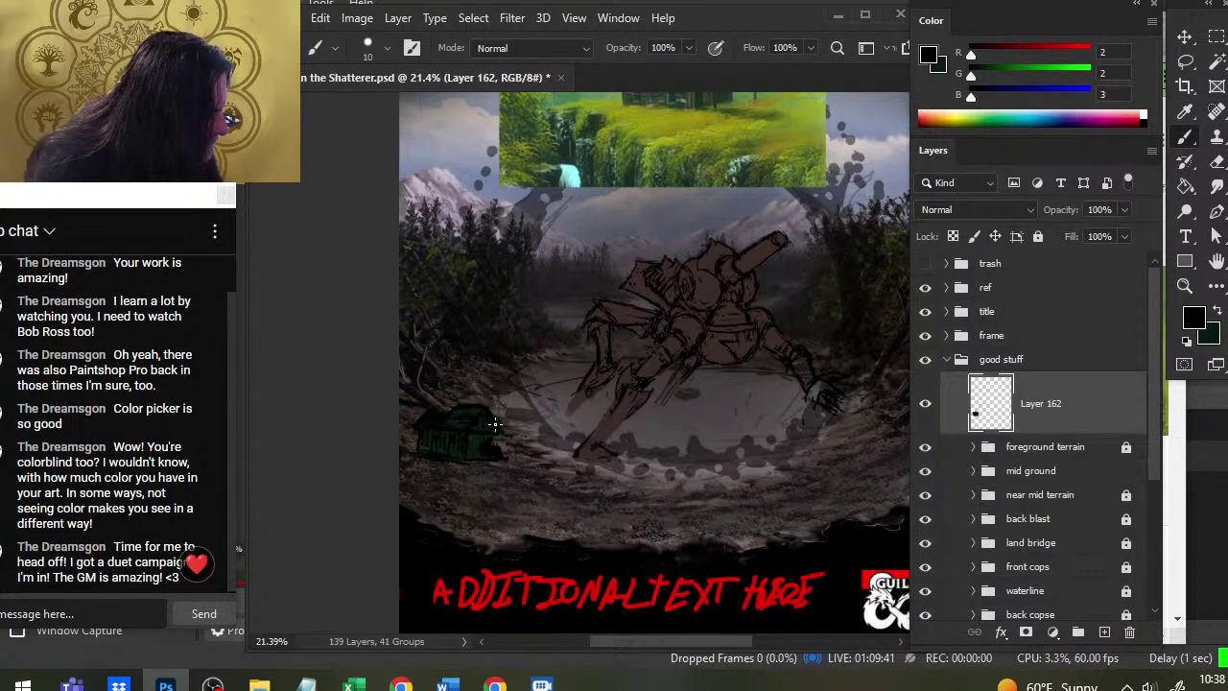
{"action": "key", "text": "e"}
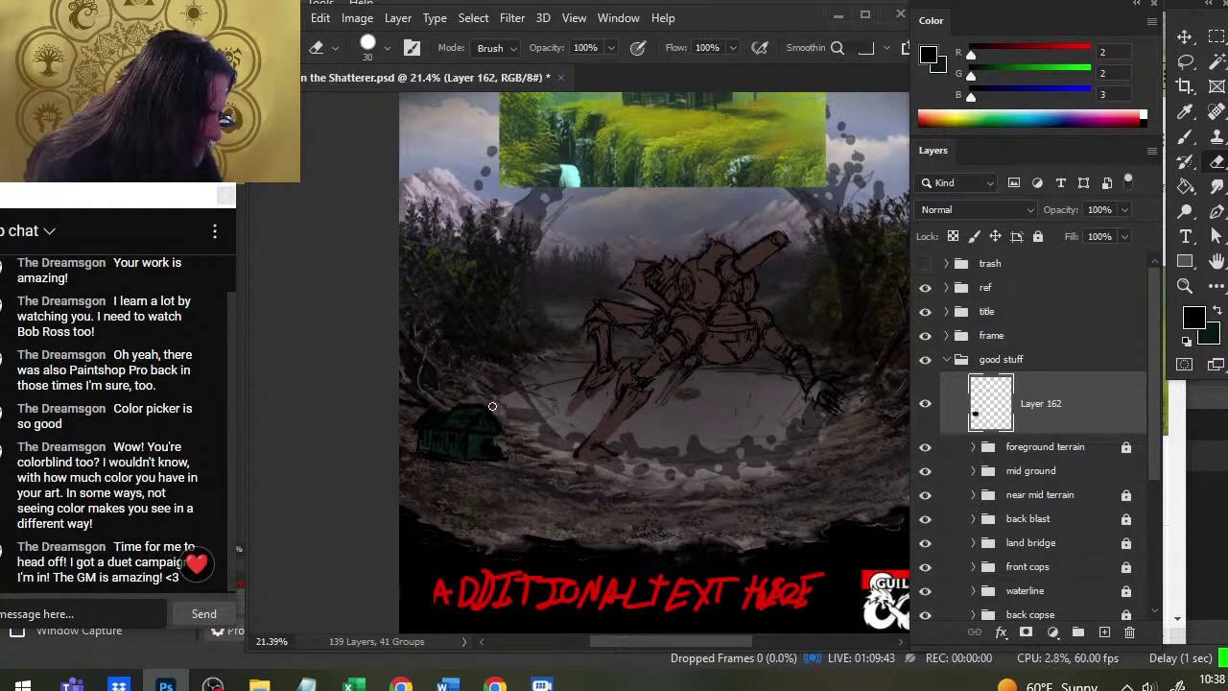
Narrow the cabin's left side with a Perspective transform and shift it slightly left in Distort mode
{"action": "key", "text": "l"}
{"action": "right_click", "coordinate": [462, 387]}
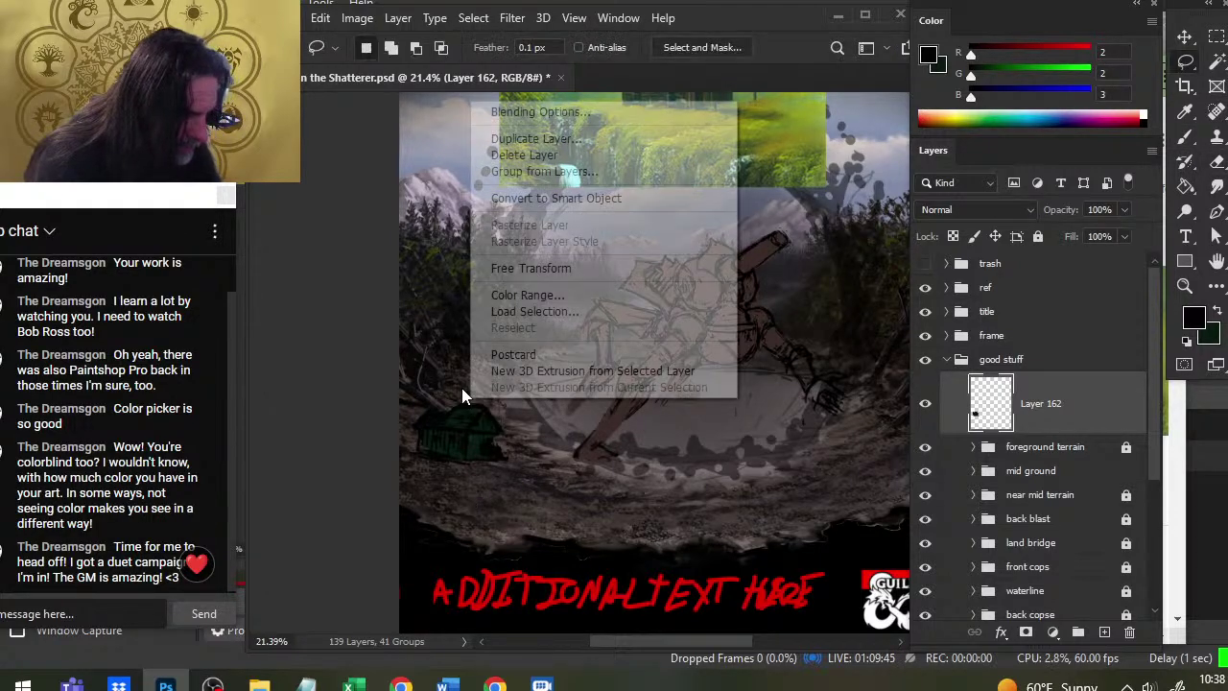
{"action": "left_click", "coordinate": [563, 269]}
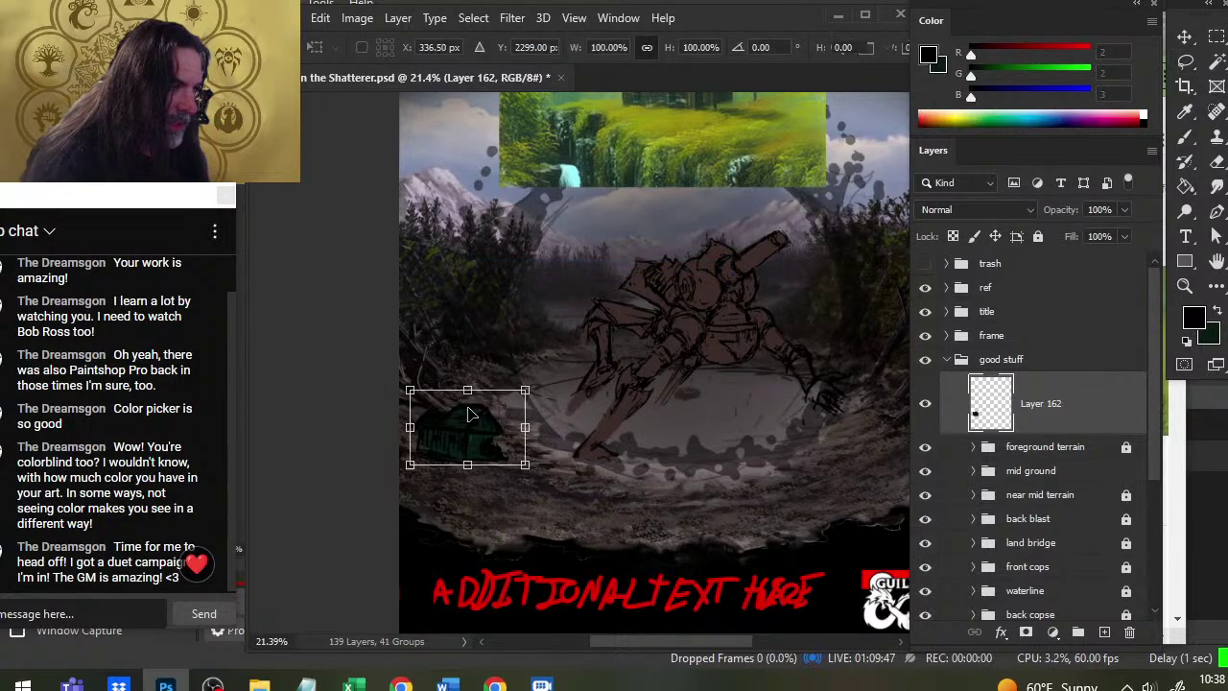
{"action": "right_click", "coordinate": [444, 353]}
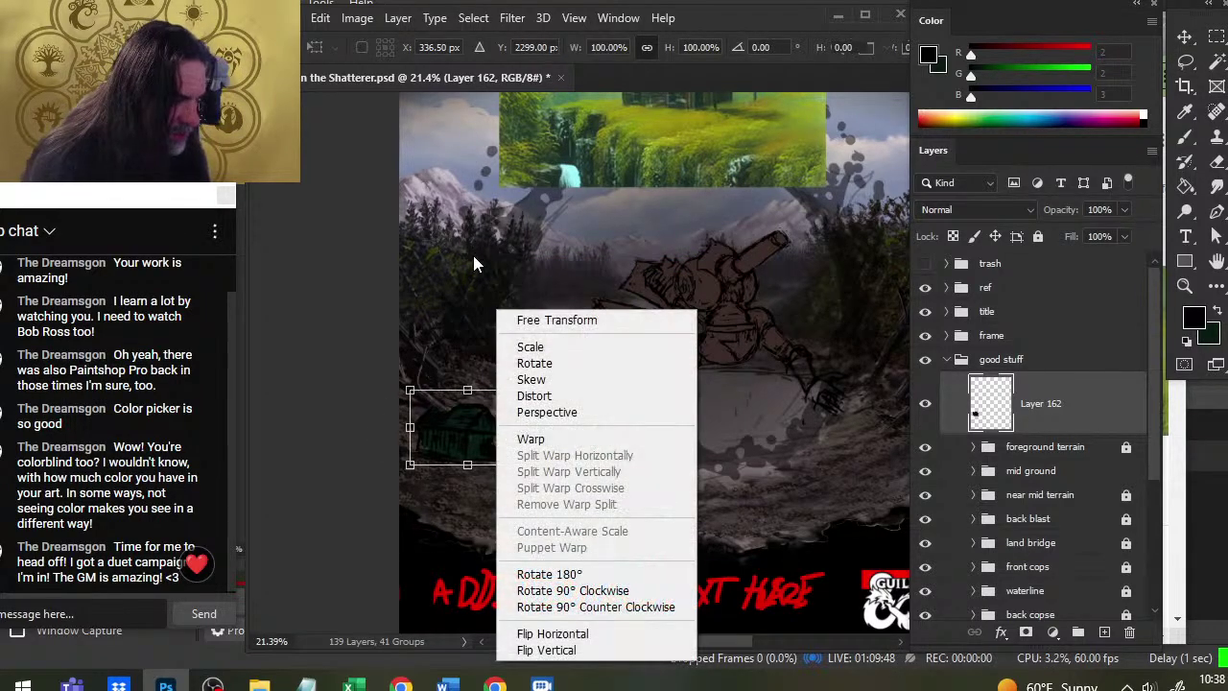
{"action": "left_click", "coordinate": [549, 412]}
{"action": "left_click_drag", "start_coordinate": [409, 465], "coordinate": [413, 459]}
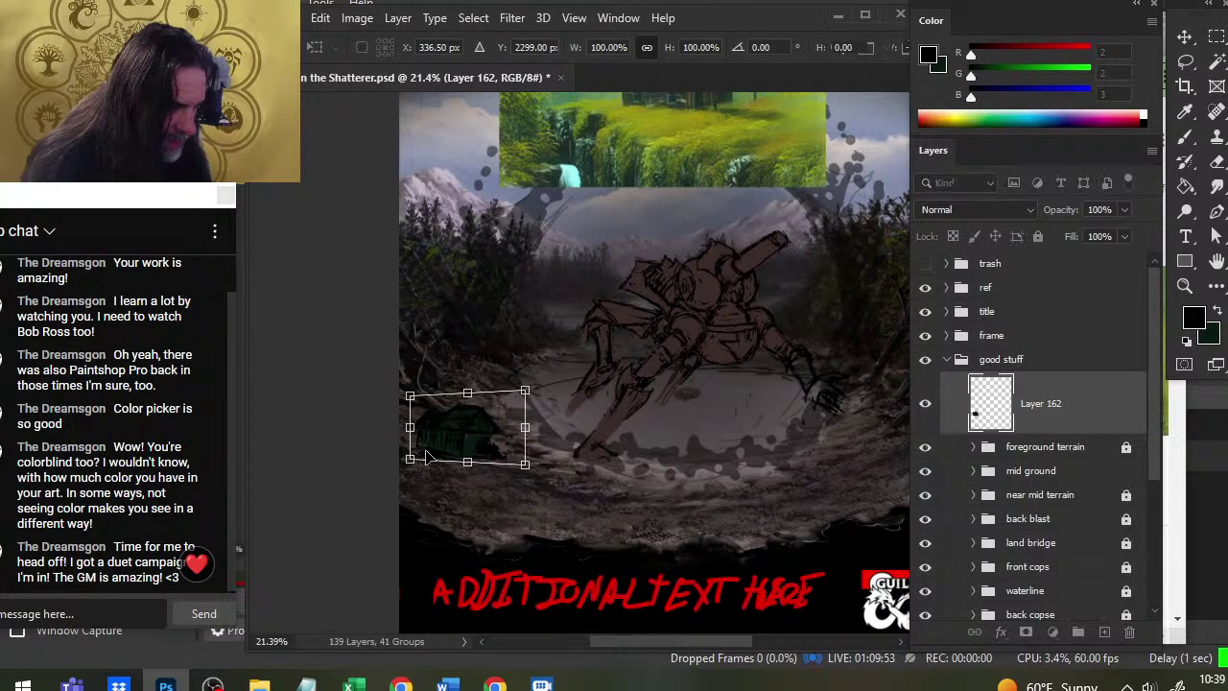
{"action": "right_click", "coordinate": [585, 318]}
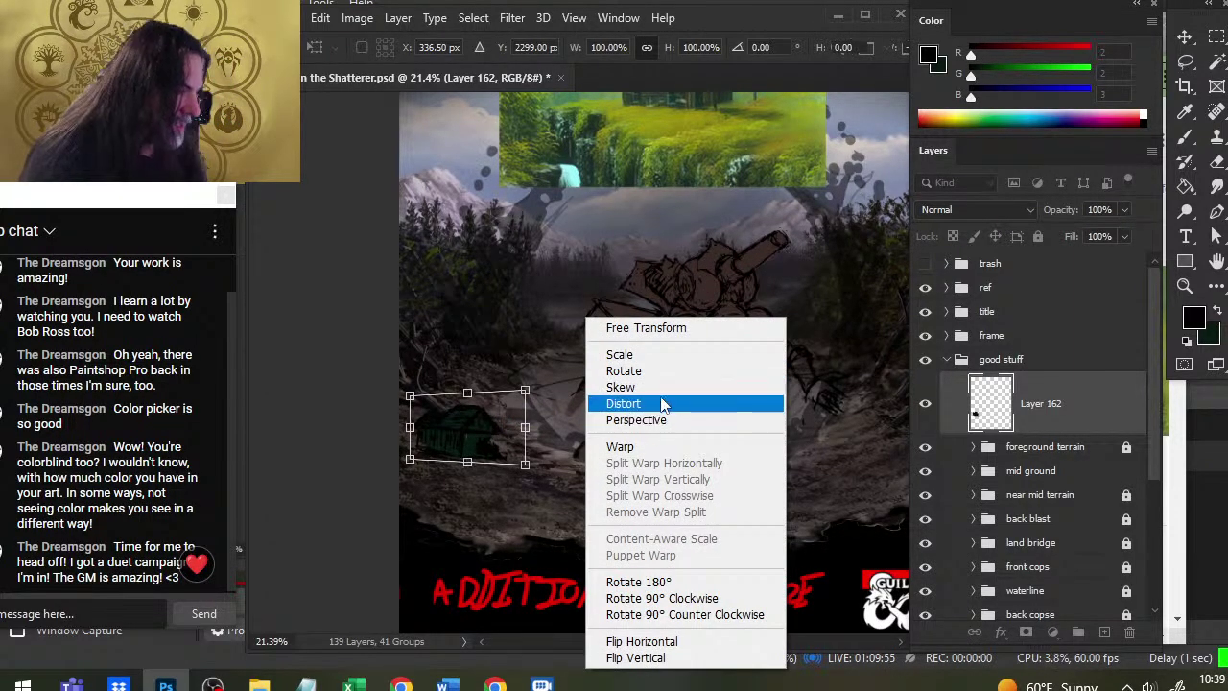
{"action": "left_click", "coordinate": [662, 403]}
{"action": "left_click_drag", "start_coordinate": [527, 428], "coordinate": [498, 425]}
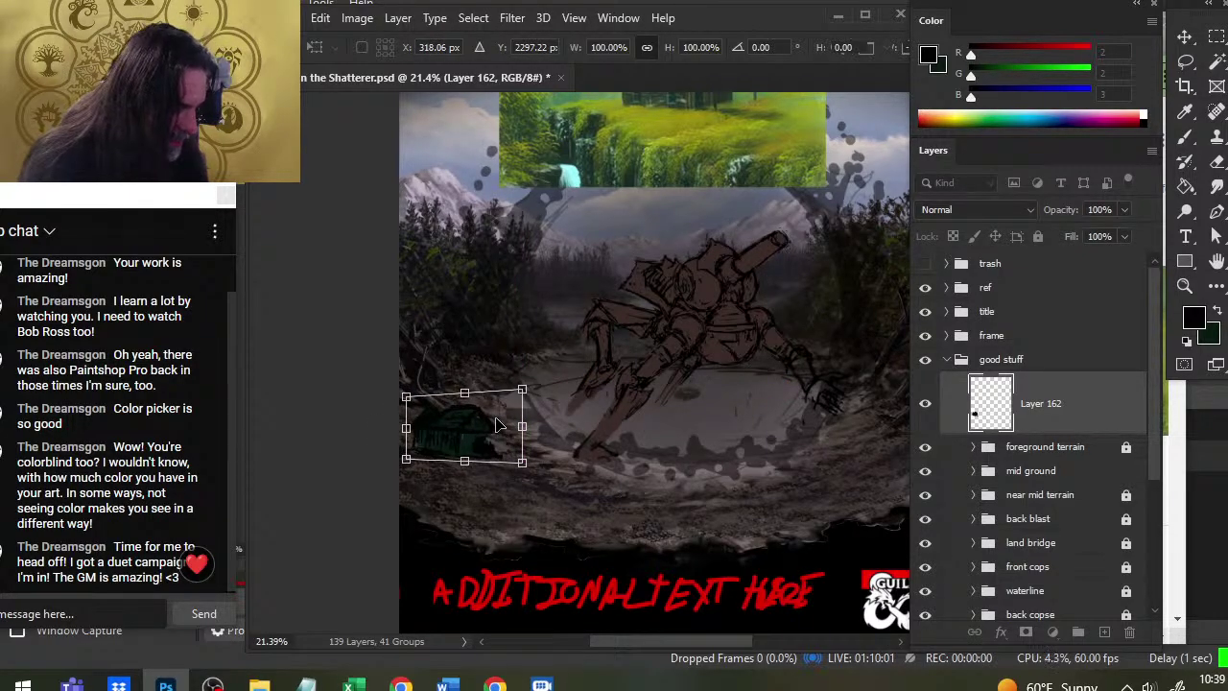
{"action": "key", "text": "Return"}
Reposition the transformed cabin slightly right and down on the bank, and touch up its base with the eraser and near-black brush
{"action": "key", "text": "v"}
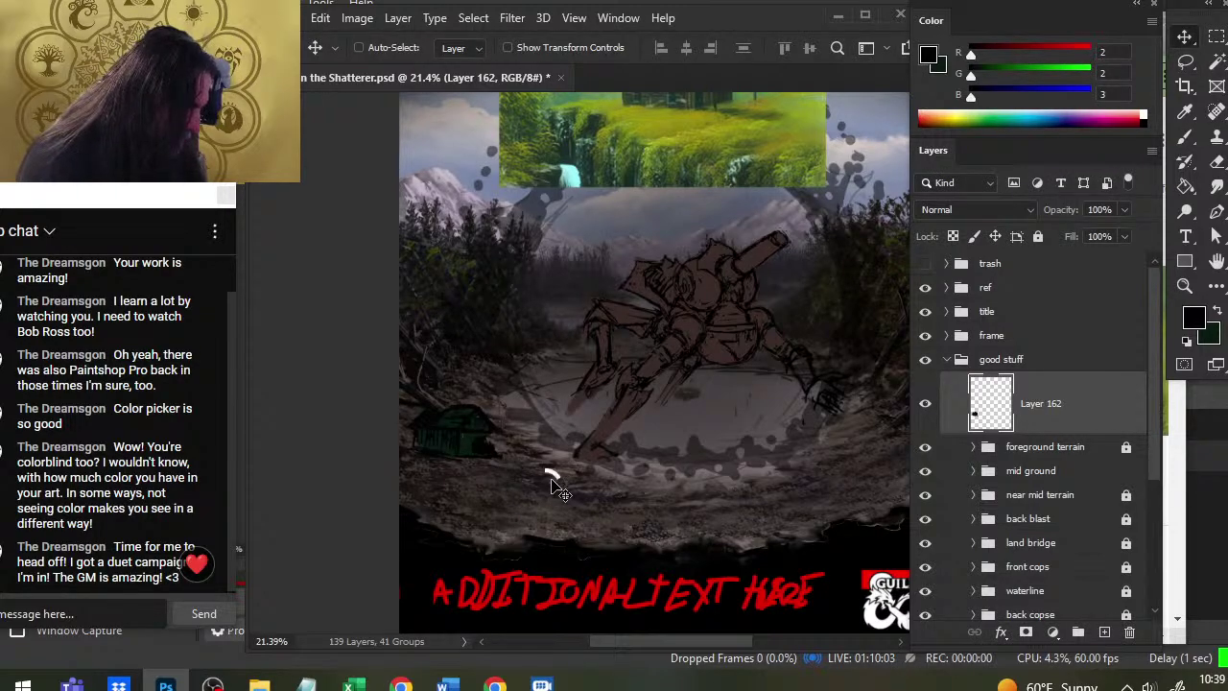
{"action": "left_click_drag", "start_coordinate": [553, 491], "coordinate": [574, 518]}
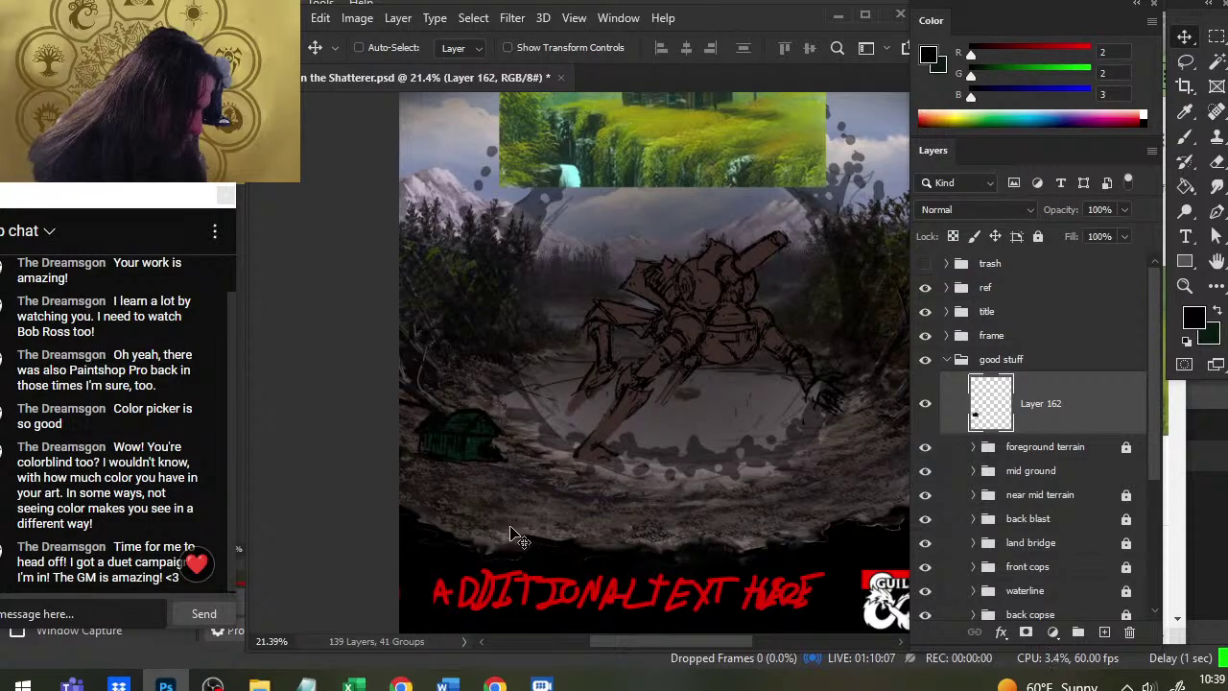
{"action": "left_click_drag", "start_coordinate": [503, 517], "coordinate": [533, 534]}
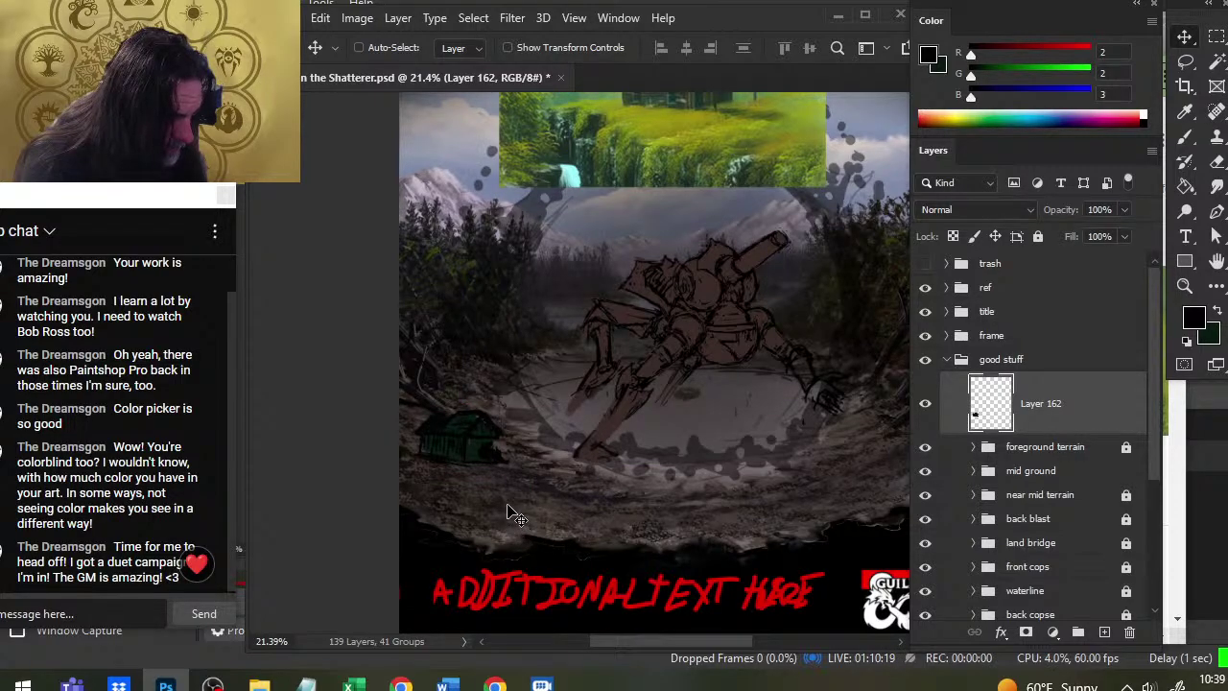
{"action": "key", "text": "e"}
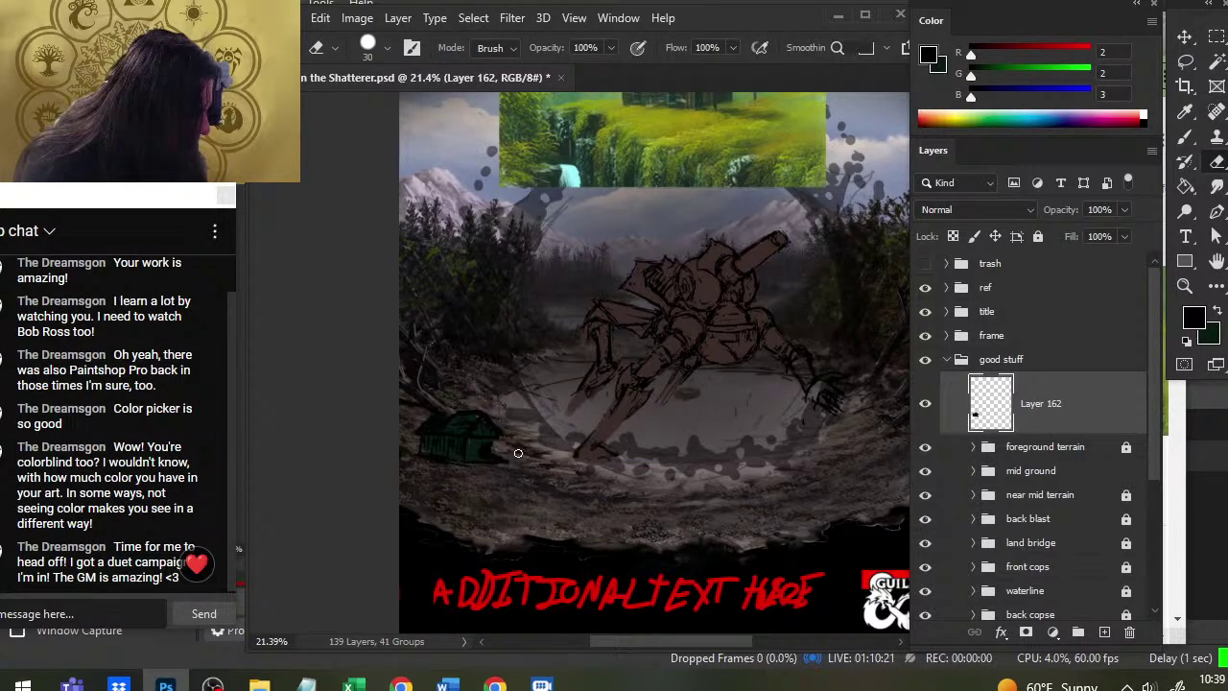
{"action": "key", "text": "b"}
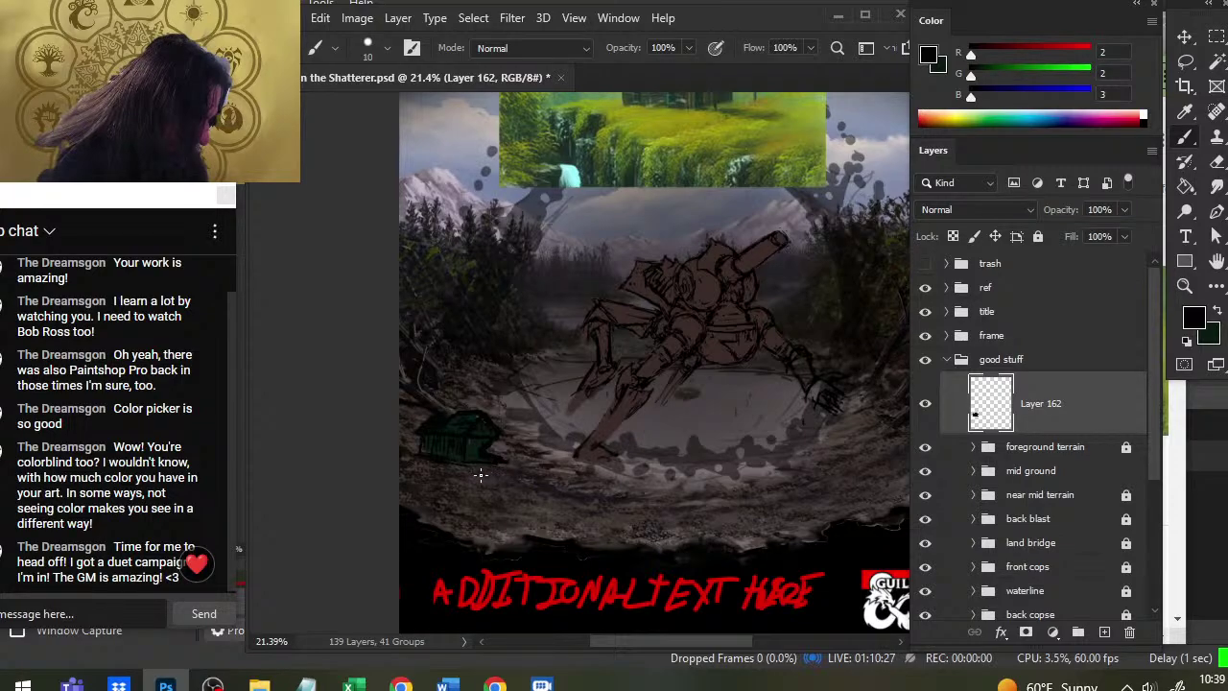
Blend and trim the cabin's base with the Smudge tool and eraser, touching it up with a size 10 near-black brush
{"action": "key", "text": "r"}
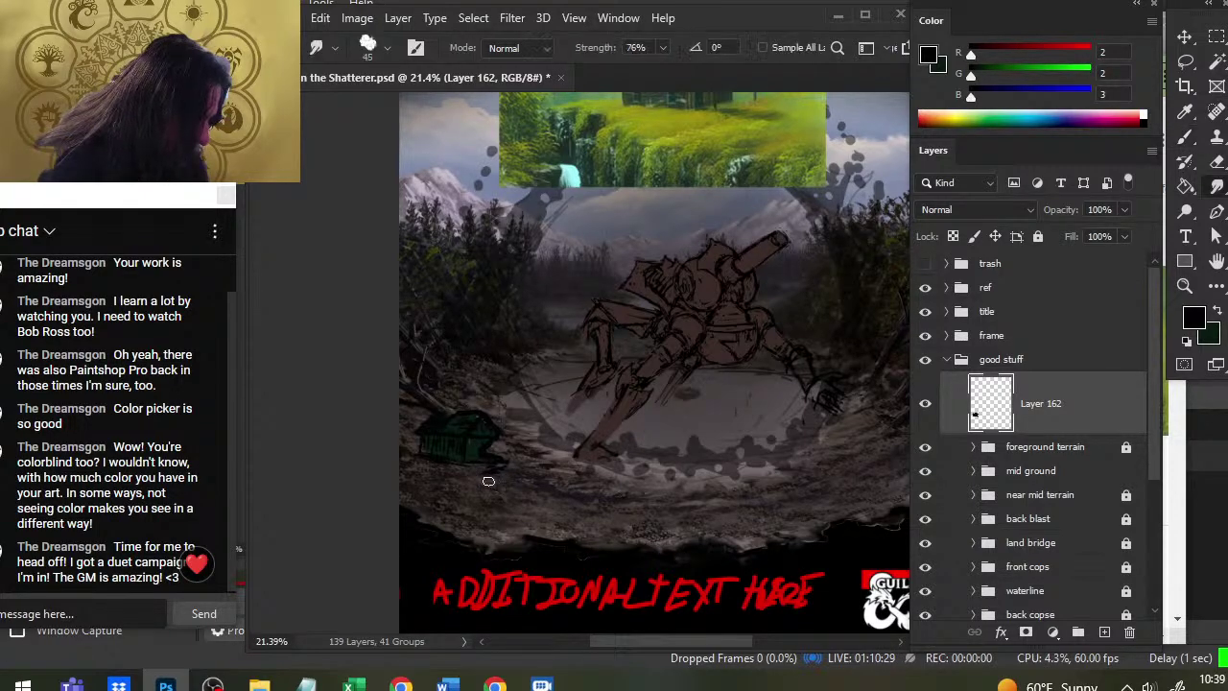
{"action": "key", "text": "b"}
{"action": "key", "text": "r"}
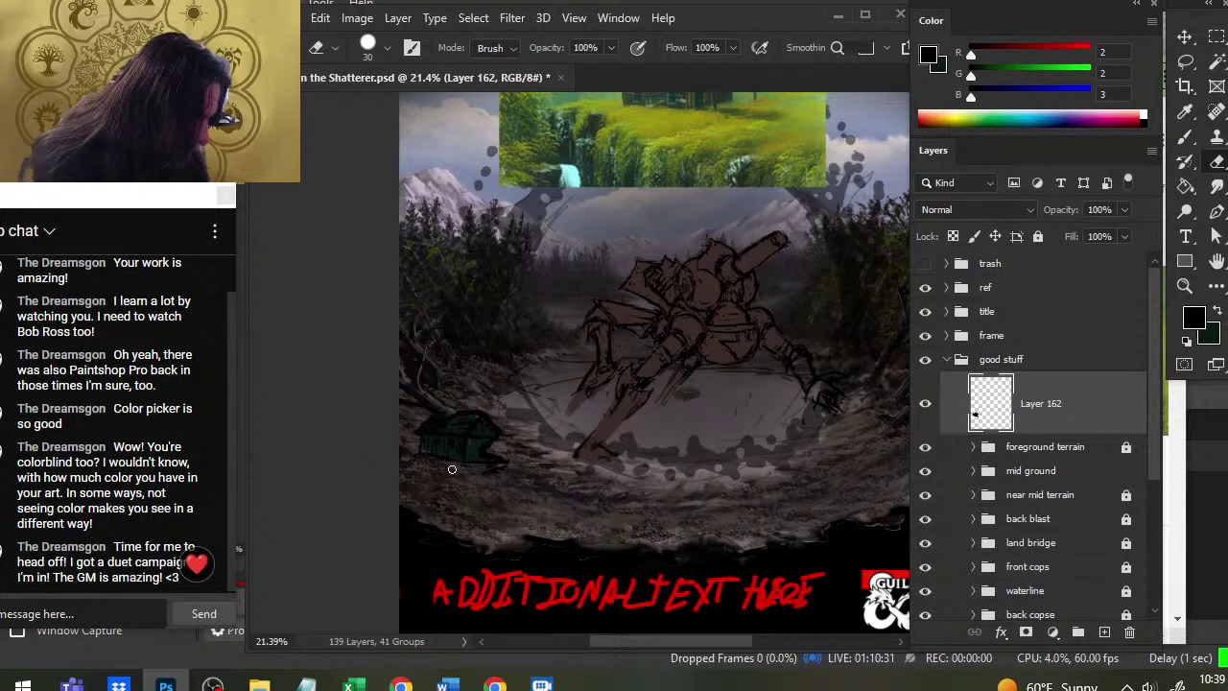
{"action": "key", "text": "b"}
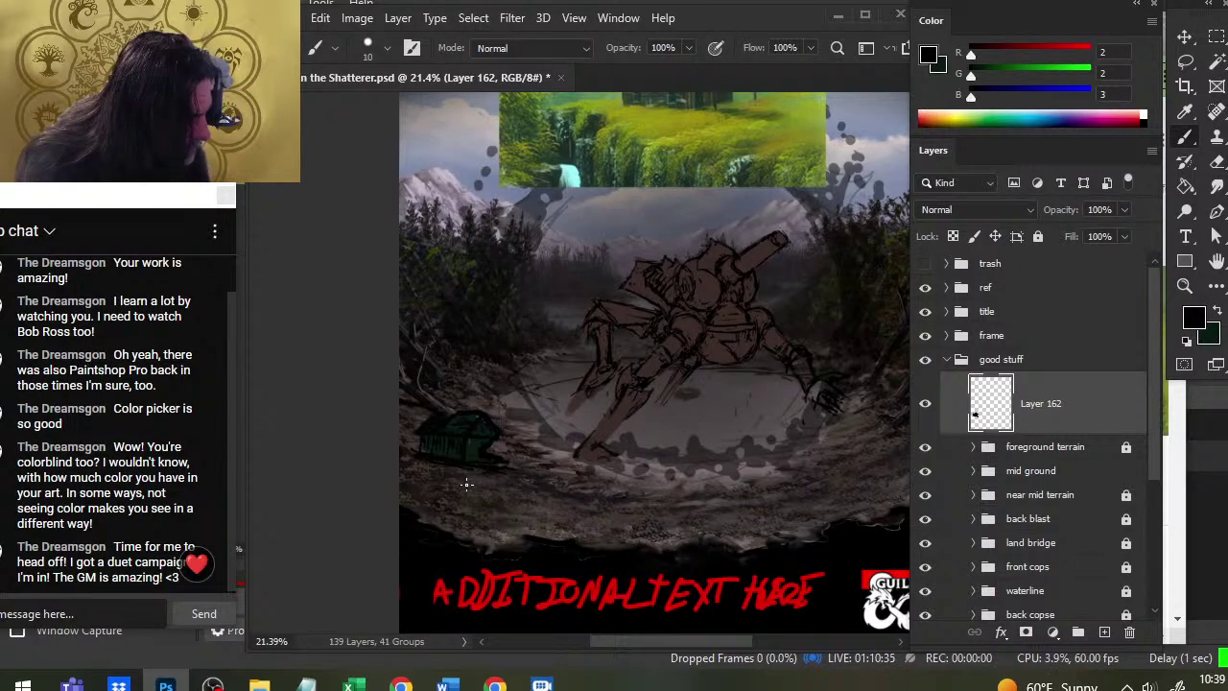
{"action": "key", "text": "r"}
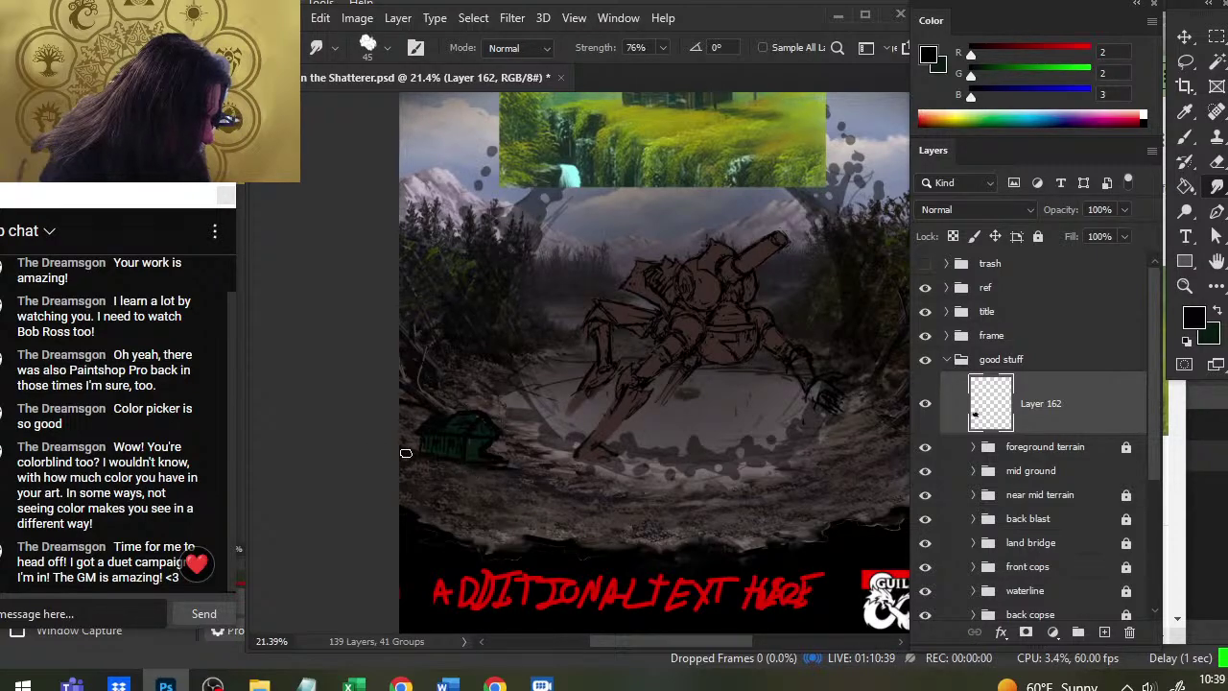
Rotate the cabin about 5° clockwise with Free Transform and move it slightly right and down the bank
{"action": "key", "text": "z"}
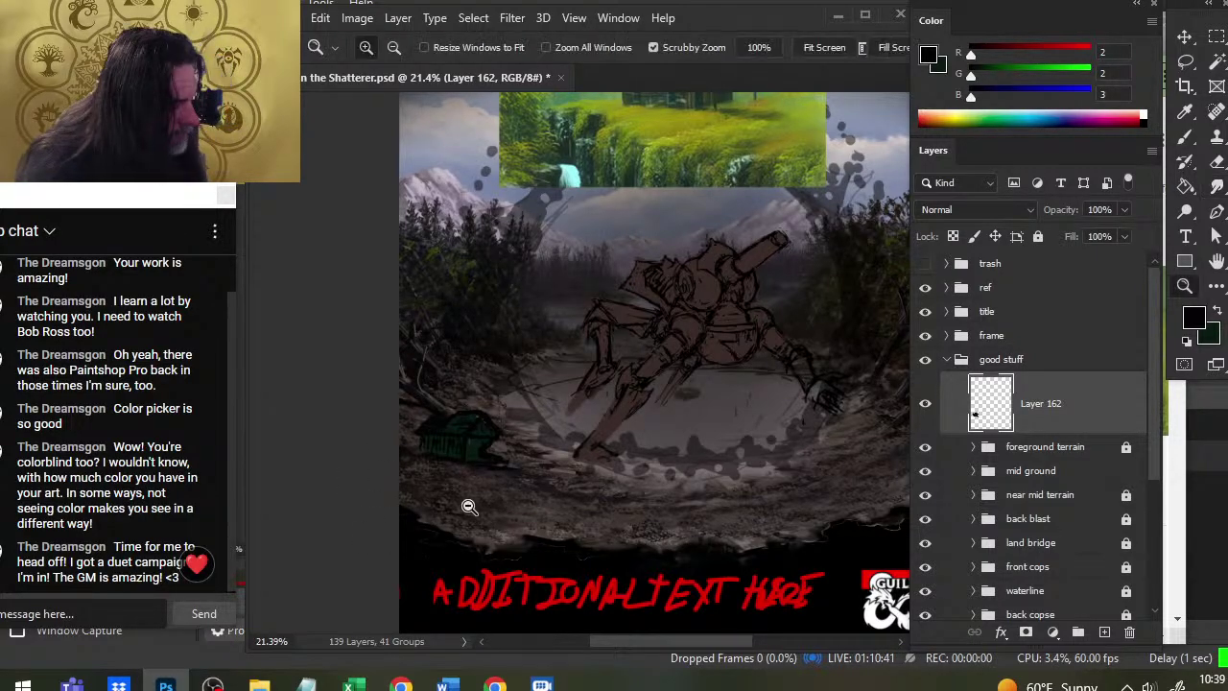
{"action": "scroll", "coordinate": [469, 507], "scroll_direction": "down", "scroll_amount": 4}
{"action": "scroll", "coordinate": [576, 422], "scroll_direction": "up", "scroll_amount": 5}
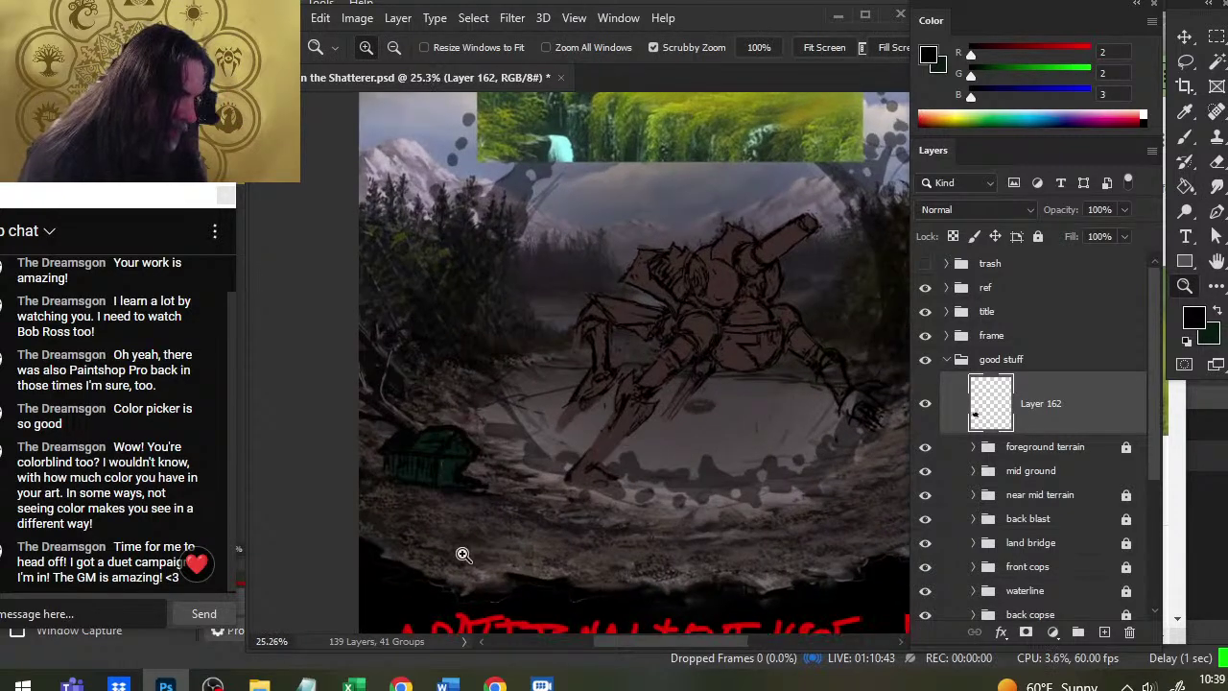
{"action": "key", "text": "l"}
{"action": "right_click", "coordinate": [466, 376]}
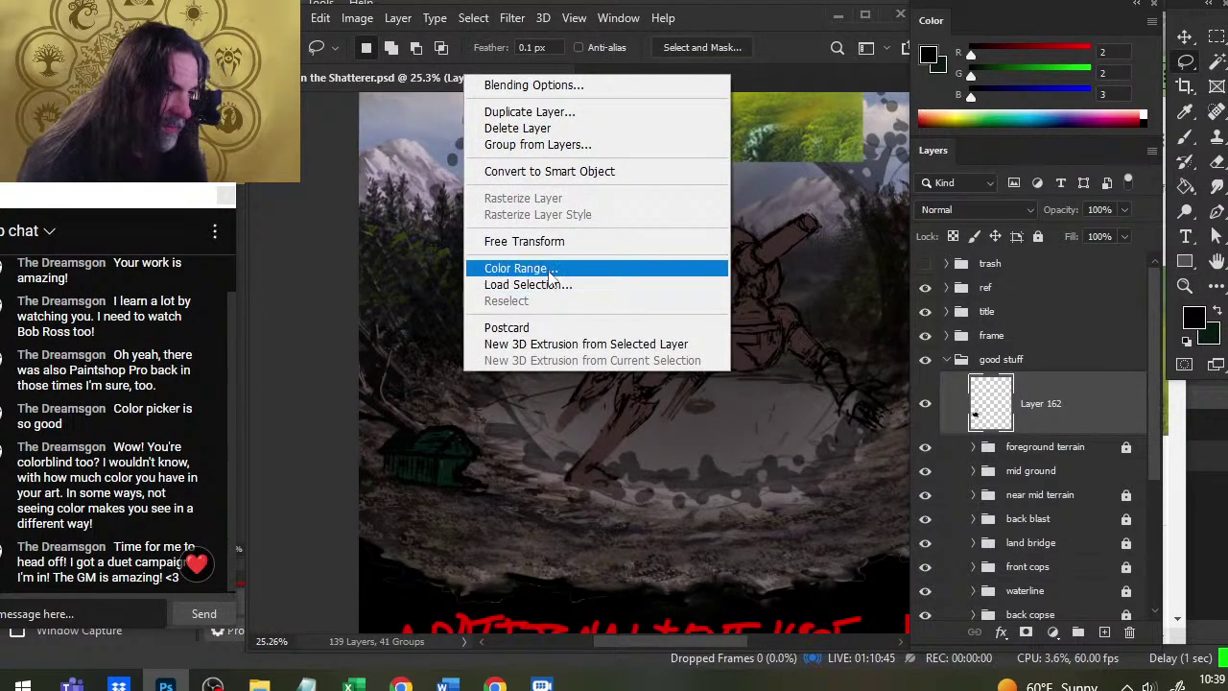
{"action": "left_click", "coordinate": [549, 241]}
{"action": "mouse_move", "coordinate": [555, 270]}
{"action": "left_mouse_down"}
{"action": "mouse_move", "coordinate": [608, 259]}
{"action": "mouse_move", "coordinate": [564, 282]}
{"action": "left_mouse_up"}
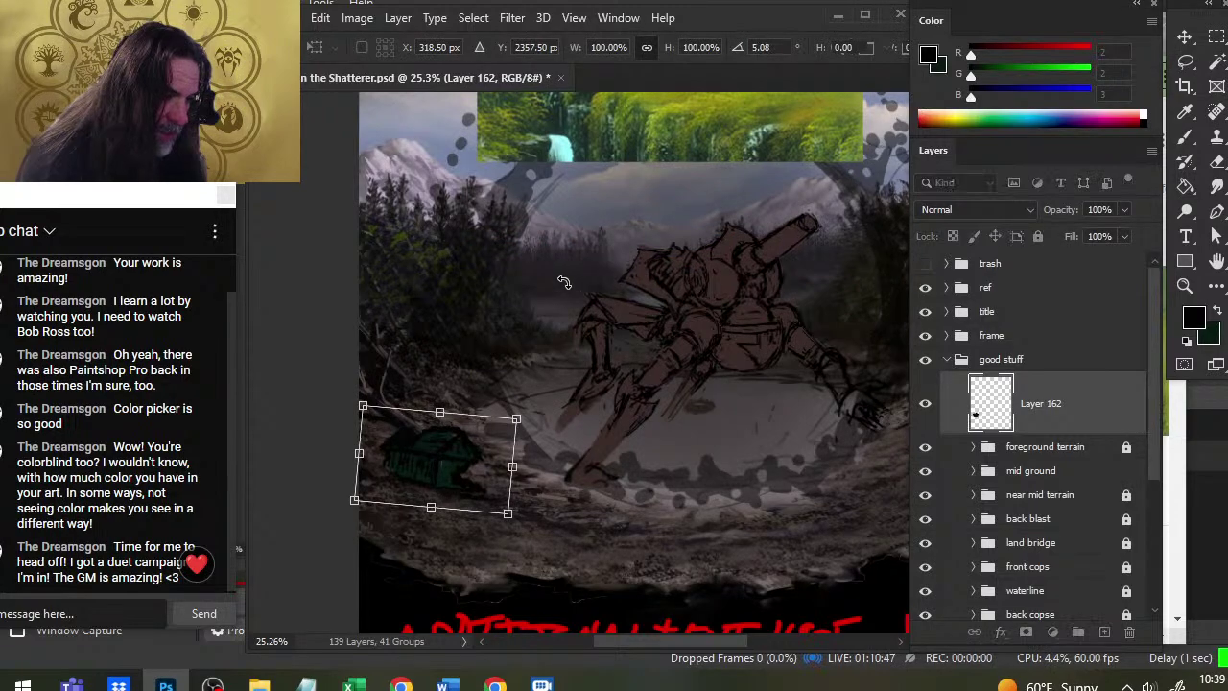
{"action": "key", "text": "Return"}
{"action": "key", "text": "v"}
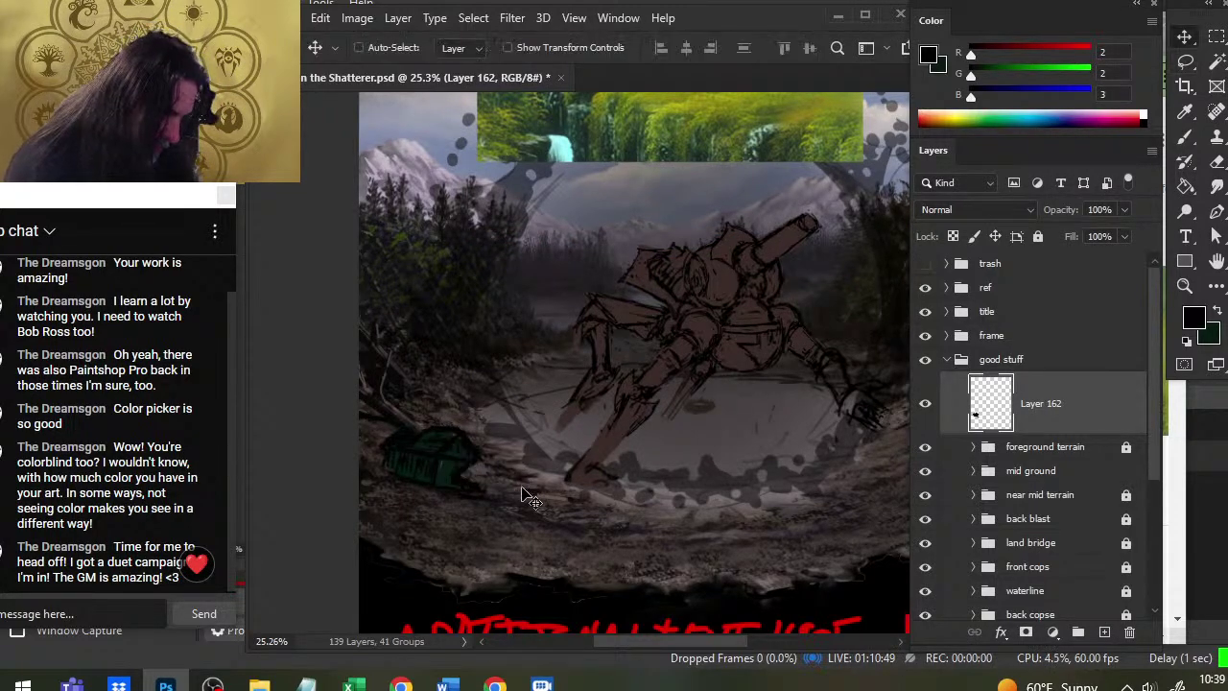
{"action": "mouse_move", "coordinate": [526, 496]}
{"action": "left_mouse_down"}
{"action": "mouse_move", "coordinate": [542, 480]}
{"action": "mouse_move", "coordinate": [531, 501]}
{"action": "left_mouse_up"}
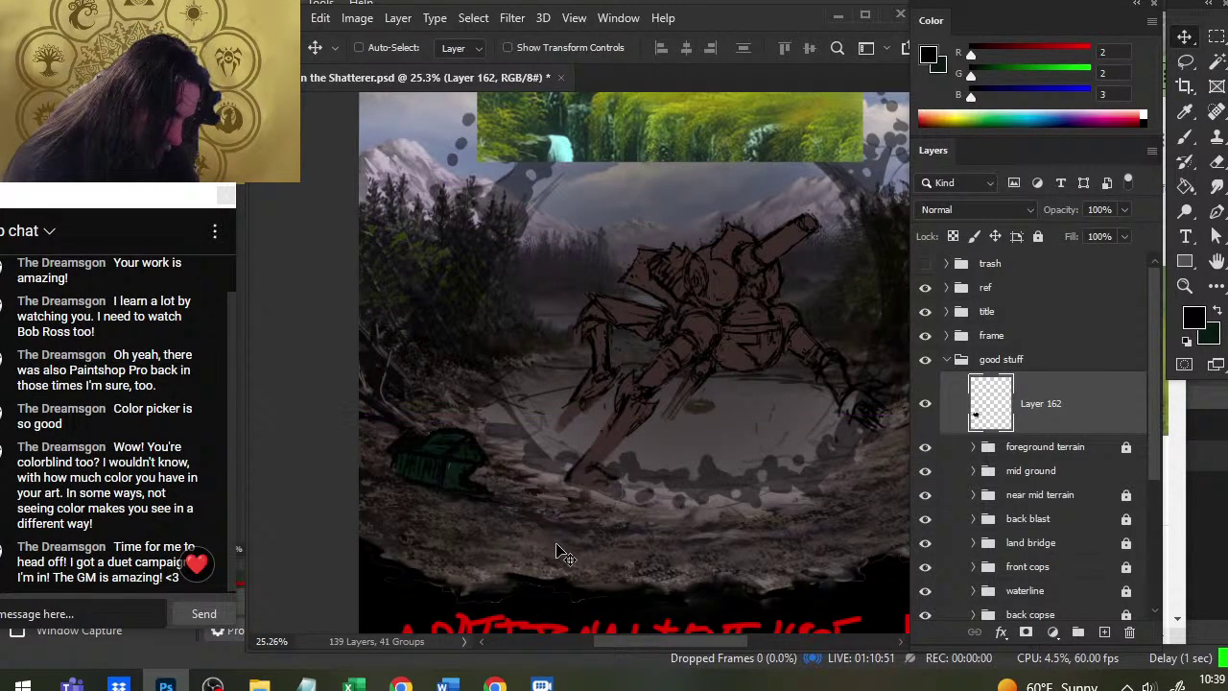
Clean up the cabin's left edge and lower wall with the eraser and a size 10 brush in sampled dark green and near-black
{"action": "key", "text": "e"}
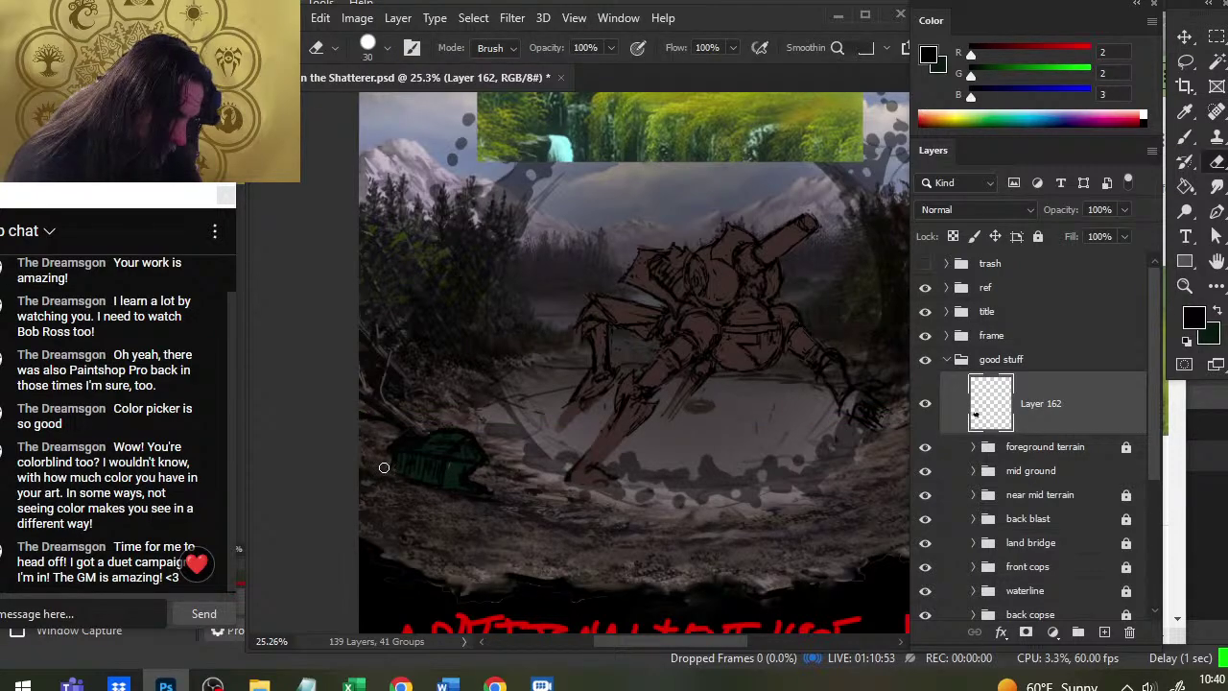
{"action": "key", "text": "b"}
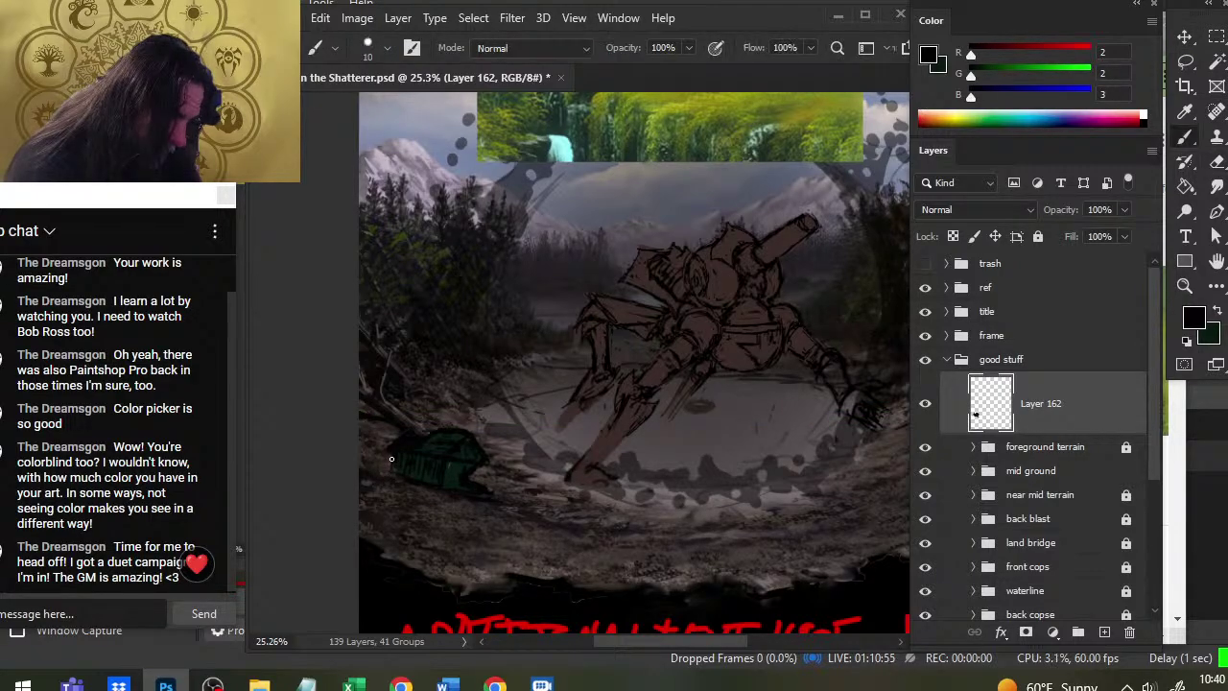
{"action": "left_click", "coordinate": [392, 478], "text": "alt"}
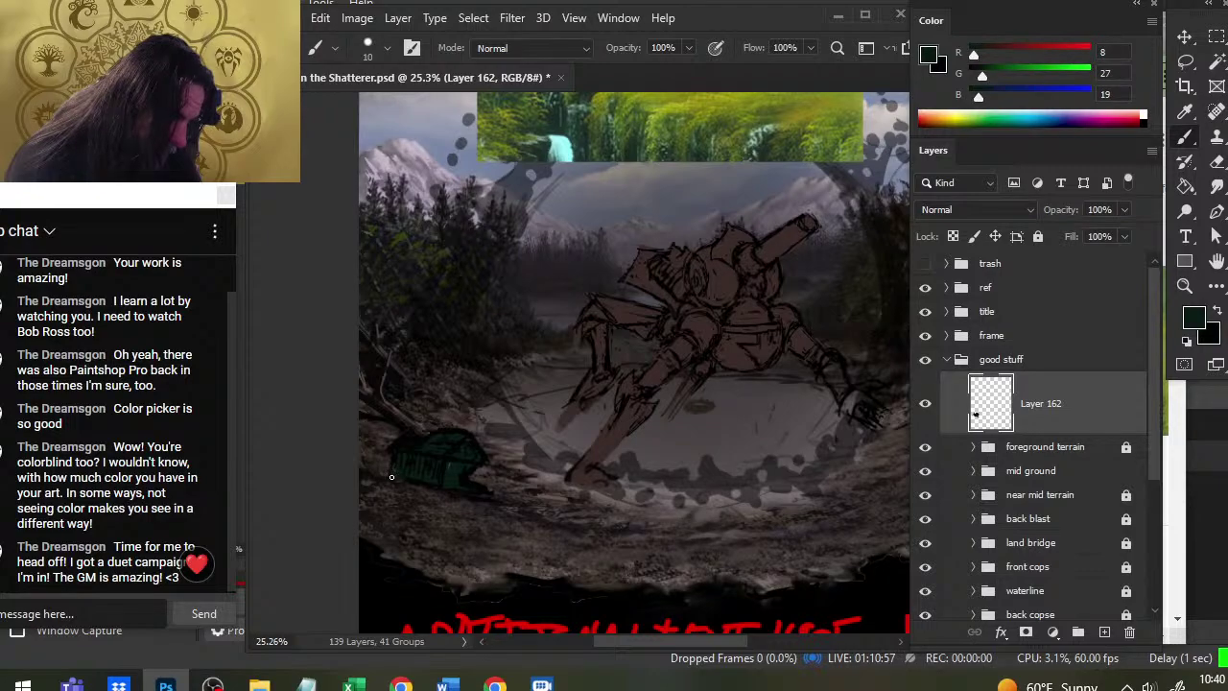
{"action": "left_click", "coordinate": [395, 483], "text": "alt"}
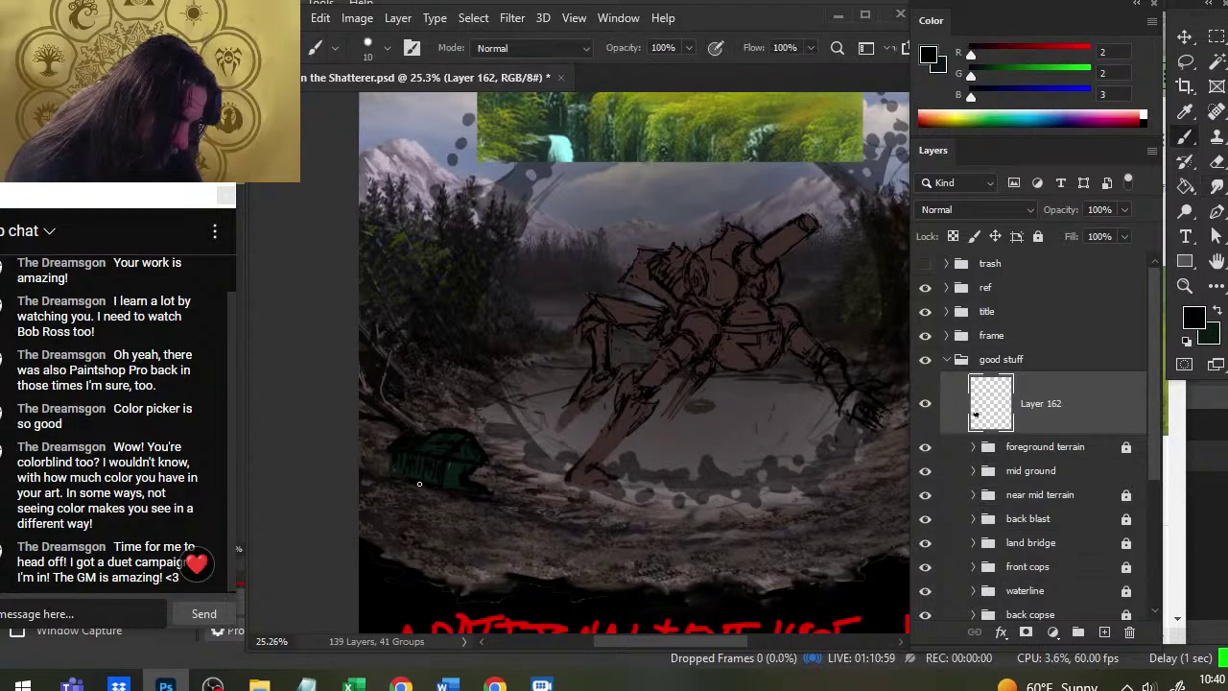
Refine the ground edge around the cabin's front corner and base with dark green, near-black and the eraser
{"action": "key", "text": "z"}
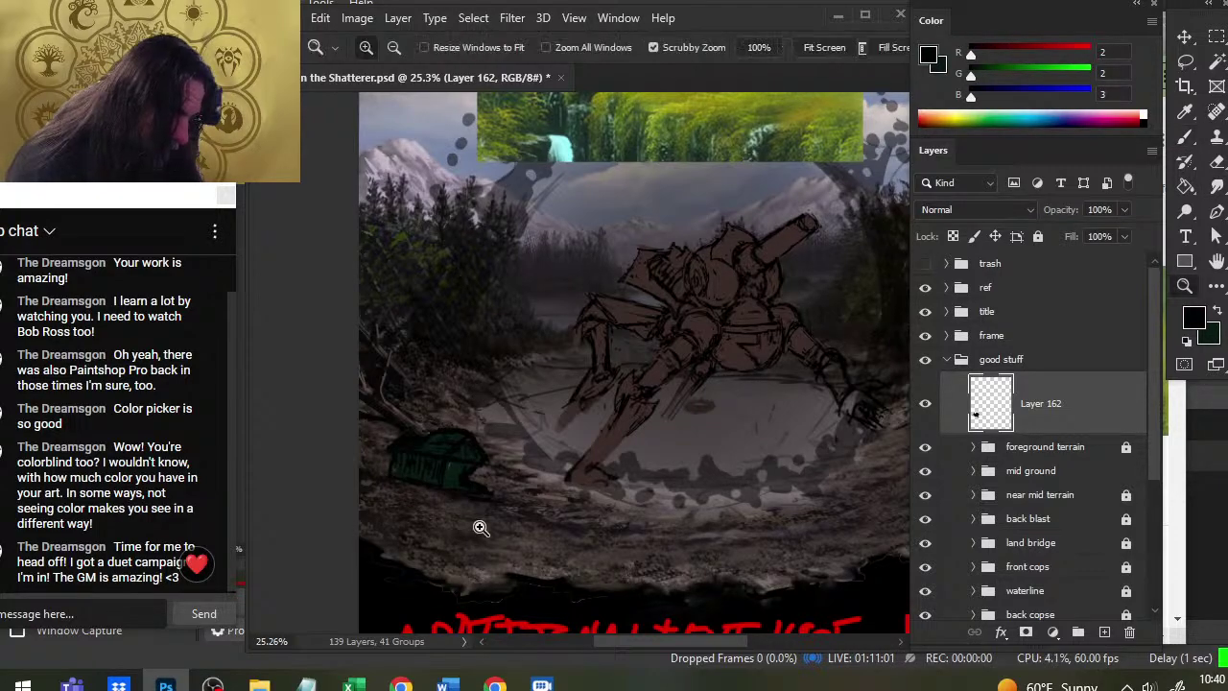
{"action": "left_click_drag", "start_coordinate": [480, 520], "coordinate": [417, 523]}
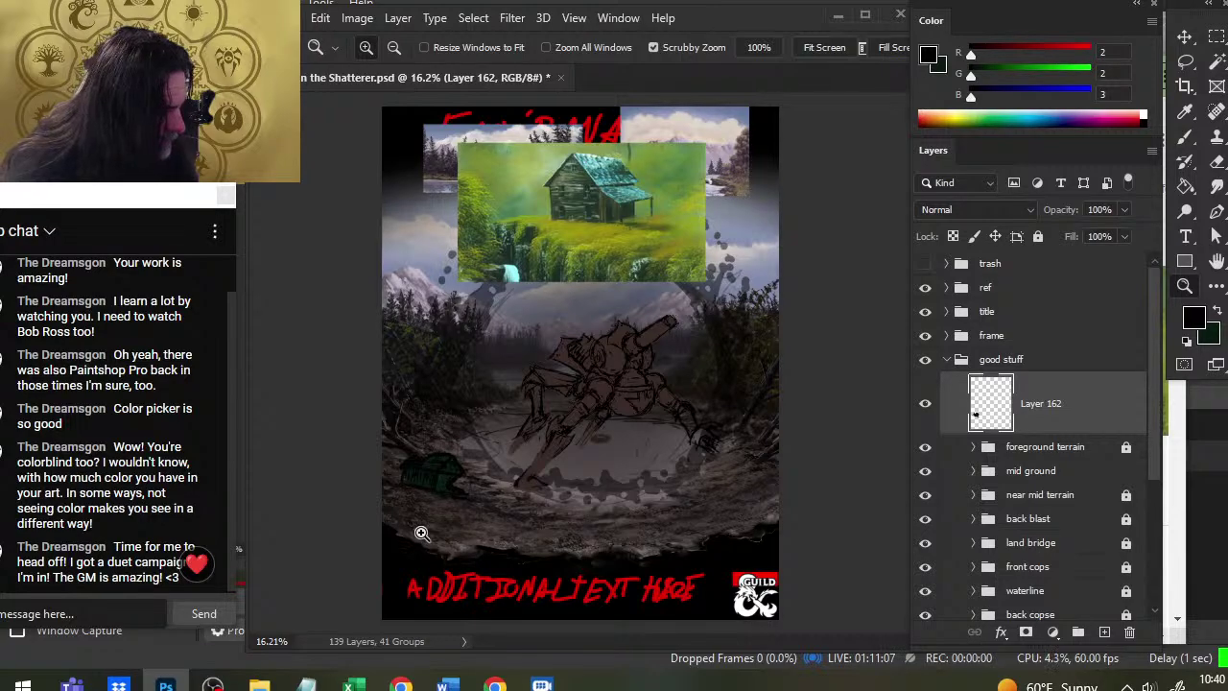
{"action": "key", "text": "b"}
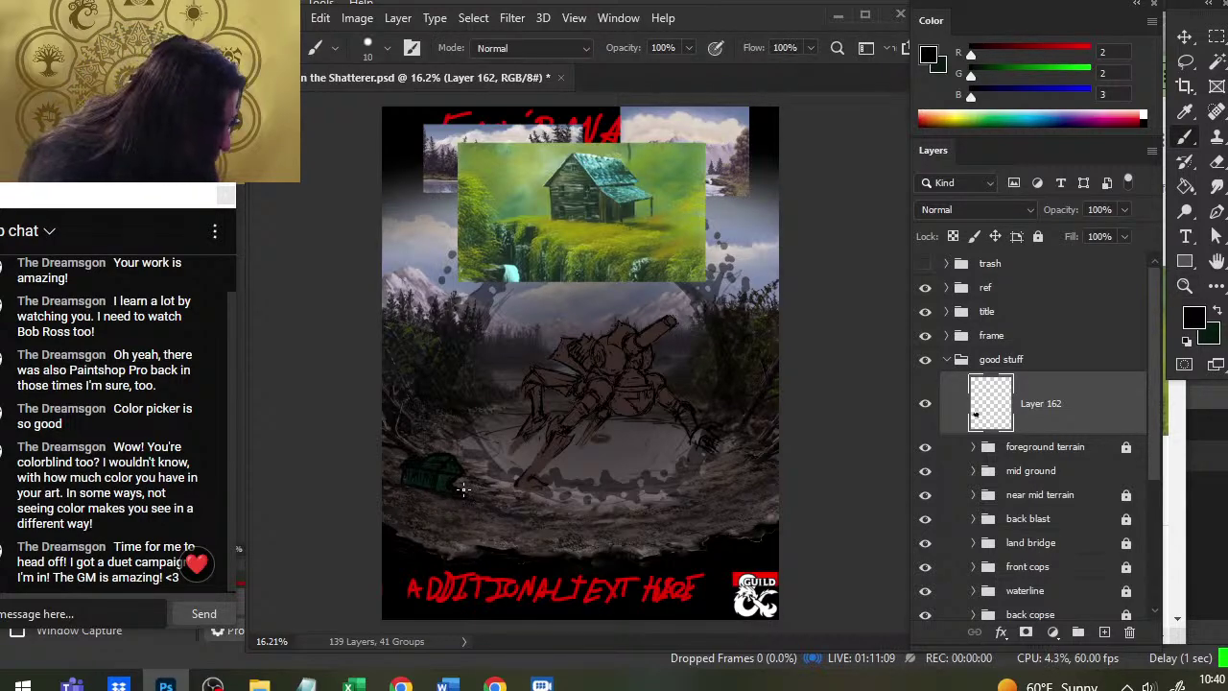
{"action": "left_click", "coordinate": [471, 498], "text": "alt"}
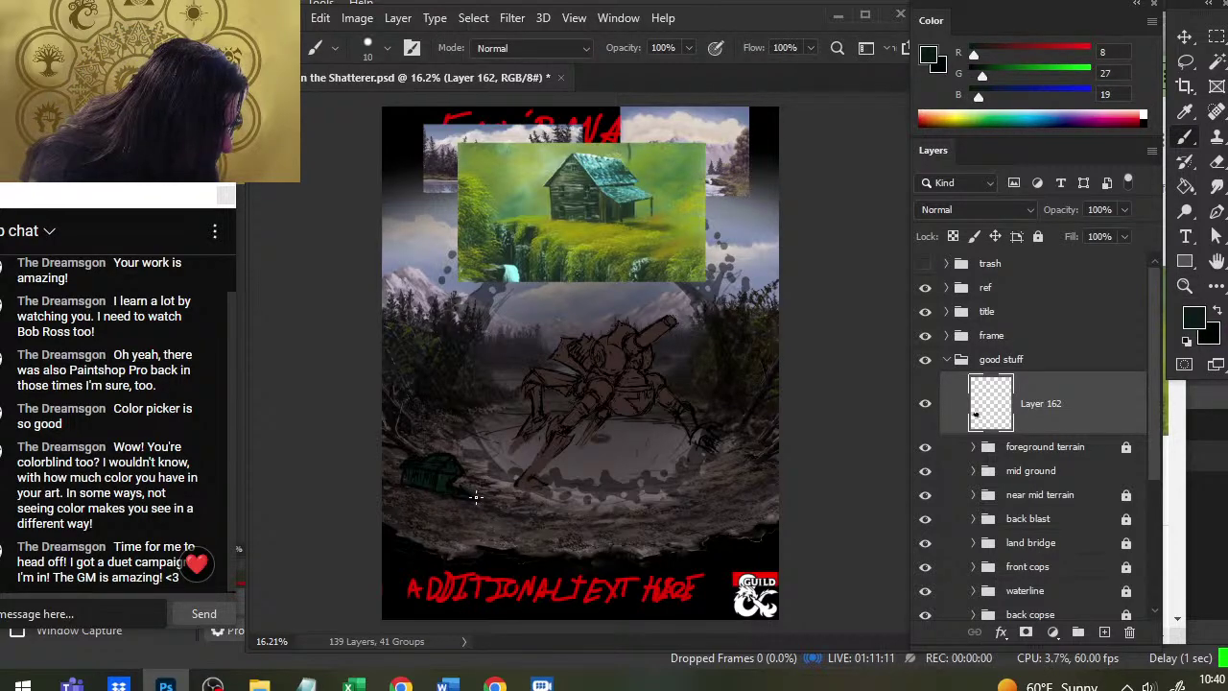
{"action": "left_click", "coordinate": [469, 495], "text": "alt"}
{"action": "left_click", "coordinate": [471, 496], "text": "alt"}
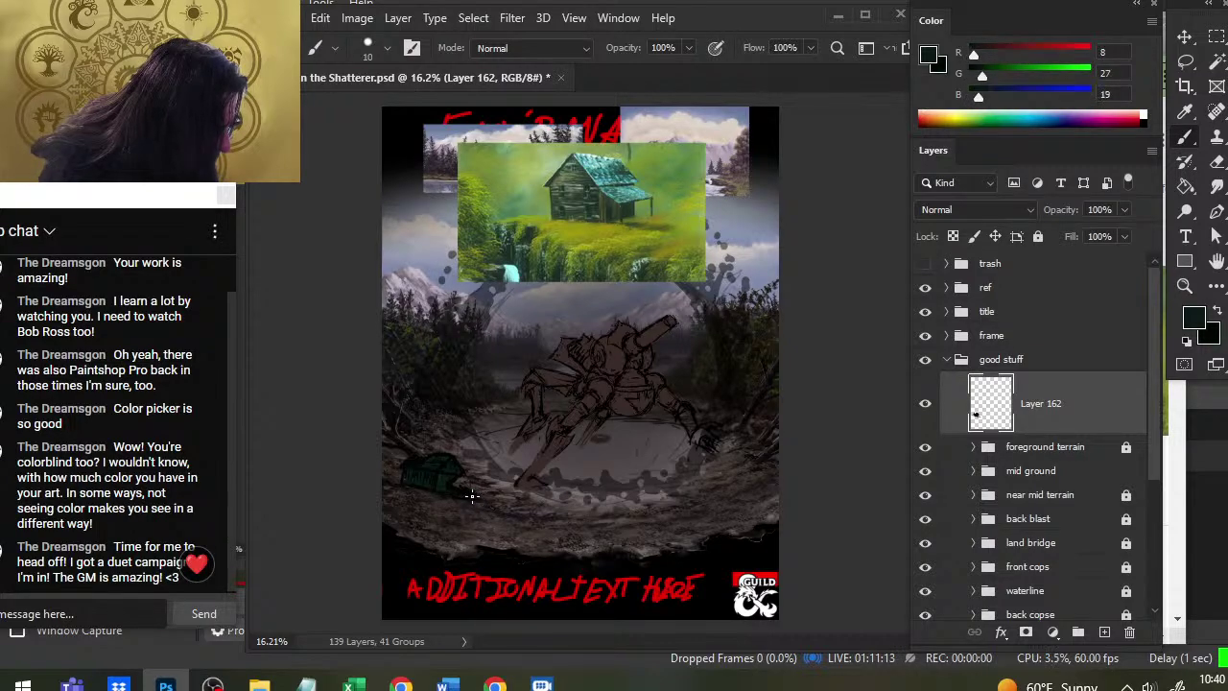
{"action": "key", "text": "e"}
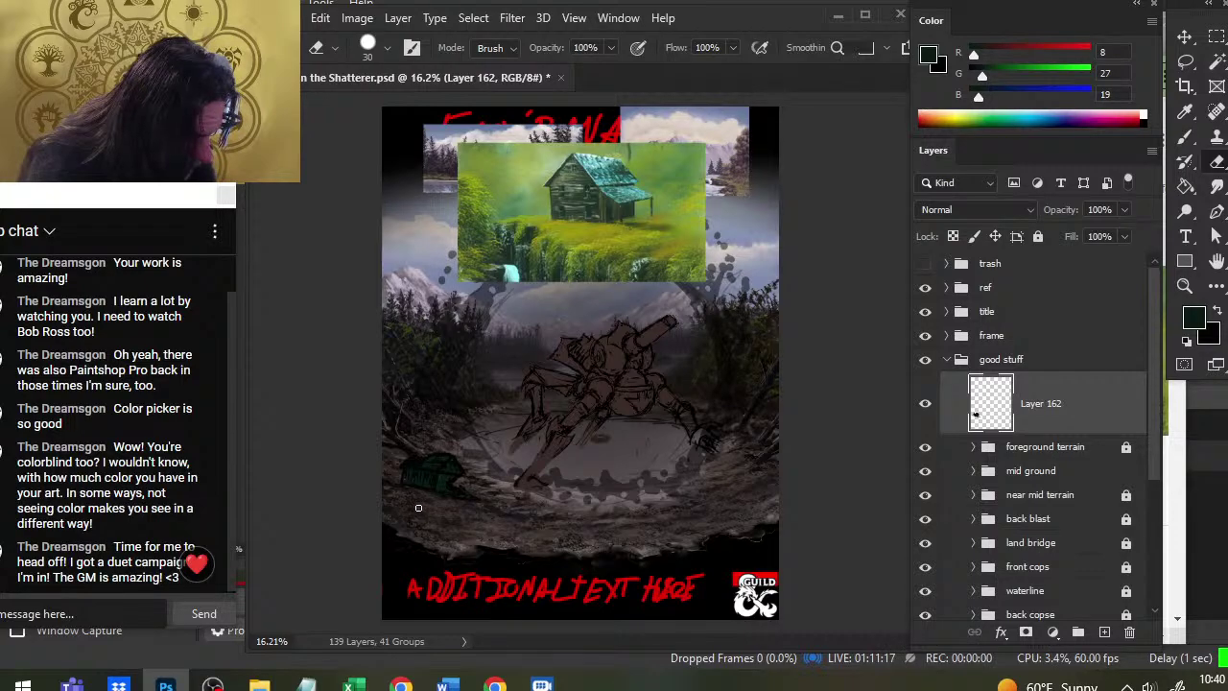
{"action": "key", "text": "b"}
{"action": "key", "text": "x"}
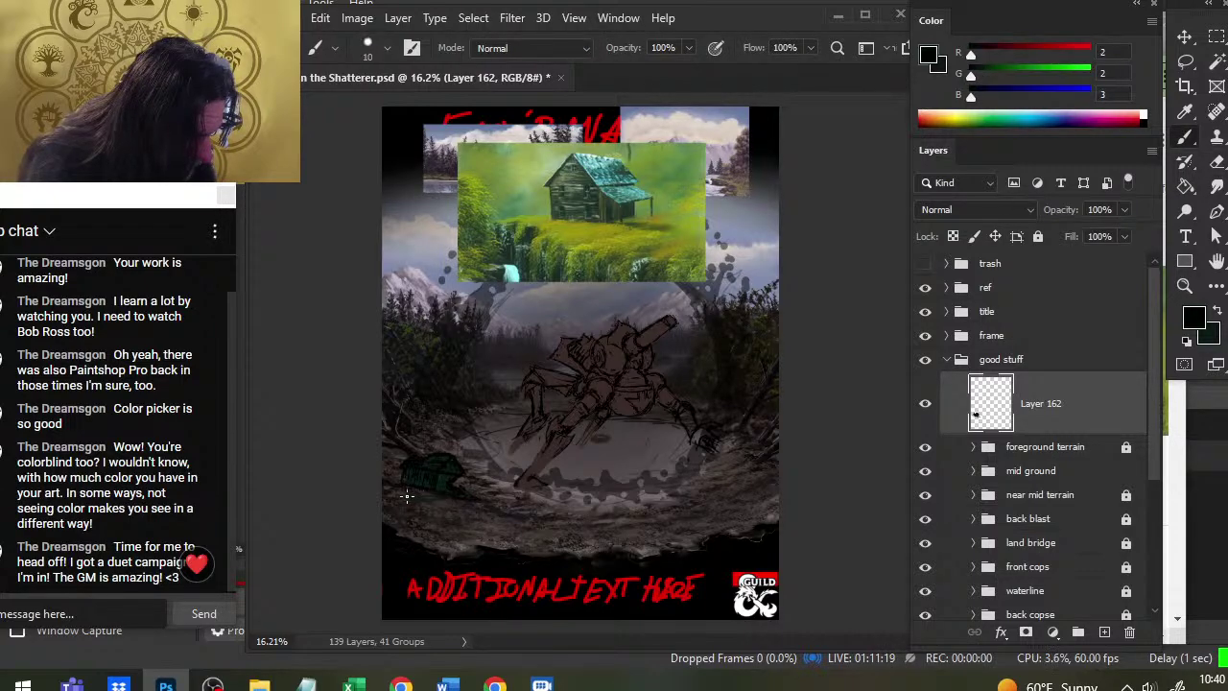
{"action": "key", "text": "e"}
{"action": "key", "text": "b"}
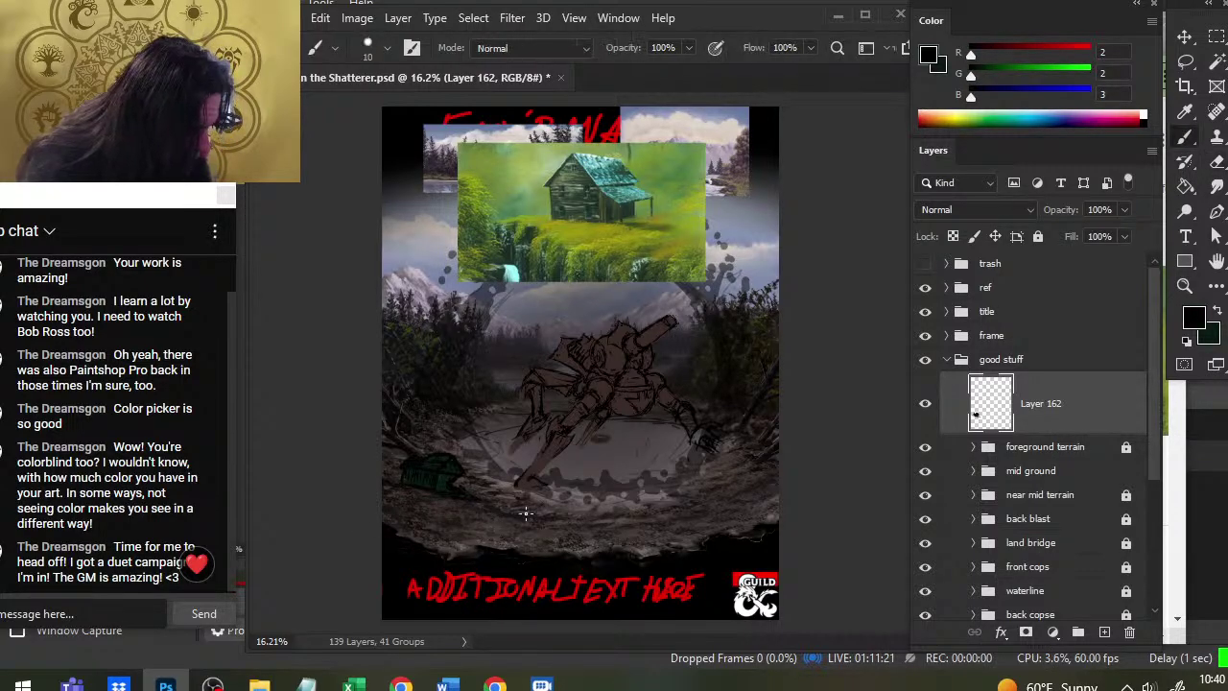
Sample the bank's grey-brown and, on a new layer above the cabin, blend ground colour along its base with the Smudge tool
{"action": "left_click", "coordinate": [487, 487], "text": "alt"}
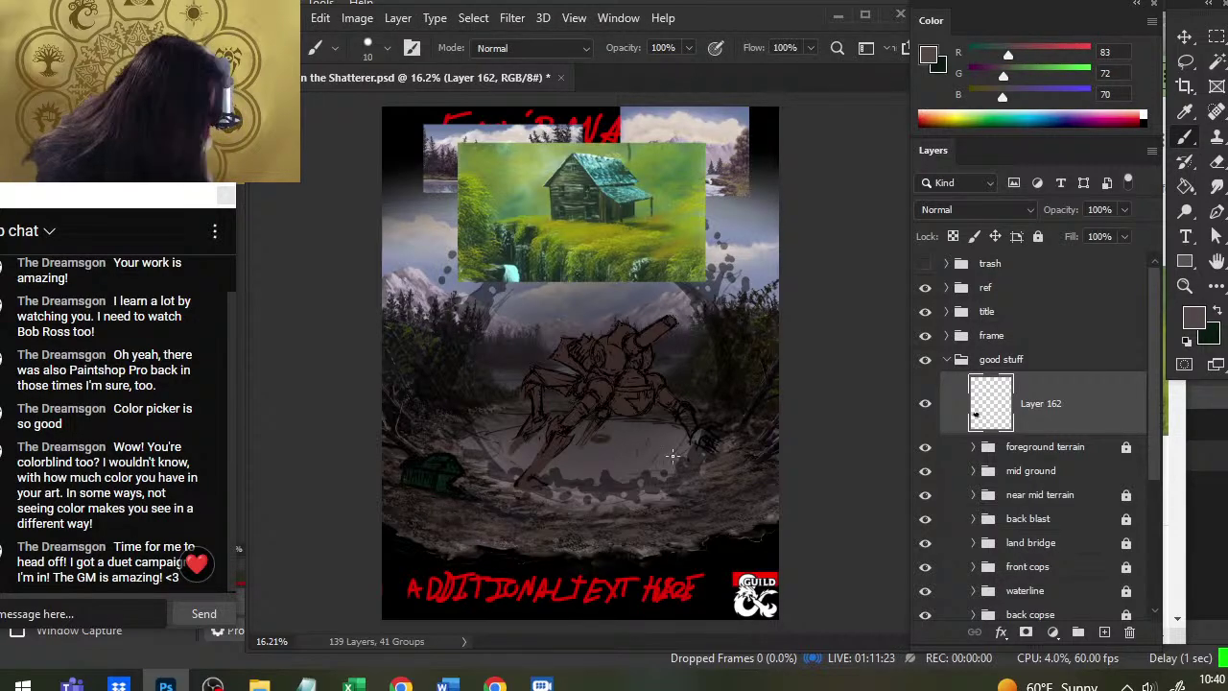
{"action": "left_click", "coordinate": [1104, 631]}
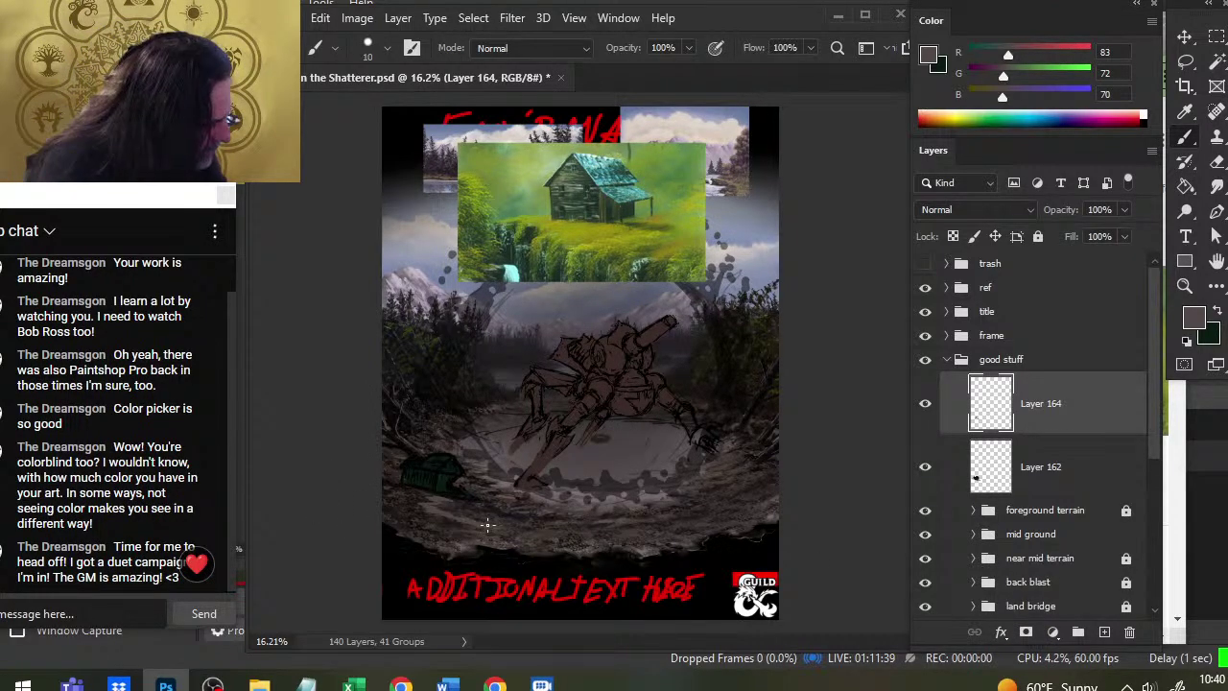
{"action": "key", "text": "r"}
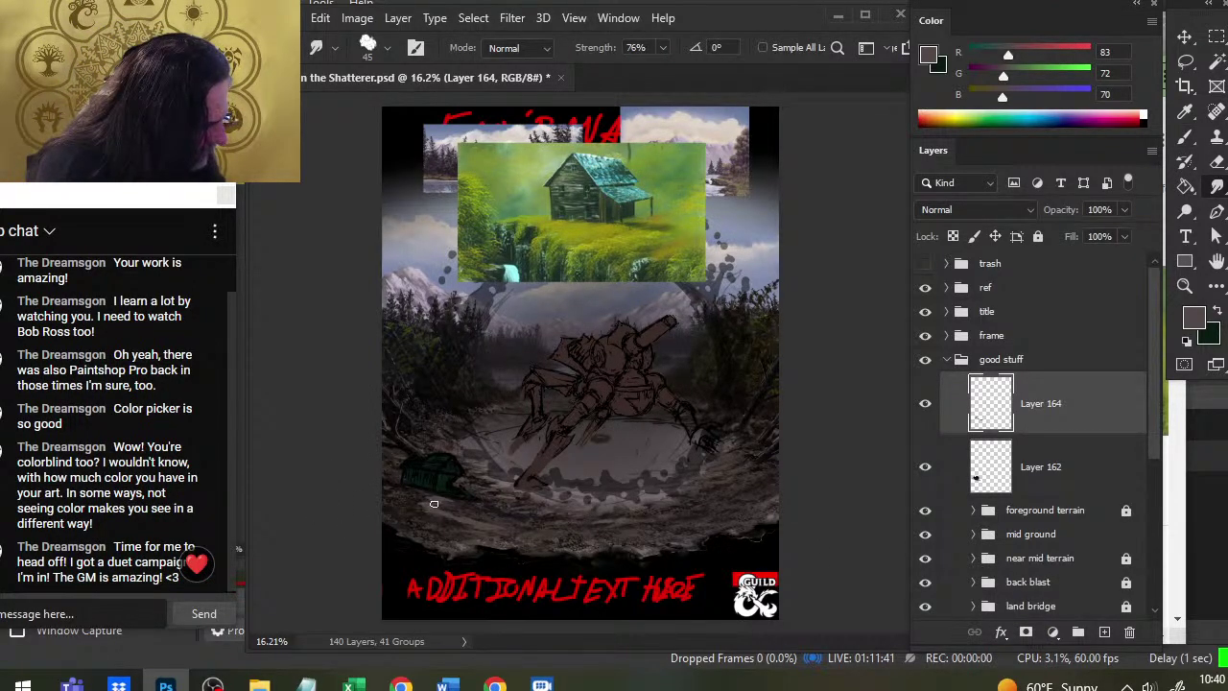
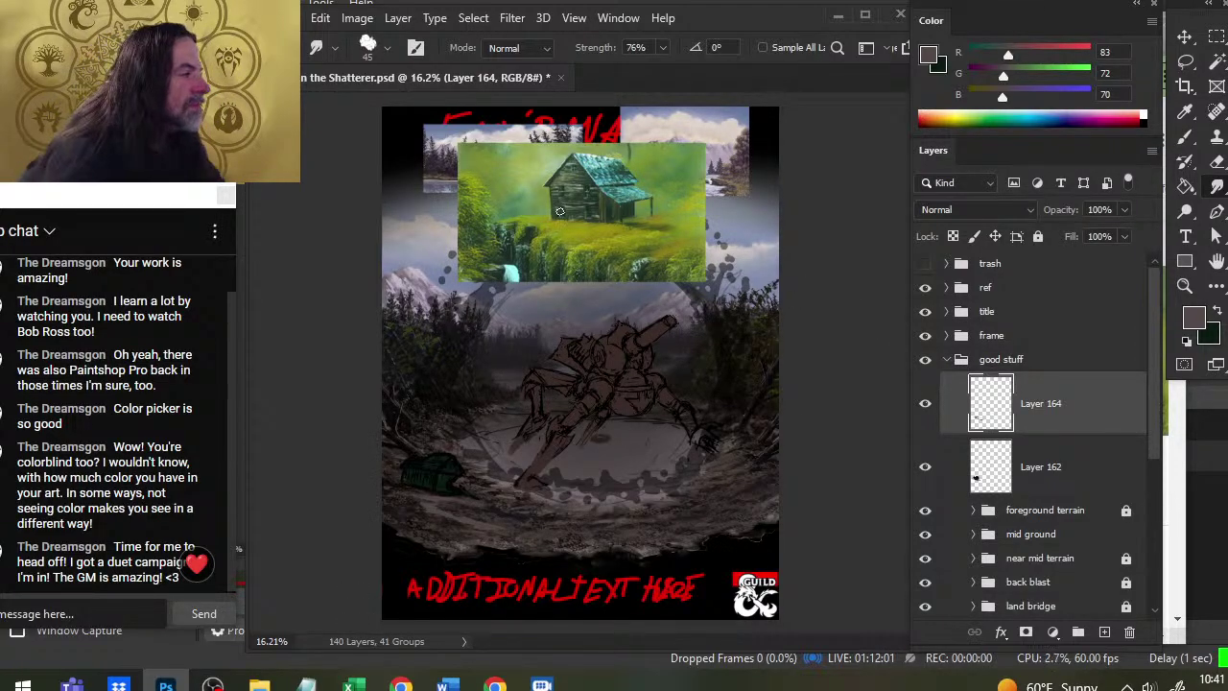
Sample teal from the reference cabin's roof and paint size 8 highlight strokes across the main roof on a new layer directly above the cabin
{"action": "key", "text": "b"}
{"action": "left_click", "coordinate": [595, 167], "text": "alt"}
{"action": "left_click_drag", "start_coordinate": [594, 167], "coordinate": [588, 197]}
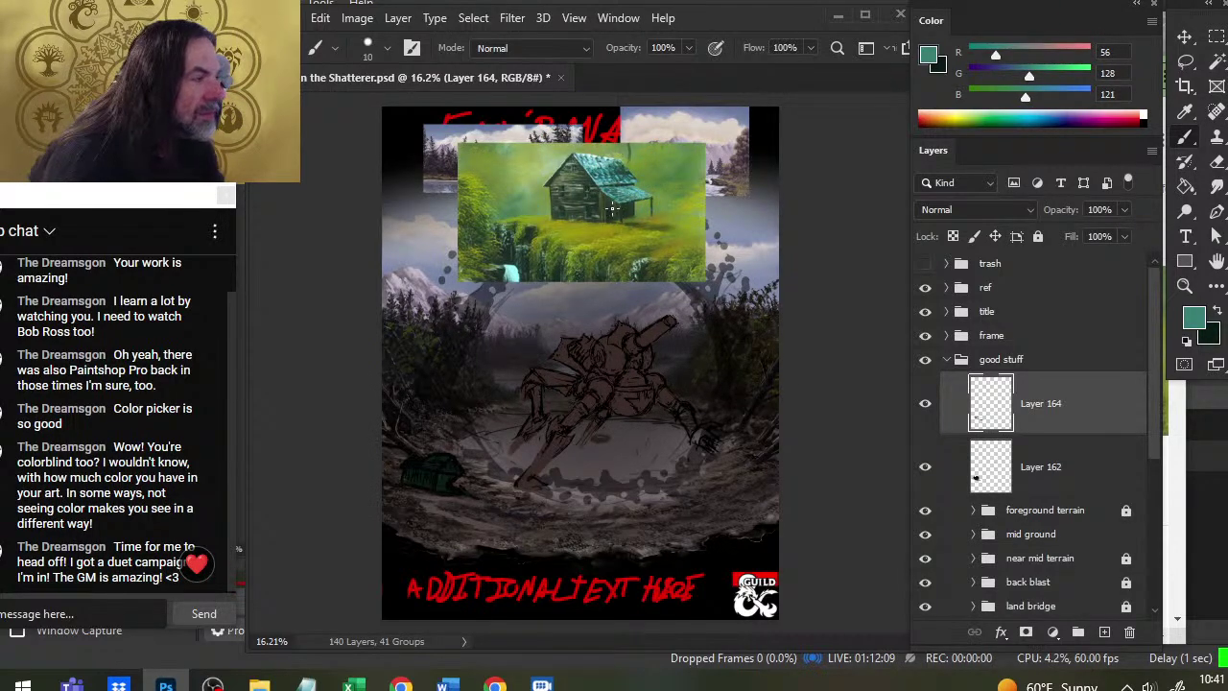
{"action": "key", "text": "z"}
{"action": "left_click_drag", "start_coordinate": [459, 461], "coordinate": [466, 471]}
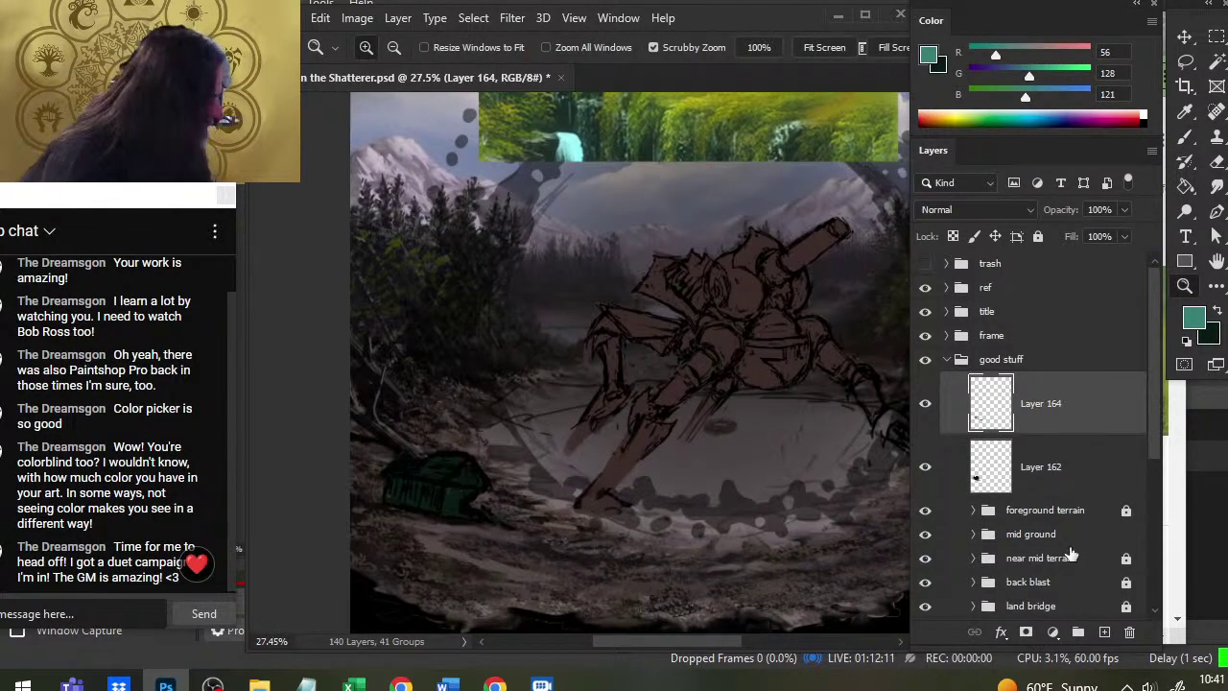
{"action": "left_click", "coordinate": [1064, 468]}
{"action": "left_click", "coordinate": [1104, 631]}
{"action": "key", "text": "b"}
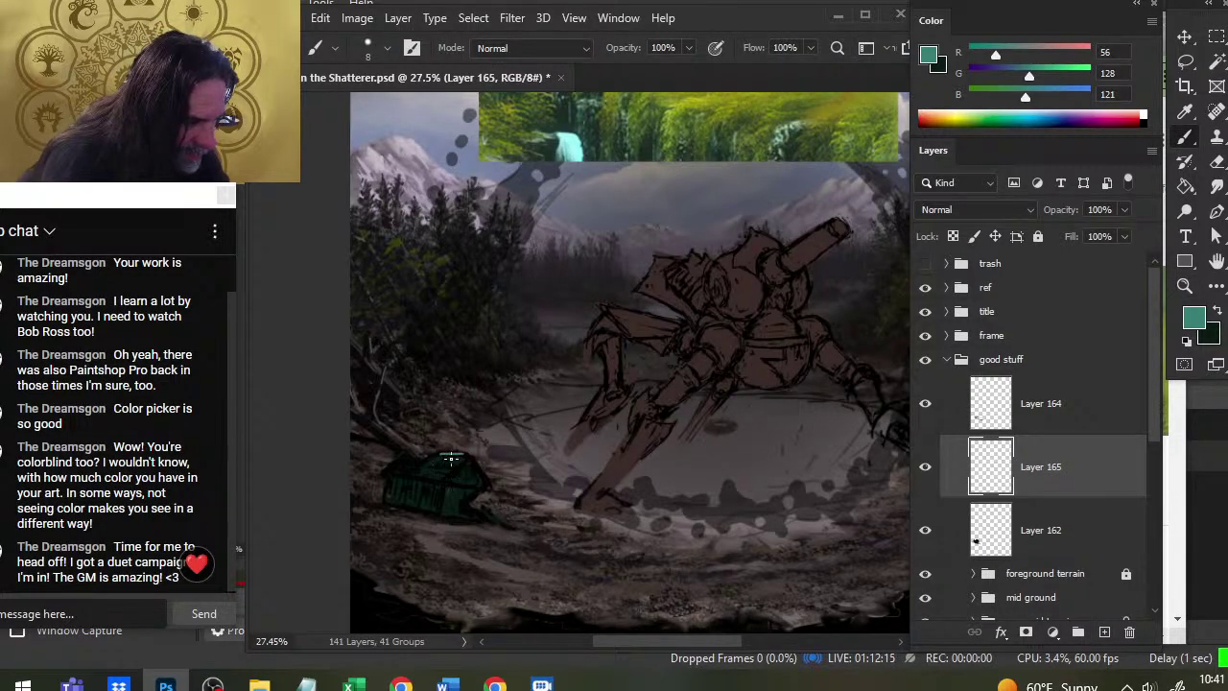
{"action": "left_click_drag", "start_coordinate": [442, 451], "coordinate": [460, 458]}
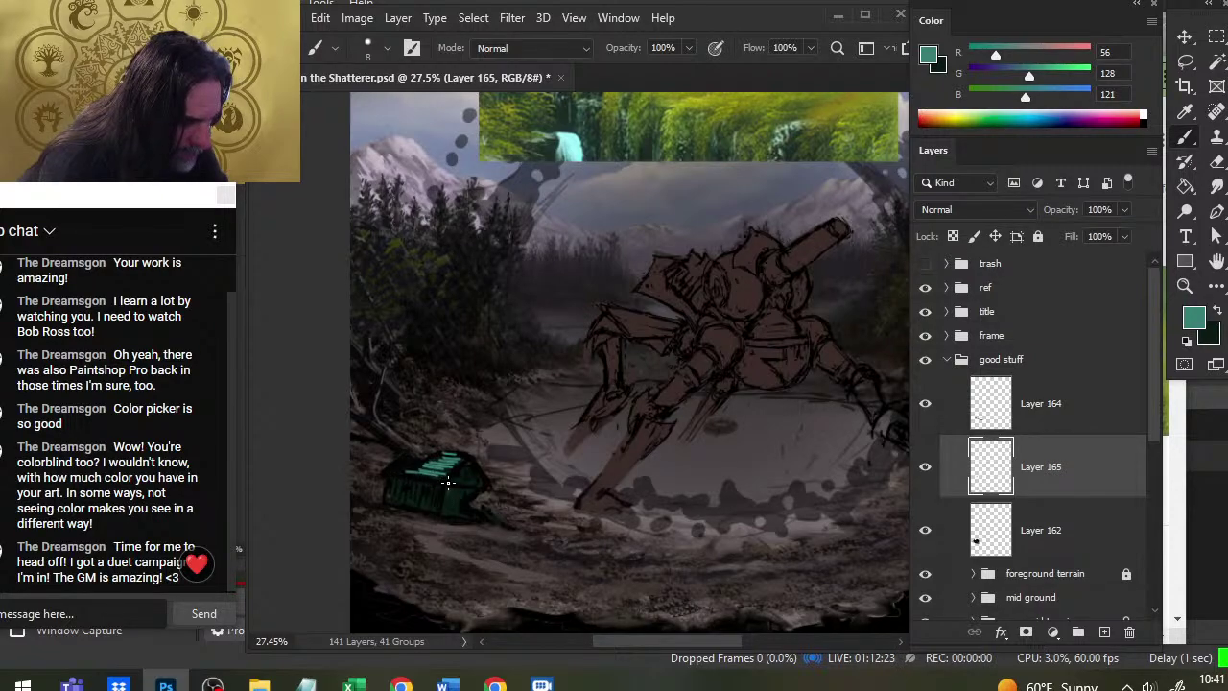
Soften the roof highlights with the Smudge tool and eraser at 20% opacity, and add teal strokes to the roof's left end
{"action": "key", "text": "r"}
{"action": "key", "text": "e"}
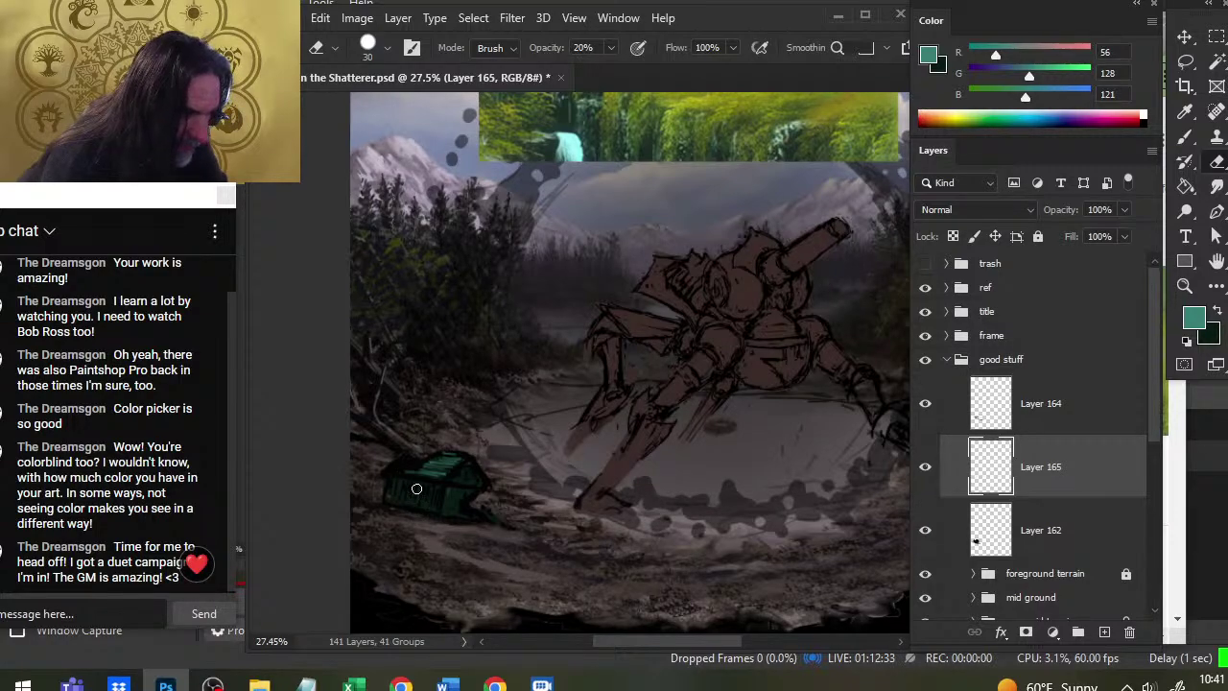
{"action": "key", "text": "b"}
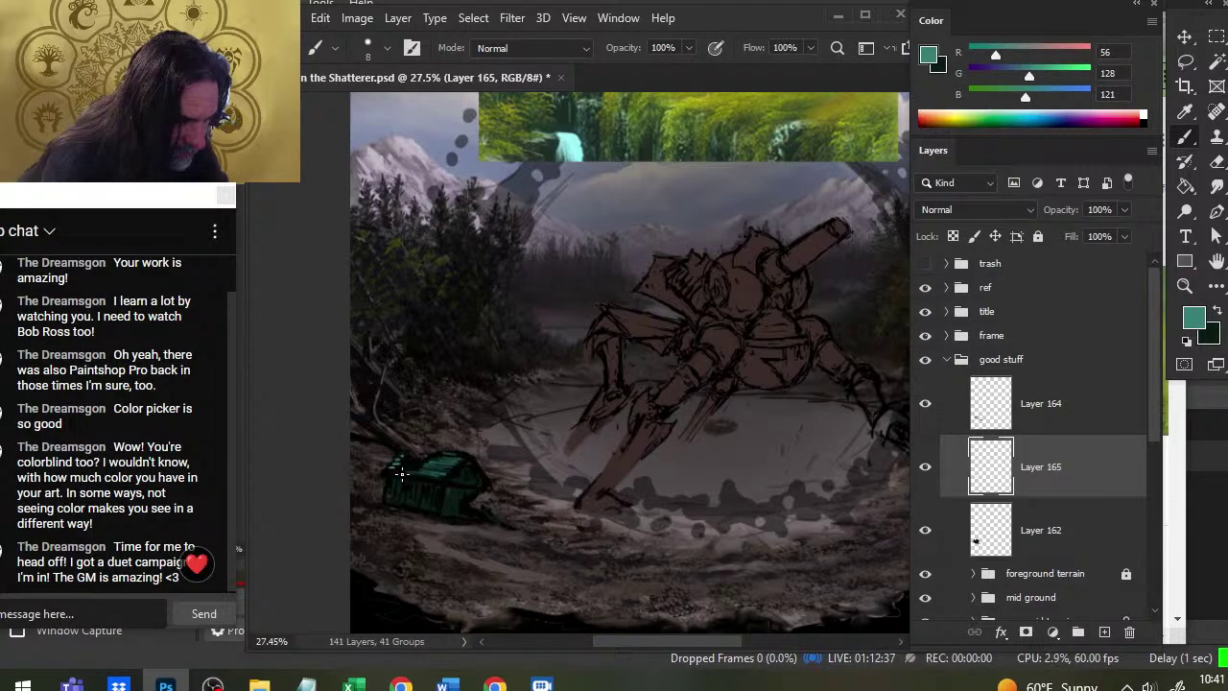
{"action": "key", "text": "e"}
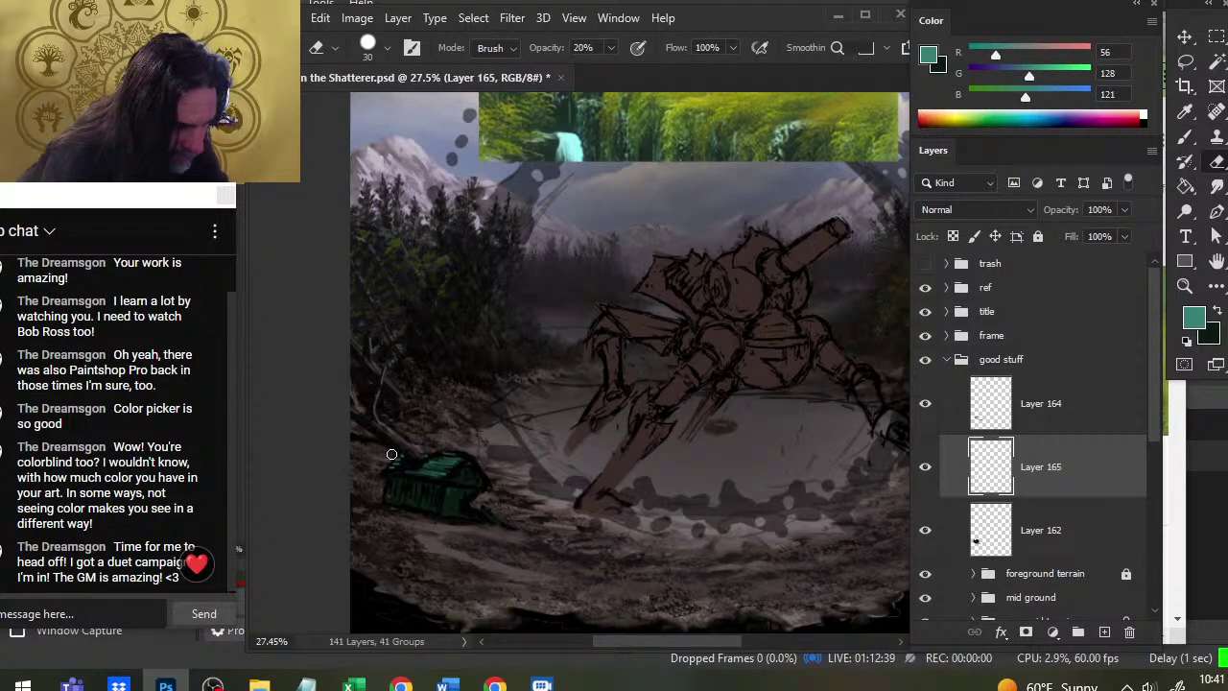
{"action": "key", "text": "b"}
{"action": "key", "text": "e"}
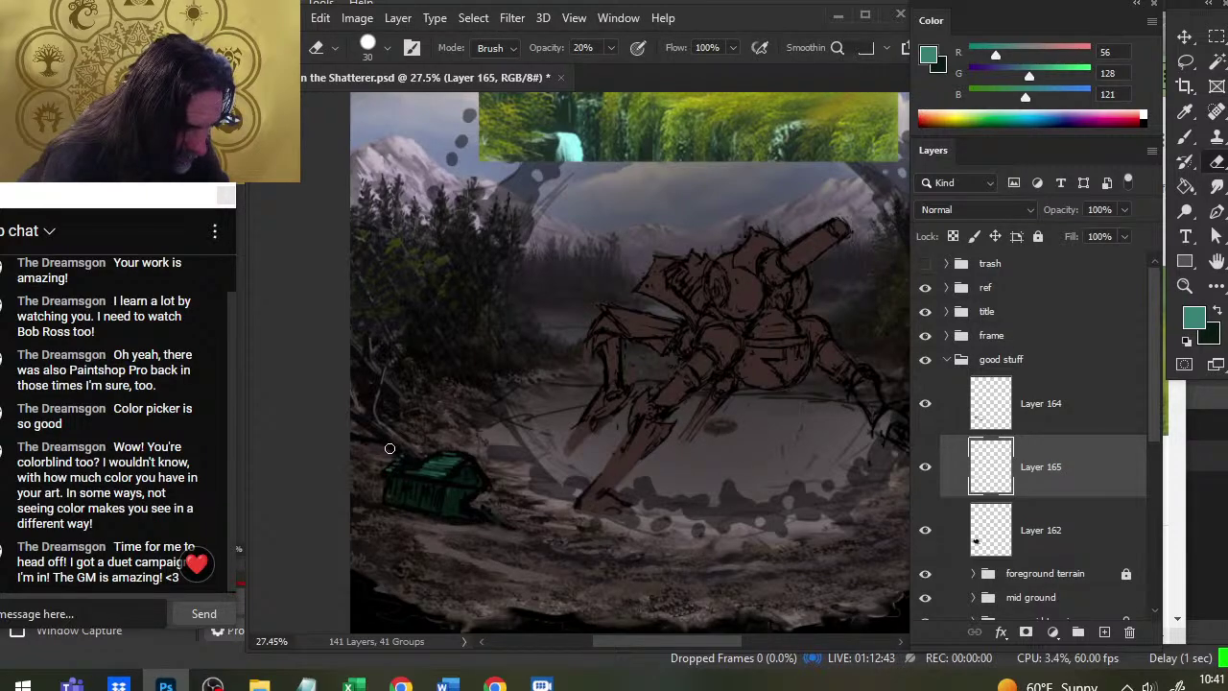
{"action": "key", "text": "b"}
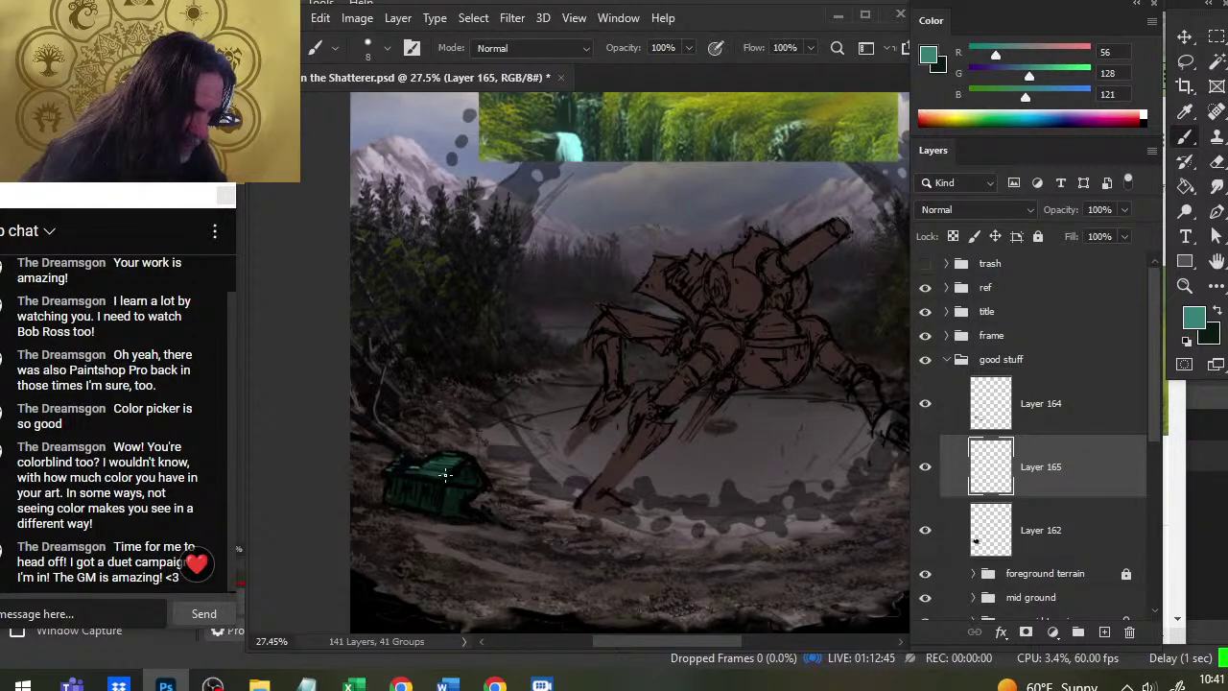
Add more teal highlight strokes across the cabin's roof, blending them back with the eraser at 20% opacity
{"action": "key", "text": "e"}
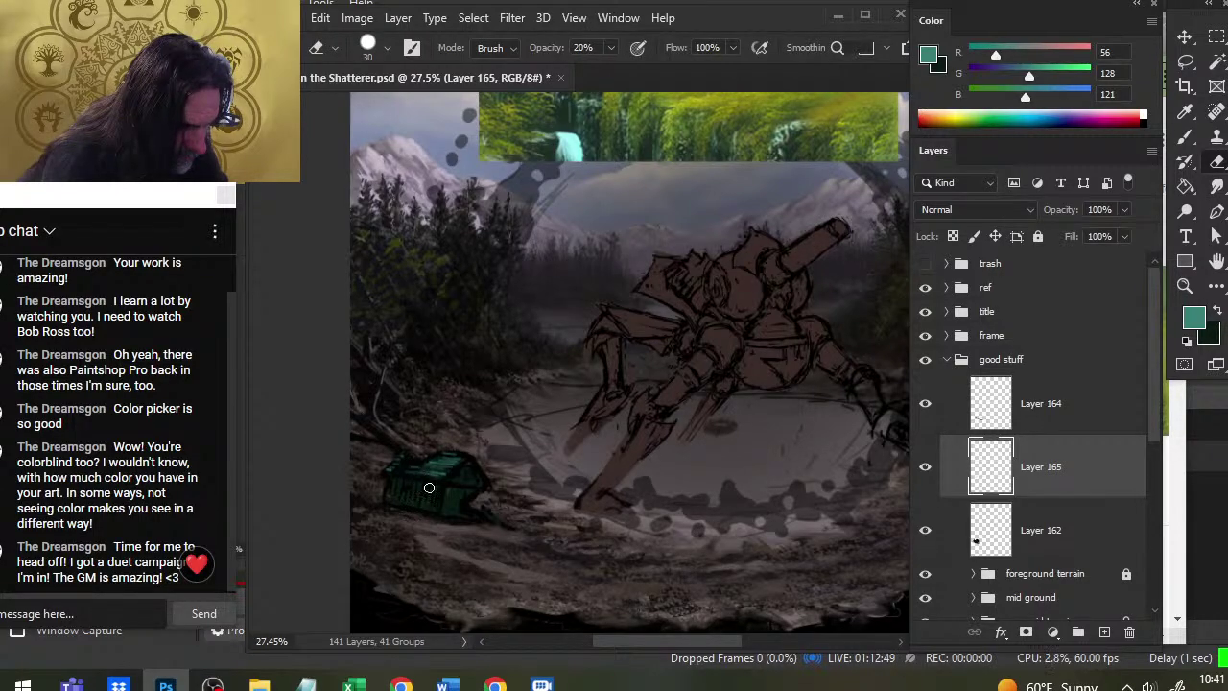
{"action": "key", "text": "b"}
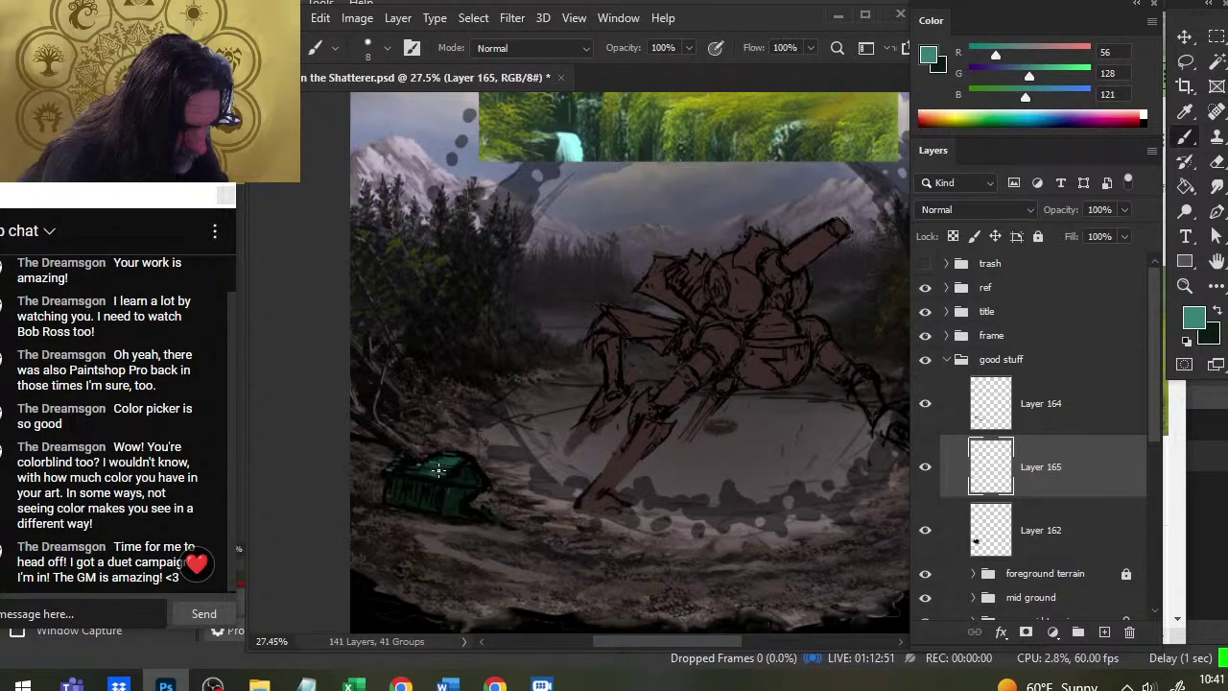
{"action": "key", "text": "e"}
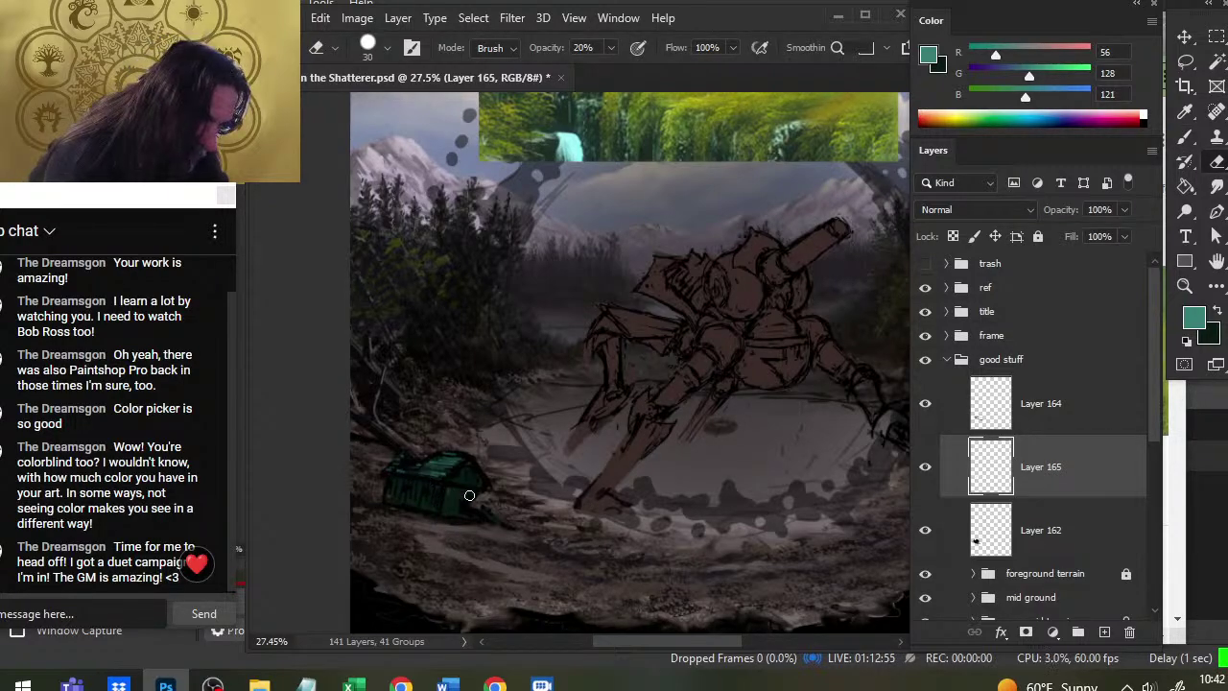
{"action": "key", "text": "b"}
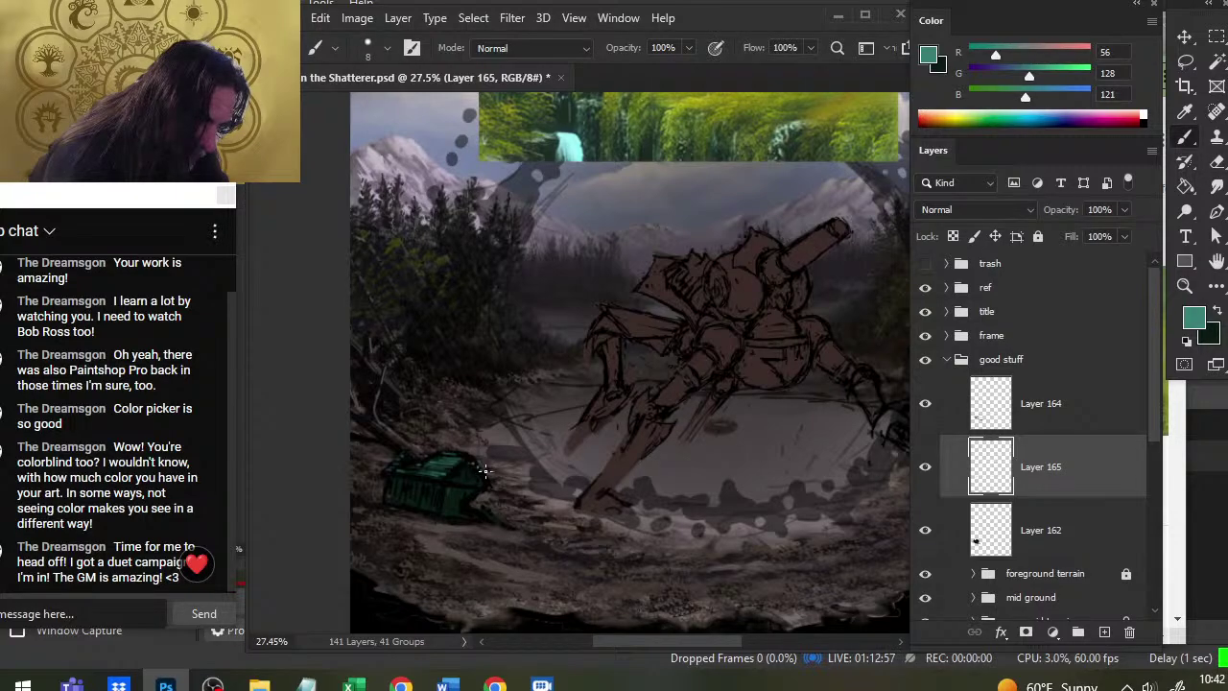
{"action": "key", "text": "e"}
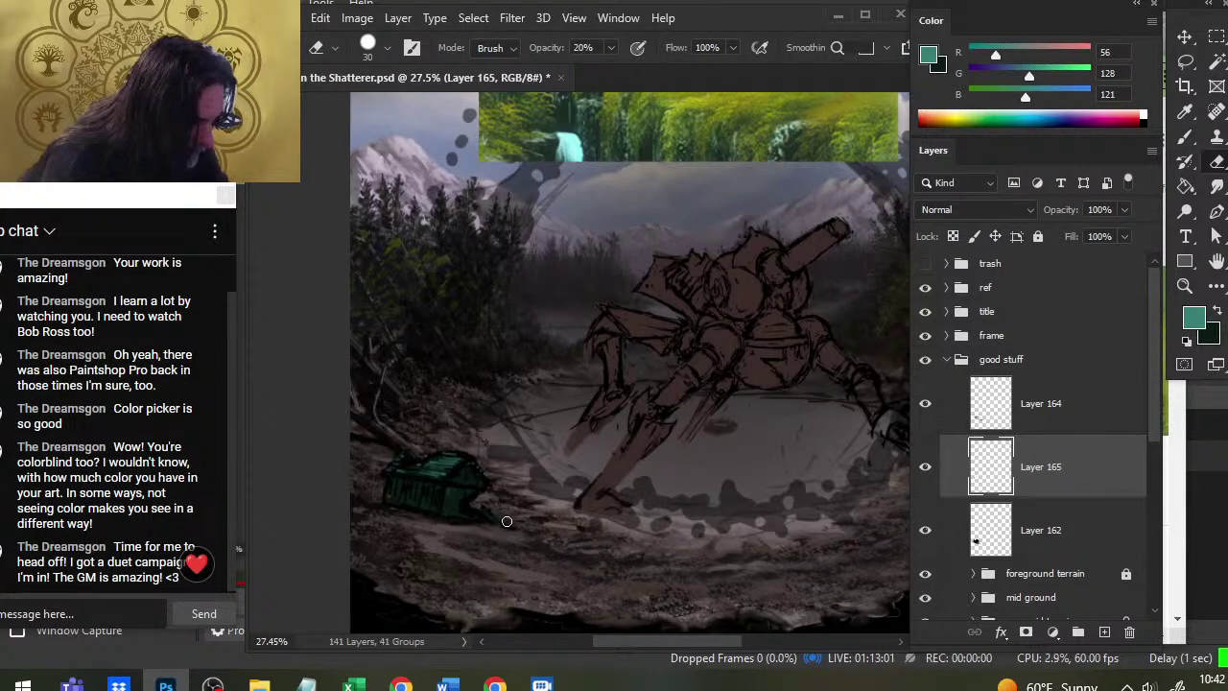
Sample grey-green from the reference cabin's wooden wall and paint size 7 vertical plank strokes on the cabin's long wall
{"action": "mouse_move", "coordinate": [613, 317]}
{"action": "left_mouse_down"}
{"action": "mouse_move", "coordinate": [567, 535]}
{"action": "mouse_move", "coordinate": [546, 577]}
{"action": "left_mouse_up"}
{"action": "key", "text": "b"}
{"action": "left_click", "coordinate": [571, 303], "text": "alt"}
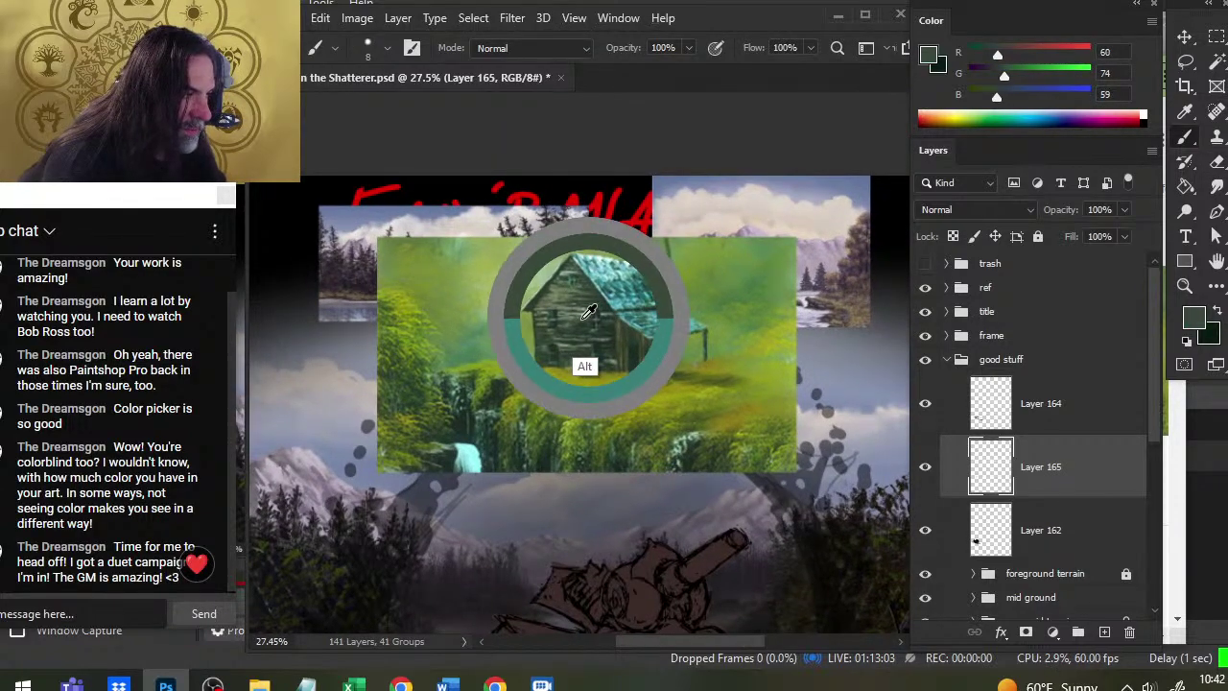
{"action": "mouse_move", "coordinate": [478, 595]}
{"action": "left_mouse_down"}
{"action": "mouse_move", "coordinate": [480, 522]}
{"action": "mouse_move", "coordinate": [437, 460]}
{"action": "left_mouse_up"}
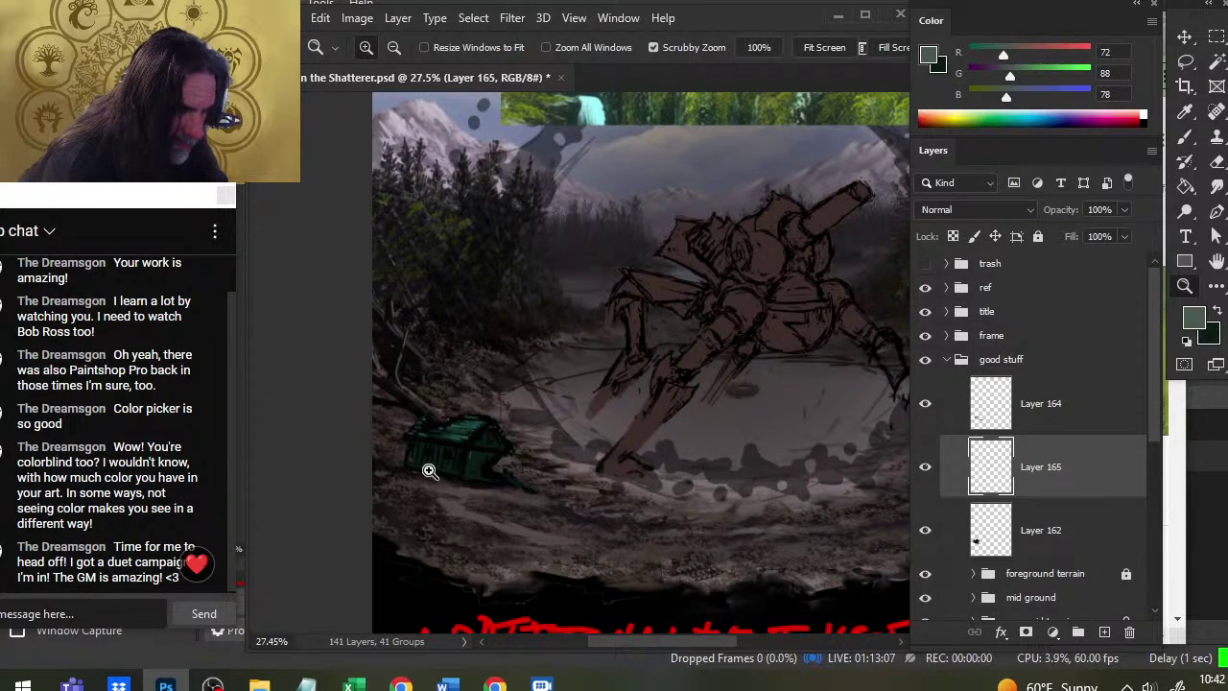
{"action": "scroll", "coordinate": [428, 471], "scroll_direction": "up", "scroll_amount": 1}
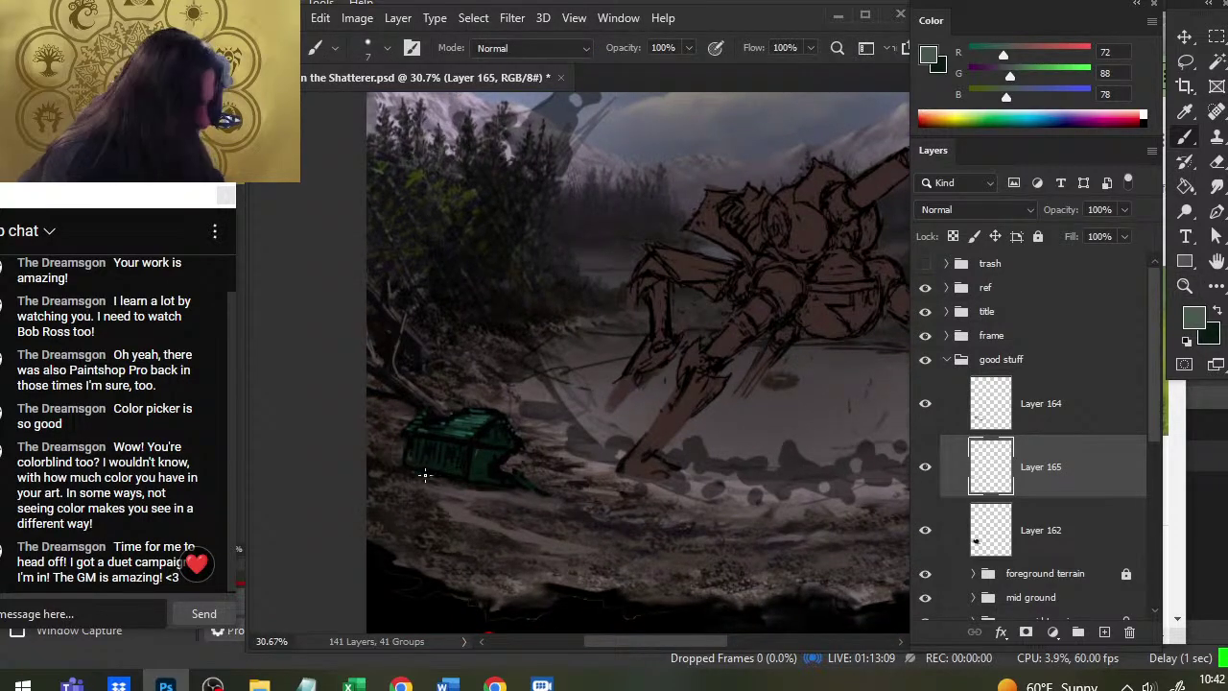
{"action": "mouse_move", "coordinate": [418, 455]}
{"action": "left_mouse_down"}
{"action": "mouse_move", "coordinate": [416, 437]}
{"action": "mouse_move", "coordinate": [413, 469]}
{"action": "mouse_move", "coordinate": [419, 439]}
{"action": "mouse_move", "coordinate": [412, 466]}
{"action": "mouse_move", "coordinate": [443, 461]}
{"action": "left_mouse_up"}
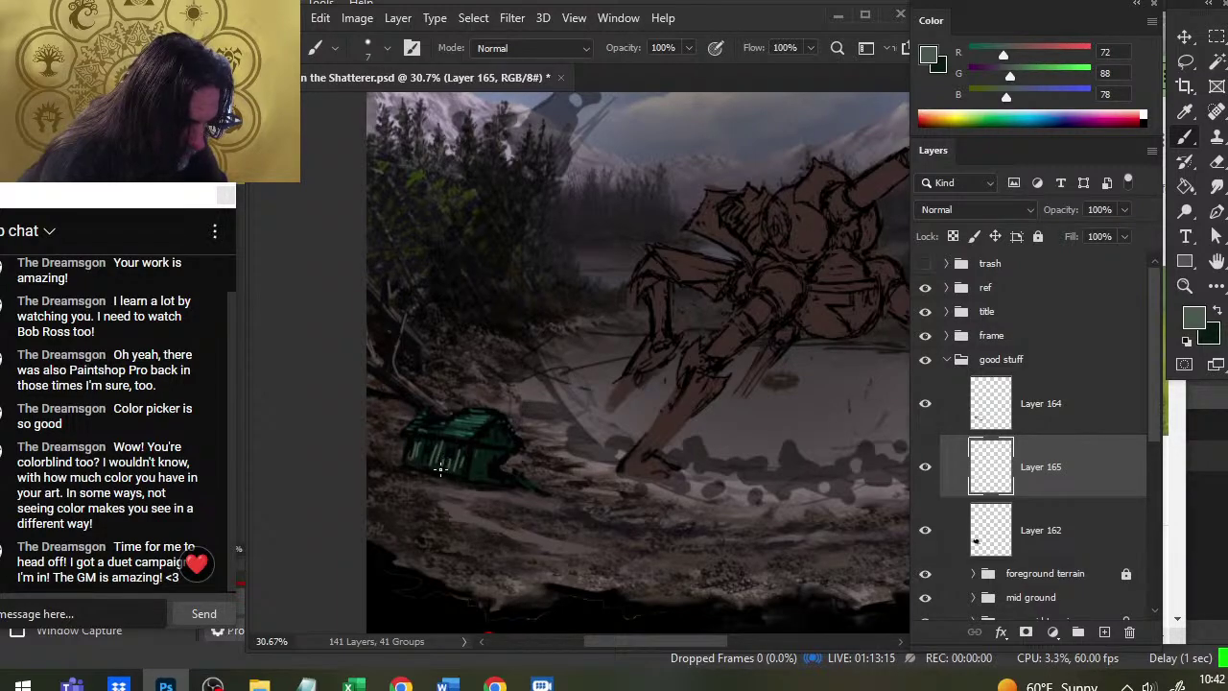
Soften the long wall's plank strokes with the Smudge tool and eraser, restating some planks in grey-green
{"action": "key", "text": "r"}
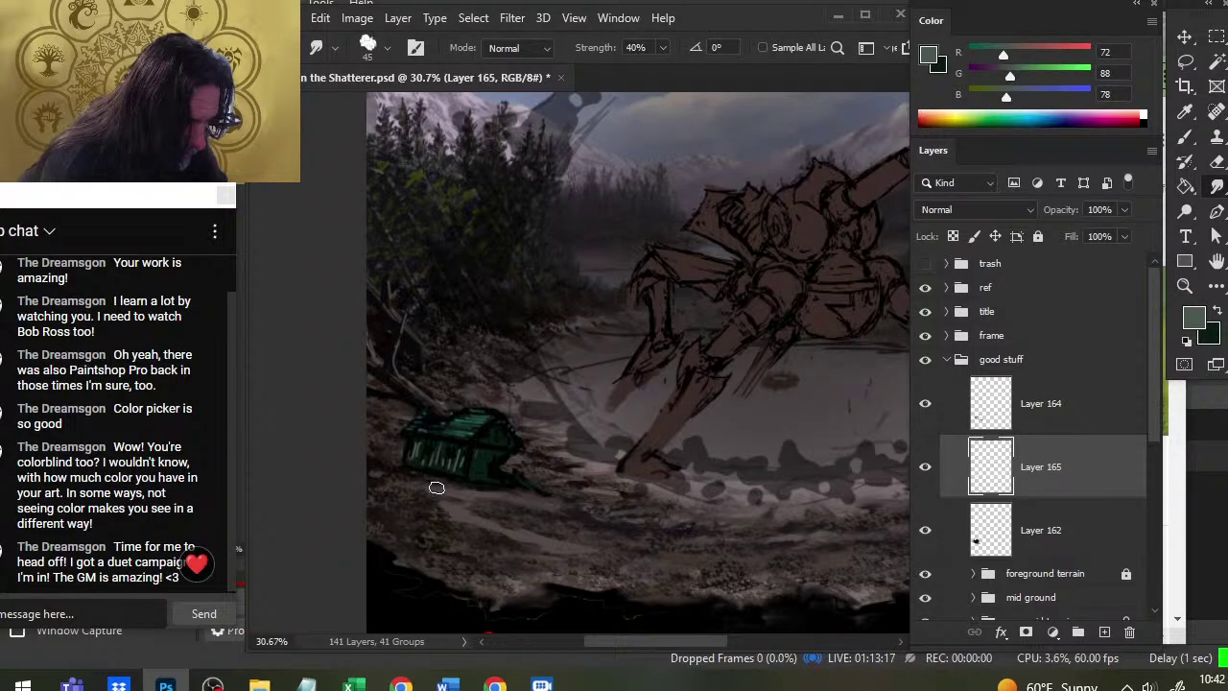
{"action": "key", "text": "e"}
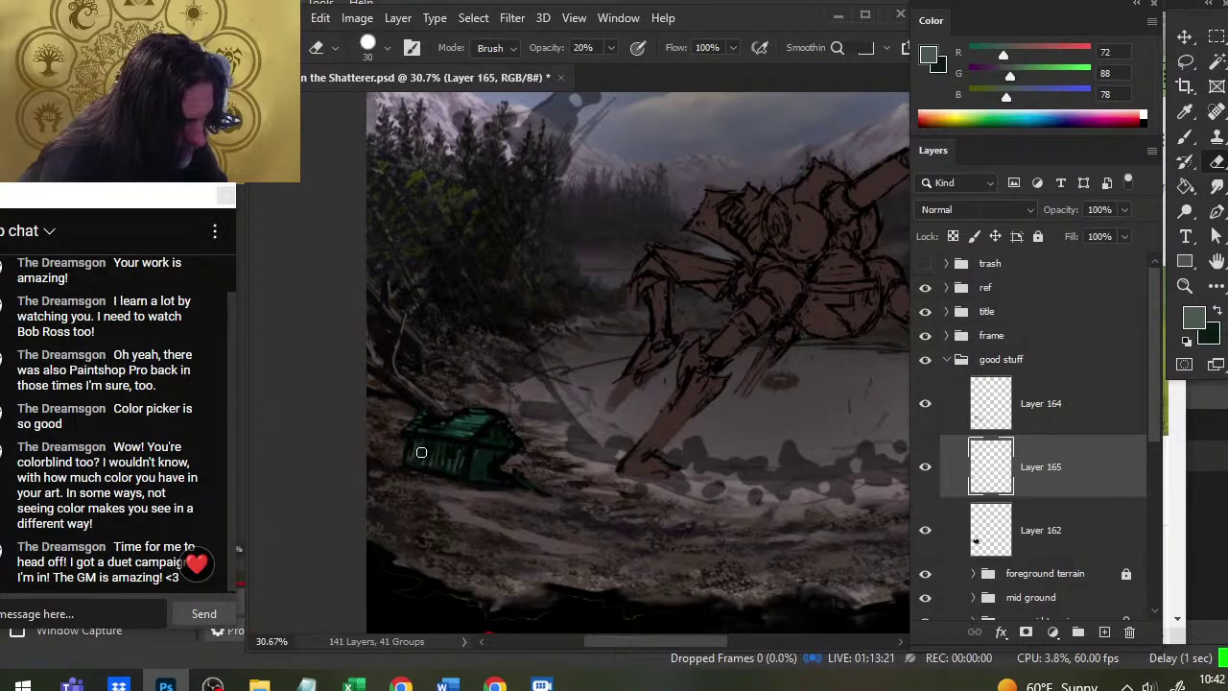
{"action": "key", "text": "b"}
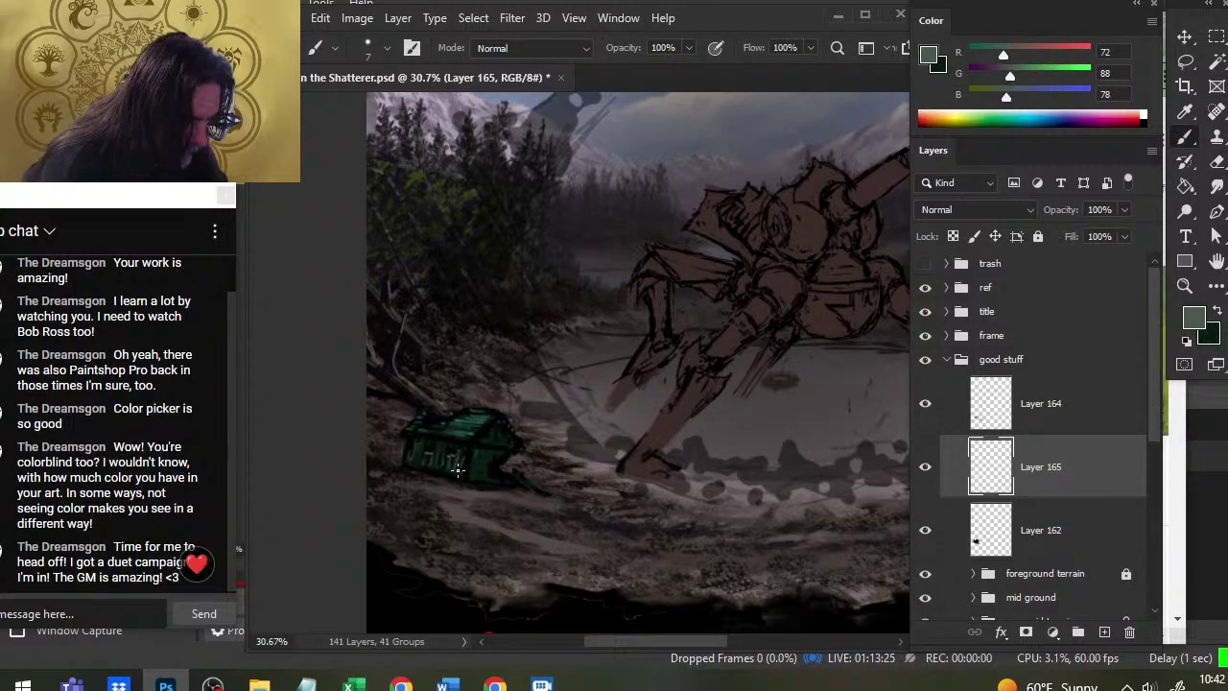
{"action": "key", "text": "e"}
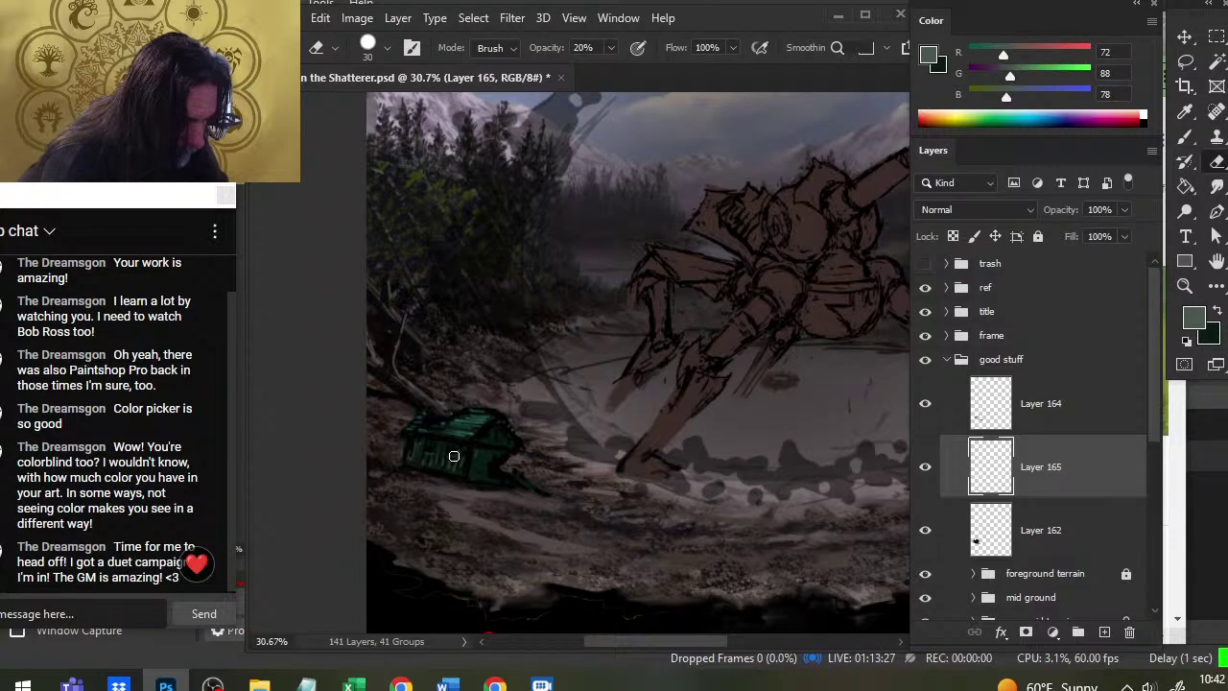
Paint grey-green plank highlights on the cabin's front corner and end wall, fading them with the eraser at 20% opacity
{"action": "key", "text": "b"}
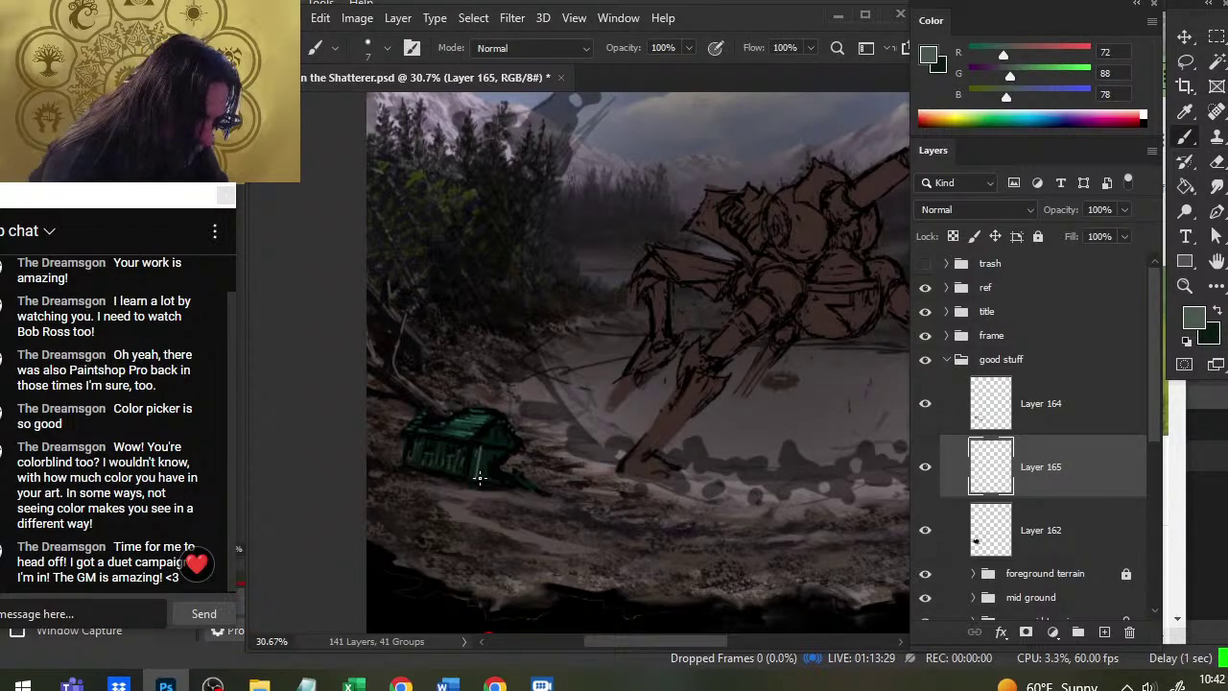
{"action": "key", "text": "e"}
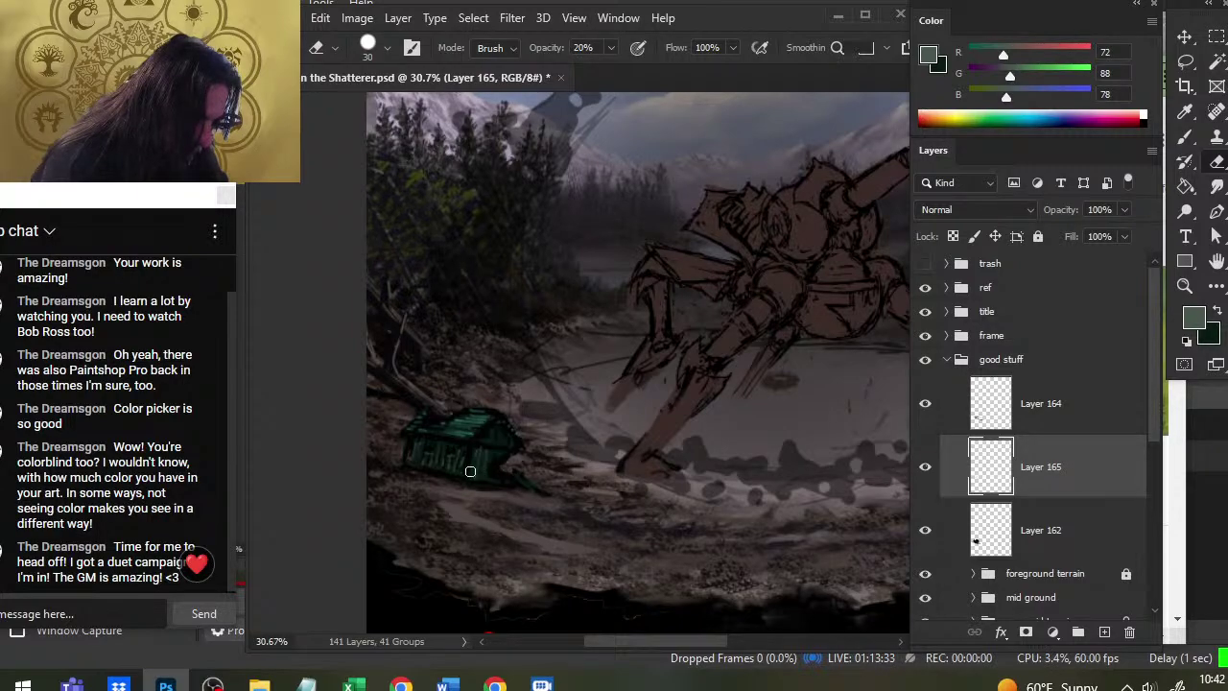
{"action": "key", "text": "b"}
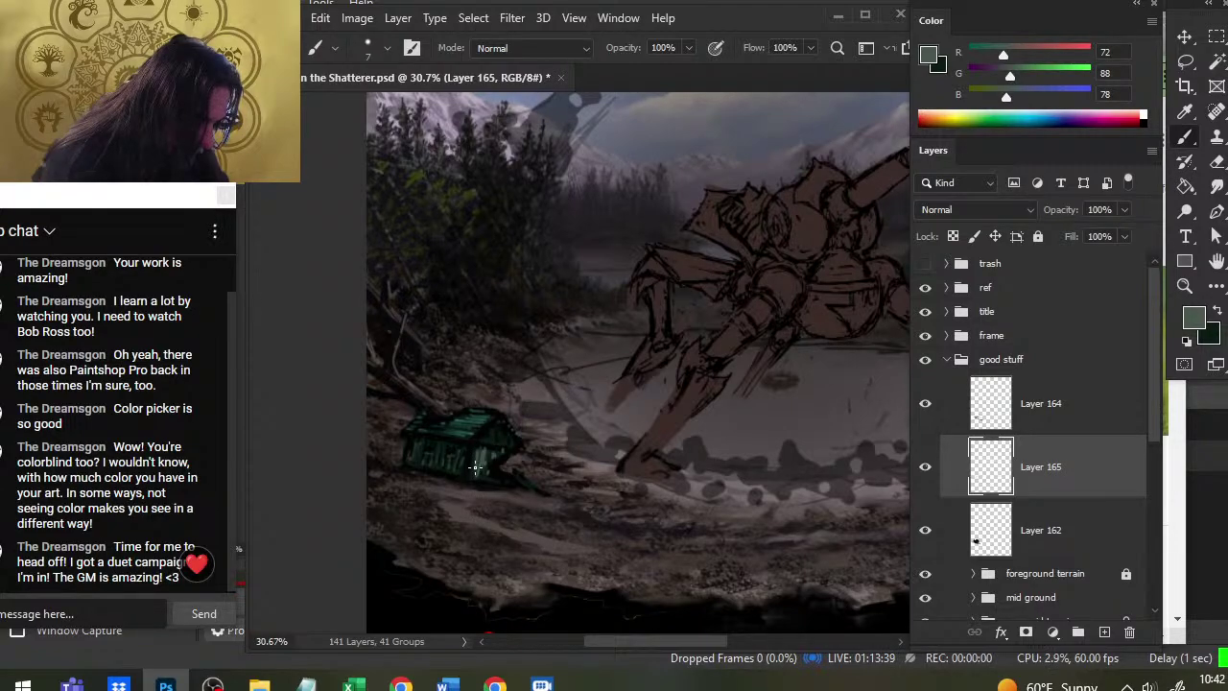
{"action": "key", "text": "e"}
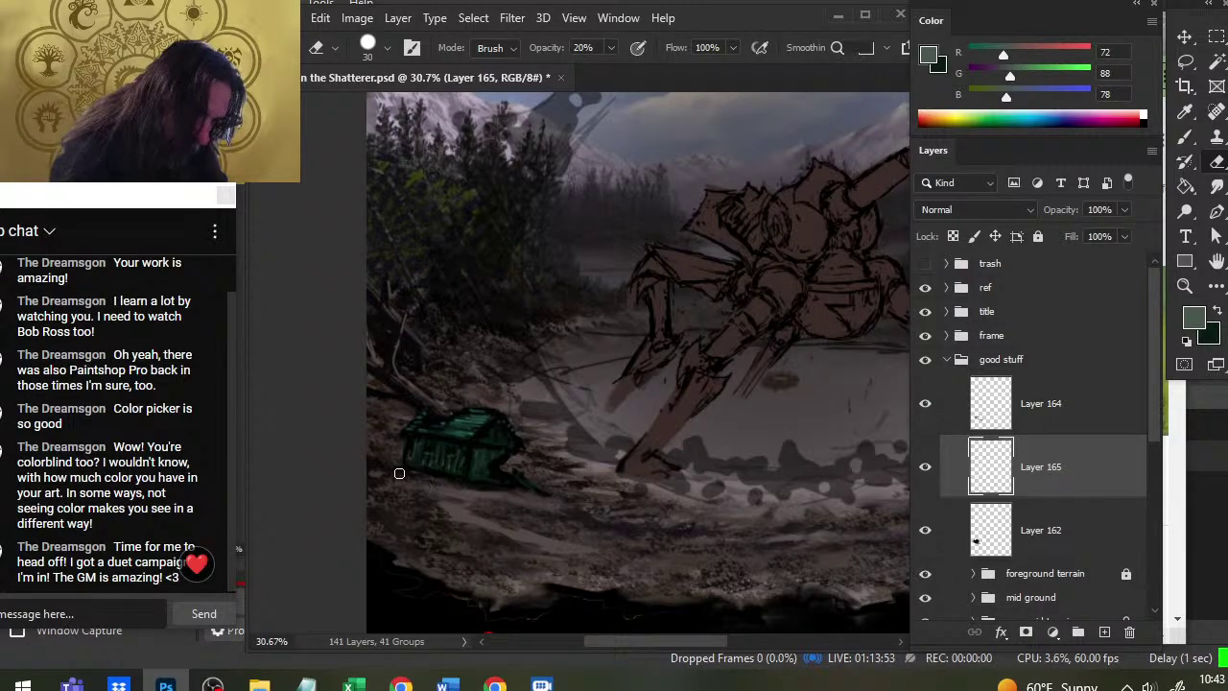
Check the whole cover, and paint grey-green strokes on the broken boards beside the cabin's front corner, softening them with the eraser
{"action": "key", "text": "z"}
{"action": "left_click_drag", "start_coordinate": [498, 542], "coordinate": [472, 527]}
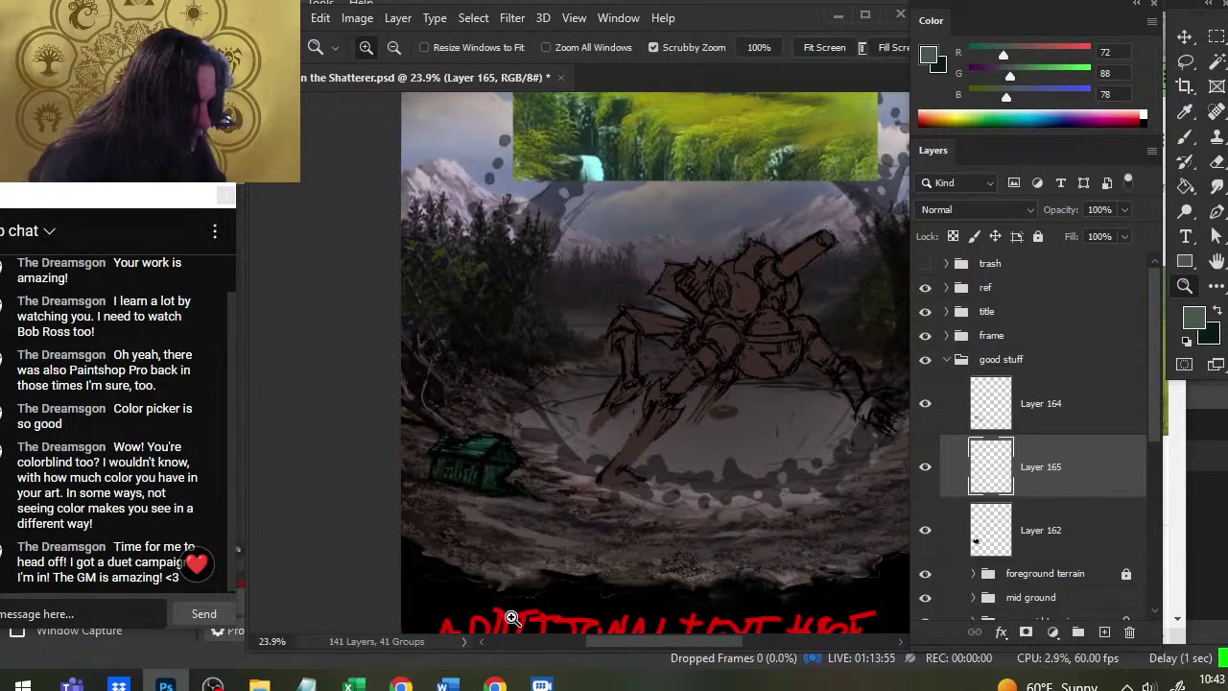
{"action": "left_click_drag", "start_coordinate": [525, 557], "coordinate": [494, 560]}
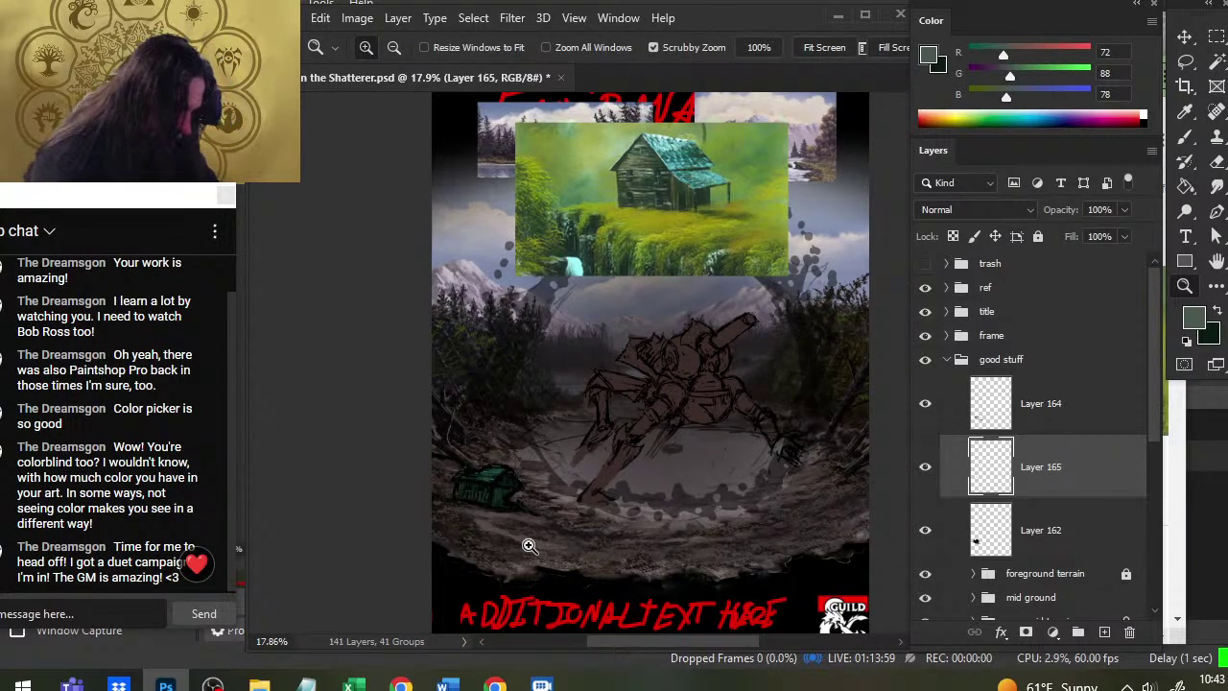
{"action": "left_click_drag", "start_coordinate": [452, 542], "coordinate": [493, 543]}
{"action": "key", "text": "b"}
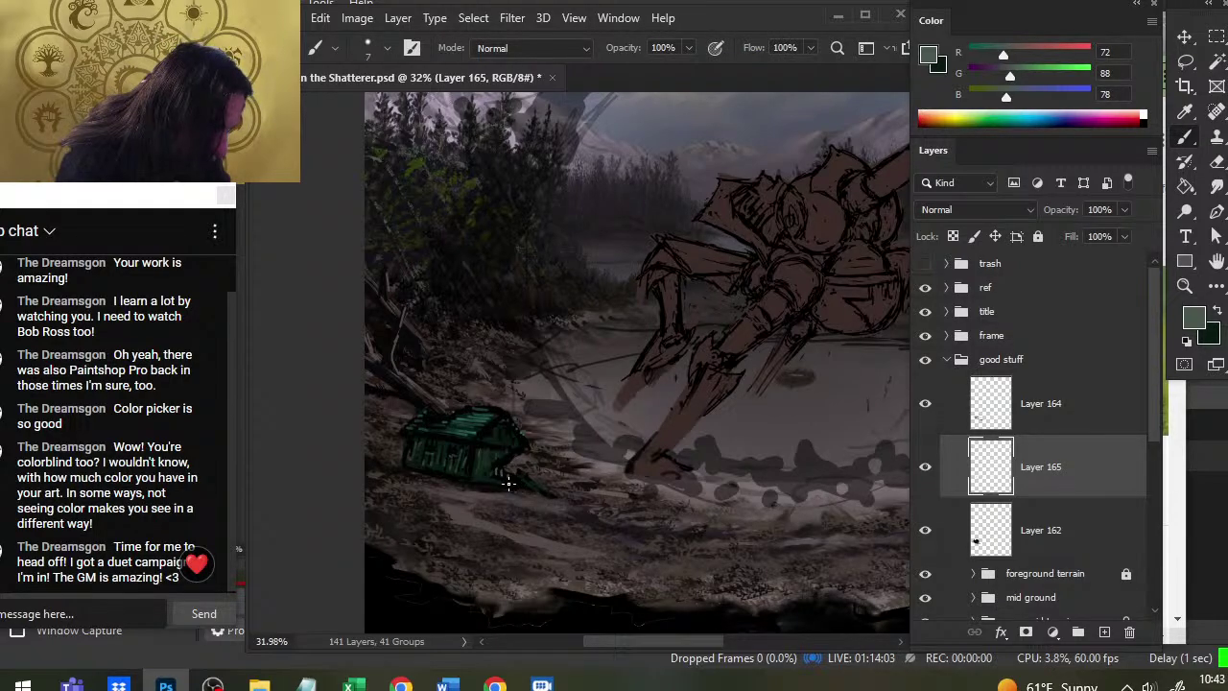
{"action": "key", "text": "e"}
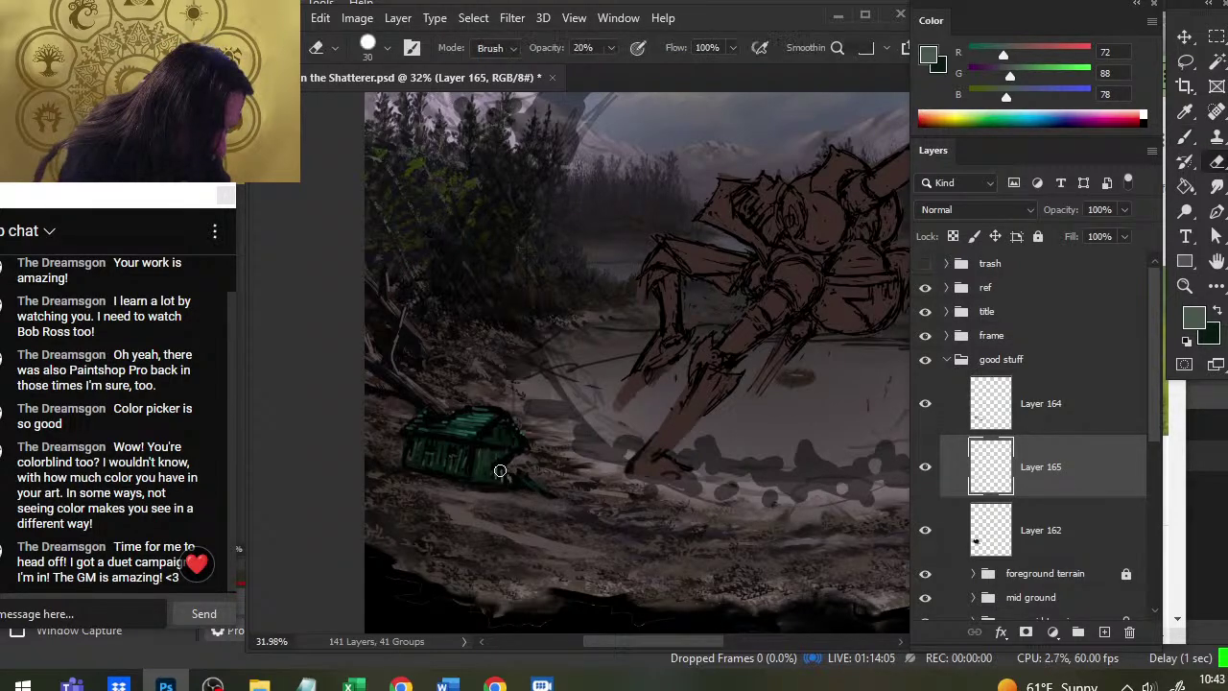
{"action": "key", "text": "b"}
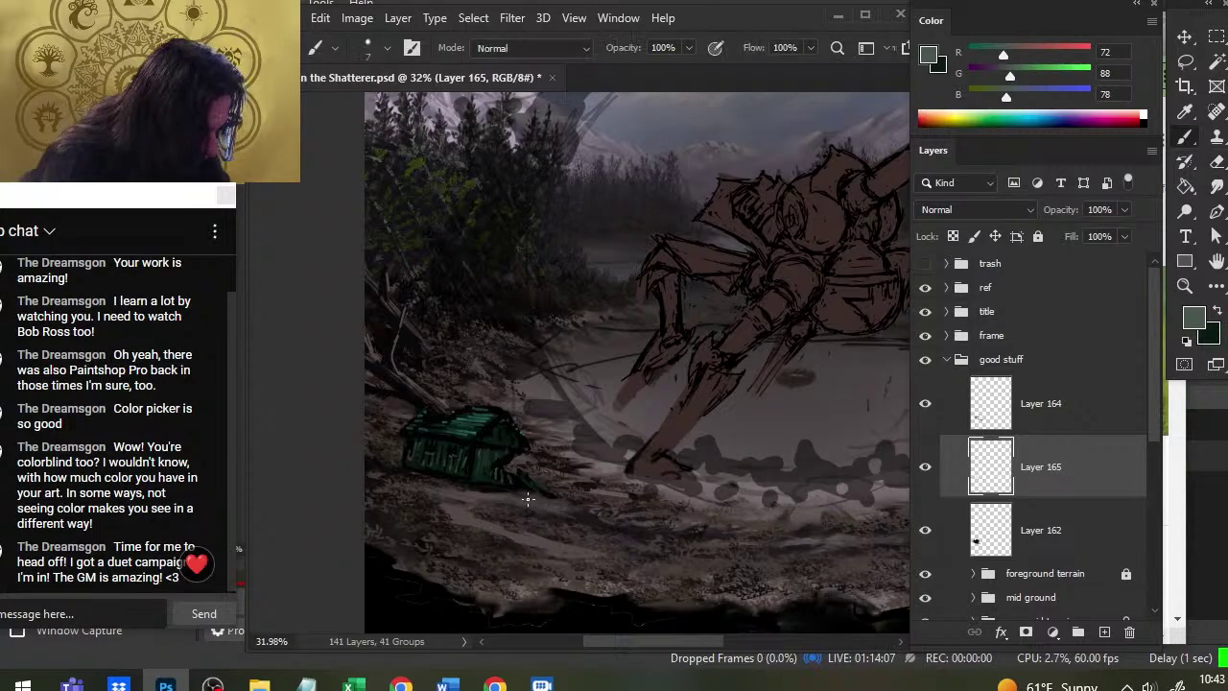
{"action": "key", "text": "e"}
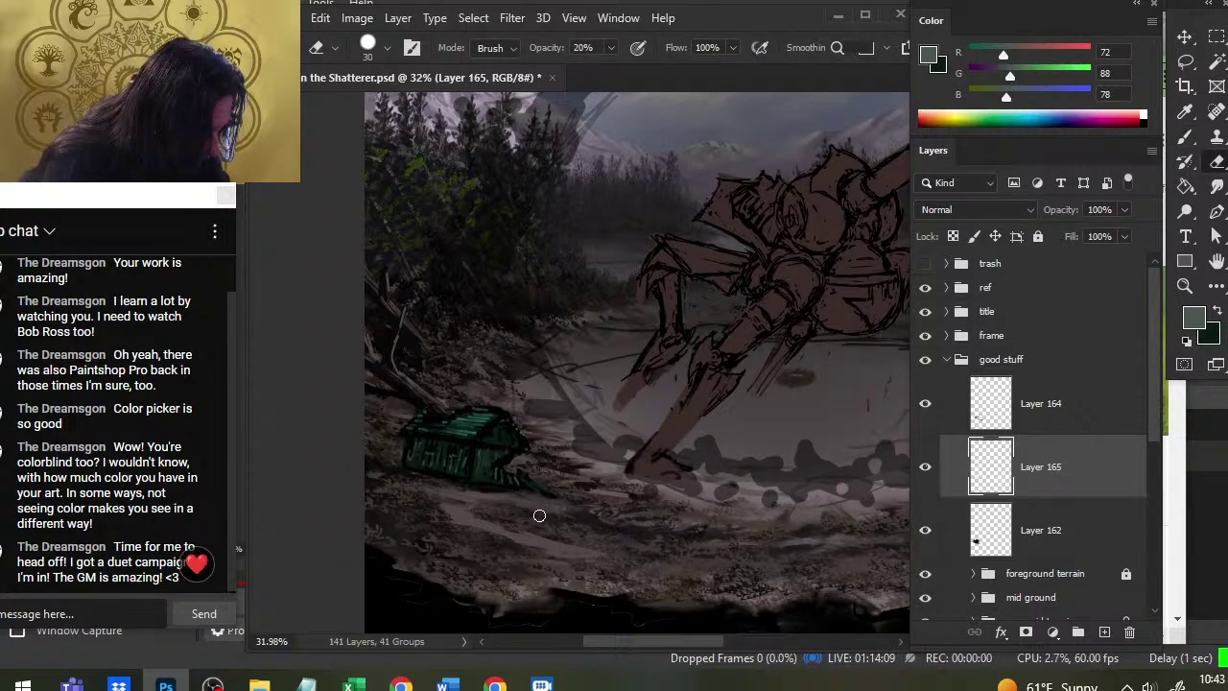
Add highlights to the fallen boards and the roof's near end in grey-green, toning them down with the eraser
{"action": "key", "text": "b"}
{"action": "key", "text": "e"}
{"action": "key", "text": "b"}
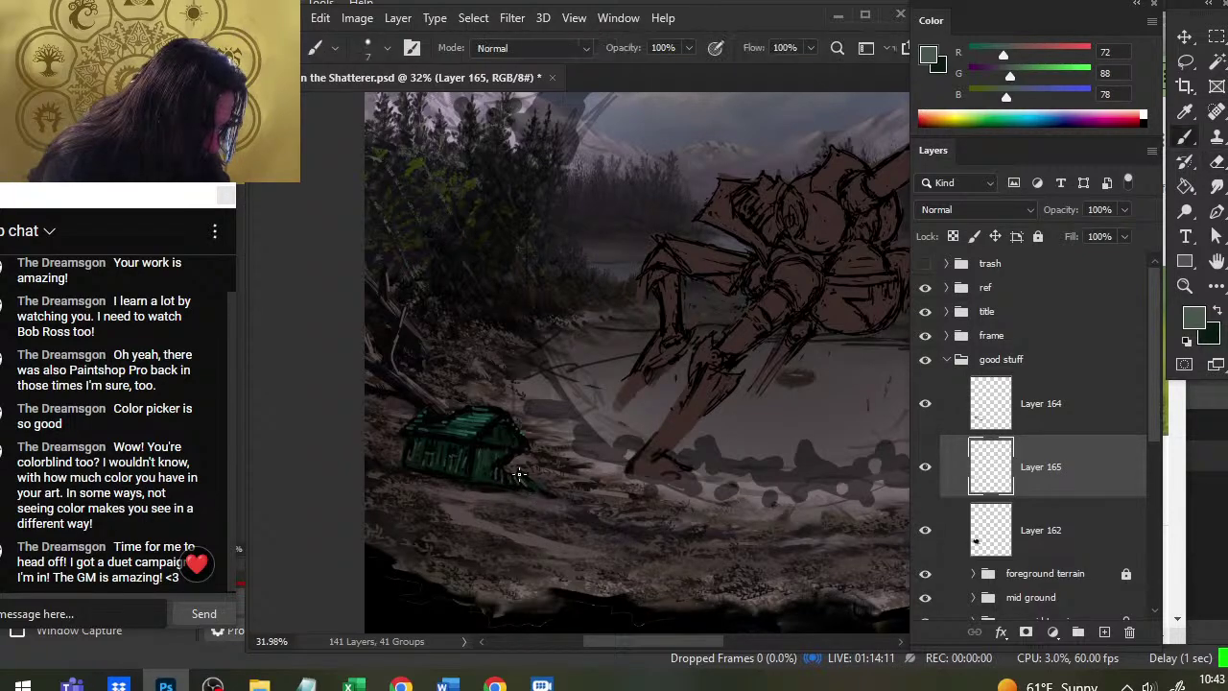
{"action": "key", "text": "e"}
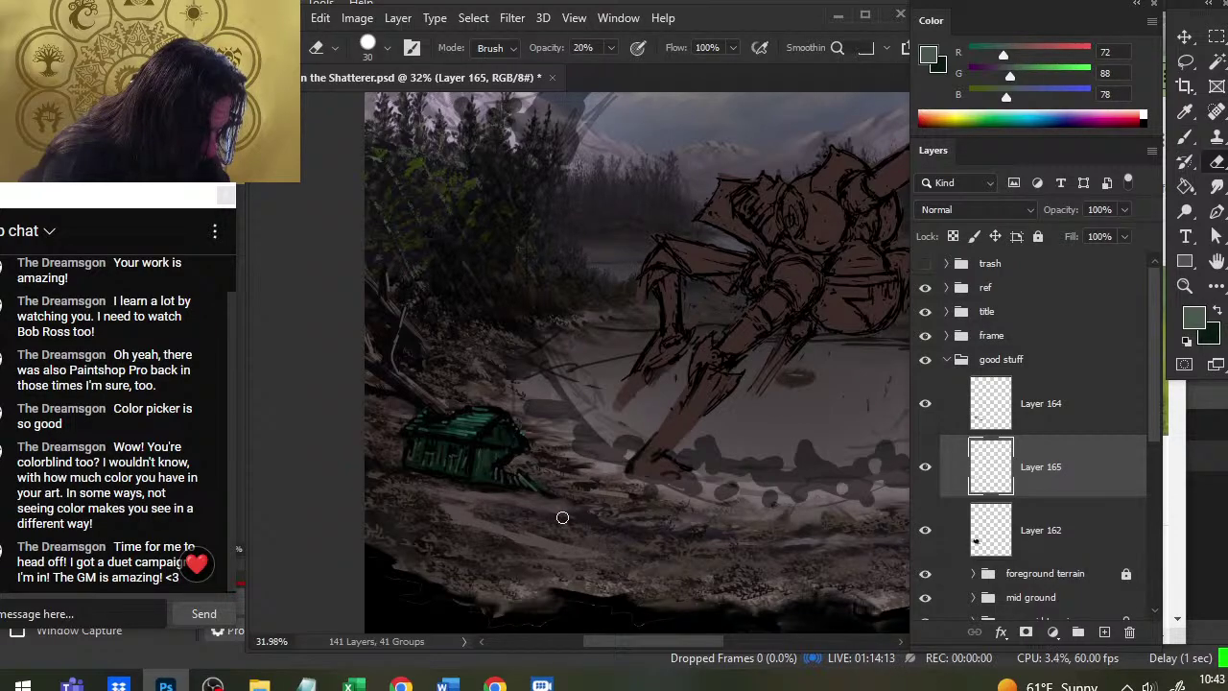
{"action": "key", "text": "b"}
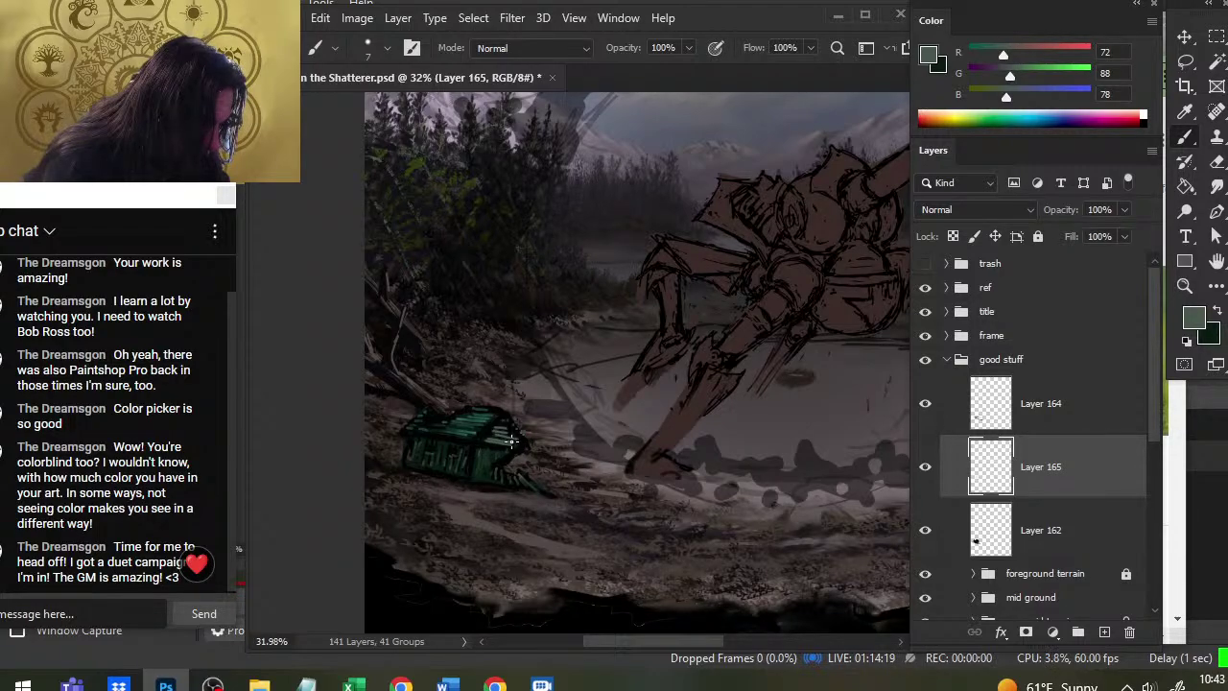
{"action": "key", "text": "e"}
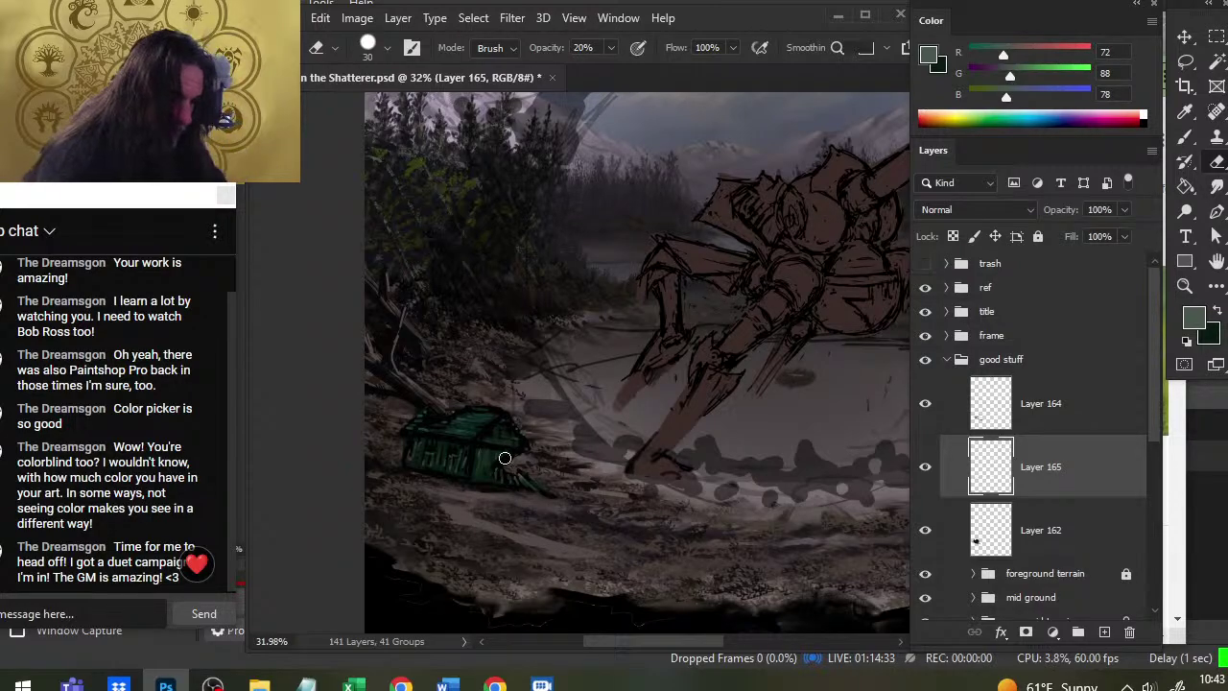
Refine the fallen boards at the cabin's front corner at closer zoom, alternating size 7 grey-green strokes and 20% erasing
{"action": "key", "text": "z"}
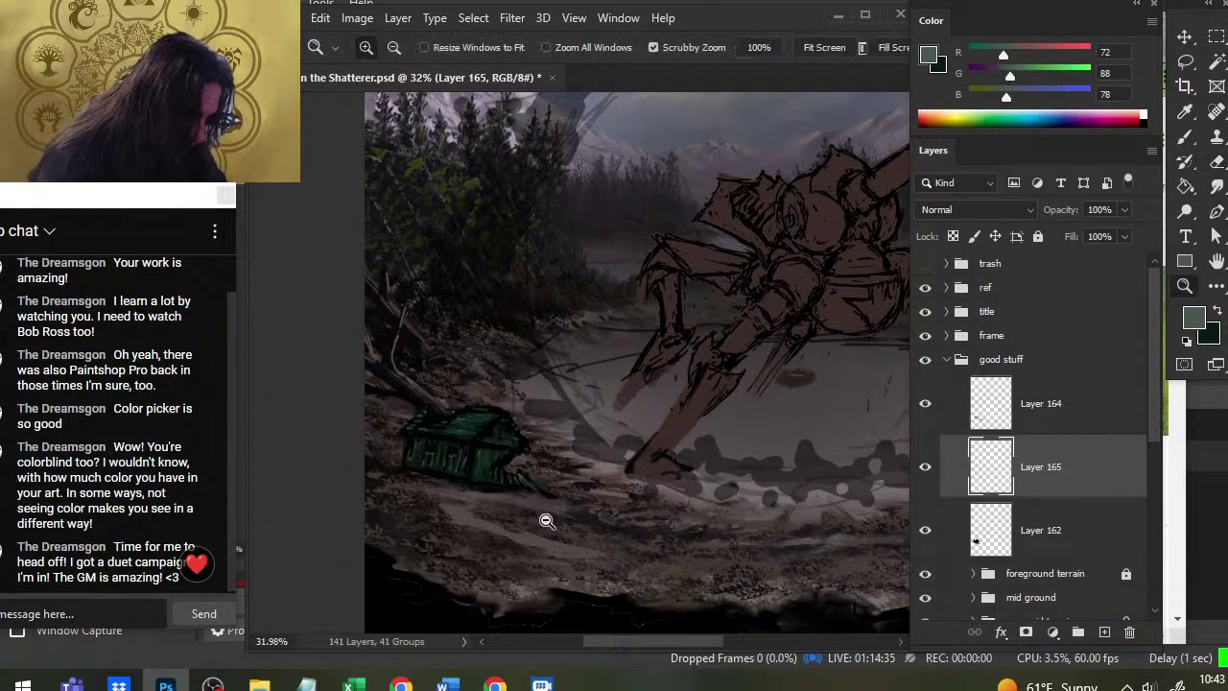
{"action": "left_click_drag", "start_coordinate": [537, 499], "coordinate": [566, 499]}
{"action": "key", "text": "b"}
{"action": "key", "text": "e"}
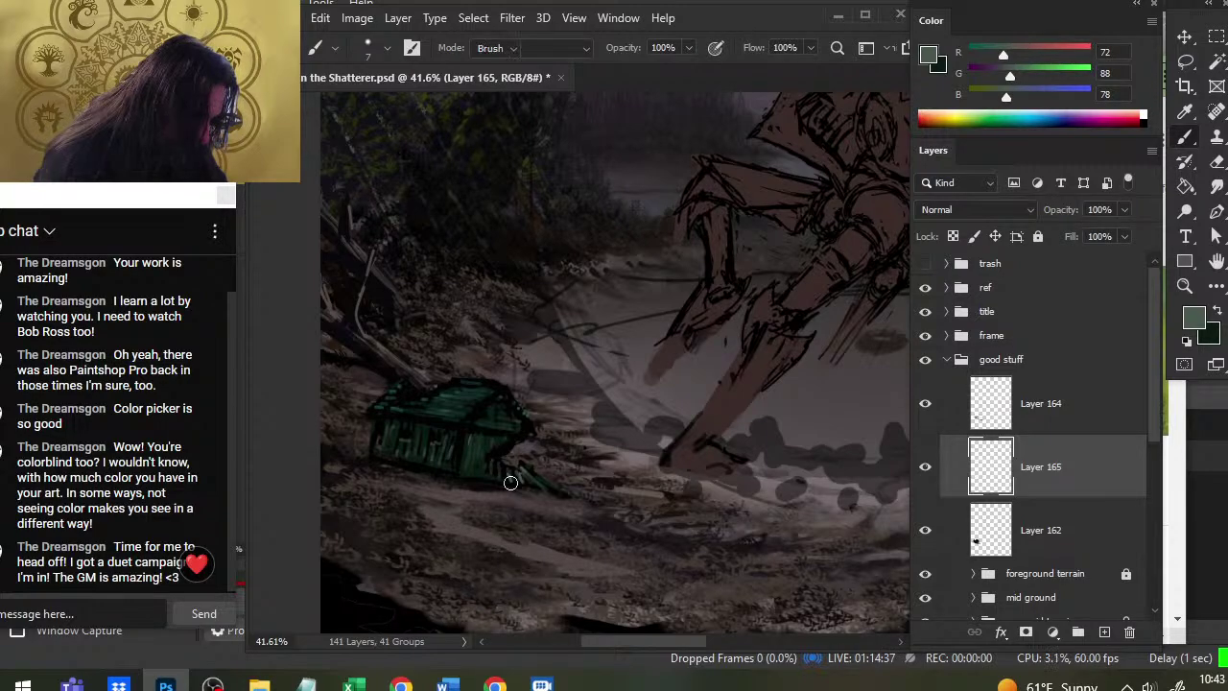
{"action": "key", "text": "b"}
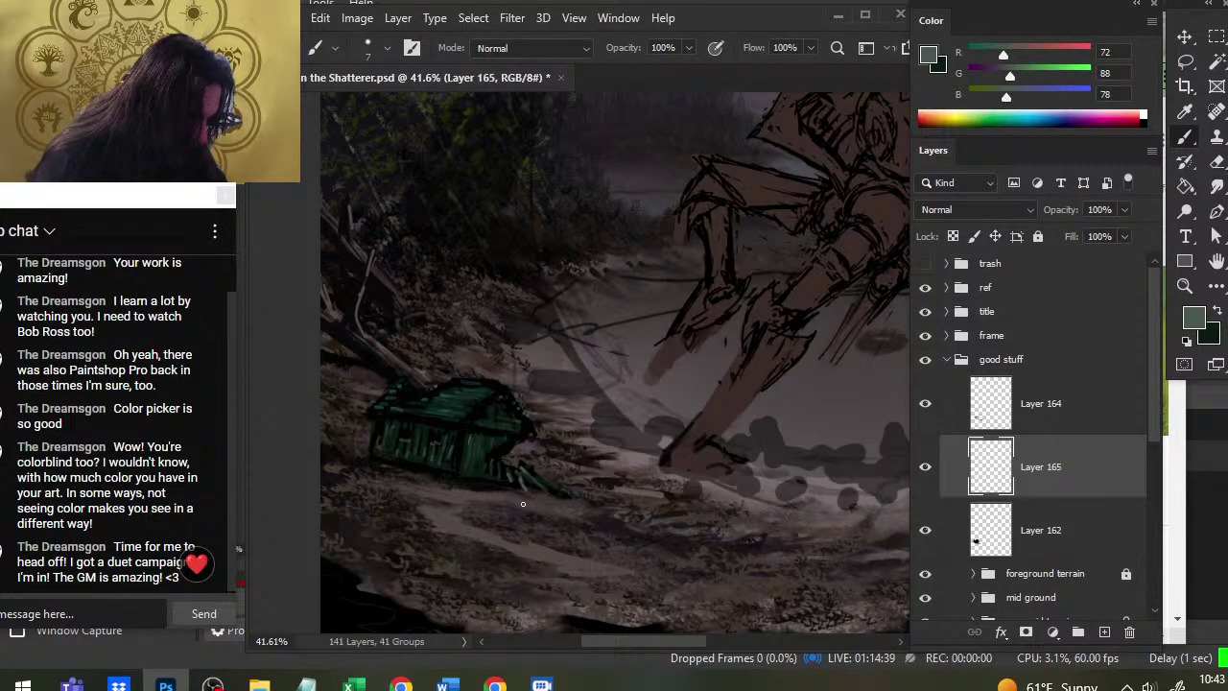
{"action": "key", "text": "e"}
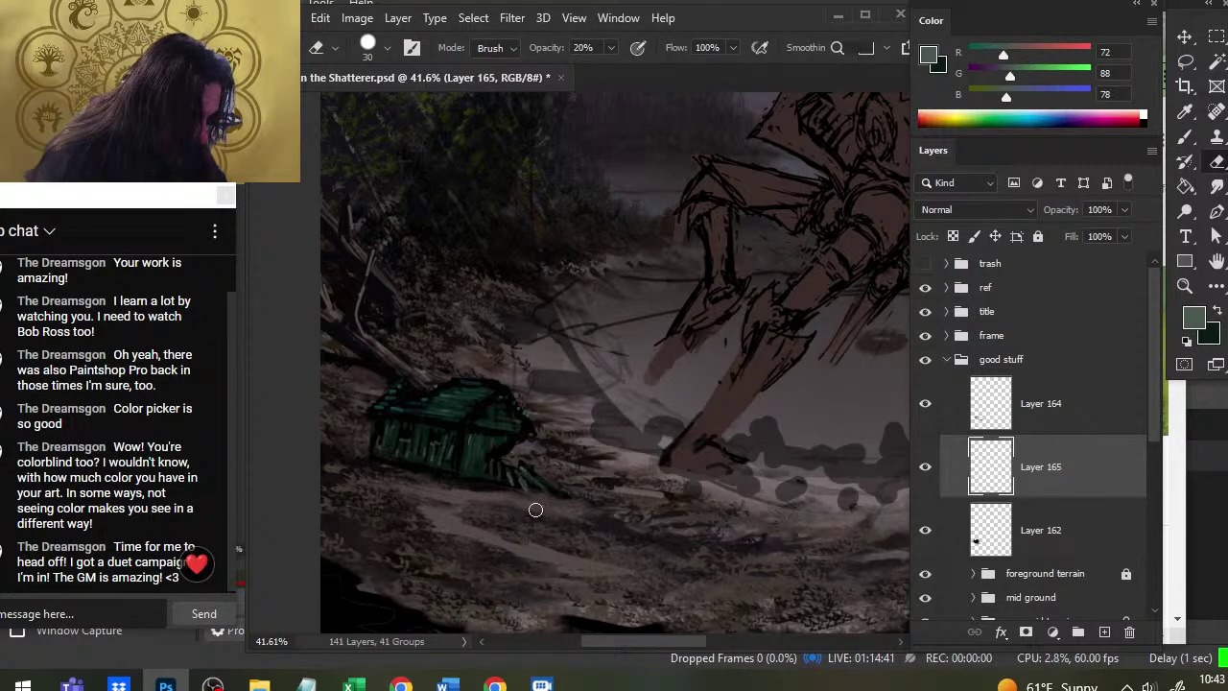
{"action": "key", "text": "b"}
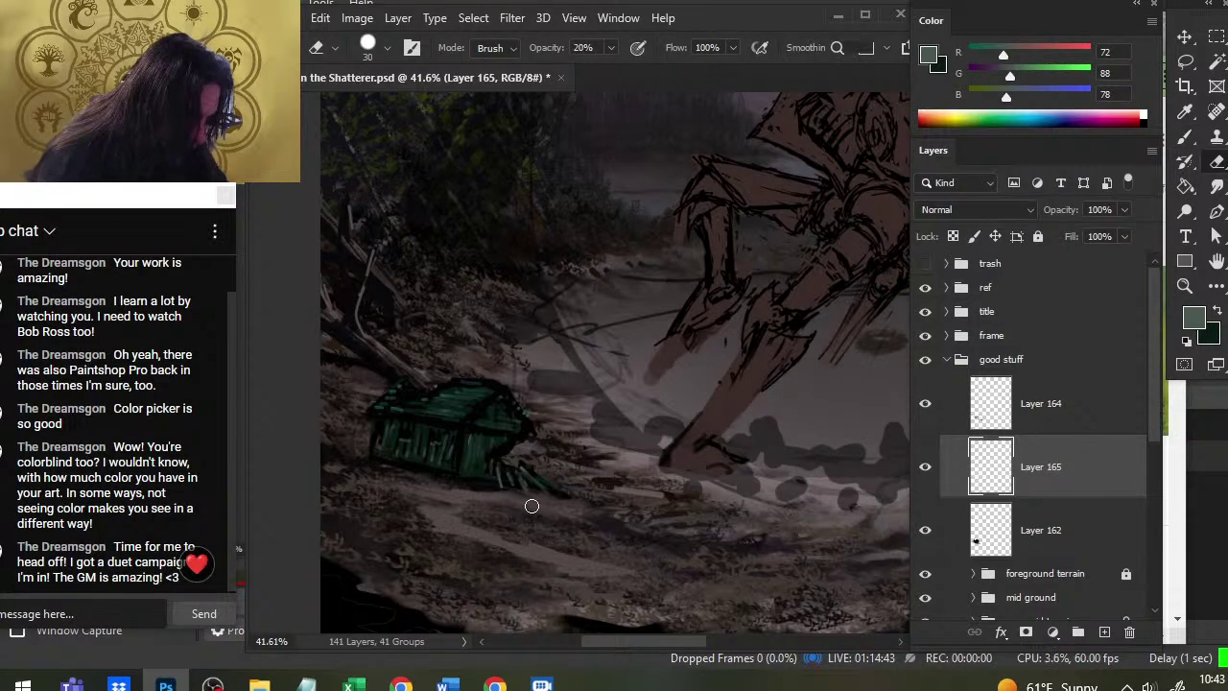
Sample near-black to shade around the fallen boards, and blend the ground around them on Layer 164 with the eraser and Smudge tool
{"action": "key", "text": "b"}
{"action": "left_click", "coordinate": [436, 460], "text": "alt"}
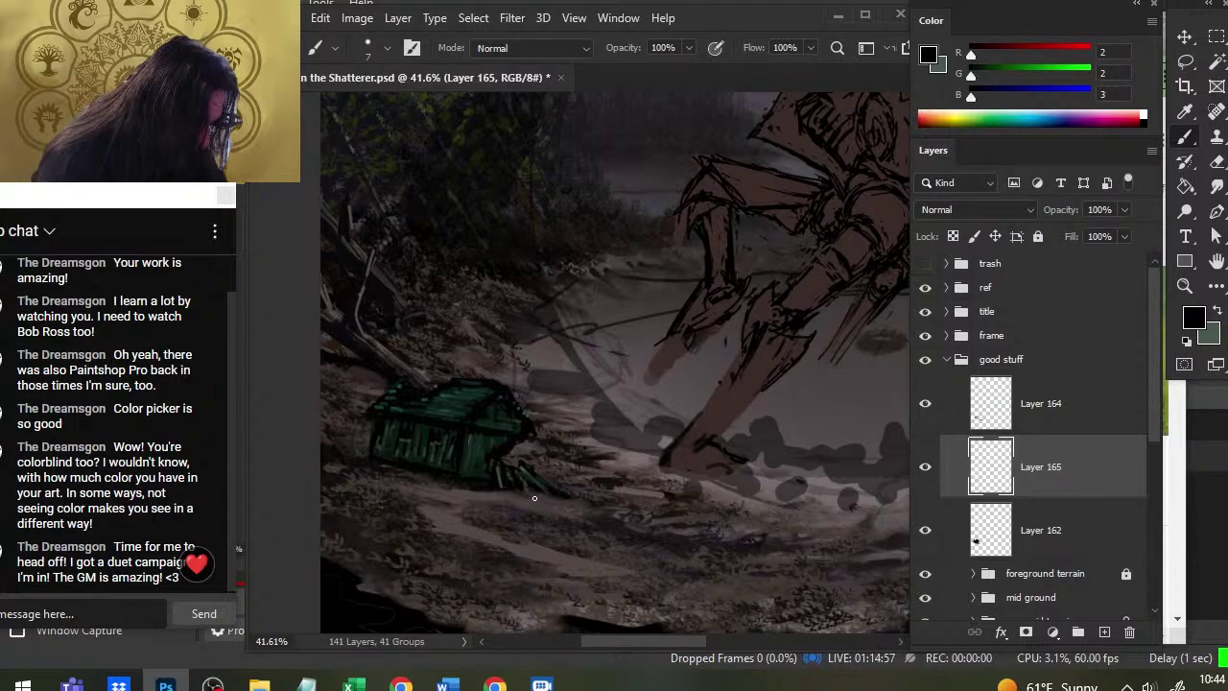
{"action": "left_click", "coordinate": [1014, 428]}
{"action": "key", "text": "e"}
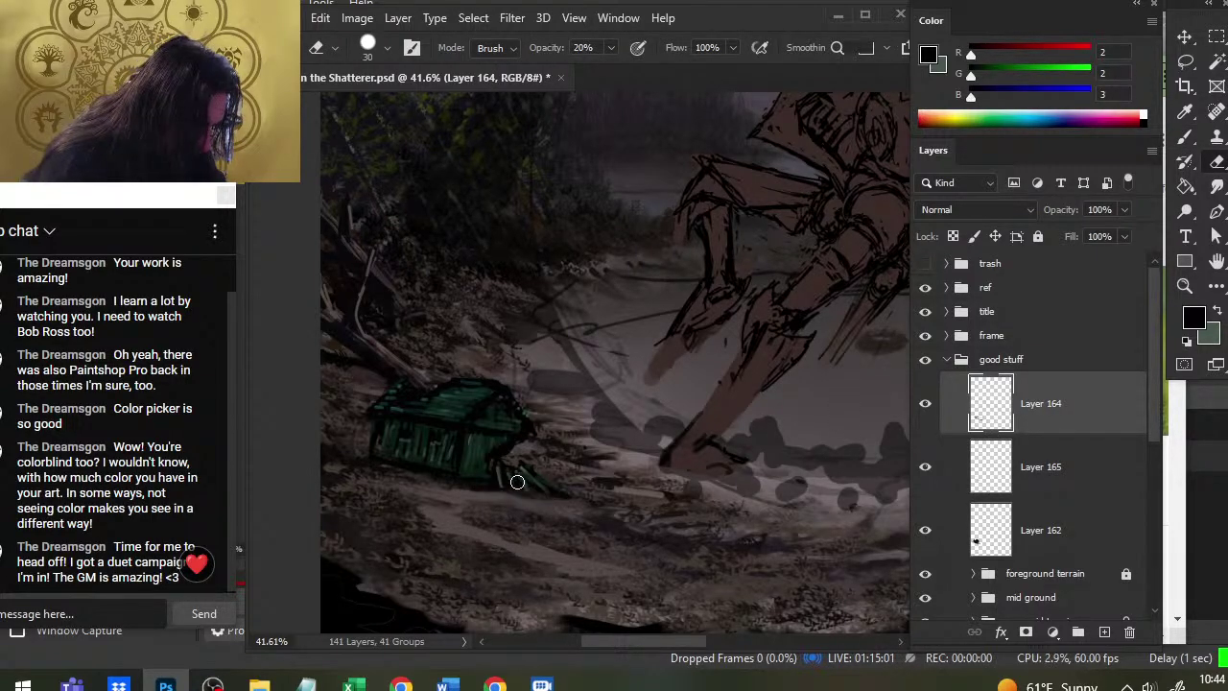
{"action": "key", "text": "r"}
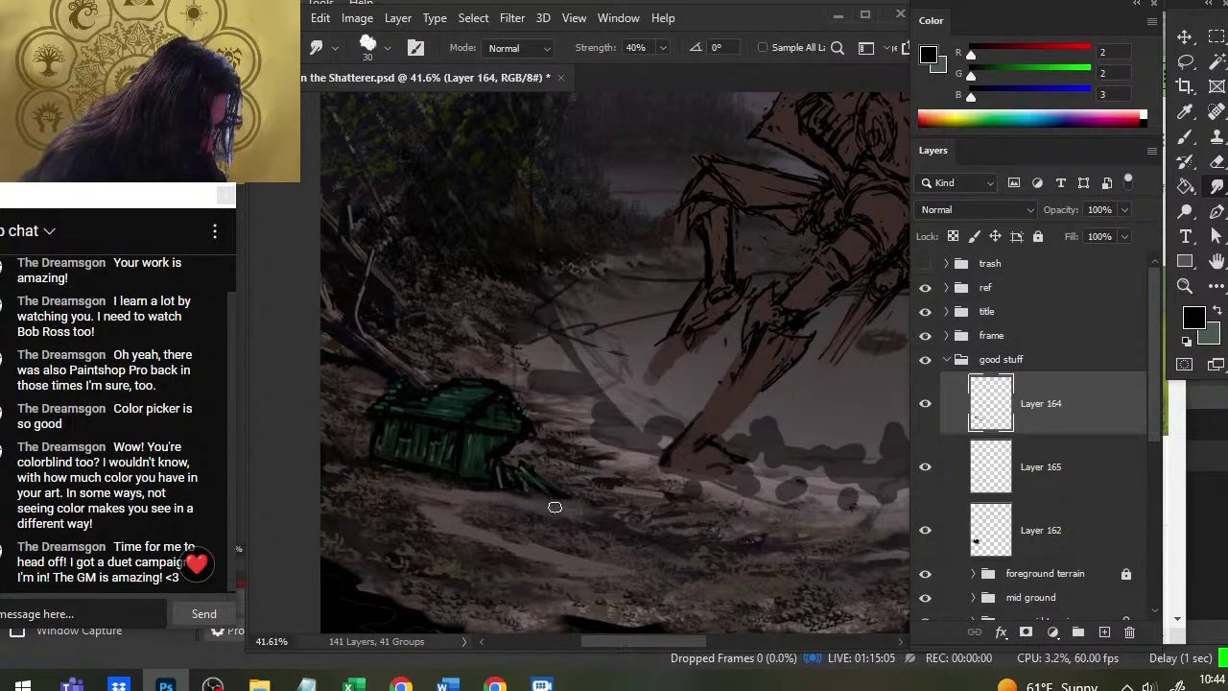
Move Layer 164 below Layer 162, compare the cabin without Layer 165, and clean up the cabin's gable edge on Layer 162 with the 20% eraser
{"action": "left_click_drag", "start_coordinate": [1042, 516], "coordinate": [1029, 560]}
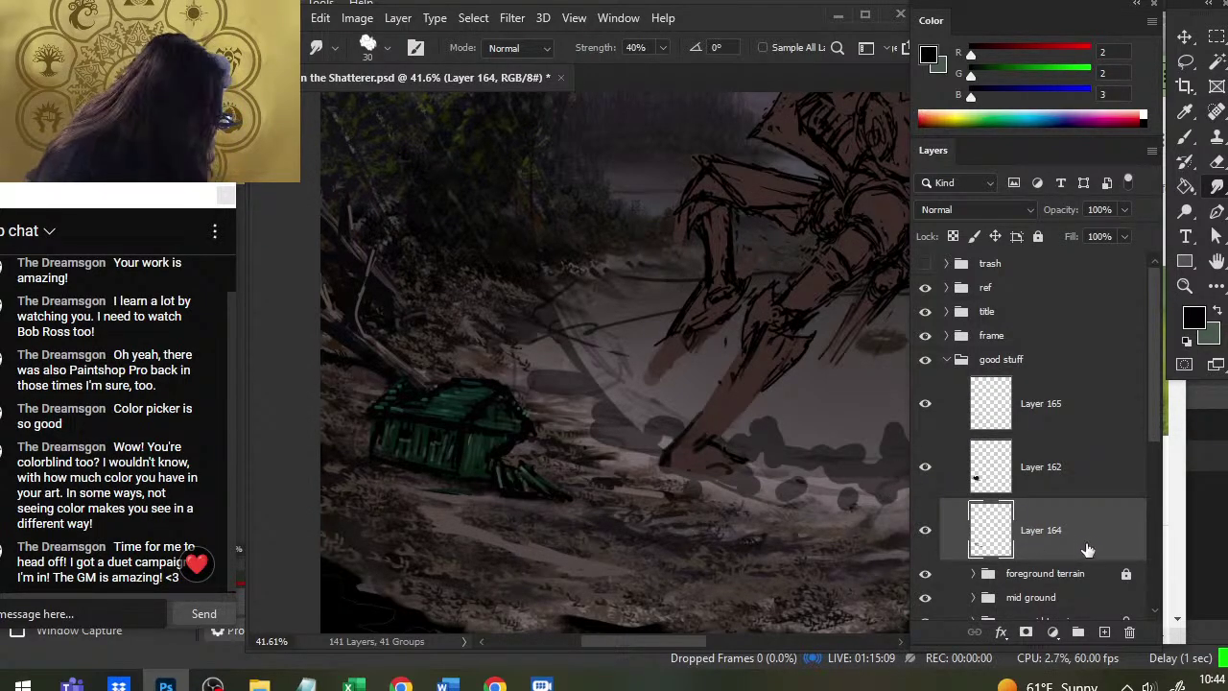
{"action": "left_click", "coordinate": [924, 403]}
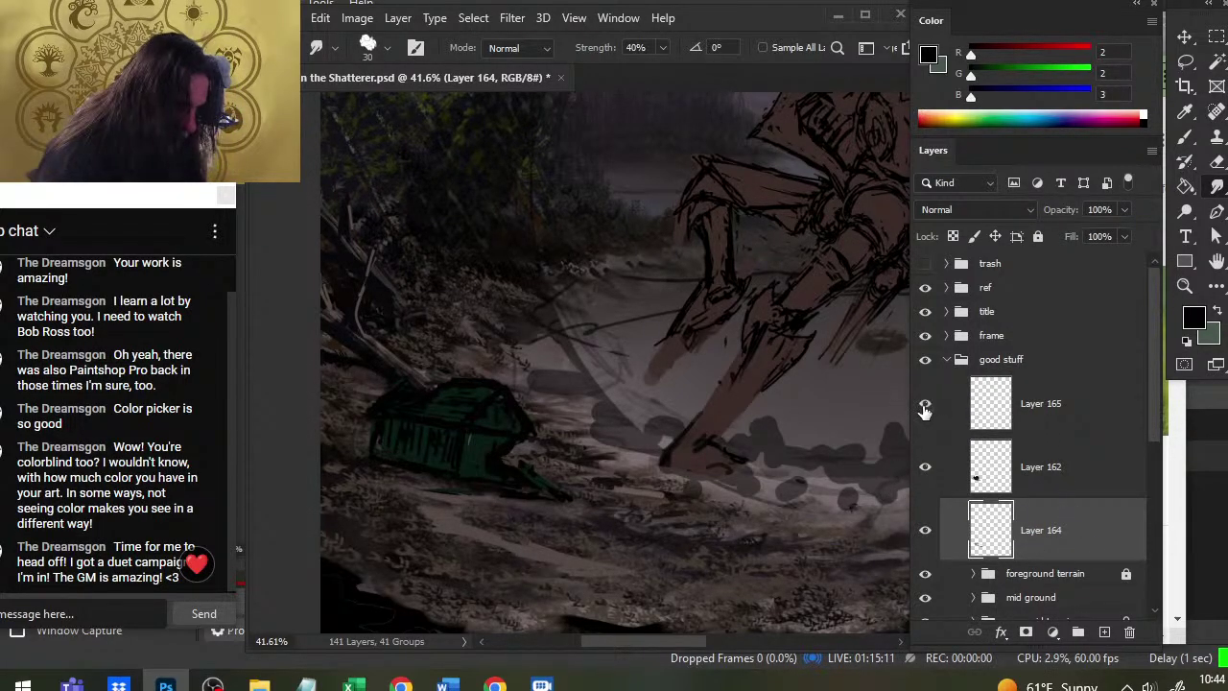
{"action": "left_click", "coordinate": [1004, 466]}
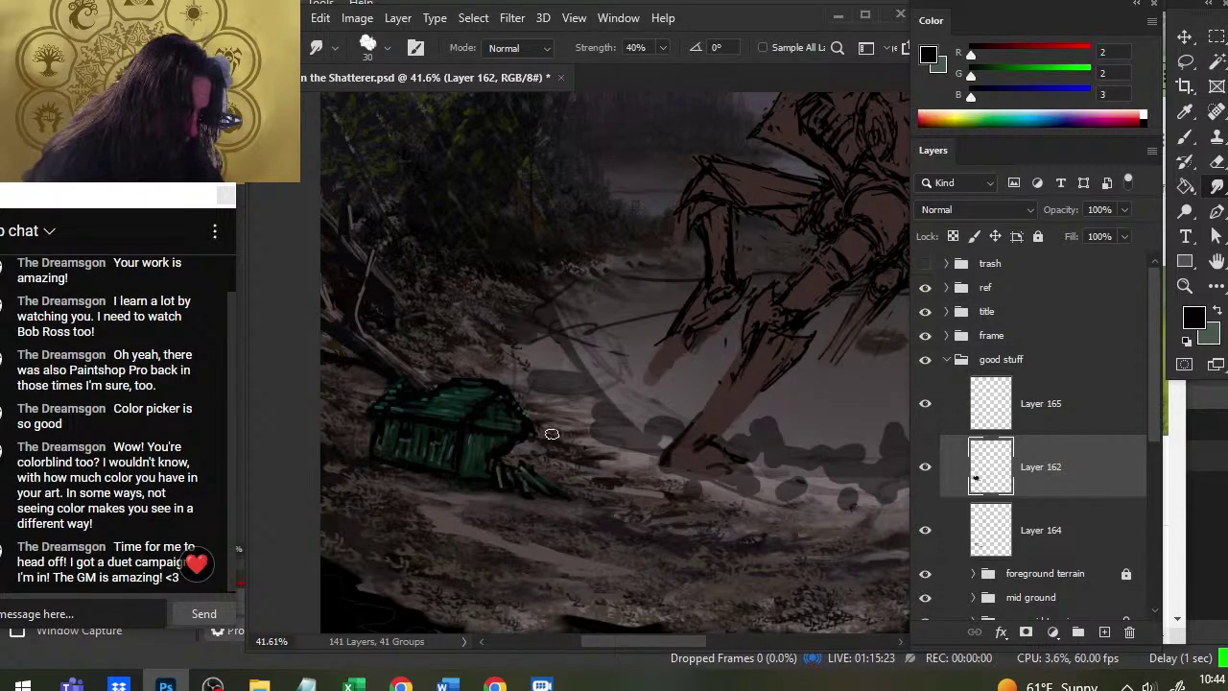
{"action": "key", "text": "e"}
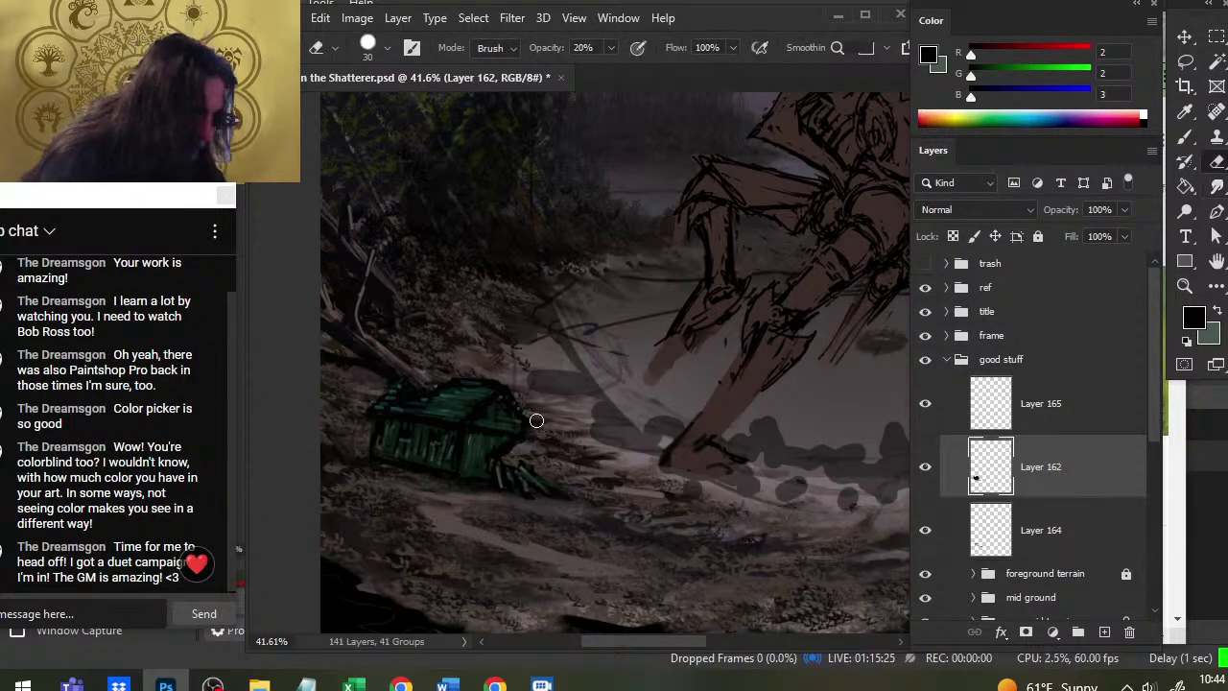
{"action": "key", "text": "b"}
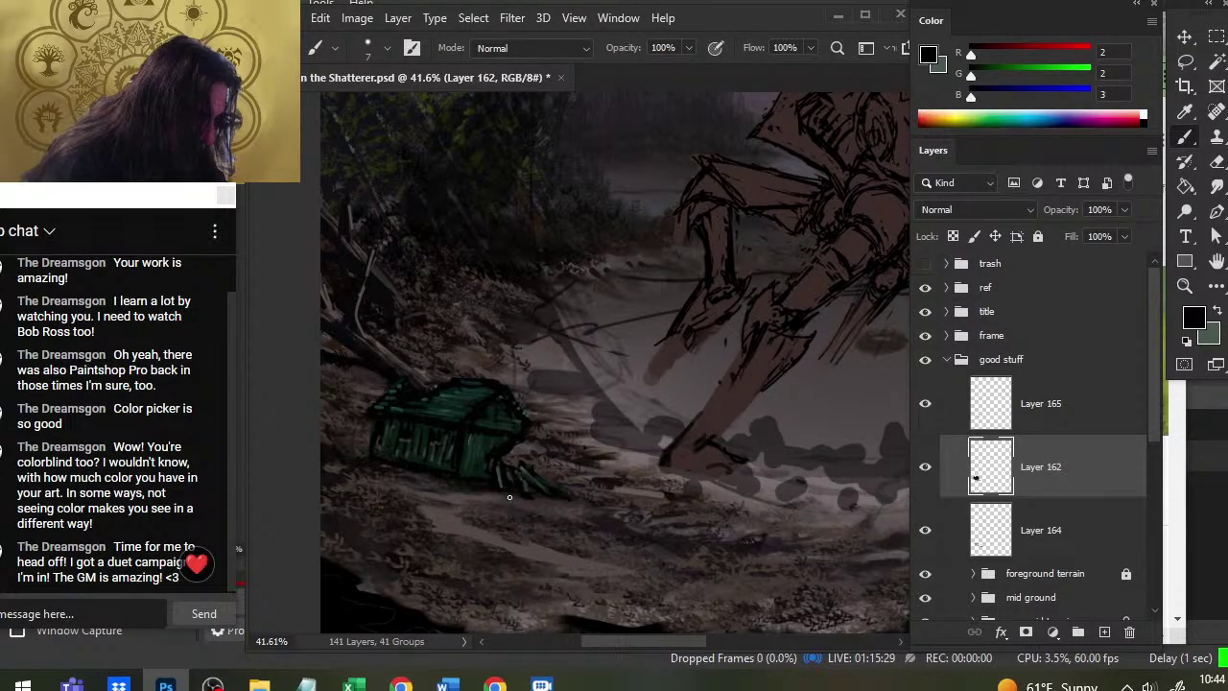
Sample grey-green and paint fine size 4 strokes on the cabin's gable end on Layer 165, softening them with the 20% eraser
{"action": "left_click", "coordinate": [1088, 415]}
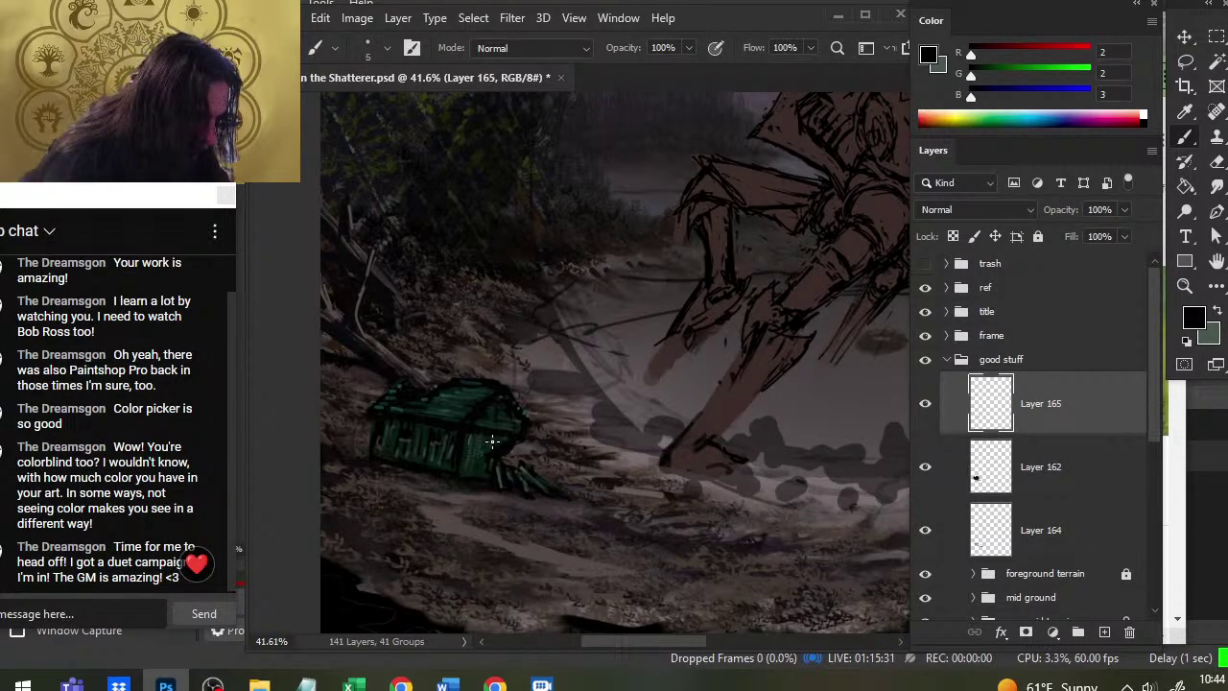
{"action": "left_click", "coordinate": [439, 436], "text": "alt"}
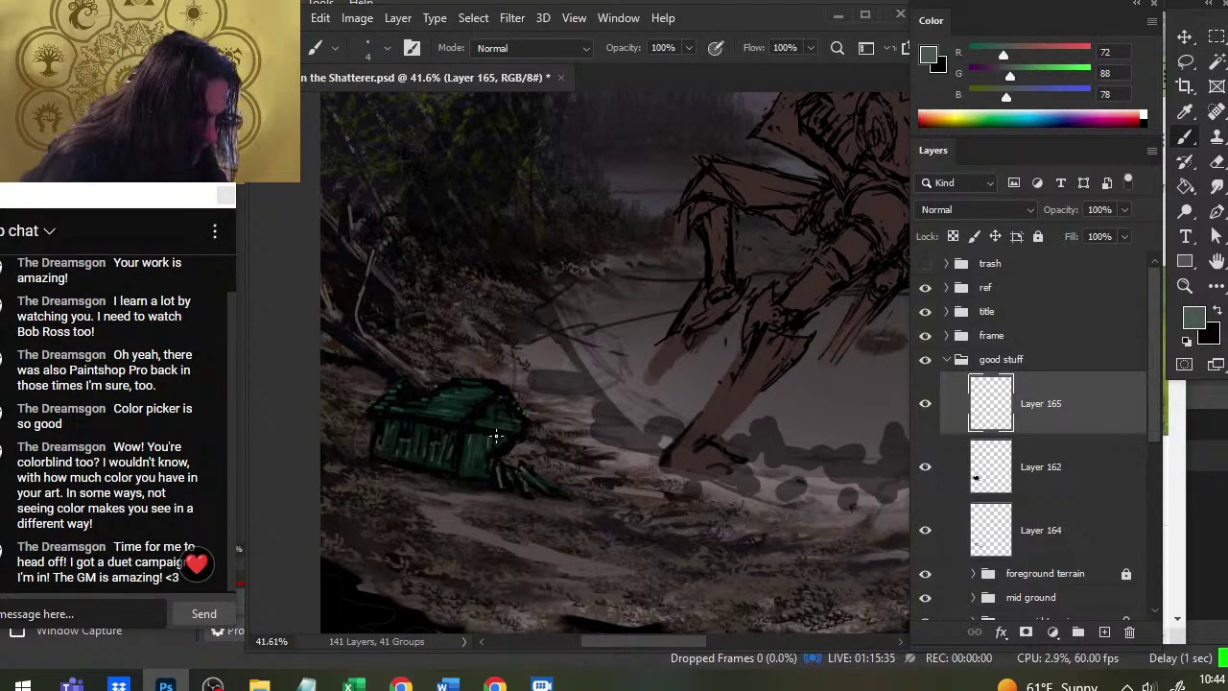
{"action": "key", "text": "e"}
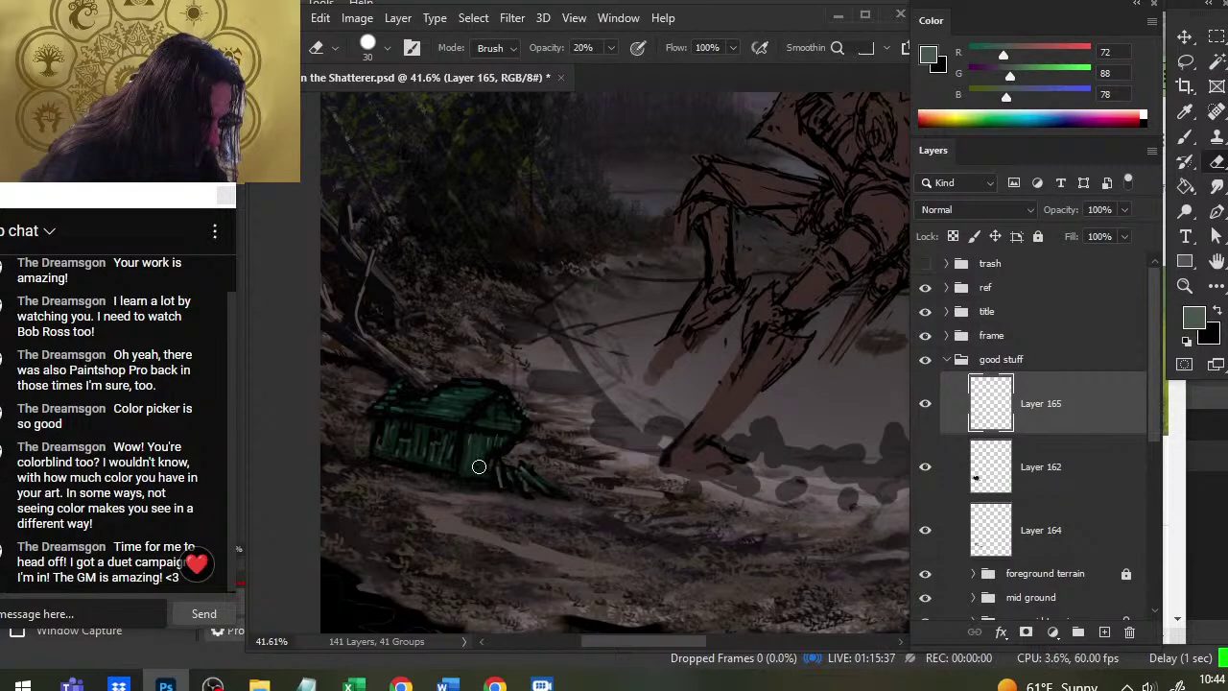
{"action": "key", "text": "b"}
{"action": "key", "text": "e"}
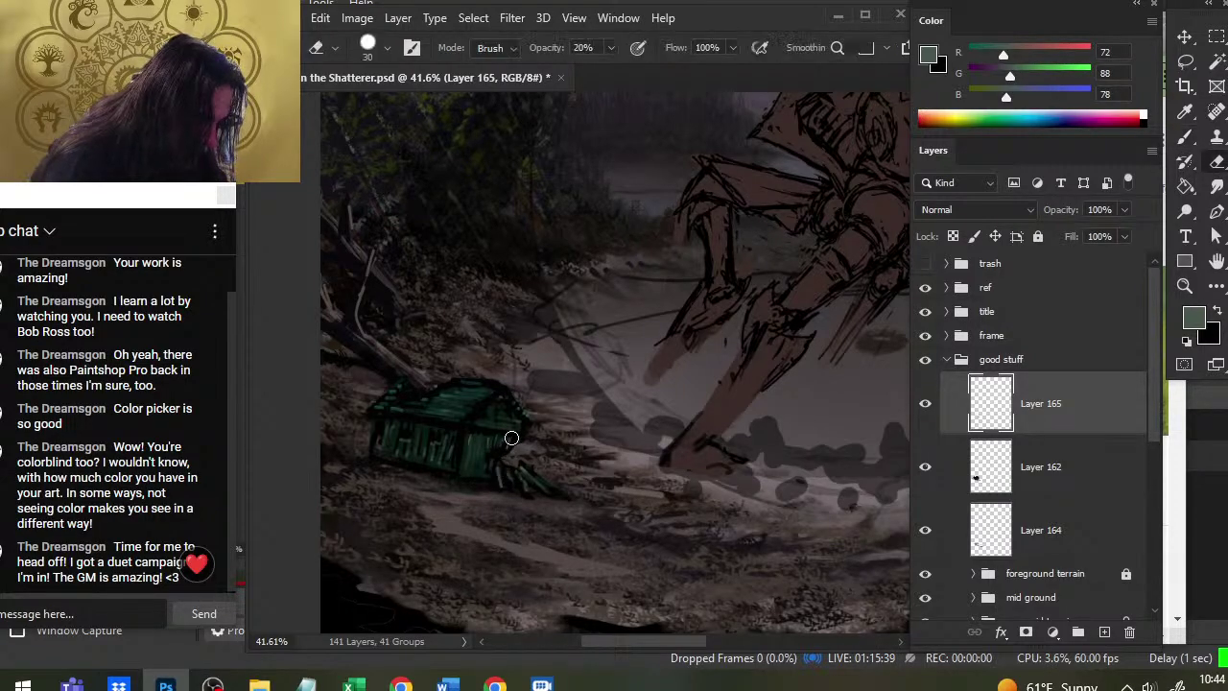
{"action": "key", "text": "b"}
{"action": "key", "text": "e"}
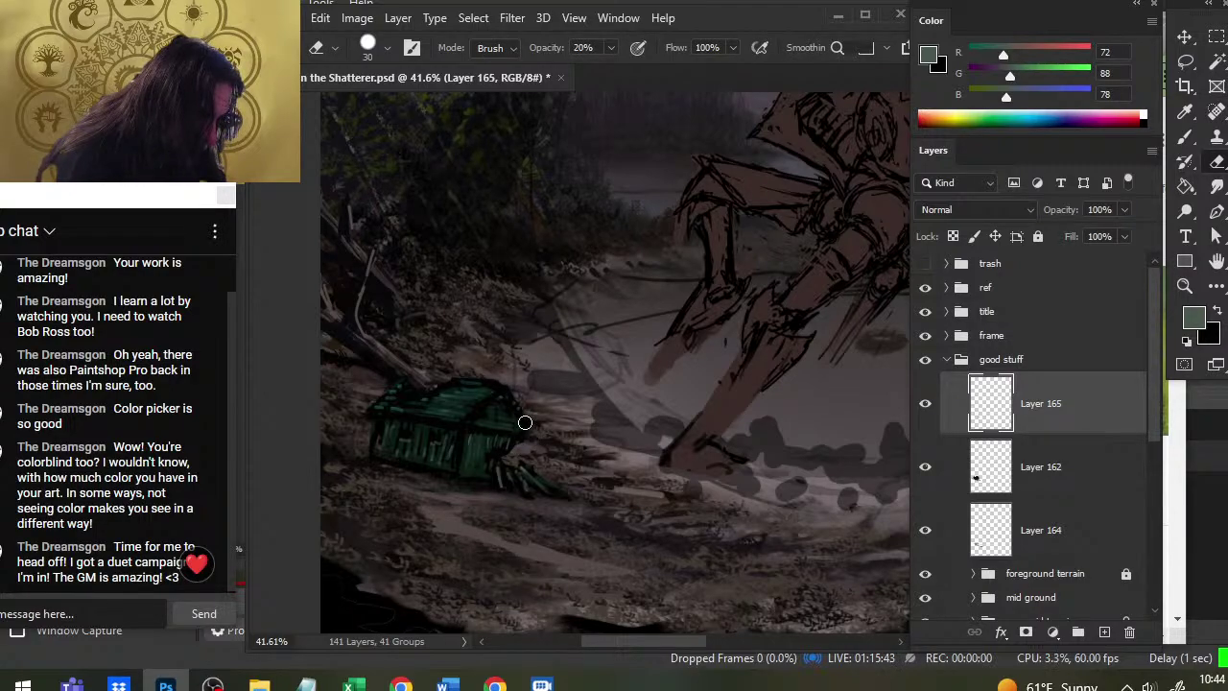
{"action": "key", "text": "b"}
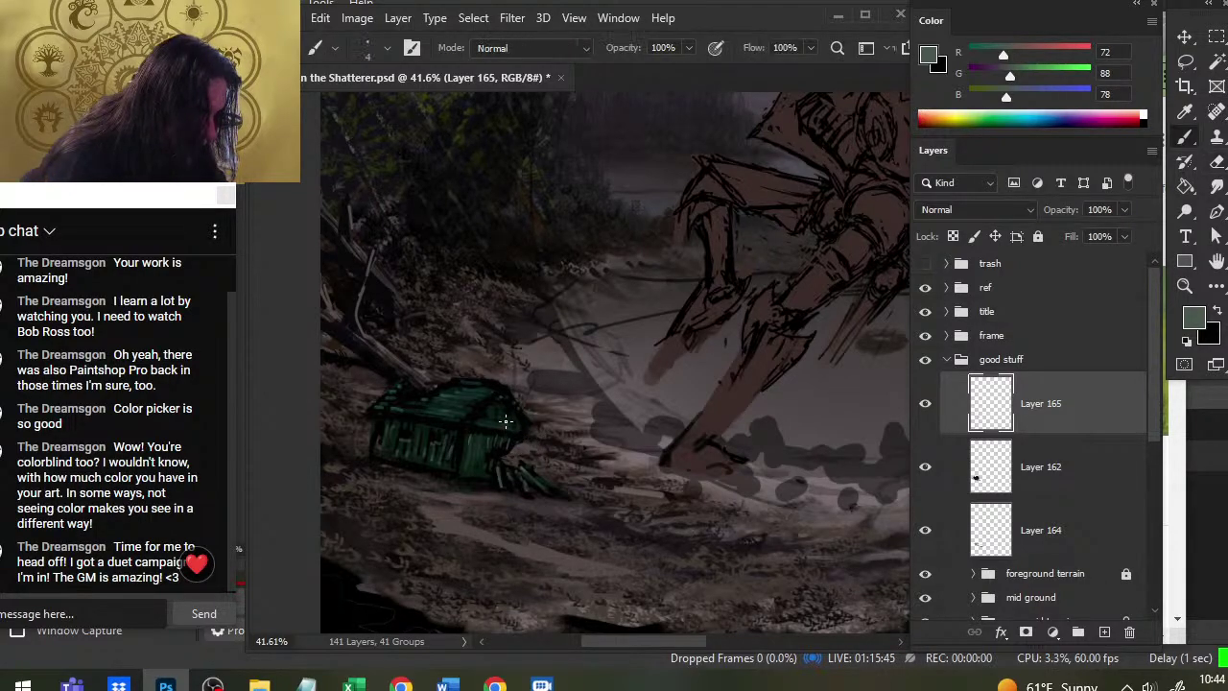
Sample near-black to paint fine shading on the cabin's gable end, and soften it with a size 10 eraser on Layers 165 and 162
{"action": "left_click", "coordinate": [491, 414], "text": "alt"}
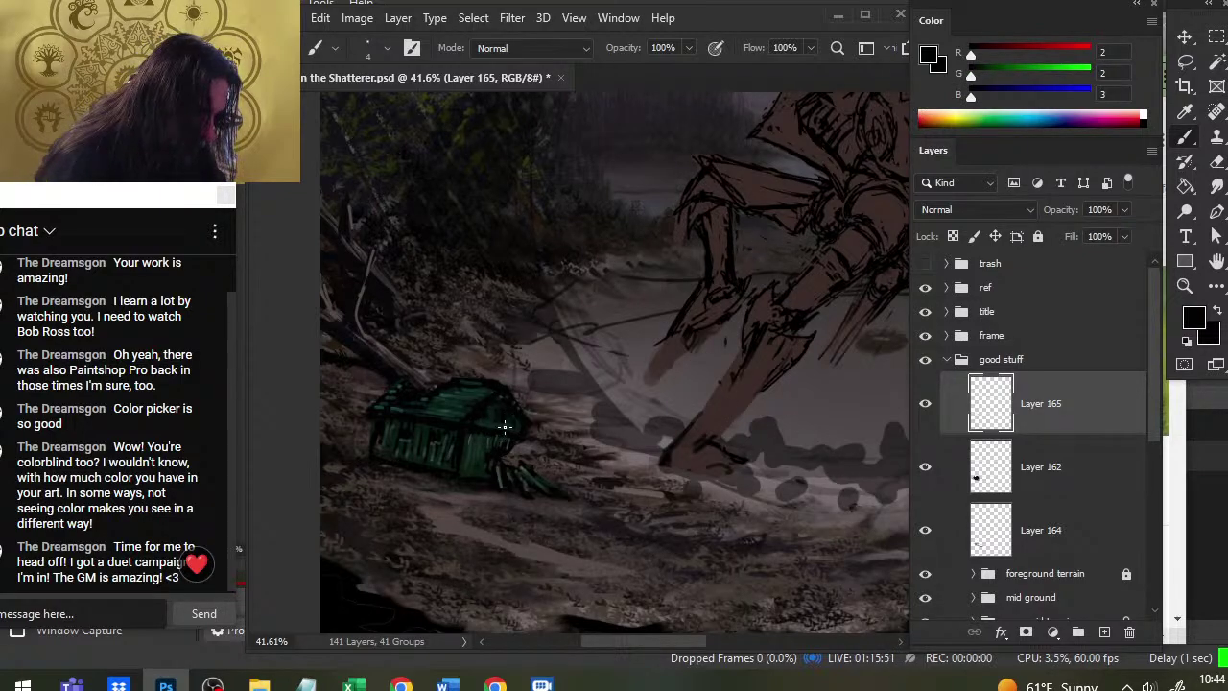
{"action": "key", "text": "e"}
{"action": "key", "text": "bracketleft"}
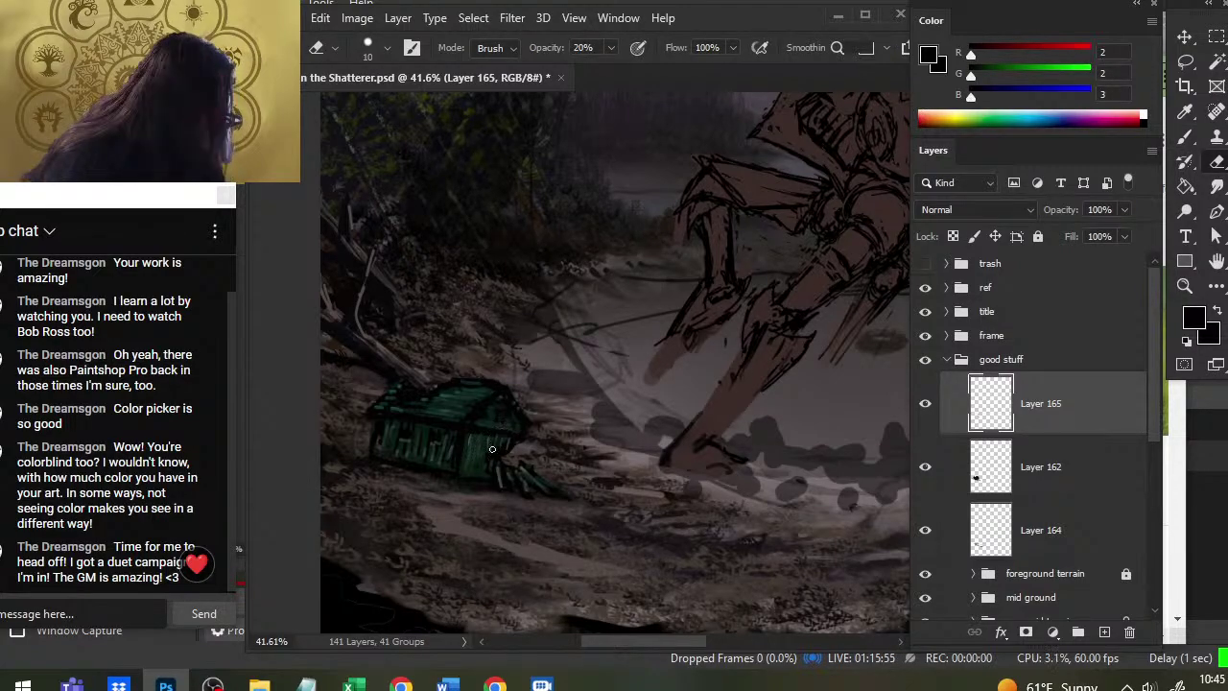
{"action": "key", "text": "alt+bracketleft"}
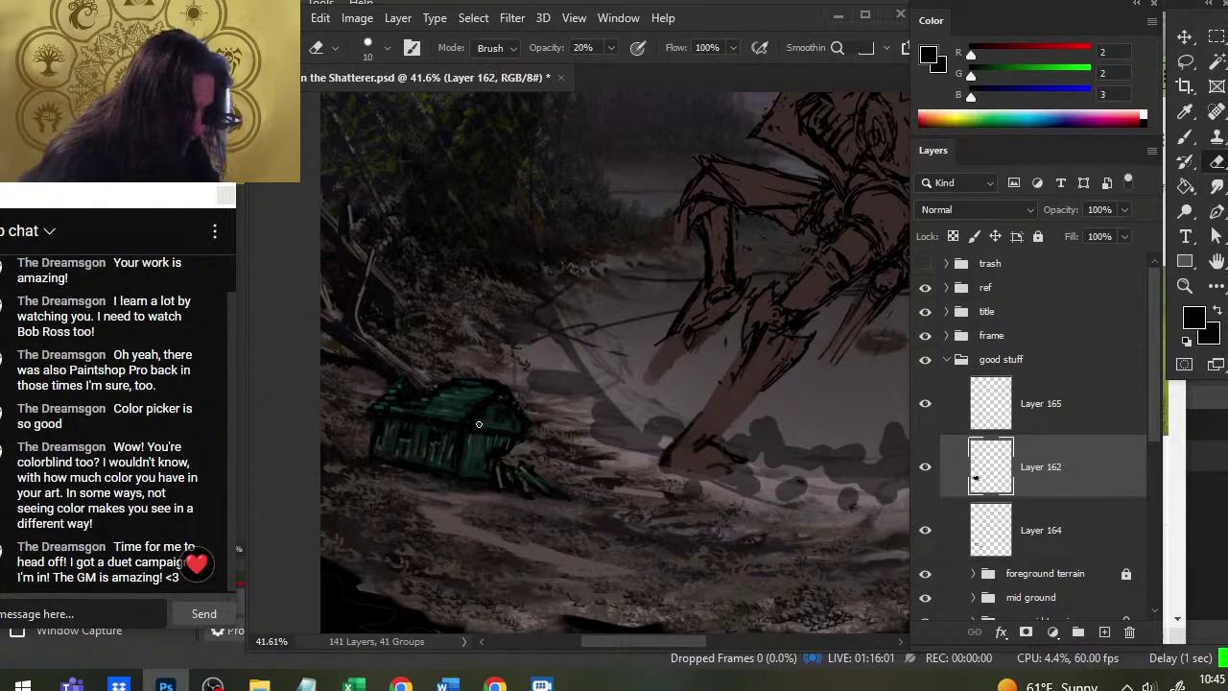
Check the whole cover, and add a new layer directly above the foreground terrain group
{"action": "key", "text": "z"}
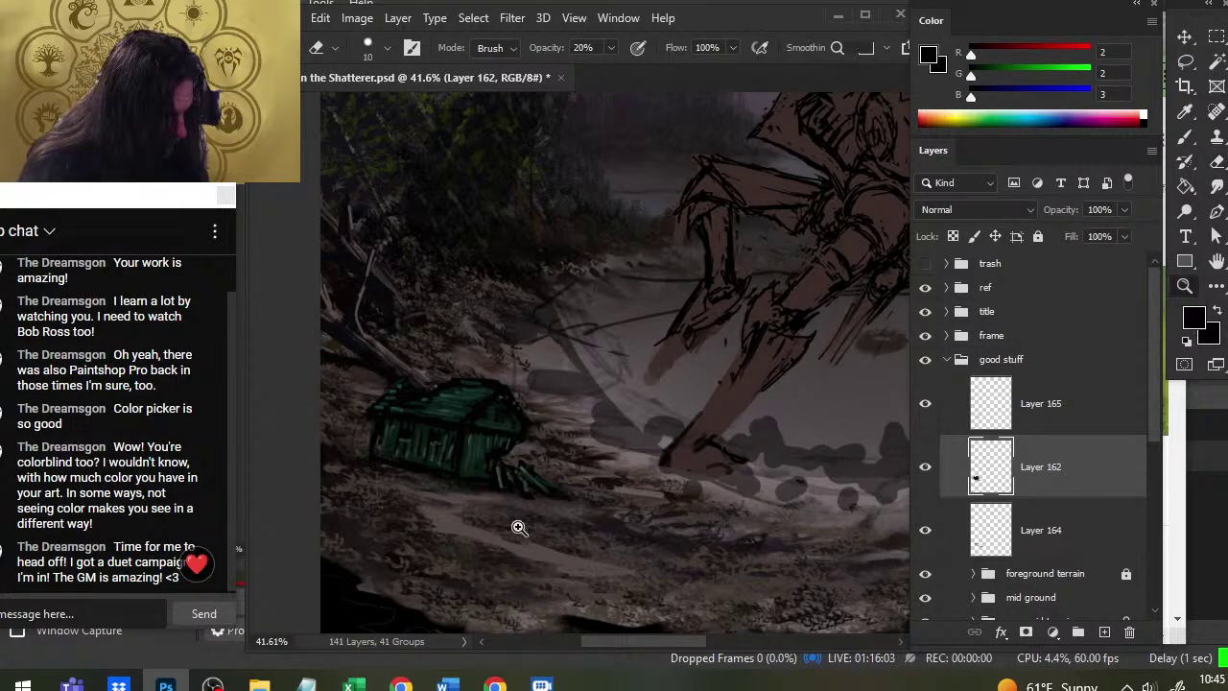
{"action": "left_click", "coordinate": [521, 521], "text": "alt"}
{"action": "left_click_drag", "start_coordinate": [583, 617], "coordinate": [535, 606]}
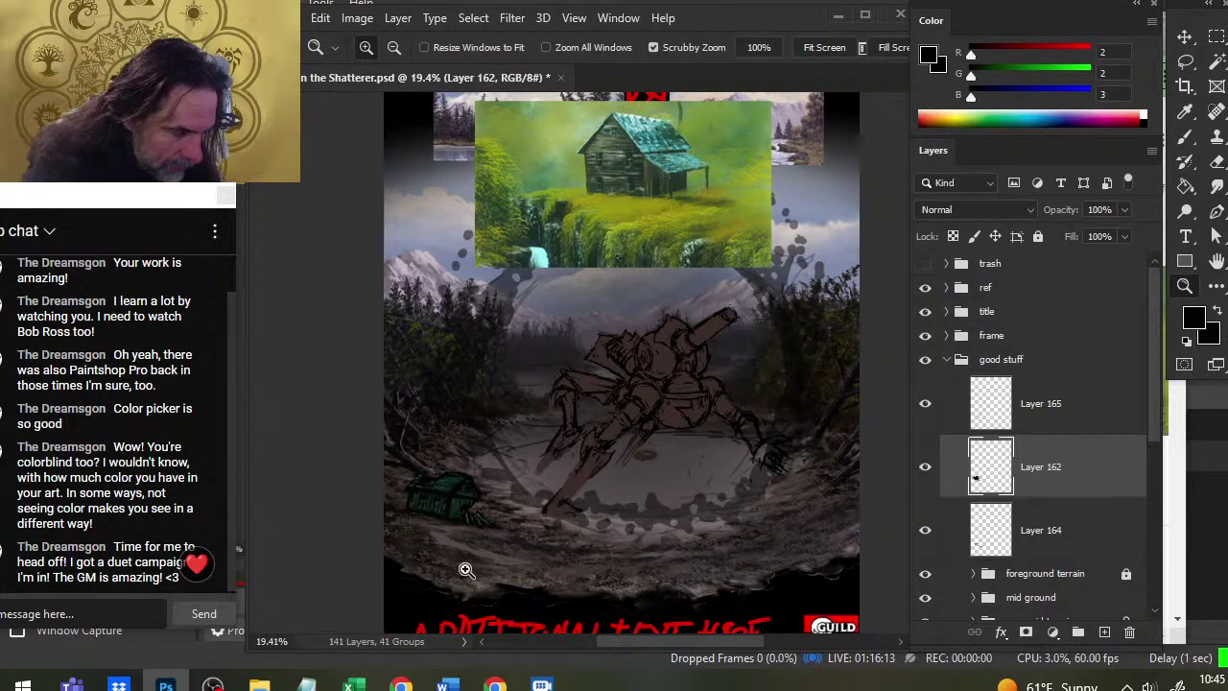
{"action": "left_click_drag", "start_coordinate": [438, 521], "coordinate": [416, 512]}
{"action": "left_click", "coordinate": [407, 477]}
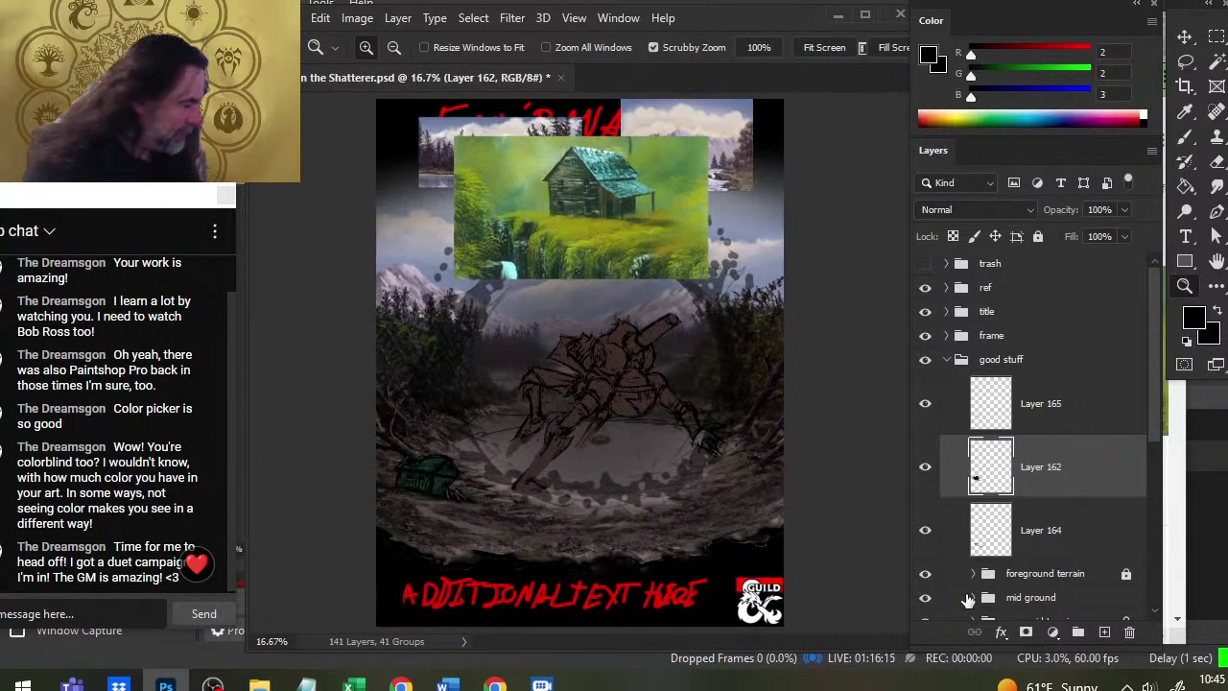
{"action": "left_click", "coordinate": [1080, 582]}
{"action": "left_click", "coordinate": [1103, 632]}
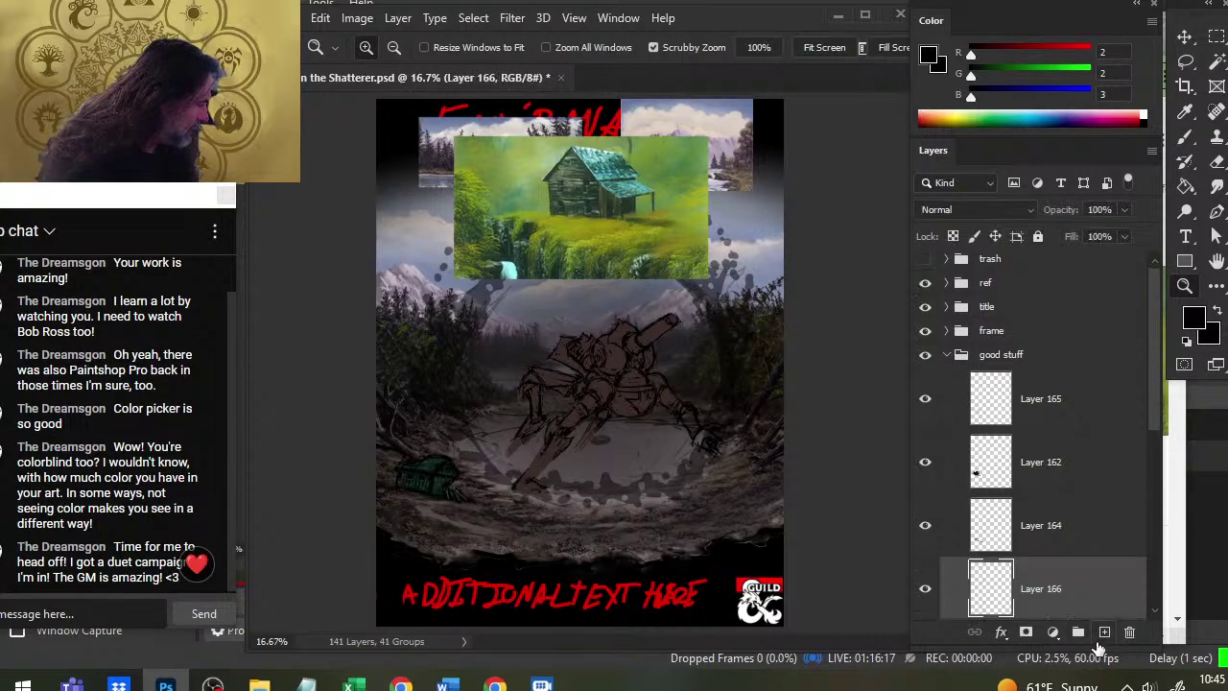
Sample dark brown, paint shadow on the ground behind the cabin with a size 30 brush, and blend it with the Smudge tool
{"action": "key", "text": "b"}
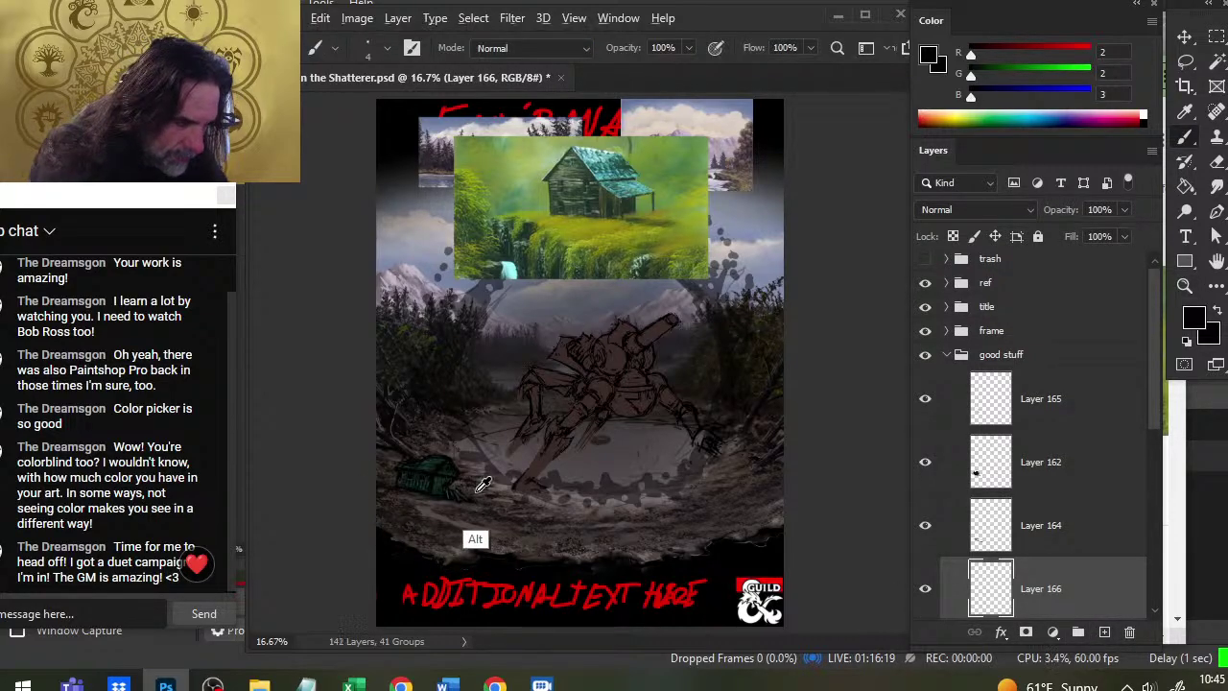
{"action": "left_click", "coordinate": [383, 408], "text": "alt"}
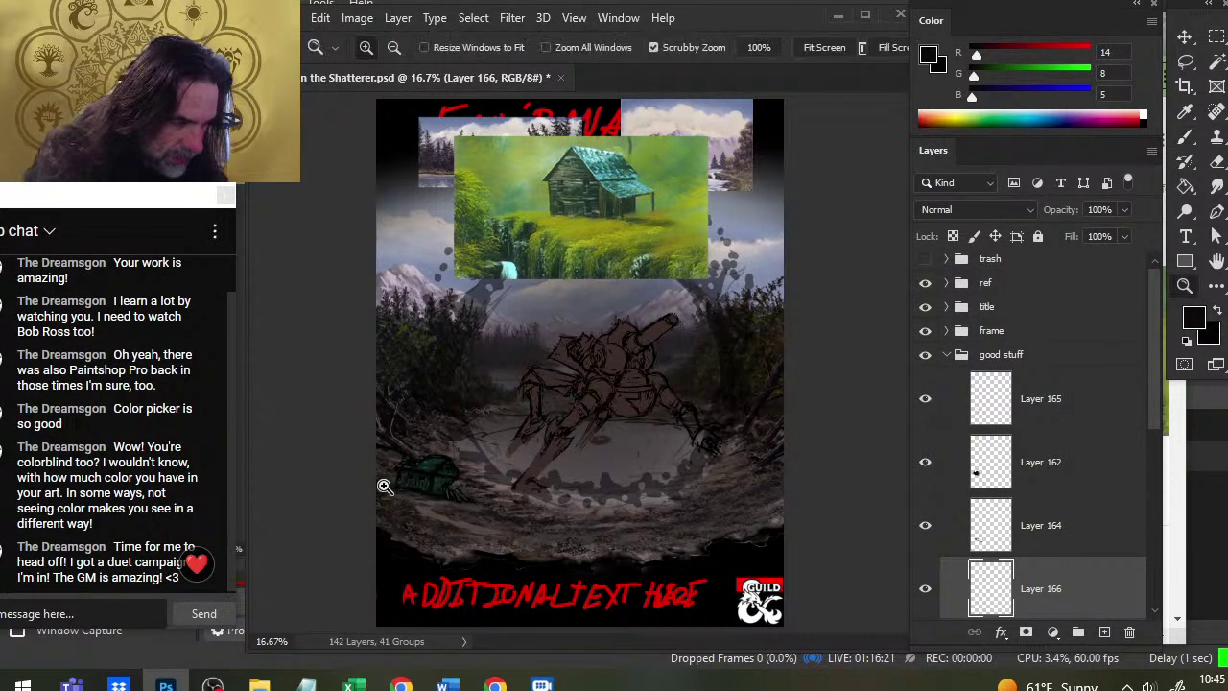
{"action": "scroll", "coordinate": [401, 474], "scroll_direction": "up", "scroll_amount": 2}
{"action": "key", "text": "bracketright"}
{"action": "key", "text": "bracketright"}
{"action": "key", "text": "bracketright"}
{"action": "key", "text": "bracketright"}
{"action": "key", "text": "bracketright"}
{"action": "key", "text": "bracketright"}
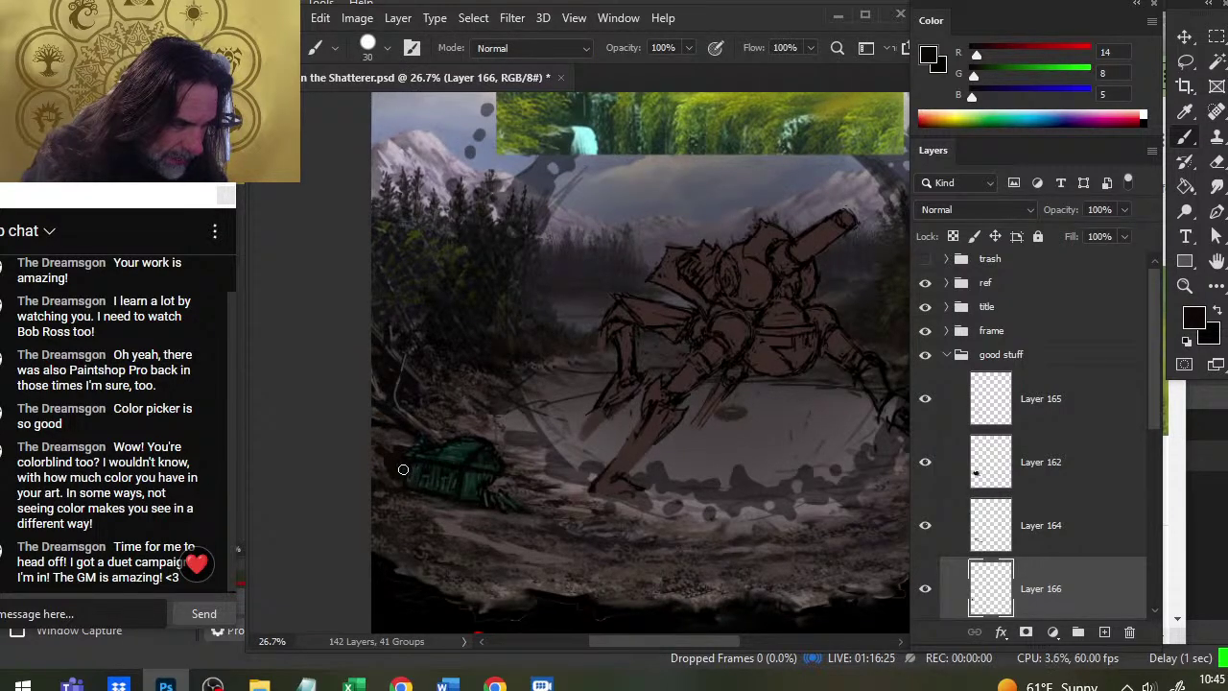
{"action": "key", "text": "r"}
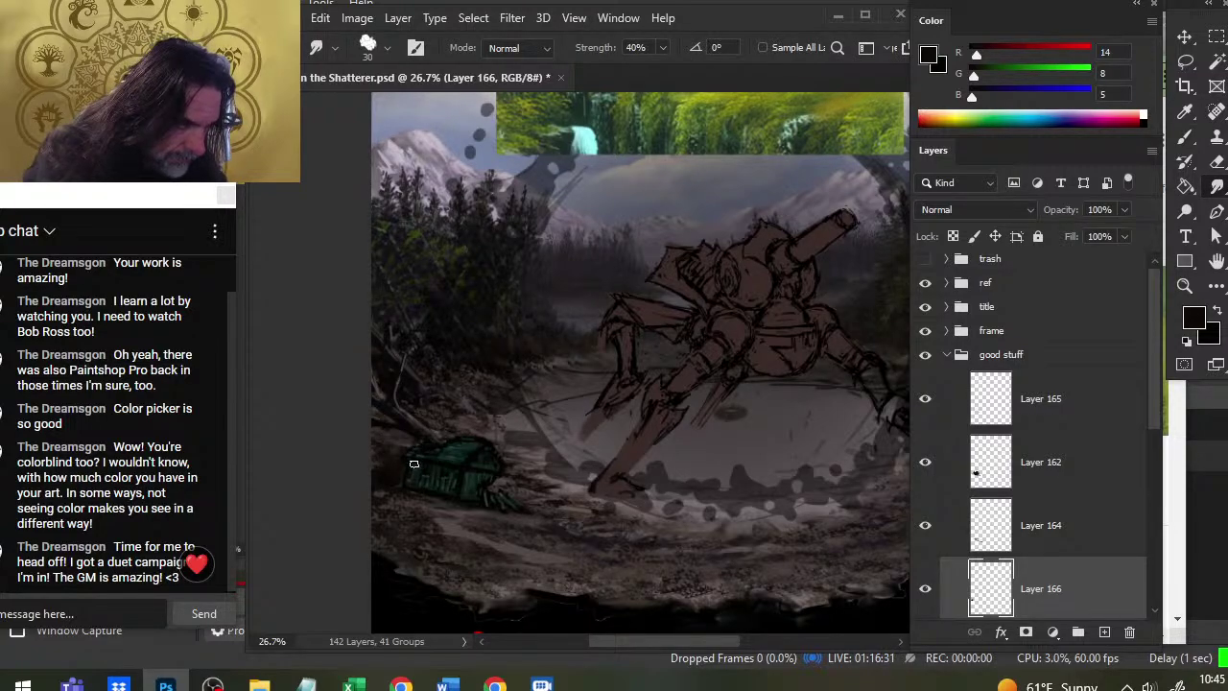
Set the eraser to the foliage things spin brush at size 175 and 30% opacity, and break up the dark shadow beside the cabin
{"action": "key", "text": "e"}
{"action": "right_click", "coordinate": [326, 456]}
{"action": "right_click", "coordinate": [449, 392]}
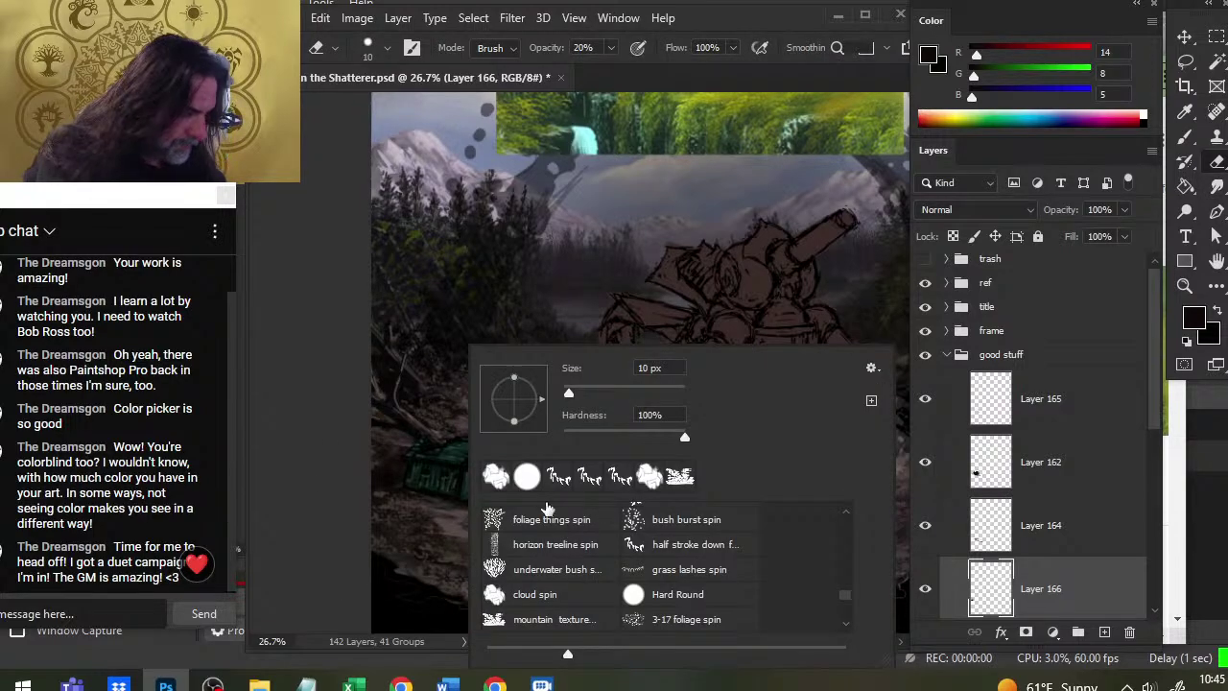
{"action": "left_click", "coordinate": [558, 477]}
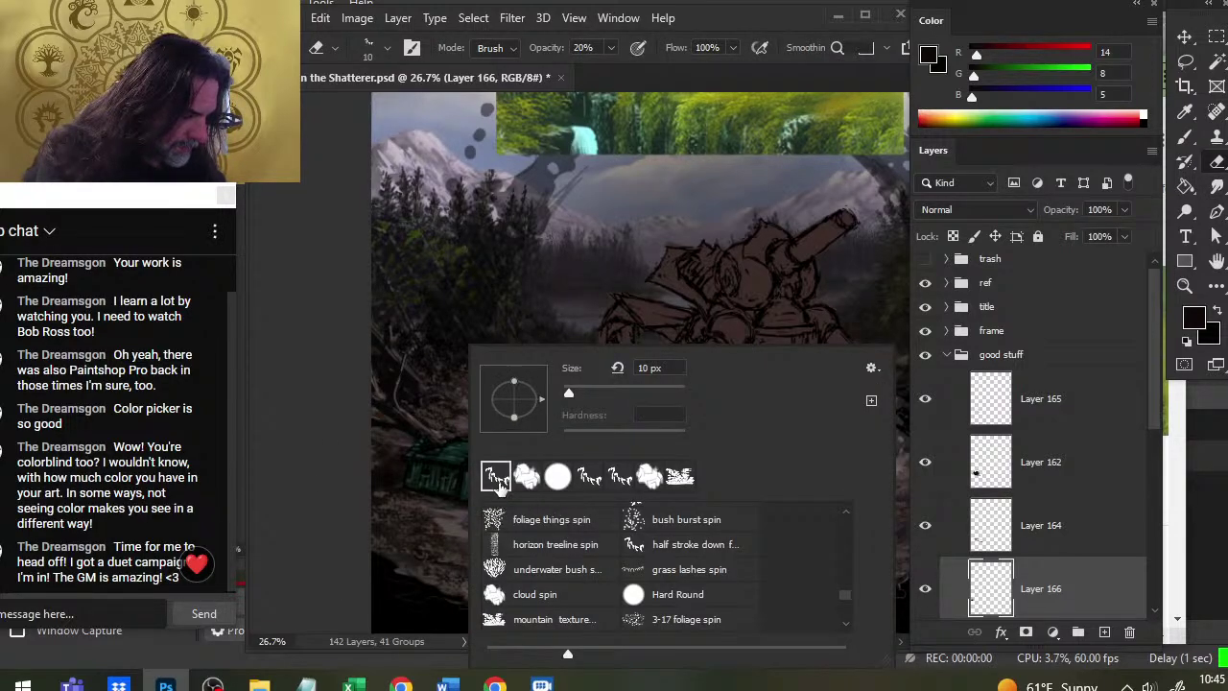
{"action": "left_click", "coordinate": [491, 519]}
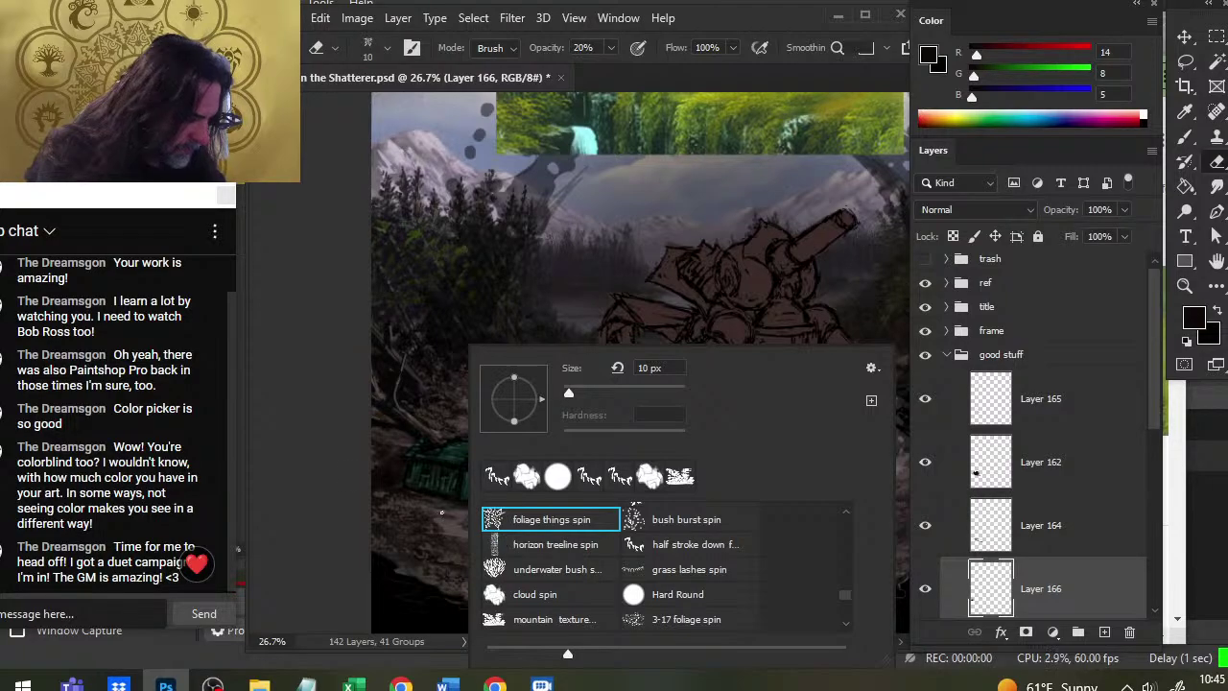
{"action": "left_click", "coordinate": [322, 427]}
{"action": "key", "text": "bracketright"}
{"action": "key", "text": "bracketright"}
{"action": "key", "text": "bracketright"}
{"action": "key", "text": "bracketright"}
{"action": "key", "text": "bracketright"}
{"action": "key", "text": "bracketright"}
{"action": "key", "text": "bracketright"}
{"action": "key", "text": "bracketright"}
{"action": "key", "text": "bracketright"}
{"action": "key", "text": "bracketright"}
{"action": "key", "text": "bracketright"}
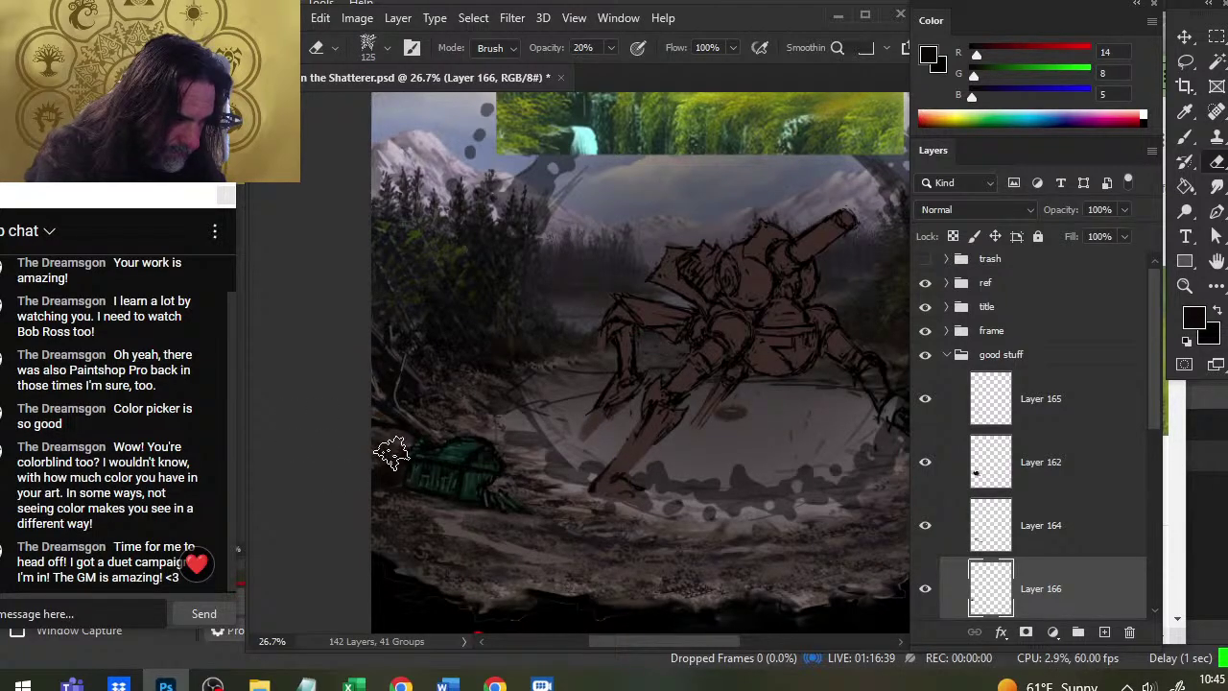
{"action": "key", "text": "3"}
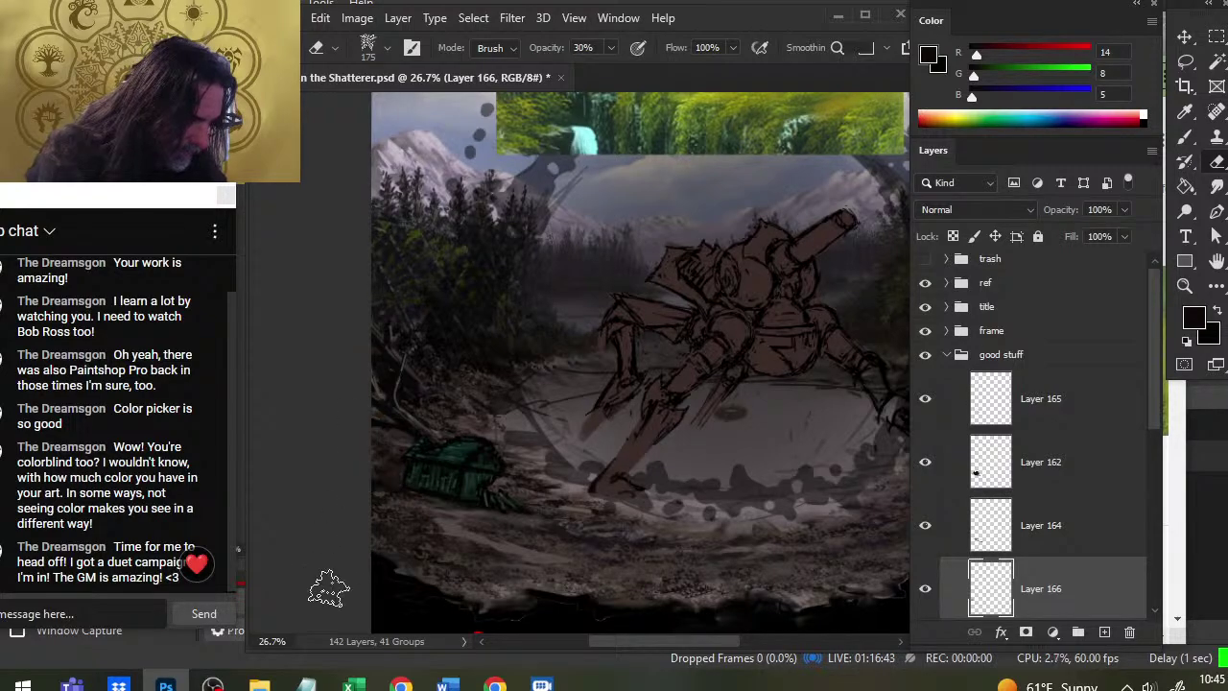
Build up the shadow beside the cabin's rear corner, alternating size 30 dark brown strokes with textured 30% erasing on Layer 166
{"action": "key", "text": "b"}
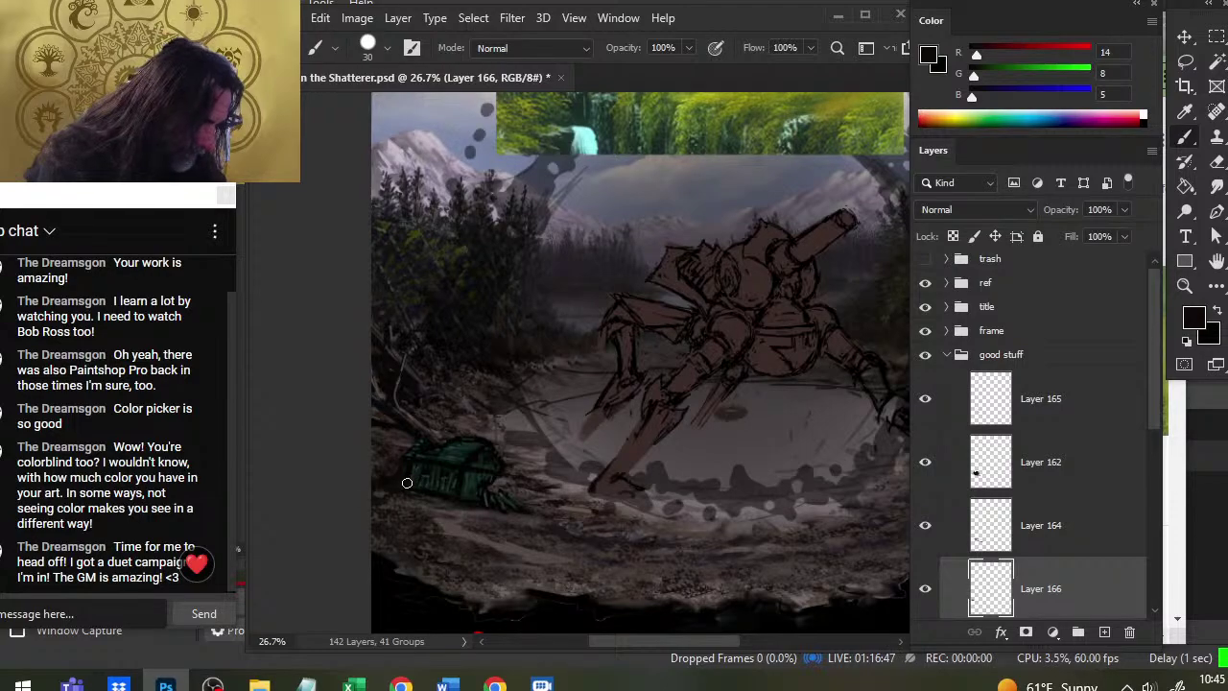
{"action": "key", "text": "e"}
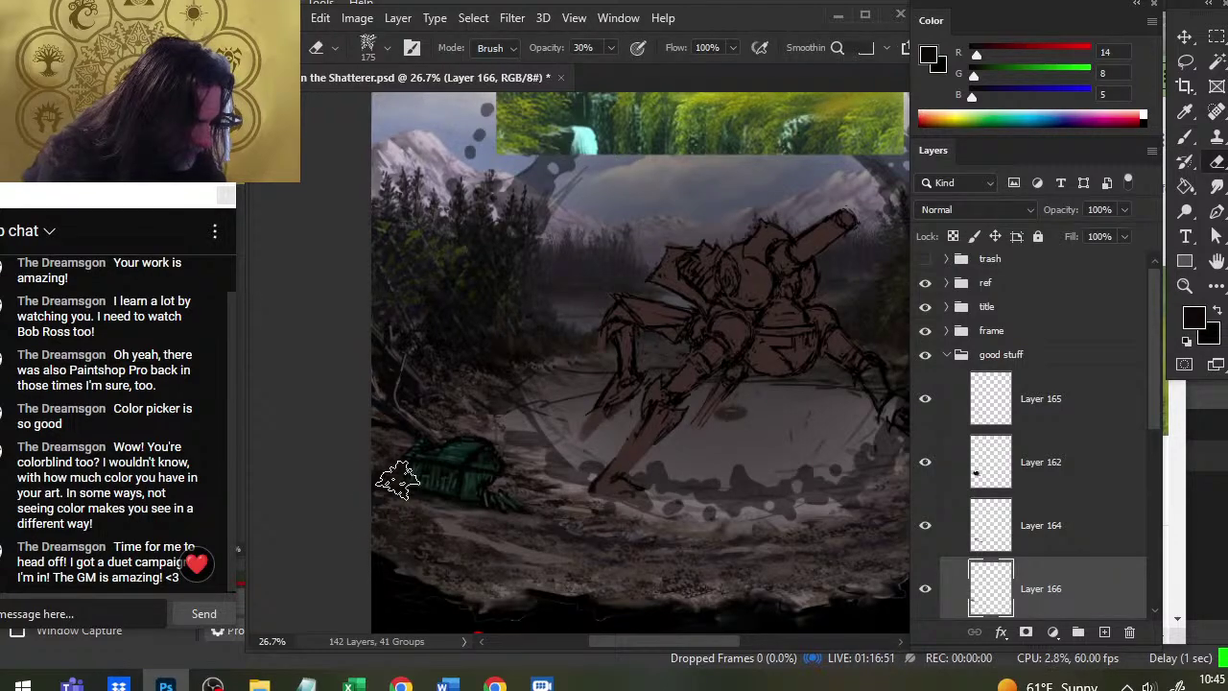
{"action": "key", "text": "b"}
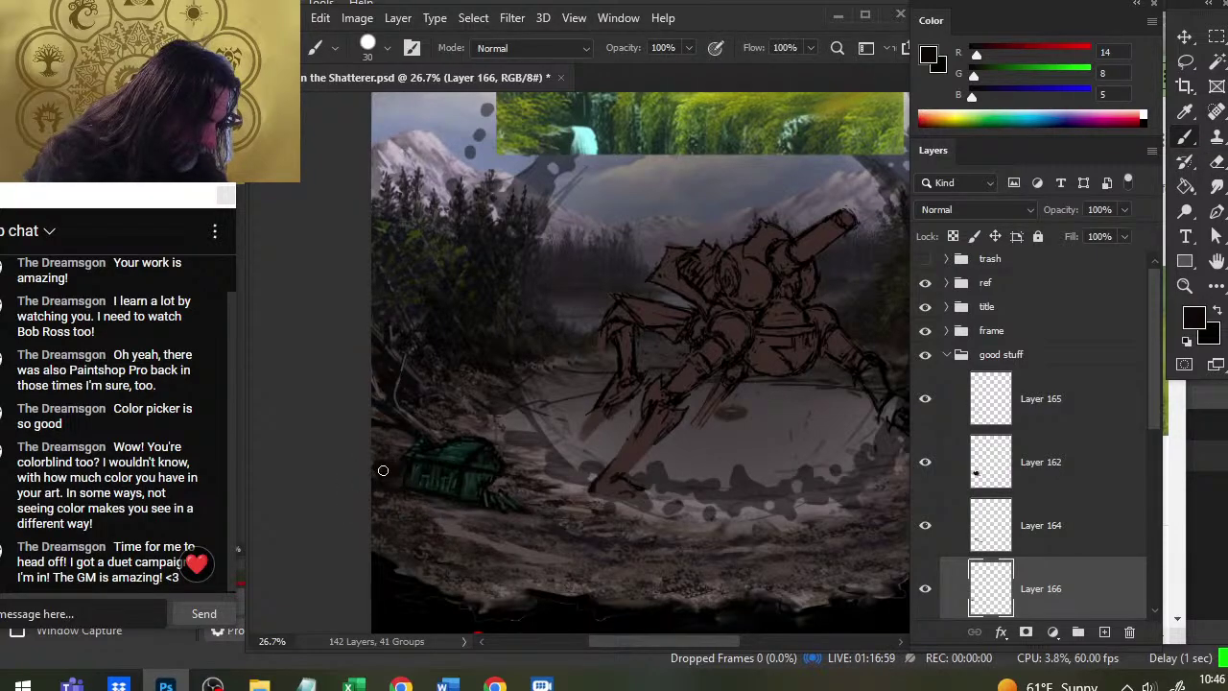
{"action": "key", "text": "e"}
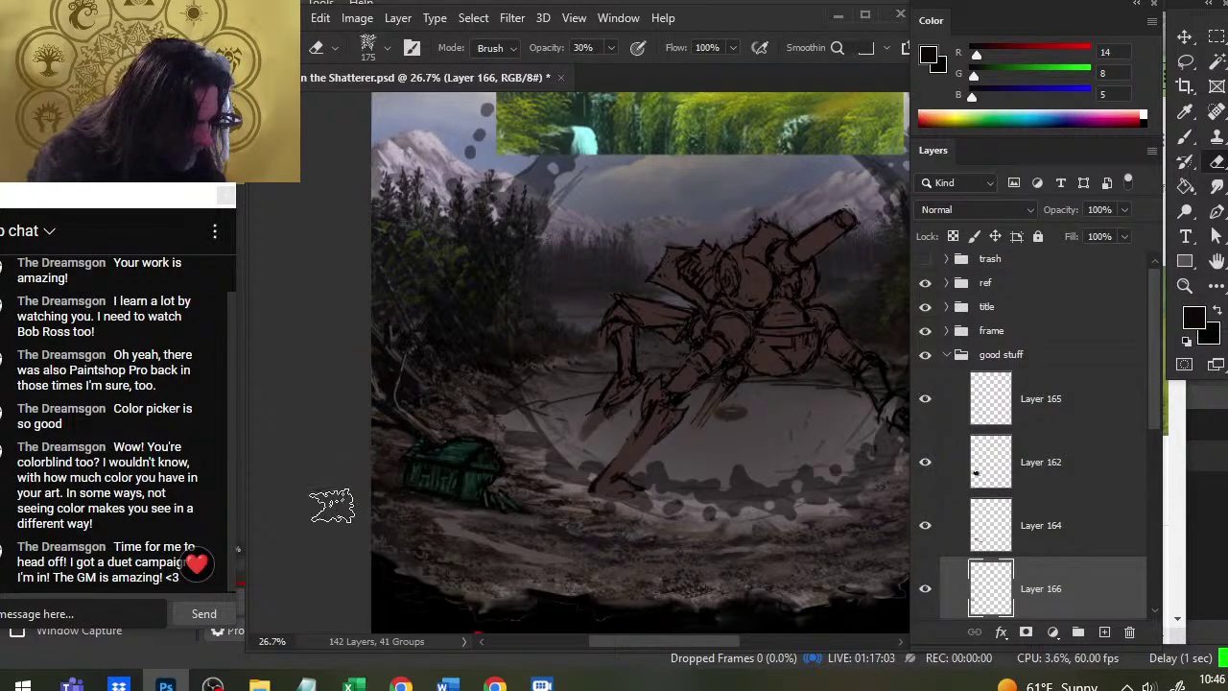
{"action": "key", "text": "b"}
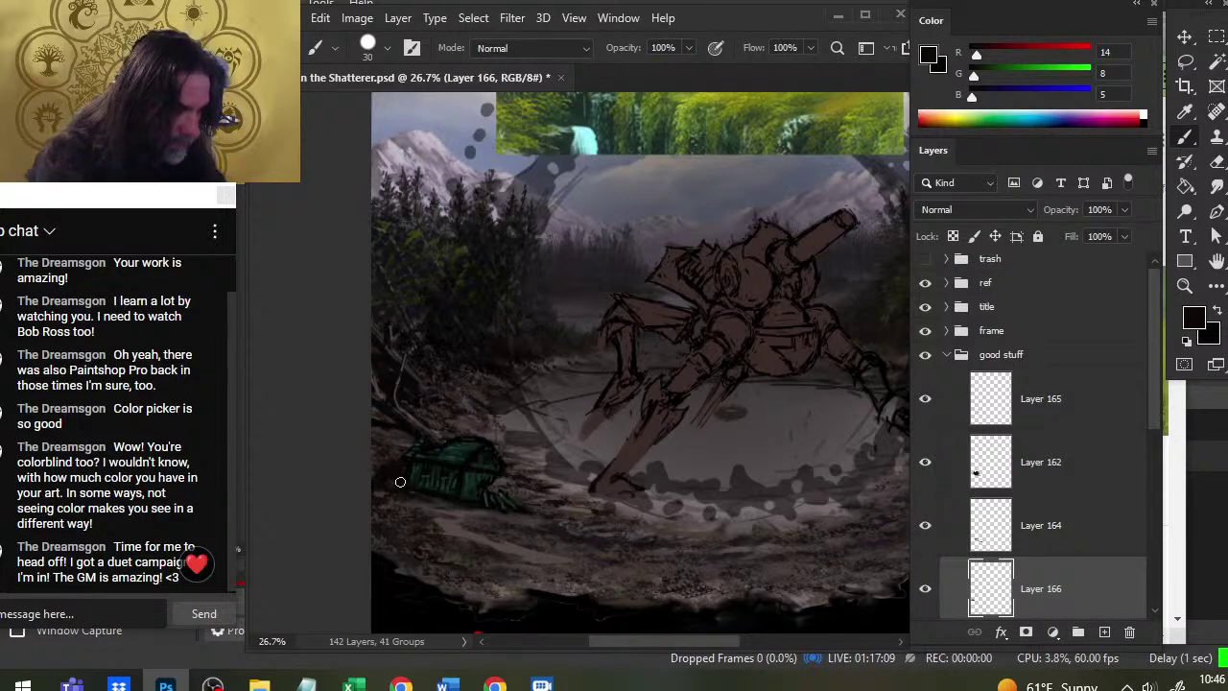
{"action": "key", "text": "e"}
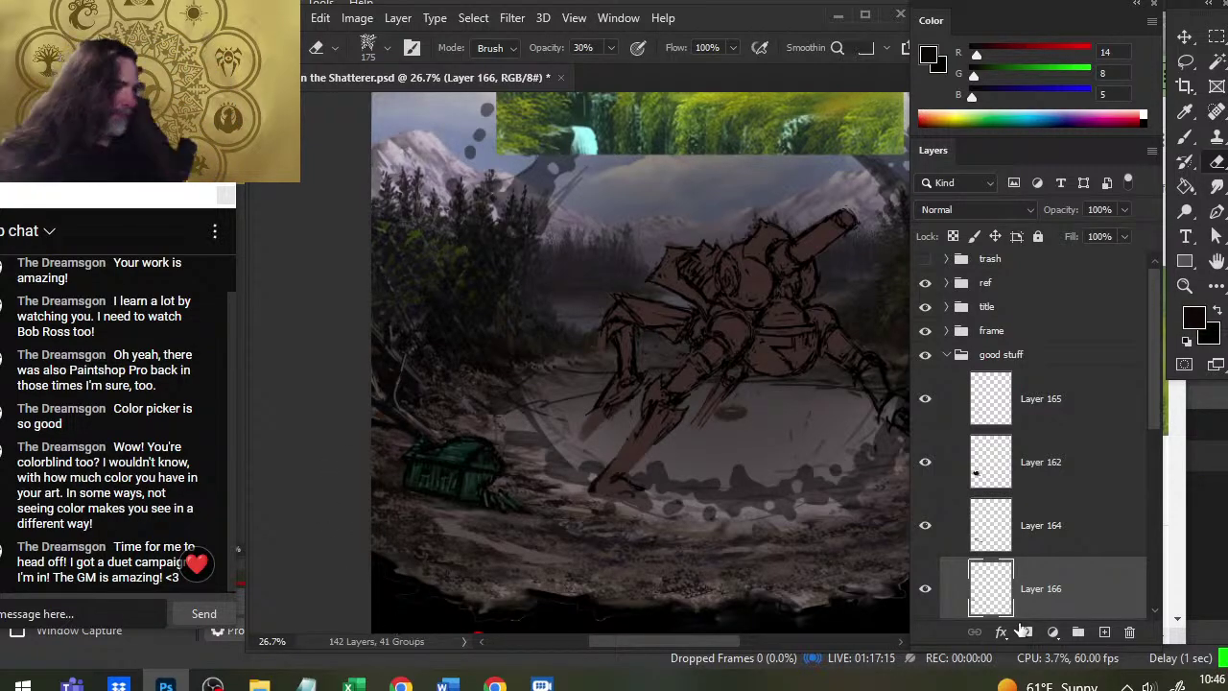
Compare the cabin with Layer 165 off and on, and review the whole cover
{"action": "left_click", "coordinate": [925, 420]}
{"action": "left_click", "coordinate": [925, 420]}
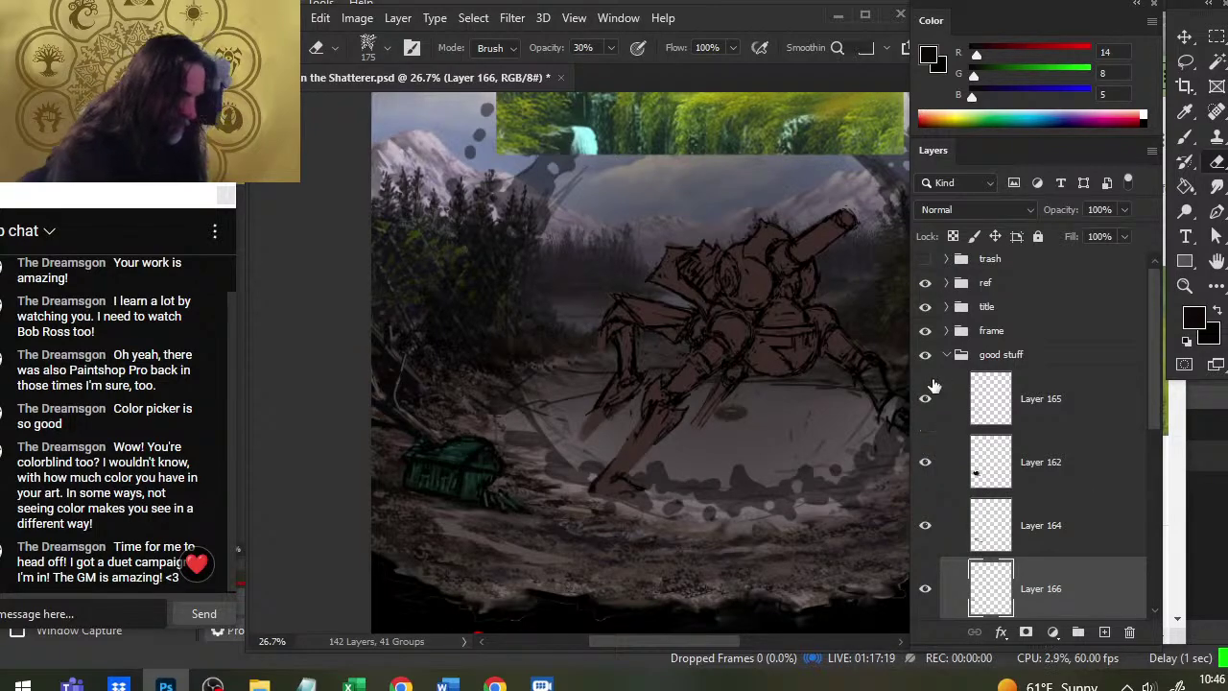
{"action": "key", "text": "z"}
{"action": "scroll", "coordinate": [746, 451], "scroll_direction": "down", "scroll_amount": 2}
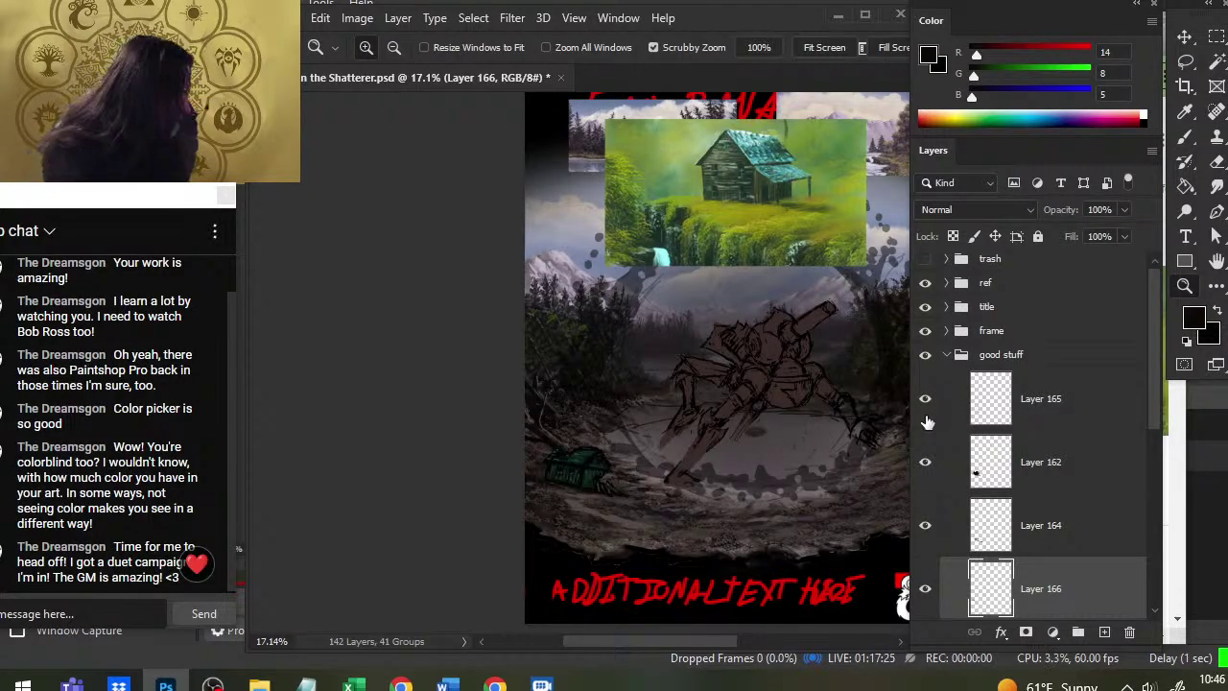
Group Layer 165 and Layer 162 together and name the group "house"
{"action": "left_click", "coordinate": [926, 464]}
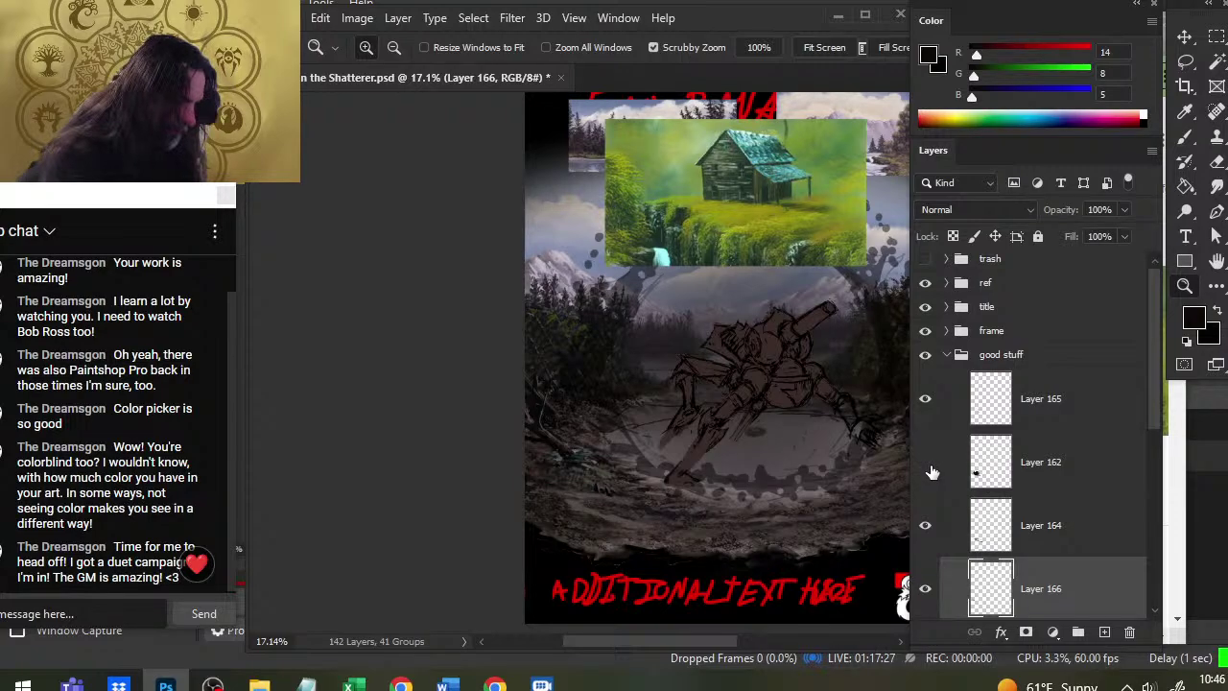
{"action": "left_click", "coordinate": [929, 466]}
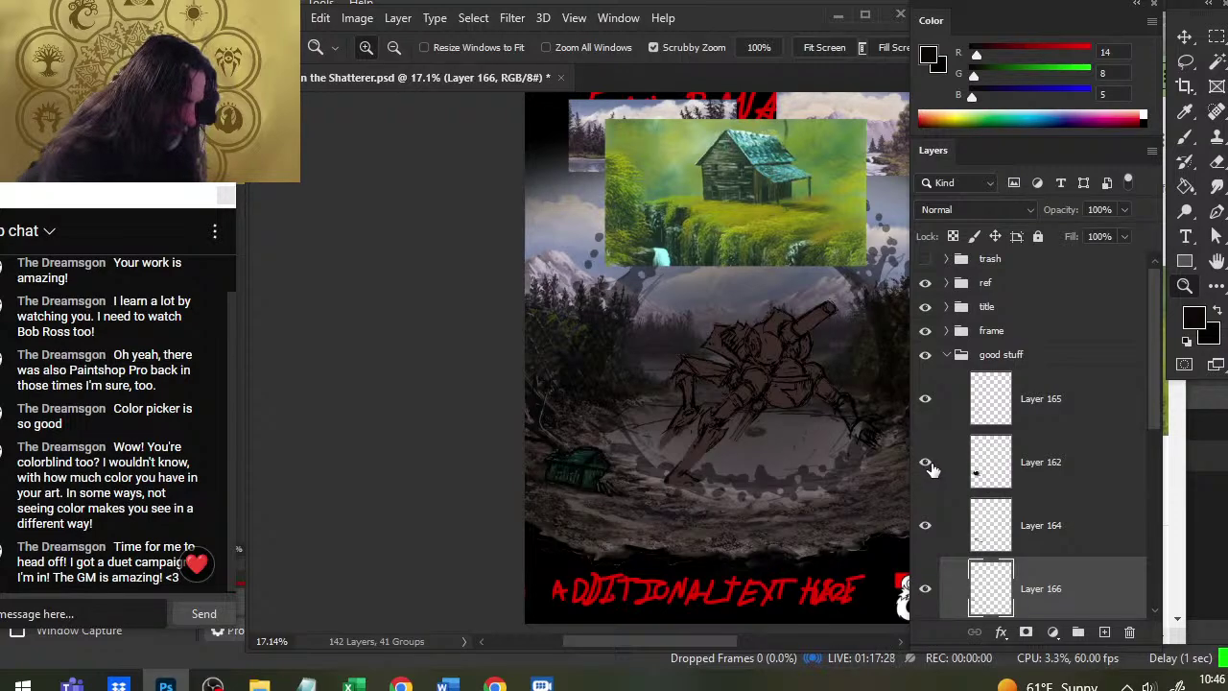
{"action": "left_click", "coordinate": [1044, 419]}
{"action": "left_click", "coordinate": [1045, 468], "text": "shift"}
{"action": "key", "text": "ctrl+g"}
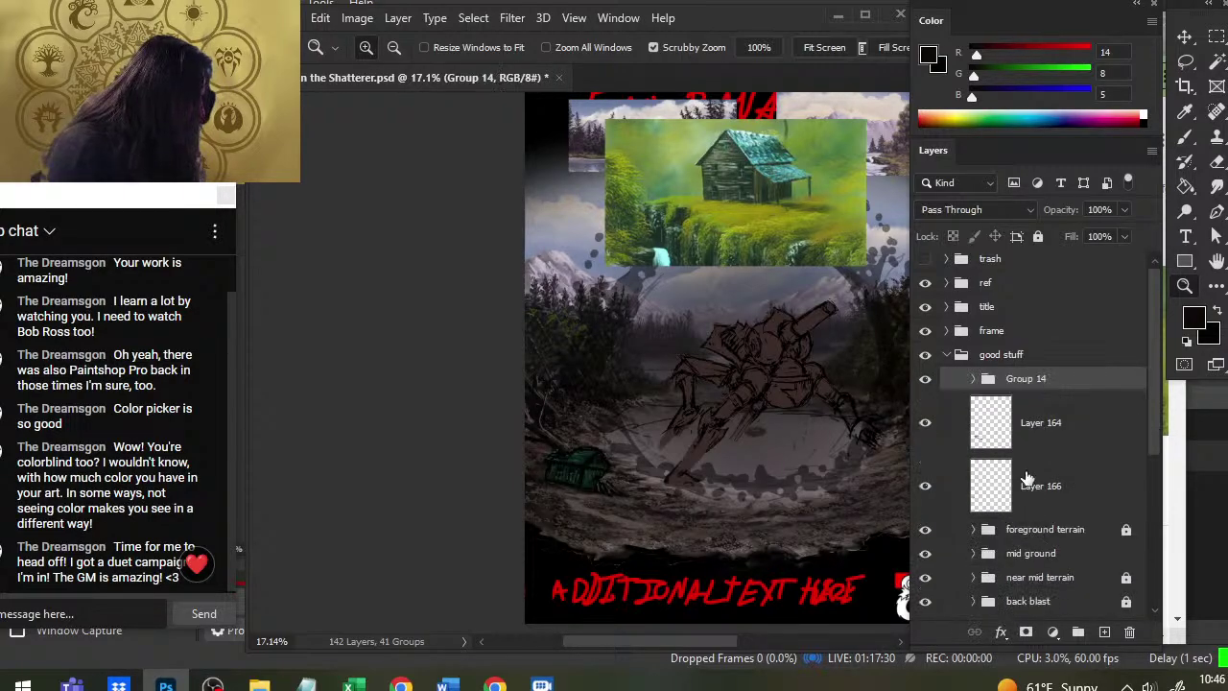
{"action": "double_click", "coordinate": [1029, 379]}
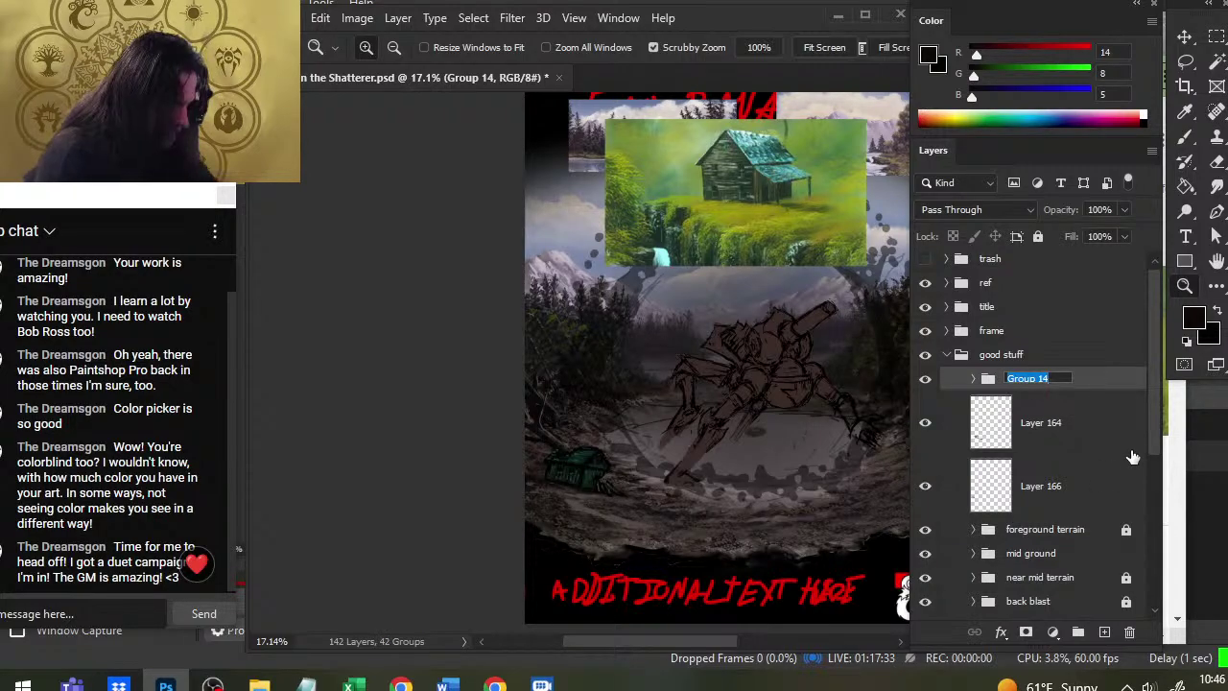
{"action": "type", "text": "house"}
{"action": "key", "text": "Return"}
Free-transform the house group, rotating it about 4.7 degrees counterclockwise
{"action": "key", "text": "l"}
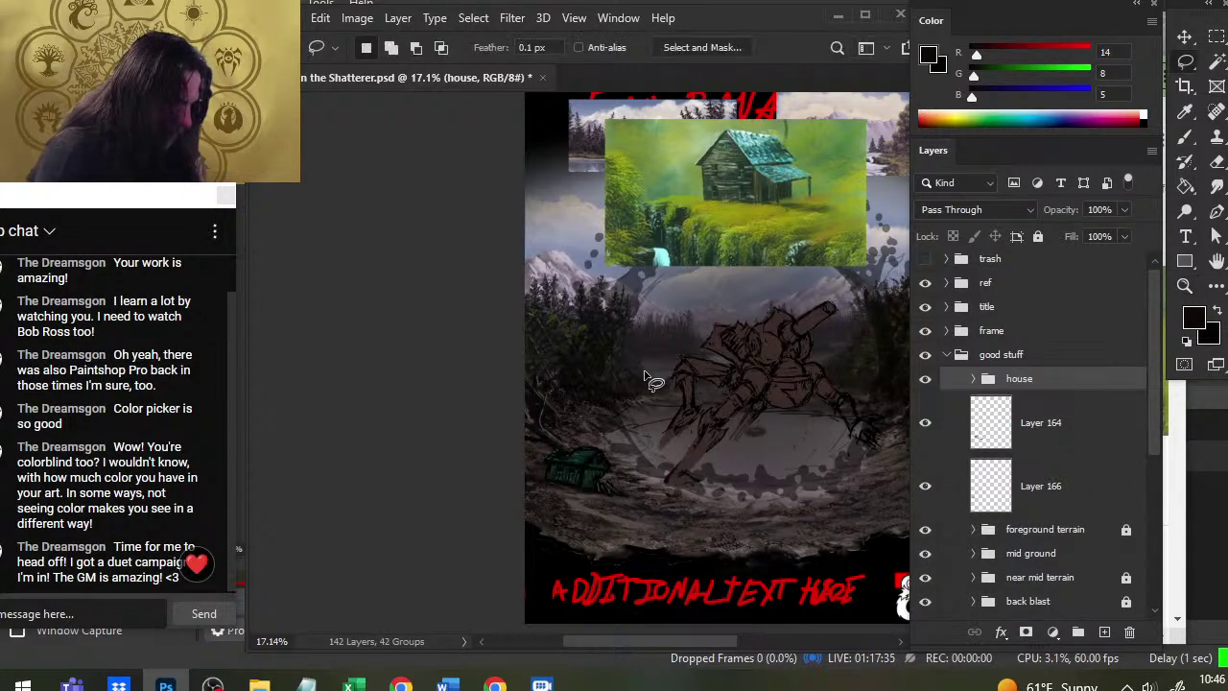
{"action": "right_click", "coordinate": [643, 376]}
{"action": "left_click", "coordinate": [704, 240]}
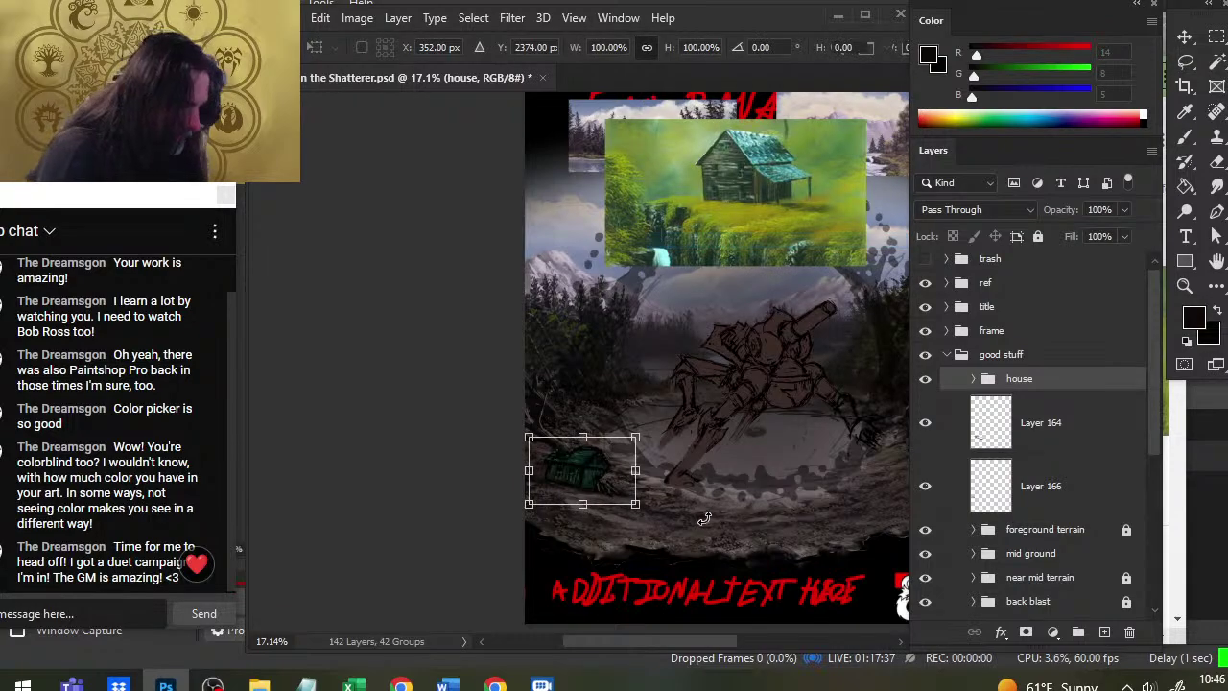
{"action": "left_click_drag", "start_coordinate": [707, 521], "coordinate": [701, 498]}
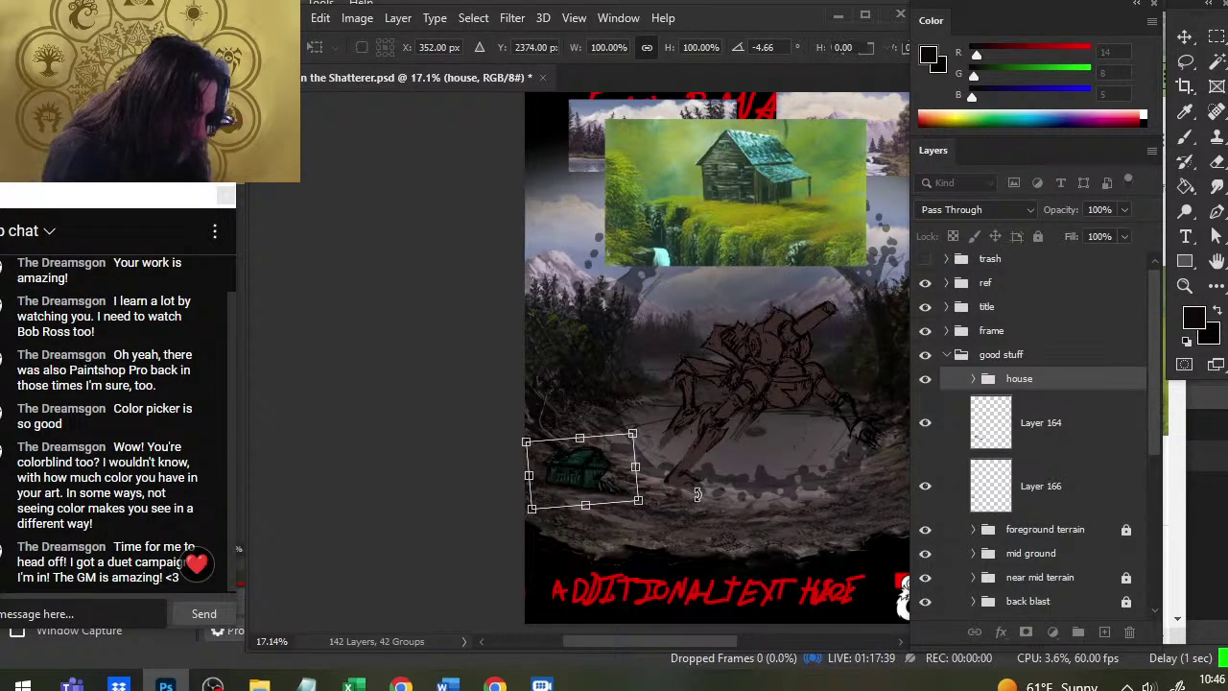
{"action": "key", "text": "Return"}
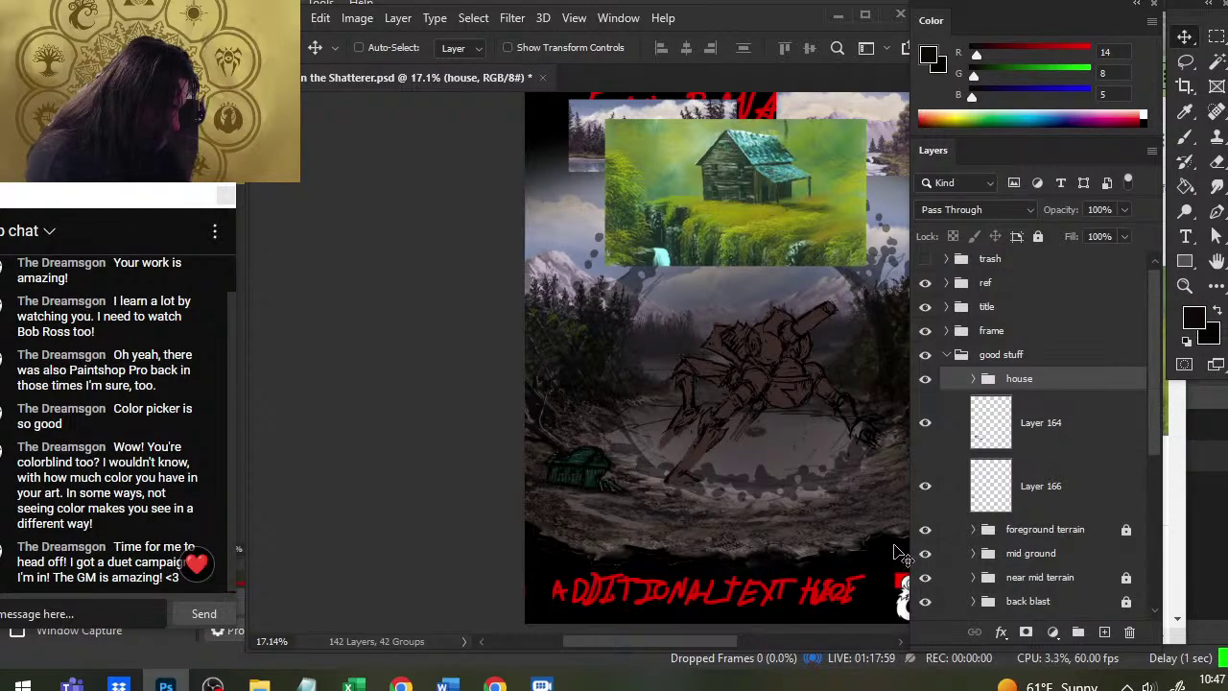
On Layer 164, paint the ground around the house with a gray-brown sampled from the terrain, and blend it with the textured eraser
{"action": "left_click_drag", "start_coordinate": [790, 509], "coordinate": [671, 471]}
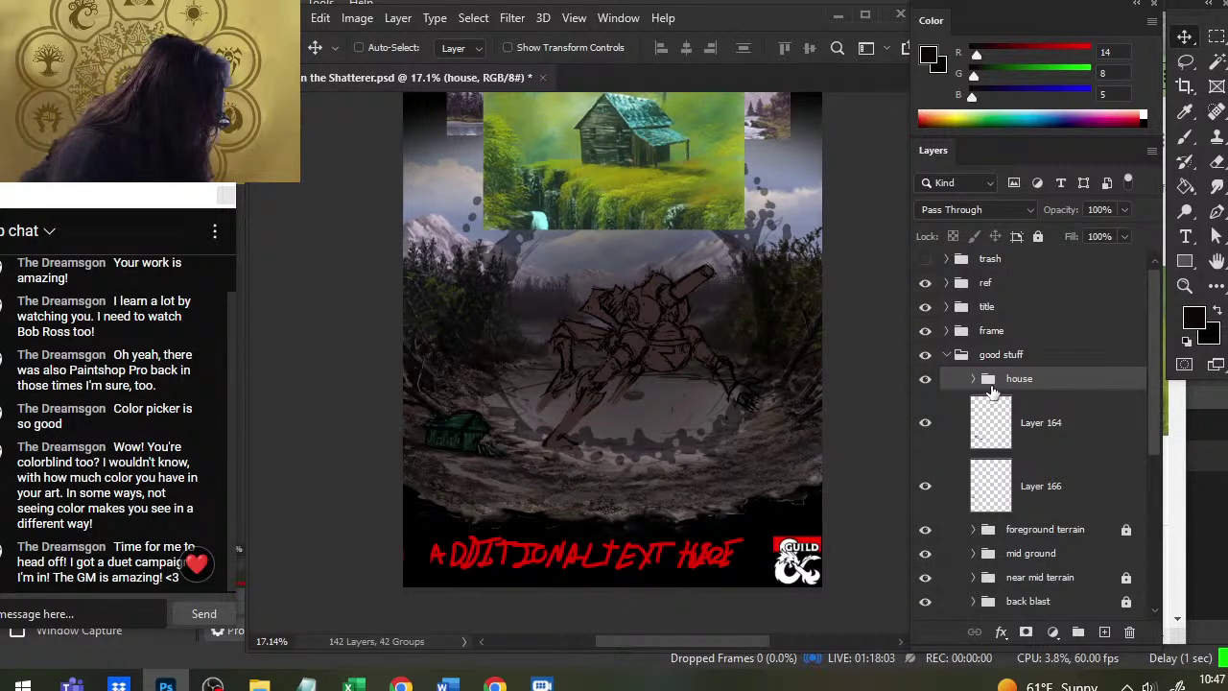
{"action": "left_click", "coordinate": [927, 424]}
{"action": "left_click", "coordinate": [926, 424]}
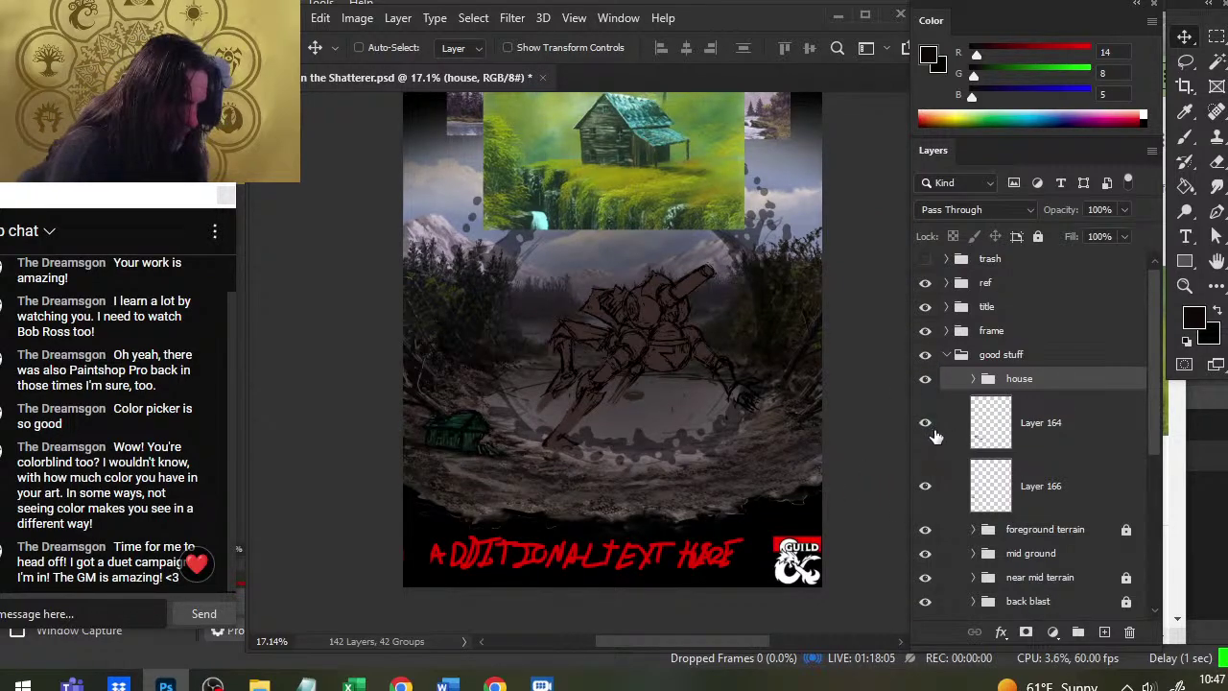
{"action": "left_click", "coordinate": [1063, 425]}
{"action": "key", "text": "r"}
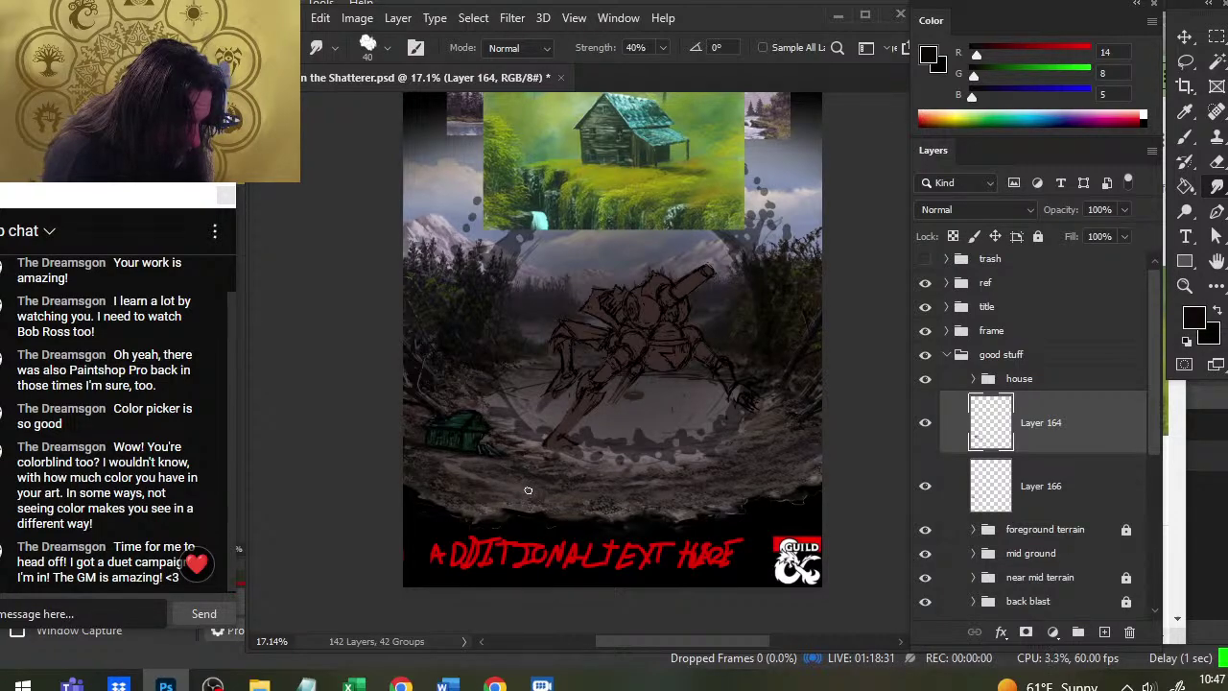
{"action": "key", "text": "e"}
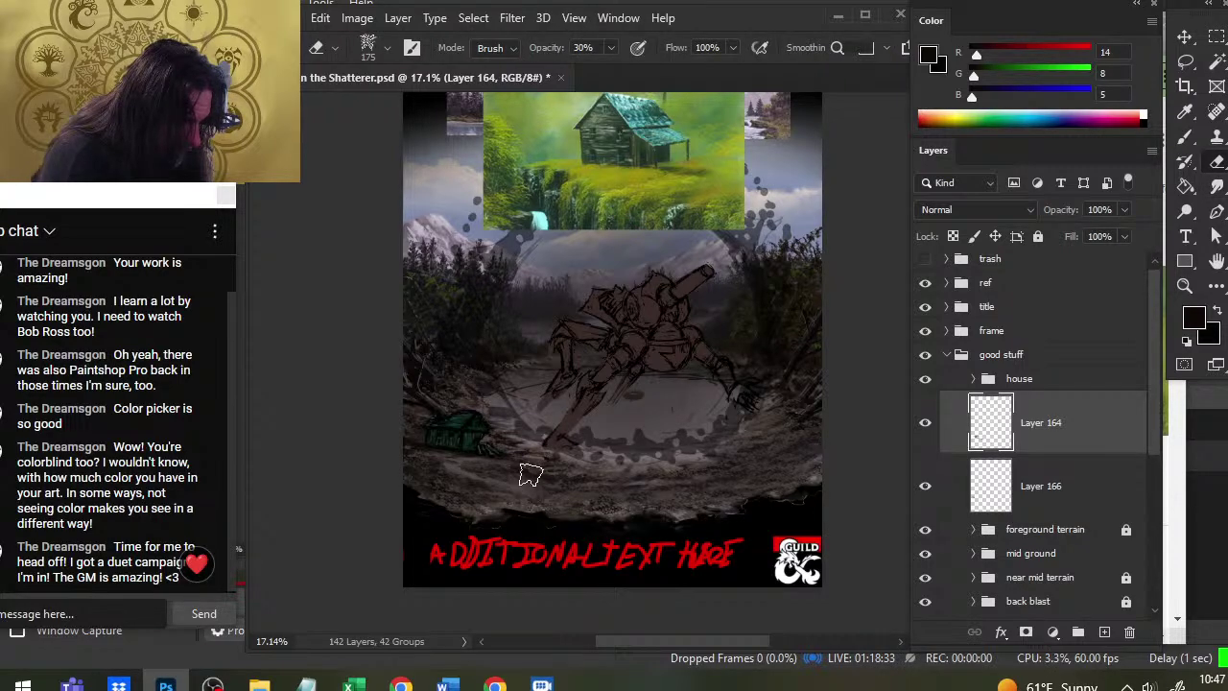
{"action": "key", "text": "b"}
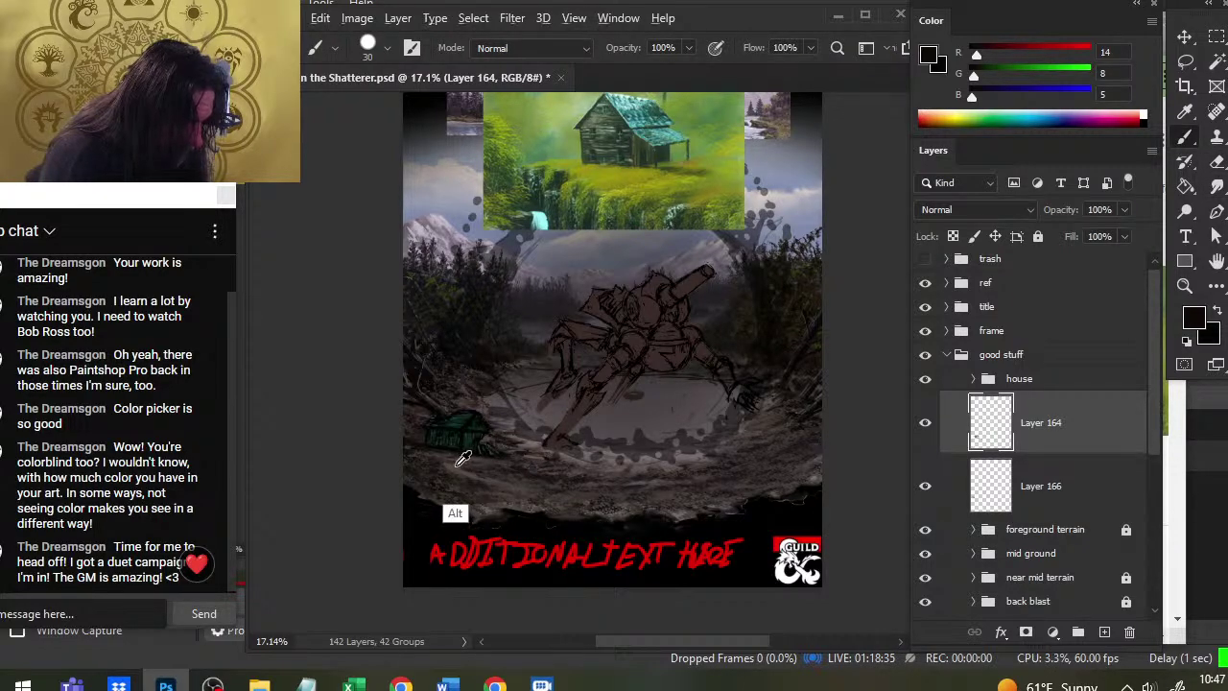
{"action": "left_click", "coordinate": [460, 466], "text": "alt"}
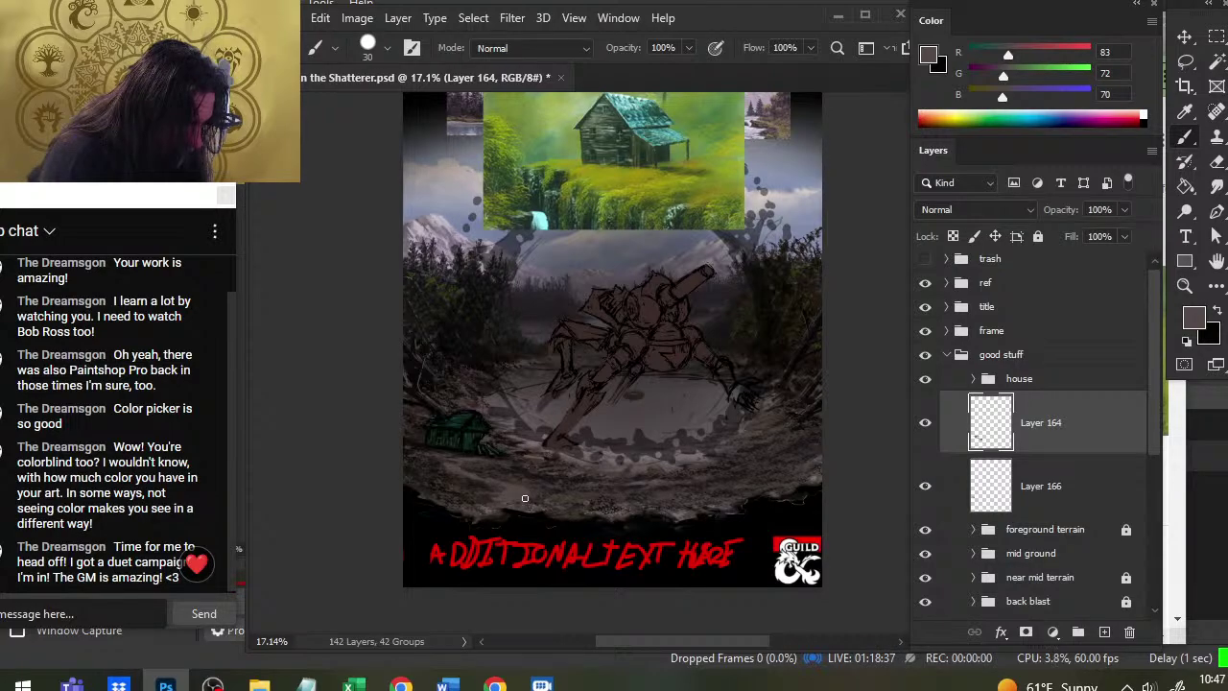
{"action": "left_click_drag", "start_coordinate": [507, 501], "coordinate": [512, 519]}
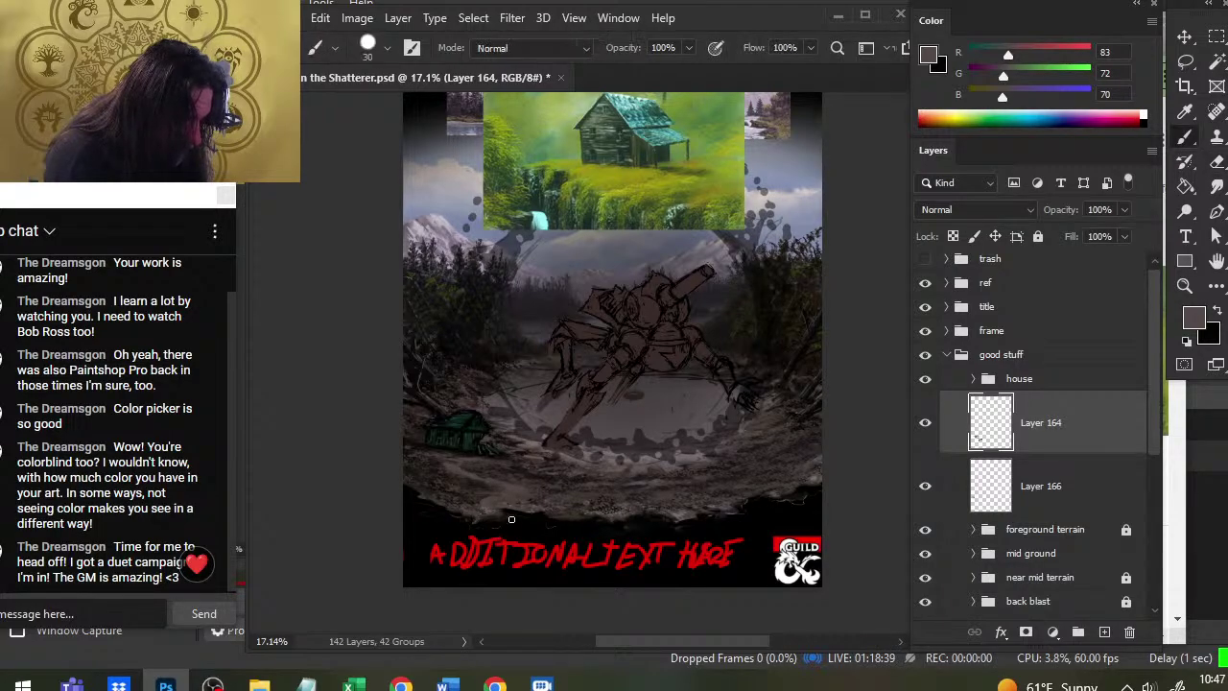
{"action": "key", "text": "e"}
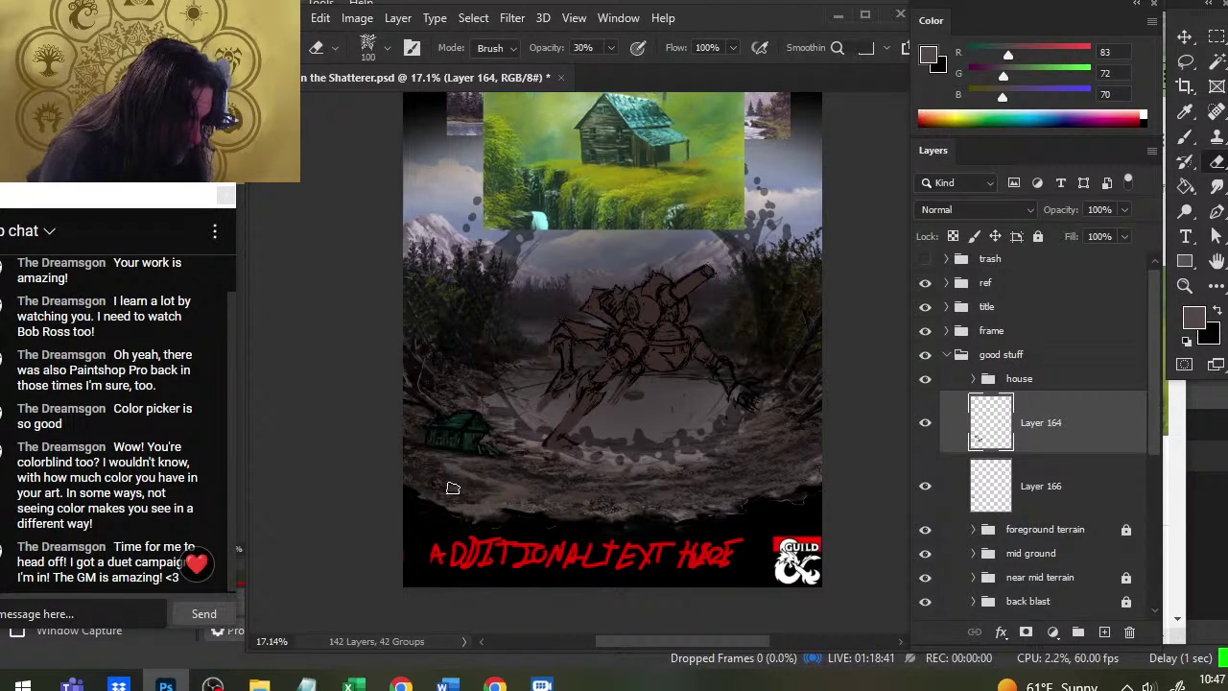
{"action": "key", "text": "b"}
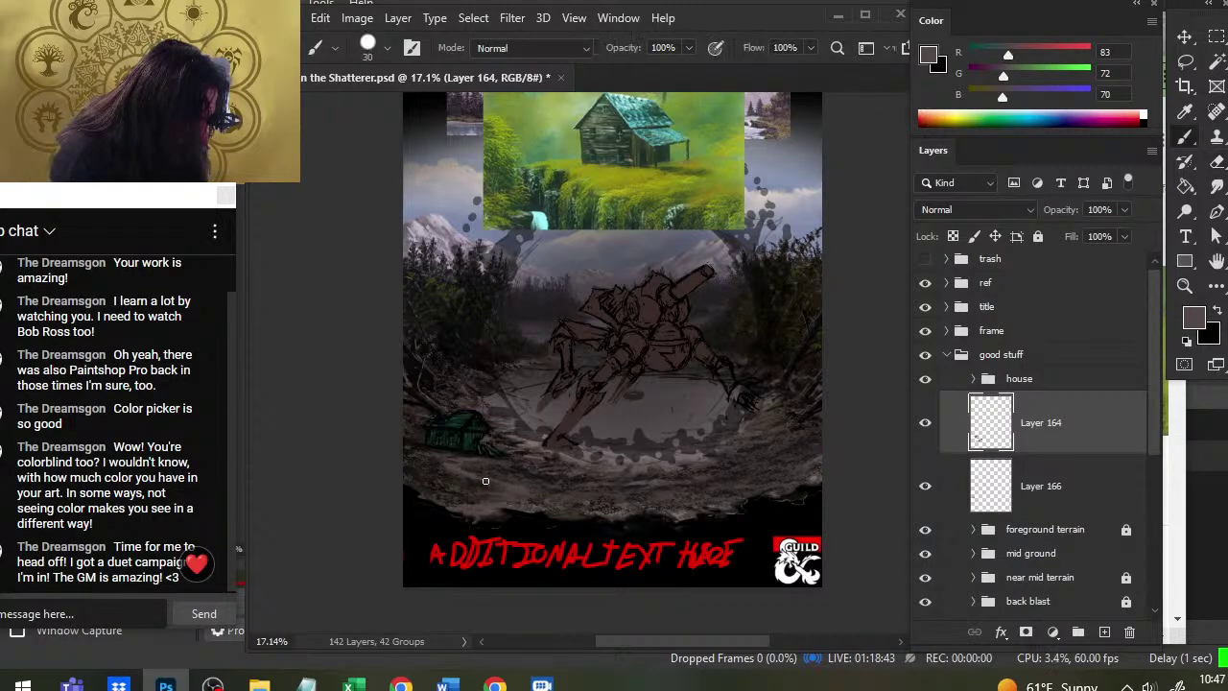
{"action": "key", "text": "e"}
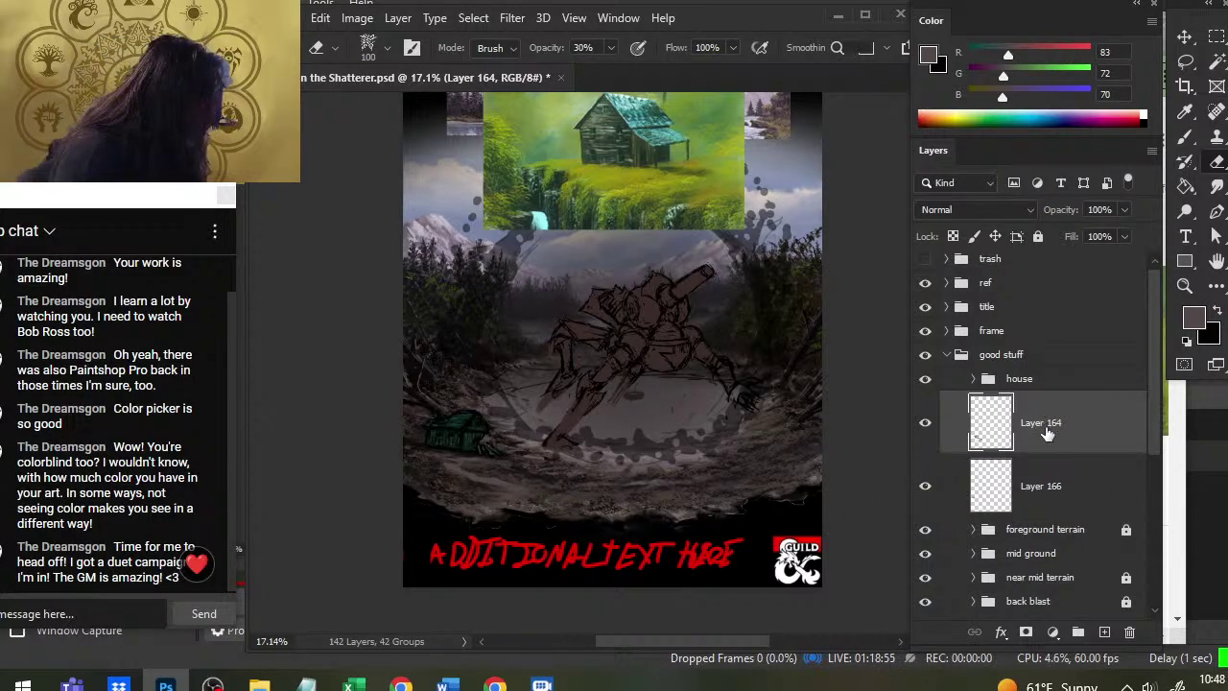
Move Layer 164 and Layer 166 into the house group and collapse the group
{"action": "left_click", "coordinate": [925, 422]}
{"action": "left_click", "coordinate": [926, 487]}
{"action": "left_click", "coordinate": [927, 487]}
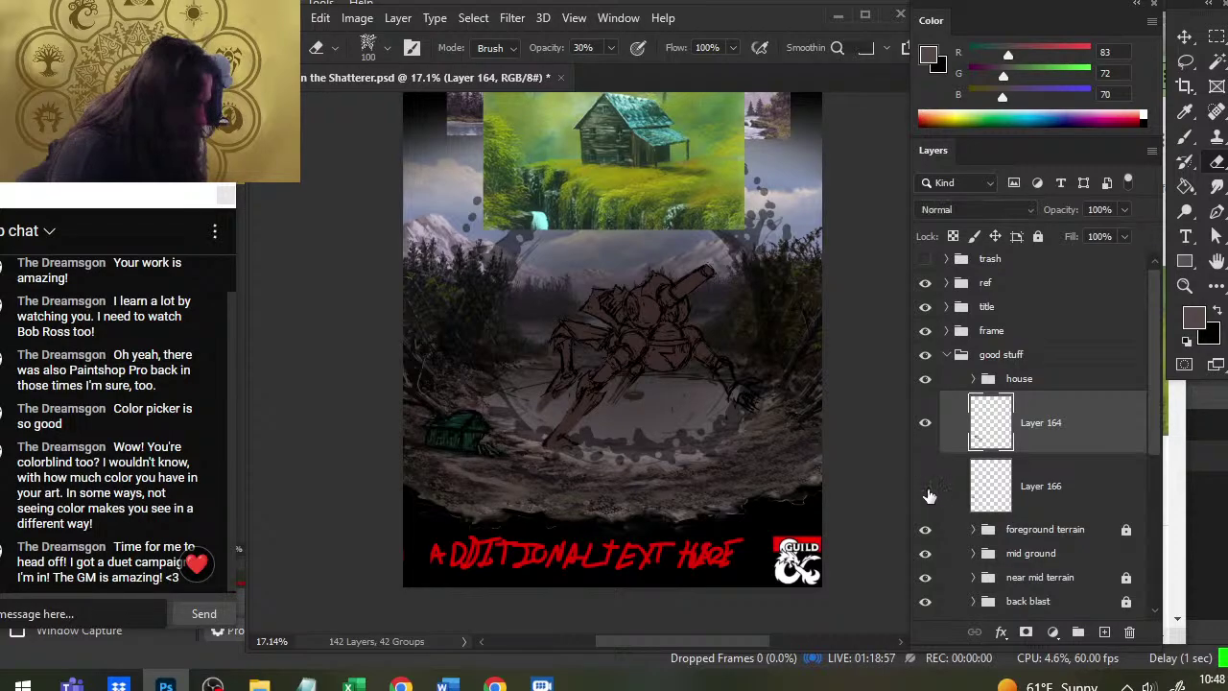
{"action": "left_click", "coordinate": [927, 487]}
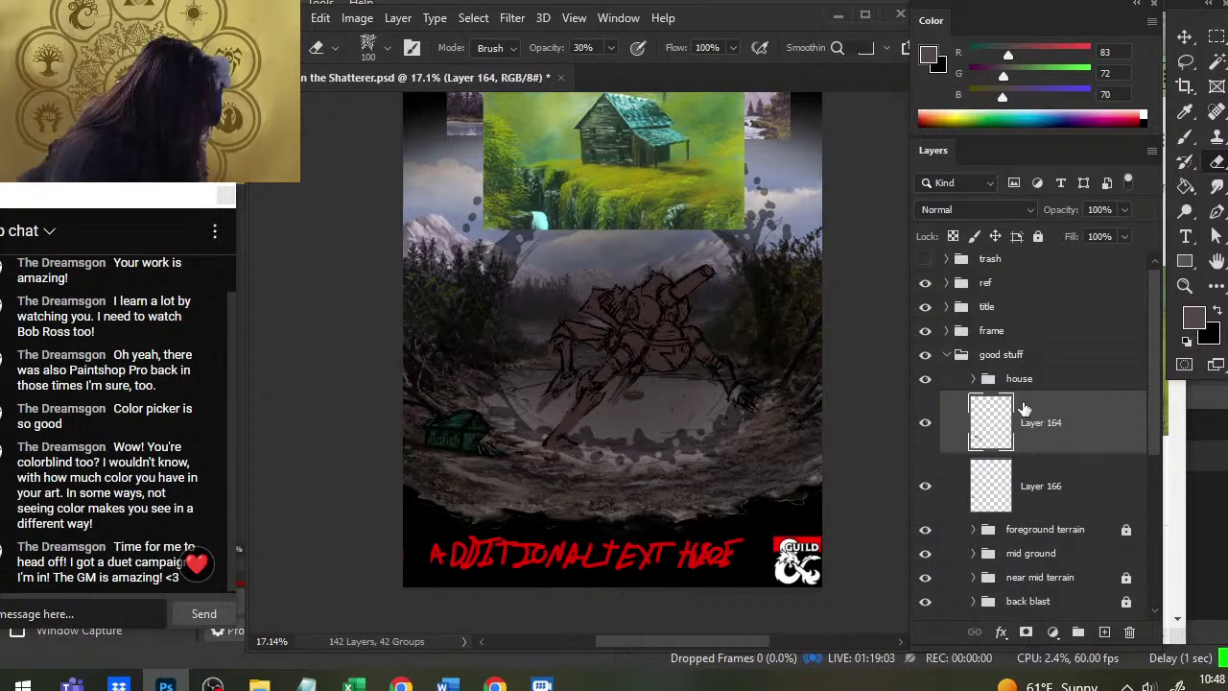
{"action": "left_click", "coordinate": [972, 379]}
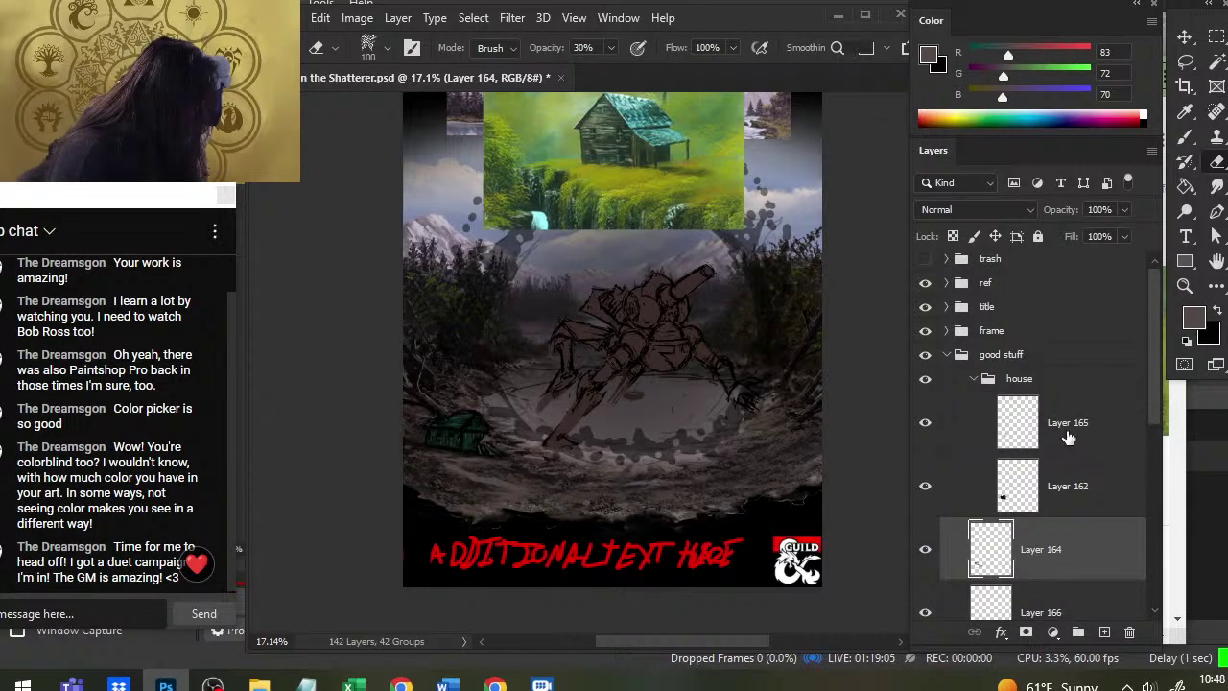
{"action": "left_click", "coordinate": [1057, 386]}
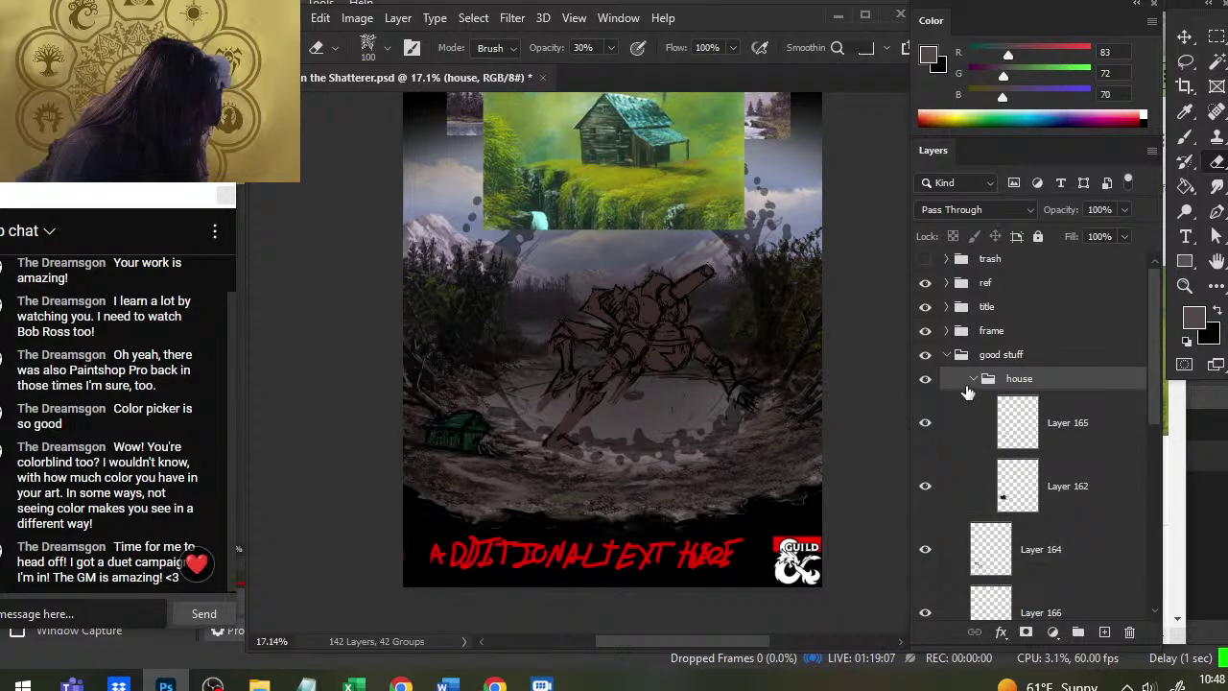
{"action": "left_click", "coordinate": [1055, 546]}
{"action": "left_click", "coordinate": [1059, 599]}
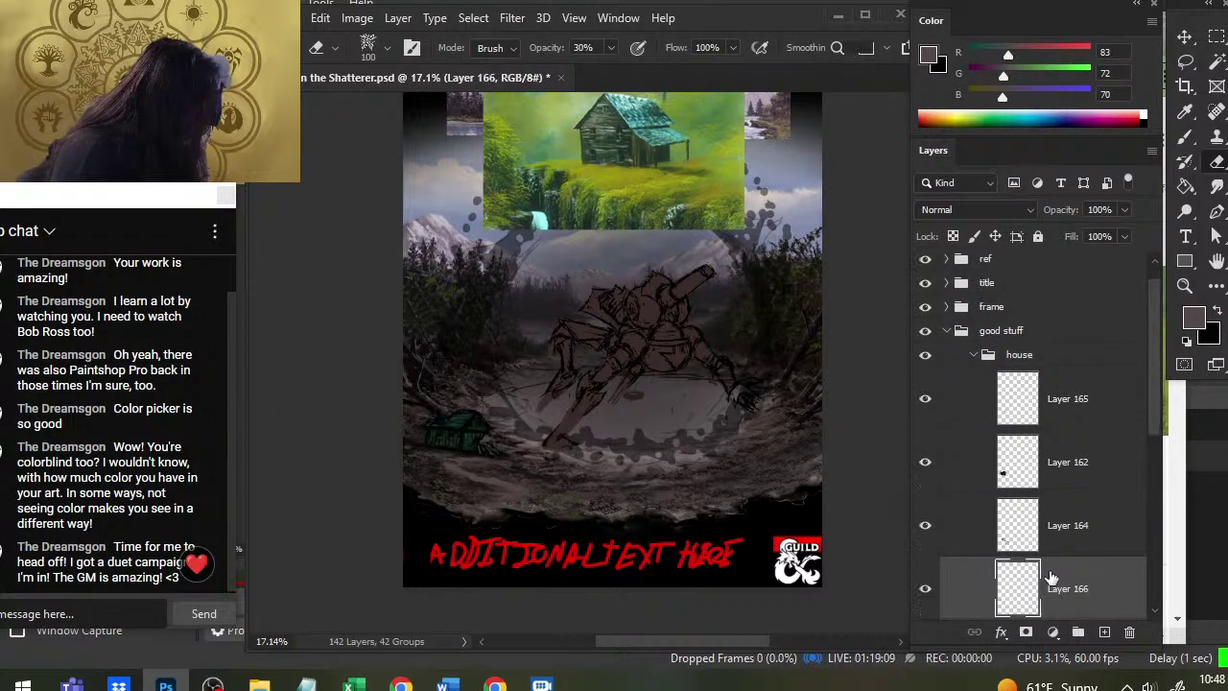
{"action": "left_click", "coordinate": [974, 354]}
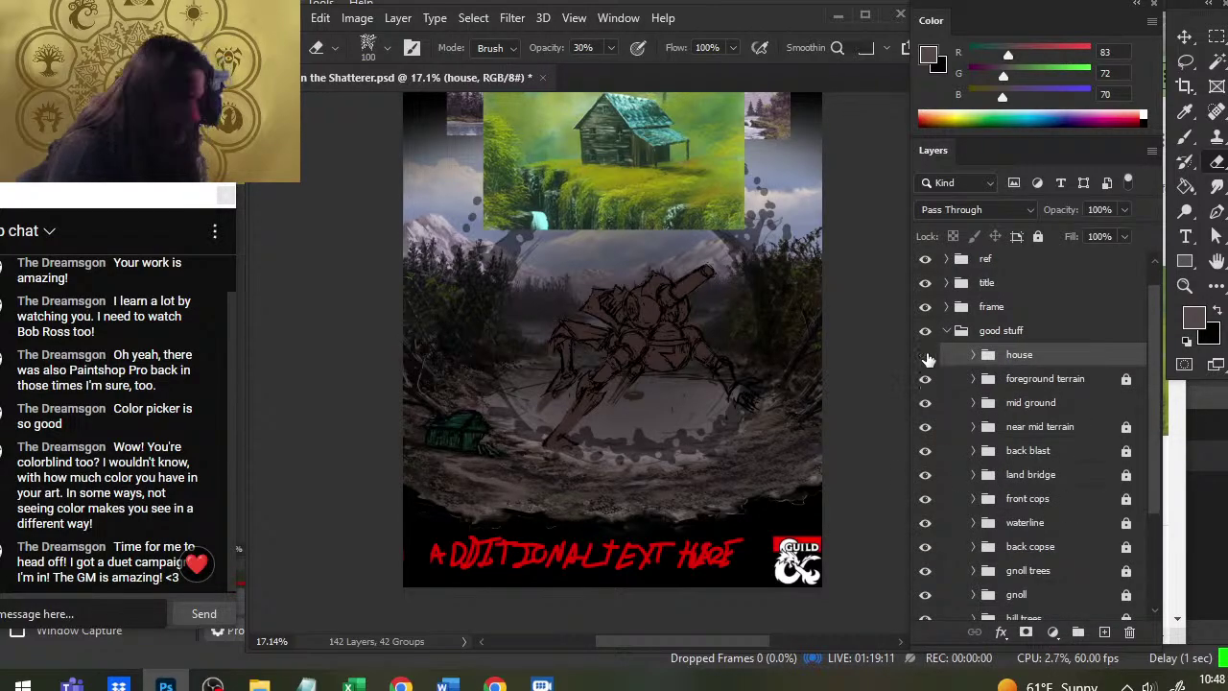
{"action": "left_click", "coordinate": [925, 355]}
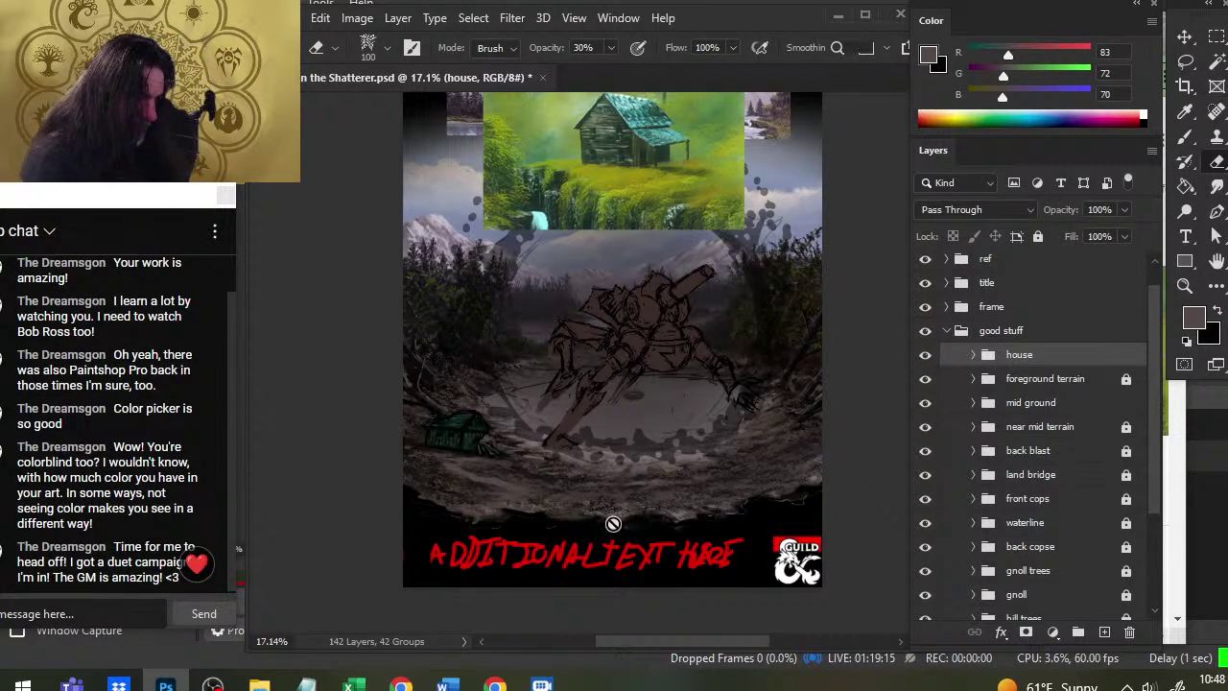
Adjust the position of the house group slightly on the ground at the painting's left edge
{"action": "key", "text": "v"}
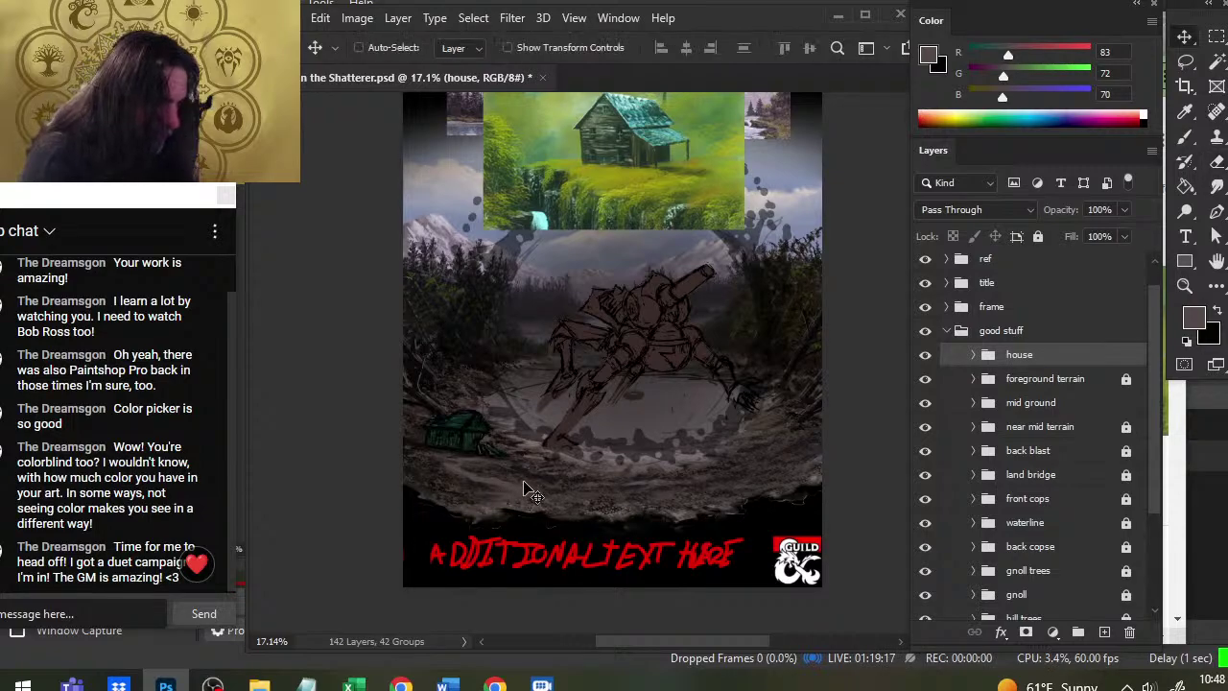
{"action": "mouse_move", "coordinate": [526, 488]}
{"action": "left_mouse_down"}
{"action": "mouse_move", "coordinate": [556, 537]}
{"action": "mouse_move", "coordinate": [554, 515]}
{"action": "mouse_move", "coordinate": [547, 532]}
{"action": "left_mouse_up"}
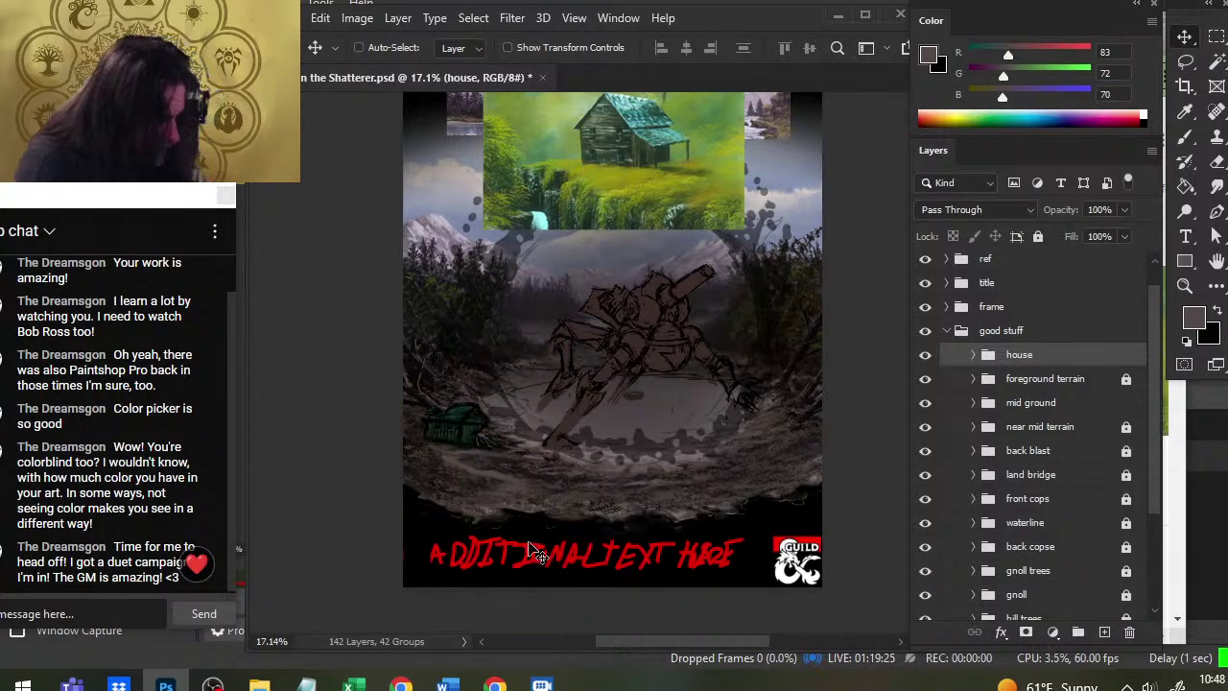
{"action": "left_click_drag", "start_coordinate": [552, 533], "coordinate": [563, 542]}
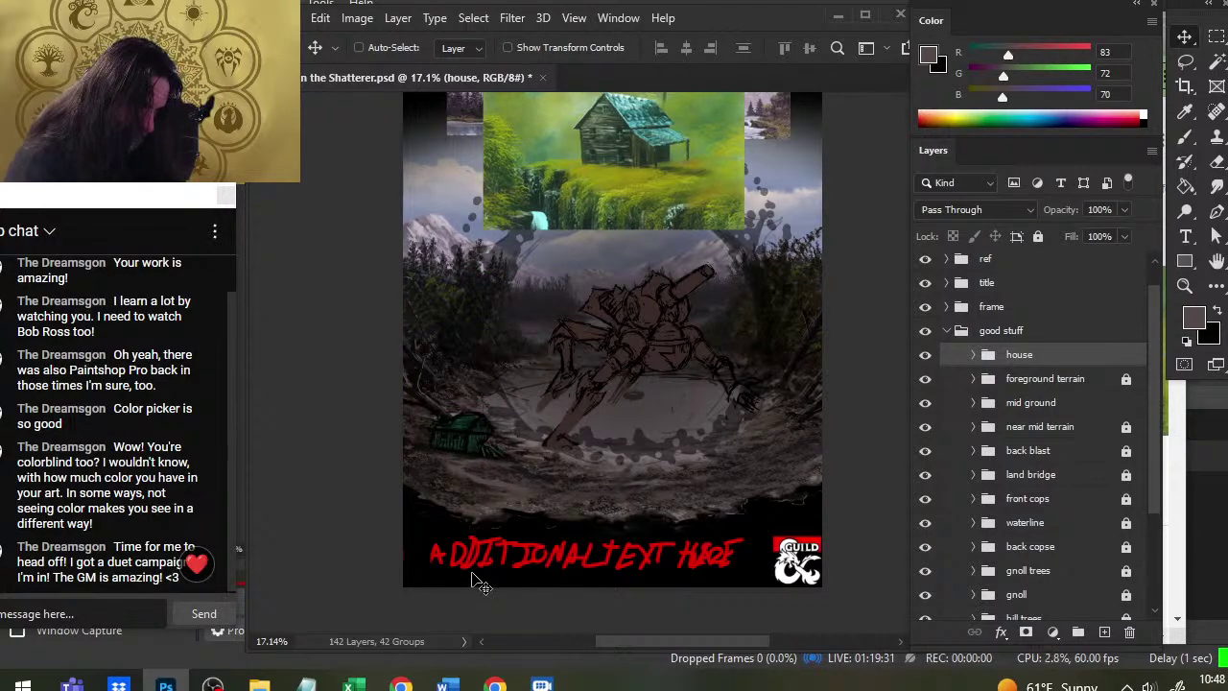
Duplicate the house group and place the copy on the path to the right of the original house
{"action": "key", "text": "z"}
{"action": "left_click_drag", "start_coordinate": [476, 581], "coordinate": [448, 587]}
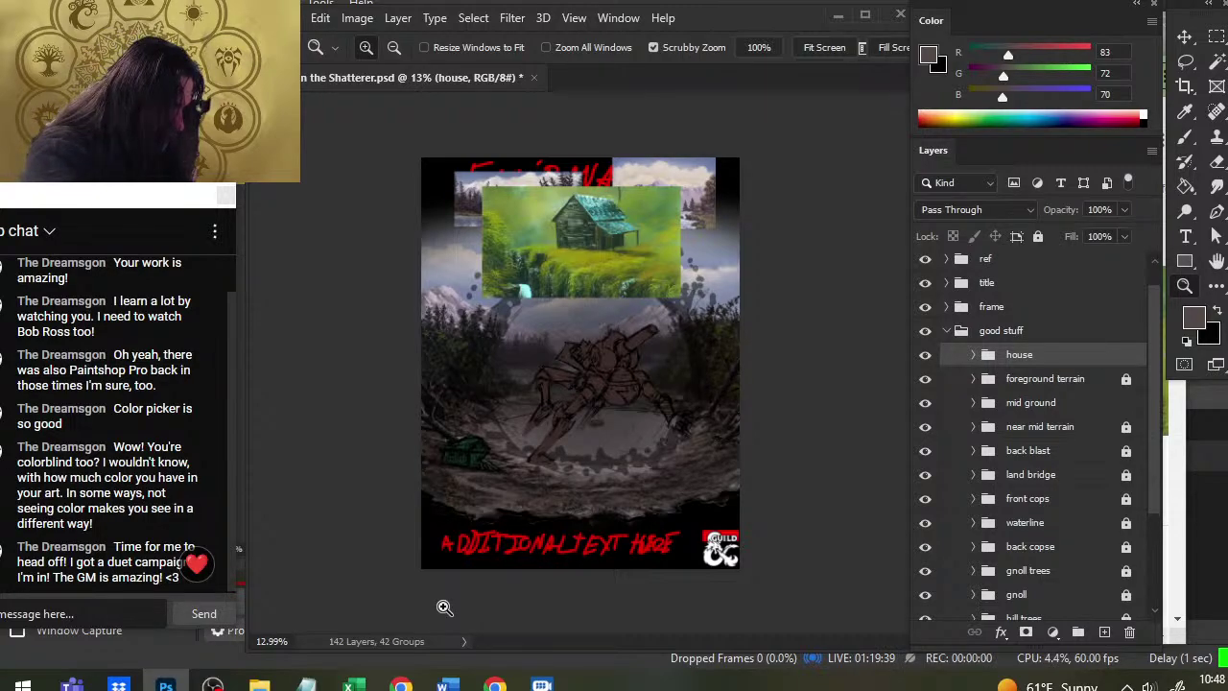
{"action": "key", "text": "l"}
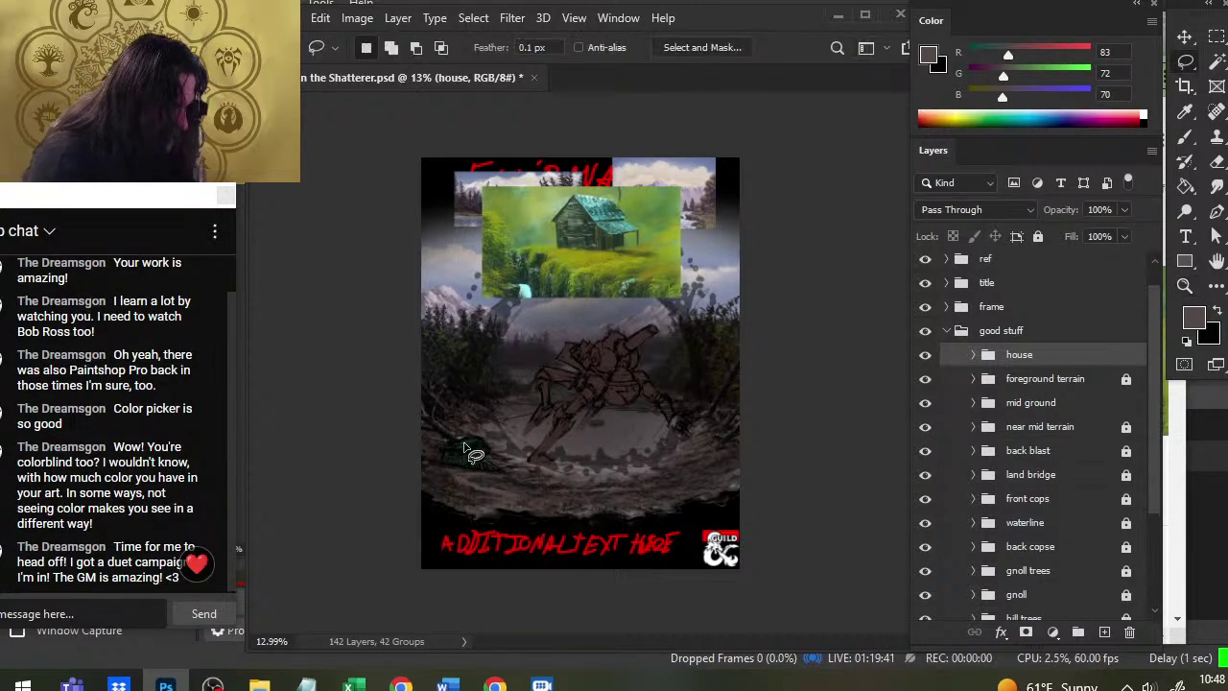
{"action": "right_click", "coordinate": [1053, 358]}
{"action": "left_click", "coordinate": [1129, 56]}
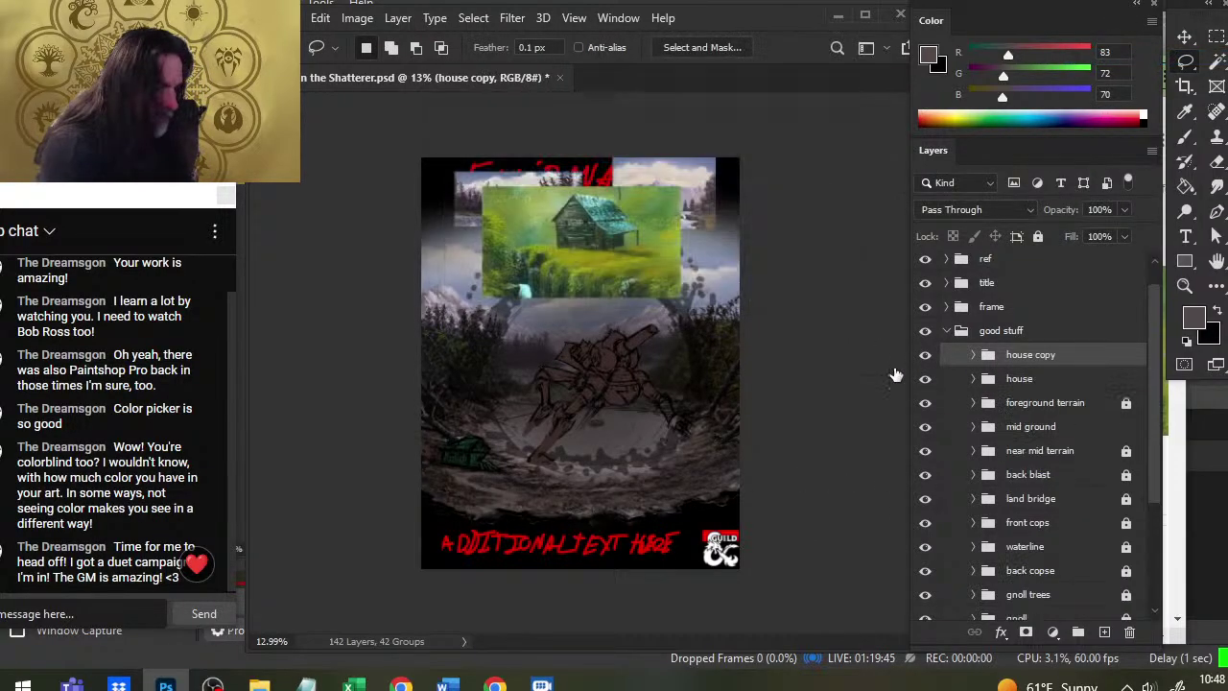
{"action": "key", "text": "v"}
{"action": "mouse_move", "coordinate": [572, 534]}
{"action": "left_mouse_down"}
{"action": "mouse_move", "coordinate": [675, 517]}
{"action": "mouse_move", "coordinate": [656, 520]}
{"action": "left_mouse_up"}
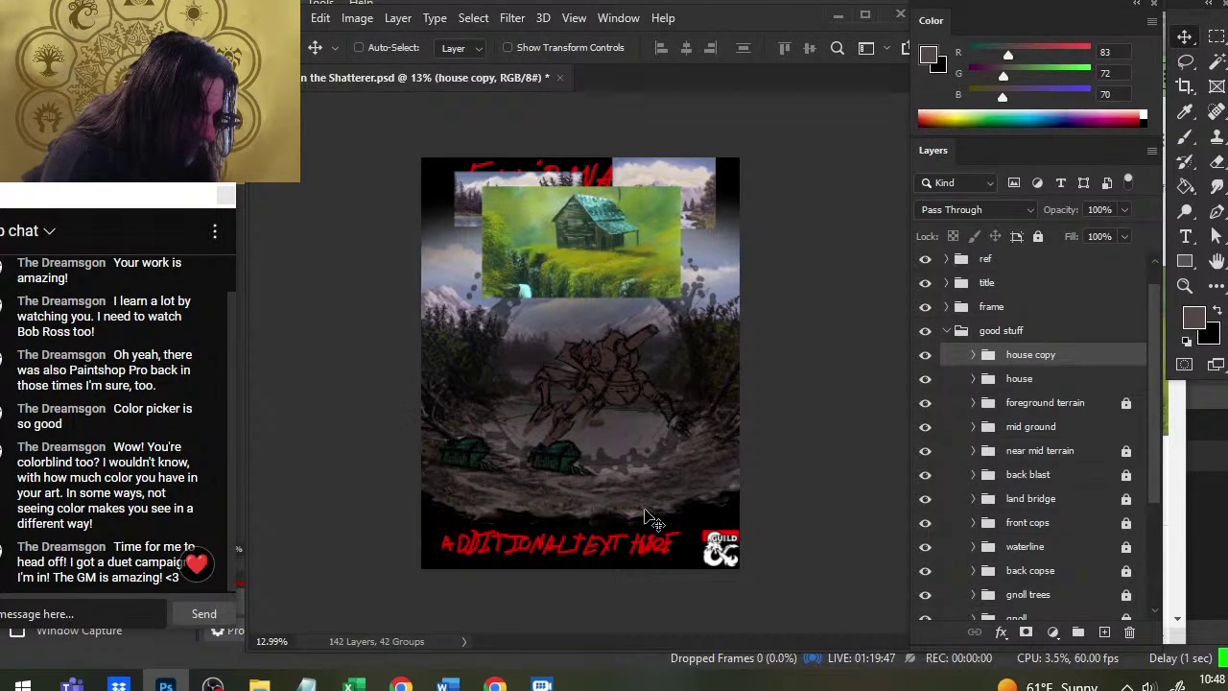
Move the house copy up to the center of the scene, over the sketched figure's legs
{"action": "key", "text": "b"}
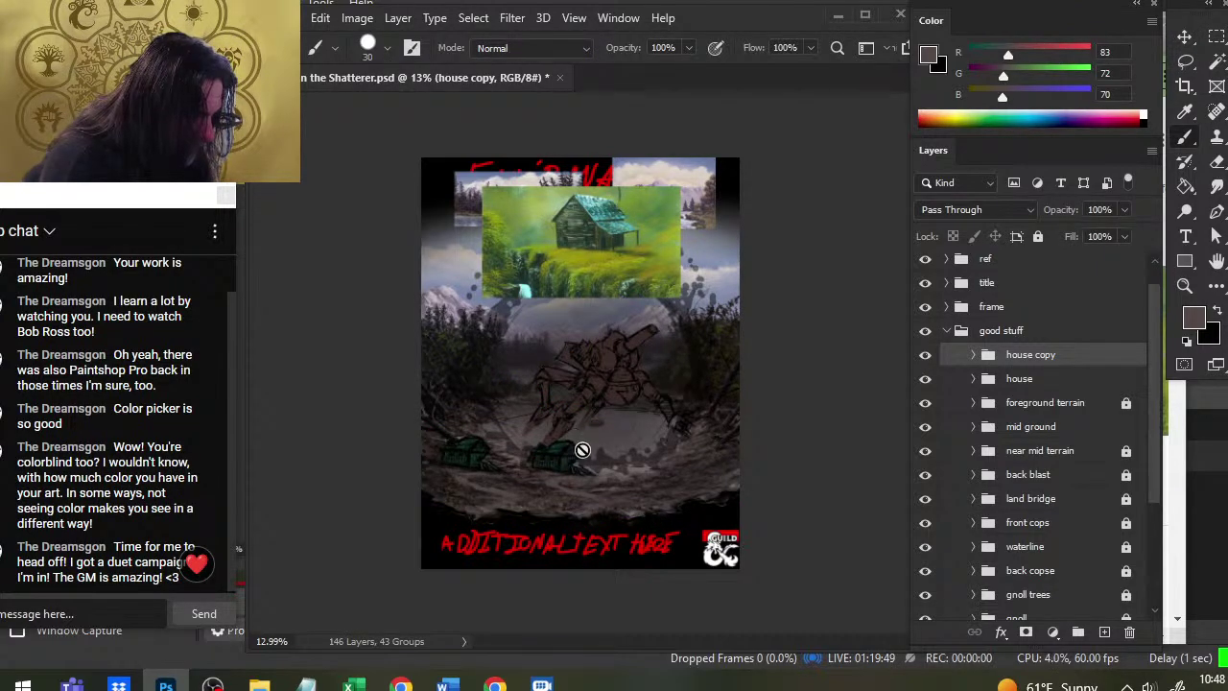
{"action": "left_click", "coordinate": [581, 470]}
{"action": "key", "text": "Return"}
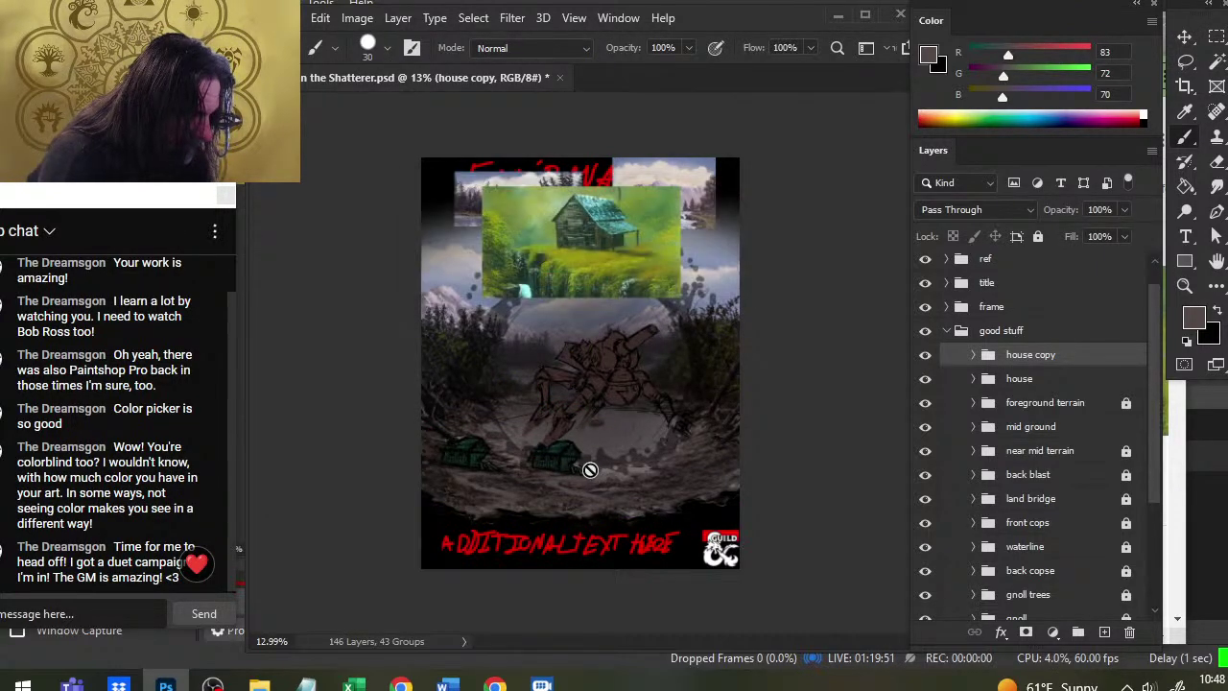
{"action": "key", "text": "v"}
{"action": "left_click_drag", "start_coordinate": [582, 468], "coordinate": [602, 424]}
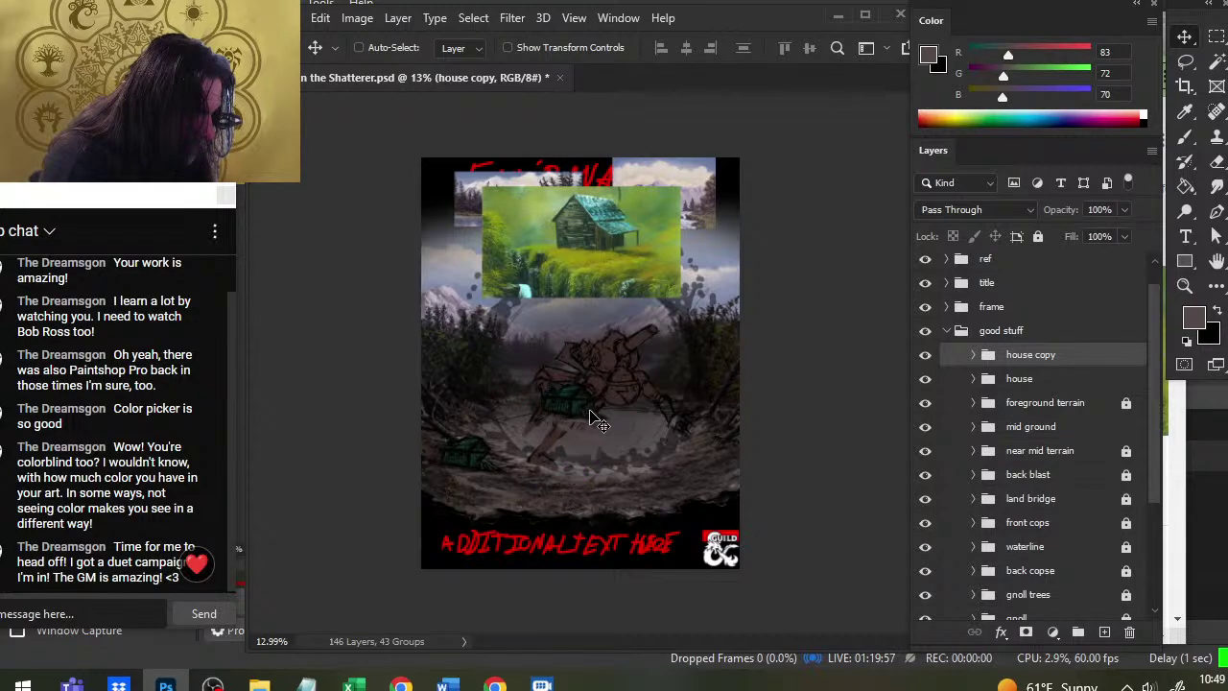
Try the house copy higher in the scene, over the sketched figure's upper body
{"action": "left_click_drag", "start_coordinate": [602, 387], "coordinate": [616, 368]}
{"action": "left_click_drag", "start_coordinate": [580, 450], "coordinate": [589, 382]}
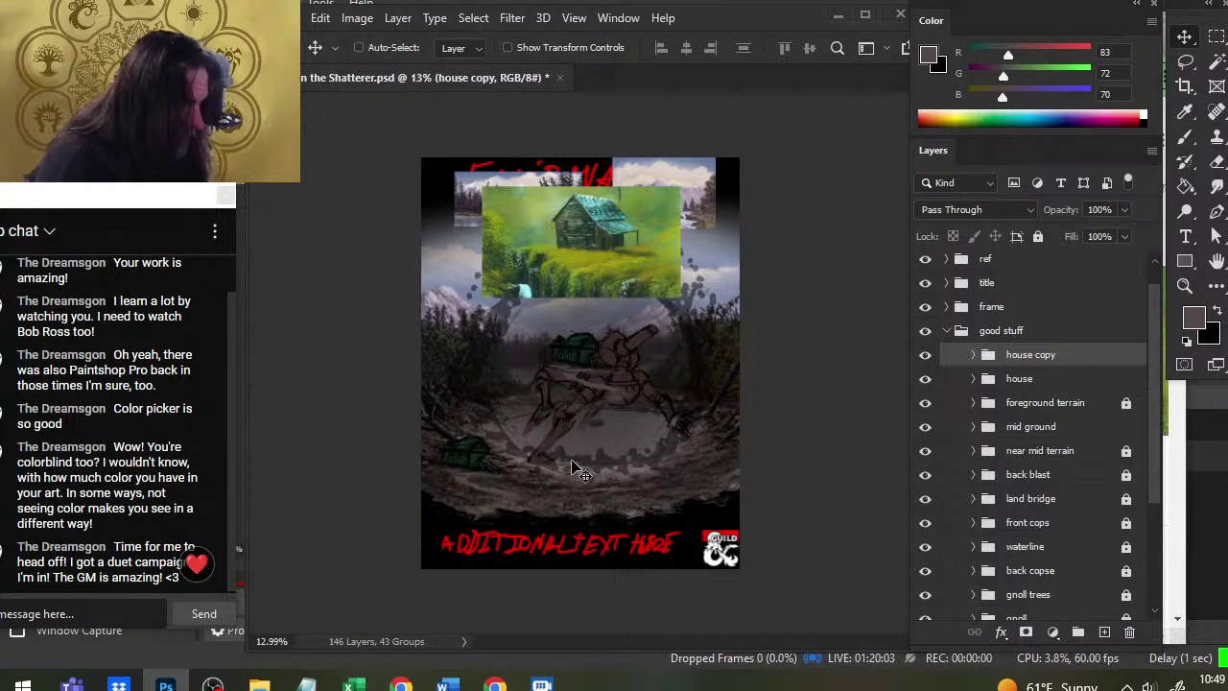
Undo the house copy's moves and remove the copy, leaving only the original house group
{"action": "key", "text": "ctrl+z"}
{"action": "key", "text": "ctrl+z"}
{"action": "key", "text": "ctrl+z"}
{"action": "key", "text": "Delete"}
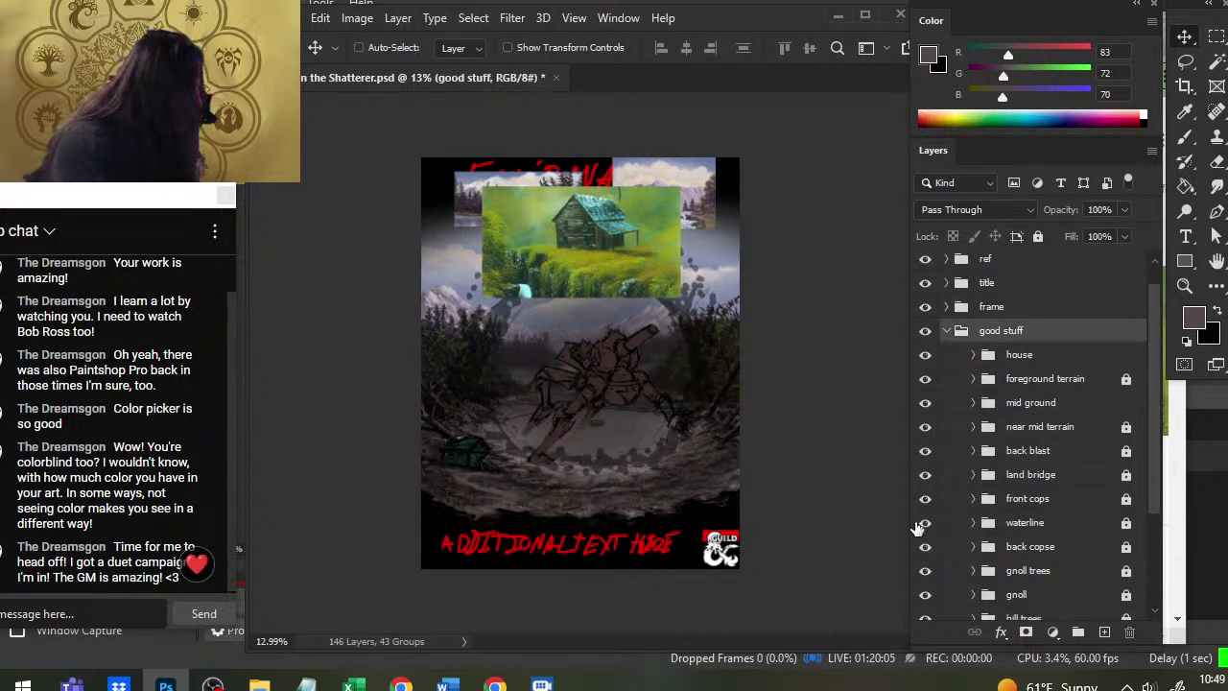
Enlarge the house group slightly toward the upper left with Free Transform
{"action": "left_click", "coordinate": [1017, 355]}
{"action": "right_click", "coordinate": [507, 387]}
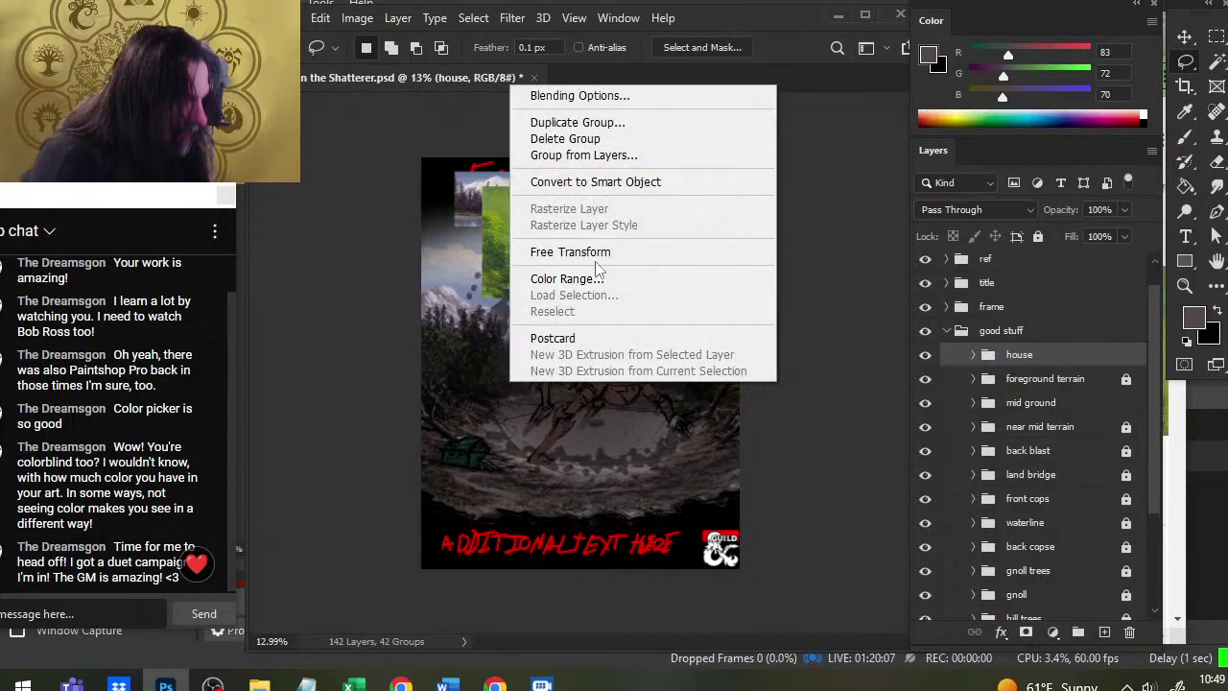
{"action": "left_click", "coordinate": [564, 255]}
{"action": "left_click_drag", "start_coordinate": [417, 423], "coordinate": [407, 419]}
{"action": "key", "text": "Return"}
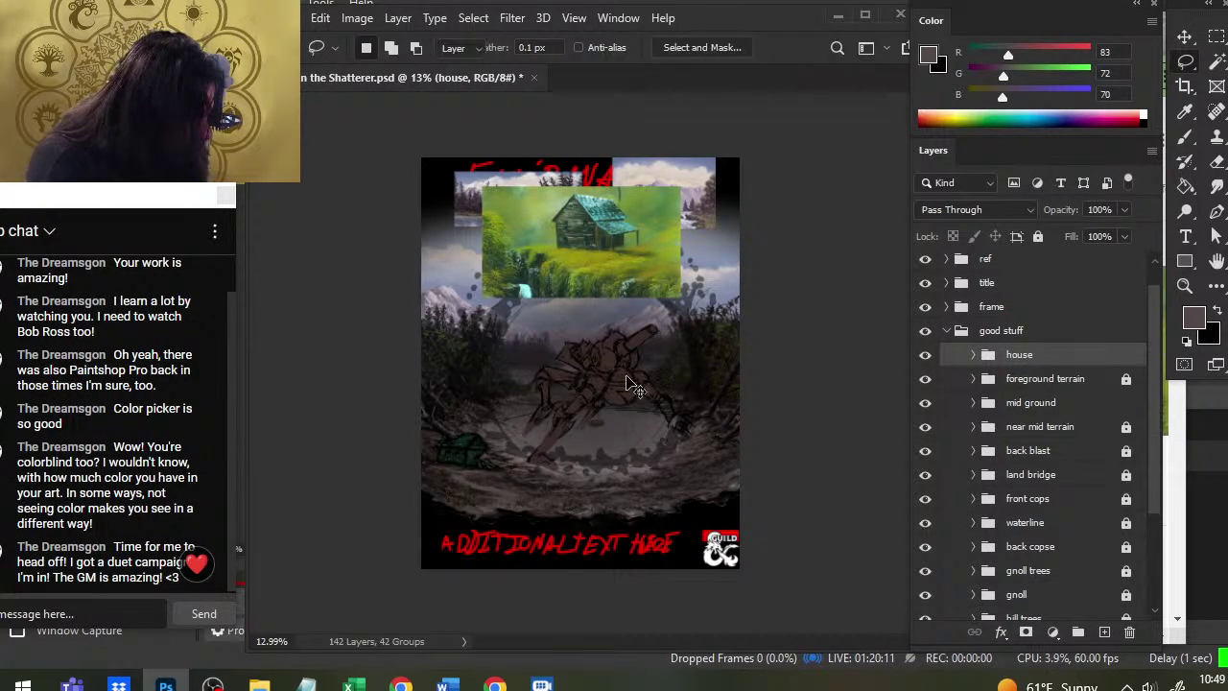
{"action": "key", "text": "l"}
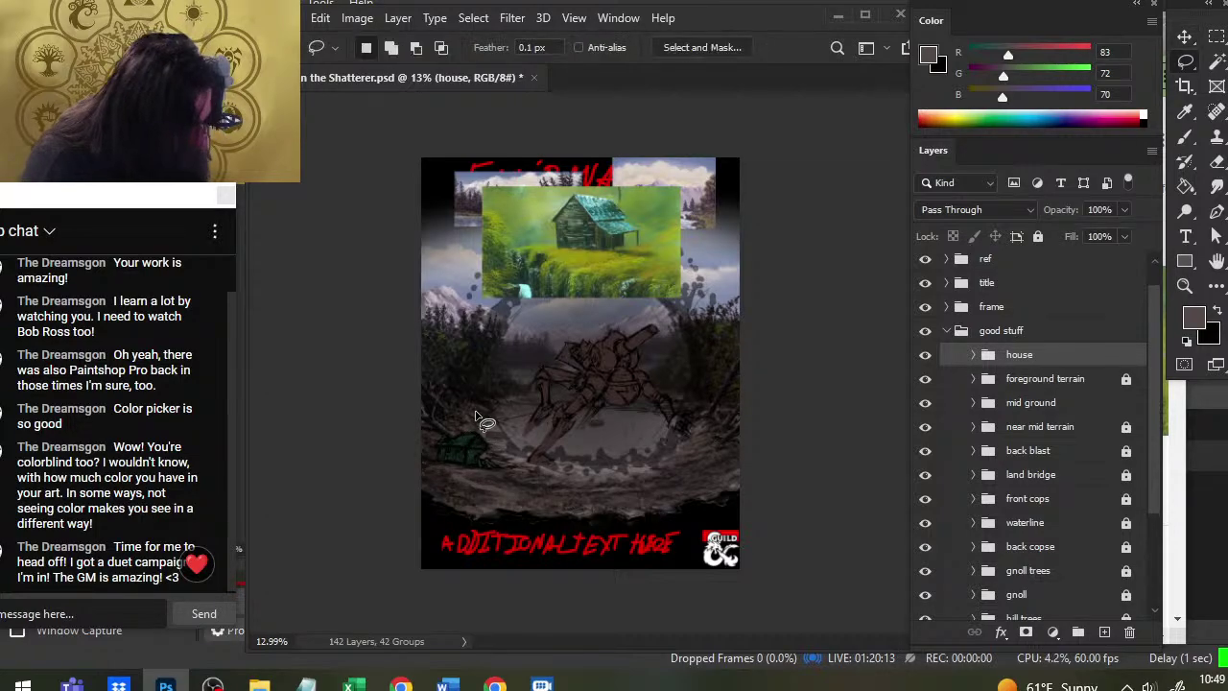
{"action": "key", "text": "b"}
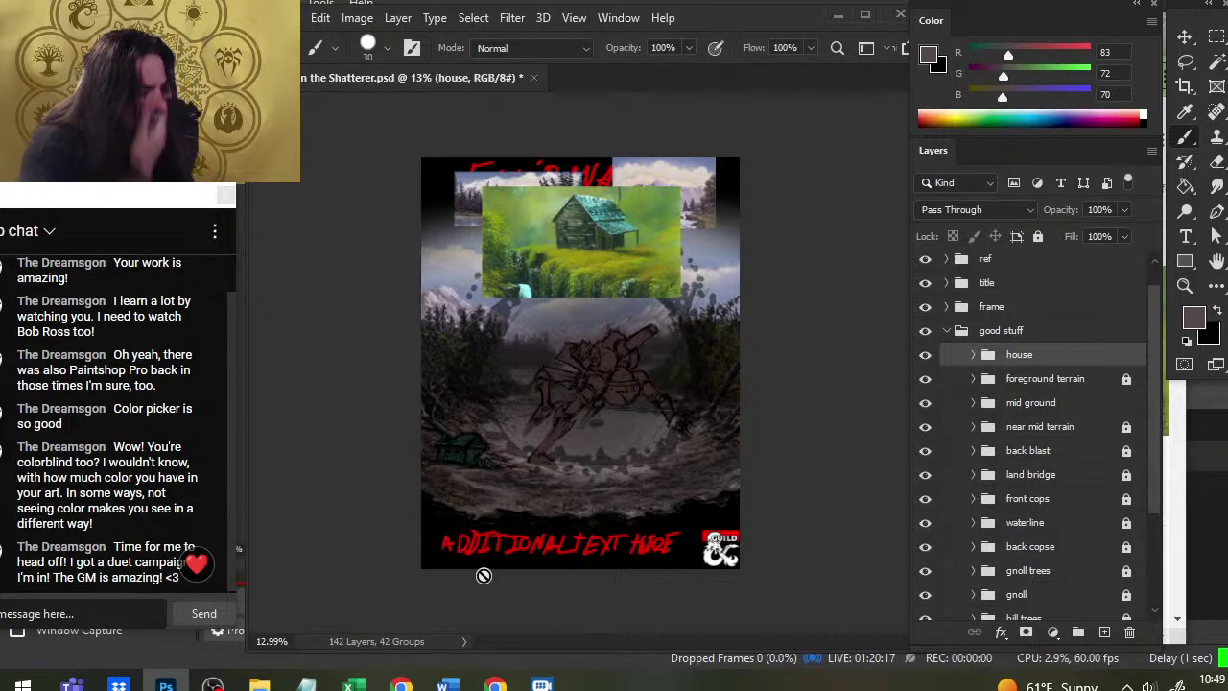
{"action": "key", "text": "v"}
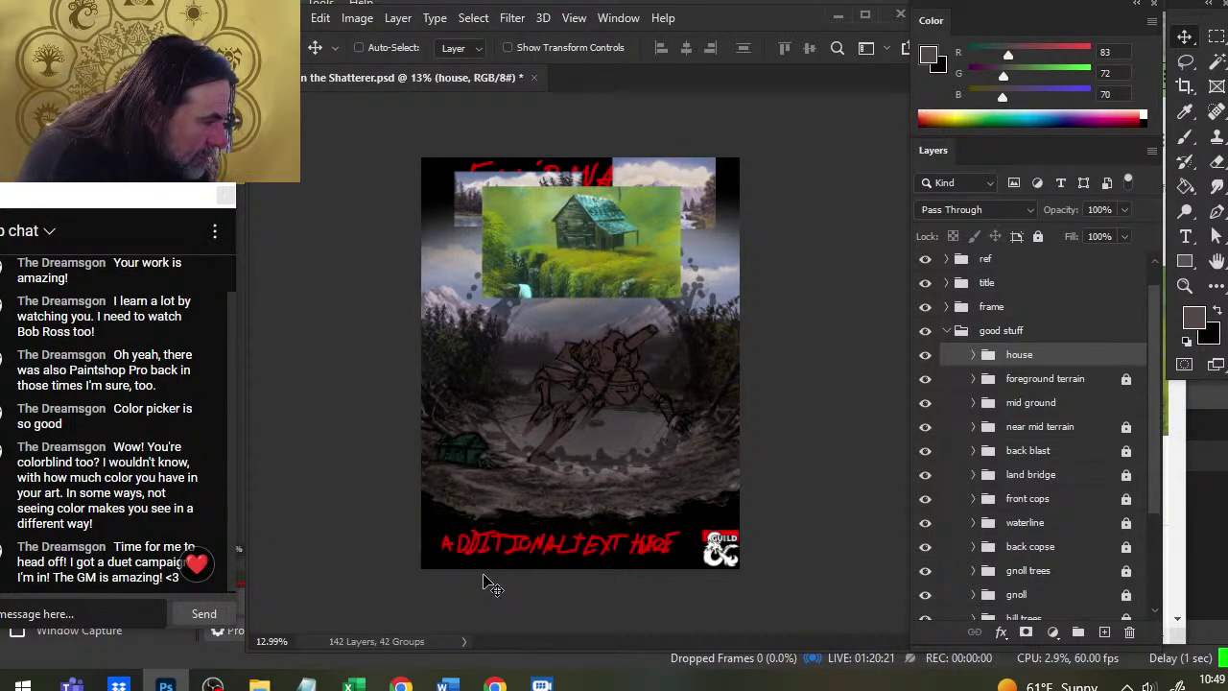
Sample a near-black painting colour beside the house, expand the house group and add a new layer above Layer 165
{"action": "key", "text": "z"}
{"action": "left_click_drag", "start_coordinate": [463, 464], "coordinate": [504, 467]}
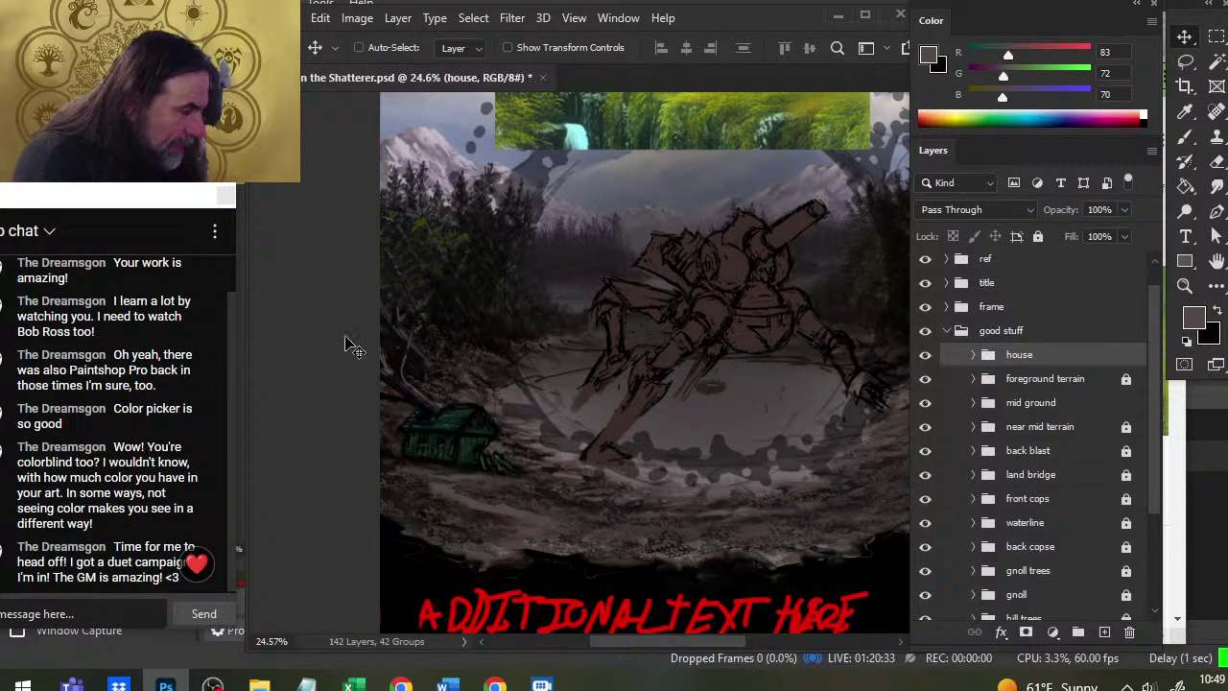
{"action": "key", "text": "b"}
{"action": "left_click", "coordinate": [410, 410], "text": "alt"}
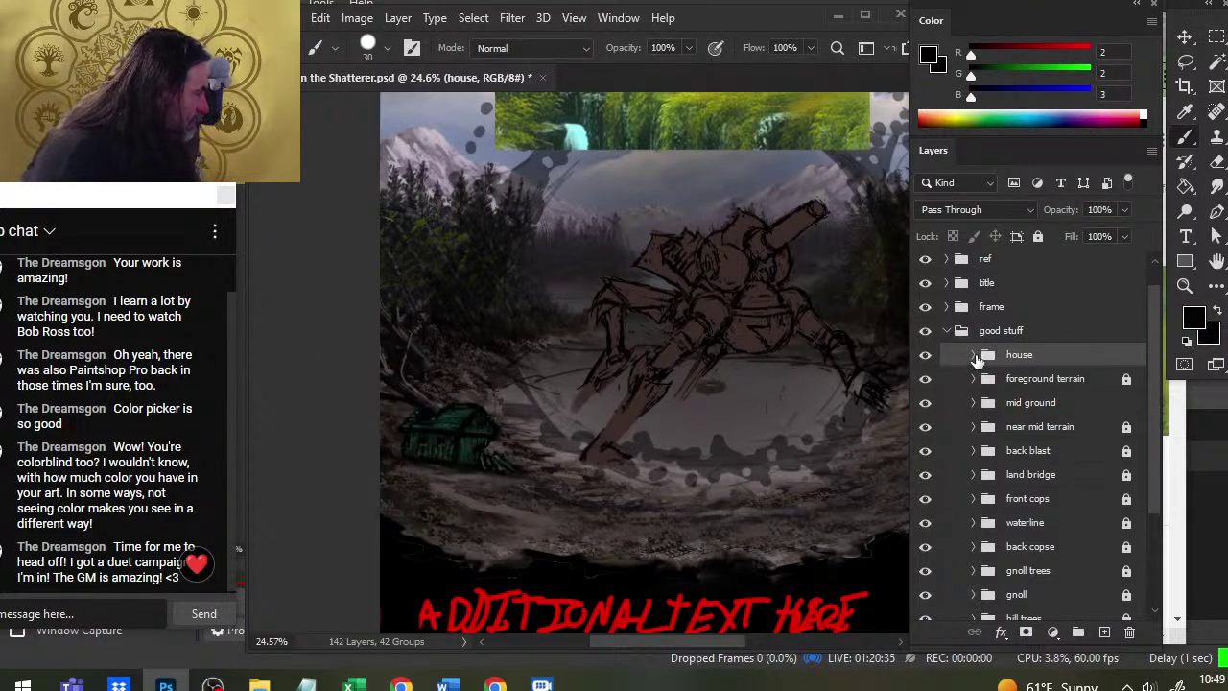
{"action": "left_click", "coordinate": [973, 355]}
{"action": "left_click", "coordinate": [973, 460]}
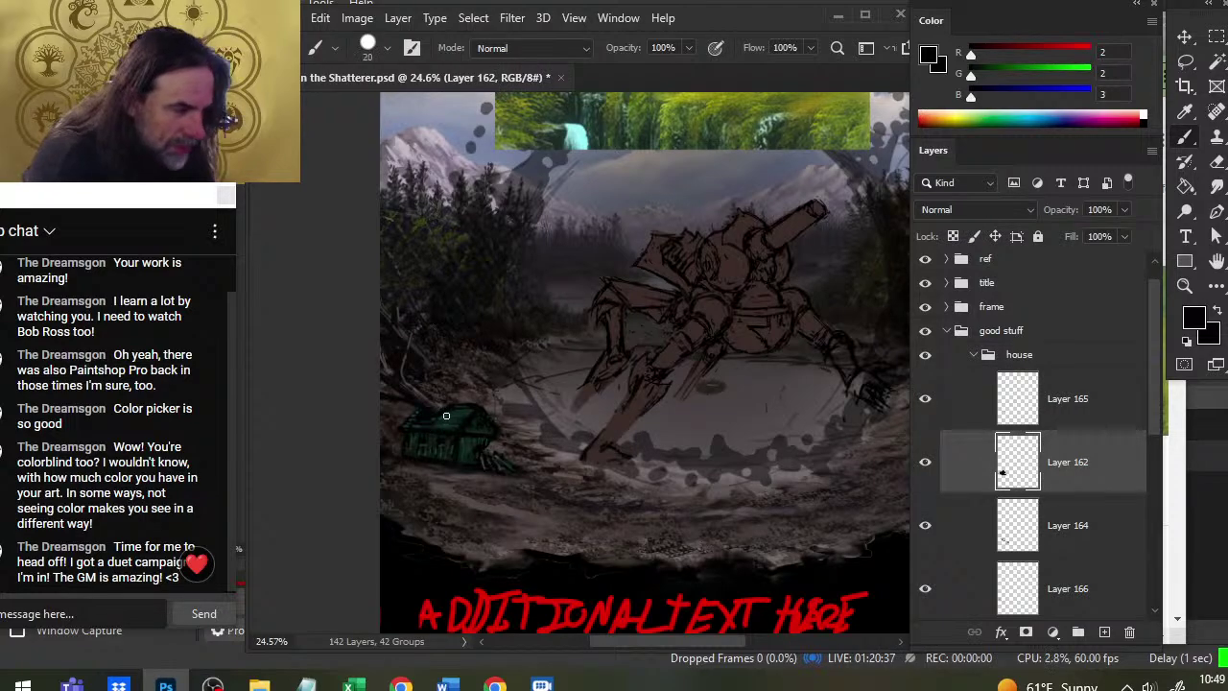
{"action": "left_click", "coordinate": [1002, 407]}
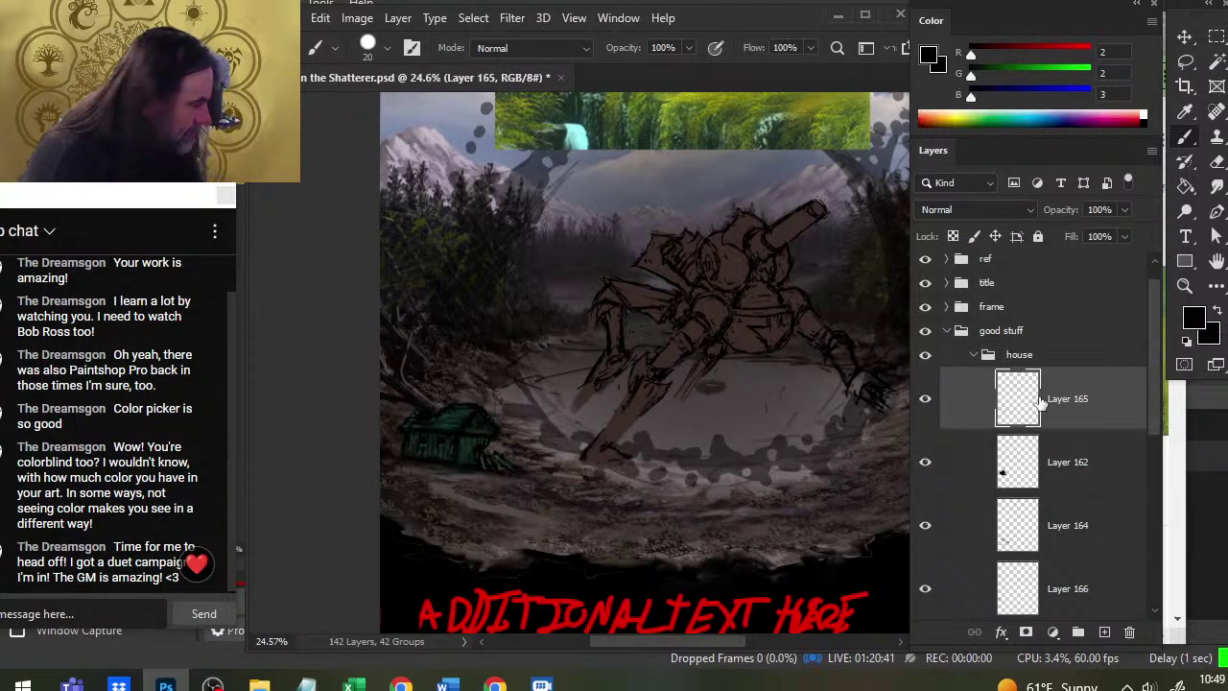
{"action": "left_click", "coordinate": [1104, 631]}
Paint fine roof details in sampled dark teal with an 8 px brush, softening them with the 30% eraser and 40% smudge
{"action": "key", "text": "bracketleft"}
{"action": "key", "text": "bracketleft"}
{"action": "key", "text": "bracketleft"}
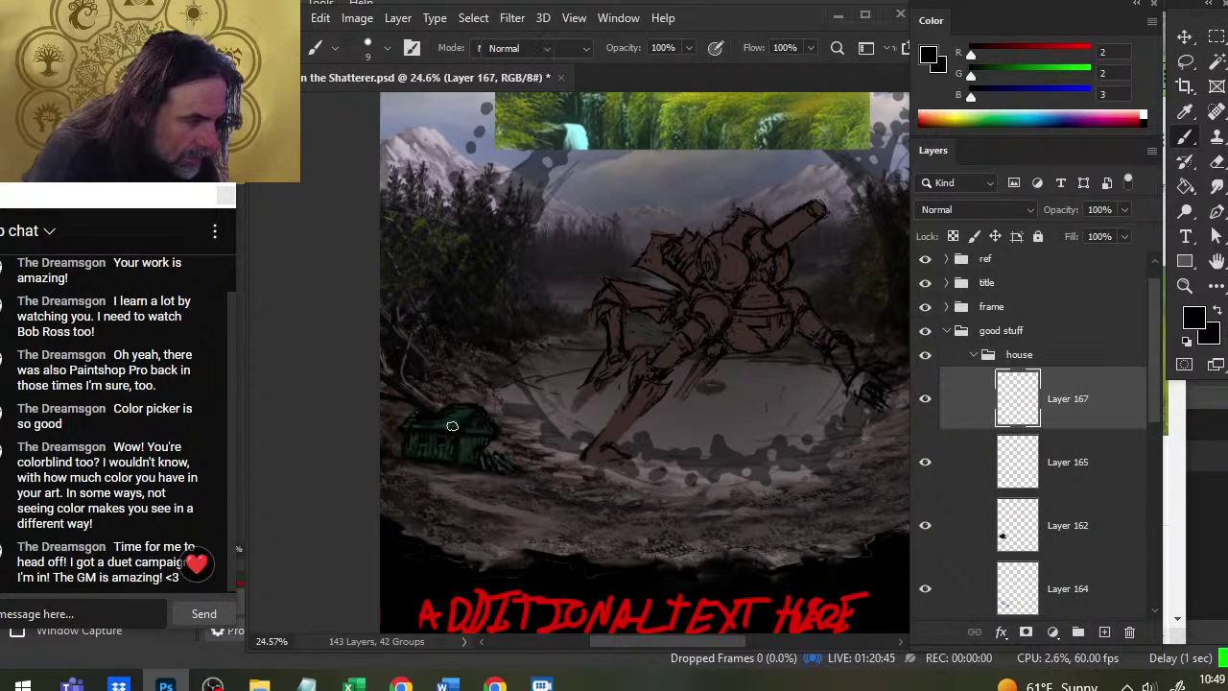
{"action": "key", "text": "alt"}
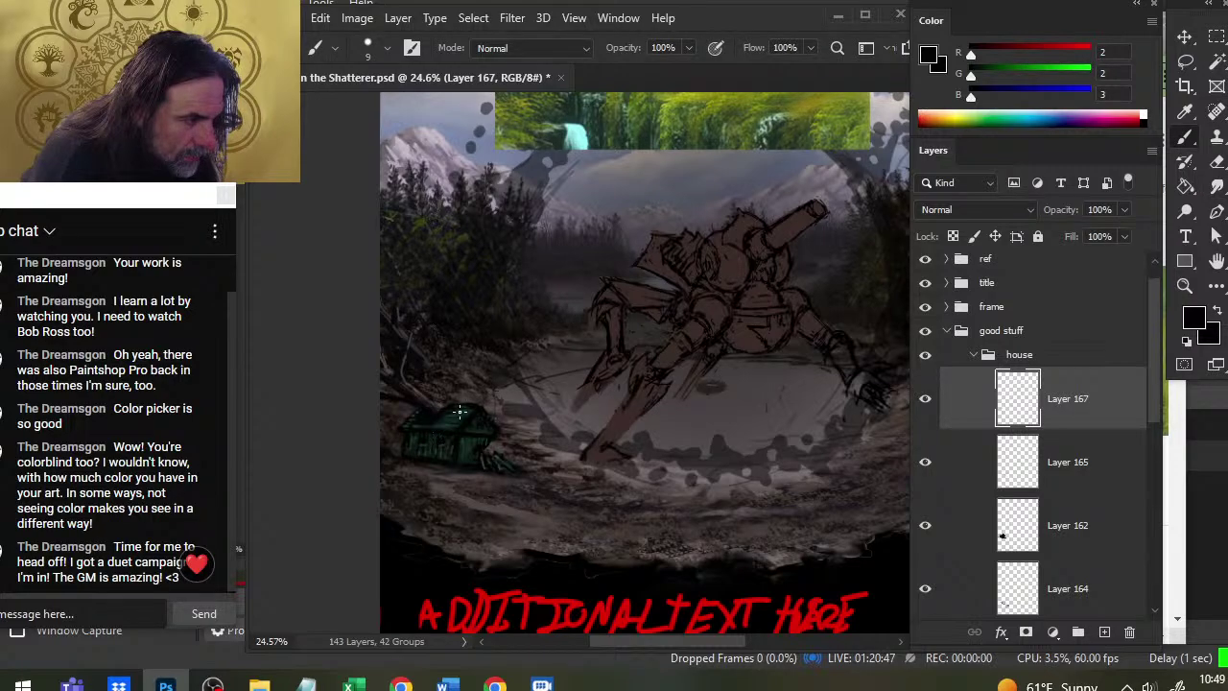
{"action": "left_click", "coordinate": [447, 419], "text": "alt"}
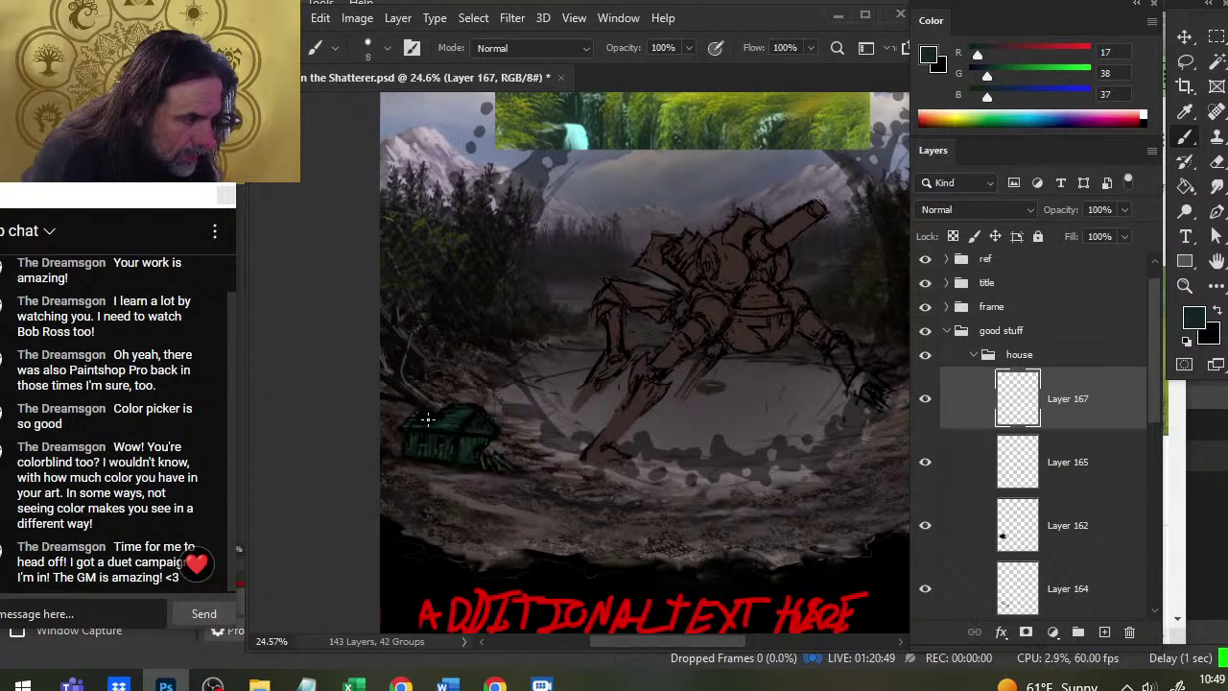
{"action": "key", "text": "r"}
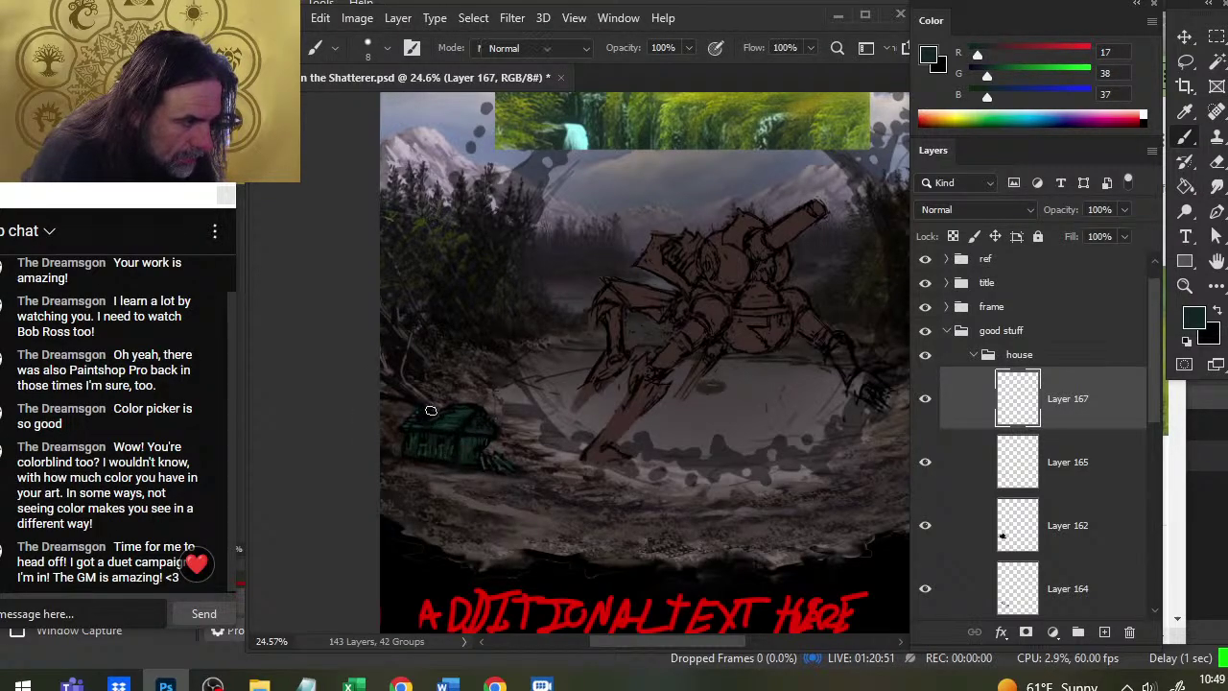
{"action": "key", "text": "e"}
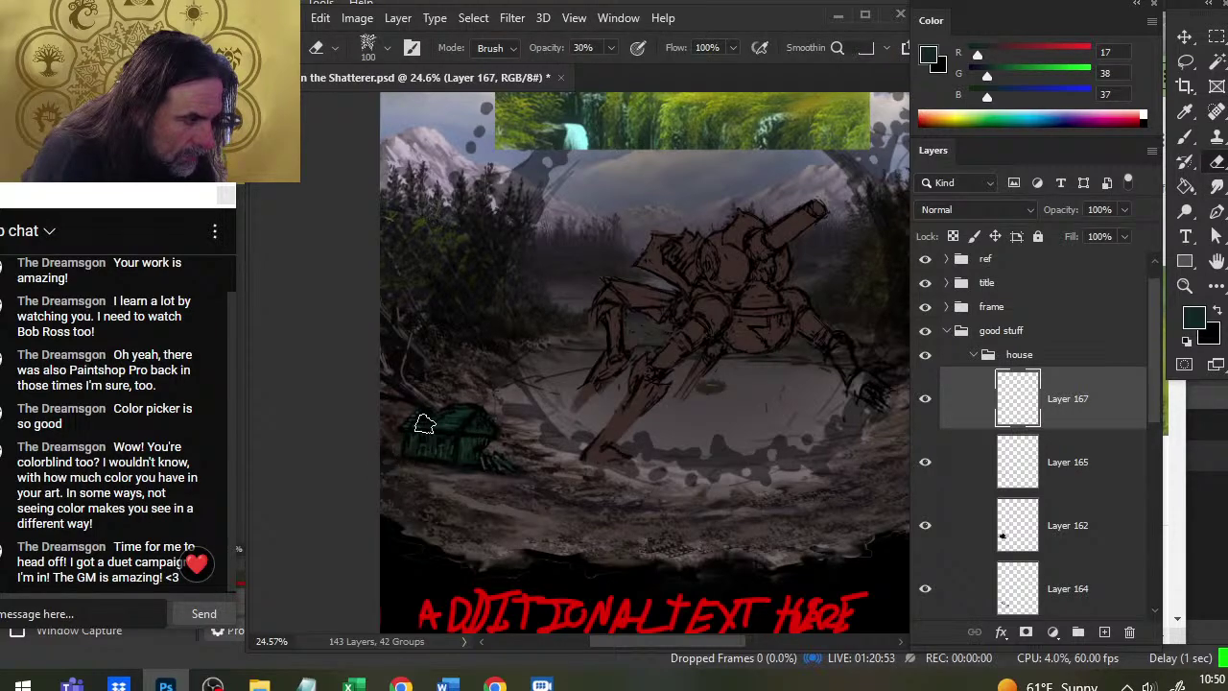
{"action": "key", "text": "b"}
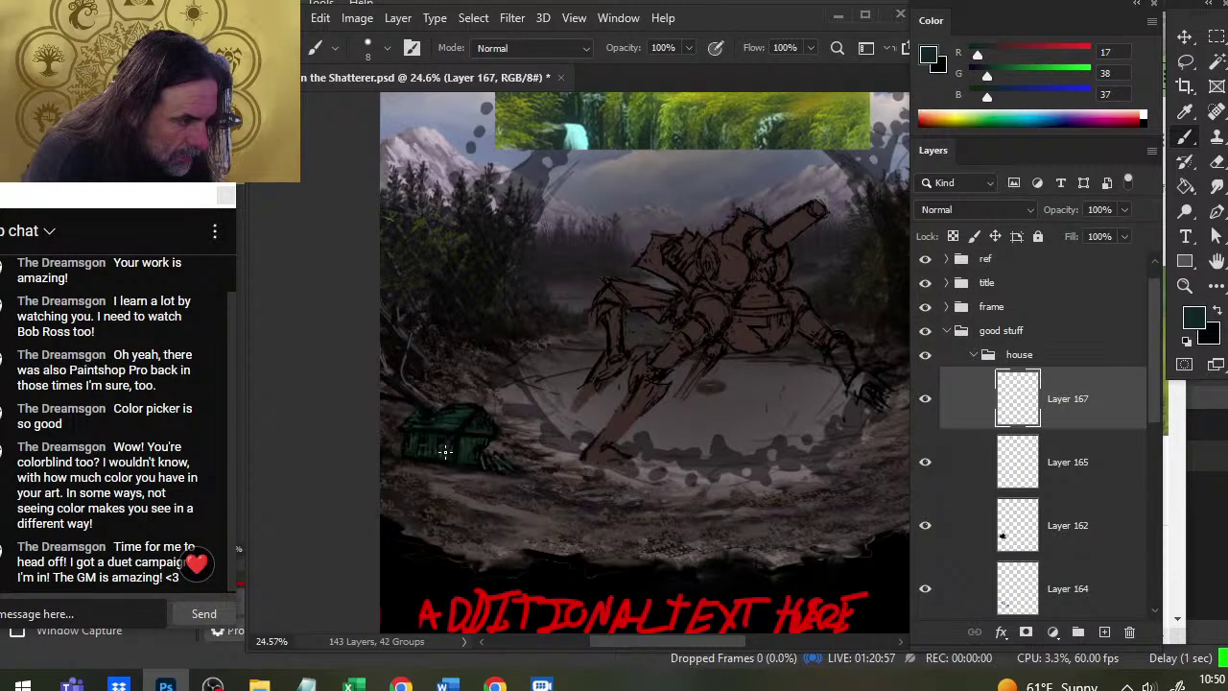
{"action": "key", "text": "e"}
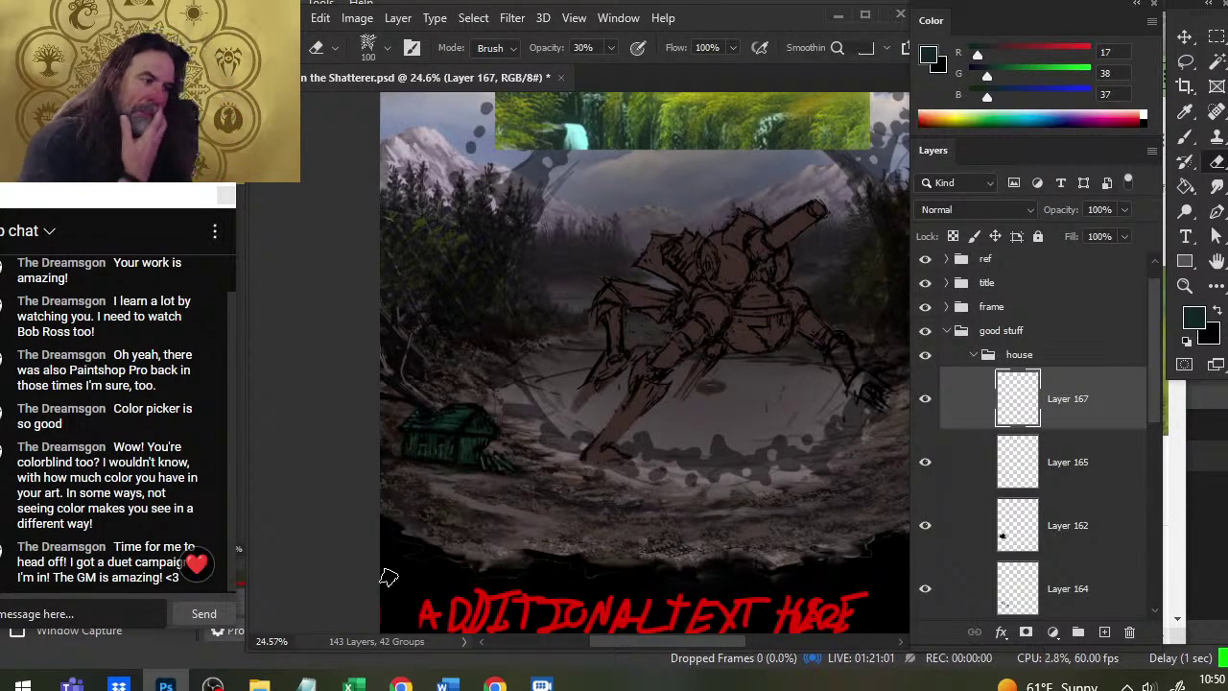
{"action": "key", "text": "b"}
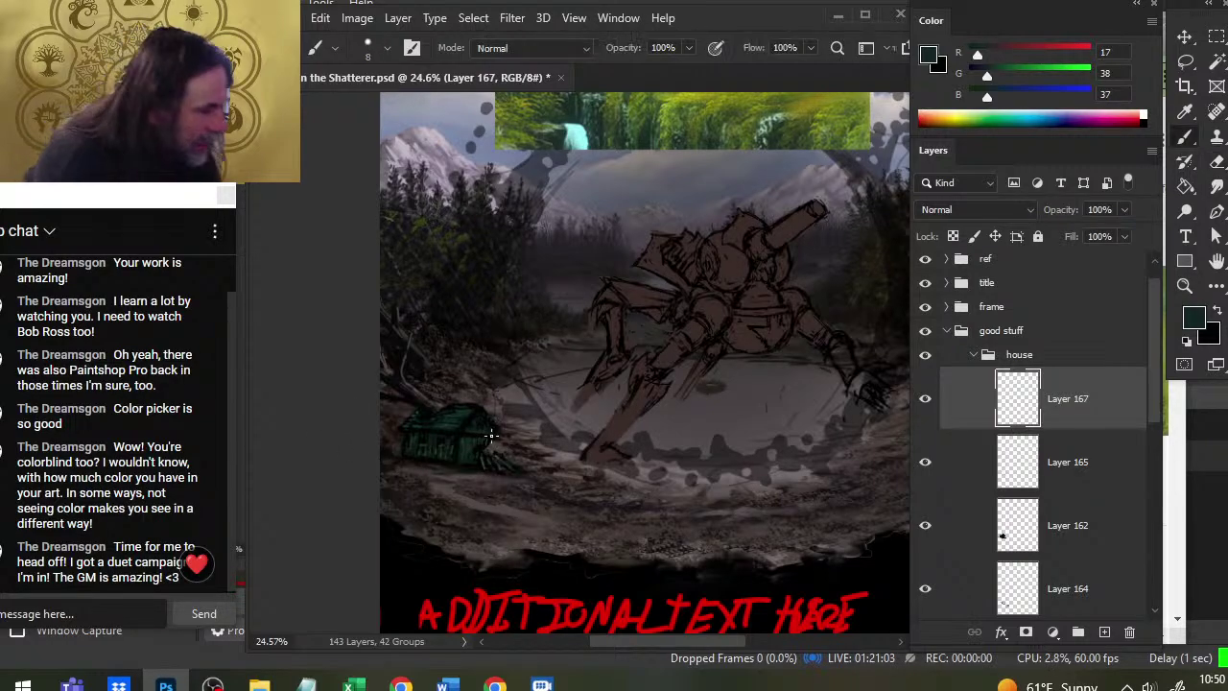
{"action": "key", "text": "e"}
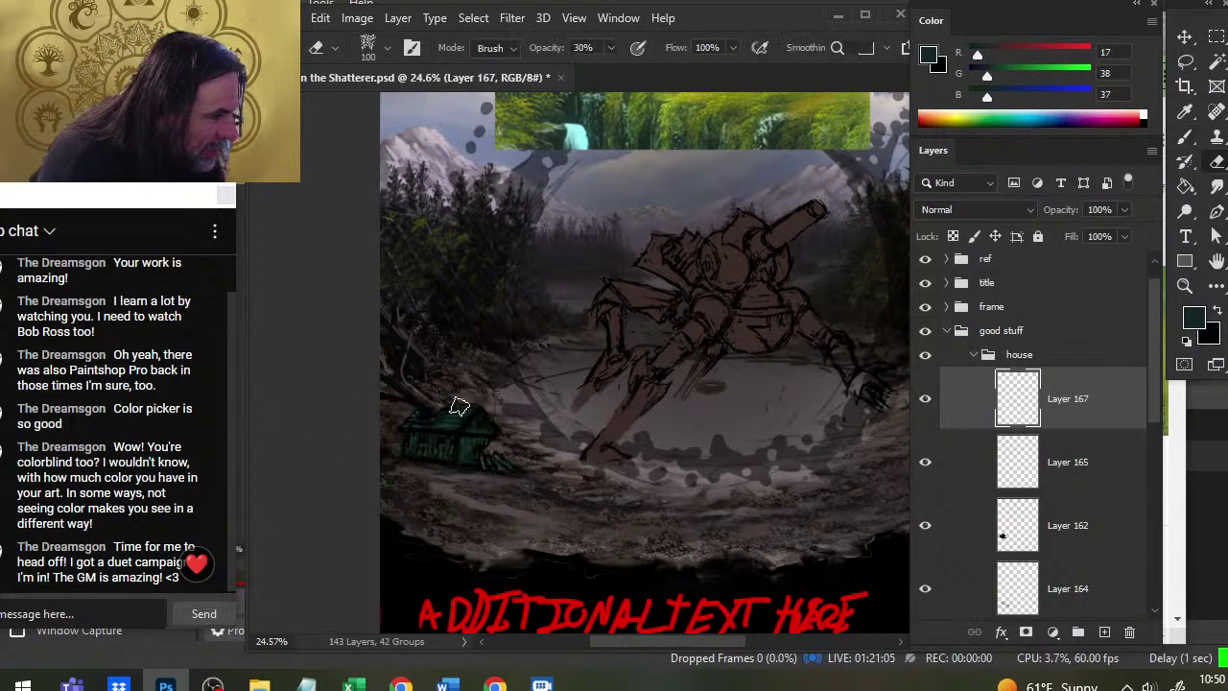
{"action": "left_click_drag", "start_coordinate": [457, 406], "coordinate": [463, 425]}
{"action": "key", "text": "r"}
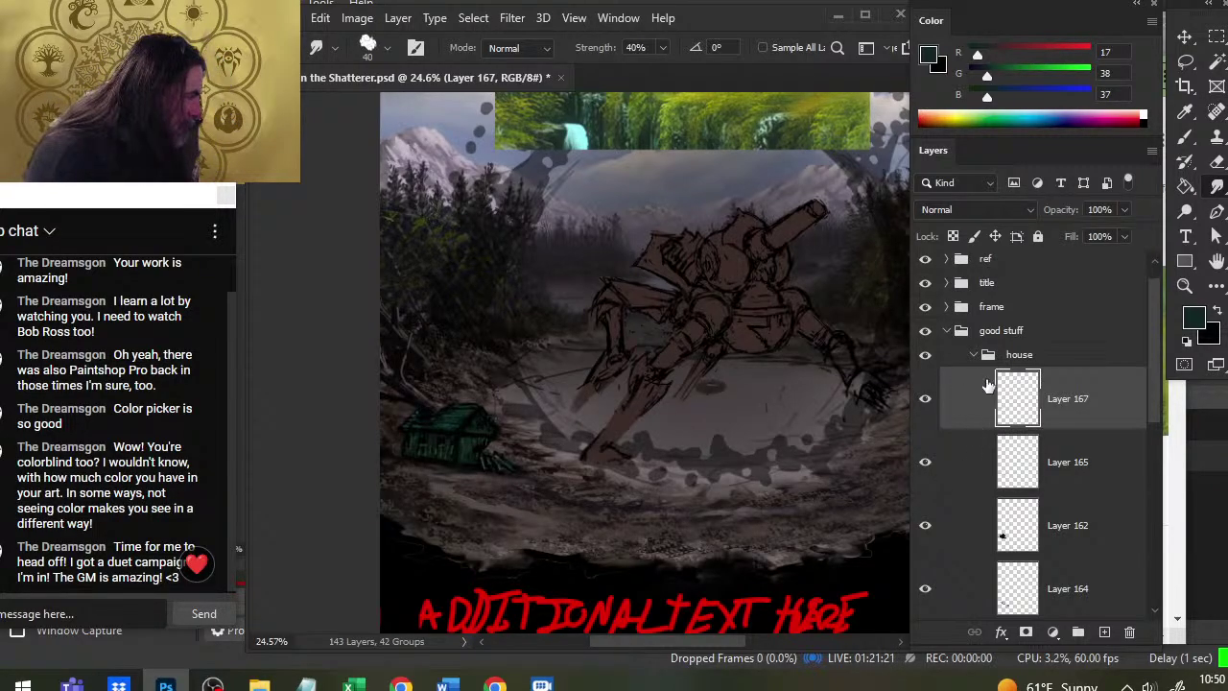
Select the whole house group and stretch it slightly toward the painting's left edge with Free Transform
{"action": "left_click", "coordinate": [957, 359]}
{"action": "key", "text": "l"}
{"action": "right_click", "coordinate": [478, 435]}
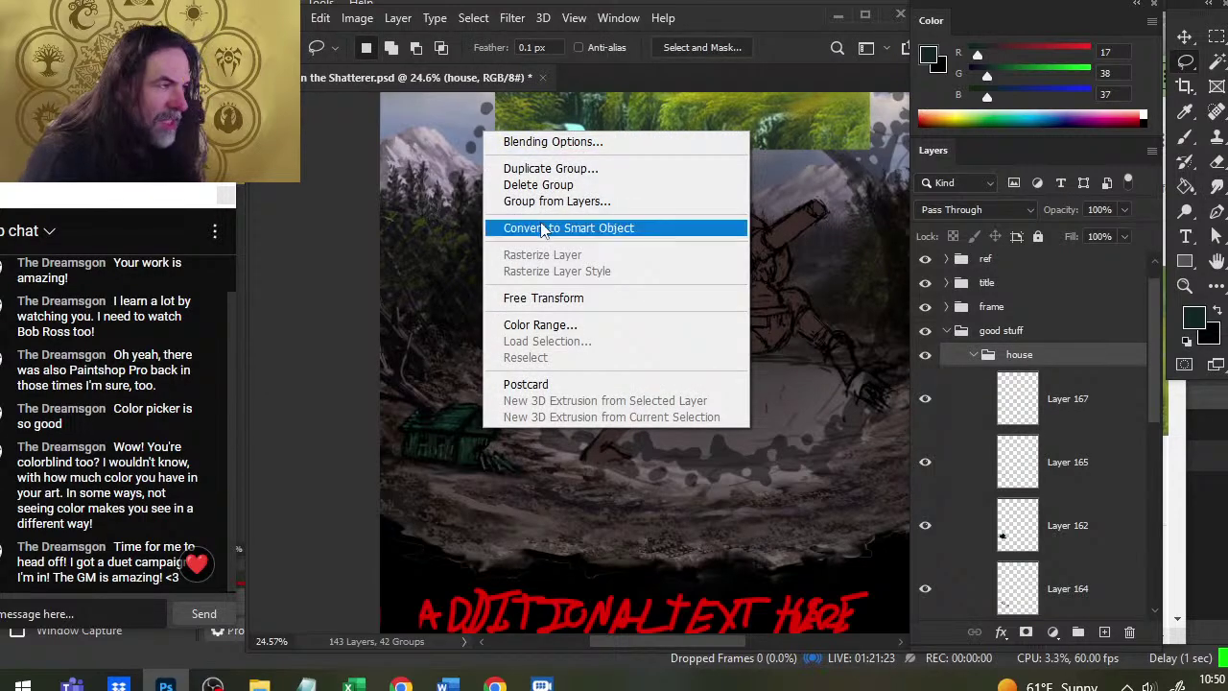
{"action": "left_click", "coordinate": [549, 302]}
{"action": "left_click_drag", "start_coordinate": [369, 390], "coordinate": [354, 381]}
{"action": "key", "text": "Return"}
{"action": "key", "text": "v"}
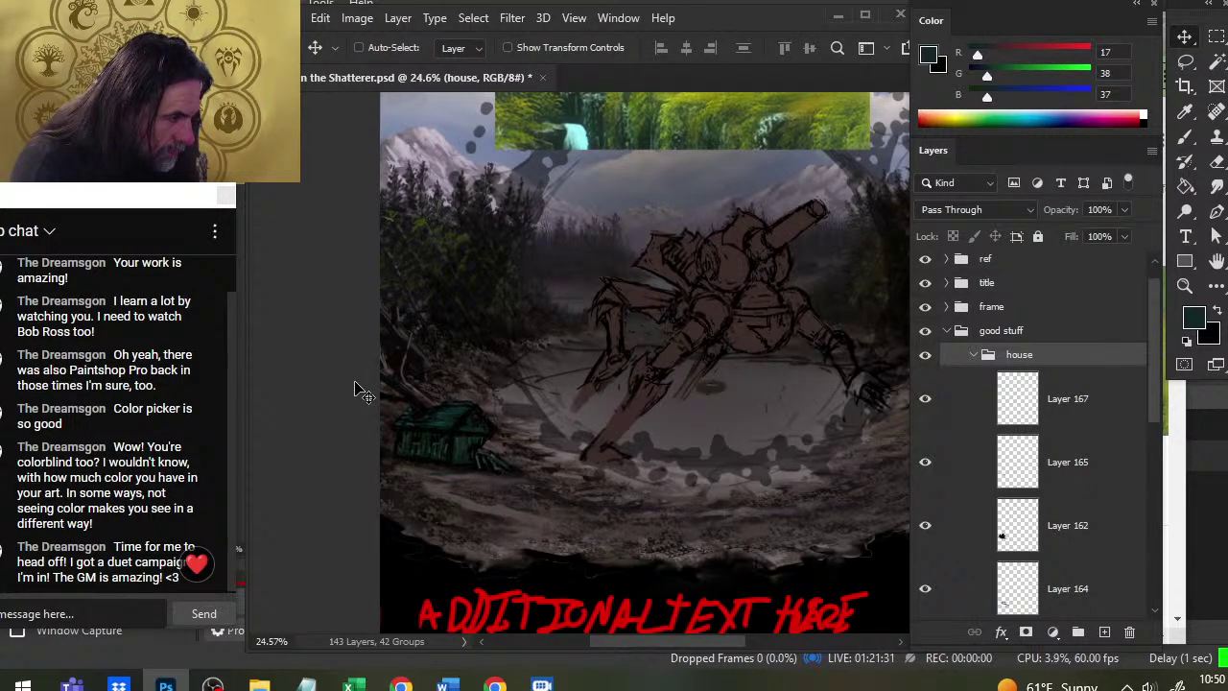
Collapse the house group and add a new layer above it
{"action": "key", "text": "z"}
{"action": "left_click", "coordinate": [580, 459], "text": "alt"}
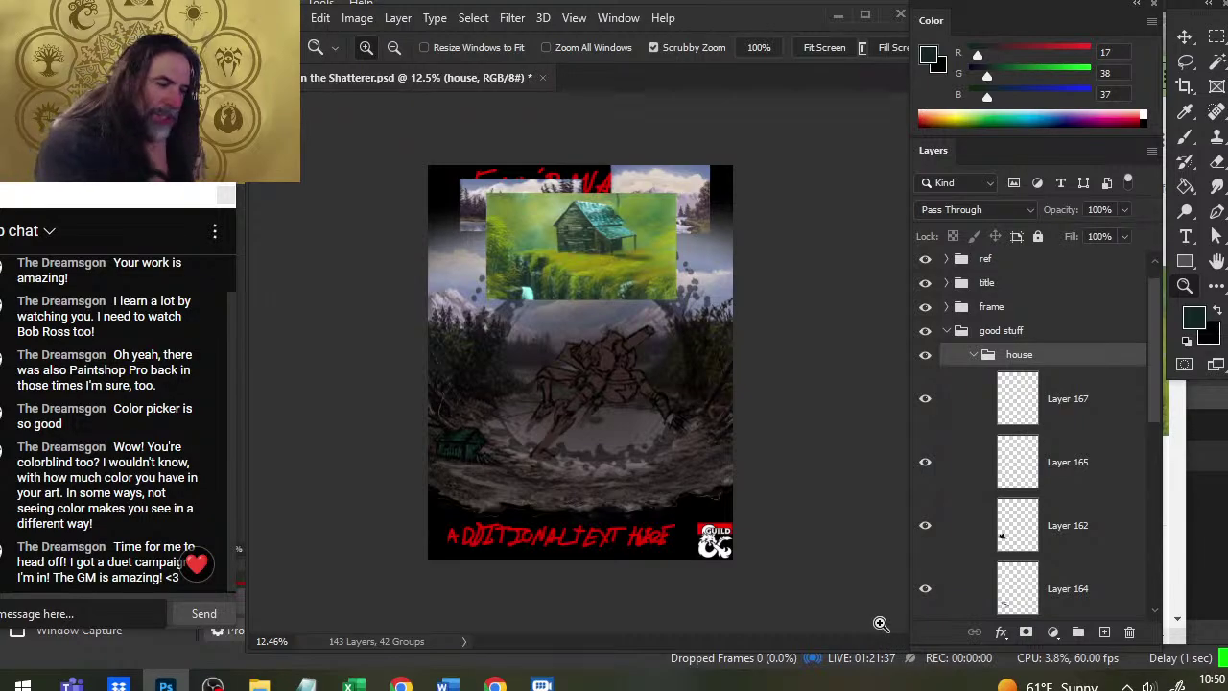
{"action": "left_click", "coordinate": [973, 355]}
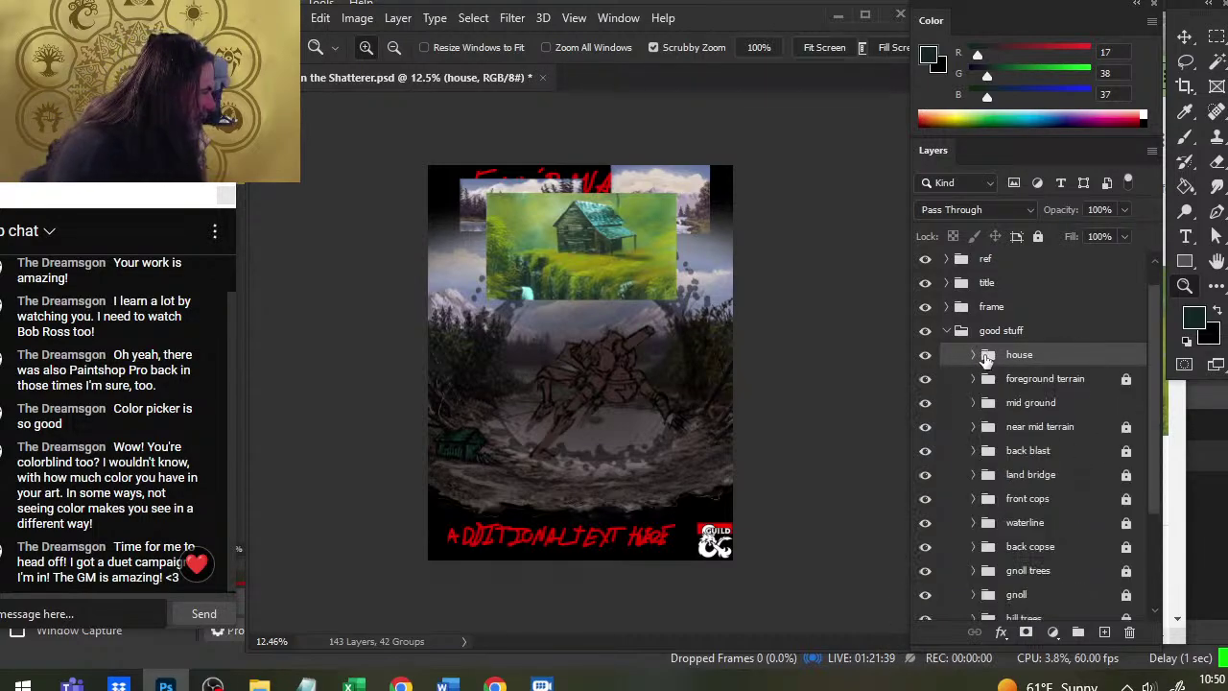
{"action": "left_click", "coordinate": [1104, 631]}
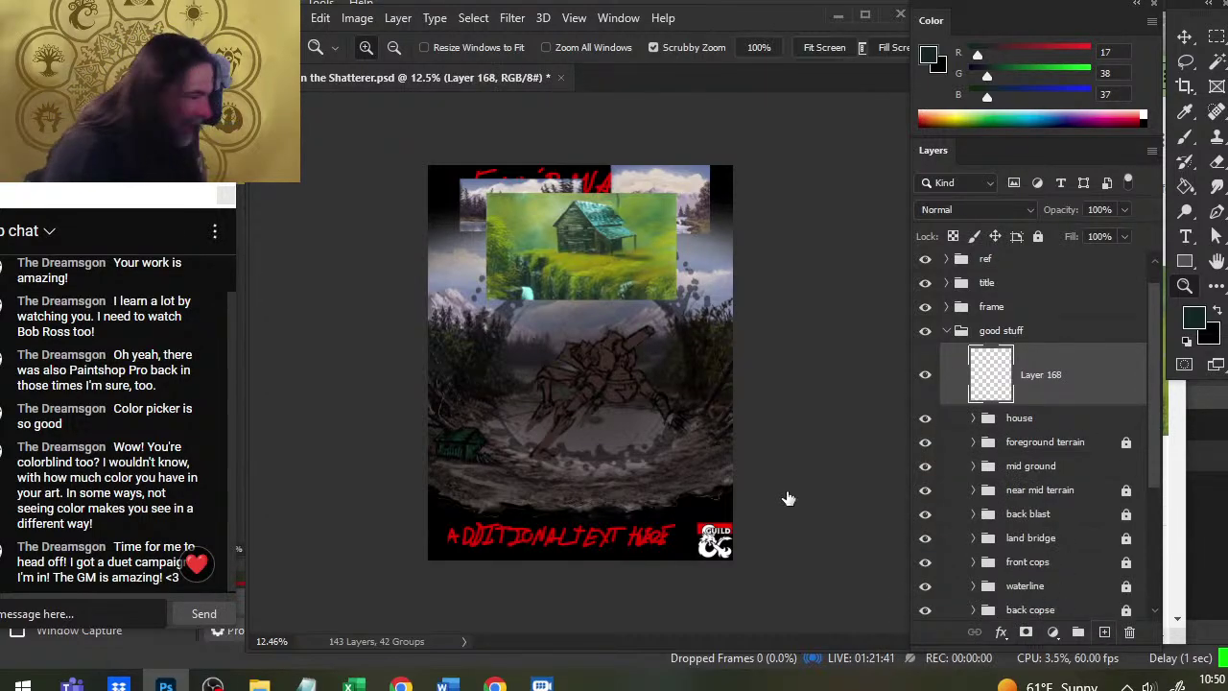
Paint a near-black contour across the ground from beside the house toward the center, using a 20 px brush and smudging it
{"action": "key", "text": "b"}
{"action": "mouse_move", "coordinate": [496, 444]}
{"action": "left_mouse_down"}
{"action": "mouse_move", "coordinate": [491, 382]}
{"action": "mouse_move", "coordinate": [540, 499]}
{"action": "mouse_move", "coordinate": [515, 467]}
{"action": "left_mouse_up"}
{"action": "key", "text": "bracketright"}
{"action": "key", "text": "bracketright"}
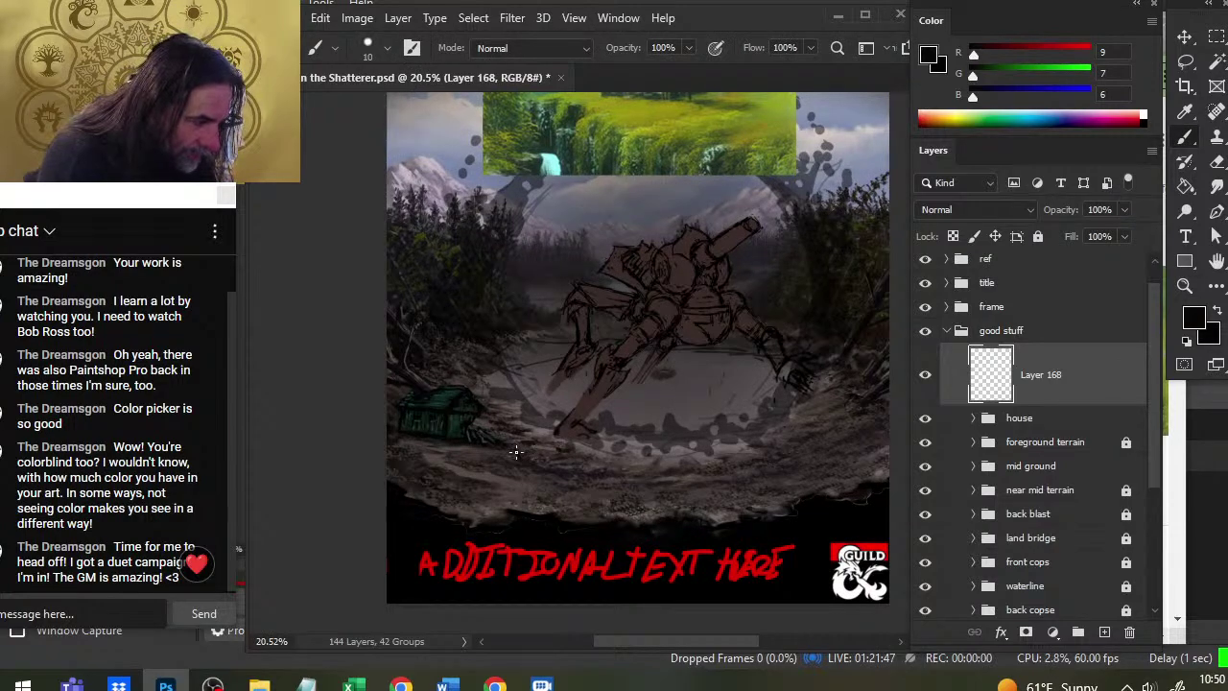
{"action": "key", "text": "bracketright"}
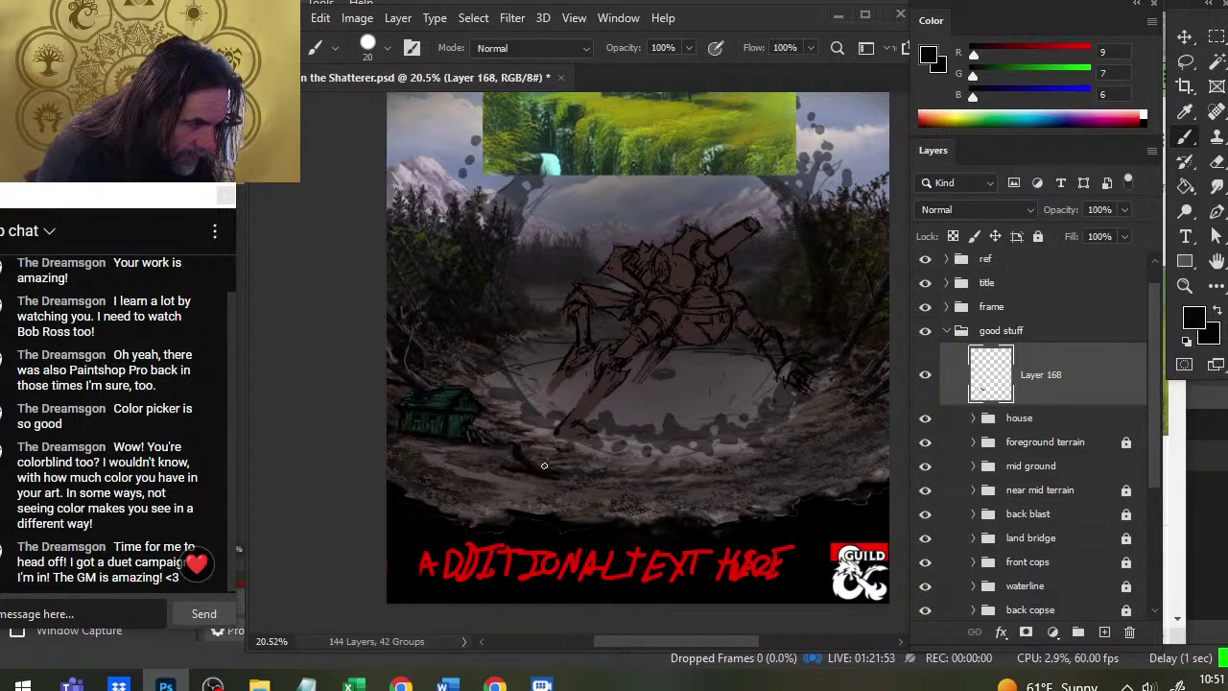
{"action": "key", "text": "r"}
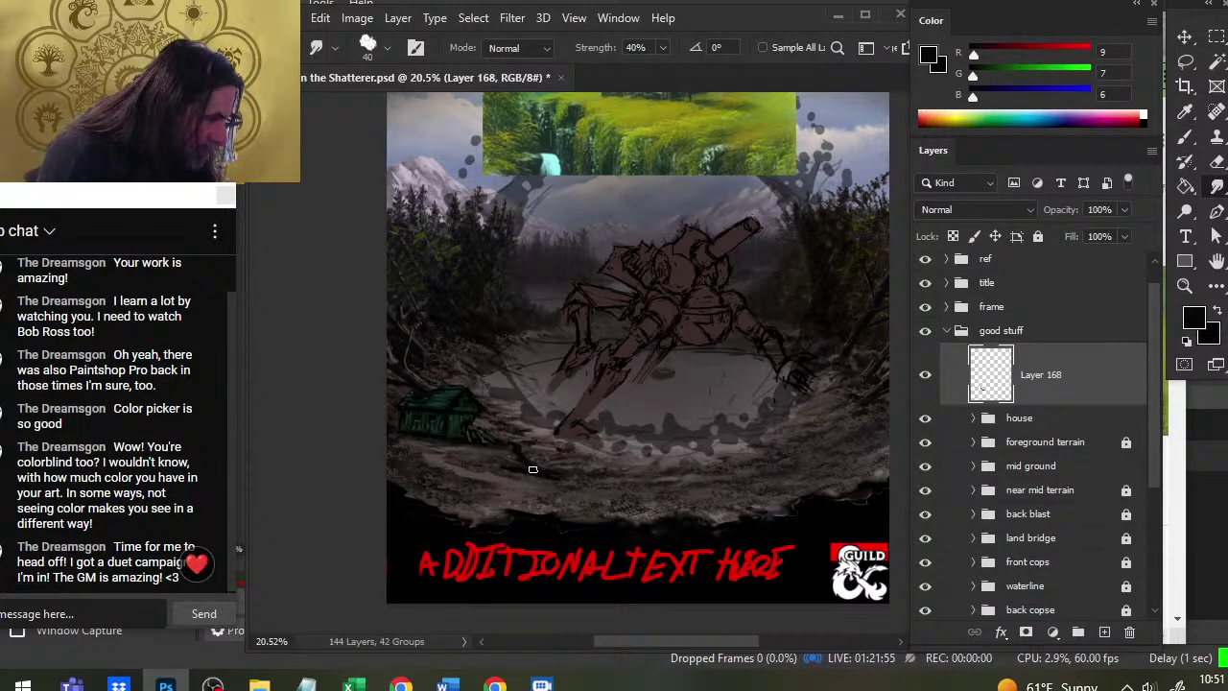
{"action": "key", "text": "b"}
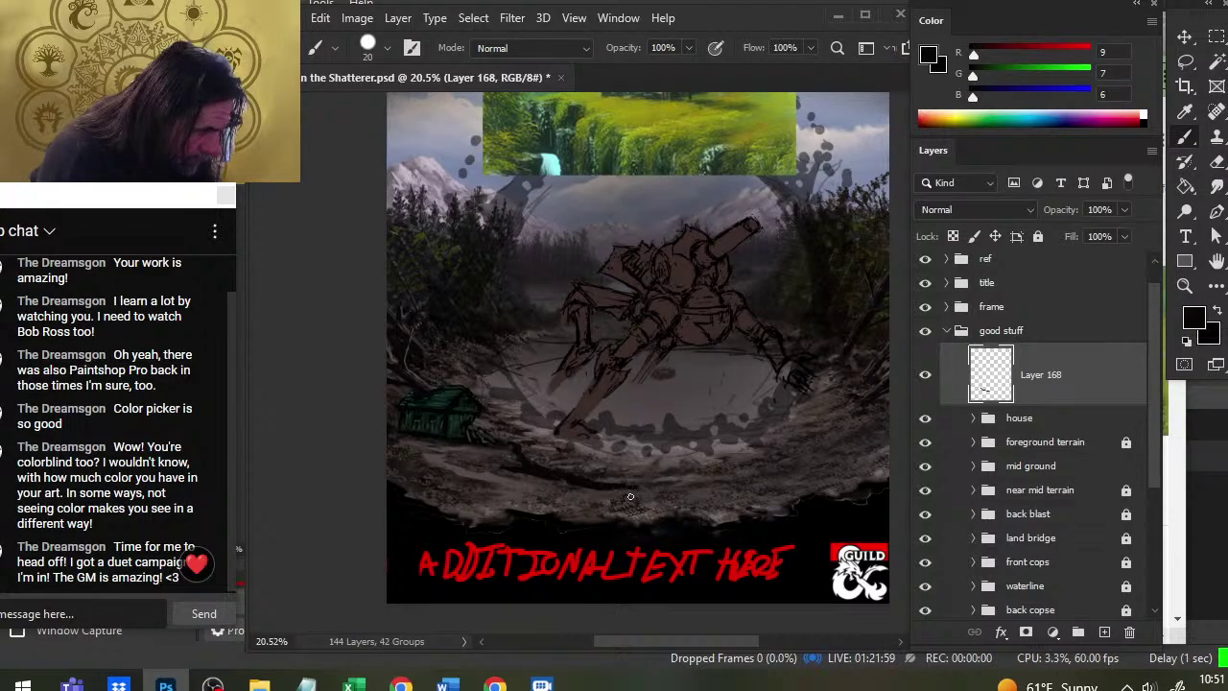
Build up the near-black contour beside the house with a 20 px brush, blending it into the ground with the 40% smudge
{"action": "key", "text": "r"}
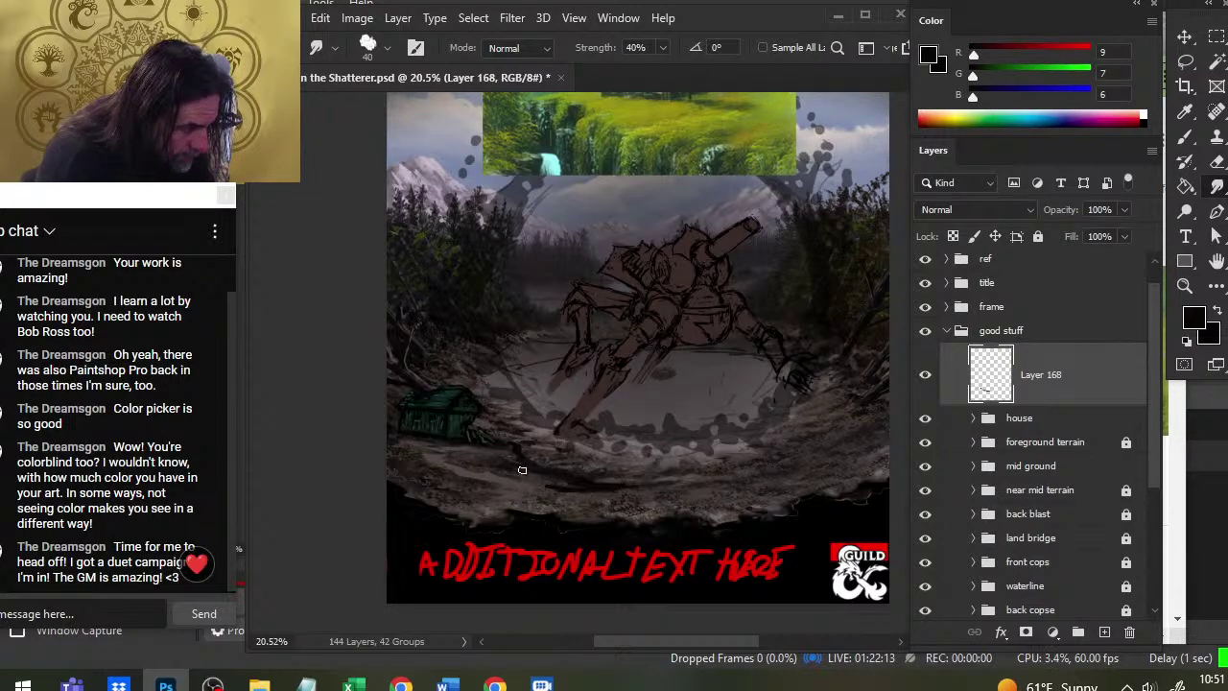
{"action": "key", "text": "b"}
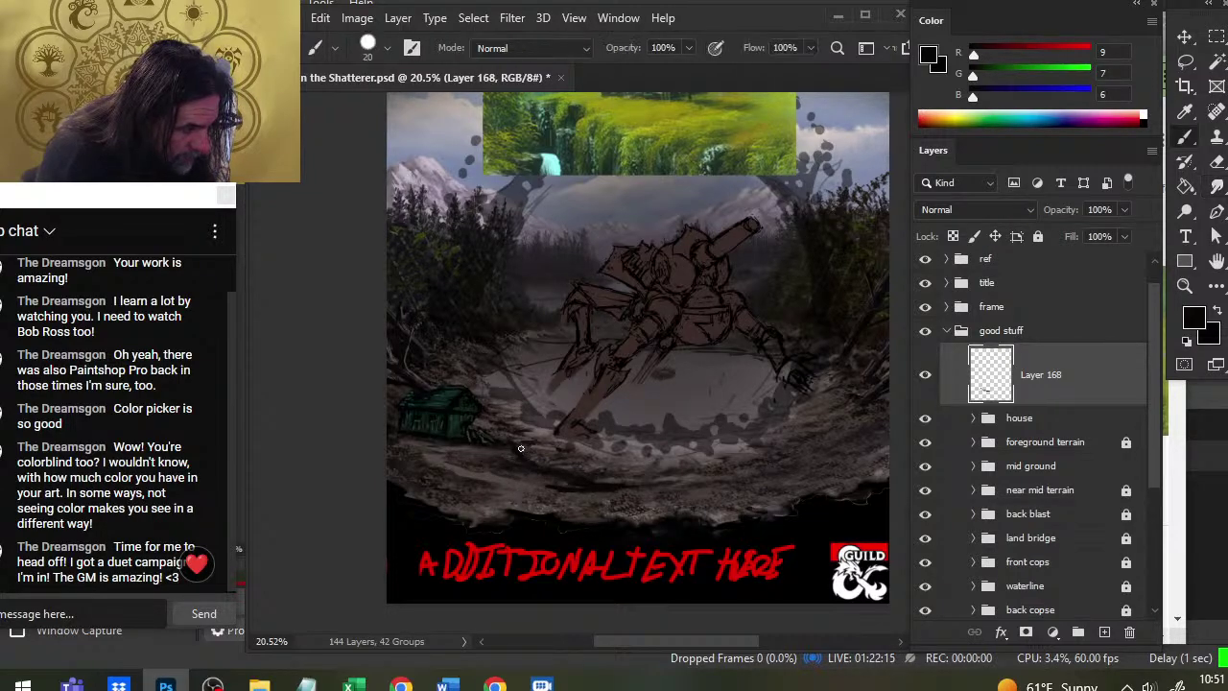
{"action": "key", "text": "r"}
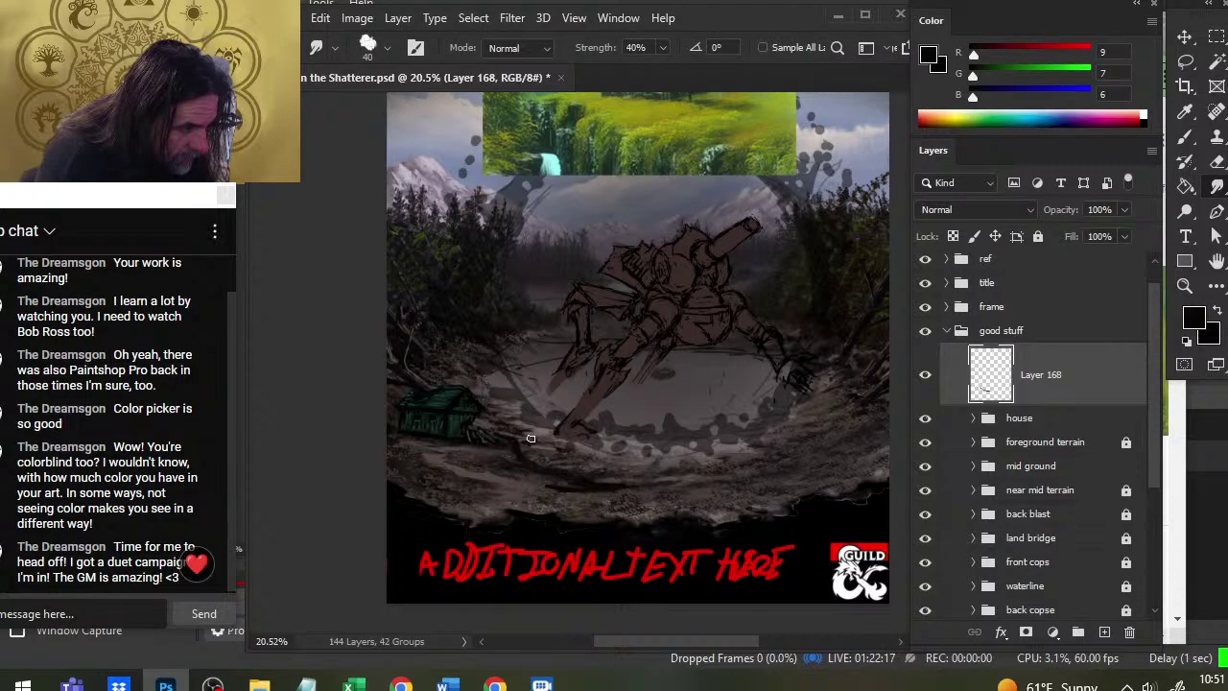
{"action": "key", "text": "b"}
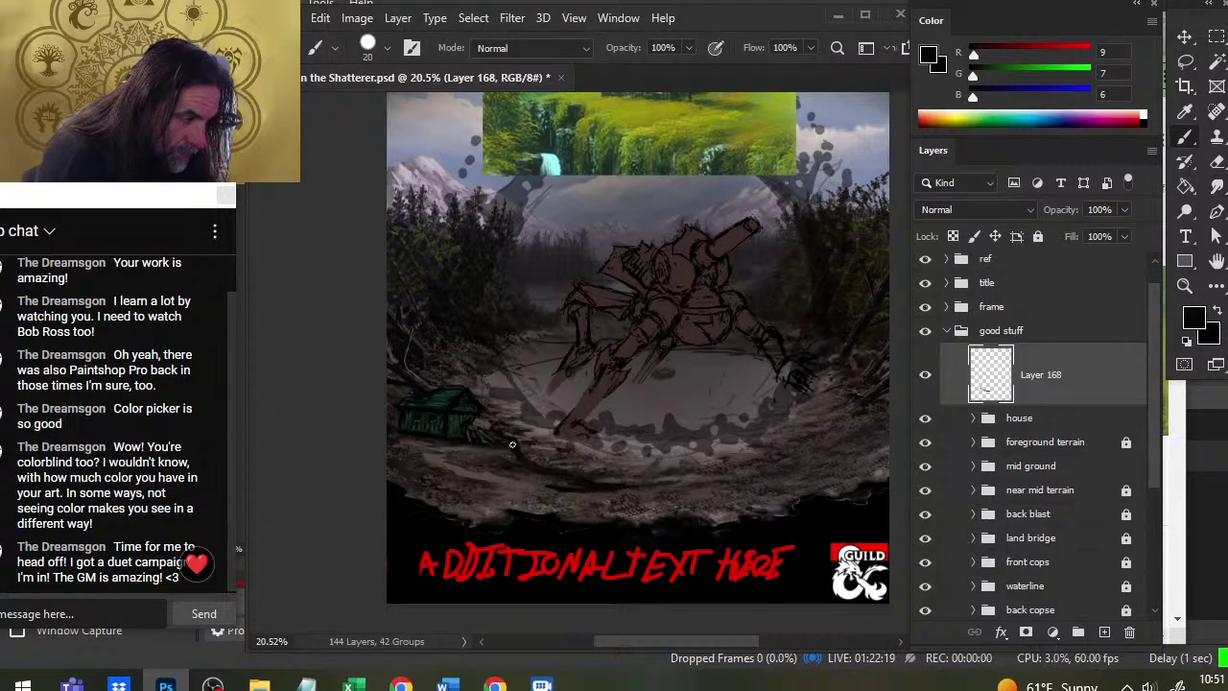
{"action": "key", "text": "r"}
{"action": "key", "text": "b"}
{"action": "key", "text": "r"}
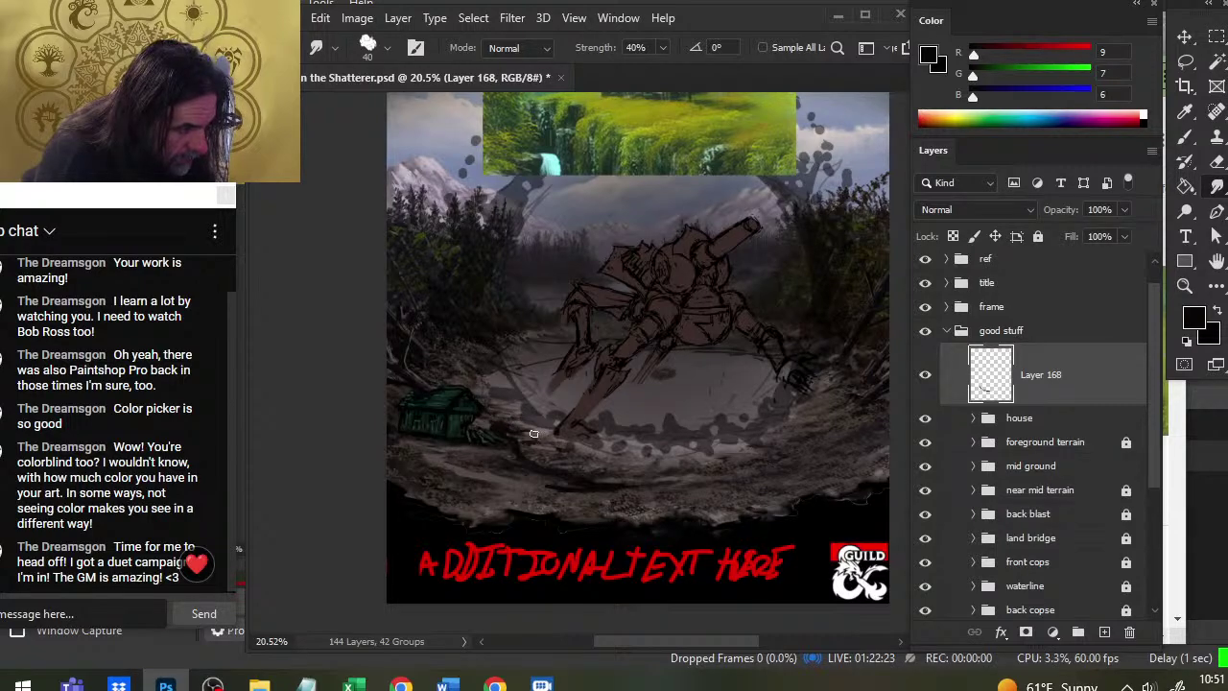
Soften the contour near the house with a 45 px smudge at 50% and the 30% eraser, retouching it in near-black
{"action": "key", "text": "5"}
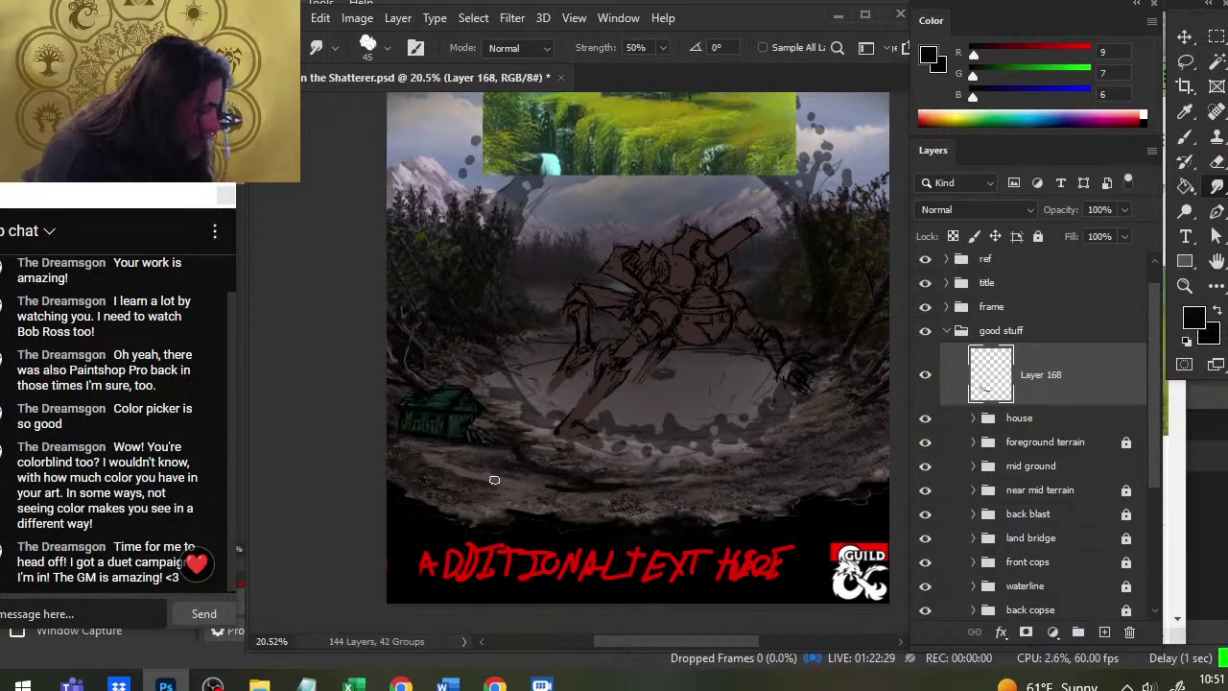
{"action": "key", "text": "e"}
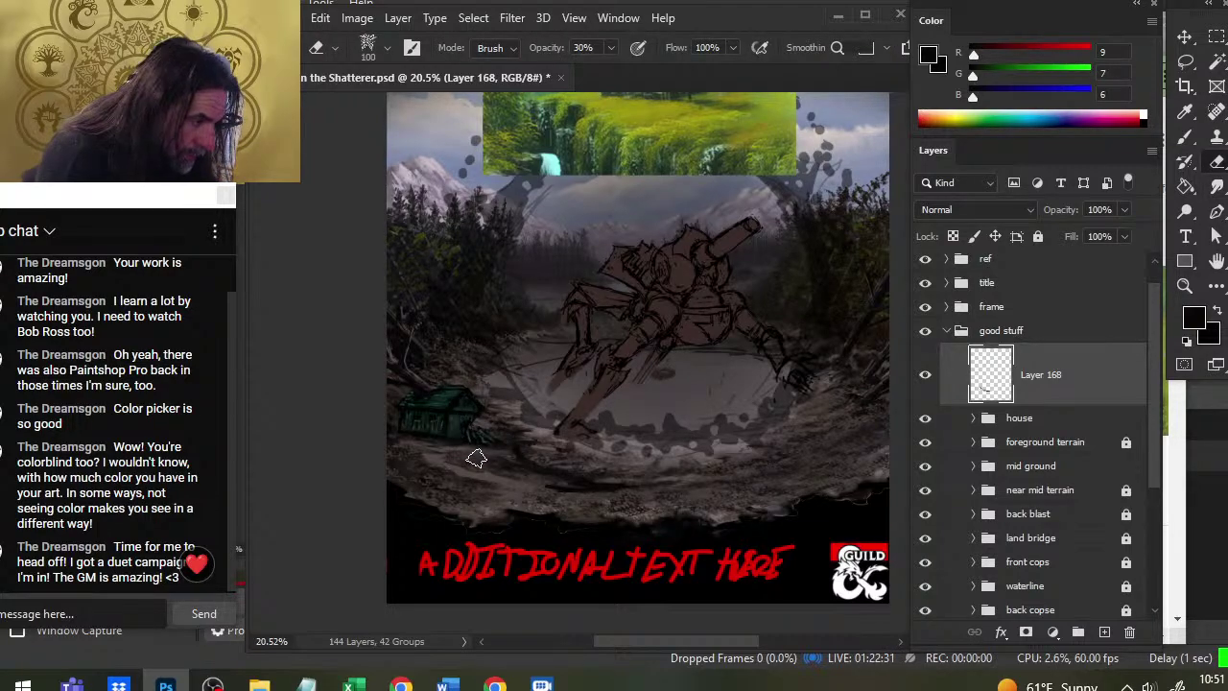
{"action": "key", "text": "r"}
{"action": "key", "text": "e"}
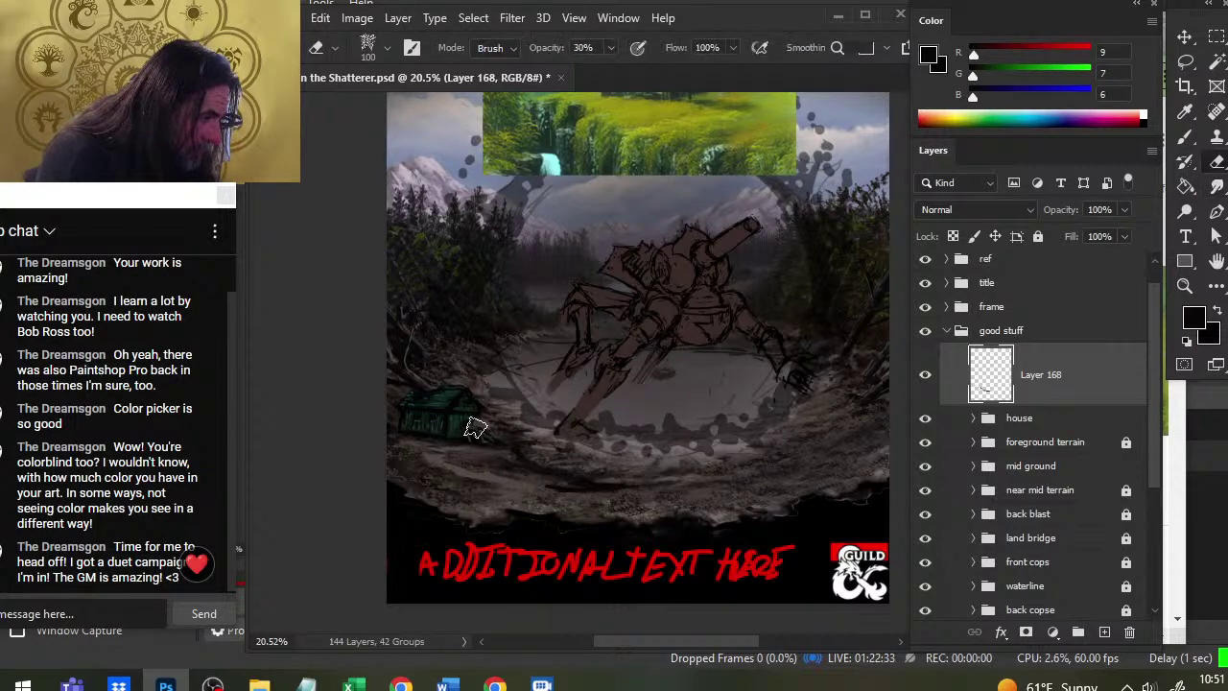
{"action": "key", "text": "b"}
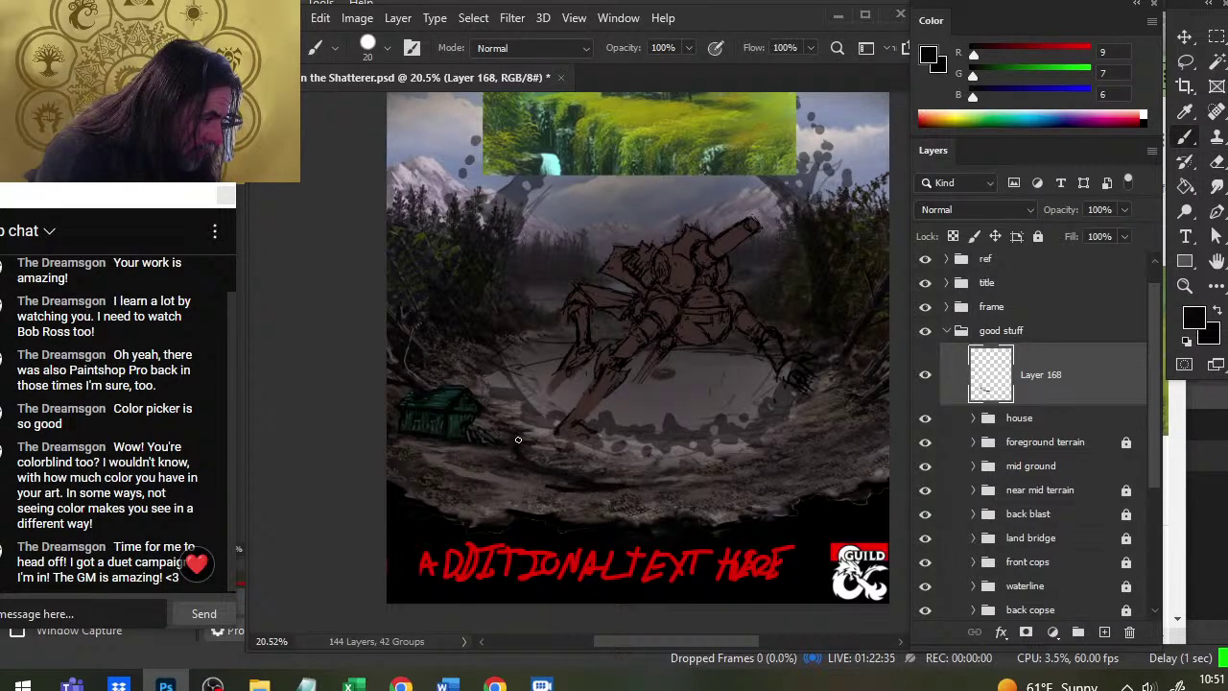
{"action": "key", "text": "r"}
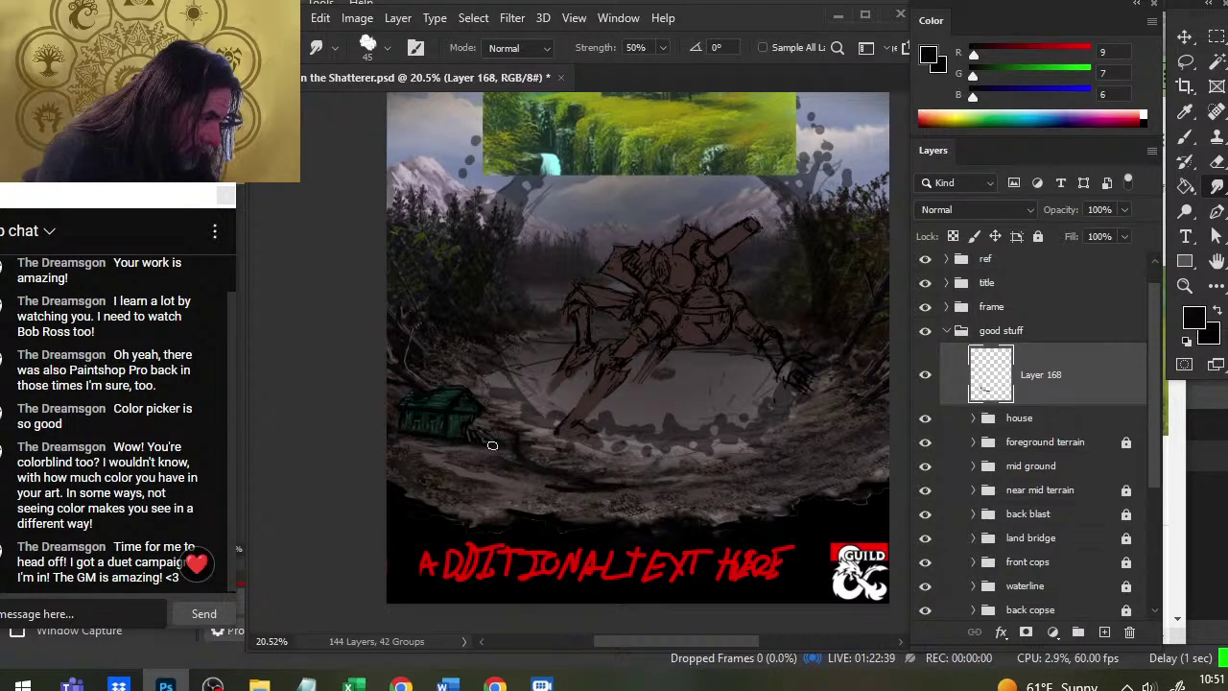
Move the contour layer beneath the house group and rework the near-black contour with the 20 px brush, 30% eraser and 50% smudge
{"action": "left_click_drag", "start_coordinate": [1036, 396], "coordinate": [1039, 440]}
{"action": "key", "text": "e"}
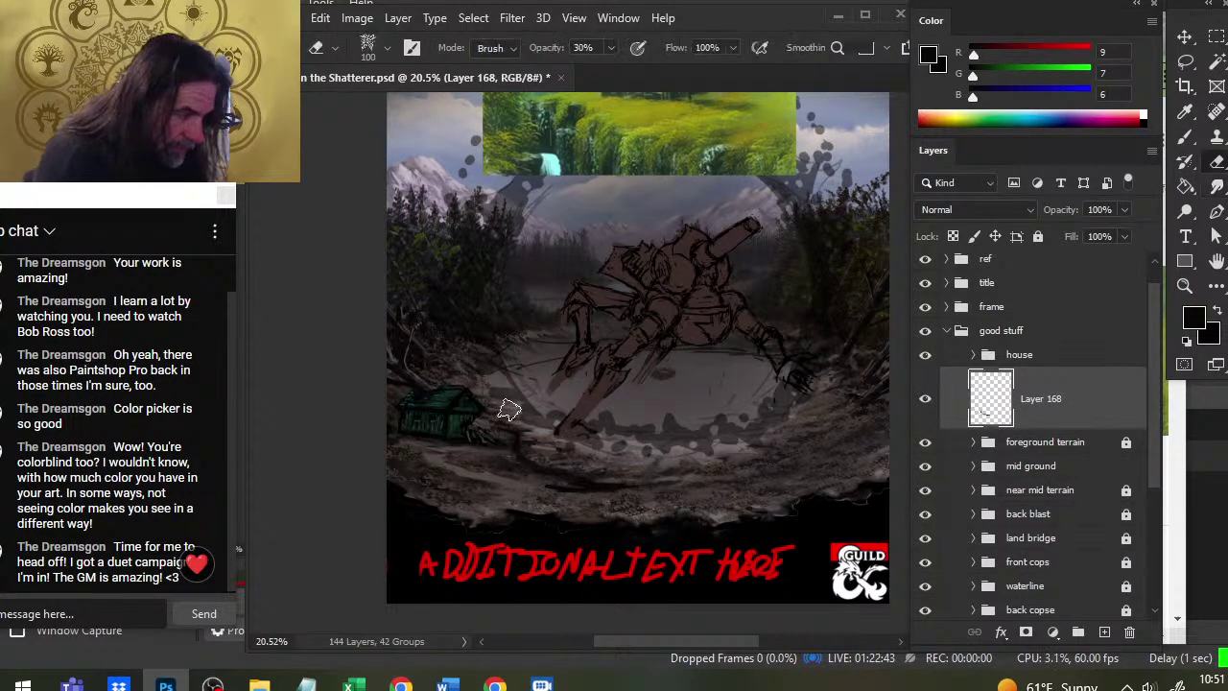
{"action": "key", "text": "b"}
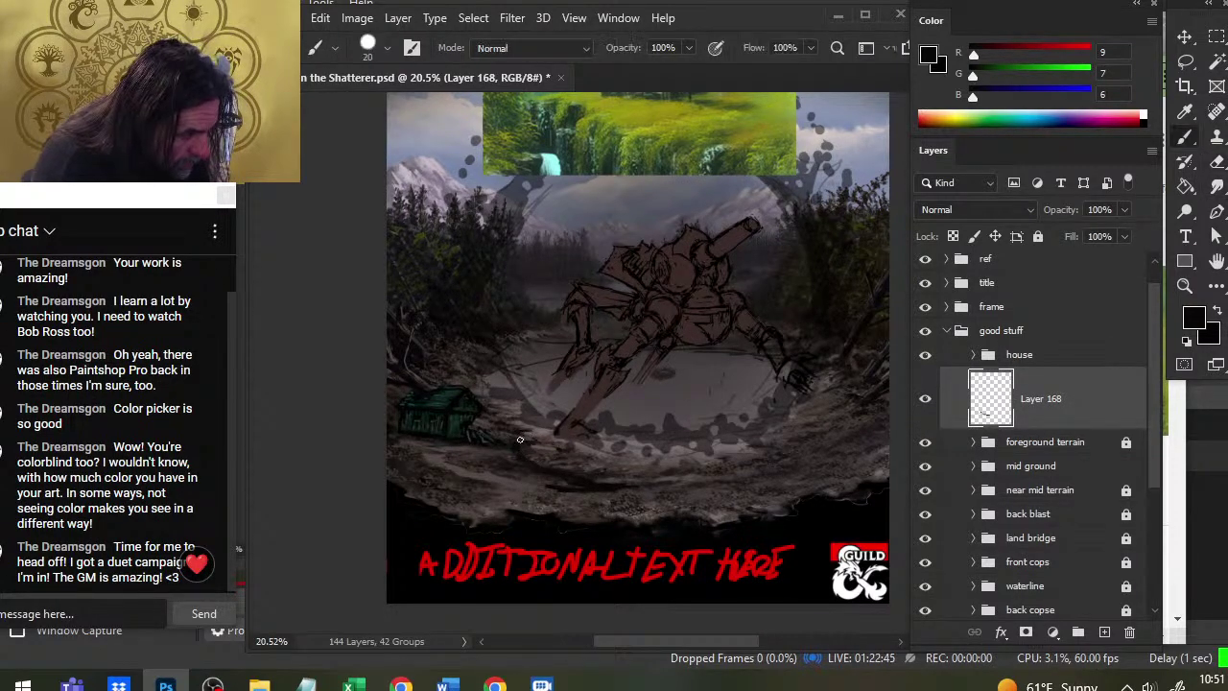
{"action": "key", "text": "r"}
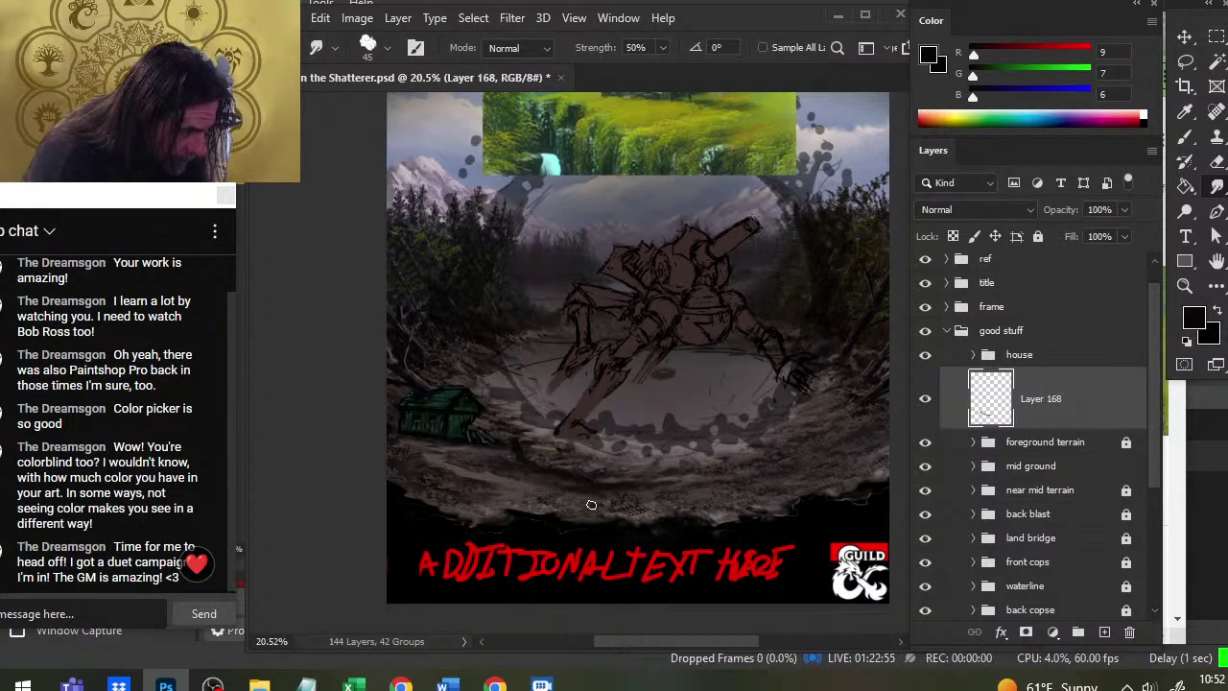
{"action": "left_click_drag", "start_coordinate": [591, 505], "coordinate": [589, 499]}
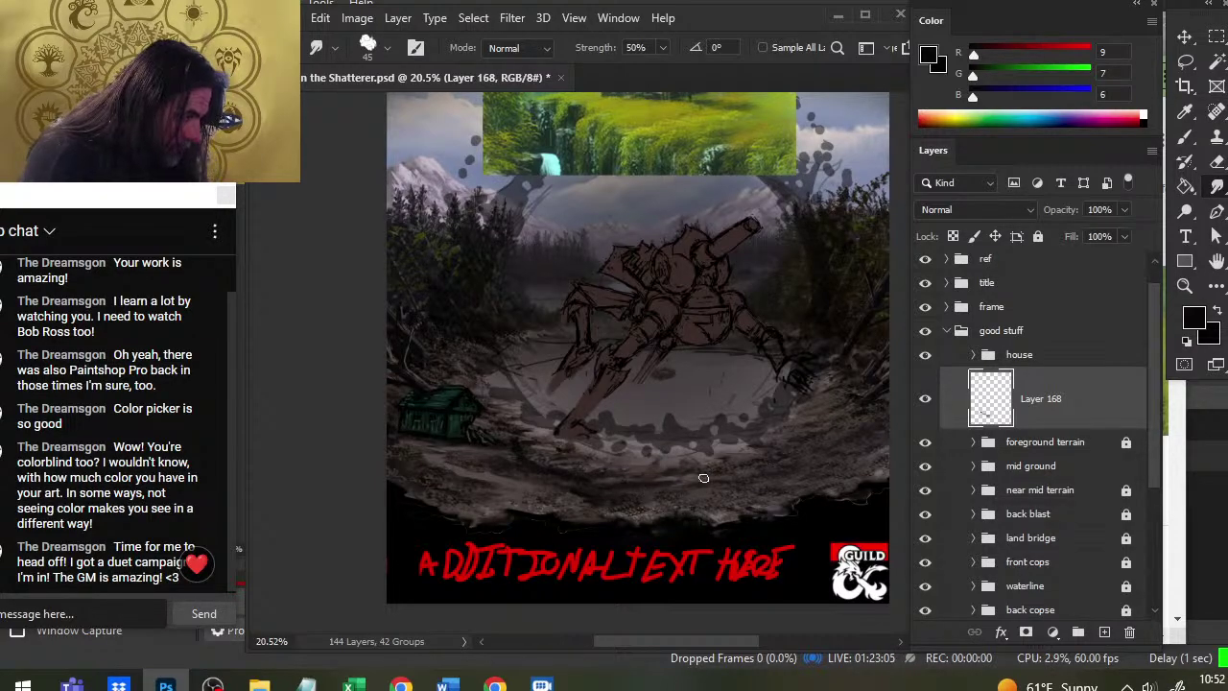
Thin the dark contour between the house and the central ground with the 80 px eraser at 30%, blending it with the 50% smudge
{"action": "key", "text": "e"}
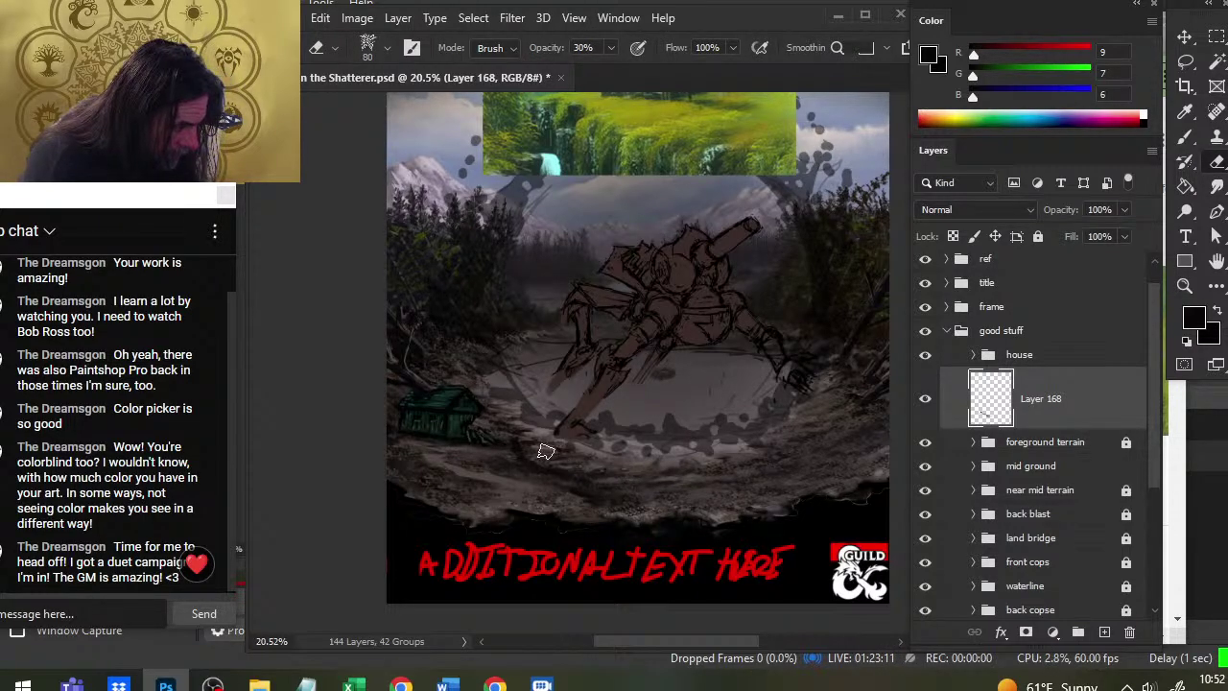
{"action": "key", "text": "z"}
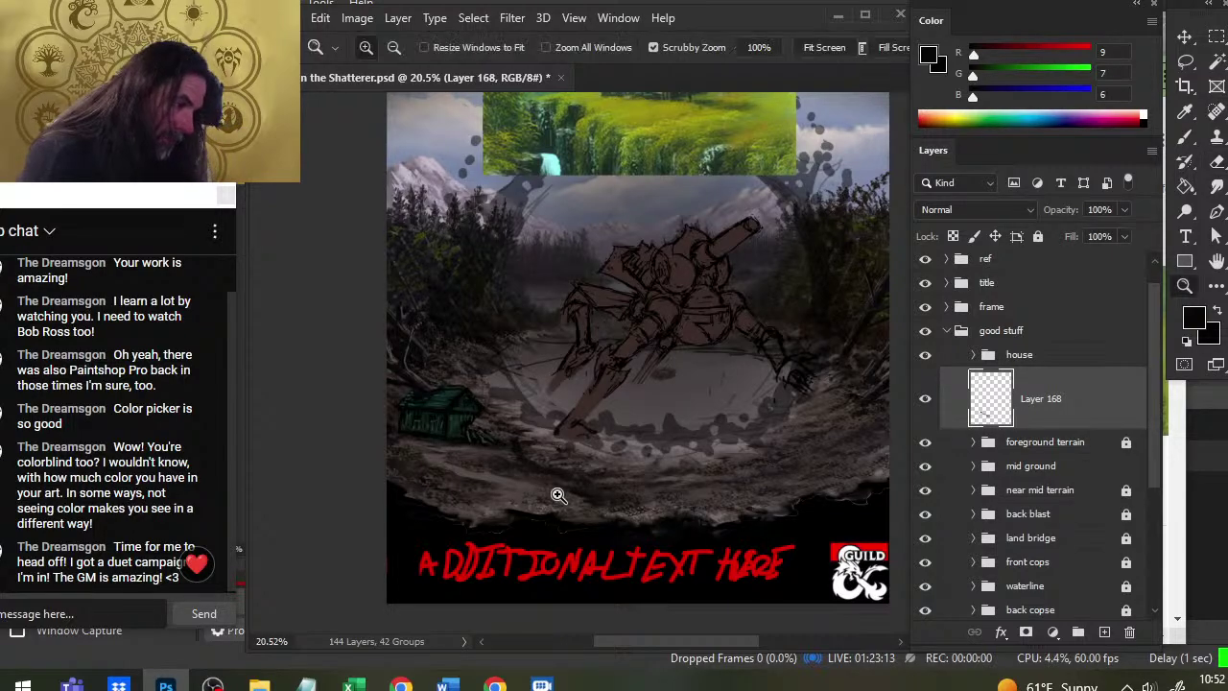
{"action": "mouse_move", "coordinate": [556, 496]}
{"action": "left_mouse_down"}
{"action": "mouse_move", "coordinate": [489, 516]}
{"action": "mouse_move", "coordinate": [527, 523]}
{"action": "left_mouse_up"}
{"action": "key", "text": "e"}
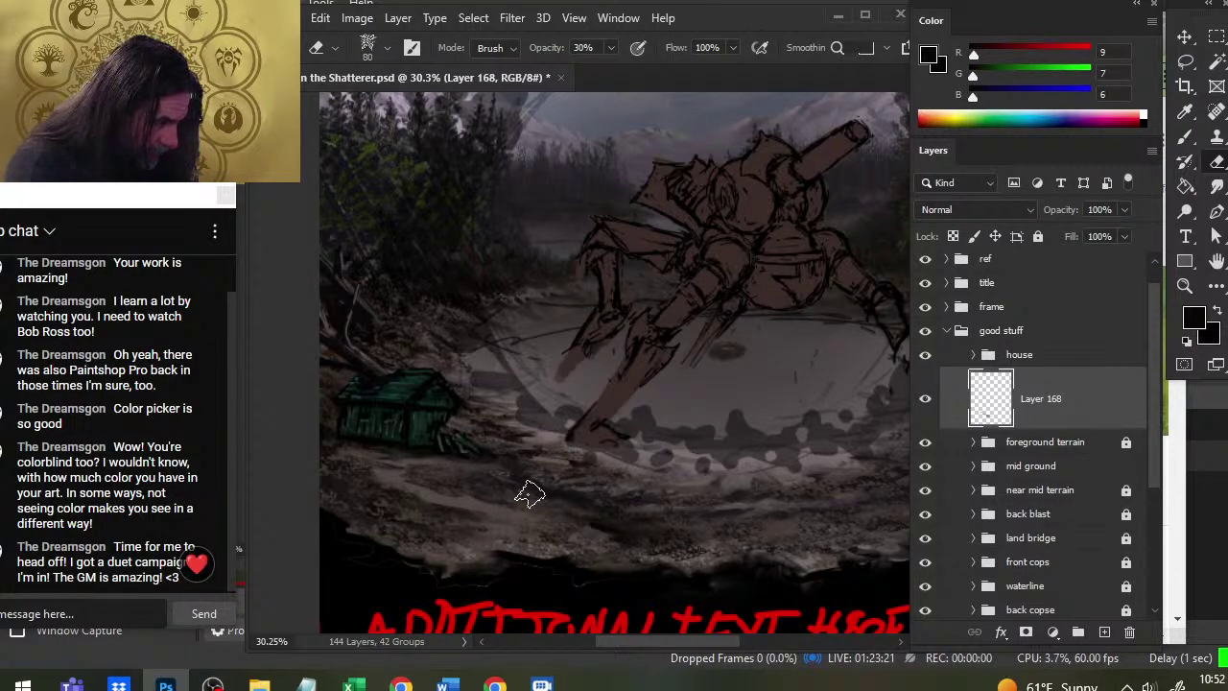
{"action": "key", "text": "r"}
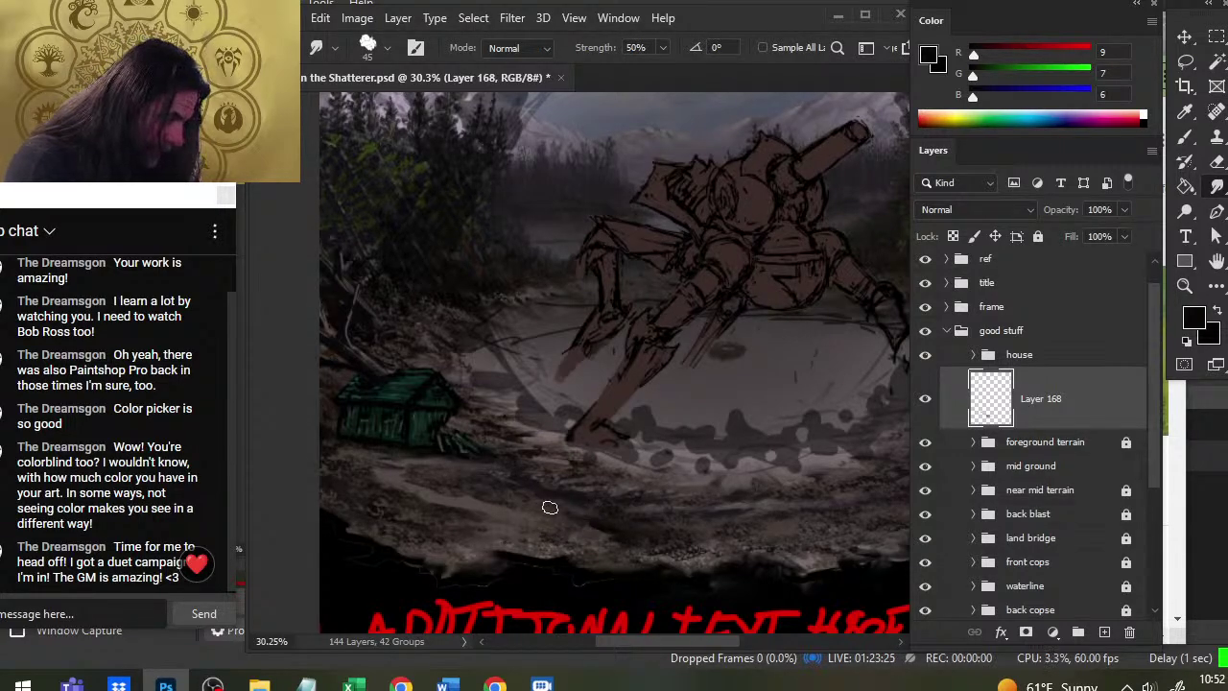
Paint a near-black 20 px stroke across the central foreground and smudge it at 60 px and 54% strength
{"action": "key", "text": "b"}
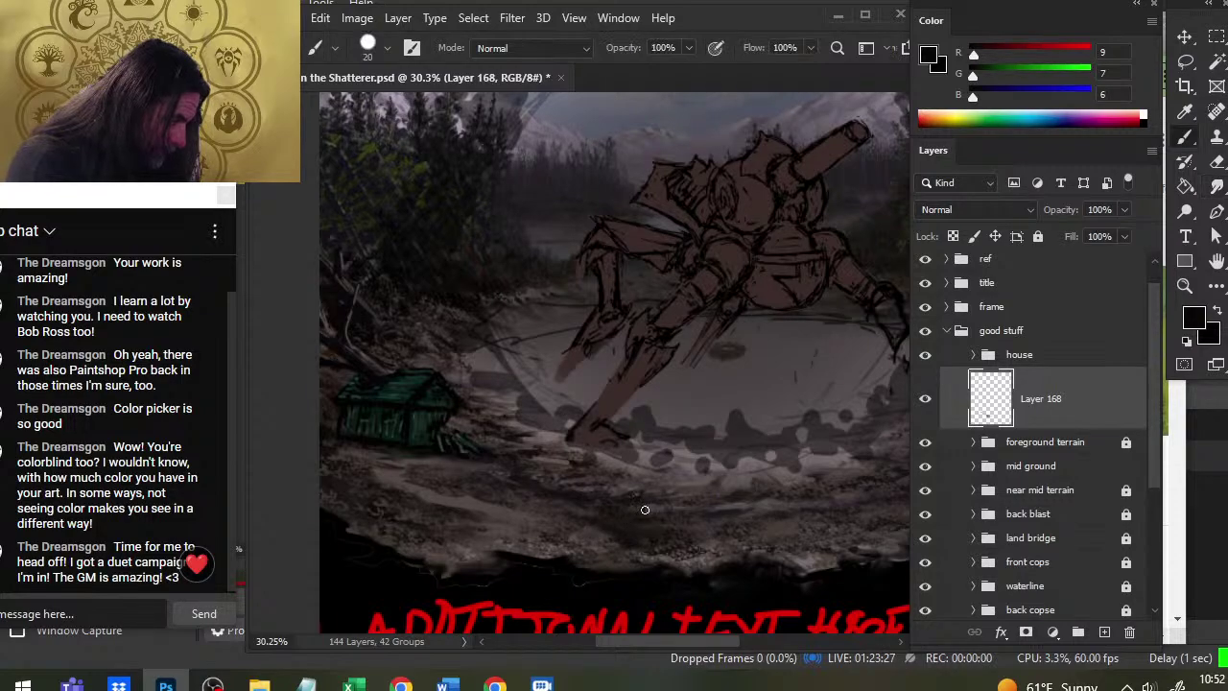
{"action": "left_click_drag", "start_coordinate": [645, 509], "coordinate": [748, 510]}
{"action": "key", "text": "r"}
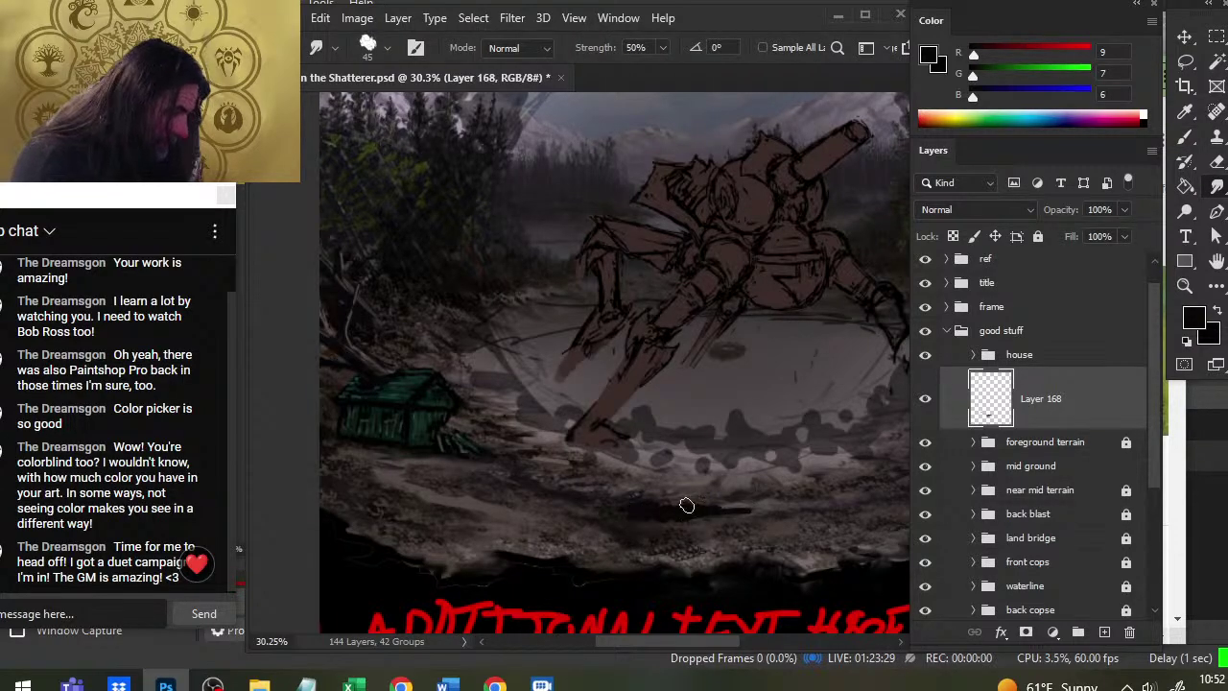
{"action": "key", "text": "bracketright"}
{"action": "key", "text": "bracketright"}
{"action": "key", "text": "5"}
{"action": "key", "text": "4"}
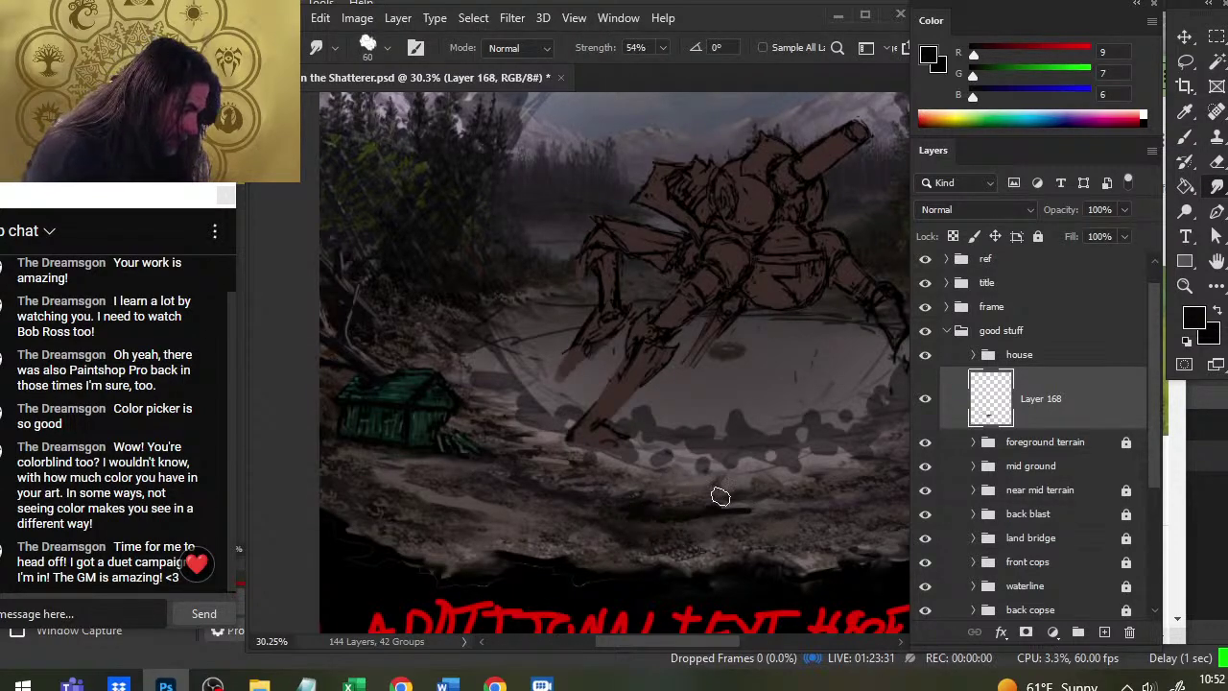
{"action": "mouse_move", "coordinate": [721, 510]}
{"action": "left_mouse_down"}
{"action": "mouse_move", "coordinate": [669, 502]}
{"action": "mouse_move", "coordinate": [750, 489]}
{"action": "left_mouse_up"}
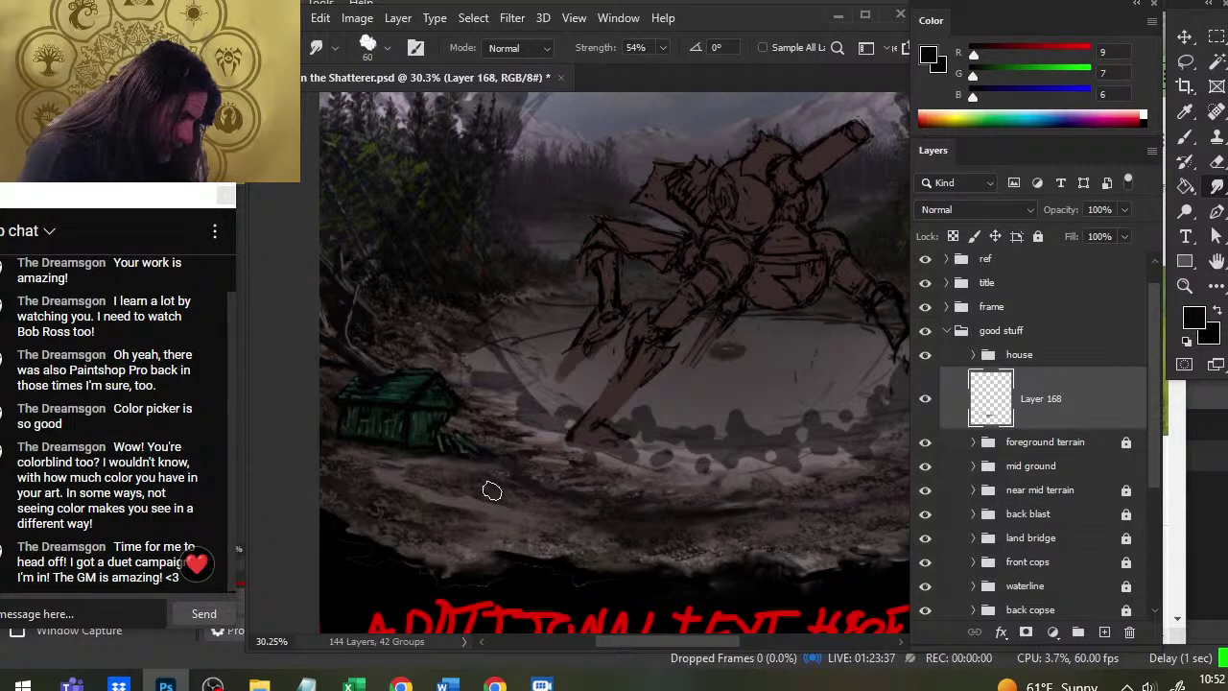
Compare the painting with and without the contour layer, then repaint the dark contour beside the house and smudge it at 54%
{"action": "key", "text": "e"}
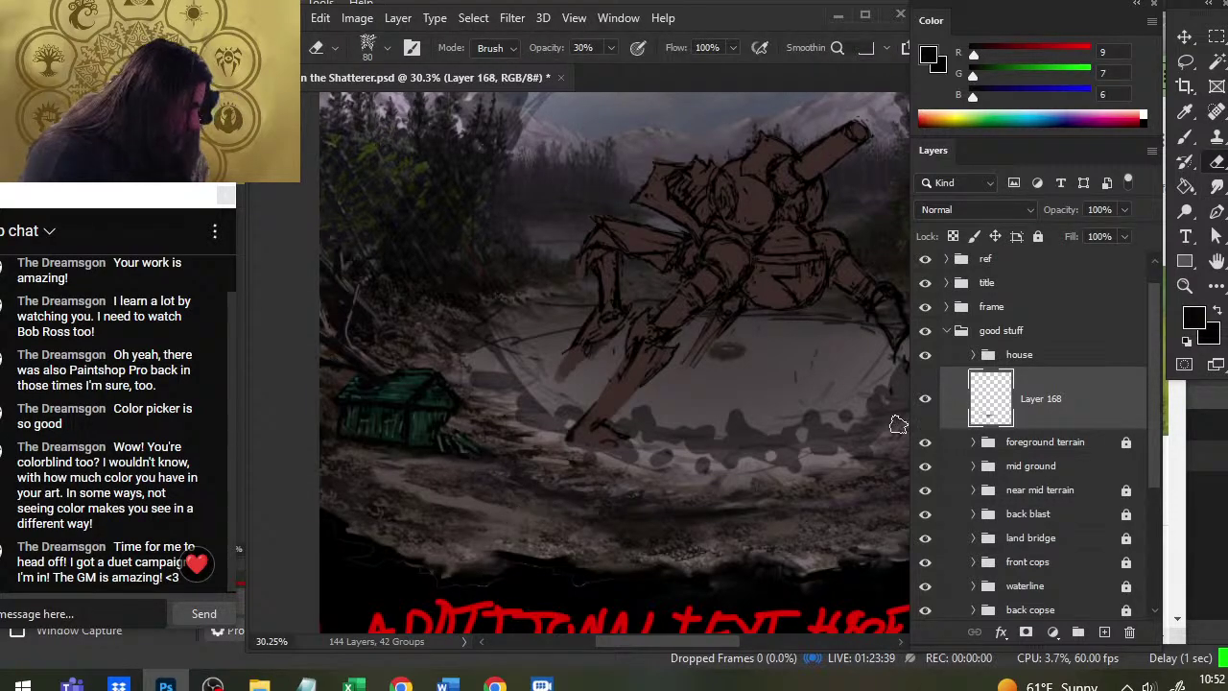
{"action": "left_click", "coordinate": [927, 407]}
{"action": "left_click", "coordinate": [928, 407]}
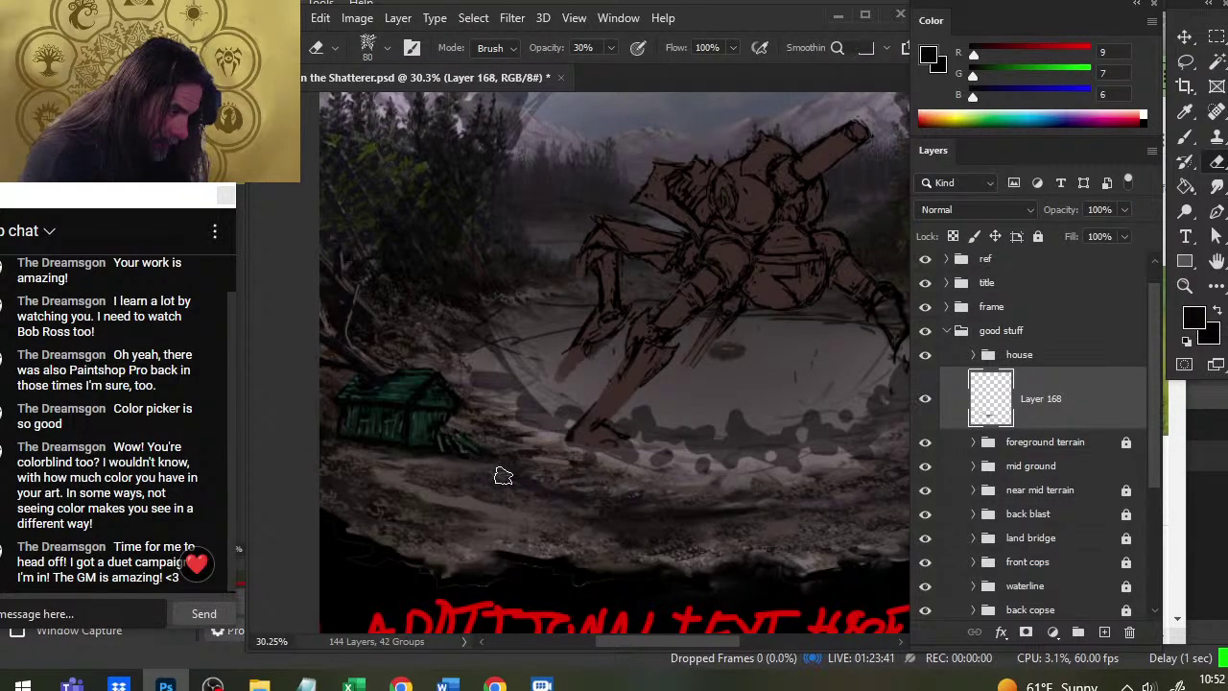
{"action": "key", "text": "b"}
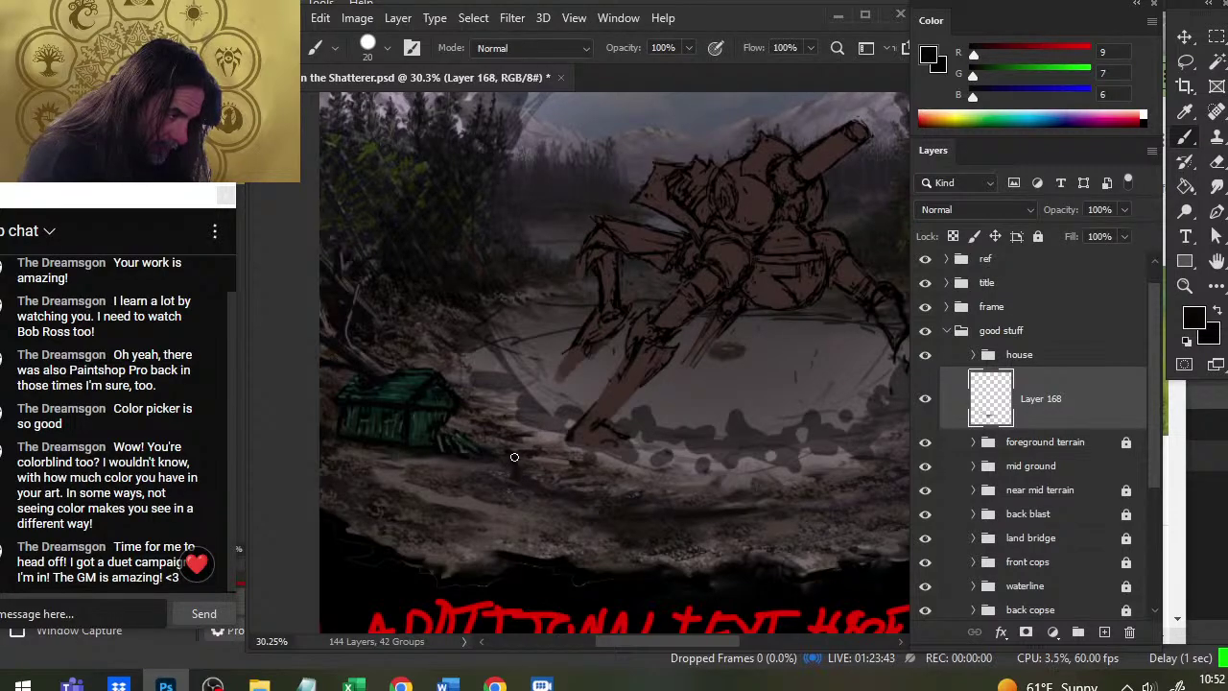
{"action": "key", "text": "e"}
{"action": "key", "text": "b"}
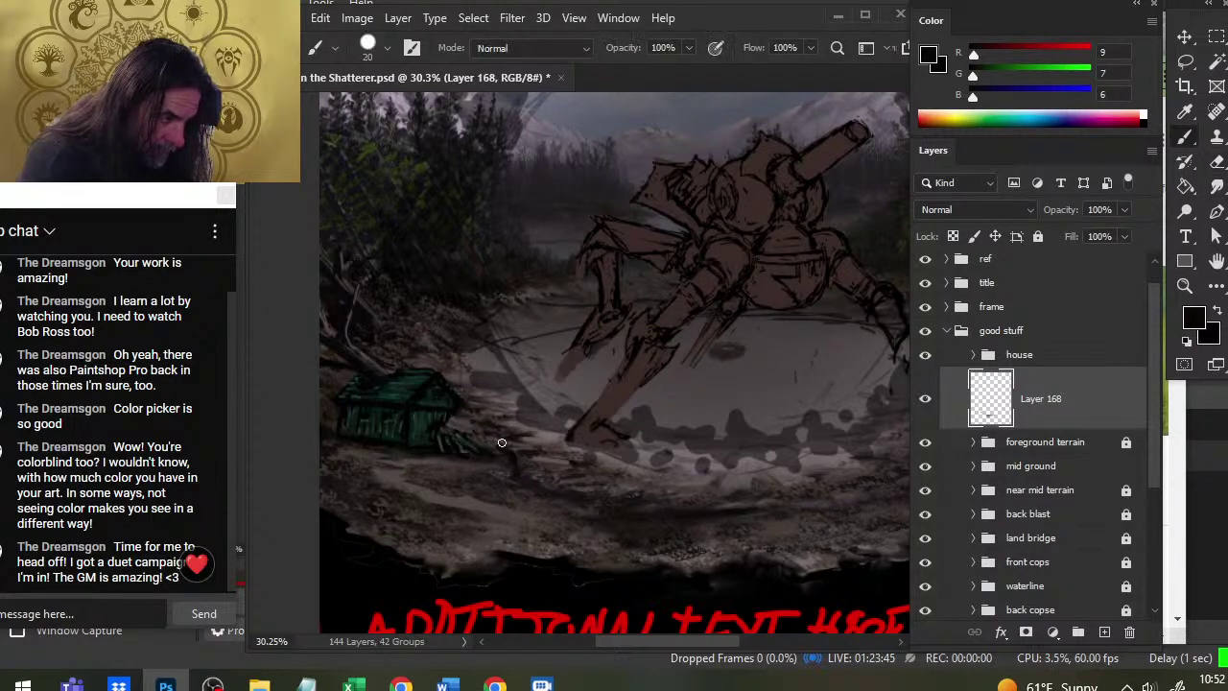
{"action": "key", "text": "r"}
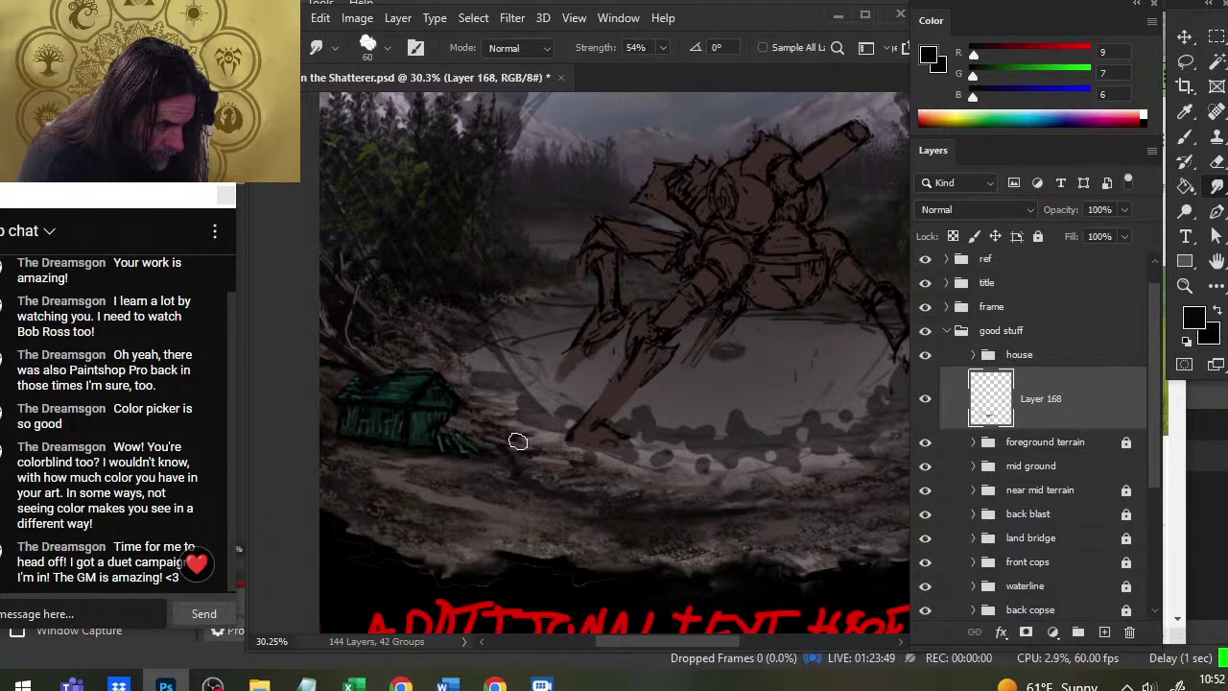
{"action": "key", "text": "b"}
{"action": "key", "text": "r"}
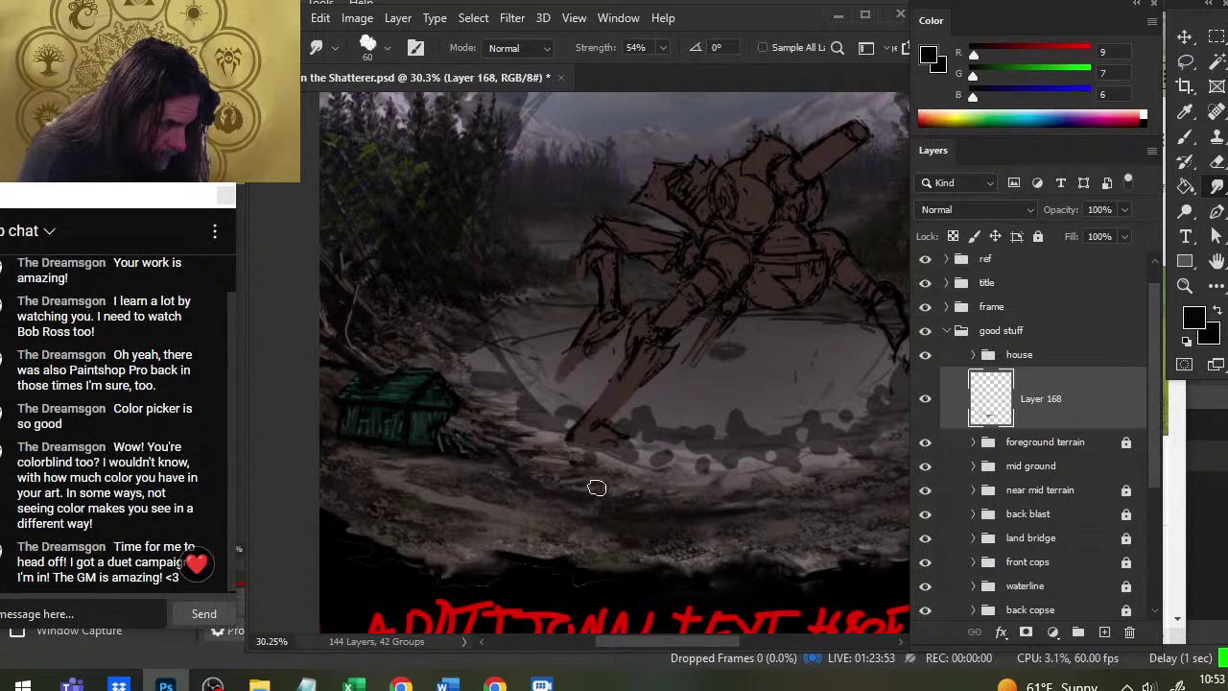
{"action": "mouse_move", "coordinate": [625, 504]}
{"action": "left_mouse_down"}
{"action": "mouse_move", "coordinate": [547, 482]}
{"action": "mouse_move", "coordinate": [597, 488]}
{"action": "mouse_move", "coordinate": [575, 486]}
{"action": "left_mouse_up"}
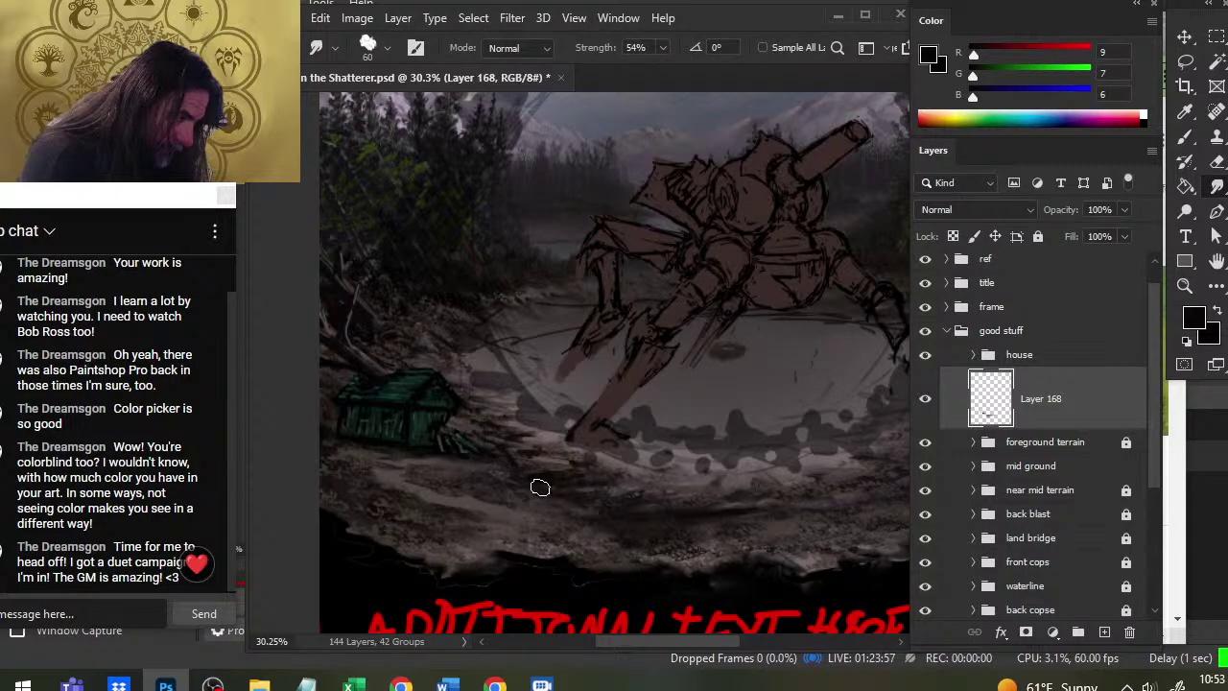
Sample the grey ground color (105, 94, 94), paint highlights along the contour with the 20 px brush, and smudge them at 54%
{"action": "key", "text": "b"}
{"action": "left_click", "coordinate": [624, 519], "text": "alt"}
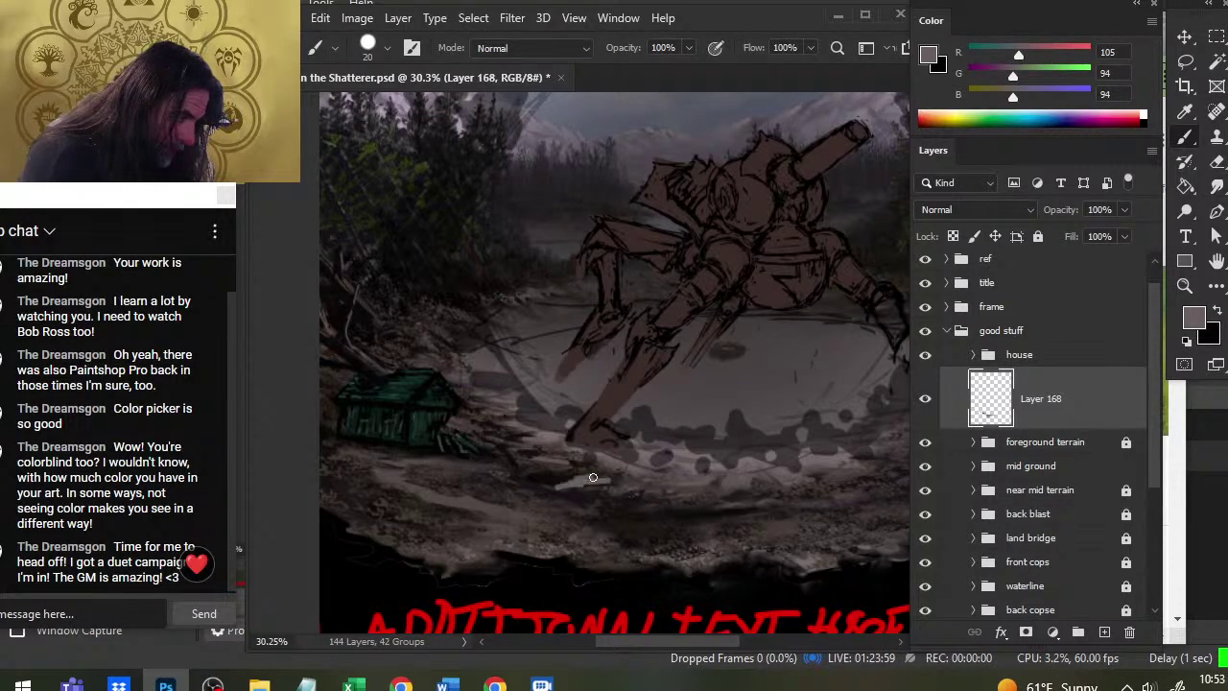
{"action": "key", "text": "r"}
{"action": "mouse_move", "coordinate": [570, 480]}
{"action": "left_mouse_down"}
{"action": "mouse_move", "coordinate": [539, 501]}
{"action": "mouse_move", "coordinate": [529, 493]}
{"action": "mouse_move", "coordinate": [618, 505]}
{"action": "mouse_move", "coordinate": [514, 499]}
{"action": "left_mouse_up"}
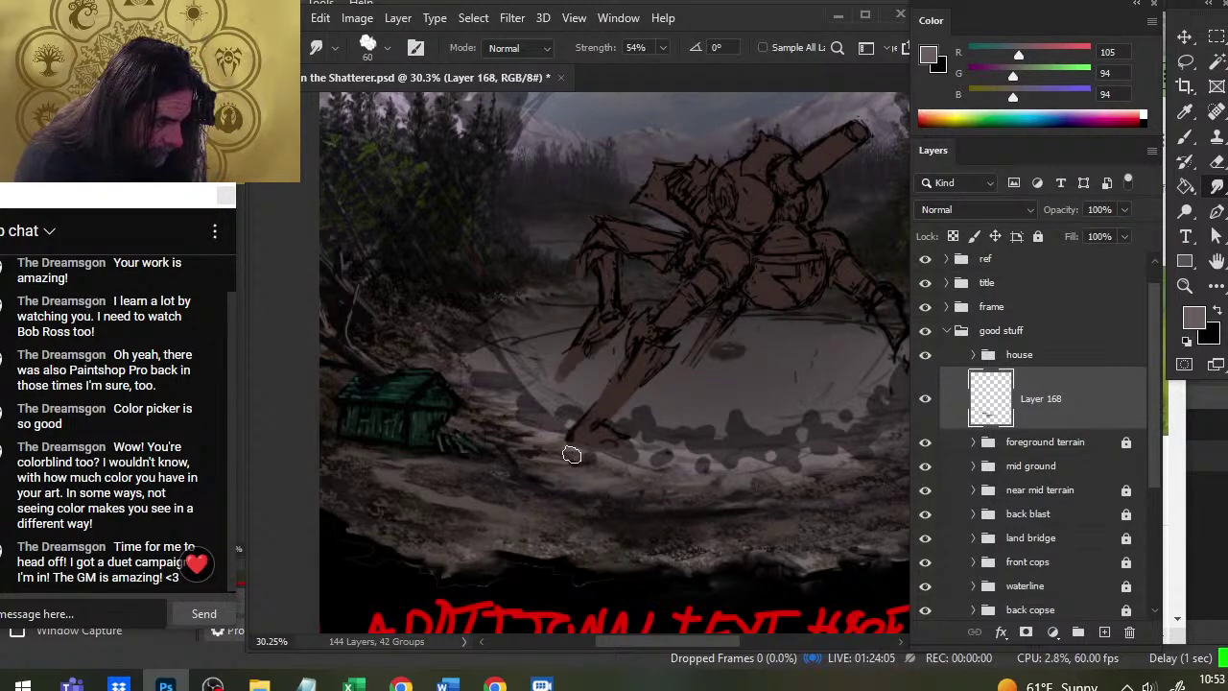
{"action": "key", "text": "b"}
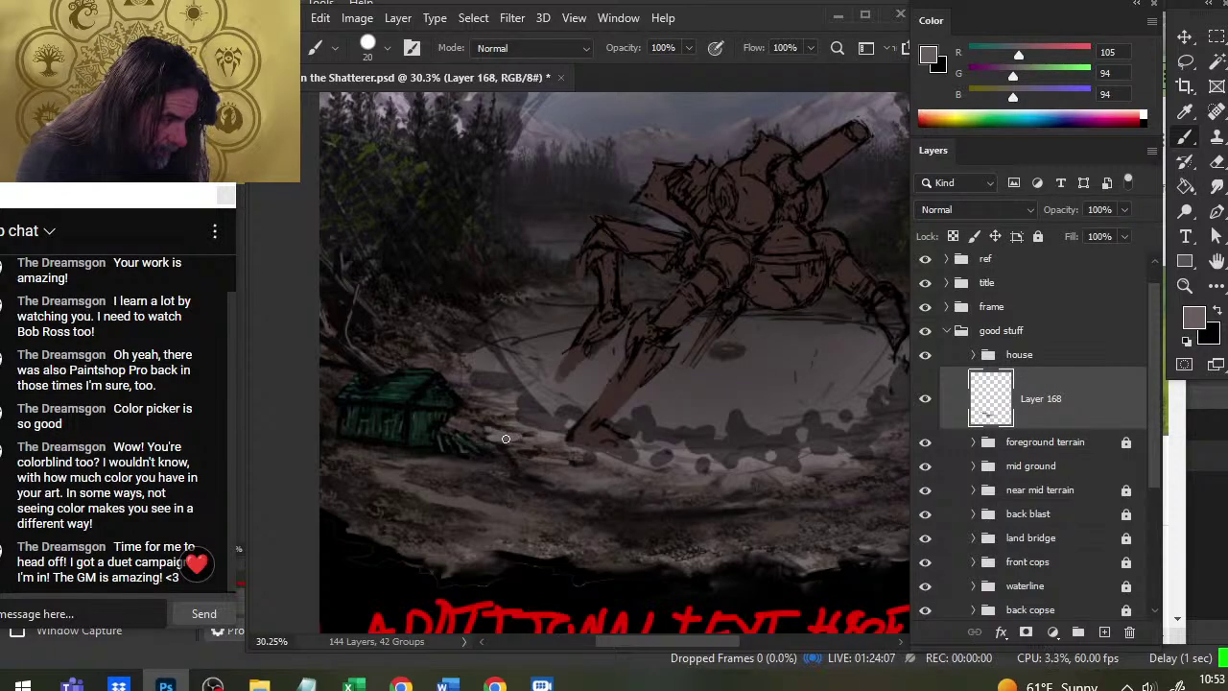
{"action": "key", "text": "r"}
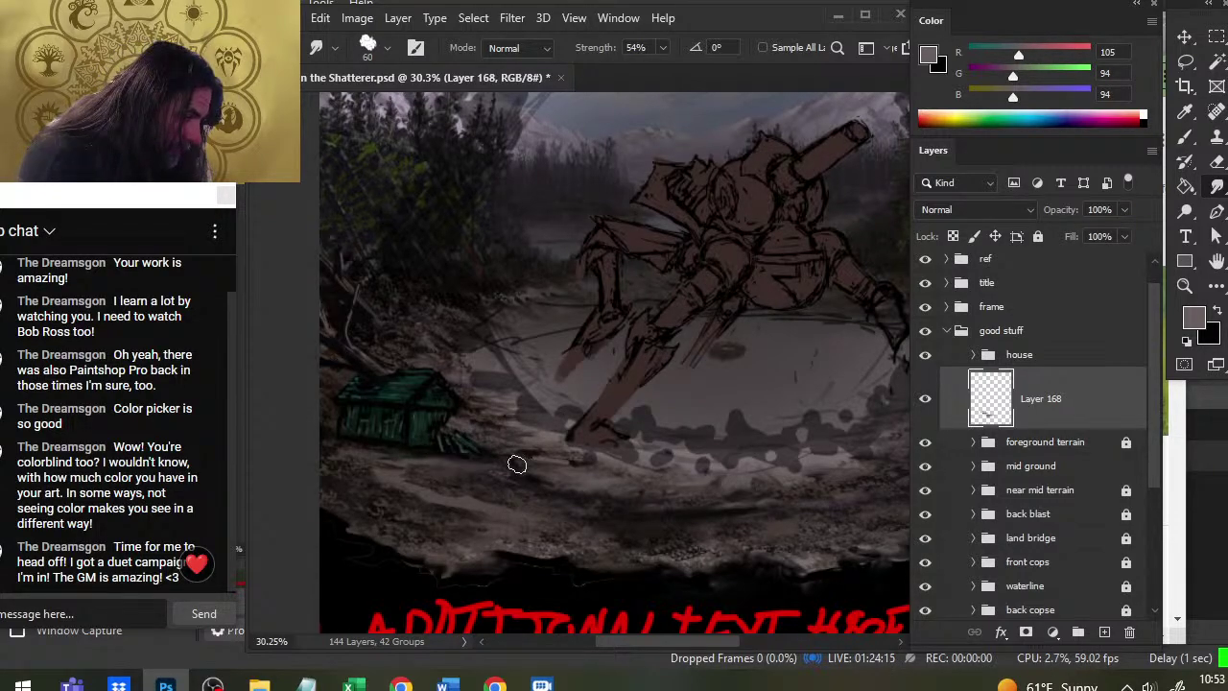
Delete the ground contour layer, Layer 168, beneath the house group
{"action": "key", "text": "e"}
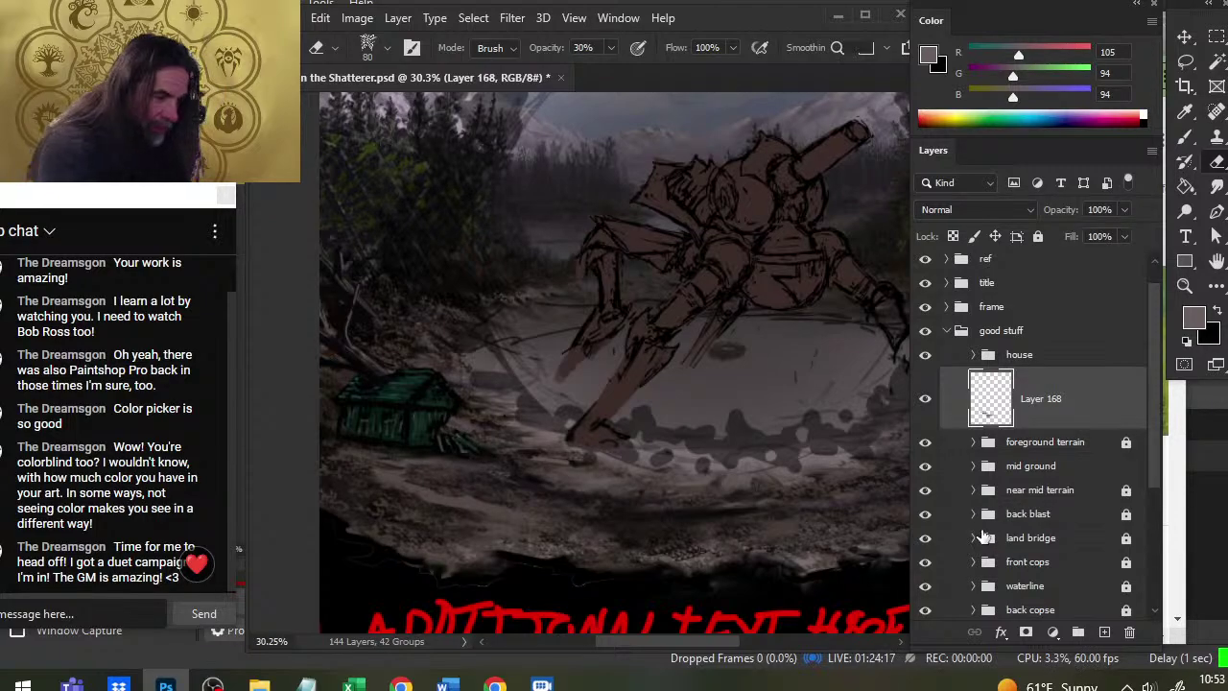
{"action": "key", "text": "Delete"}
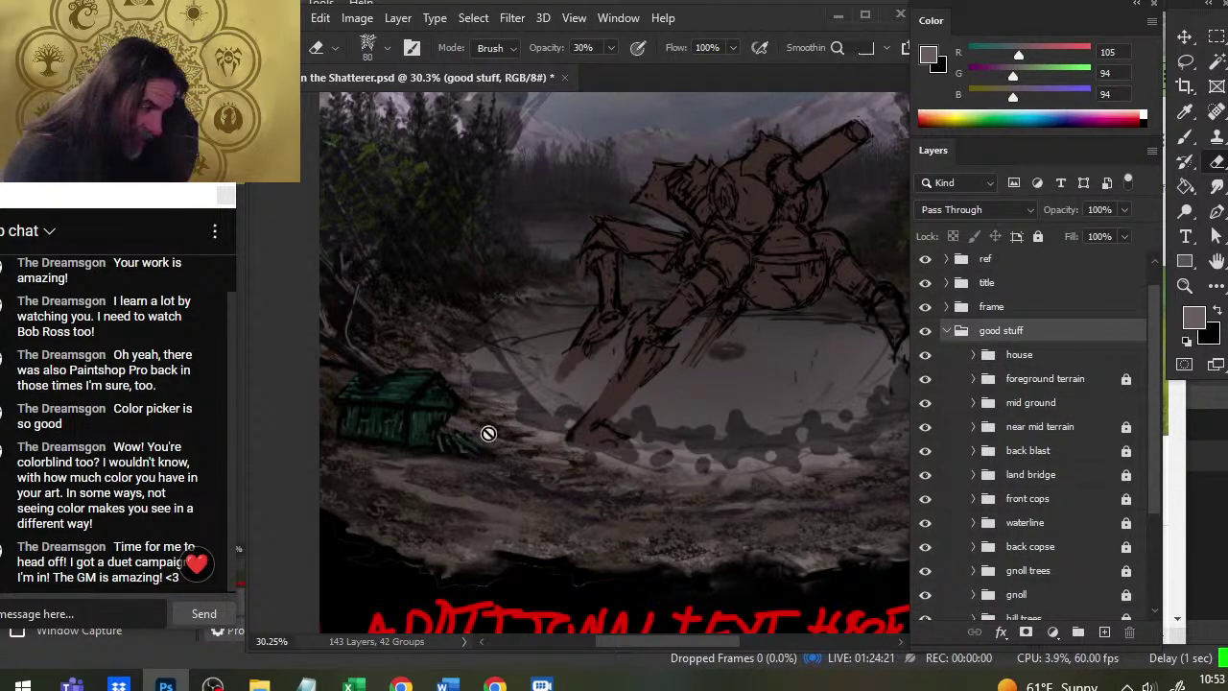
Add a new empty layer between the house group and the foreground terrain group
{"action": "key", "text": "b"}
{"action": "left_click", "coordinate": [534, 475]}
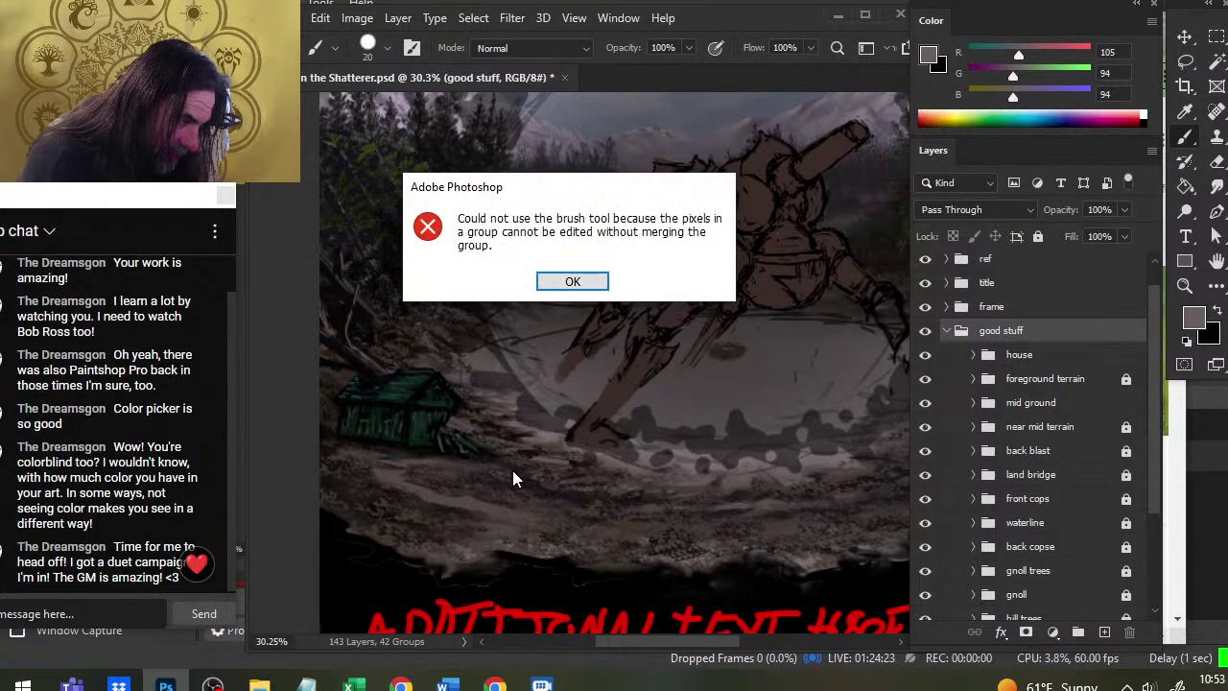
{"action": "key", "text": "Return"}
{"action": "left_click", "coordinate": [1103, 632]}
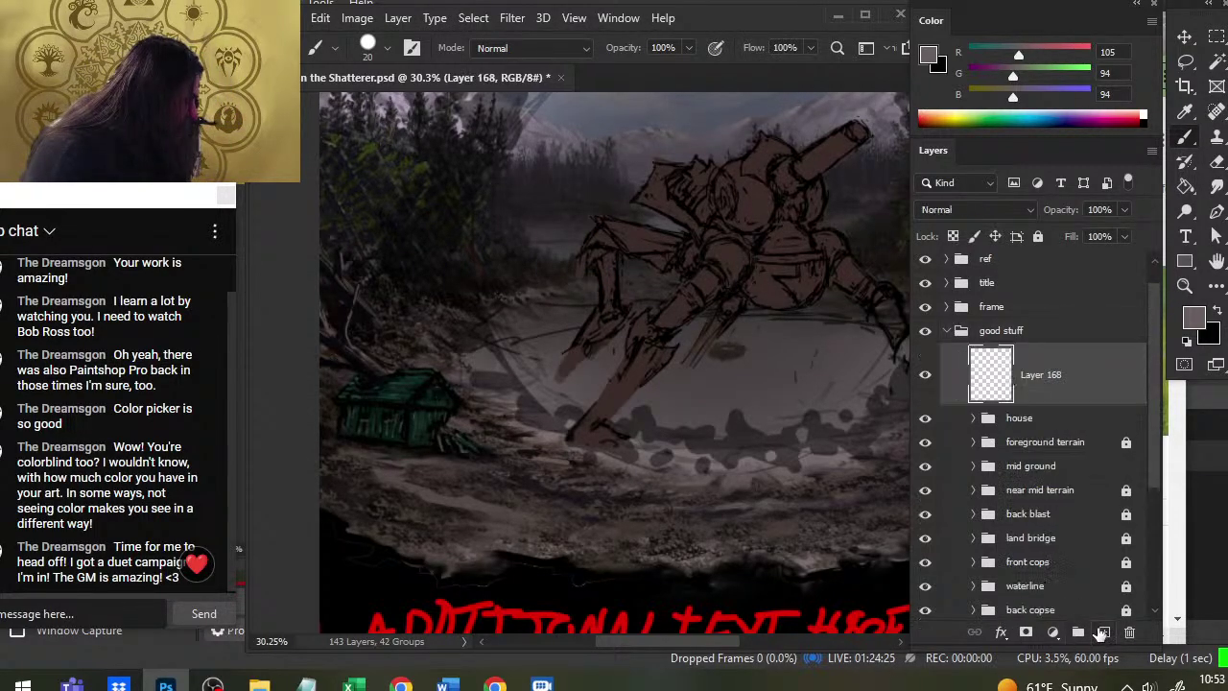
{"action": "left_click_drag", "start_coordinate": [1063, 391], "coordinate": [1045, 450]}
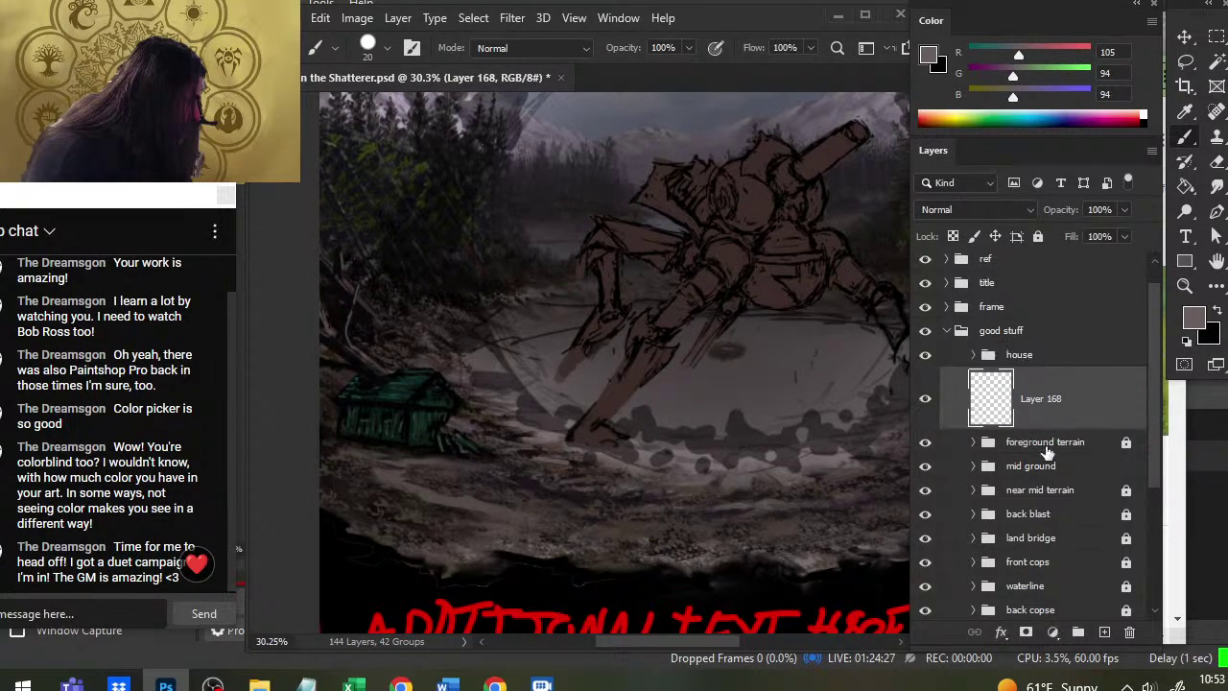
Sample the dark ground colors (28, 23, 27) and (18, 15, 13), then touch up the ground beside the house with brush and smudge
{"action": "left_click", "coordinate": [518, 535], "text": "alt"}
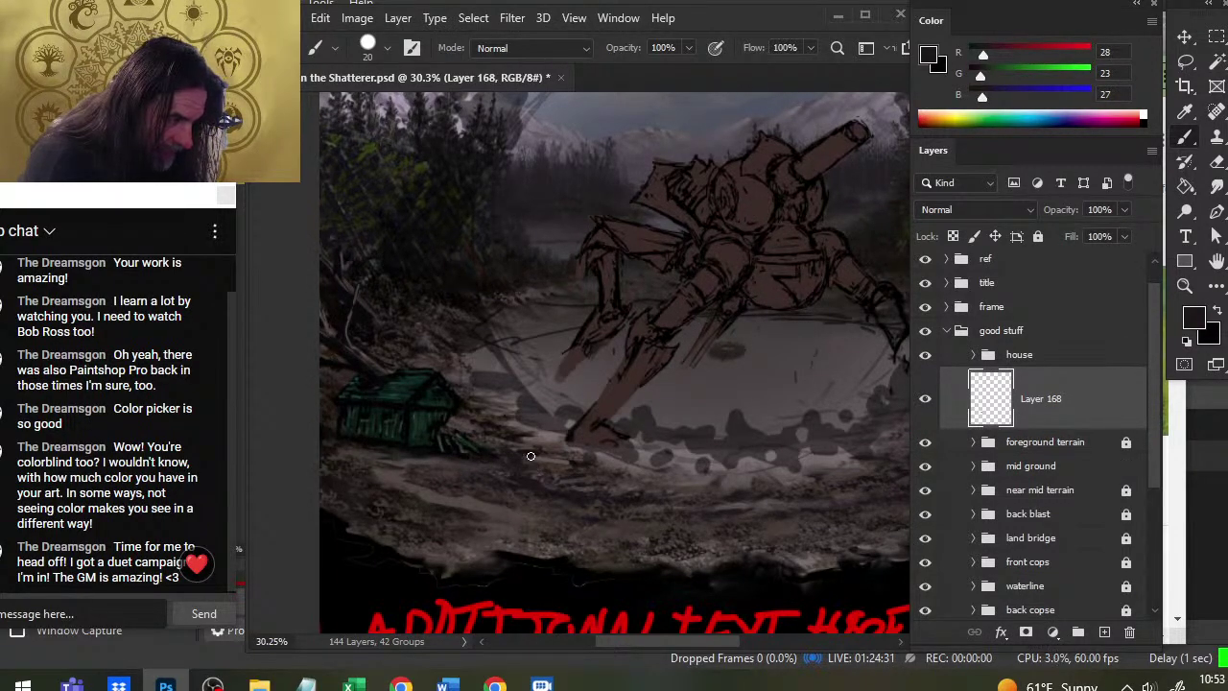
{"action": "left_click", "coordinate": [497, 456], "text": "alt"}
{"action": "key", "text": "r"}
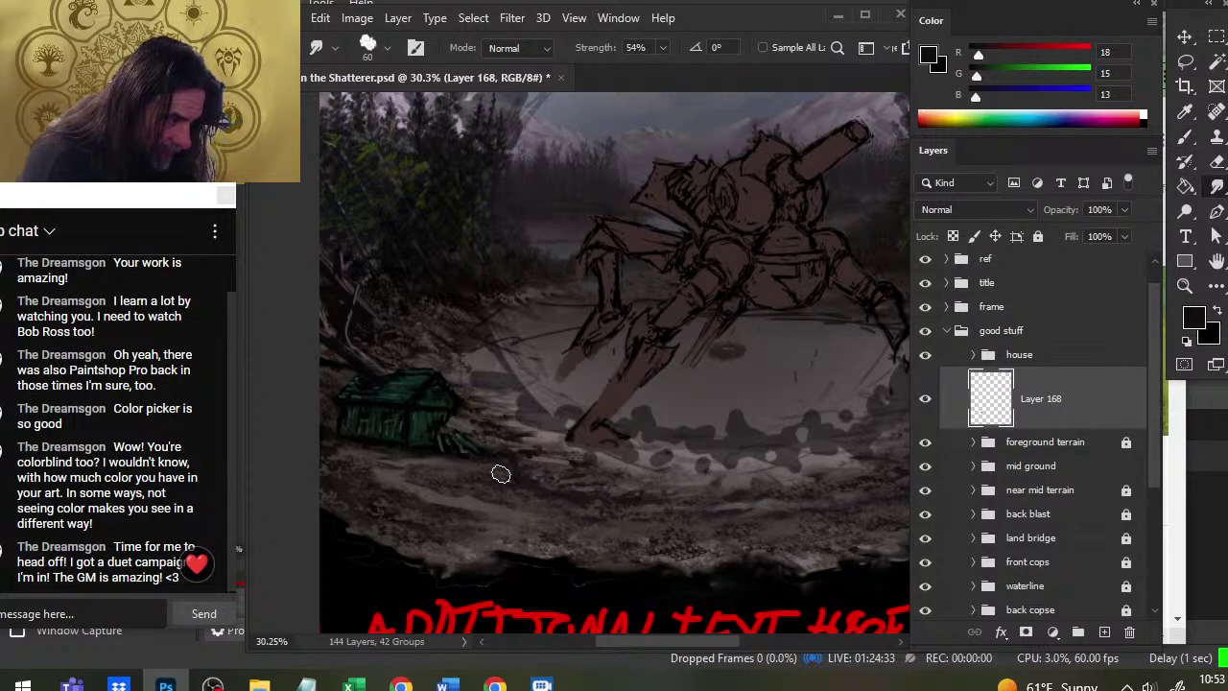
Sample the ground color (60, 50, 53), paint contours across the central foreground with the 20 px brush, and smudge them at 54% strength
{"action": "key", "text": "b"}
{"action": "left_click", "coordinate": [523, 449], "text": "alt"}
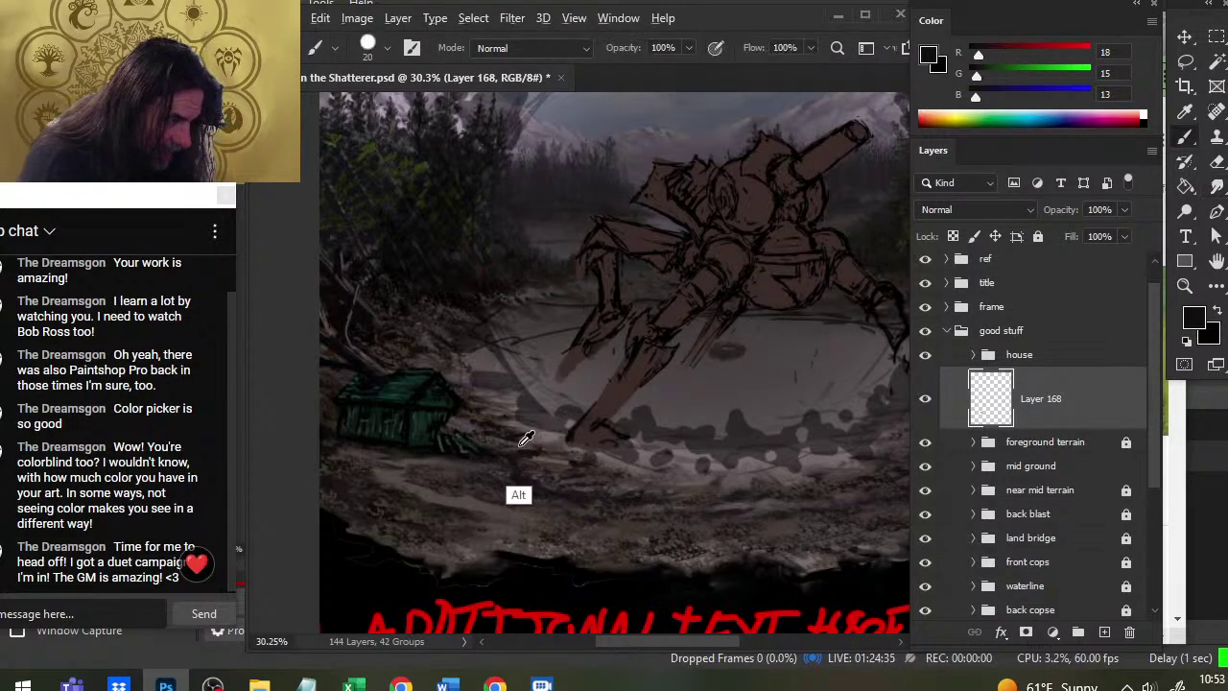
{"action": "key", "text": "r"}
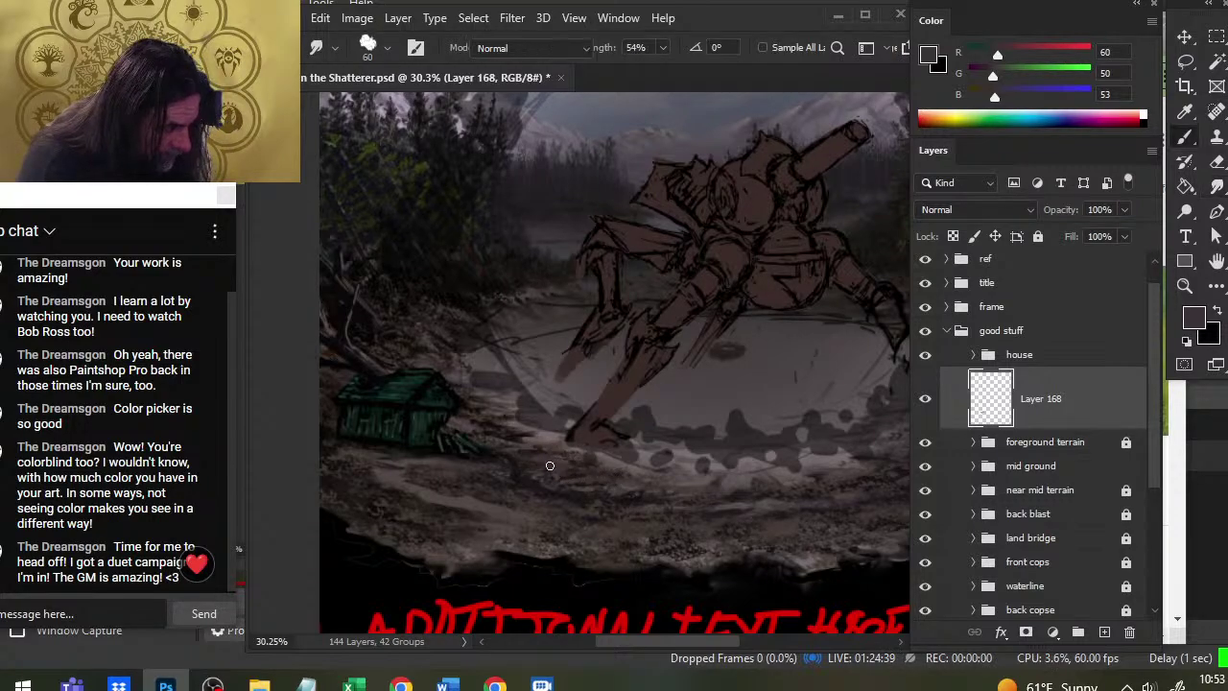
{"action": "key", "text": "b"}
{"action": "key", "text": "r"}
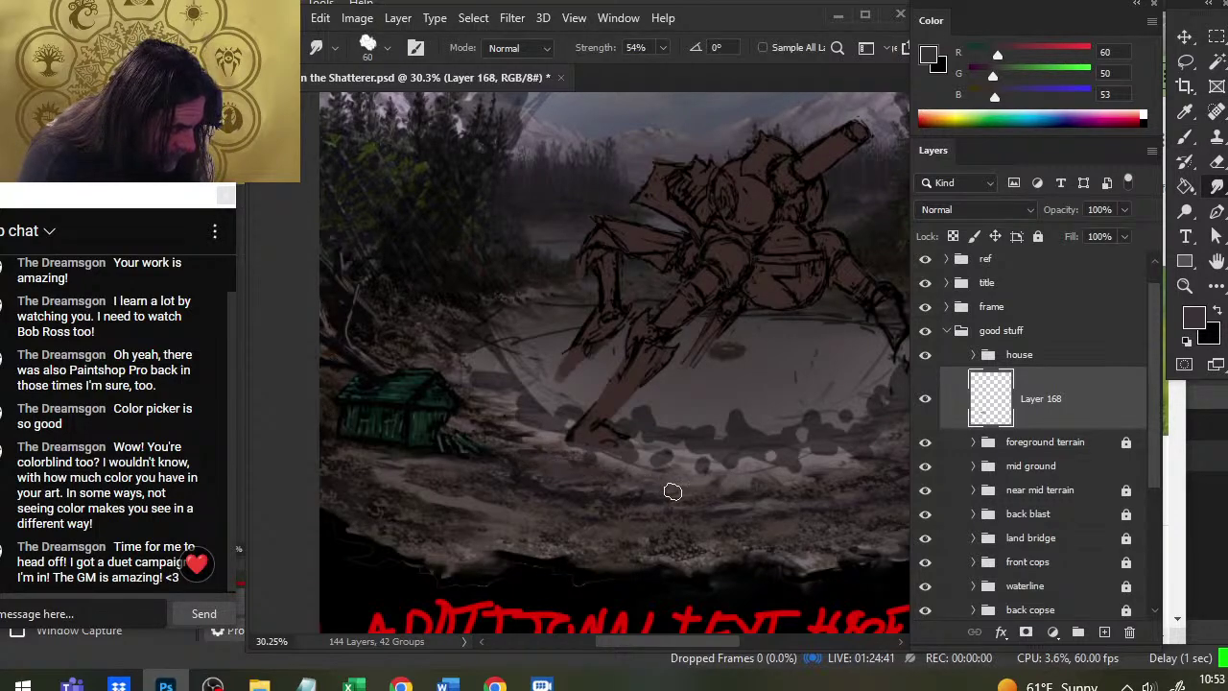
{"action": "key", "text": "b"}
{"action": "key", "text": "r"}
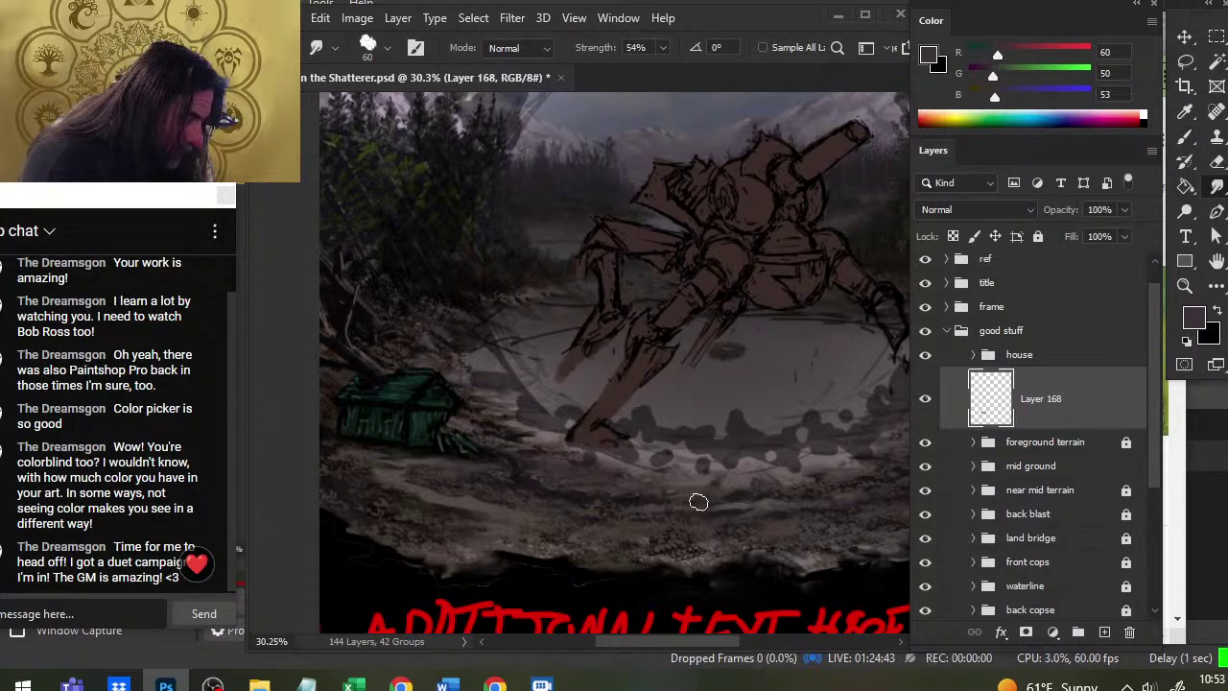
{"action": "key", "text": "b"}
{"action": "key", "text": "r"}
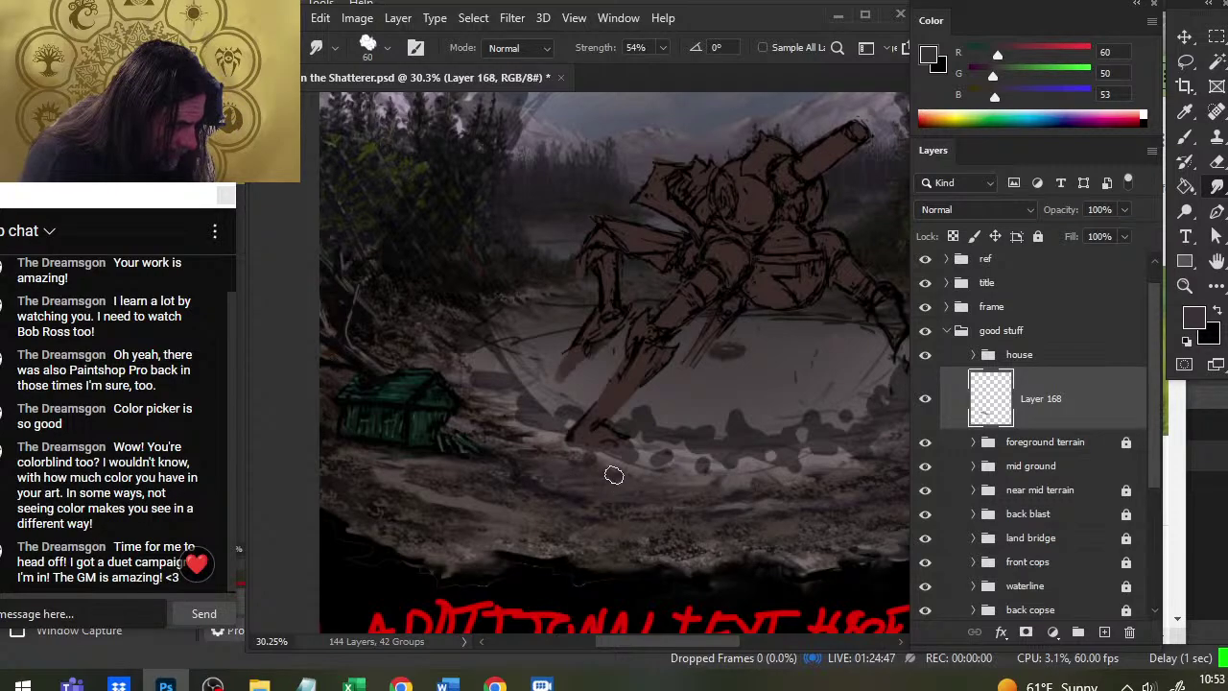
Sample the lighter grey (100, 88, 88), paint highlights on the ground below the crater rim, and smudge them at 54%
{"action": "key", "text": "b"}
{"action": "left_click", "coordinate": [643, 465], "text": "alt"}
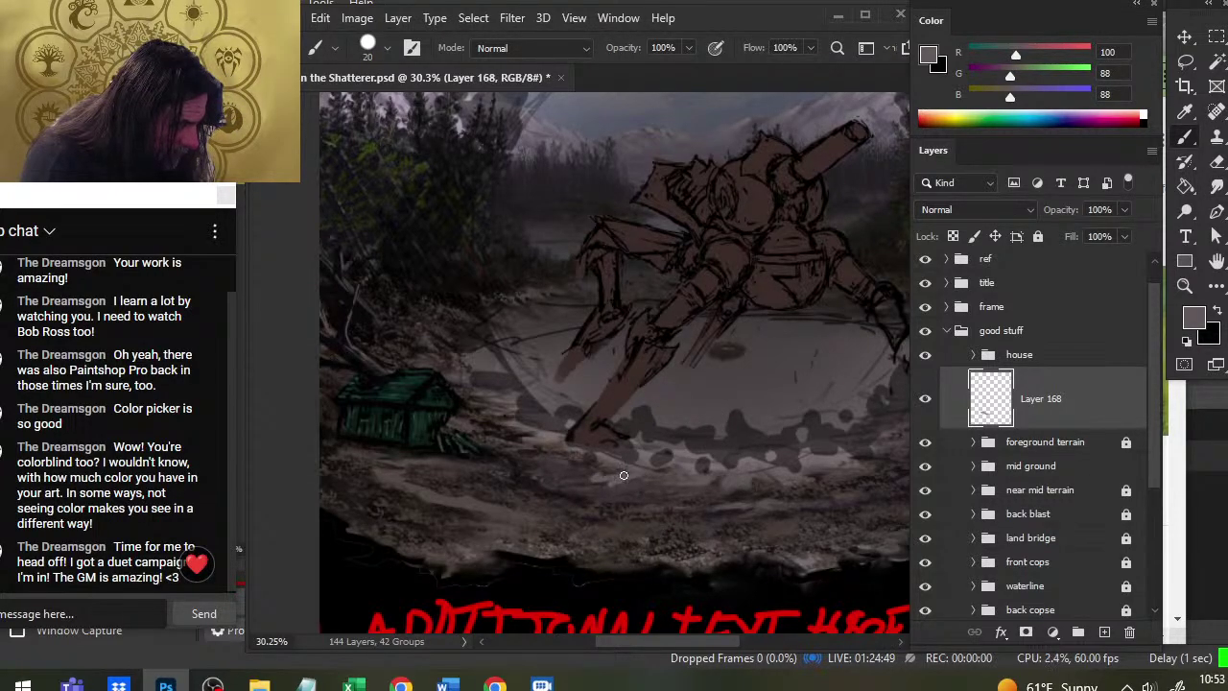
{"action": "key", "text": "r"}
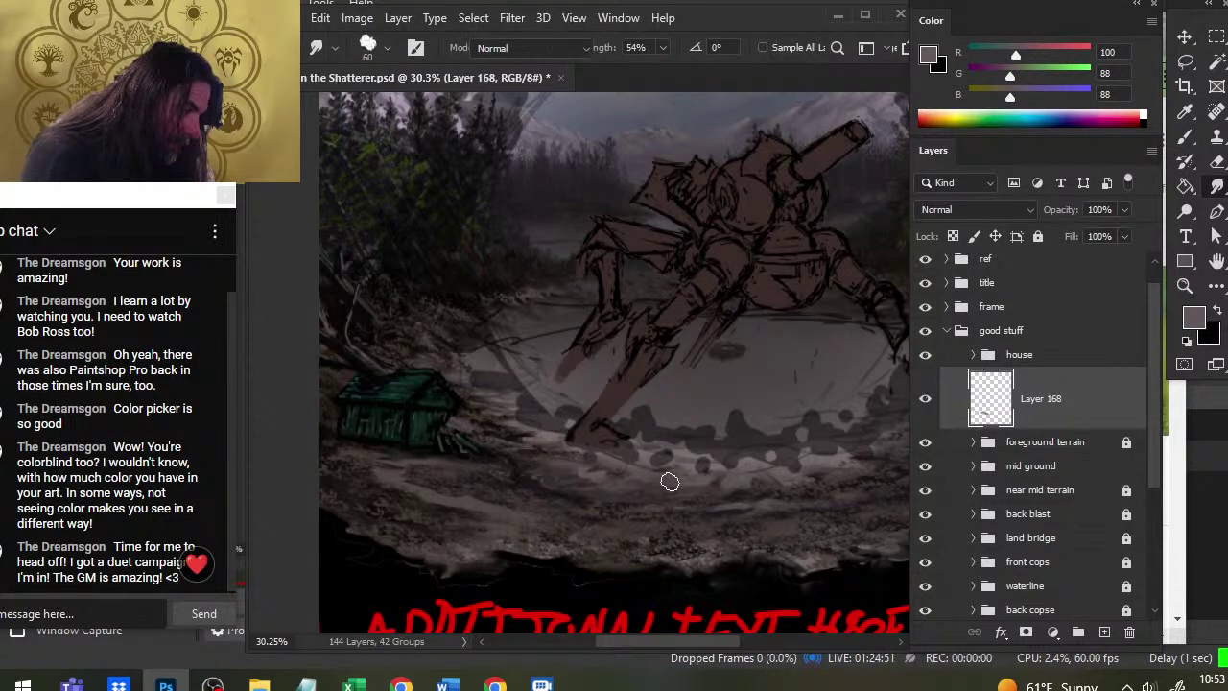
{"action": "key", "text": "b"}
{"action": "key", "text": "r"}
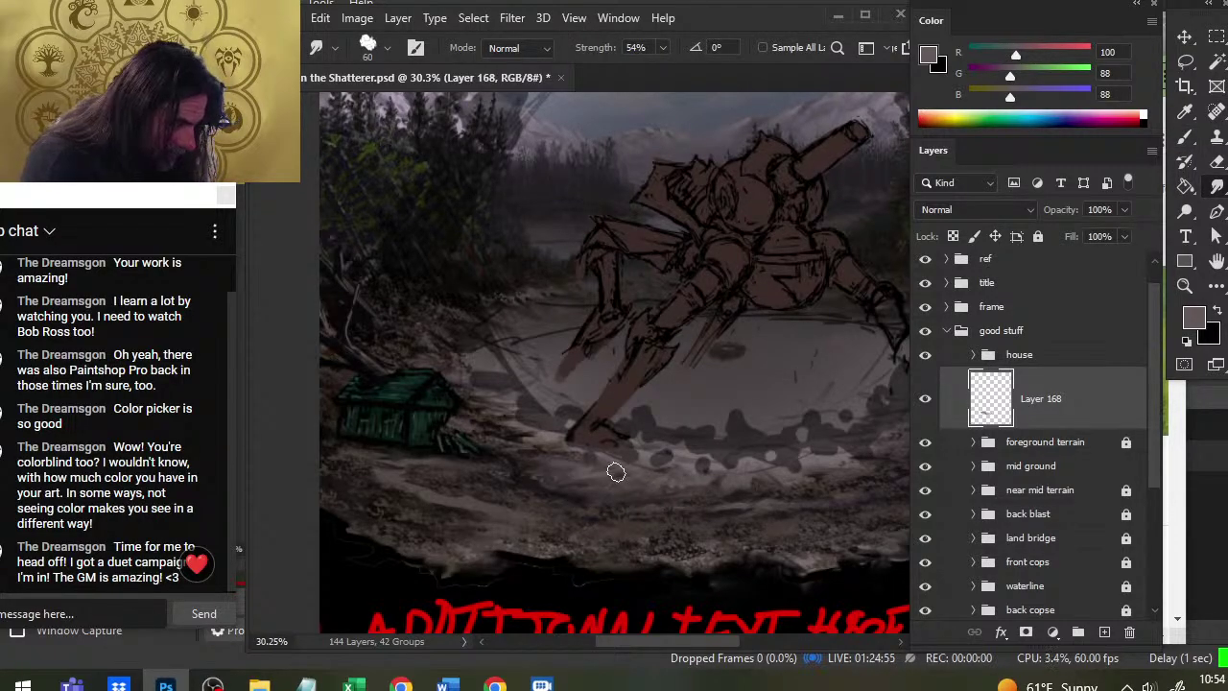
Paint more grey highlights between the house and the creature's front foot with the 20 px brush and smudge them at 60 px
{"action": "key", "text": "b"}
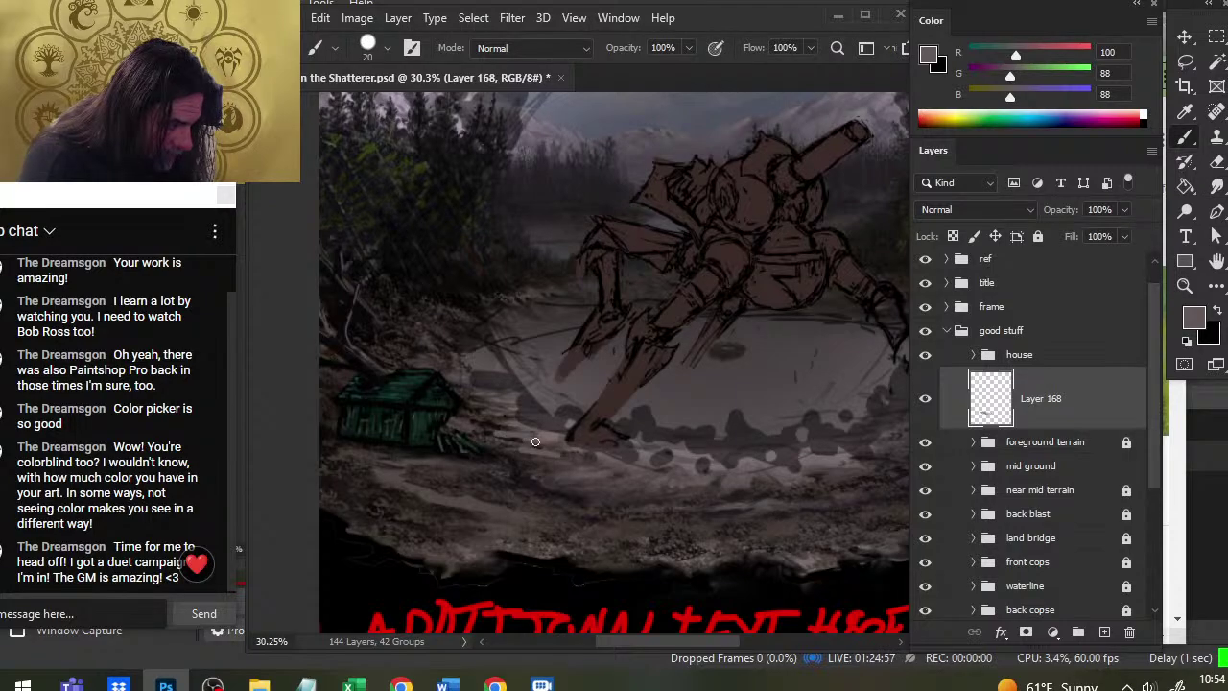
{"action": "key", "text": "r"}
{"action": "key", "text": "b"}
{"action": "key", "text": "r"}
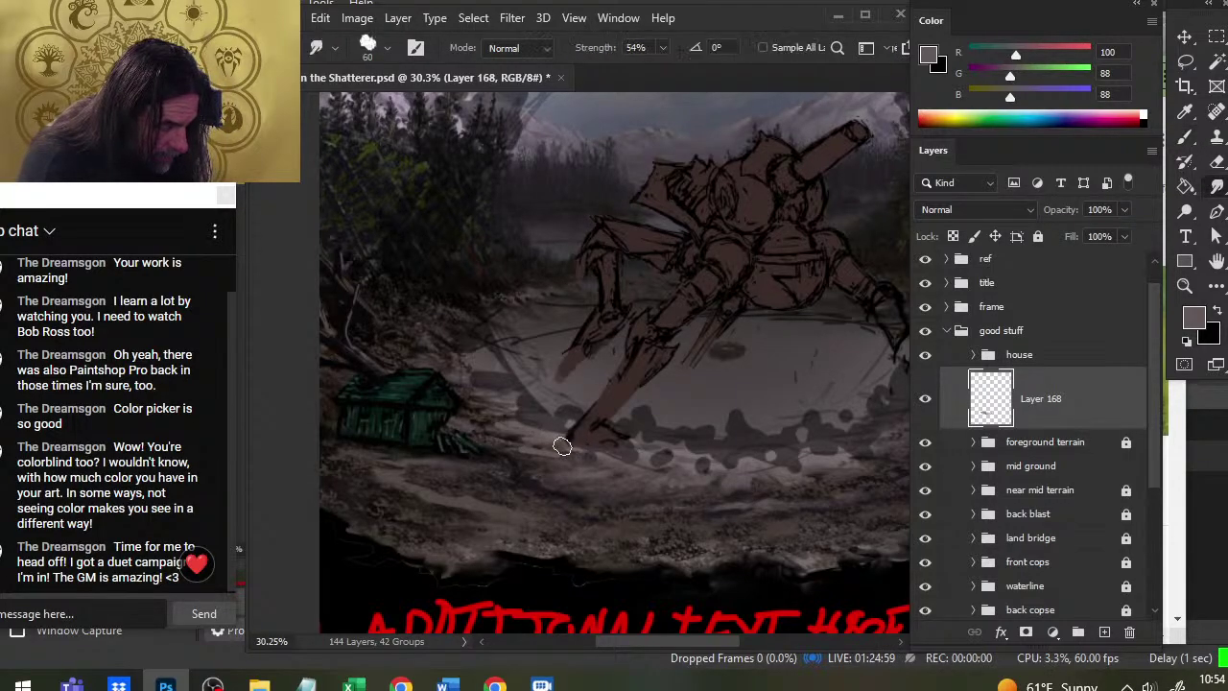
{"action": "key", "text": "b"}
{"action": "key", "text": "r"}
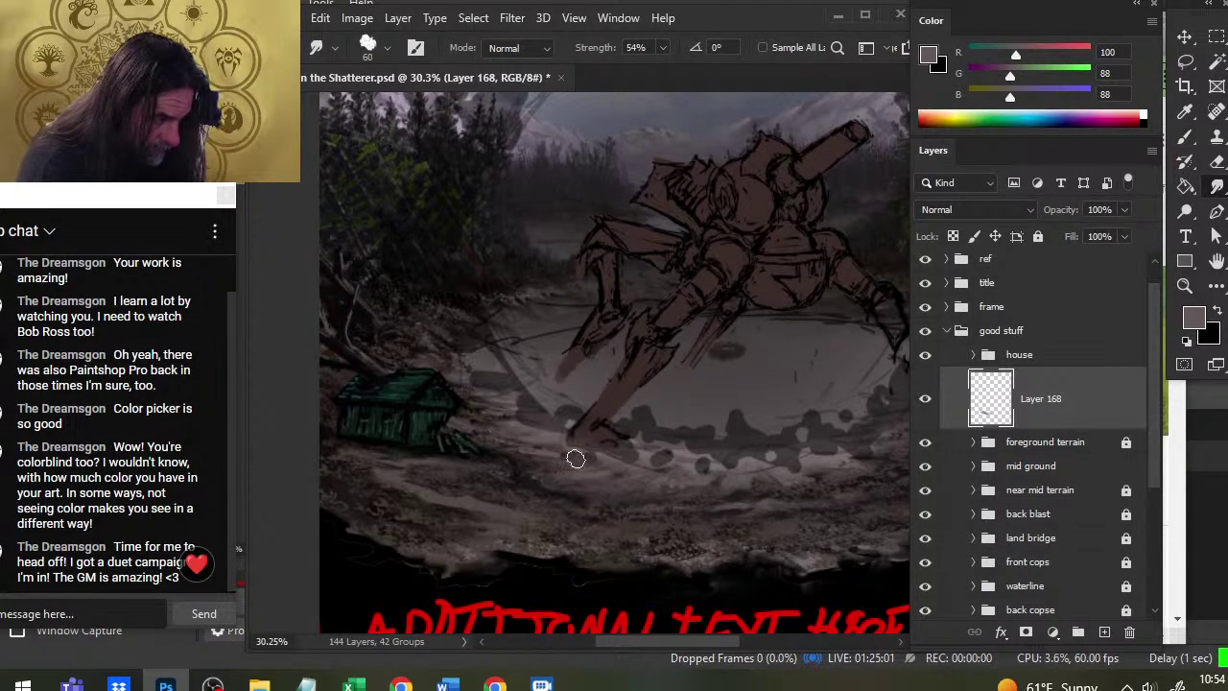
{"action": "key", "text": "b"}
{"action": "key", "text": "r"}
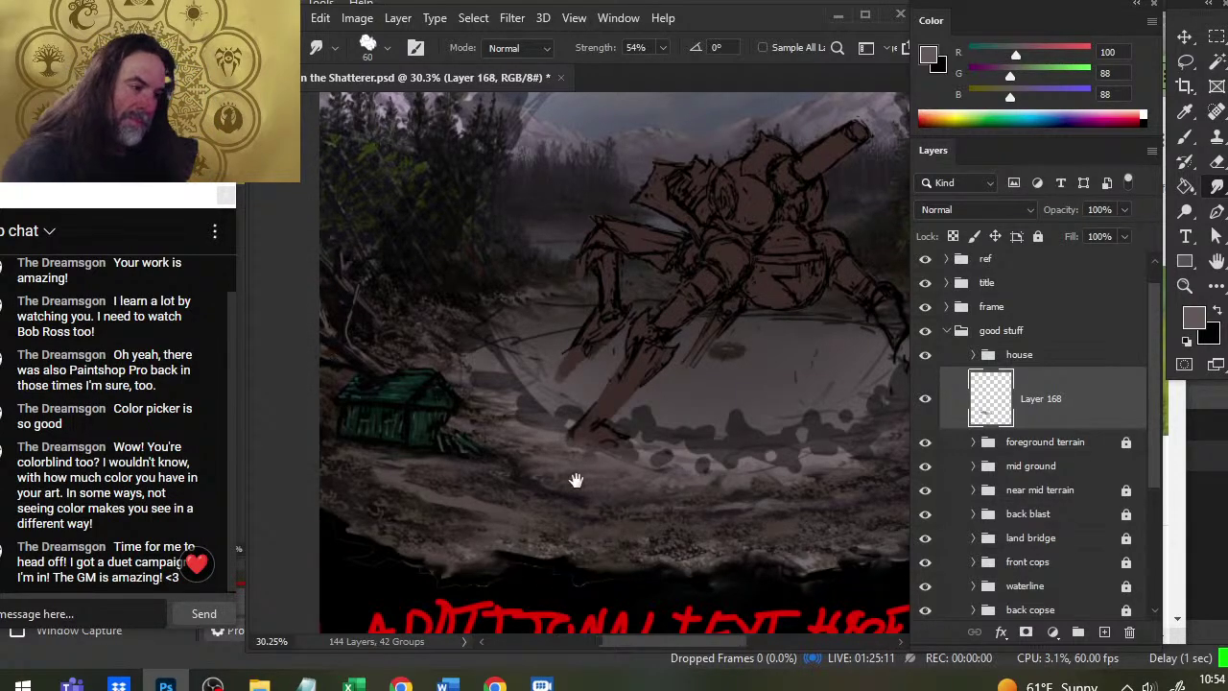
Check the whole lower cover and compare the painting with and without the foreground terrain group
{"action": "key", "text": "z"}
{"action": "scroll", "coordinate": [579, 487], "scroll_direction": "down", "scroll_amount": 3}
{"action": "left_click_drag", "start_coordinate": [721, 543], "coordinate": [571, 549]}
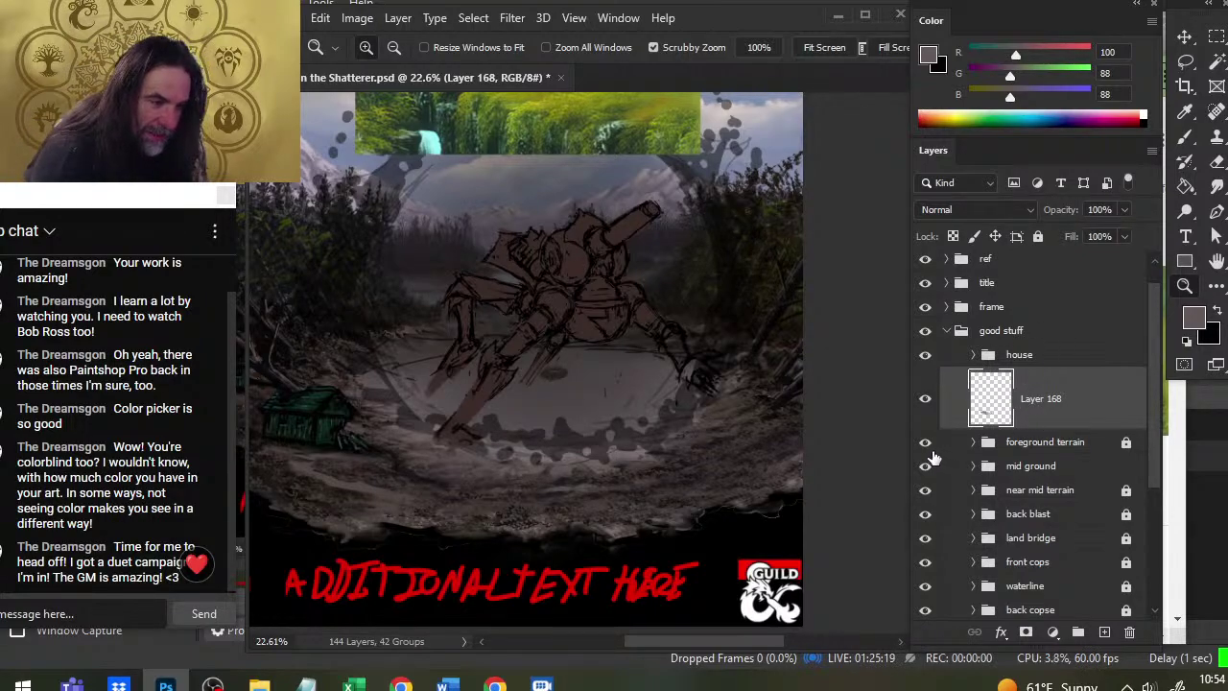
{"action": "left_click_drag", "start_coordinate": [494, 499], "coordinate": [556, 491]}
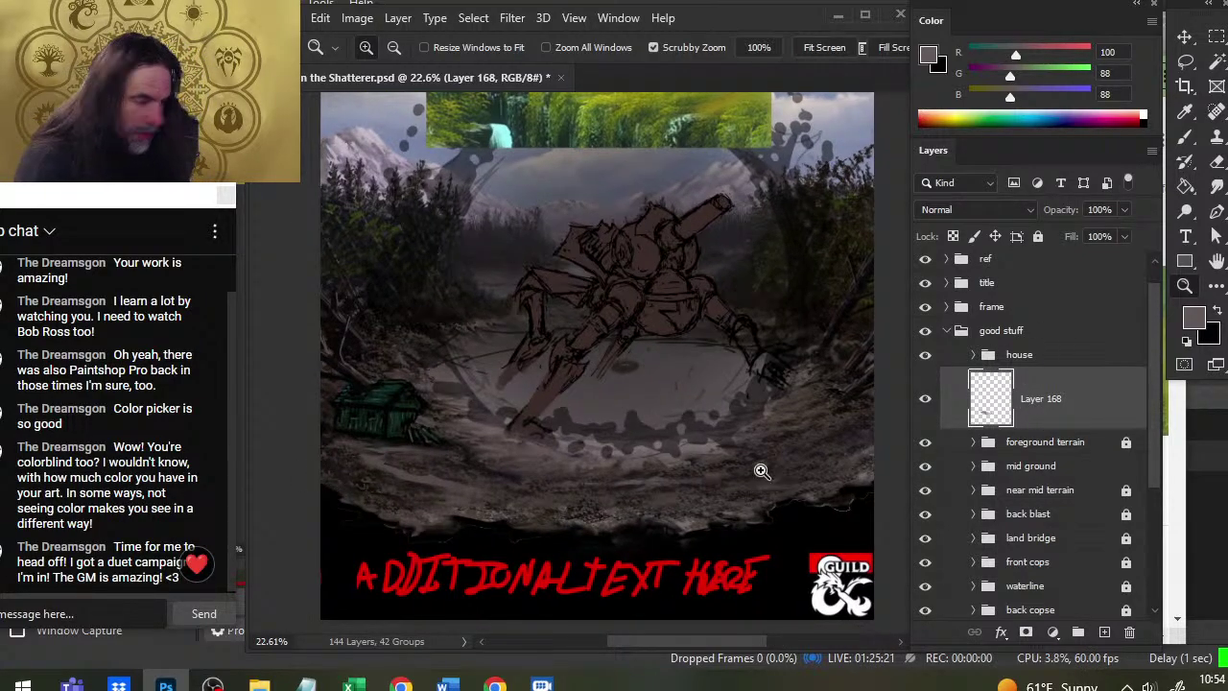
{"action": "left_click", "coordinate": [1038, 359]}
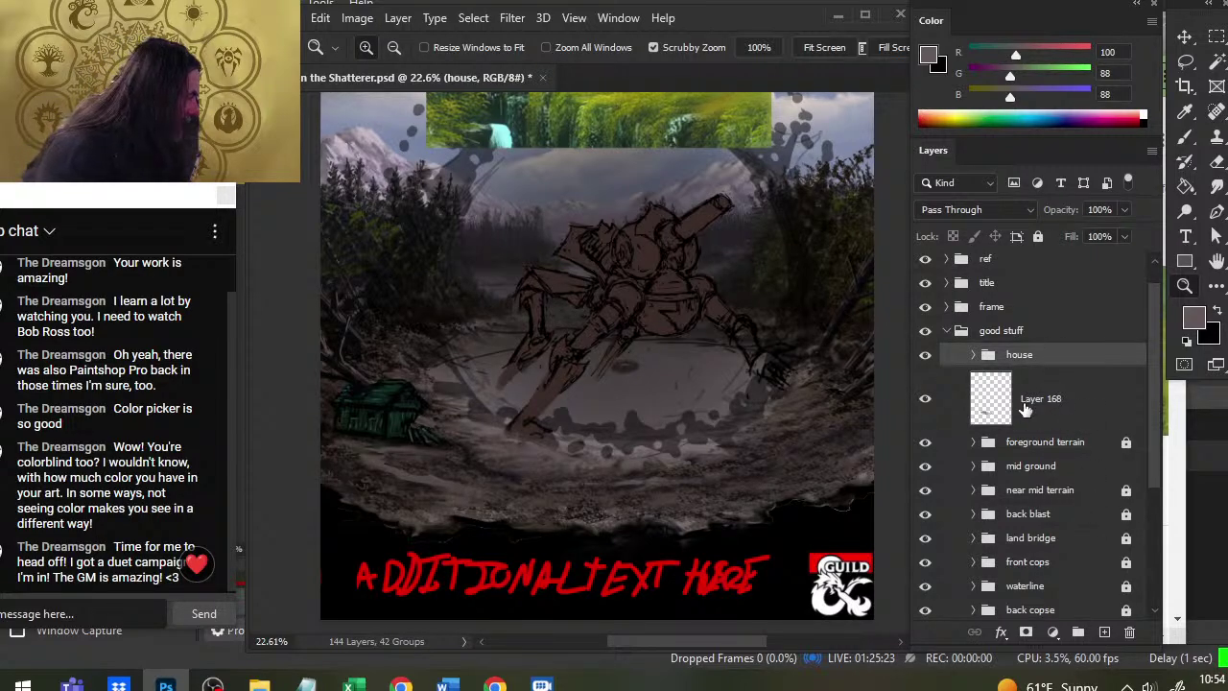
{"action": "left_click", "coordinate": [926, 445]}
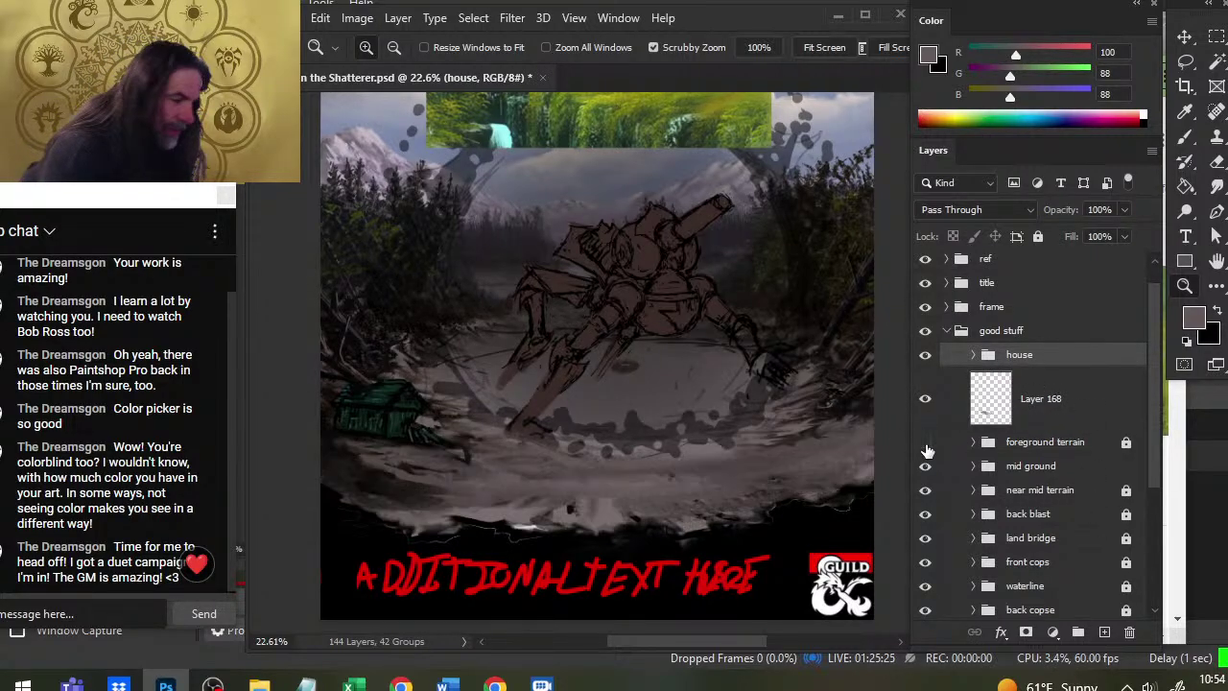
{"action": "left_click", "coordinate": [927, 445]}
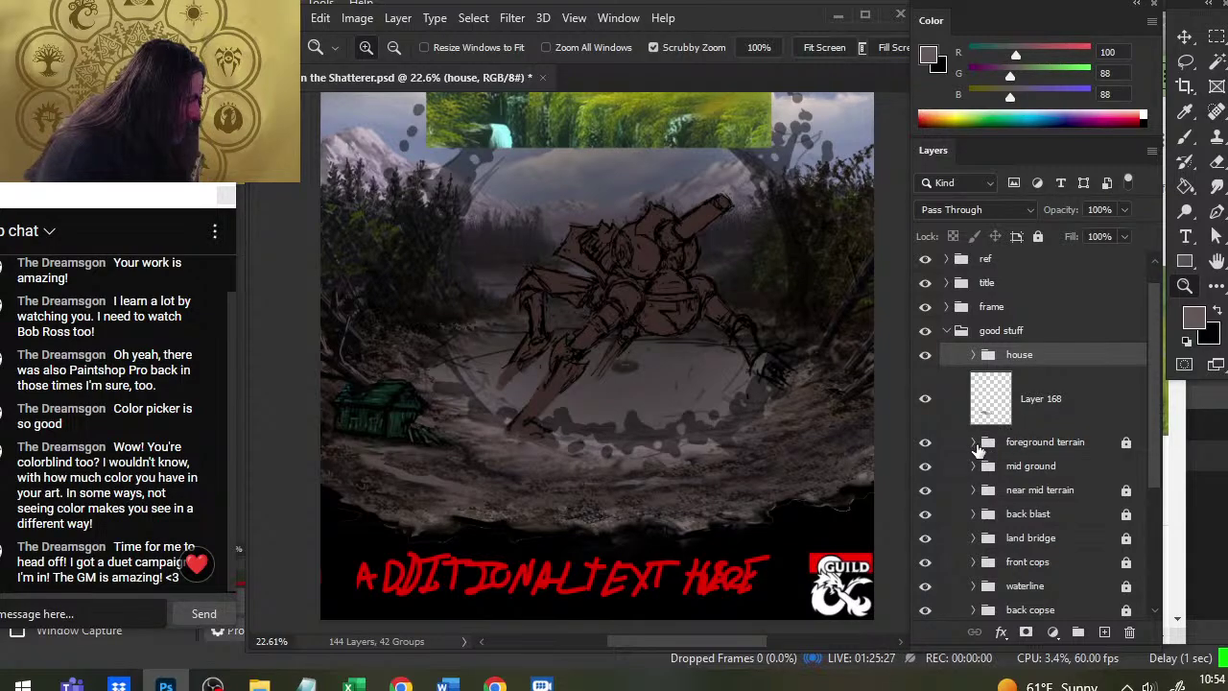
Touch up the central ground on Layer 168 with the 20 px brush and smudge the strokes at 54%
{"action": "left_click", "coordinate": [973, 443]}
{"action": "left_click", "coordinate": [1037, 402]}
{"action": "key", "text": "b"}
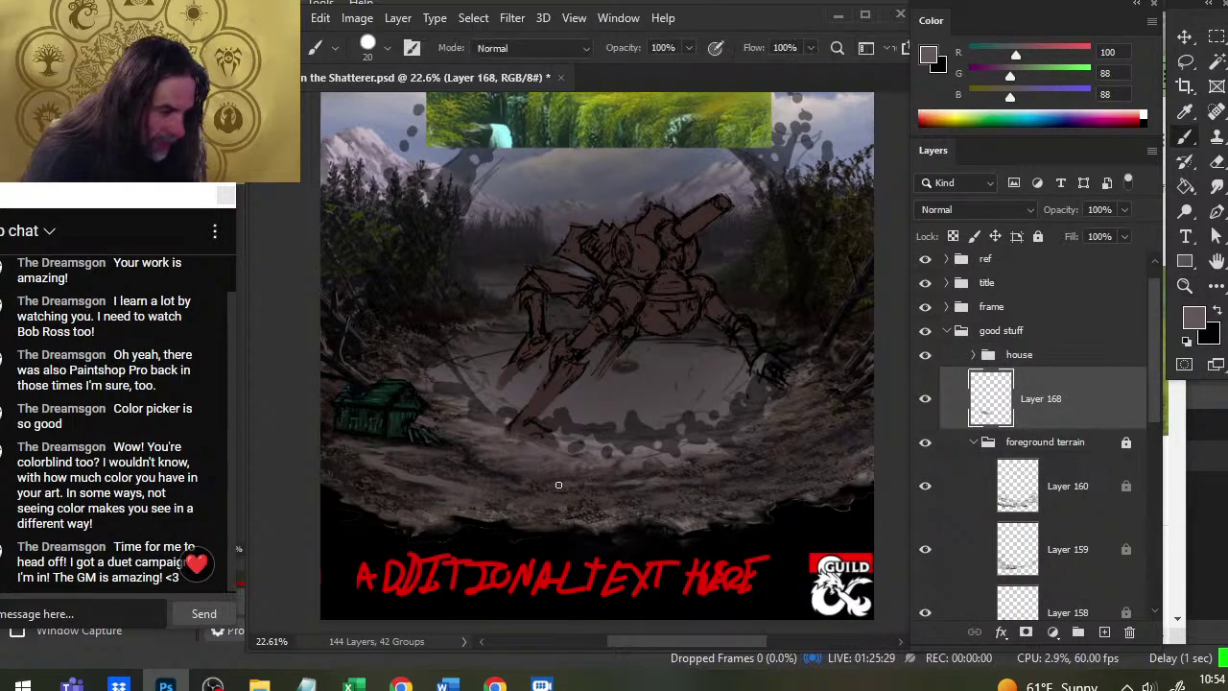
{"action": "key", "text": "r"}
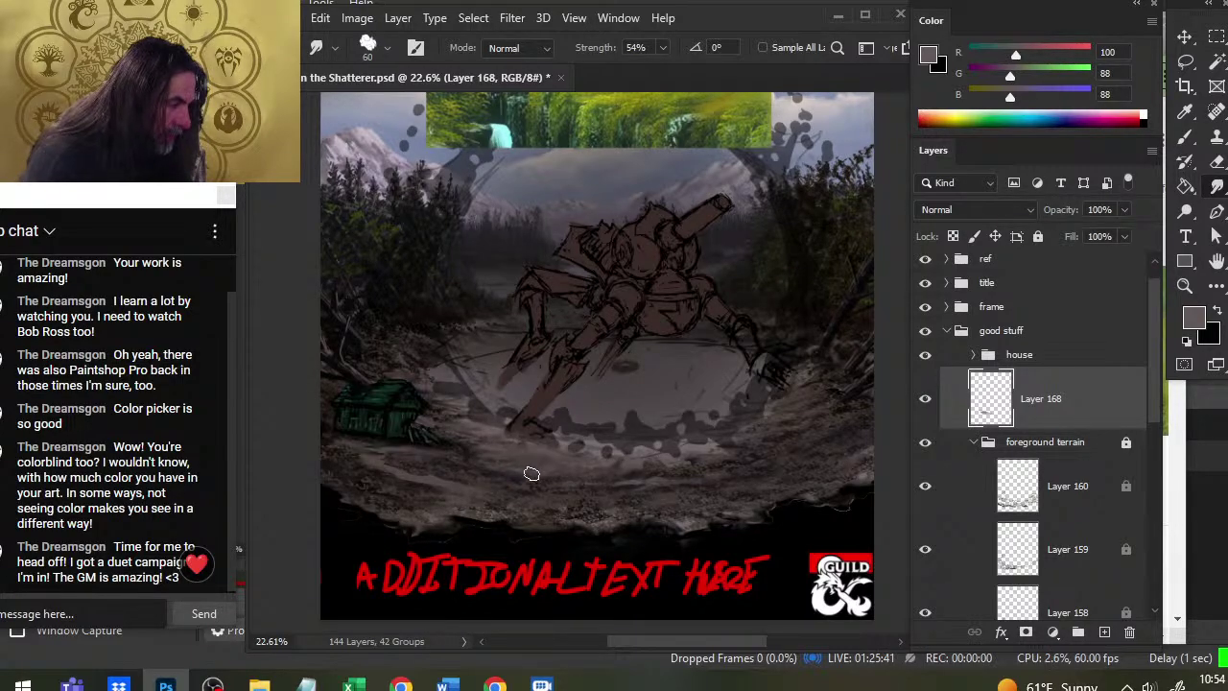
Set Layer 168's opacity to 80% and move it to the top of the foreground terrain group
{"action": "left_click", "coordinate": [1123, 236]}
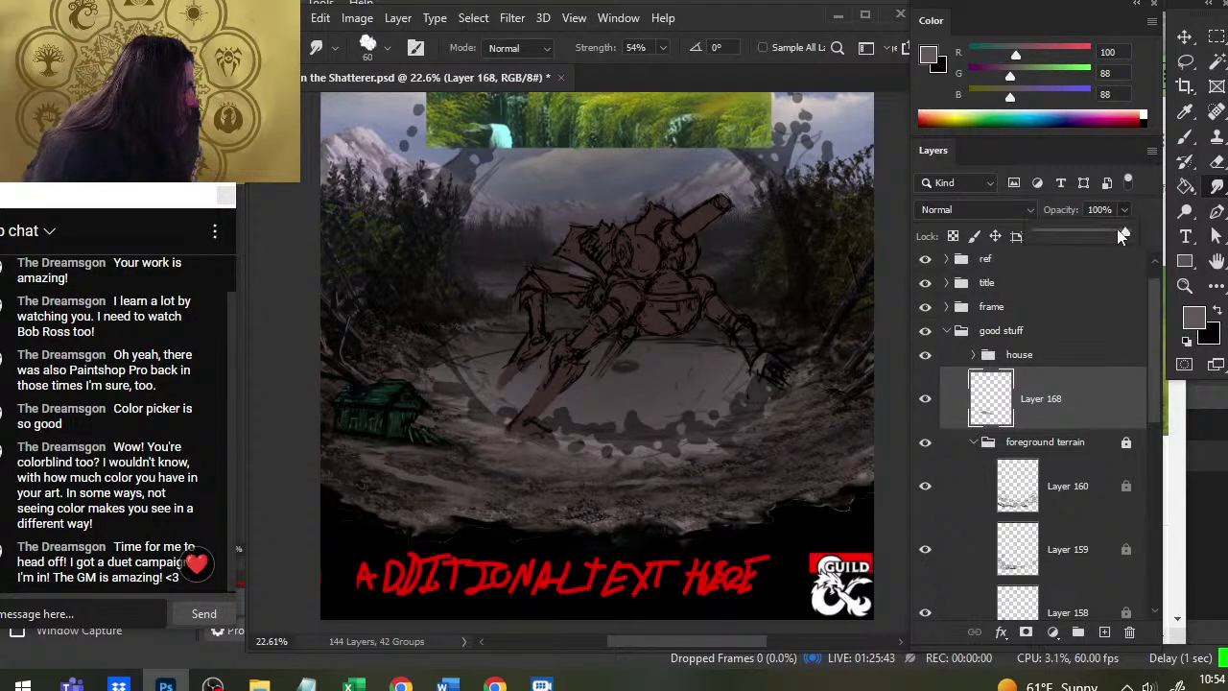
{"action": "left_click_drag", "start_coordinate": [1124, 238], "coordinate": [1109, 237]}
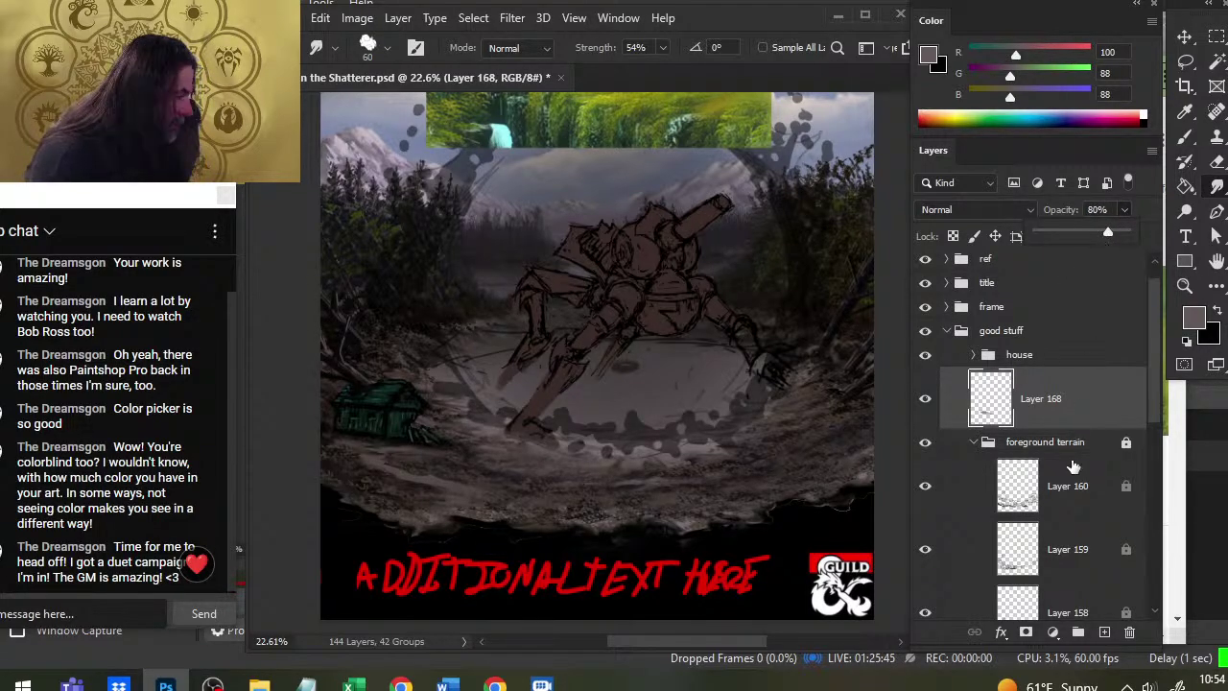
{"action": "left_click_drag", "start_coordinate": [1055, 408], "coordinate": [1053, 483]}
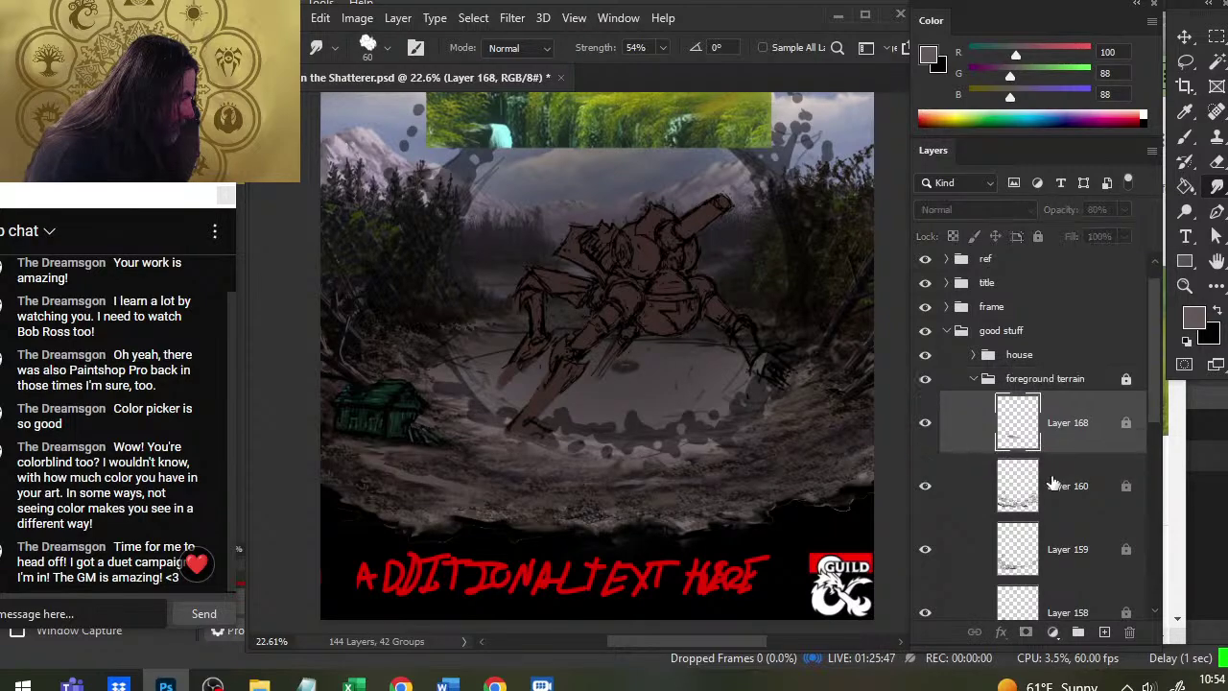
{"action": "left_click", "coordinate": [974, 380]}
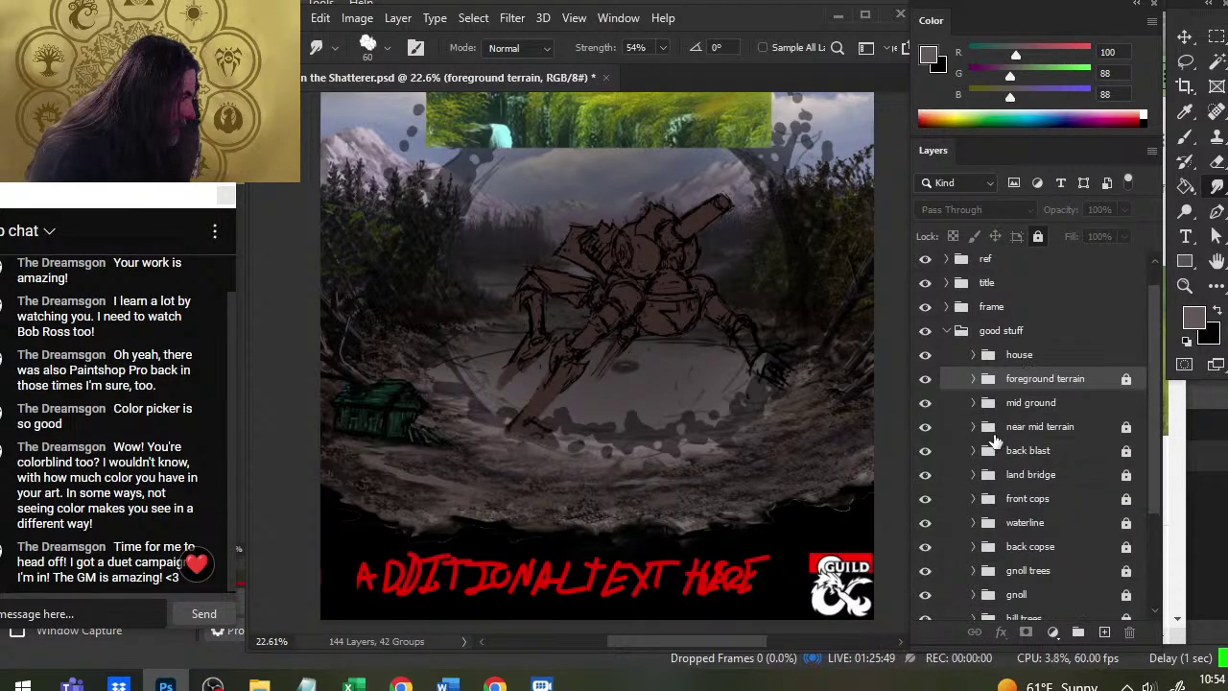
Place the house group inside a new group named "front left"
{"action": "left_click", "coordinate": [1046, 356]}
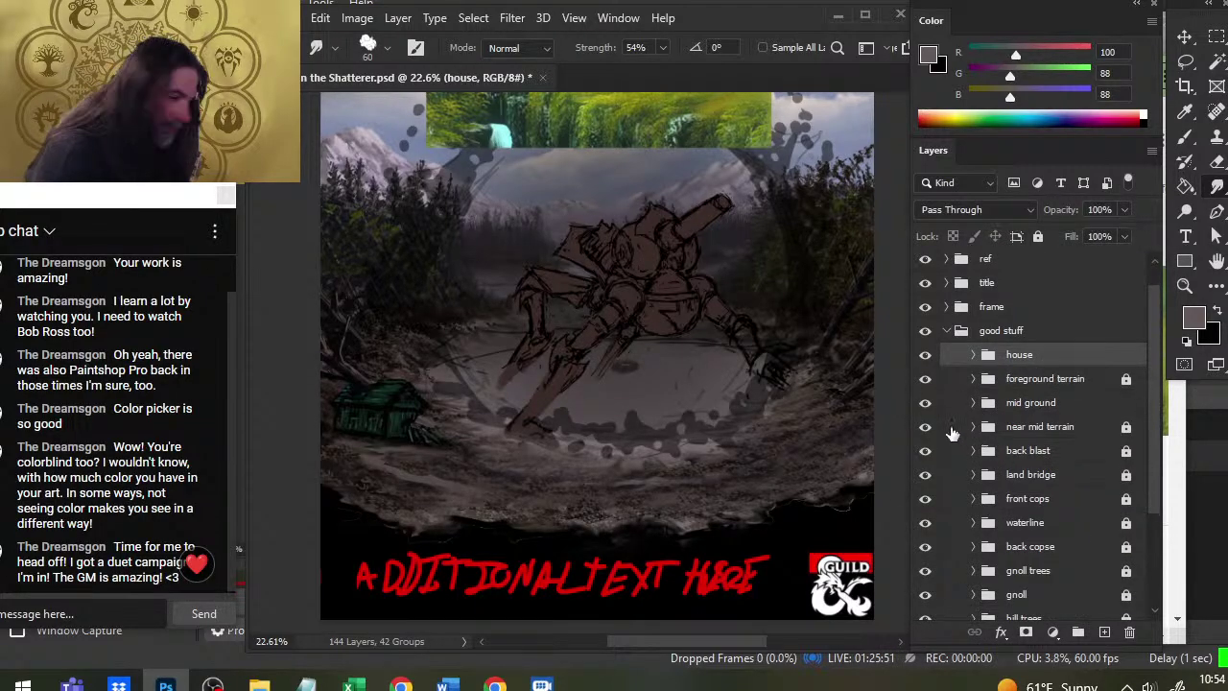
{"action": "key", "text": "ctrl+g"}
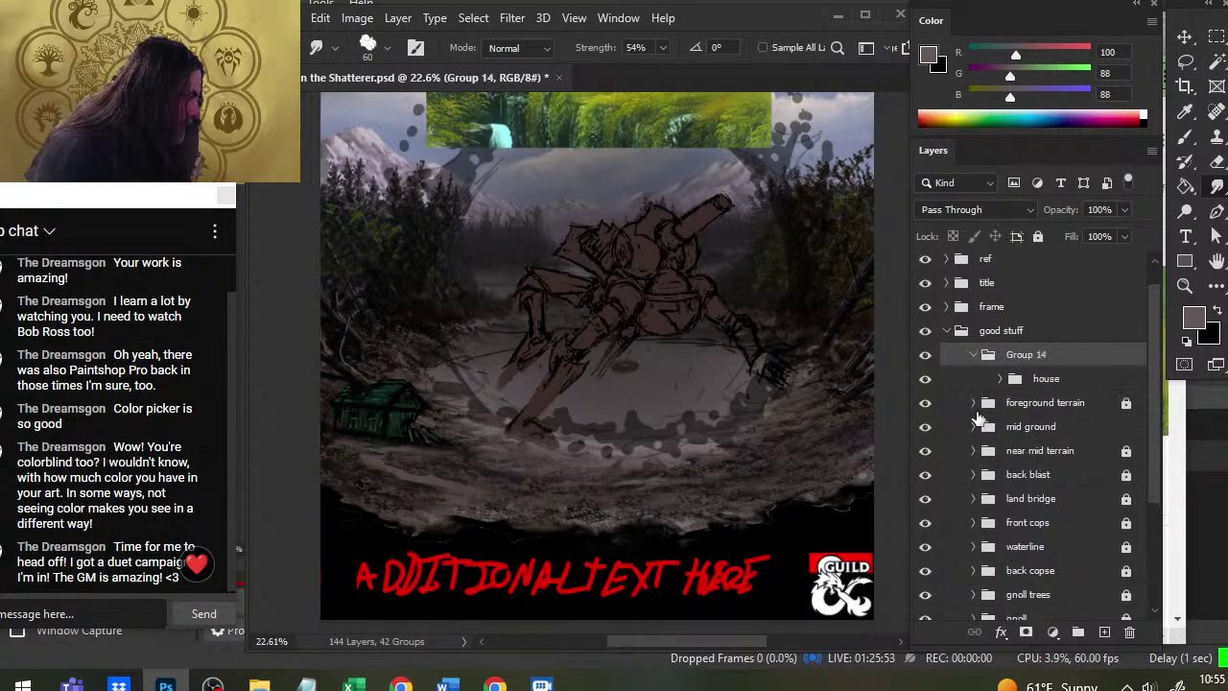
{"action": "double_click", "coordinate": [1024, 355]}
{"action": "type", "text": "front"}
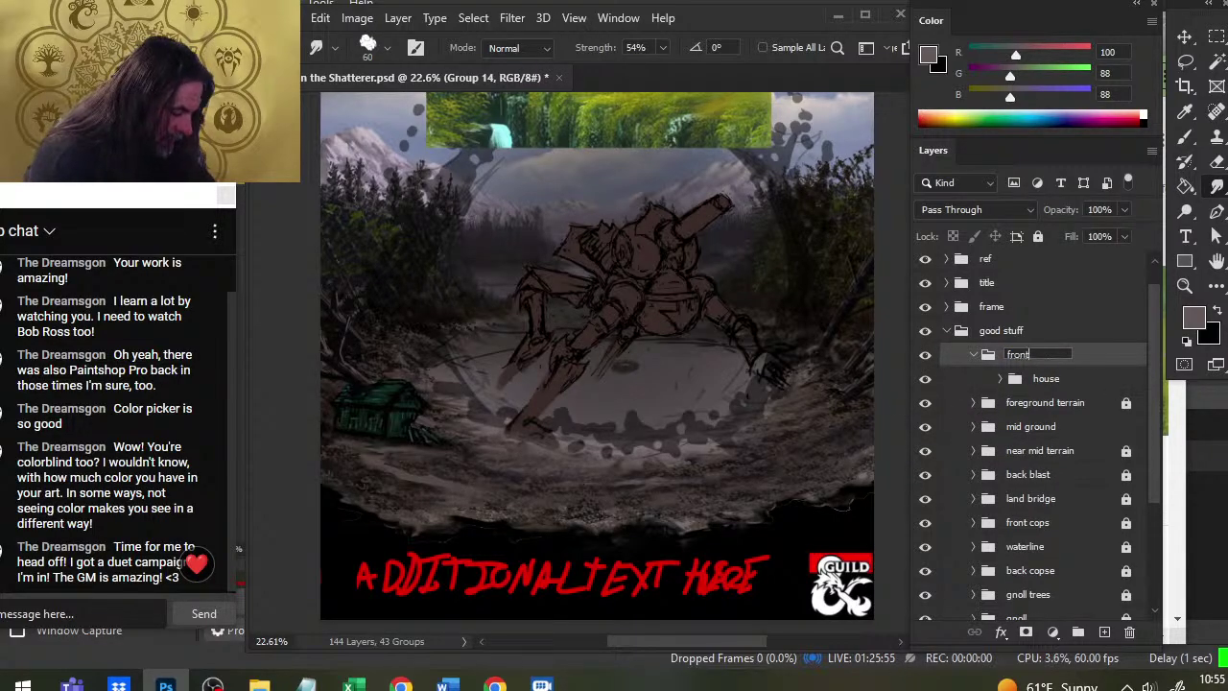
{"action": "type", "text": " left"}
{"action": "key", "text": "Return"}
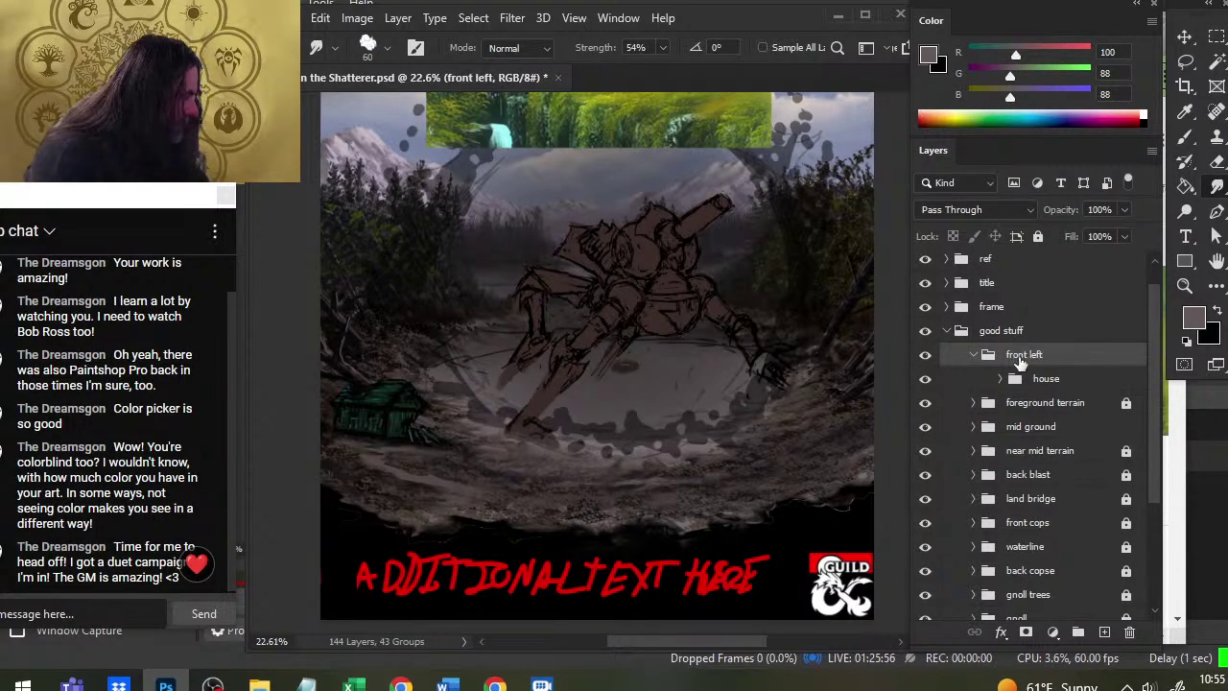
{"action": "left_click", "coordinate": [1084, 382]}
{"action": "left_click", "coordinate": [1103, 632]}
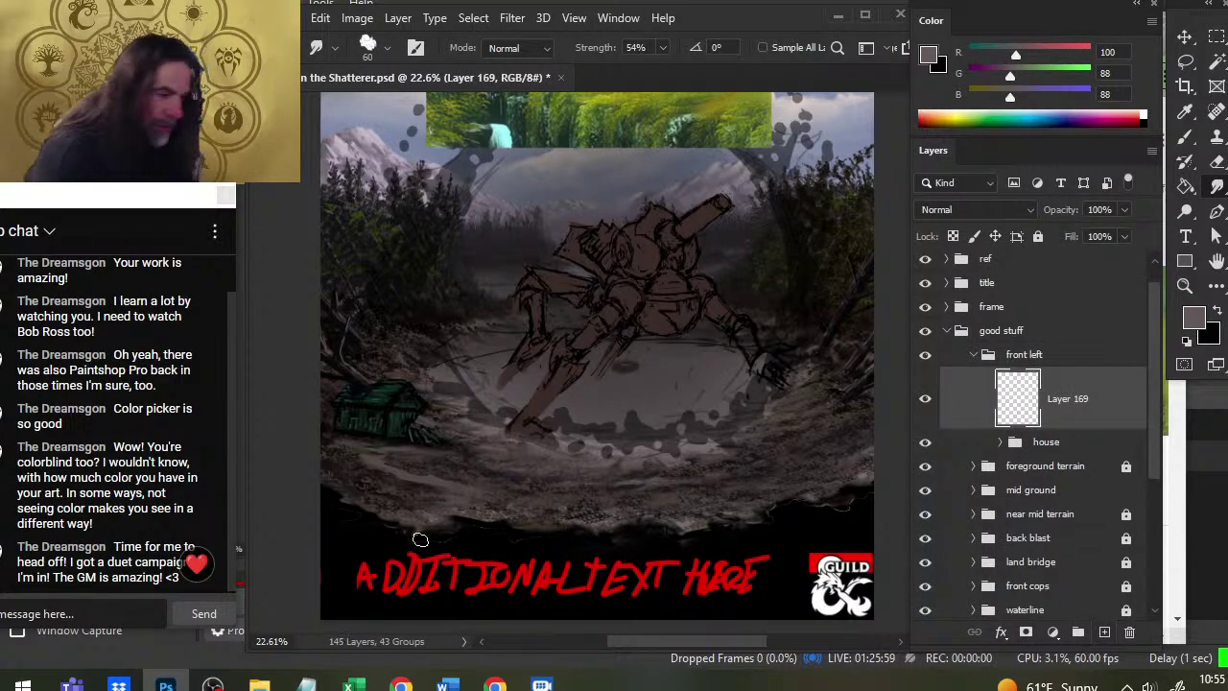
{"action": "key", "text": "b"}
{"action": "left_click", "coordinate": [379, 485], "text": "alt"}
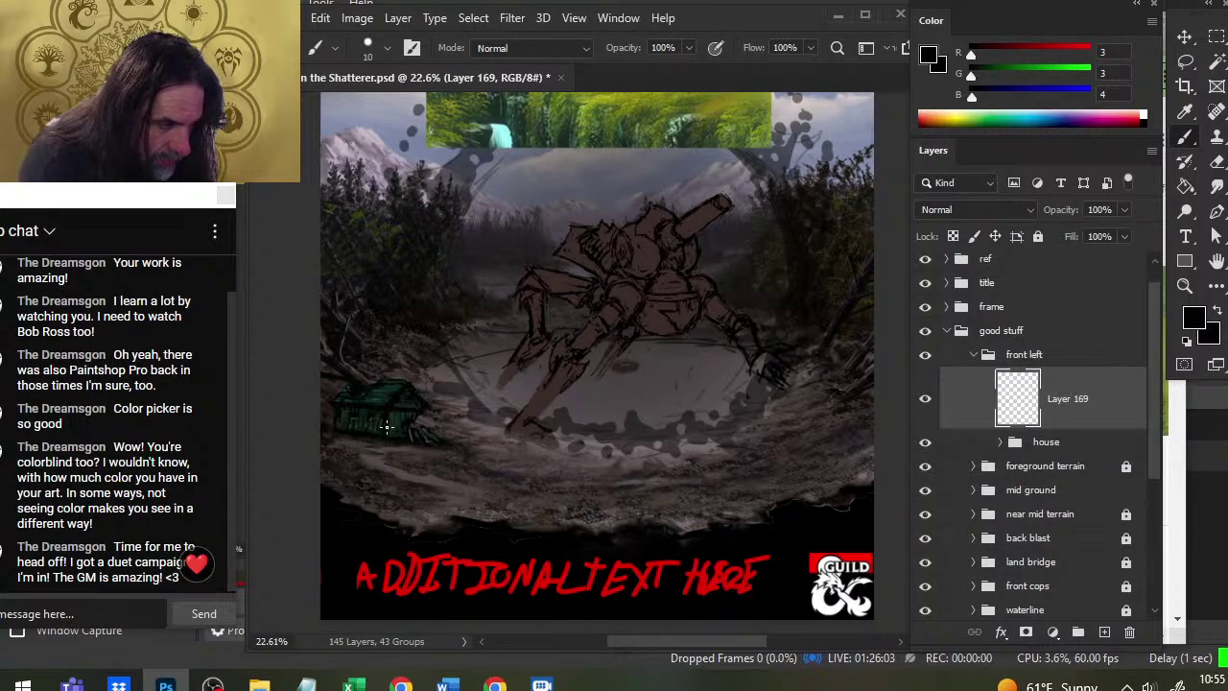
{"action": "left_click", "coordinate": [349, 532], "text": "alt"}
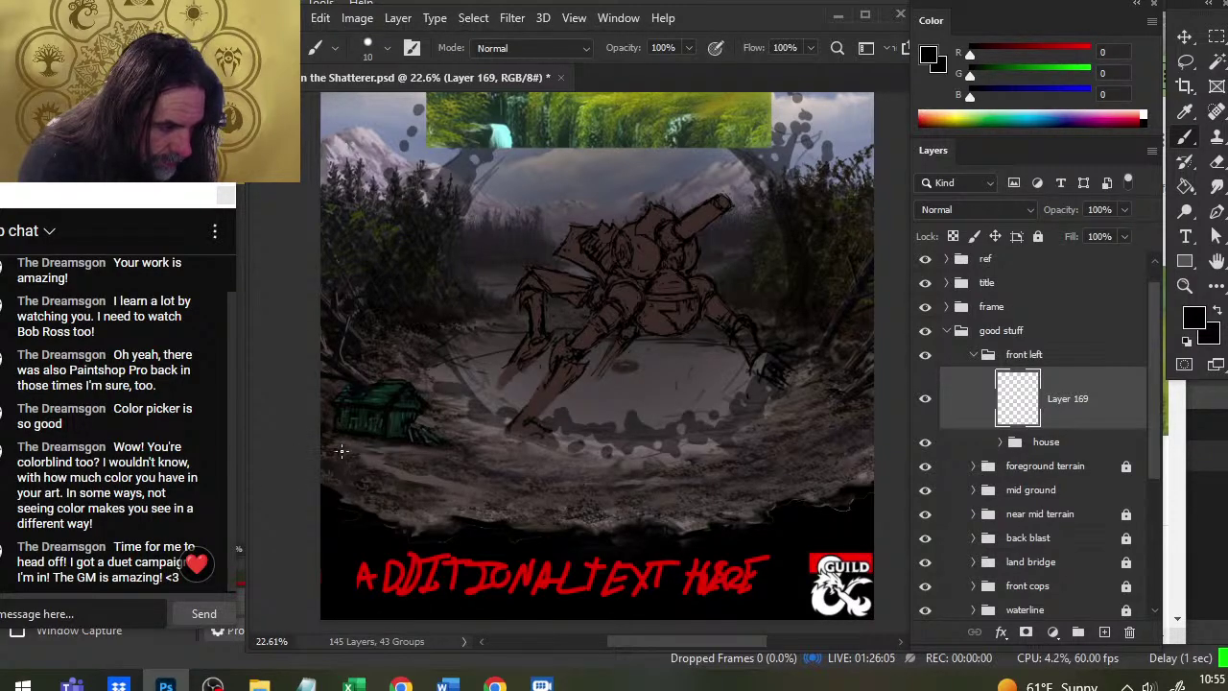
{"action": "key", "text": "ctrl+z"}
{"action": "key", "text": "ctrl+z"}
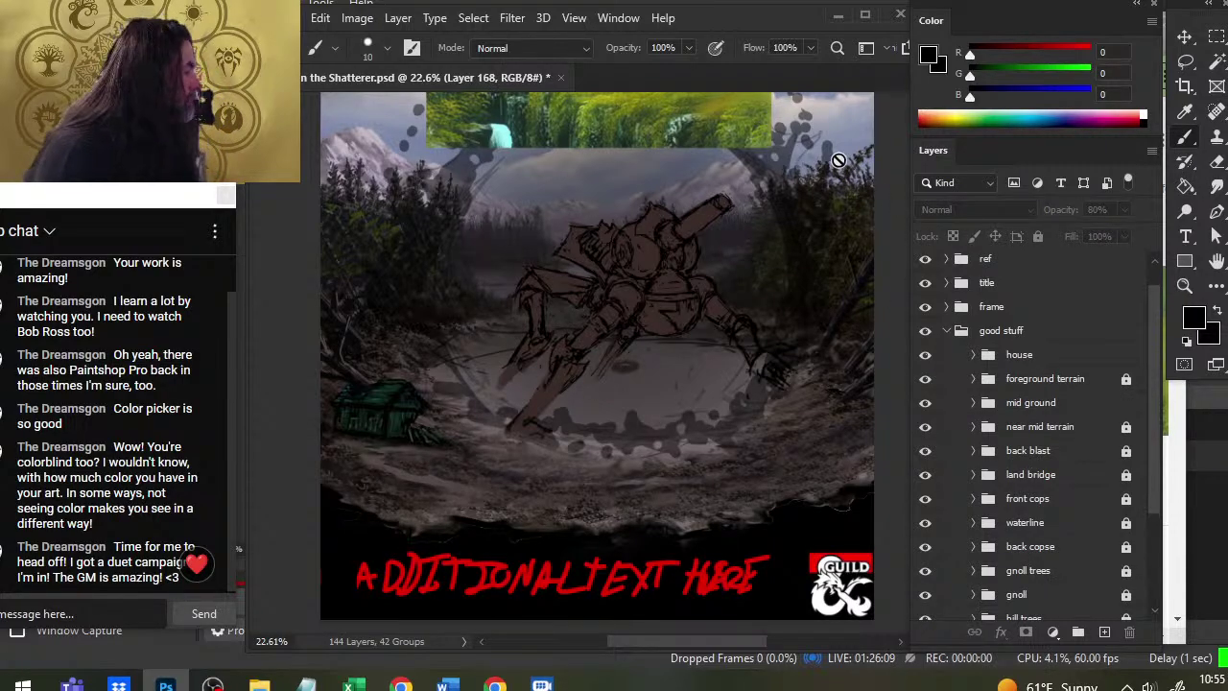
{"action": "left_click", "coordinate": [1035, 362]}
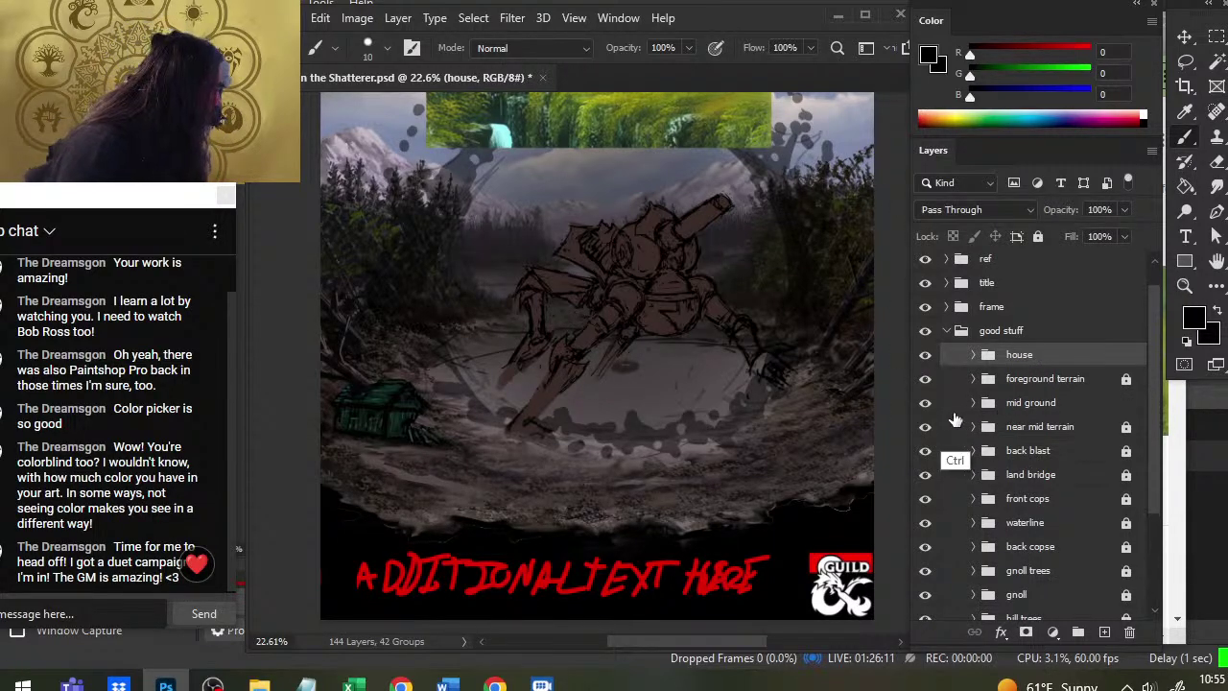
{"action": "key", "text": "ctrl+shift+z"}
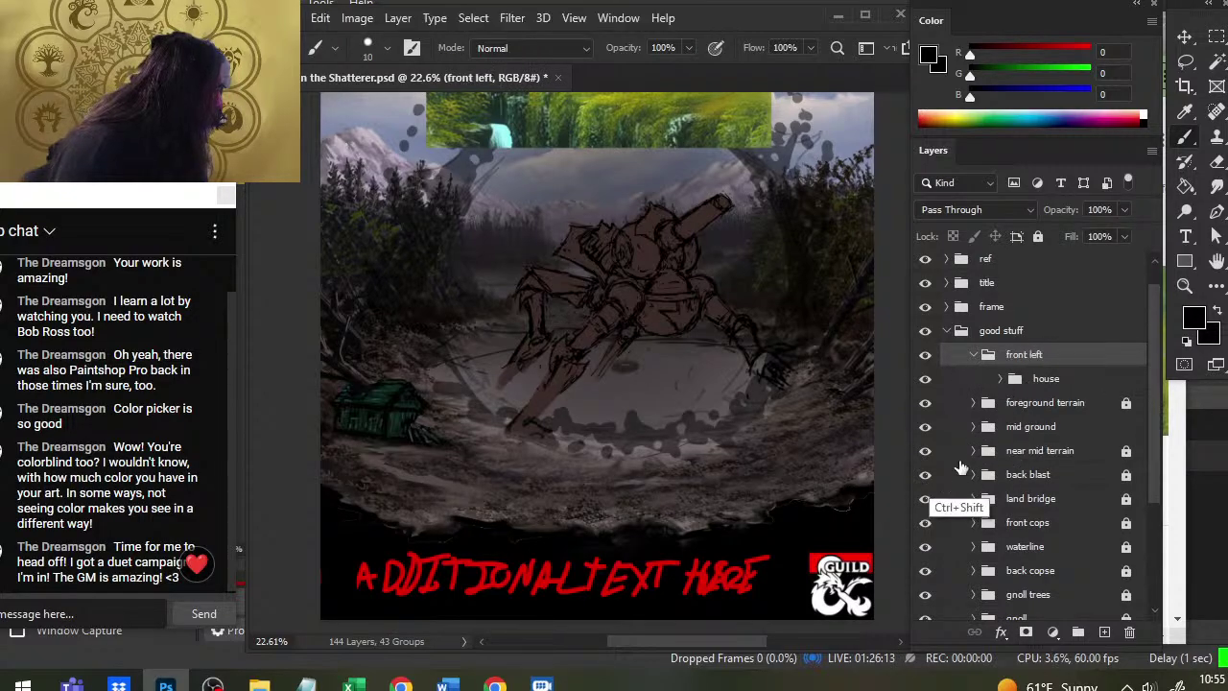
Add a layer above the house inside the front left group and paint near-black grass blades along the lower left ground with a 9 px brush
{"action": "left_click", "coordinate": [1060, 380]}
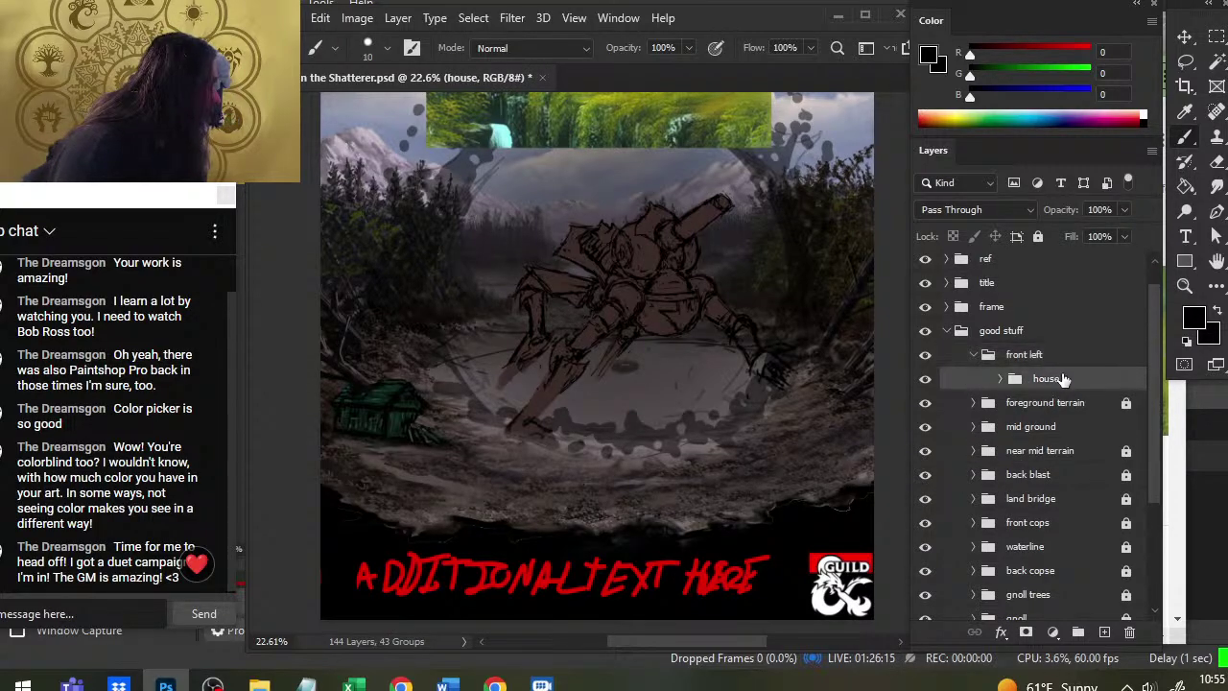
{"action": "left_click", "coordinate": [1041, 333]}
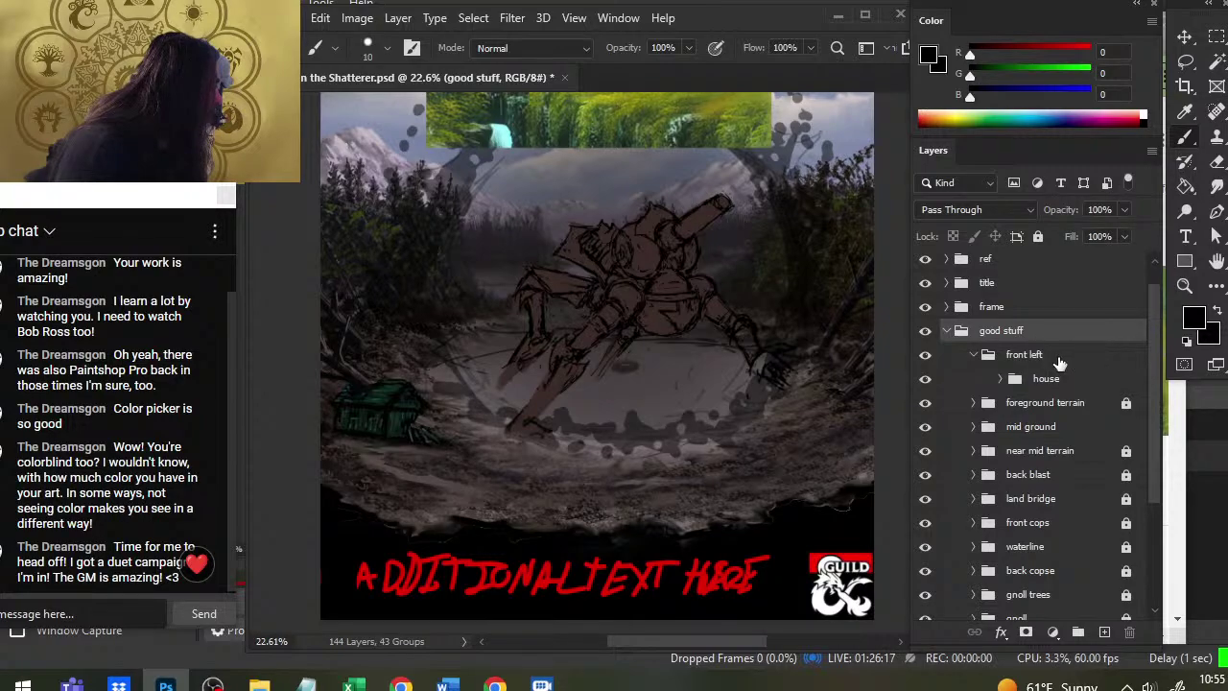
{"action": "left_click", "coordinate": [1059, 359]}
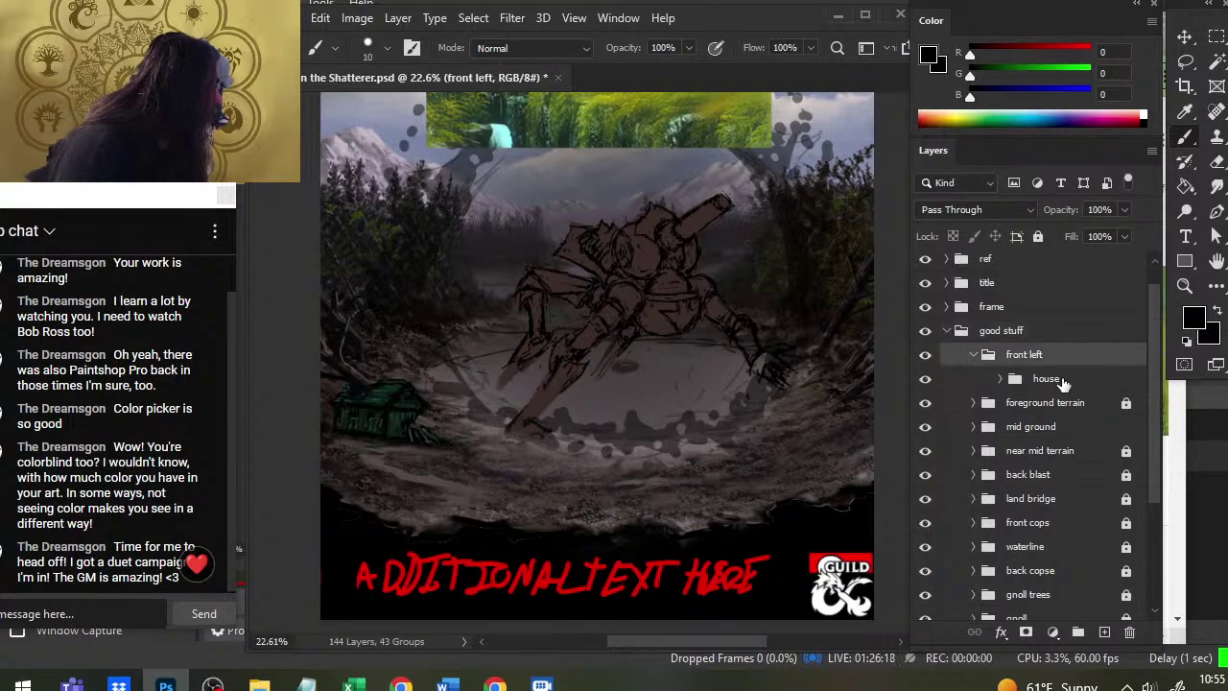
{"action": "left_click", "coordinate": [1104, 632]}
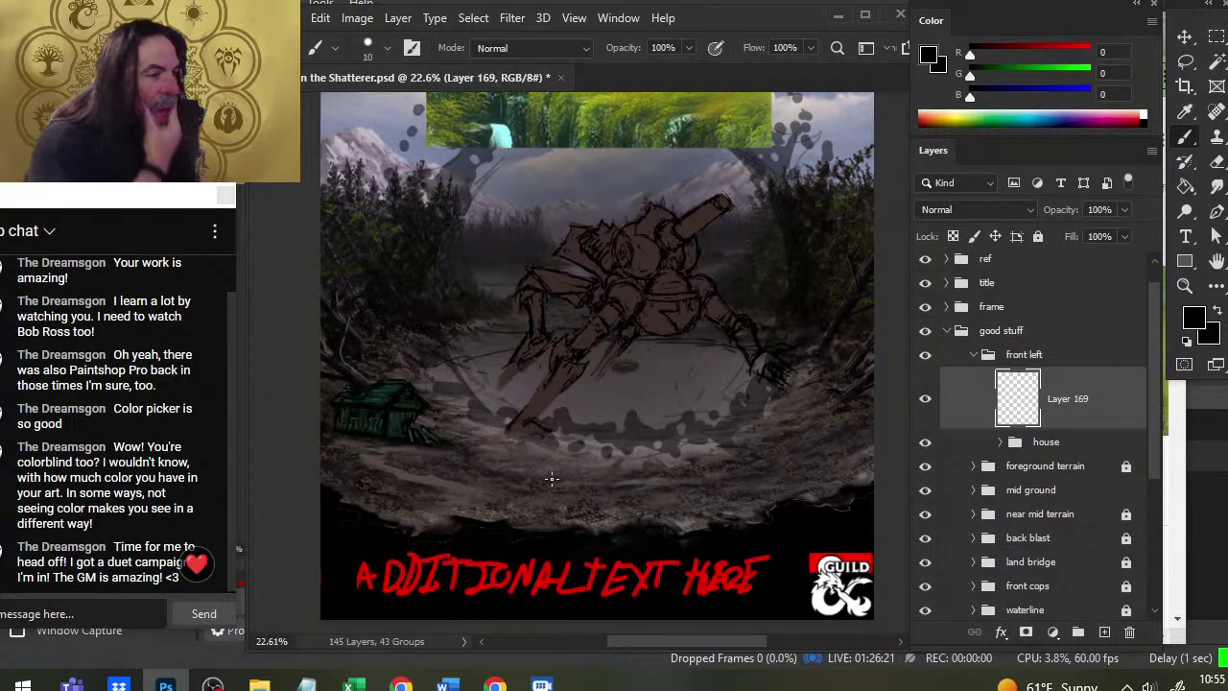
{"action": "left_click", "coordinate": [363, 388], "text": "alt"}
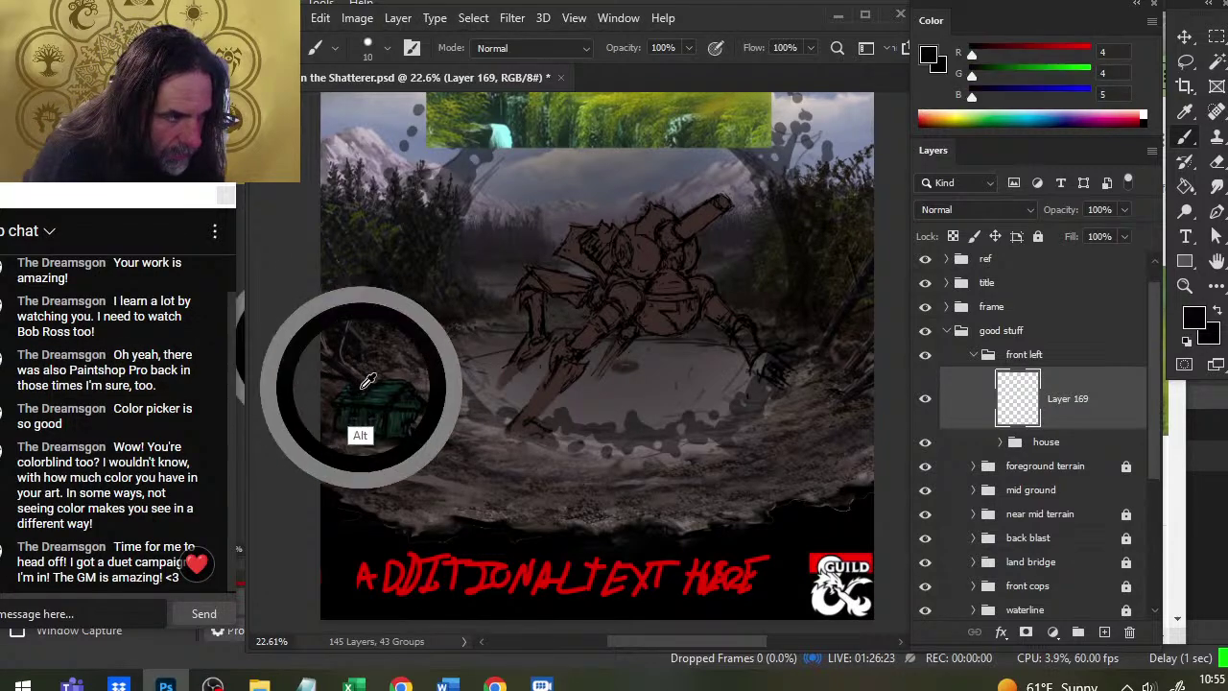
{"action": "key", "text": "bracketright"}
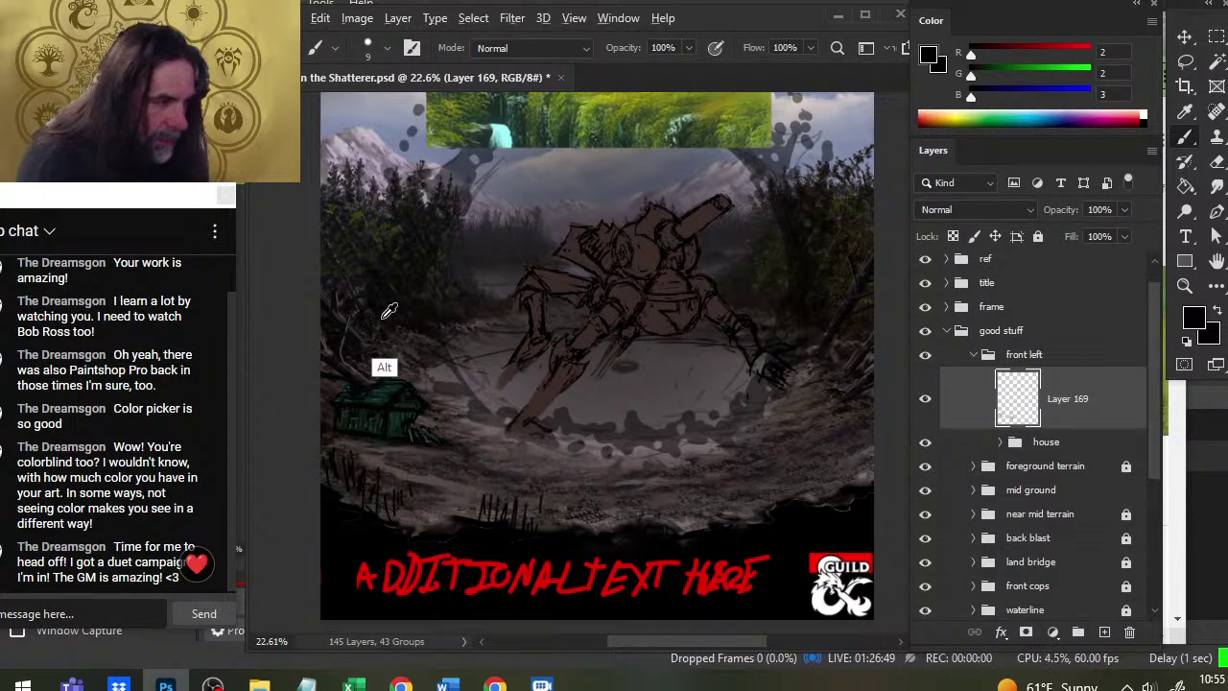
Sample a dark green (RGB 27, 42, 35) from the cabin reference painting as the foreground color
{"action": "left_click_drag", "start_coordinate": [383, 320], "coordinate": [361, 271], "text": "alt"}
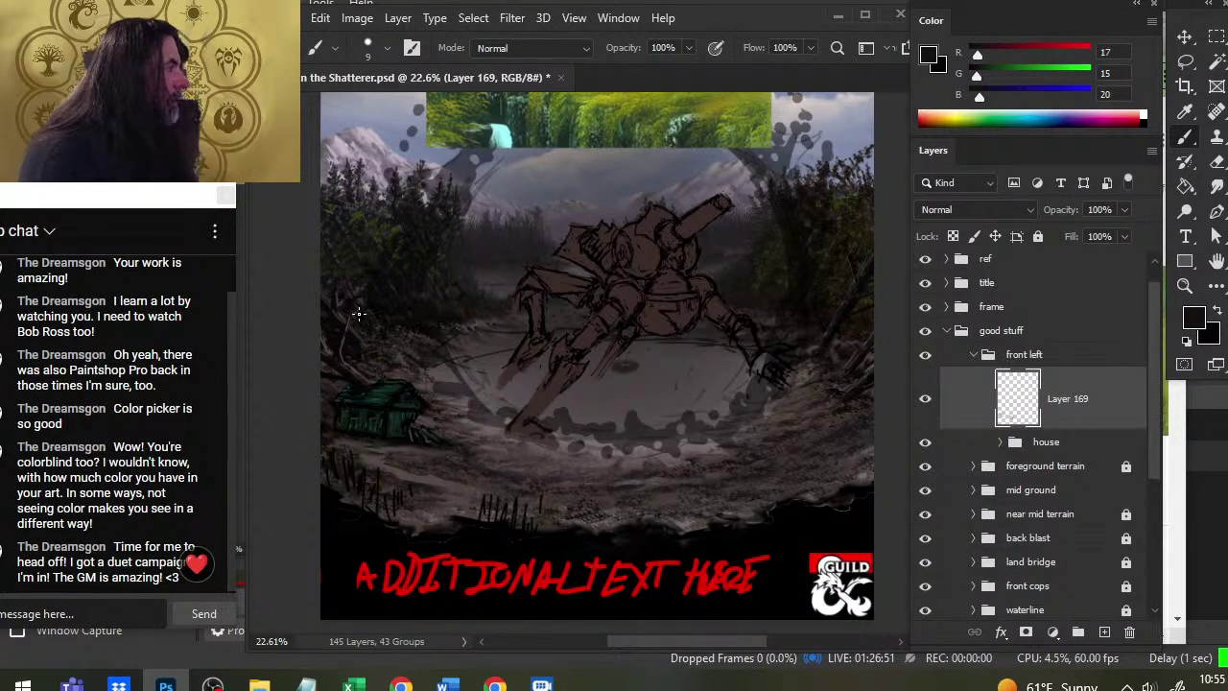
{"action": "left_click_drag", "start_coordinate": [379, 395], "coordinate": [390, 412], "text": "alt"}
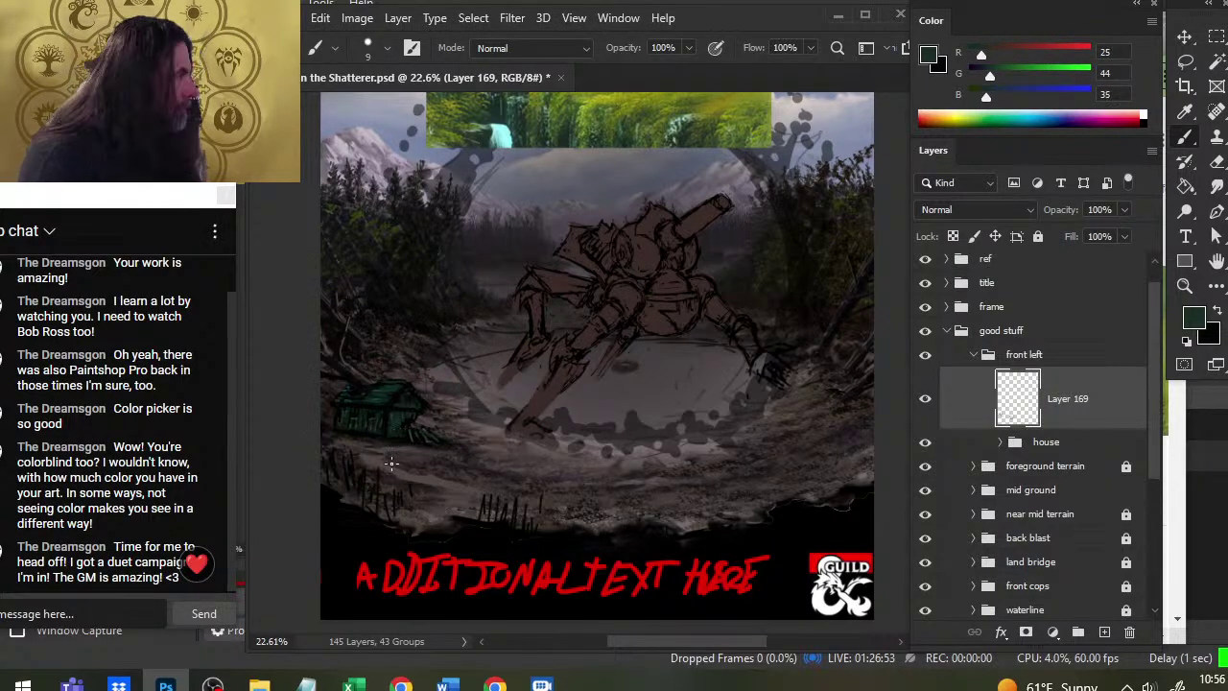
{"action": "scroll", "coordinate": [686, 356], "scroll_direction": "up", "scroll_amount": 5}
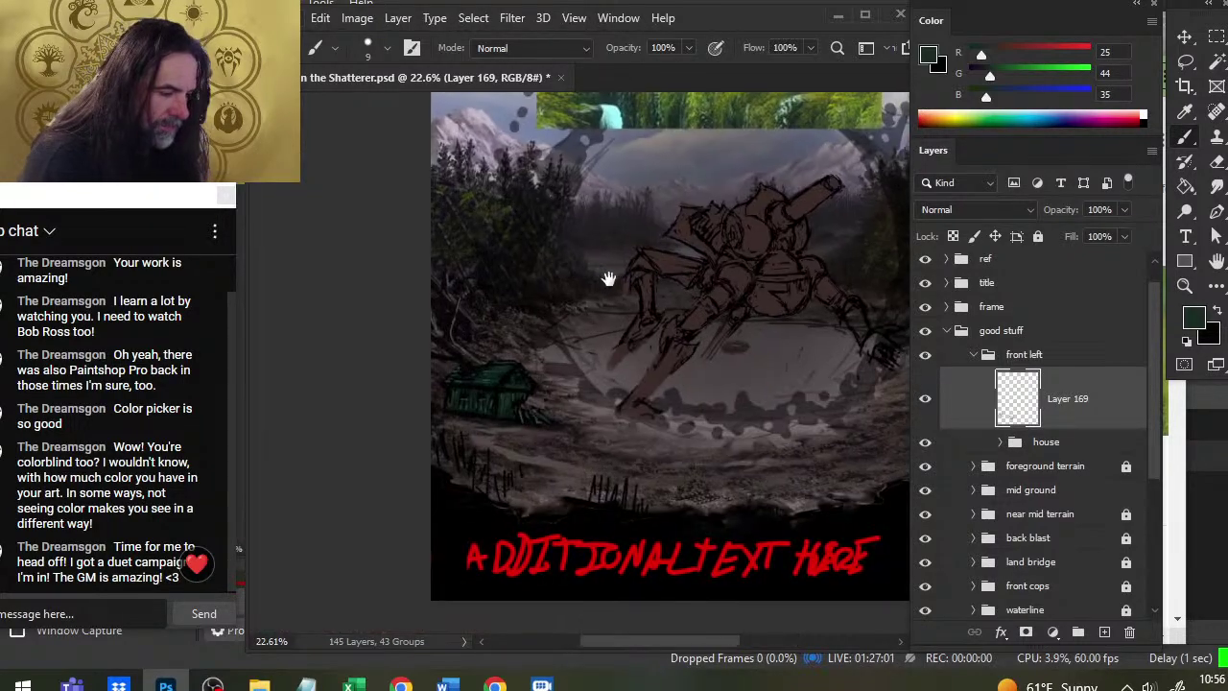
{"action": "left_click_drag", "start_coordinate": [431, 486], "coordinate": [608, 277]}
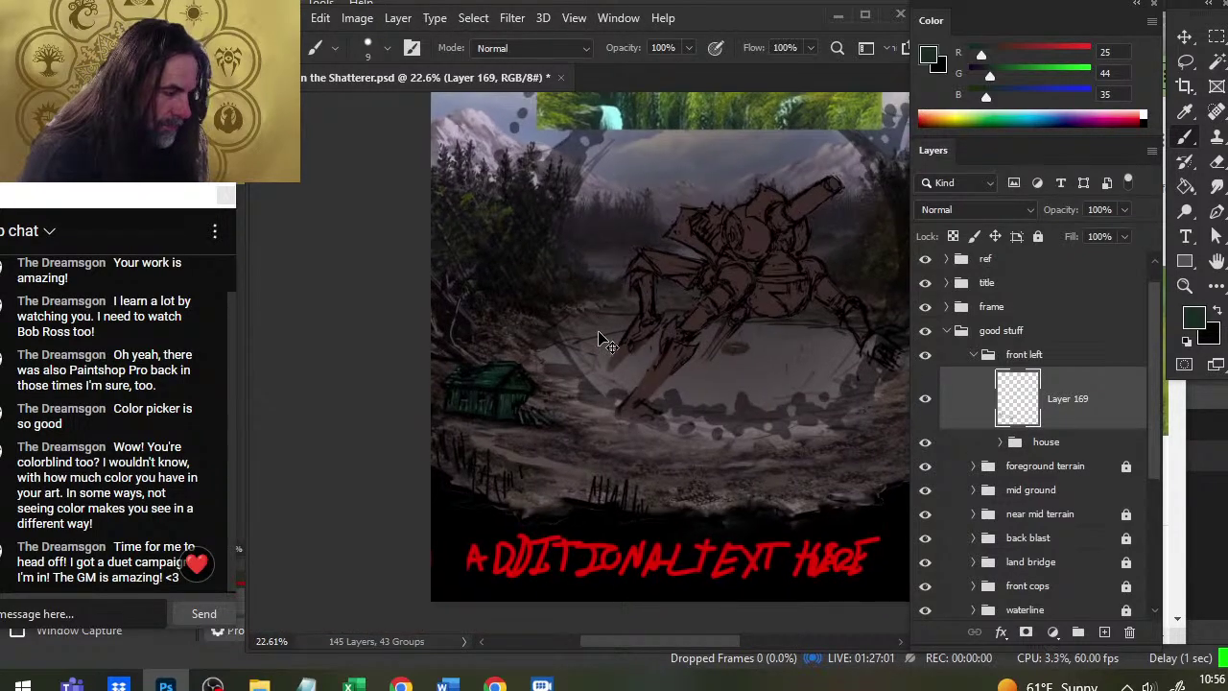
{"action": "left_click_drag", "start_coordinate": [710, 215], "coordinate": [575, 512]}
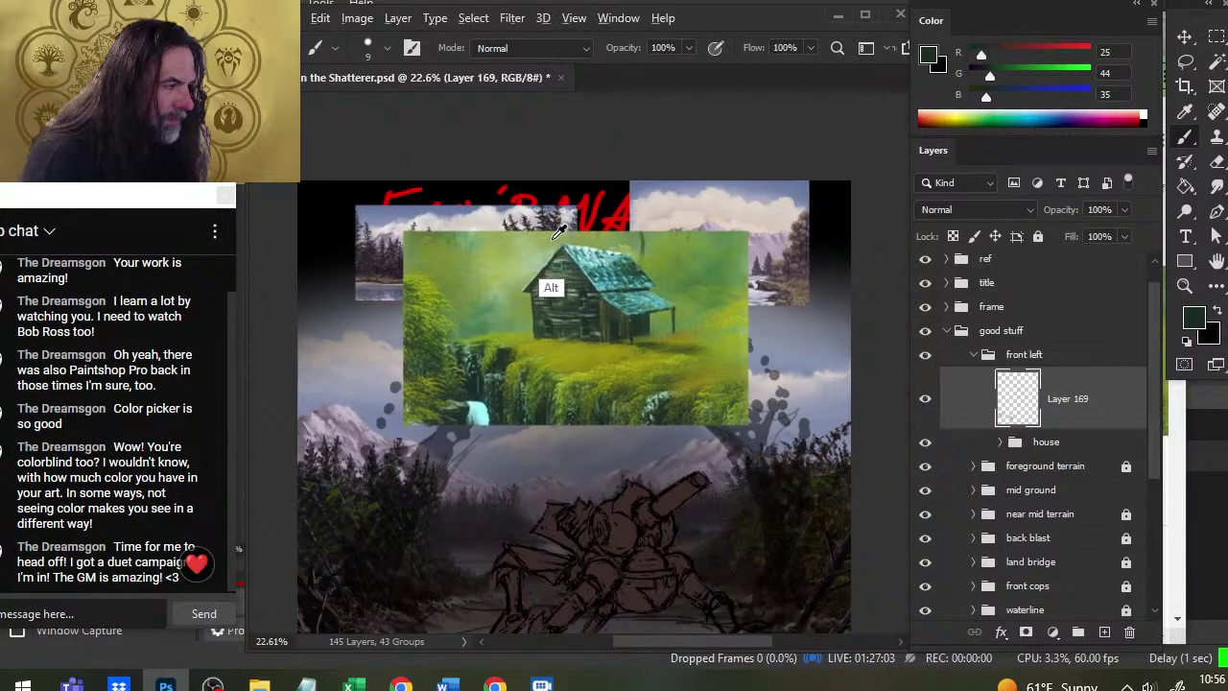
{"action": "mouse_move", "coordinate": [532, 322]}
{"action": "left_mouse_down"}
{"action": "mouse_move", "coordinate": [489, 355]}
{"action": "mouse_move", "coordinate": [508, 366]}
{"action": "left_mouse_up"}
{"action": "left_click_drag", "start_coordinate": [549, 498], "coordinate": [553, 567]}
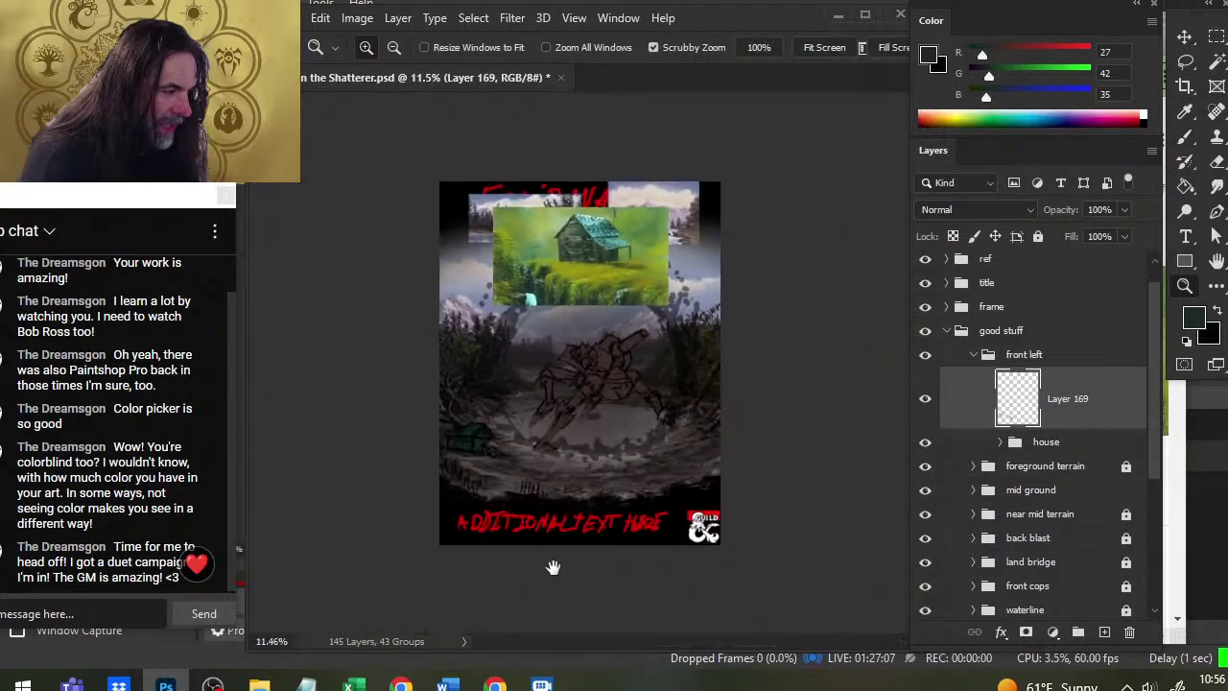
Paint dark green undergrowth on the ground below the house on a new layer with the bush burst spin brush at 100 px
{"action": "mouse_move", "coordinate": [555, 353]}
{"action": "left_mouse_down"}
{"action": "mouse_move", "coordinate": [535, 493]}
{"action": "mouse_move", "coordinate": [447, 357]}
{"action": "left_mouse_up"}
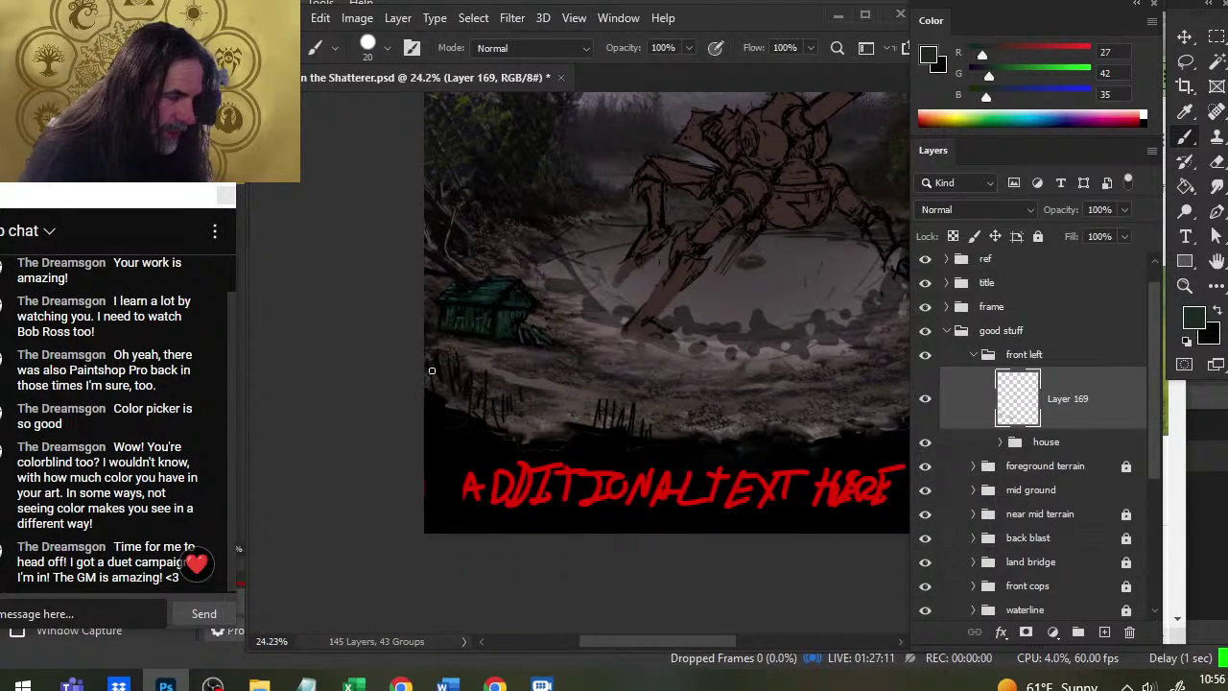
{"action": "right_click", "coordinate": [484, 344]}
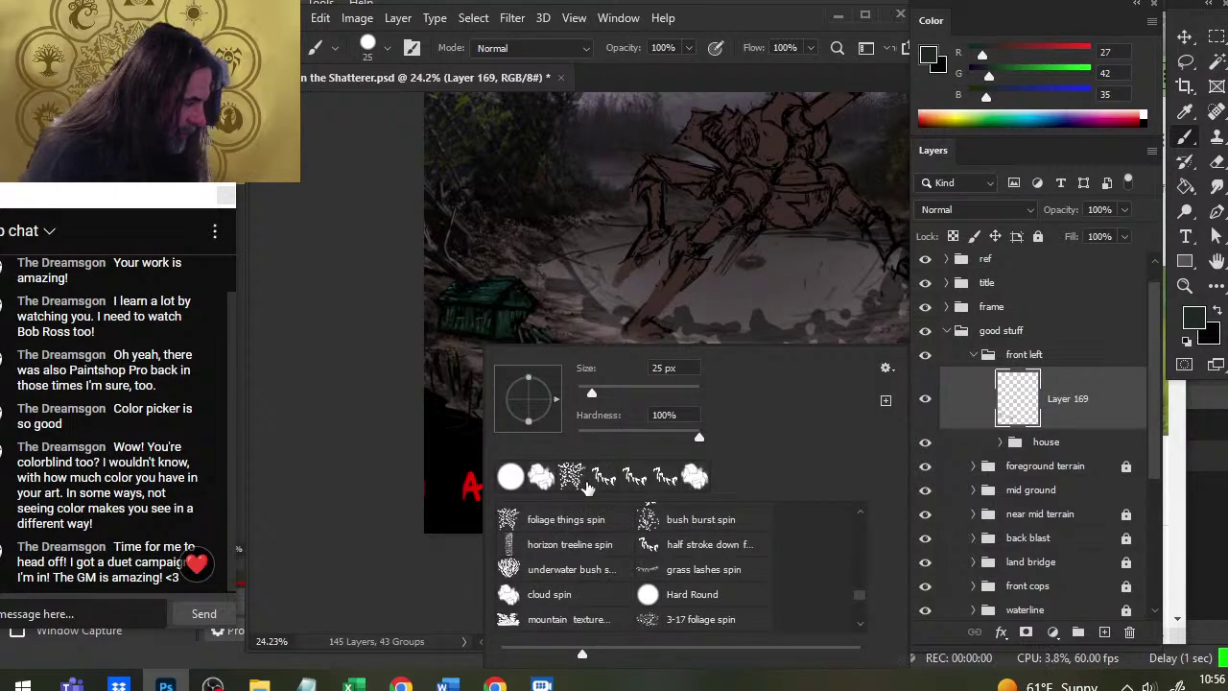
{"action": "left_click", "coordinate": [676, 523]}
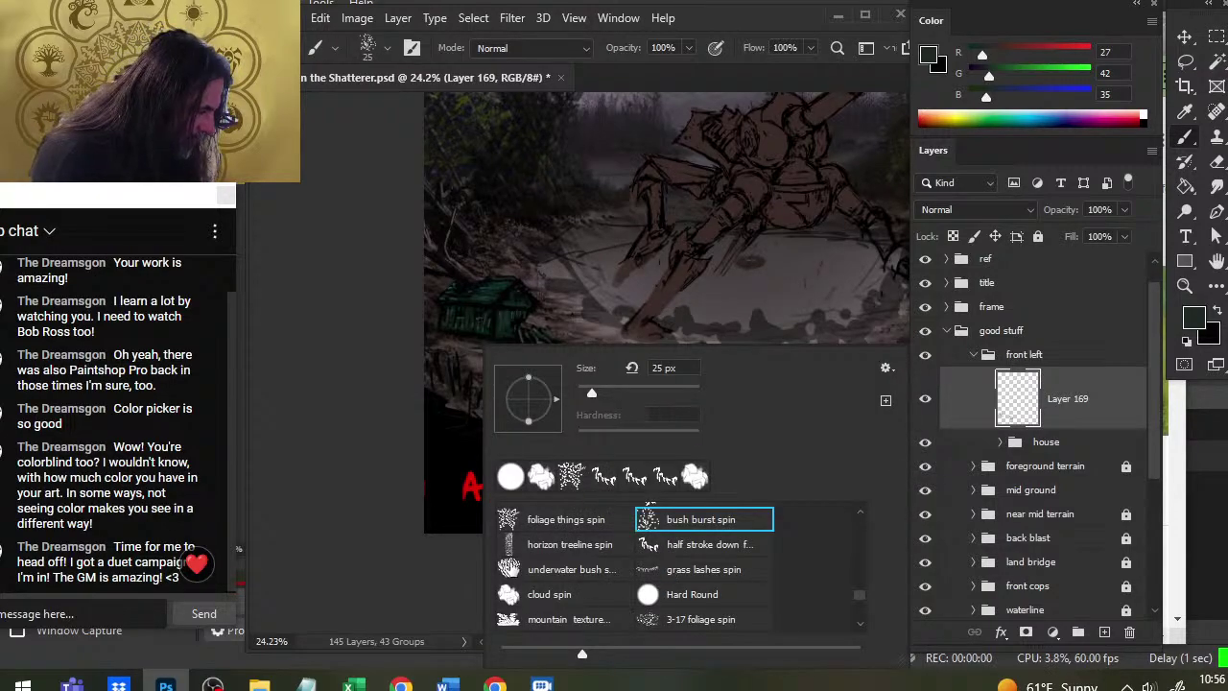
{"action": "left_click", "coordinate": [393, 437]}
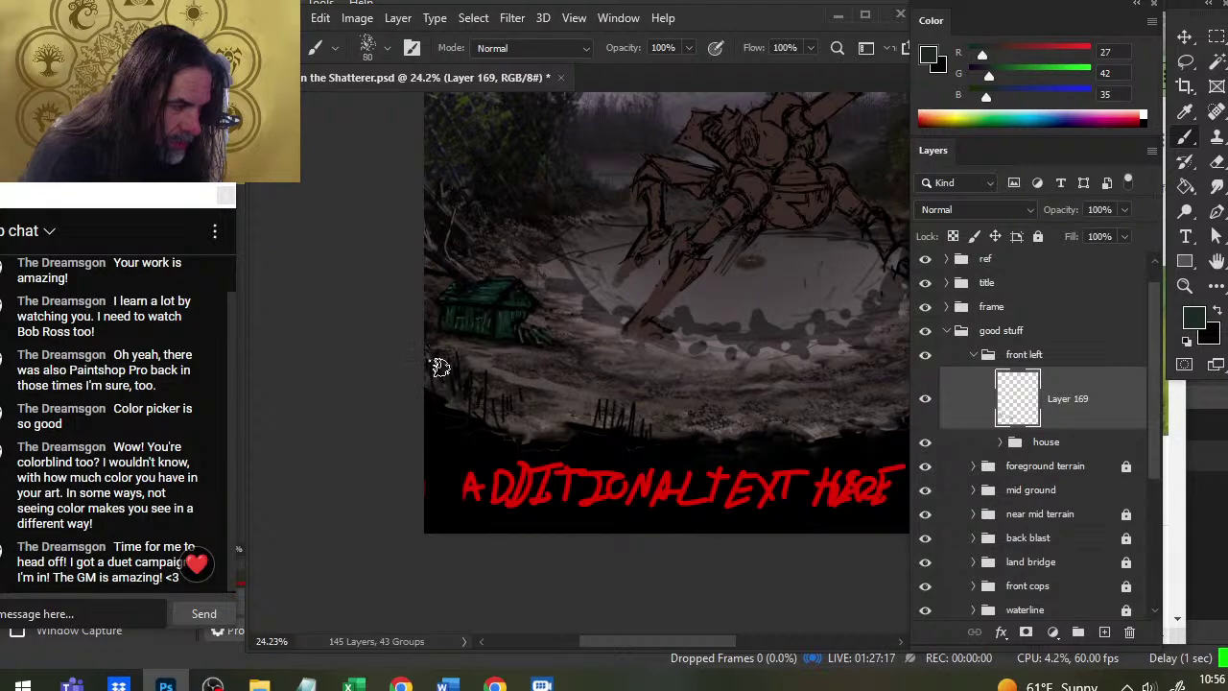
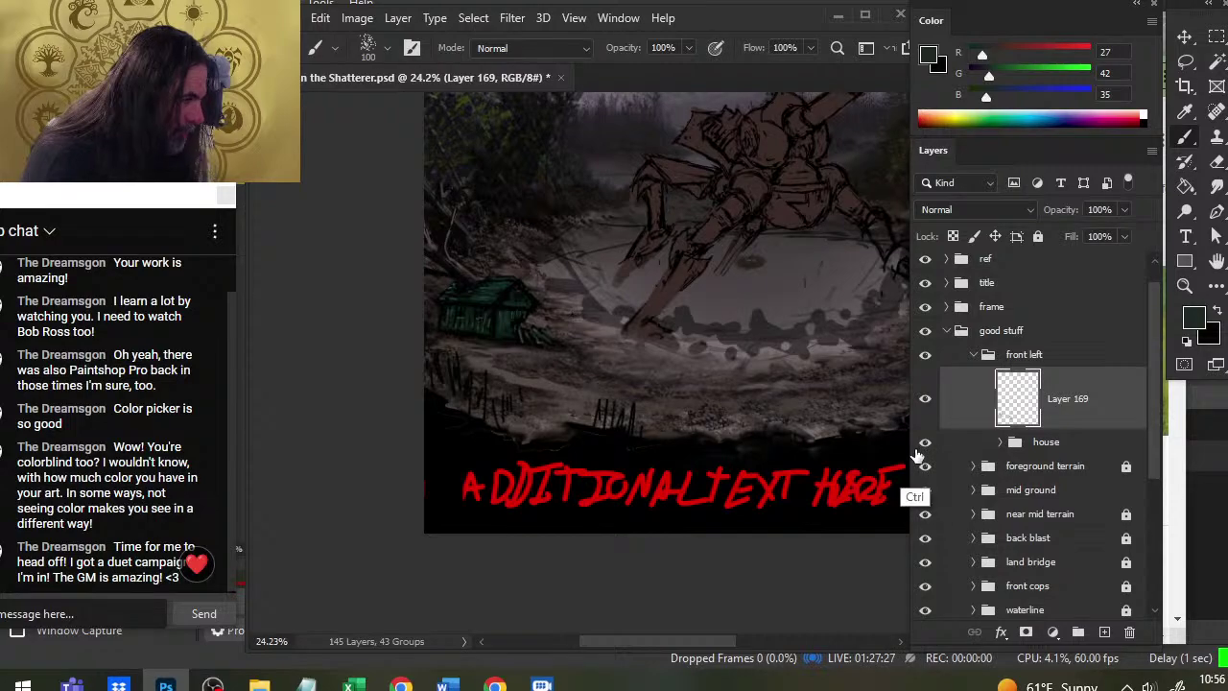
{"action": "key", "text": "e"}
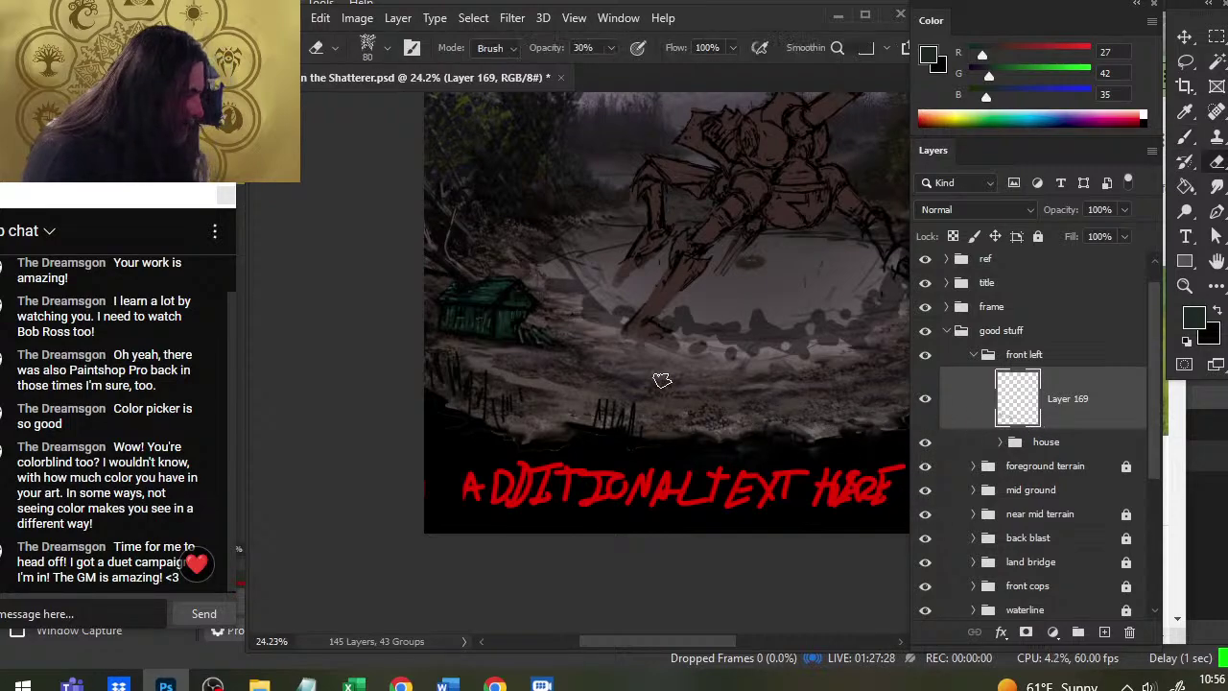
{"action": "left_click", "coordinate": [1106, 633]}
{"action": "key", "text": "b"}
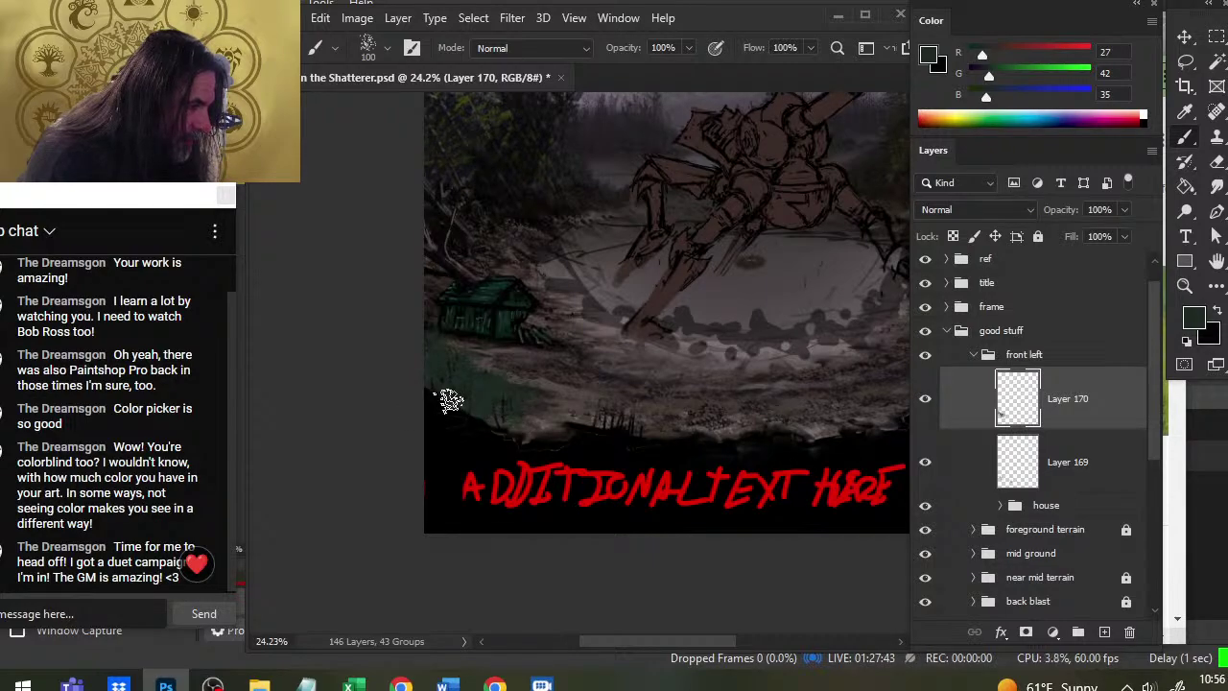
Soften the green undergrowth with a 150 px eraser at 23% opacity, and paint and fade another green patch along the lower central ground
{"action": "key", "text": "e"}
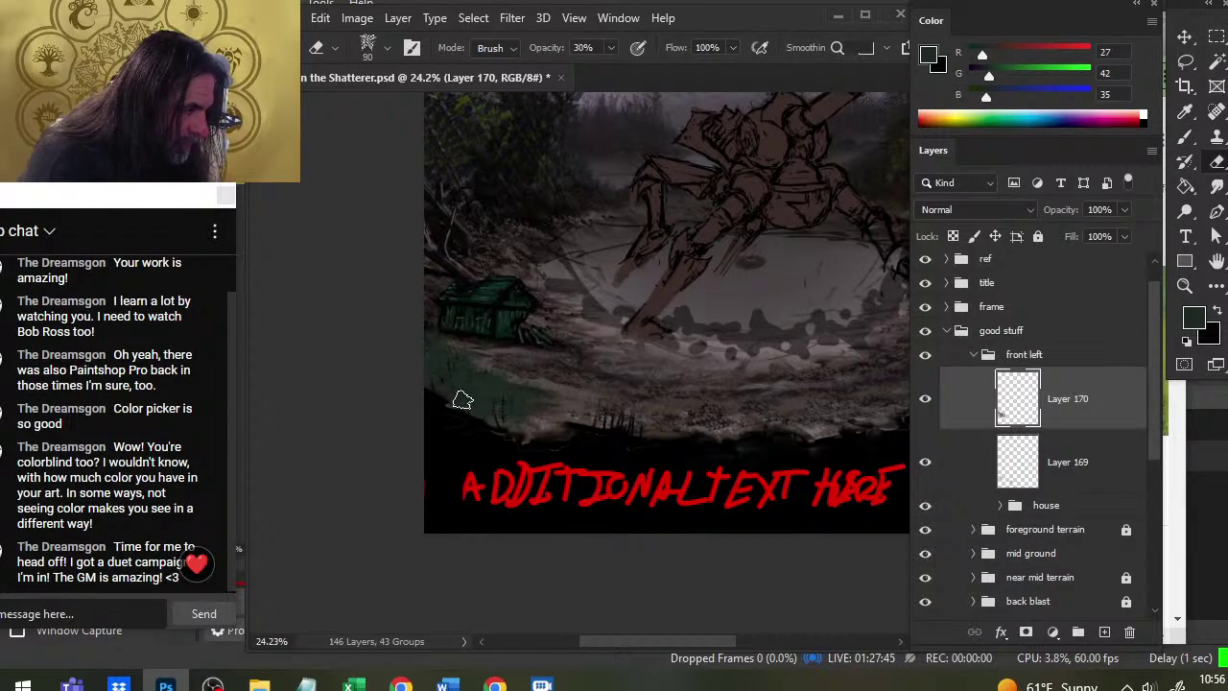
{"action": "key", "text": "2"}
{"action": "key", "text": "3"}
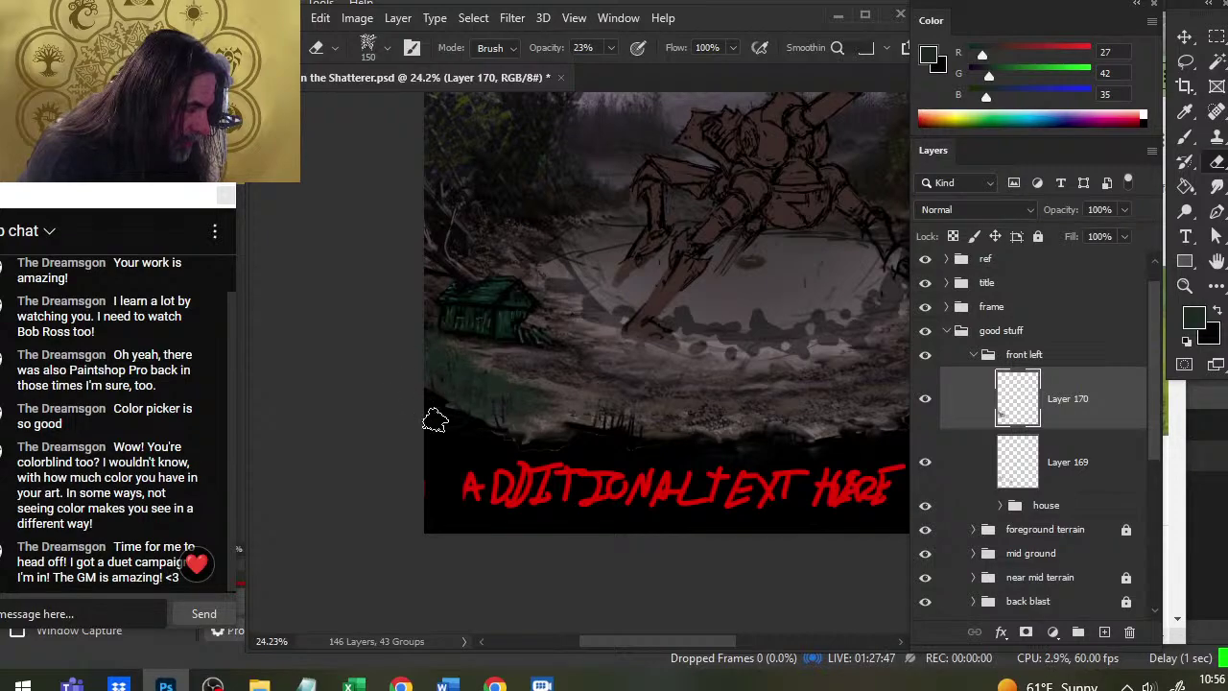
{"action": "key", "text": "b"}
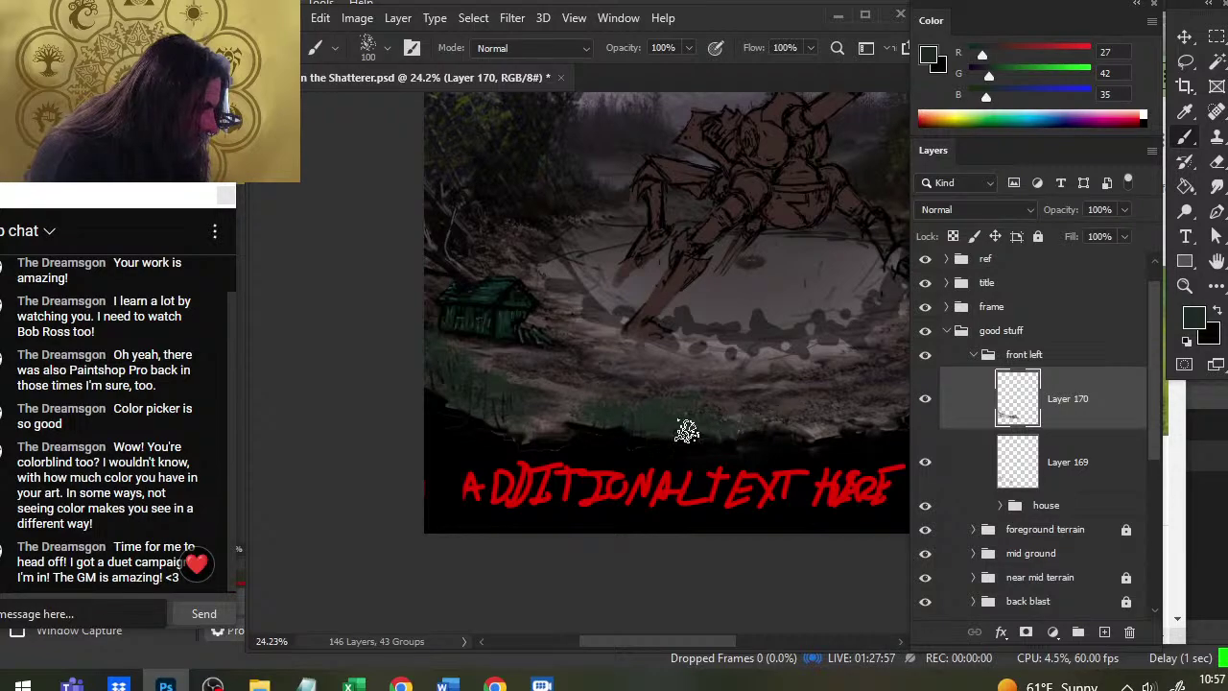
{"action": "key", "text": "e"}
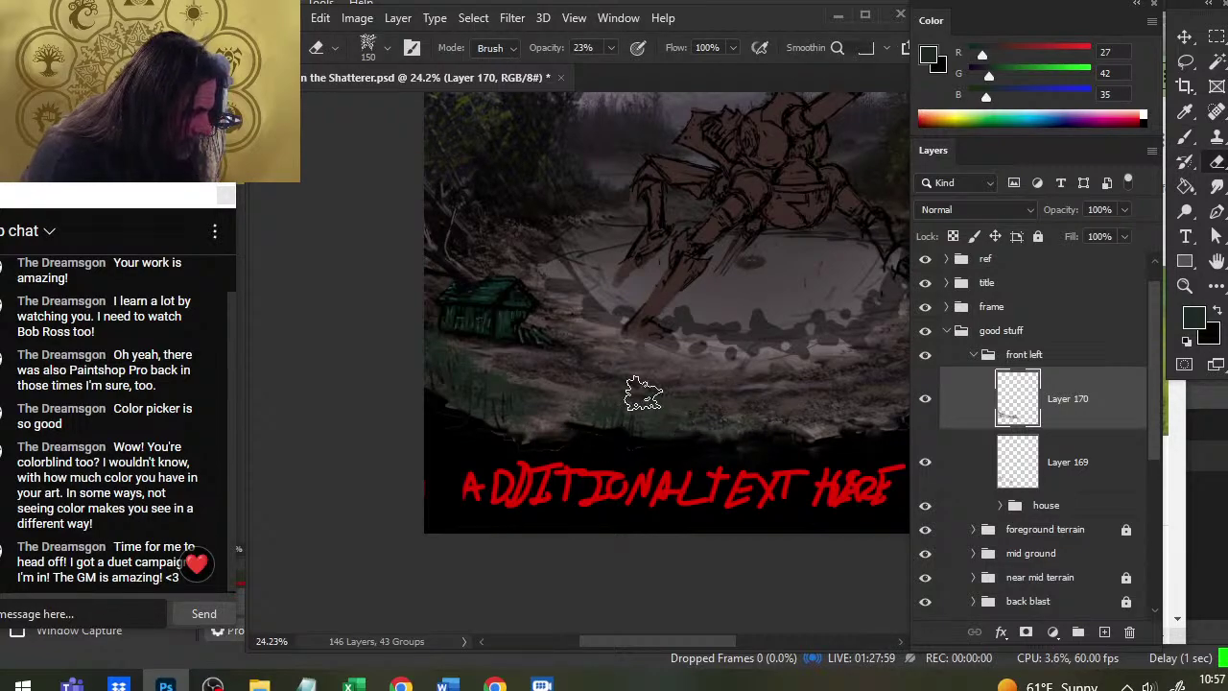
Build up the green undergrowth and extend it along the black lower edge to the right side, alternating the 100 px brush and 23% eraser
{"action": "key", "text": "b"}
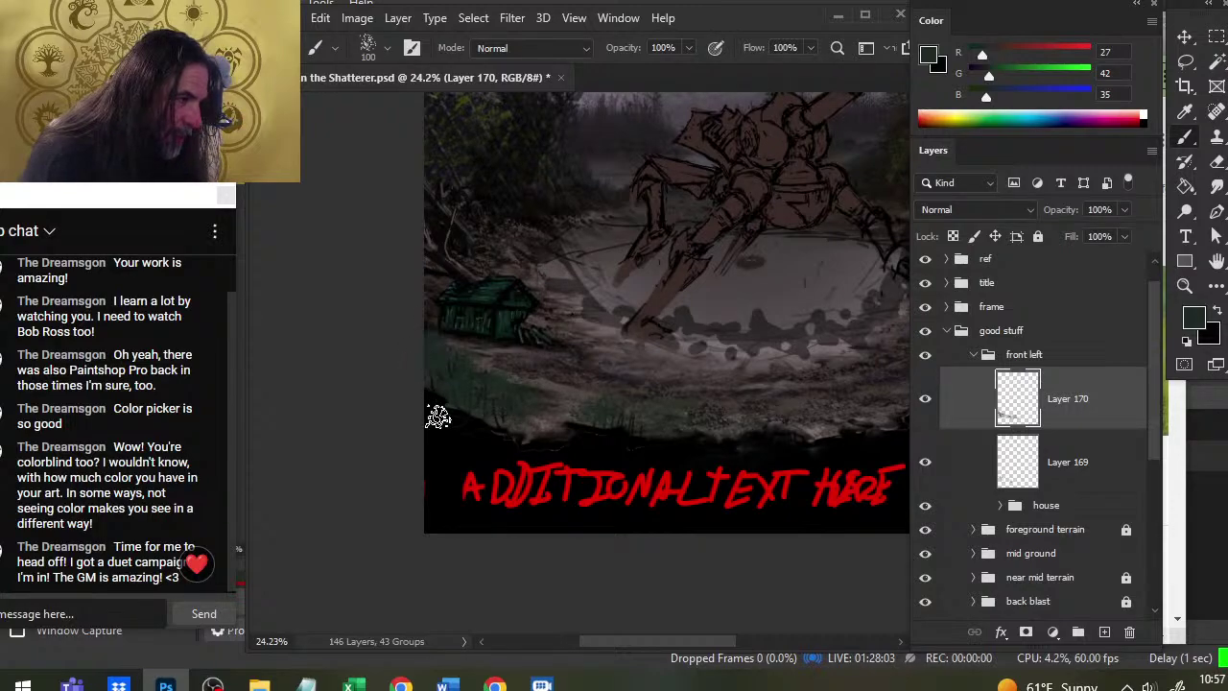
{"action": "key", "text": "e"}
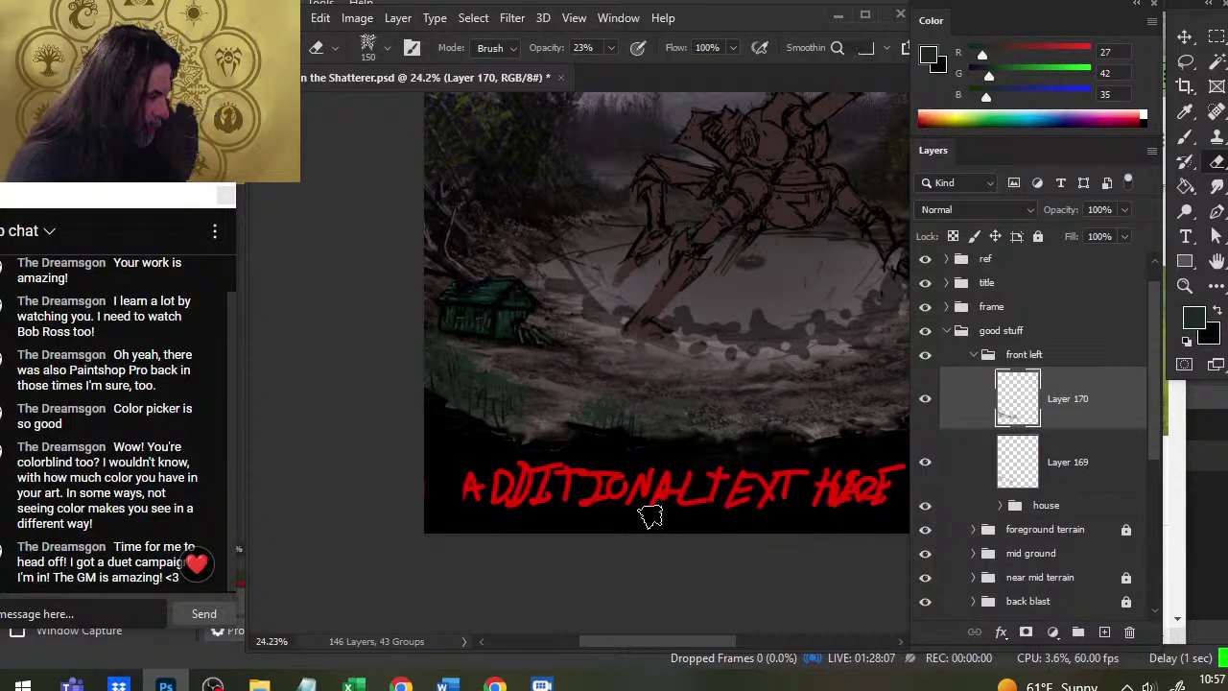
{"action": "key", "text": "b"}
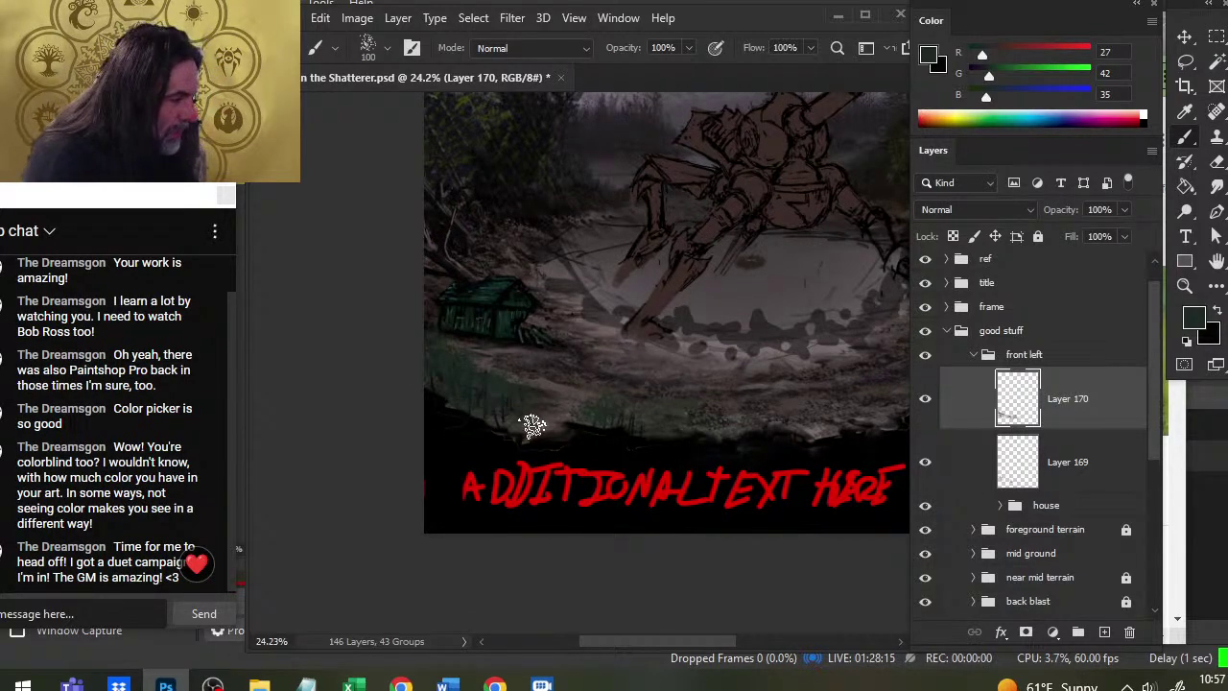
{"action": "key", "text": "e"}
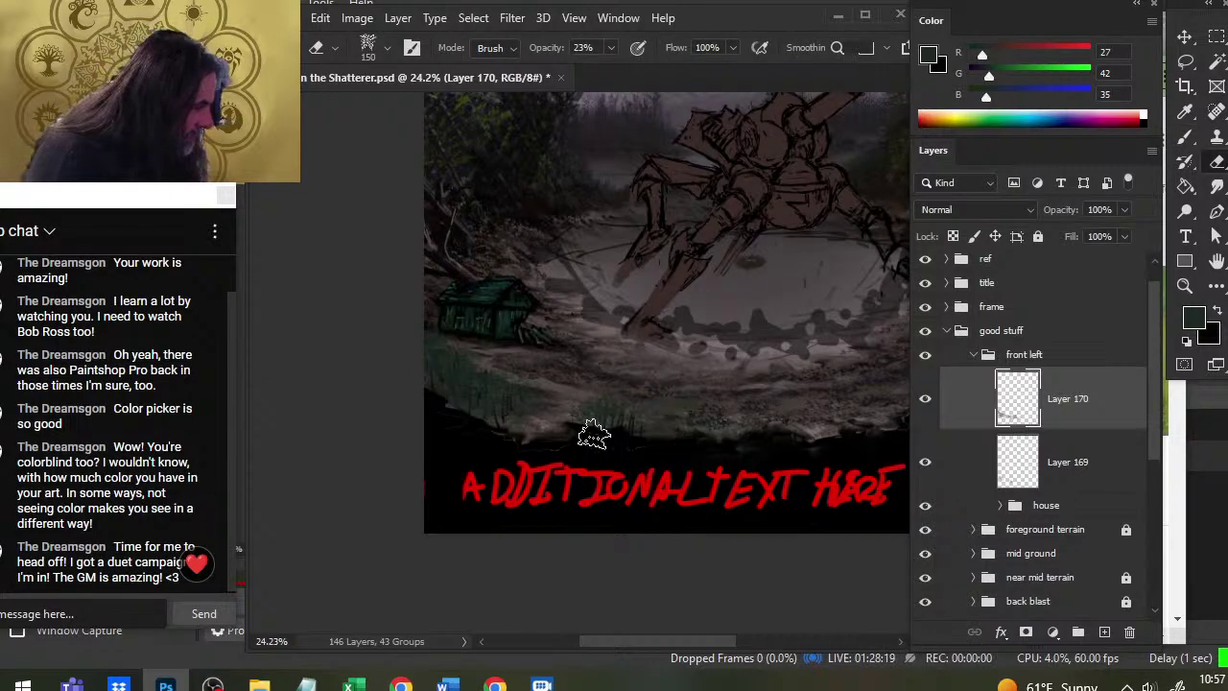
{"action": "key", "text": "b"}
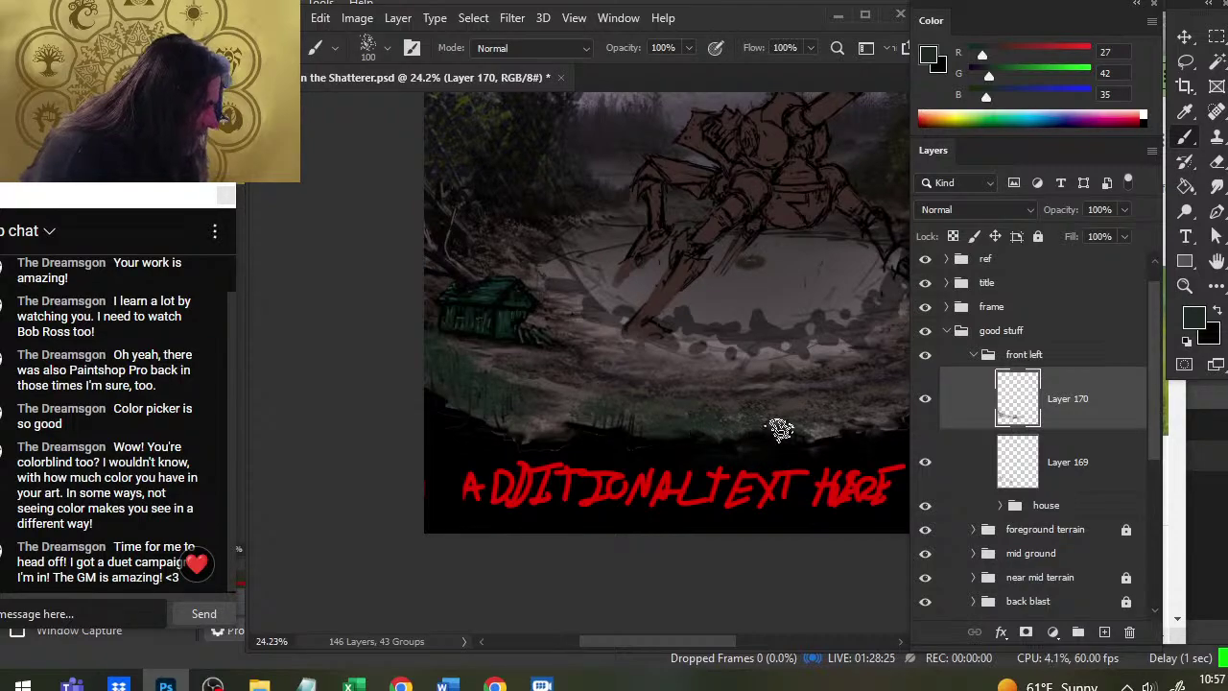
{"action": "mouse_move", "coordinate": [782, 465]}
{"action": "left_mouse_down"}
{"action": "mouse_move", "coordinate": [585, 433]}
{"action": "mouse_move", "coordinate": [630, 431]}
{"action": "left_mouse_up"}
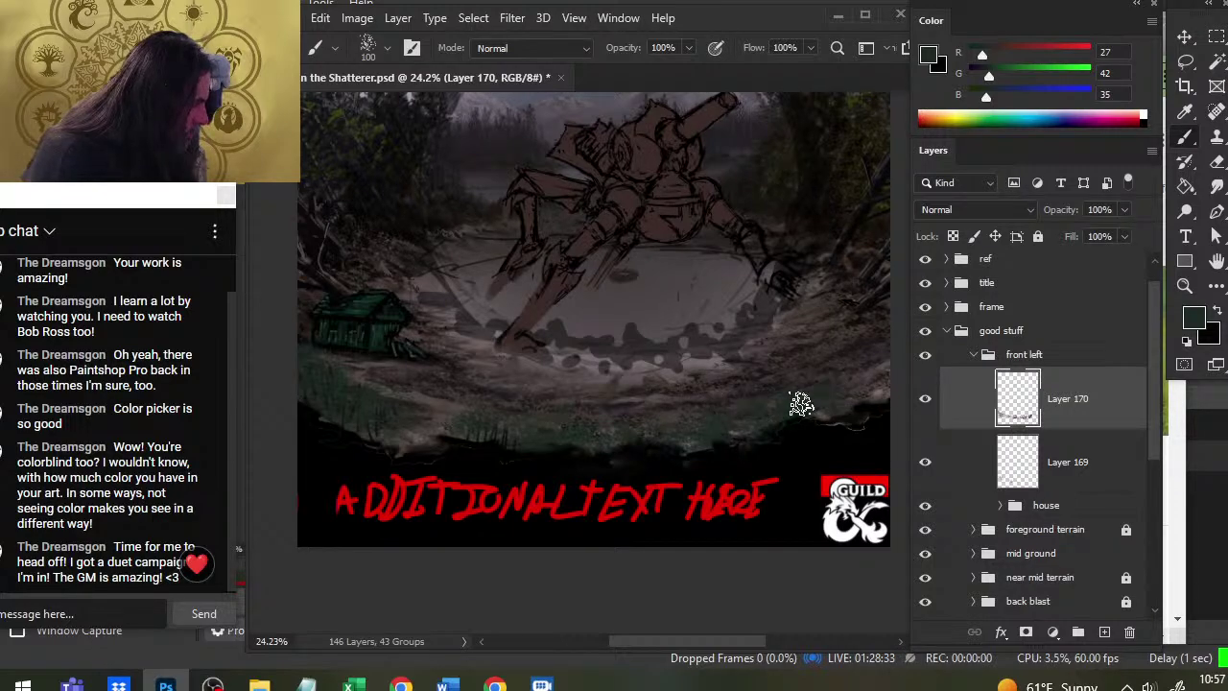
Fade and repaint the green undergrowth on the lower right bank, alternating the 23% opacity eraser and the 100 px brush
{"action": "key", "text": "e"}
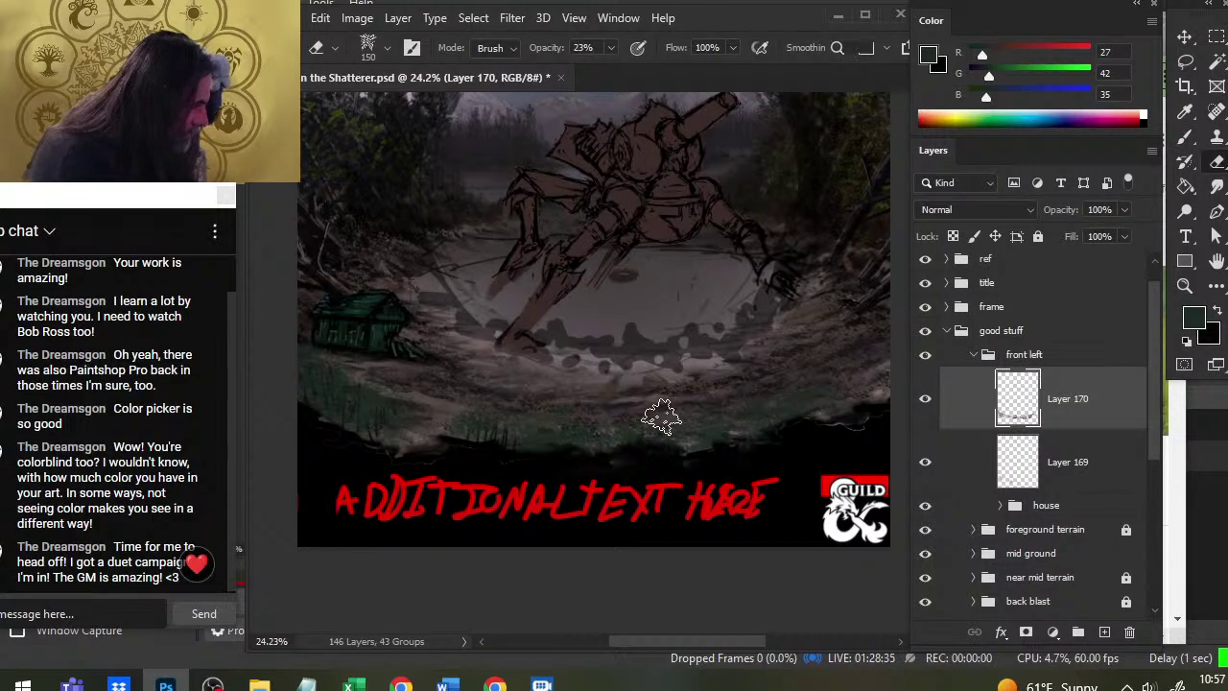
{"action": "left_click_drag", "start_coordinate": [761, 441], "coordinate": [658, 430]}
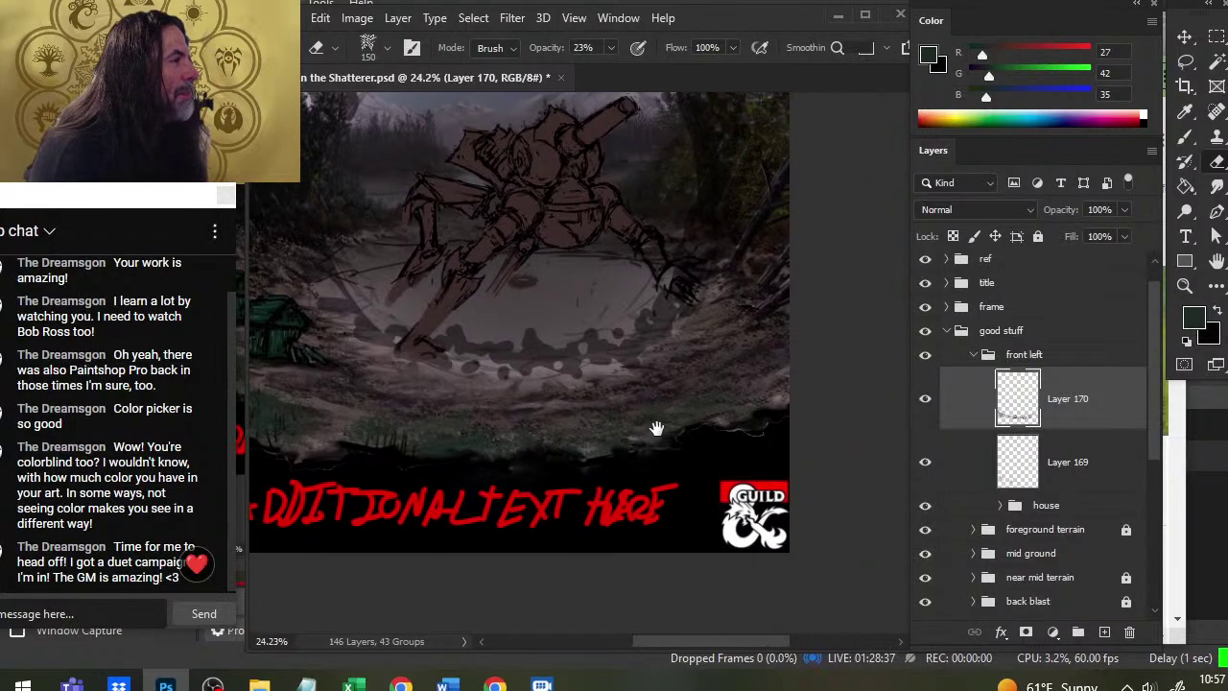
{"action": "key", "text": "b"}
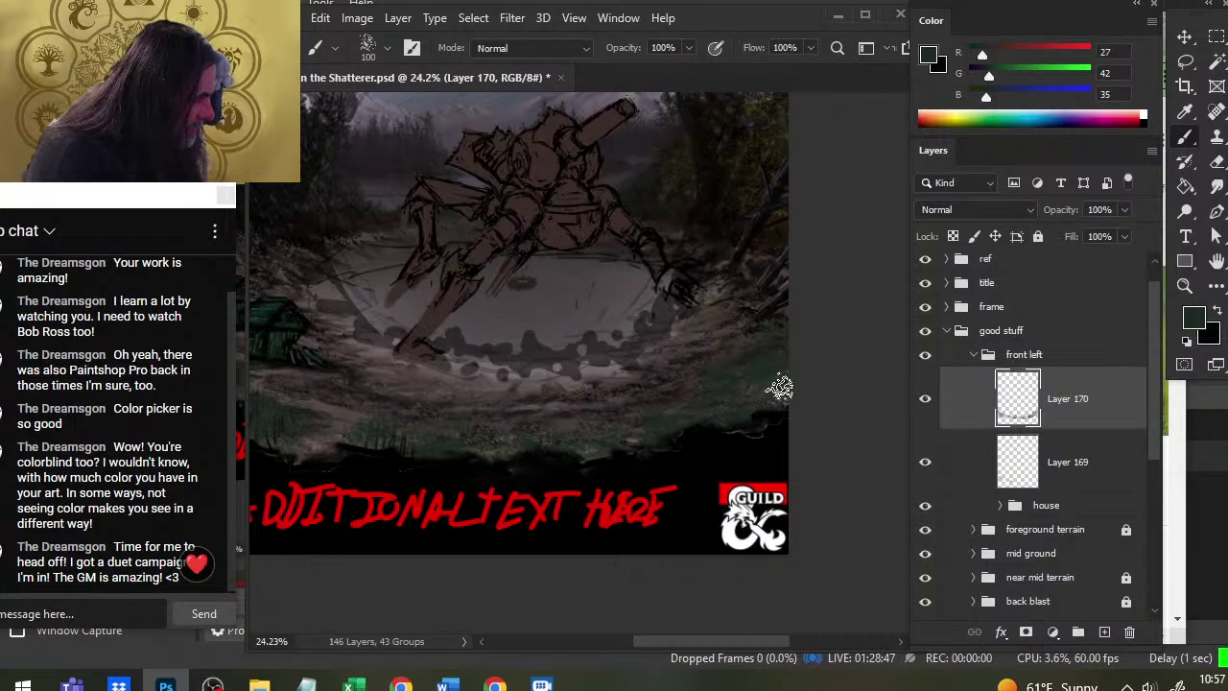
{"action": "key", "text": "e"}
{"action": "key", "text": "b"}
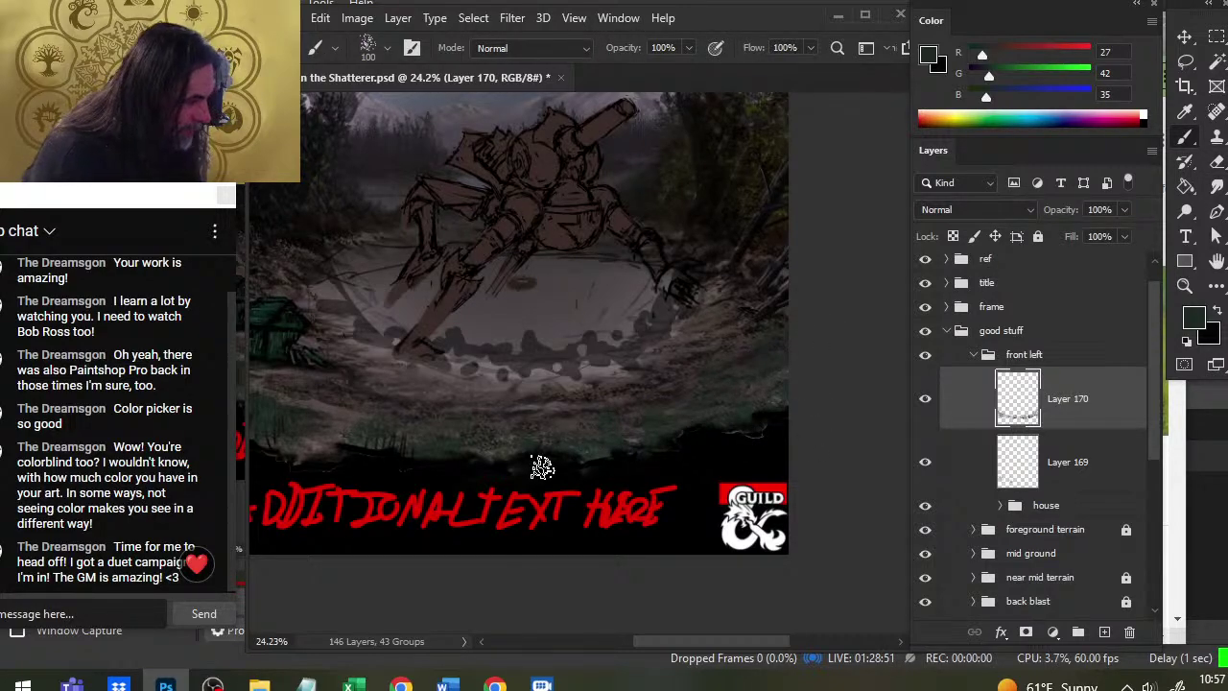
Blend the green undergrowth across the lower centre and below the house with the 100 px brush and a 150 px eraser at 40% opacity
{"action": "key", "text": "z"}
{"action": "left_click_drag", "start_coordinate": [576, 475], "coordinate": [458, 529]}
{"action": "key", "text": "b"}
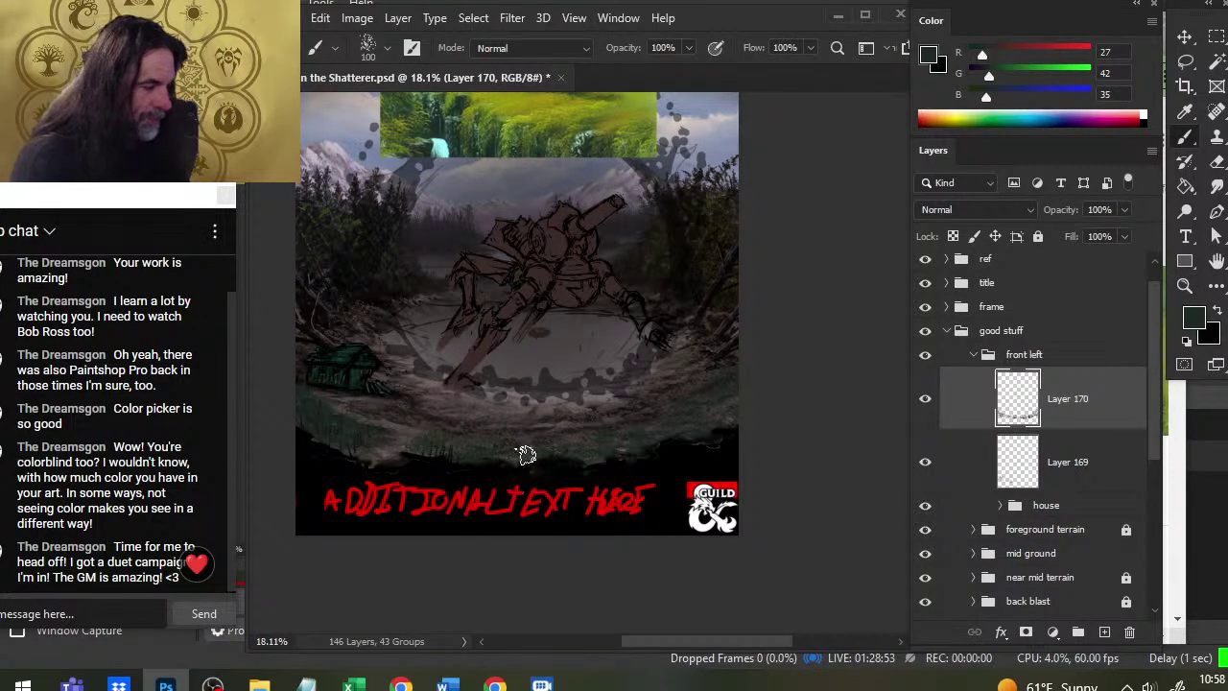
{"action": "key", "text": "e"}
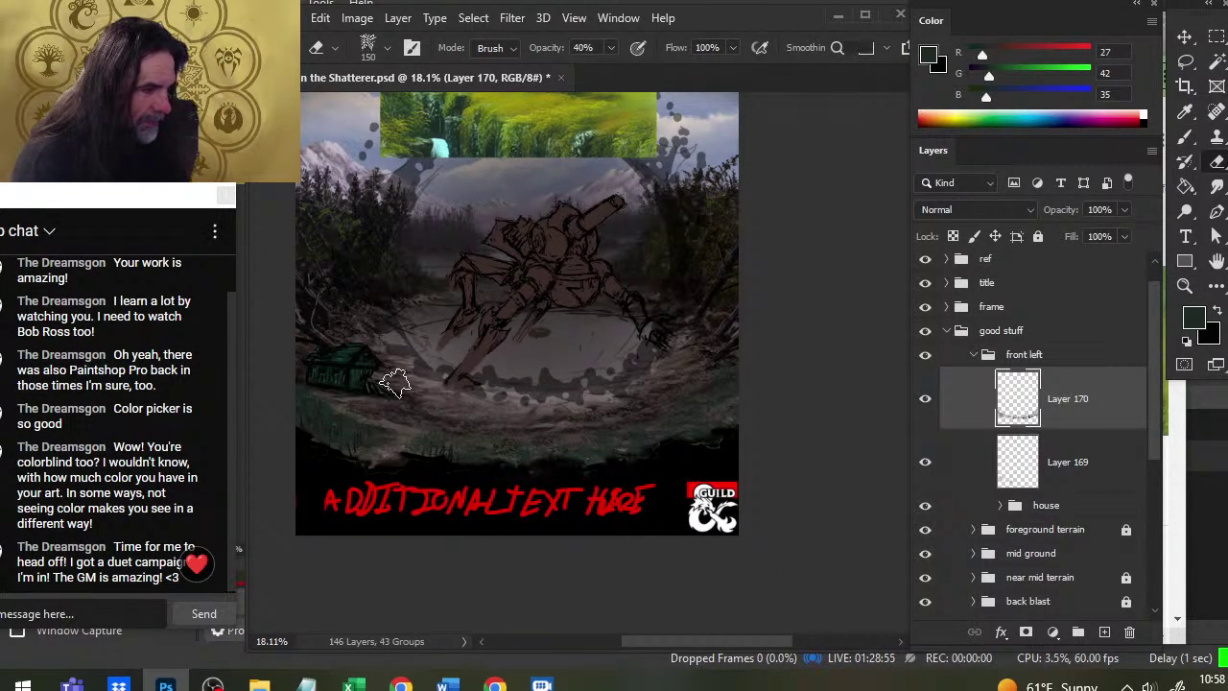
{"action": "key", "text": "b"}
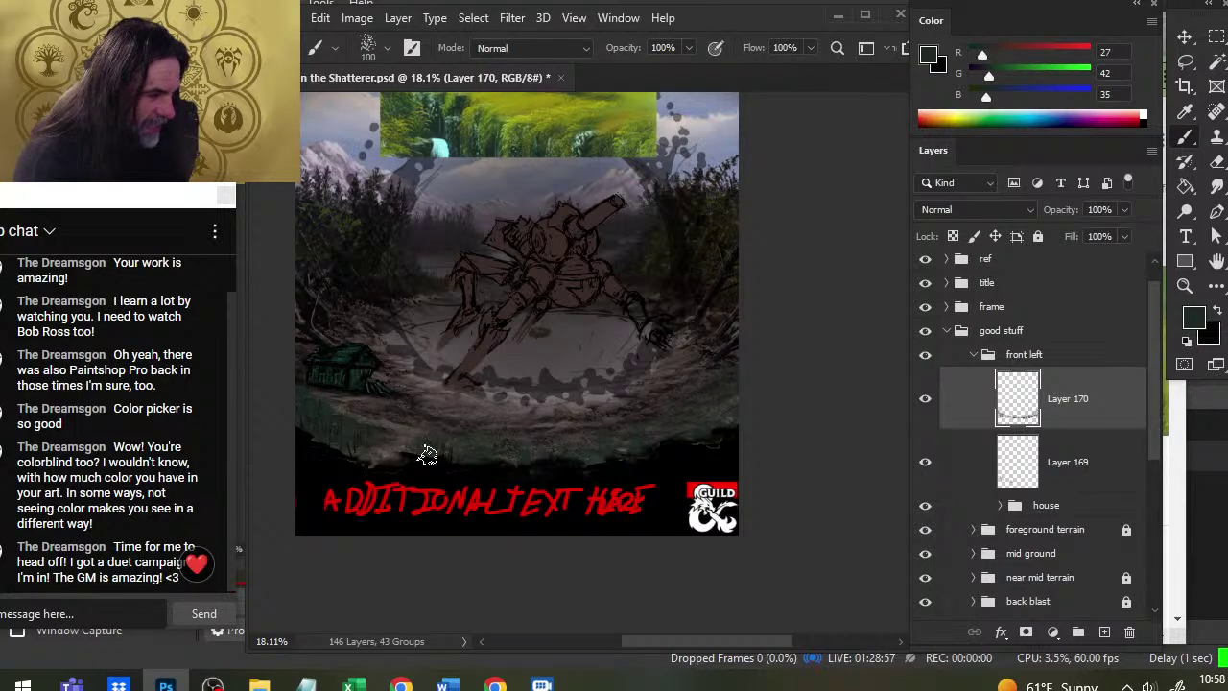
{"action": "key", "text": "e"}
{"action": "key", "text": "b"}
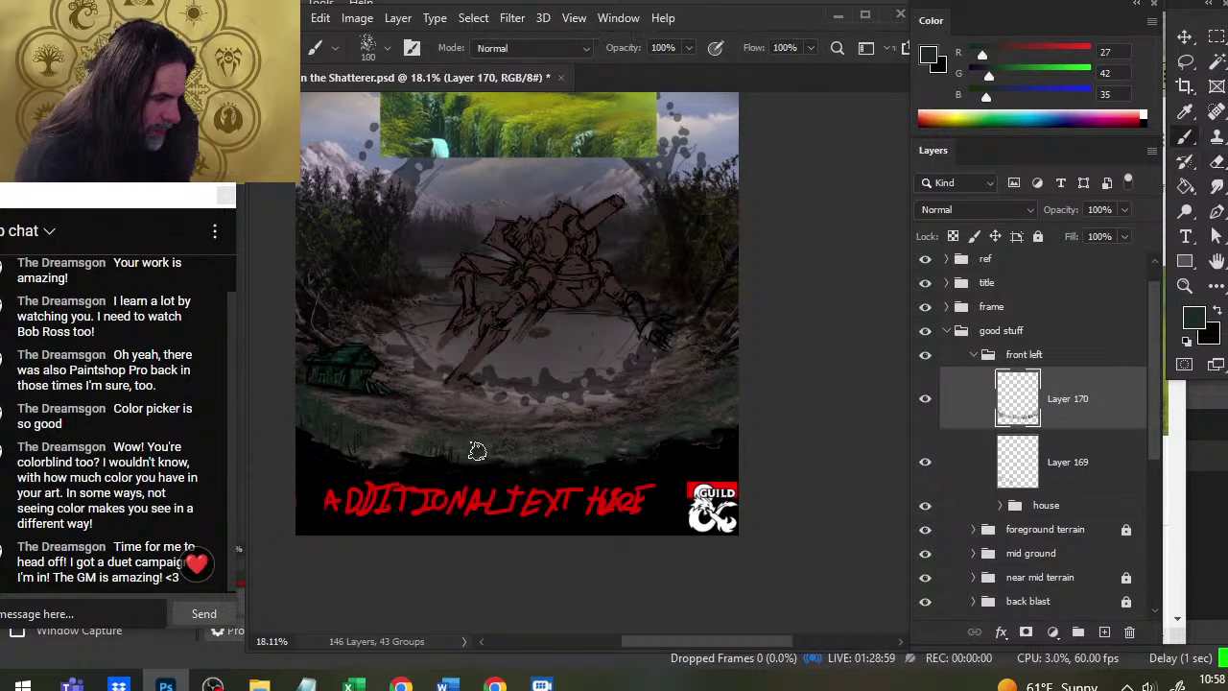
{"action": "key", "text": "e"}
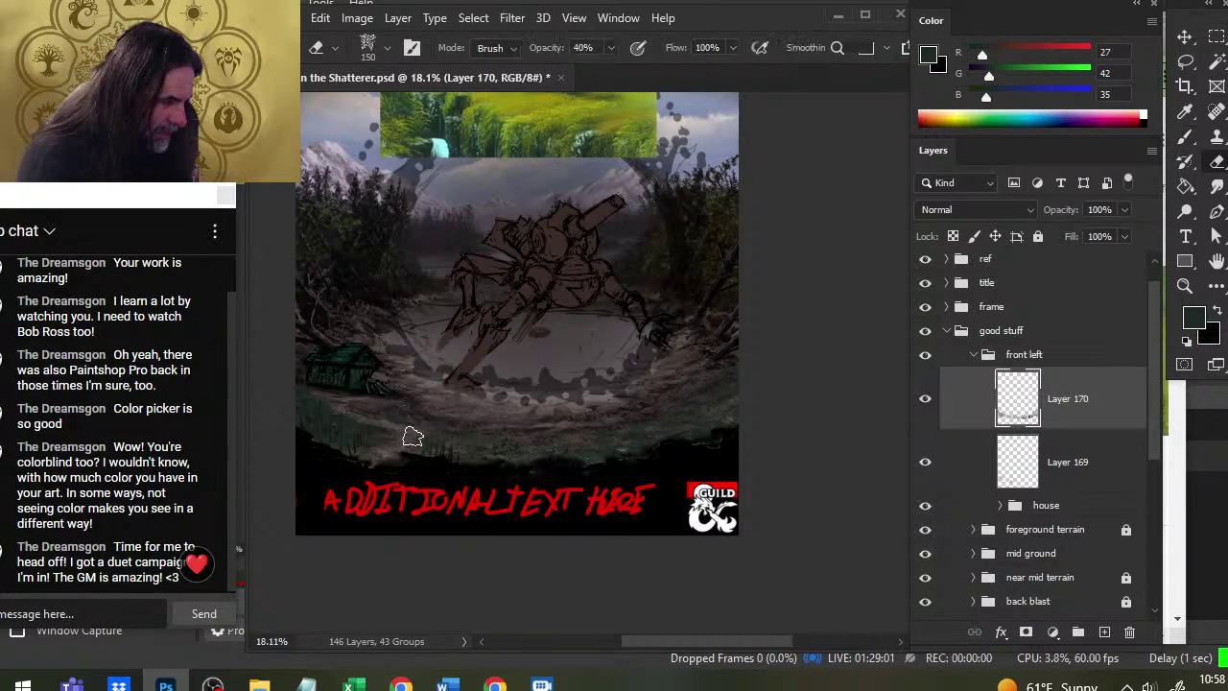
Add finer green undergrowth below the house with the brush at 80 px, thinning it with the 40% opacity eraser
{"action": "key", "text": "b"}
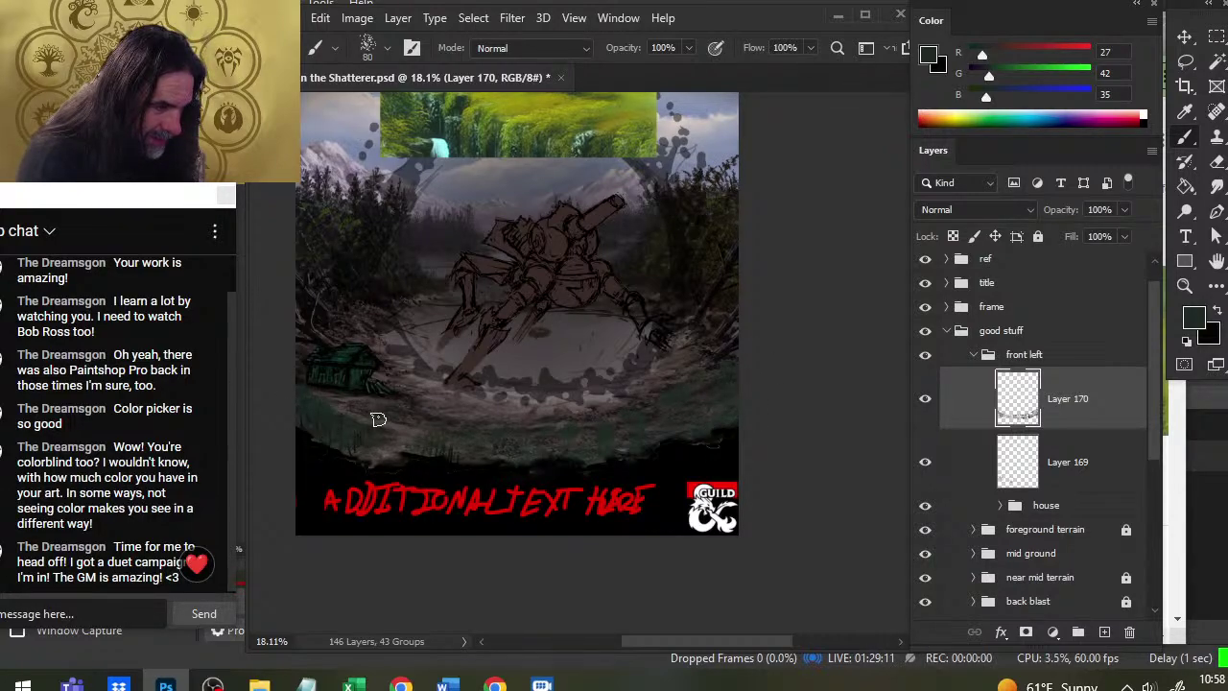
{"action": "key", "text": "e"}
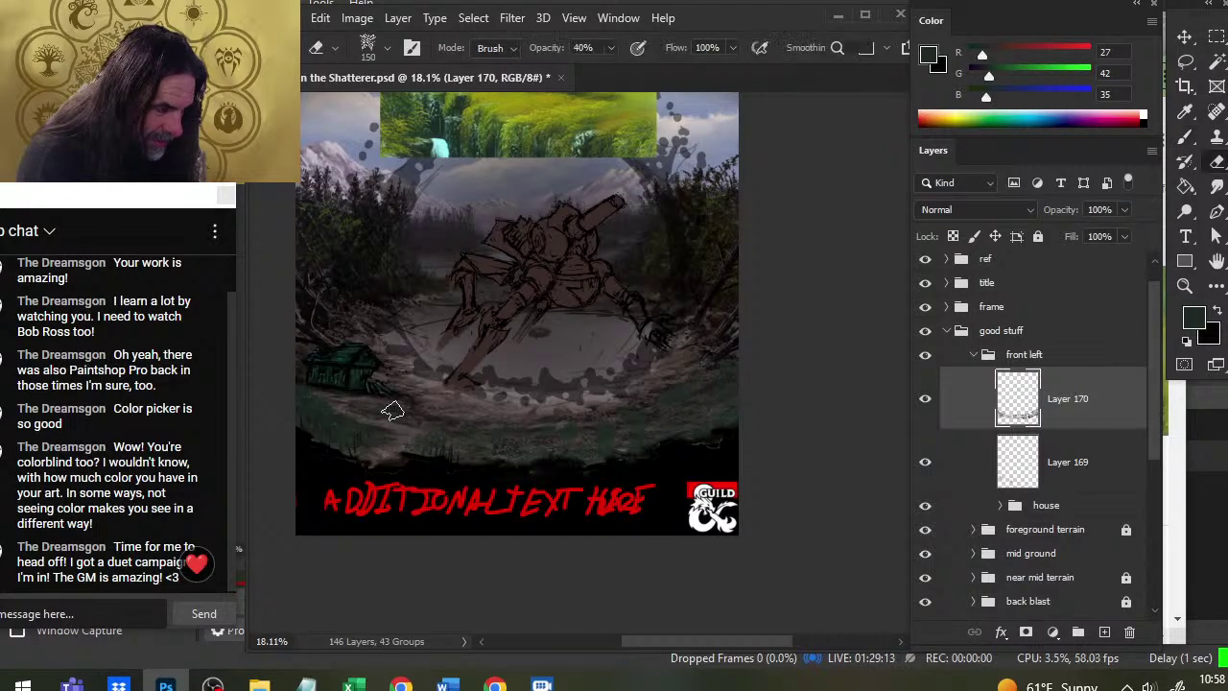
{"action": "key", "text": "b"}
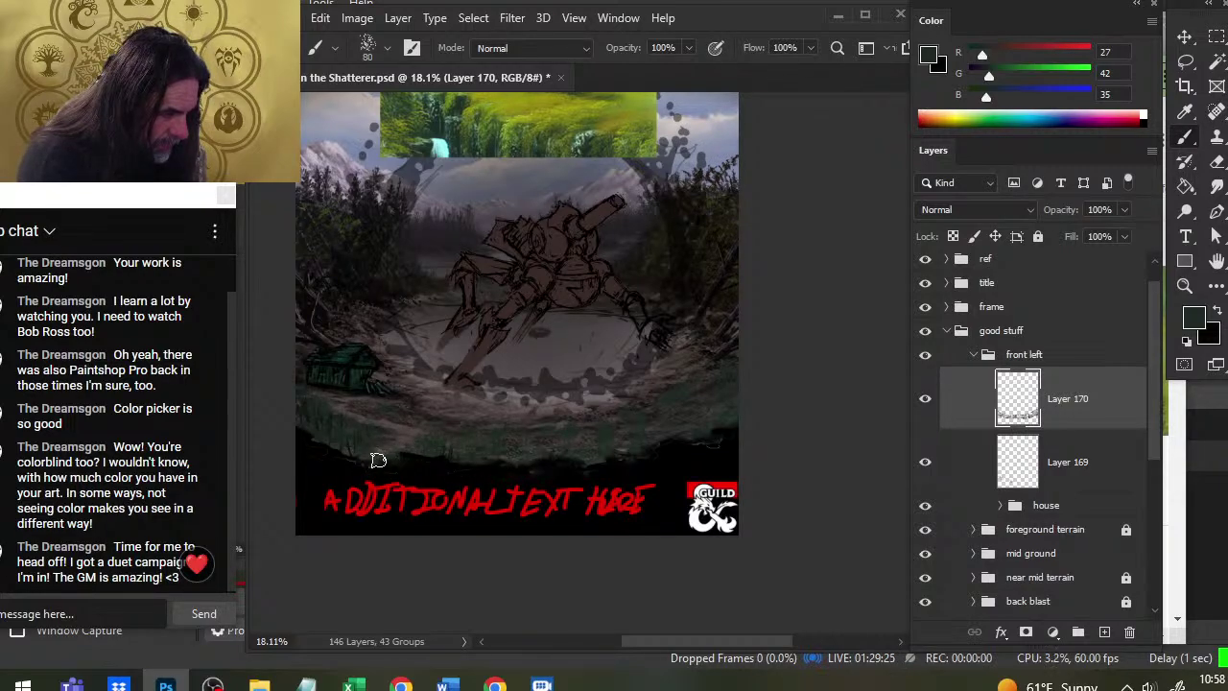
{"action": "key", "text": "e"}
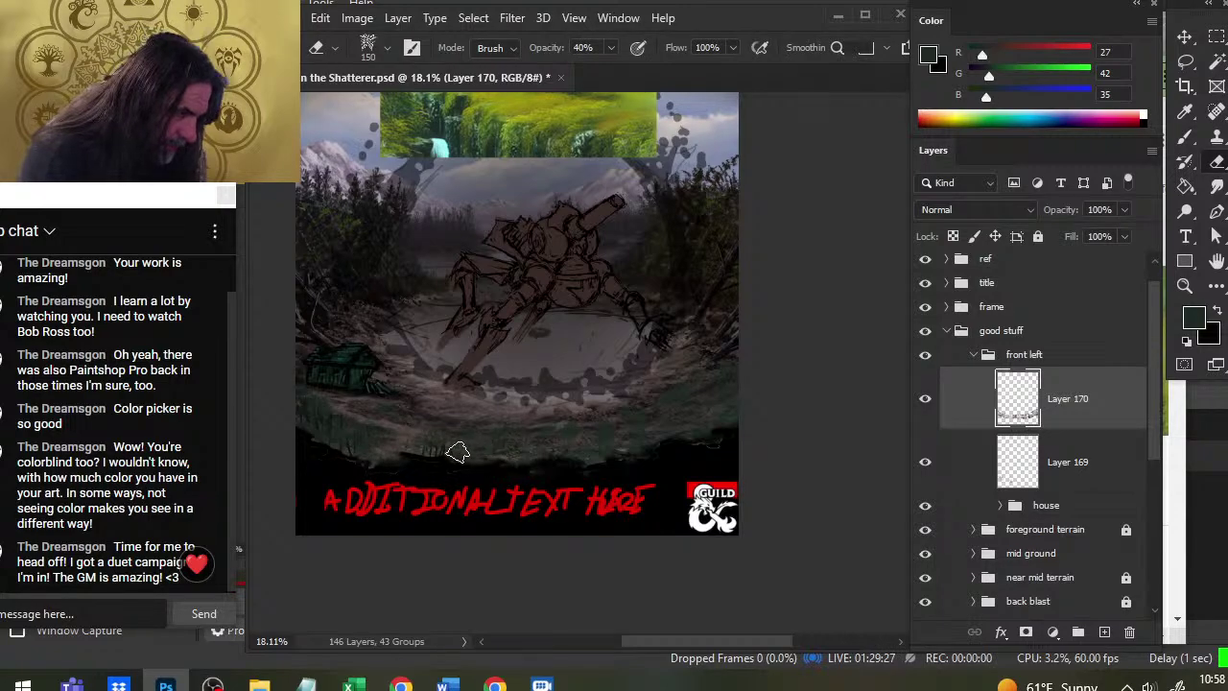
{"action": "key", "text": "b"}
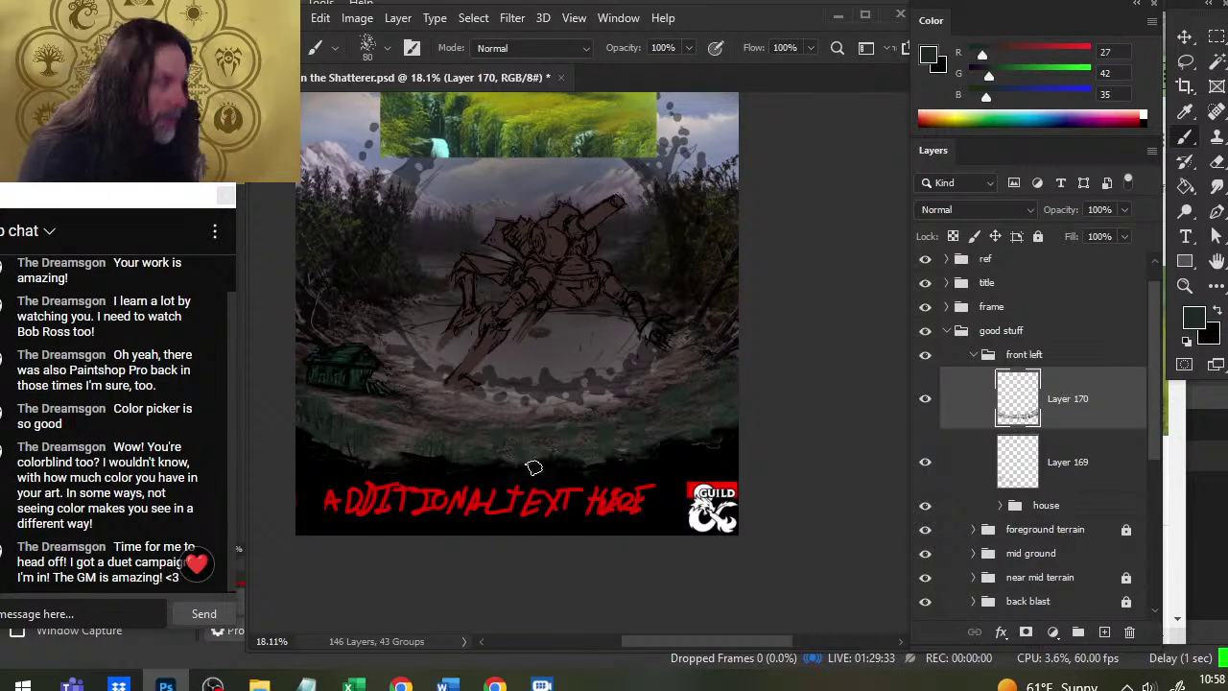
Soften the green along the lower central ground with the eraser at 20% opacity and touch it up with the 80 px brush
{"action": "key", "text": "e"}
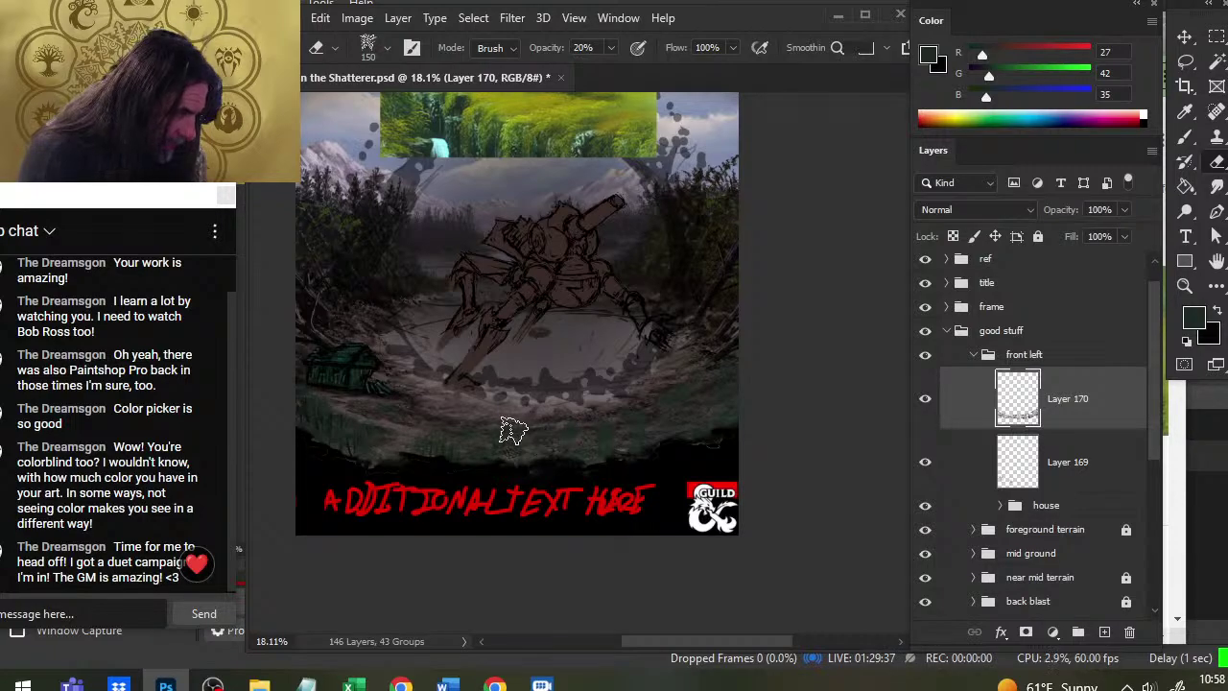
{"action": "key", "text": "b"}
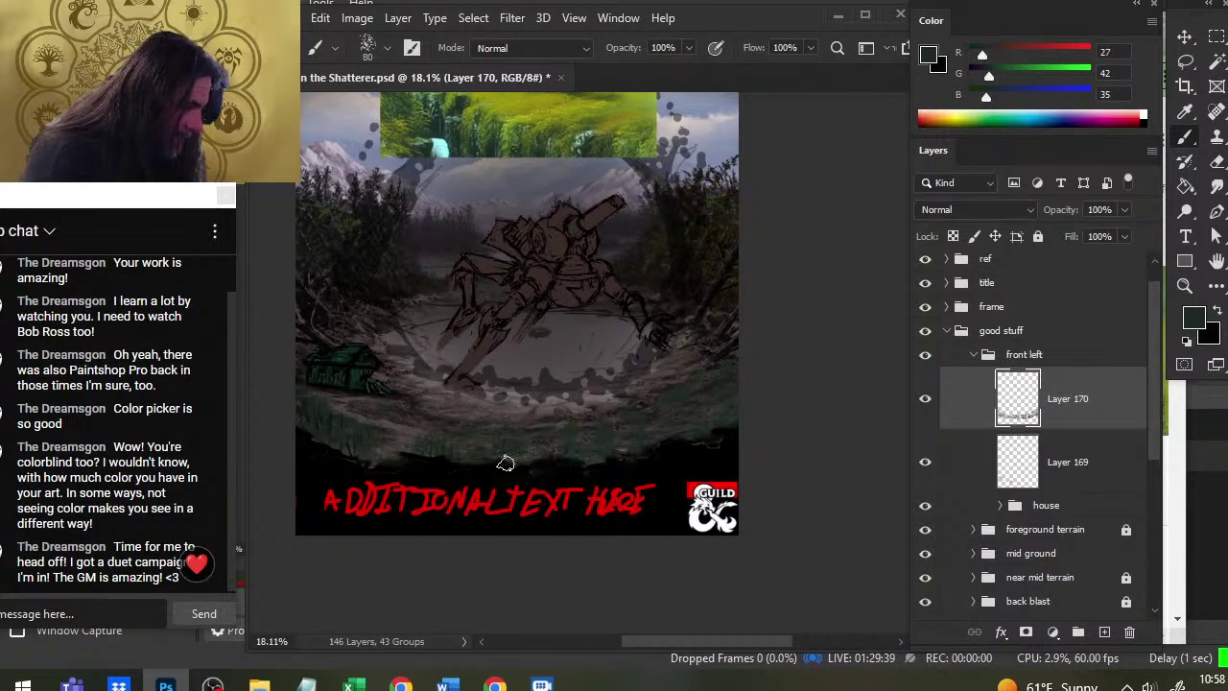
{"action": "key", "text": "e"}
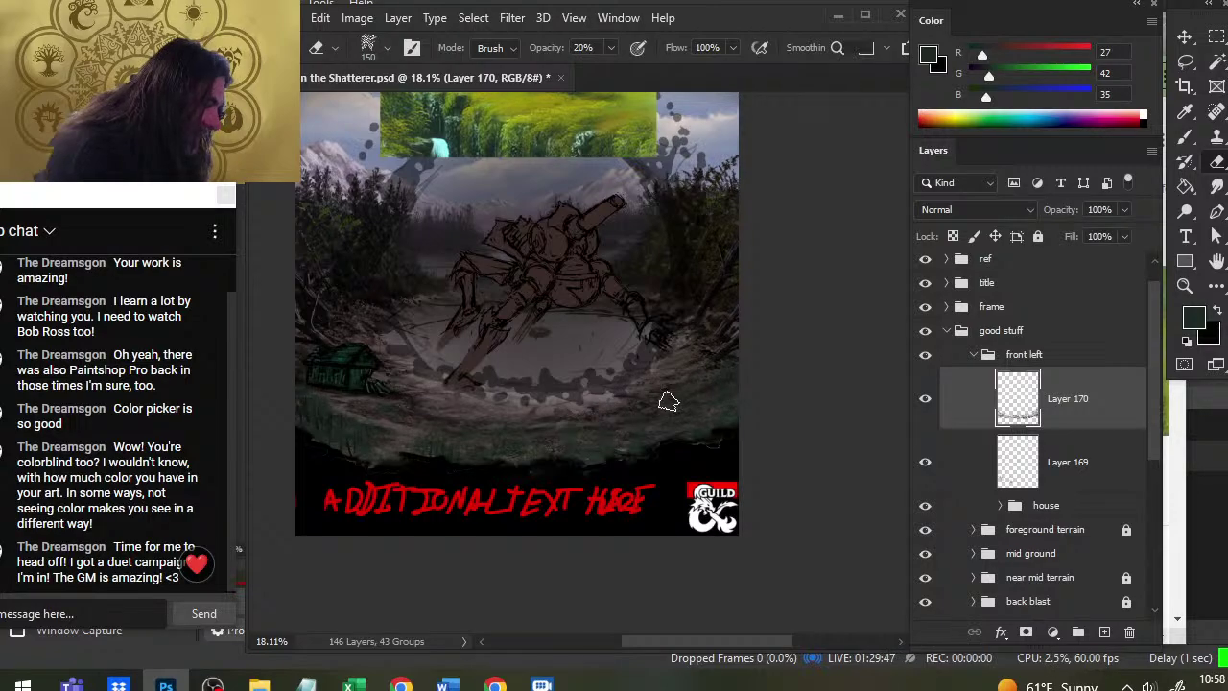
Refine the green undergrowth from the right bank to the lower centre along the black edge, alternating the 80 px brush and 20% eraser
{"action": "key", "text": "z"}
{"action": "left_click_drag", "start_coordinate": [652, 409], "coordinate": [724, 451]}
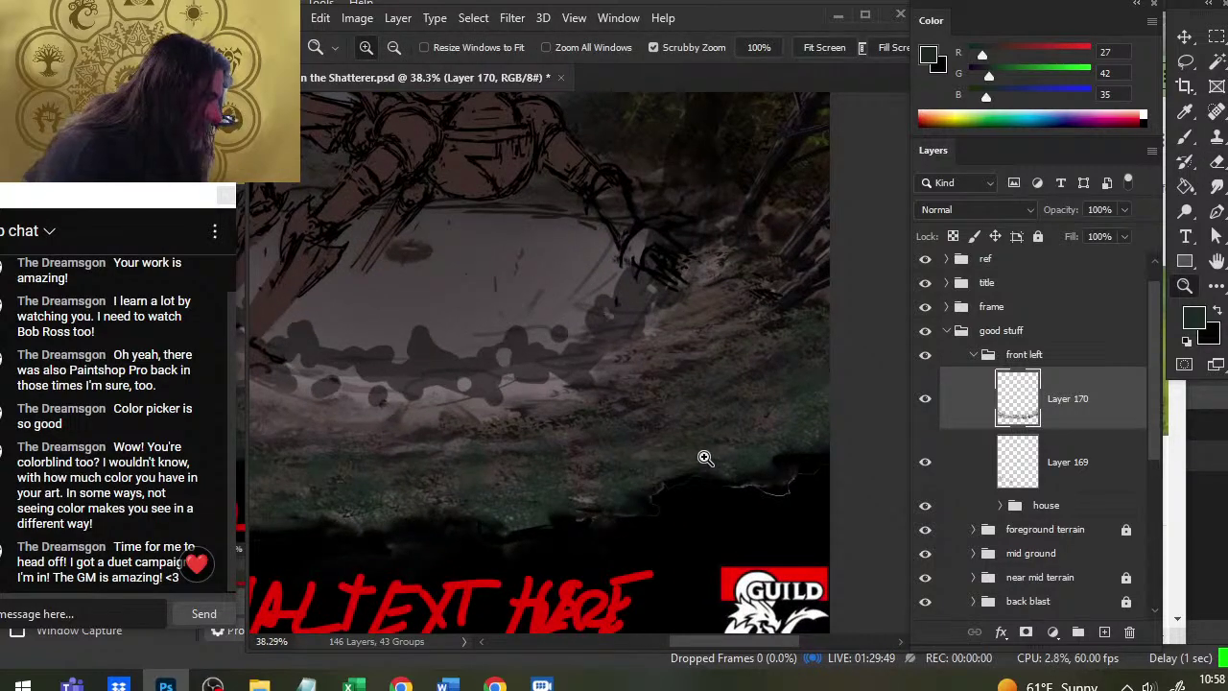
{"action": "key", "text": "e"}
{"action": "key", "text": "z"}
{"action": "left_click_drag", "start_coordinate": [805, 482], "coordinate": [640, 496]}
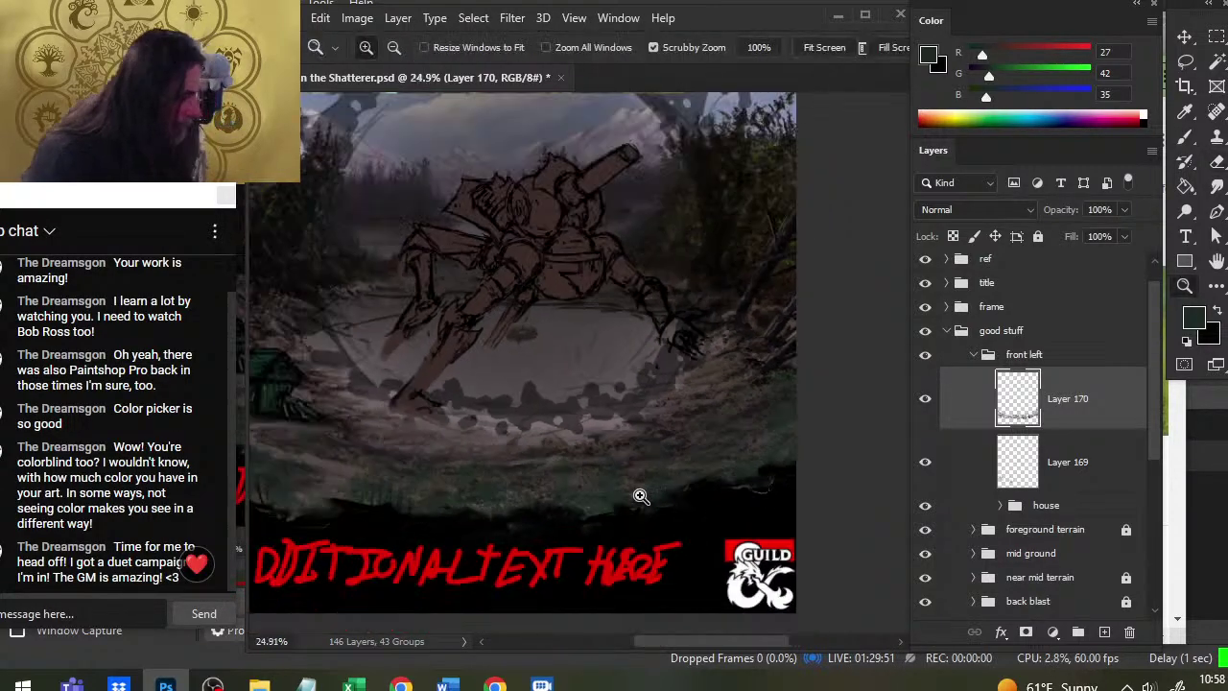
{"action": "left_click_drag", "start_coordinate": [629, 539], "coordinate": [623, 499]}
{"action": "key", "text": "b"}
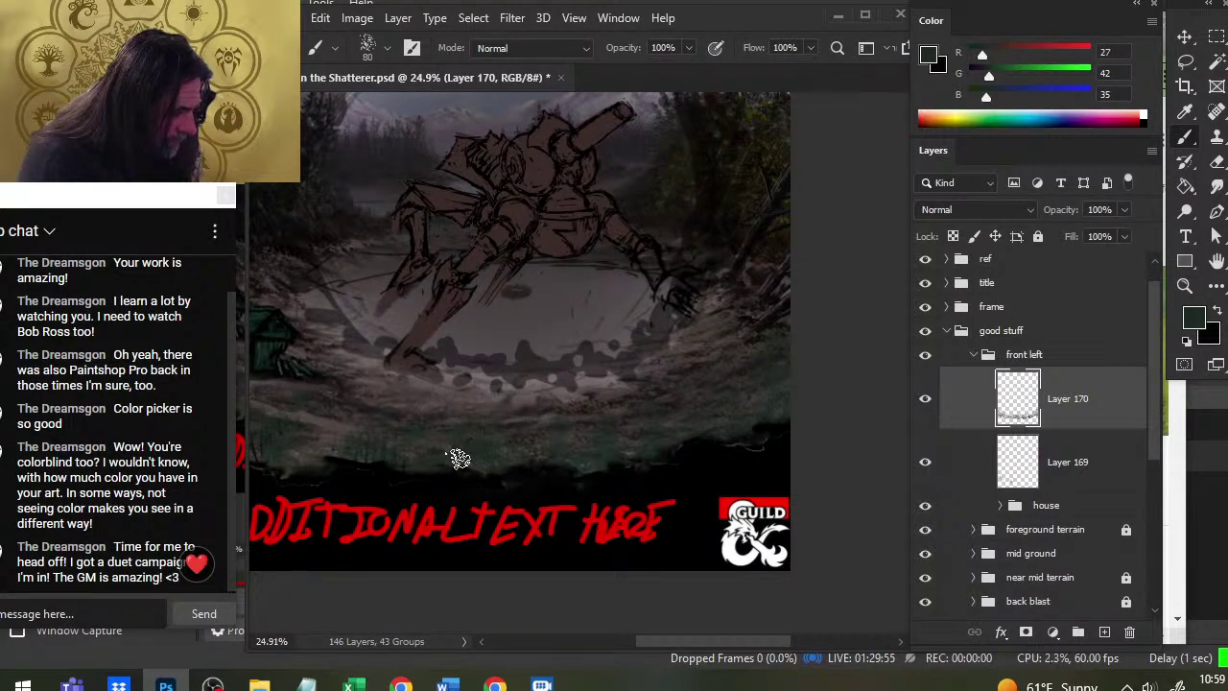
{"action": "key", "text": "e"}
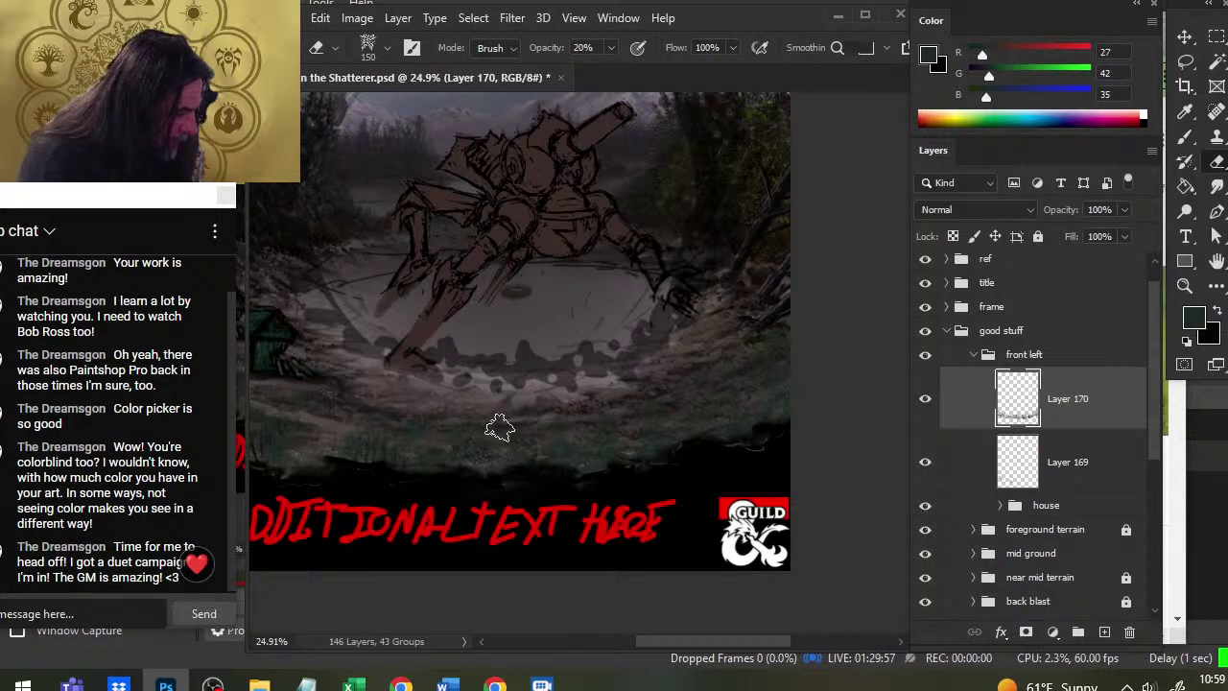
{"action": "key", "text": "b"}
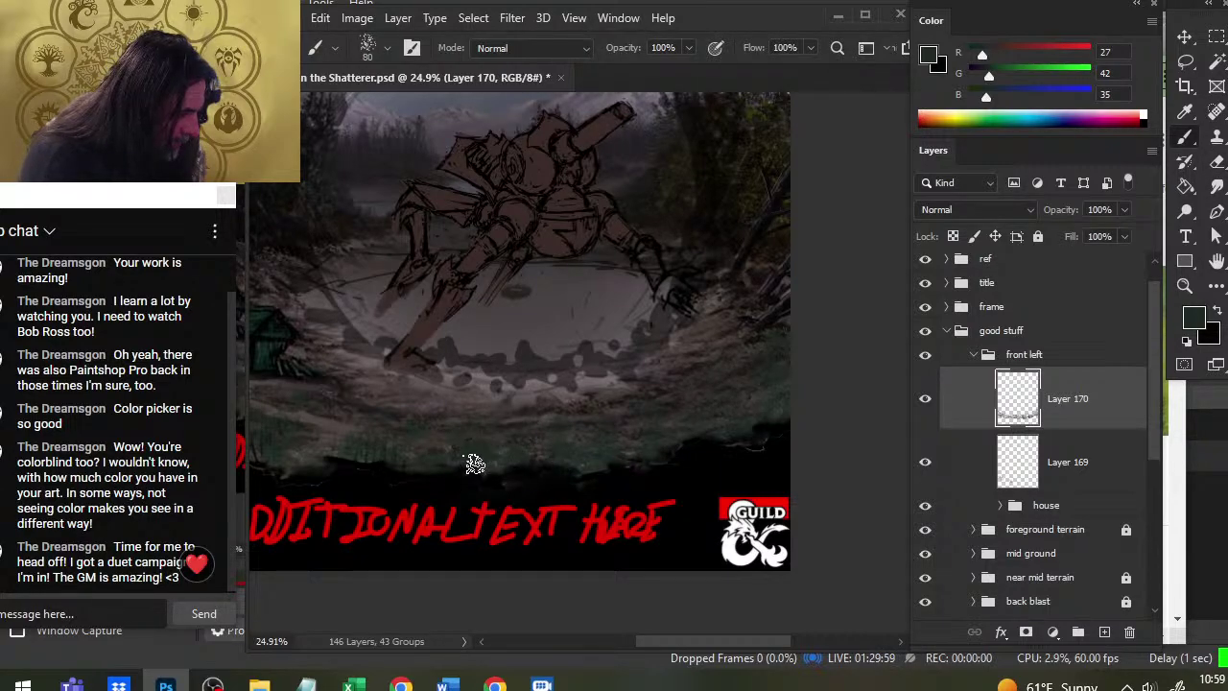
{"action": "key", "text": "e"}
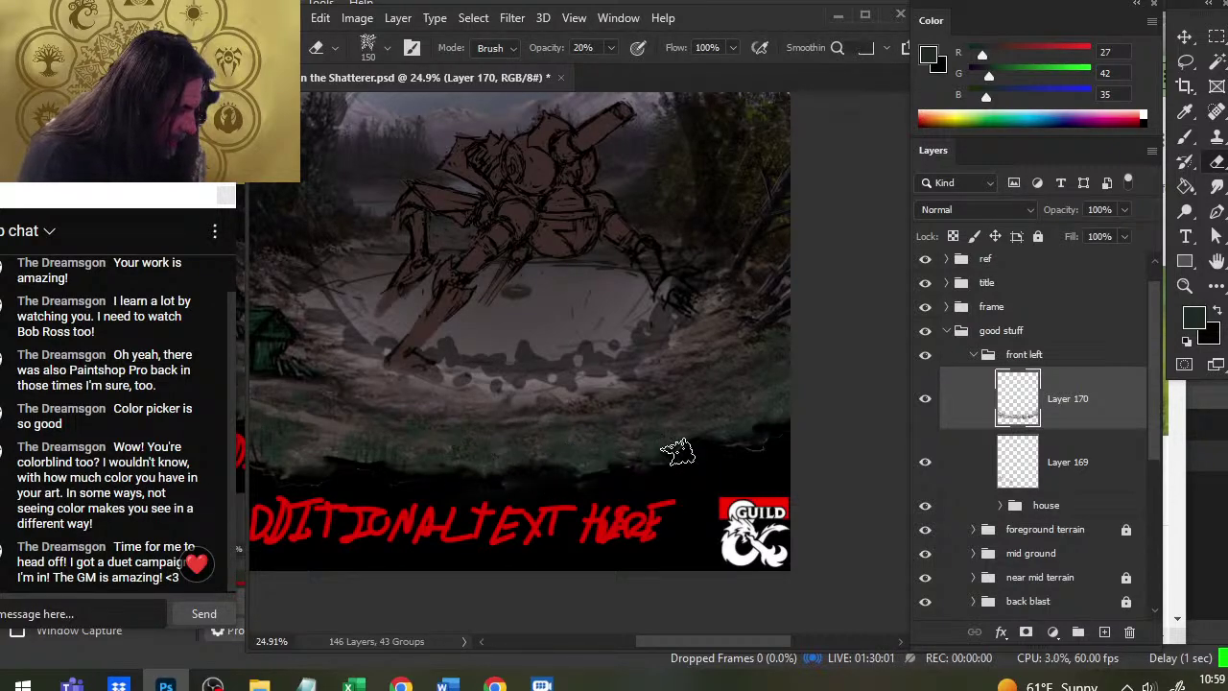
{"action": "key", "text": "b"}
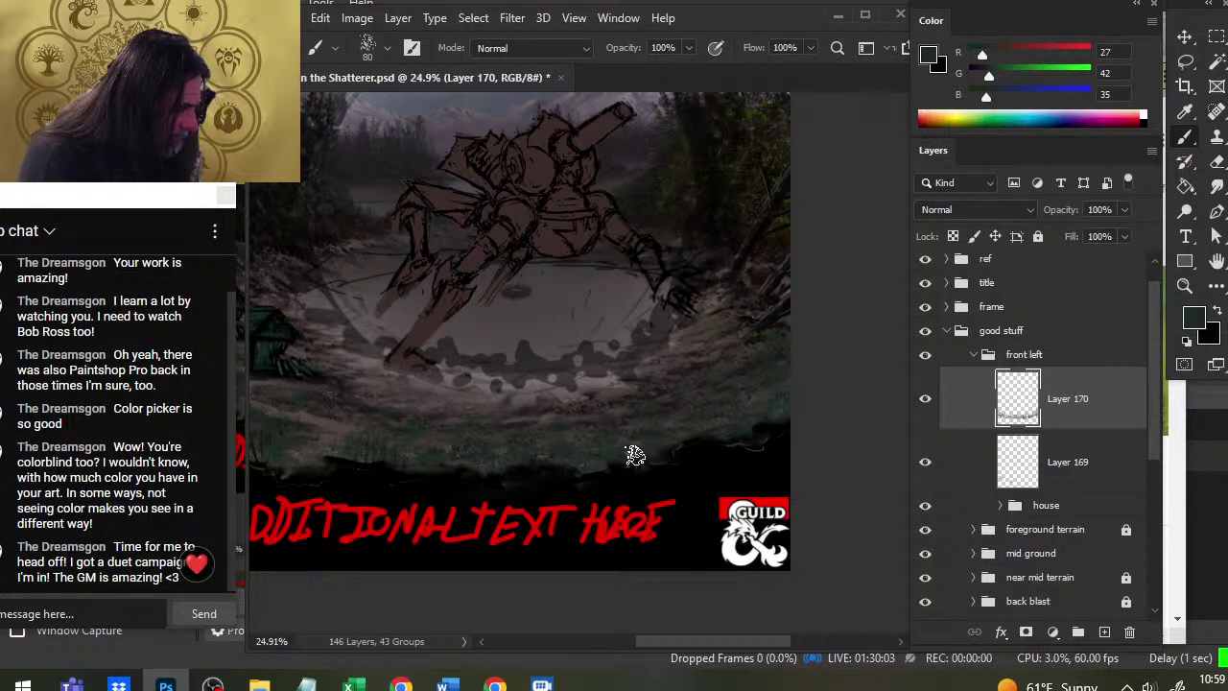
{"action": "key", "text": "e"}
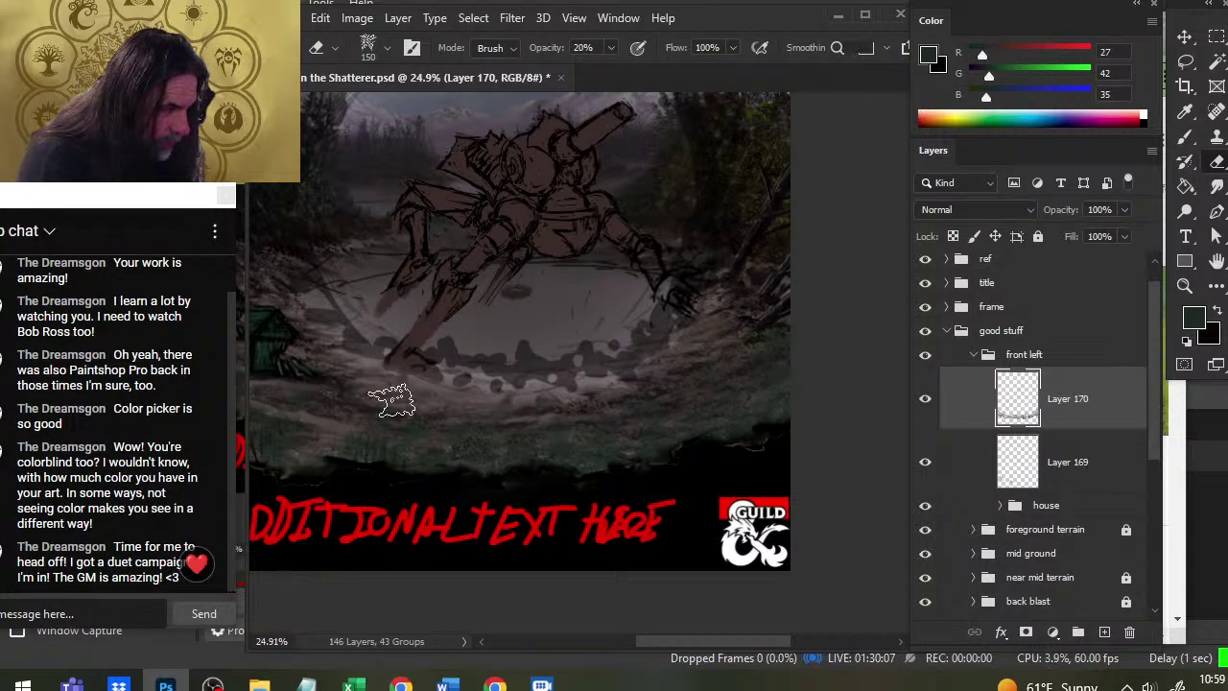
Paint more green undergrowth on the ground beneath the house with the 80 px brush, judging it against the whole cover
{"action": "key", "text": "z"}
{"action": "left_click_drag", "start_coordinate": [567, 466], "coordinate": [523, 500]}
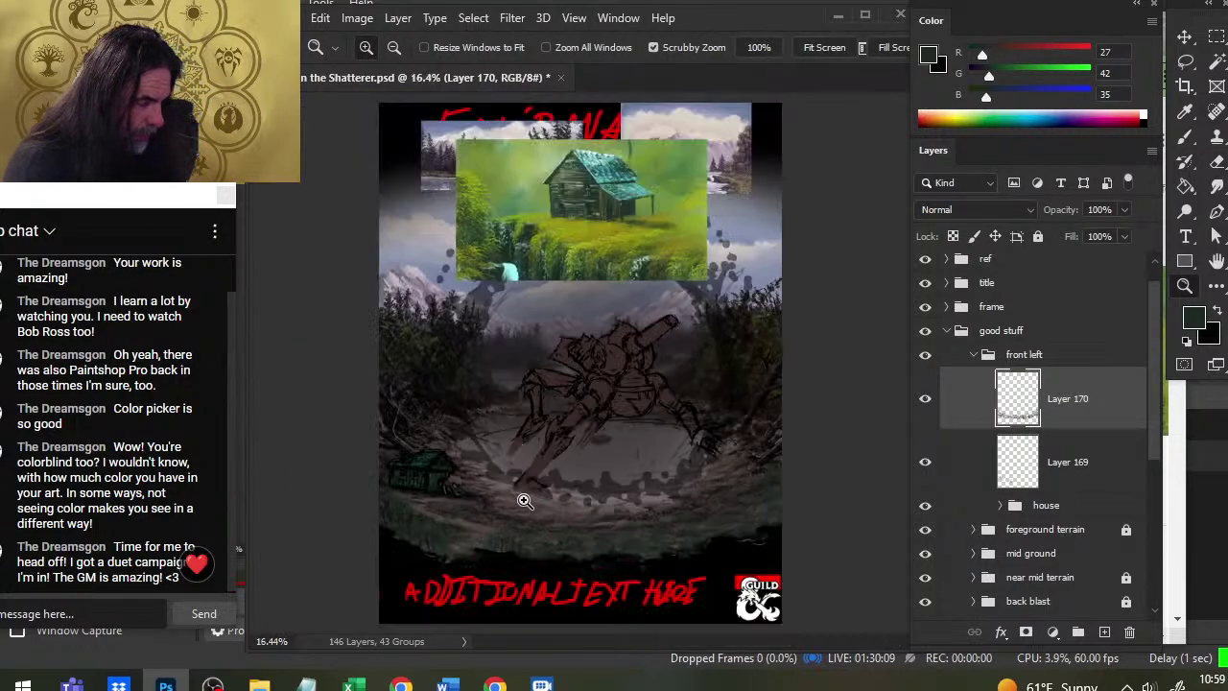
{"action": "key", "text": "b"}
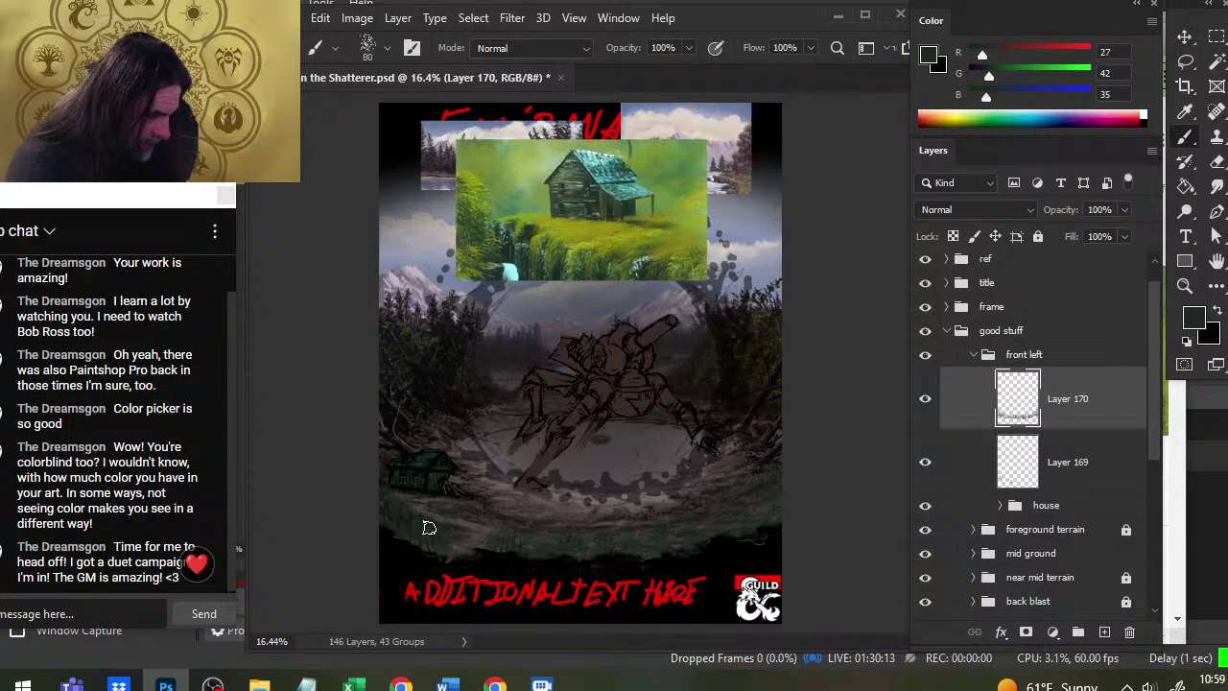
{"action": "key", "text": "e"}
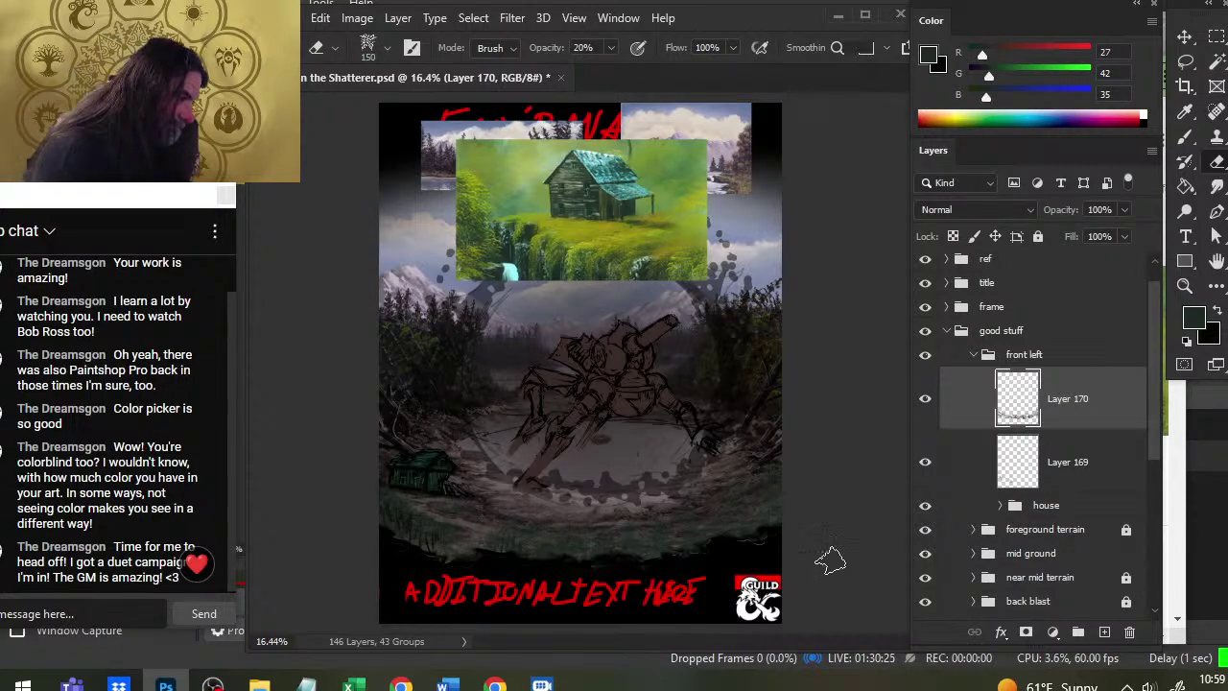
Add a new layer at the top of the front left group and choose the half stroke down brush at 150 px
{"action": "left_click", "coordinate": [1105, 633]}
{"action": "key", "text": "b"}
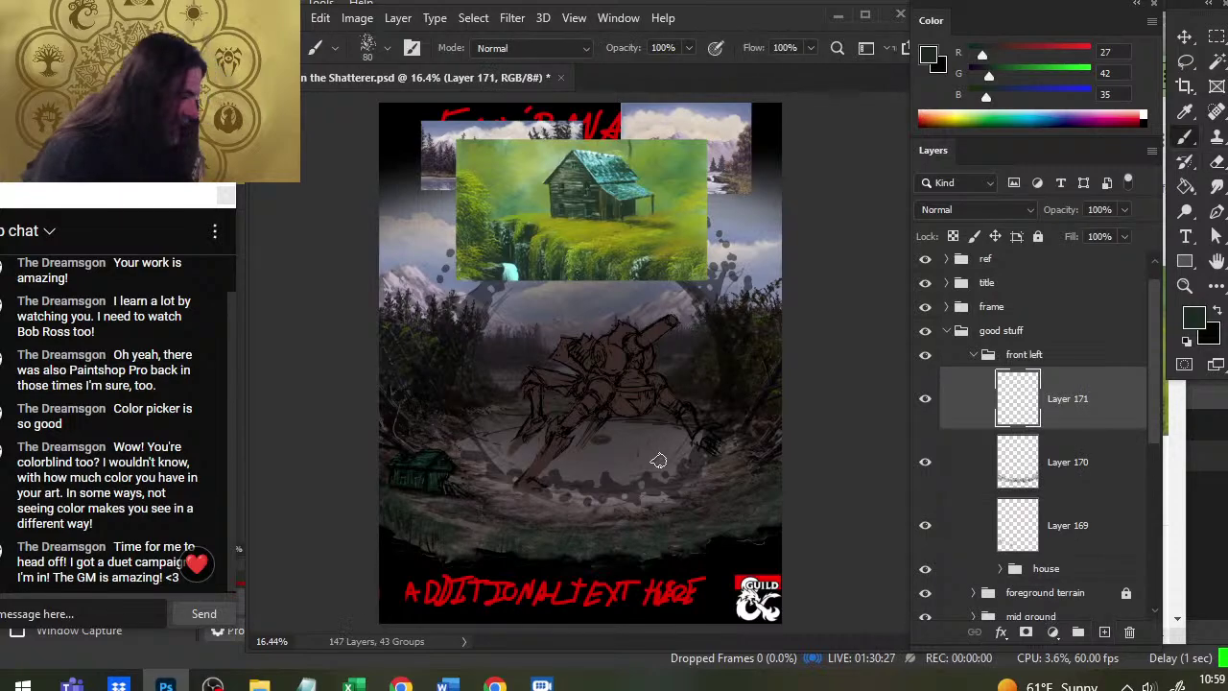
{"action": "right_click", "coordinate": [700, 480]}
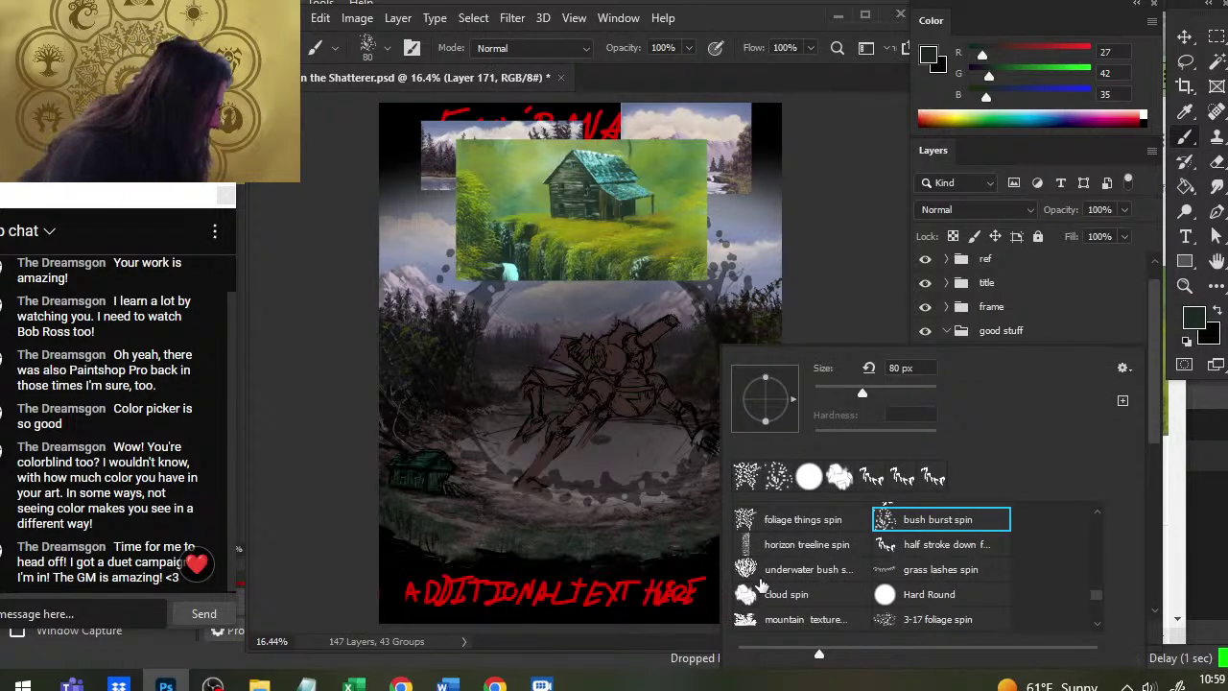
{"action": "left_click", "coordinate": [906, 546]}
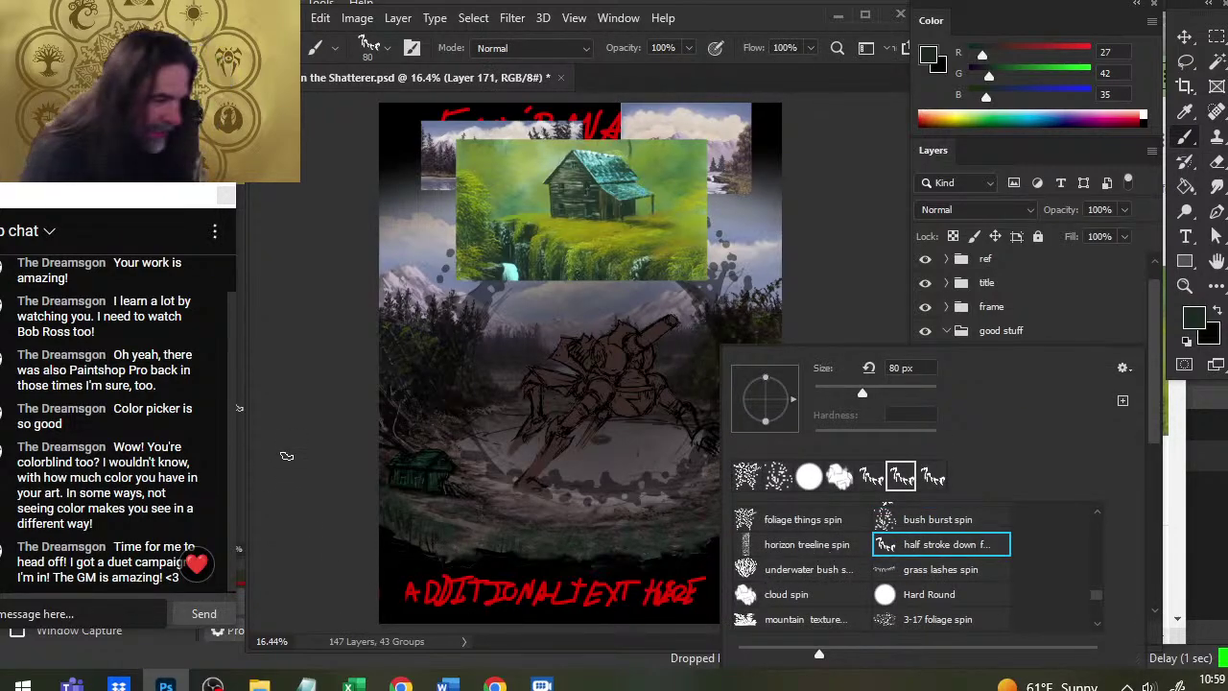
{"action": "left_click", "coordinate": [286, 456]}
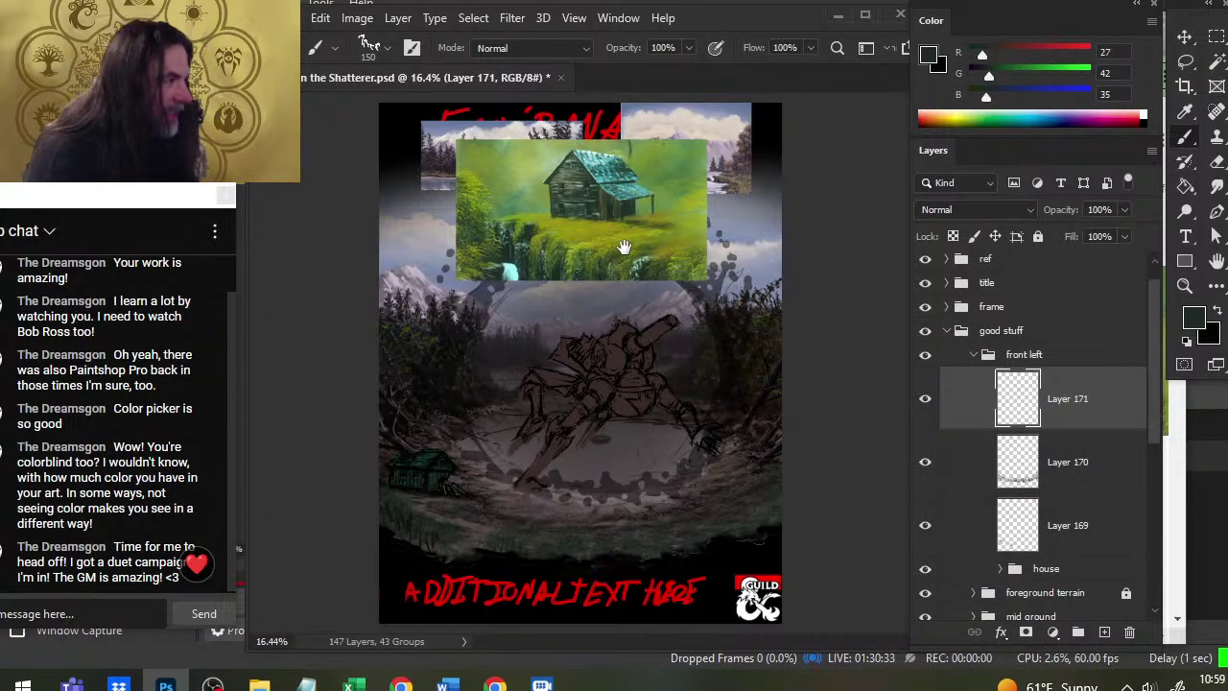
Check the cover with the ref group briefly hidden, and sample a grass green (RGB 56, 77, 33) from the cabin reference painting
{"action": "key", "text": "z"}
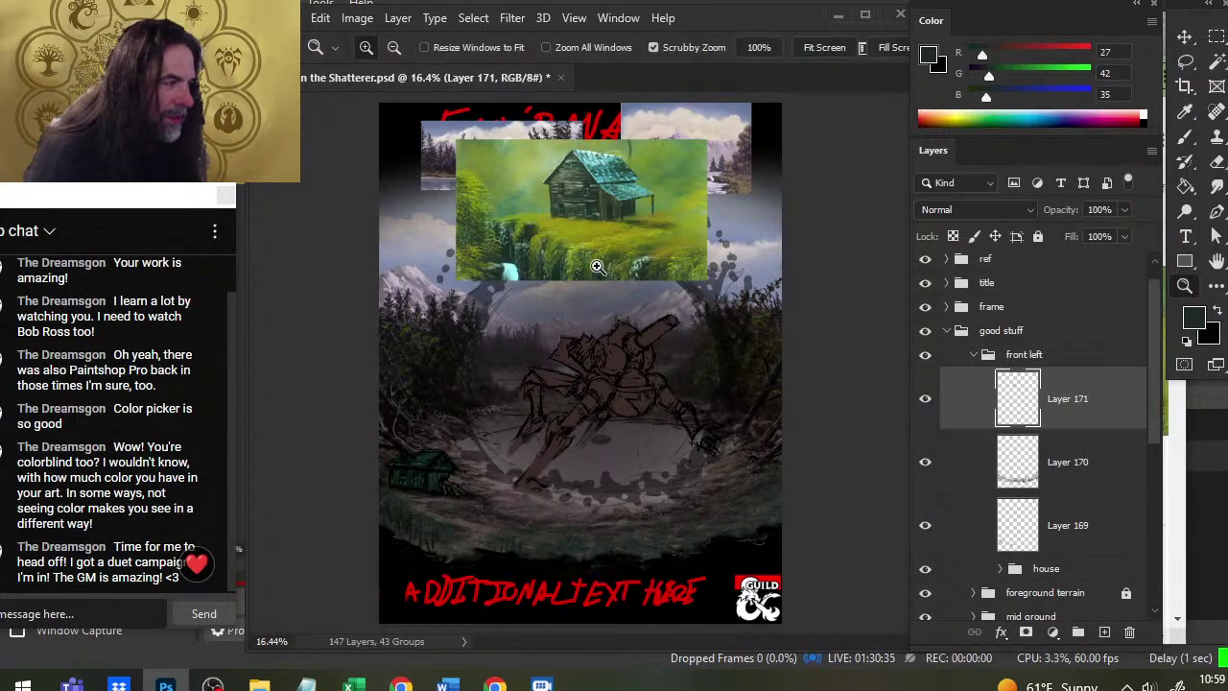
{"action": "left_click", "coordinate": [925, 260]}
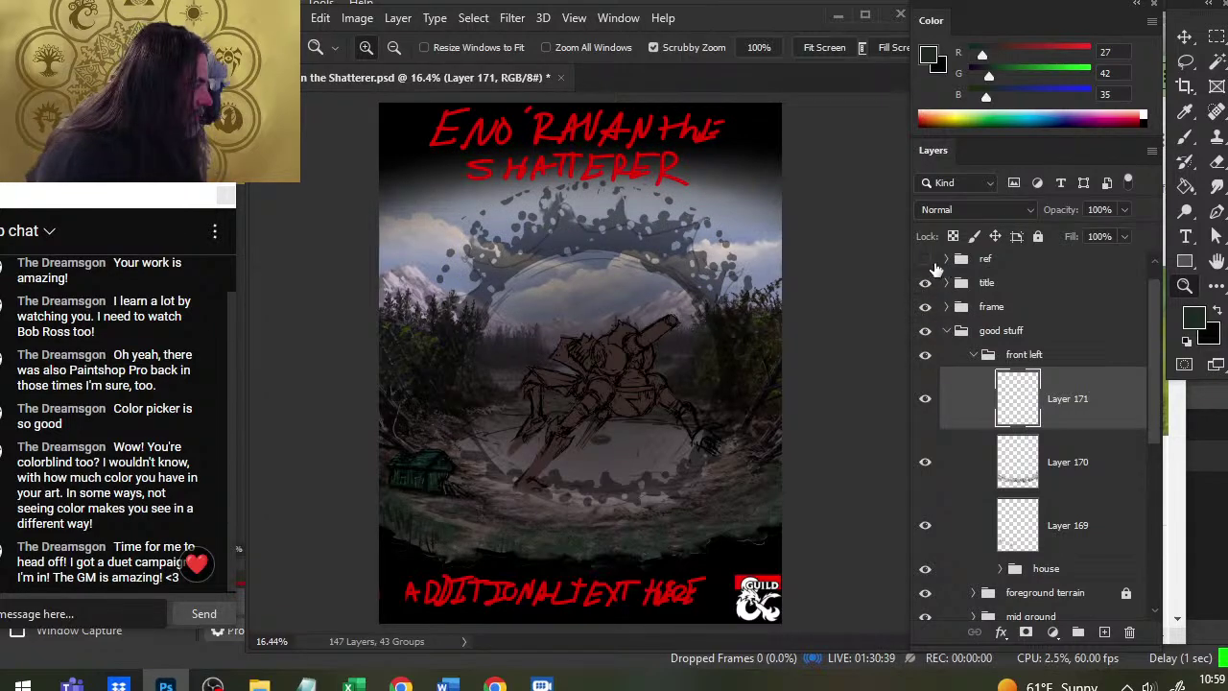
{"action": "left_click", "coordinate": [926, 260]}
{"action": "left_click_drag", "start_coordinate": [623, 224], "coordinate": [700, 255]}
{"action": "key", "text": "b"}
{"action": "left_click", "coordinate": [363, 247], "text": "alt"}
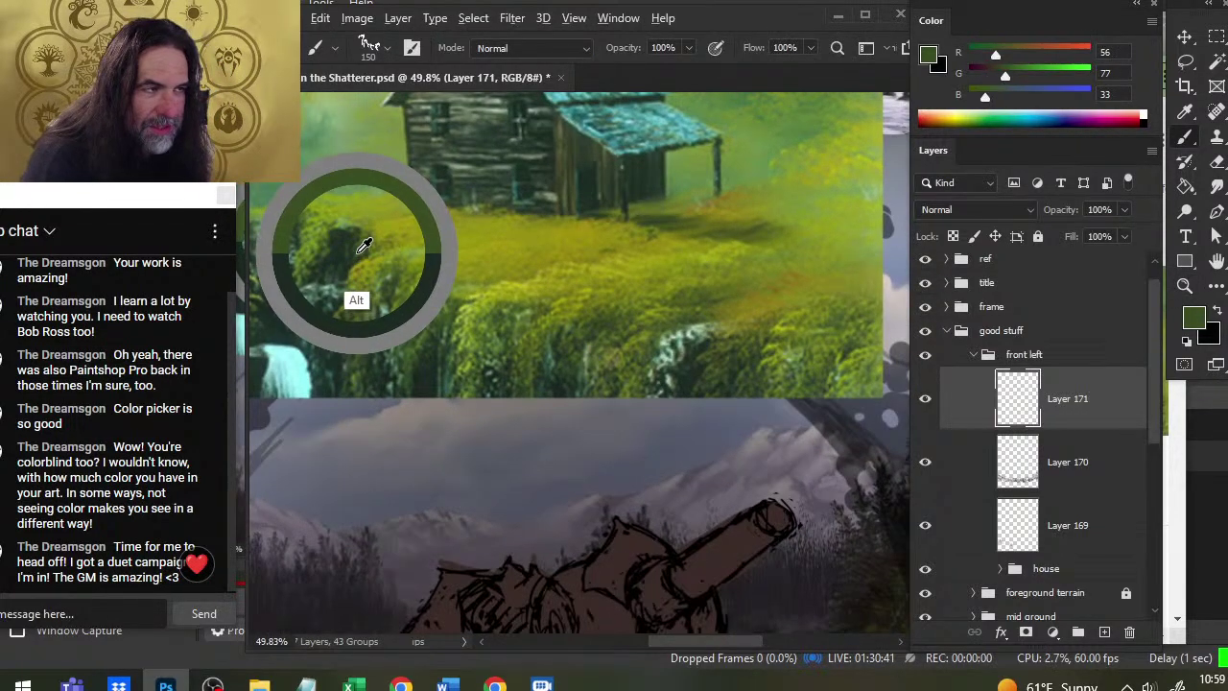
Sample a dark green (RGB 38, 46, 35) from the cabin reference and check the new top layer over the lower foreground
{"action": "left_click_drag", "start_coordinate": [364, 248], "coordinate": [571, 410]}
{"action": "key", "text": "z"}
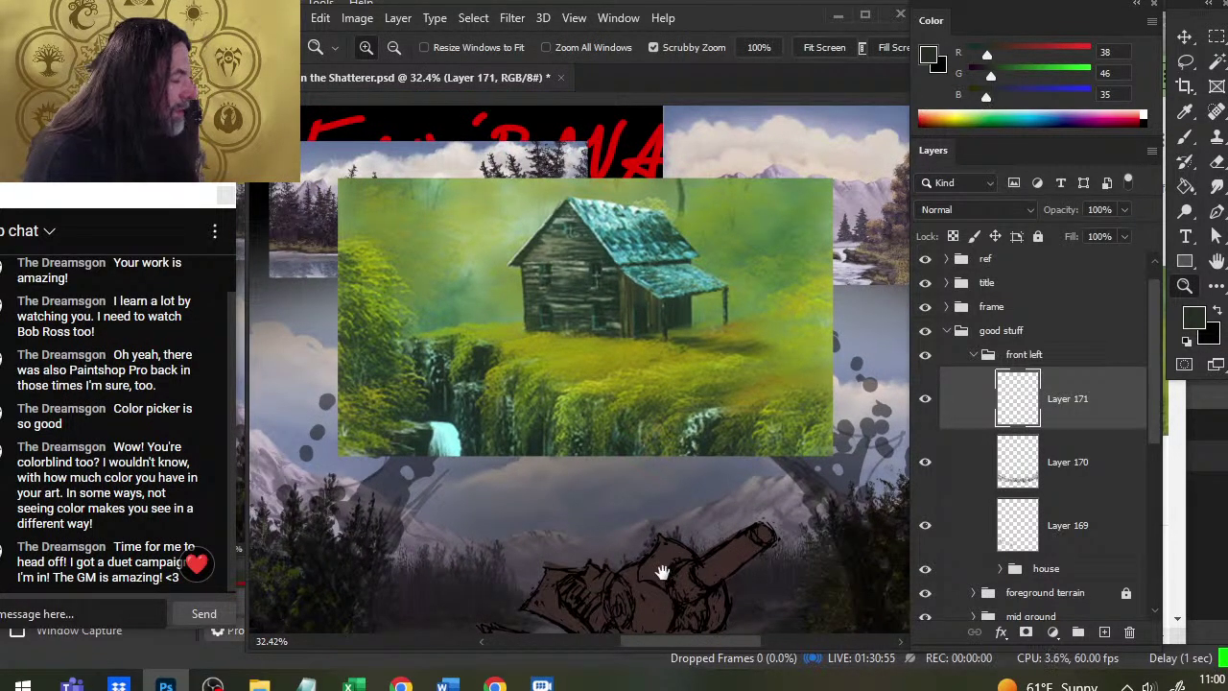
{"action": "left_click_drag", "start_coordinate": [662, 573], "coordinate": [663, 241]}
{"action": "left_click_drag", "start_coordinate": [621, 462], "coordinate": [608, 365]}
{"action": "key", "text": "b"}
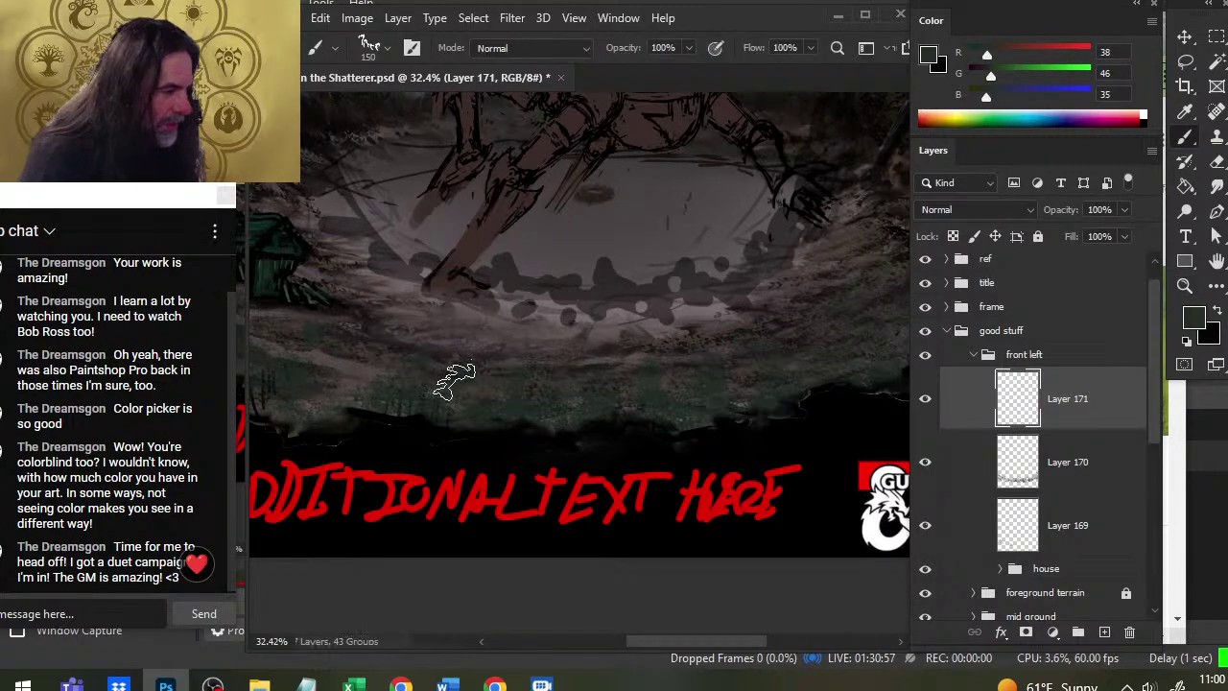
{"action": "left_click", "coordinate": [930, 411]}
{"action": "left_click", "coordinate": [931, 403]}
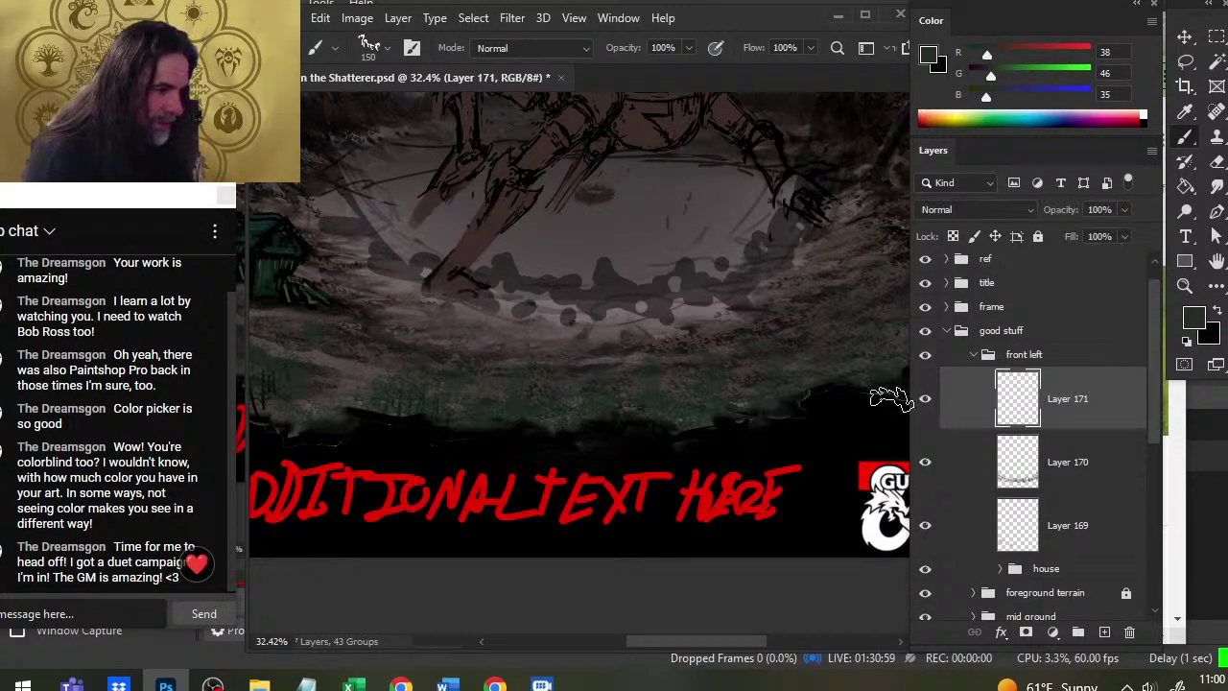
Choose the grass lashes spin brush at 150 px and set the foreground colour to a very dark green, RGB 0, 23, 8
{"action": "right_click", "coordinate": [533, 441]}
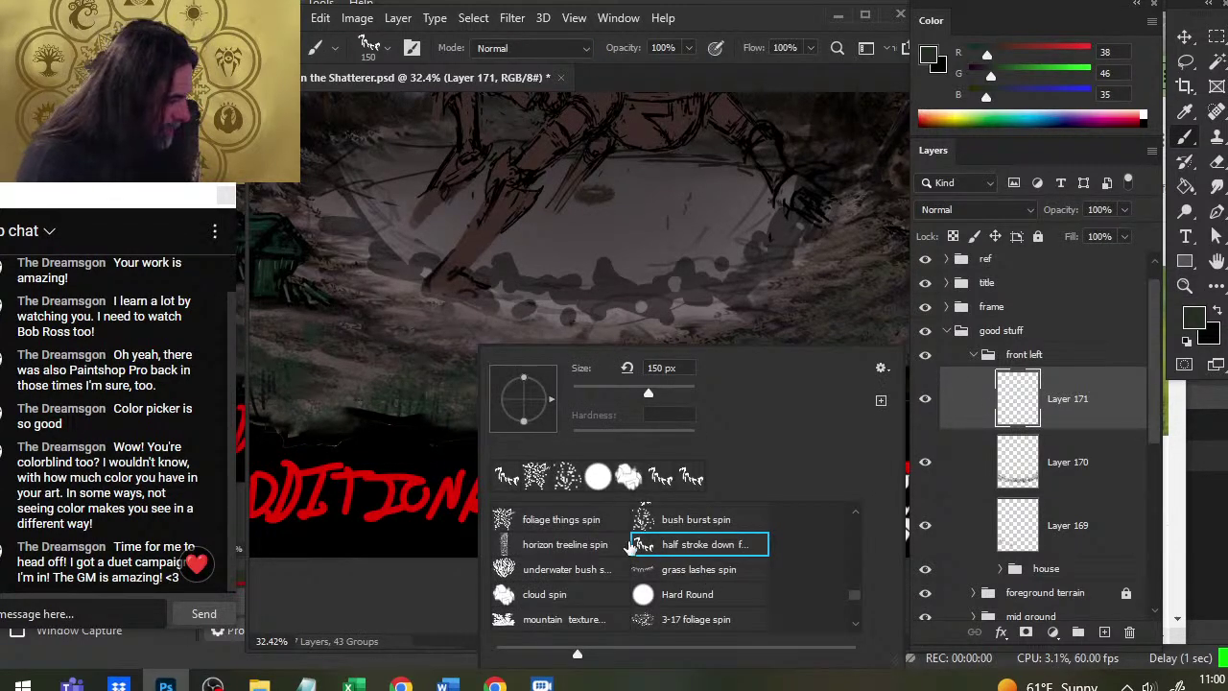
{"action": "left_click", "coordinate": [715, 571]}
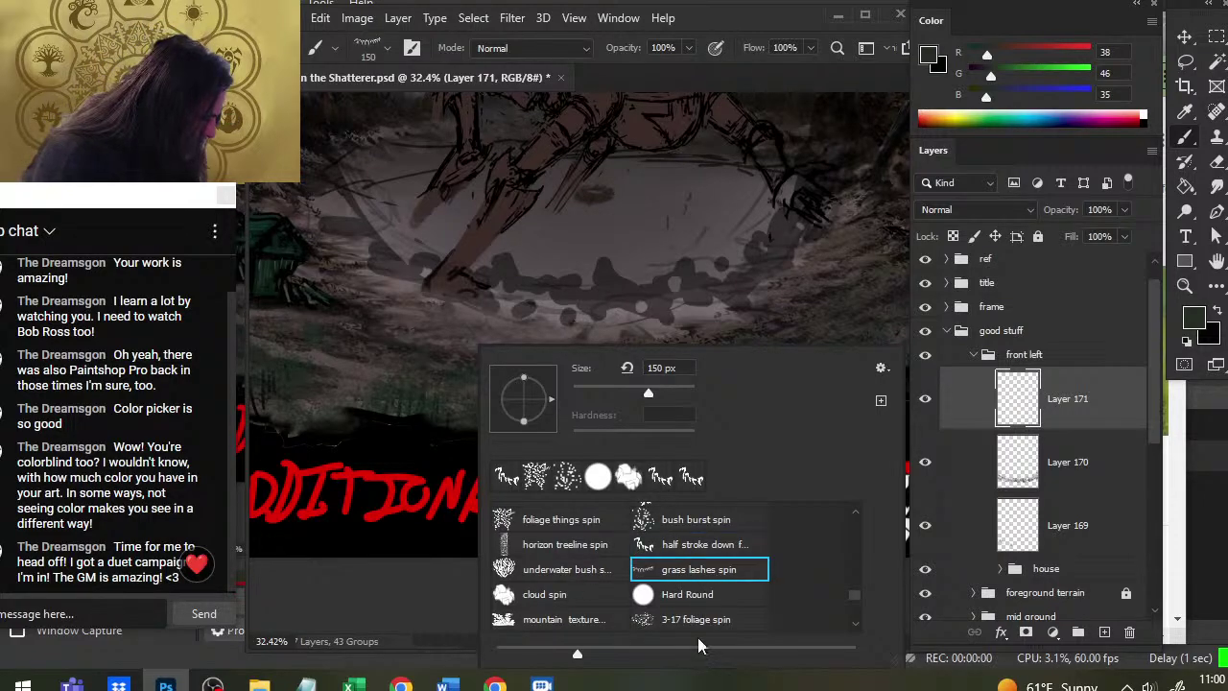
{"action": "left_click", "coordinate": [408, 590]}
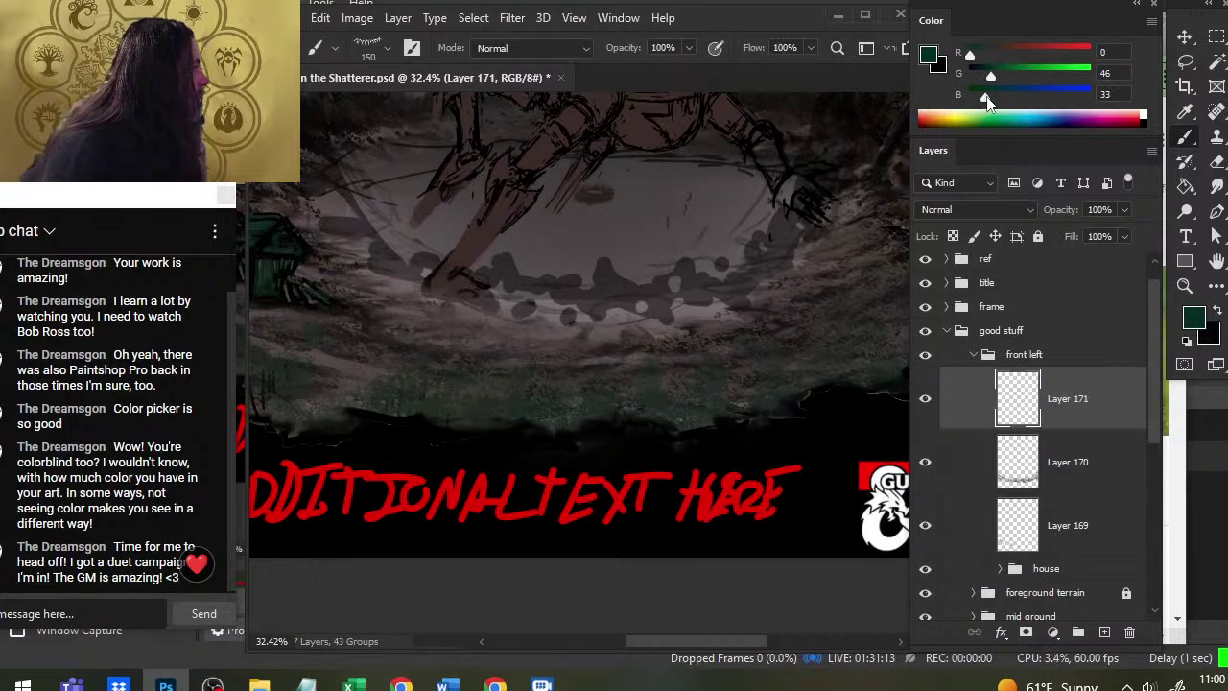
{"action": "left_click_drag", "start_coordinate": [988, 75], "coordinate": [983, 90]}
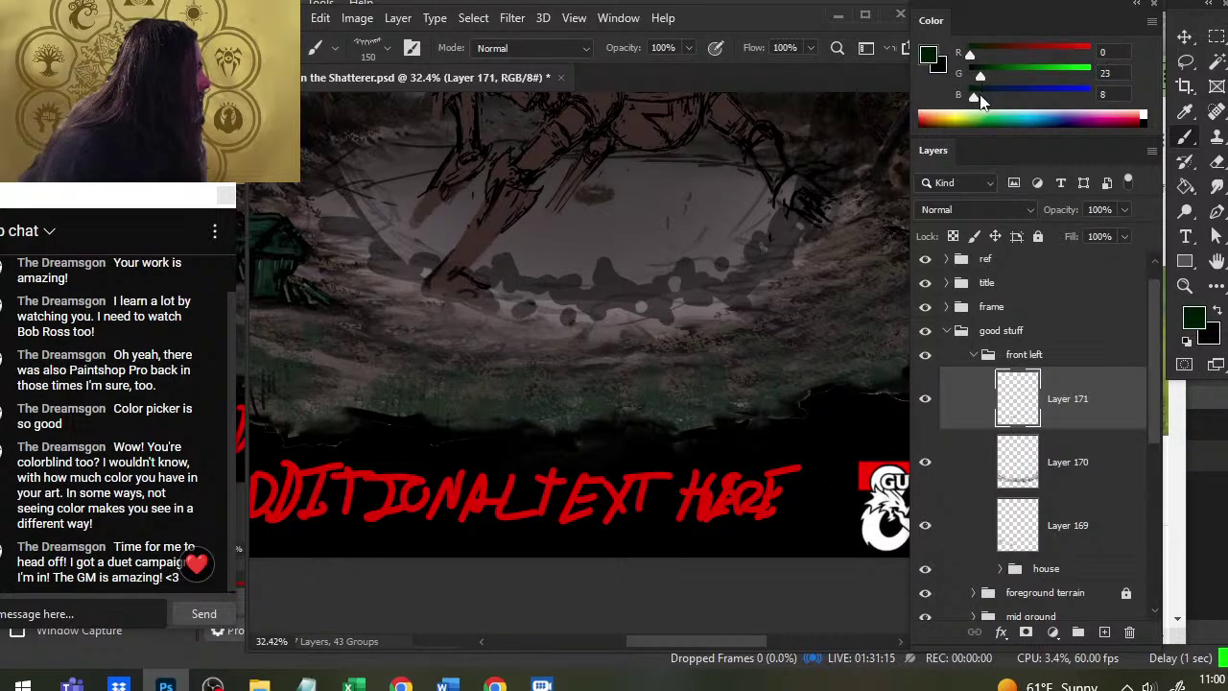
Replace the top layer of the front left group with a fresh one and paint dark green grass across the lower centre
{"action": "left_click_drag", "start_coordinate": [522, 496], "coordinate": [542, 438]}
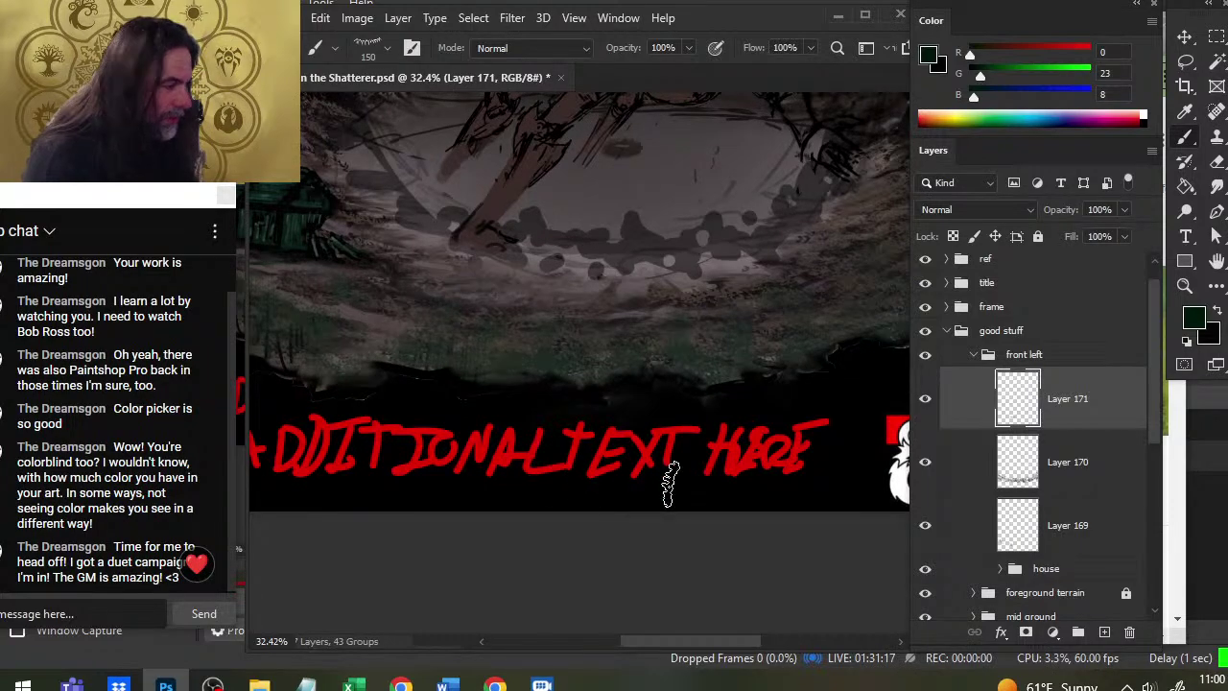
{"action": "key", "text": "Delete"}
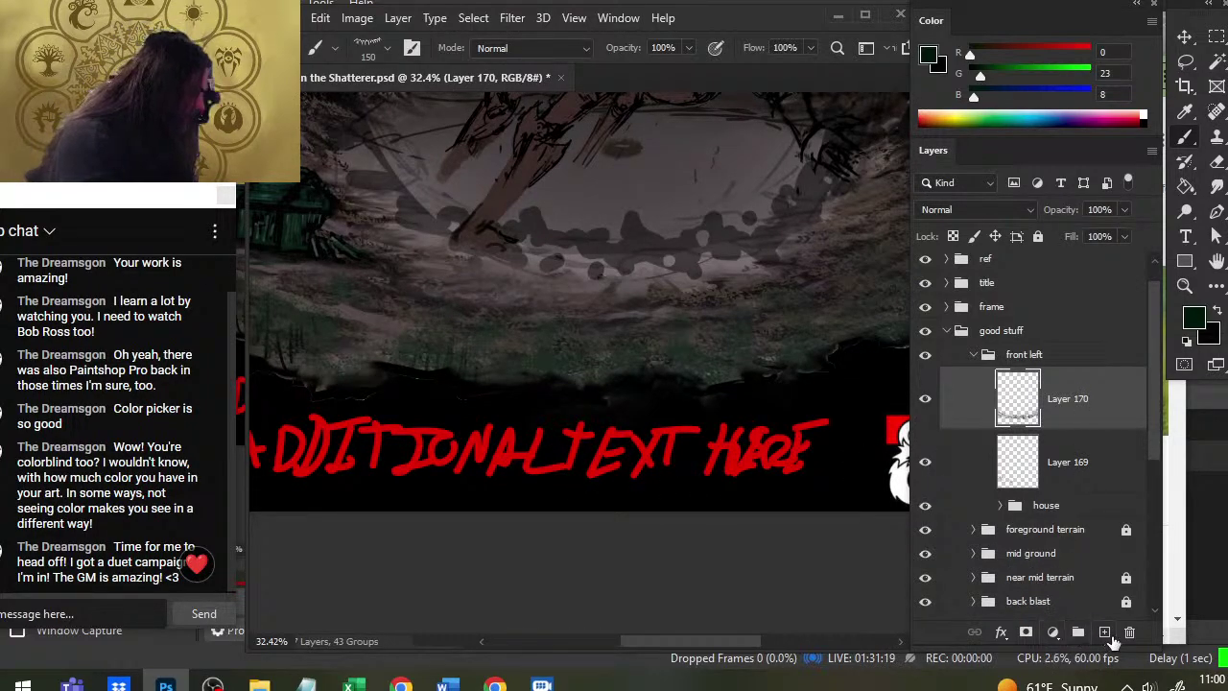
{"action": "left_click", "coordinate": [1104, 632]}
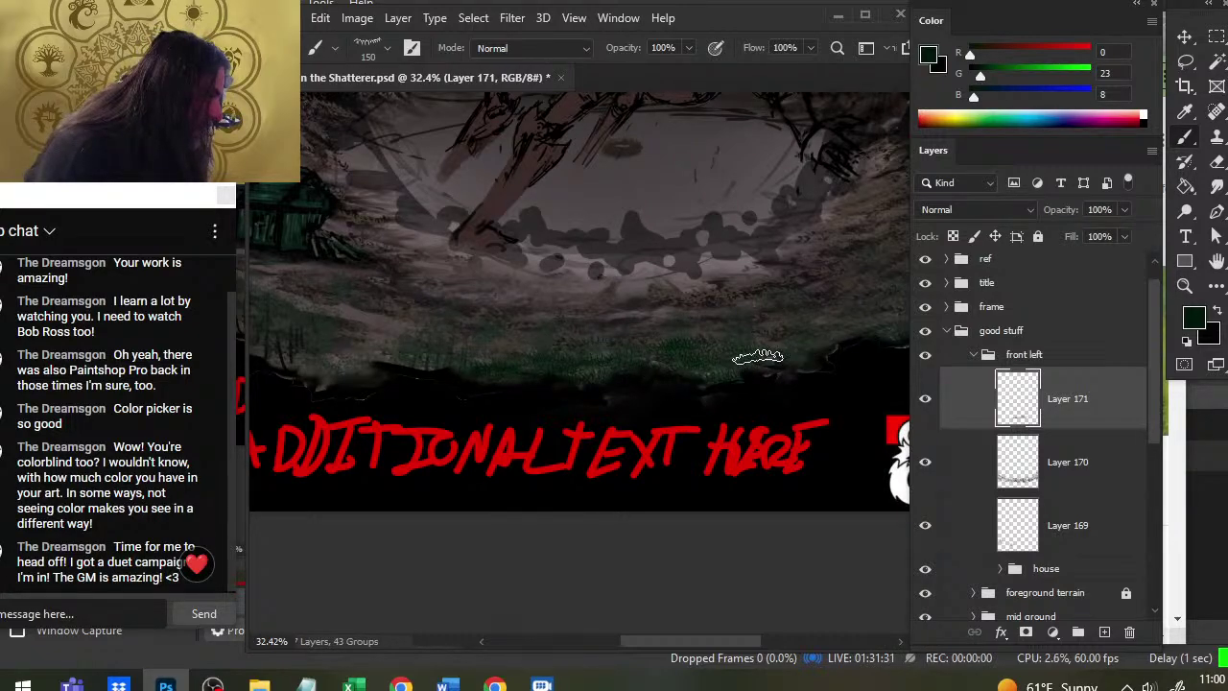
Give the 20% eraser the half stroke down brush at 150 px with a flattened tip, and soften the grass at the lower centre
{"action": "key", "text": "e"}
{"action": "right_click", "coordinate": [604, 432]}
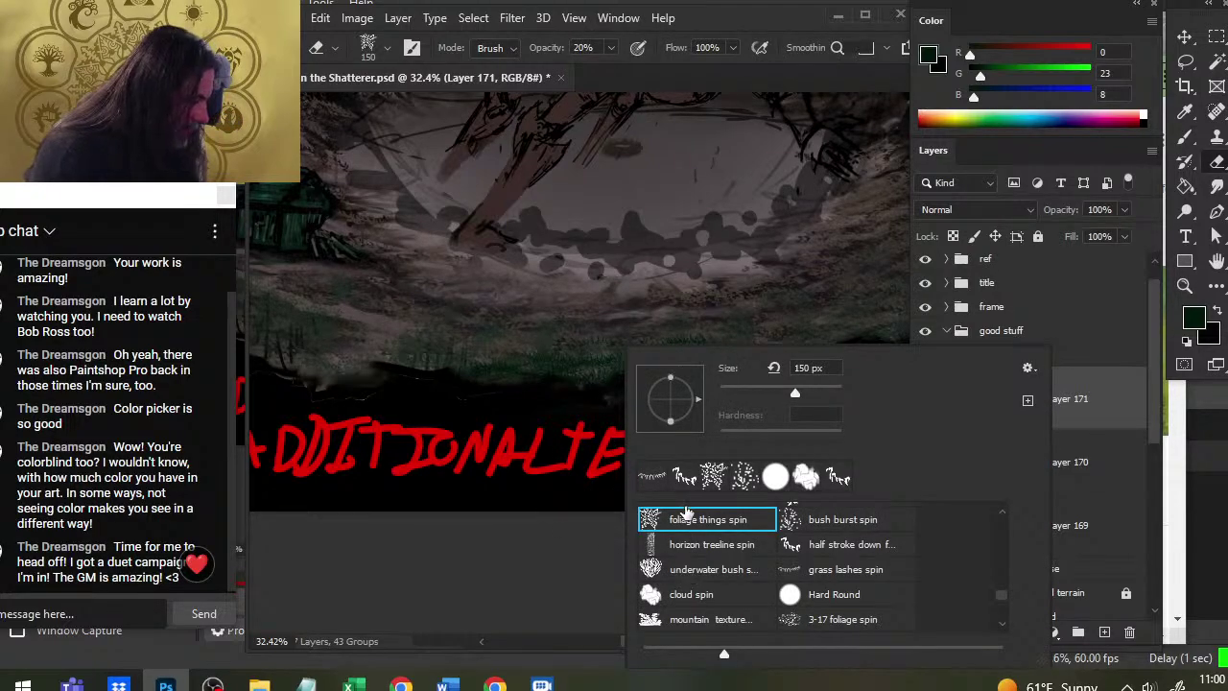
{"action": "key", "text": "Return"}
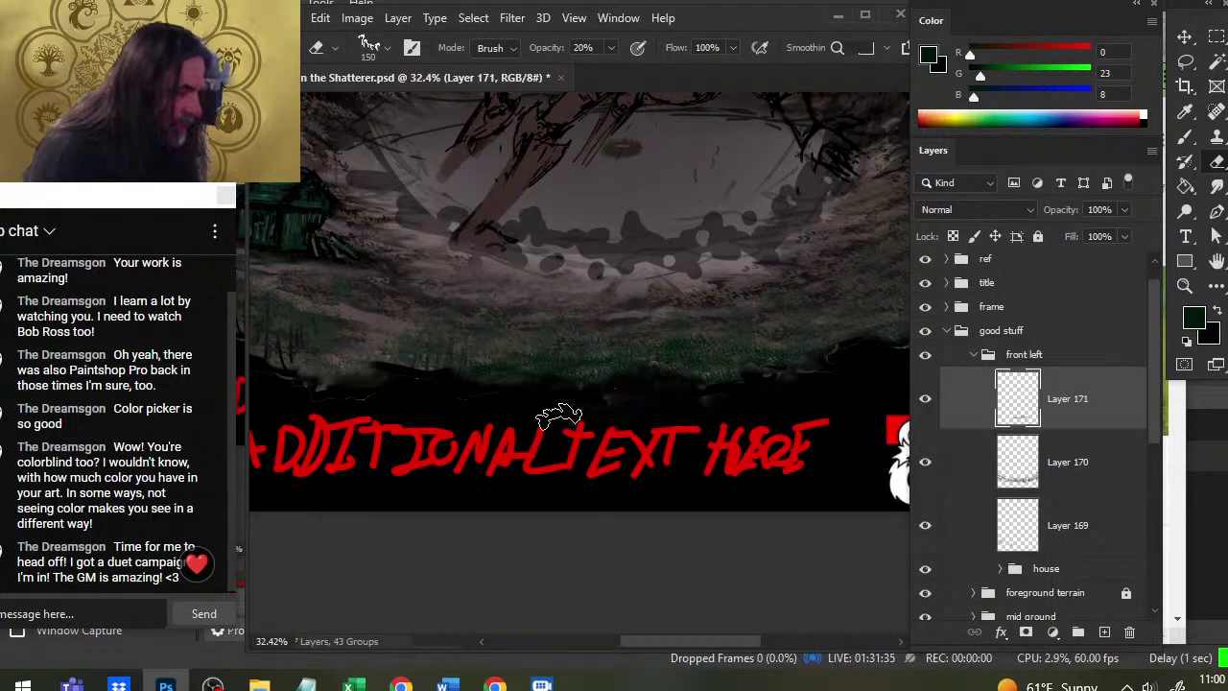
{"action": "right_click", "coordinate": [577, 363]}
{"action": "left_click_drag", "start_coordinate": [624, 429], "coordinate": [624, 422]}
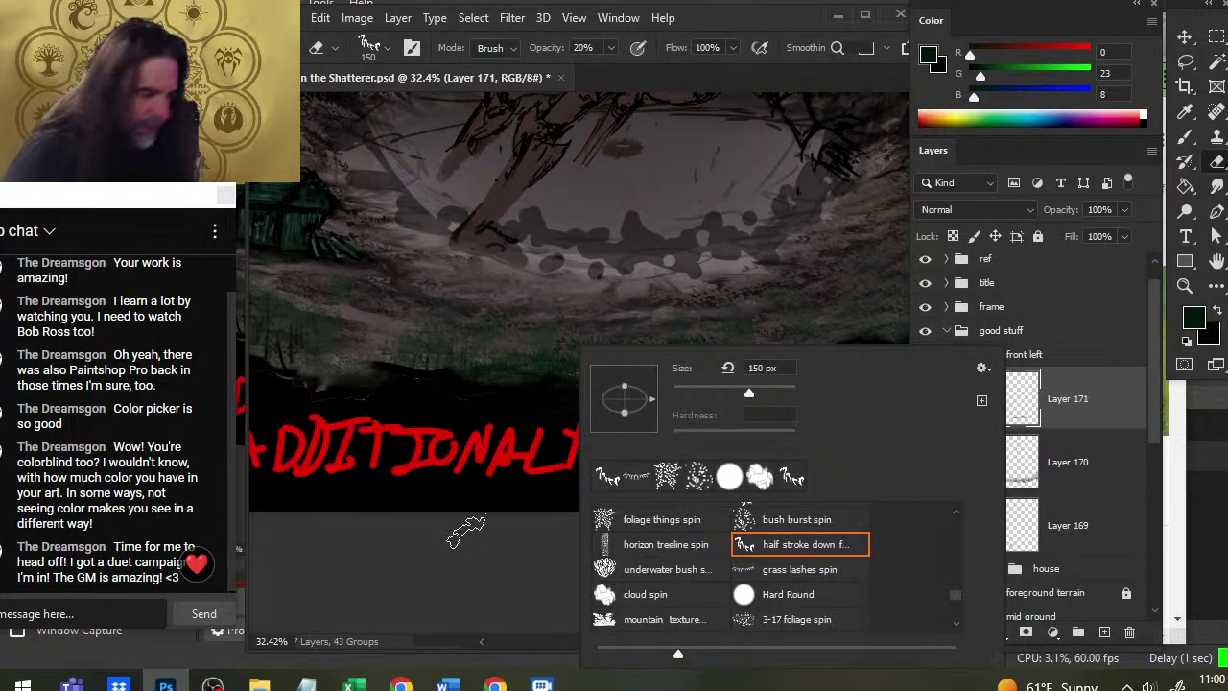
{"action": "key", "text": "Return"}
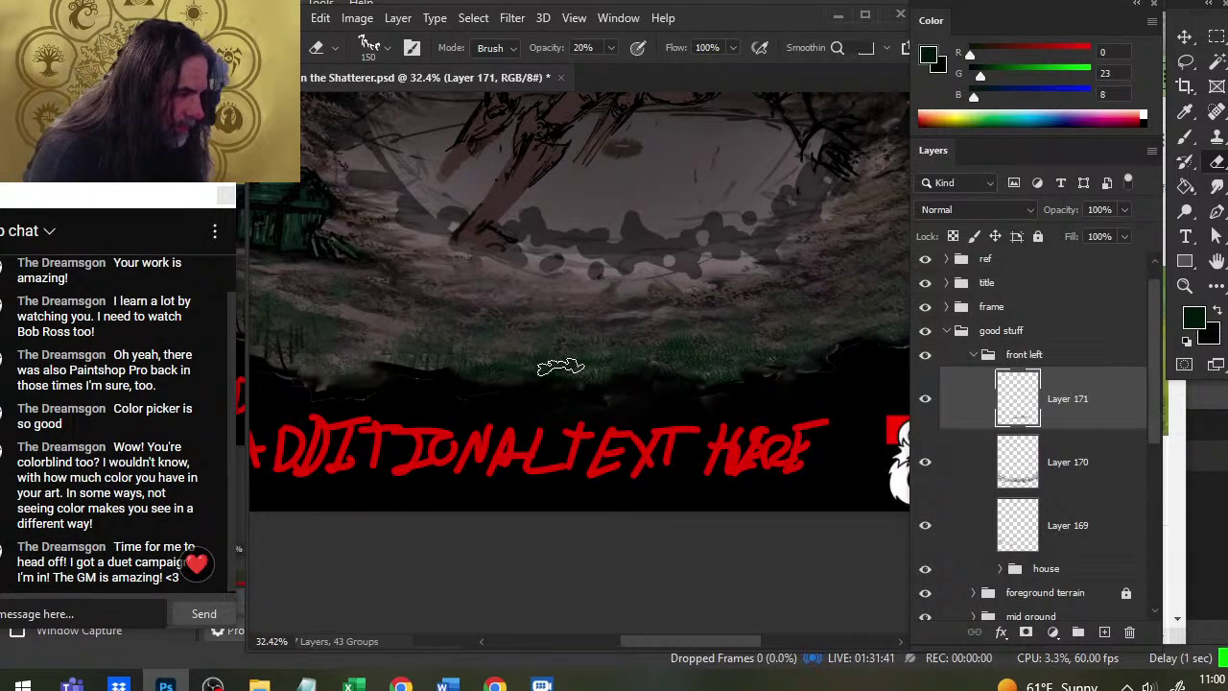
Extend the dark green grass from the lower centre toward the right bank, blending it with the 20% eraser
{"action": "key", "text": "b"}
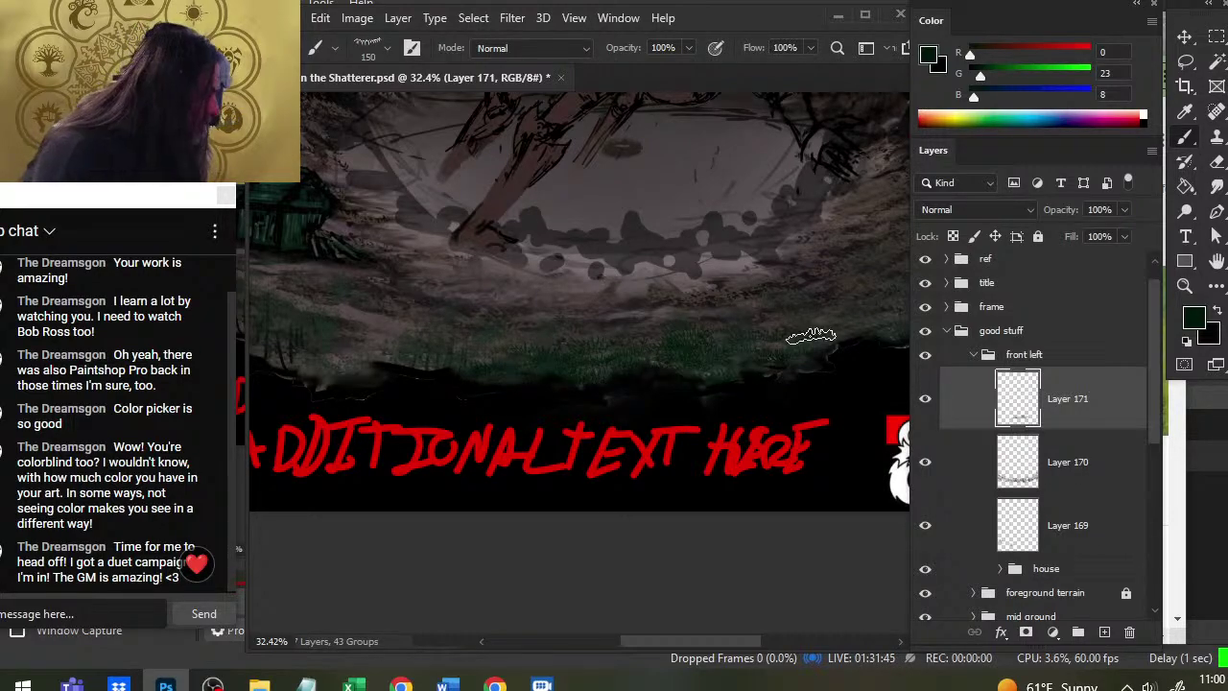
{"action": "left_click_drag", "start_coordinate": [767, 349], "coordinate": [727, 382]}
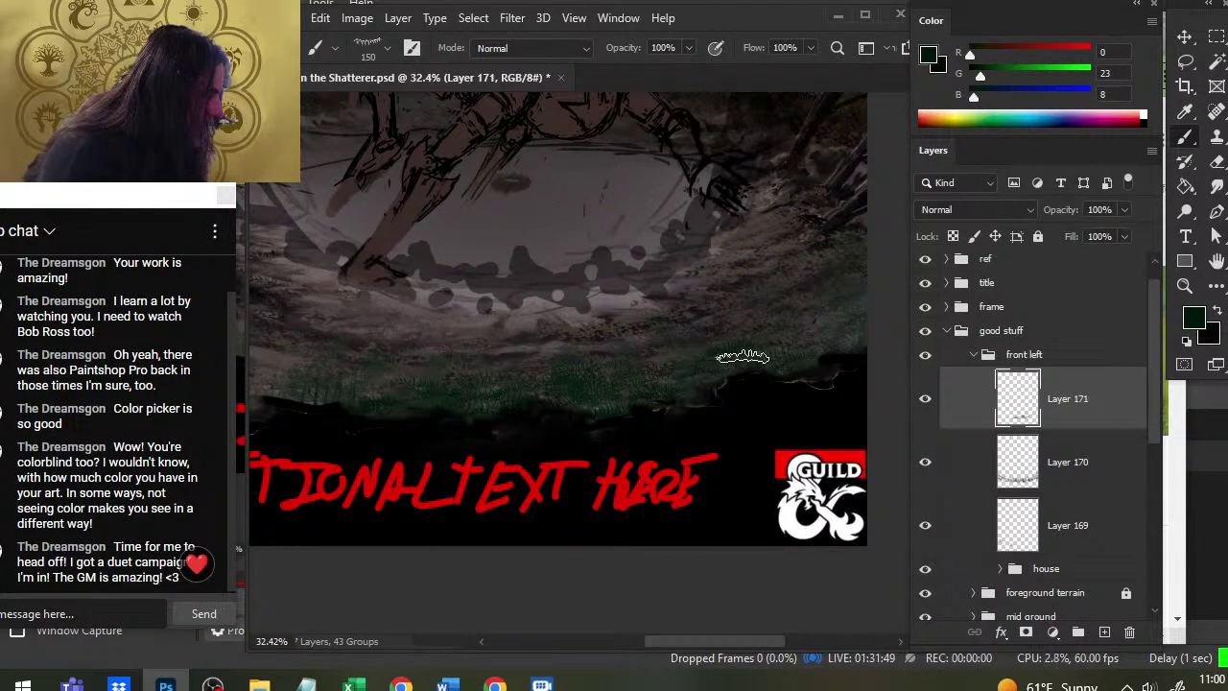
{"action": "key", "text": "e"}
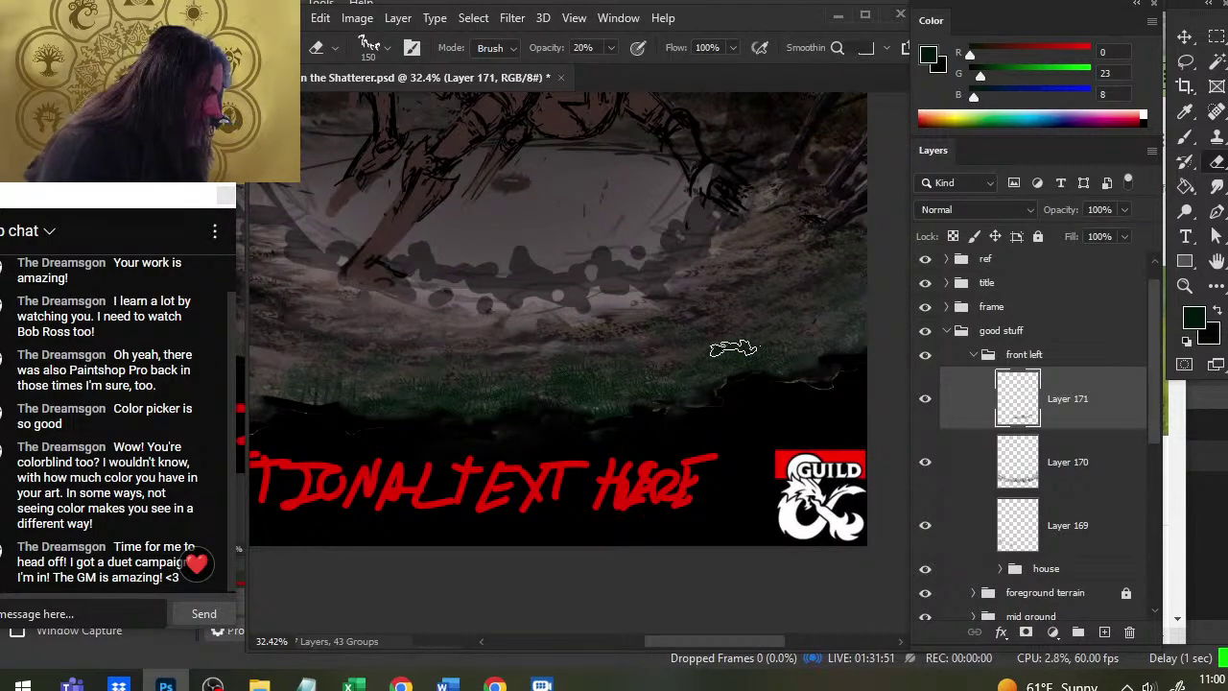
{"action": "key", "text": "b"}
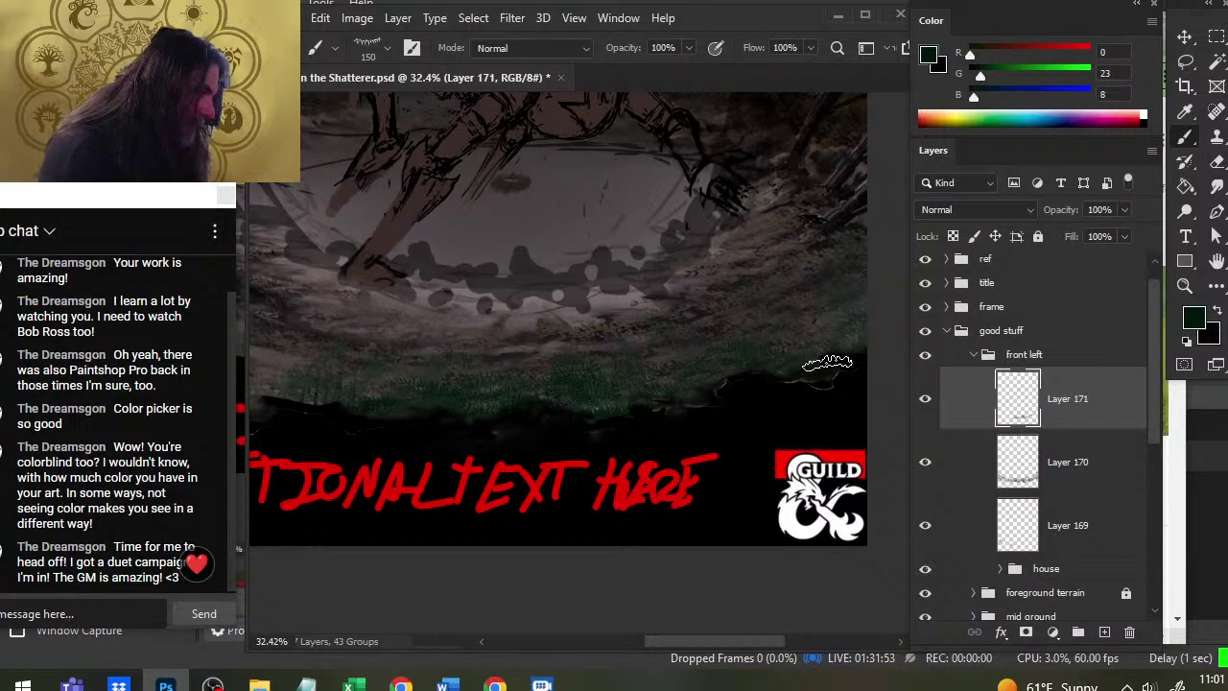
{"action": "mouse_move", "coordinate": [798, 342]}
{"action": "left_mouse_down"}
{"action": "mouse_move", "coordinate": [812, 326]}
{"action": "mouse_move", "coordinate": [844, 329]}
{"action": "mouse_move", "coordinate": [818, 360]}
{"action": "mouse_move", "coordinate": [814, 321]}
{"action": "mouse_move", "coordinate": [775, 345]}
{"action": "left_mouse_up"}
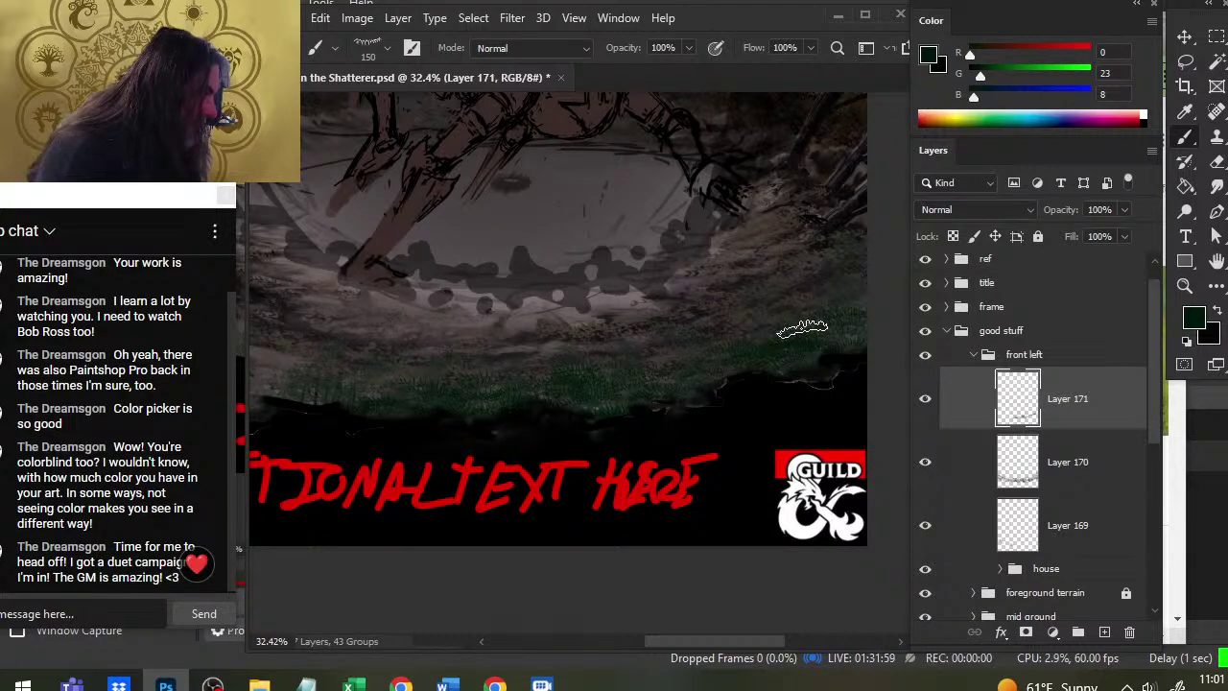
{"action": "key", "text": "e"}
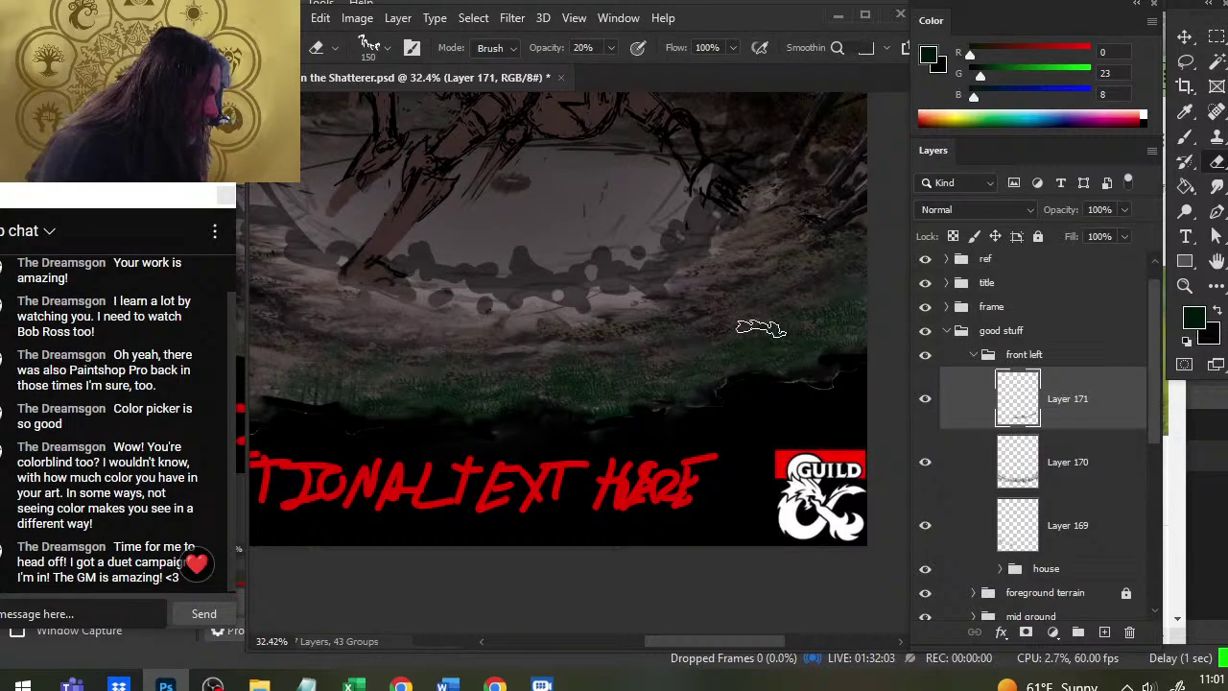
Build up dark green grass on the right bank out to the cover's edge, alternating the 150 px grass brush and 20% eraser
{"action": "left_click_drag", "start_coordinate": [724, 417], "coordinate": [586, 422]}
{"action": "key", "text": "b"}
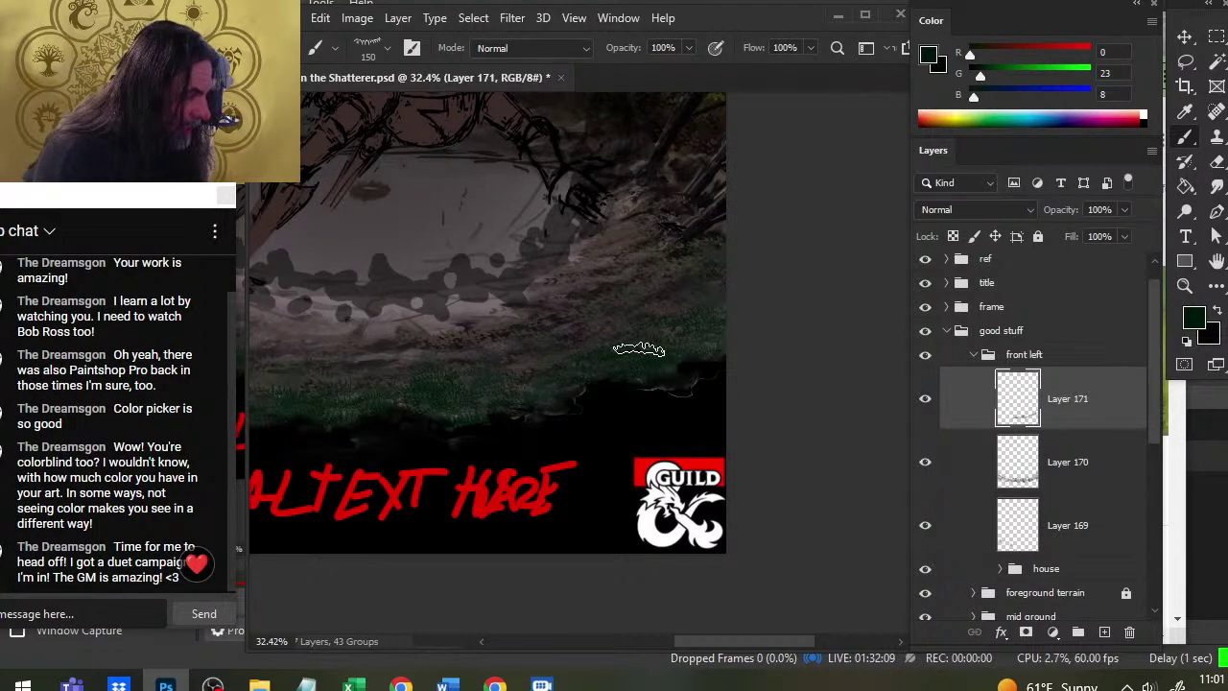
{"action": "key", "text": "e"}
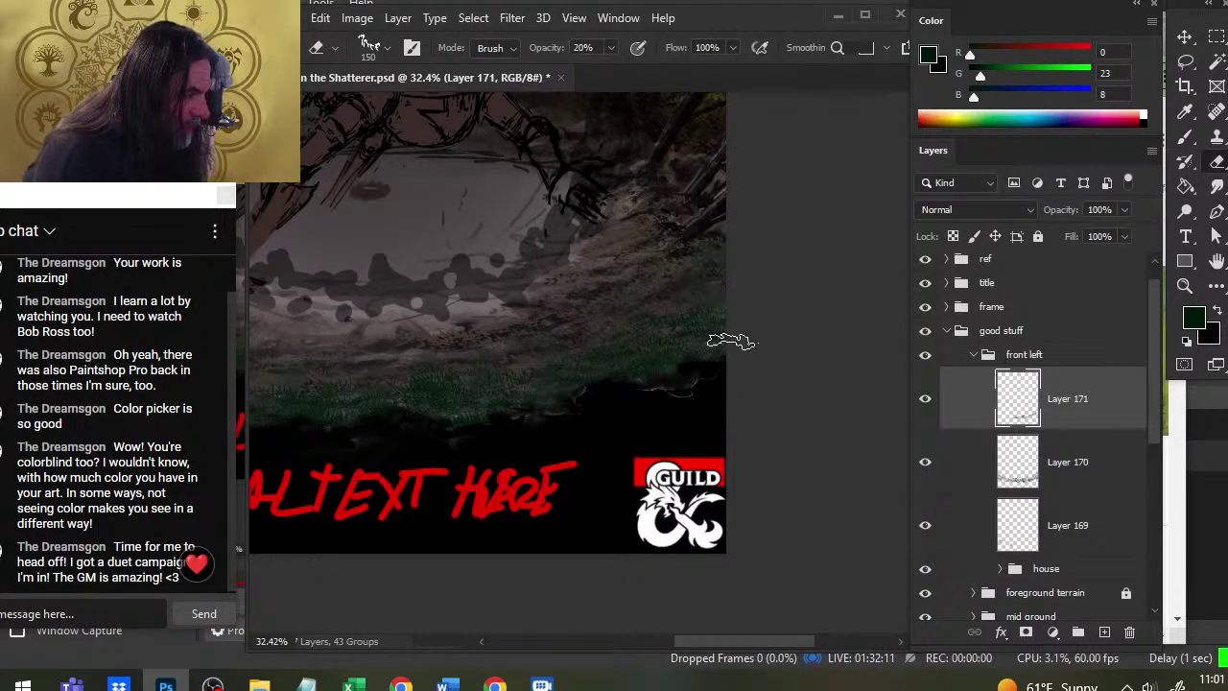
{"action": "key", "text": "b"}
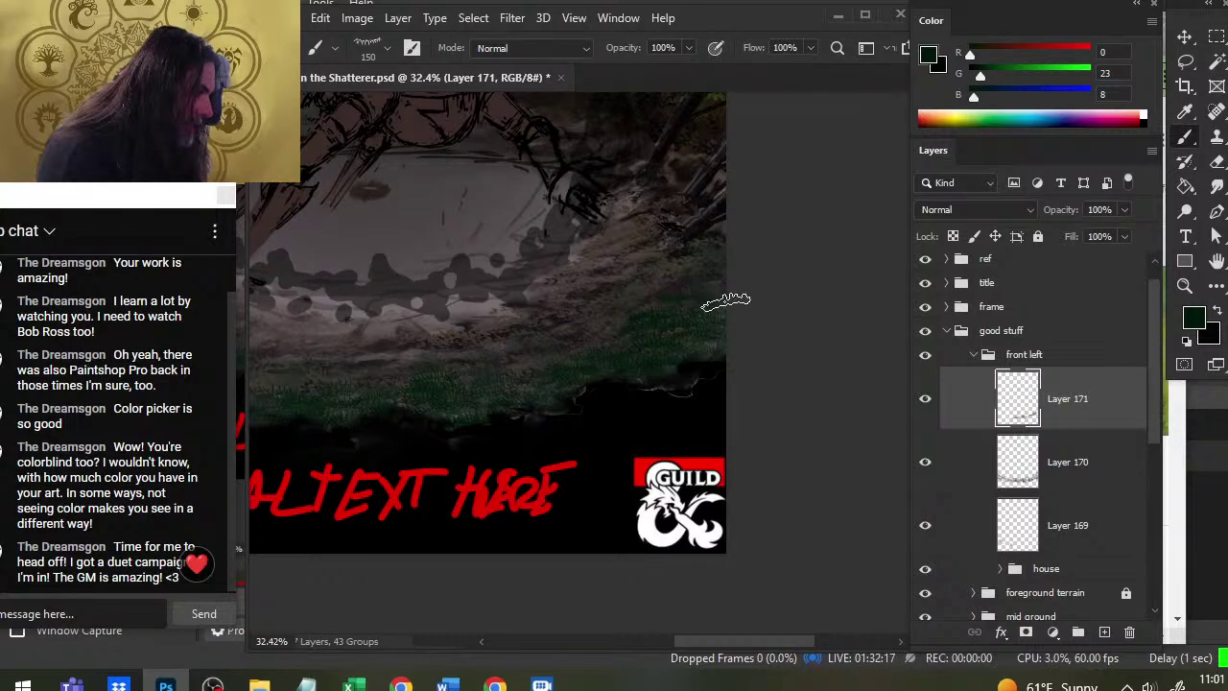
{"action": "key", "text": "e"}
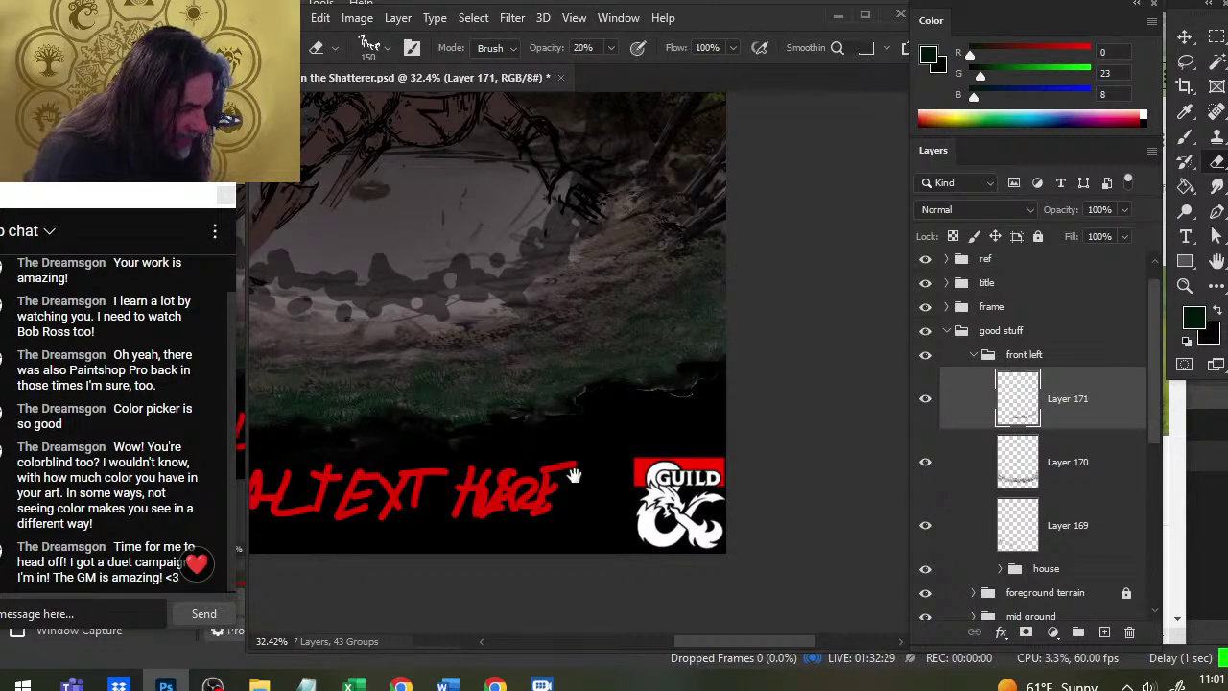
Add grass along the black edge just left of the lower centre and blend it with the 20% eraser
{"action": "left_click_drag", "start_coordinate": [574, 474], "coordinate": [666, 335]}
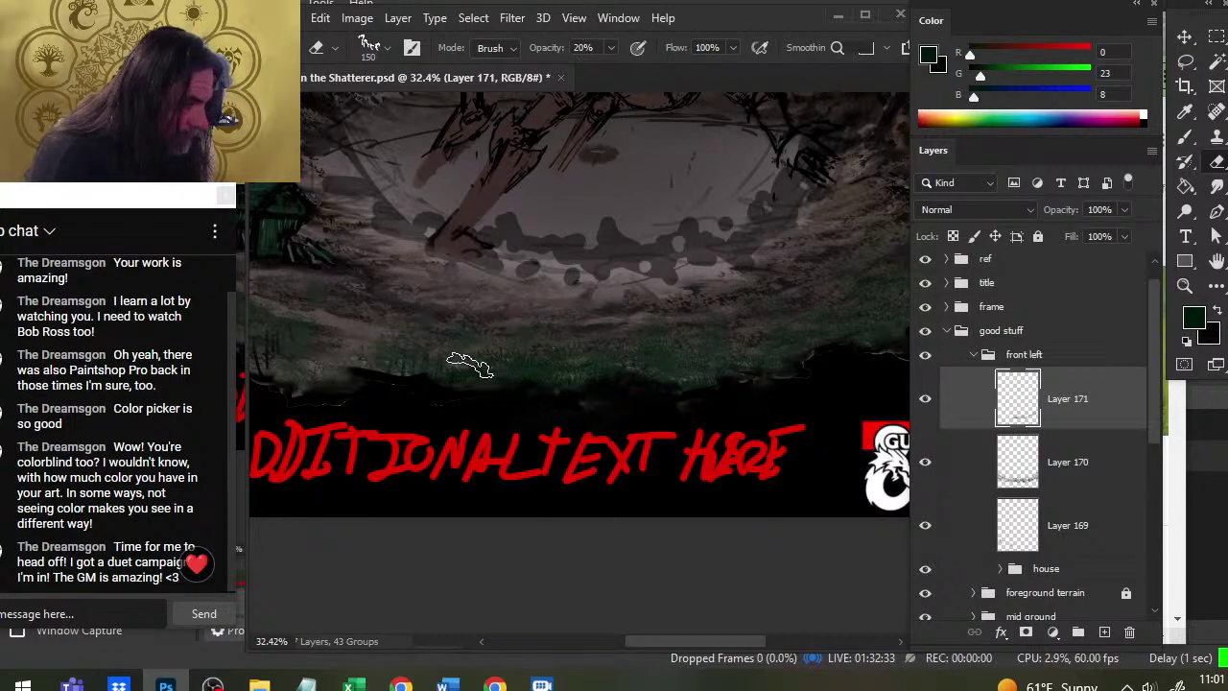
{"action": "key", "text": "b"}
{"action": "key", "text": "e"}
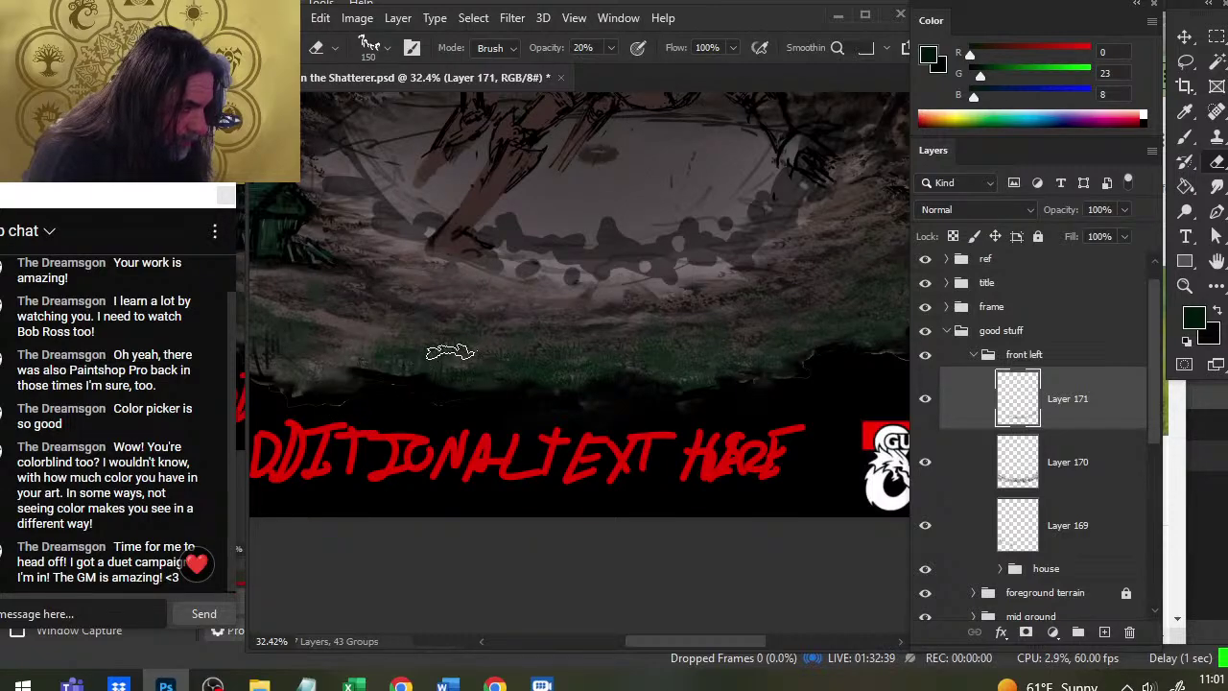
Paint dark green grass on the bank below the house and soften it with the 20% eraser
{"action": "left_click_drag", "start_coordinate": [463, 417], "coordinate": [624, 439]}
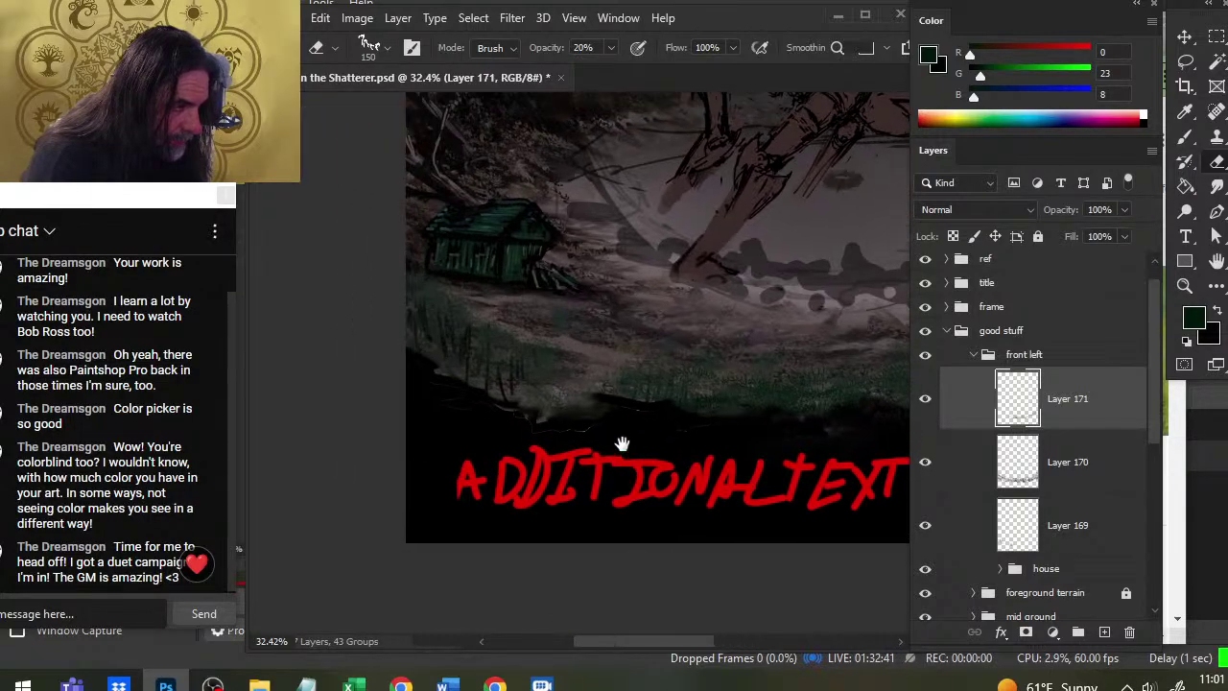
{"action": "key", "text": "b"}
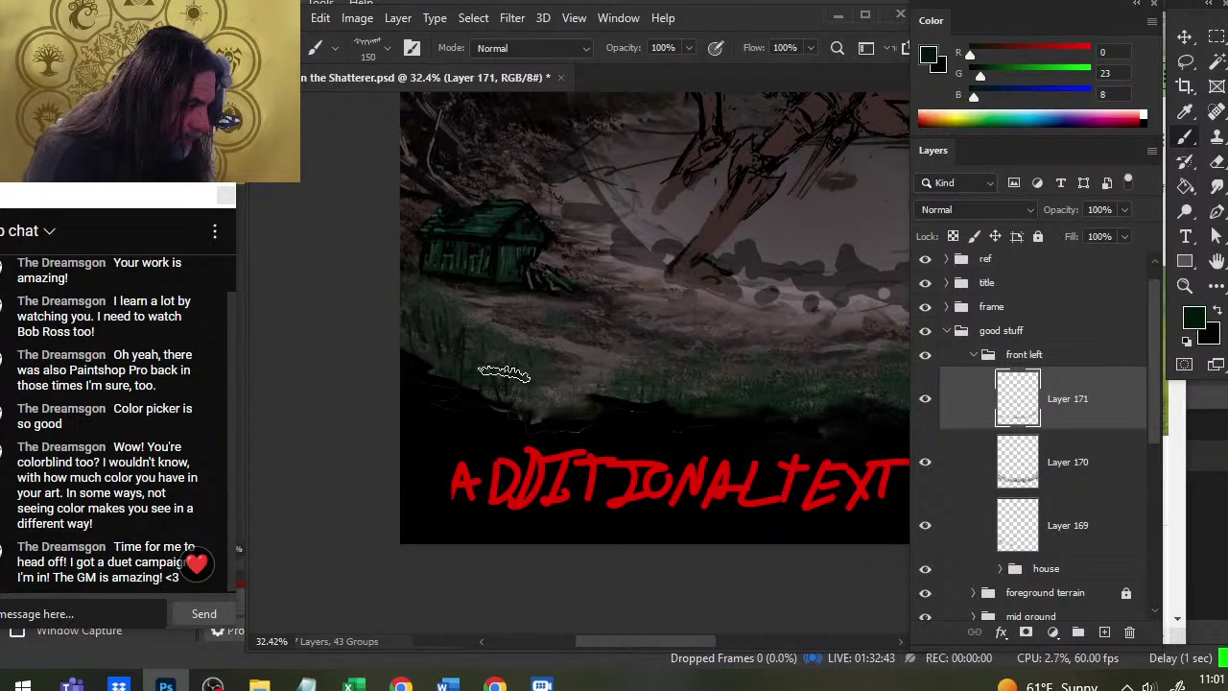
{"action": "key", "text": "e"}
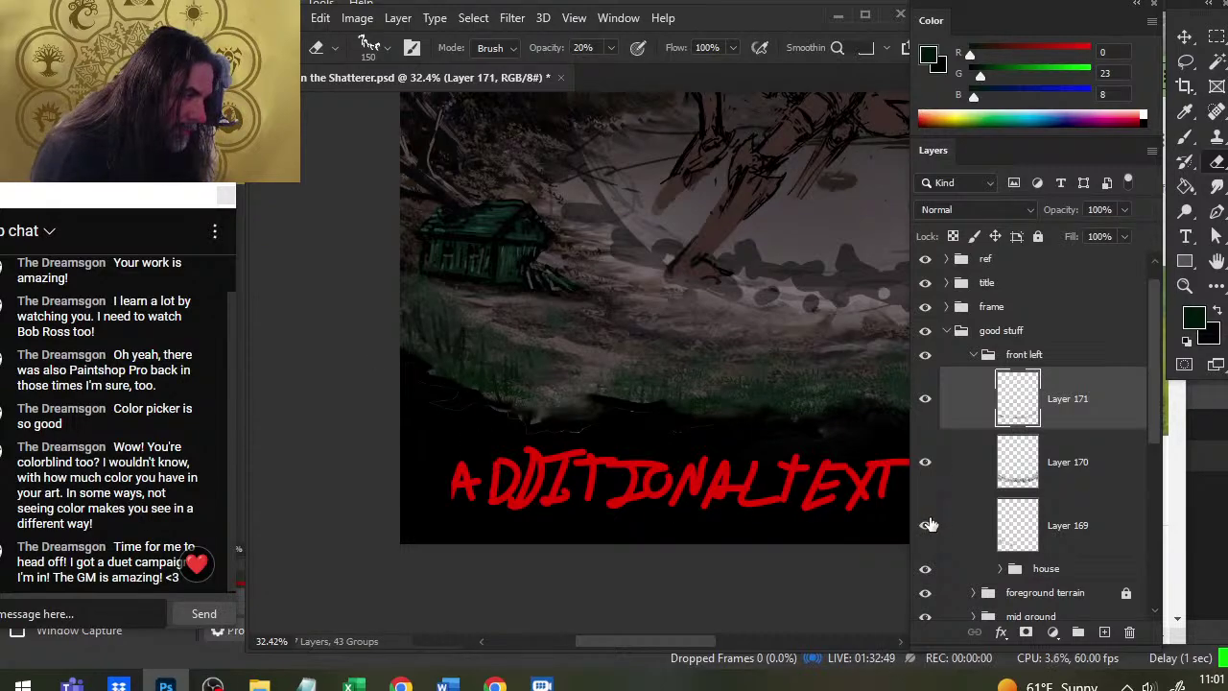
Delete Layer 169 from the front left group and make Layer 171 active for painting again
{"action": "left_click", "coordinate": [964, 532]}
{"action": "key", "text": "Delete"}
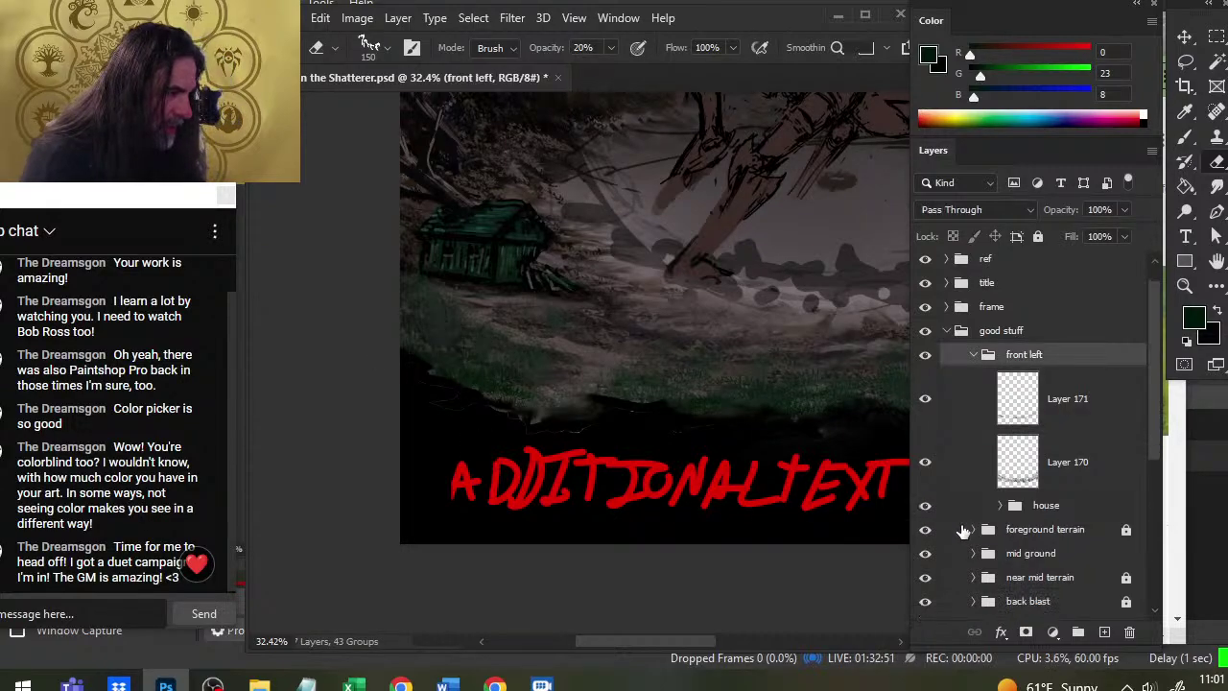
{"action": "key", "text": "b"}
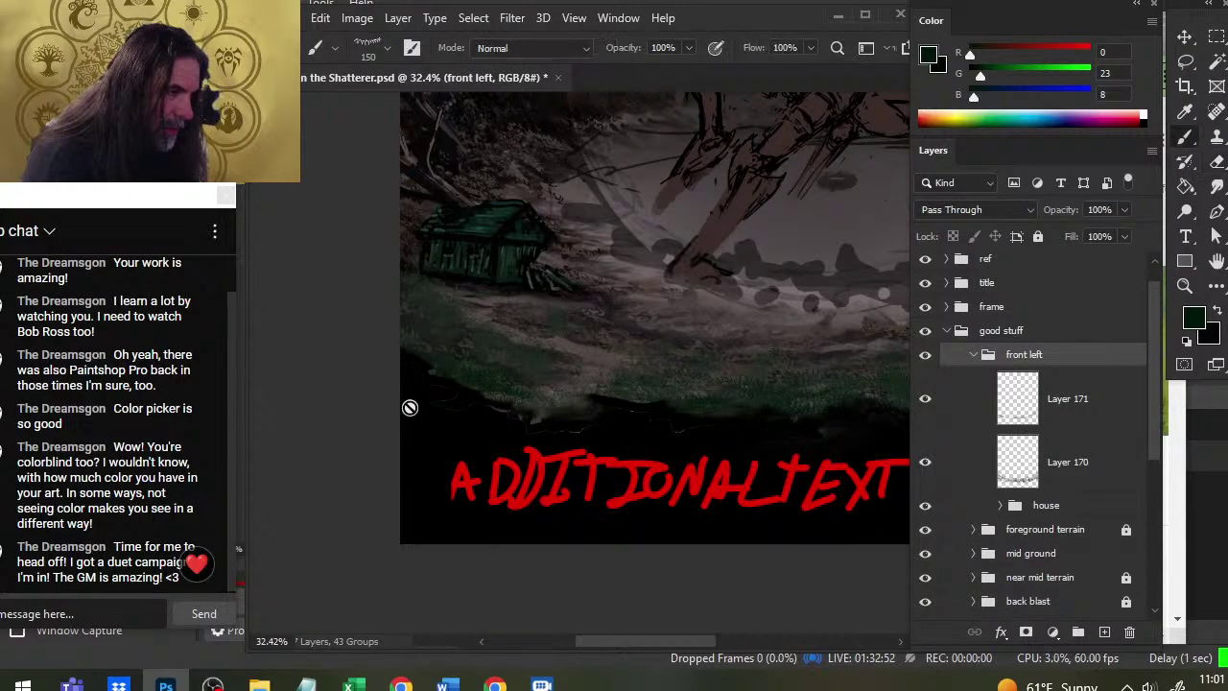
{"action": "left_click", "coordinate": [1044, 426]}
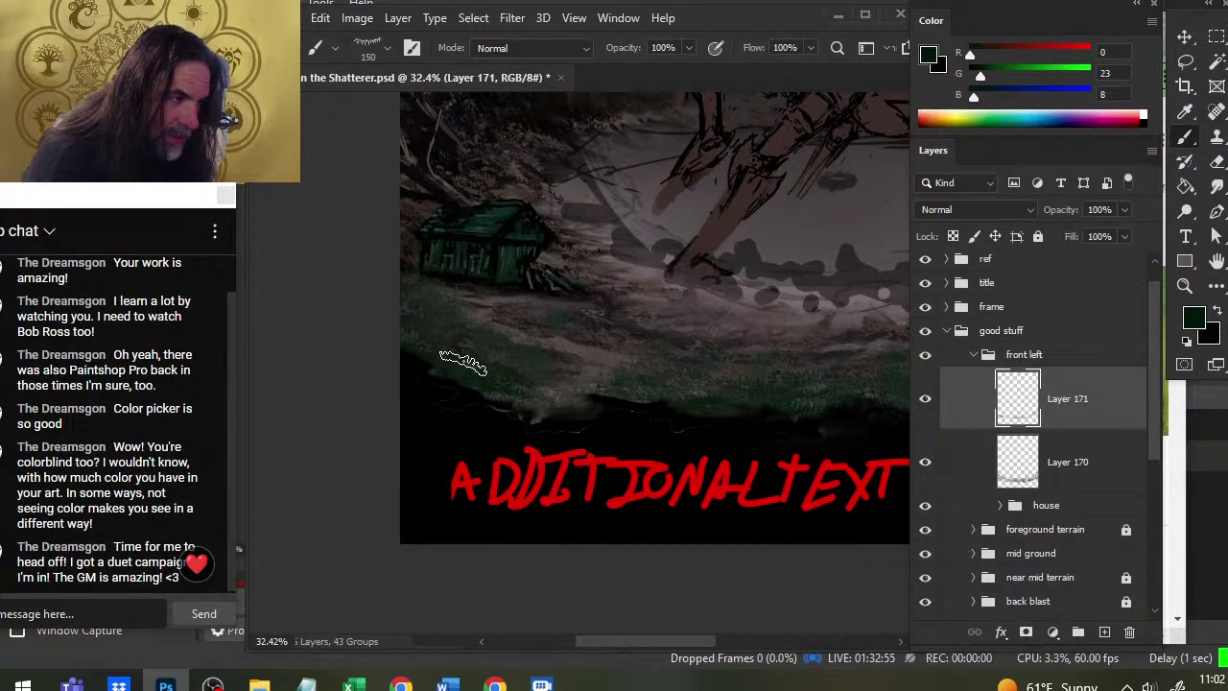
Carry the dark green grass to the cover's left edge beneath the house, alternating the grass brush and 20% eraser
{"action": "key", "text": "e"}
{"action": "key", "text": "b"}
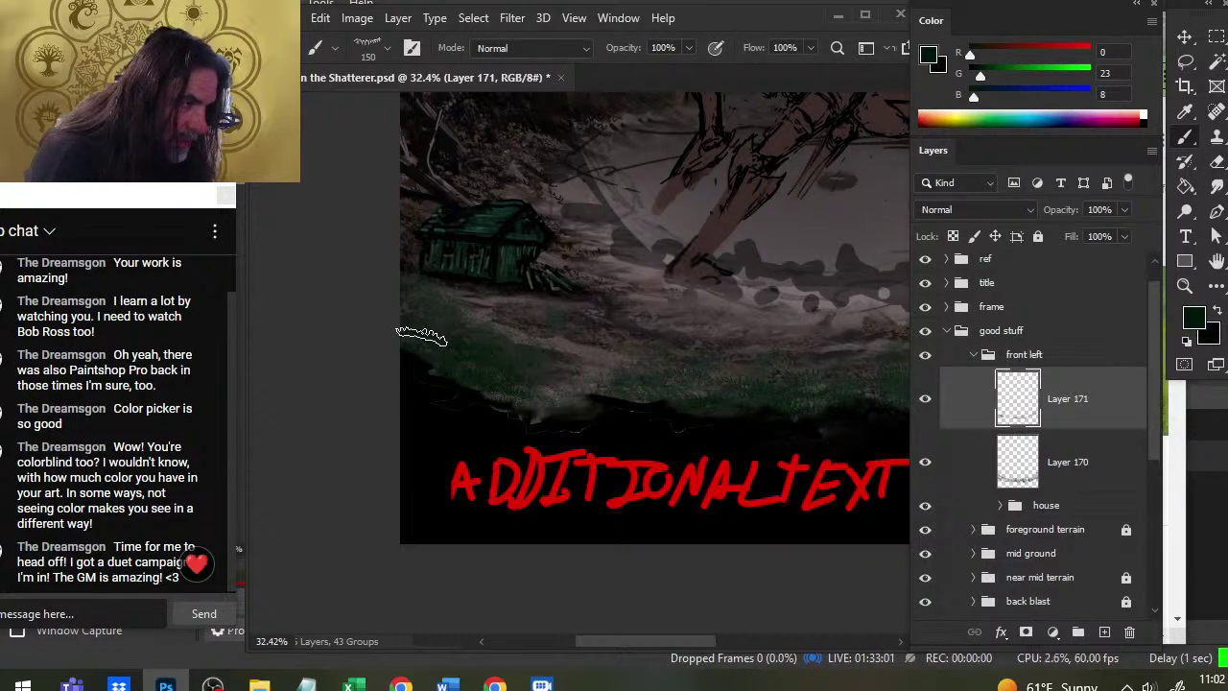
{"action": "key", "text": "e"}
Swap to the near-black colour and paint grass along the black edge below the house, blending it with the 20% eraser
{"action": "key", "text": "x"}
{"action": "key", "text": "b"}
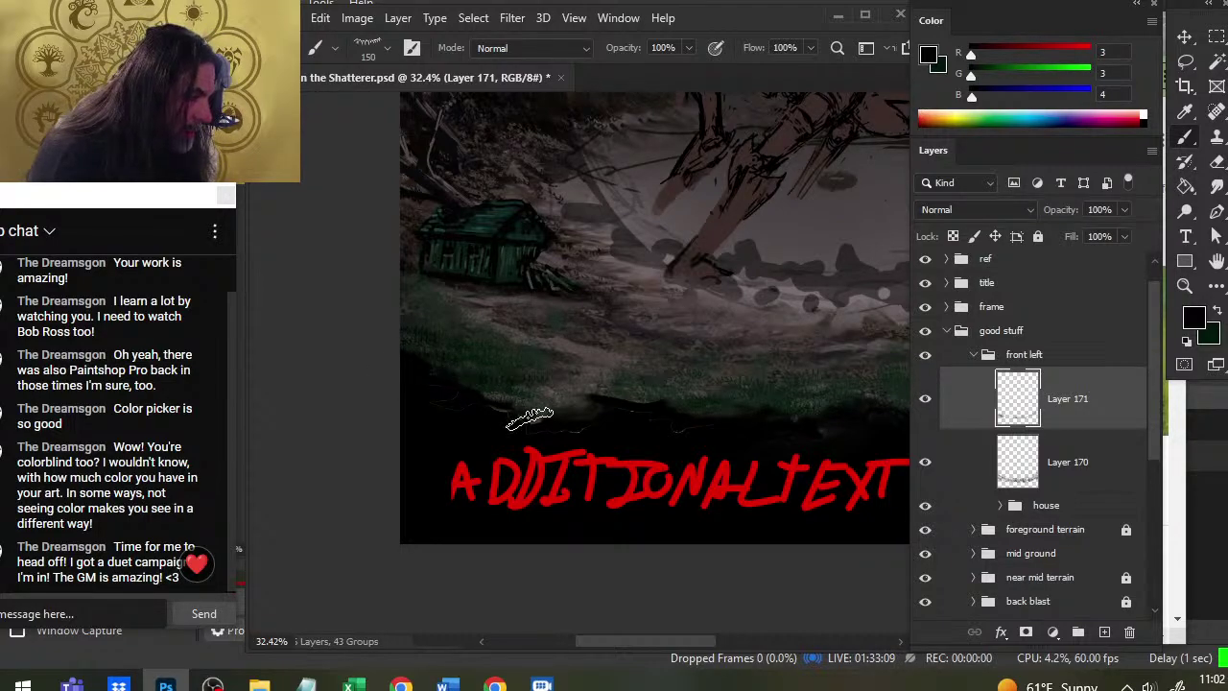
{"action": "key", "text": "e"}
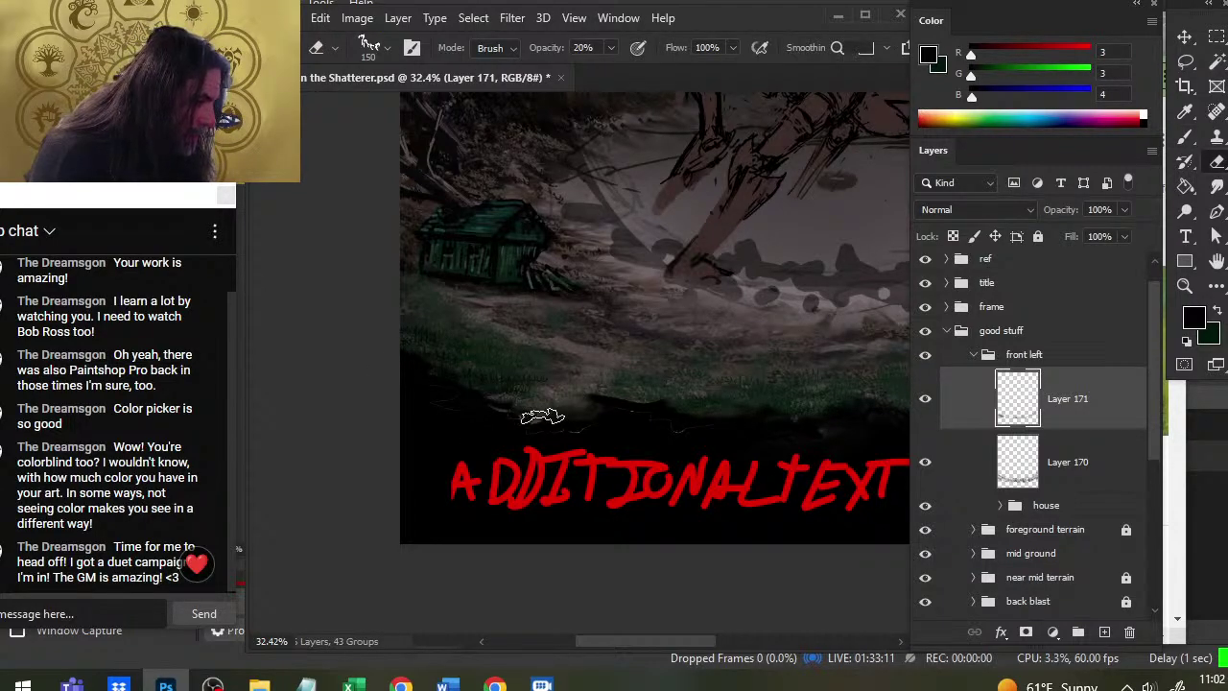
{"action": "key", "text": "b"}
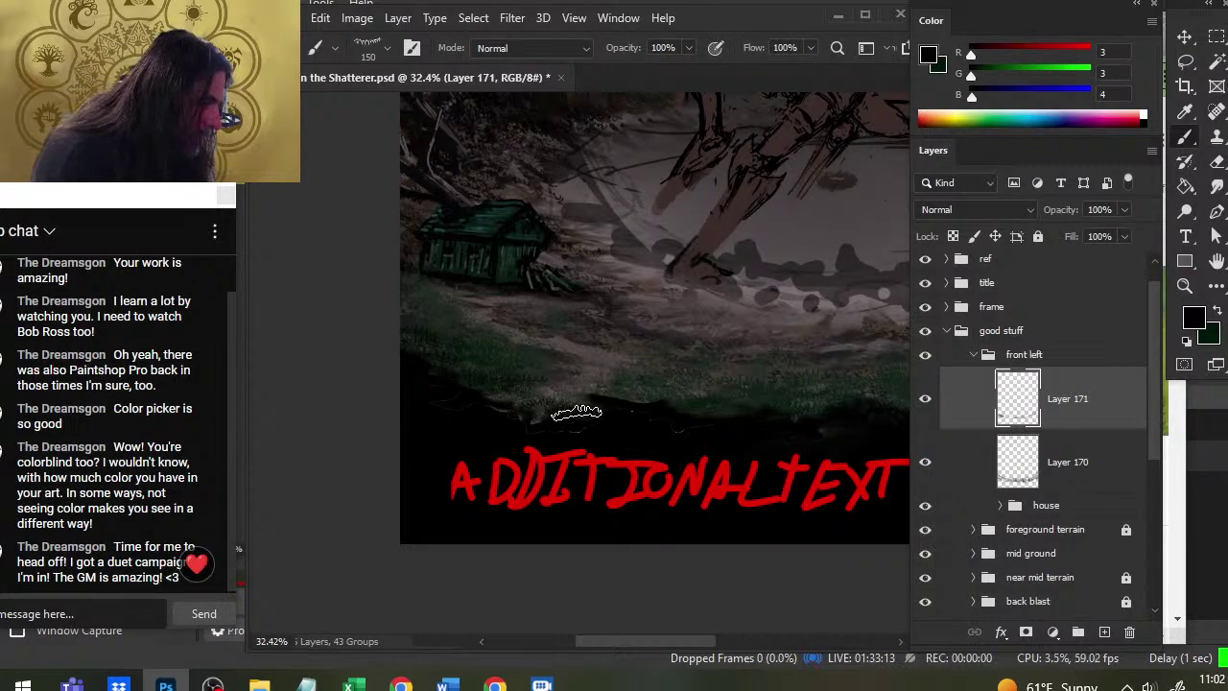
{"action": "key", "text": "e"}
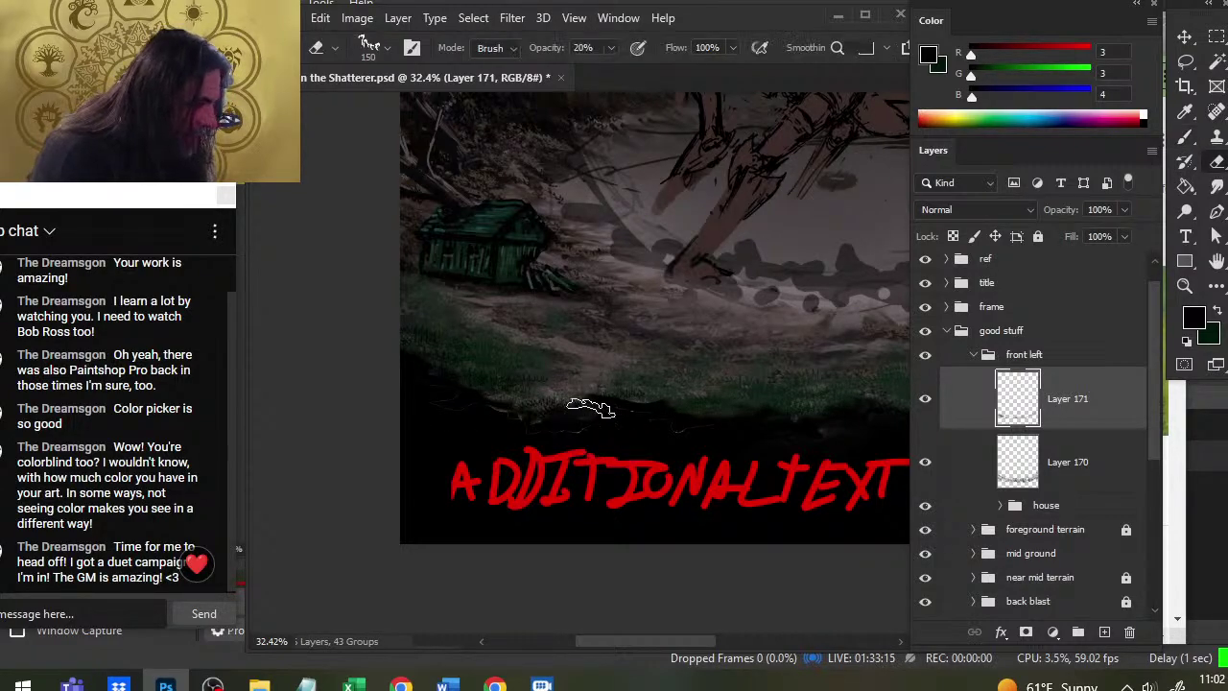
{"action": "key", "text": "b"}
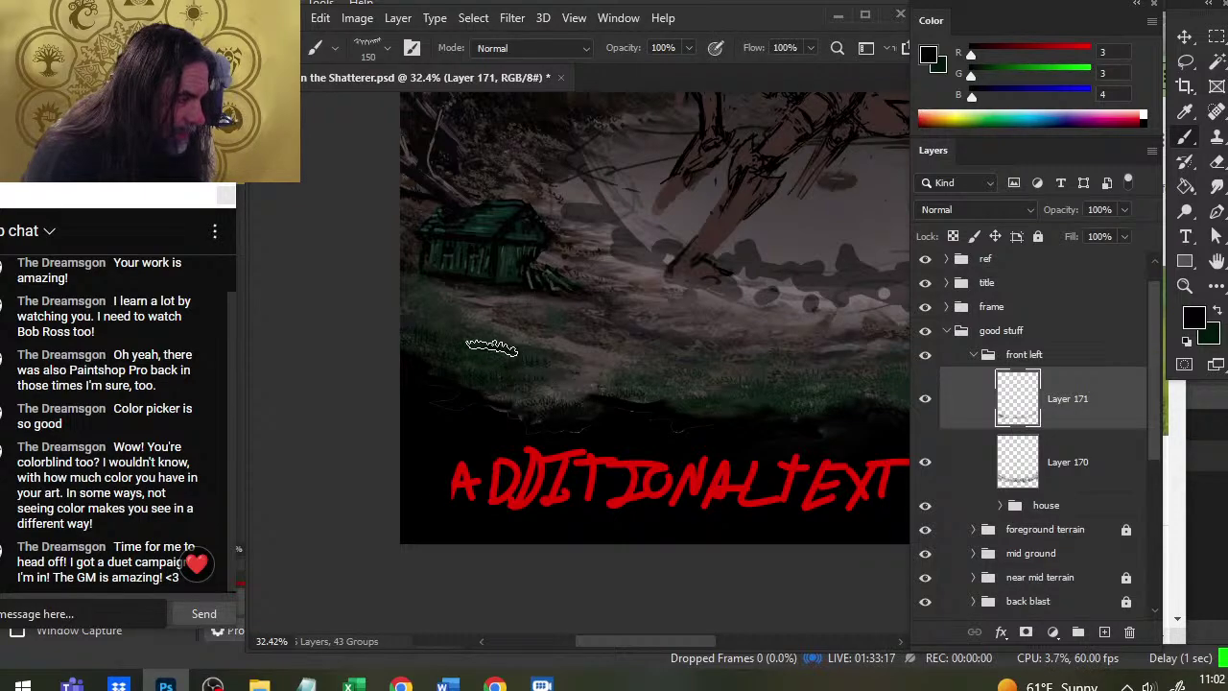
{"action": "key", "text": "e"}
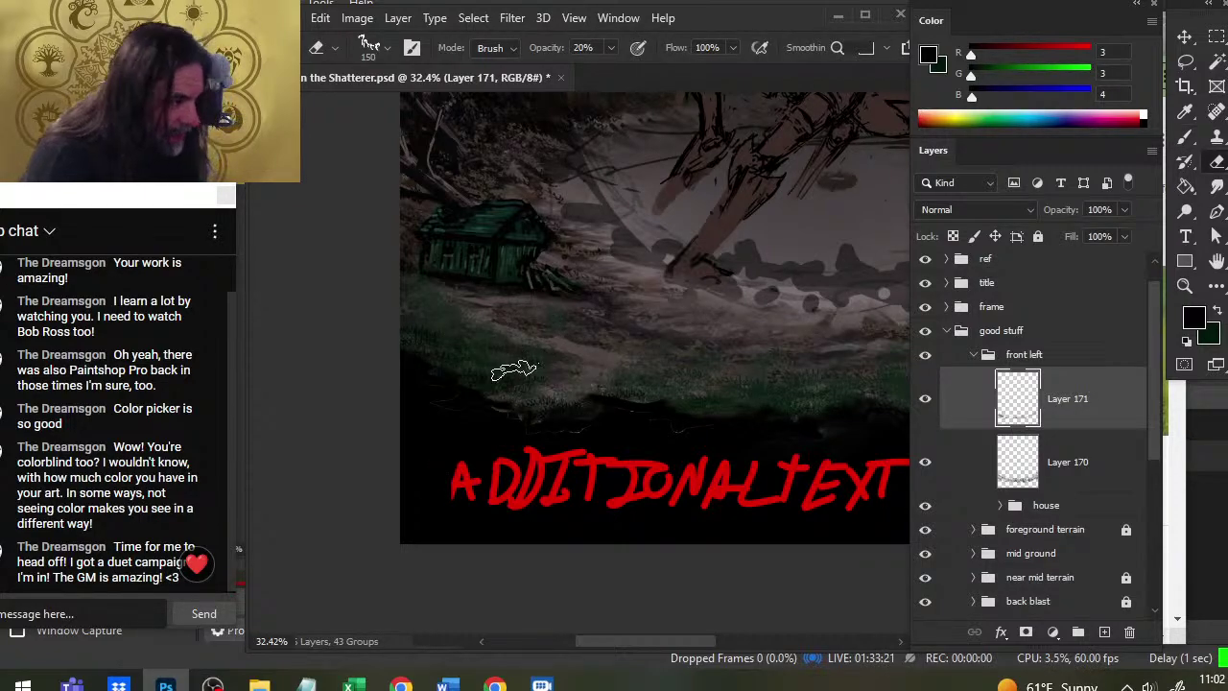
Work near-black grass into the bank at the cover's left edge beneath the house, softening it with the 20% eraser
{"action": "key", "text": "b"}
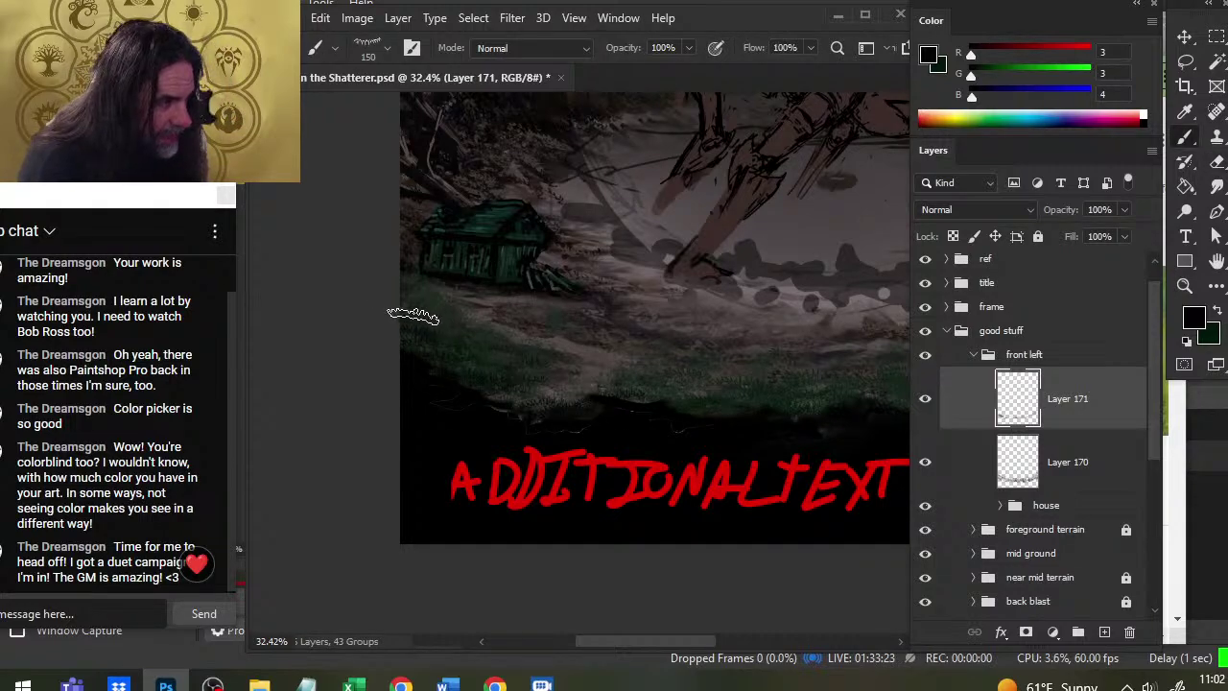
{"action": "key", "text": "e"}
{"action": "key", "text": "b"}
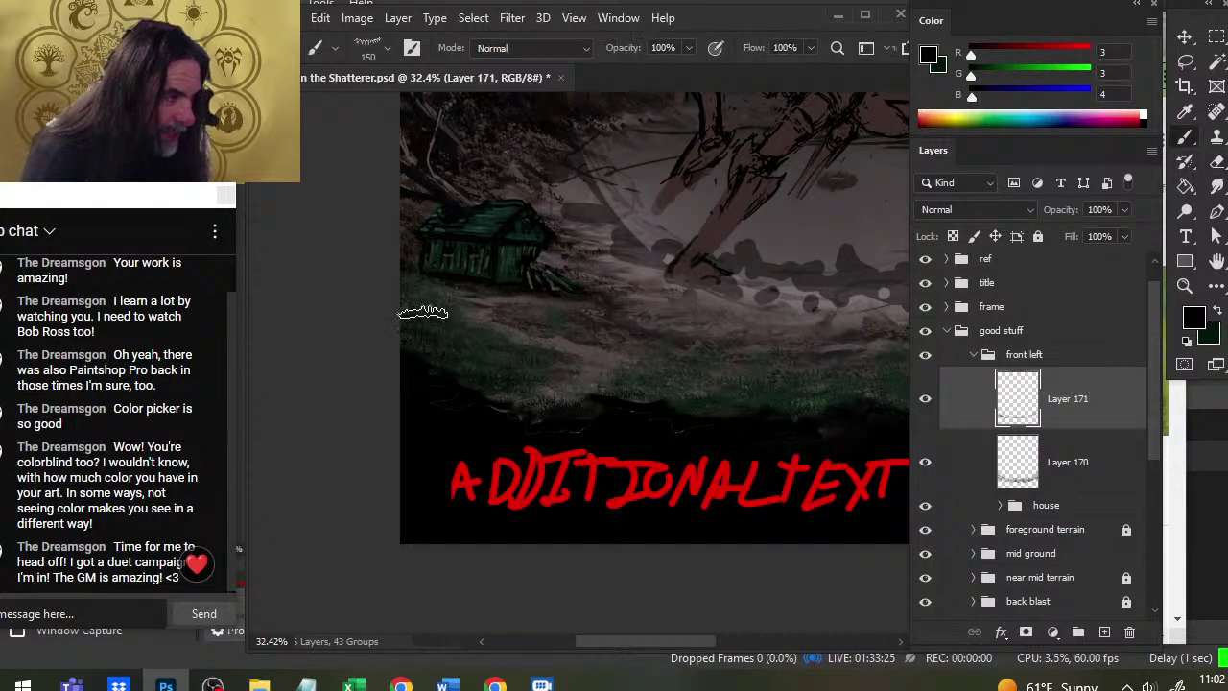
{"action": "key", "text": "e"}
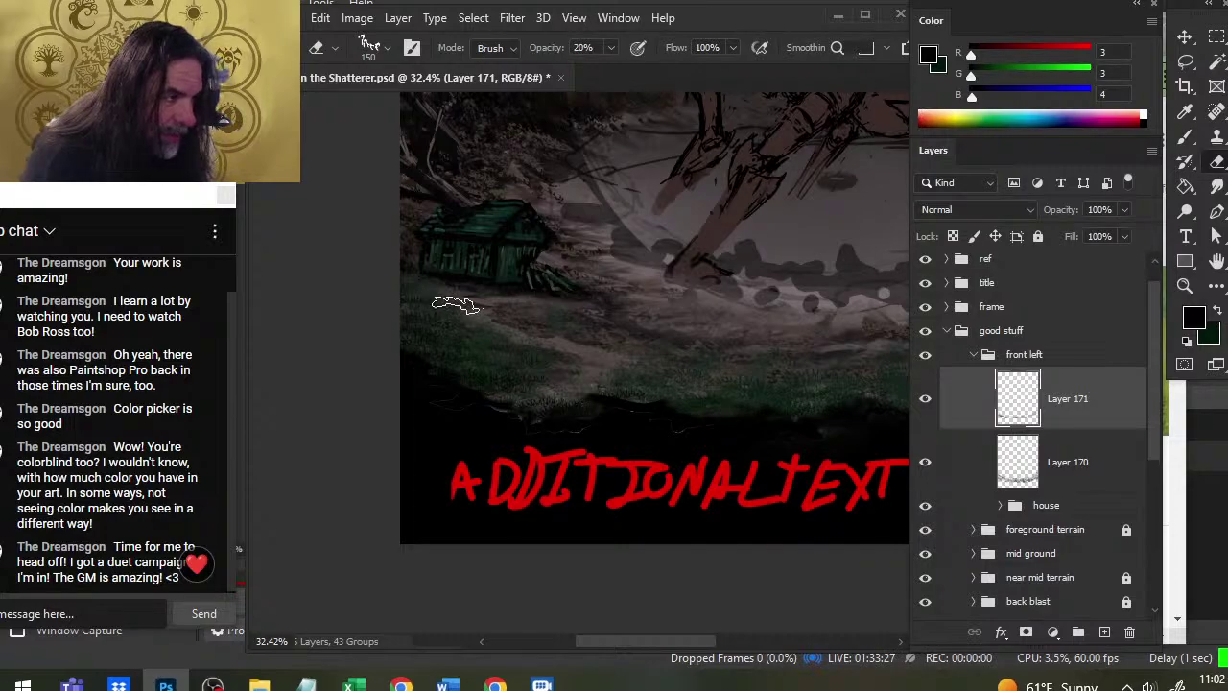
{"action": "key", "text": "b"}
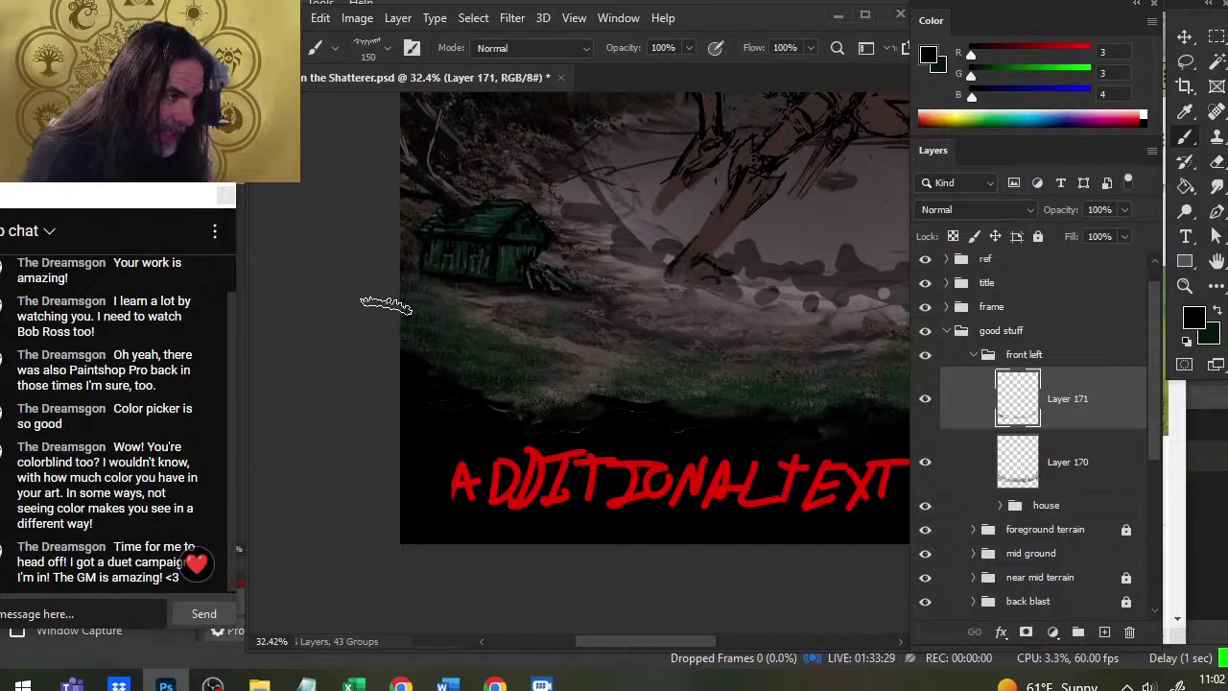
{"action": "key", "text": "e"}
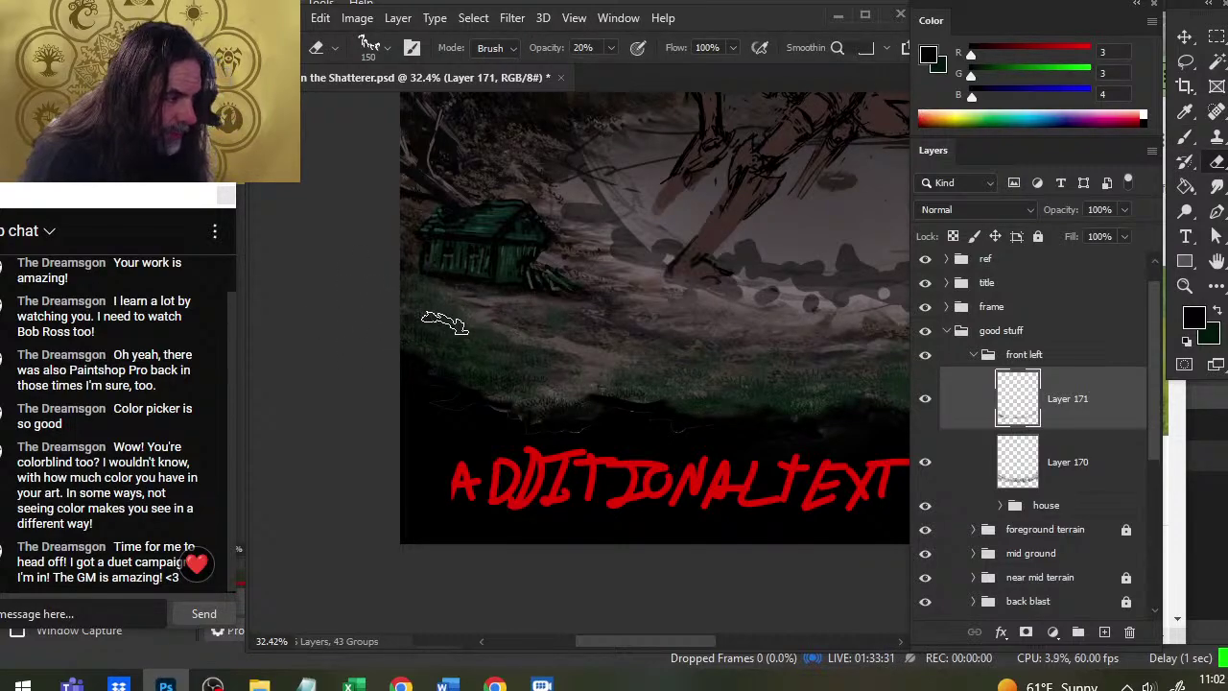
Extend the near-black grass along the black edge above the red placeholder text, alternating the 150 px grass brush and 20% eraser
{"action": "left_click_drag", "start_coordinate": [711, 432], "coordinate": [521, 425]}
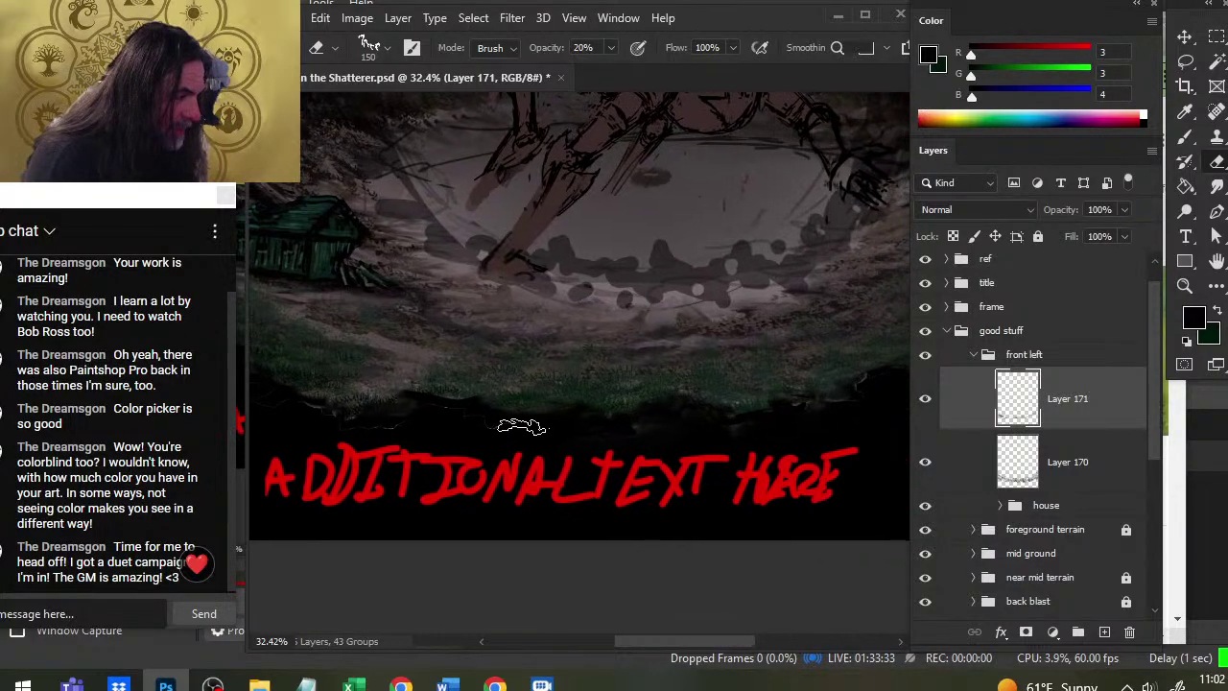
{"action": "key", "text": "b"}
{"action": "key", "text": "e"}
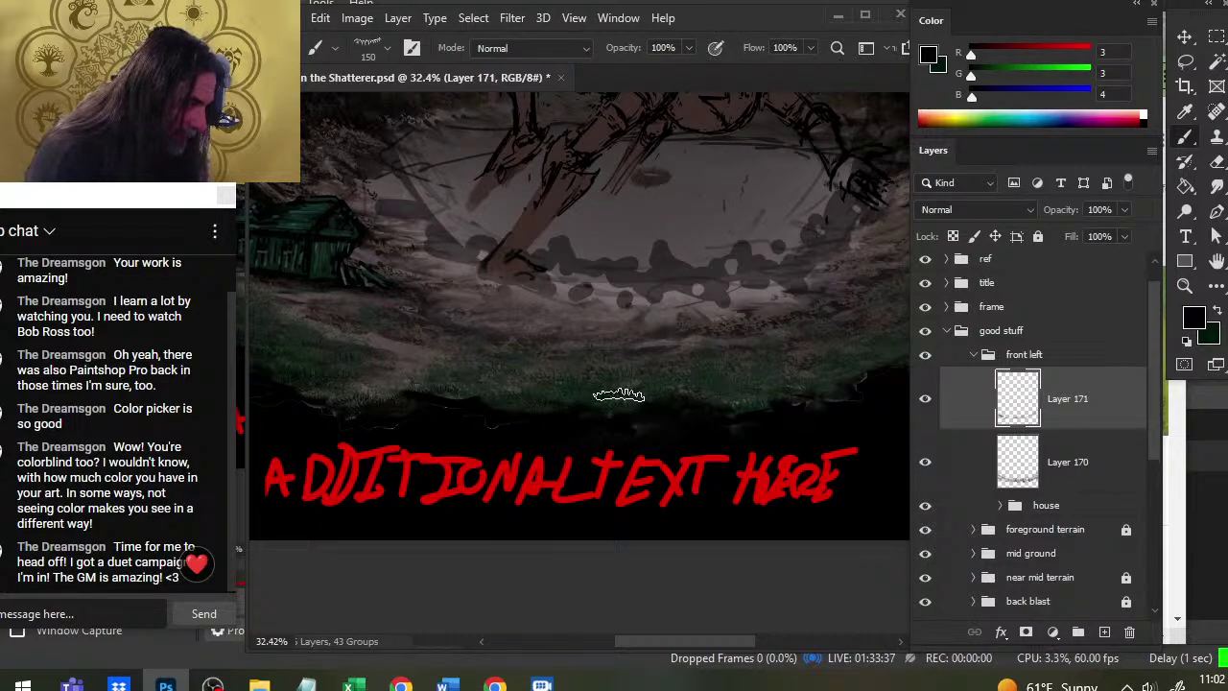
{"action": "key", "text": "e"}
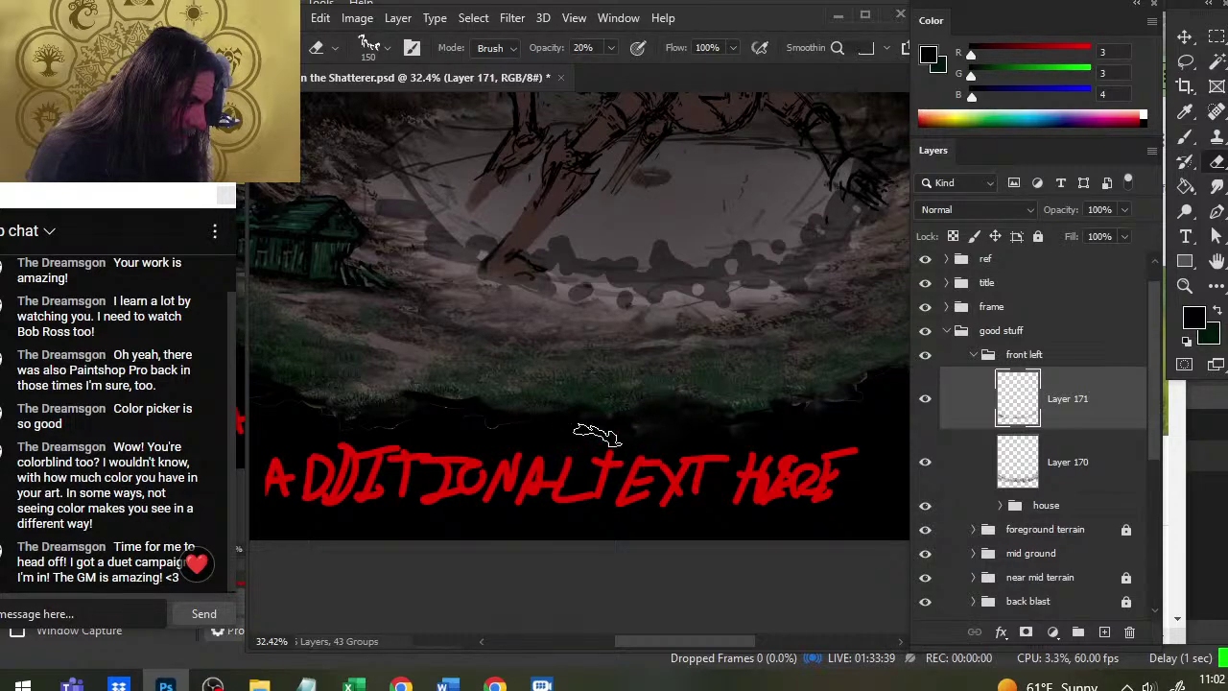
{"action": "key", "text": "b"}
{"action": "key", "text": "e"}
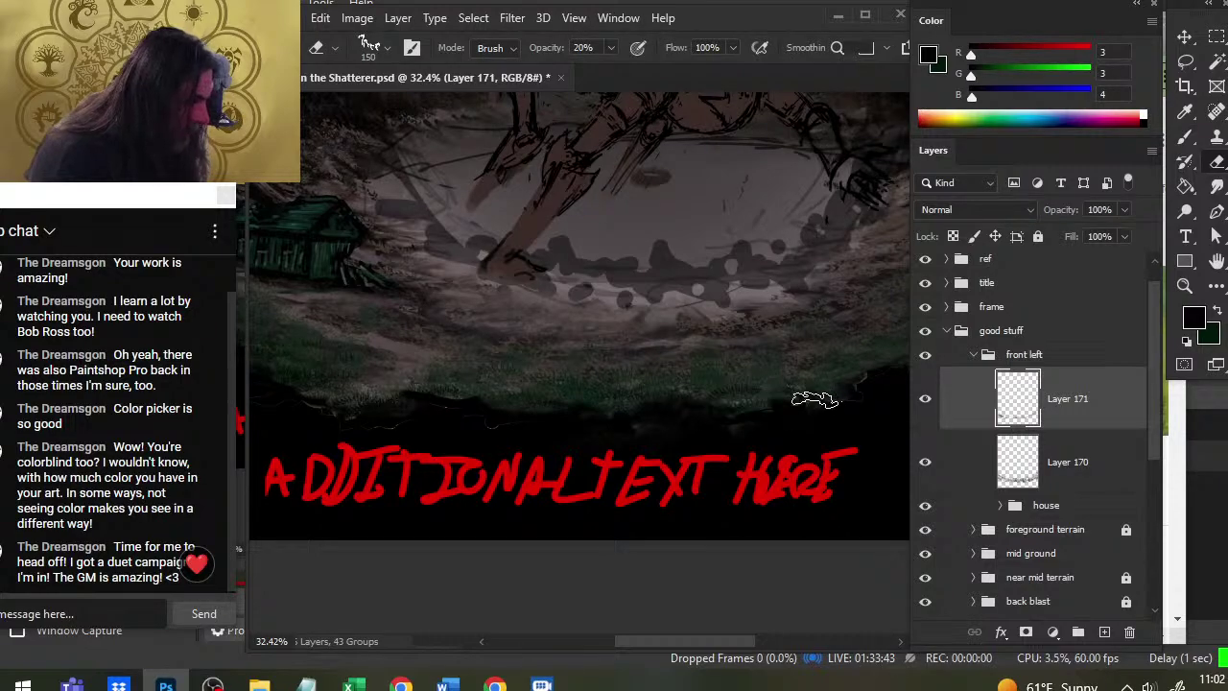
Zoom out to the whole cover and hide the ref group
{"action": "key", "text": "z"}
{"action": "left_click_drag", "start_coordinate": [734, 501], "coordinate": [672, 467]}
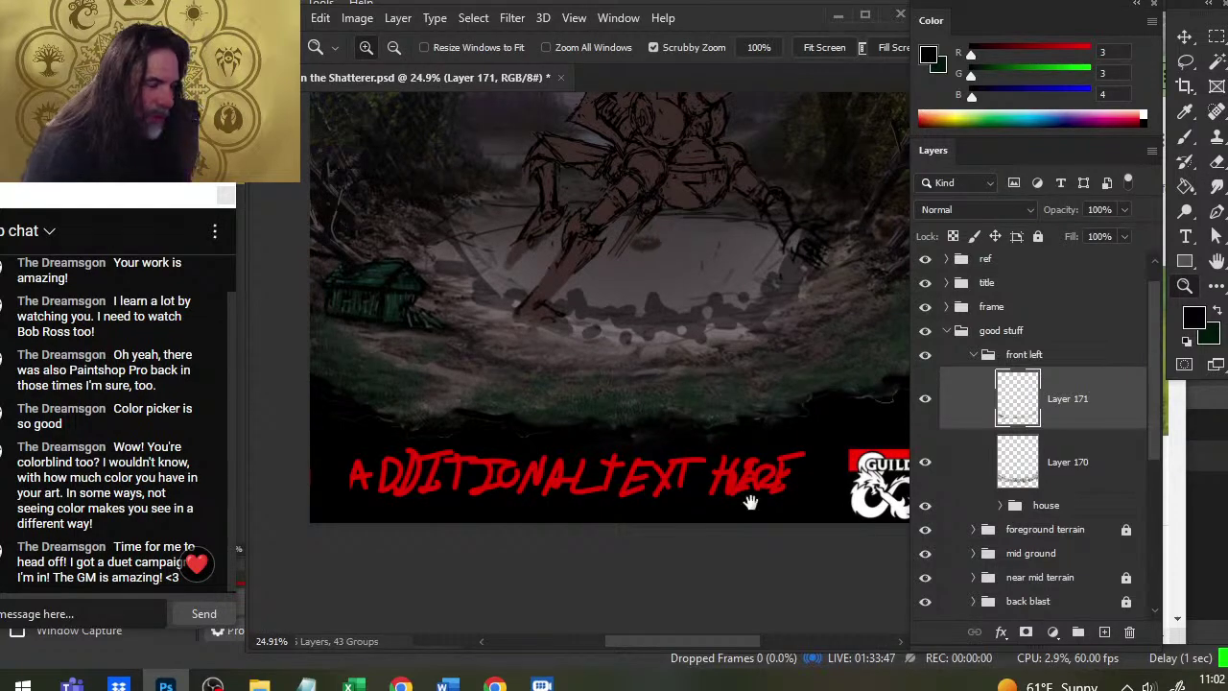
{"action": "left_click_drag", "start_coordinate": [750, 502], "coordinate": [627, 463]}
{"action": "left_click_drag", "start_coordinate": [671, 425], "coordinate": [605, 459]}
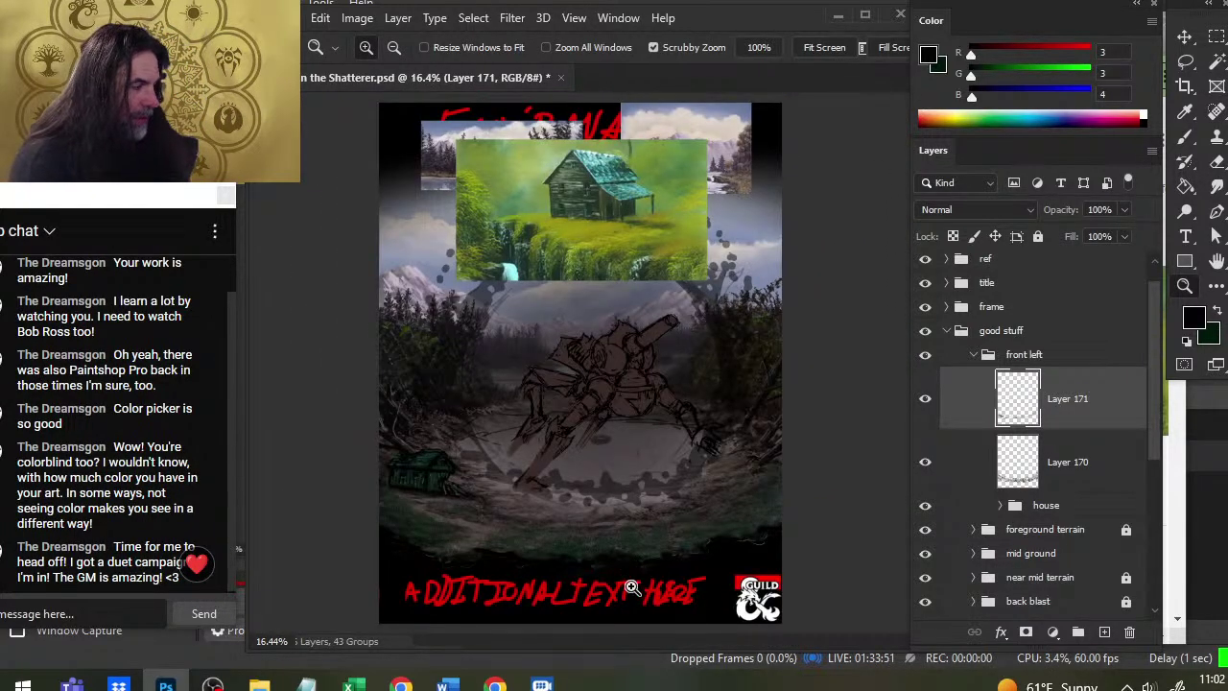
{"action": "left_click", "coordinate": [924, 259]}
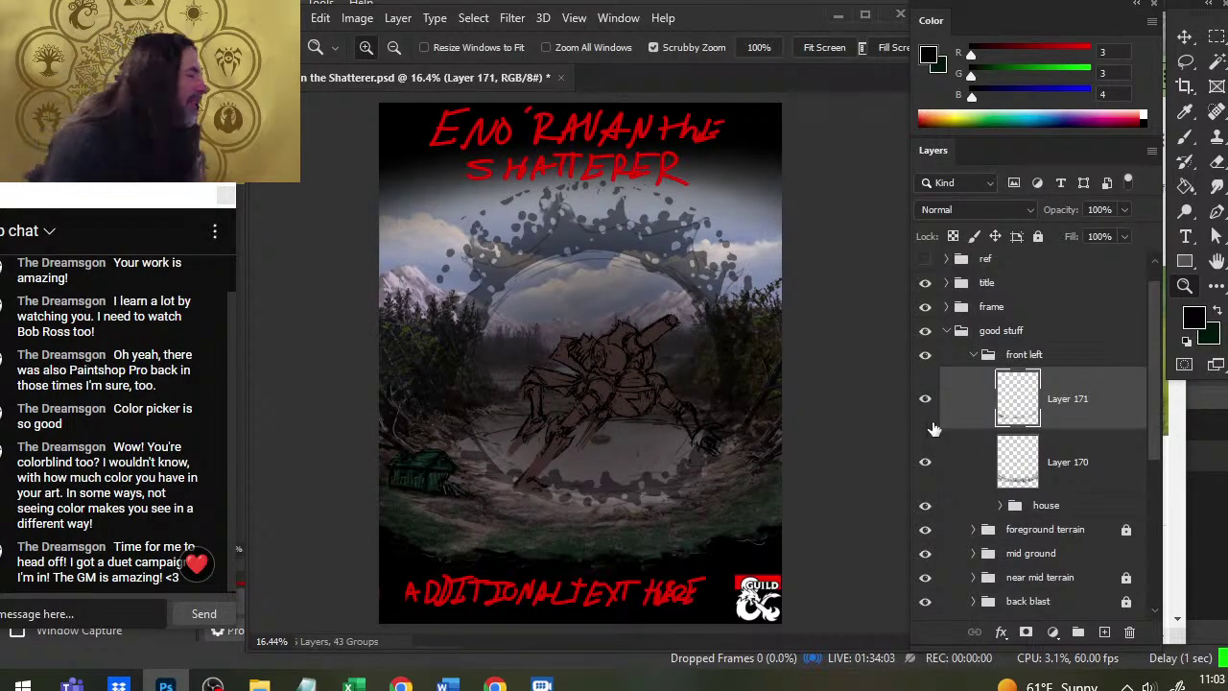
Expand the house group and toggle Layer 165 and Layer 162 off and on to identify their contents
{"action": "left_click", "coordinate": [999, 505]}
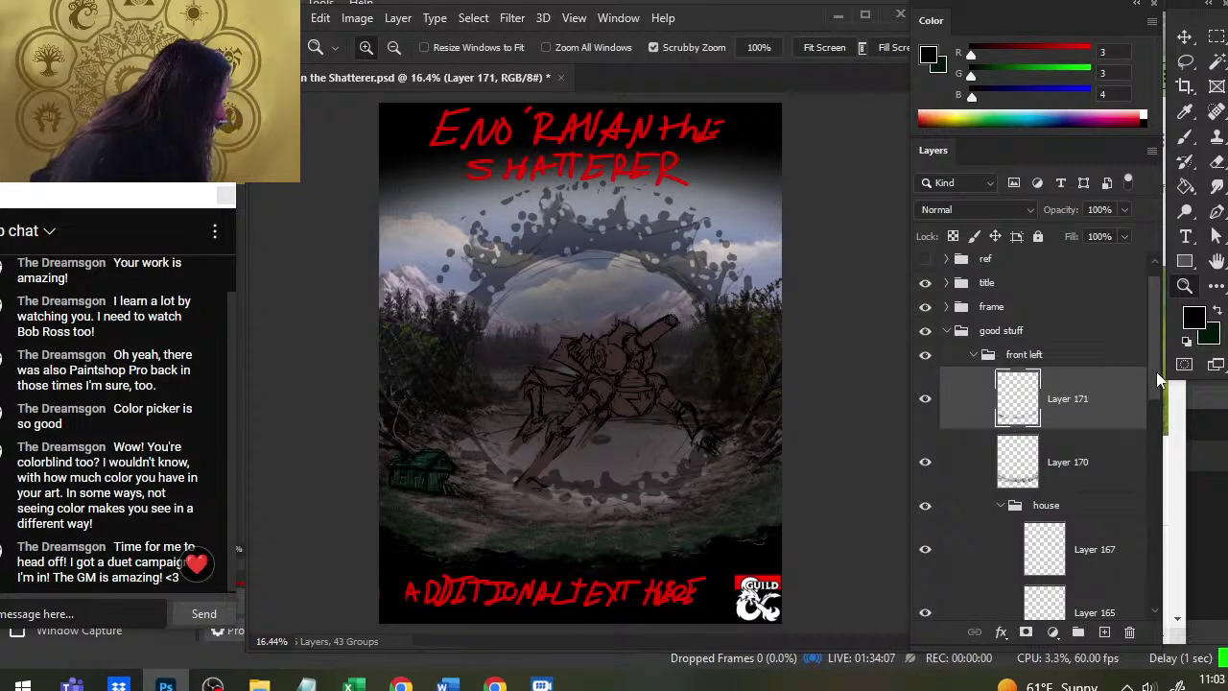
{"action": "scroll", "coordinate": [1082, 407], "scroll_direction": "down", "scroll_amount": 3}
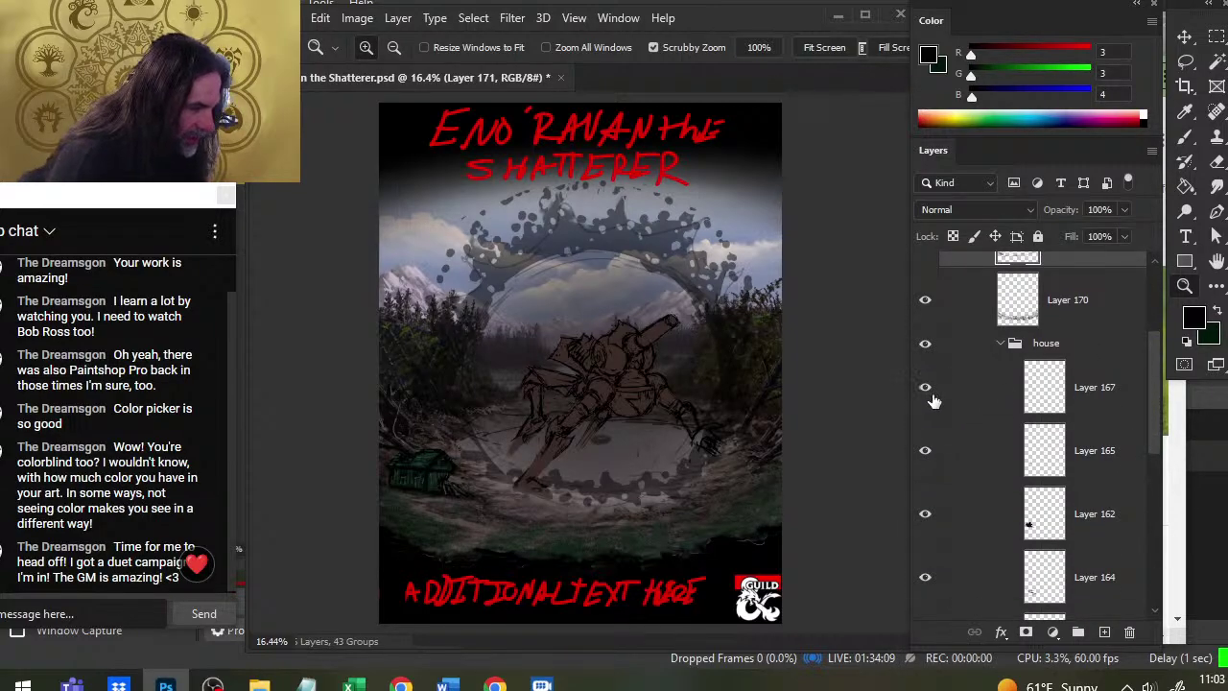
{"action": "left_click", "coordinate": [926, 453]}
{"action": "left_click", "coordinate": [927, 453]}
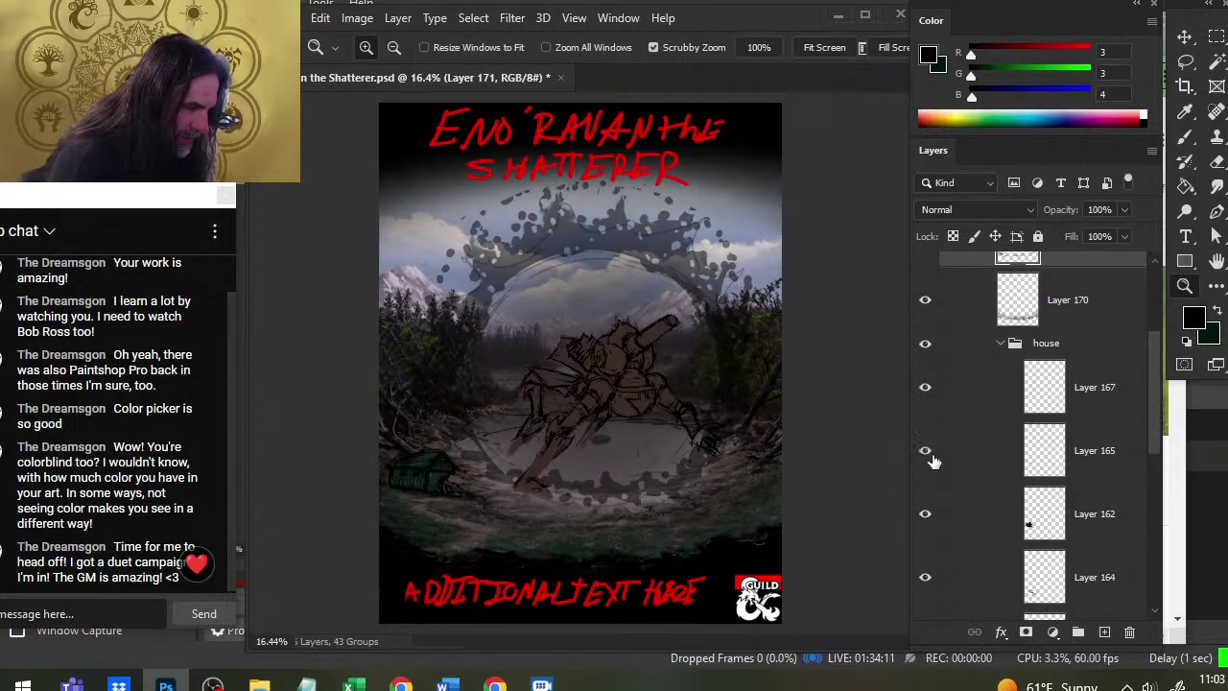
{"action": "left_click", "coordinate": [926, 515]}
{"action": "left_click", "coordinate": [927, 515]}
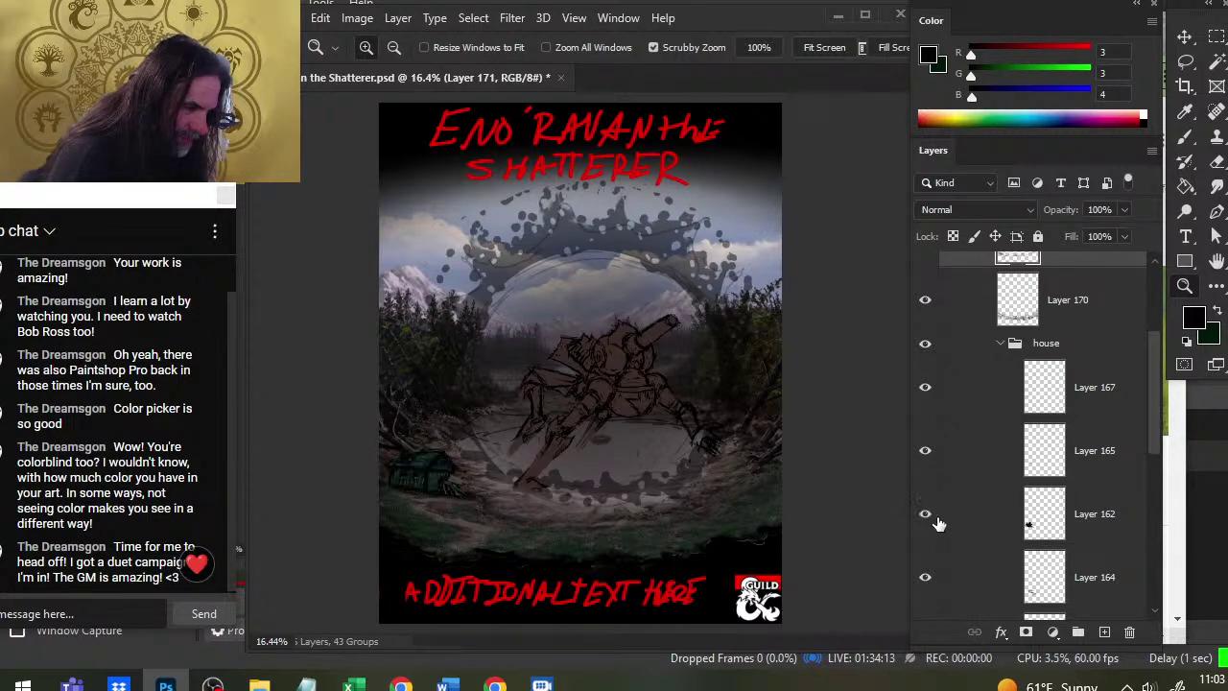
Make Layer 162 in the house group active and switch the 20% eraser to the Hard Round tip
{"action": "left_click", "coordinate": [962, 524]}
{"action": "key", "text": "e"}
{"action": "right_click", "coordinate": [538, 477]}
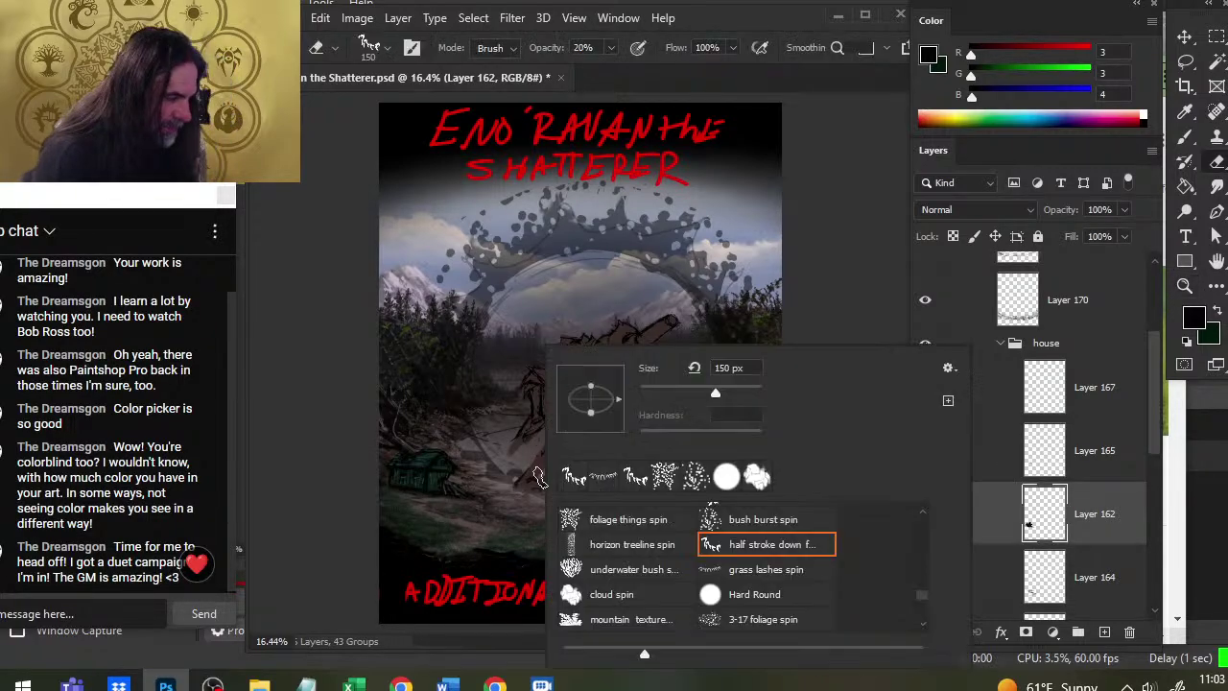
{"action": "left_click", "coordinate": [726, 477]}
{"action": "left_click", "coordinate": [288, 481]}
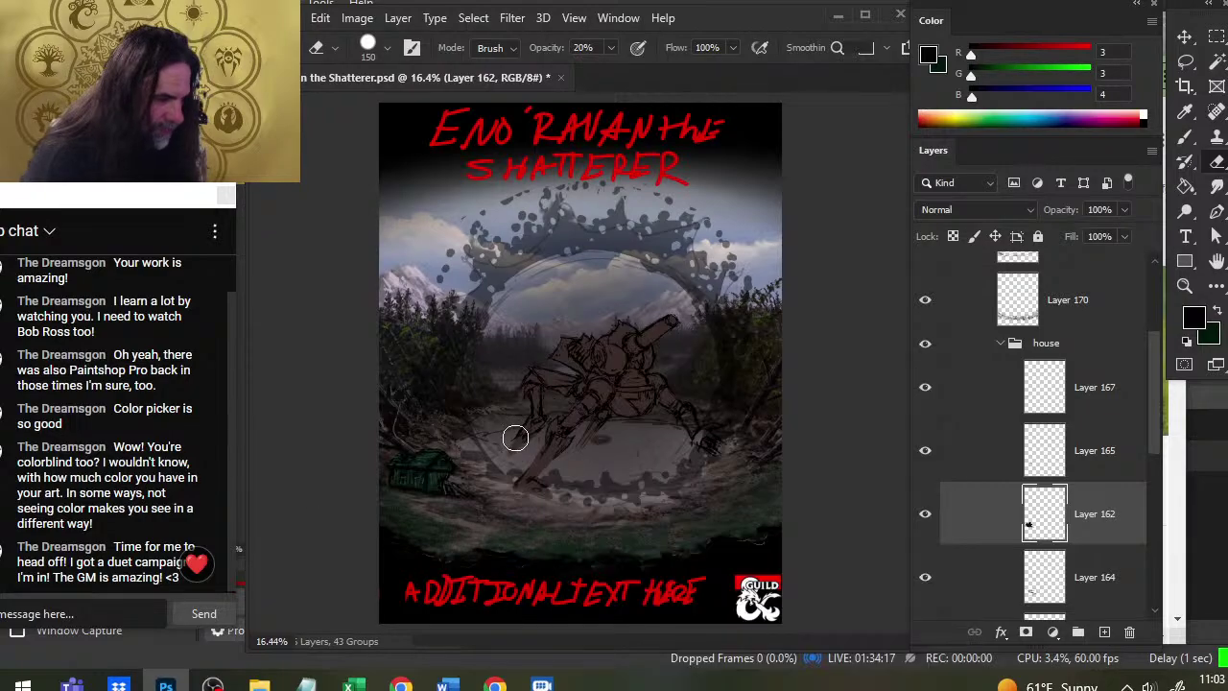
Lightly erase around the house and its fallen planks on Layer 162 with the eraser at 25 px, then check the whole cover
{"action": "key", "text": "ctrl+space"}
{"action": "left_click_drag", "start_coordinate": [475, 469], "coordinate": [486, 423]}
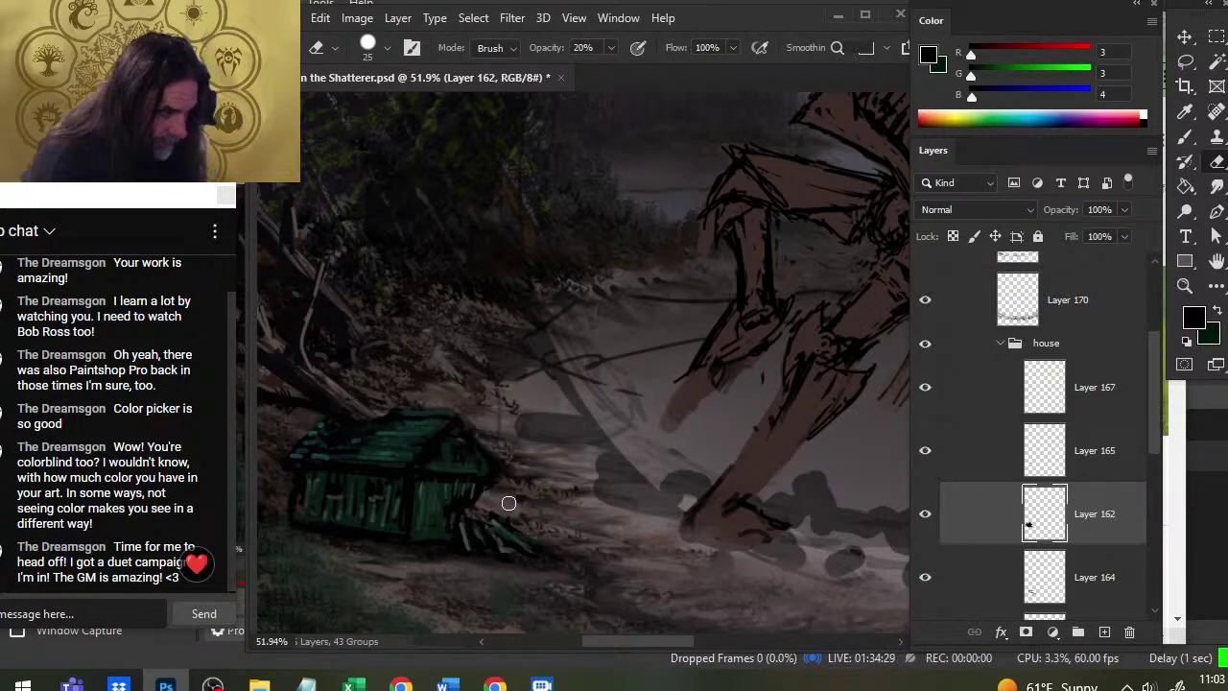
{"action": "key", "text": "z"}
{"action": "left_click_drag", "start_coordinate": [571, 519], "coordinate": [557, 554]}
{"action": "key", "text": "e"}
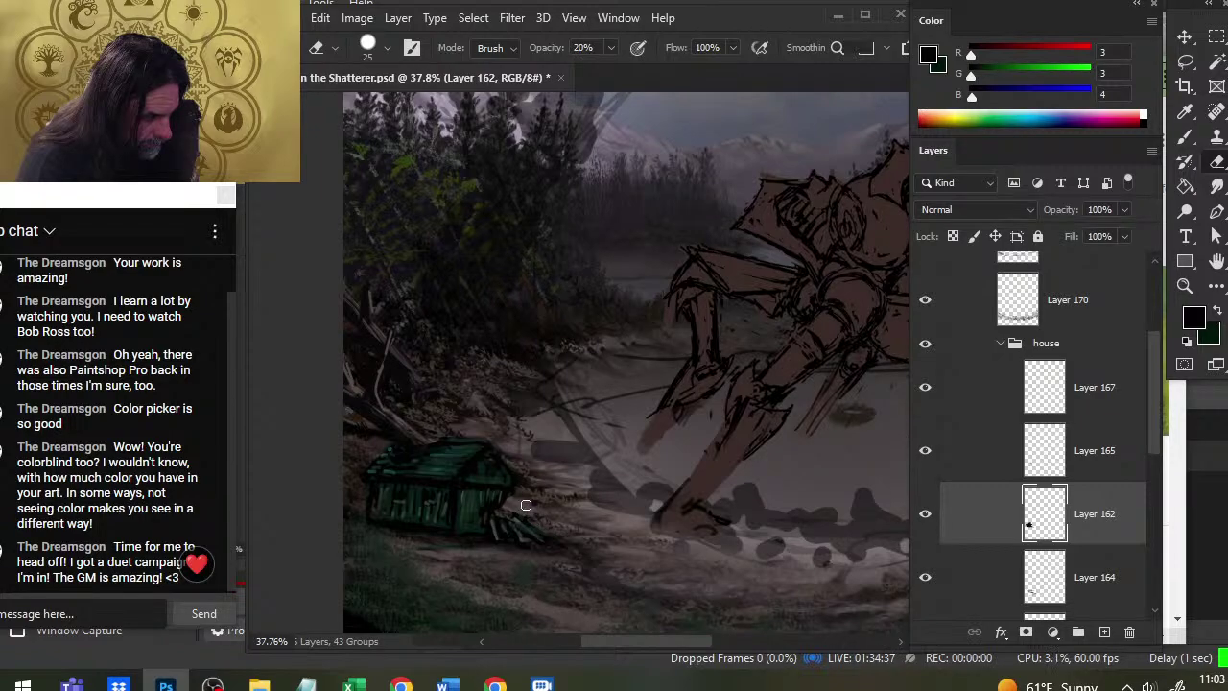
{"action": "key", "text": "z"}
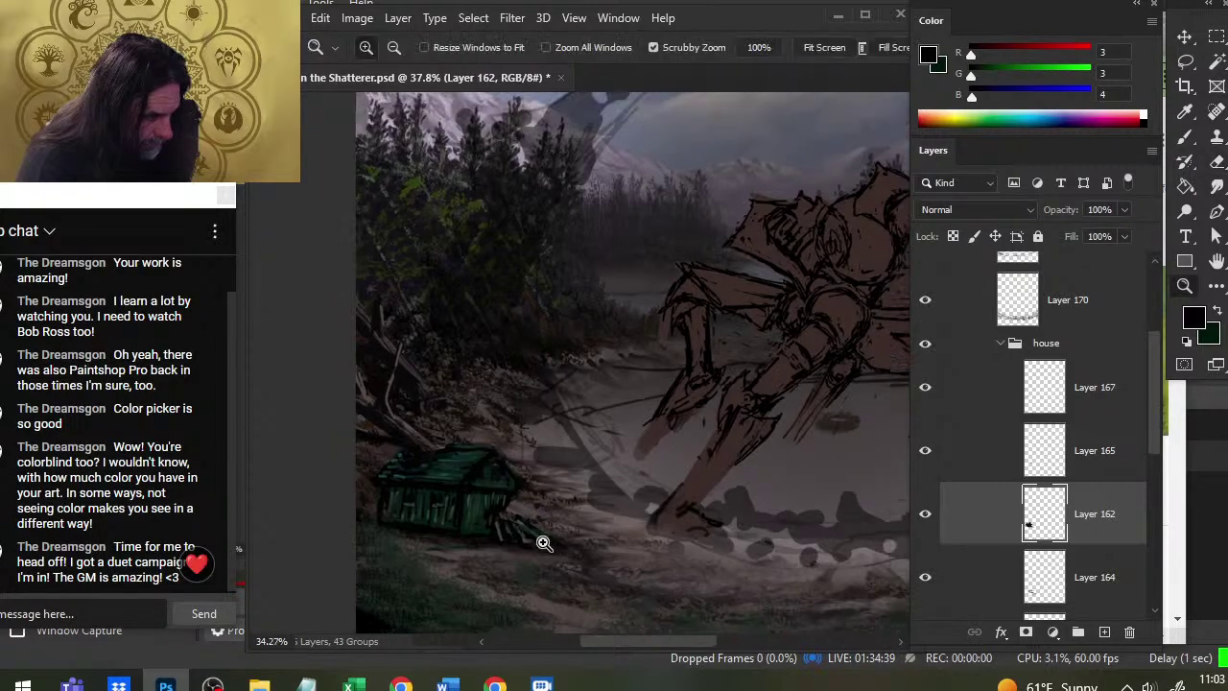
{"action": "scroll", "coordinate": [537, 539], "scroll_direction": "down", "scroll_amount": 2}
{"action": "scroll", "coordinate": [556, 601], "scroll_direction": "down", "scroll_amount": 1}
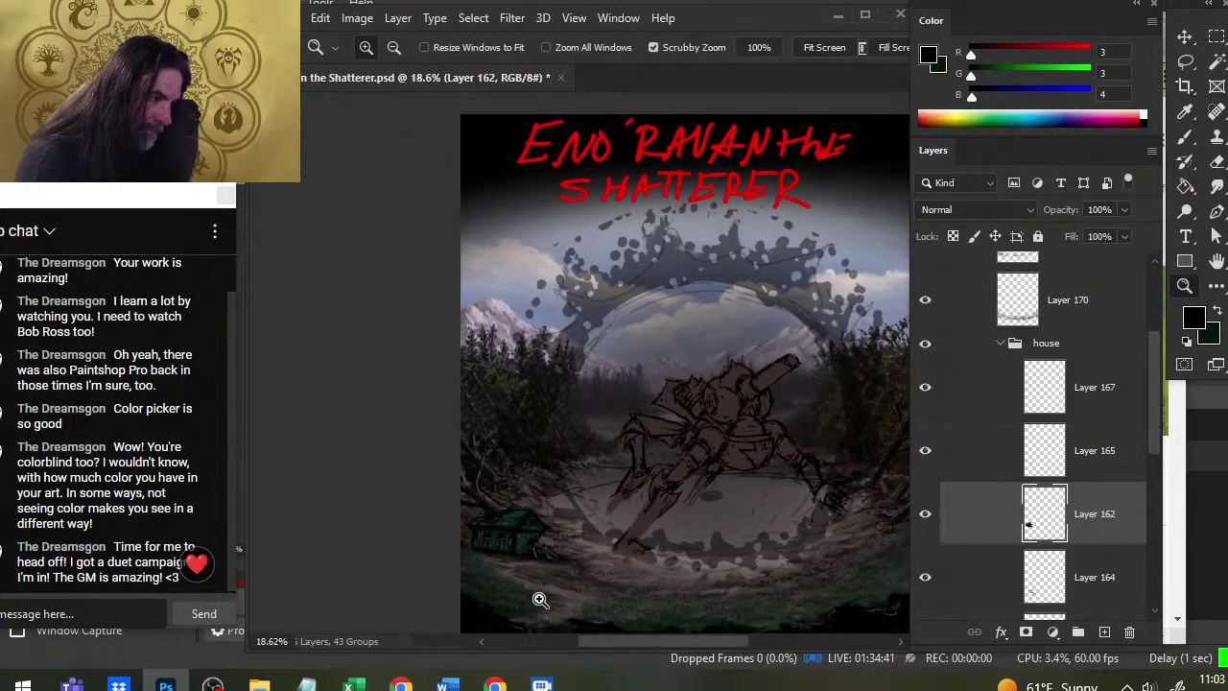
{"action": "left_click_drag", "start_coordinate": [675, 534], "coordinate": [594, 460]}
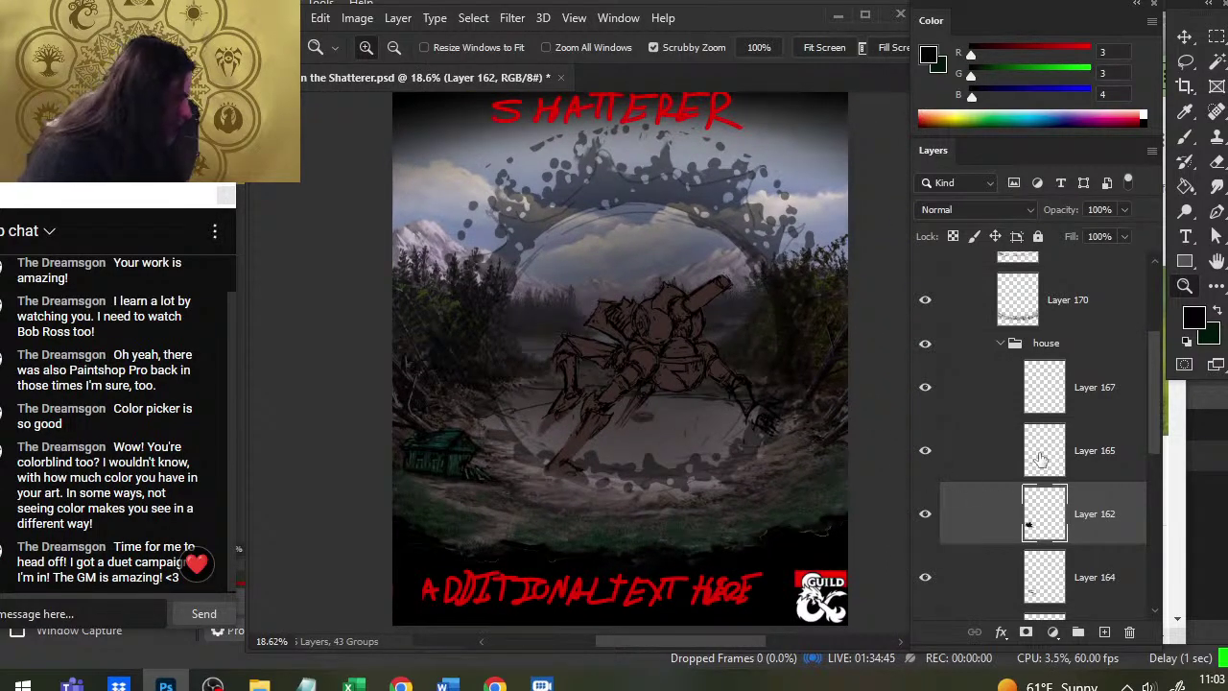
Collapse the house group and add a new layer above Layer 171 in the front left group
{"action": "left_click", "coordinate": [1002, 348]}
{"action": "left_click", "coordinate": [1001, 344]}
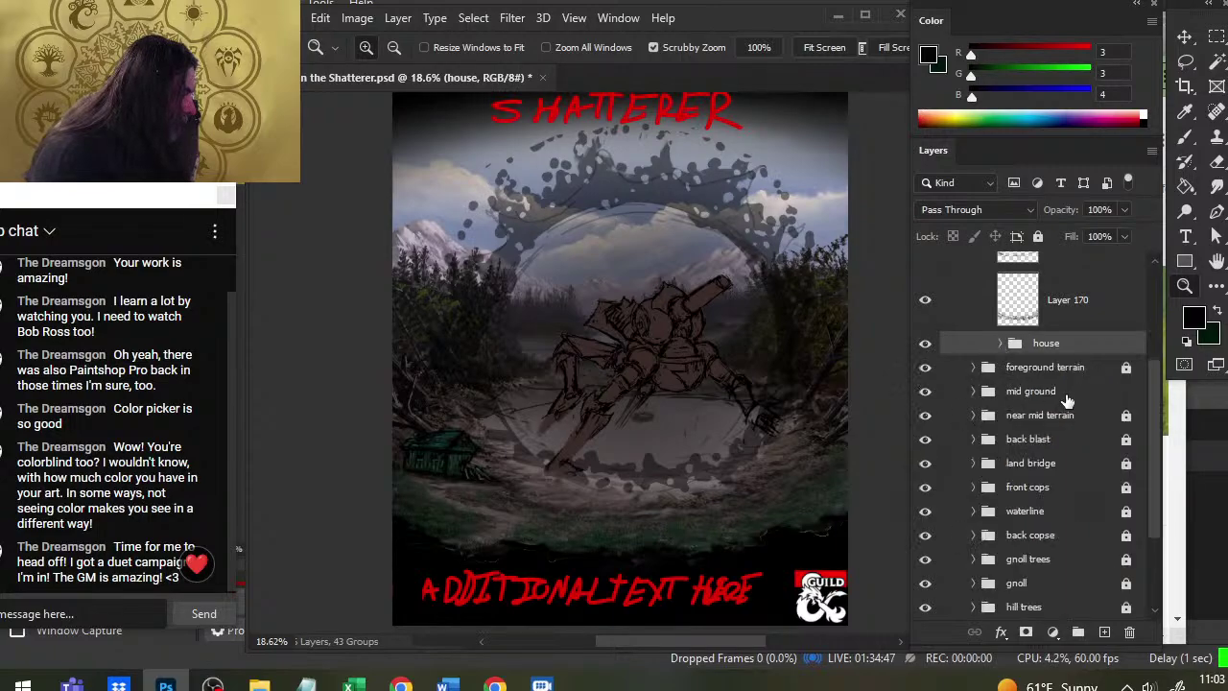
{"action": "left_click_drag", "start_coordinate": [1158, 398], "coordinate": [1159, 363]}
{"action": "left_click", "coordinate": [1068, 336]}
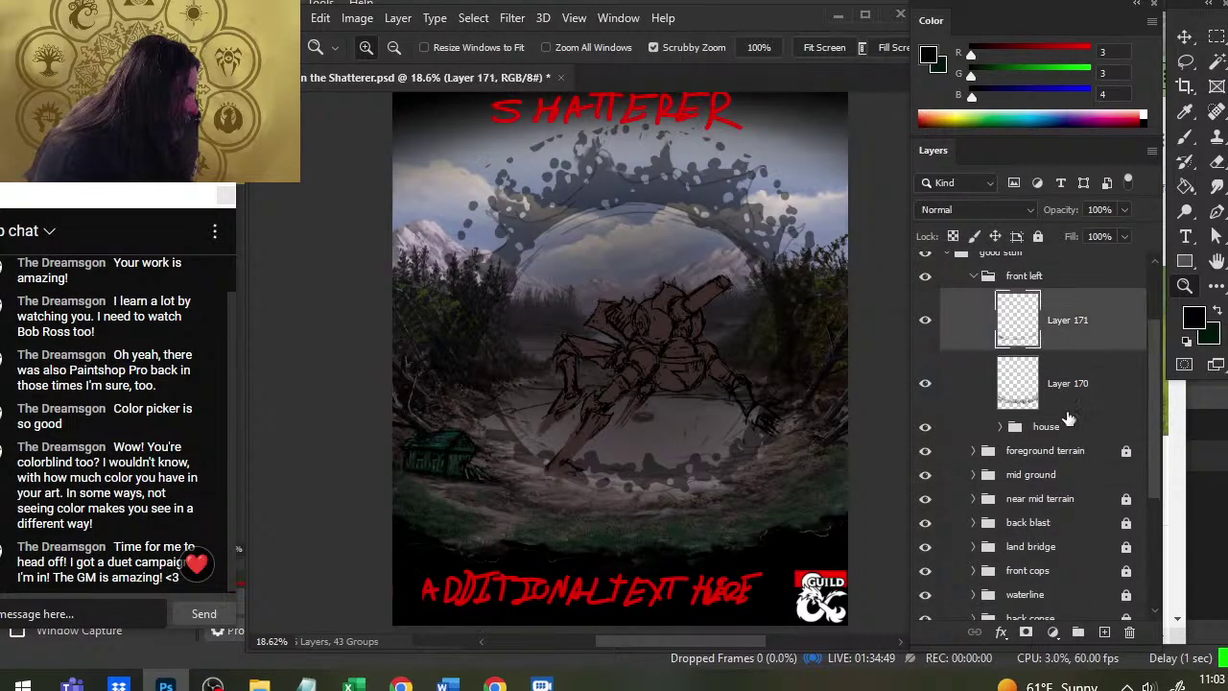
{"action": "left_click", "coordinate": [1102, 631]}
Sample a dark brown-black (R 13, G 8, B 6) from the undergrowth above the house for the grass brush
{"action": "left_click_drag", "start_coordinate": [363, 471], "coordinate": [466, 496]}
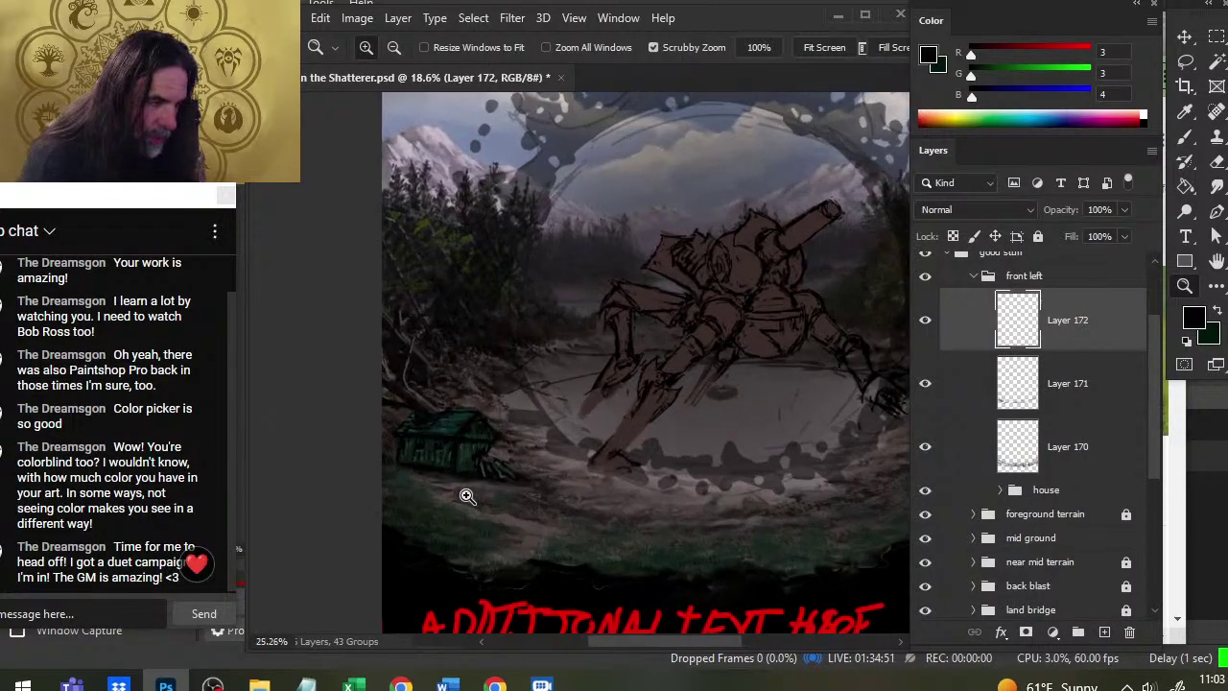
{"action": "key", "text": "b"}
{"action": "key", "text": "alt"}
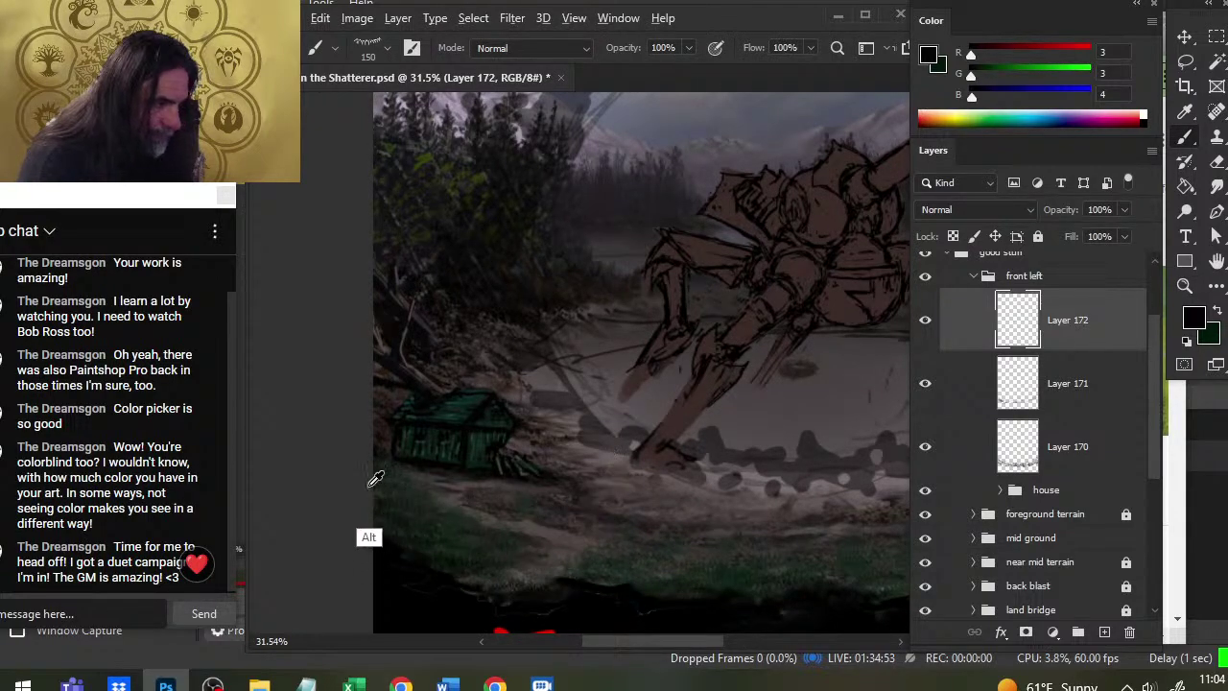
{"action": "left_click", "coordinate": [393, 321], "text": "alt"}
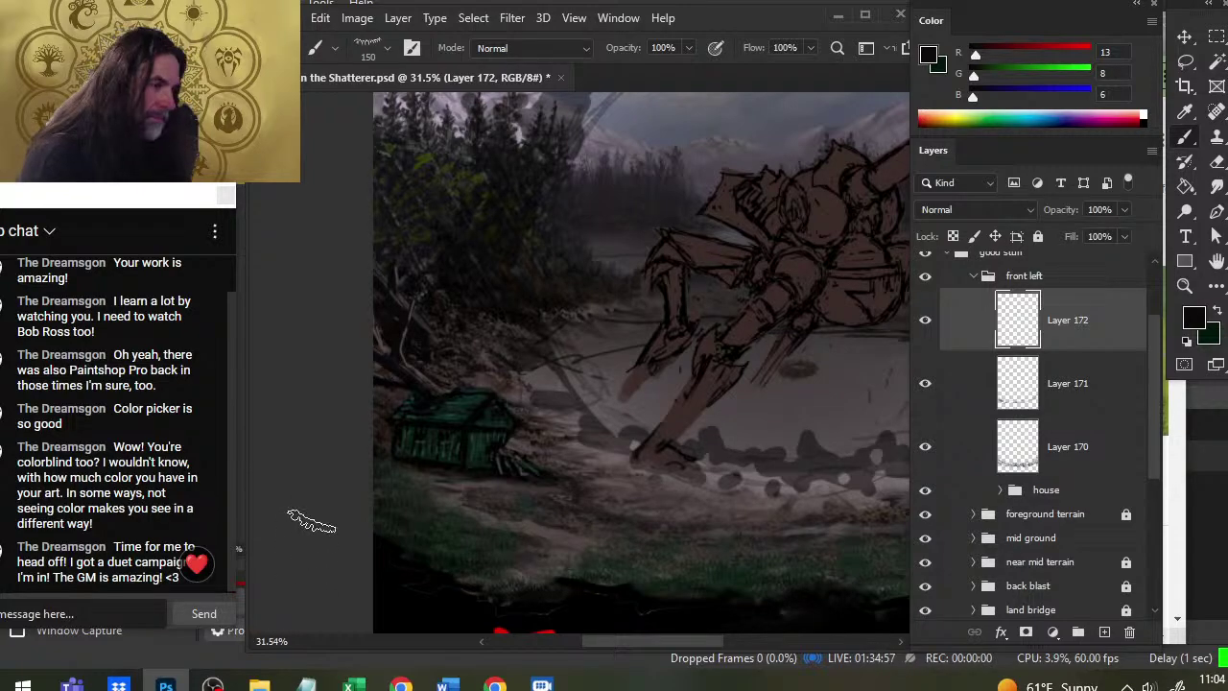
Toggle the visibility of the house and foreground terrain groups to check what each contributes around the house
{"action": "left_click", "coordinate": [928, 492]}
{"action": "left_click", "coordinate": [925, 518]}
{"action": "left_click", "coordinate": [926, 518]}
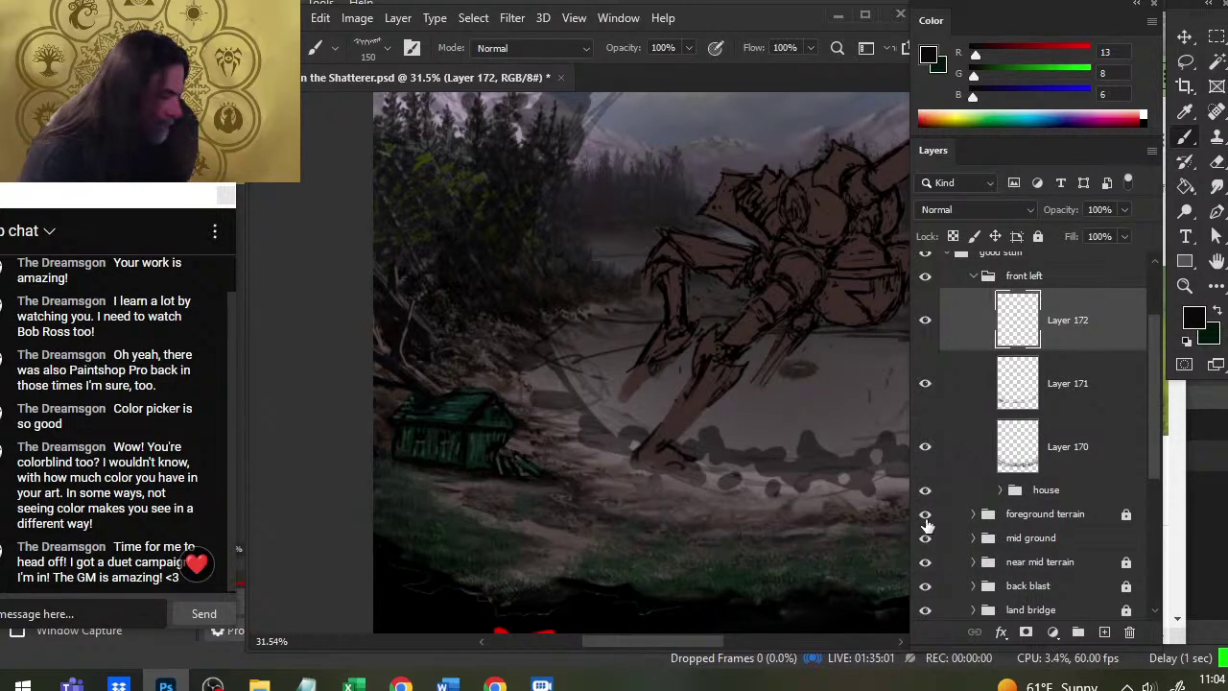
Toggle the visibility of the mid ground and near mid terrain groups to check what each contributes around the house
{"action": "left_click", "coordinate": [927, 543]}
{"action": "left_click", "coordinate": [926, 547]}
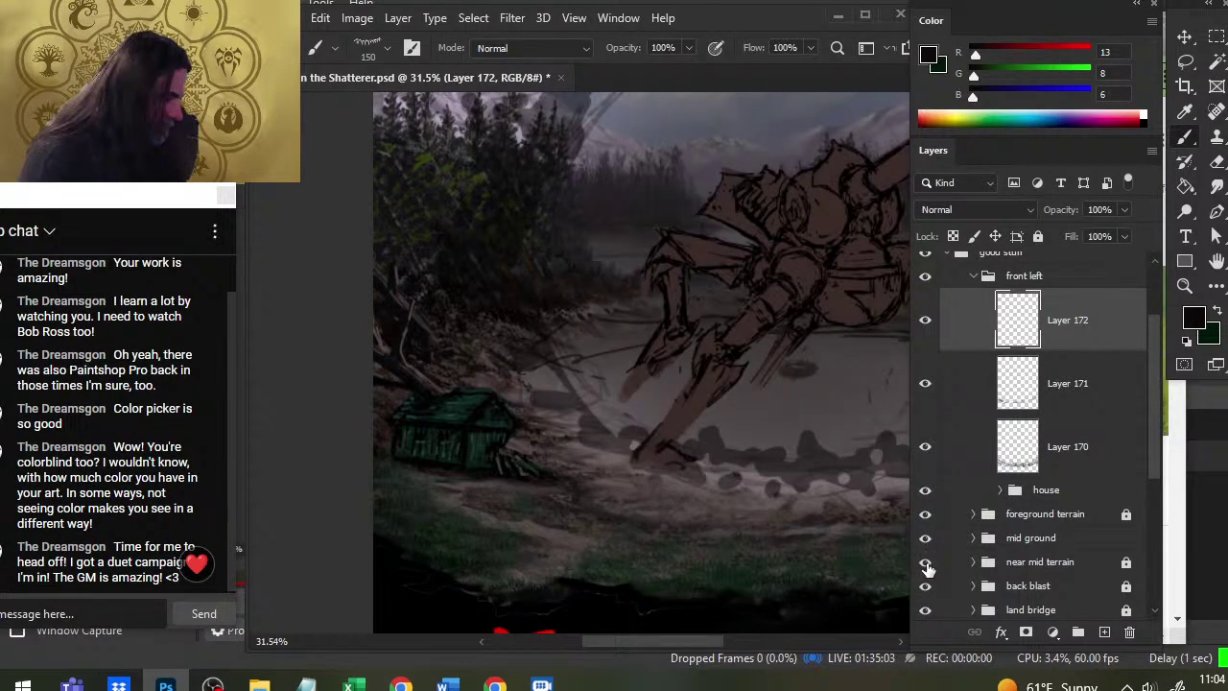
{"action": "left_click", "coordinate": [926, 564]}
{"action": "left_click", "coordinate": [926, 564]}
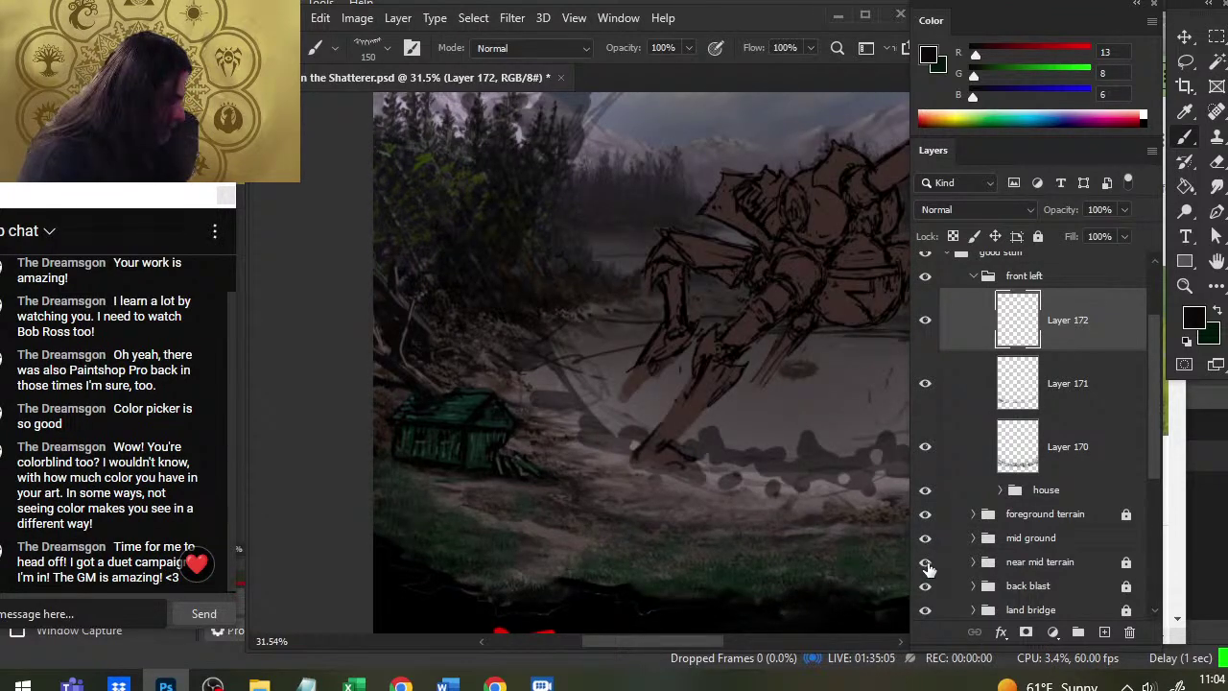
{"action": "left_click", "coordinate": [926, 564]}
{"action": "left_click", "coordinate": [926, 564]}
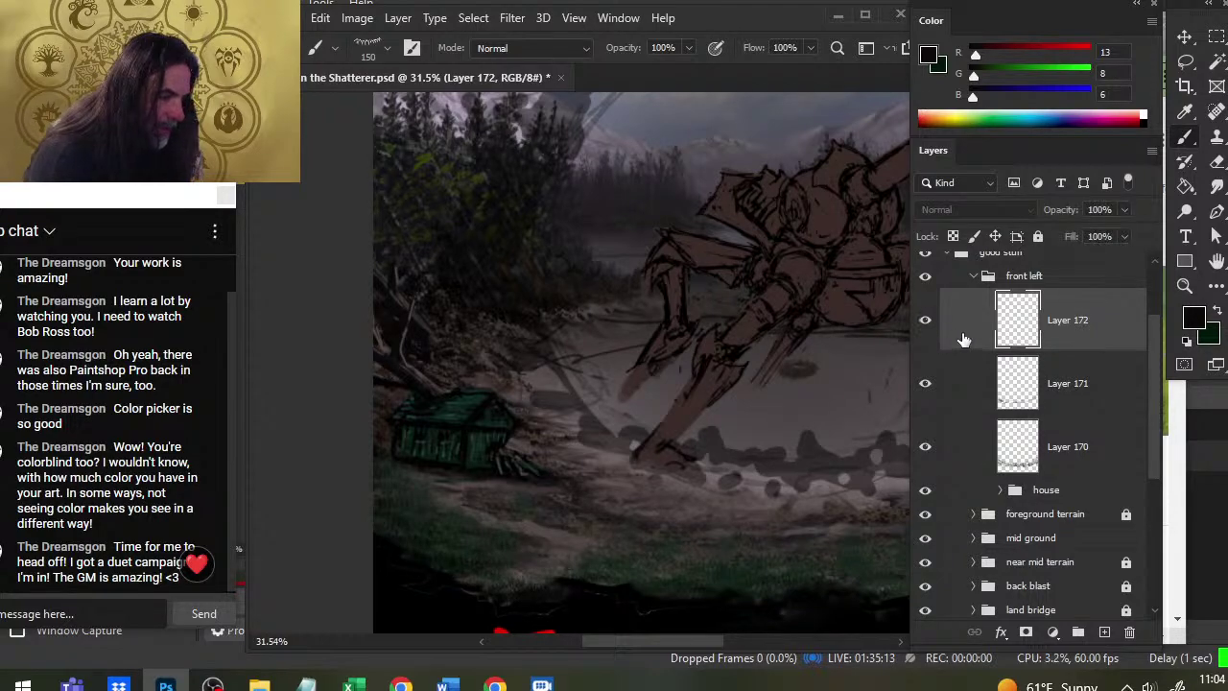
Sample a near-black brown (R 11, G 7, B 5) from the undergrowth above the house and choose the foliage things spin brush
{"action": "key", "text": "alt"}
{"action": "left_click", "coordinate": [395, 316], "text": "alt"}
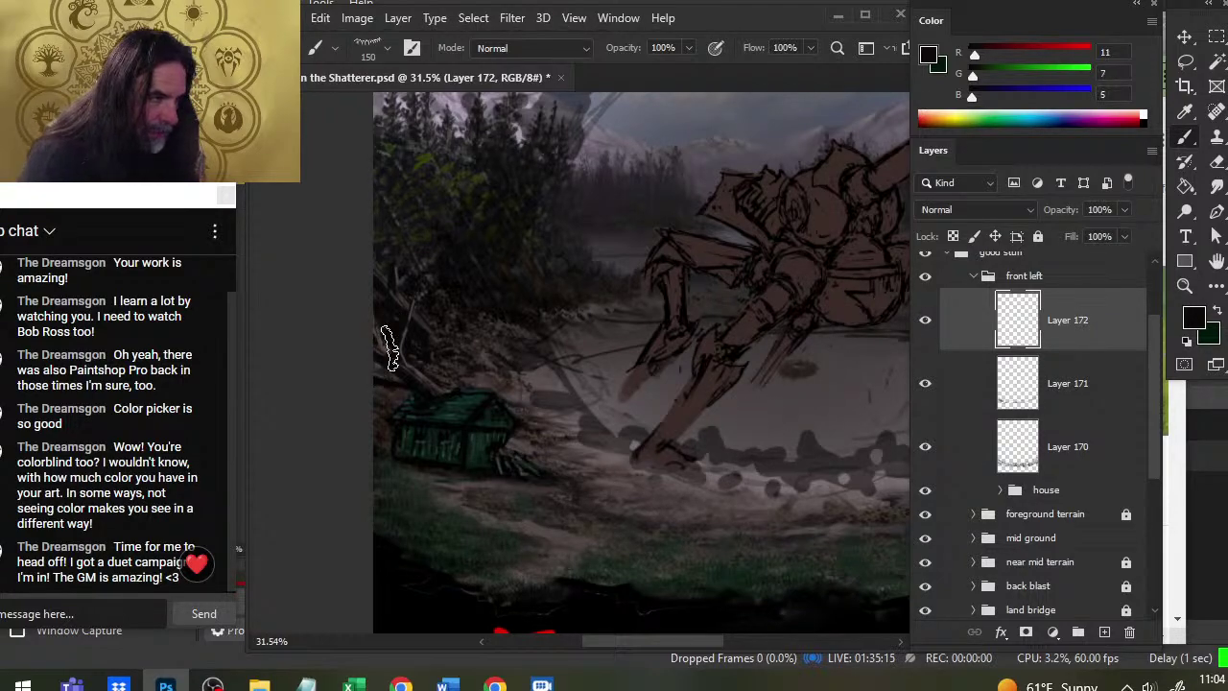
{"action": "right_click", "coordinate": [319, 463]}
{"action": "right_click", "coordinate": [431, 428]}
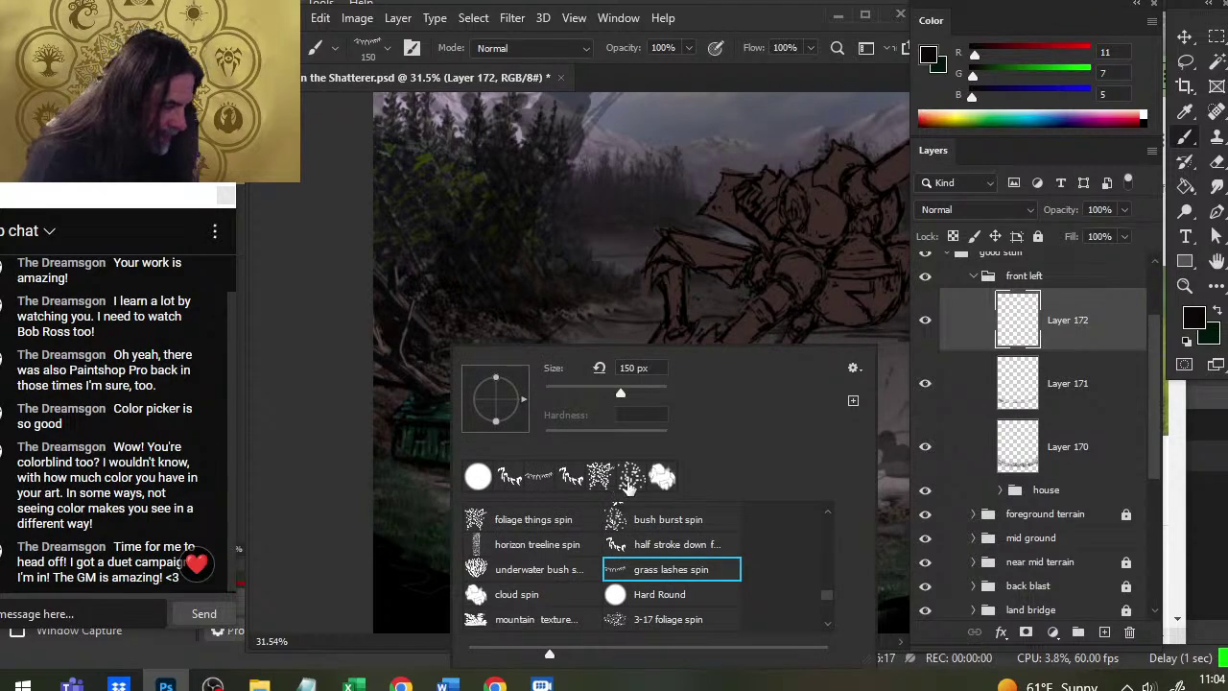
{"action": "scroll", "coordinate": [829, 518], "scroll_direction": "up", "scroll_amount": 3}
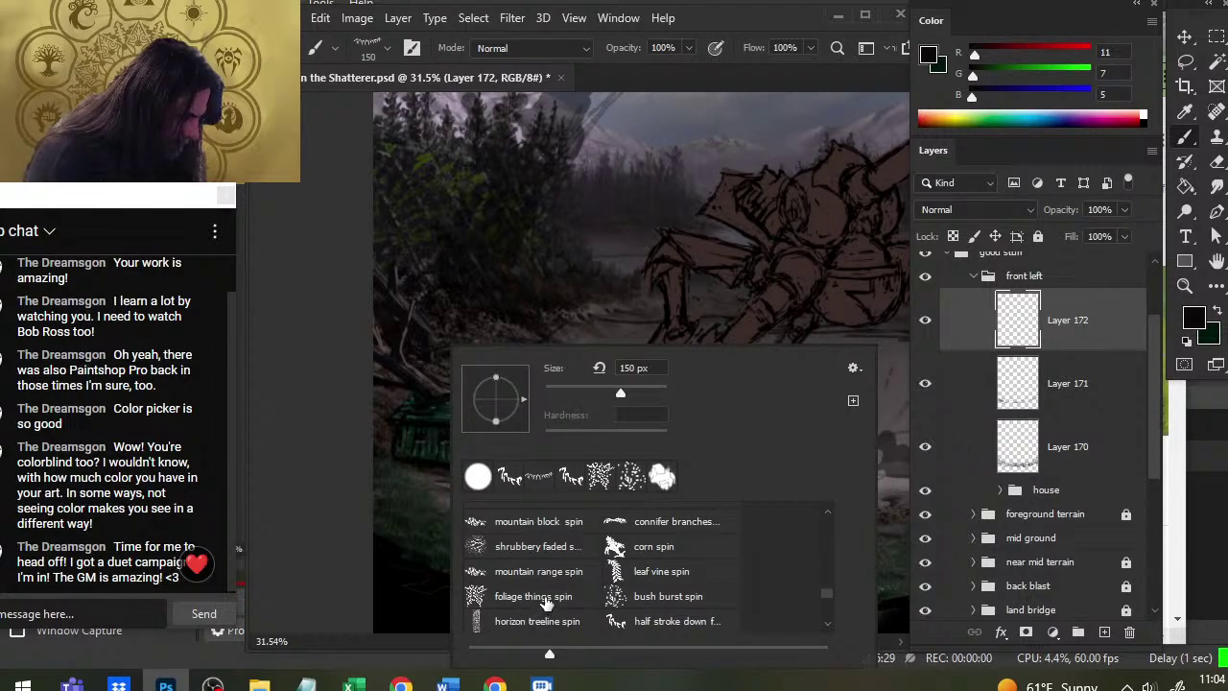
{"action": "left_click", "coordinate": [545, 602]}
{"action": "left_click", "coordinate": [317, 503]}
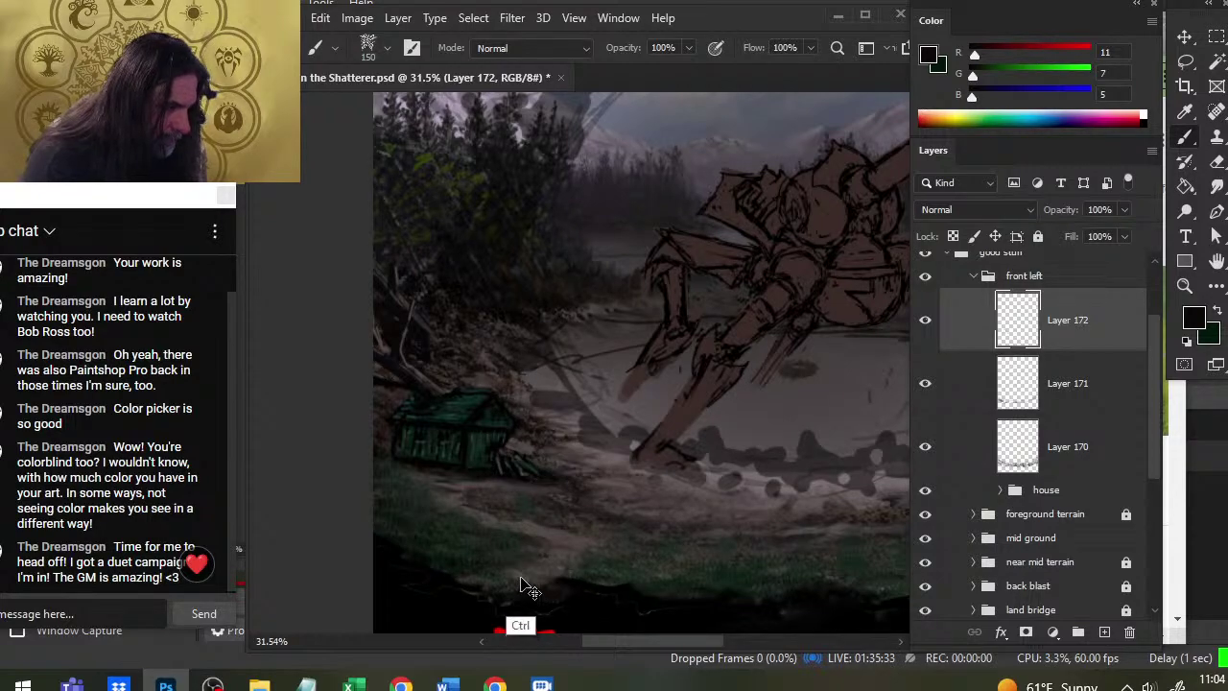
Paint dark foliage on Layer 172 beside the house's lower left corner with the brush at 100 px
{"action": "key", "text": "z"}
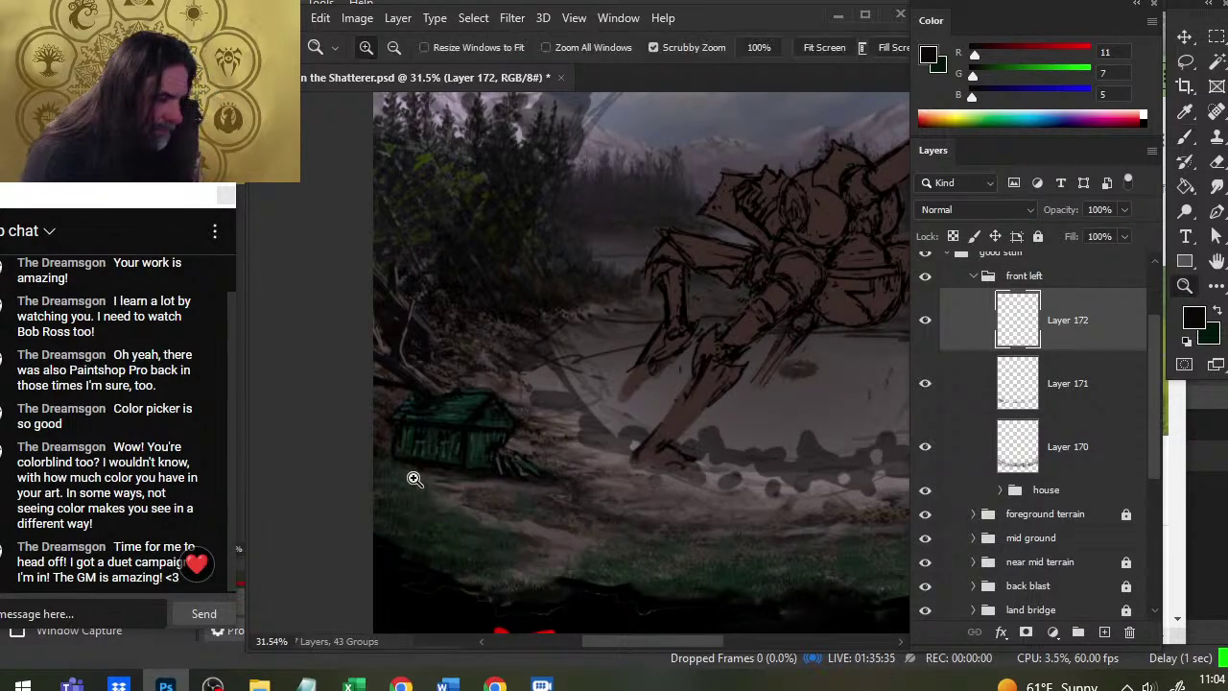
{"action": "left_click", "coordinate": [414, 478]}
{"action": "key", "text": "b"}
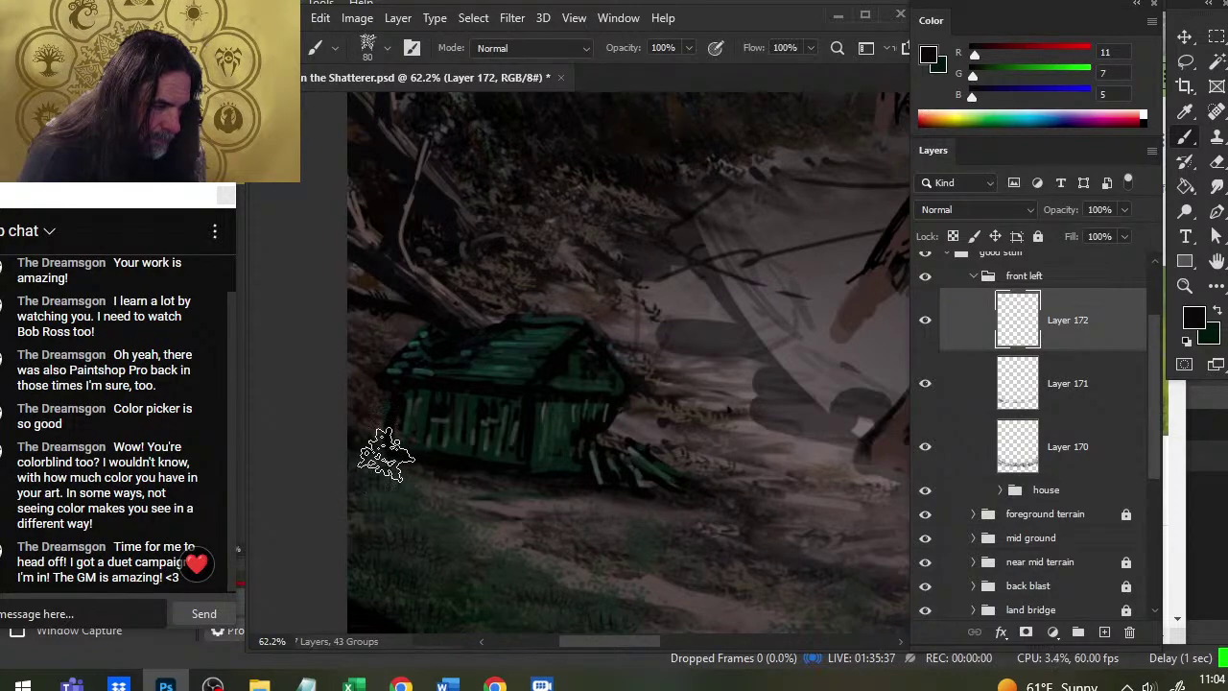
{"action": "key", "text": "bracketright"}
{"action": "key", "text": "bracketright"}
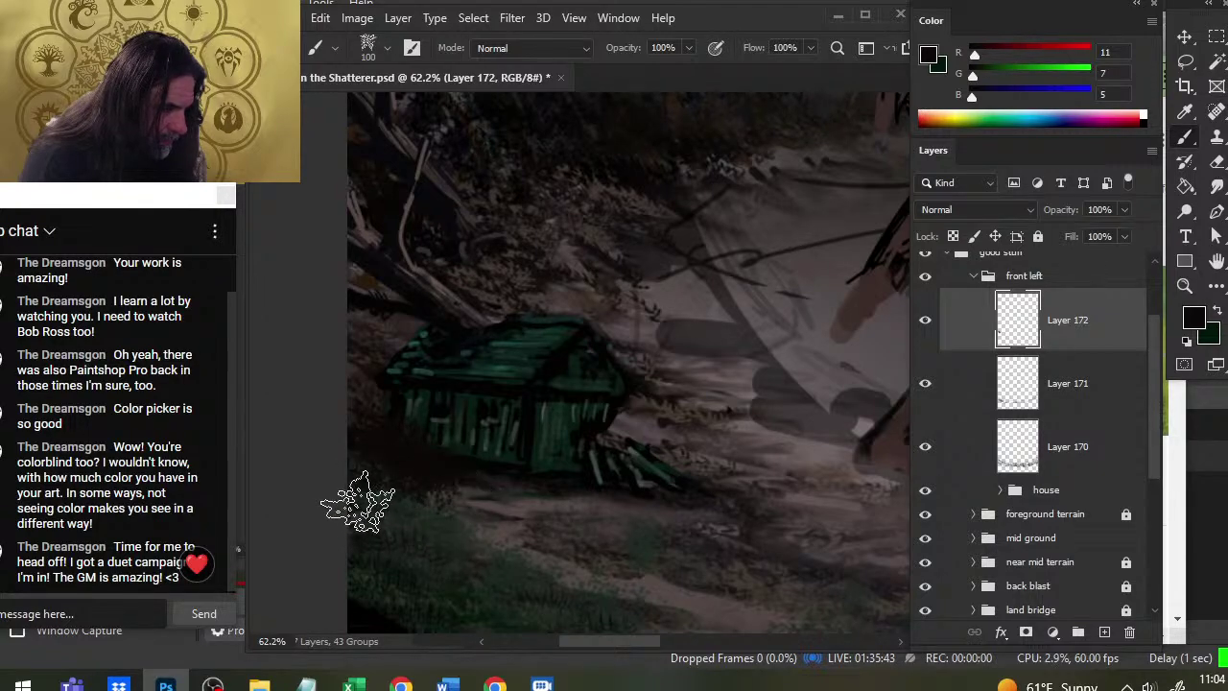
{"action": "key", "text": "e"}
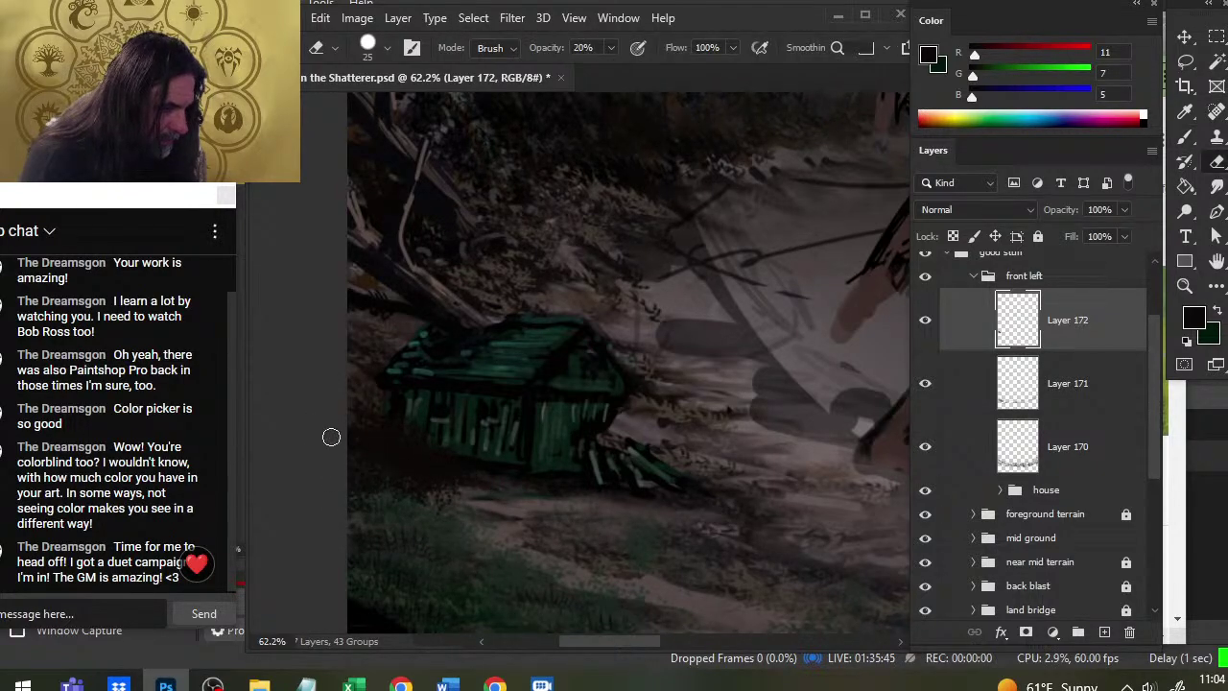
Sample ground and grass tones near the house, then extend the near-black foliage (R 11, G 7, B 5) below it at 80 px
{"action": "key", "text": "b"}
{"action": "left_click", "coordinate": [660, 526], "text": "alt"}
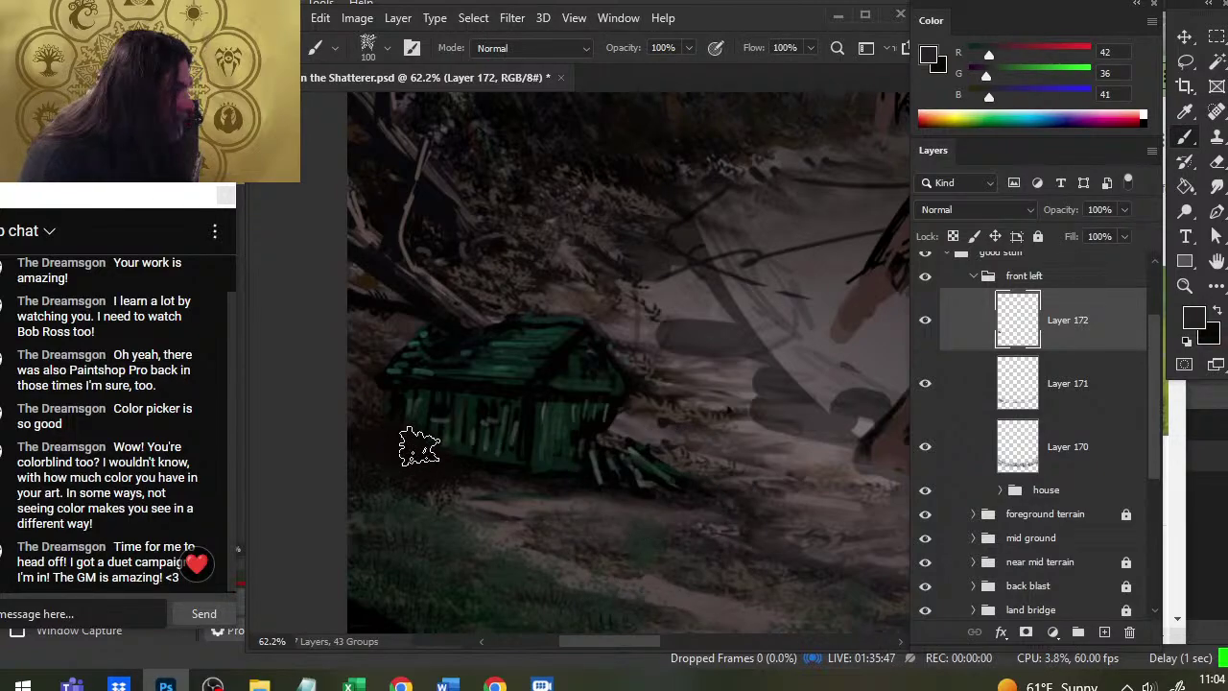
{"action": "left_click", "coordinate": [414, 521], "text": "alt"}
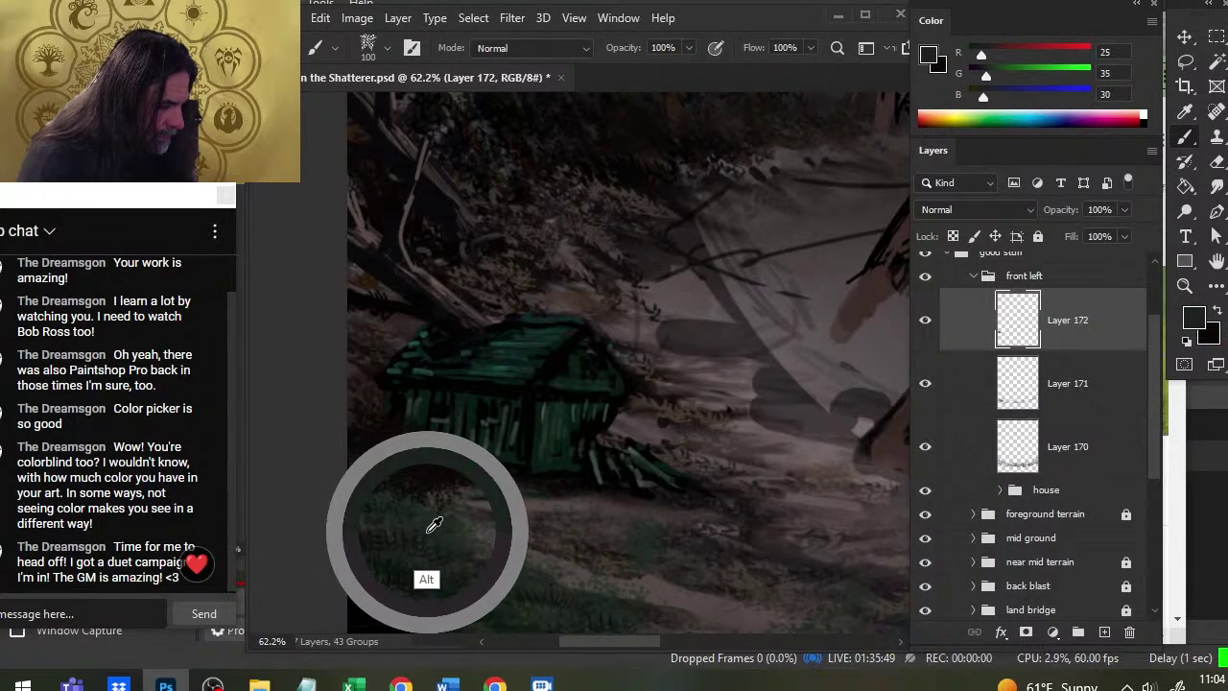
{"action": "left_click", "coordinate": [395, 537], "text": "alt"}
{"action": "key", "text": "bracketleft"}
{"action": "key", "text": "bracketleft"}
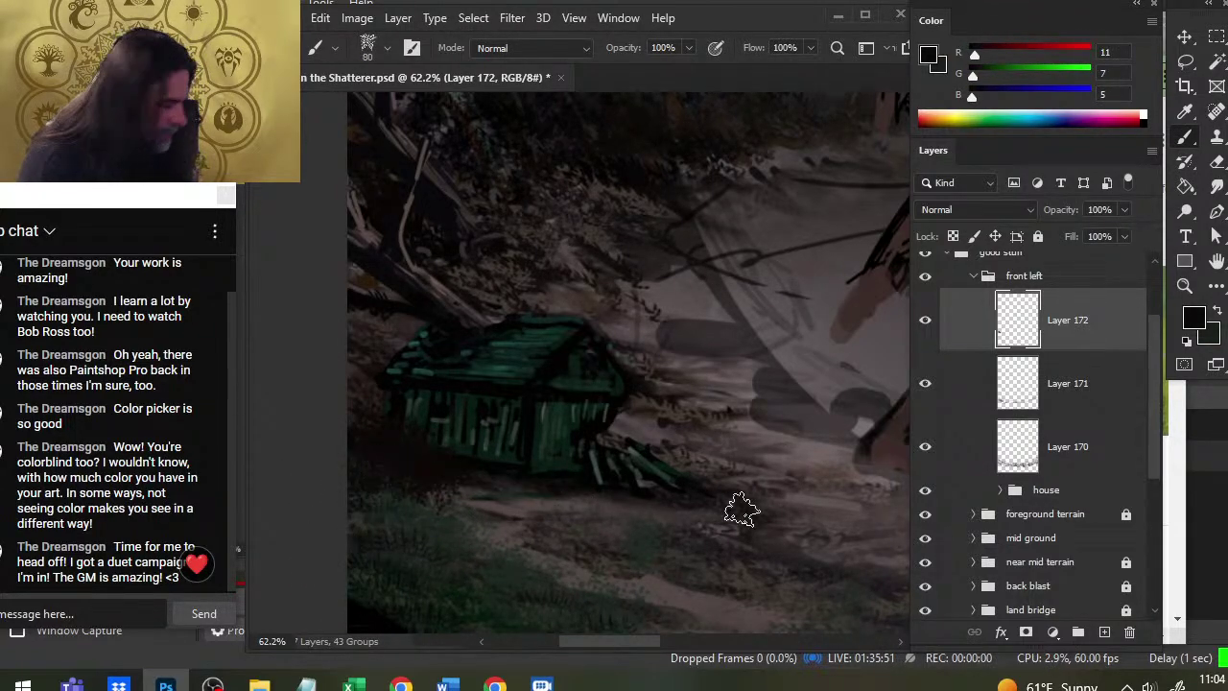
Add a layer above Layer 172 and paint lighter grey-brown foliage (R 66, G 59, B 52) over the dark undergrowth left of the house
{"action": "left_click", "coordinate": [1104, 632]}
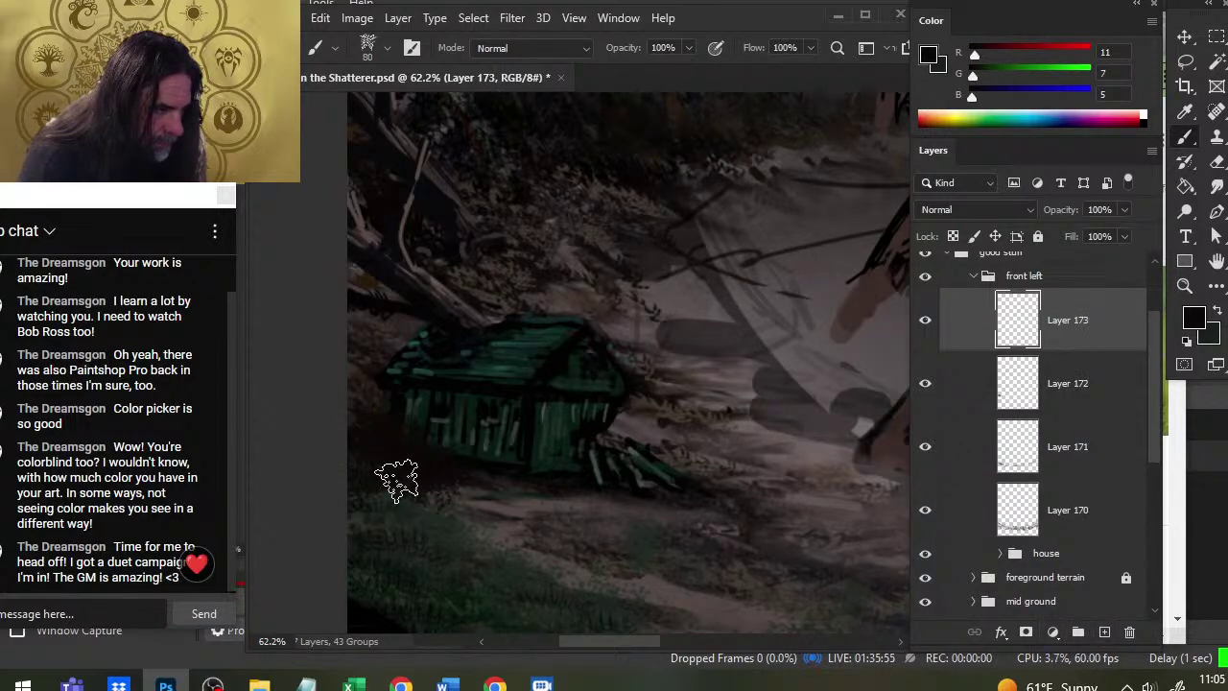
{"action": "left_click", "coordinate": [376, 556], "text": "alt"}
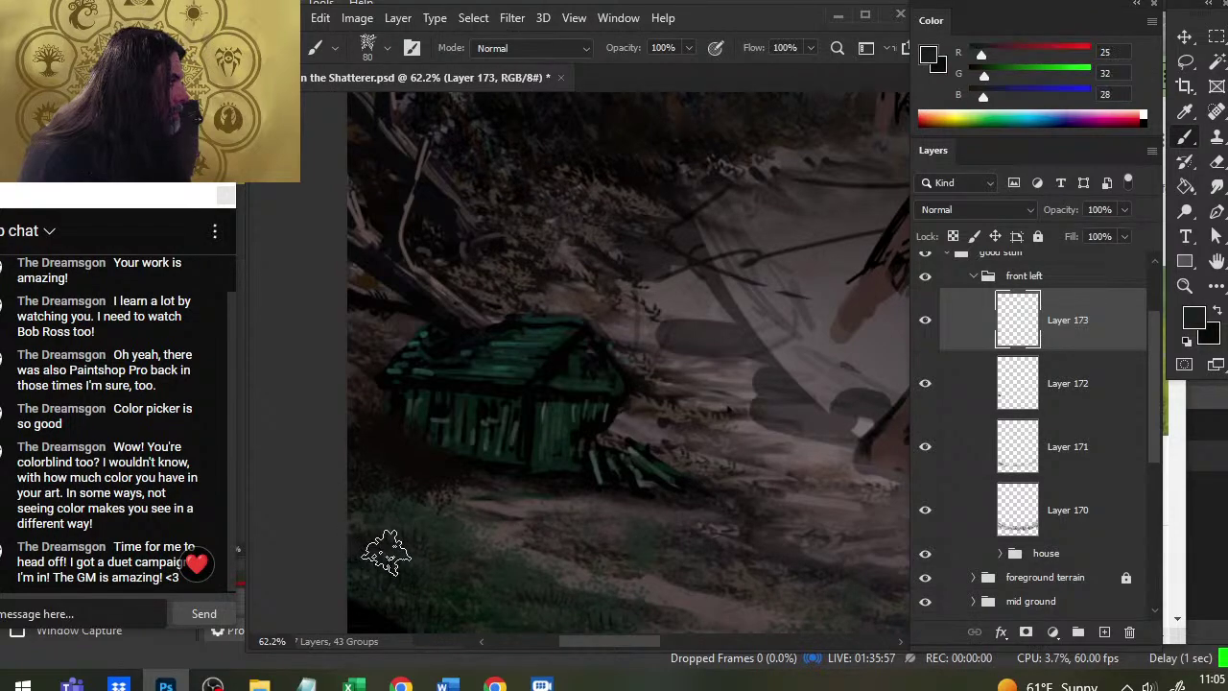
{"action": "left_click_drag", "start_coordinate": [641, 531], "coordinate": [337, 384]}
{"action": "left_click_drag", "start_coordinate": [744, 514], "coordinate": [639, 521], "text": "alt"}
{"action": "left_click_drag", "start_coordinate": [419, 426], "coordinate": [668, 513]}
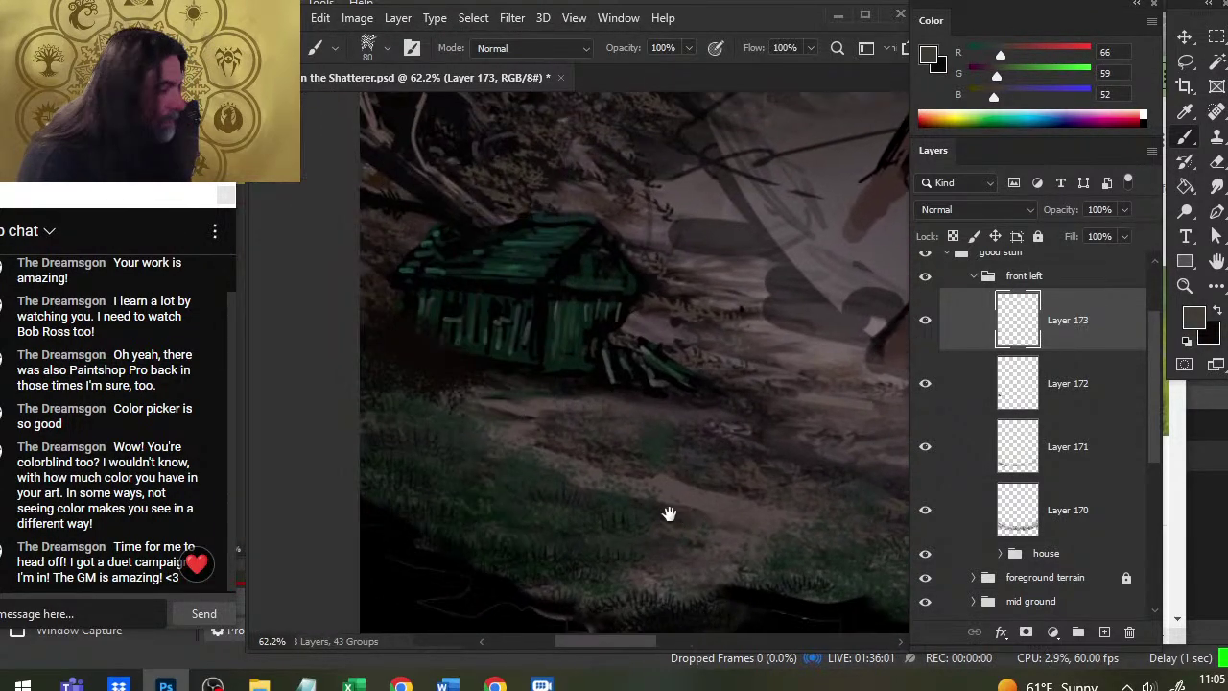
{"action": "left_click_drag", "start_coordinate": [447, 415], "coordinate": [398, 342]}
{"action": "key", "text": "bracketleft"}
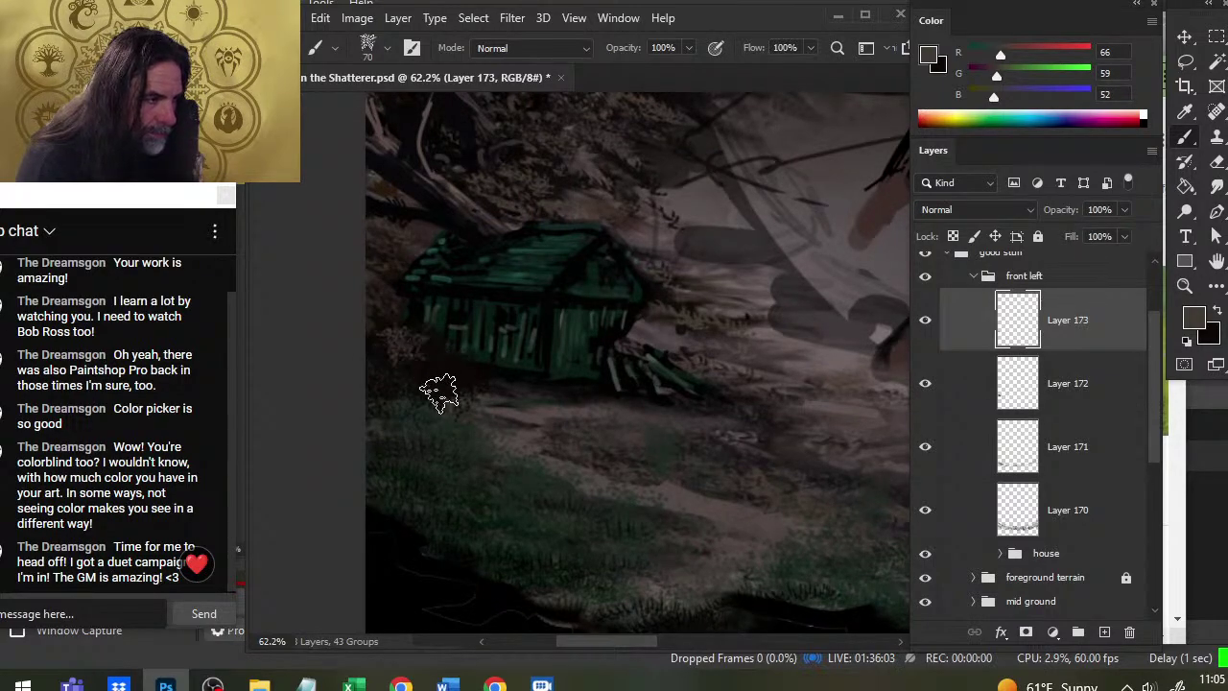
Soften the lighter foliage left of the house with a foliage-textured eraser at 40 px and 20% opacity
{"action": "key", "text": "e"}
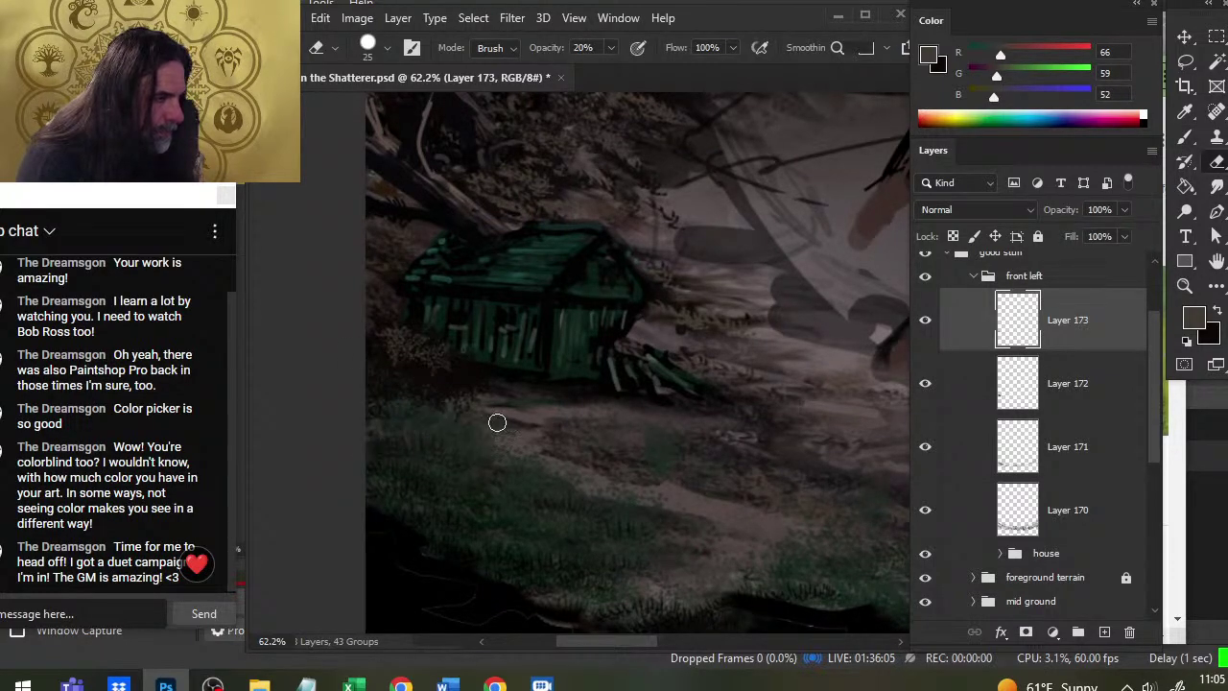
{"action": "right_click", "coordinate": [497, 422]}
{"action": "left_click", "coordinate": [687, 478]}
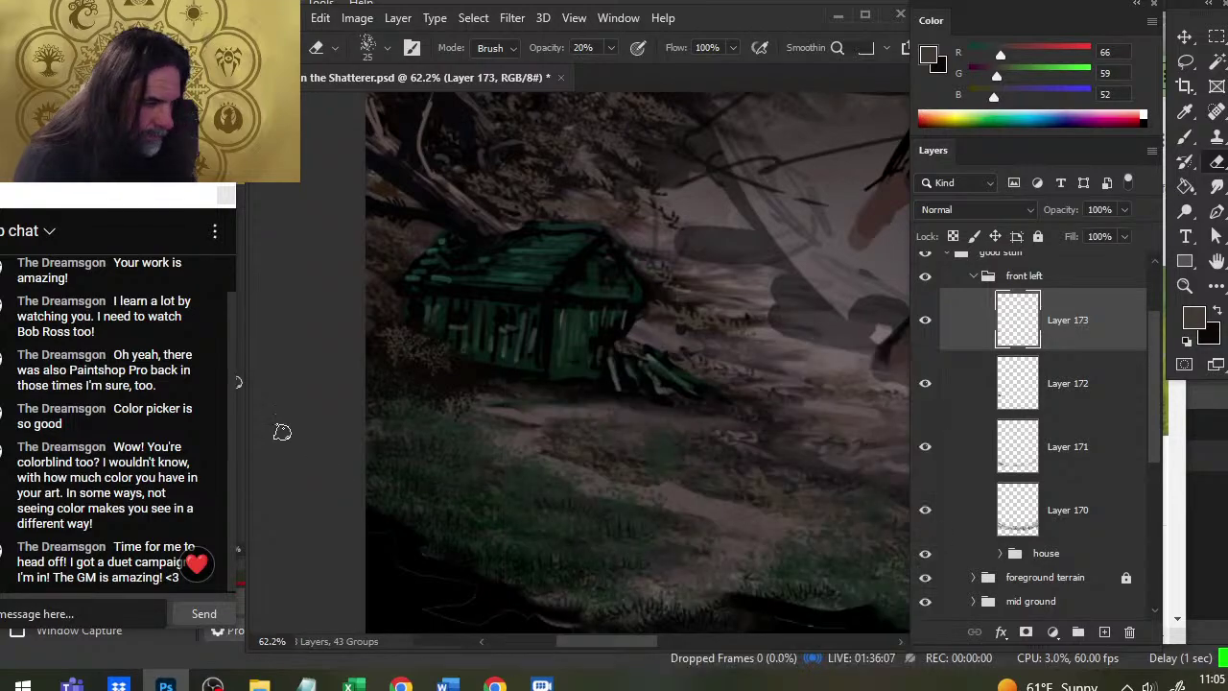
{"action": "key", "text": "bracketright"}
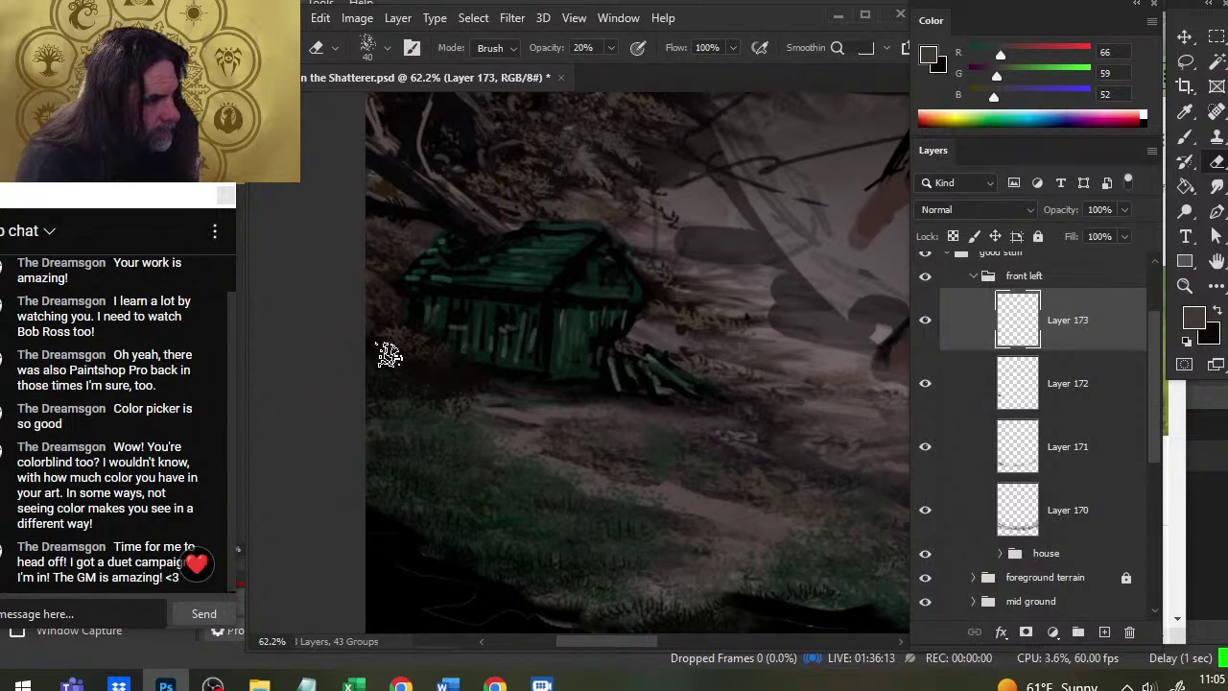
Paint finer grey-brown foliage at the house's lower left corner with the brush at 40 px, then lightly erase it
{"action": "key", "text": "b"}
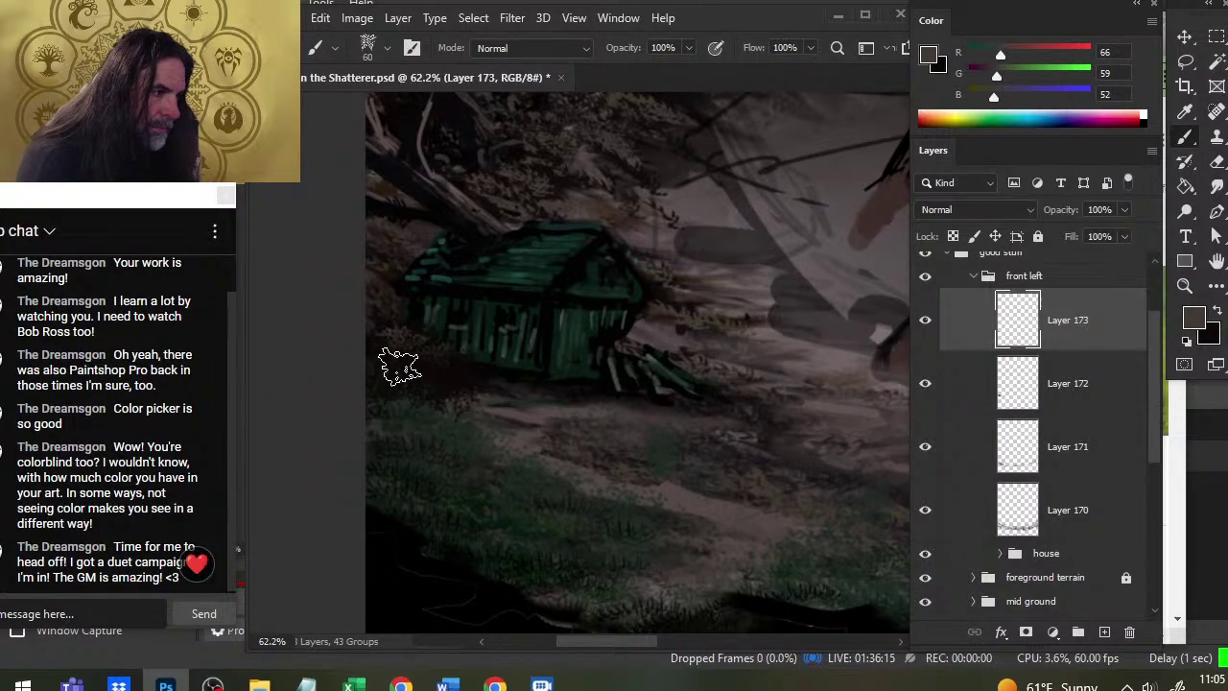
{"action": "key", "text": "bracketleft"}
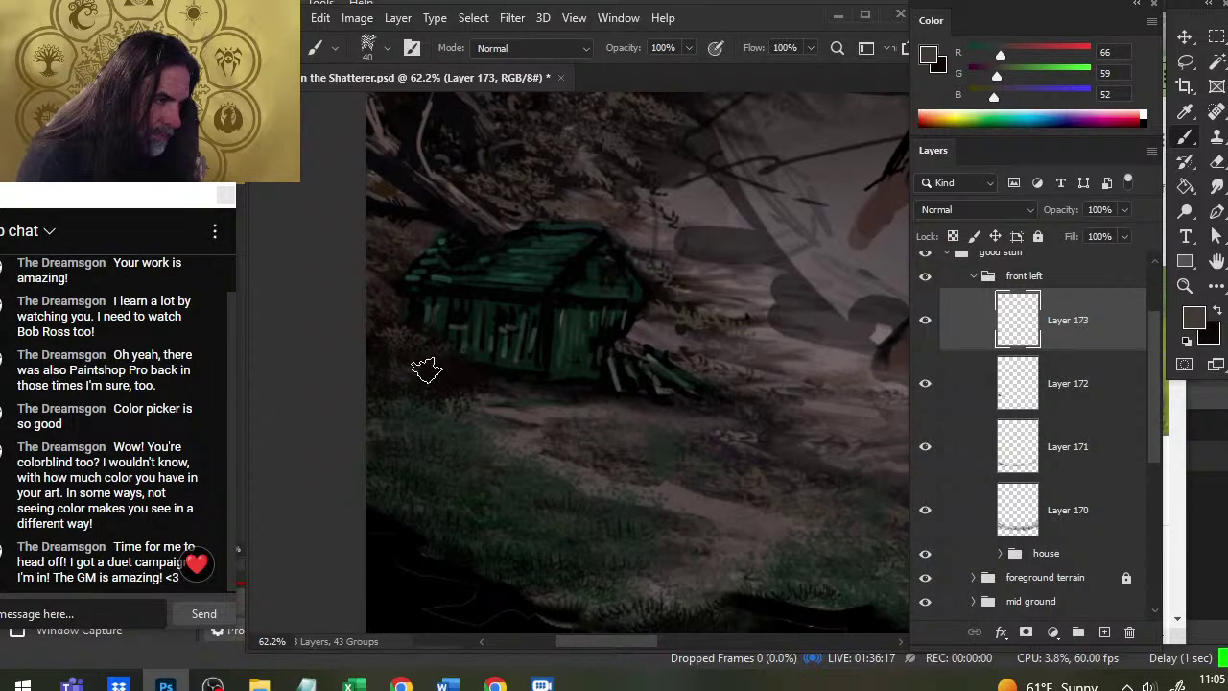
{"action": "key", "text": "e"}
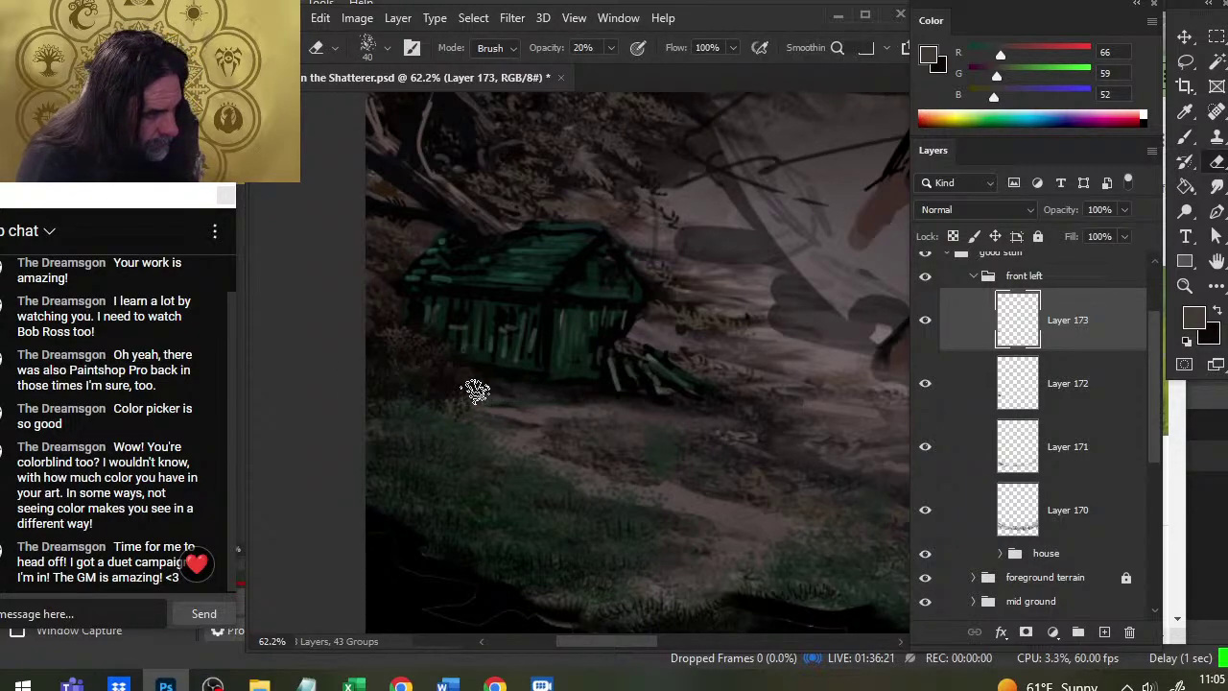
Build up foliage along the house's base by alternating near-black (R 11, G 7, B 5) and grey-brown (R 66, G 59, B 52), then lightly erase
{"action": "key", "text": "b"}
{"action": "left_click", "coordinate": [499, 383], "text": "alt"}
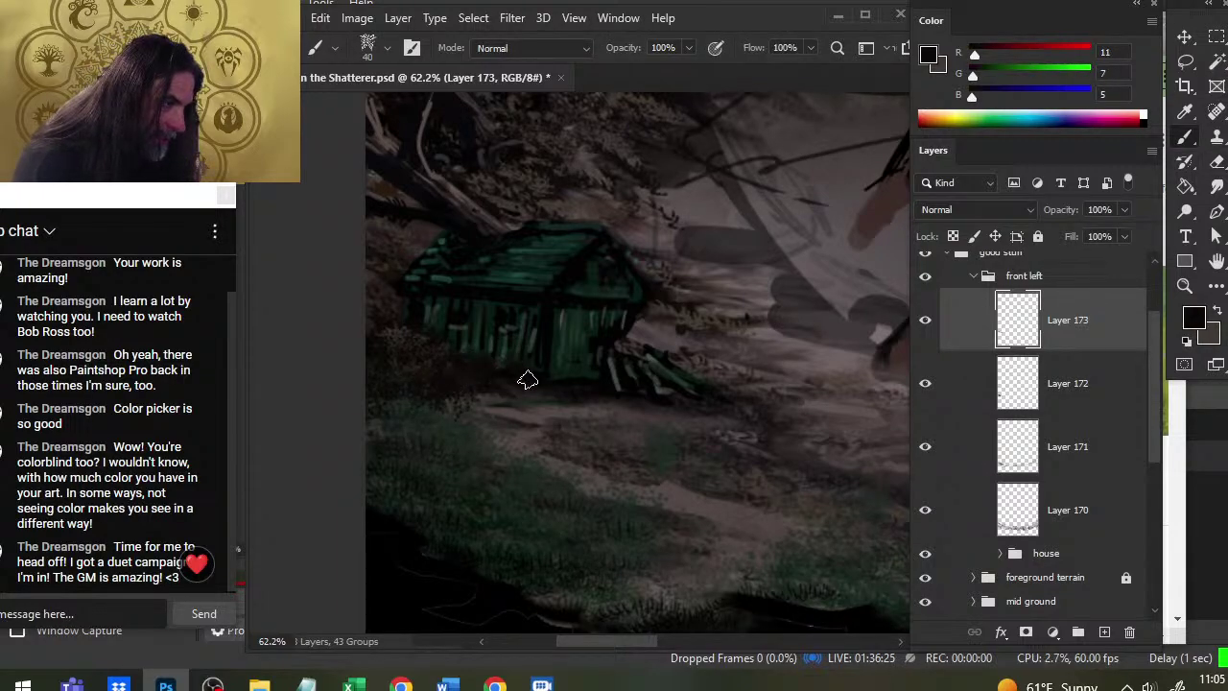
{"action": "key", "text": "x"}
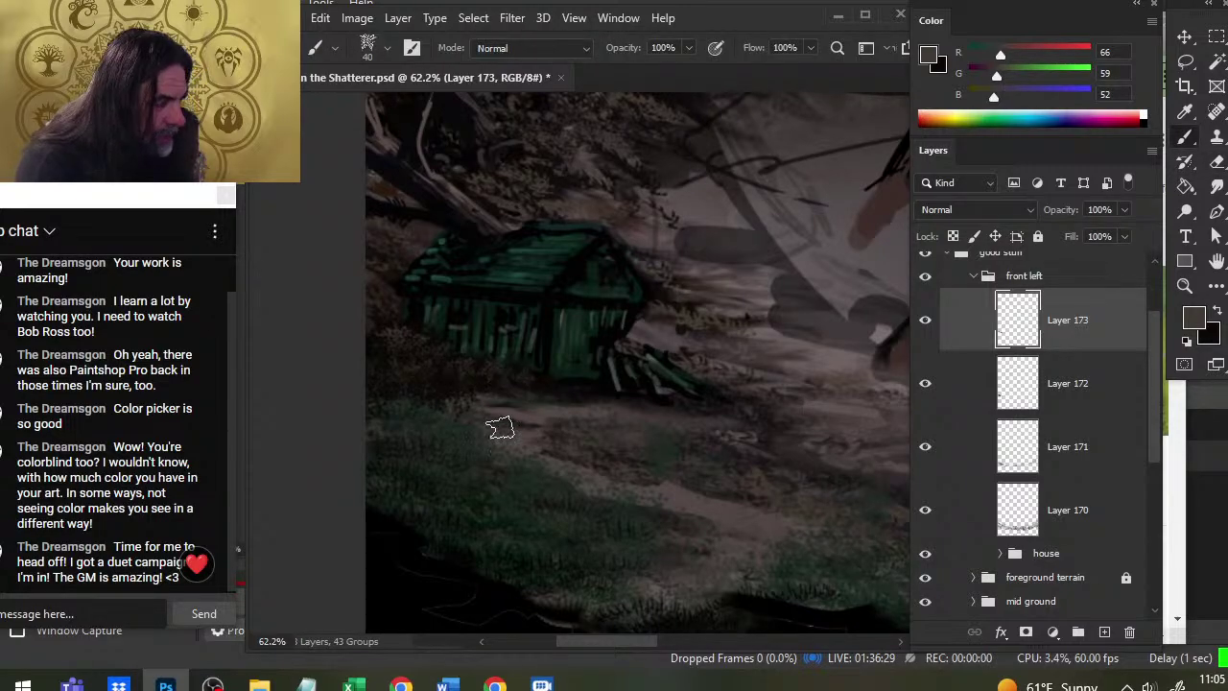
{"action": "left_click", "coordinate": [488, 383], "text": "alt"}
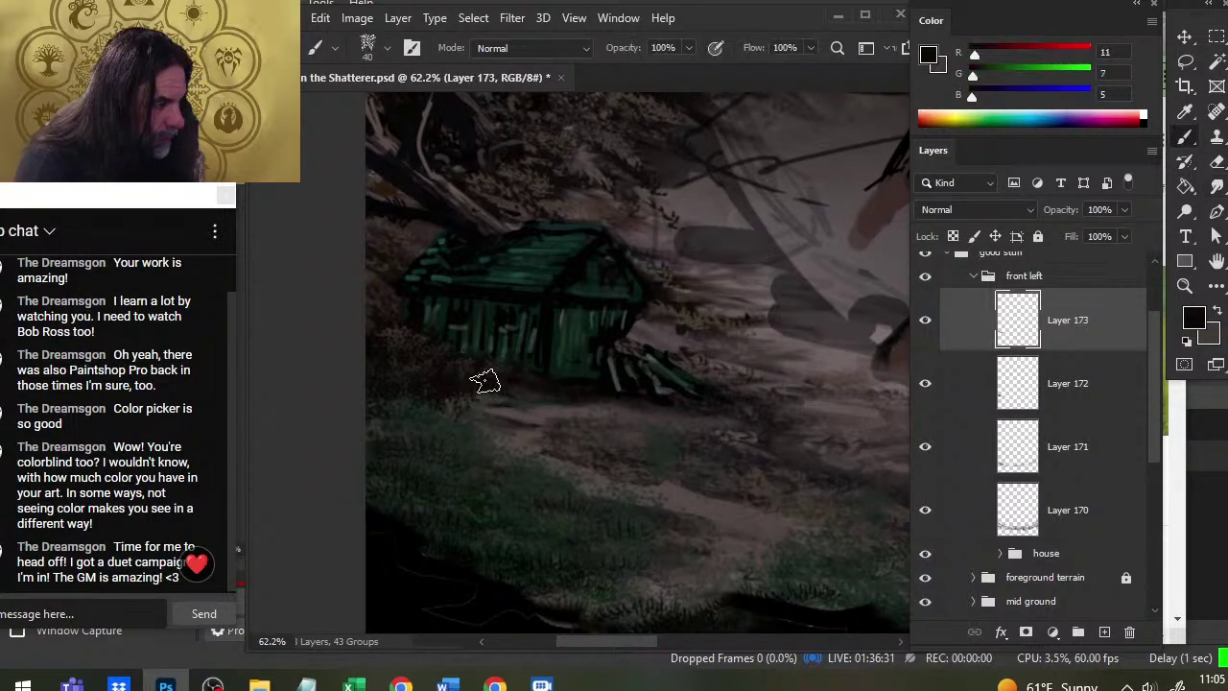
{"action": "key", "text": "x"}
{"action": "key", "text": "e"}
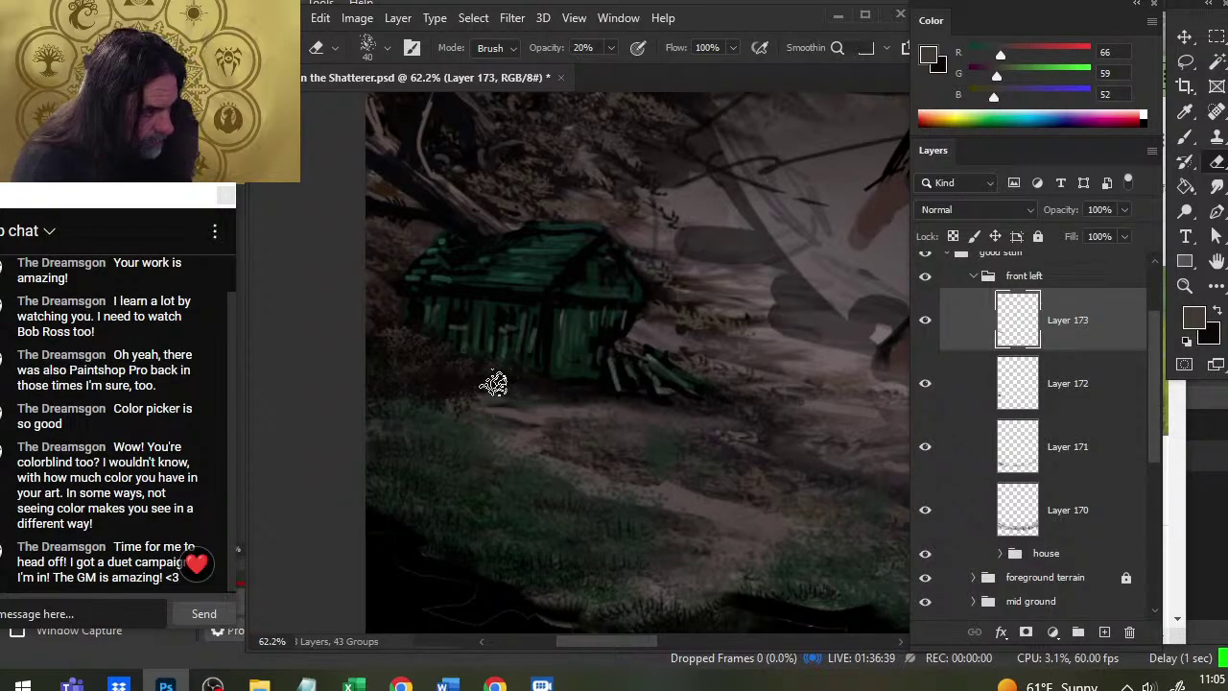
Paint small near-black and grey-brown foliage strokes under the house's front corner with the brush at 30 px, then lightly erase them
{"action": "key", "text": "b"}
{"action": "left_click", "coordinate": [506, 393], "text": "alt"}
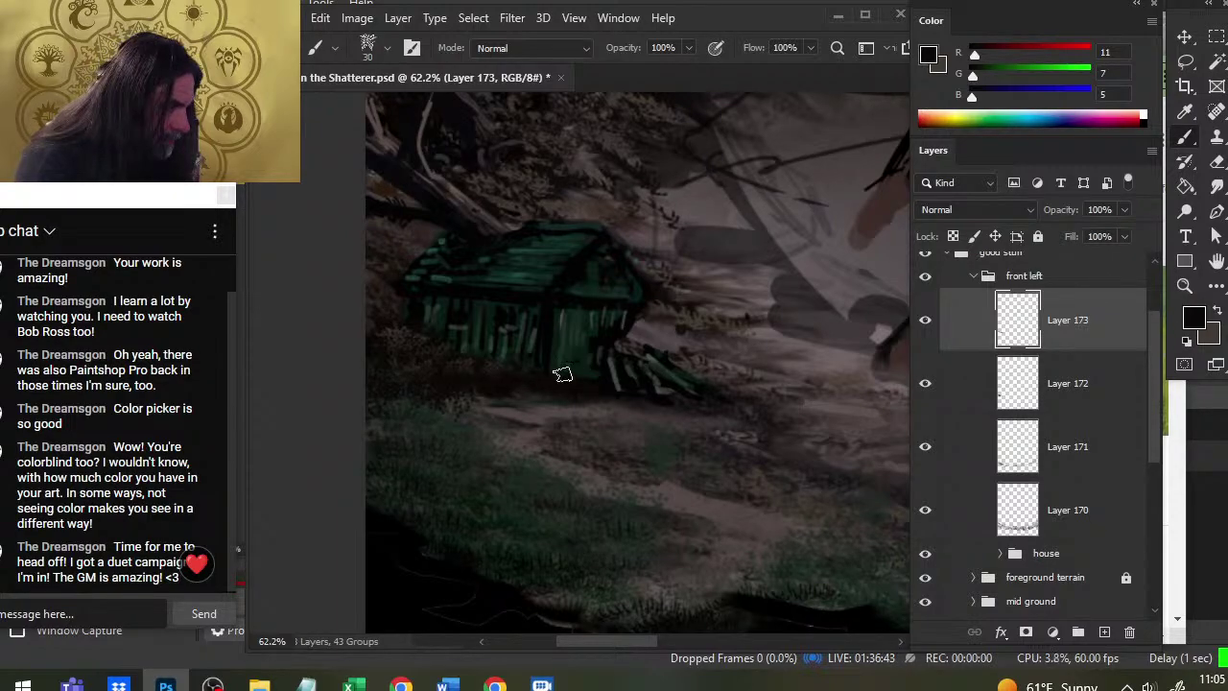
{"action": "key", "text": "x"}
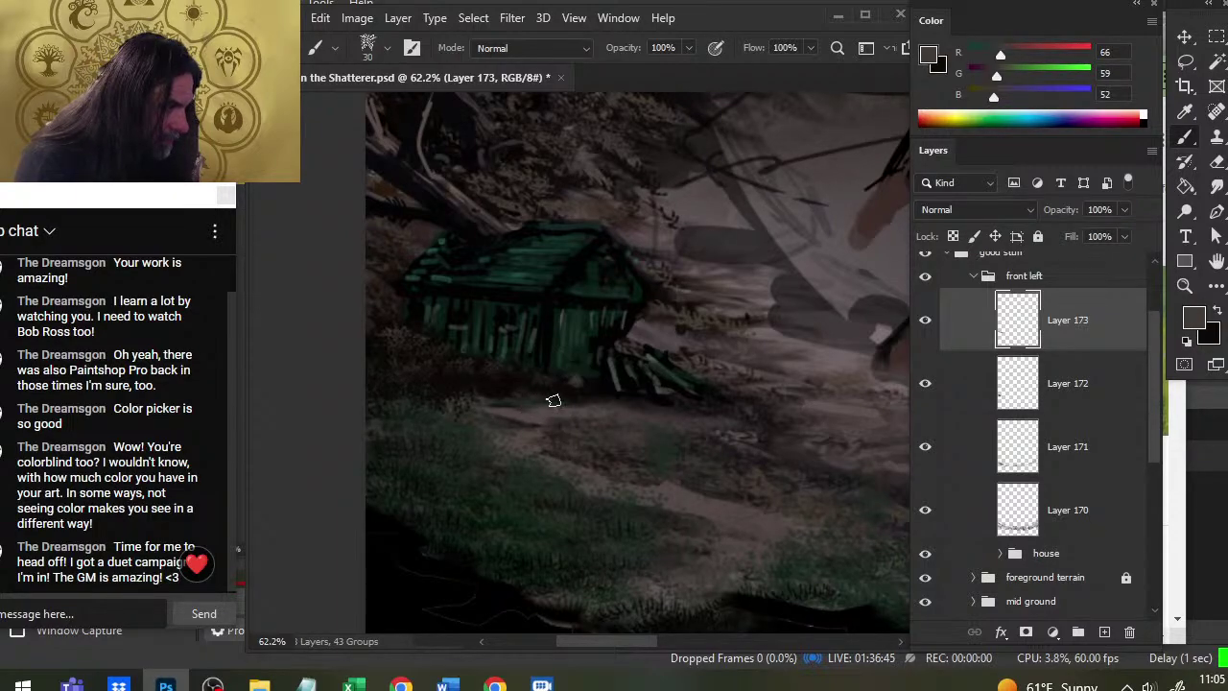
{"action": "key", "text": "e"}
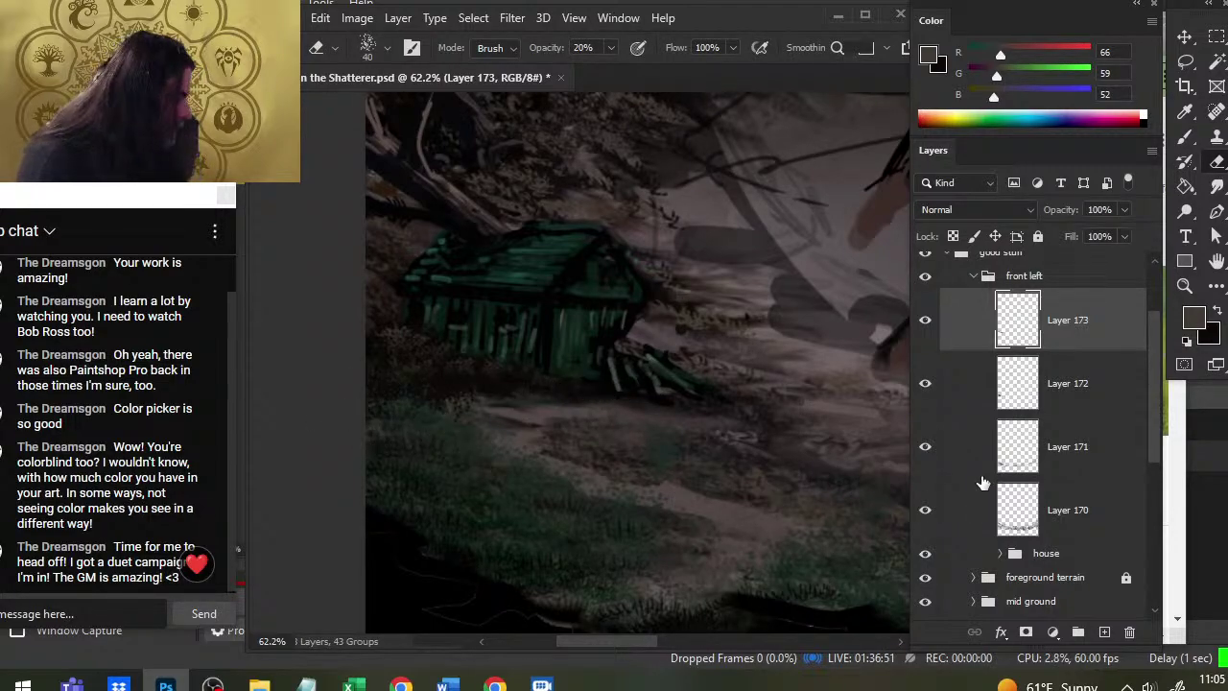
Paint dark green (R 29, G 42, B 35) foliage on Layer 172 below the house's lower left corner at 30 px, then lightly erase around it
{"action": "left_click", "coordinate": [958, 379]}
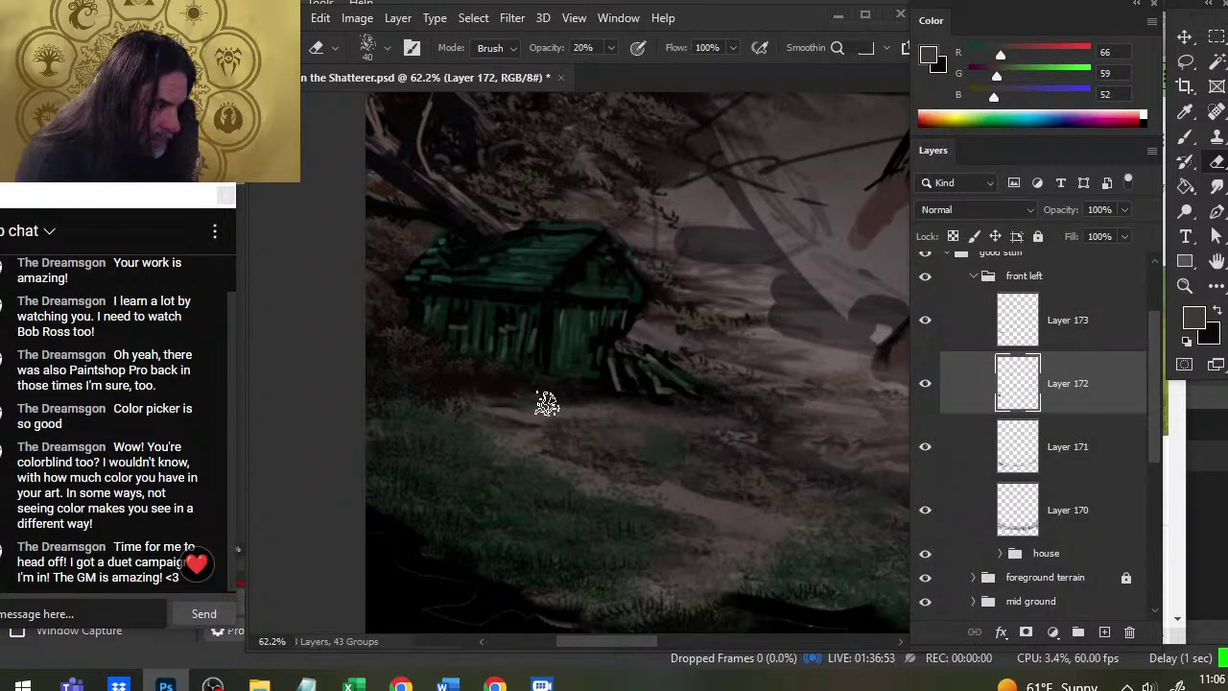
{"action": "key", "text": "r"}
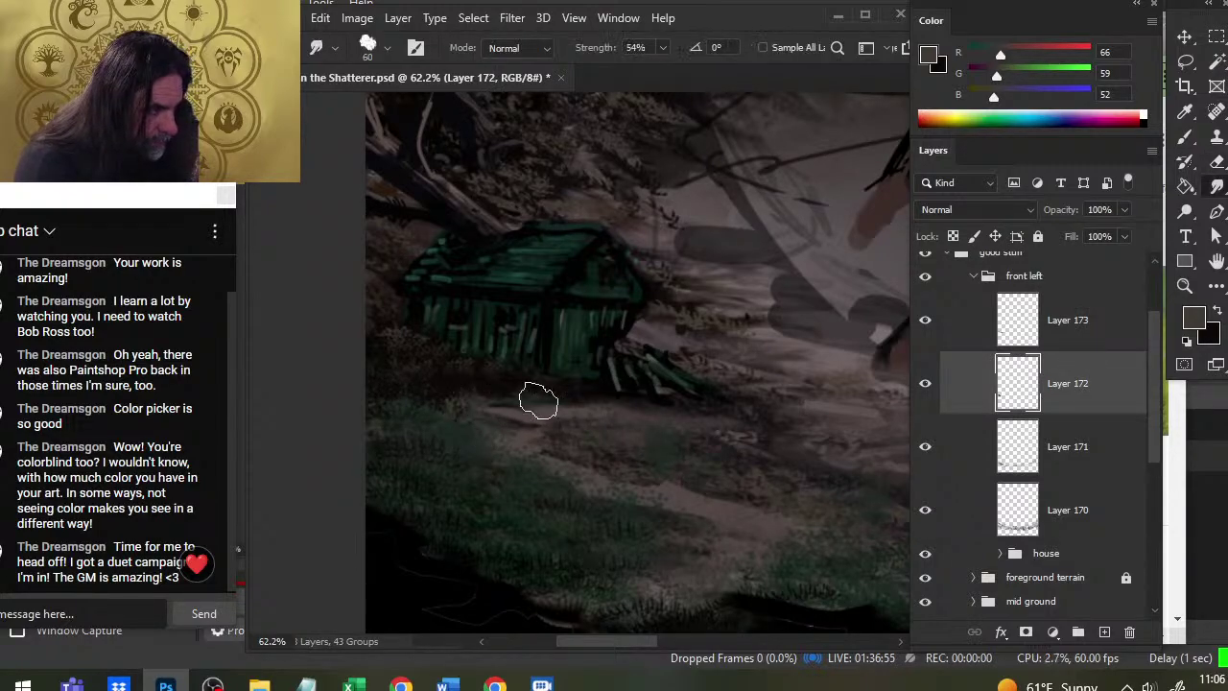
{"action": "key", "text": "b"}
{"action": "key", "text": "alt"}
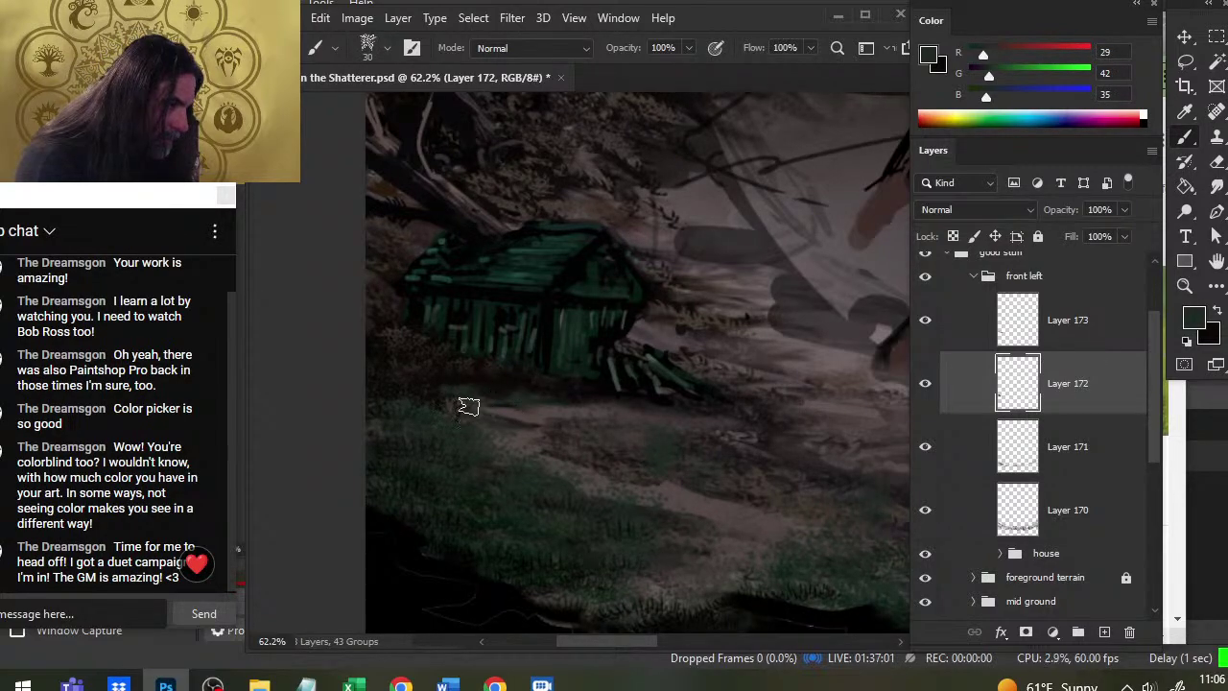
{"action": "key", "text": "e"}
{"action": "key", "text": "alt+bracketright"}
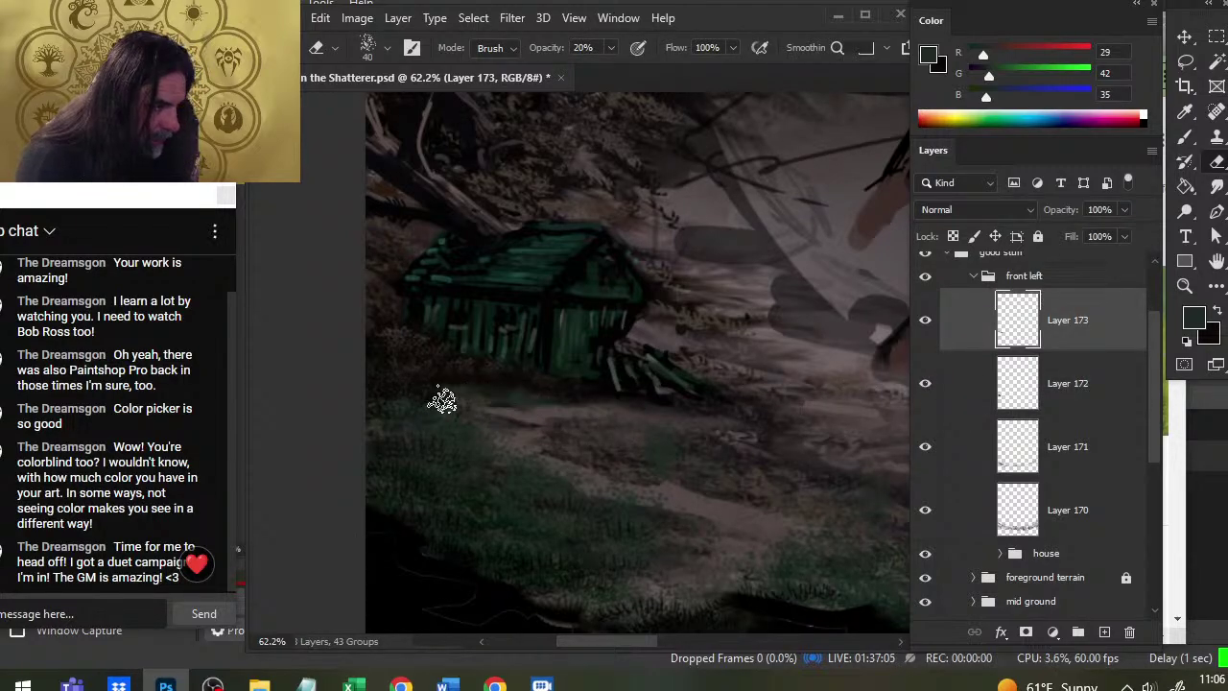
Paint near-black (R 13, G 9, B 6) foliage on Layer 172 along the ground left of the house's base at 50 px, then lightly erase it
{"action": "left_click", "coordinate": [984, 378]}
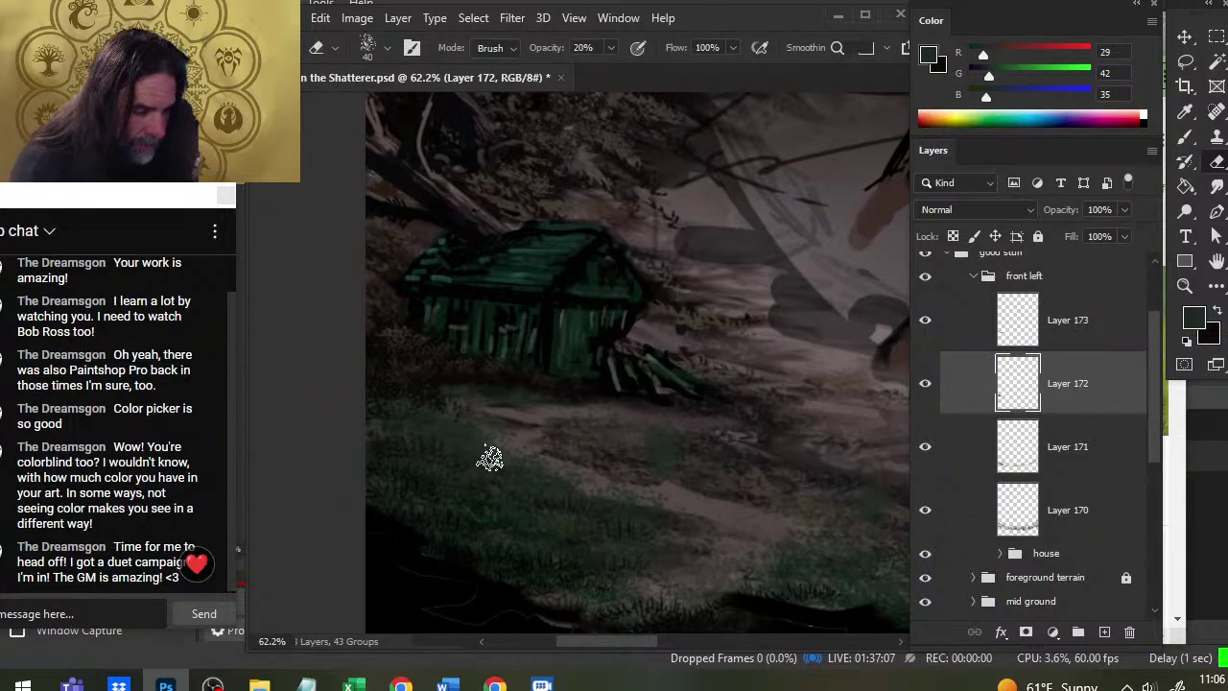
{"action": "key", "text": "b"}
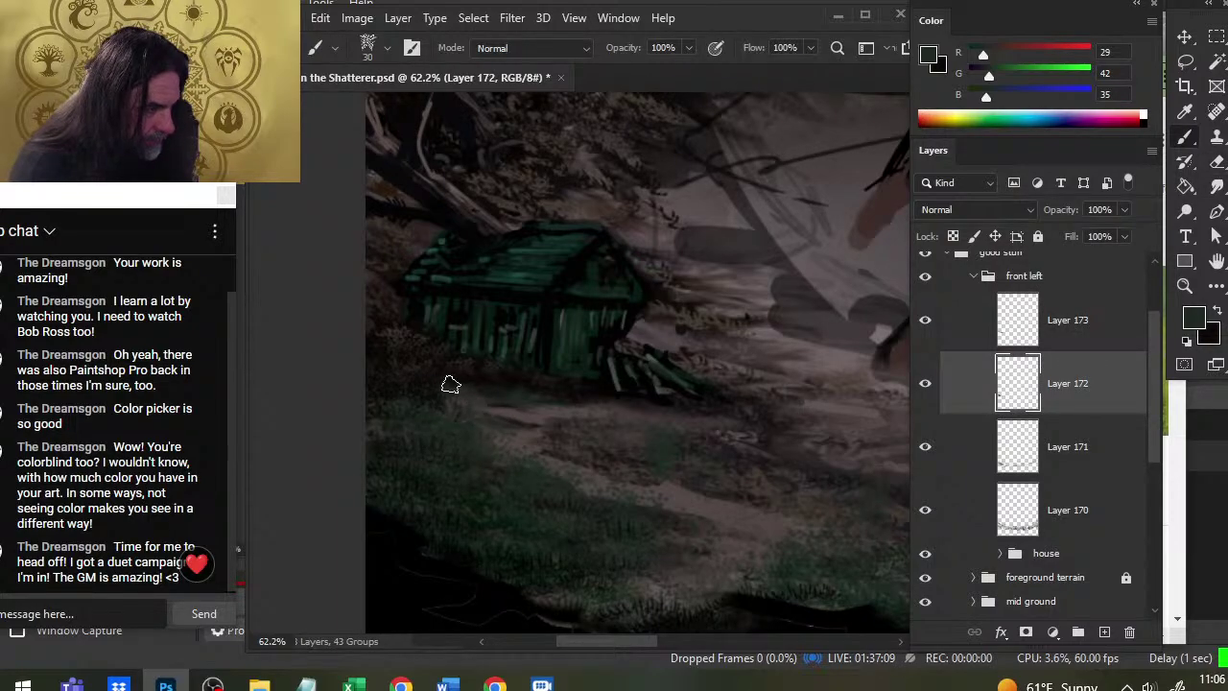
{"action": "left_click", "coordinate": [406, 457], "text": "alt"}
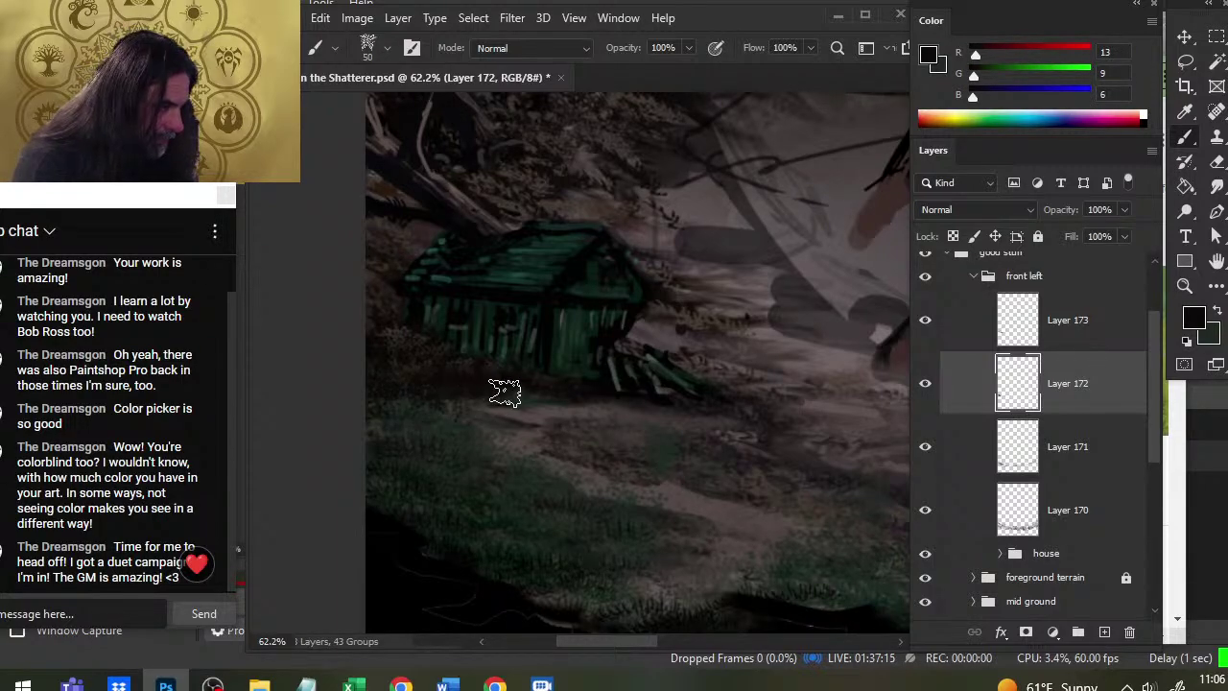
{"action": "key", "text": "bracketright"}
{"action": "mouse_move", "coordinate": [448, 398]}
{"action": "left_mouse_down"}
{"action": "mouse_move", "coordinate": [438, 403]}
{"action": "mouse_move", "coordinate": [502, 397]}
{"action": "mouse_move", "coordinate": [403, 392]}
{"action": "left_mouse_up"}
{"action": "key", "text": "e"}
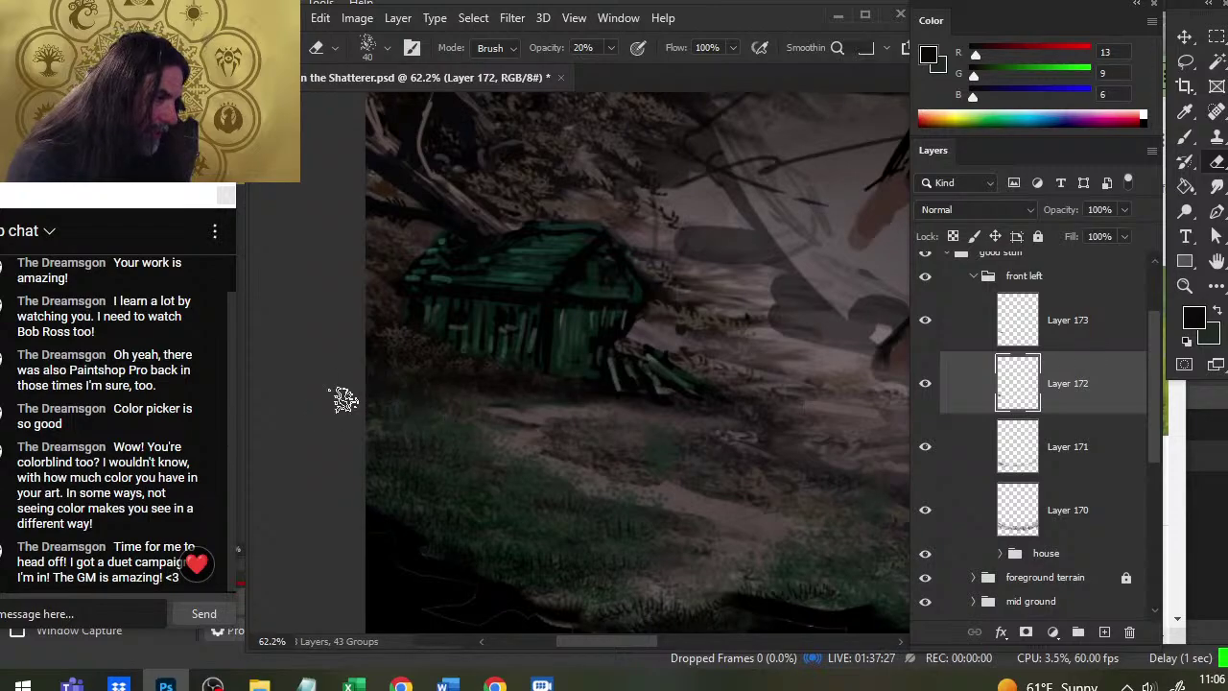
Paint dark grey-brown (R 44, G 39, B 36) undergrowth at the edge of the path below the house with the half stroke foliage brush at 70 px
{"action": "key", "text": "b"}
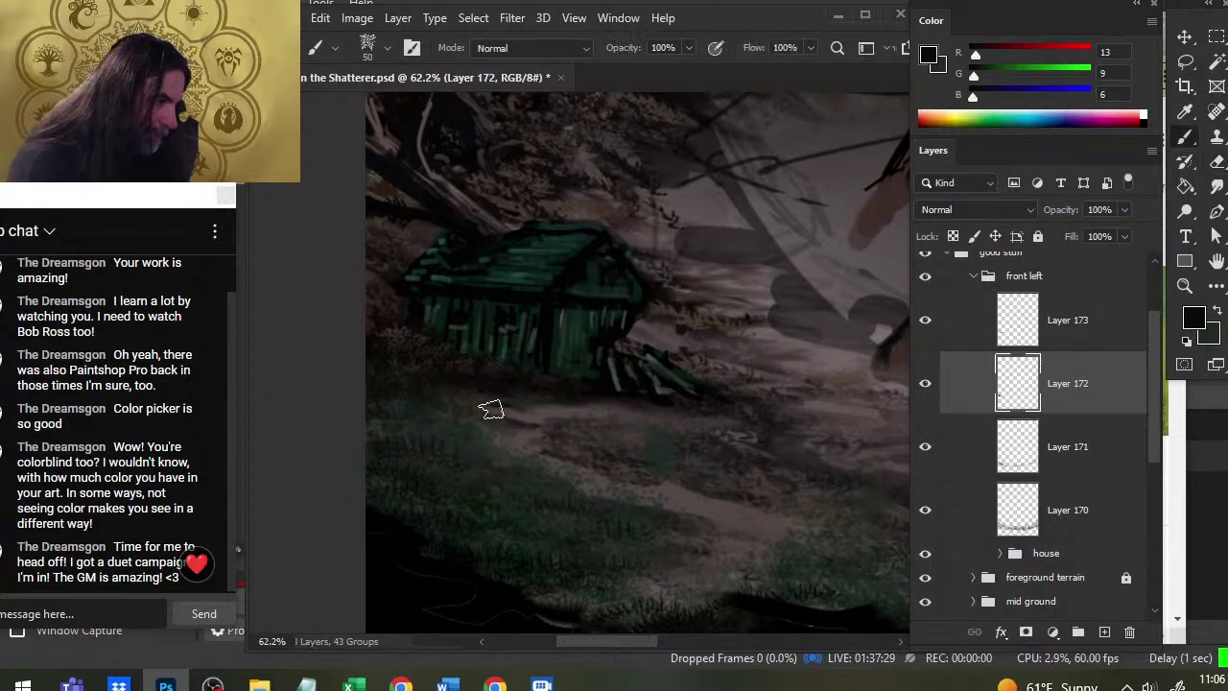
{"action": "left_click", "coordinate": [472, 397], "text": "alt"}
{"action": "right_click", "coordinate": [470, 422]}
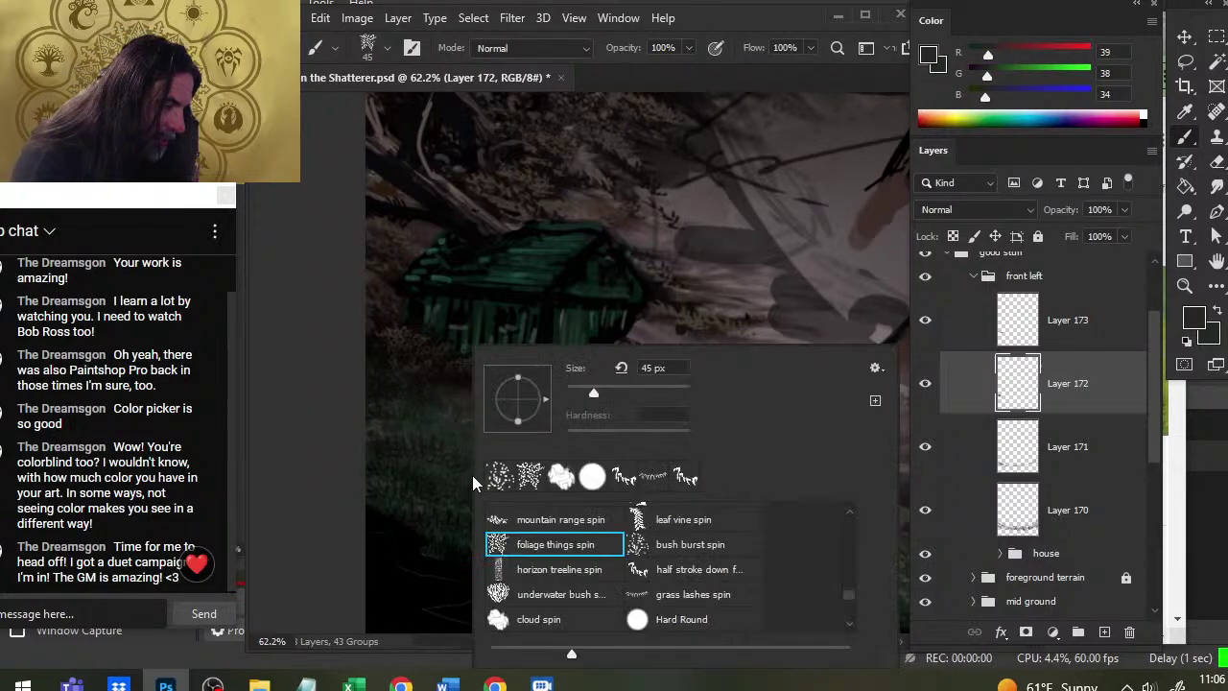
{"action": "mouse_move", "coordinate": [515, 414]}
{"action": "left_mouse_down"}
{"action": "mouse_move", "coordinate": [510, 405]}
{"action": "mouse_move", "coordinate": [516, 416]}
{"action": "left_mouse_up"}
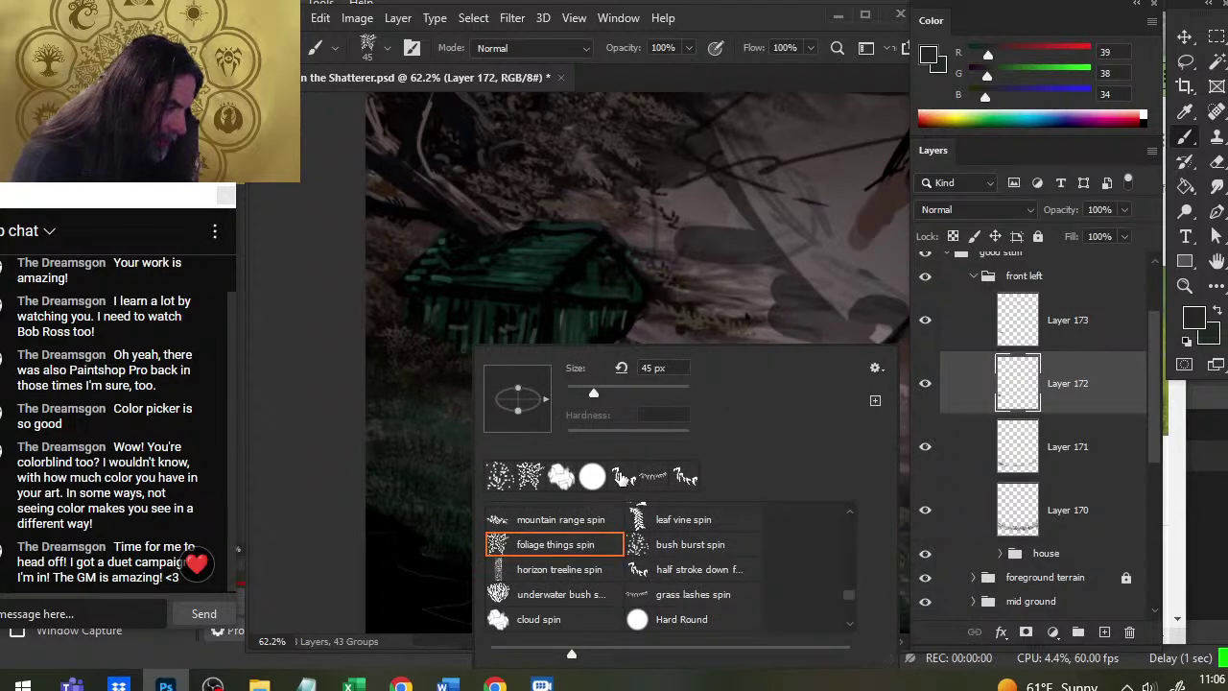
{"action": "left_click", "coordinate": [622, 477]}
{"action": "left_click", "coordinate": [268, 436]}
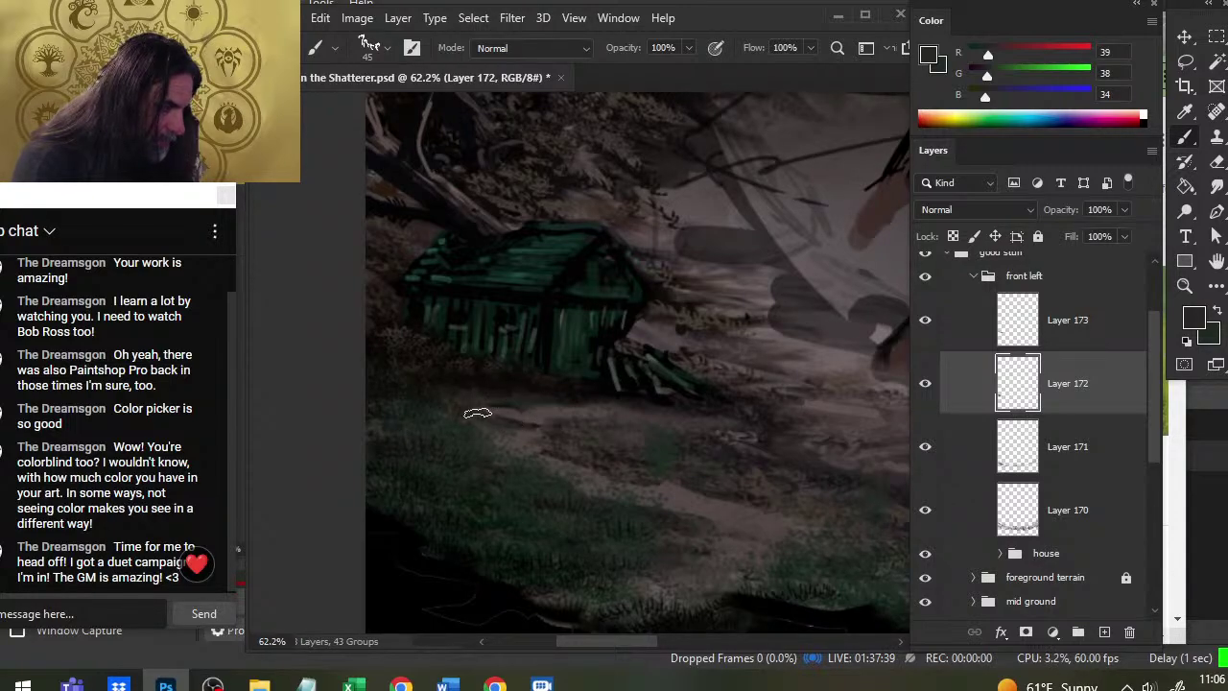
{"action": "left_click", "coordinate": [474, 404], "text": "alt"}
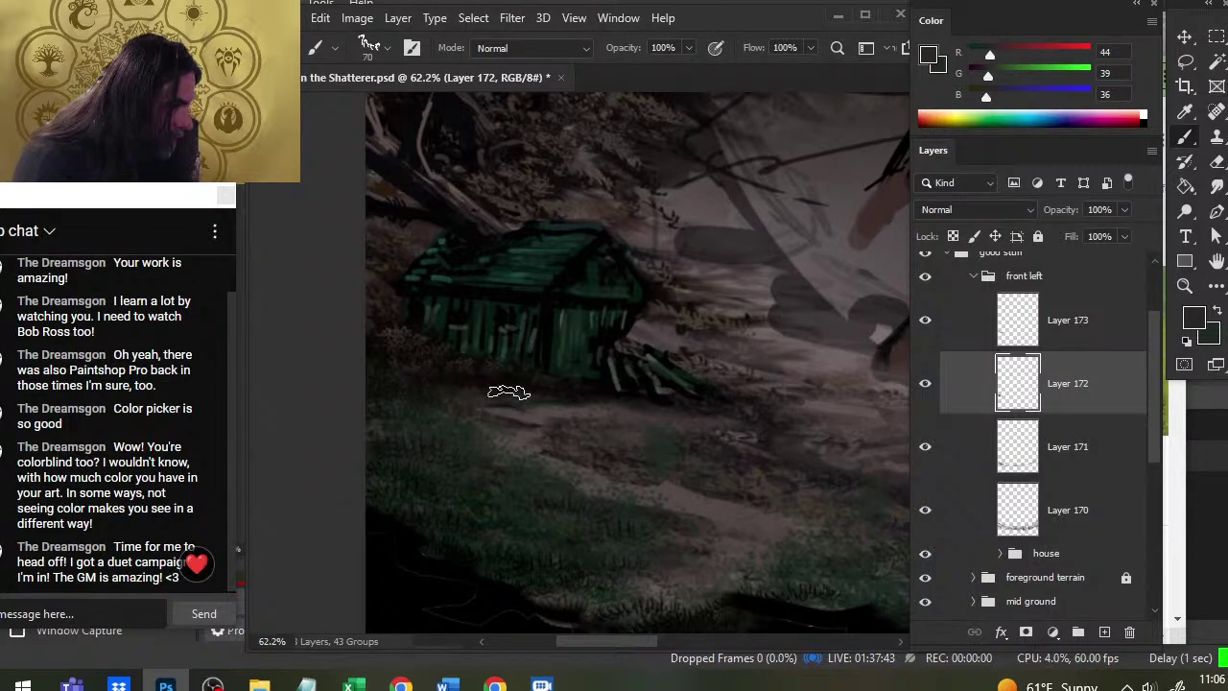
Add dark green-grey (R 23, G 27, B 23) and near-black (R 14, G 10, B 10) undergrowth below the house, lightly erasing on Layer 173
{"action": "left_click", "coordinate": [446, 408], "text": "alt"}
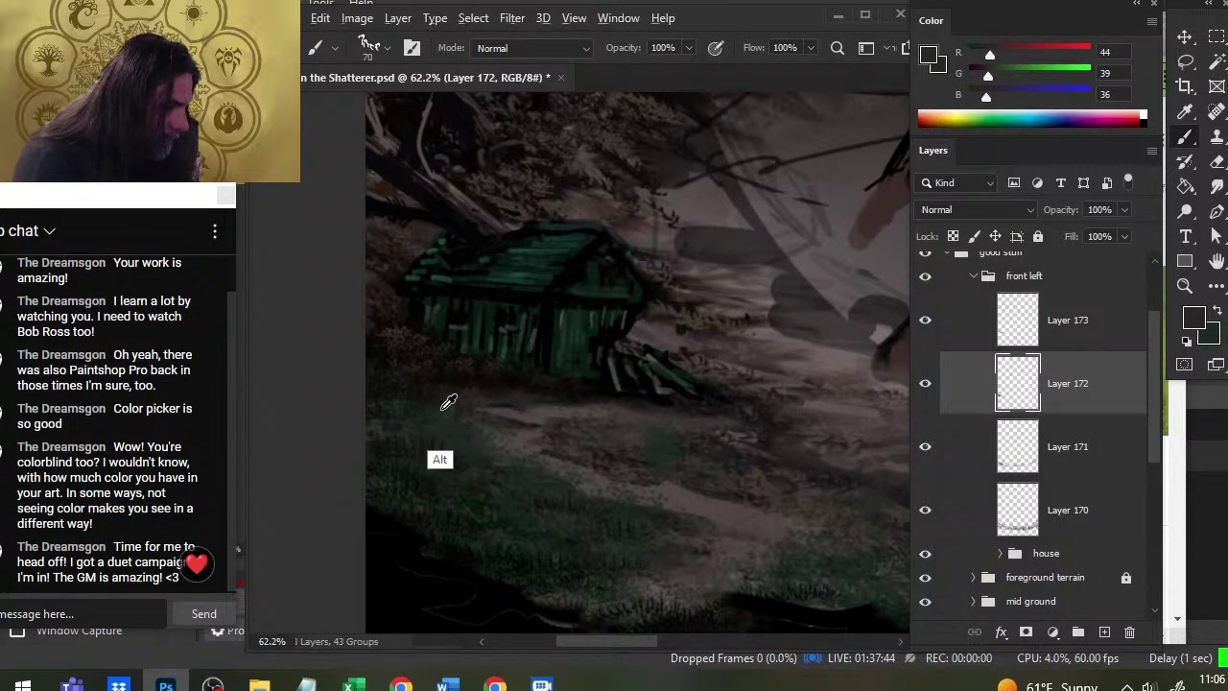
{"action": "left_click", "coordinate": [952, 338]}
{"action": "key", "text": "e"}
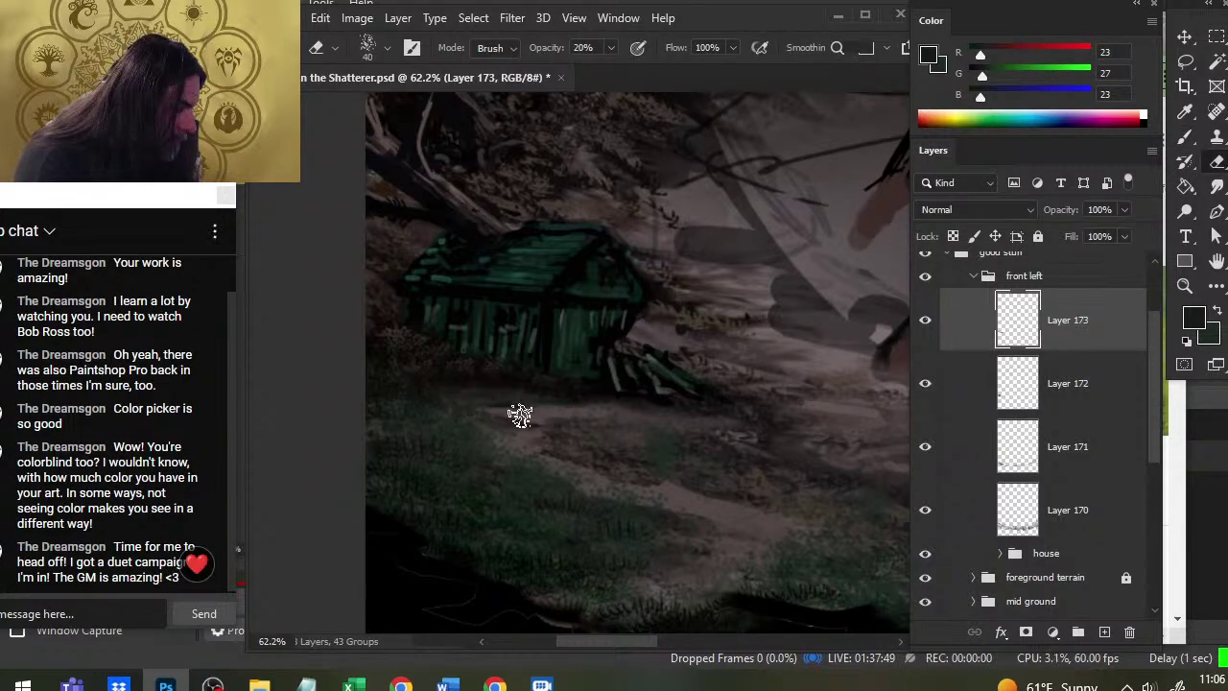
{"action": "key", "text": "b"}
{"action": "left_click", "coordinate": [480, 392], "text": "alt"}
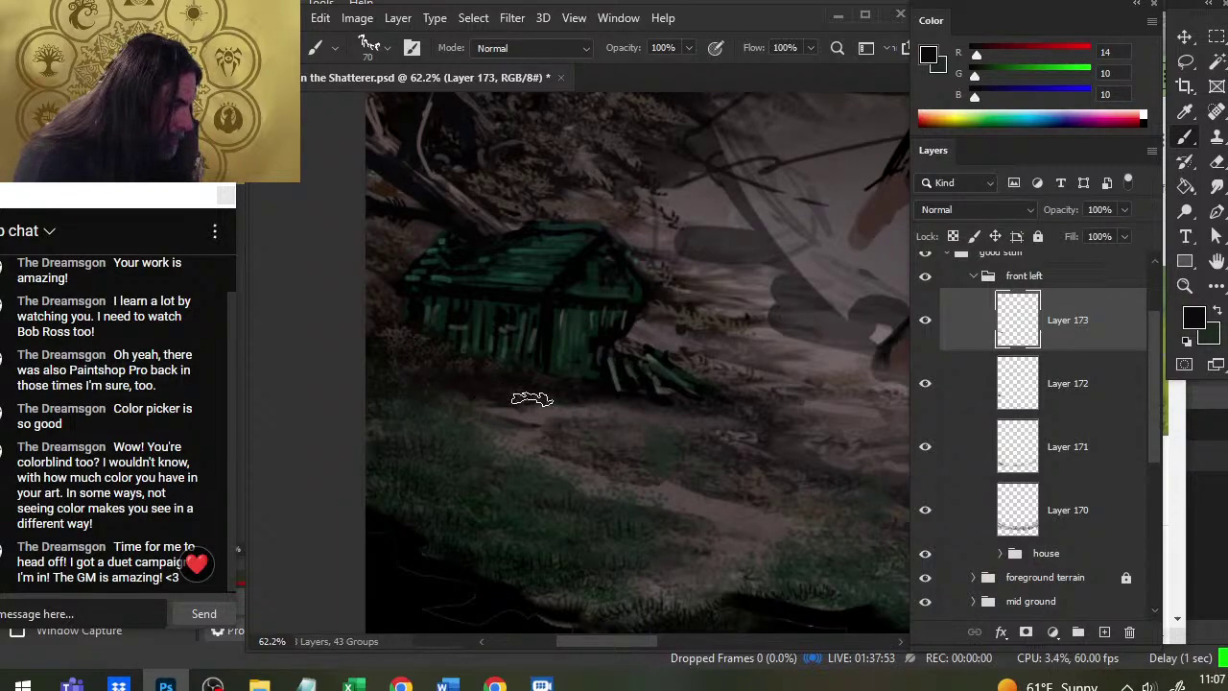
{"action": "key", "text": "e"}
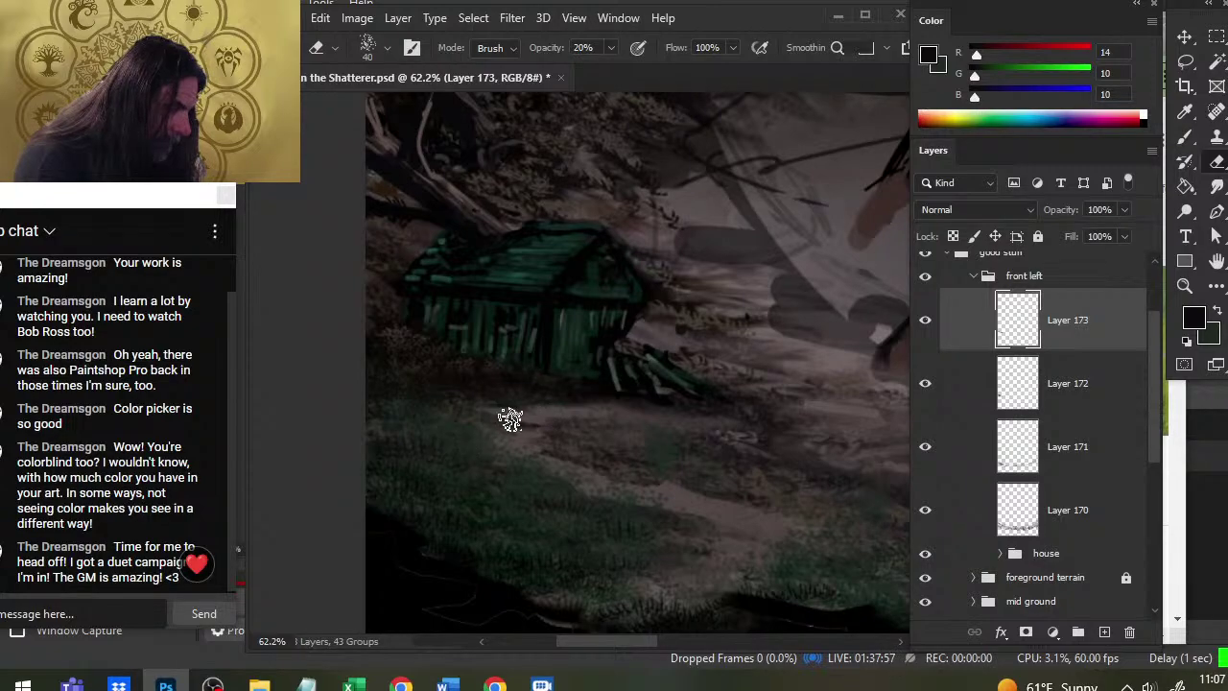
Toggle the visibility of Layer 172 and Layer 171 to examine which foliage and grass strokes each one holds
{"action": "key", "text": "z"}
{"action": "left_click_drag", "start_coordinate": [504, 419], "coordinate": [467, 460]}
{"action": "key", "text": "b"}
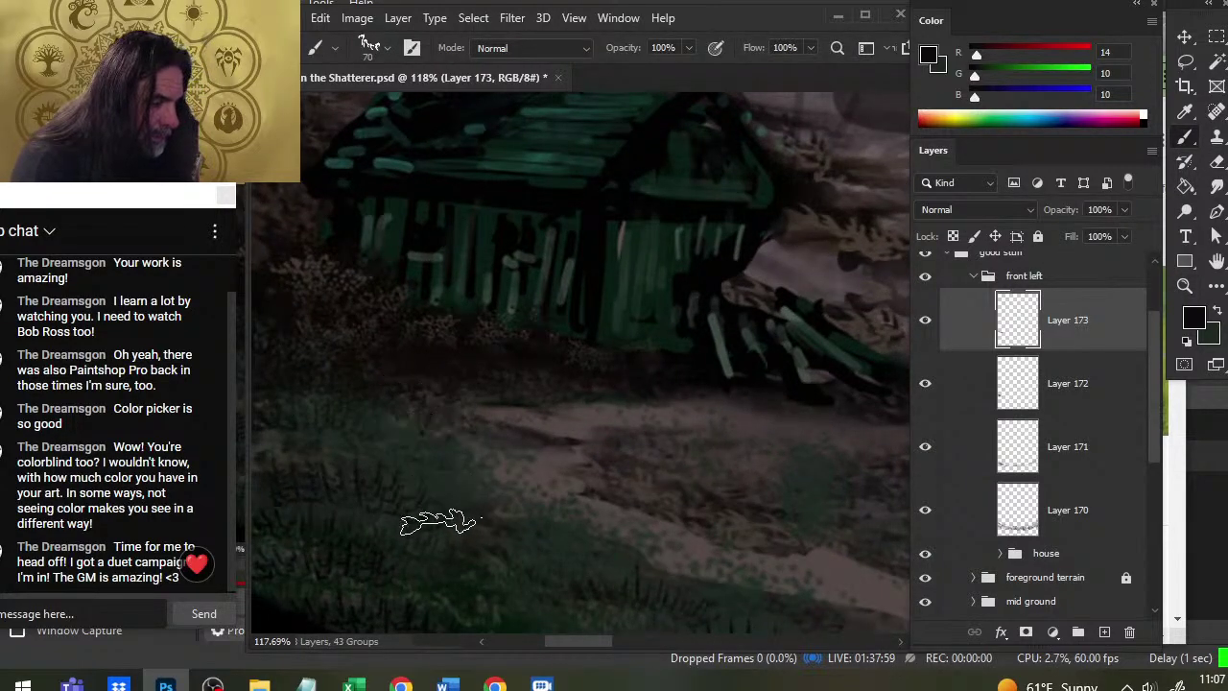
{"action": "left_click", "coordinate": [924, 384]}
{"action": "left_click", "coordinate": [925, 383]}
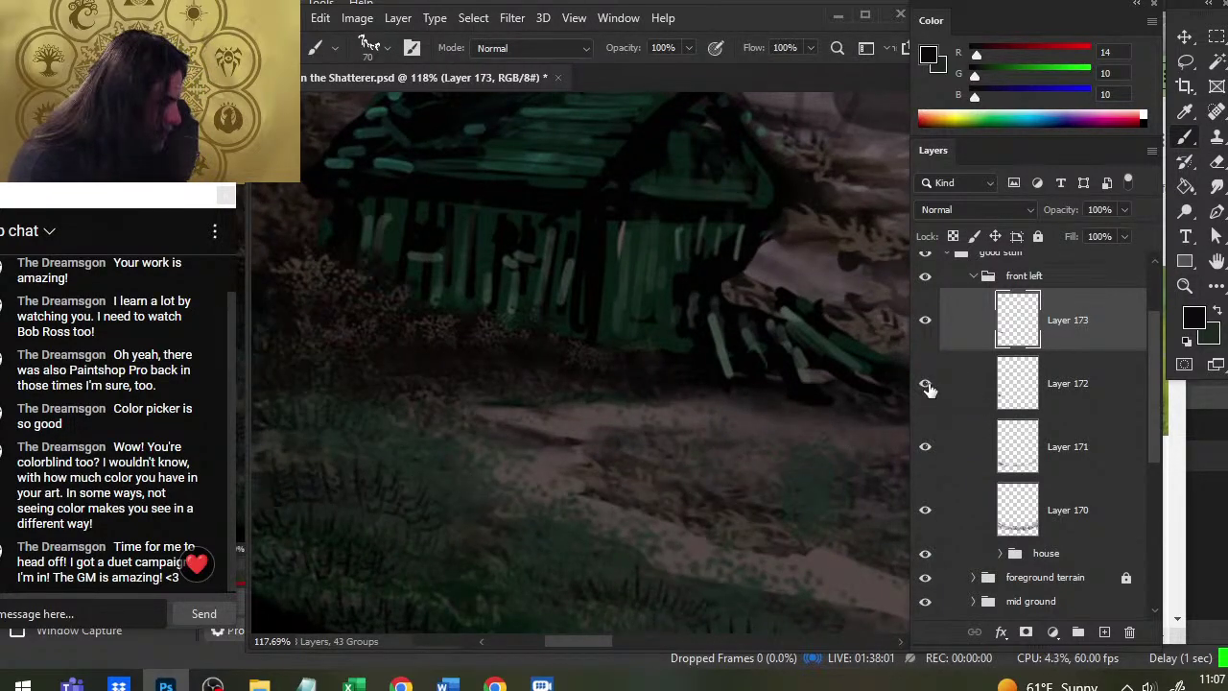
{"action": "left_click", "coordinate": [925, 448]}
{"action": "left_click", "coordinate": [924, 448]}
{"action": "scroll", "coordinate": [562, 439], "scroll_direction": "down", "scroll_amount": 3}
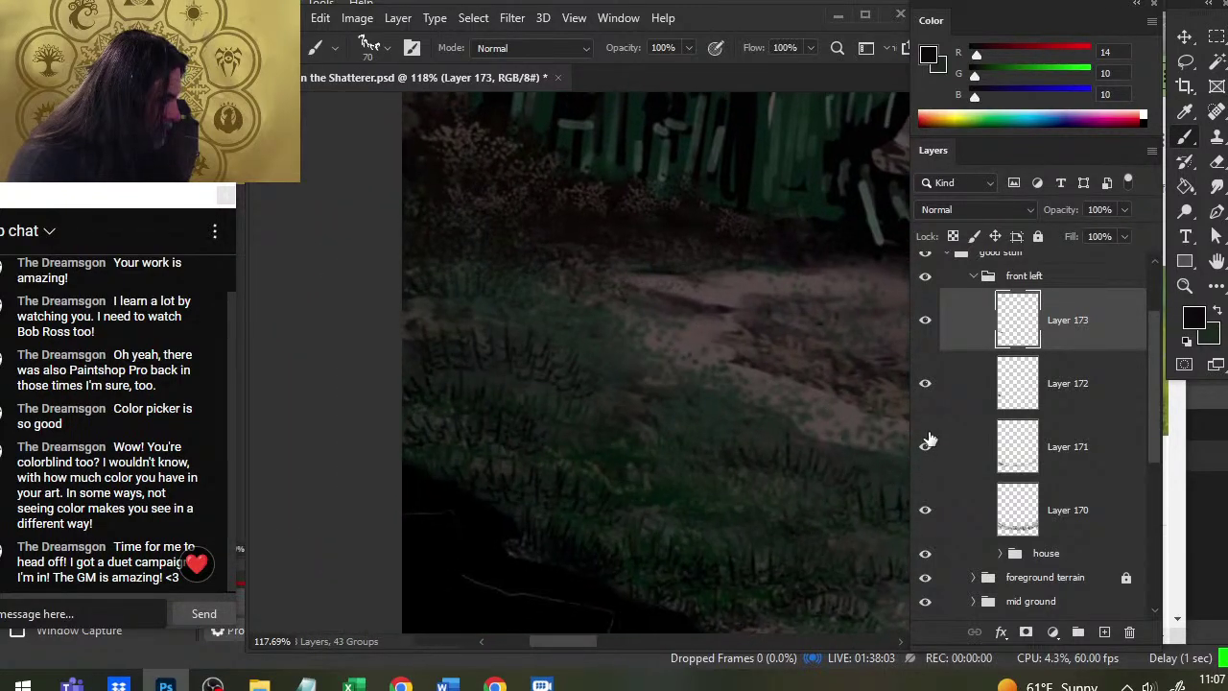
Fade the dark grass strokes on Layer 171 in the lower left foreground with the 20% foliage-textured eraser, enlarging it from 40 to 90 px
{"action": "left_click", "coordinate": [973, 448]}
{"action": "key", "text": "e"}
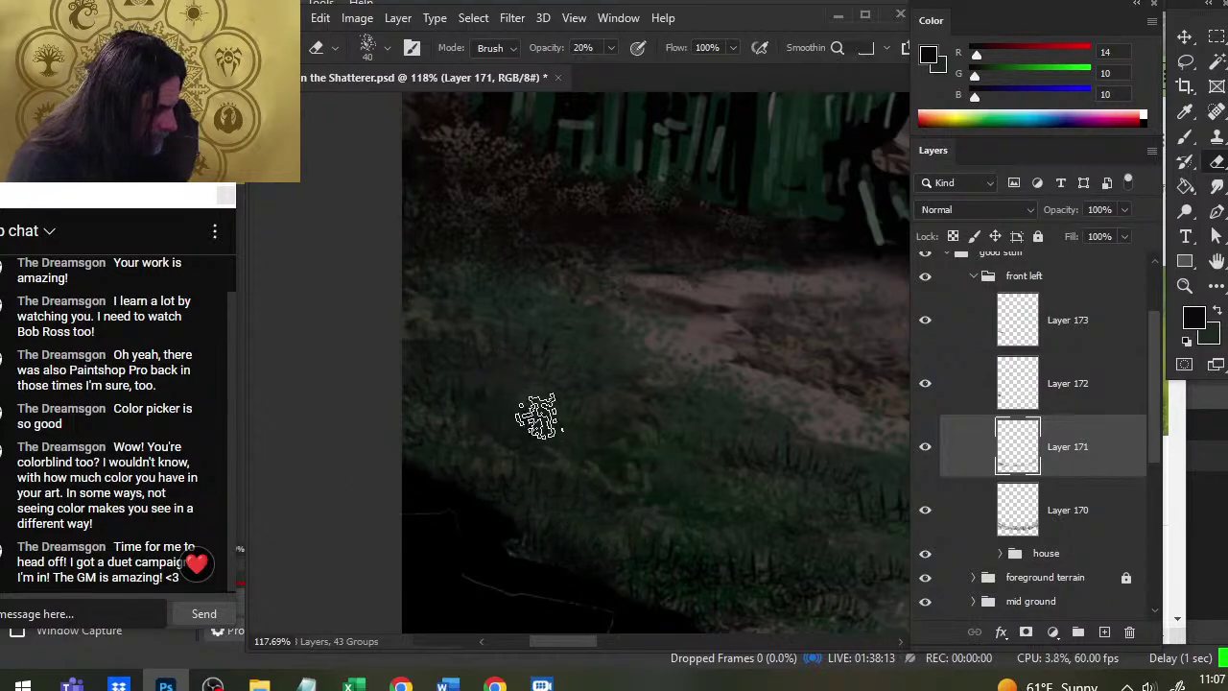
{"action": "key", "text": "bracketright"}
{"action": "key", "text": "bracketright"}
{"action": "key", "text": "bracketright"}
{"action": "key", "text": "bracketright"}
{"action": "key", "text": "bracketright"}
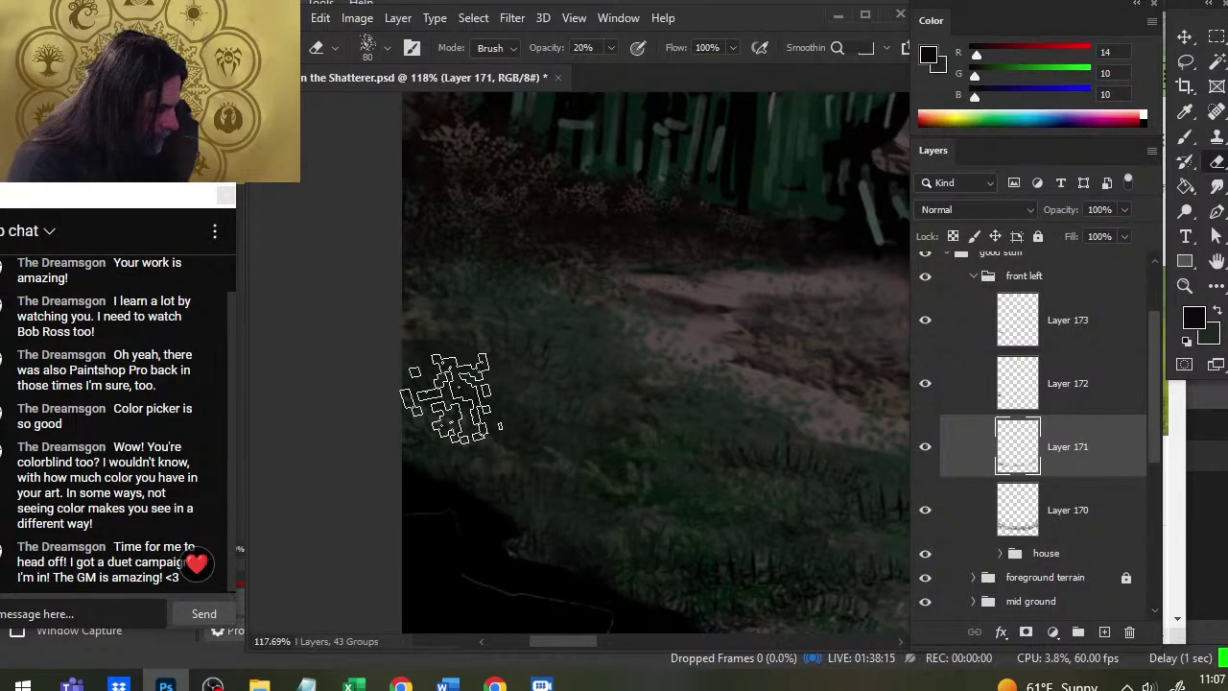
Soften the dark grass on Layer 171 in the foreground below the path, reducing the eraser to 70 px and 50 px near the black edge
{"action": "left_click_drag", "start_coordinate": [664, 543], "coordinate": [412, 411]}
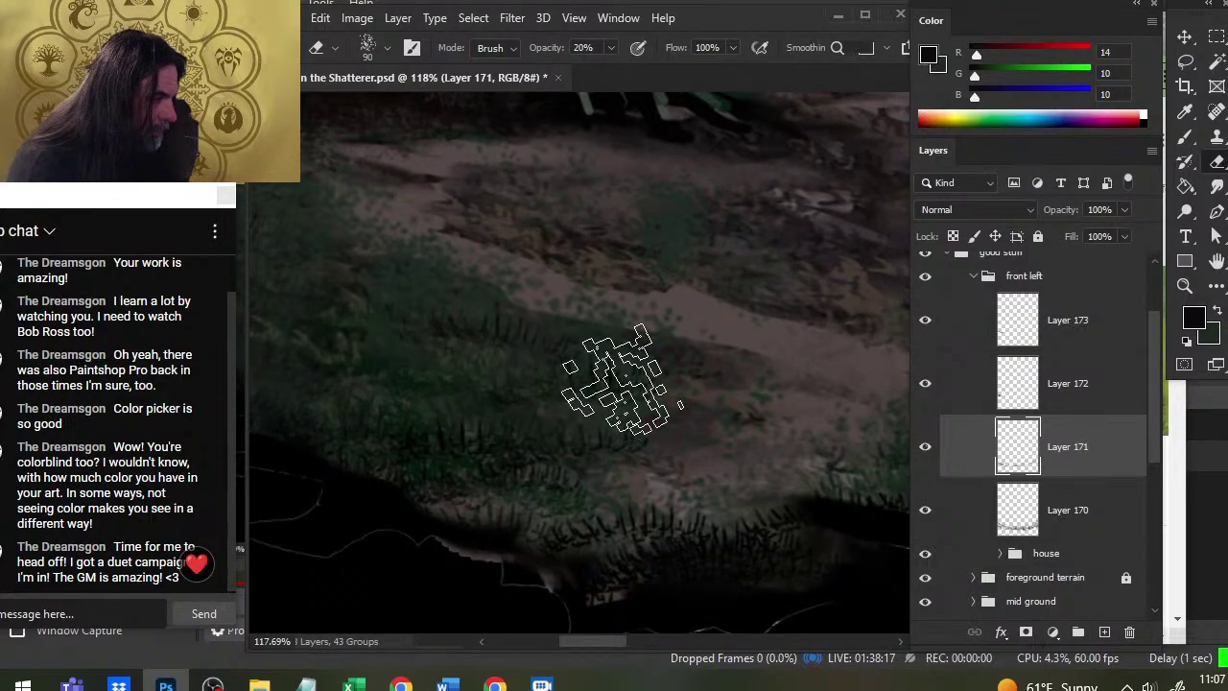
{"action": "key", "text": "bracketleft"}
{"action": "key", "text": "bracketleft"}
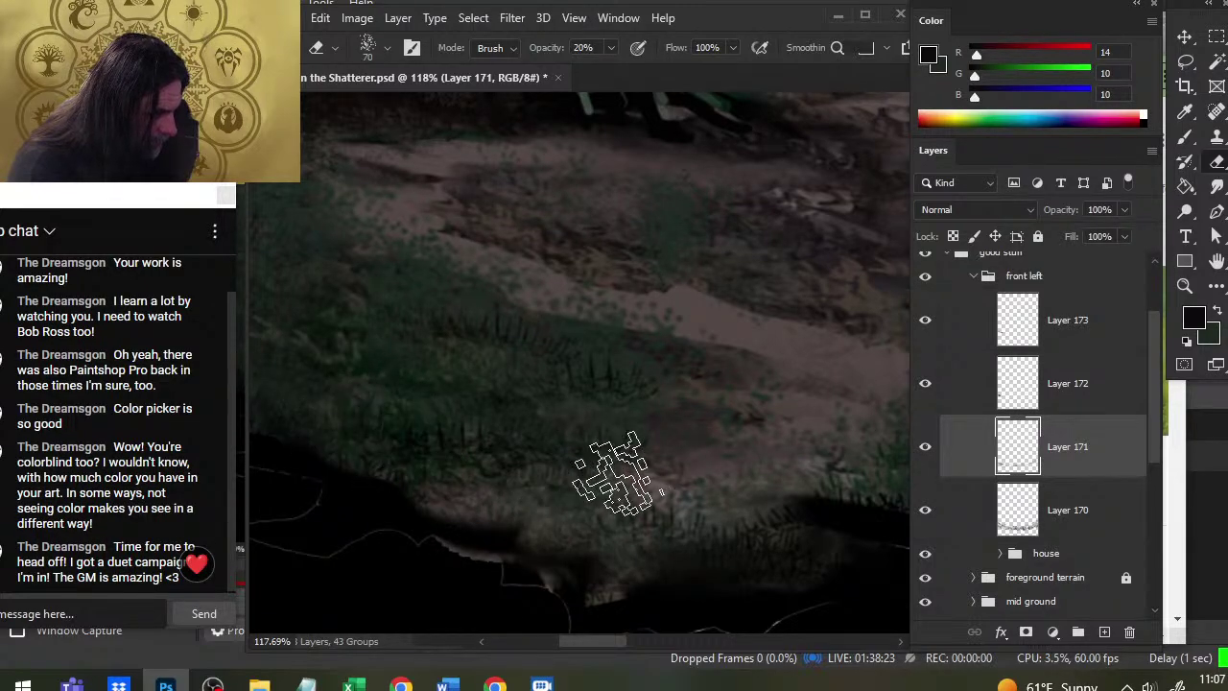
{"action": "left_click_drag", "start_coordinate": [739, 438], "coordinate": [431, 458]}
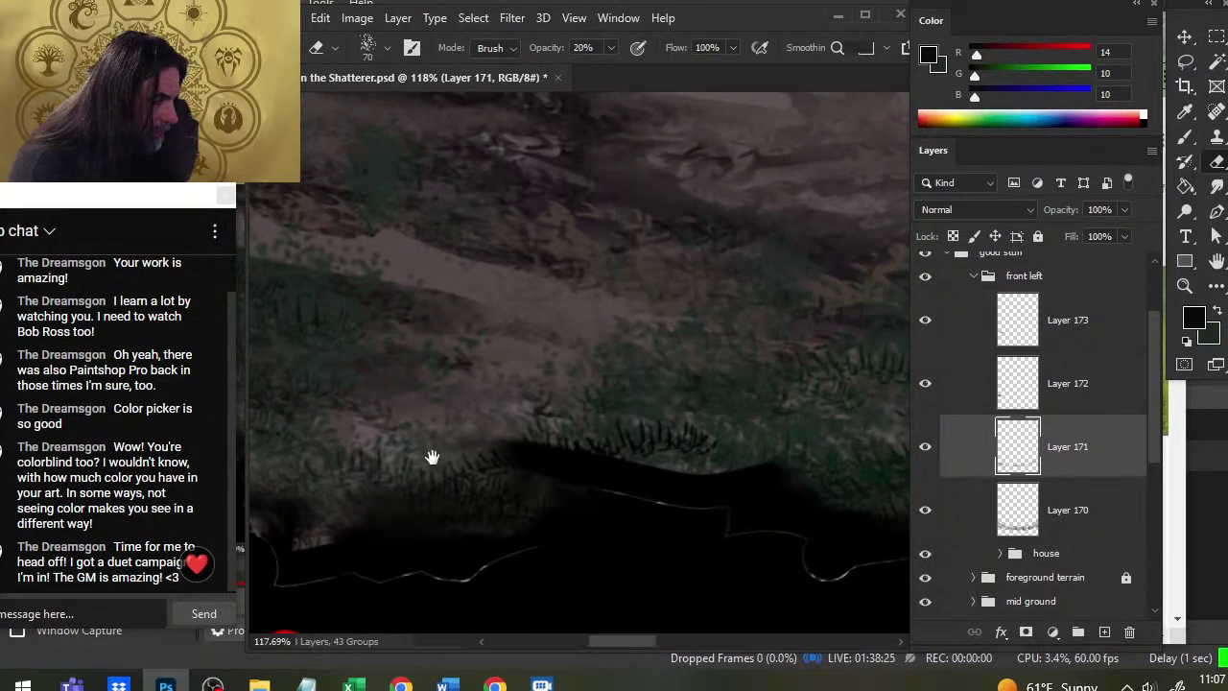
{"action": "key", "text": "bracketleft"}
{"action": "key", "text": "bracketleft"}
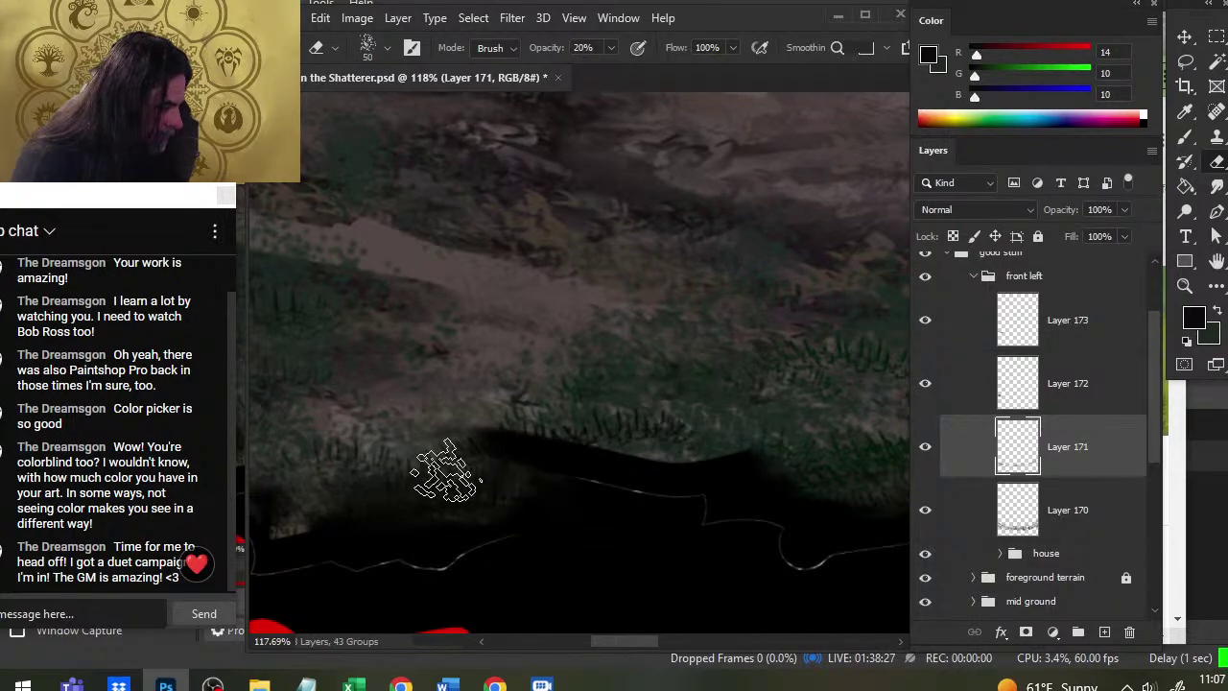
Lightly erase the dark grass on Layer 171 across the middle of the foreground with the eraser at 50 px and 20% opacity
{"action": "left_click_drag", "start_coordinate": [748, 496], "coordinate": [471, 450]}
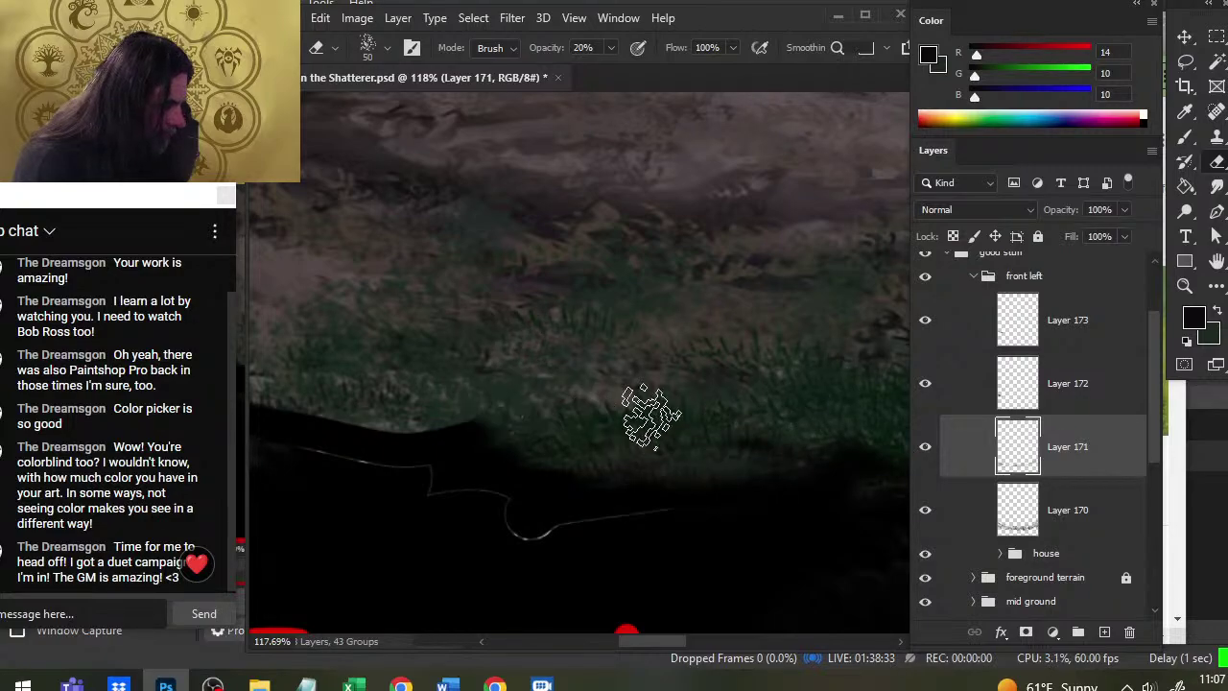
{"action": "left_click_drag", "start_coordinate": [792, 458], "coordinate": [443, 461]}
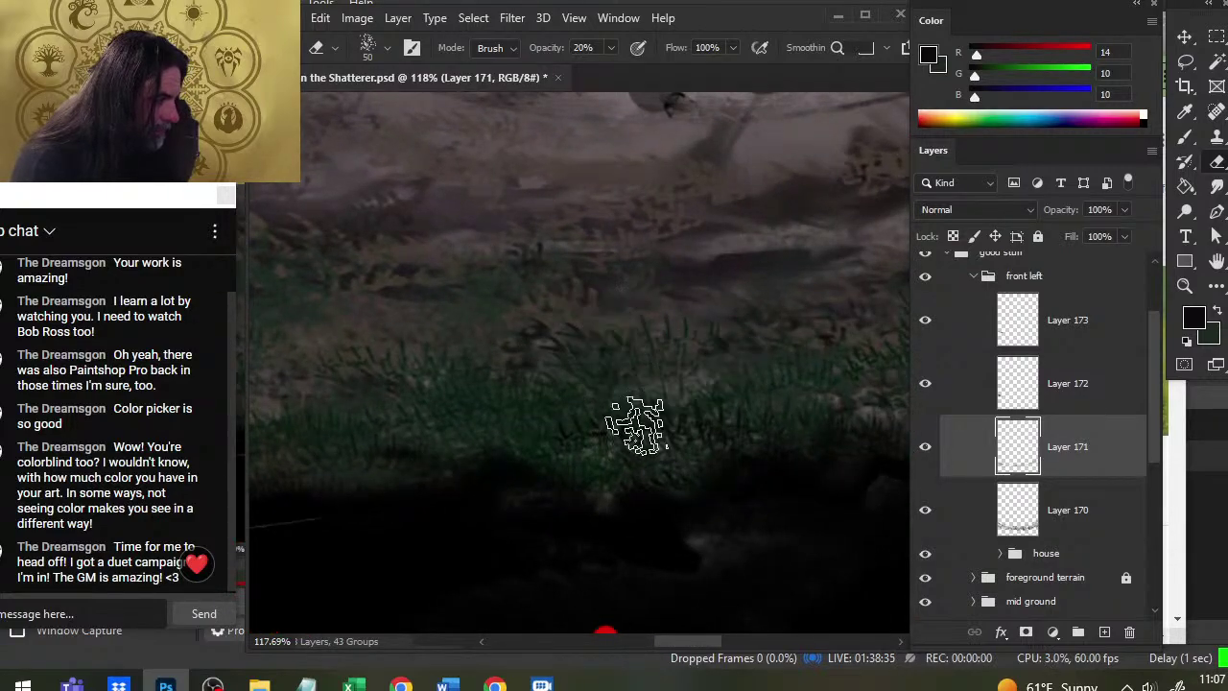
{"action": "left_click_drag", "start_coordinate": [568, 468], "coordinate": [442, 445]}
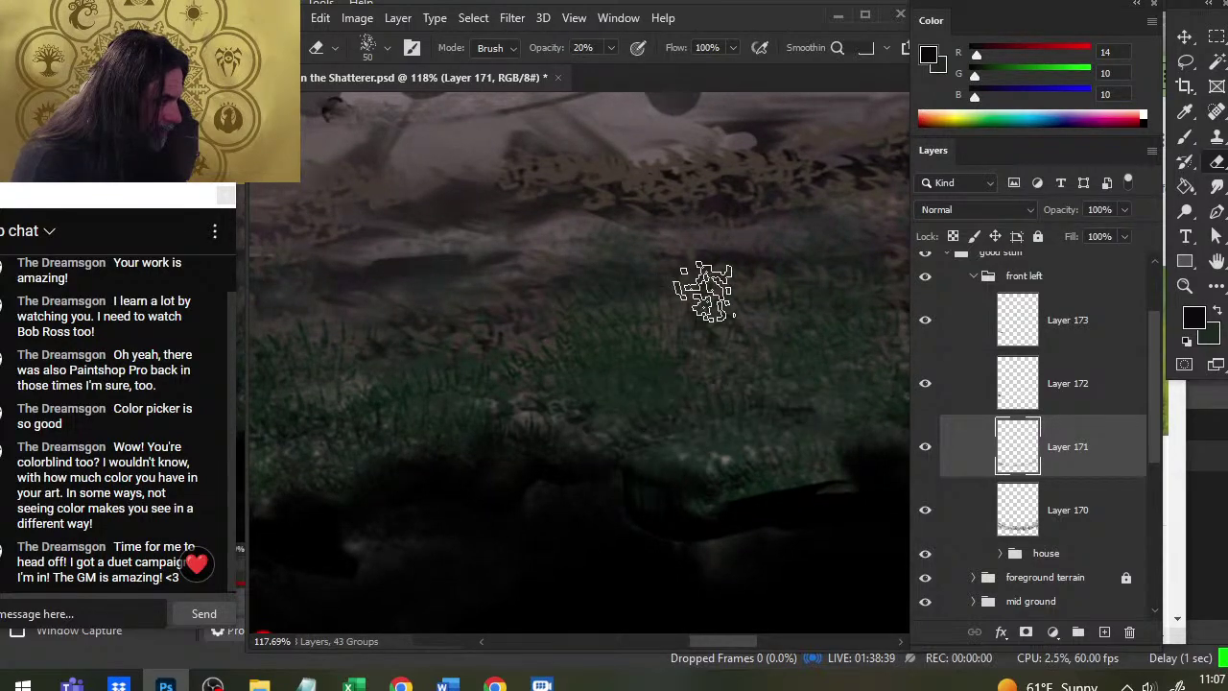
{"action": "left_click_drag", "start_coordinate": [726, 488], "coordinate": [415, 456]}
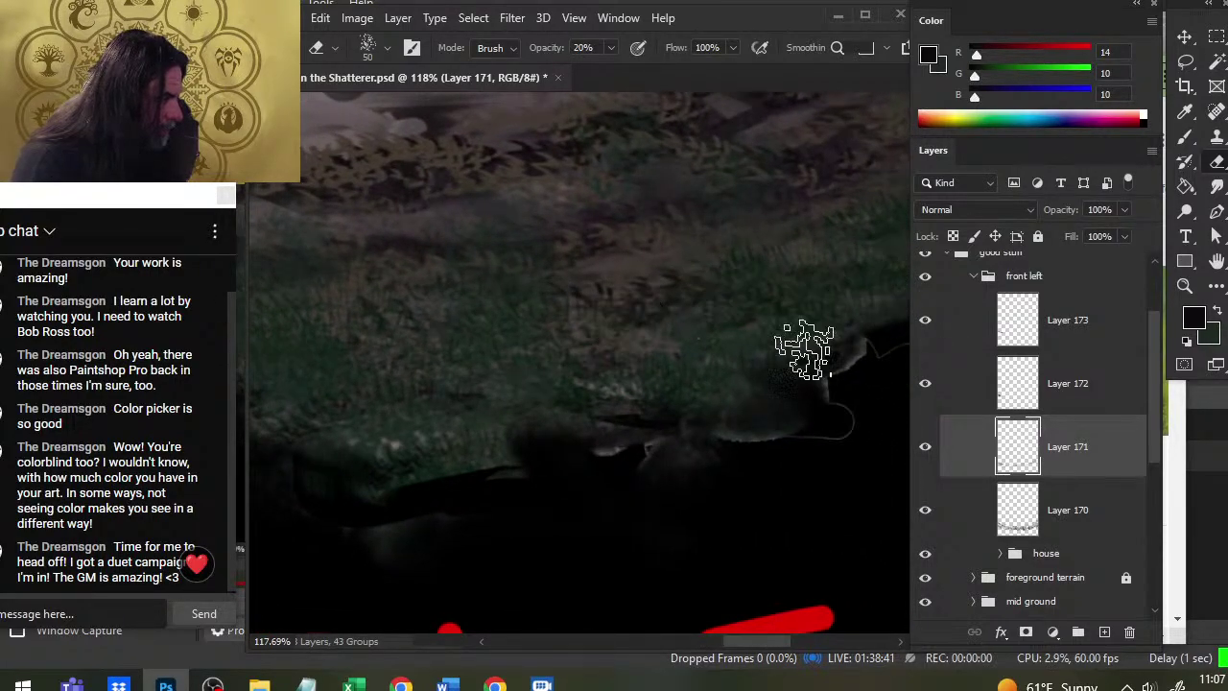
Examine the foreground grass toward the canvas's right edge, then the whole lower half of the illustration at 25% zoom
{"action": "left_click_drag", "start_coordinate": [732, 398], "coordinate": [493, 567]}
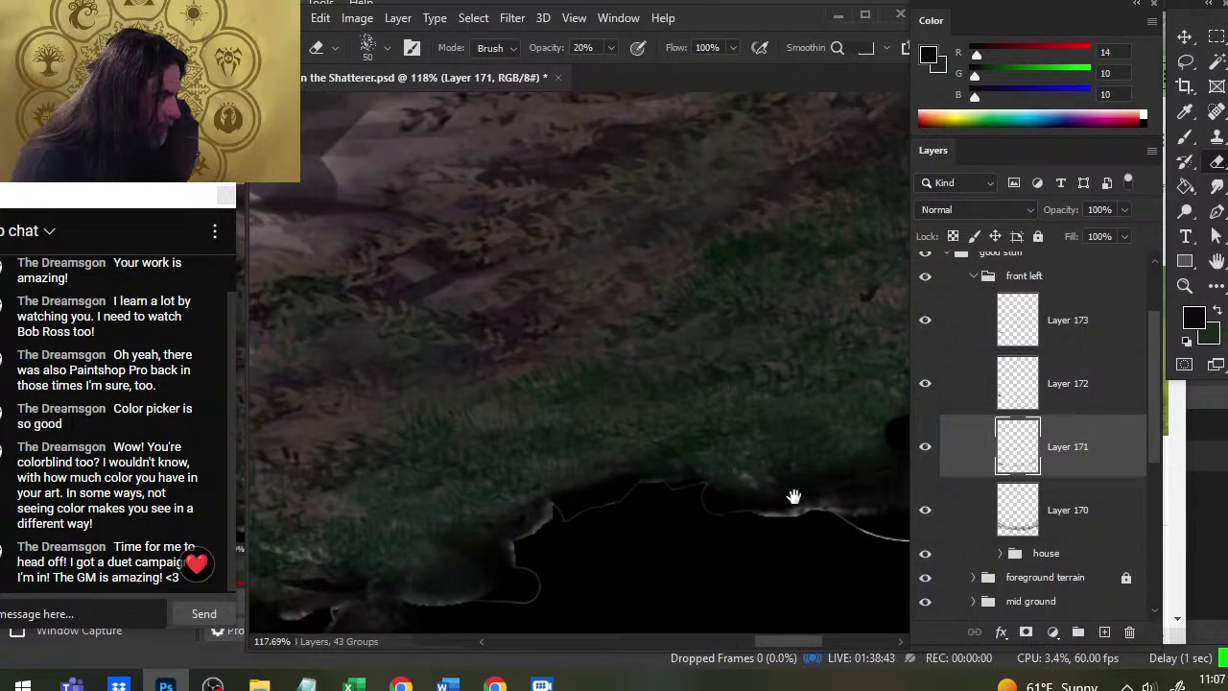
{"action": "left_click_drag", "start_coordinate": [793, 496], "coordinate": [546, 576]}
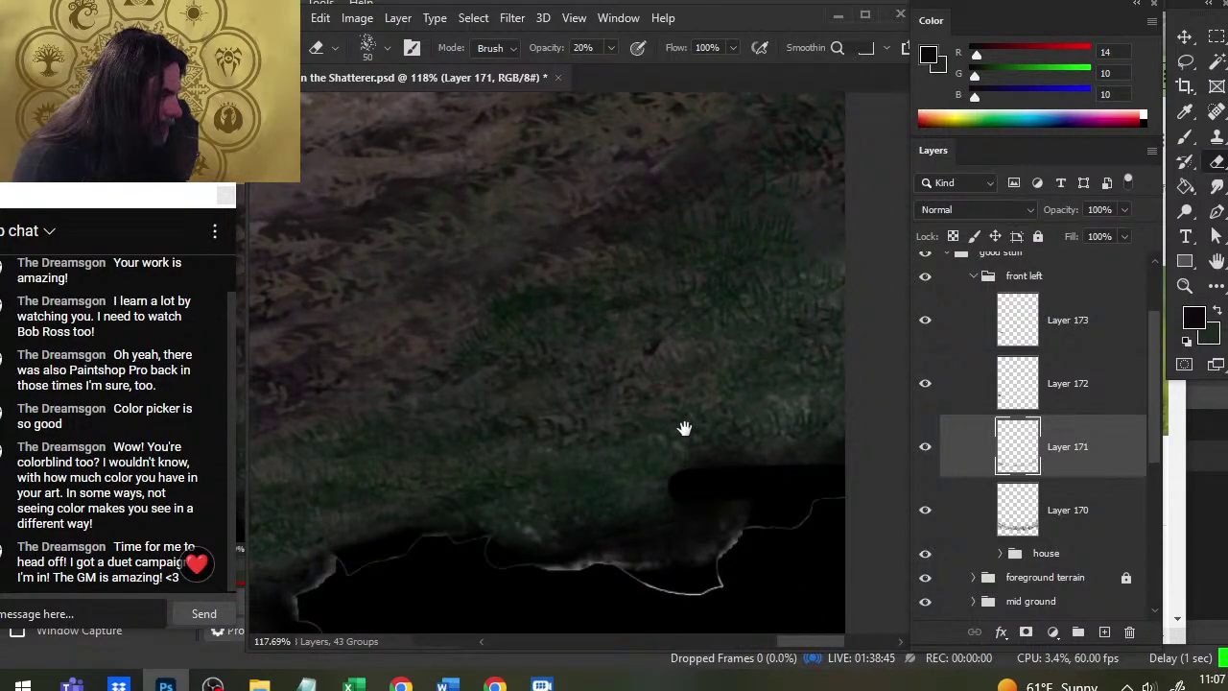
{"action": "left_click_drag", "start_coordinate": [685, 430], "coordinate": [627, 541]}
{"action": "key", "text": "z"}
{"action": "scroll", "coordinate": [620, 394], "scroll_direction": "down", "scroll_amount": 5}
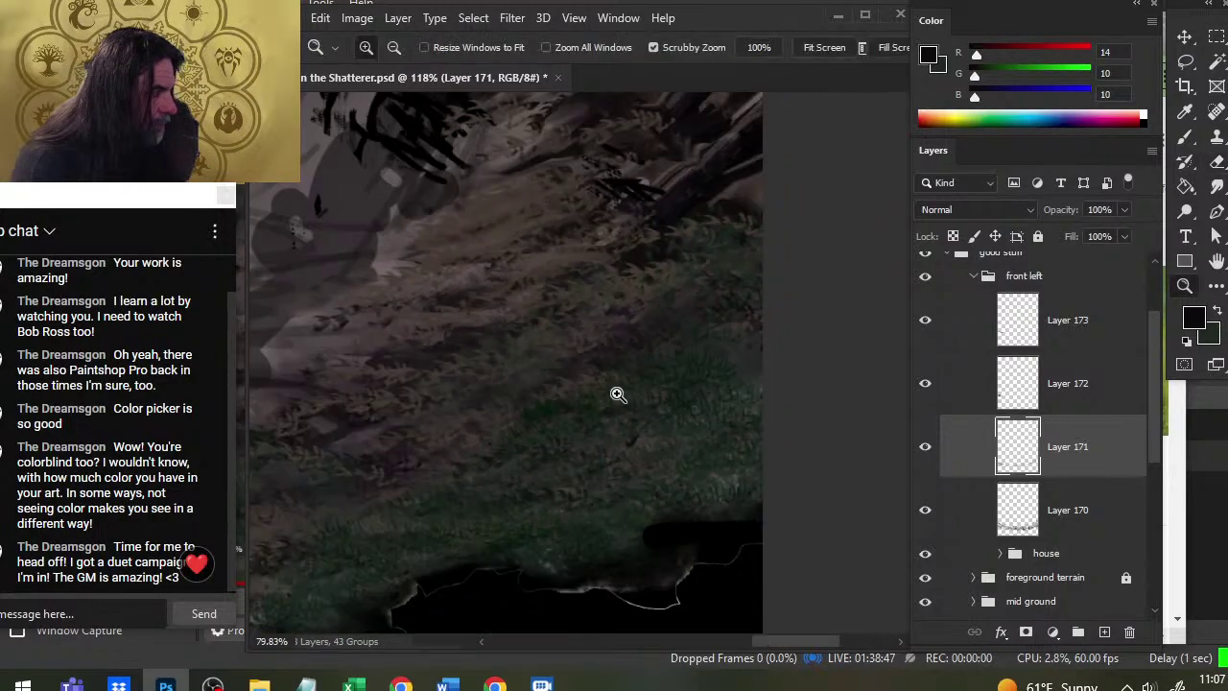
{"action": "left_click_drag", "start_coordinate": [666, 533], "coordinate": [795, 433]}
{"action": "mouse_move", "coordinate": [509, 516]}
{"action": "left_mouse_down"}
{"action": "mouse_move", "coordinate": [602, 506]}
{"action": "mouse_move", "coordinate": [762, 527]}
{"action": "mouse_move", "coordinate": [748, 542]}
{"action": "left_mouse_up"}
{"action": "mouse_move", "coordinate": [669, 552]}
{"action": "left_mouse_down"}
{"action": "mouse_move", "coordinate": [639, 546]}
{"action": "mouse_move", "coordinate": [682, 485]}
{"action": "mouse_move", "coordinate": [650, 452]}
{"action": "mouse_move", "coordinate": [615, 494]}
{"action": "left_mouse_up"}
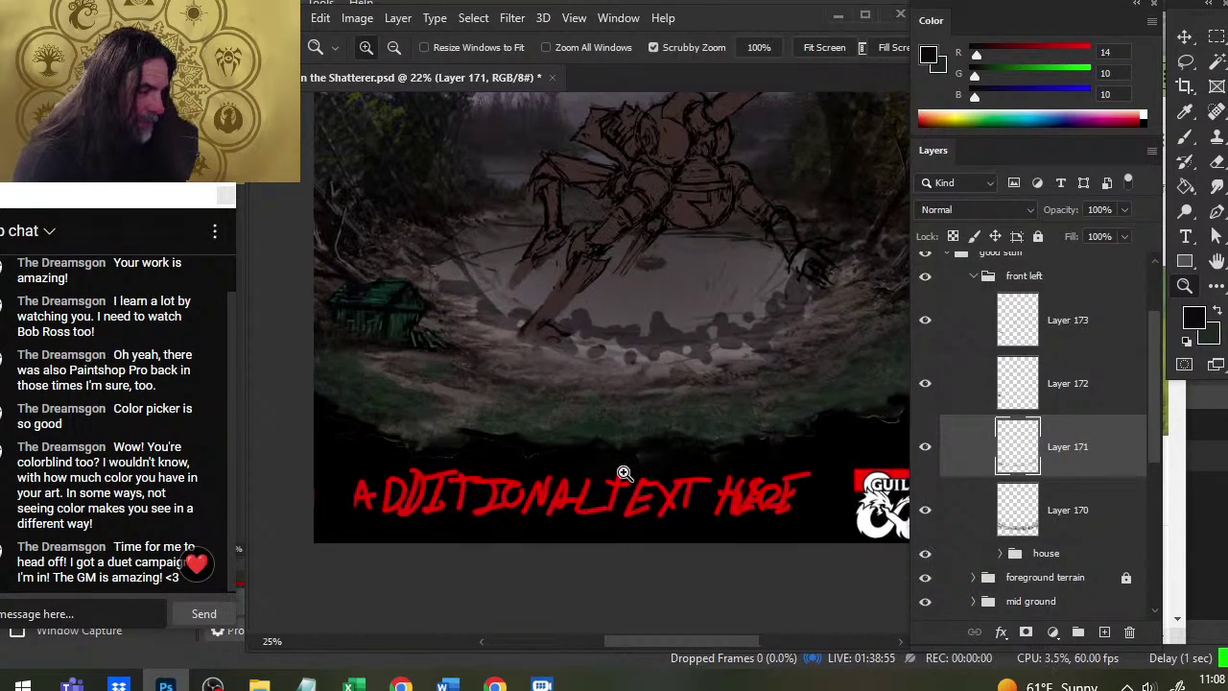
{"action": "left_click", "coordinate": [615, 493]}
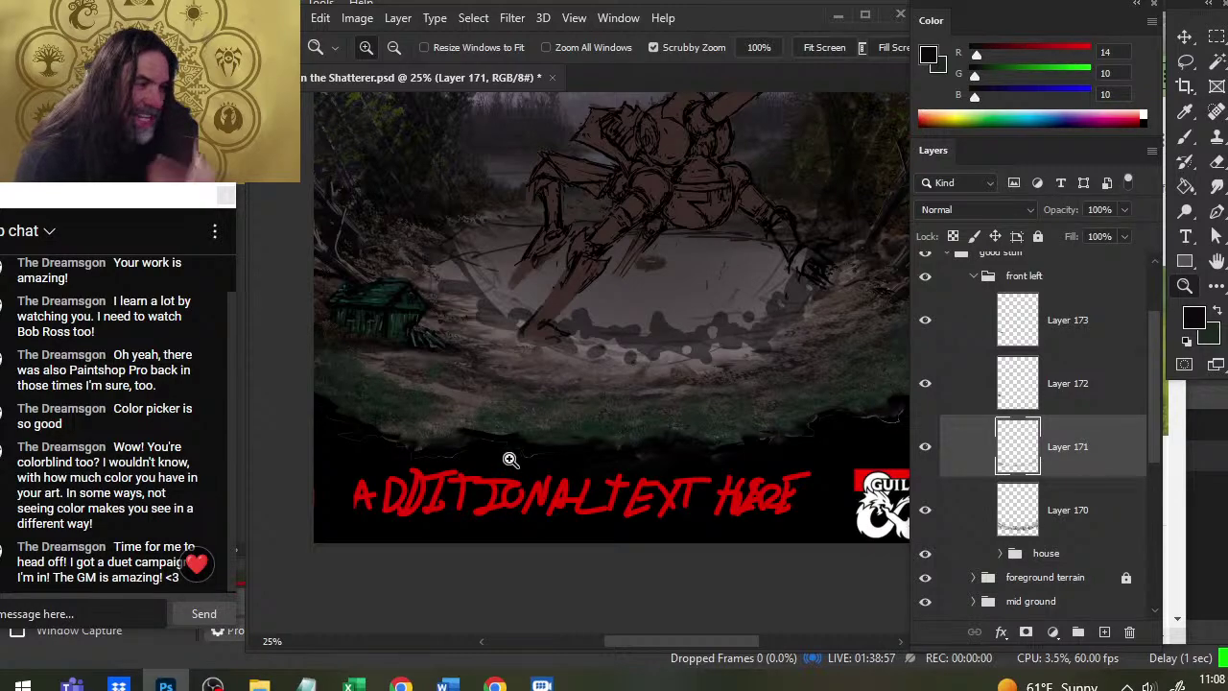
Examine the full cover composition, checking how the house and softened foreground grass sit against the path and the surrounding scenery
{"action": "mouse_move", "coordinate": [765, 487]}
{"action": "left_mouse_down"}
{"action": "mouse_move", "coordinate": [569, 470]}
{"action": "mouse_move", "coordinate": [599, 489]}
{"action": "mouse_move", "coordinate": [556, 545]}
{"action": "left_mouse_up"}
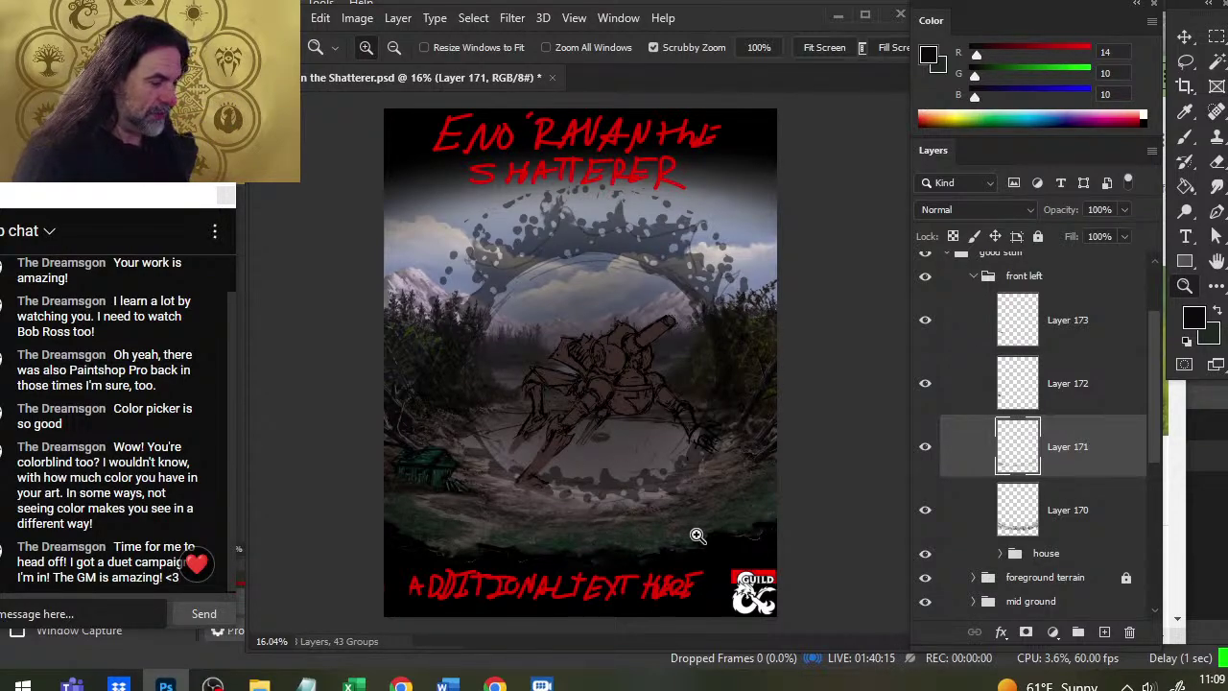
{"action": "left_click_drag", "start_coordinate": [697, 536], "coordinate": [652, 513]}
{"action": "left_click_drag", "start_coordinate": [569, 368], "coordinate": [592, 389]}
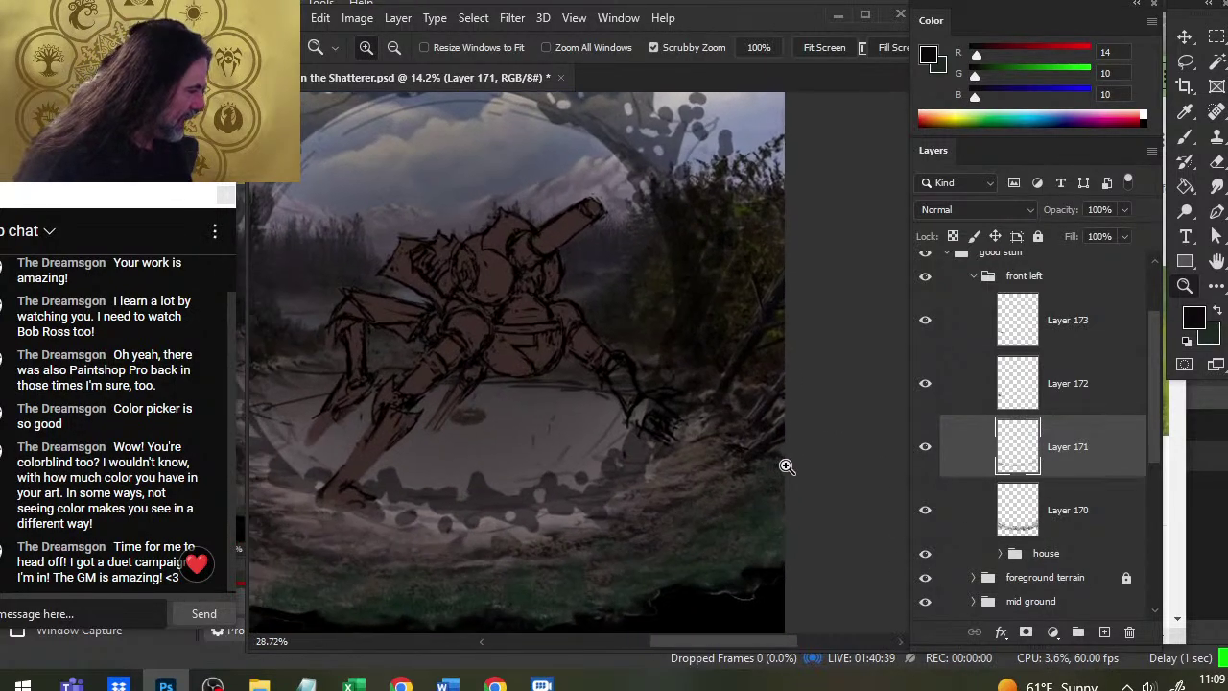
{"action": "mouse_move", "coordinate": [733, 452]}
{"action": "left_mouse_down"}
{"action": "mouse_move", "coordinate": [786, 467]}
{"action": "mouse_move", "coordinate": [748, 467]}
{"action": "left_mouse_up"}
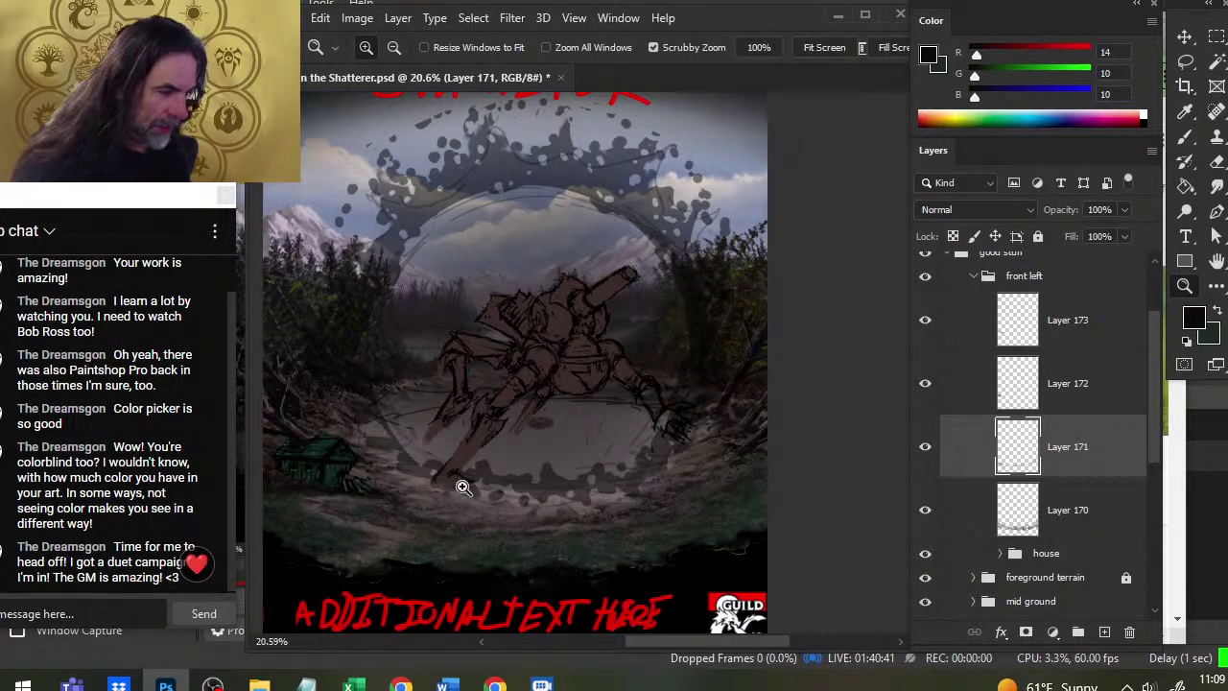
{"action": "left_click_drag", "start_coordinate": [461, 489], "coordinate": [435, 477]}
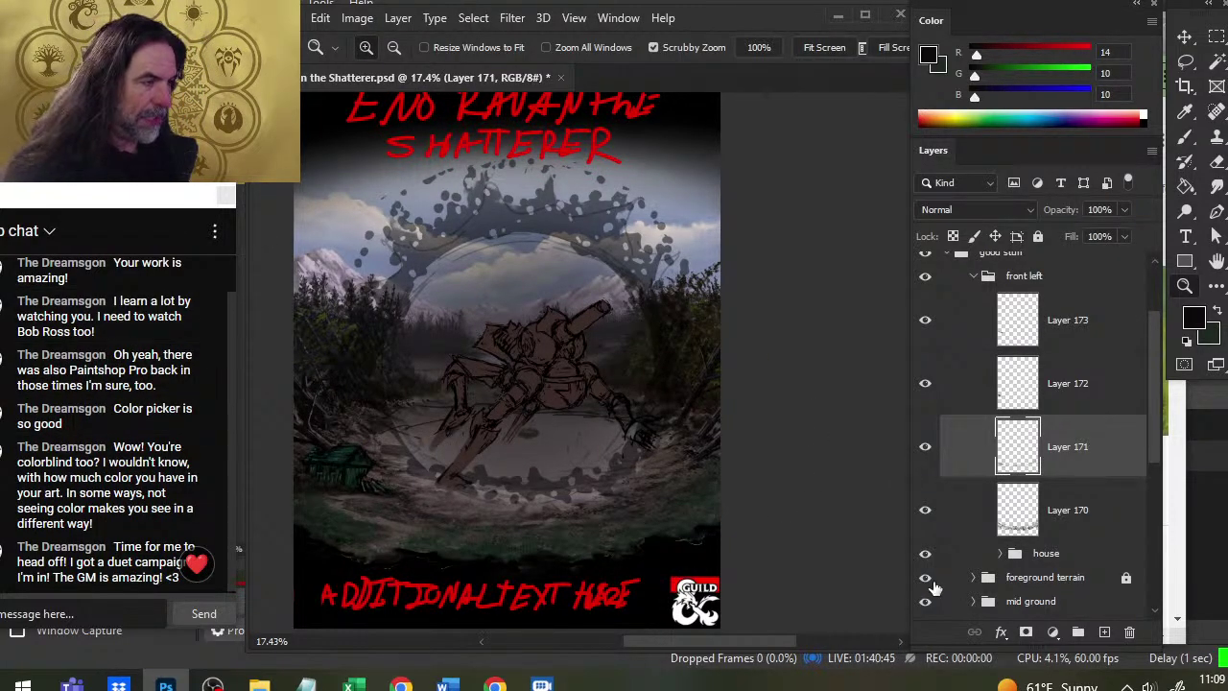
{"action": "mouse_move", "coordinate": [534, 335]}
{"action": "left_mouse_down"}
{"action": "mouse_move", "coordinate": [518, 338]}
{"action": "mouse_move", "coordinate": [586, 355]}
{"action": "mouse_move", "coordinate": [576, 339]}
{"action": "left_mouse_up"}
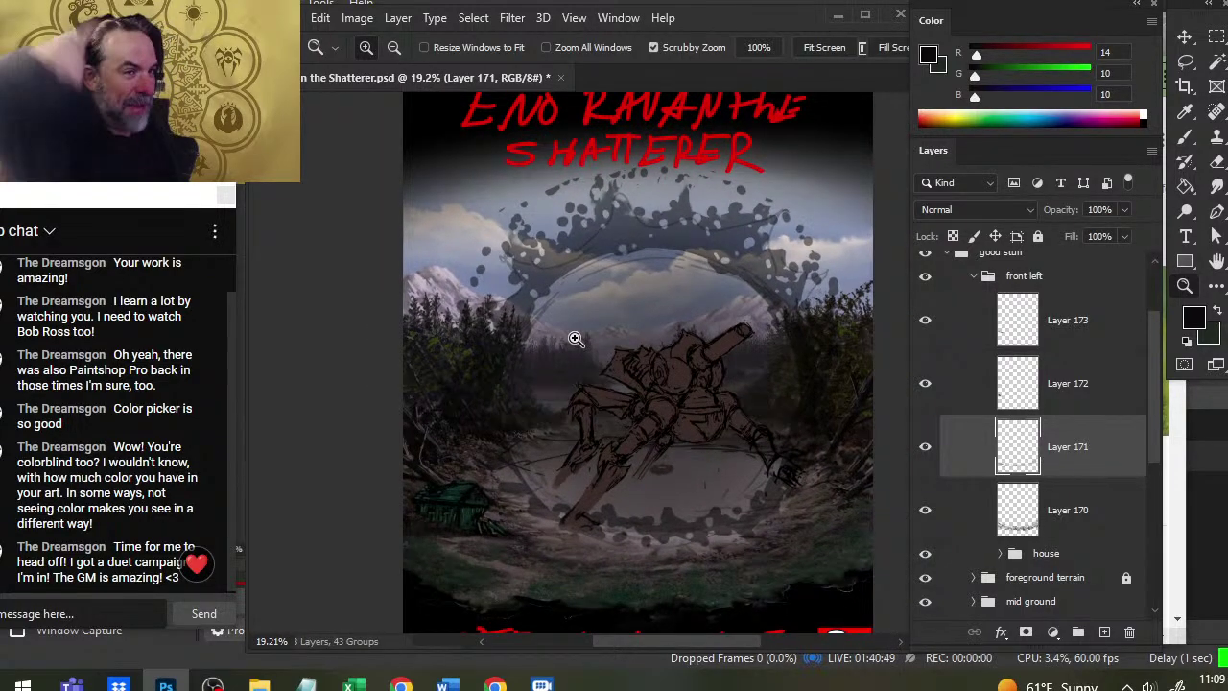
{"action": "left_click_drag", "start_coordinate": [744, 414], "coordinate": [657, 379]}
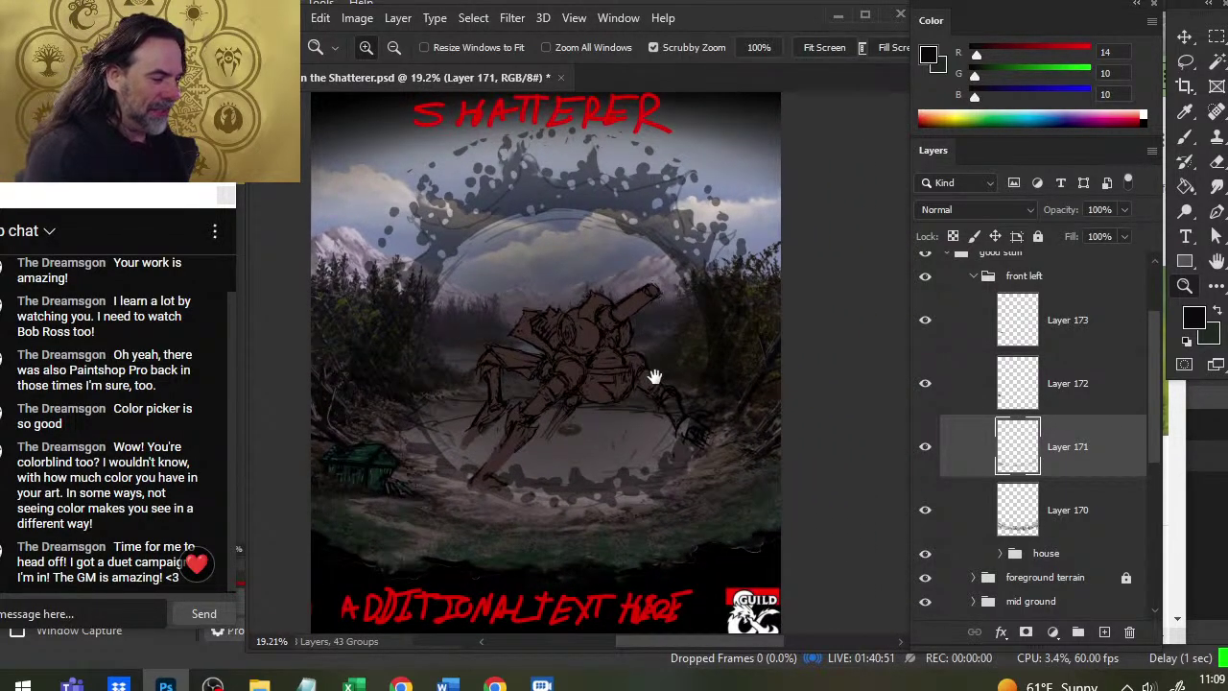
Save the cover illustration and switch to OBS
{"action": "key", "text": "ctrl+s"}
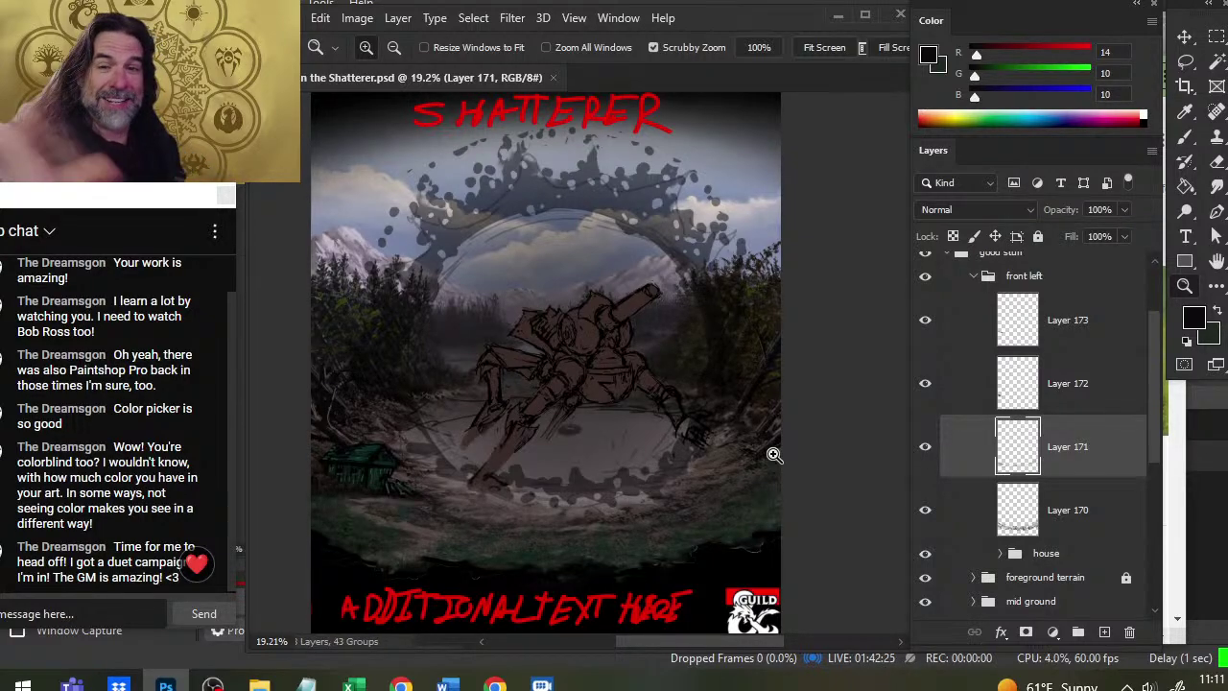
{"action": "key", "text": "alt+Tab"}
{"action": "key", "text": "alt+Tab"}
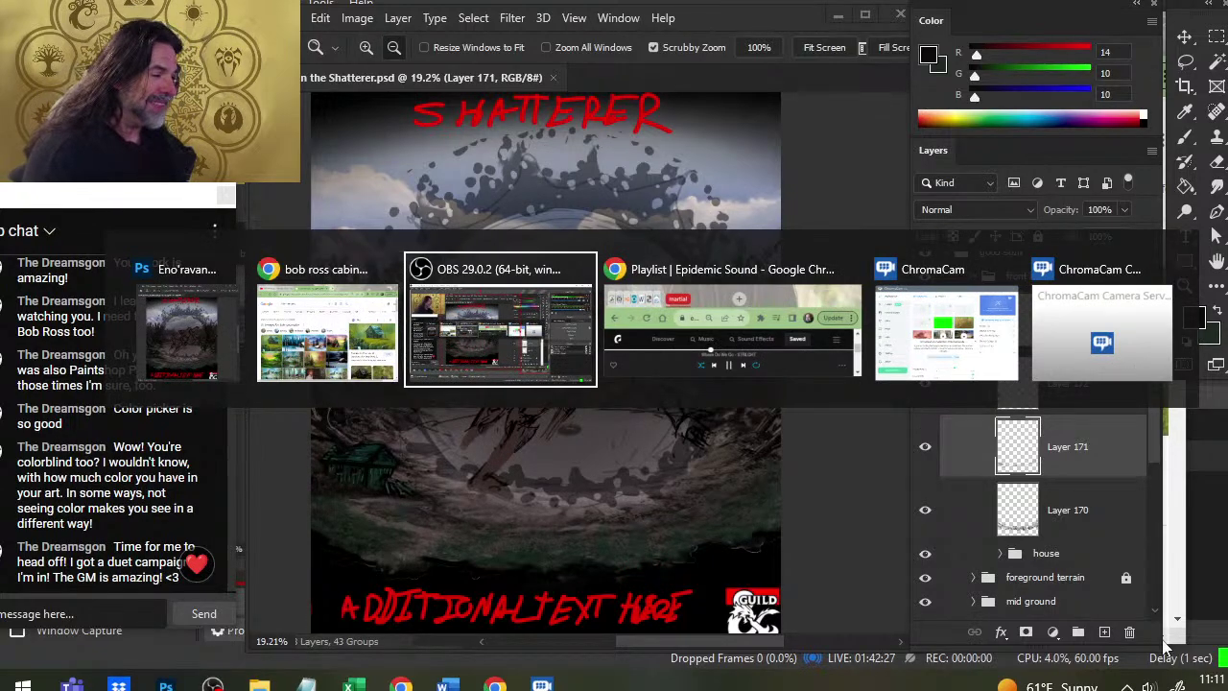